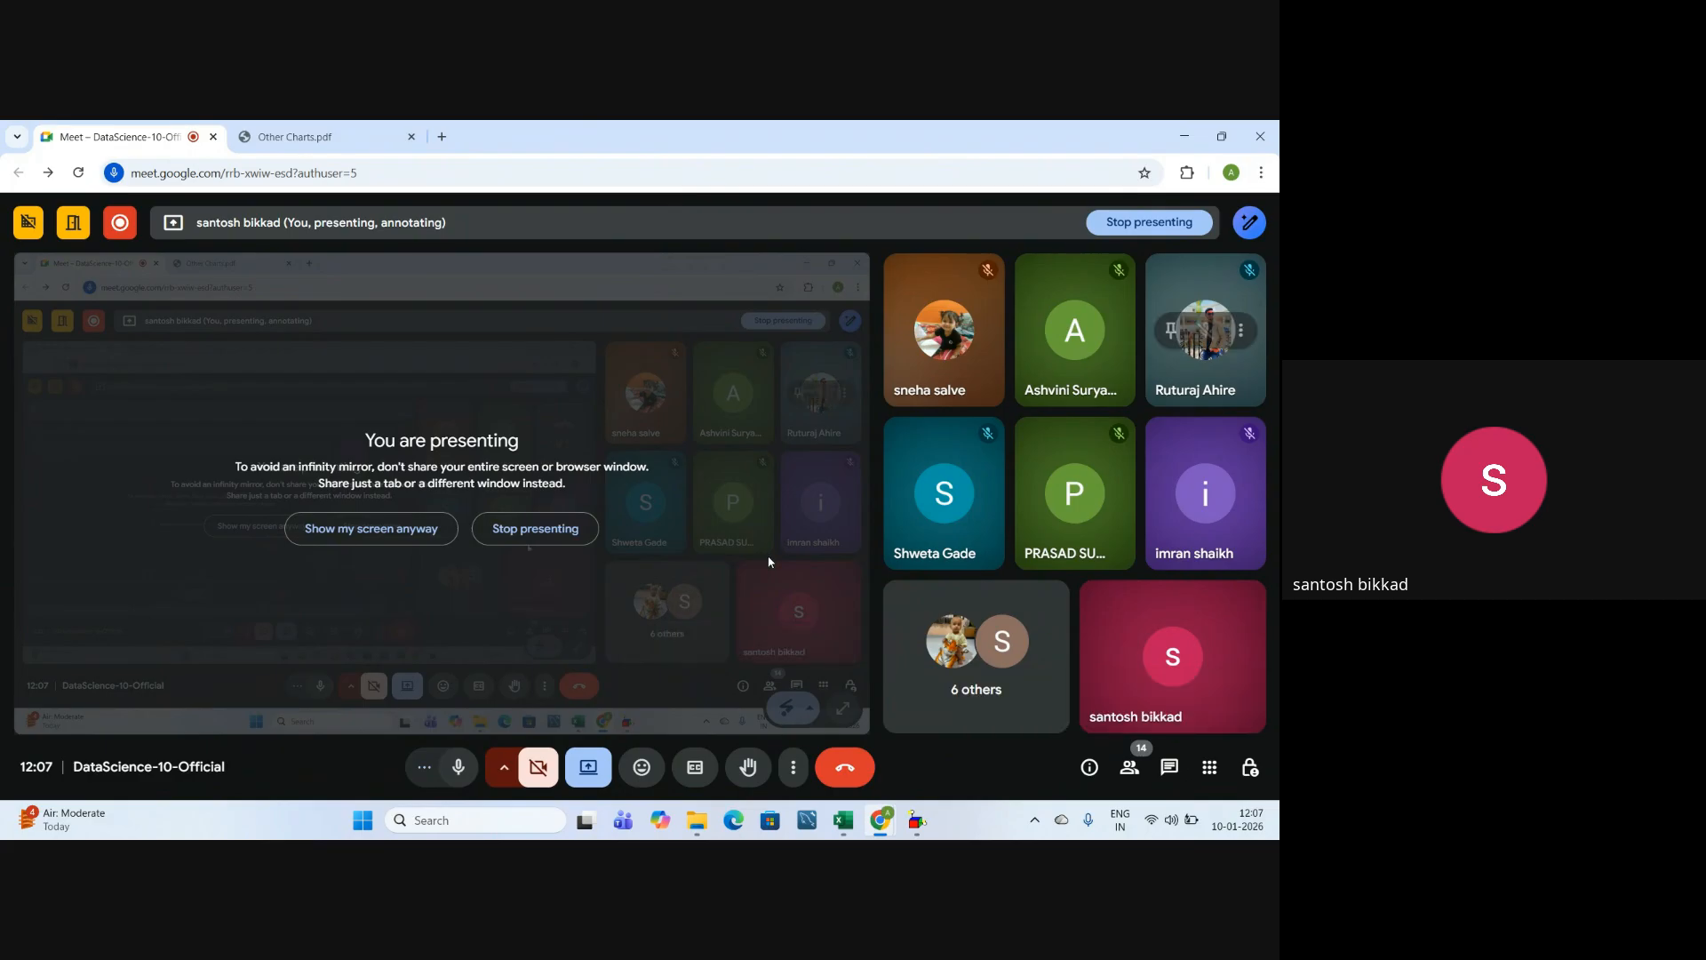
- Switch to the Power BI Syllabus workbook in Excel and review the Basic Charts sub-topics, from Column Charts to Export Data
{"action": "left_click", "coordinate": [843, 820]}
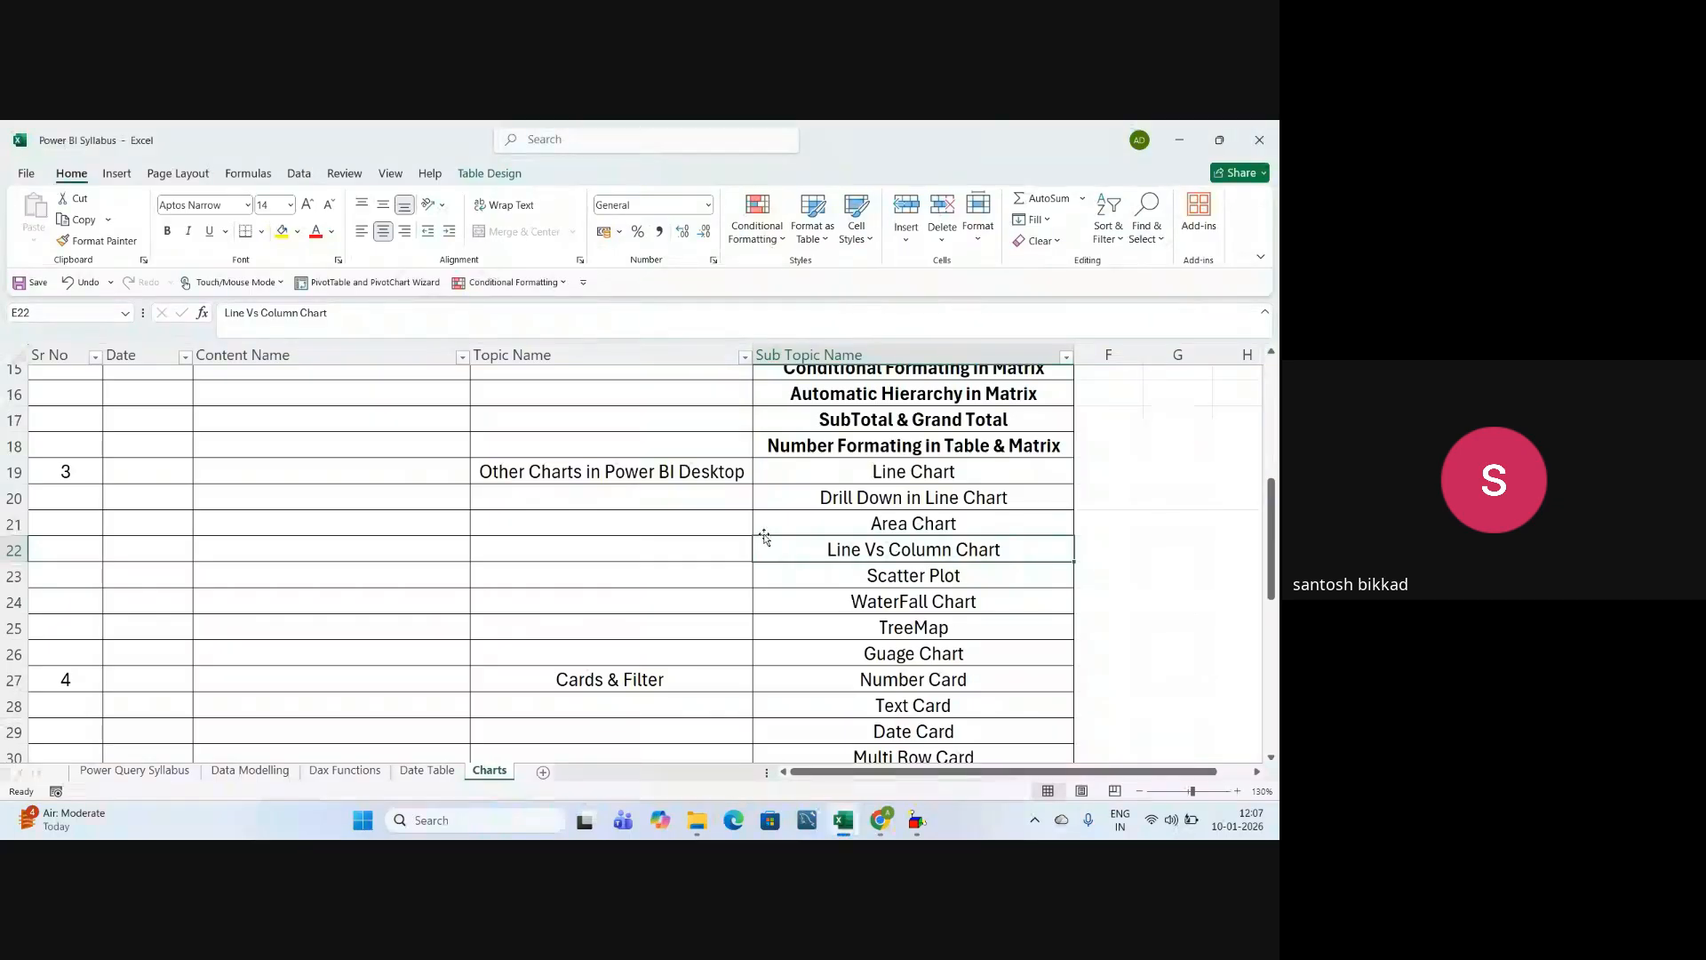
{"action": "key", "text": "Tab"}
{"action": "key", "text": "alt+Tab"}
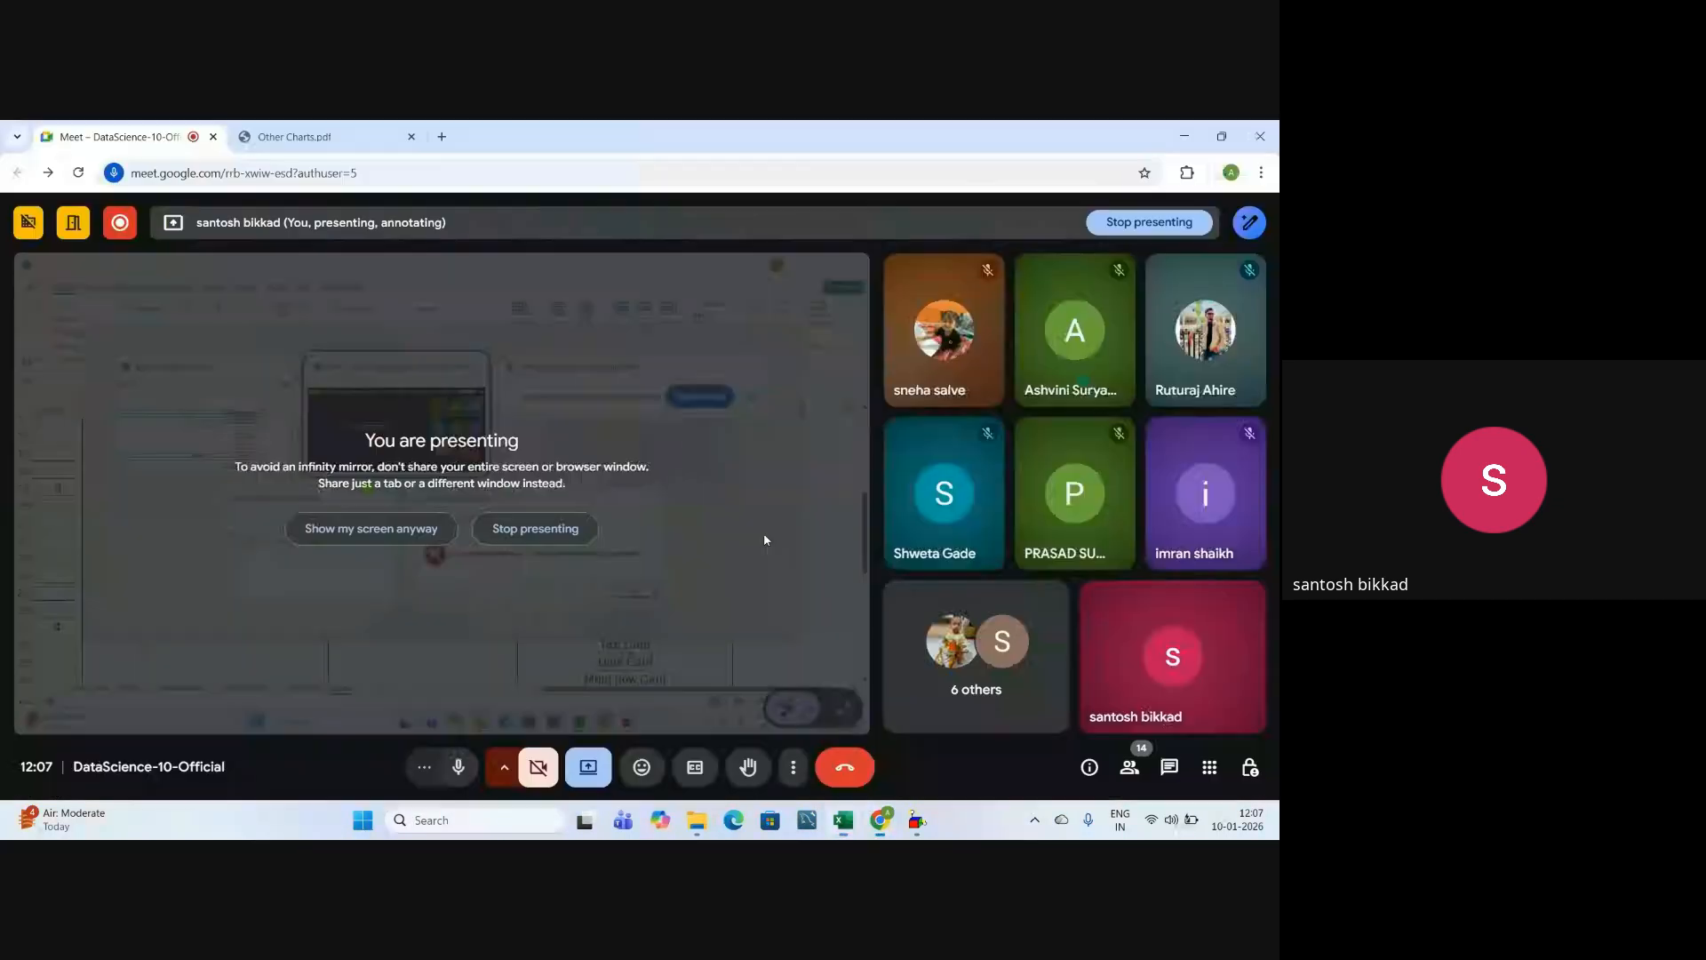
{"action": "key", "text": "alt+Tab"}
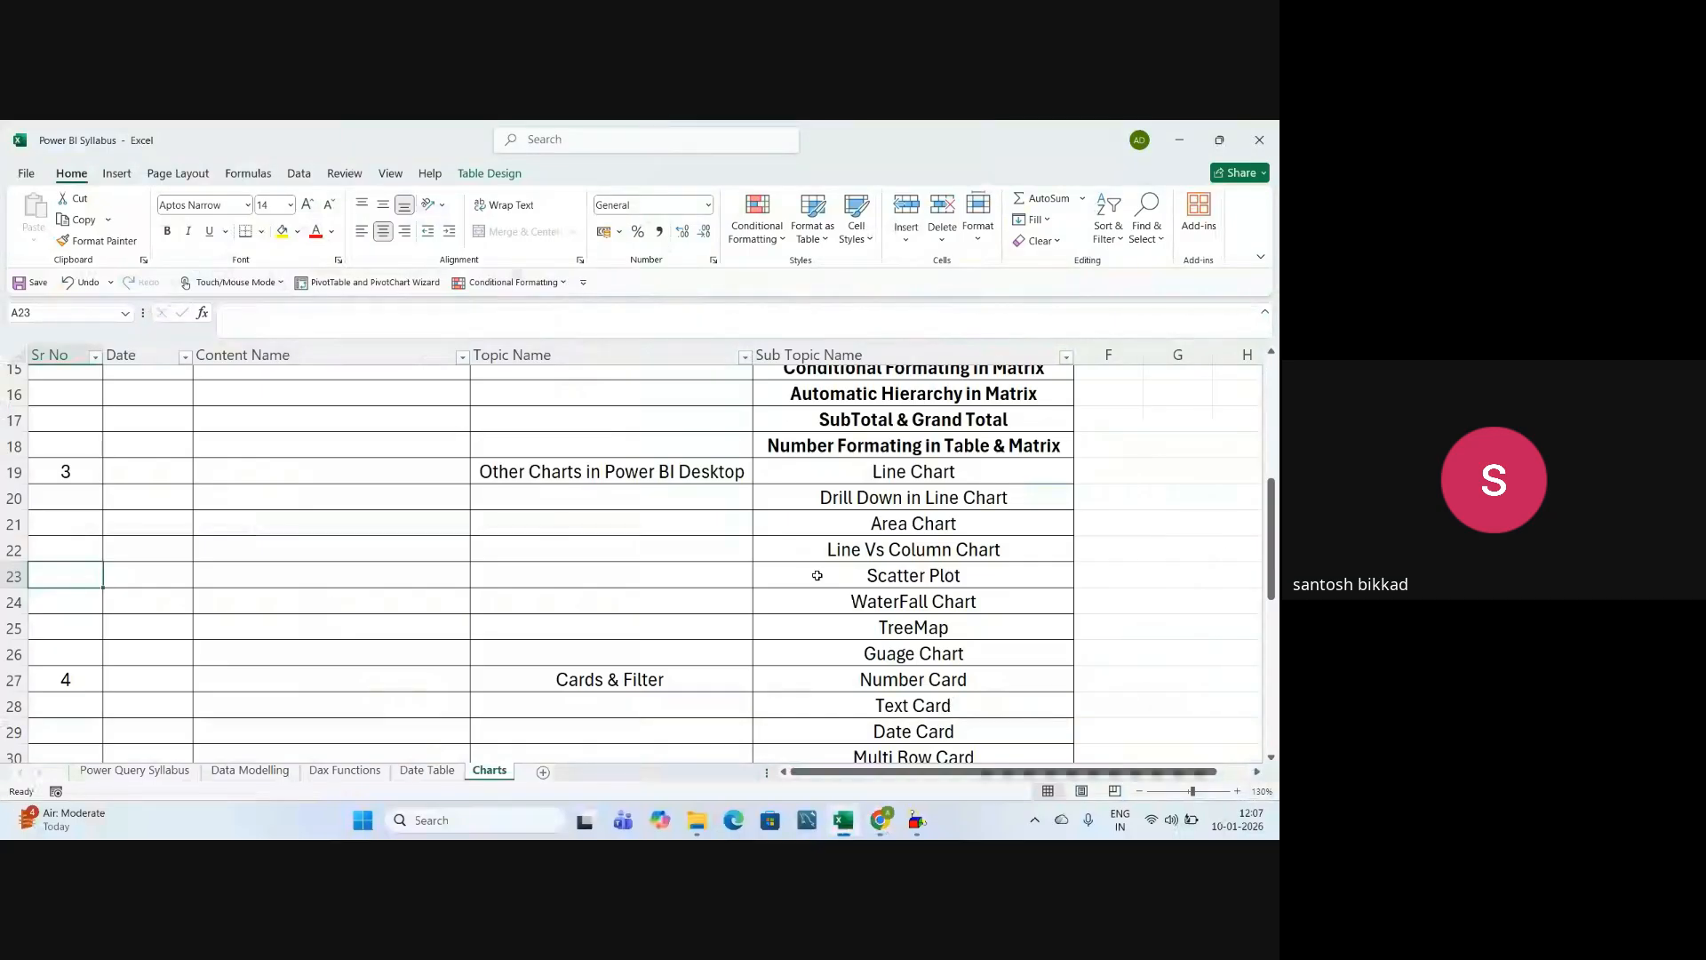
{"action": "left_click", "coordinate": [817, 596]}
{"action": "scroll", "coordinate": [817, 594], "scroll_direction": "up", "scroll_amount": 5}
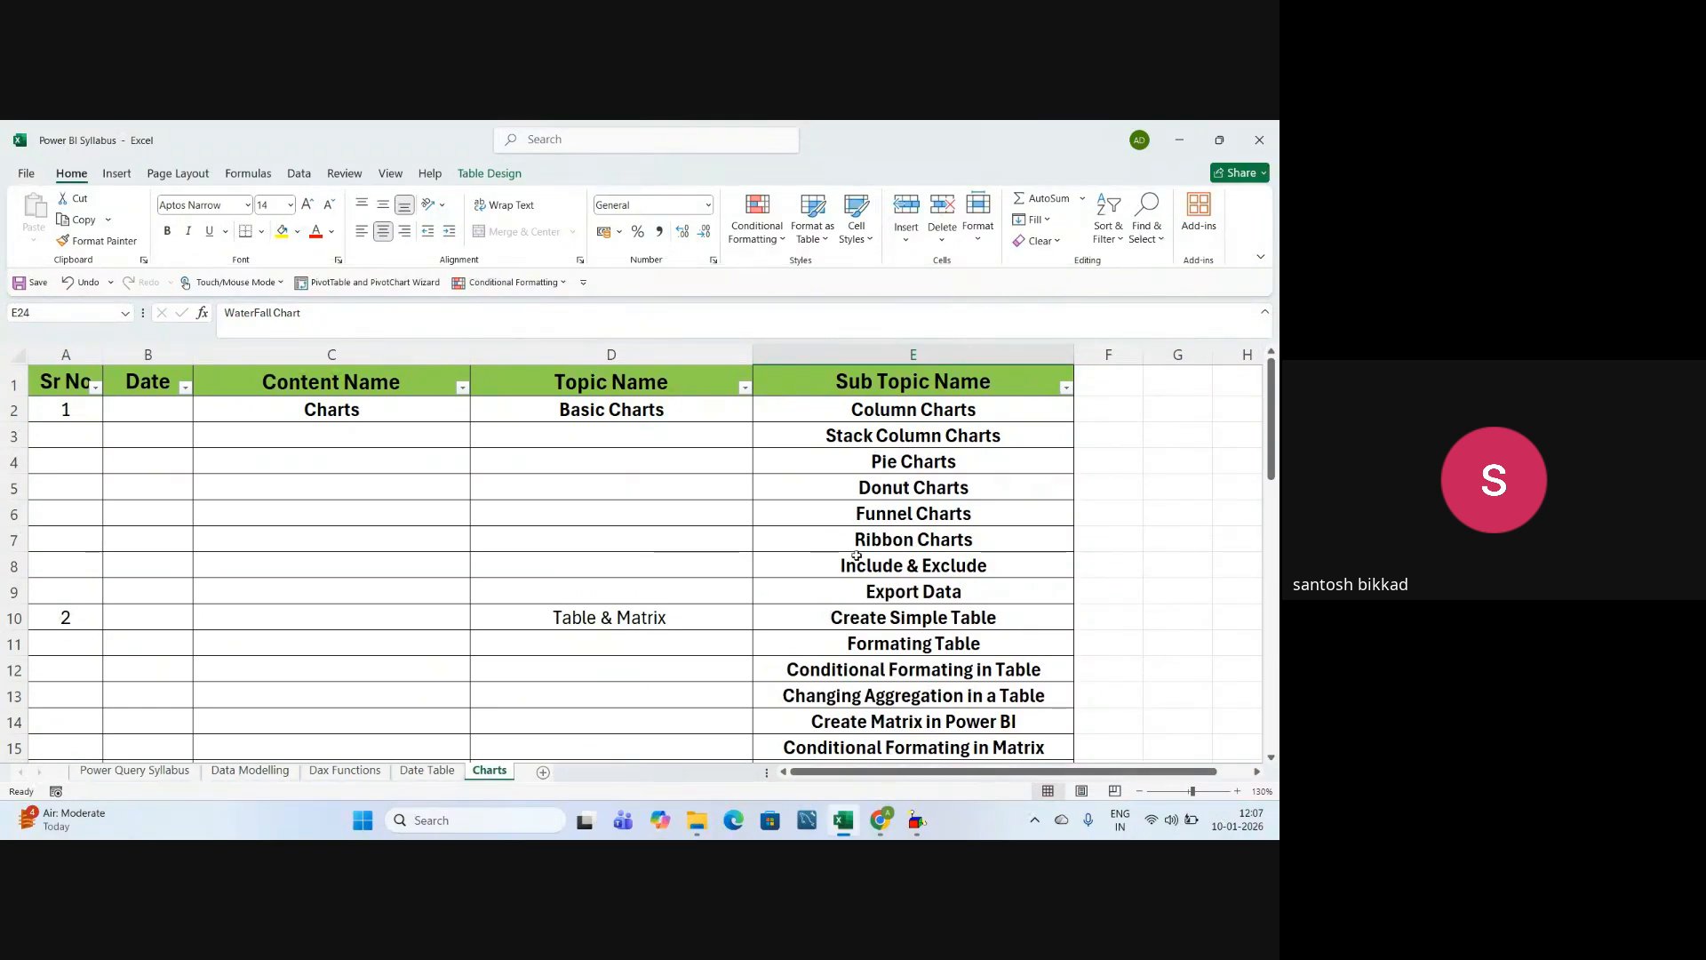
{"action": "left_click", "coordinate": [593, 410]}
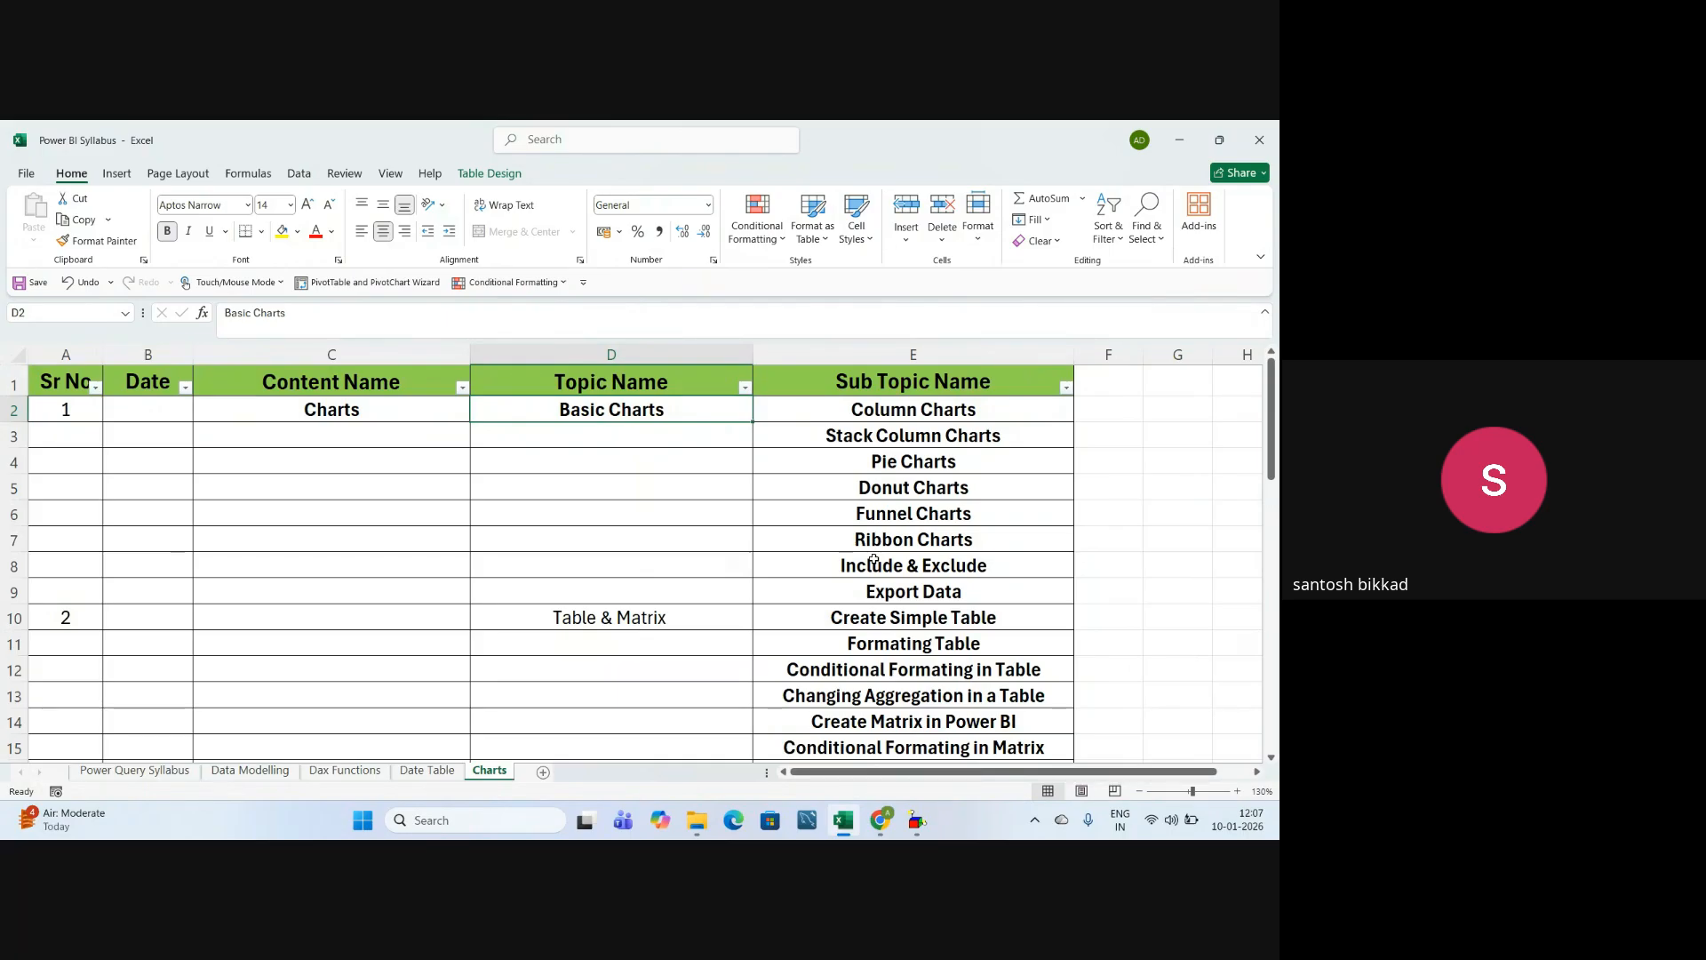
{"action": "left_click_drag", "start_coordinate": [906, 410], "coordinate": [903, 592]}
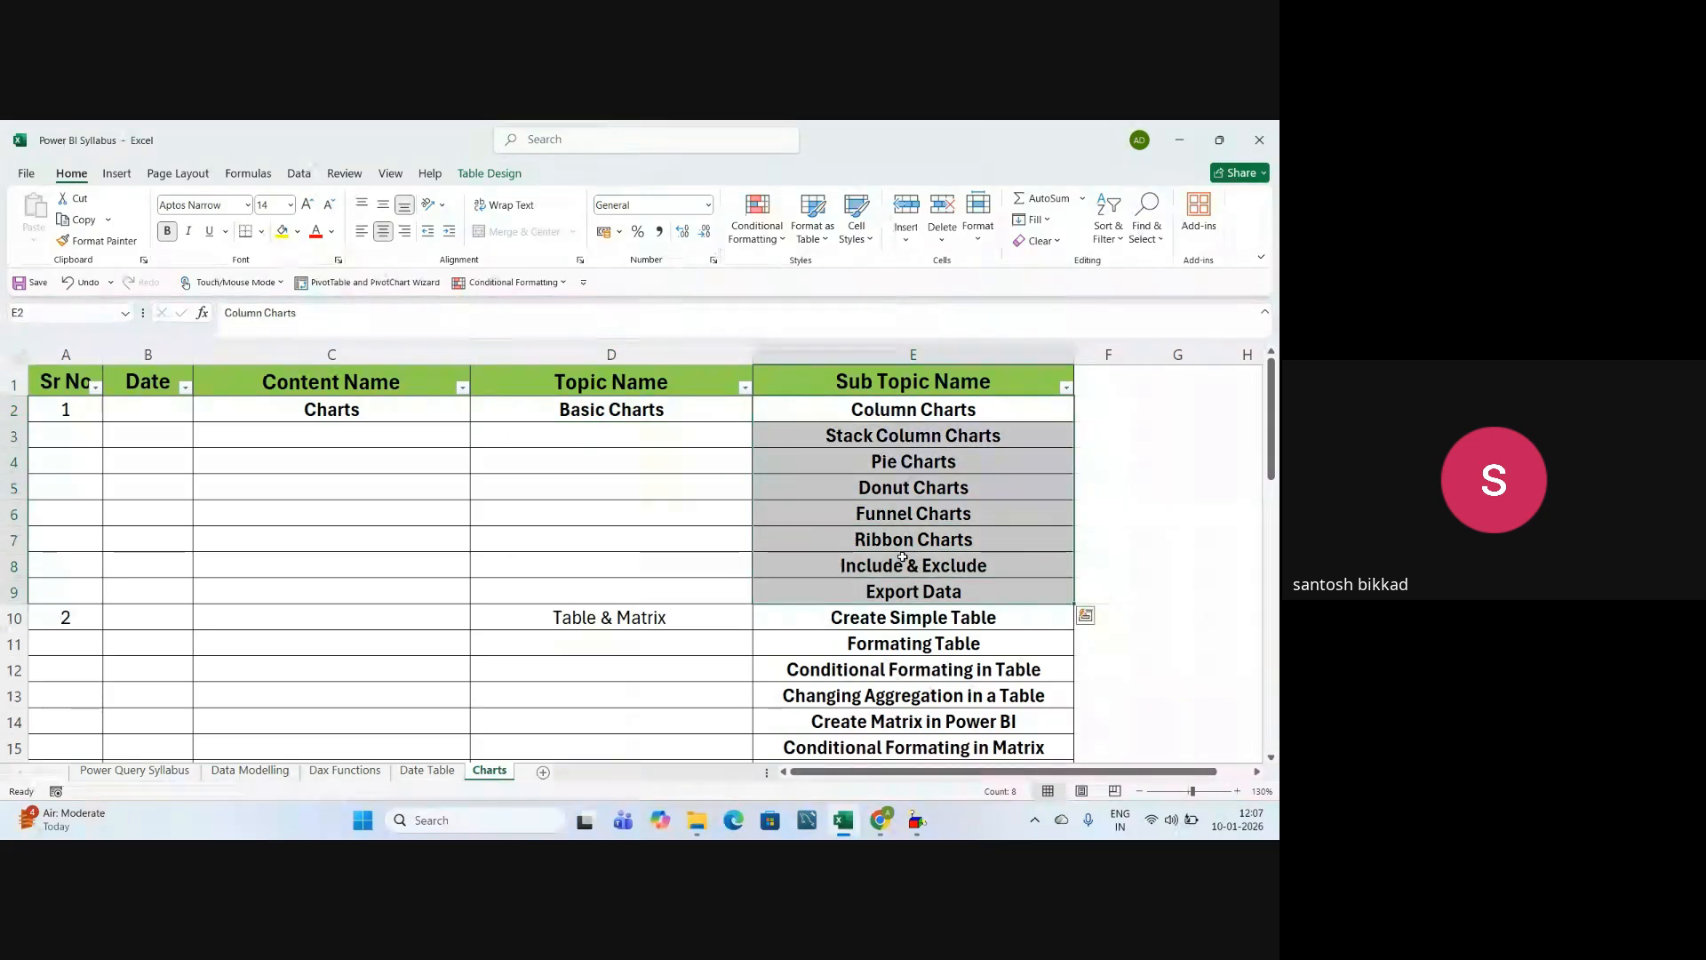
- Review the Table & Matrix section of the syllabus and locate the Other Charts in Power BI Desktop topic
{"action": "scroll", "coordinate": [903, 558], "scroll_direction": "down", "scroll_amount": 2}
{"action": "left_click", "coordinate": [622, 496]}
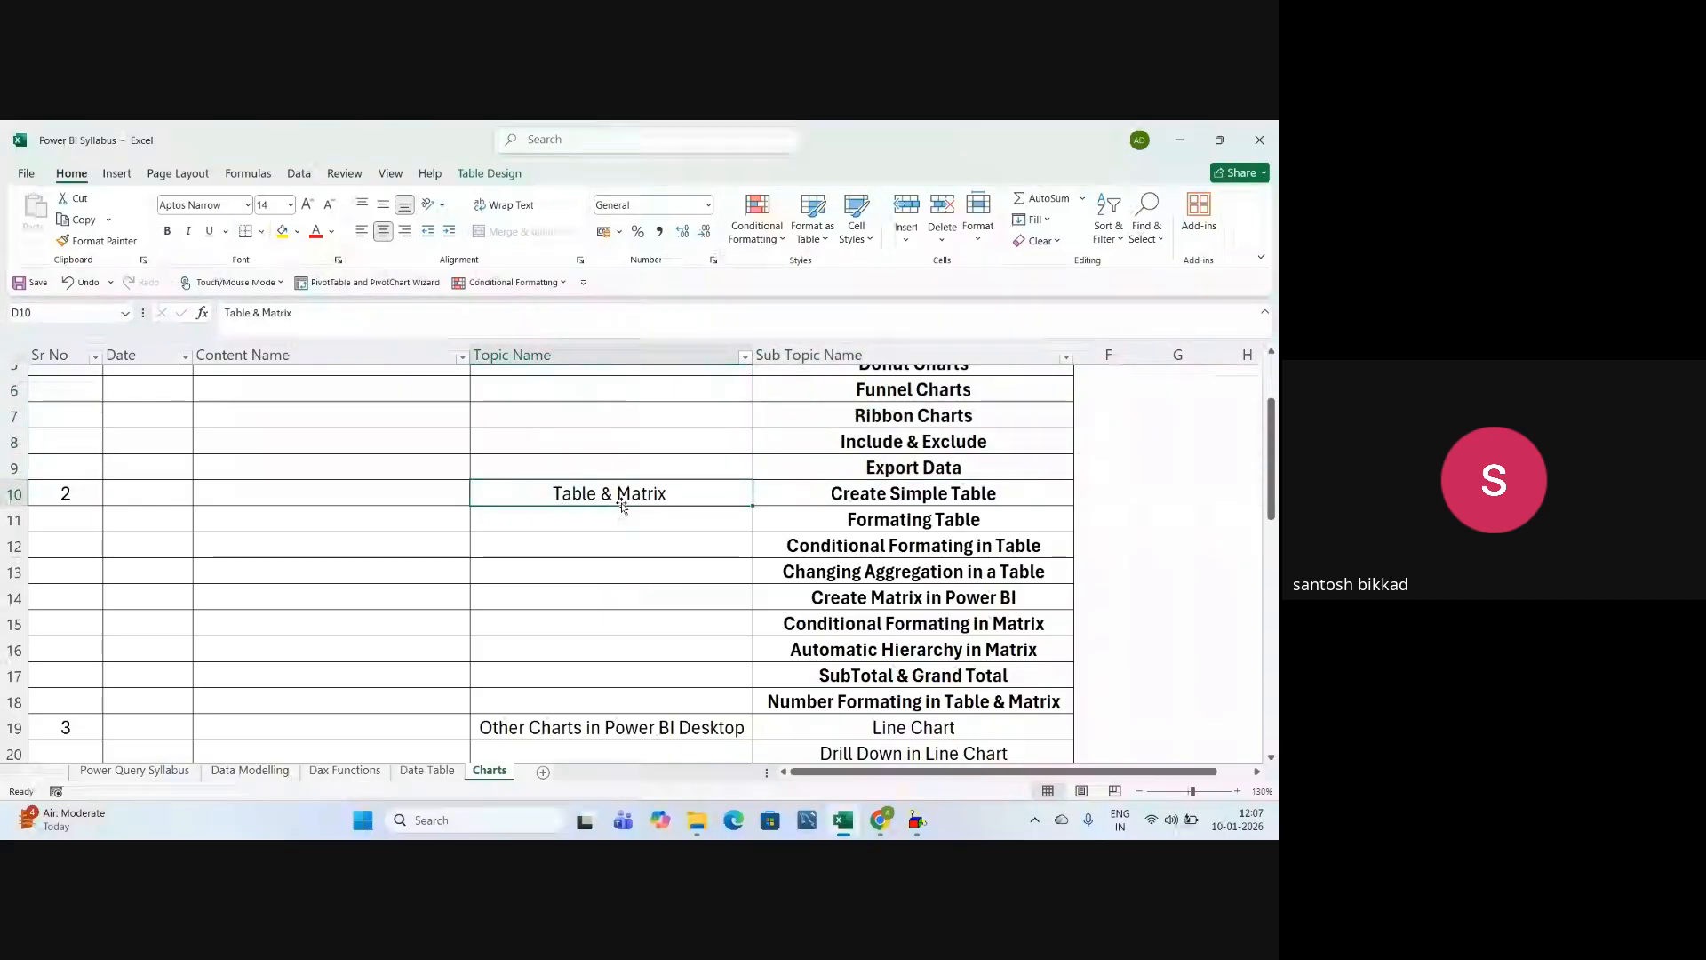
{"action": "left_click", "coordinate": [665, 573]}
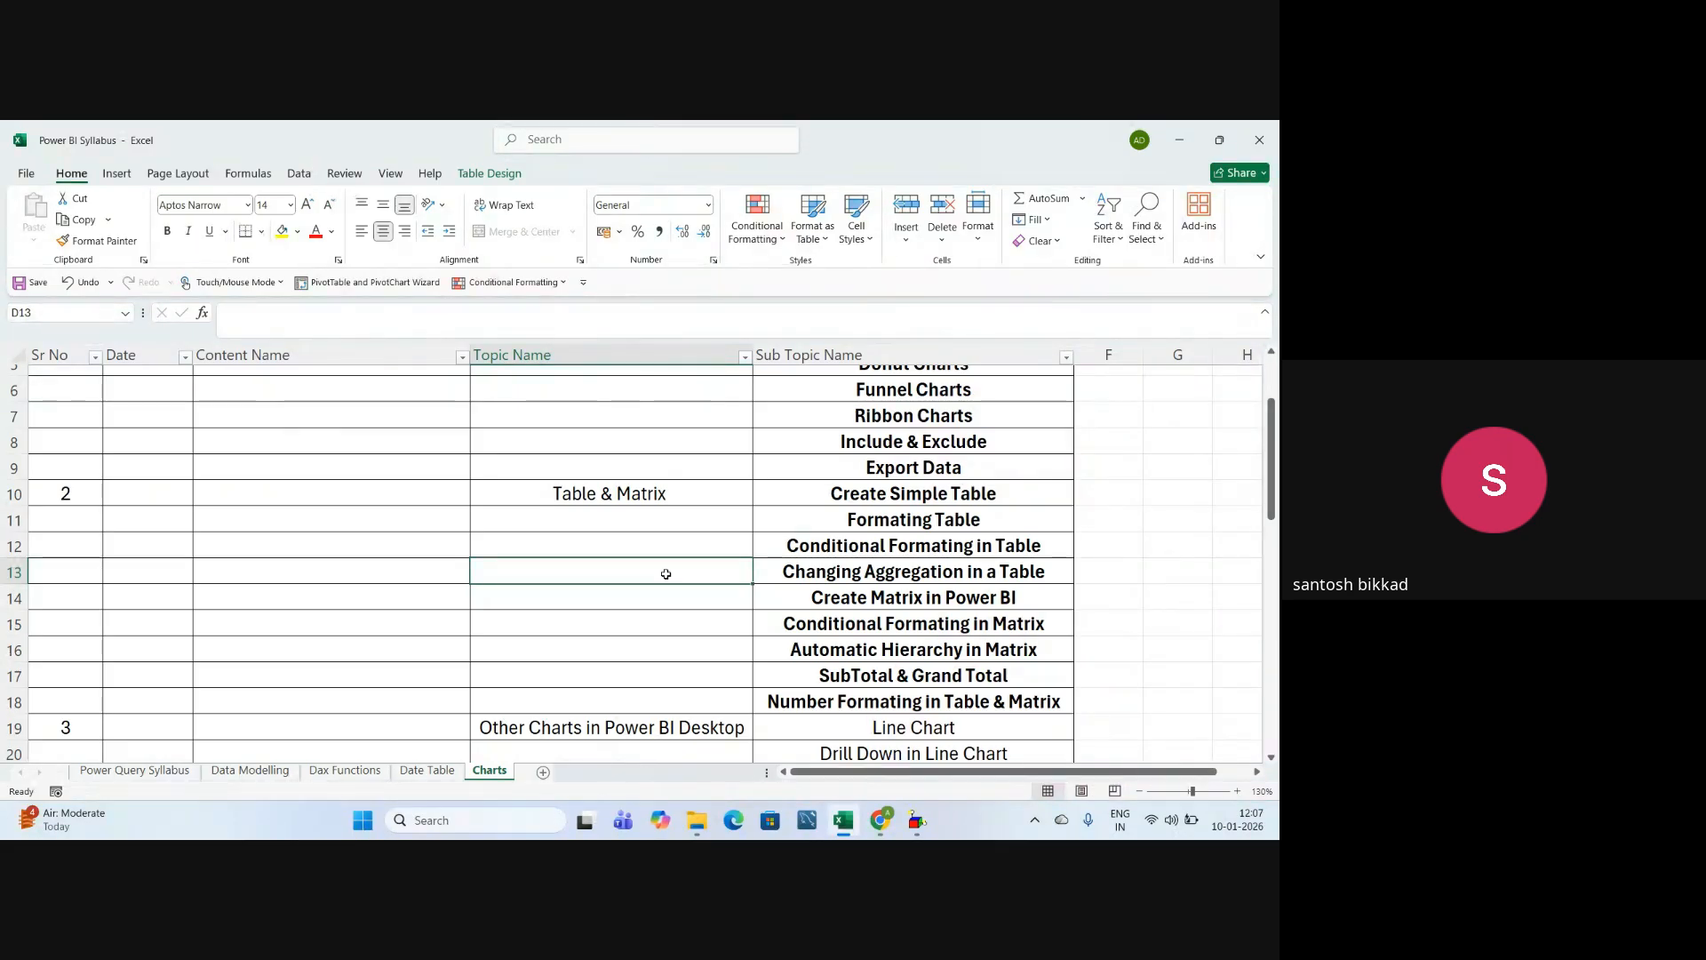
{"action": "scroll", "coordinate": [726, 557], "scroll_direction": "down", "scroll_amount": 2}
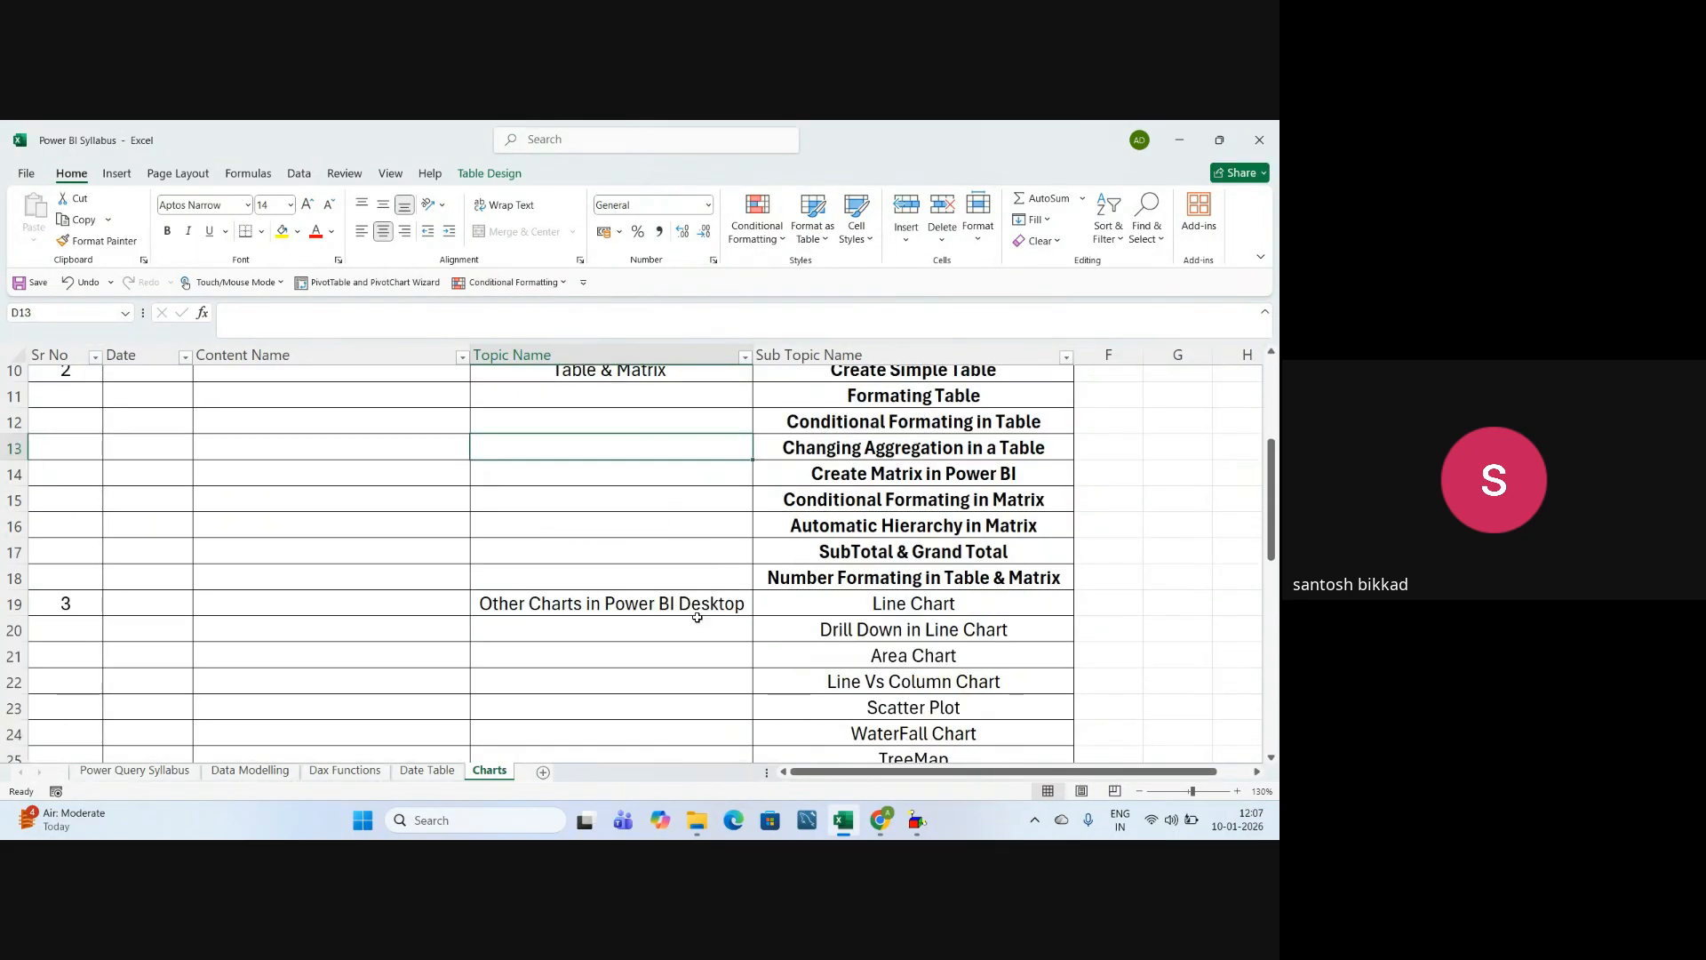
{"action": "scroll", "coordinate": [697, 618], "scroll_direction": "down", "scroll_amount": 1}
{"action": "left_click", "coordinate": [654, 624]}
{"action": "left_click", "coordinate": [607, 543]}
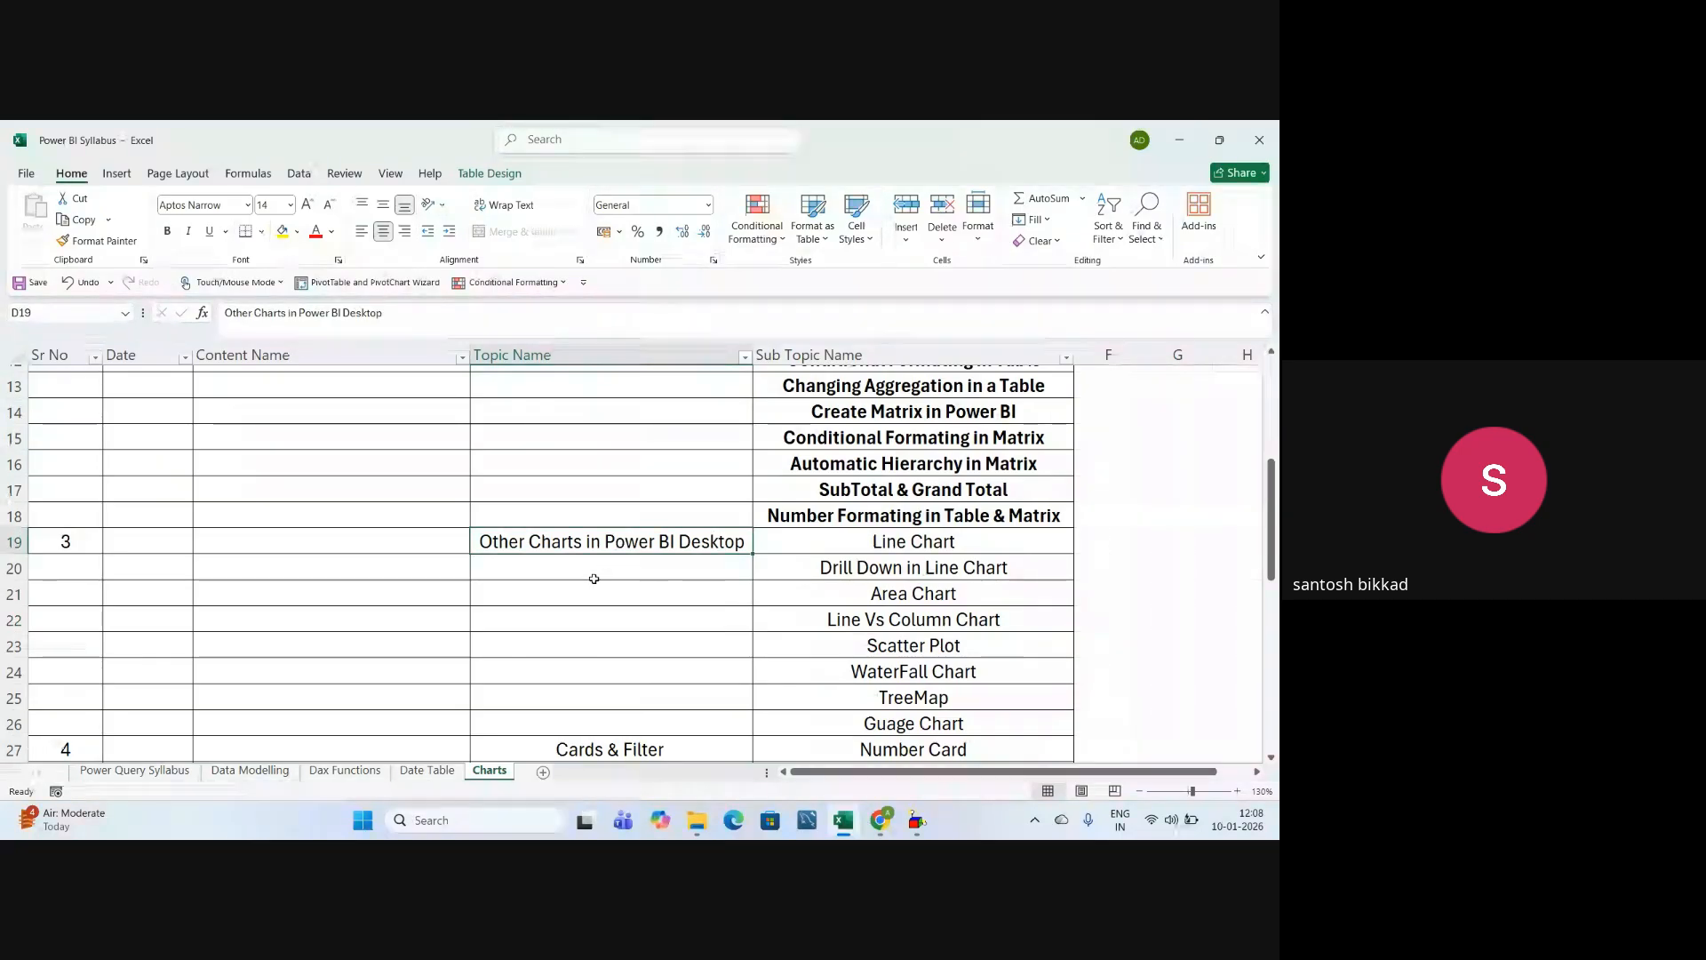
{"action": "left_click", "coordinate": [638, 570]}
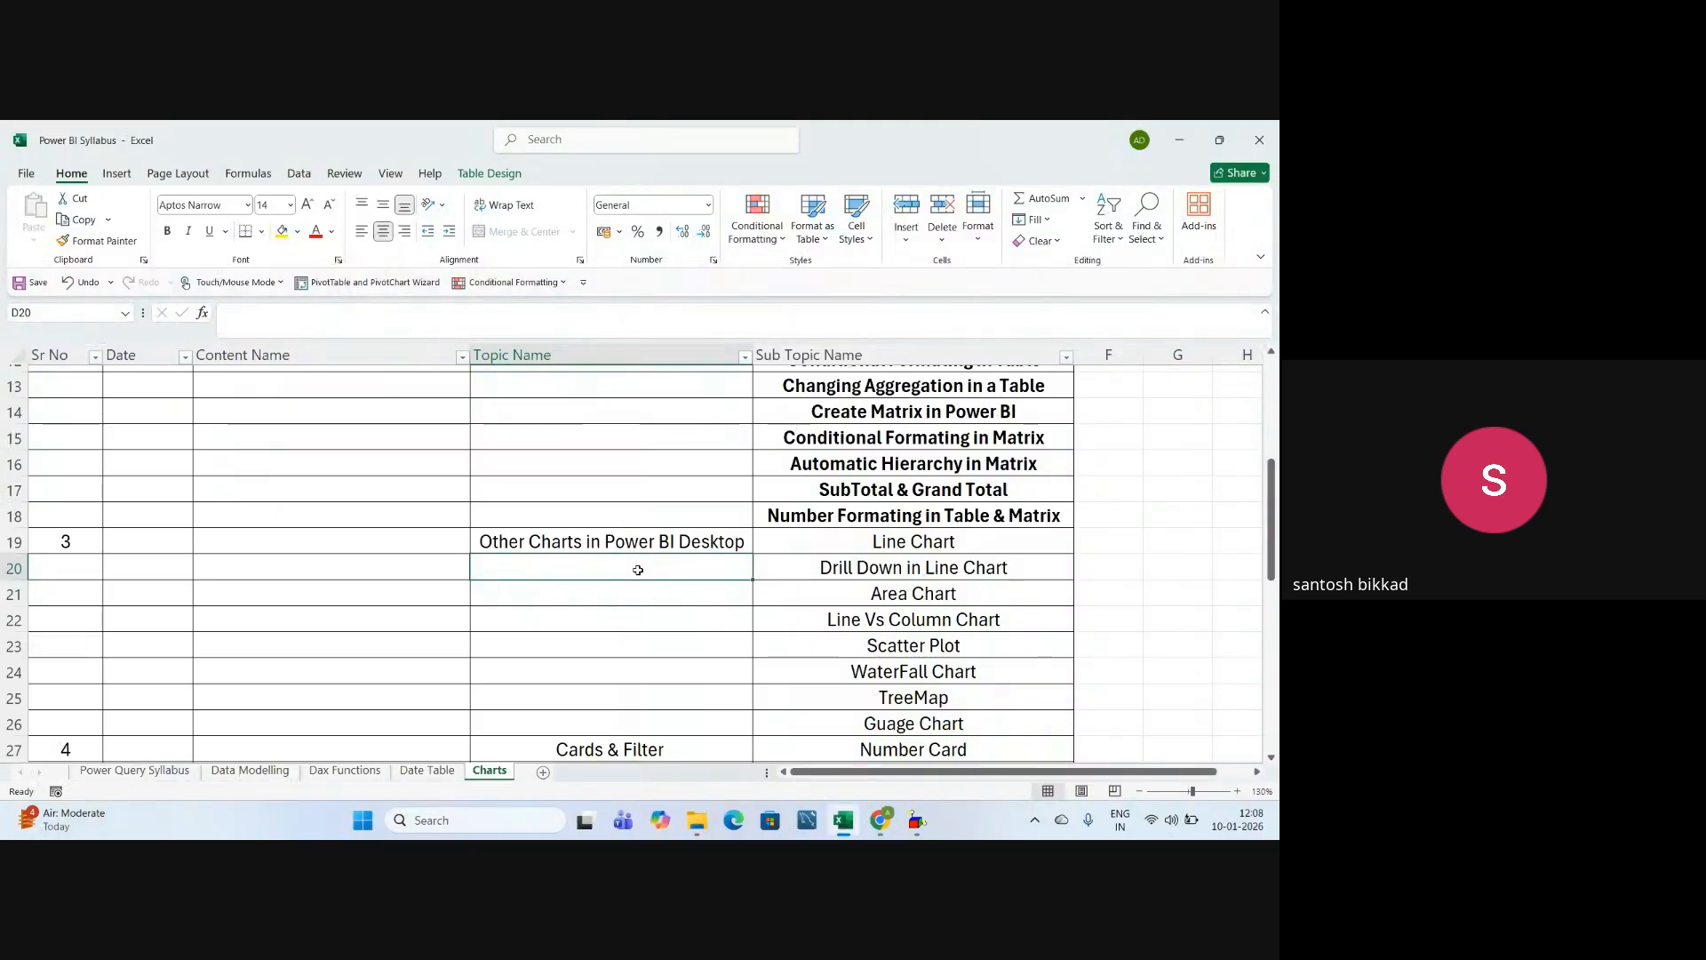
{"action": "left_click", "coordinate": [648, 647]}
{"action": "scroll", "coordinate": [800, 546], "scroll_direction": "down", "scroll_amount": 1}
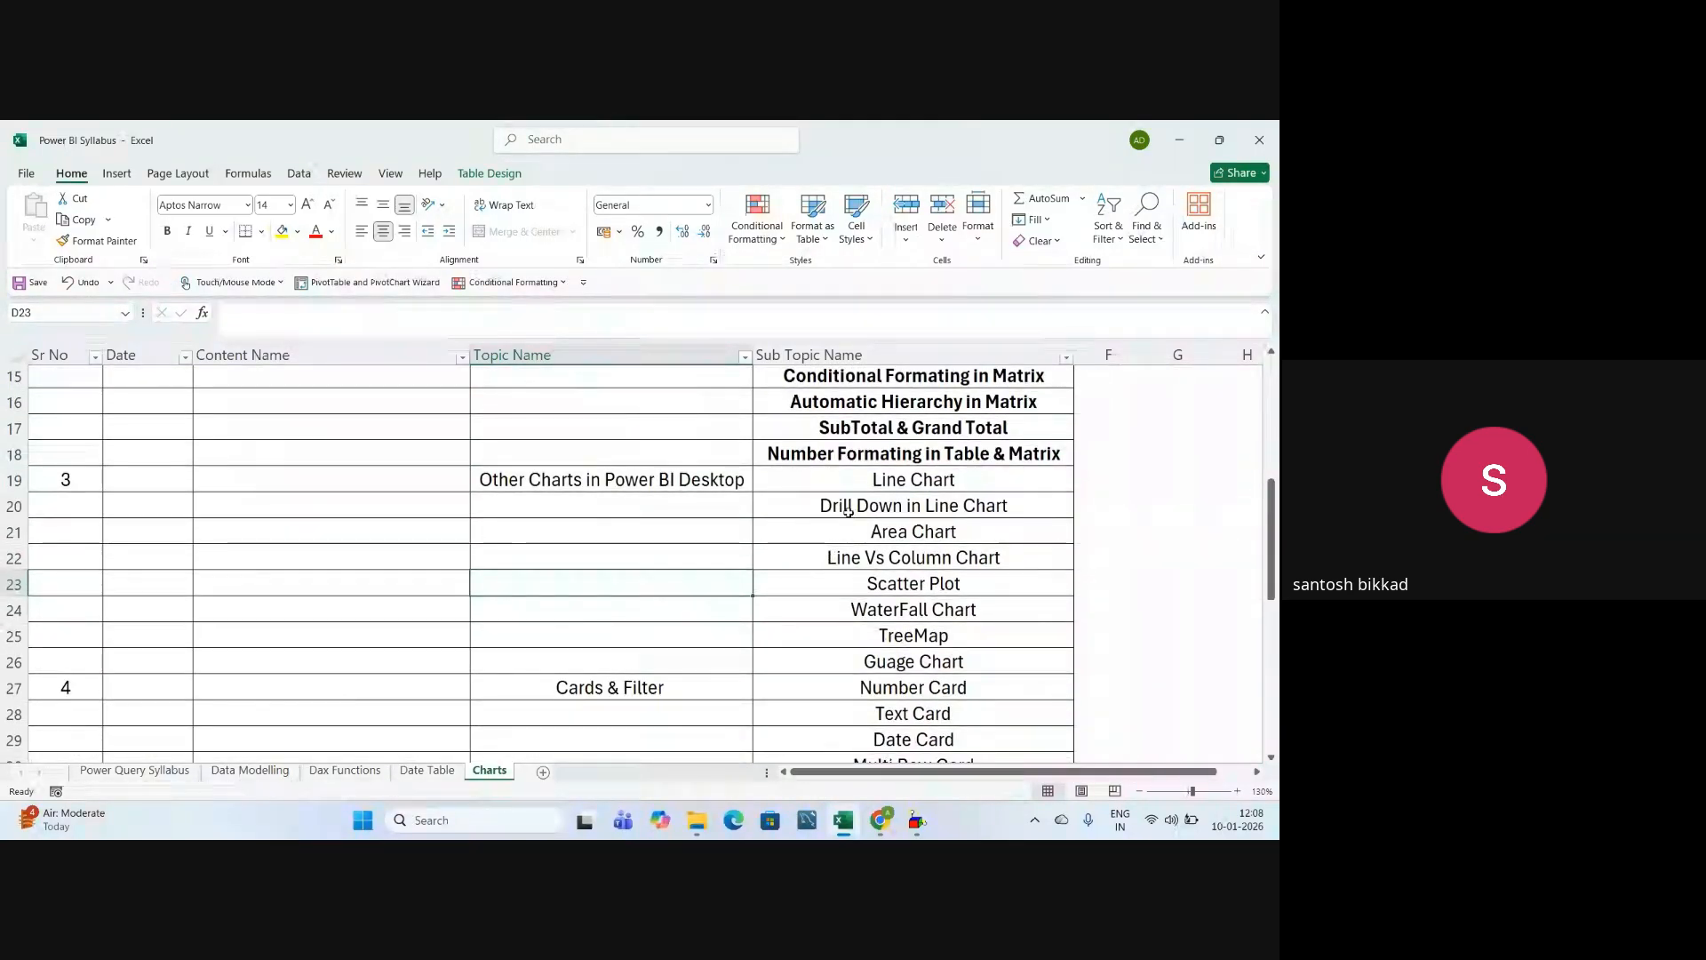
{"action": "left_click", "coordinate": [880, 606]}
{"action": "left_click", "coordinate": [1128, 531]}
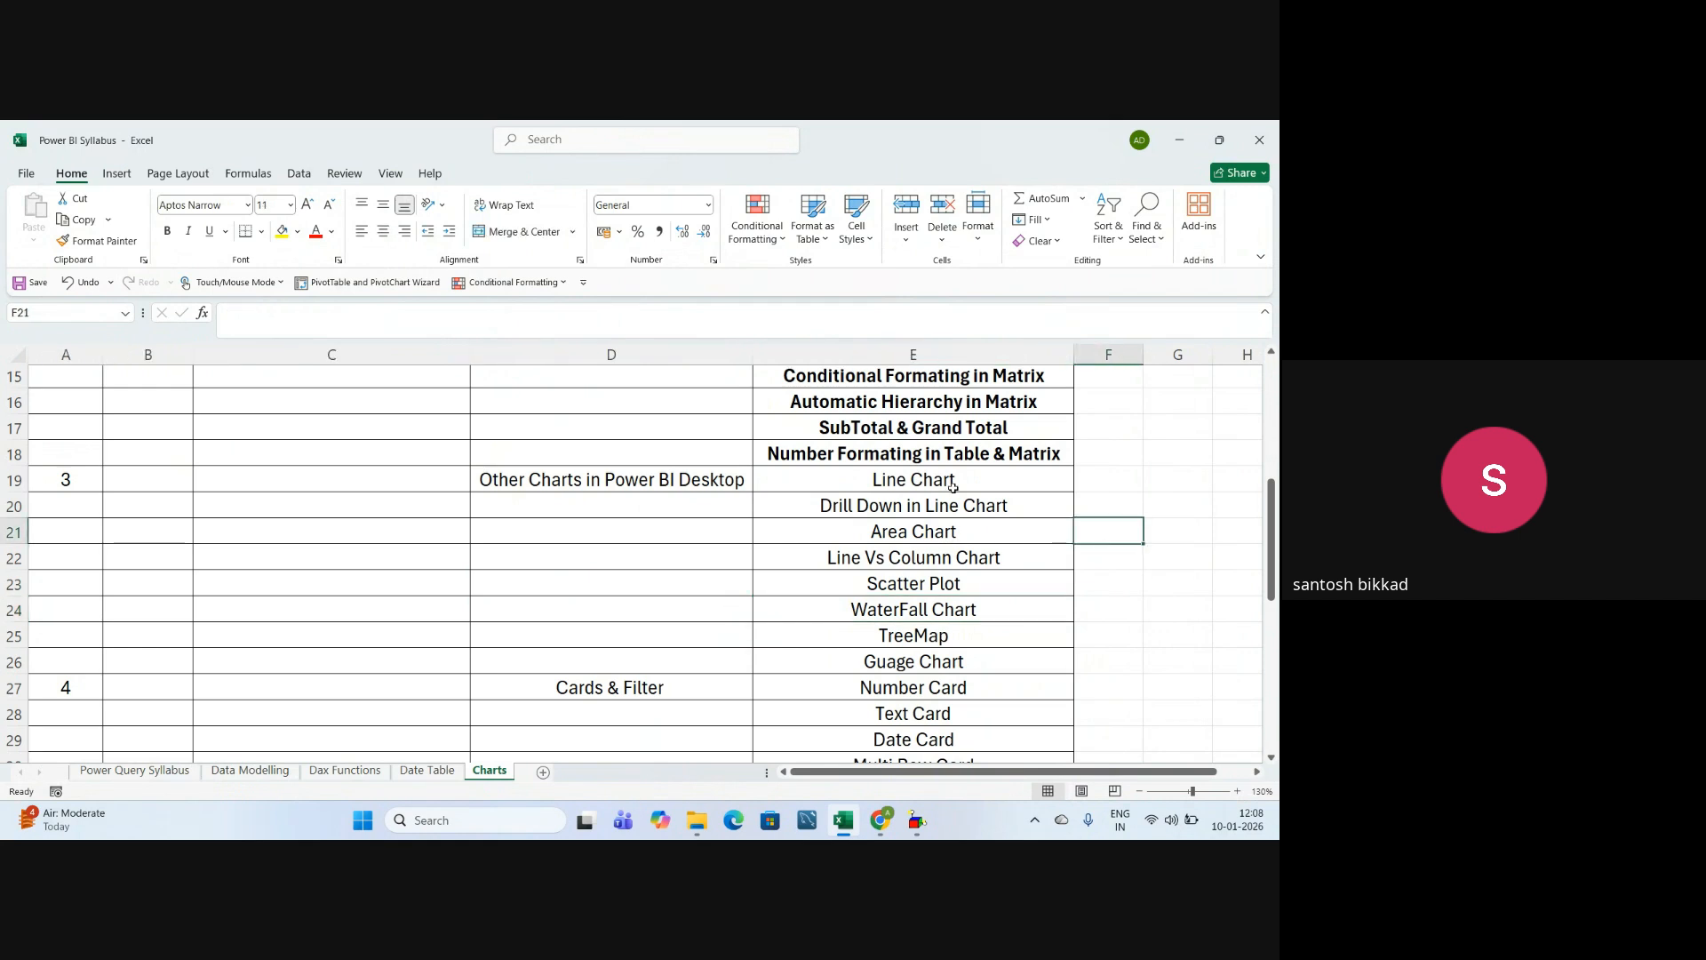
- Go through the Other Charts sub-topics one by one, from Line Chart to Guage Chart
{"action": "left_click", "coordinate": [949, 480]}
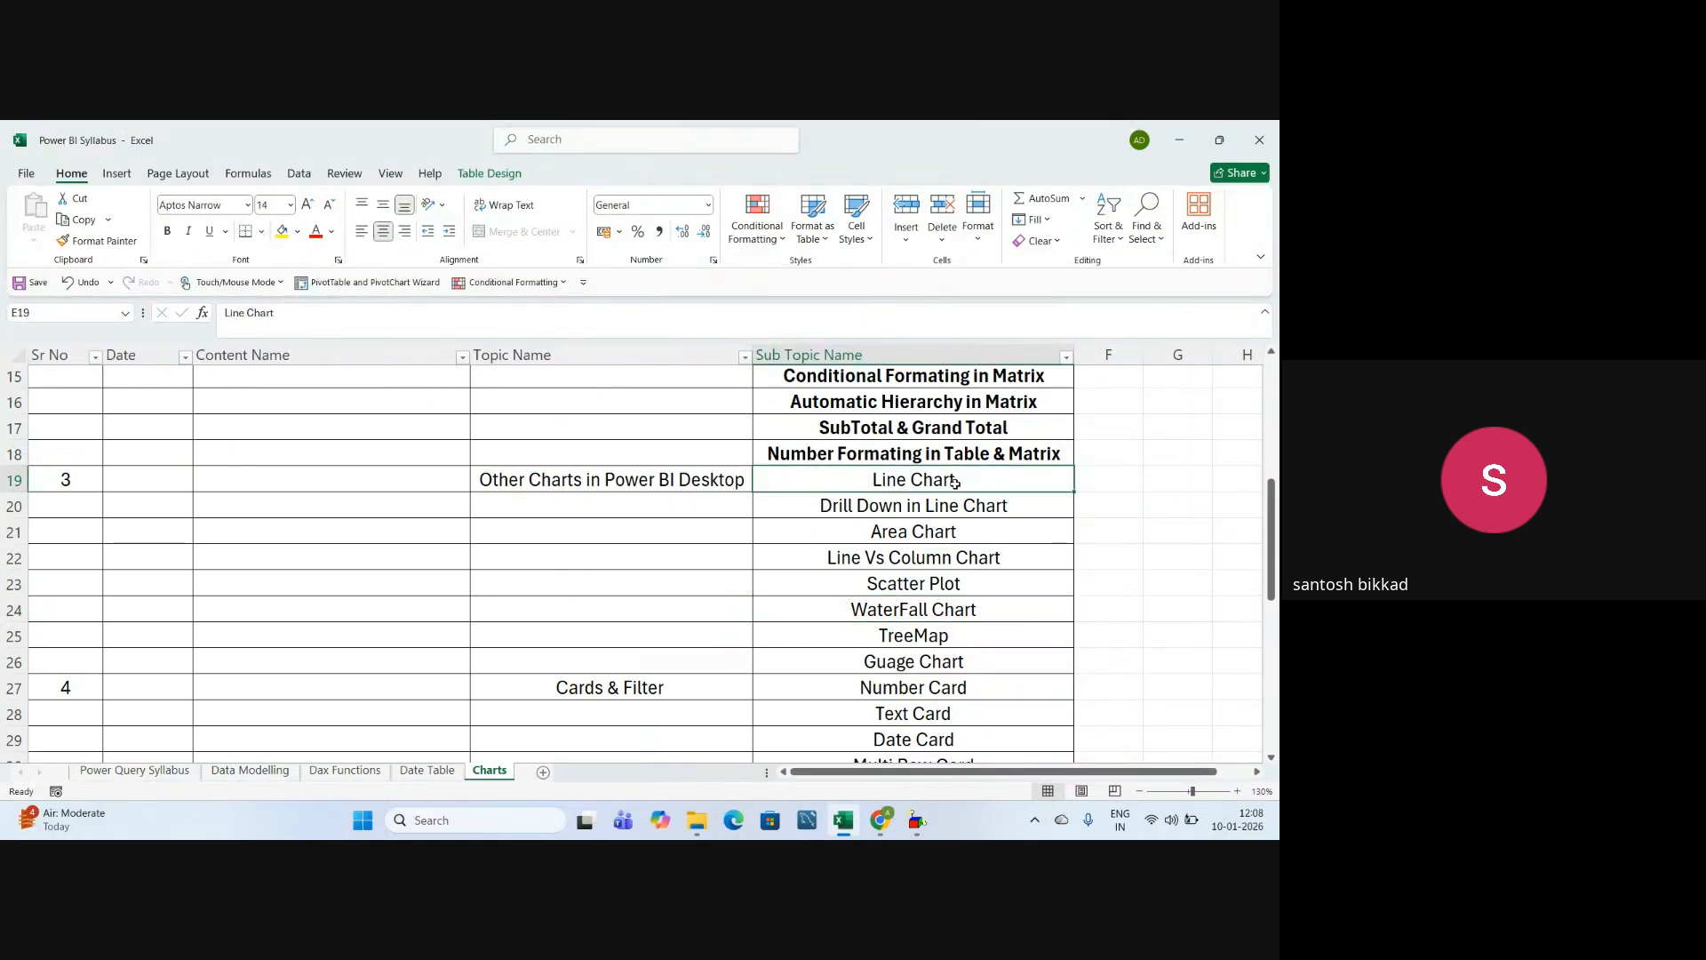
{"action": "scroll", "coordinate": [955, 481], "scroll_direction": "down", "scroll_amount": 1}
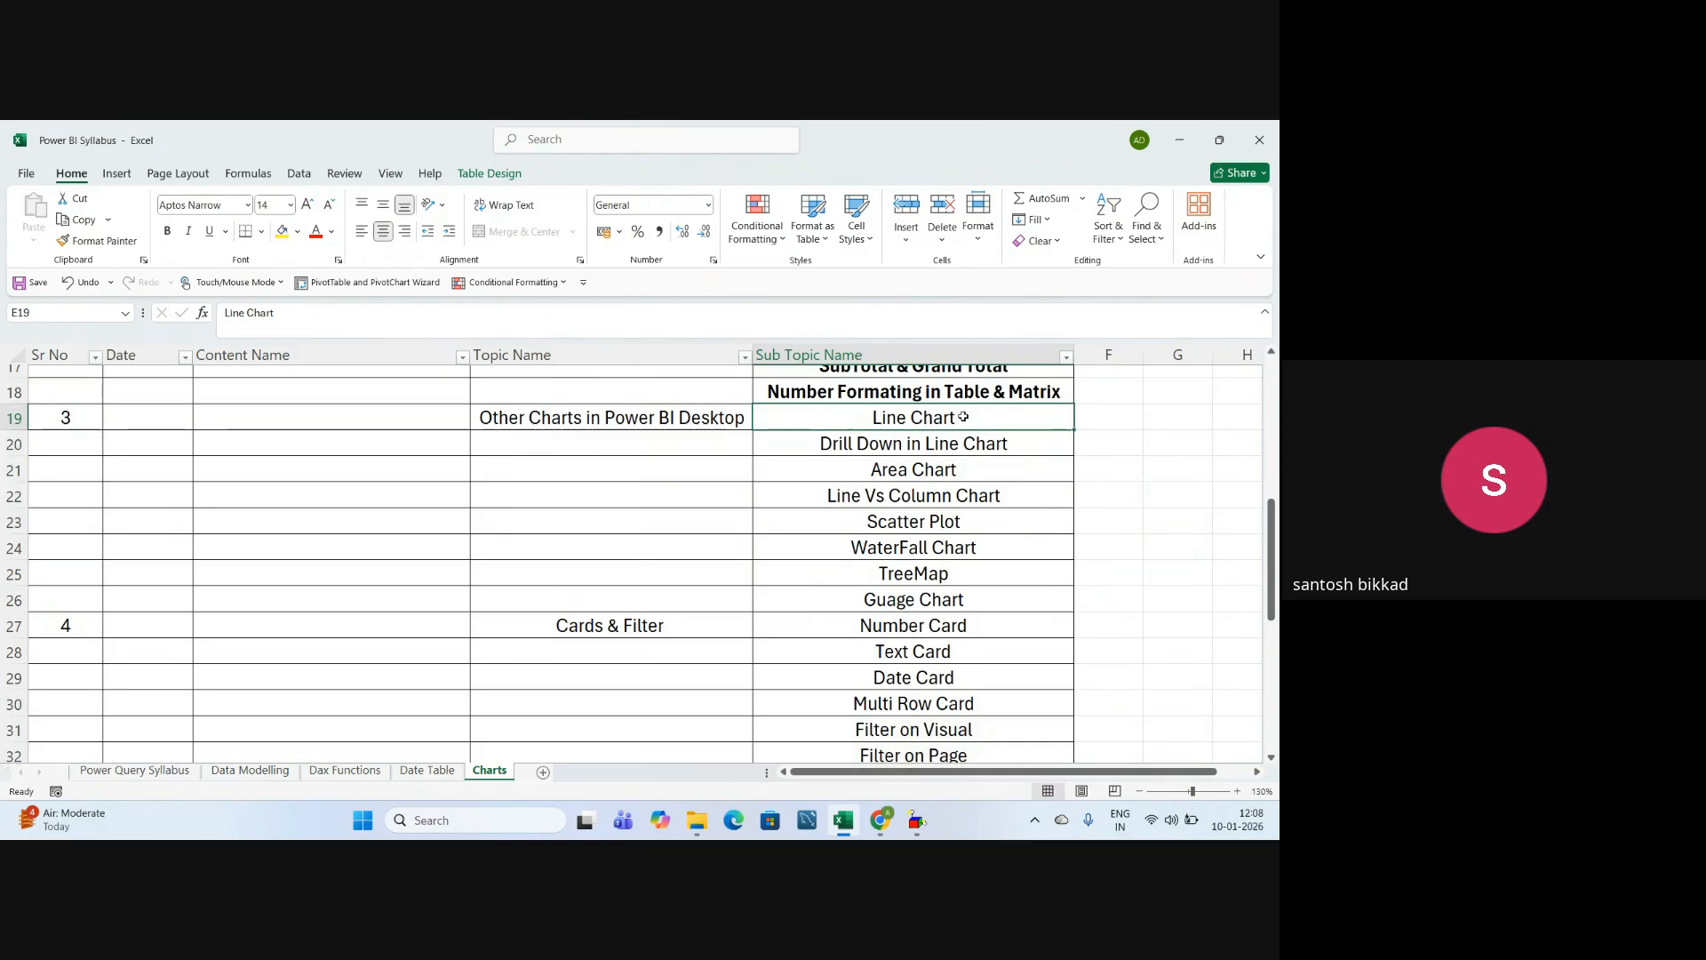
{"action": "left_click", "coordinate": [952, 448]}
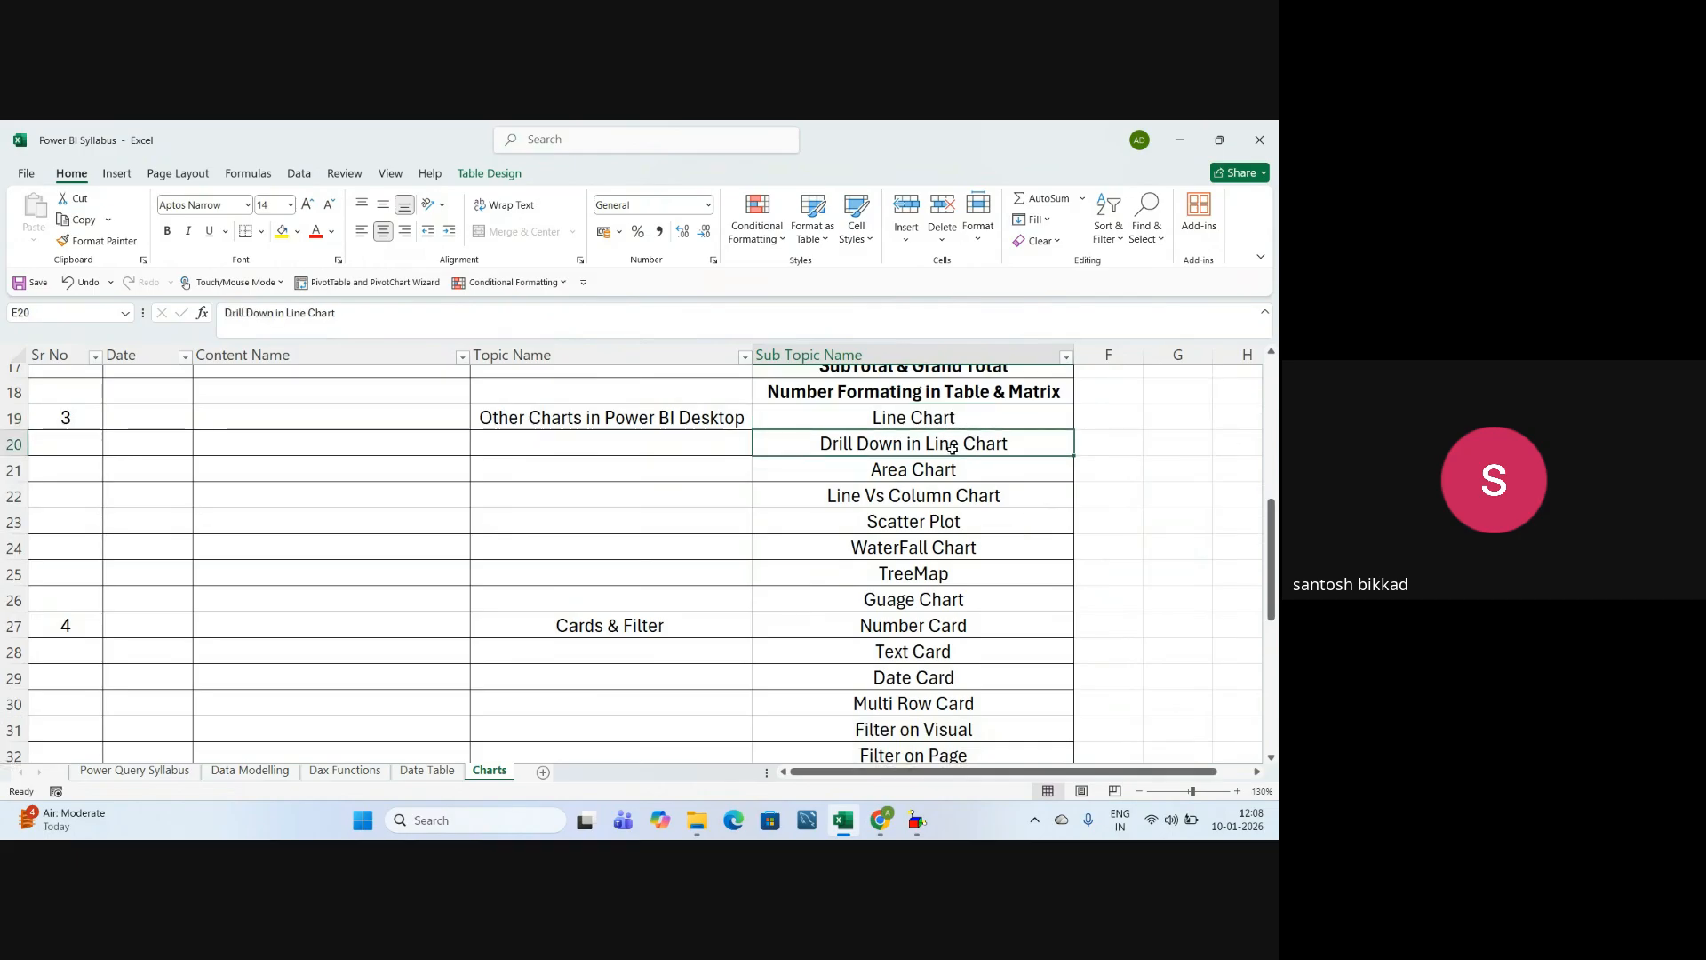
{"action": "left_click", "coordinate": [952, 471]}
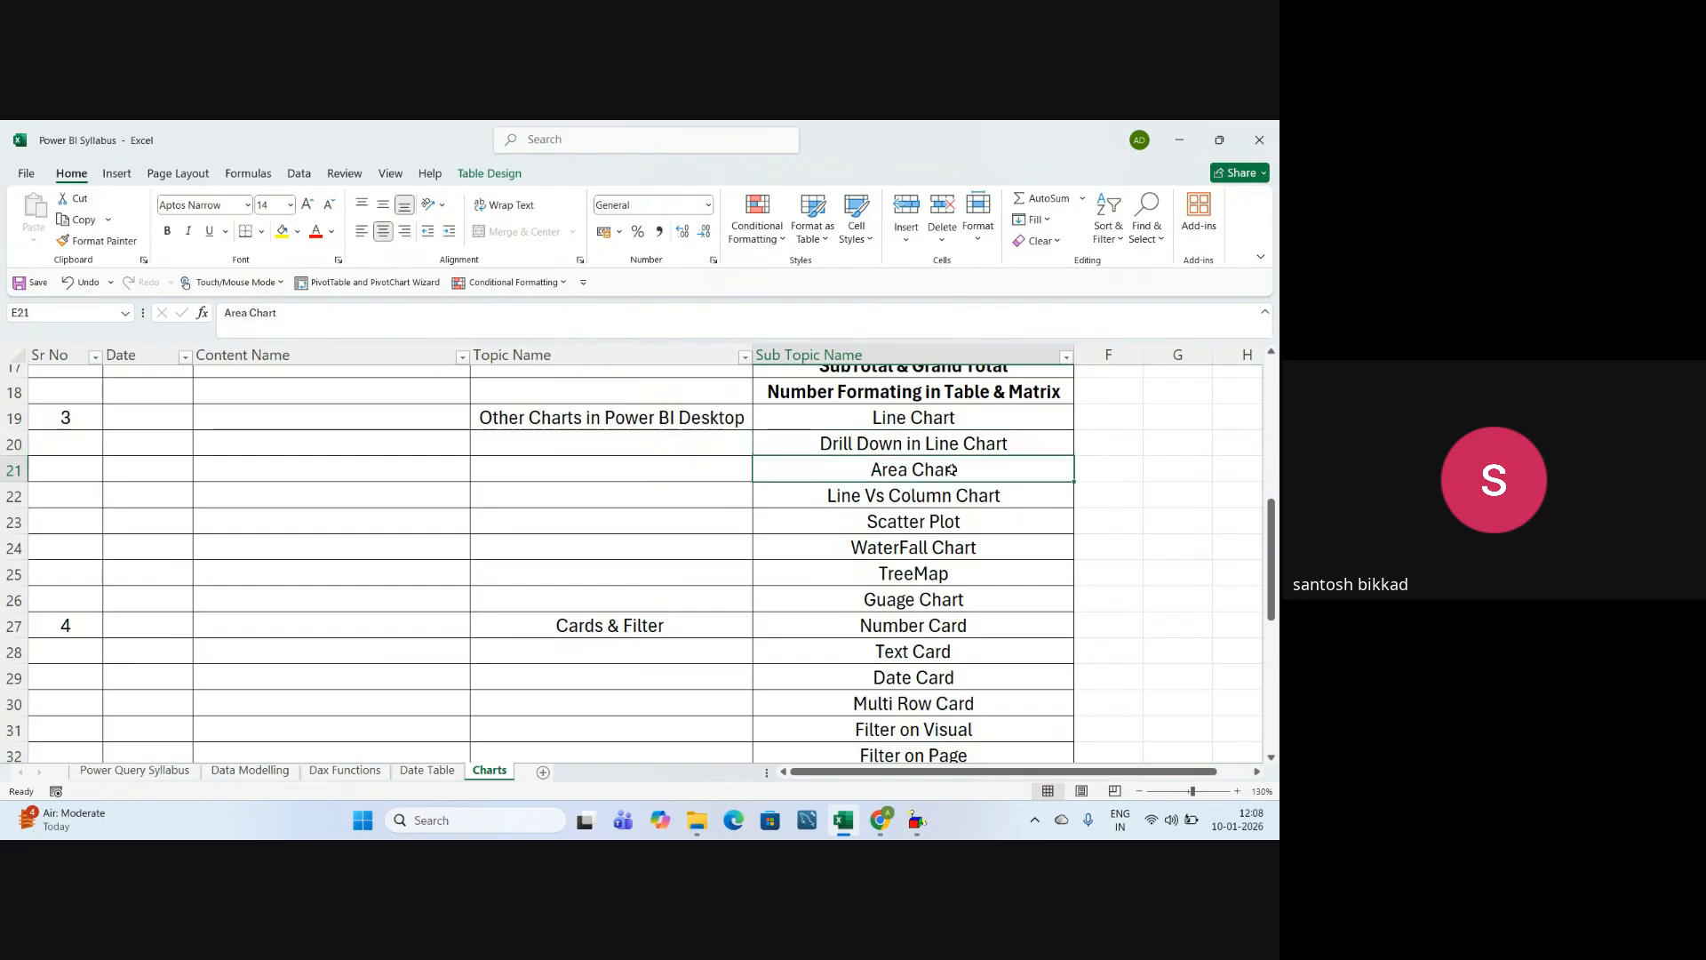
{"action": "left_click", "coordinate": [932, 497]}
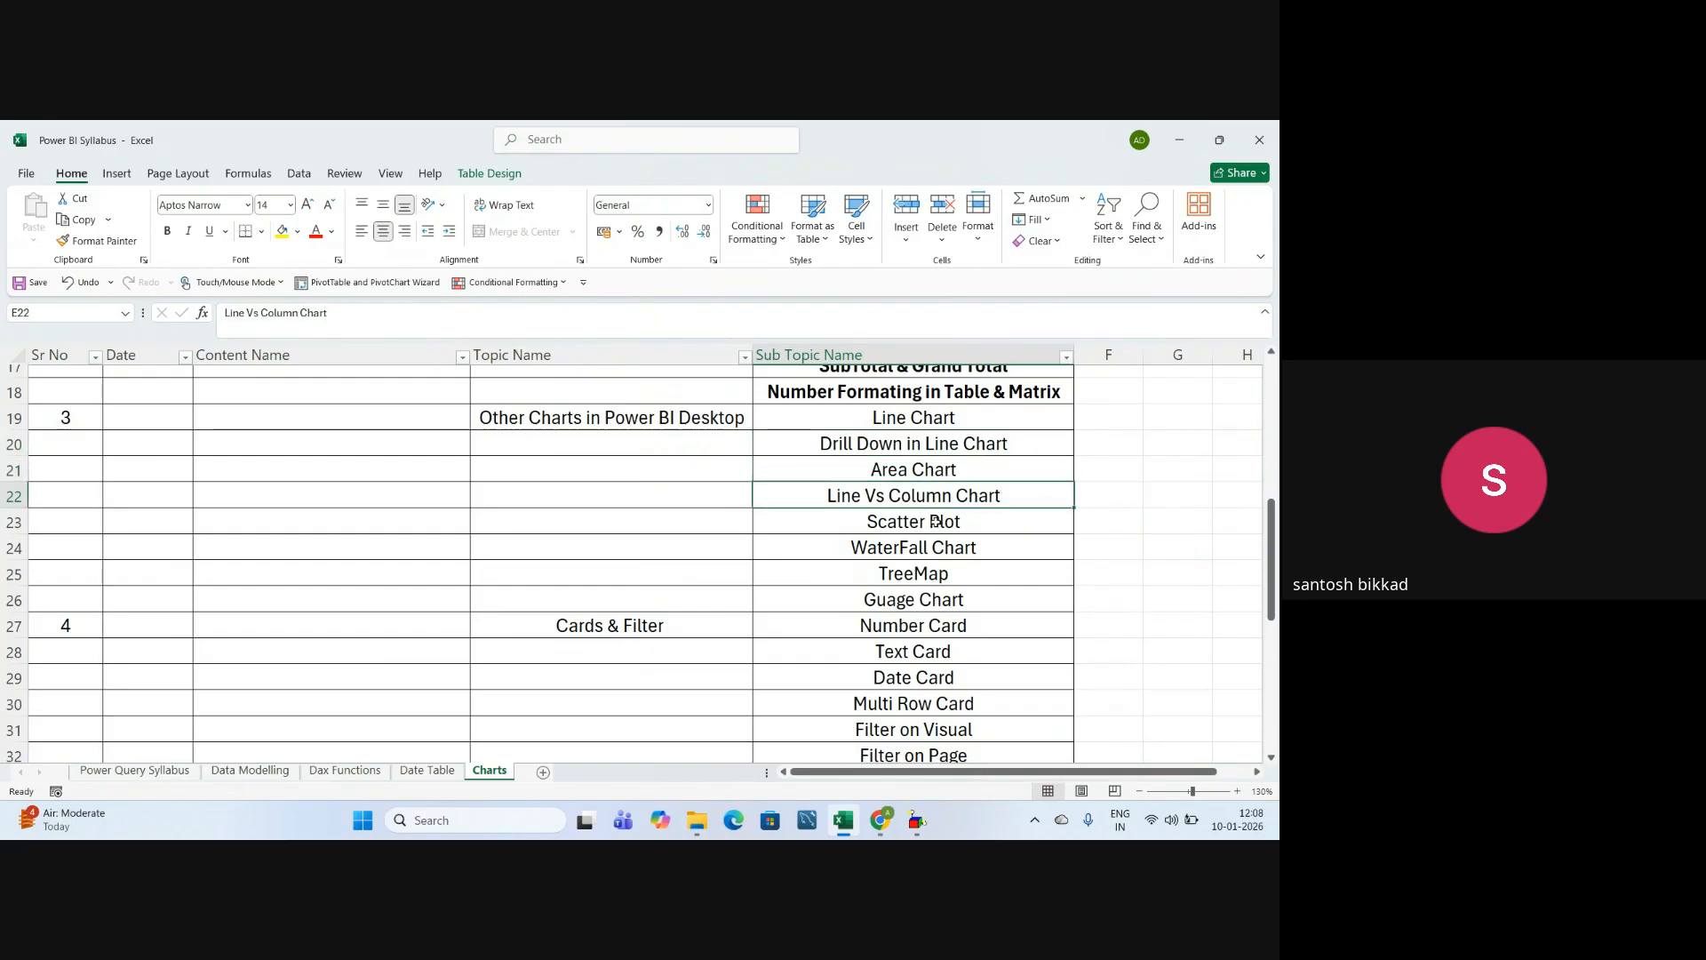
{"action": "left_click", "coordinate": [936, 522]}
{"action": "left_click", "coordinate": [912, 551]}
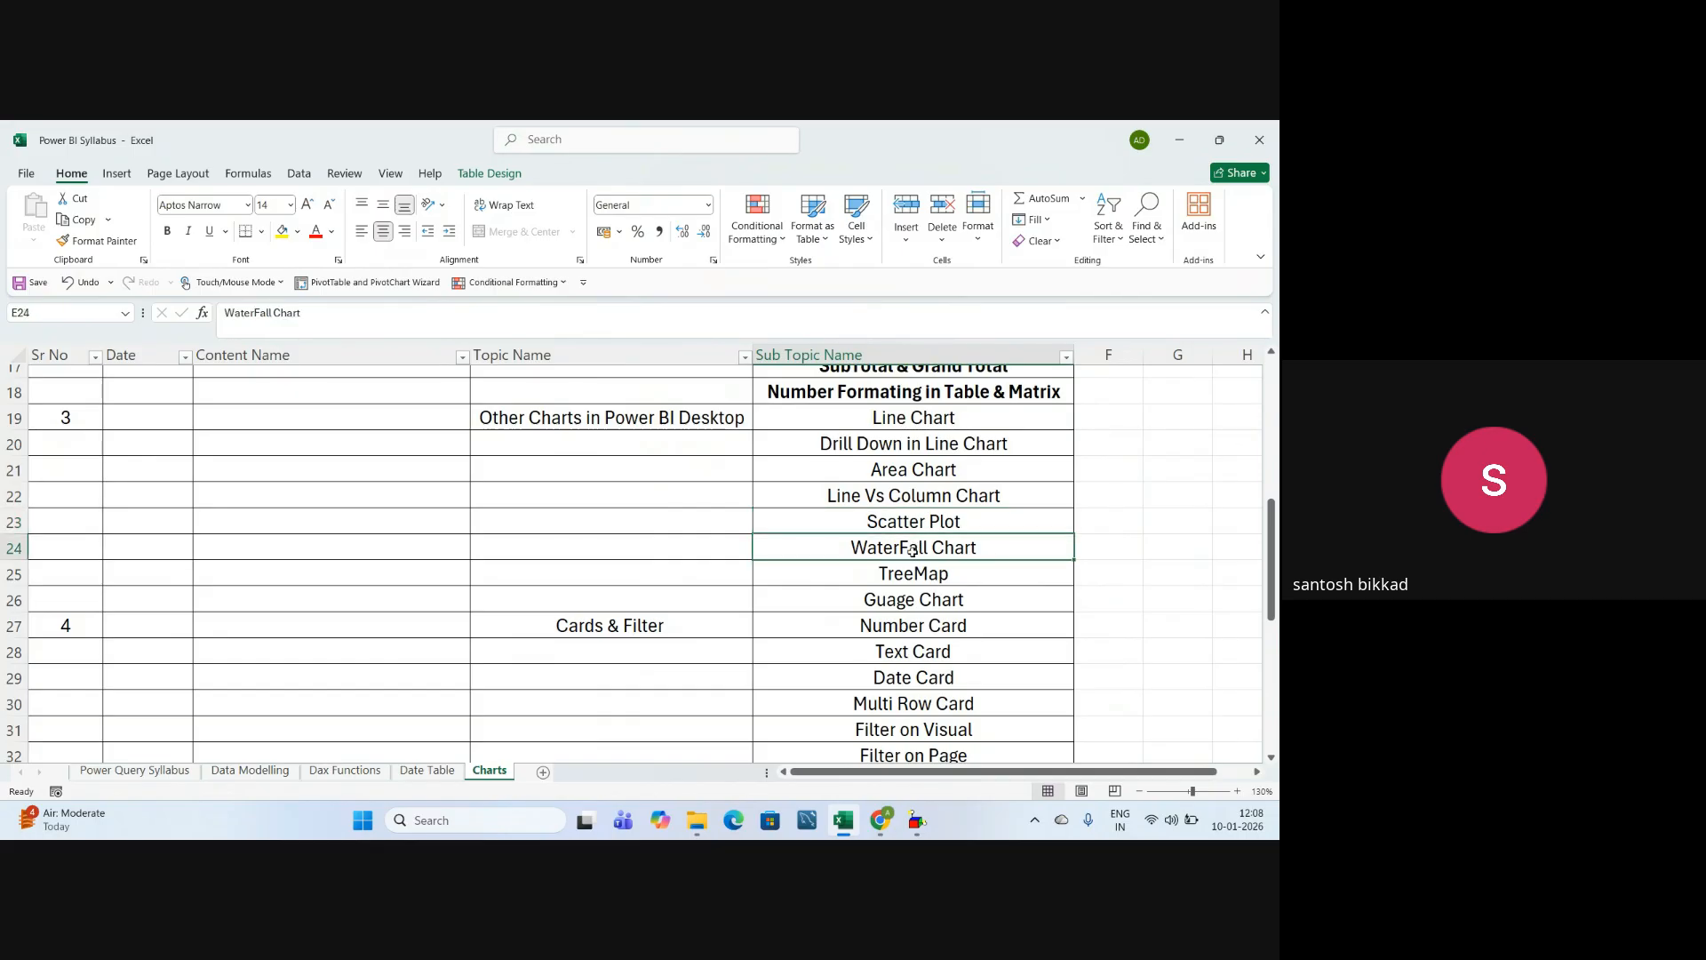
{"action": "left_click", "coordinate": [909, 576]}
{"action": "left_click", "coordinate": [915, 603]}
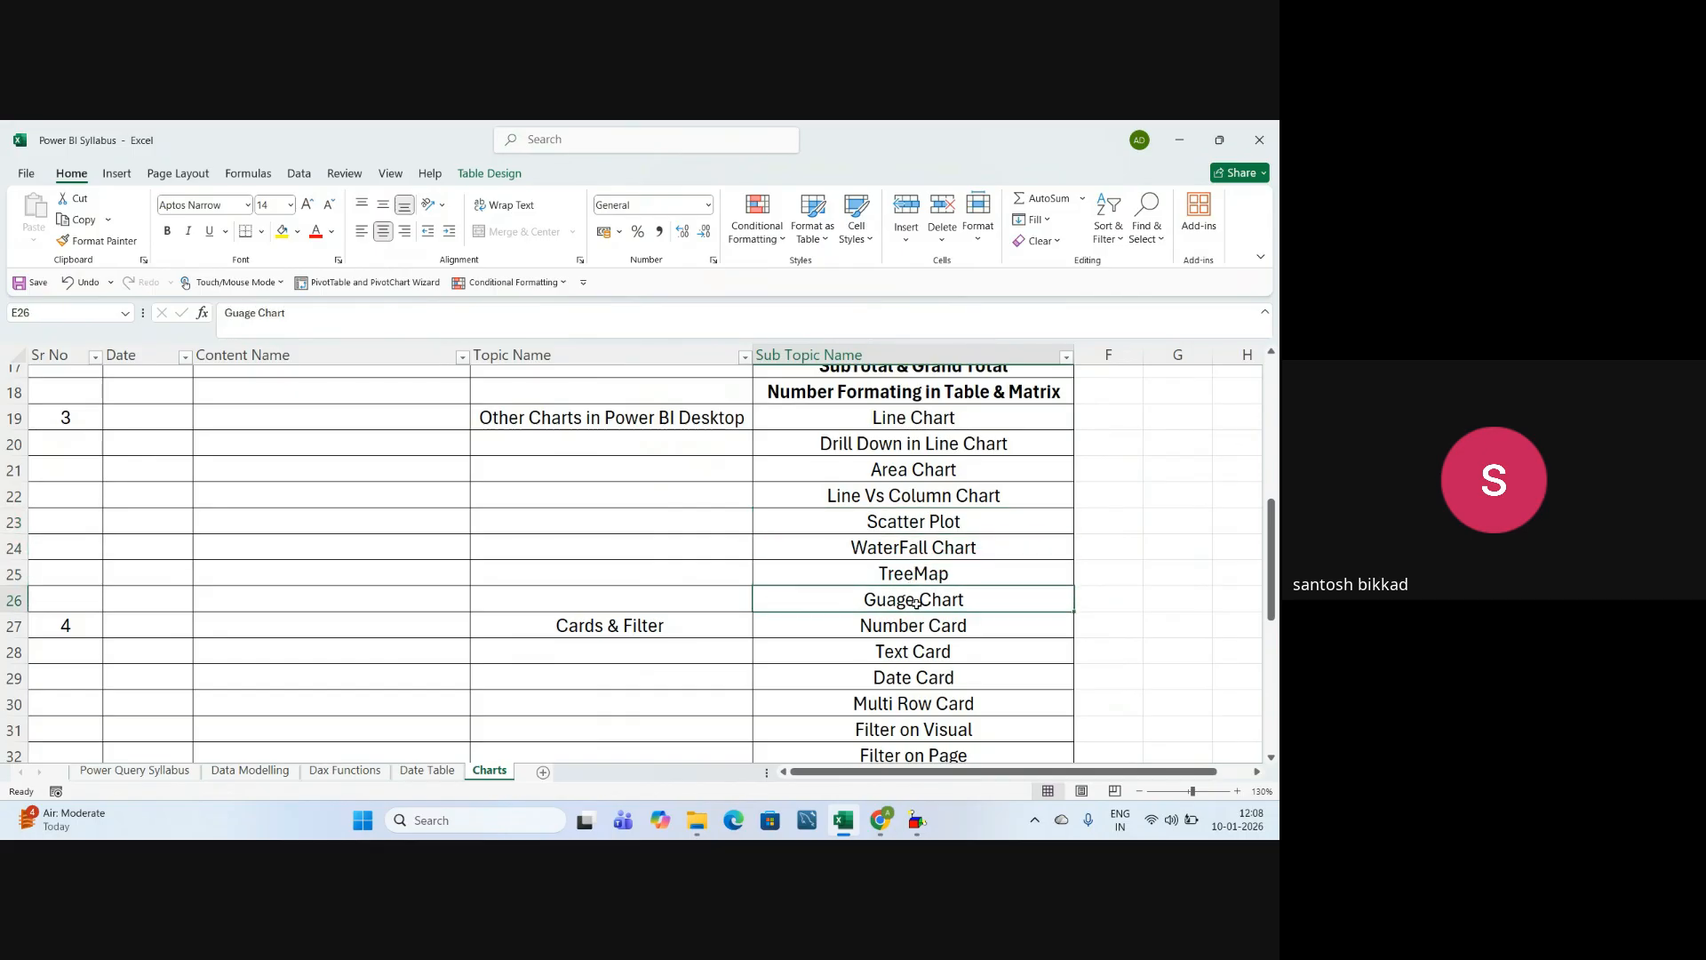
{"action": "left_click_drag", "start_coordinate": [941, 420], "coordinate": [944, 594]}
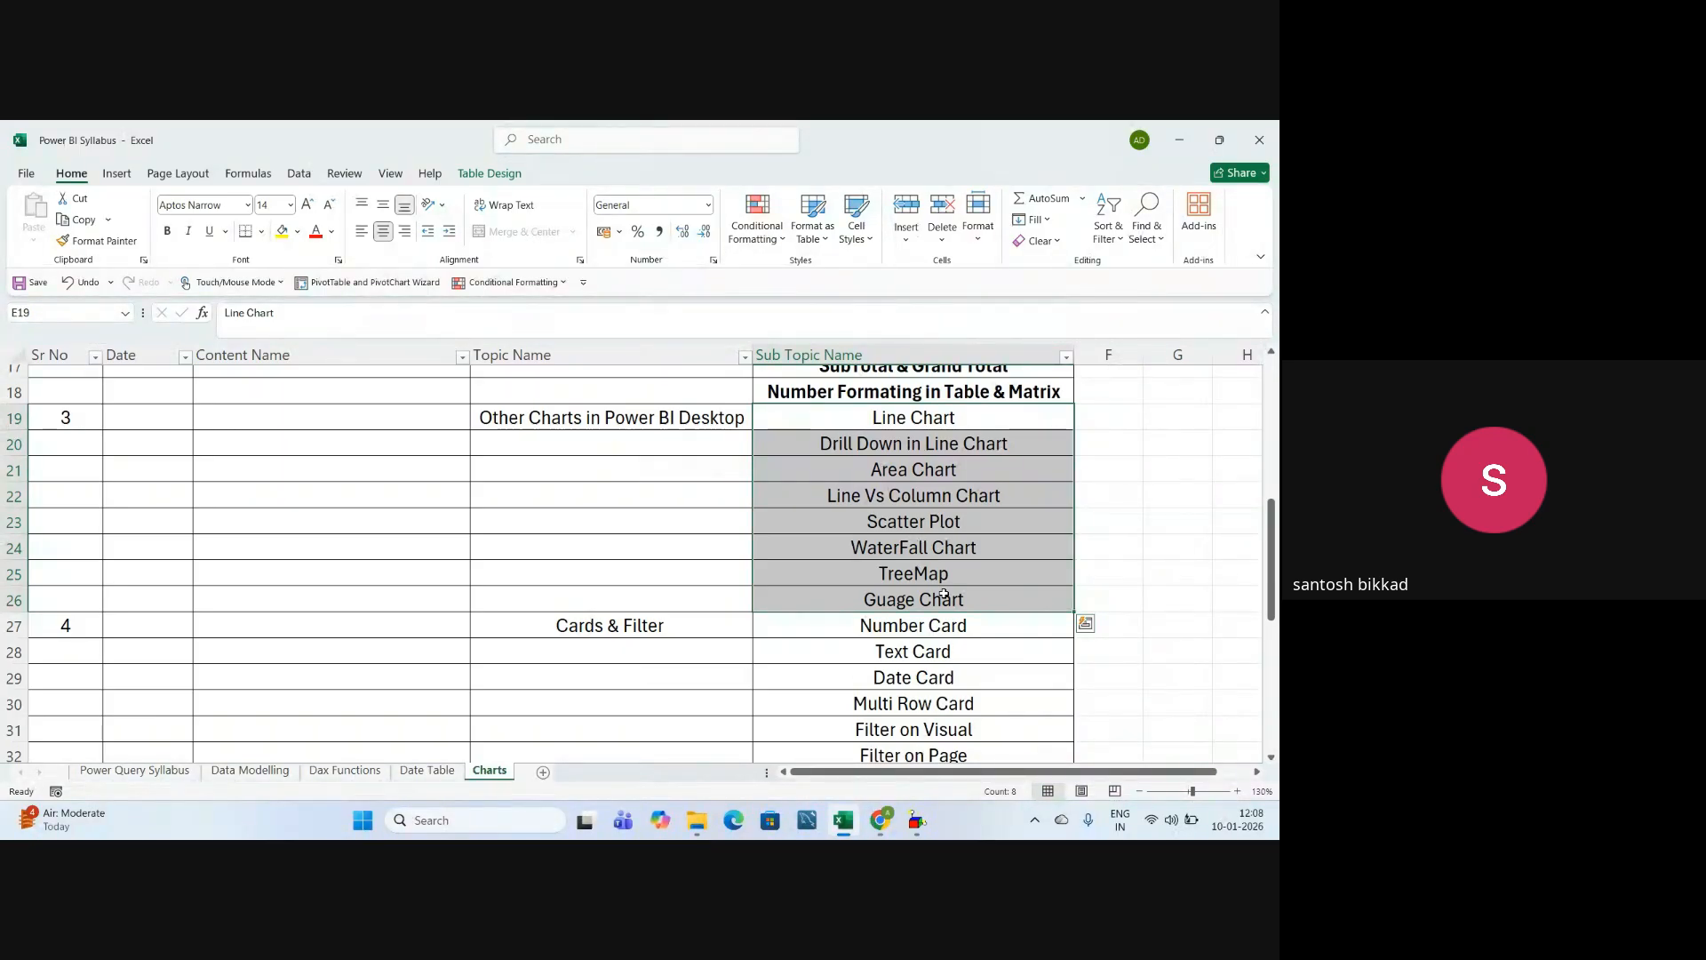
{"action": "scroll", "coordinate": [988, 548], "scroll_direction": "up", "scroll_amount": 1}
{"action": "left_click", "coordinate": [1108, 604]}
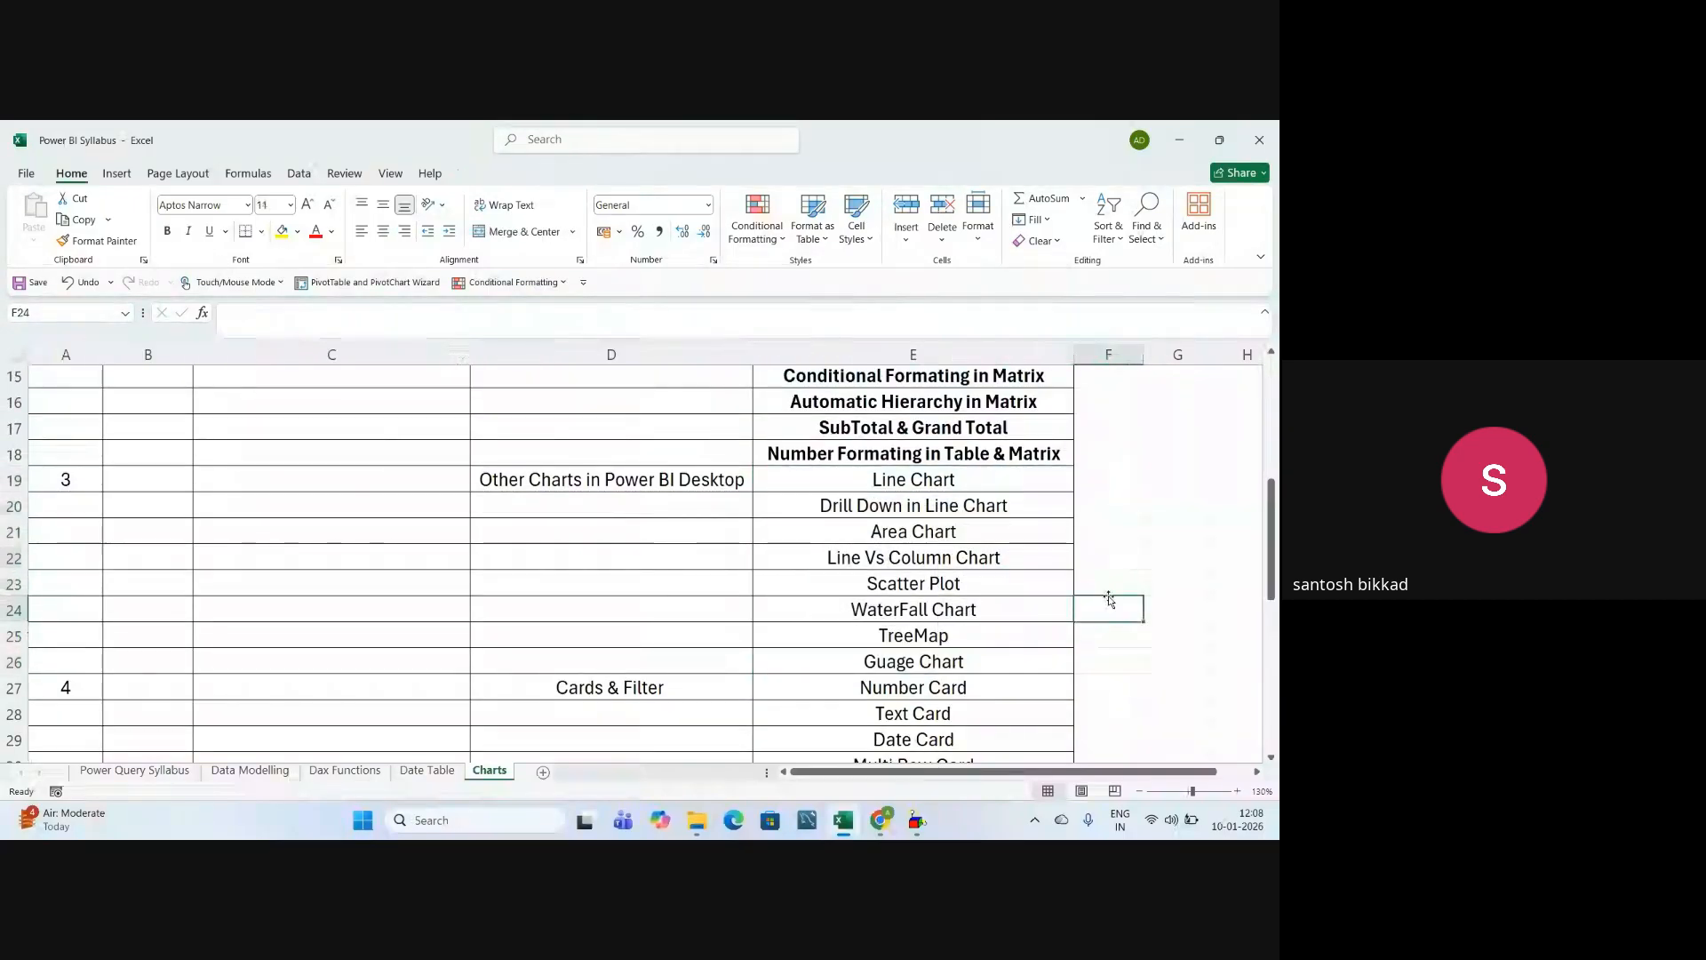
{"action": "left_click", "coordinate": [944, 482]}
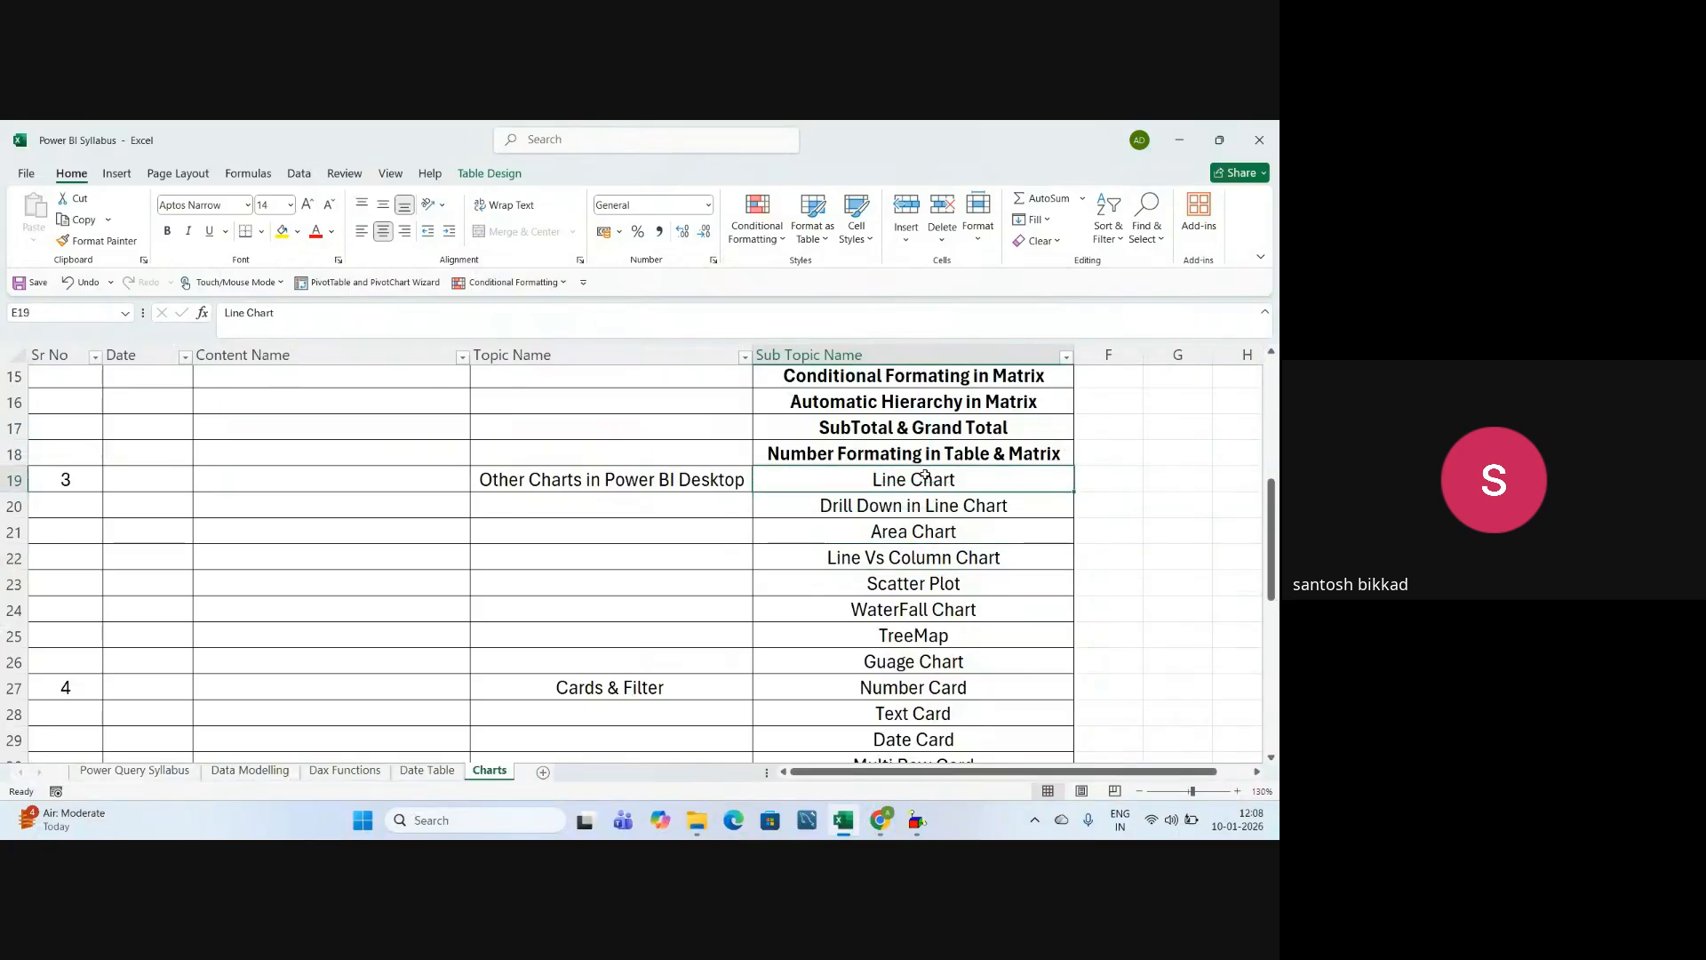
{"action": "key", "text": "alt+Tab"}
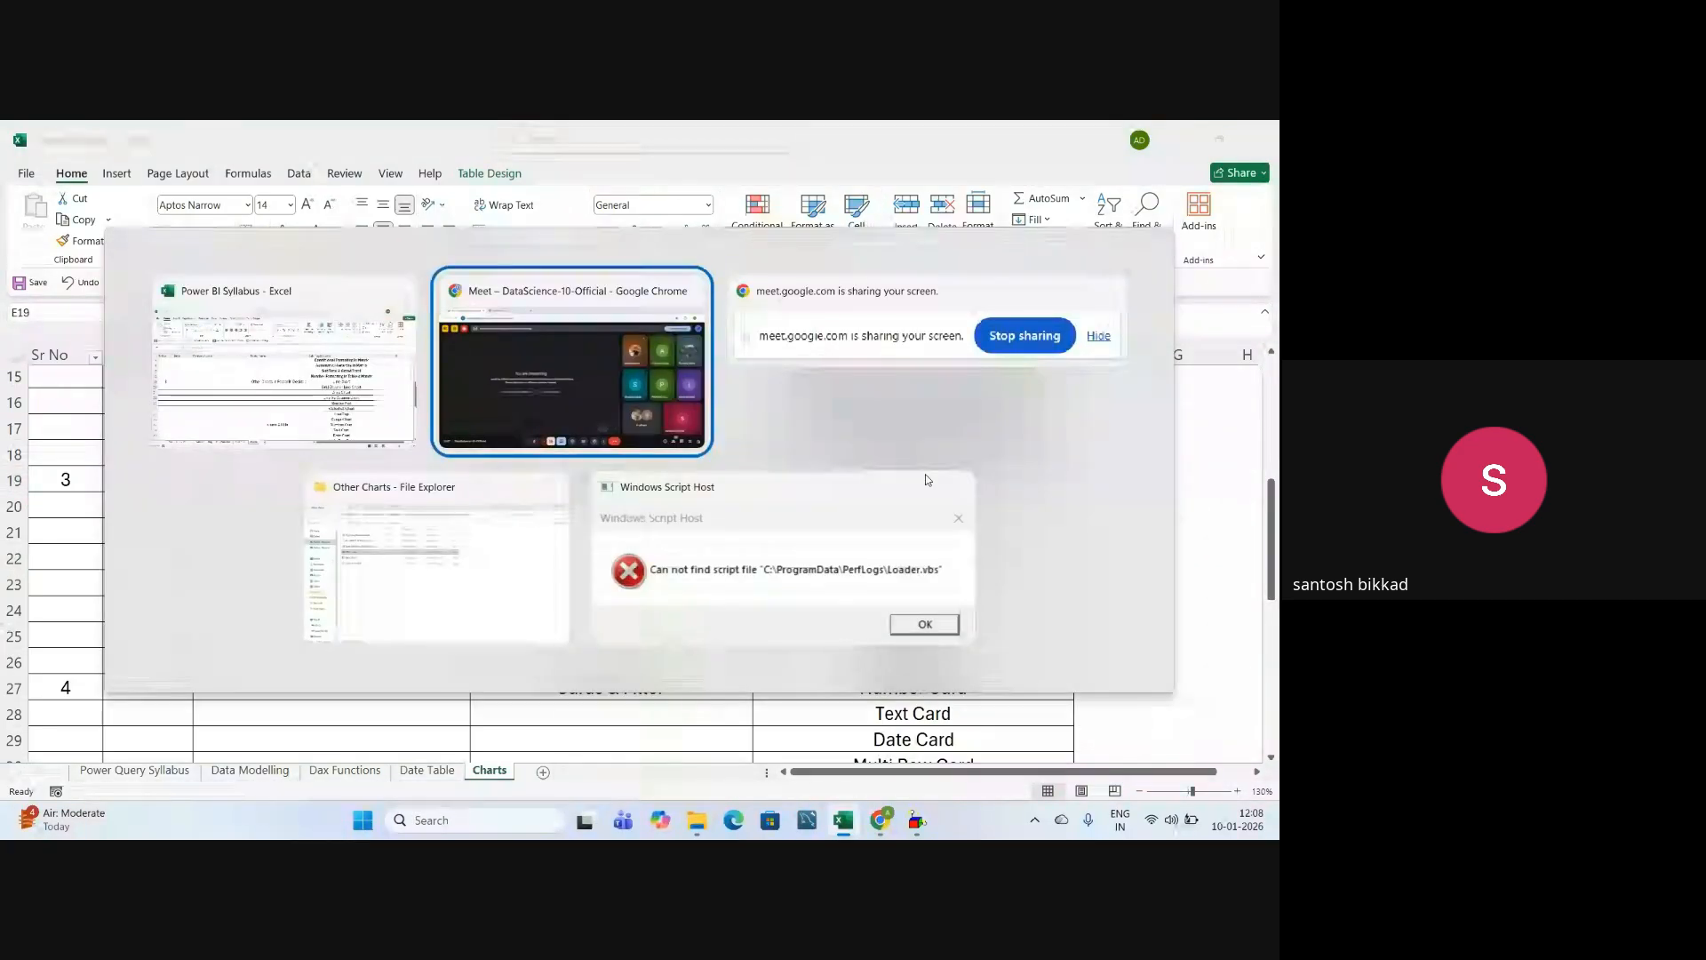
{"action": "key", "text": "alt+shift+Tab"}
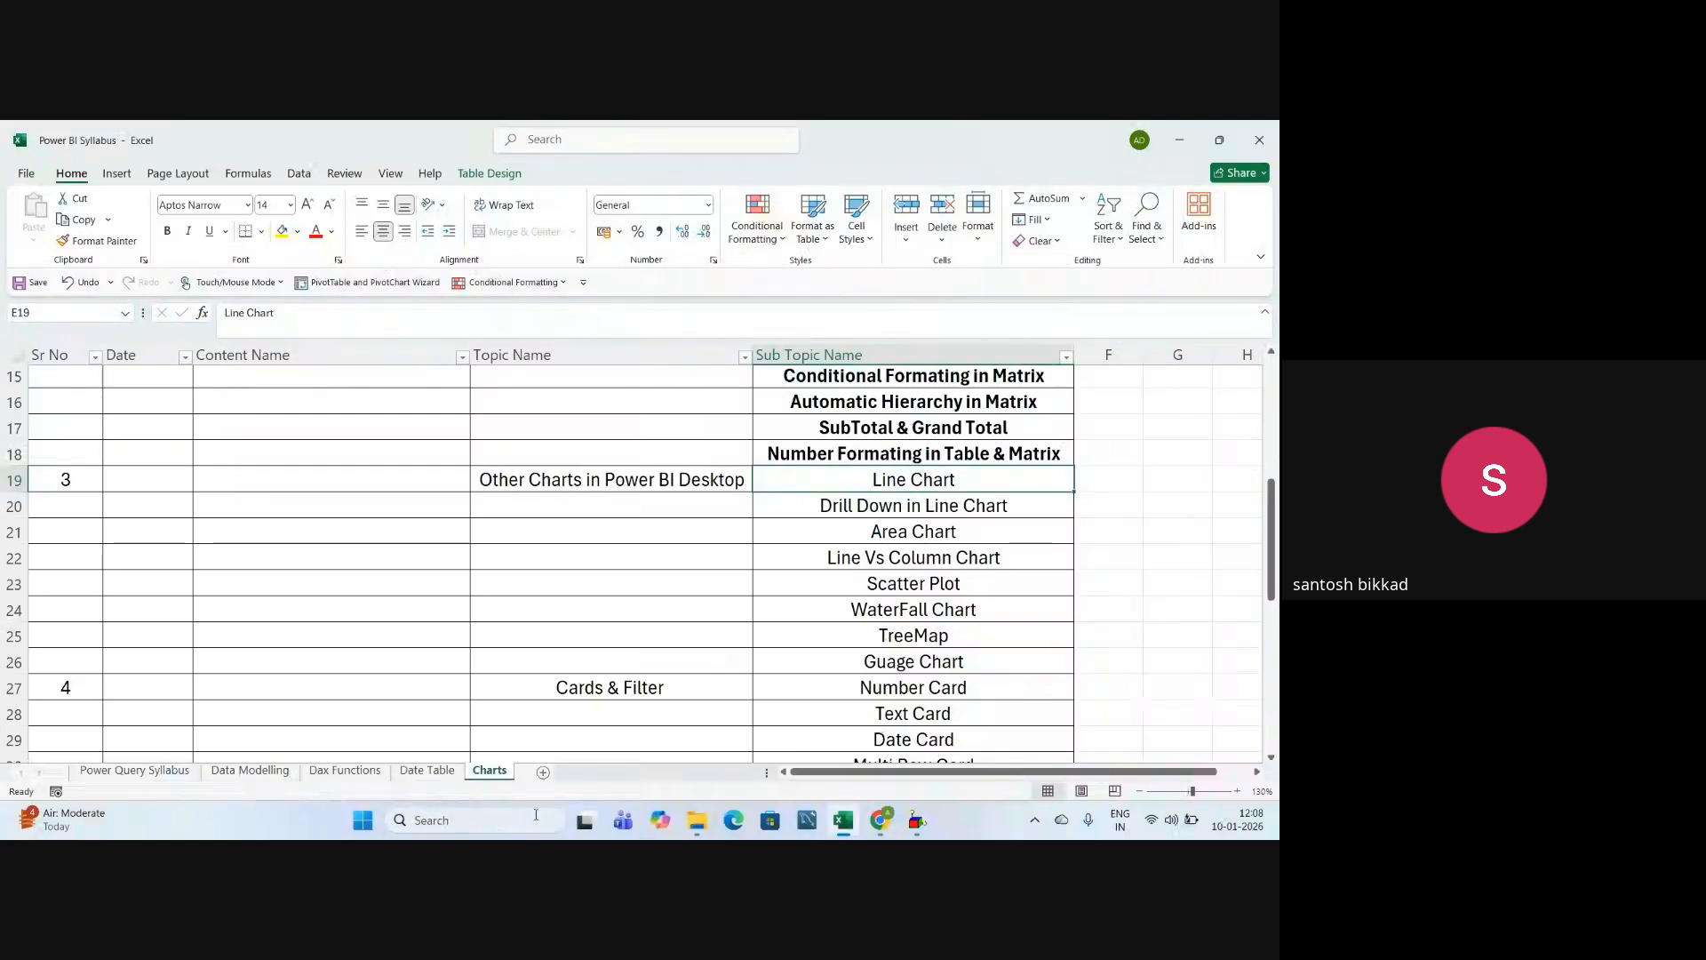
- Launch Power BI Desktop, dismiss the update notification and start a blank report
{"action": "left_click", "coordinate": [481, 830]}
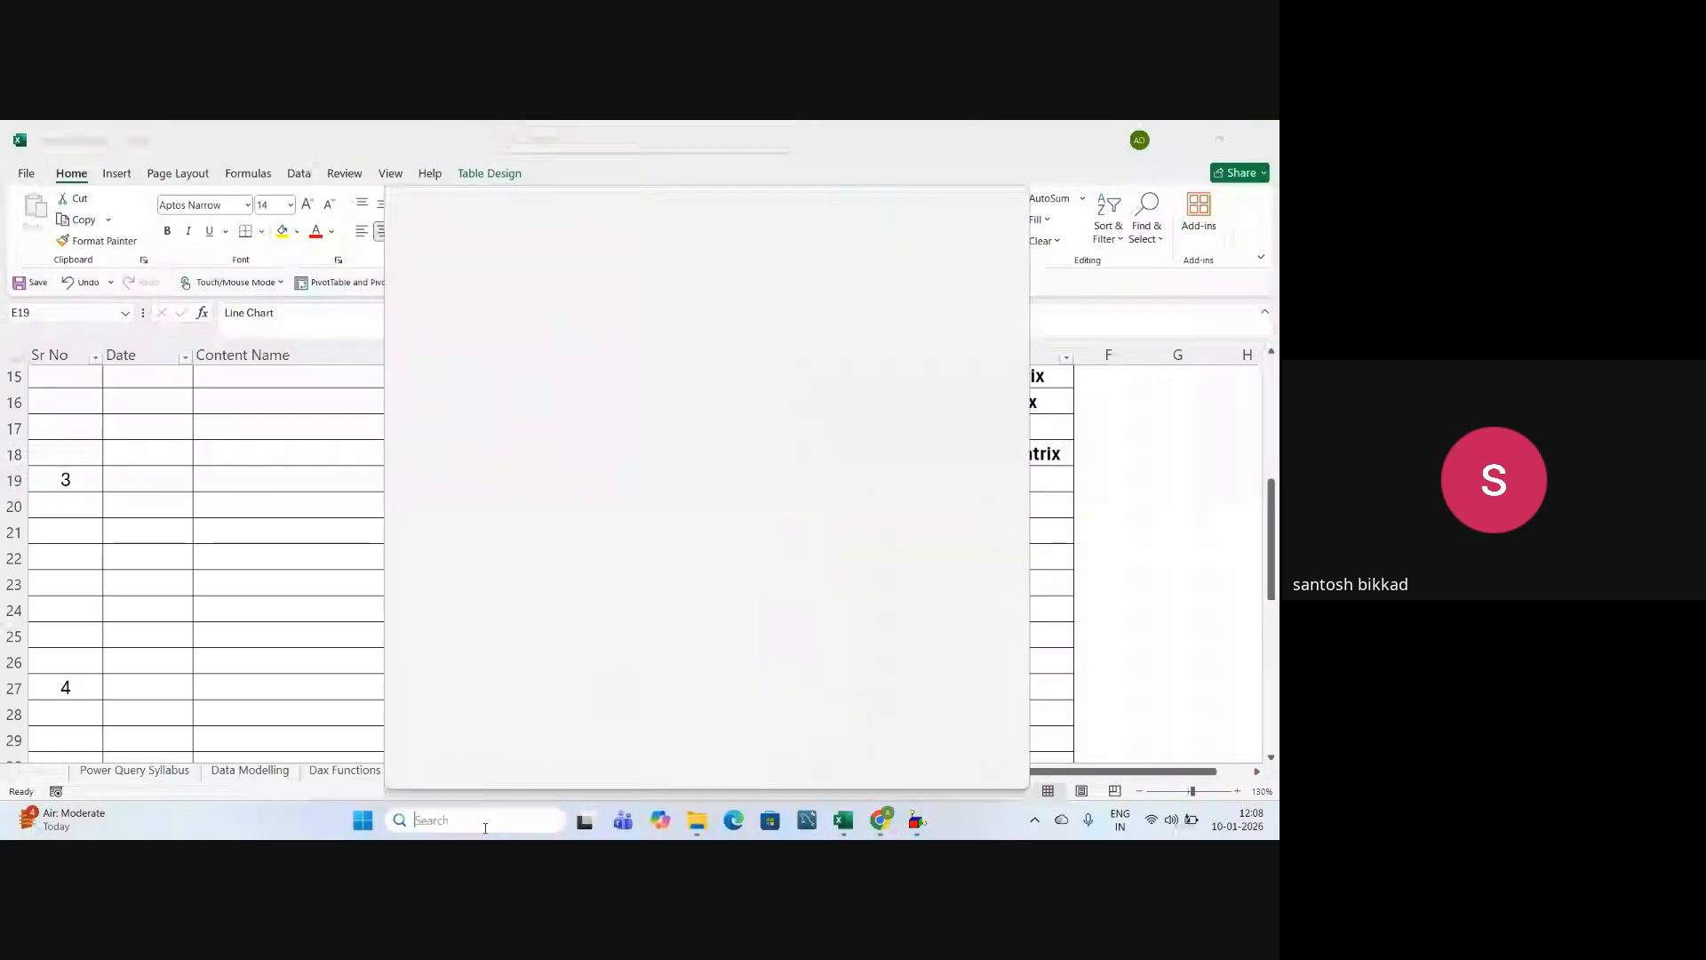
{"action": "type", "text": "power bi"}
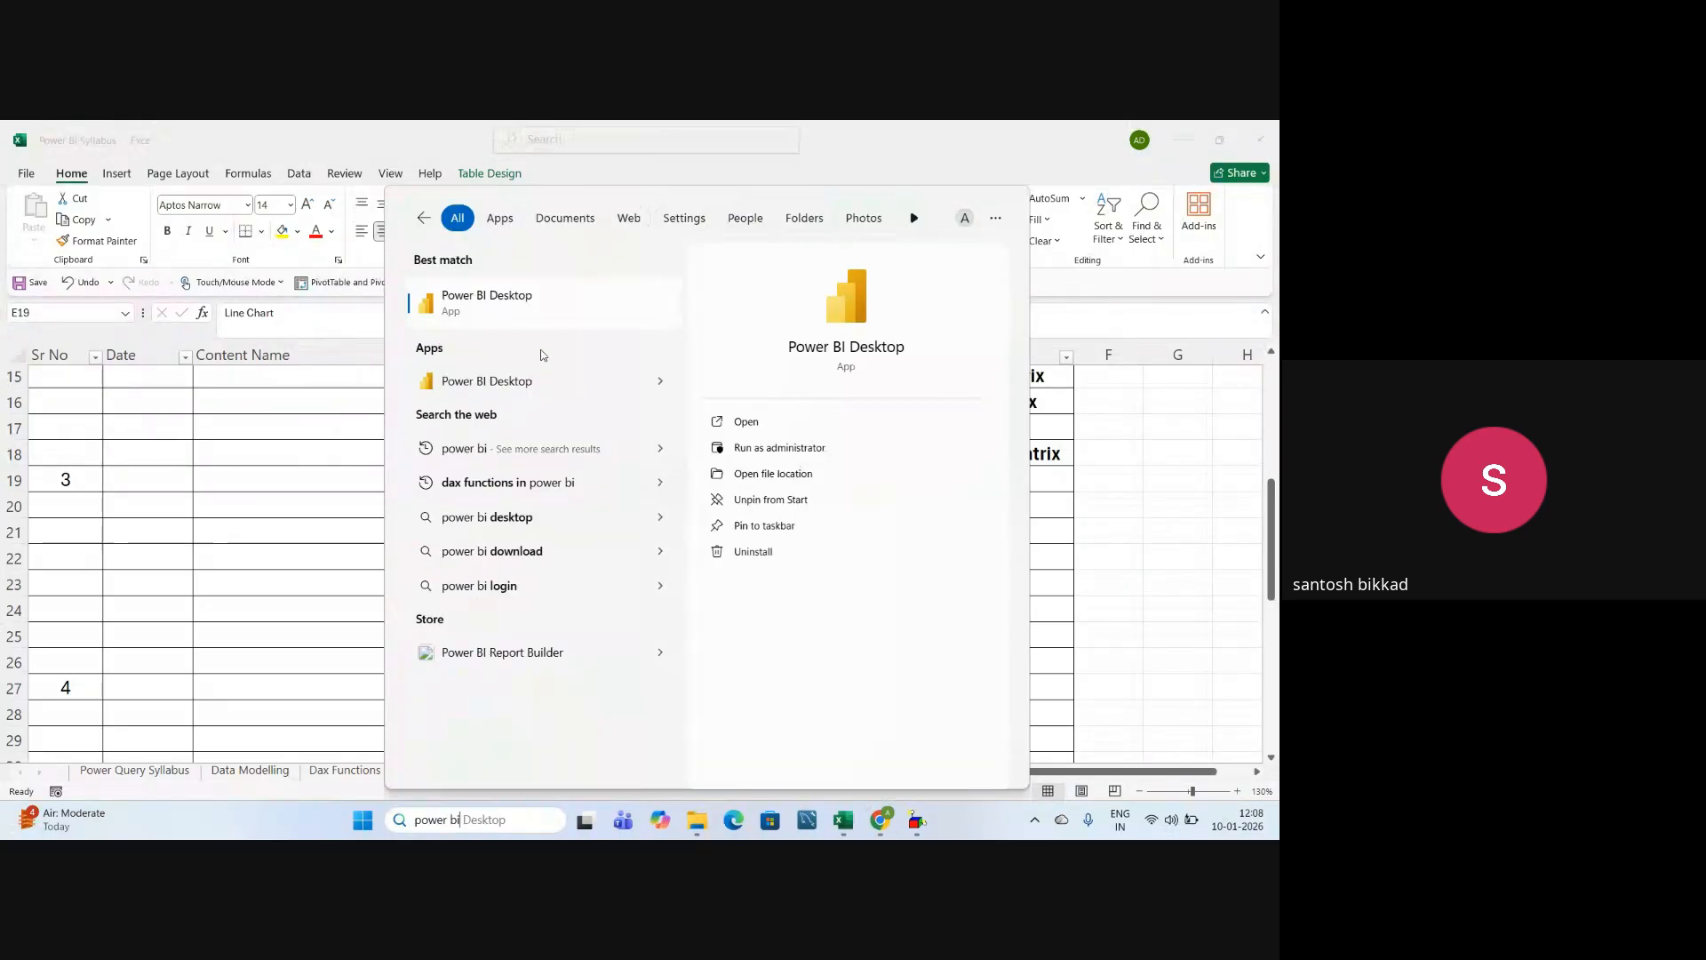
{"action": "left_click", "coordinate": [628, 382]}
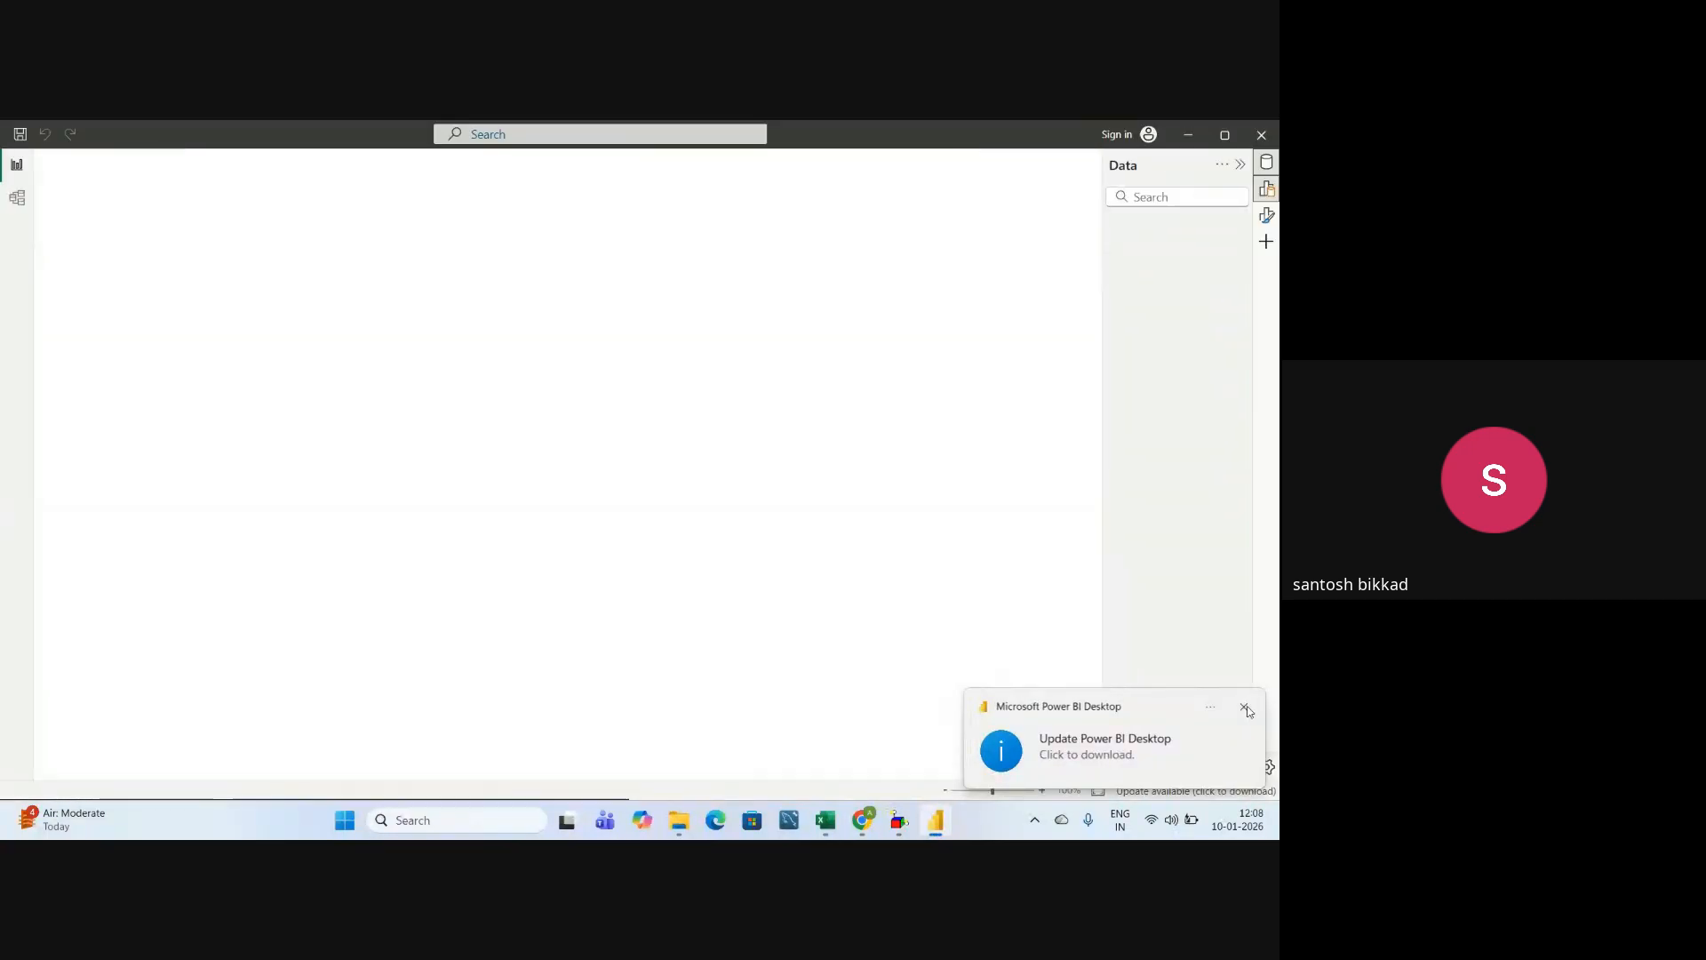
{"action": "left_click", "coordinate": [1245, 709]}
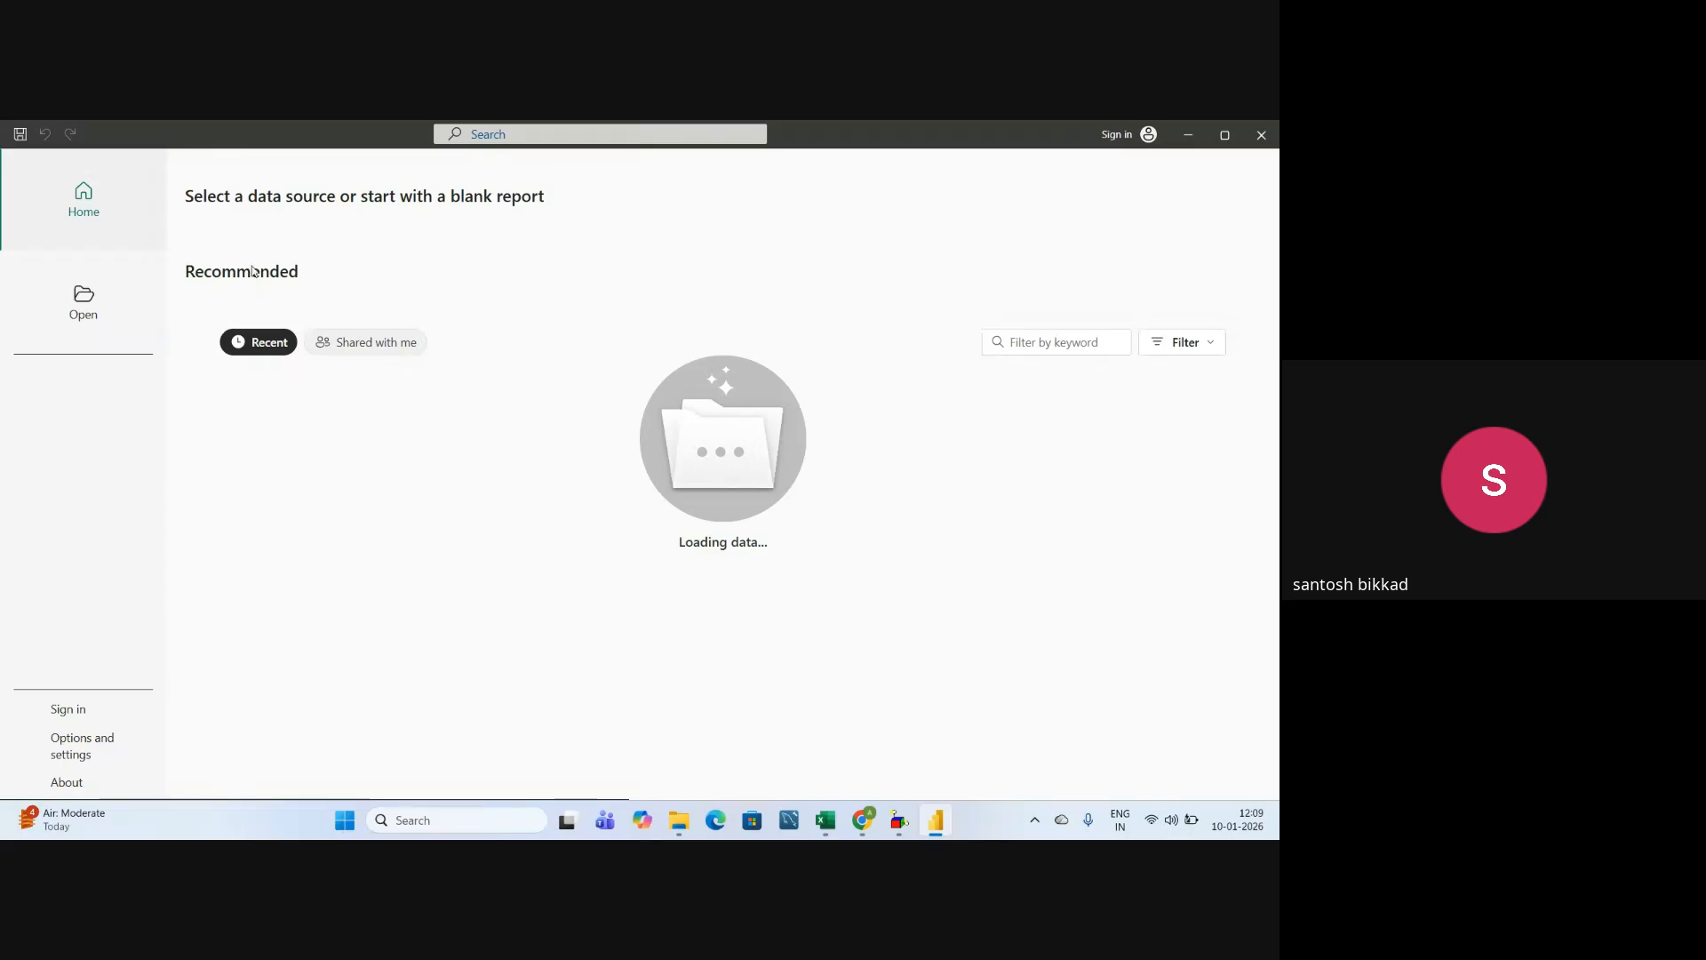
{"action": "left_click", "coordinate": [273, 307]}
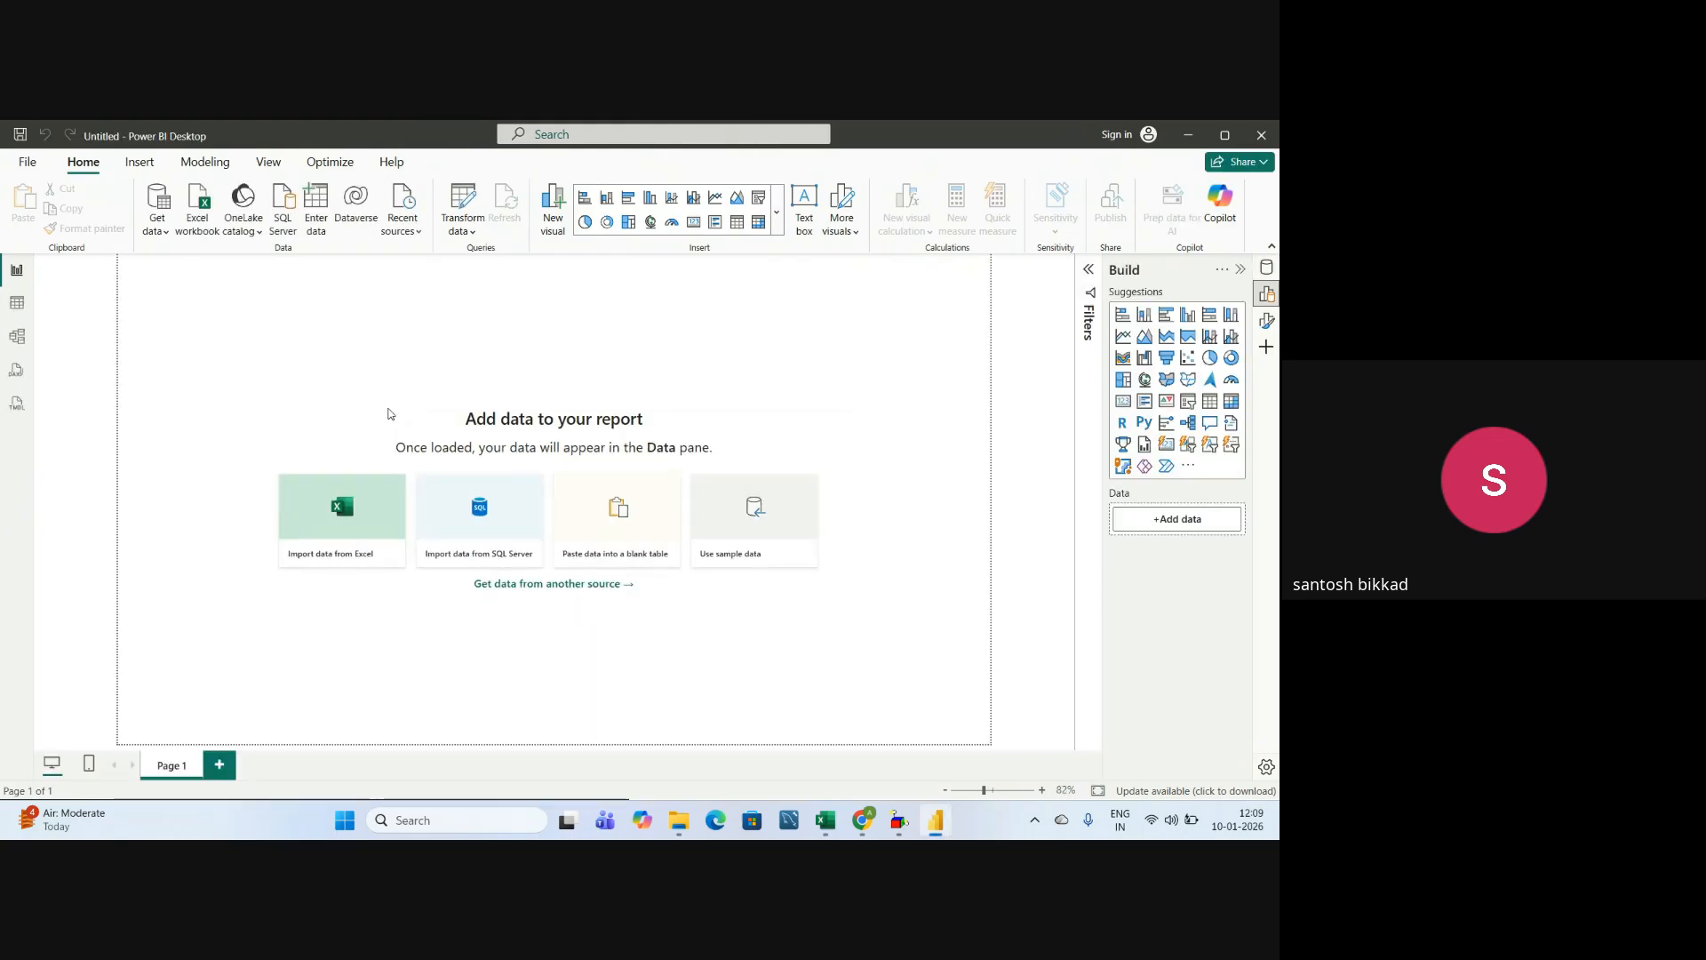
- Switch to the Other Charts folder in File Explorer and open the Other Charts workbook in Excel
{"action": "key", "text": "alt+Tab"}
{"action": "key", "text": "alt+Tab"}
{"action": "key", "text": "alt+Tab"}
{"action": "key", "text": "alt+Tab"}
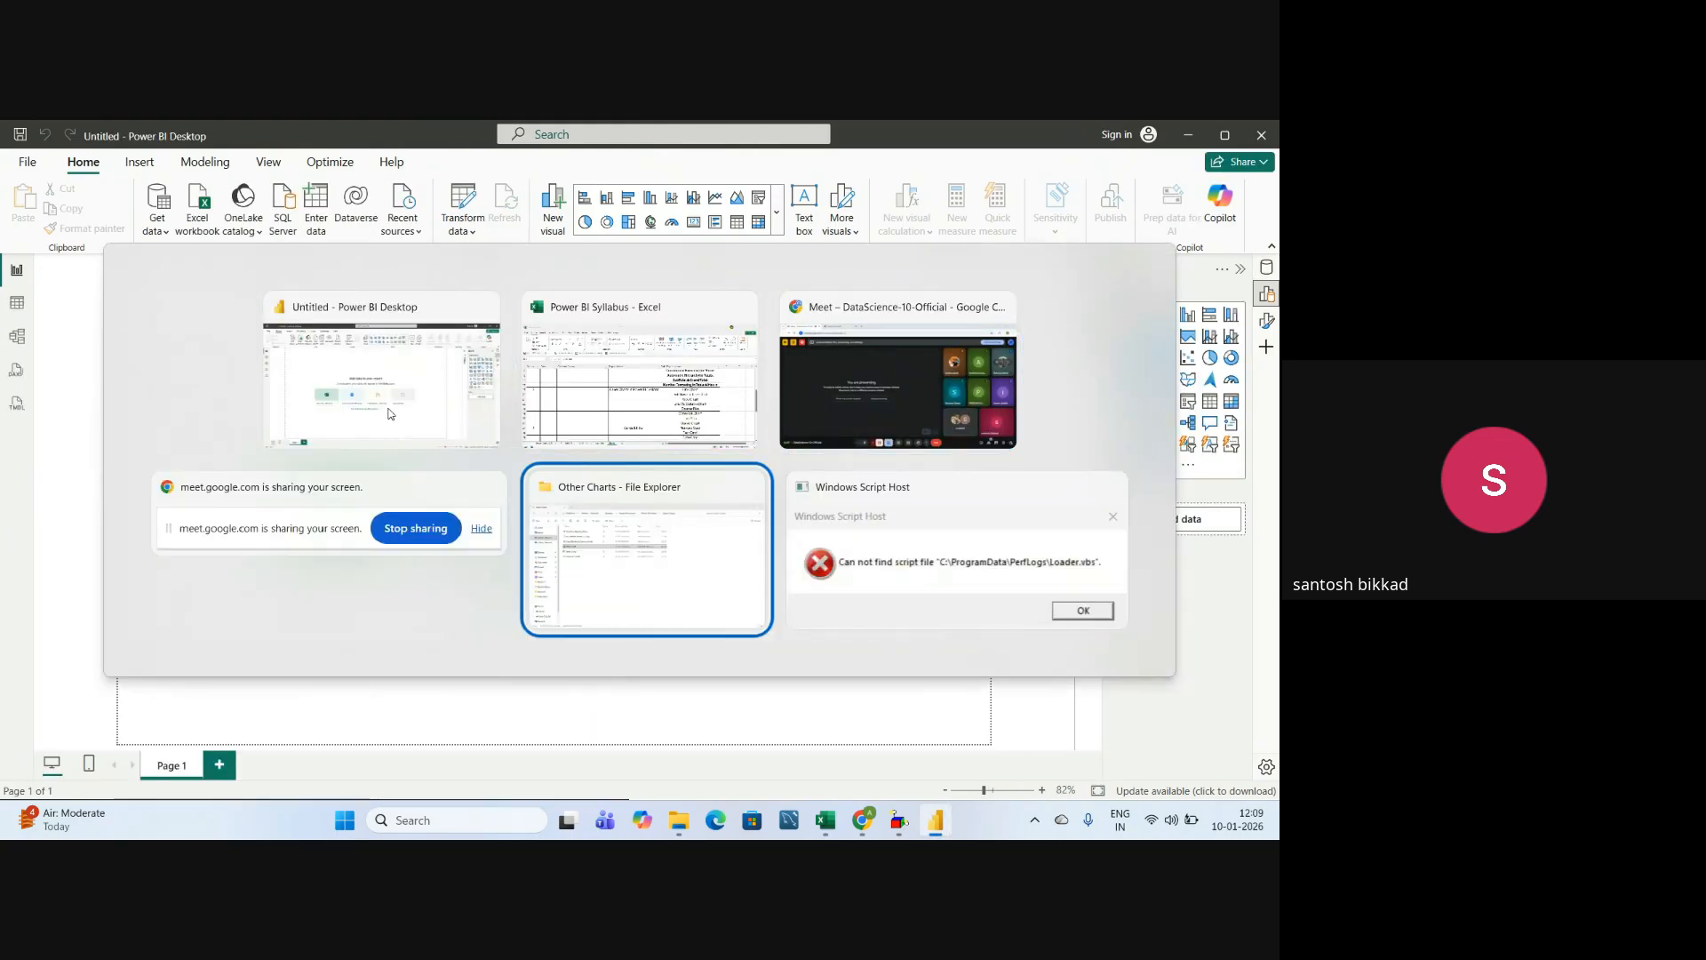
{"action": "double_click", "coordinate": [245, 384]}
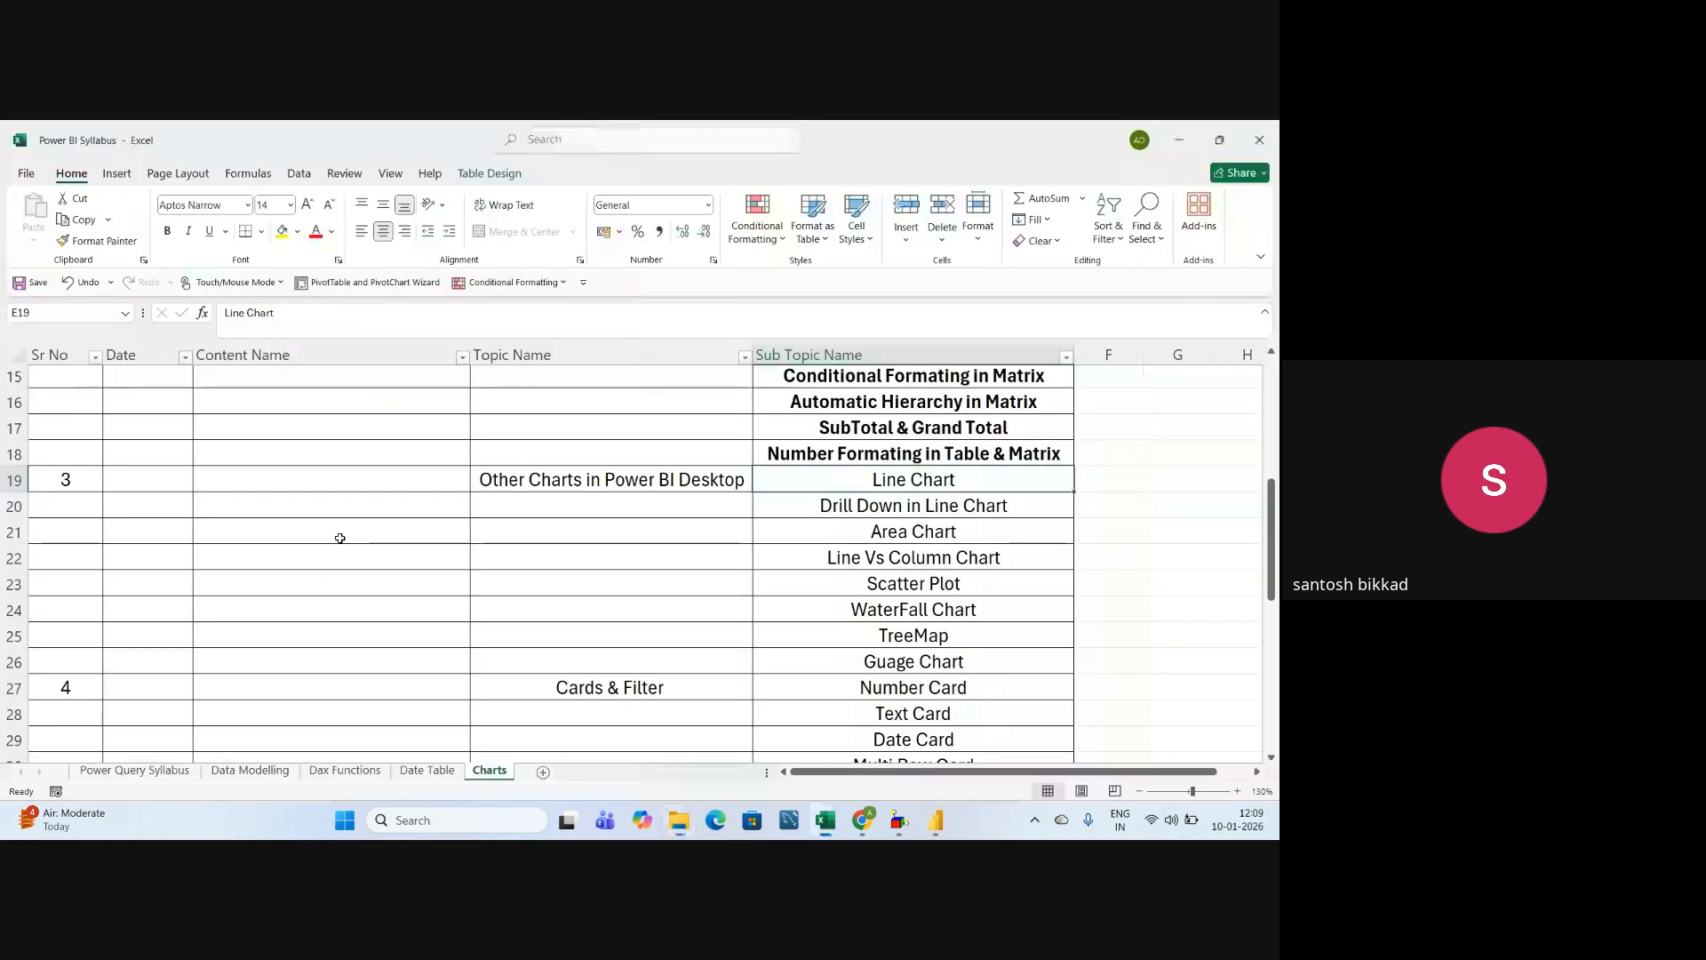
{"action": "left_click", "coordinate": [360, 552]}
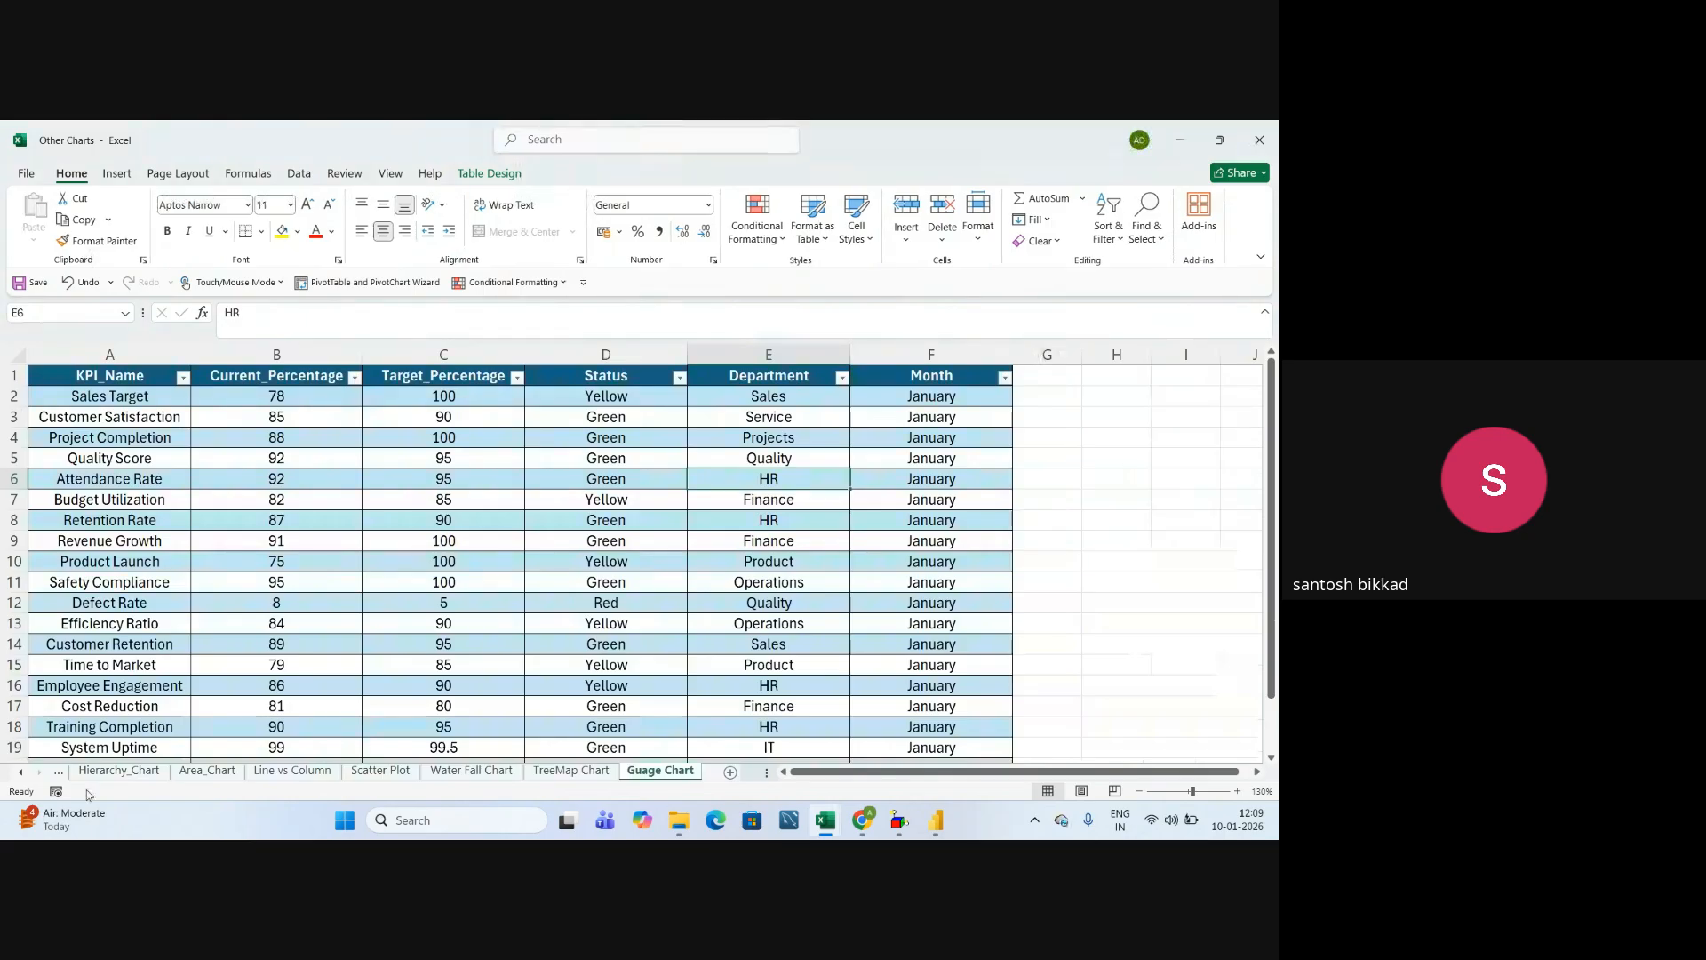
- Display the Line Chart sheet of the workbook to examine its sample data
{"action": "left_click", "coordinate": [22, 774]}
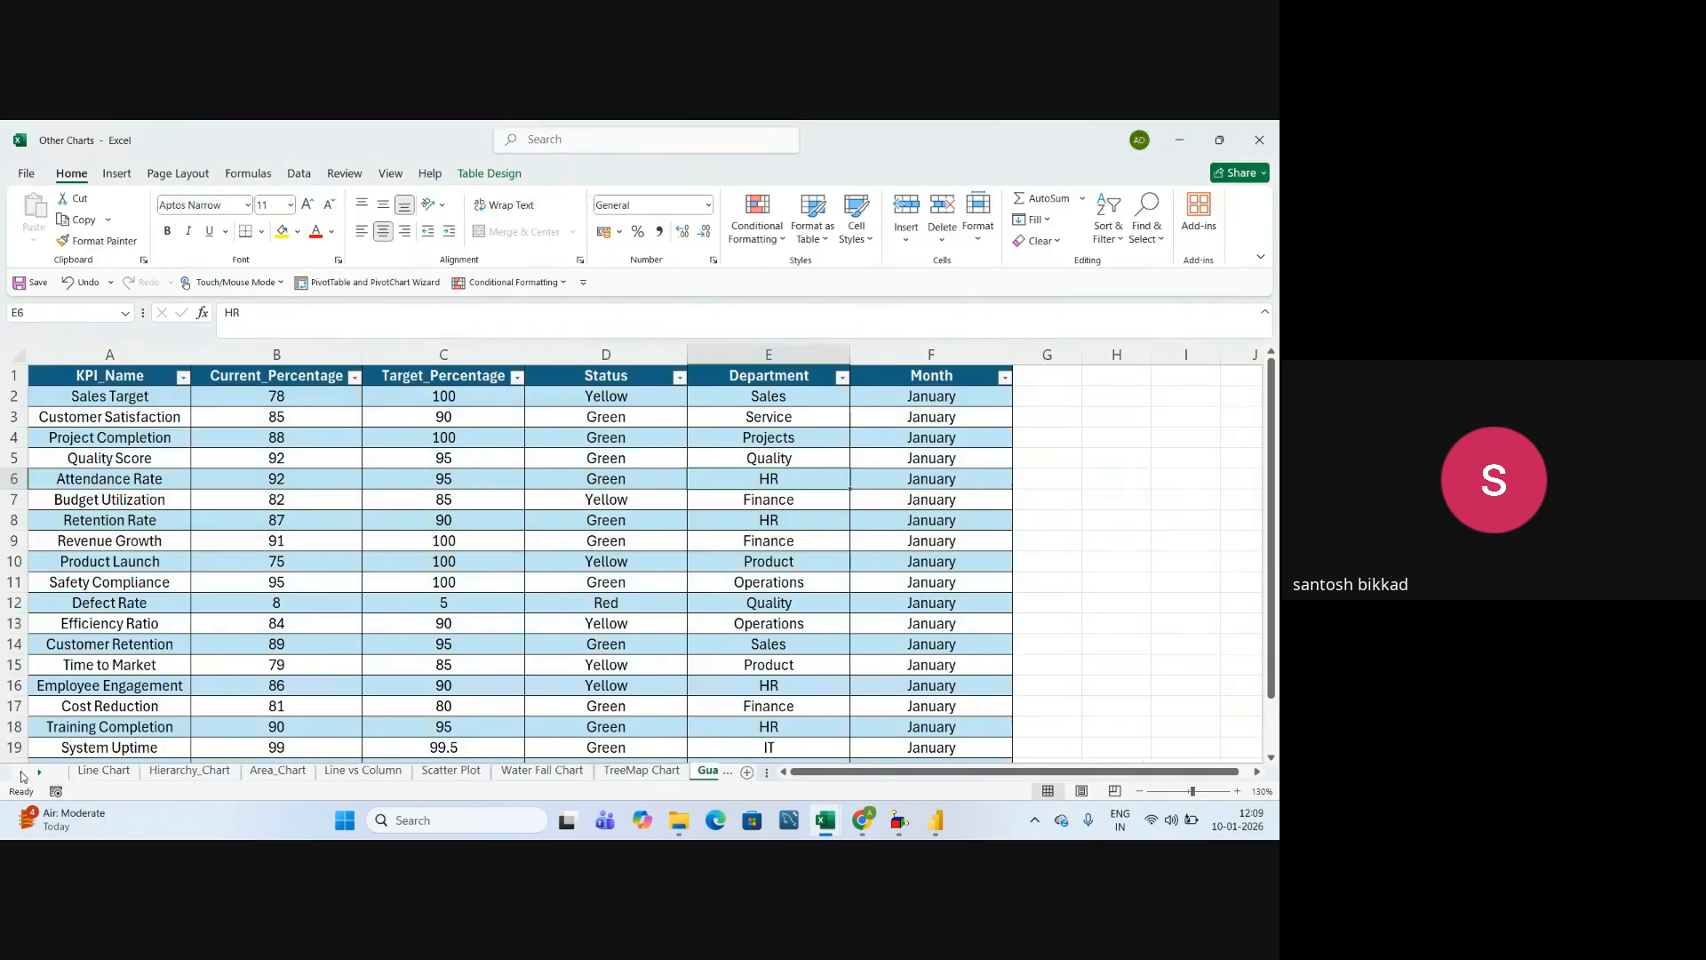
{"action": "left_click", "coordinate": [104, 771]}
{"action": "left_click", "coordinate": [709, 499]}
{"action": "left_click", "coordinate": [909, 577]}
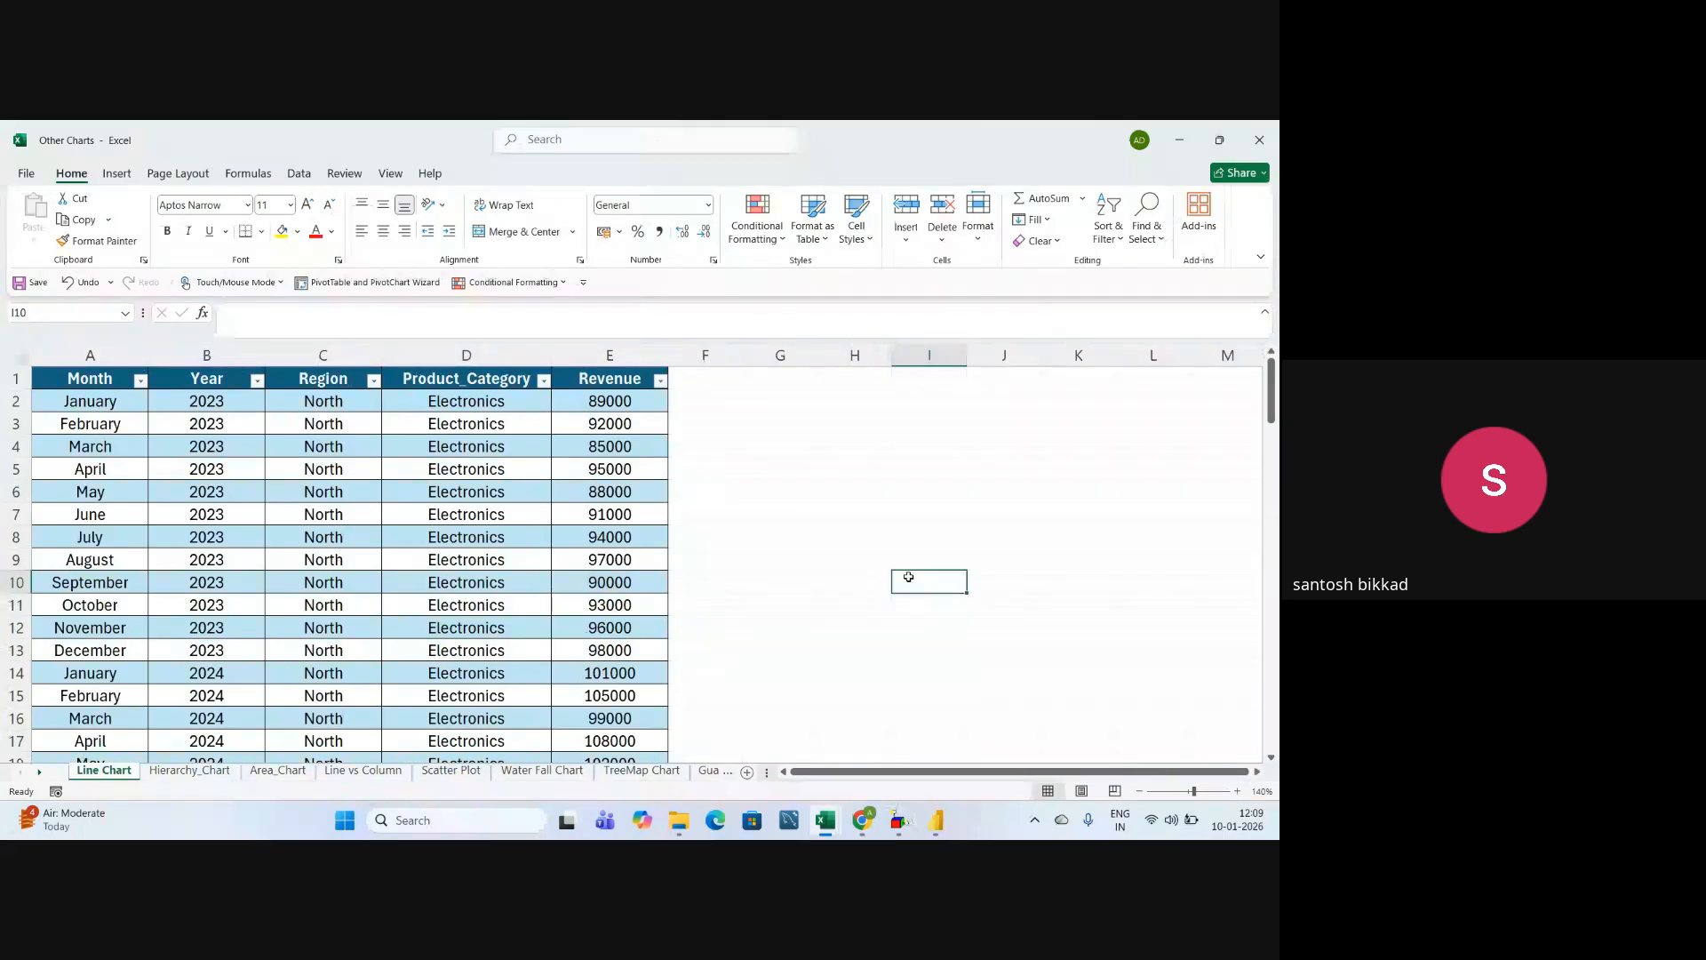
{"action": "left_click", "coordinate": [809, 496]}
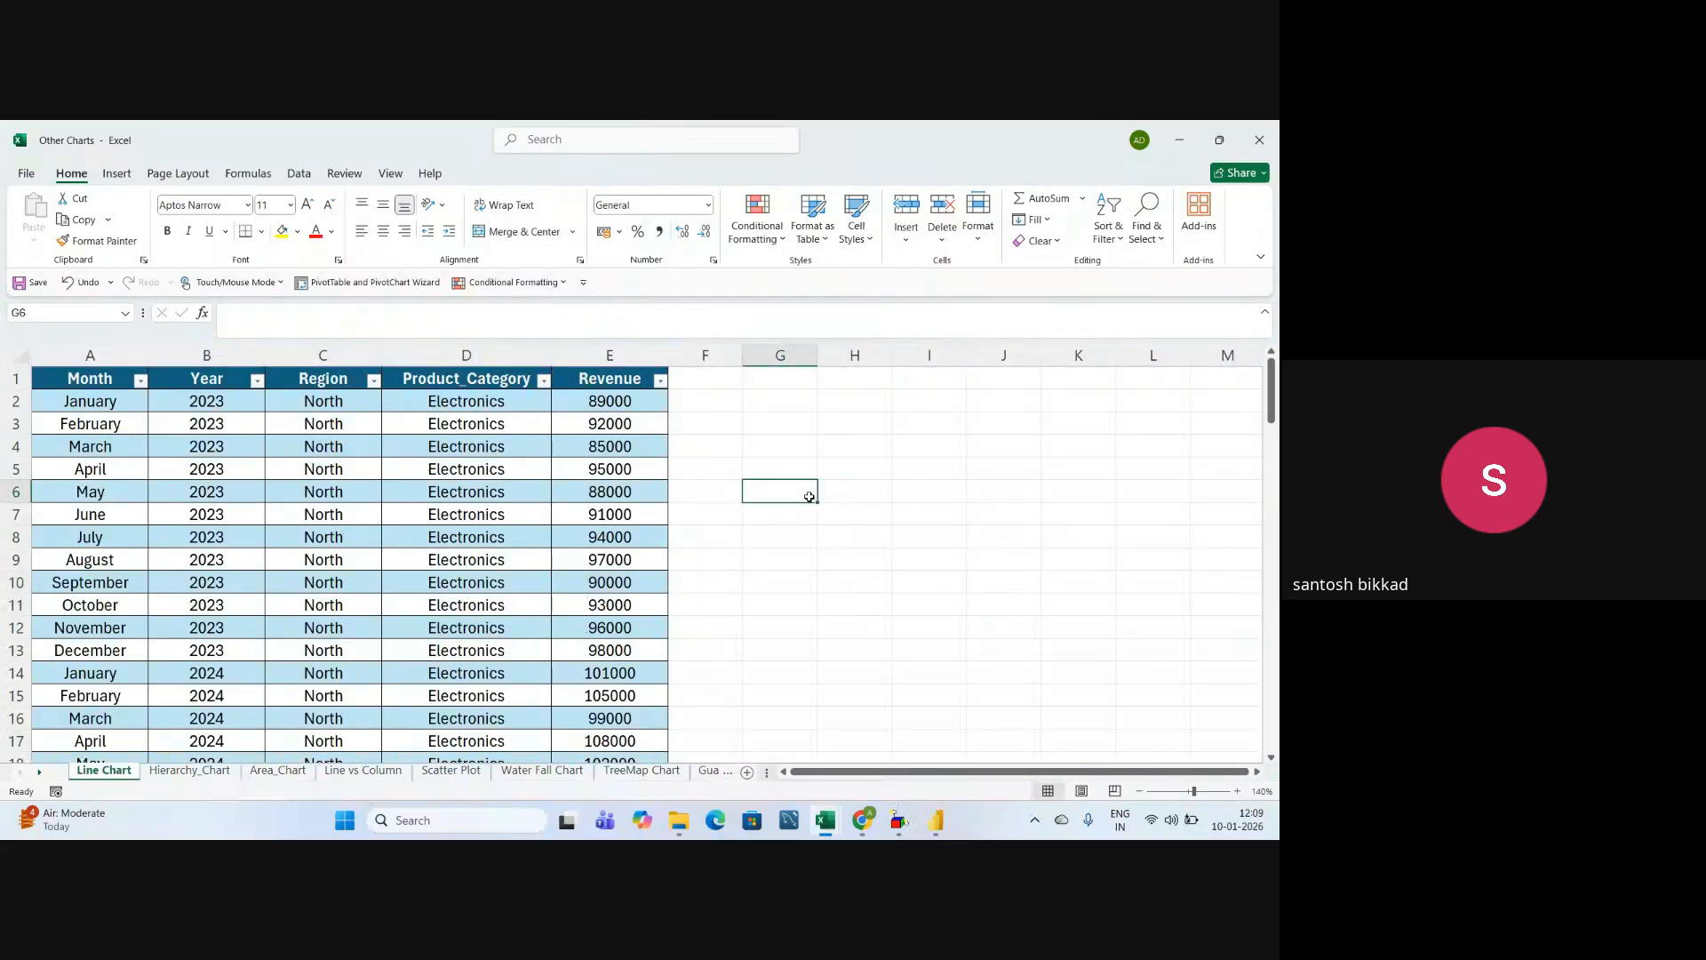
{"action": "left_click", "coordinate": [850, 579]}
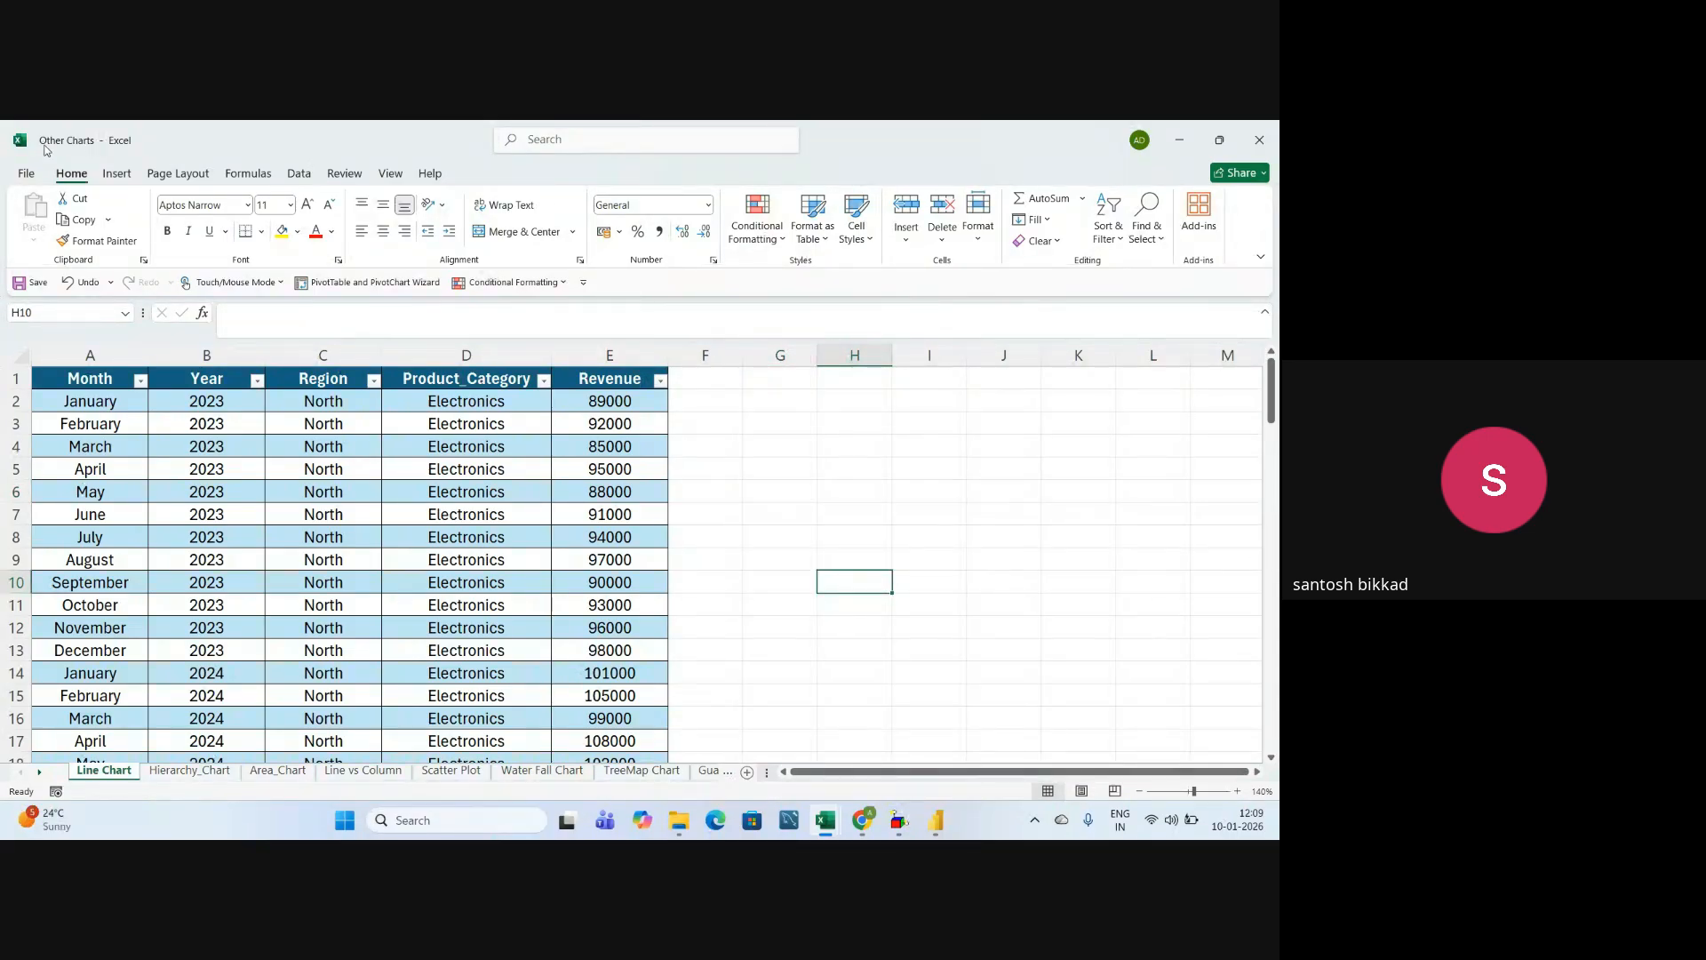
{"action": "left_click", "coordinate": [501, 539]}
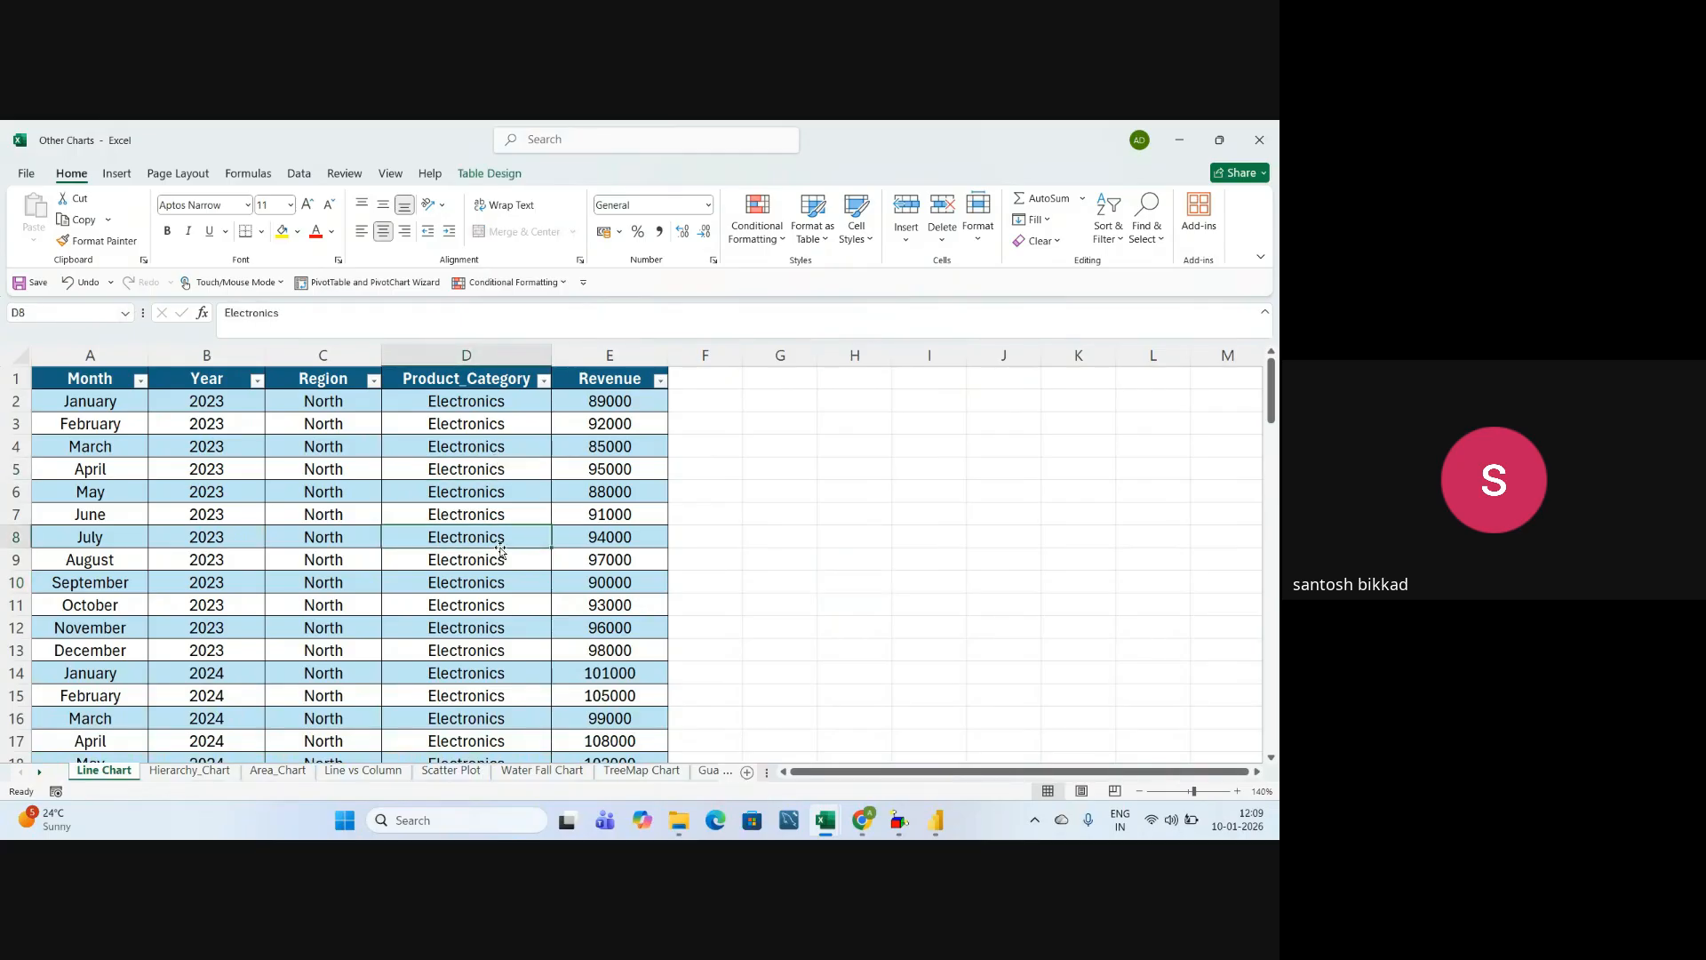
{"action": "left_click", "coordinate": [850, 537]}
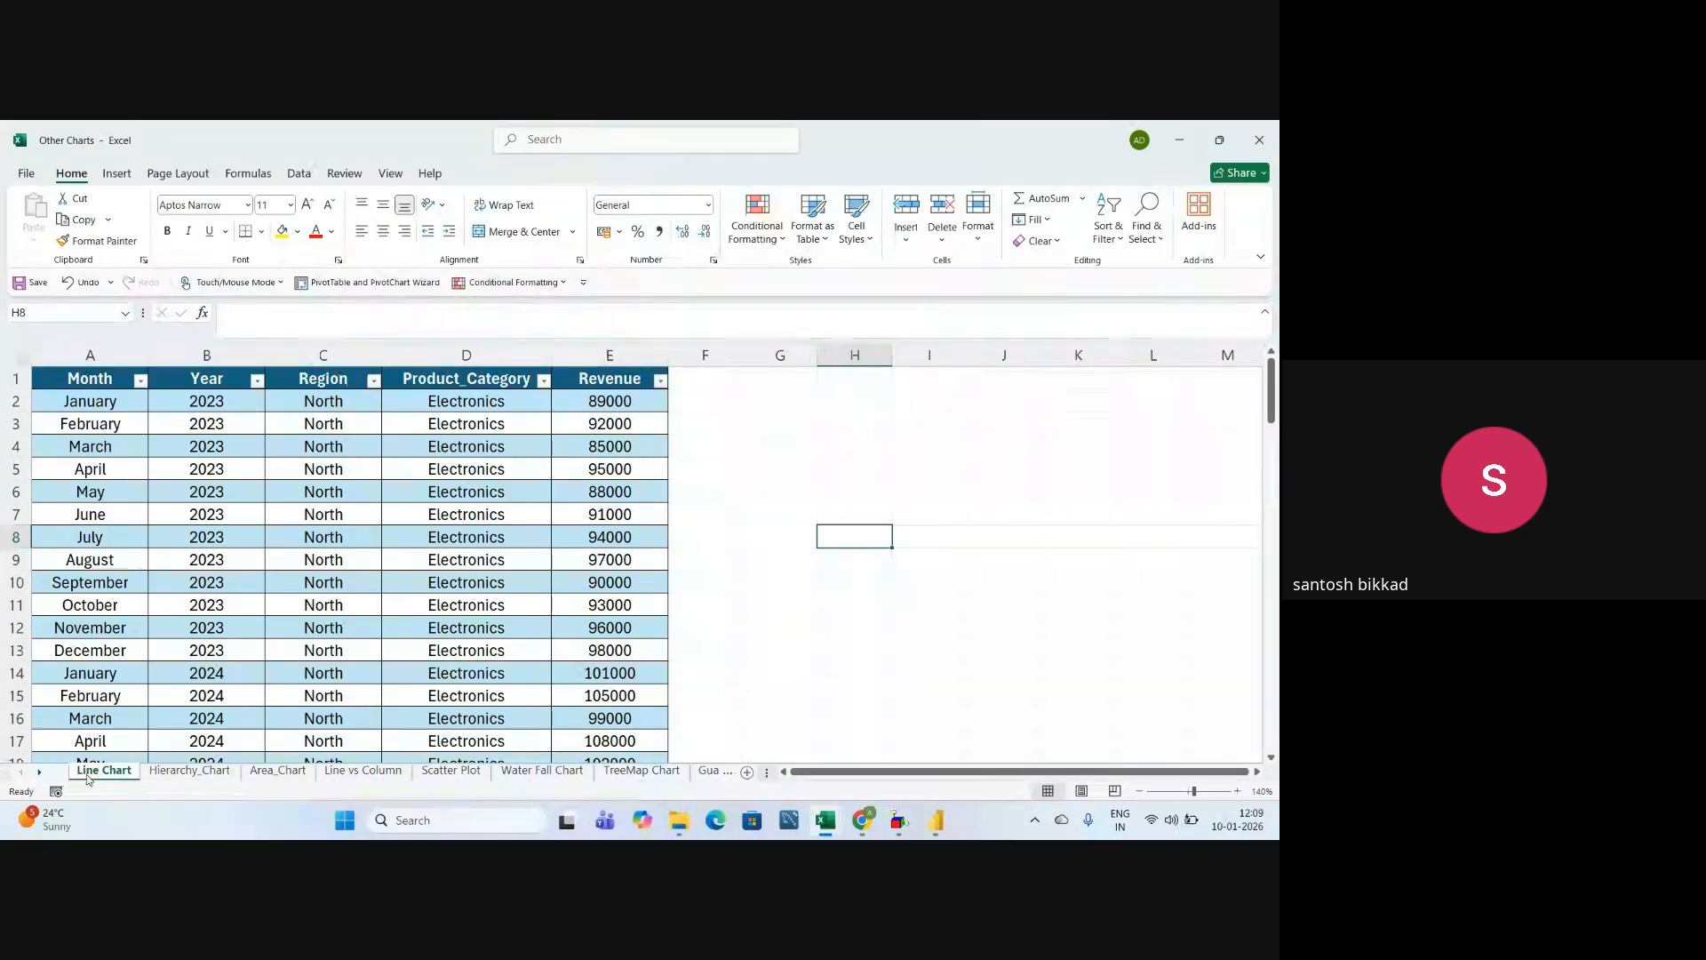
{"action": "left_click", "coordinate": [323, 604]}
{"action": "left_click", "coordinate": [239, 558]}
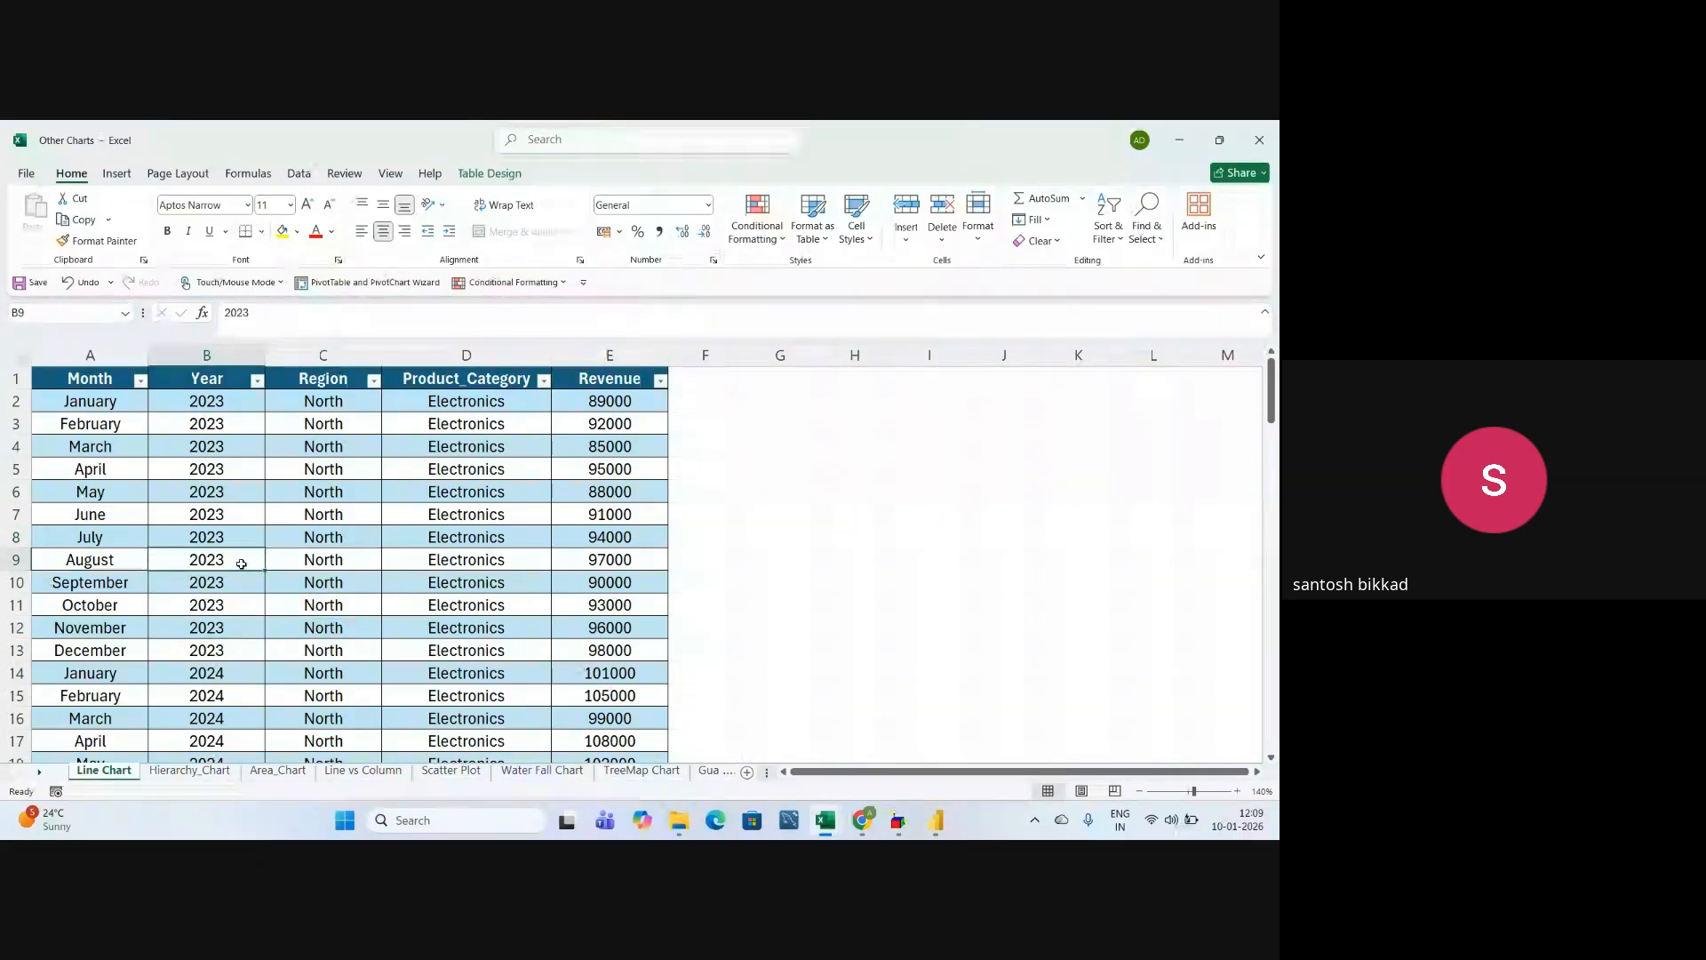
{"action": "left_click", "coordinate": [238, 517]}
{"action": "left_click", "coordinate": [252, 656]}
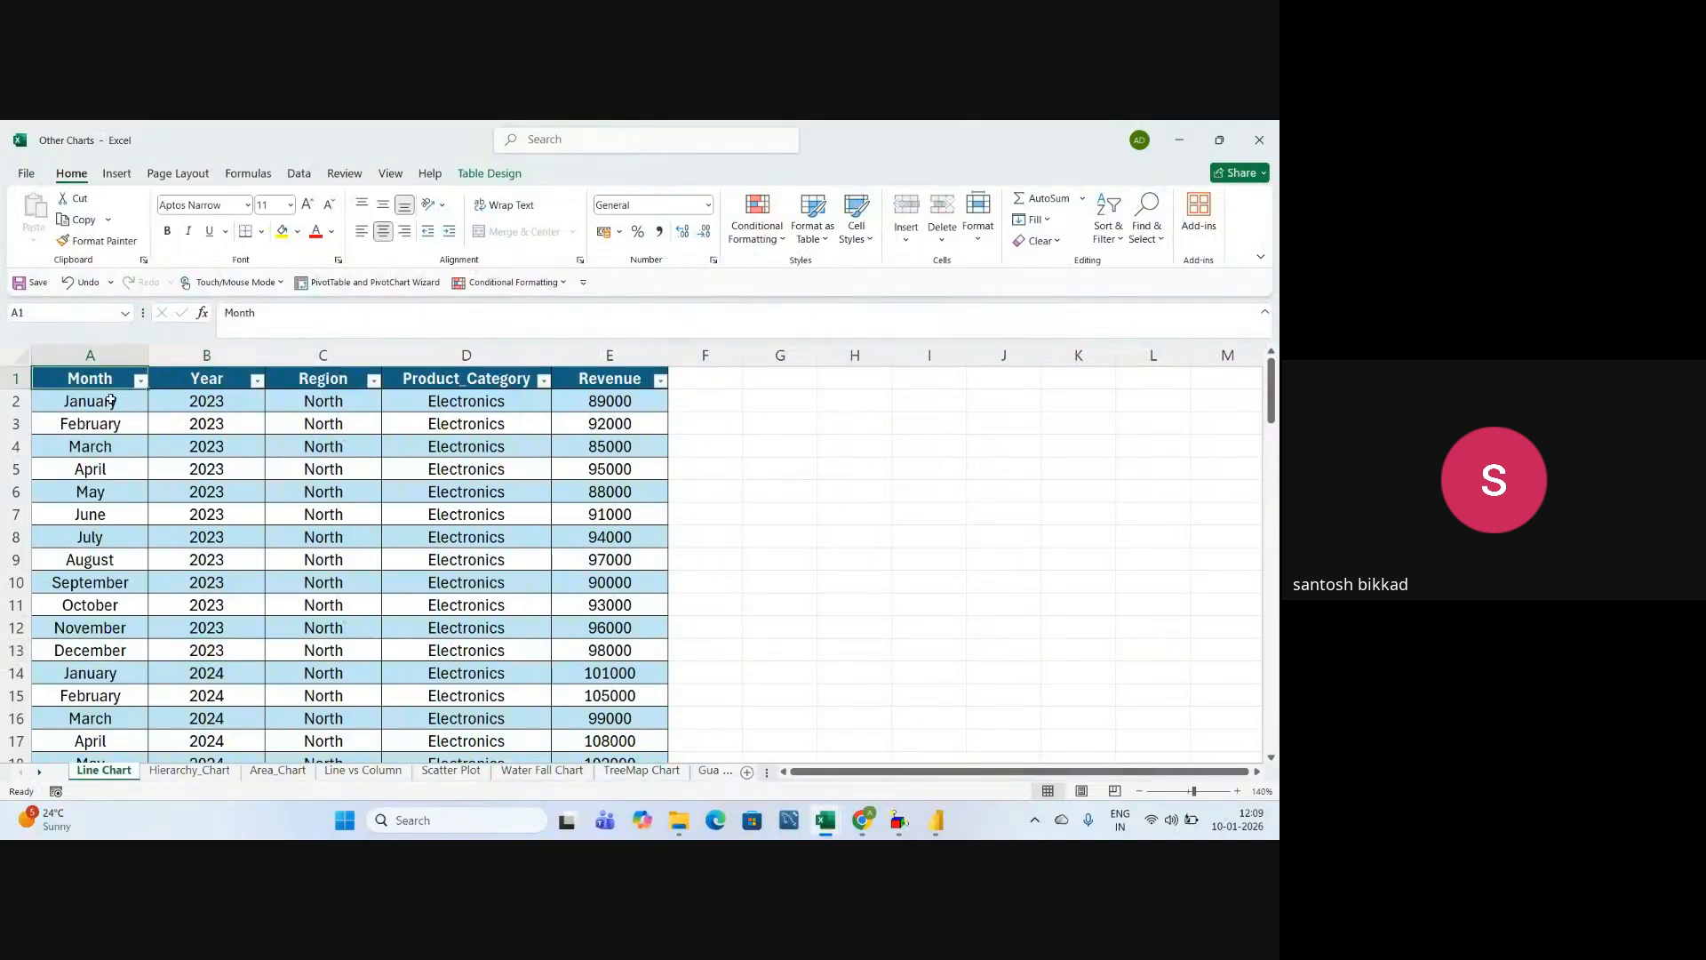
- Look through the Month column entries and check which years the Year column's filter offers on the Line Chart sheet
{"action": "left_click_drag", "start_coordinate": [107, 404], "coordinate": [90, 772]}
{"action": "scroll", "coordinate": [707, 537], "scroll_direction": "up", "scroll_amount": 5}
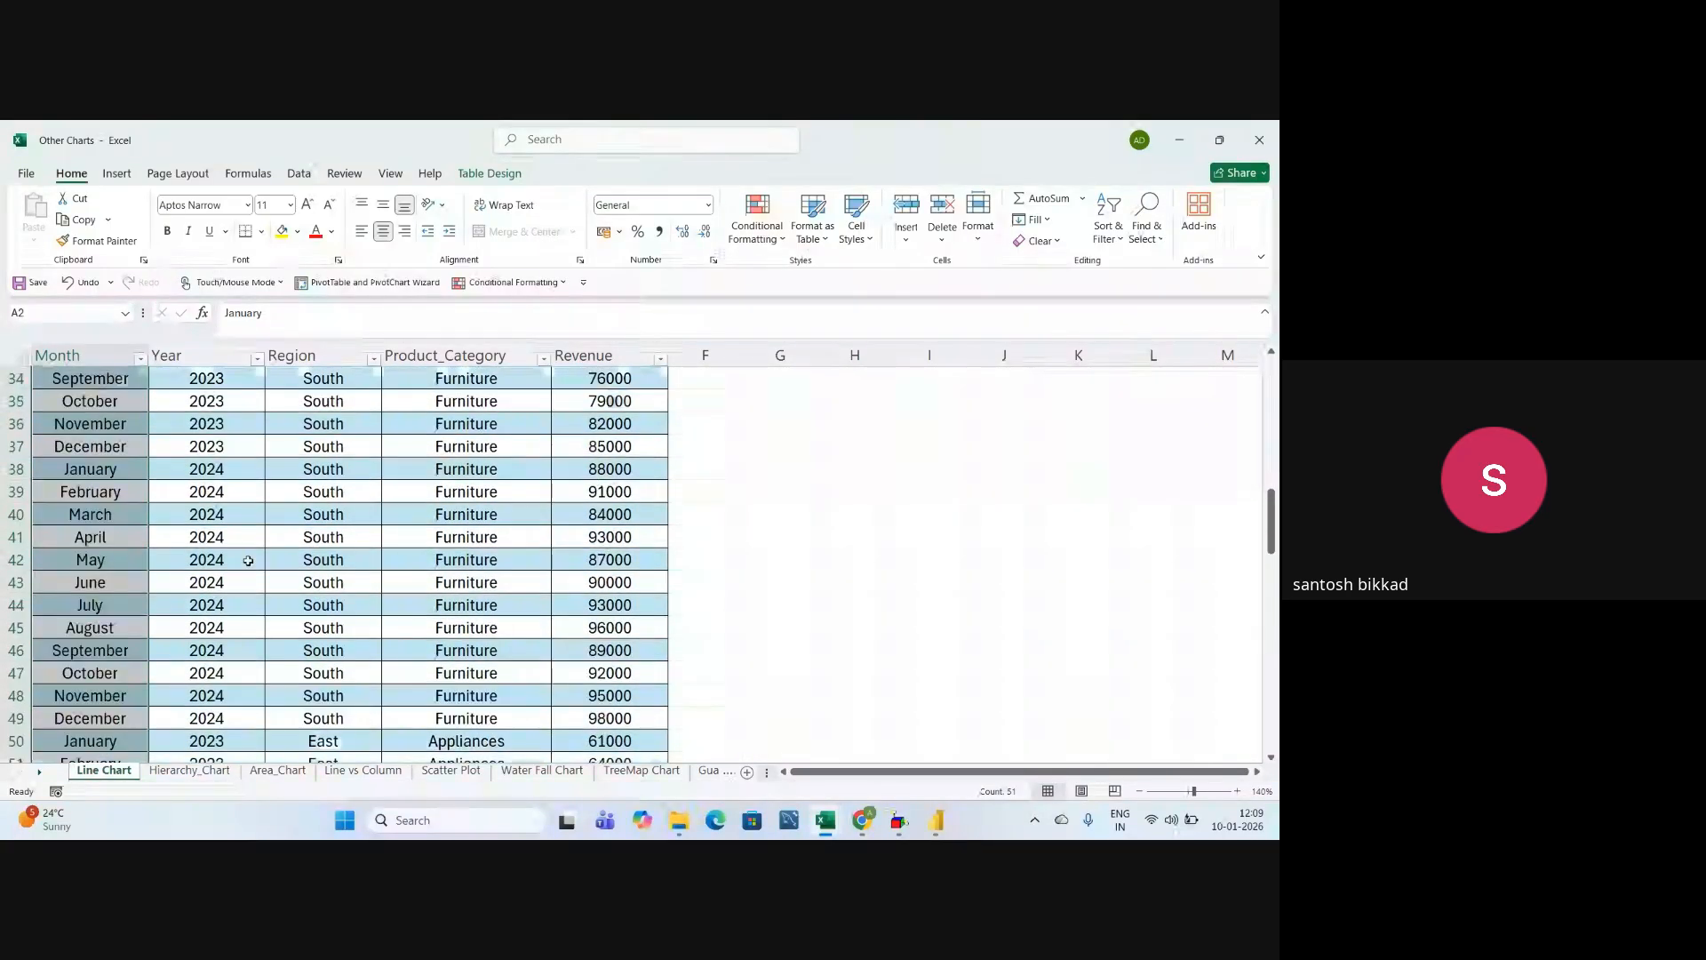
{"action": "scroll", "coordinate": [706, 536], "scroll_direction": "up", "scroll_amount": 7}
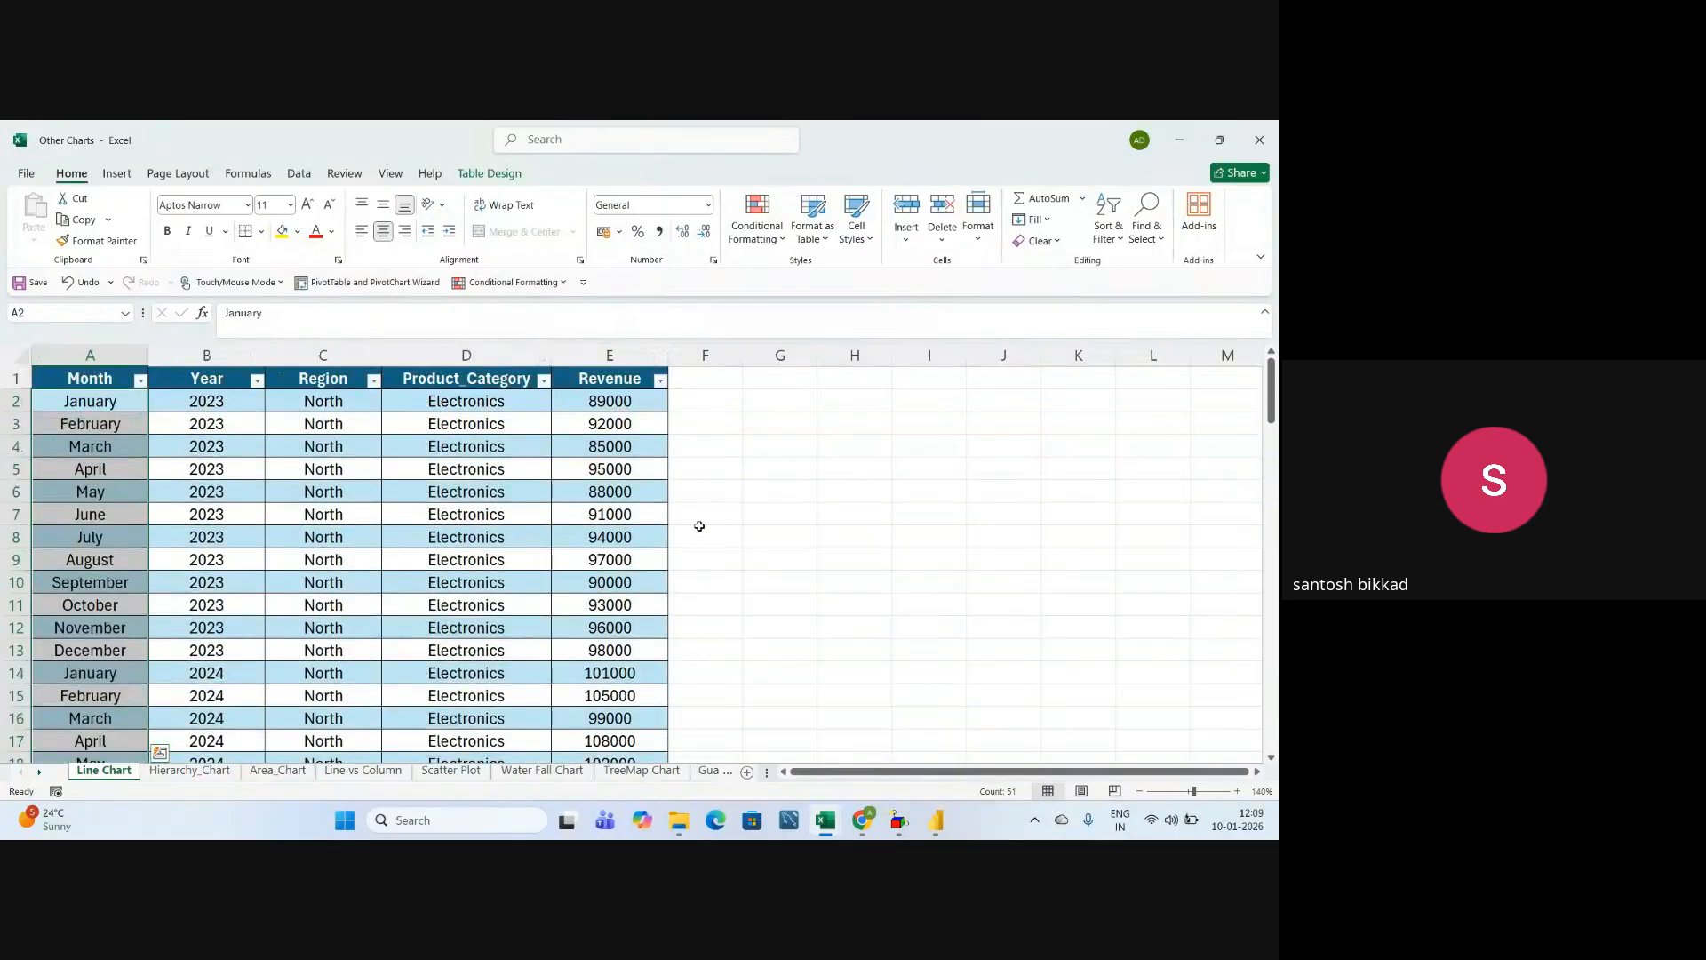
{"action": "left_click", "coordinate": [212, 382]}
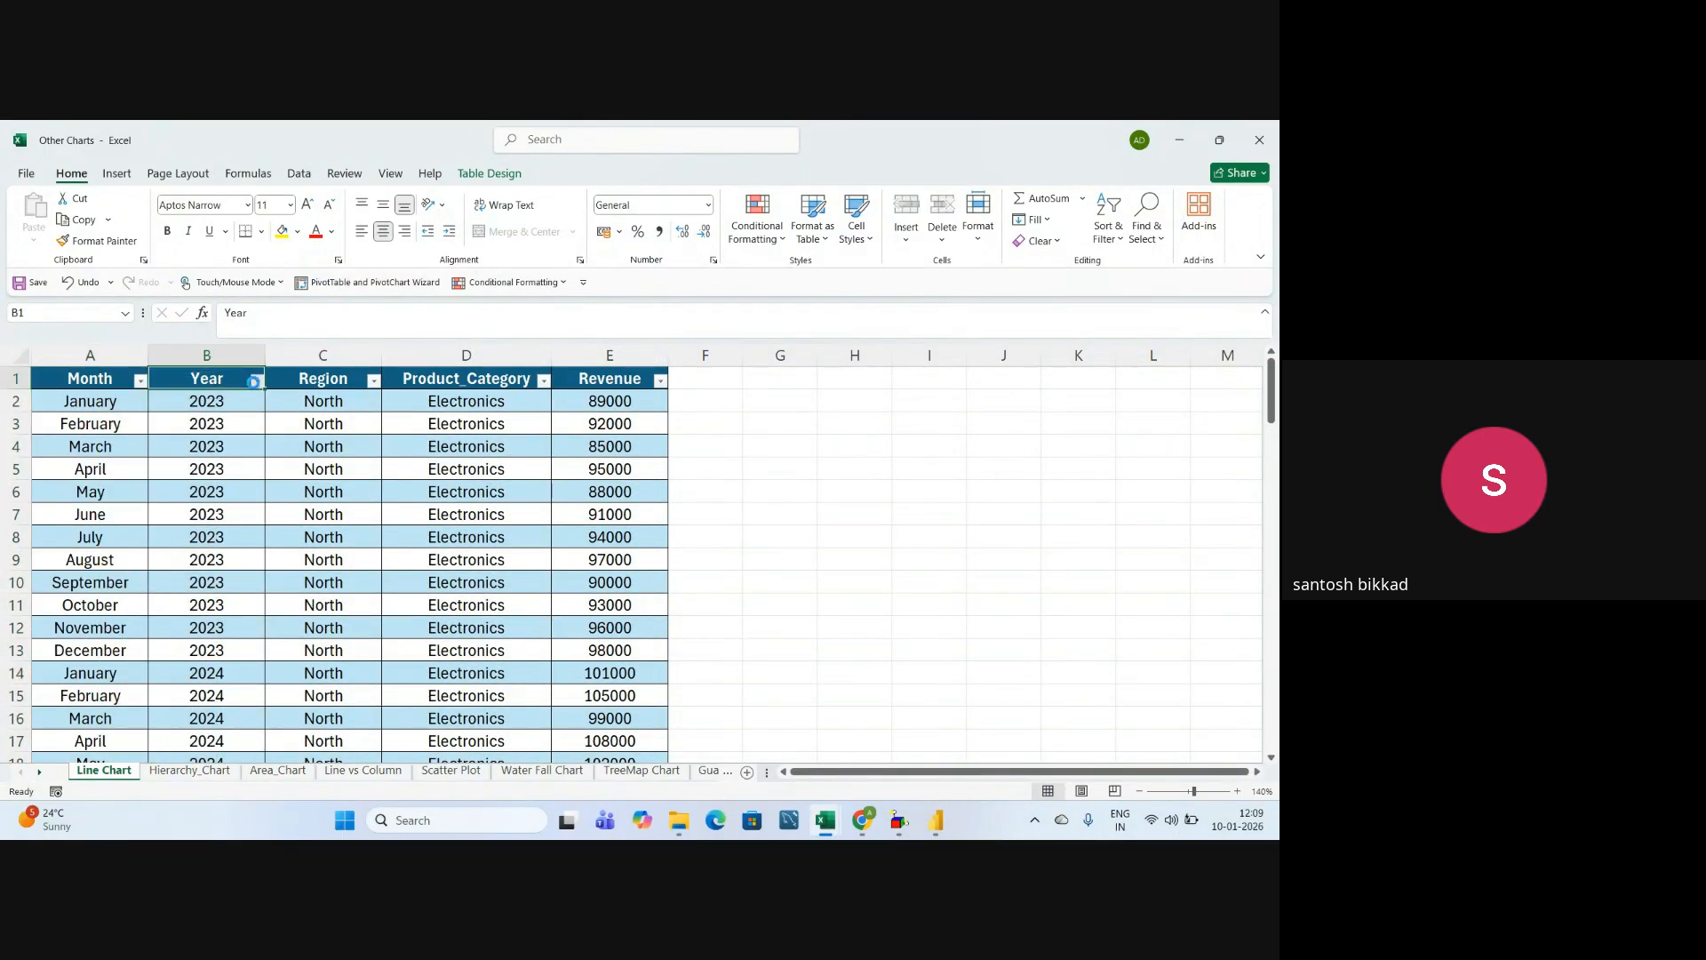
{"action": "left_click", "coordinate": [257, 380]}
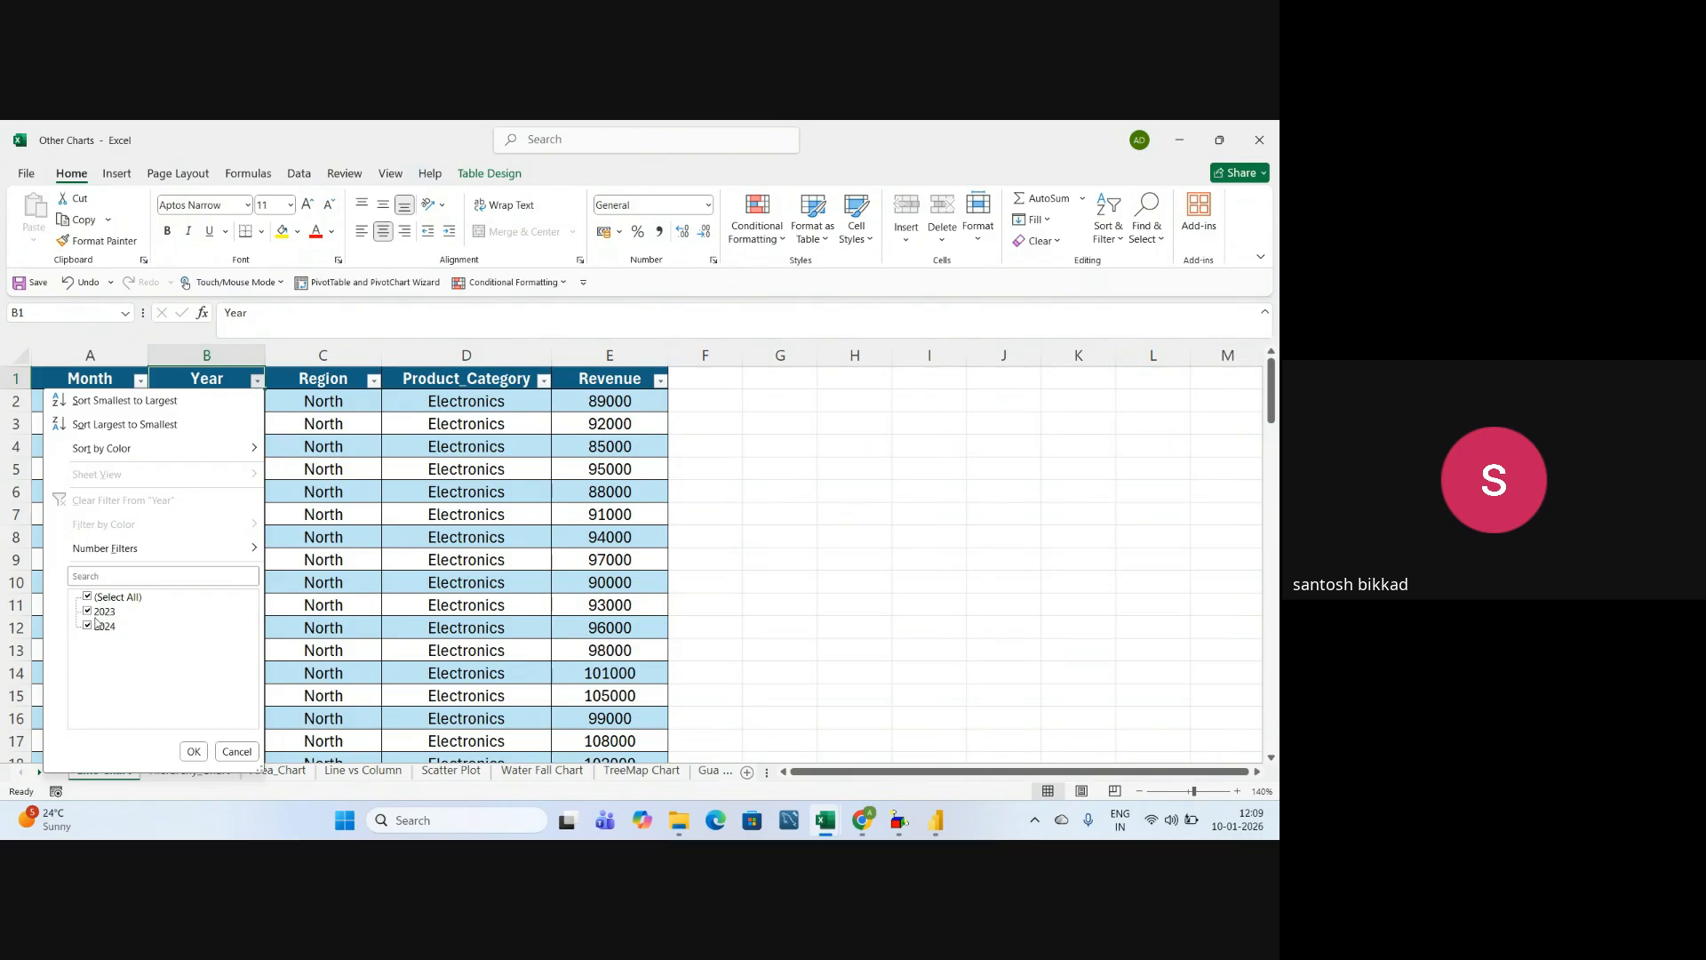
{"action": "left_click", "coordinate": [236, 752]}
{"action": "left_click", "coordinate": [353, 622]}
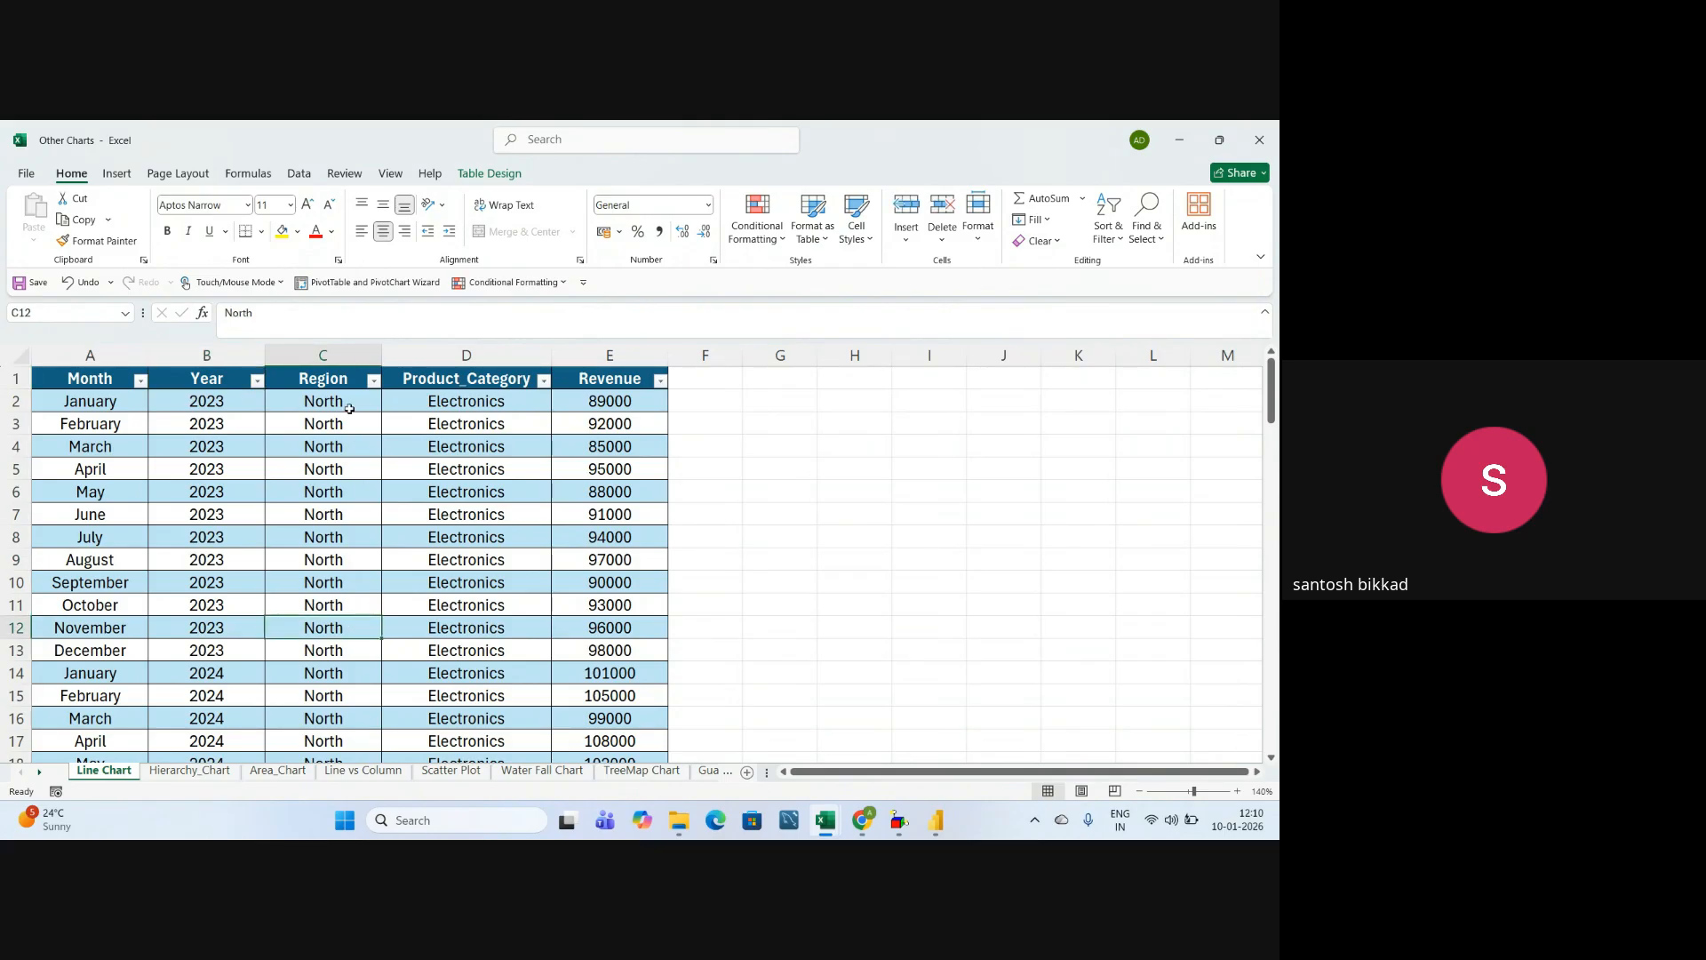
- Check the distinct values in the Region and Product_Category filters, leaving all of them selected
{"action": "left_click", "coordinate": [374, 382]}
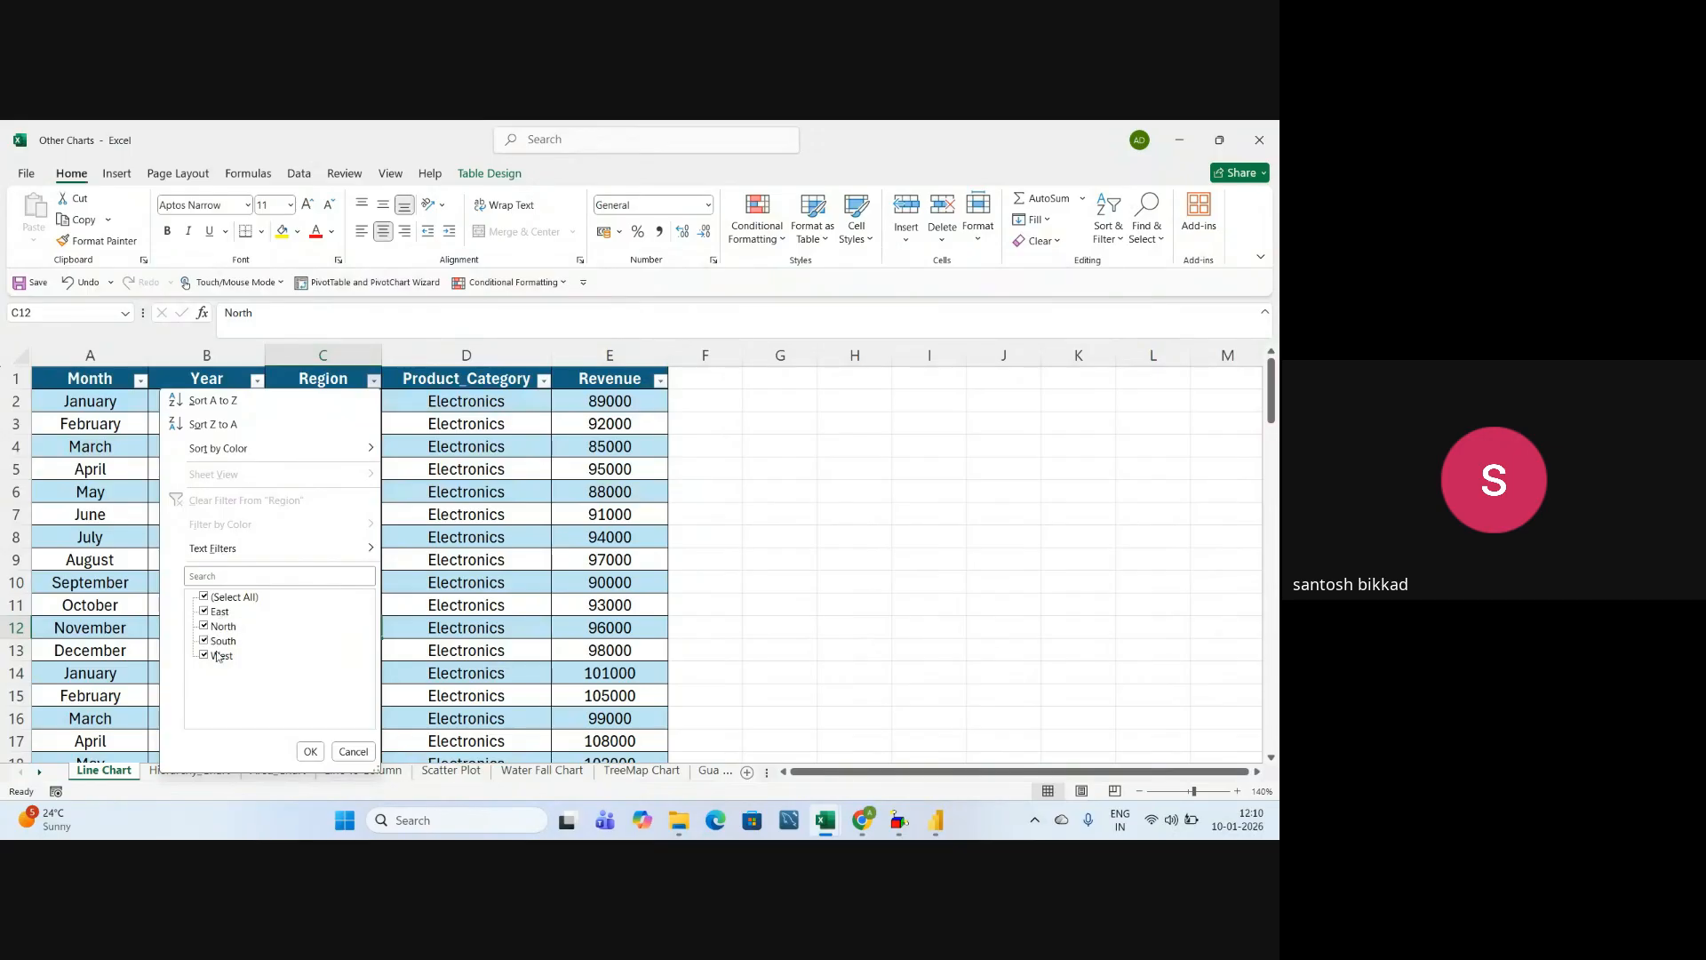
{"action": "left_click", "coordinate": [353, 751]}
{"action": "left_click", "coordinate": [353, 520]}
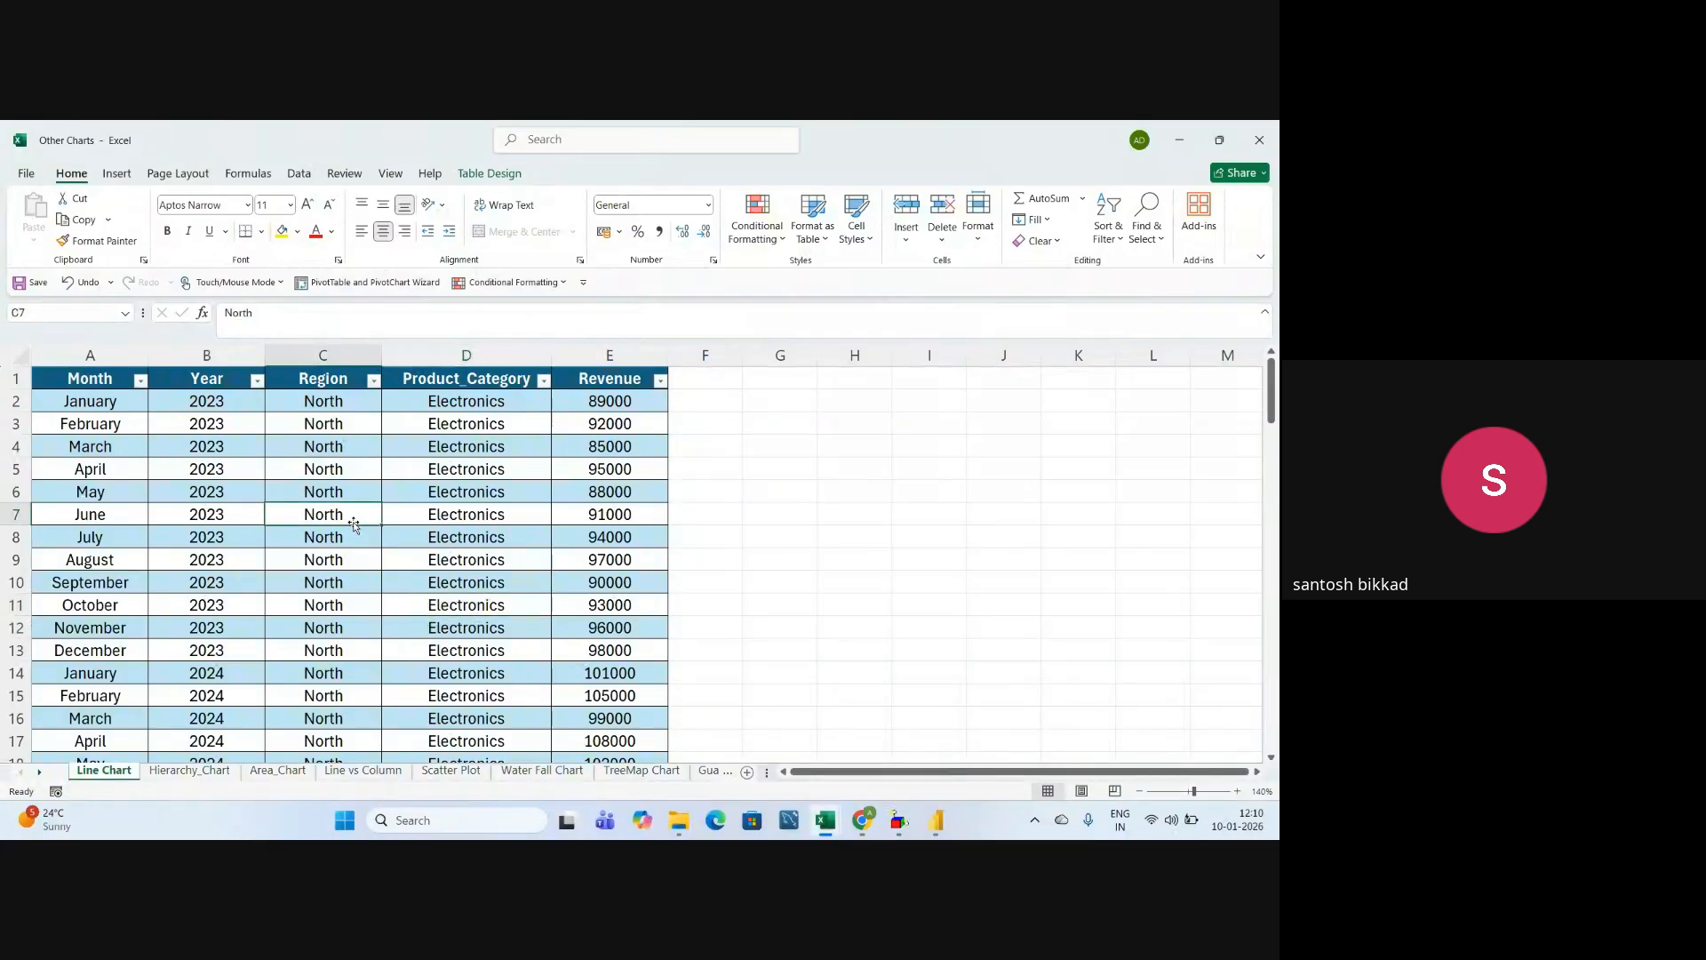
{"action": "left_click", "coordinate": [544, 380]}
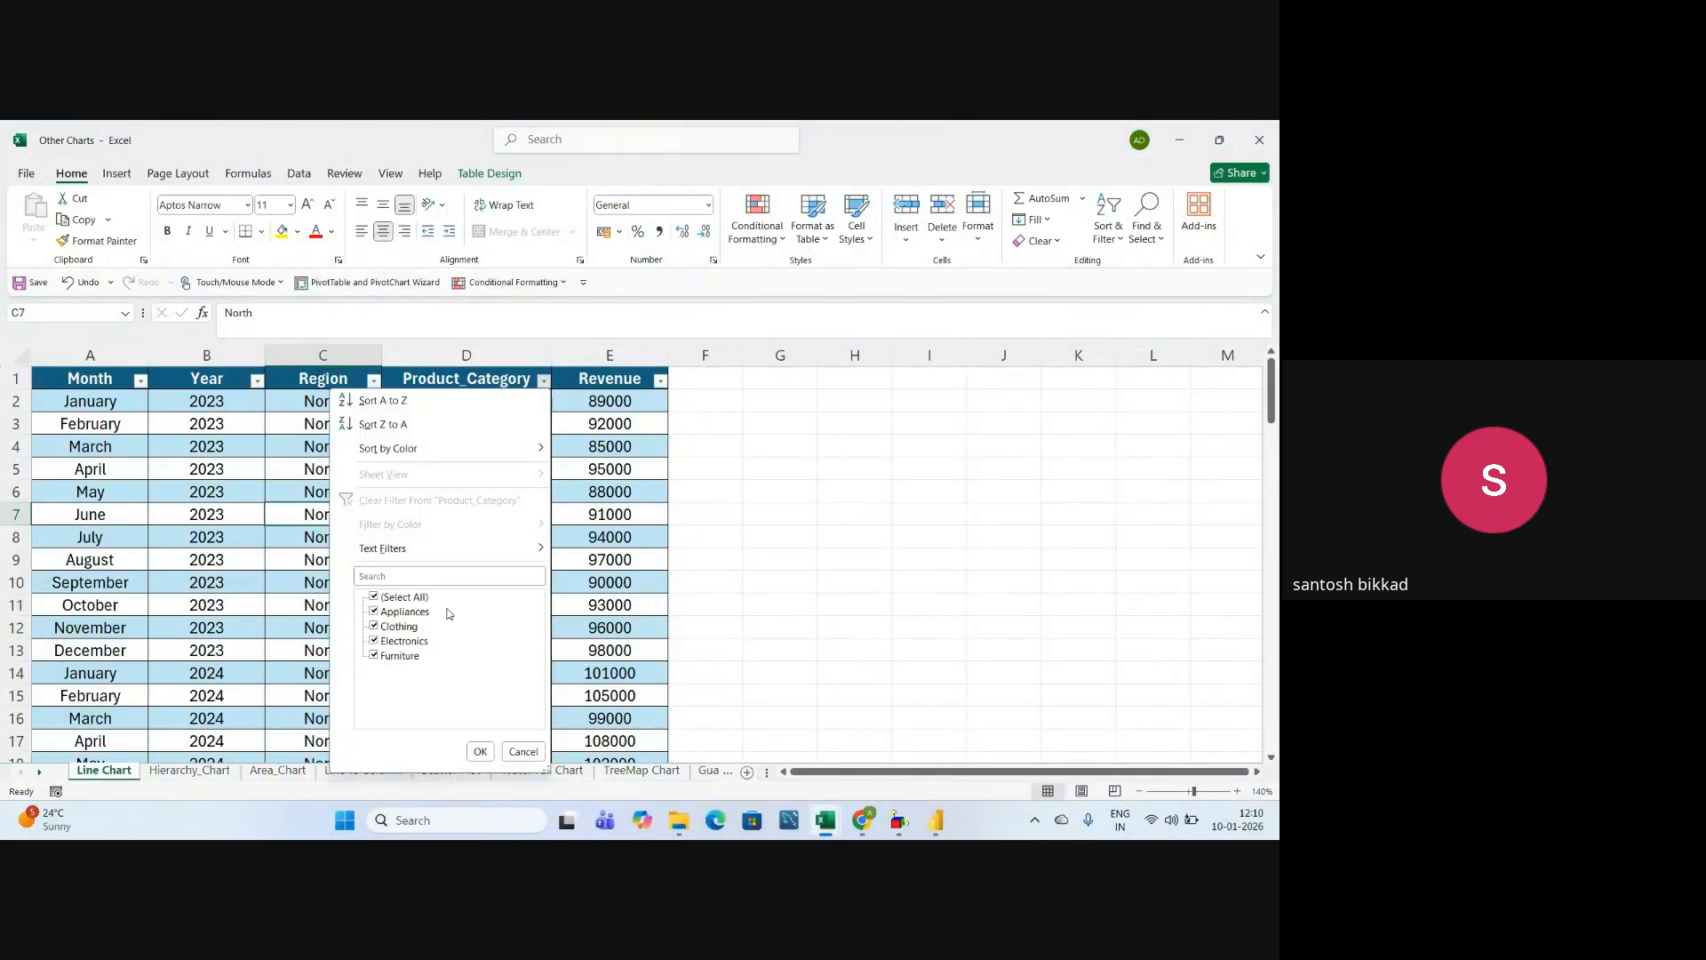
{"action": "left_click", "coordinate": [480, 751]}
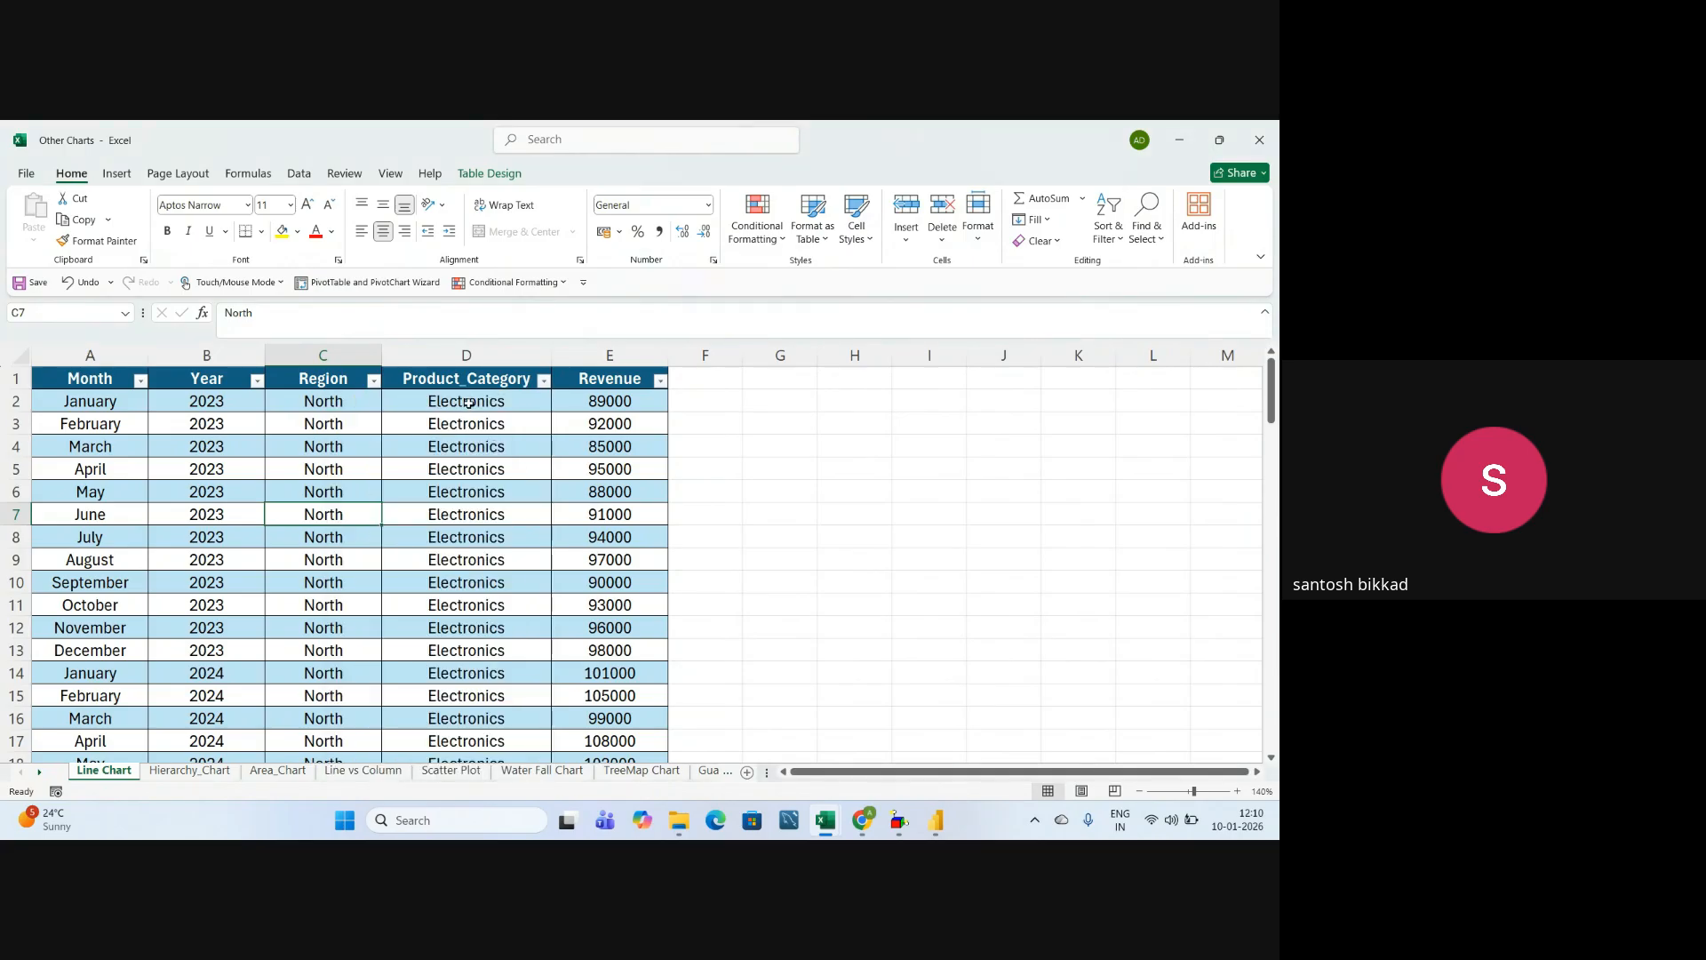
{"action": "left_click", "coordinate": [544, 380]}
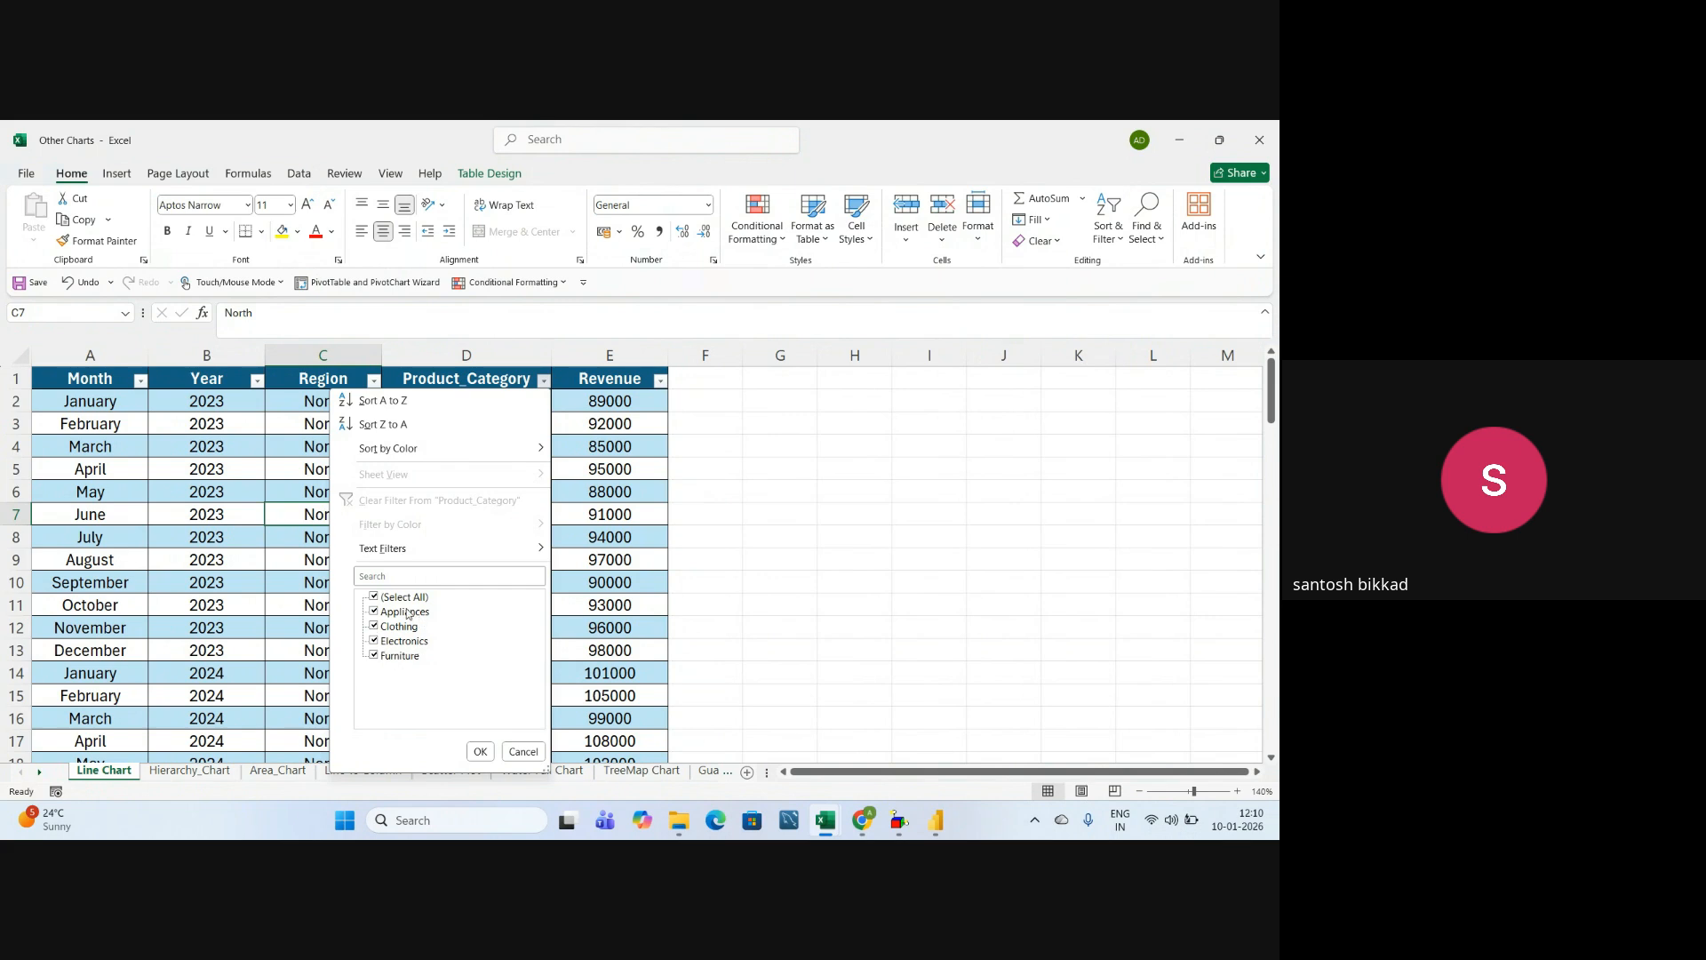
{"action": "left_click", "coordinate": [480, 751]}
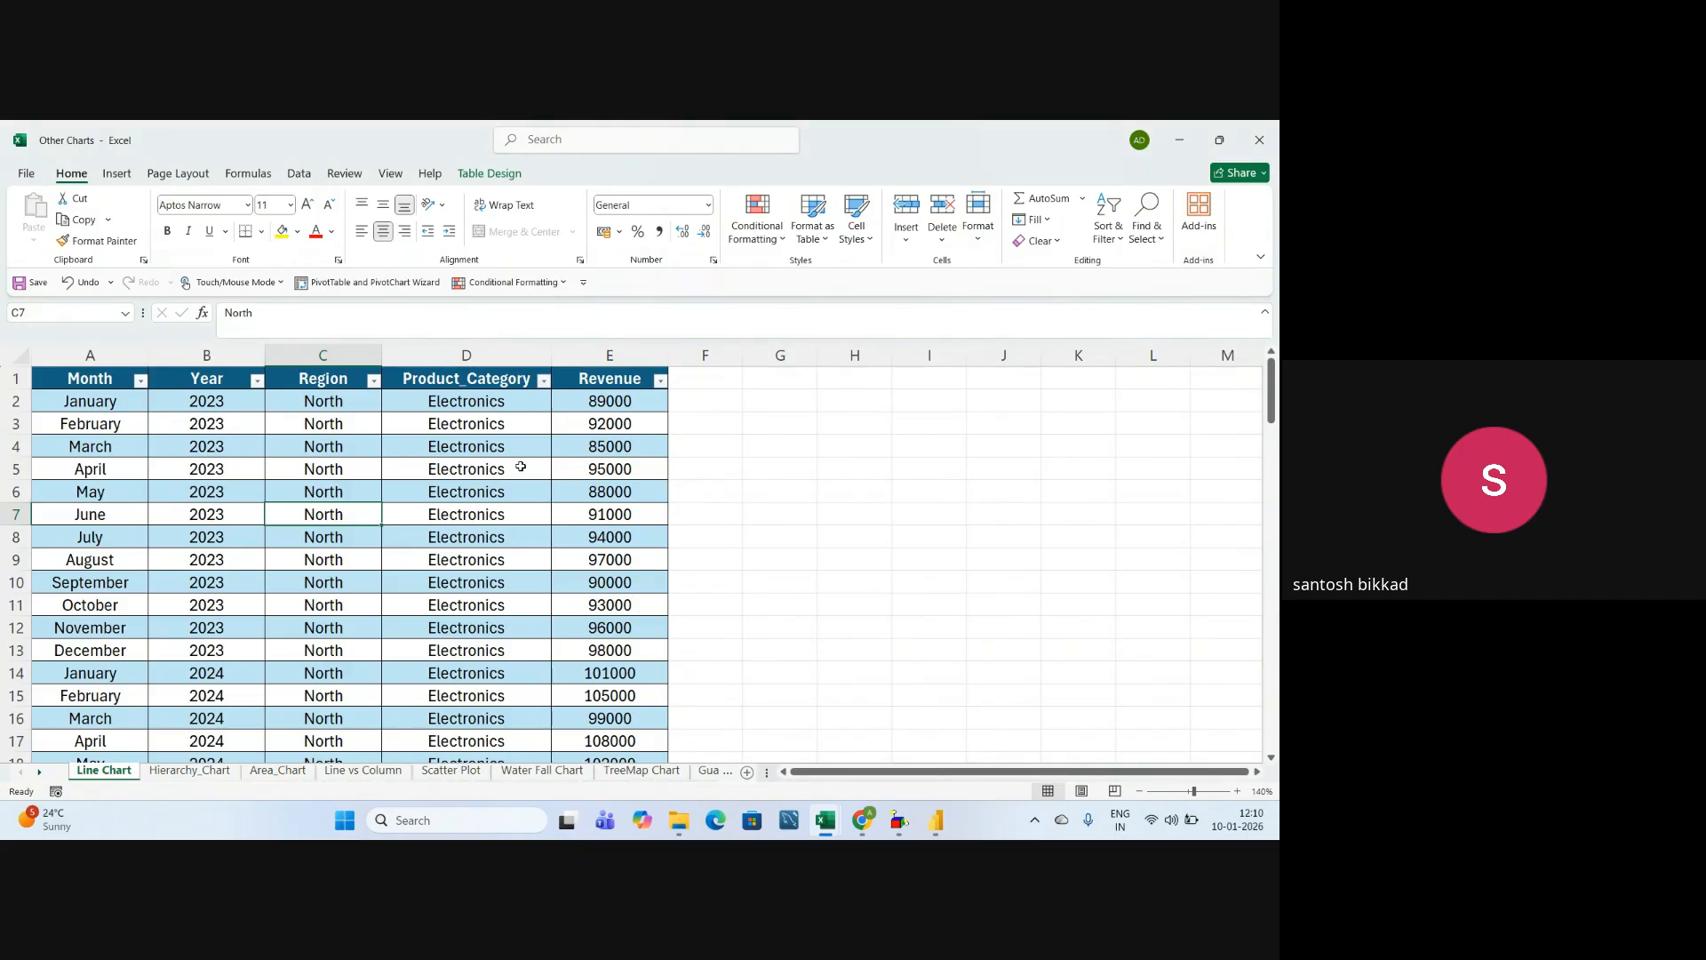
- Format the Revenue column of the Line Chart table as rupee currency without decimal places
{"action": "left_click", "coordinate": [629, 381]}
{"action": "left_click", "coordinate": [779, 491]}
{"action": "left_click", "coordinate": [611, 376]}
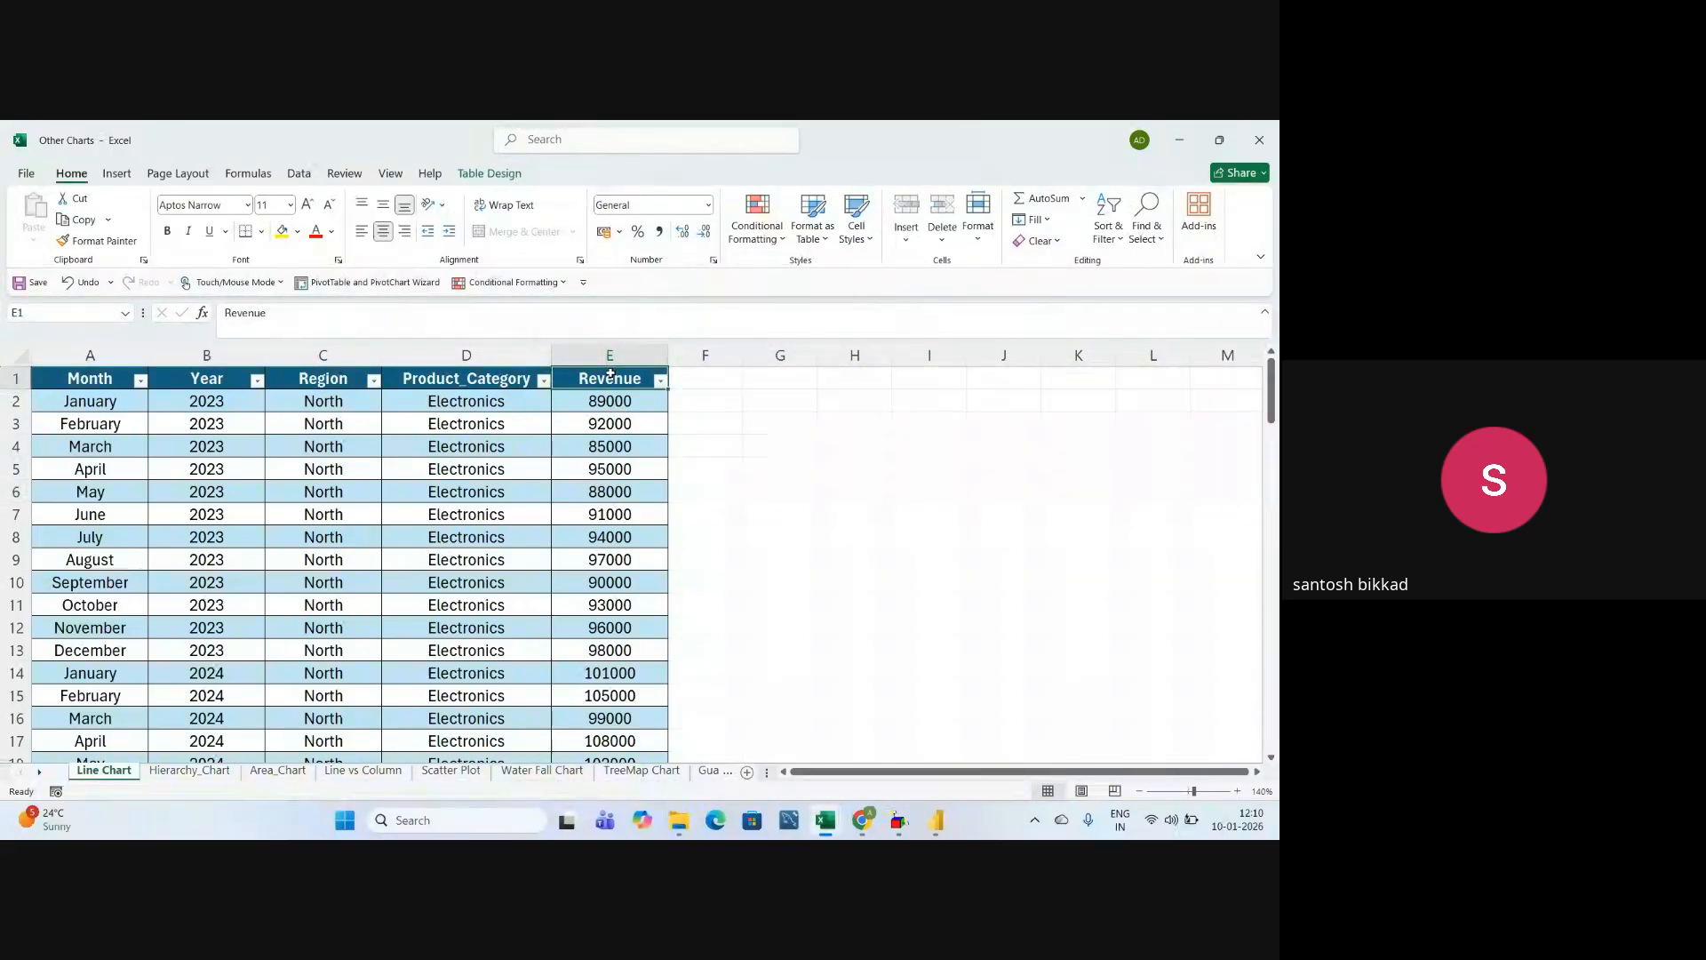
{"action": "left_click", "coordinate": [611, 375]}
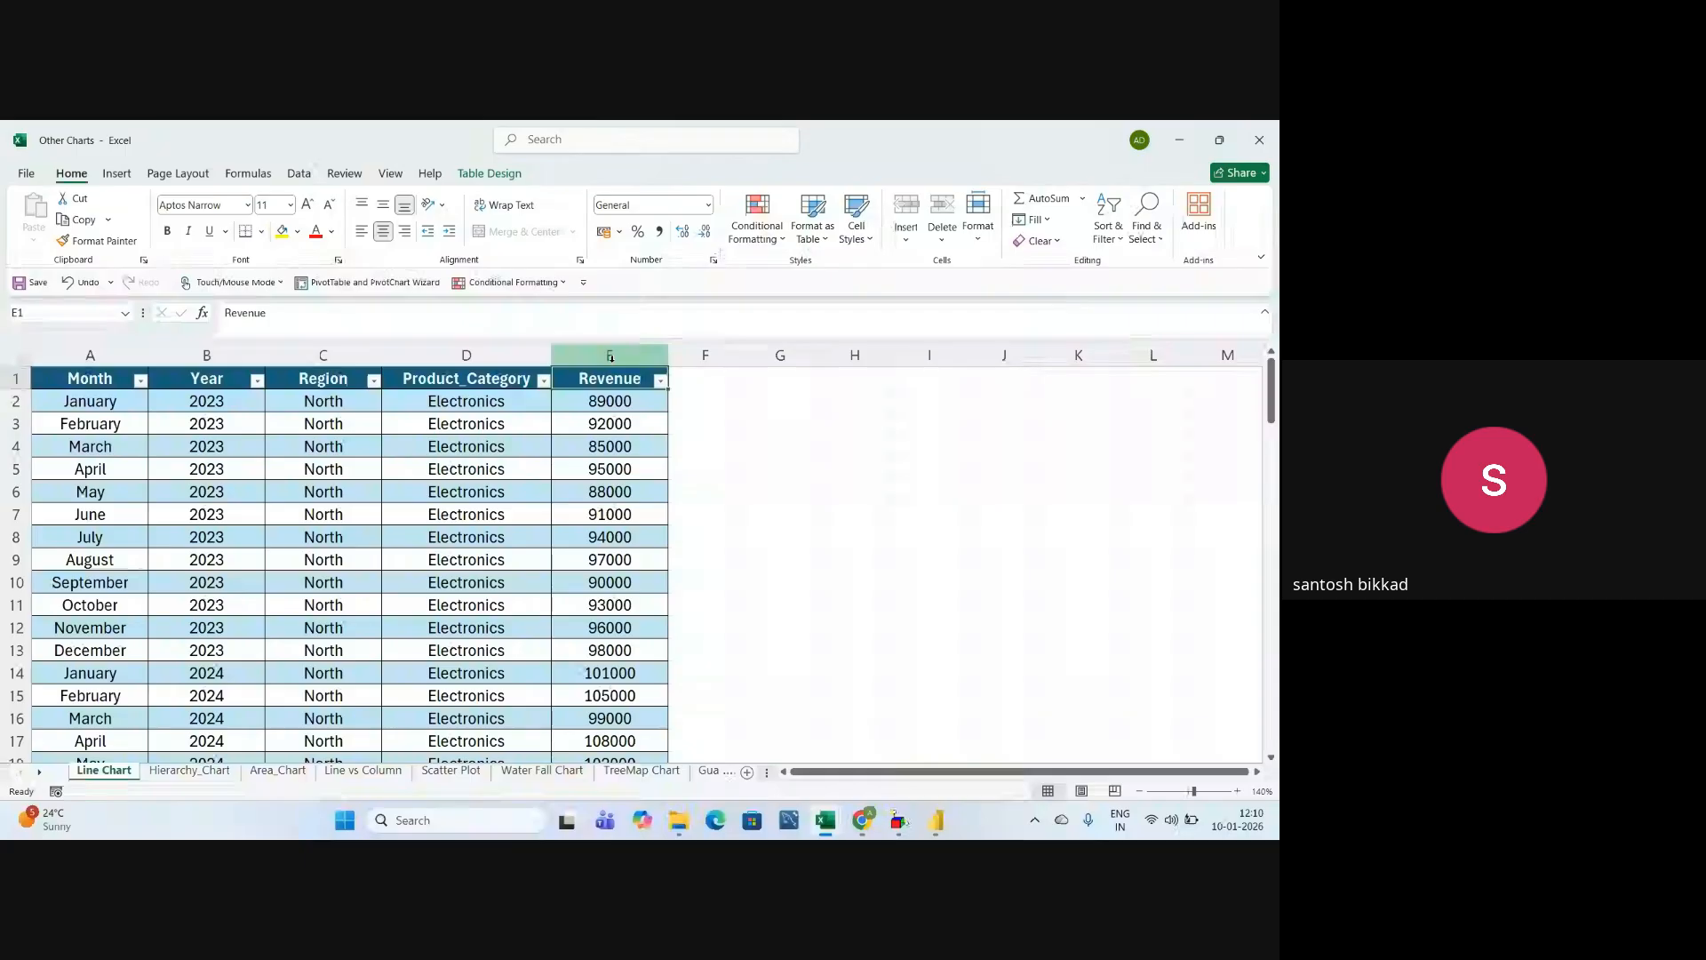
{"action": "left_click", "coordinate": [708, 204]}
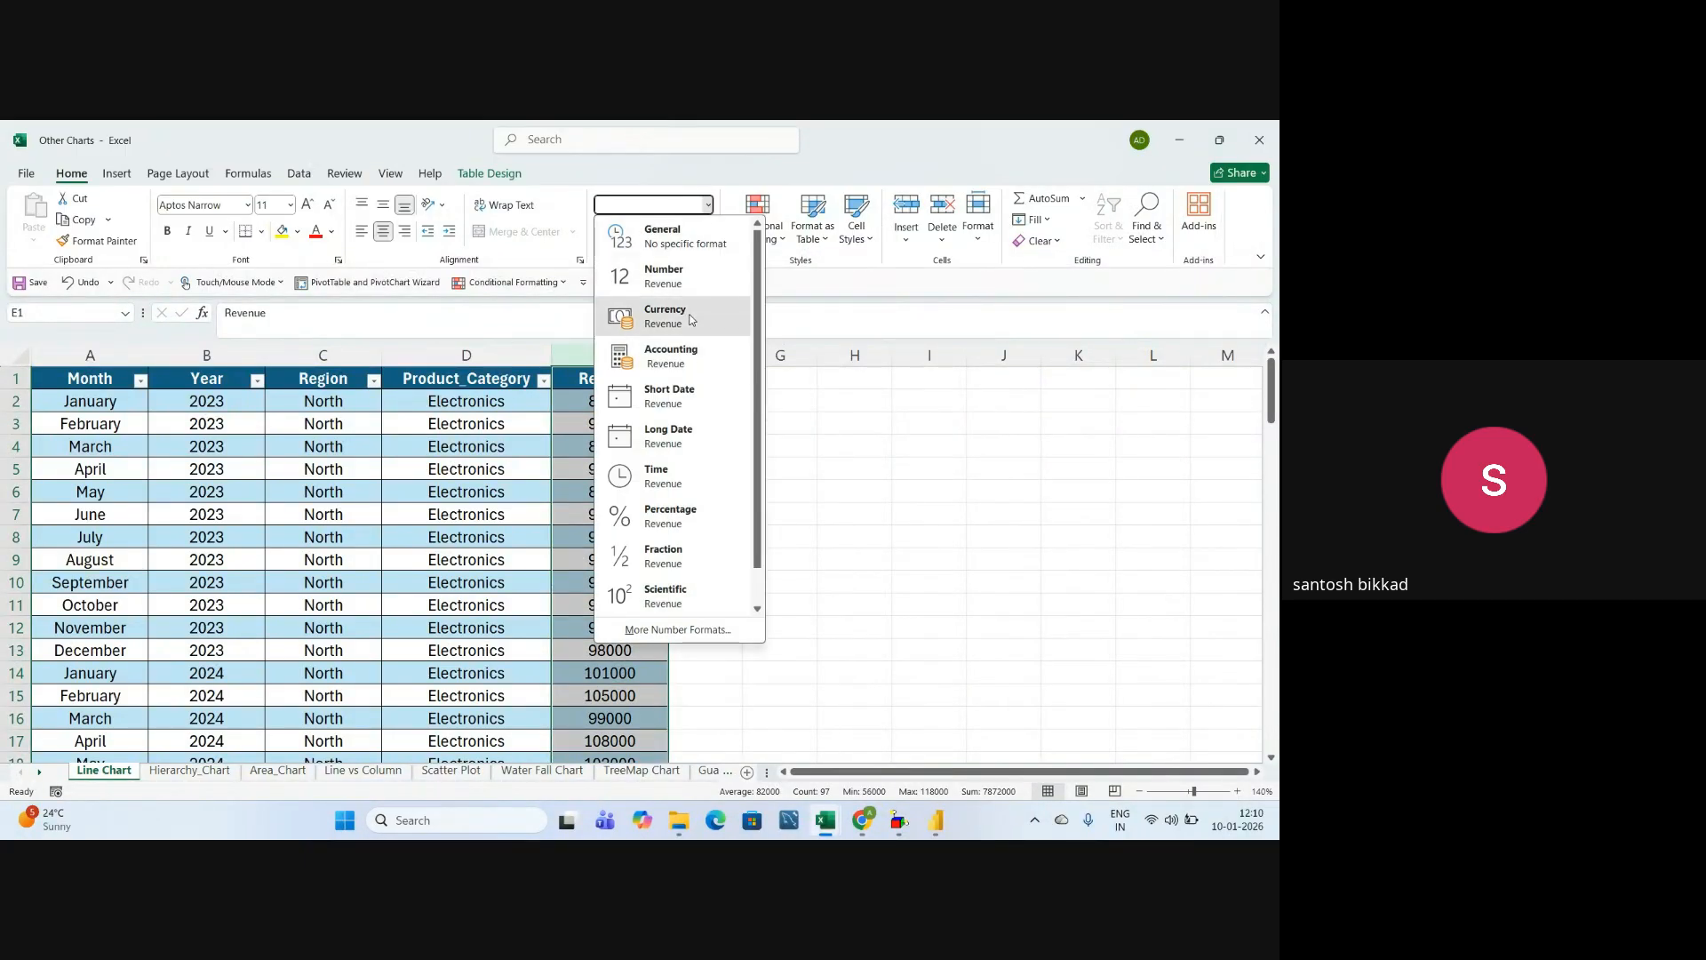
{"action": "left_click", "coordinate": [691, 319]}
{"action": "left_click", "coordinate": [705, 233]}
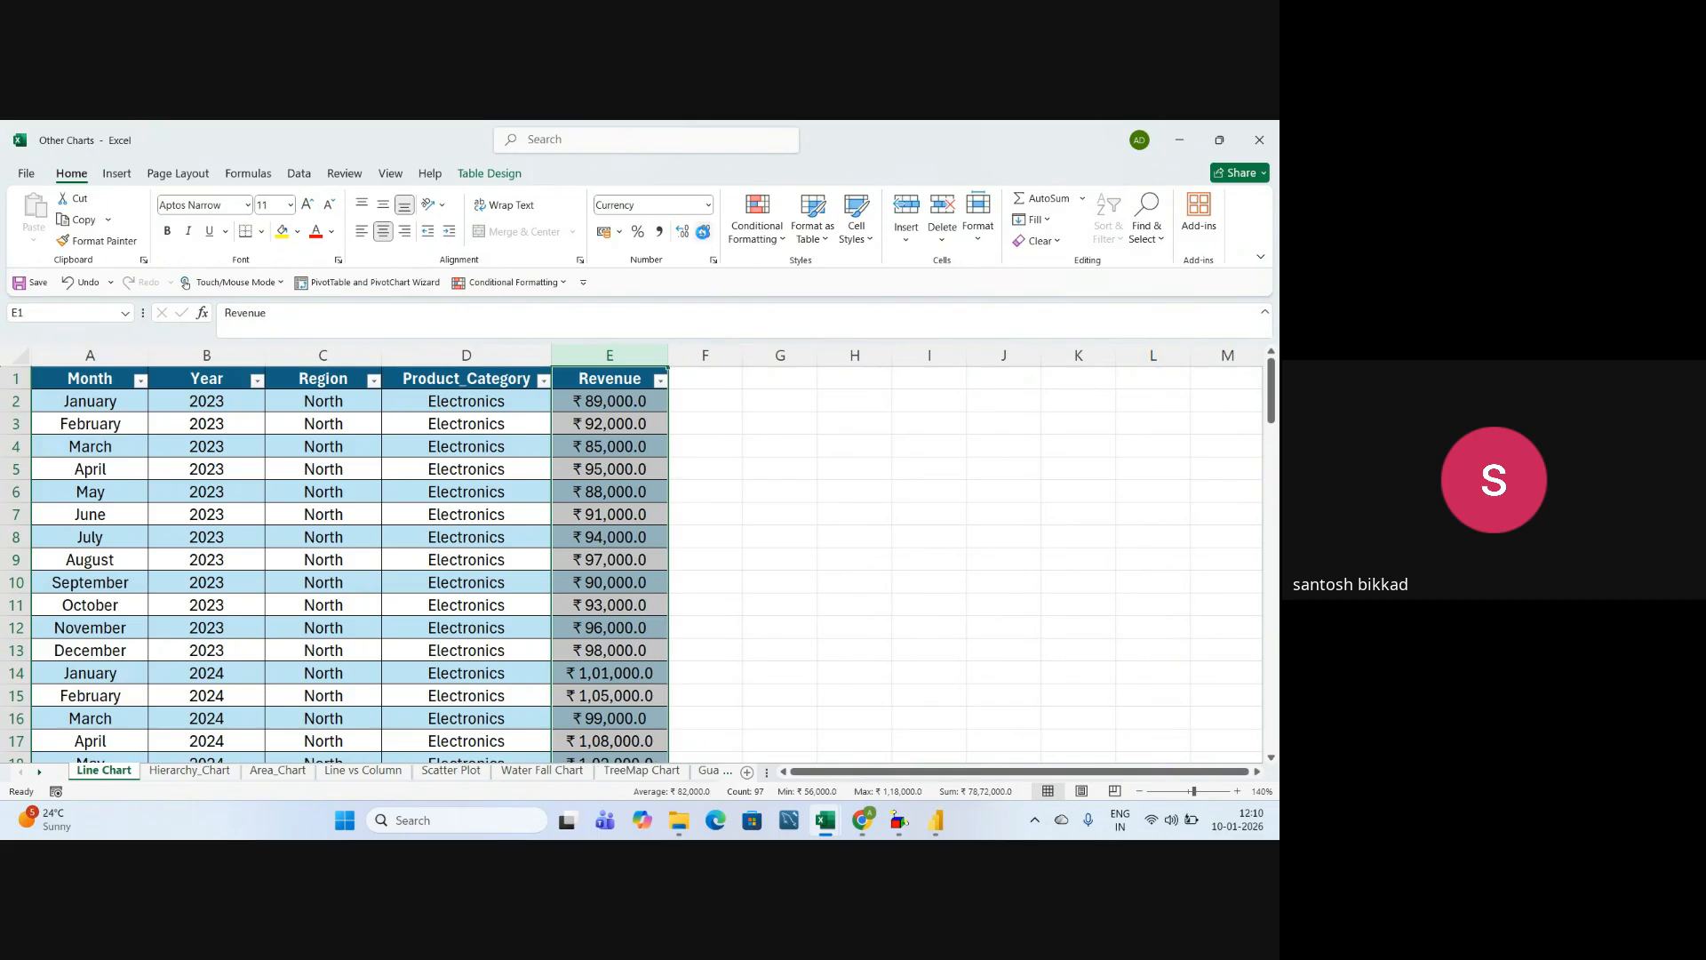
{"action": "left_click", "coordinate": [705, 233]}
{"action": "left_click", "coordinate": [839, 506]}
{"action": "left_click", "coordinate": [643, 504]}
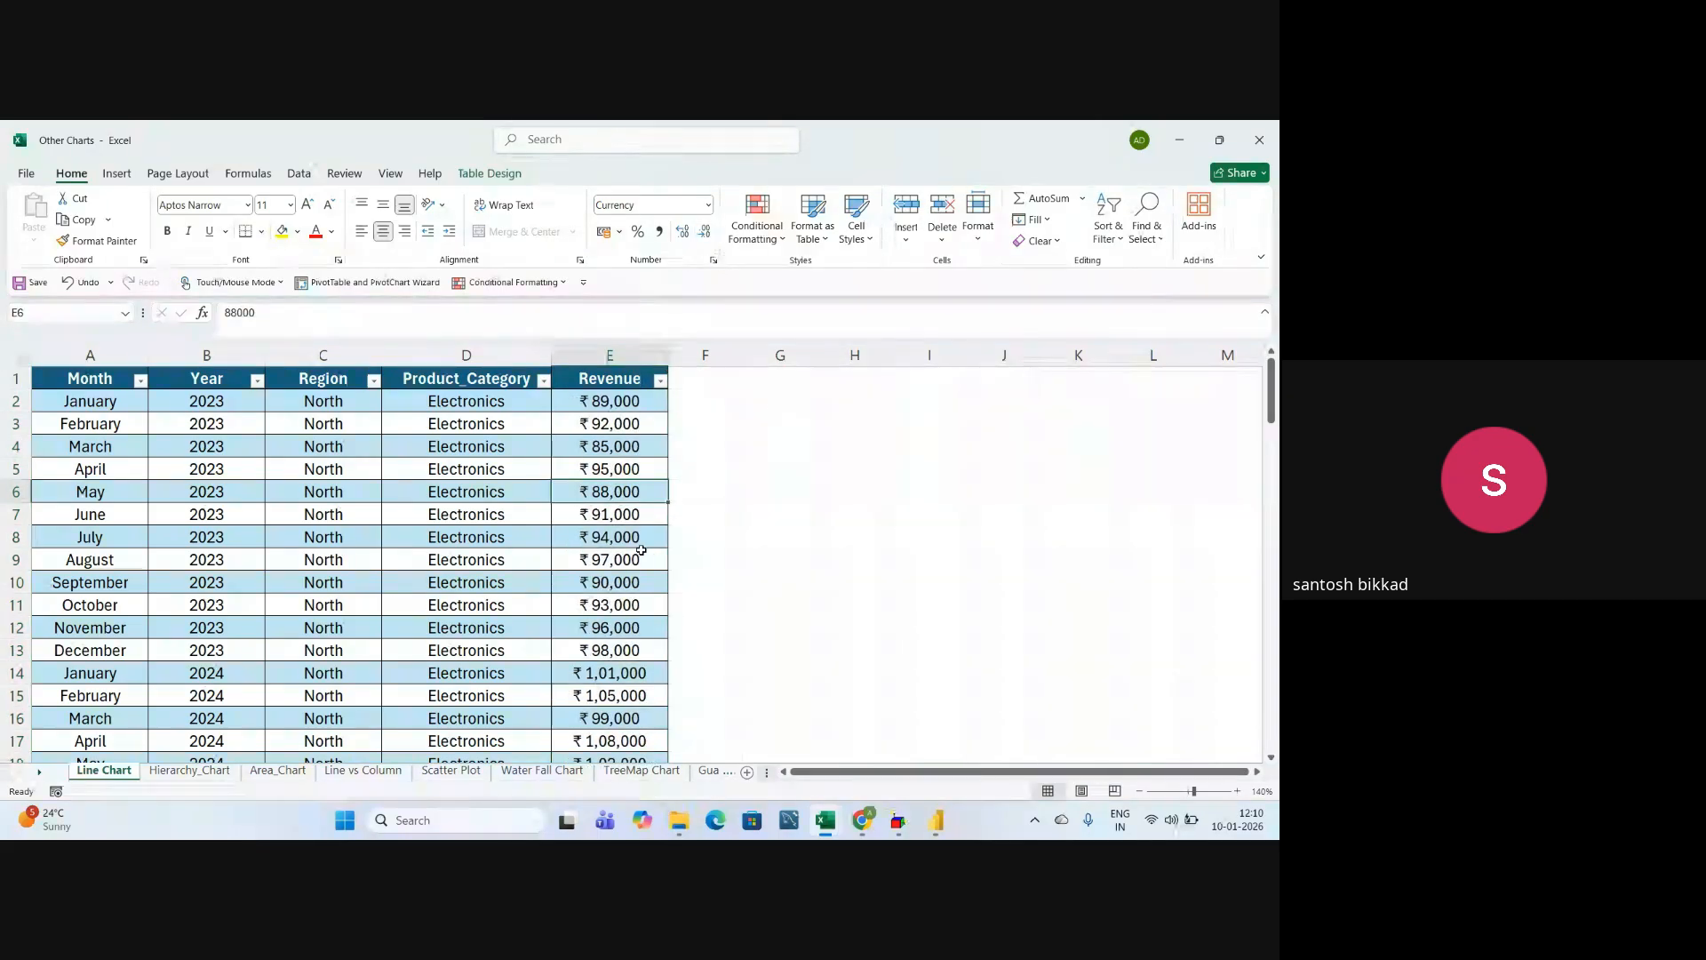
{"action": "left_click", "coordinate": [640, 644]}
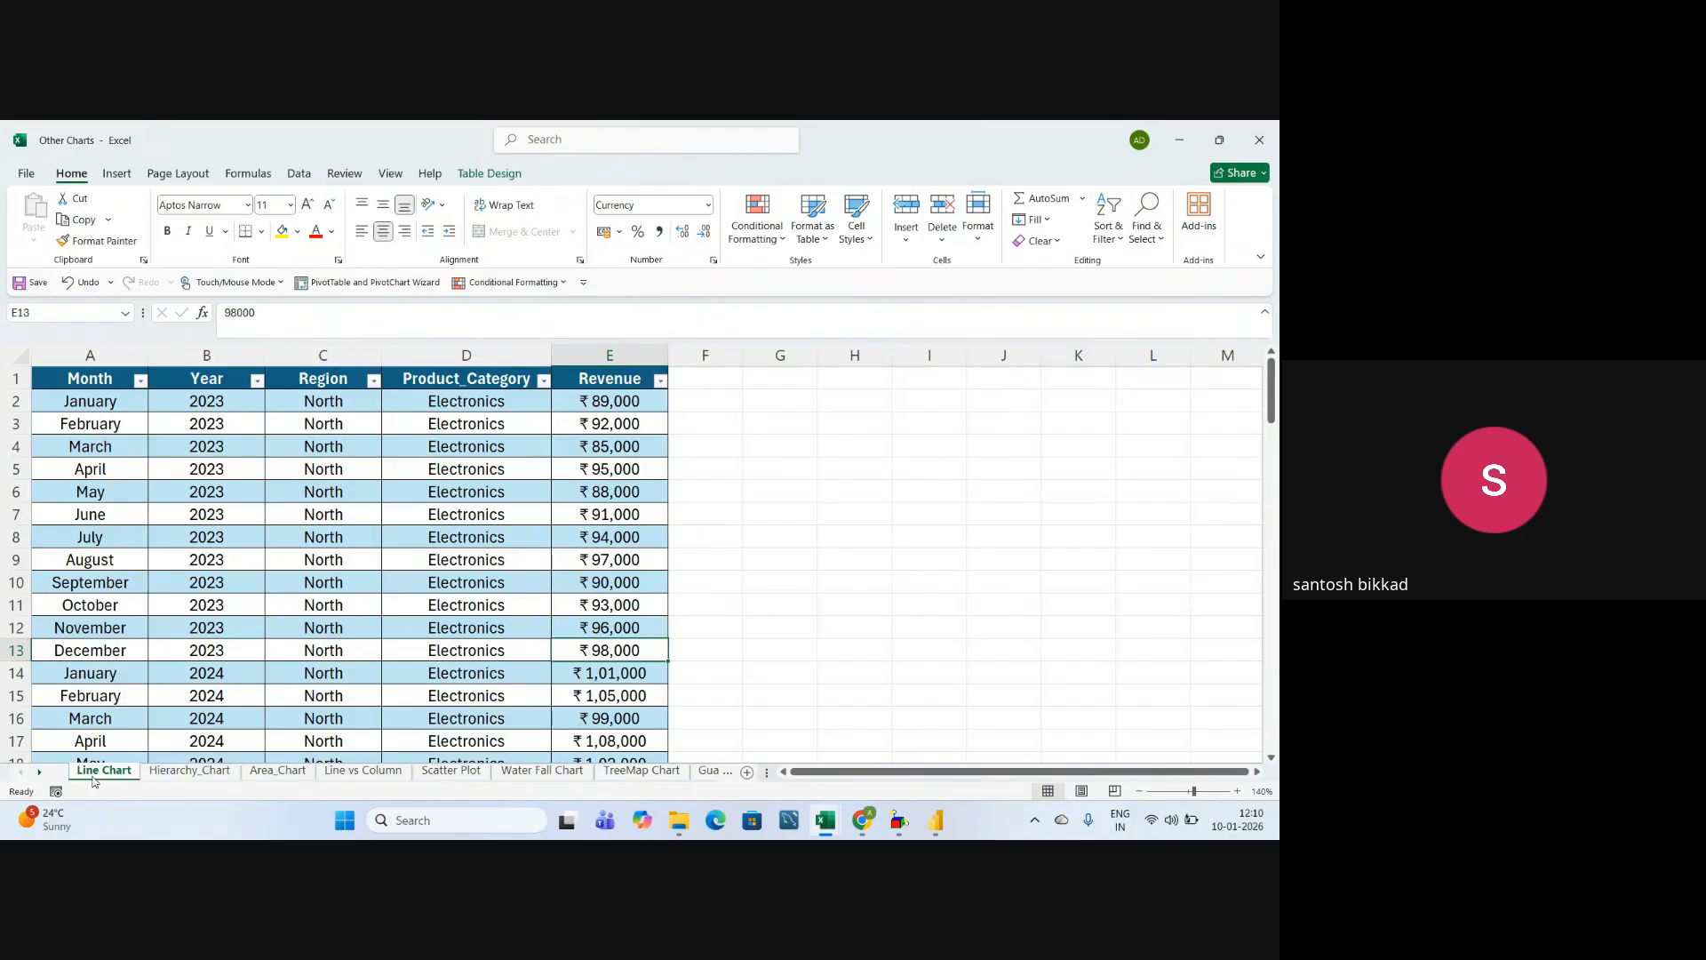
{"action": "left_click", "coordinate": [302, 611]}
{"action": "left_click", "coordinate": [372, 533]}
{"action": "left_click", "coordinate": [457, 579]}
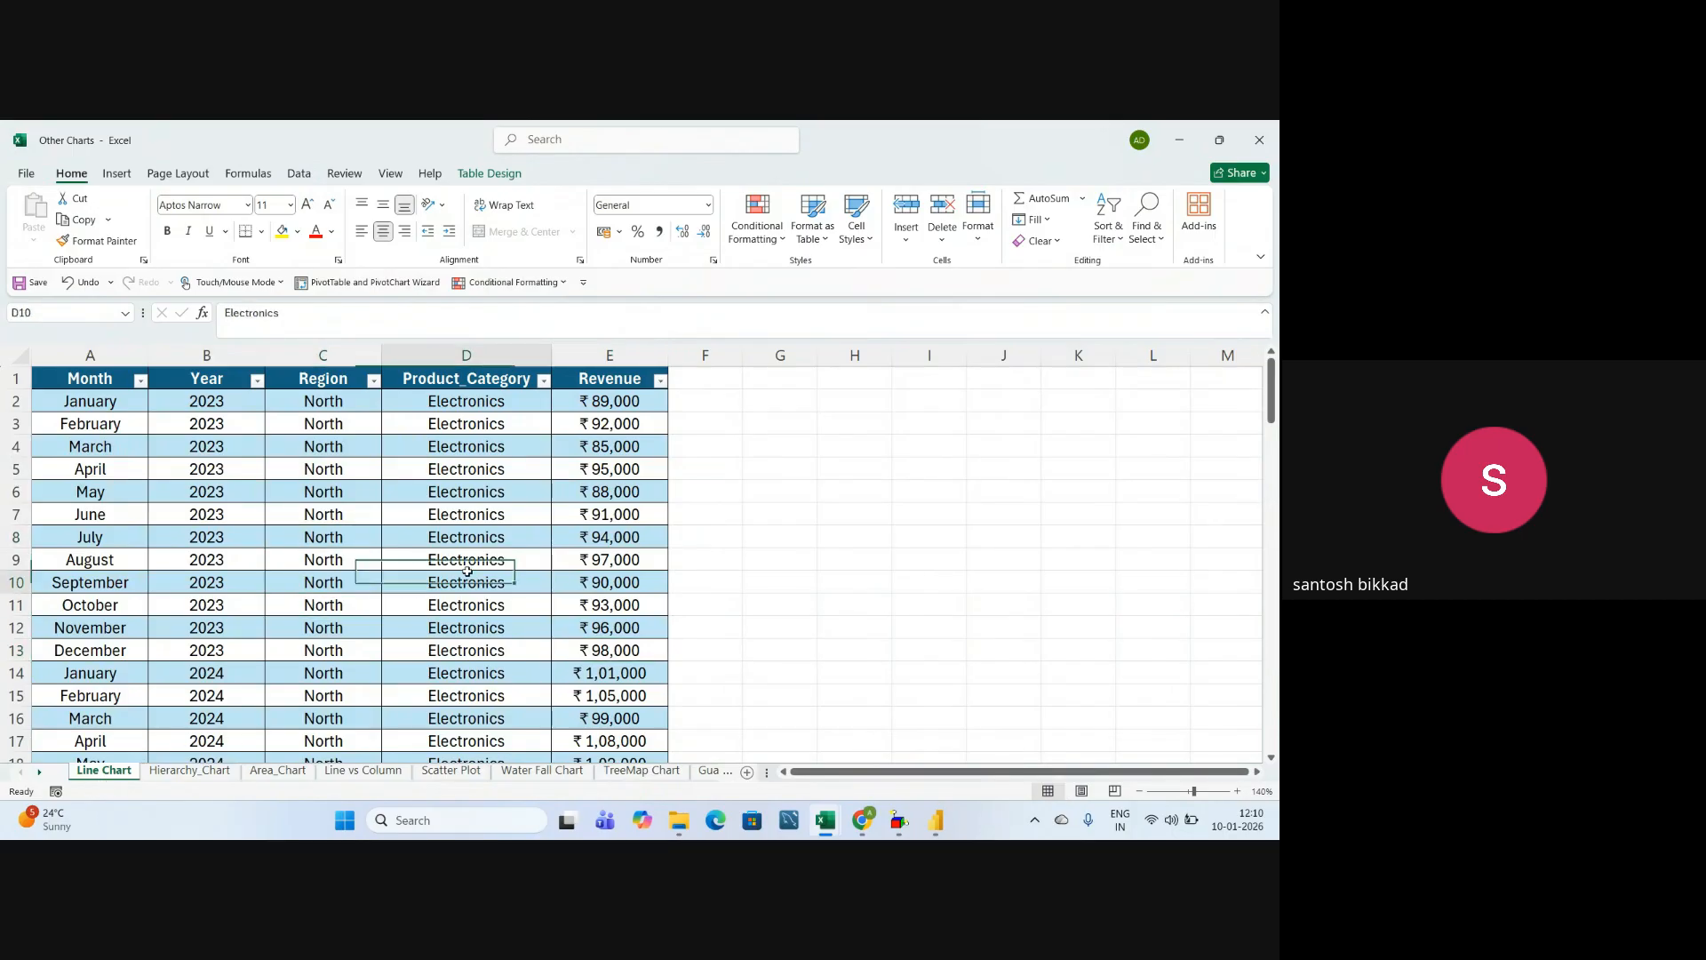
{"action": "left_click", "coordinate": [476, 499]}
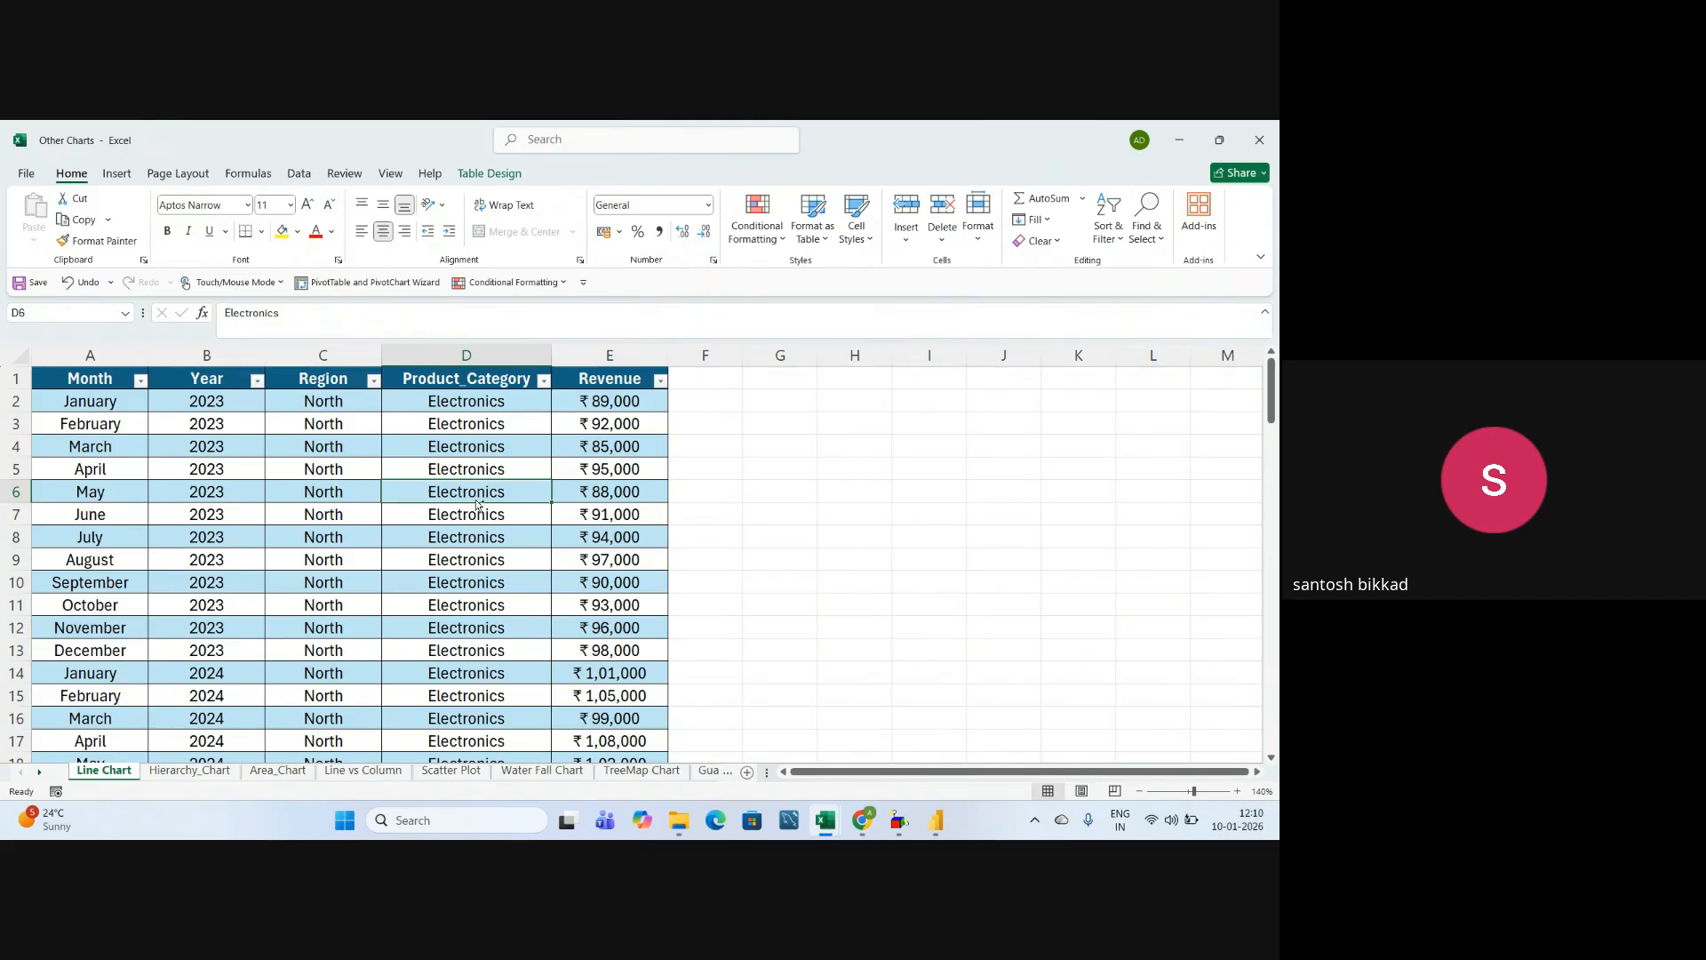
- Display the Hierarchy_Chart sheet and look over its sample data rows
{"action": "left_click", "coordinate": [183, 772]}
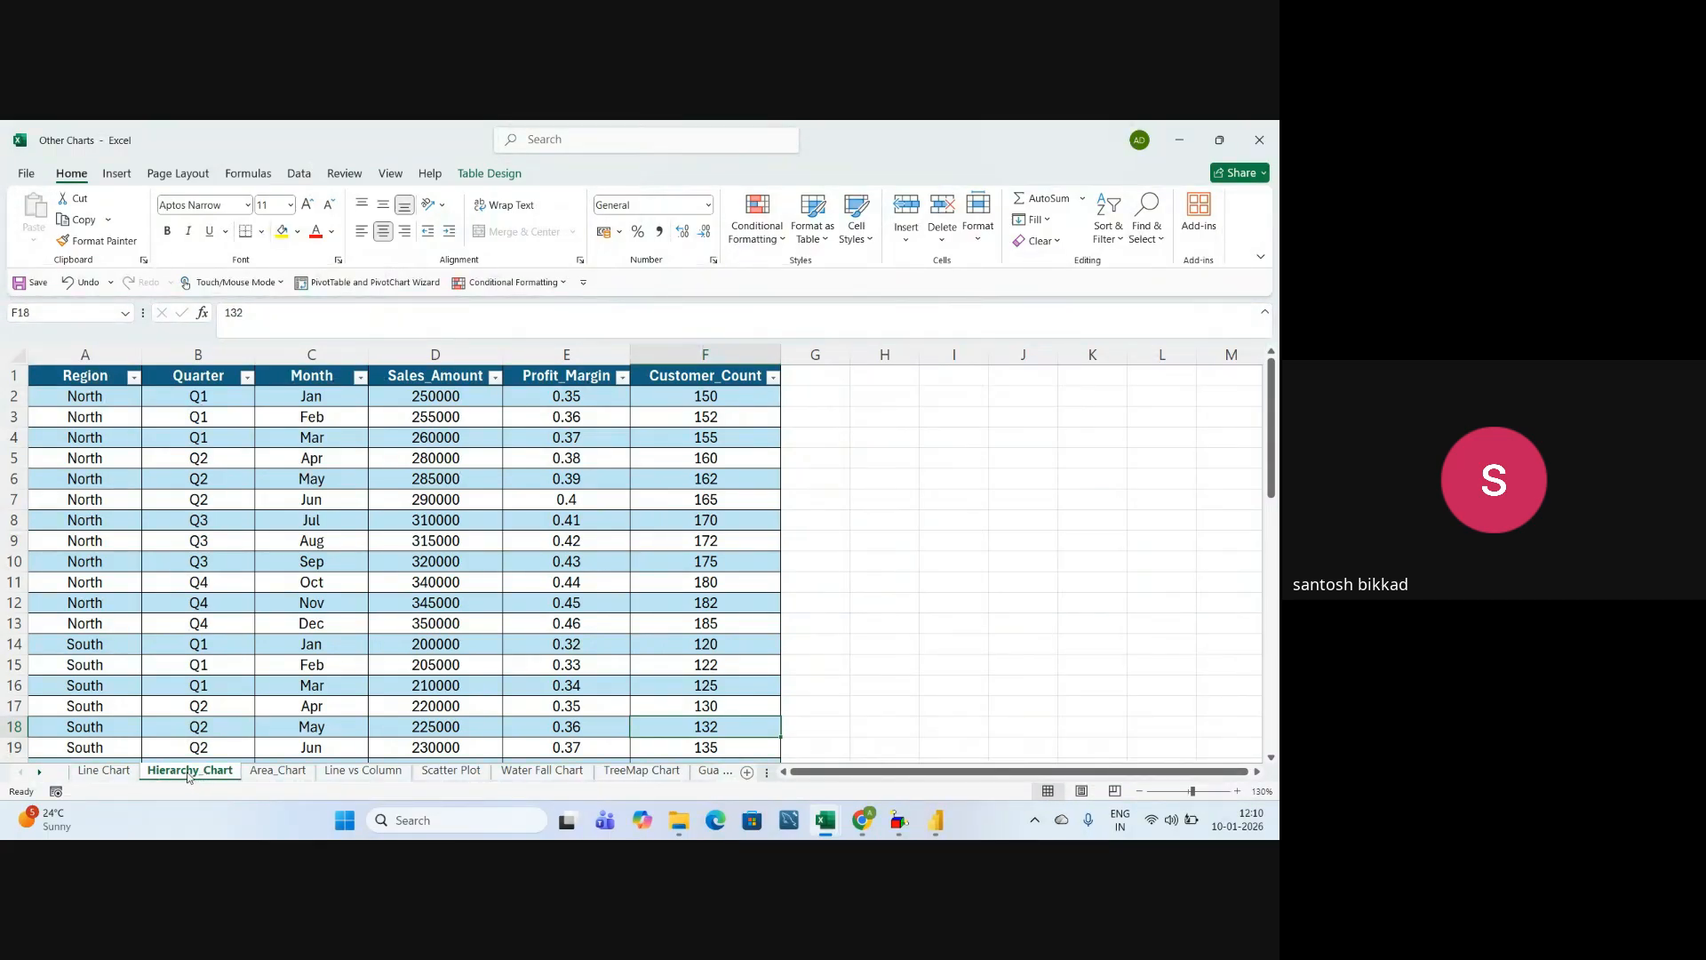
{"action": "left_click", "coordinate": [260, 638]}
{"action": "left_click", "coordinate": [306, 539]}
{"action": "left_click", "coordinate": [350, 623]}
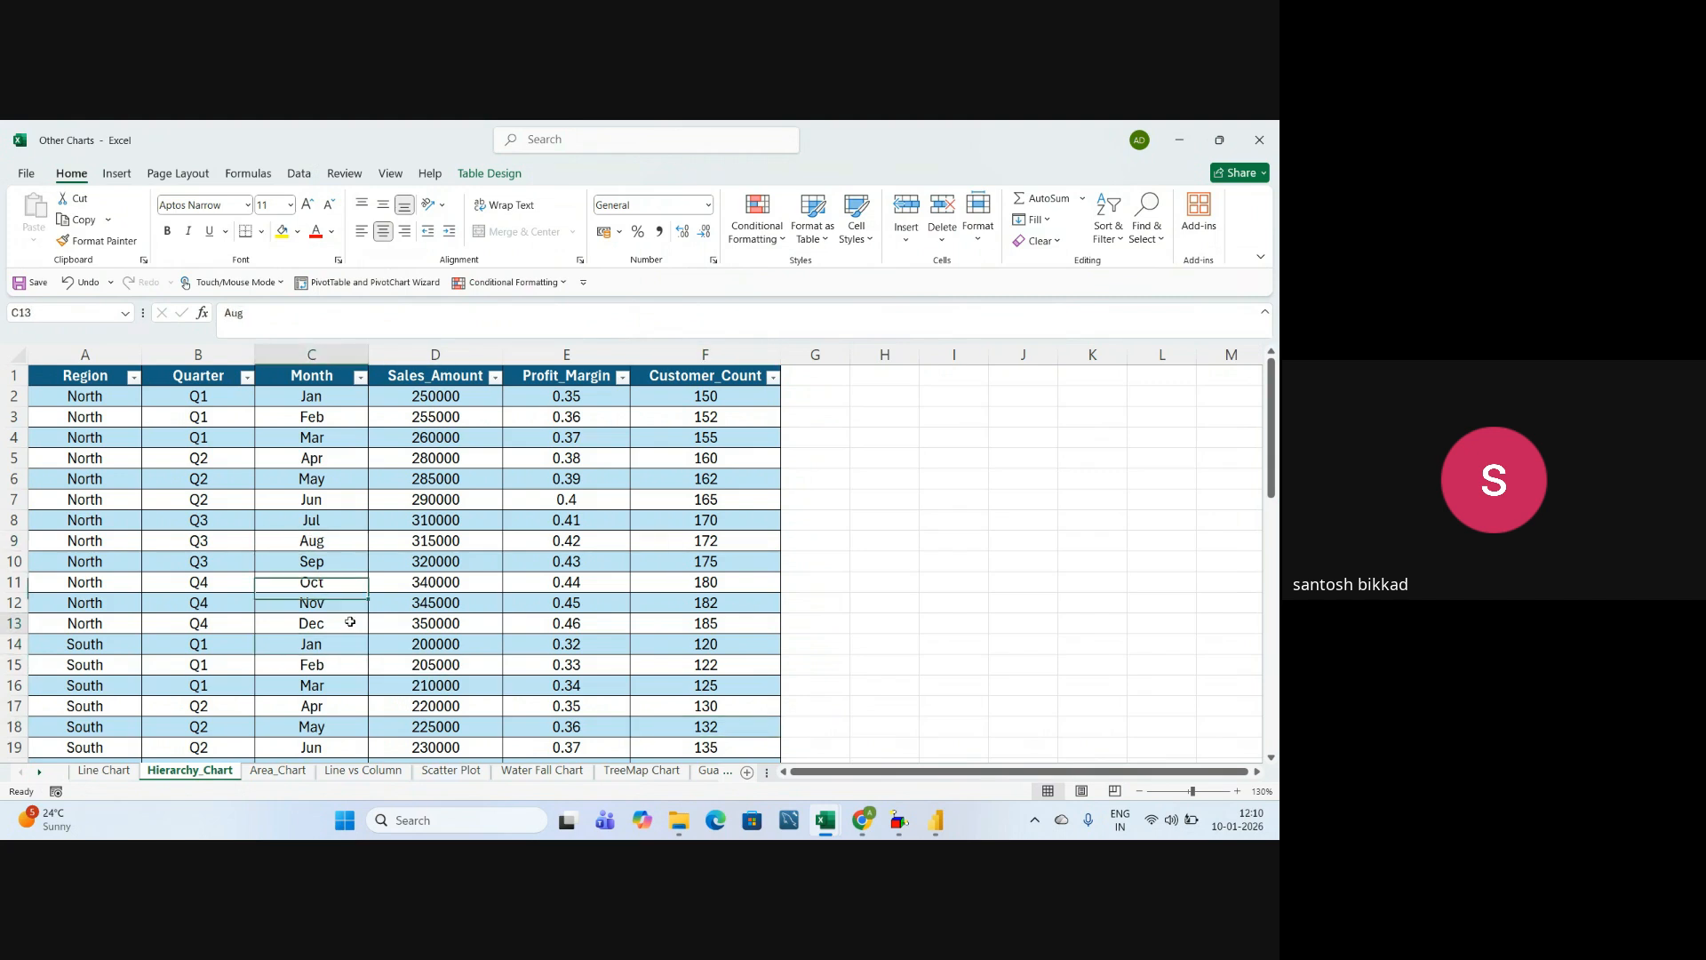
{"action": "left_click", "coordinate": [357, 518]}
{"action": "scroll", "coordinate": [229, 572], "scroll_direction": "down", "scroll_amount": 1}
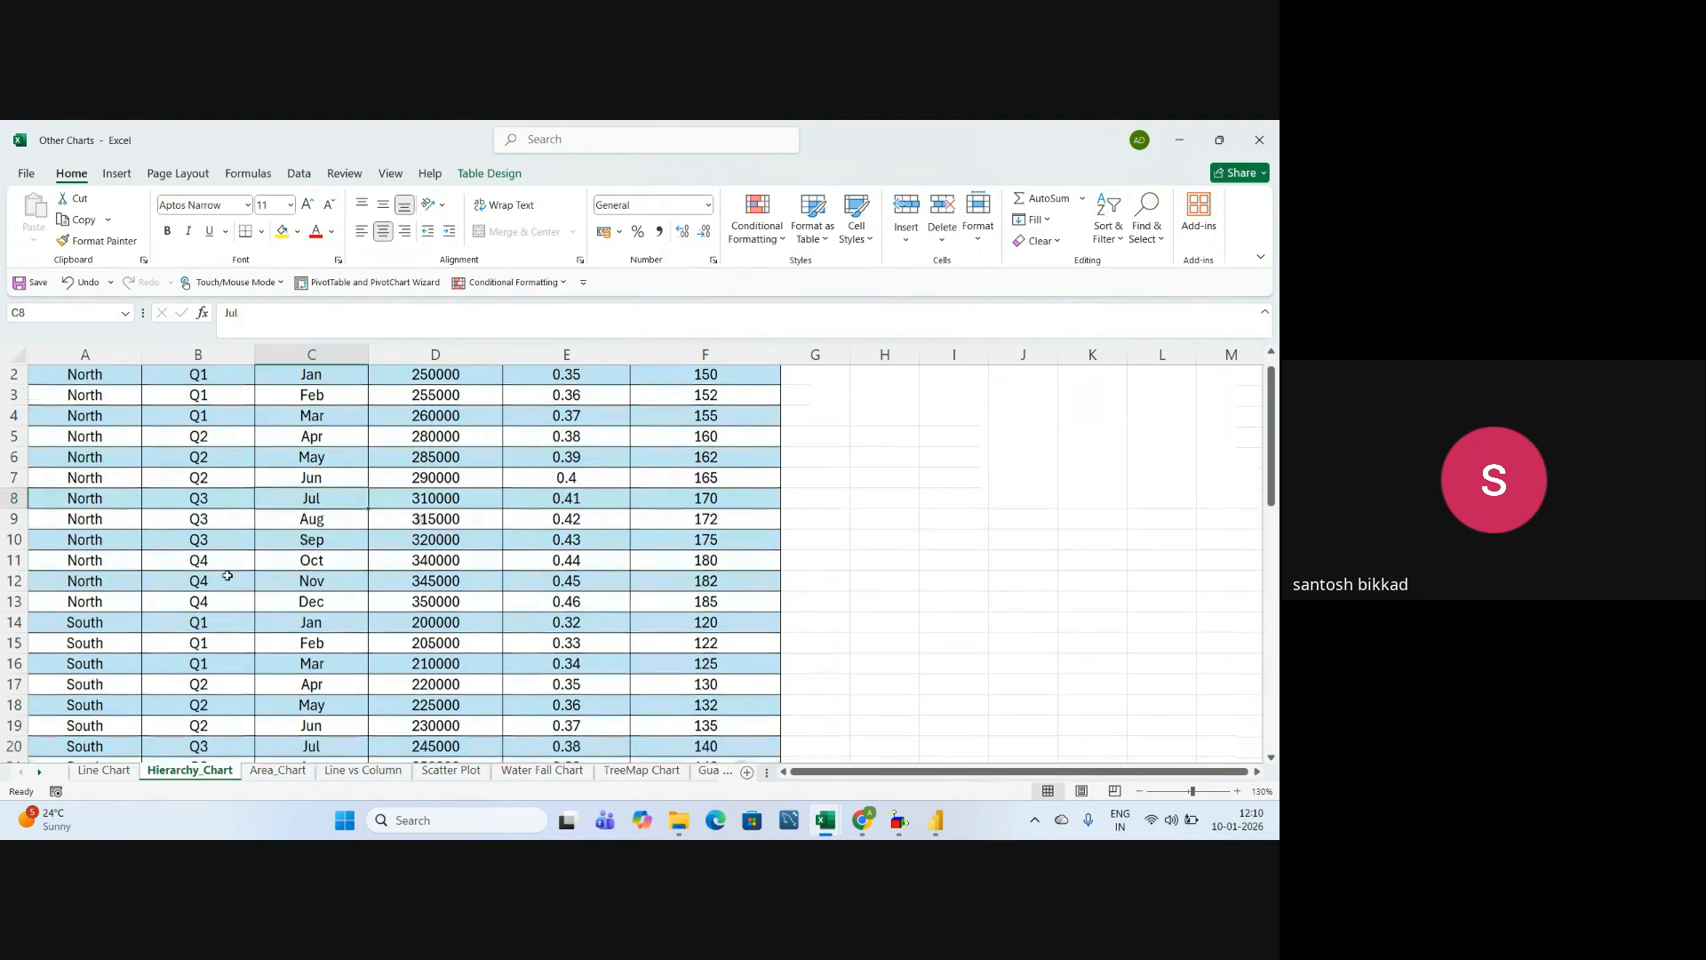
{"action": "scroll", "coordinate": [228, 575], "scroll_direction": "up", "scroll_amount": 1}
- Check the distinct values in the Region and Quarter filters of the hierarchy table, leaving all of them selected
{"action": "left_click", "coordinate": [101, 378]}
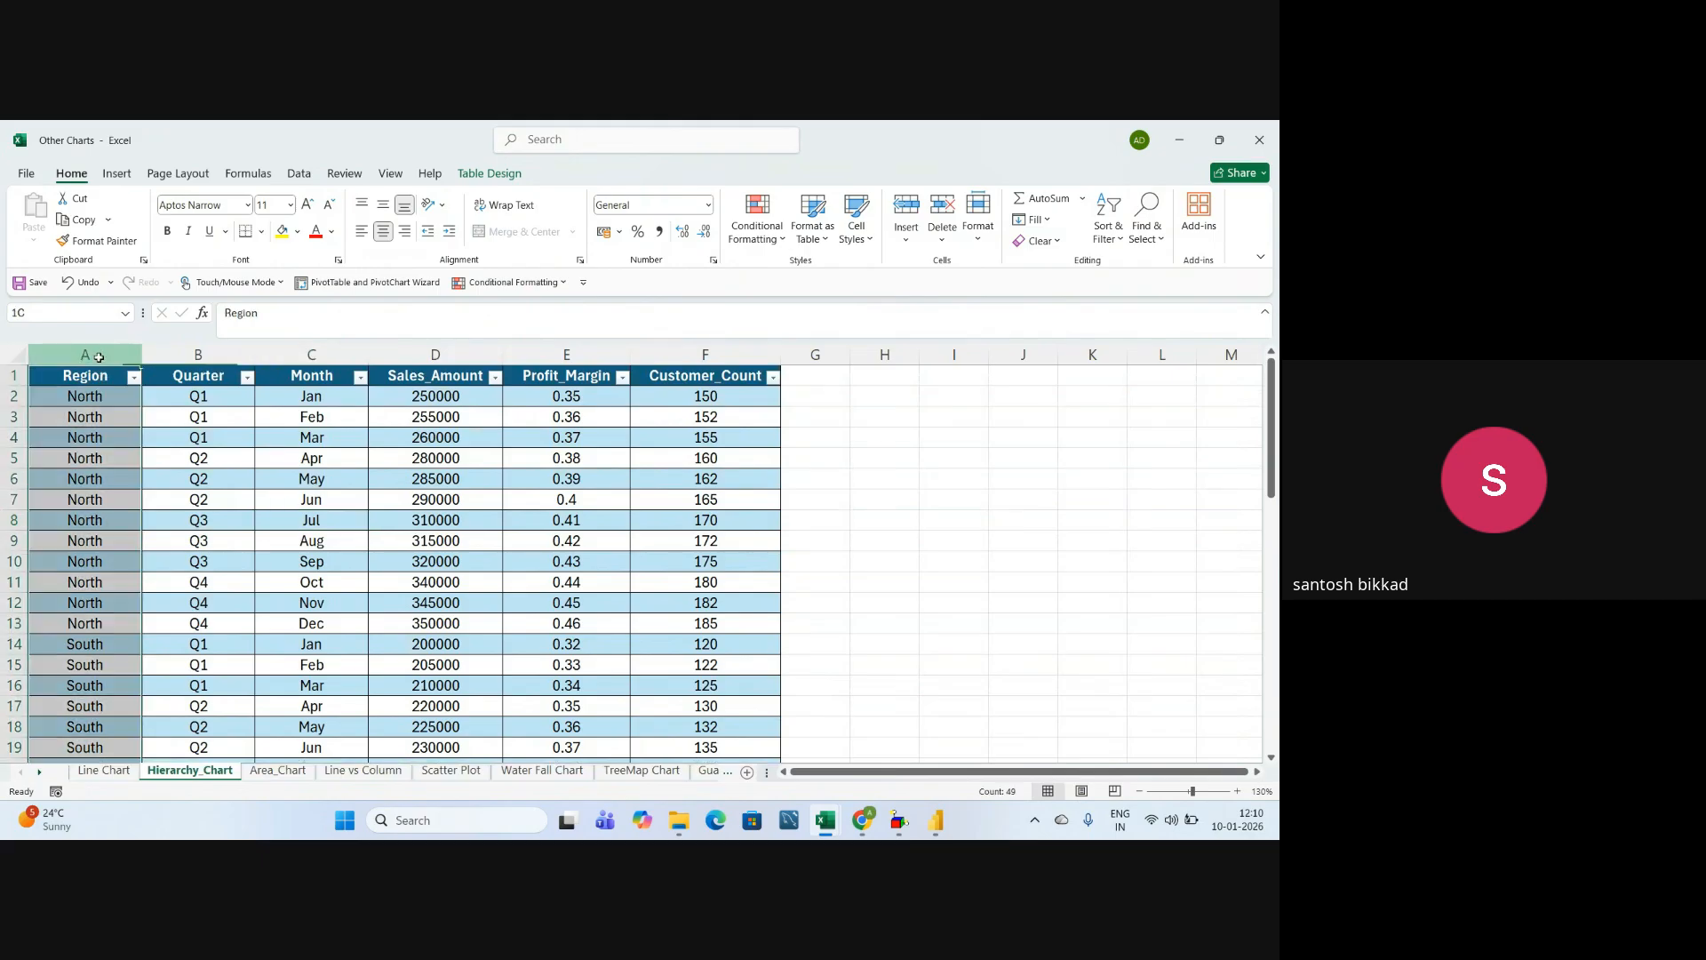
{"action": "left_click", "coordinate": [190, 494]}
{"action": "left_click", "coordinate": [132, 380]}
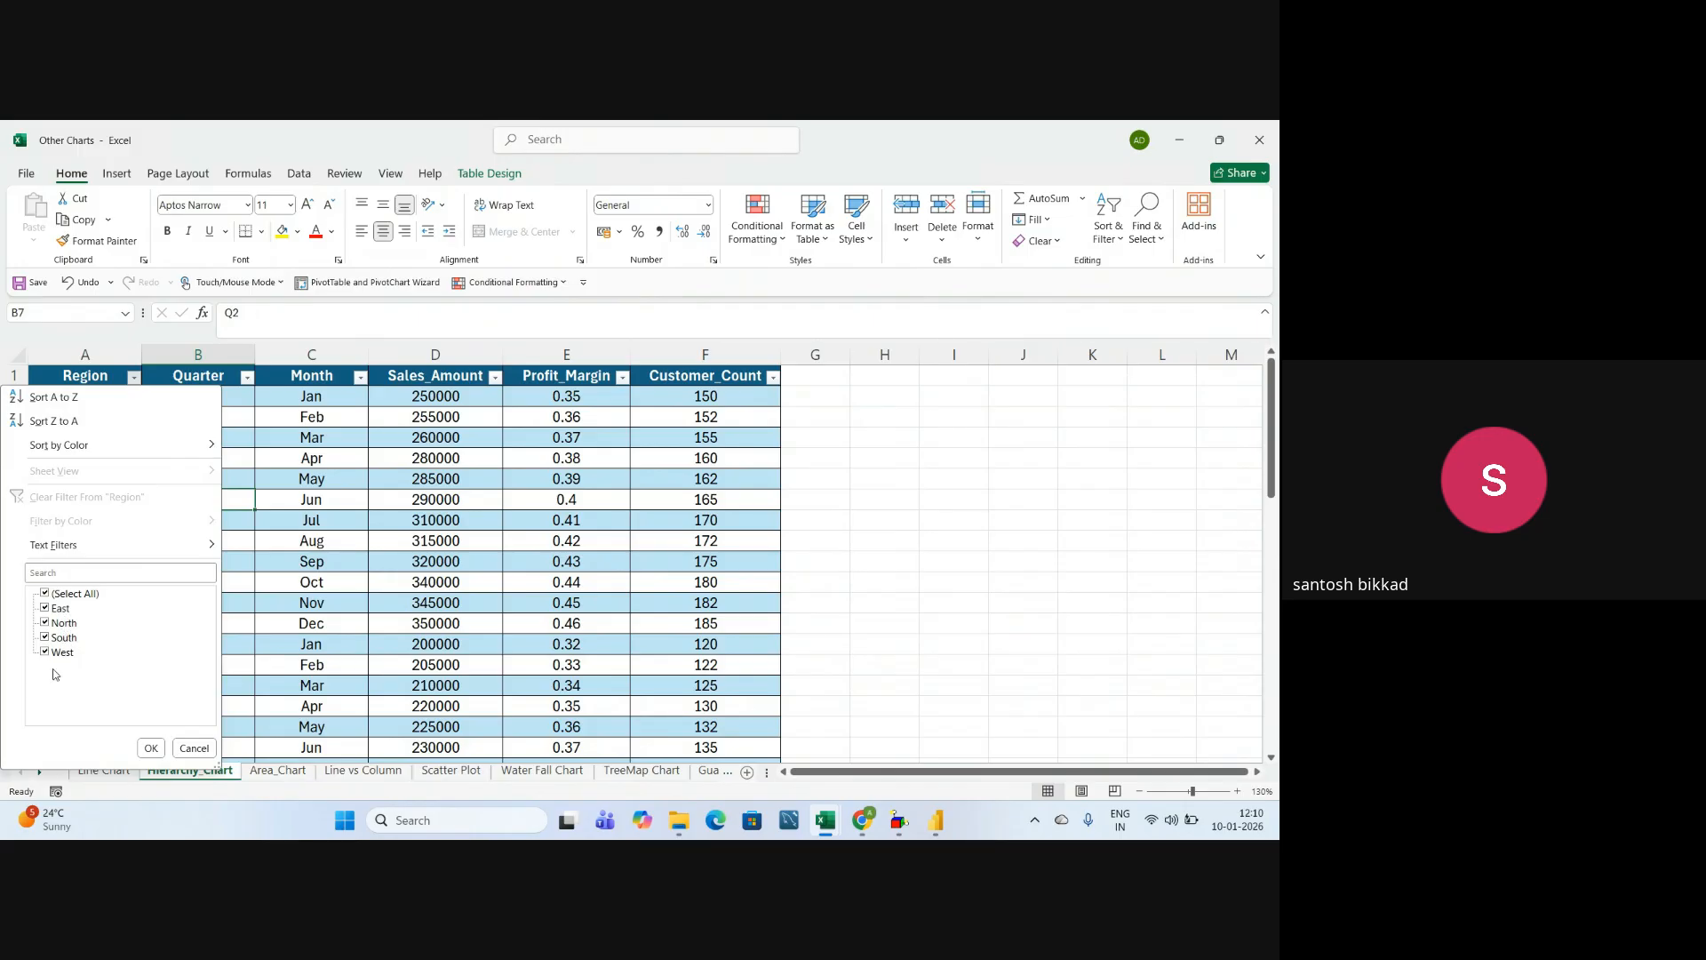
{"action": "left_click", "coordinate": [151, 748]}
{"action": "left_click", "coordinate": [247, 377]}
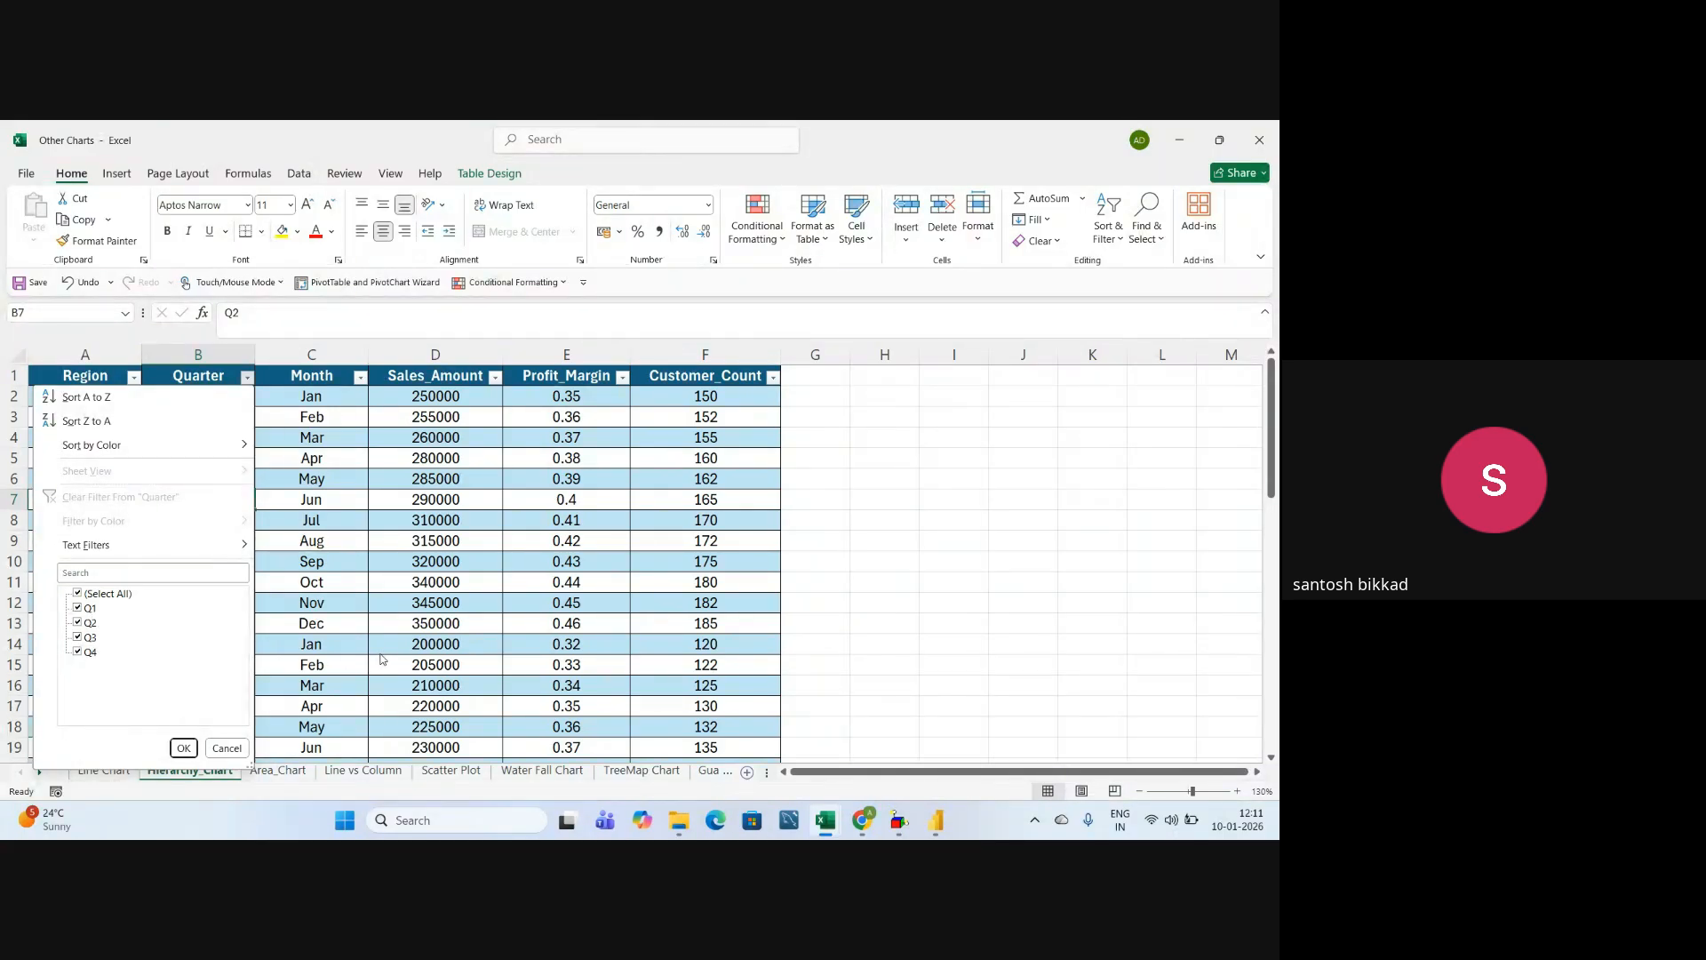
{"action": "left_click", "coordinate": [183, 747]}
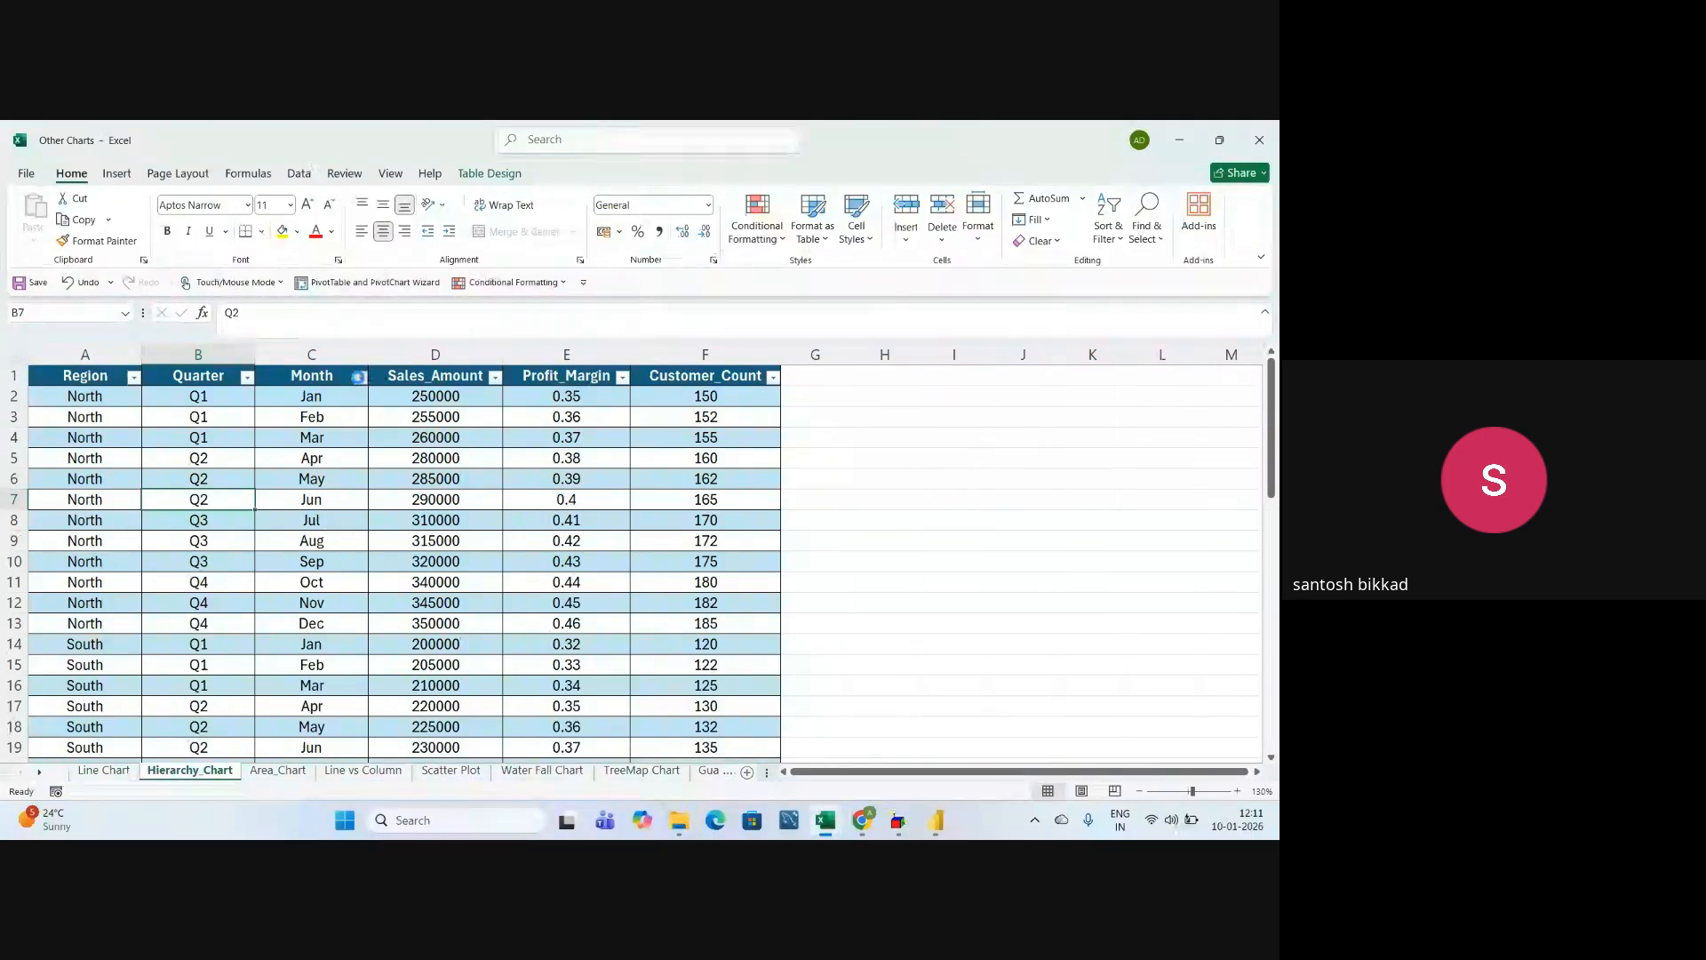
- Review the Month filter's values in the hierarchy table and highlight the Month cells C2 to C16
{"action": "left_click", "coordinate": [360, 376]}
{"action": "scroll", "coordinate": [276, 650], "scroll_direction": "down", "scroll_amount": 1}
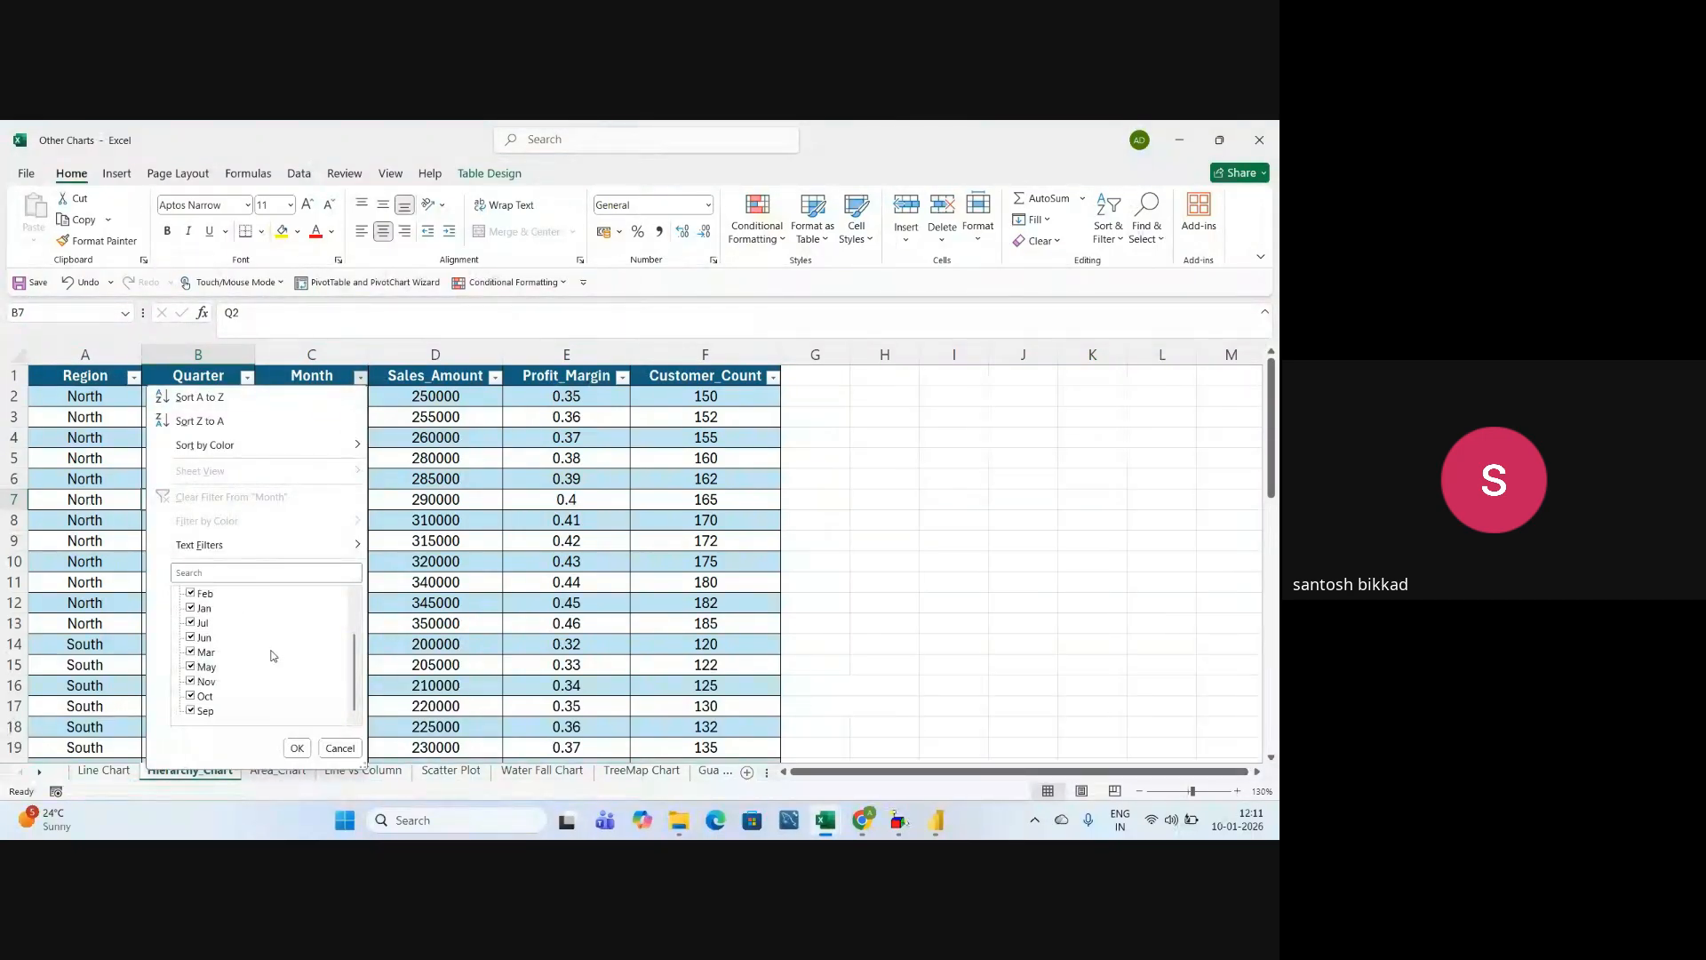
{"action": "scroll", "coordinate": [256, 701], "scroll_direction": "up", "scroll_amount": 1}
{"action": "left_click", "coordinate": [421, 613]}
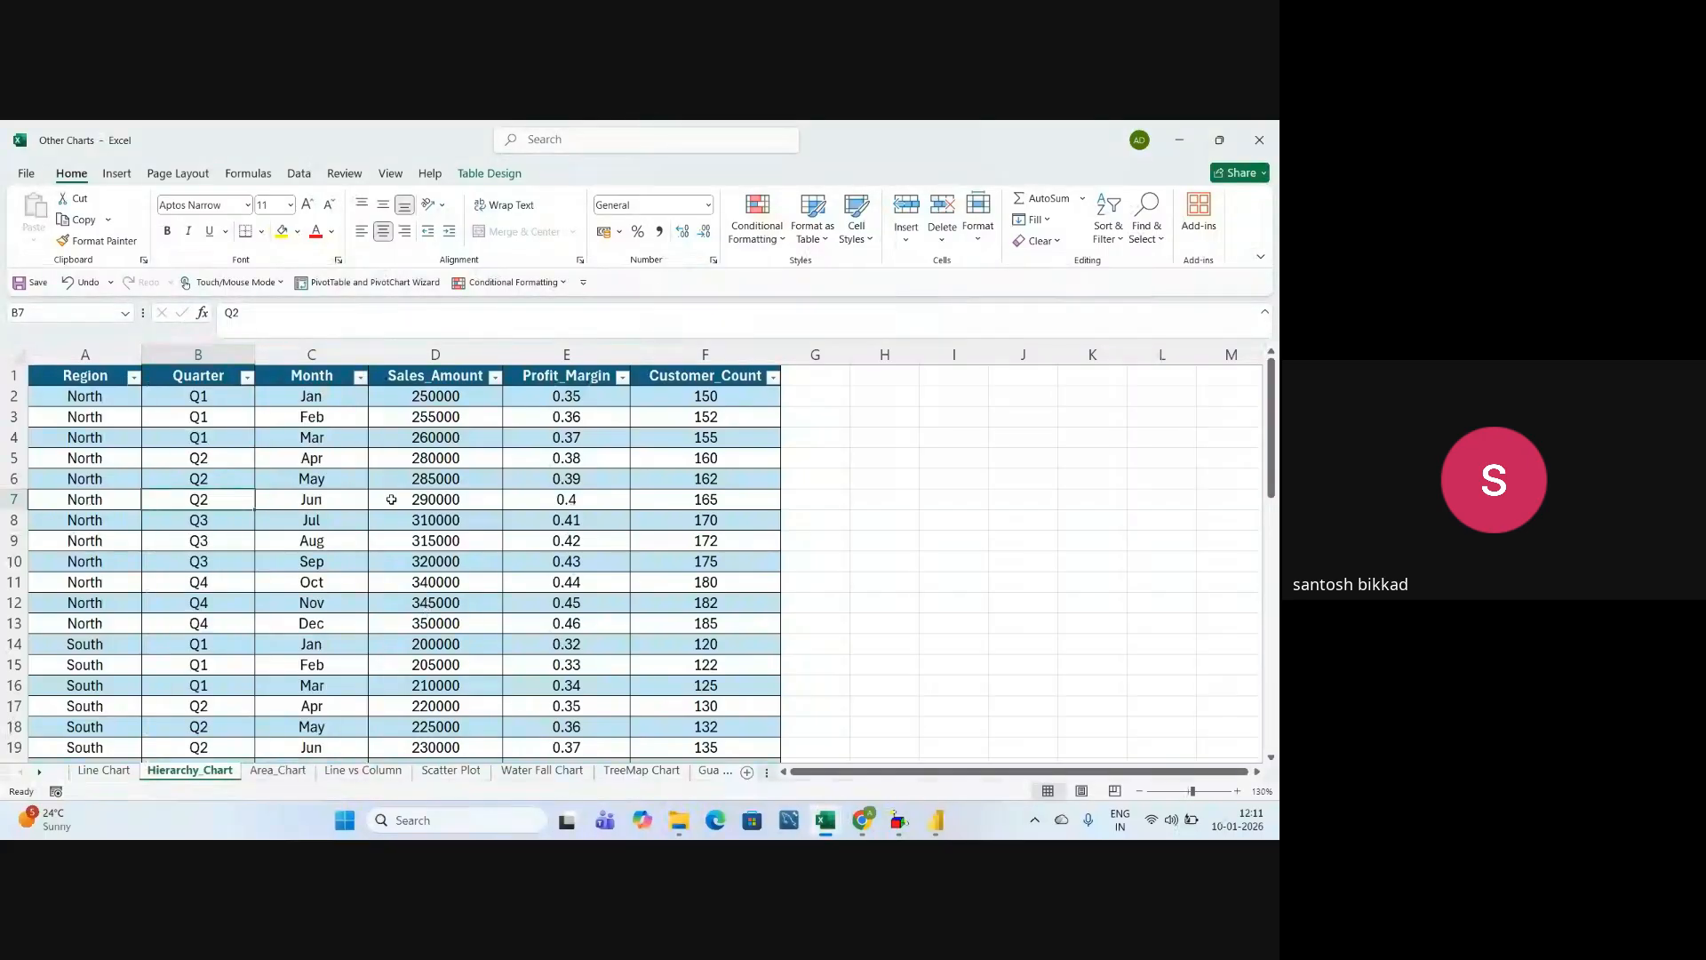
{"action": "left_click_drag", "start_coordinate": [324, 397], "coordinate": [337, 683]}
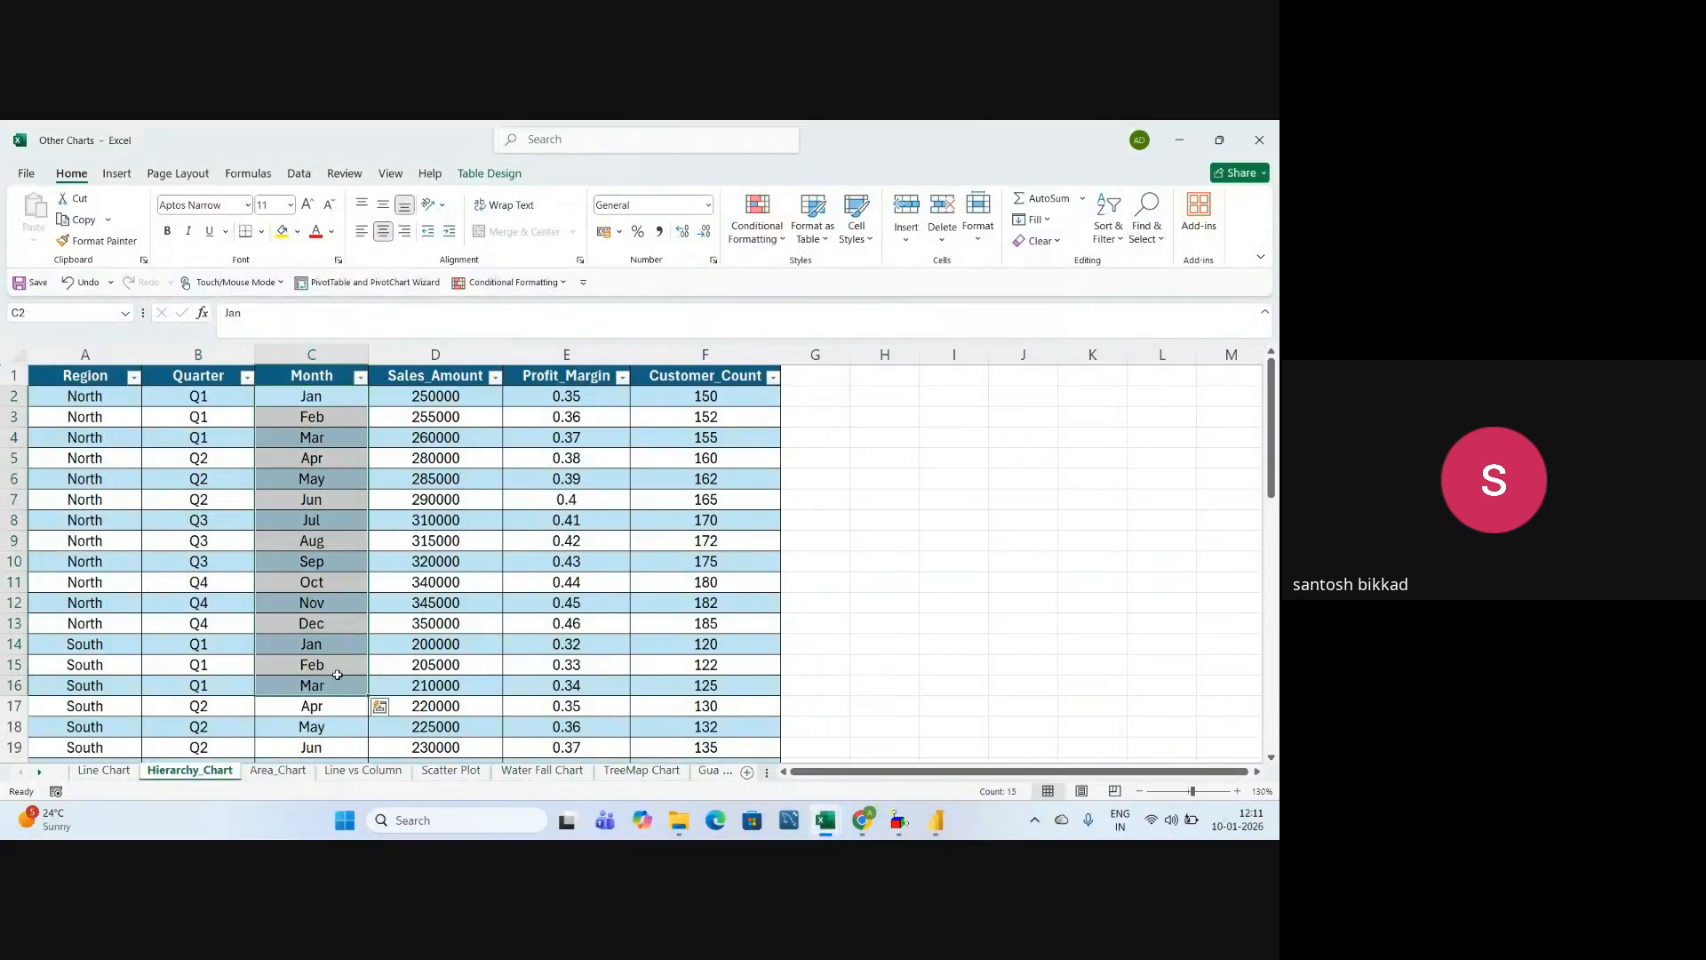
- Format the Sales_Amount column of the hierarchy table as rupee currency without decimal places
{"action": "left_click", "coordinate": [332, 584]}
{"action": "left_click", "coordinate": [473, 377]}
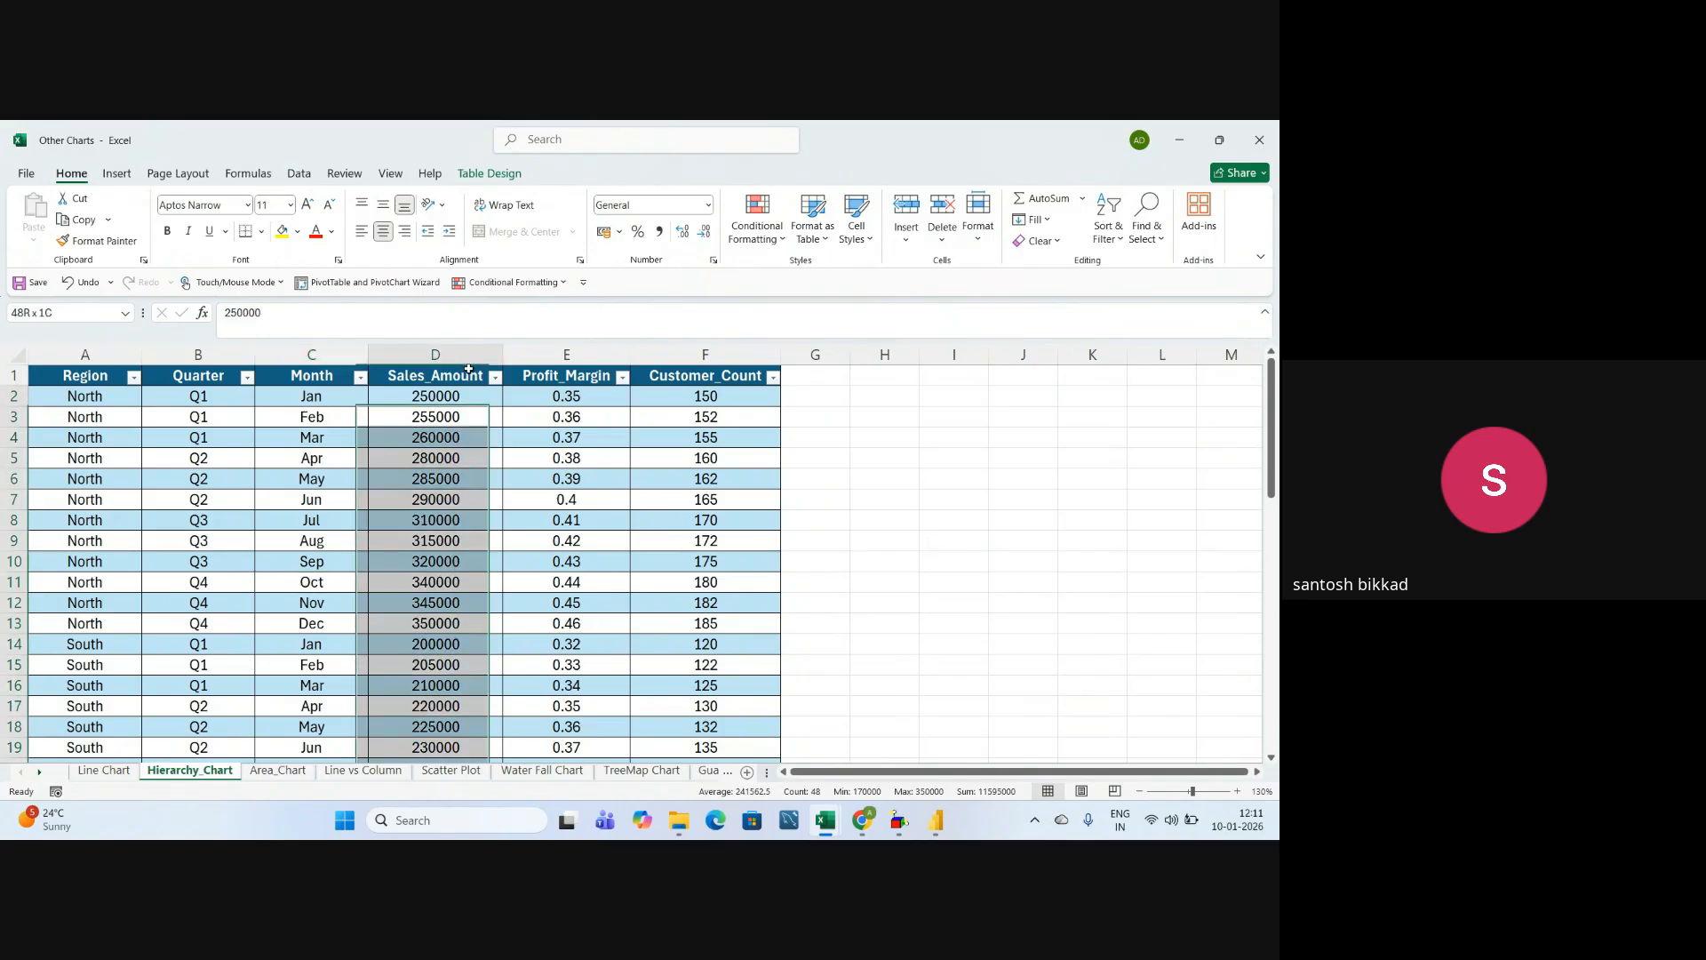
{"action": "left_click", "coordinate": [458, 351]}
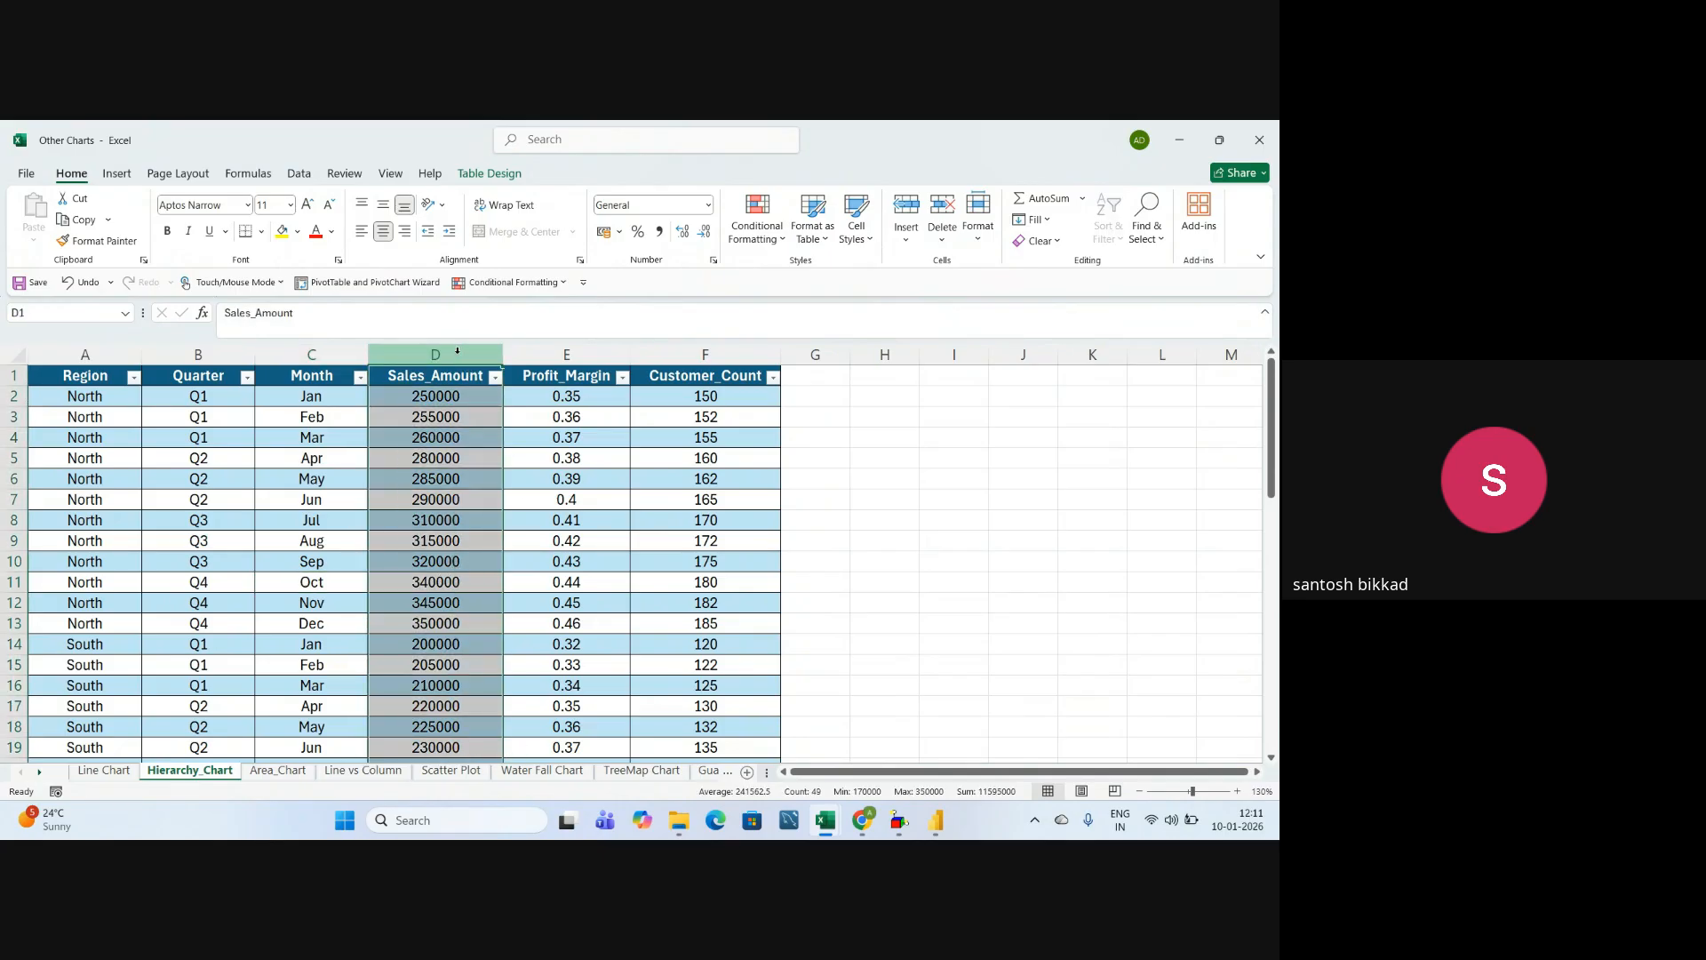
{"action": "left_click", "coordinate": [709, 206]}
{"action": "left_click", "coordinate": [671, 325]}
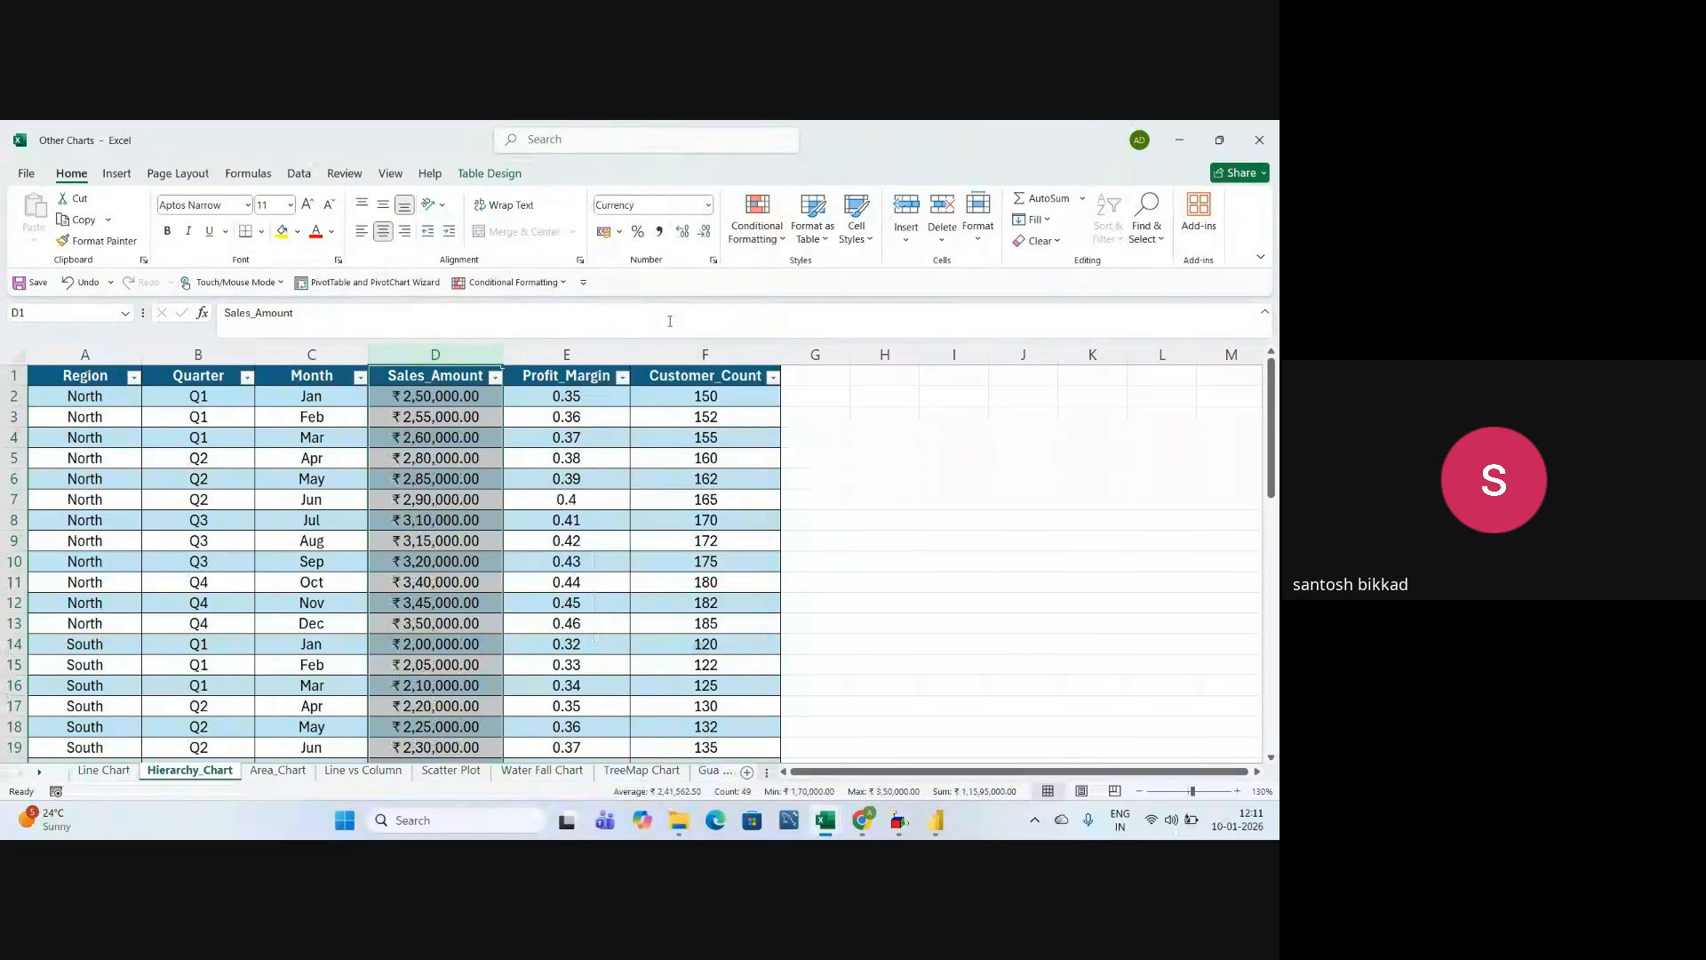
{"action": "left_click", "coordinate": [703, 232]}
{"action": "left_click", "coordinate": [703, 232]}
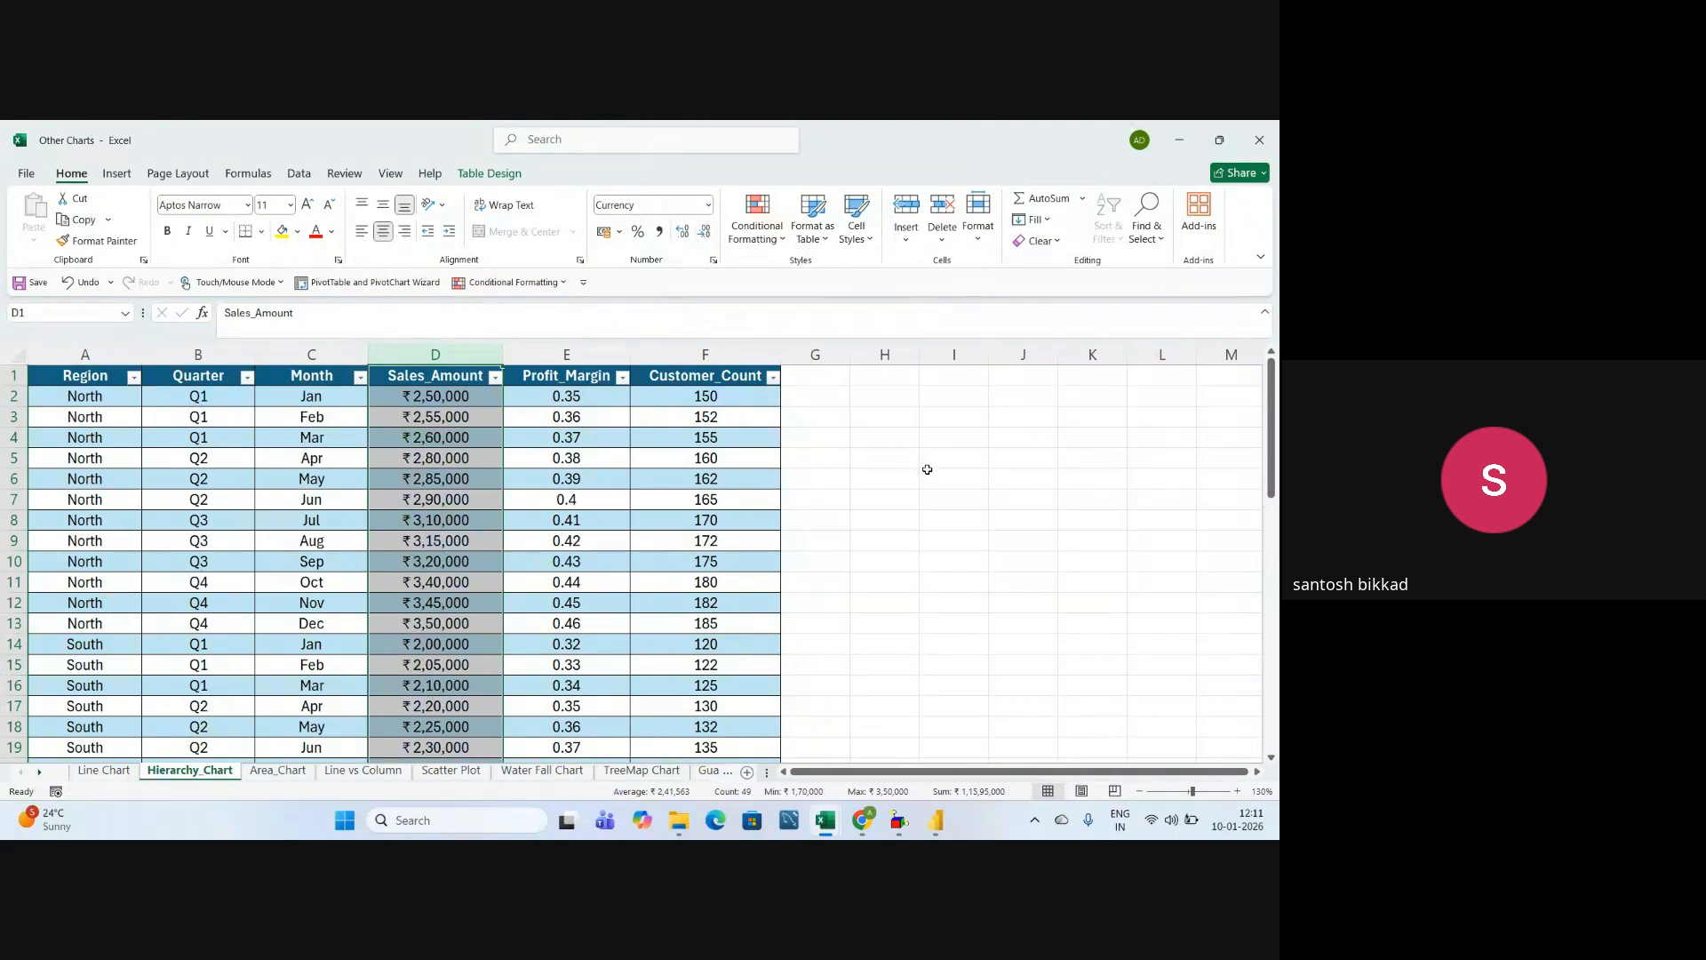
{"action": "left_click", "coordinate": [928, 476]}
- Highlight Sales_Amount cells D2 to D12 and look over the Profit_Margin values in the hierarchy table
{"action": "left_click_drag", "start_coordinate": [433, 400], "coordinate": [425, 602]}
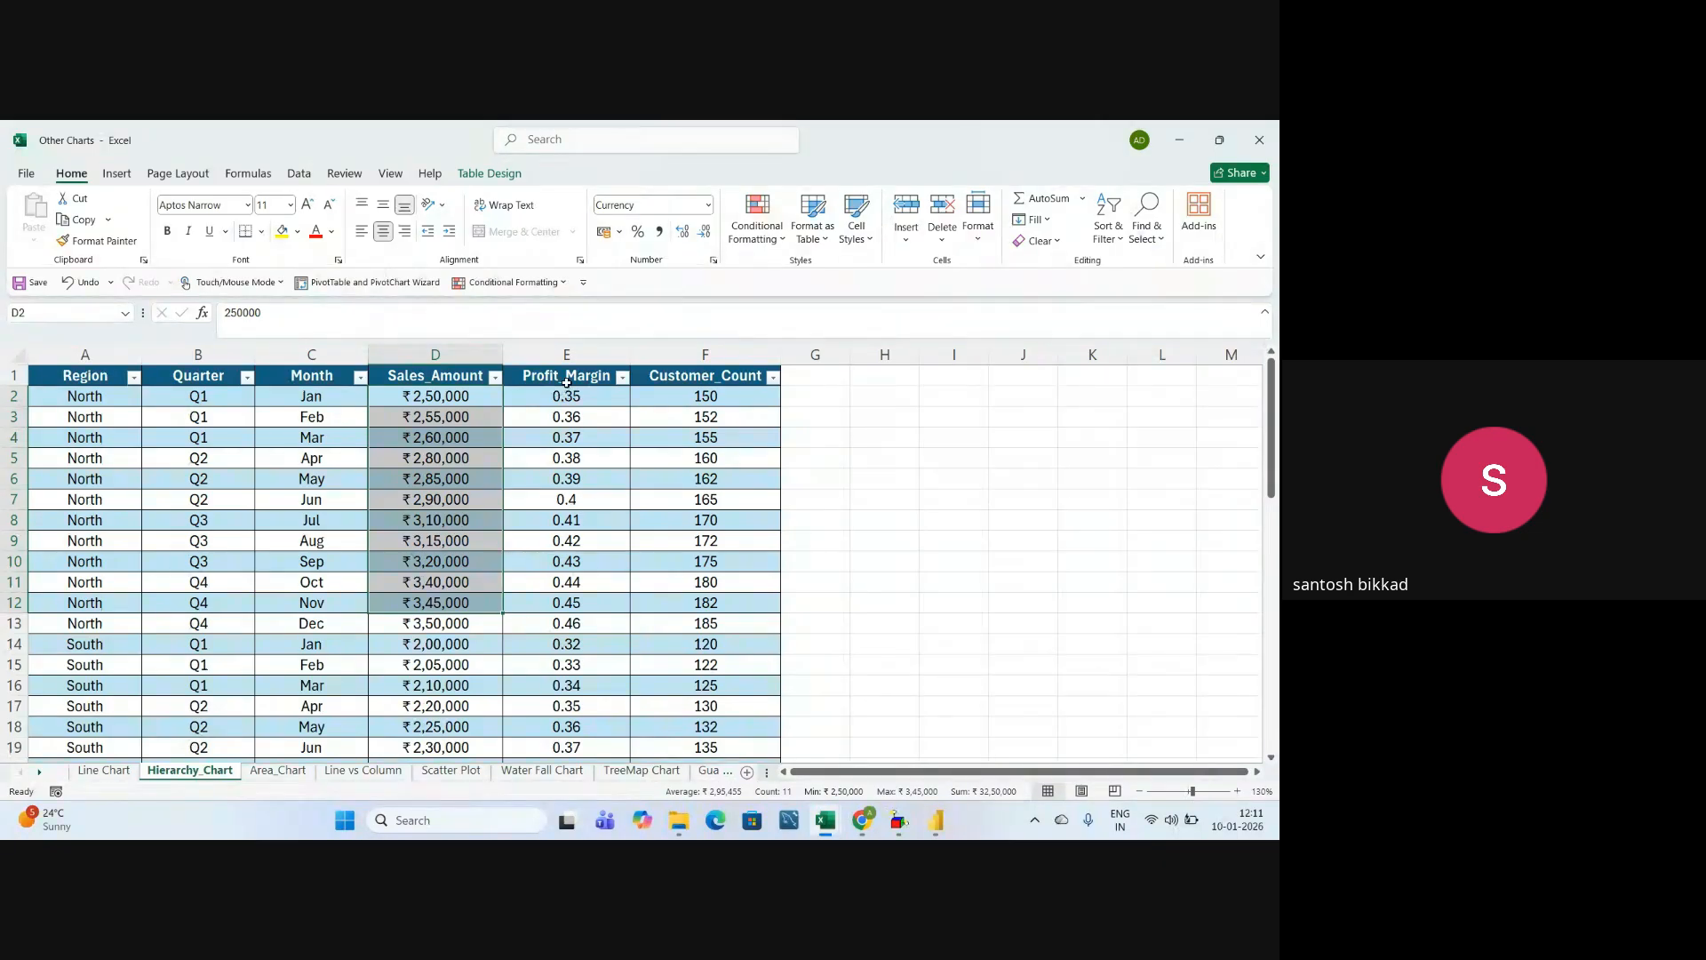
{"action": "left_click", "coordinate": [567, 383]}
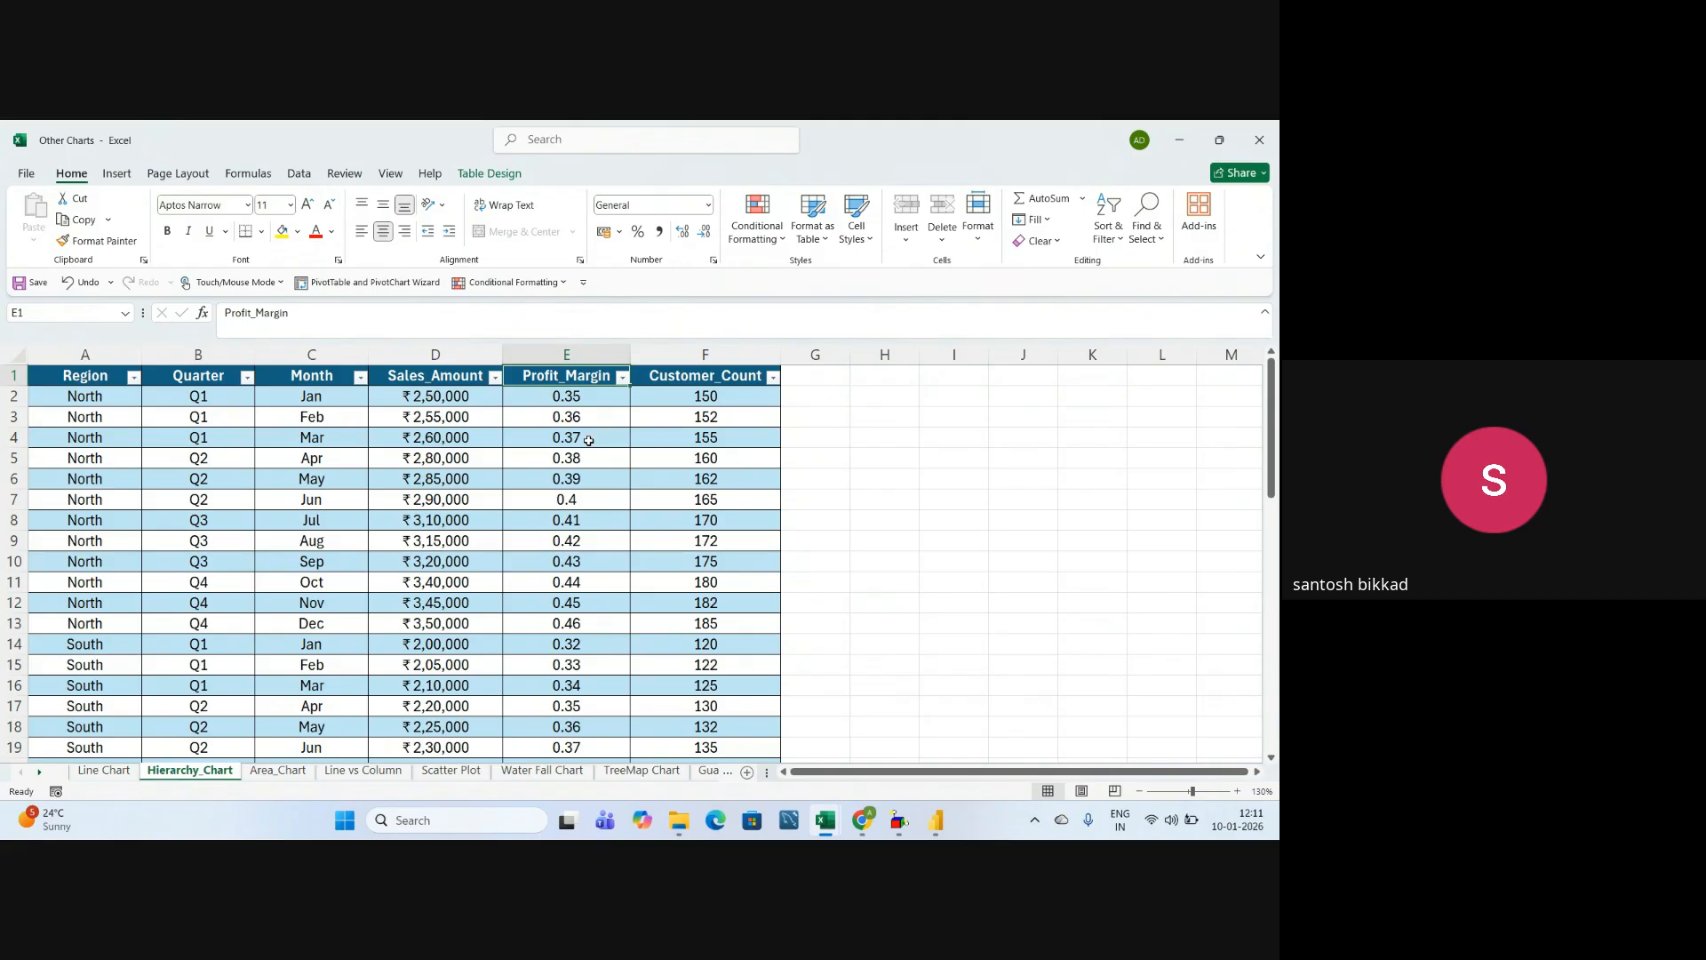
{"action": "left_click", "coordinate": [589, 540]}
{"action": "scroll", "coordinate": [588, 561], "scroll_direction": "down", "scroll_amount": 6}
{"action": "scroll", "coordinate": [588, 560], "scroll_direction": "up", "scroll_amount": 5}
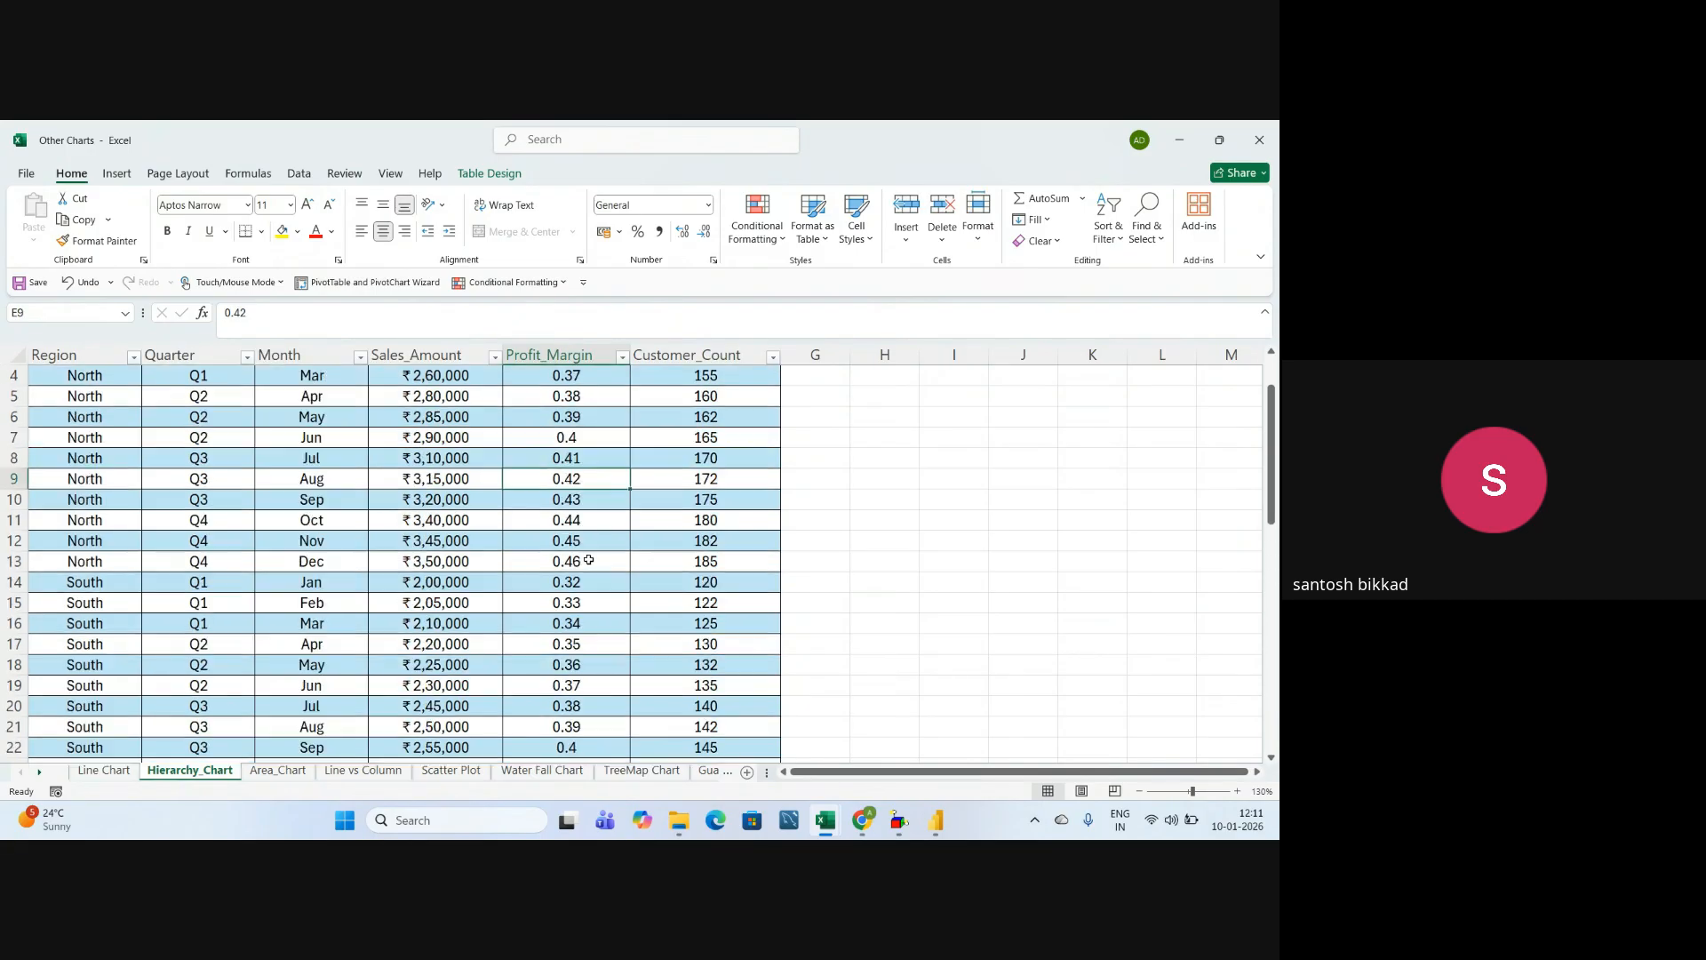
{"action": "scroll", "coordinate": [588, 560], "scroll_direction": "up", "scroll_amount": 1}
{"action": "left_click", "coordinate": [598, 455]}
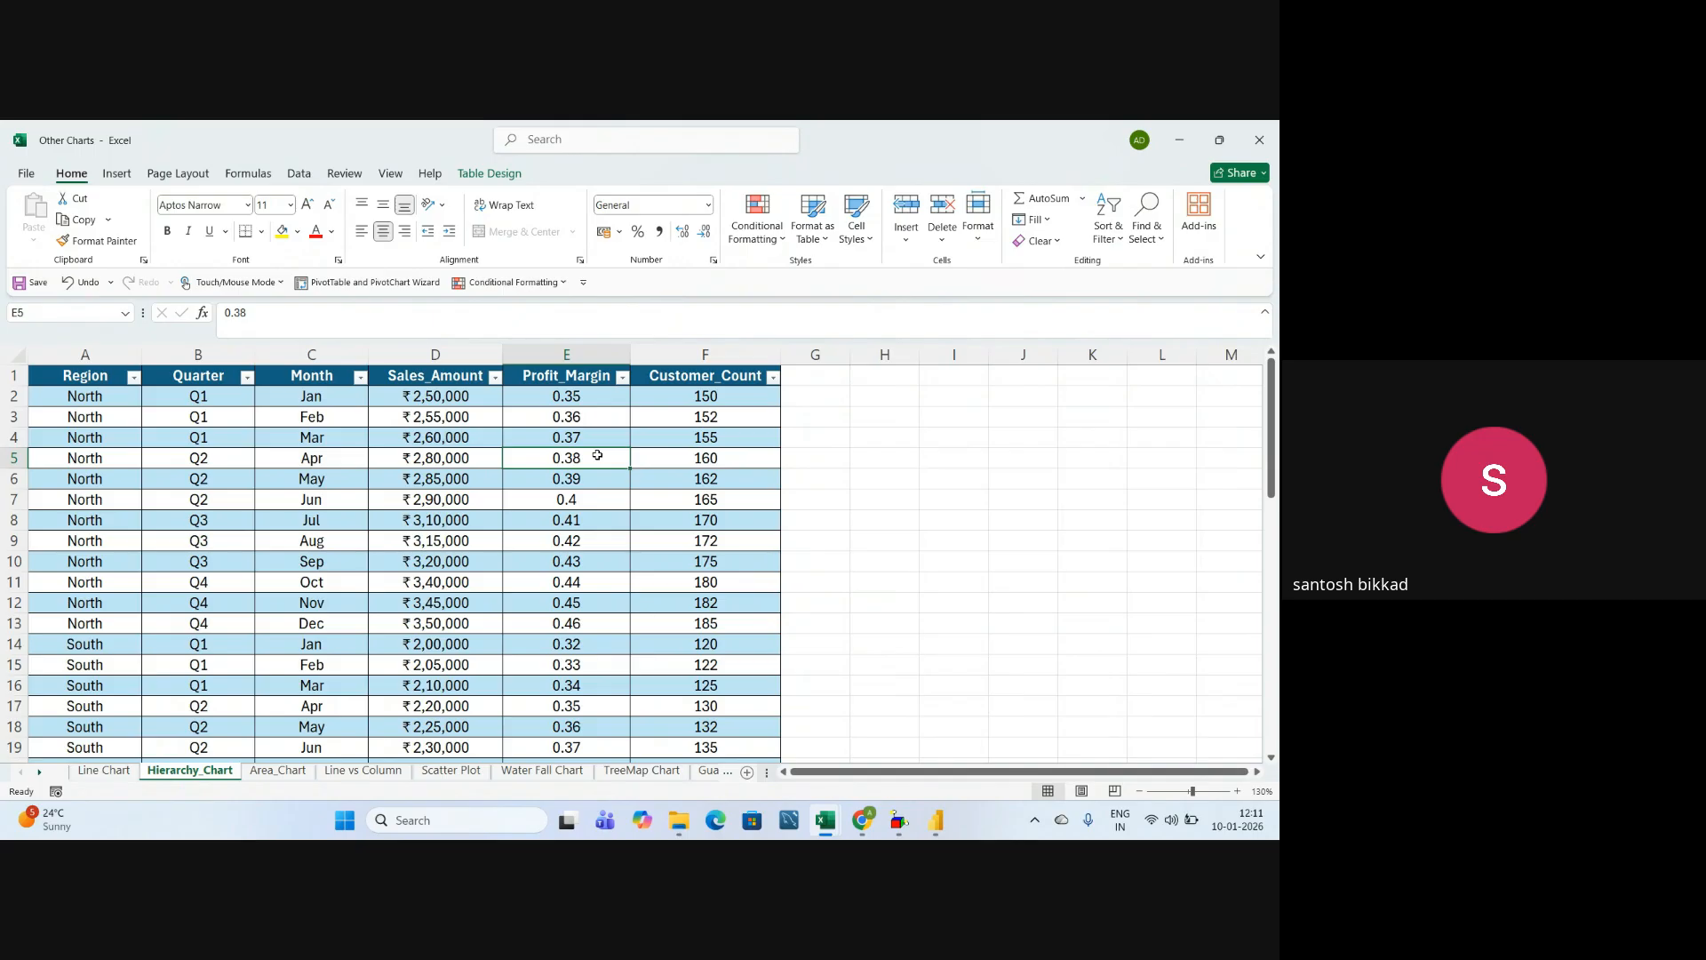
- Examine the Customer_Count column of the hierarchy table, going through its values from F3 down to F11
{"action": "left_click", "coordinate": [702, 380]}
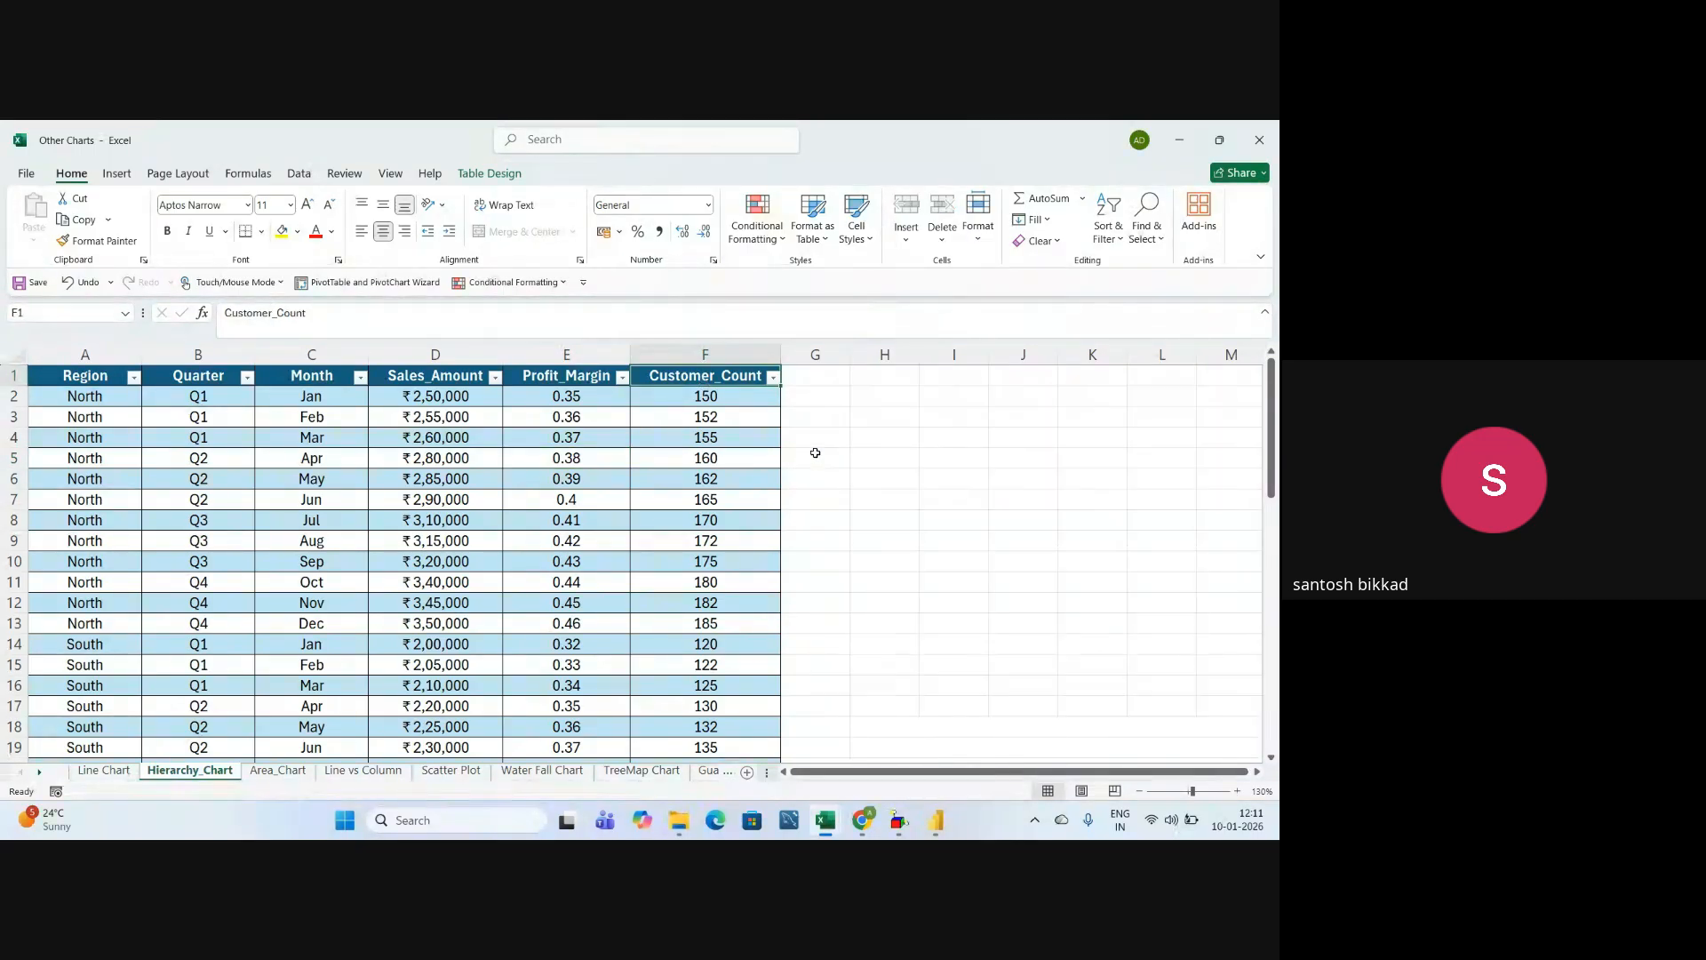
{"action": "left_click", "coordinate": [815, 454]}
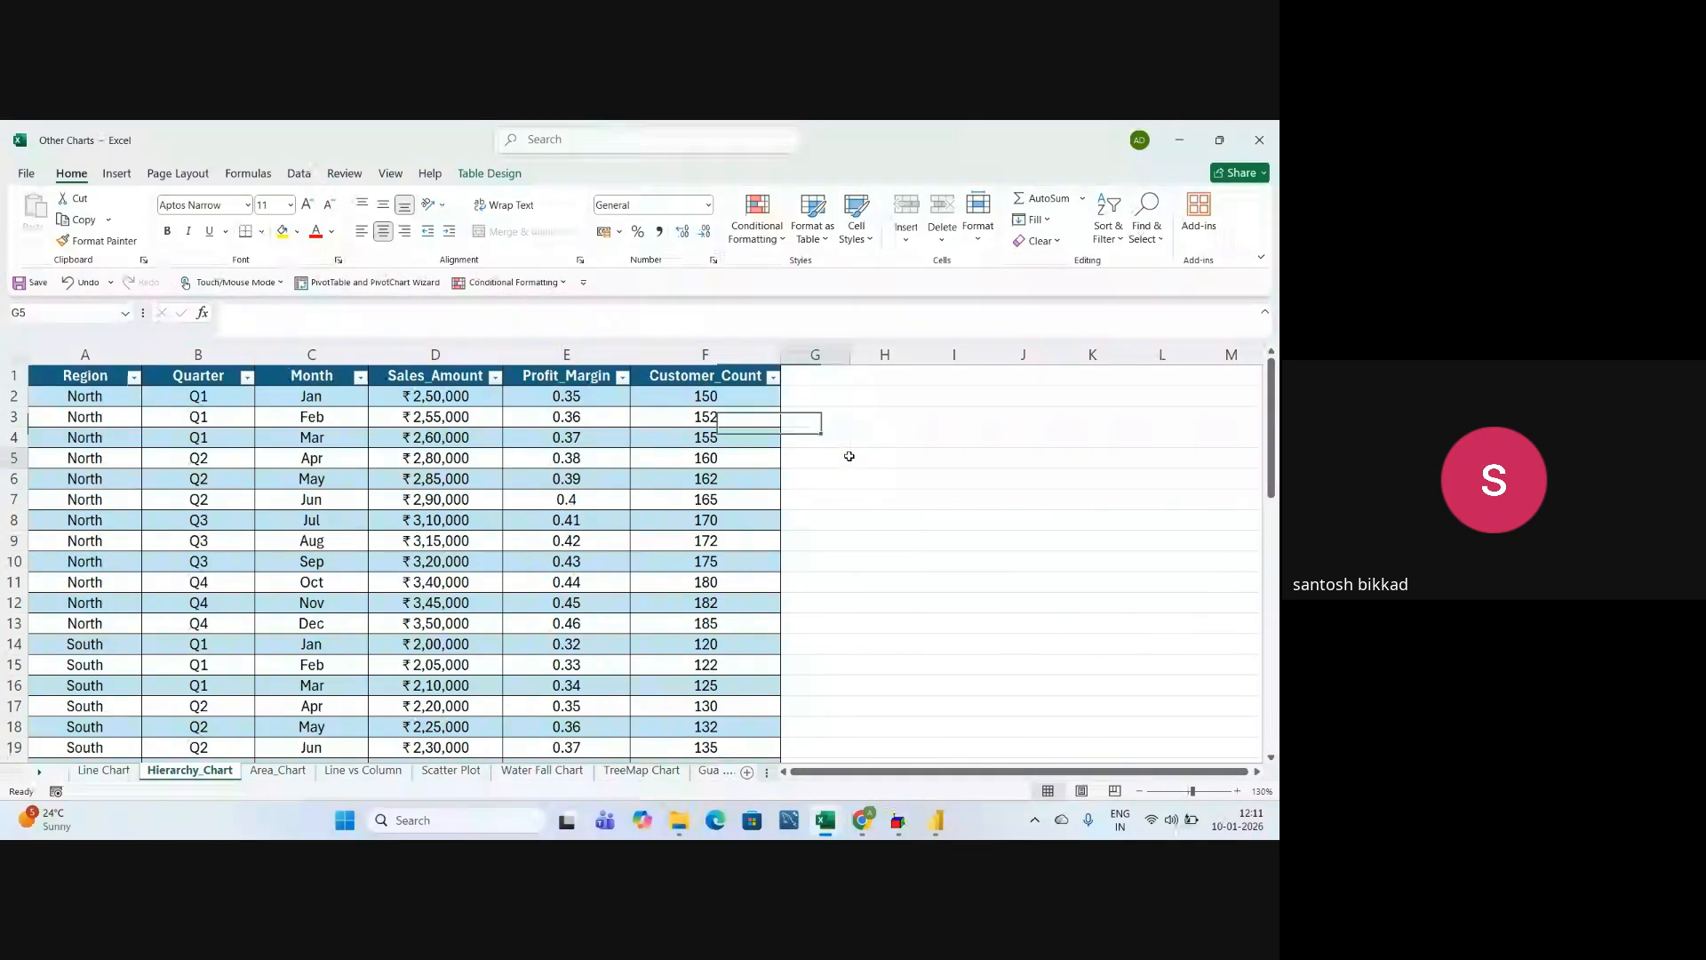
{"action": "left_click", "coordinate": [744, 384]}
{"action": "left_click", "coordinate": [865, 483]}
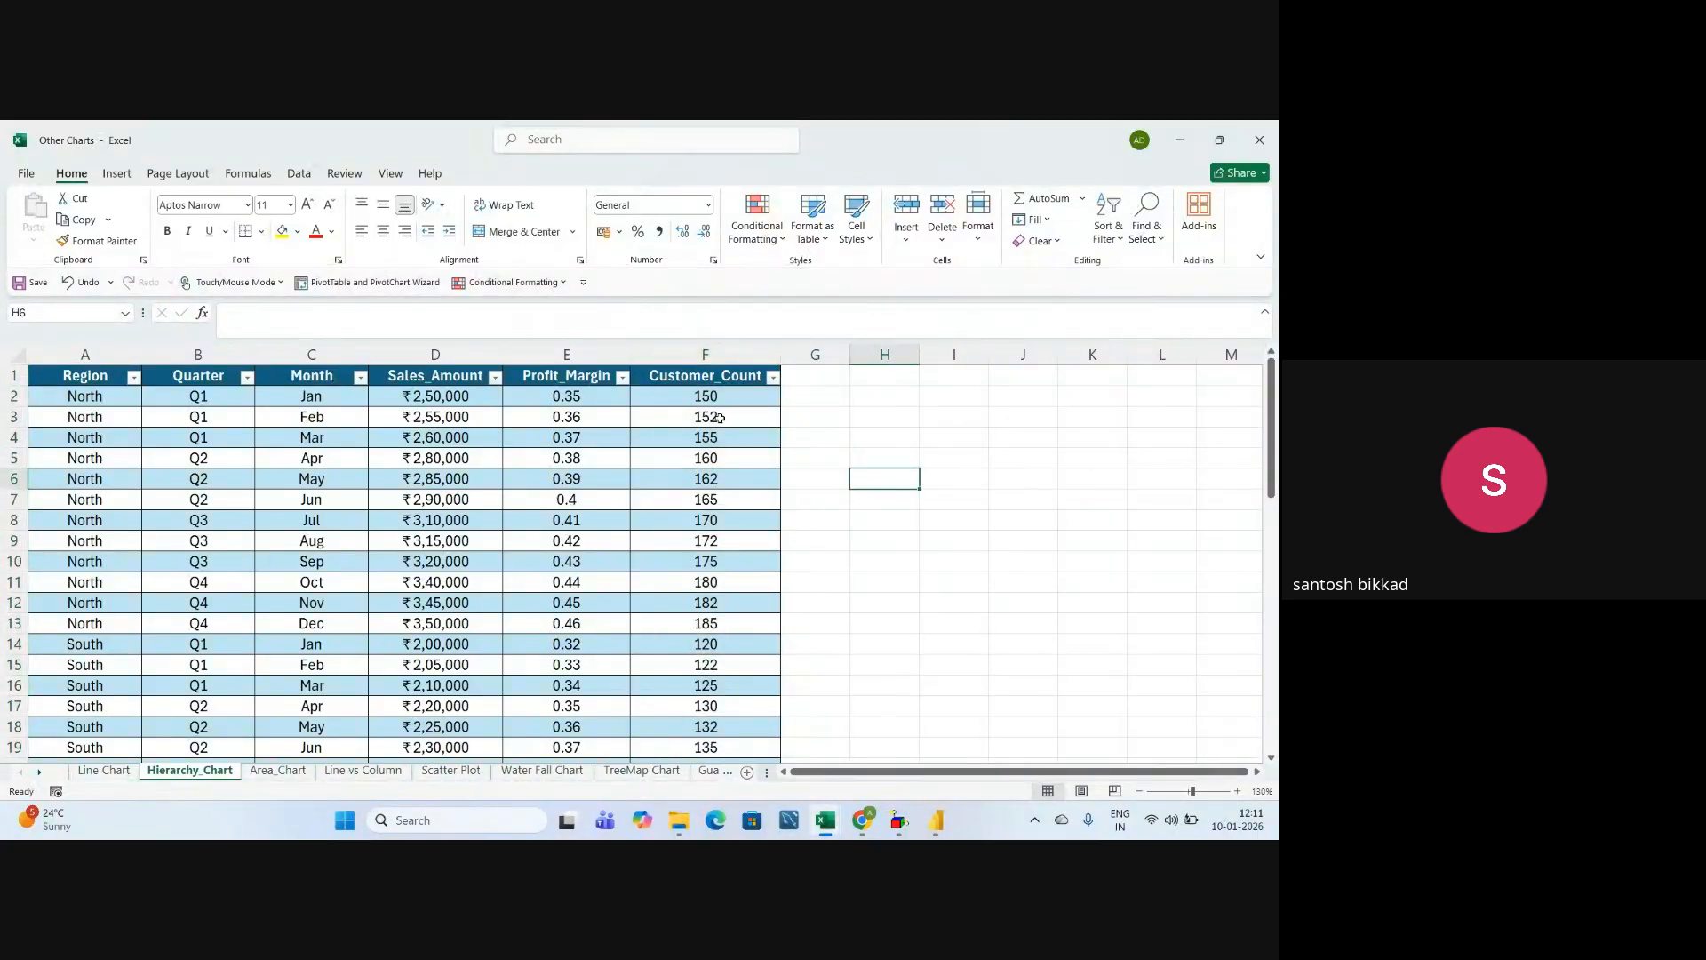
{"action": "left_click", "coordinate": [720, 418]}
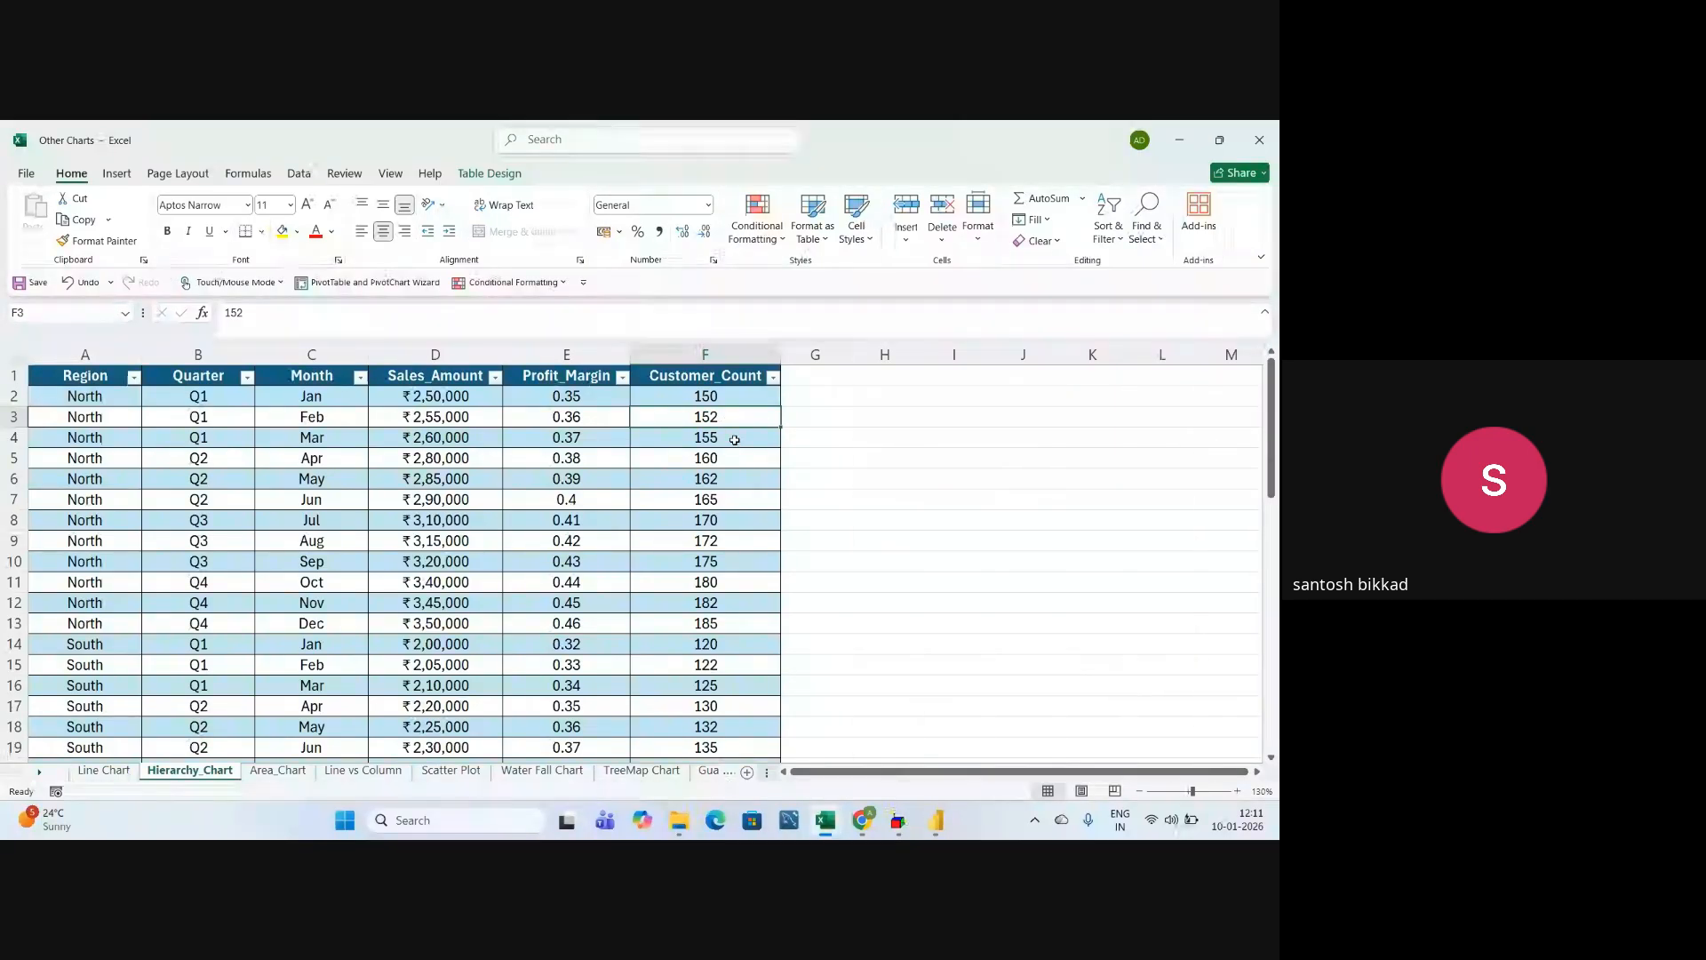
{"action": "key", "text": "Down"}
{"action": "key", "text": "Down"}
{"action": "key", "text": "Down"}
{"action": "key", "text": "Down"}
{"action": "key", "text": "Down"}
{"action": "key", "text": "Down"}
{"action": "key", "text": "Down"}
{"action": "key", "text": "Down"}
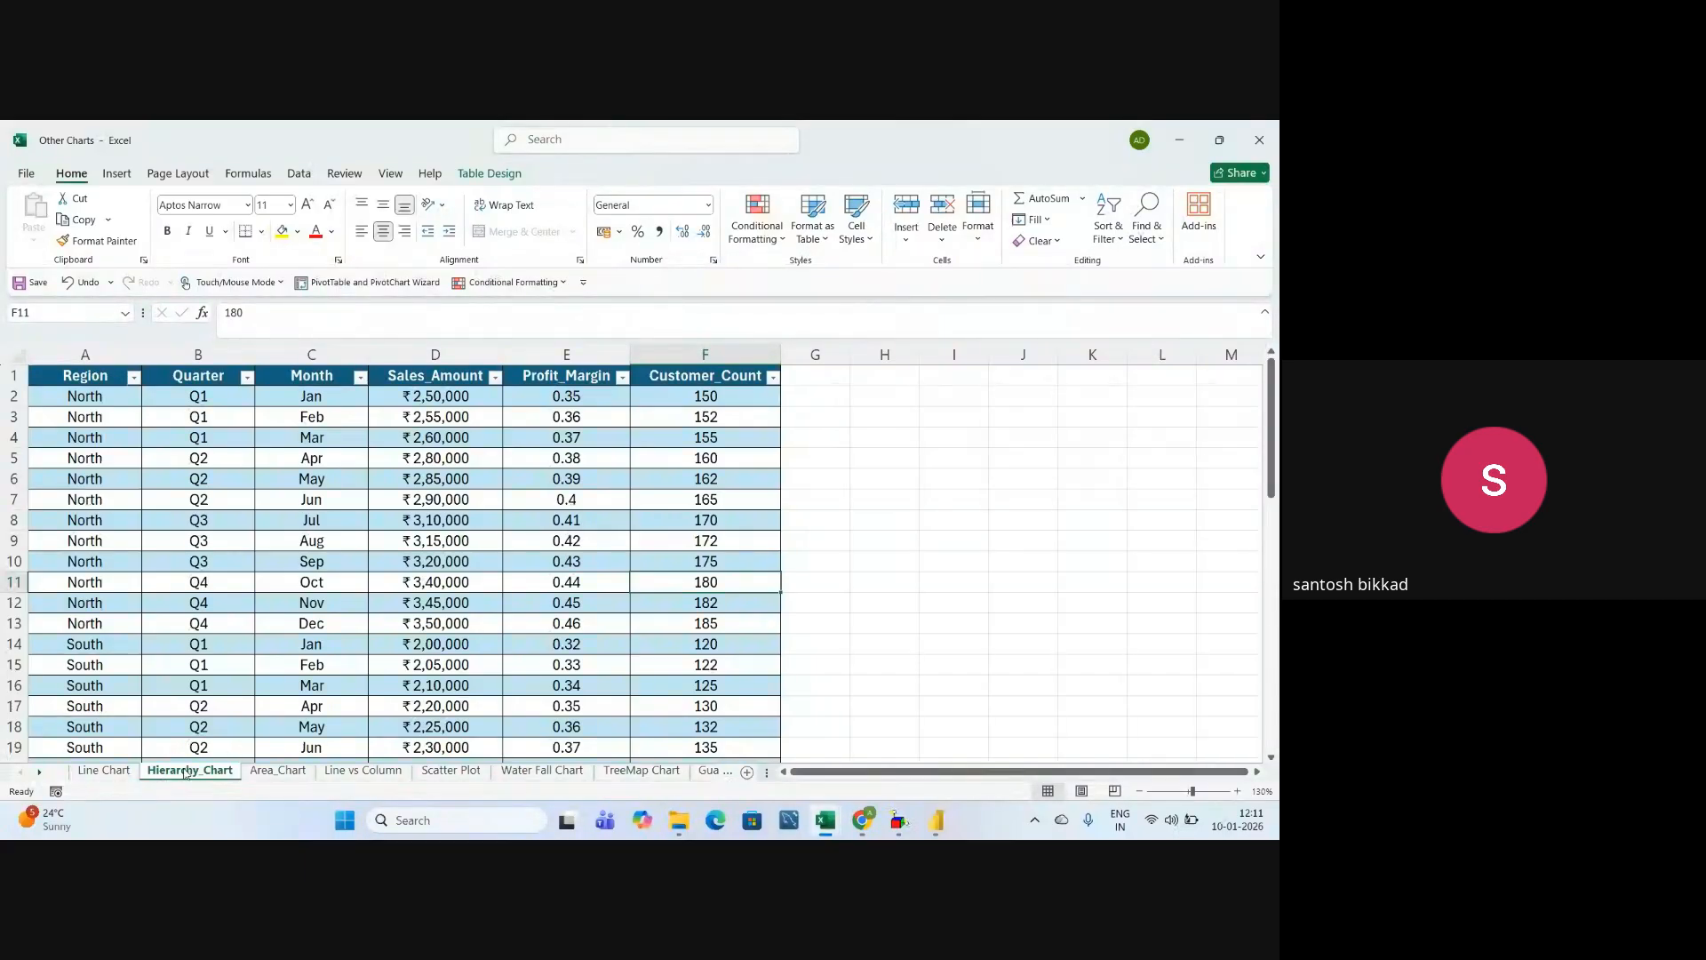
- Display the Area_Chart sheet and check the Month filter's distinct values, leaving all of them selected
{"action": "left_click", "coordinate": [276, 771]}
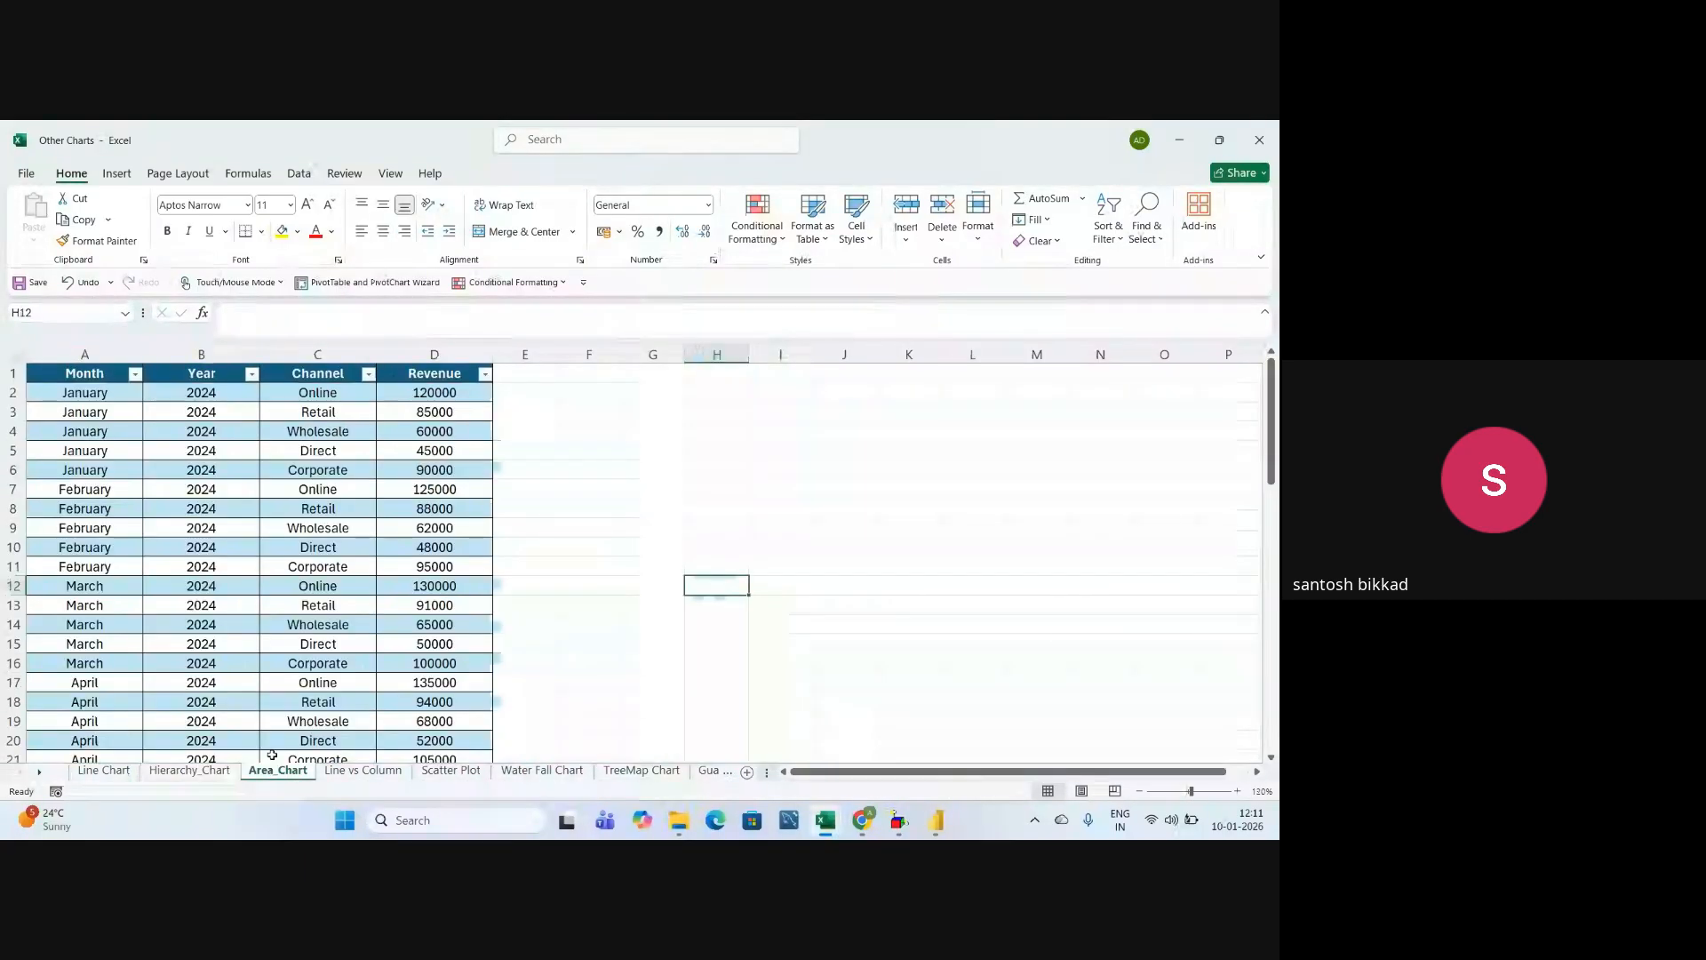
{"action": "left_click", "coordinate": [608, 551]}
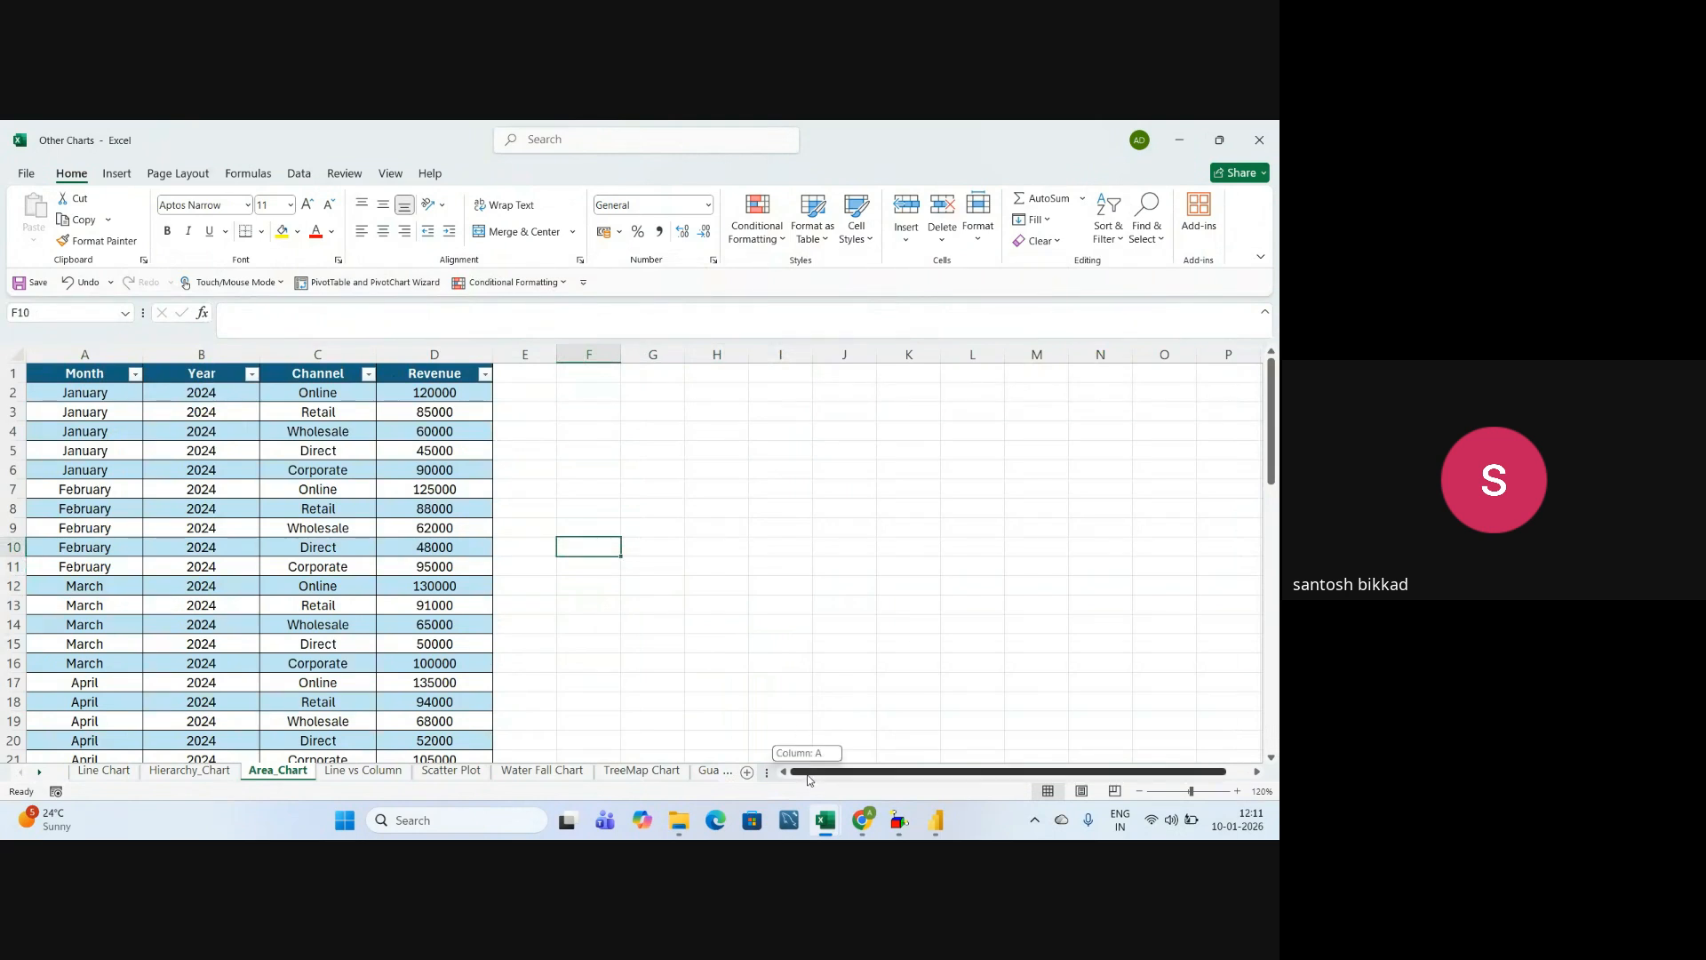
{"action": "left_click", "coordinate": [773, 605]}
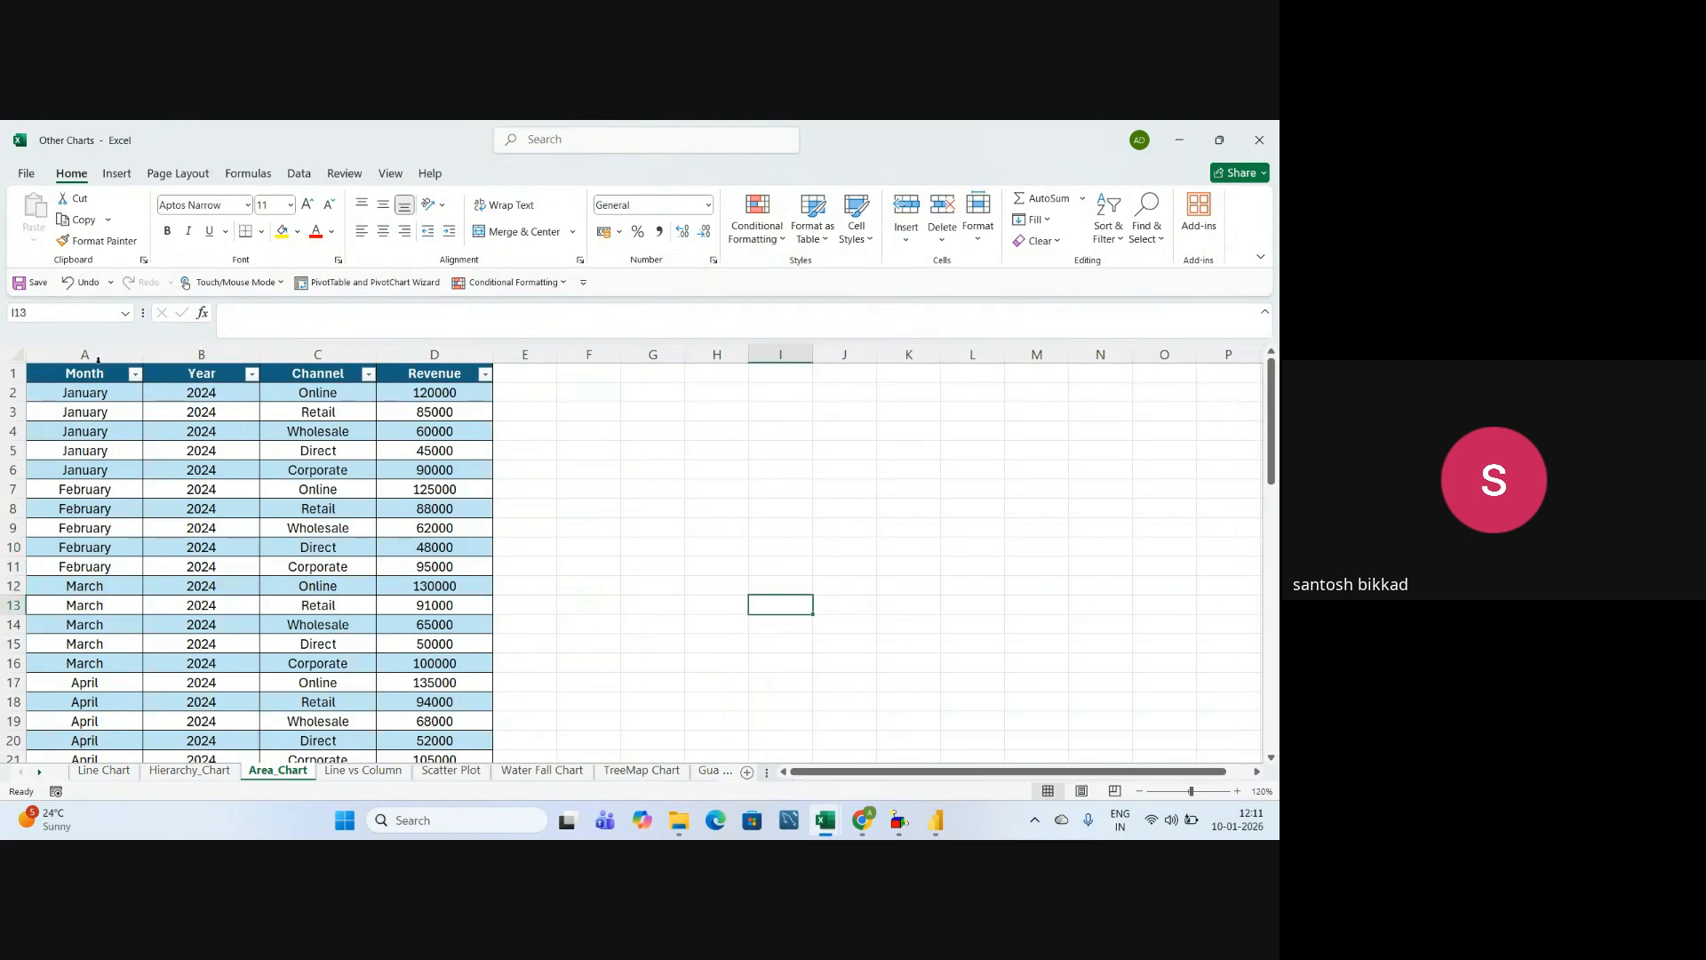
{"action": "left_click", "coordinate": [98, 359]}
{"action": "left_click", "coordinate": [111, 487]}
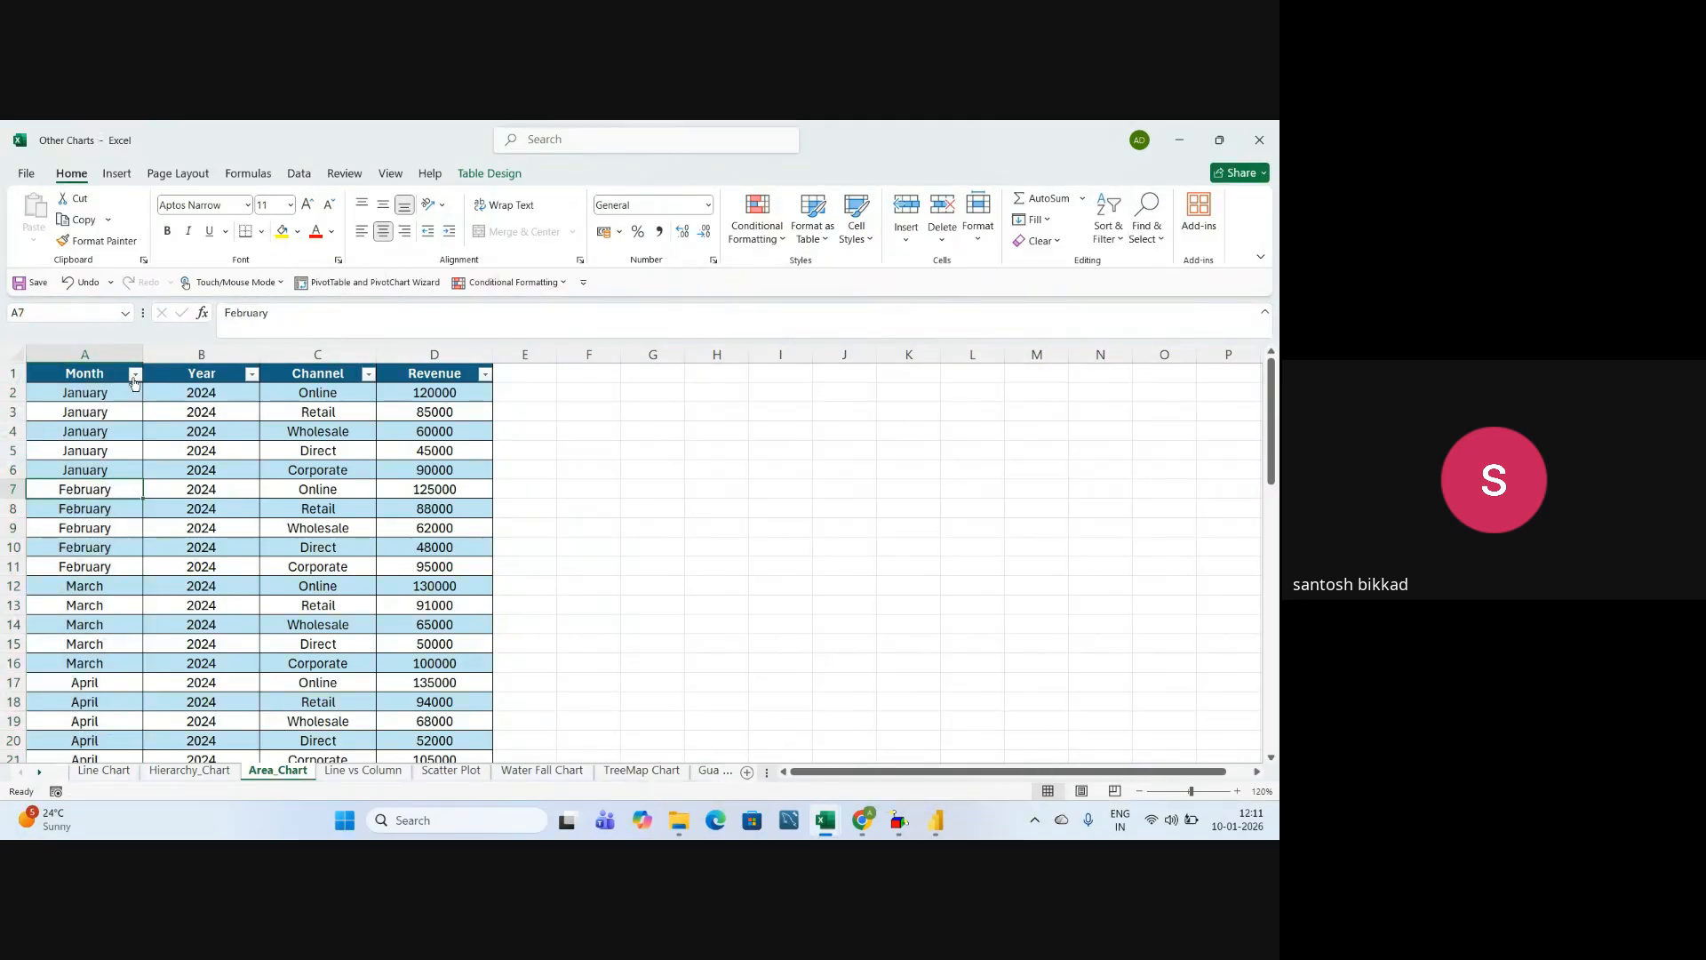
{"action": "left_click", "coordinate": [134, 374]}
{"action": "scroll", "coordinate": [104, 681], "scroll_direction": "down", "scroll_amount": 2}
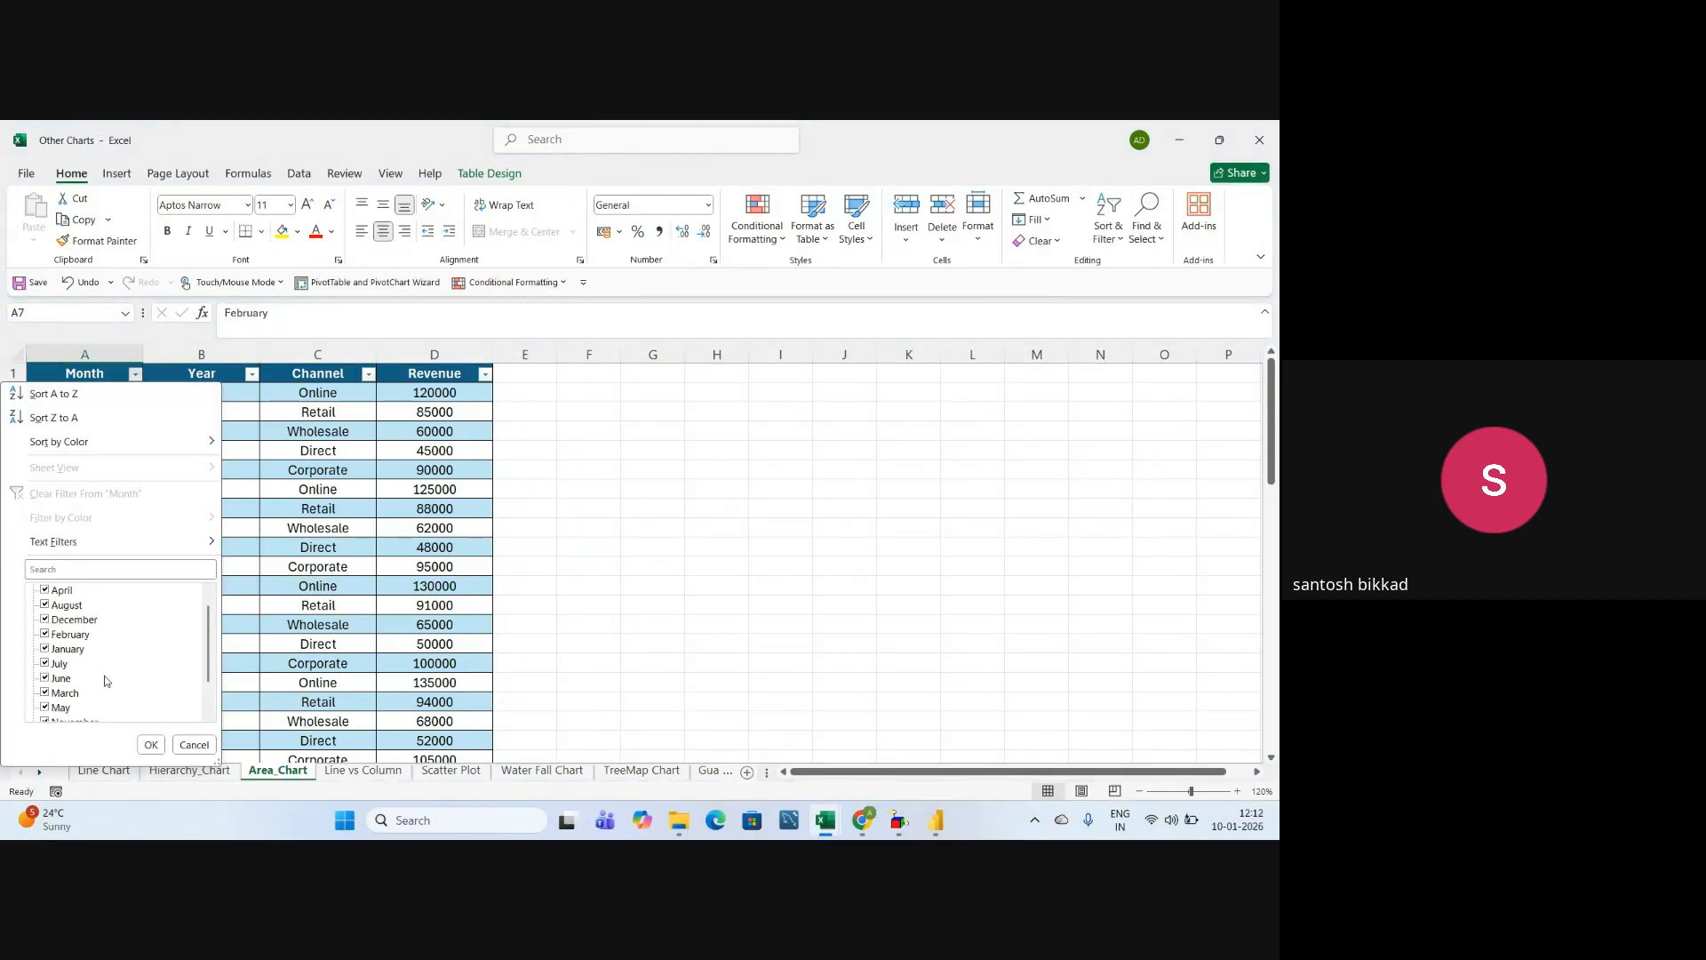
{"action": "left_click", "coordinate": [151, 745]}
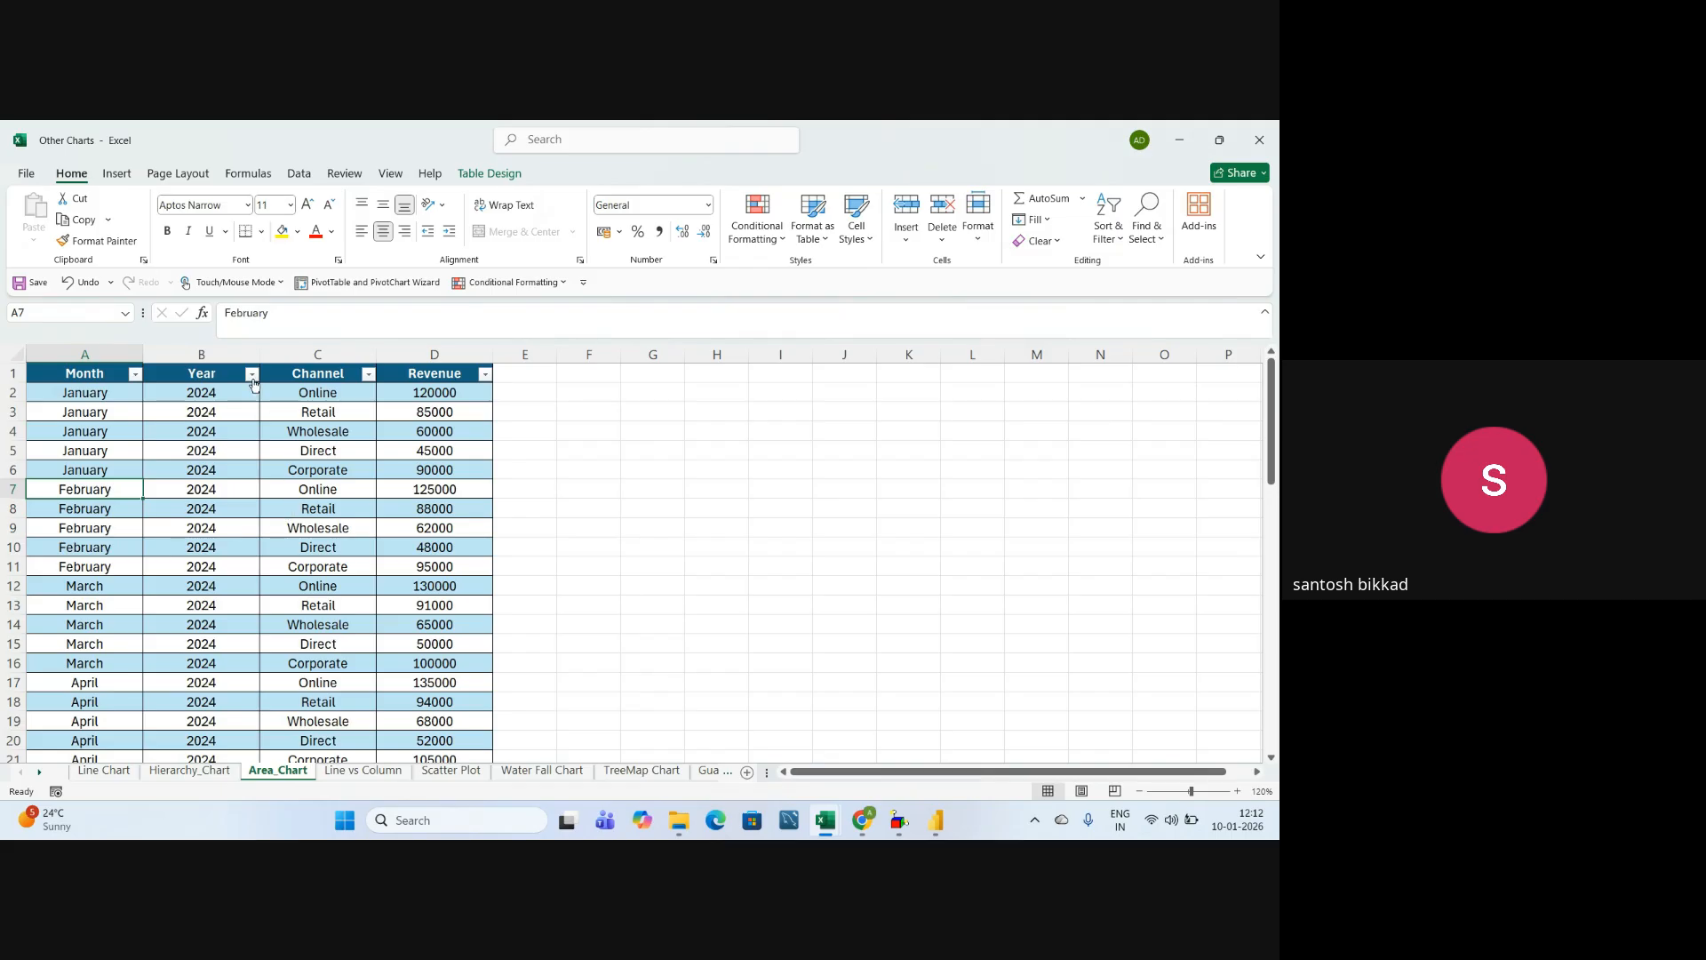
- Check the Year and Channel filter values in the Area_Chart table without filtering, and highlight both columns
{"action": "left_click", "coordinate": [253, 378]}
{"action": "left_click", "coordinate": [303, 585]}
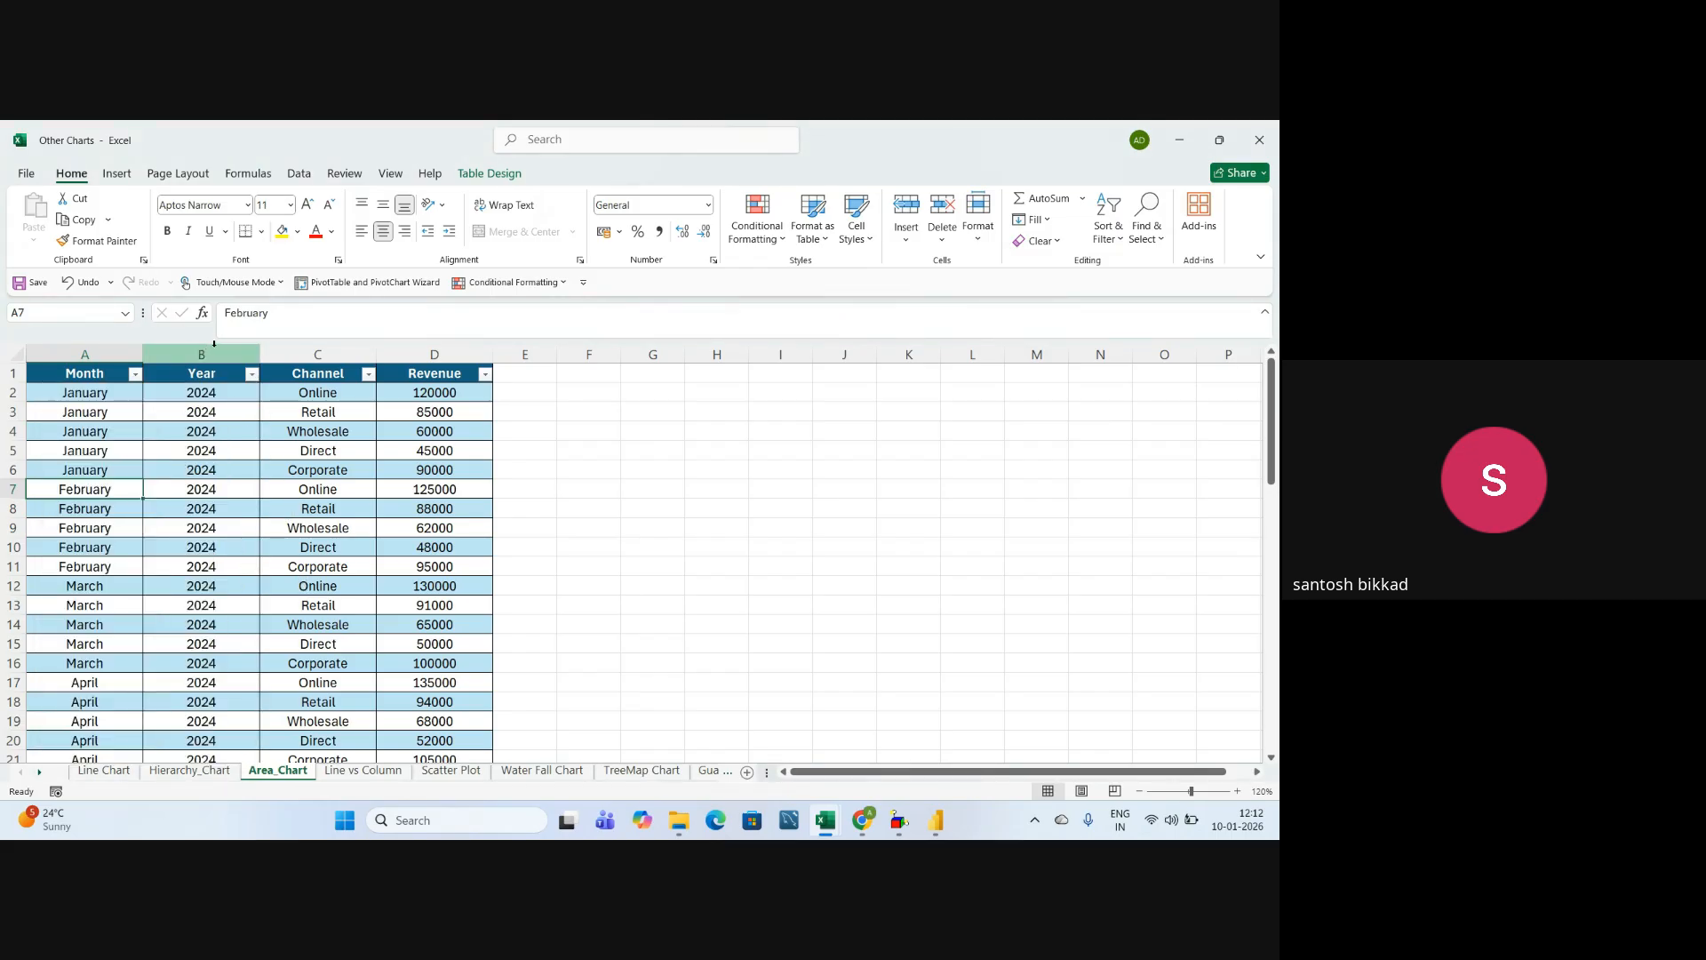
{"action": "left_click", "coordinate": [214, 343]}
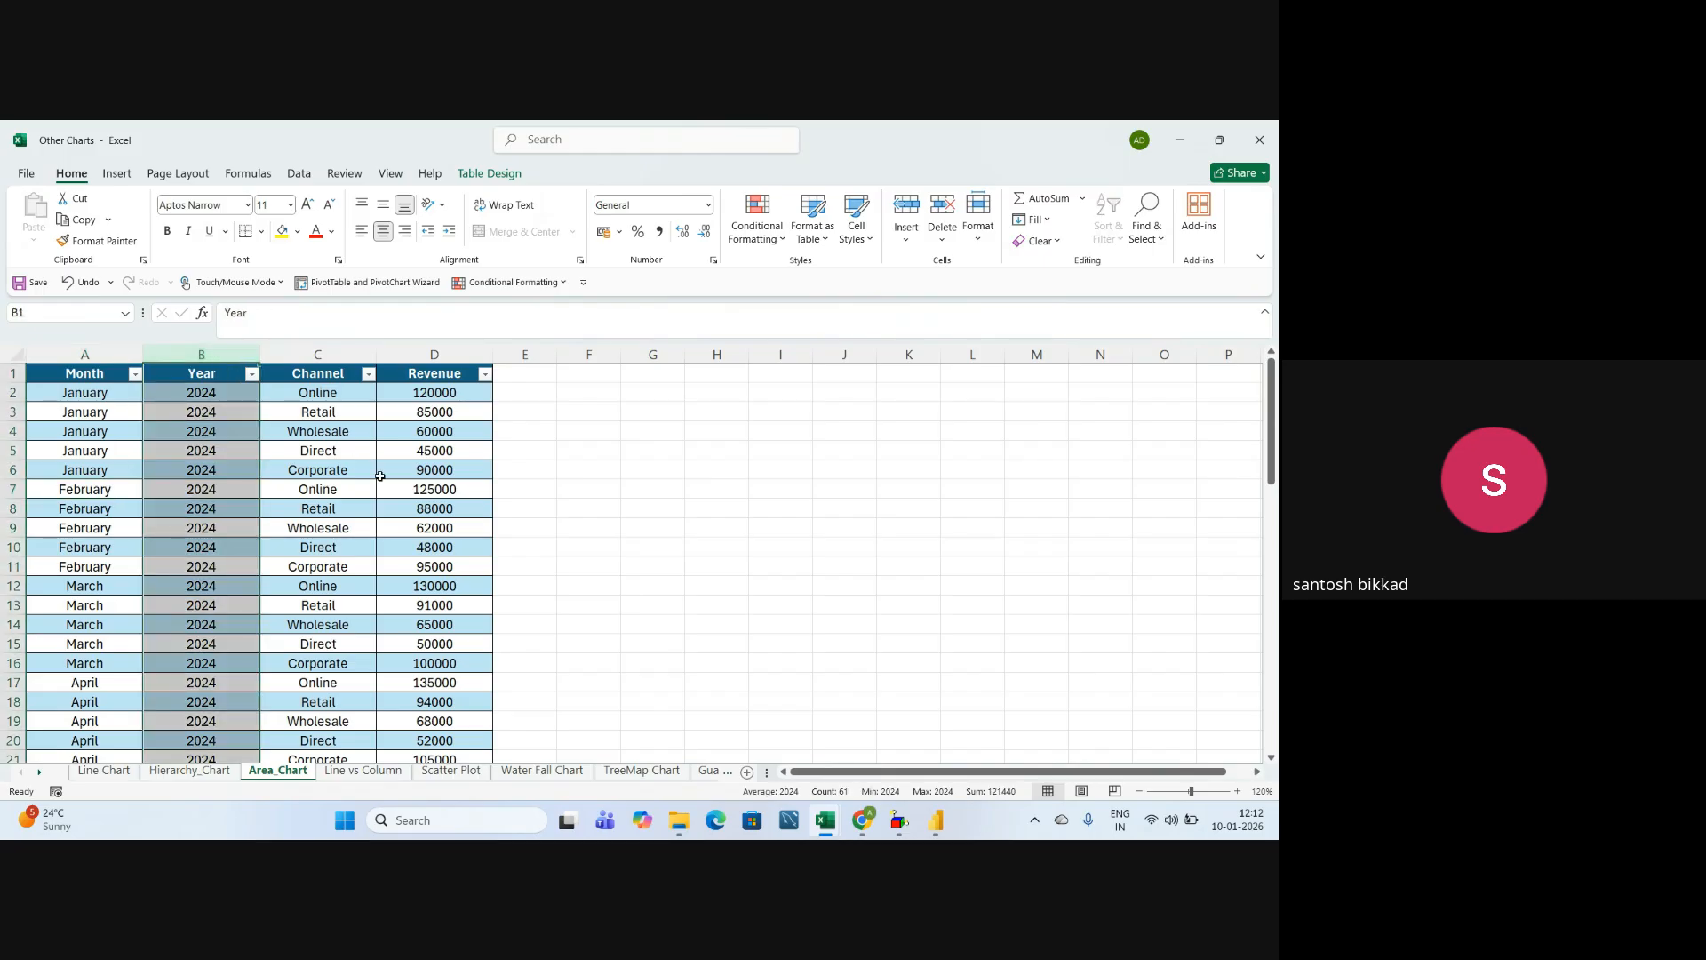
{"action": "left_click", "coordinate": [446, 483]}
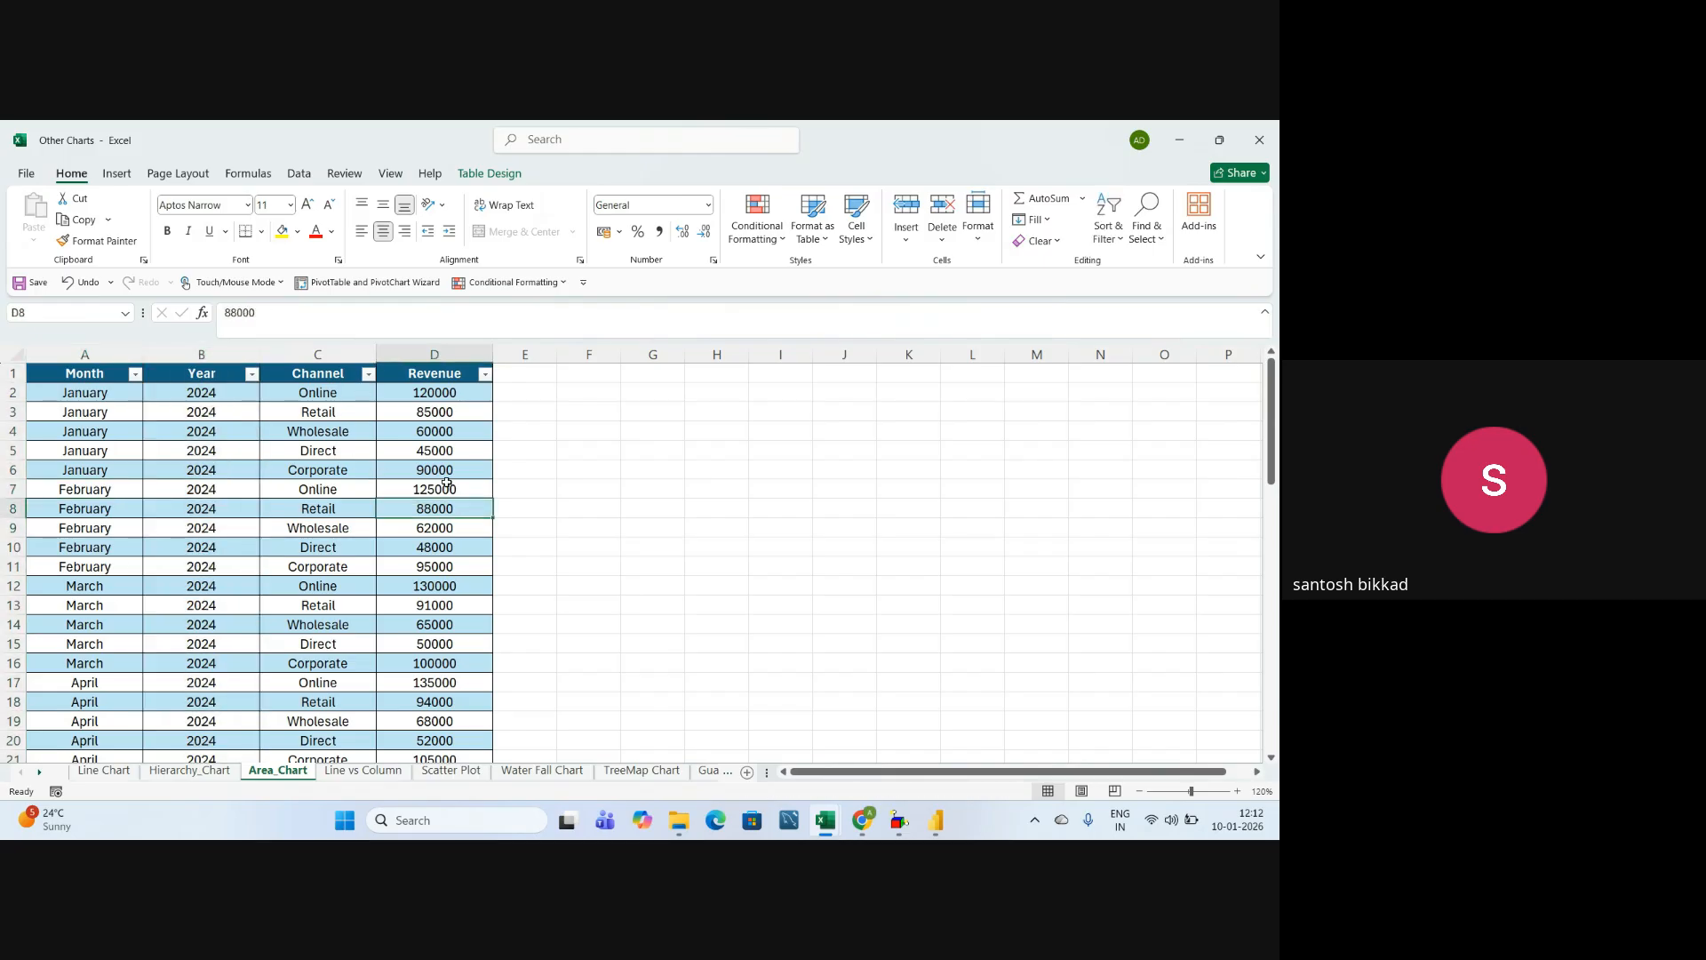
{"action": "left_click", "coordinate": [612, 502]}
{"action": "left_click", "coordinate": [369, 375]}
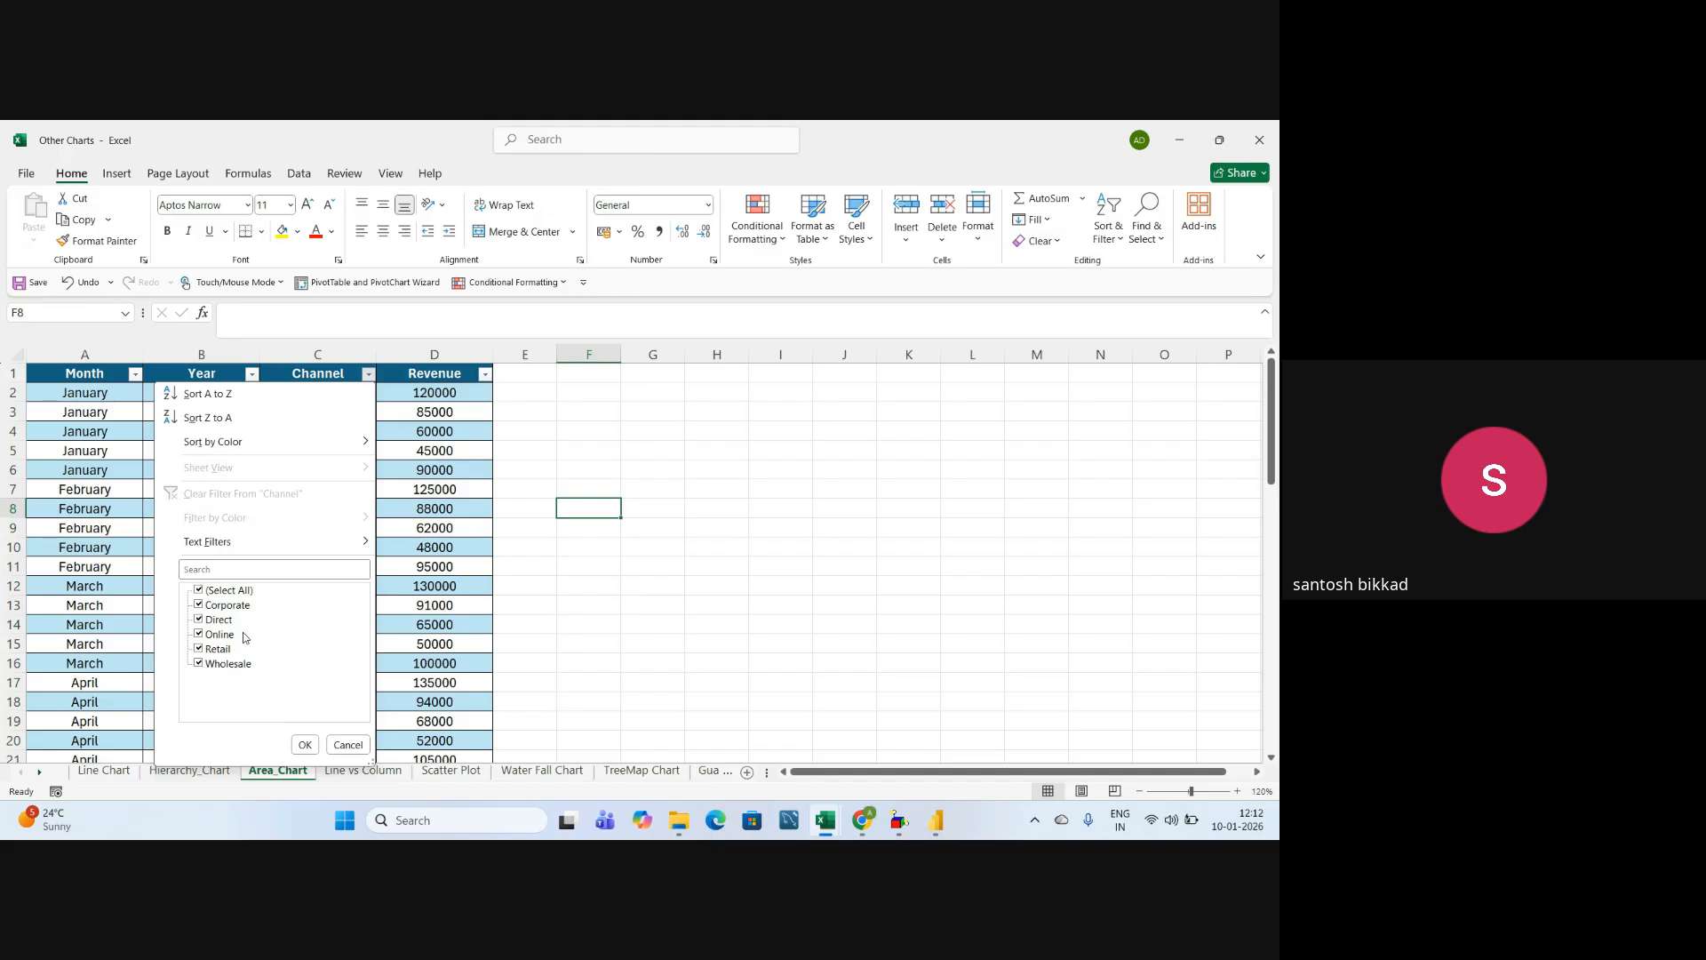
{"action": "left_click", "coordinate": [348, 745]}
{"action": "left_click", "coordinate": [330, 347]}
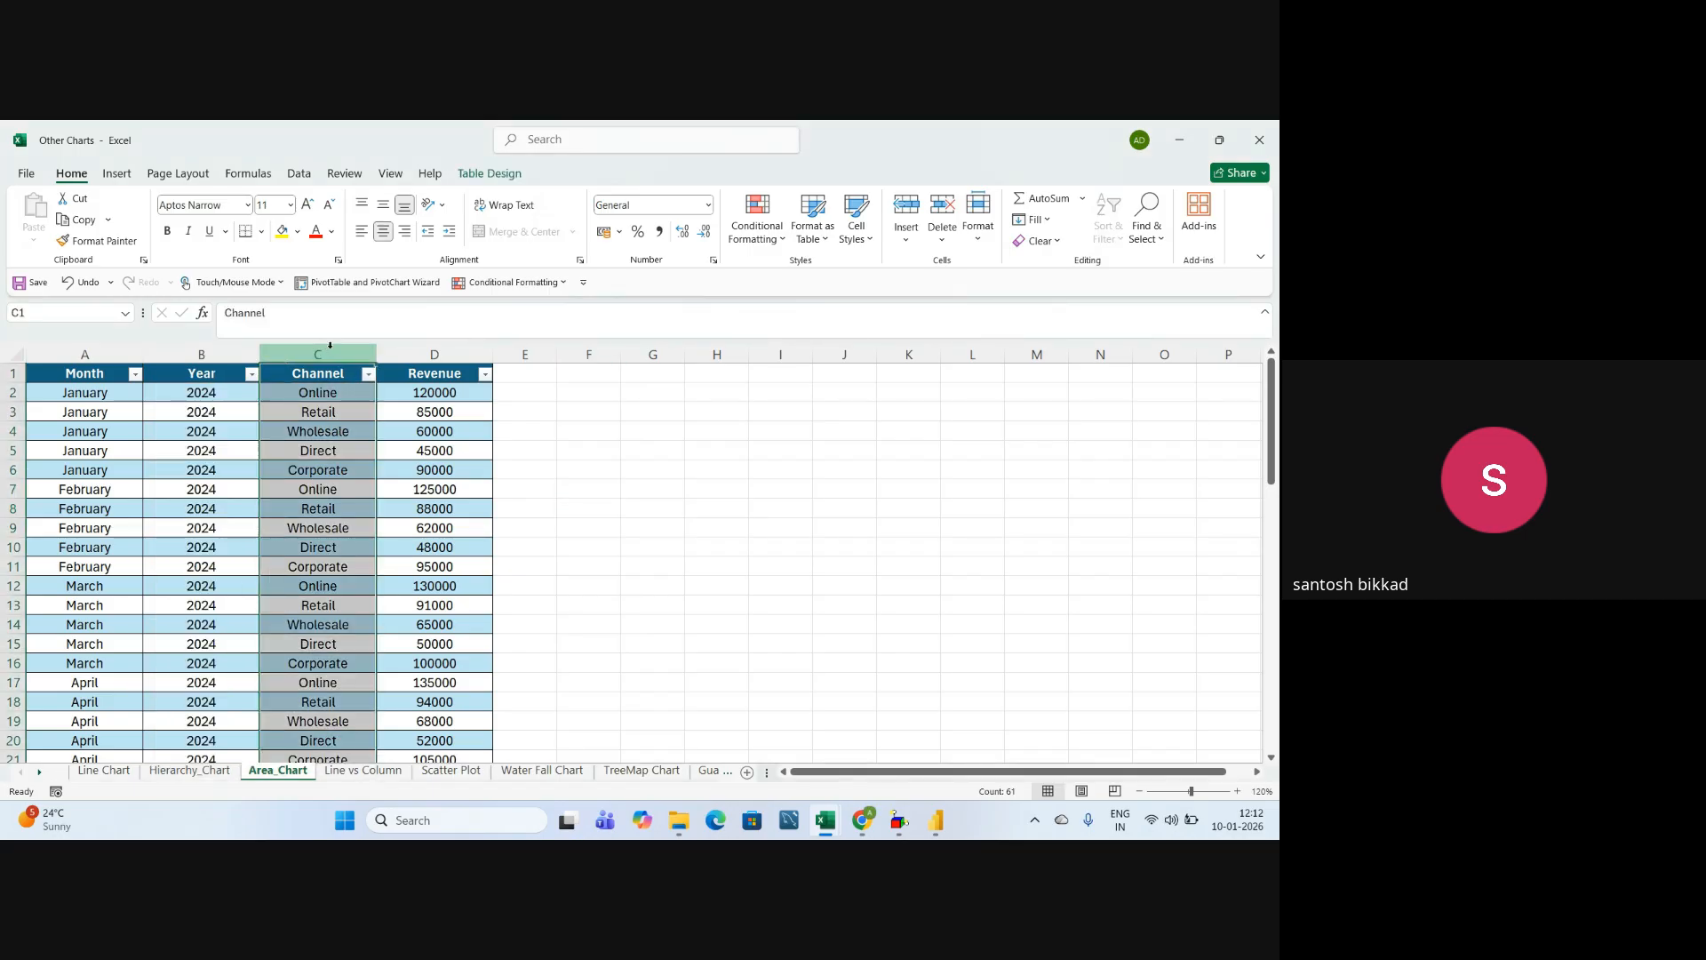
- Format the Revenue column of the Area_Chart table as rupee currency without decimal places
{"action": "left_click", "coordinate": [449, 350]}
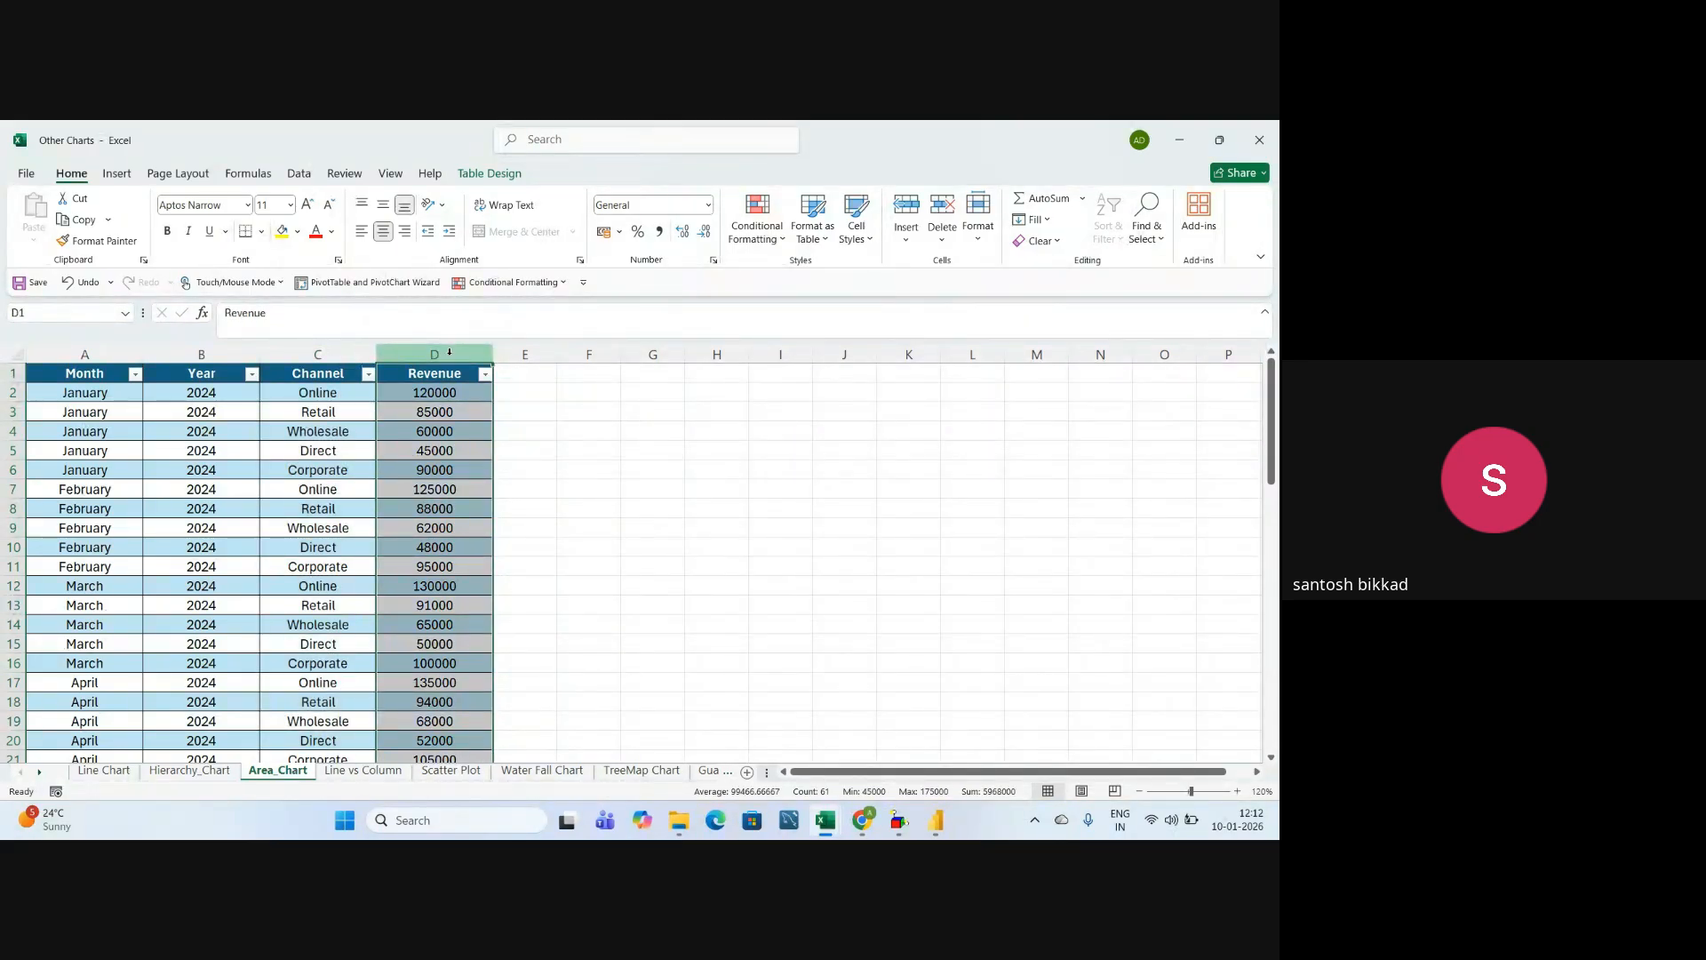
{"action": "left_click", "coordinate": [707, 213]}
{"action": "left_click", "coordinate": [681, 317]}
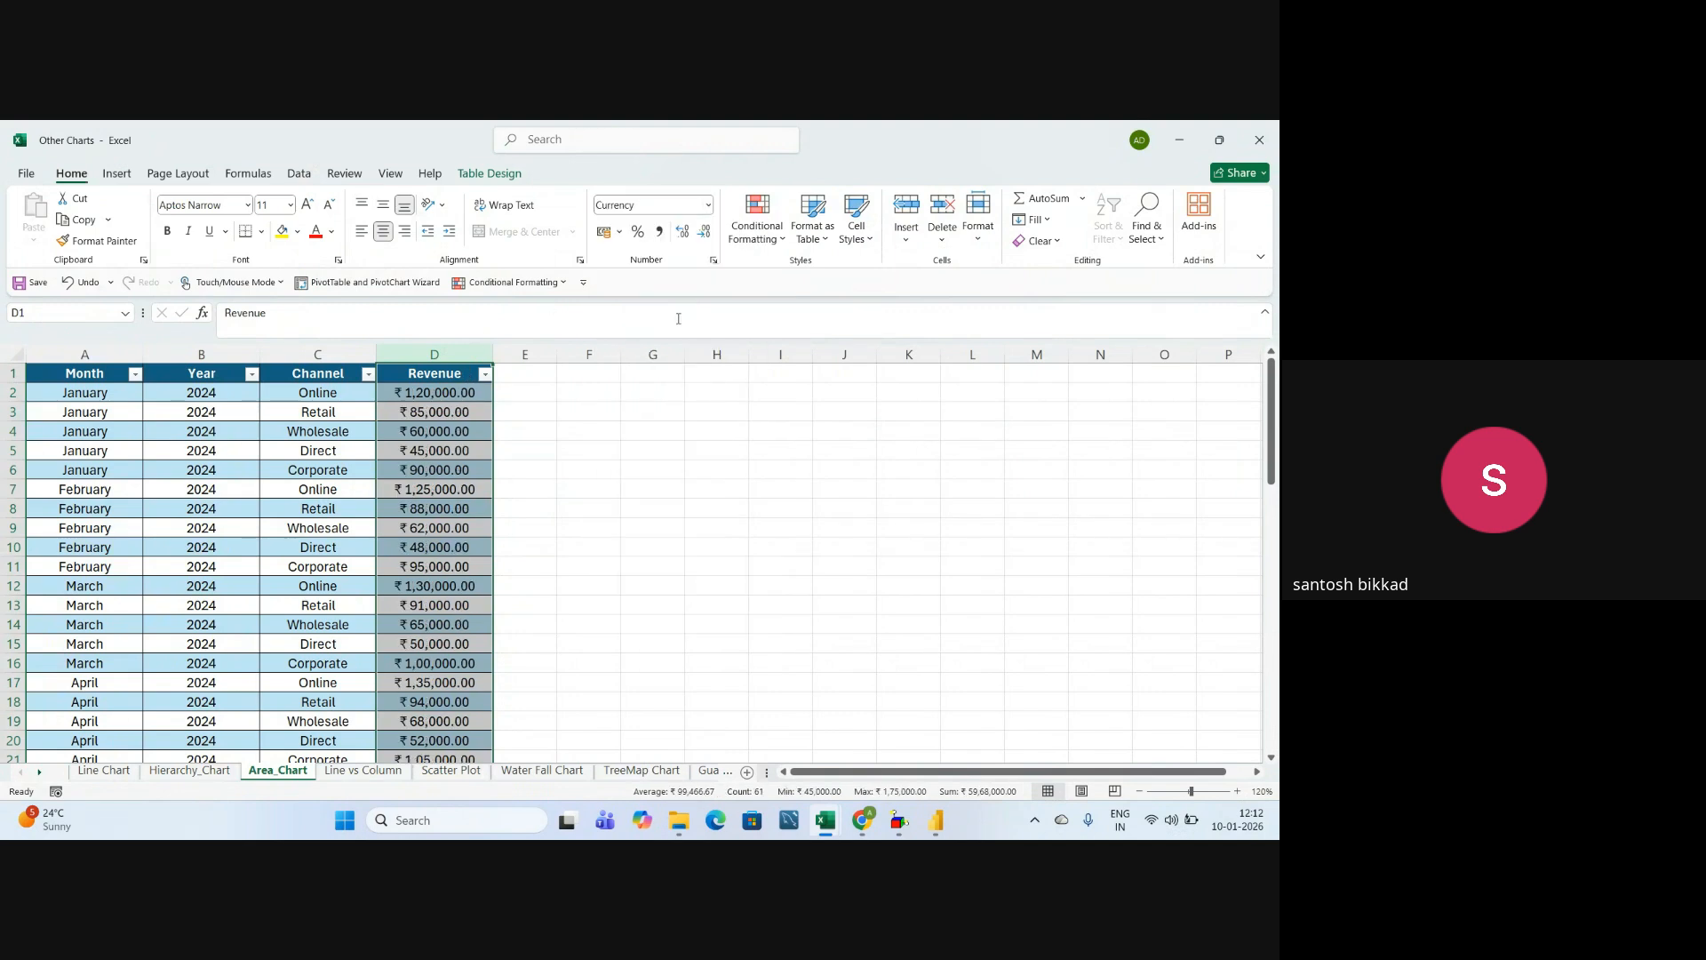
{"action": "left_click", "coordinate": [704, 232]}
{"action": "left_click", "coordinate": [704, 233]}
{"action": "left_click", "coordinate": [652, 392]}
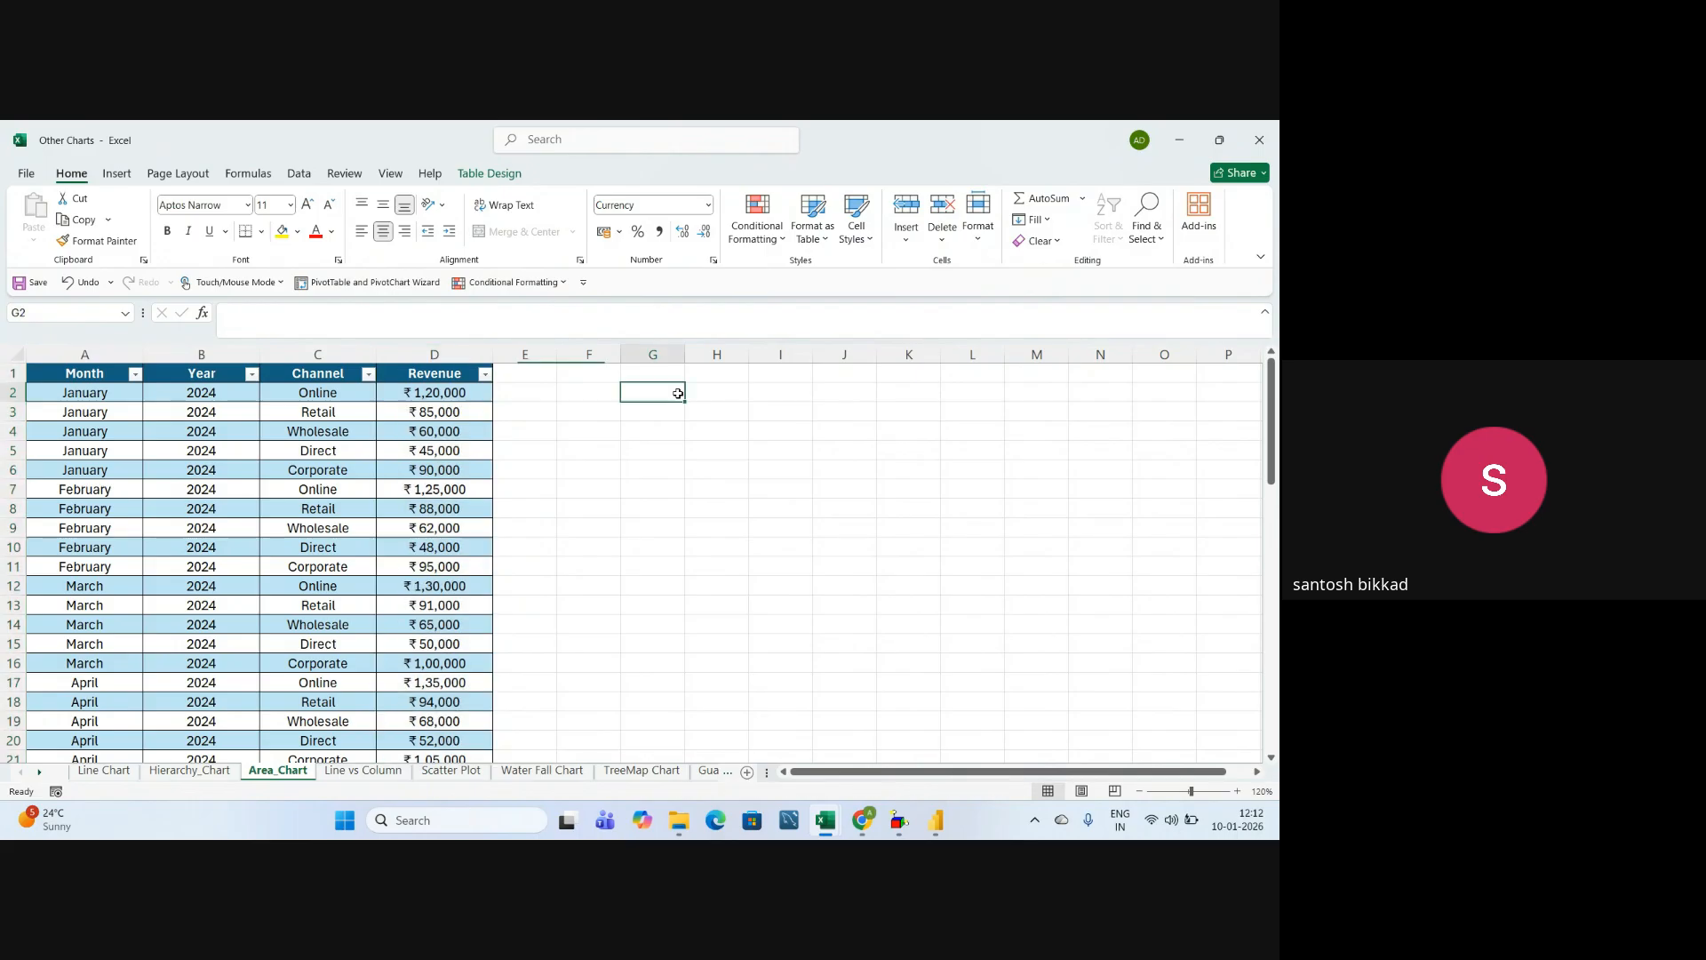
- Display the Line vs Column sheet and review its Month and Year columns, including the Year filter's distinct values
{"action": "left_click", "coordinate": [346, 771]}
{"action": "left_click", "coordinate": [407, 559]}
{"action": "left_click", "coordinate": [398, 452]}
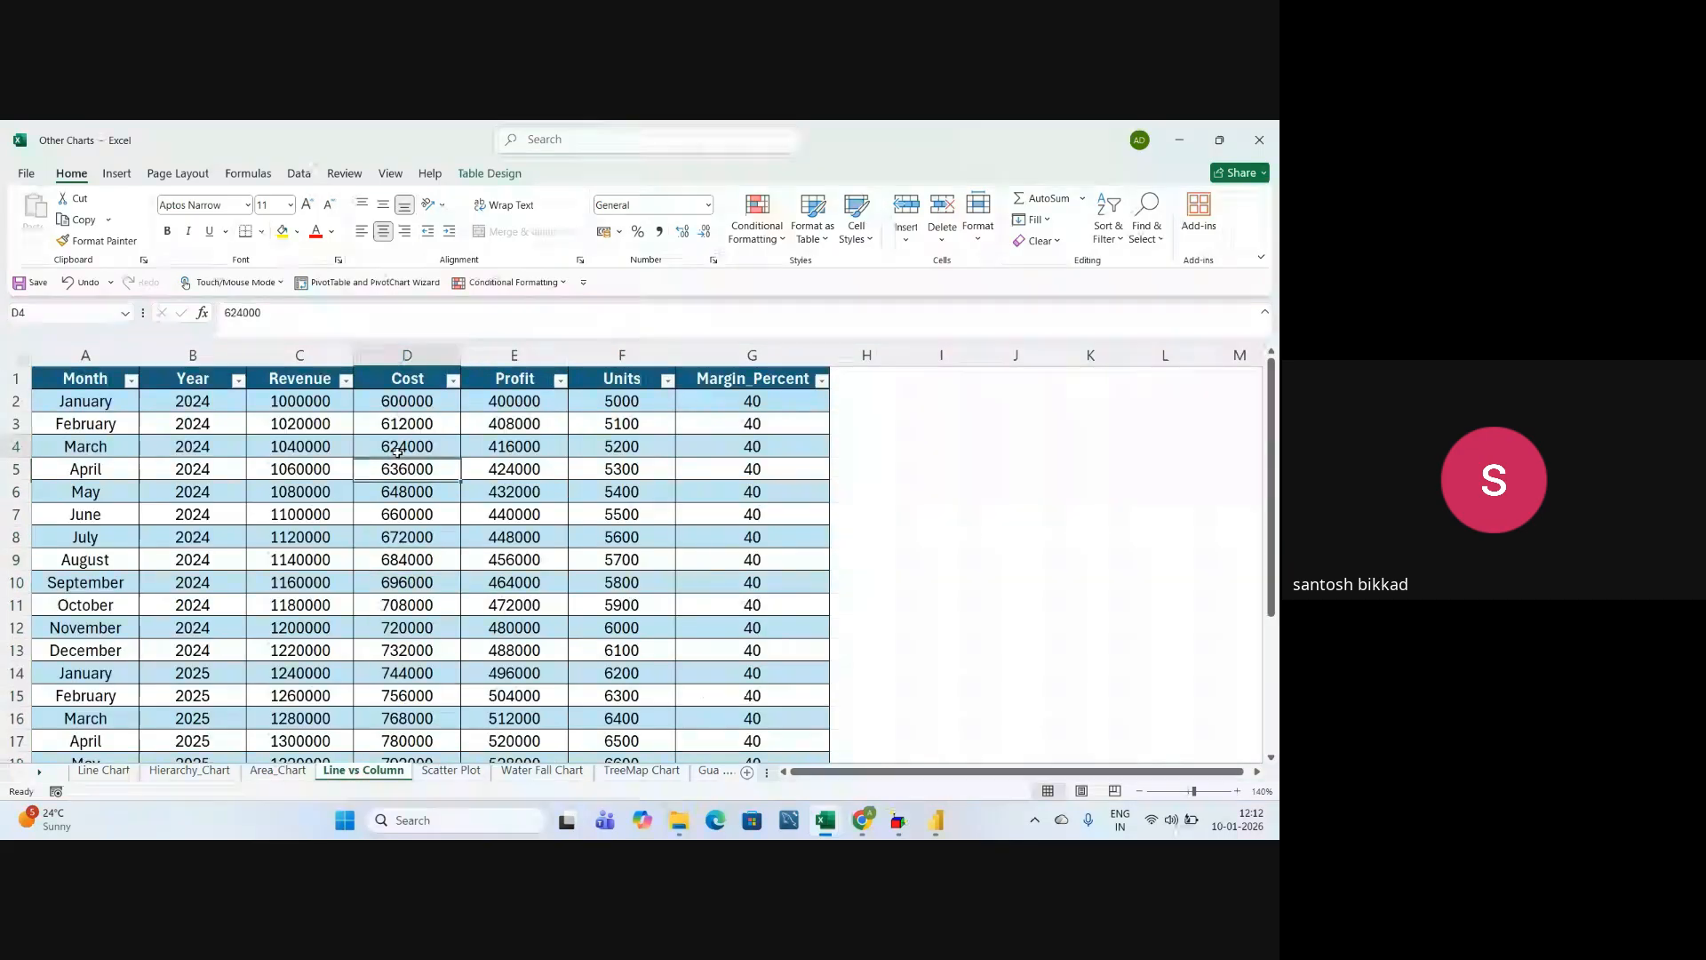
{"action": "left_click", "coordinate": [105, 350]}
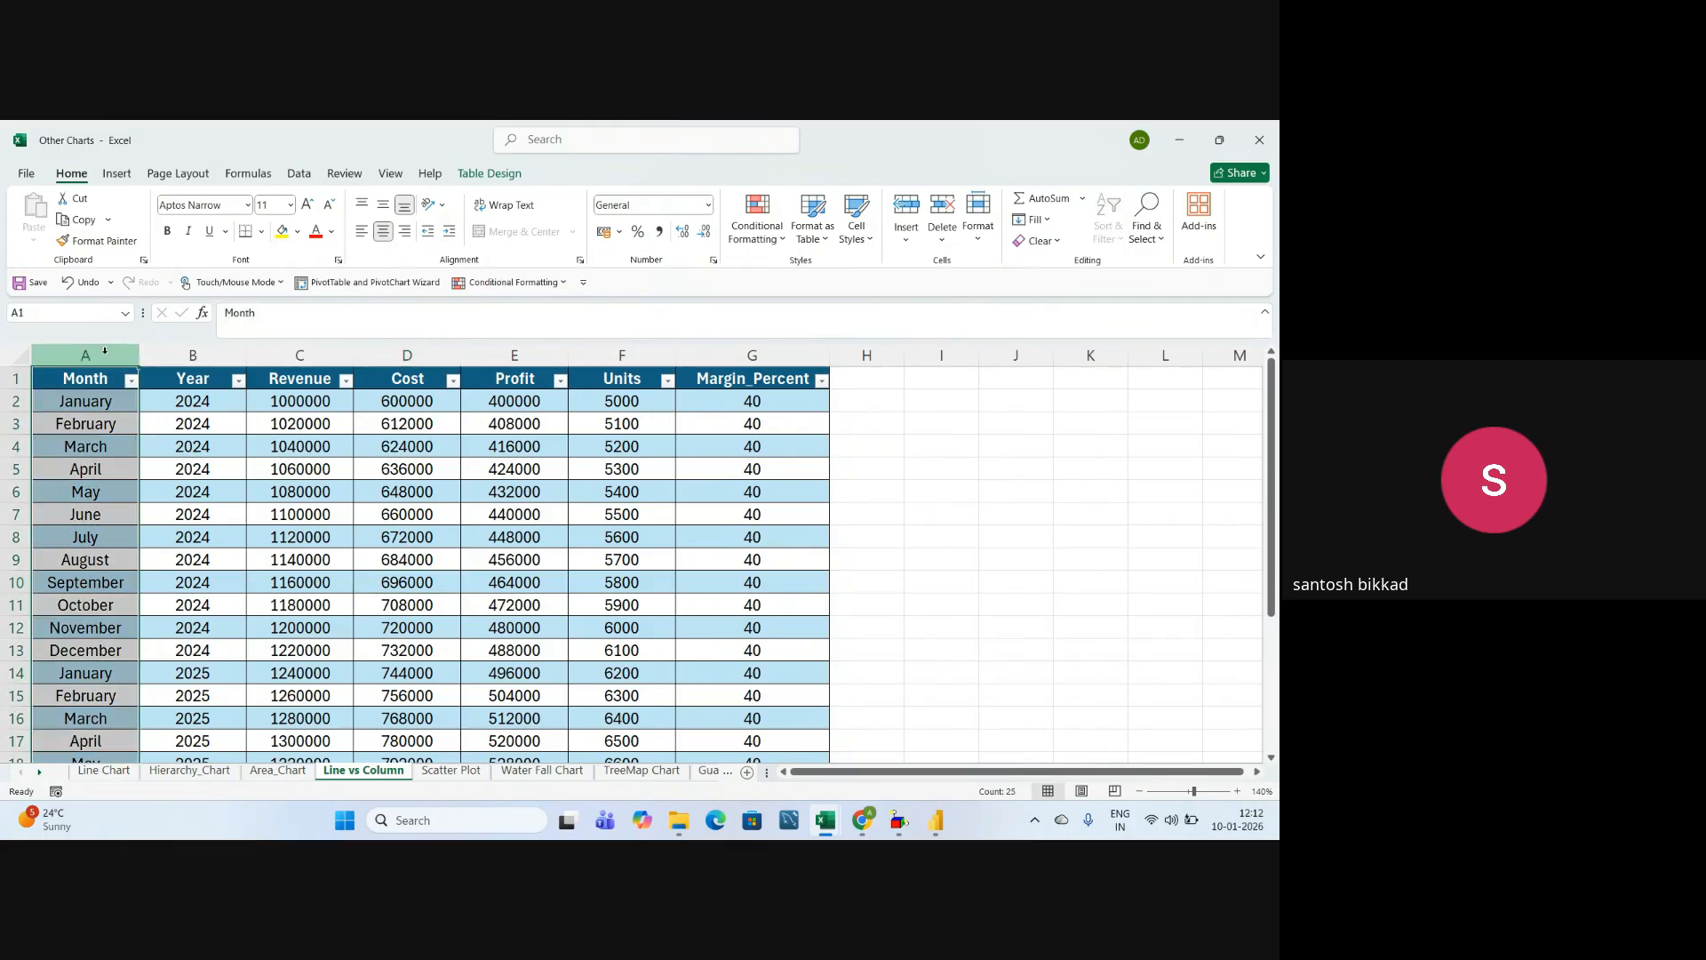
{"action": "left_click", "coordinate": [193, 354]}
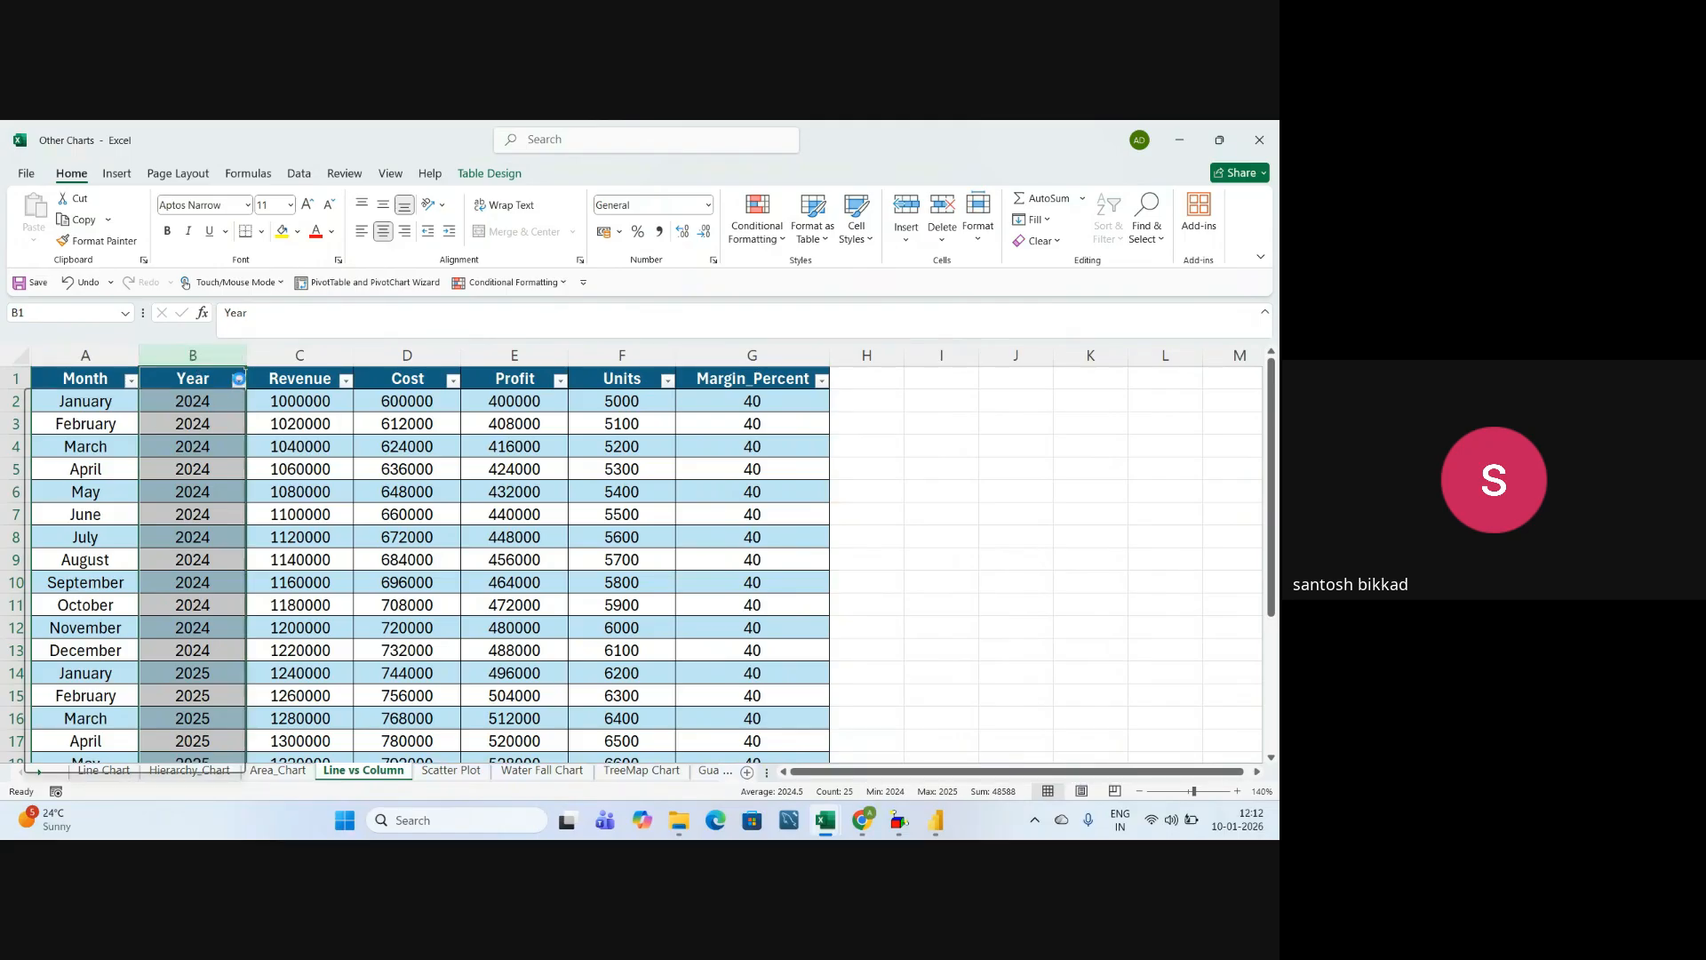
{"action": "left_click", "coordinate": [238, 380]}
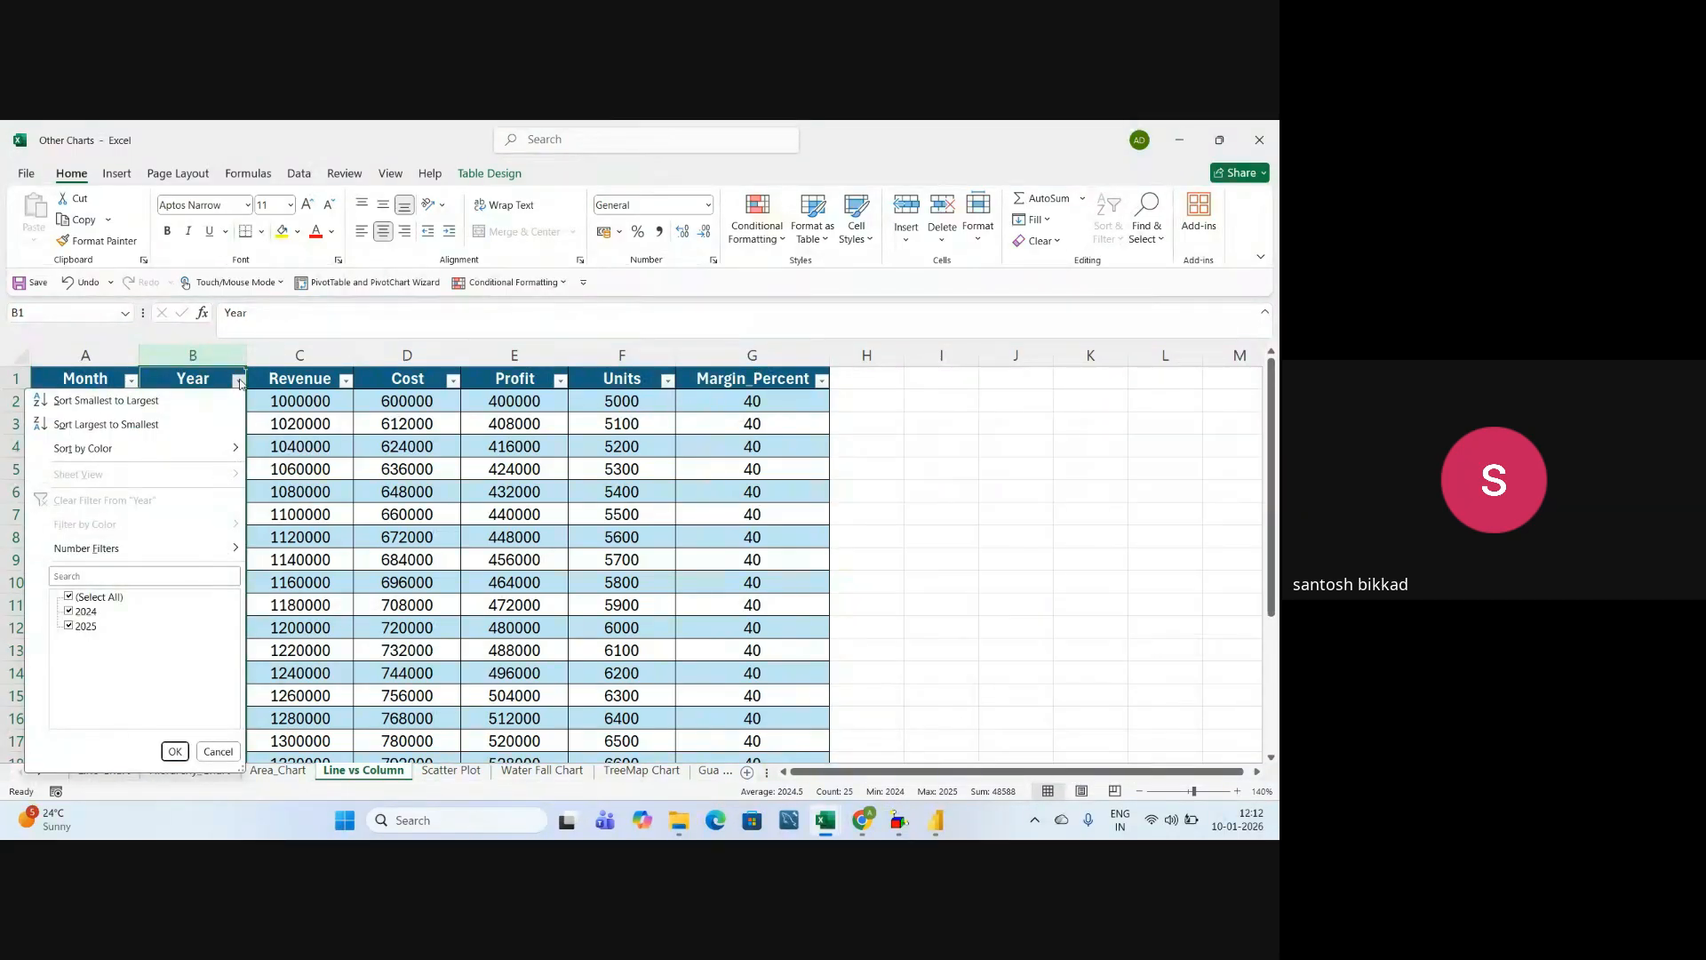
{"action": "left_click", "coordinate": [370, 499]}
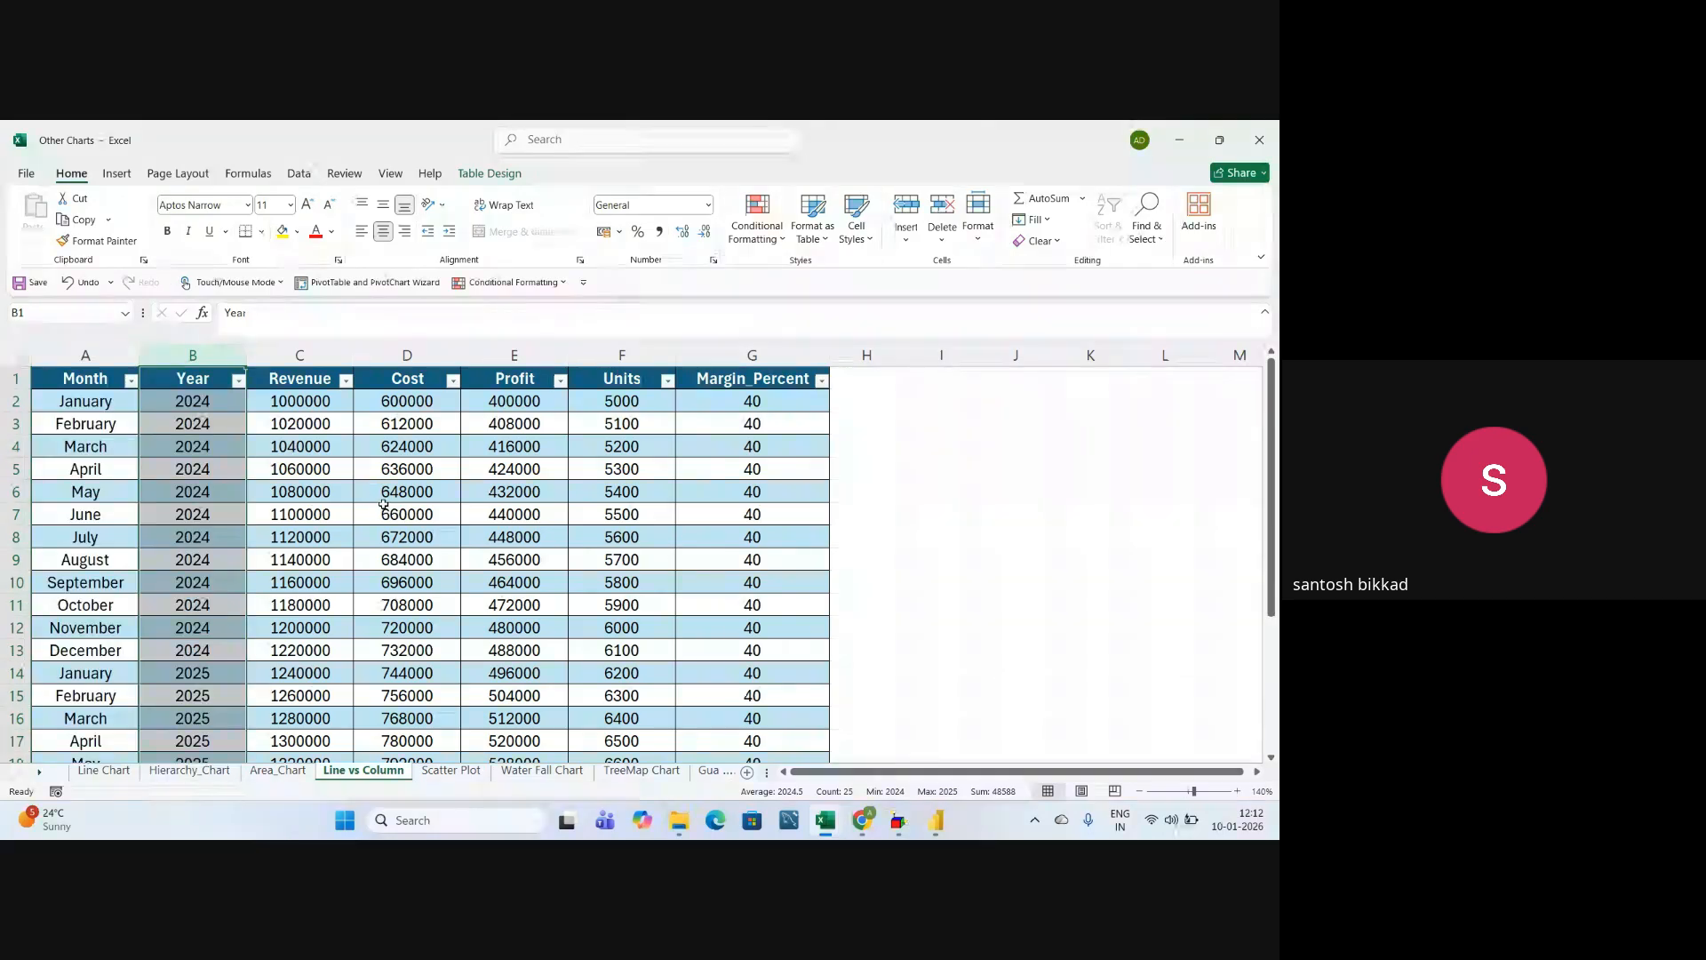
- Format the Revenue column of the Line vs Column table as rupee currency and fit the column width to its values
{"action": "left_click", "coordinate": [300, 355]}
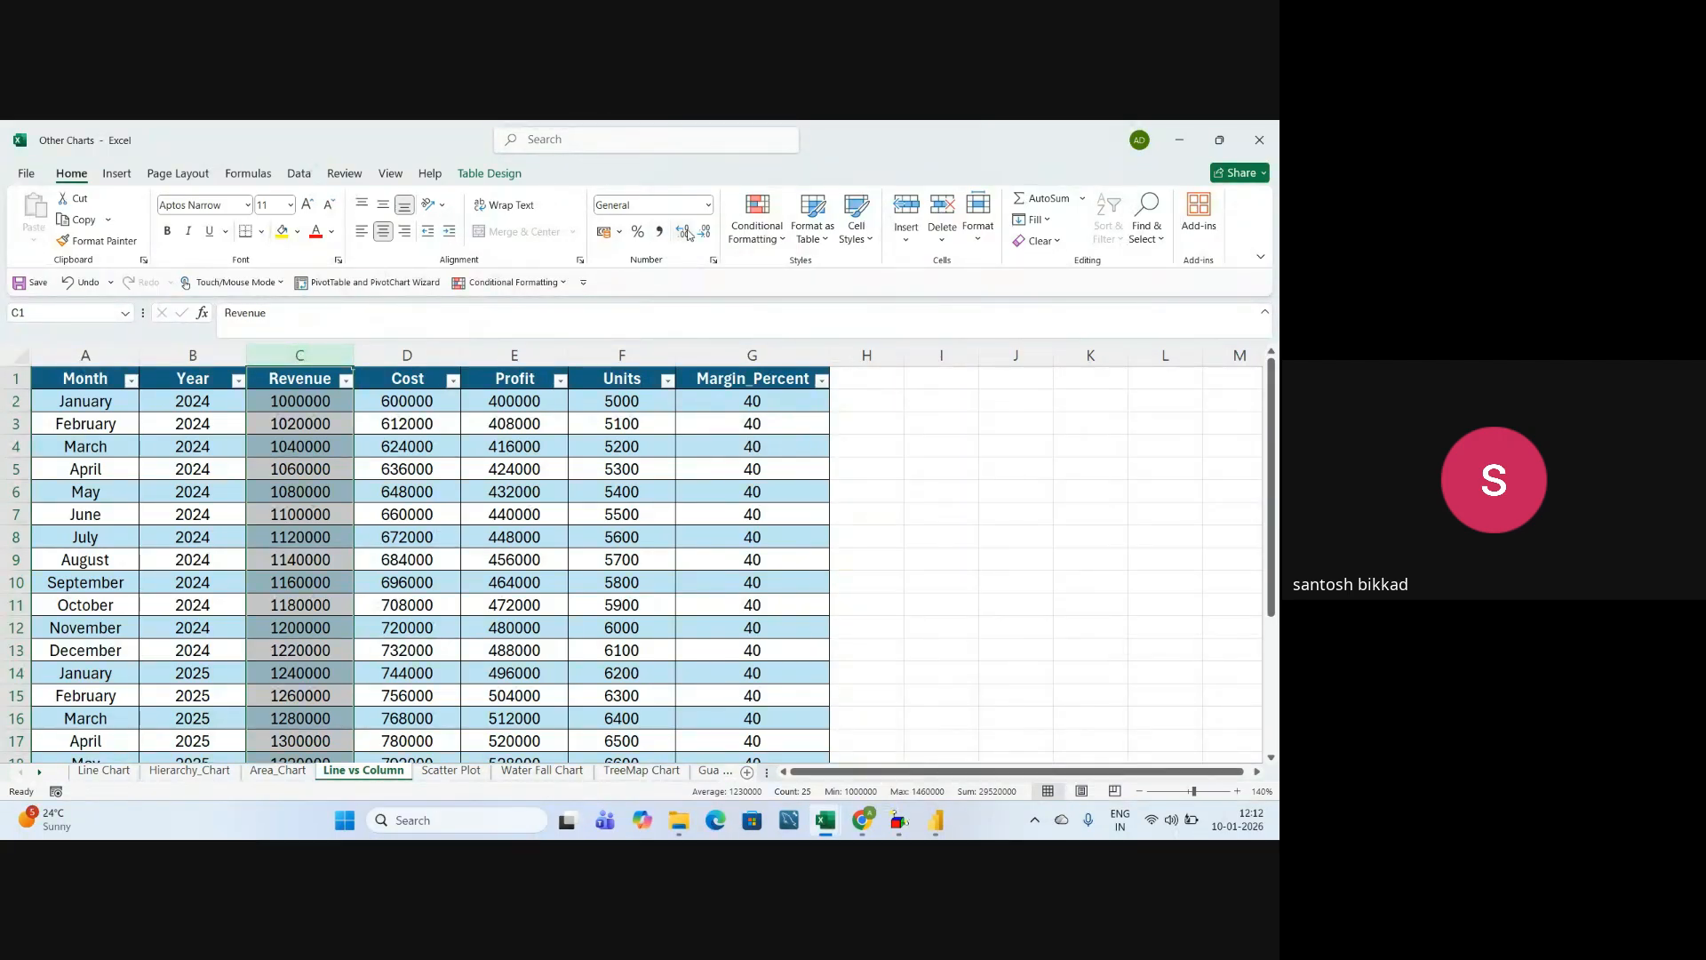
{"action": "left_click", "coordinate": [709, 206]}
{"action": "left_click", "coordinate": [652, 327]}
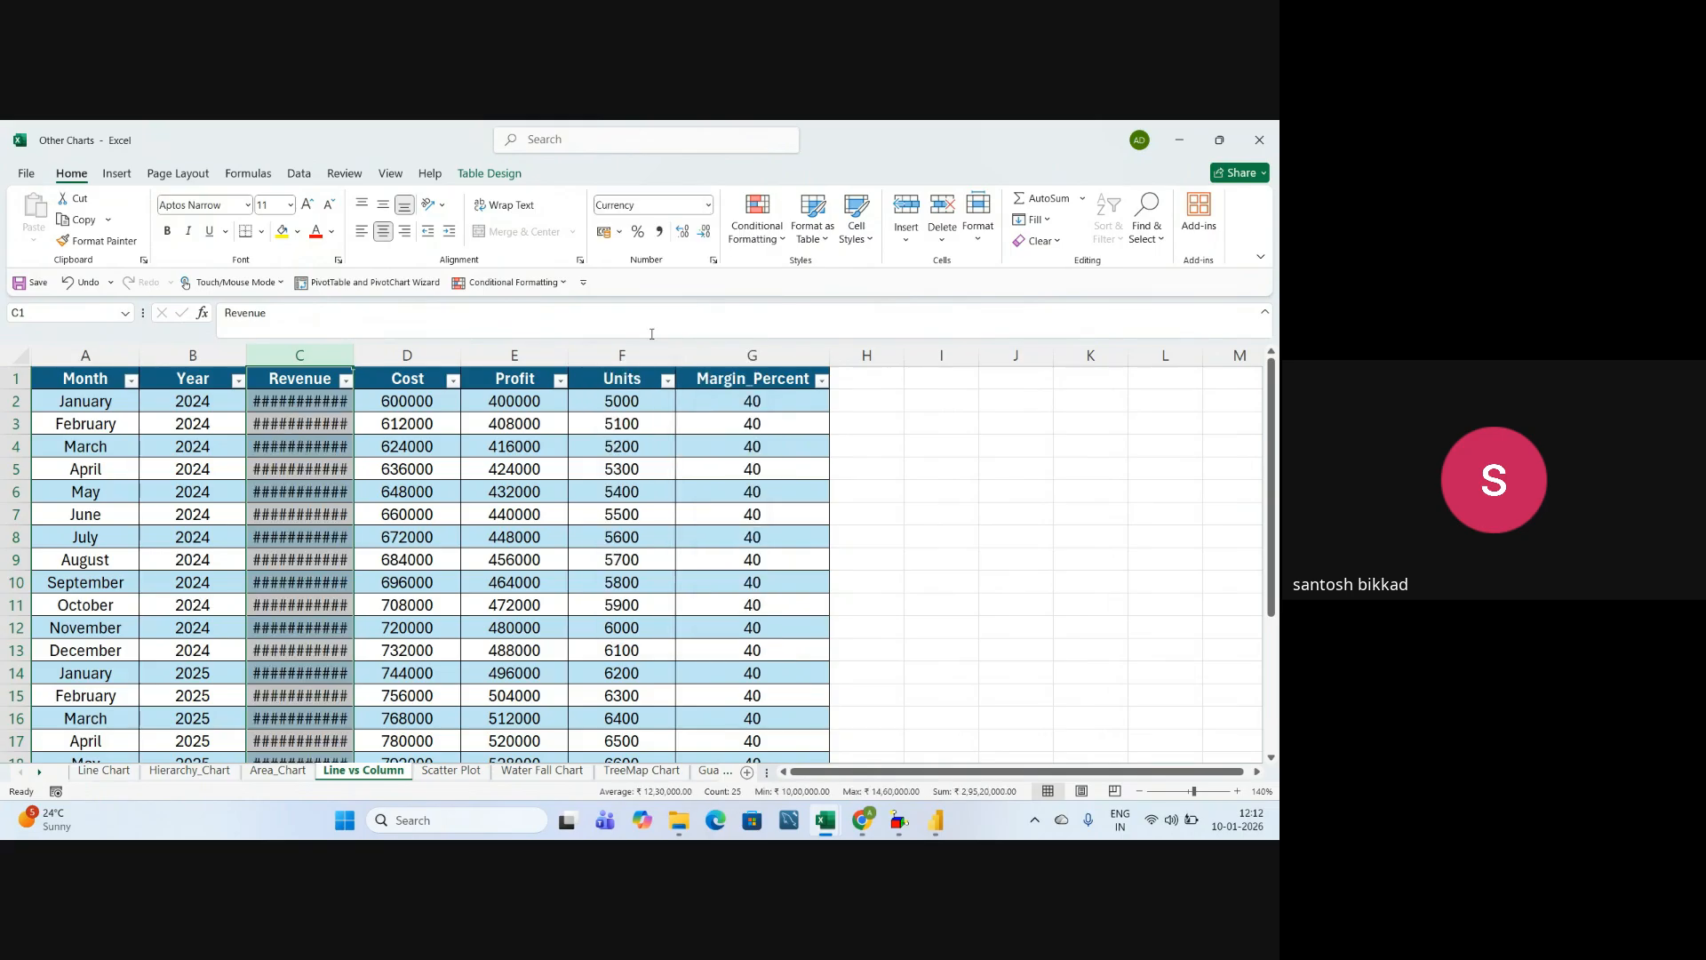
{"action": "double_click", "coordinate": [354, 355]}
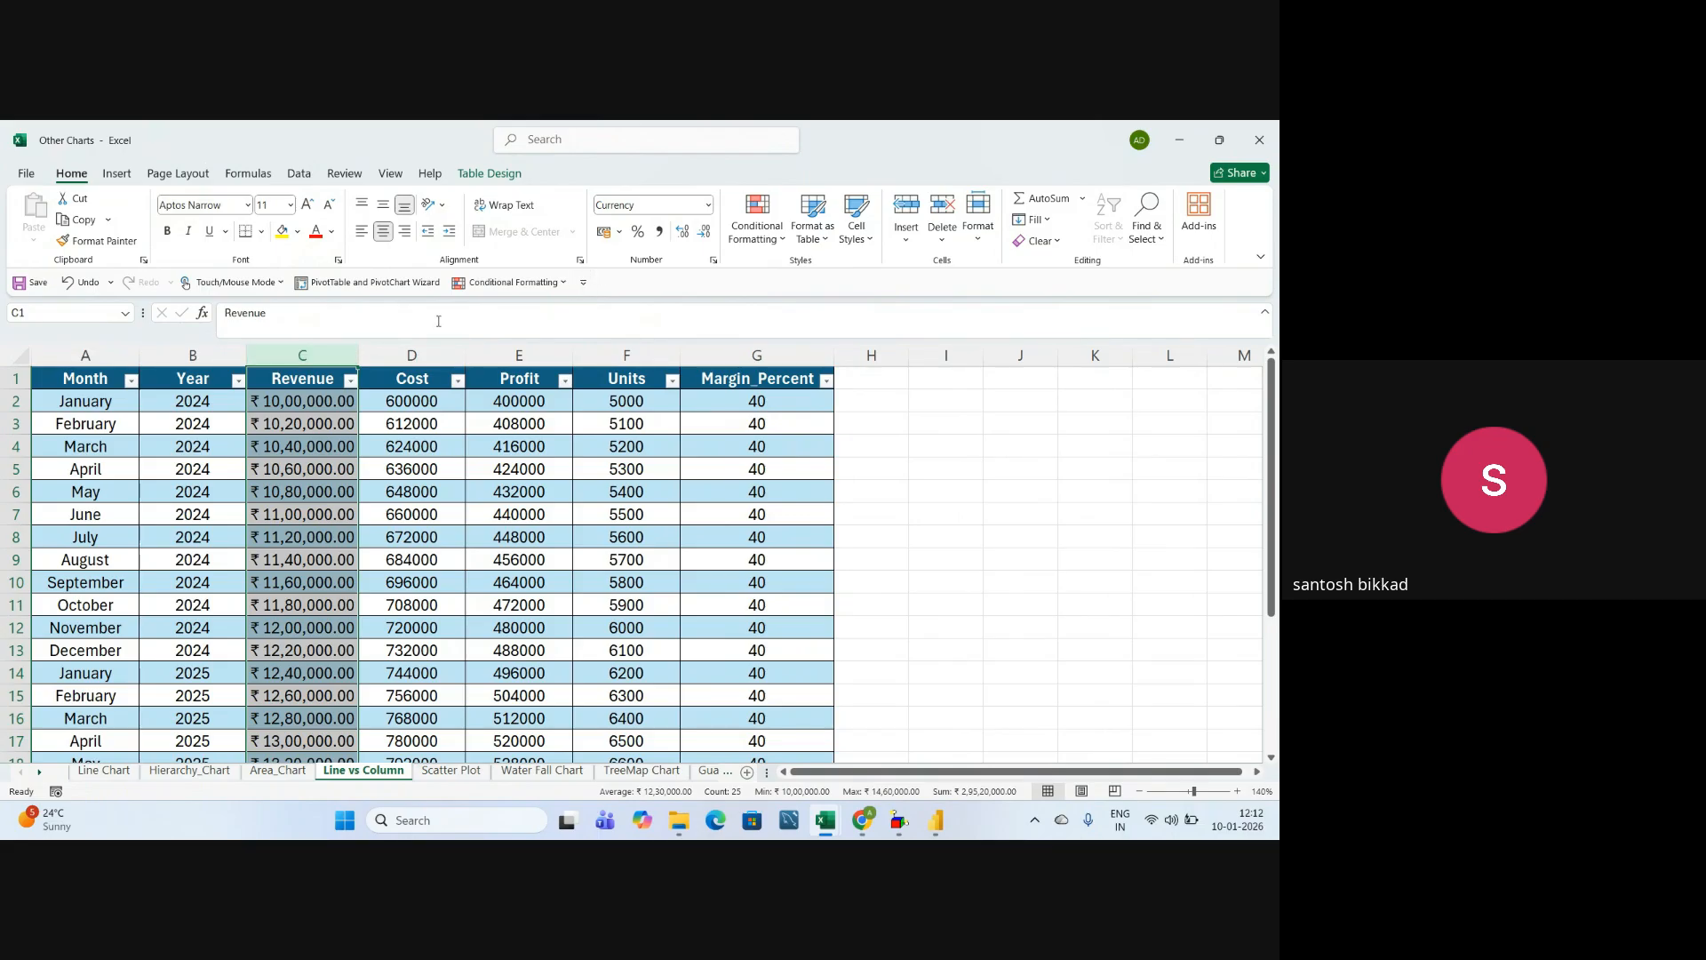
- Reduce the Revenue values of the Line vs Column table to one decimal place
{"action": "left_click", "coordinate": [704, 231]}
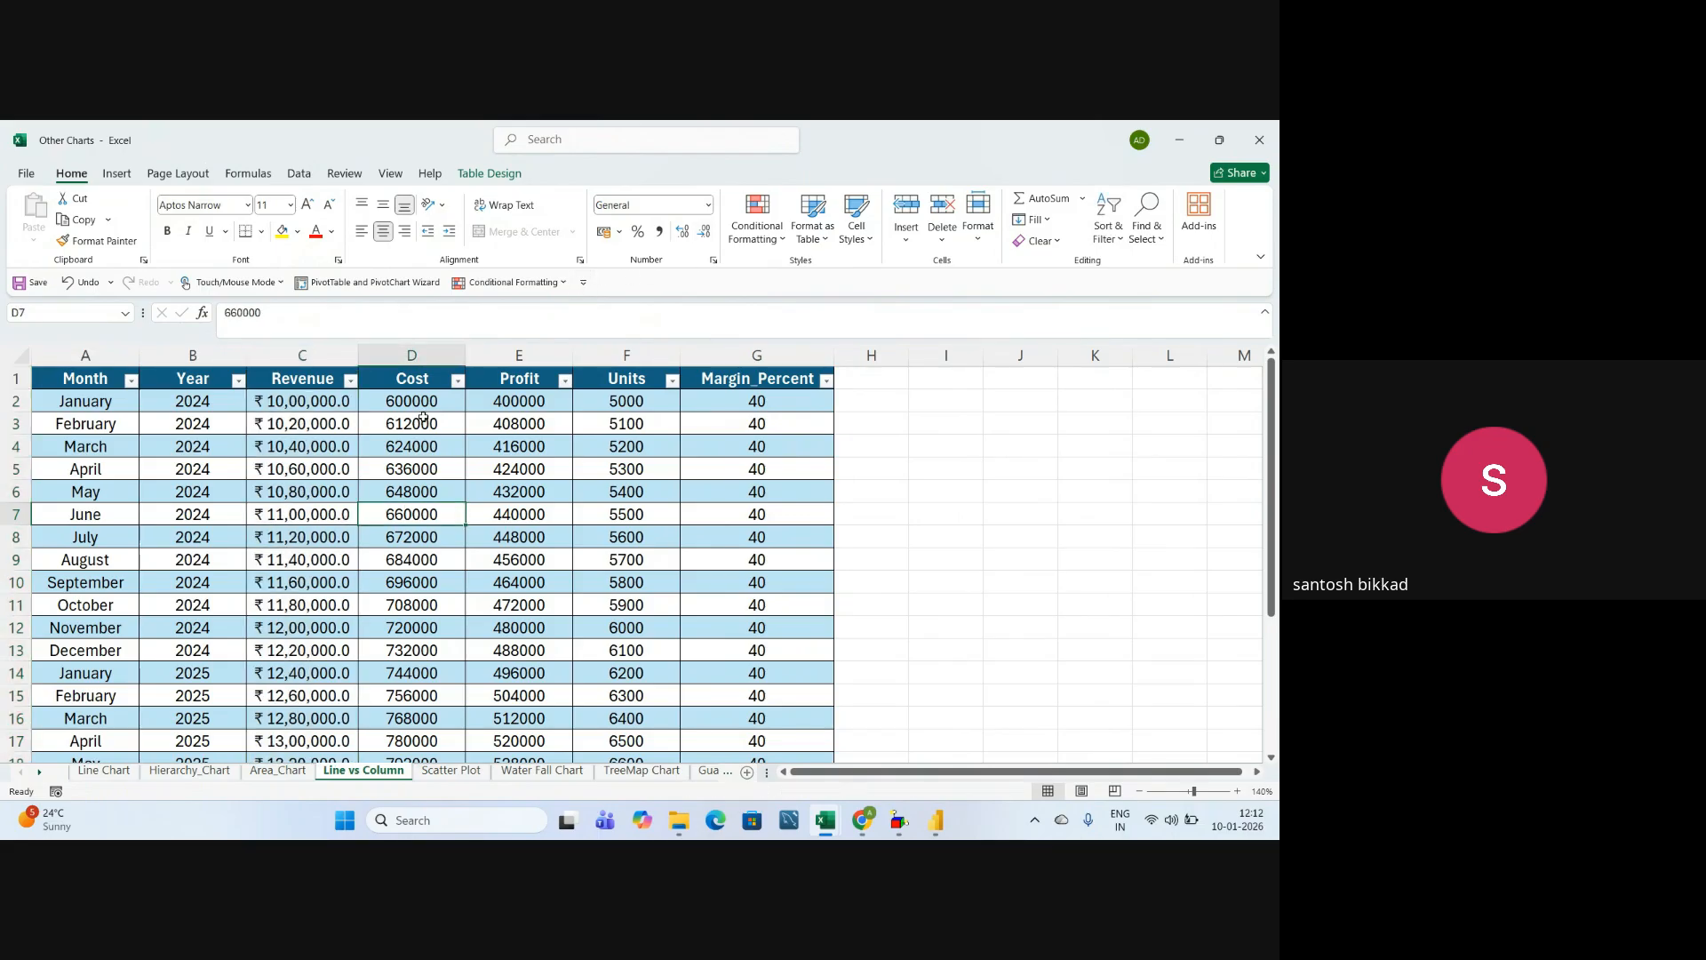
- Review the Cost and Profit columns of the Line vs Column table, including the Cost filter's values, without filtering
{"action": "left_click", "coordinate": [425, 348]}
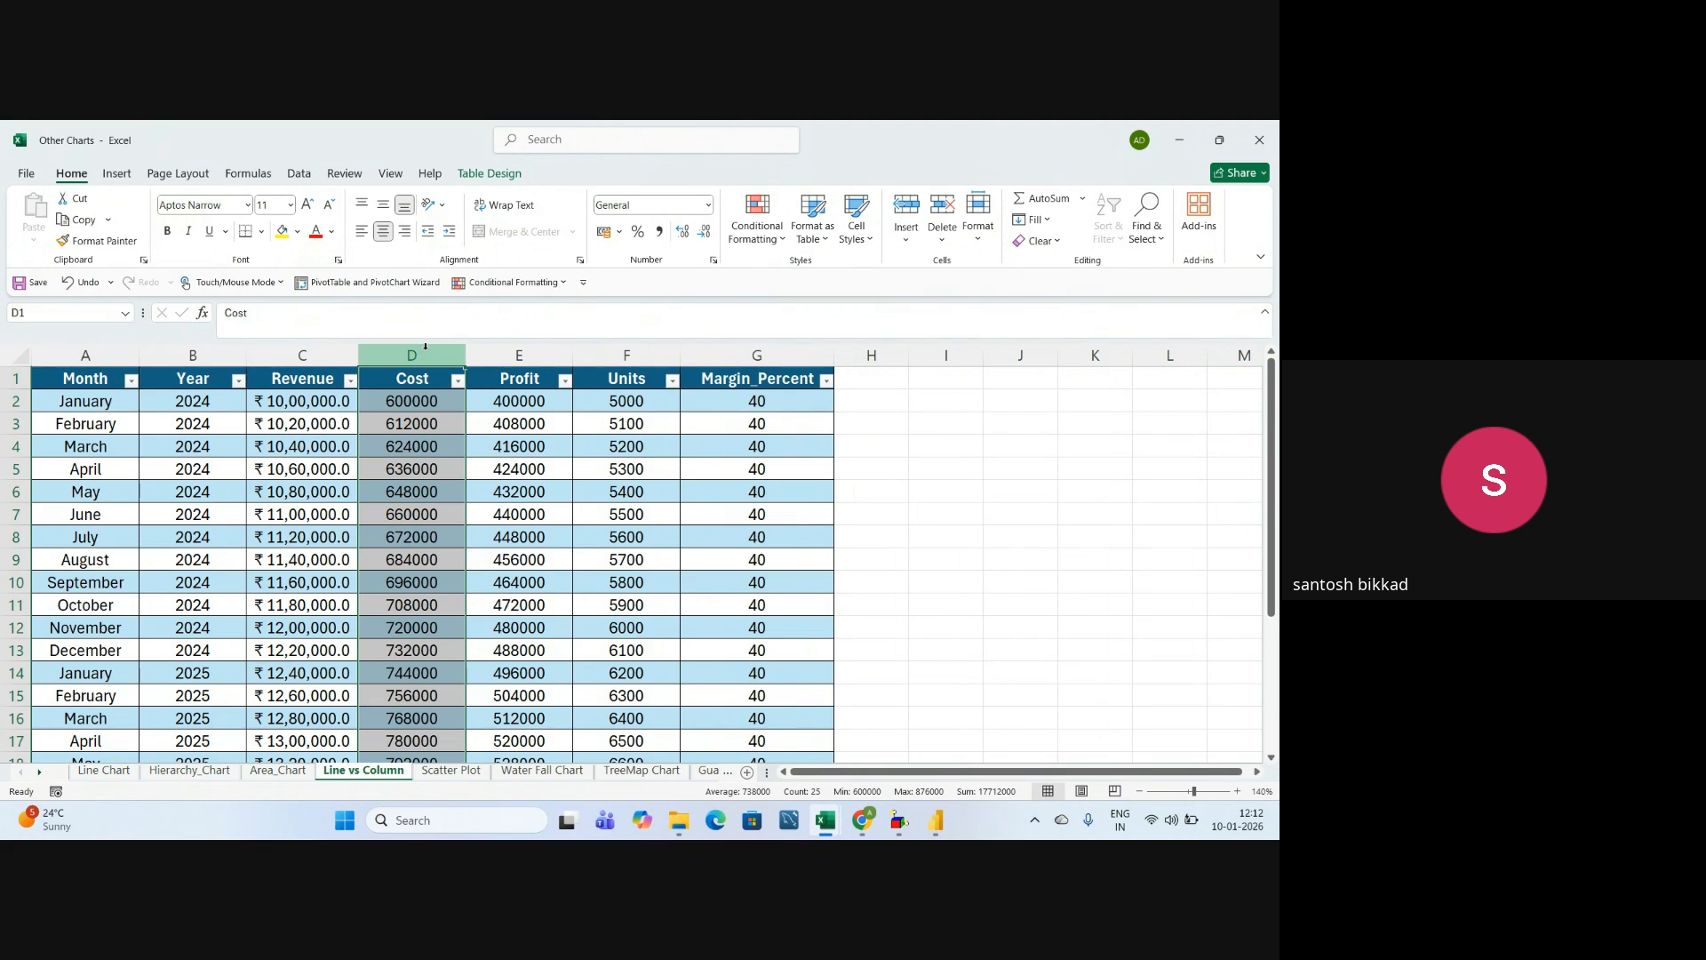
{"action": "left_click", "coordinate": [410, 490]}
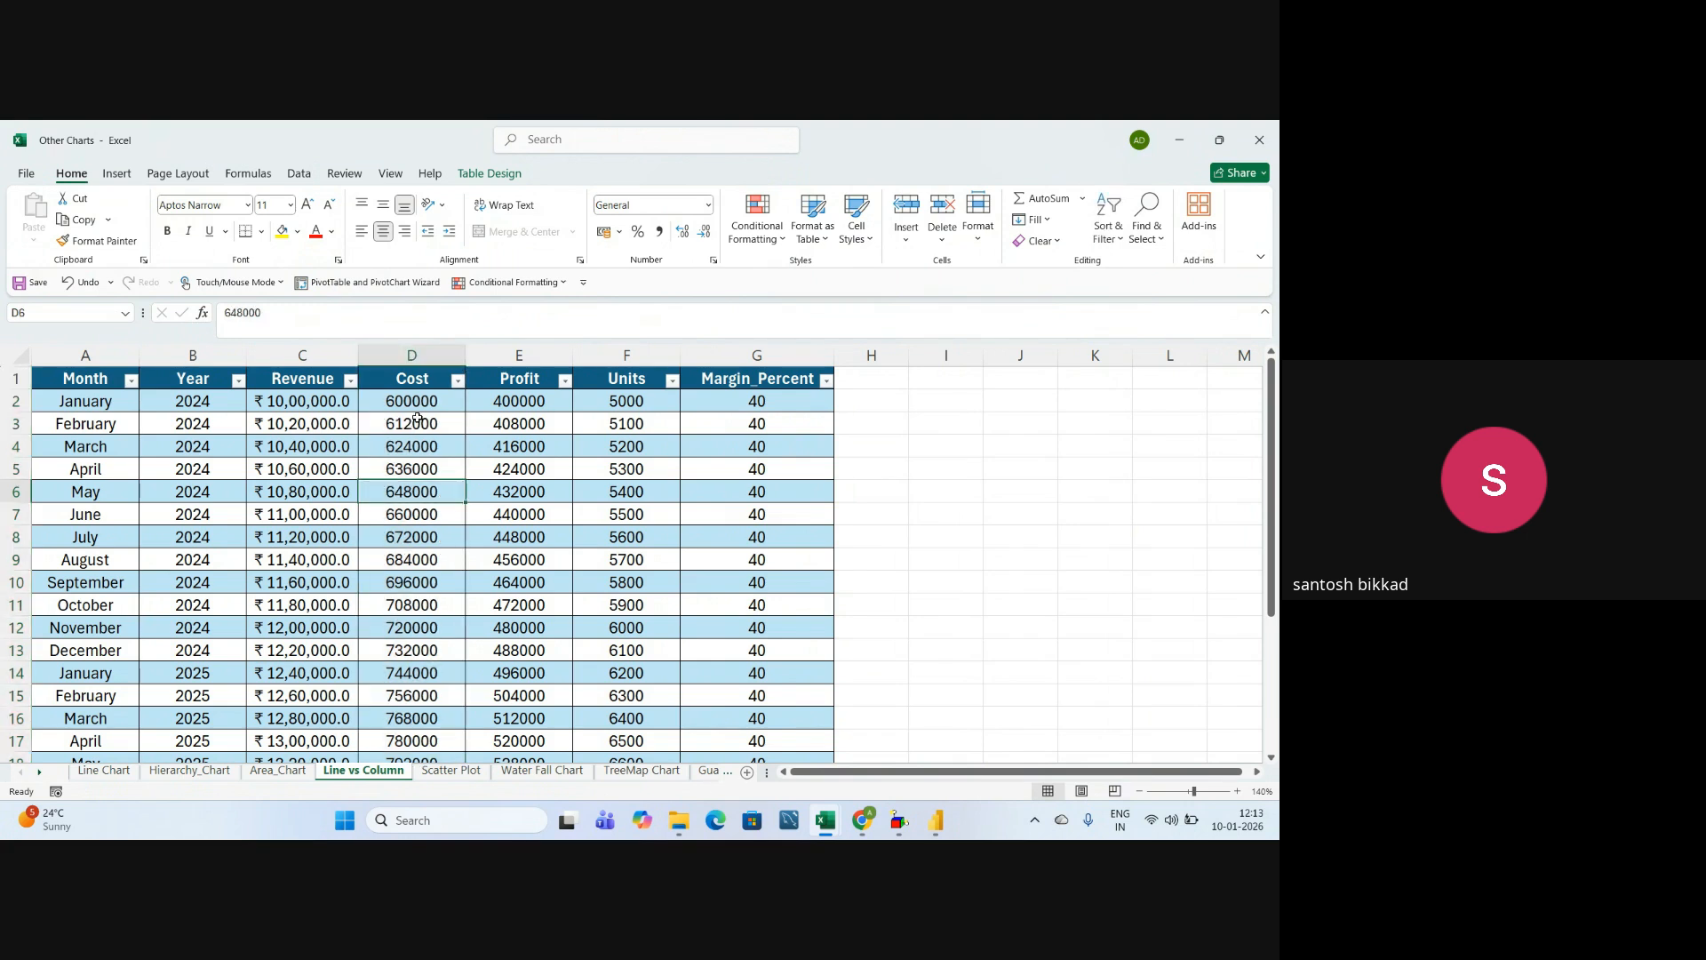
{"action": "left_click", "coordinate": [410, 405]}
{"action": "left_click", "coordinate": [424, 441]}
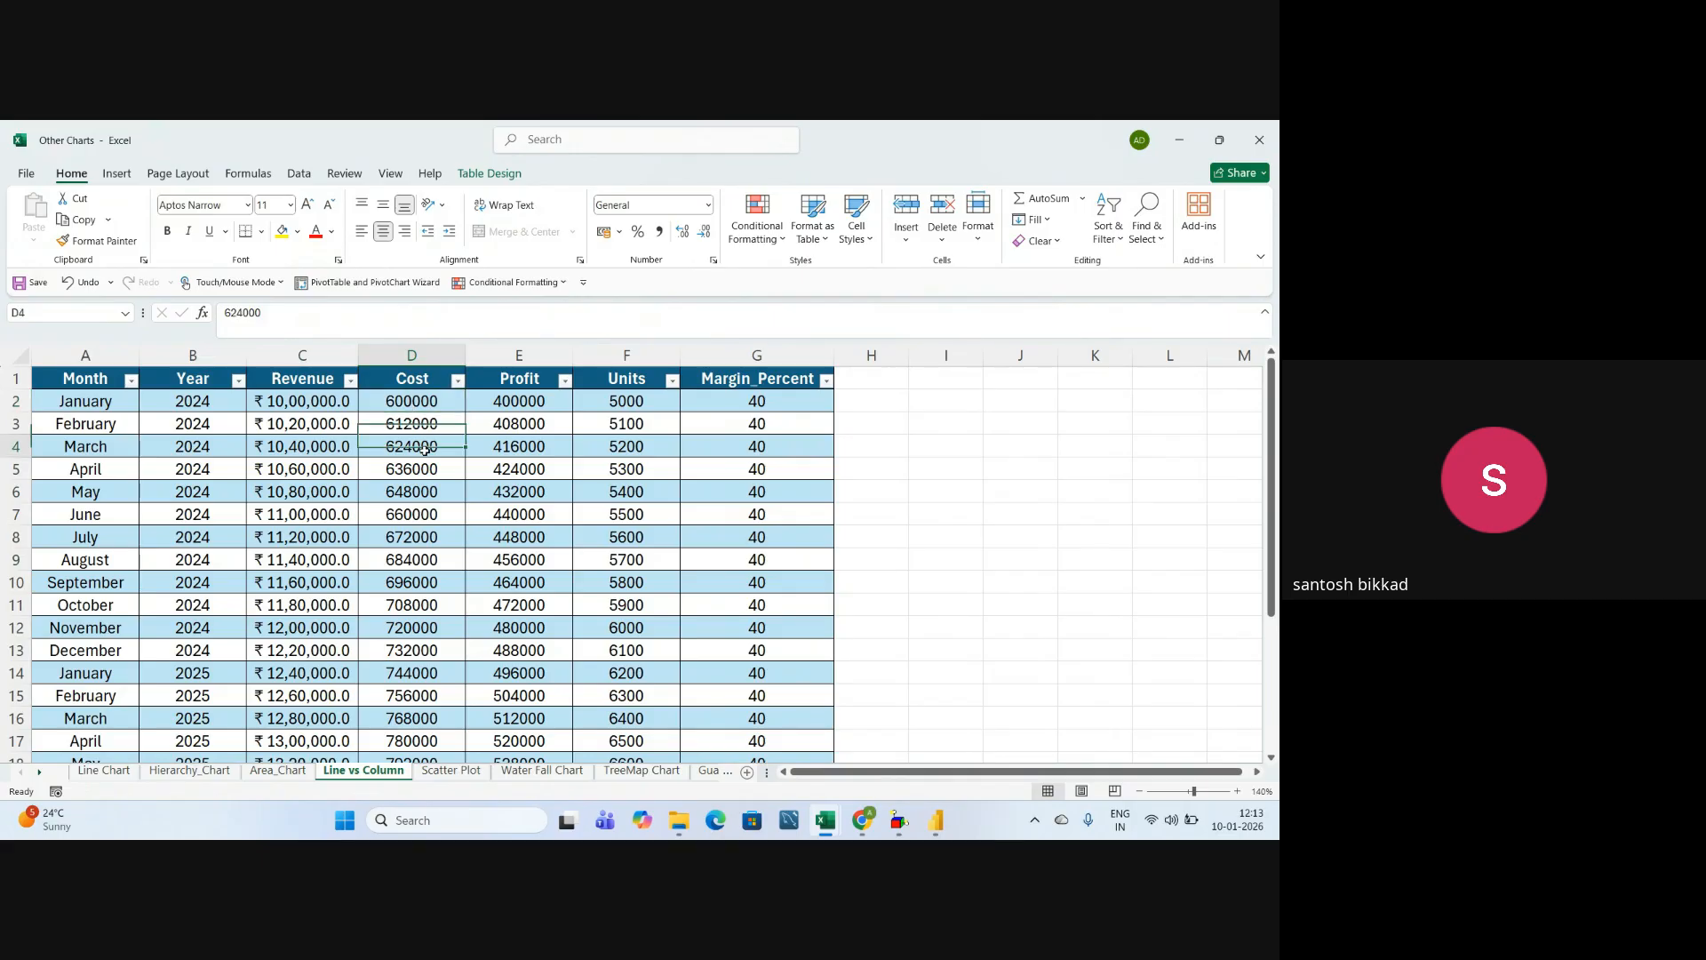
{"action": "left_click", "coordinate": [429, 353]}
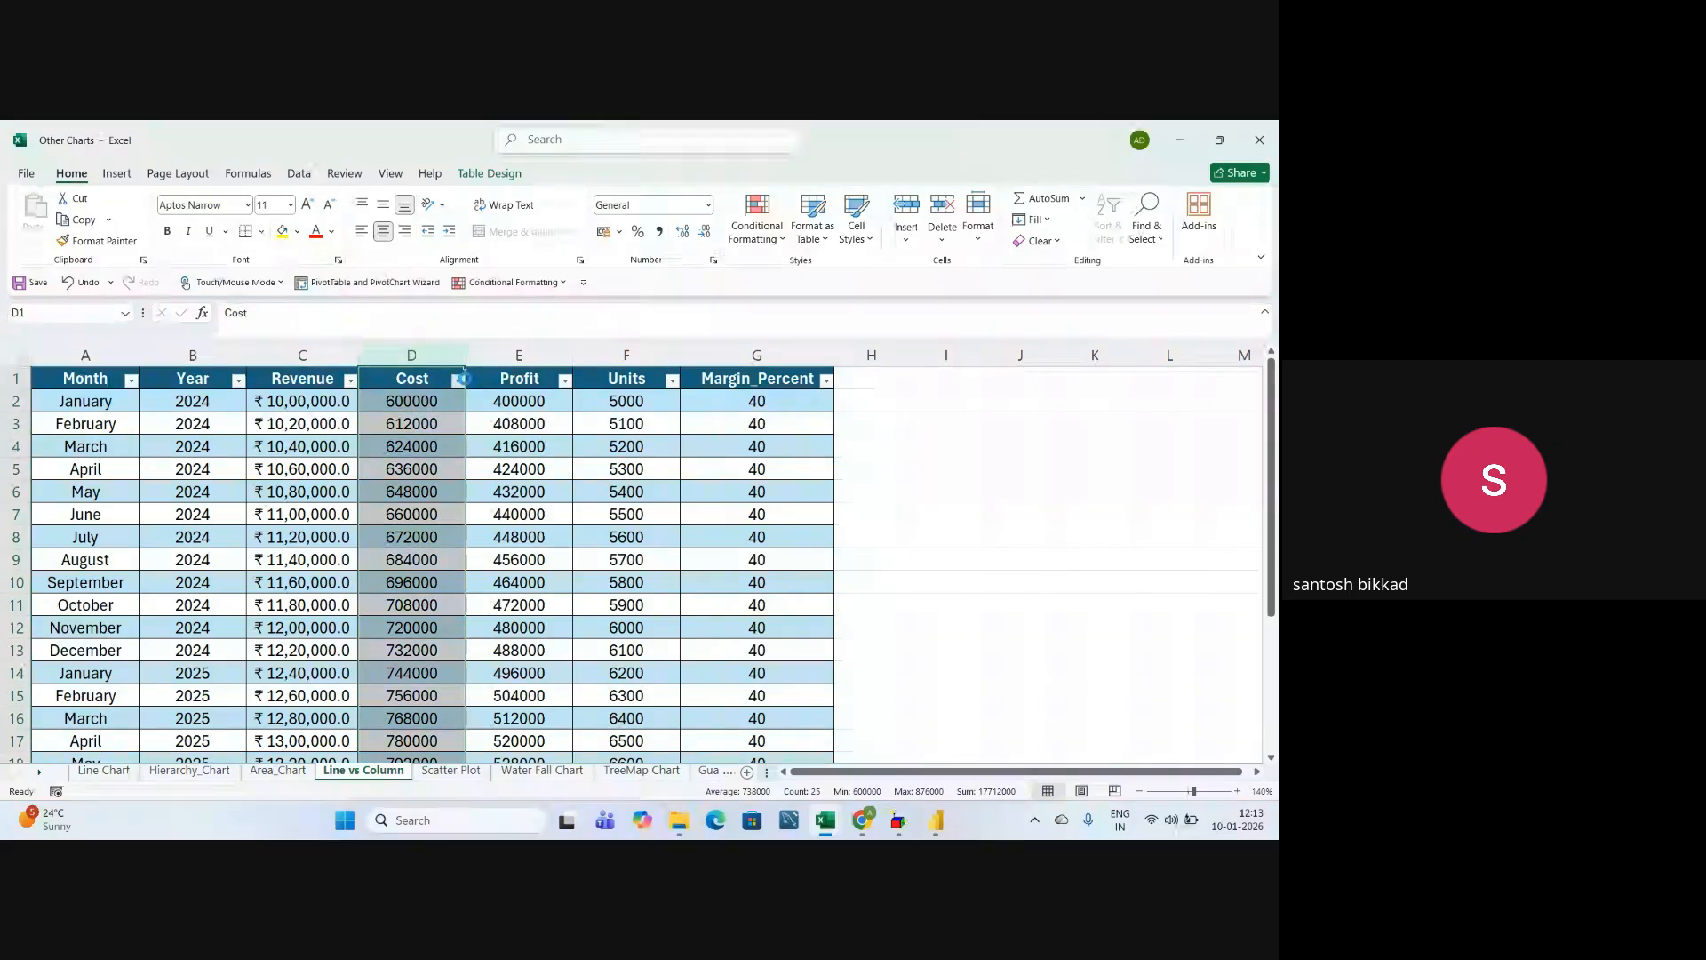
{"action": "left_click", "coordinate": [458, 380]}
{"action": "left_click", "coordinate": [555, 552]}
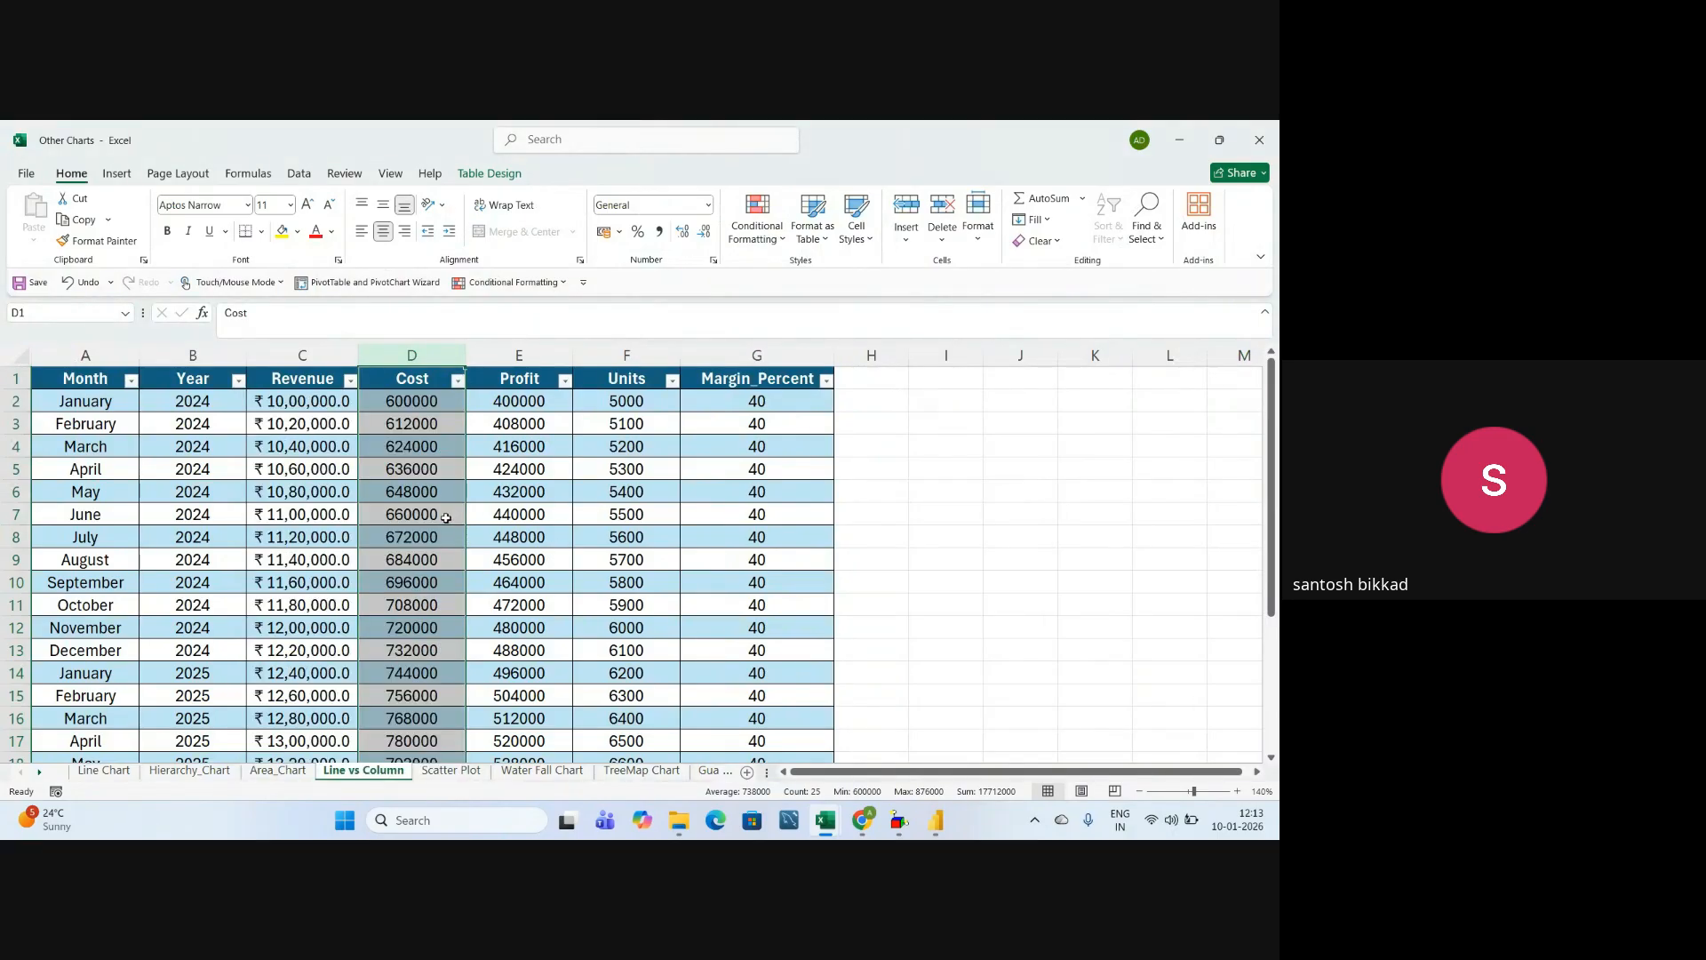
{"action": "scroll", "coordinate": [435, 516], "scroll_direction": "down", "scroll_amount": 5}
{"action": "scroll", "coordinate": [431, 516], "scroll_direction": "up", "scroll_amount": 5}
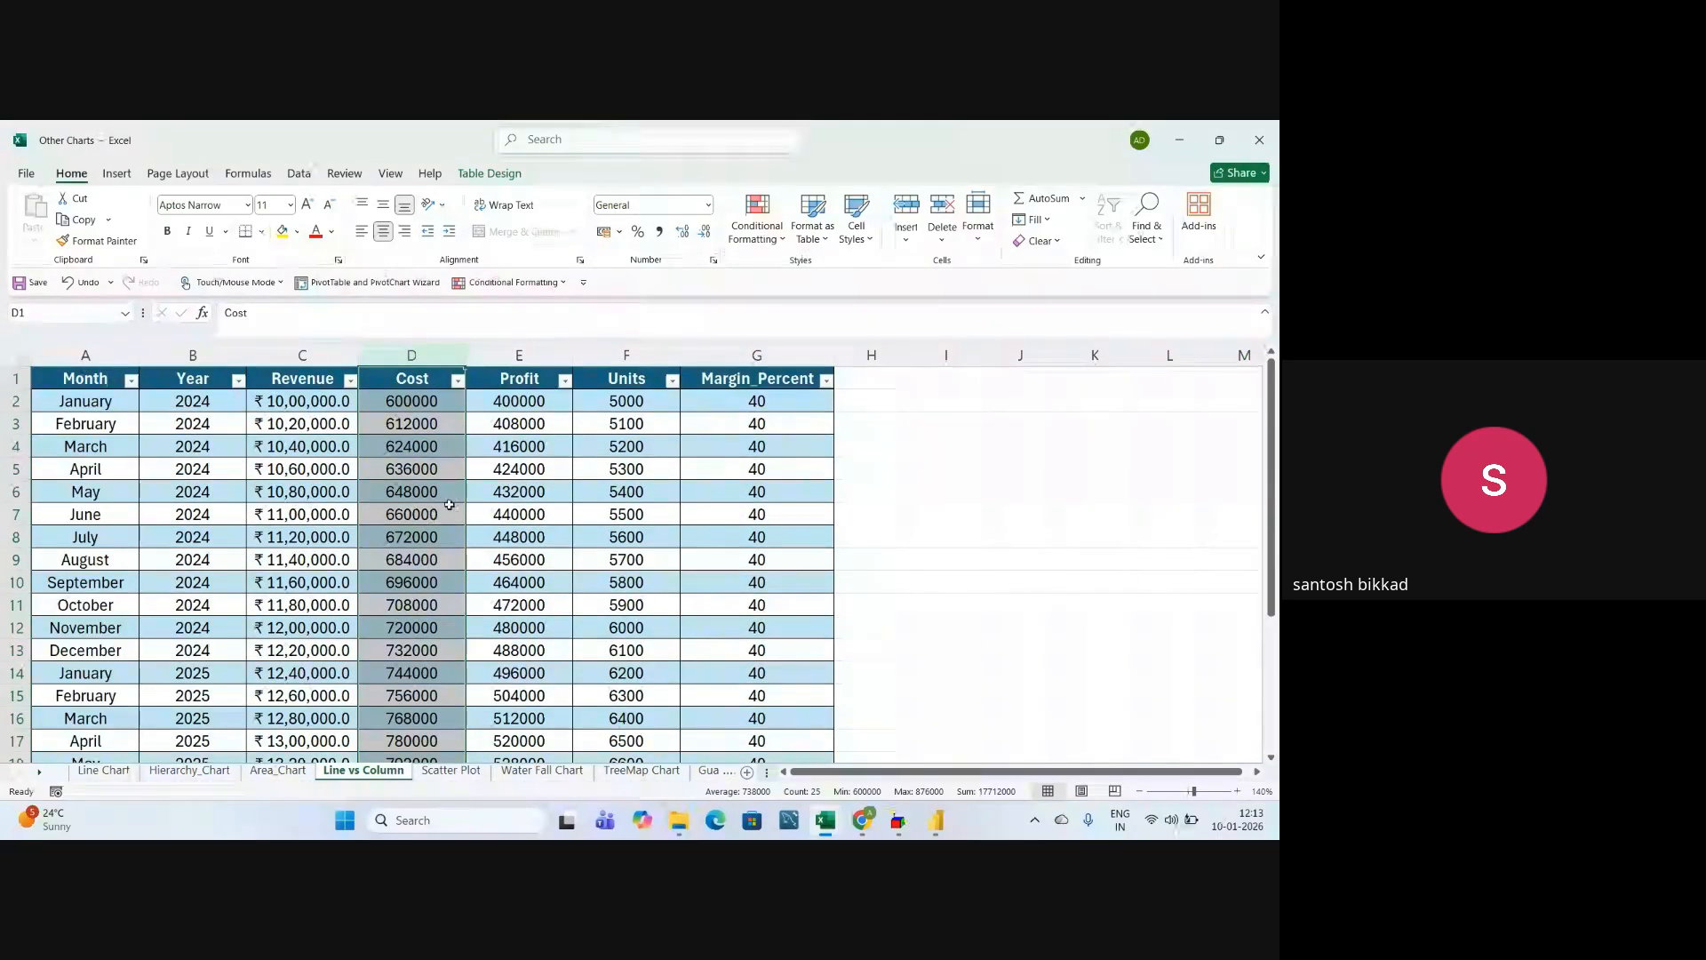
{"action": "left_click", "coordinate": [534, 355]}
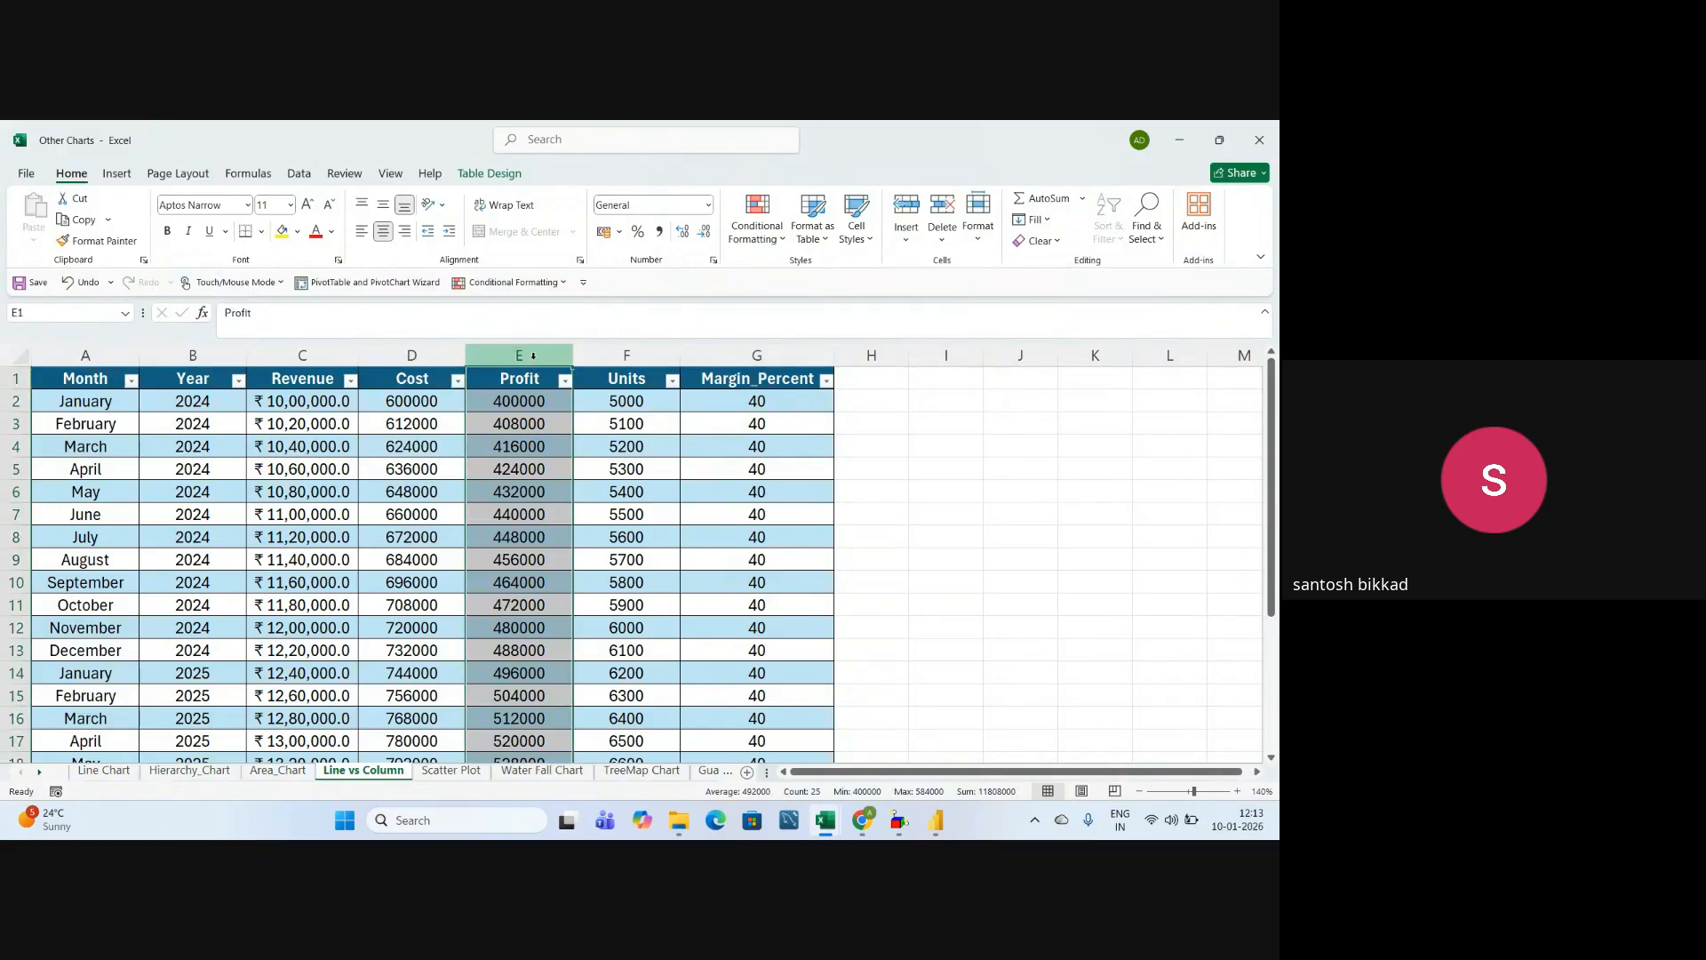
{"action": "left_click", "coordinate": [613, 484]}
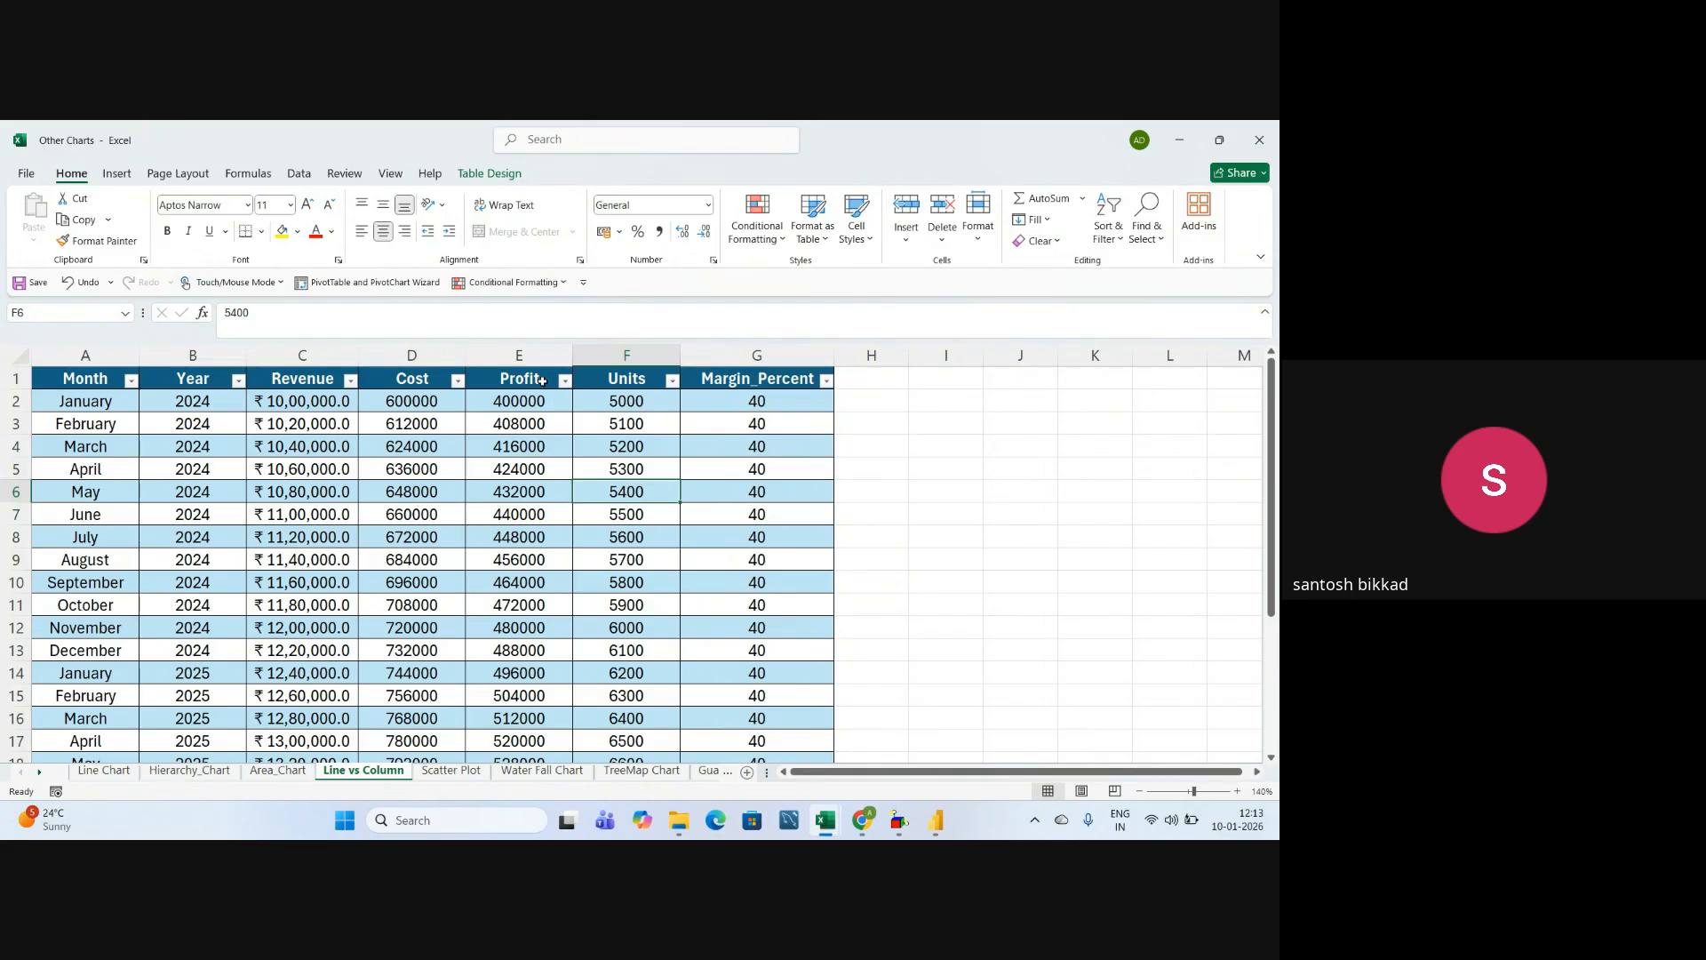
- Format the Cost and Profit columns of the Line vs Column table as rupee currency without decimal places
{"action": "left_click_drag", "start_coordinate": [400, 354], "coordinate": [517, 355]}
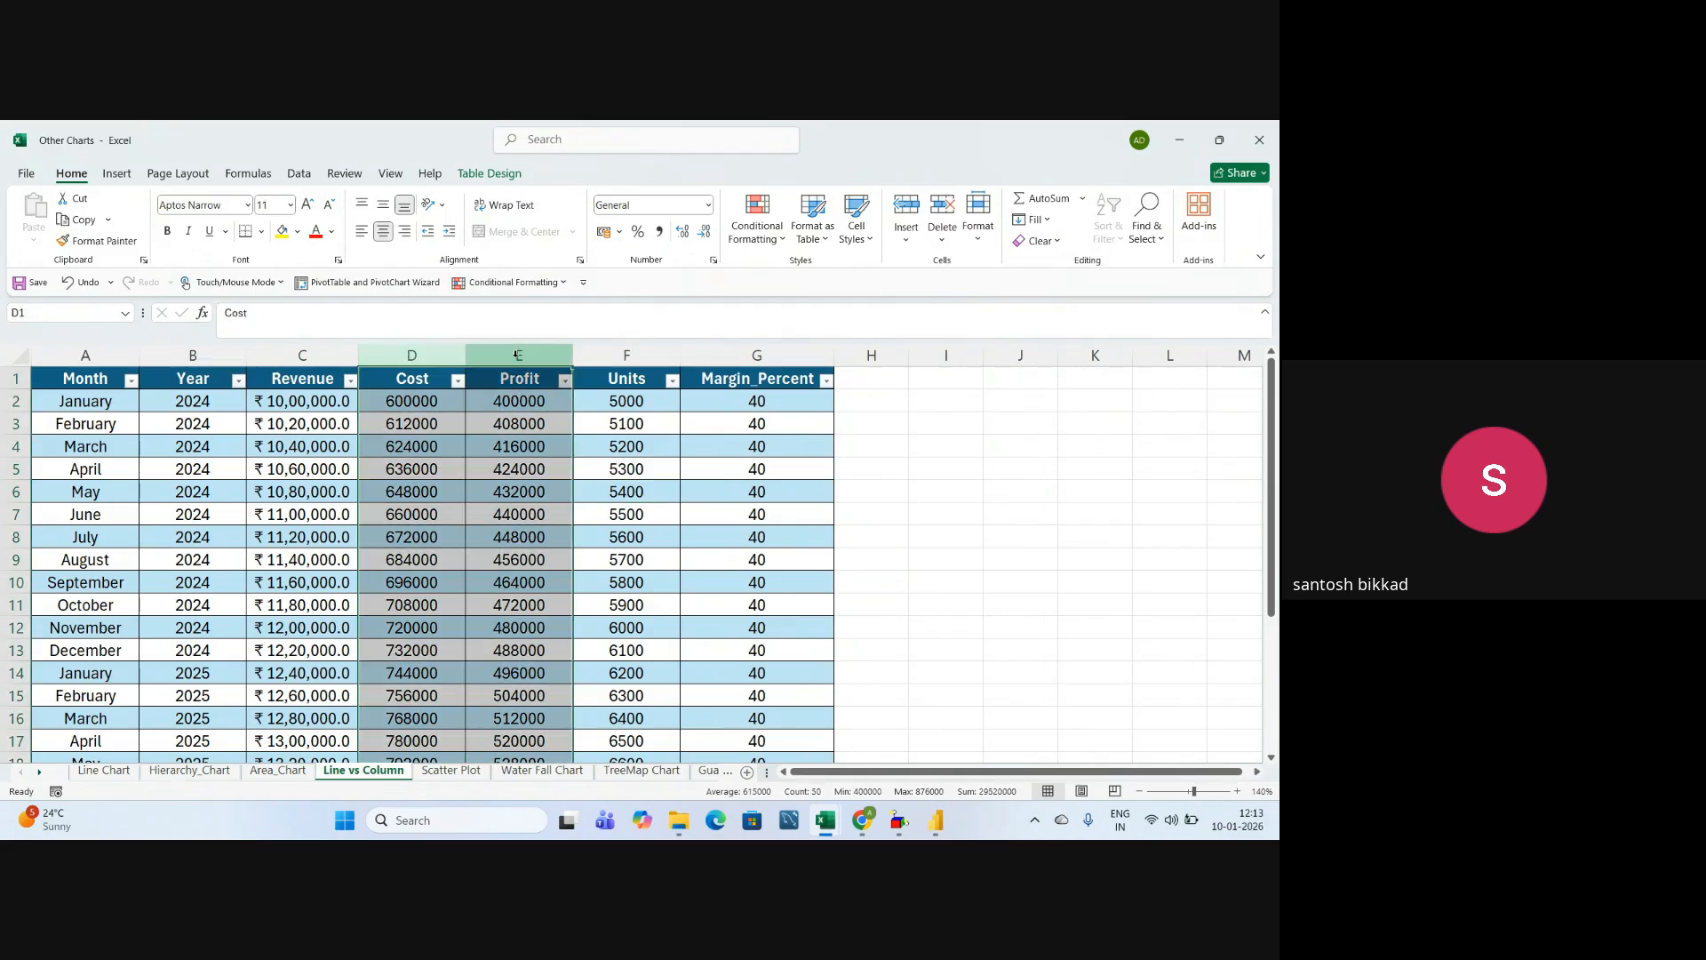
{"action": "left_click", "coordinate": [708, 205]}
{"action": "left_click", "coordinate": [682, 320]}
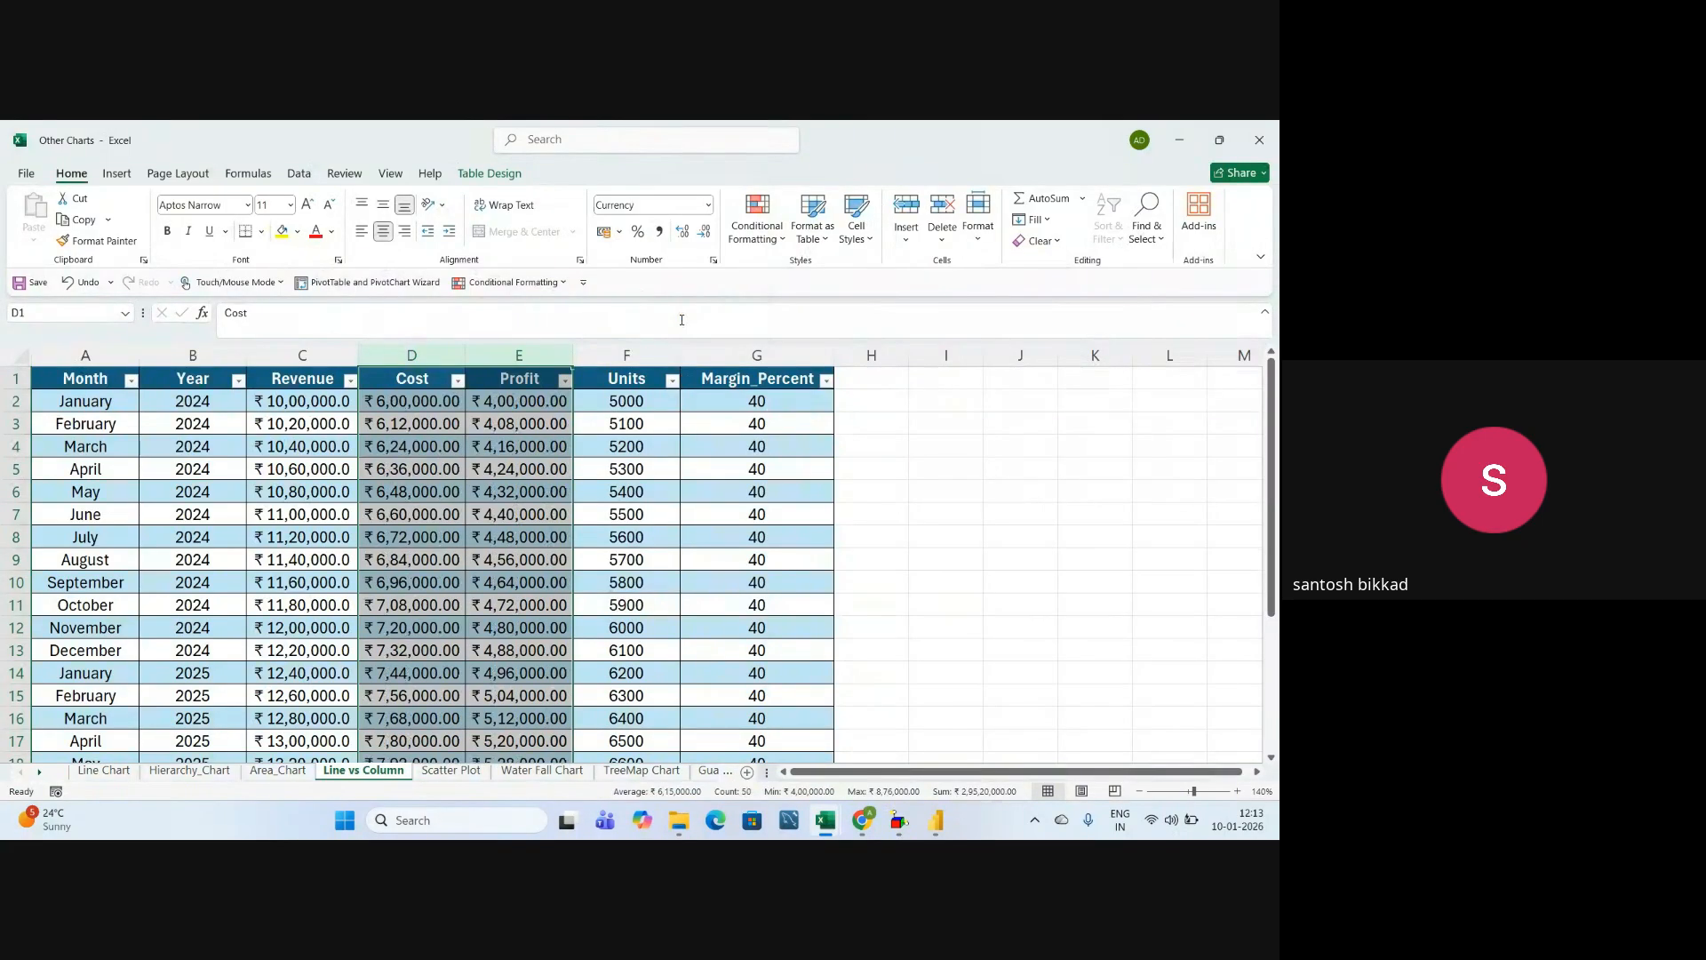
{"action": "left_click", "coordinate": [704, 237]}
{"action": "left_click", "coordinate": [704, 236]}
{"action": "left_click", "coordinate": [944, 553]}
- Review the Units and Margin_Percent columns of the Line vs Column table, checking the Units filter without filtering
{"action": "left_click", "coordinate": [638, 352]}
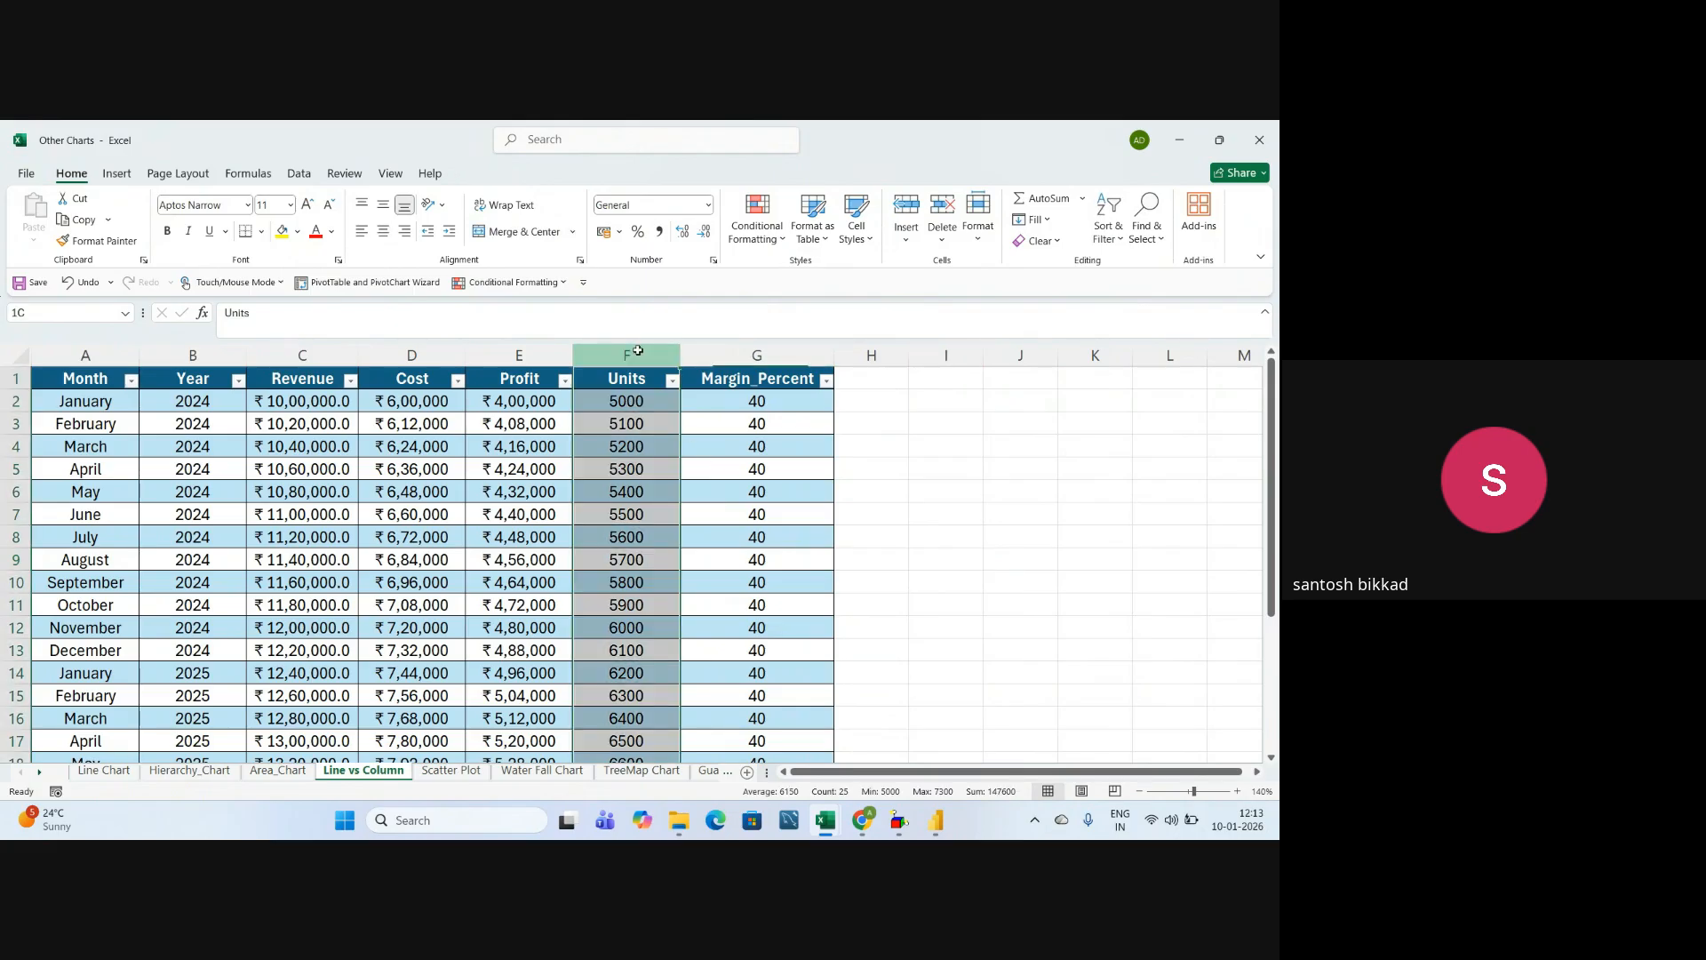
{"action": "left_click", "coordinate": [646, 406]}
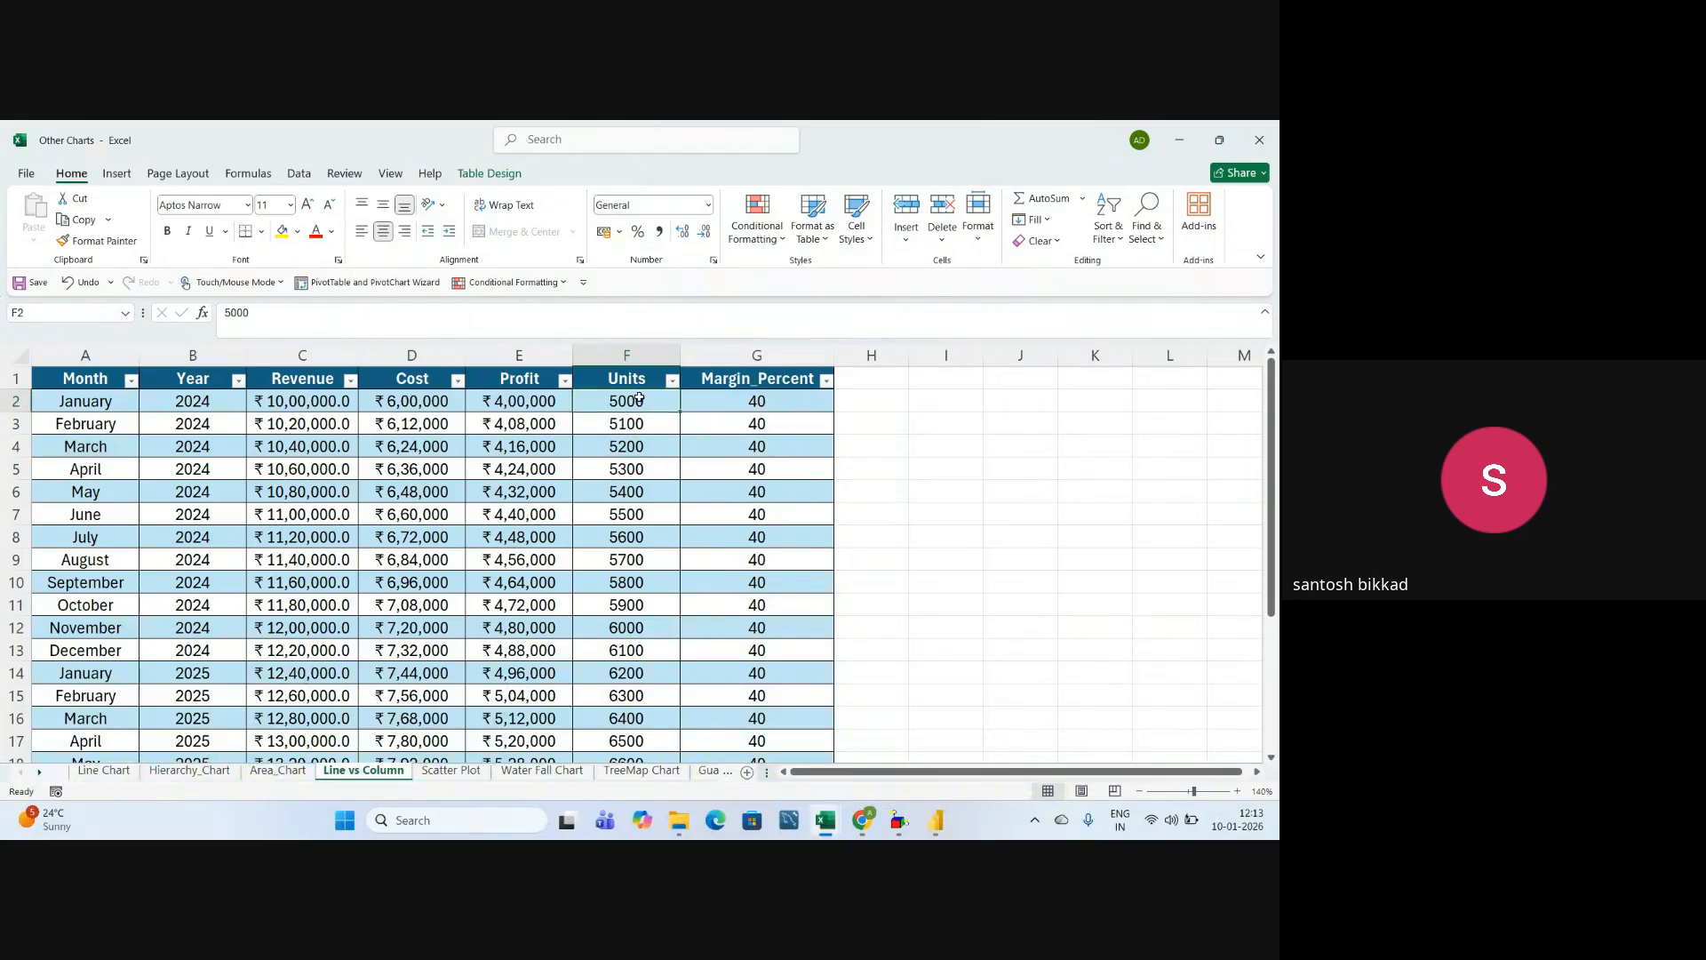
{"action": "left_click", "coordinate": [632, 354]}
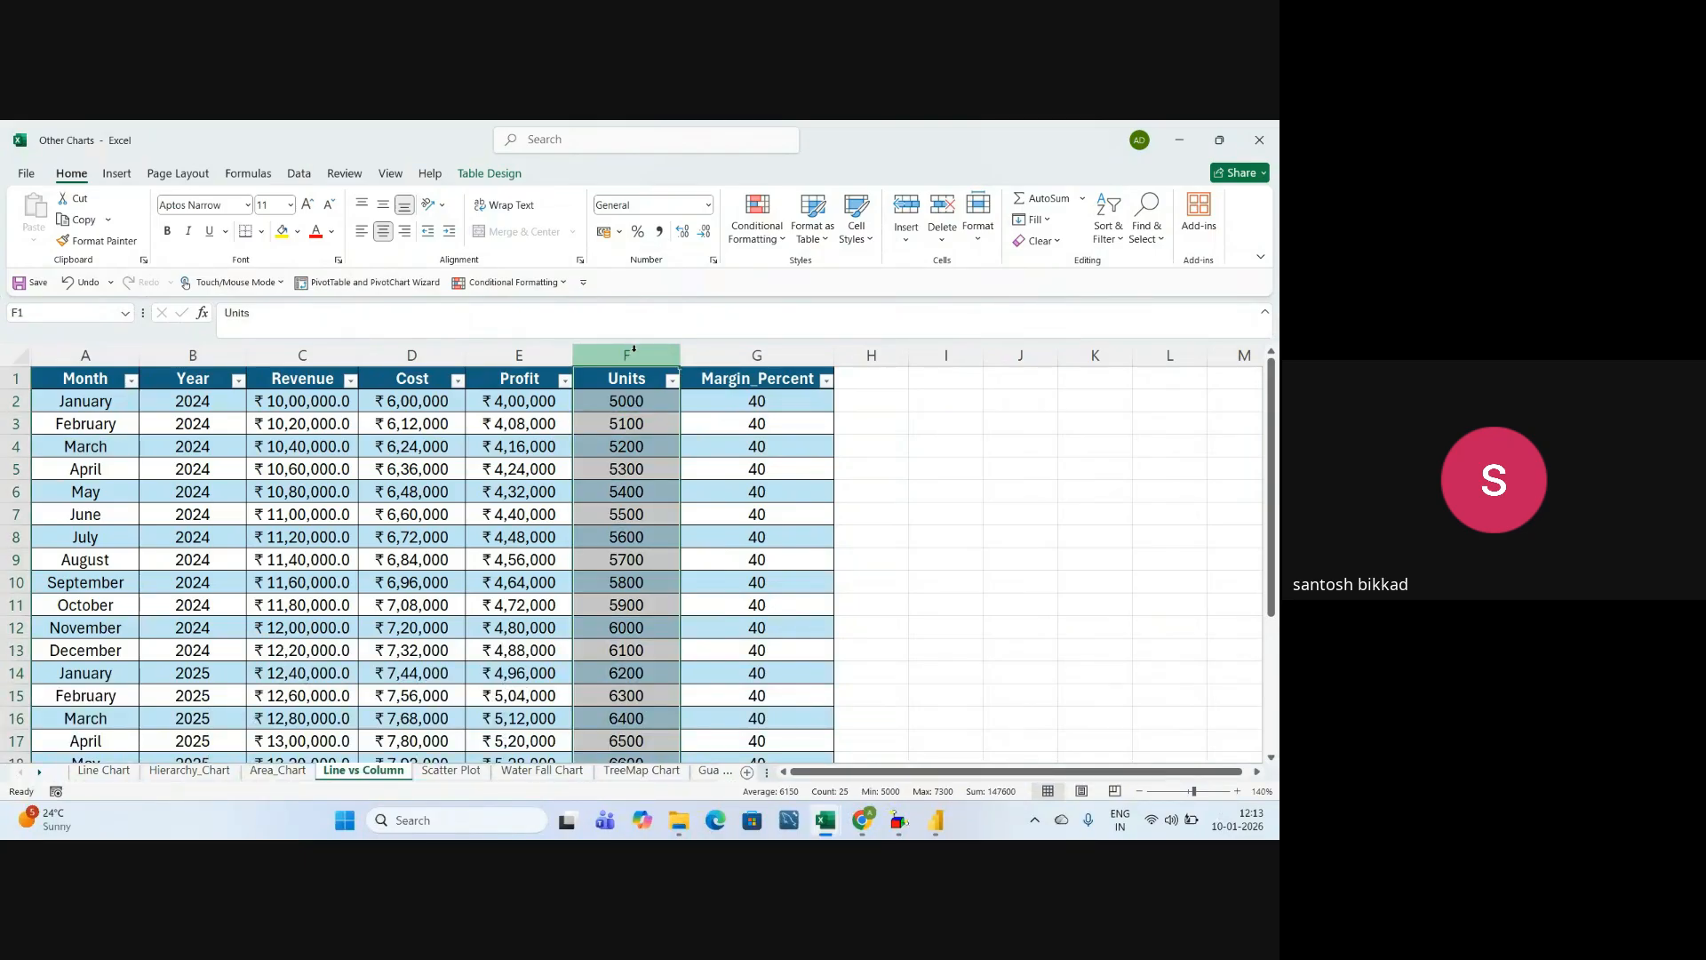
{"action": "left_click", "coordinate": [672, 380]}
{"action": "left_click", "coordinate": [673, 382]}
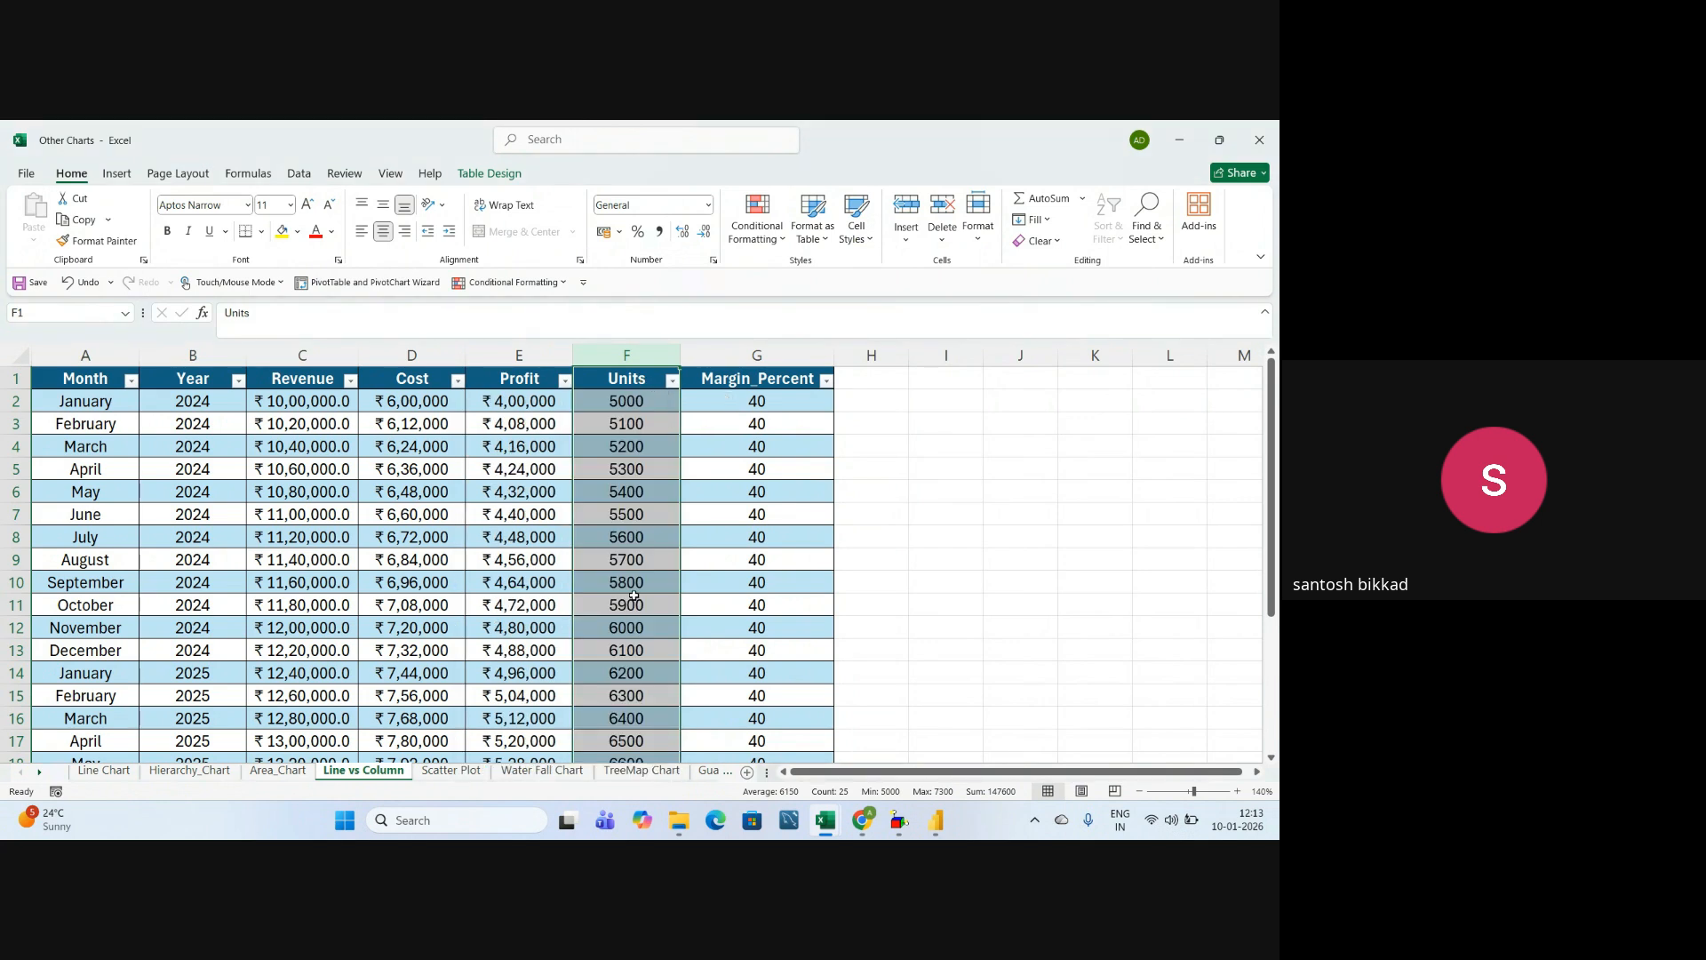
{"action": "left_click", "coordinate": [760, 346]}
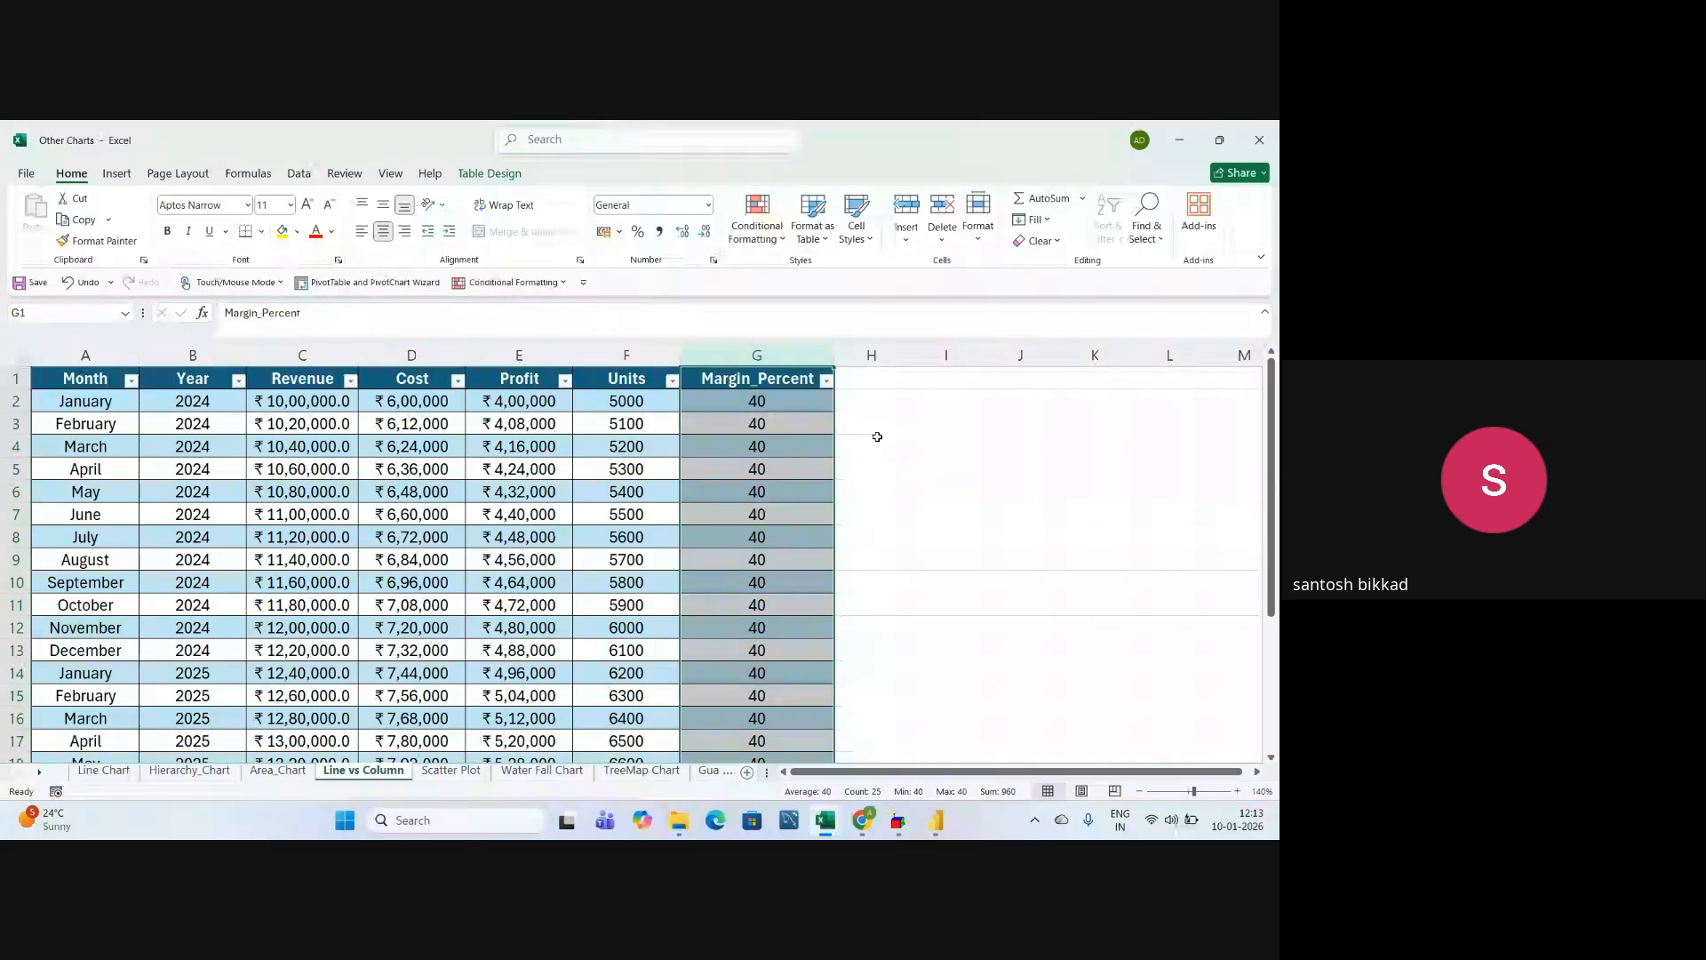
{"action": "left_click", "coordinate": [932, 464]}
{"action": "left_click", "coordinate": [774, 346]}
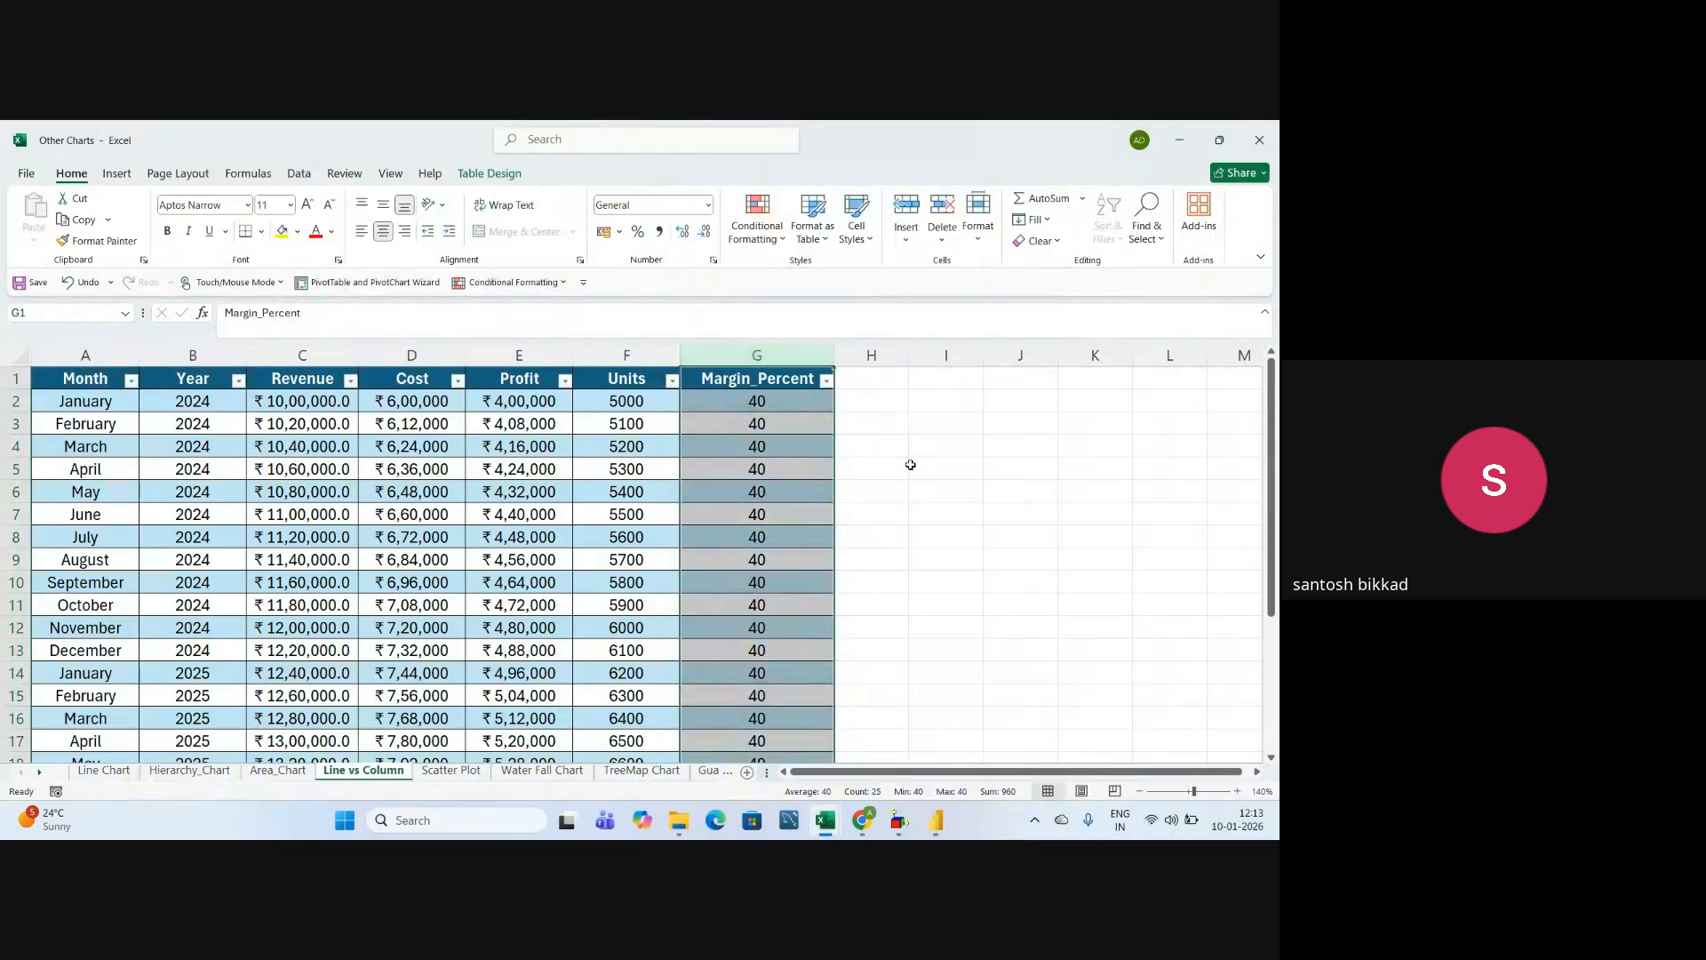
{"action": "left_click", "coordinate": [931, 492]}
{"action": "left_click", "coordinate": [449, 625]}
{"action": "left_click", "coordinate": [519, 628]}
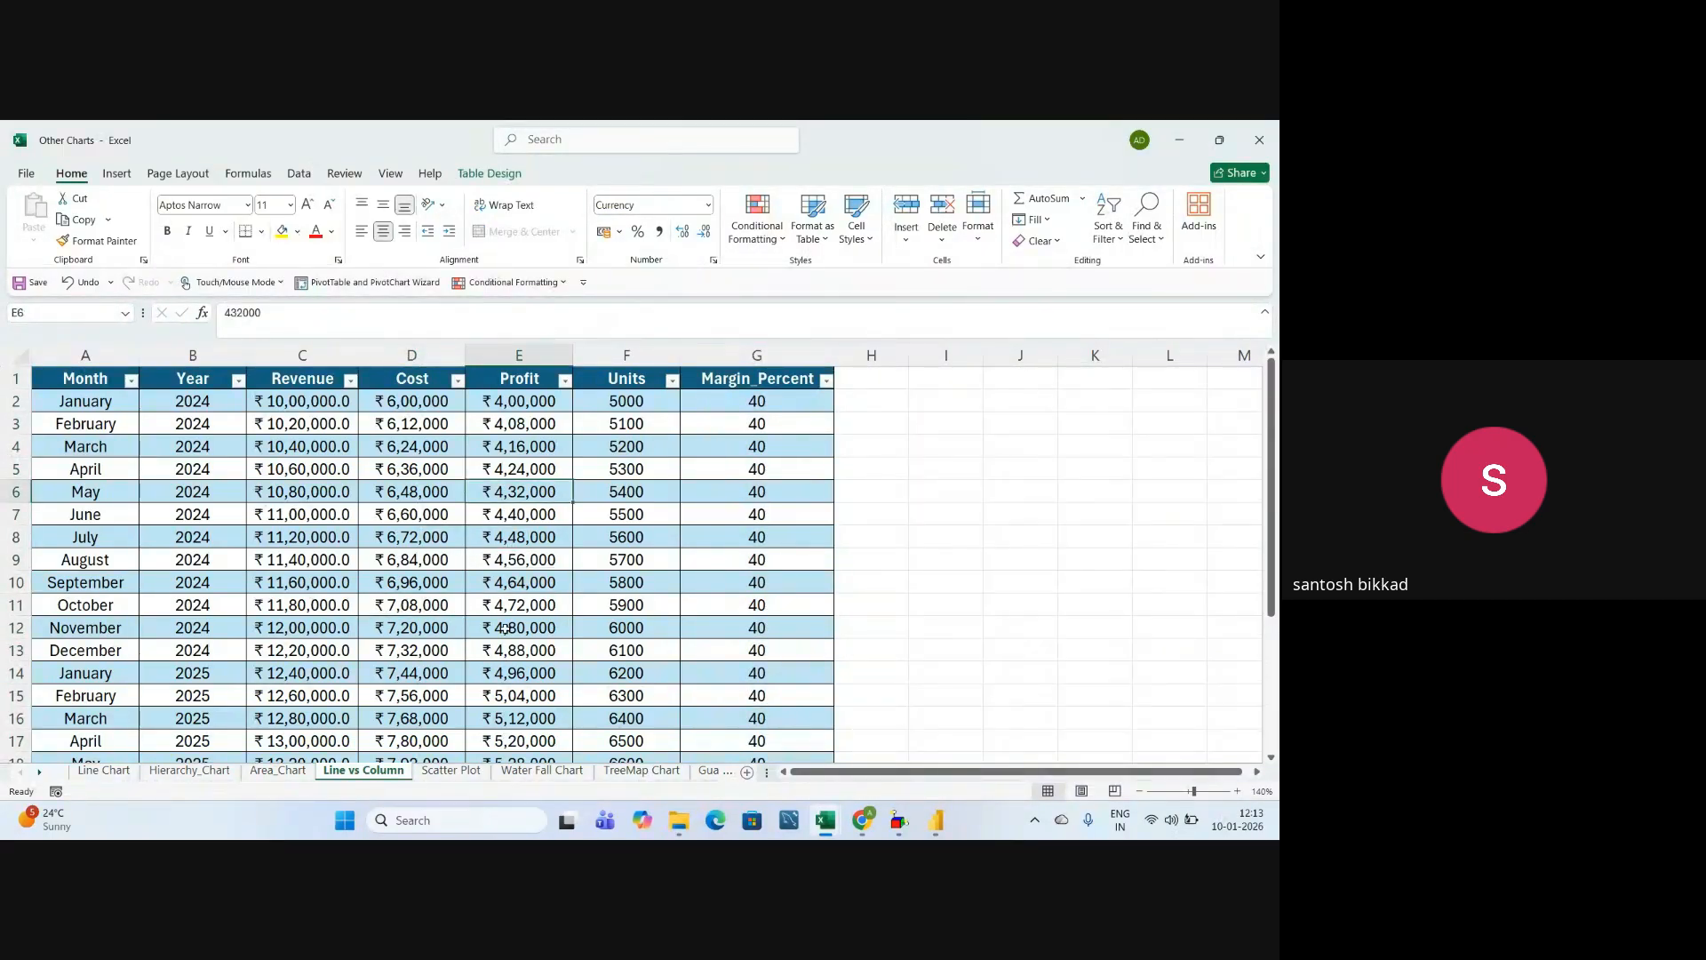
- Look through the Line Chart, Hierarchy_Chart and Area_Chart sheets, and return to the Line vs Column sheet
{"action": "left_click", "coordinate": [103, 771]}
{"action": "left_click", "coordinate": [189, 770]}
{"action": "left_click", "coordinate": [277, 770]}
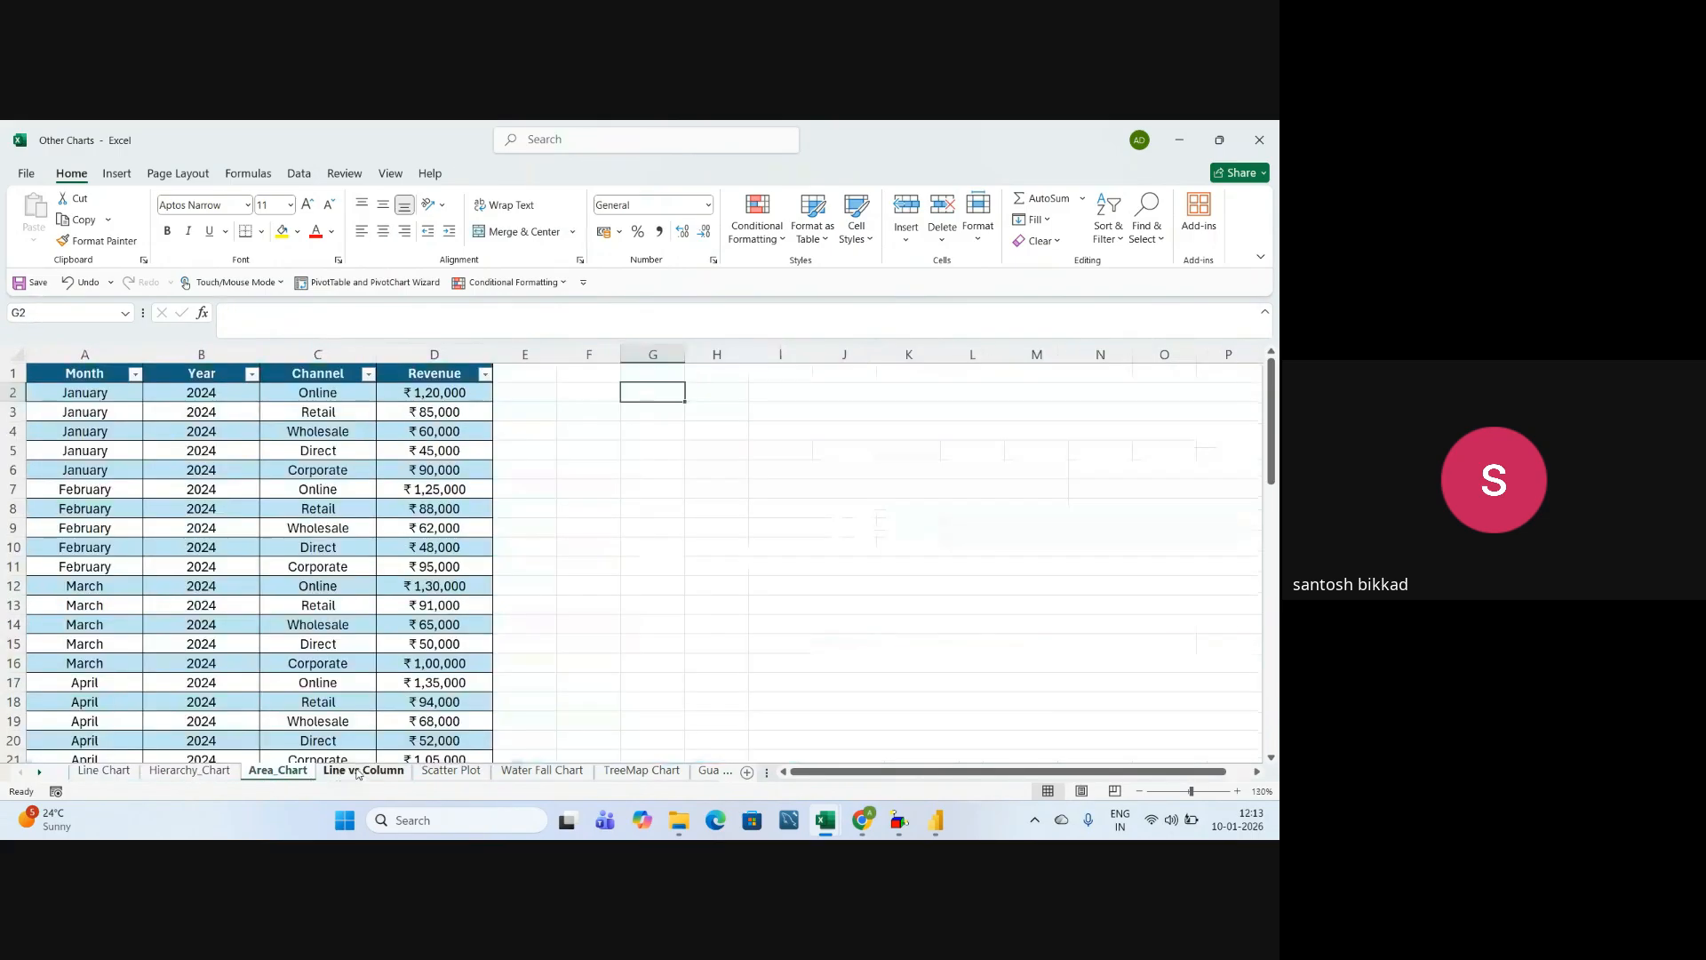
{"action": "left_click", "coordinate": [356, 772]}
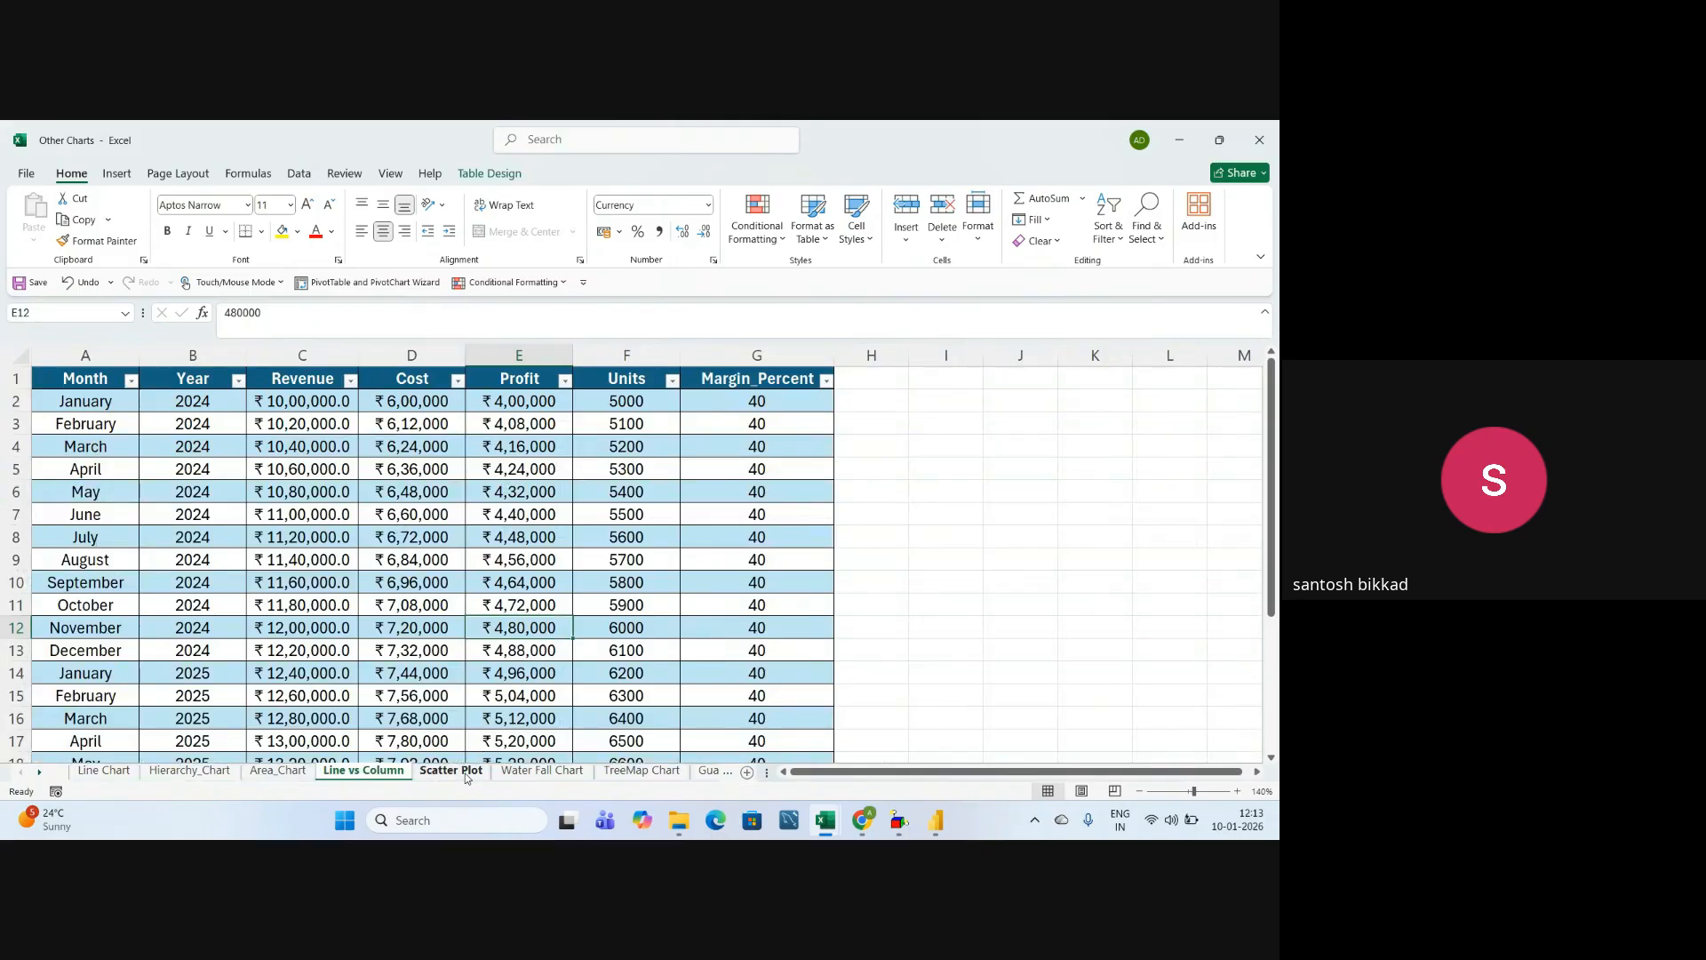
{"action": "left_click", "coordinate": [455, 628]}
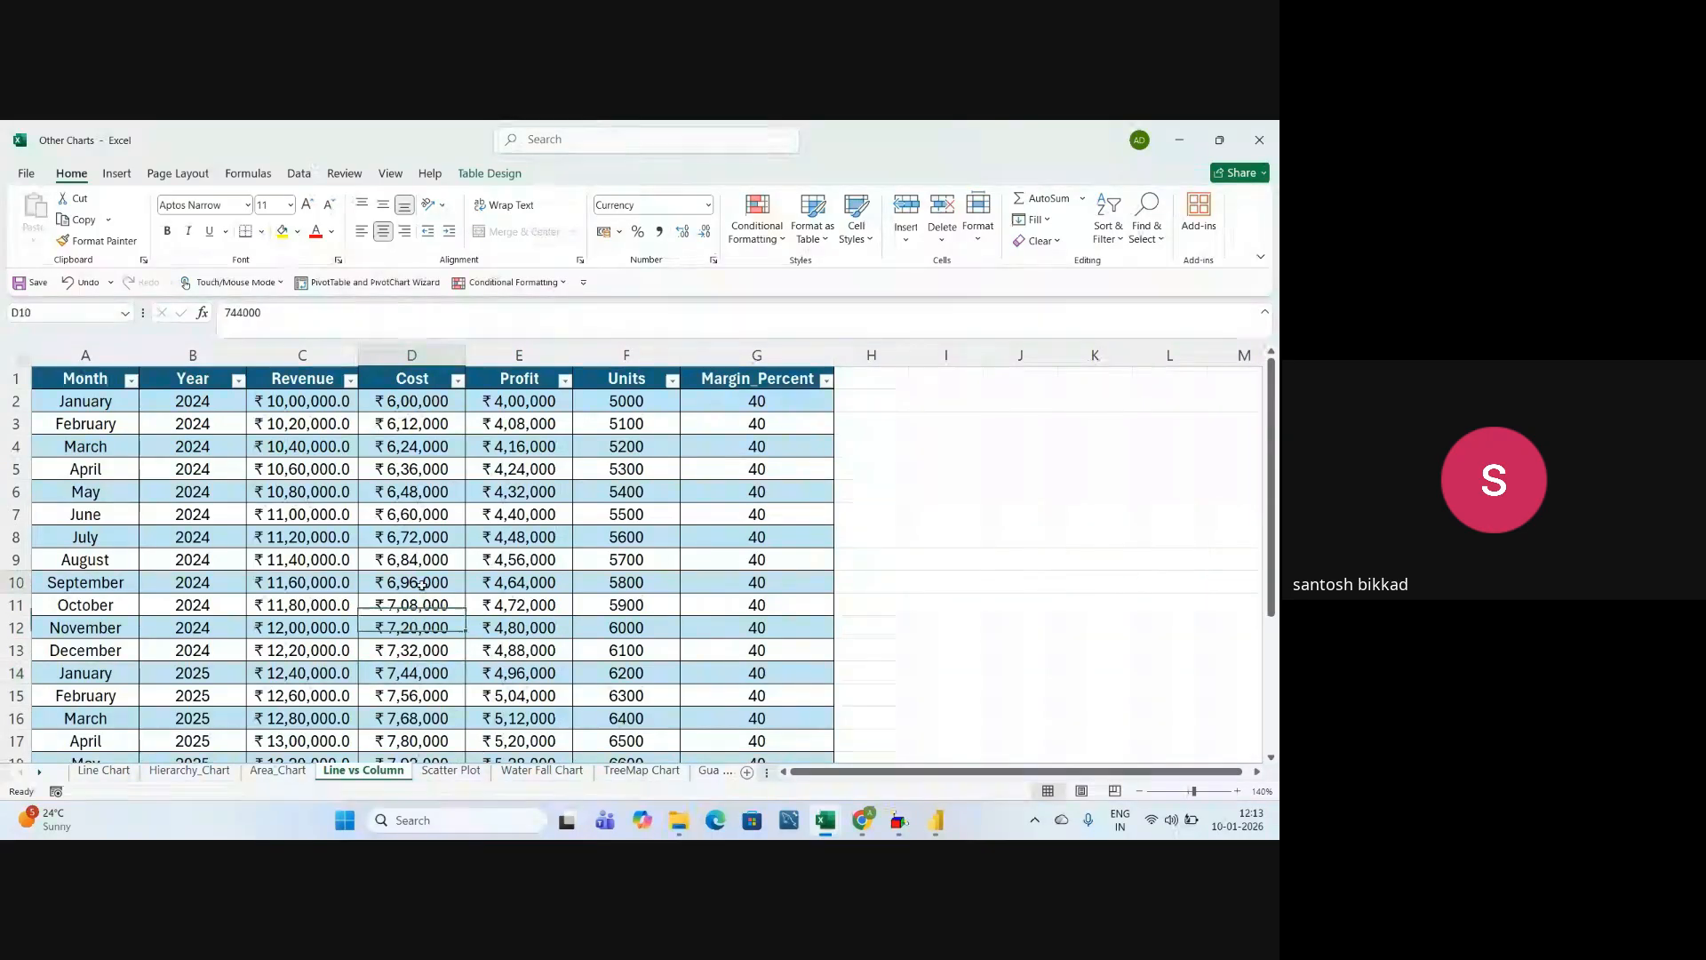
{"action": "left_click", "coordinate": [448, 516]}
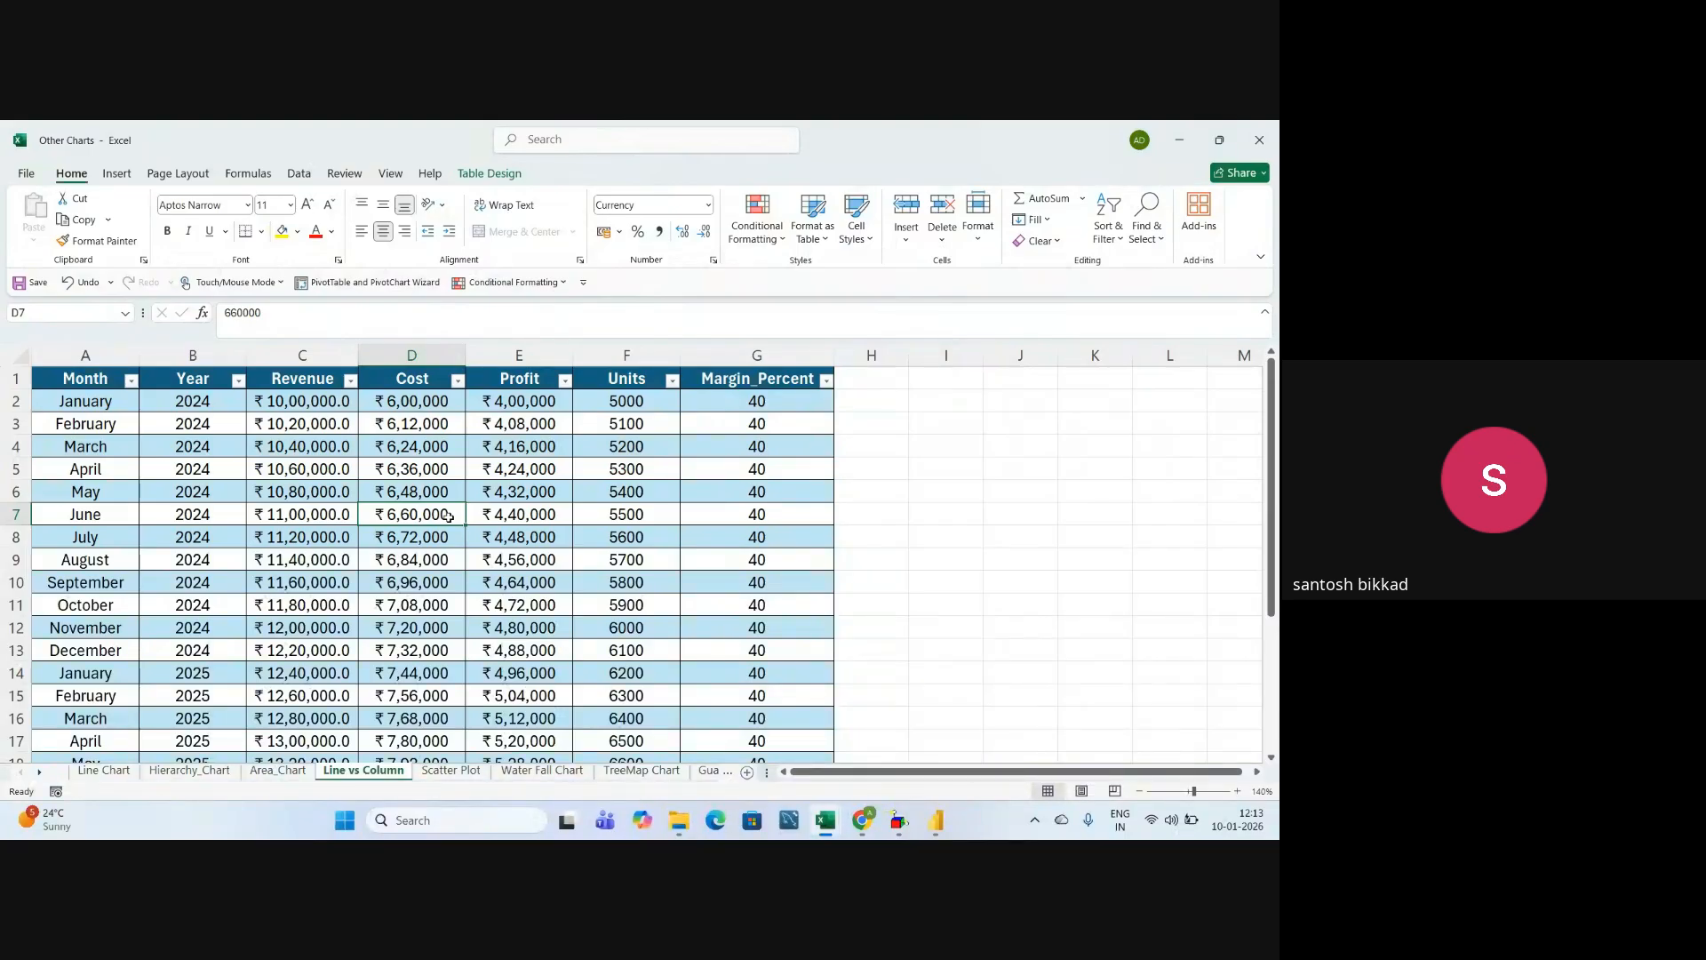
{"action": "left_click", "coordinate": [426, 588]}
{"action": "key", "text": "alt+Tab"}
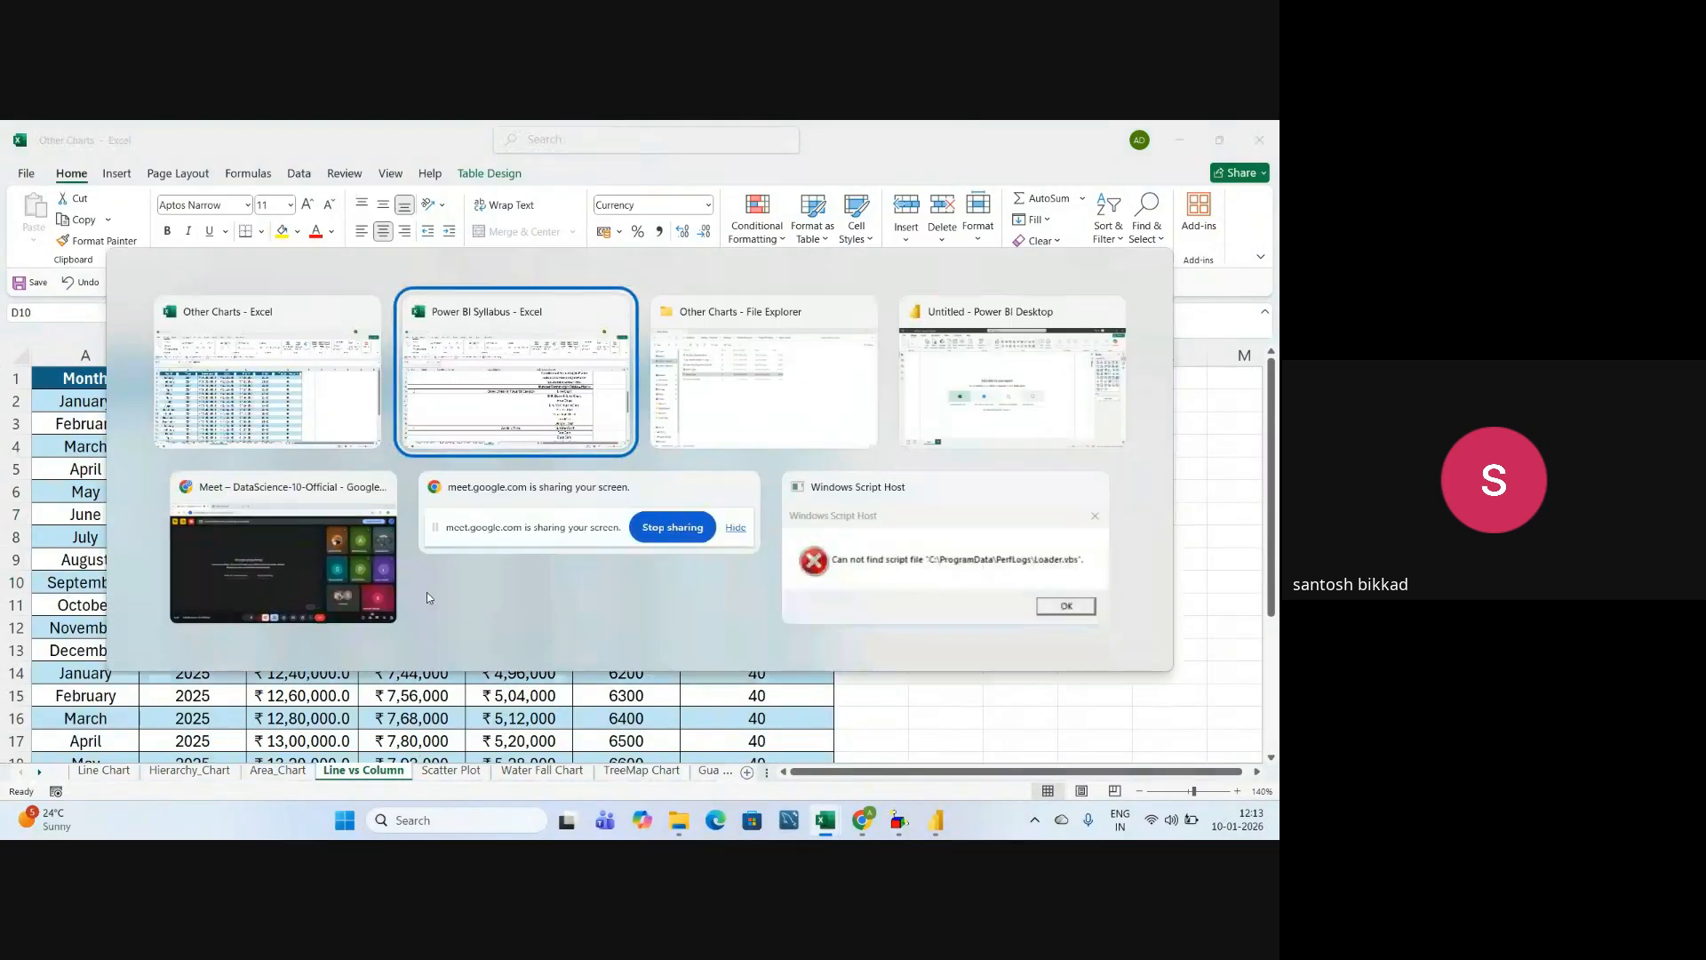
{"action": "key", "text": "Tab"}
{"action": "key", "text": "Tab"}
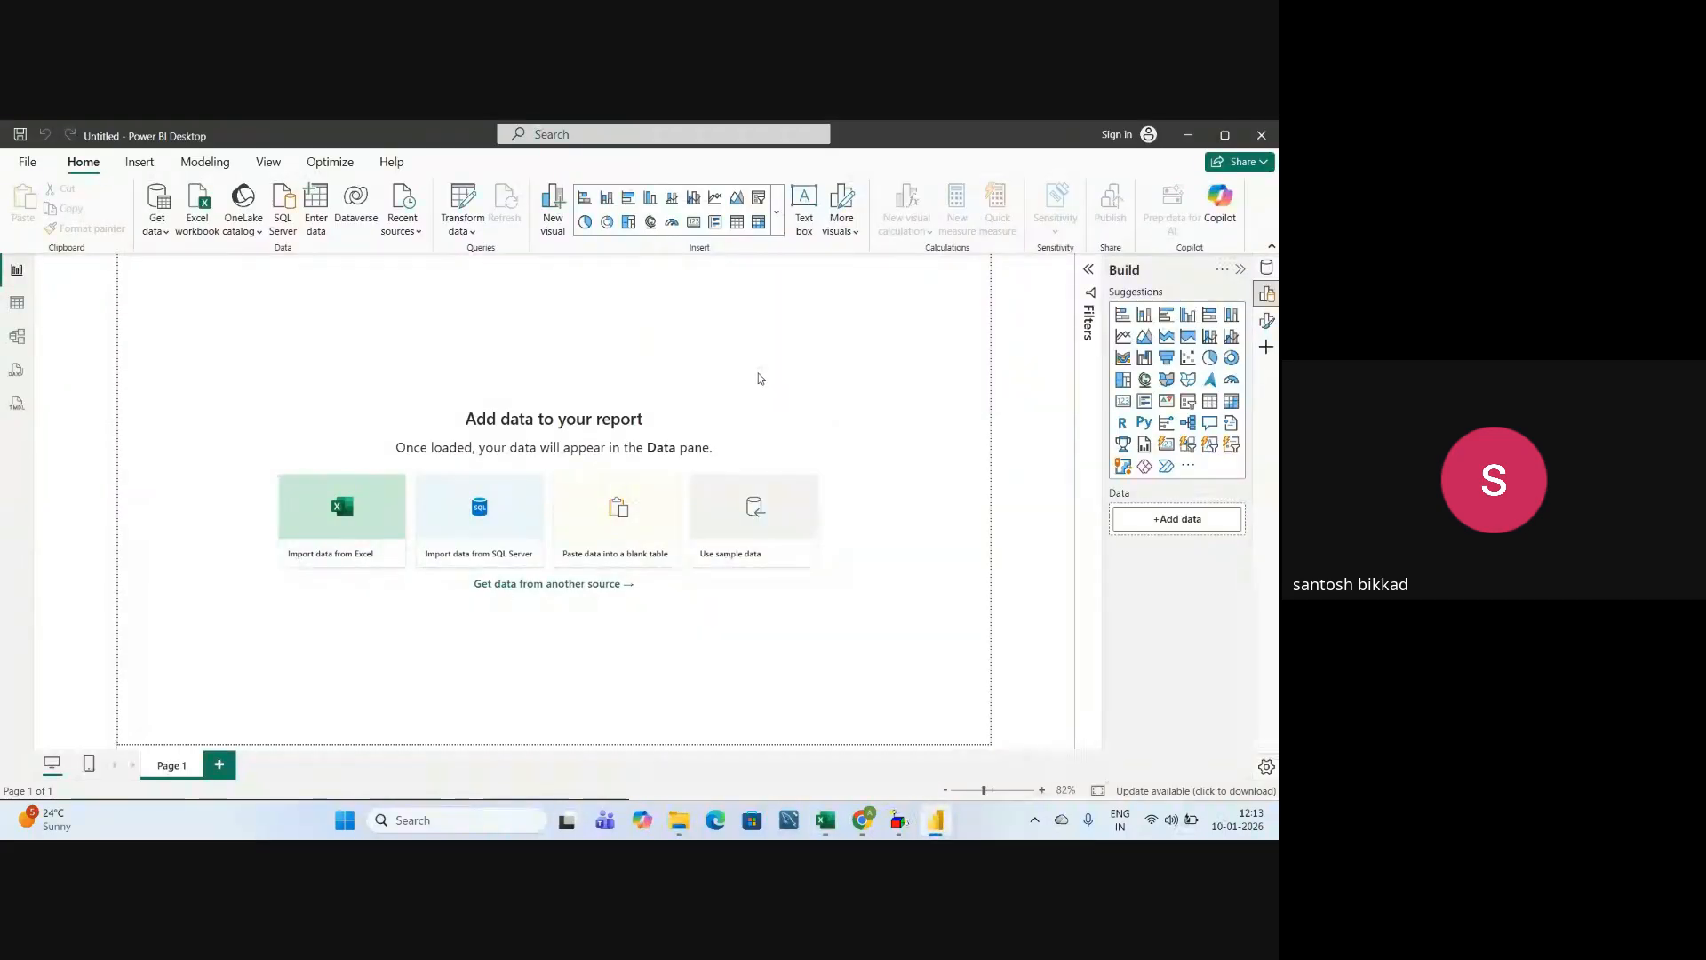
{"action": "left_click", "coordinate": [162, 232]}
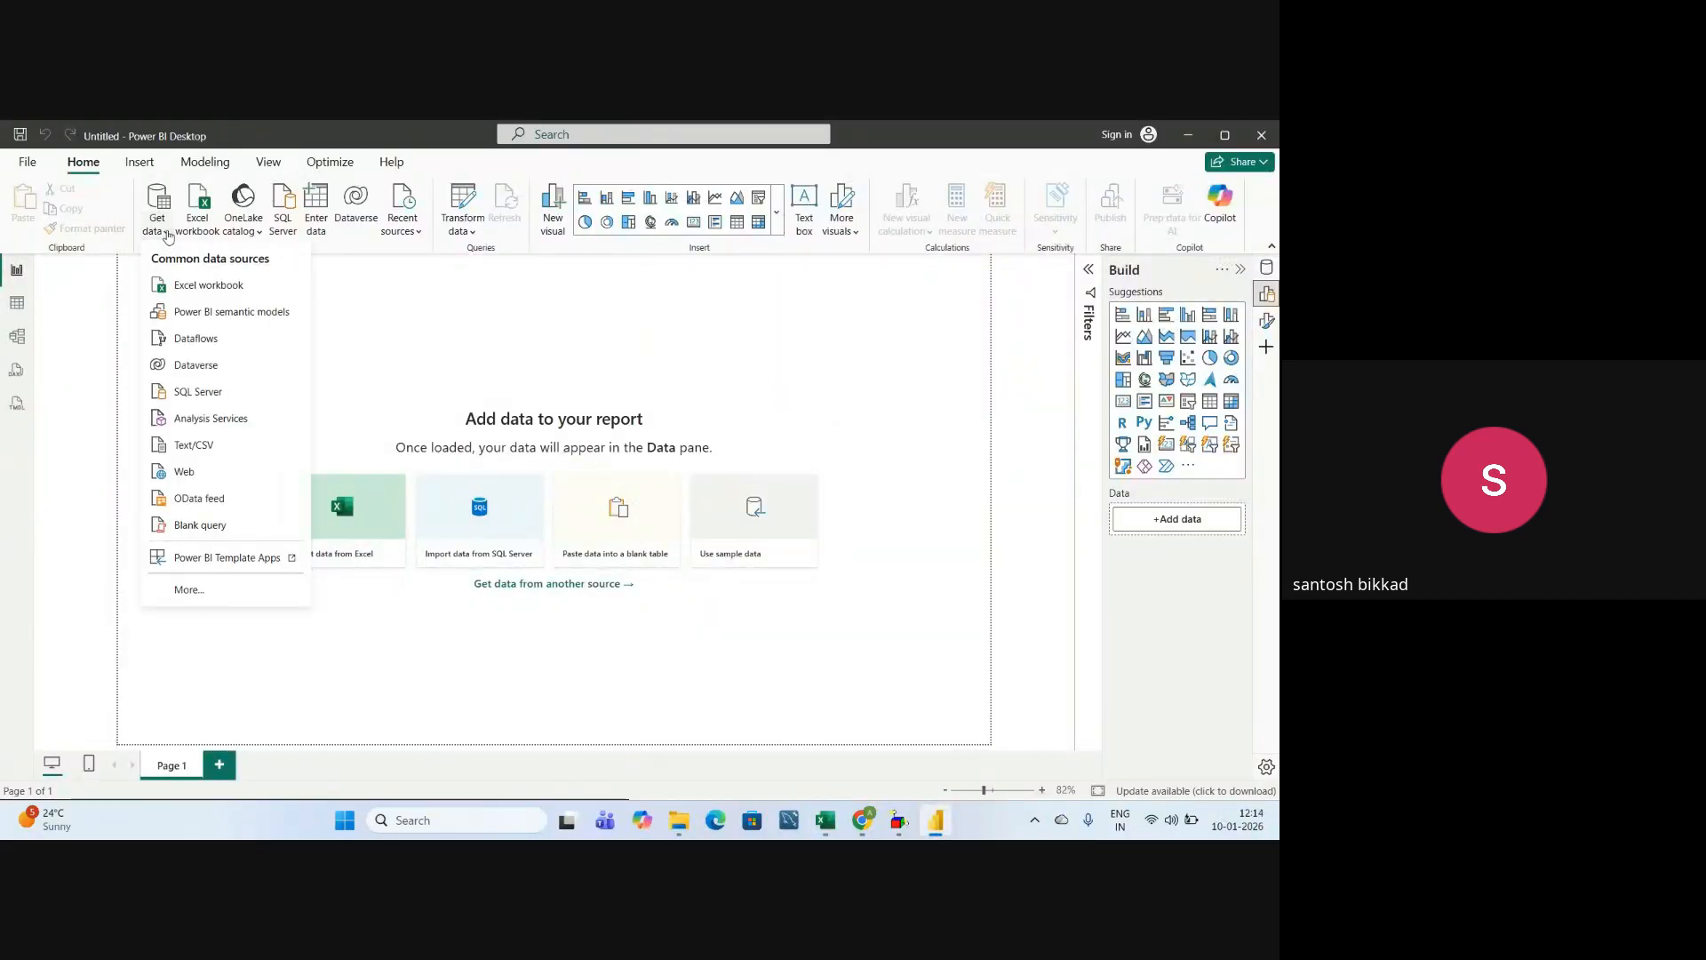
{"action": "left_click", "coordinate": [196, 293]}
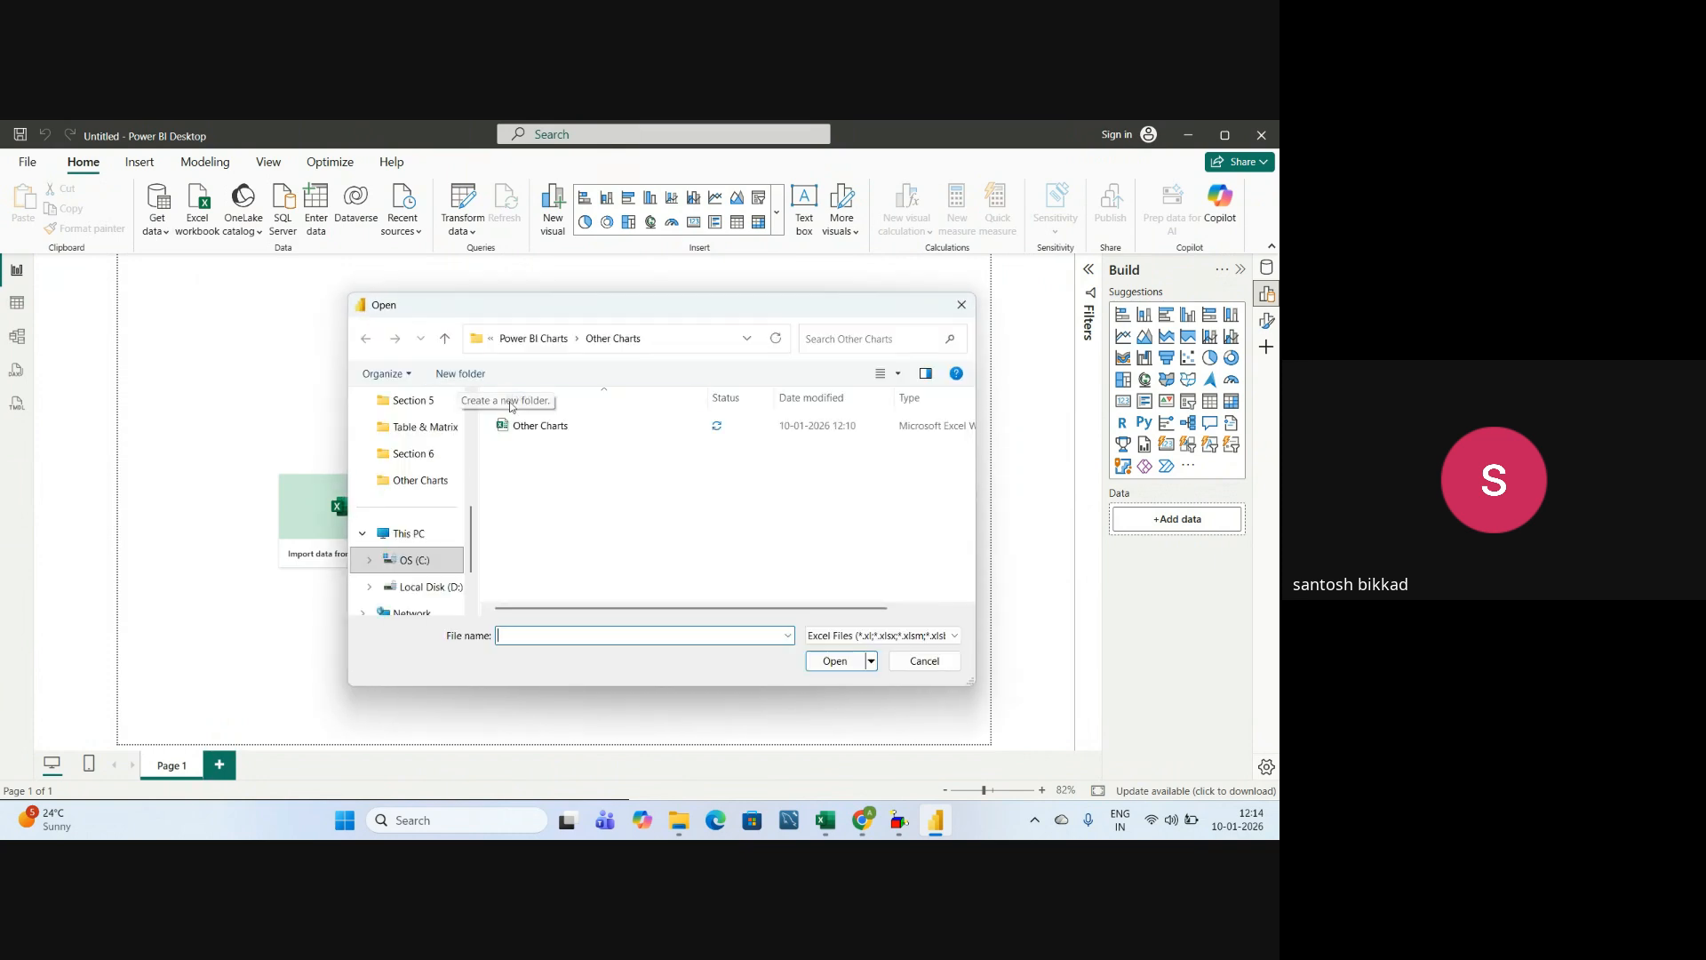
{"action": "left_click", "coordinate": [529, 427]}
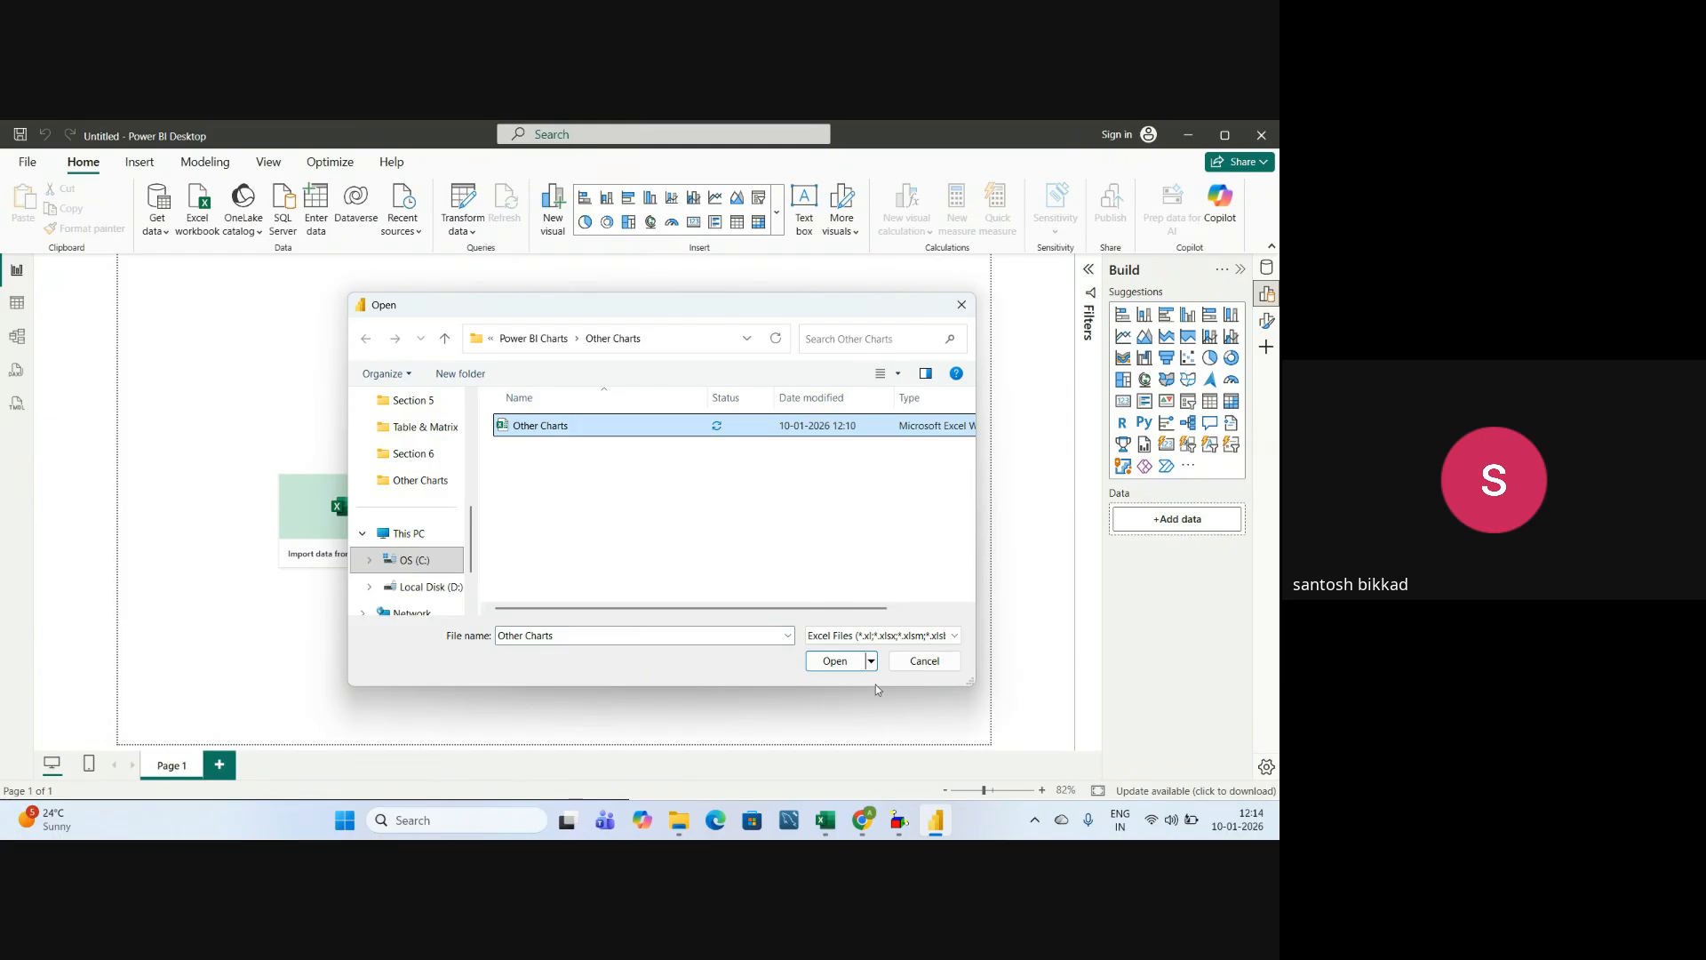
{"action": "left_click", "coordinate": [852, 666]}
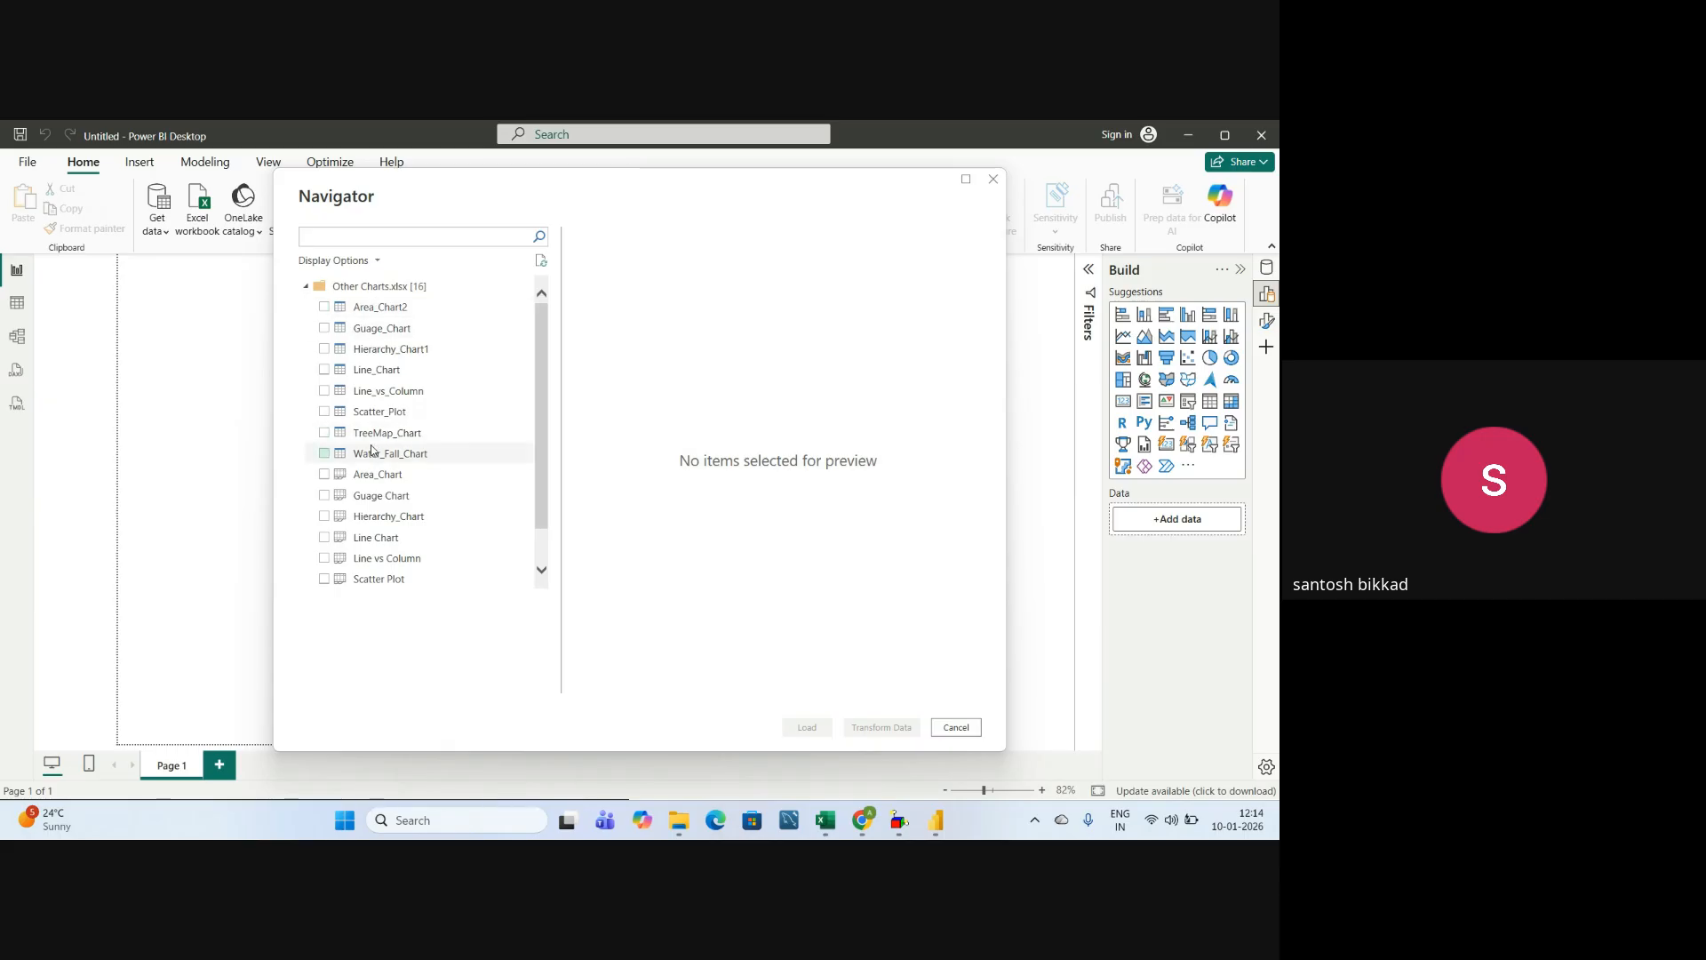
{"action": "left_click", "coordinate": [956, 728]}
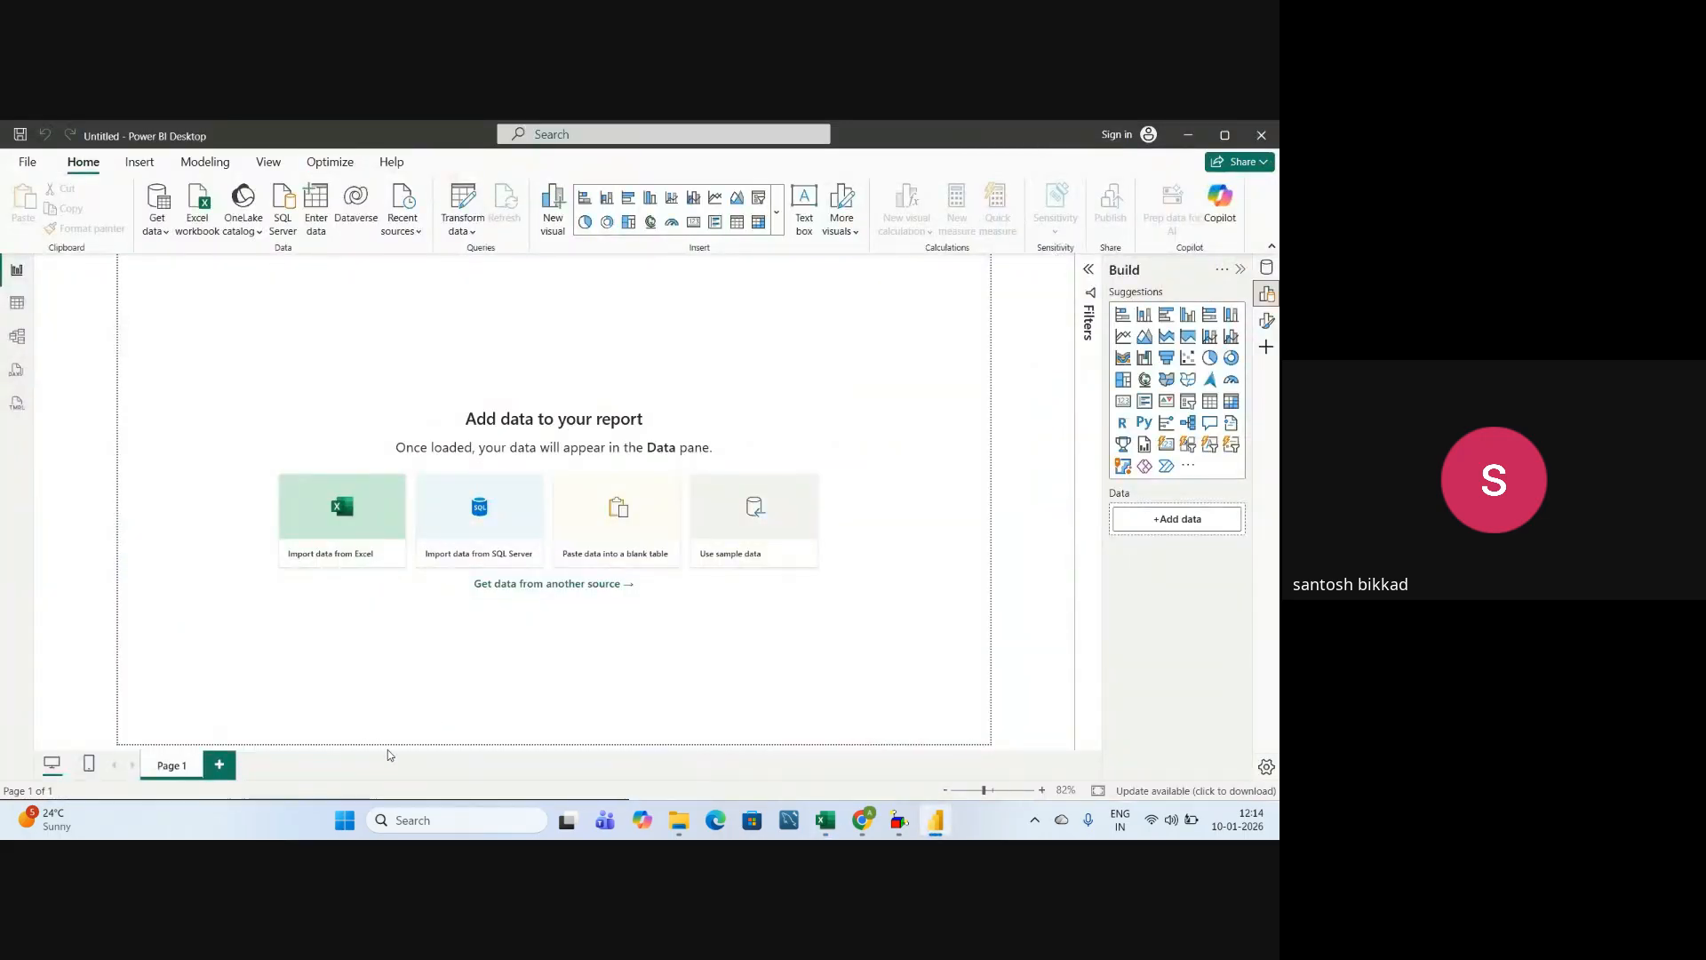
- Switch back to the Other Charts workbook in Excel and recheck its first four sheets, from Line Chart to Line vs Column
{"action": "key", "text": "alt+Tab"}
{"action": "left_click", "coordinate": [100, 774]}
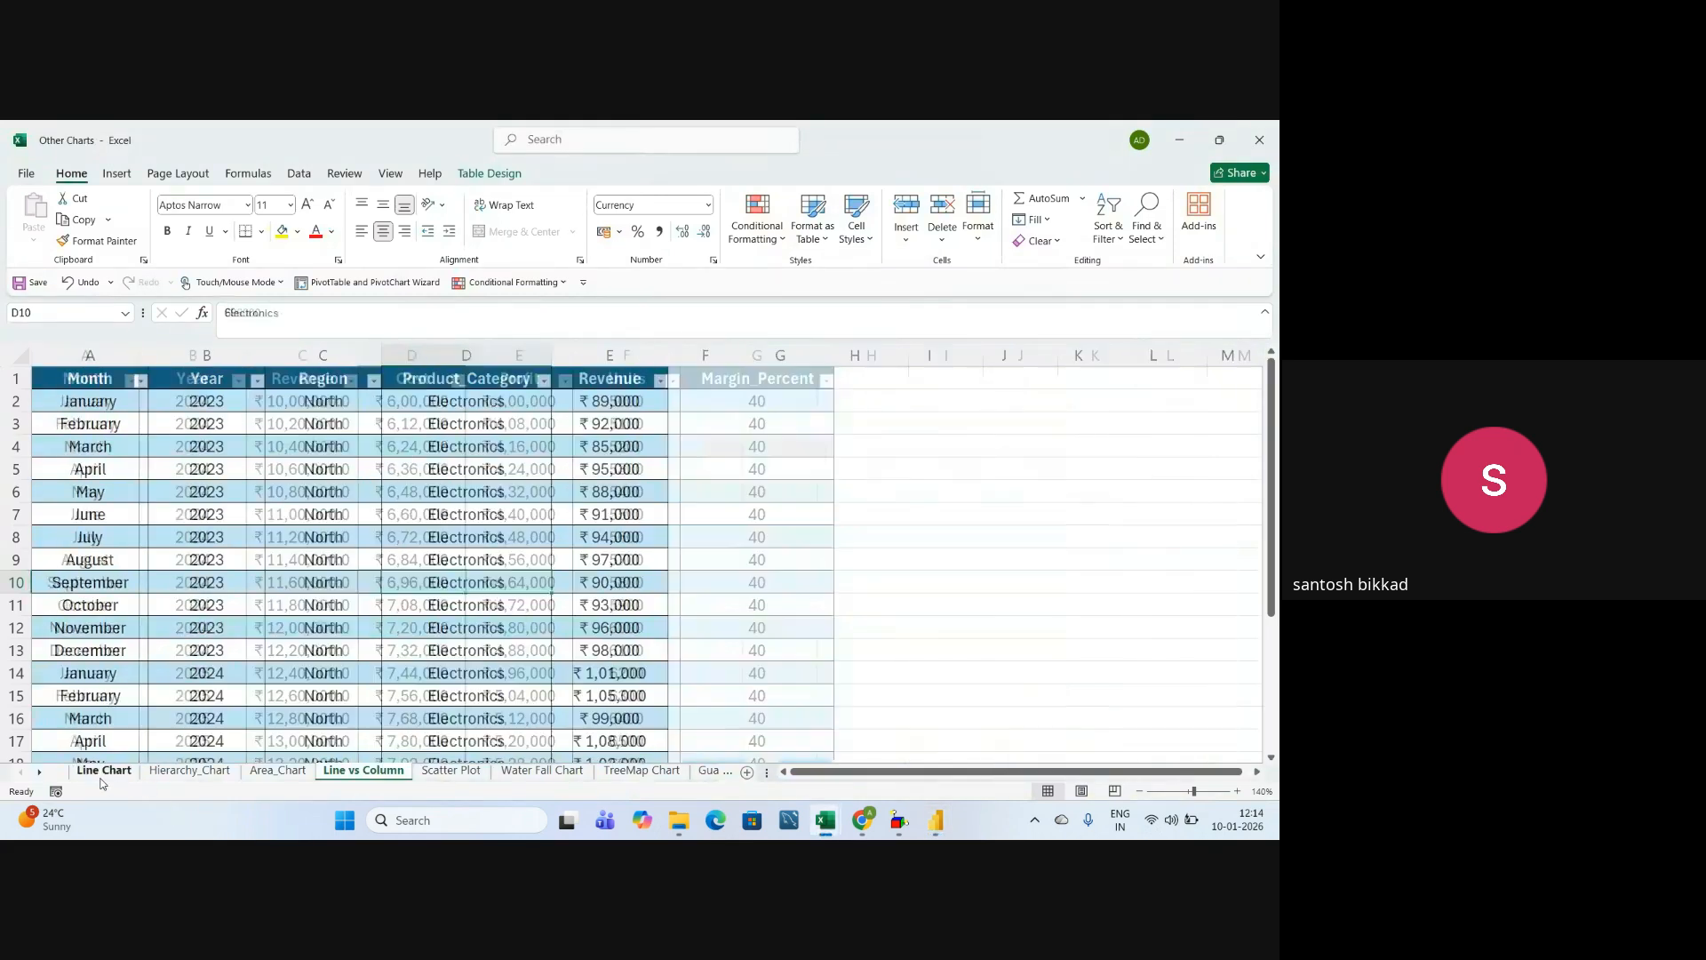
{"action": "left_click", "coordinate": [189, 771]}
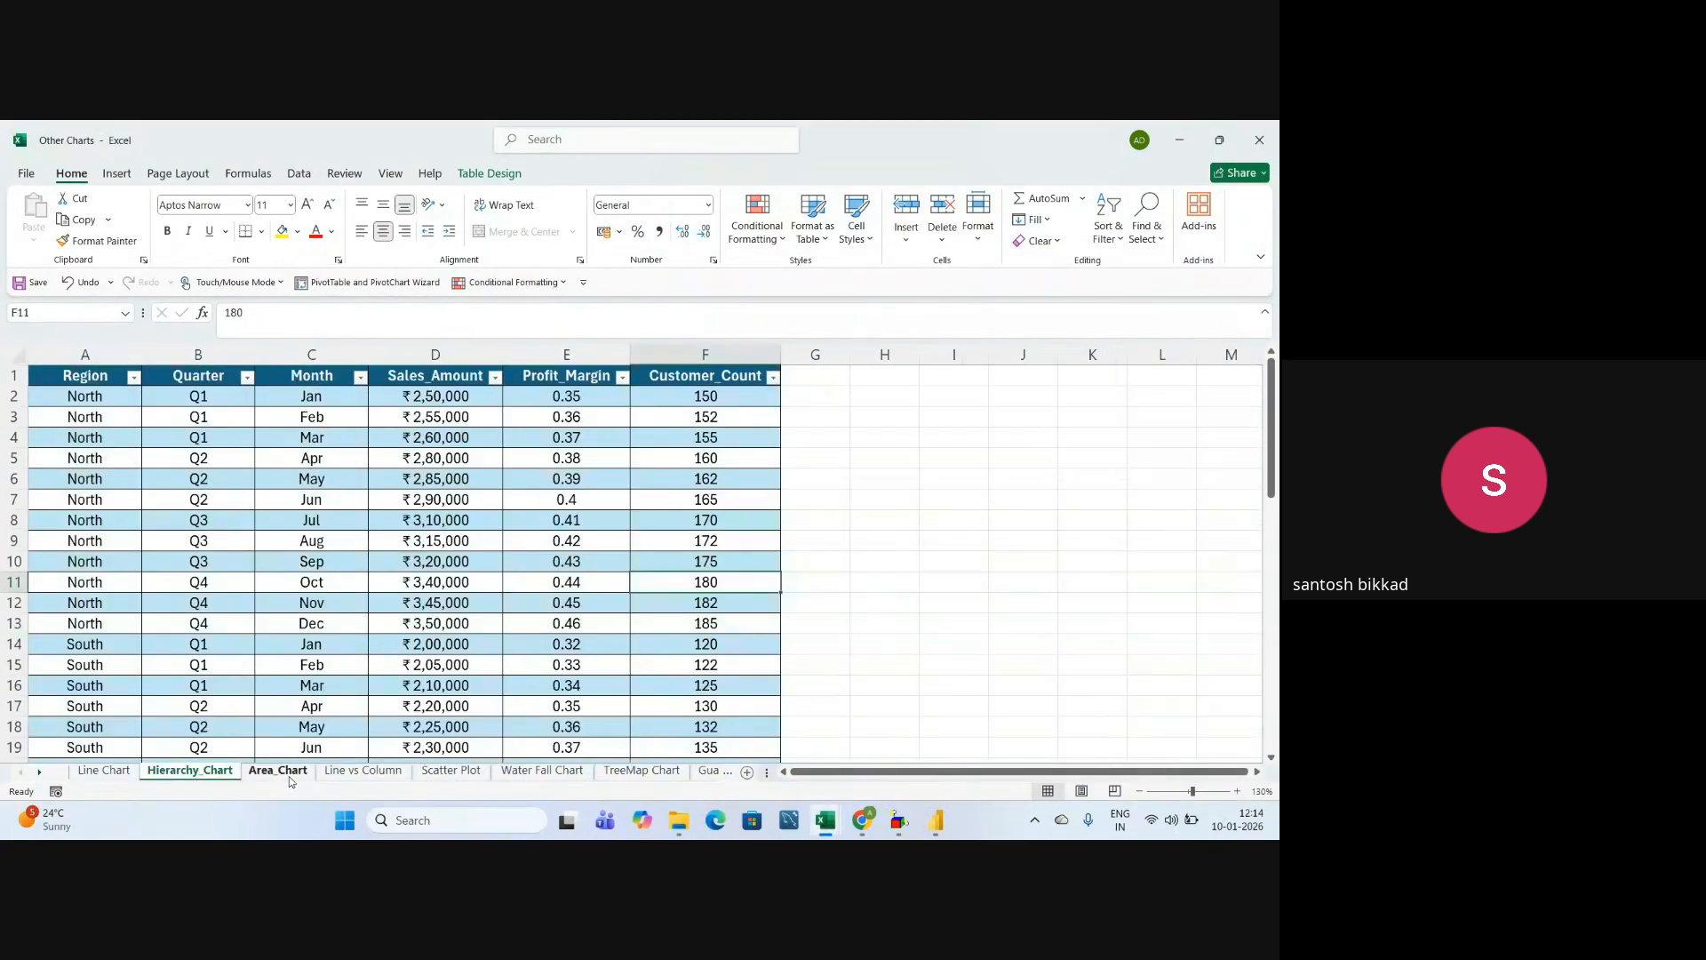
{"action": "left_click", "coordinate": [285, 772]}
{"action": "left_click", "coordinate": [363, 771]}
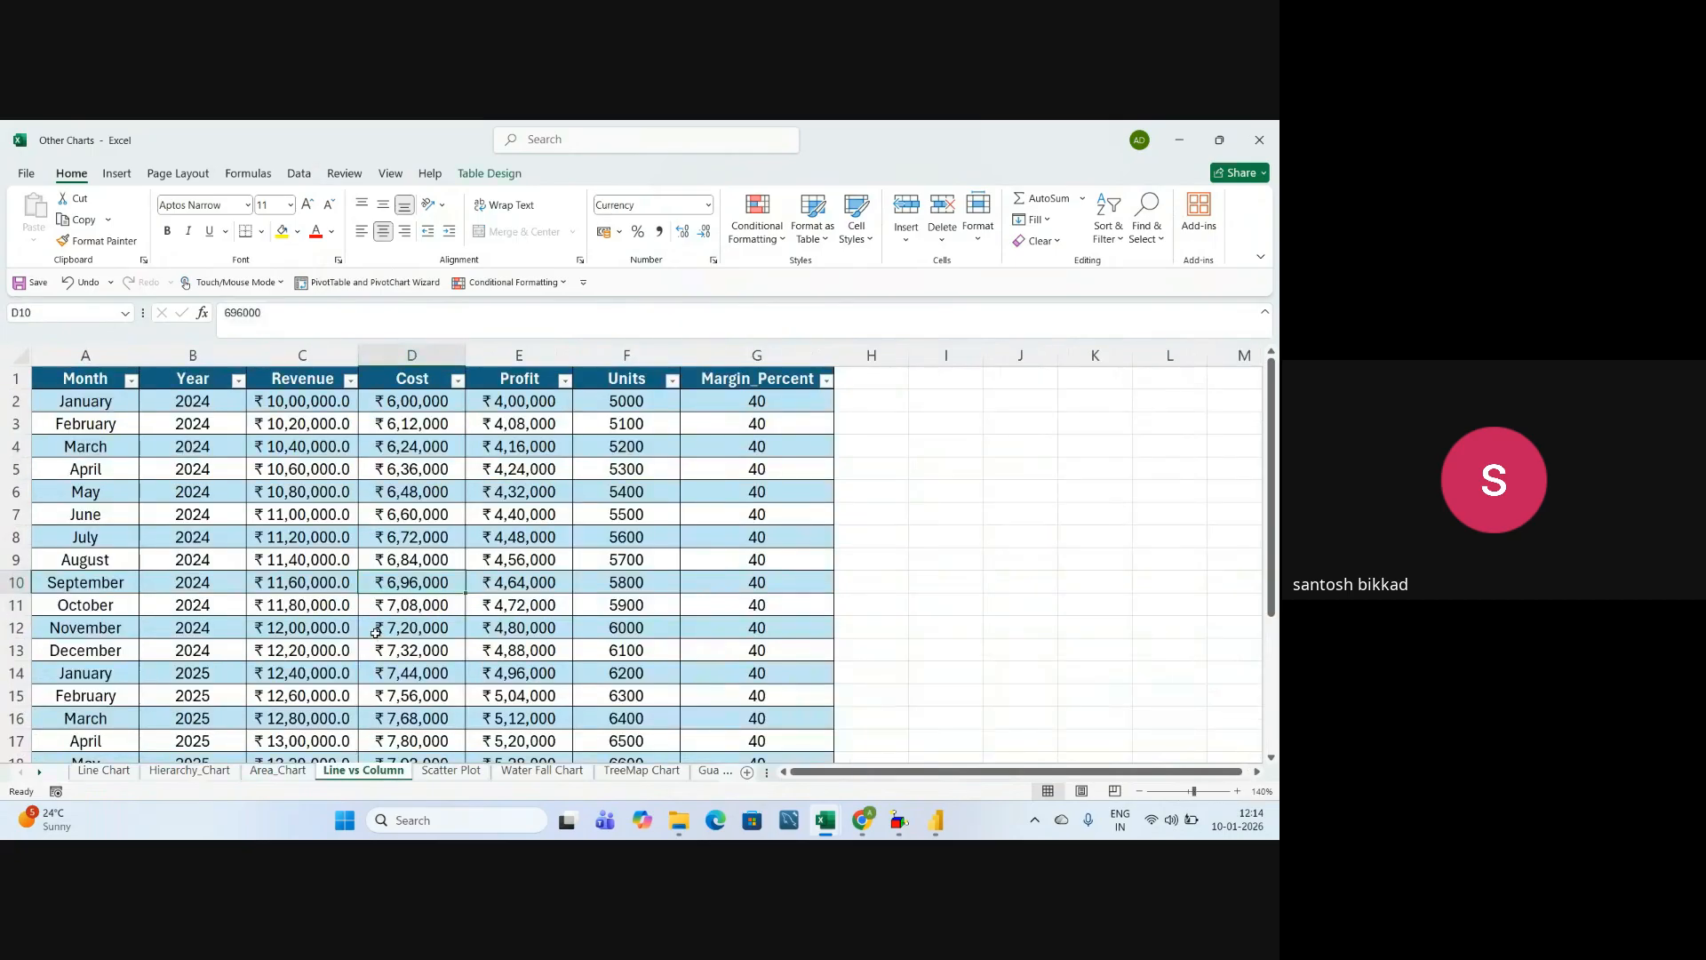
- Switch to Power BI Desktop and open the Other Charts Excel workbook as a data source in the Navigator
{"action": "key", "text": "alt+Tab"}
{"action": "key", "text": "alt+Tab"}
{"action": "key", "text": "alt+shift+Tab"}
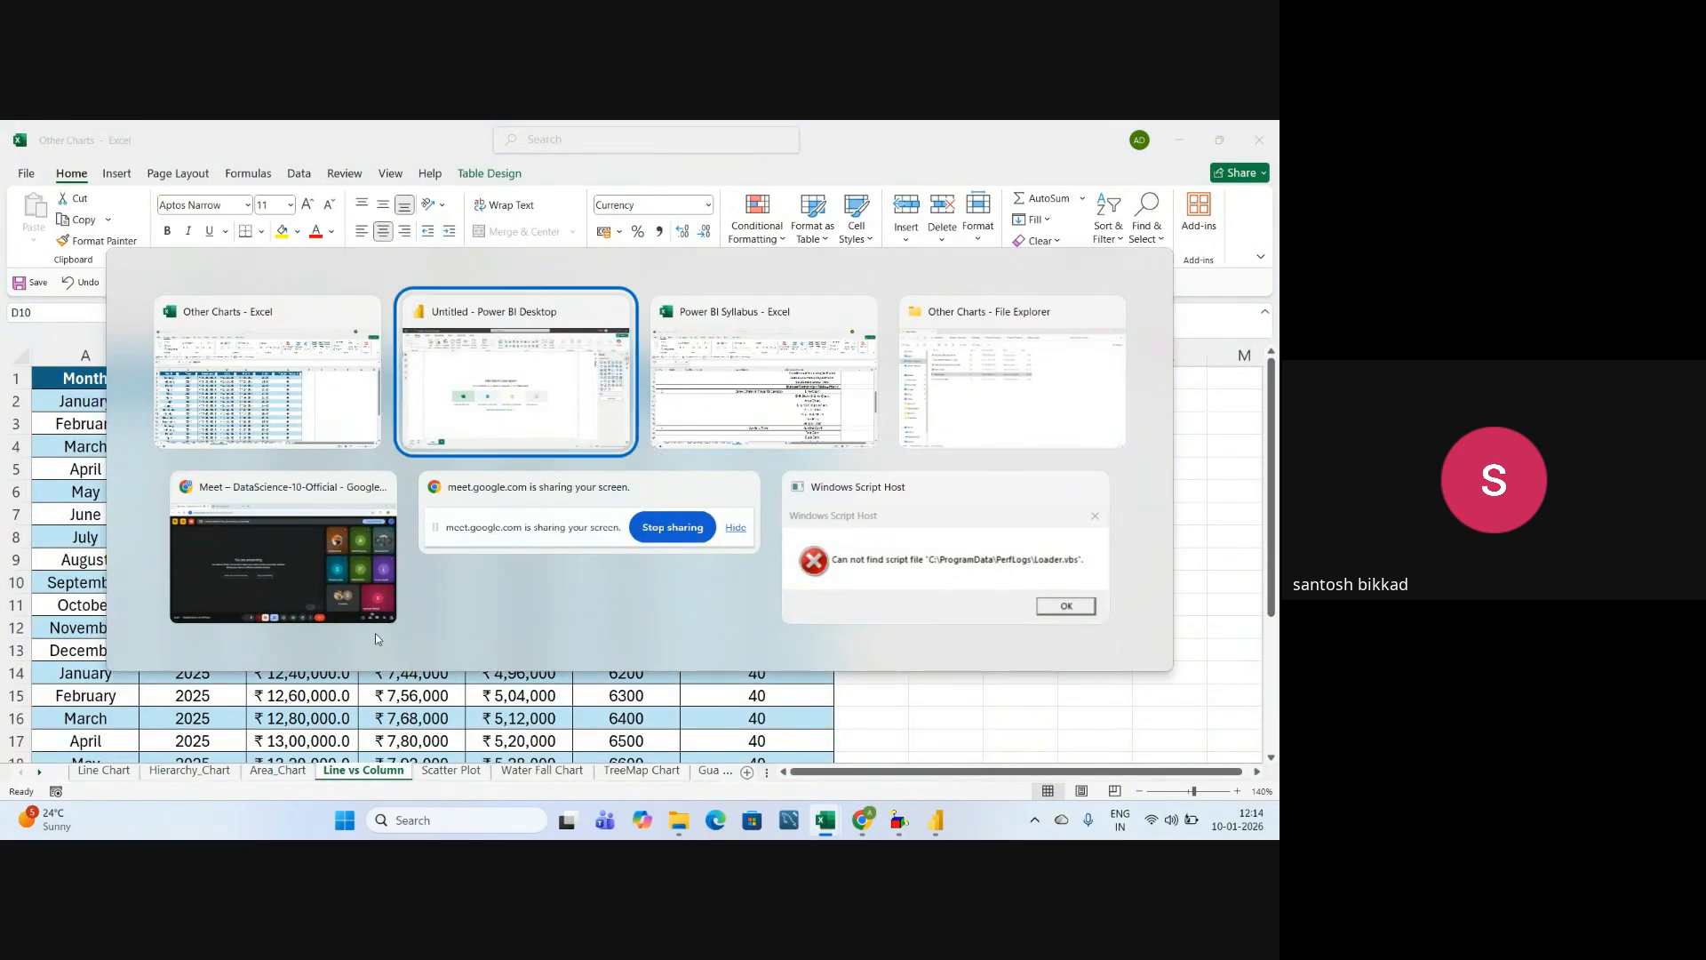
{"action": "left_click", "coordinate": [163, 237]}
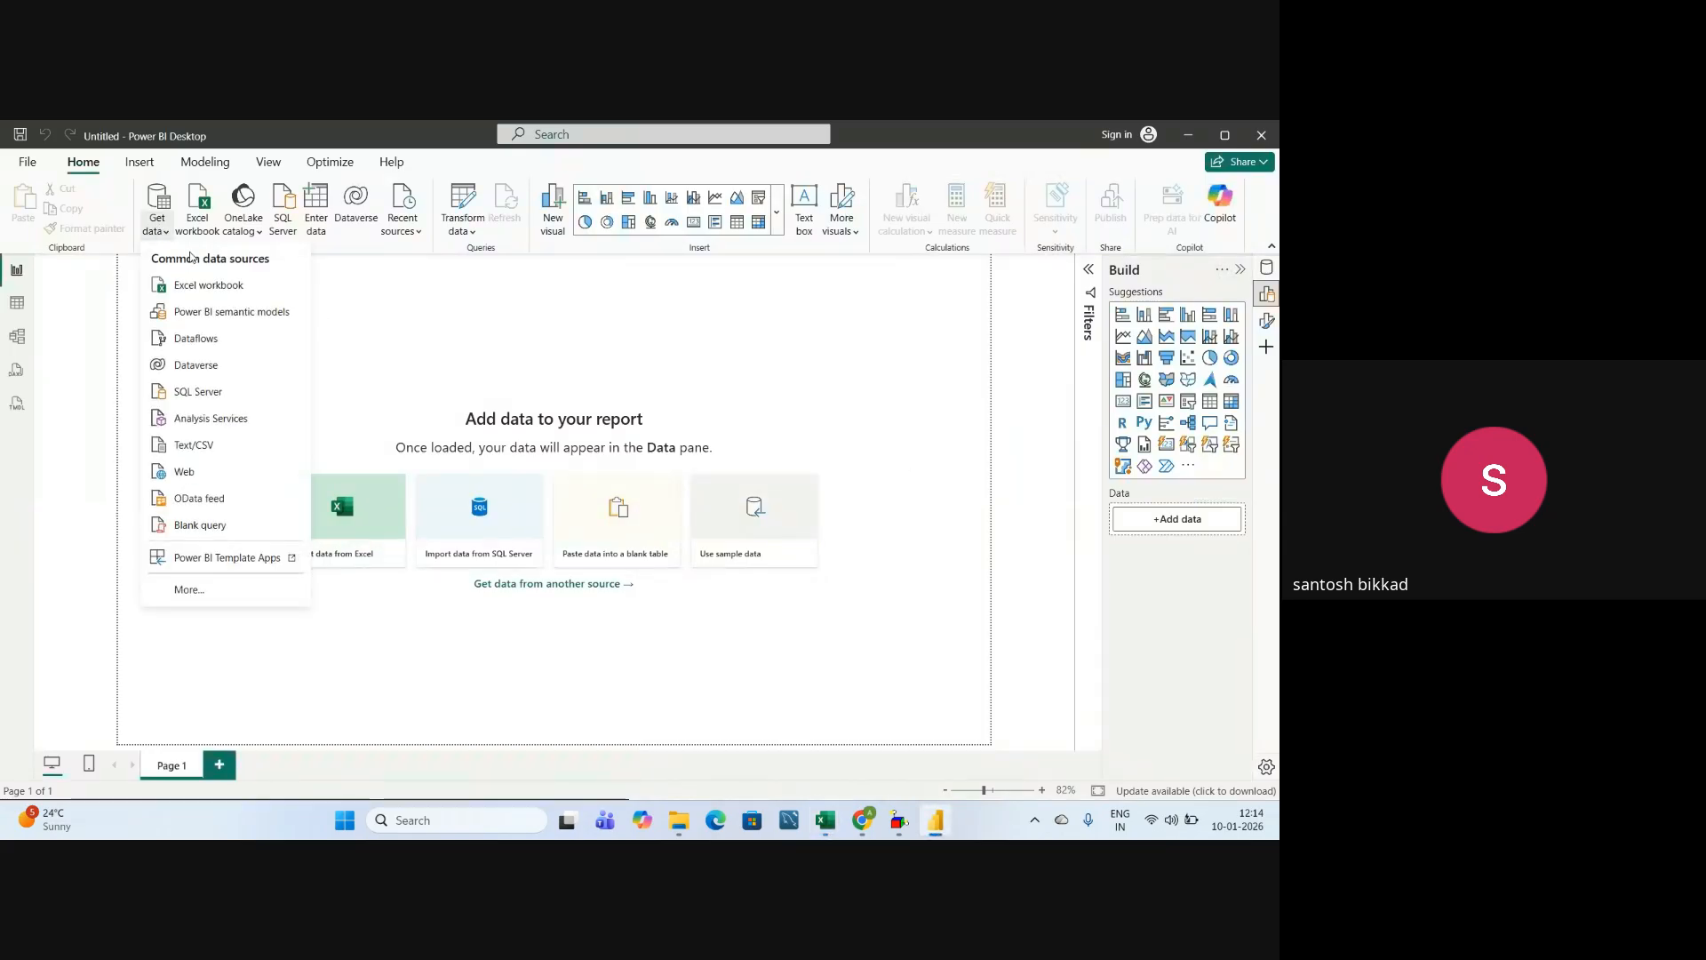
{"action": "left_click", "coordinate": [199, 284]}
{"action": "double_click", "coordinate": [540, 423]}
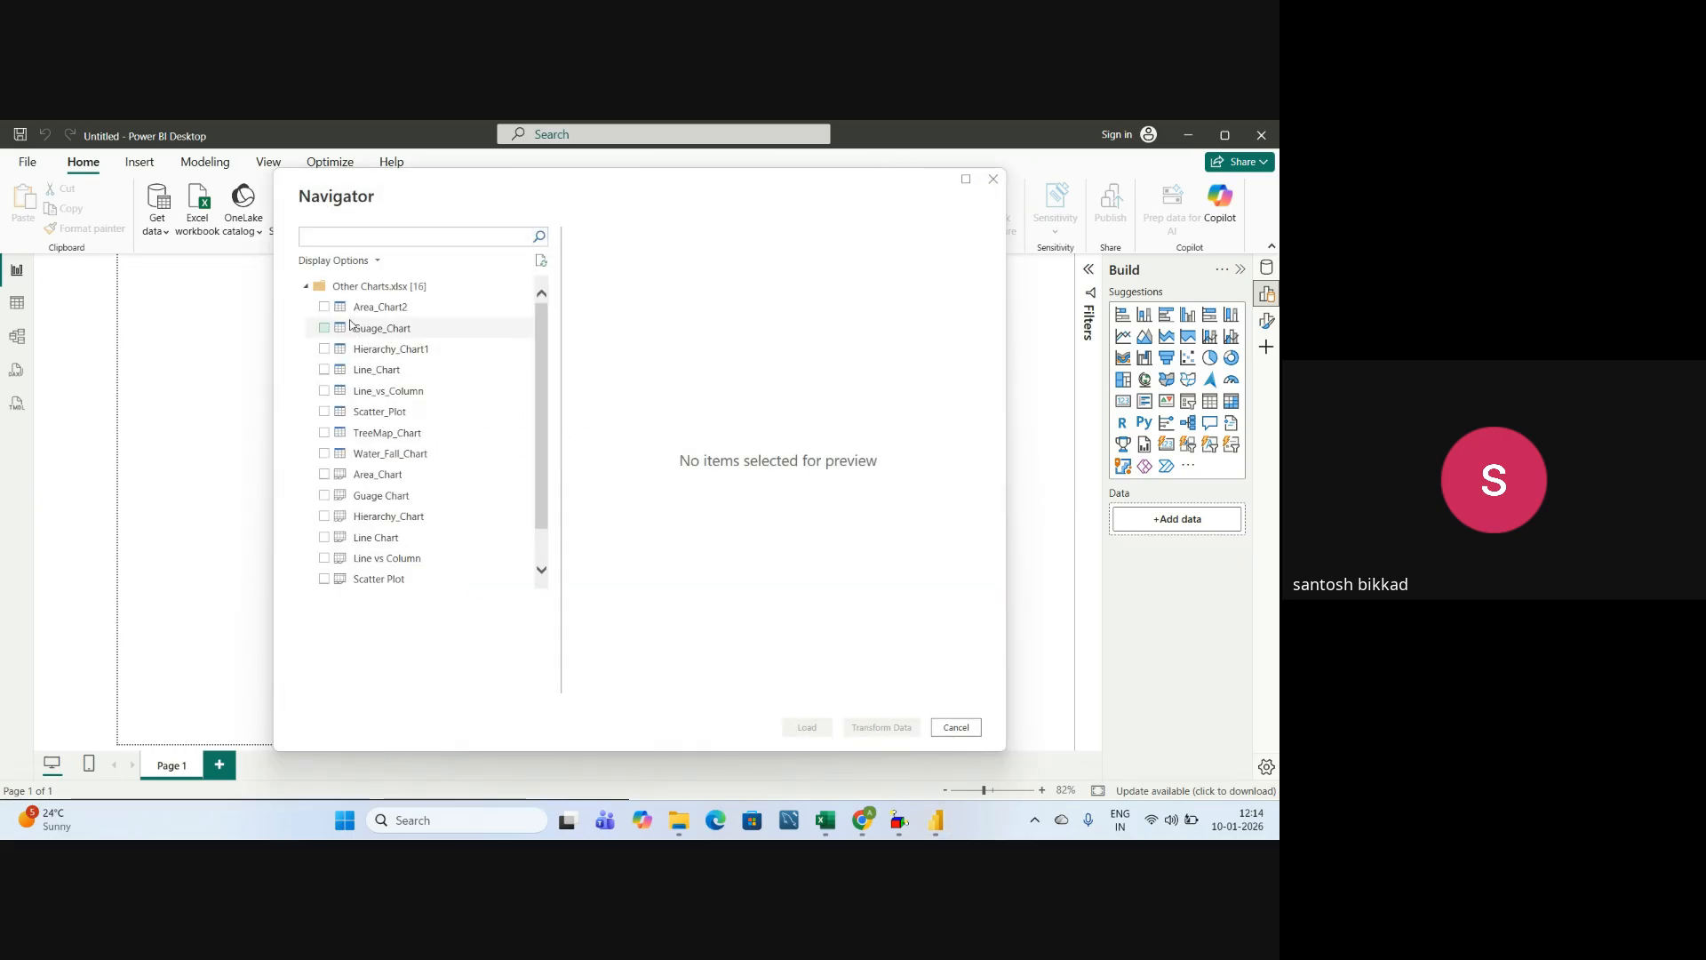
- Select the eight tables from Area_Chart2 to Water_Fall_Chart in the Navigator and load them into the report
{"action": "left_click", "coordinate": [324, 308]}
{"action": "left_click", "coordinate": [325, 328]}
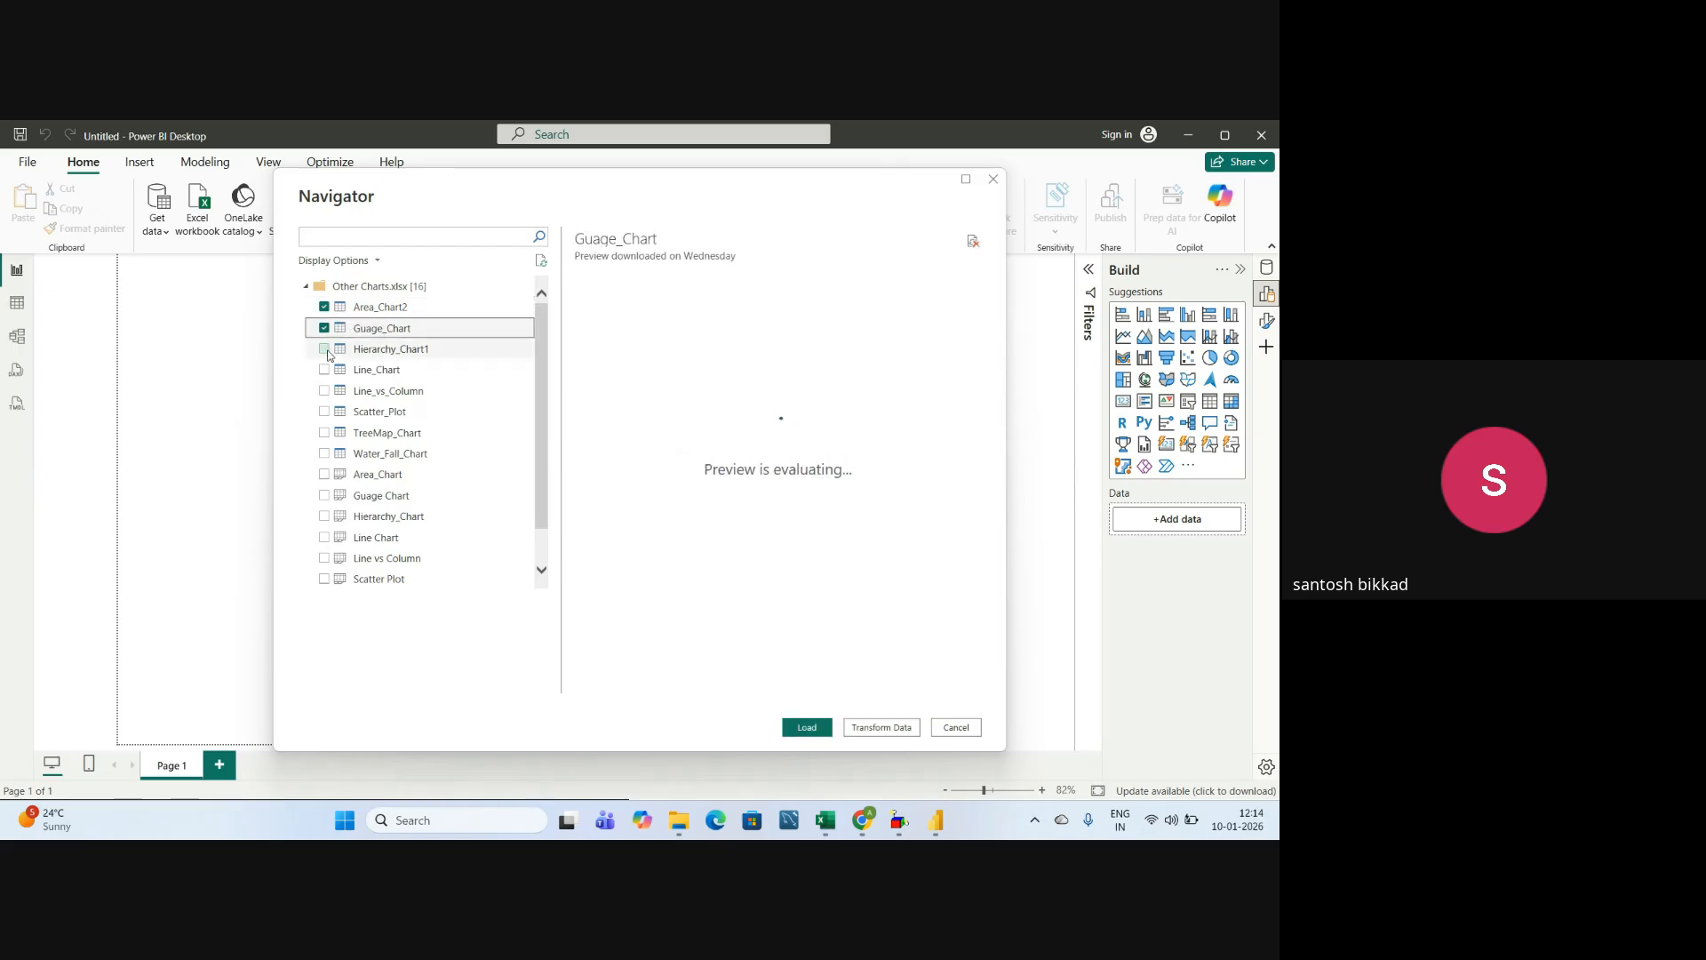
{"action": "left_click", "coordinate": [324, 349]}
{"action": "left_click", "coordinate": [324, 369]}
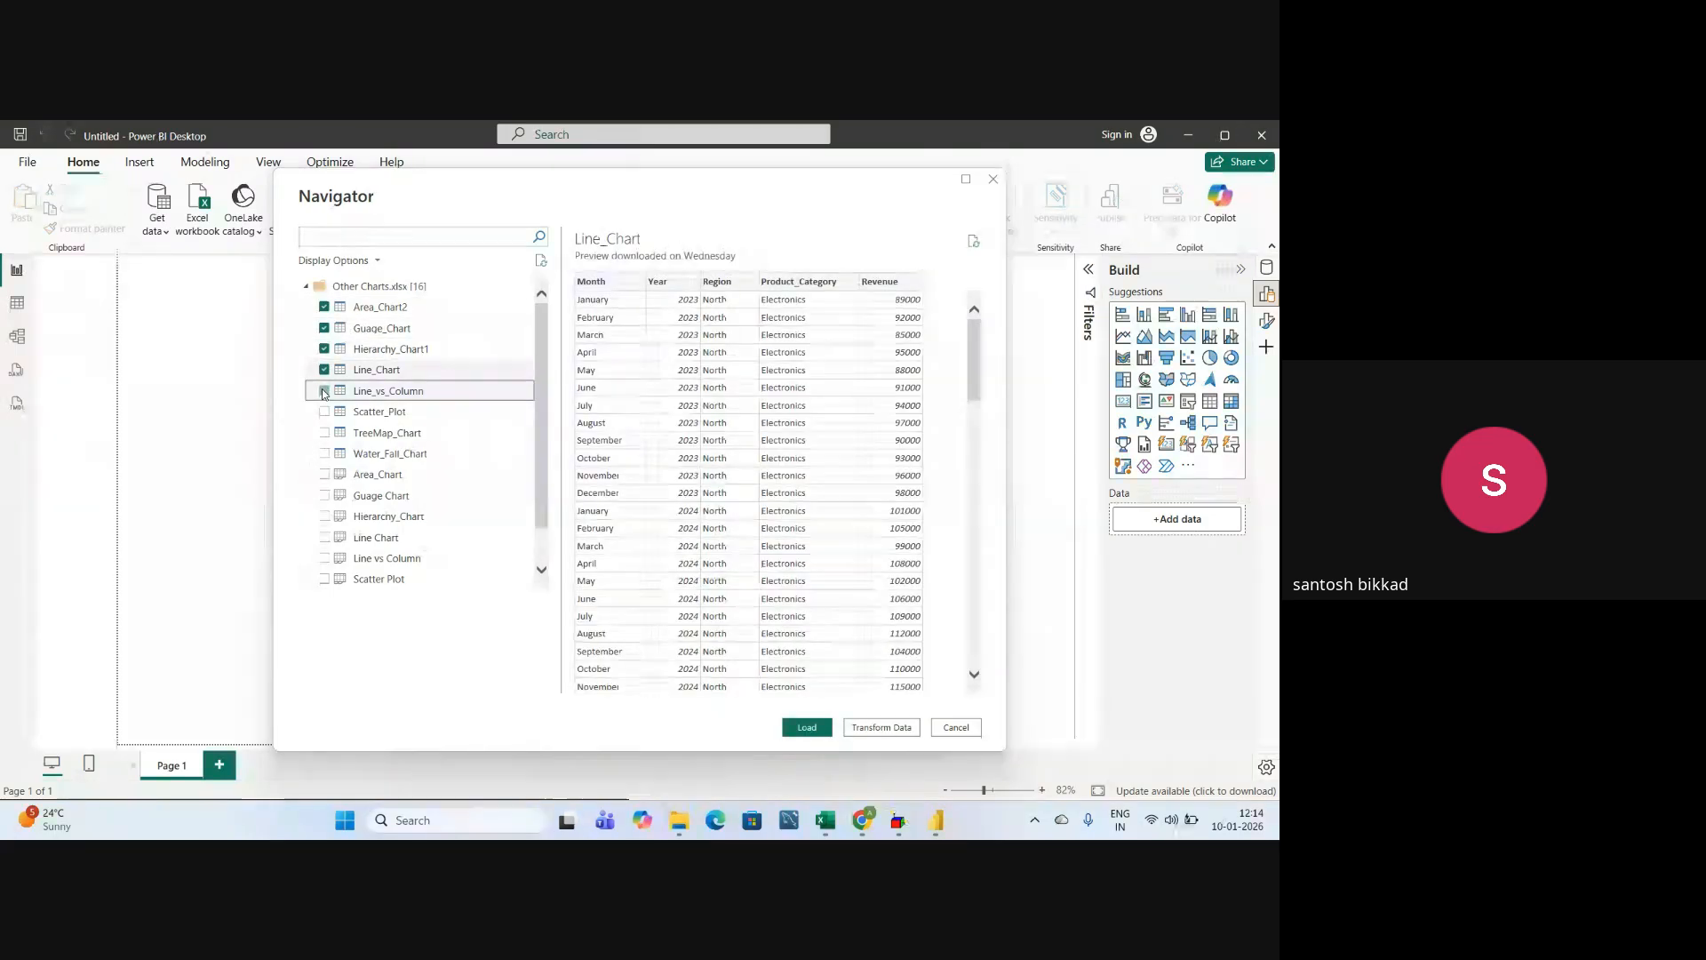
{"action": "left_click", "coordinate": [324, 391]}
{"action": "left_click", "coordinate": [324, 411]}
{"action": "left_click", "coordinate": [324, 433]}
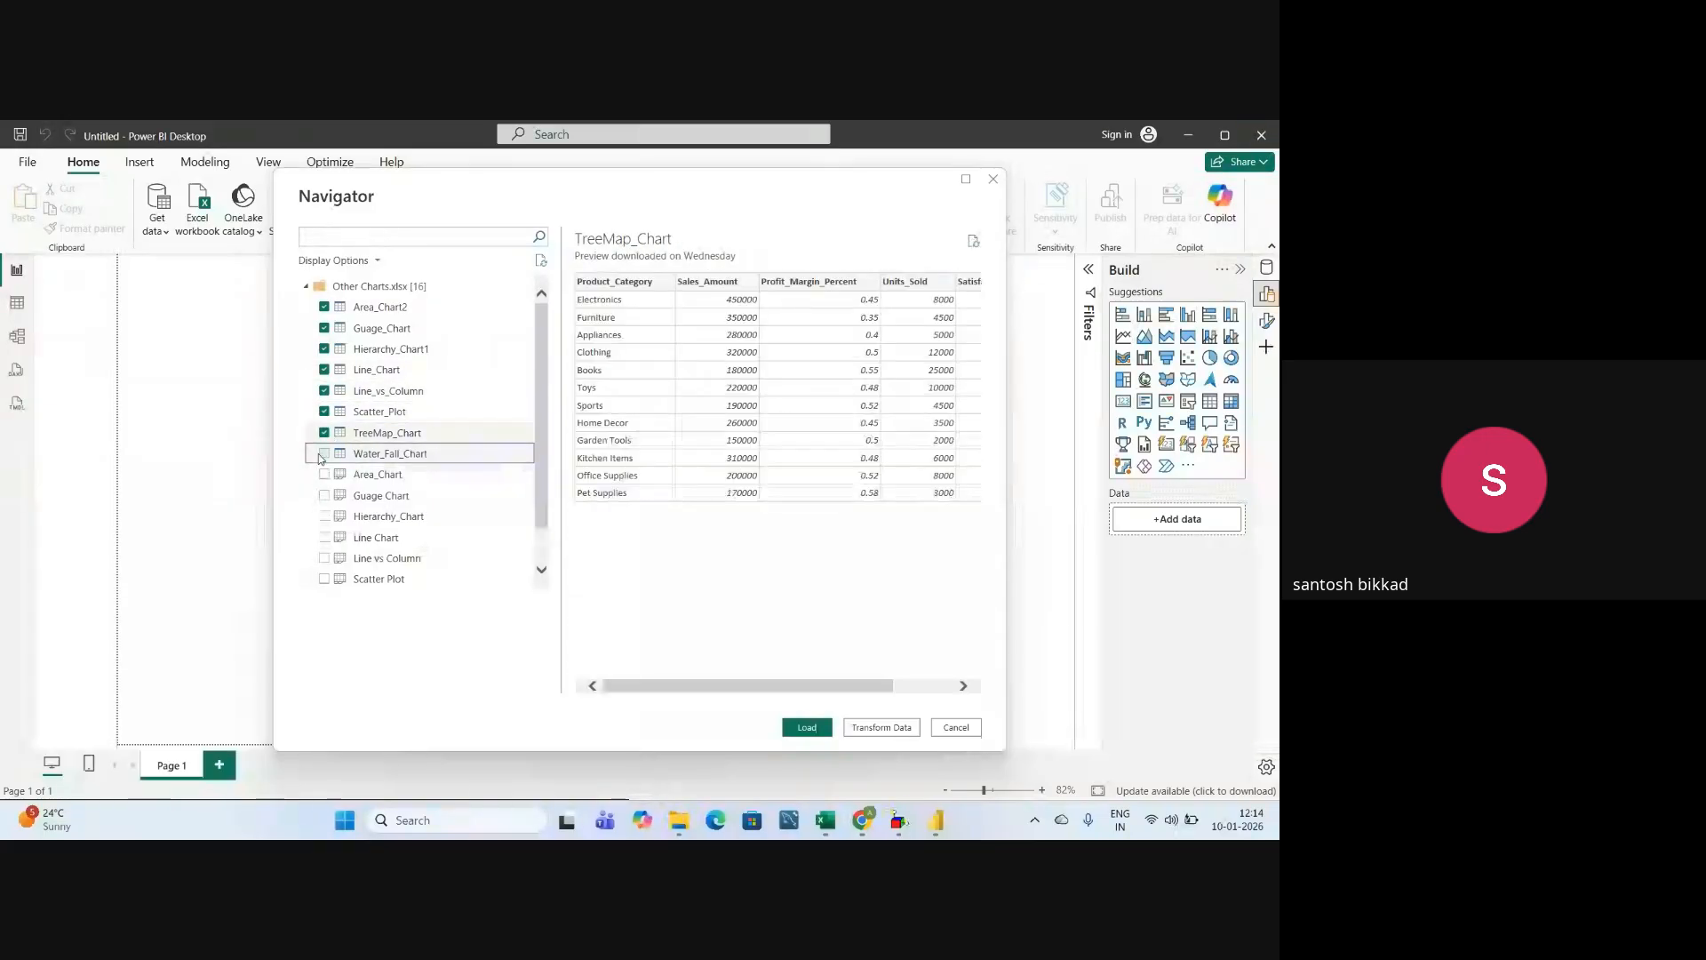
{"action": "left_click", "coordinate": [324, 454]}
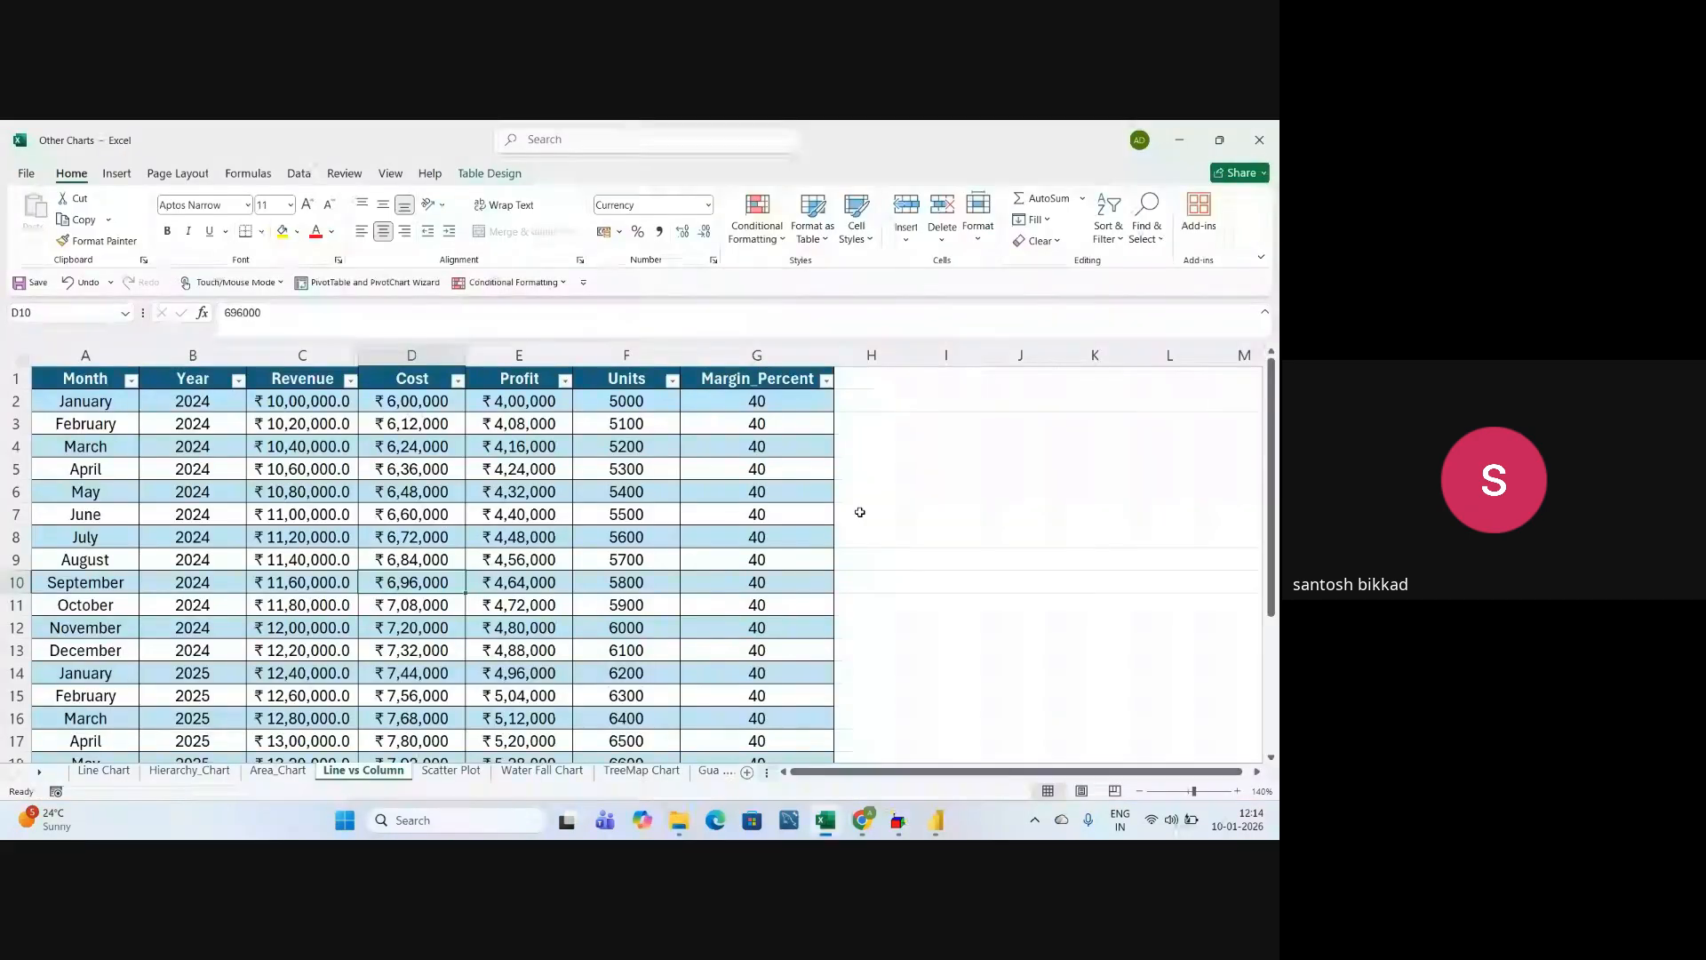
{"action": "key", "text": "alt+Tab"}
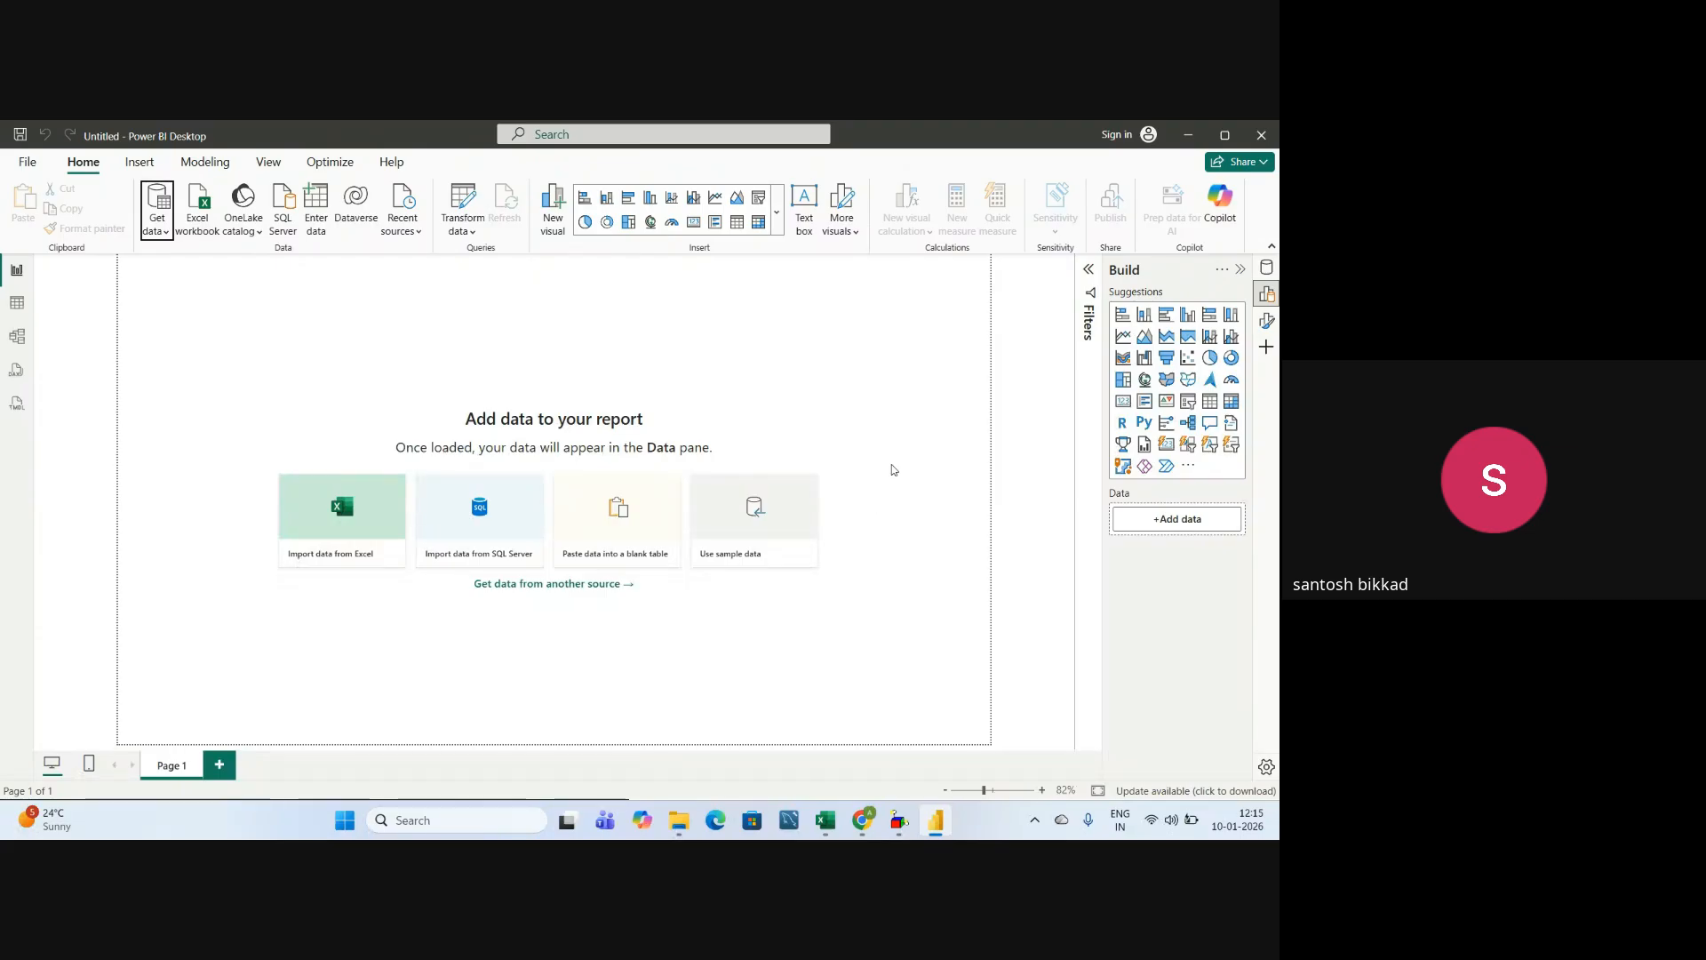
{"action": "left_click", "coordinate": [871, 501]}
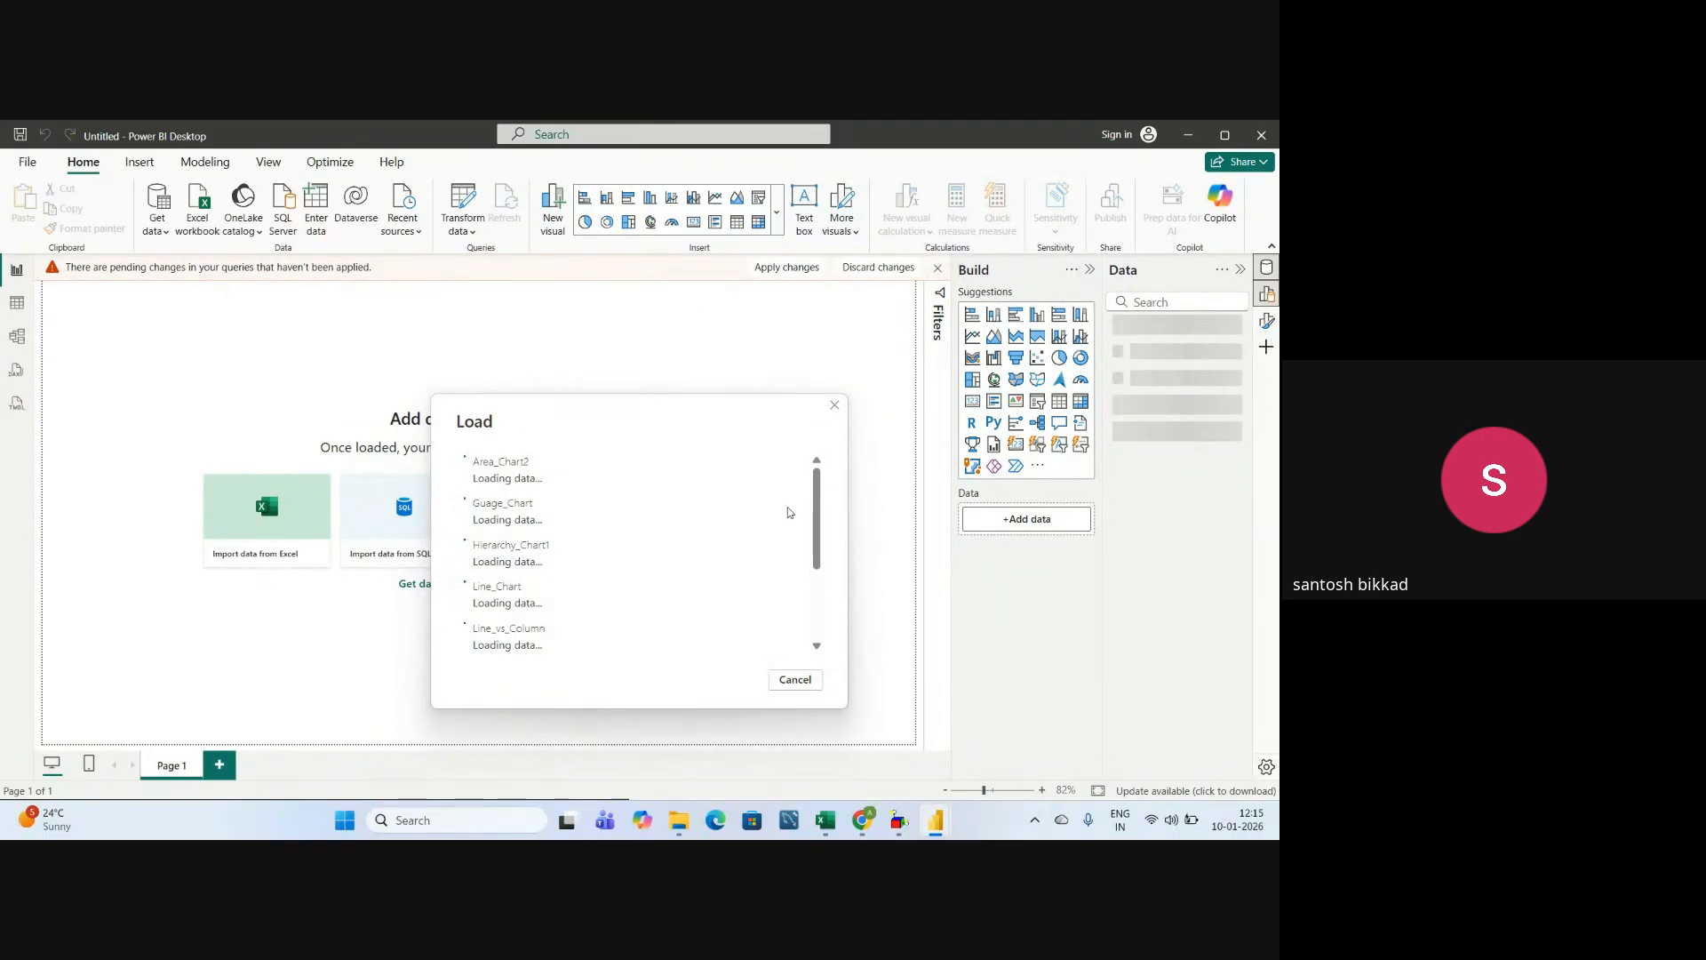
{"action": "scroll", "coordinate": [689, 562], "scroll_direction": "down", "scroll_amount": 3}
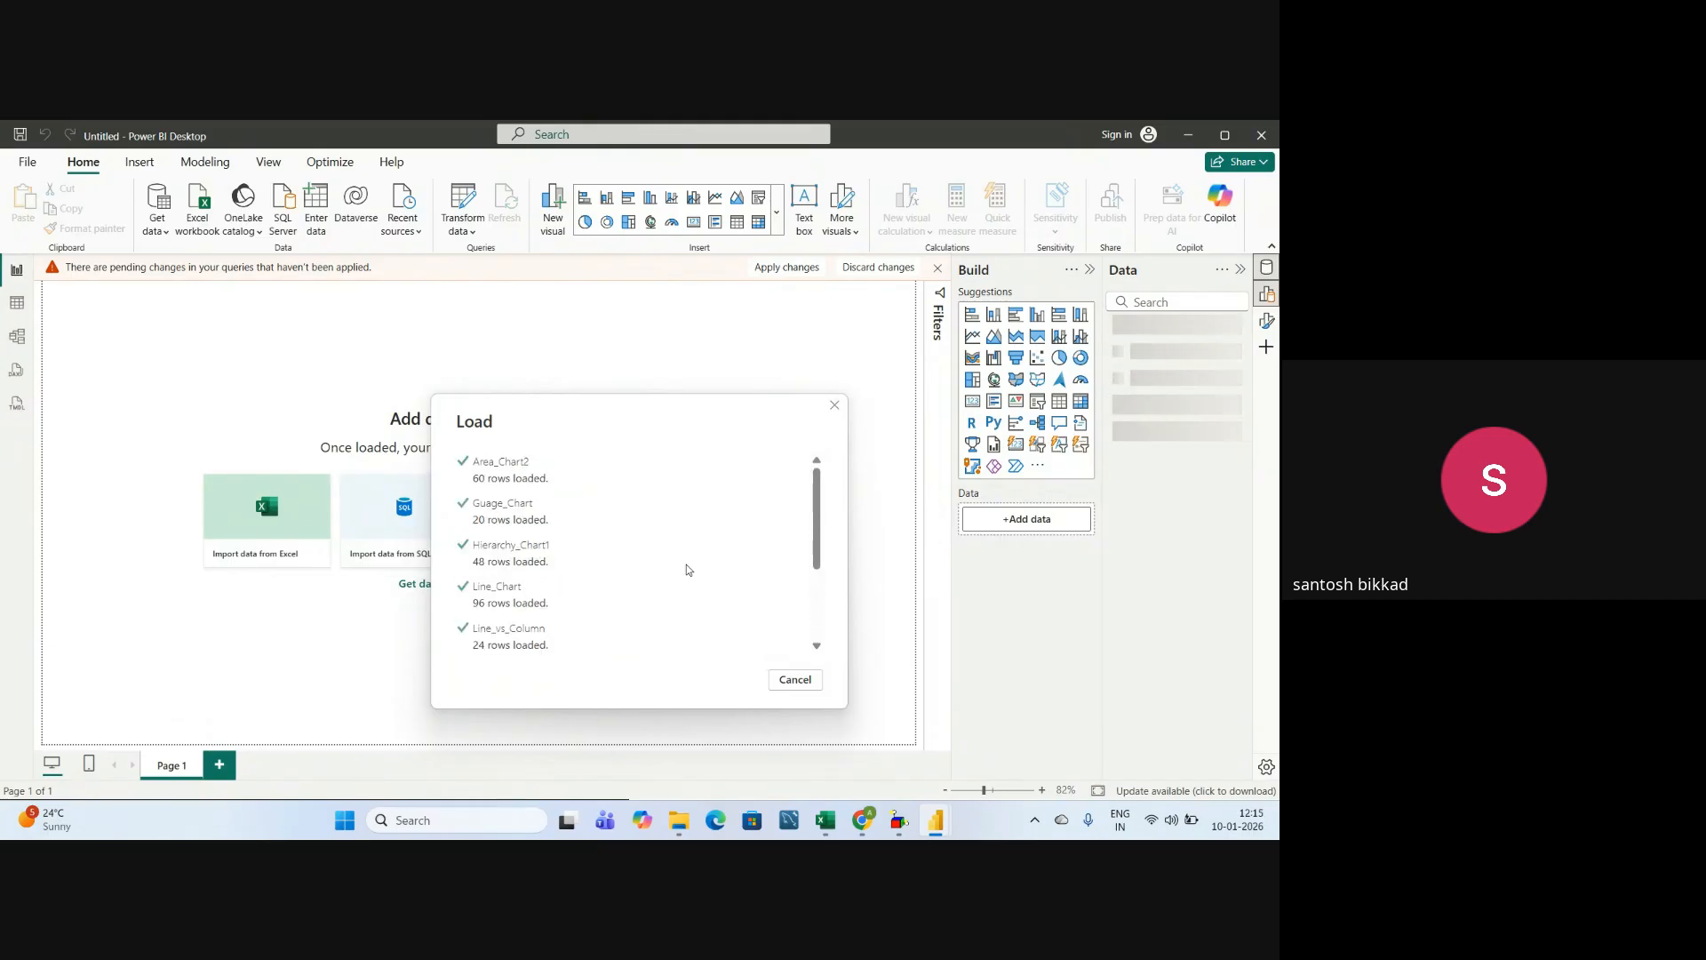
{"action": "scroll", "coordinate": [686, 564], "scroll_direction": "down", "scroll_amount": 3}
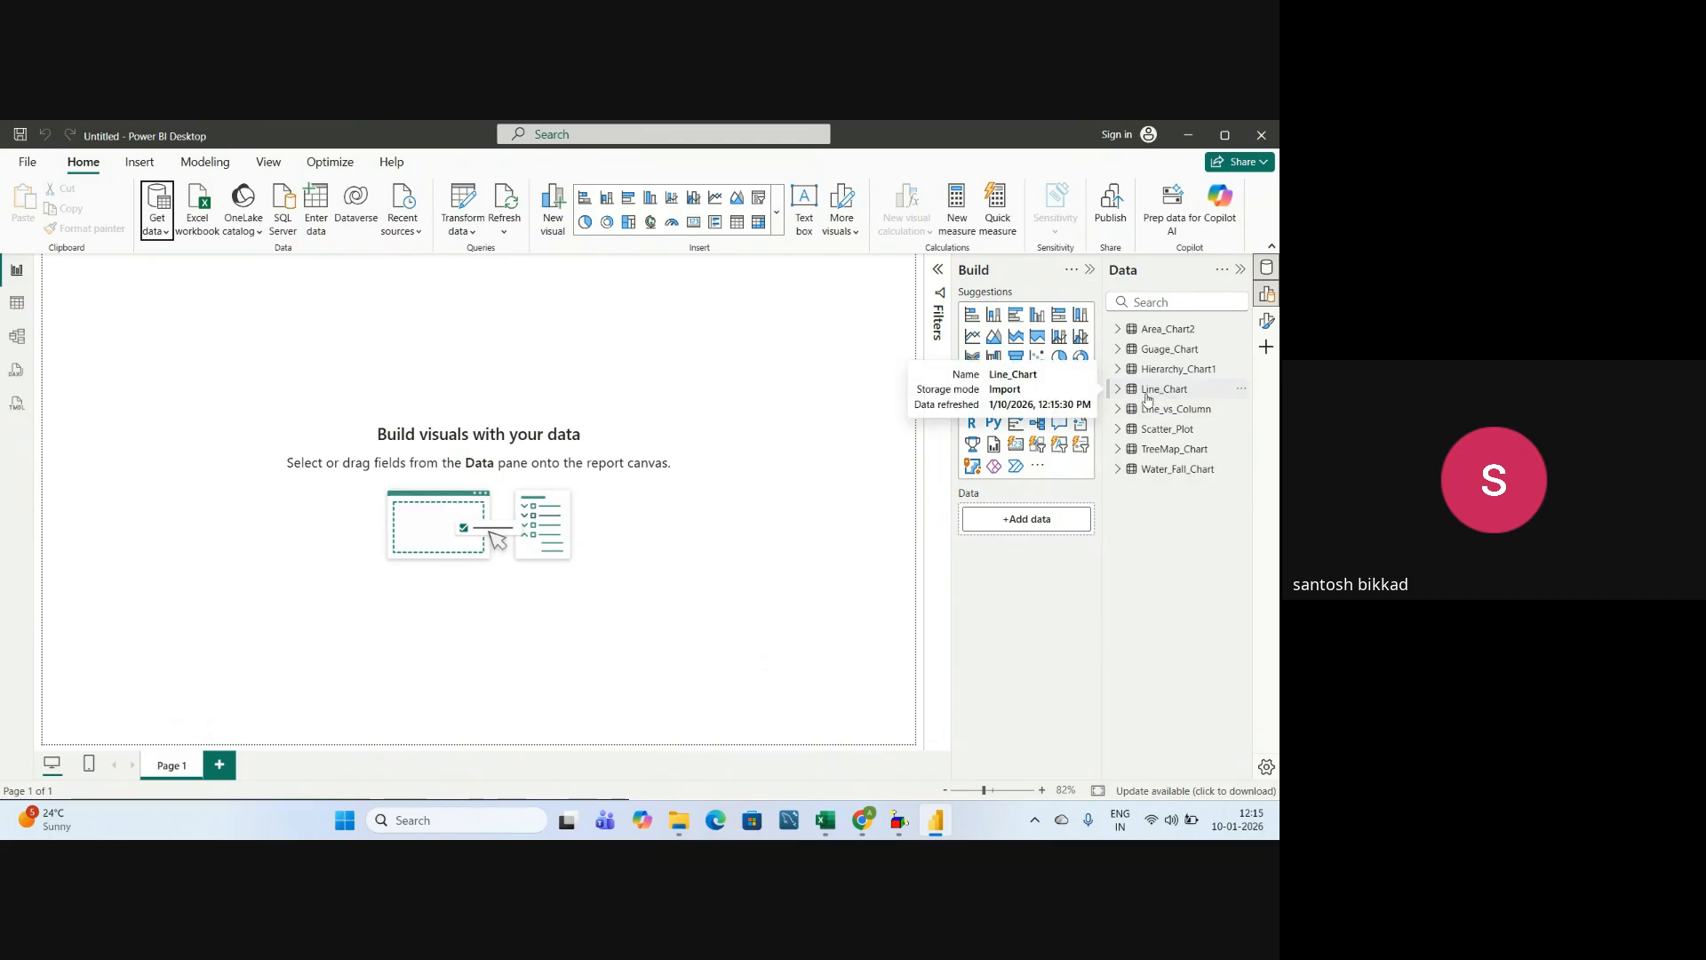
- Expand the Line_Chart table's fields, add a blank line chart visual, and enlarge it to fill most of the page
{"action": "left_click", "coordinate": [1135, 392]}
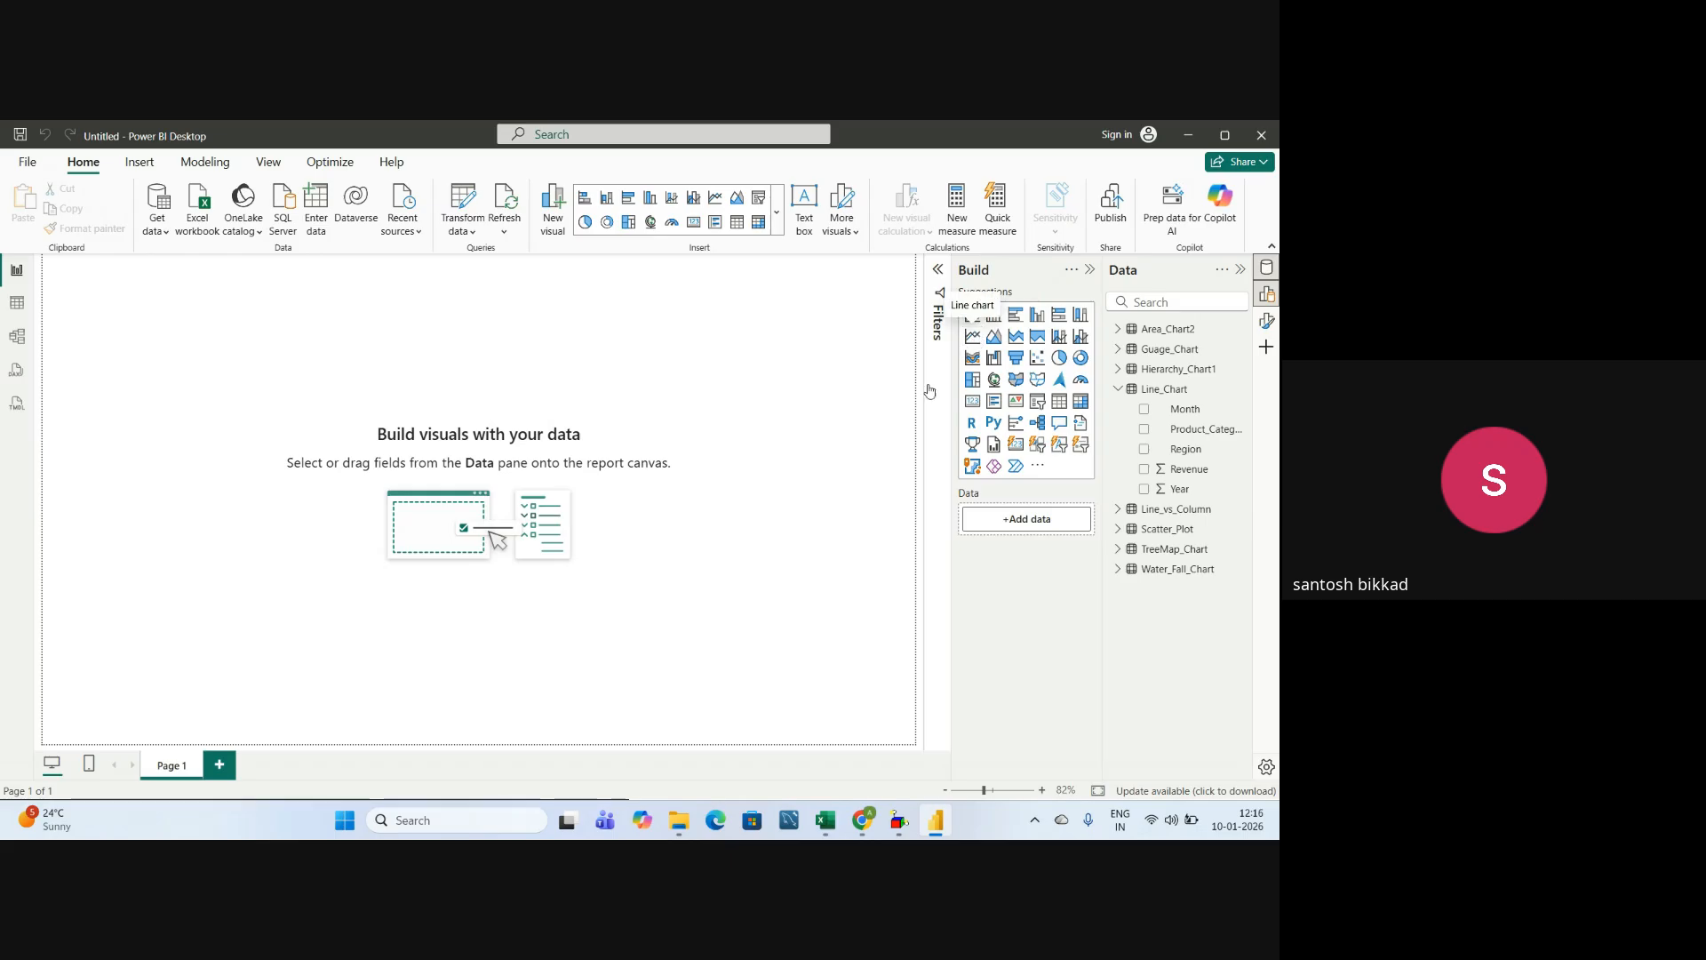
{"action": "left_click", "coordinate": [972, 336]}
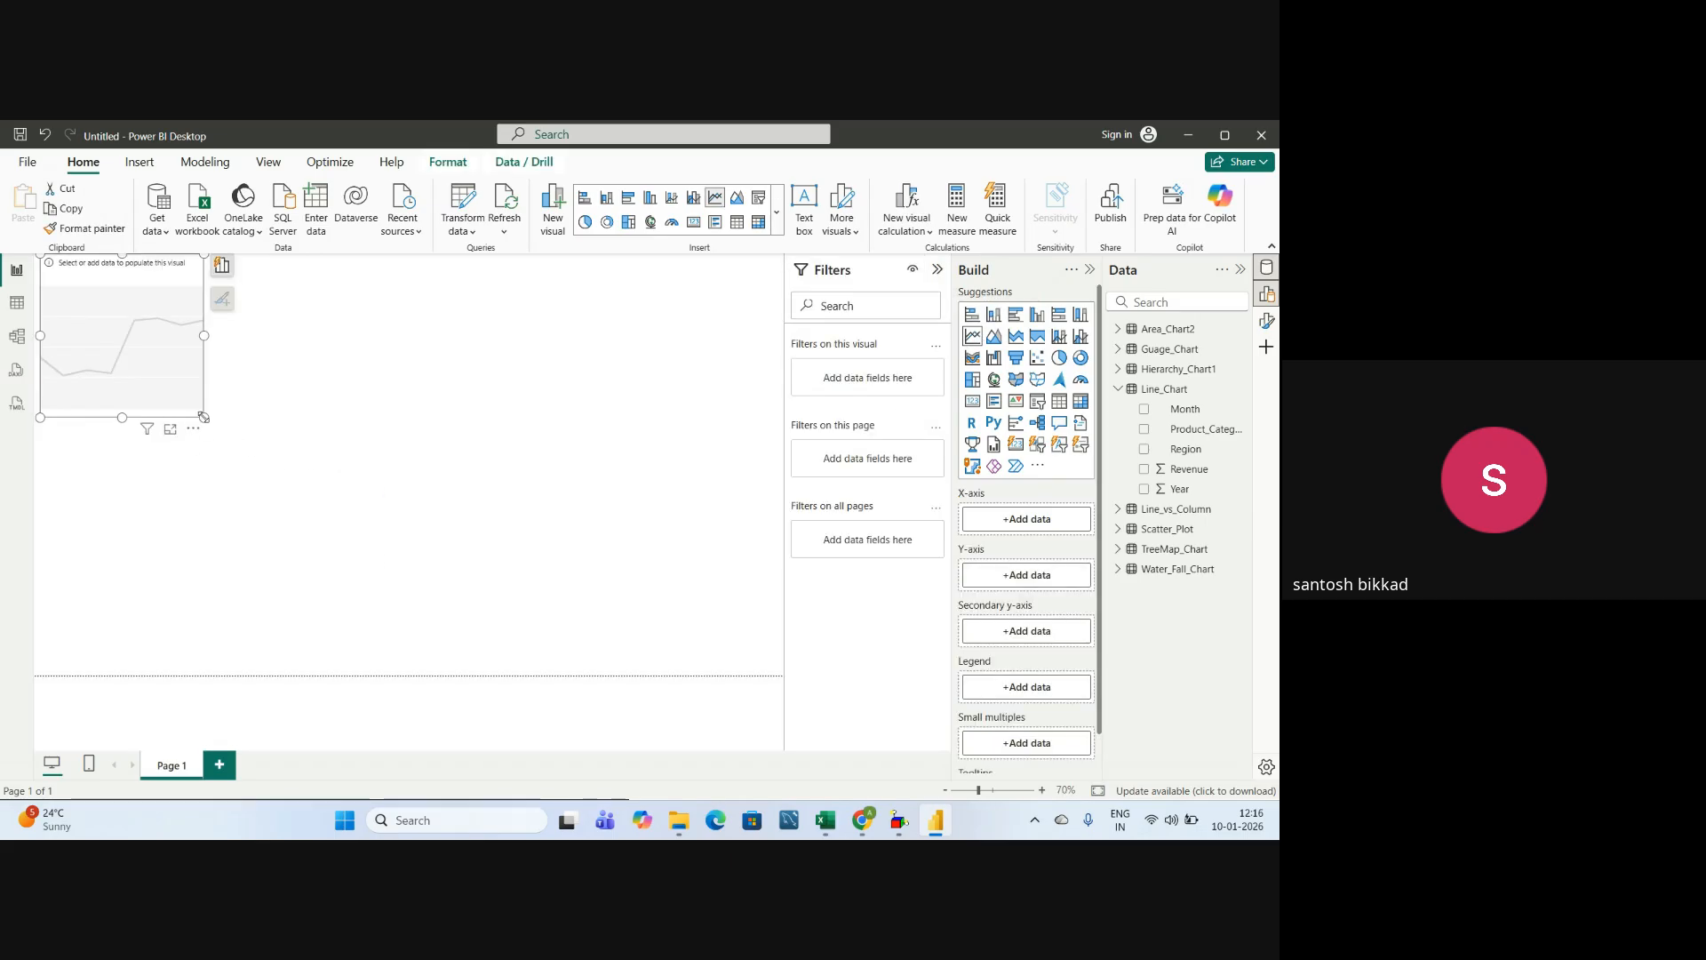
{"action": "left_click_drag", "start_coordinate": [203, 417], "coordinate": [761, 647]}
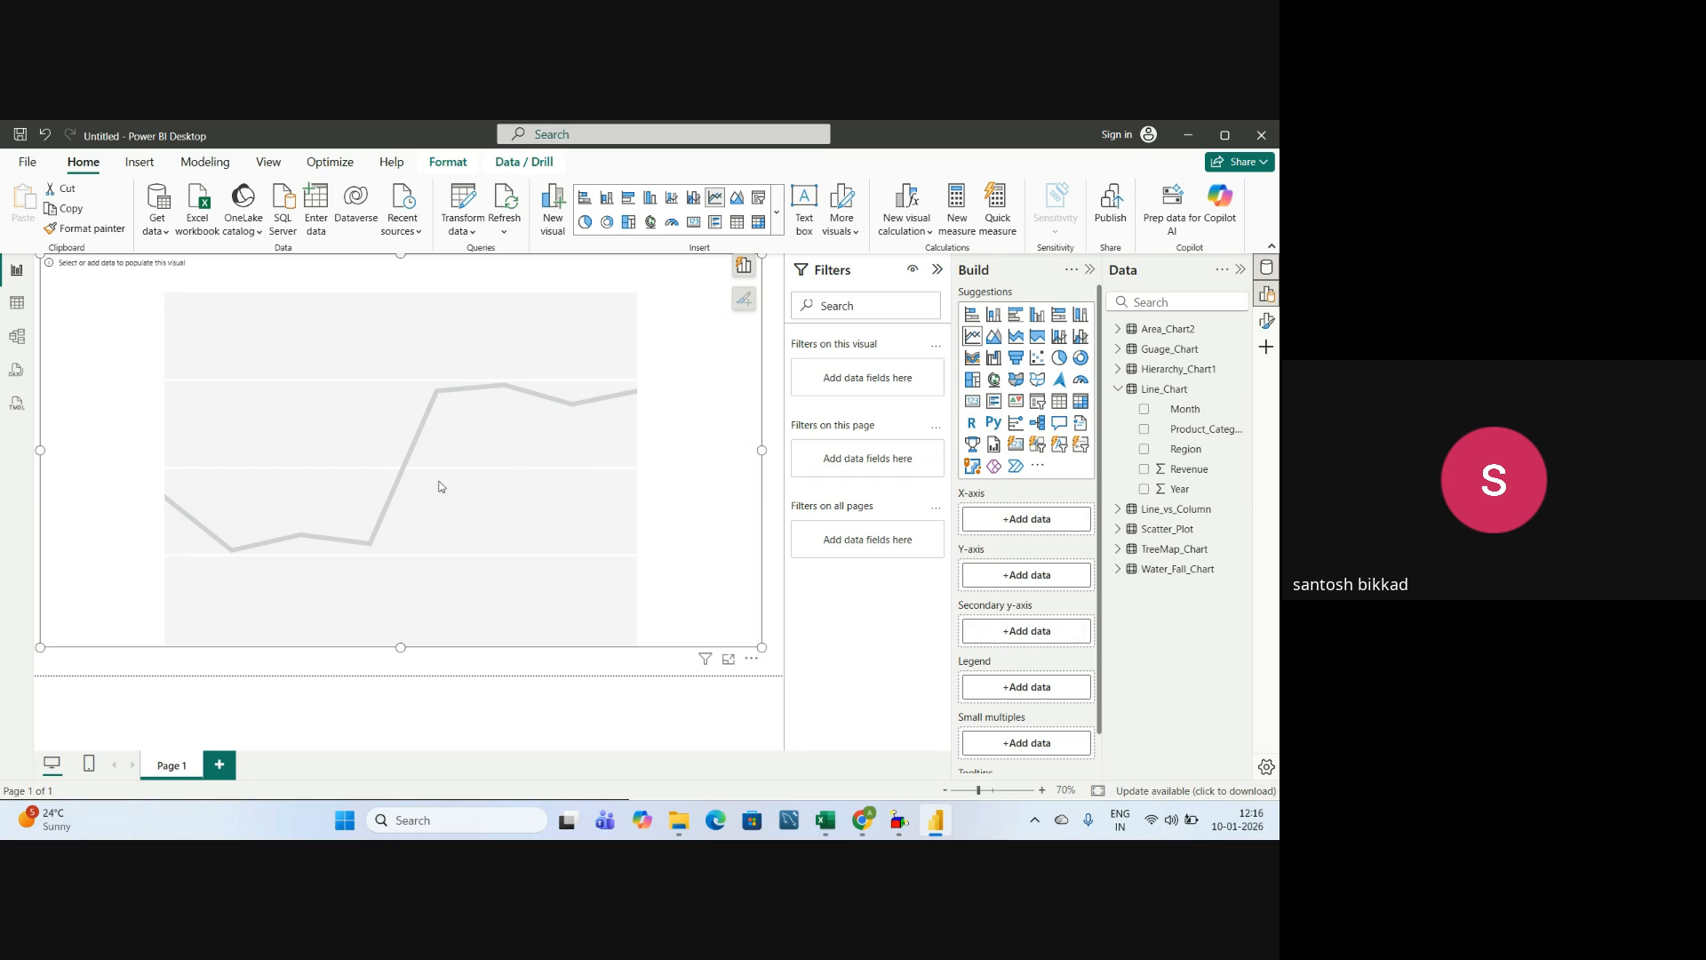
- Switch to the Other Charts.pdf guide in Chrome and enlarge its first page to 195%
{"action": "key", "text": "alt+Tab"}
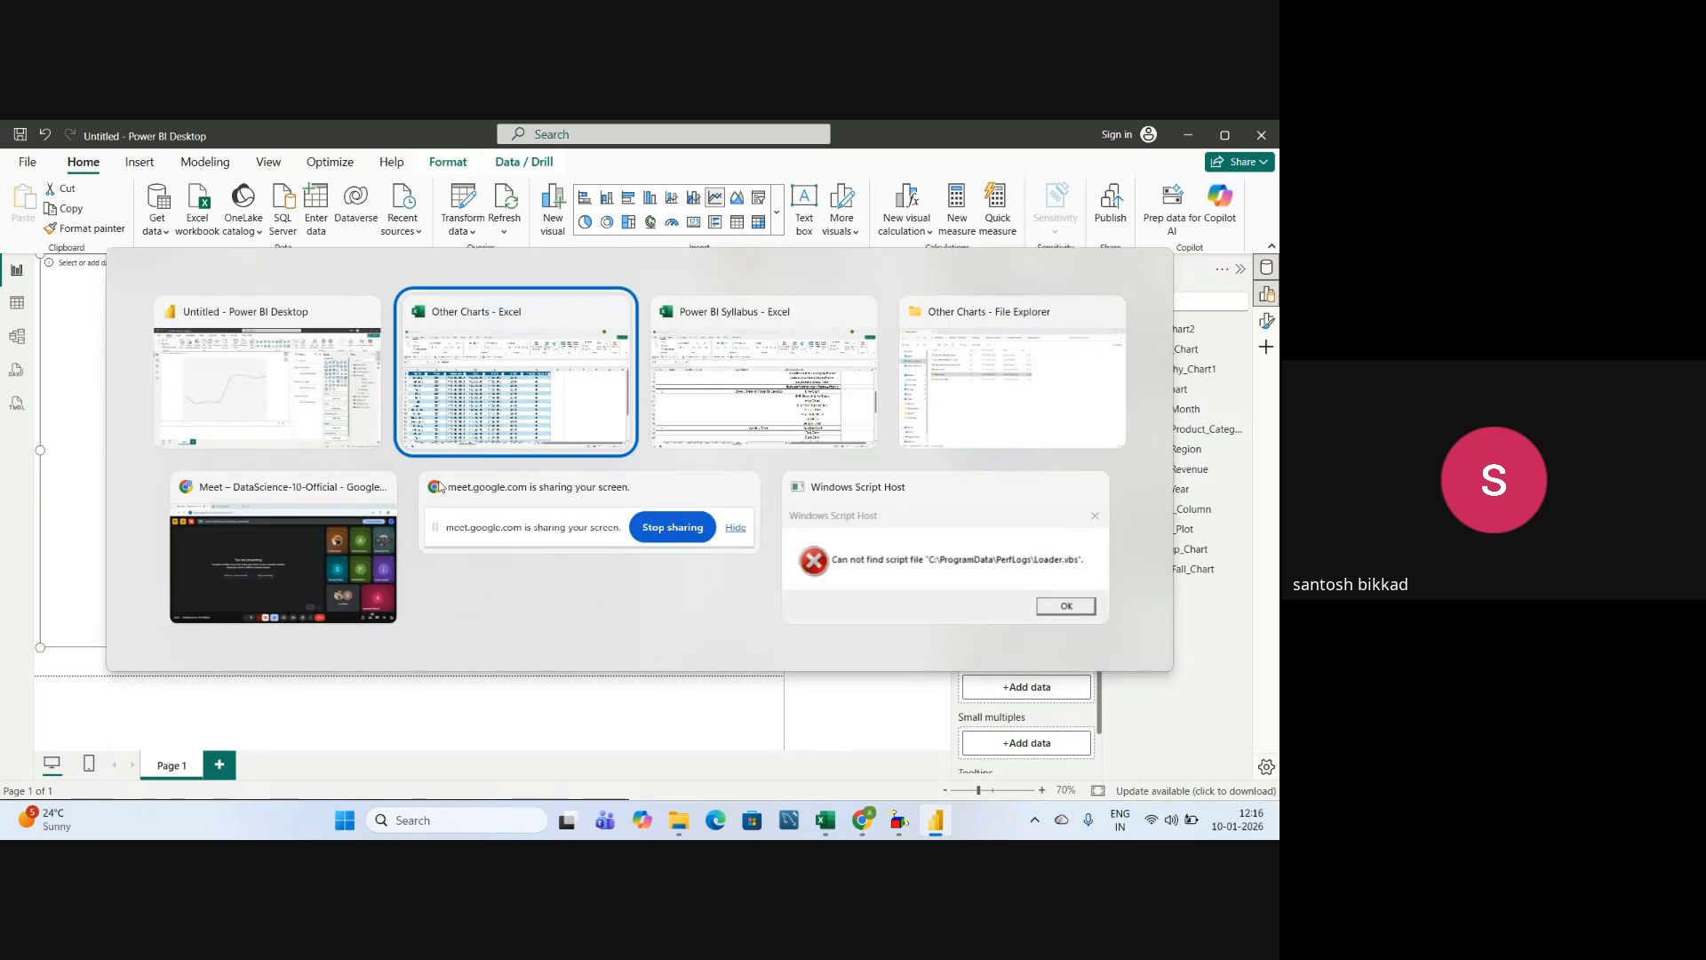
{"action": "key", "text": "alt+Tab"}
{"action": "key", "text": "alt+Tab"}
{"action": "key", "text": "alt+Tab"}
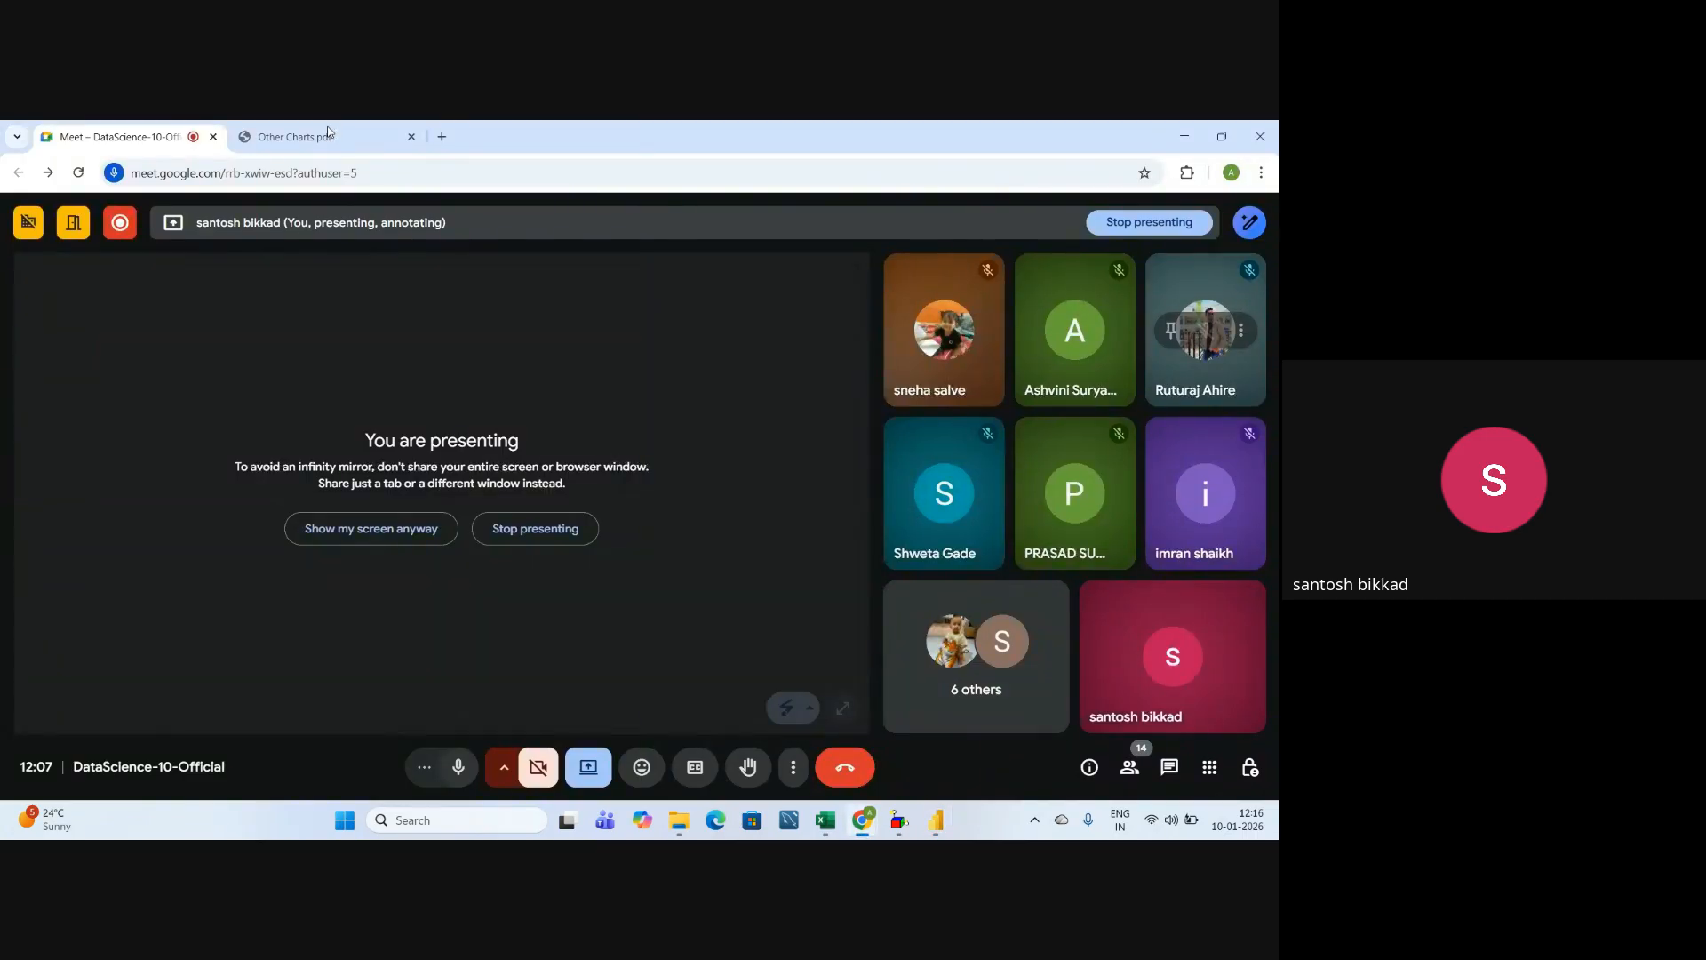
{"action": "left_click", "coordinate": [328, 134]}
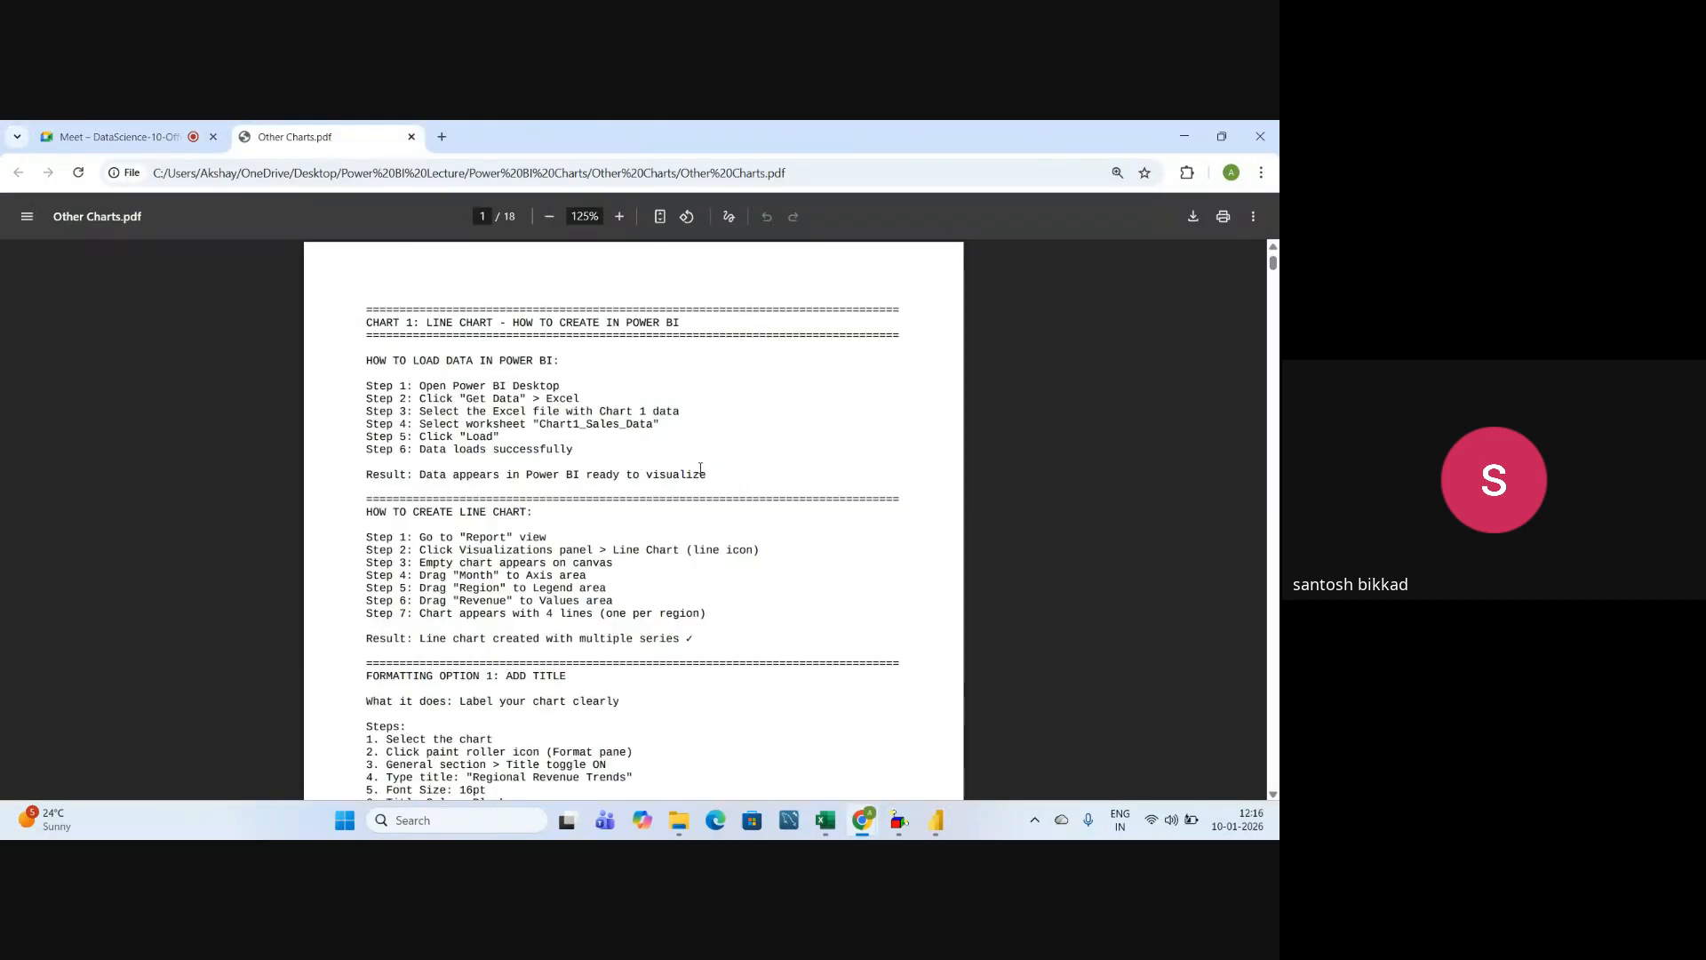
{"action": "scroll", "coordinate": [701, 468], "scroll_direction": "up", "scroll_amount": 3}
{"action": "scroll", "coordinate": [690, 408], "scroll_direction": "up", "scroll_amount": 2}
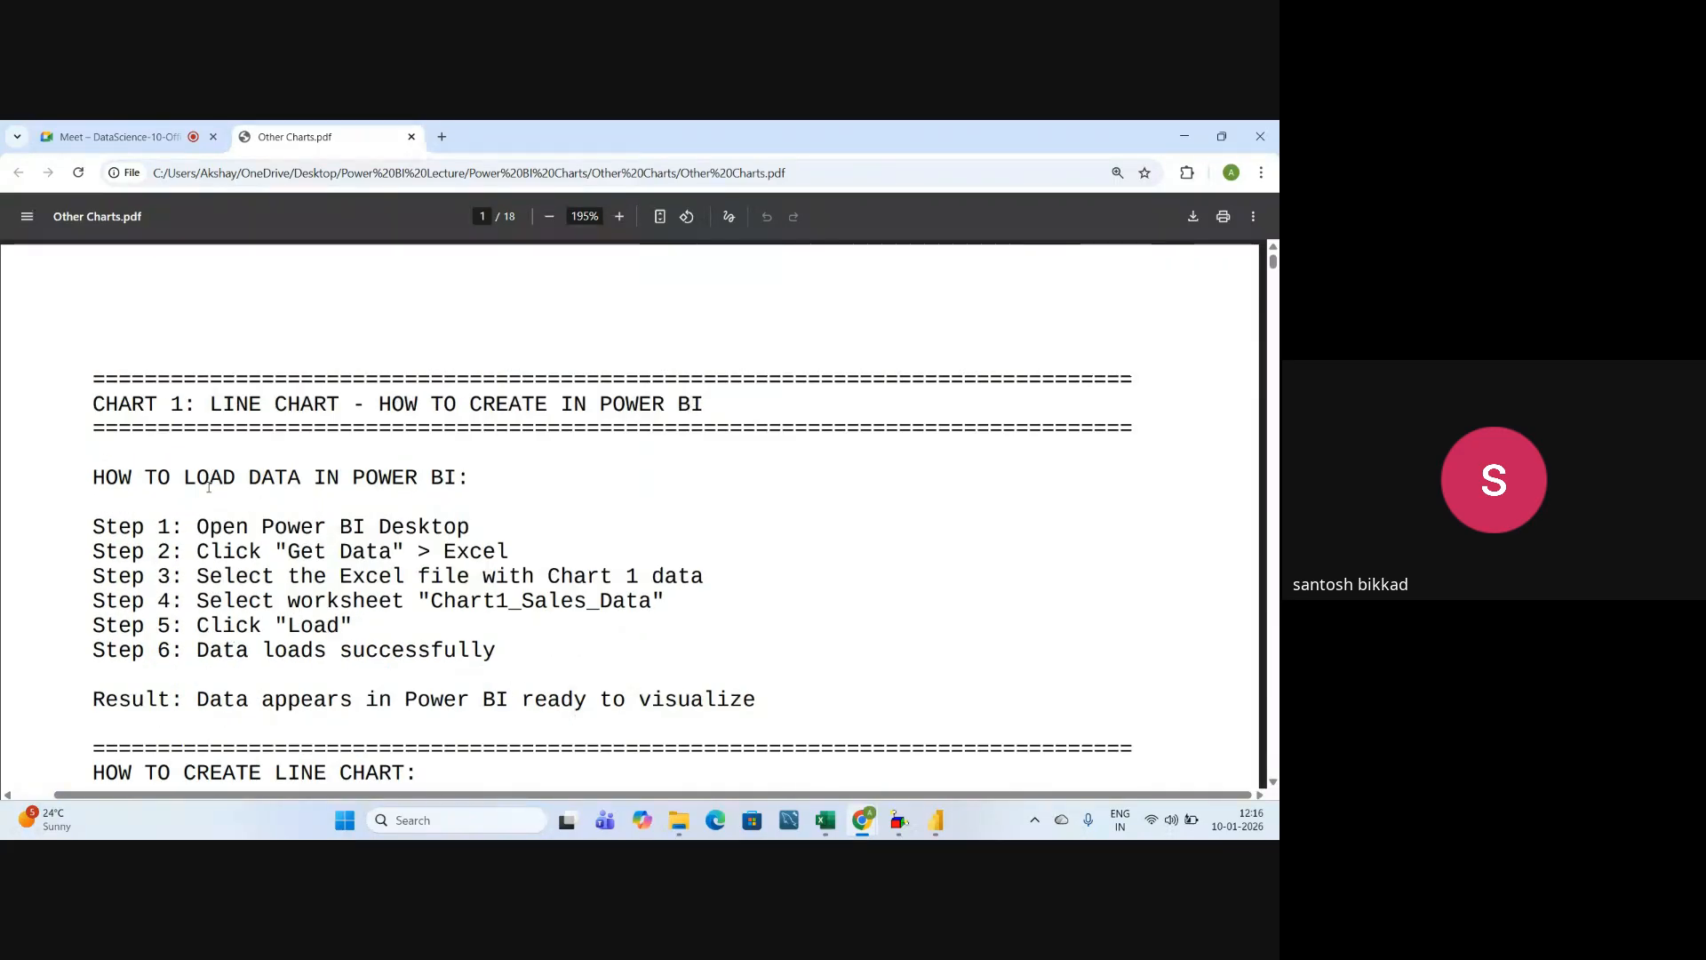
- Read the guide's sections on loading data in Power BI and creating a line chart
{"action": "left_click_drag", "start_coordinate": [92, 477], "coordinate": [472, 480]}
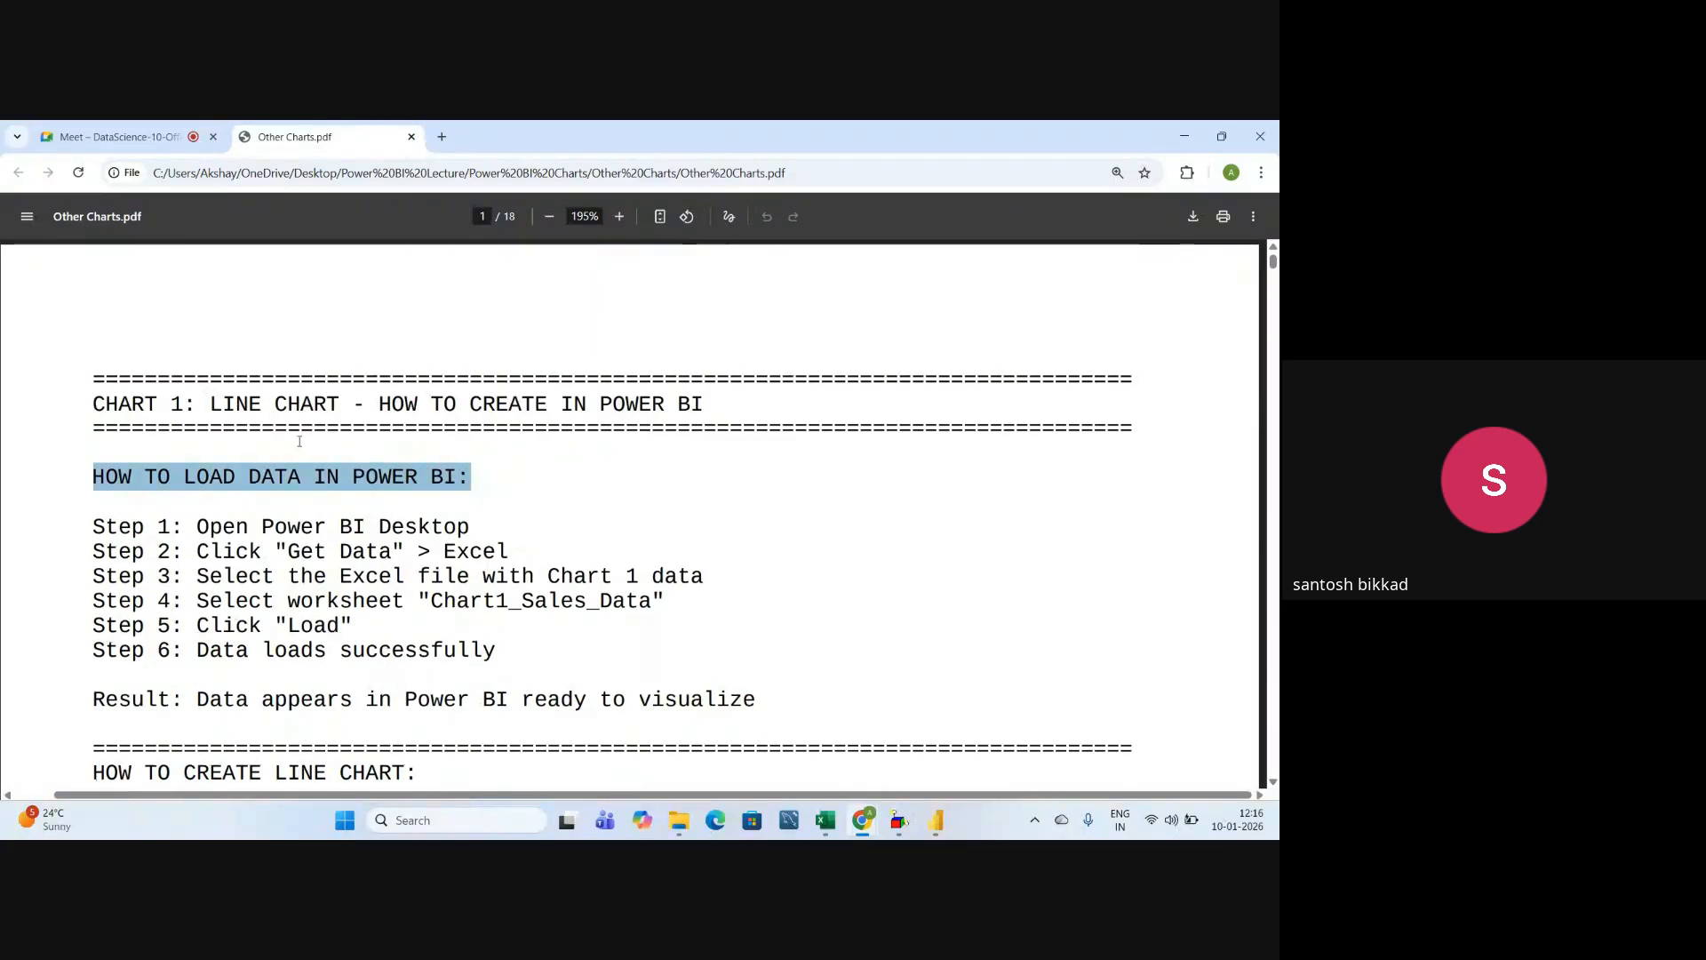
{"action": "left_click_drag", "start_coordinate": [213, 404], "coordinate": [367, 404]}
{"action": "scroll", "coordinate": [391, 540], "scroll_direction": "down", "scroll_amount": 4}
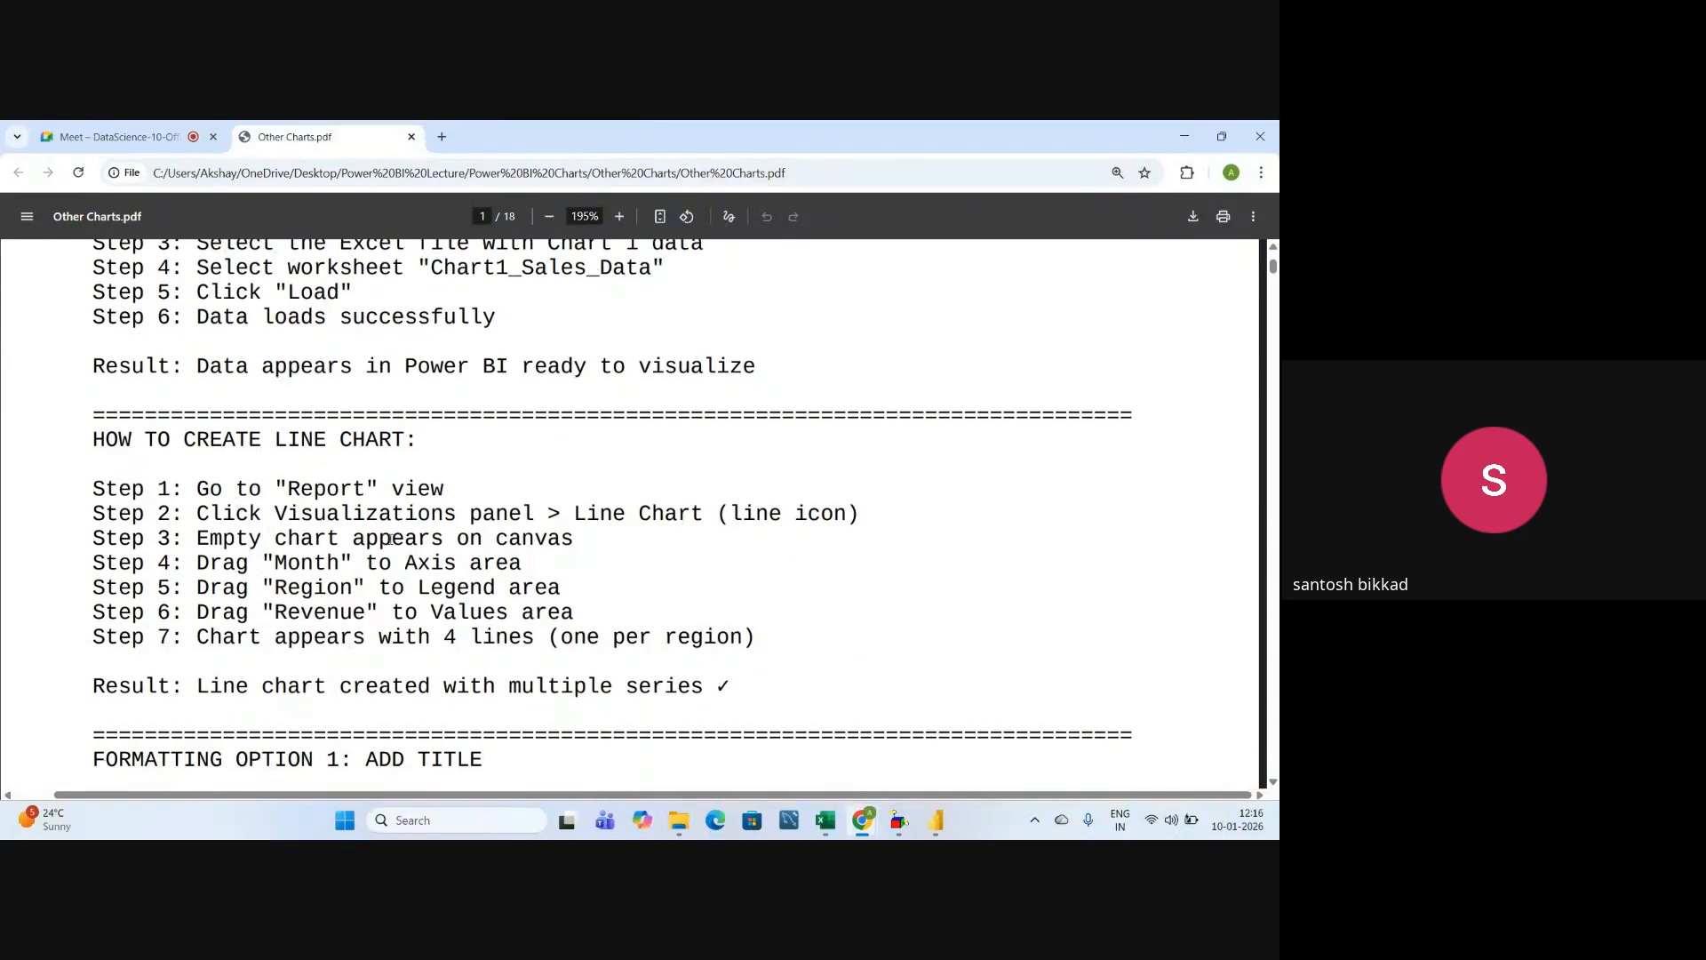
{"action": "scroll", "coordinate": [326, 522], "scroll_direction": "down", "scroll_amount": 1}
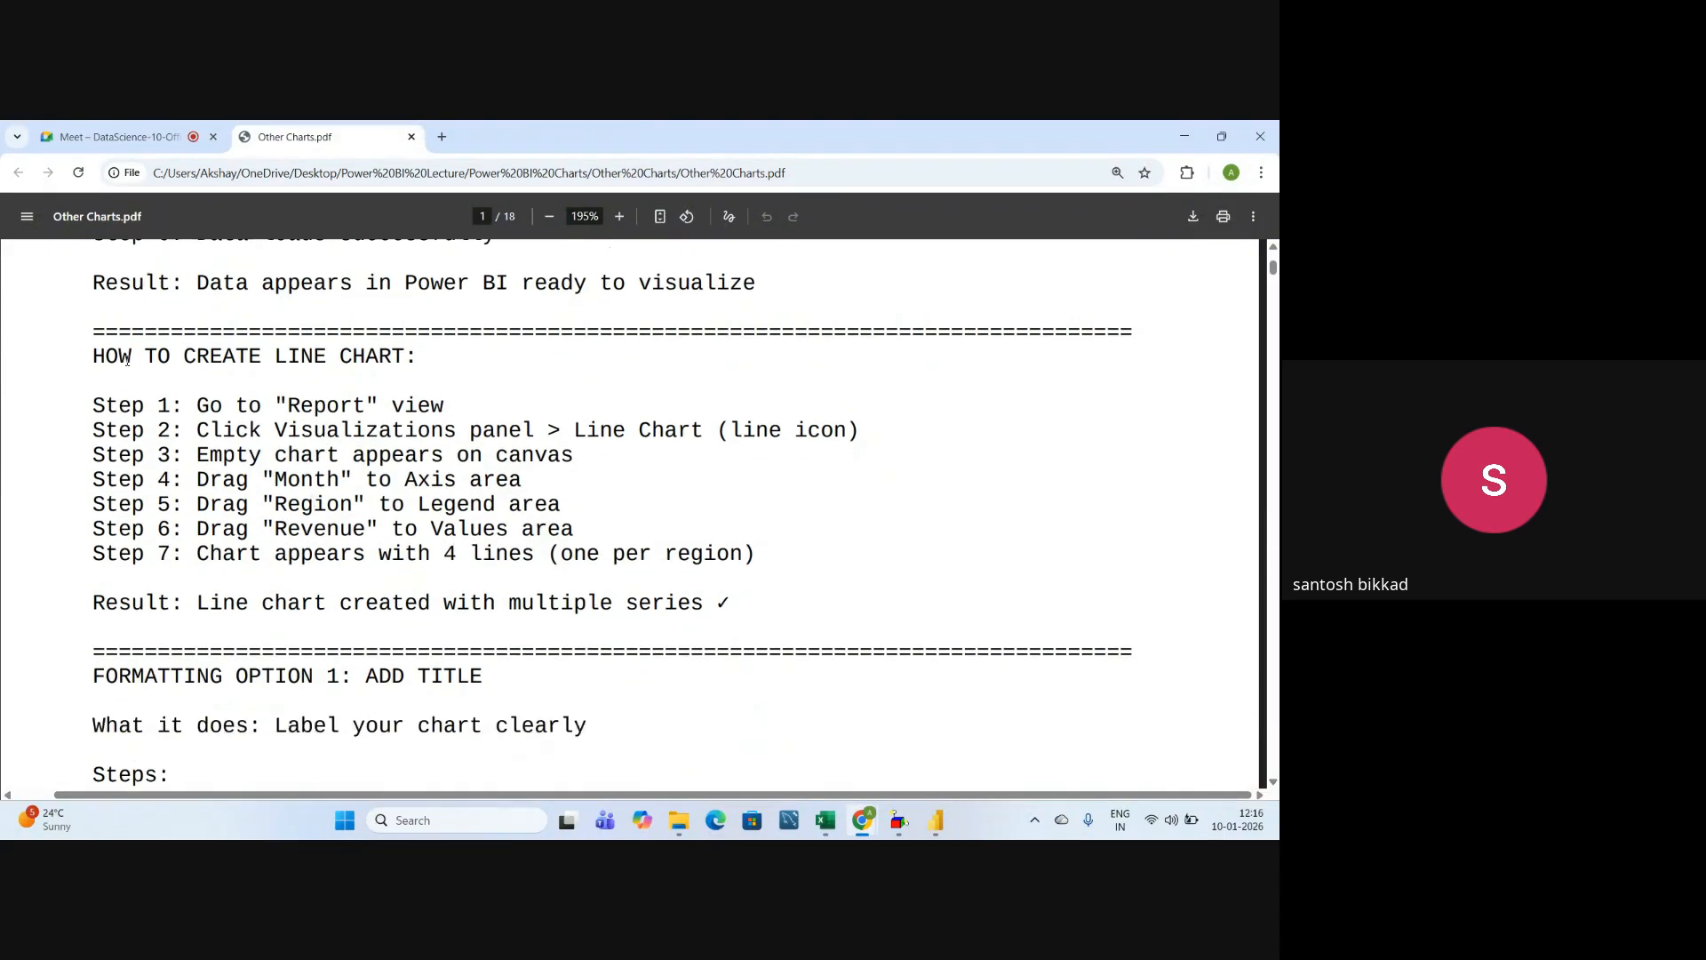
{"action": "left_click_drag", "start_coordinate": [98, 360], "coordinate": [422, 352]}
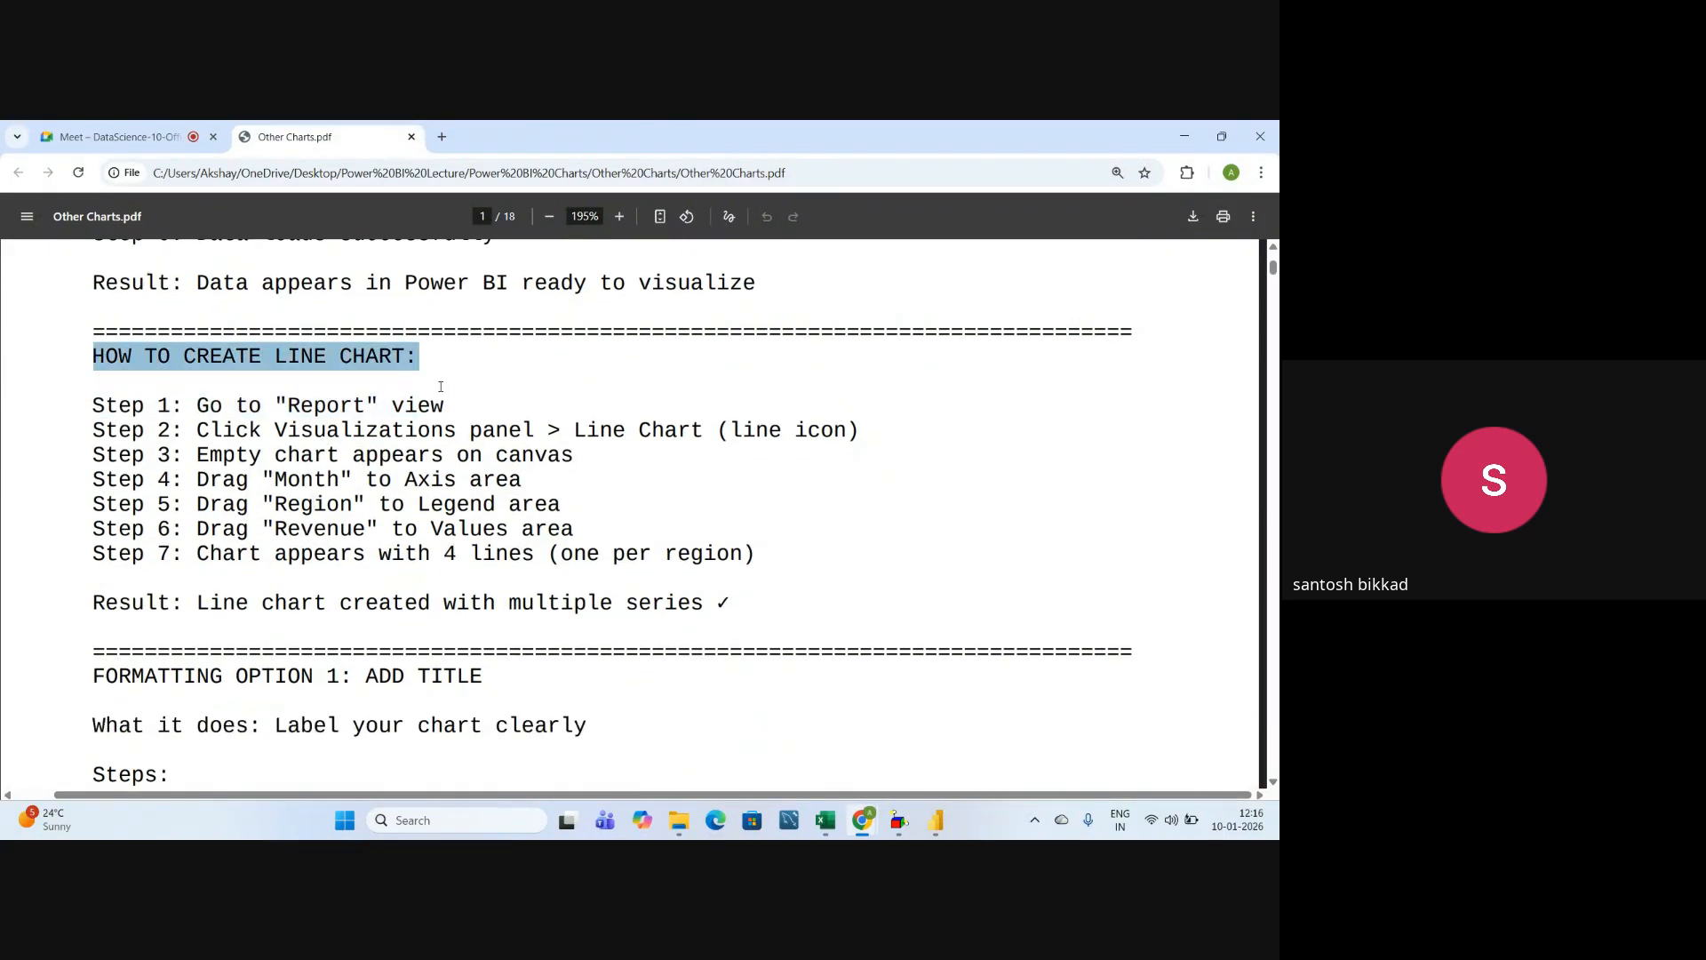
{"action": "scroll", "coordinate": [380, 463], "scroll_direction": "down", "scroll_amount": 1}
{"action": "left_click", "coordinate": [630, 424]}
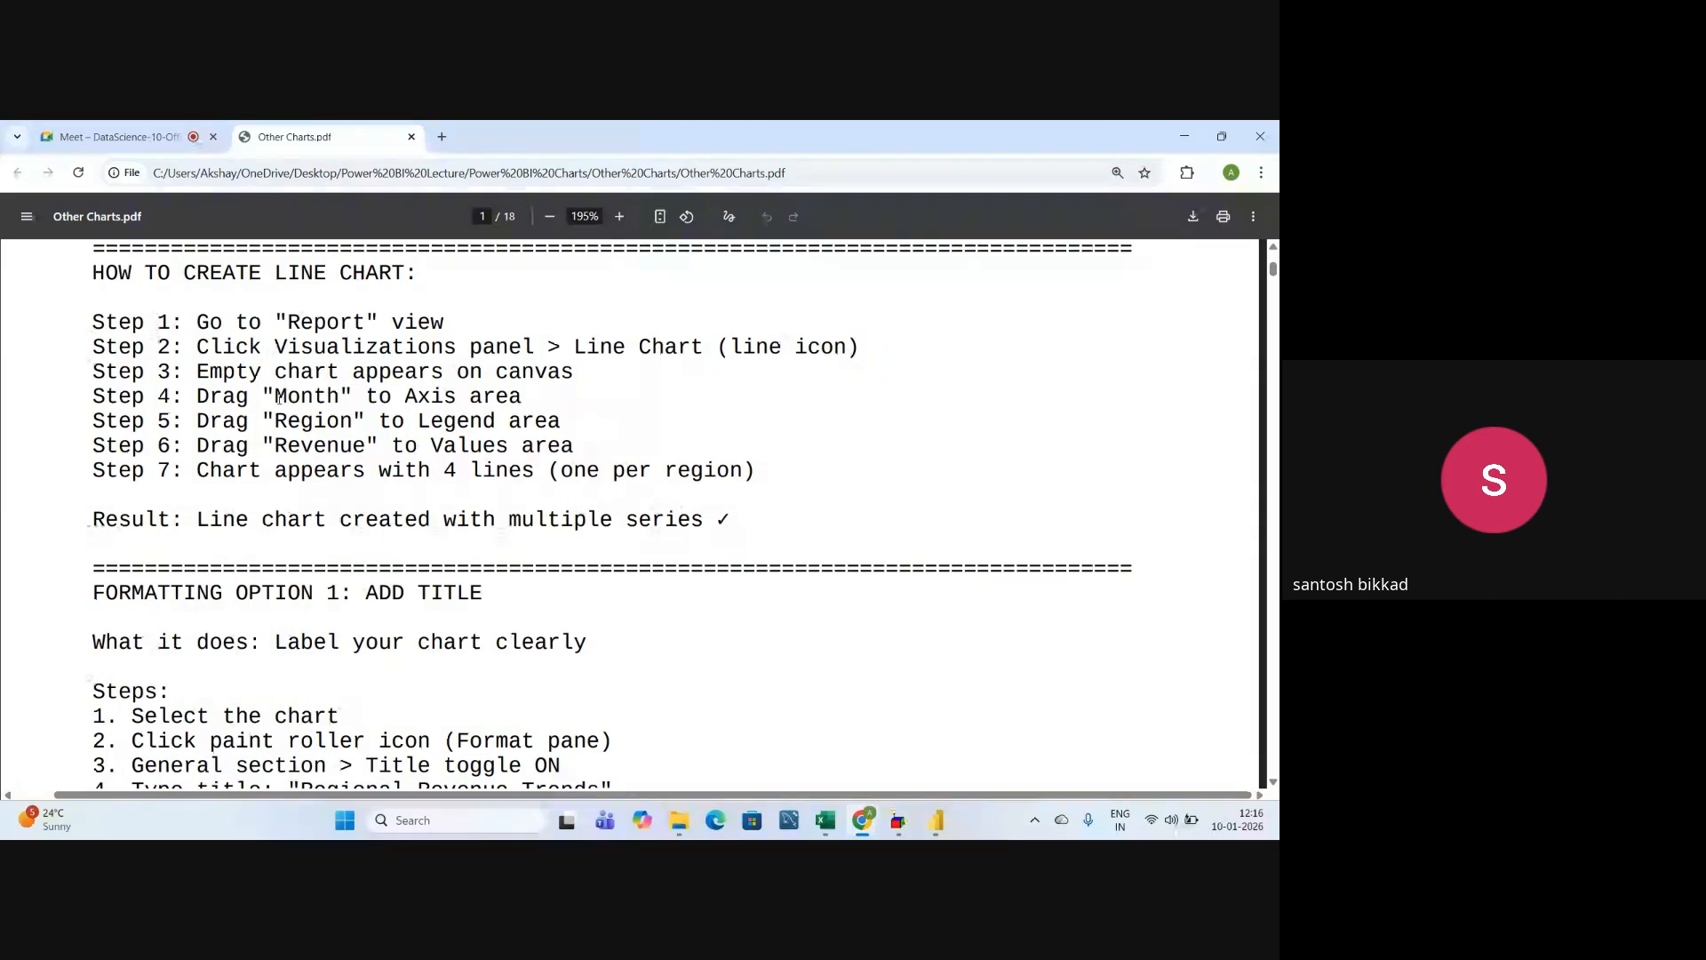
- Following the guide, assign Month to the line chart's X-axis and Region to its Legend in Power BI Desktop
{"action": "left_click_drag", "start_coordinate": [274, 396], "coordinate": [532, 394]}
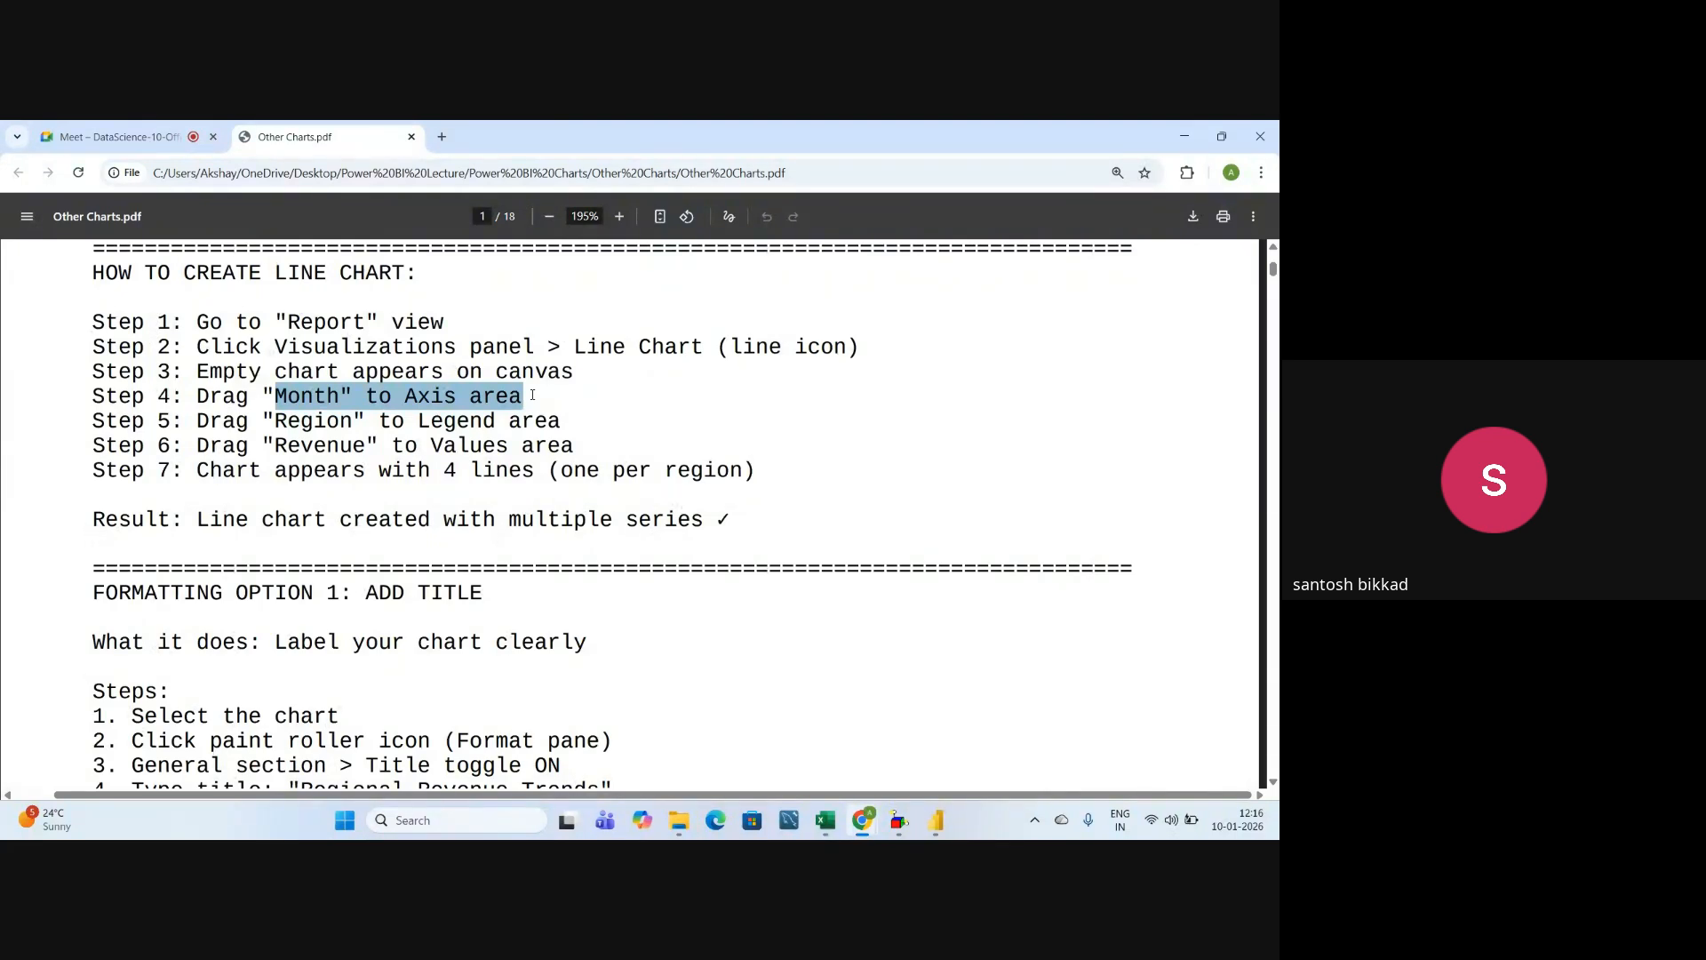
{"action": "key", "text": "alt+Tab"}
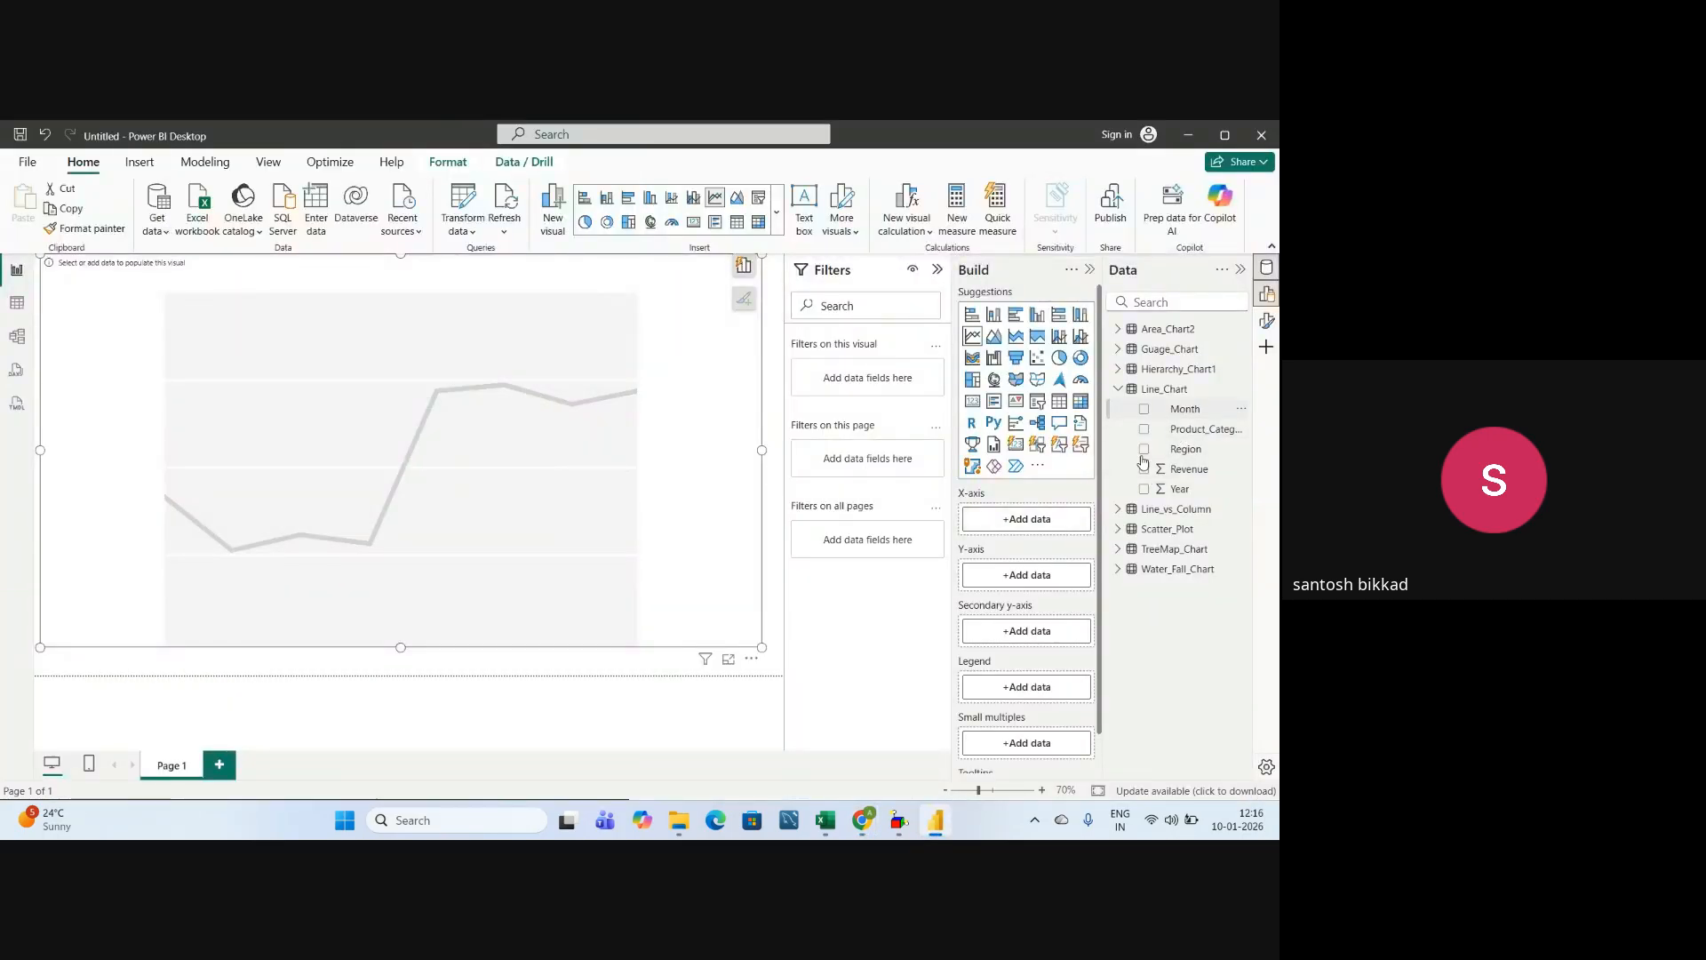
{"action": "left_click_drag", "start_coordinate": [1182, 409], "coordinate": [1024, 521]}
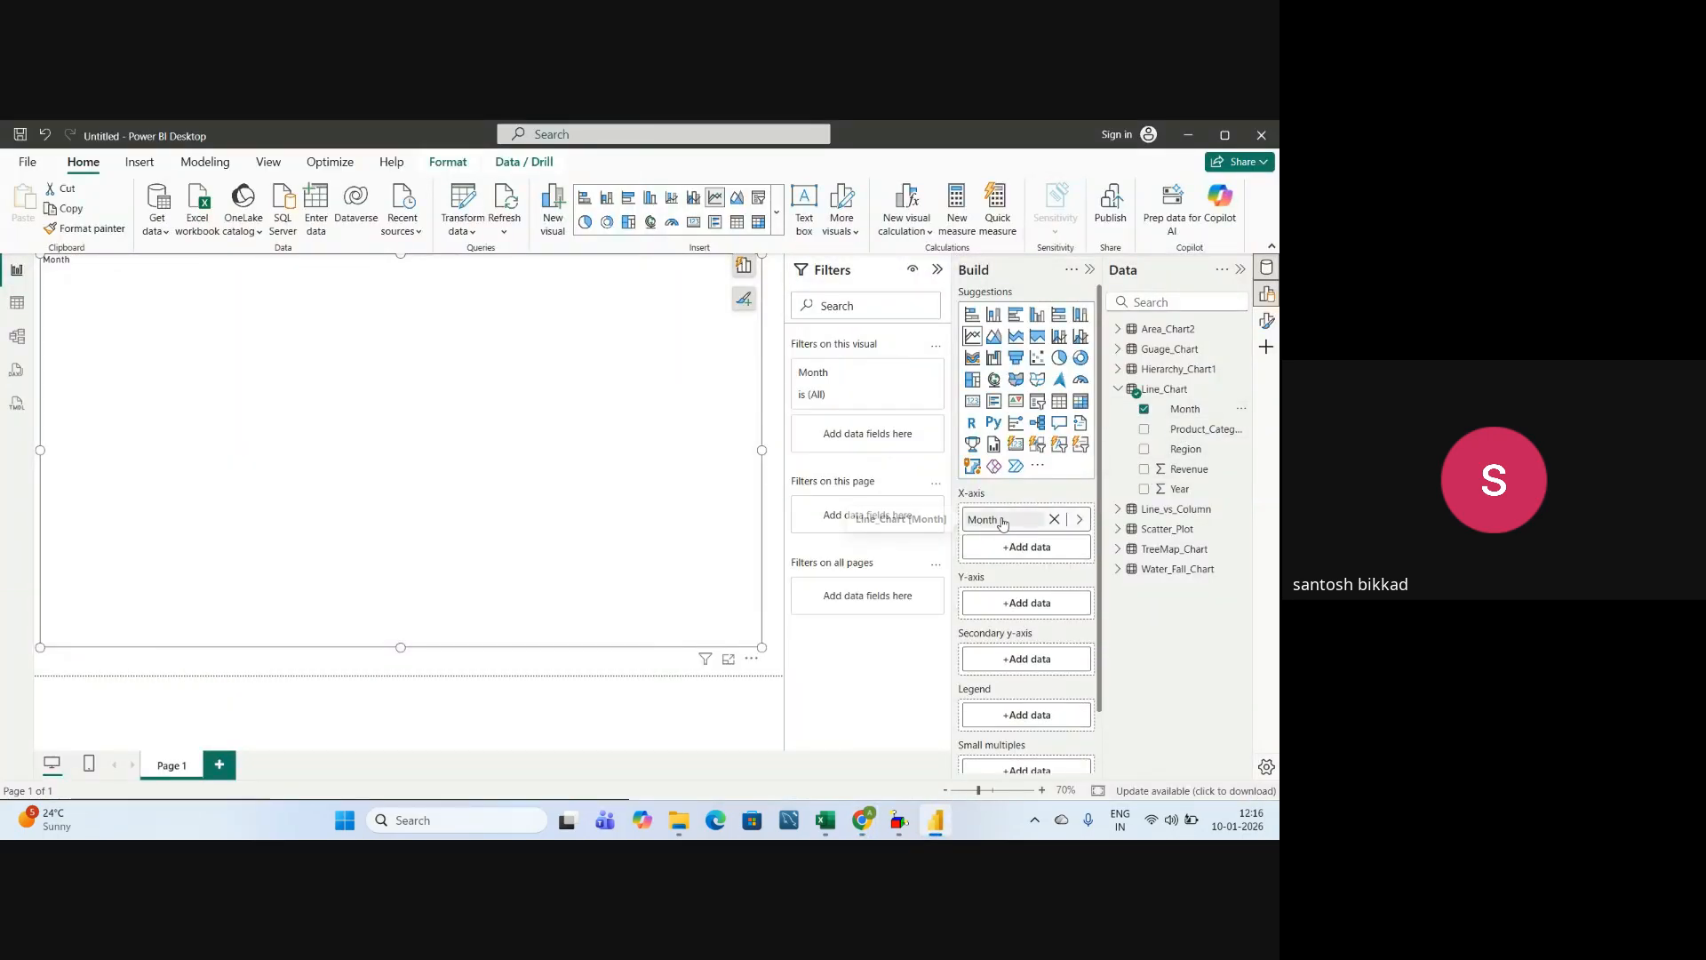
{"action": "key", "text": "alt+Tab"}
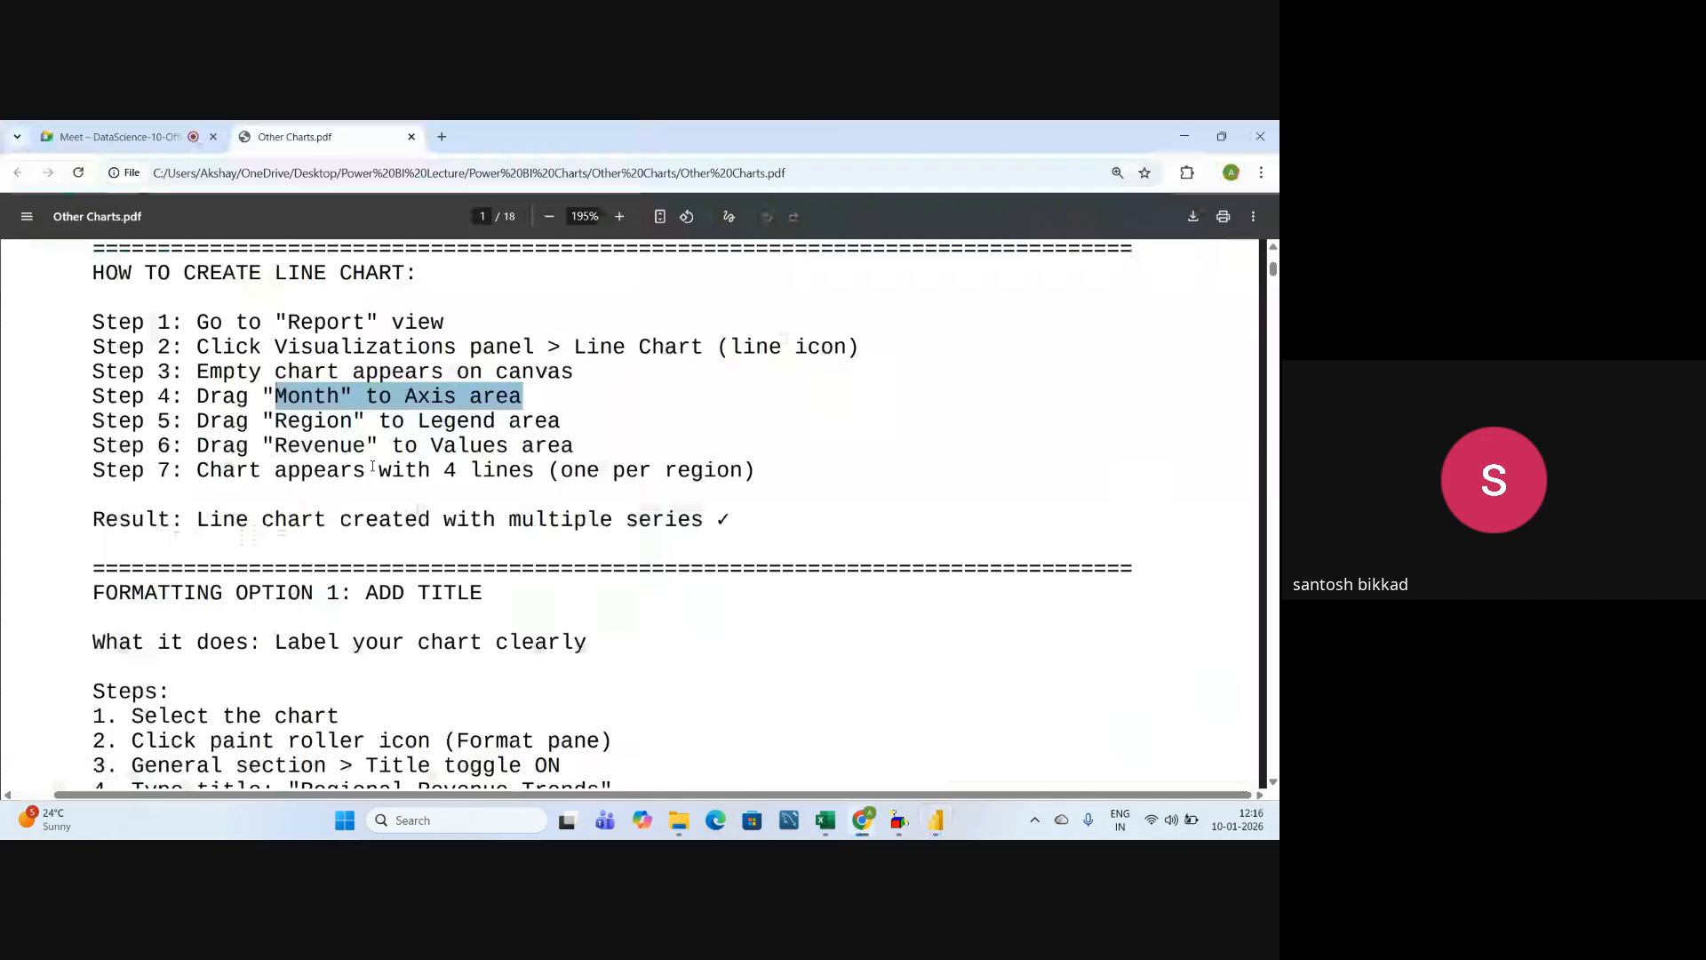
{"action": "left_click_drag", "start_coordinate": [272, 421], "coordinate": [575, 412]}
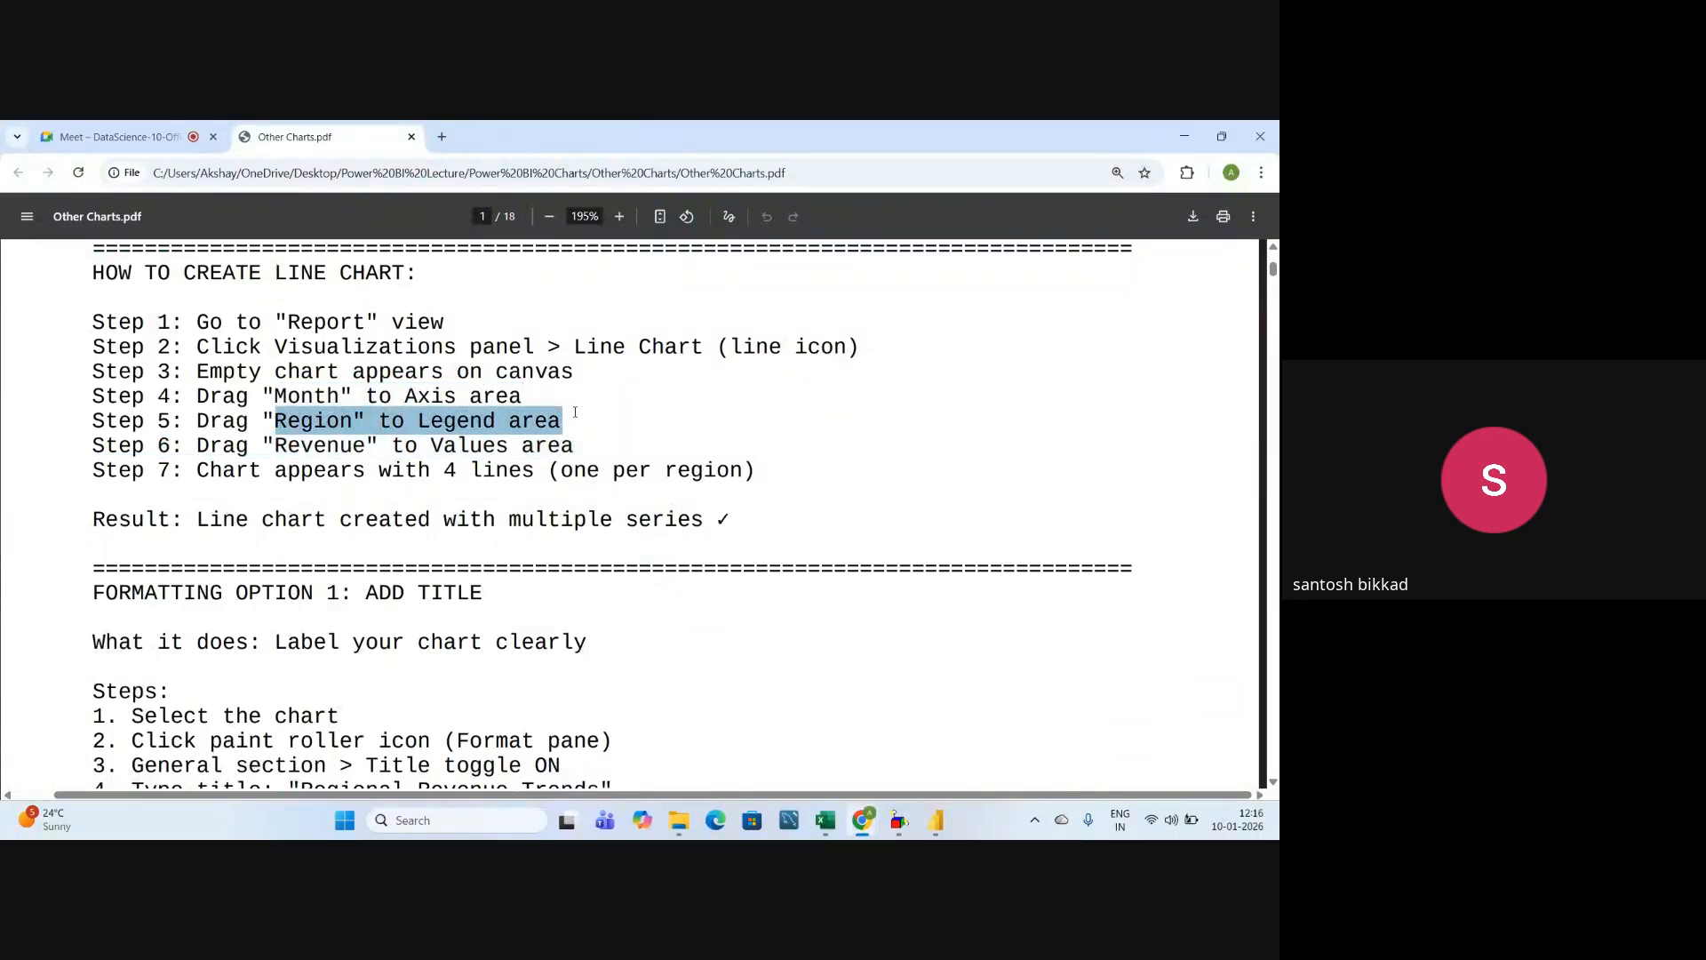
{"action": "key", "text": "alt+Tab"}
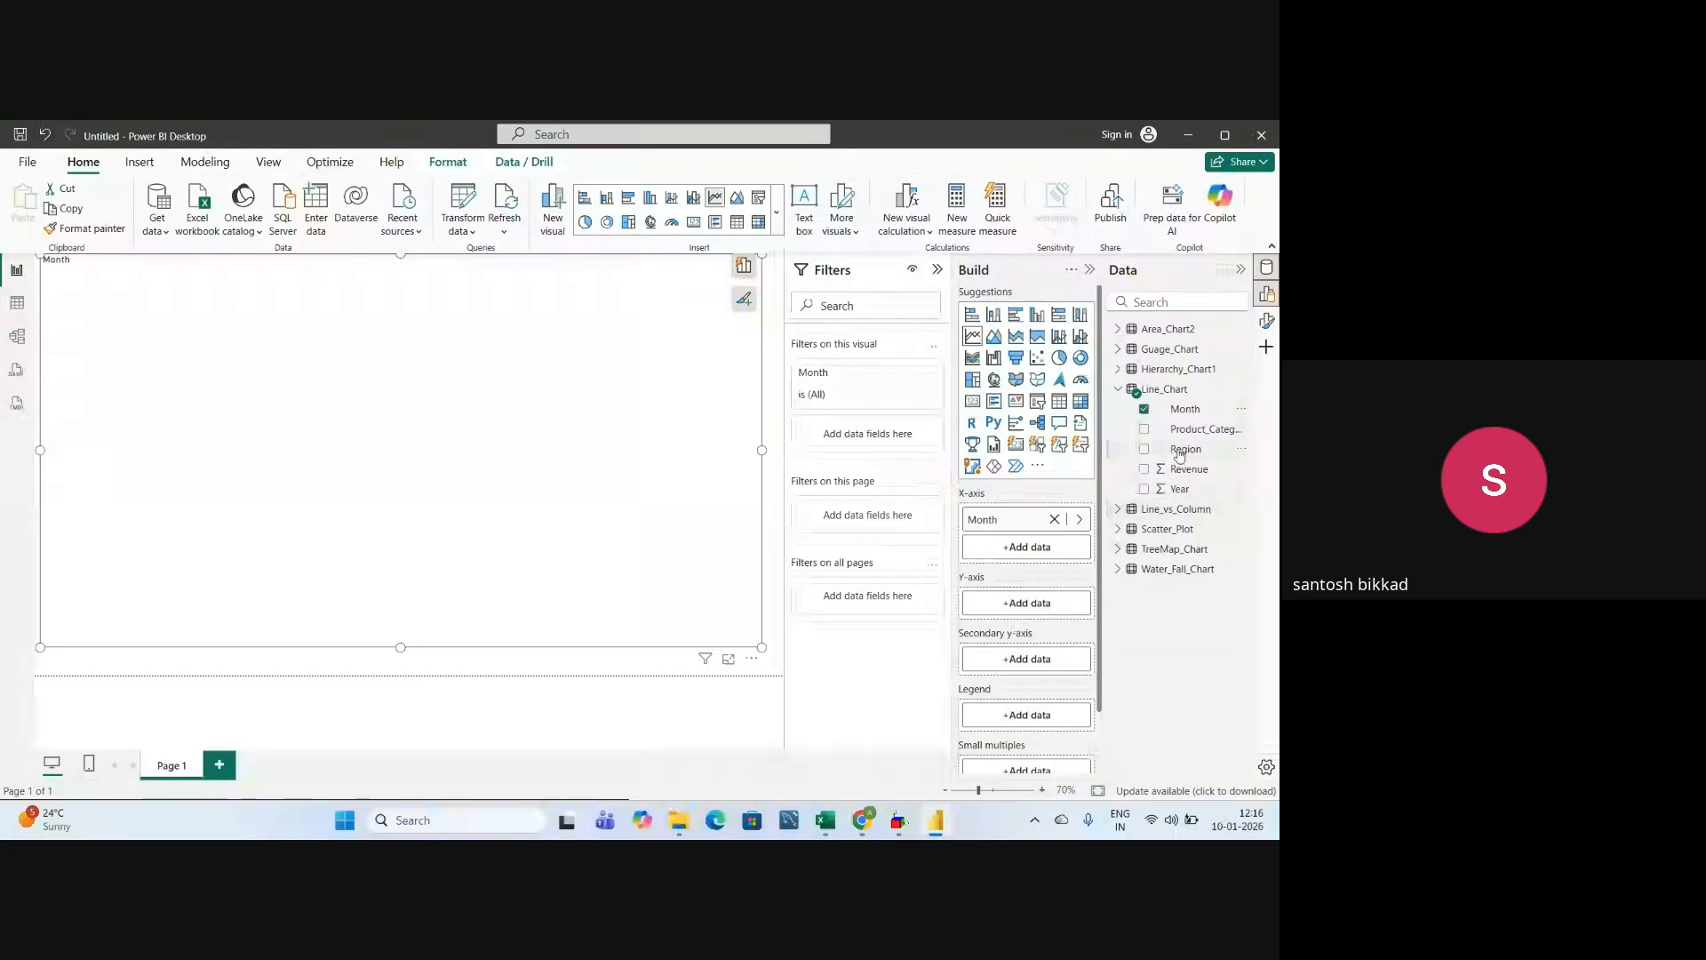
{"action": "left_click_drag", "start_coordinate": [1181, 452], "coordinate": [1022, 716]}
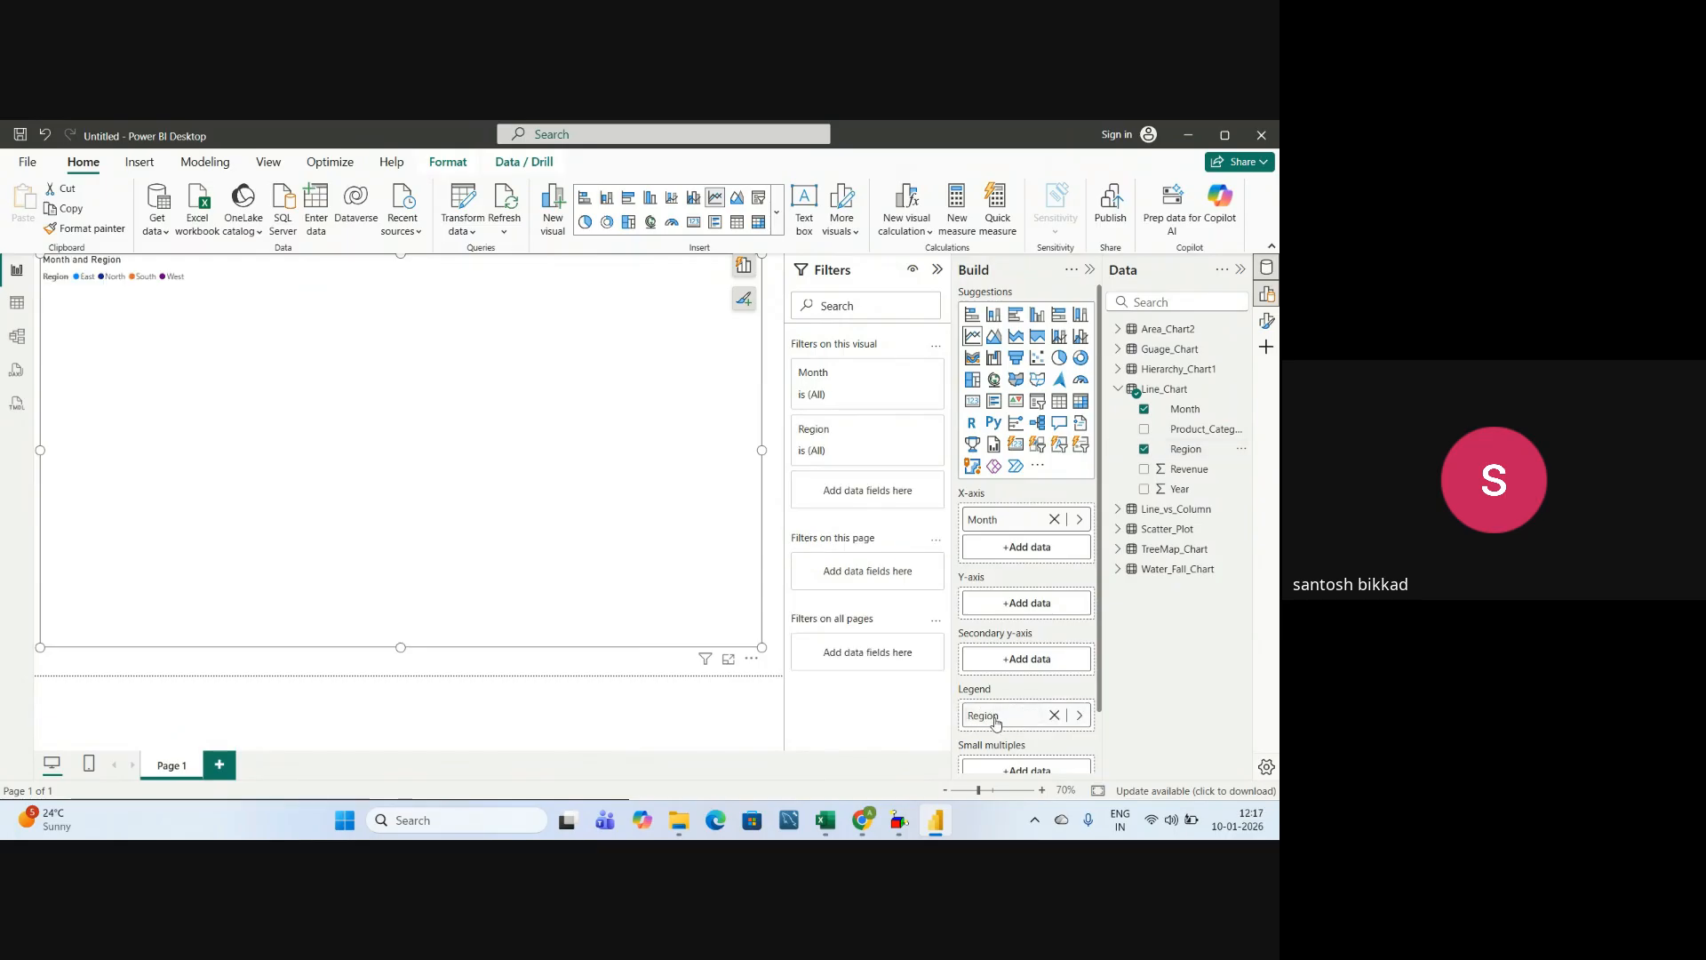
- Check the guide's Revenue instruction, and assign Revenue to the line chart's Y-axis in Power BI Desktop
{"action": "key", "text": "alt+Tab"}
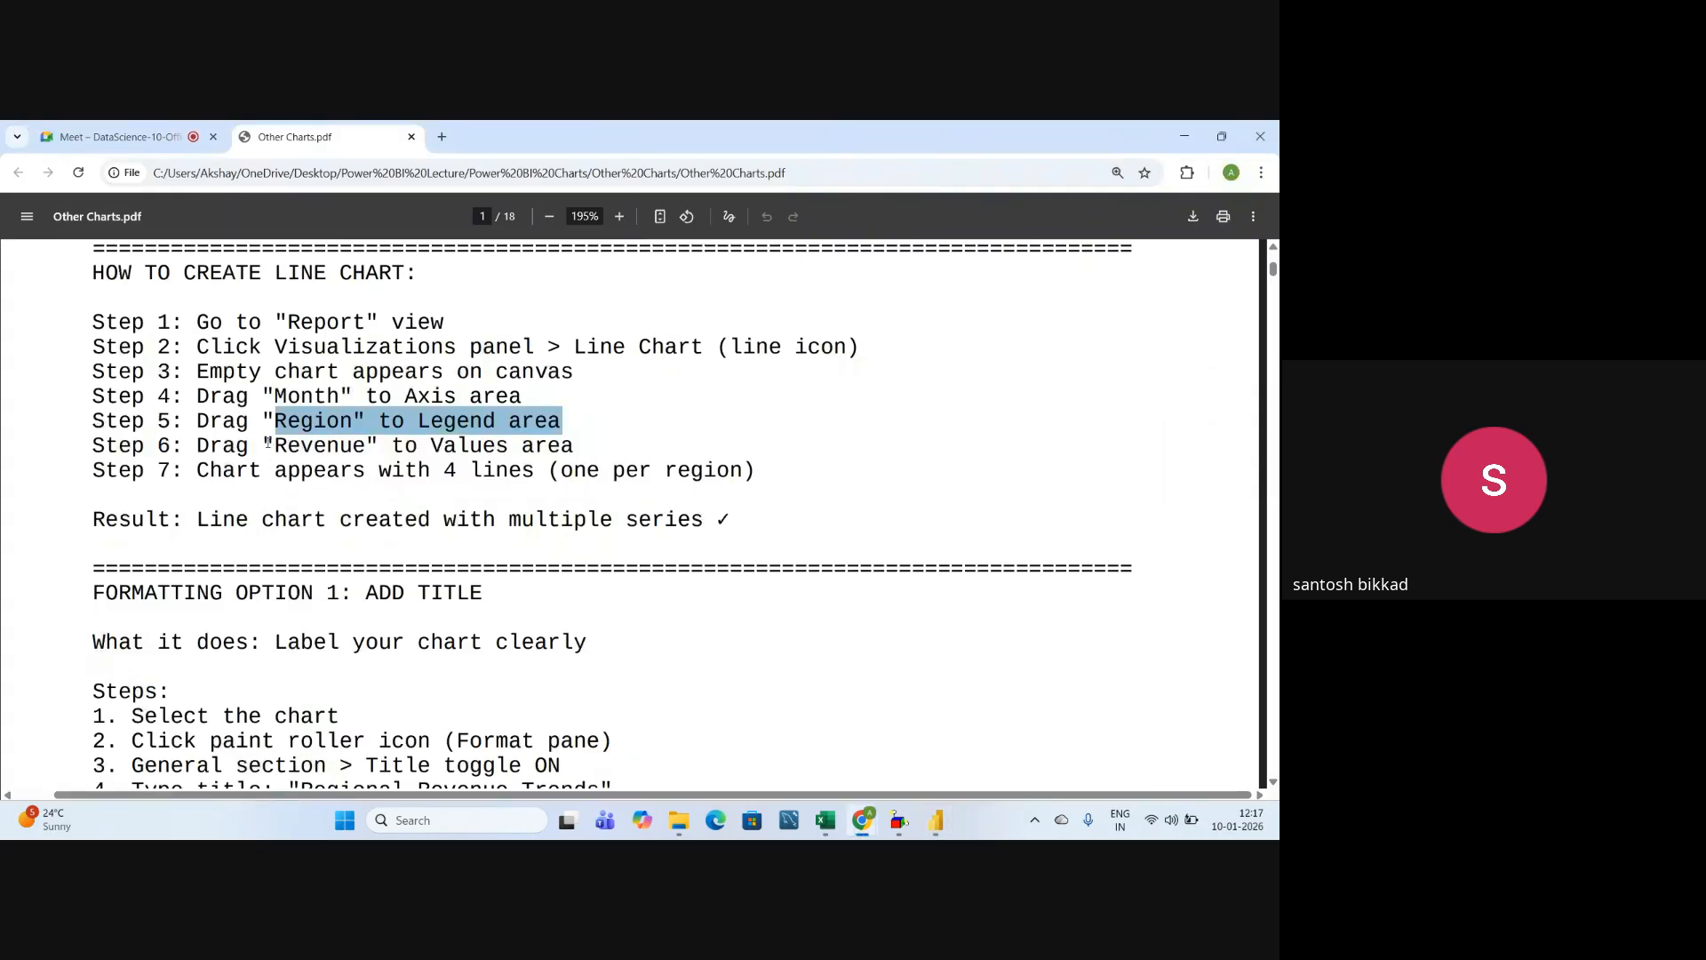
{"action": "left_click_drag", "start_coordinate": [267, 442], "coordinate": [575, 446]}
{"action": "key", "text": "alt+Tab"}
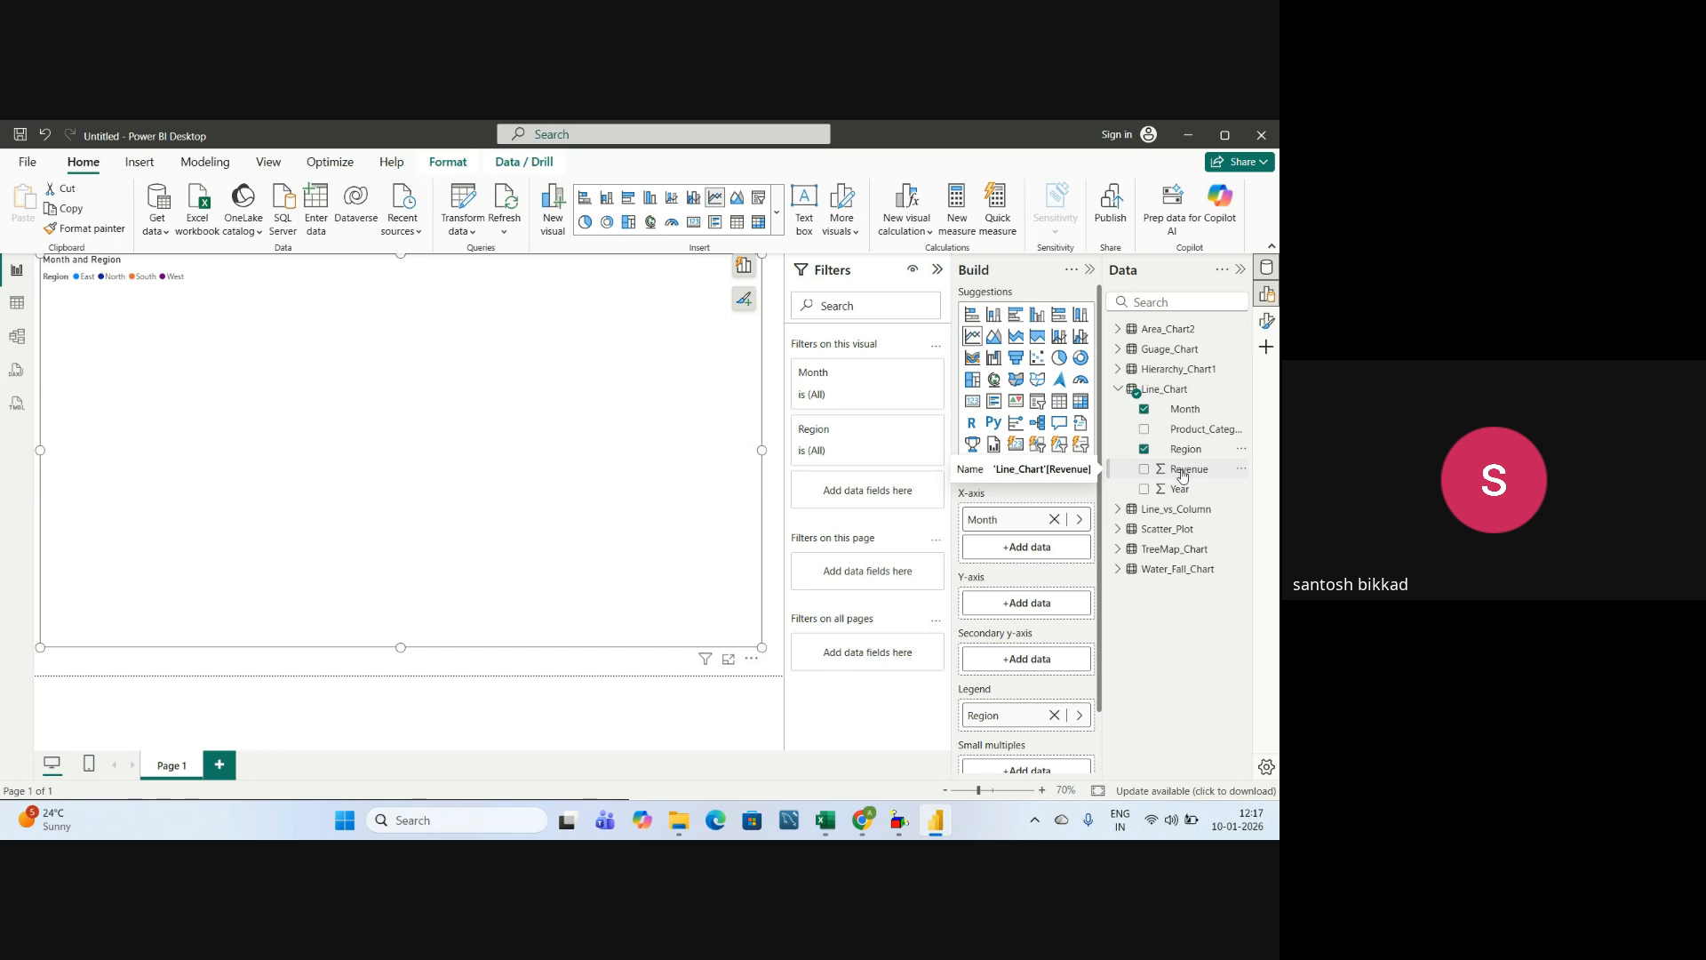
{"action": "left_click_drag", "start_coordinate": [1183, 476], "coordinate": [1034, 604]}
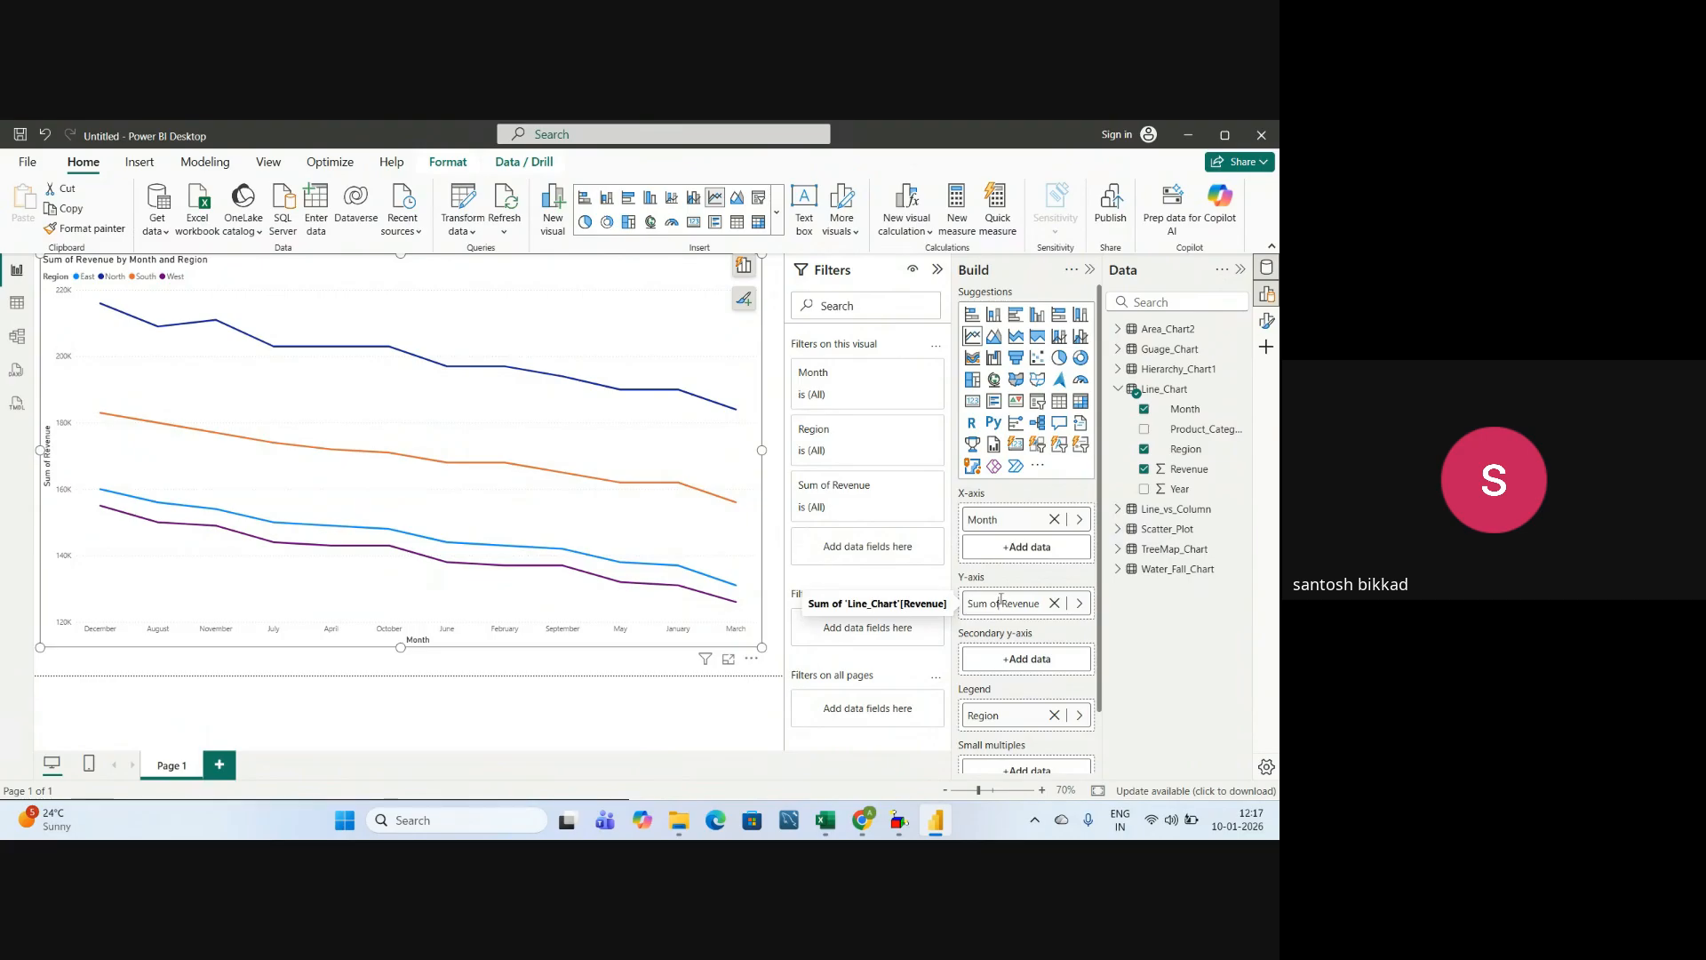
- Rename the line chart's Y-axis field as Revenue
{"action": "key", "text": "BackSpace"}
{"action": "key", "text": "BackSpace"}
{"action": "key", "text": "BackSpace"}
{"action": "key", "text": "BackSpace"}
{"action": "key", "text": "BackSpace"}
{"action": "key", "text": "BackSpace"}
{"action": "key", "text": "BackSpace"}
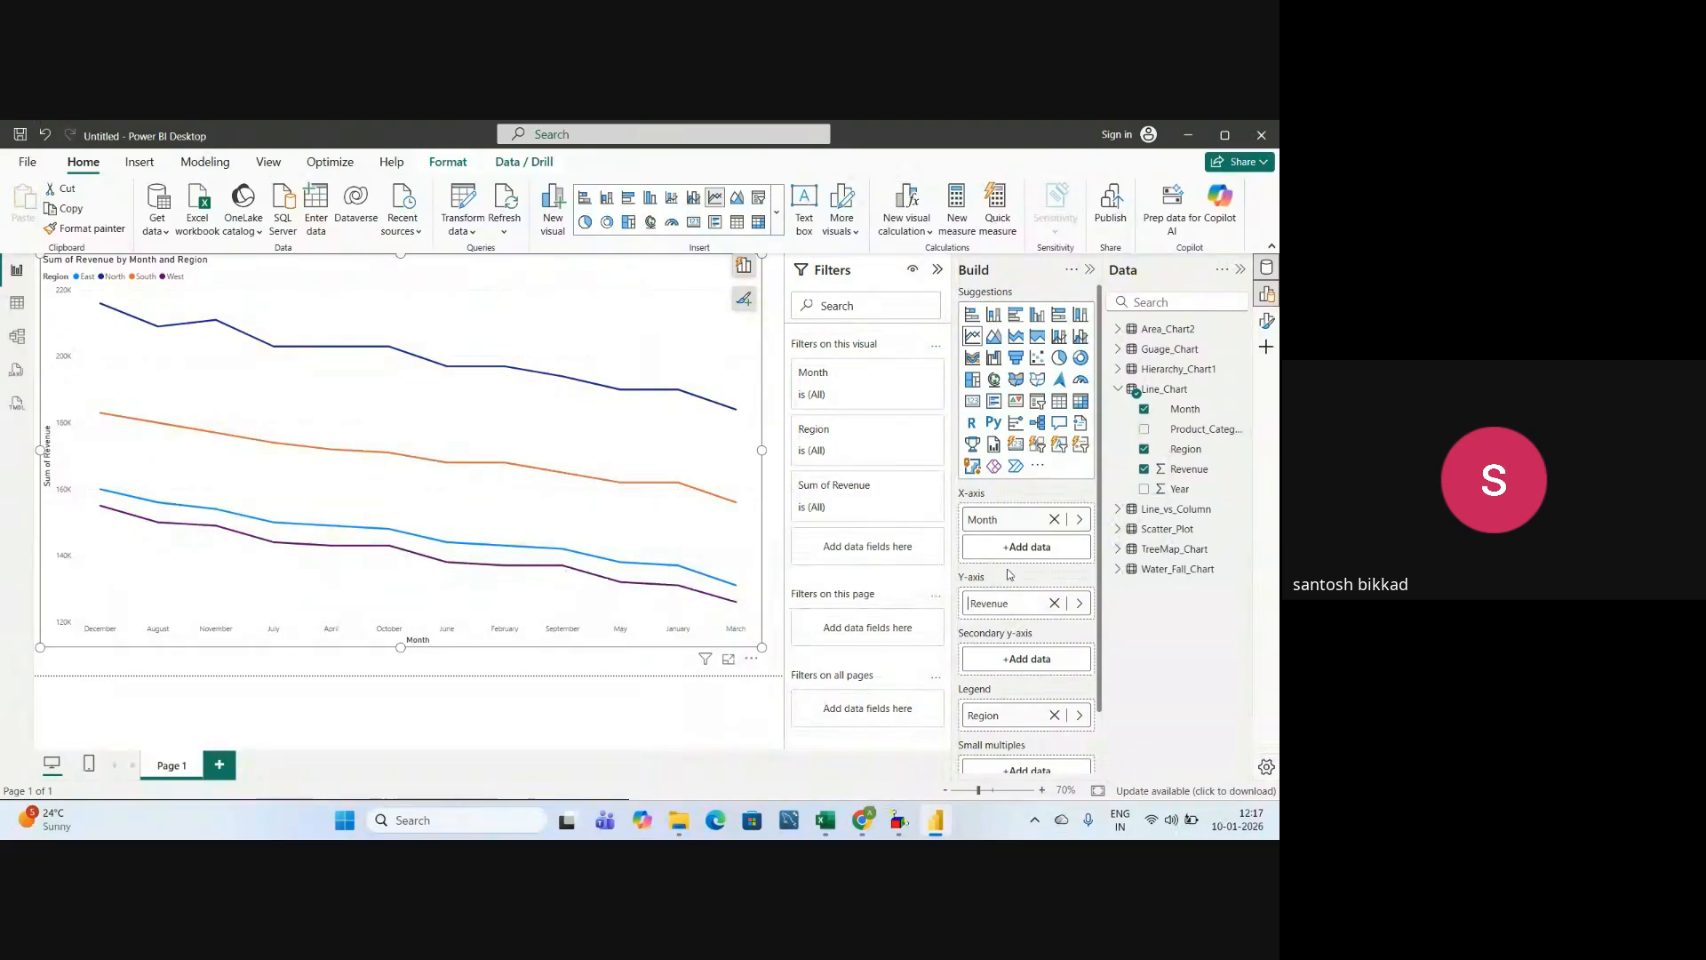
{"action": "key", "text": "Return"}
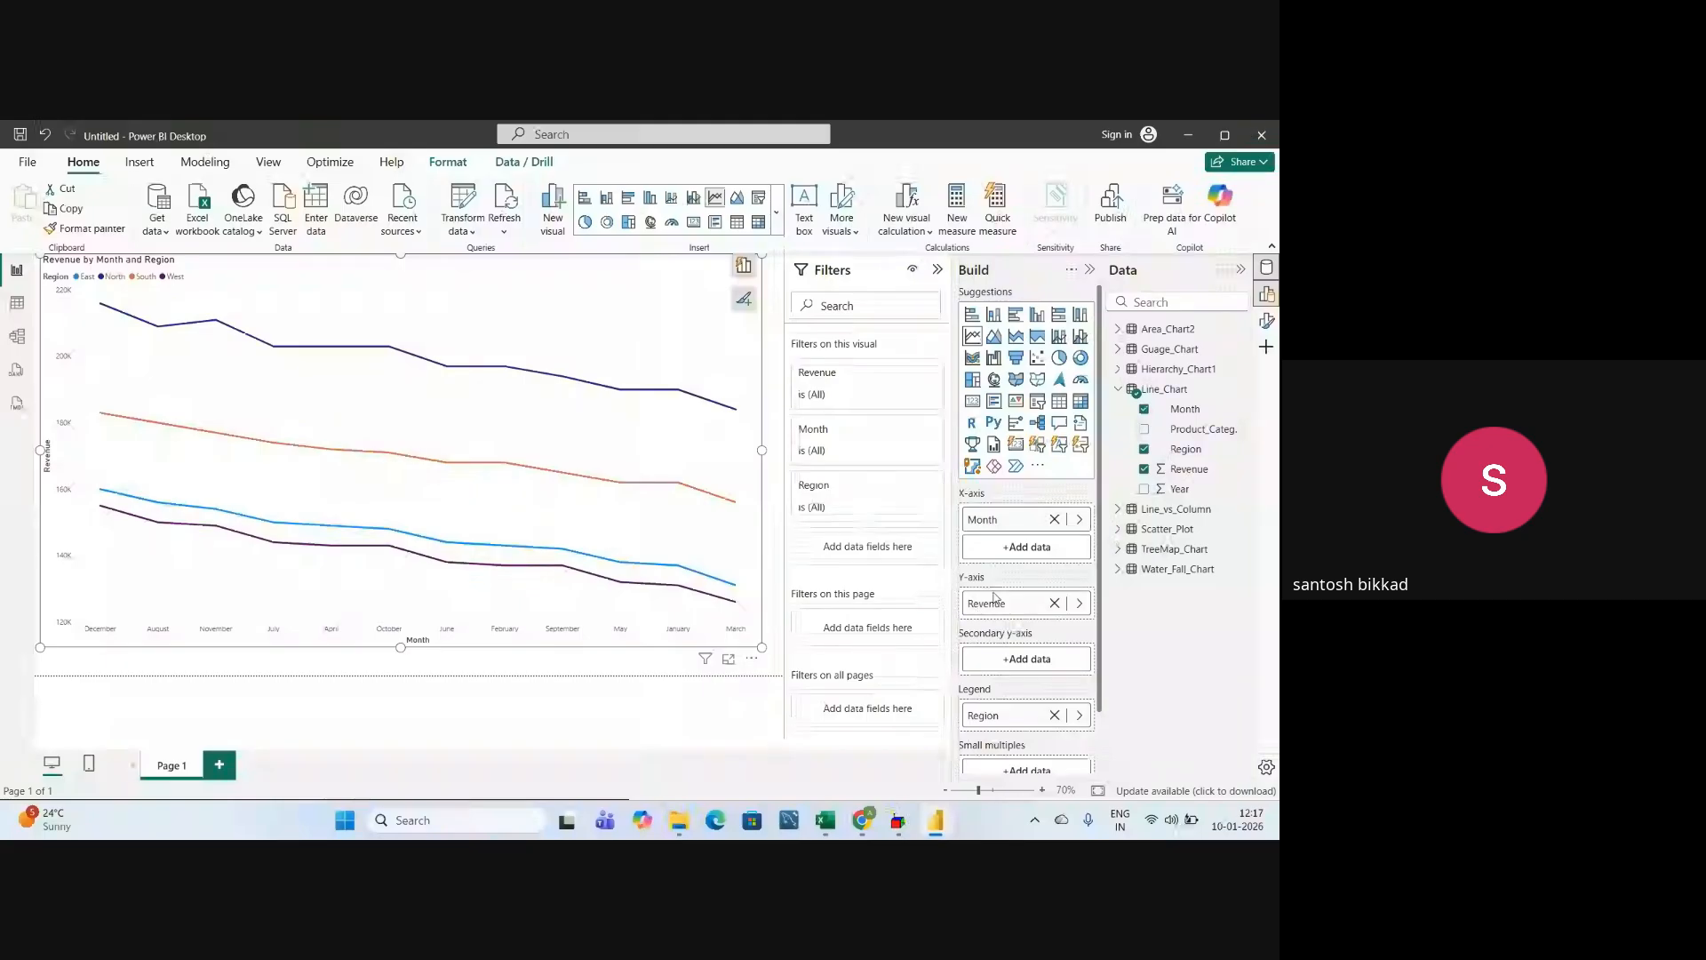
- Examine the line chart's field assignments and its monthly revenue values for each region
{"action": "scroll", "coordinate": [990, 635], "scroll_direction": "down", "scroll_amount": 2}
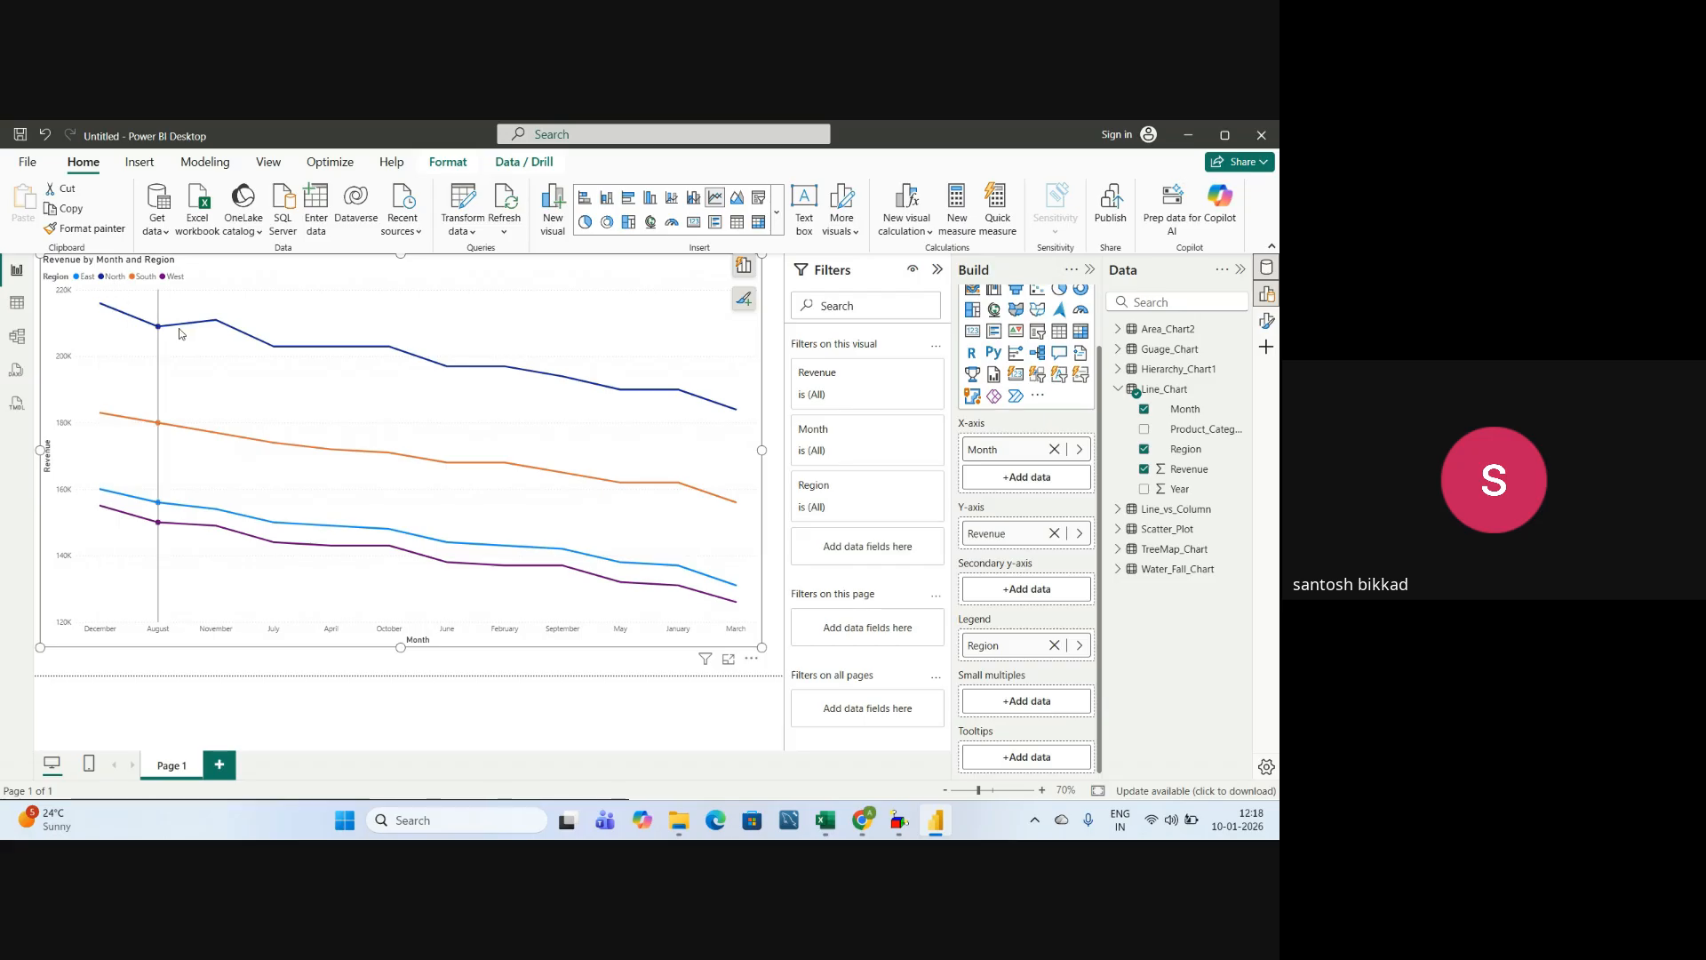
{"action": "mouse_move", "coordinate": [192, 326]}
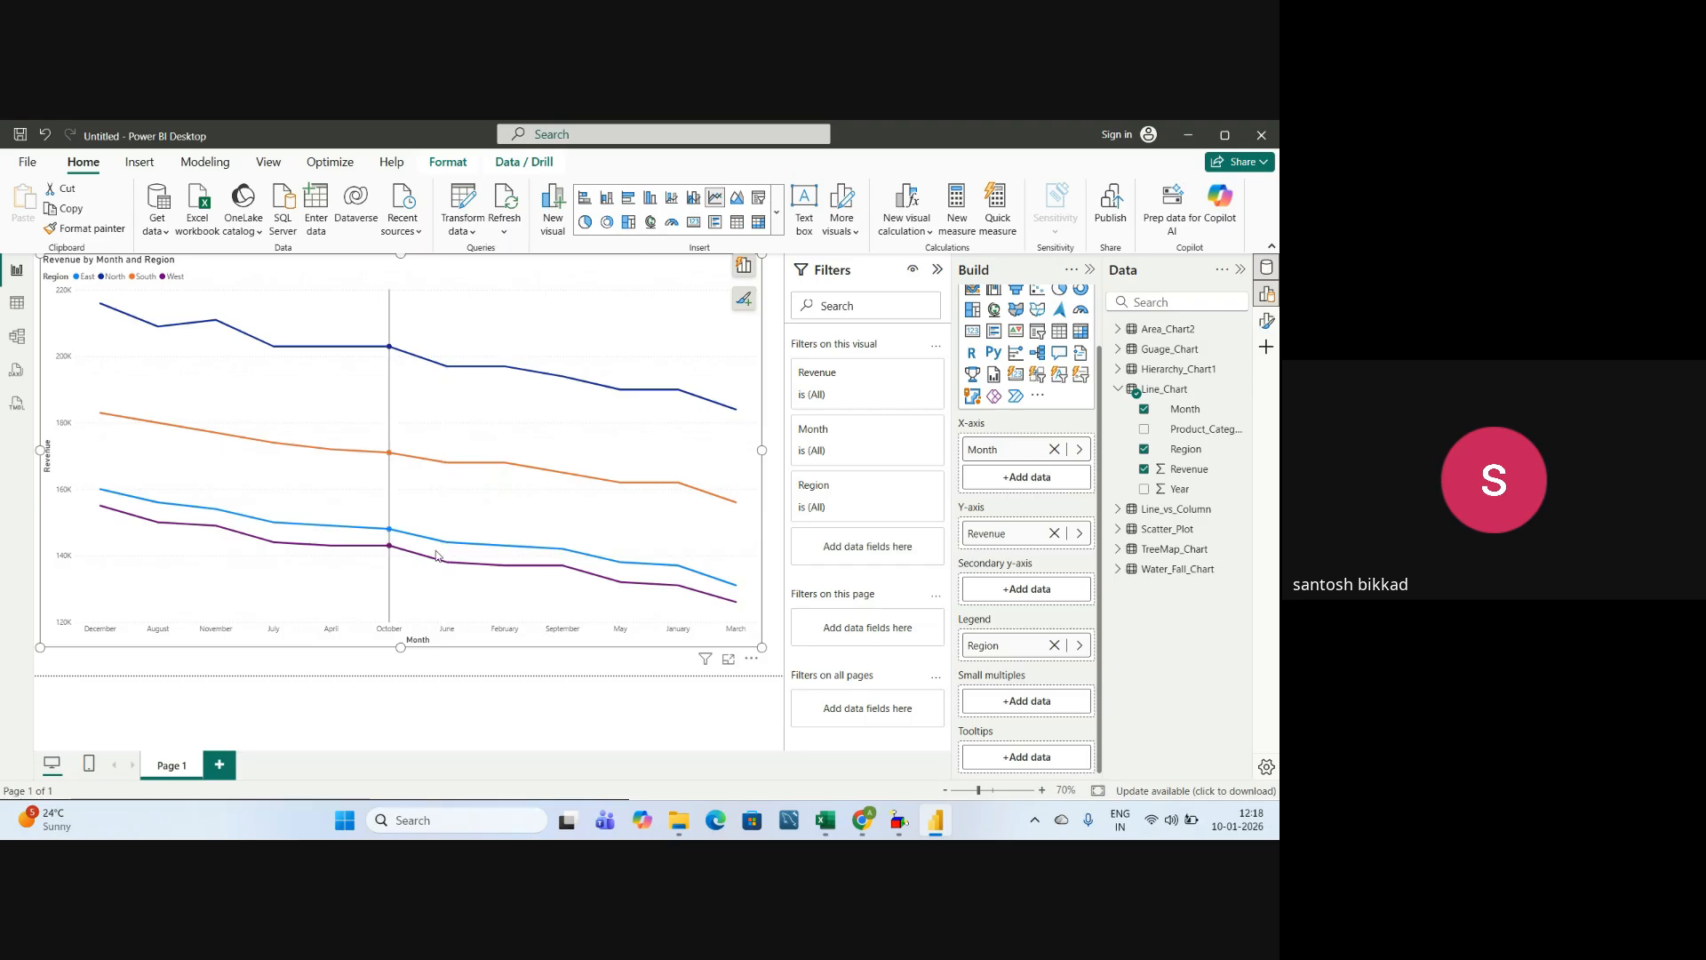
{"action": "mouse_move", "coordinate": [487, 480]}
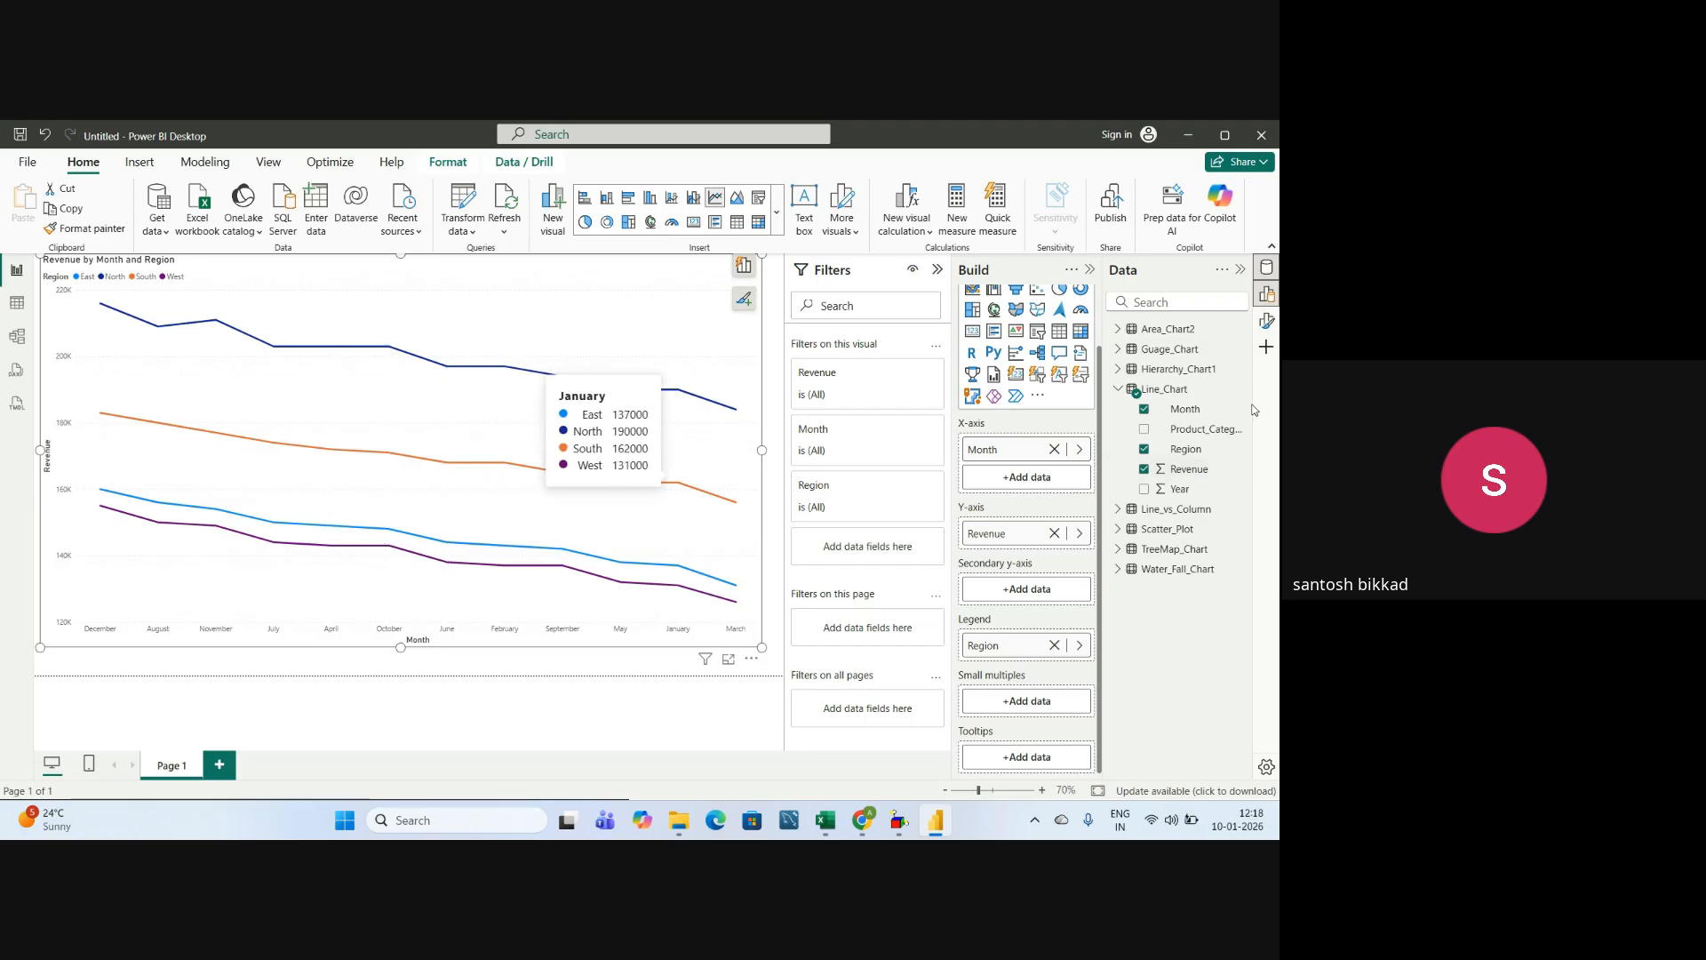
- Turn on data labels for the revenue line chart
{"action": "left_click", "coordinate": [1268, 322]}
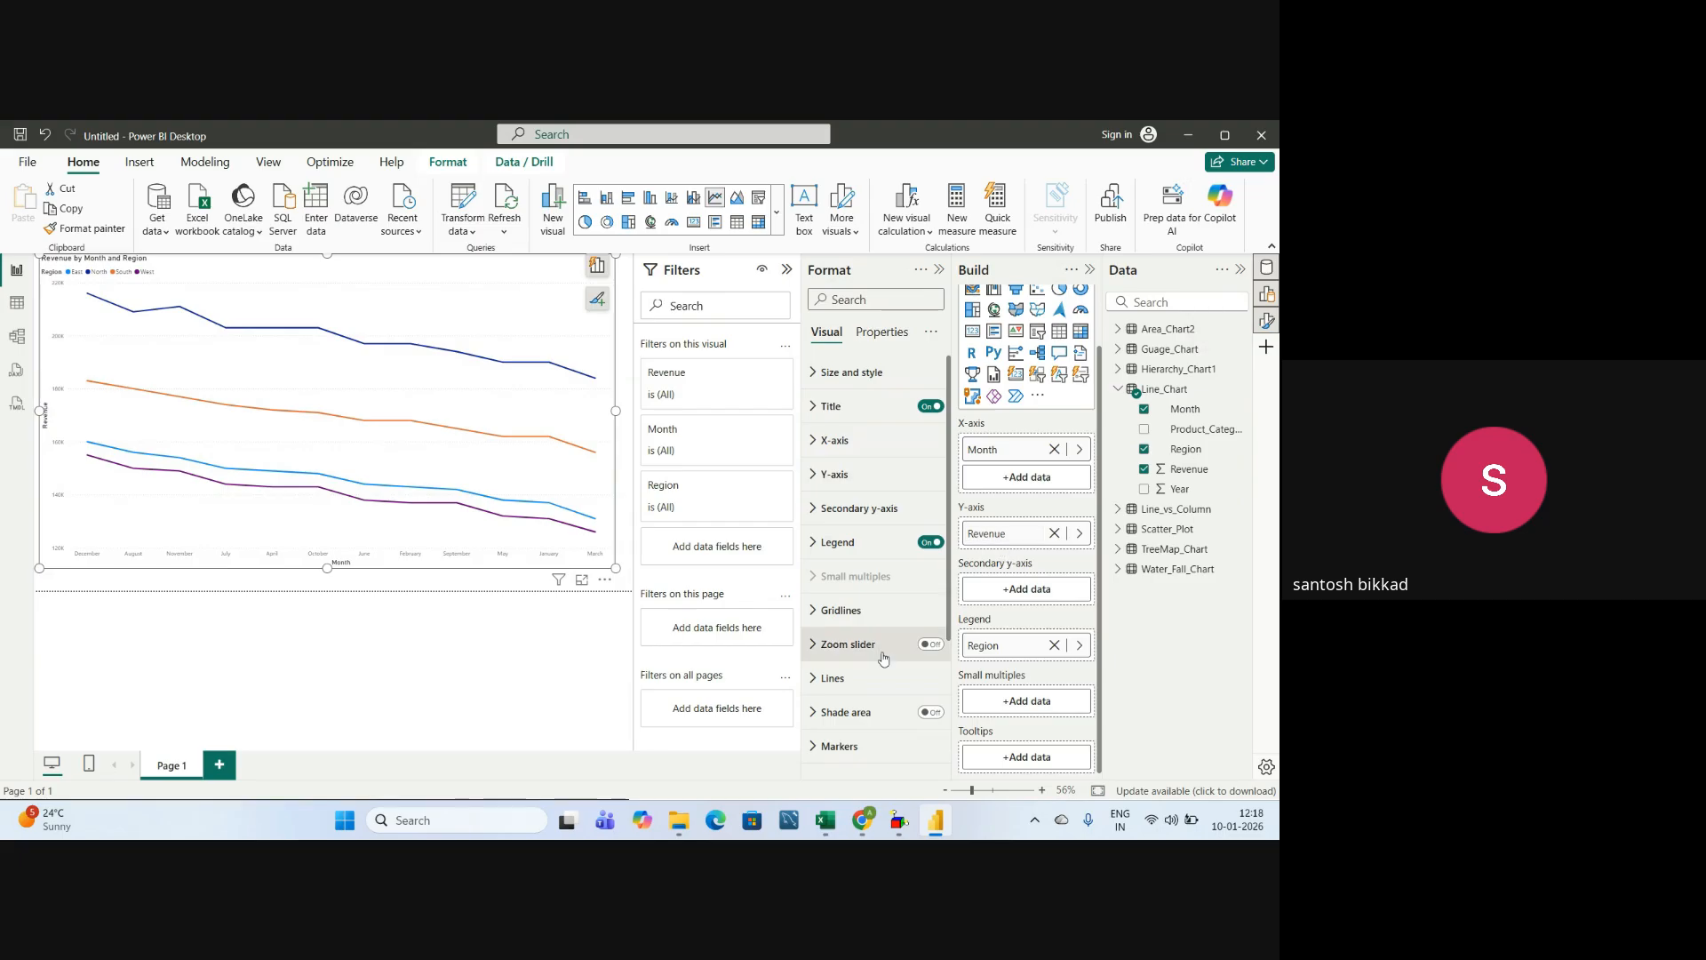
{"action": "scroll", "coordinate": [879, 658], "scroll_direction": "down", "scroll_amount": 2}
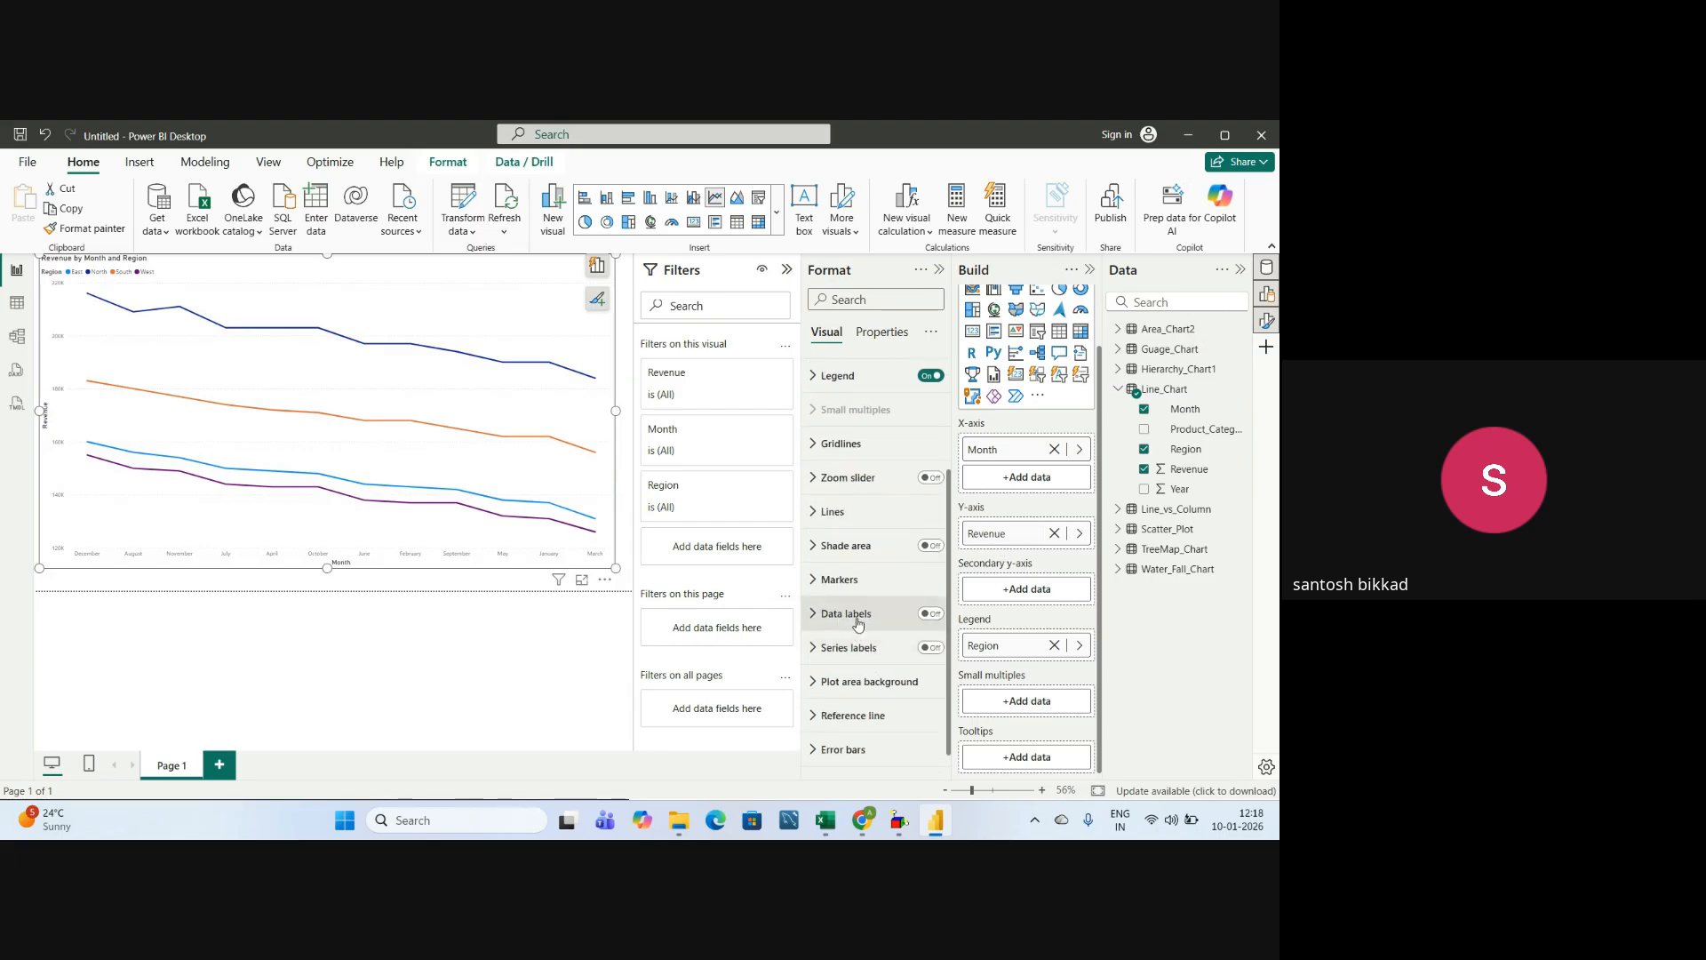
{"action": "left_click", "coordinate": [931, 613]}
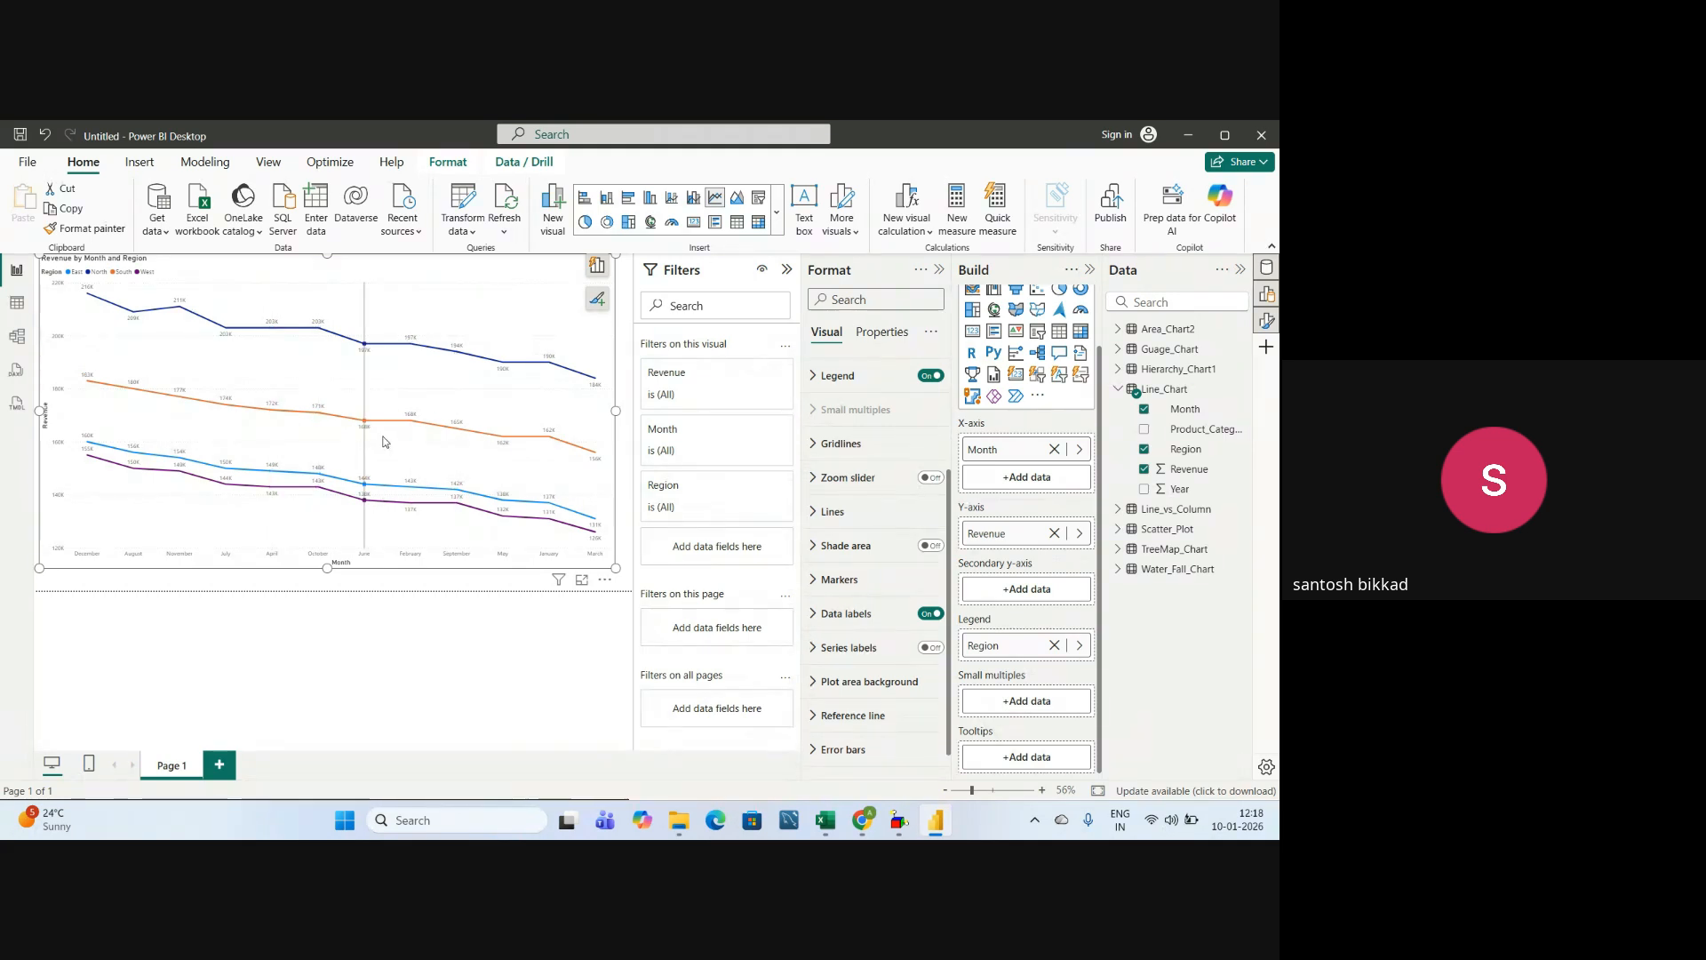
- Set the font size of the line chart's data label values to 15
{"action": "left_click", "coordinate": [813, 614]}
{"action": "scroll", "coordinate": [870, 665], "scroll_direction": "down", "scroll_amount": 5}
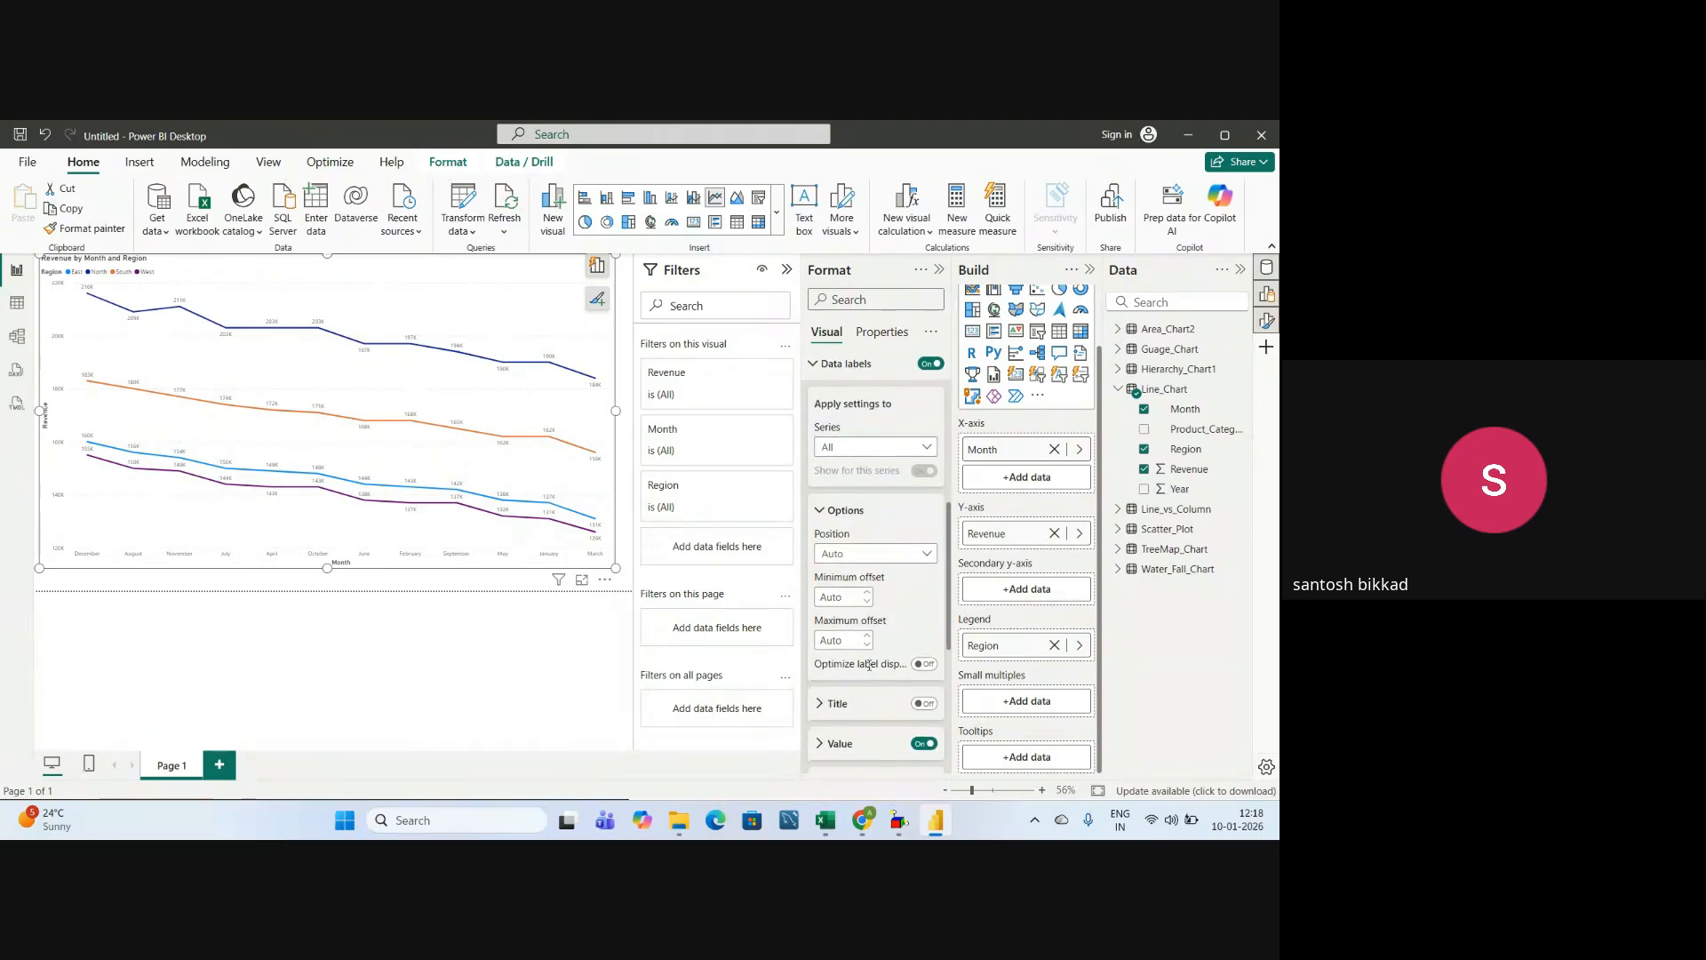
{"action": "scroll", "coordinate": [870, 665], "scroll_direction": "down", "scroll_amount": 2}
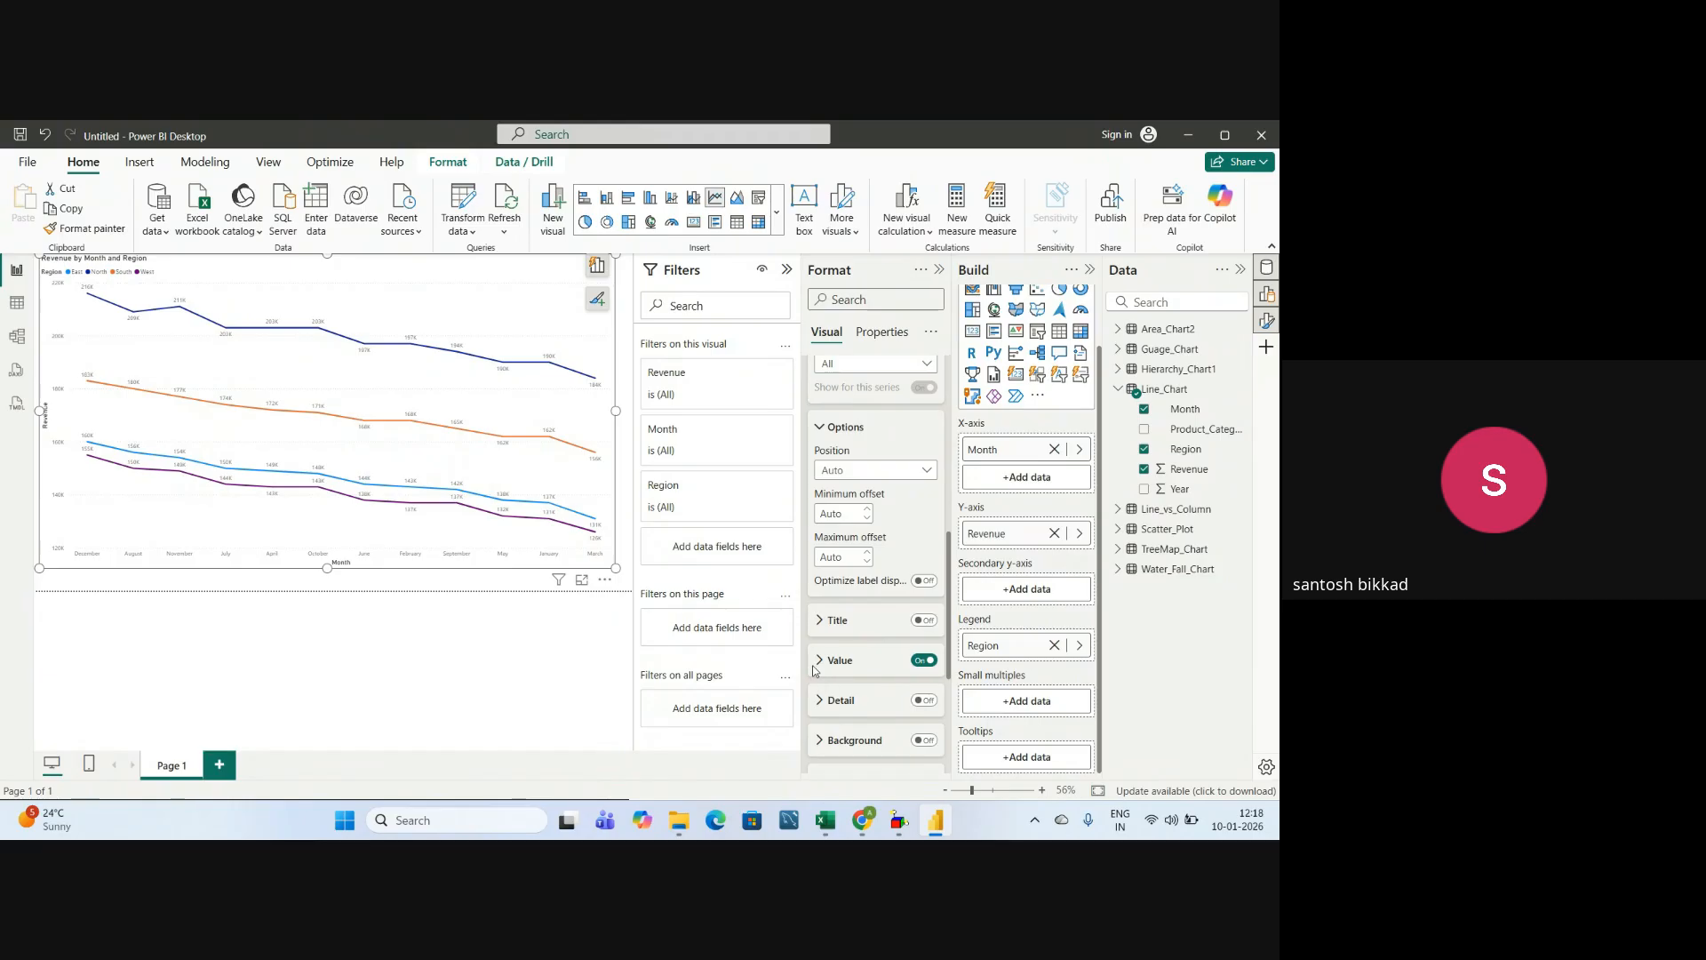
{"action": "left_click", "coordinate": [816, 663]}
{"action": "scroll", "coordinate": [907, 607], "scroll_direction": "down", "scroll_amount": 4}
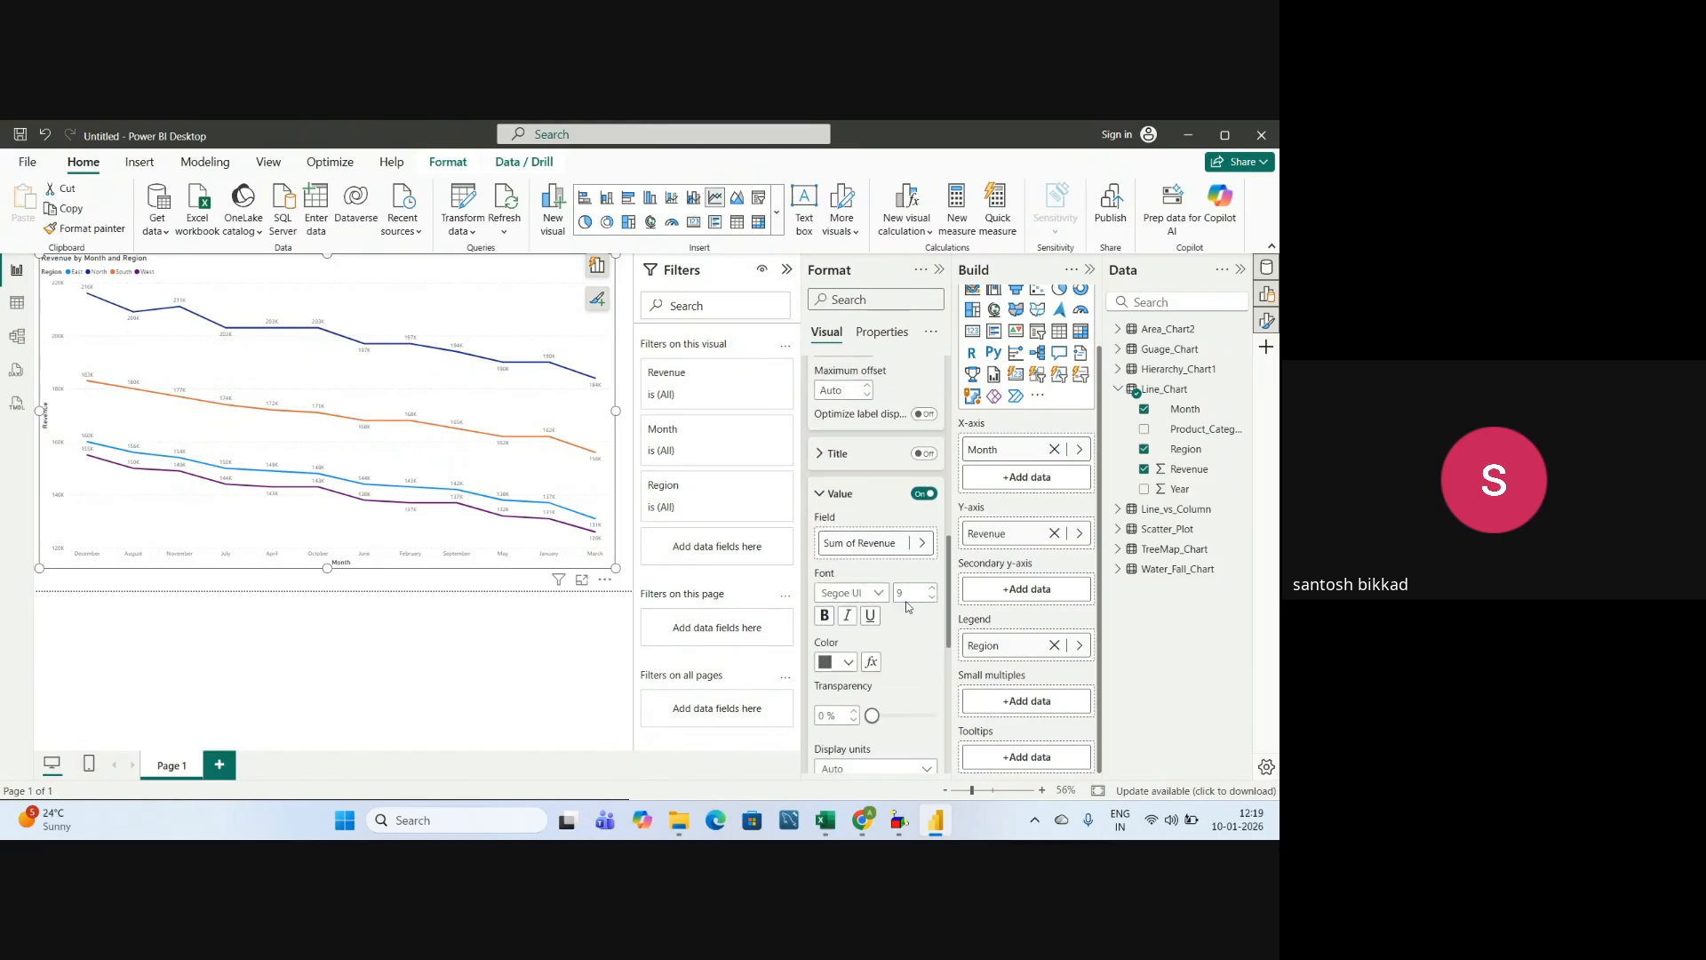
{"action": "type", "text": "15"}
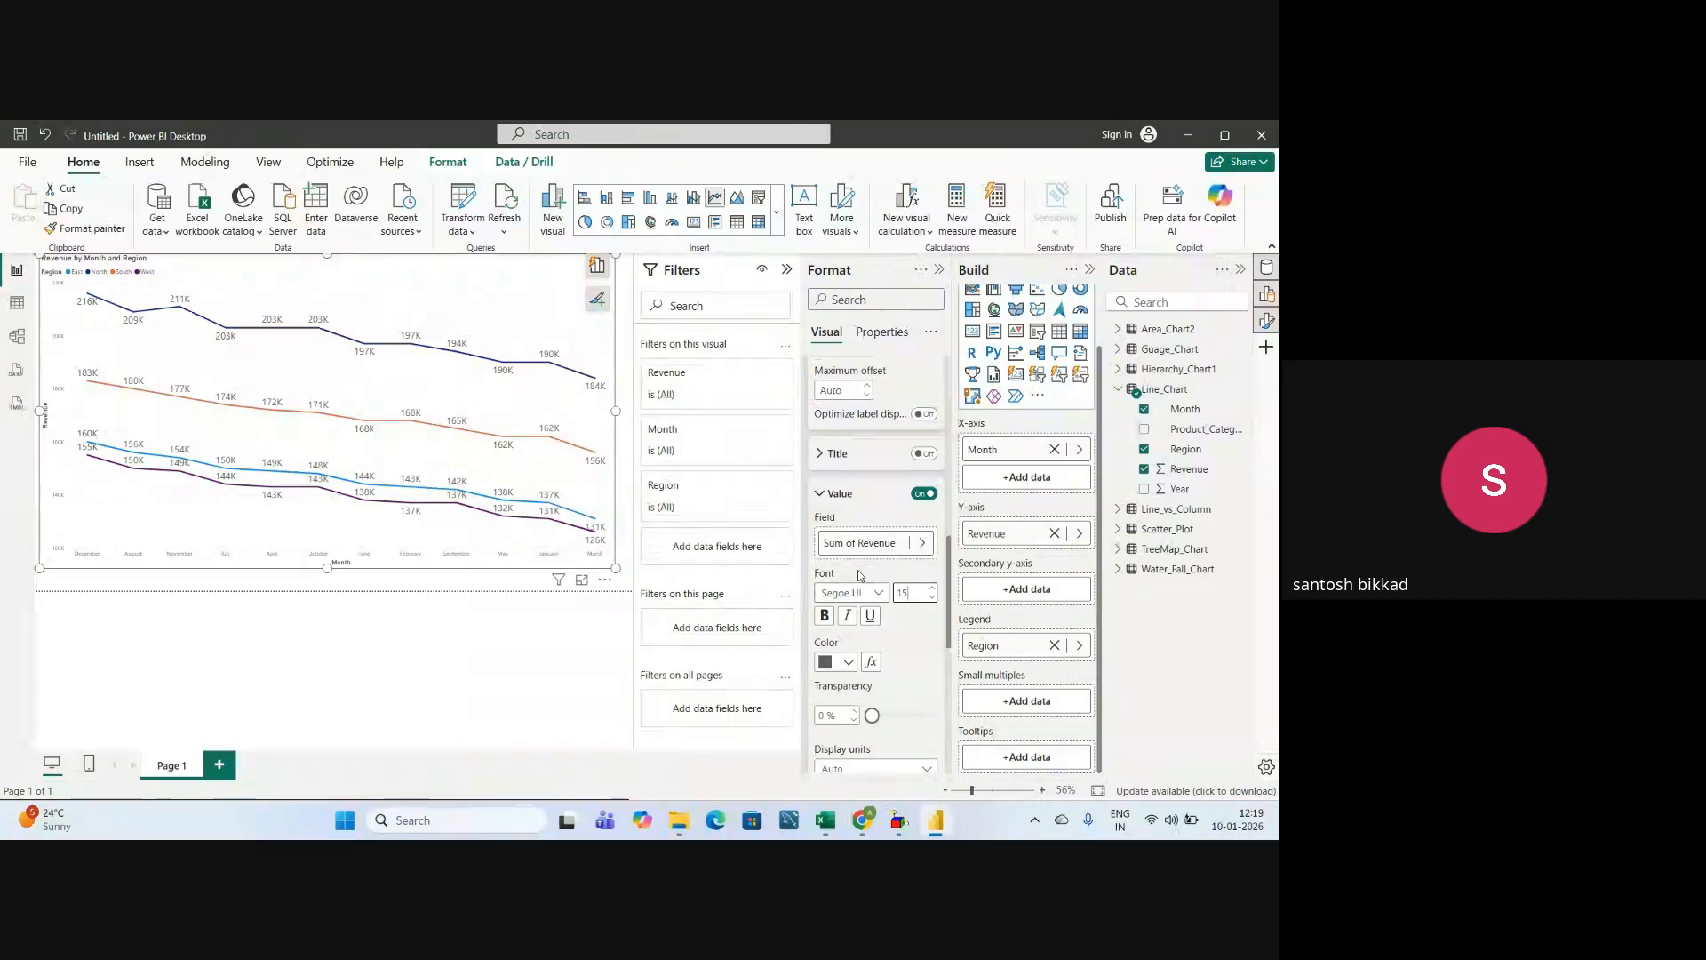
{"action": "left_click", "coordinate": [821, 493]}
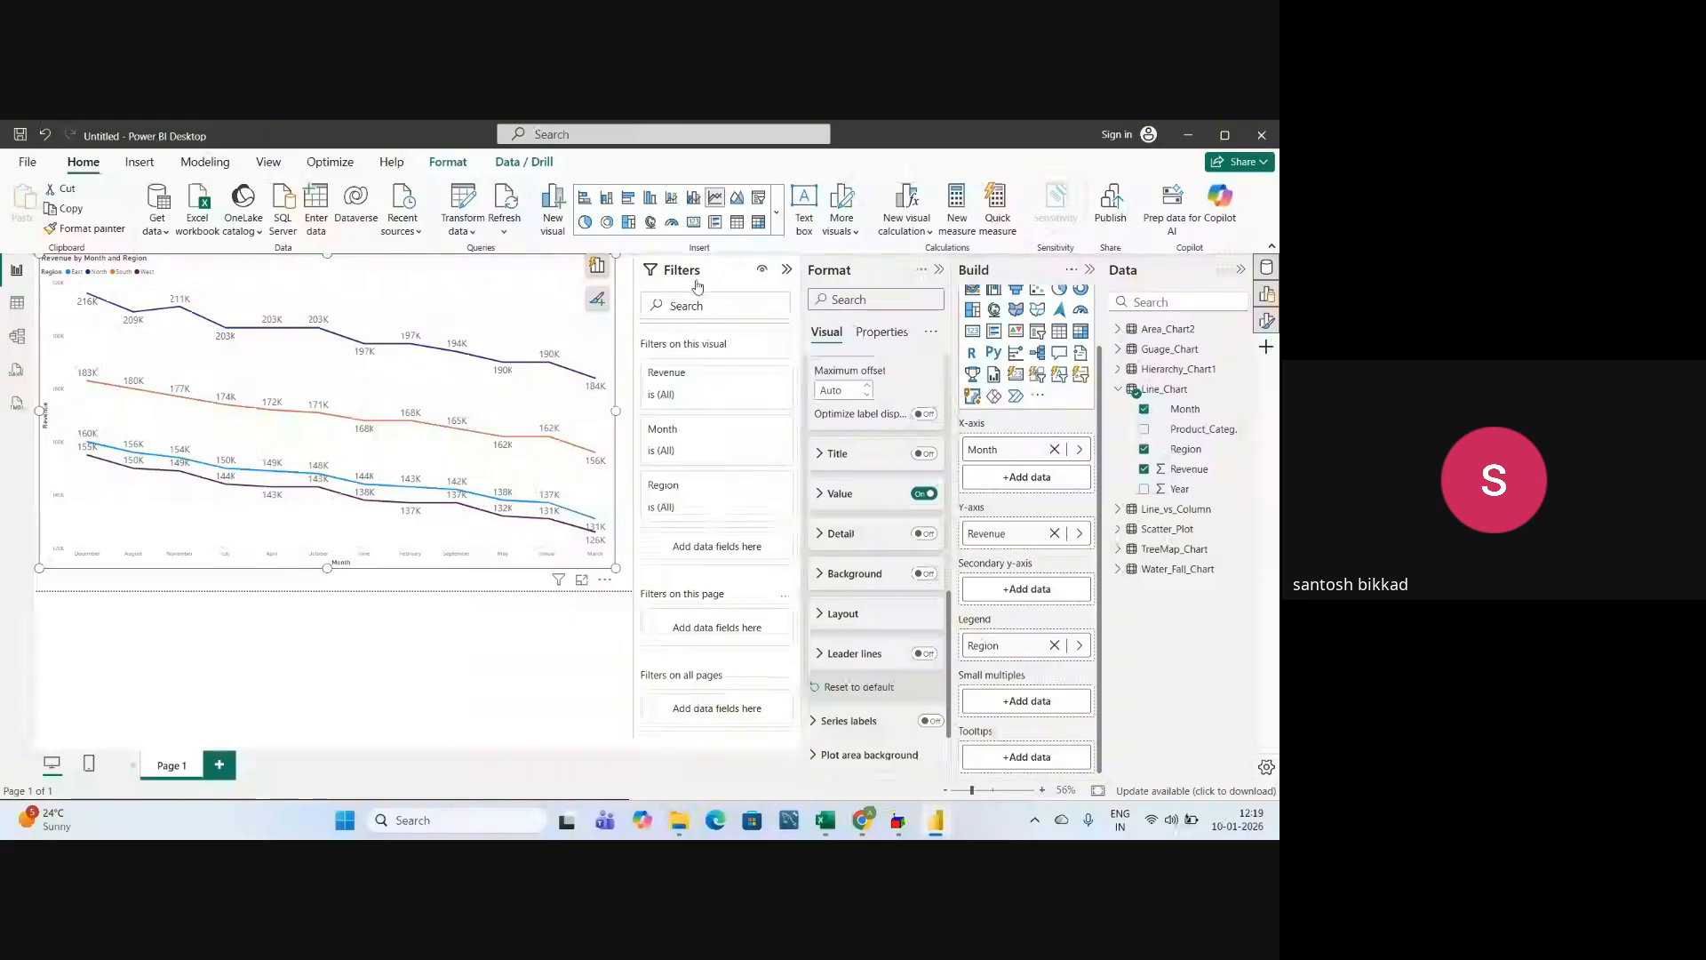
- Collapse the Filters, Format and Build panes to give the line chart more room
{"action": "left_click", "coordinate": [787, 270]}
{"action": "left_click", "coordinate": [939, 269]}
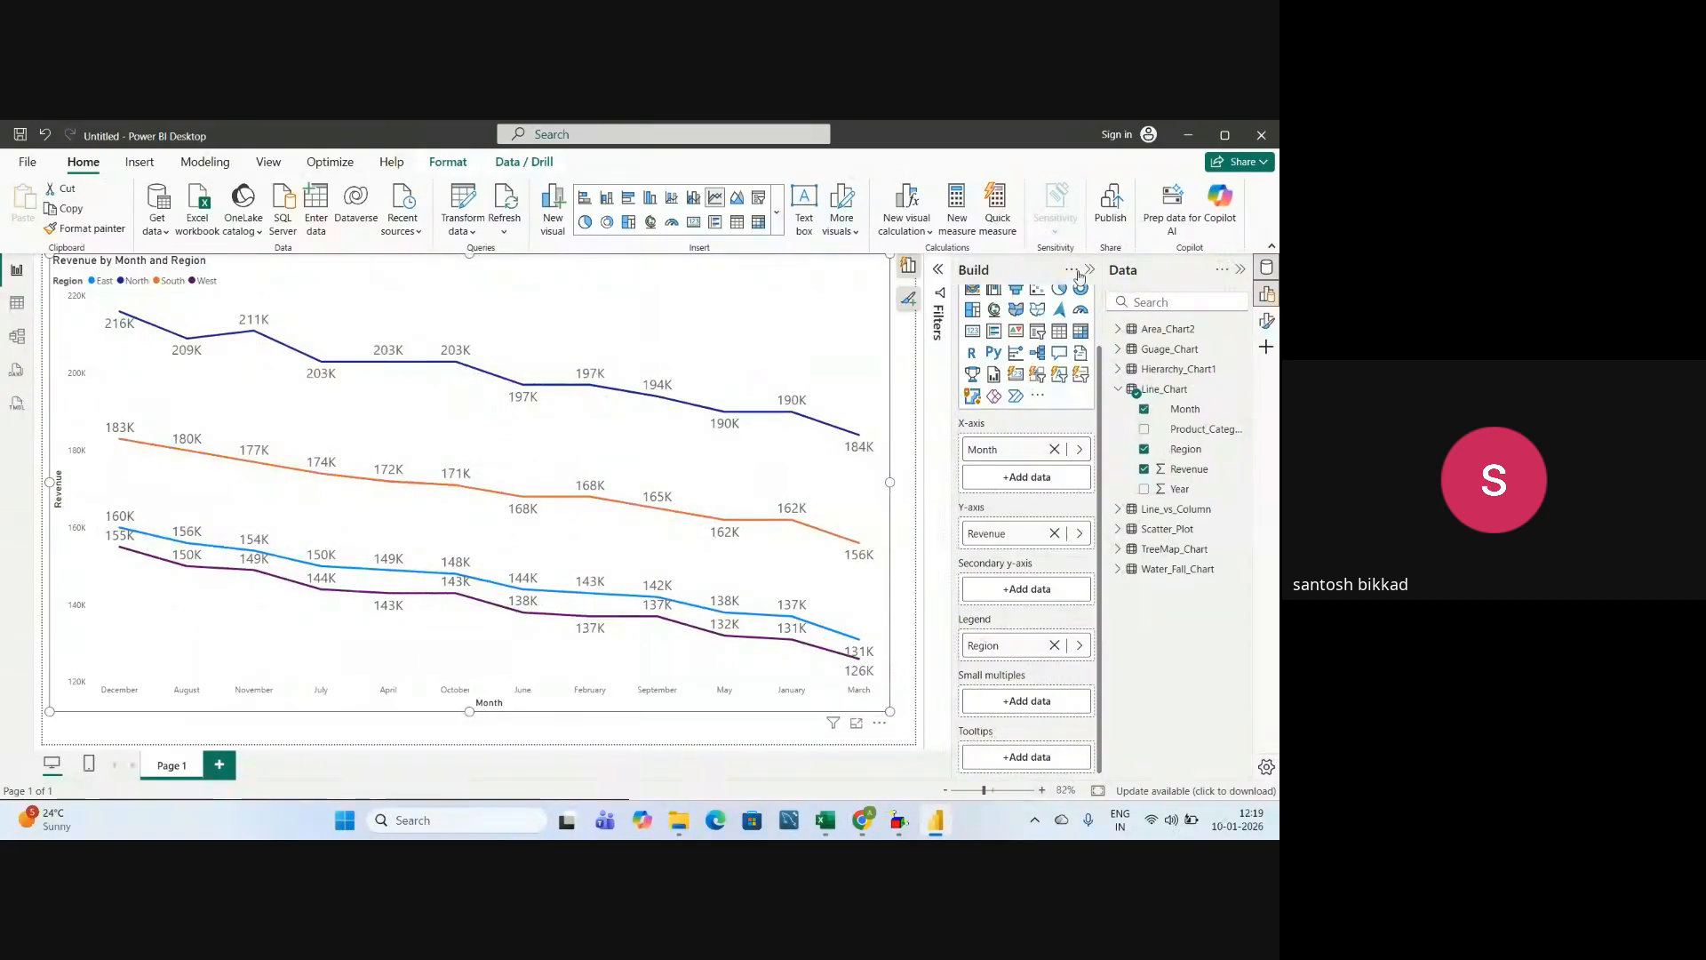
{"action": "left_click", "coordinate": [1089, 270]}
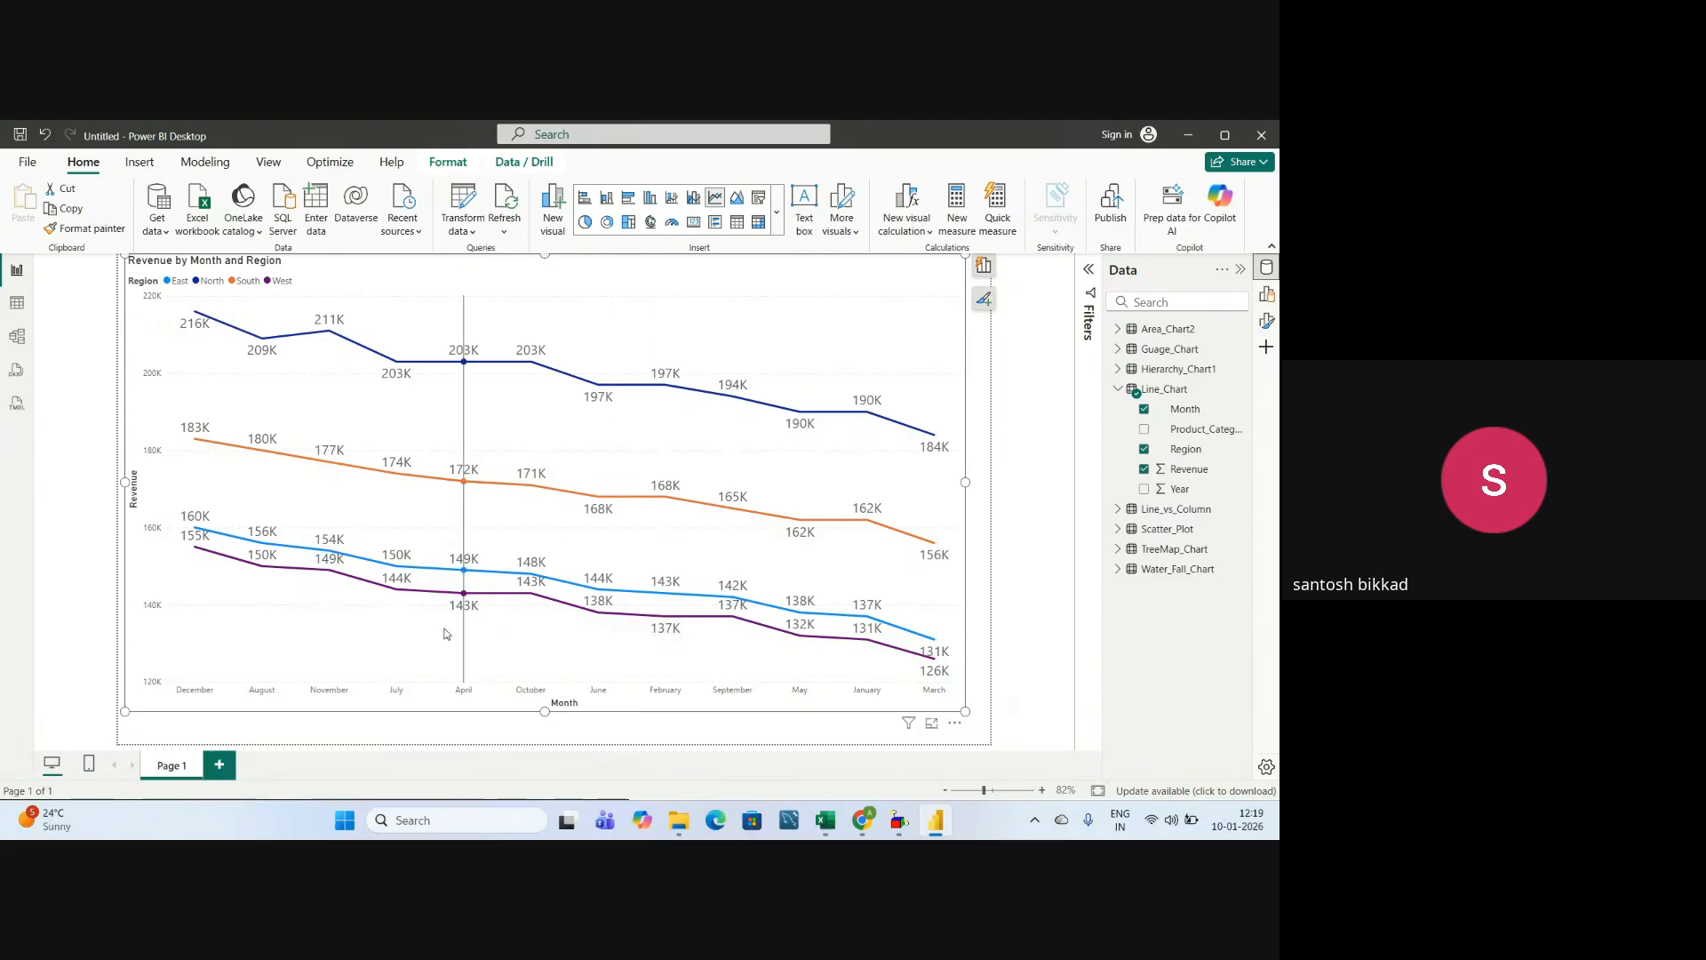
- Rename the report page Page 1 as Line Chart
{"action": "right_click", "coordinate": [177, 765]}
{"action": "left_click", "coordinate": [201, 762]}
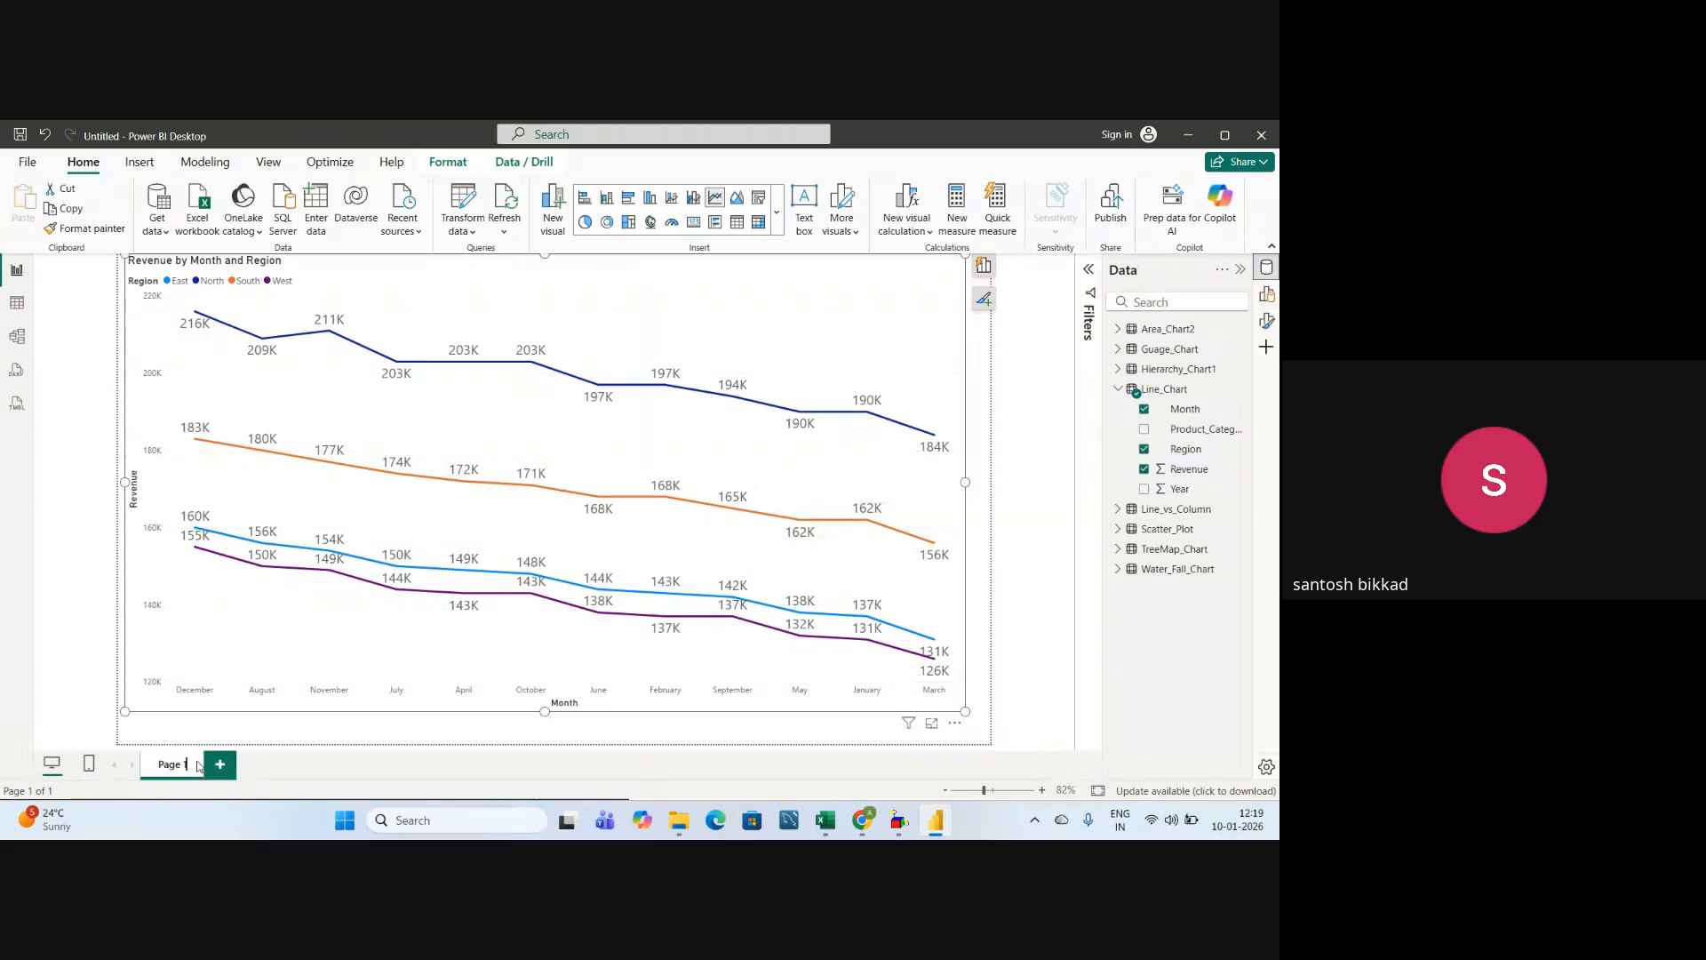
{"action": "key", "text": "BackSpace"}
{"action": "key", "text": "BackSpace"}
{"action": "key", "text": "BackSpace"}
{"action": "key", "text": "BackSpace"}
{"action": "key", "text": "BackSpace"}
{"action": "key", "text": "BackSpace"}
{"action": "type", "text": "Line Chart"}
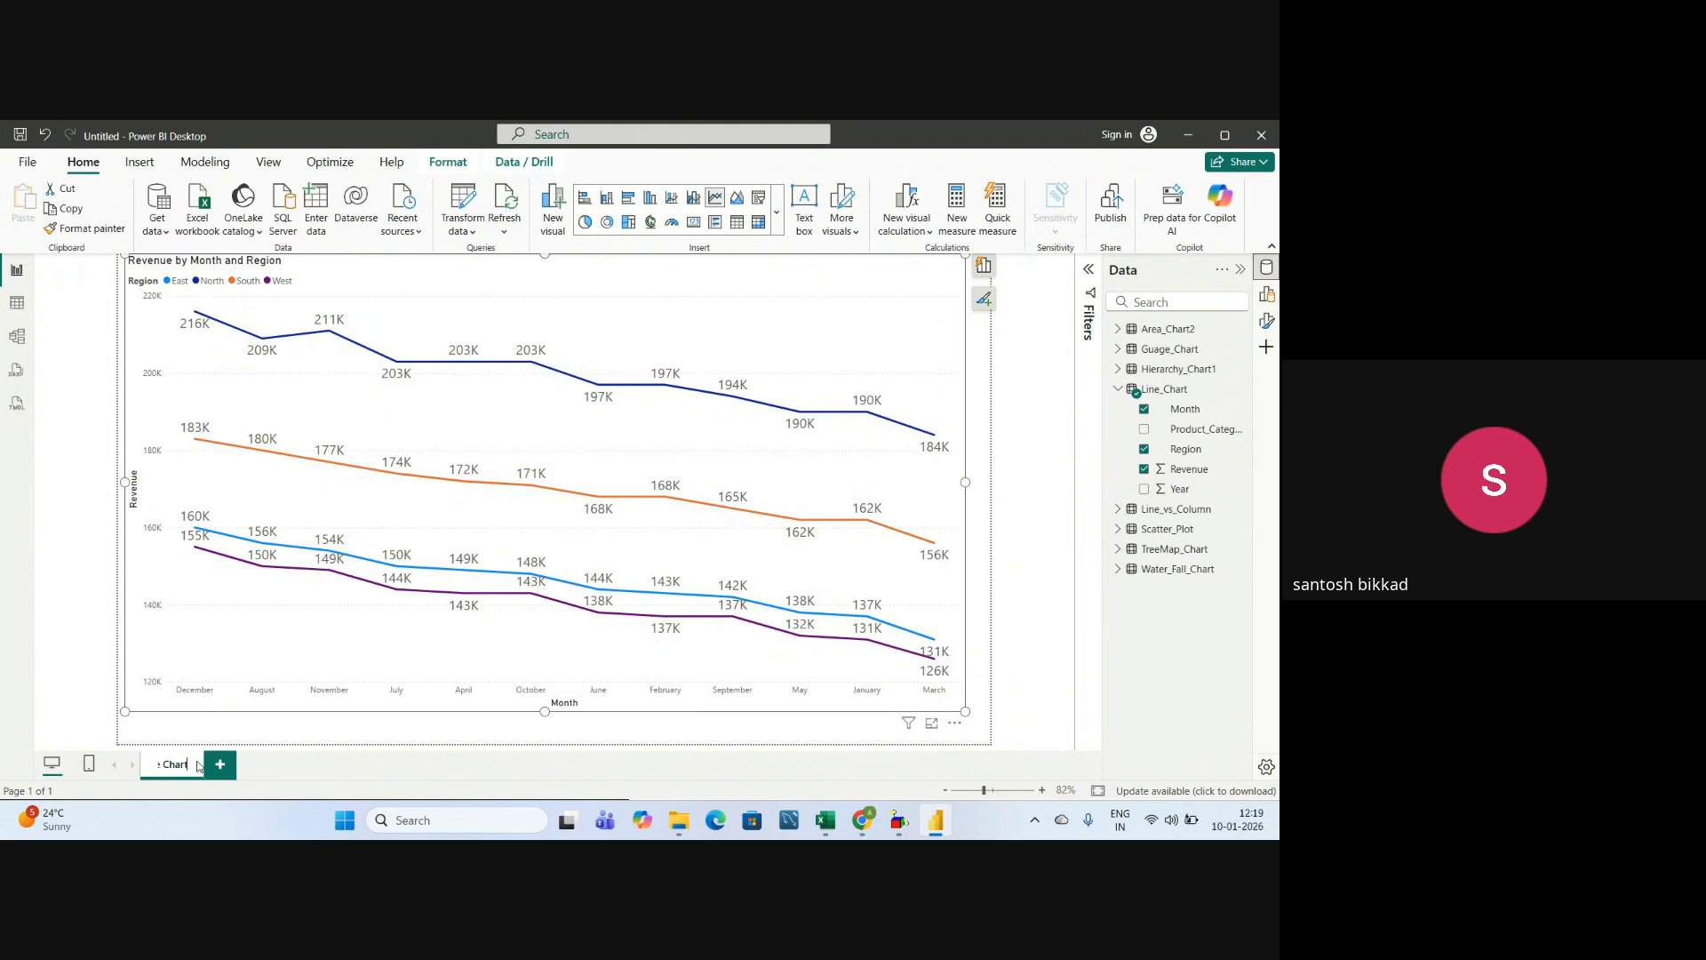
{"action": "key", "text": "Return"}
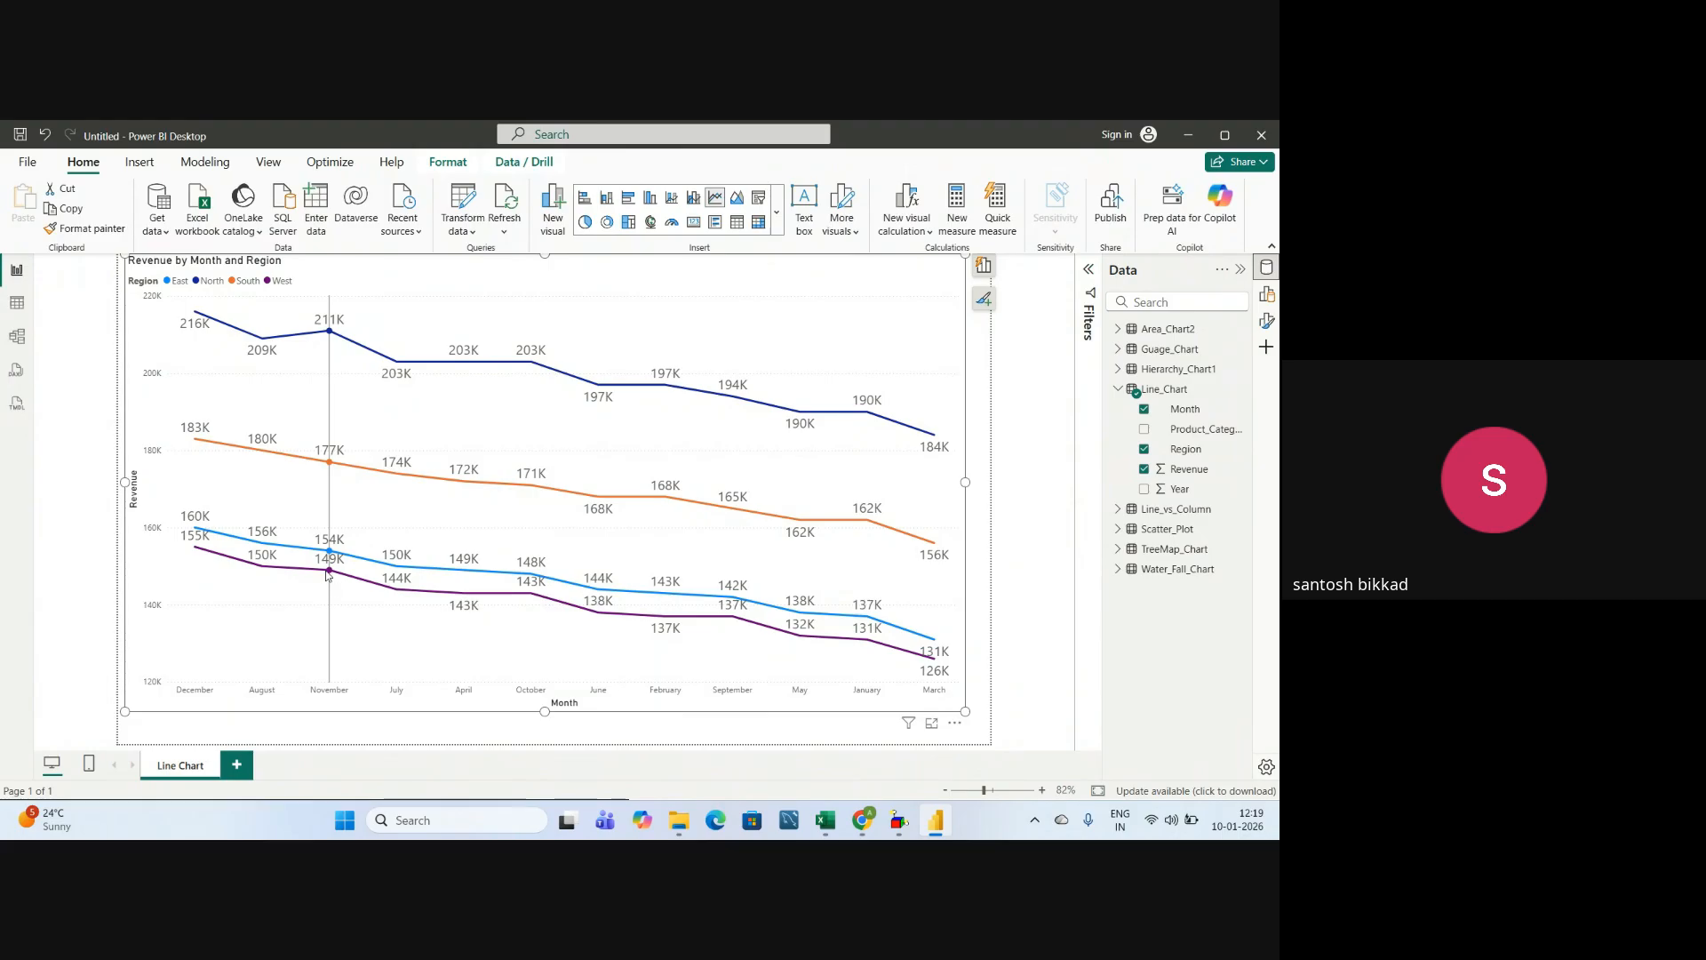
- Examine the labelled monthly revenue points of each region's line across the chart
{"action": "mouse_move", "coordinate": [331, 574]}
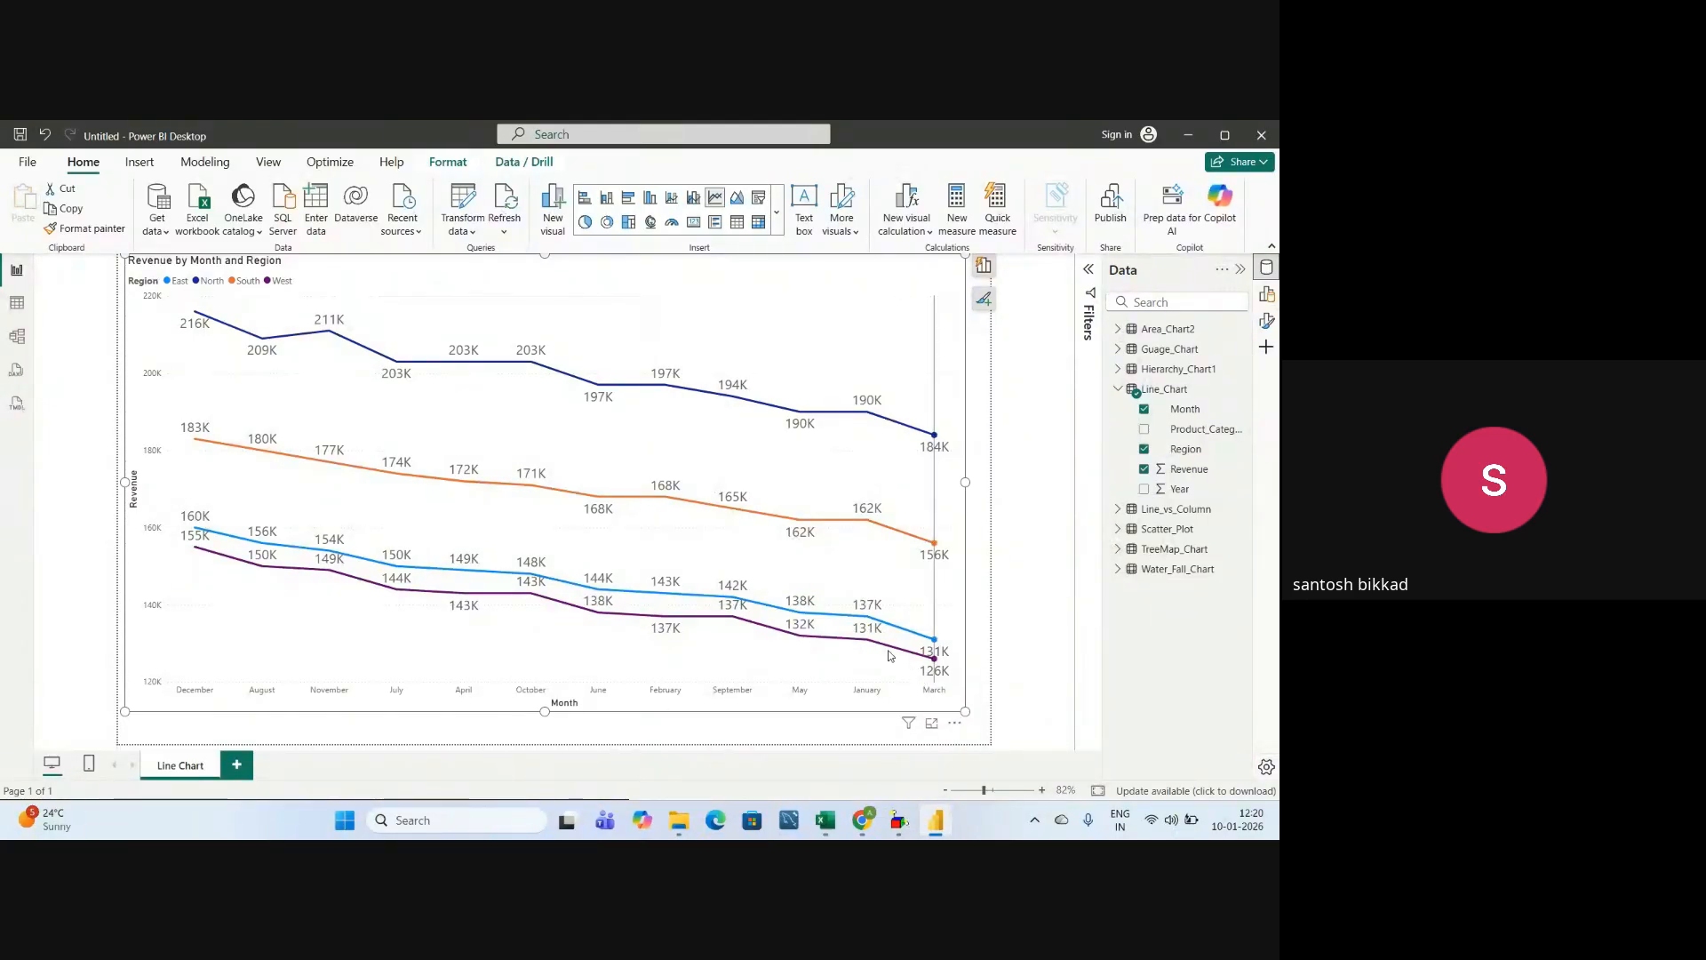
{"action": "mouse_move", "coordinate": [690, 644]}
{"action": "mouse_move", "coordinate": [941, 683]}
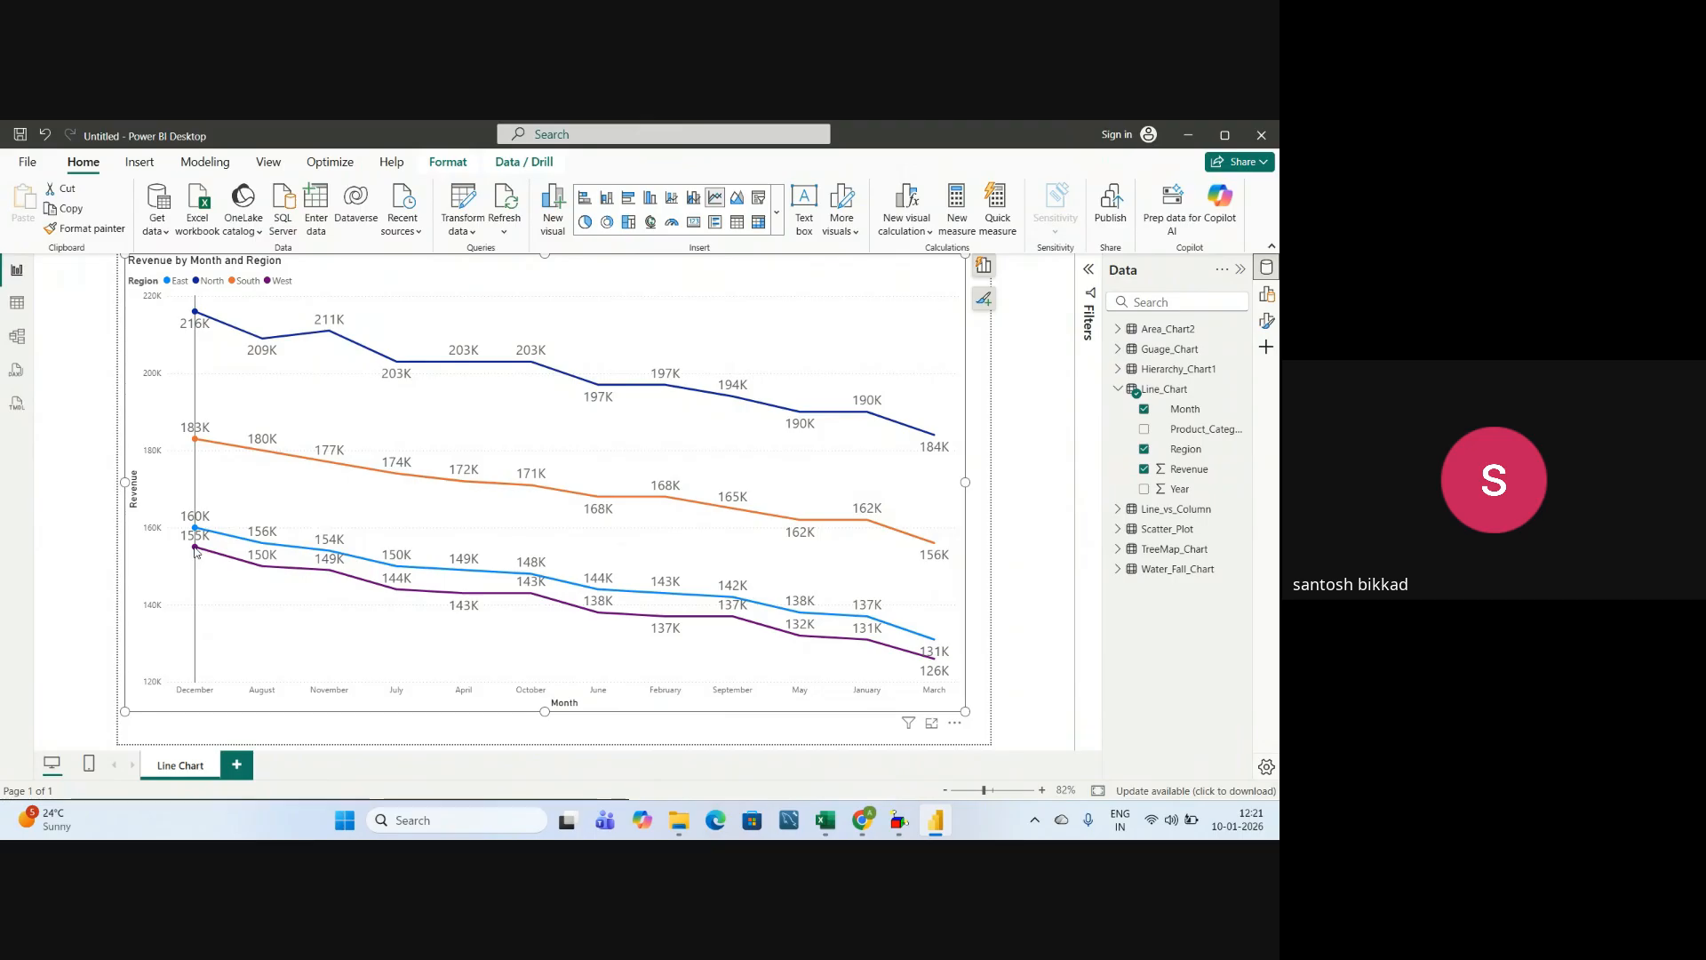
{"action": "mouse_move", "coordinate": [196, 553]}
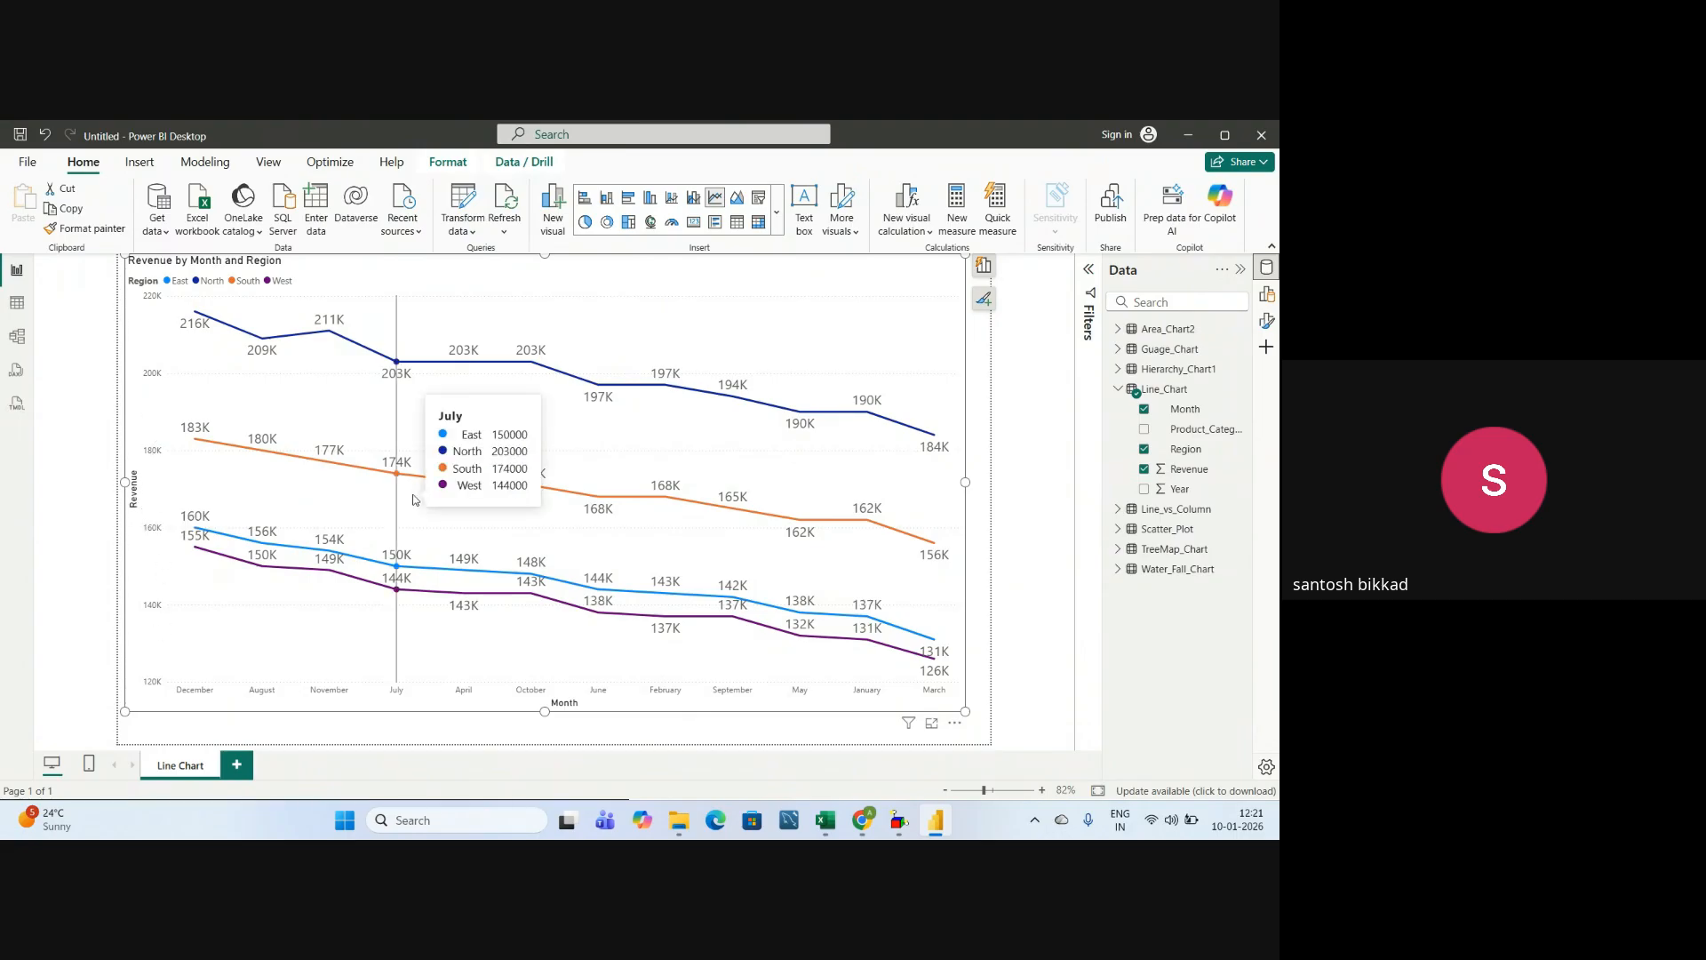
- Switch to Other Charts.pdf in Chrome and read the Add Title formatting steps, marking the title text Regional Revenue Trends
{"action": "key", "text": "alt+Tab"}
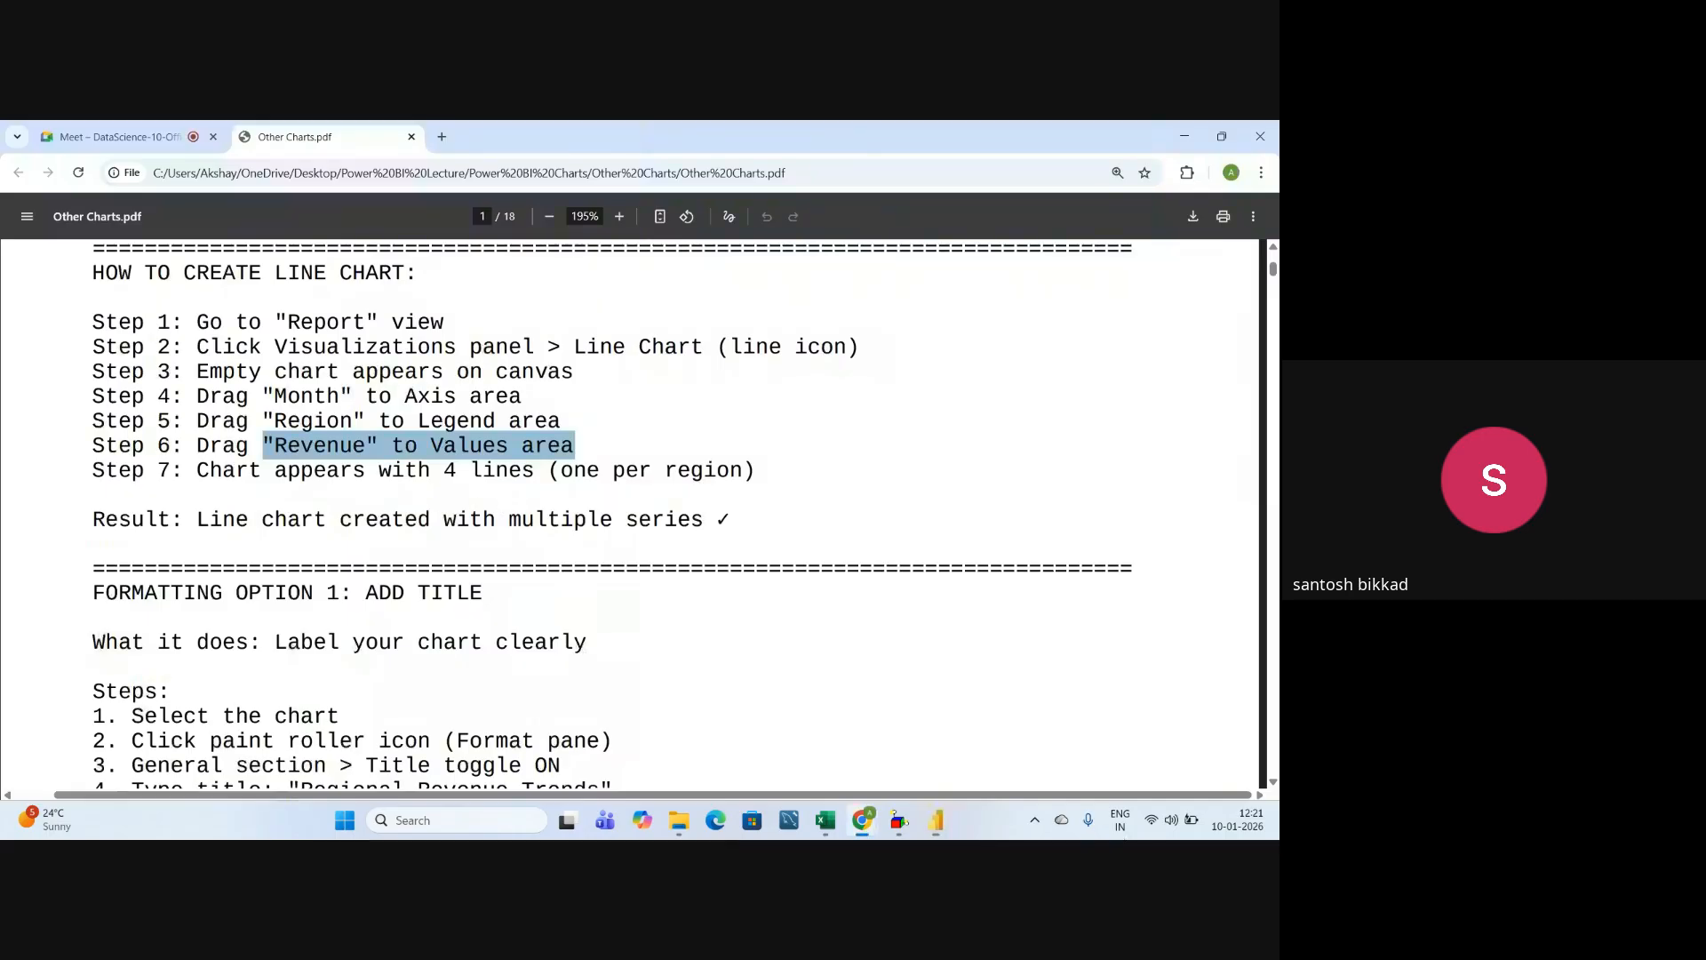
{"action": "scroll", "coordinate": [662, 649], "scroll_direction": "down", "scroll_amount": 4}
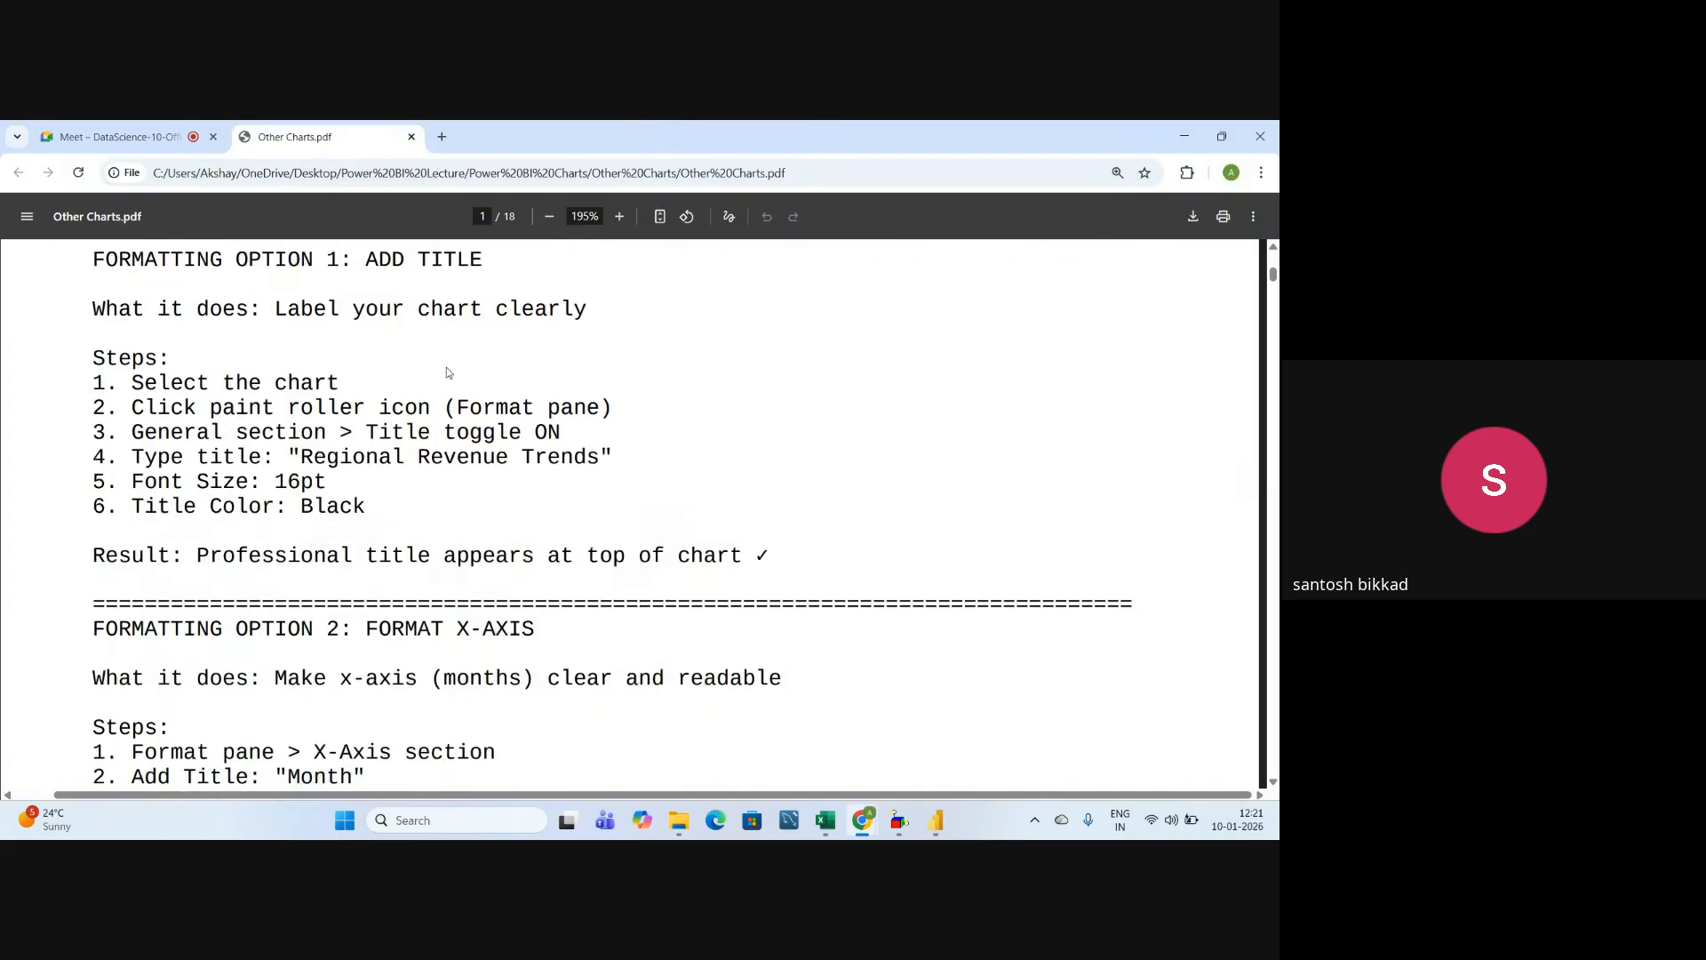
{"action": "scroll", "coordinate": [269, 365], "scroll_direction": "up", "scroll_amount": 2}
{"action": "left_click_drag", "start_coordinate": [93, 422], "coordinate": [497, 431]}
{"action": "left_click", "coordinate": [355, 425]}
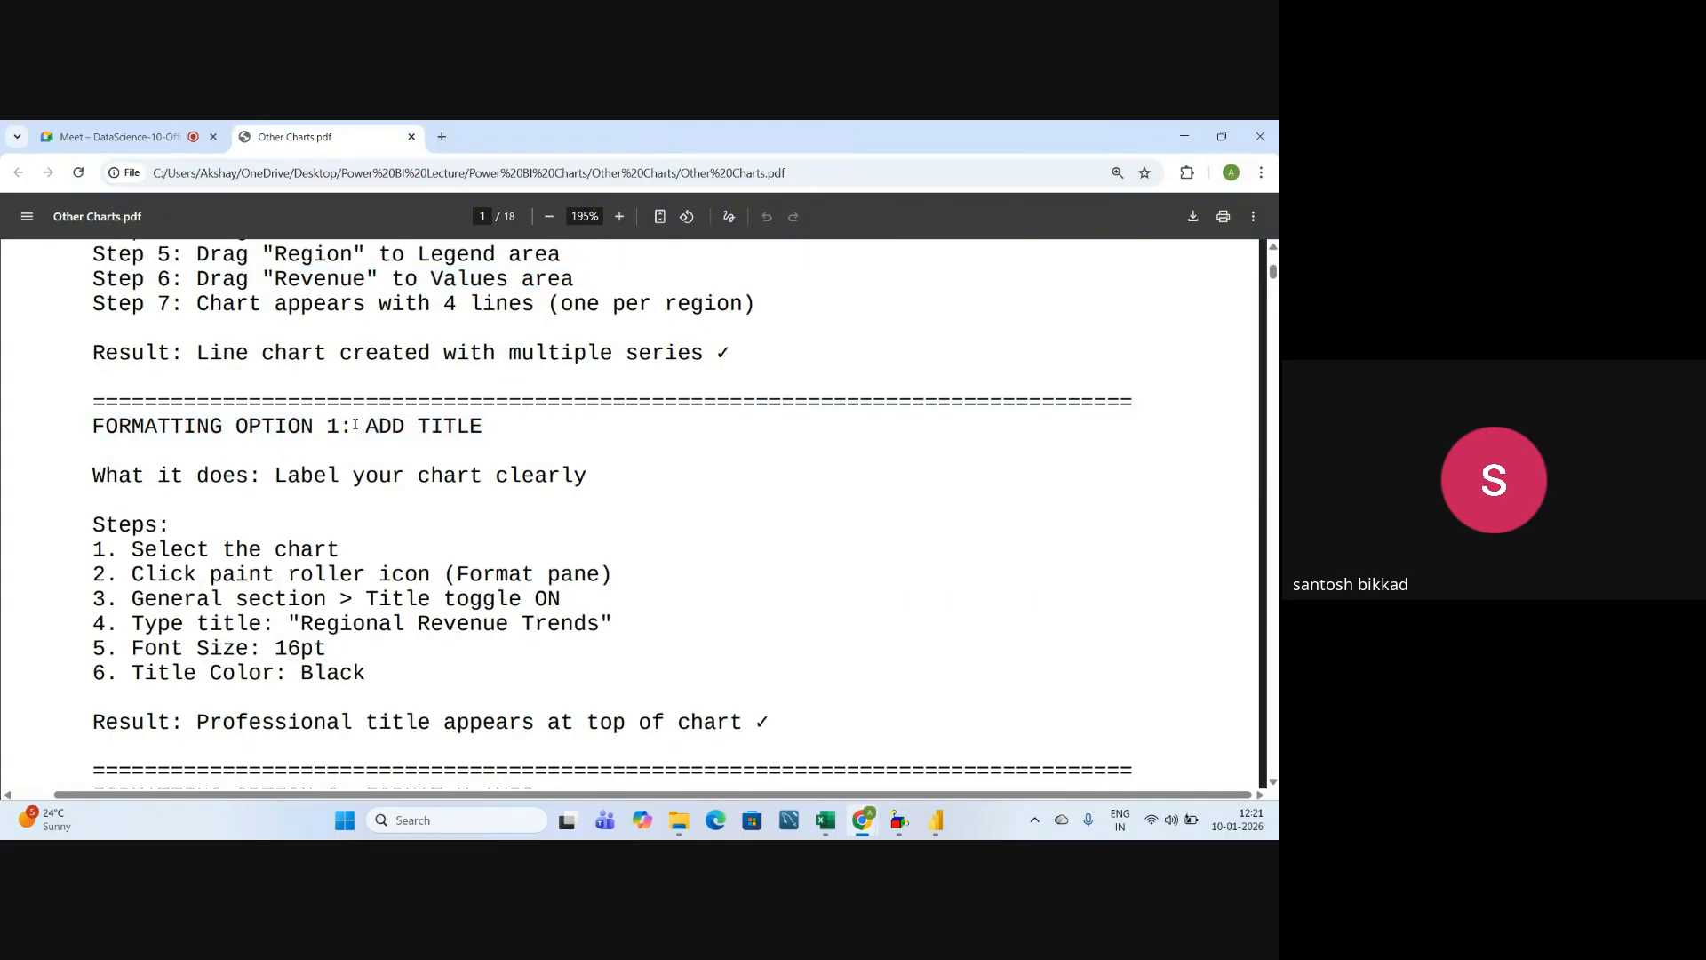
{"action": "left_click_drag", "start_coordinate": [376, 424], "coordinate": [488, 435]}
{"action": "scroll", "coordinate": [497, 473], "scroll_direction": "down", "scroll_amount": 2}
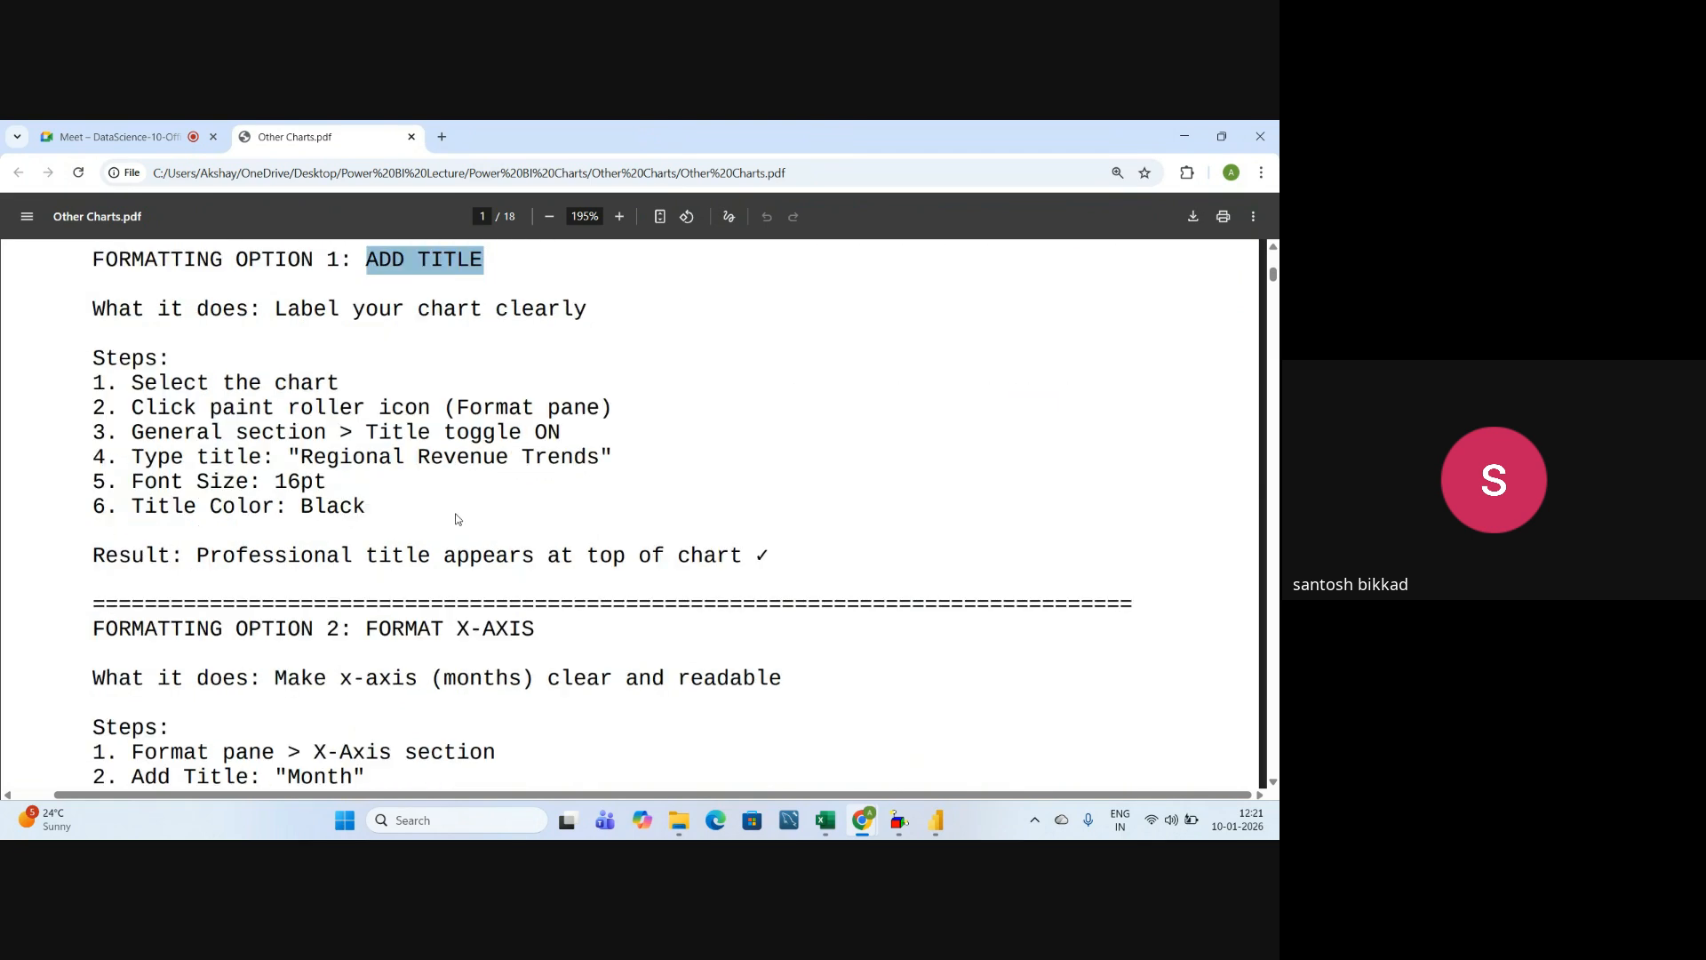
{"action": "left_click", "coordinate": [448, 496]}
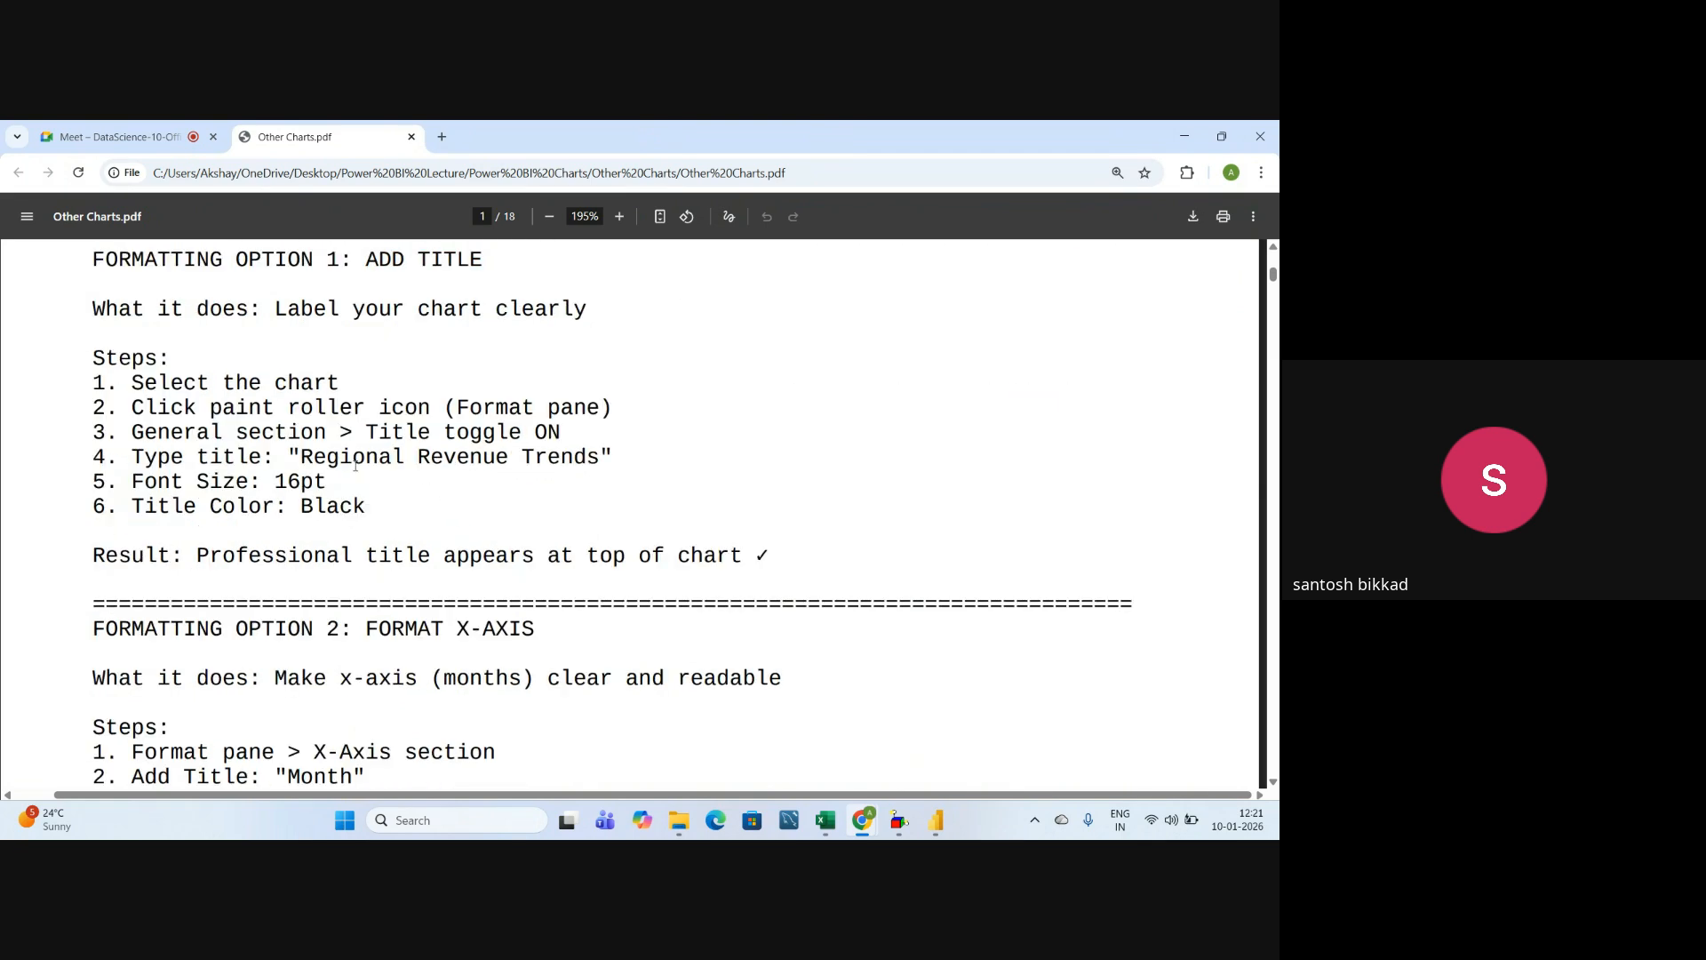
{"action": "left_click_drag", "start_coordinate": [302, 456], "coordinate": [601, 466]}
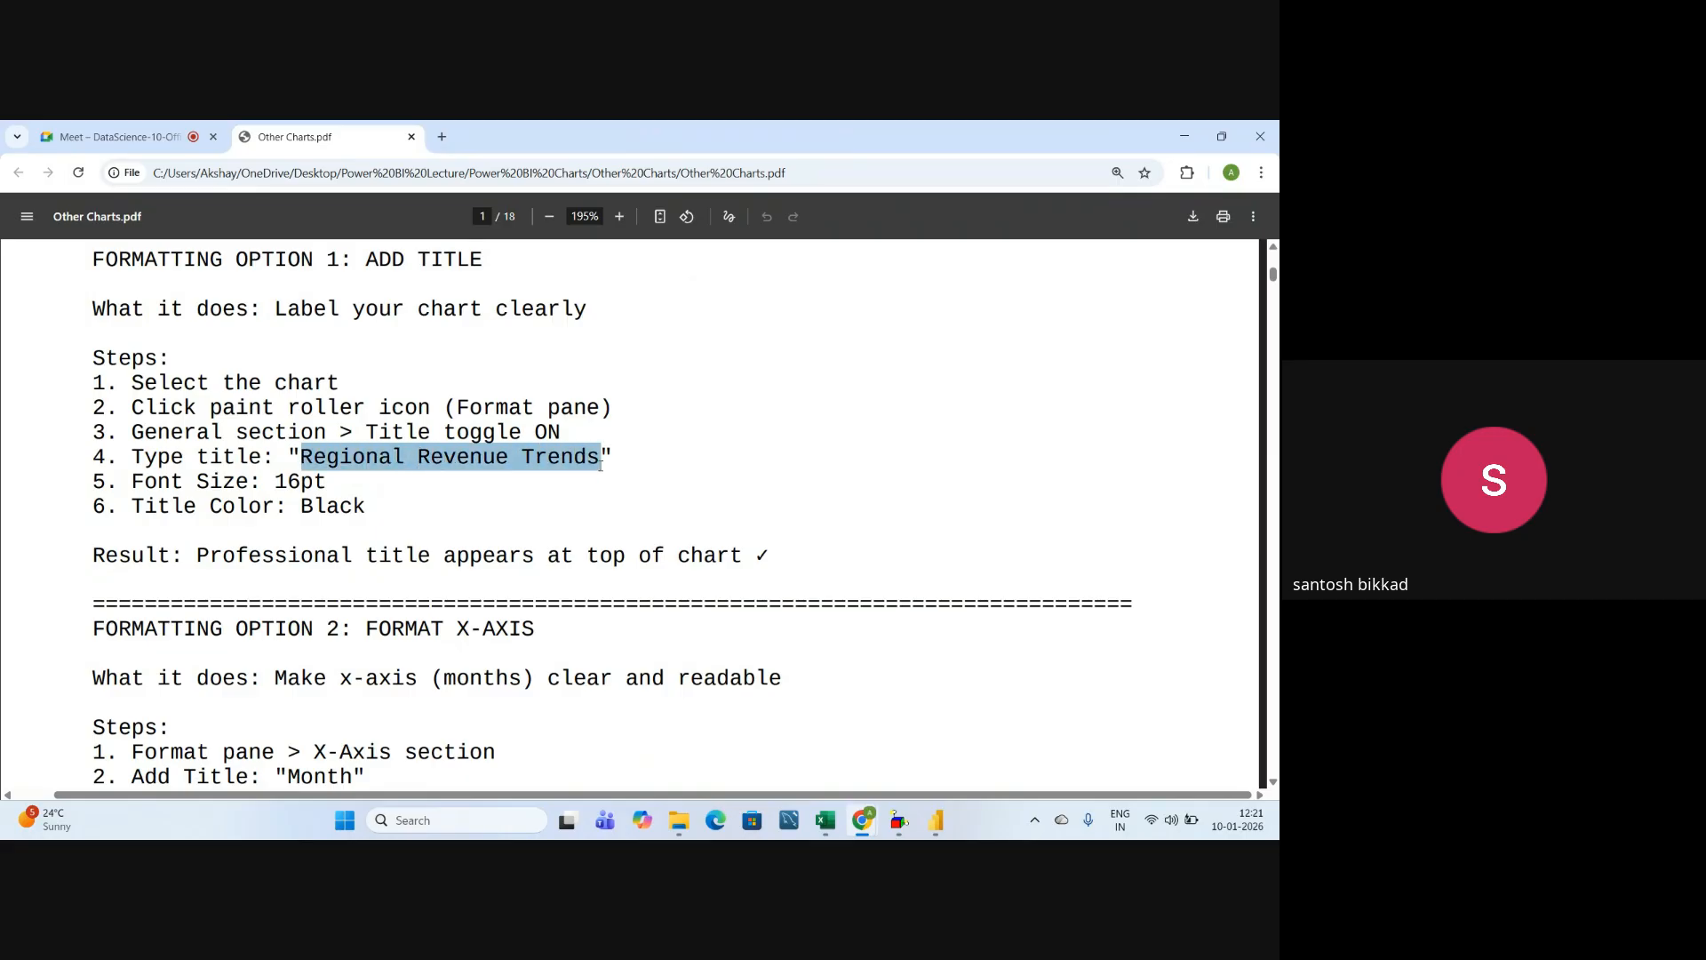
- Following the guide, set the line chart's title text to Regional Revenue Trends in Power BI Desktop
{"action": "key", "text": "alt+Tab"}
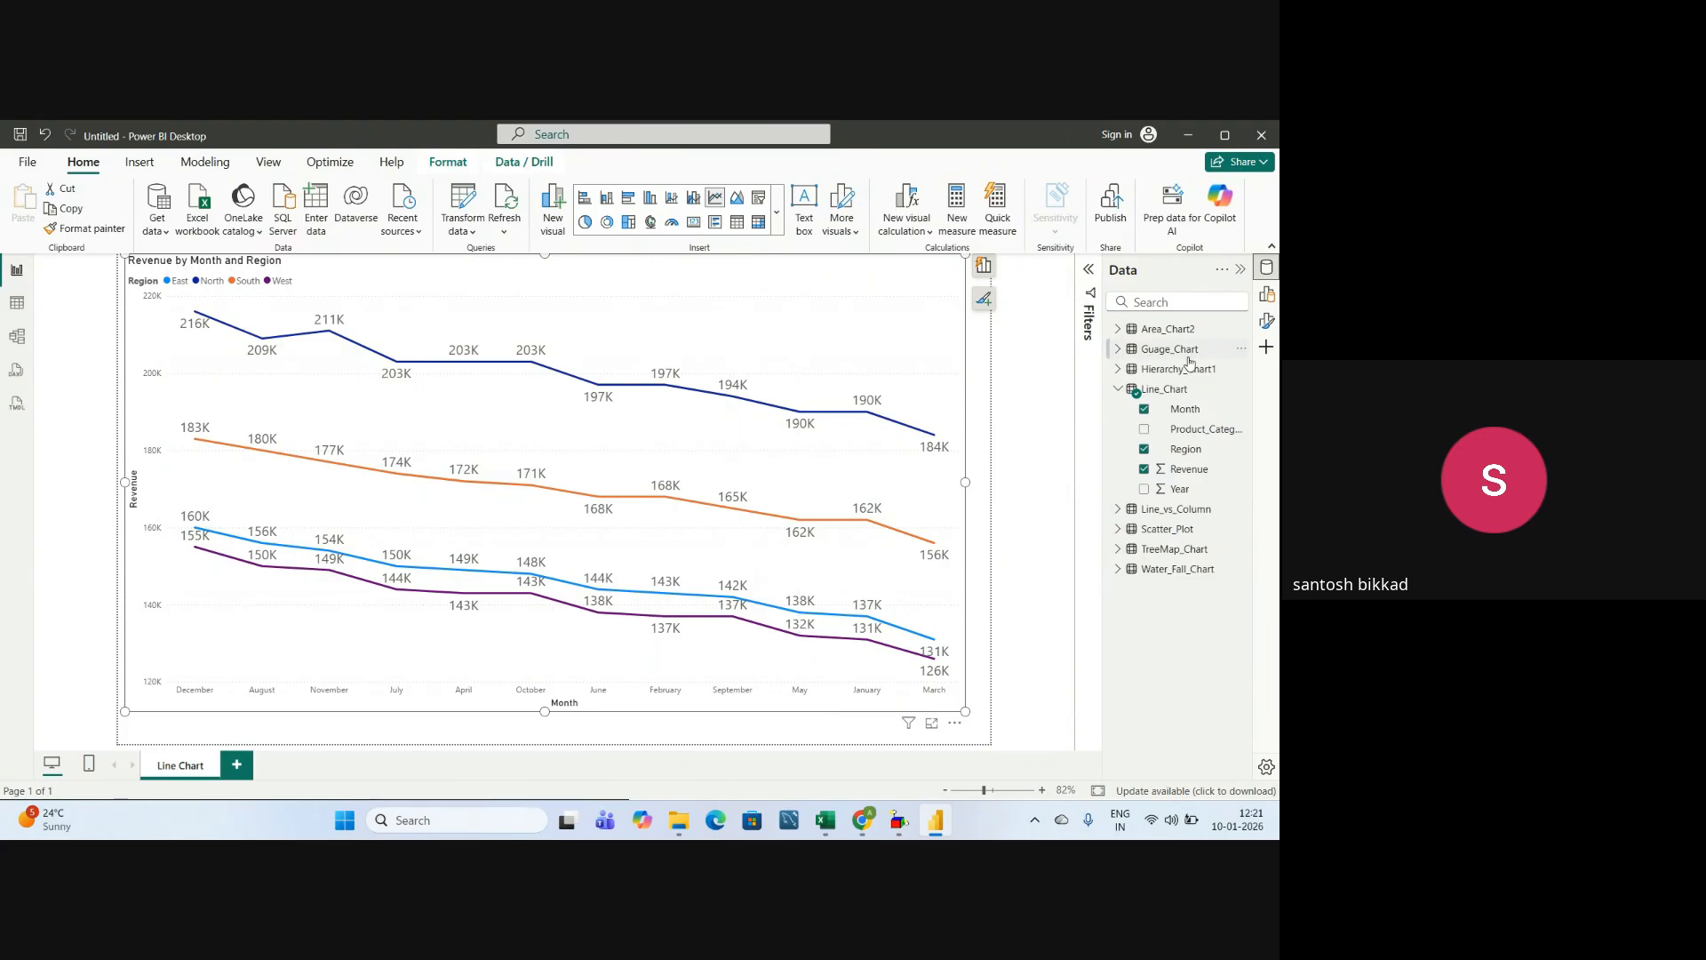
{"action": "left_click", "coordinate": [1268, 322]}
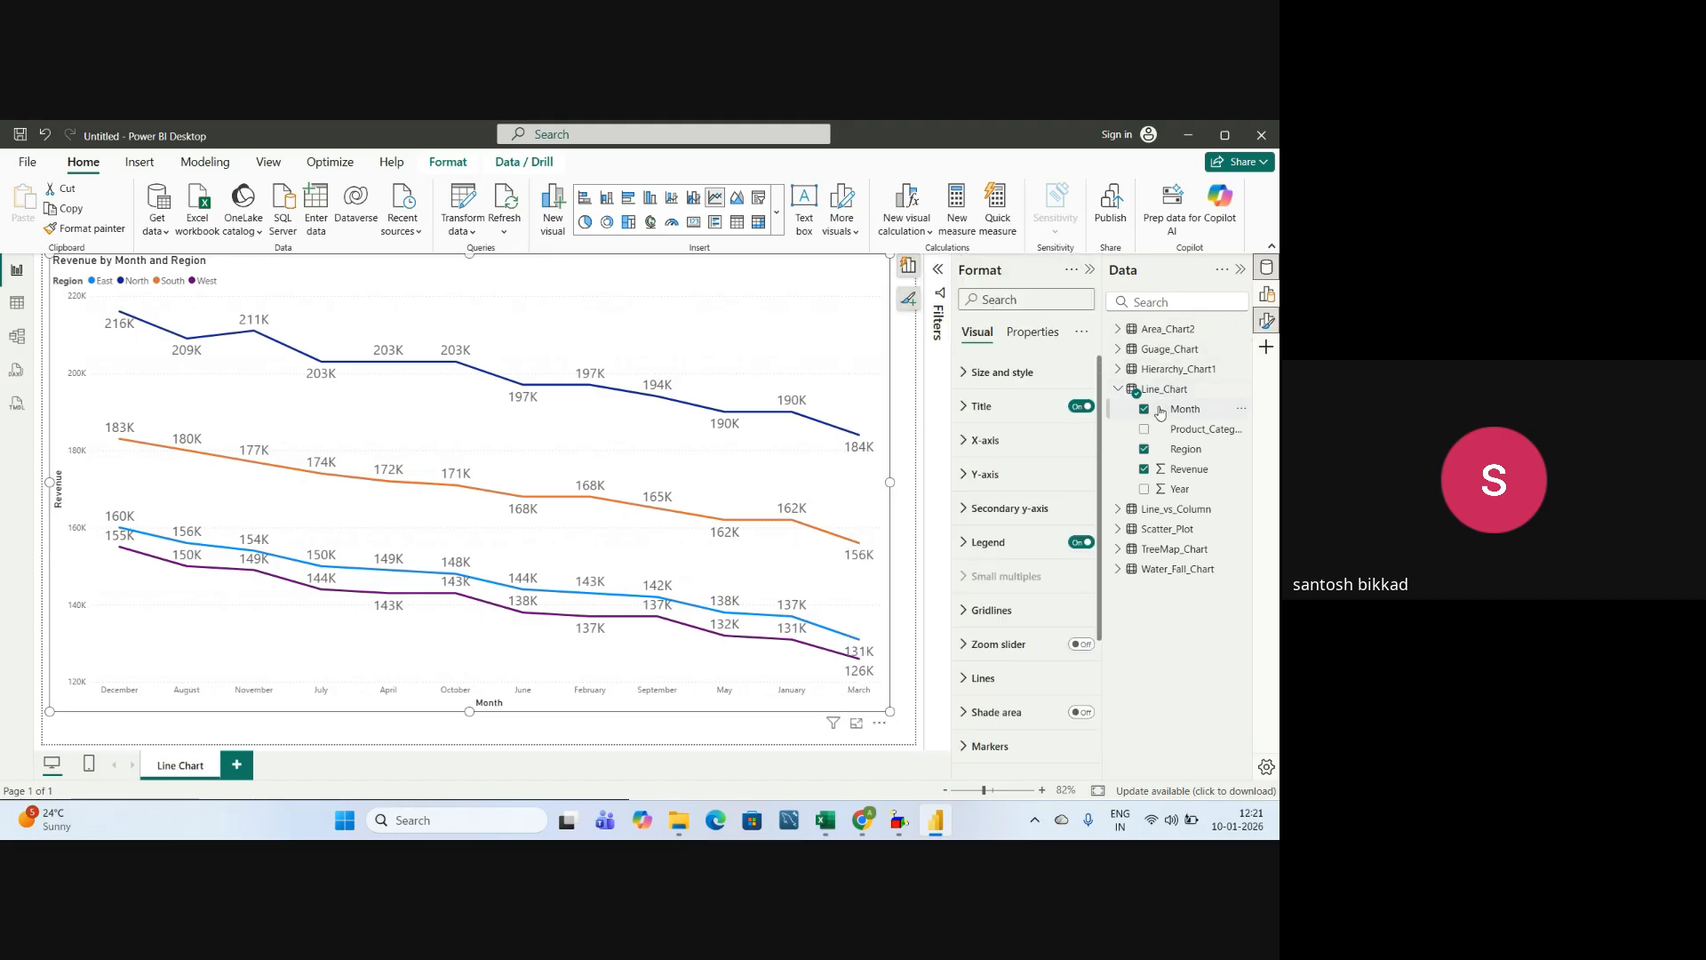
{"action": "left_click", "coordinate": [962, 407]}
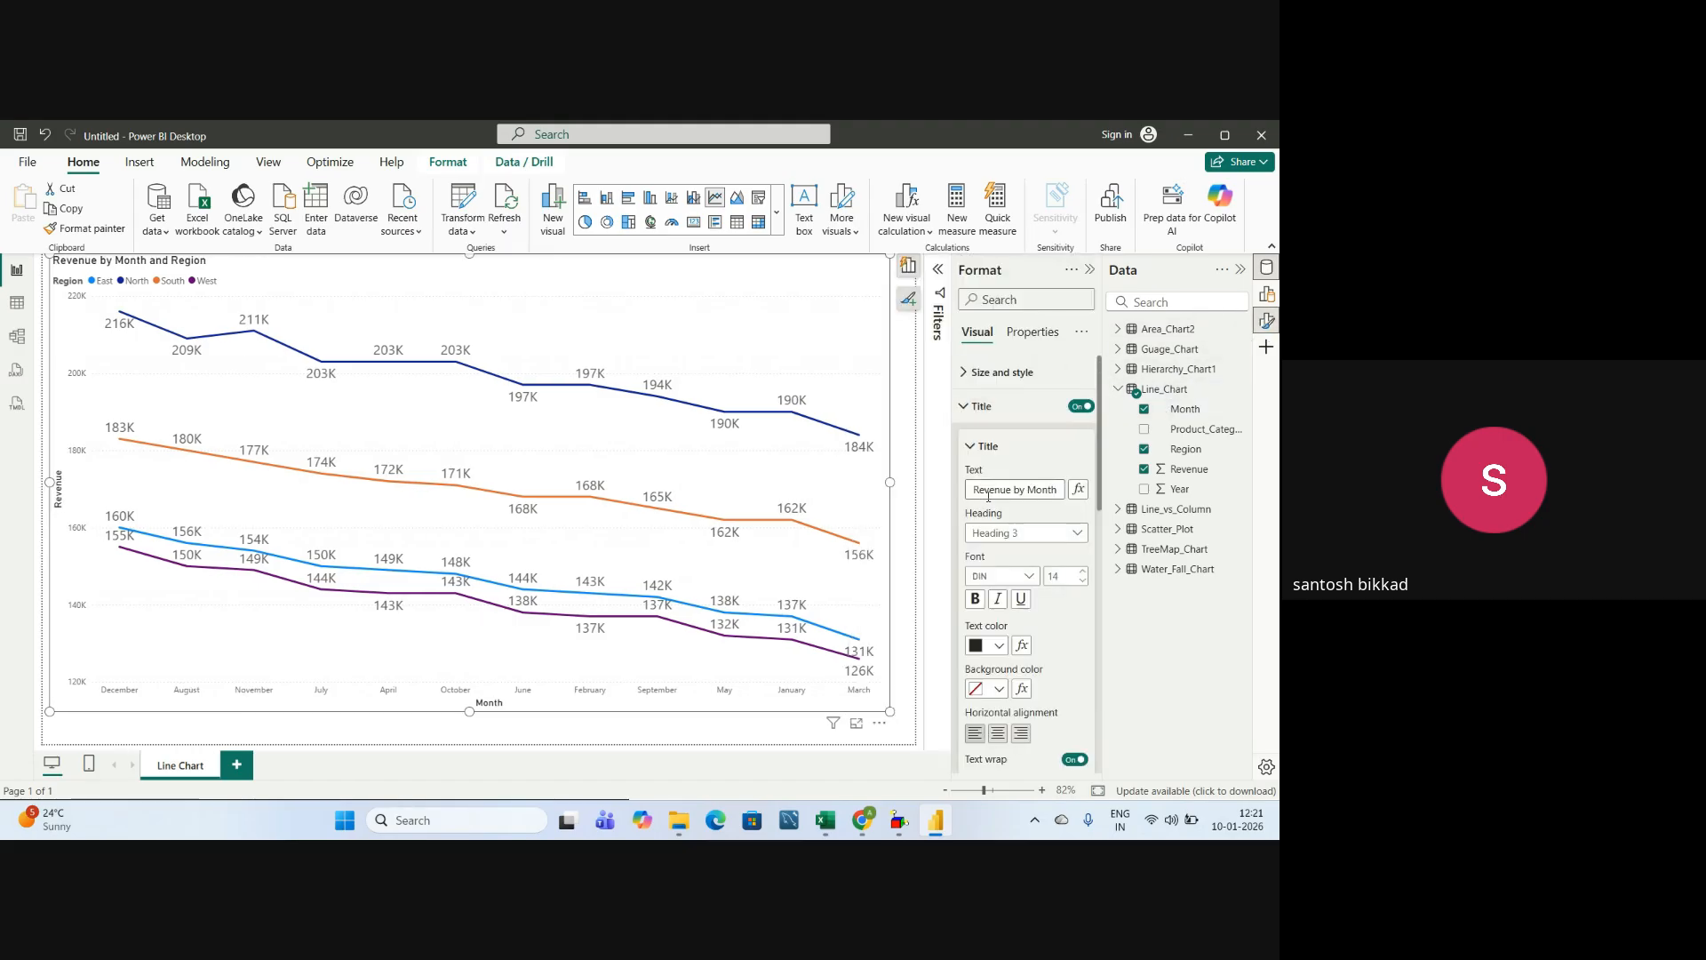
{"action": "double_click", "coordinate": [992, 490]}
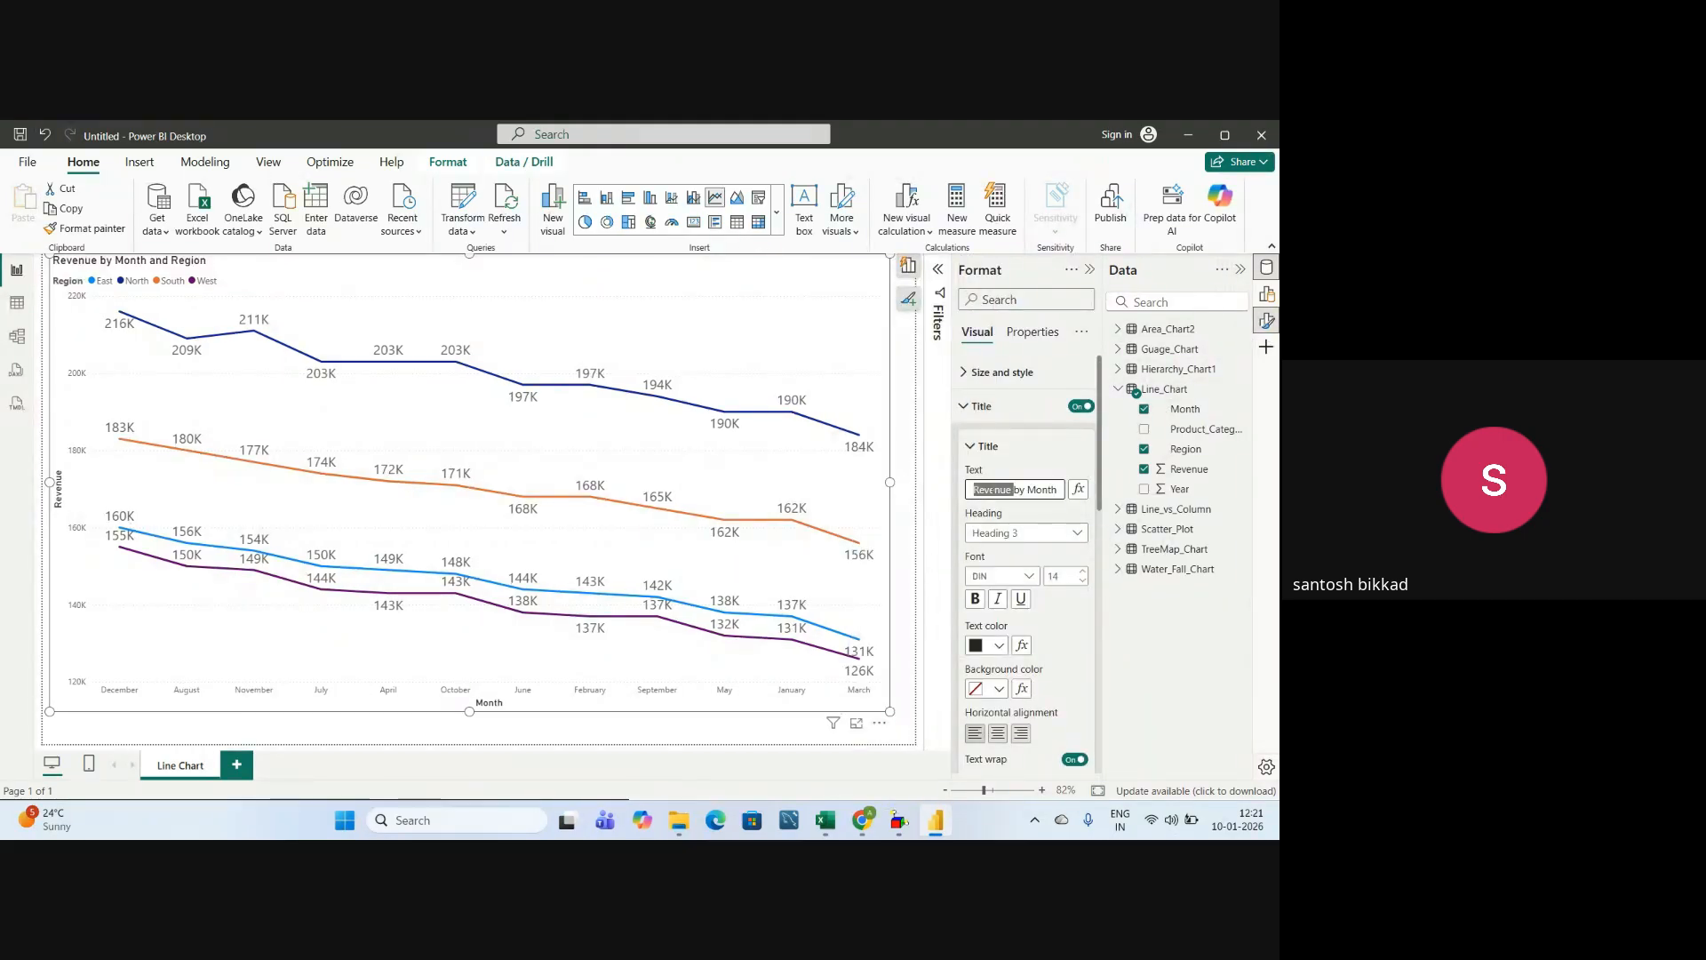
{"action": "key", "text": "alt+Tab"}
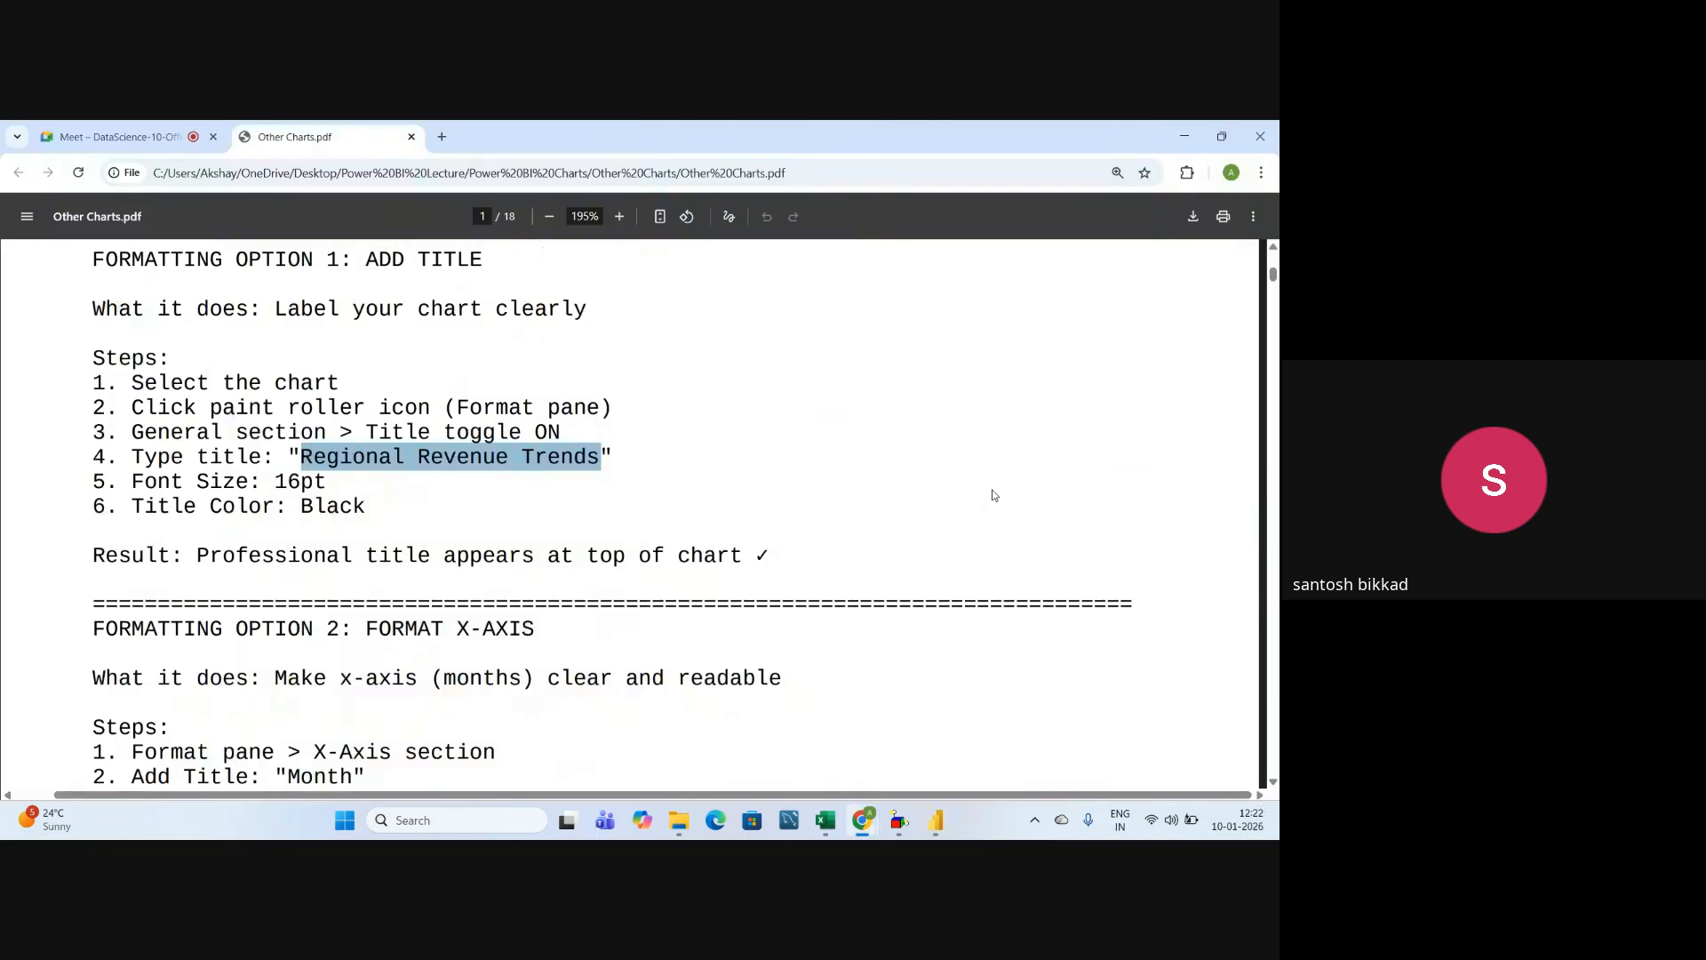
{"action": "key", "text": "alt+Tab"}
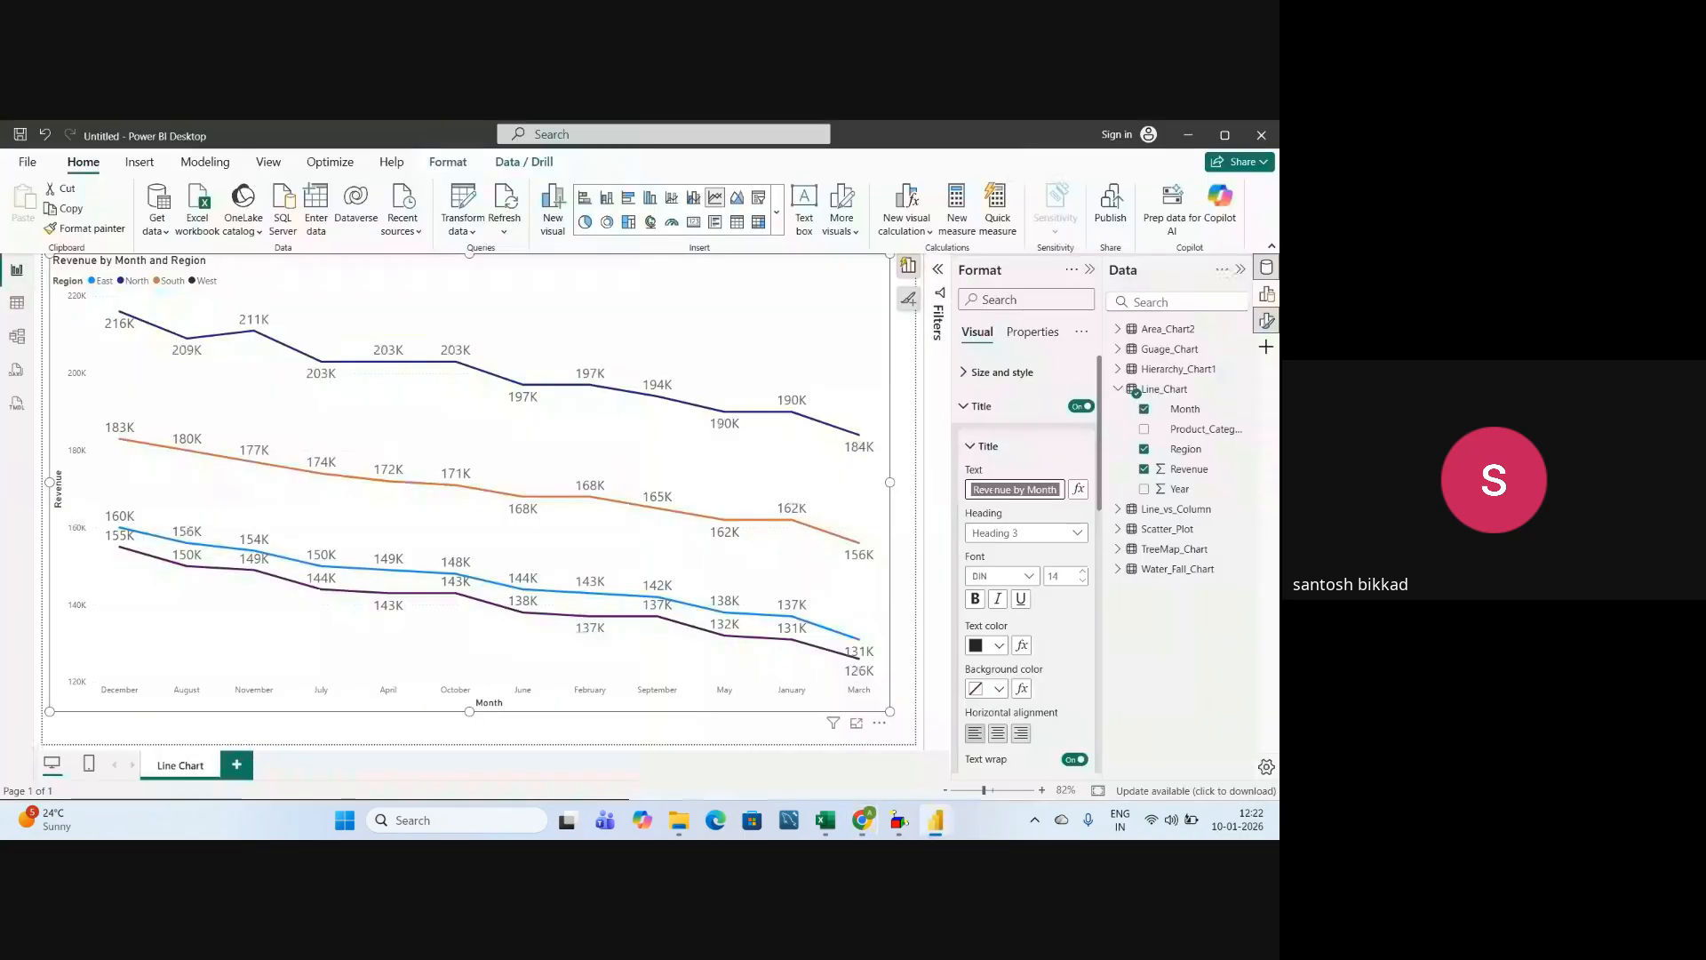
{"action": "key", "text": "ctrl+a"}
{"action": "type", "text": "Re"}
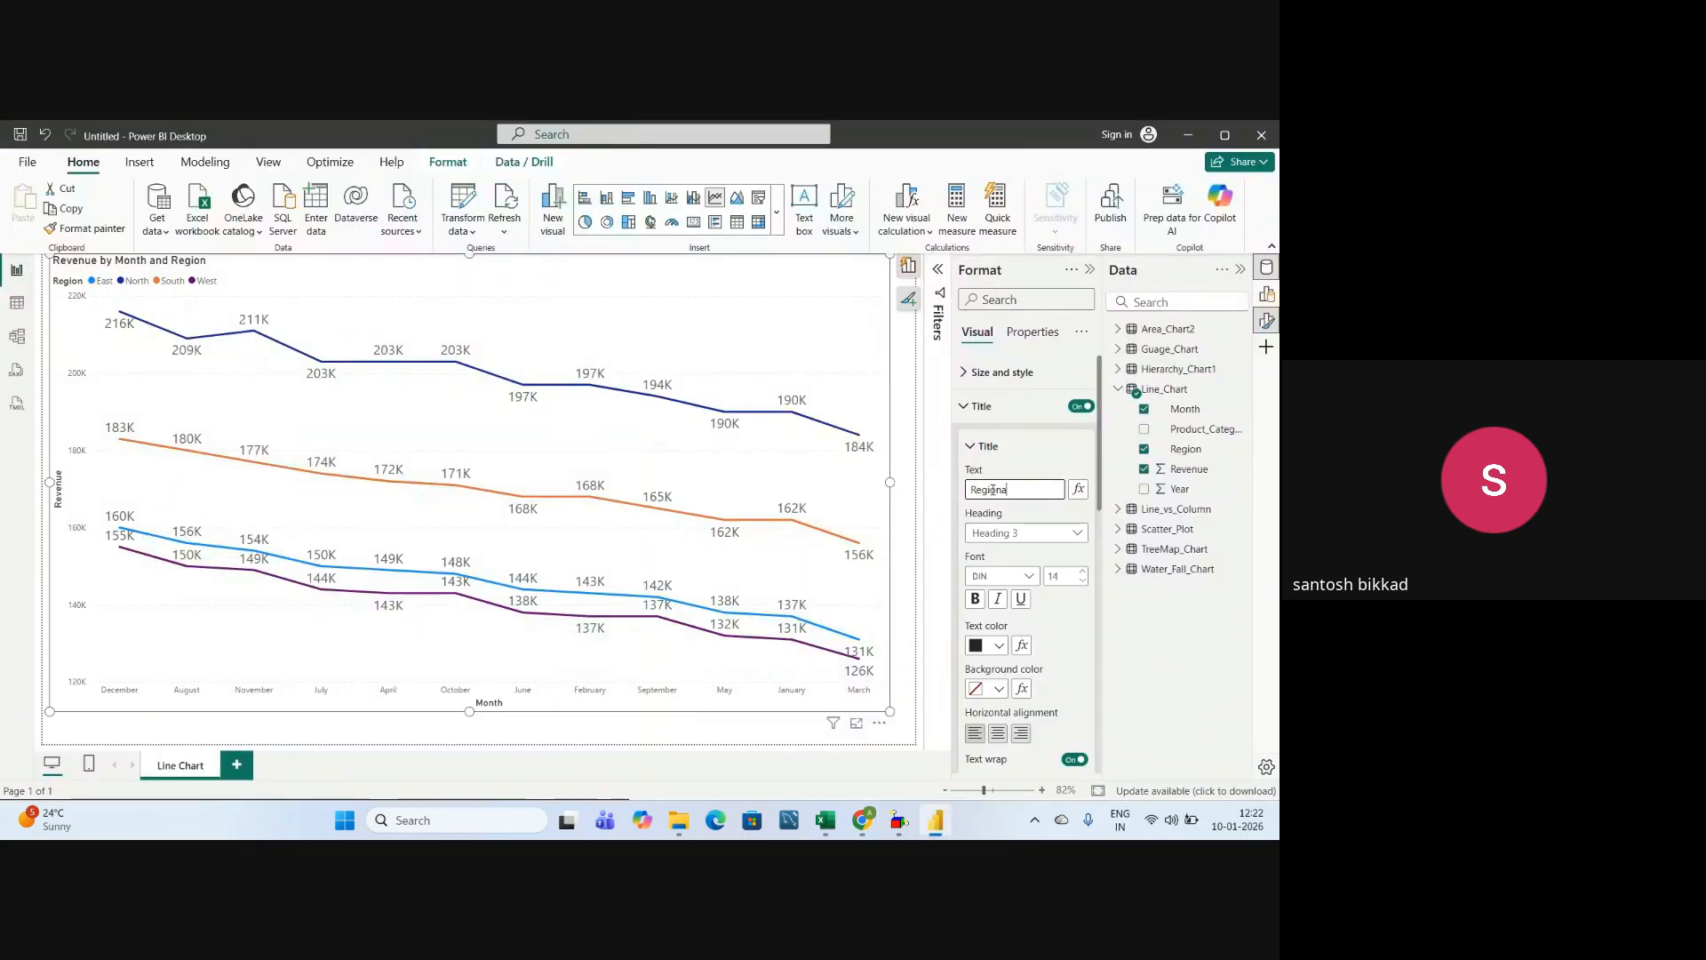
{"action": "type", "text": "gional REv"}
{"action": "key", "text": "BackSpace"}
{"action": "key", "text": "BackSpace"}
{"action": "type", "text": "evenue Trends"}
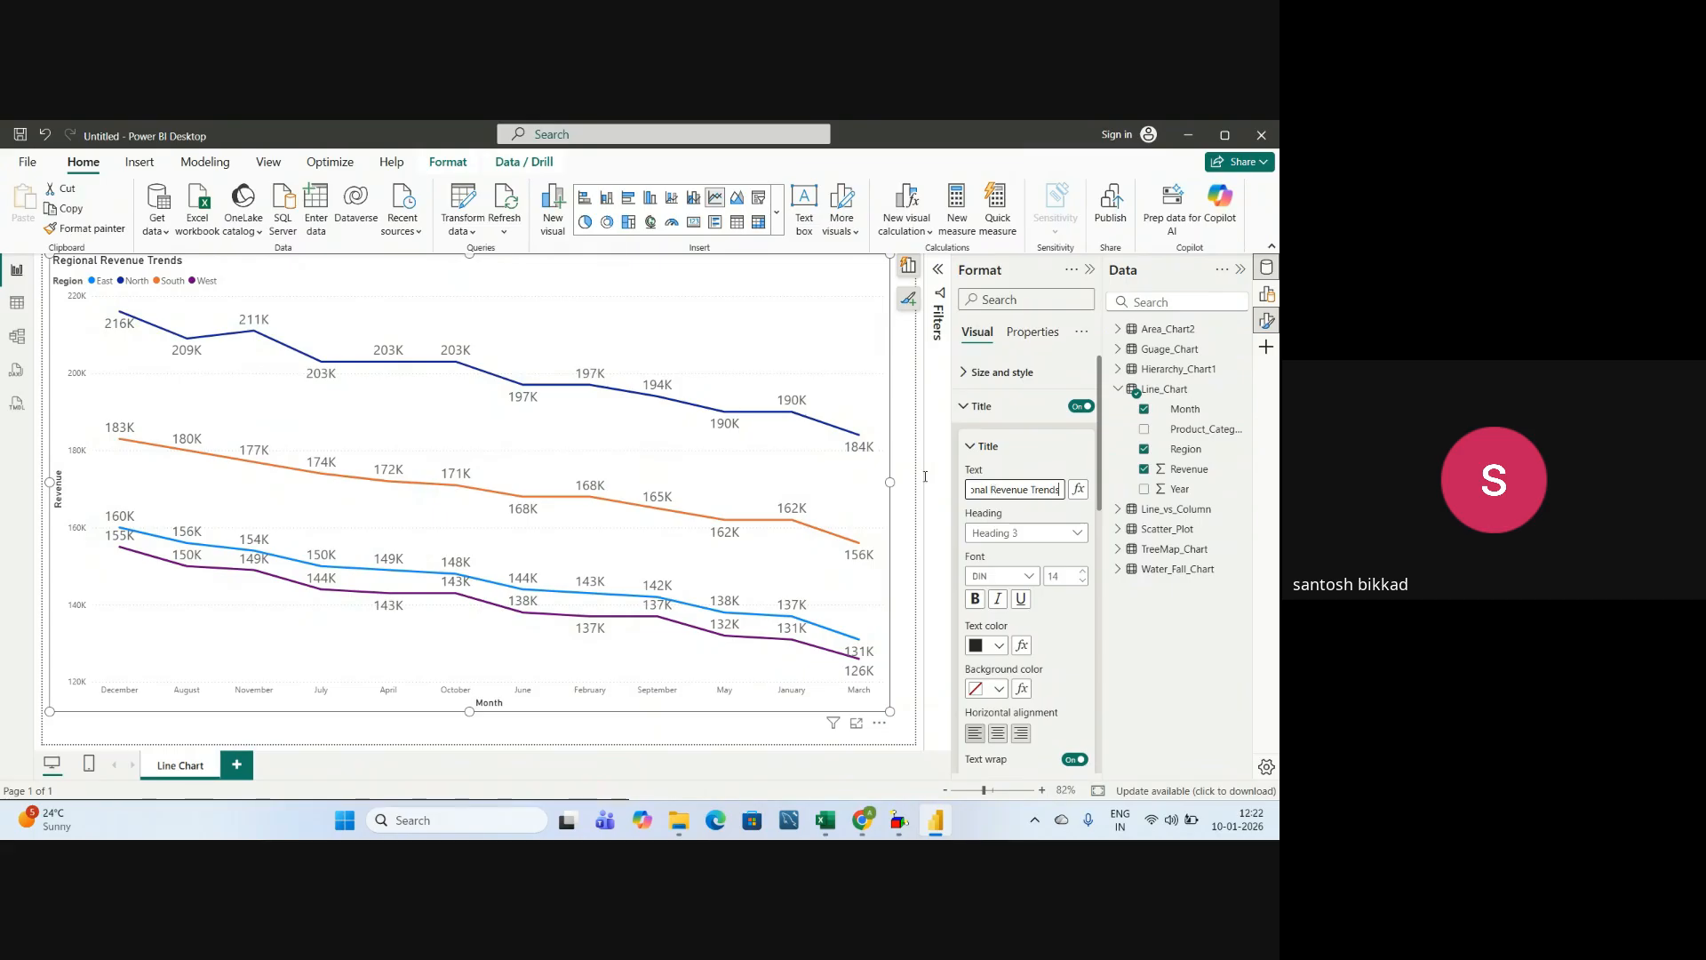
- Centre the line chart's title and set its font size to 25
{"action": "left_click", "coordinate": [997, 733]}
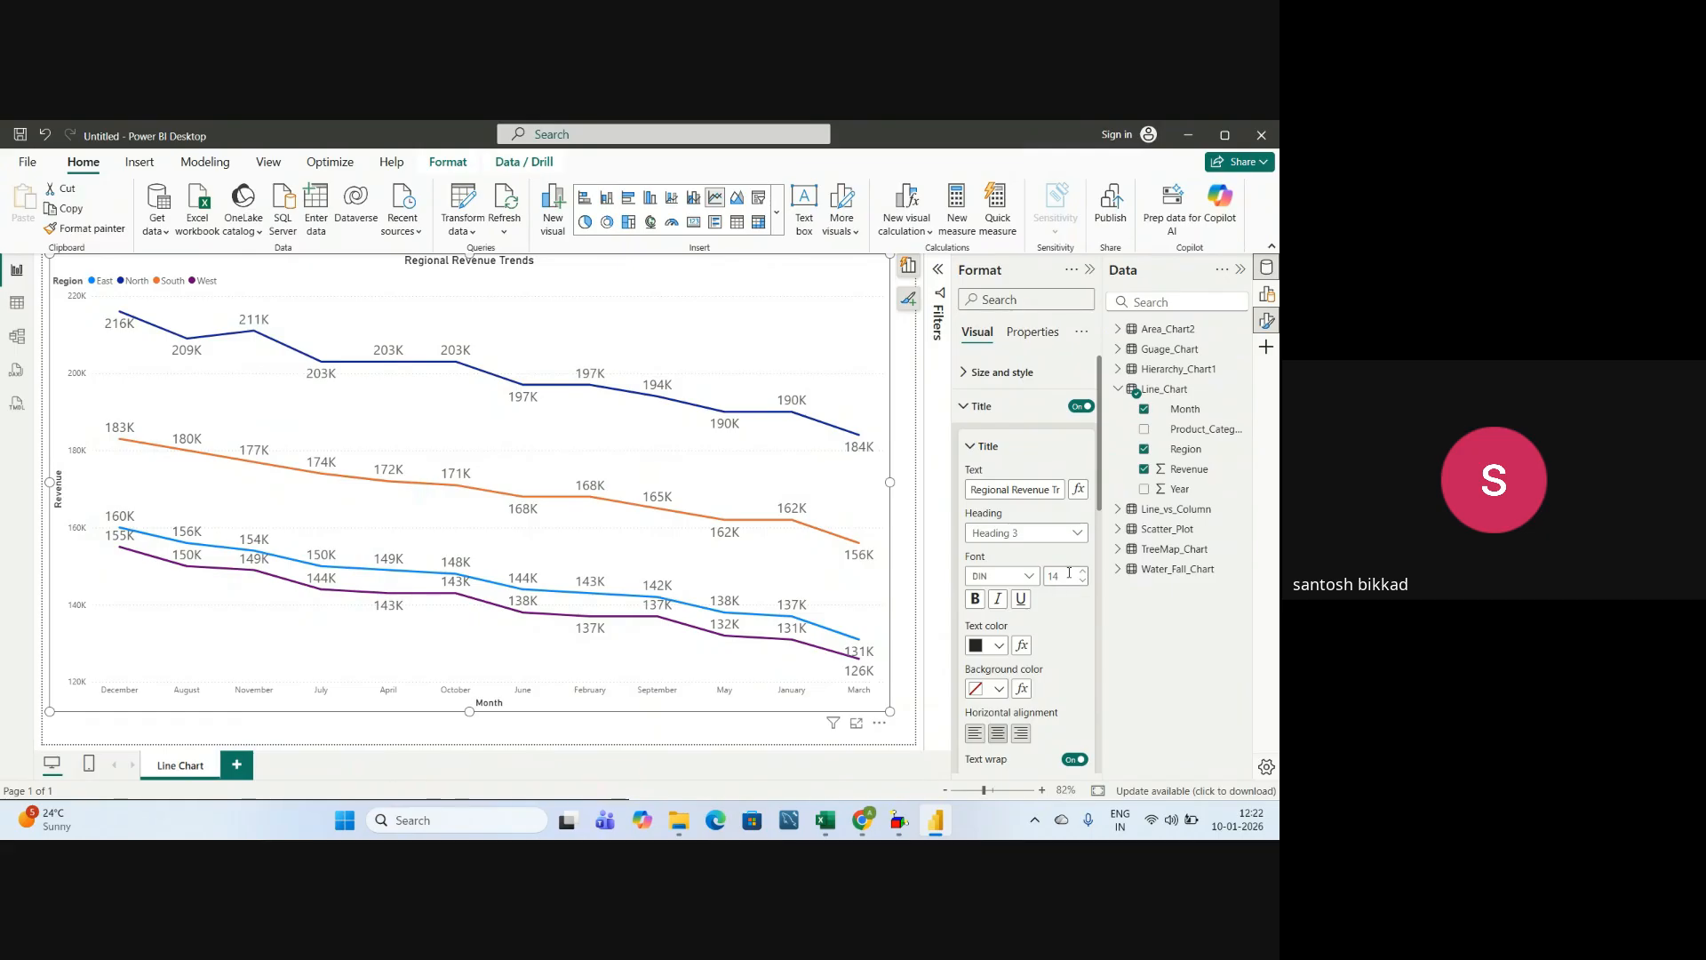
{"action": "type", "text": "25"}
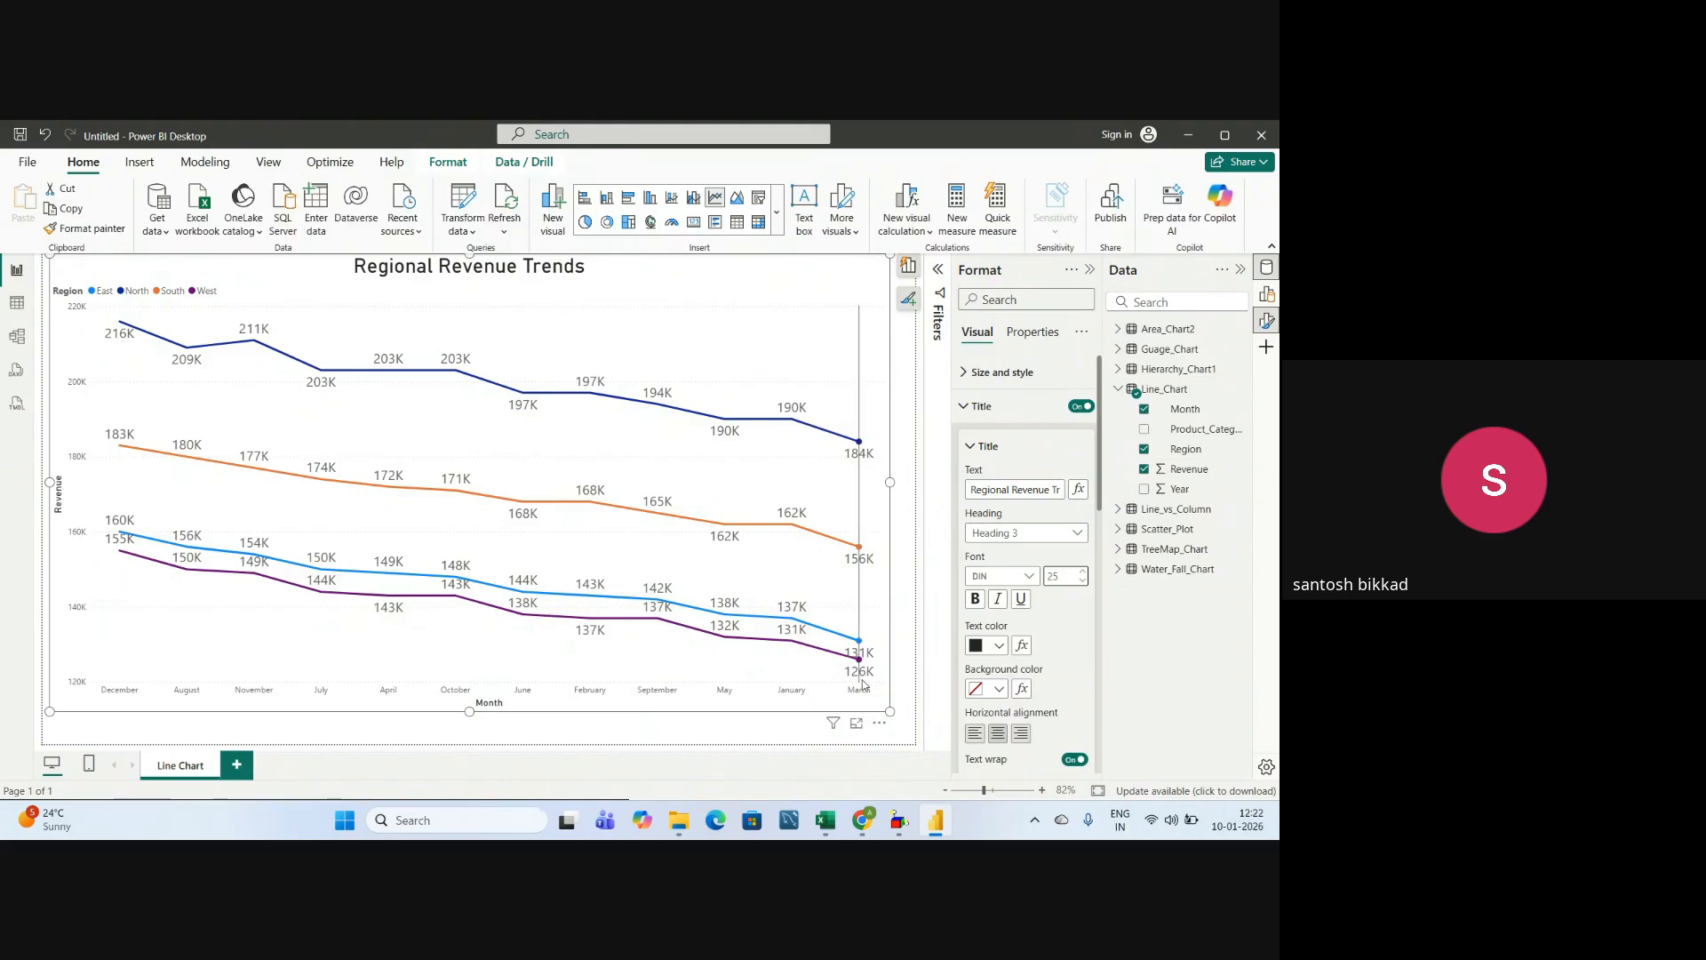
- Inspect the regional revenue details for March, December and November on the line chart
{"action": "mouse_move", "coordinate": [858, 673]}
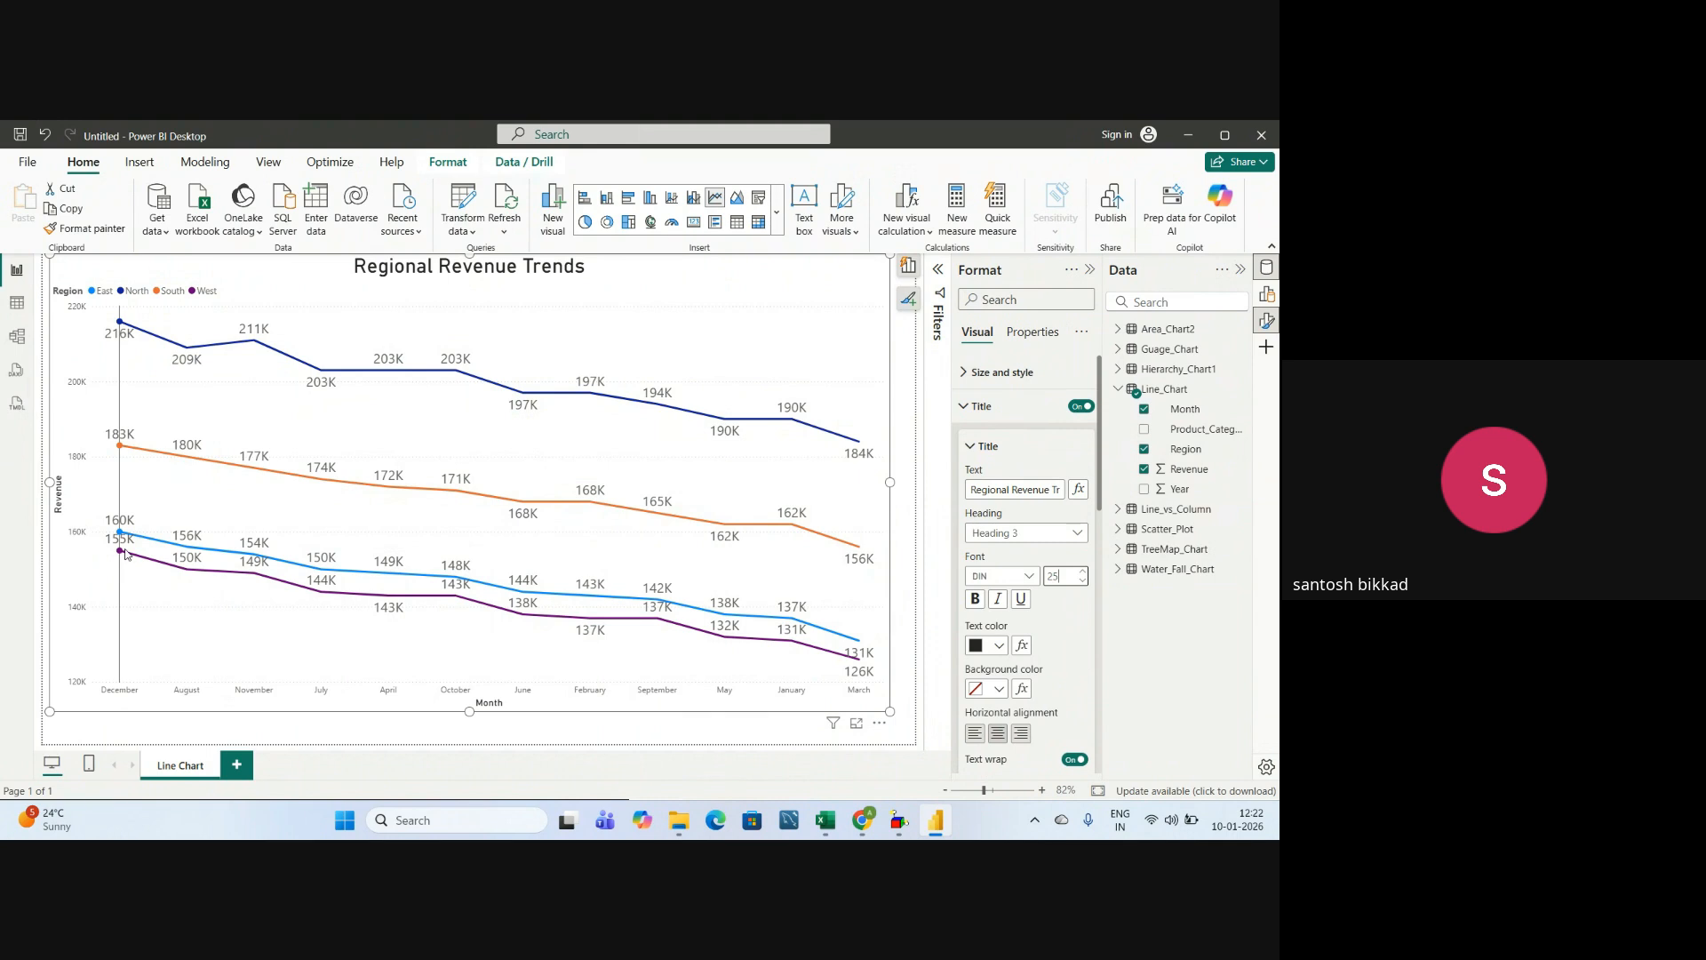
{"action": "mouse_move", "coordinate": [120, 553]}
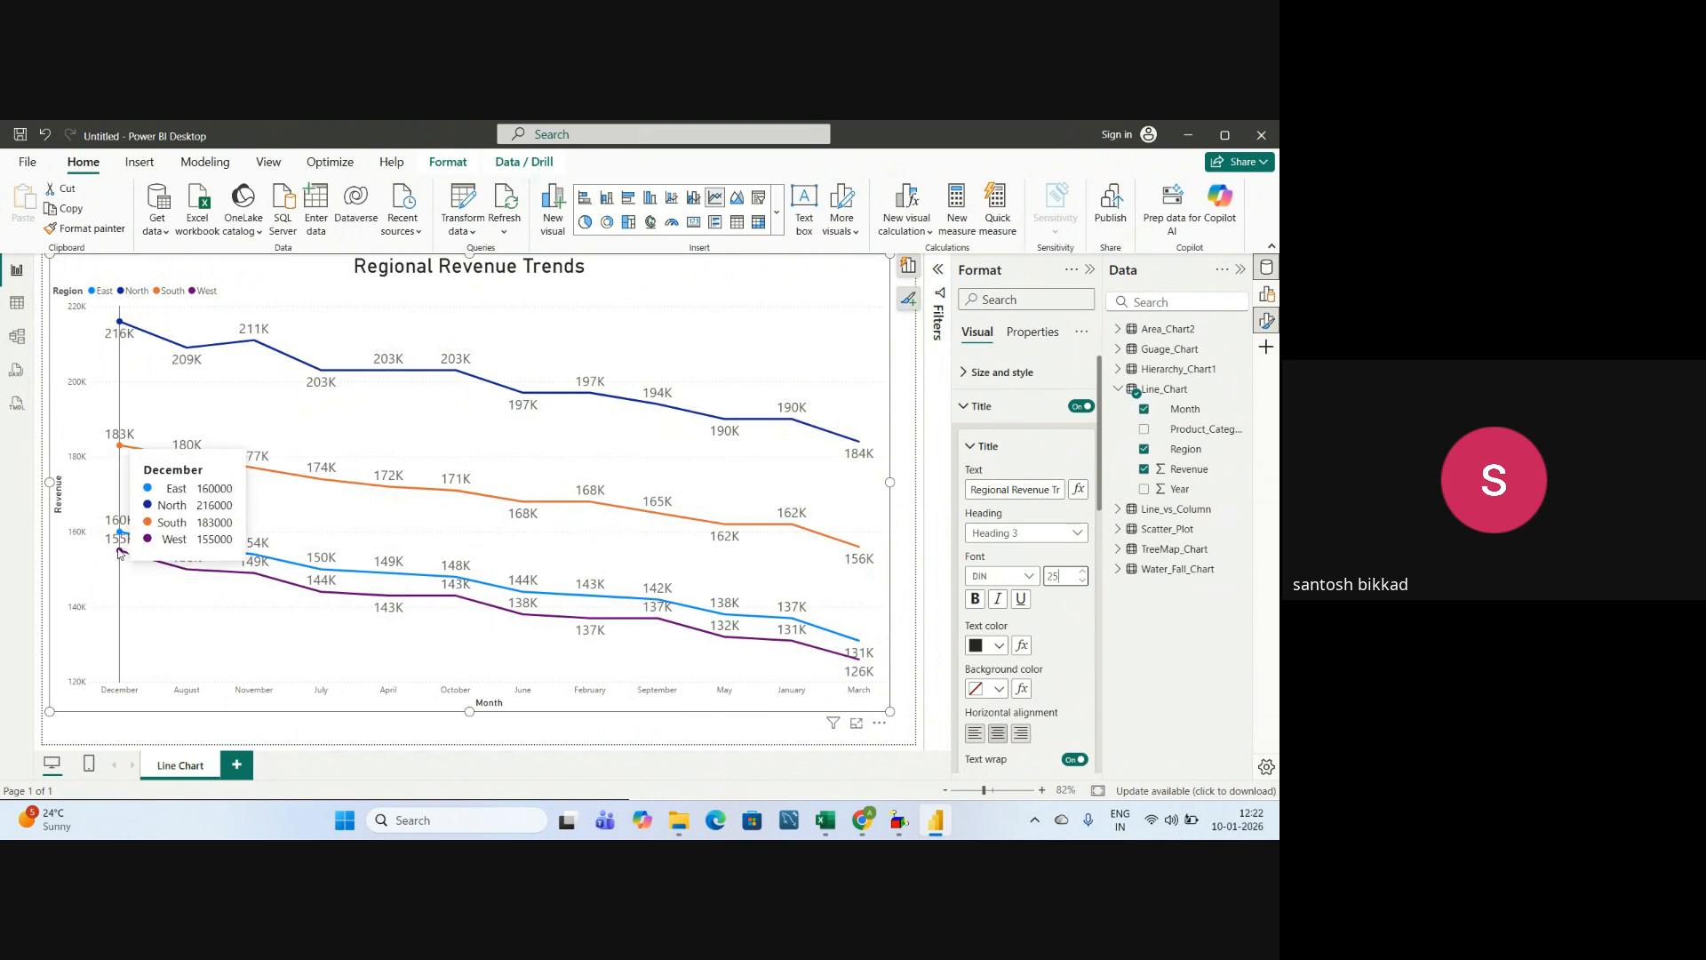
{"action": "mouse_move", "coordinate": [256, 619]}
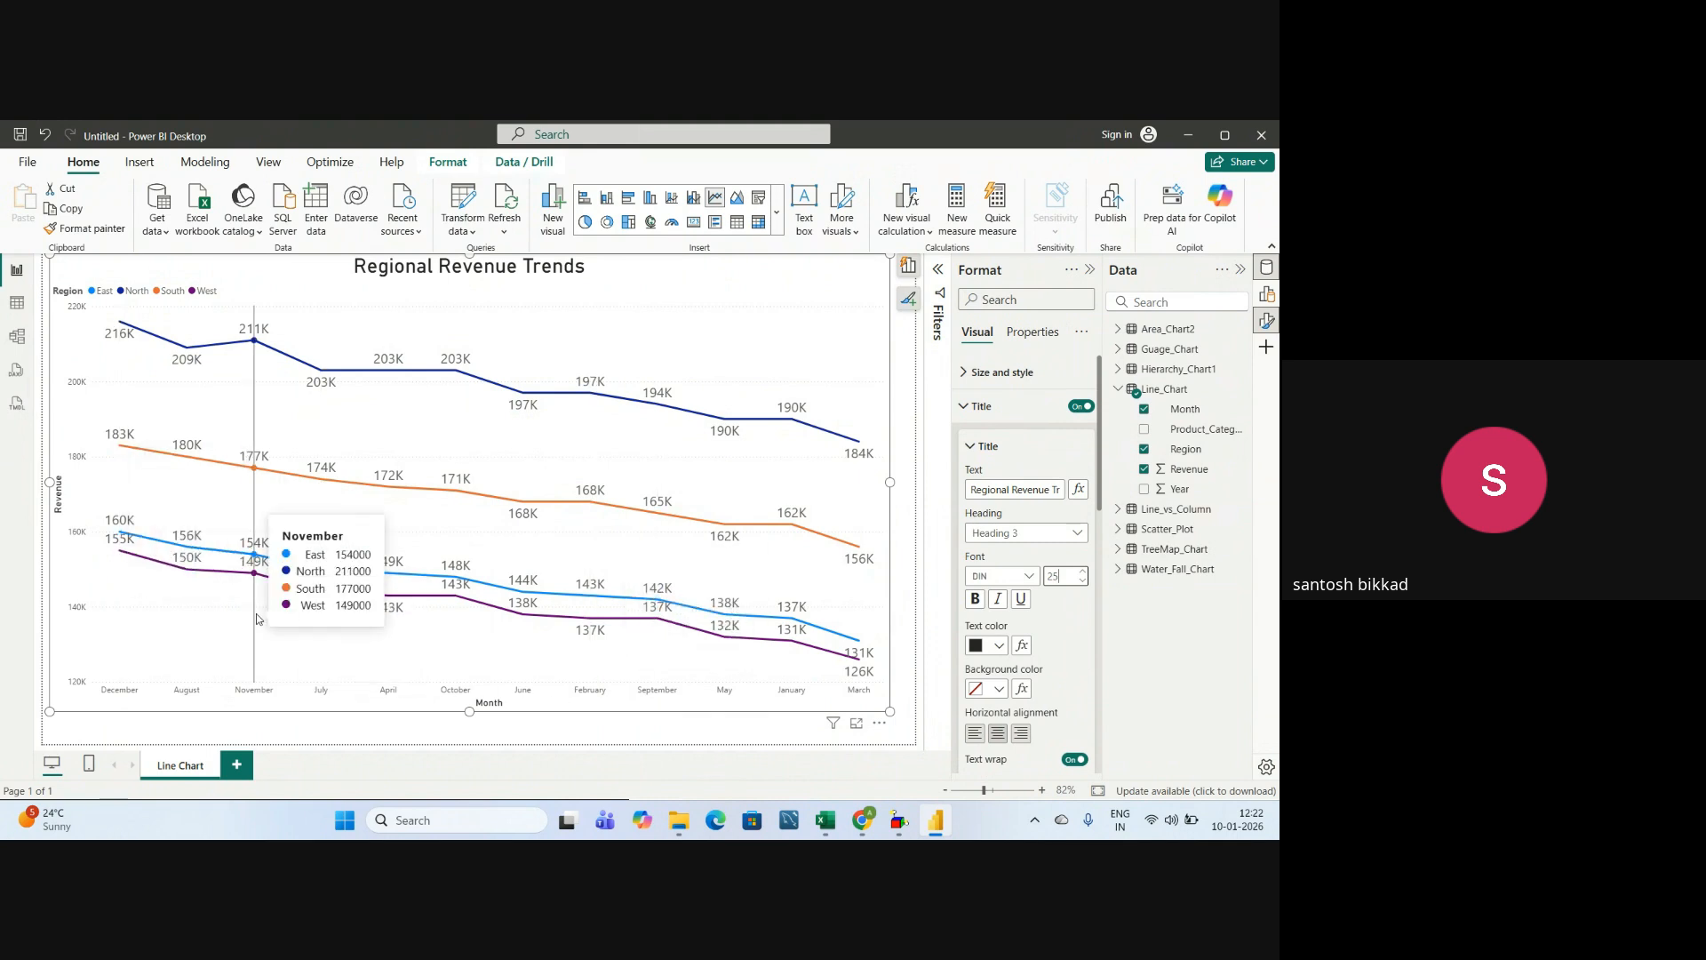
- Switch to Other Charts.pdf in Chrome and read the Format X-Axis steps, marking the Month title and the font sizes
{"action": "key", "text": "alt+Tab"}
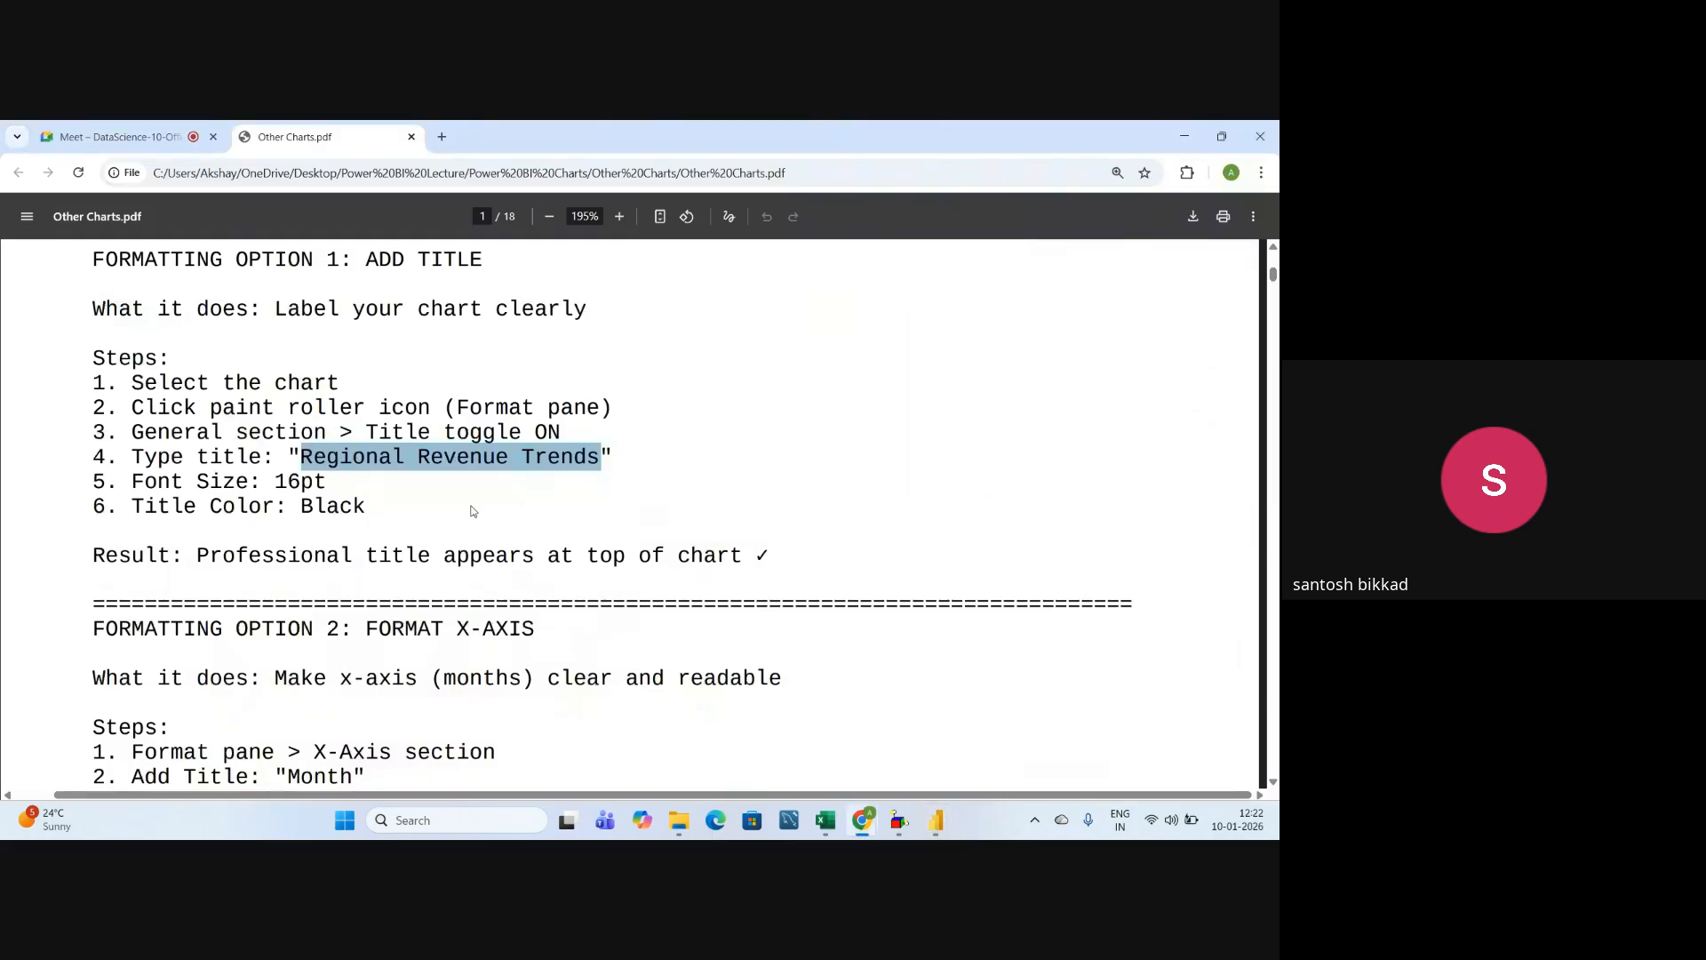
{"action": "scroll", "coordinate": [473, 511], "scroll_direction": "down", "scroll_amount": 1}
{"action": "scroll", "coordinate": [192, 461], "scroll_direction": "down", "scroll_amount": 1}
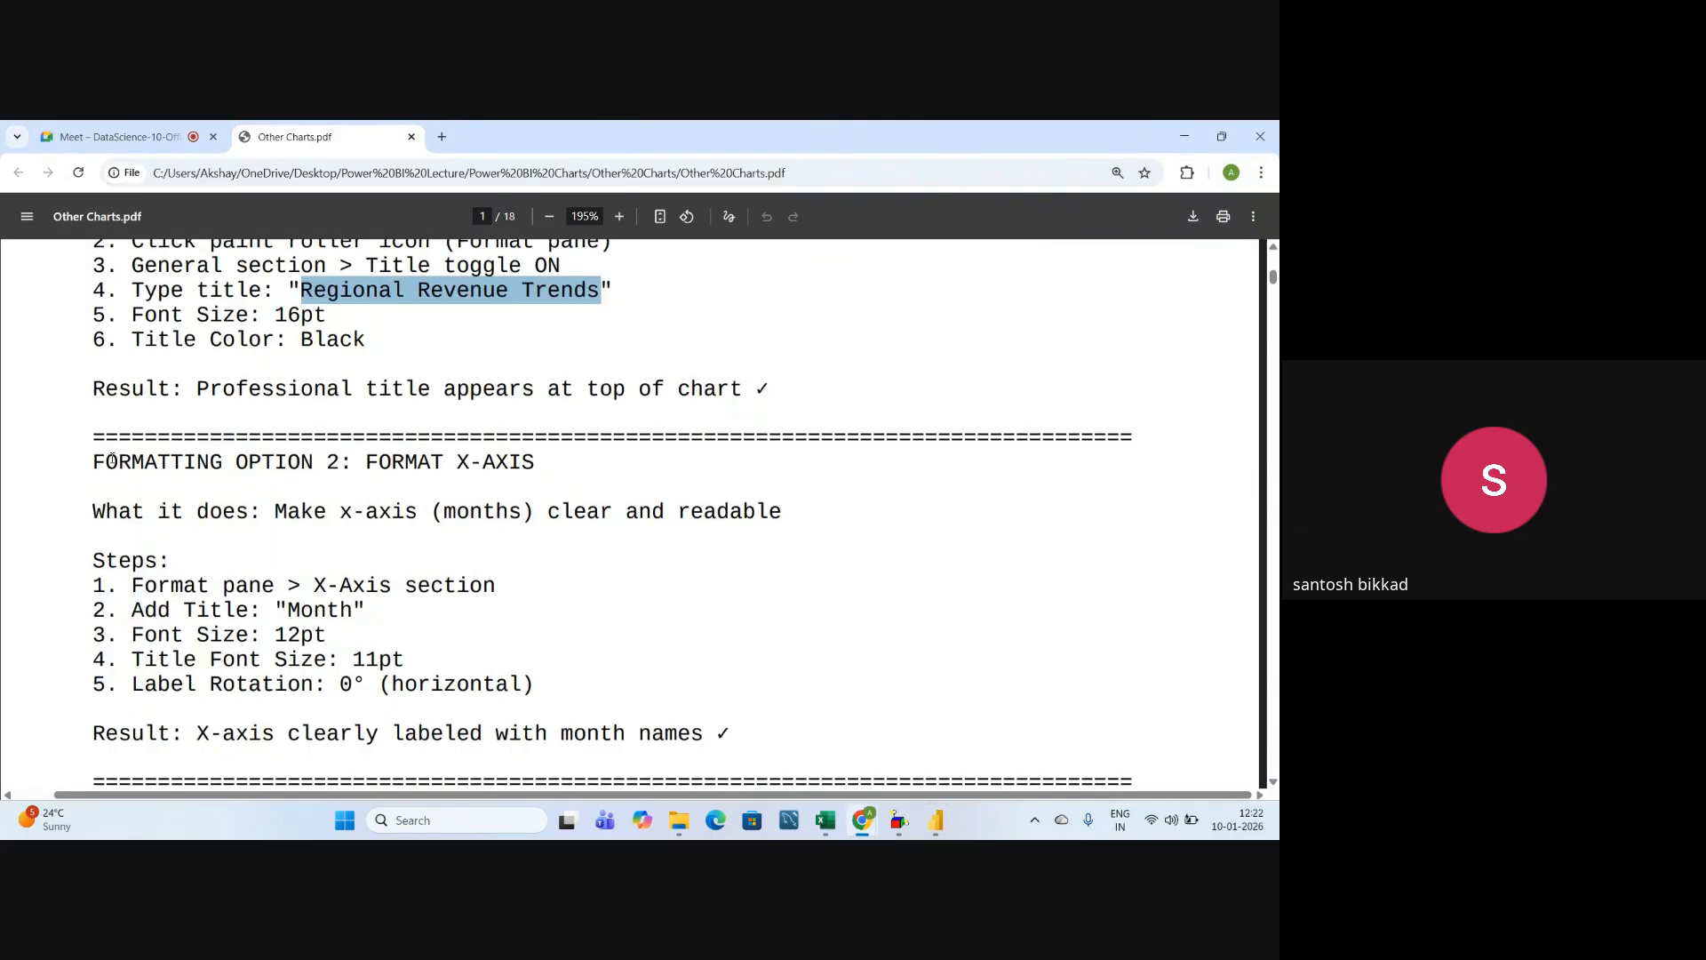
{"action": "left_click_drag", "start_coordinate": [94, 462], "coordinate": [545, 462]}
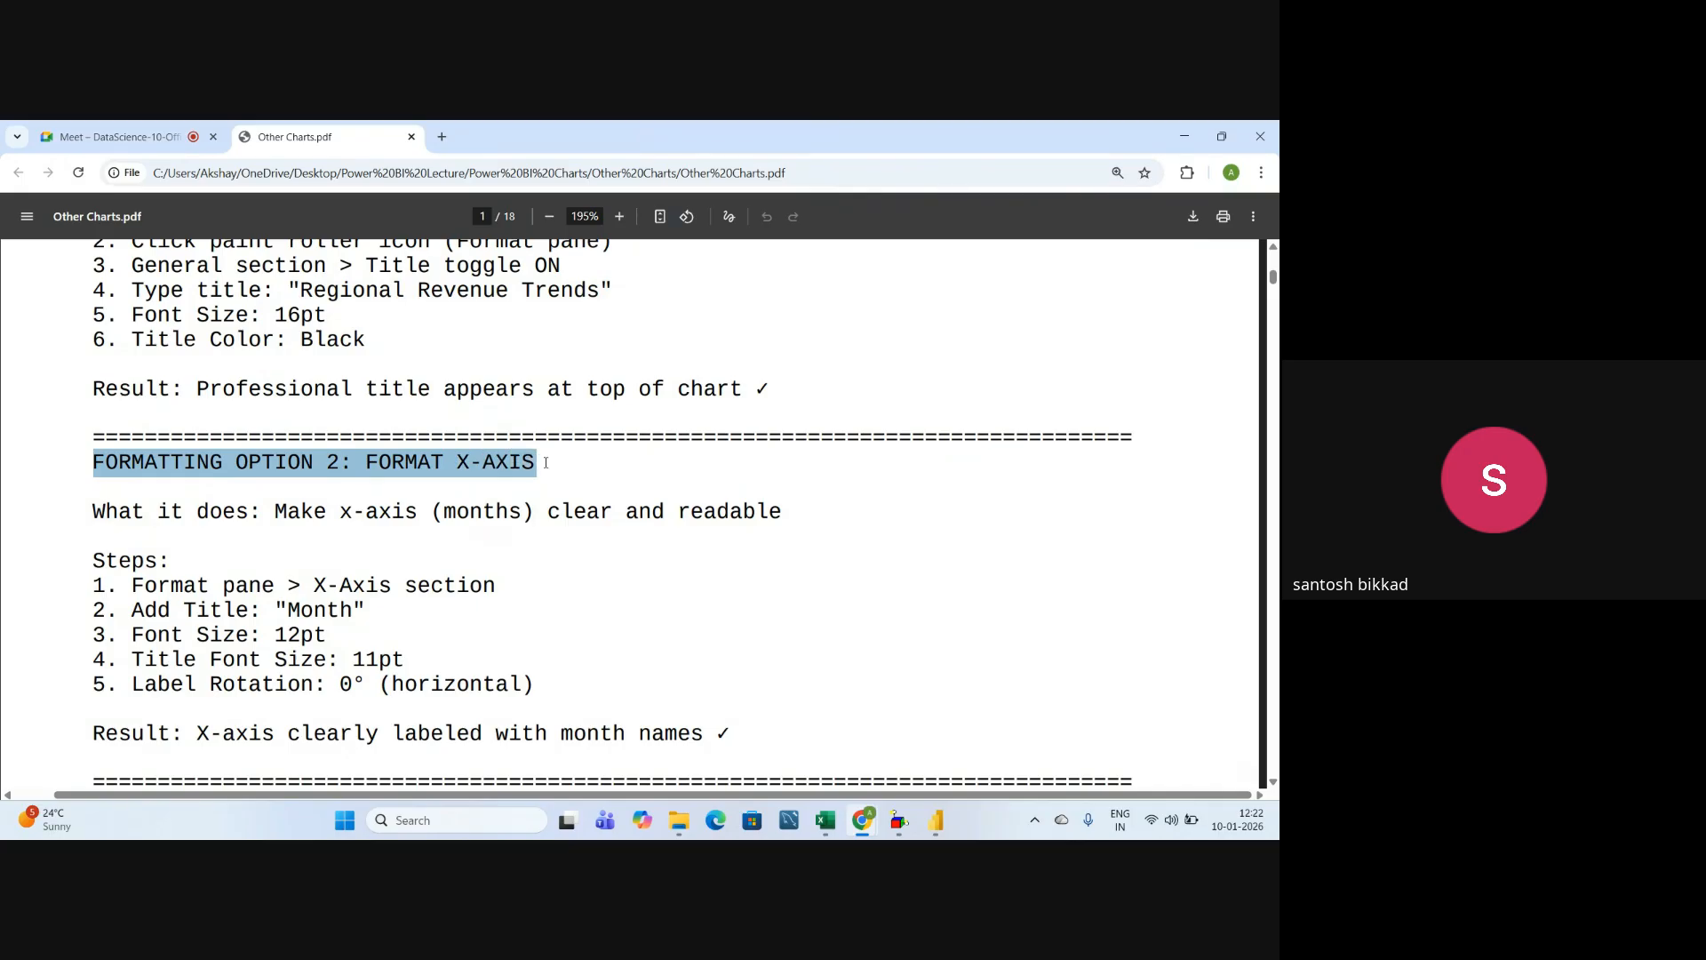
{"action": "scroll", "coordinate": [545, 466], "scroll_direction": "down", "scroll_amount": 2}
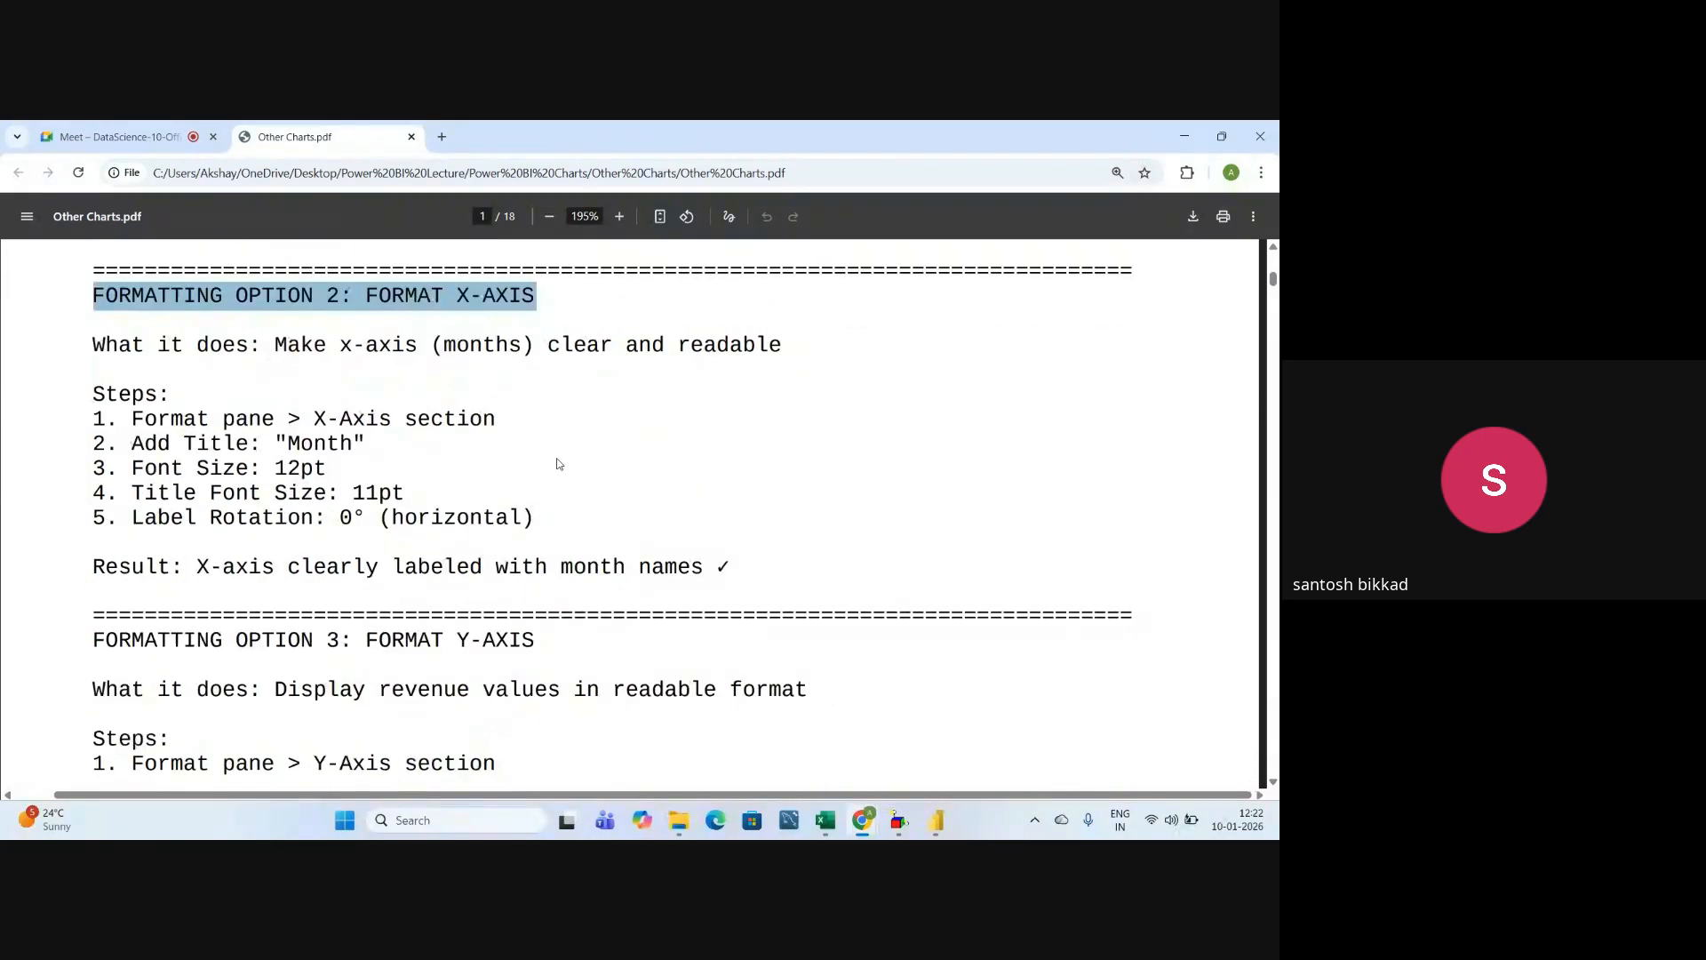
{"action": "left_click", "coordinate": [560, 464]}
{"action": "left_click_drag", "start_coordinate": [276, 441], "coordinate": [377, 449]}
{"action": "key", "text": "alt+Tab"}
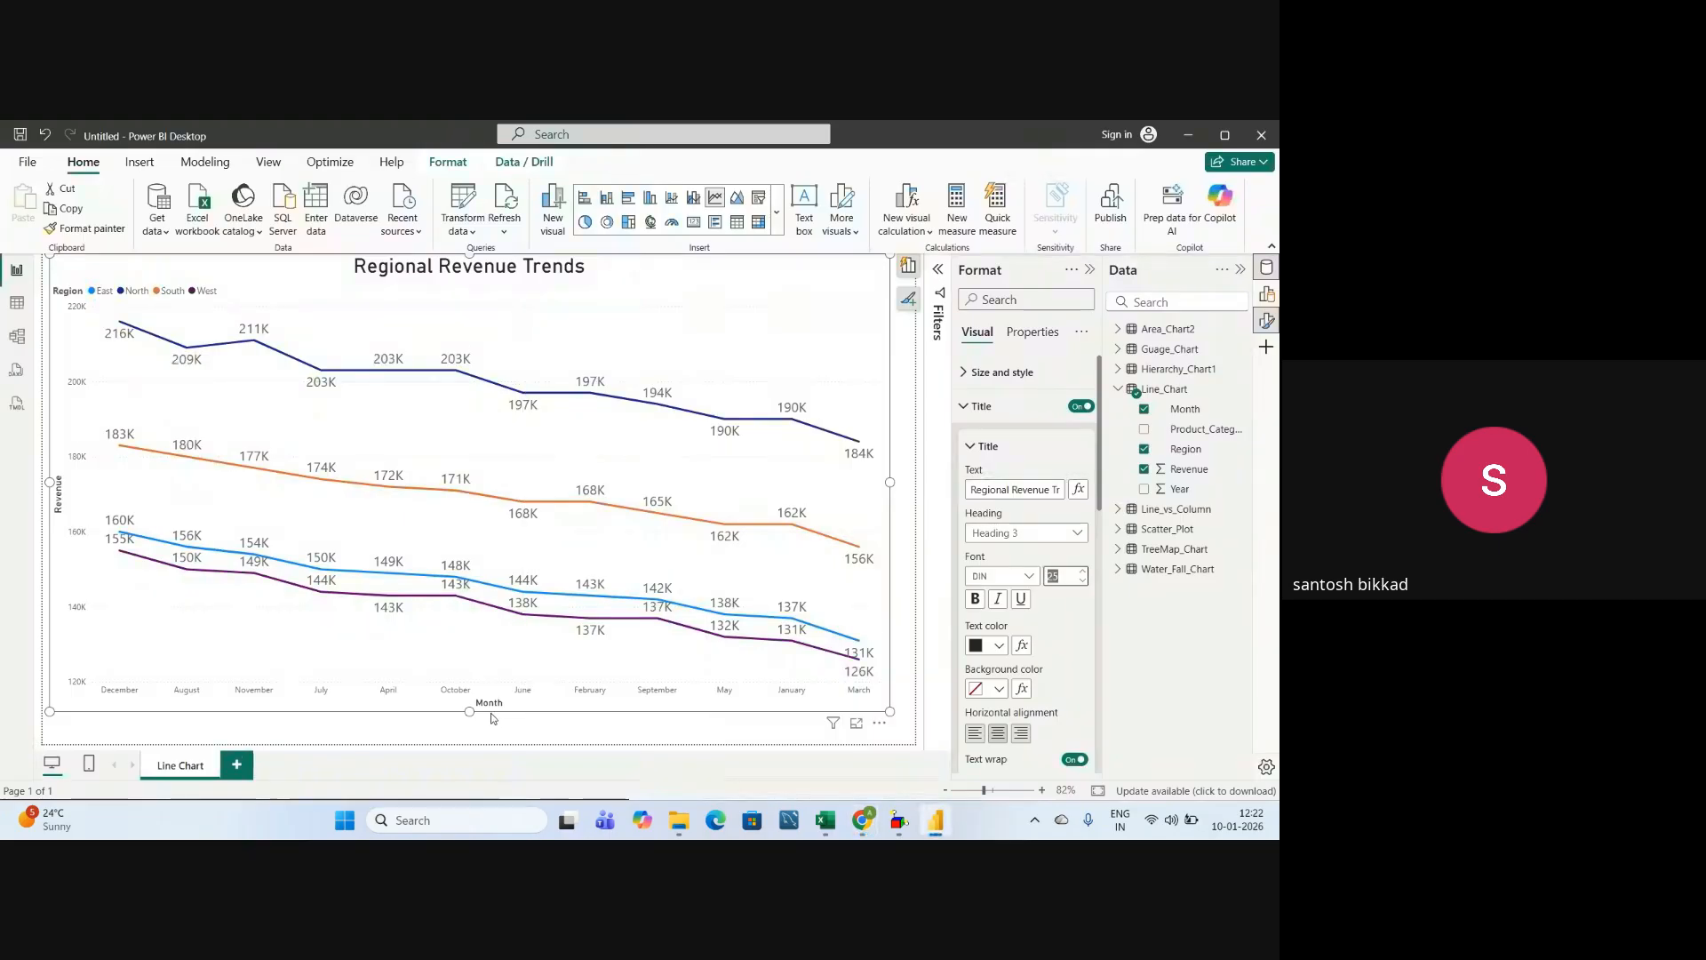
{"action": "key", "text": "alt+Tab"}
{"action": "left_click_drag", "start_coordinate": [275, 468], "coordinate": [418, 498]}
{"action": "left_click", "coordinate": [340, 499]}
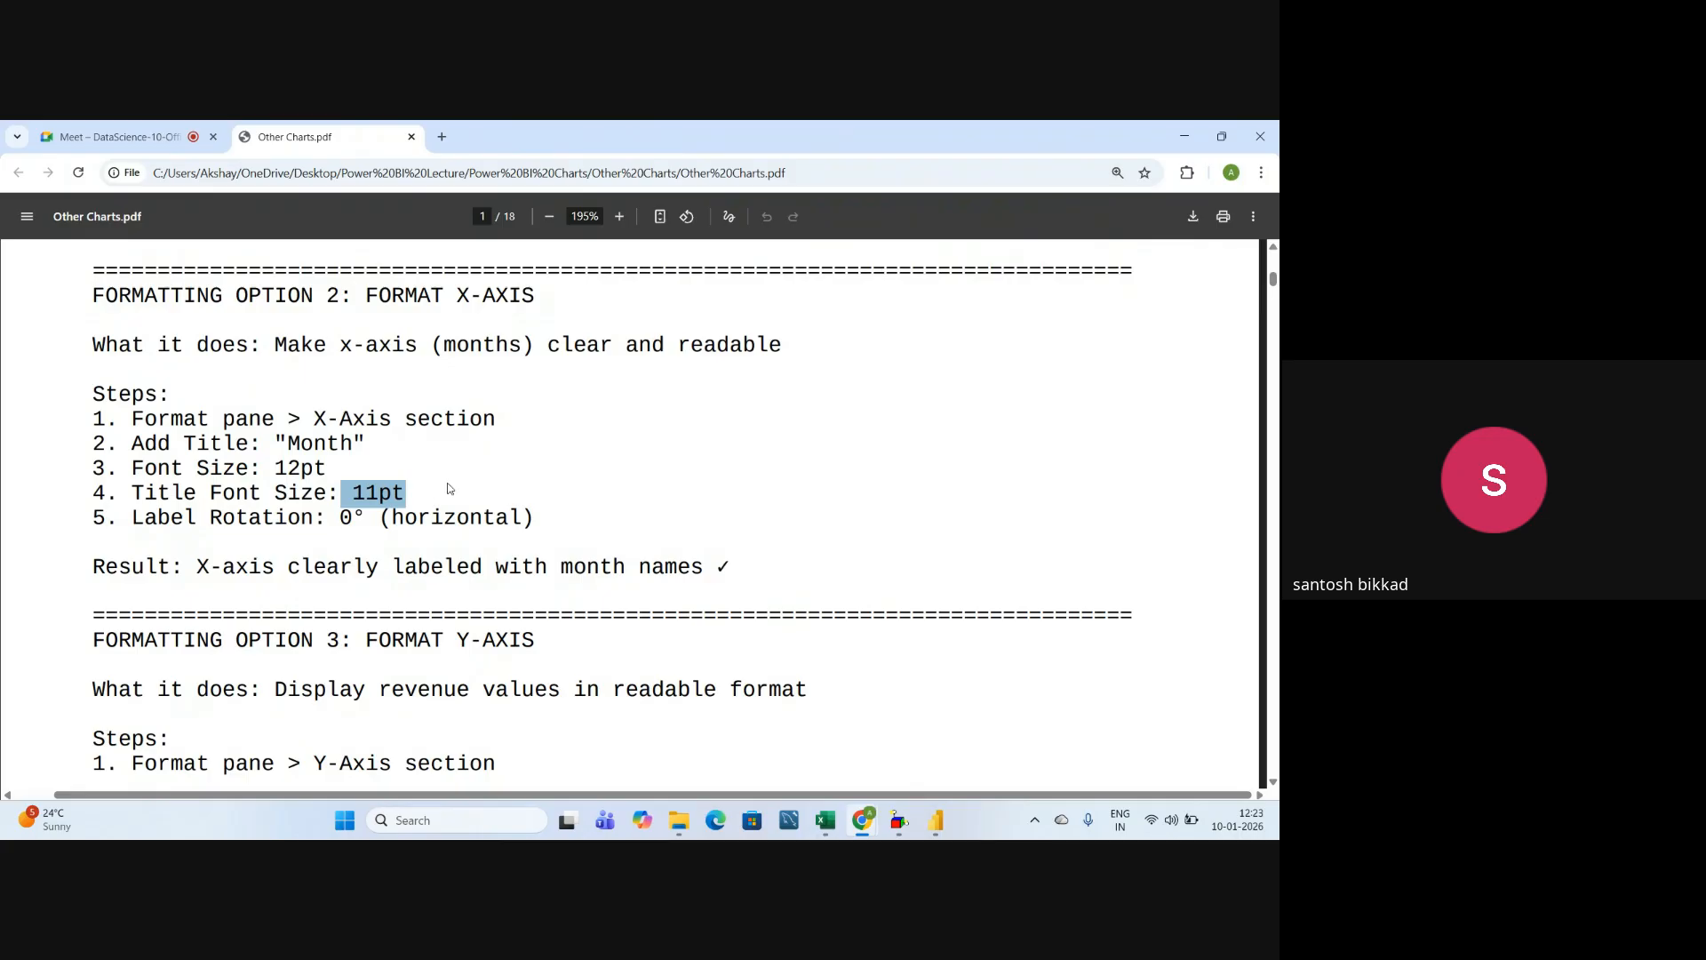
- Return to Power BI Desktop and set the font size of the line chart's x-axis values to 15
{"action": "key", "text": "alt+Tab"}
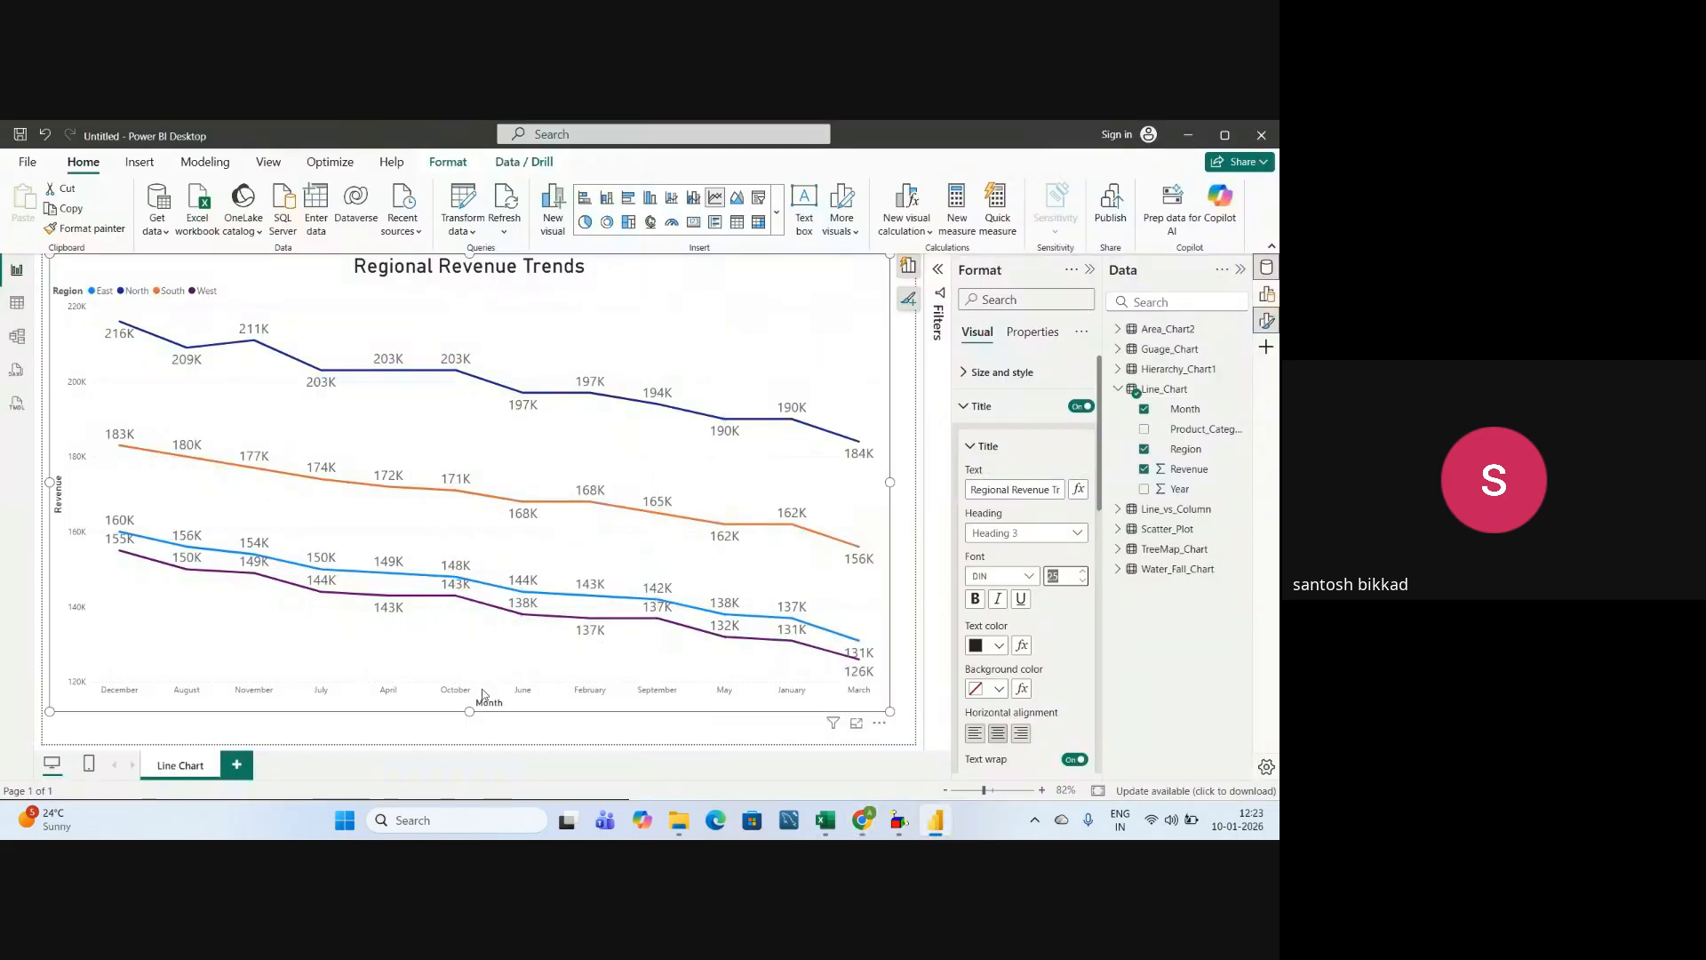
{"action": "left_click", "coordinate": [979, 406]}
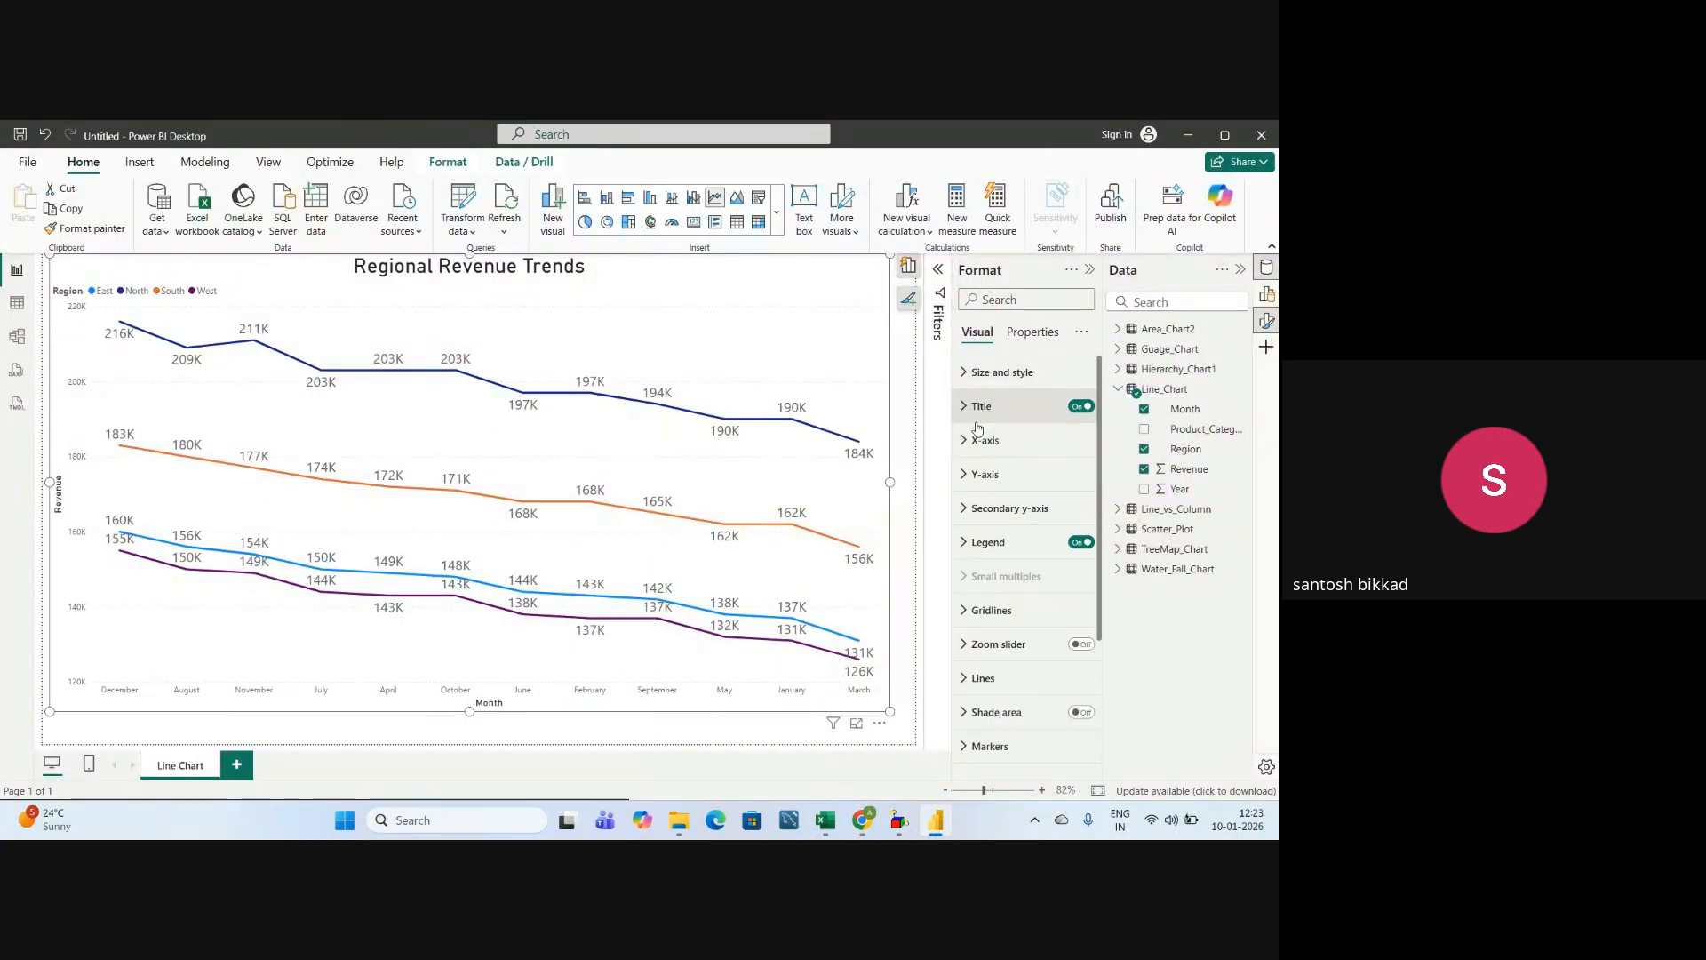
{"action": "left_click", "coordinate": [975, 441]}
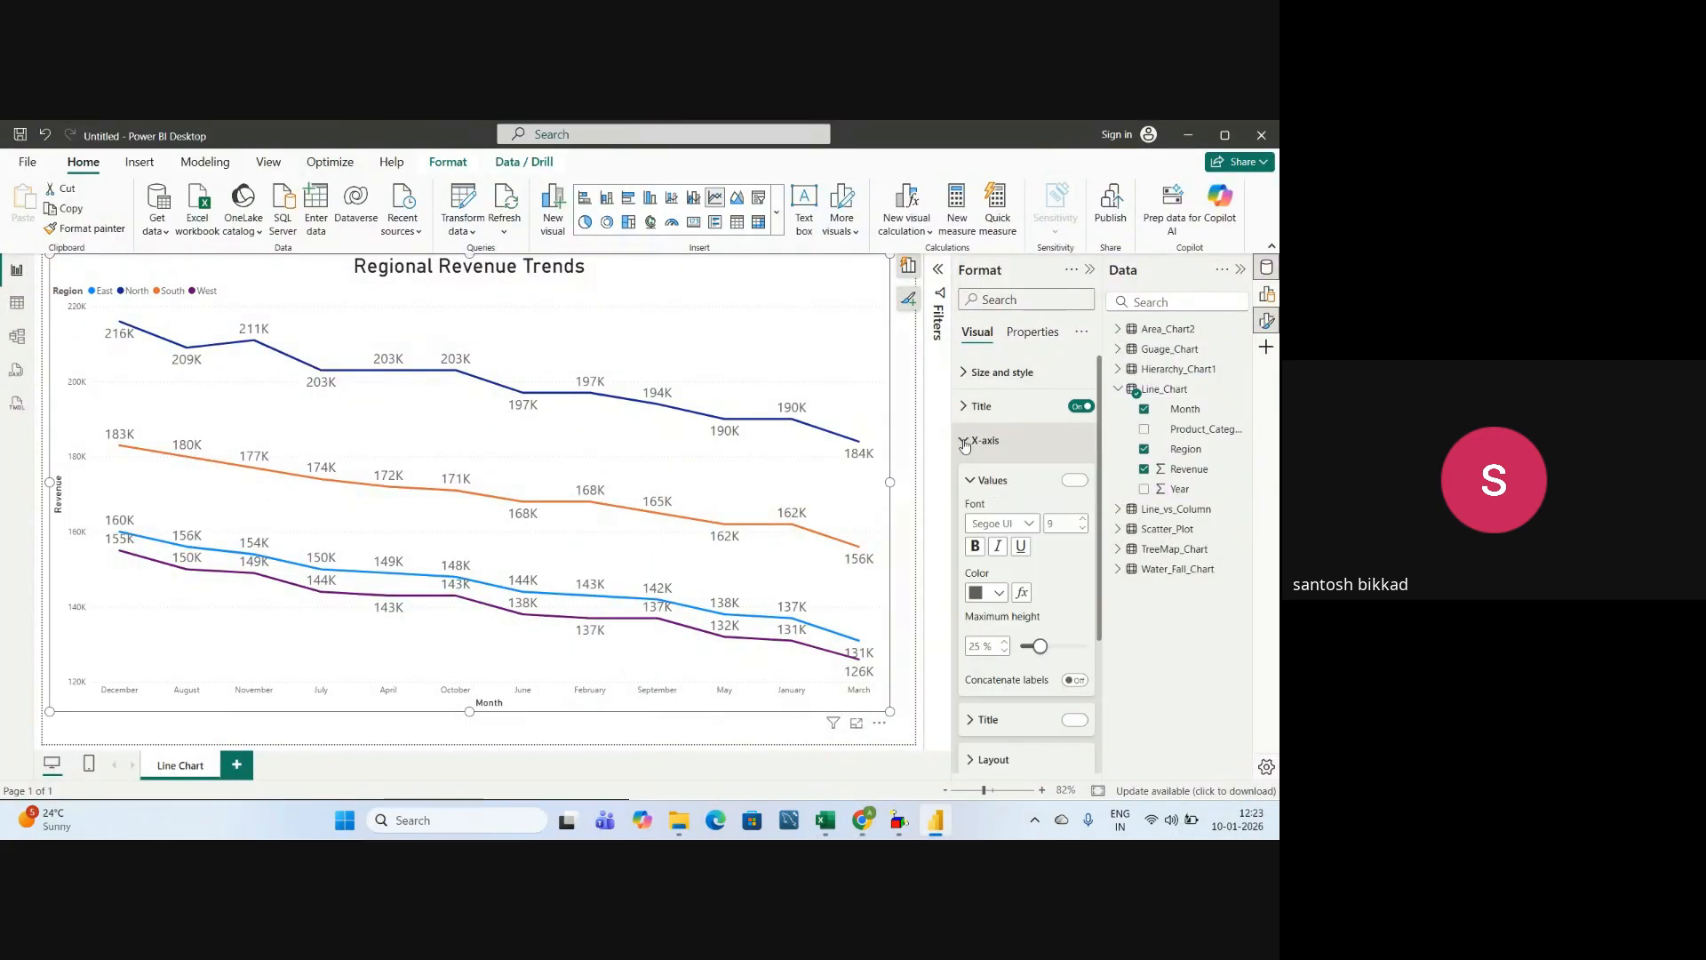
{"action": "left_click", "coordinate": [1058, 526]}
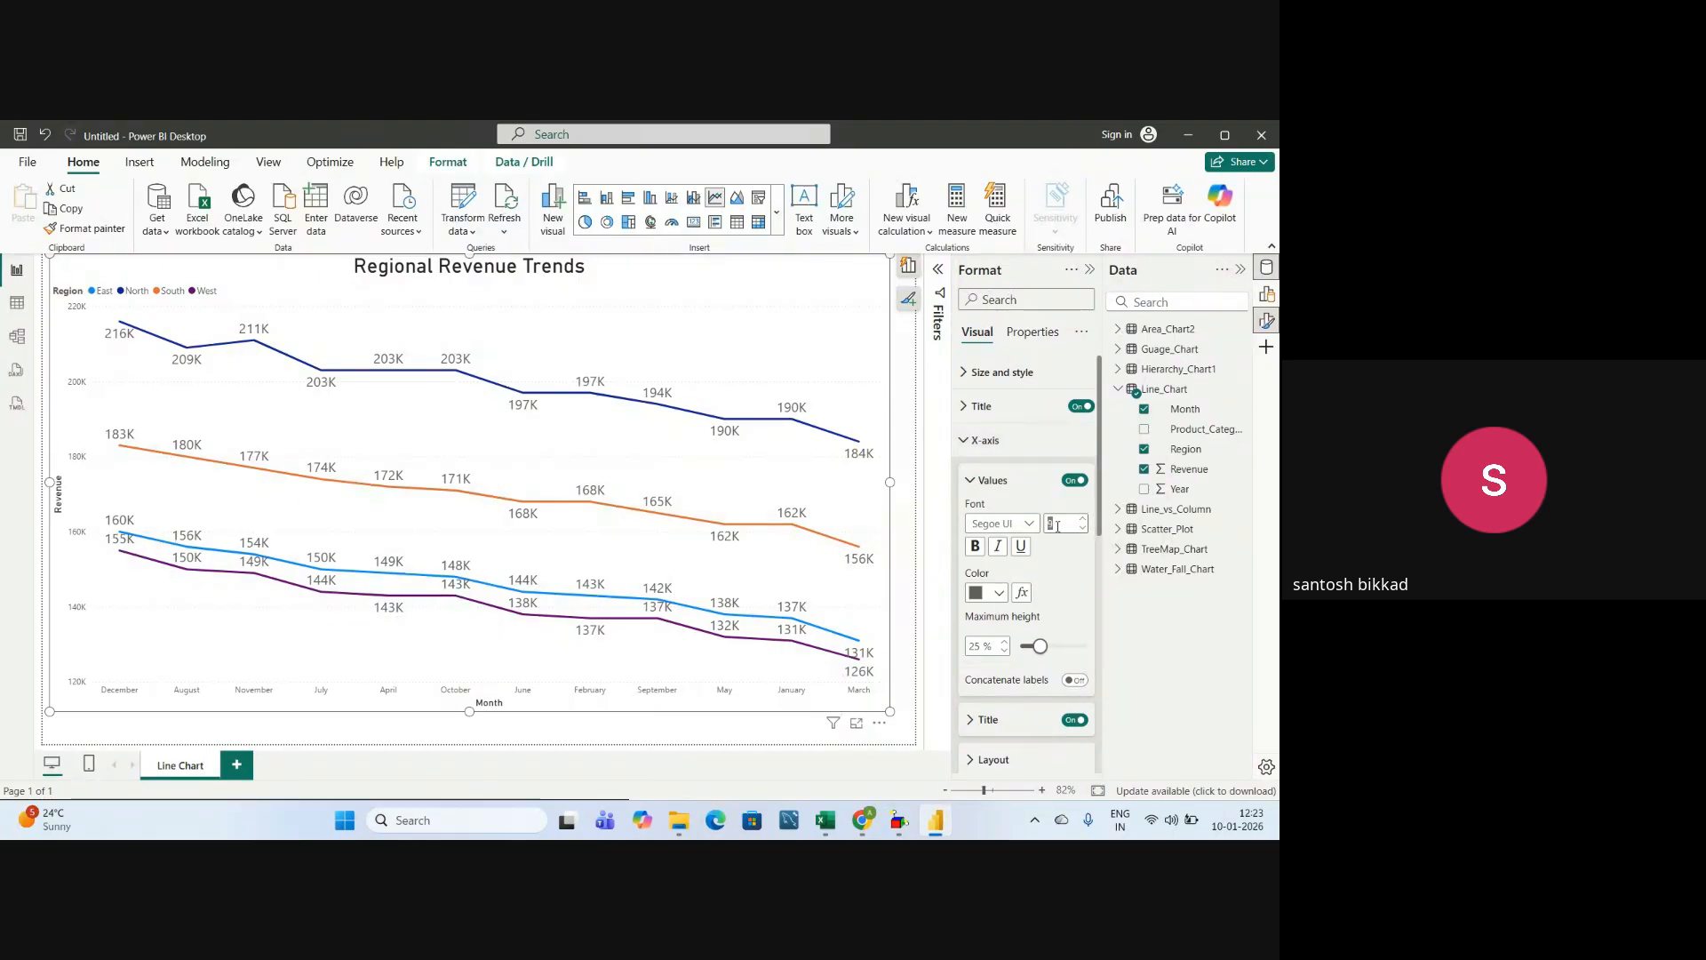
{"action": "type", "text": "15"}
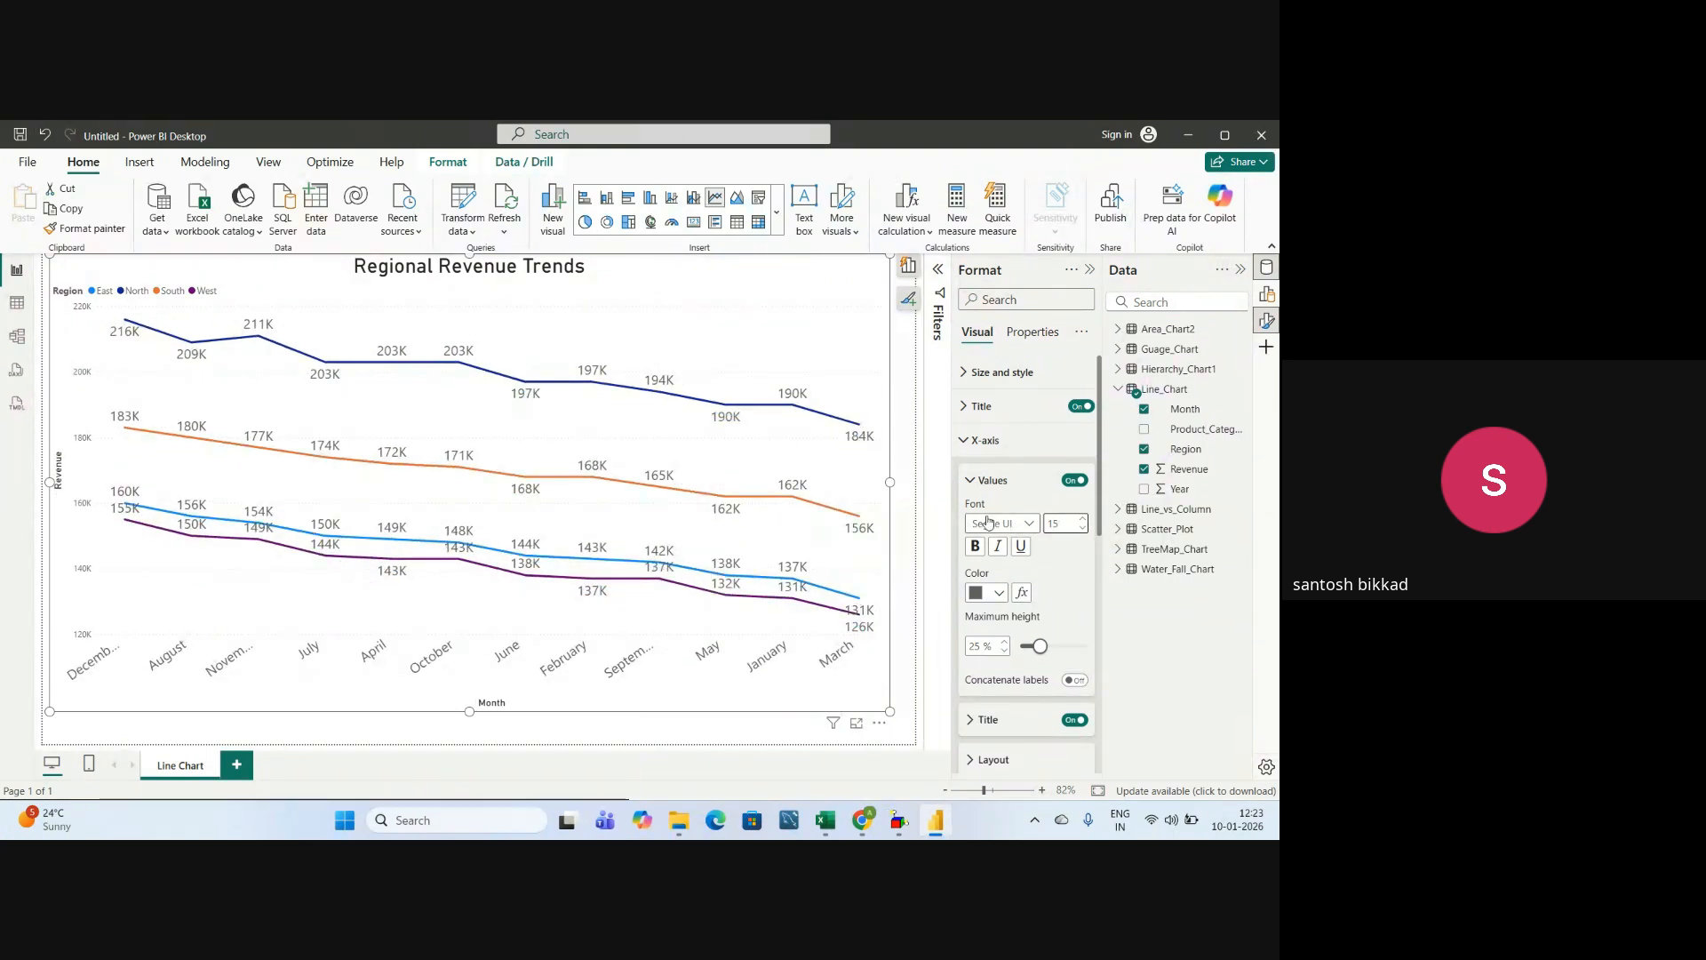
- Try a font size of 15 for the x-axis title, and settle on 20
{"action": "left_click", "coordinate": [970, 480]}
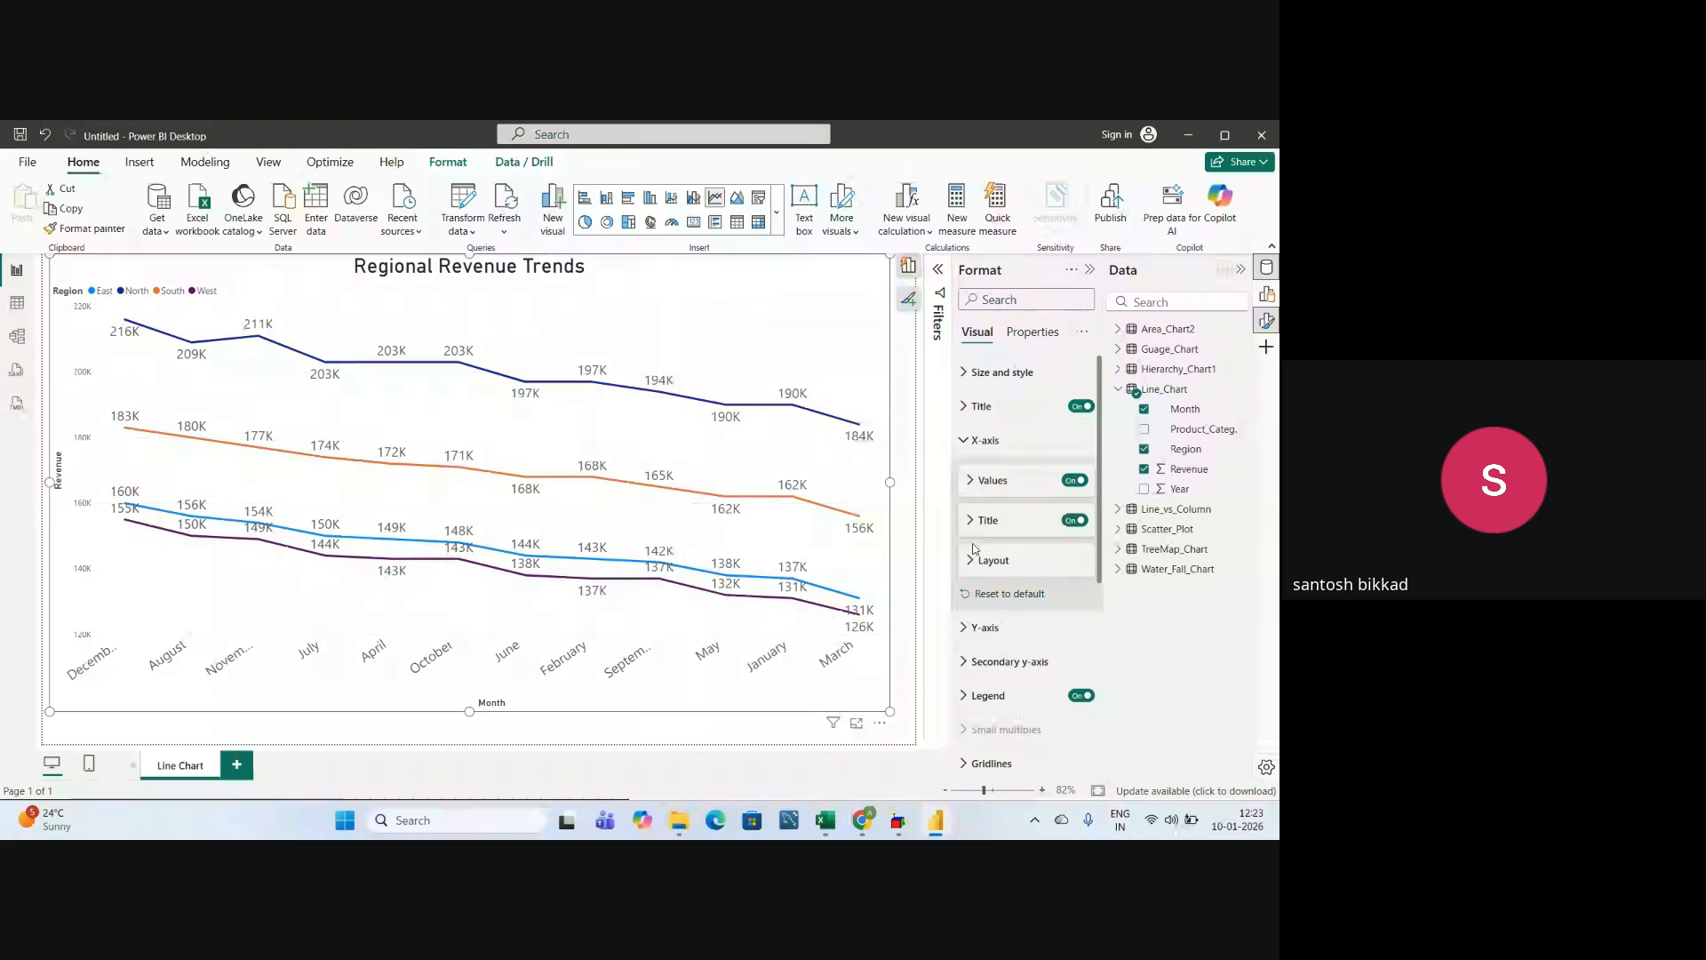
{"action": "left_click", "coordinate": [970, 520]}
{"action": "left_click", "coordinate": [1064, 653]}
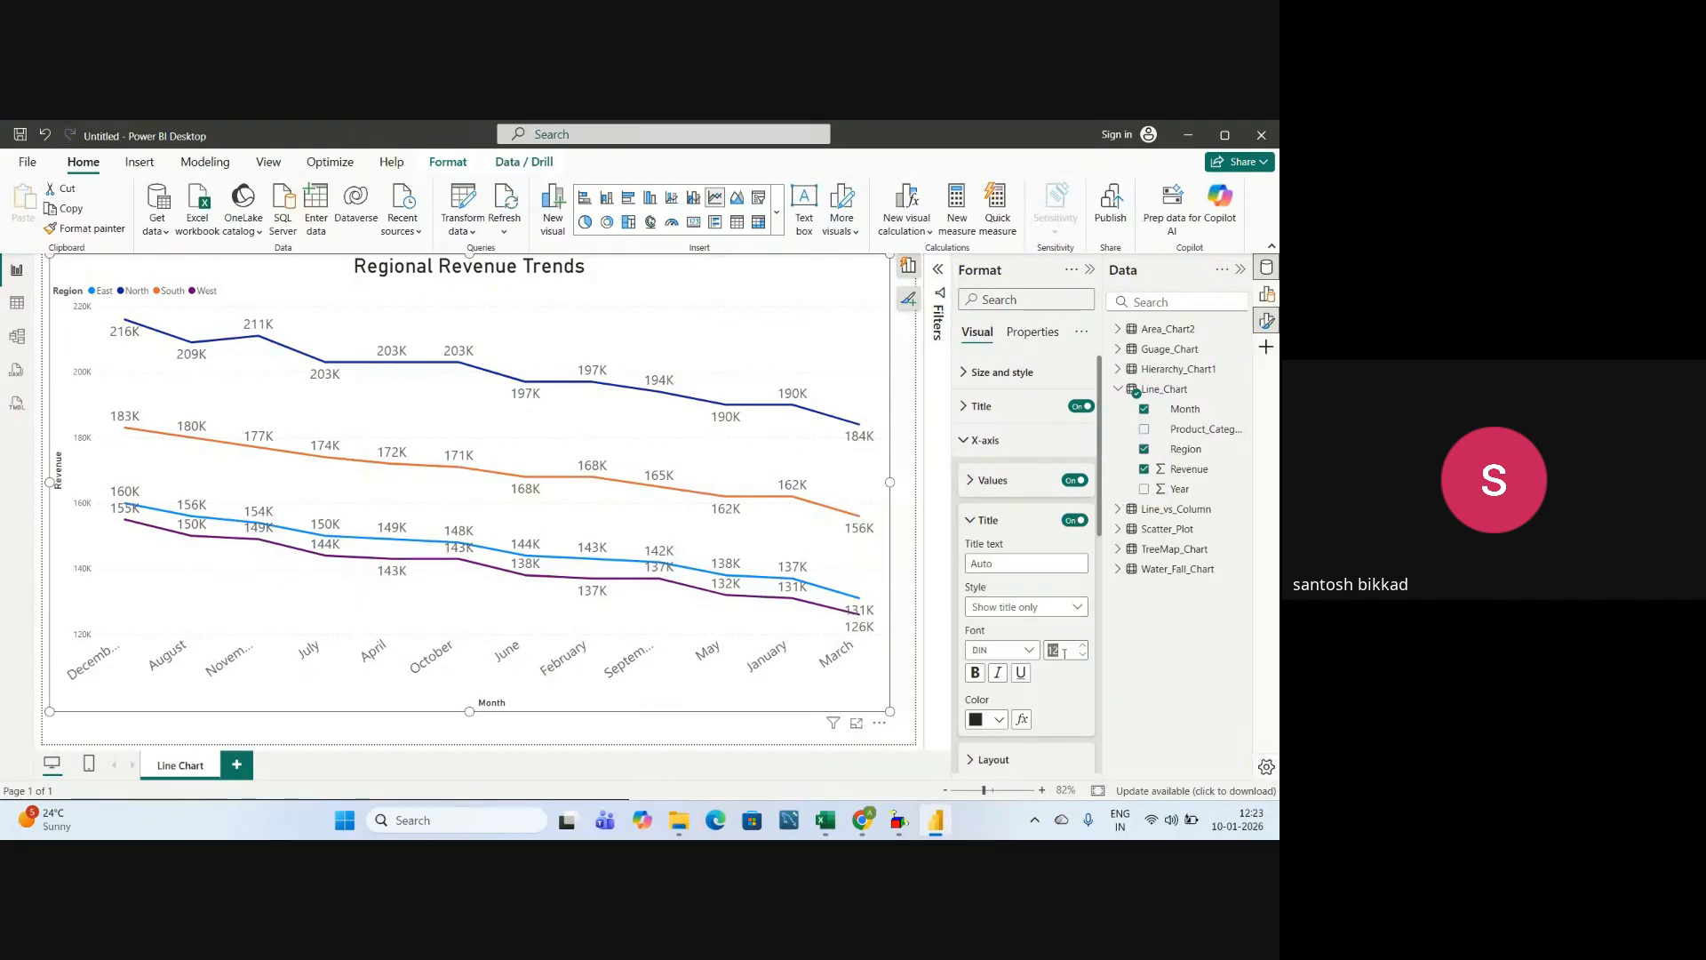
{"action": "key", "text": "BackSpace"}
{"action": "type", "text": "15"}
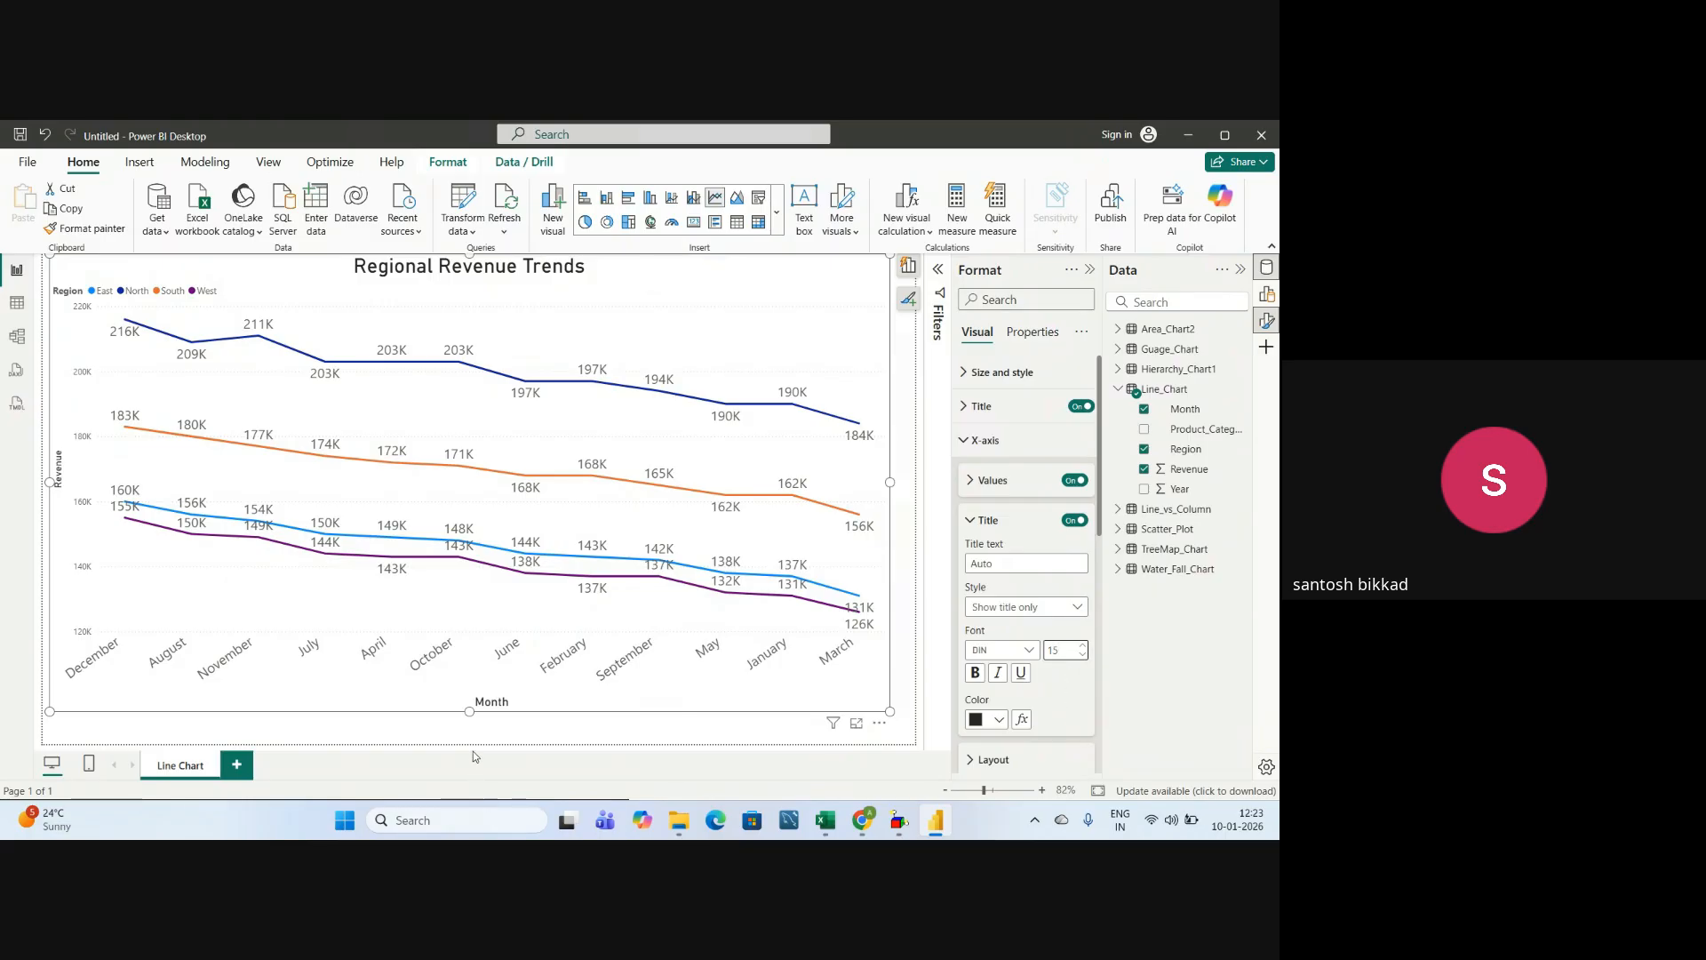
{"action": "left_click", "coordinate": [1065, 649]}
{"action": "key", "text": "BackSpace"}
{"action": "key", "text": "BackSpace"}
{"action": "type", "text": "20"}
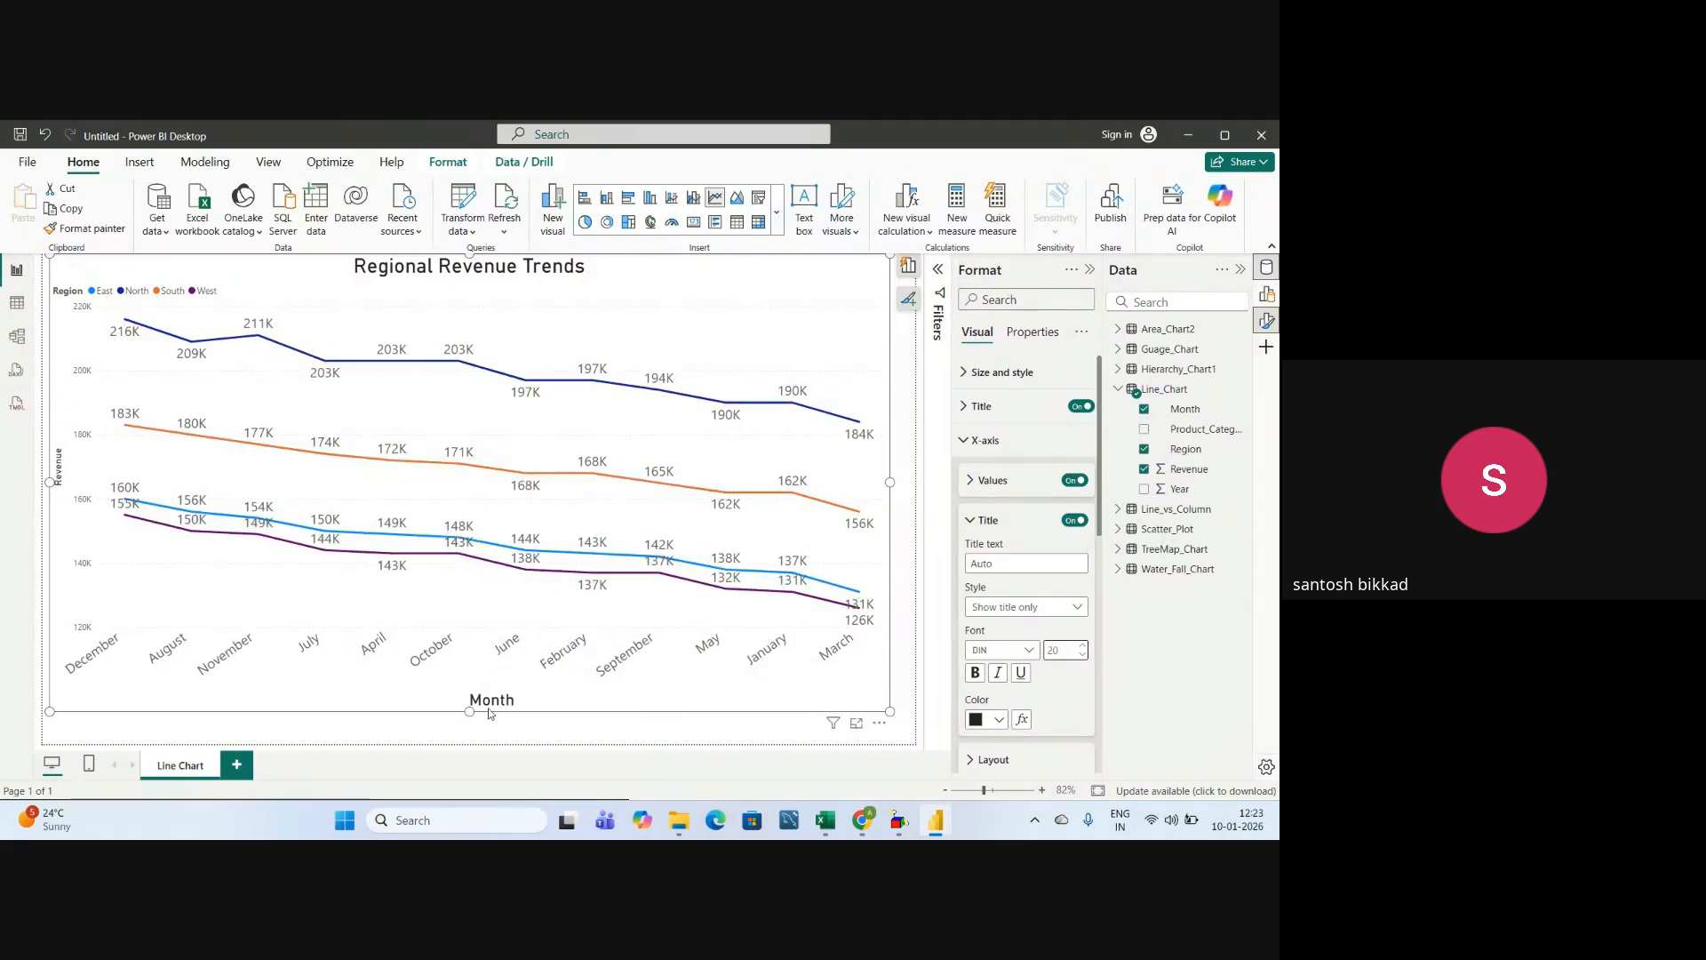
- Format the x-axis month labels with font size 12, bold and blue
{"action": "left_click", "coordinate": [973, 482]}
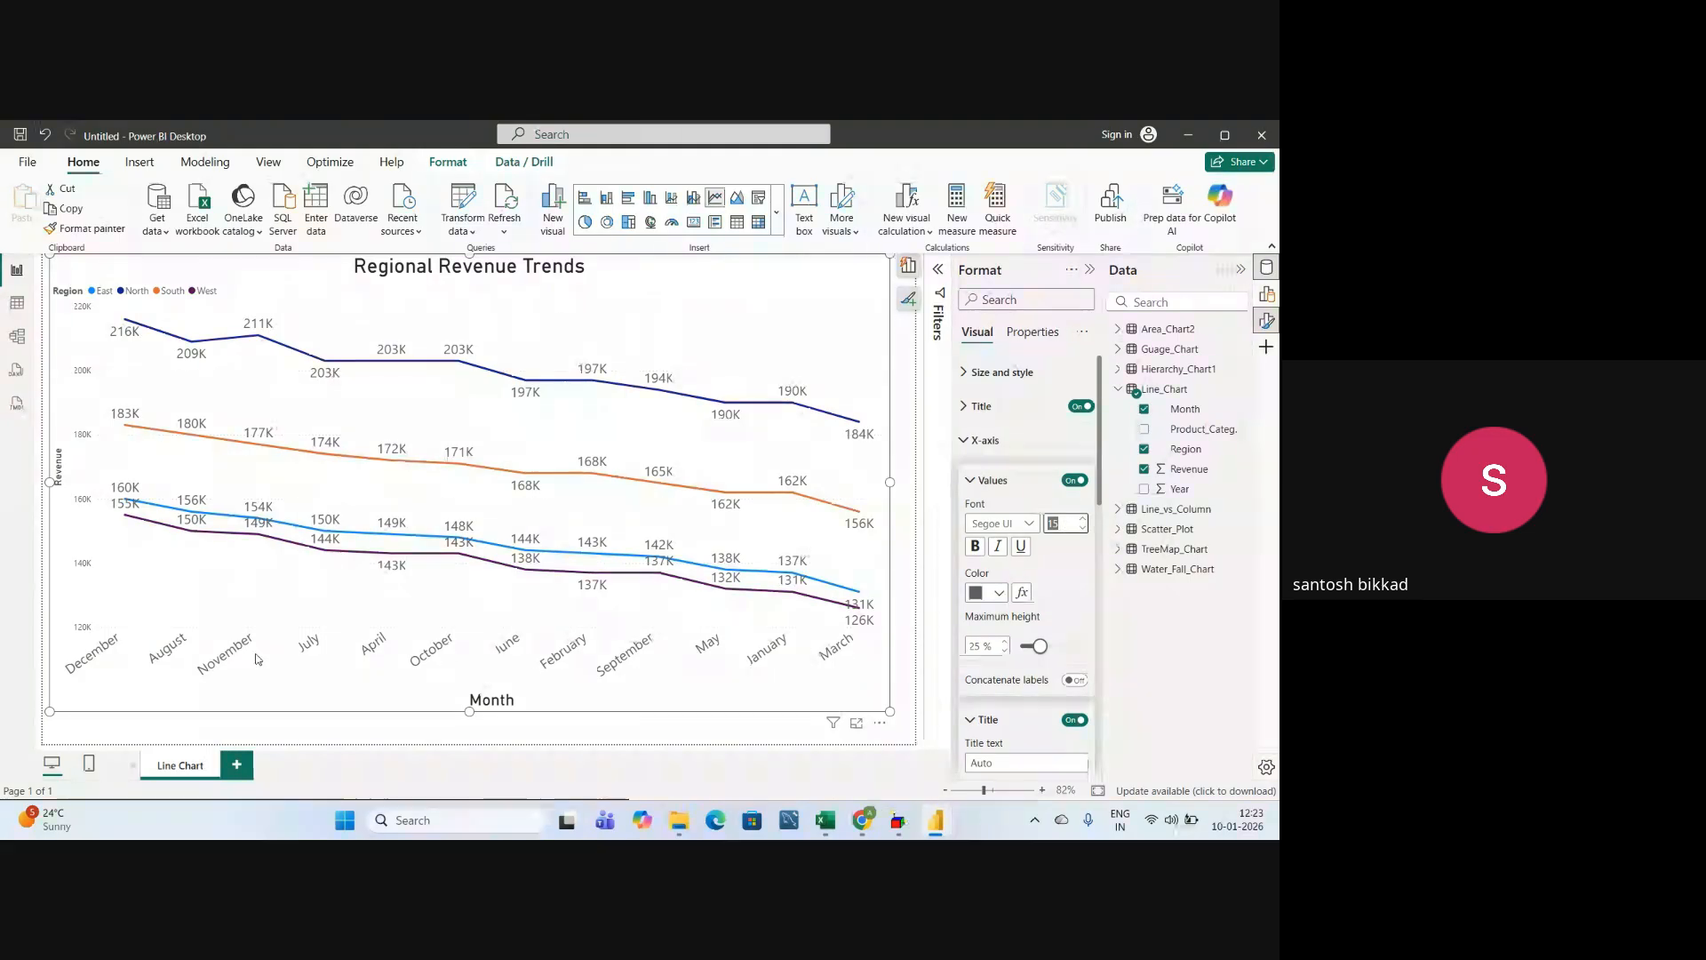
{"action": "key", "text": "BackSpace"}
{"action": "type", "text": "12"}
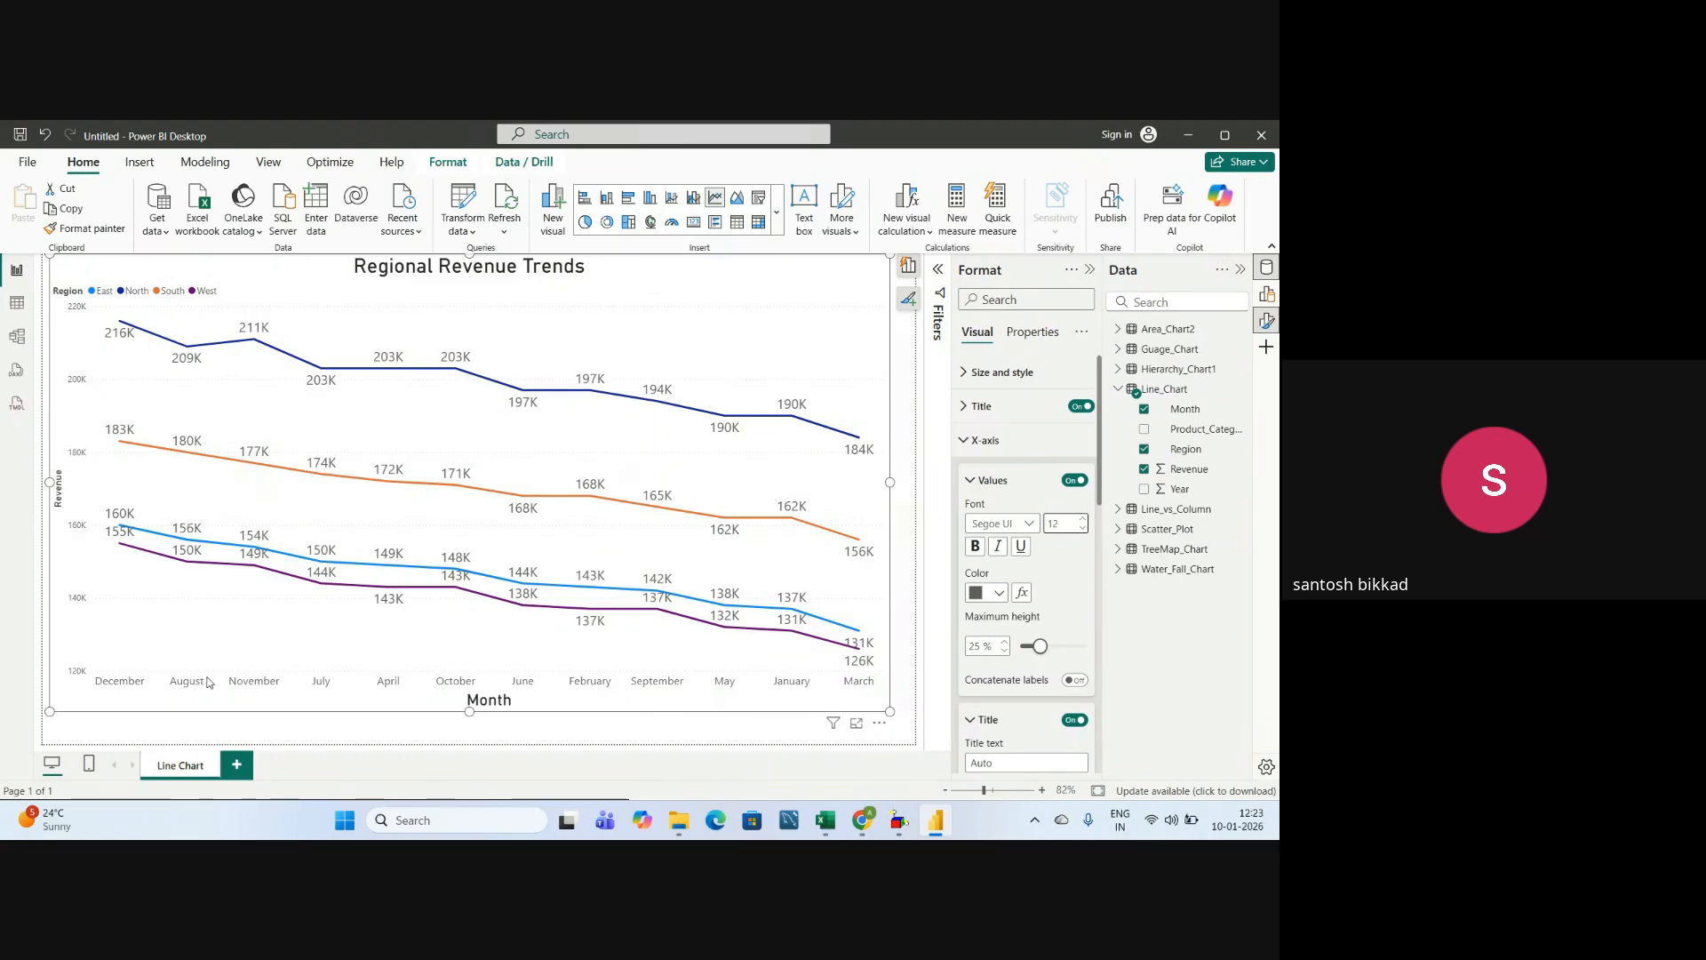
{"action": "left_click", "coordinate": [975, 546]}
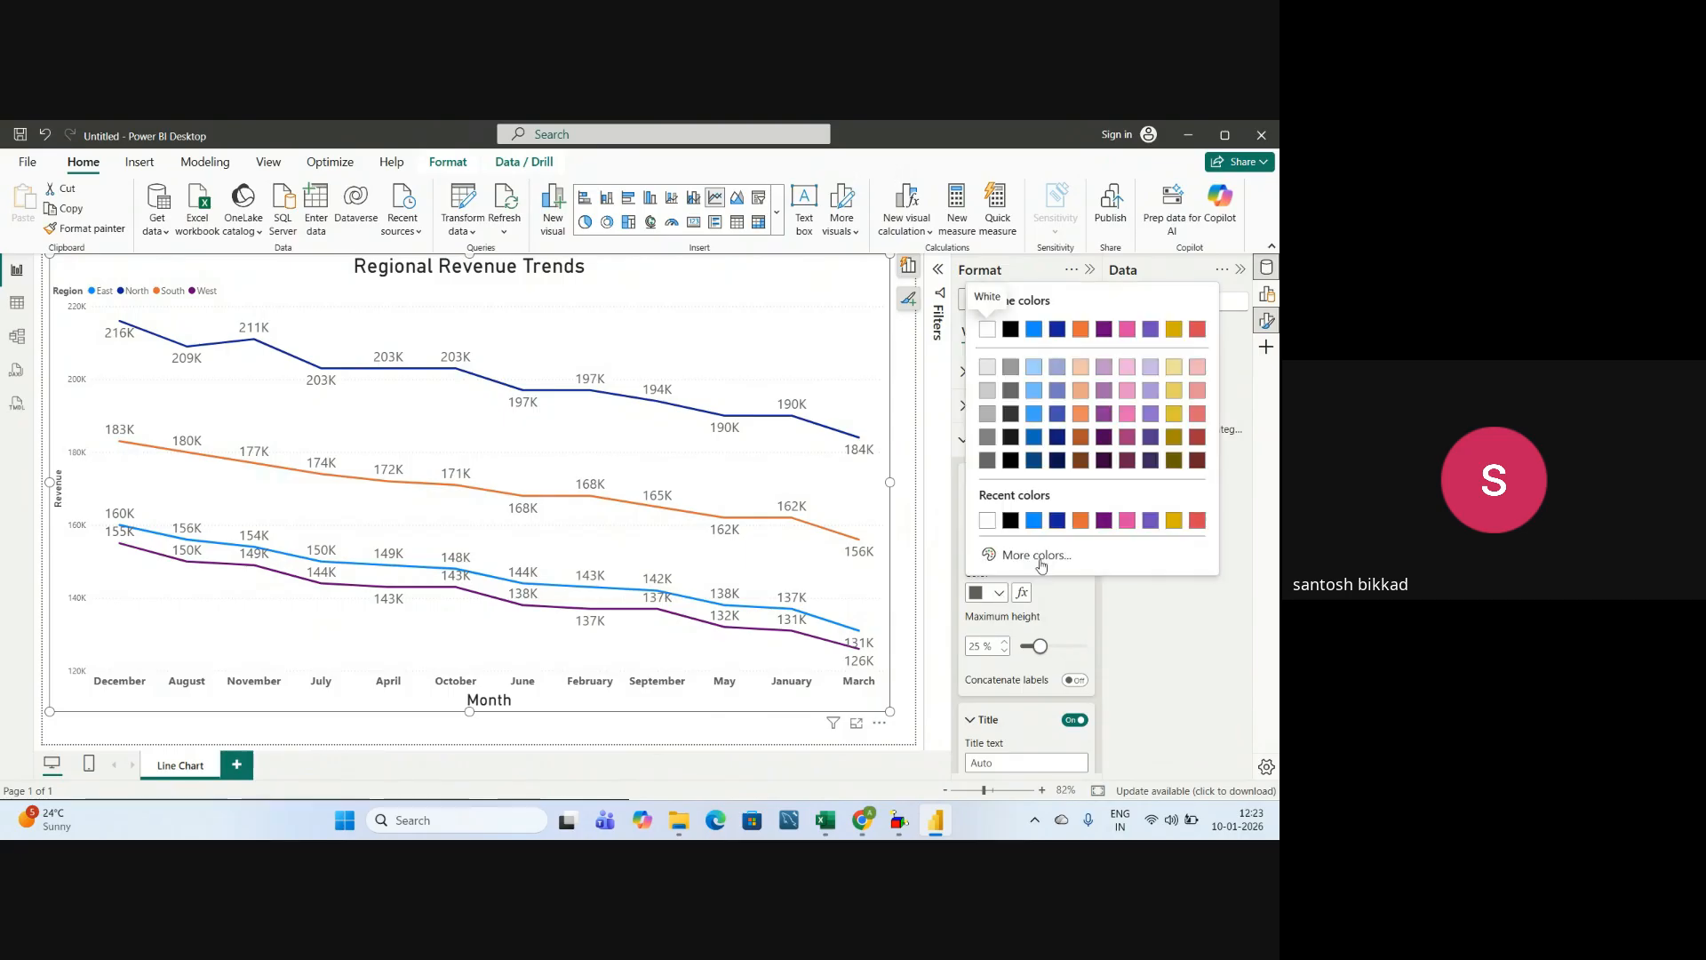
{"action": "left_click", "coordinate": [1035, 522]}
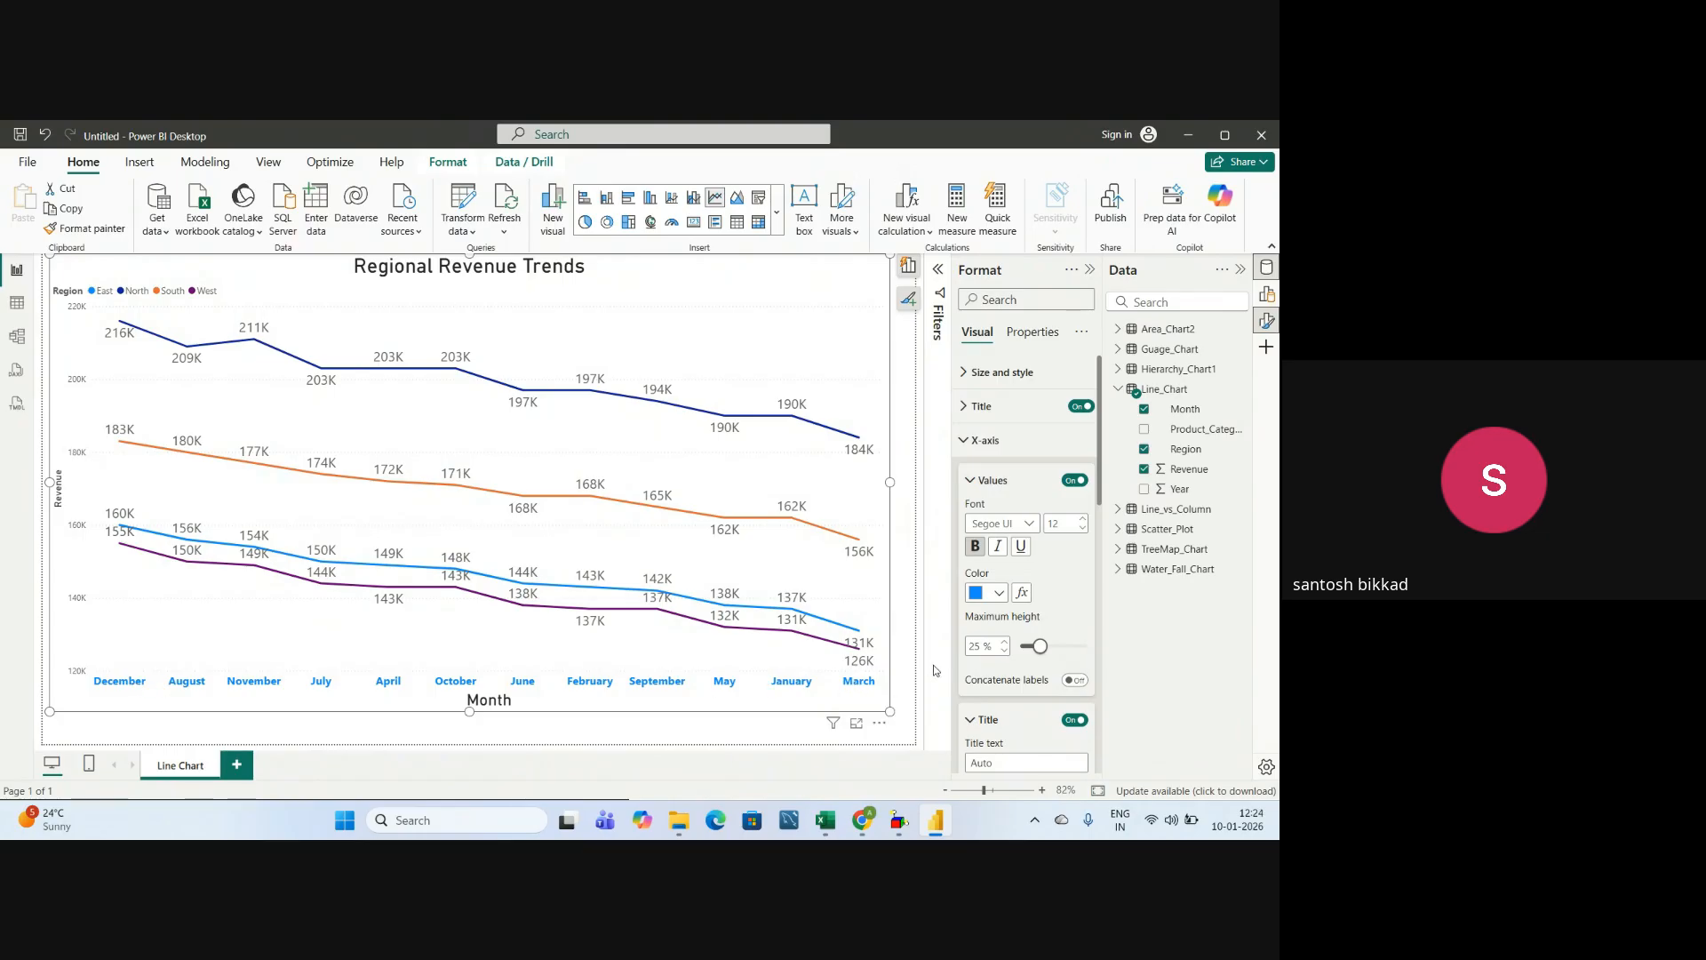
{"action": "left_click", "coordinate": [970, 482]}
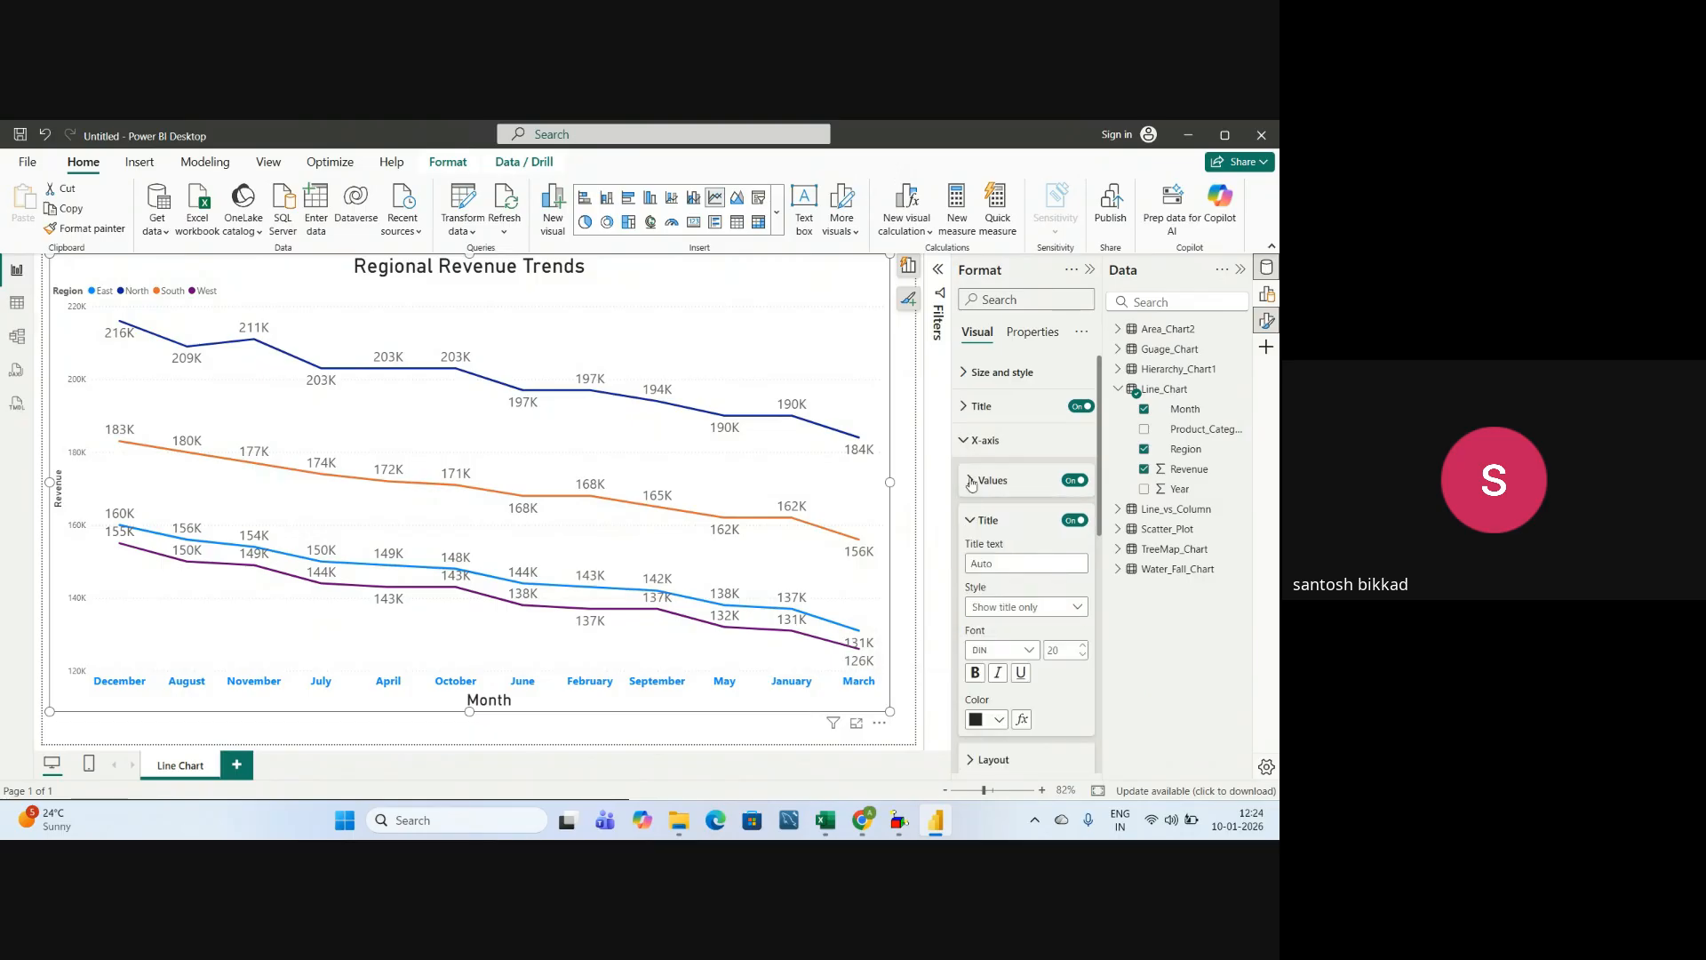
{"action": "left_click", "coordinate": [972, 517]}
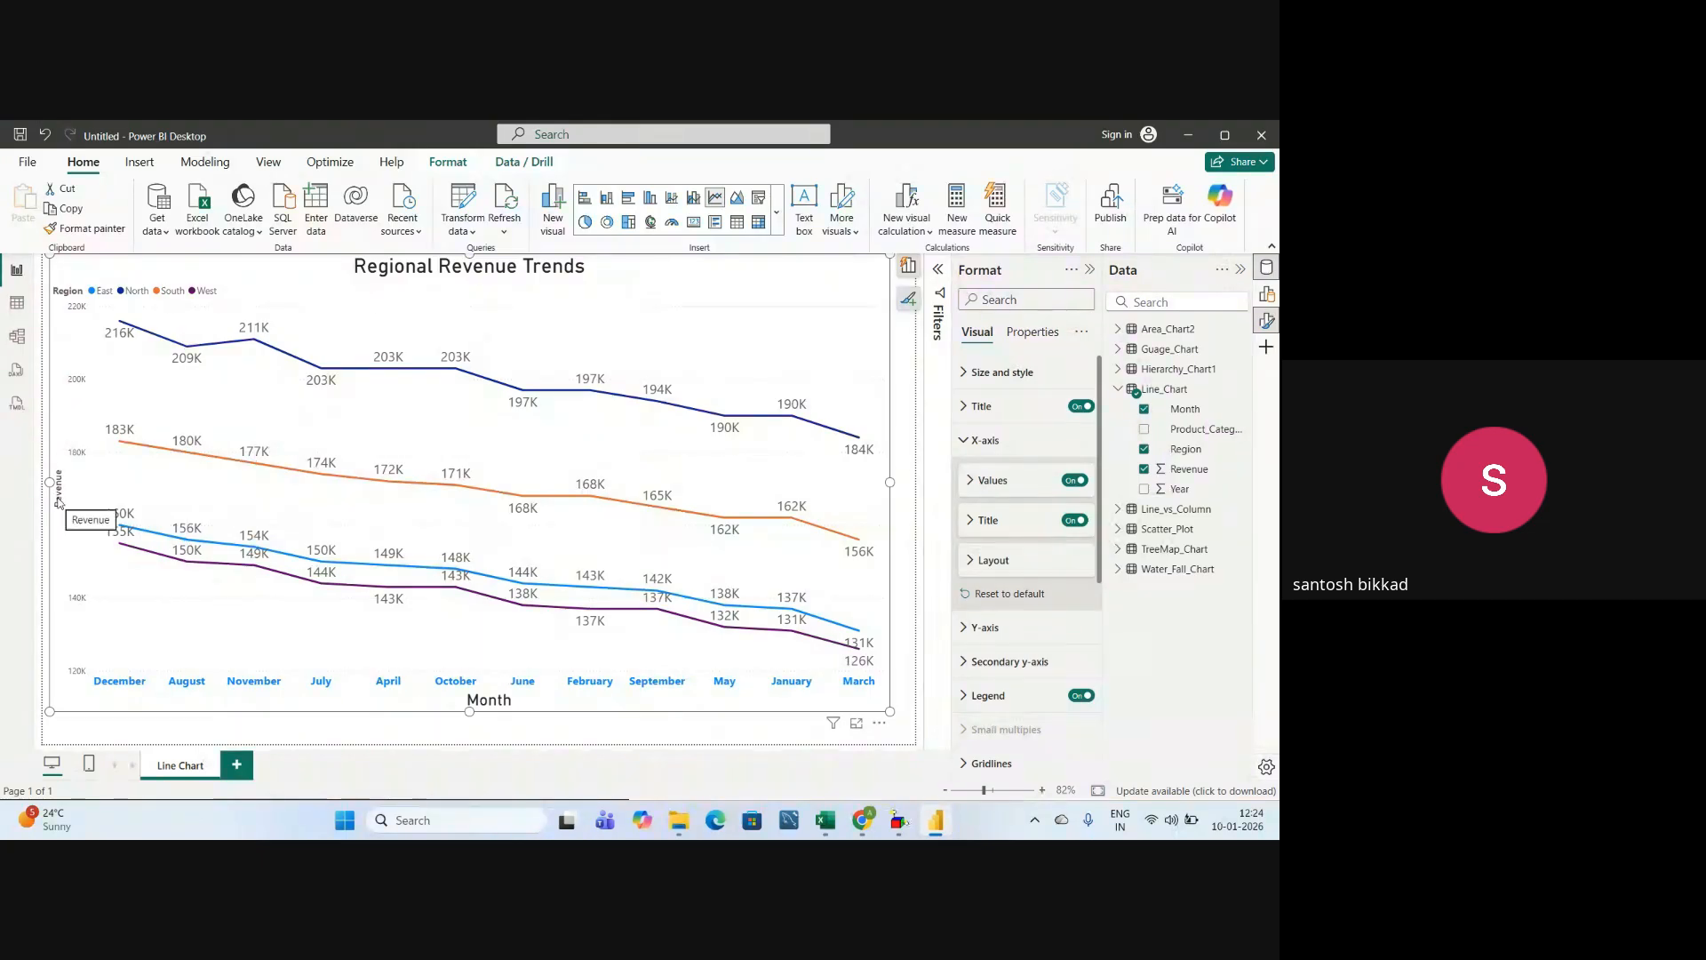
{"action": "left_click", "coordinate": [969, 440]}
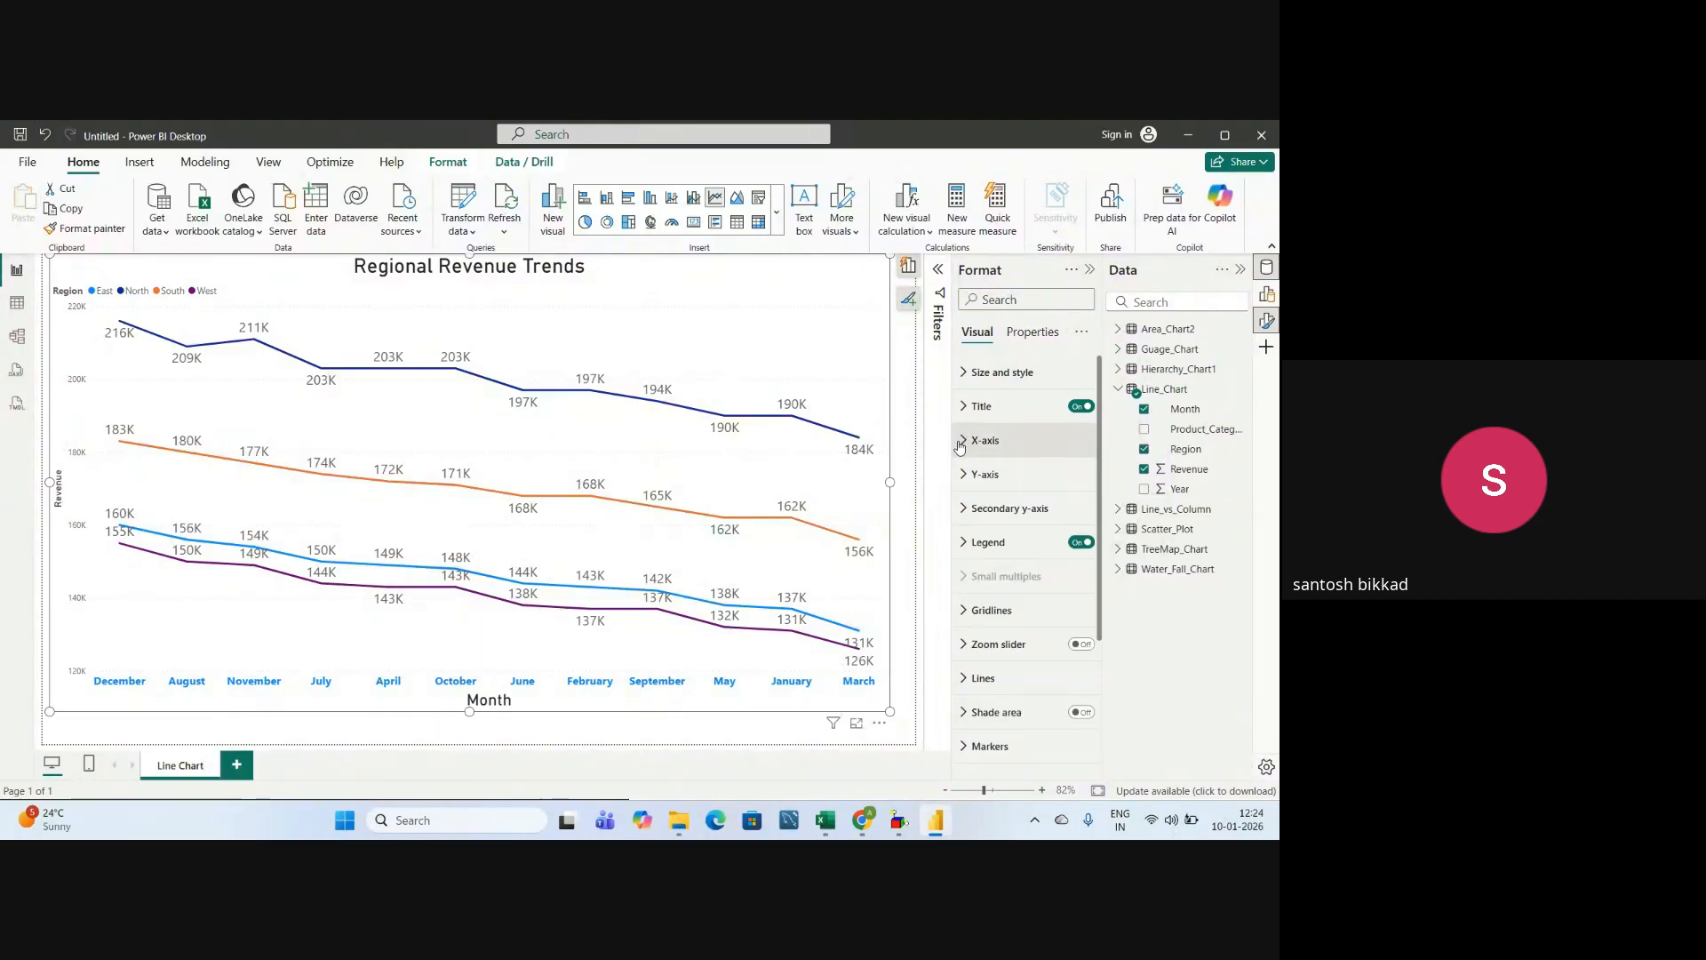
- Switch to Other Charts.pdf in Chrome and read the Format Y-Axis steps, covering the title, font sizes and Thousands display units
{"action": "key", "text": "alt+Tab"}
{"action": "scroll", "coordinate": [382, 569], "scroll_direction": "down", "scroll_amount": 1}
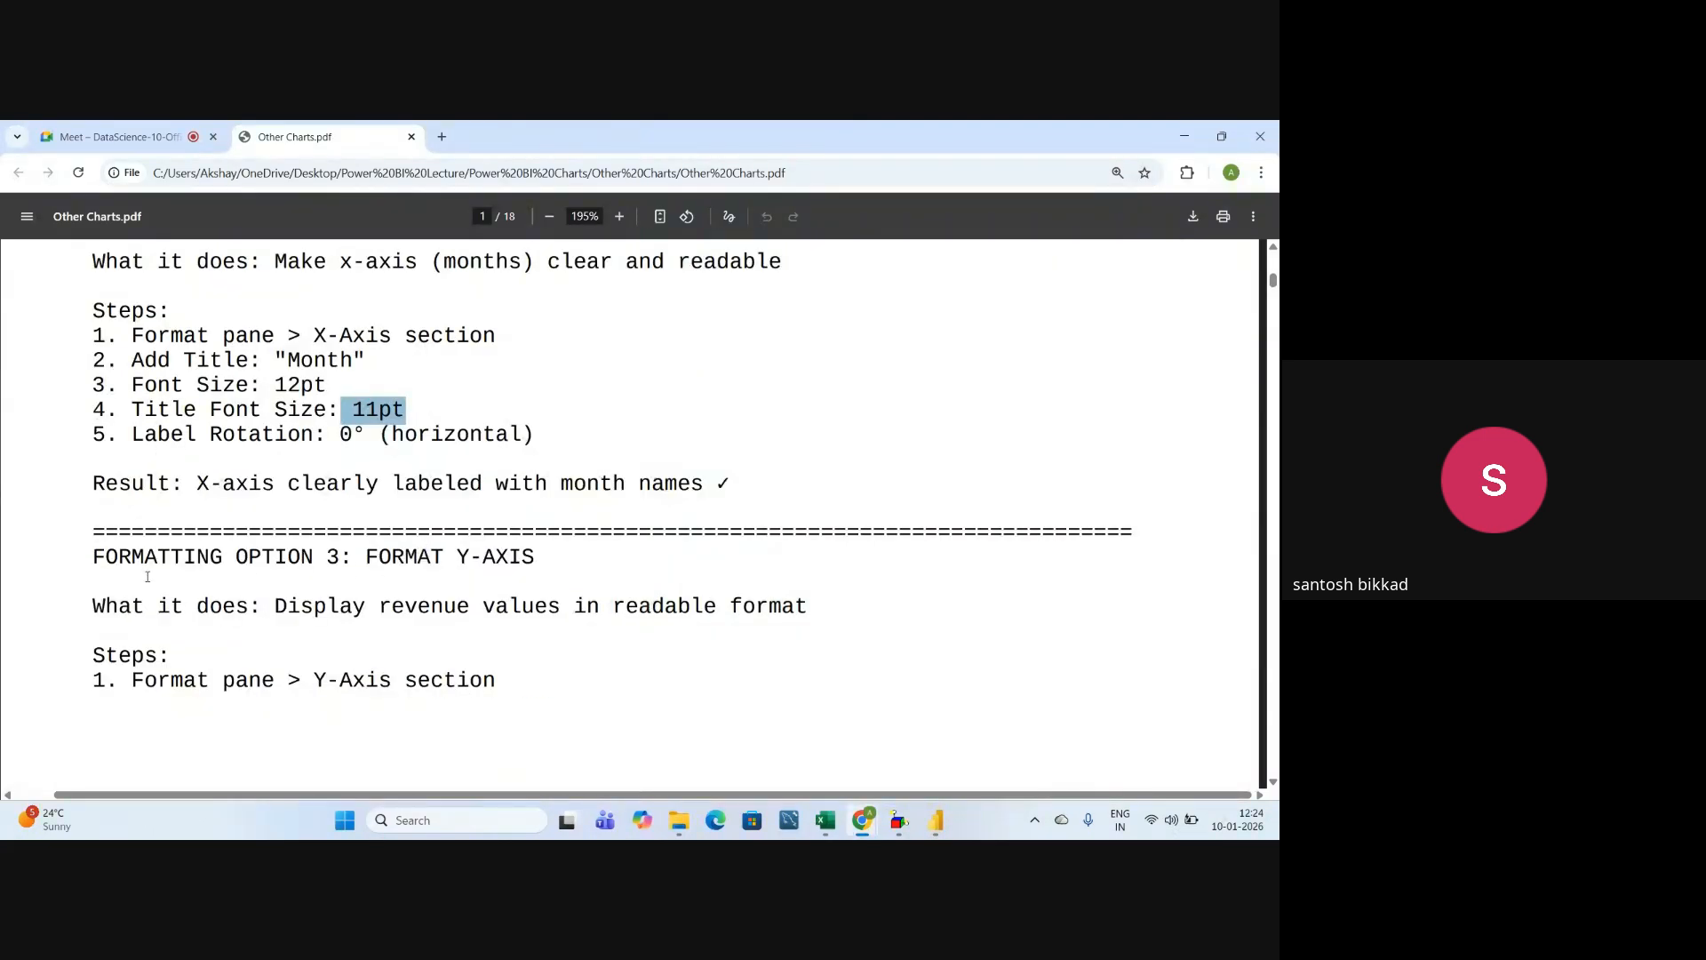
{"action": "left_click_drag", "start_coordinate": [102, 560], "coordinate": [551, 533]}
{"action": "left_click", "coordinate": [550, 552]}
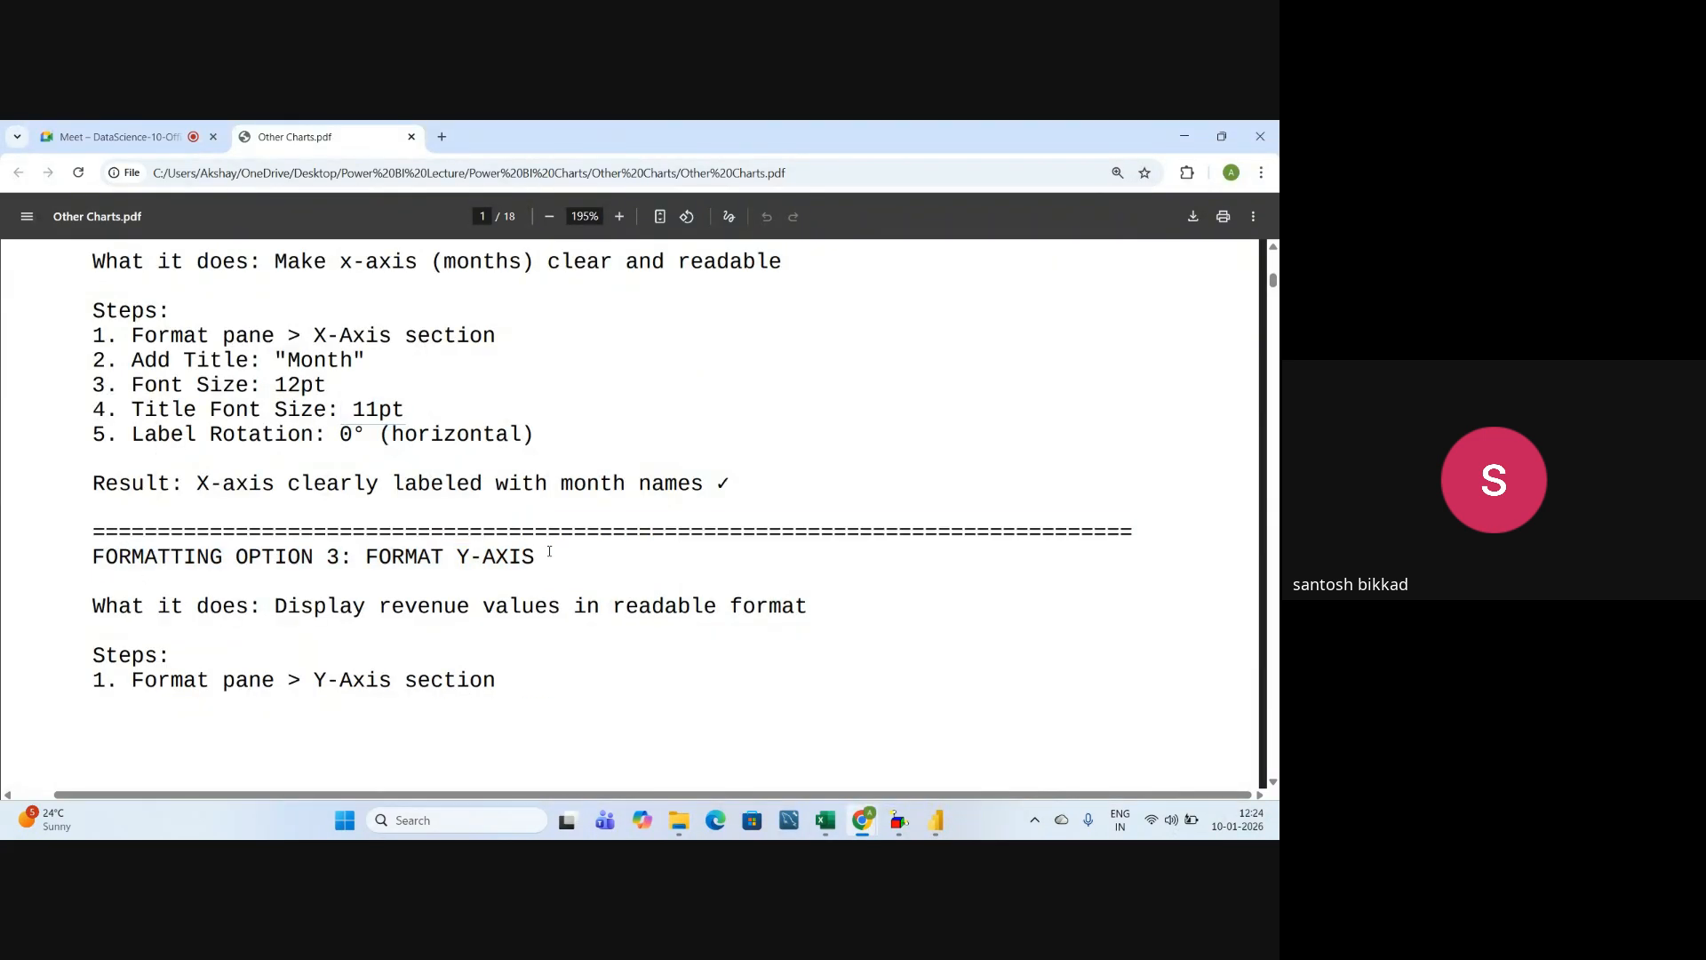
{"action": "scroll", "coordinate": [555, 556], "scroll_direction": "down", "scroll_amount": 6}
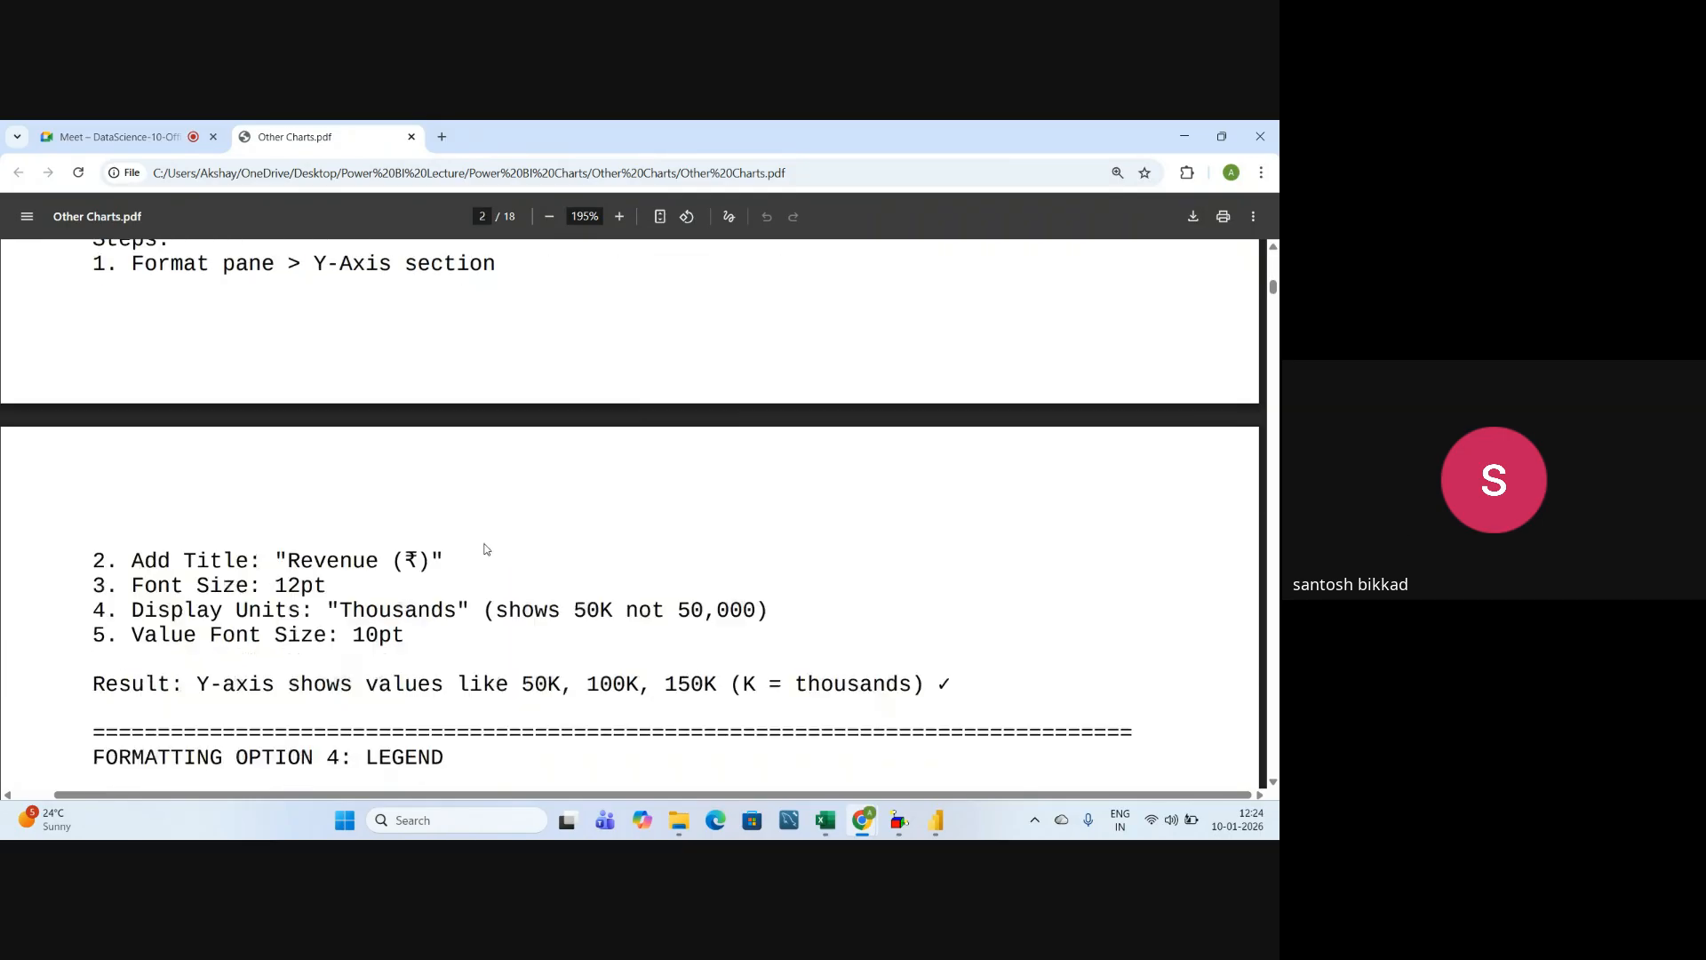
{"action": "left_click_drag", "start_coordinate": [279, 474], "coordinate": [451, 479]}
{"action": "left_click_drag", "start_coordinate": [278, 499], "coordinate": [458, 531]}
{"action": "left_click", "coordinate": [438, 559]}
{"action": "left_click", "coordinate": [353, 534]}
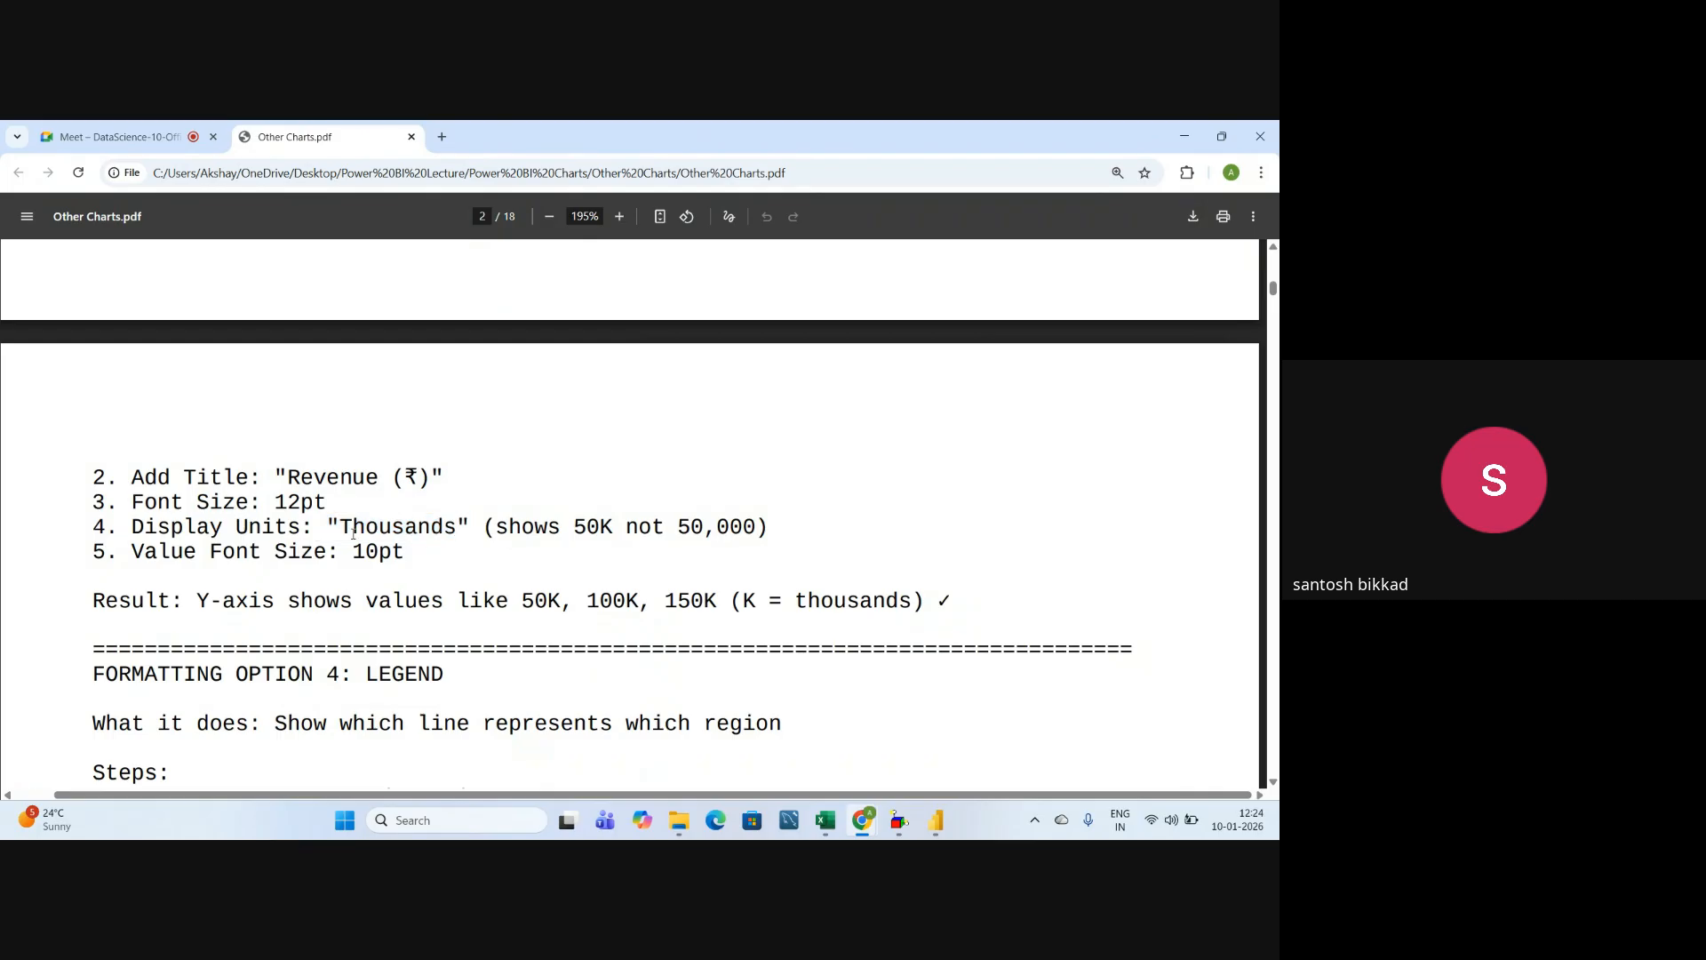
{"action": "left_click_drag", "start_coordinate": [345, 527], "coordinate": [493, 530]}
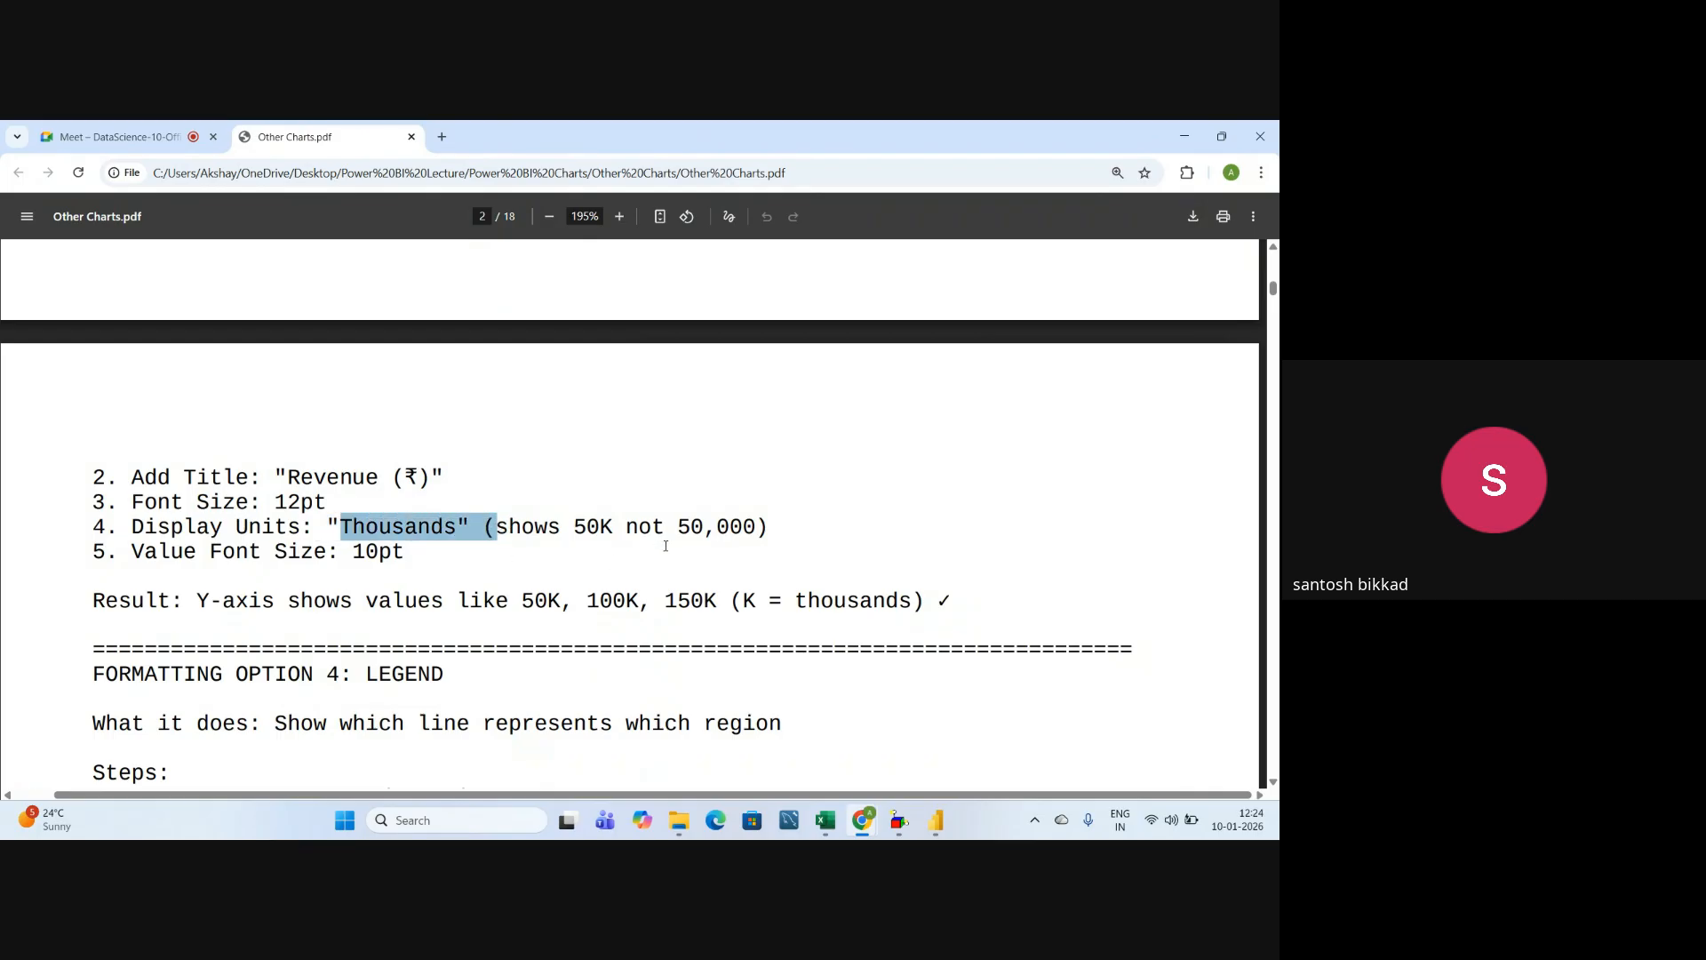
{"action": "left_click_drag", "start_coordinate": [683, 518], "coordinate": [790, 519]}
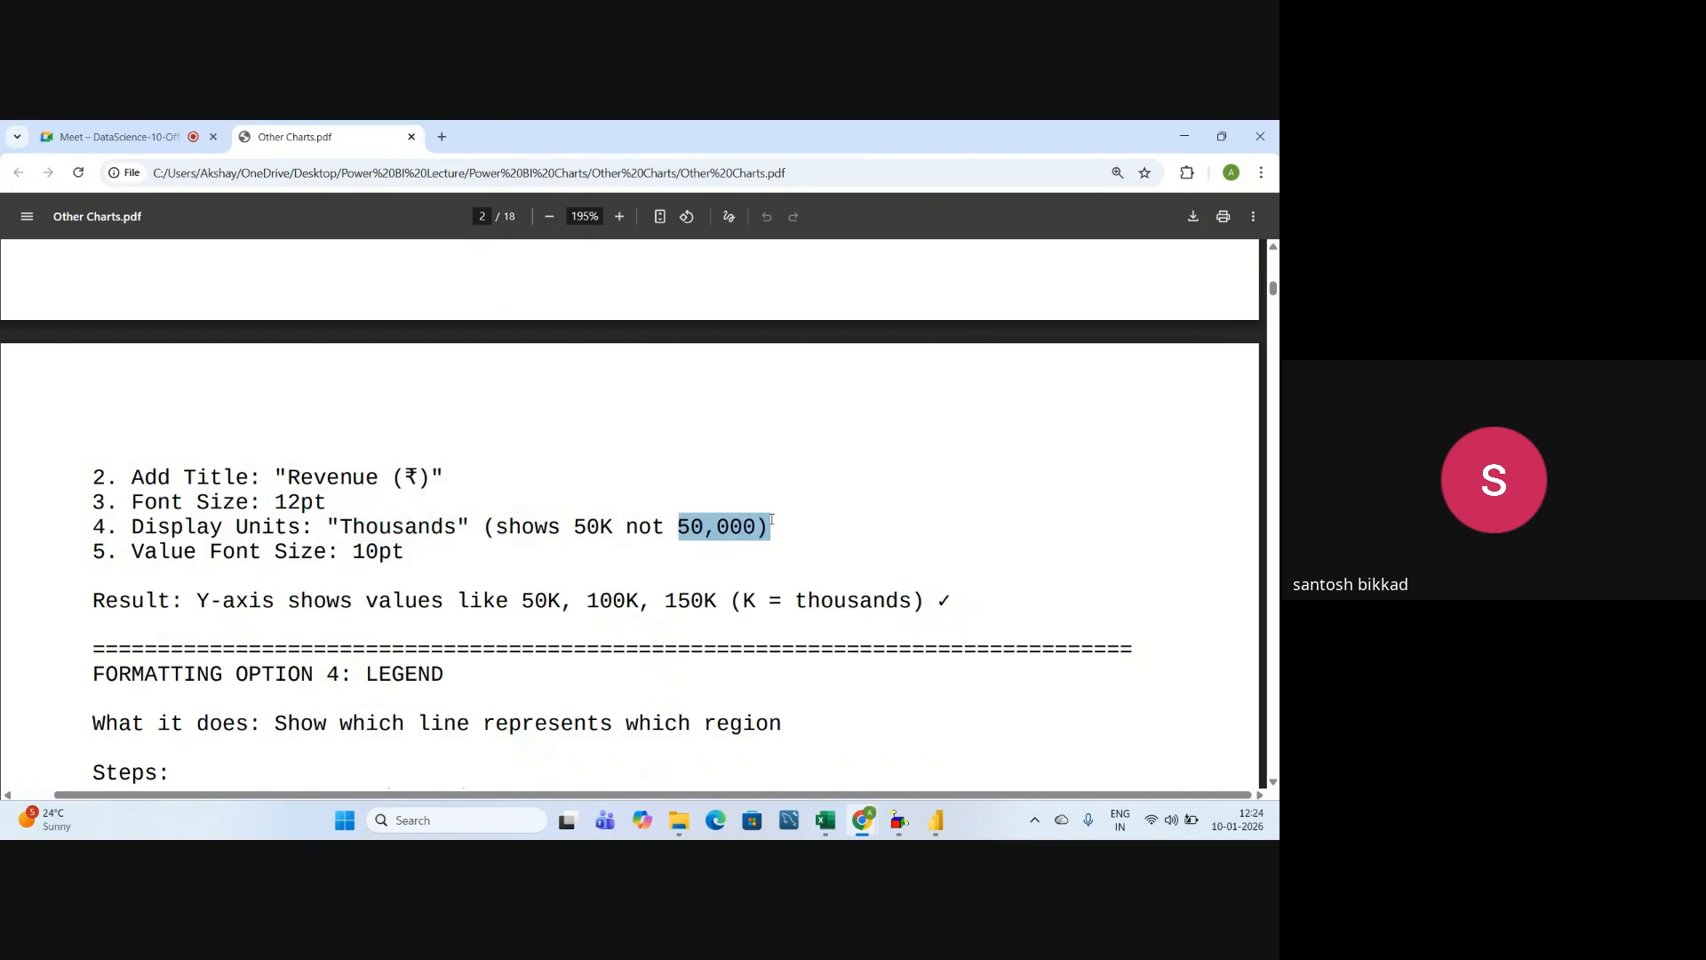
- Return to Power BI Desktop and set the line chart's y-axis title text to Revenue
{"action": "key", "text": "alt+Tab"}
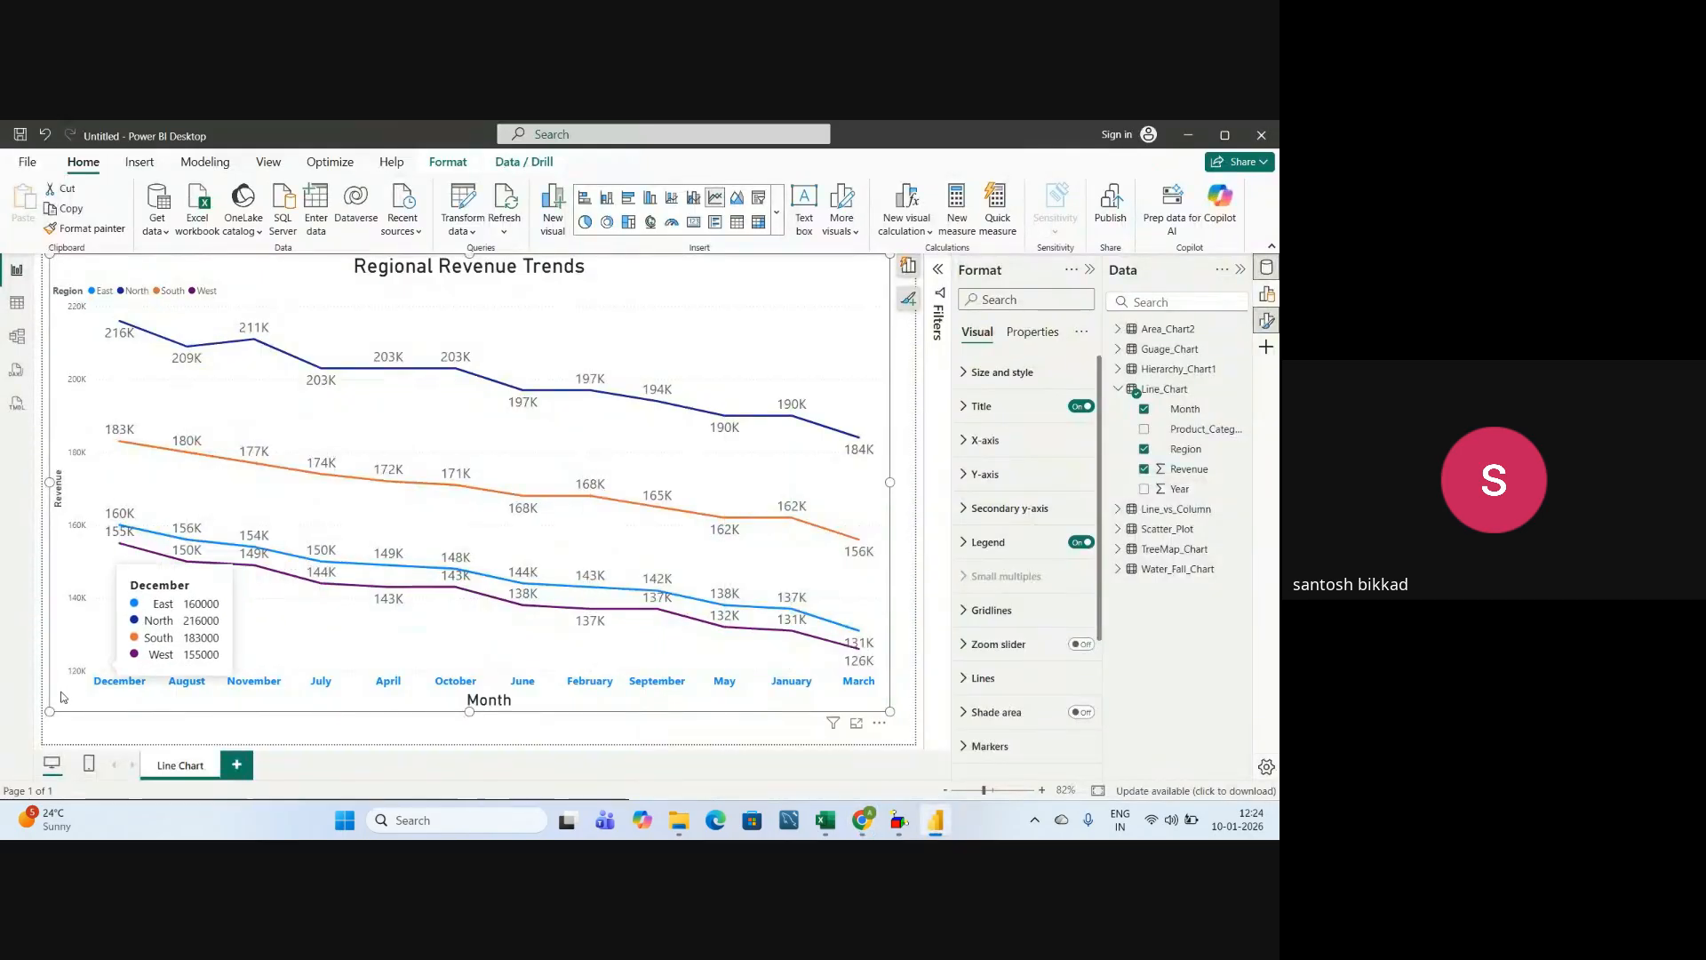
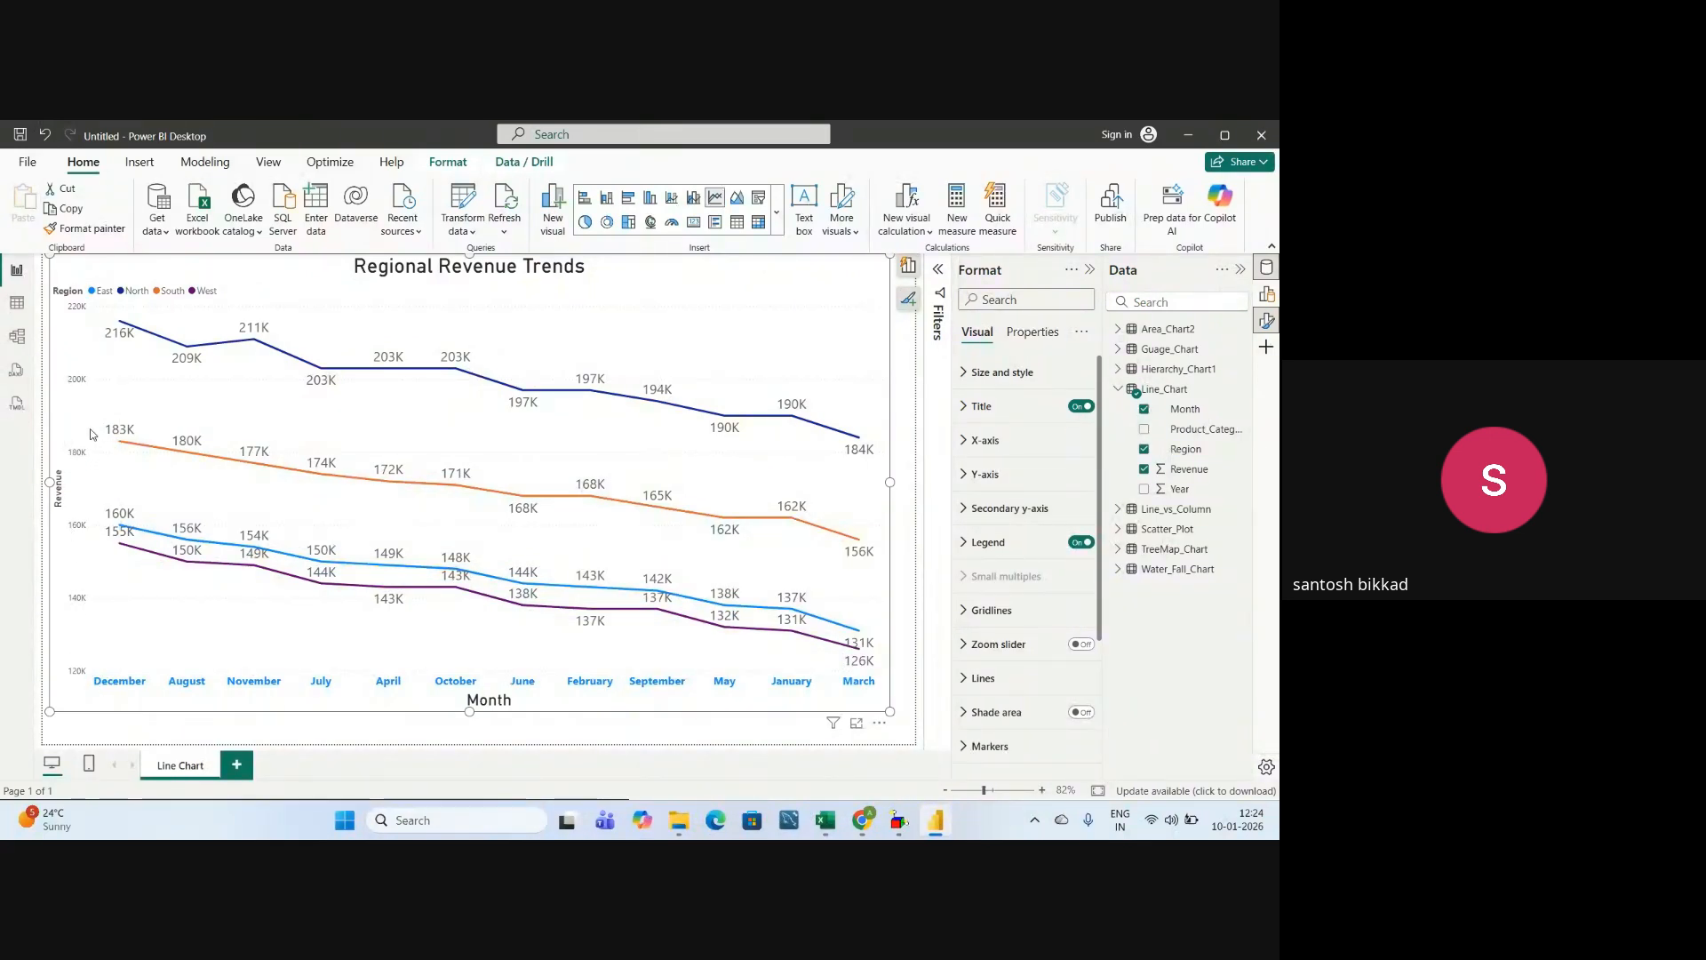
{"action": "left_click", "coordinate": [983, 474]}
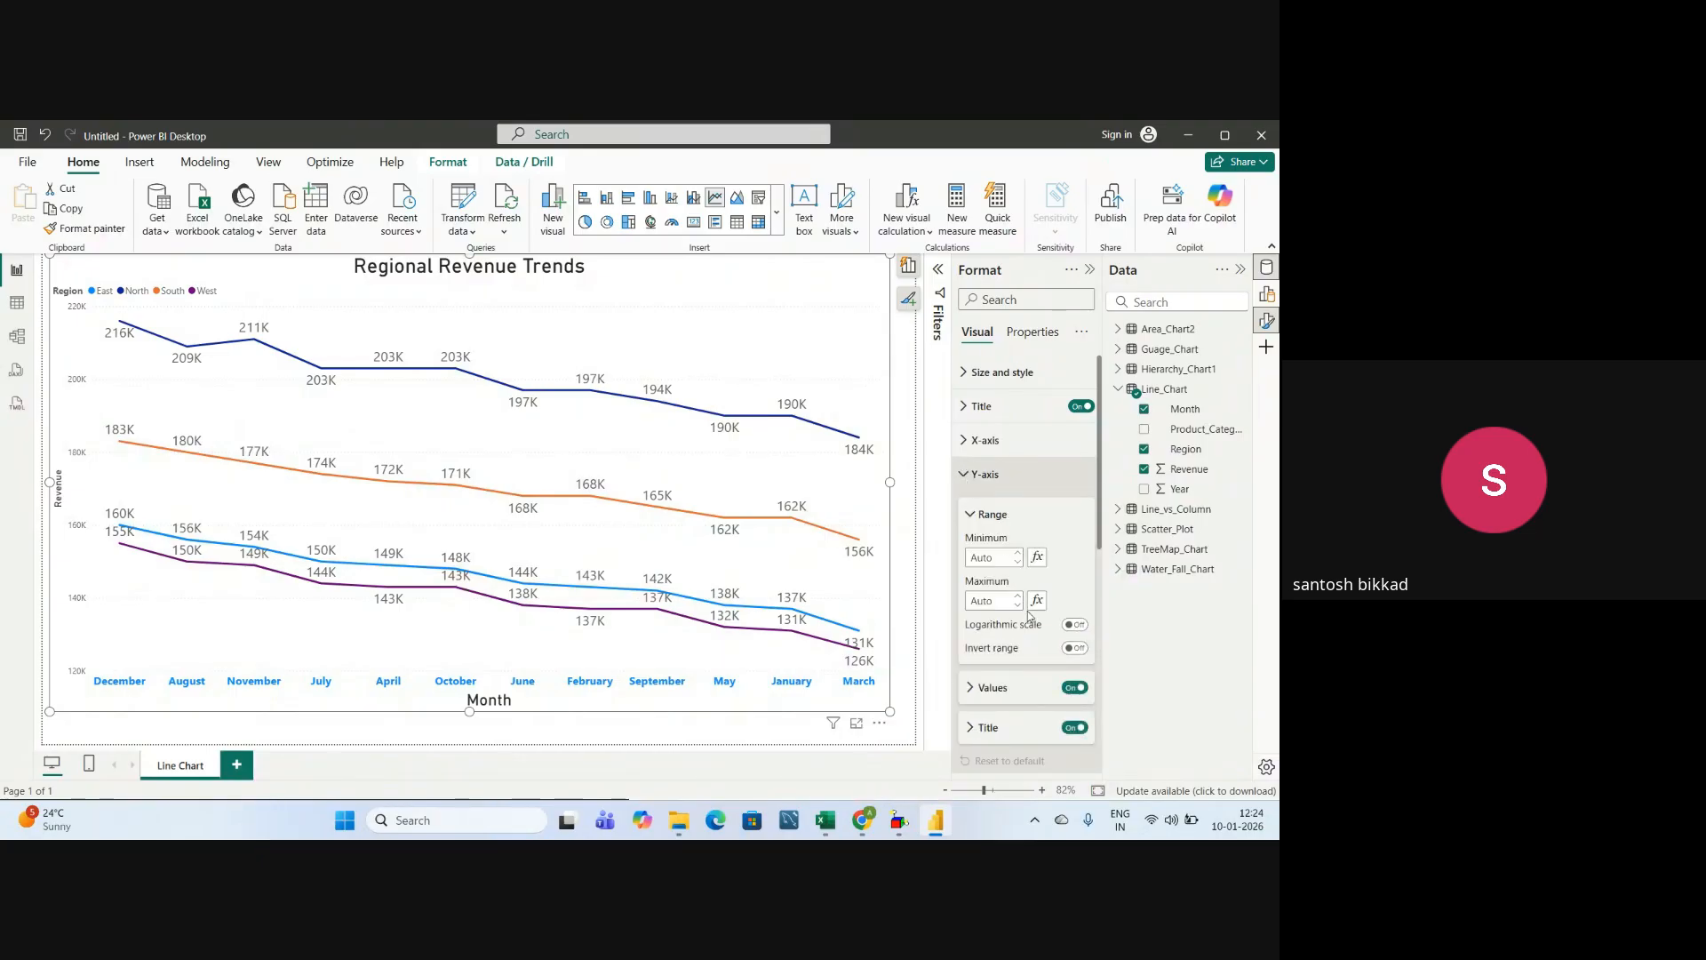
{"action": "scroll", "coordinate": [1028, 615], "scroll_direction": "down", "scroll_amount": 1}
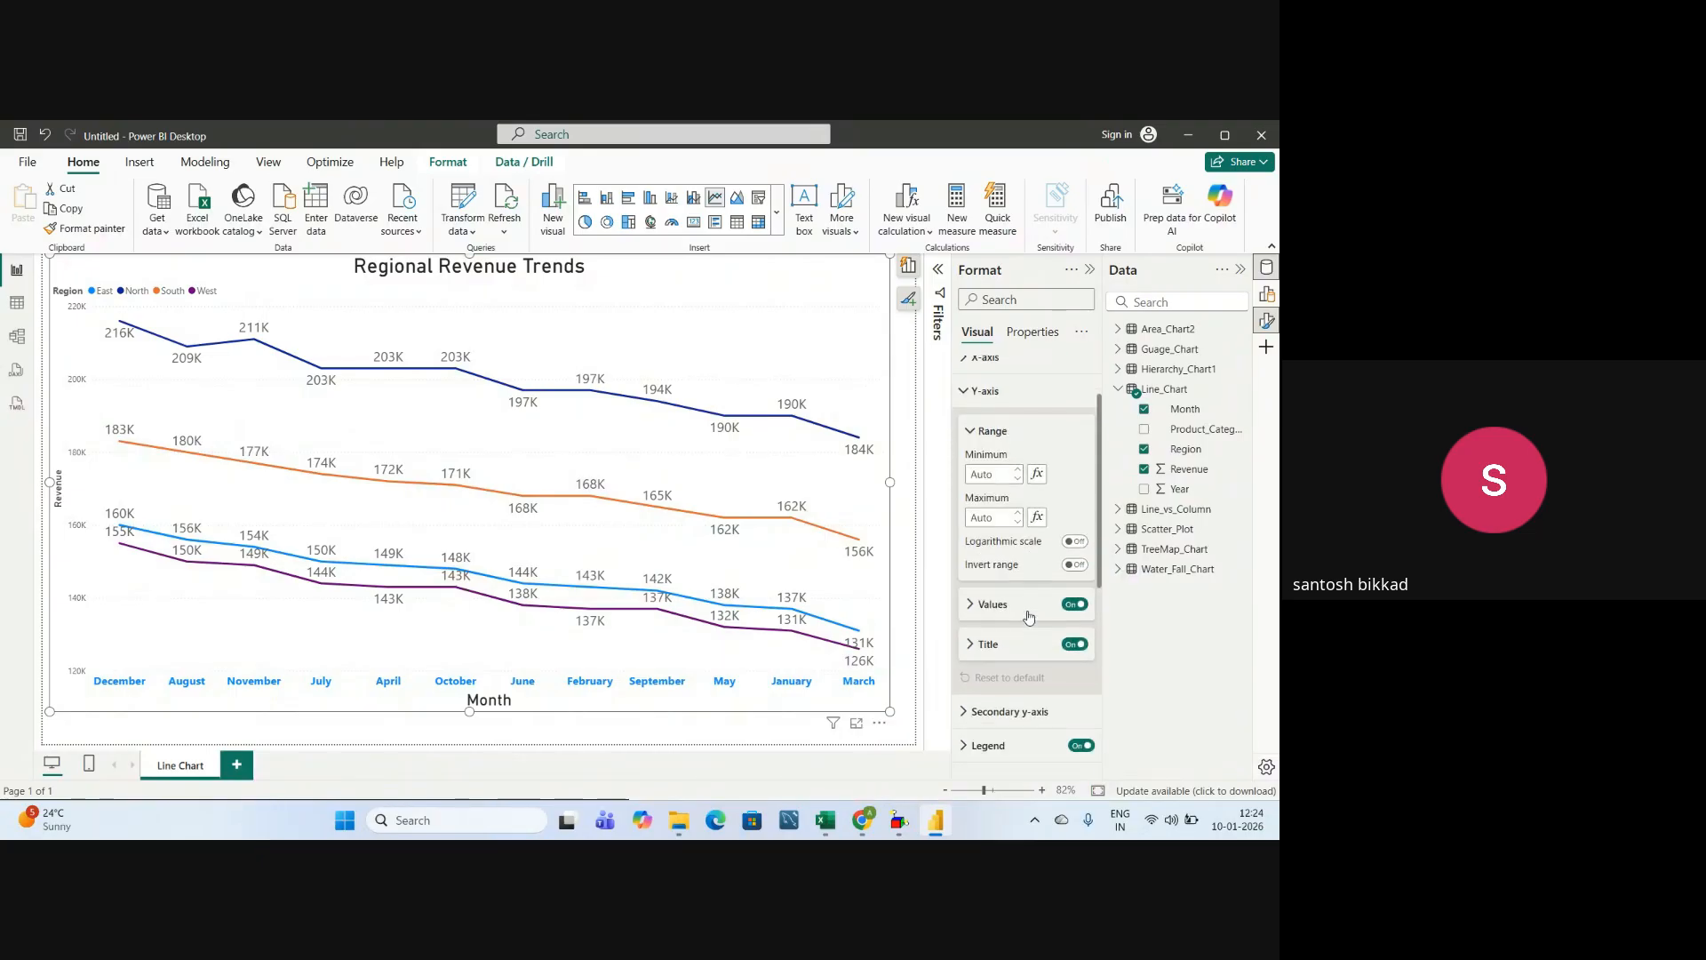
{"action": "left_click", "coordinate": [971, 649]}
{"action": "scroll", "coordinate": [986, 586], "scroll_direction": "down", "scroll_amount": 2}
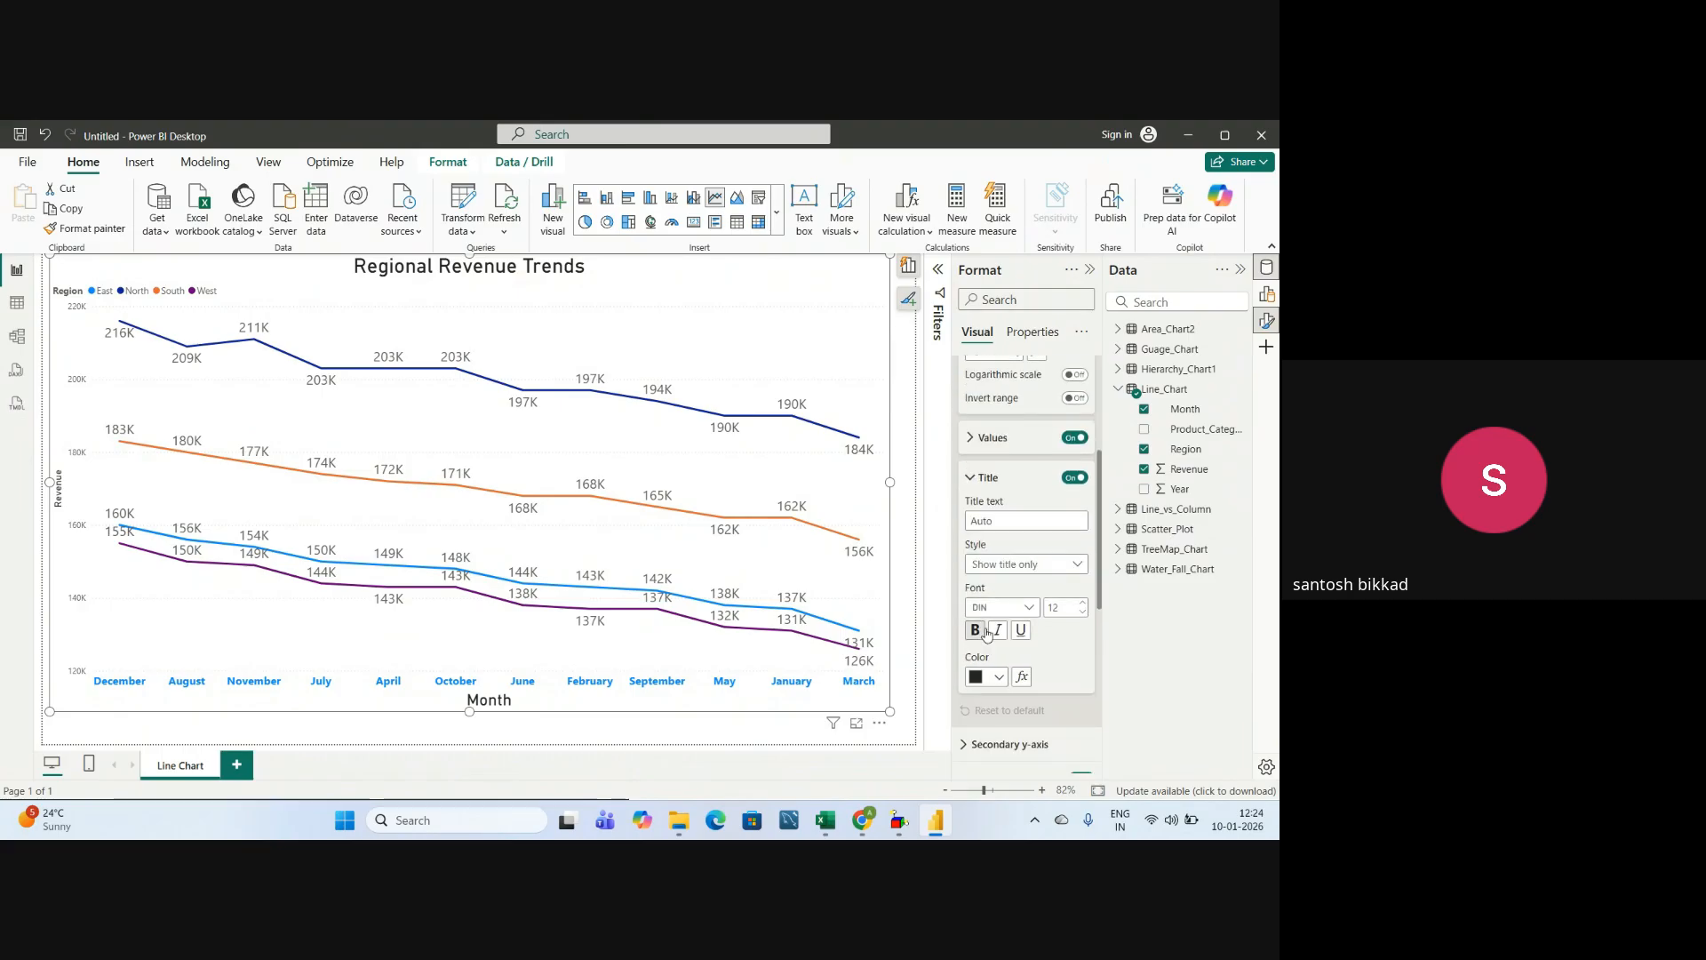
{"action": "left_click", "coordinate": [997, 523]}
{"action": "type", "text": "T"}
{"action": "key", "text": "BackSpace"}
{"action": "type", "text": "Revenue"}
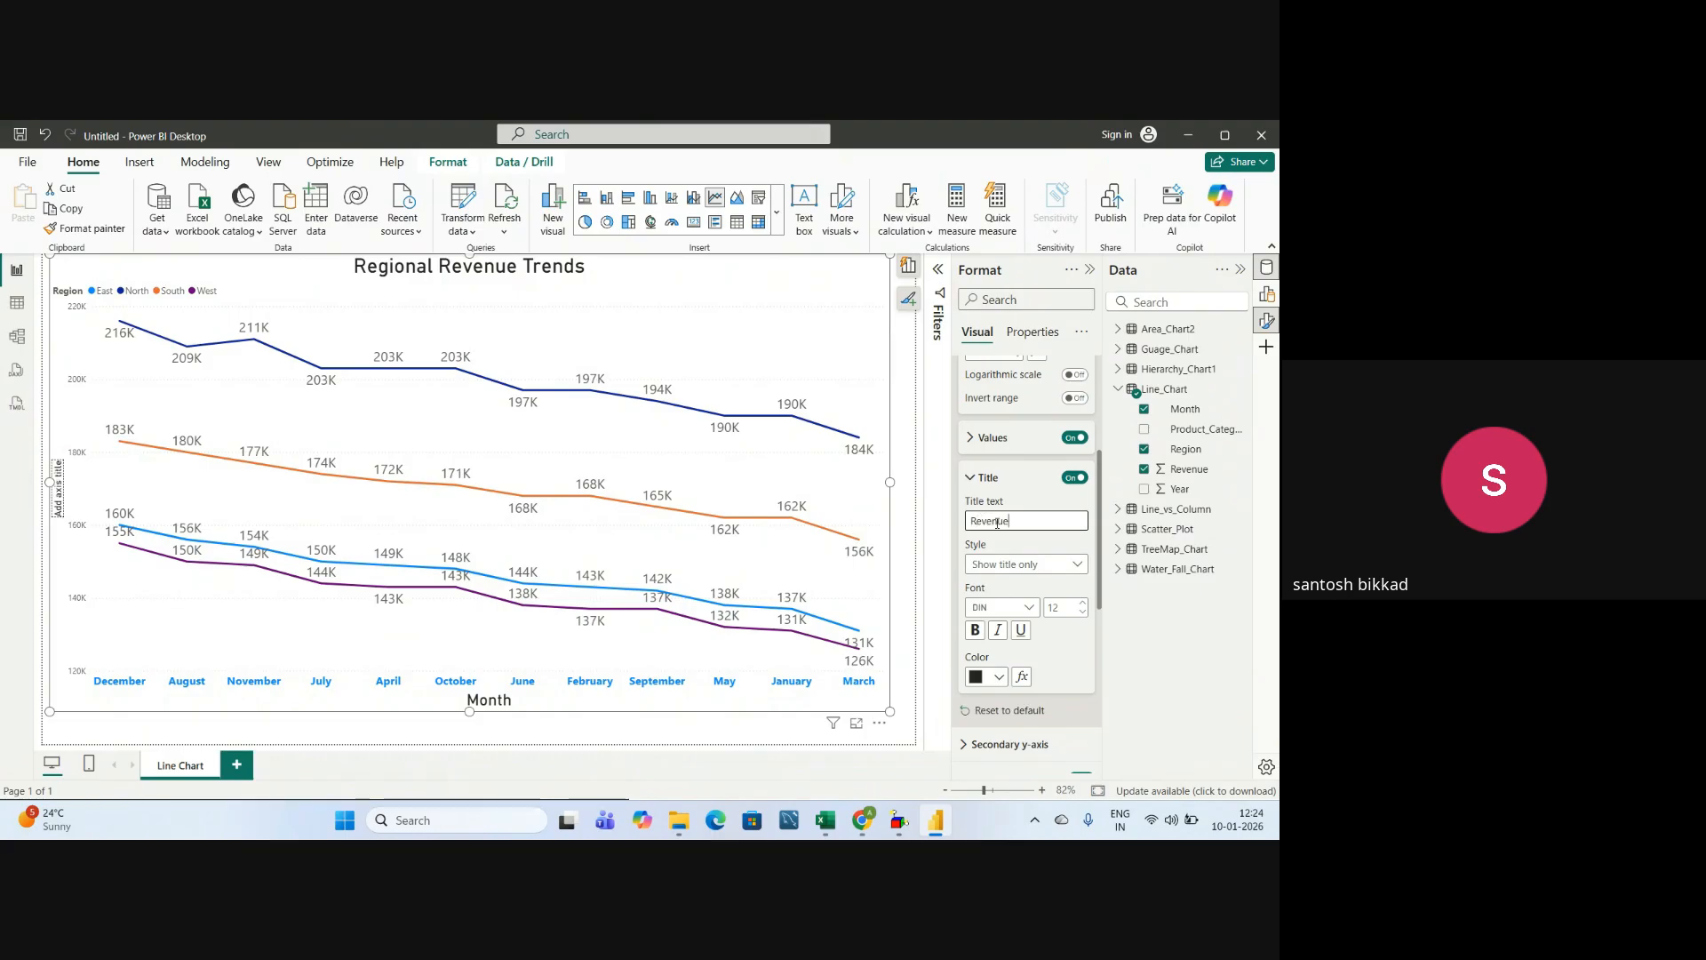
{"action": "key", "text": "Return"}
- Format the line chart's y-axis title with font size 20 and bold
{"action": "left_click", "coordinate": [1065, 608]}
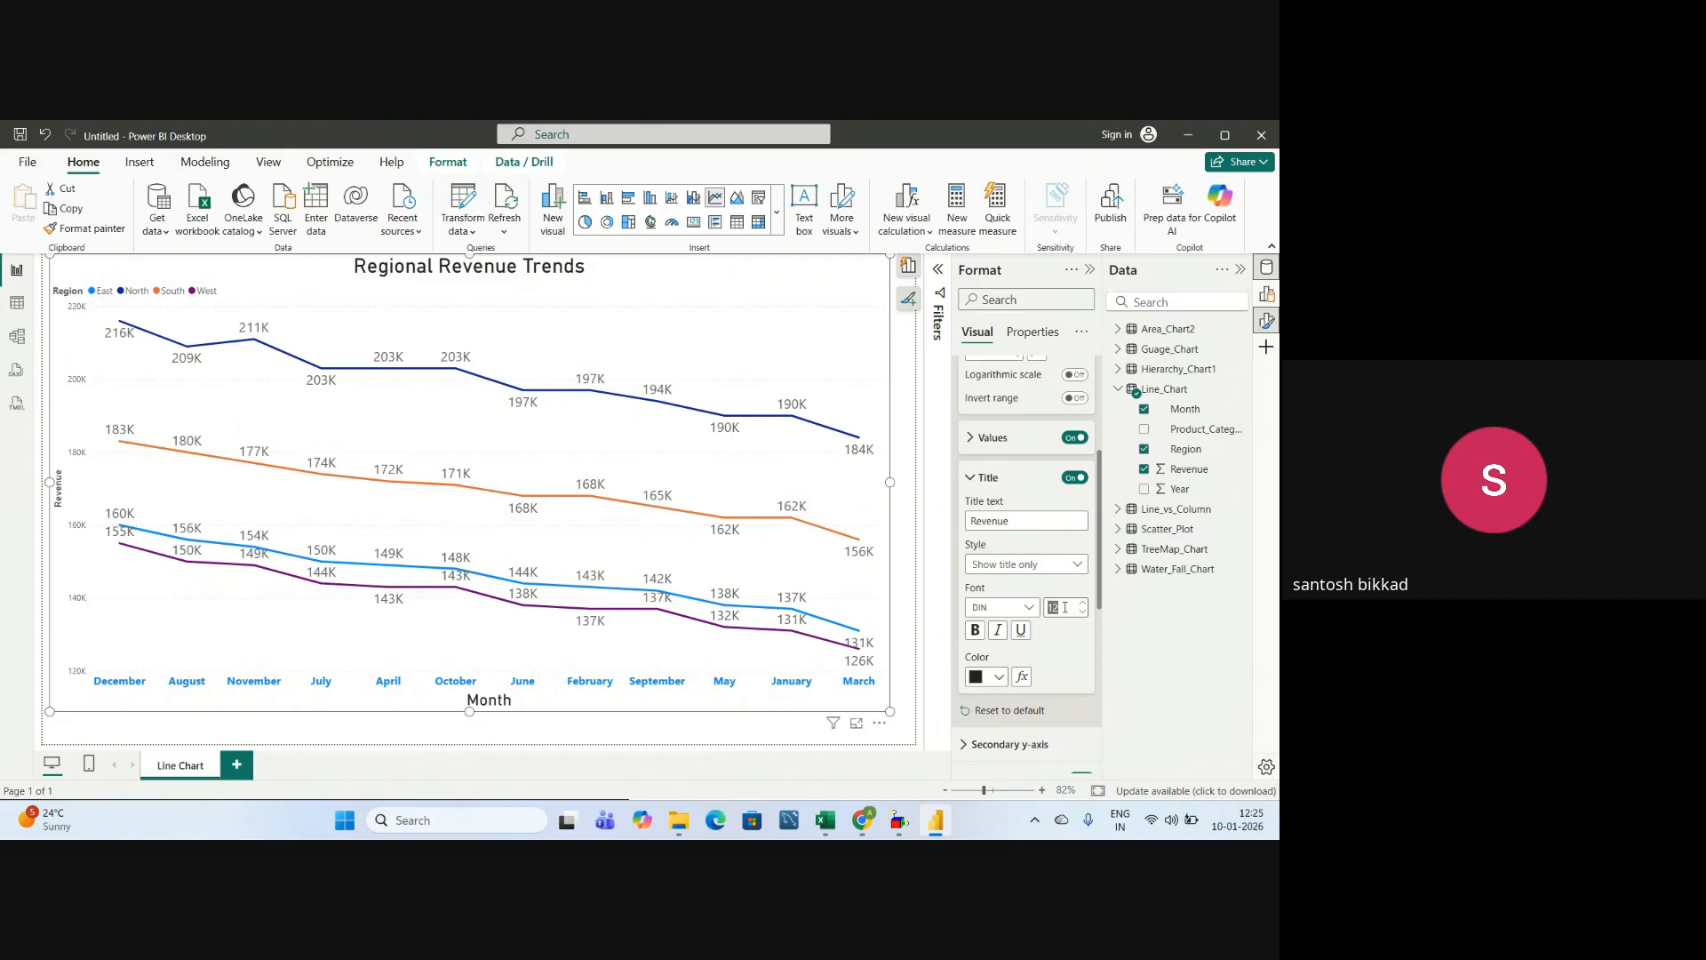
{"action": "type", "text": "20"}
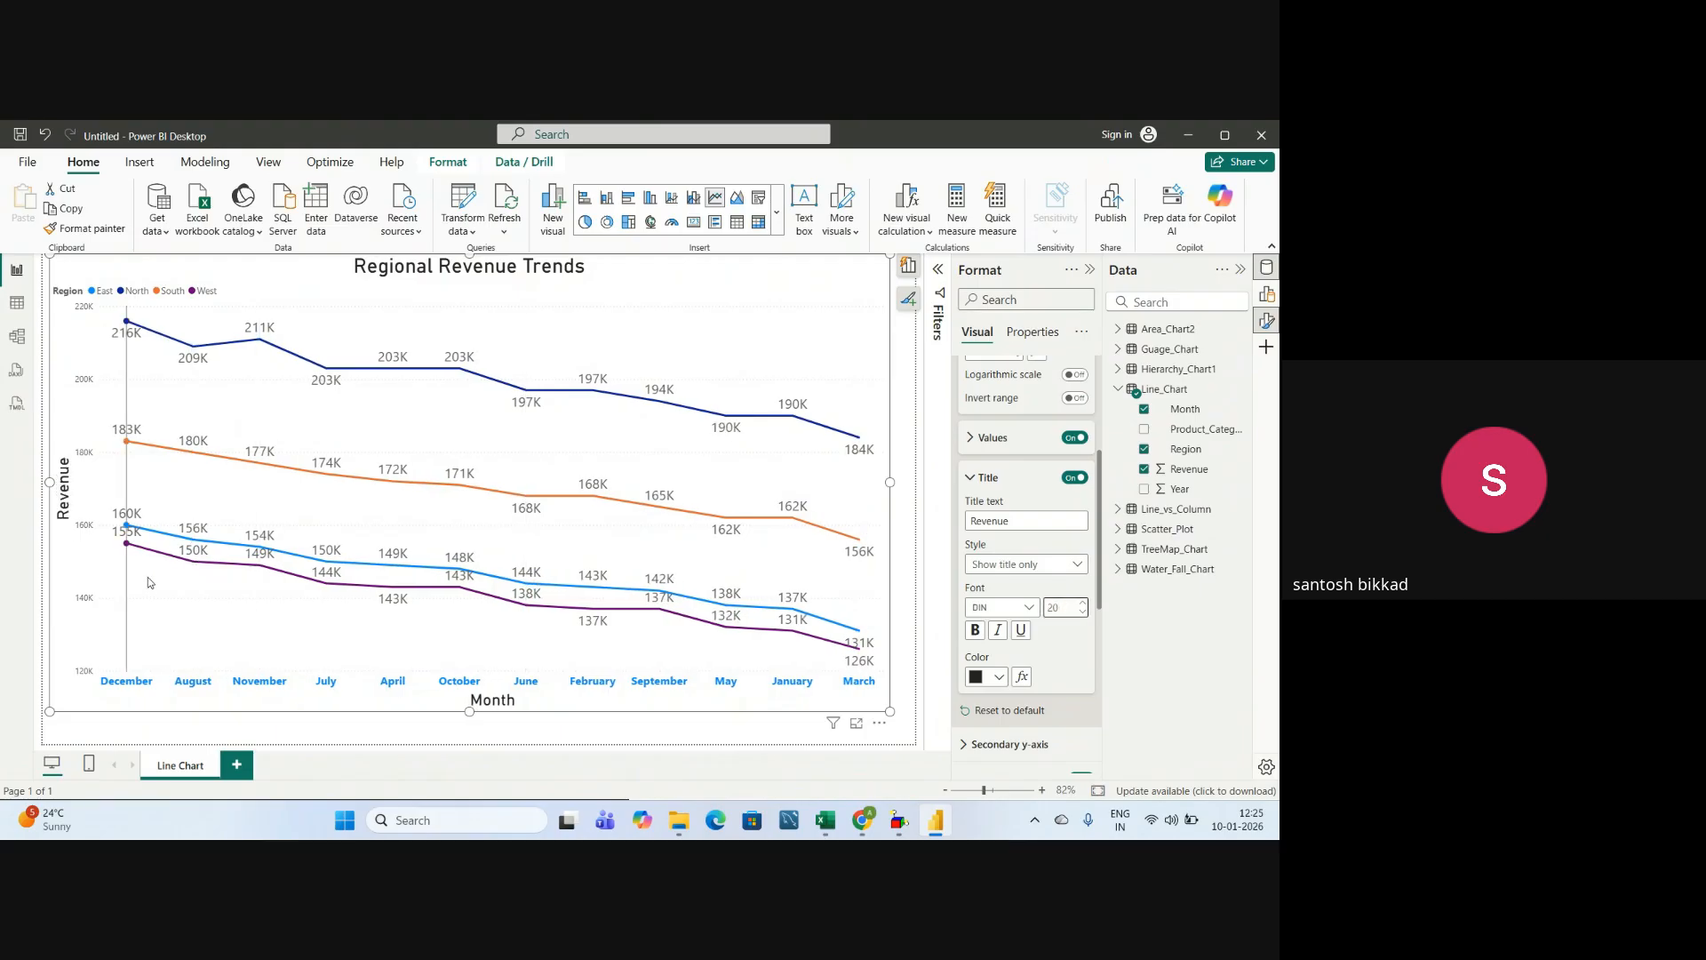
{"action": "left_click", "coordinate": [975, 630]}
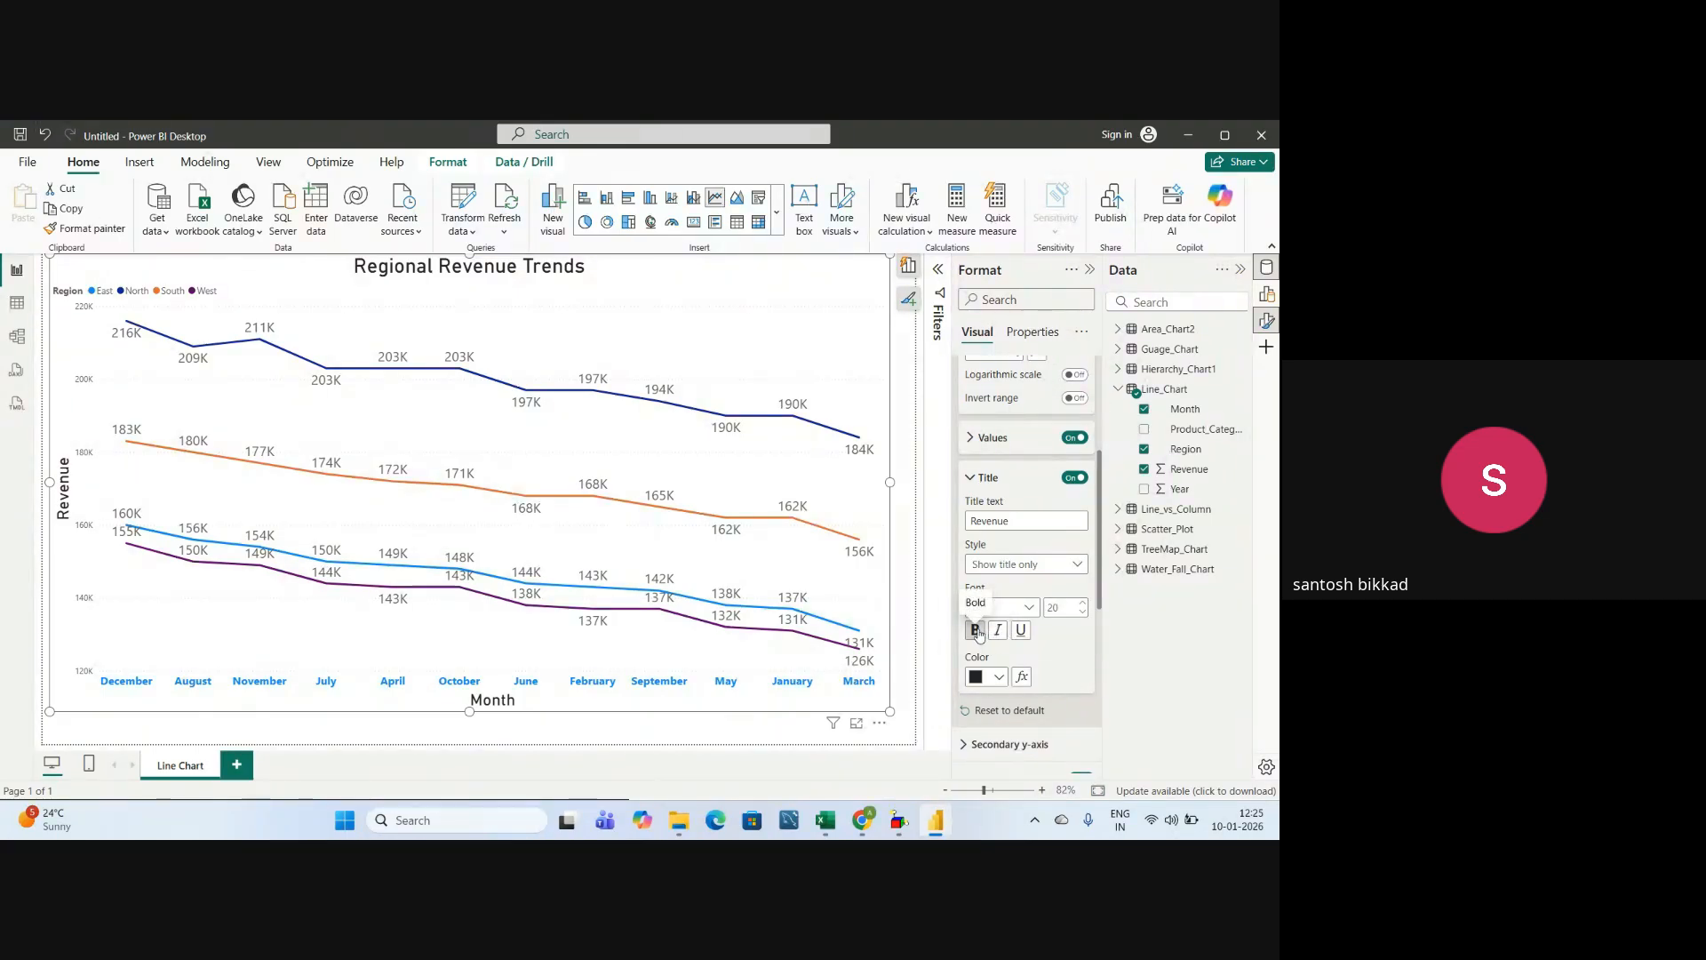
{"action": "left_click", "coordinate": [1000, 679]}
{"action": "left_click", "coordinate": [1000, 679]}
- Set the y-axis values to font size 15 and their display units to None
{"action": "scroll", "coordinate": [973, 538], "scroll_direction": "up", "scroll_amount": 2}
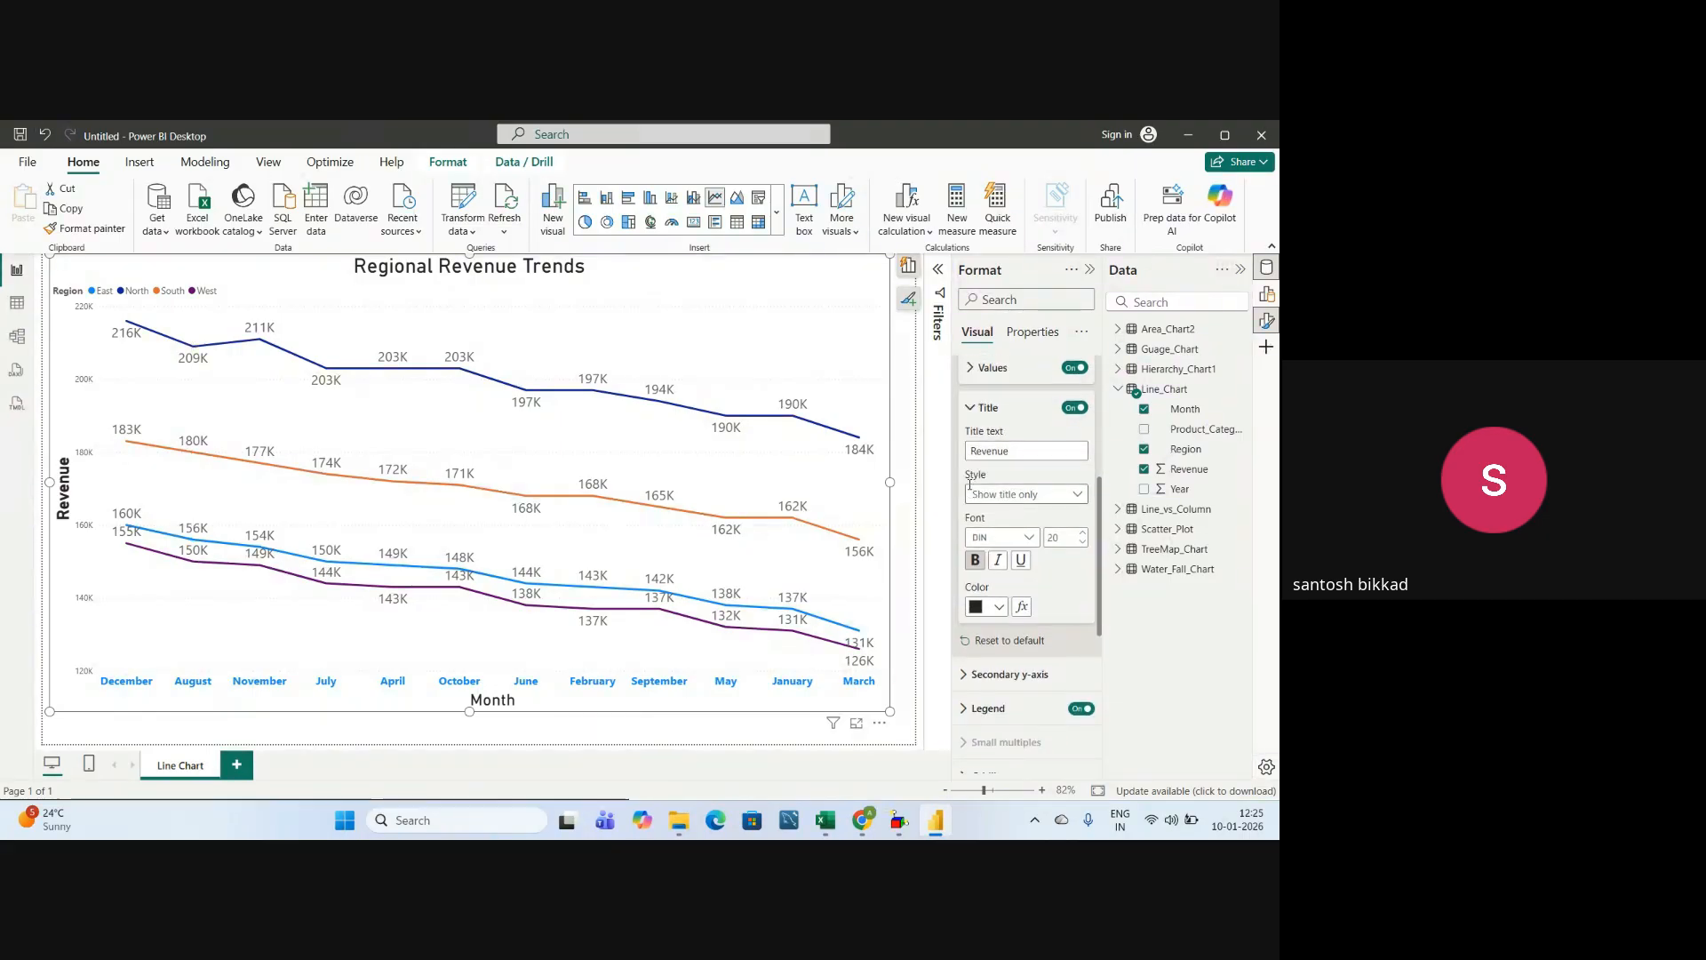
{"action": "left_click", "coordinate": [972, 525]}
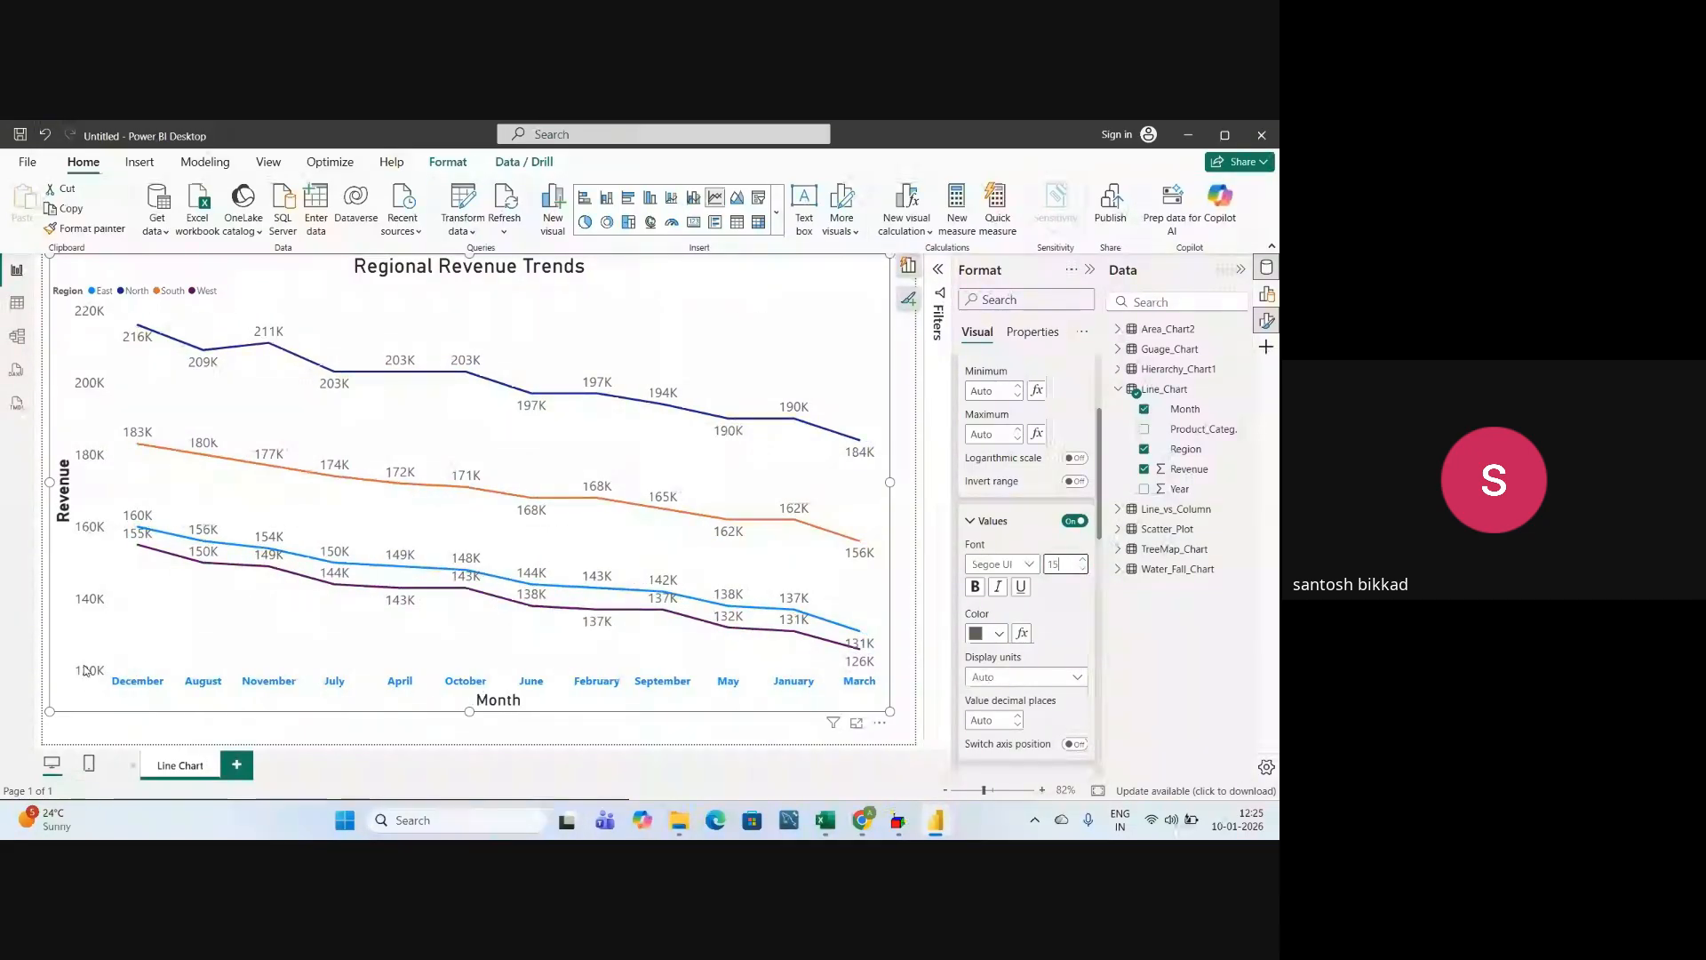
{"action": "left_click", "coordinate": [994, 678]}
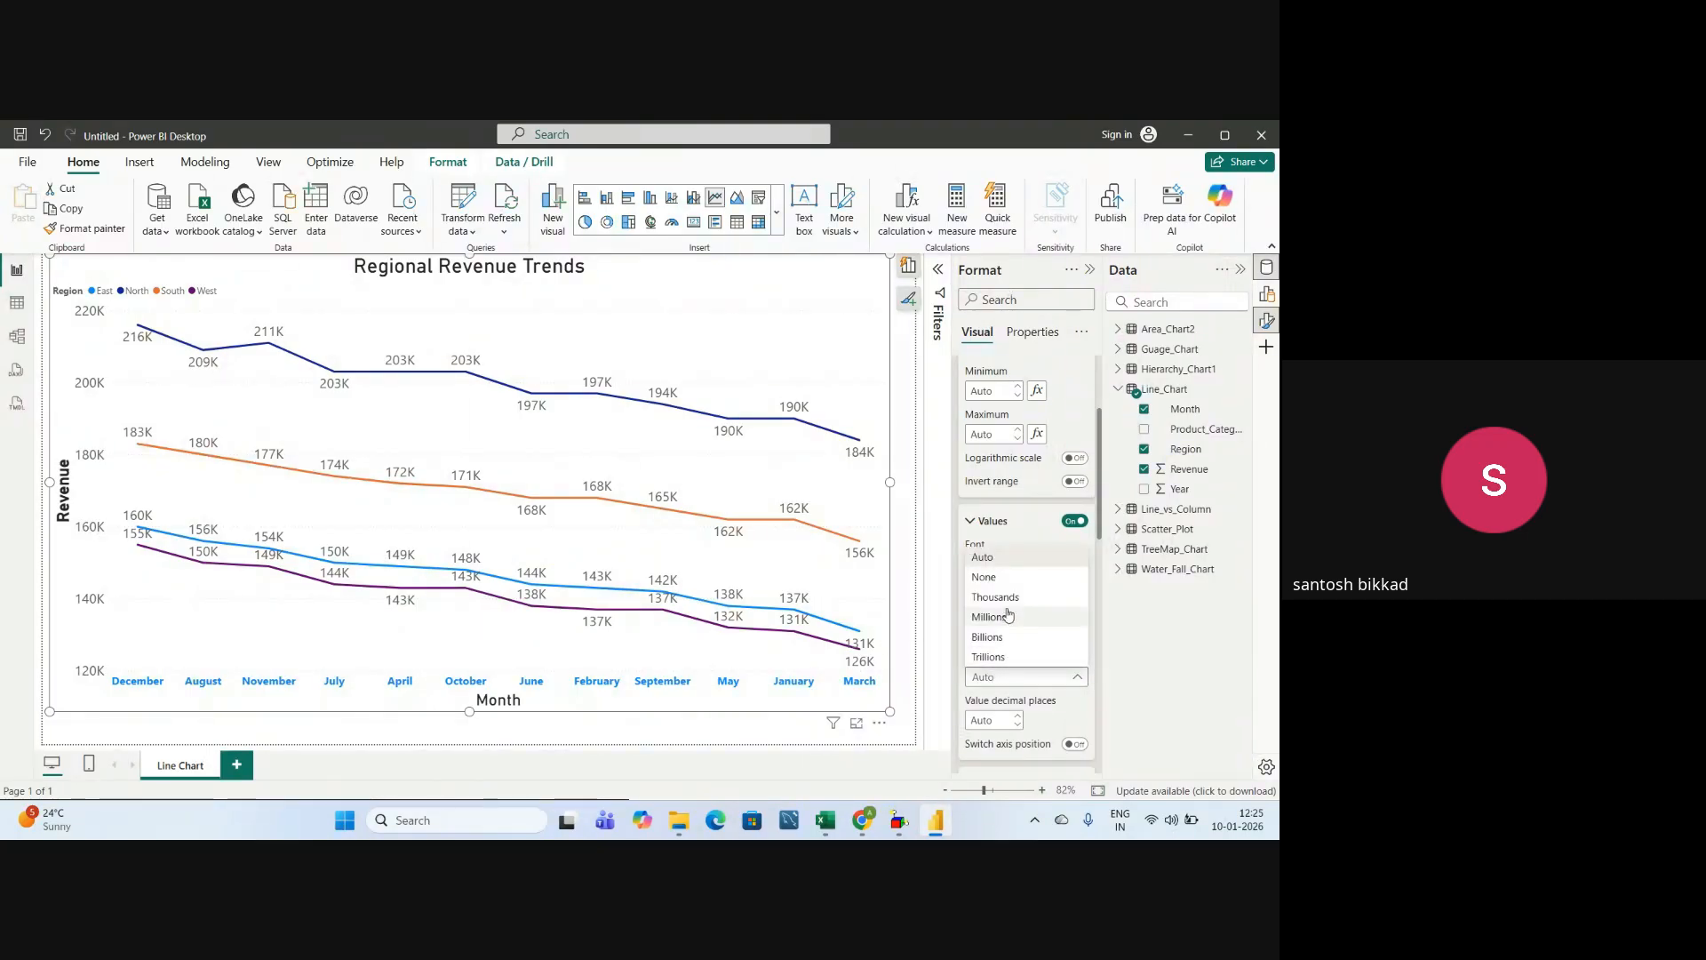
{"action": "left_click", "coordinate": [987, 578]}
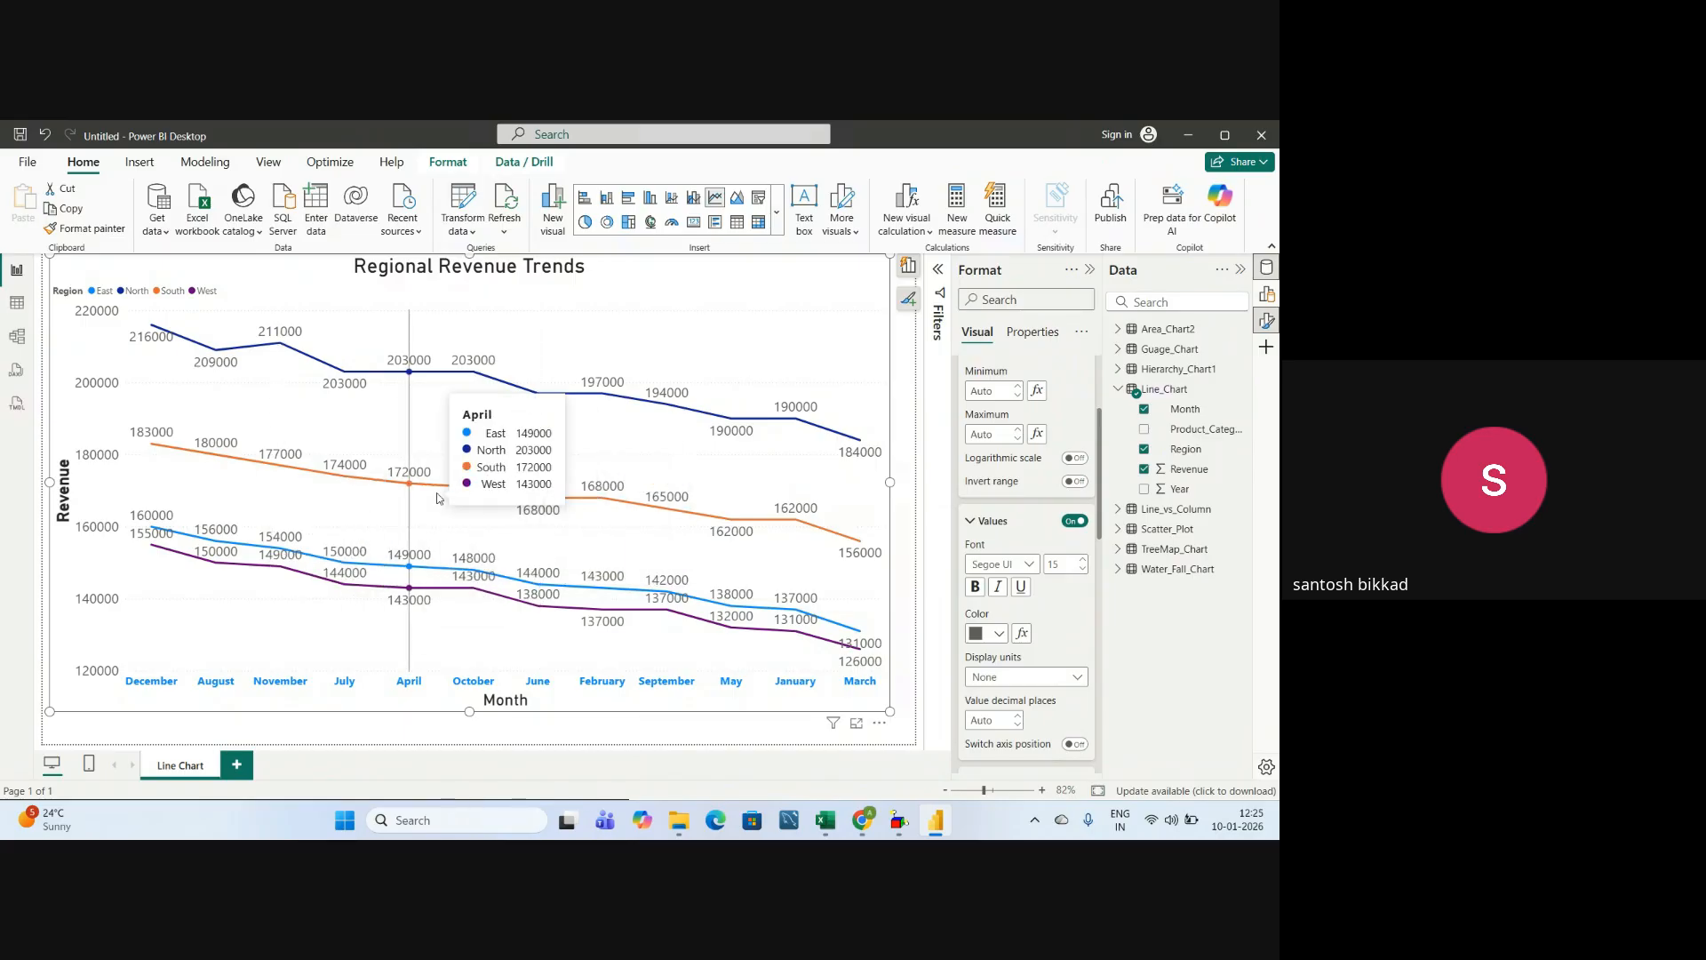
- Switch to Other Charts.pdf in Chrome and review the Format Y-Axis section and the start of the Legend section
{"action": "key", "text": "alt+Tab"}
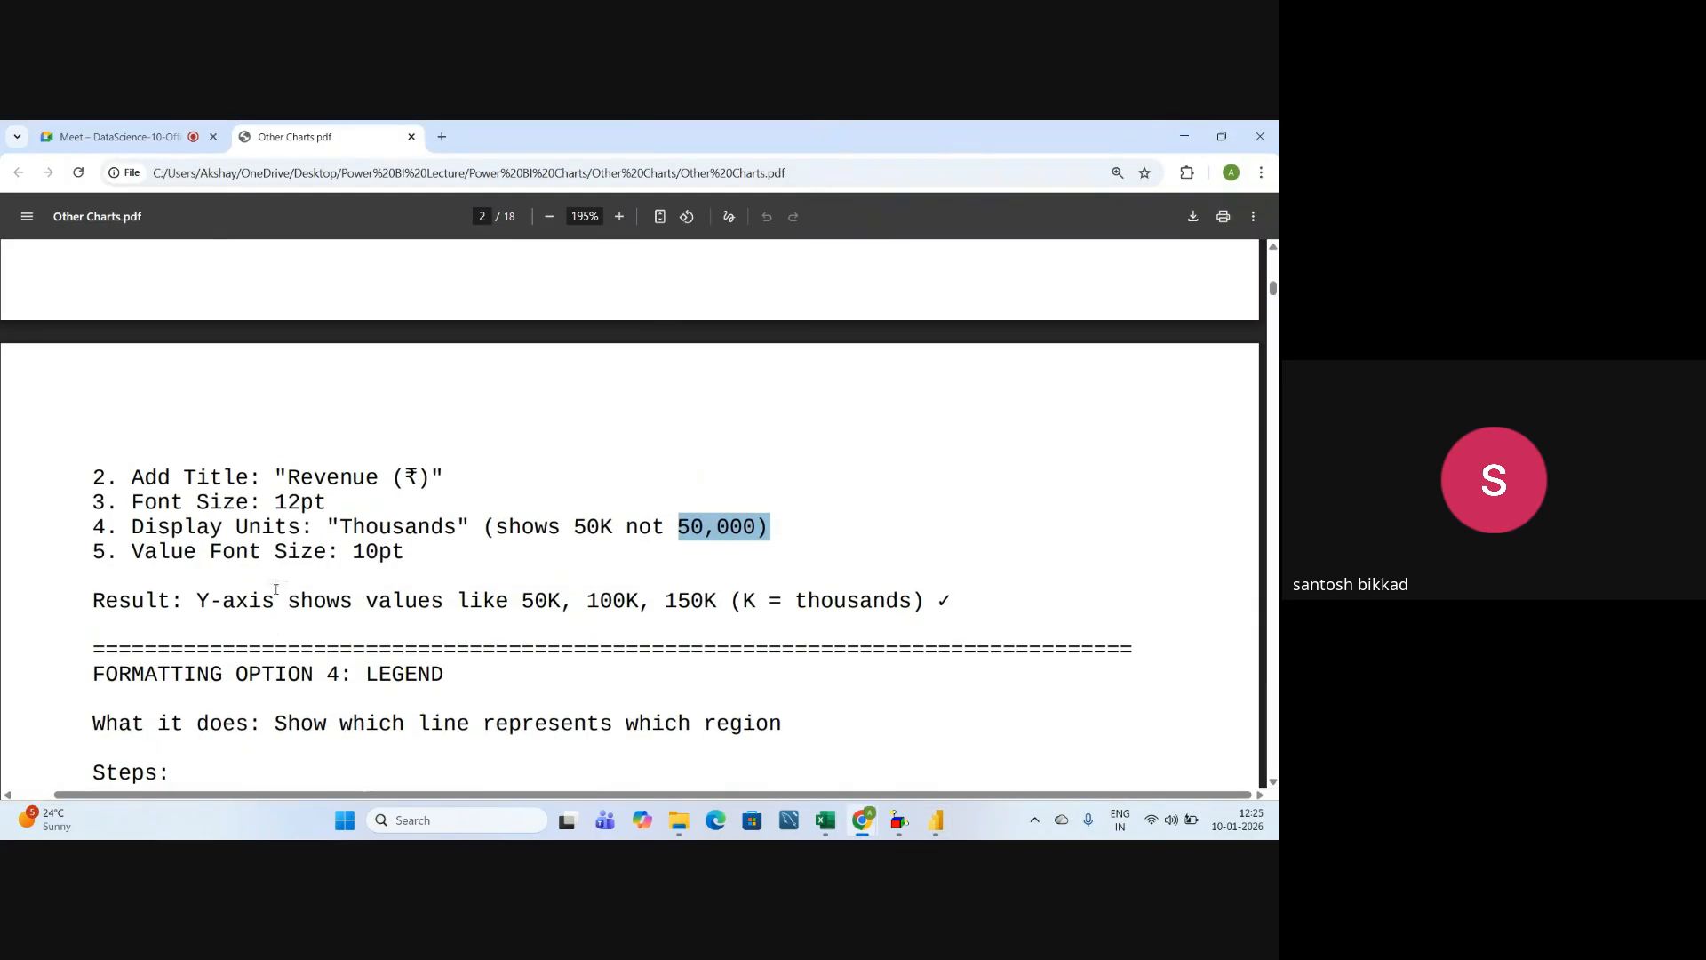
{"action": "scroll", "coordinate": [276, 590], "scroll_direction": "up", "scroll_amount": 4}
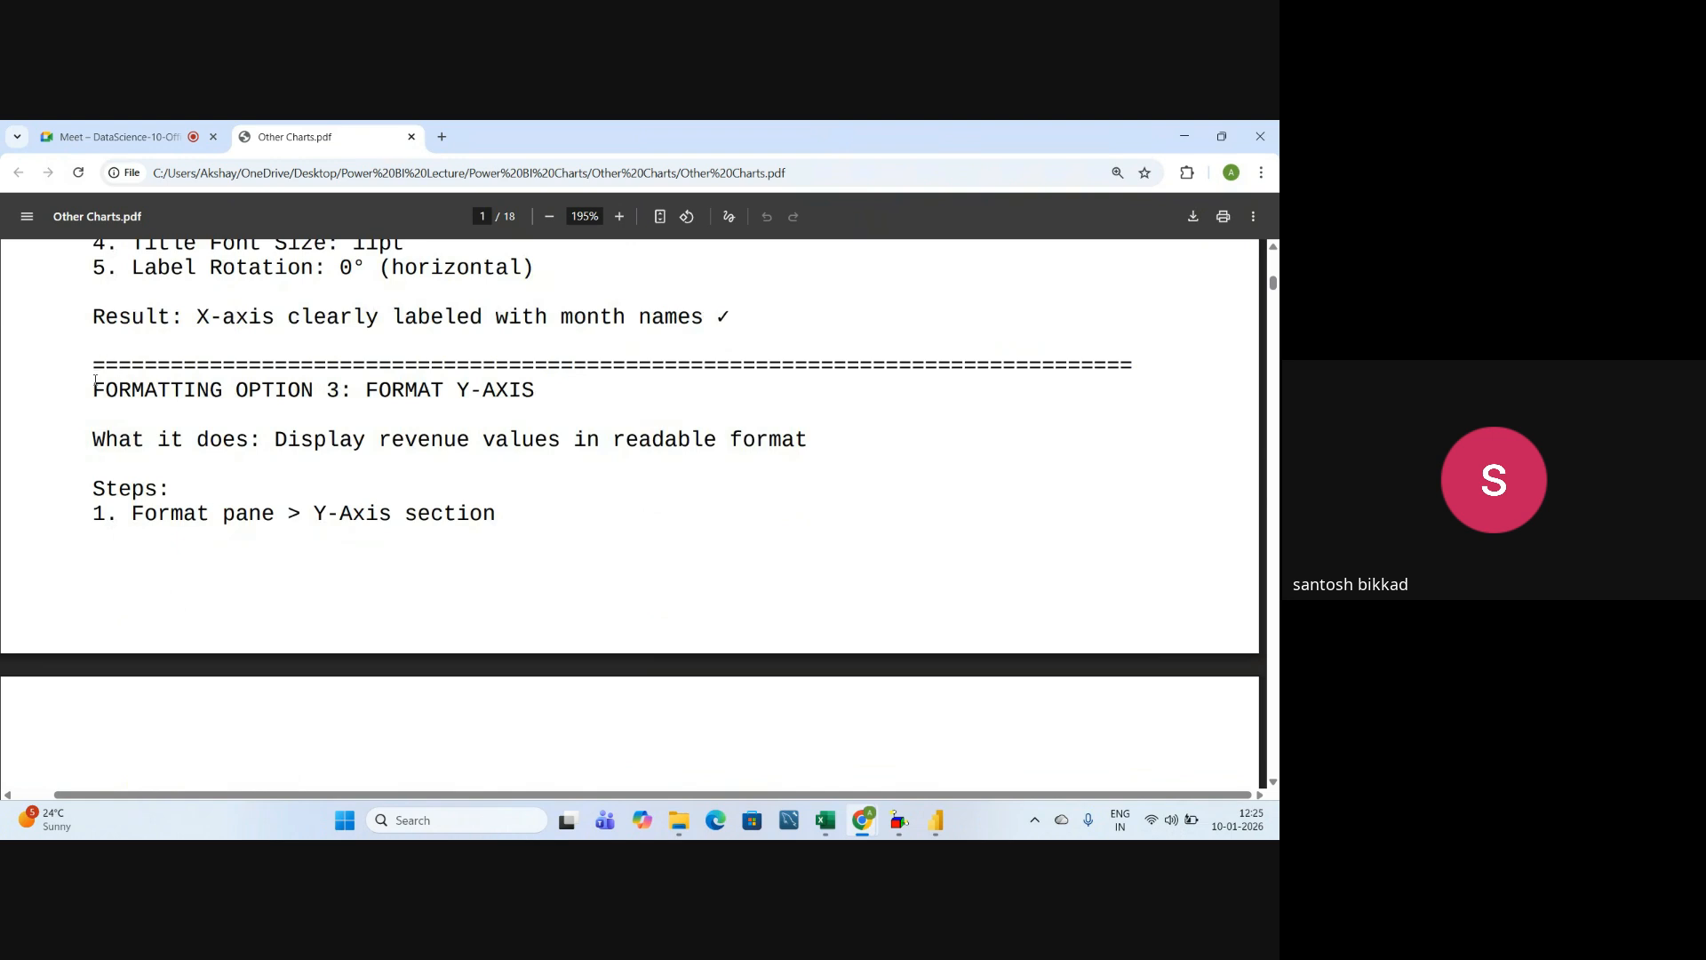
{"action": "left_click_drag", "start_coordinate": [95, 381], "coordinate": [536, 398]}
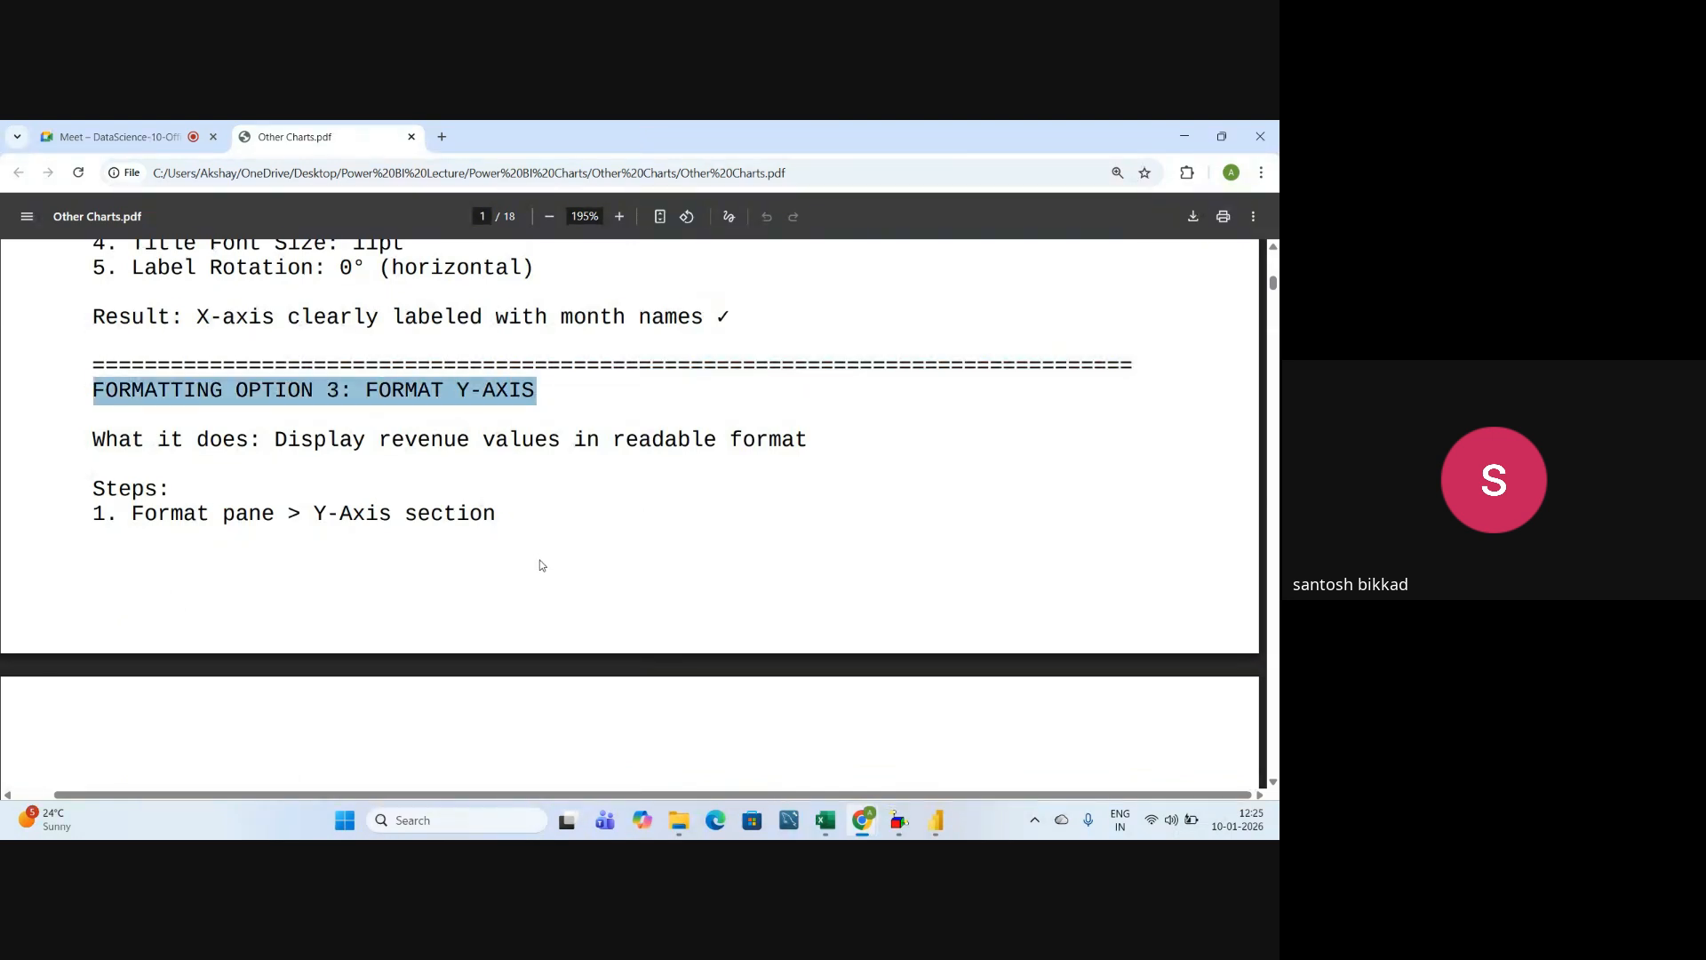
{"action": "scroll", "coordinate": [541, 566], "scroll_direction": "down", "scroll_amount": 6}
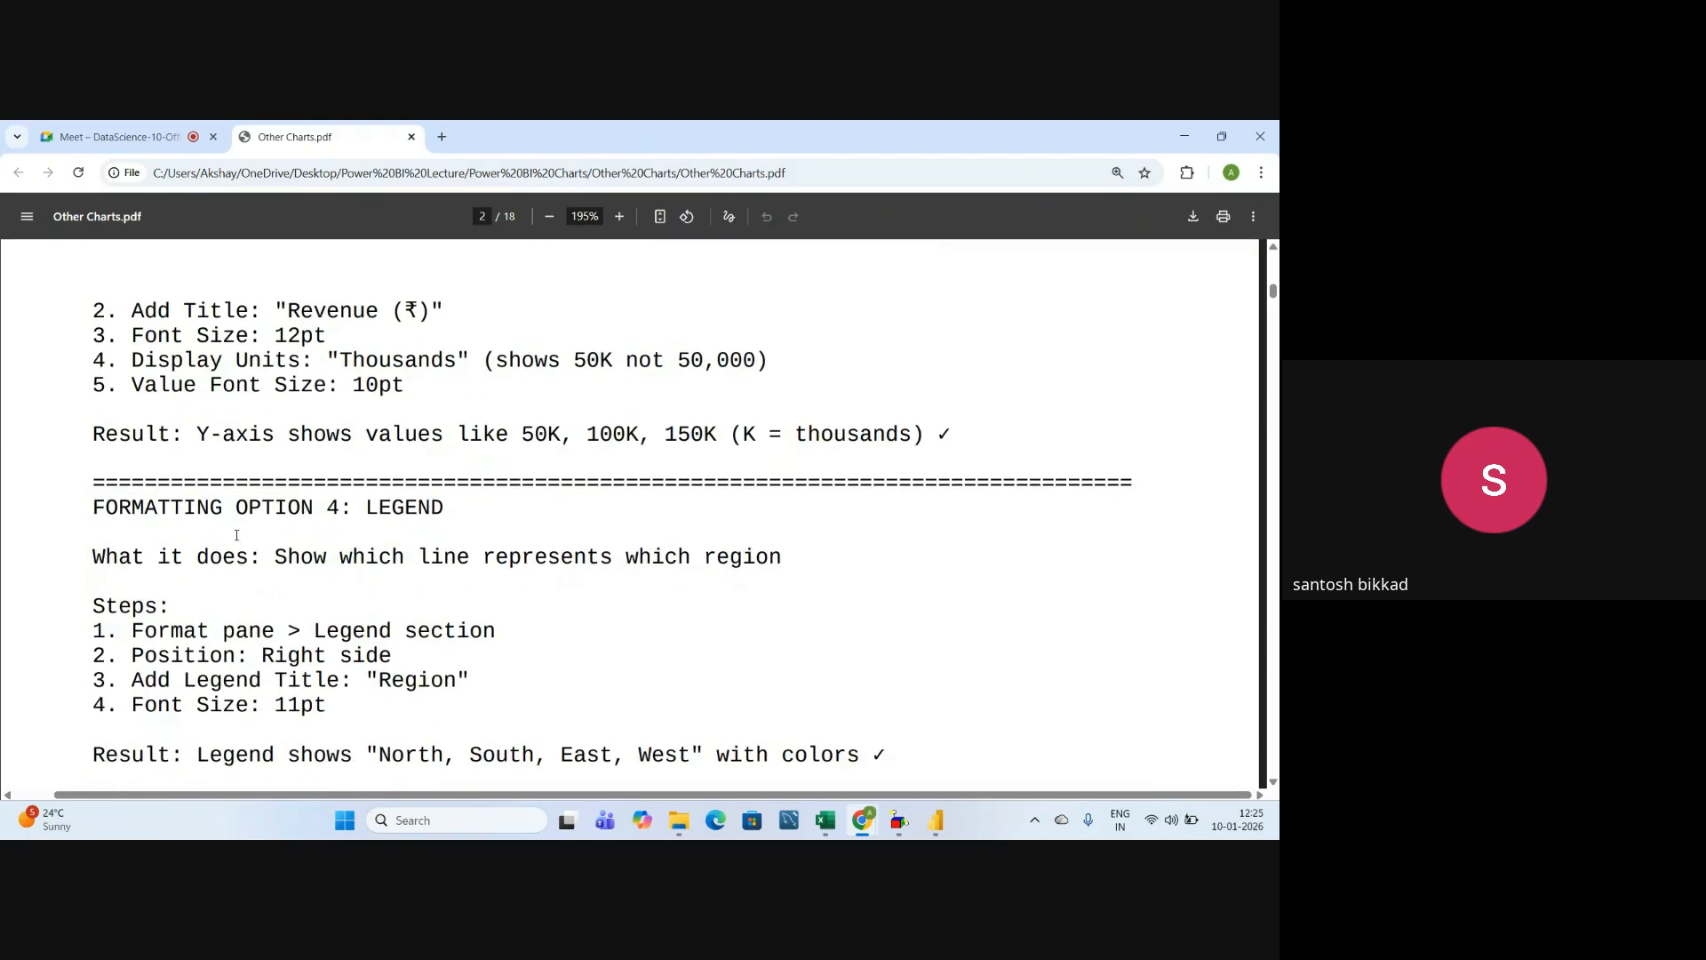
{"action": "left_click_drag", "start_coordinate": [92, 507], "coordinate": [445, 504]}
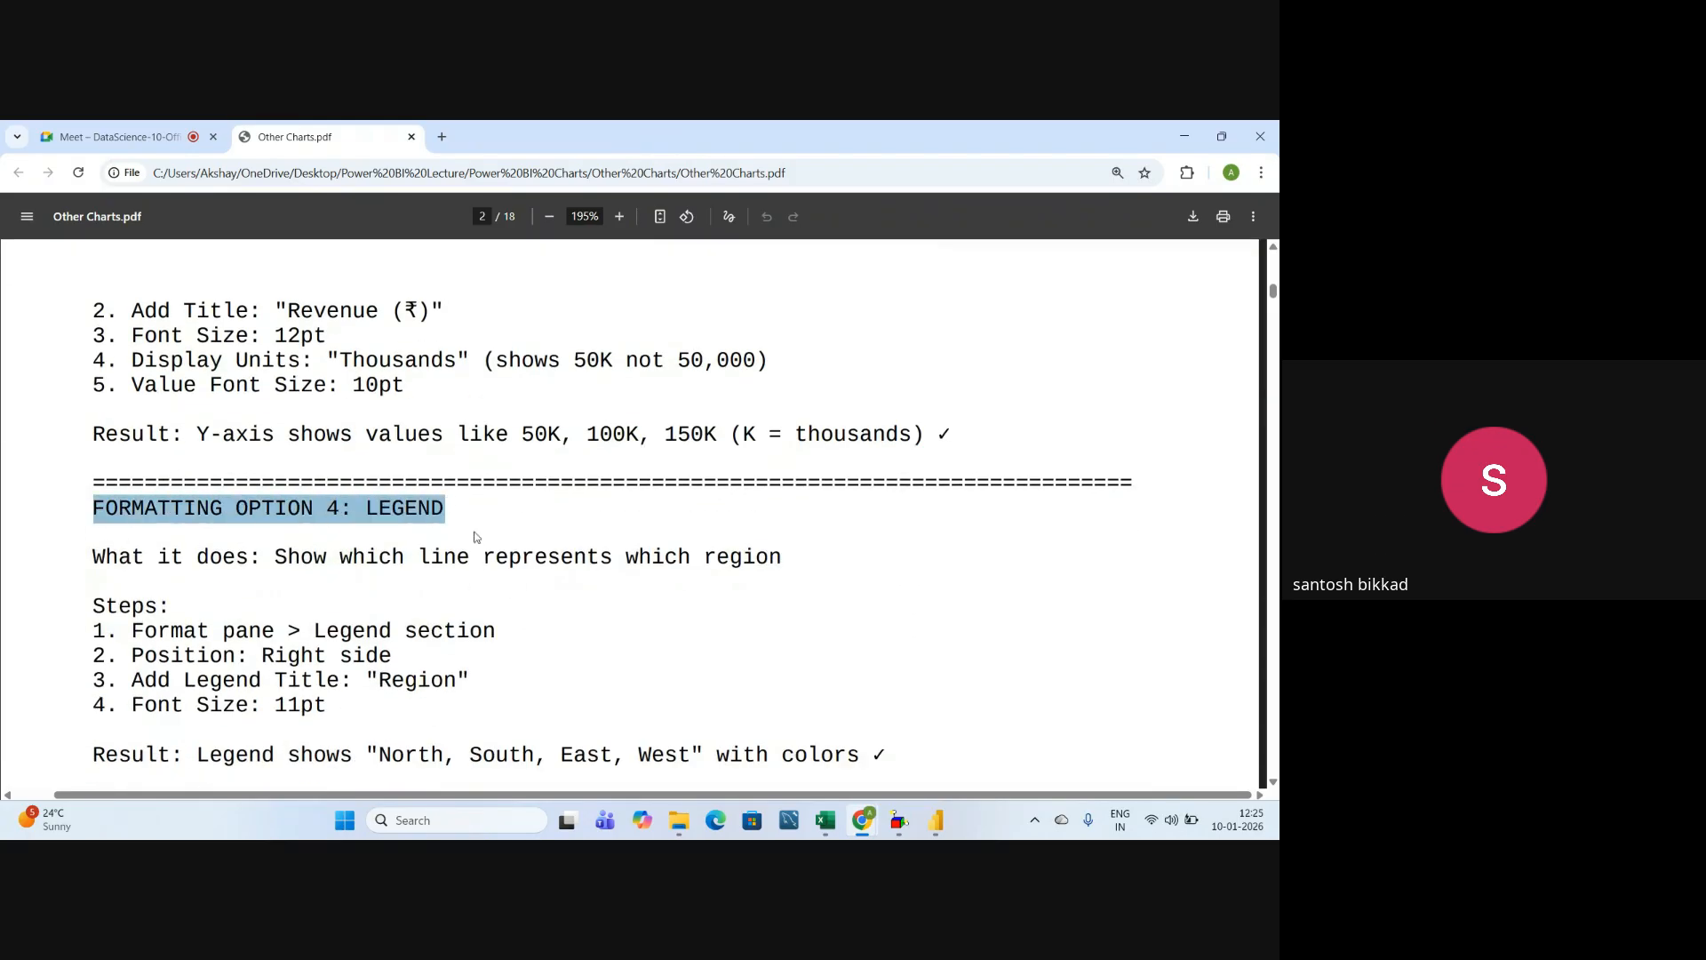
- Return to Power BI Desktop and set the line chart's legend position to Top center
{"action": "key", "text": "alt+Tab"}
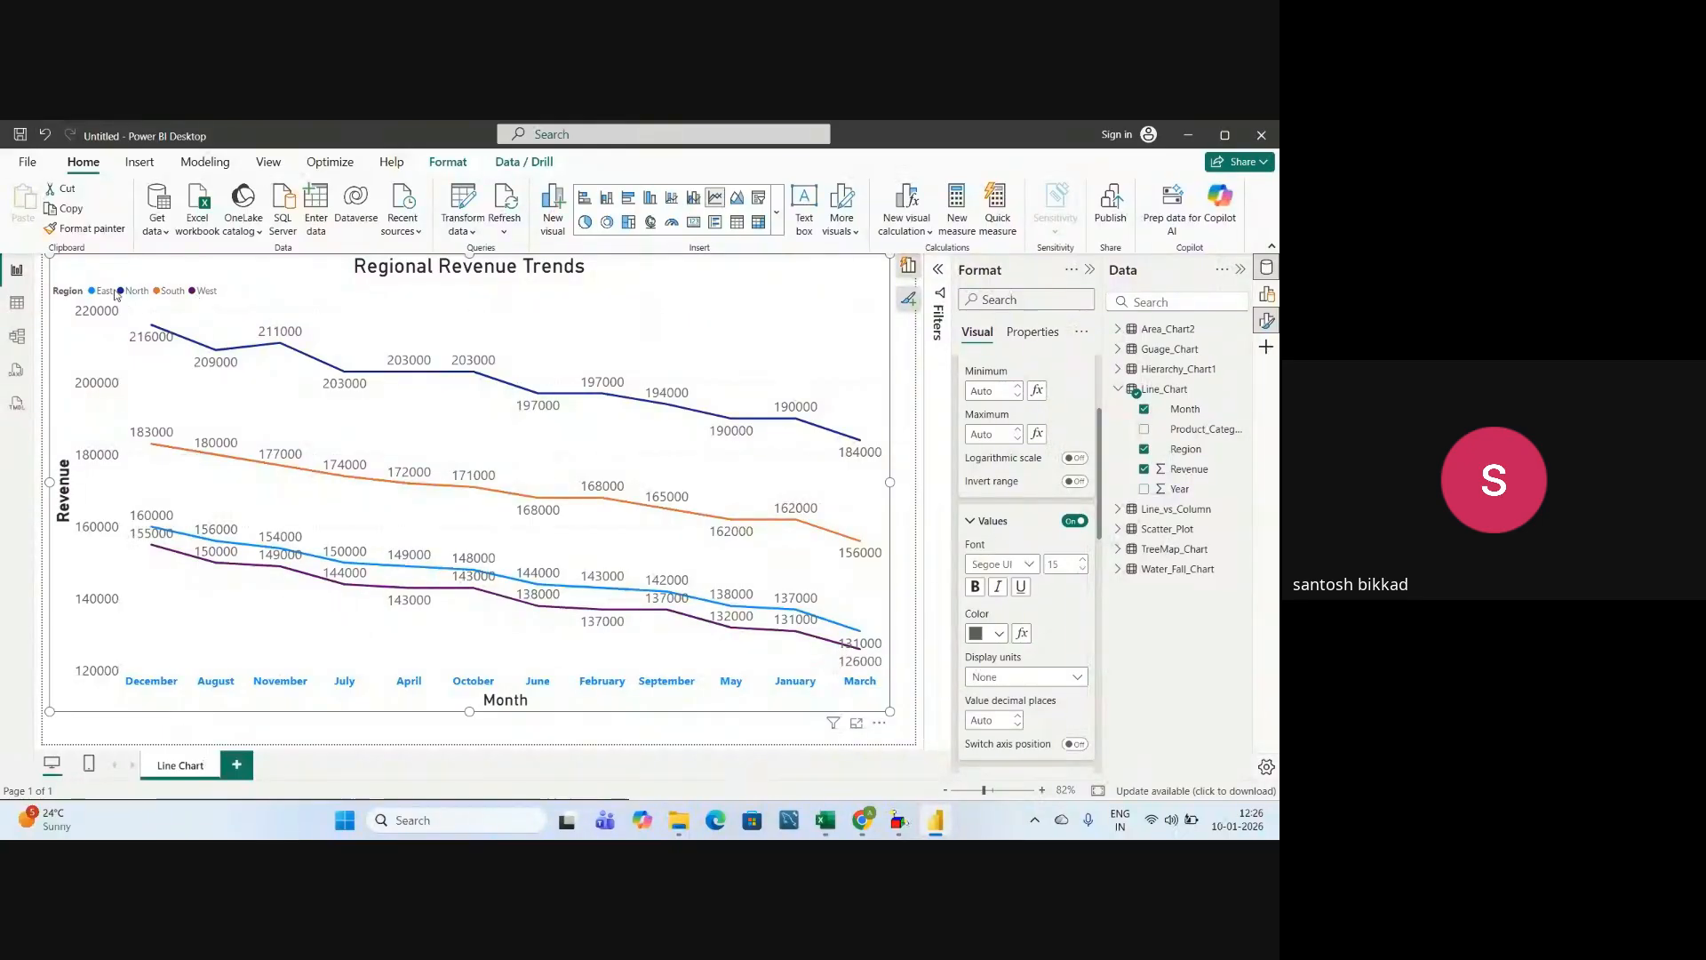
{"action": "left_click", "coordinate": [971, 520]}
{"action": "scroll", "coordinate": [972, 519], "scroll_direction": "up", "scroll_amount": 3}
{"action": "left_click", "coordinate": [969, 515]}
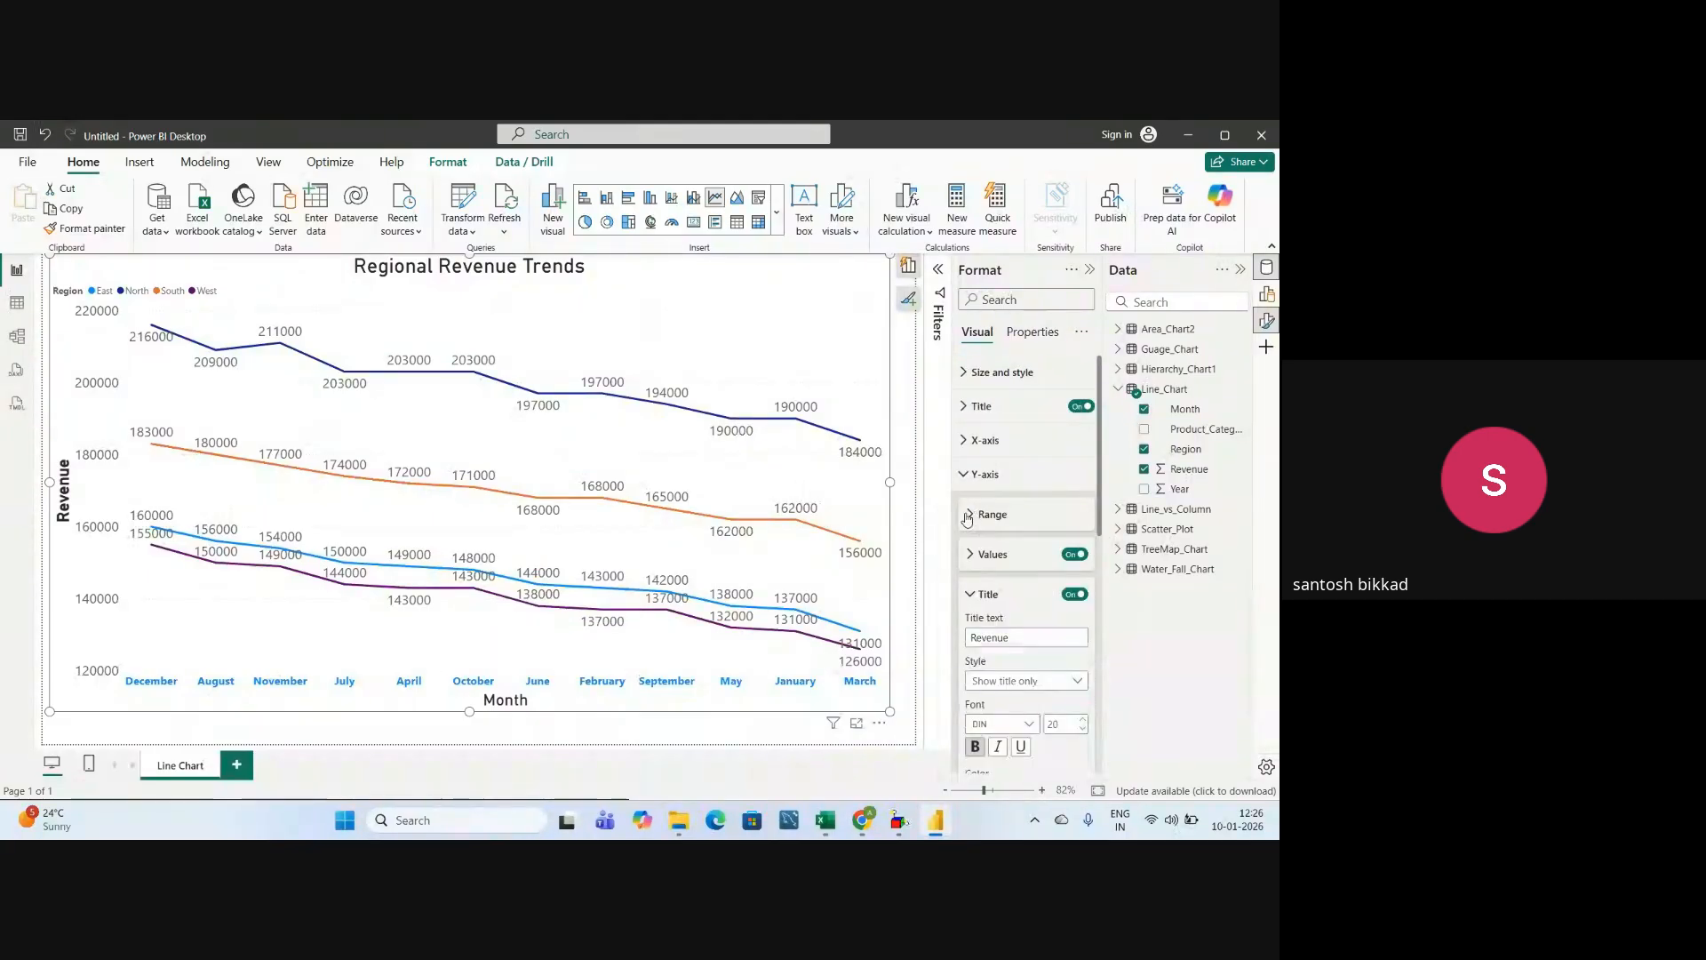
{"action": "scroll", "coordinate": [978, 675], "scroll_direction": "down", "scroll_amount": 4}
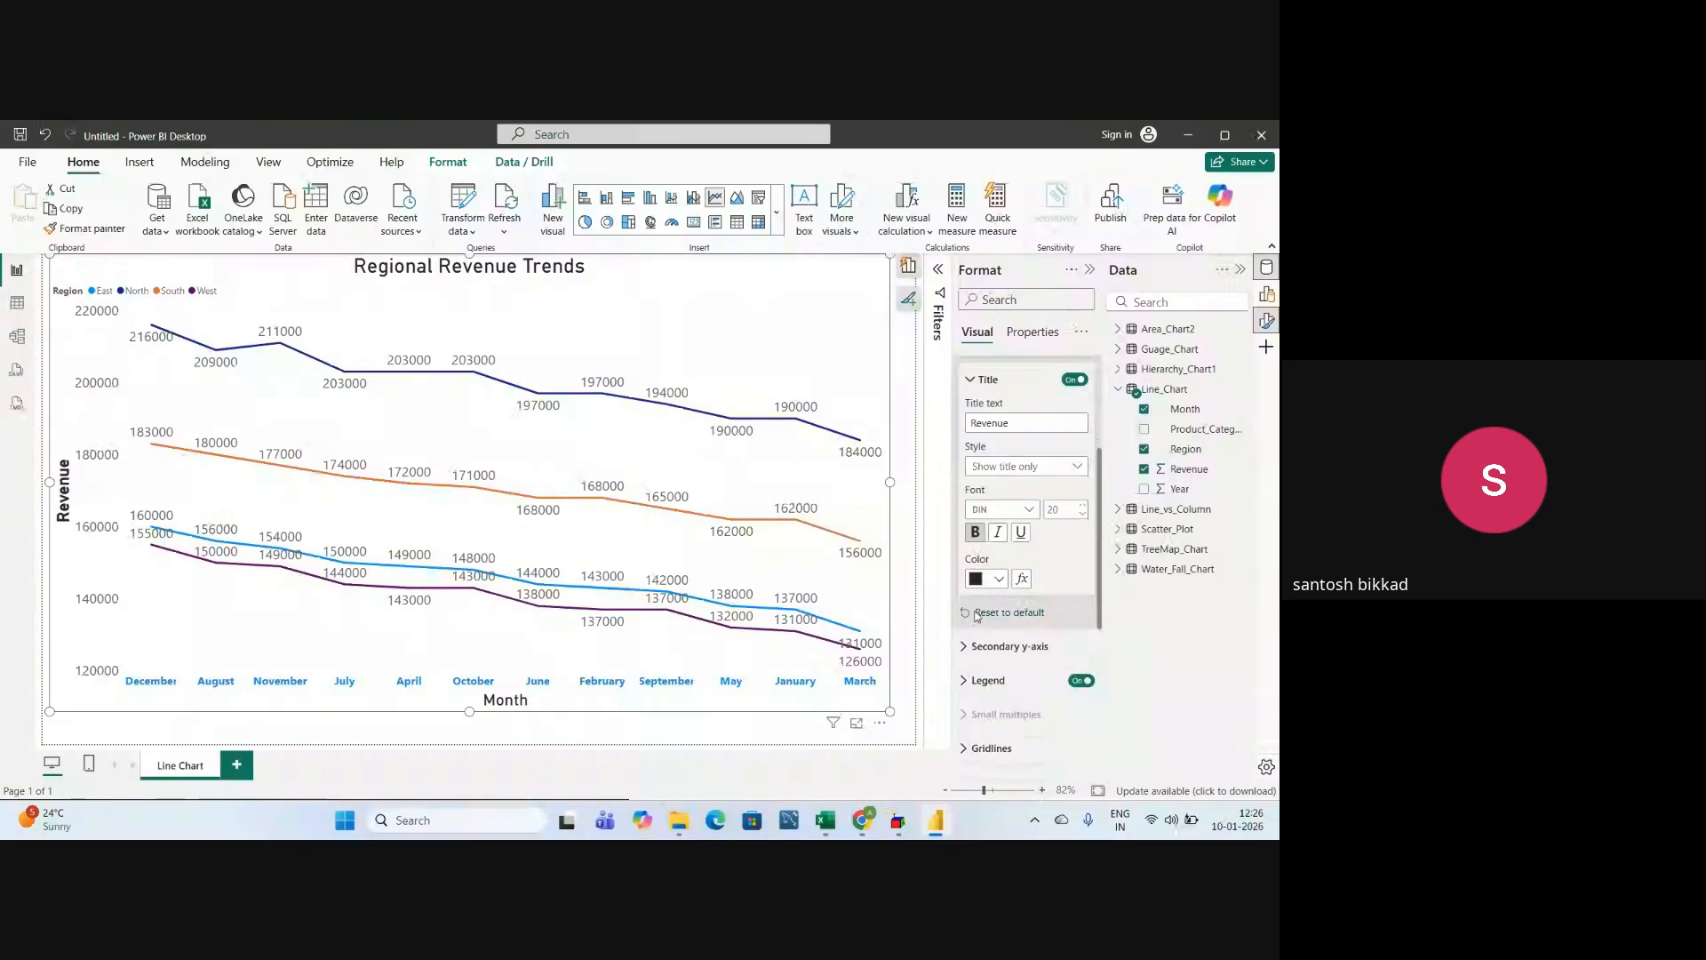
{"action": "left_click", "coordinate": [987, 645]}
{"action": "scroll", "coordinate": [986, 645], "scroll_direction": "down", "scroll_amount": 3}
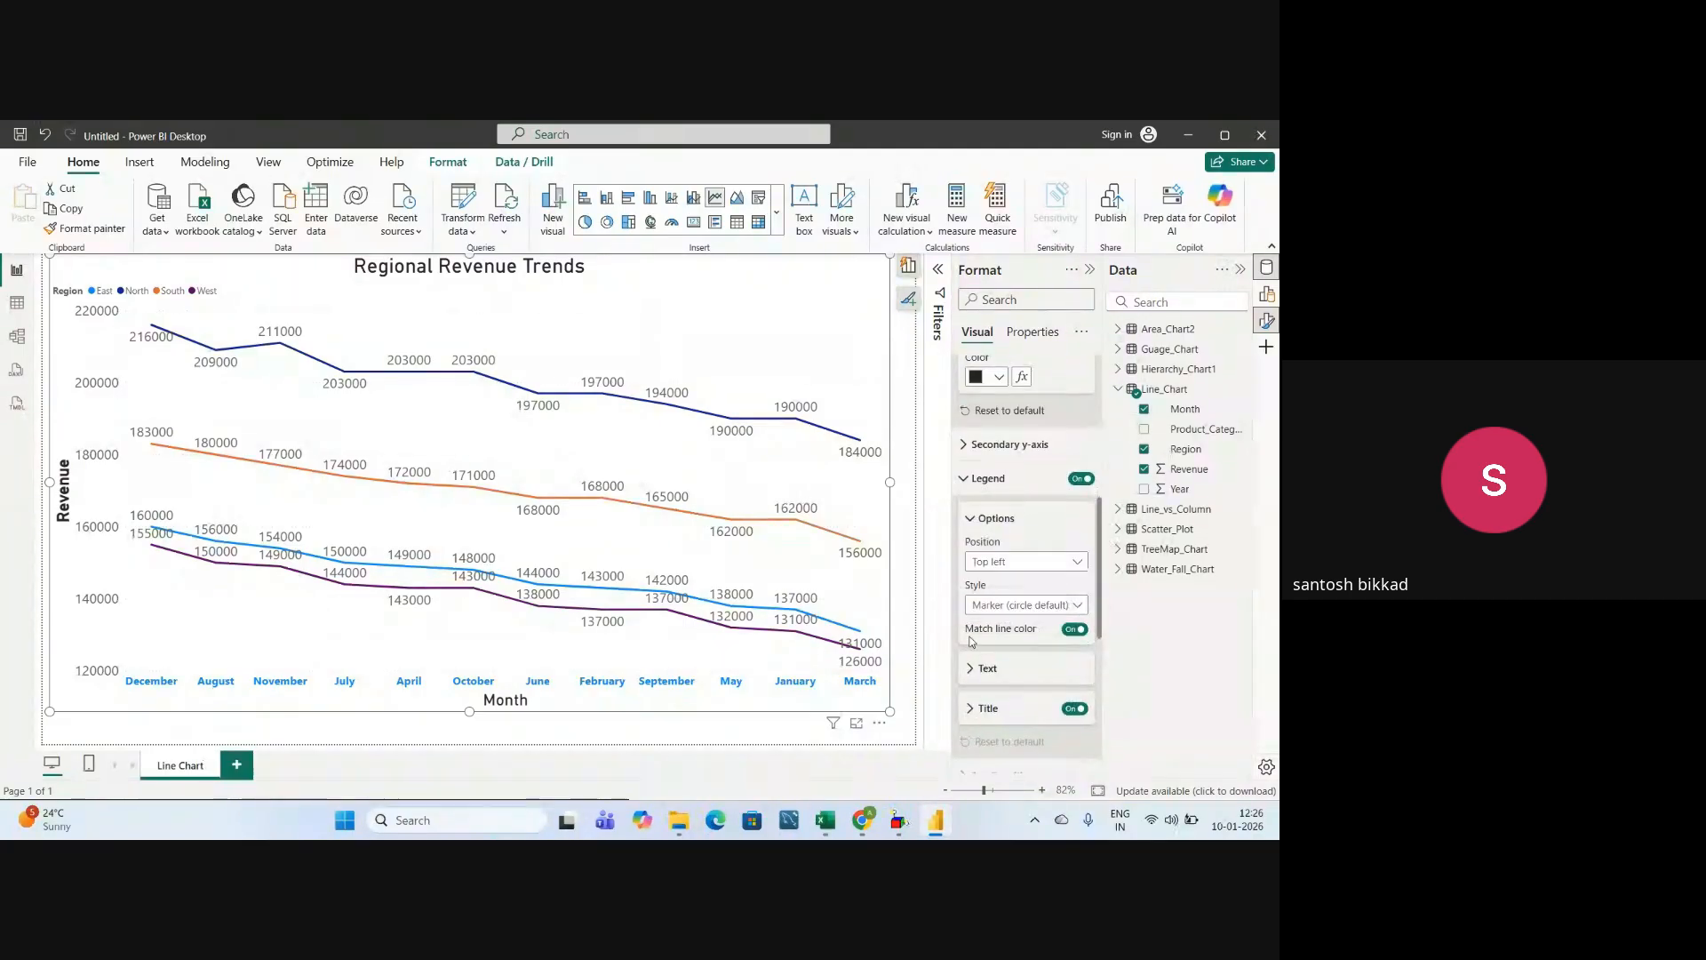
{"action": "left_click", "coordinate": [1018, 563]}
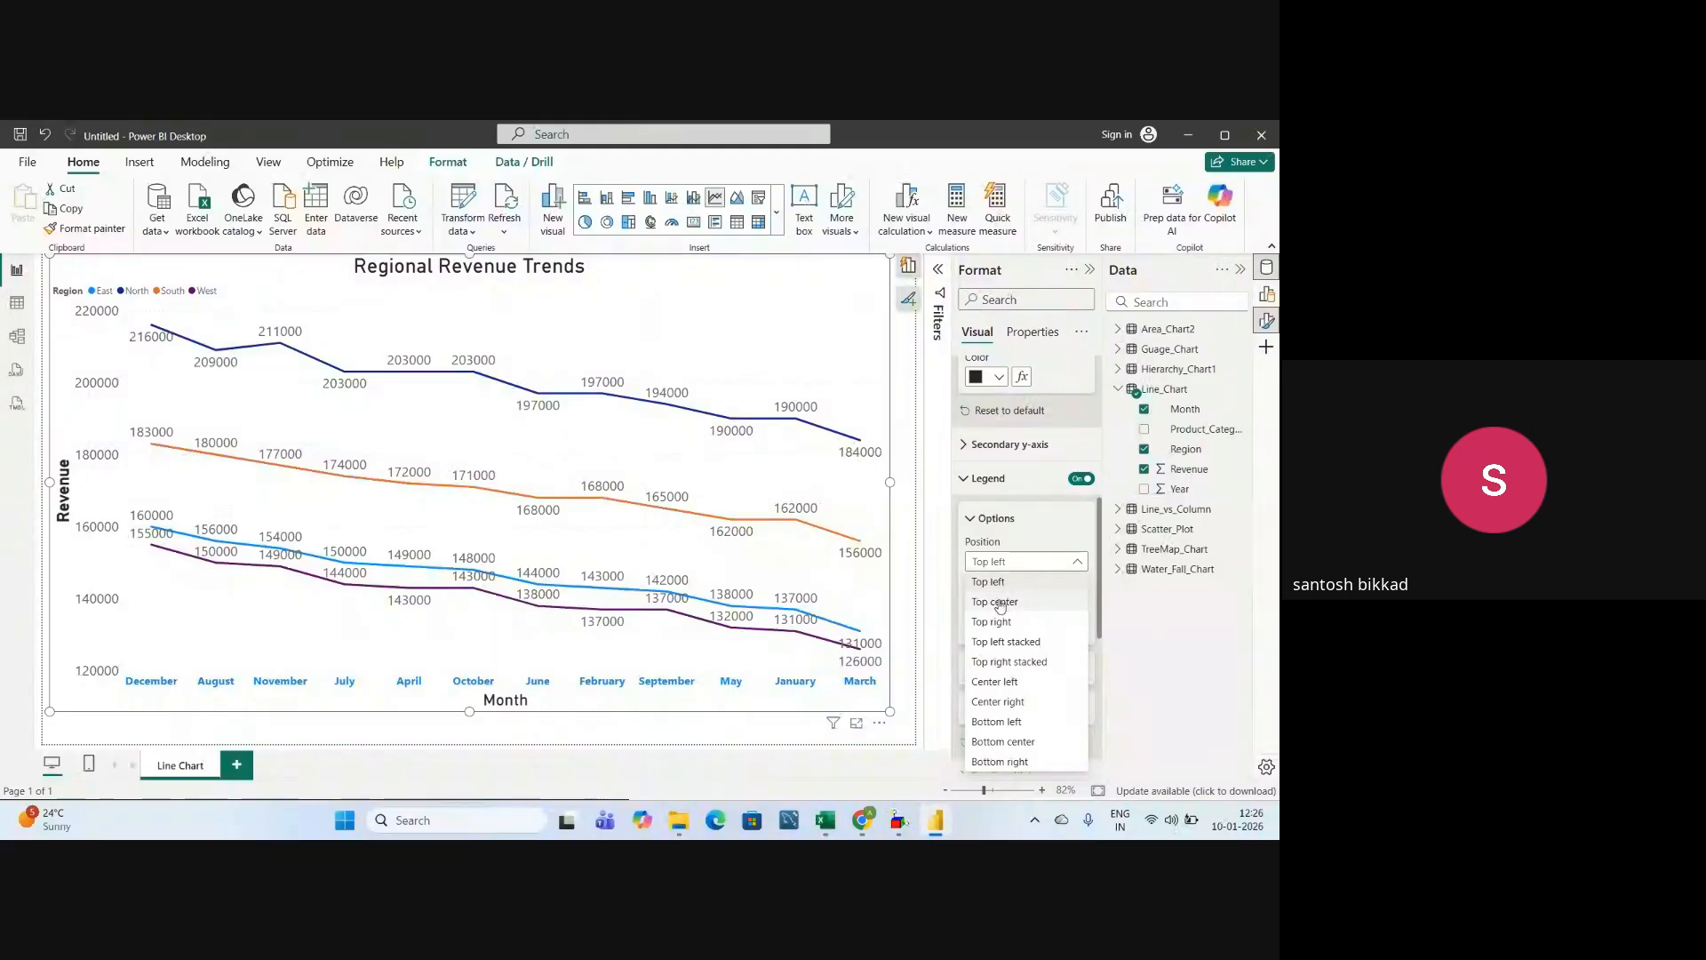
{"action": "left_click", "coordinate": [999, 603]}
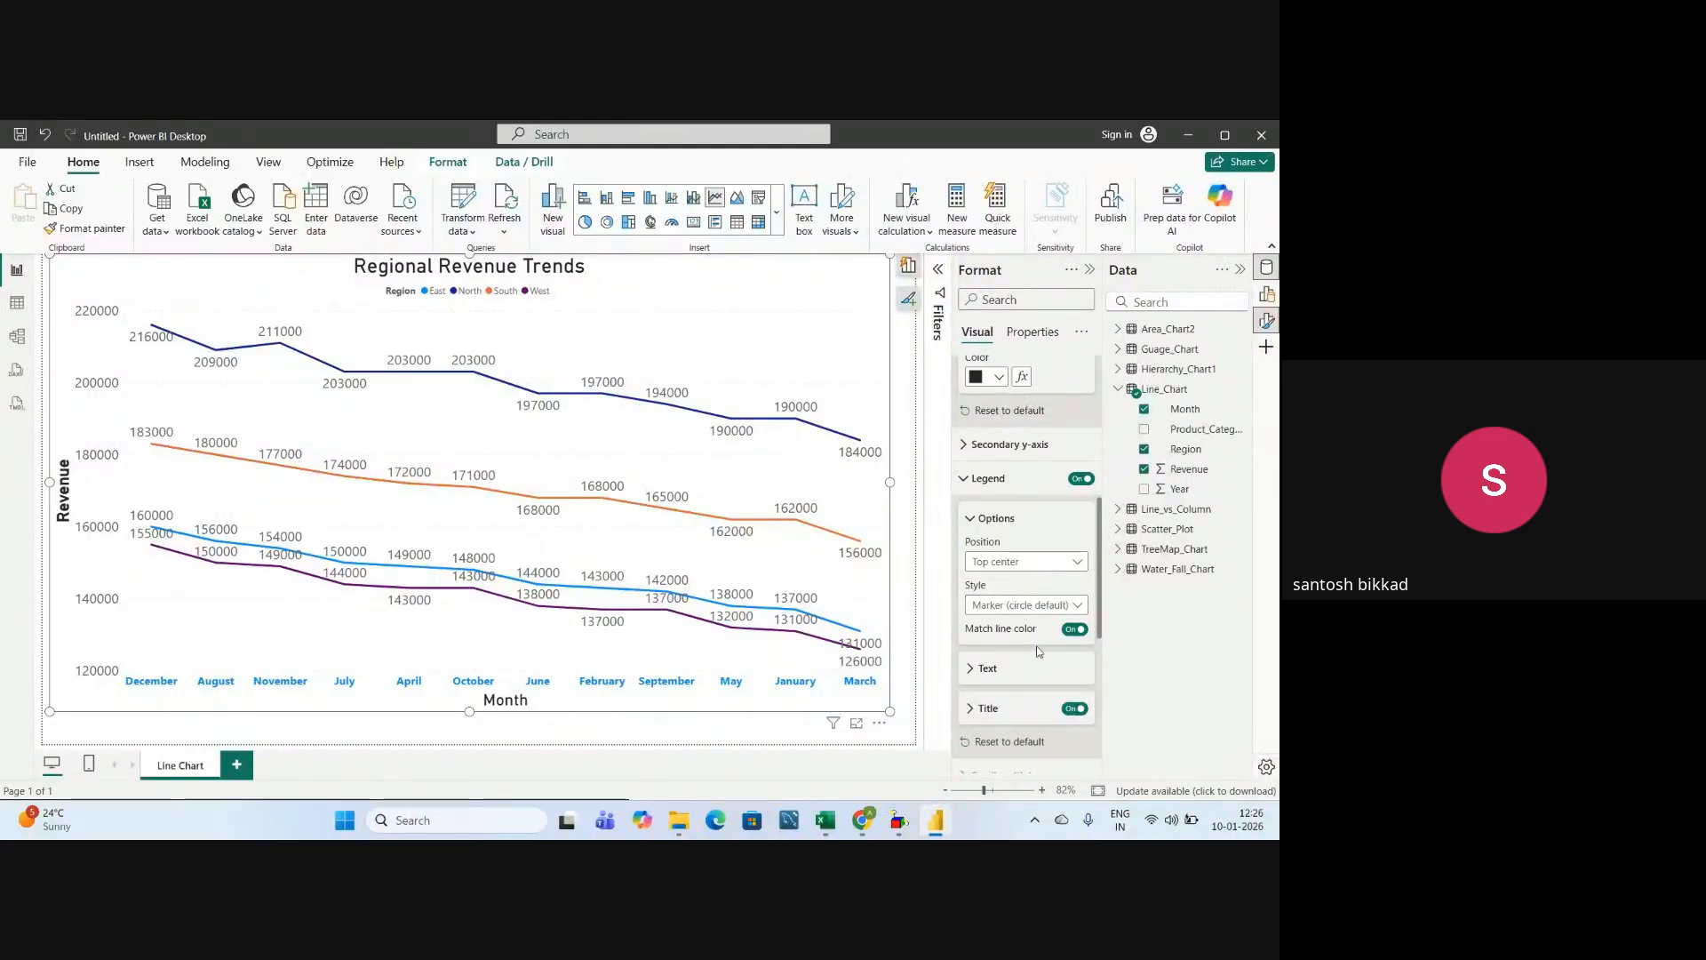
- Set the legend text's font size to 18
{"action": "scroll", "coordinate": [969, 637], "scroll_direction": "down", "scroll_amount": 2}
{"action": "left_click", "coordinate": [971, 586]}
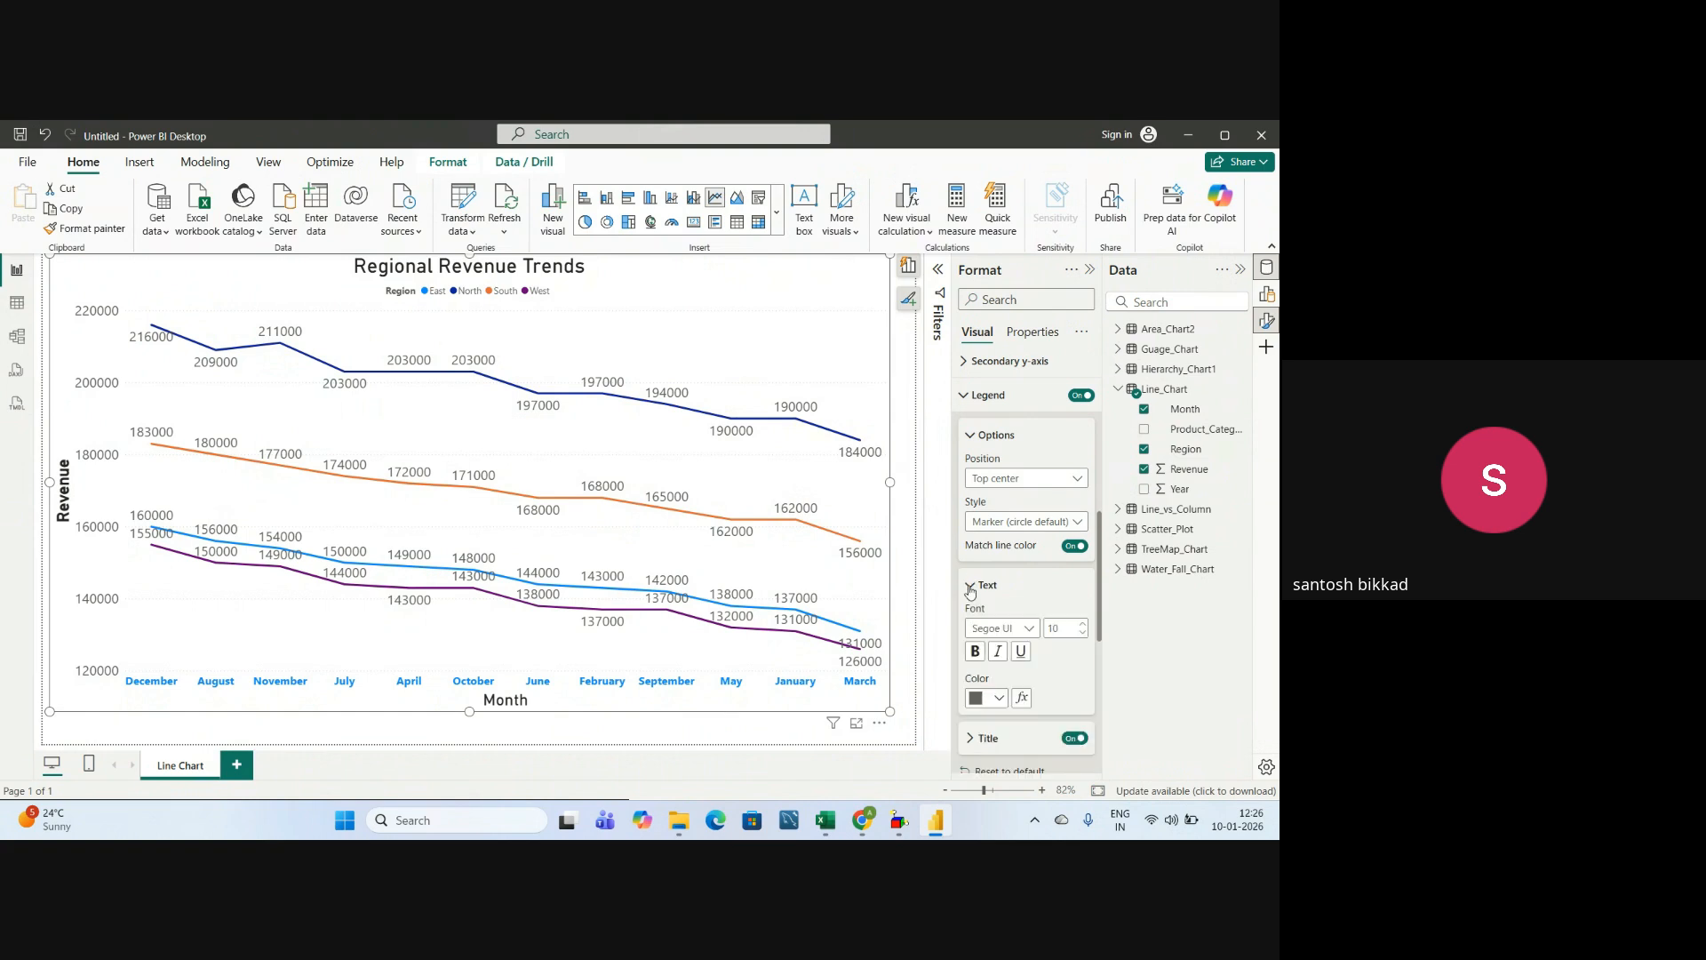
{"action": "scroll", "coordinate": [971, 590], "scroll_direction": "down", "scroll_amount": 2}
{"action": "left_click", "coordinate": [1070, 542]}
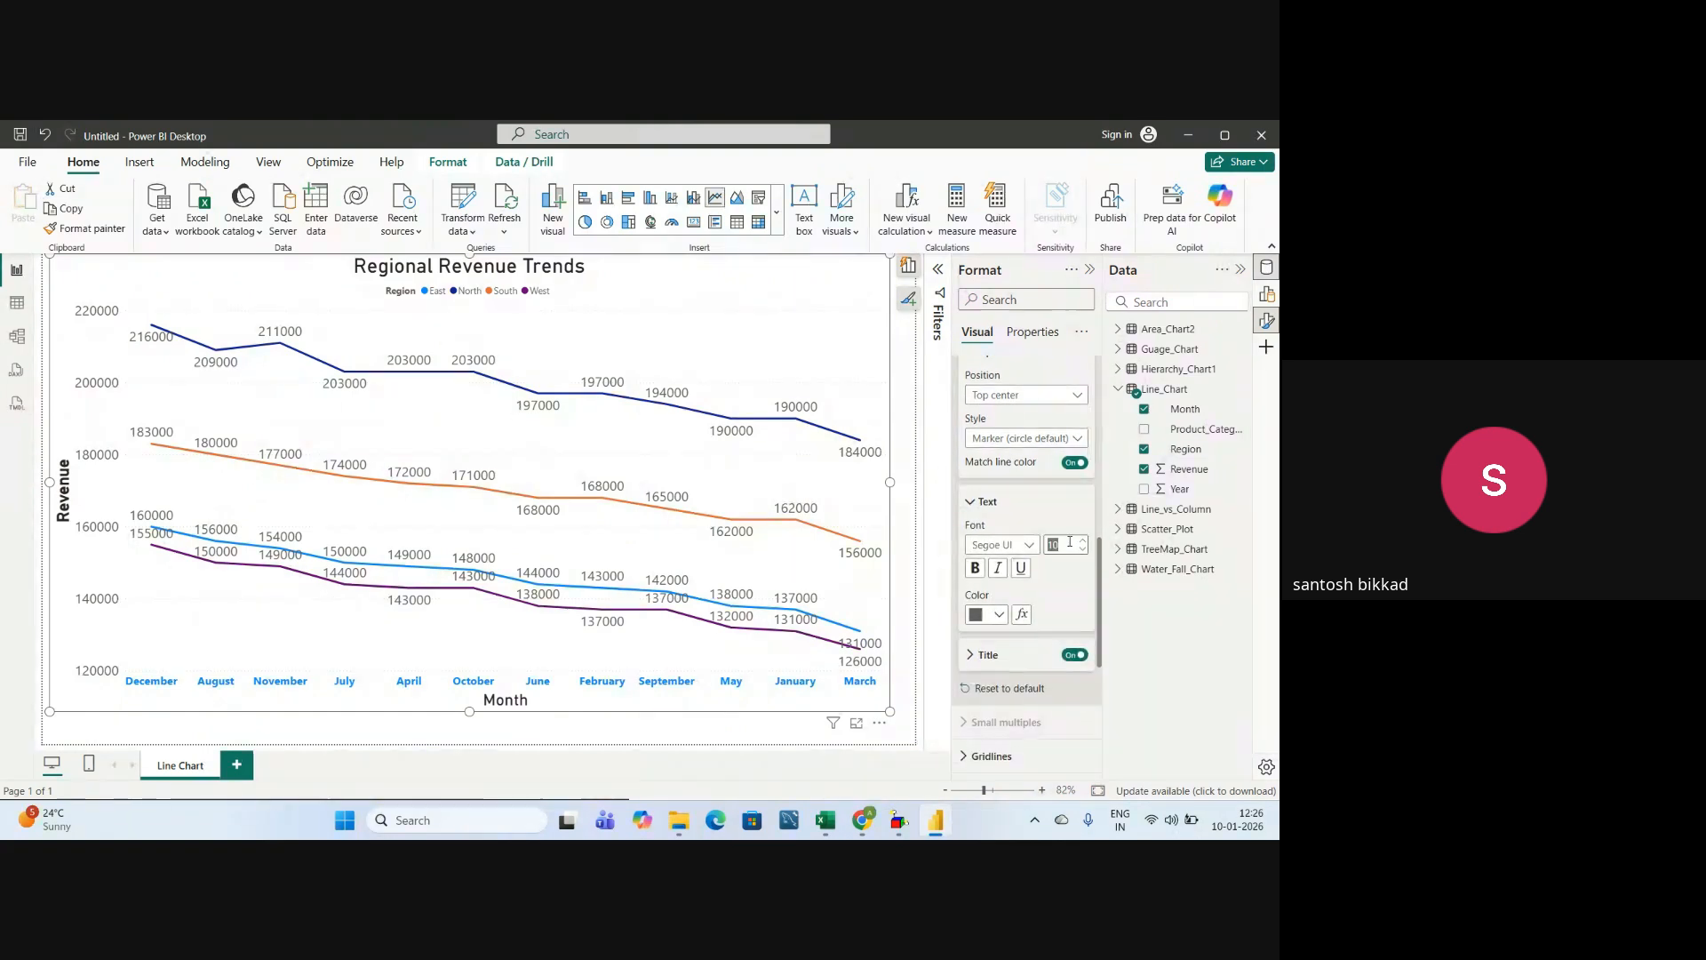
{"action": "type", "text": "18"}
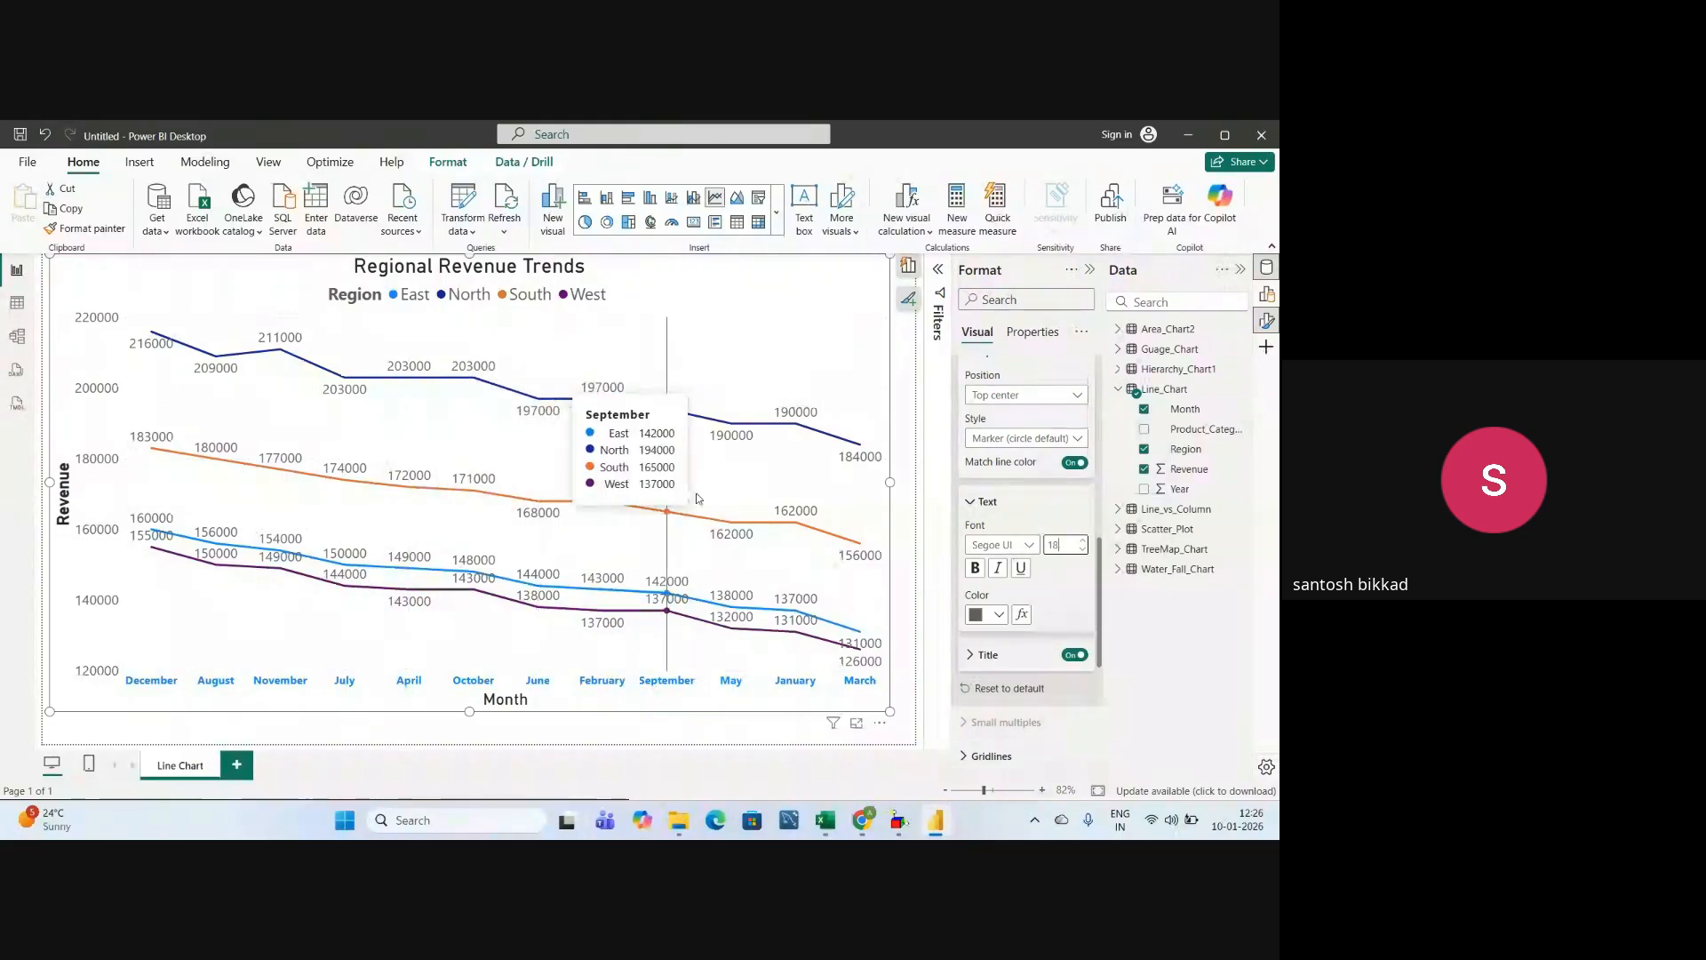
- Switch to Other Charts.pdf in Chrome and read the Legend steps and the Gridlines formatting option
{"action": "key", "text": "alt+Tab"}
{"action": "scroll", "coordinate": [397, 563], "scroll_direction": "down", "scroll_amount": 1}
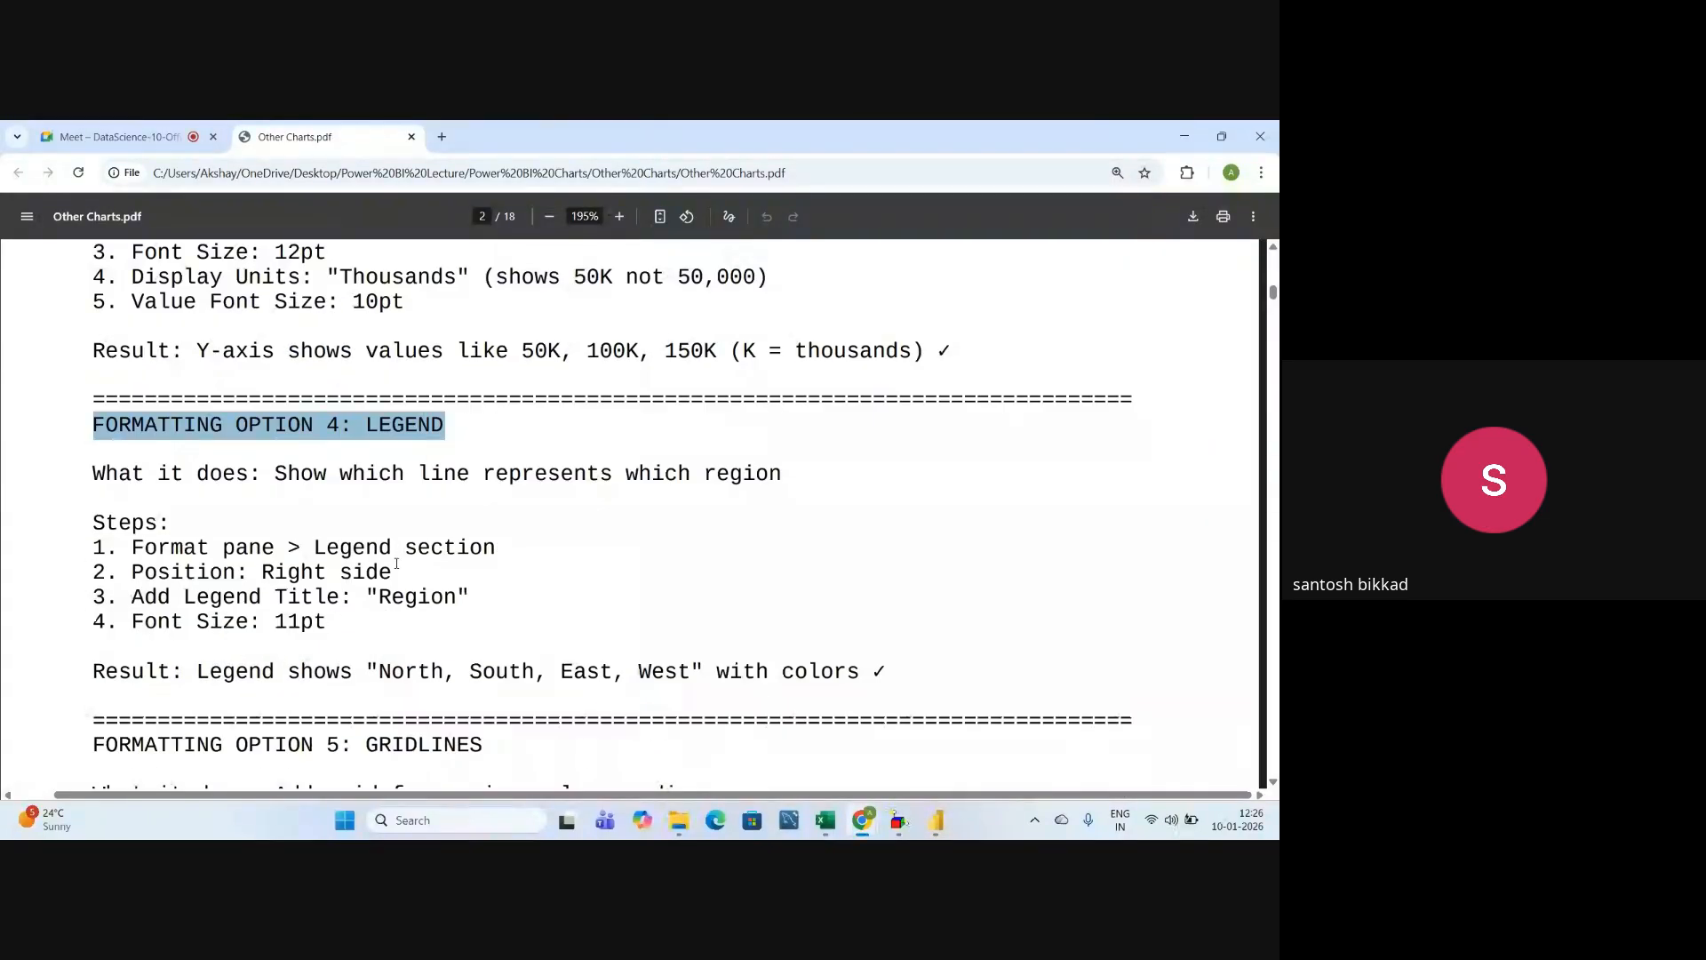
{"action": "left_click", "coordinate": [190, 496]}
{"action": "left_click_drag", "start_coordinate": [93, 426], "coordinate": [460, 435]}
{"action": "scroll", "coordinate": [459, 551], "scroll_direction": "down", "scroll_amount": 1}
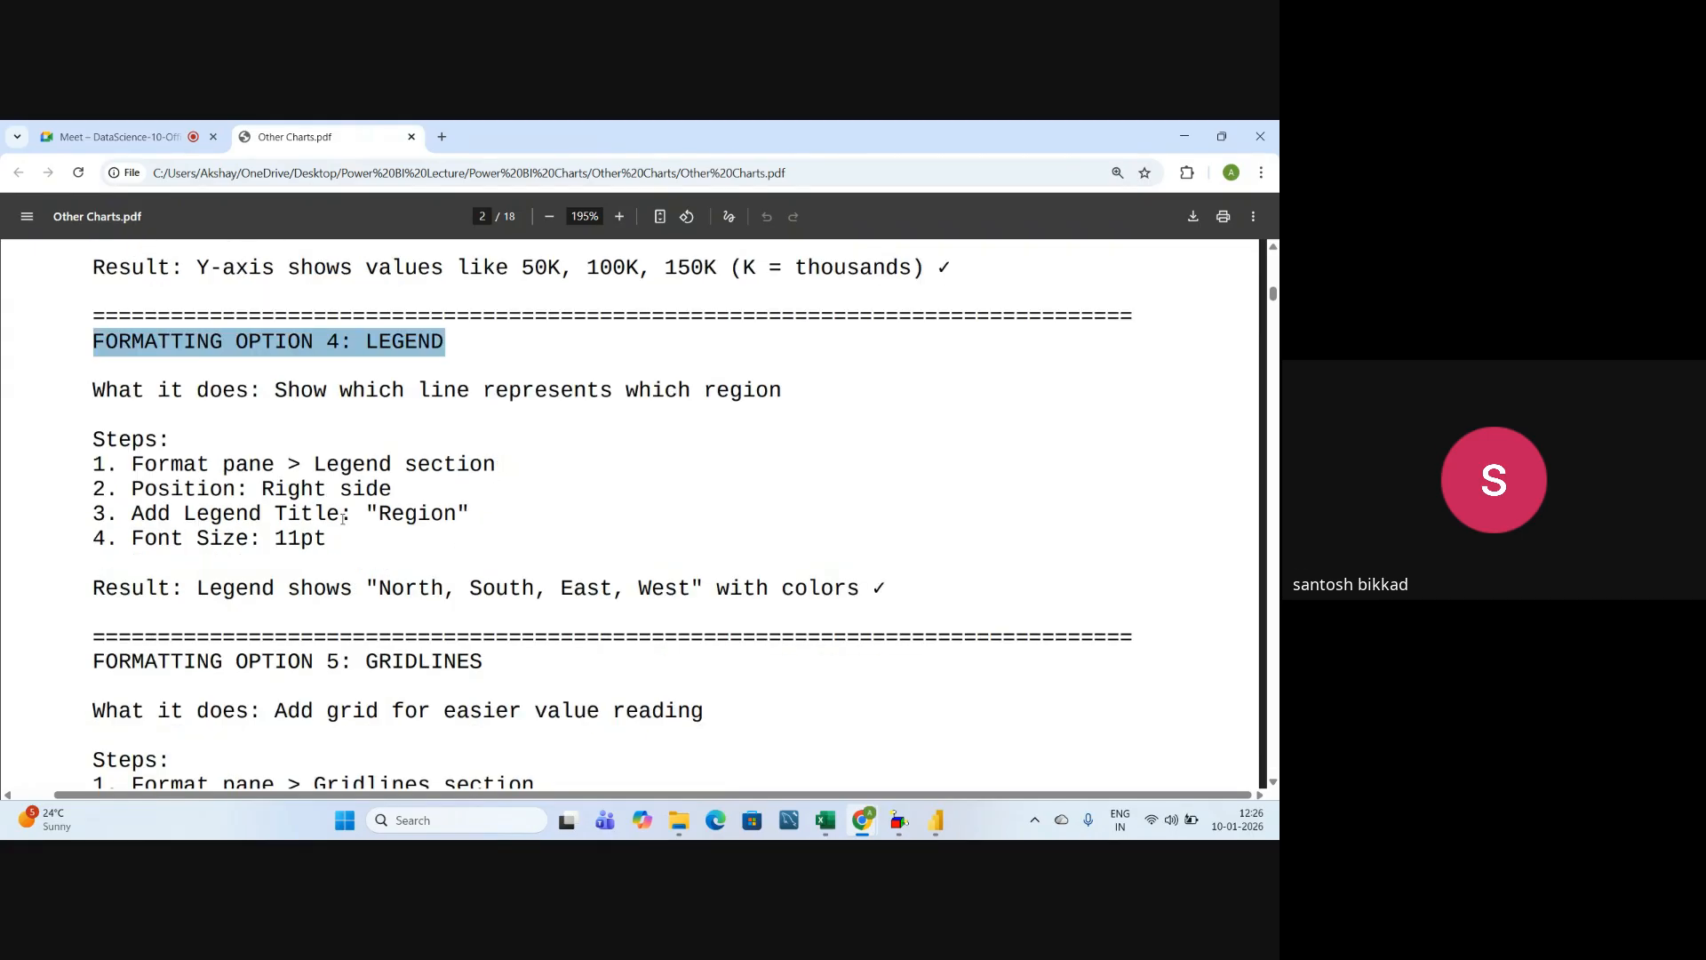
{"action": "left_click", "coordinate": [349, 524]}
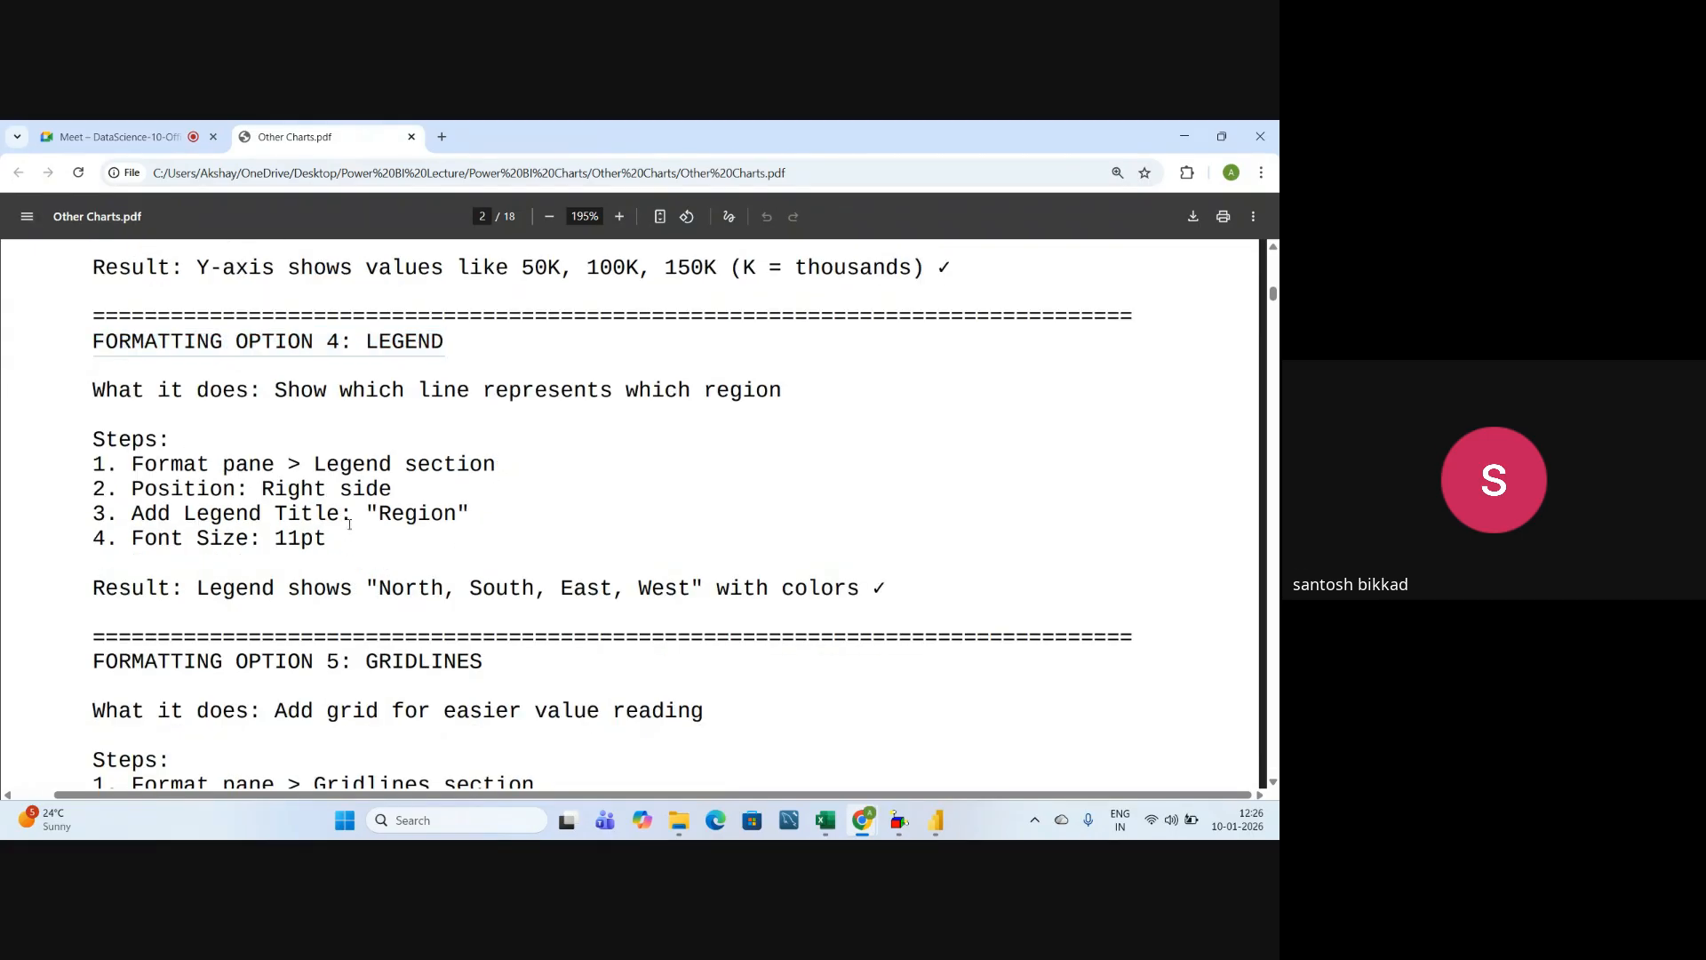
{"action": "scroll", "coordinate": [313, 553], "scroll_direction": "down", "scroll_amount": 3}
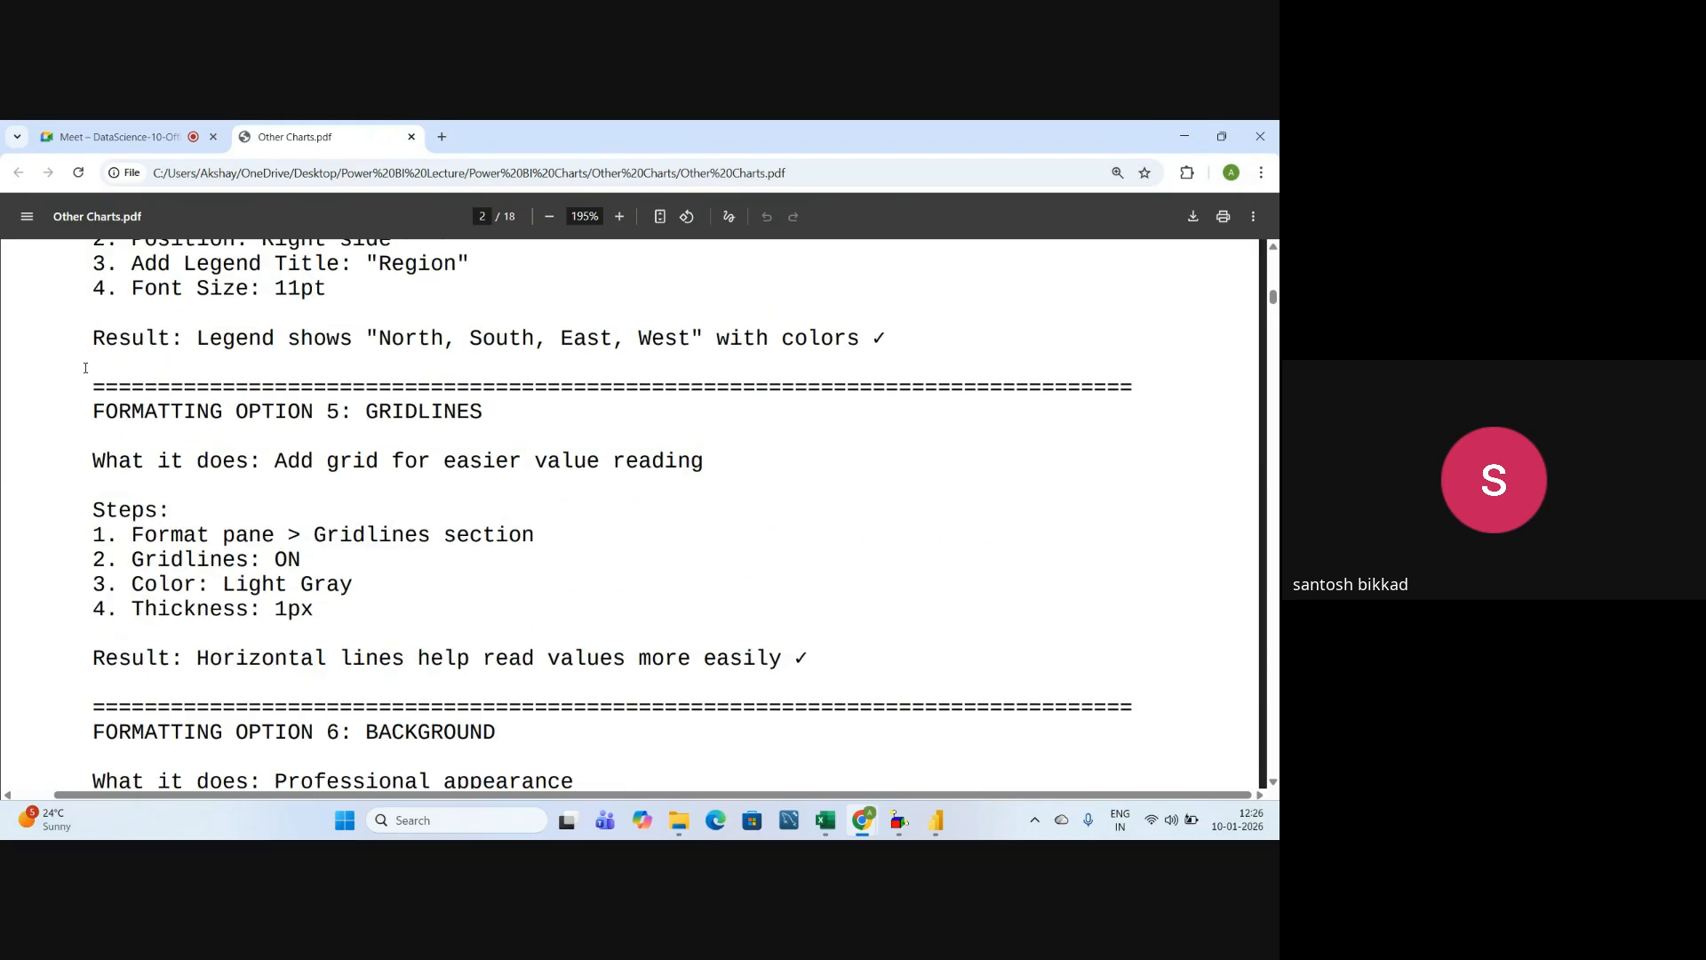
{"action": "left_click_drag", "start_coordinate": [96, 415], "coordinate": [496, 412]}
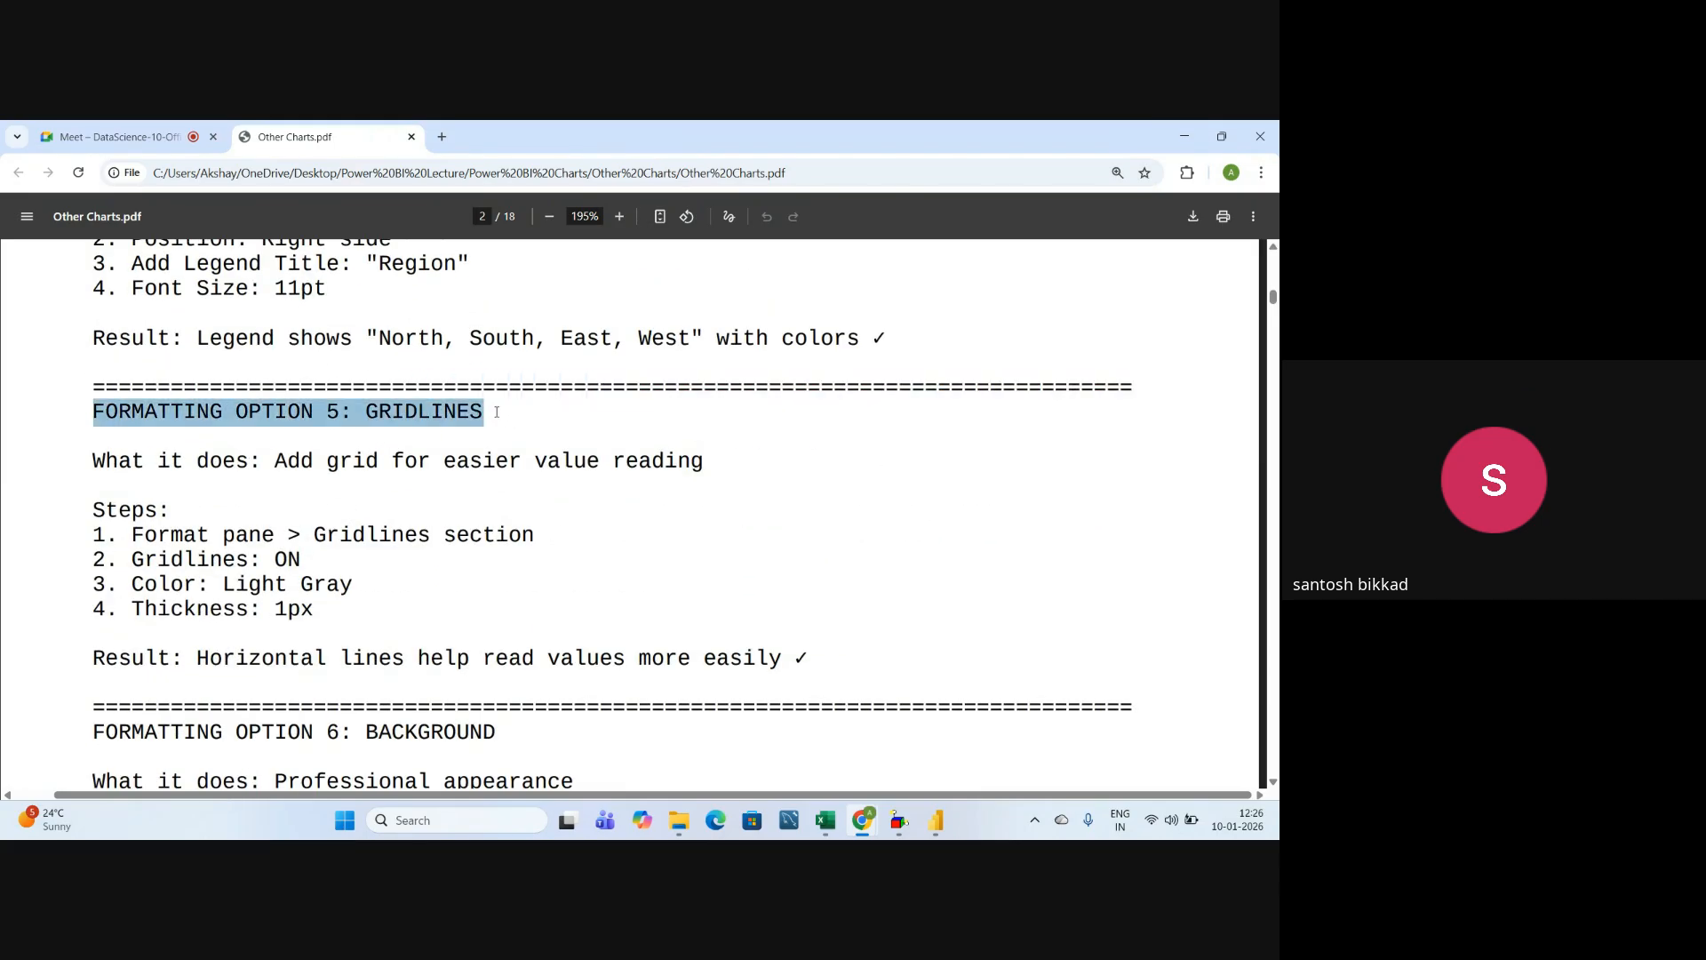
- Return to Power BI Desktop and change the line chart's horizontal gridlines to the Solid line style
{"action": "key", "text": "alt+Tab"}
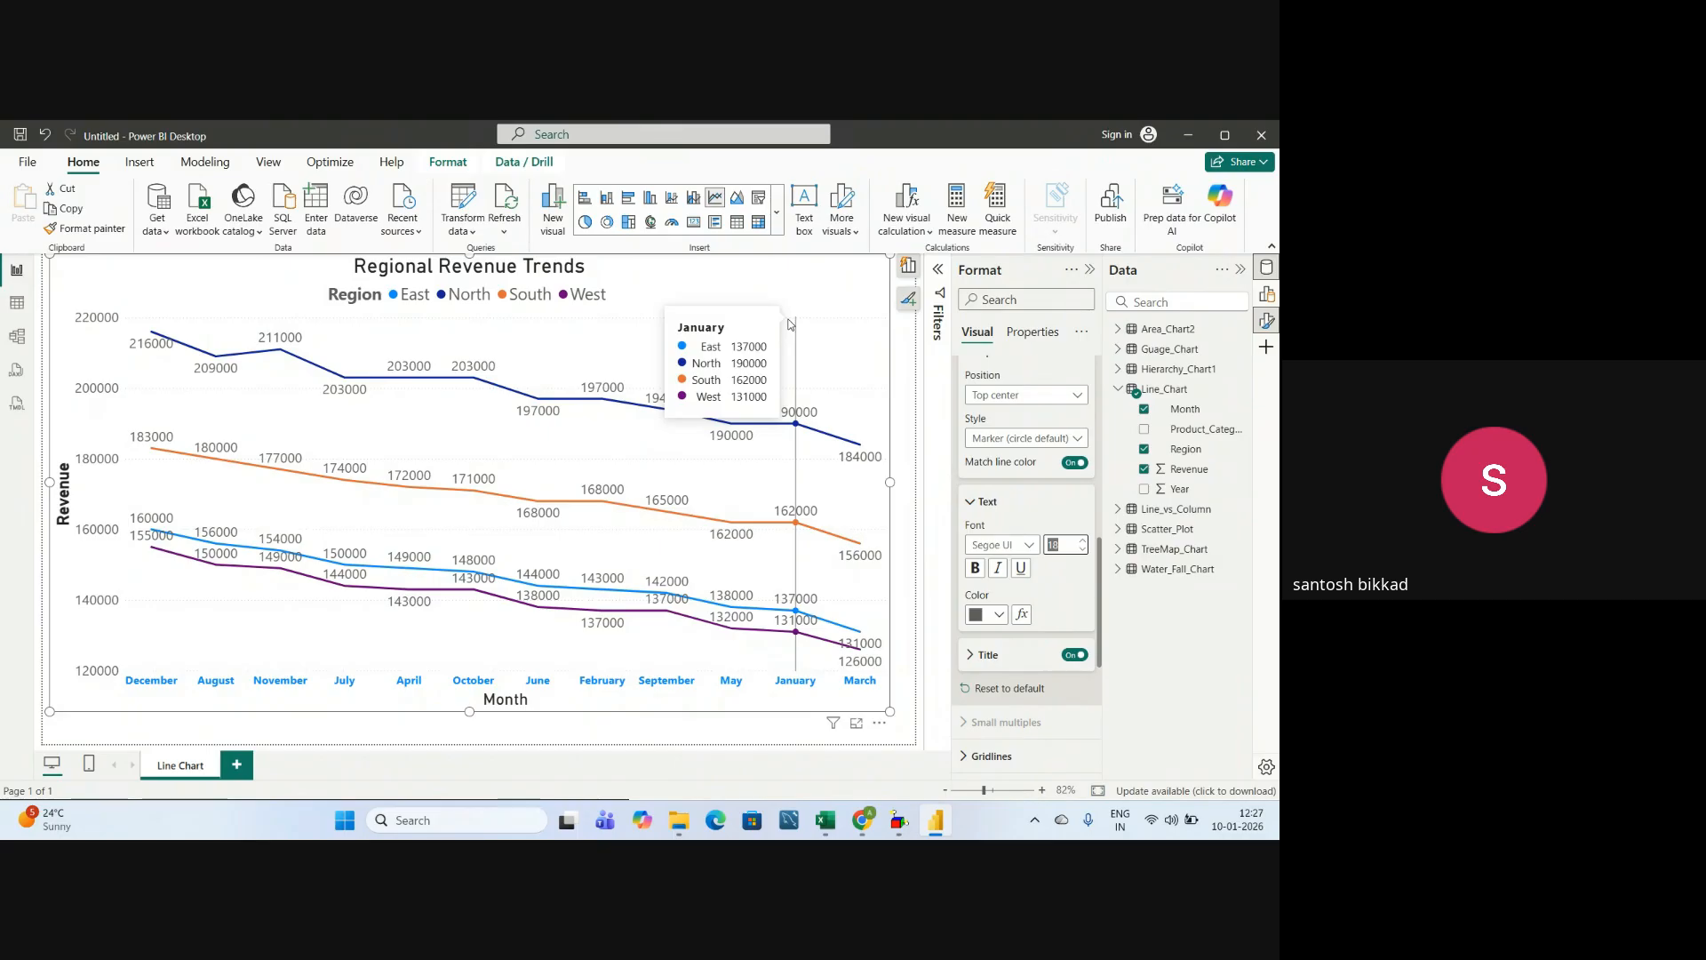
{"action": "scroll", "coordinate": [980, 569], "scroll_direction": "up", "scroll_amount": 5}
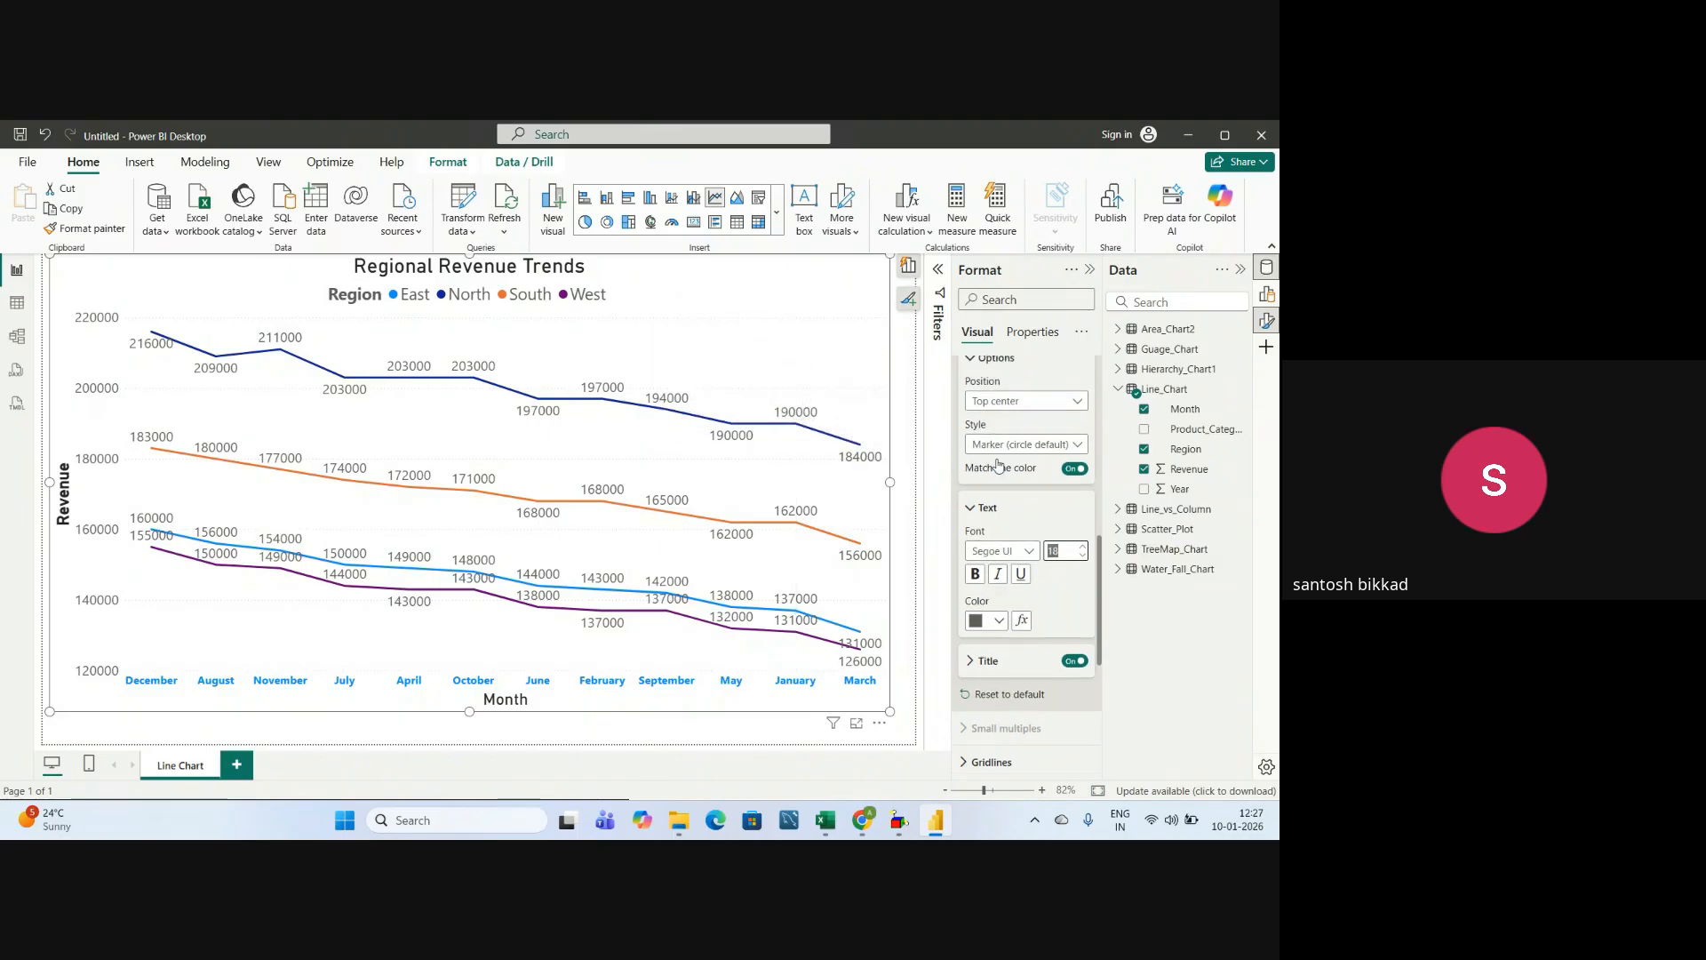
{"action": "left_click", "coordinate": [971, 604]}
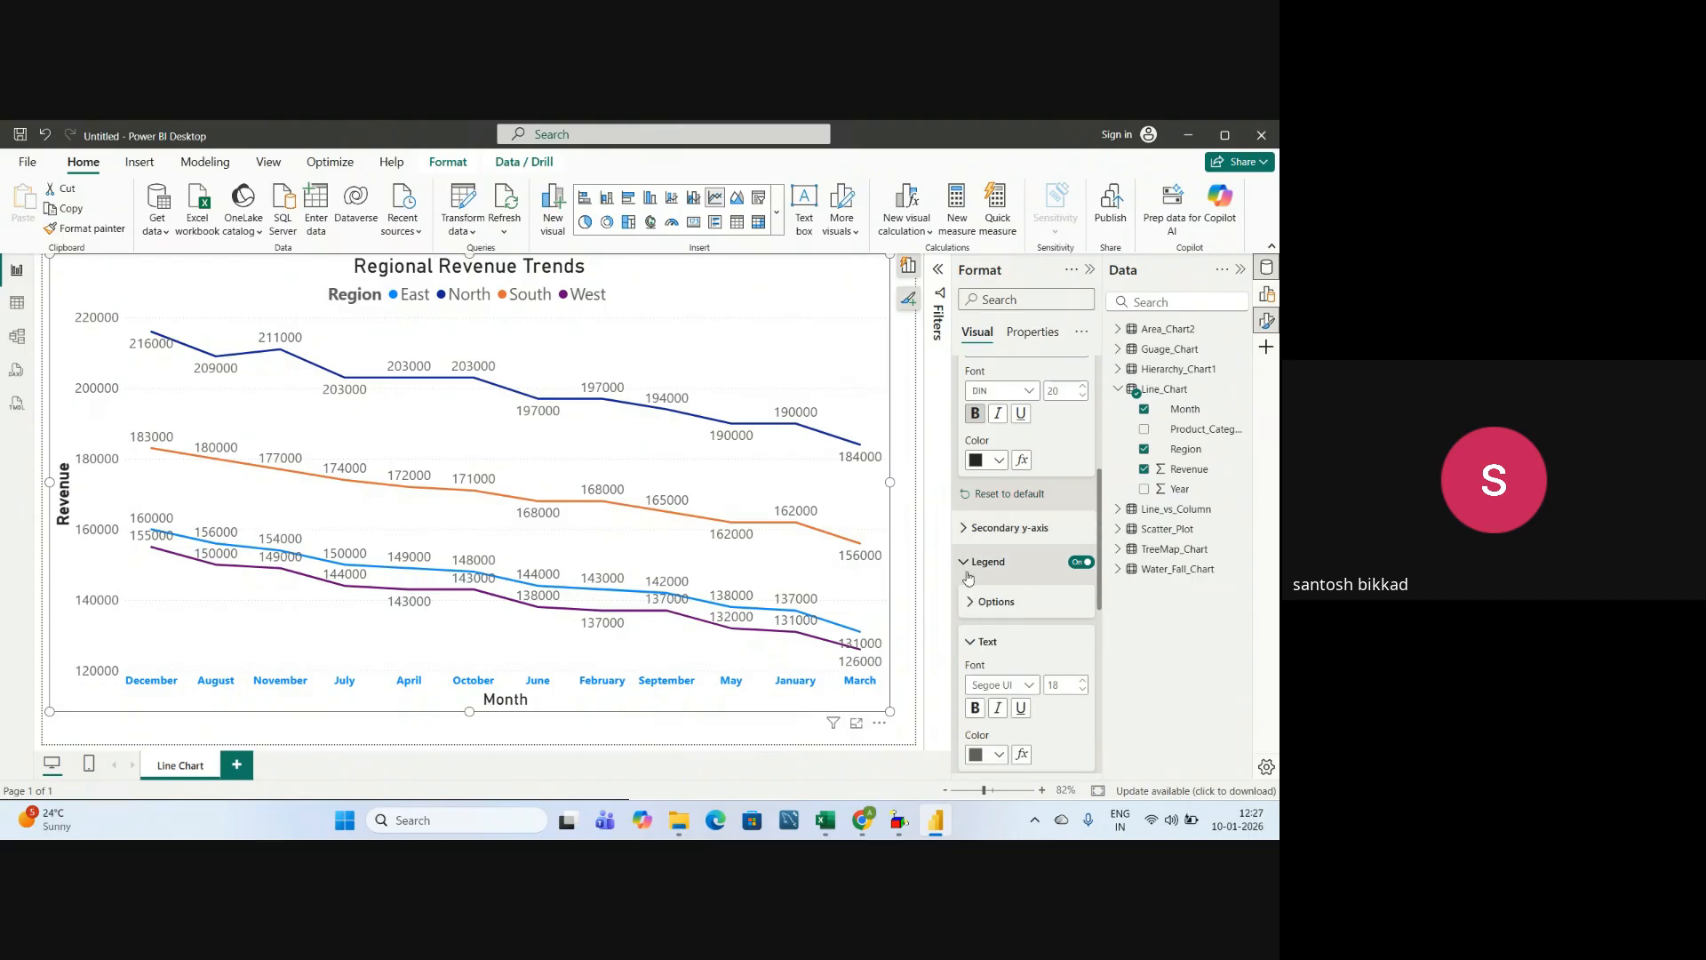
{"action": "left_click", "coordinate": [966, 563]}
{"action": "scroll", "coordinate": [968, 561], "scroll_direction": "up", "scroll_amount": 3}
{"action": "left_click", "coordinate": [971, 511]}
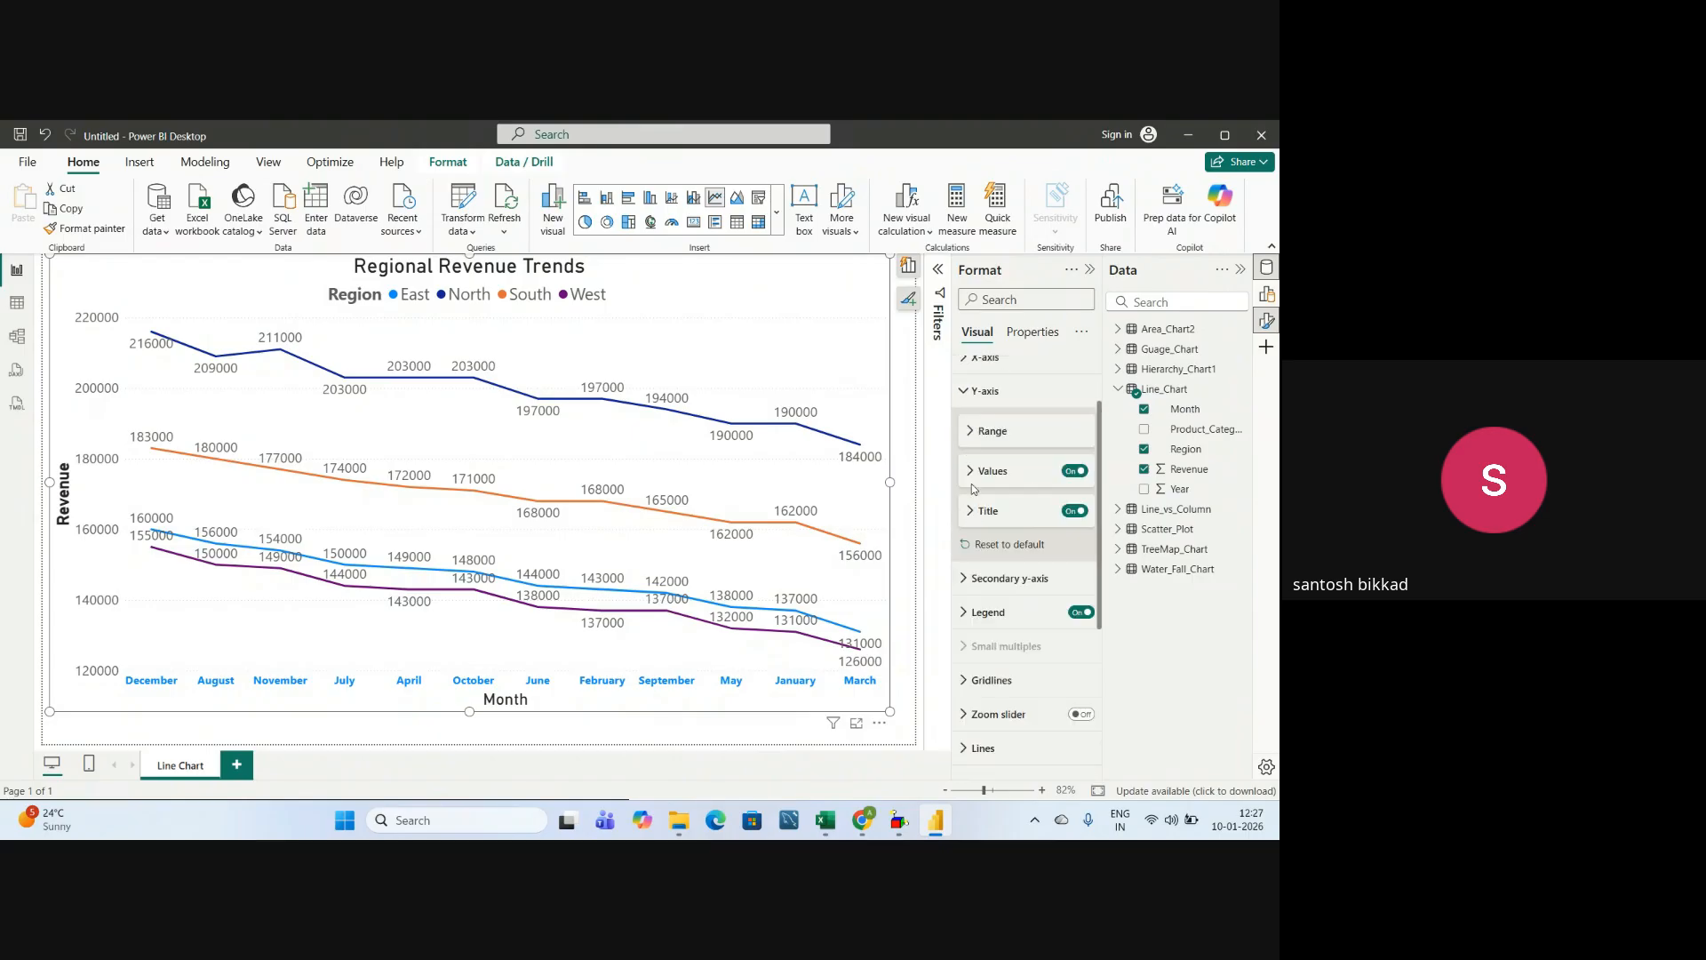
{"action": "scroll", "coordinate": [968, 433], "scroll_direction": "up", "scroll_amount": 2}
{"action": "scroll", "coordinate": [979, 484], "scroll_direction": "down", "scroll_amount": 5}
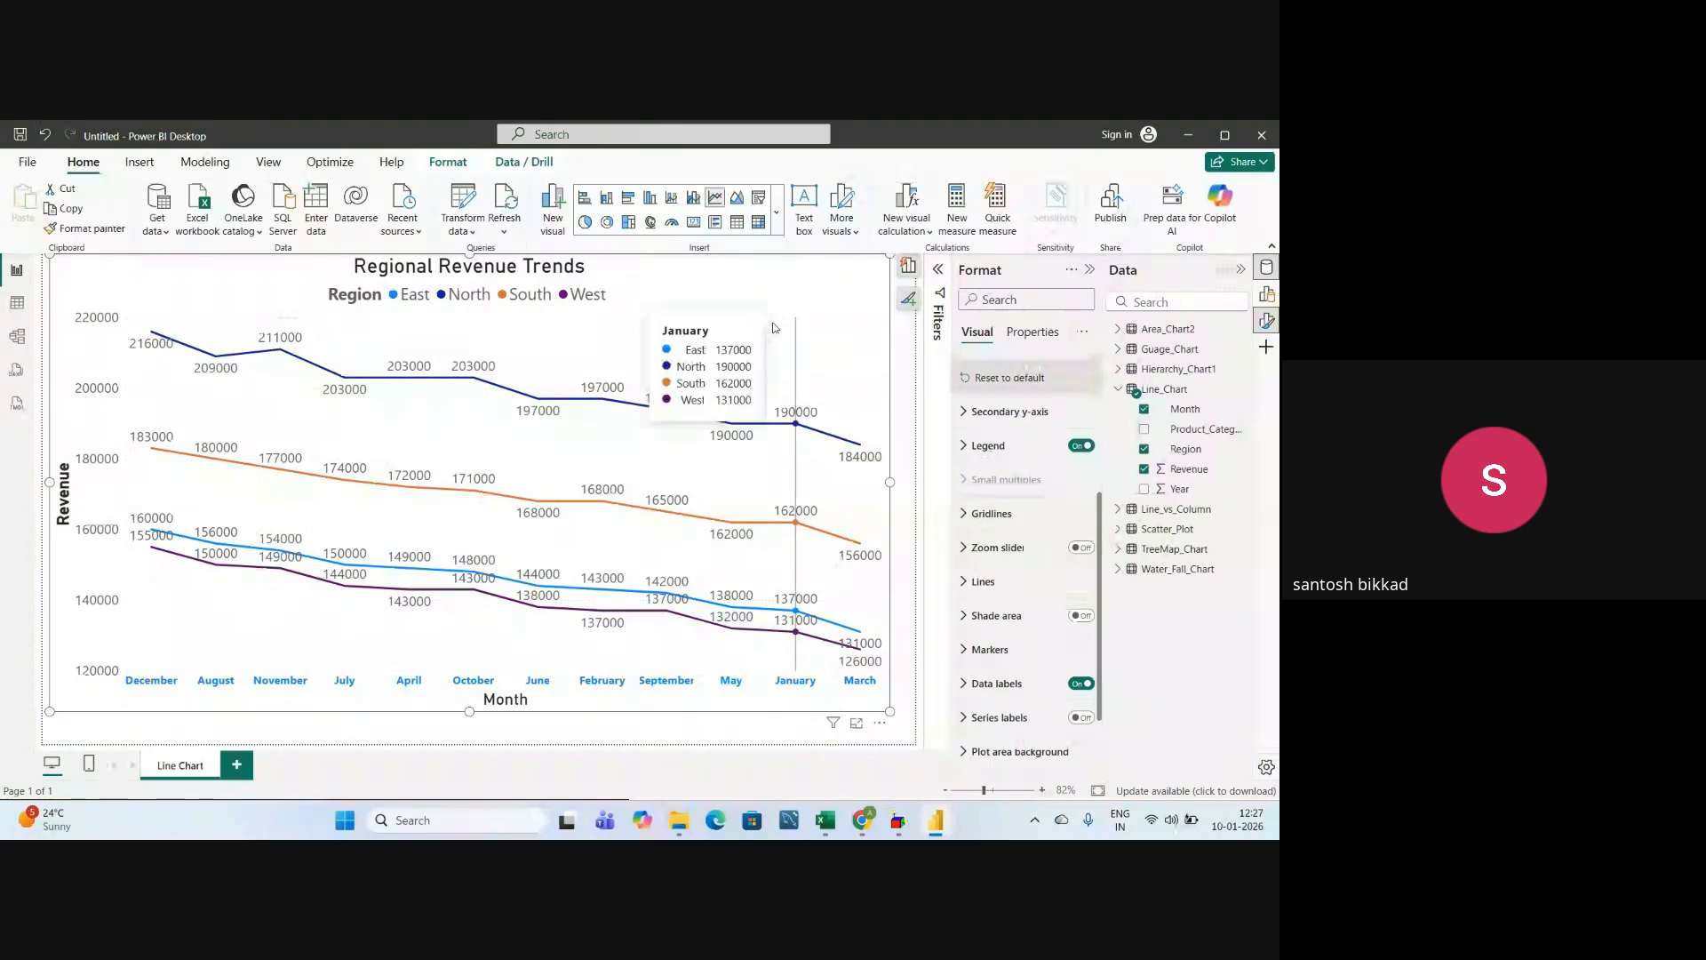
{"action": "left_click", "coordinate": [965, 516]}
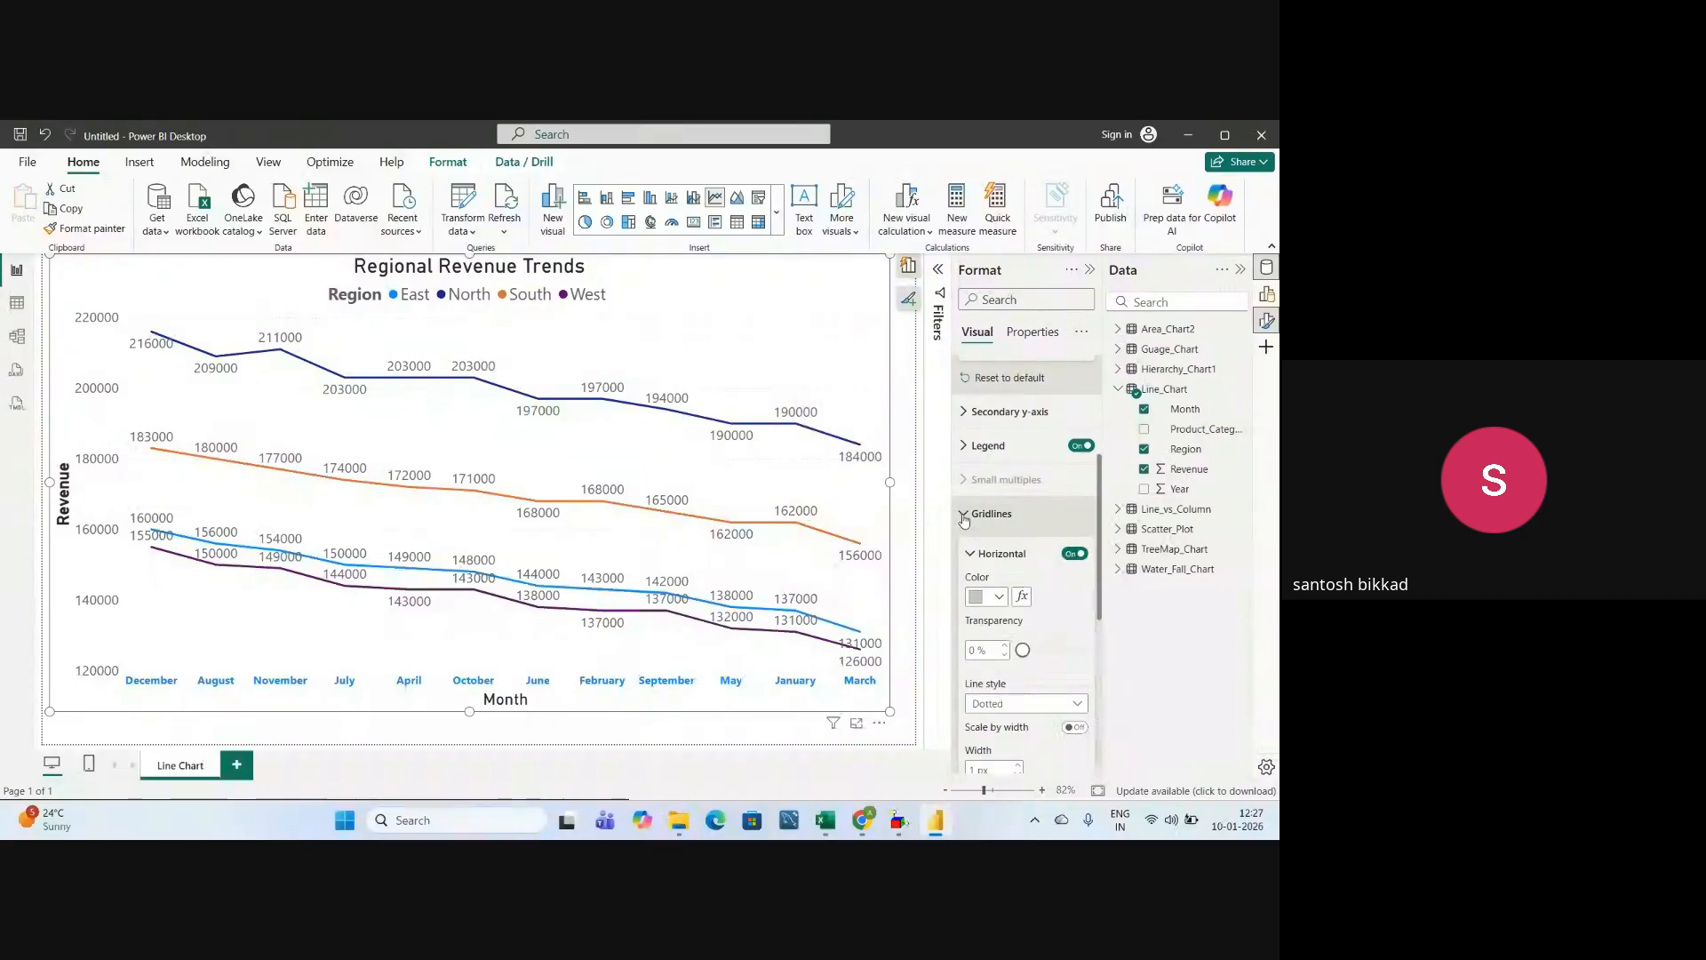
{"action": "scroll", "coordinate": [977, 528], "scroll_direction": "down", "scroll_amount": 4}
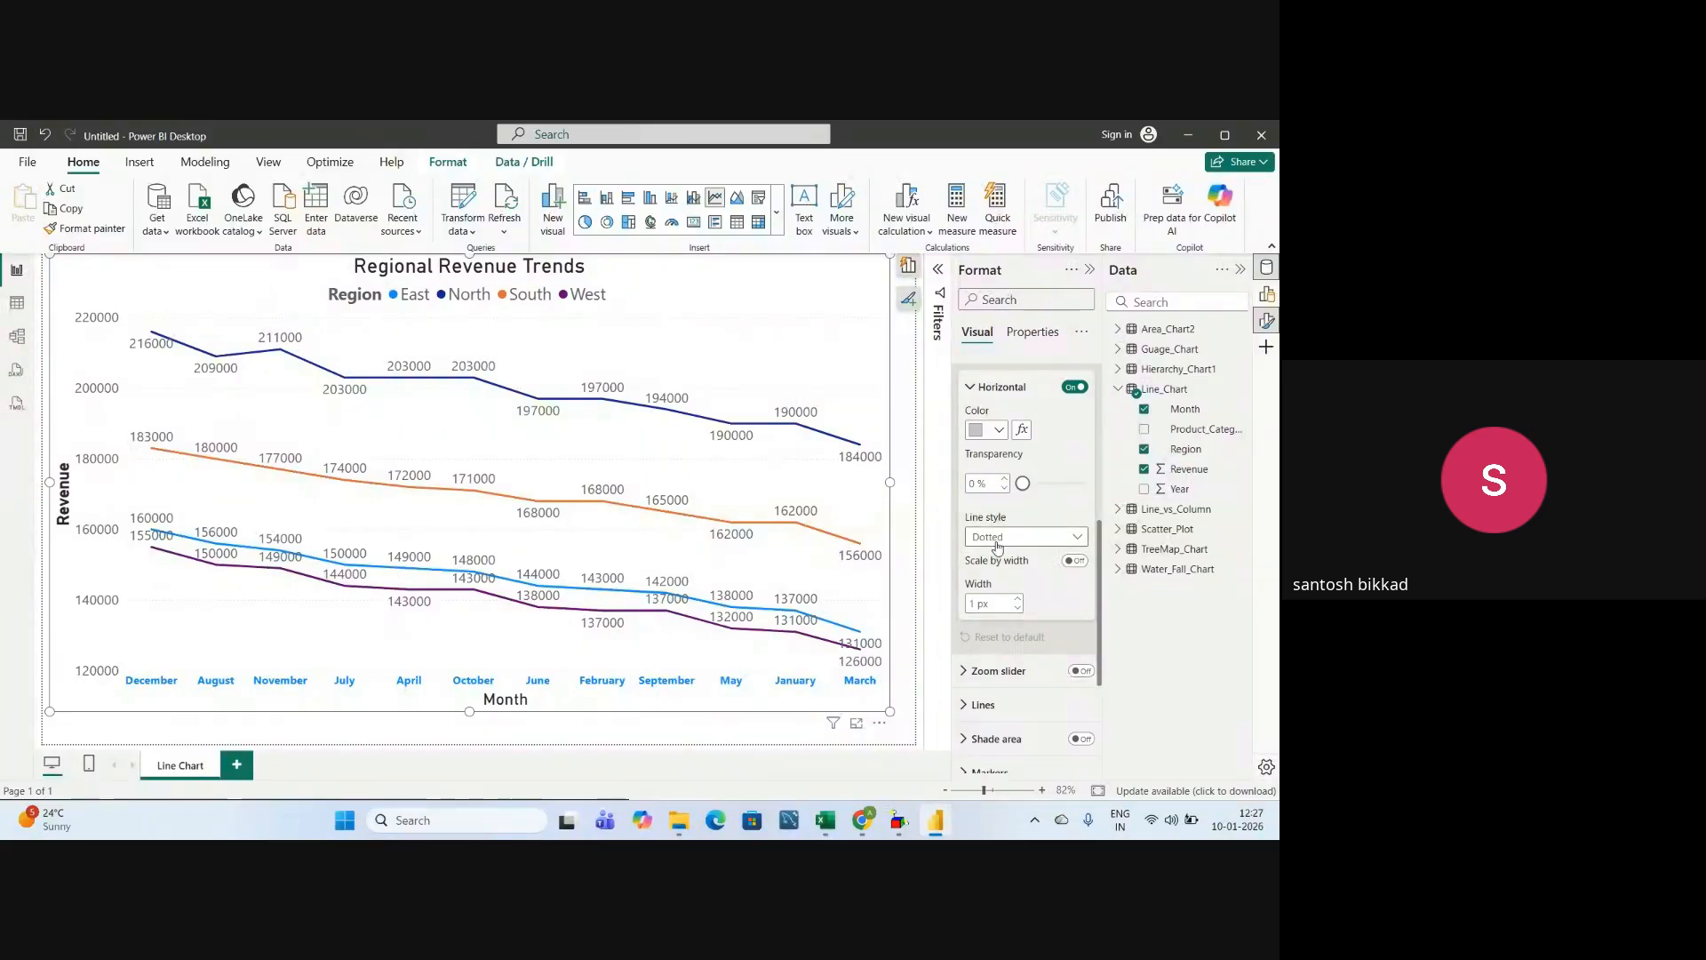
{"action": "left_click", "coordinate": [986, 539]}
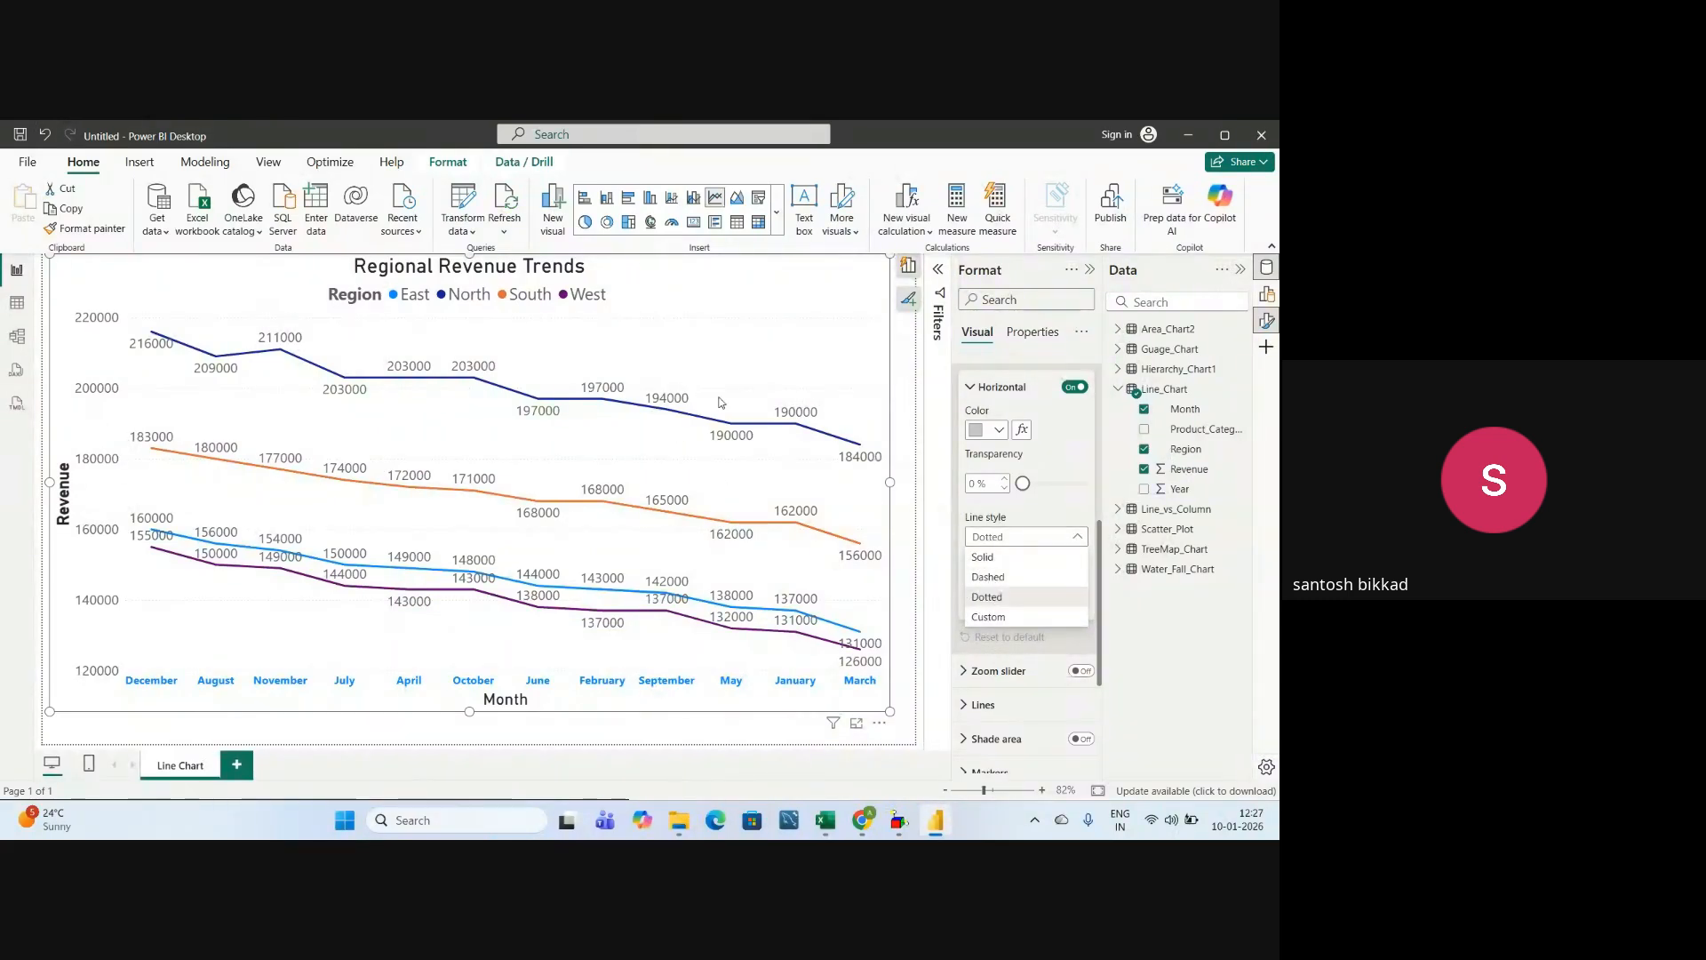
{"action": "left_click", "coordinate": [995, 563]}
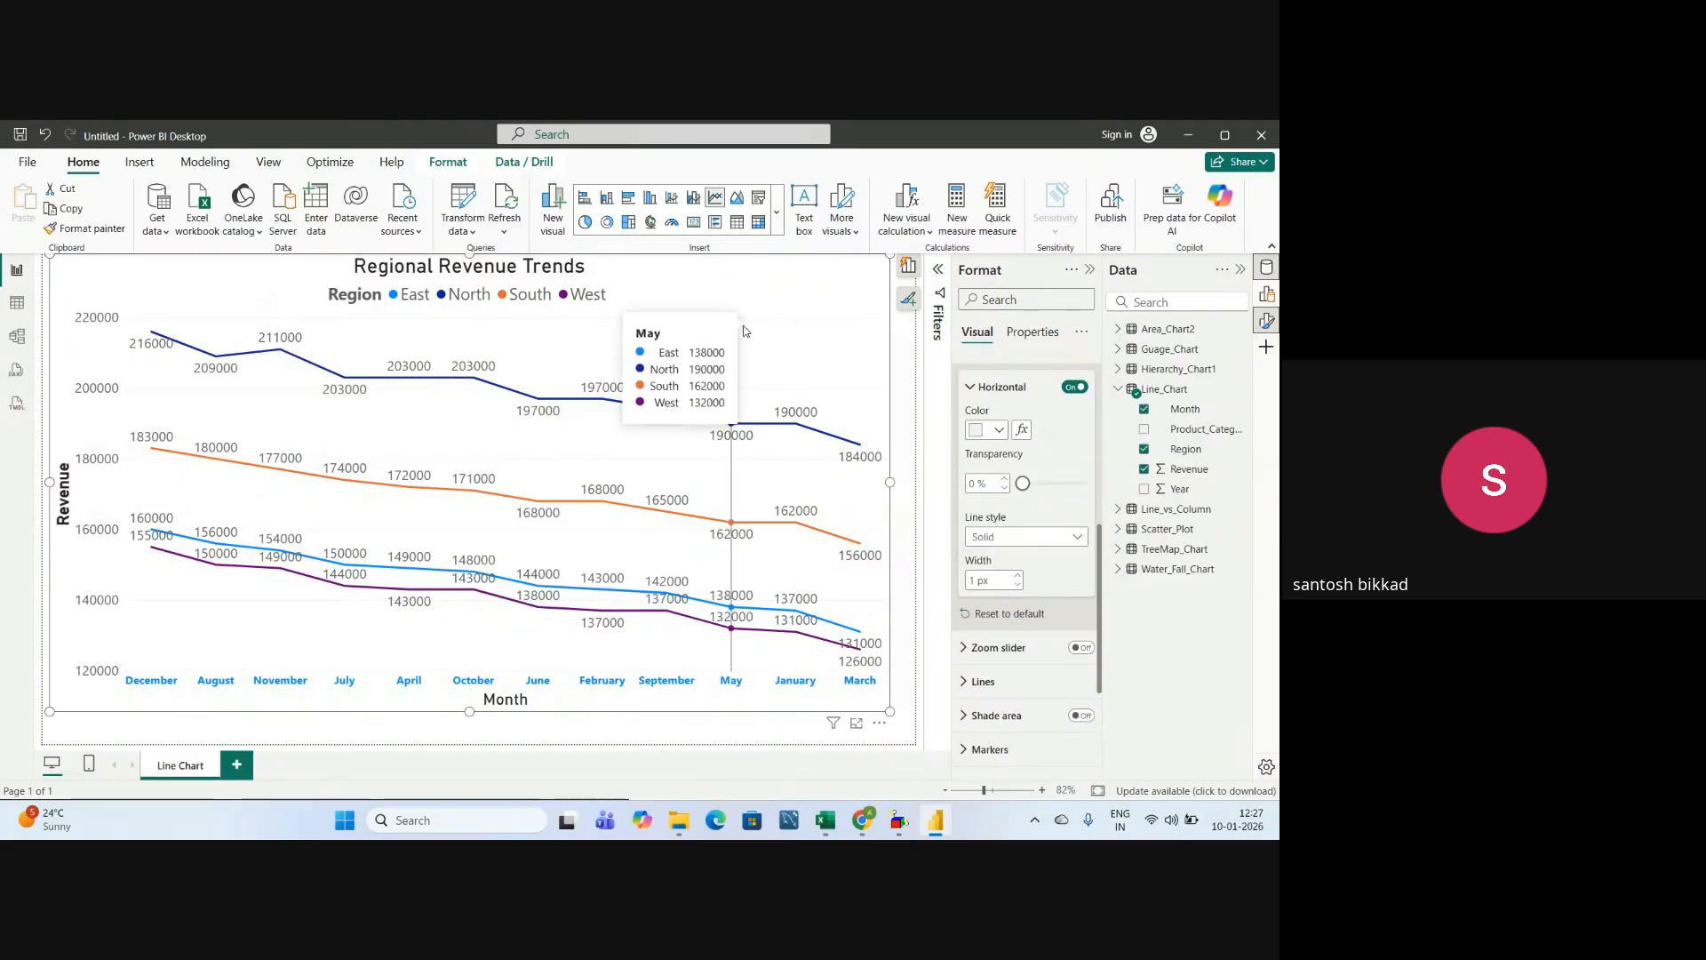
- Try the Dashed, Dotted and Custom line styles on the horizontal gridlines and return to Solid
{"action": "left_click", "coordinate": [1010, 538]}
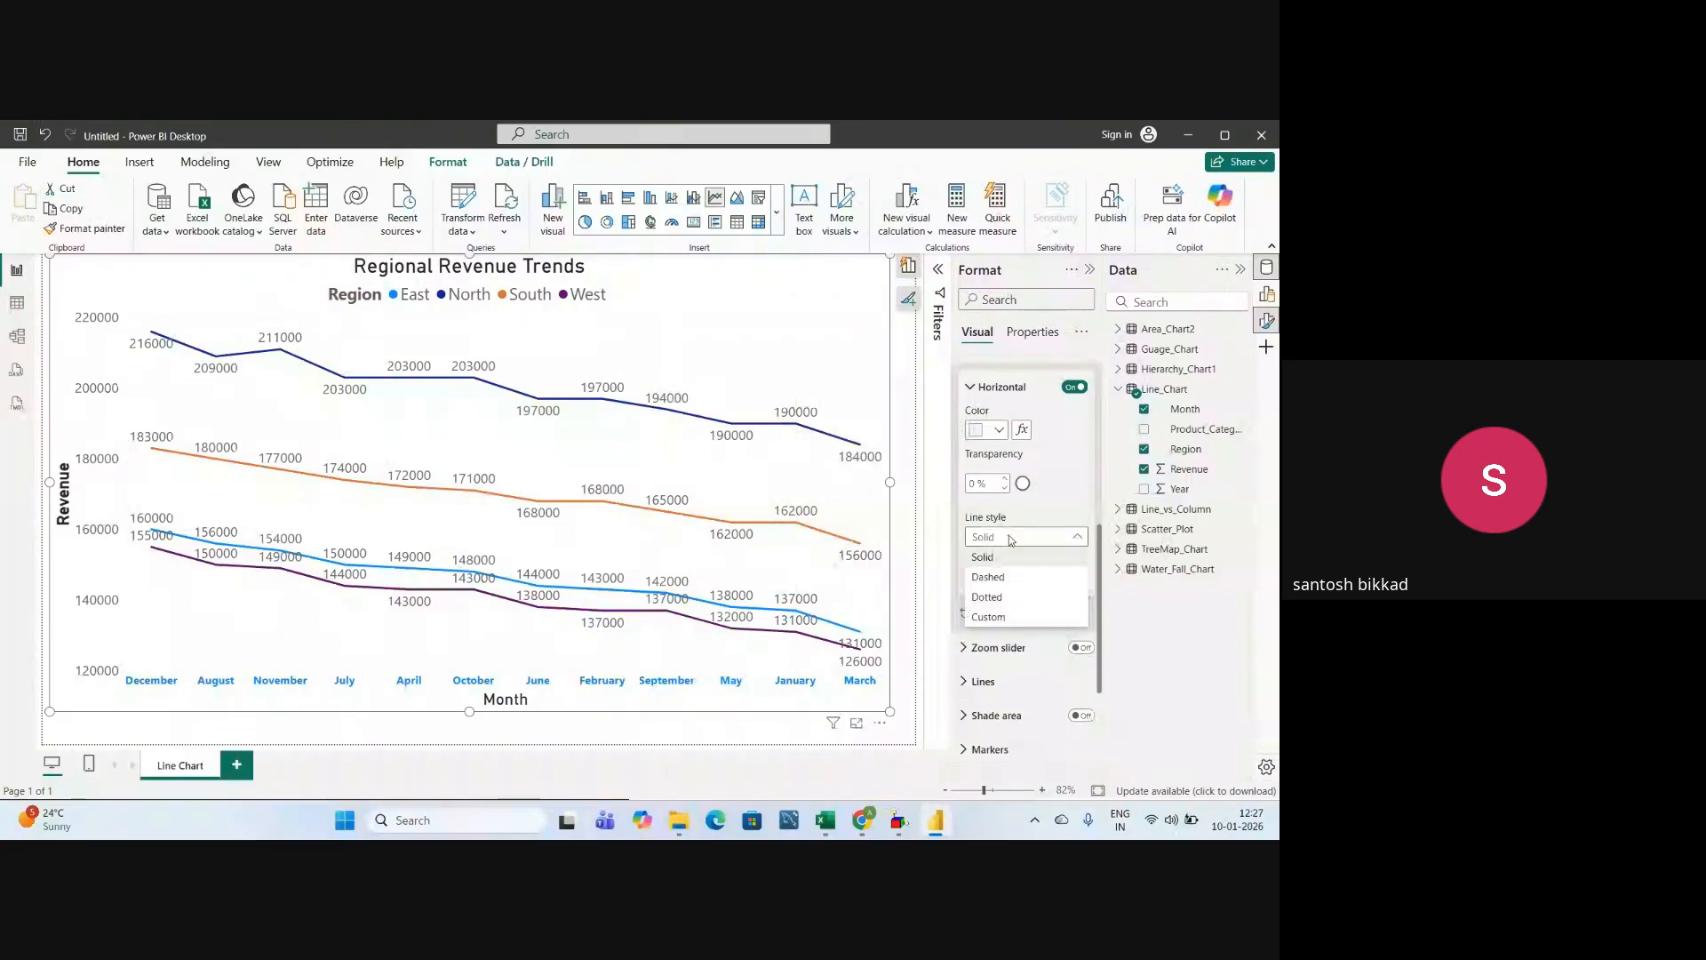
{"action": "left_click", "coordinate": [992, 579]}
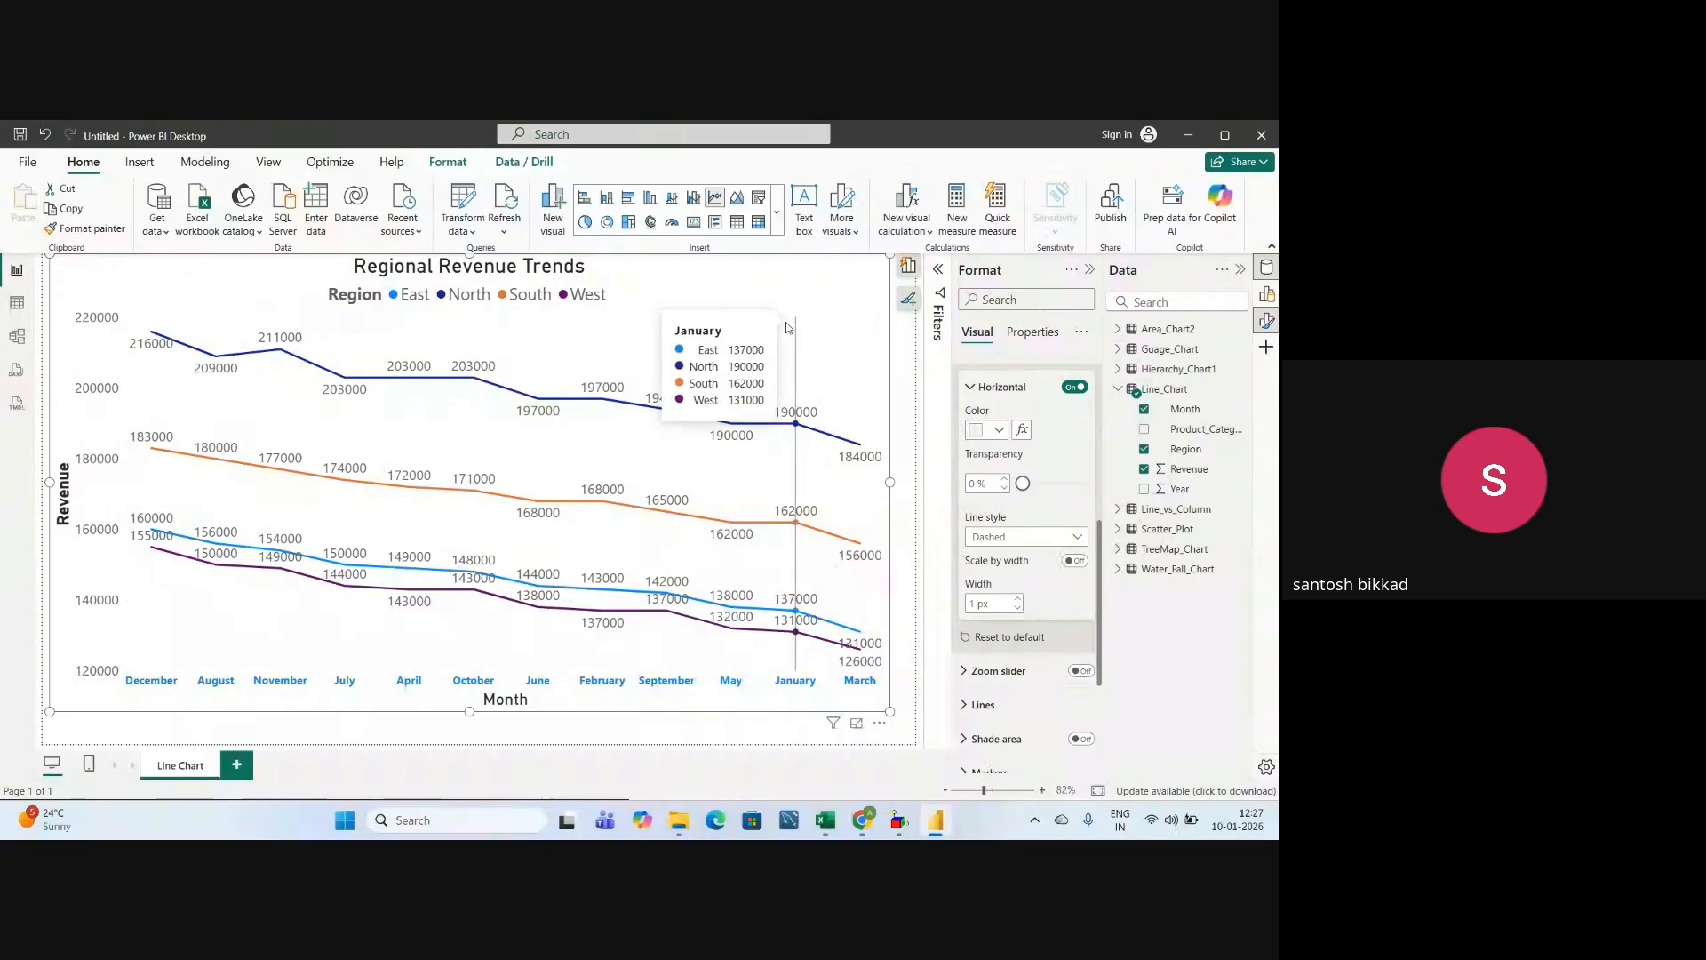
{"action": "left_click", "coordinate": [997, 537]}
{"action": "left_click", "coordinate": [993, 598]}
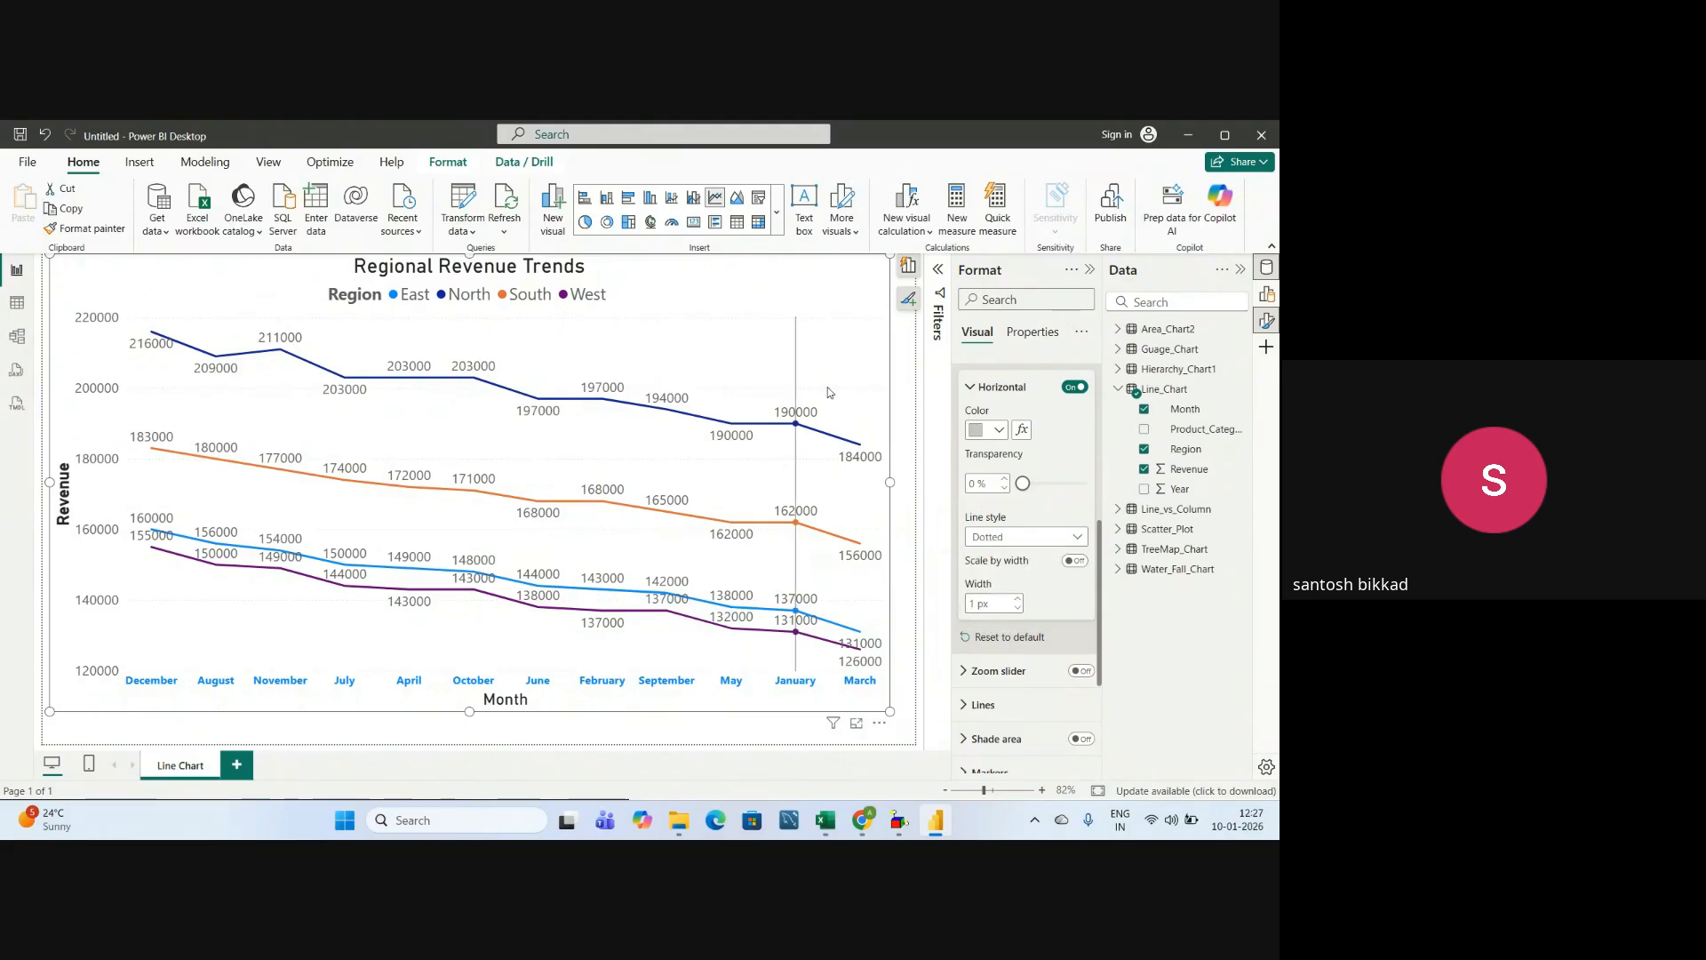
{"action": "left_click", "coordinate": [1000, 537]}
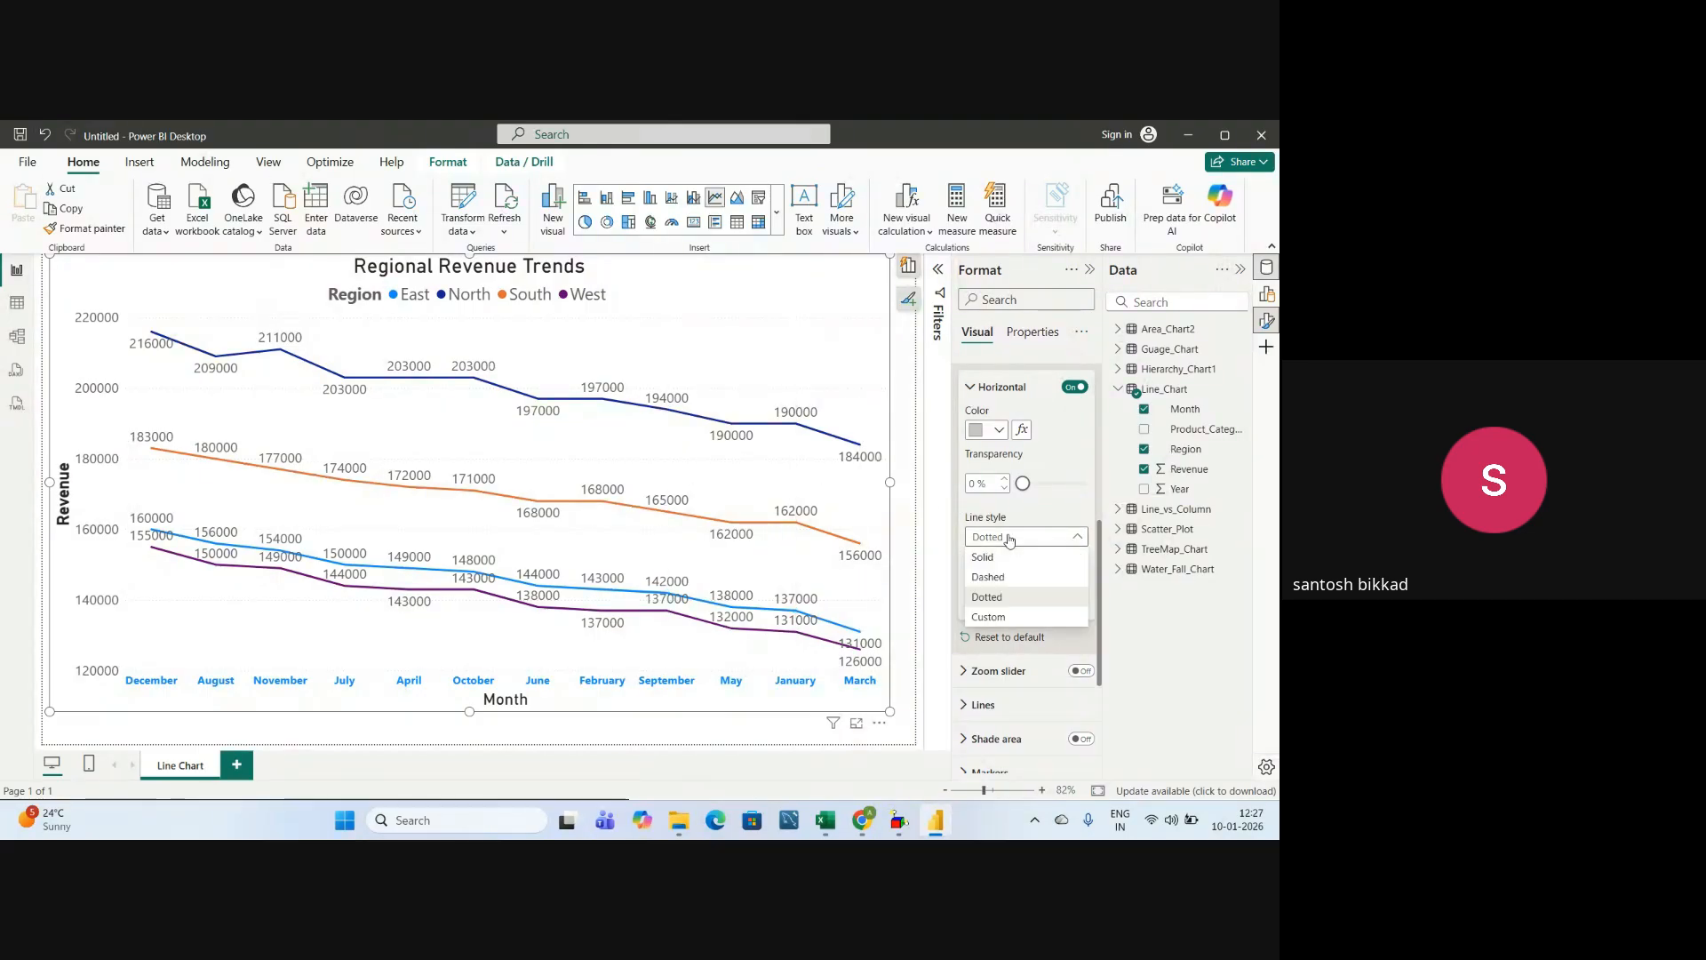
{"action": "left_click", "coordinate": [989, 617]}
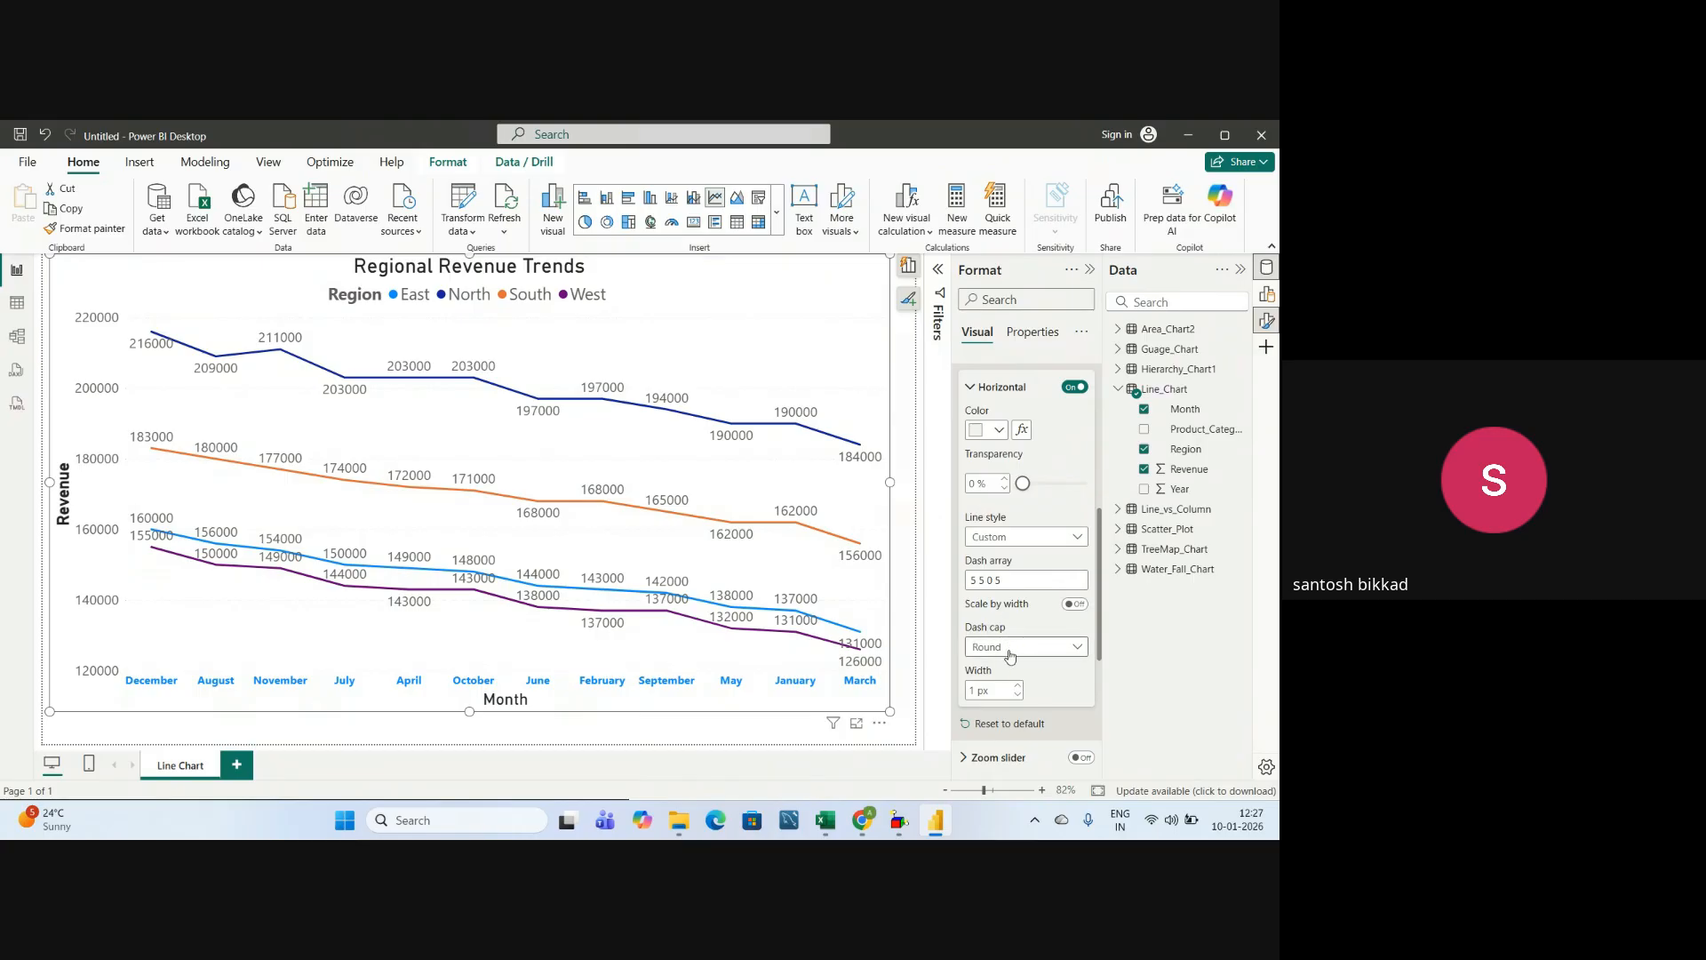
{"action": "left_click", "coordinate": [1002, 538]}
{"action": "left_click", "coordinate": [987, 562]}
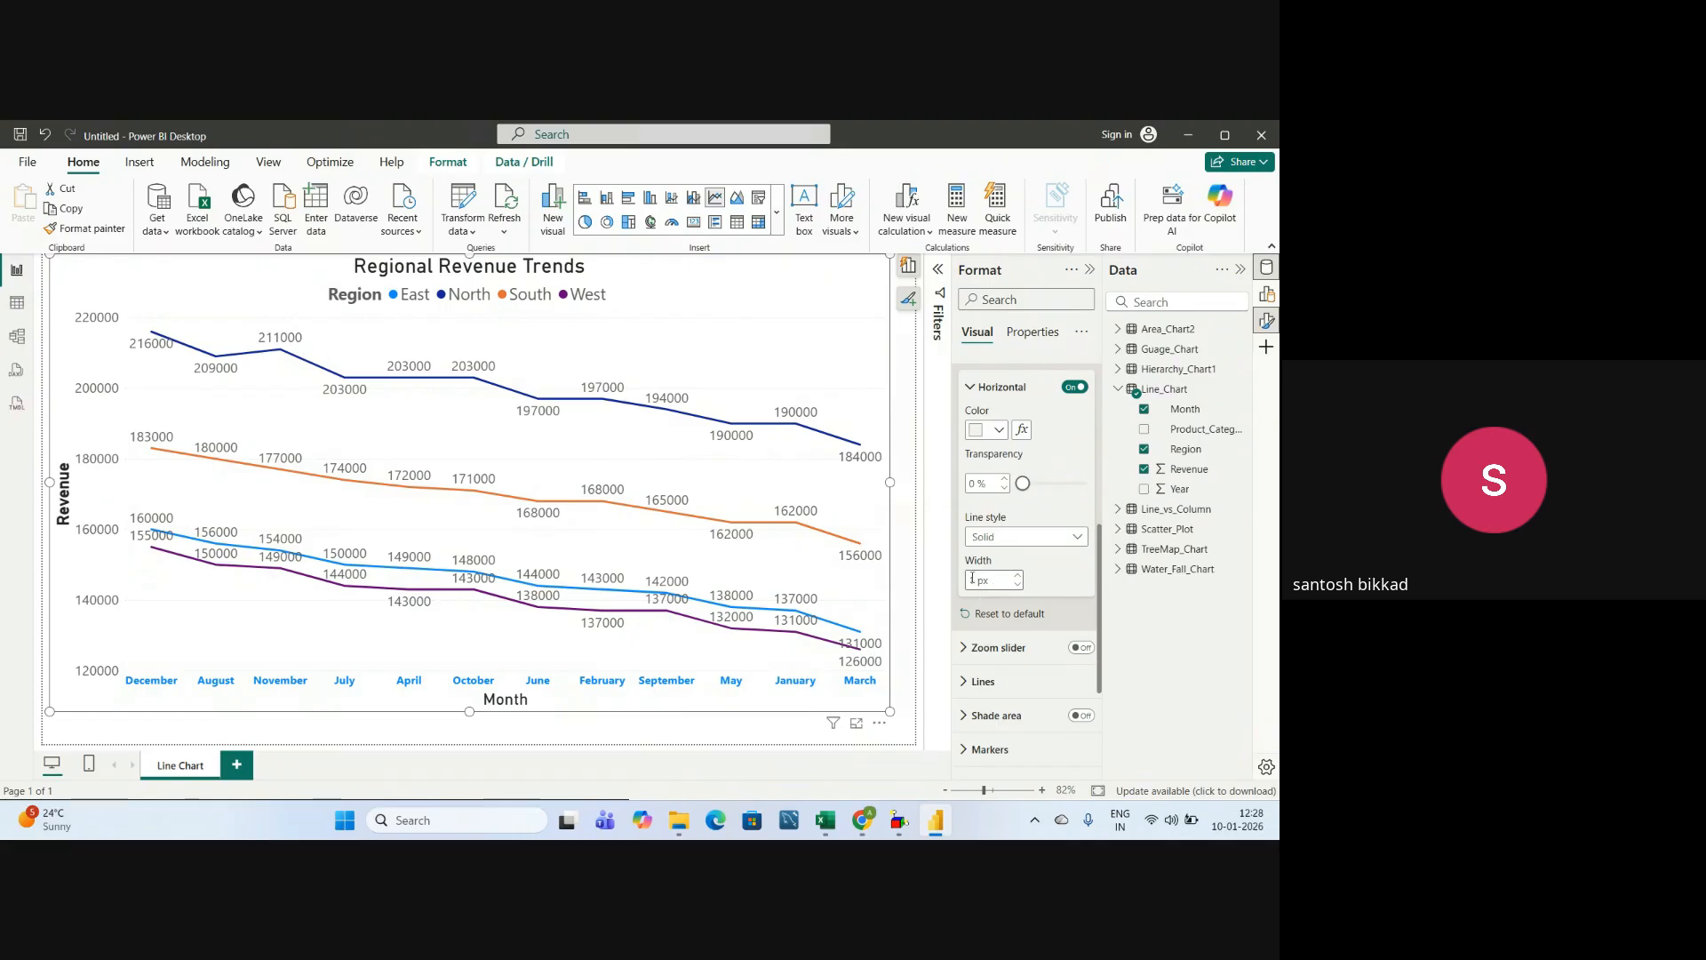
- Set the horizontal gridlines' width to 3 px and collapse their settings
{"action": "left_click", "coordinate": [972, 578]}
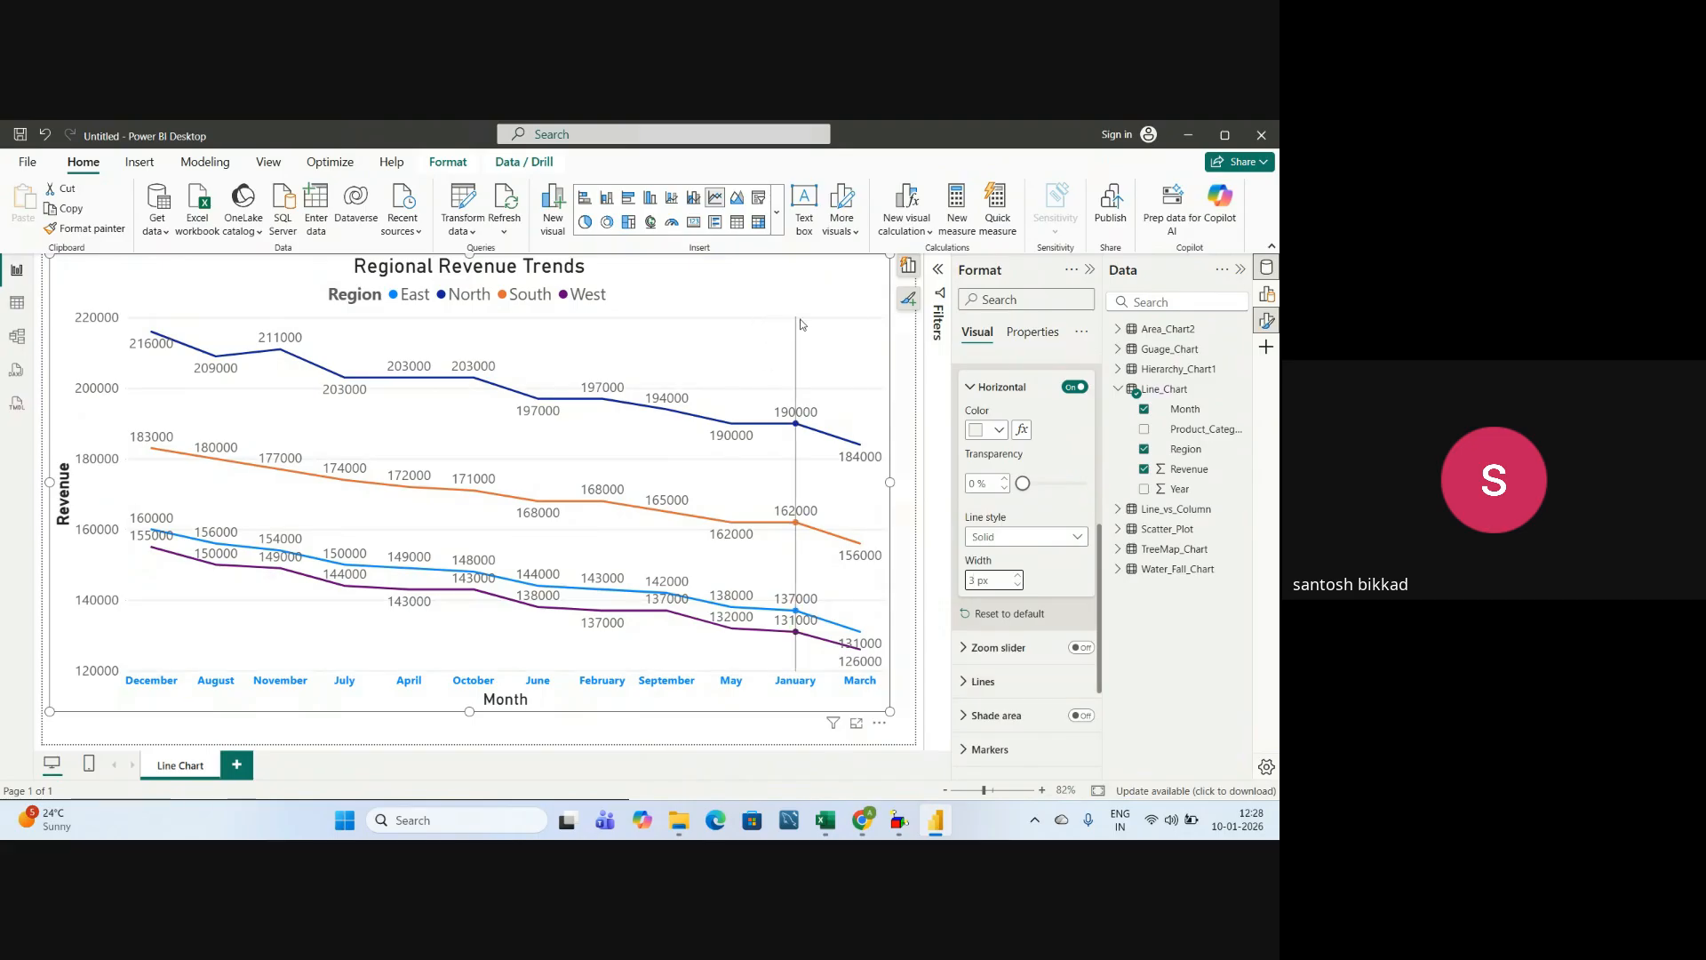
{"action": "mouse_move", "coordinate": [804, 325]}
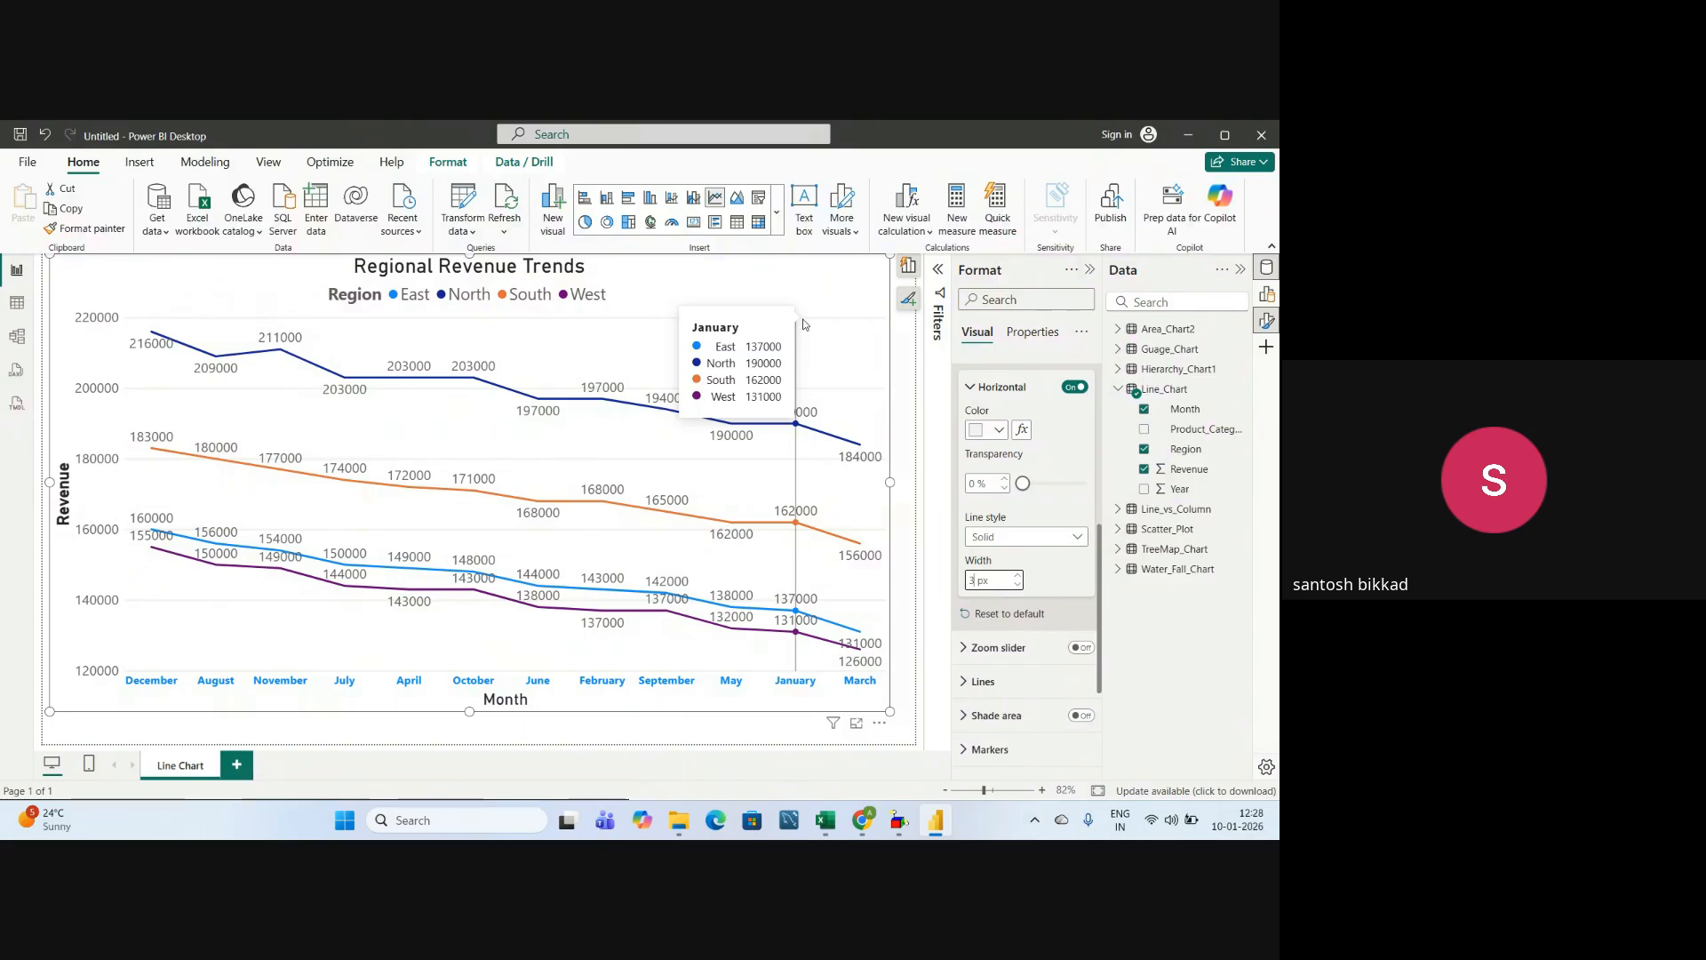
{"action": "scroll", "coordinate": [970, 436], "scroll_direction": "up", "scroll_amount": 2}
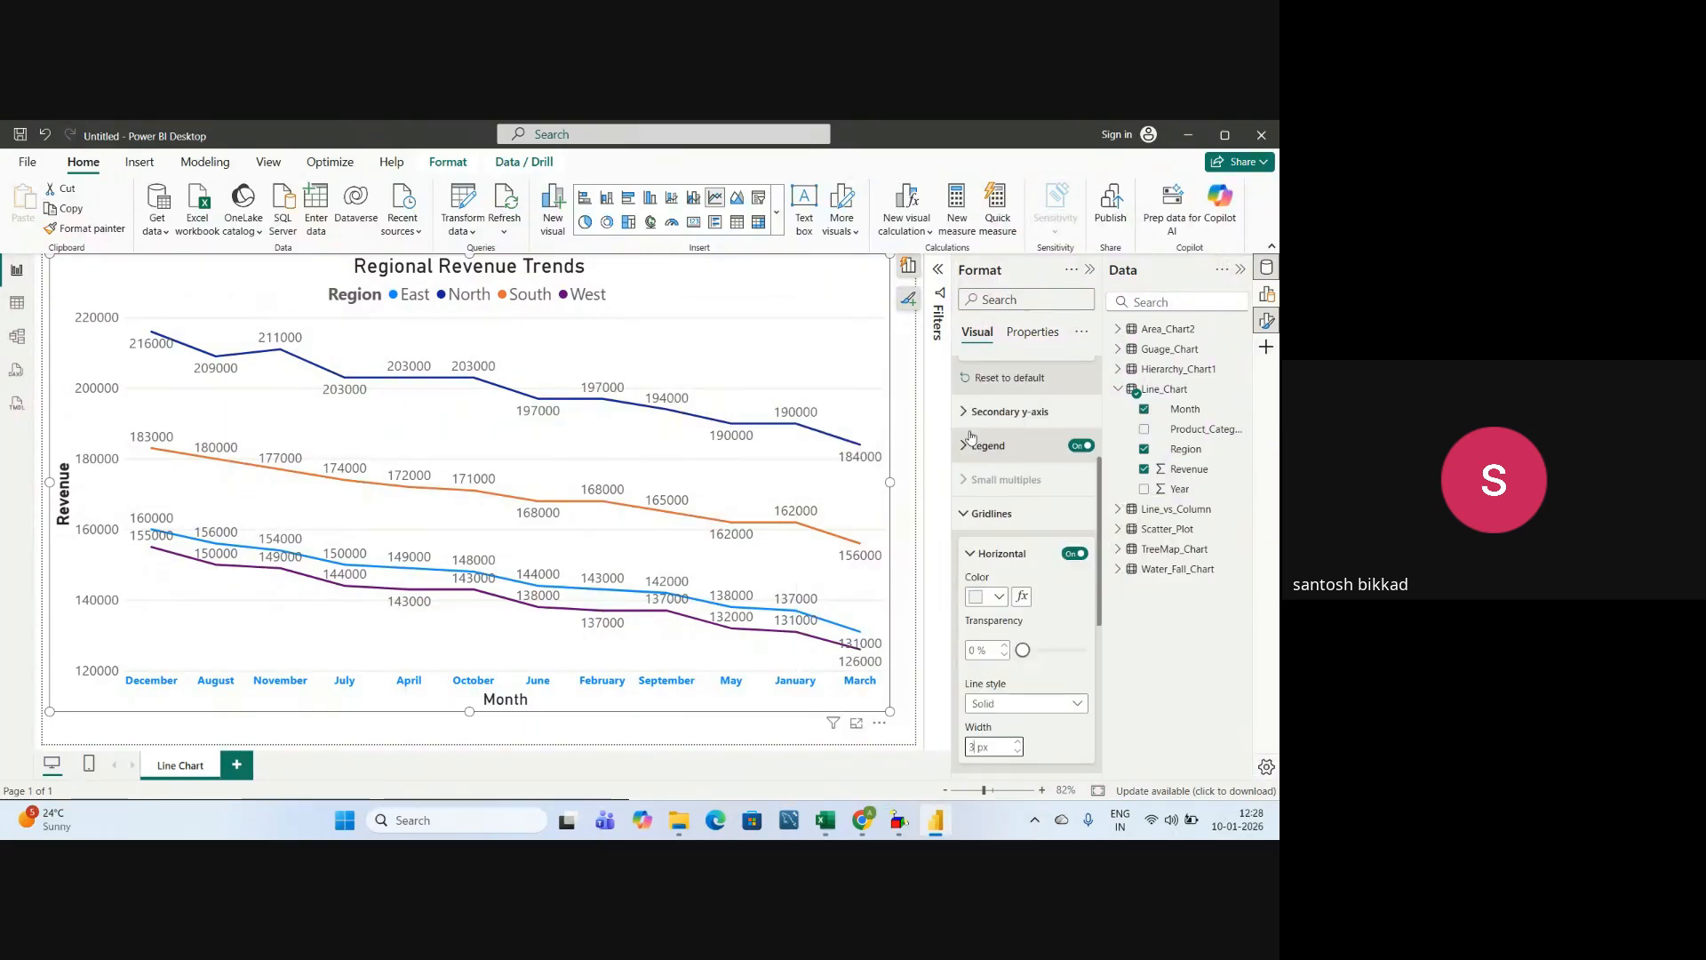
{"action": "left_click", "coordinate": [970, 553]}
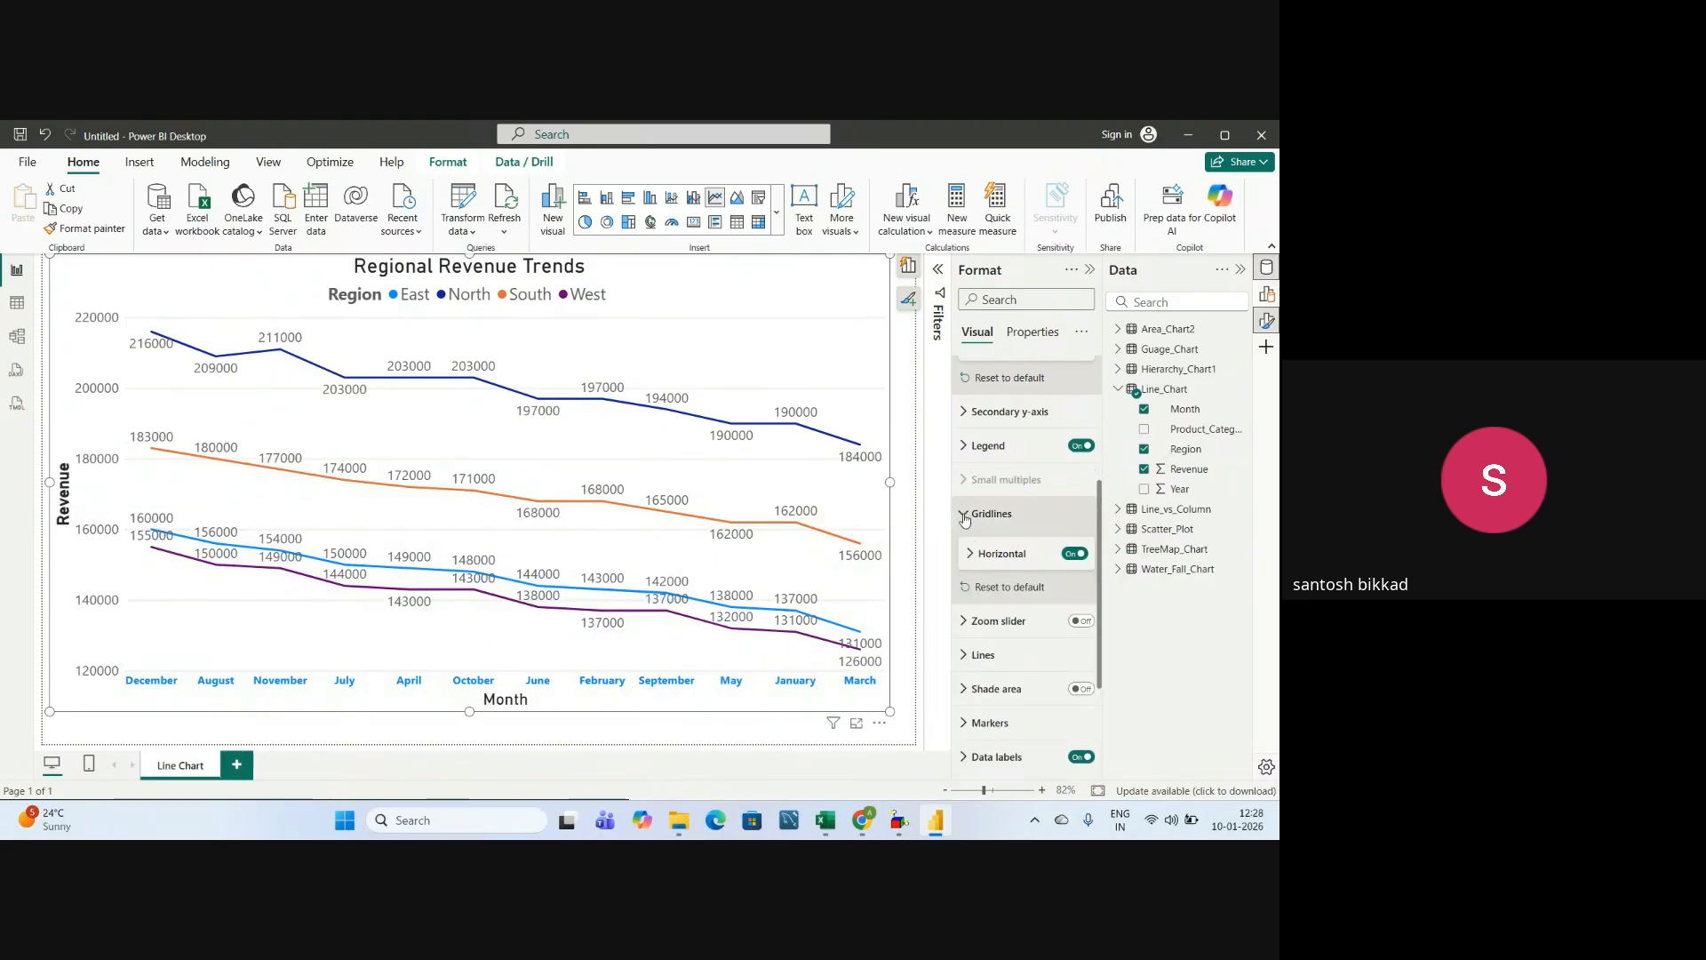
{"action": "scroll", "coordinate": [985, 359], "scroll_direction": "up", "scroll_amount": 5}
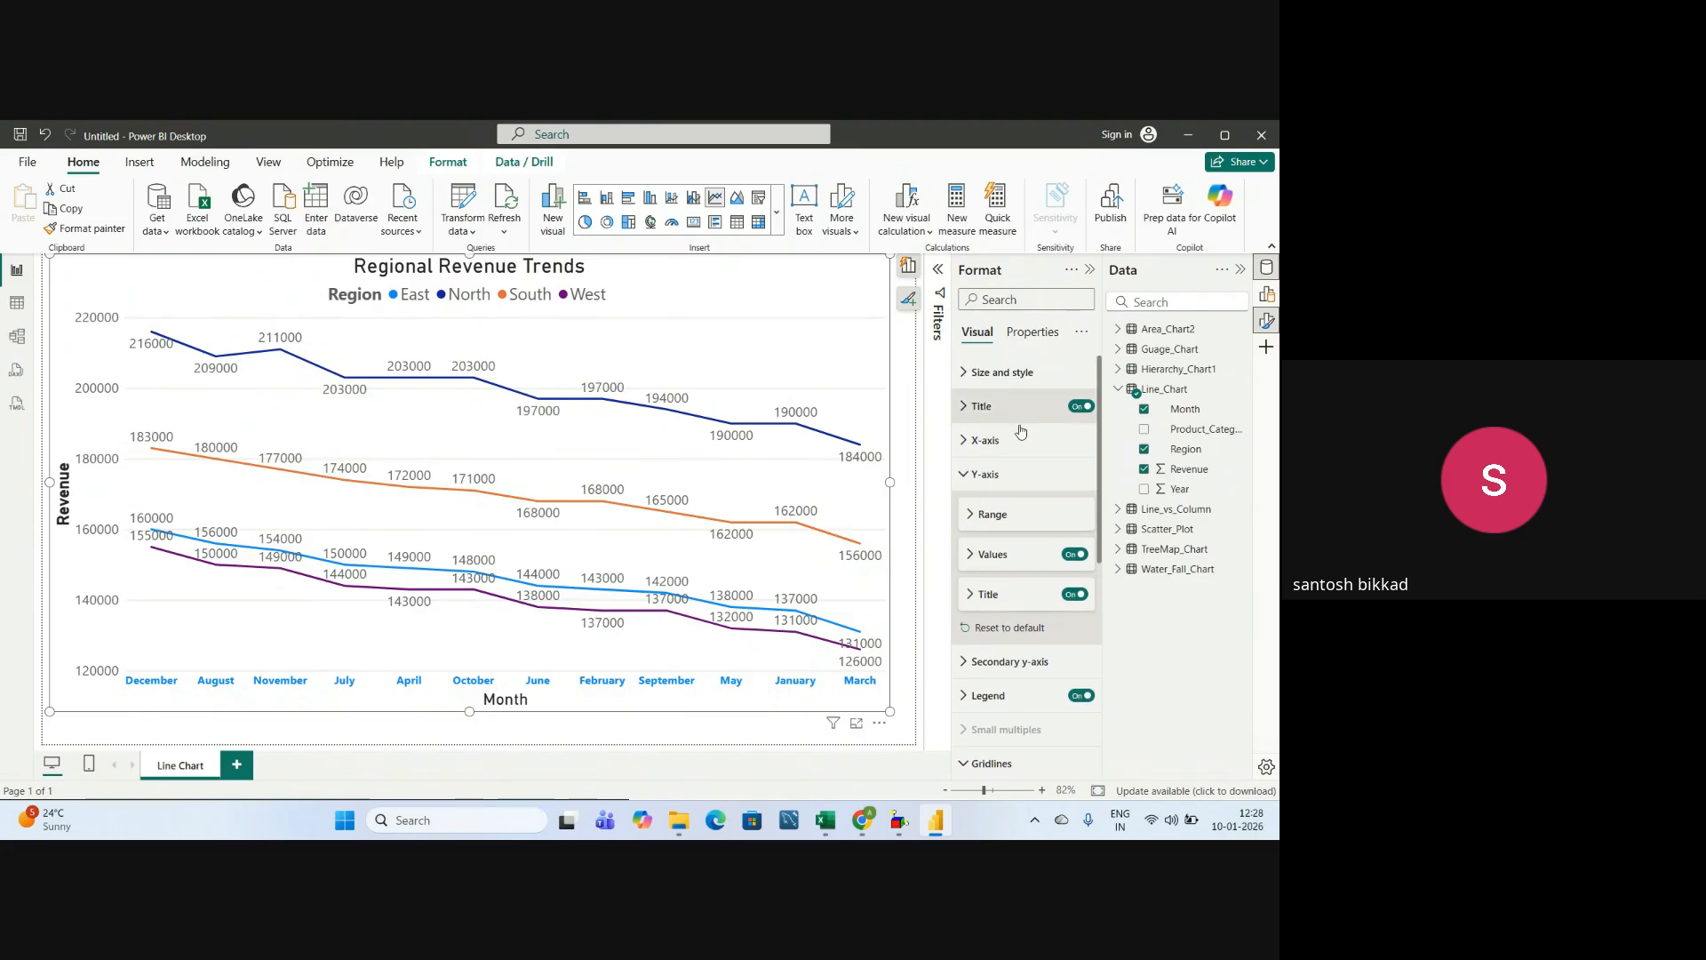
{"action": "scroll", "coordinate": [1015, 551], "scroll_direction": "down", "scroll_amount": 5}
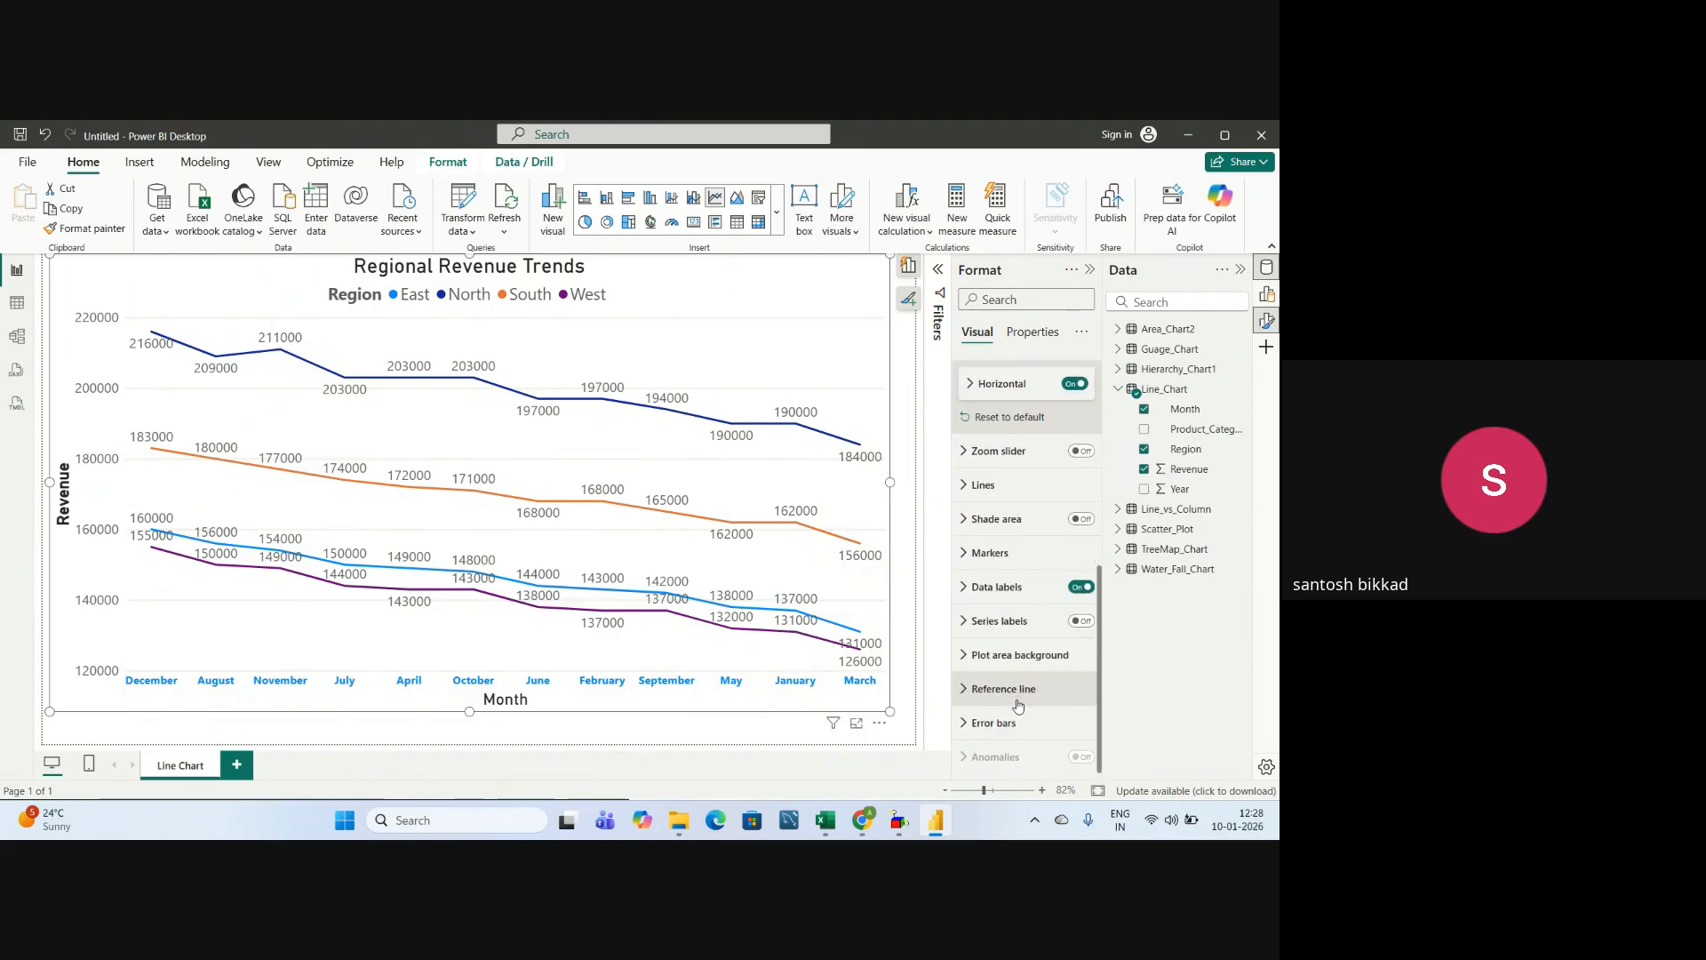
{"action": "scroll", "coordinate": [1016, 524], "scroll_direction": "up", "scroll_amount": 3}
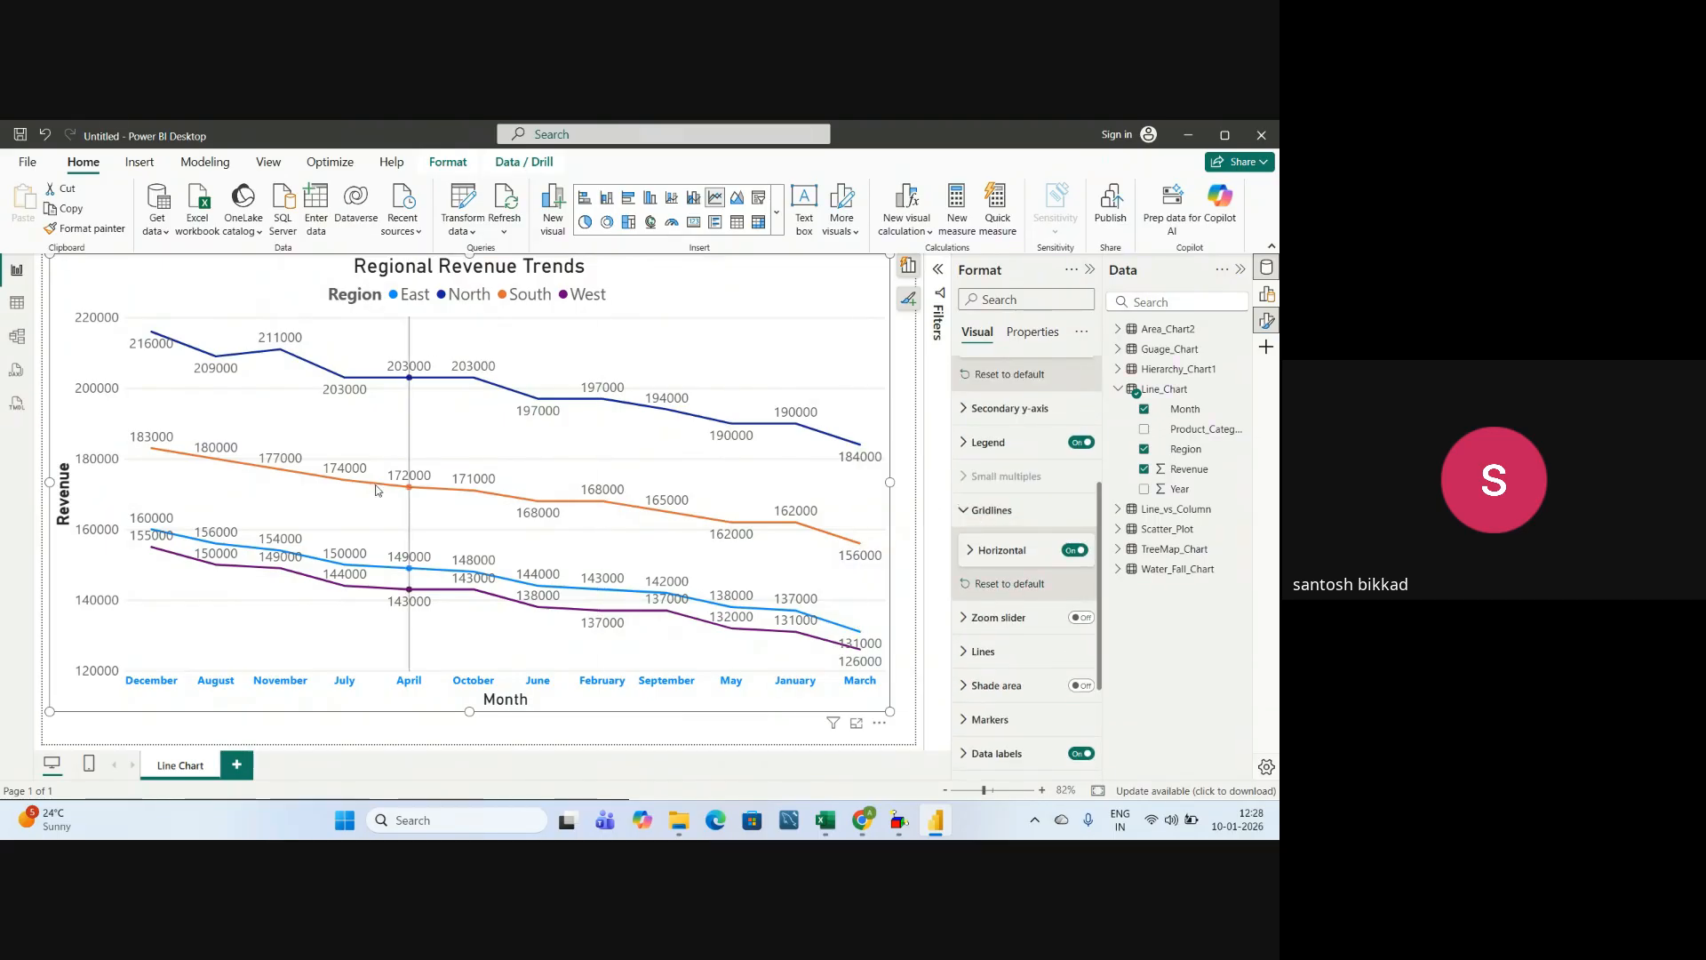
{"action": "mouse_move", "coordinate": [578, 481]}
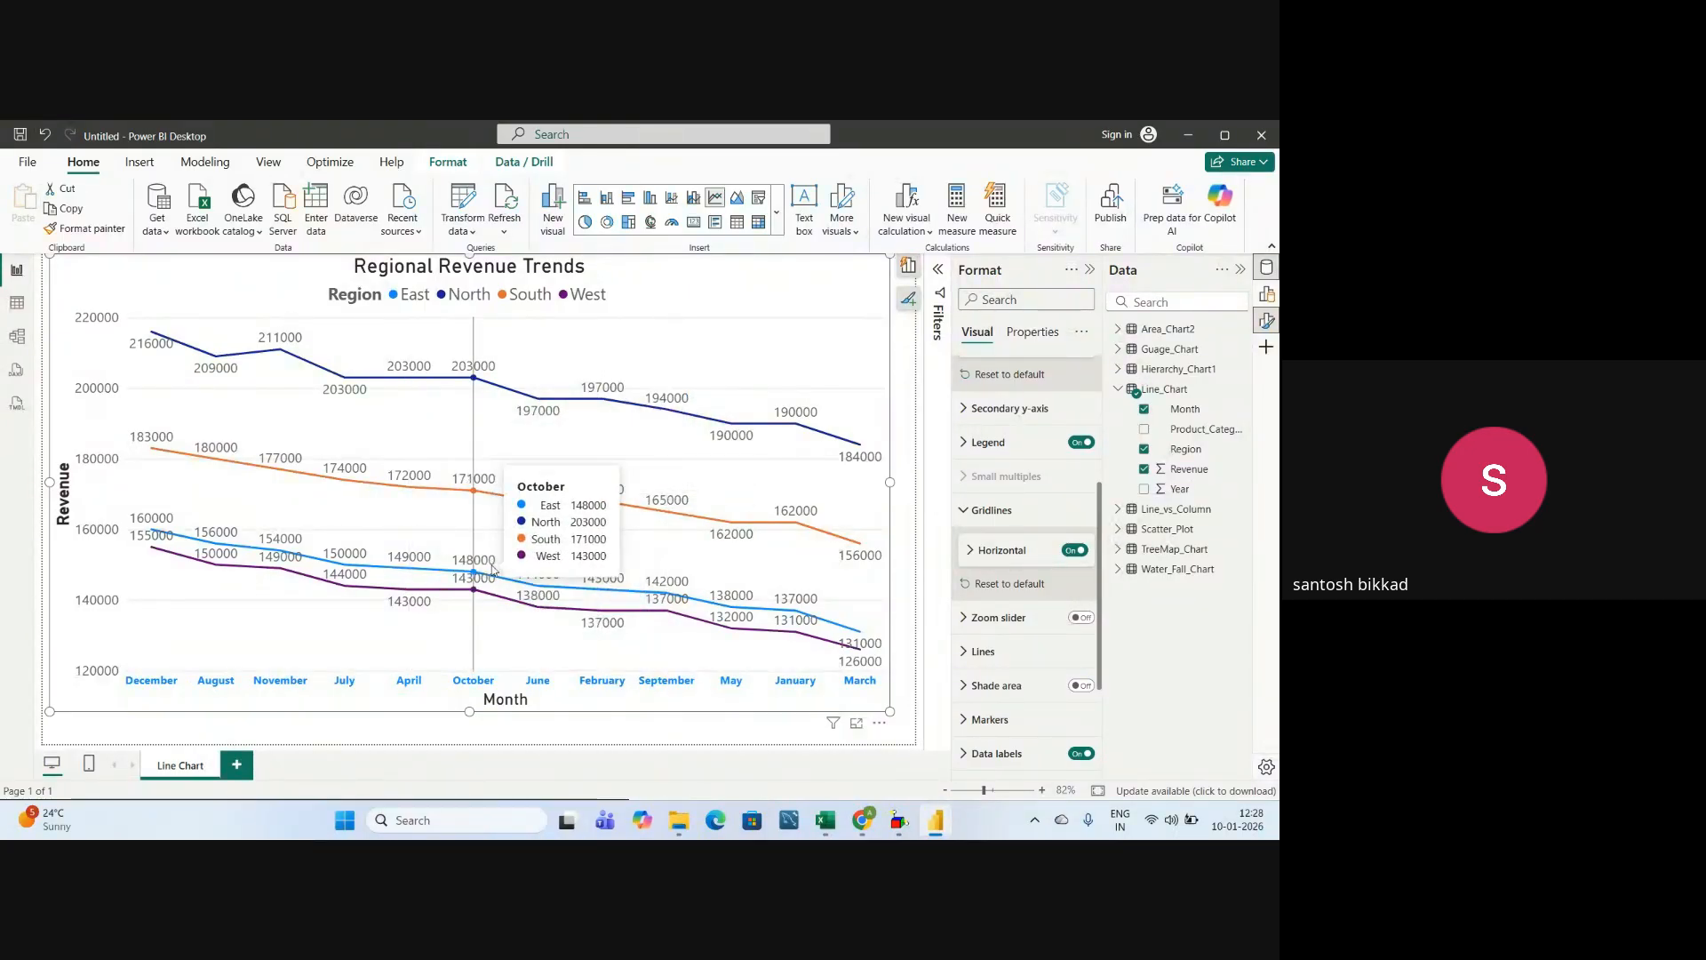
- Switch to Other Charts.pdf in Chrome and read the steps of Formatting Option 6: Background
{"action": "key", "text": "alt+Tab"}
{"action": "scroll", "coordinate": [494, 571], "scroll_direction": "down", "scroll_amount": 4}
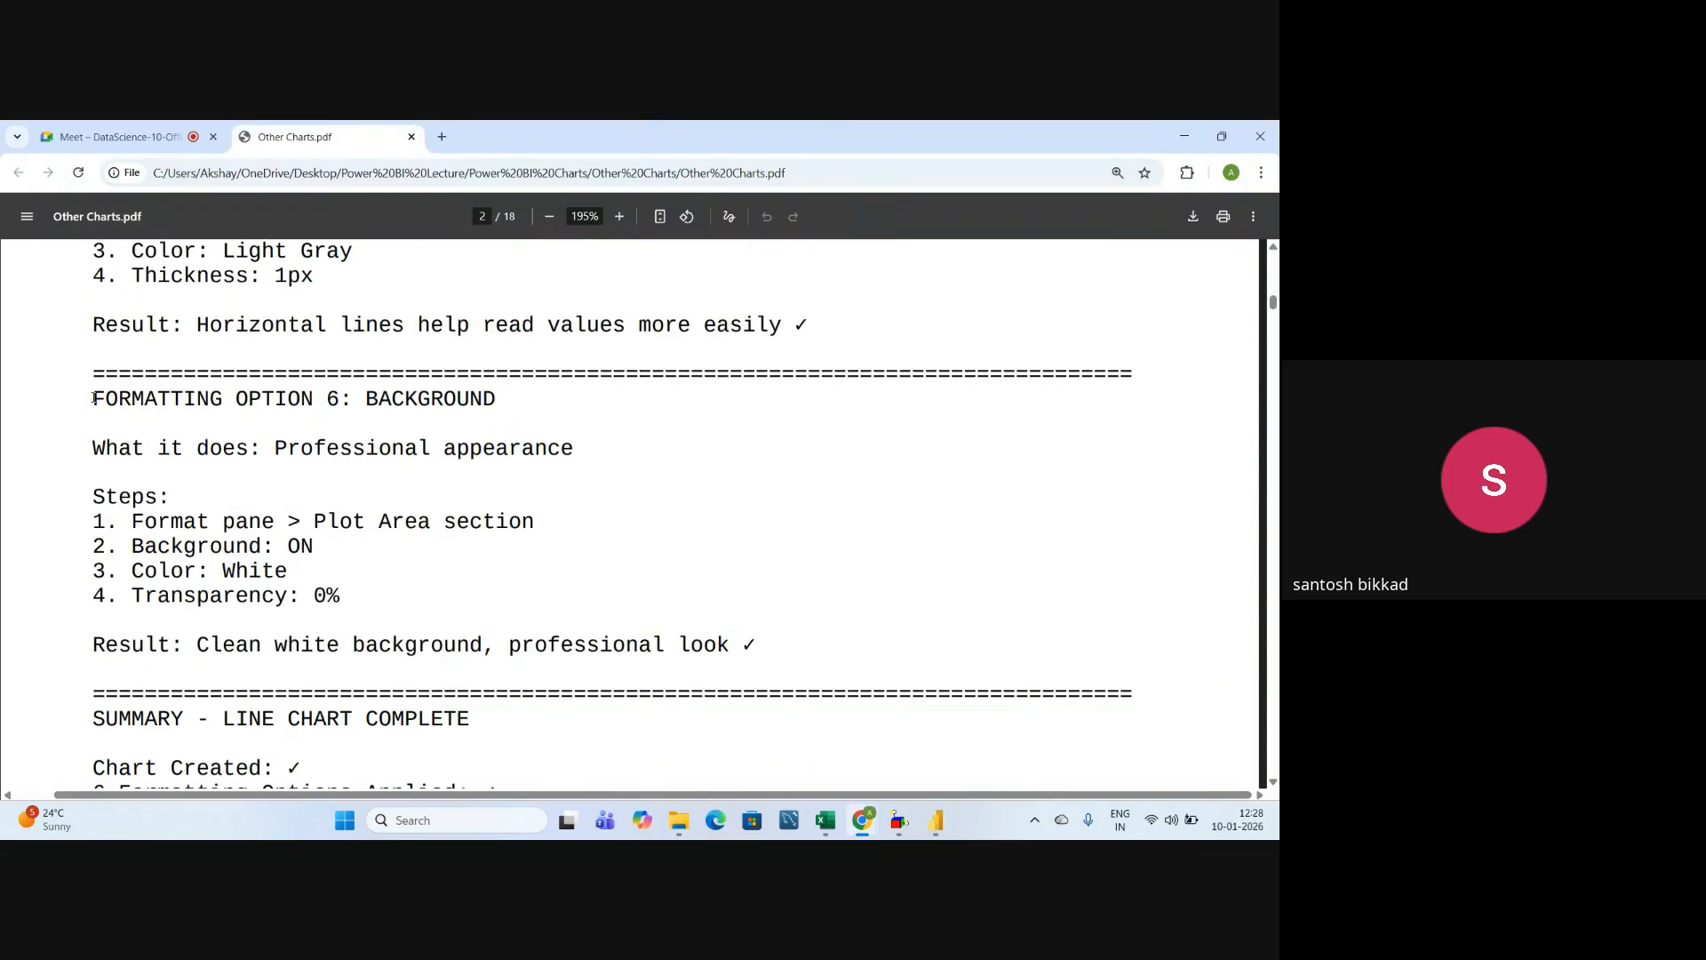
{"action": "left_click_drag", "start_coordinate": [93, 398], "coordinate": [509, 412]}
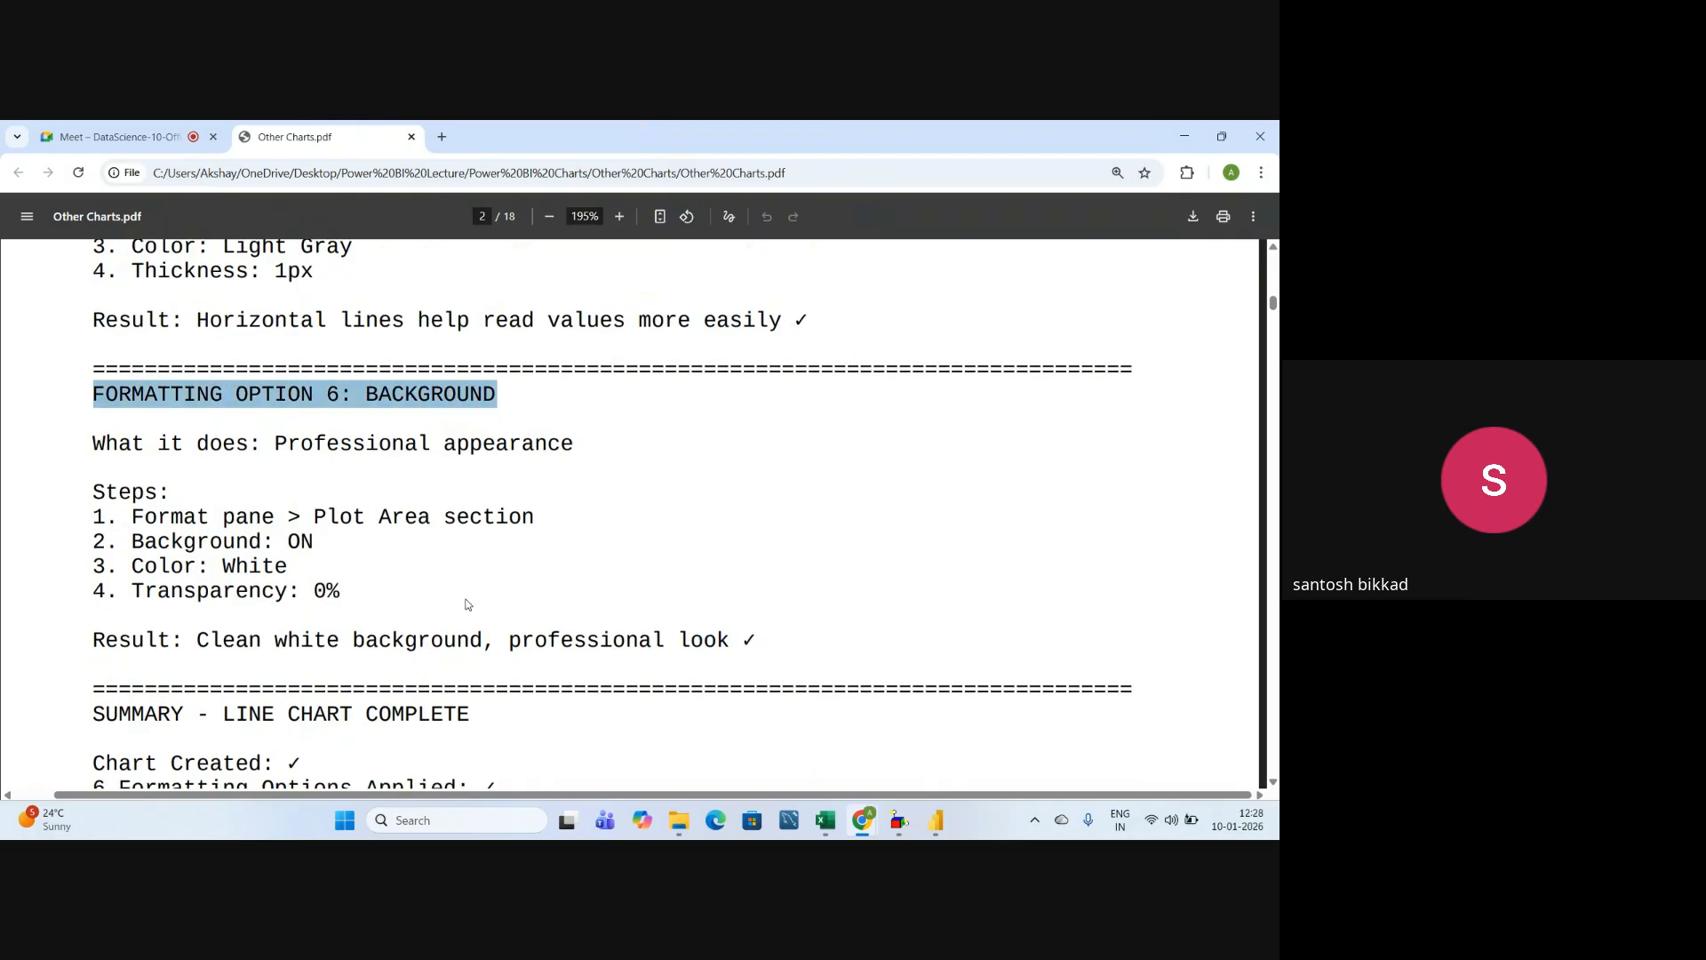
{"action": "scroll", "coordinate": [464, 602], "scroll_direction": "down", "scroll_amount": 1}
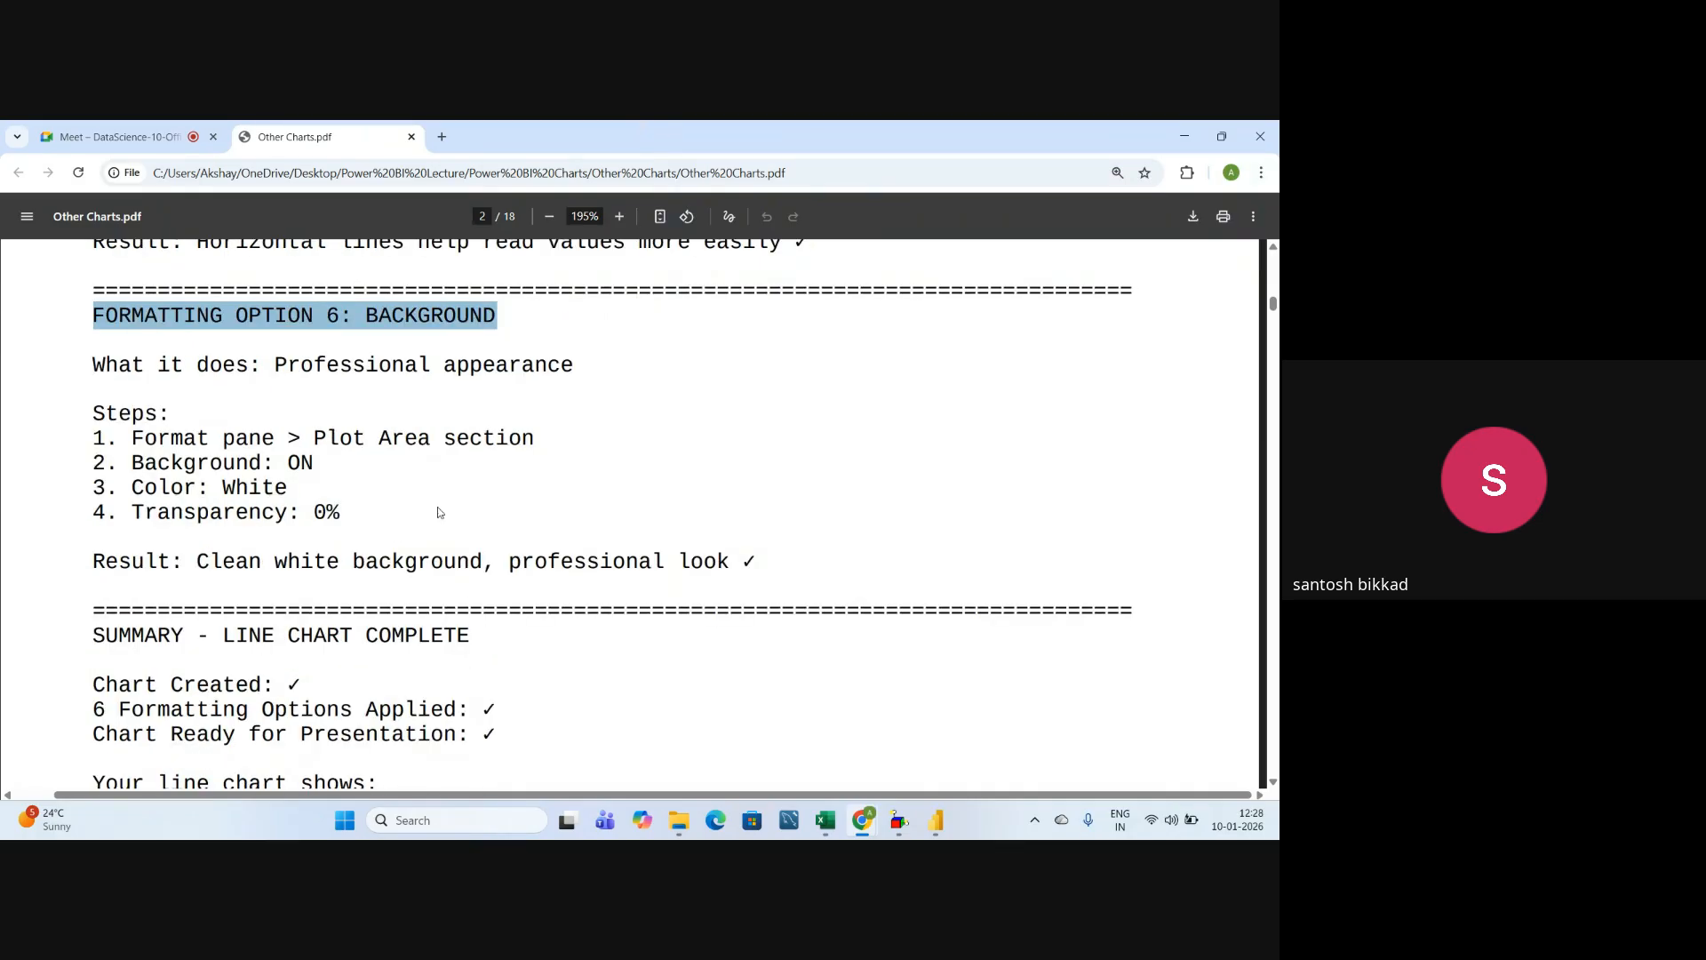
- Return to Power BI Desktop and turn on the line chart's markers for all series
{"action": "key", "text": "alt+Tab"}
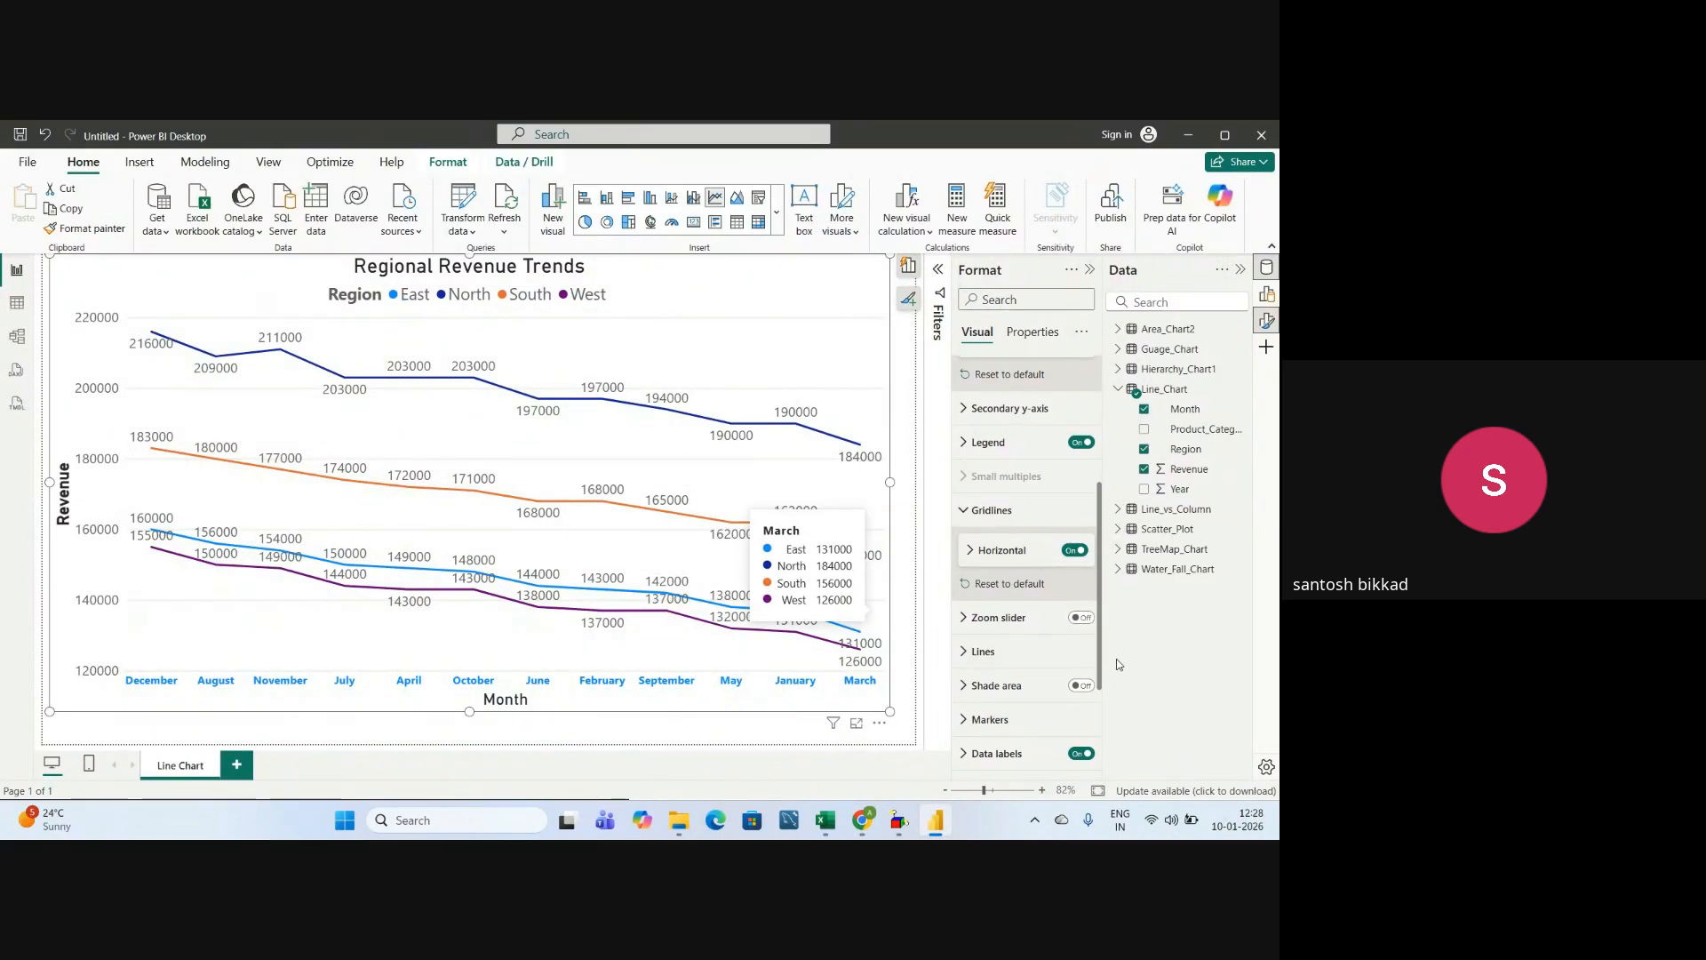
{"action": "scroll", "coordinate": [1083, 658], "scroll_direction": "down", "scroll_amount": 2}
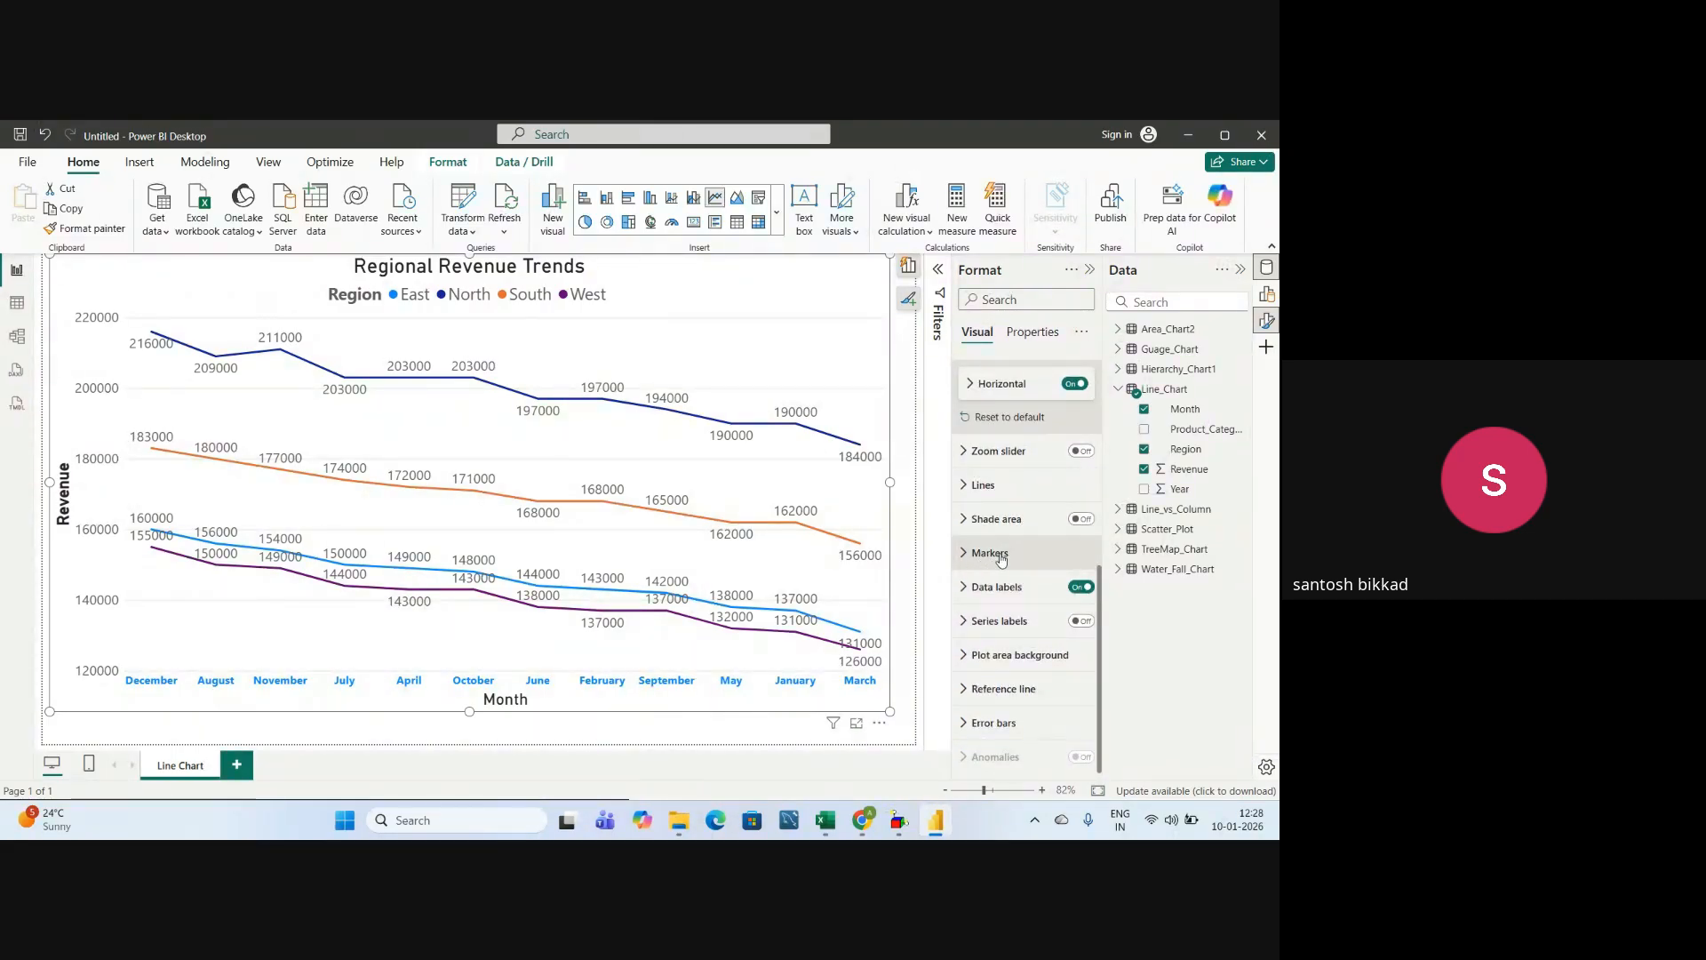
{"action": "left_click", "coordinate": [967, 553]}
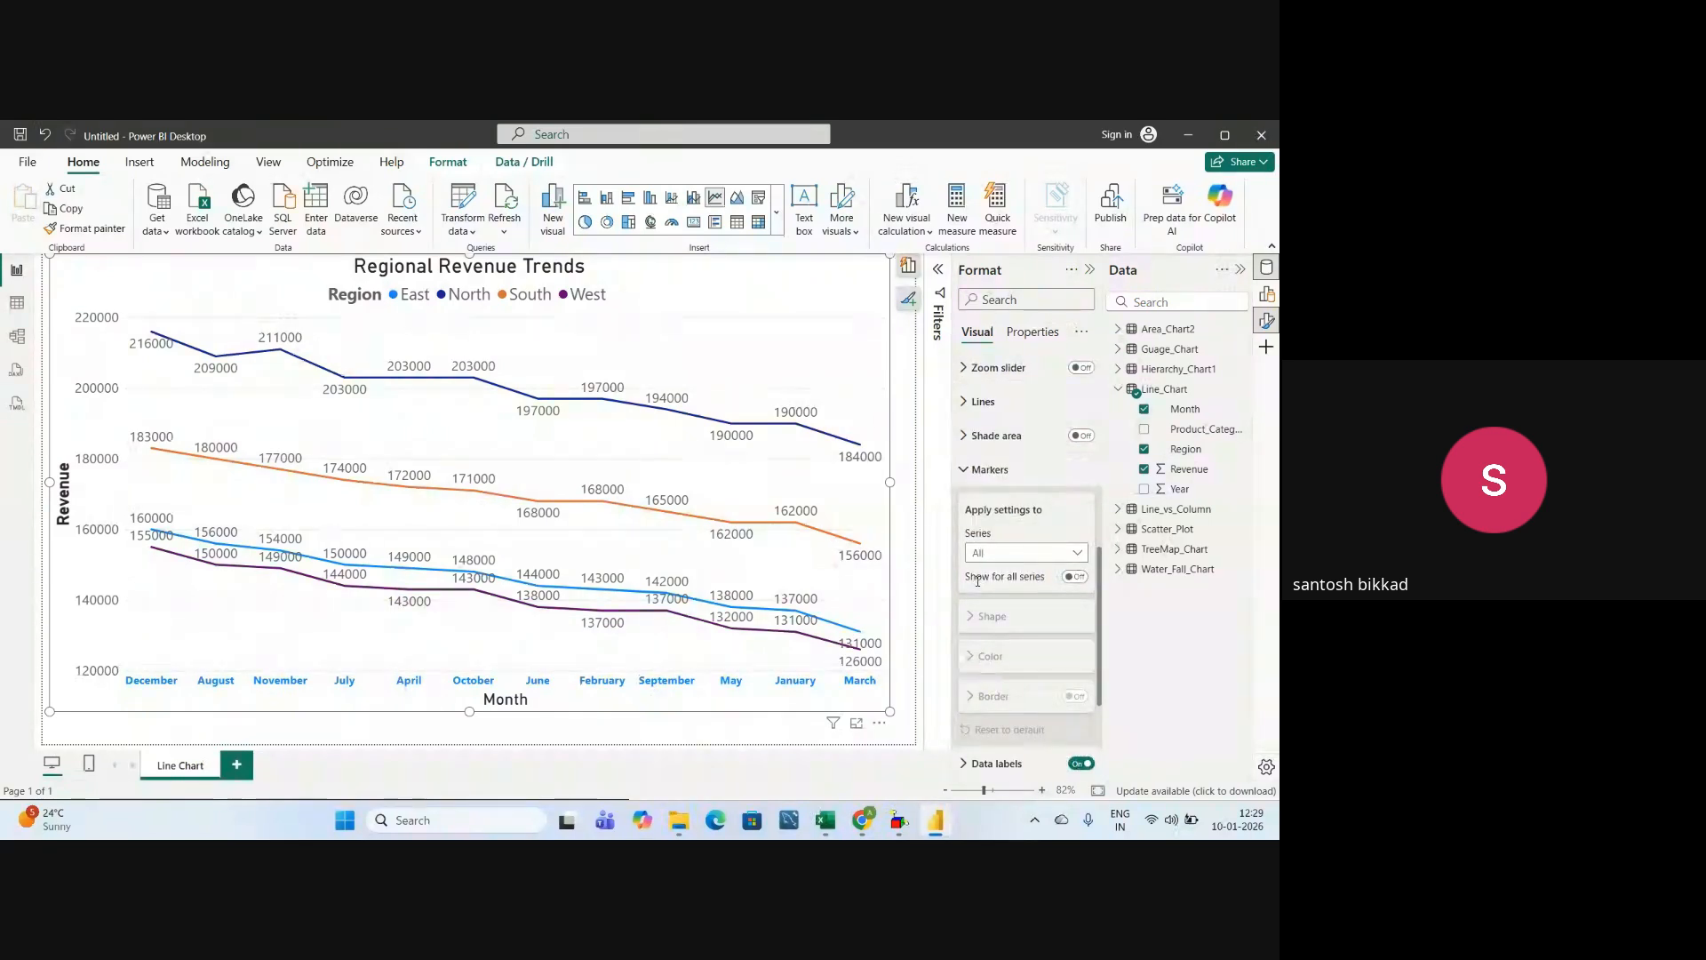
{"action": "scroll", "coordinate": [984, 575], "scroll_direction": "down", "scroll_amount": 2}
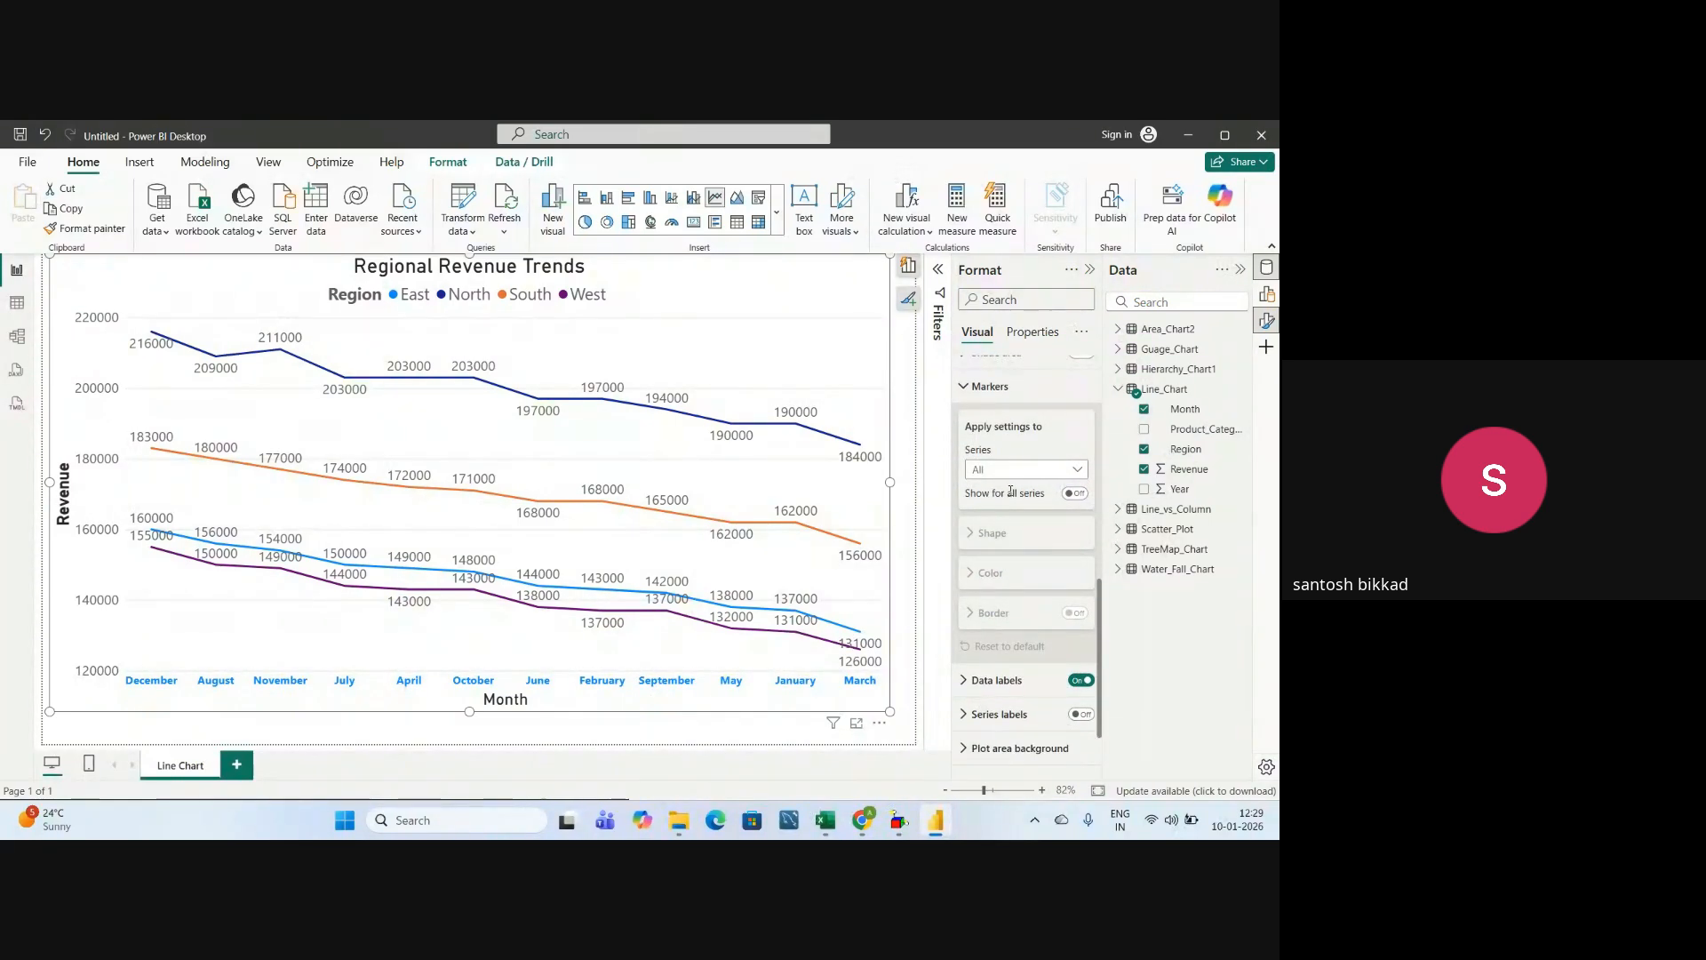
{"action": "left_click", "coordinate": [1079, 494]}
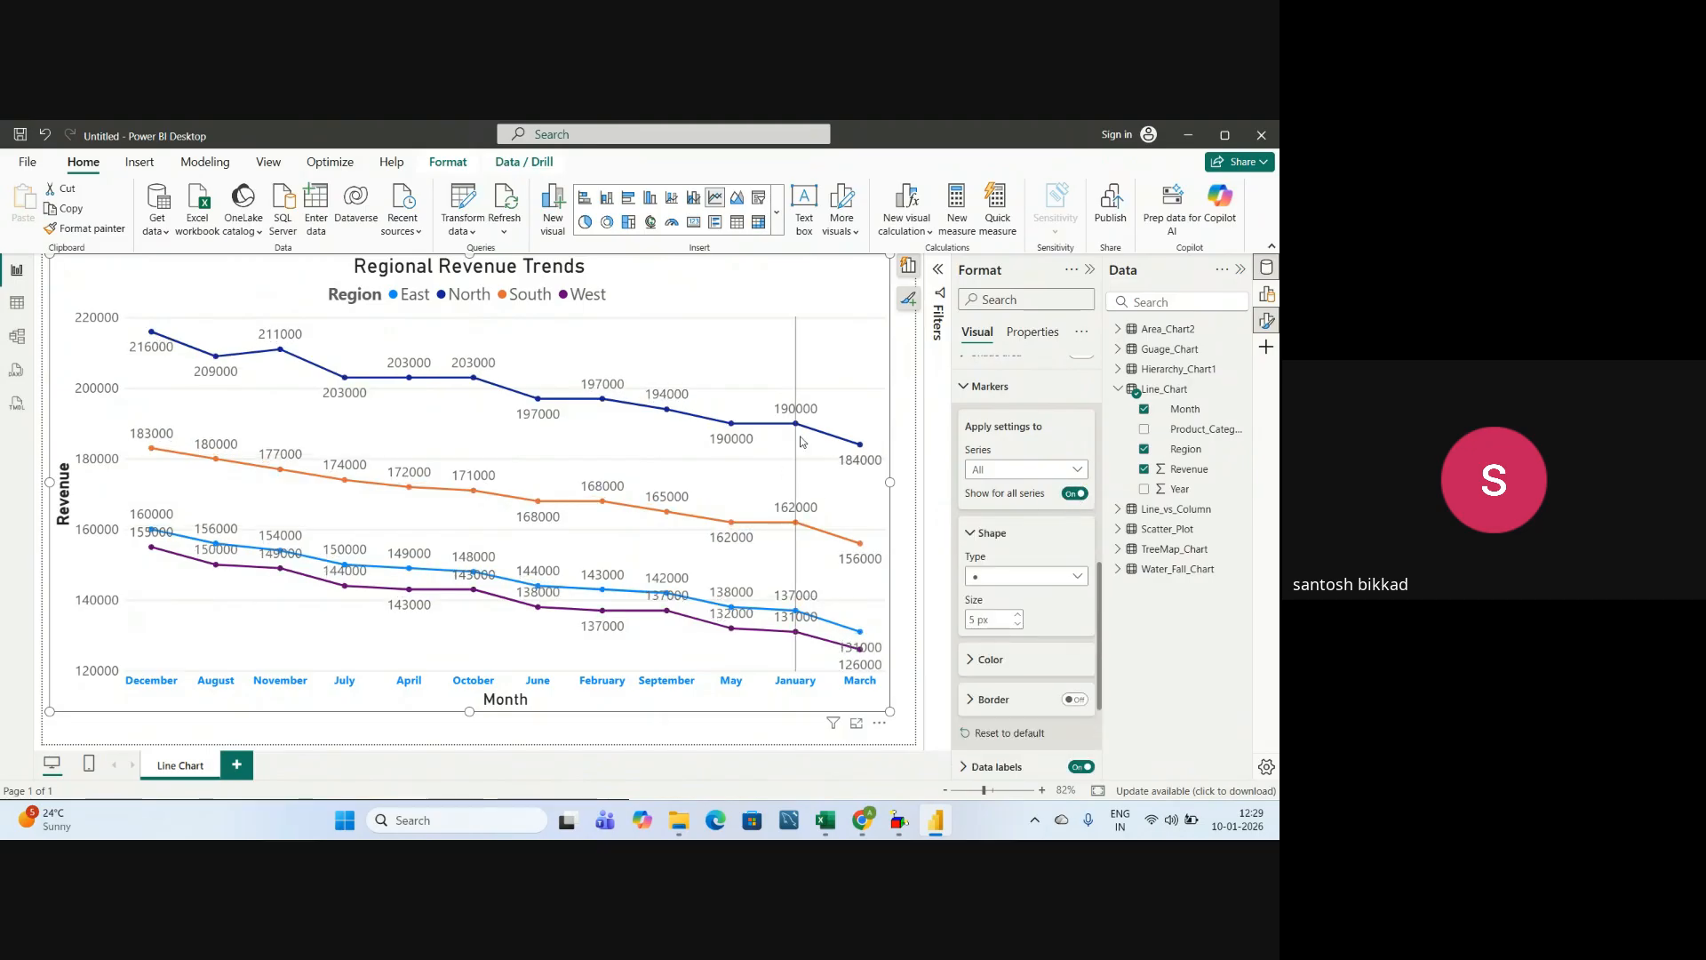
{"action": "mouse_move", "coordinate": [775, 431]}
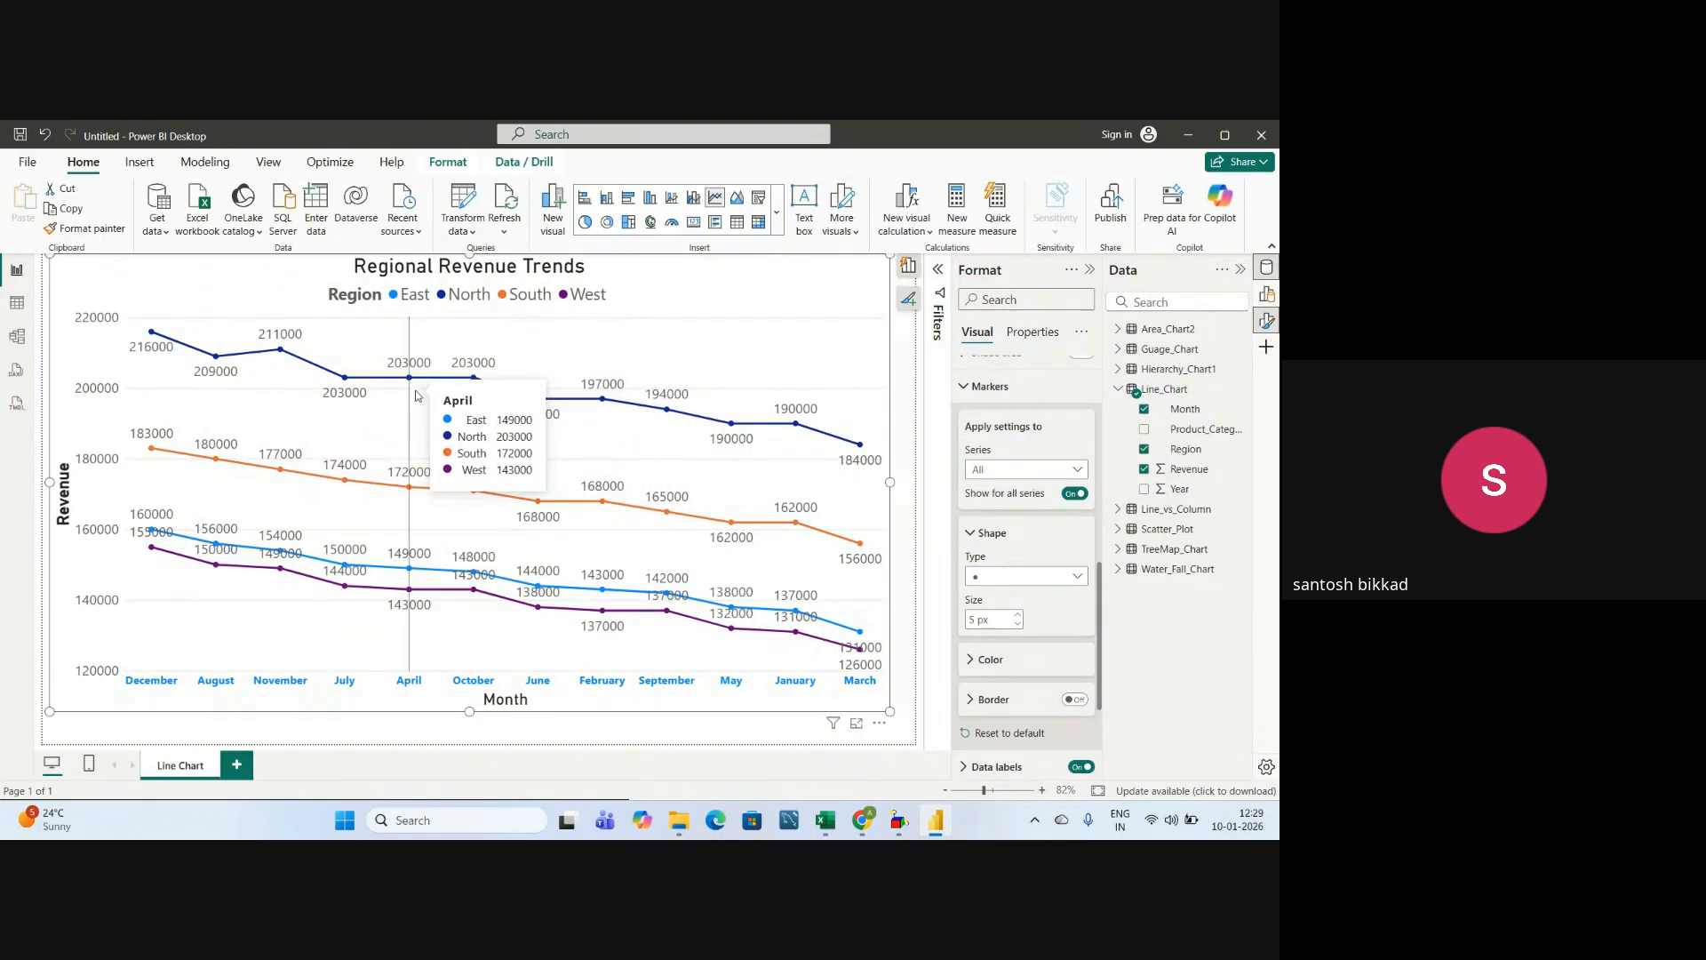
- Try the square and diamond marker shapes for all series and settle on the triangle shape
{"action": "left_click", "coordinate": [982, 580]}
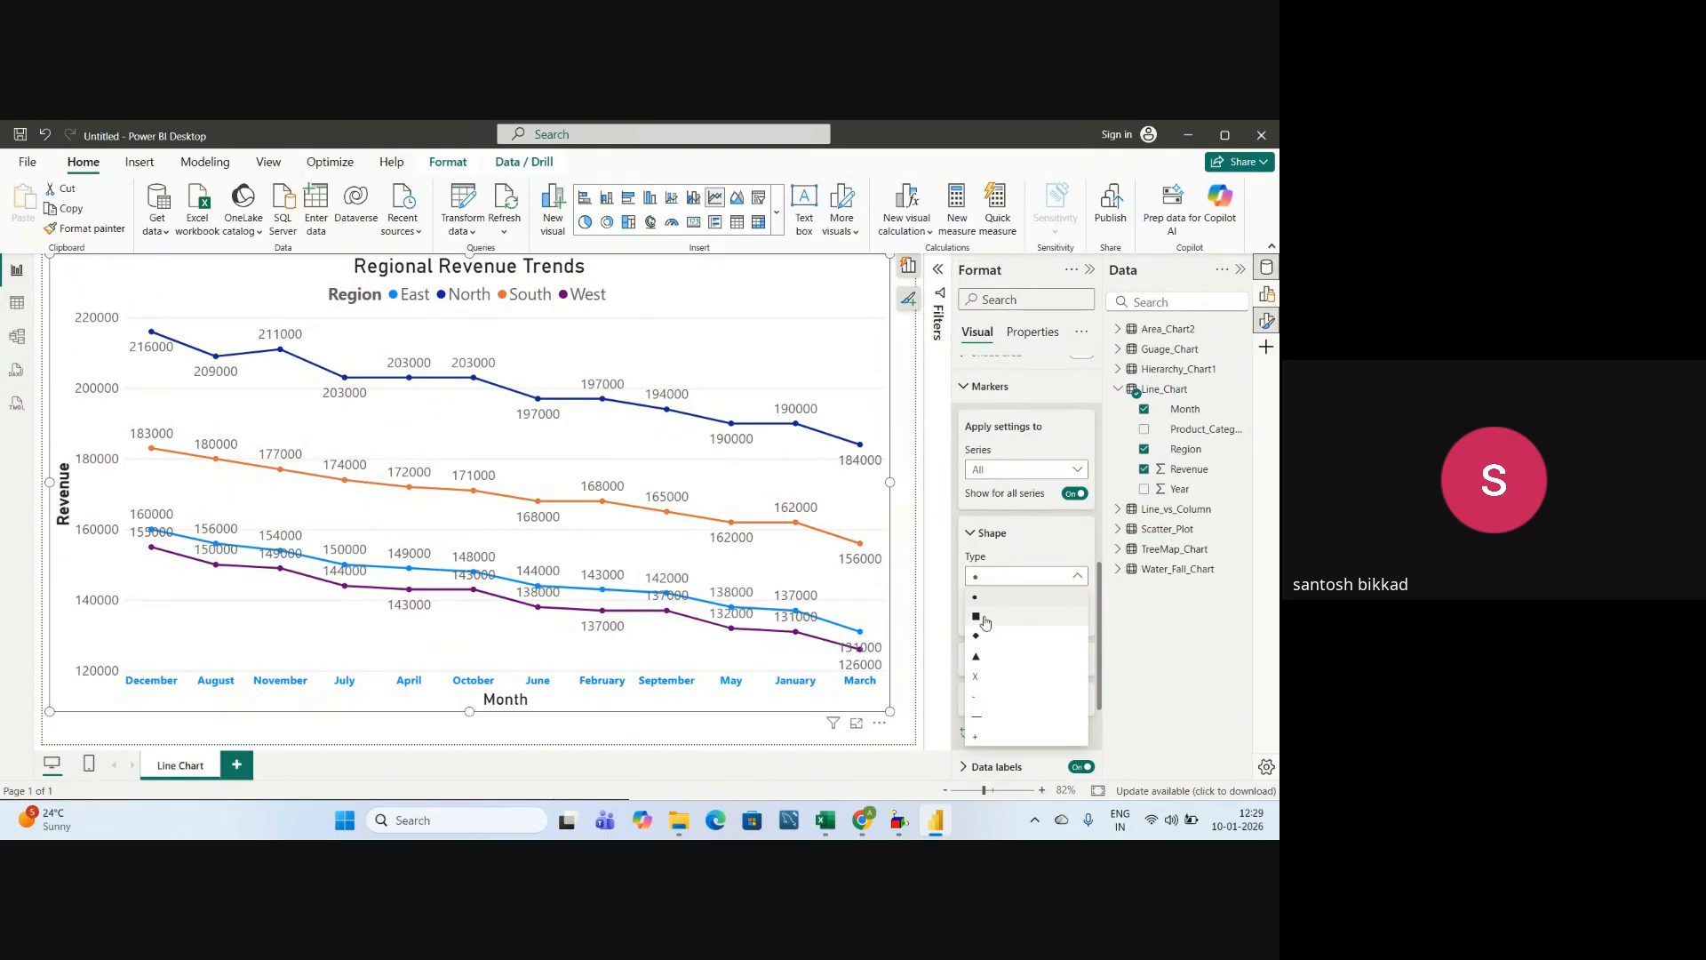
{"action": "left_click", "coordinate": [977, 617]}
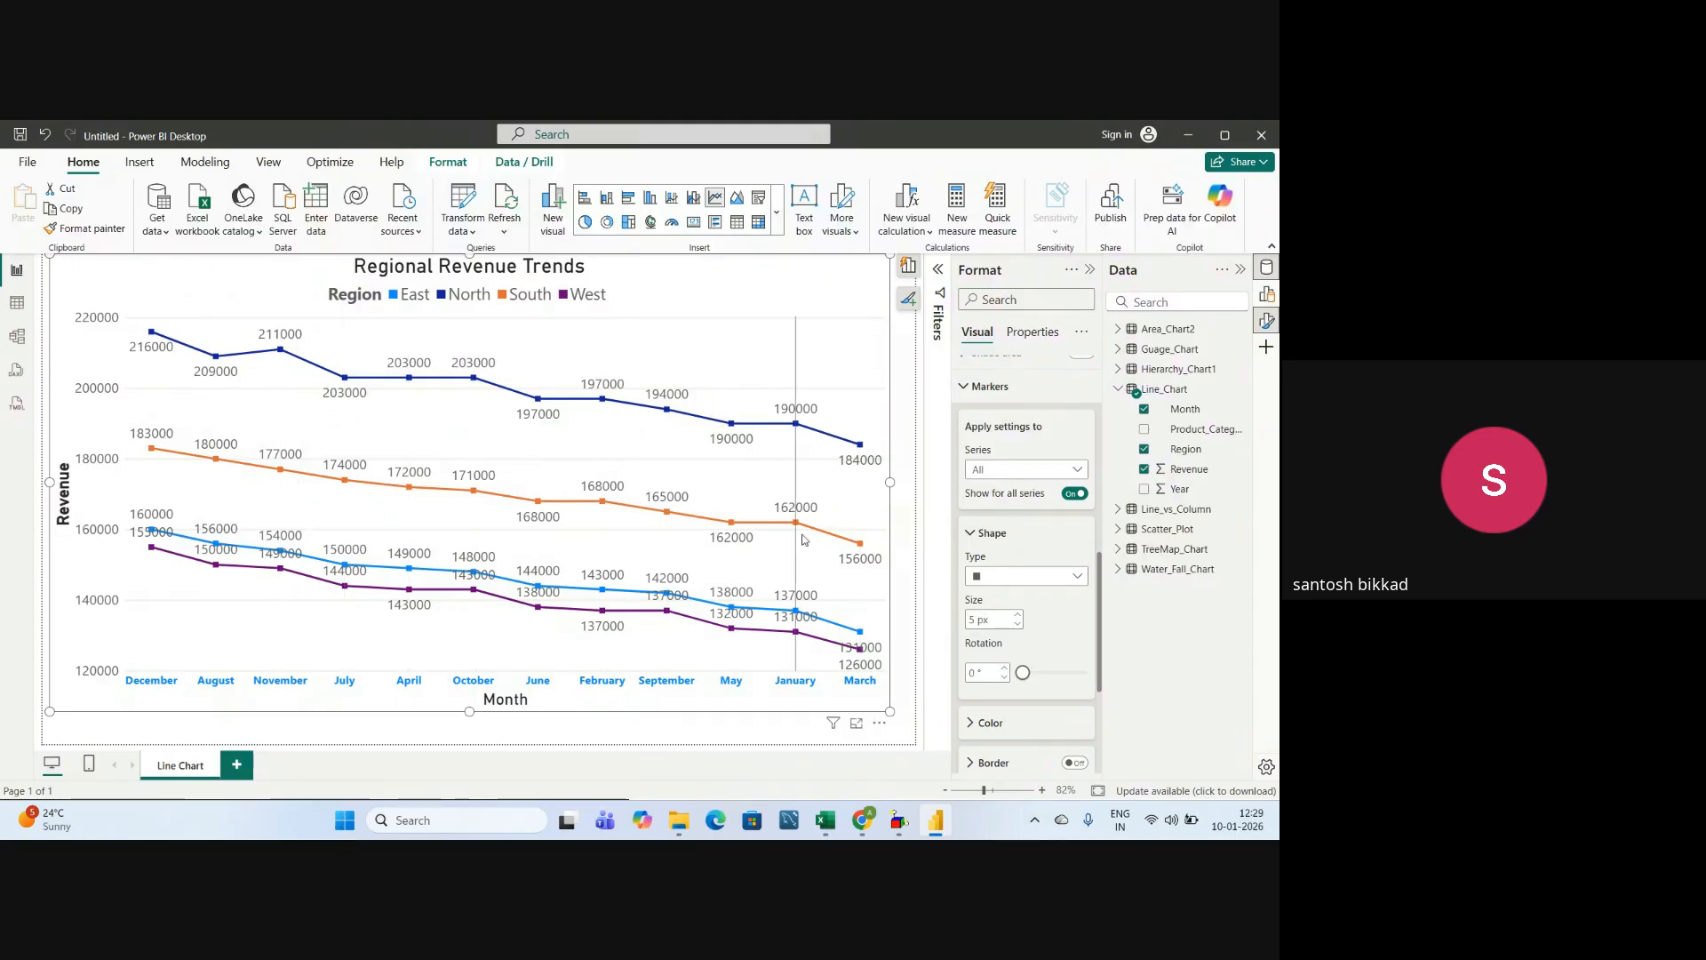
{"action": "left_click", "coordinate": [1032, 584]}
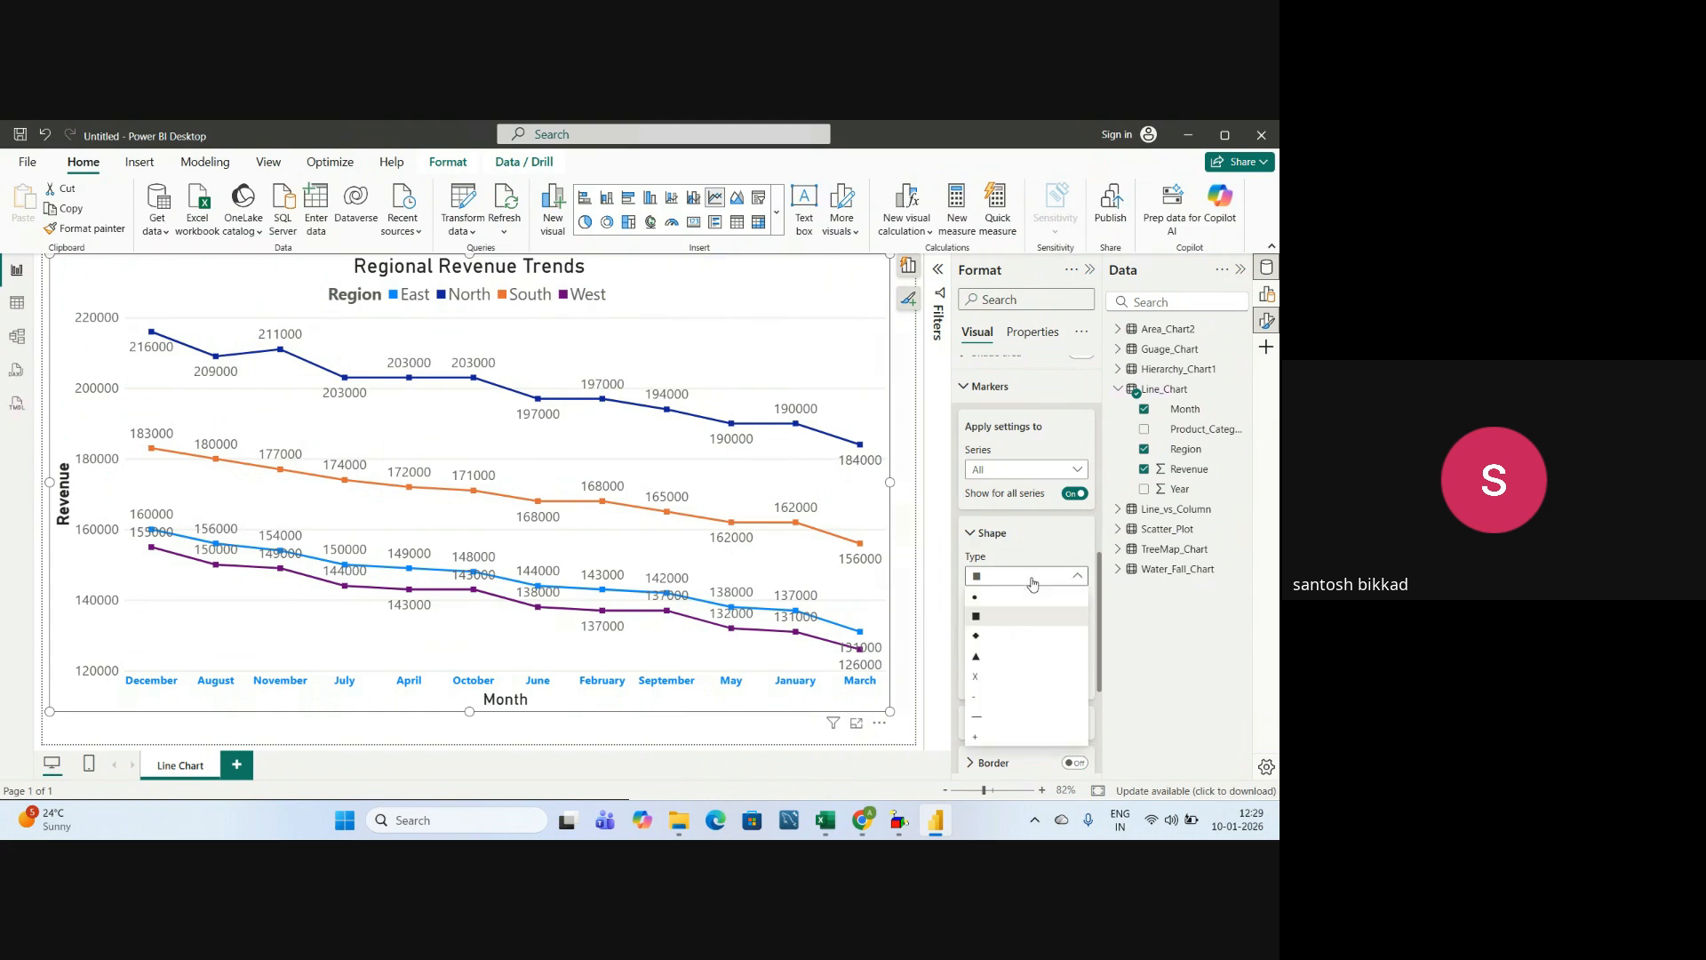
{"action": "left_click", "coordinate": [978, 636]}
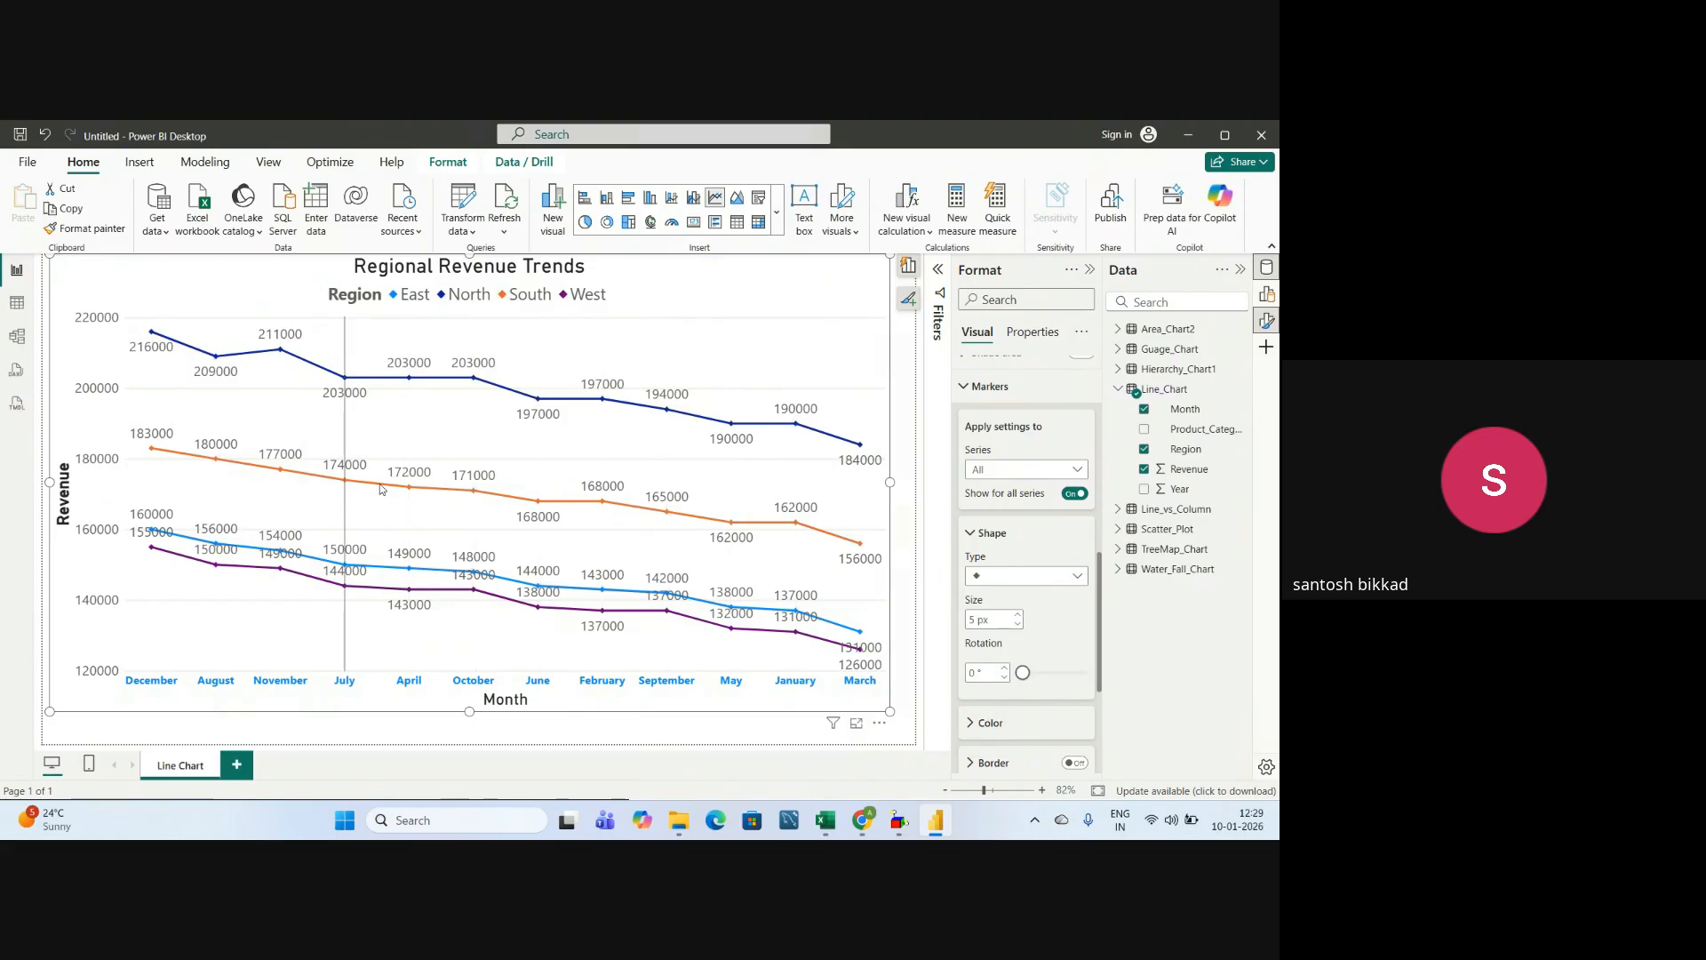
{"action": "left_click", "coordinate": [1032, 578]}
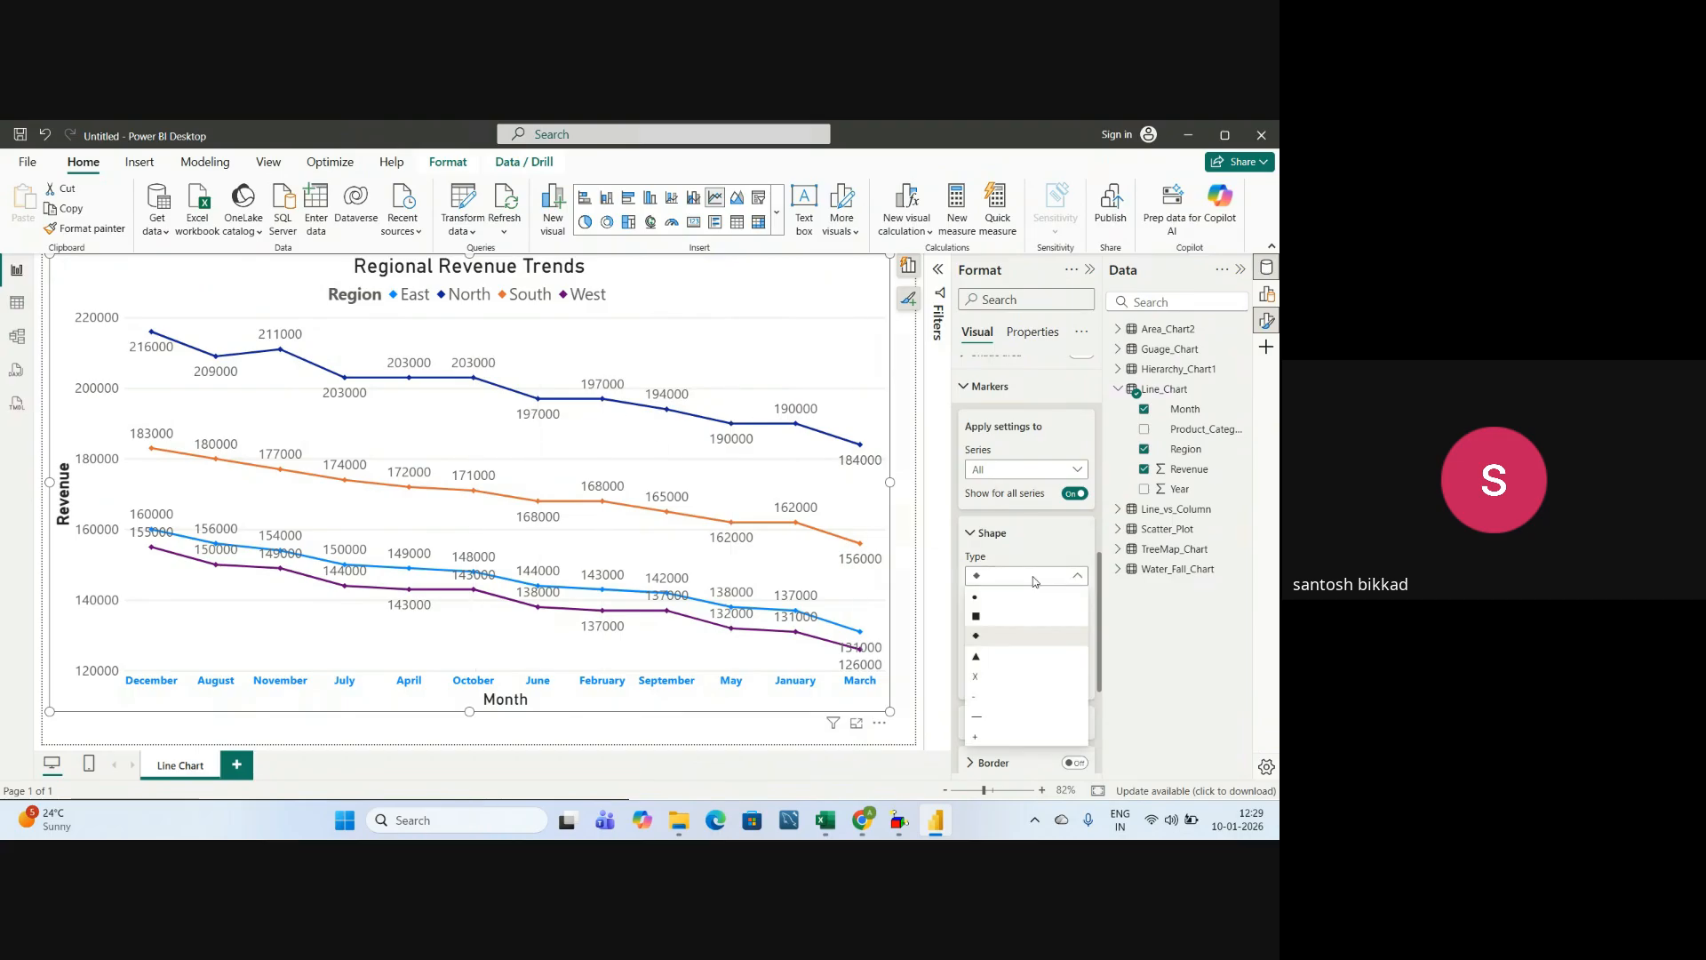
{"action": "left_click", "coordinate": [981, 656]}
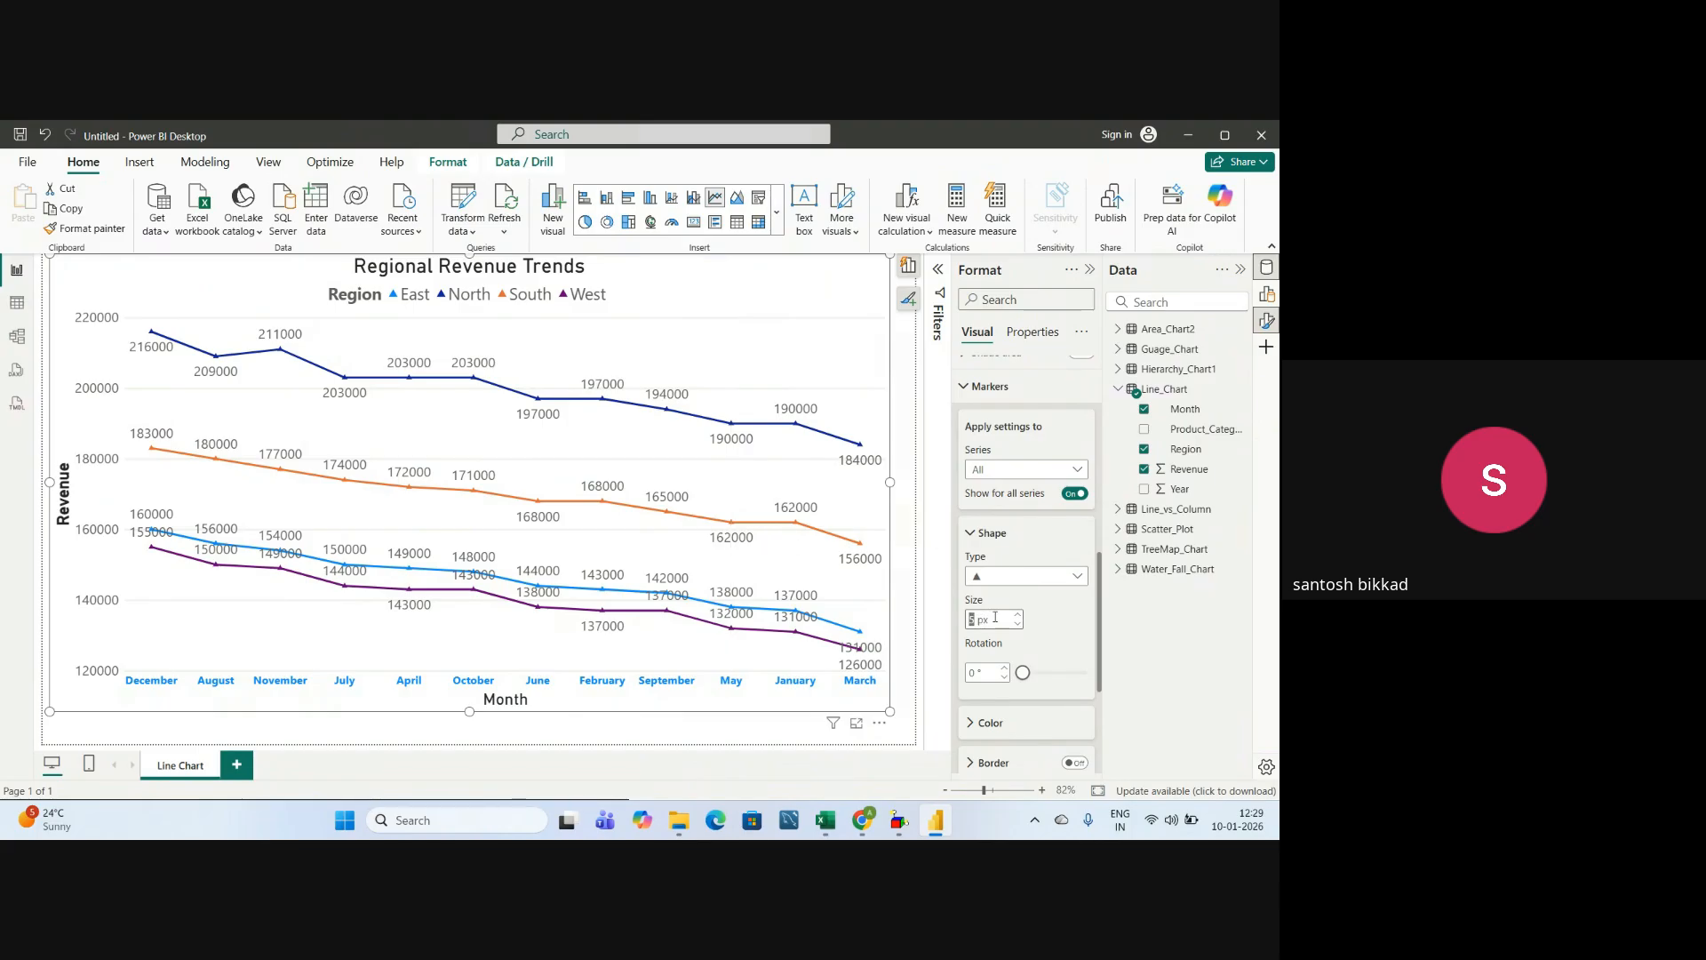
- Set the marker size to 10 px for all series and collapse the marker settings
{"action": "key", "text": "Return"}
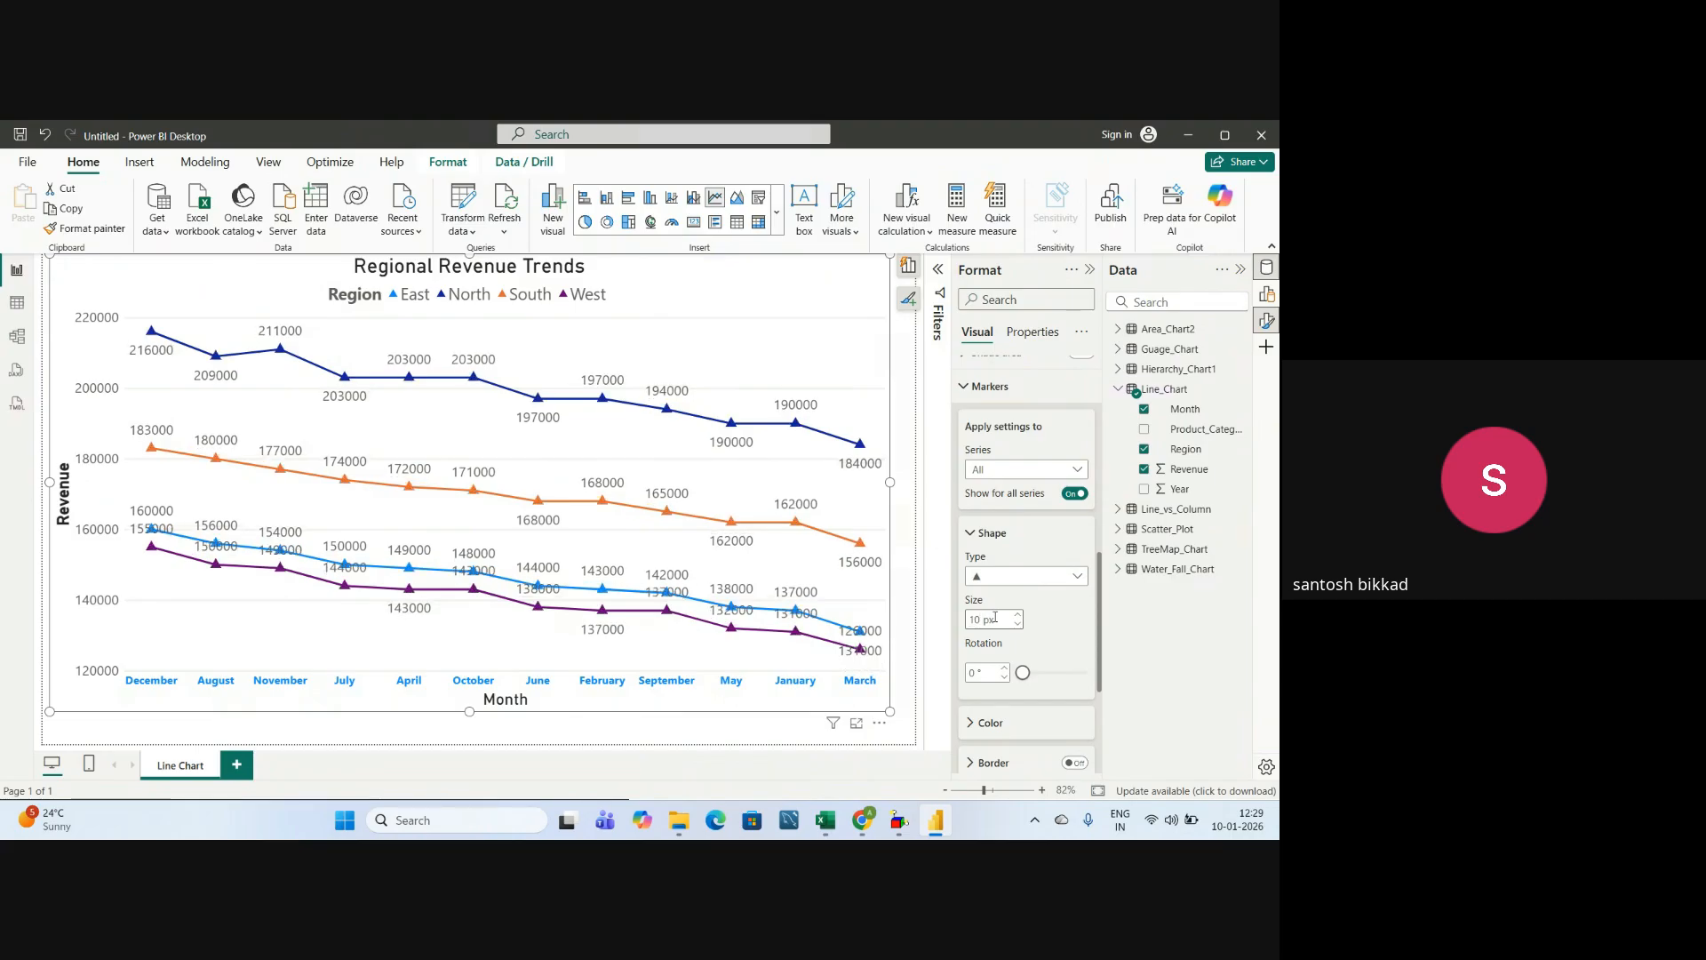
{"action": "left_click", "coordinate": [995, 615]}
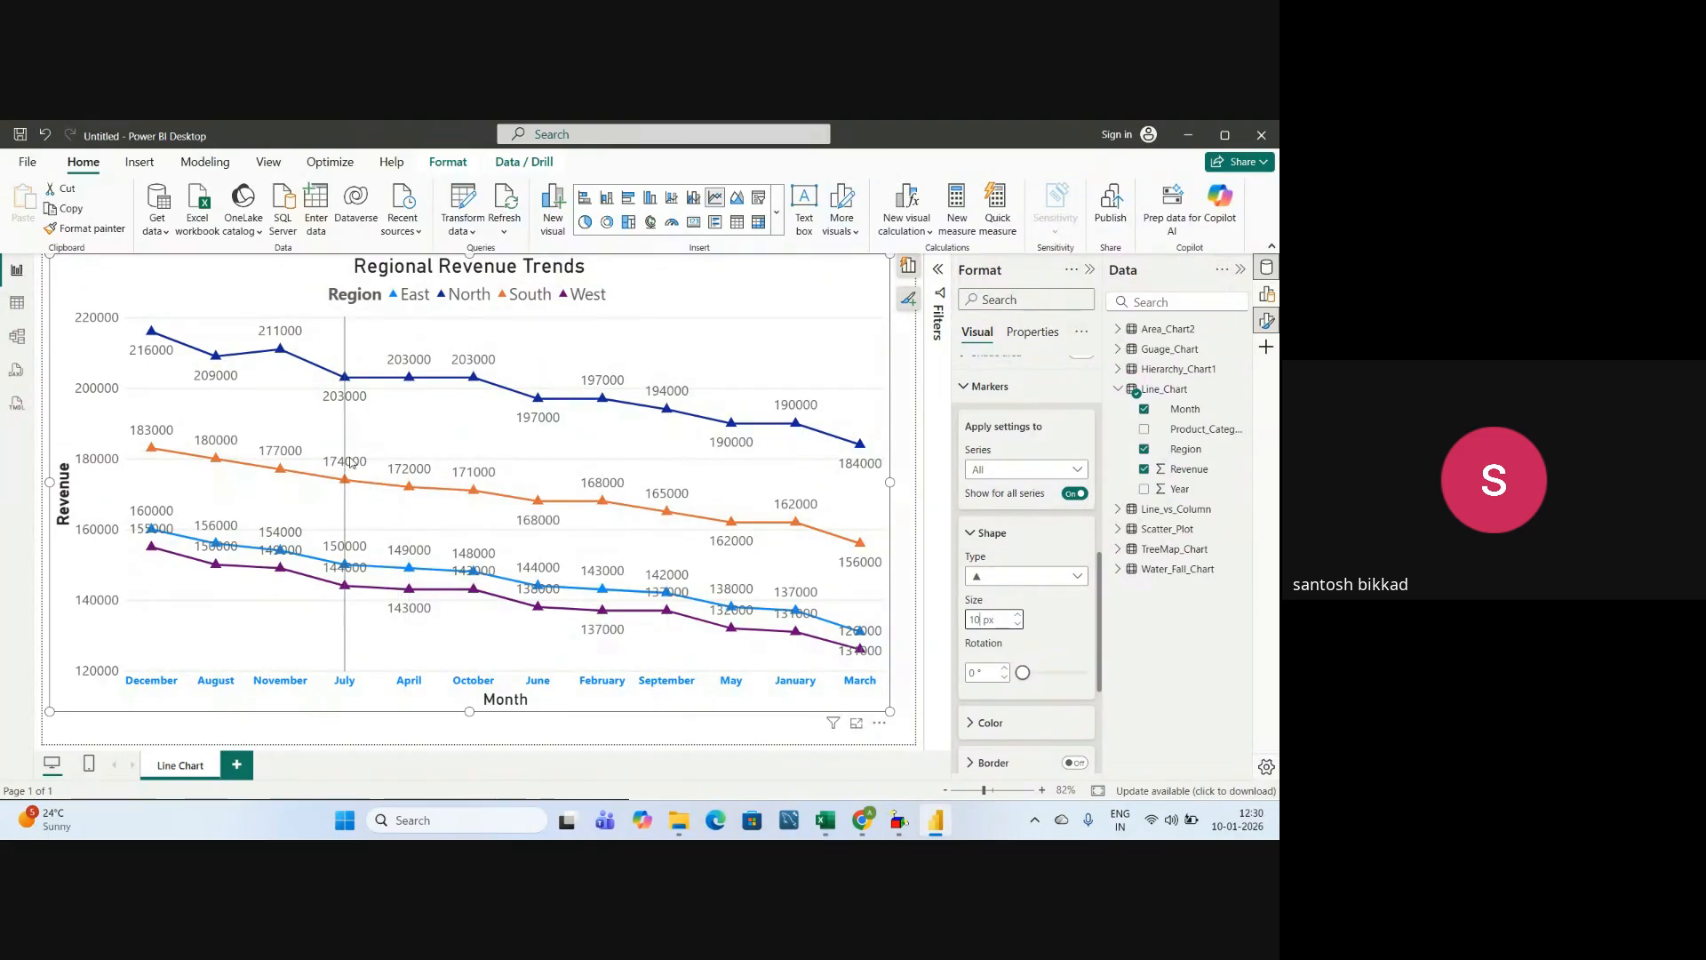
{"action": "mouse_move", "coordinate": [565, 485]}
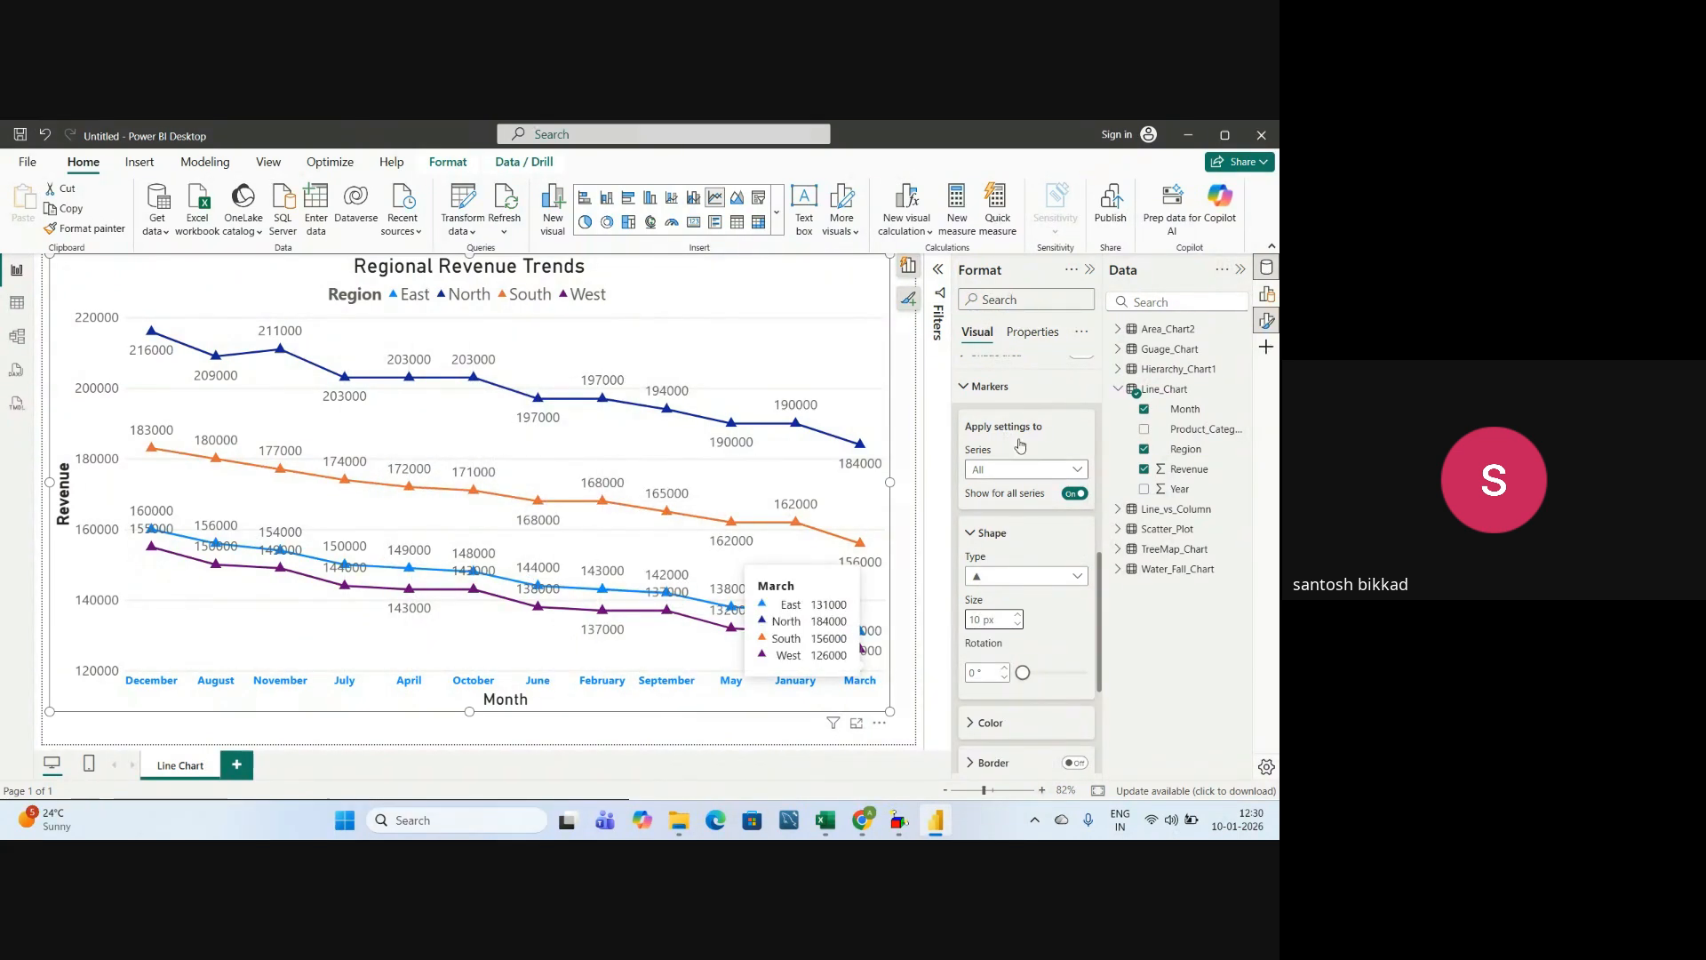
{"action": "left_click", "coordinate": [971, 532]}
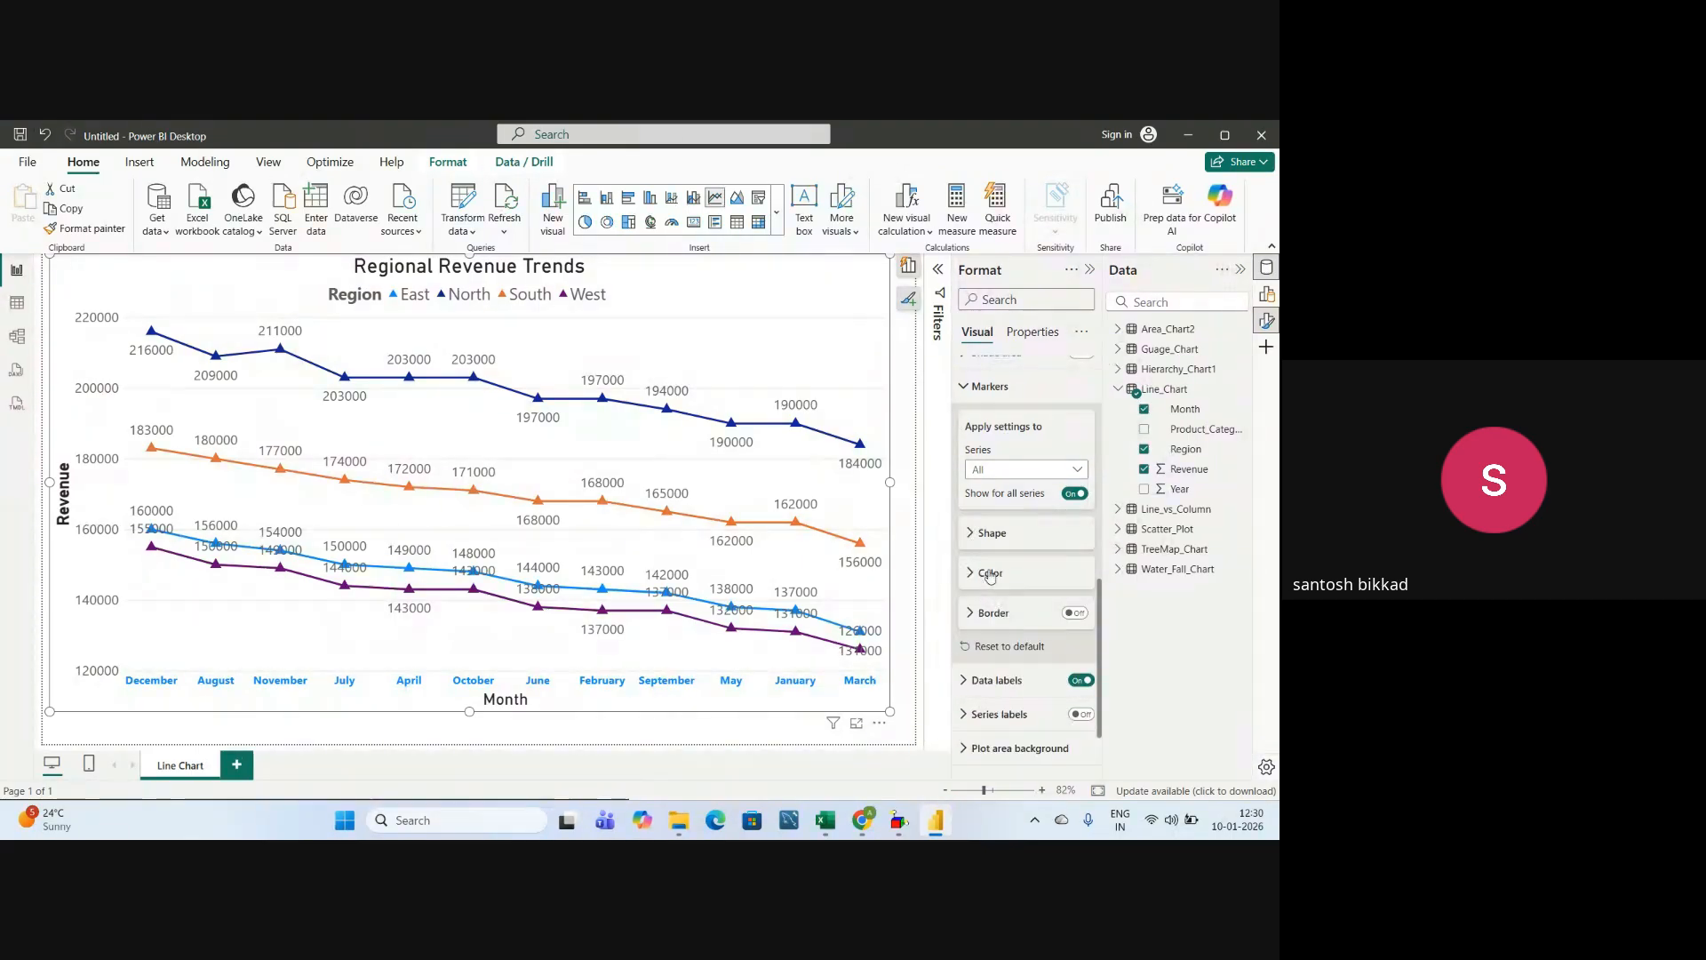
{"action": "left_click", "coordinate": [964, 387]}
- Switch to Other Charts.pdf in Chrome and read past the line chart summary to the data loading steps of Chart 2: Drill Down
{"action": "key", "text": "alt+Tab"}
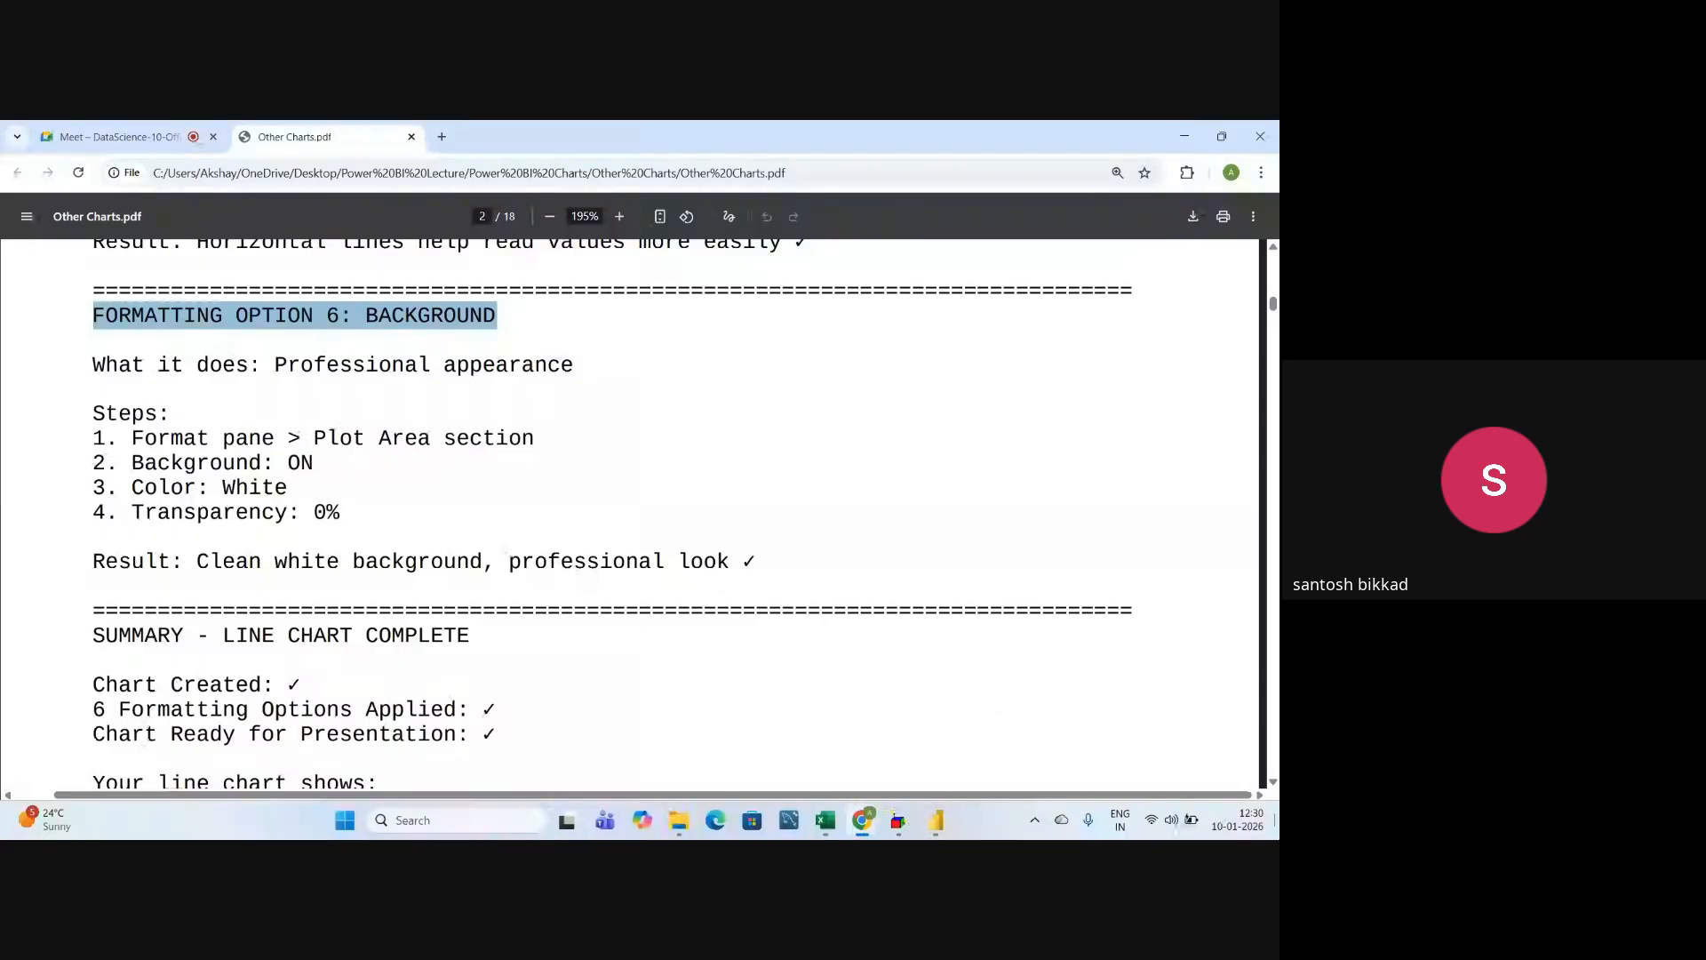
{"action": "scroll", "coordinate": [336, 494], "scroll_direction": "down", "scroll_amount": 3}
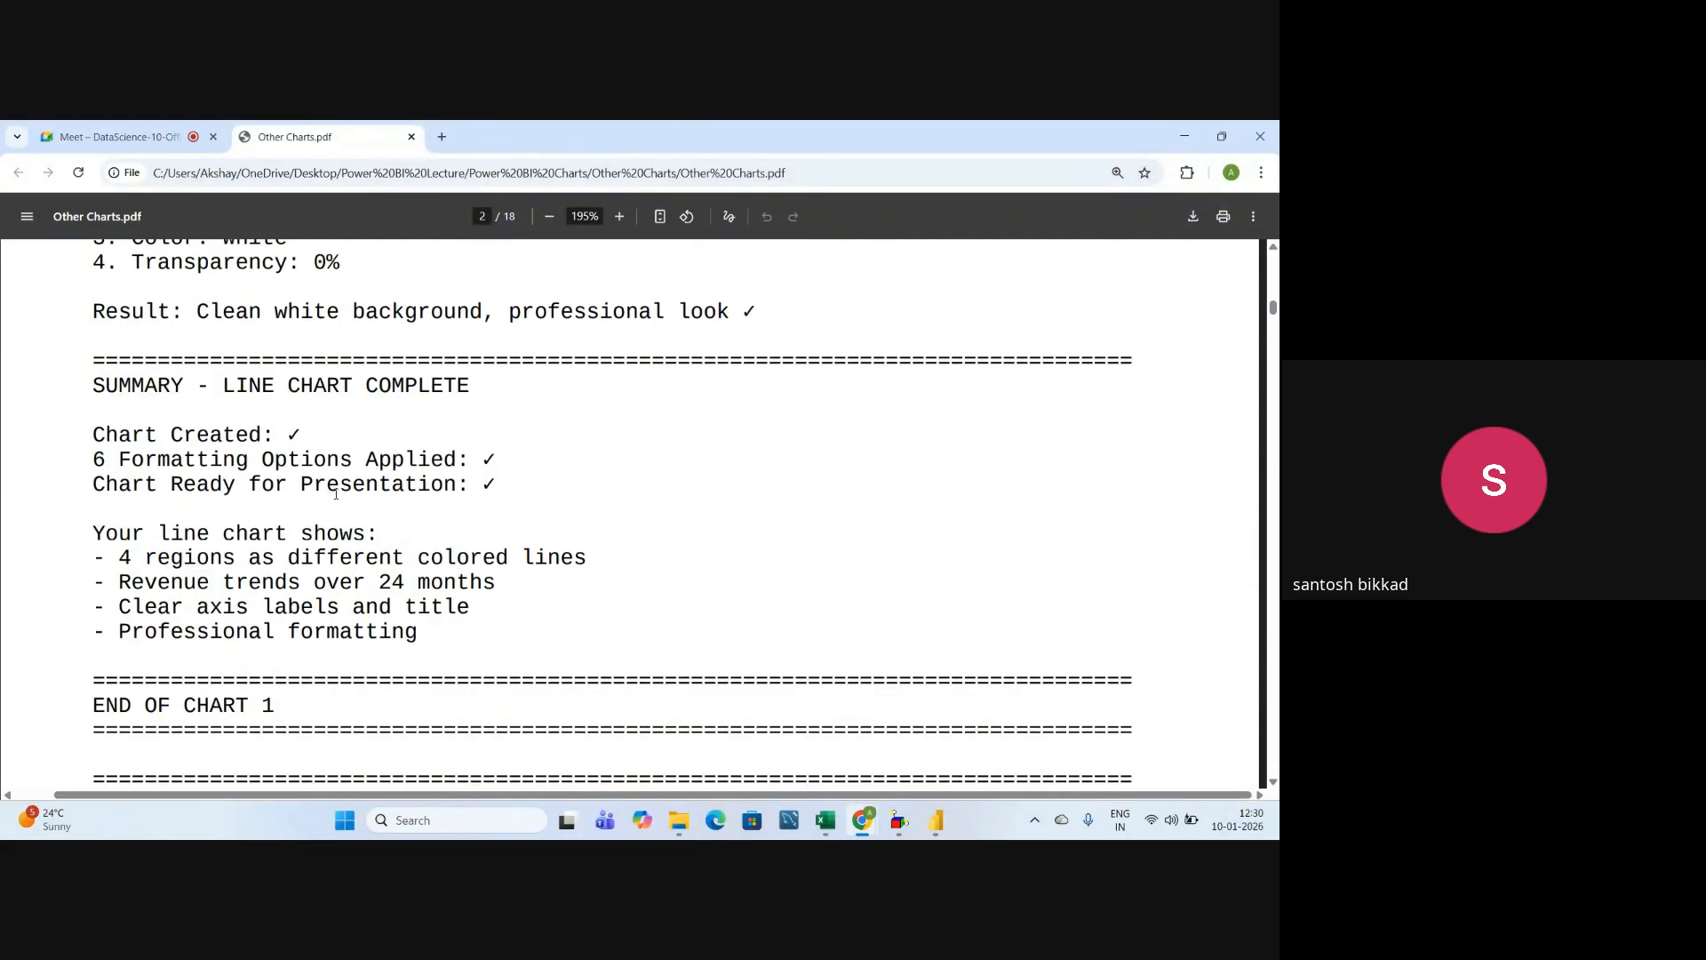
{"action": "scroll", "coordinate": [338, 498], "scroll_direction": "down", "scroll_amount": 6}
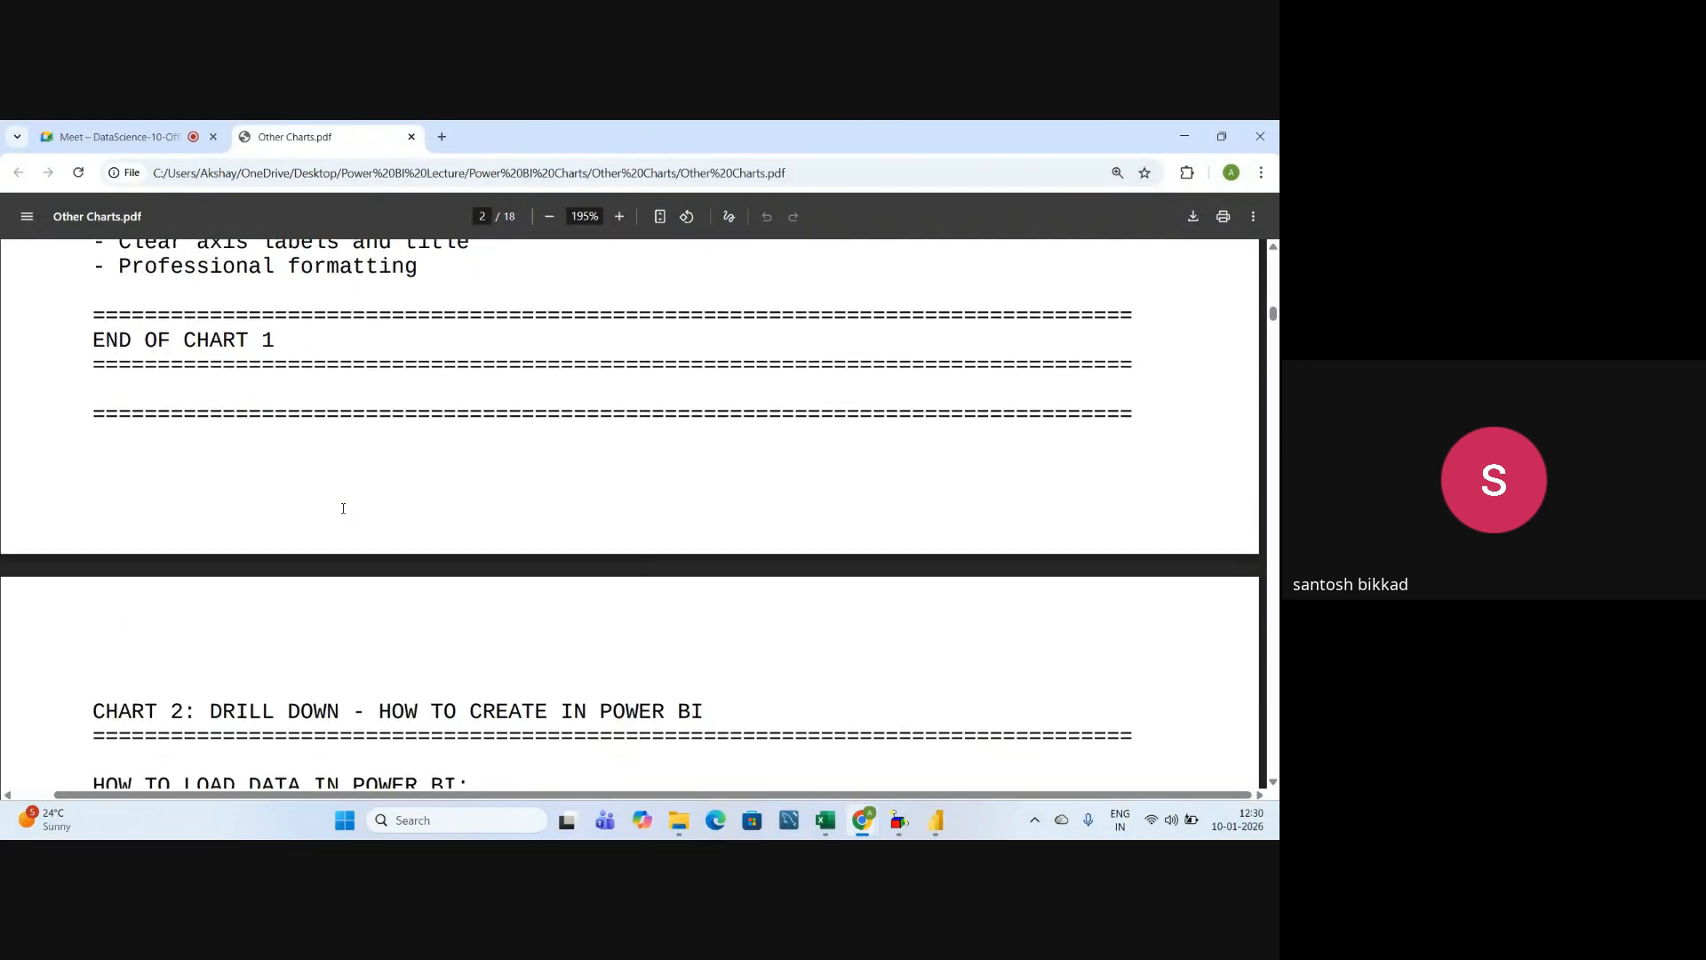
{"action": "scroll", "coordinate": [343, 509], "scroll_direction": "down", "scroll_amount": 2}
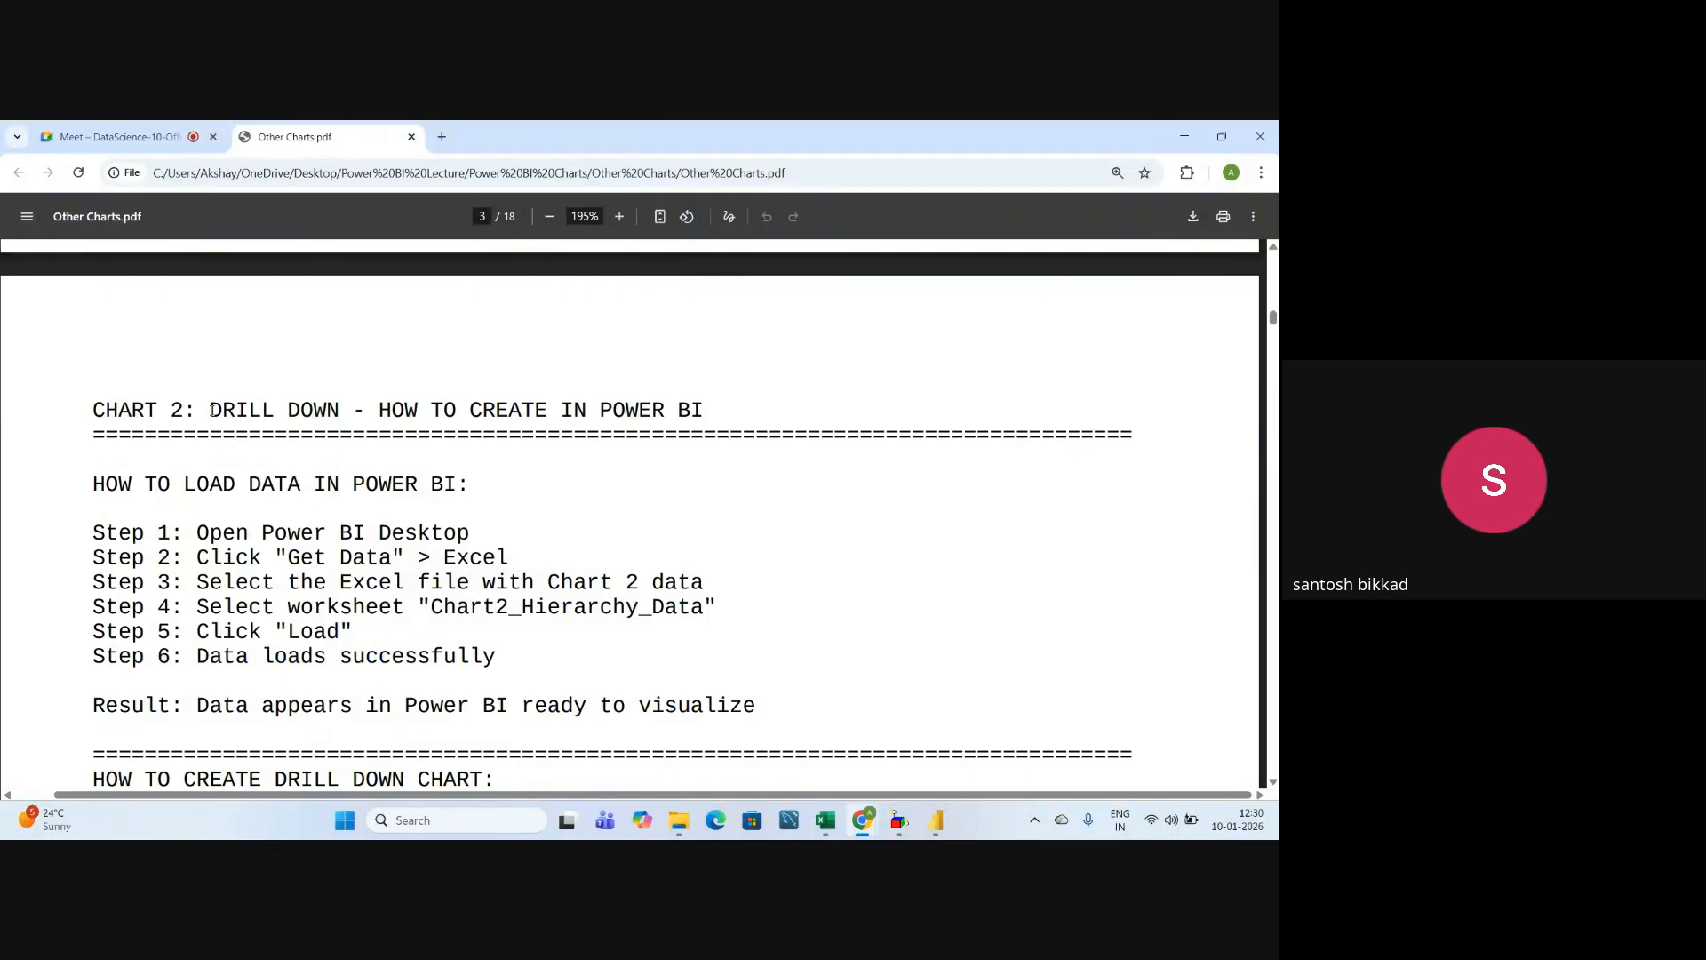
{"action": "left_click_drag", "start_coordinate": [212, 410], "coordinate": [364, 420]}
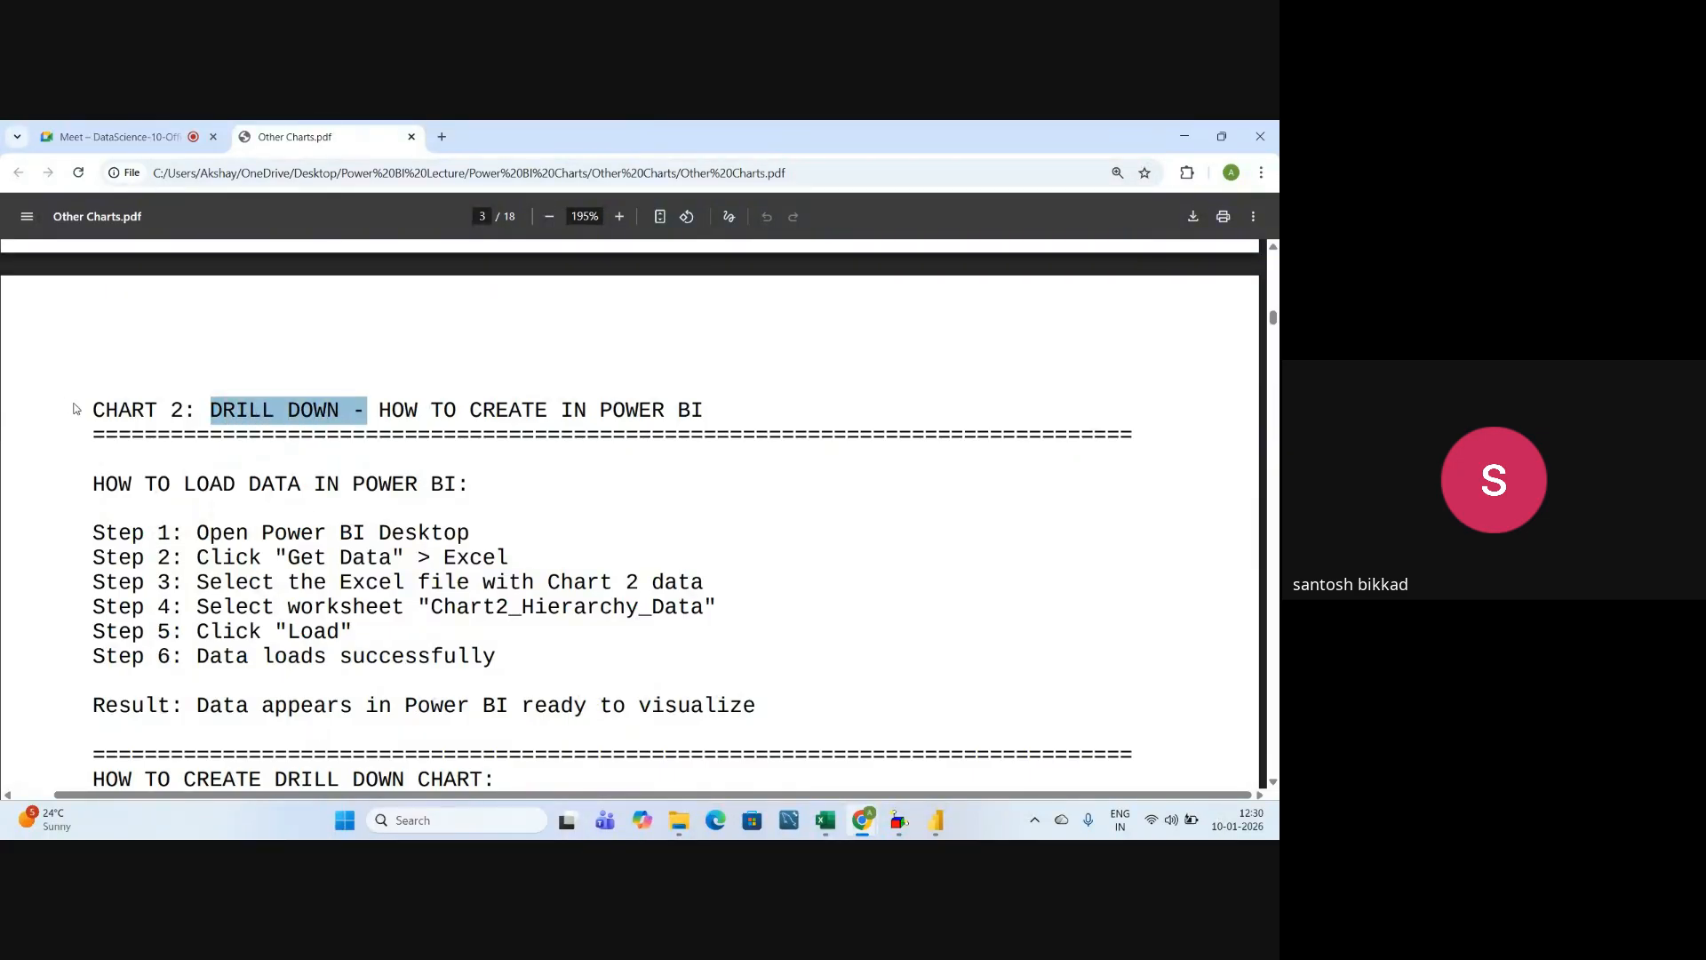
{"action": "left_click_drag", "start_coordinate": [75, 409], "coordinate": [329, 411]}
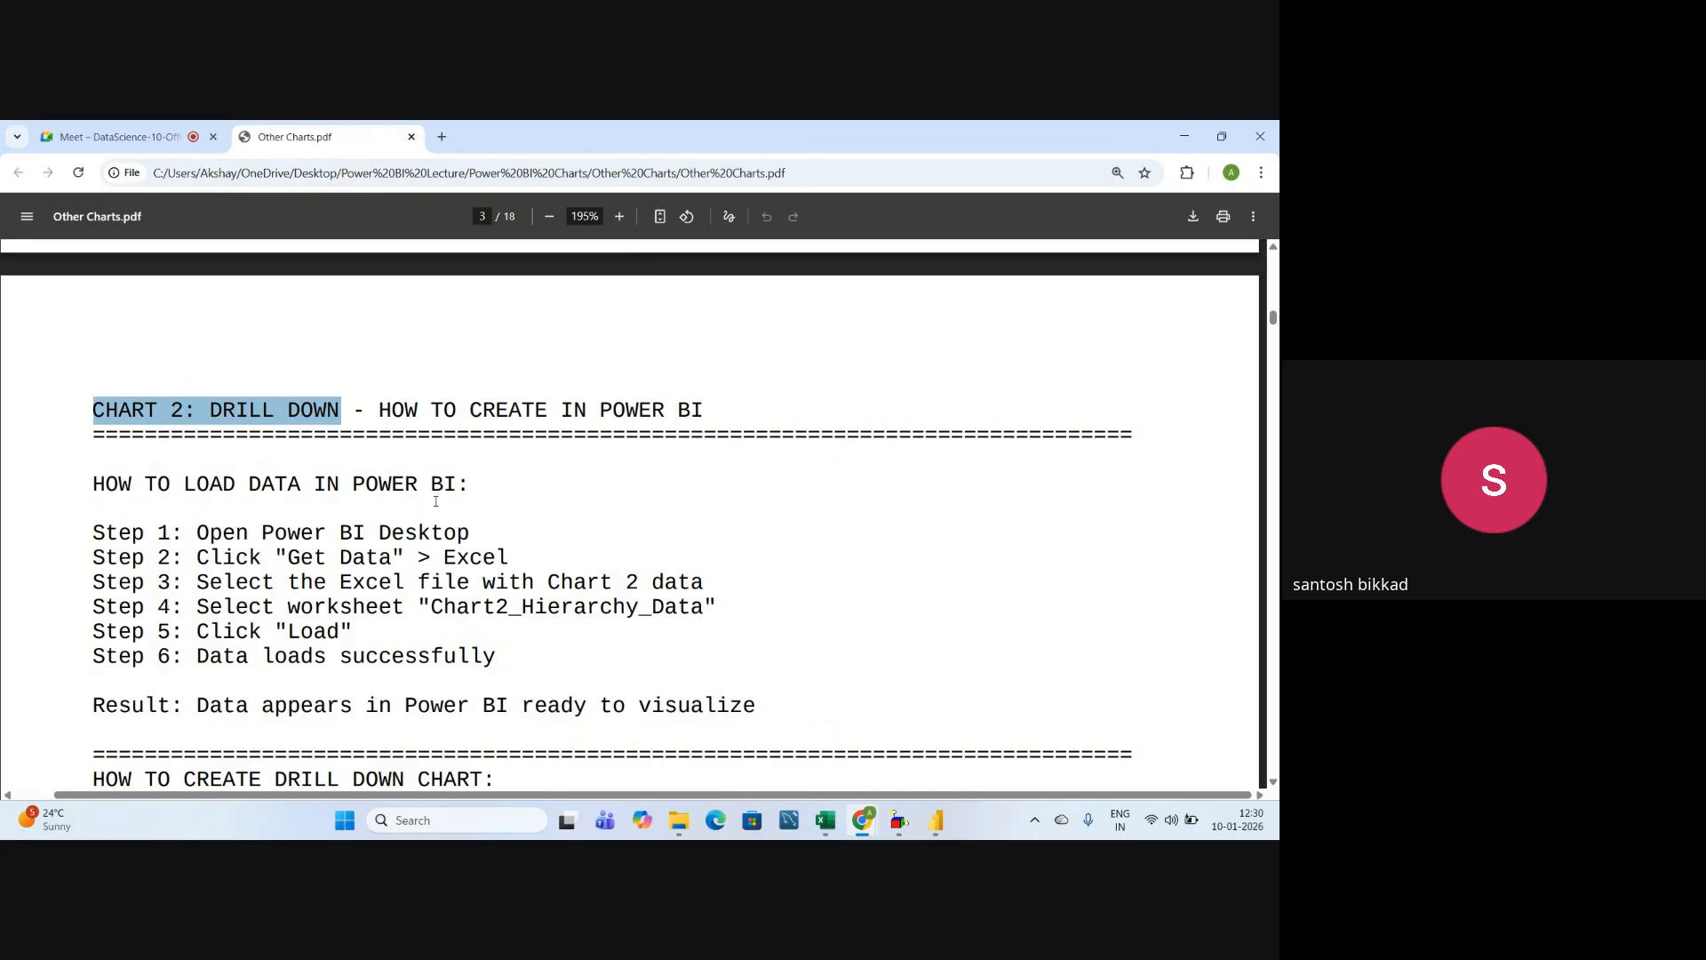
{"action": "scroll", "coordinate": [435, 502], "scroll_direction": "down", "scroll_amount": 1}
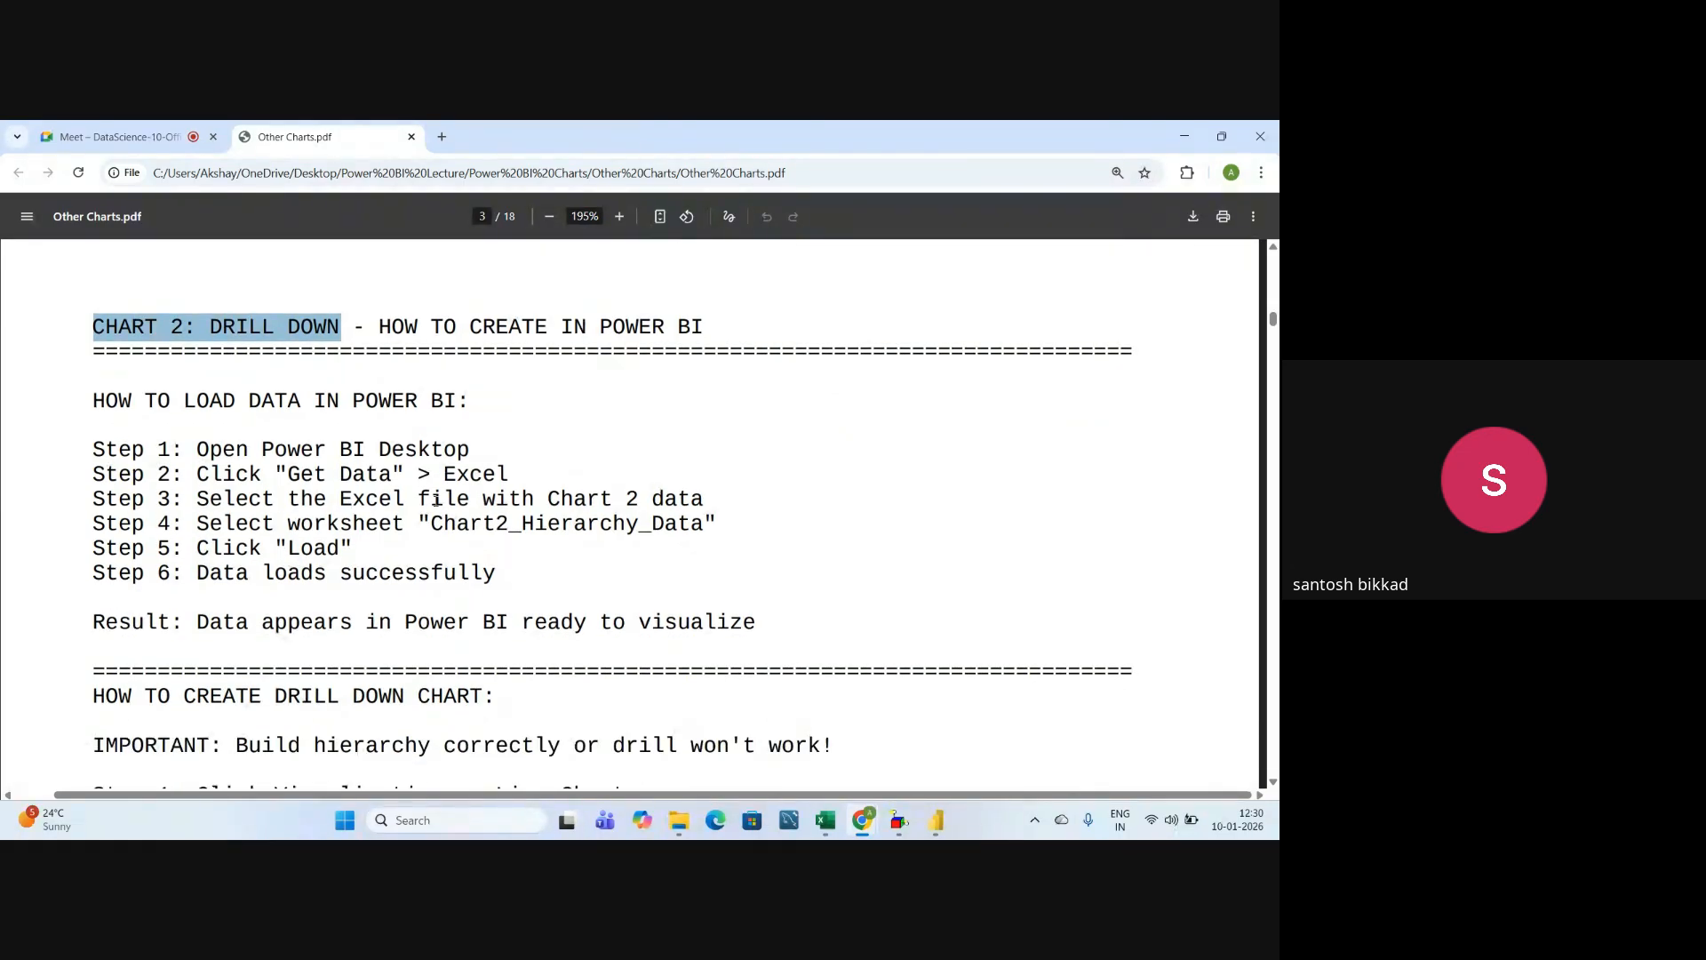
{"action": "scroll", "coordinate": [436, 499], "scroll_direction": "down", "scroll_amount": 1}
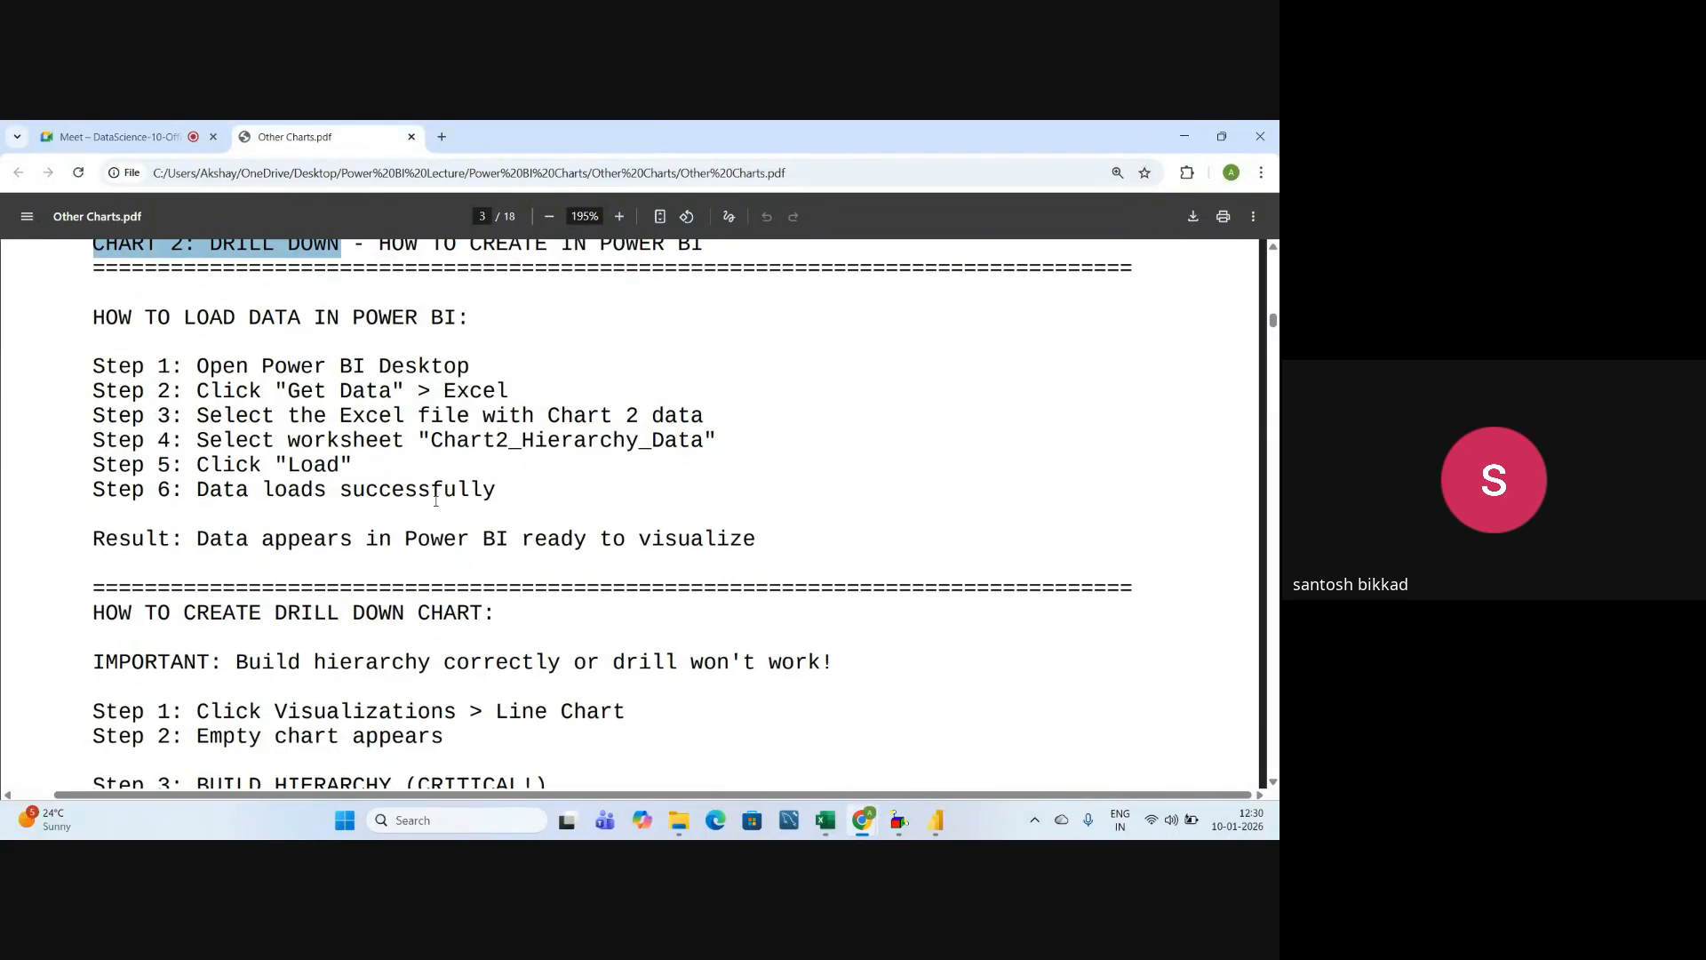
- Return to Power BI Desktop, add a report page named Drill Down Chart and show the visual building options
{"action": "key", "text": "alt+Tab"}
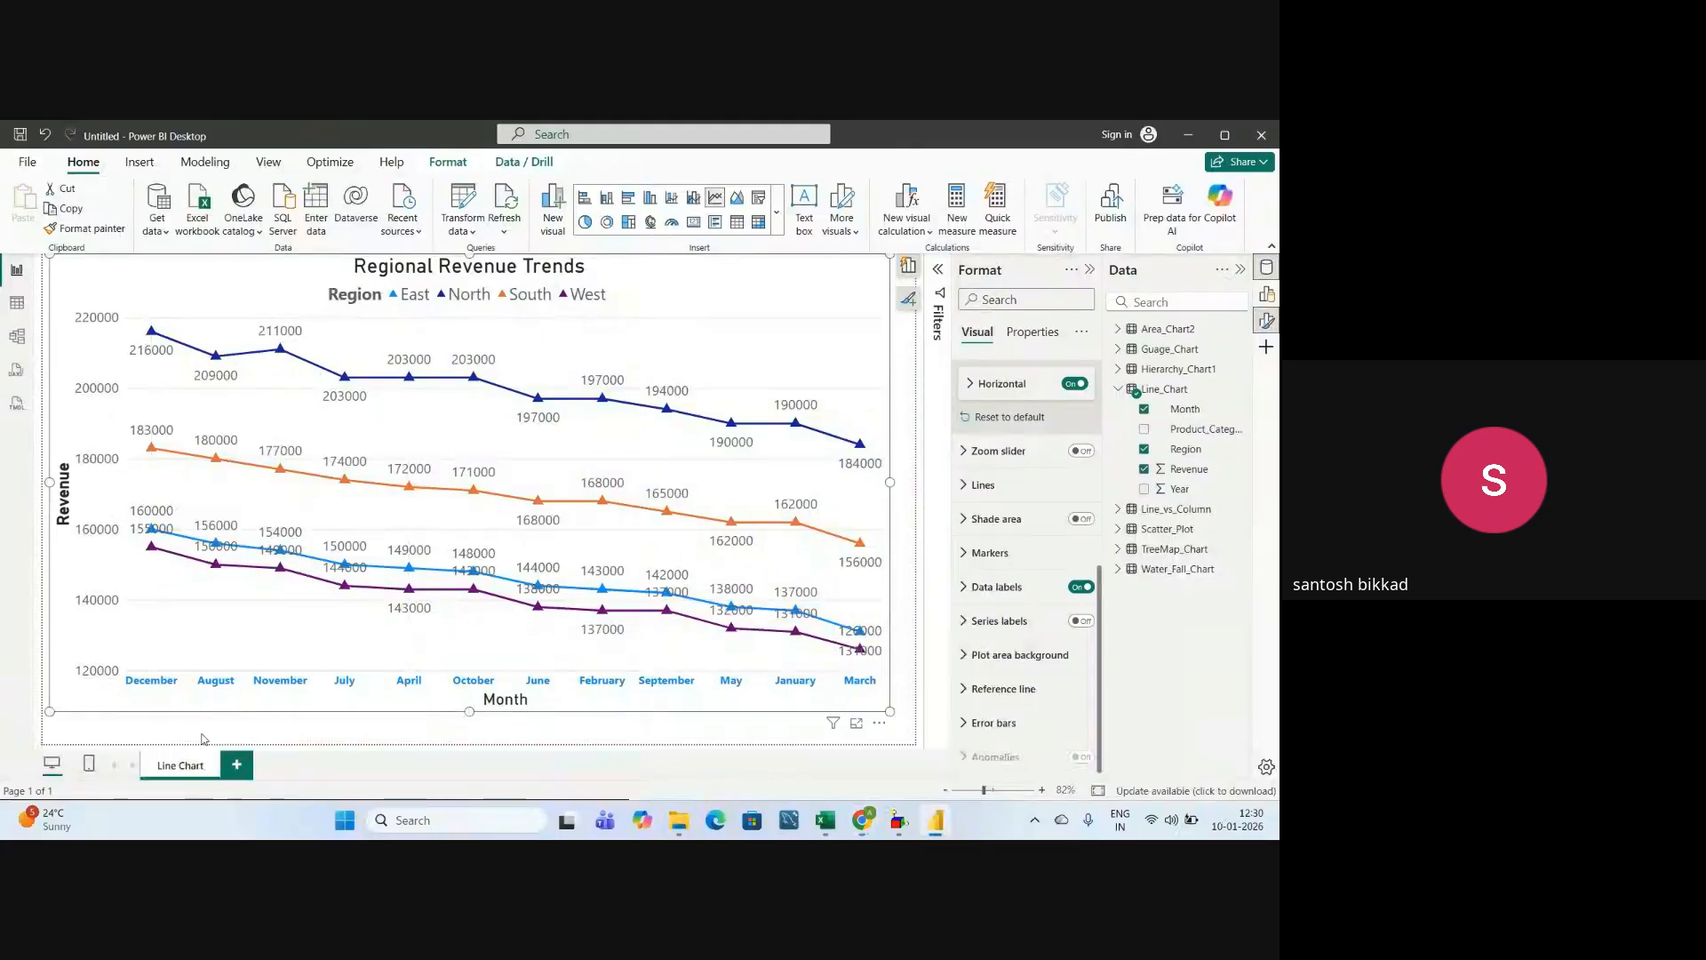
{"action": "left_click", "coordinate": [236, 764]}
{"action": "right_click", "coordinate": [238, 769]}
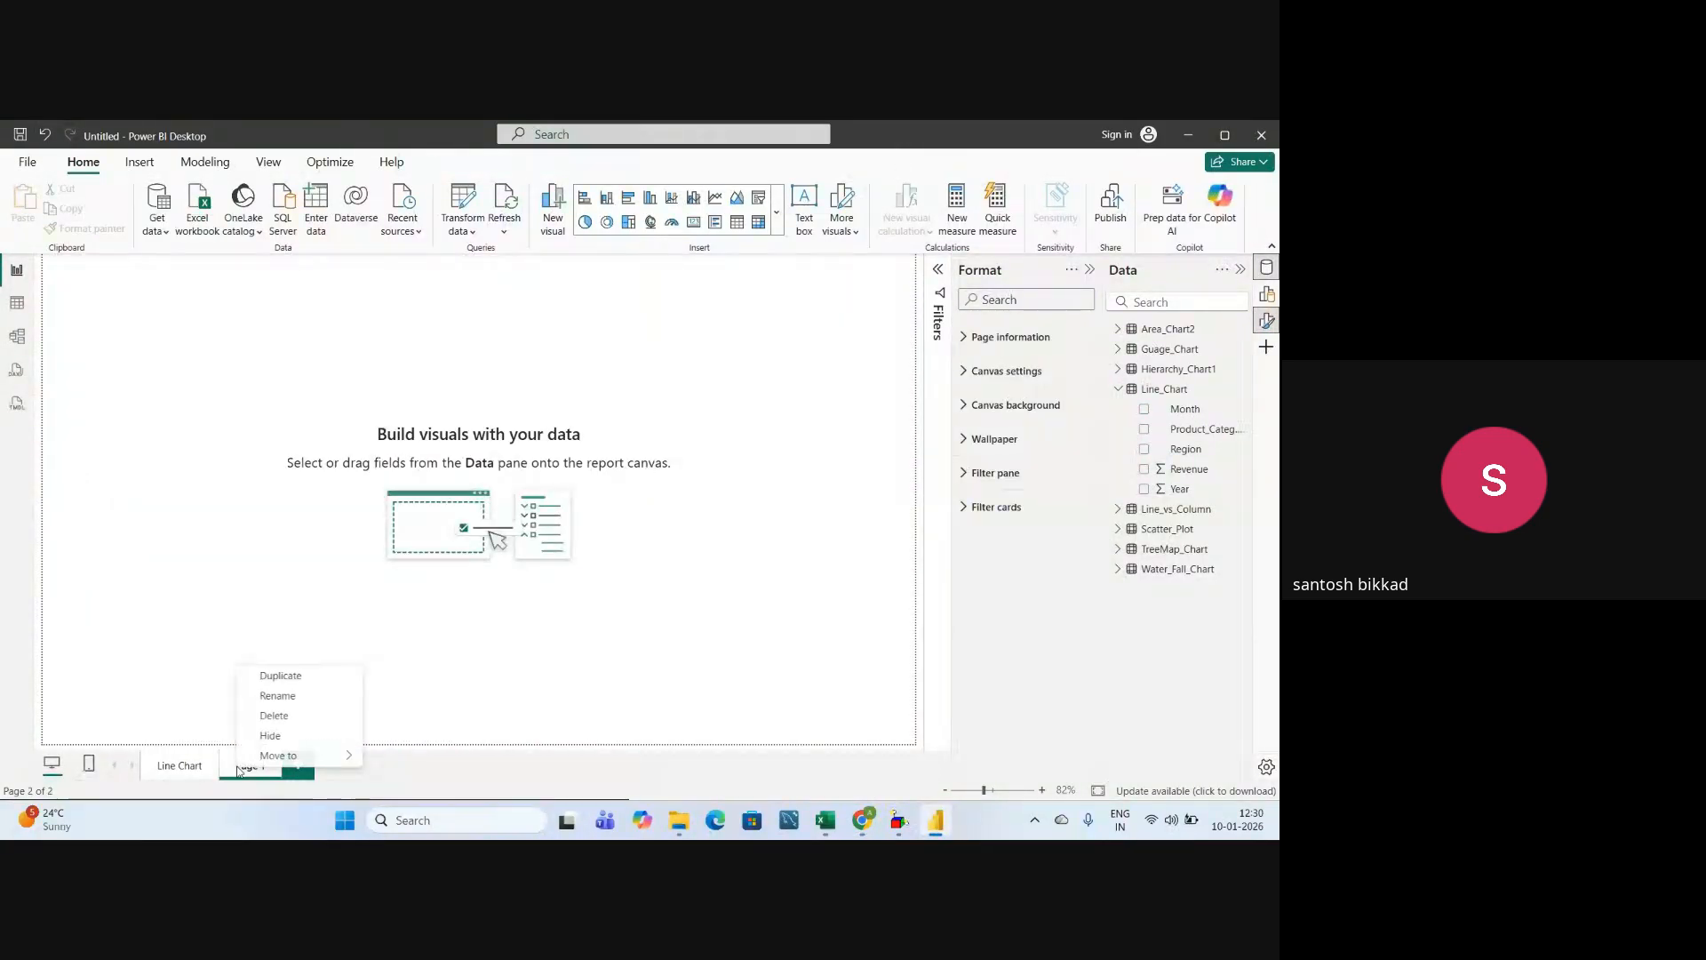
{"action": "left_click", "coordinate": [280, 694]}
{"action": "key", "text": "BackSpace"}
{"action": "key", "text": "BackSpace"}
{"action": "key", "text": "BackSpace"}
{"action": "key", "text": "BackSpace"}
{"action": "key", "text": "BackSpace"}
{"action": "key", "text": "BackSpace"}
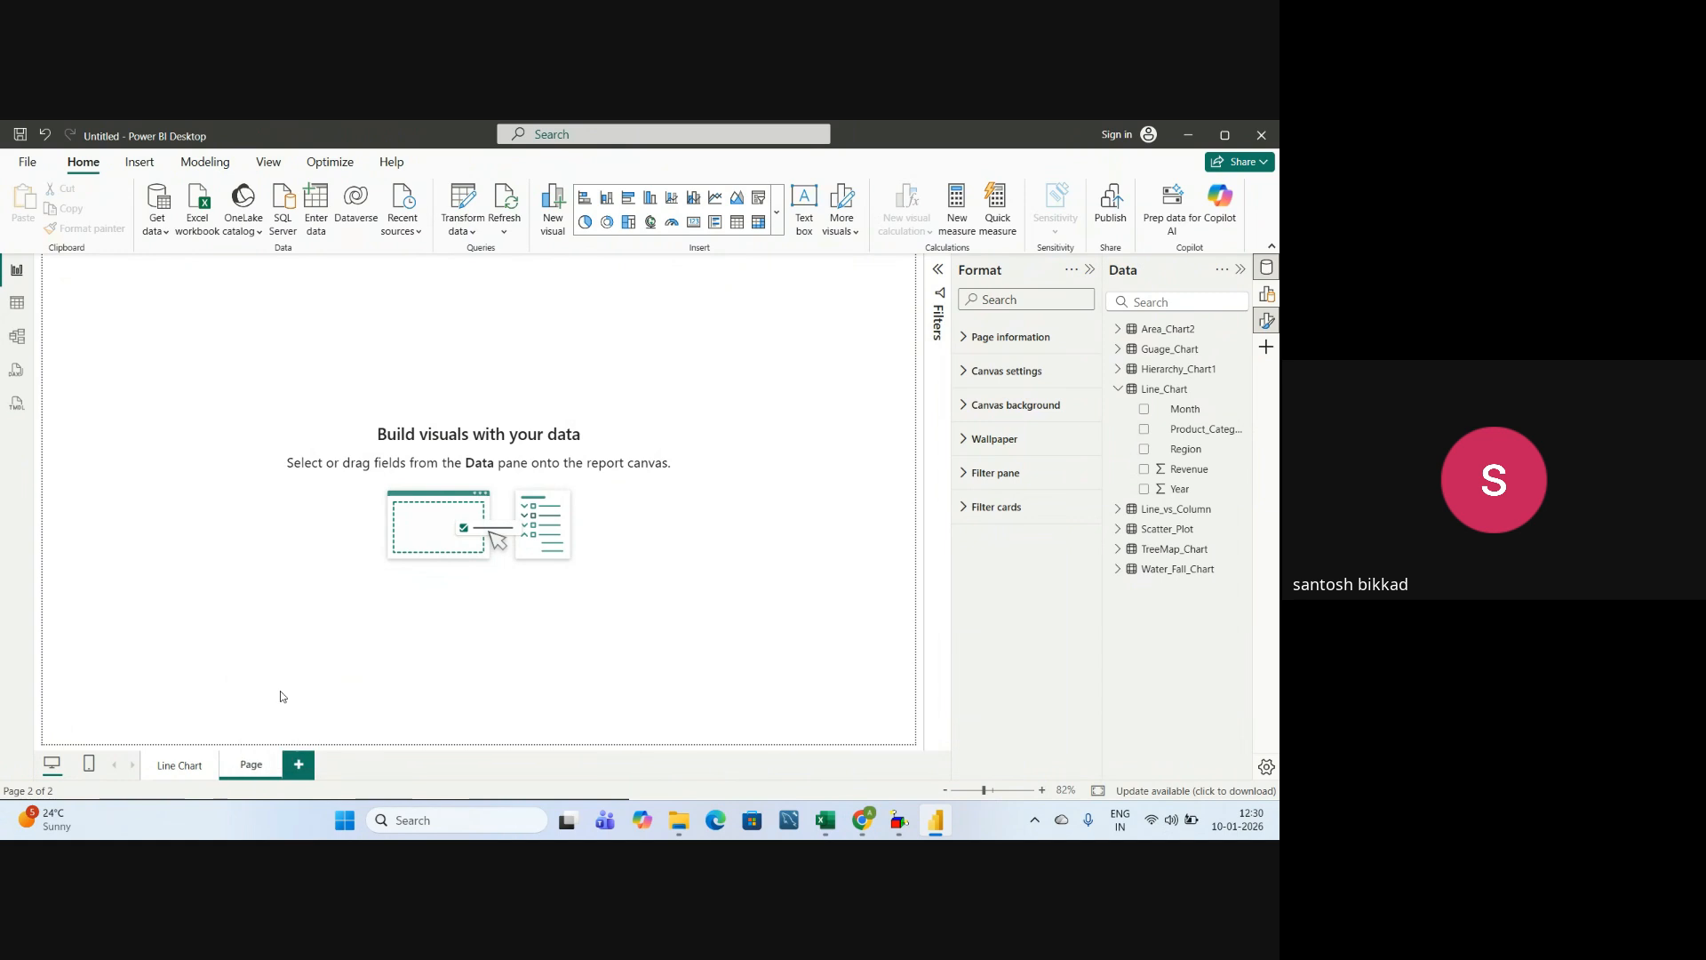
{"action": "type", "text": "Down"}
{"action": "type", "text": " Chart"}
{"action": "key", "text": "Return"}
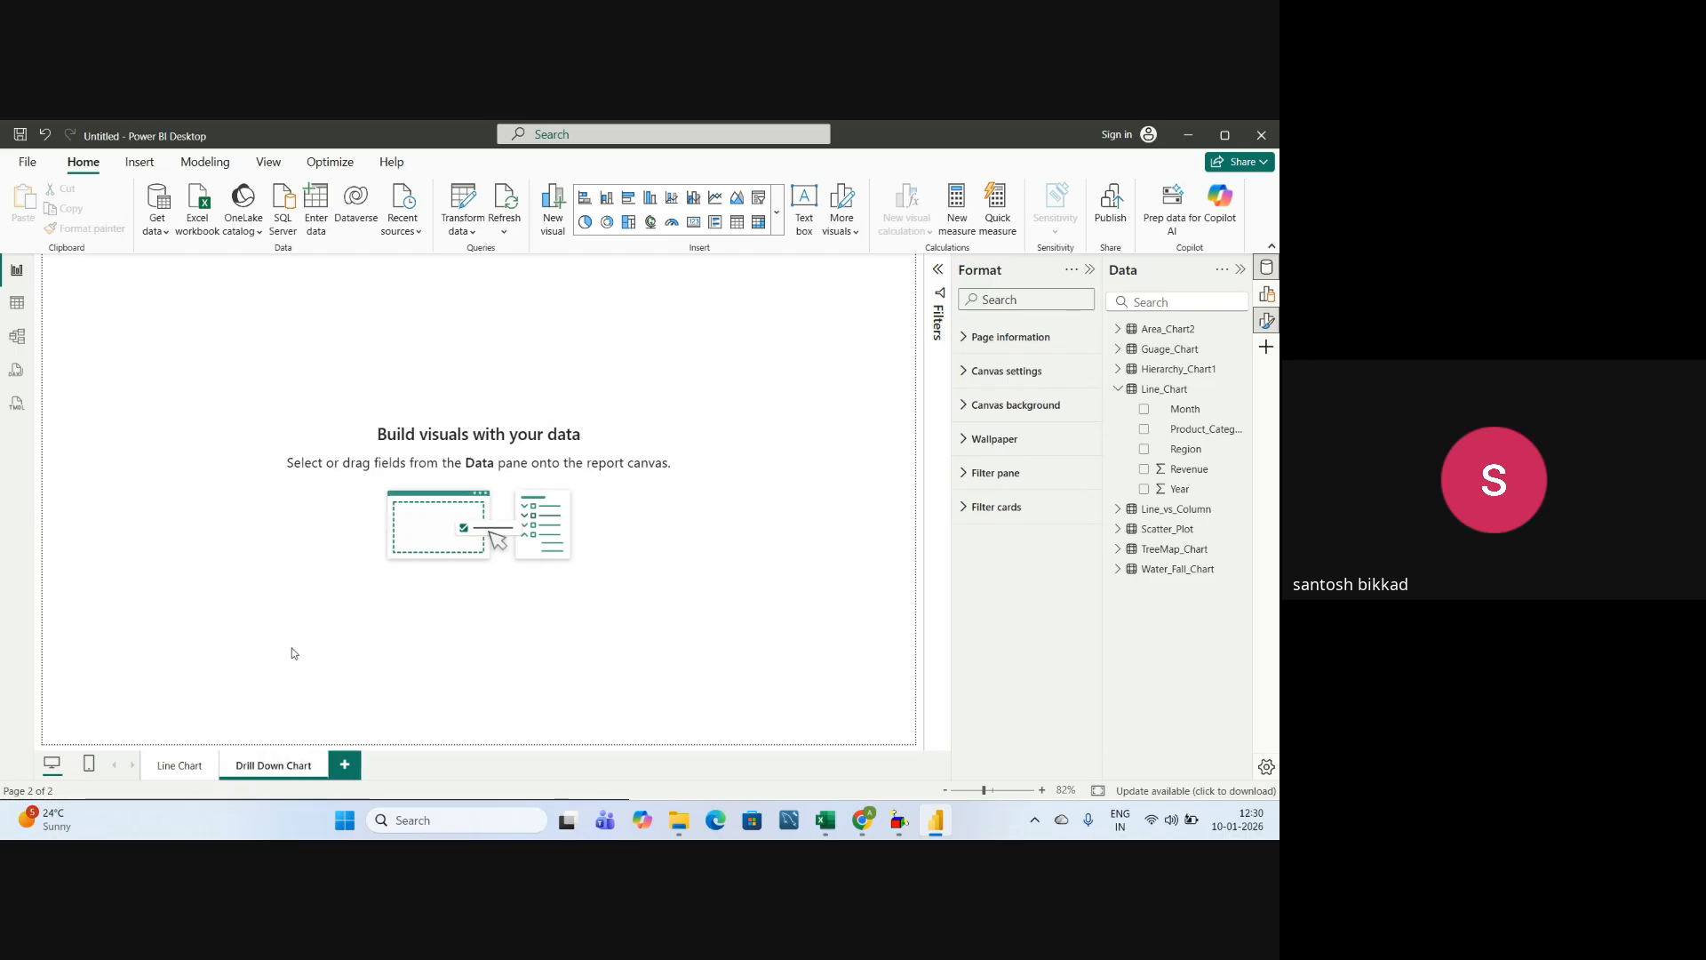
{"action": "left_click", "coordinate": [1266, 295]}
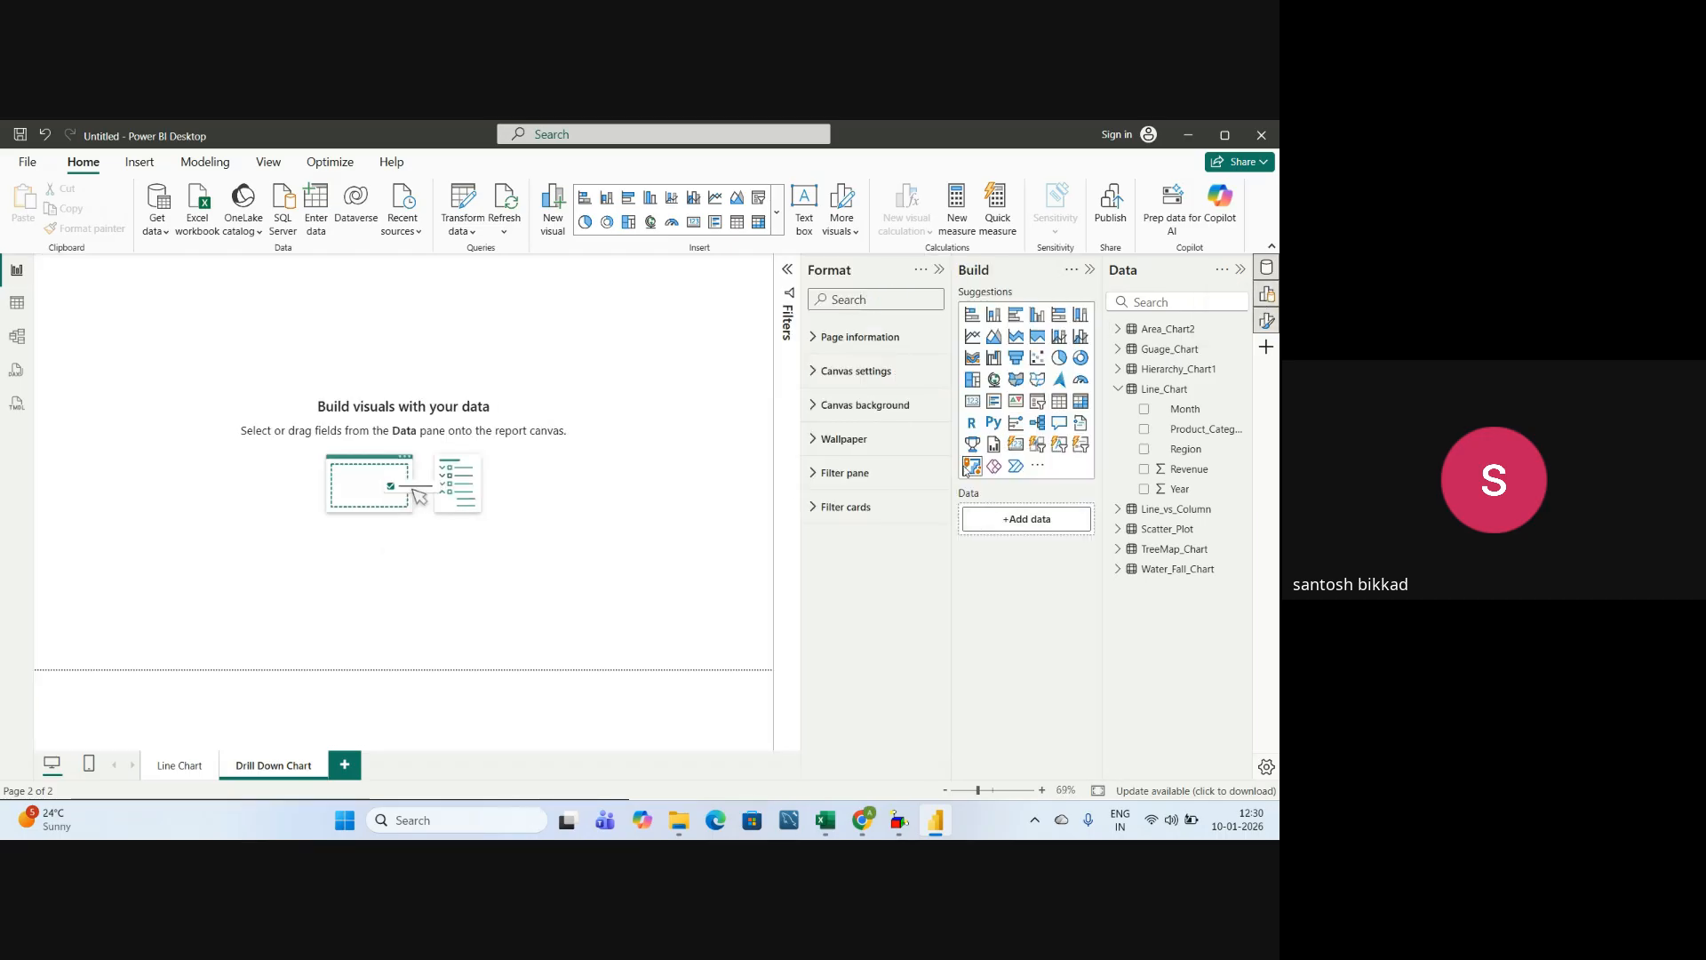
- Switch to Other Charts.pdf in Chrome and read which worksheet and visual type the drill down chart requires
{"action": "key", "text": "alt+Tab"}
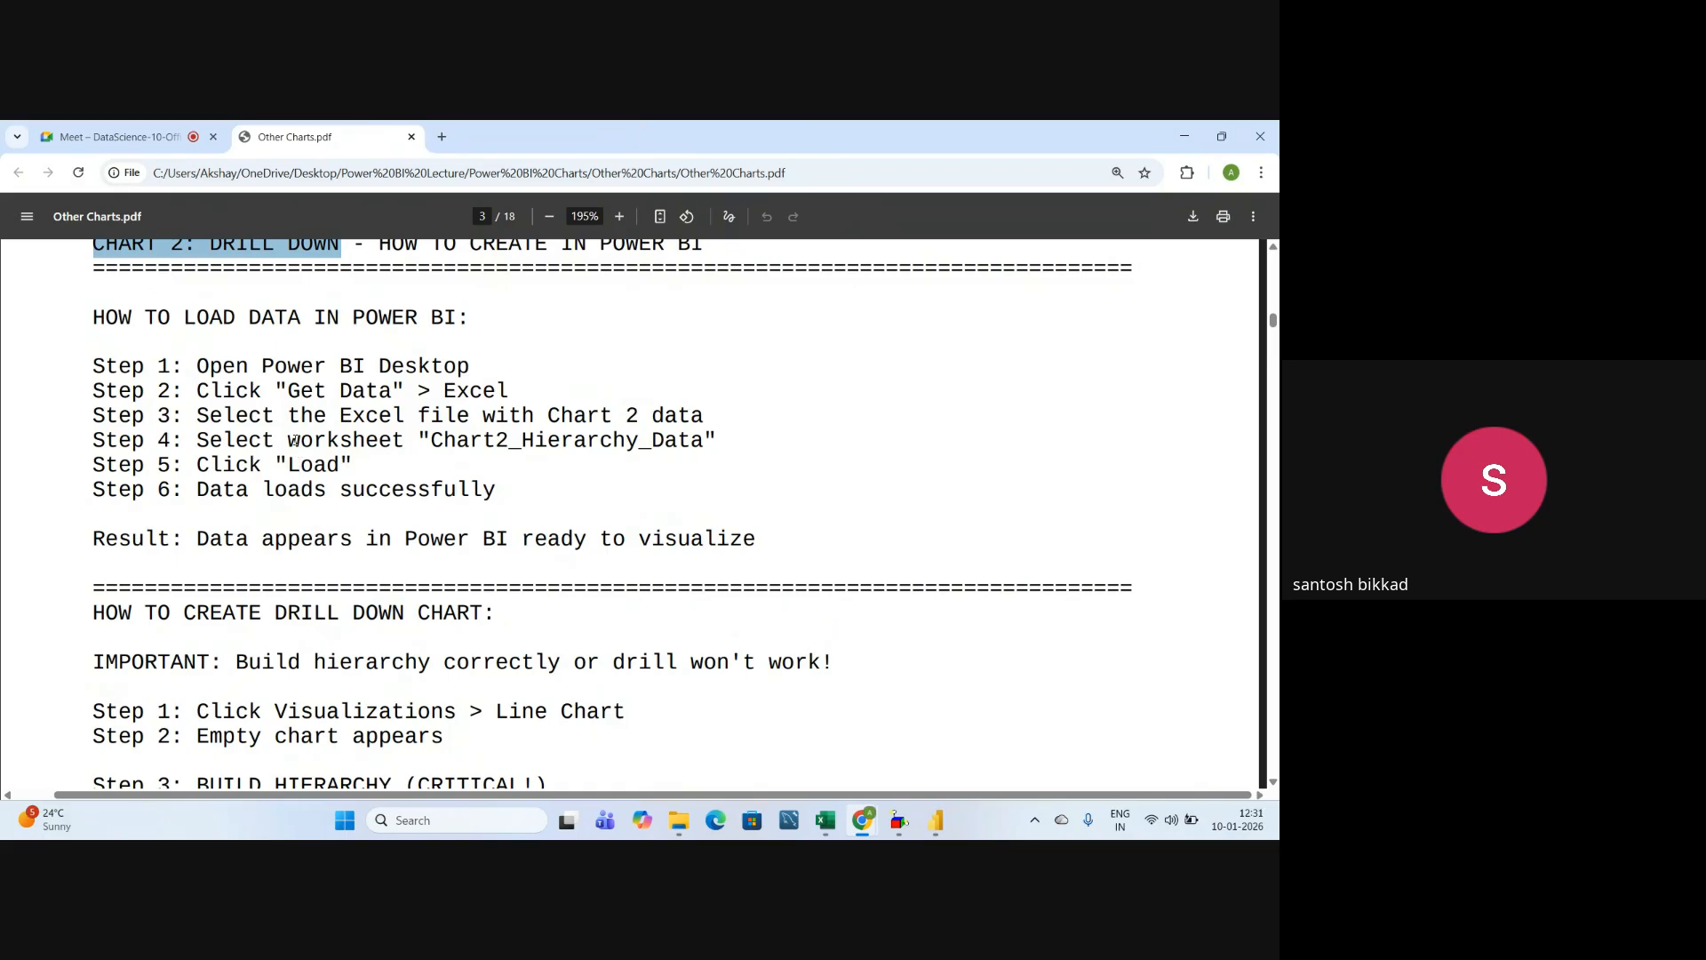
{"action": "left_click_drag", "start_coordinate": [289, 441], "coordinate": [705, 440]}
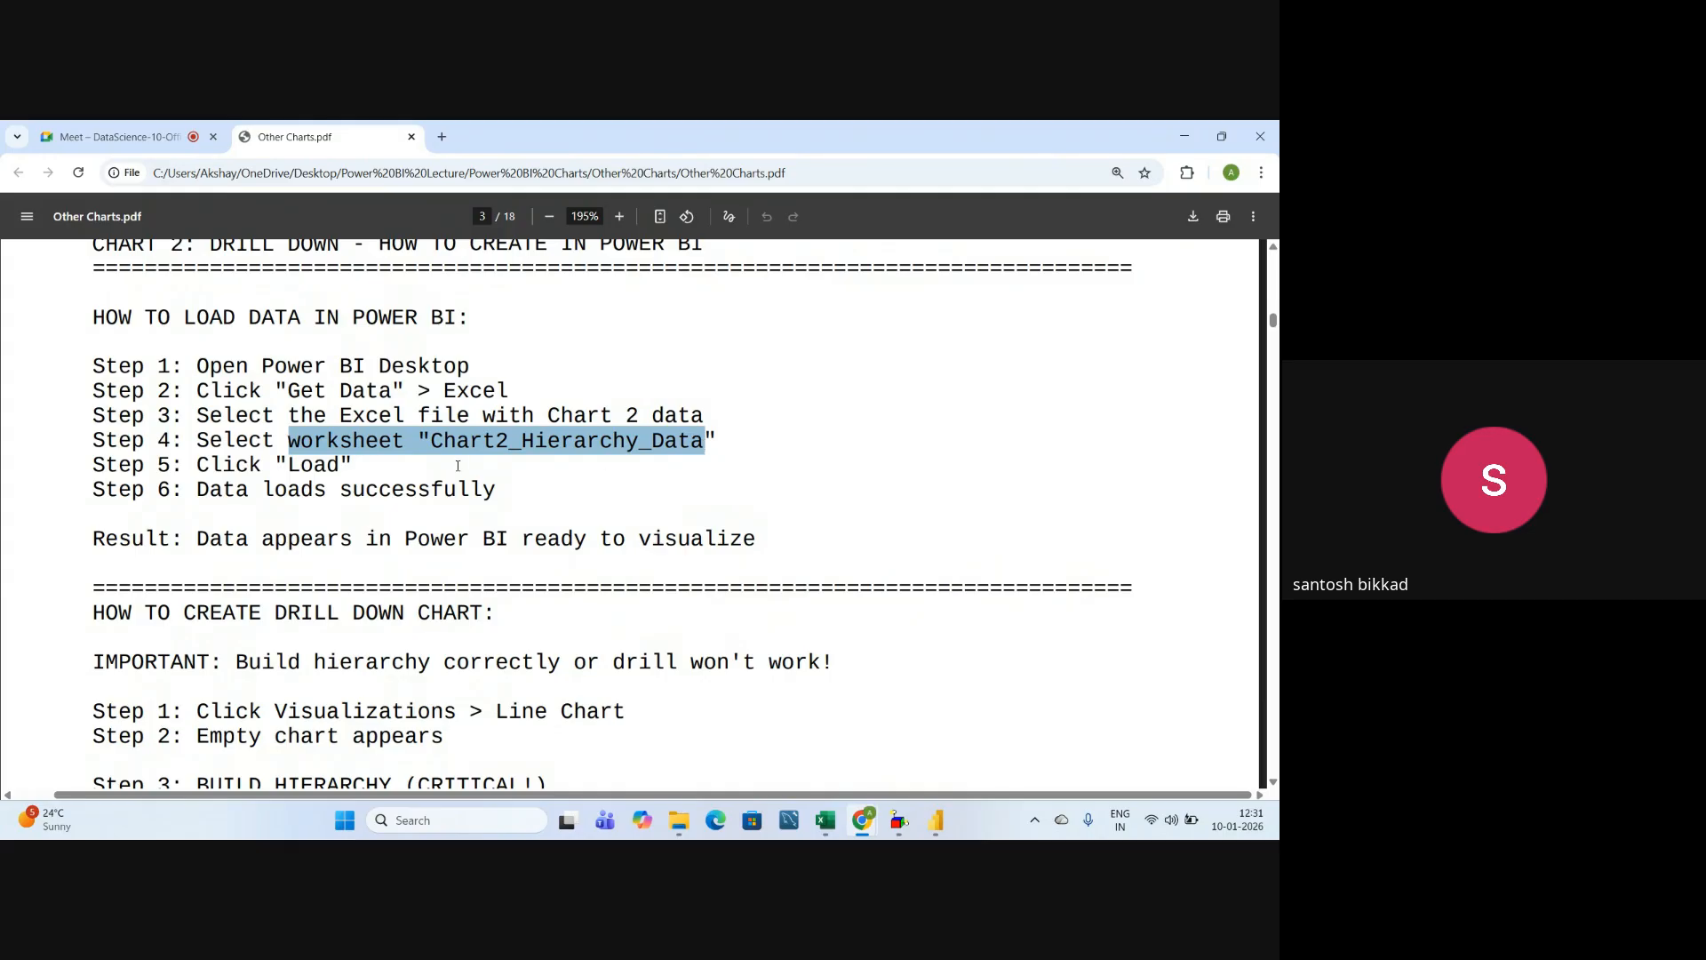
{"action": "left_click", "coordinate": [519, 445]}
{"action": "left_click_drag", "start_coordinate": [522, 441], "coordinate": [708, 448]}
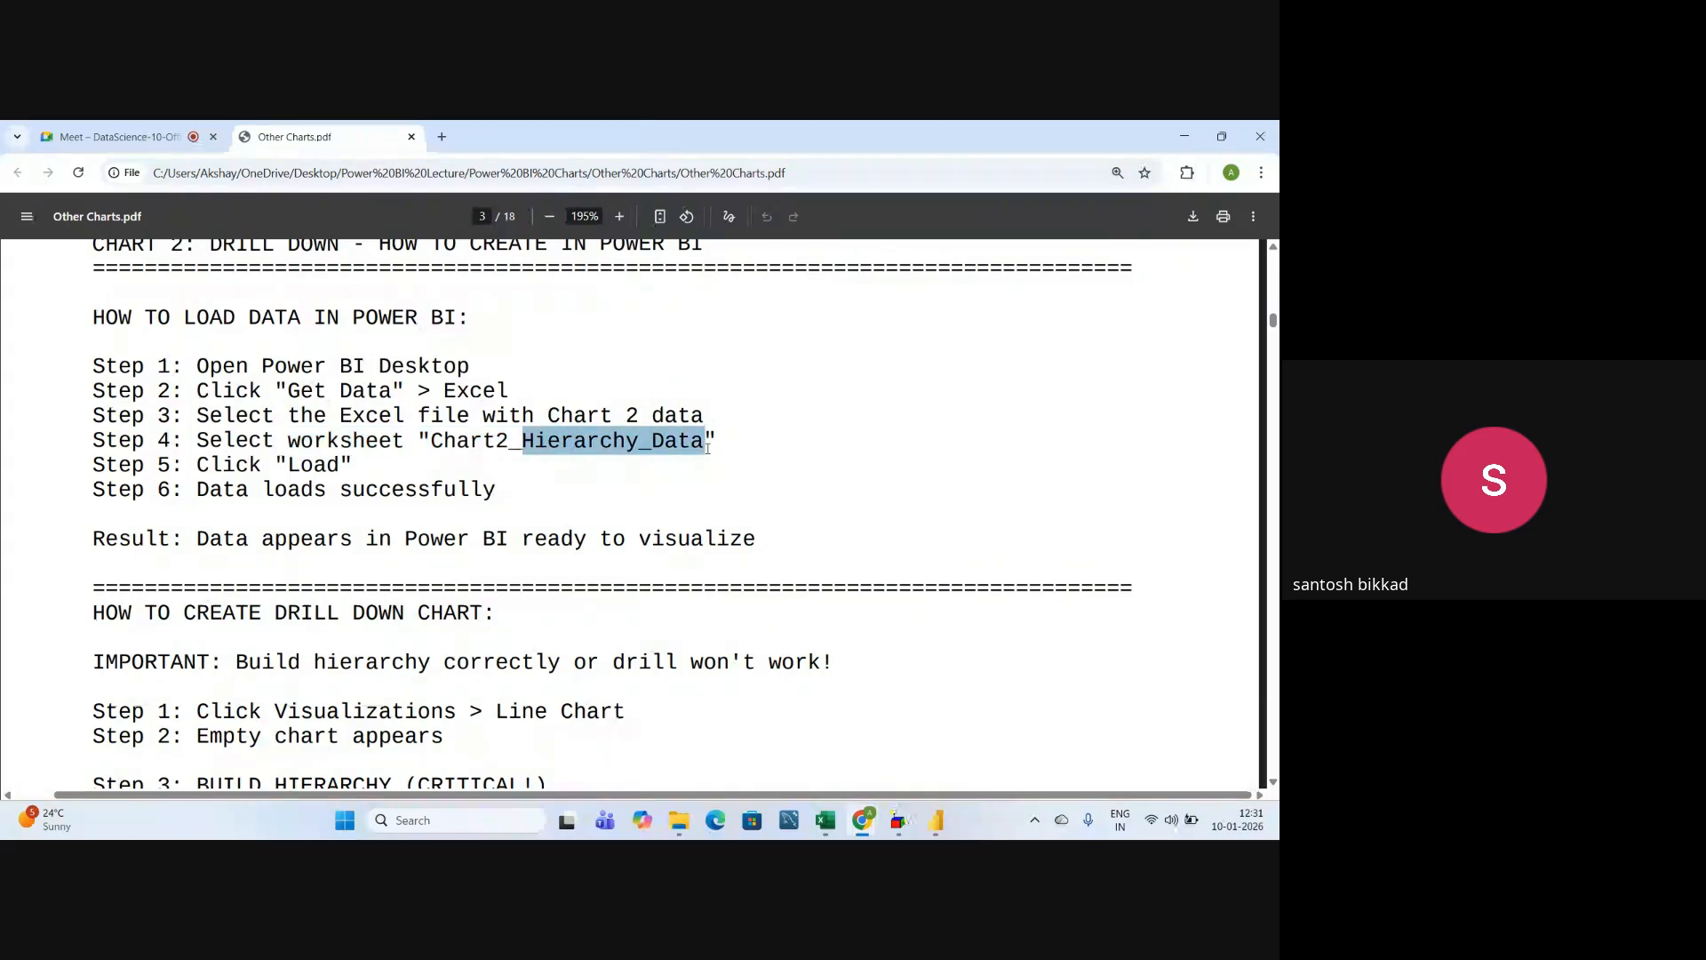
{"action": "left_click_drag", "start_coordinate": [431, 441], "coordinate": [714, 457]}
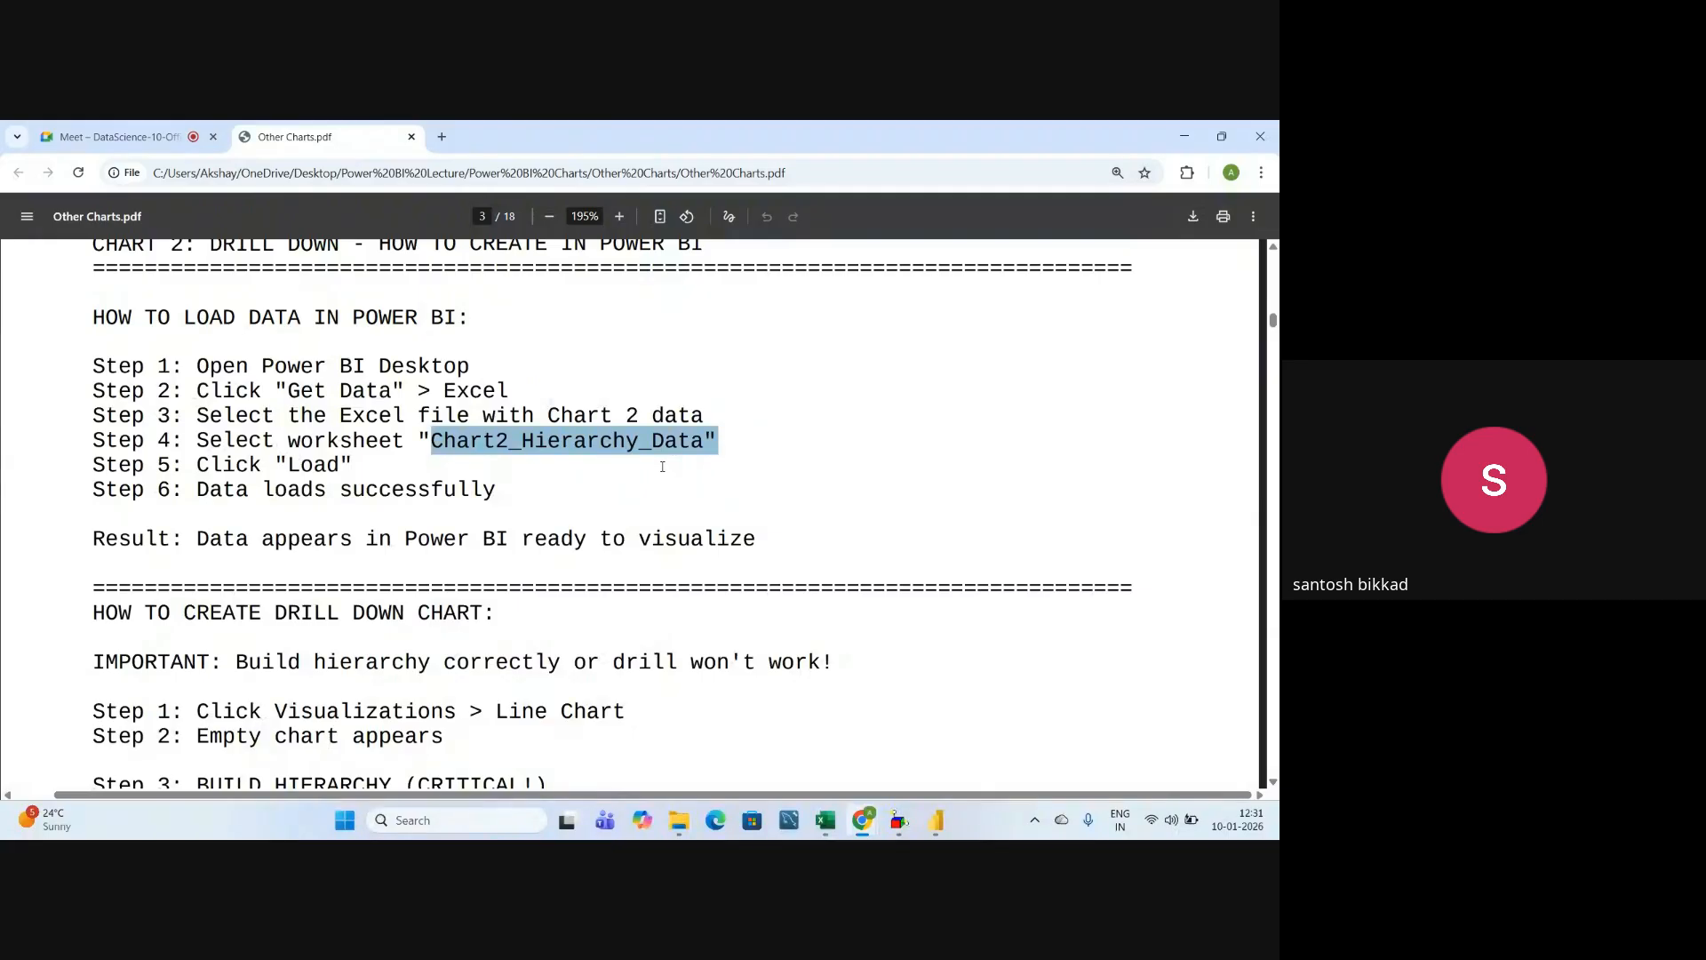
{"action": "scroll", "coordinate": [637, 485], "scroll_direction": "down", "scroll_amount": 2}
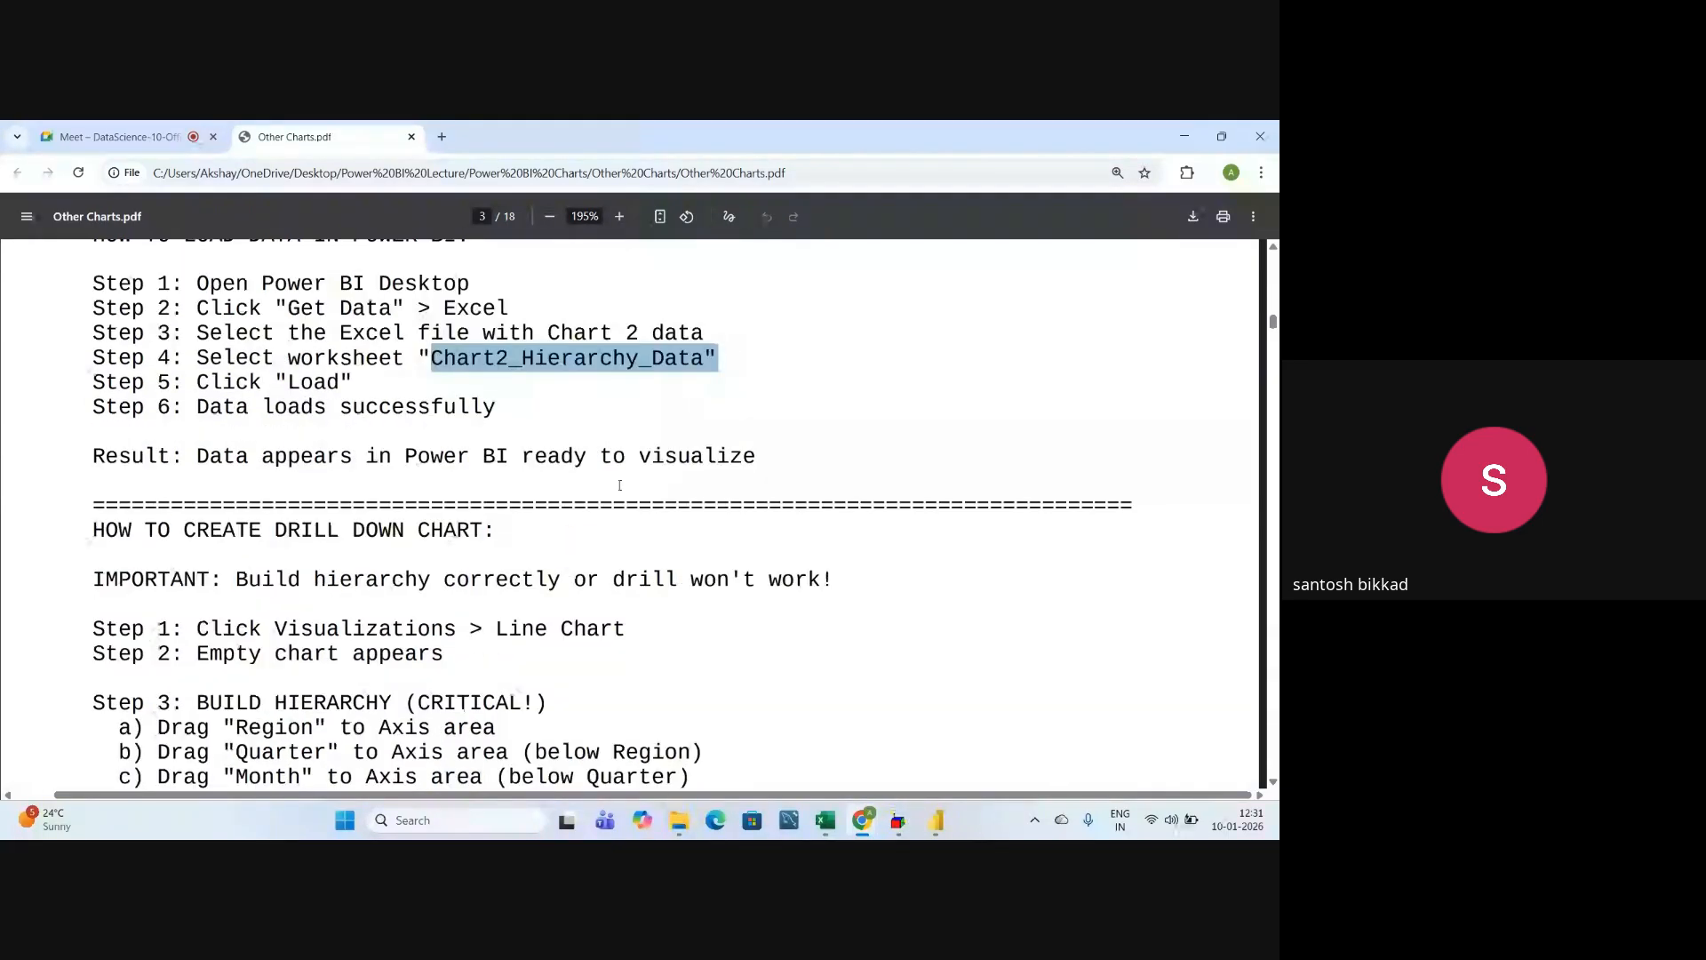
{"action": "scroll", "coordinate": [476, 519], "scroll_direction": "down", "scroll_amount": 2}
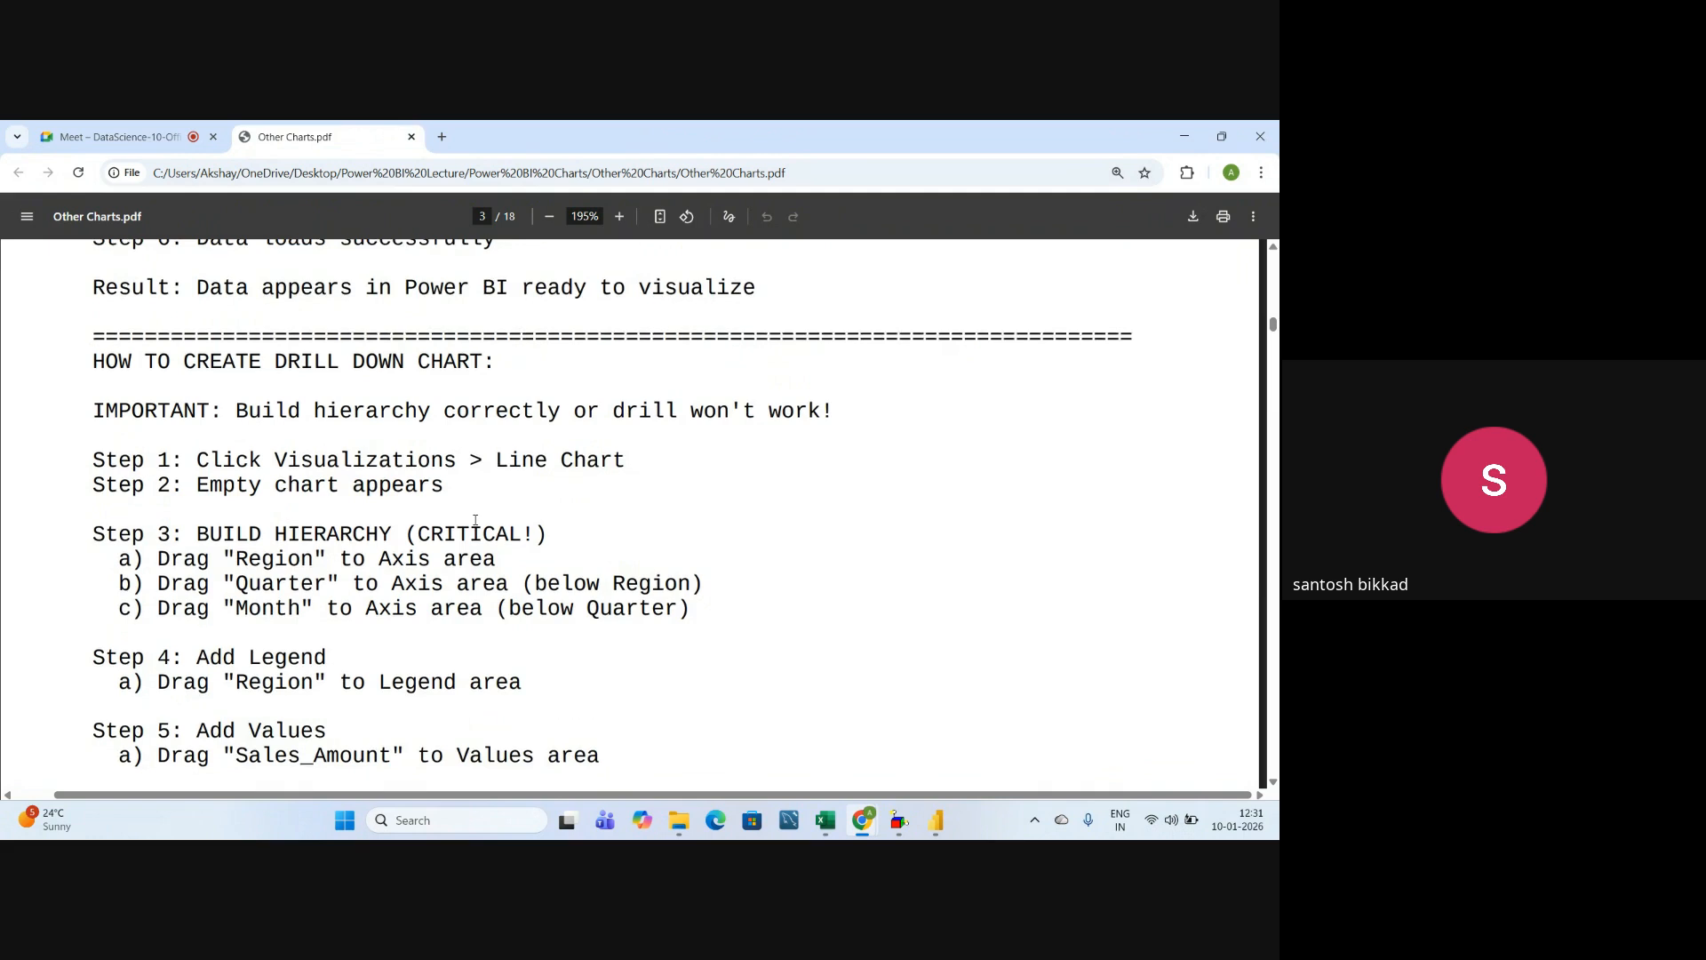
{"action": "left_click_drag", "start_coordinate": [496, 379], "coordinate": [635, 379]}
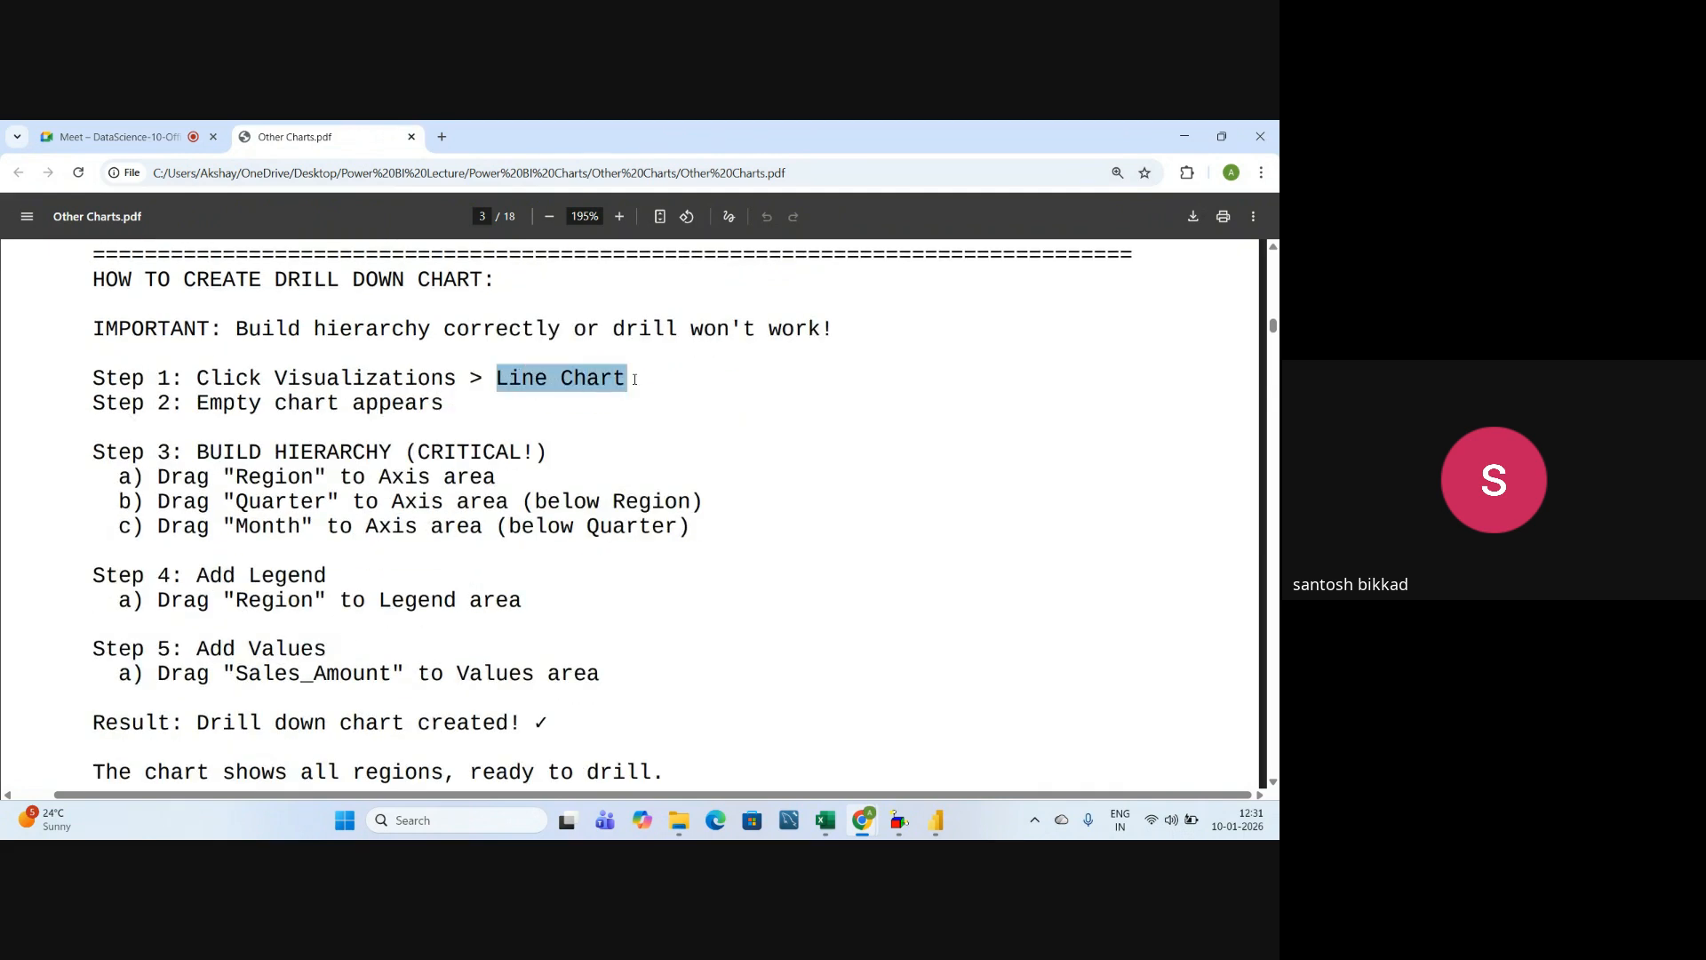
- Return to Power BI Desktop, insert an empty line chart on the Drill Down Chart page and enlarge it to nearly fill the canvas
{"action": "key", "text": "alt+Tab"}
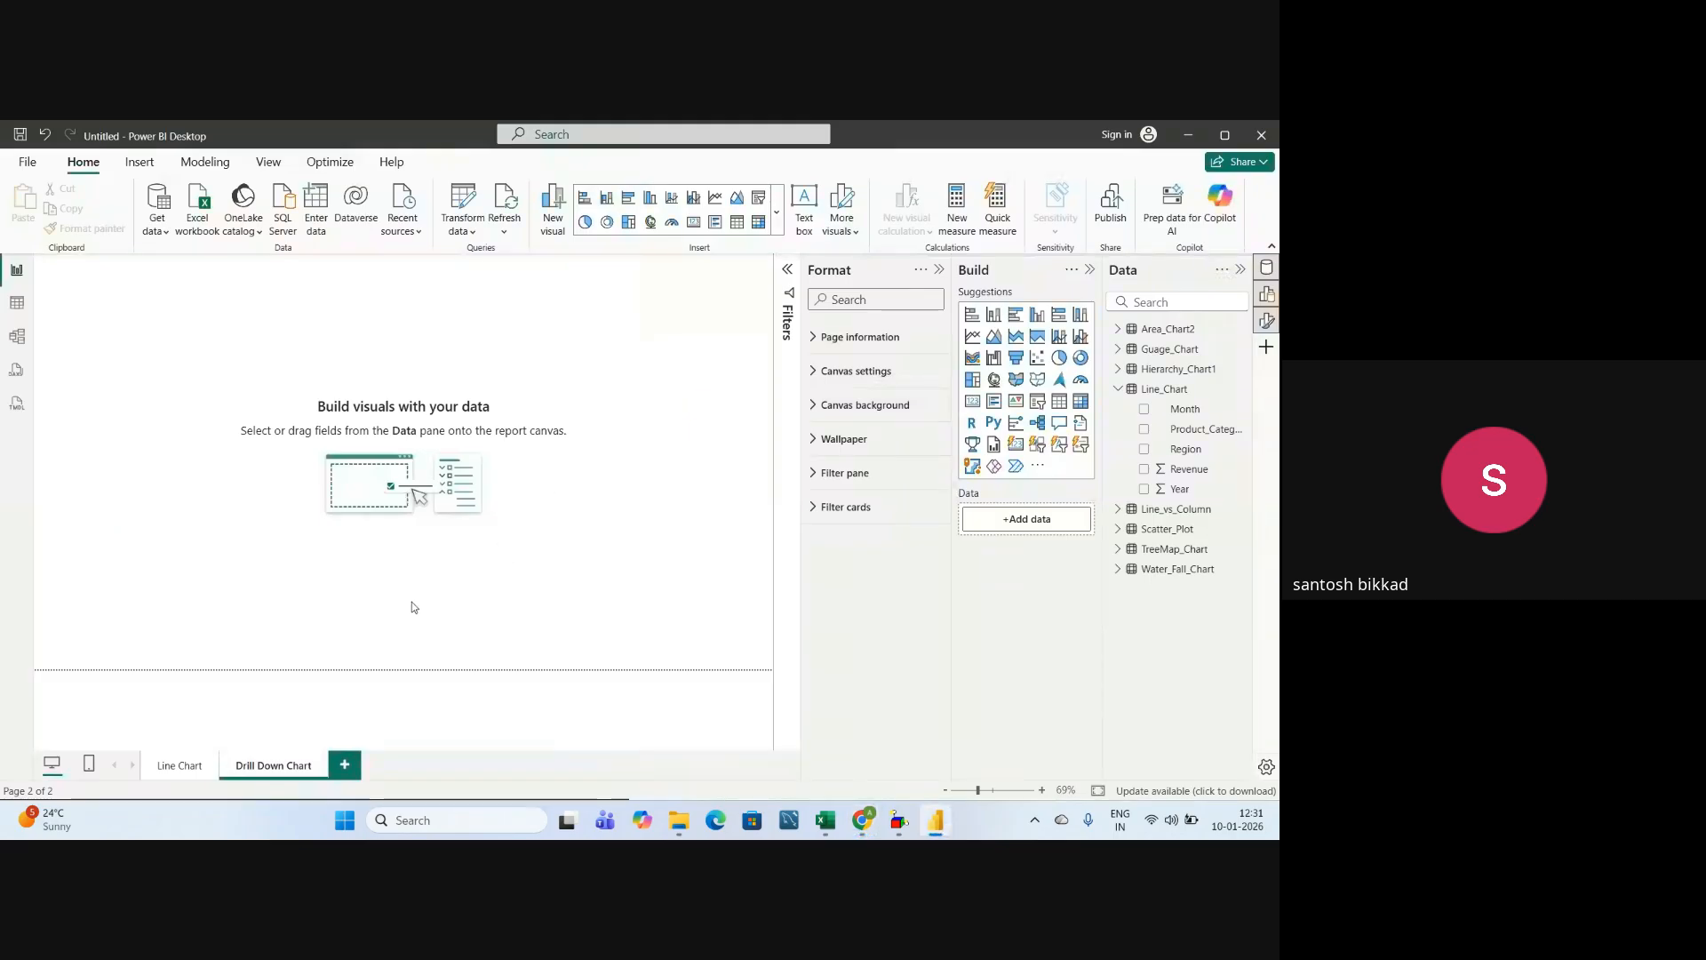
{"action": "left_click", "coordinate": [972, 336]}
{"action": "left_click_drag", "start_coordinate": [197, 406], "coordinate": [746, 642]}
- Switch to Other Charts.pdf in Chrome and read the Build Hierarchy instruction for placing Region on the axis
{"action": "key", "text": "alt+Tab"}
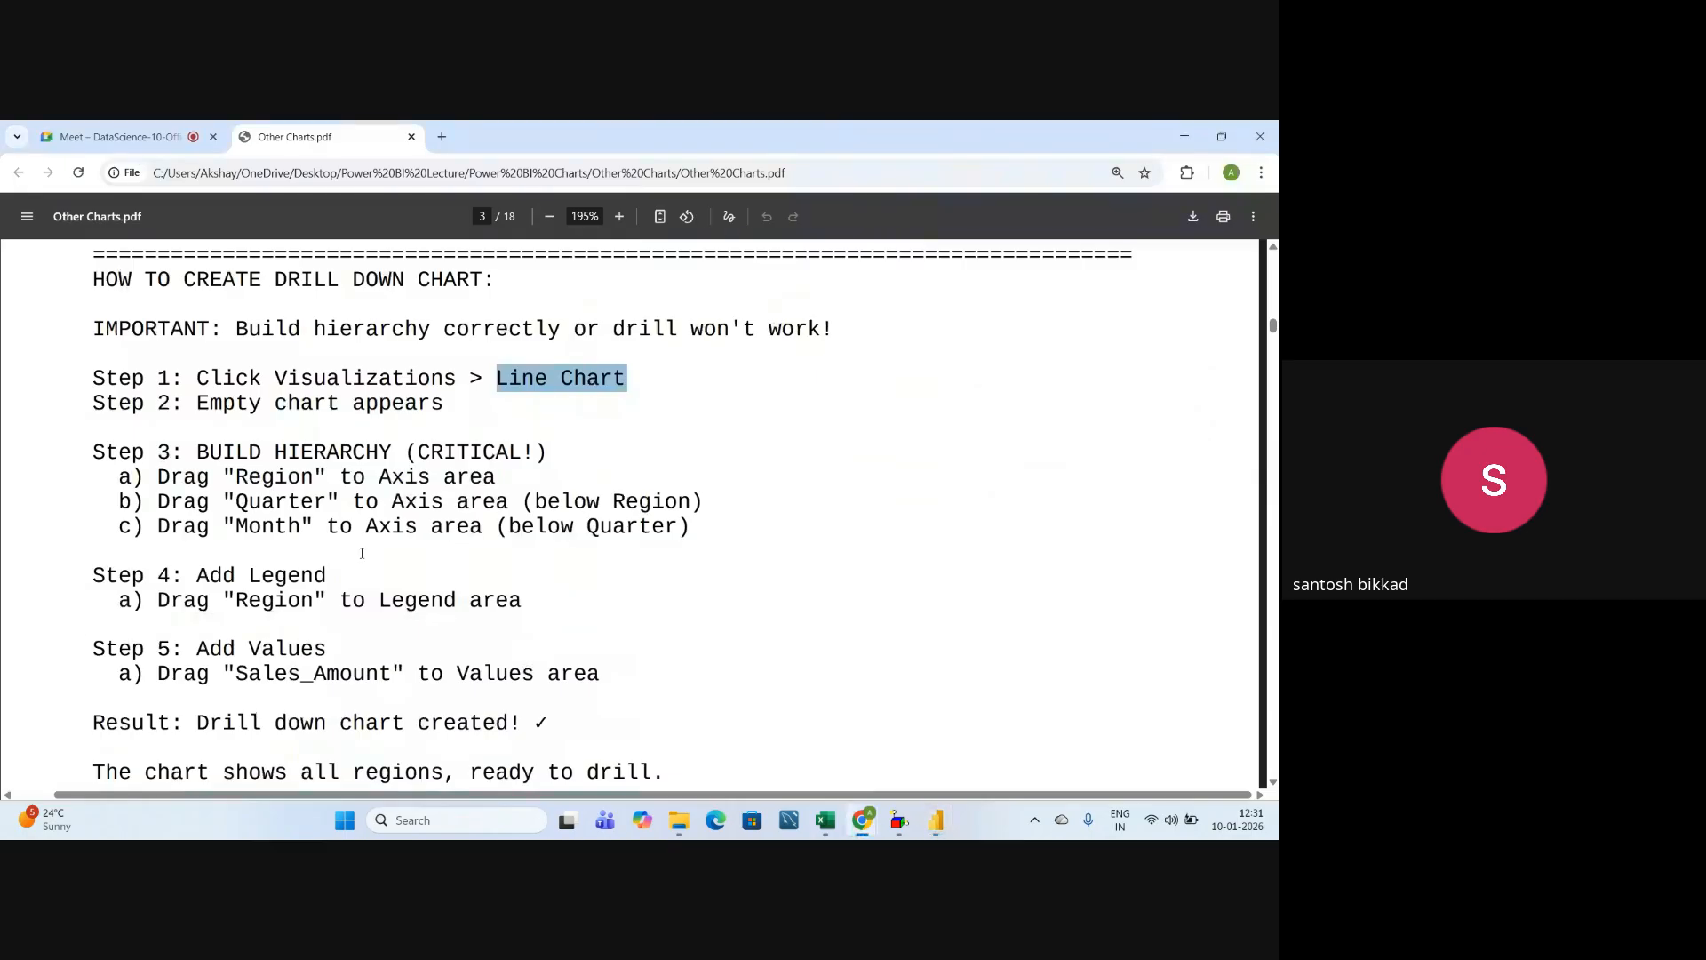
{"action": "left_click_drag", "start_coordinate": [198, 454], "coordinate": [558, 462]}
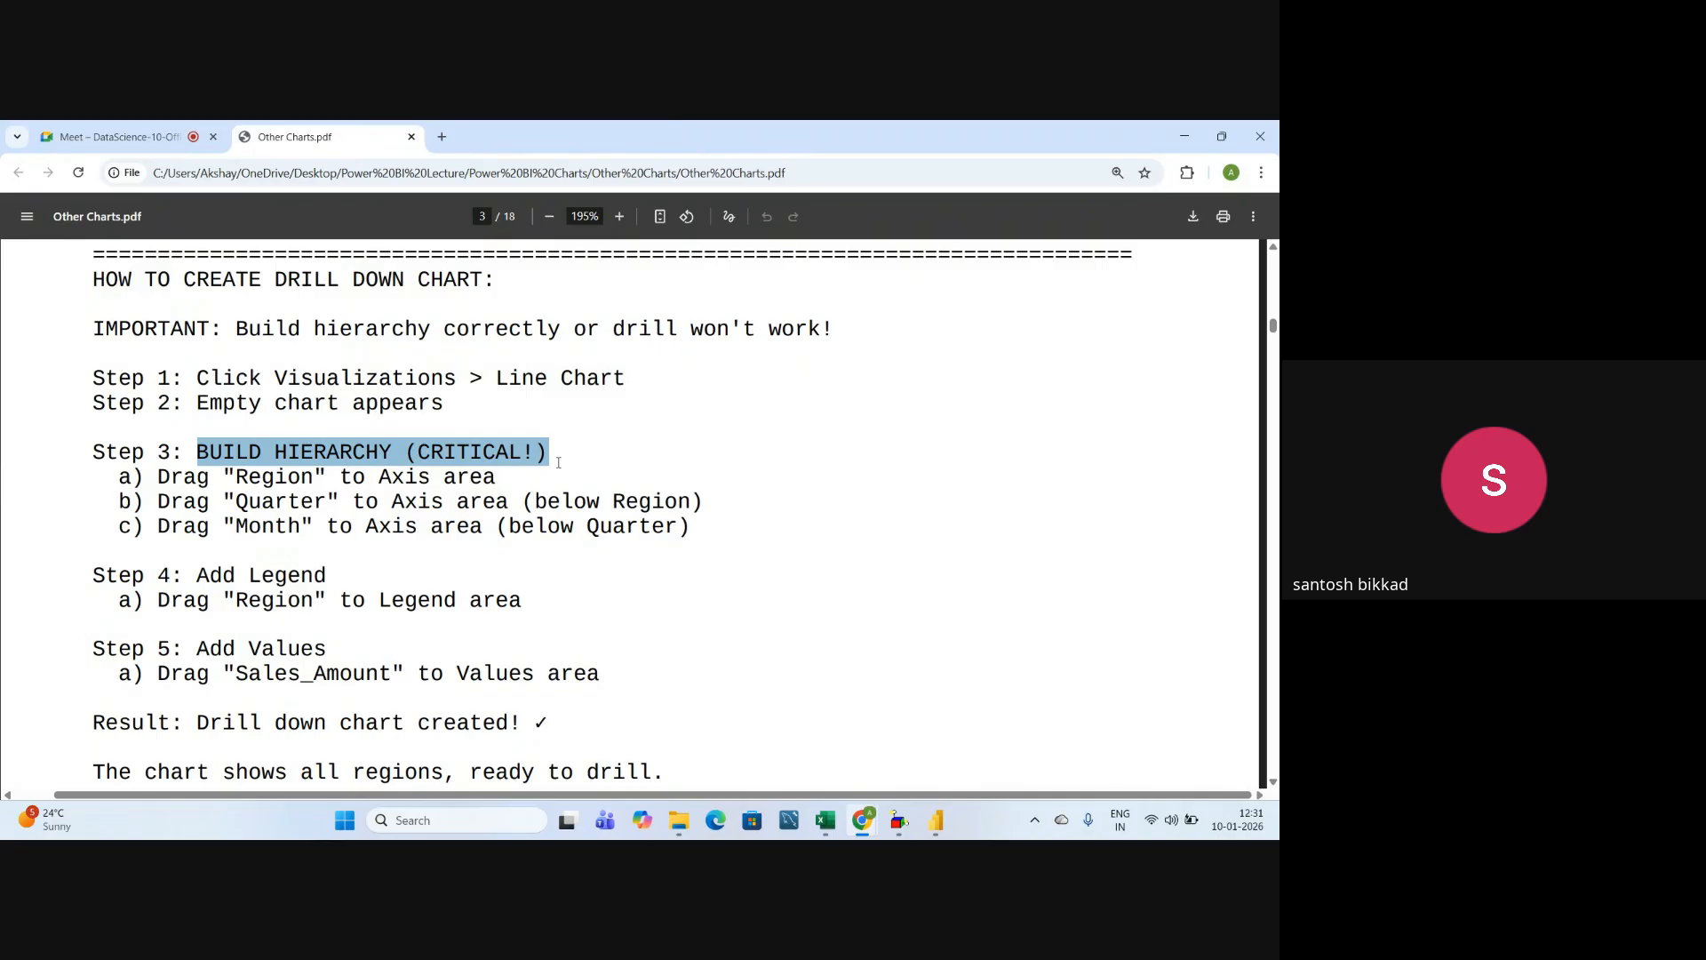
{"action": "left_click", "coordinate": [471, 553]}
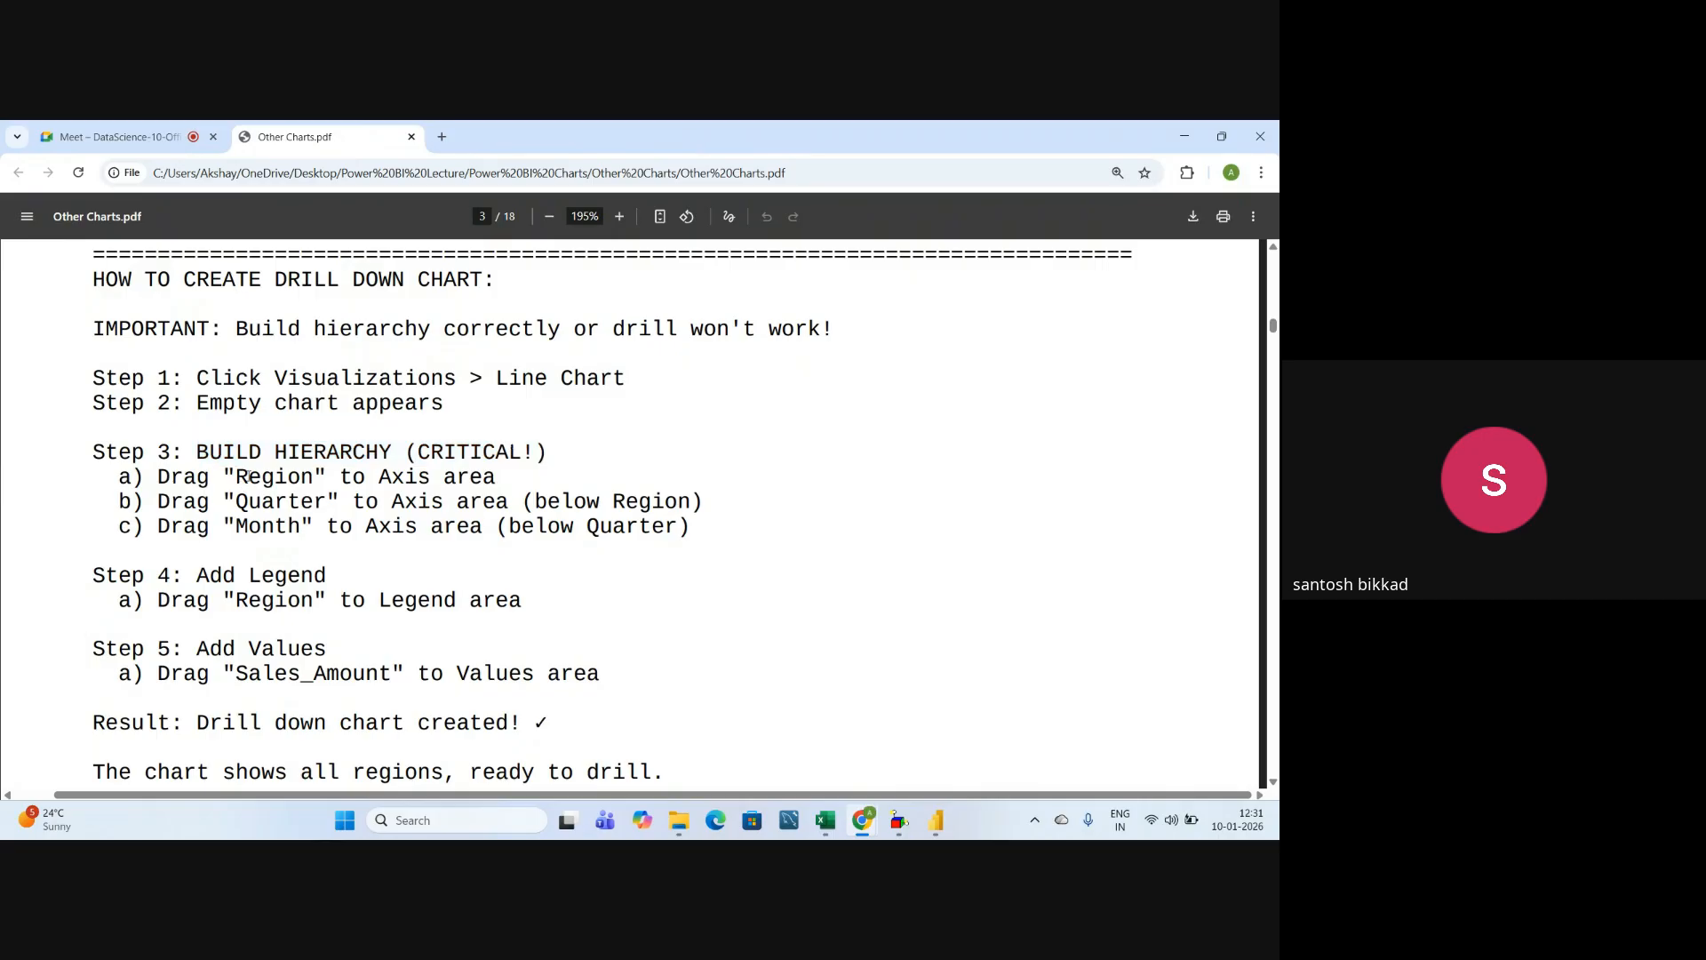
{"action": "left_click_drag", "start_coordinate": [236, 478], "coordinate": [500, 485]}
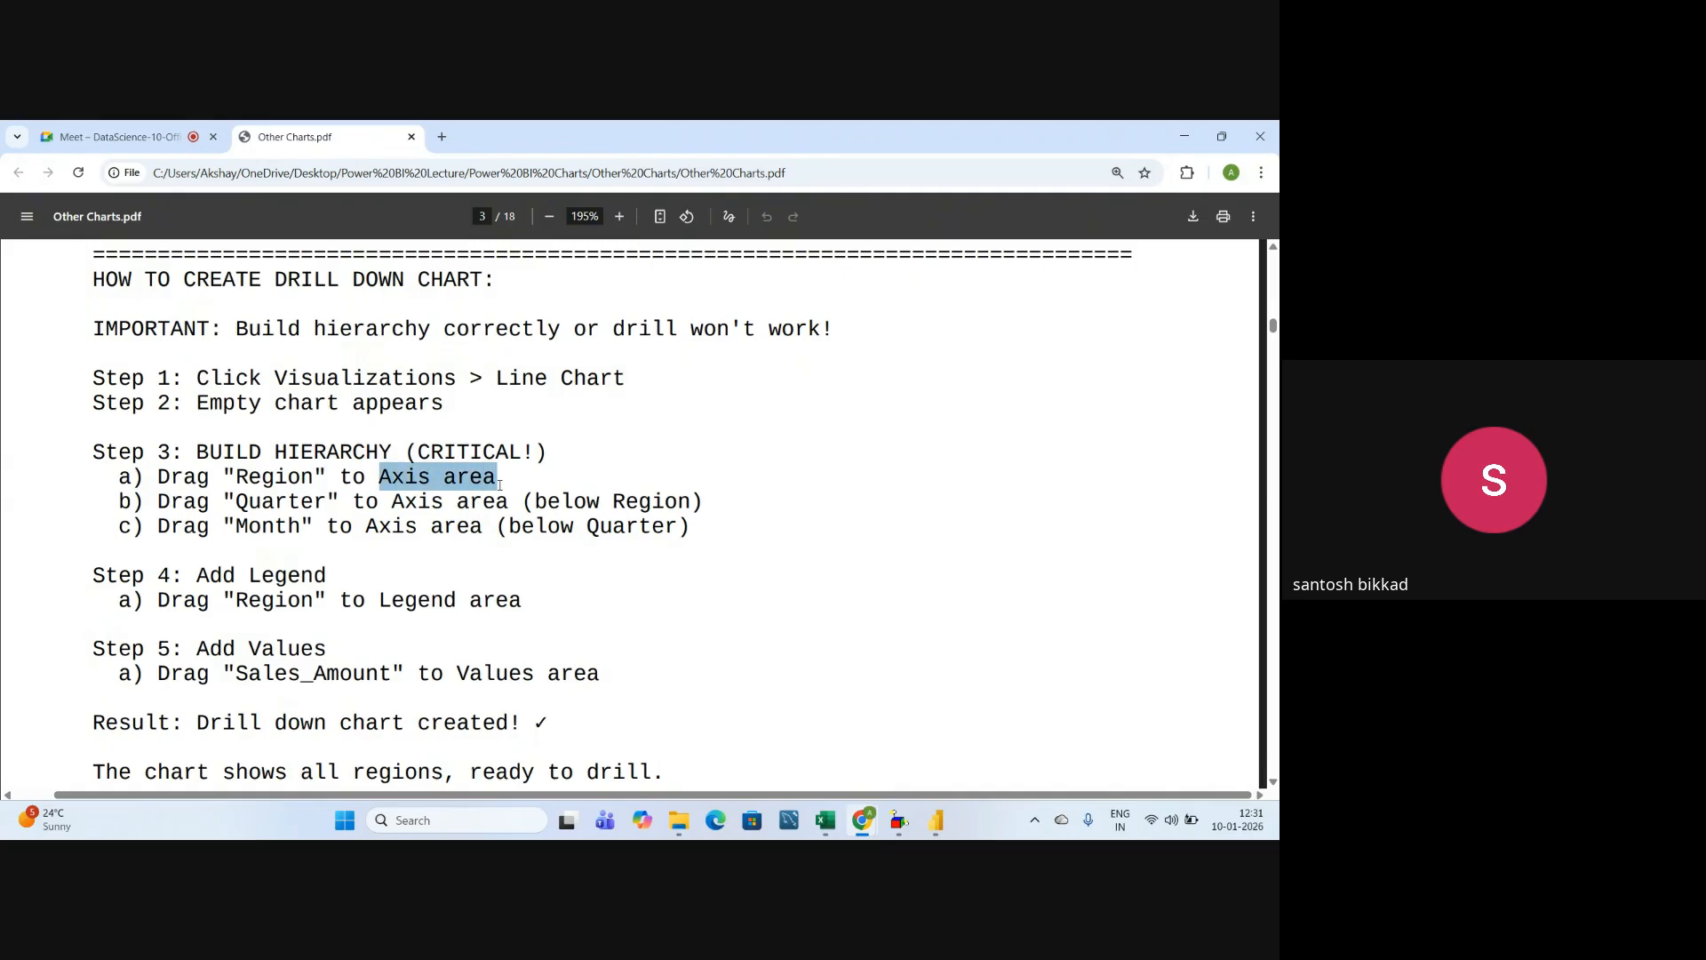
- Return to Power BI Desktop and add the Region field from the Hierarchy_Chart1 table to the empty line chart's X-axis
{"action": "key", "text": "alt+Tab"}
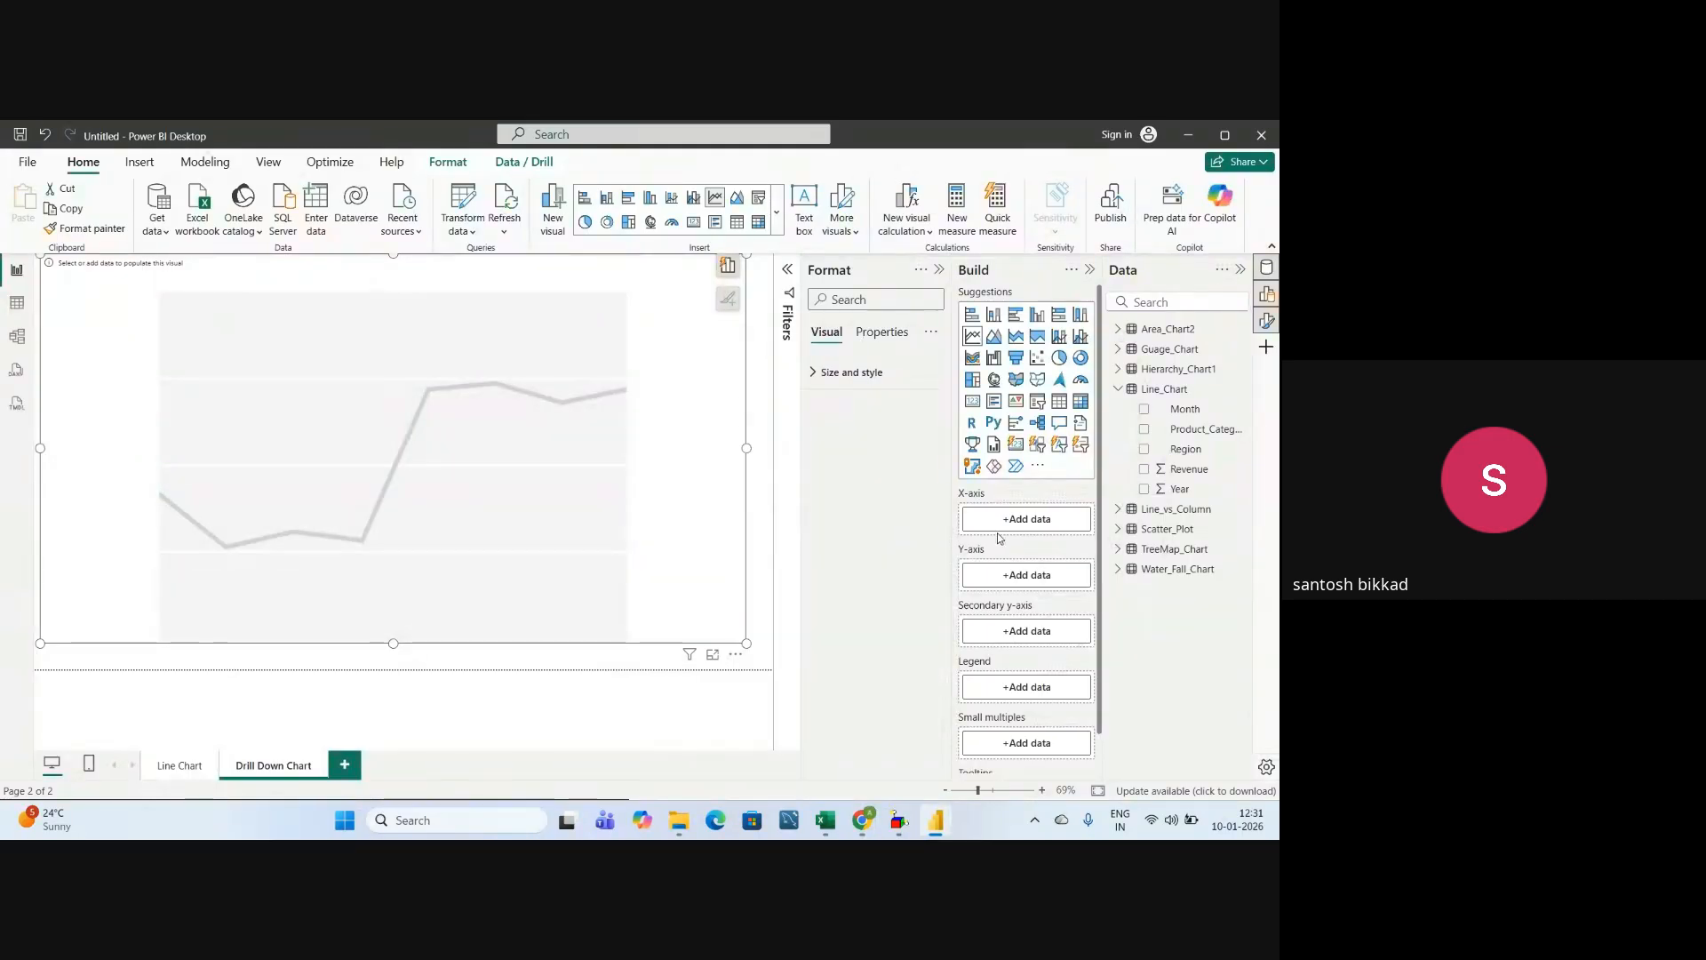
{"action": "scroll", "coordinate": [997, 536], "scroll_direction": "down", "scroll_amount": 2}
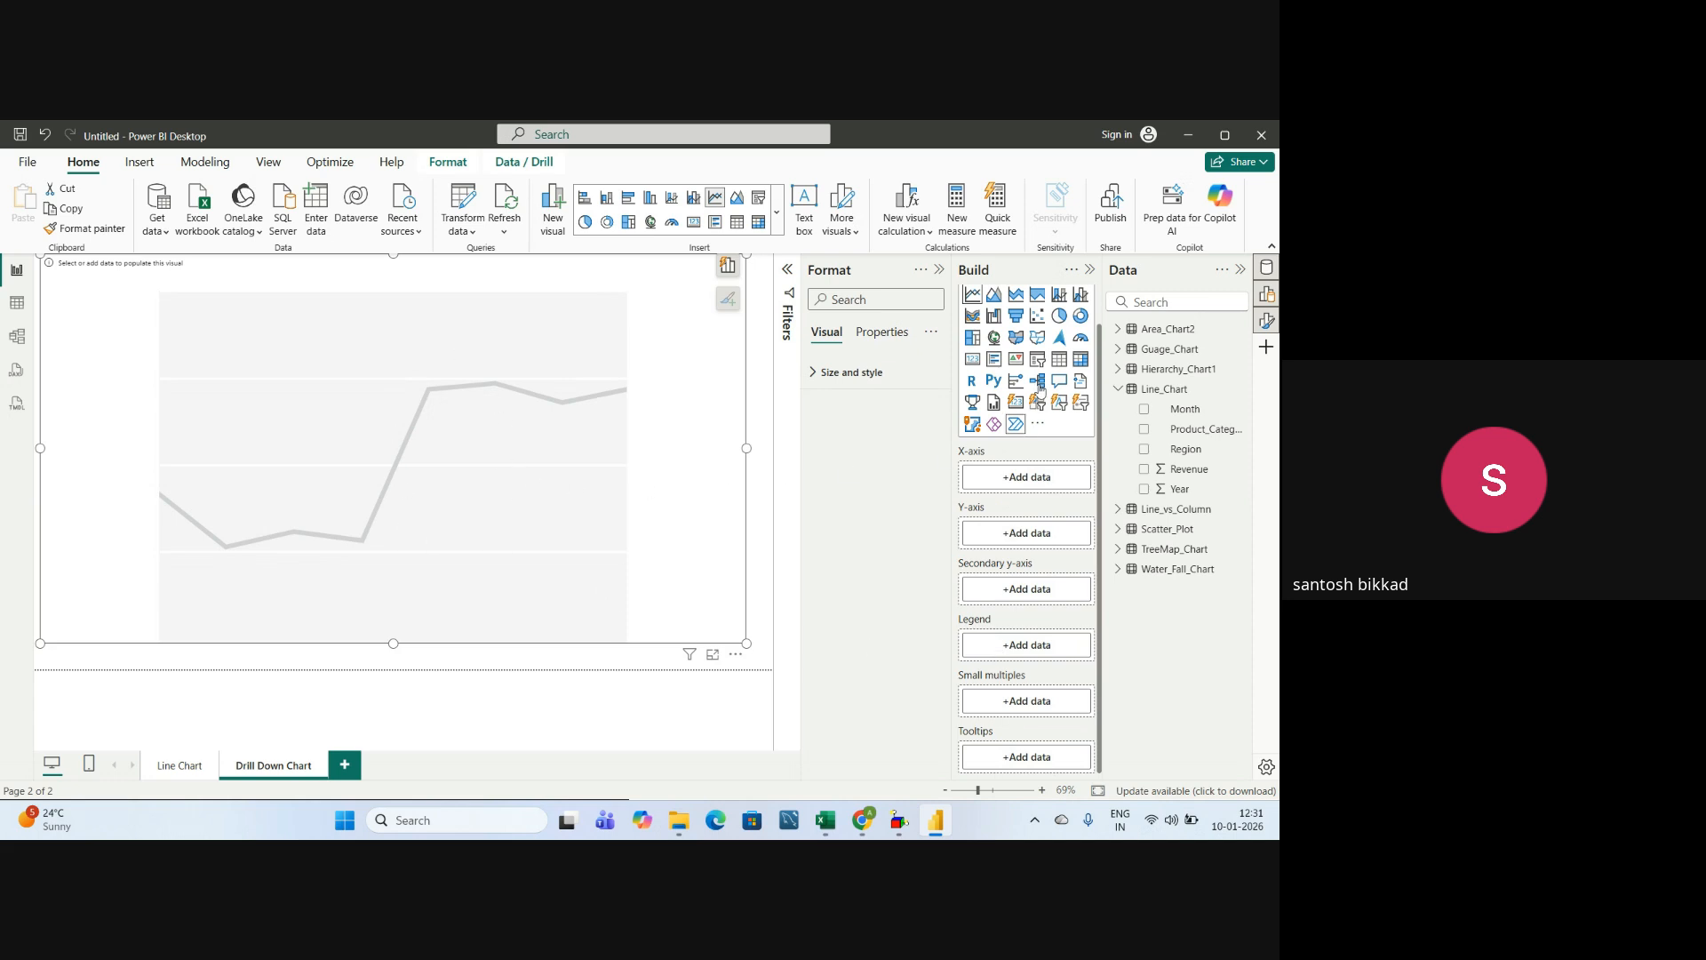
{"action": "left_click", "coordinate": [1118, 388]}
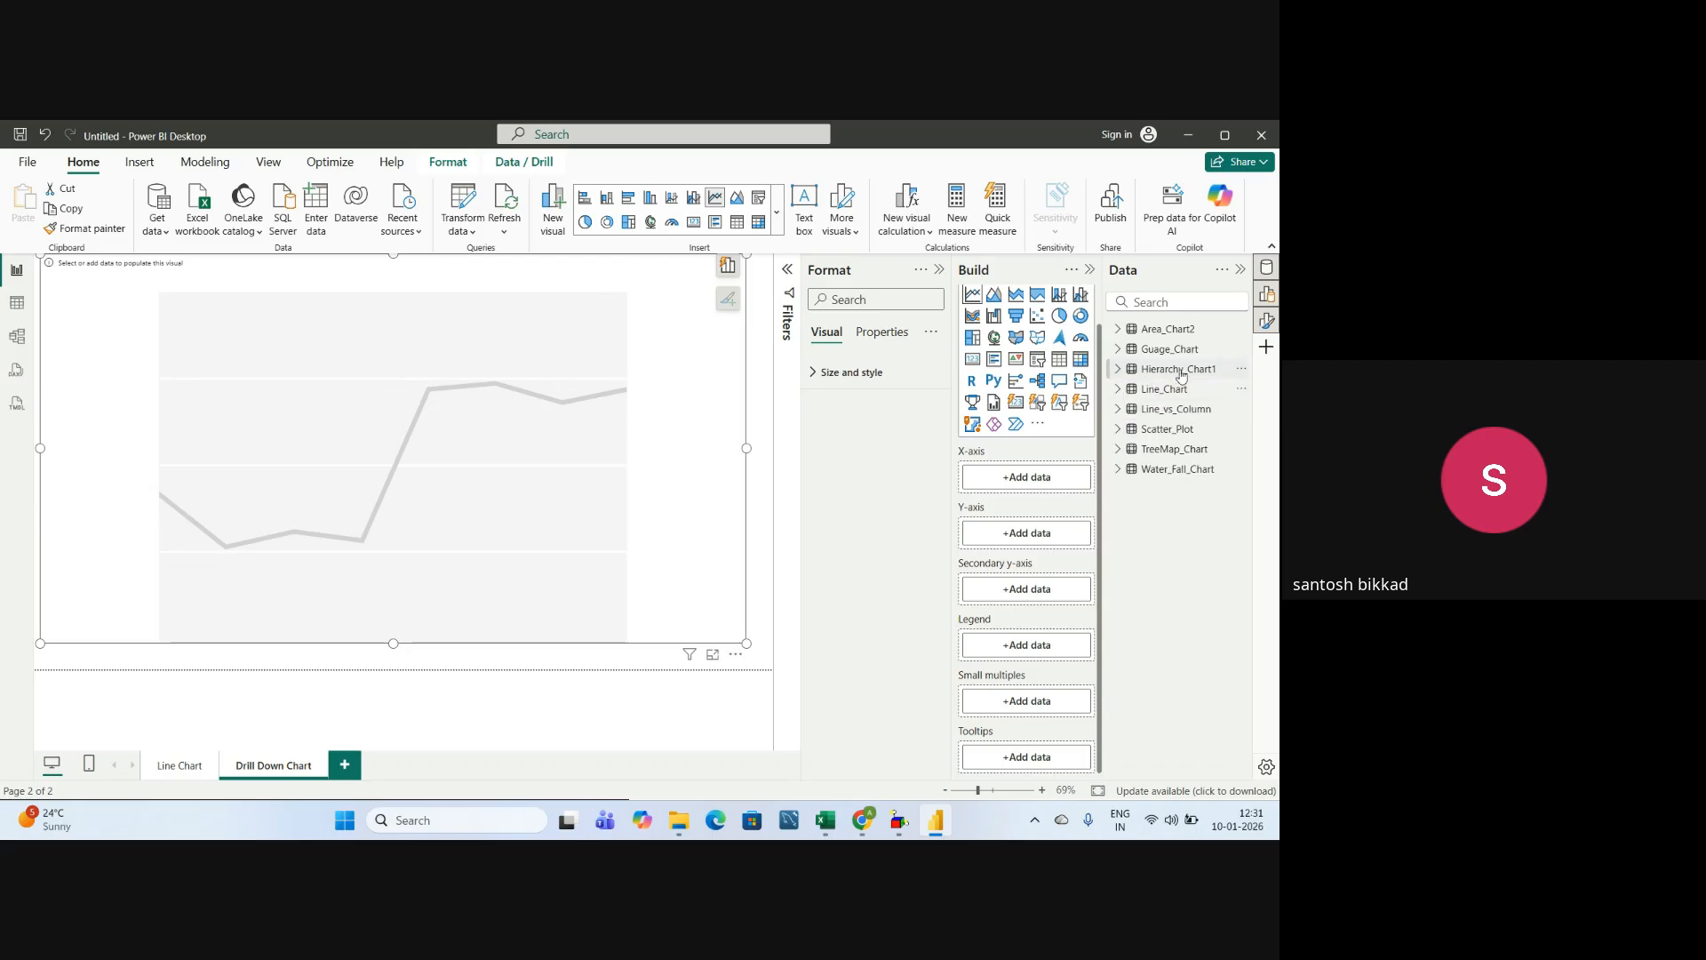
{"action": "left_click", "coordinate": [1119, 369]}
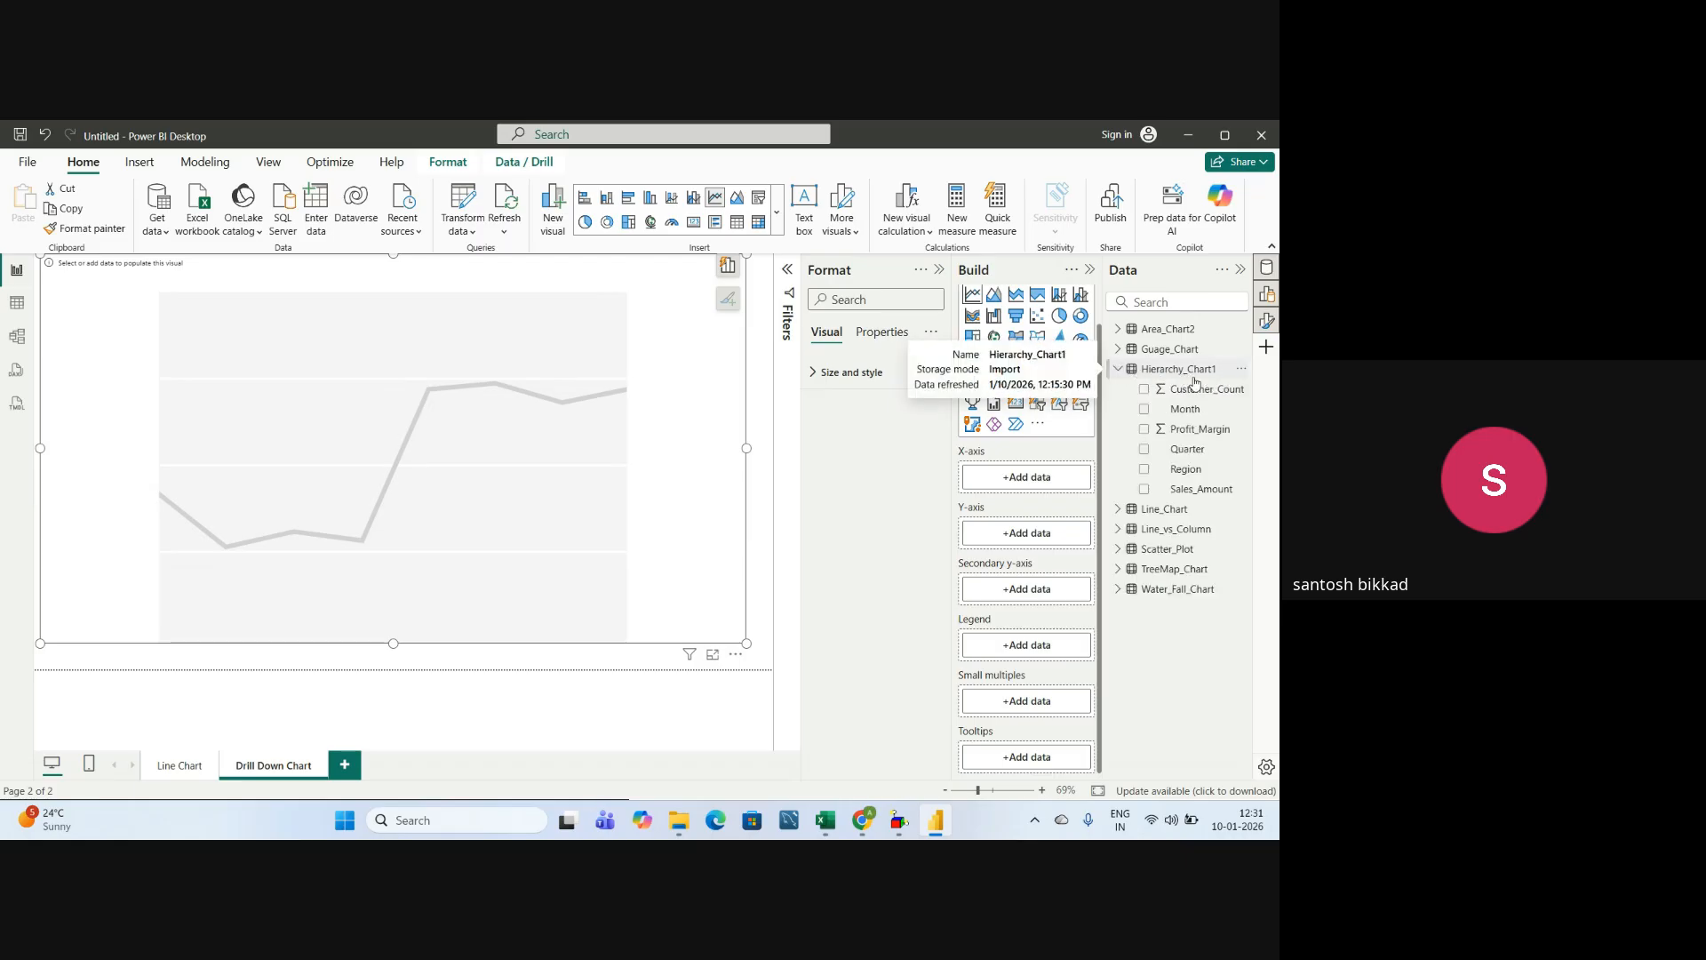
{"action": "key", "text": "alt+Tab"}
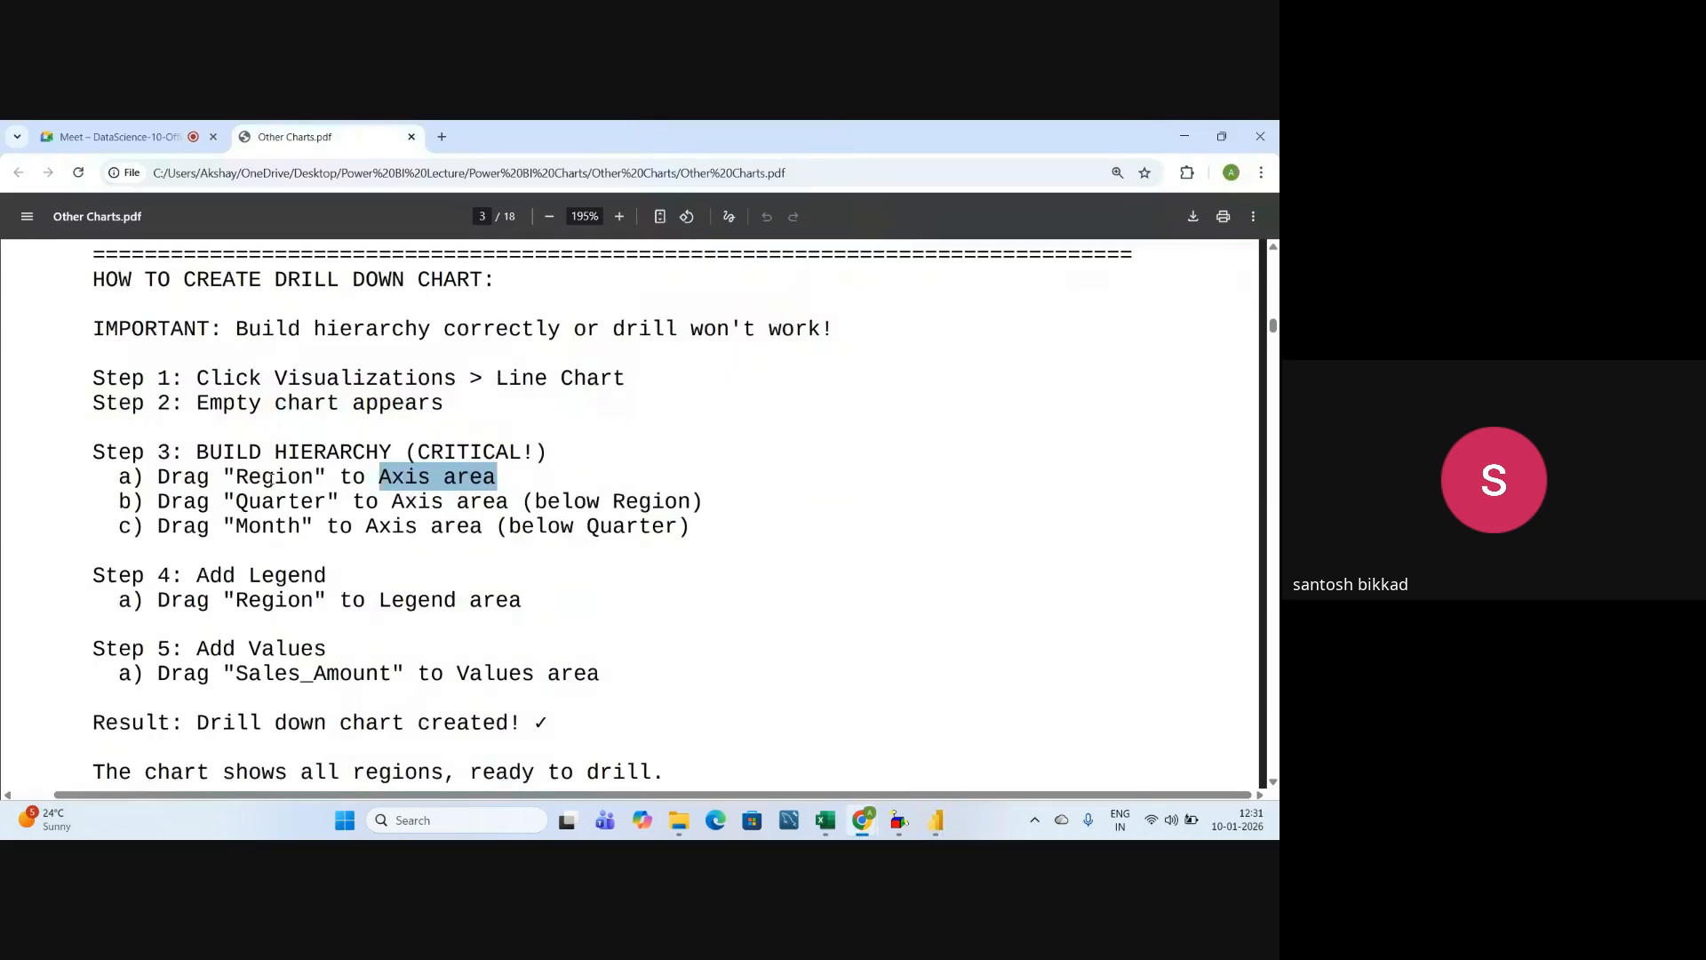
{"action": "left_click_drag", "start_coordinate": [93, 476], "coordinate": [508, 501]}
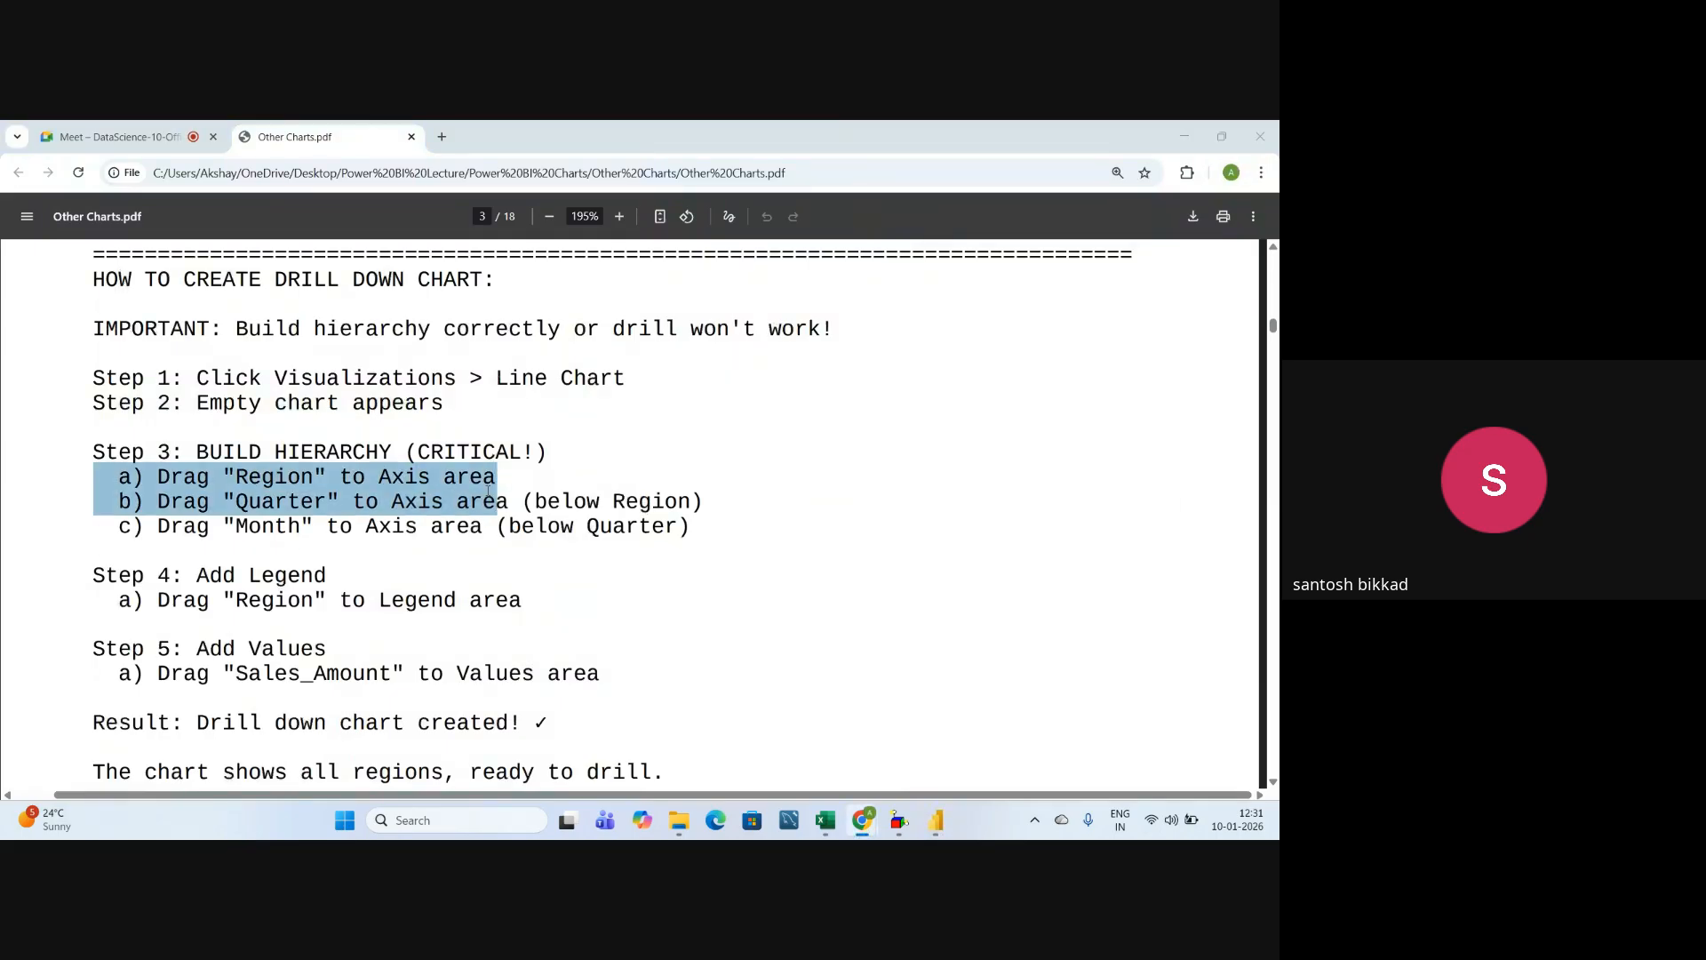
{"action": "key", "text": "alt+Tab"}
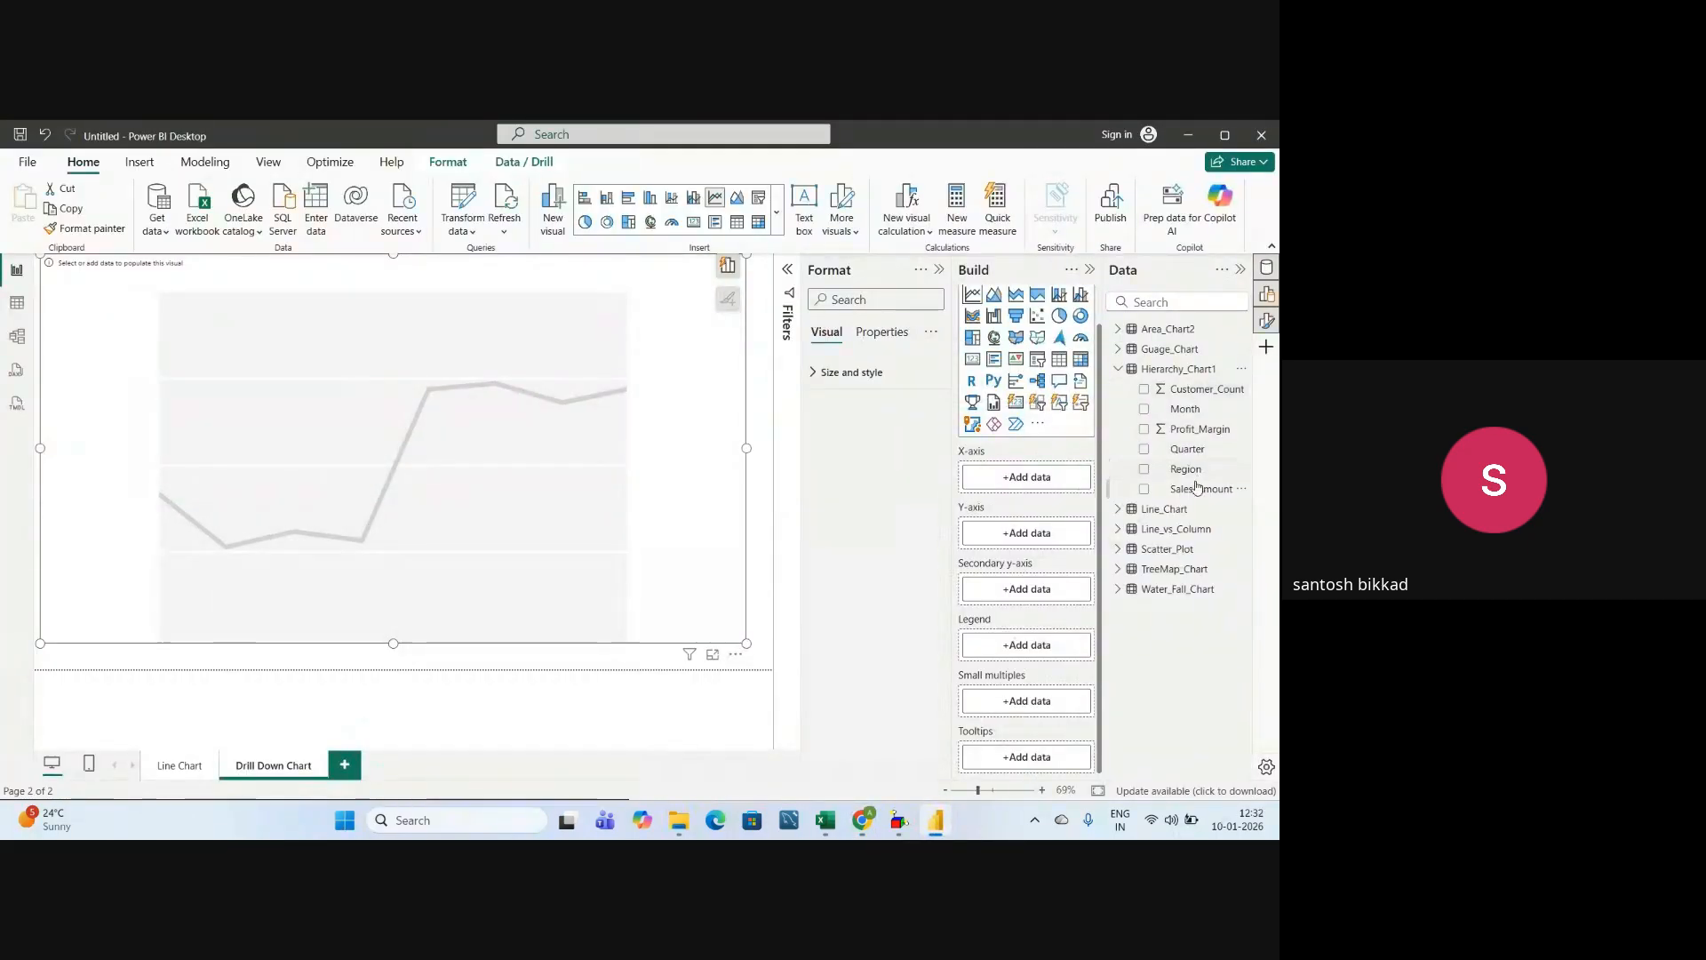
{"action": "left_click_drag", "start_coordinate": [1185, 472], "coordinate": [1040, 480]}
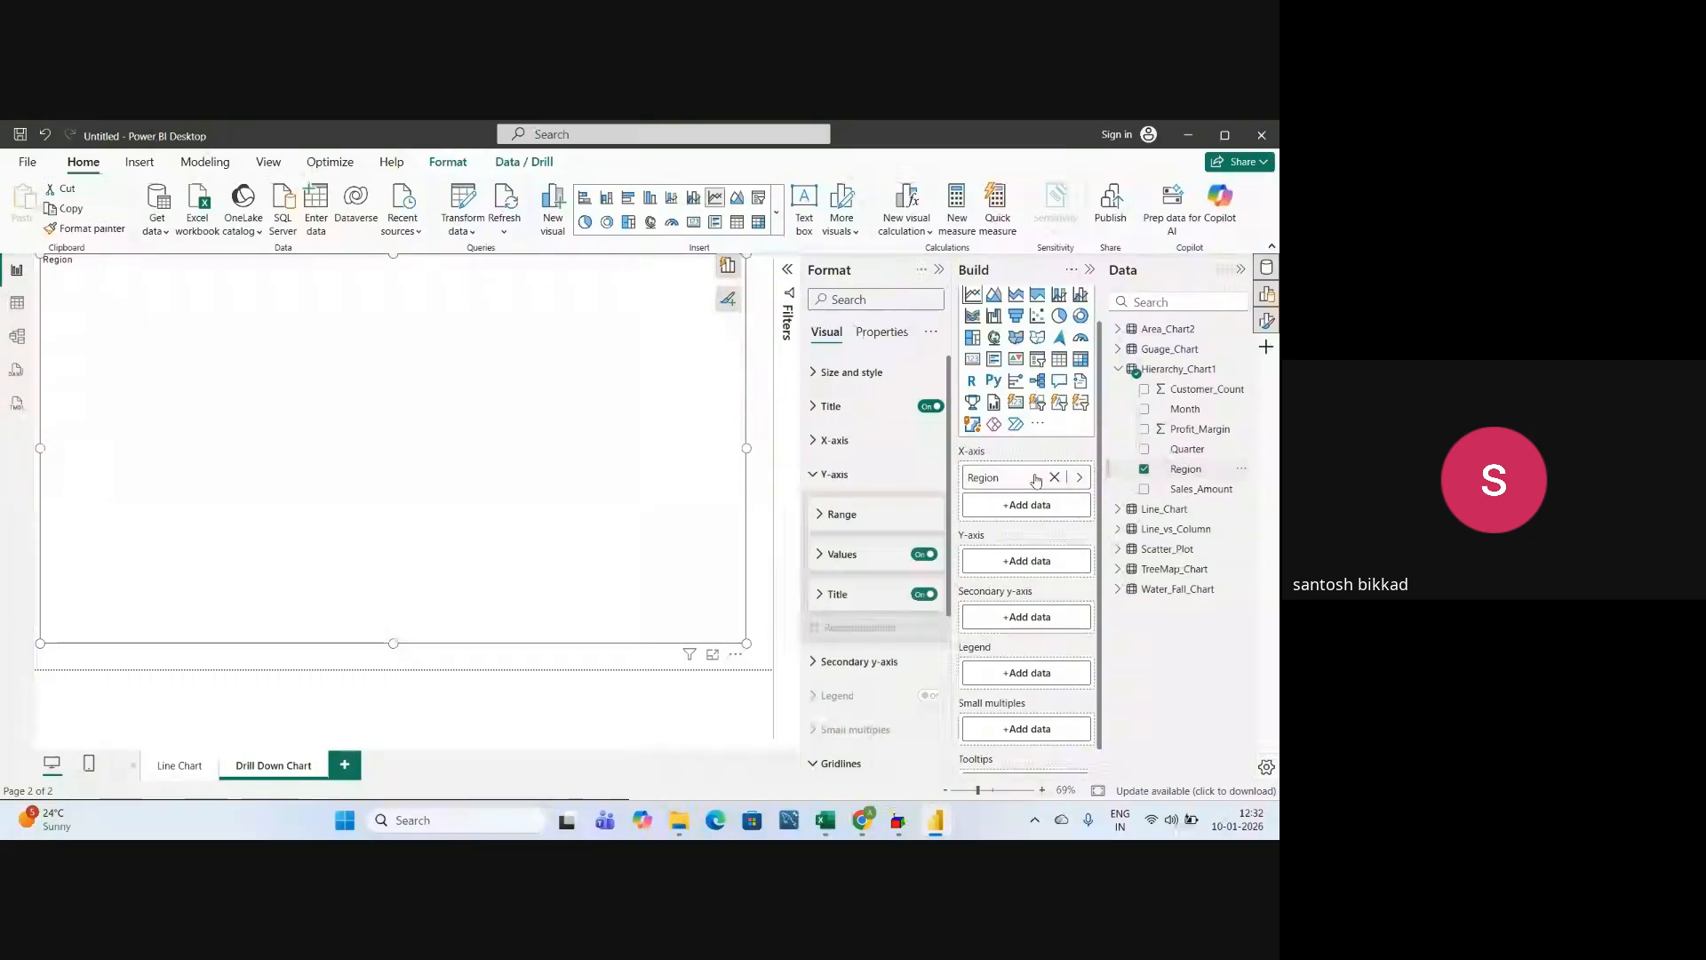
- Switch to Other Charts.pdf in Chrome and read the Build Hierarchy instruction for placing Quarter below Region
{"action": "key", "text": "alt+Tab"}
{"action": "left_click", "coordinate": [258, 524]}
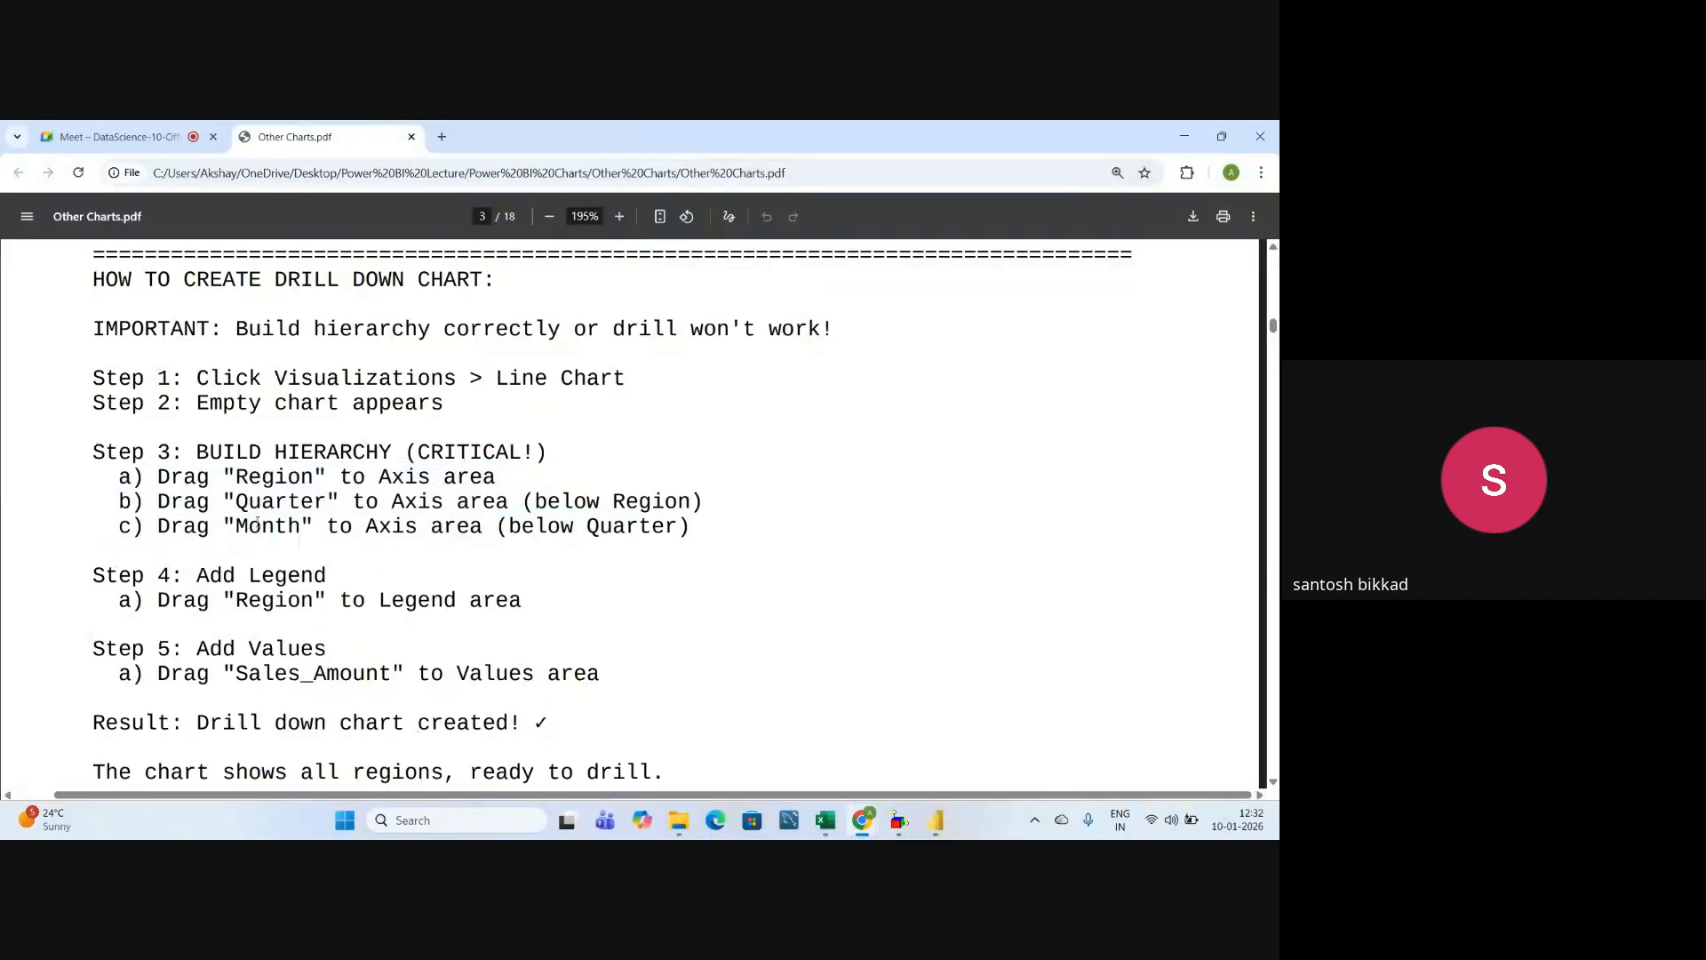
{"action": "left_click_drag", "start_coordinate": [238, 503], "coordinate": [715, 505]}
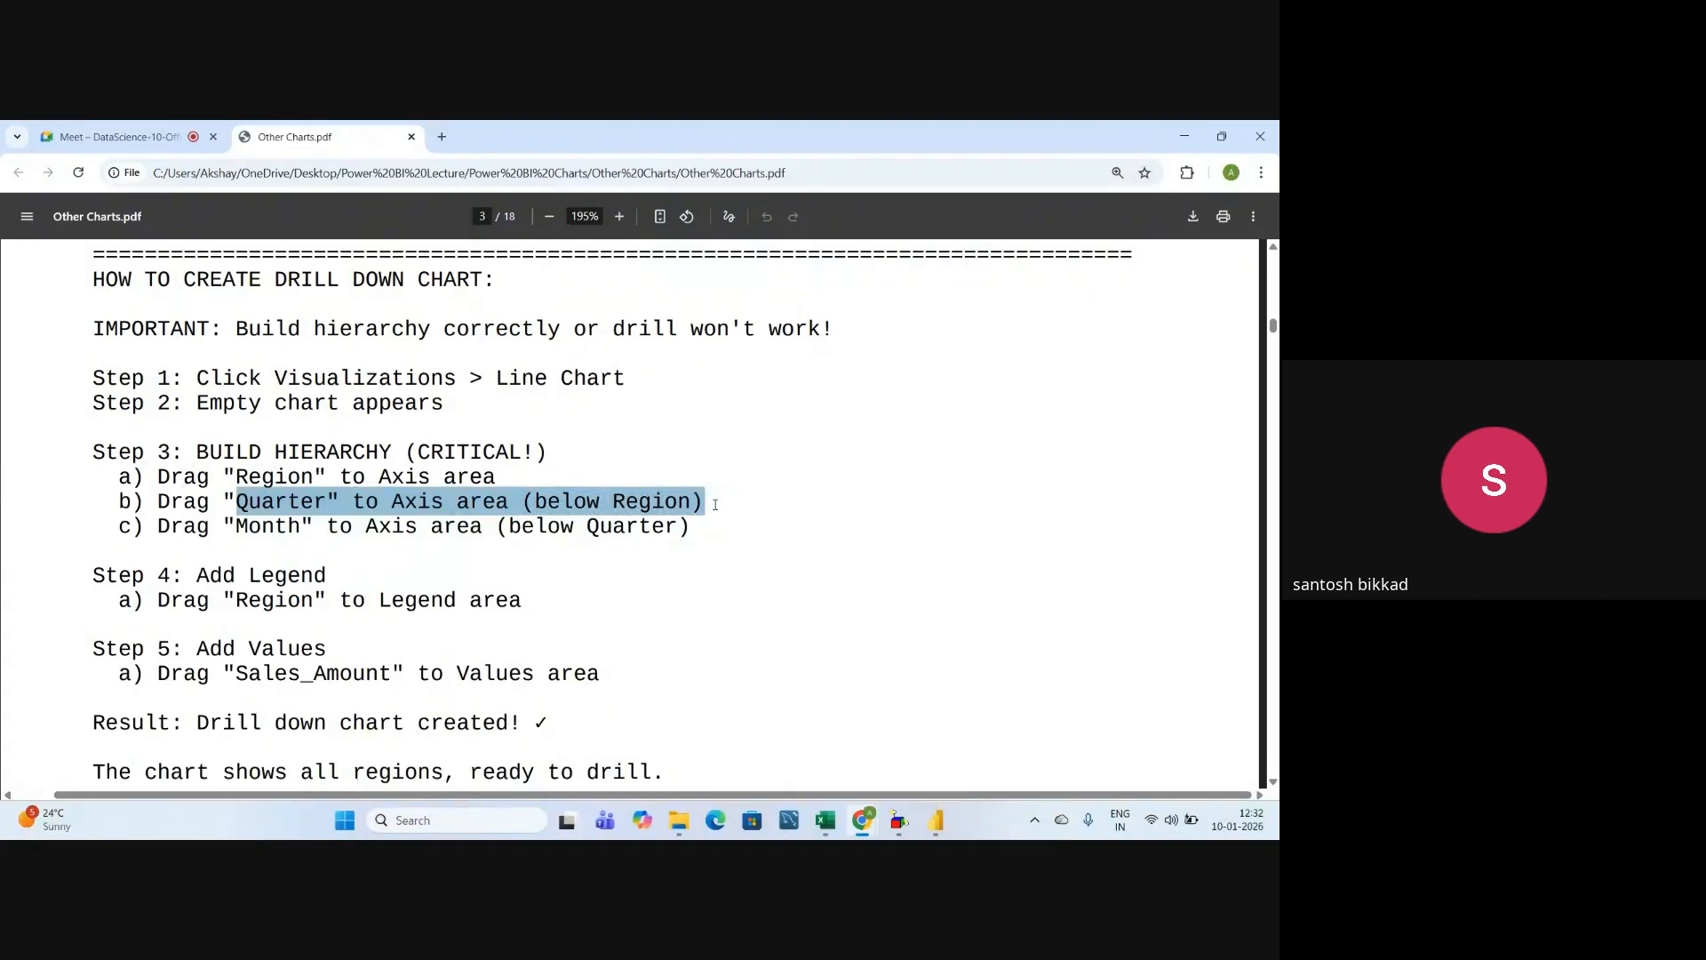
- Return from the guide to Power BI Desktop and add the Hierarchy_Chart1 Quarter field below Region on the line chart's X-axis
{"action": "left_click", "coordinate": [241, 510]}
{"action": "left_click_drag", "start_coordinate": [238, 502], "coordinate": [704, 512]}
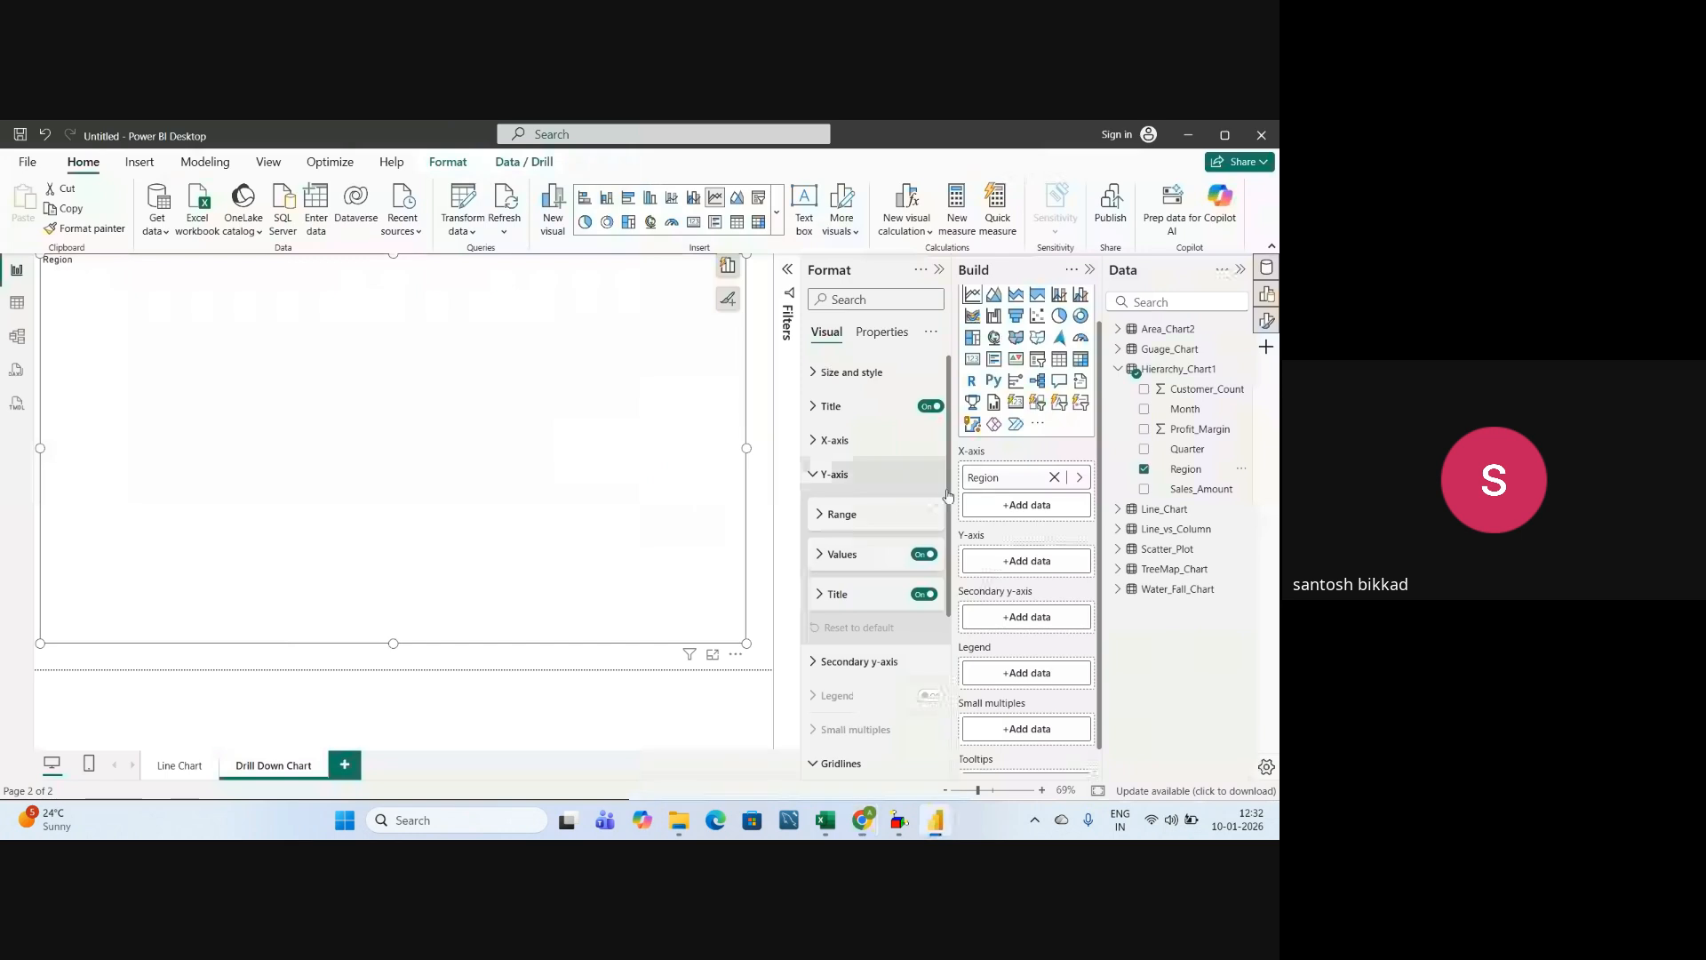
{"action": "key", "text": "alt+Tab"}
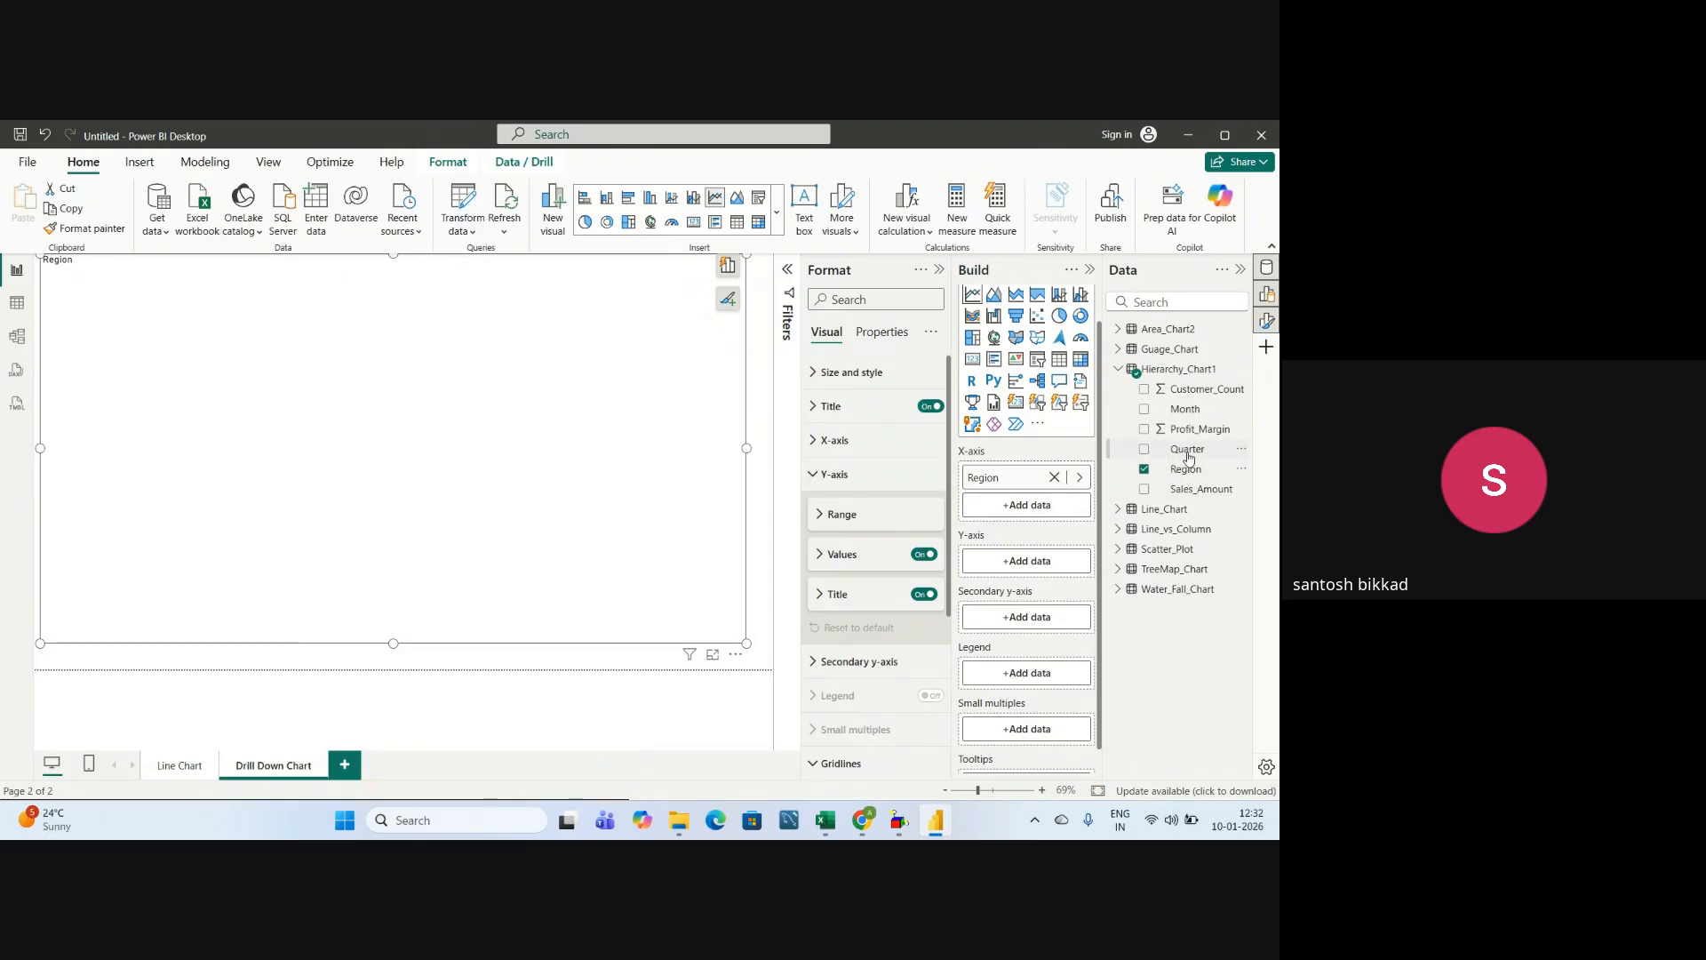
{"action": "left_click_drag", "start_coordinate": [1165, 458], "coordinate": [1031, 516]}
- Check the Month instruction in Other Charts.pdf in Chrome, and in Power BI Desktop add Month below Quarter on the chart's X-axis
{"action": "key", "text": "alt+Tab"}
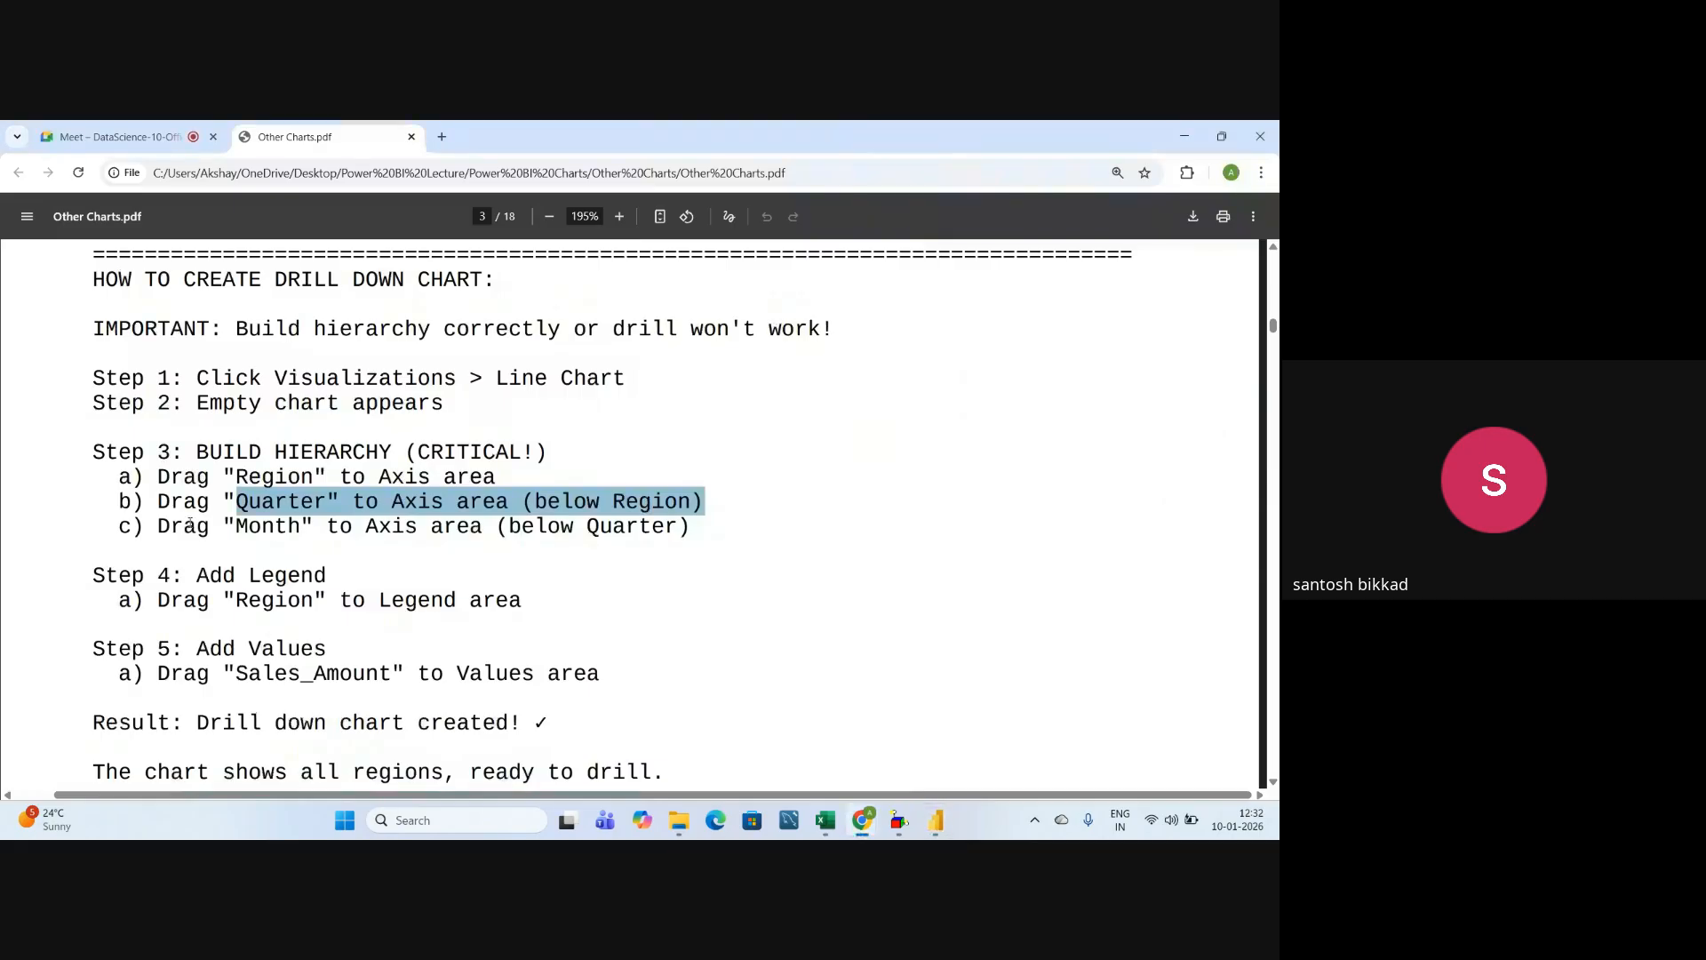
{"action": "left_click_drag", "start_coordinate": [237, 526], "coordinate": [692, 530]}
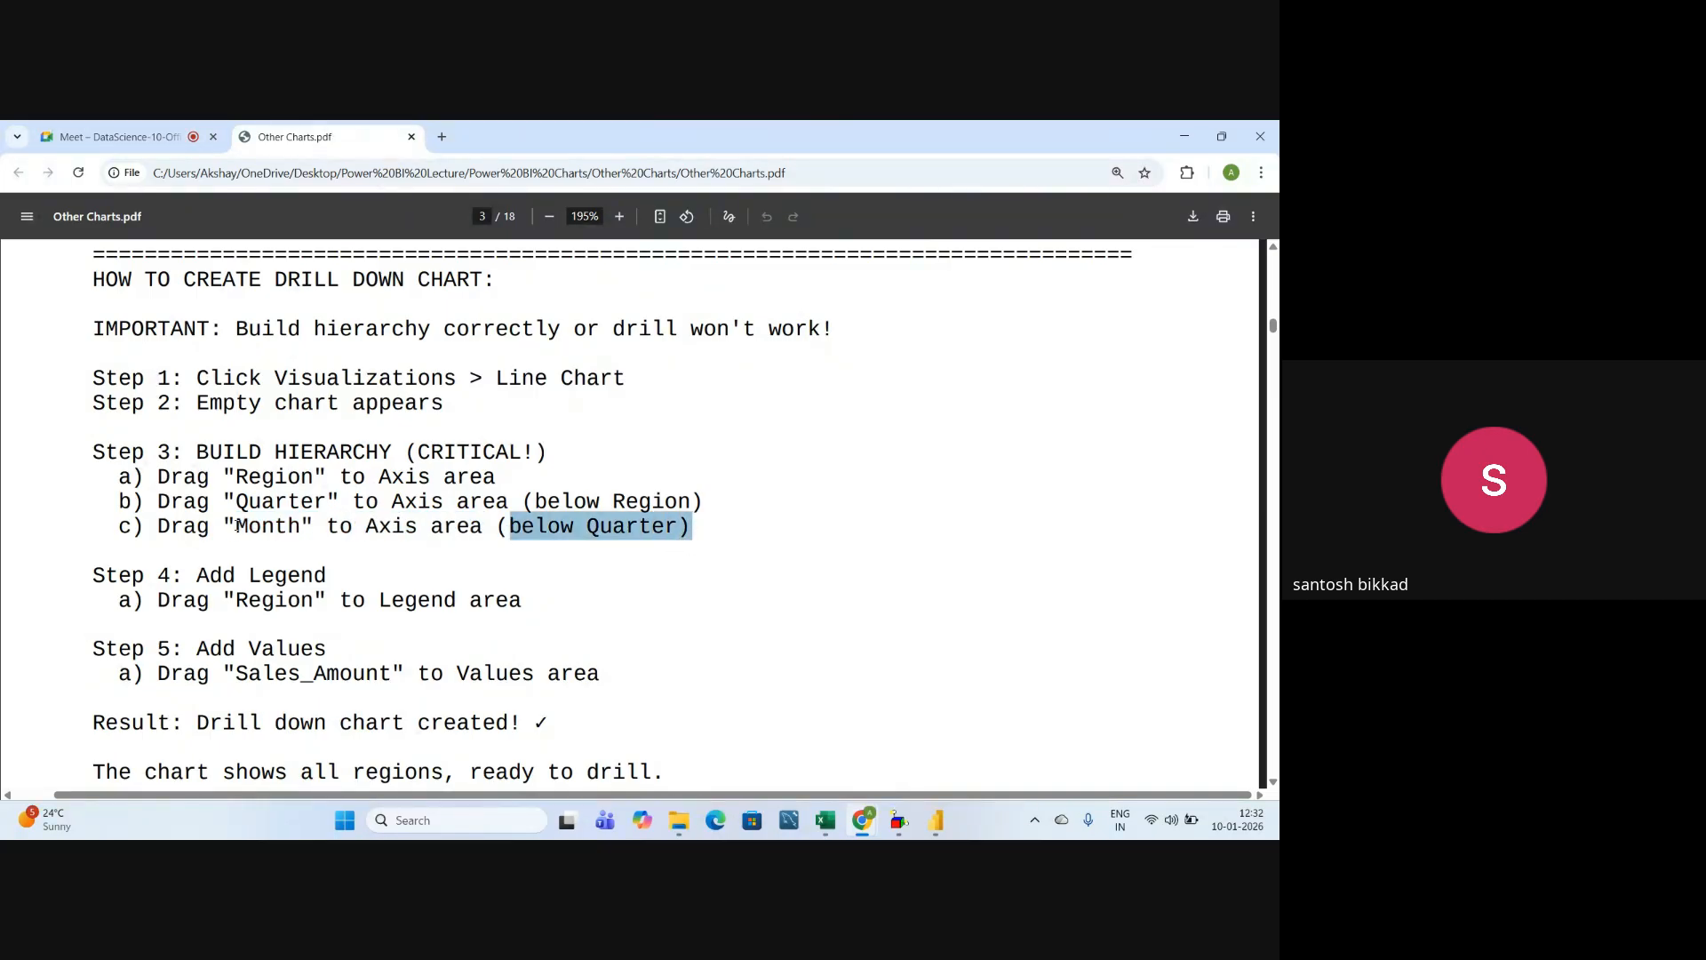
{"action": "left_click_drag", "start_coordinate": [236, 526], "coordinate": [492, 537]}
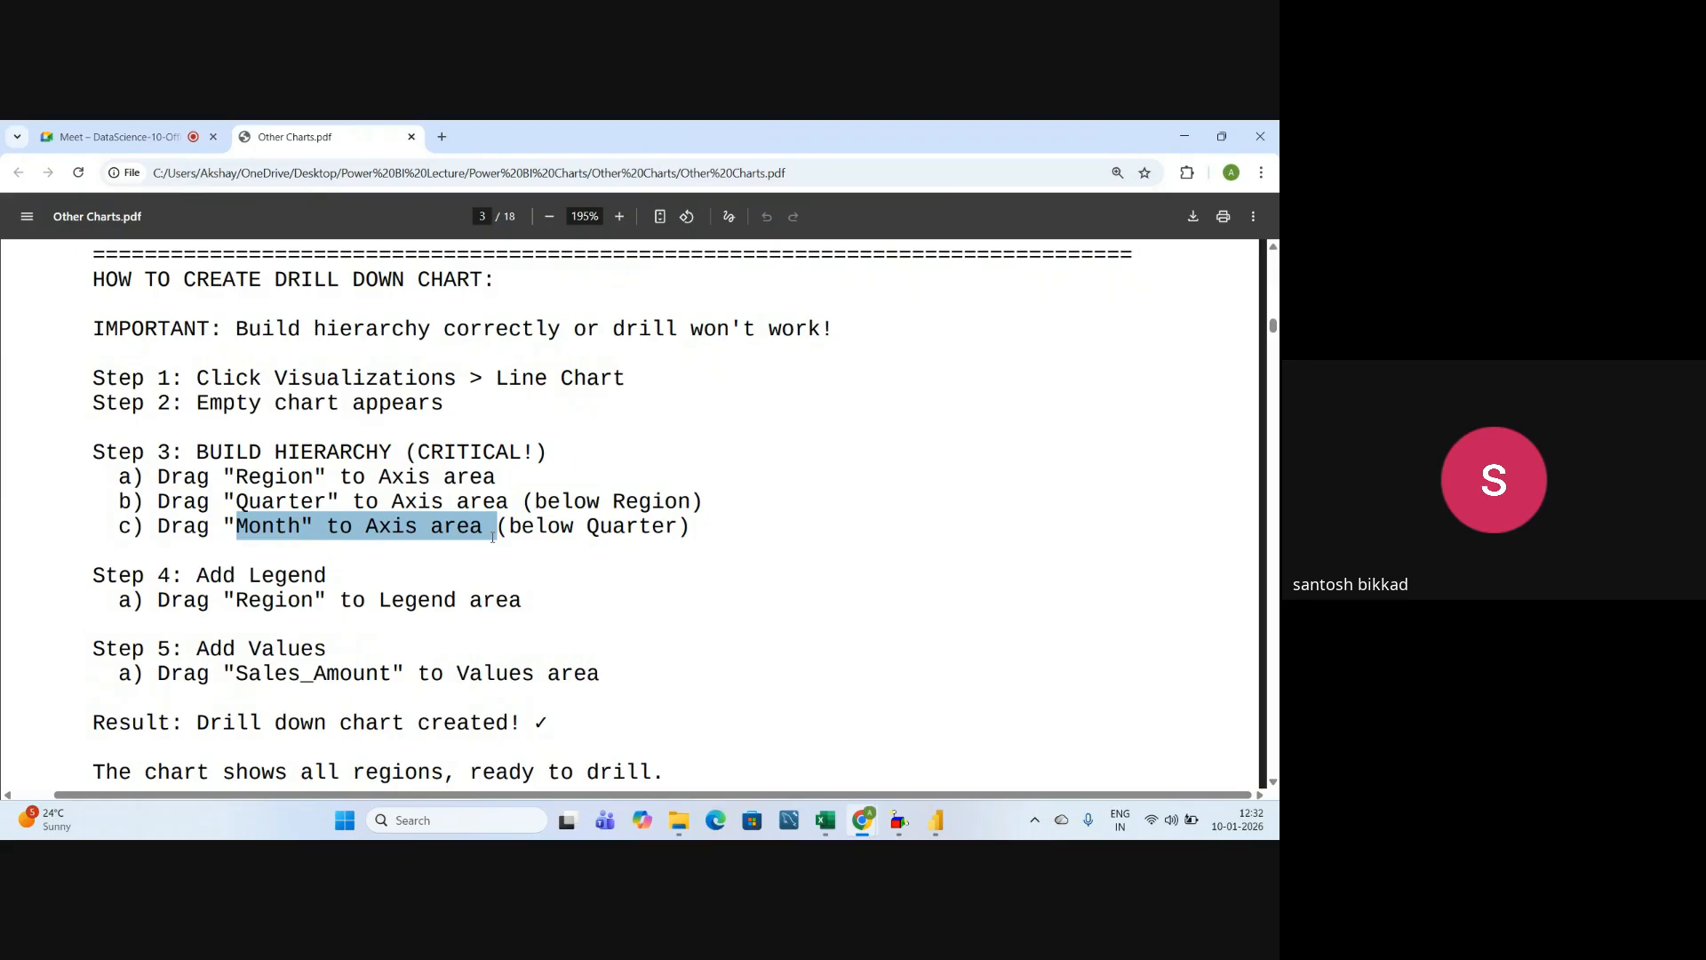
{"action": "key", "text": "alt+Tab"}
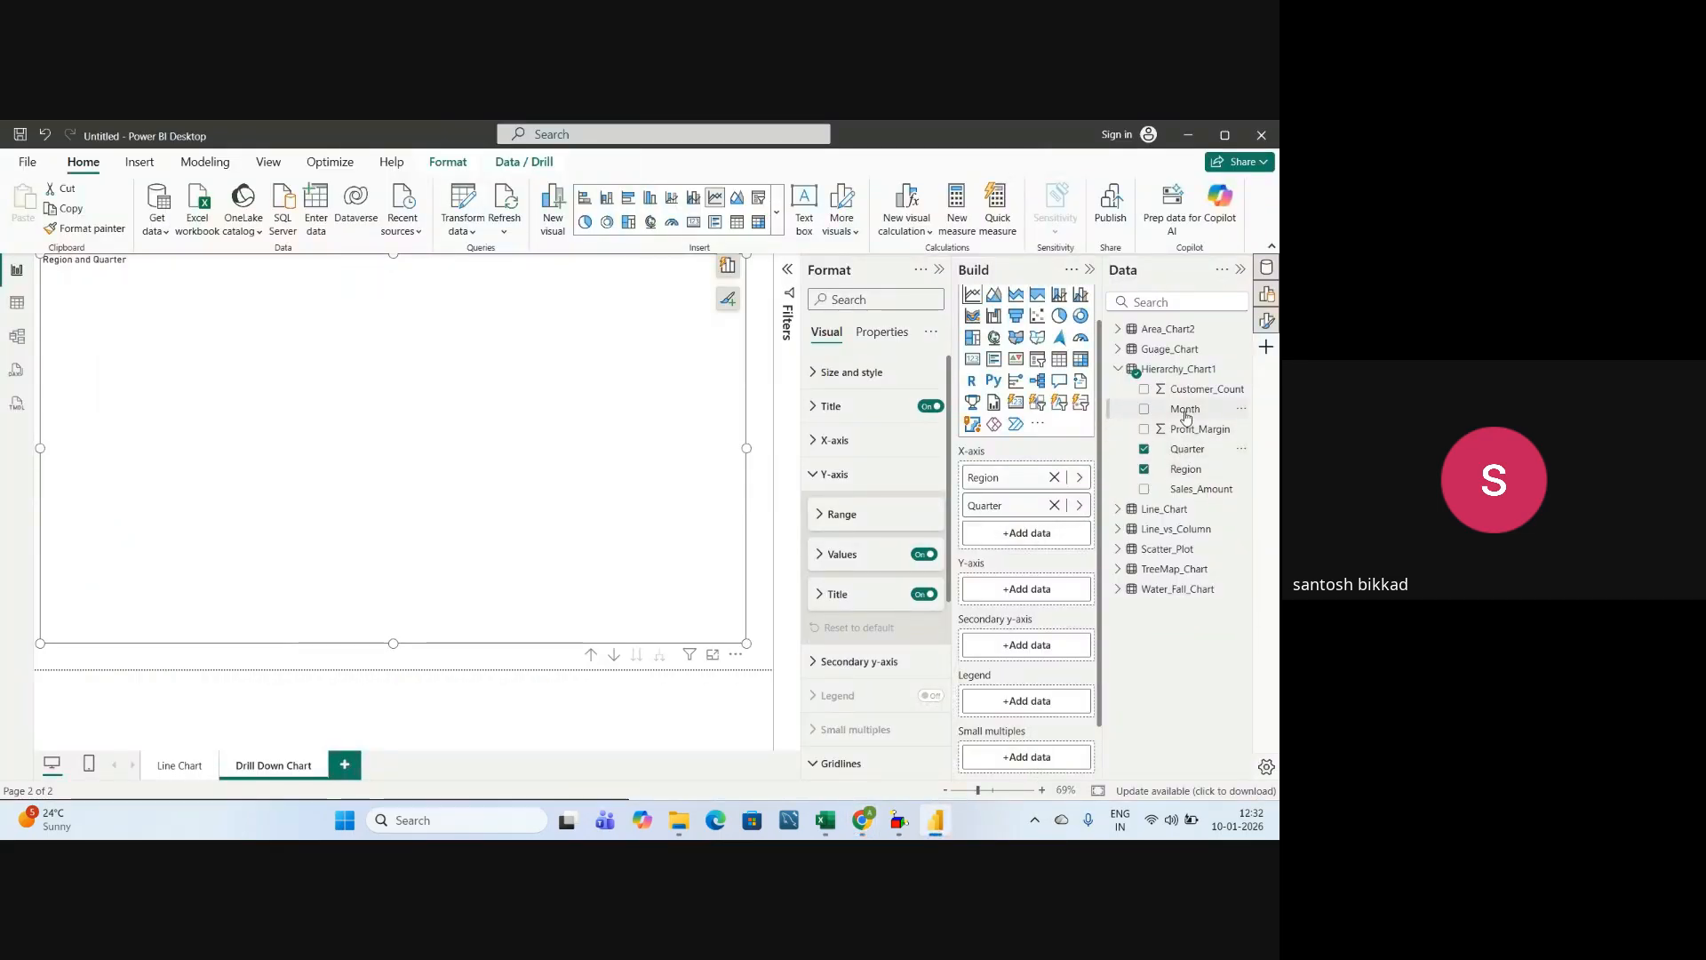
{"action": "left_click_drag", "start_coordinate": [1186, 416], "coordinate": [1022, 526]}
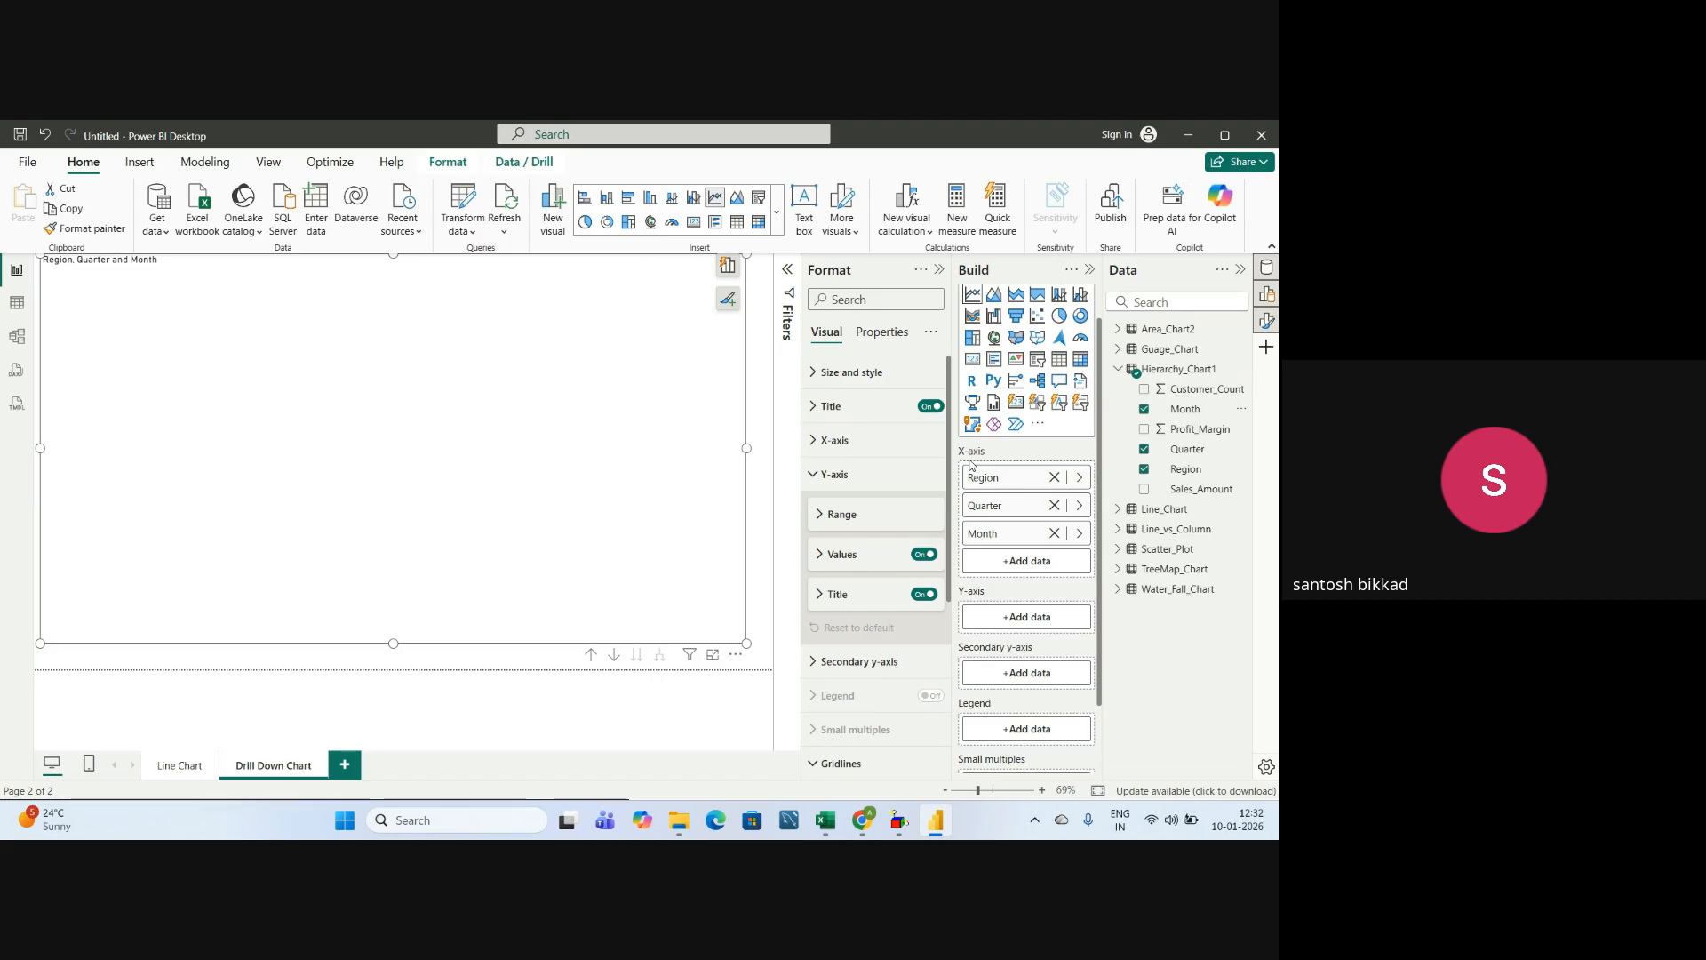
- Read the Add Legend instruction in Other Charts.pdf in Chrome, and in Power BI Desktop add Region to the chart's legend
{"action": "key", "text": "alt+Tab"}
{"action": "scroll", "coordinate": [347, 569], "scroll_direction": "down", "scroll_amount": 1}
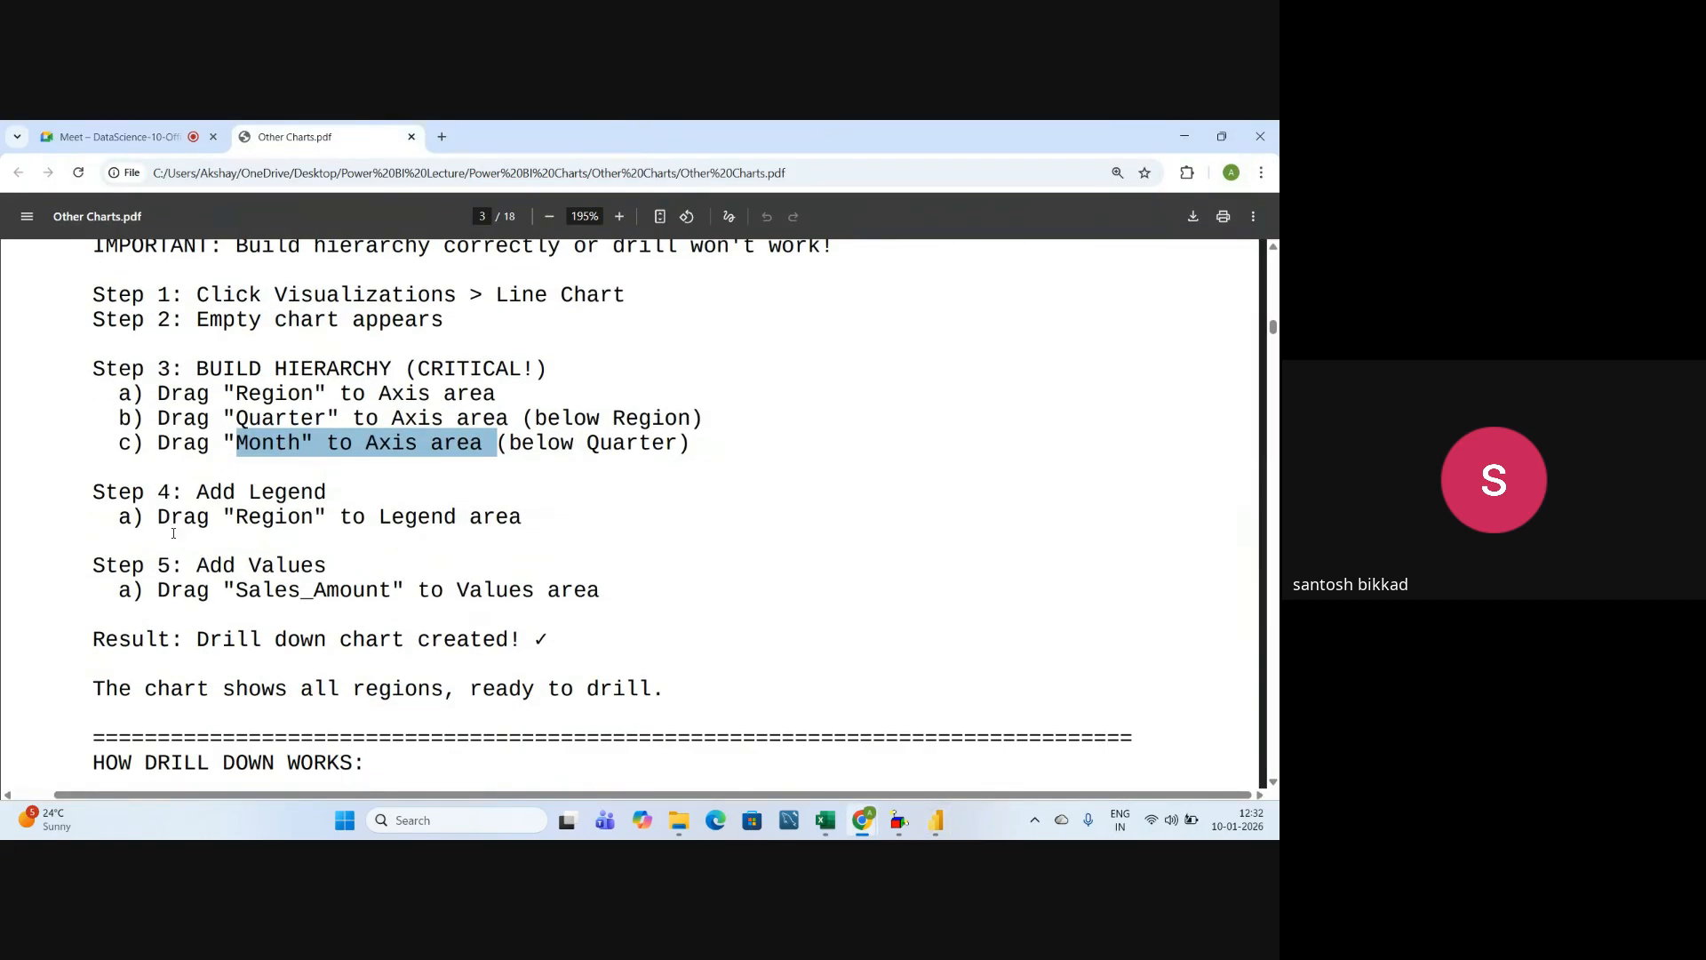
{"action": "left_click", "coordinate": [157, 516]}
{"action": "left_click_drag", "start_coordinate": [157, 515], "coordinate": [522, 532]}
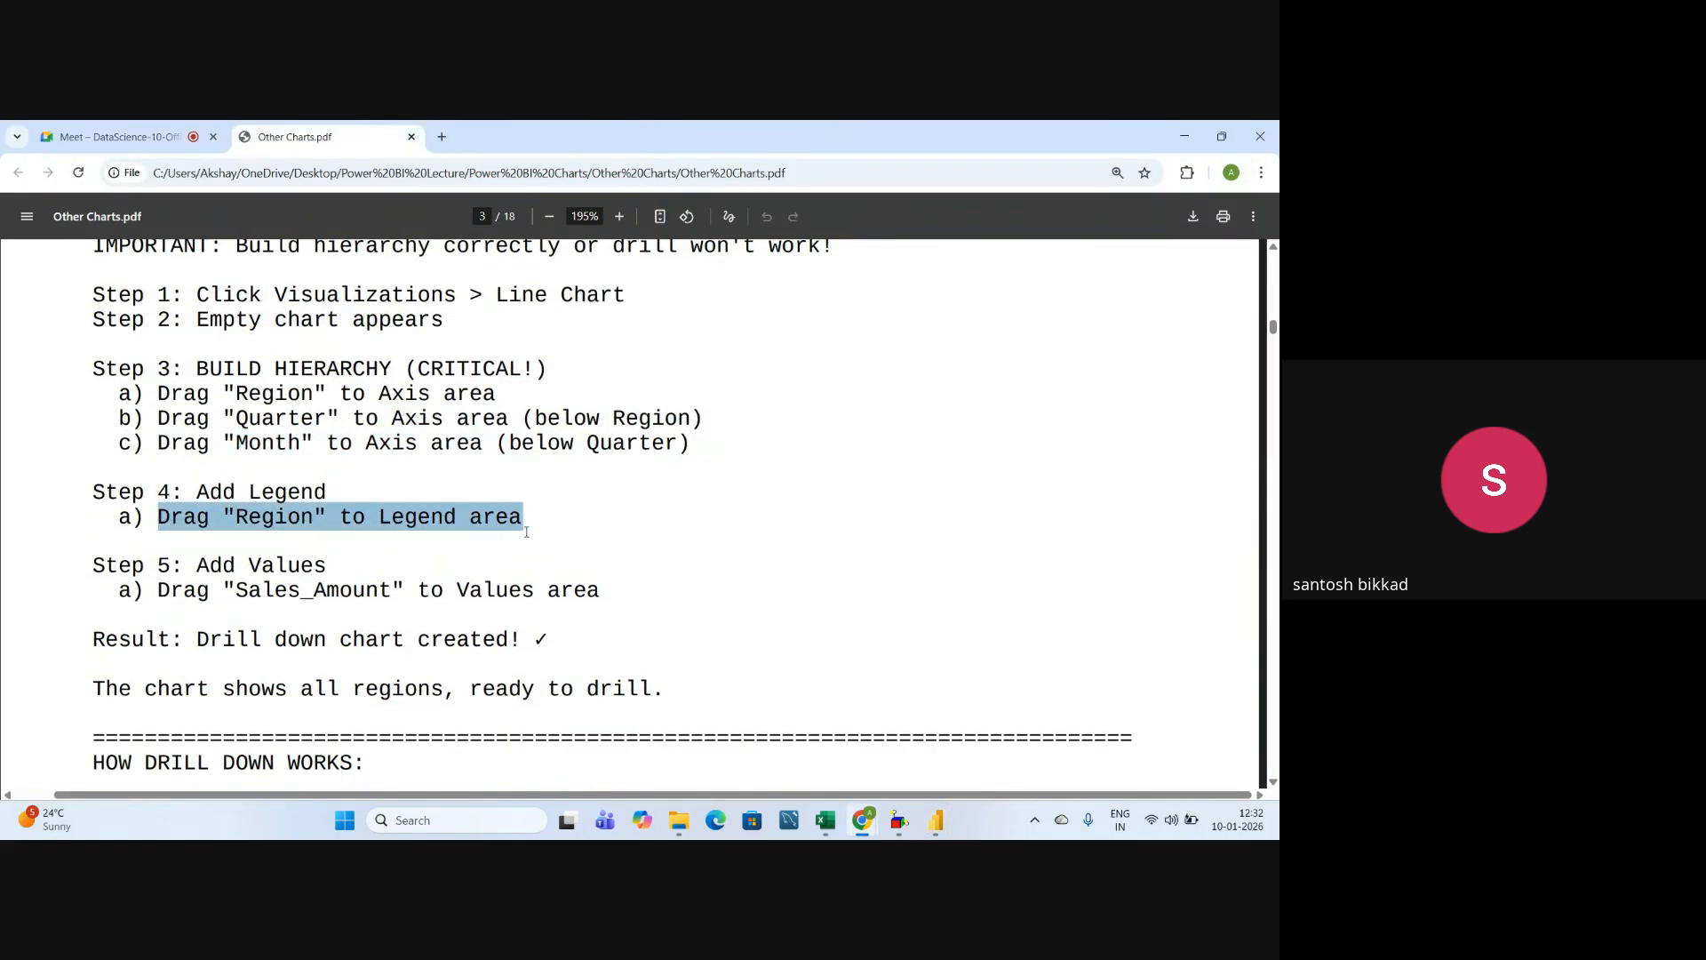
{"action": "key", "text": "alt+Tab"}
{"action": "scroll", "coordinate": [1016, 595], "scroll_direction": "down", "scroll_amount": 2}
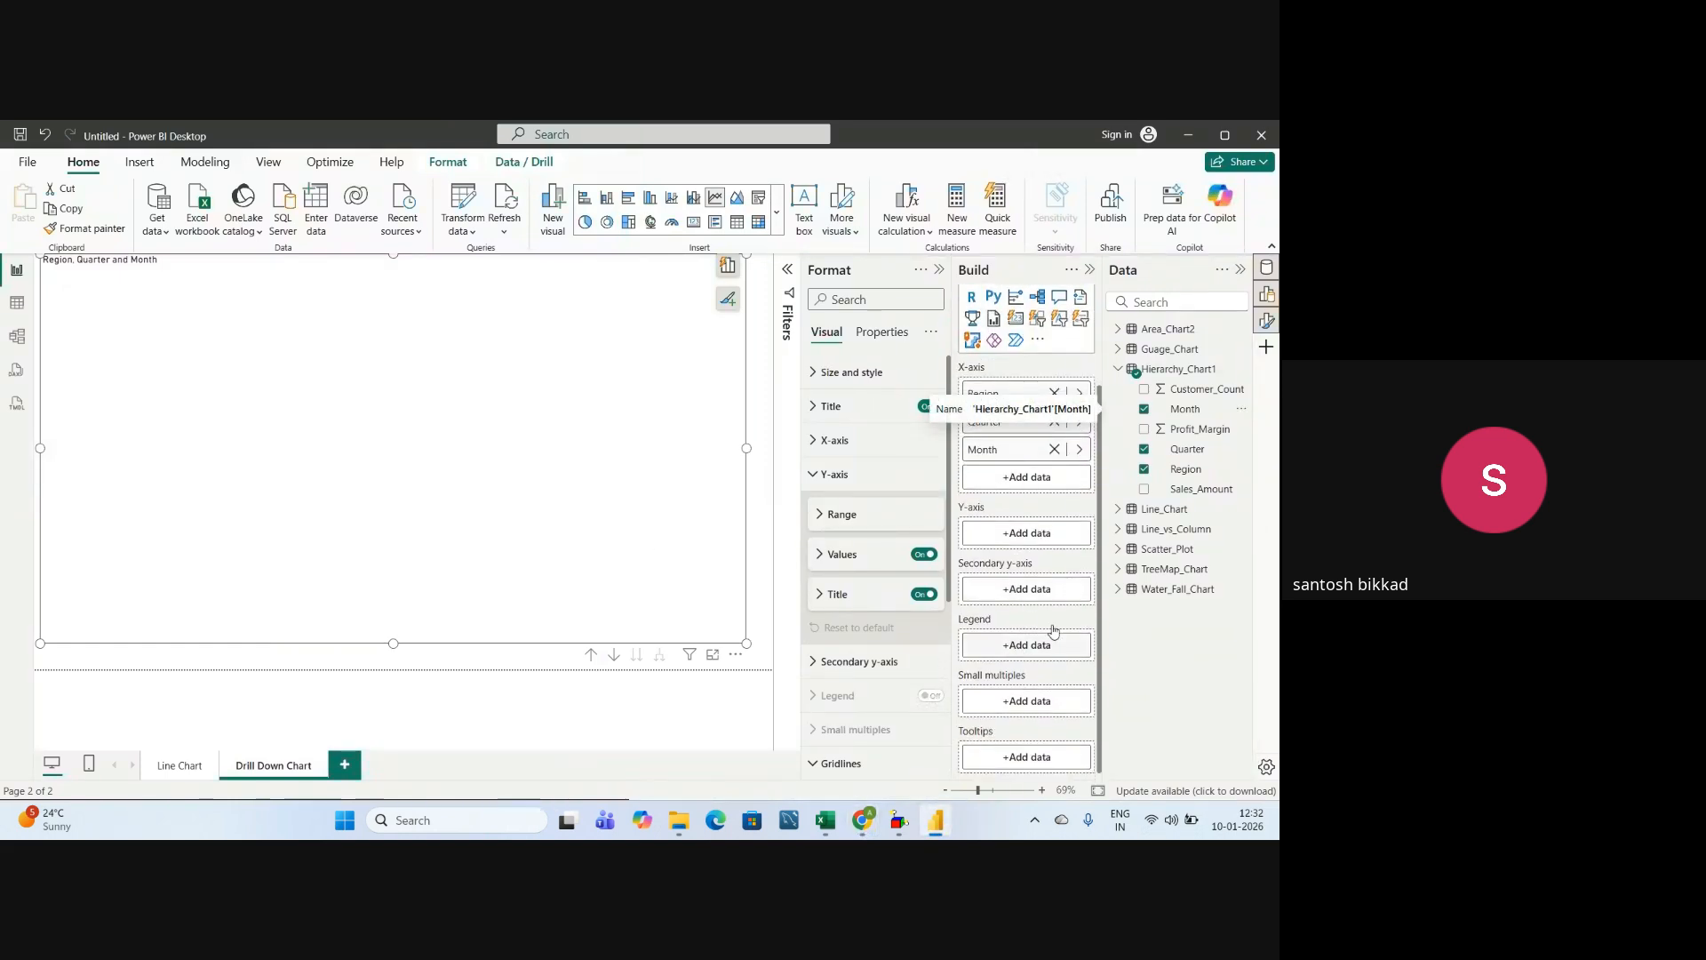
{"action": "left_click_drag", "start_coordinate": [1182, 480], "coordinate": [1027, 649]}
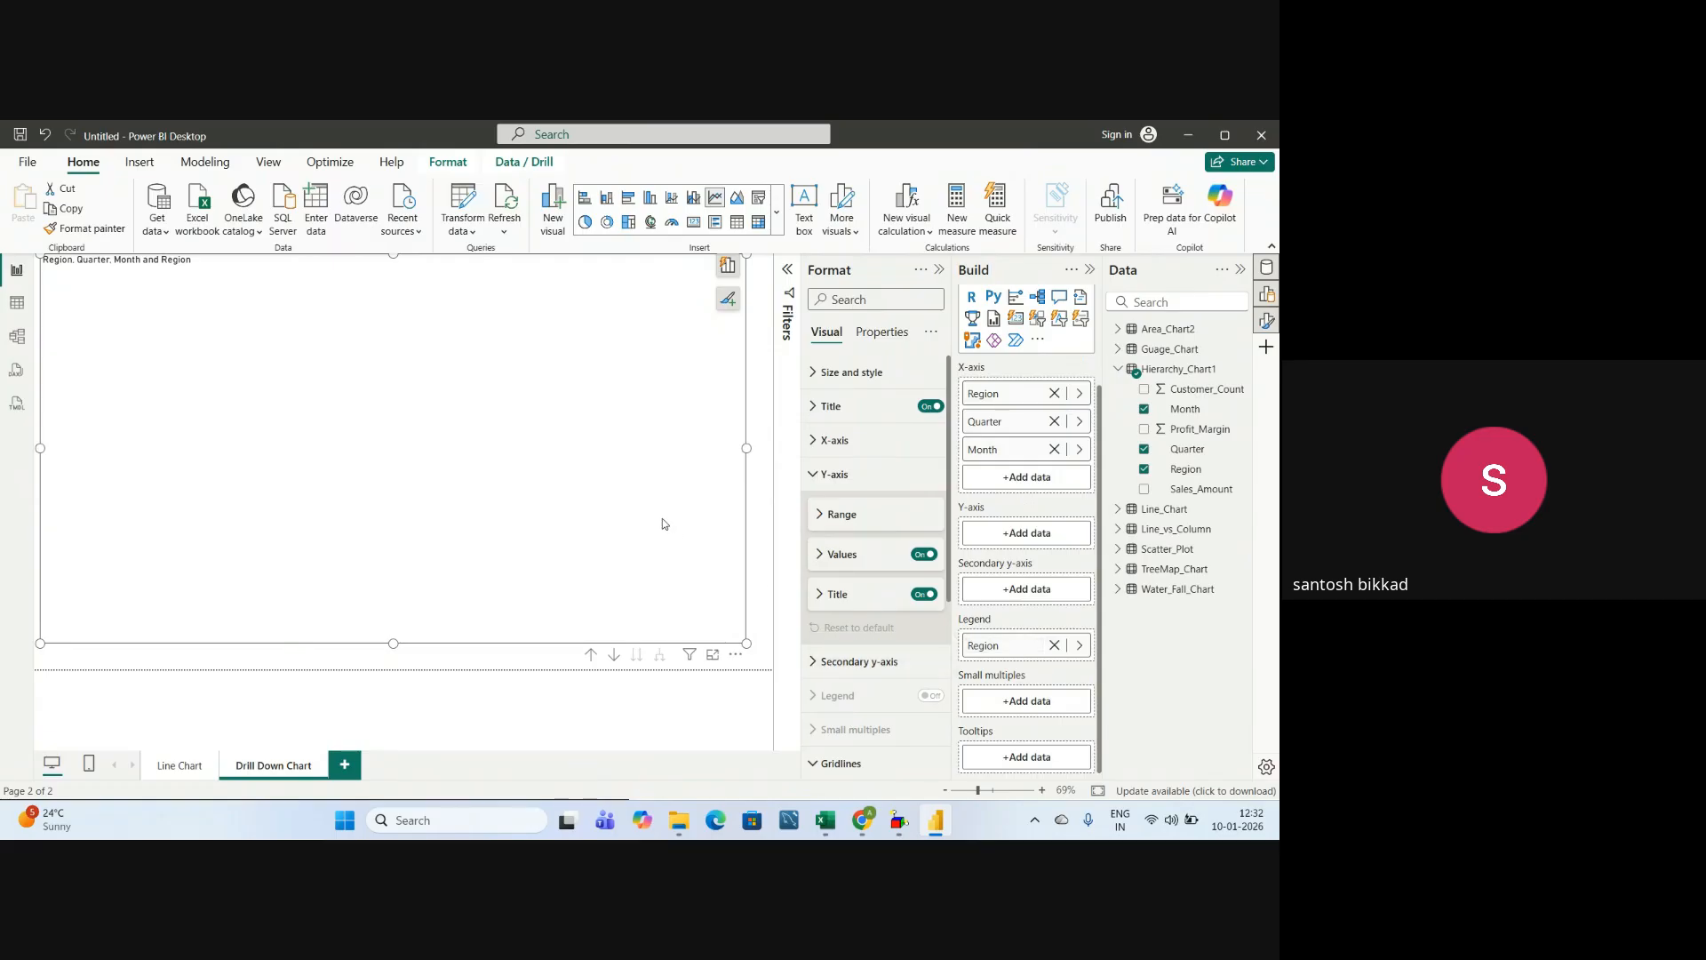
- Read the Add Values instruction in Other Charts.pdf in Chrome, and in Power BI Desktop add Sales_Amount to the chart's Y-axis
{"action": "key", "text": "alt+Tab"}
{"action": "scroll", "coordinate": [131, 502], "scroll_direction": "down", "scroll_amount": 2}
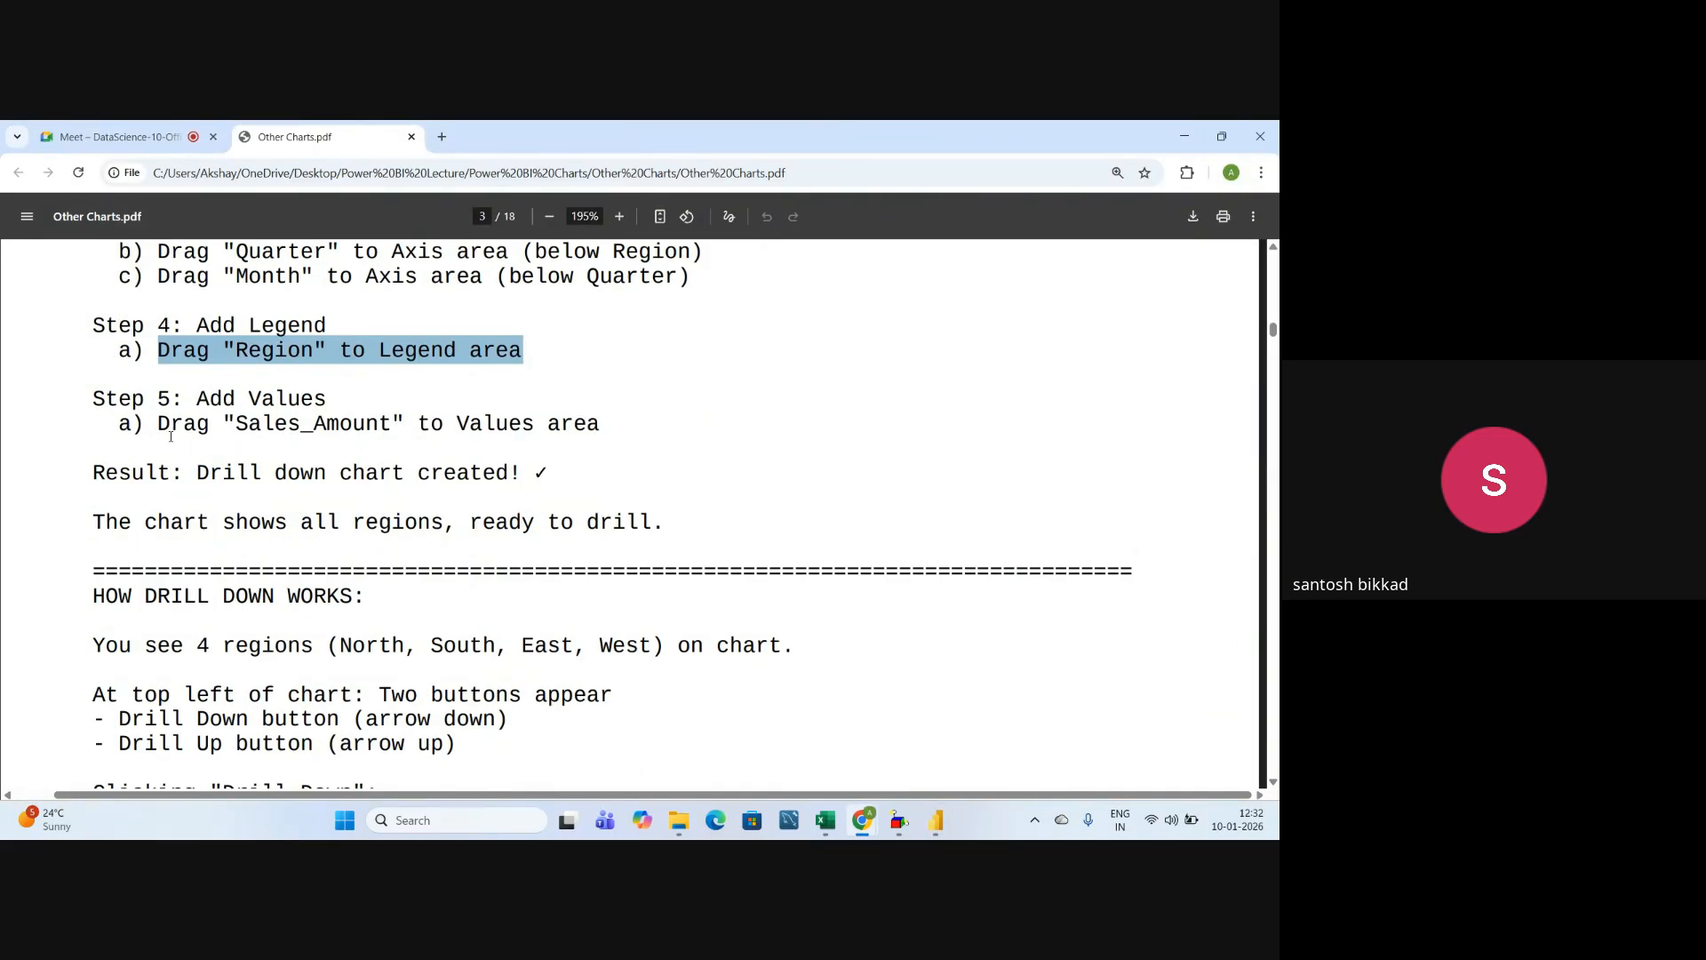
{"action": "left_click_drag", "start_coordinate": [158, 424], "coordinate": [609, 426]}
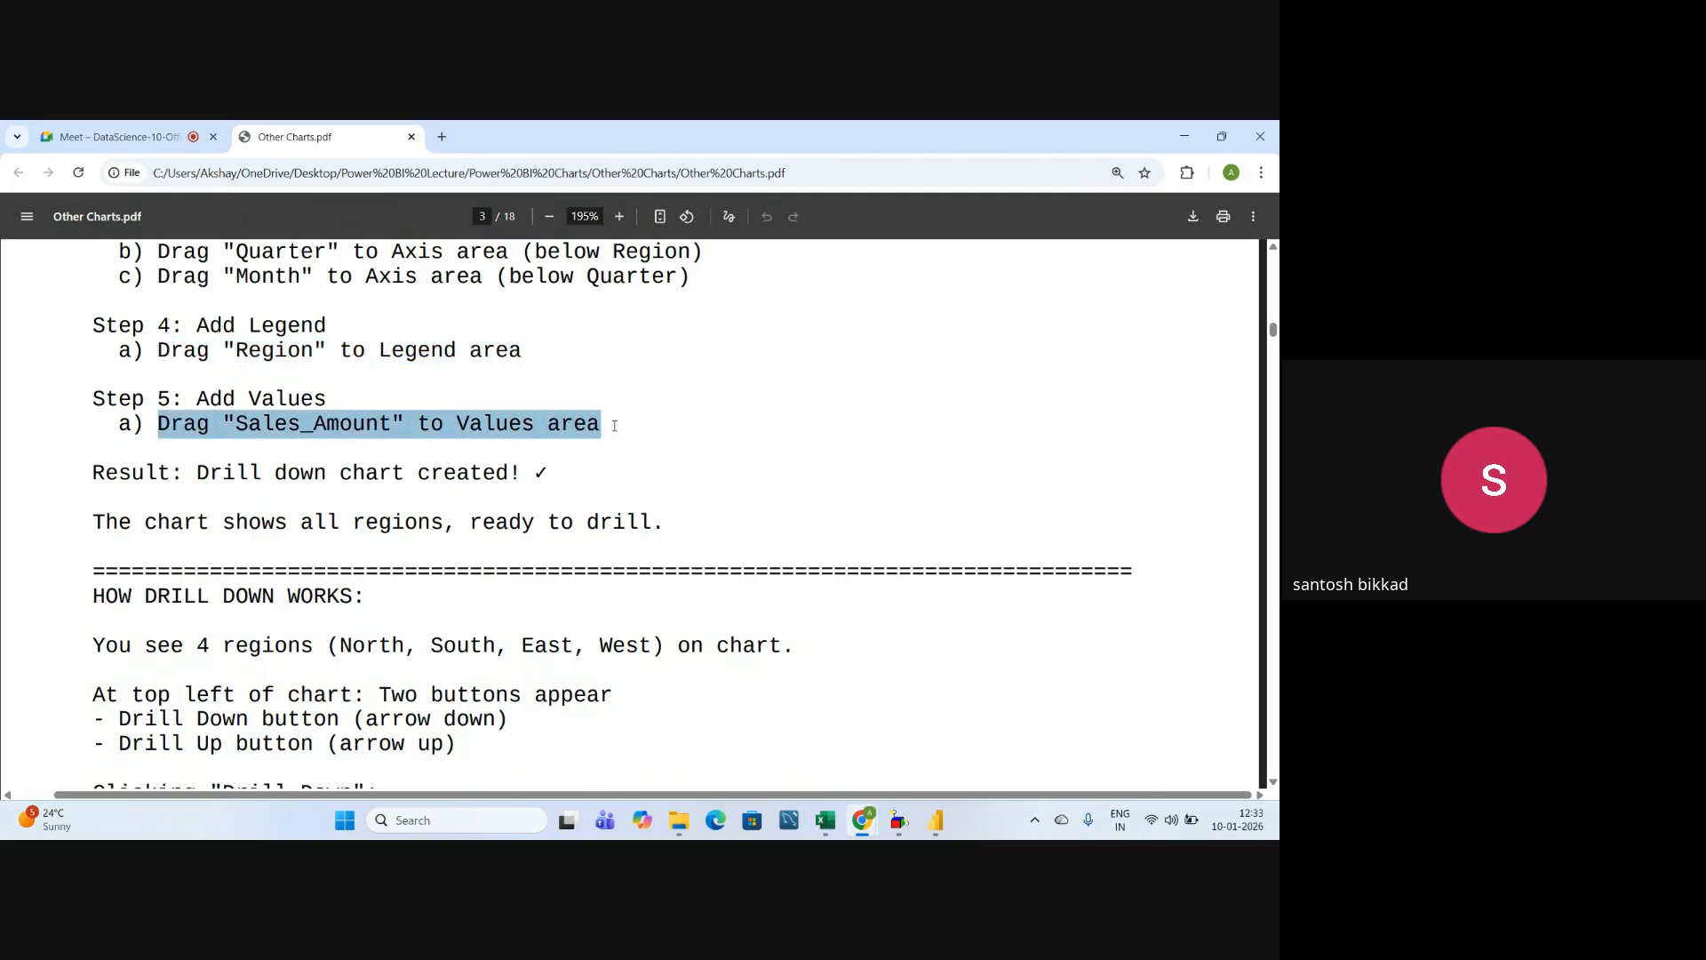
{"action": "key", "text": "alt+Tab"}
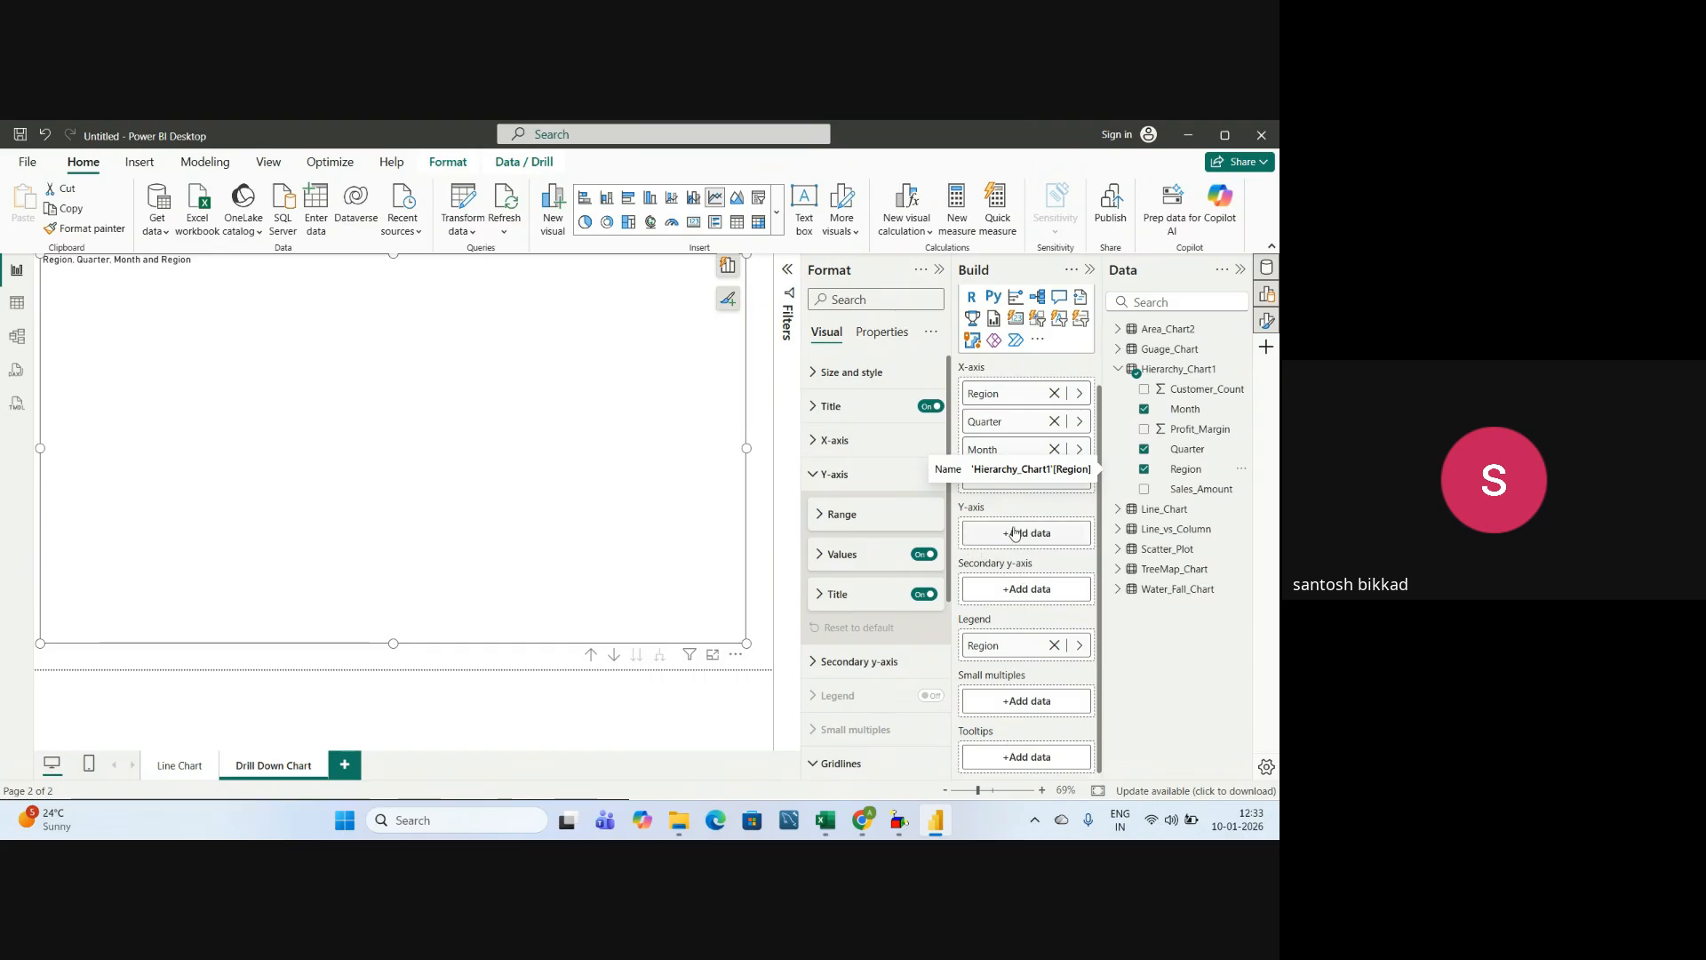
{"action": "left_click_drag", "start_coordinate": [1199, 490], "coordinate": [1053, 536]}
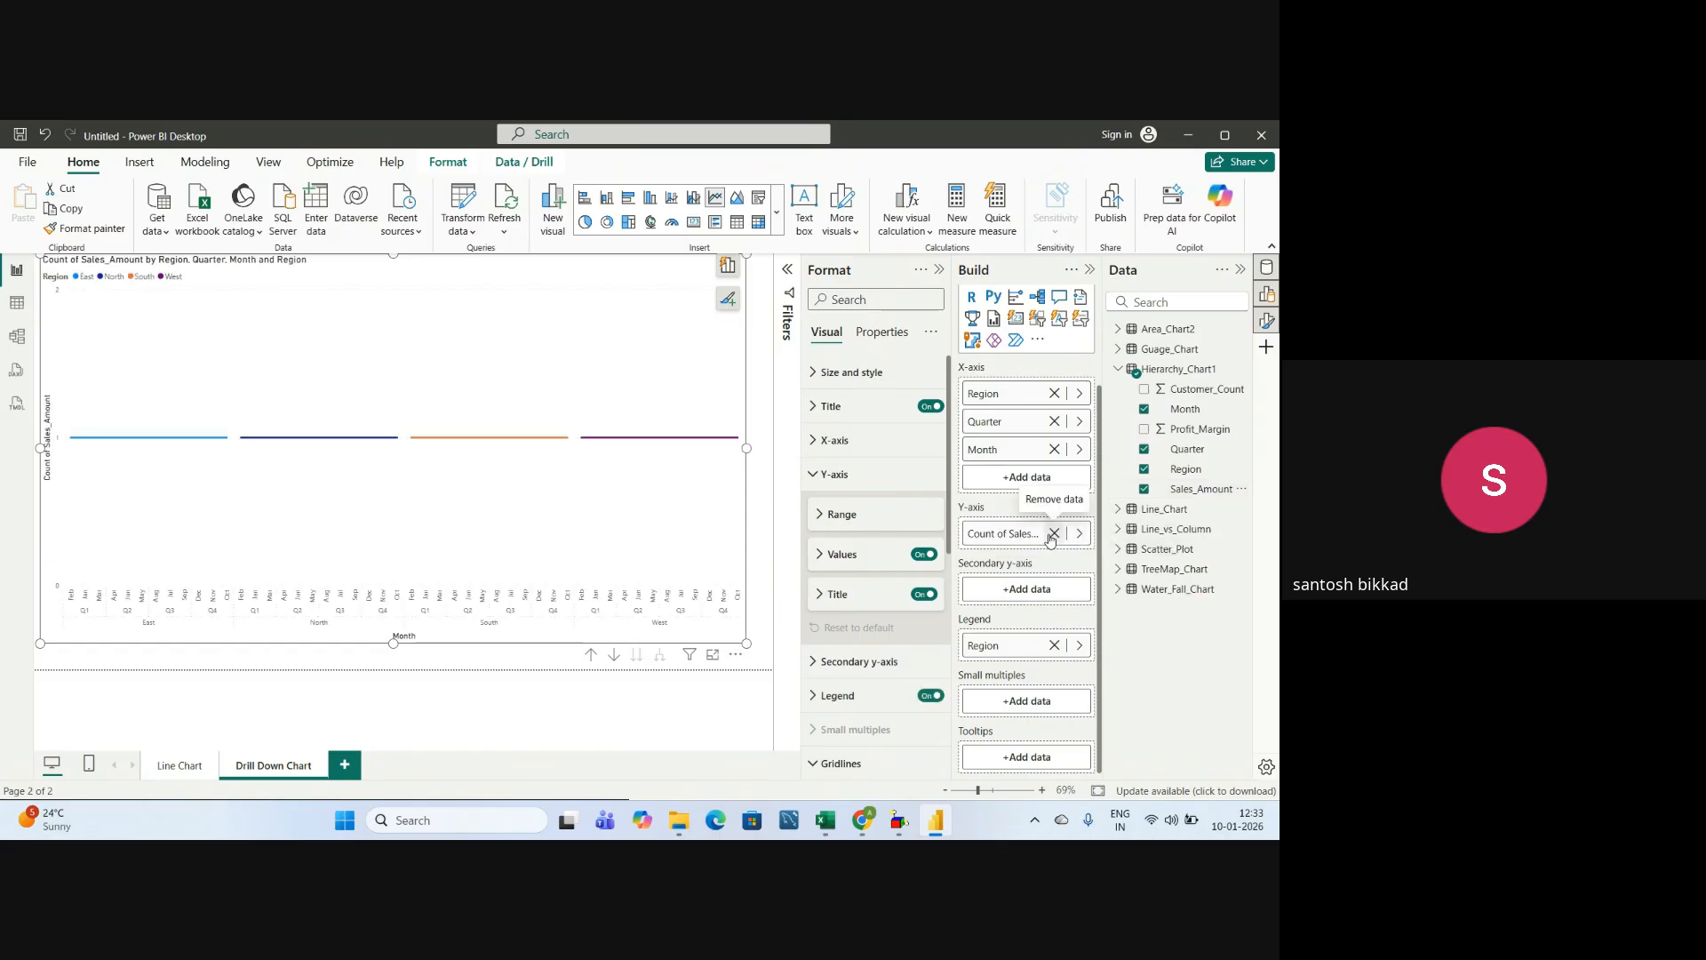
- Change the Y-axis aggregation of Sales_Amount to Sum and inspect the South region's line
{"action": "right_click", "coordinate": [996, 541]}
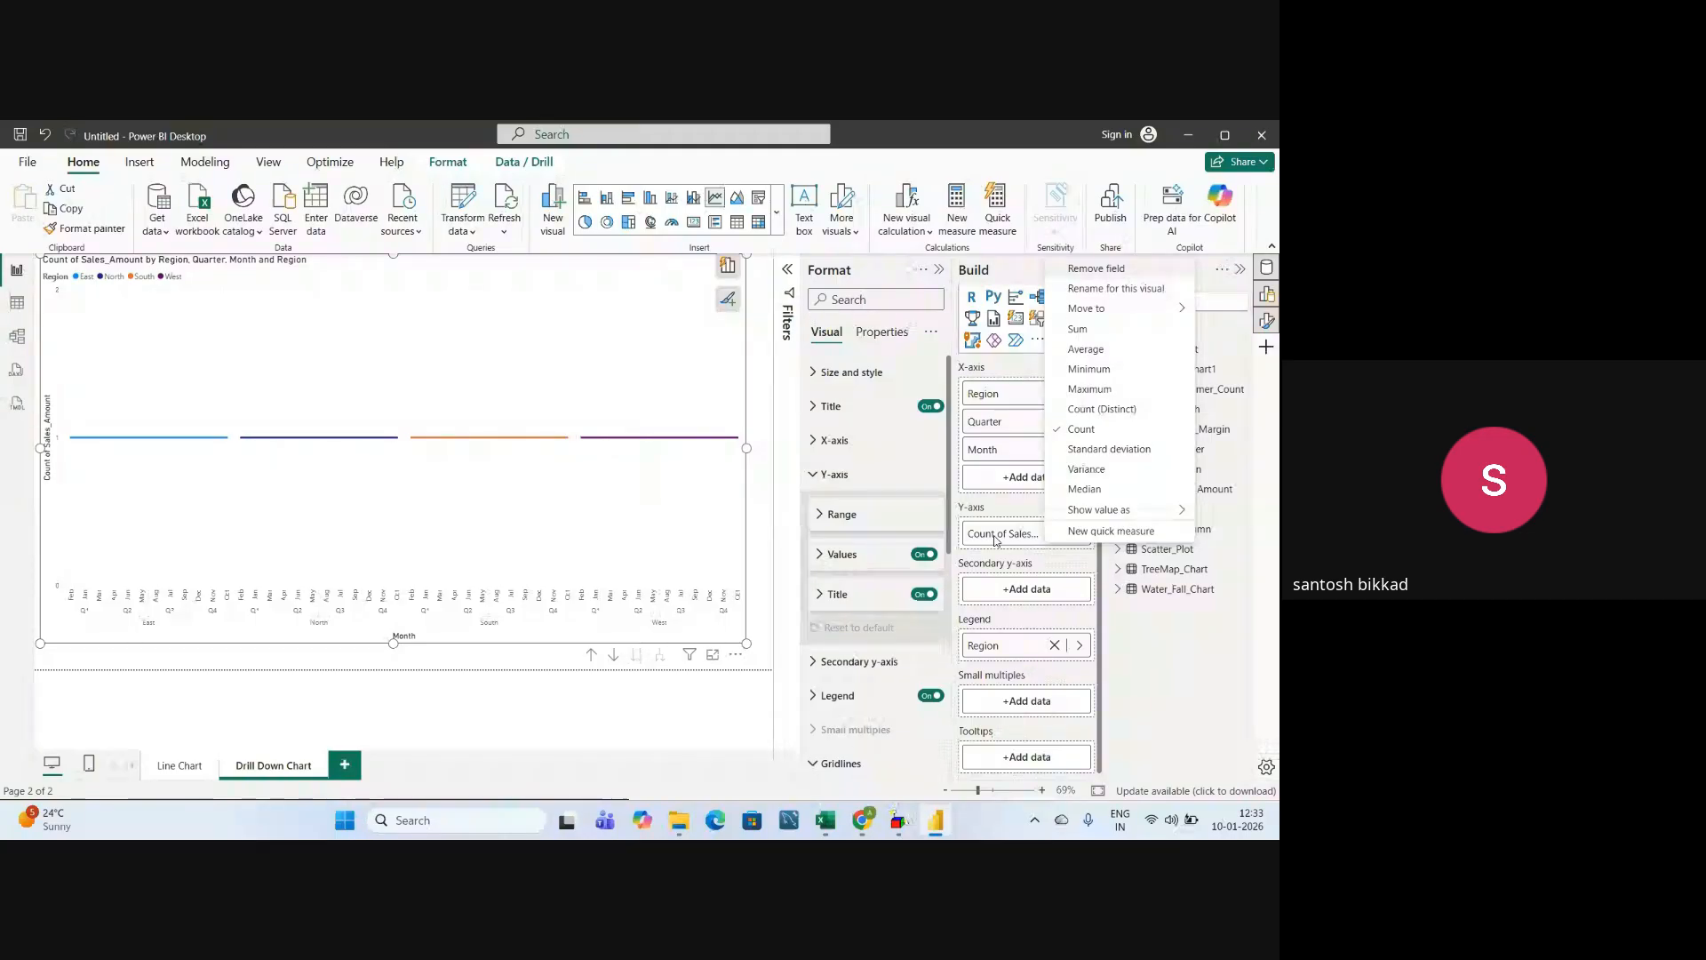
{"action": "left_click", "coordinate": [1079, 330]}
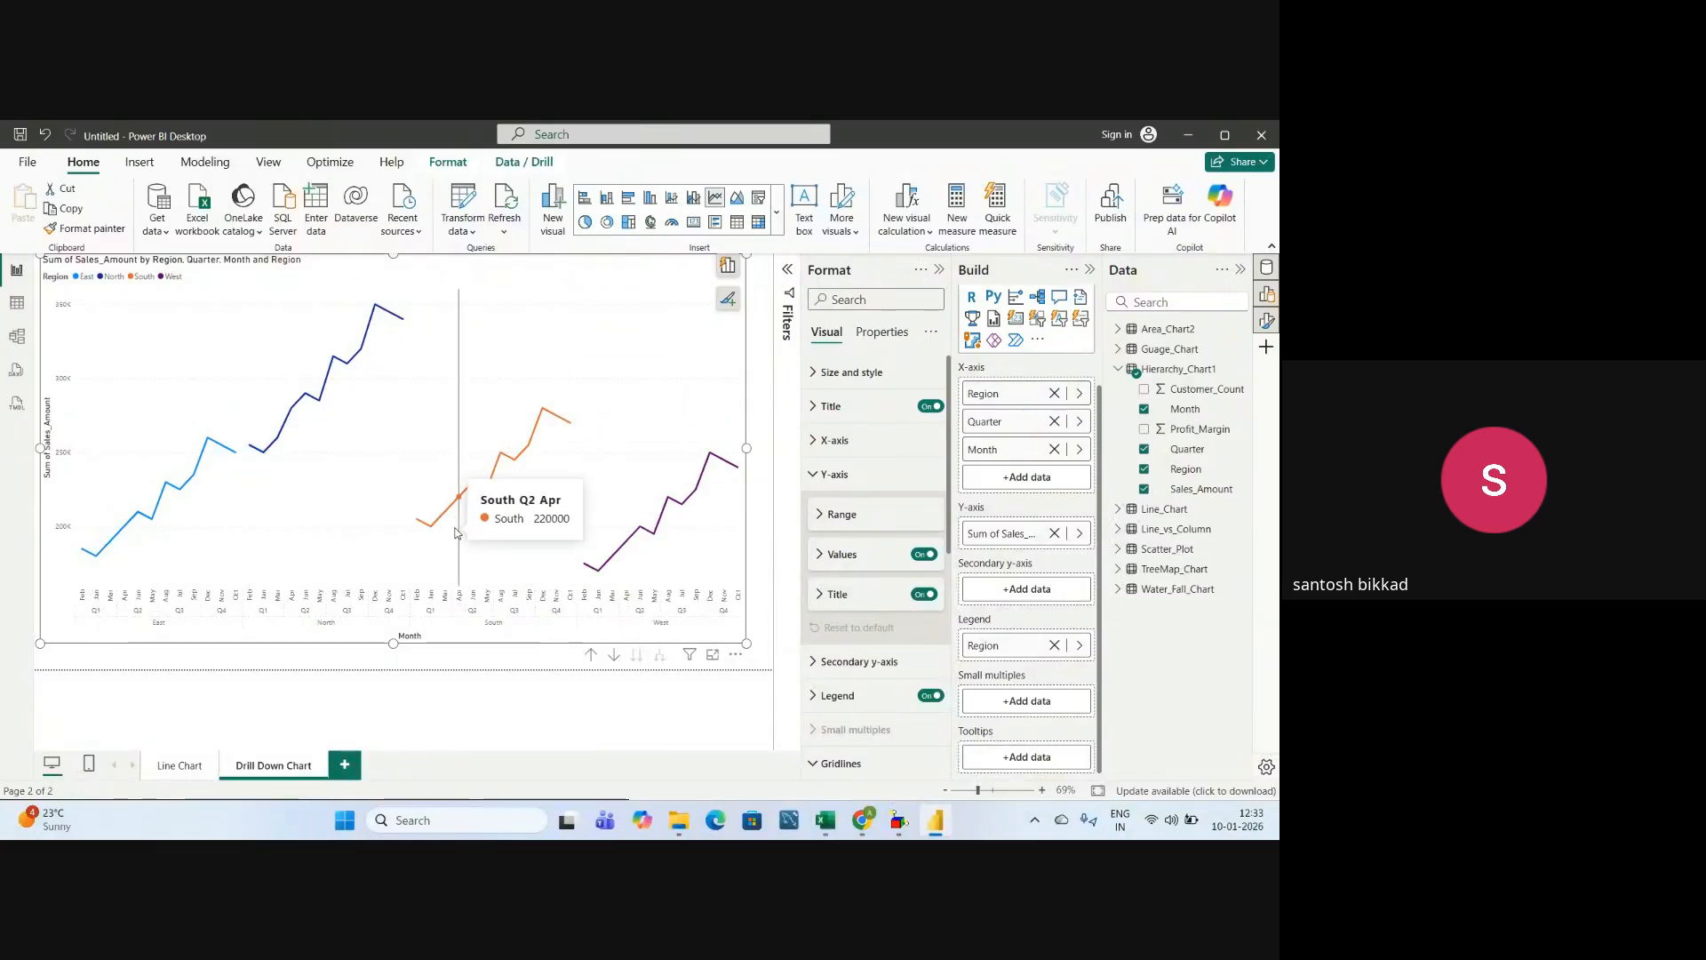
{"action": "mouse_move", "coordinate": [458, 472]}
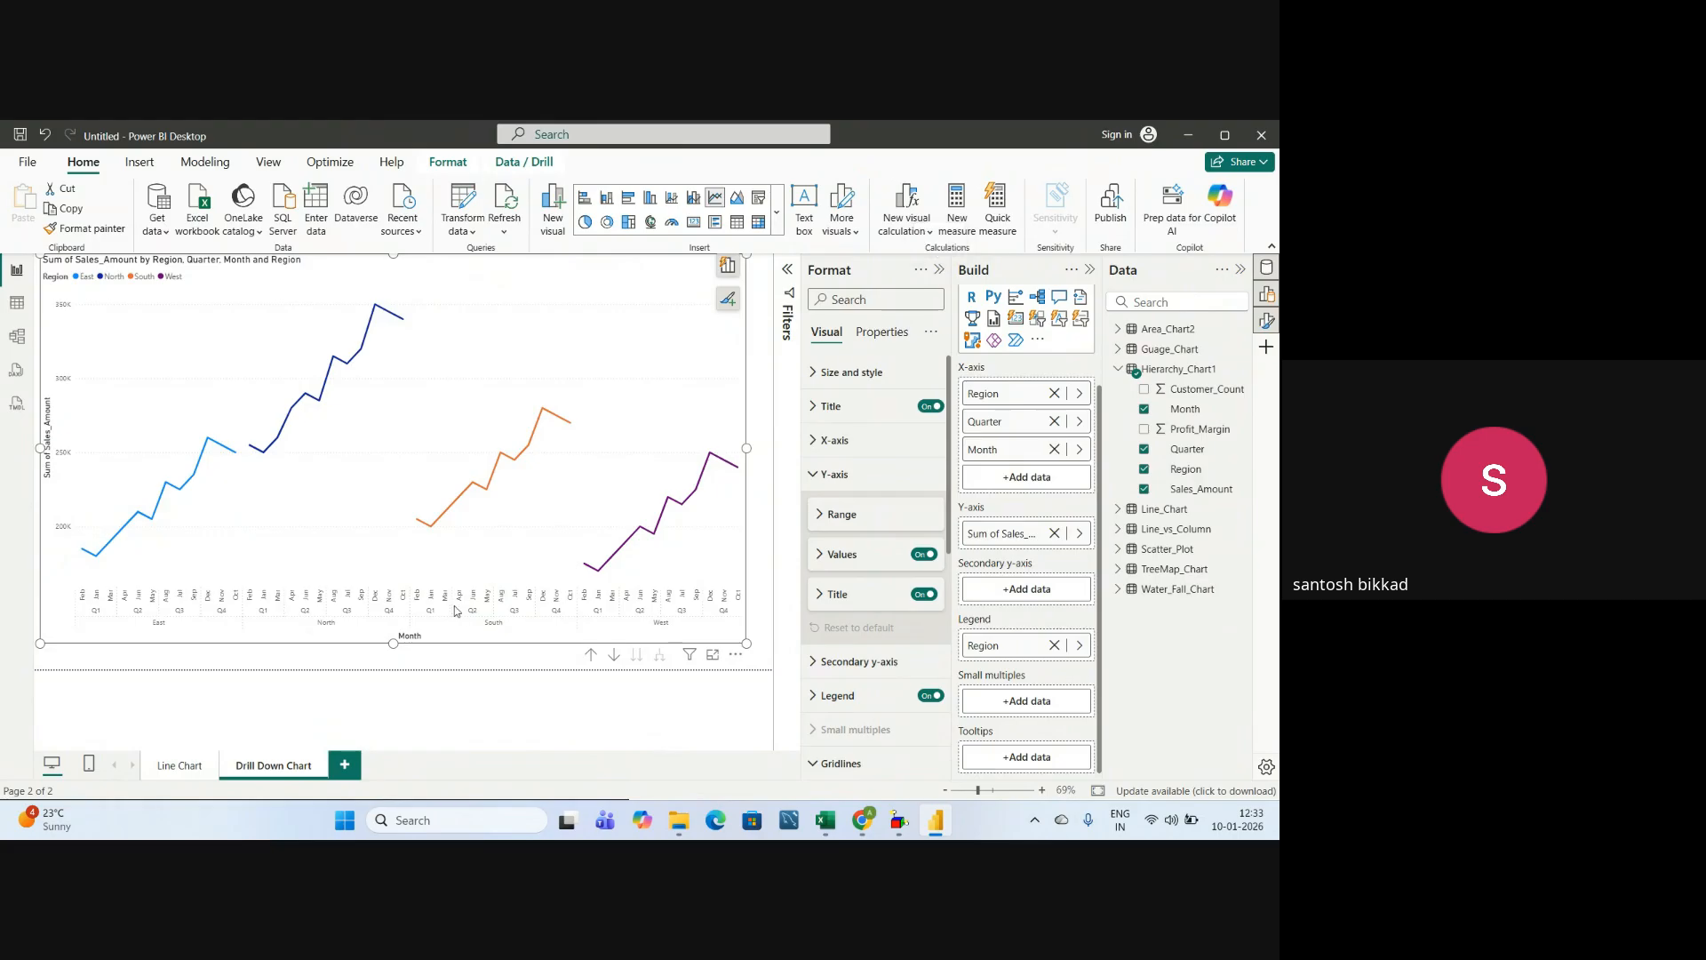
- Switch to Other Charts.pdf in Chrome and read where the How Drill Down Works section places the Drill Down and Drill Up buttons
{"action": "key", "text": "alt+Tab"}
{"action": "scroll", "coordinate": [355, 574], "scroll_direction": "down", "scroll_amount": 2}
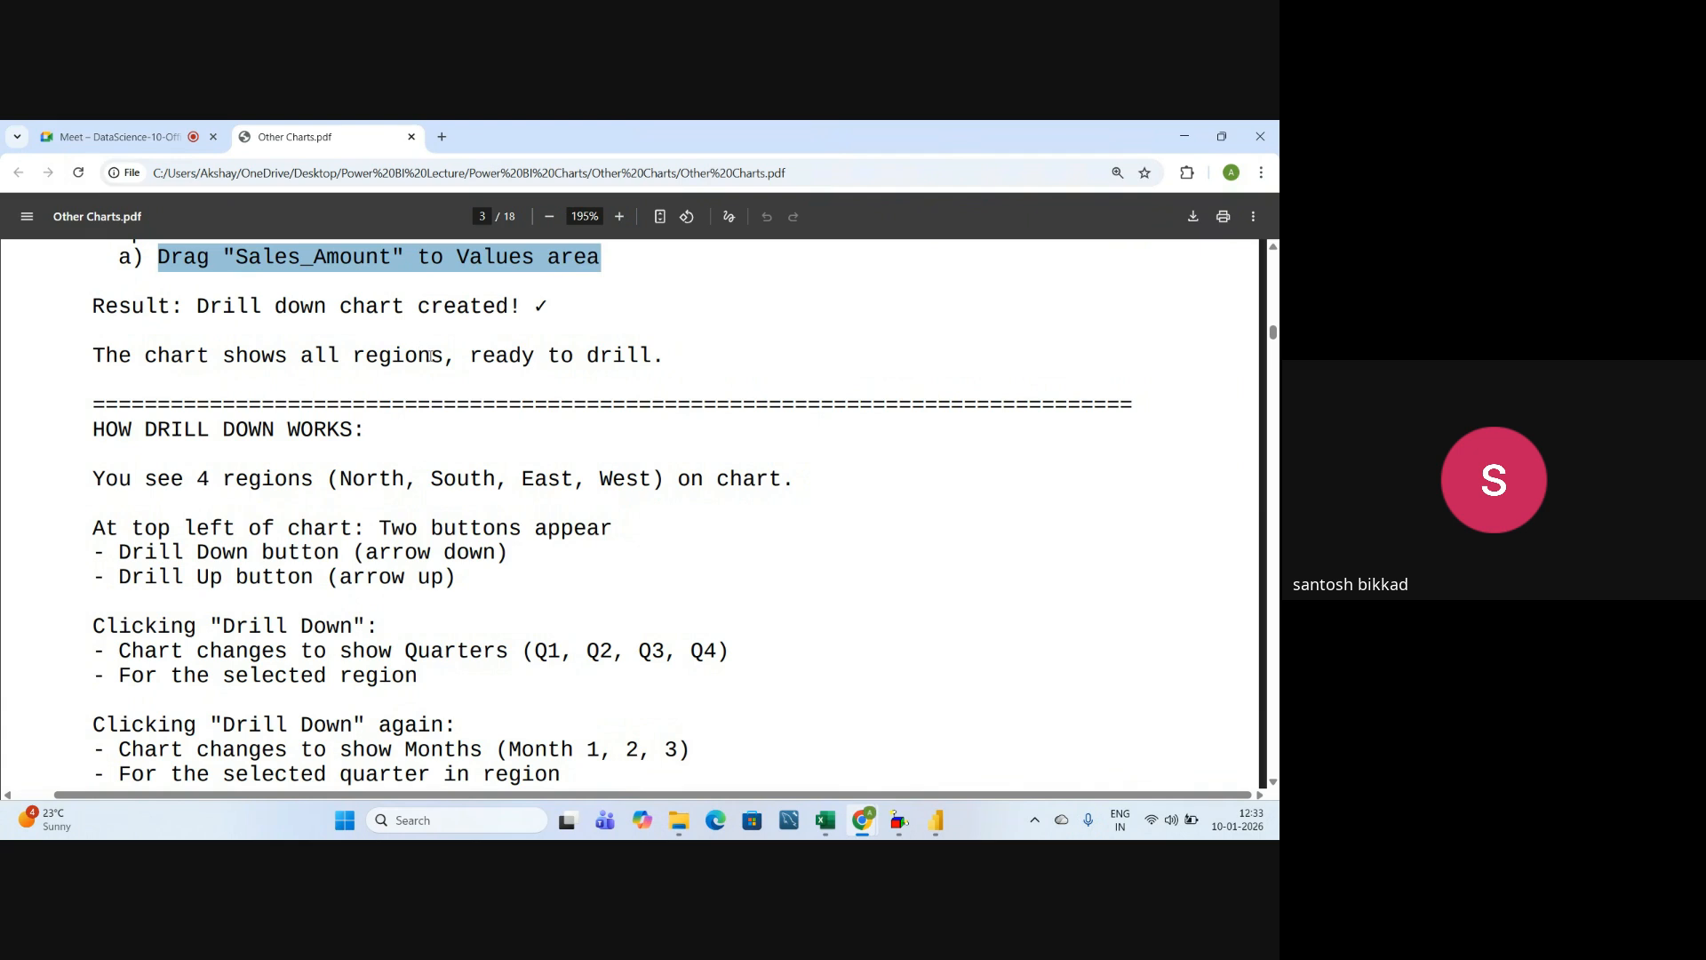
{"action": "scroll", "coordinate": [436, 364], "scroll_direction": "down", "scroll_amount": 1}
{"action": "scroll", "coordinate": [516, 507], "scroll_direction": "down", "scroll_amount": 1}
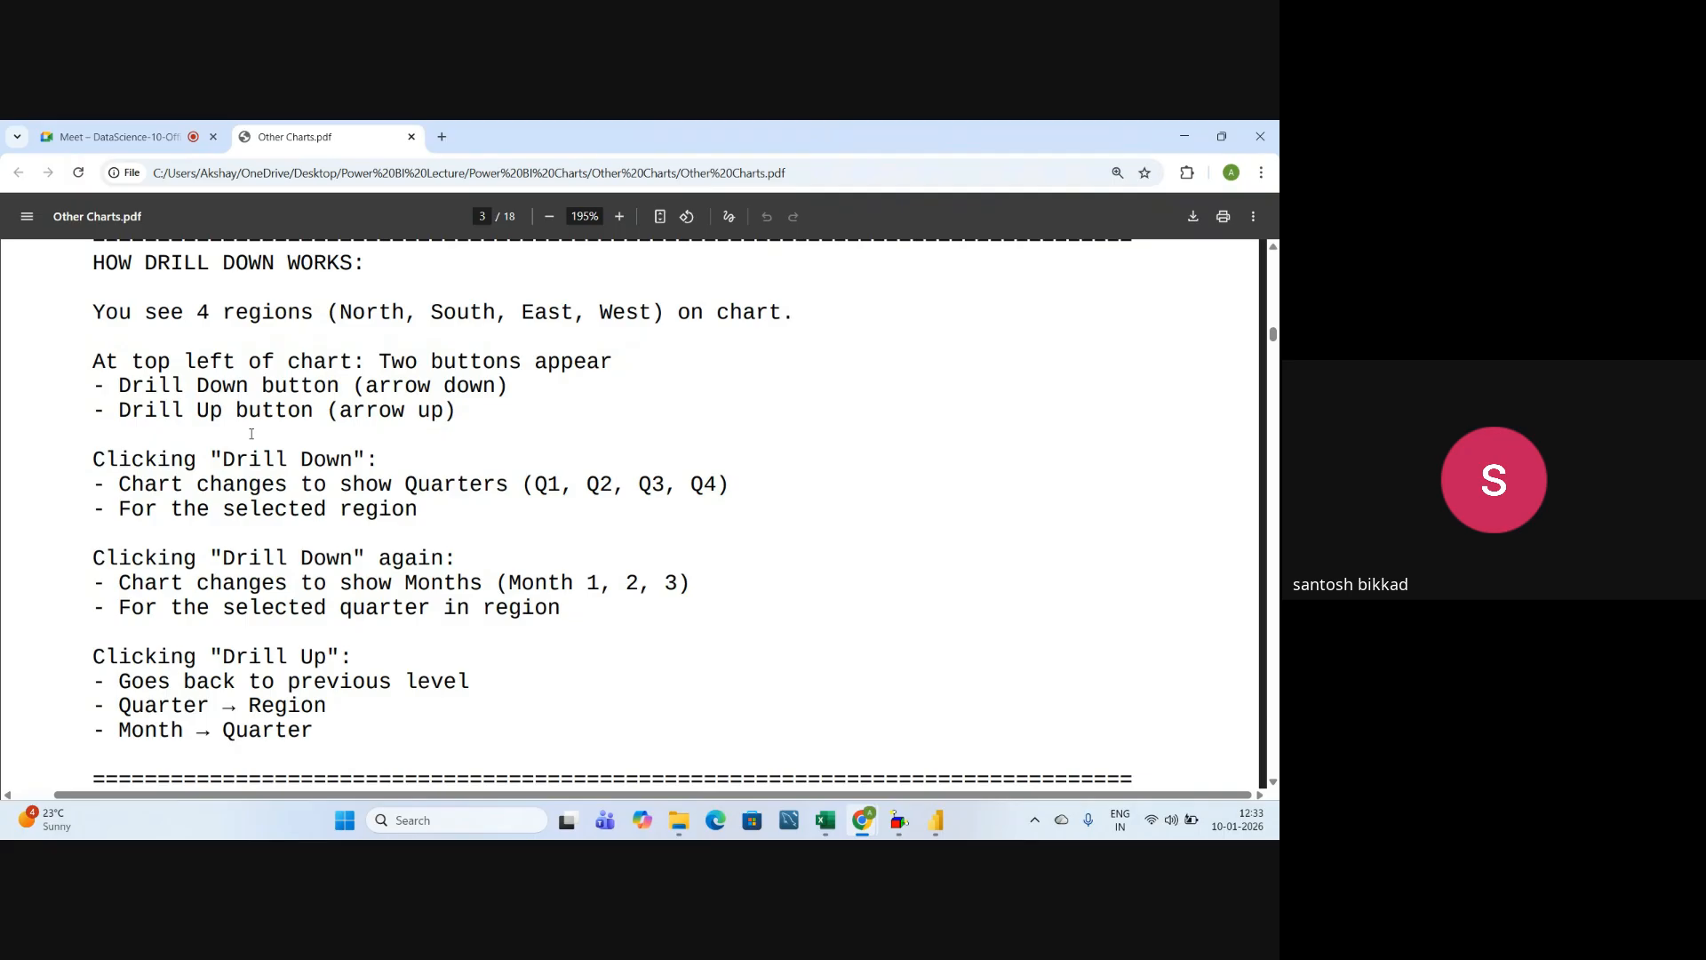
{"action": "left_click_drag", "start_coordinate": [95, 360], "coordinate": [352, 365]}
{"action": "scroll", "coordinate": [451, 431], "scroll_direction": "up", "scroll_amount": 1}
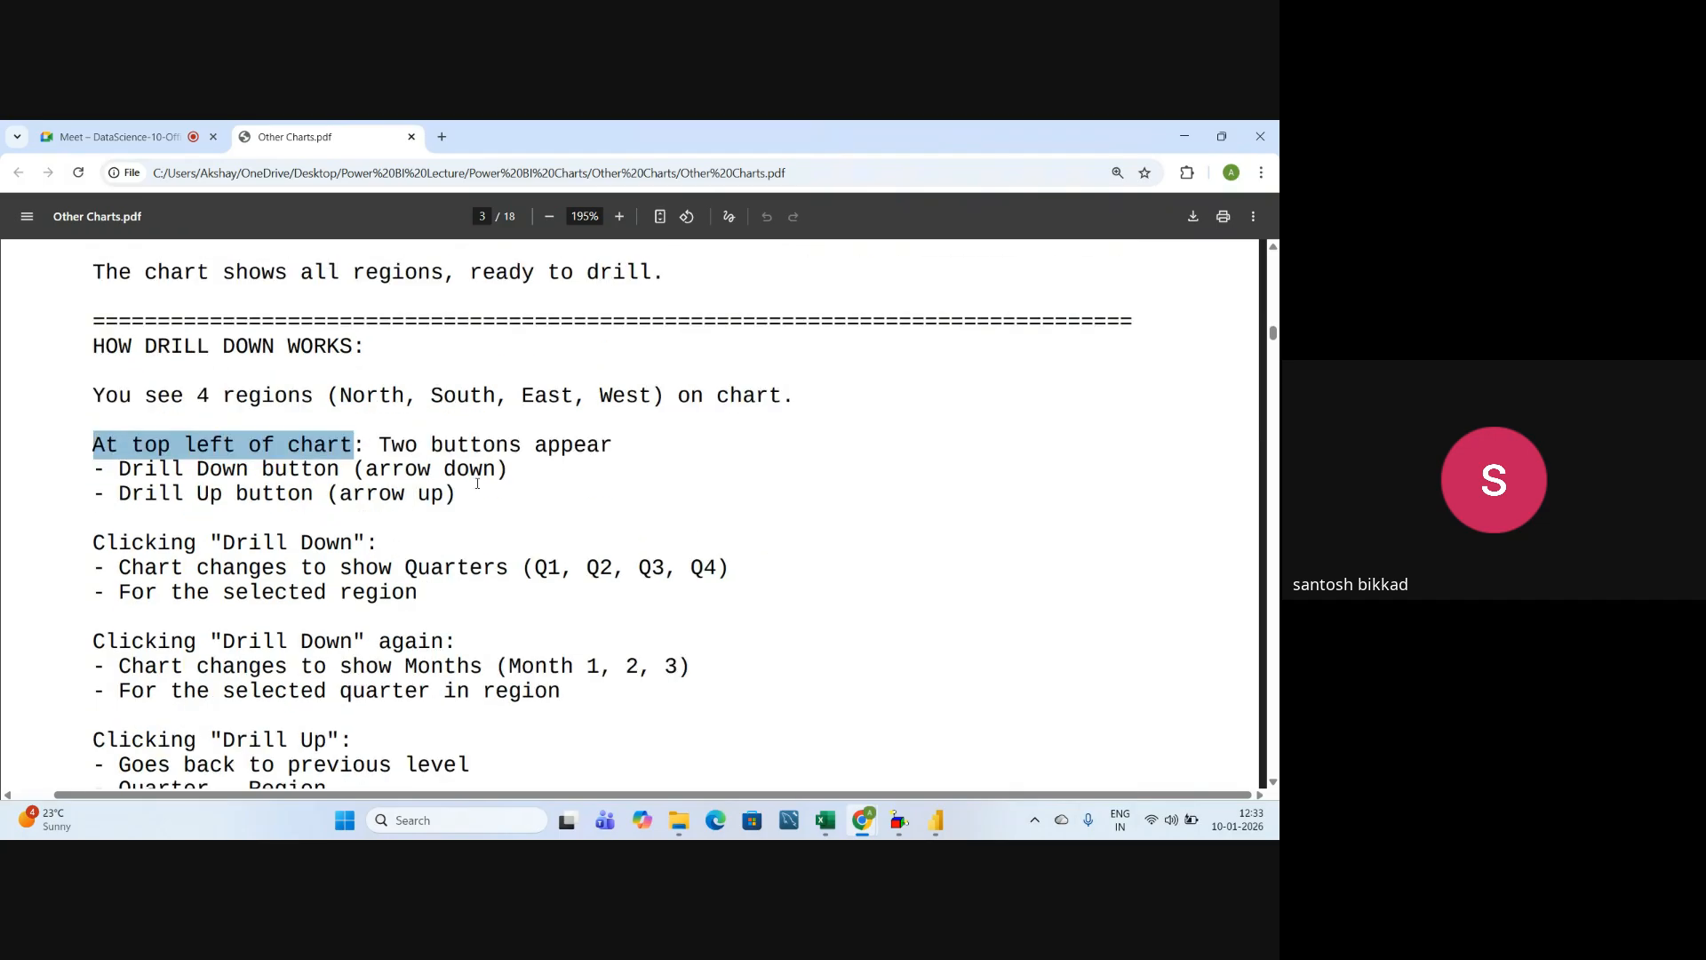
{"action": "left_click", "coordinate": [472, 521]}
{"action": "left_click_drag", "start_coordinate": [379, 442], "coordinate": [620, 454]}
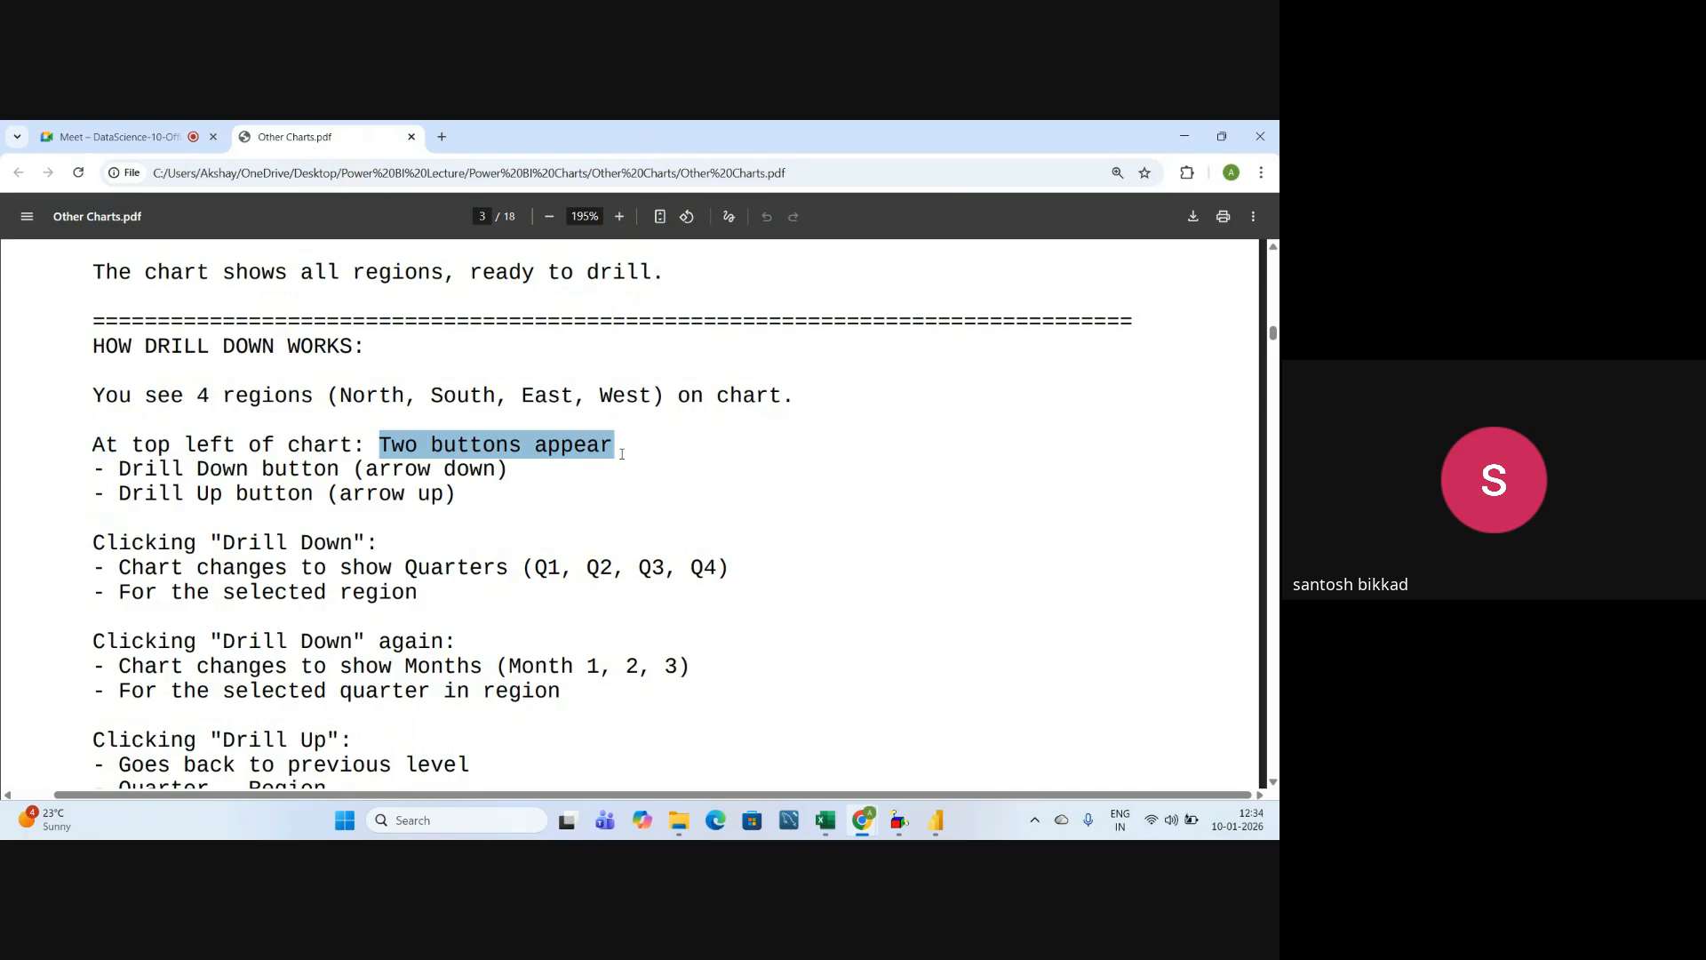
{"action": "left_click", "coordinate": [427, 494]}
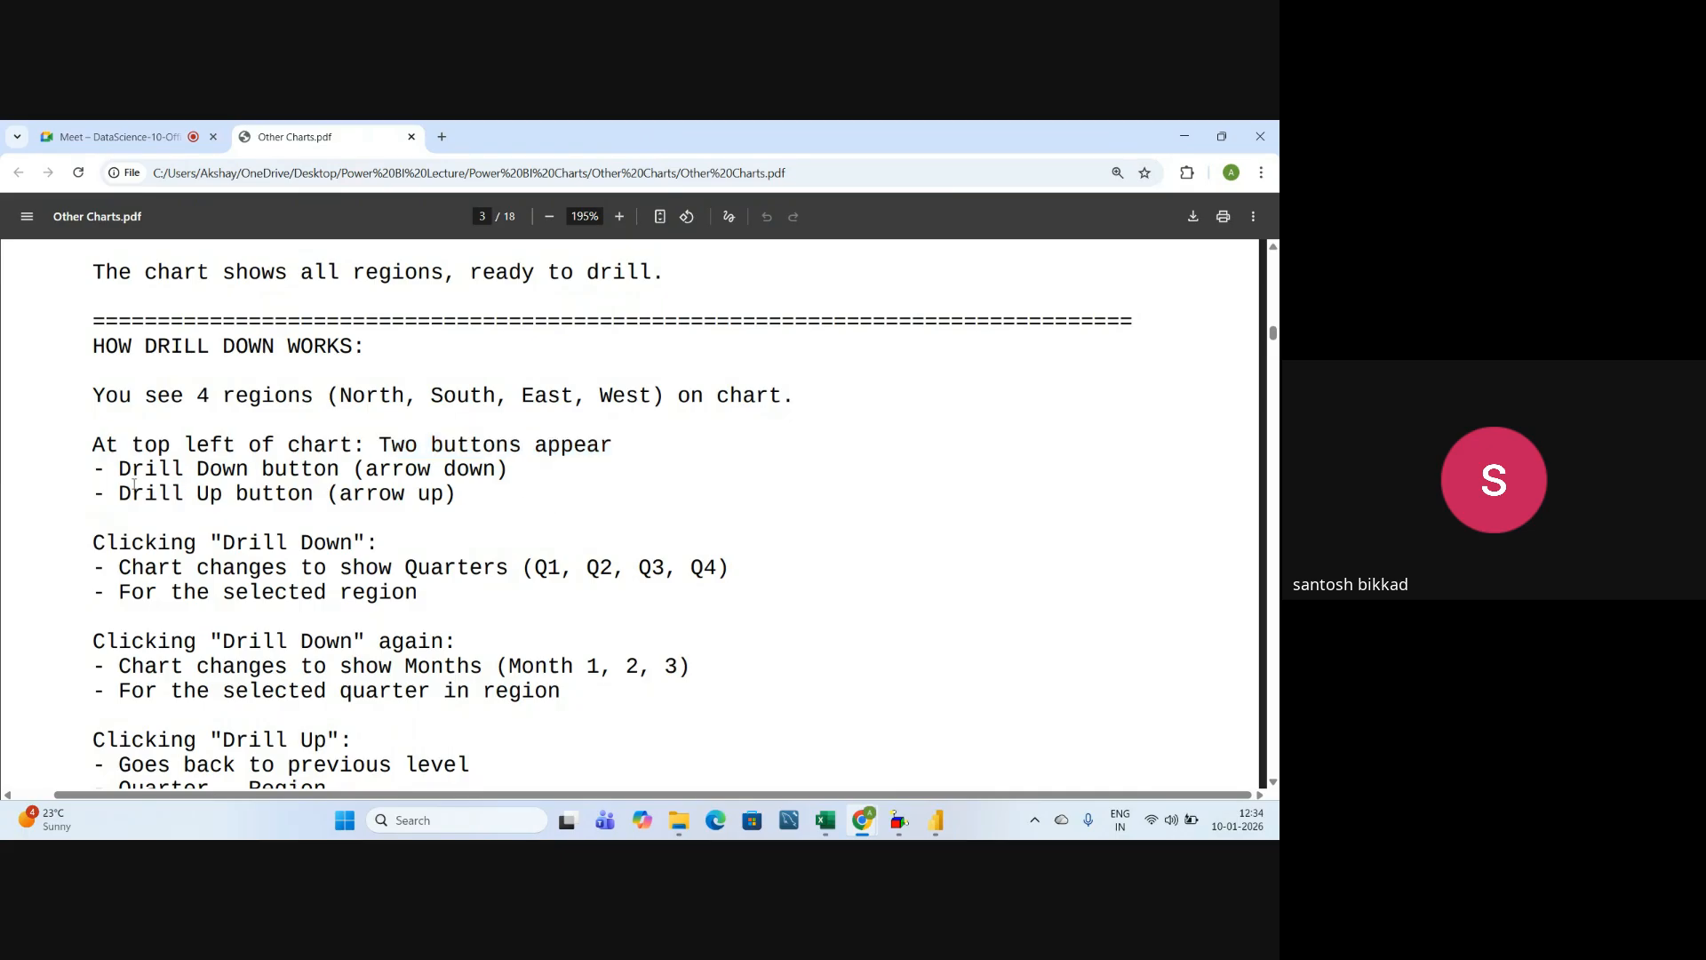
{"action": "left_click_drag", "start_coordinate": [121, 466], "coordinate": [339, 471]}
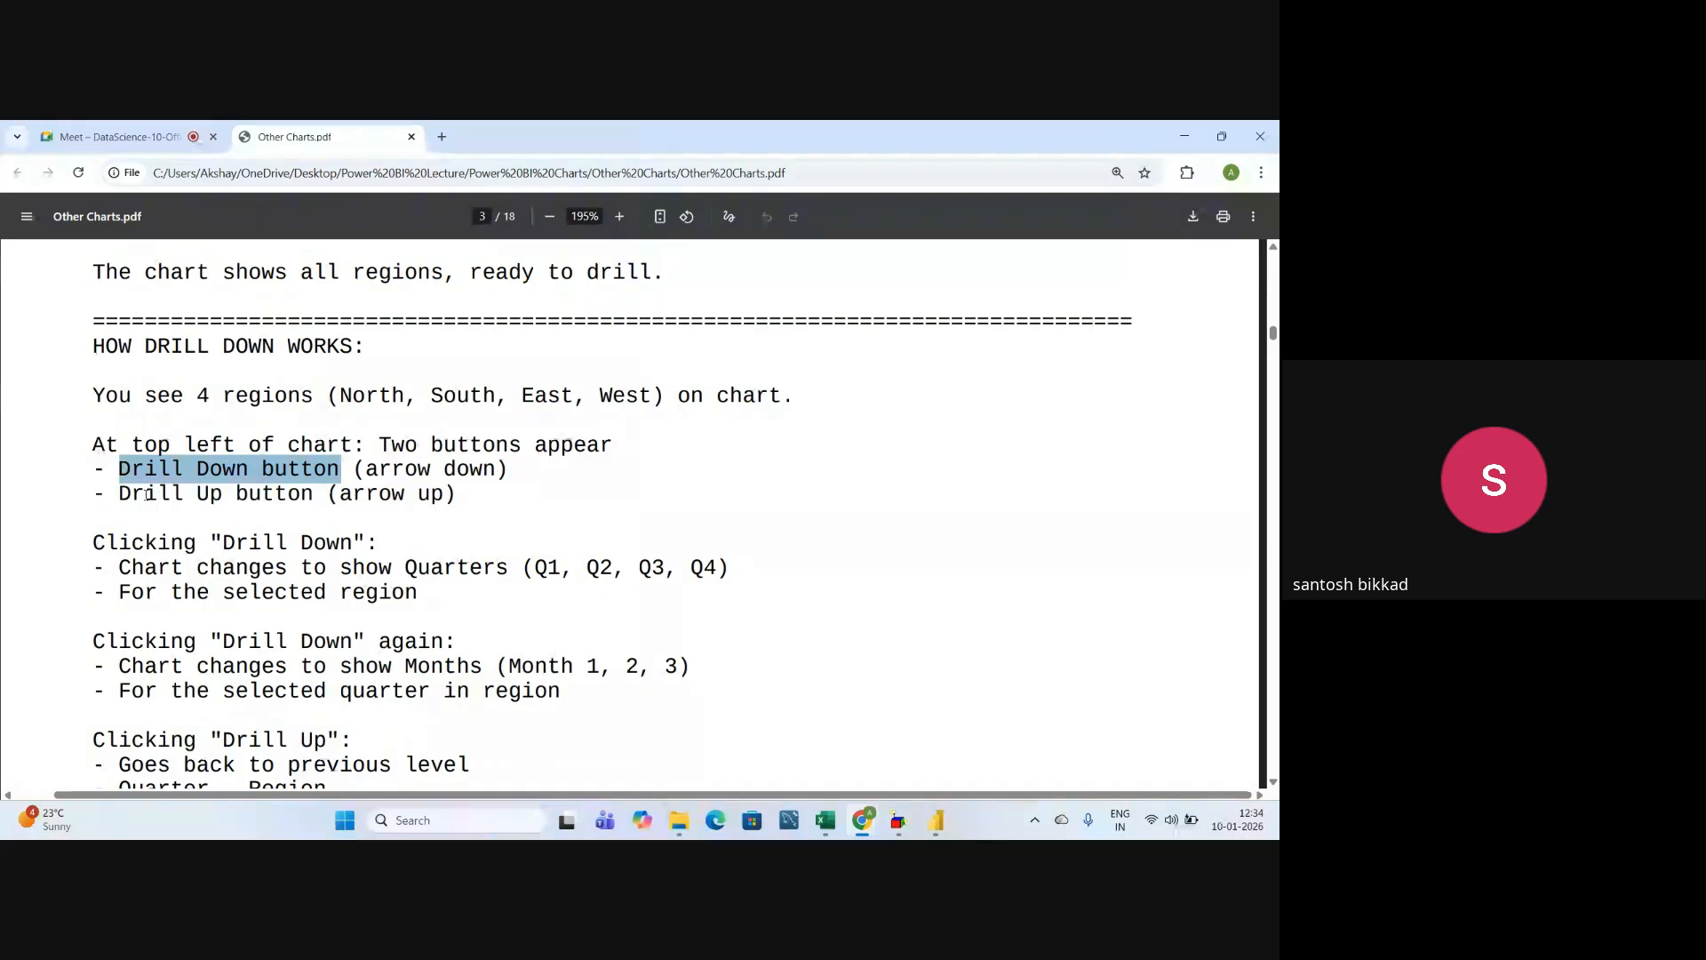
{"action": "left_click_drag", "start_coordinate": [119, 495], "coordinate": [315, 500]}
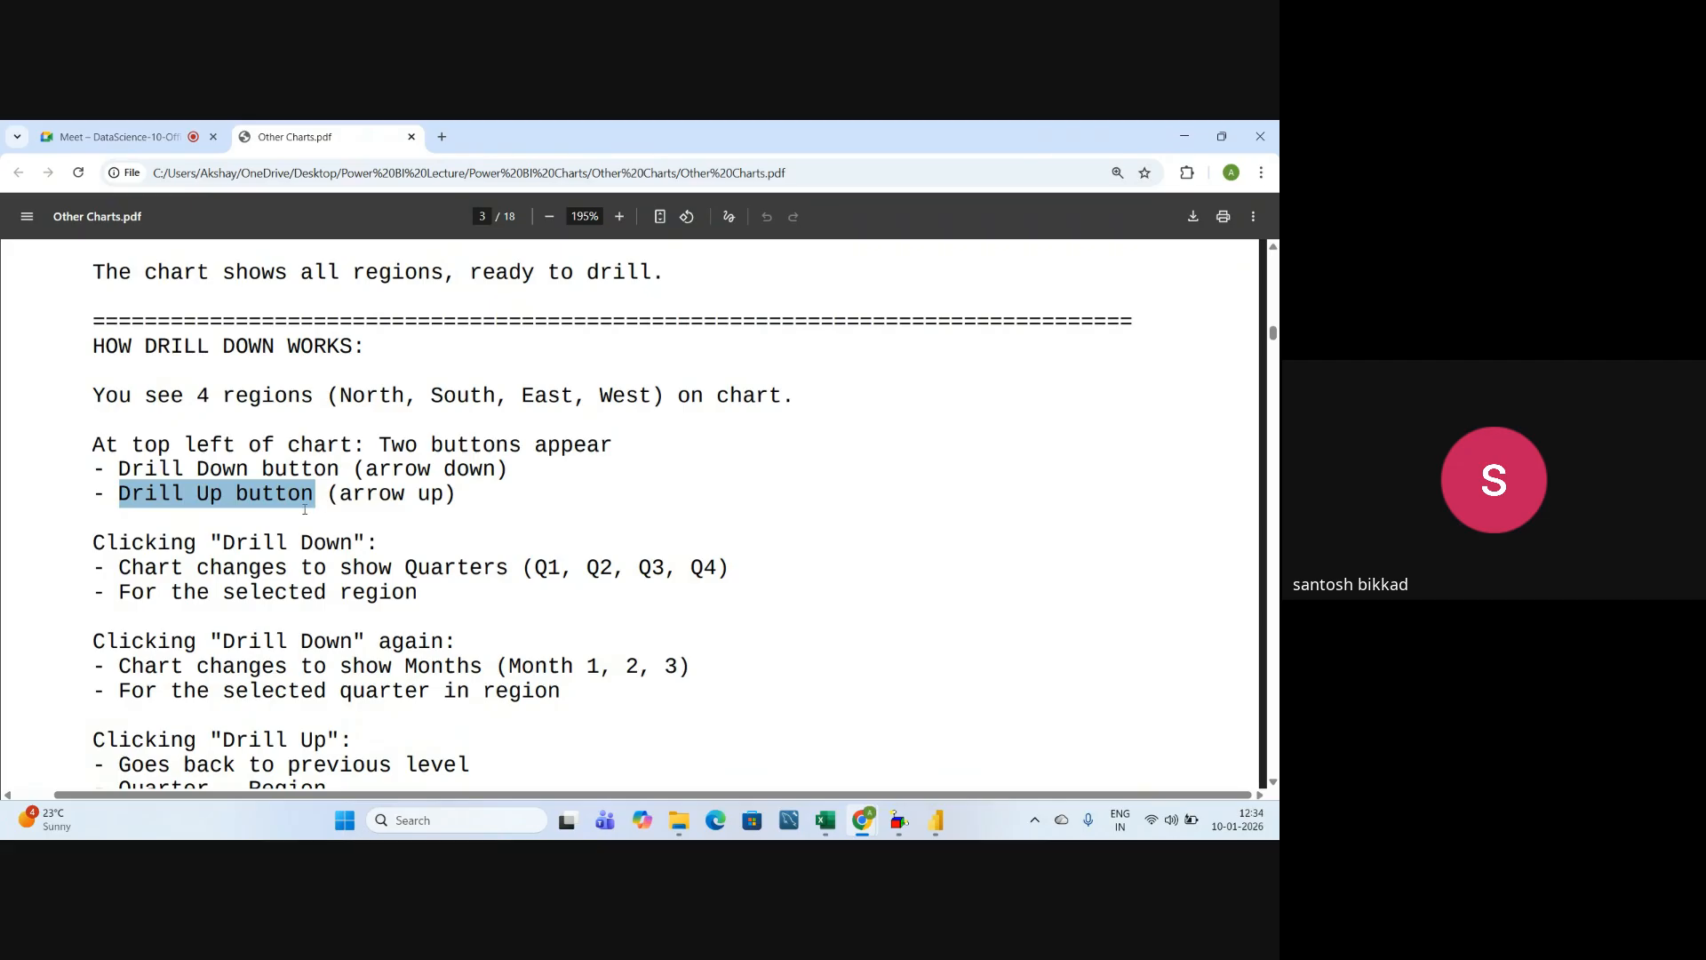
- Read the guide's explanation of drilling down once to quarters and again to months
{"action": "scroll", "coordinate": [128, 521], "scroll_direction": "down", "scroll_amount": 1}
{"action": "left_click_drag", "start_coordinate": [94, 461], "coordinate": [380, 462]}
{"action": "left_click", "coordinate": [439, 532]}
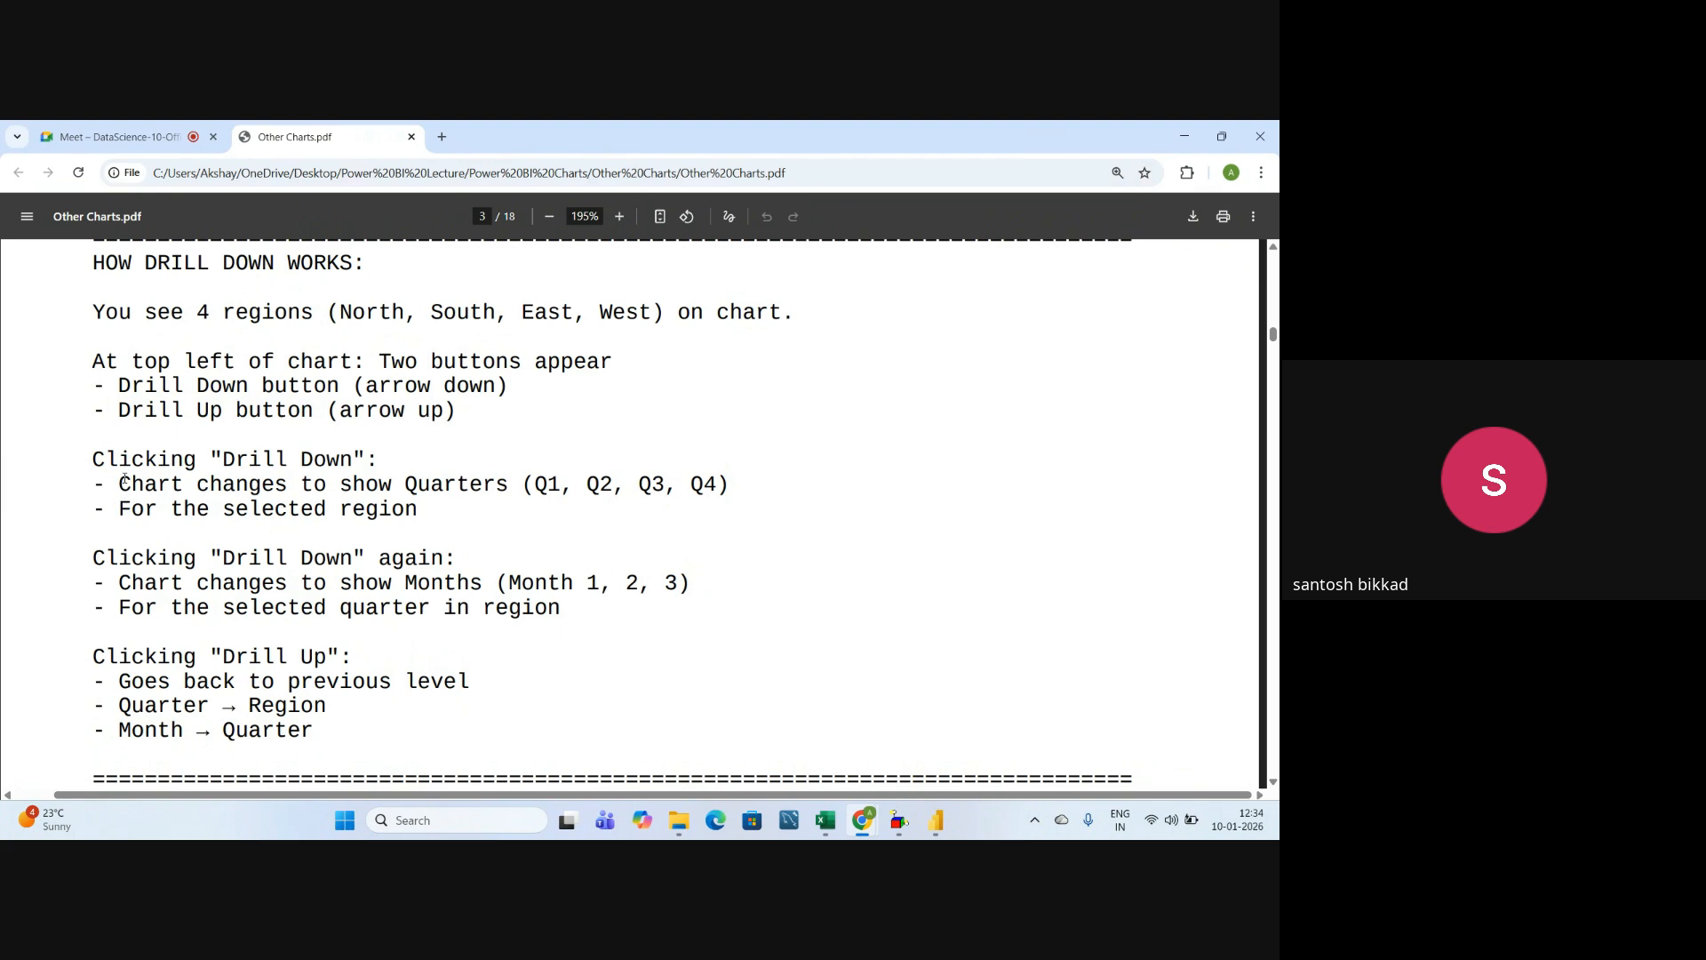
{"action": "left_click_drag", "start_coordinate": [124, 481], "coordinate": [733, 494]}
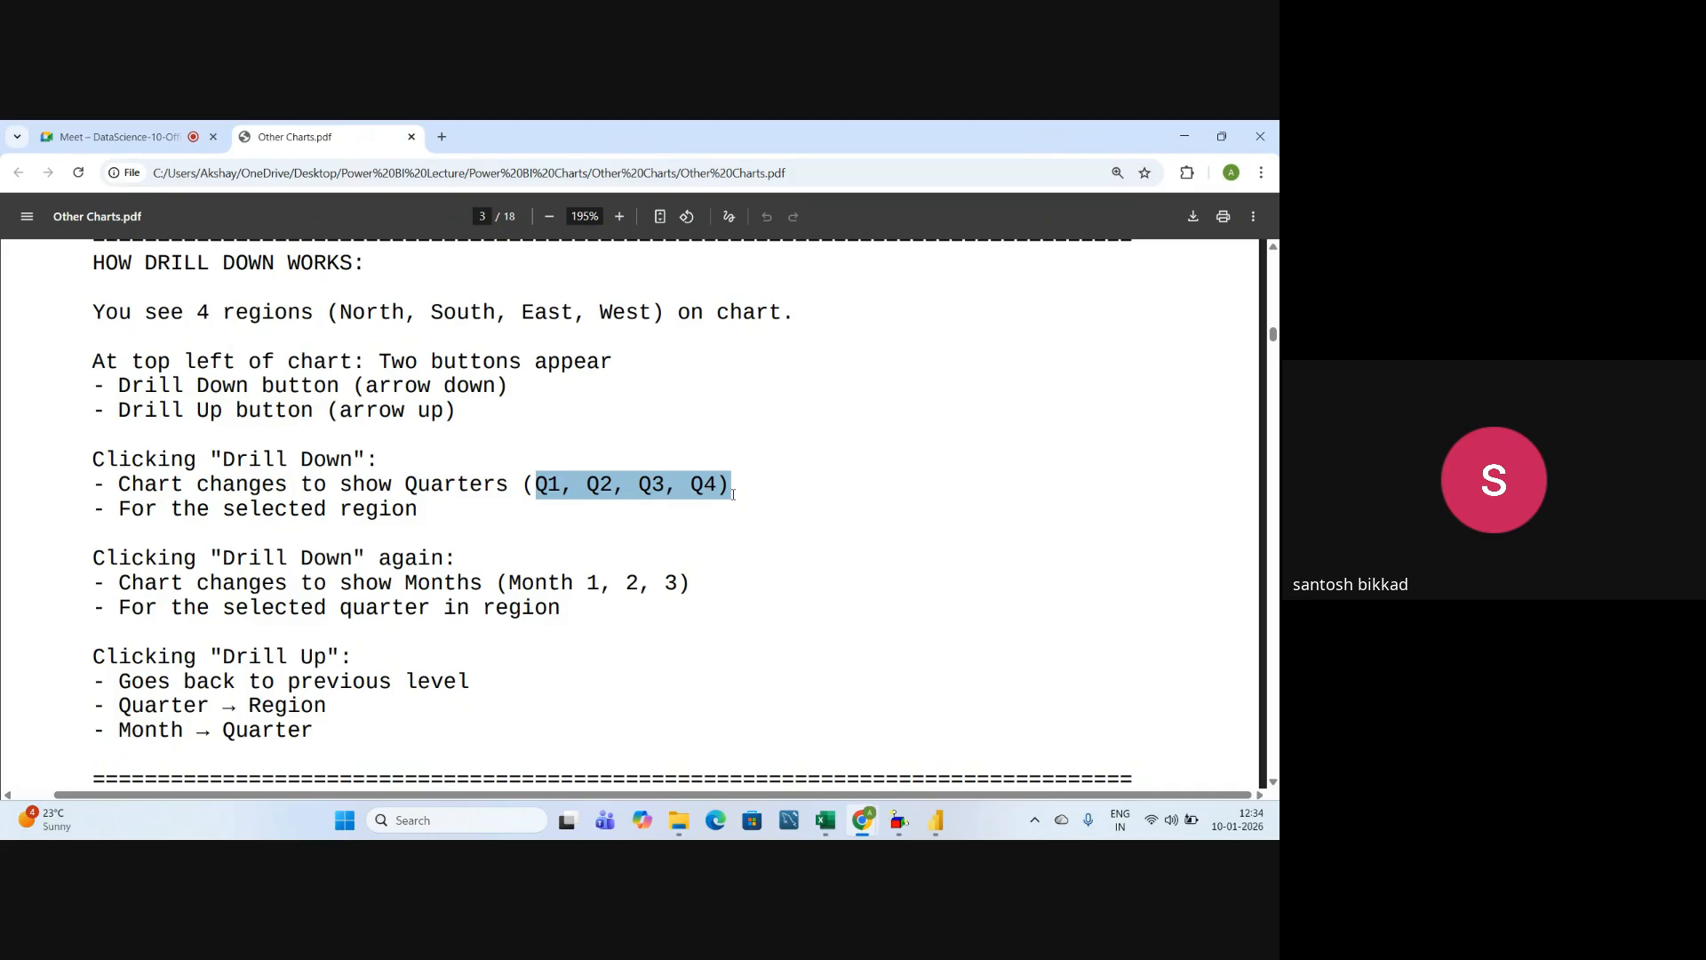
{"action": "left_click", "coordinate": [220, 528]}
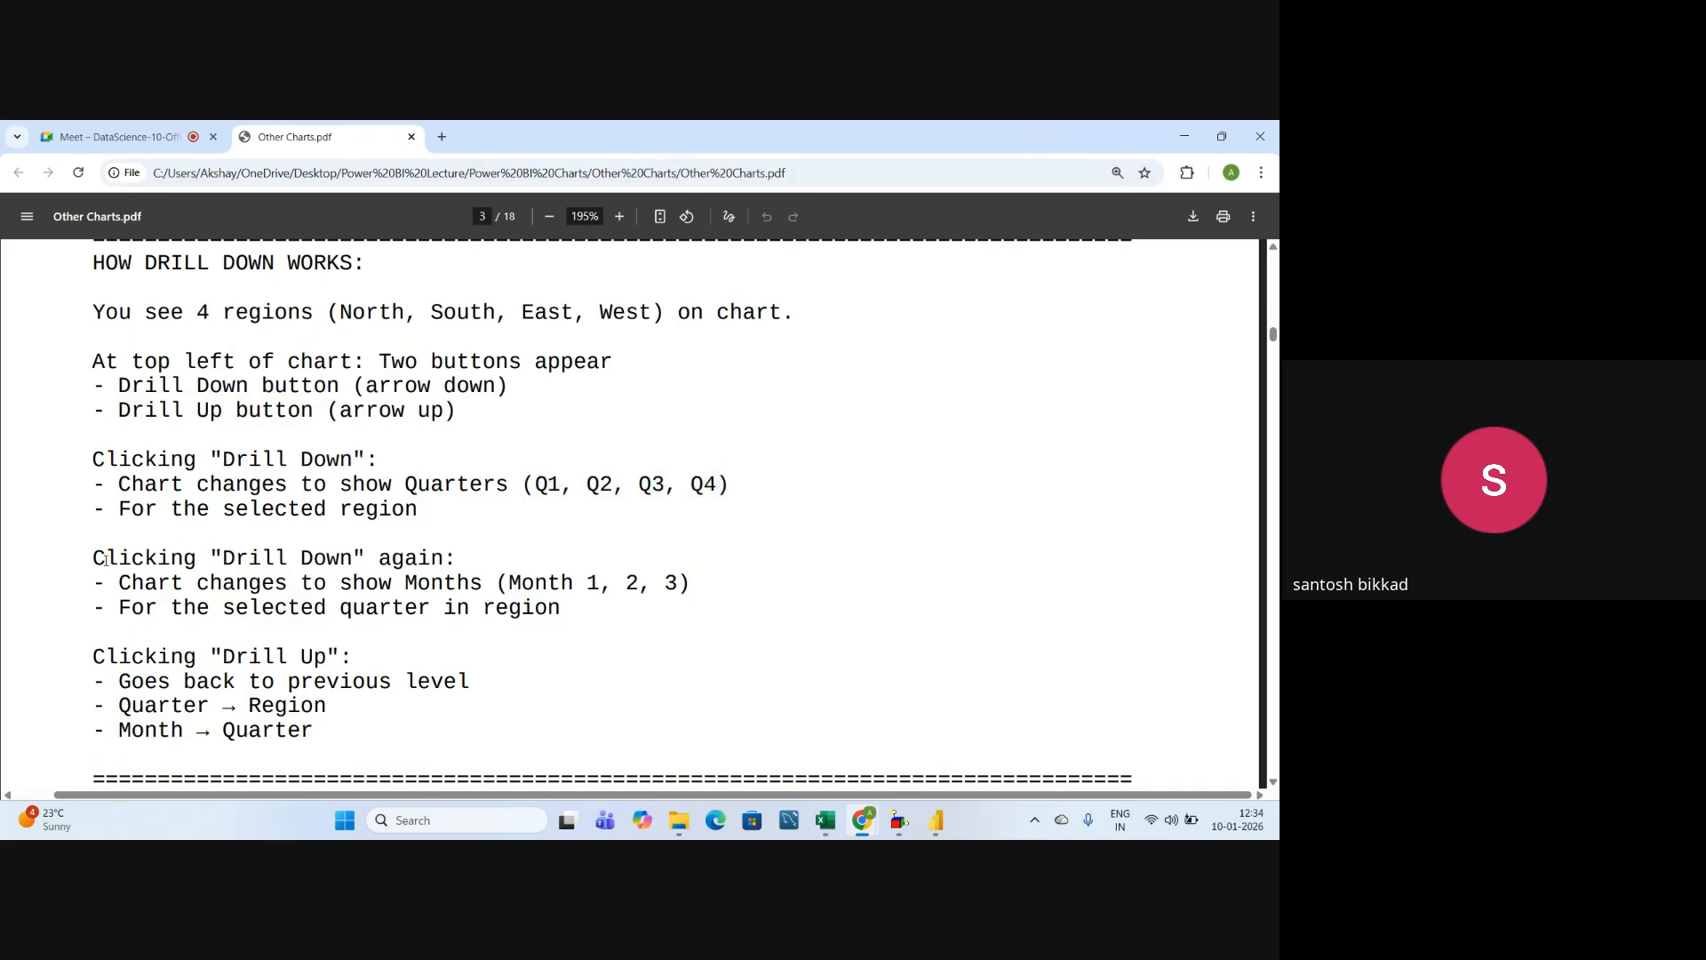
{"action": "left_click_drag", "start_coordinate": [96, 558], "coordinate": [457, 560]}
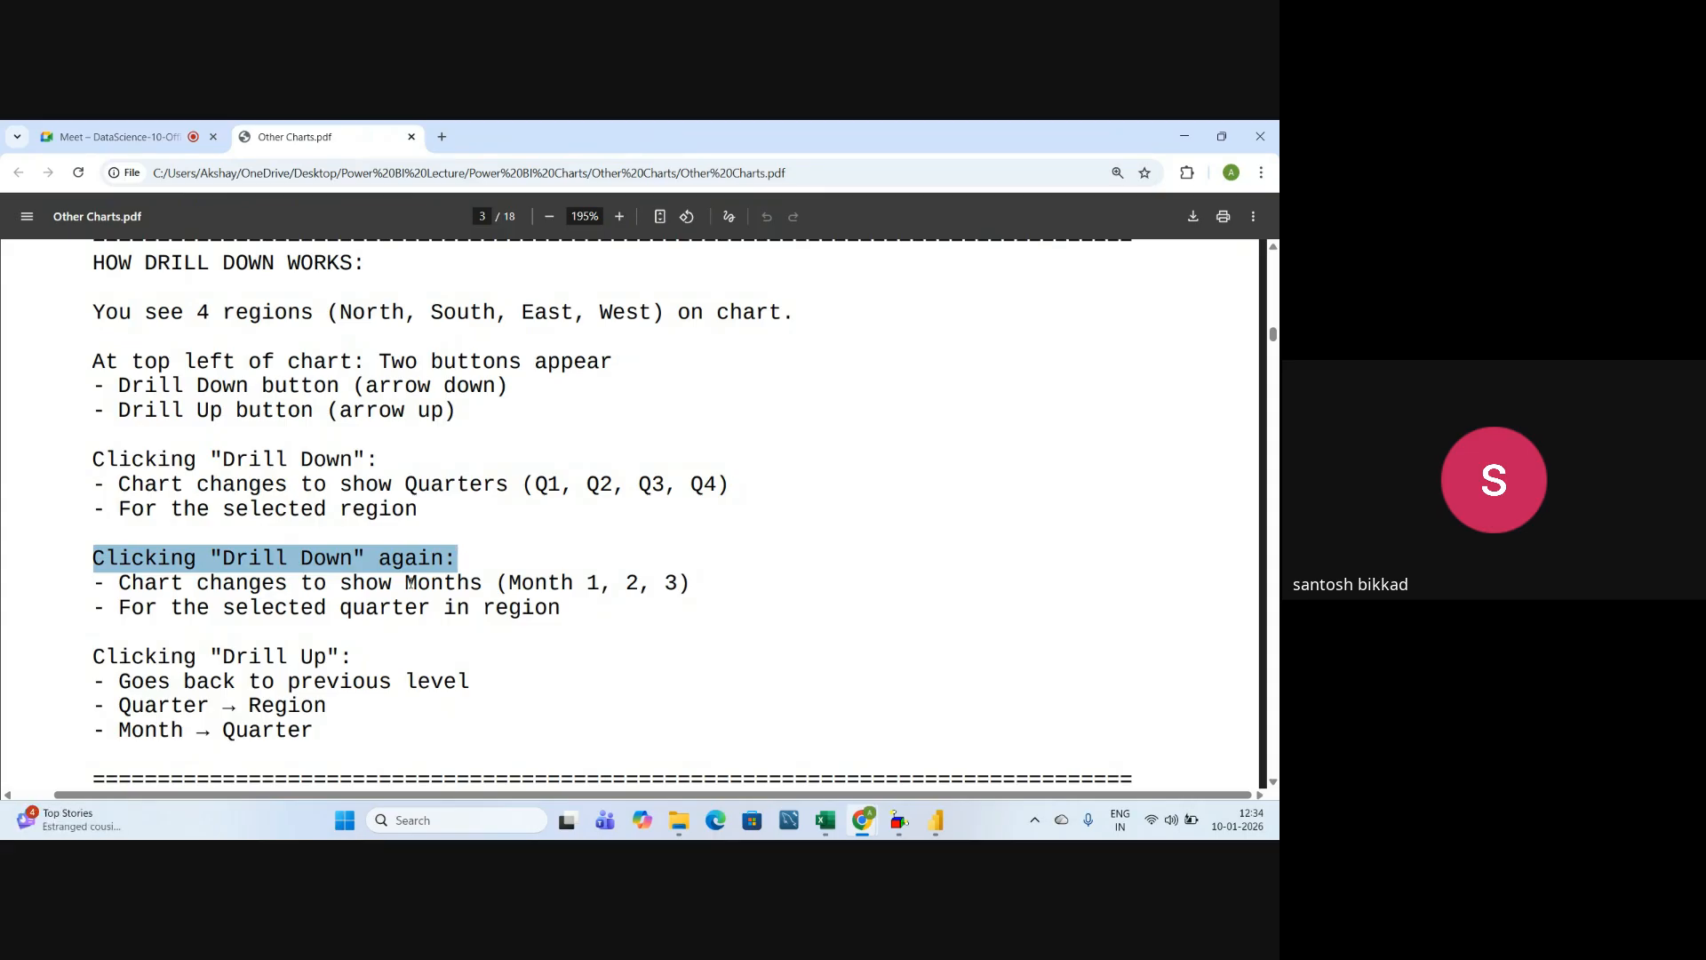
{"action": "left_click_drag", "start_coordinate": [106, 586], "coordinate": [698, 583]}
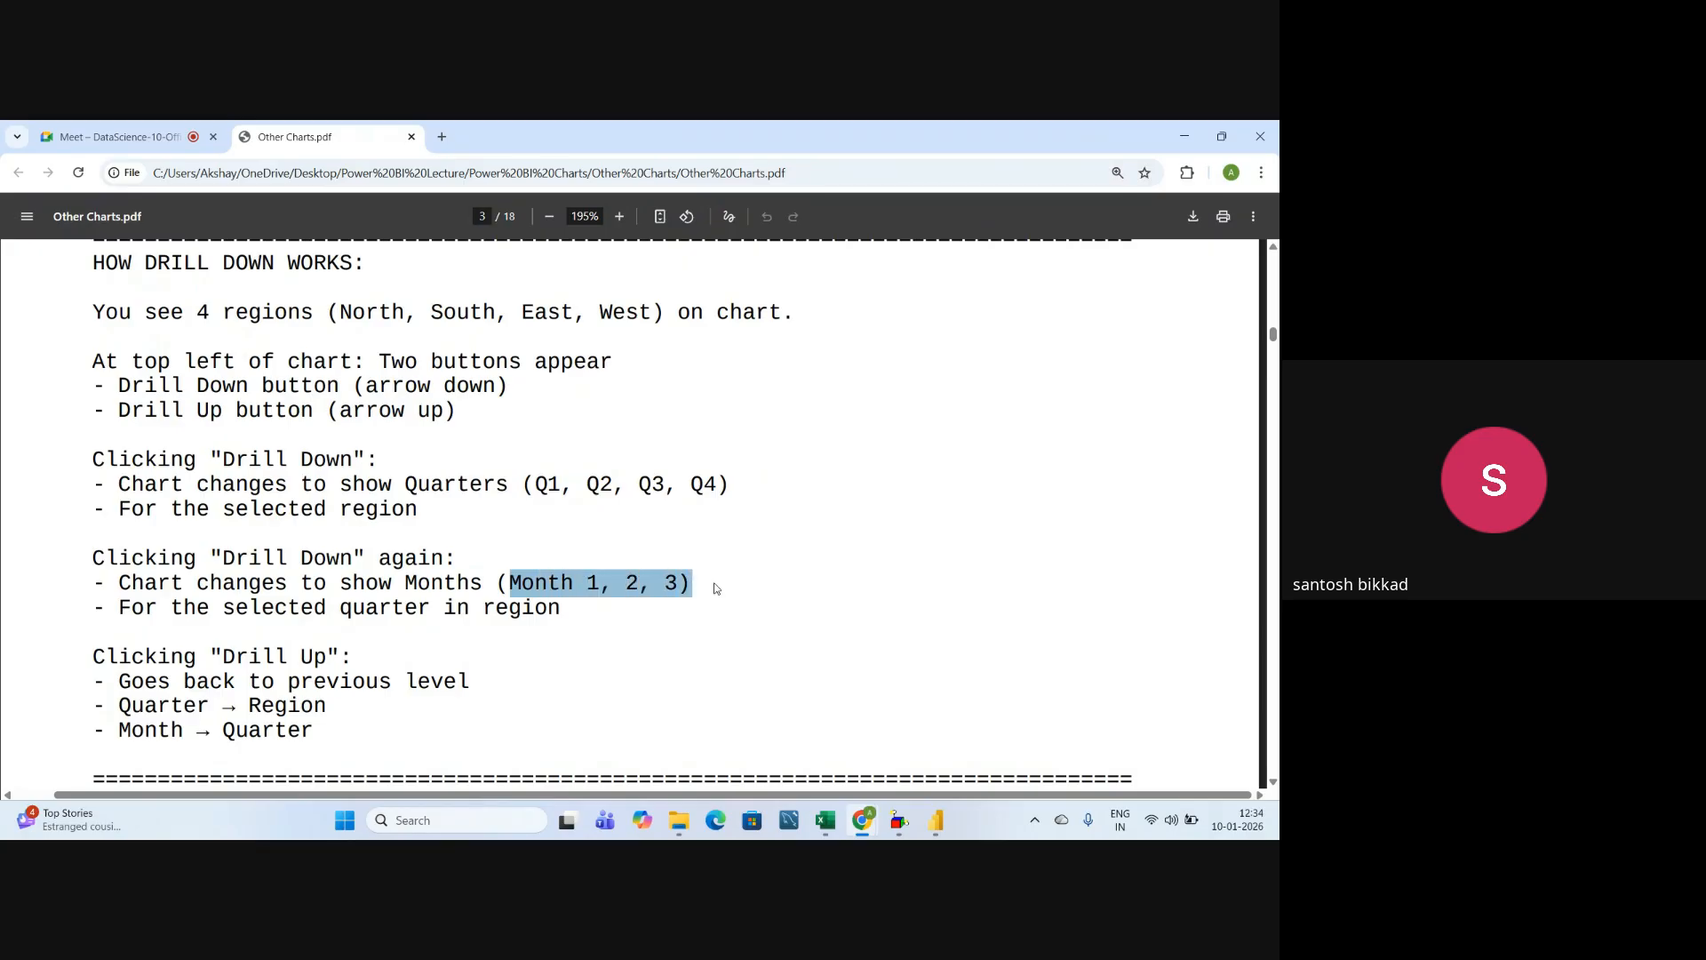
- Read the guide's explanation of drilling up from month to quarter and from quarter to region
{"action": "scroll", "coordinate": [716, 588], "scroll_direction": "down", "scroll_amount": 1}
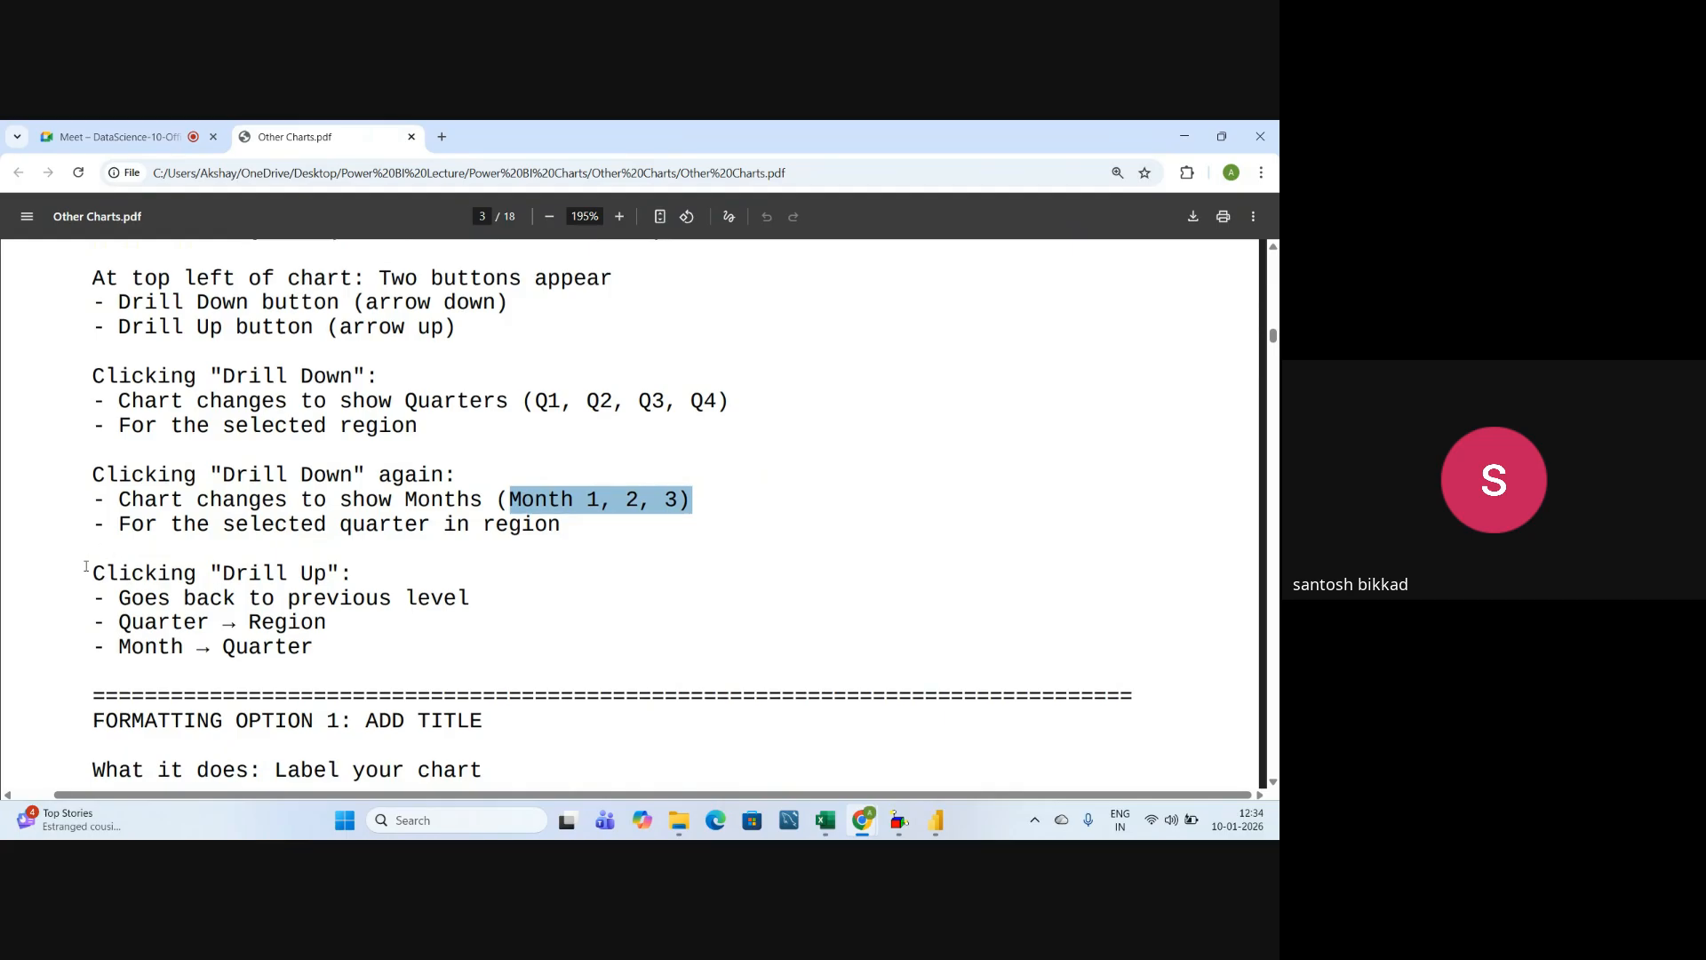
{"action": "left_click_drag", "start_coordinate": [92, 574], "coordinate": [351, 569]}
{"action": "left_click", "coordinate": [154, 625]}
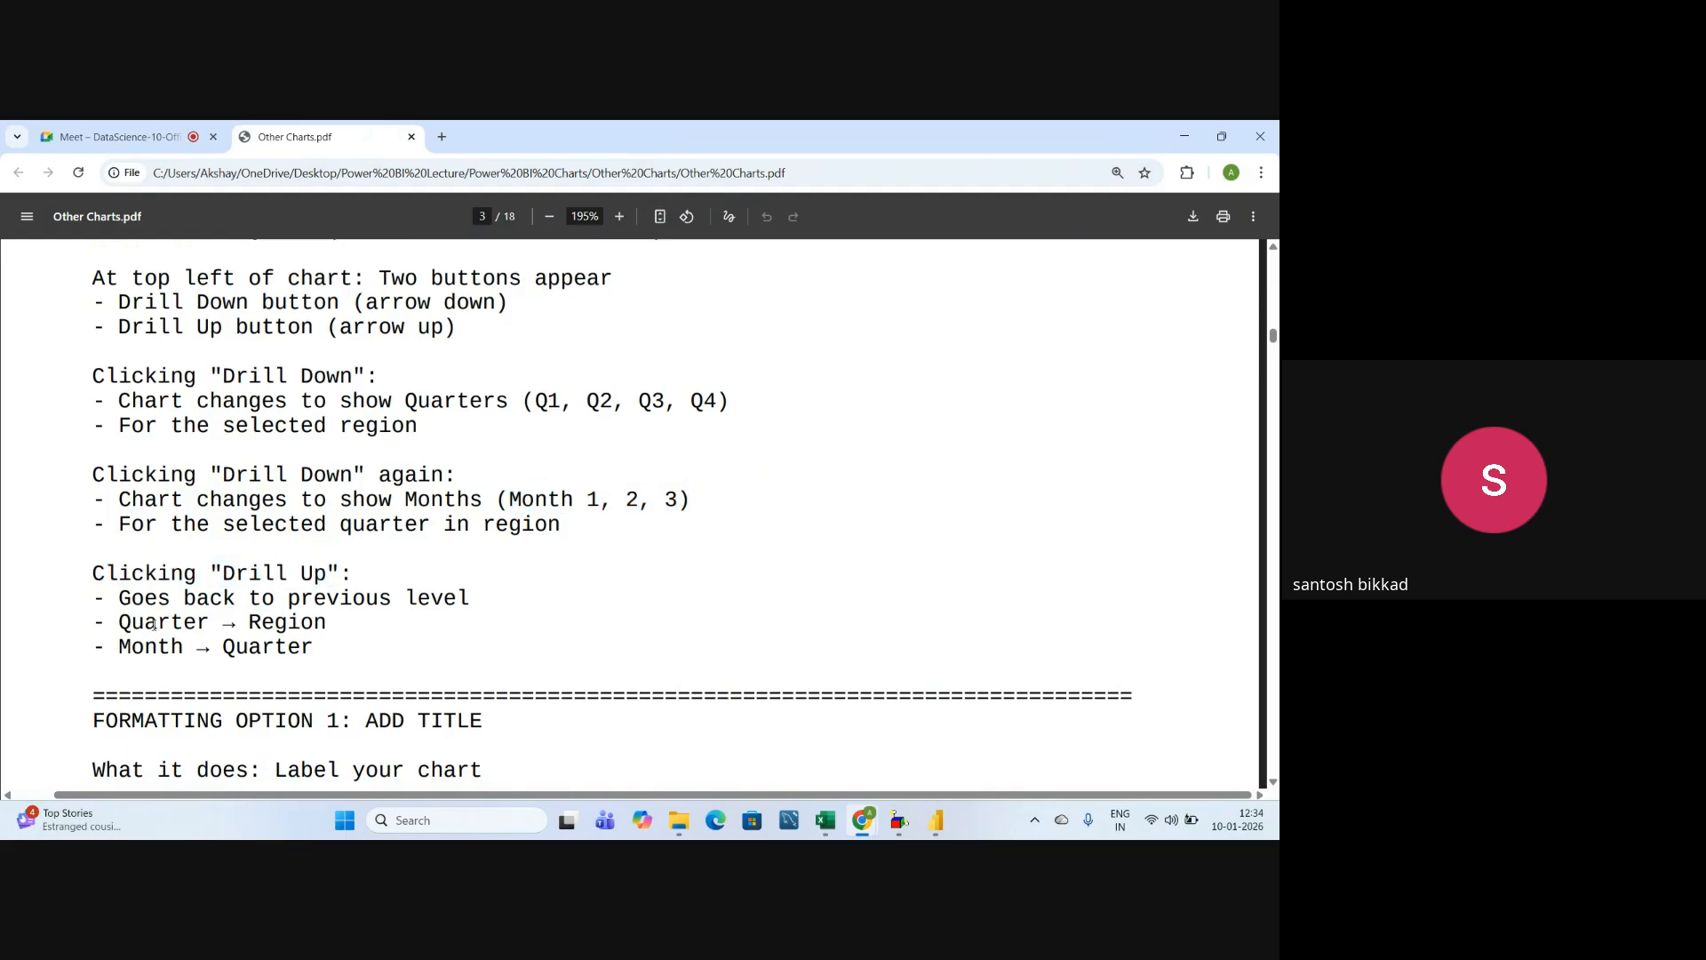
{"action": "left_click_drag", "start_coordinate": [126, 598], "coordinate": [491, 604]}
{"action": "left_click", "coordinate": [140, 650]}
{"action": "left_click_drag", "start_coordinate": [115, 622], "coordinate": [328, 623]}
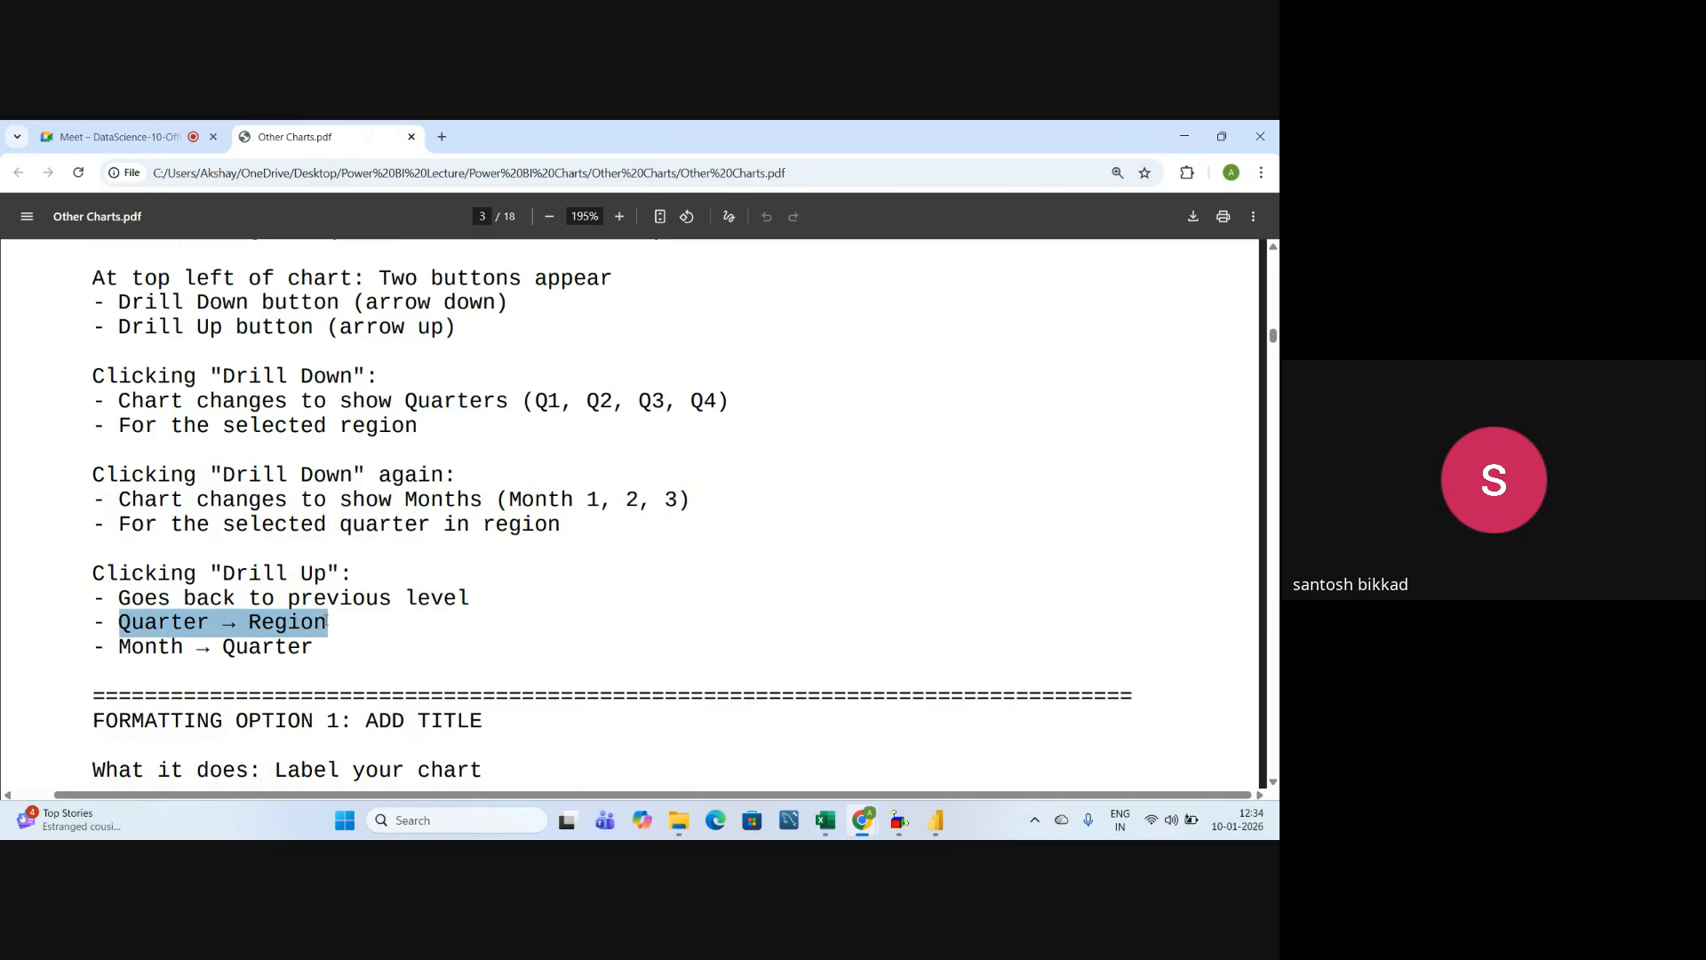
{"action": "left_click_drag", "start_coordinate": [115, 651], "coordinate": [186, 651]}
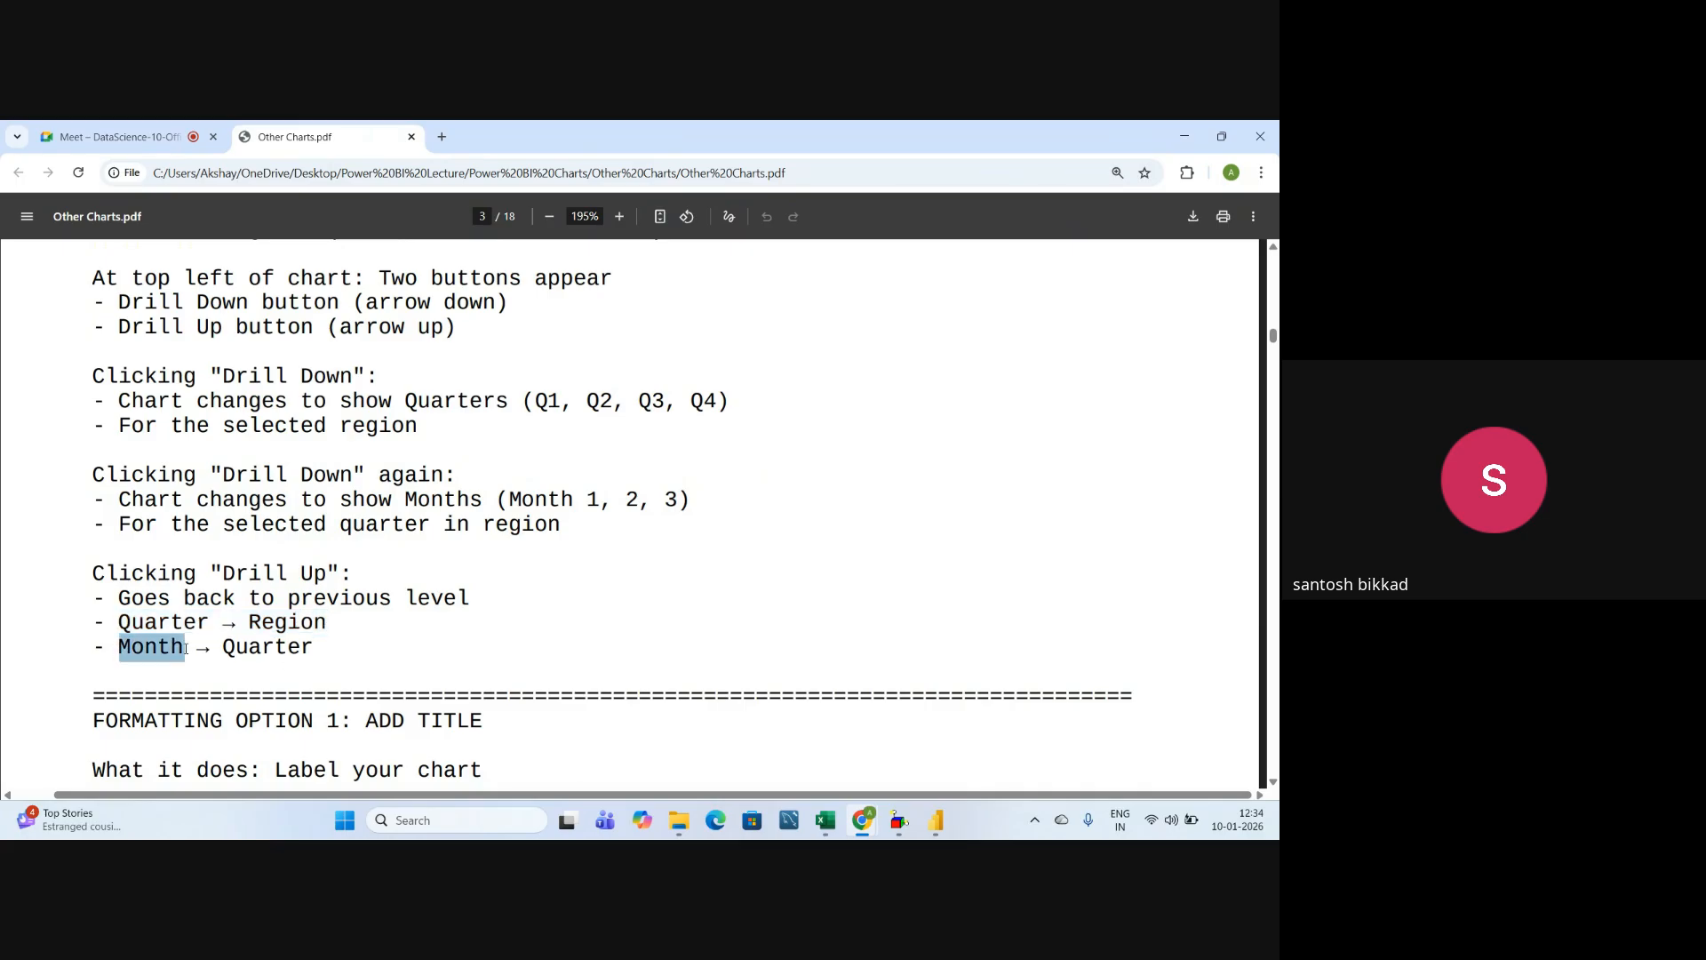
{"action": "left_click", "coordinate": [213, 670]}
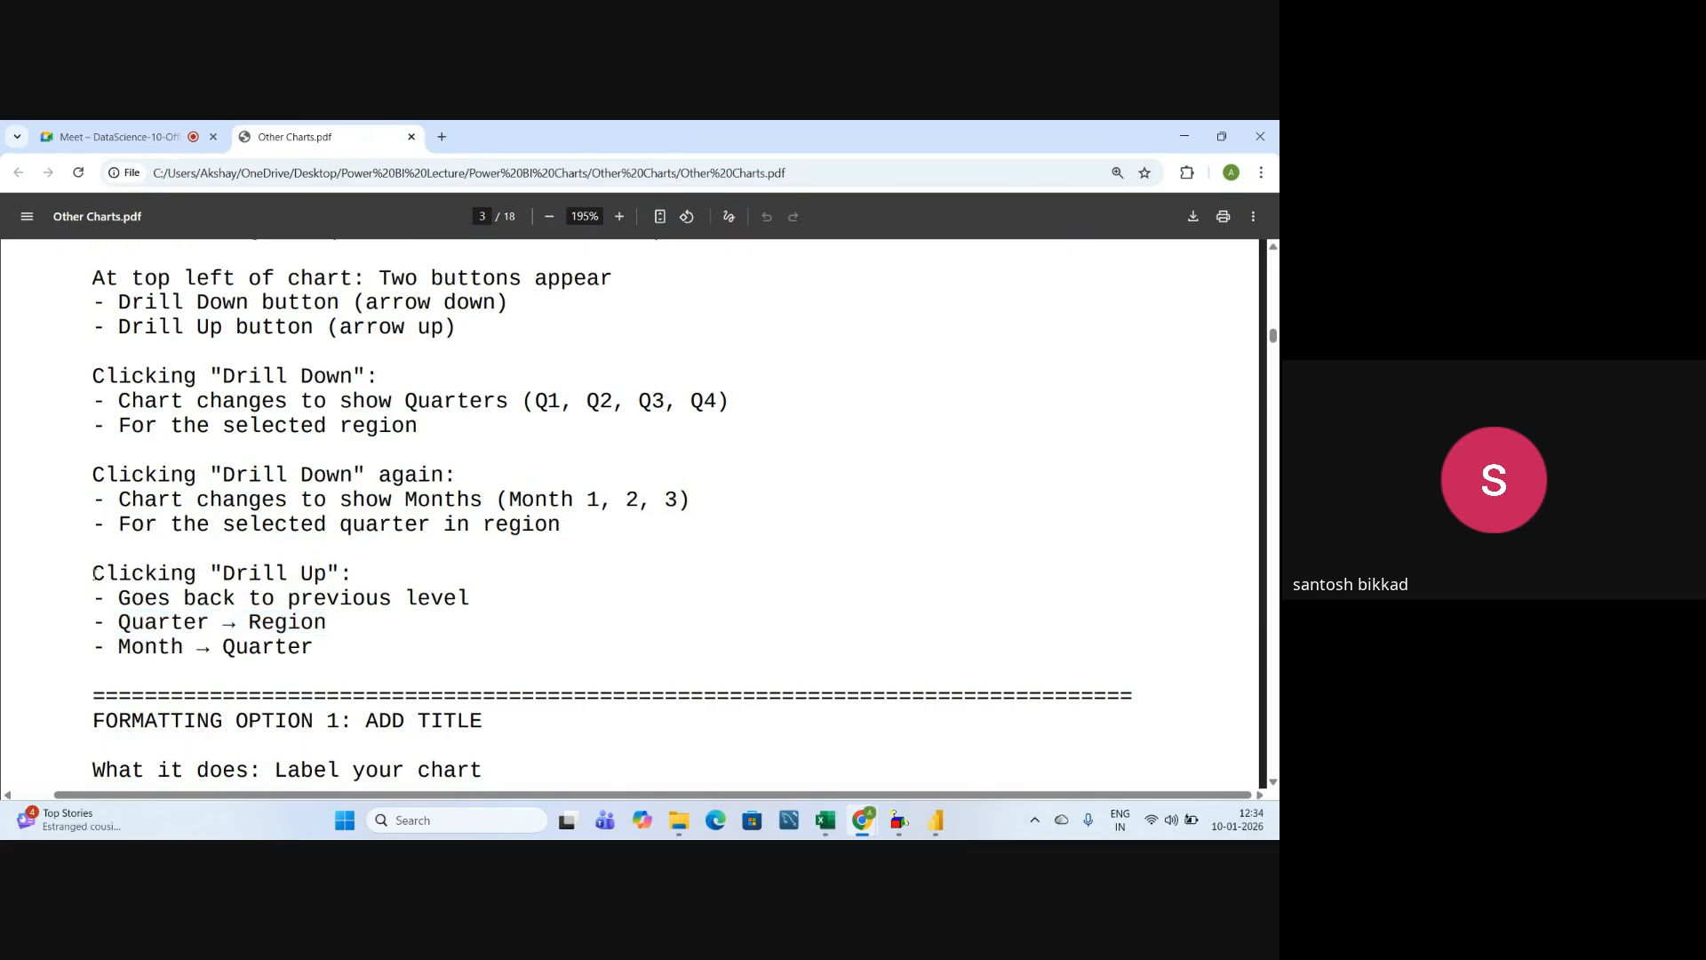
- Highlight the guide's Clicking "Drill Up" heading and review the How Drill Down Works section above it
{"action": "left_click_drag", "start_coordinate": [93, 575], "coordinate": [352, 578]}
{"action": "scroll", "coordinate": [368, 516], "scroll_direction": "up", "scroll_amount": 1}
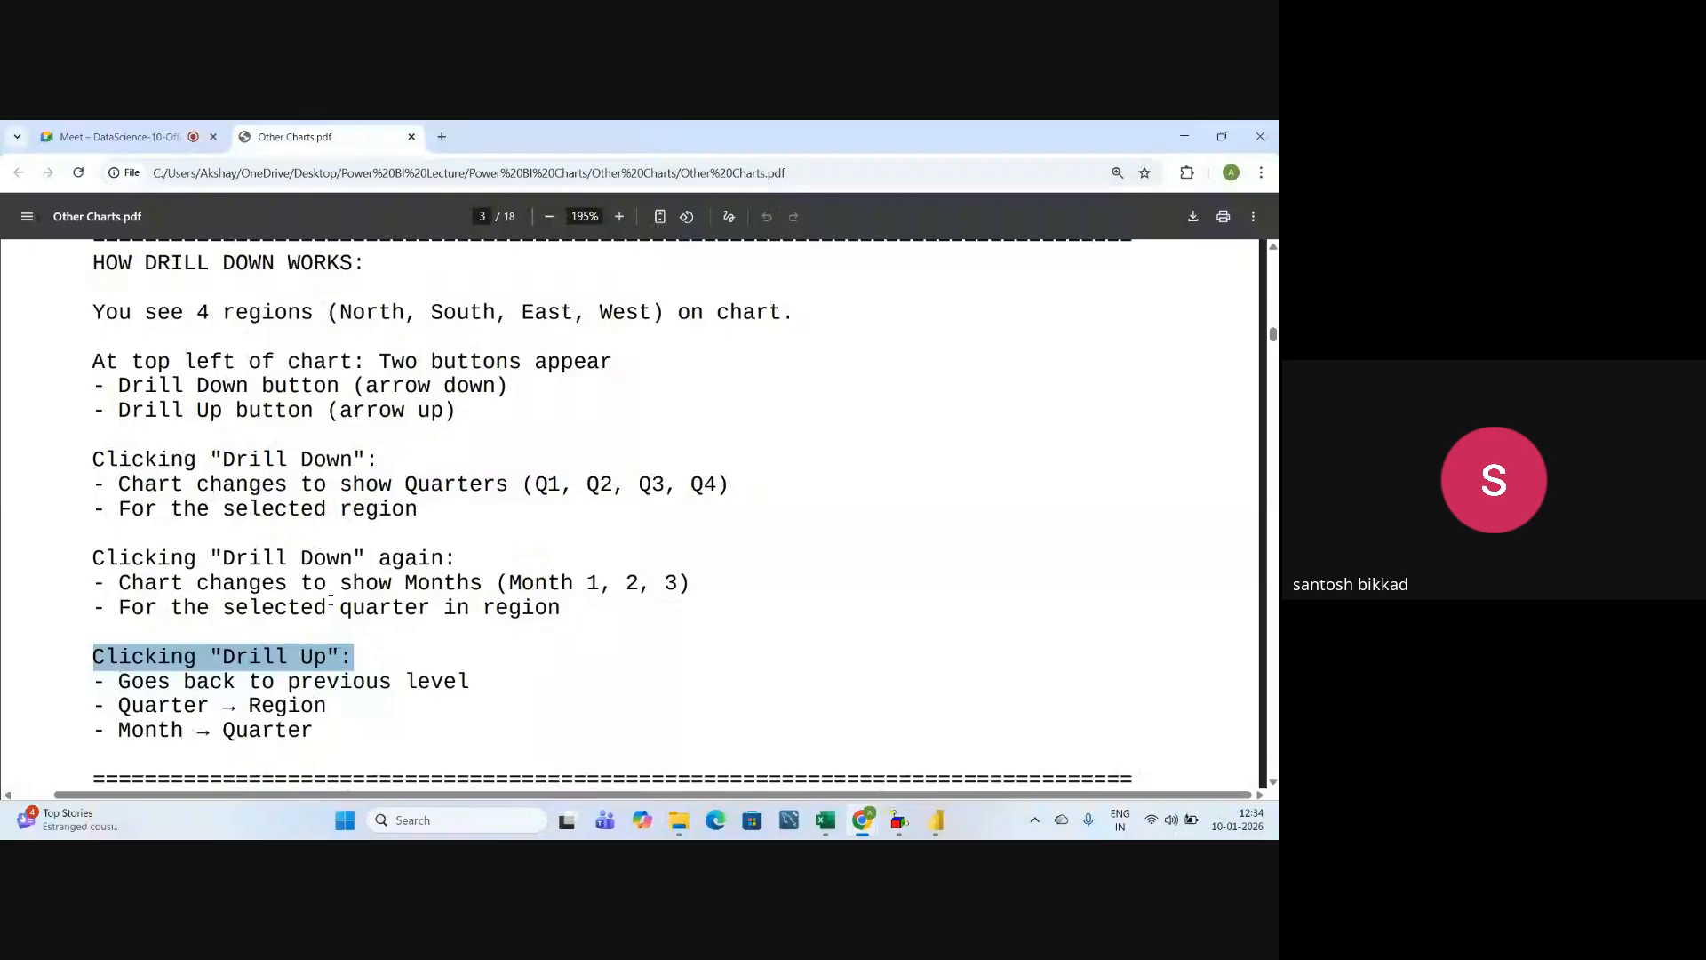
- Switch to Power BI Desktop and collapse the Format, Build and Data panes to give the Drill Down Chart page more room
{"action": "key", "text": "alt+Tab"}
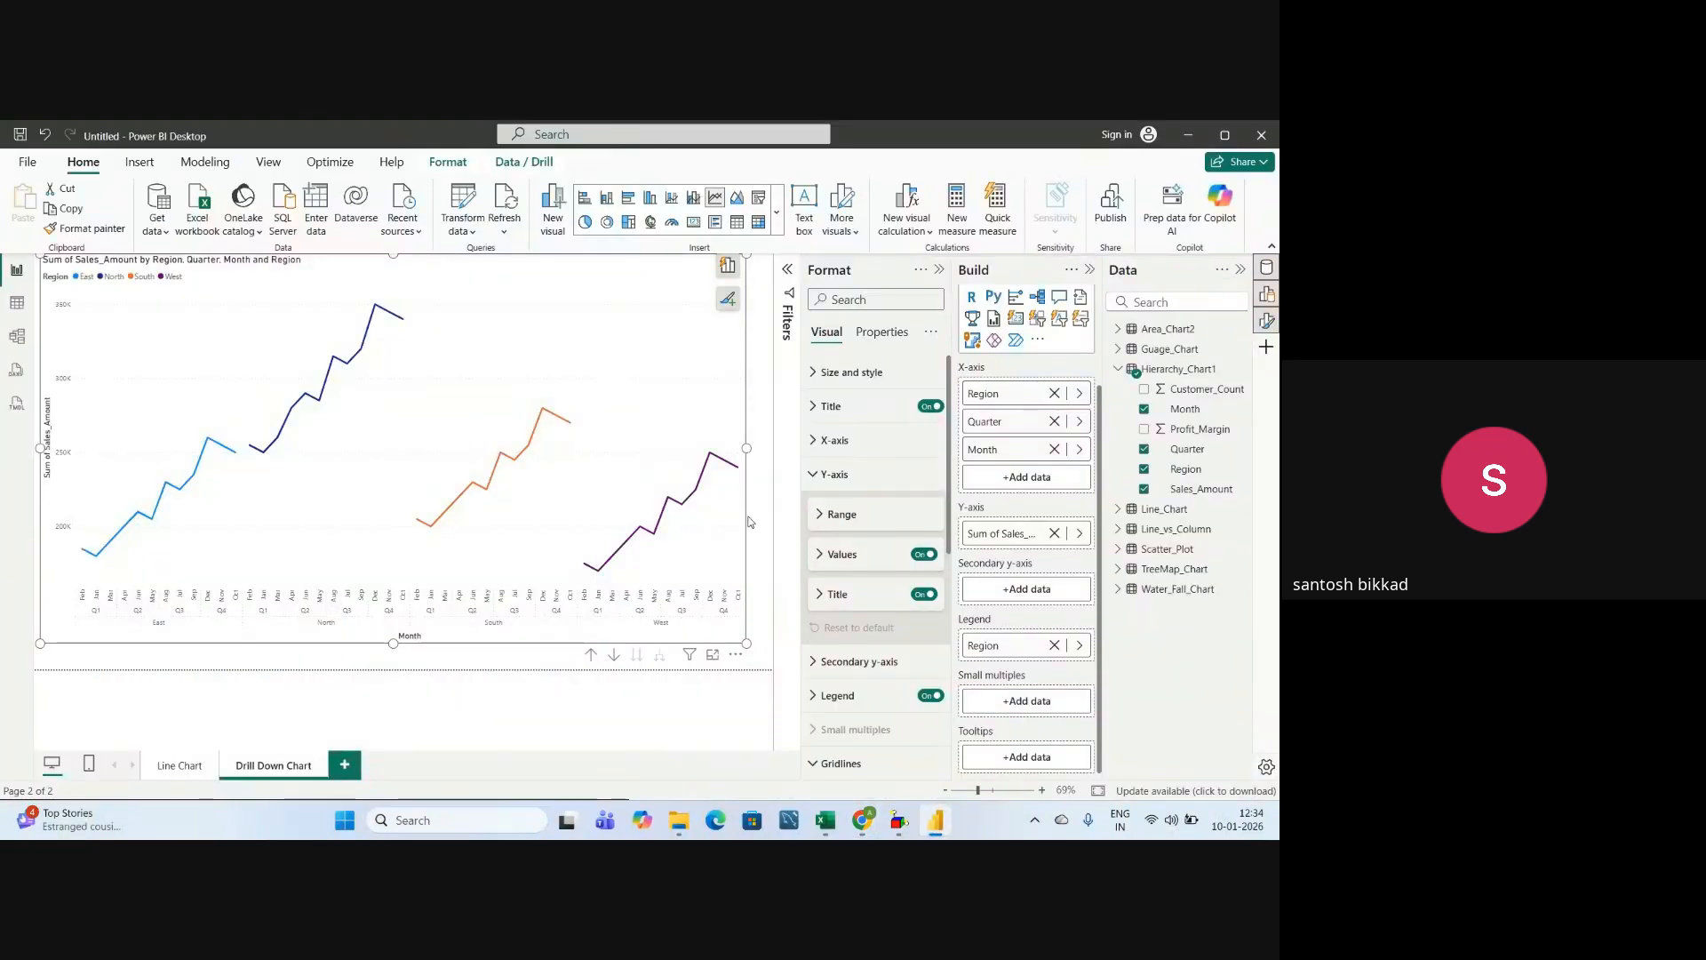
{"action": "left_click", "coordinate": [940, 269]}
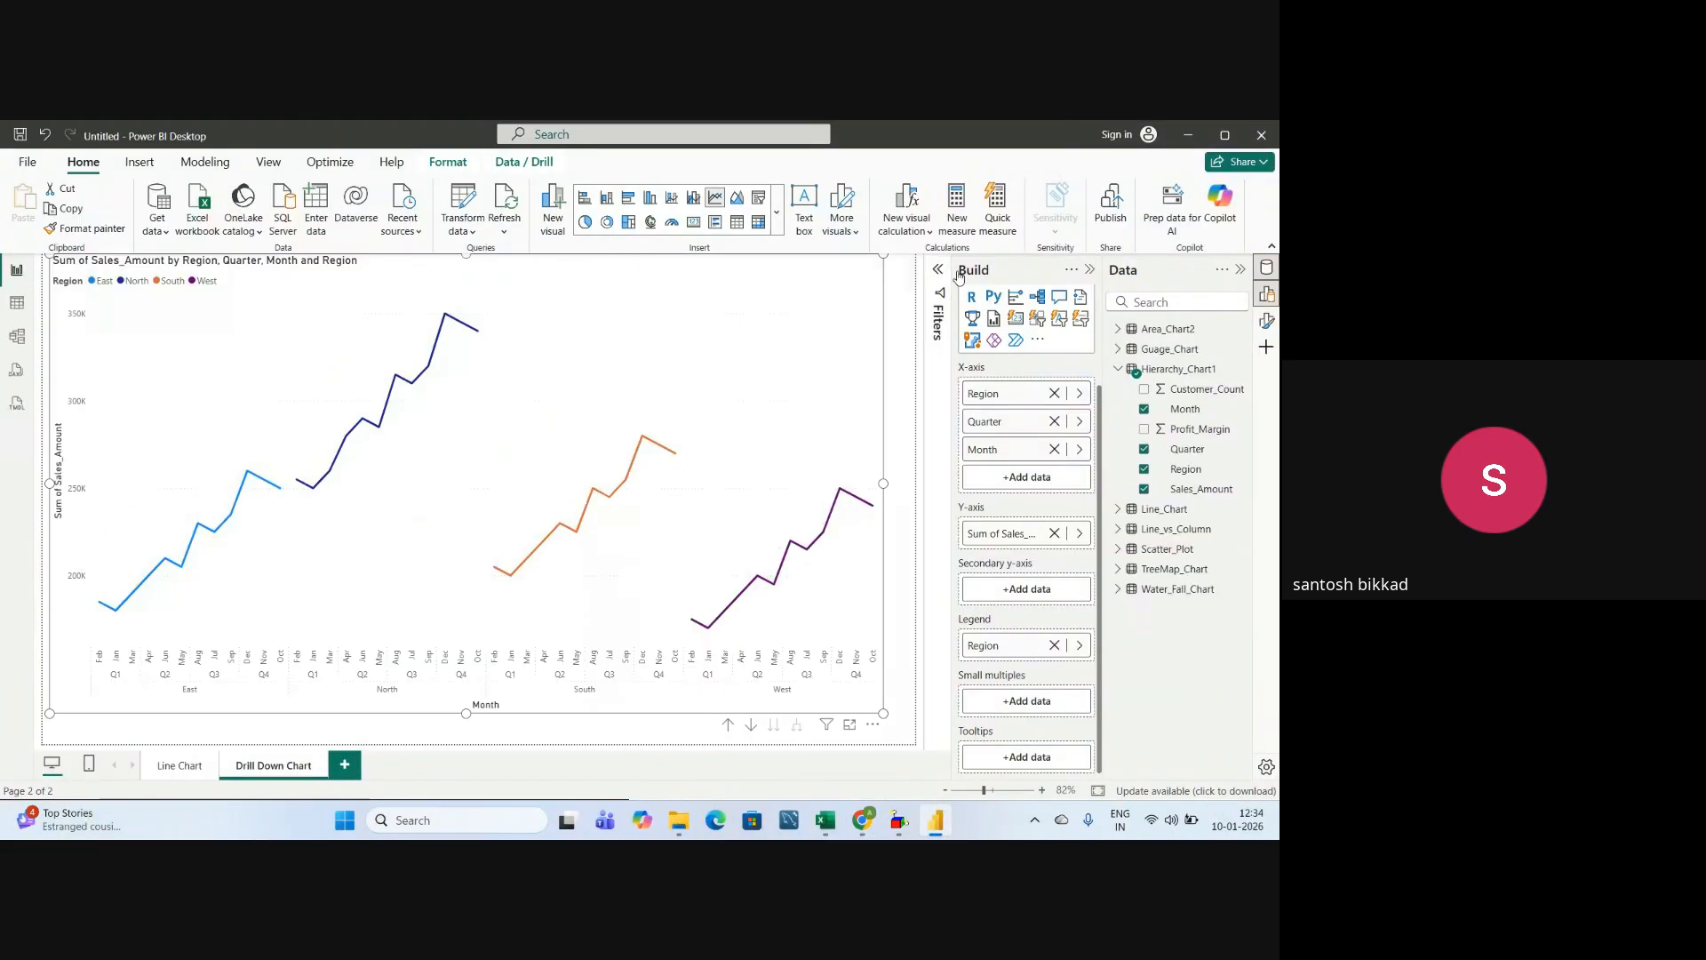
{"action": "left_click", "coordinate": [1092, 270]}
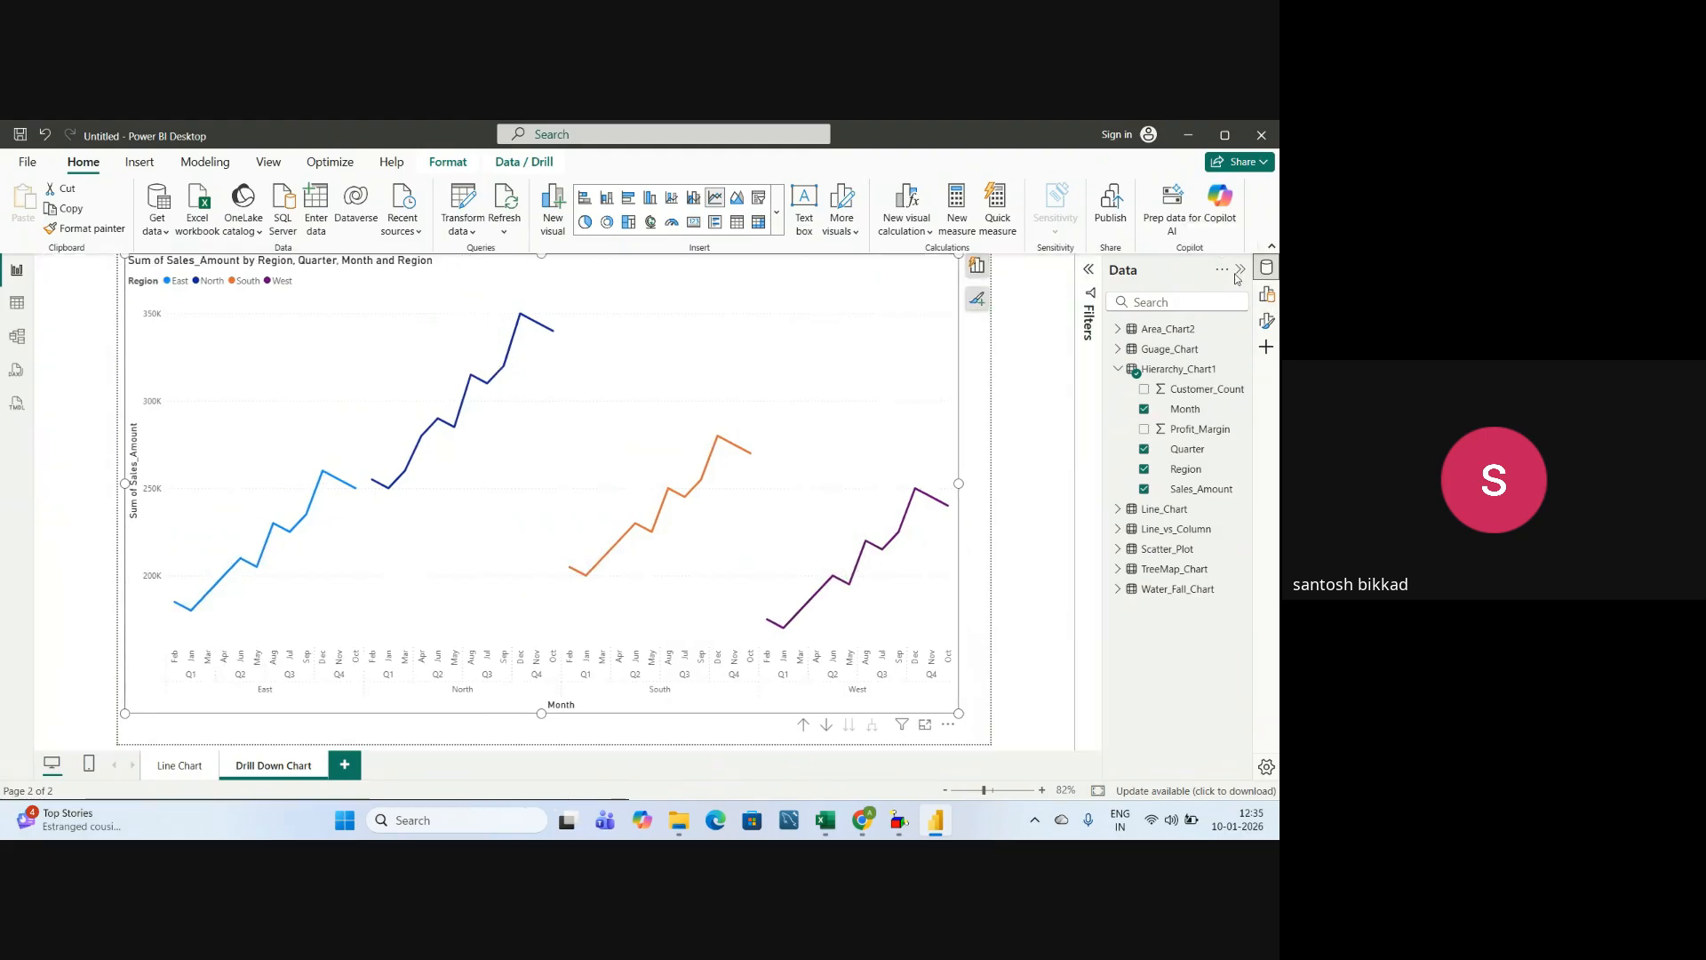
{"action": "left_click", "coordinate": [1241, 270]}
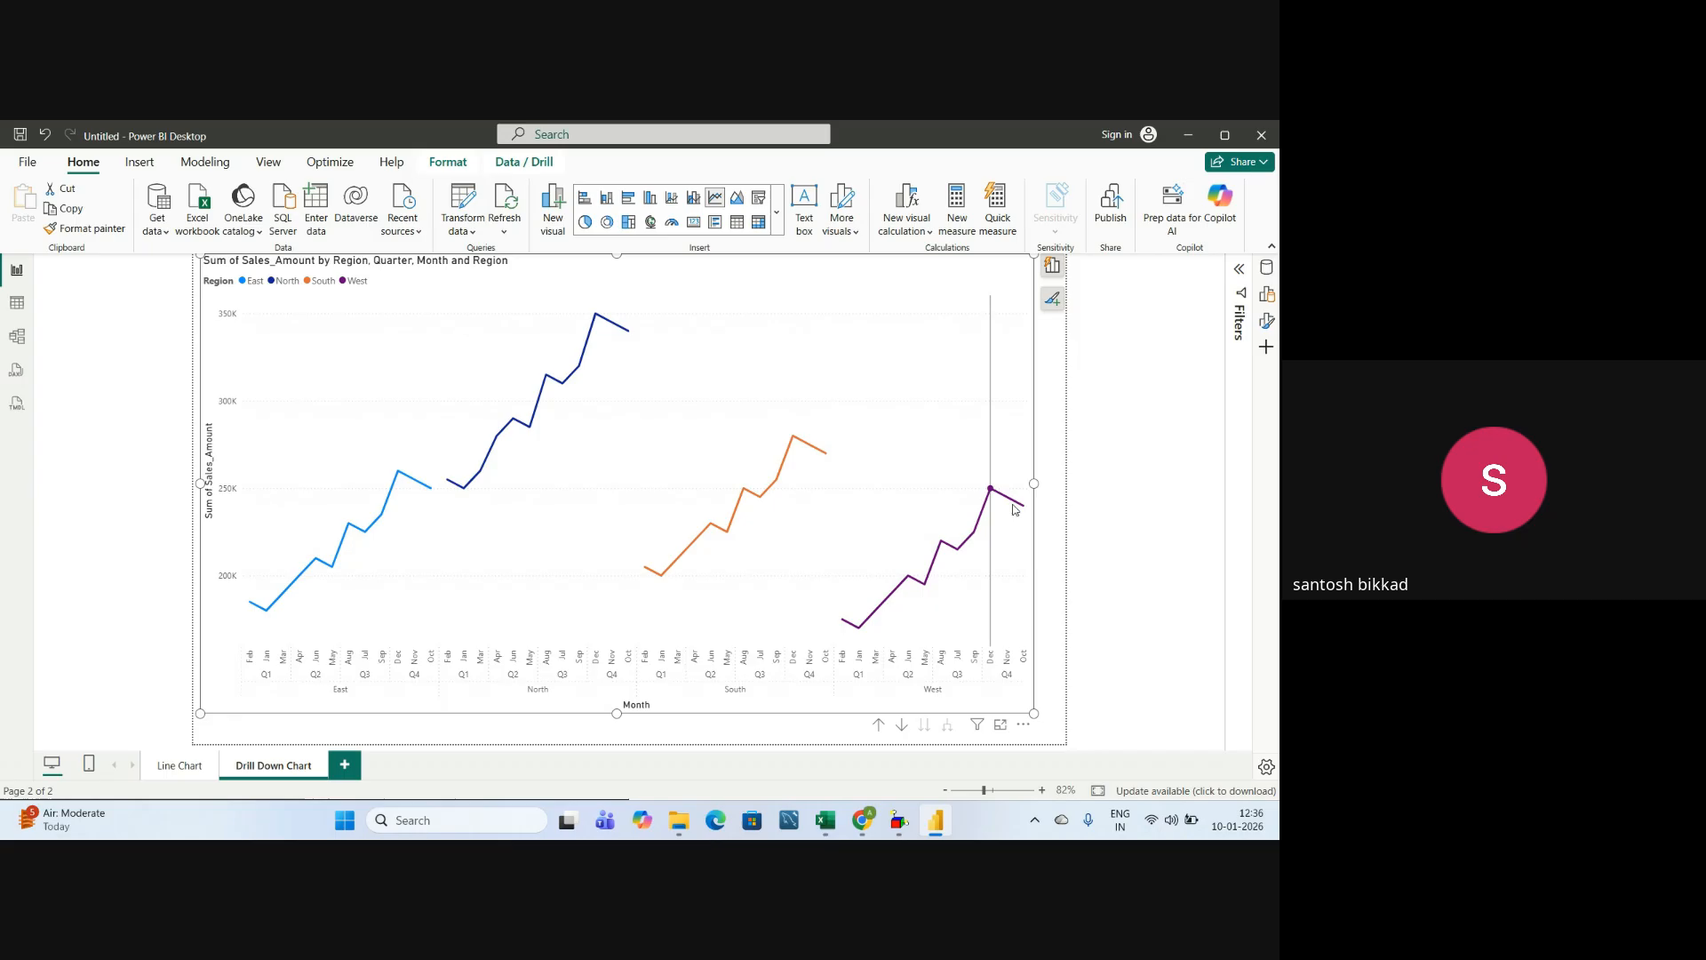
- Inspect the monthly points on the West, South and East lines, including the tooltip for East Q2 May
{"action": "mouse_move", "coordinate": [1017, 499]}
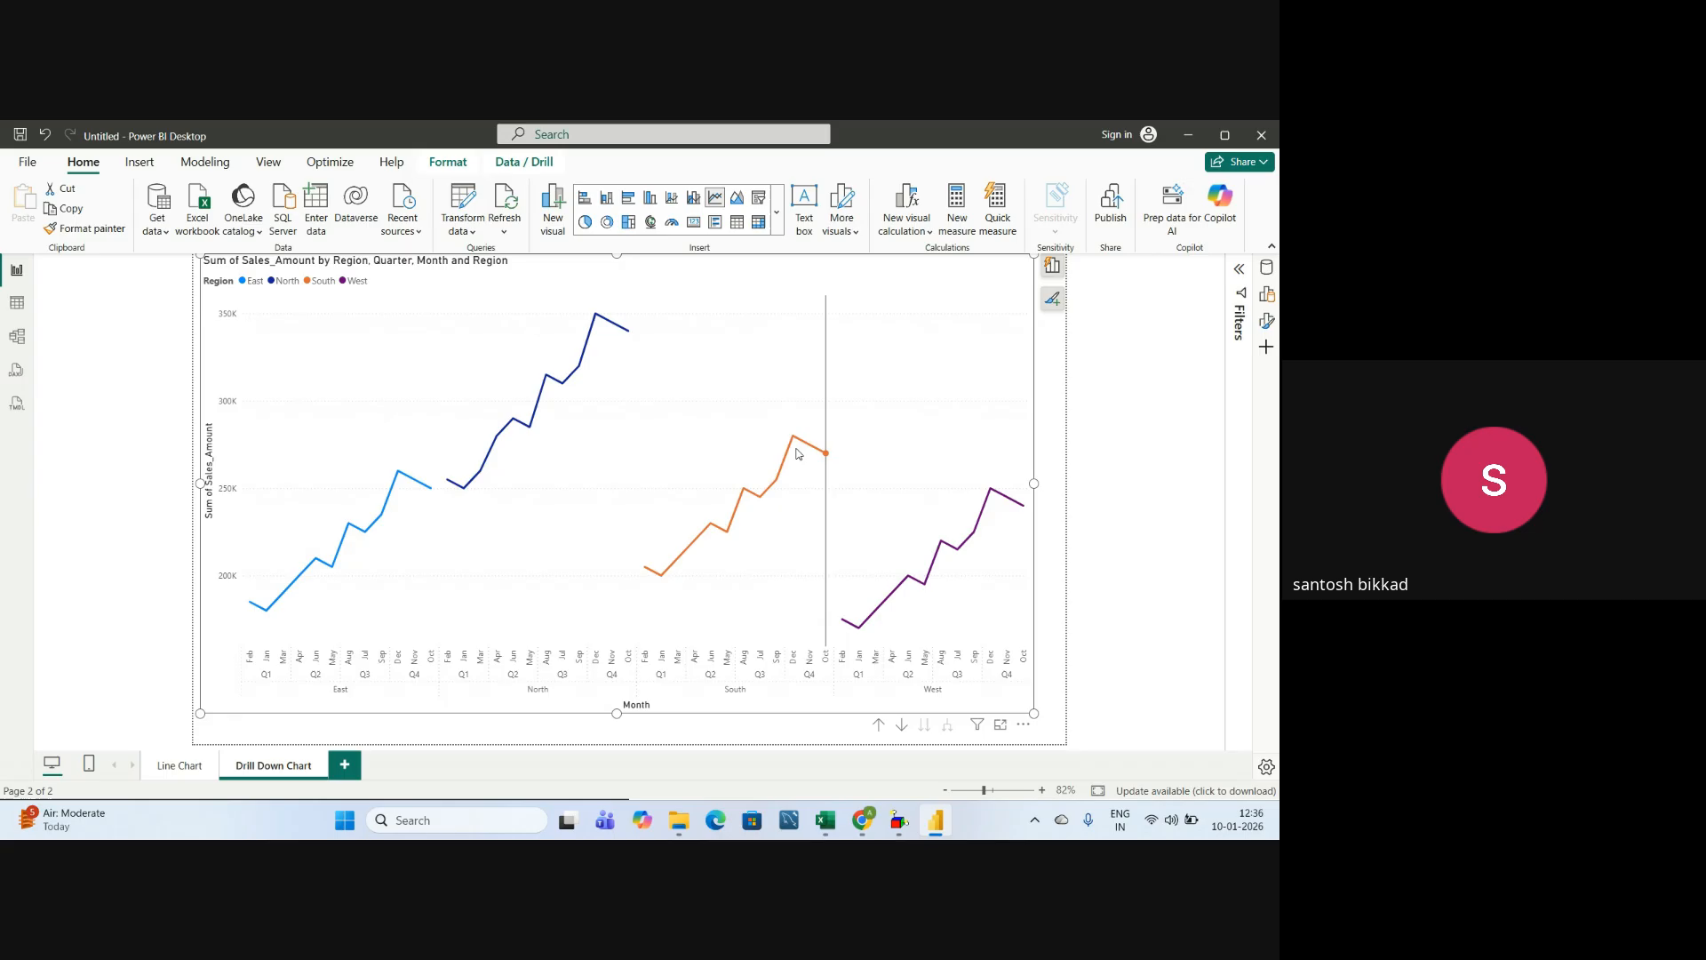
{"action": "mouse_move", "coordinate": [671, 573]}
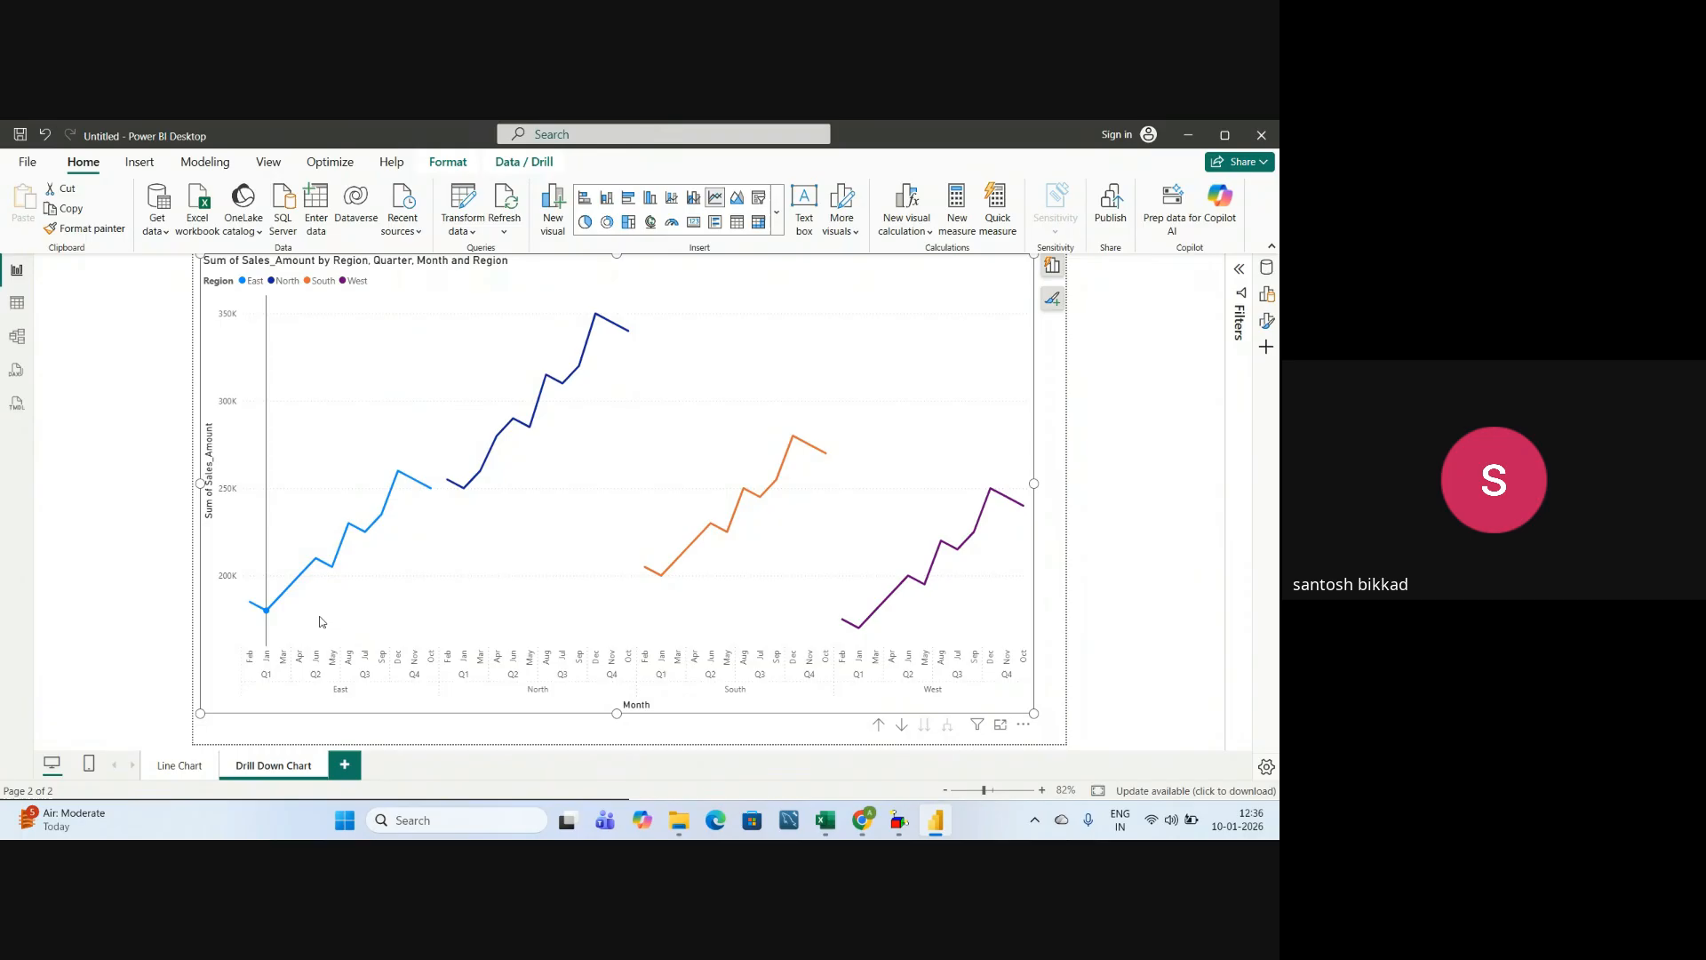
{"action": "mouse_move", "coordinate": [343, 551]}
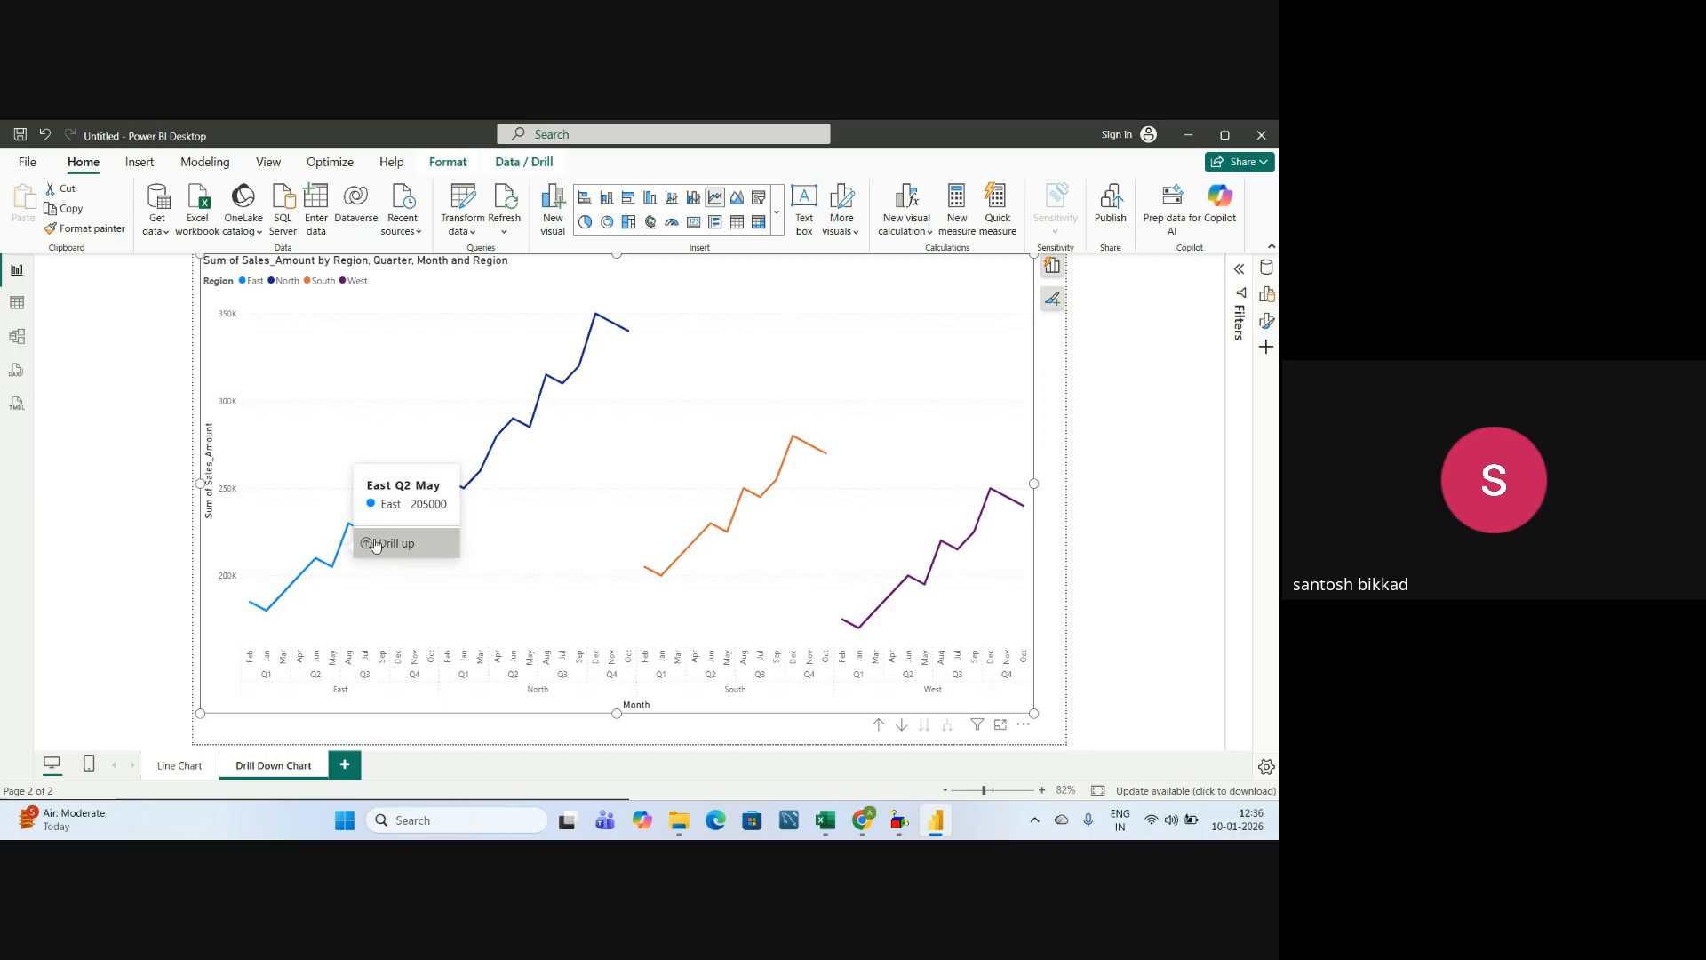
- Bring back the chart's build and format settings and turn on data labels for the drill down line chart
{"action": "left_click", "coordinate": [1263, 300]}
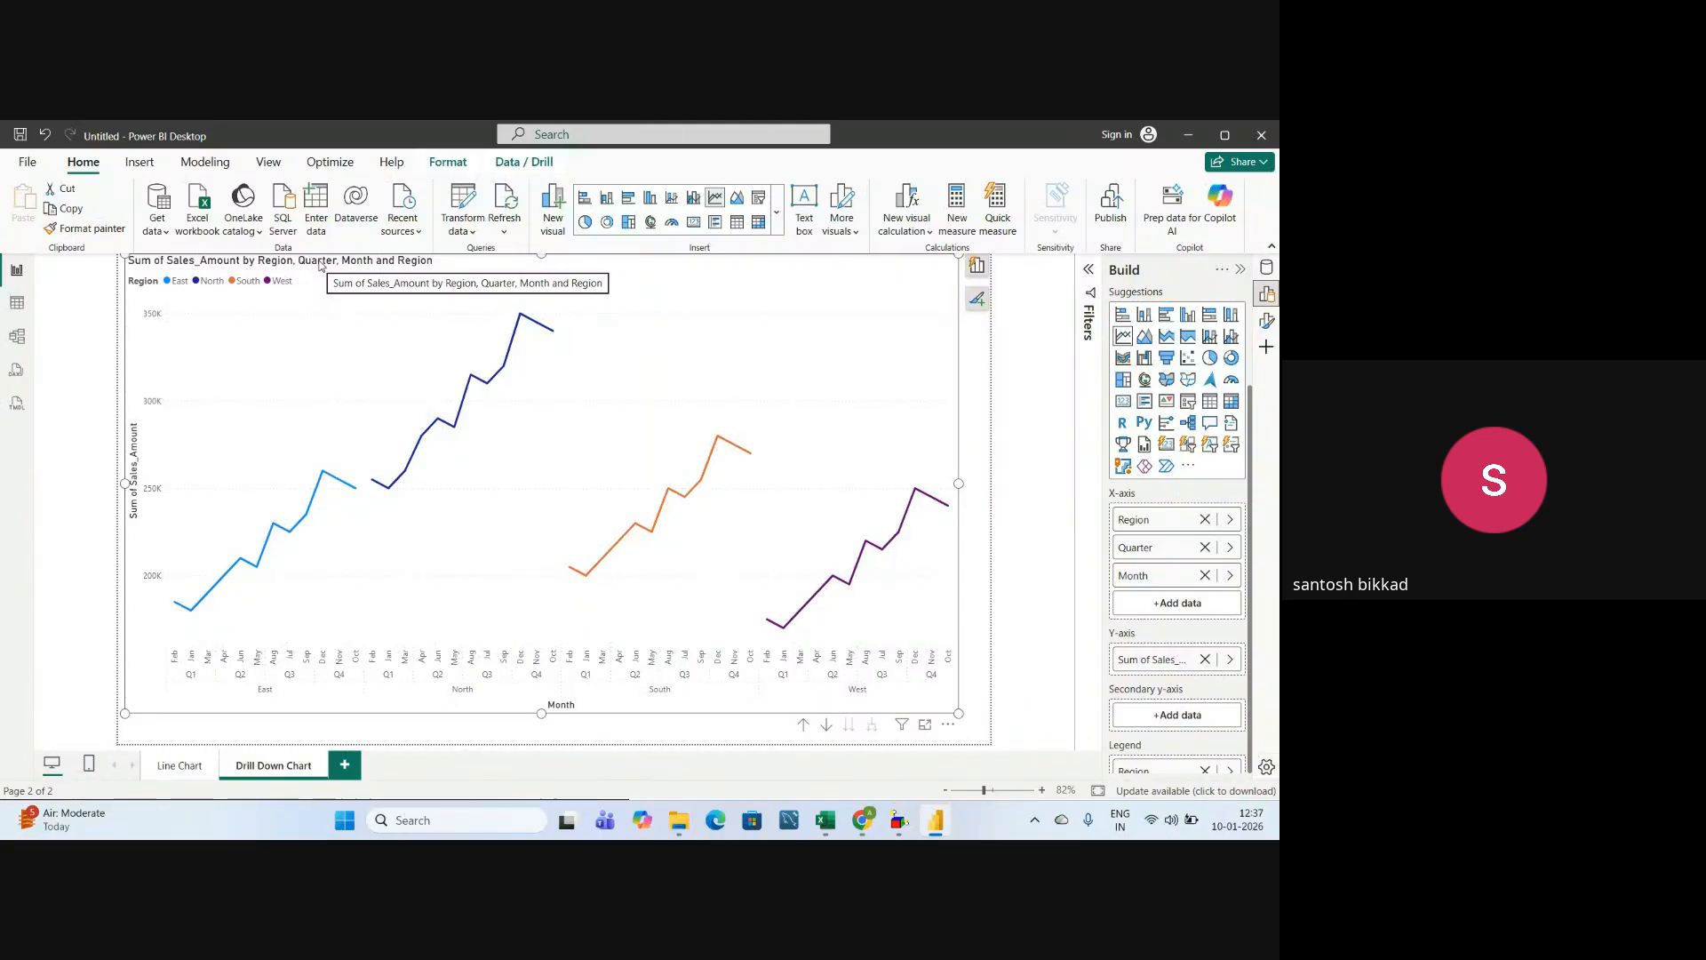
{"action": "left_click", "coordinate": [1268, 322]}
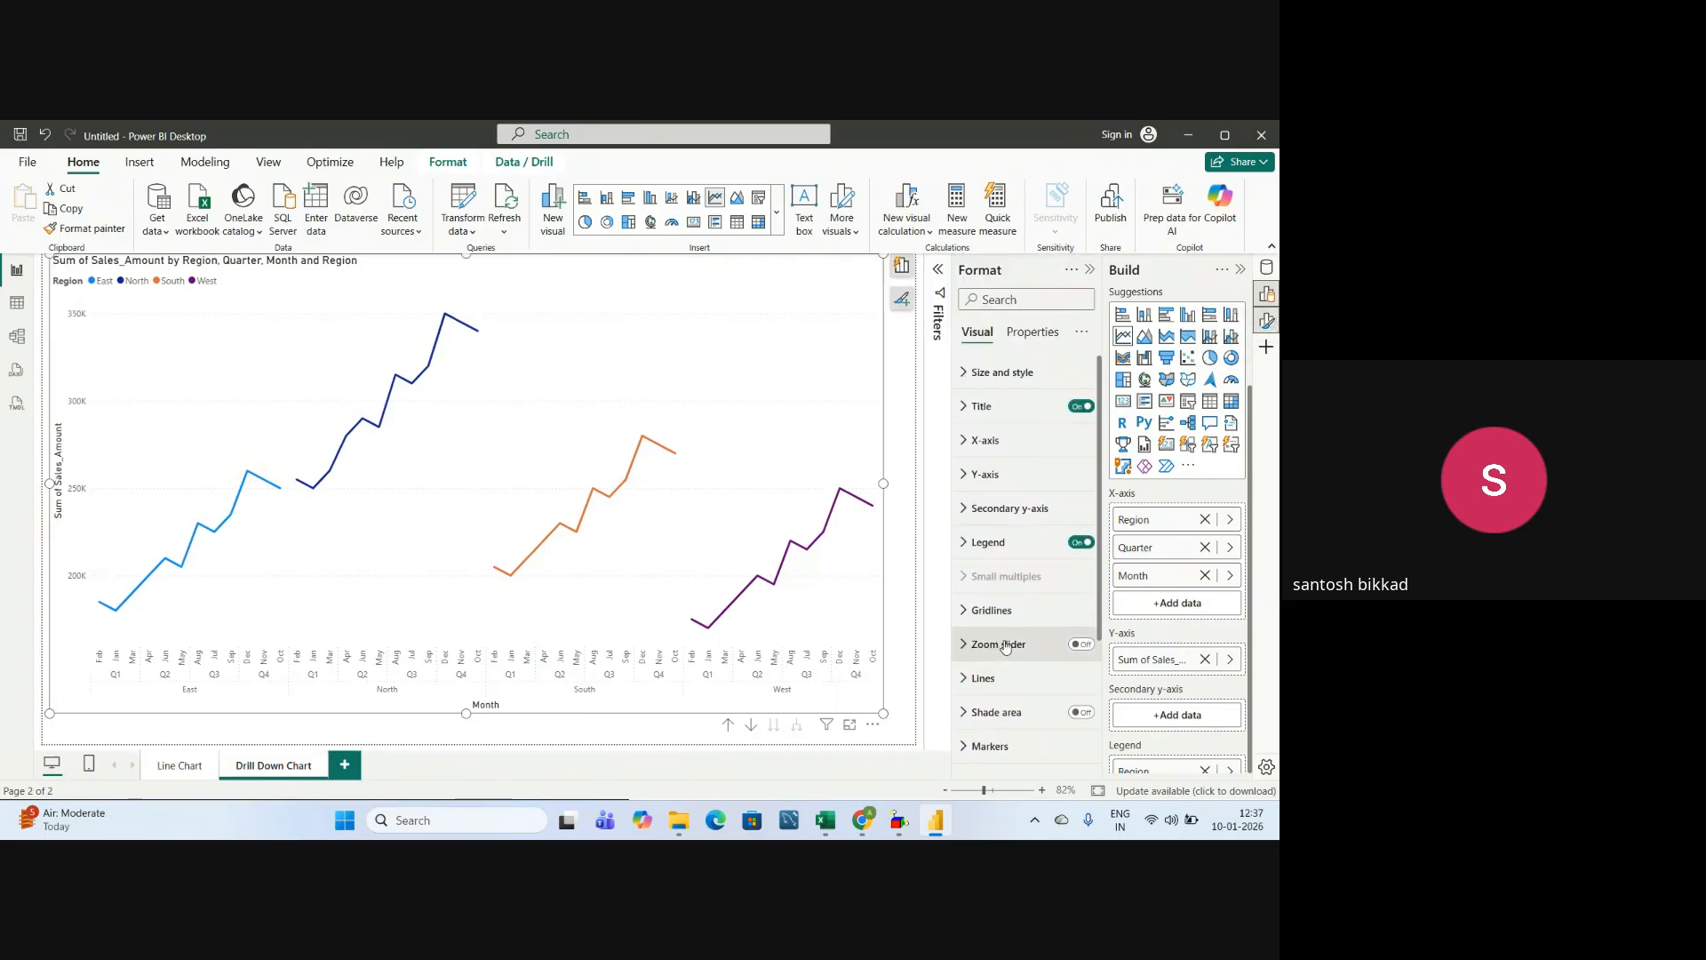
{"action": "scroll", "coordinate": [1005, 646], "scroll_direction": "down", "scroll_amount": 3}
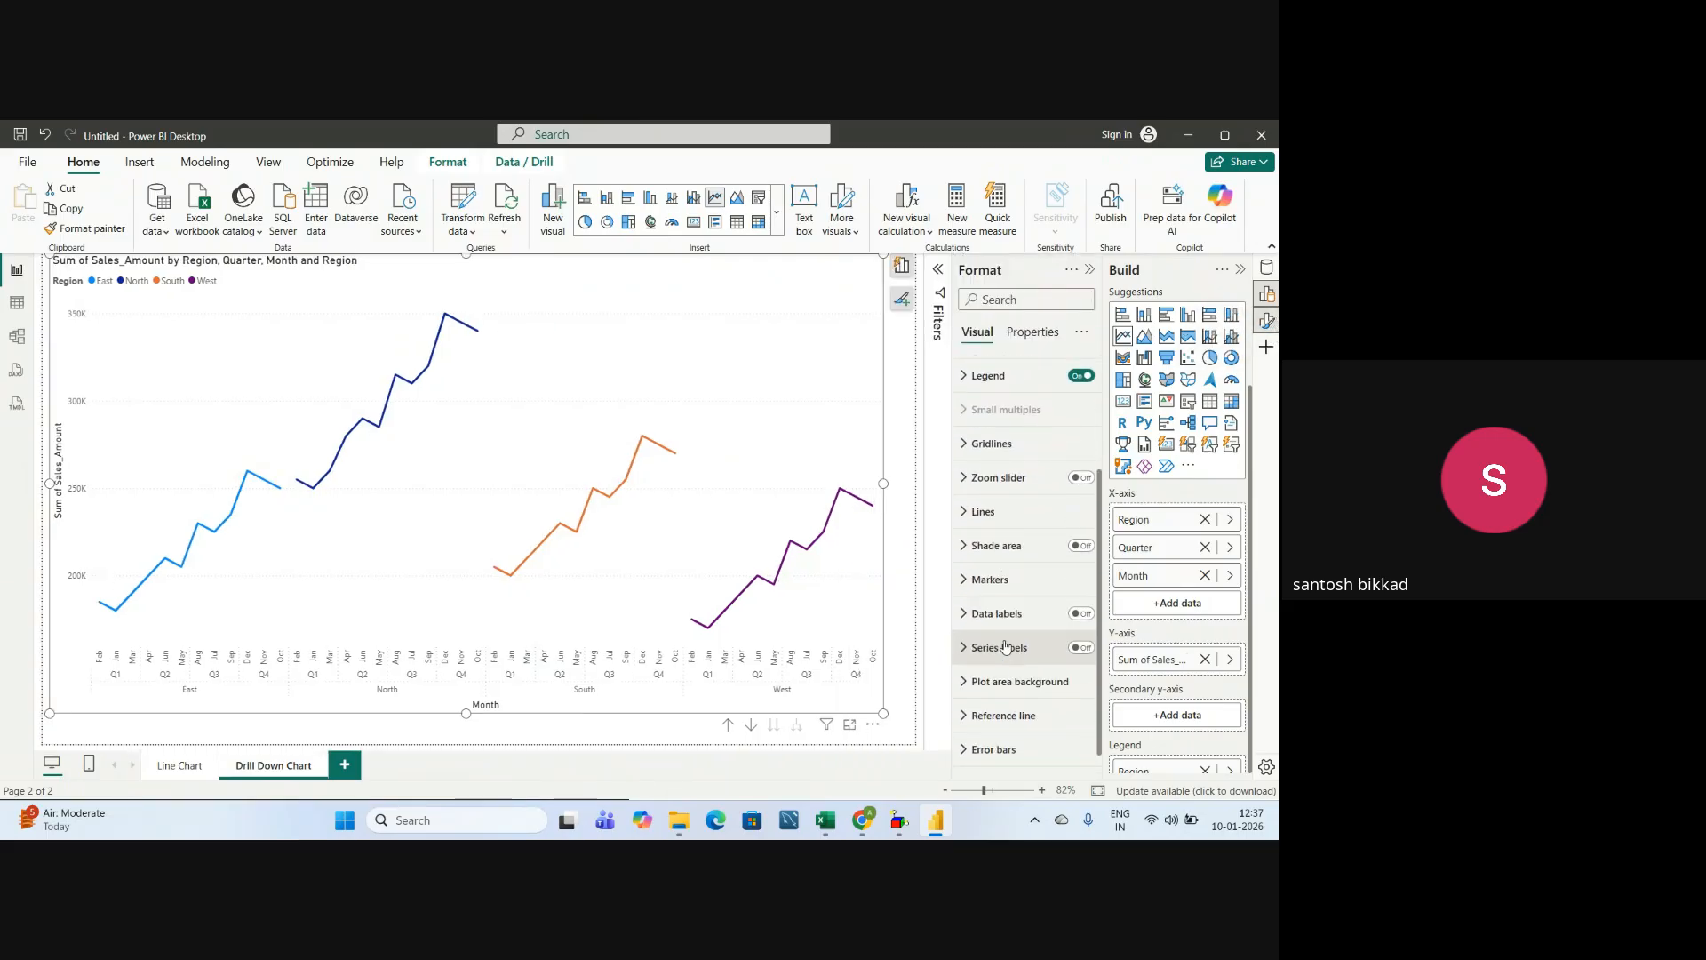
{"action": "left_click", "coordinate": [1078, 613]}
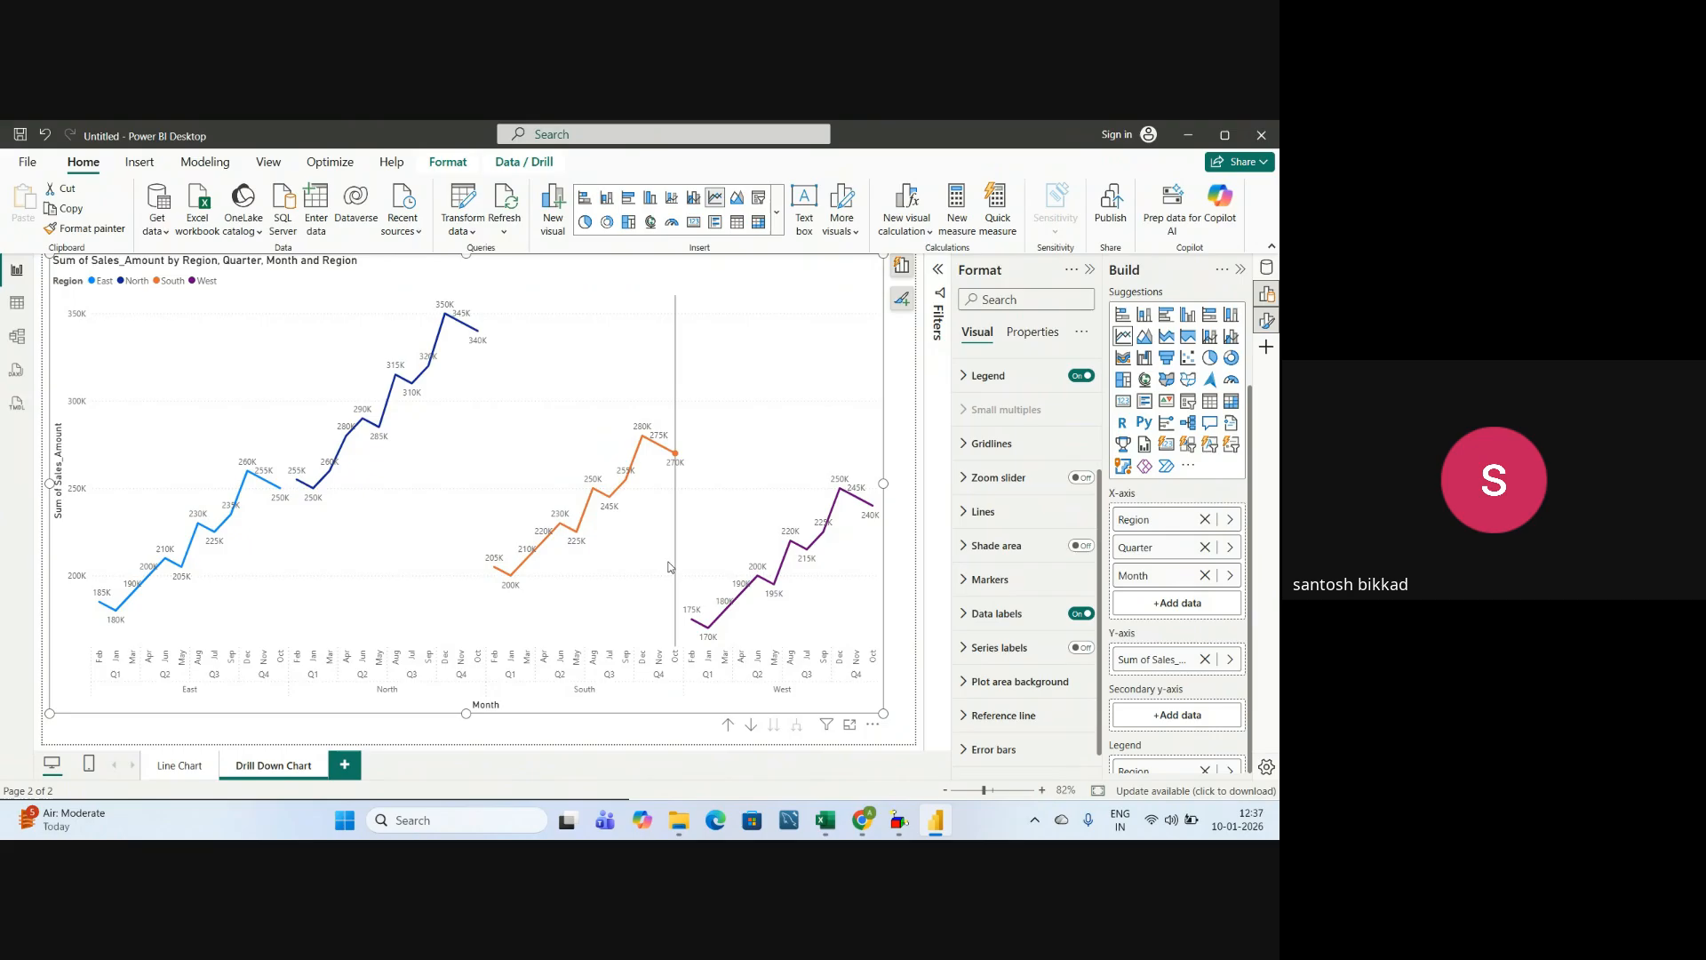
- Expand the line chart's data label settings and look through the position, title, value, detail and background options
{"action": "left_click", "coordinate": [971, 615]}
{"action": "scroll", "coordinate": [1013, 722], "scroll_direction": "down", "scroll_amount": 3}
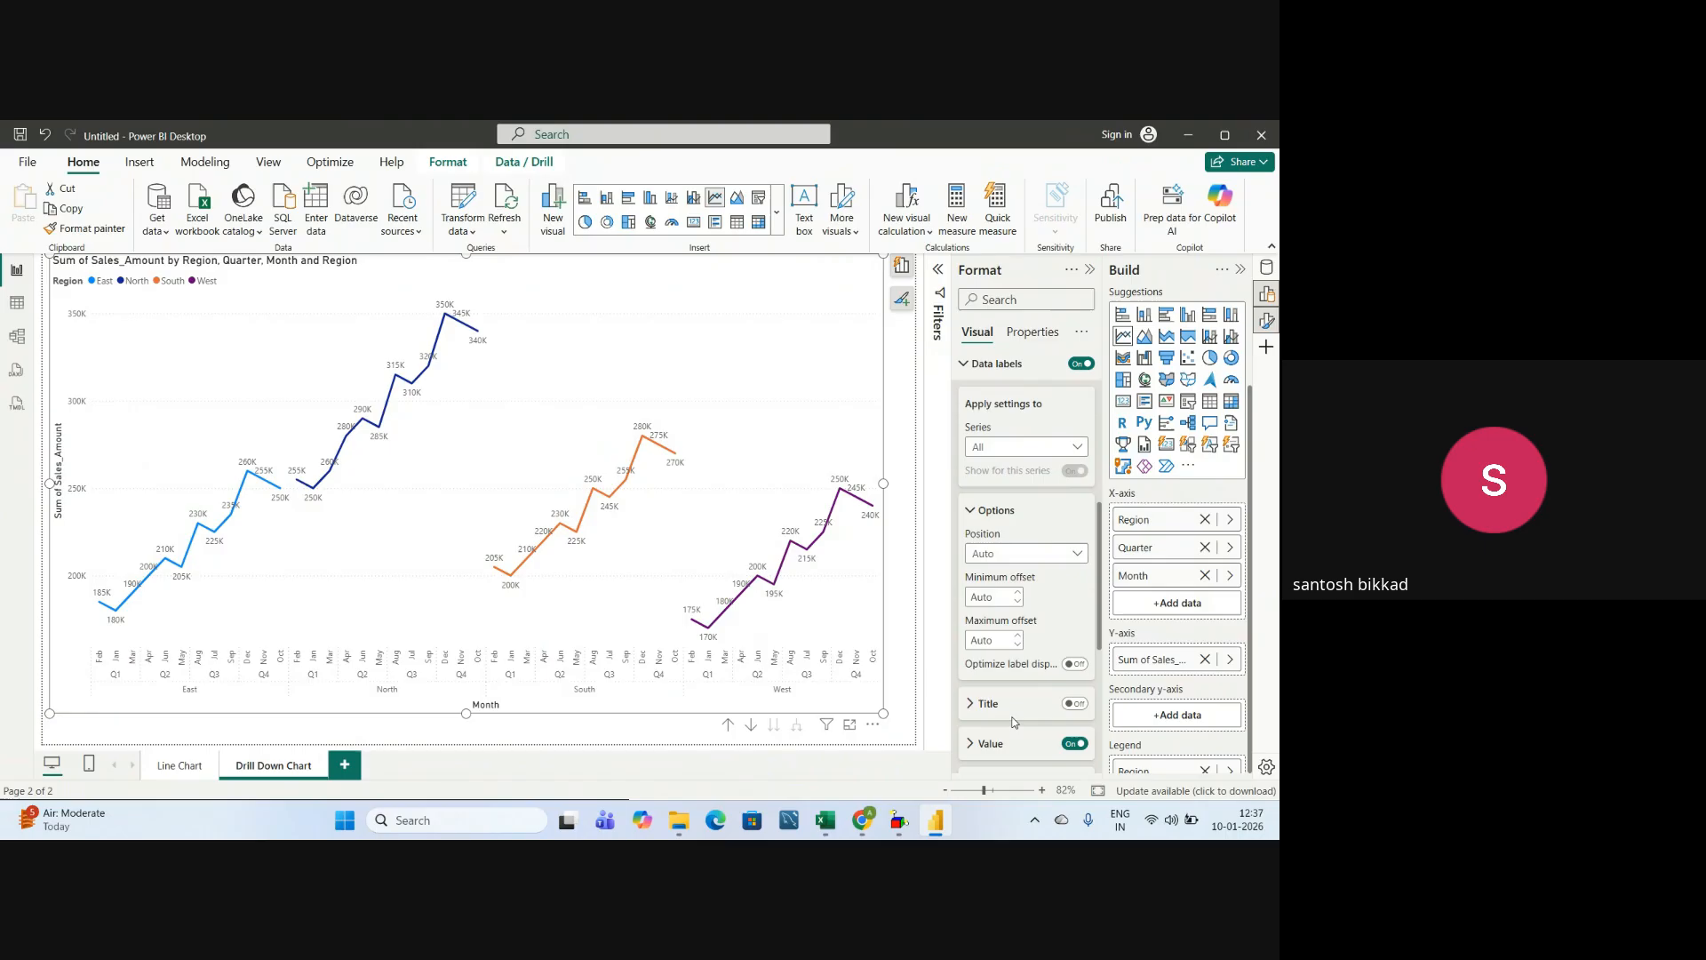
{"action": "scroll", "coordinate": [1004, 702], "scroll_direction": "down", "scroll_amount": 2}
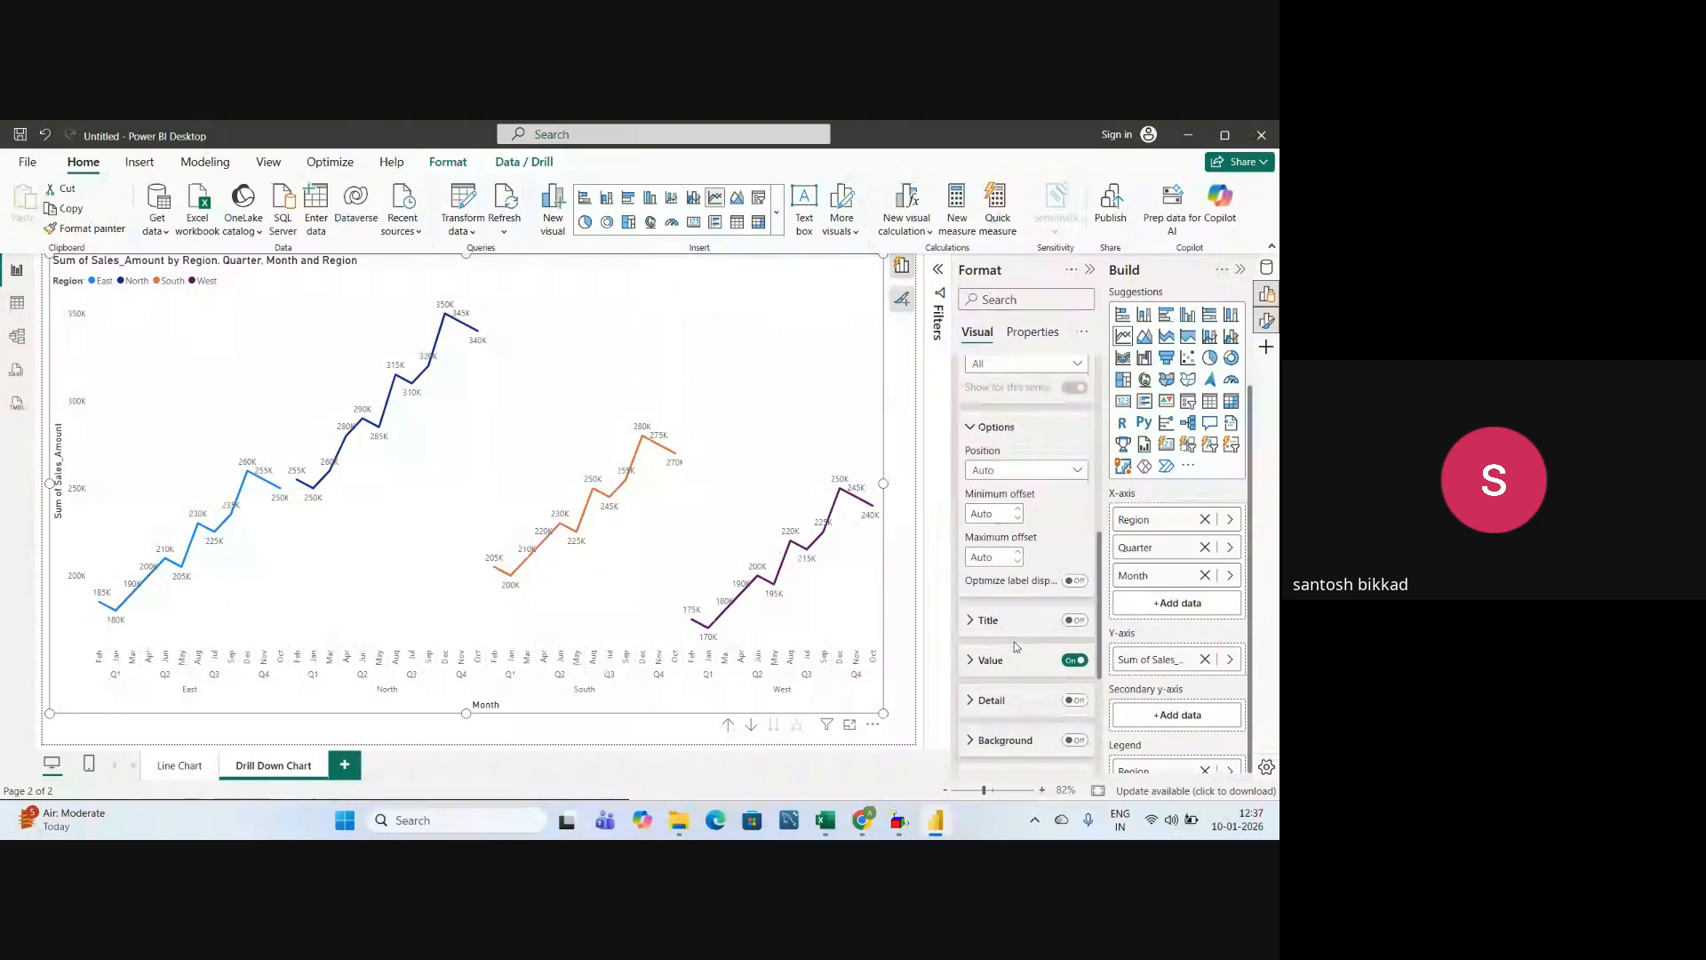
- Set the font size of the line chart's data label values to 12 and close the formatting and build panes
{"action": "left_click", "coordinate": [972, 660]}
{"action": "scroll", "coordinate": [1022, 667], "scroll_direction": "down", "scroll_amount": 2}
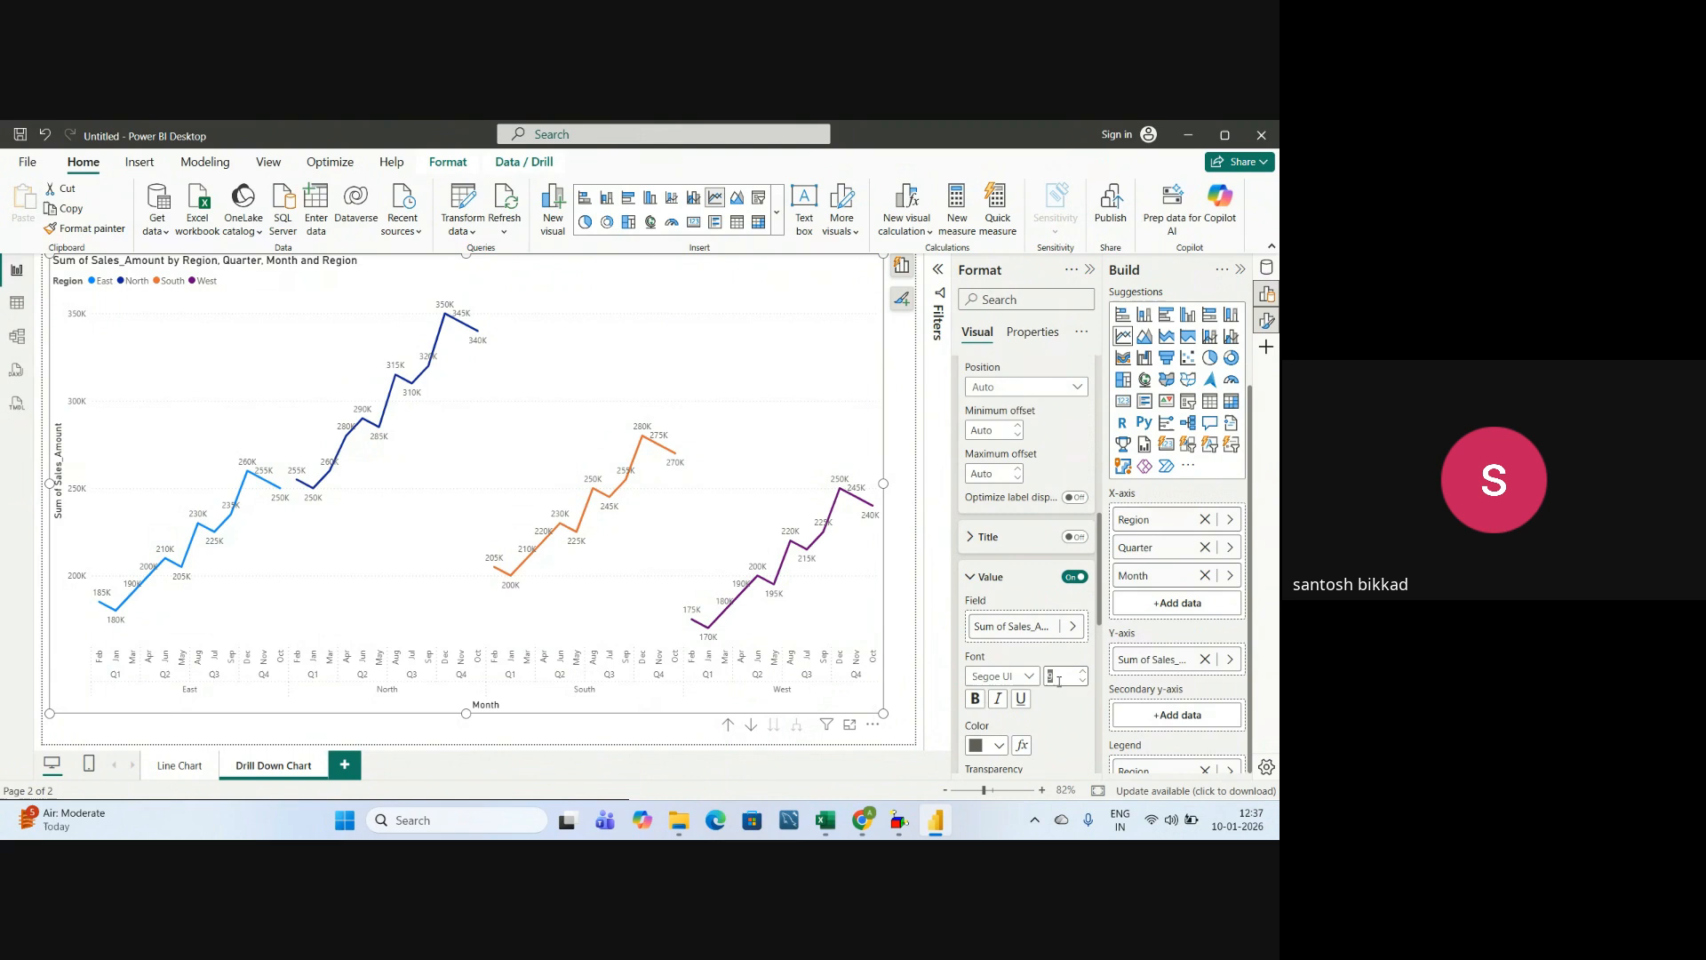
{"action": "type", "text": "15"}
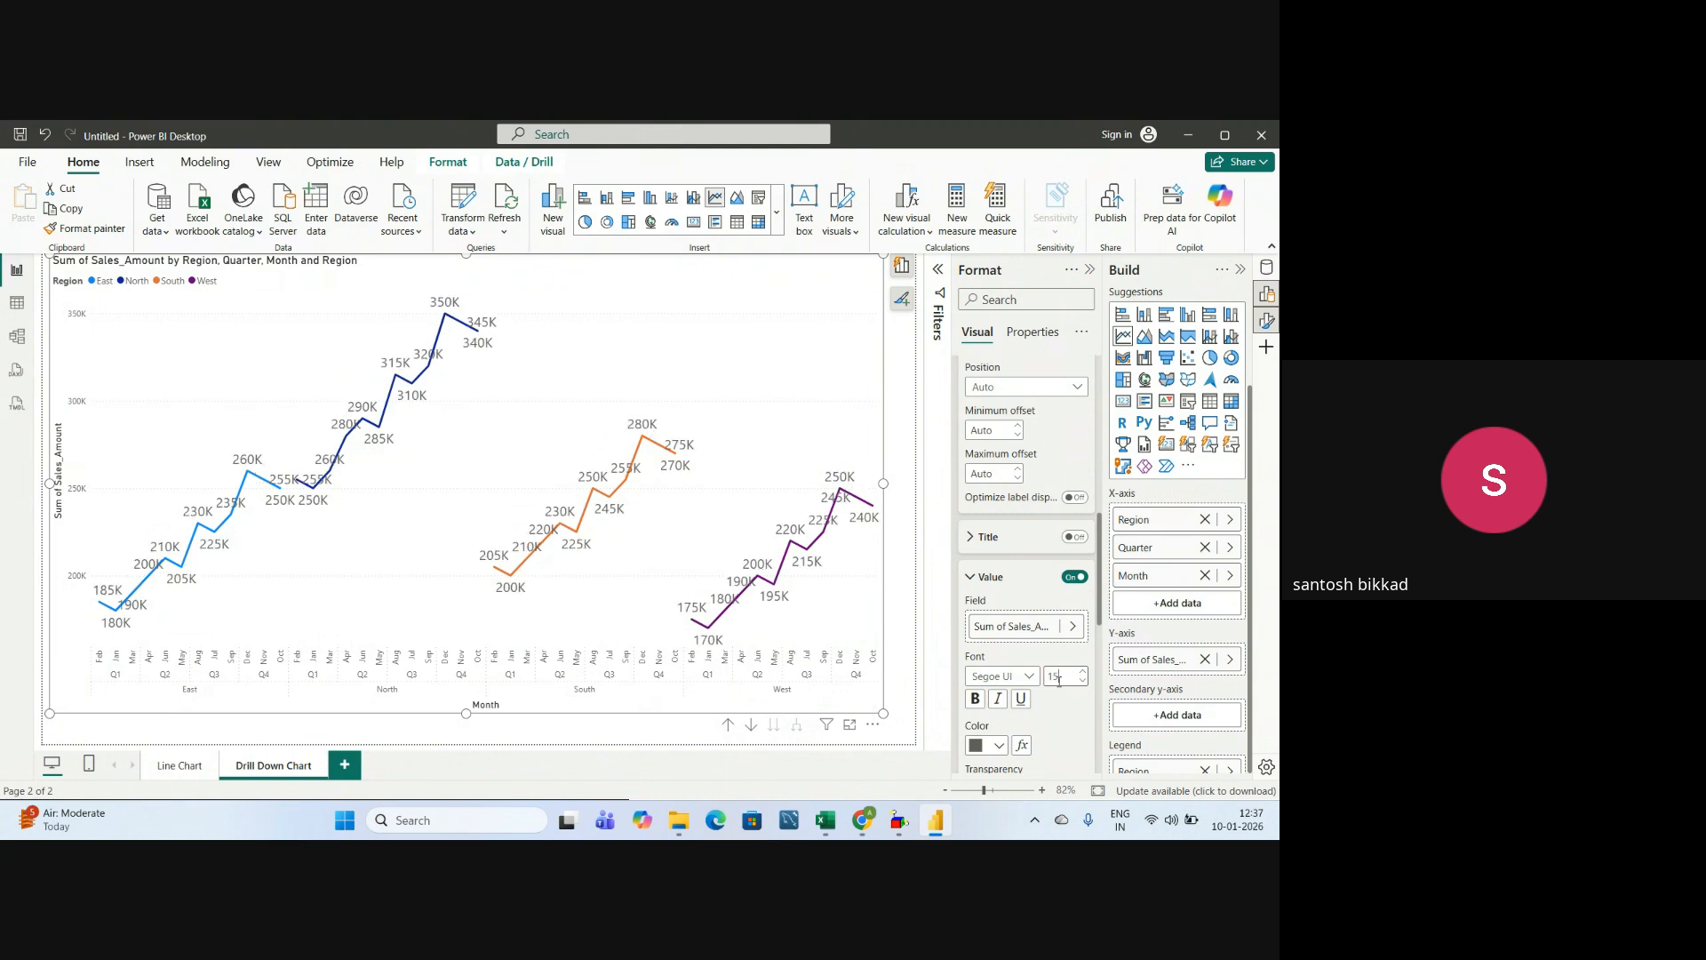
{"action": "key", "text": "BackSpace"}
{"action": "key", "text": "BackSpace"}
{"action": "type", "text": "12"}
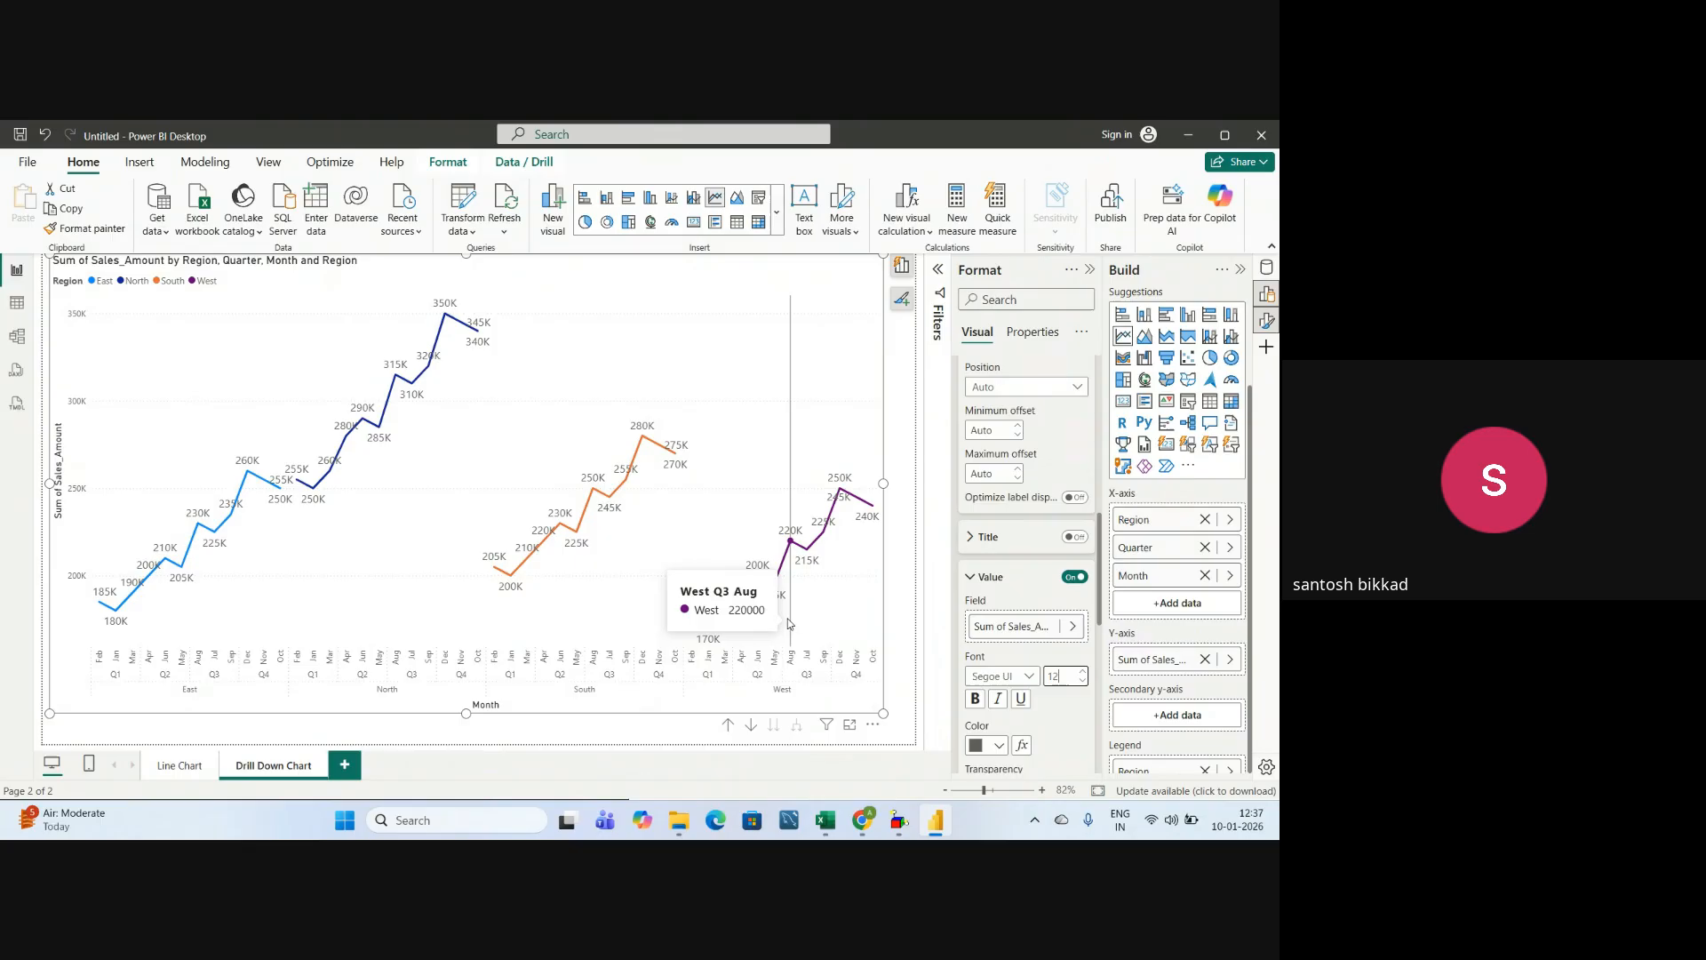
{"action": "left_click", "coordinate": [1090, 272]}
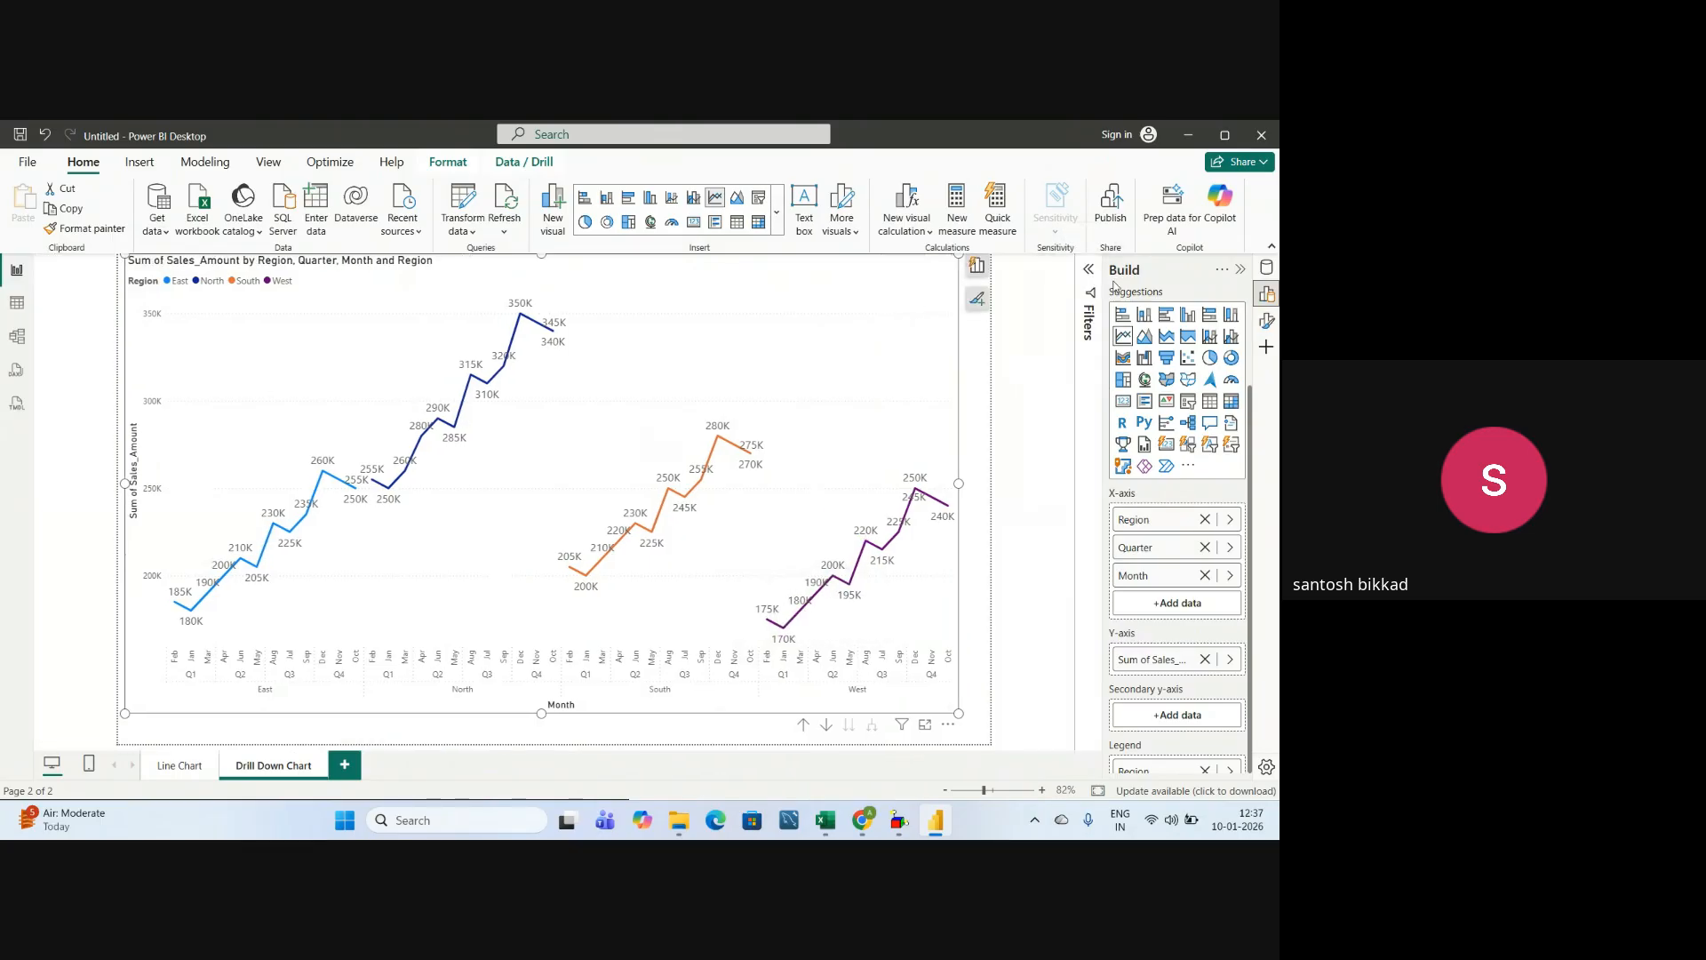
{"action": "left_click", "coordinate": [1241, 270]}
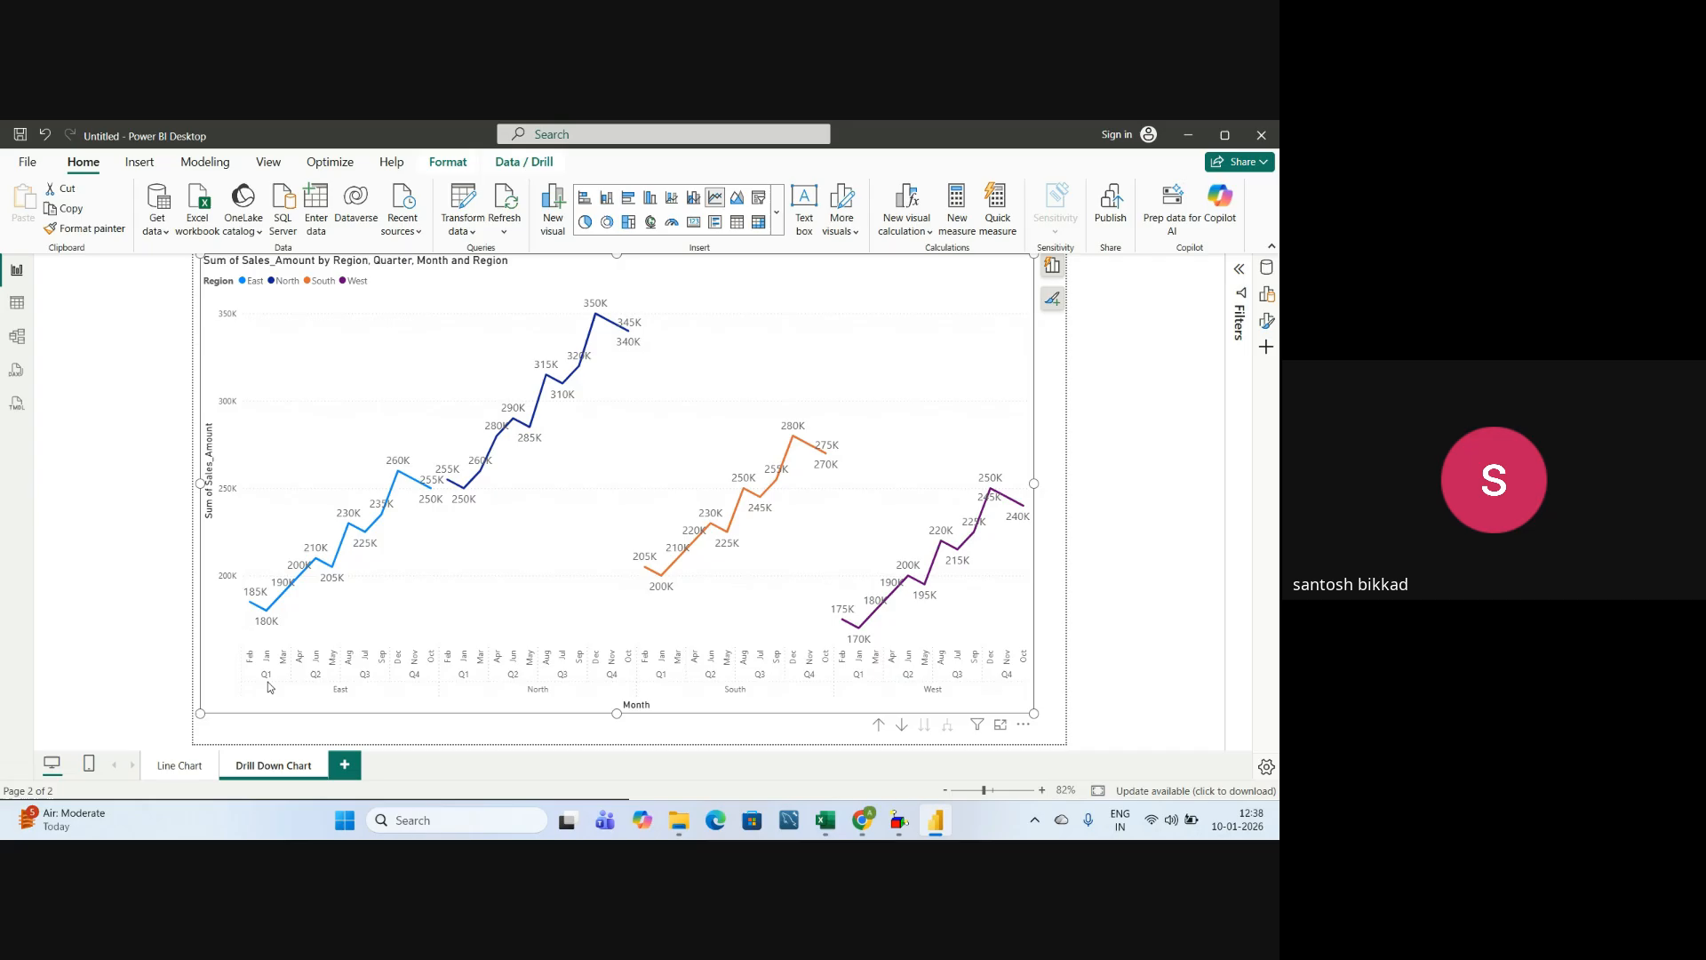
- Drill the chart up from Month through Quarter to the Region level and inspect the regional sales points
{"action": "left_click", "coordinate": [879, 726]}
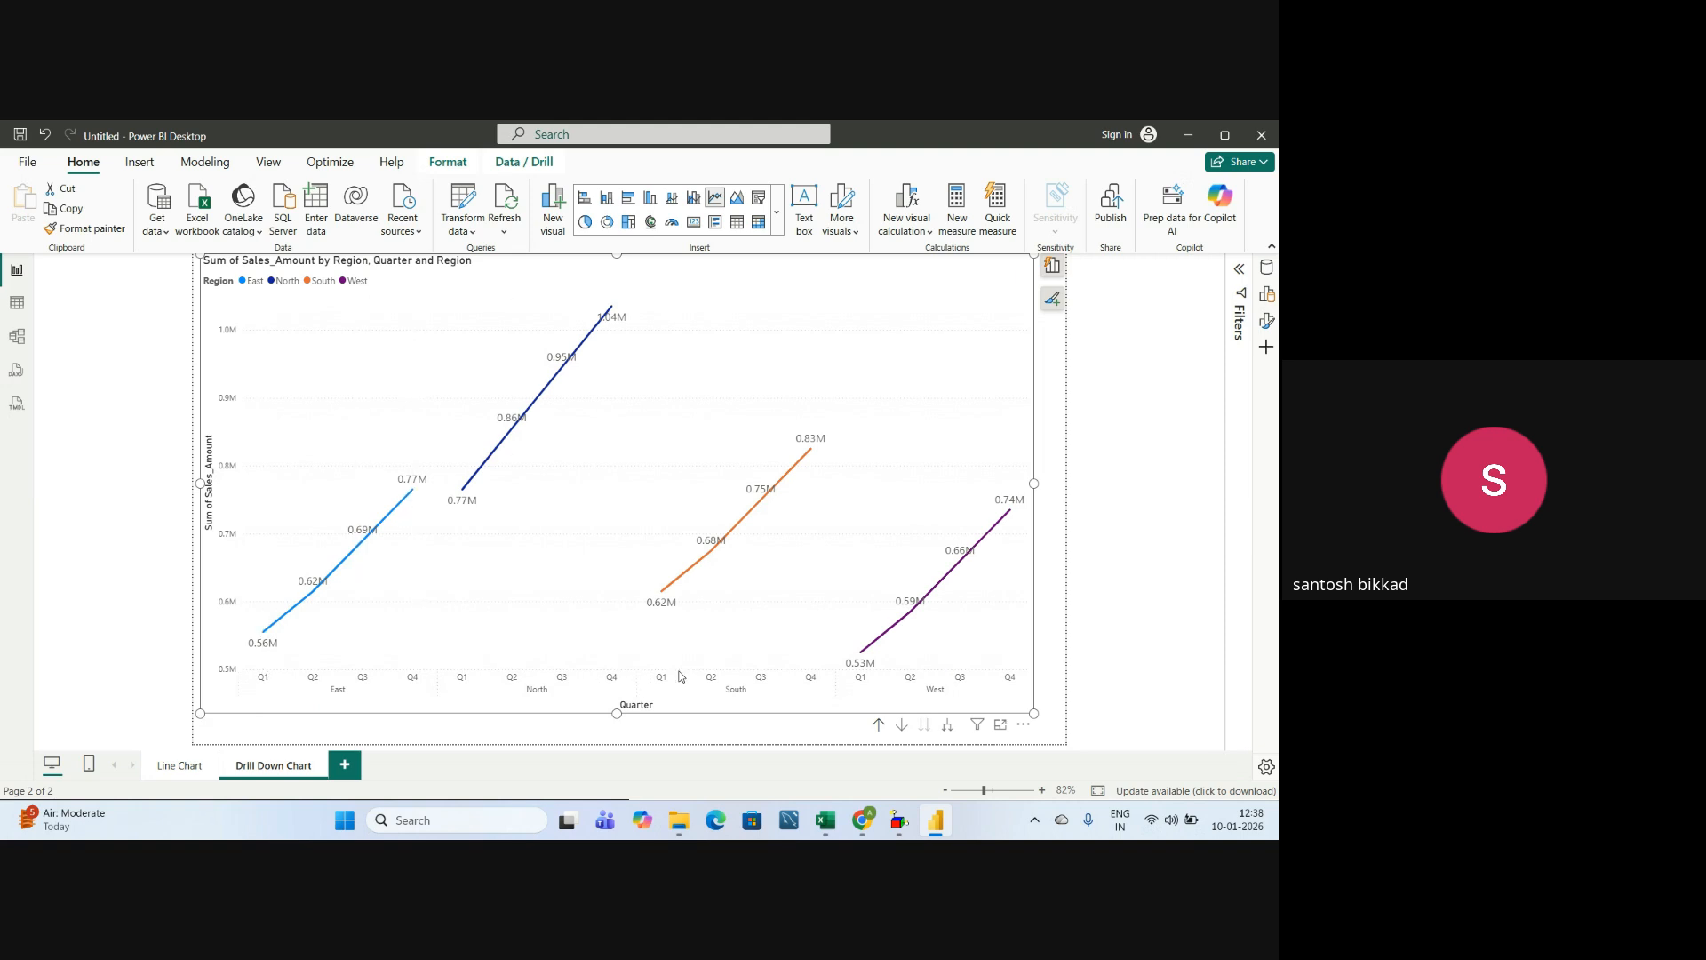
{"action": "left_click", "coordinate": [879, 726]}
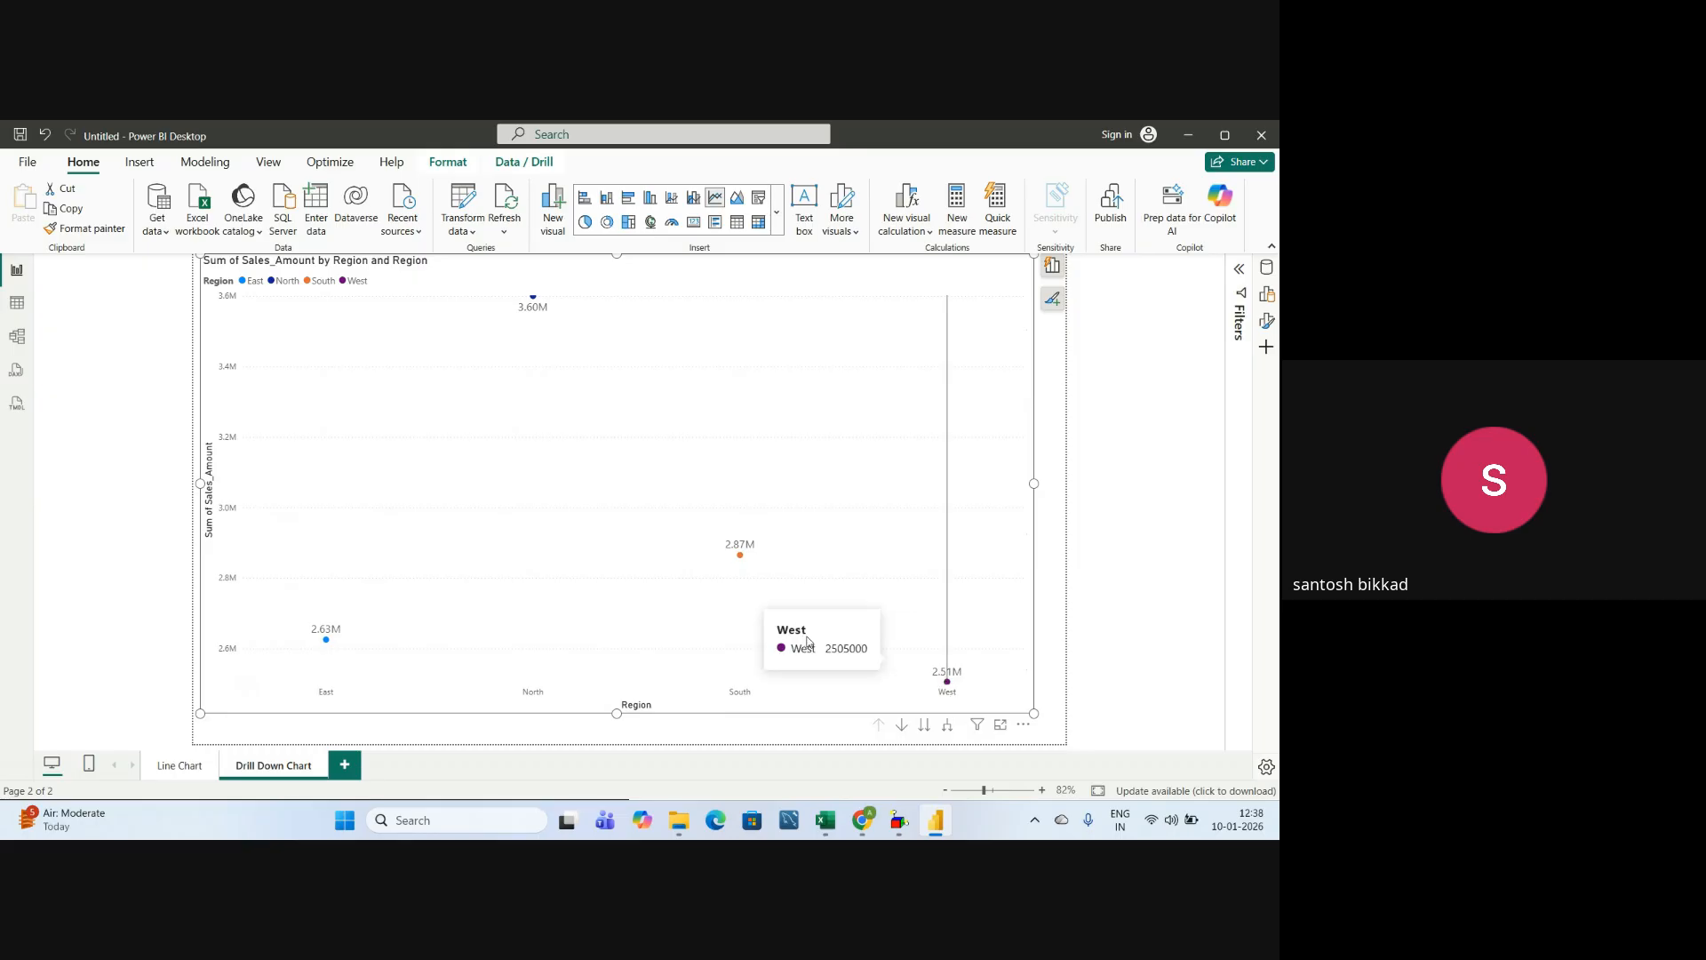
{"action": "mouse_move", "coordinate": [745, 551]}
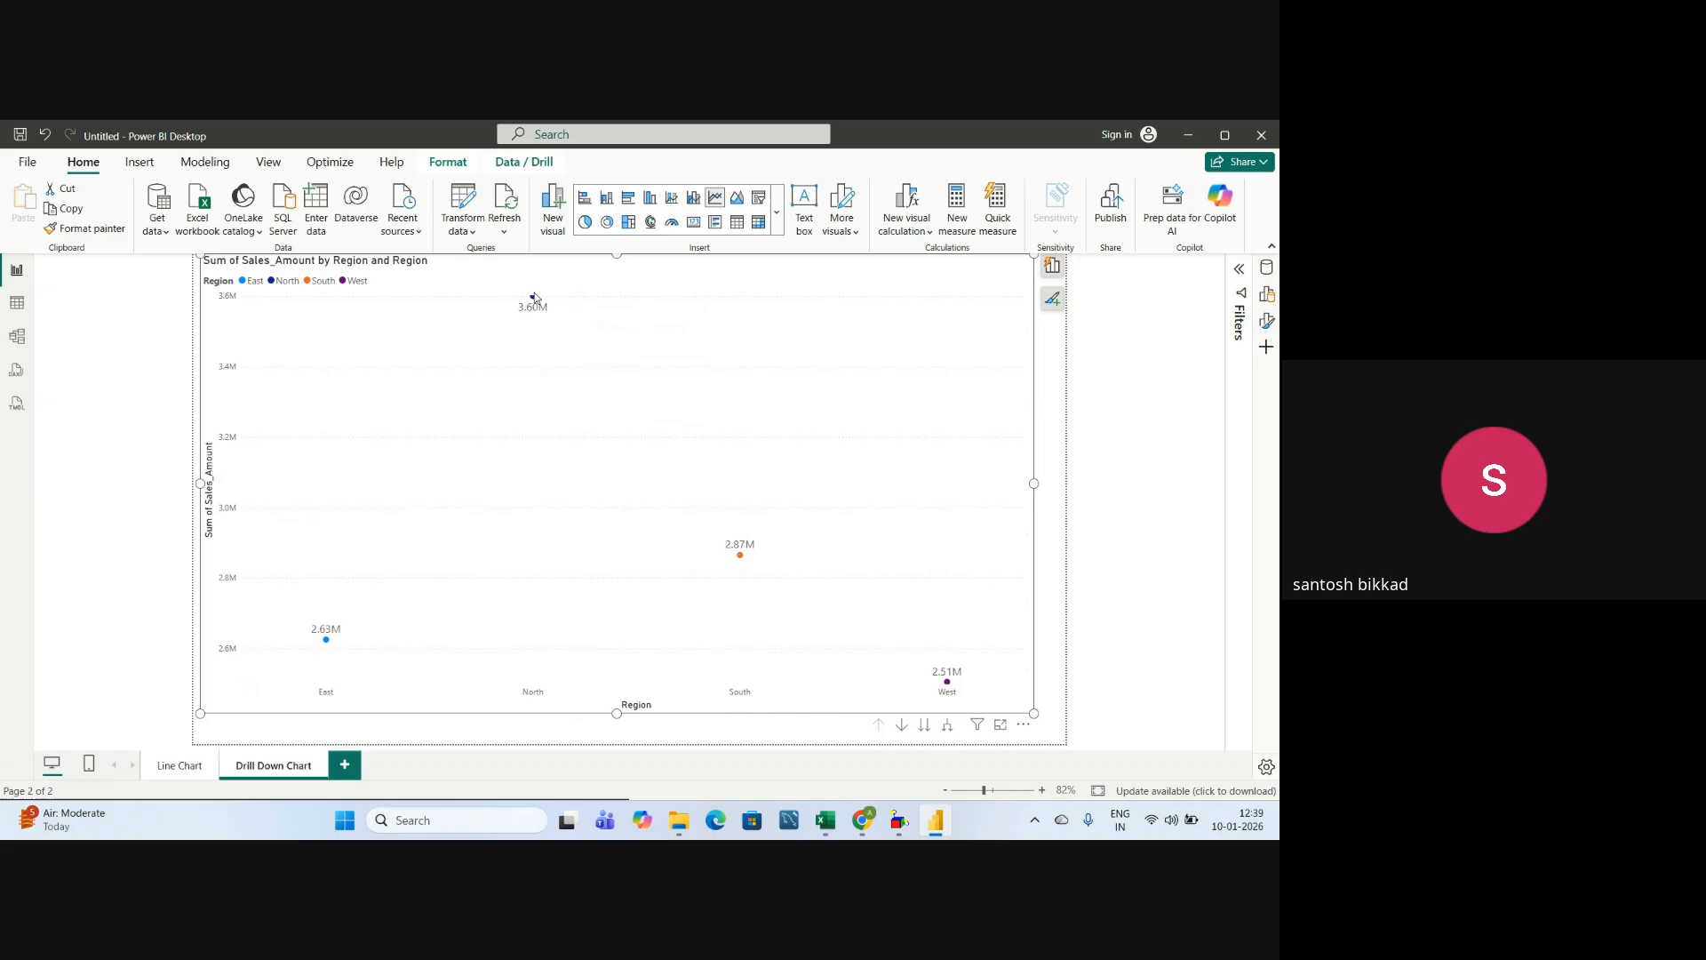
{"action": "mouse_move", "coordinate": [336, 639]}
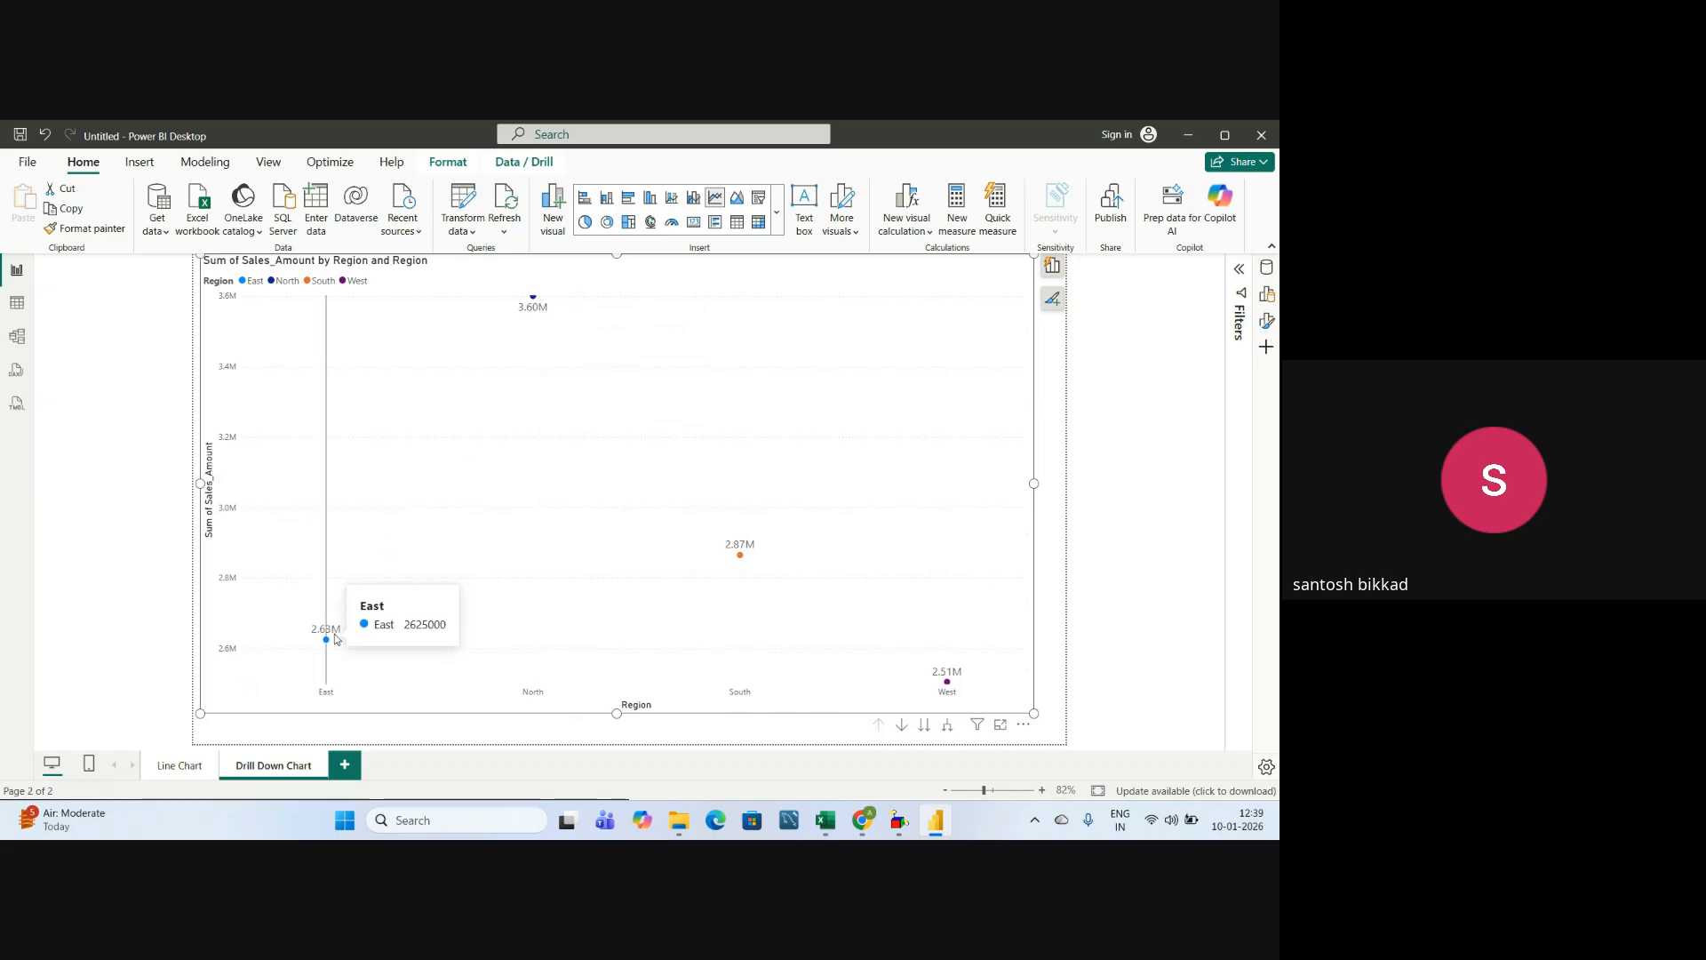
- Go to the next hierarchy level twice to view sales by Quarter and Month, and drill back up to Region
{"action": "left_click", "coordinate": [925, 725]}
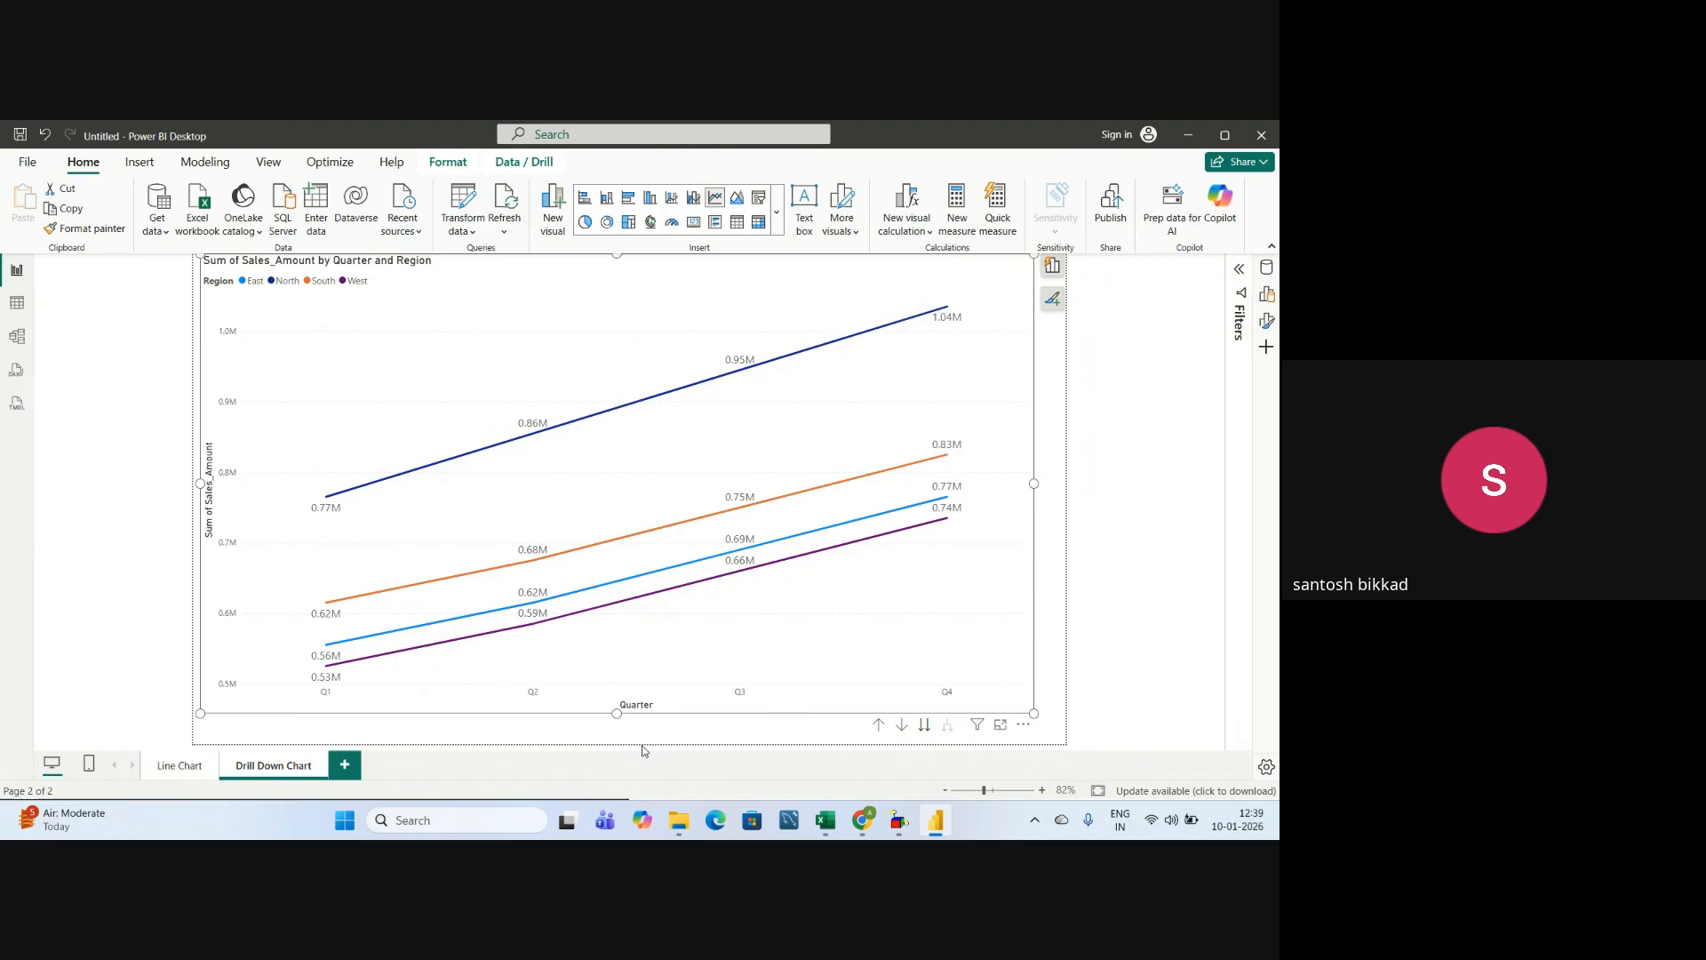
{"action": "left_click", "coordinate": [925, 726]}
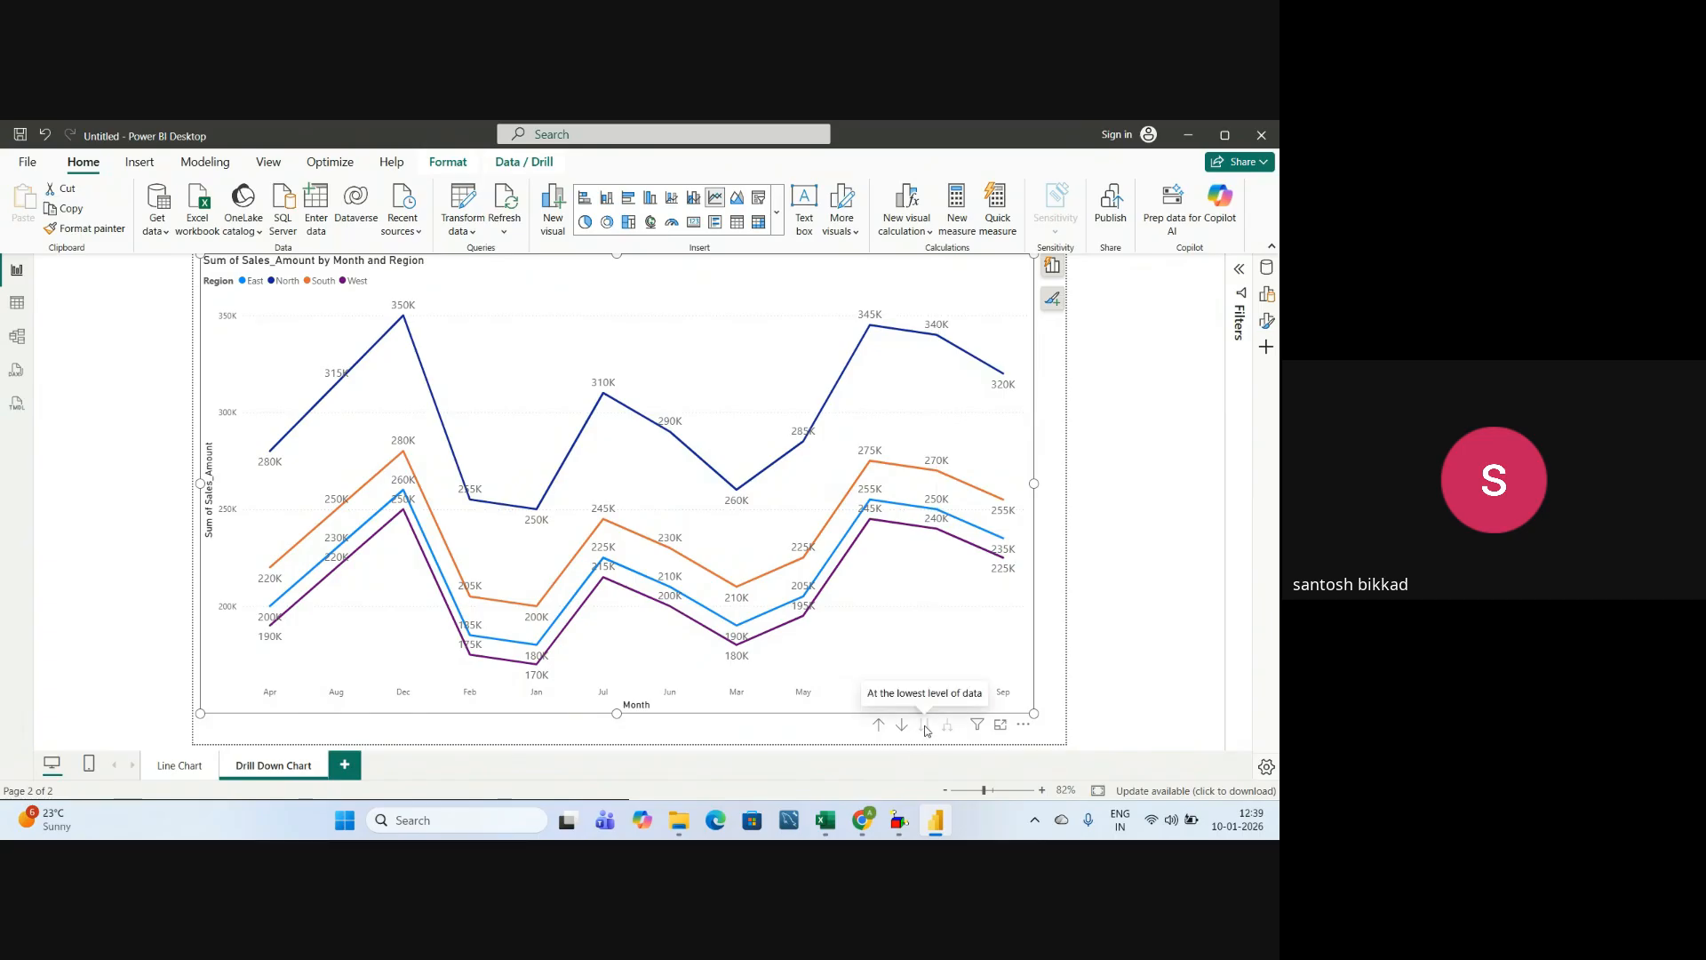
{"action": "left_click", "coordinate": [880, 725]}
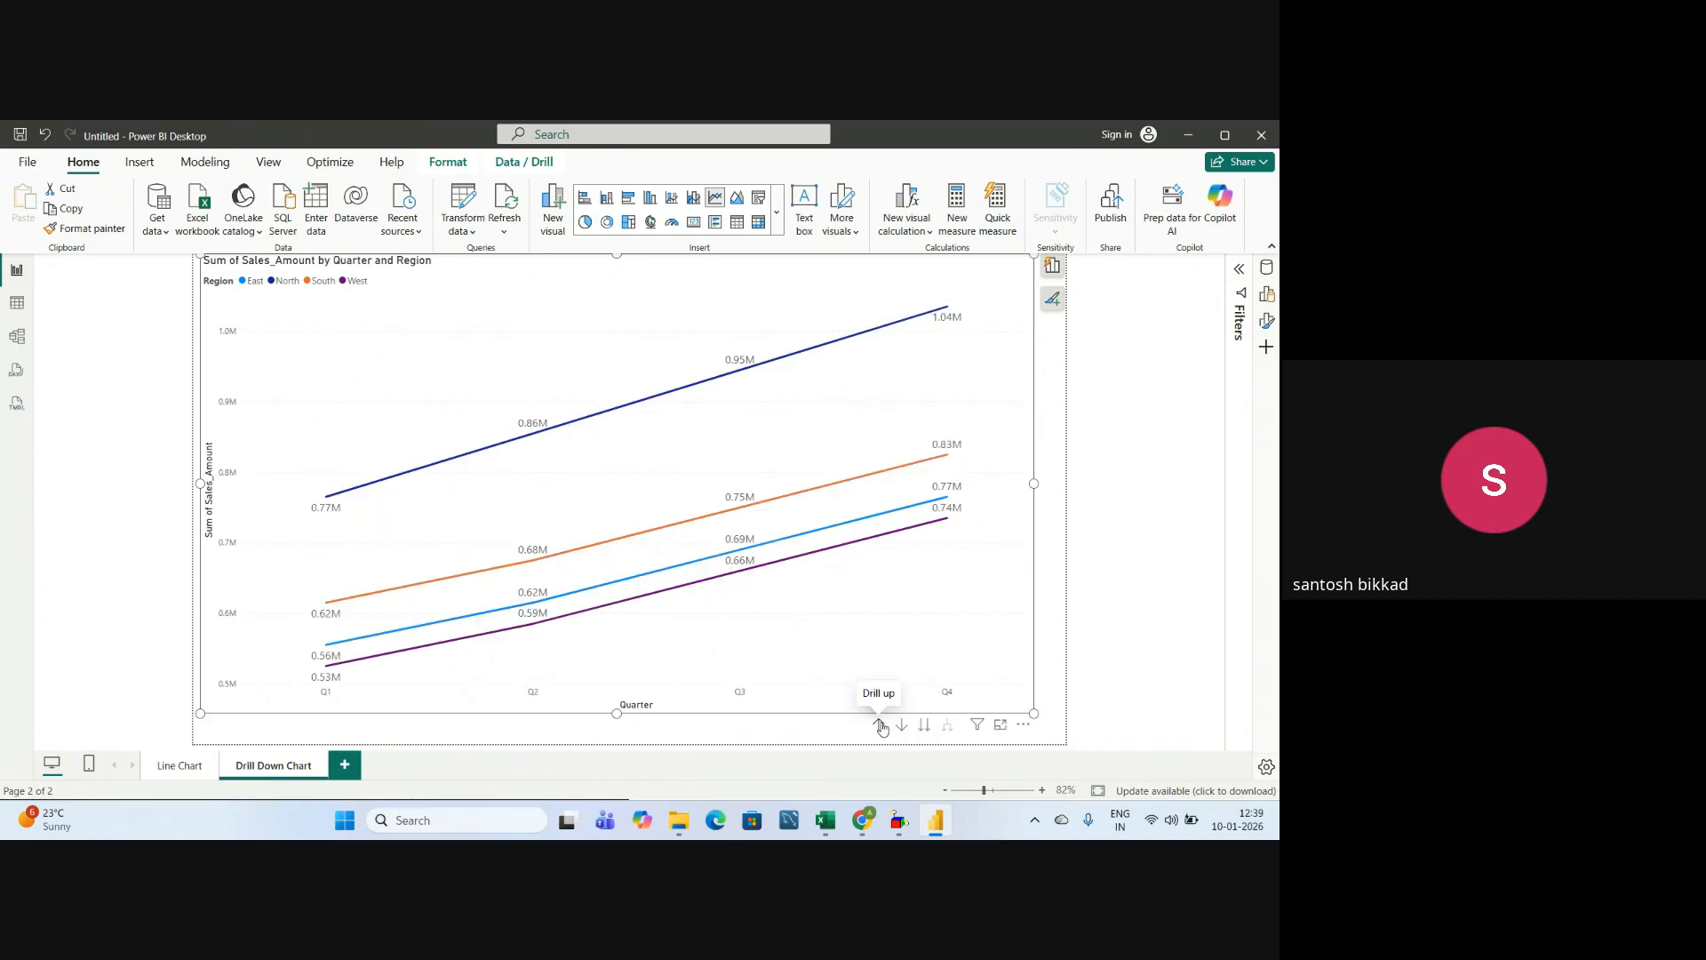
{"action": "left_click", "coordinate": [880, 726]}
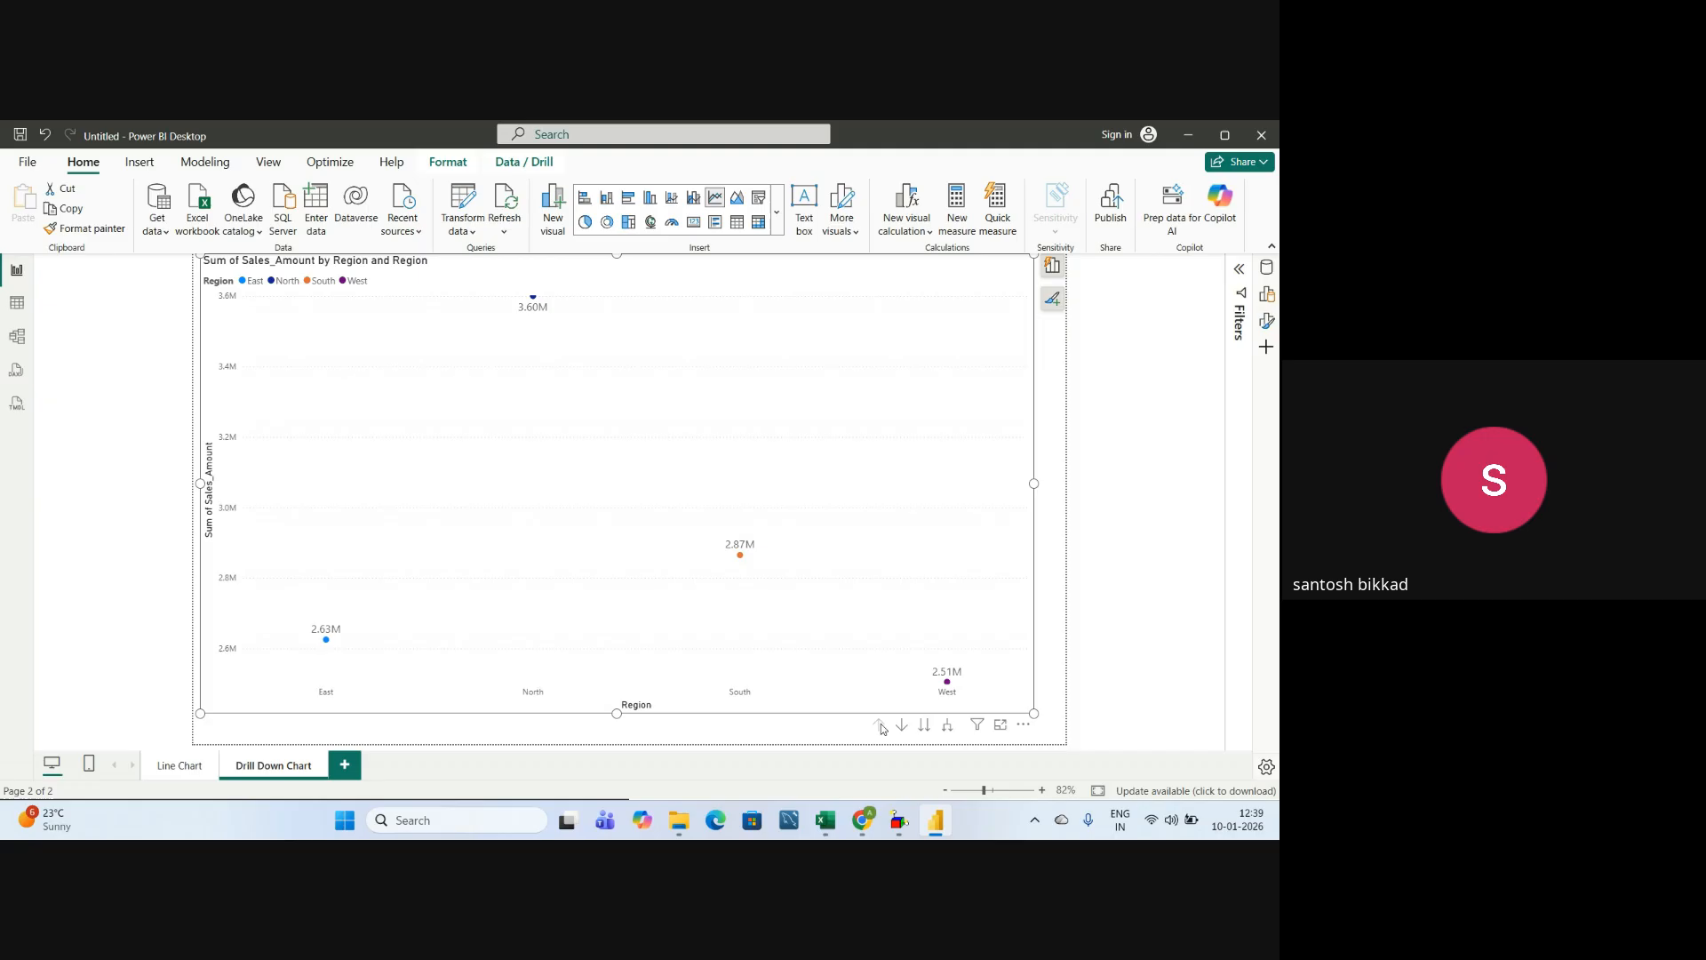
- Expand the whole hierarchy down one level at a time to Region, Quarter and Month, and inspect the monthly points
{"action": "left_click", "coordinate": [948, 726]}
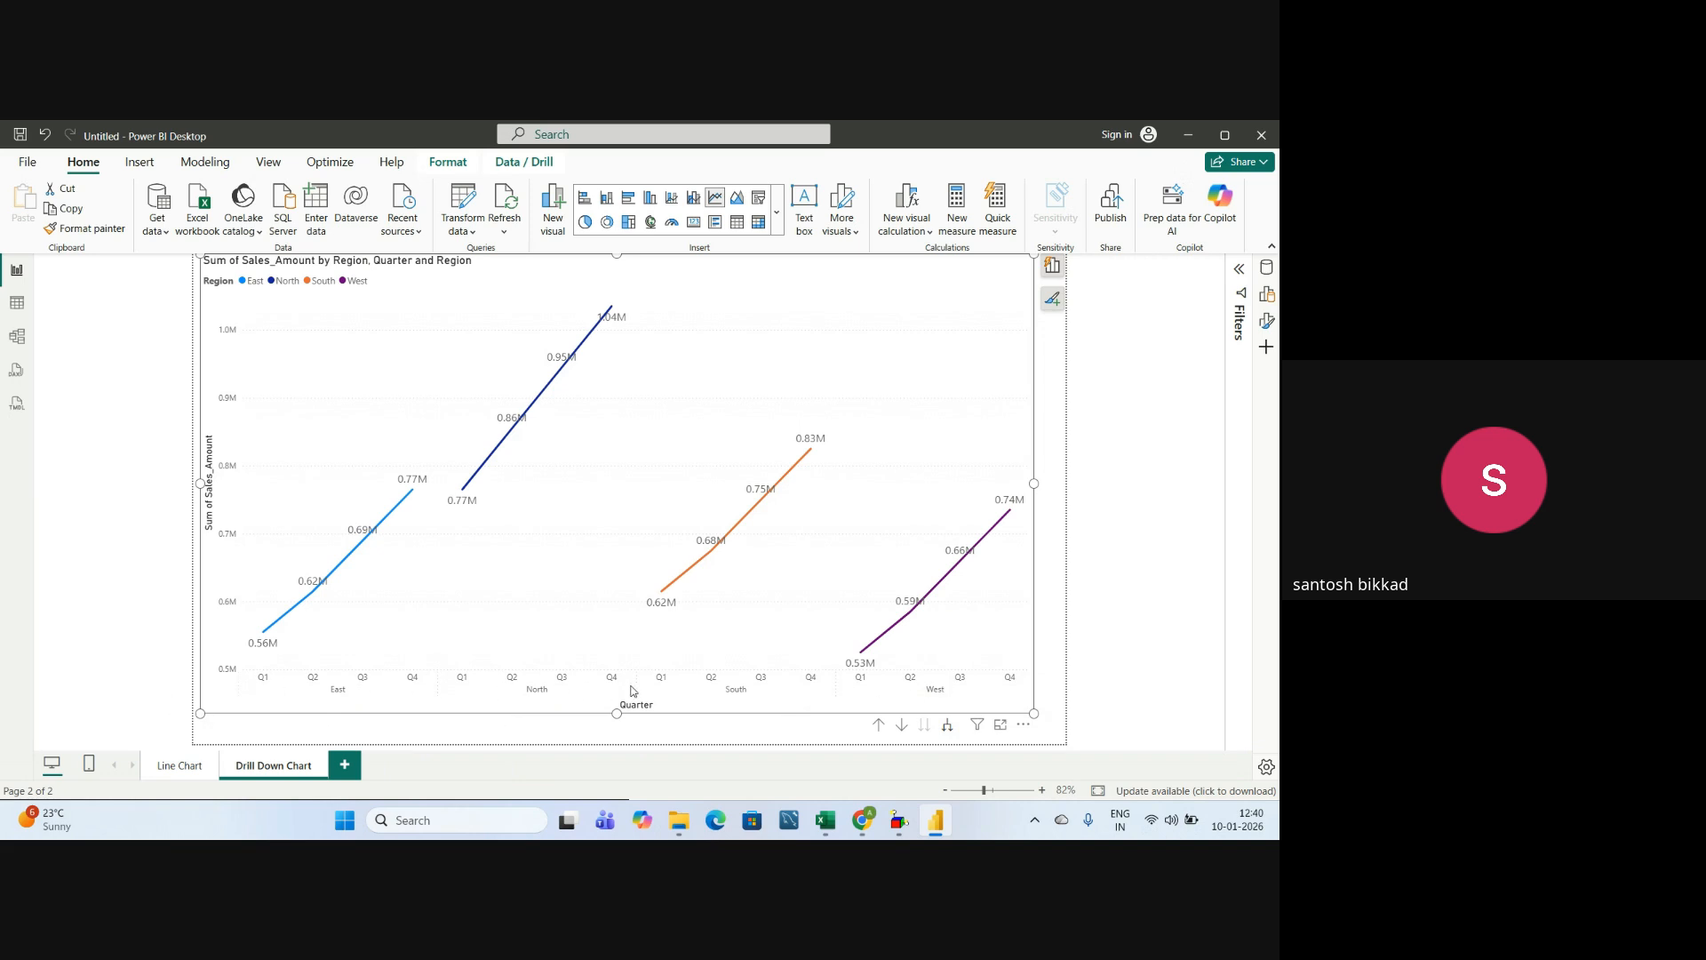
{"action": "left_click", "coordinate": [948, 726]}
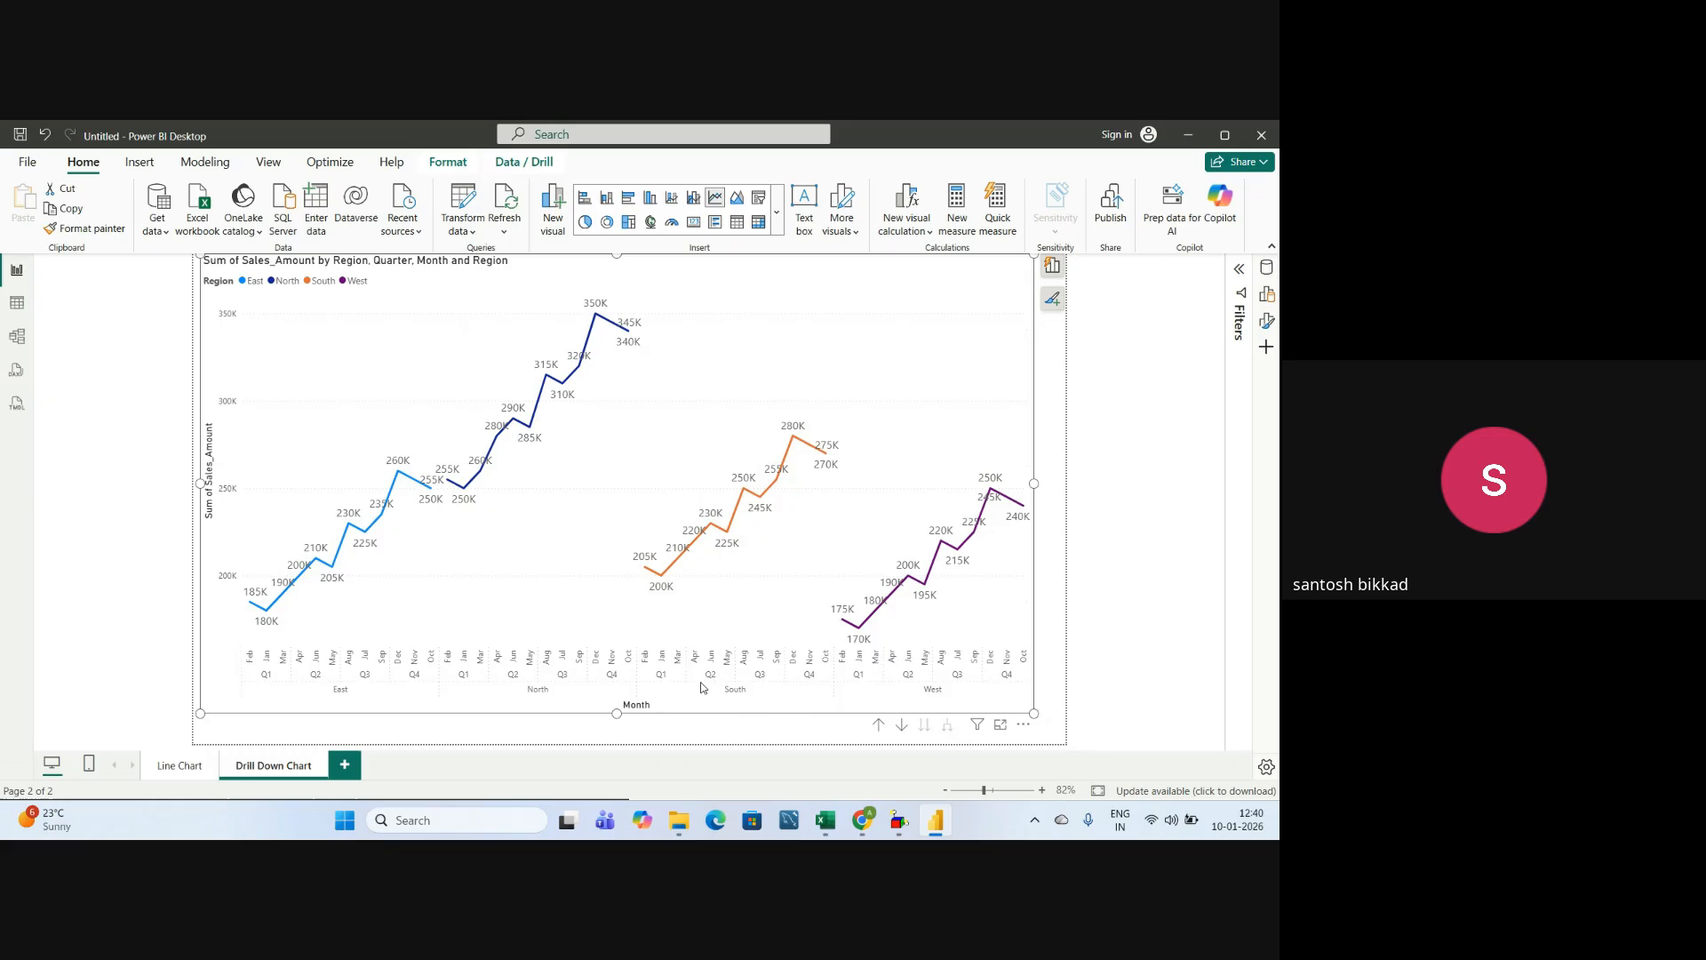
{"action": "mouse_move", "coordinate": [511, 470]}
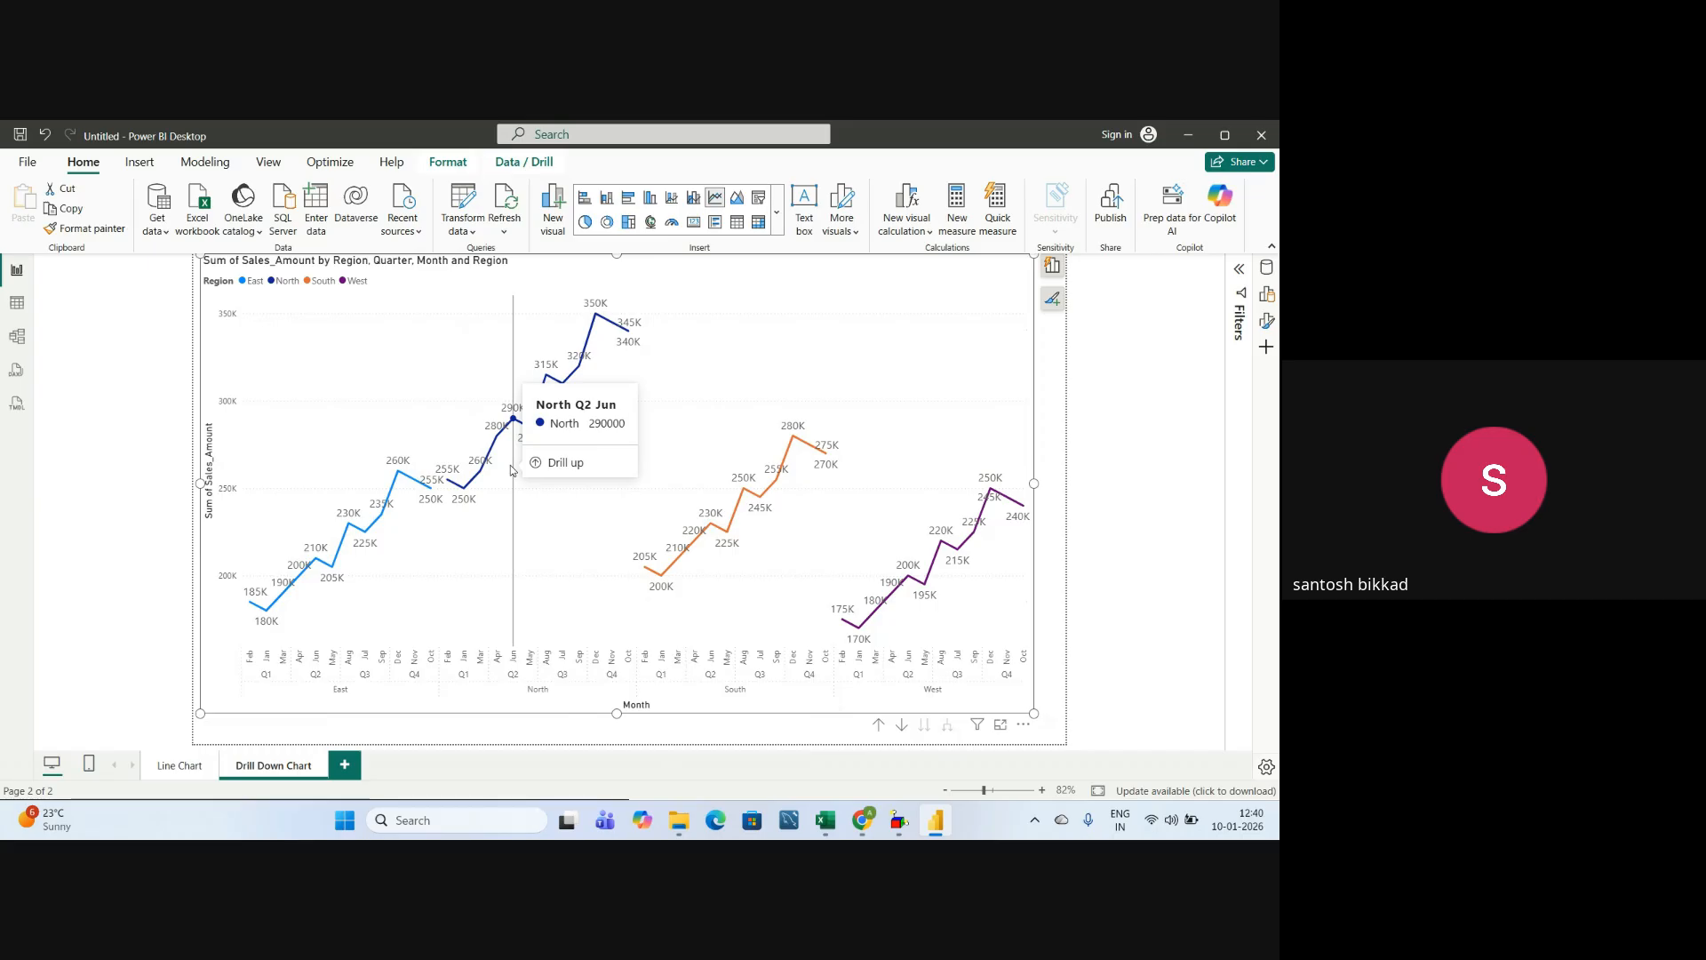
{"action": "mouse_move", "coordinate": [480, 617]}
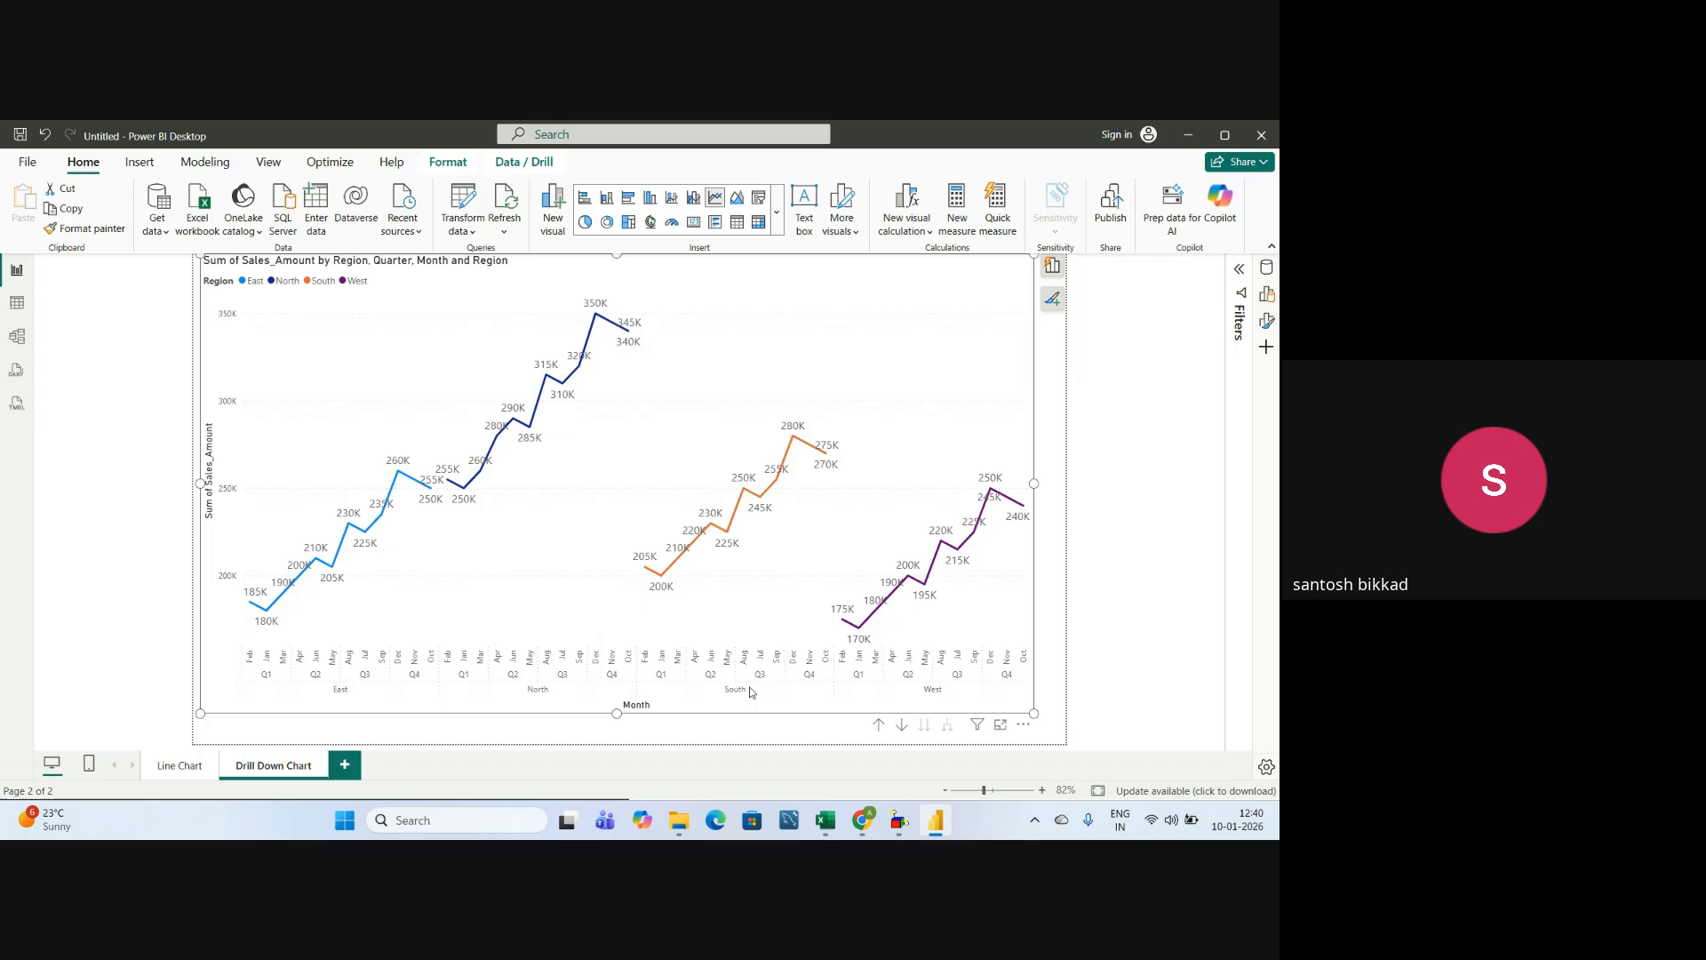
- Drill the expanded chart back up two levels to Region and check the North and South sales values
{"action": "left_click", "coordinate": [879, 726]}
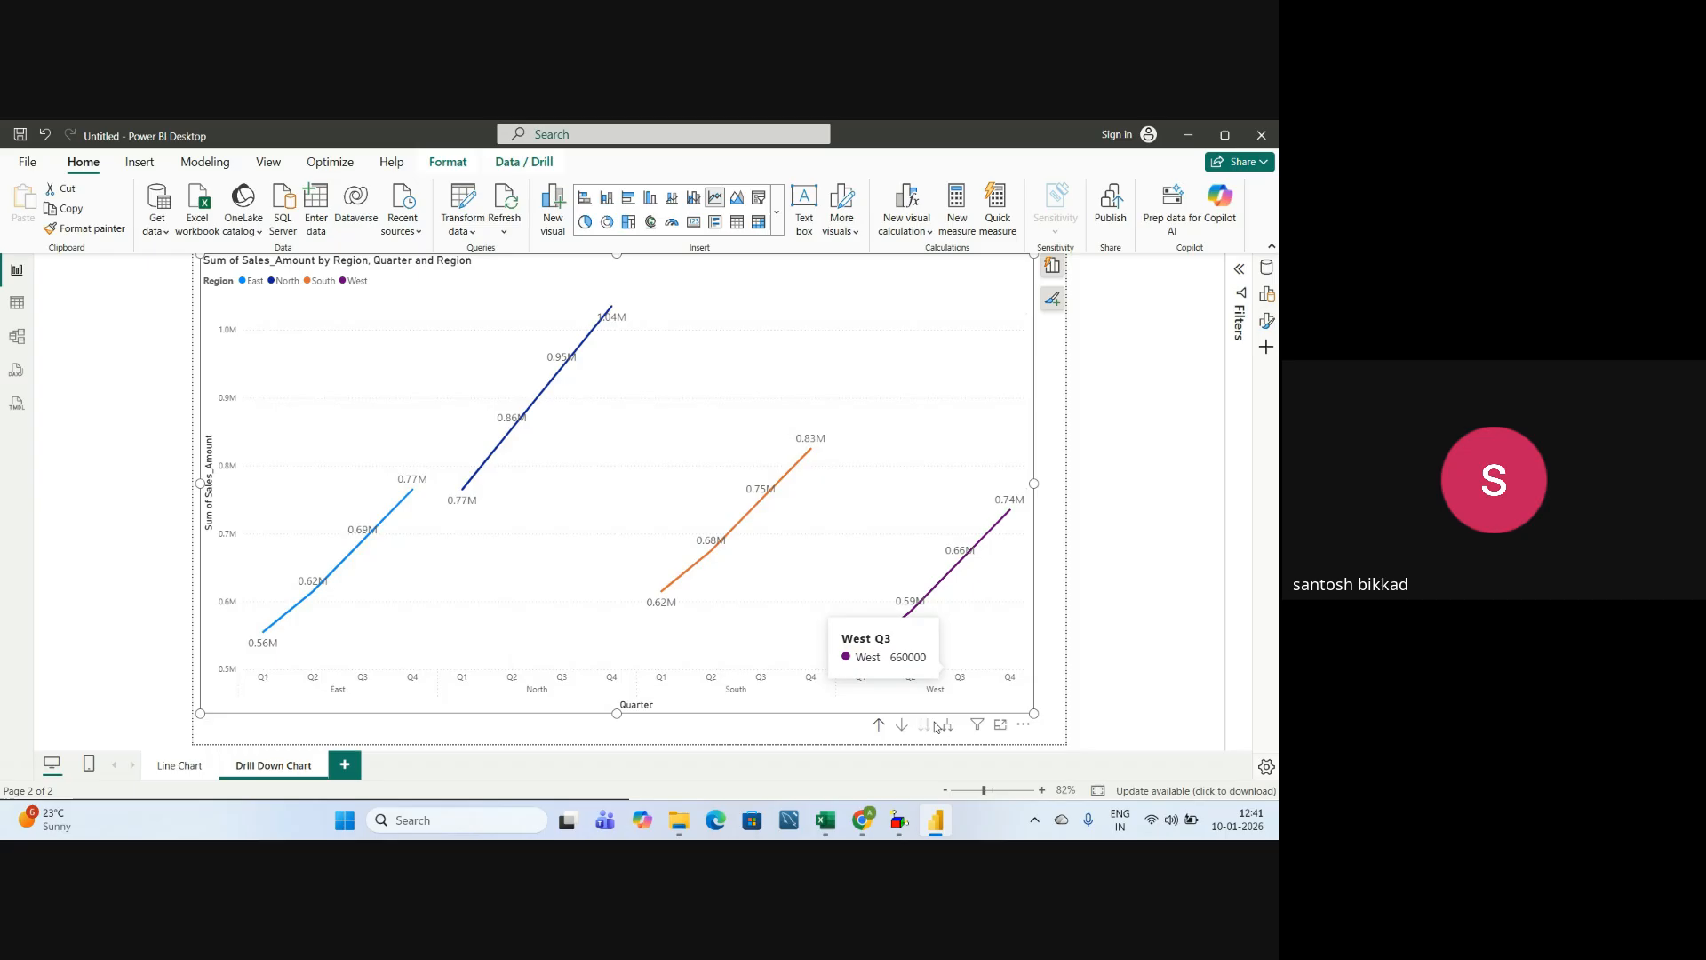
{"action": "left_click", "coordinate": [878, 724]}
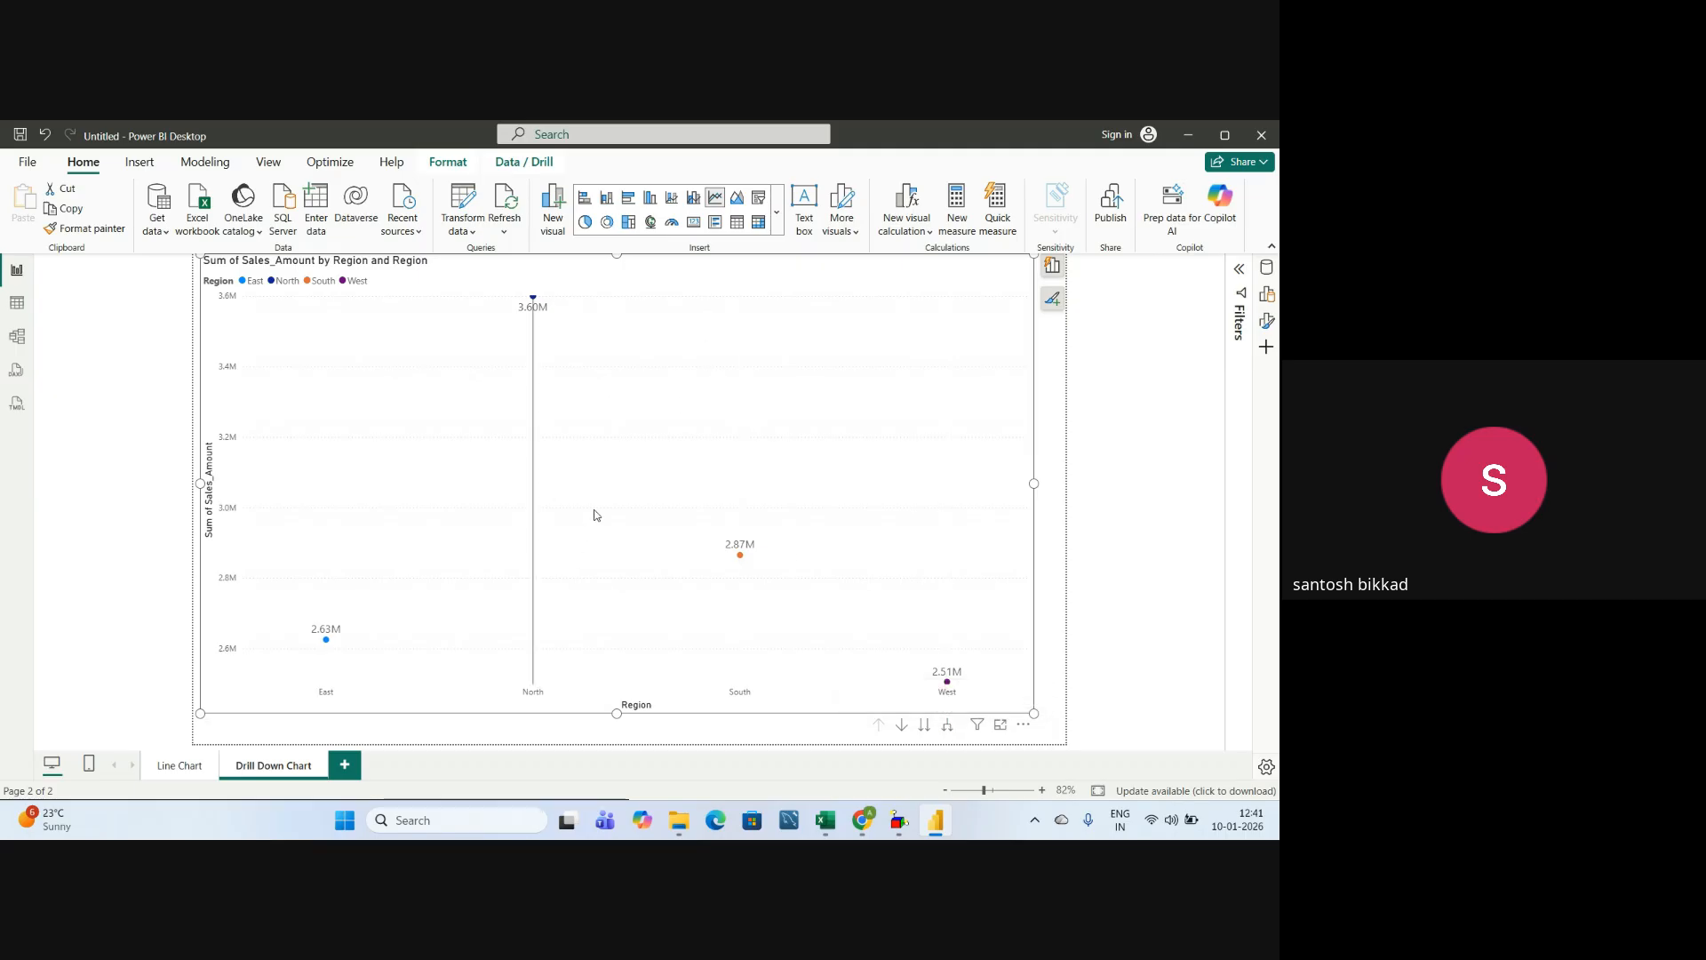
{"action": "mouse_move", "coordinate": [595, 515]}
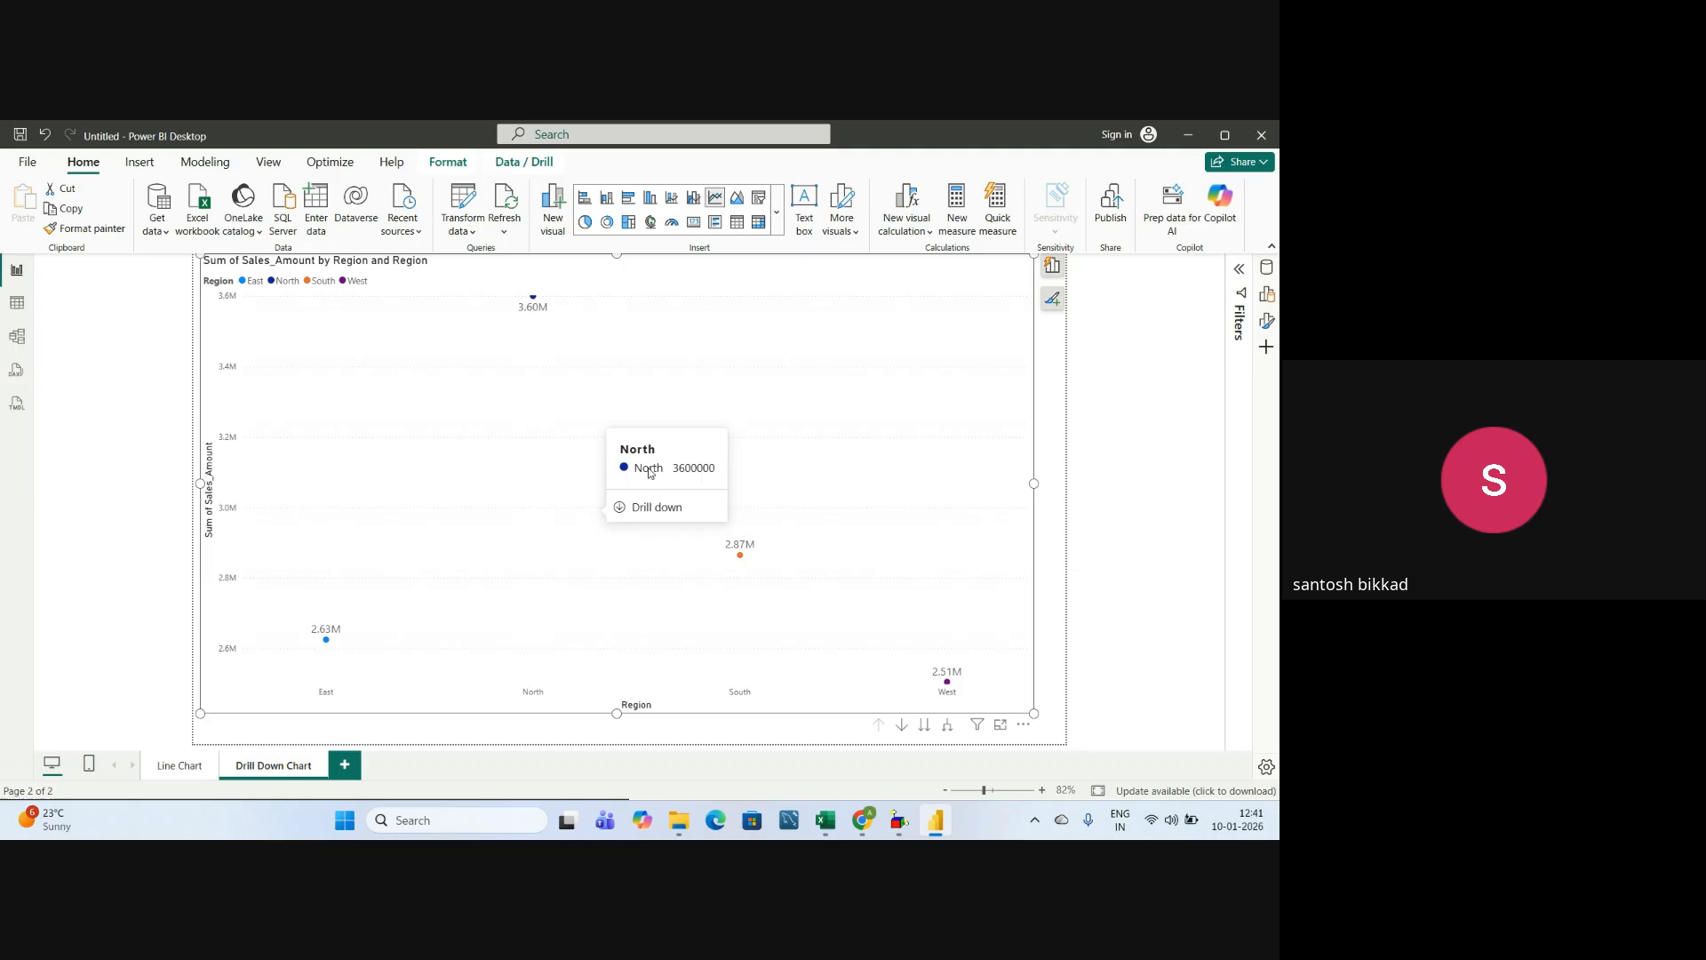
{"action": "mouse_move", "coordinate": [710, 461]}
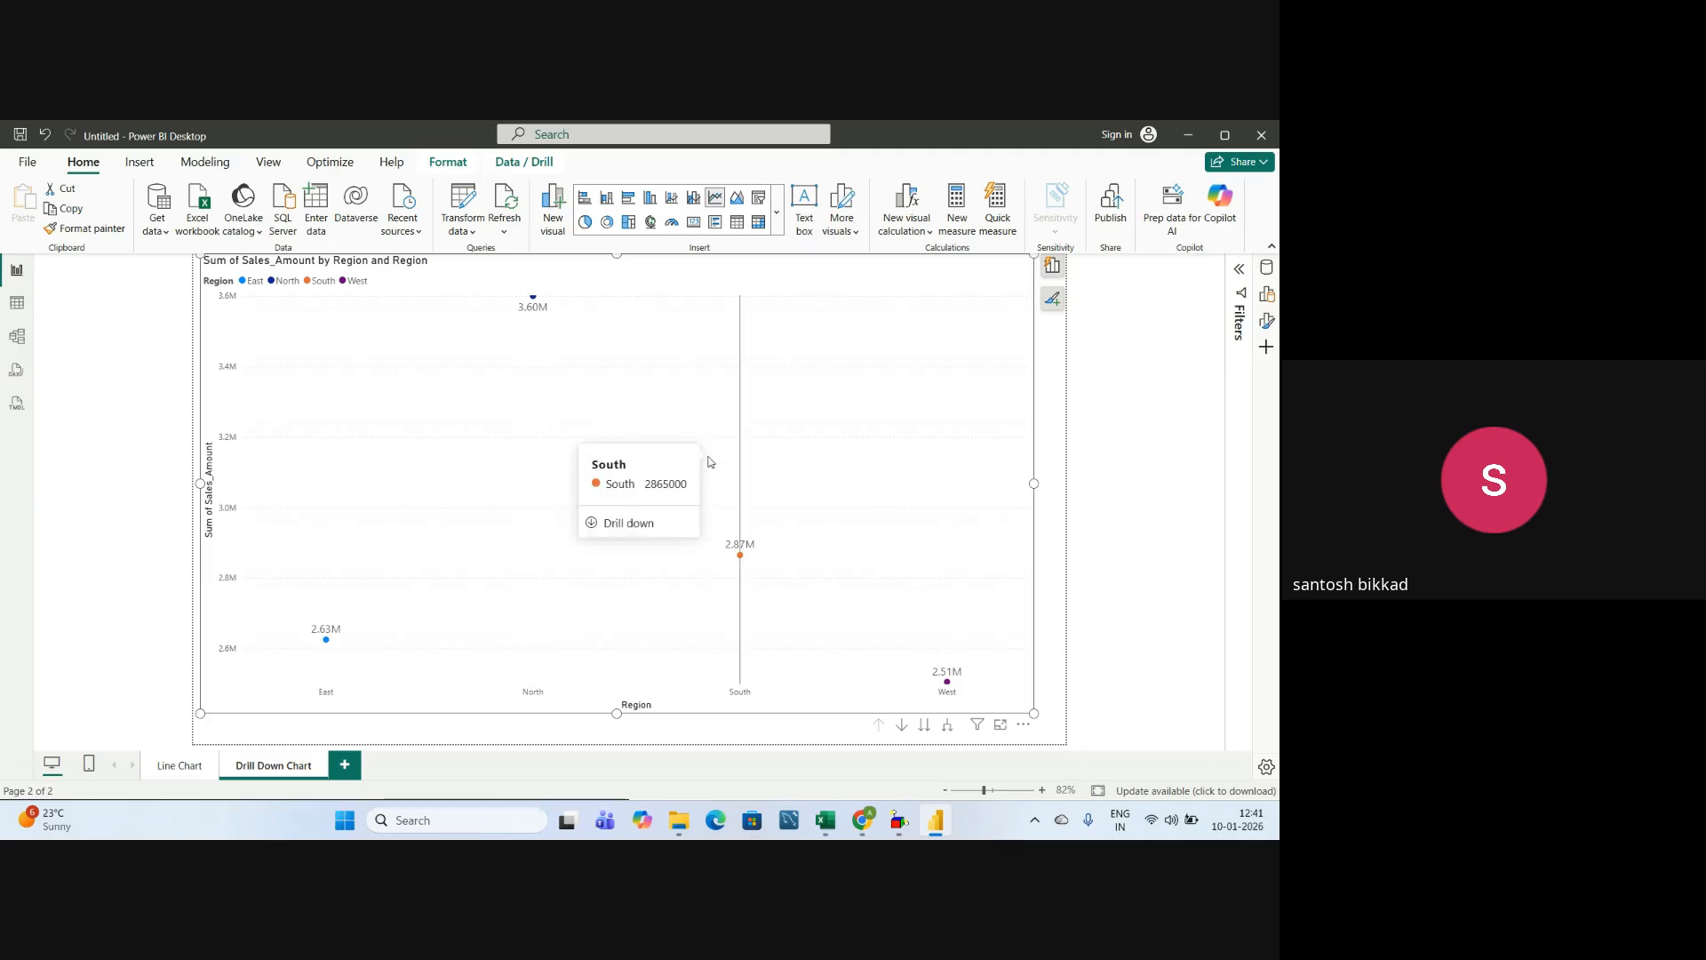
- Switch to Other Charts.pdf and read the Add Title formatting section, highlighting the title text "Regional Sales Drill Down"
{"action": "key", "text": "alt+Tab"}
{"action": "scroll", "coordinate": [689, 445], "scroll_direction": "down", "scroll_amount": 4}
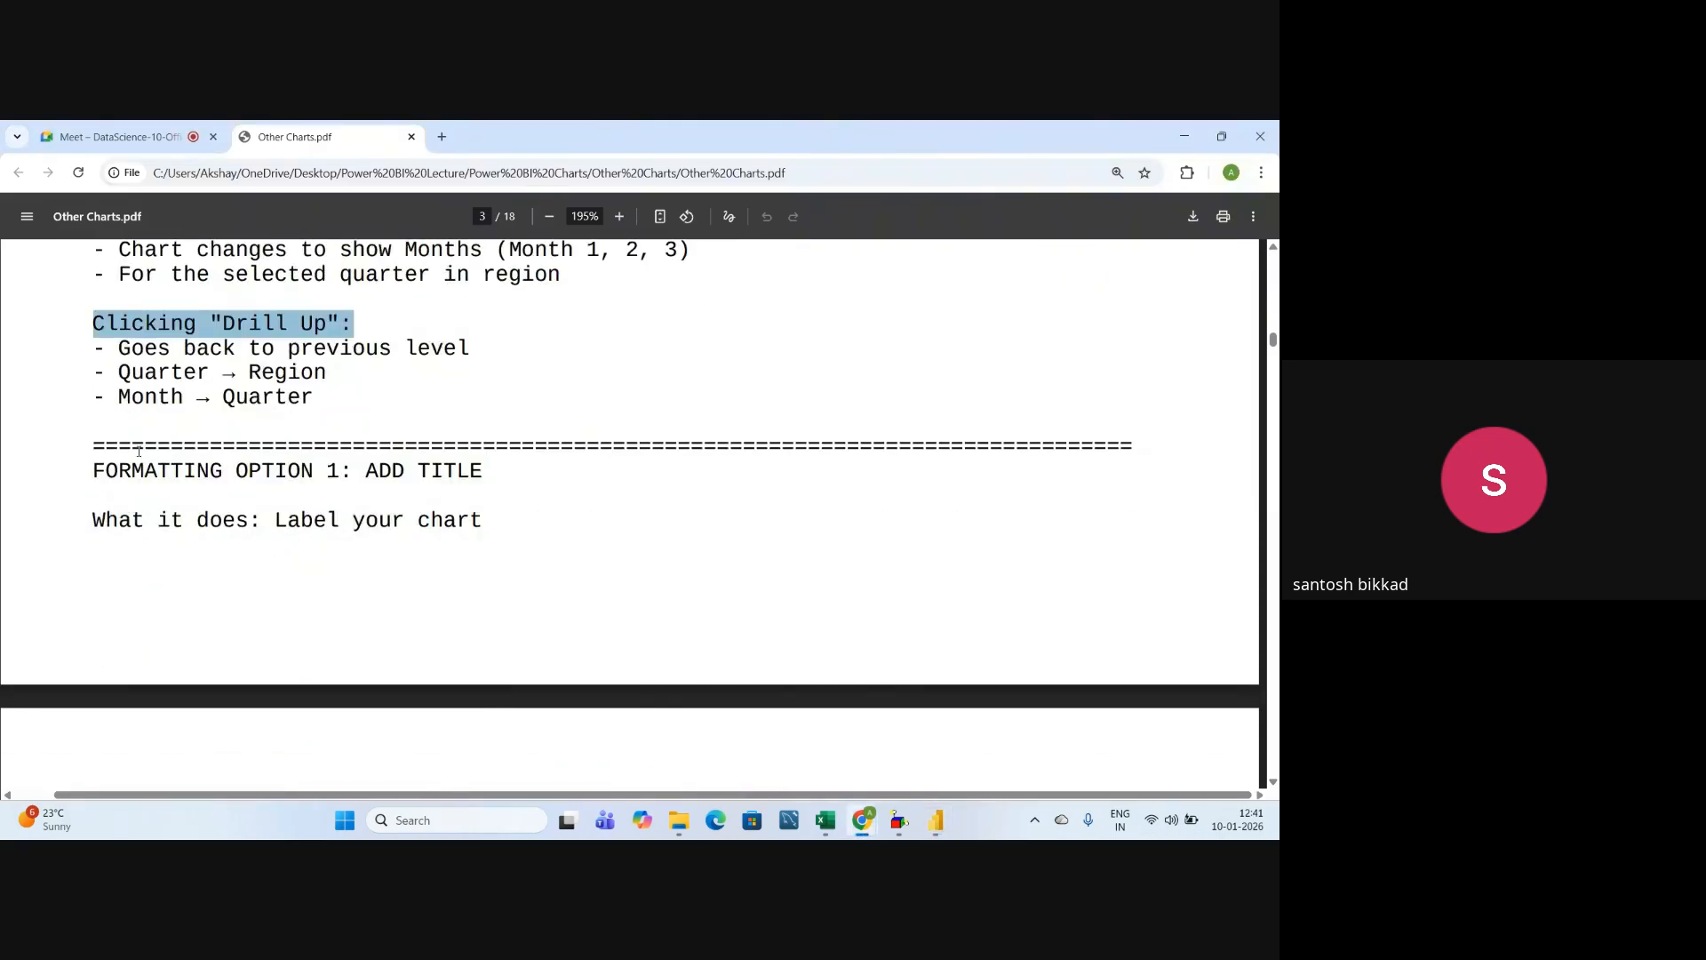
{"action": "left_click_drag", "start_coordinate": [93, 471], "coordinate": [503, 478]}
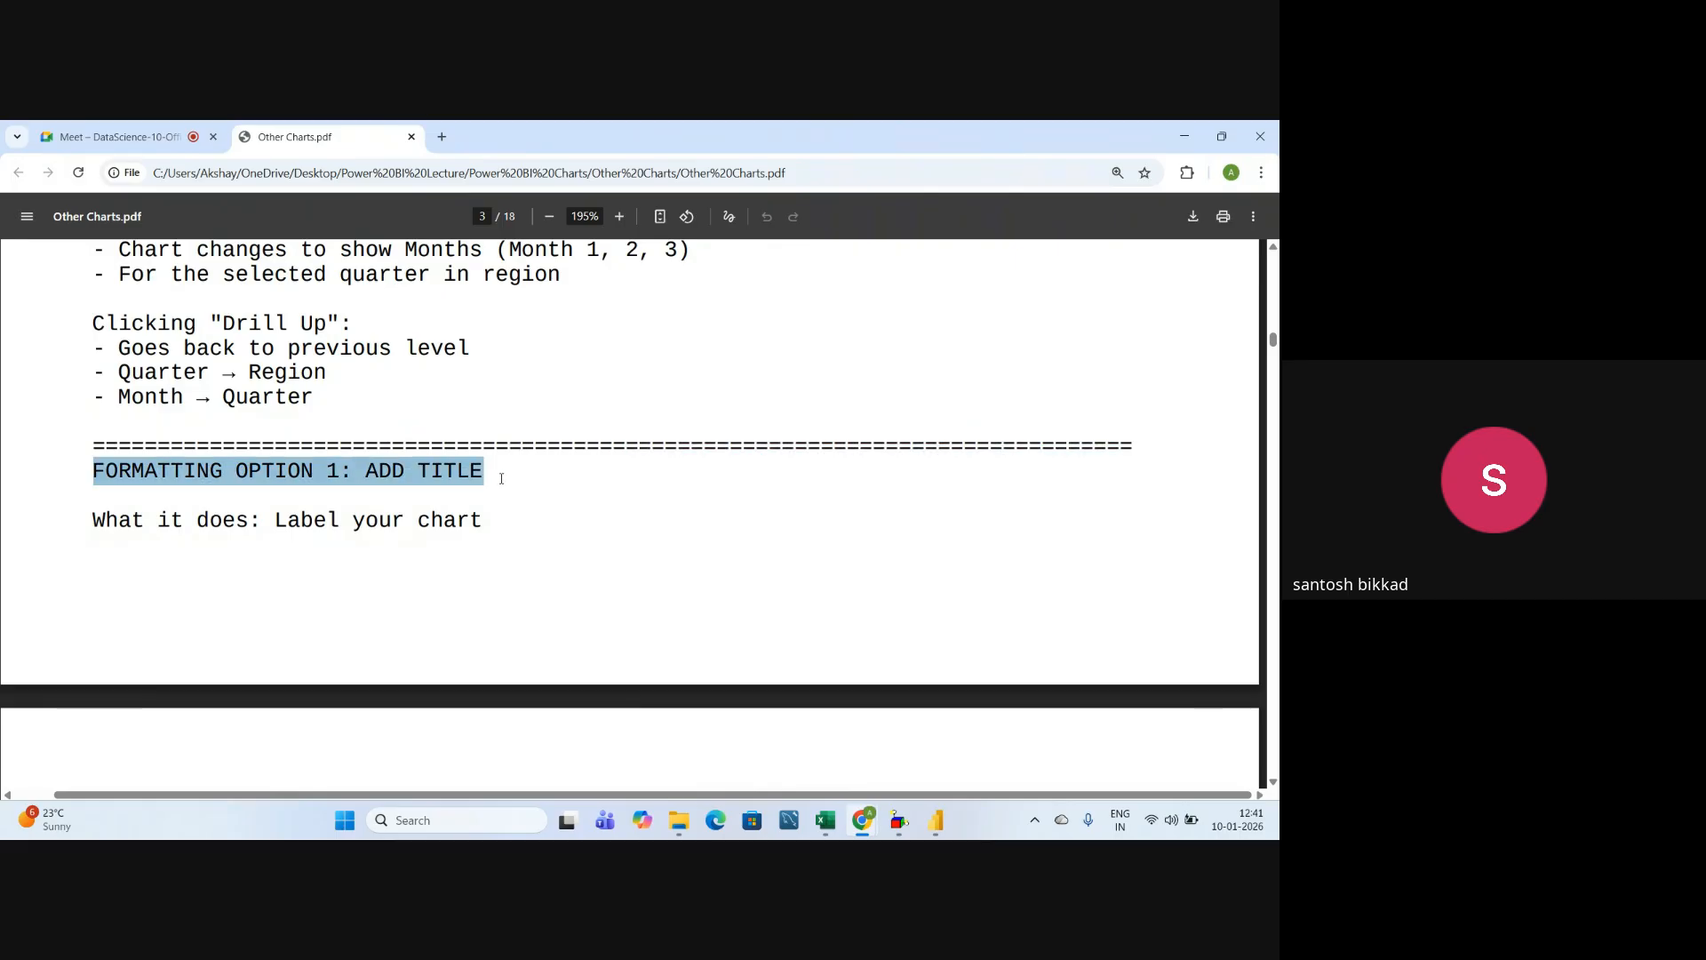
{"action": "scroll", "coordinate": [503, 478], "scroll_direction": "down", "scroll_amount": 4}
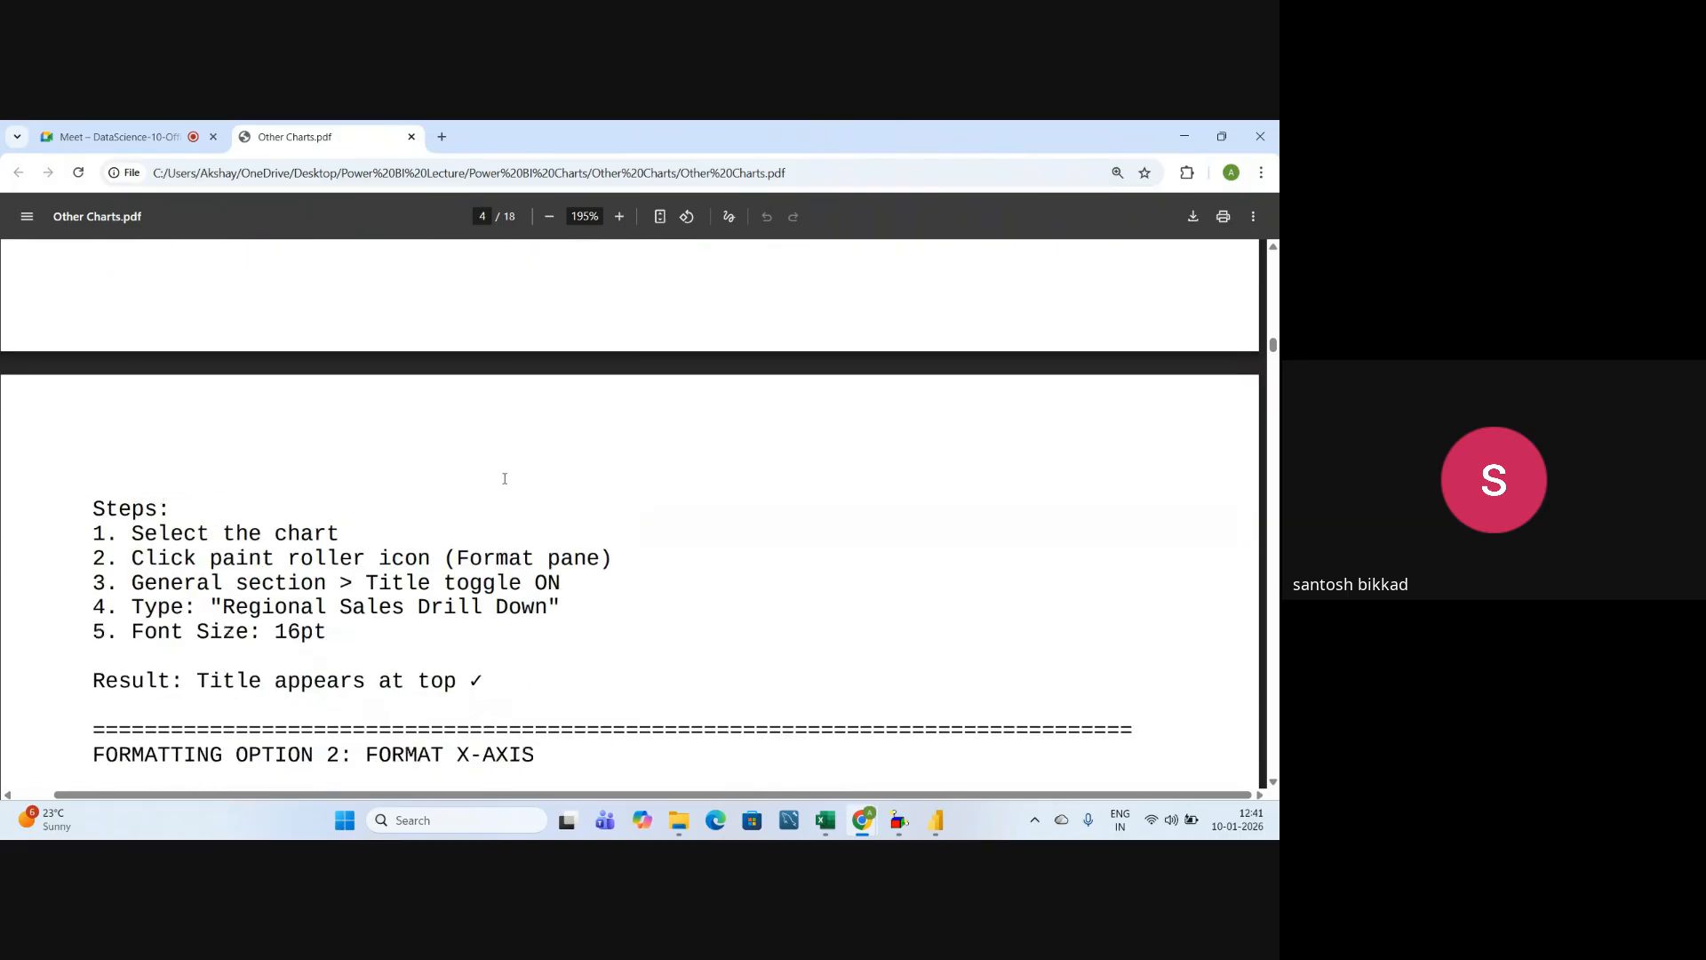
{"action": "scroll", "coordinate": [427, 533], "scroll_direction": "down", "scroll_amount": 1}
{"action": "left_click_drag", "start_coordinate": [222, 524], "coordinate": [548, 533]}
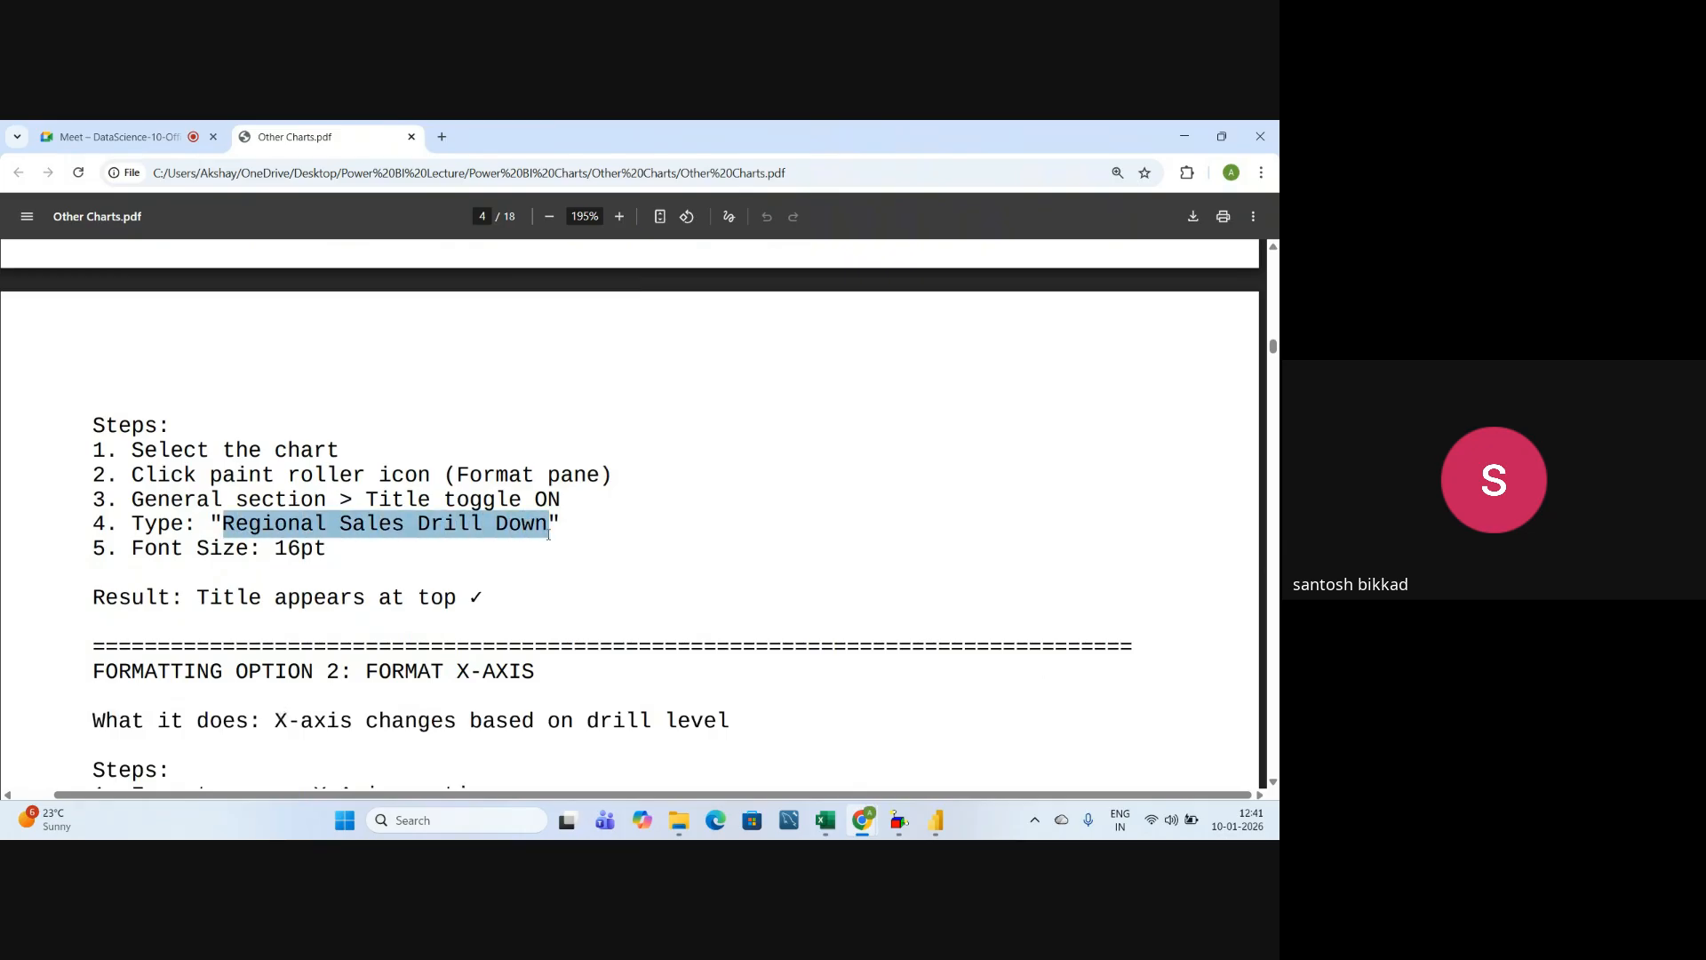
- Go back over the Add Title instructions in the PDF, highlighting the section heading, the suggested title and the 16pt font size
{"action": "key", "text": "alt+Tab"}
{"action": "key", "text": "alt+Tab"}
{"action": "scroll", "coordinate": [378, 555], "scroll_direction": "up", "scroll_amount": 2}
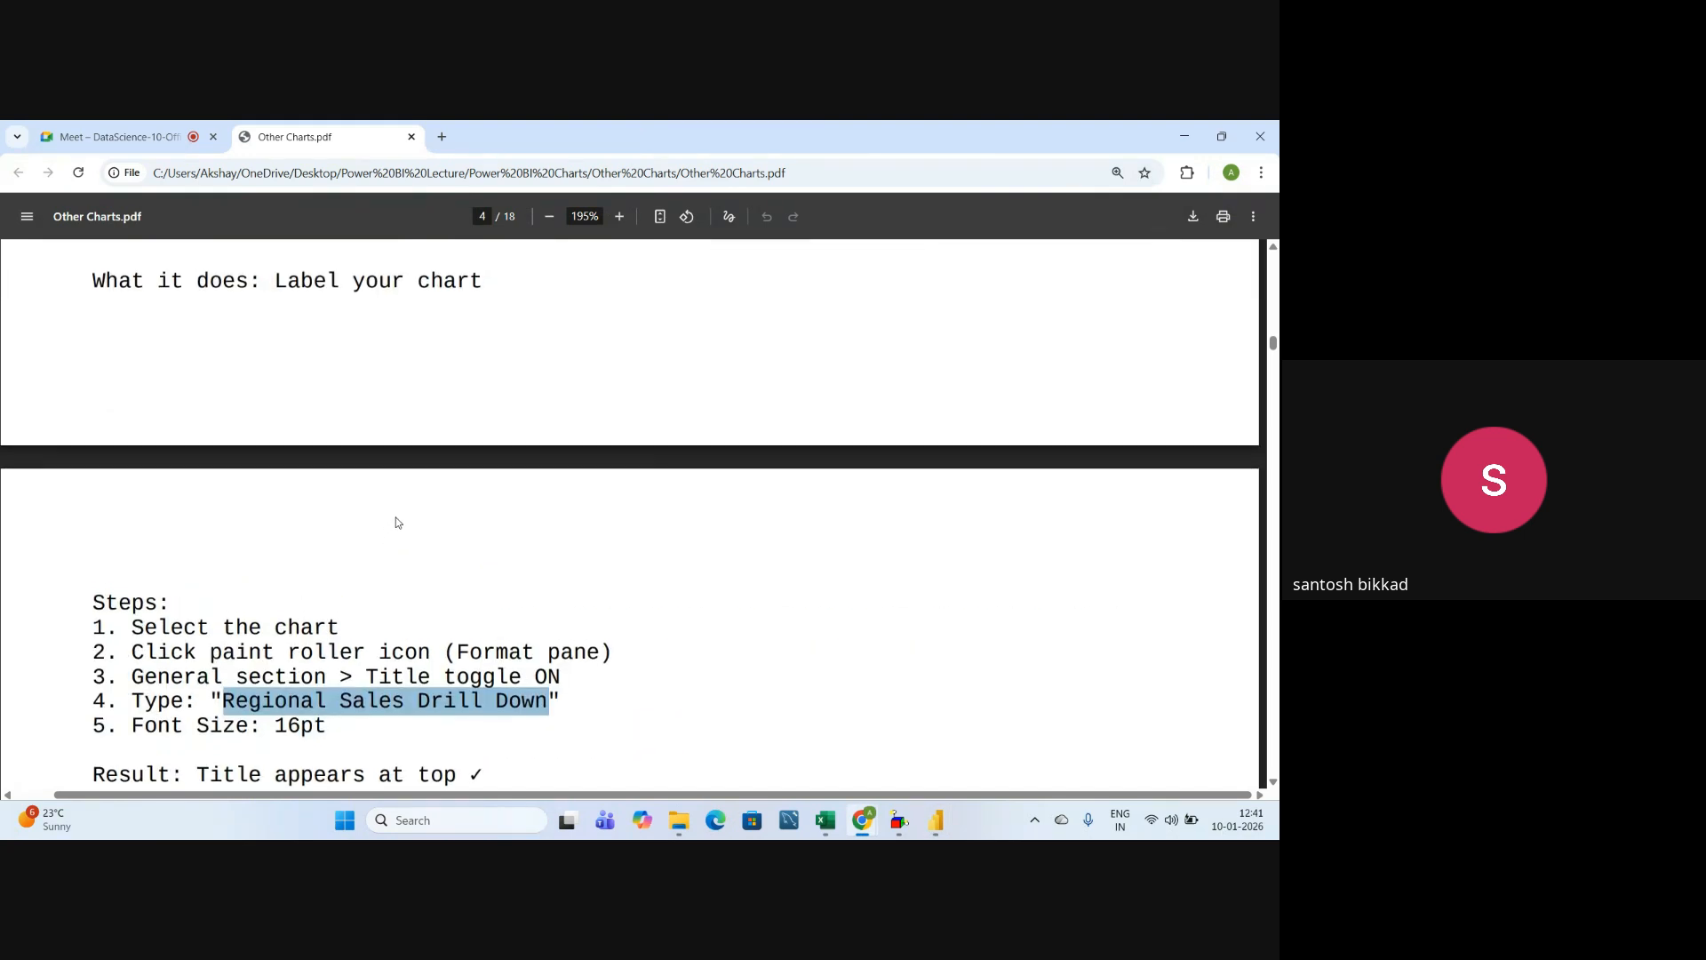
{"action": "scroll", "coordinate": [397, 522], "scroll_direction": "up", "scroll_amount": 3}
{"action": "scroll", "coordinate": [400, 520], "scroll_direction": "down", "scroll_amount": 1}
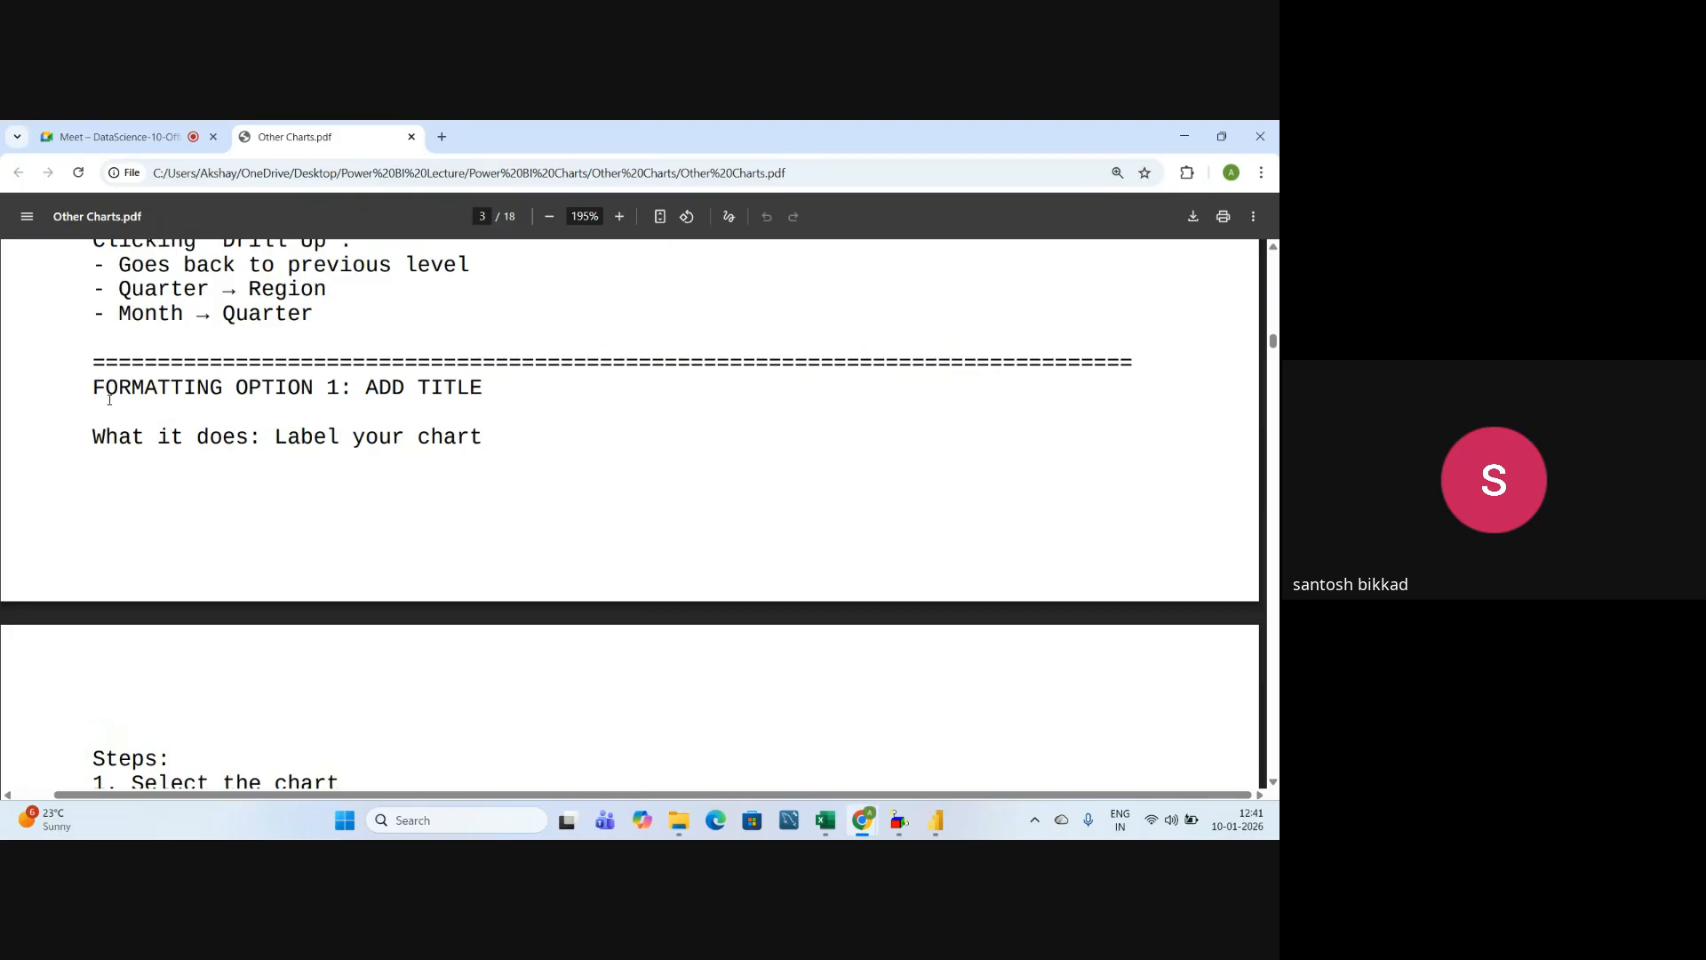
{"action": "left_click_drag", "start_coordinate": [93, 389], "coordinate": [489, 394]}
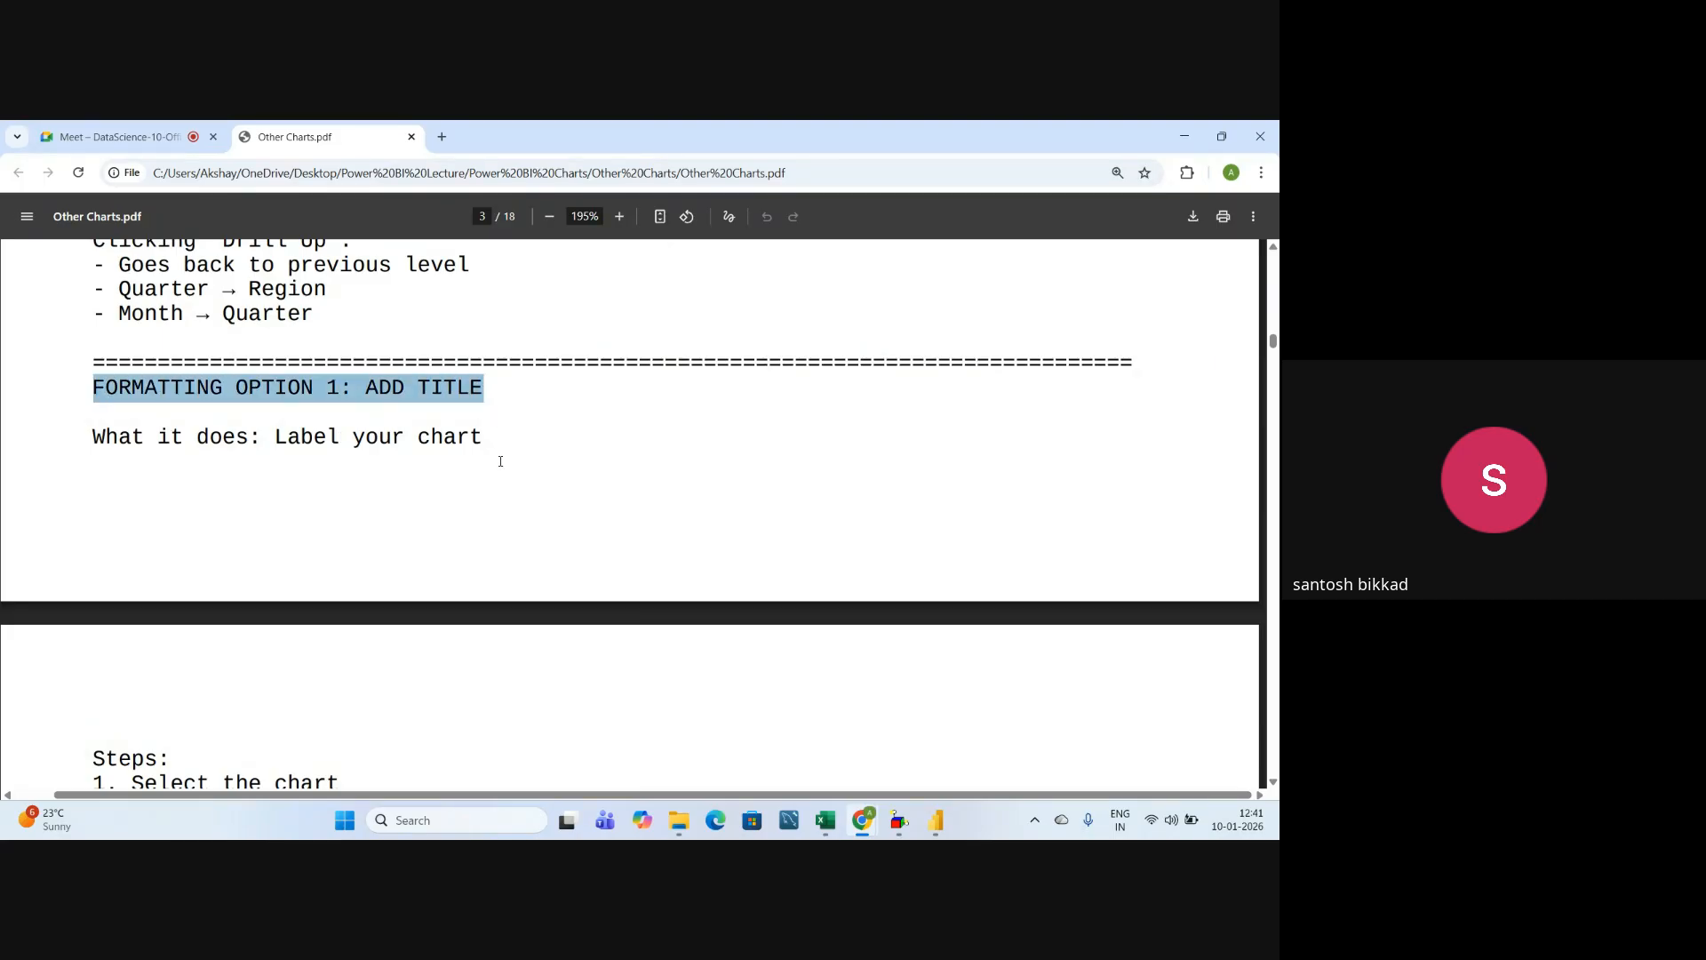
{"action": "scroll", "coordinate": [501, 461], "scroll_direction": "down", "scroll_amount": 3}
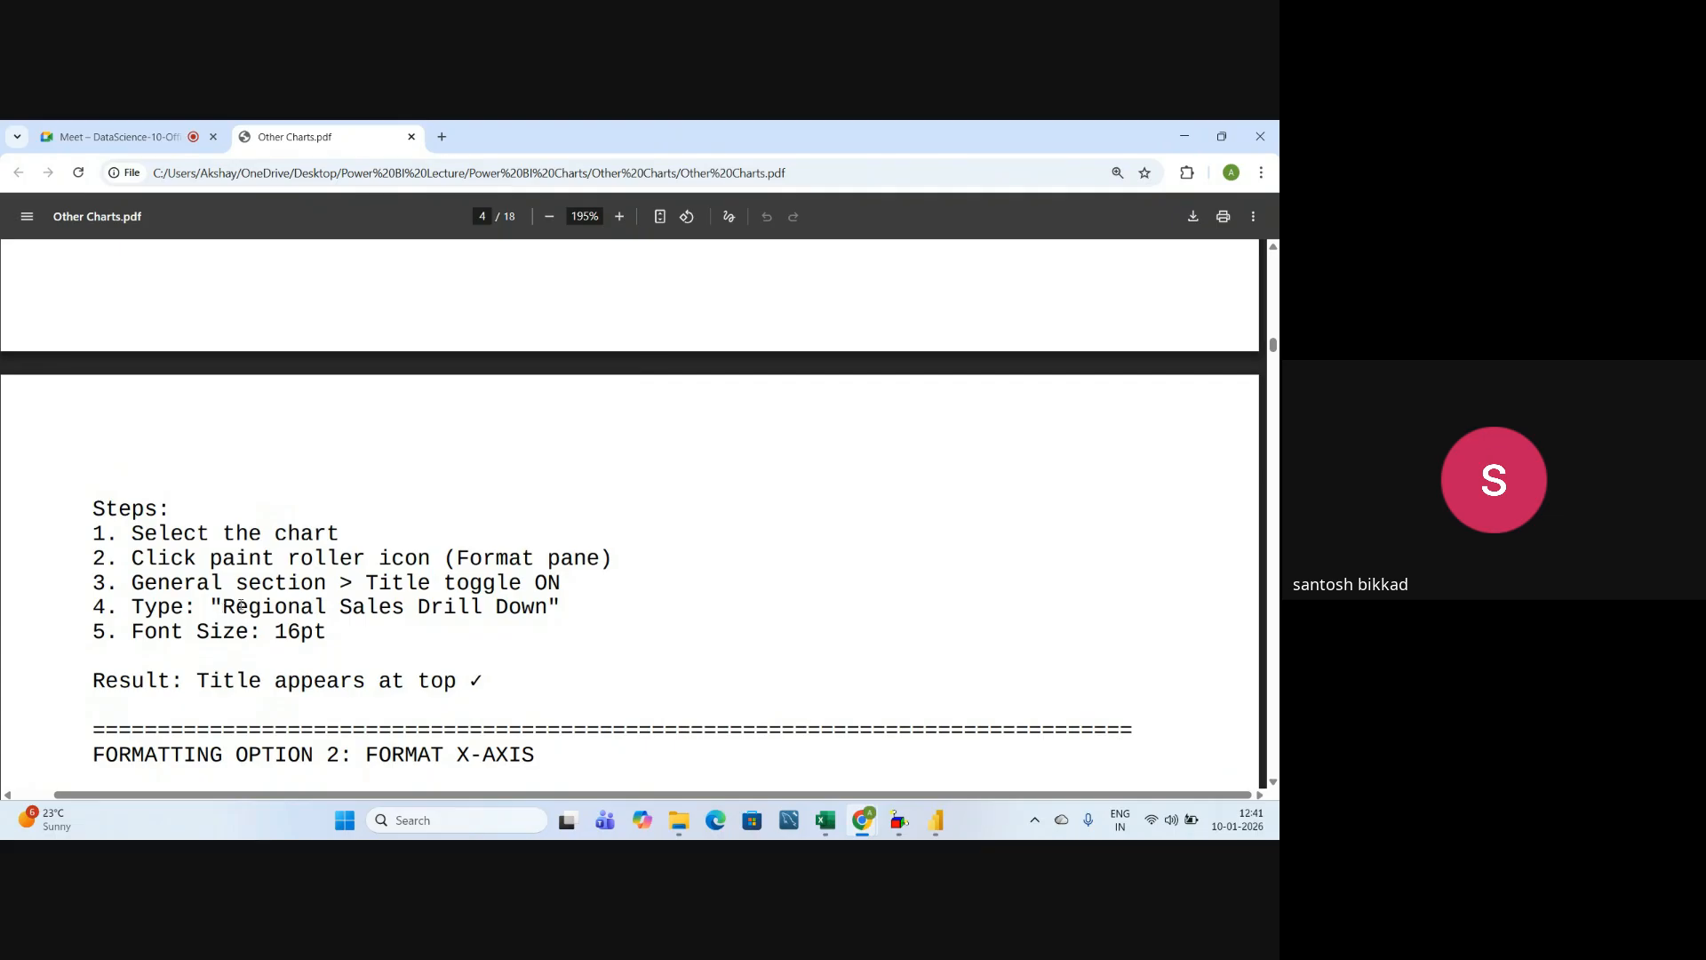
{"action": "left_click_drag", "start_coordinate": [224, 606], "coordinate": [562, 606]}
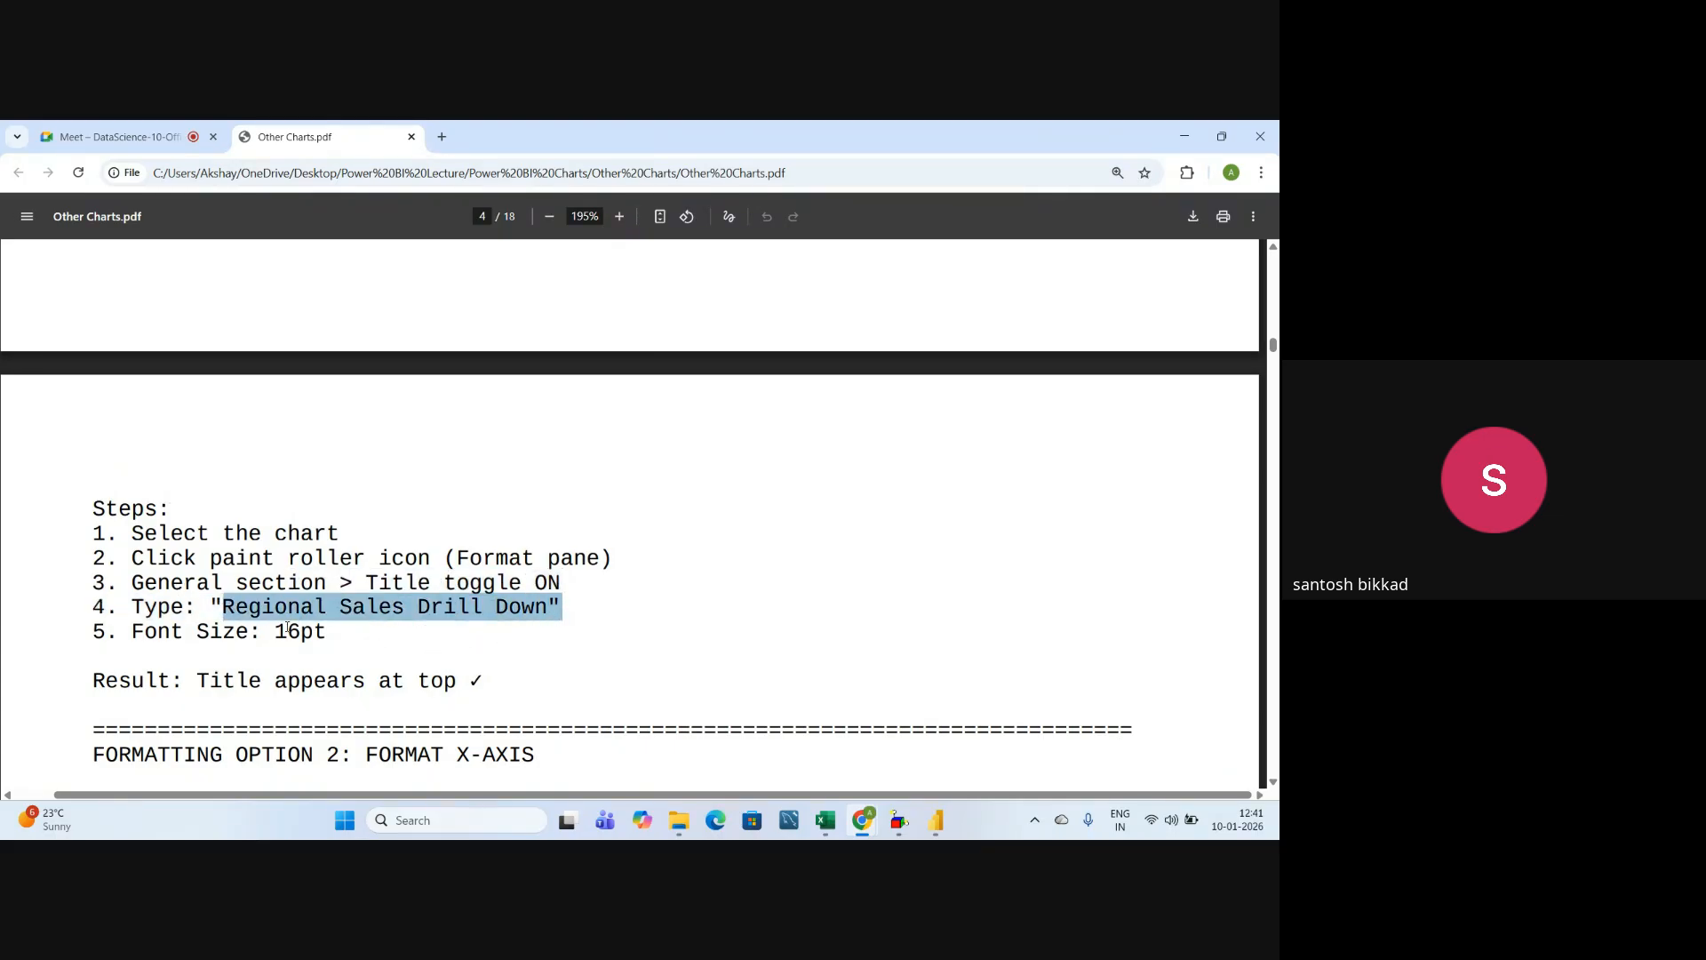
{"action": "left_click_drag", "start_coordinate": [277, 632], "coordinate": [347, 628]}
- Read the Format X-Axis instructions in the PDF, highlighting the axis title "Level", the 12pt font size and the 10pt label size
{"action": "scroll", "coordinate": [348, 628], "scroll_direction": "down", "scroll_amount": 3}
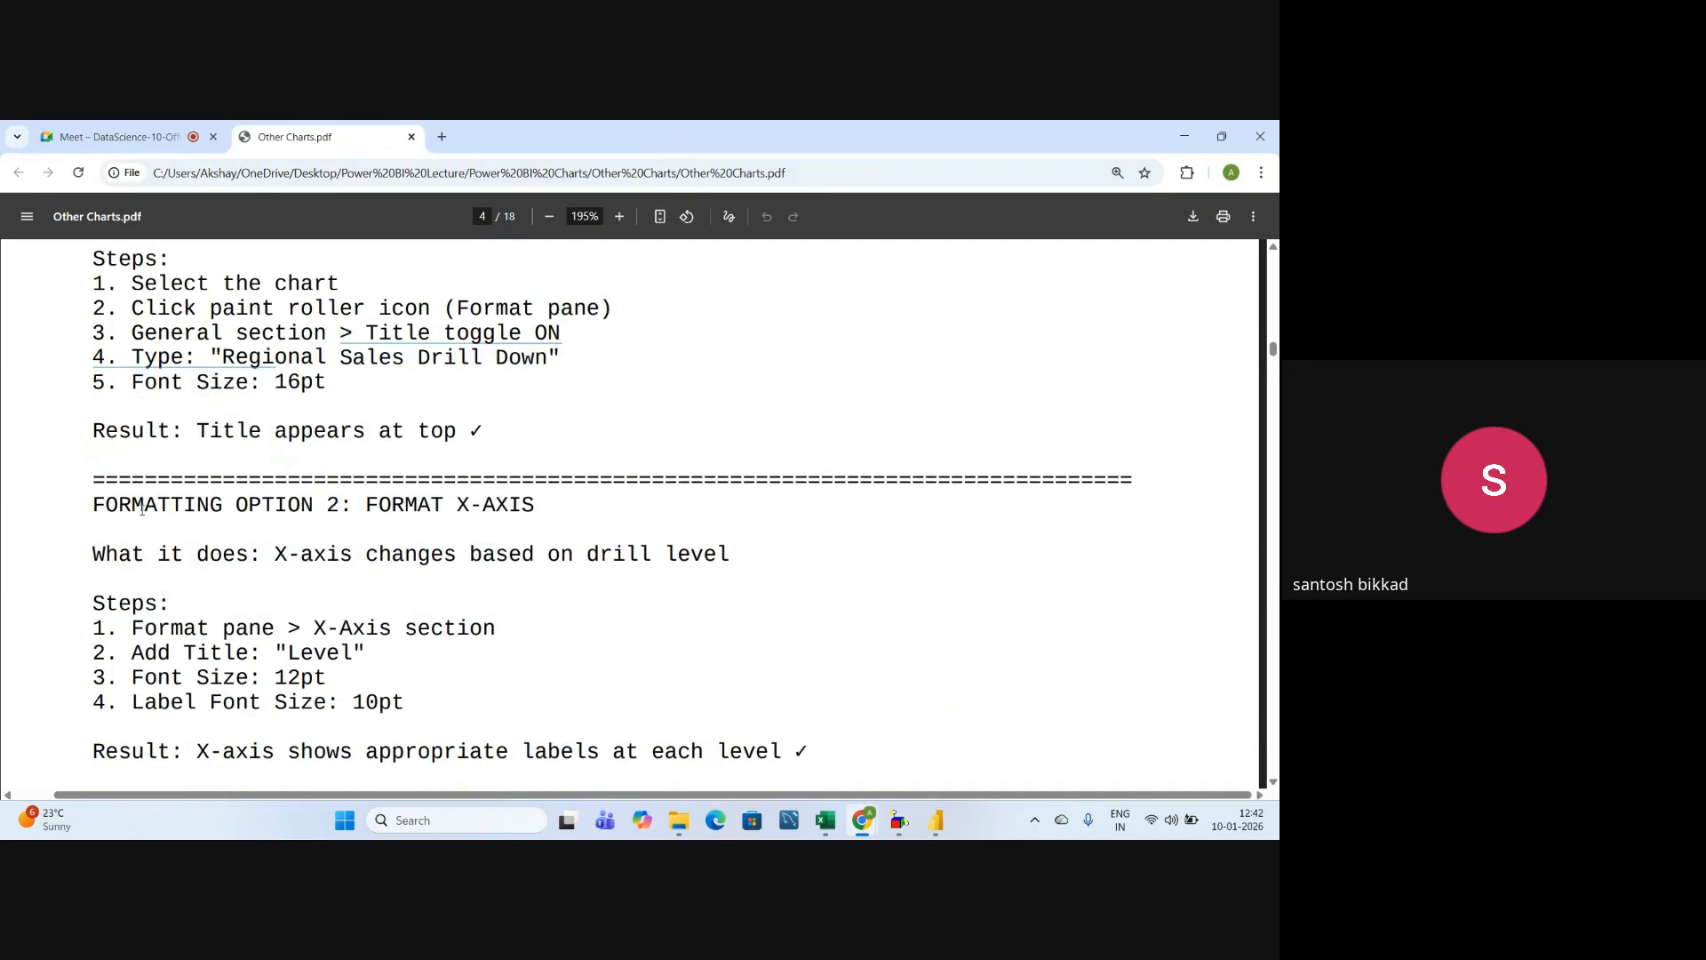
{"action": "left_click_drag", "start_coordinate": [92, 507], "coordinate": [541, 507]}
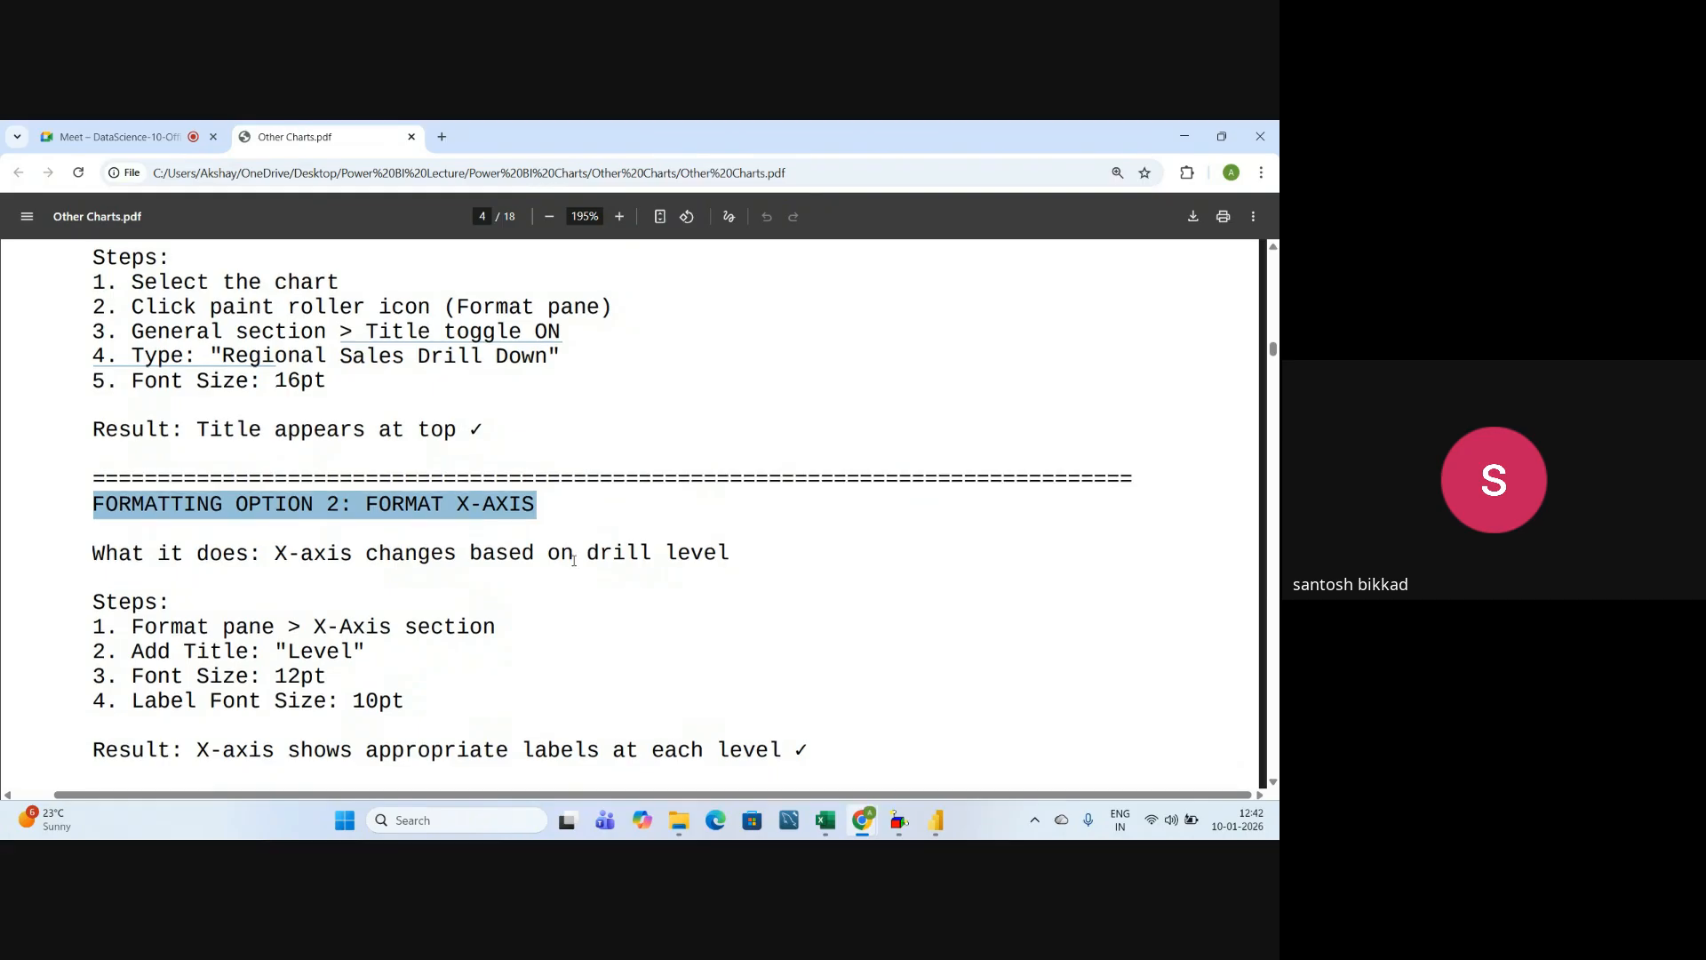
{"action": "scroll", "coordinate": [480, 533], "scroll_direction": "down", "scroll_amount": 2}
{"action": "left_click_drag", "start_coordinate": [287, 483], "coordinate": [381, 487]}
{"action": "left_click", "coordinate": [332, 511]}
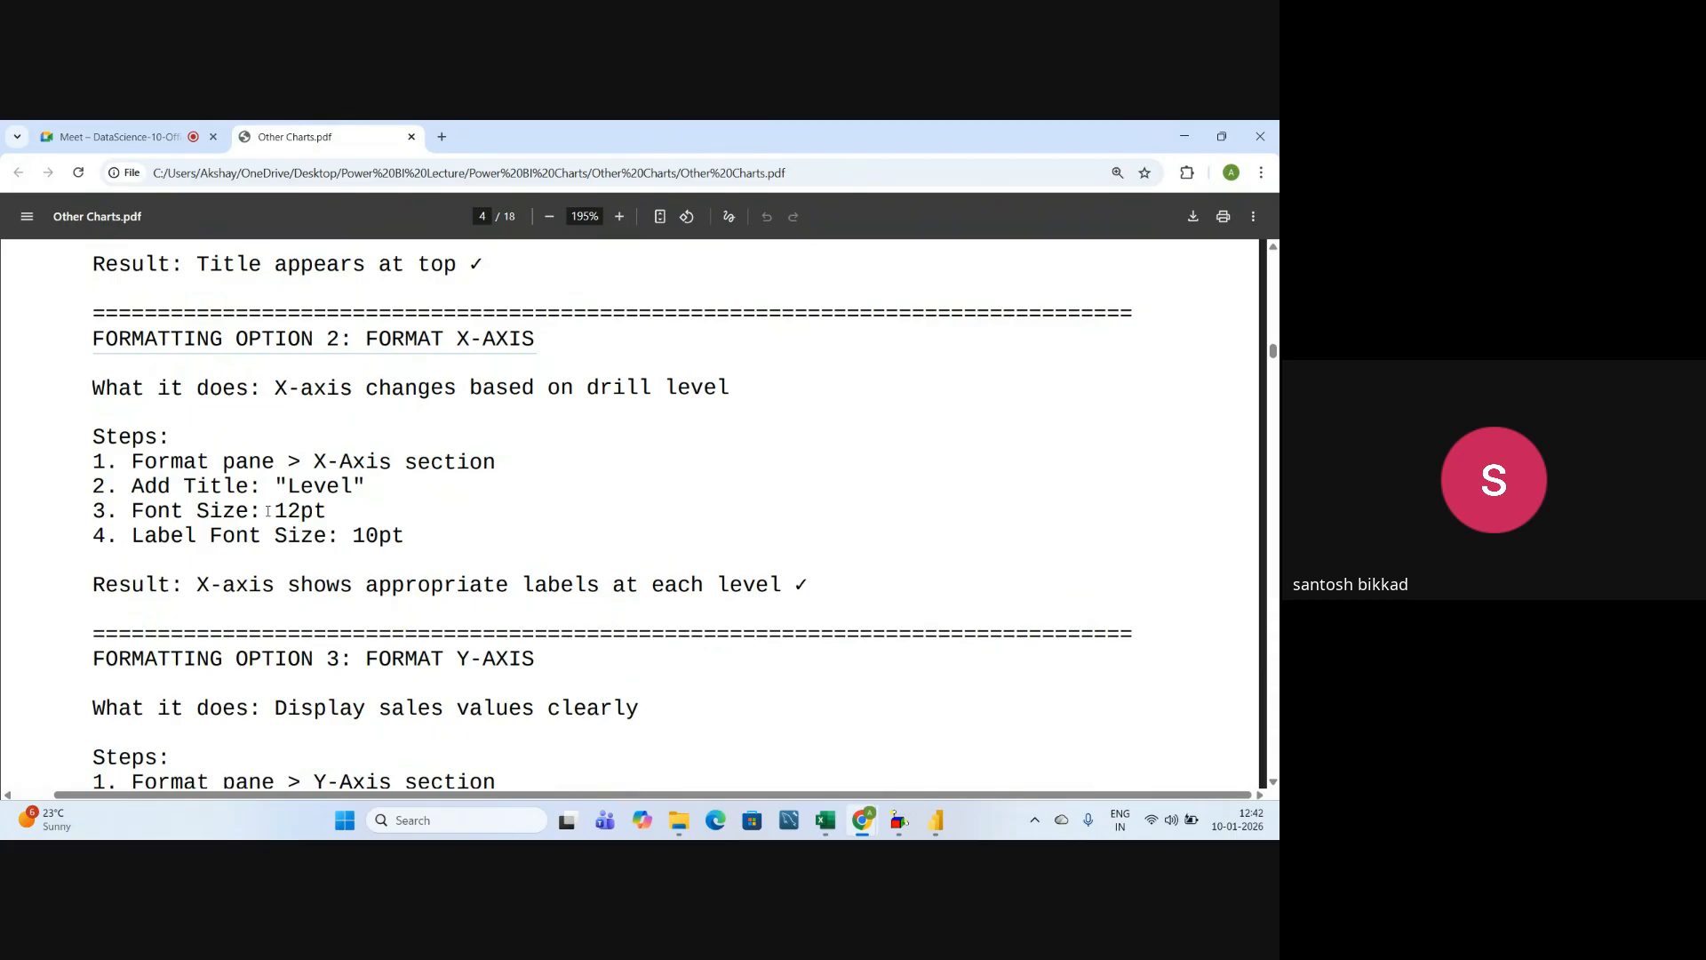
{"action": "left_click_drag", "start_coordinate": [267, 511], "coordinate": [338, 516]}
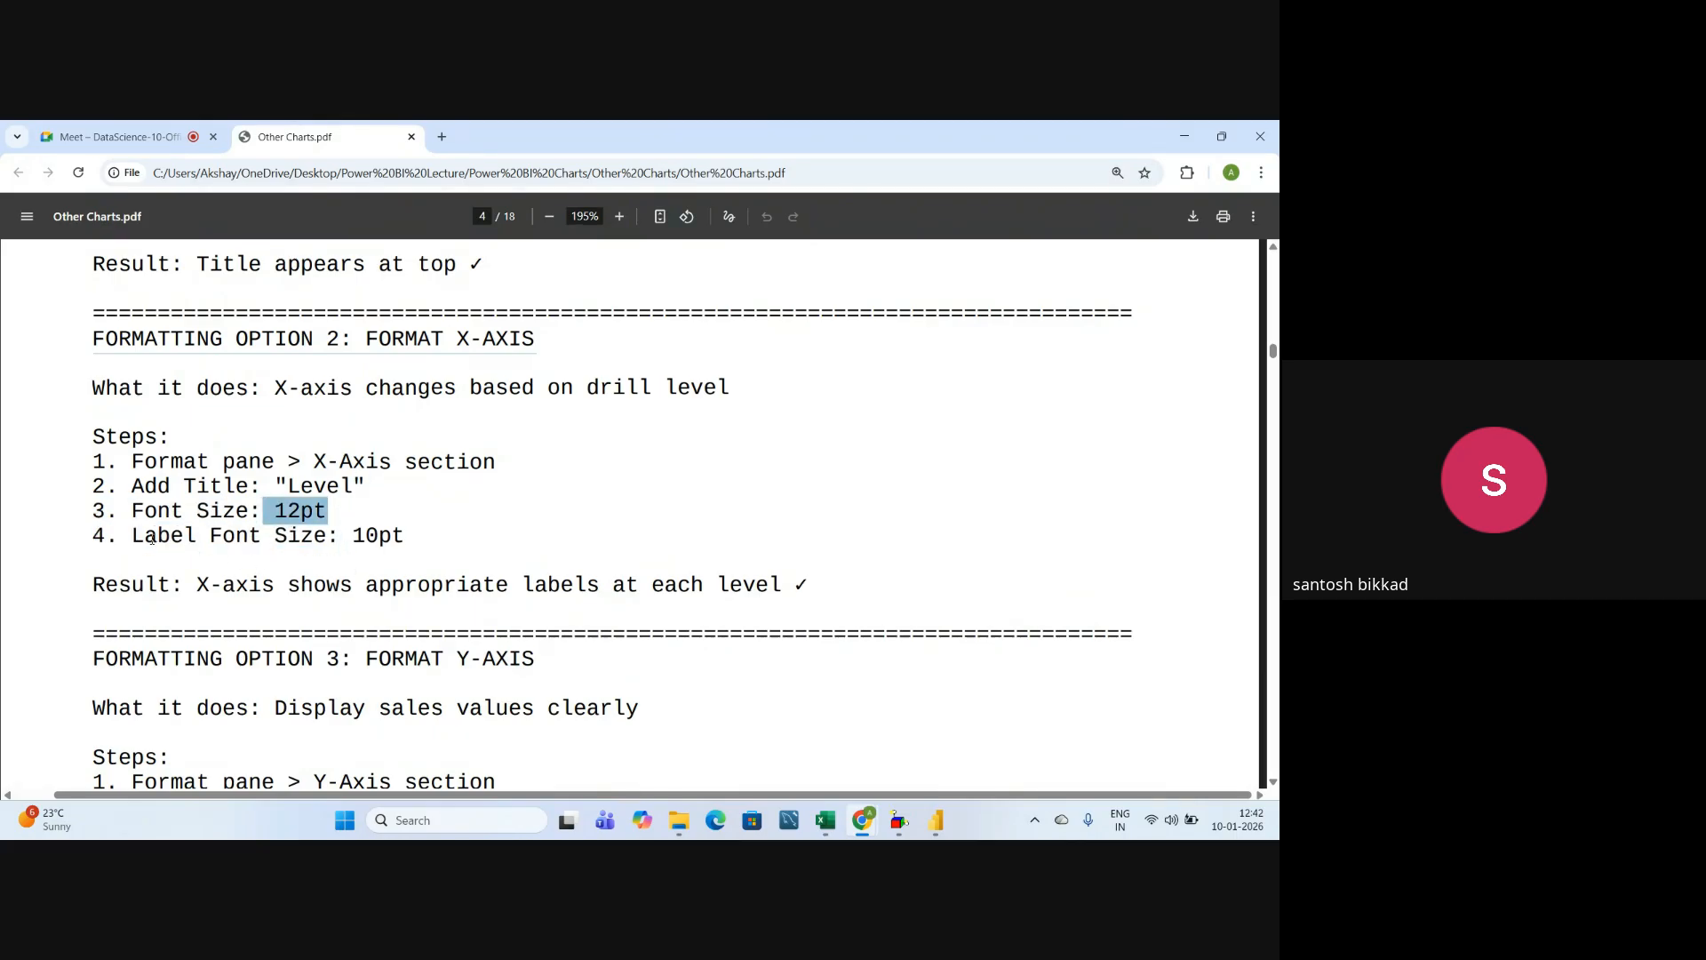
{"action": "left_click_drag", "start_coordinate": [151, 538], "coordinate": [409, 539]}
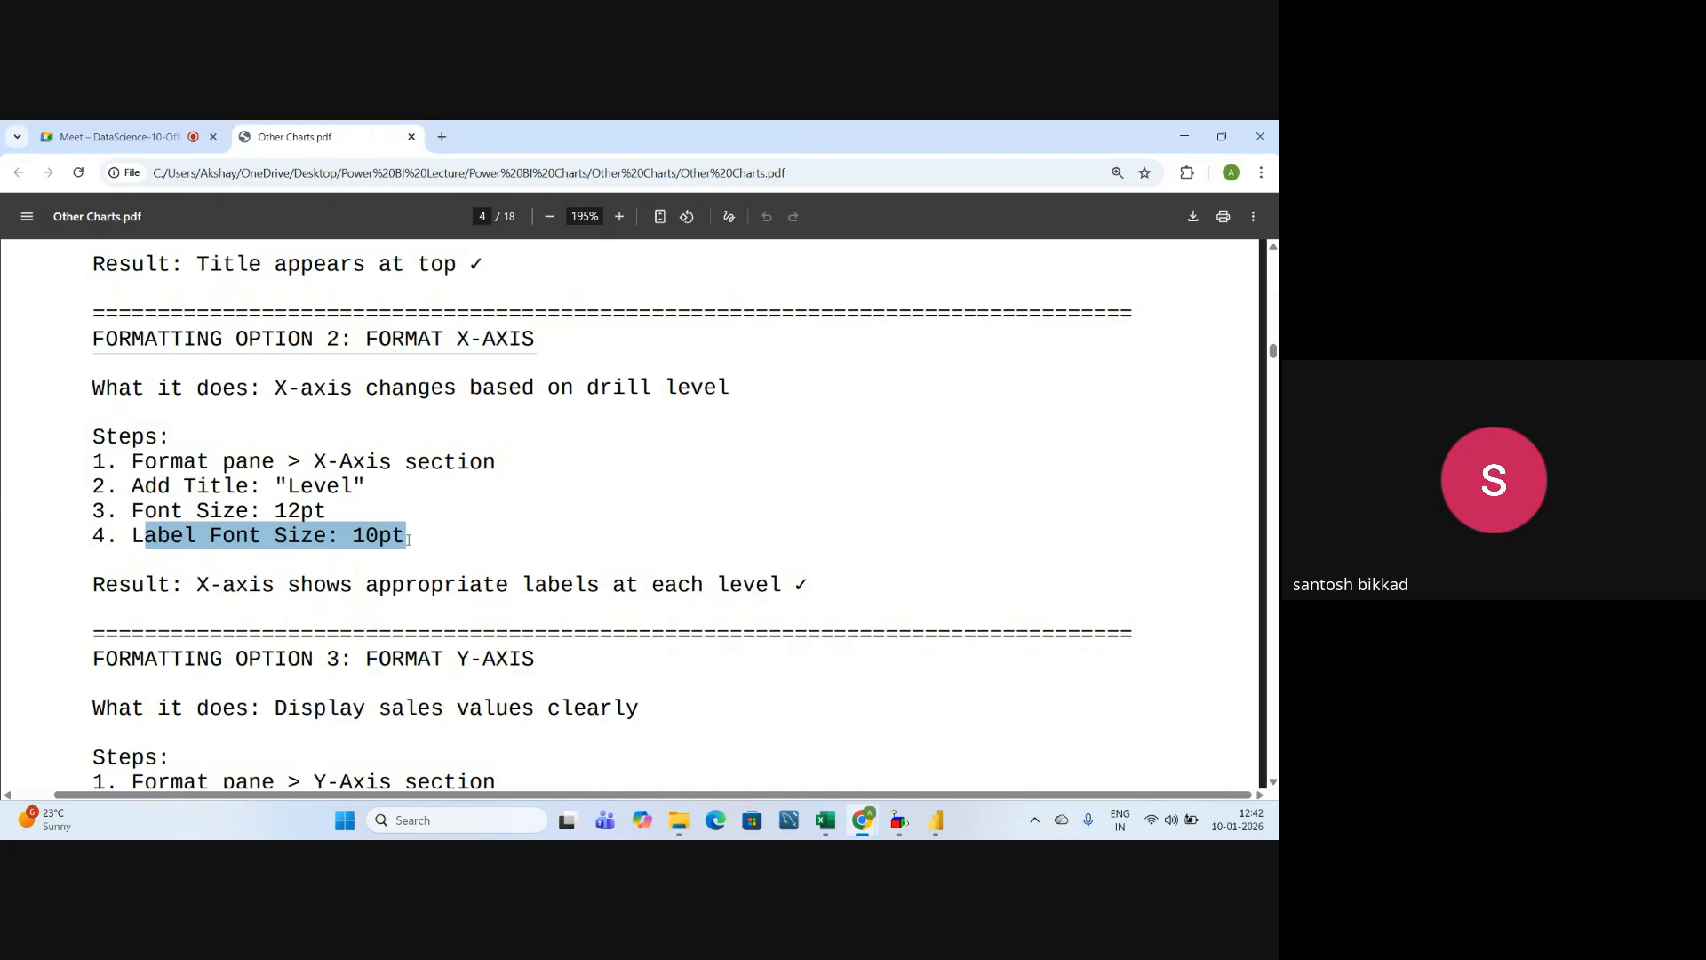
- Highlight the Format X-Axis heading in the PDF, followed by the heading of Formatting Option 3: Format Y-Axis
{"action": "left_click", "coordinate": [368, 341]}
{"action": "left_click_drag", "start_coordinate": [368, 340], "coordinate": [540, 346]}
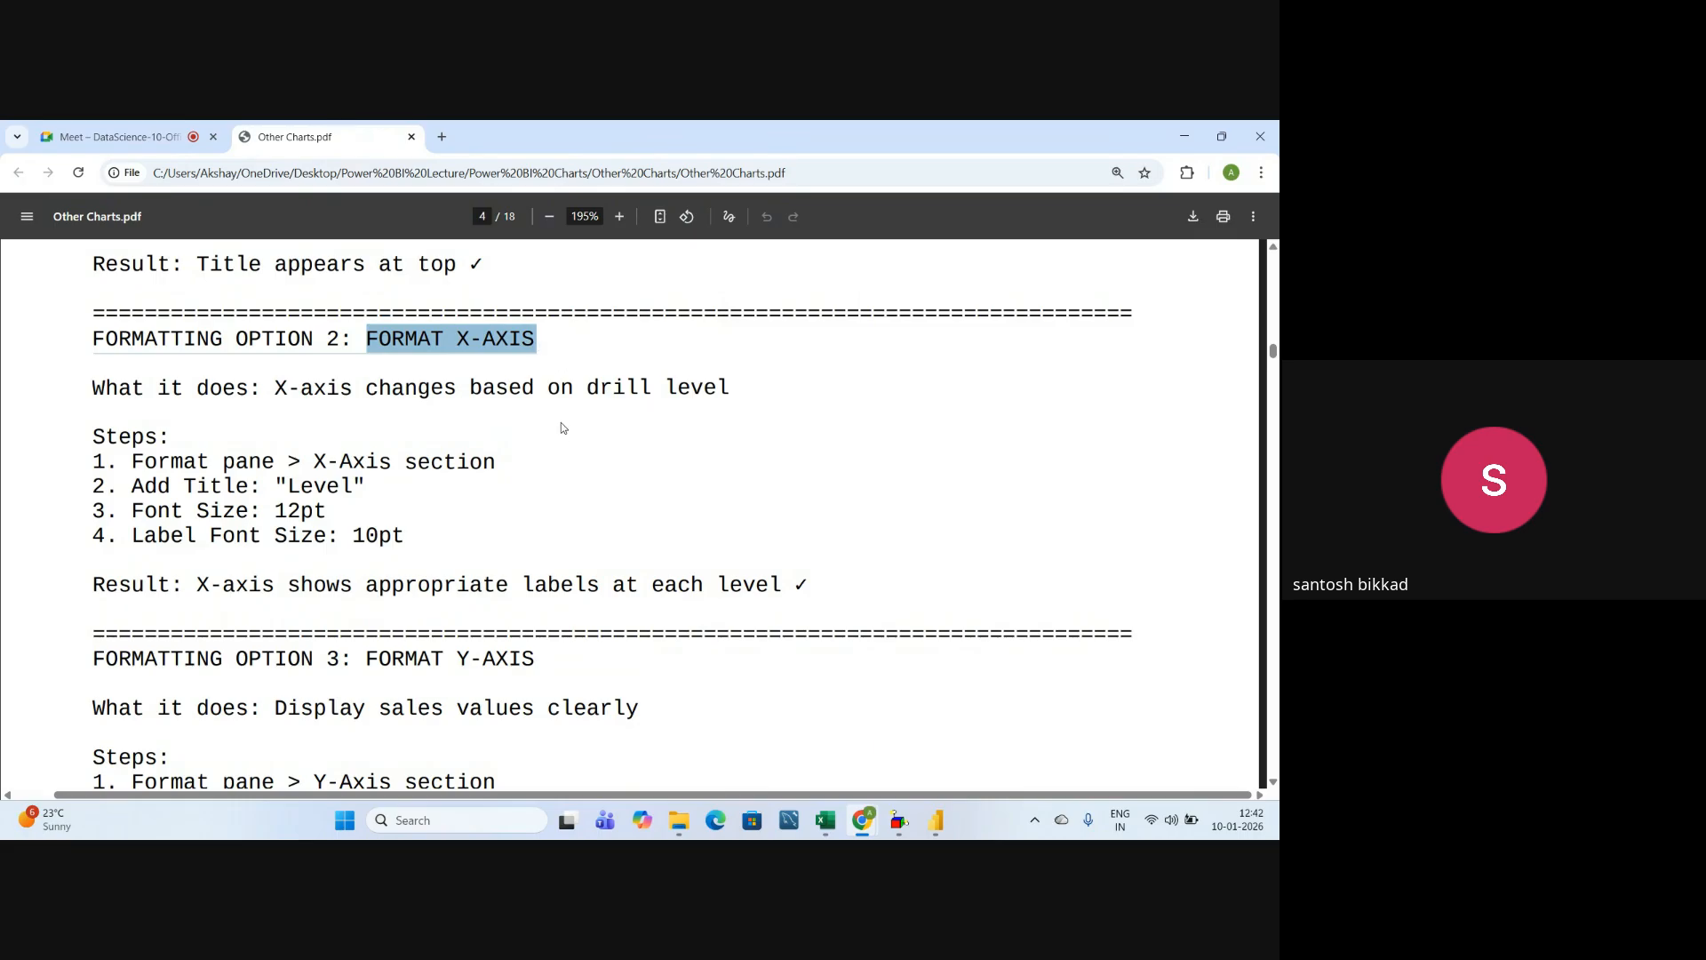
{"action": "scroll", "coordinate": [562, 427], "scroll_direction": "down", "scroll_amount": 2}
{"action": "left_click_drag", "start_coordinate": [98, 494], "coordinate": [543, 497]}
{"action": "scroll", "coordinate": [543, 497], "scroll_direction": "down", "scroll_amount": 2}
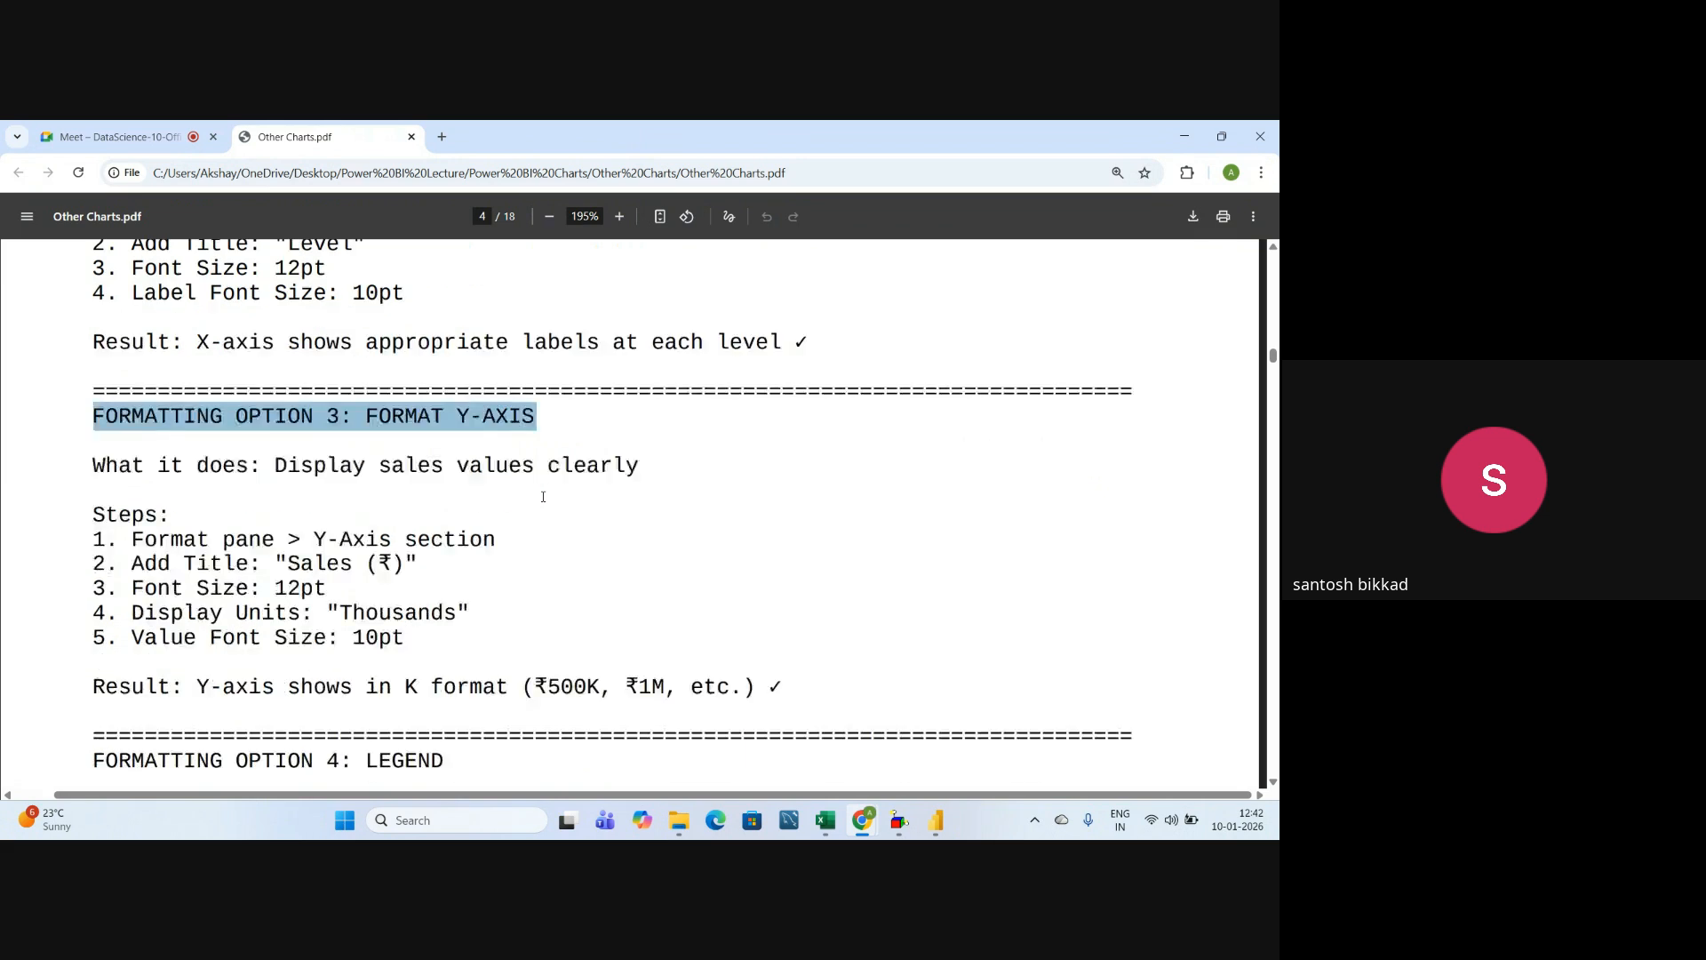
- Read the first Format Y-Axis instructions, highlighting "Y-Axis section" and the axis title "Sales (₹)"
{"action": "left_click_drag", "start_coordinate": [310, 439], "coordinate": [500, 449]}
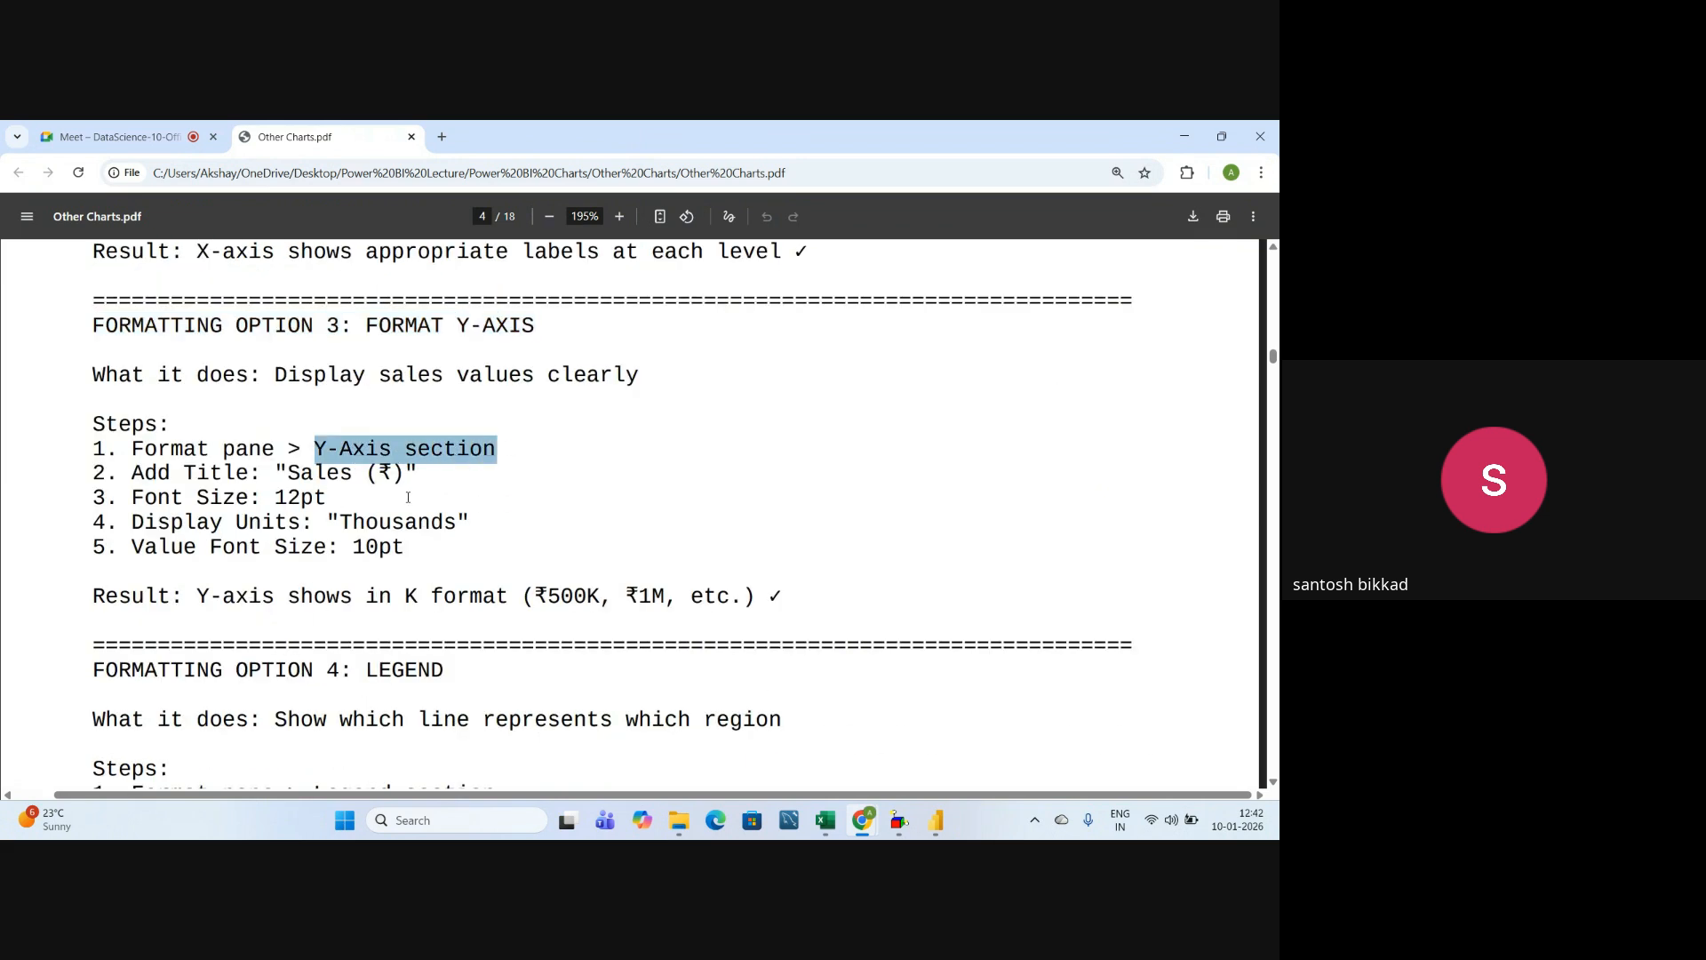
{"action": "left_click", "coordinate": [373, 508]}
{"action": "left_click_drag", "start_coordinate": [283, 474], "coordinate": [408, 489]}
{"action": "left_click_drag", "start_coordinate": [273, 492], "coordinate": [365, 476]}
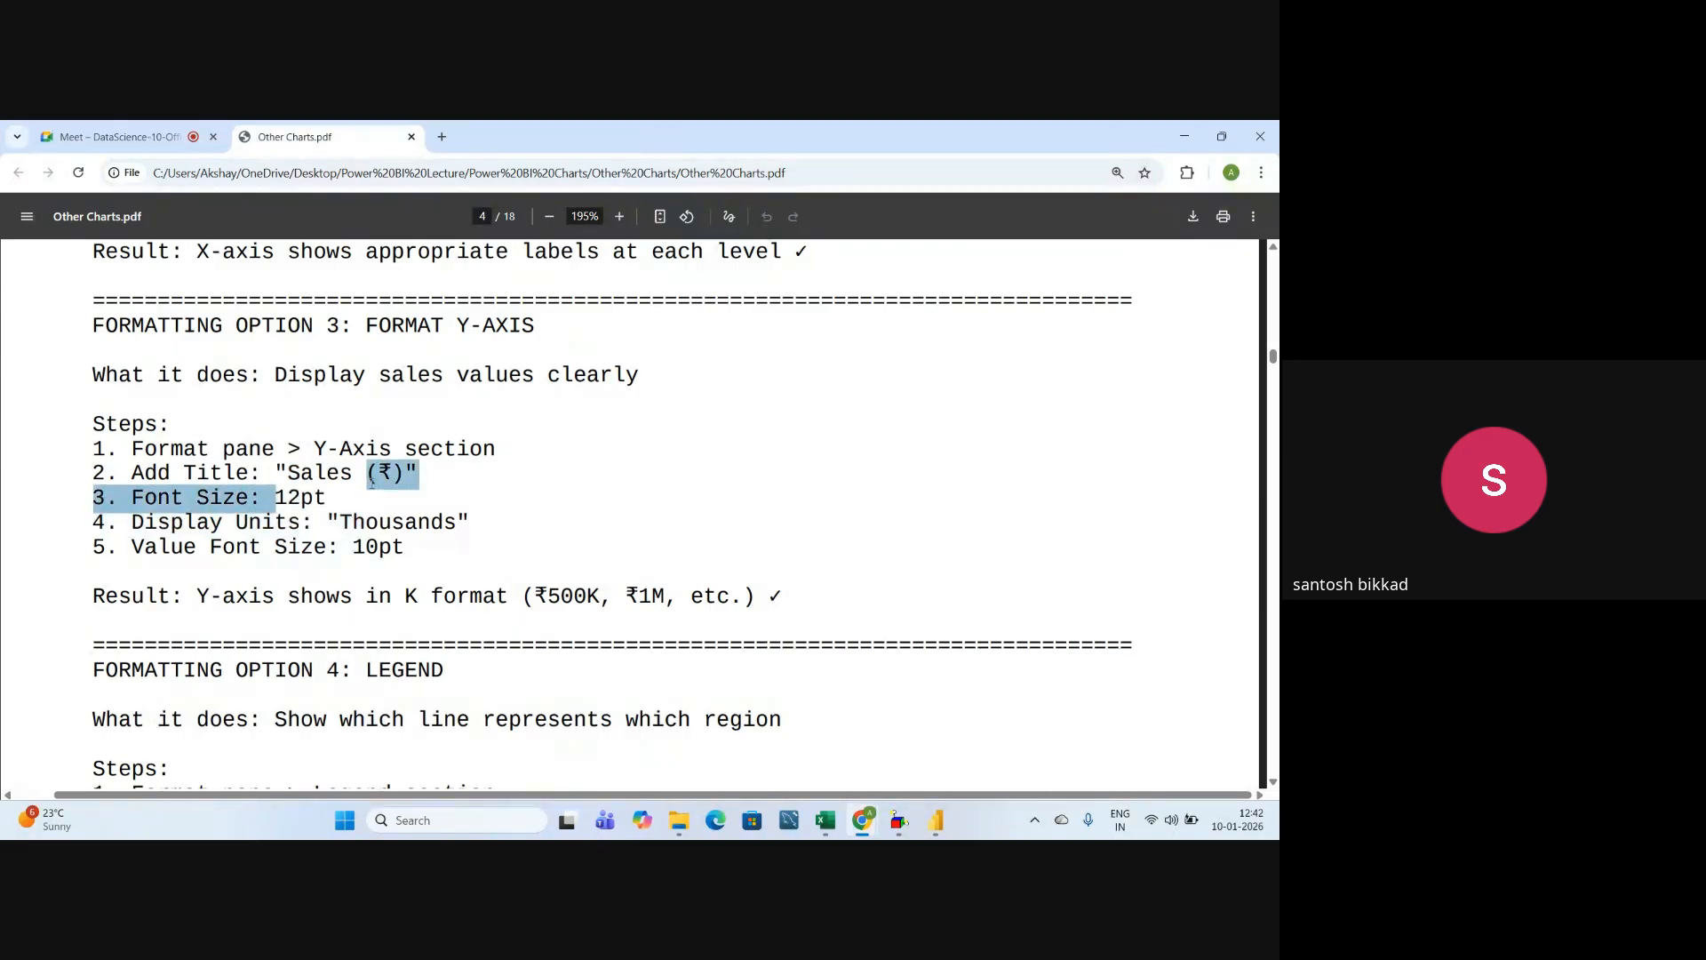
- Read the remaining Y-axis instructions, highlighting the display units "Thousands" and the 10pt value font size
{"action": "left_click", "coordinate": [311, 547]}
{"action": "left_click_drag", "start_coordinate": [144, 521], "coordinate": [486, 522]}
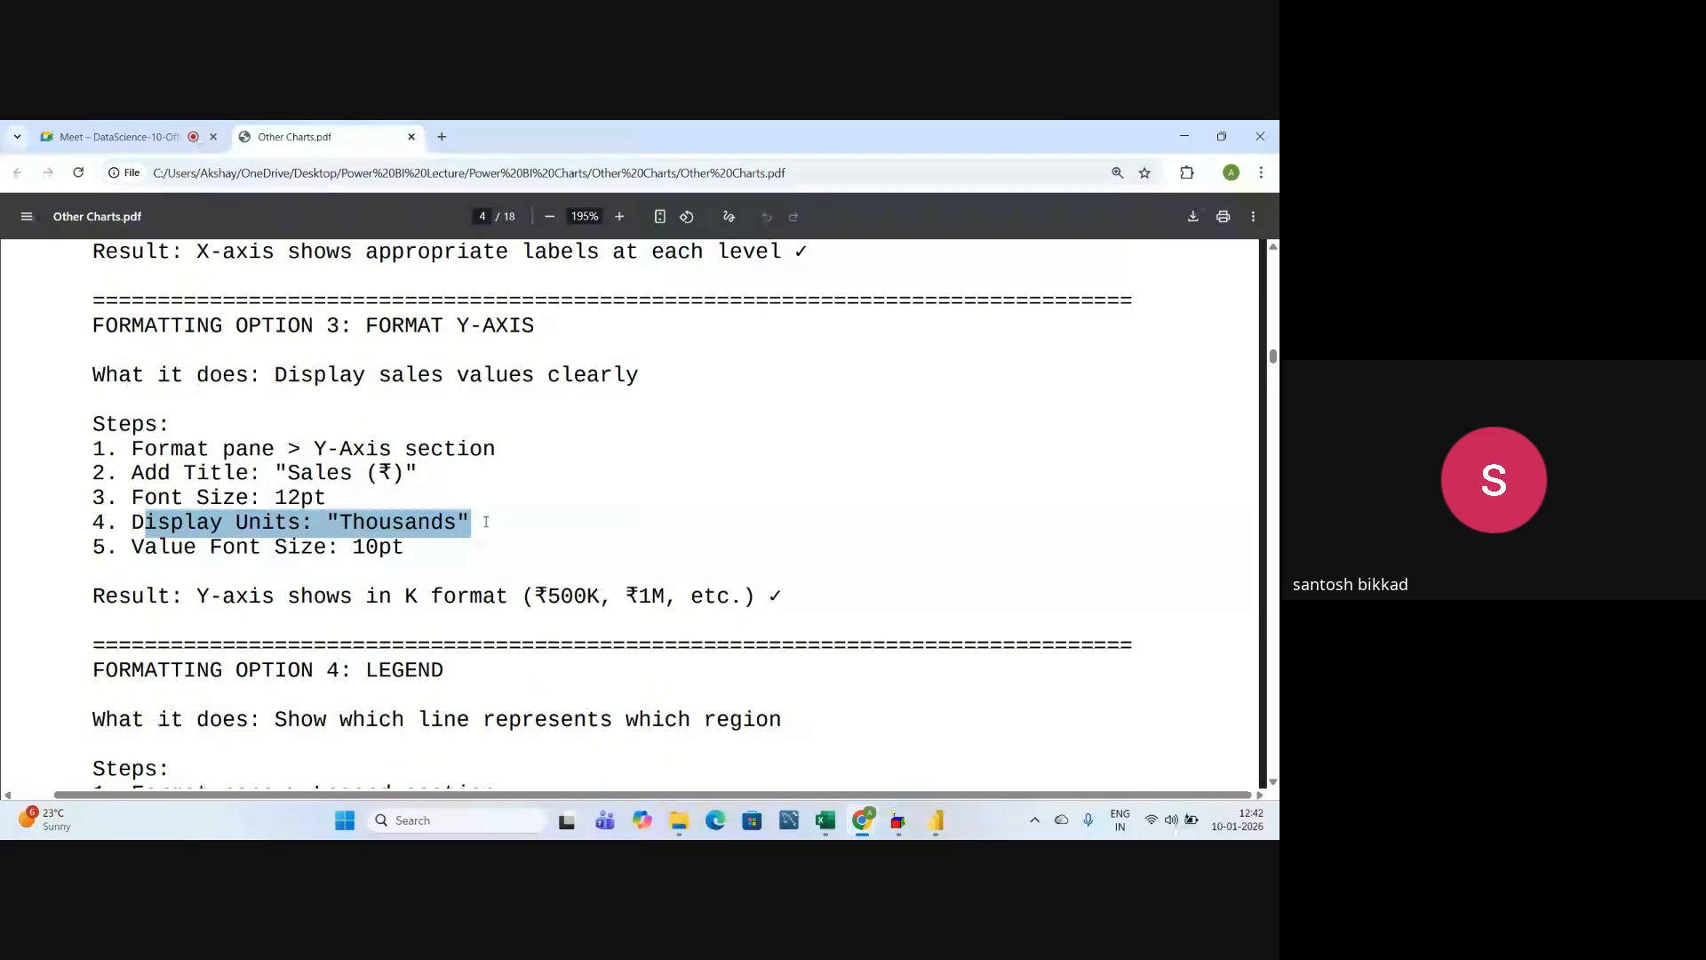
{"action": "left_click", "coordinate": [459, 568]}
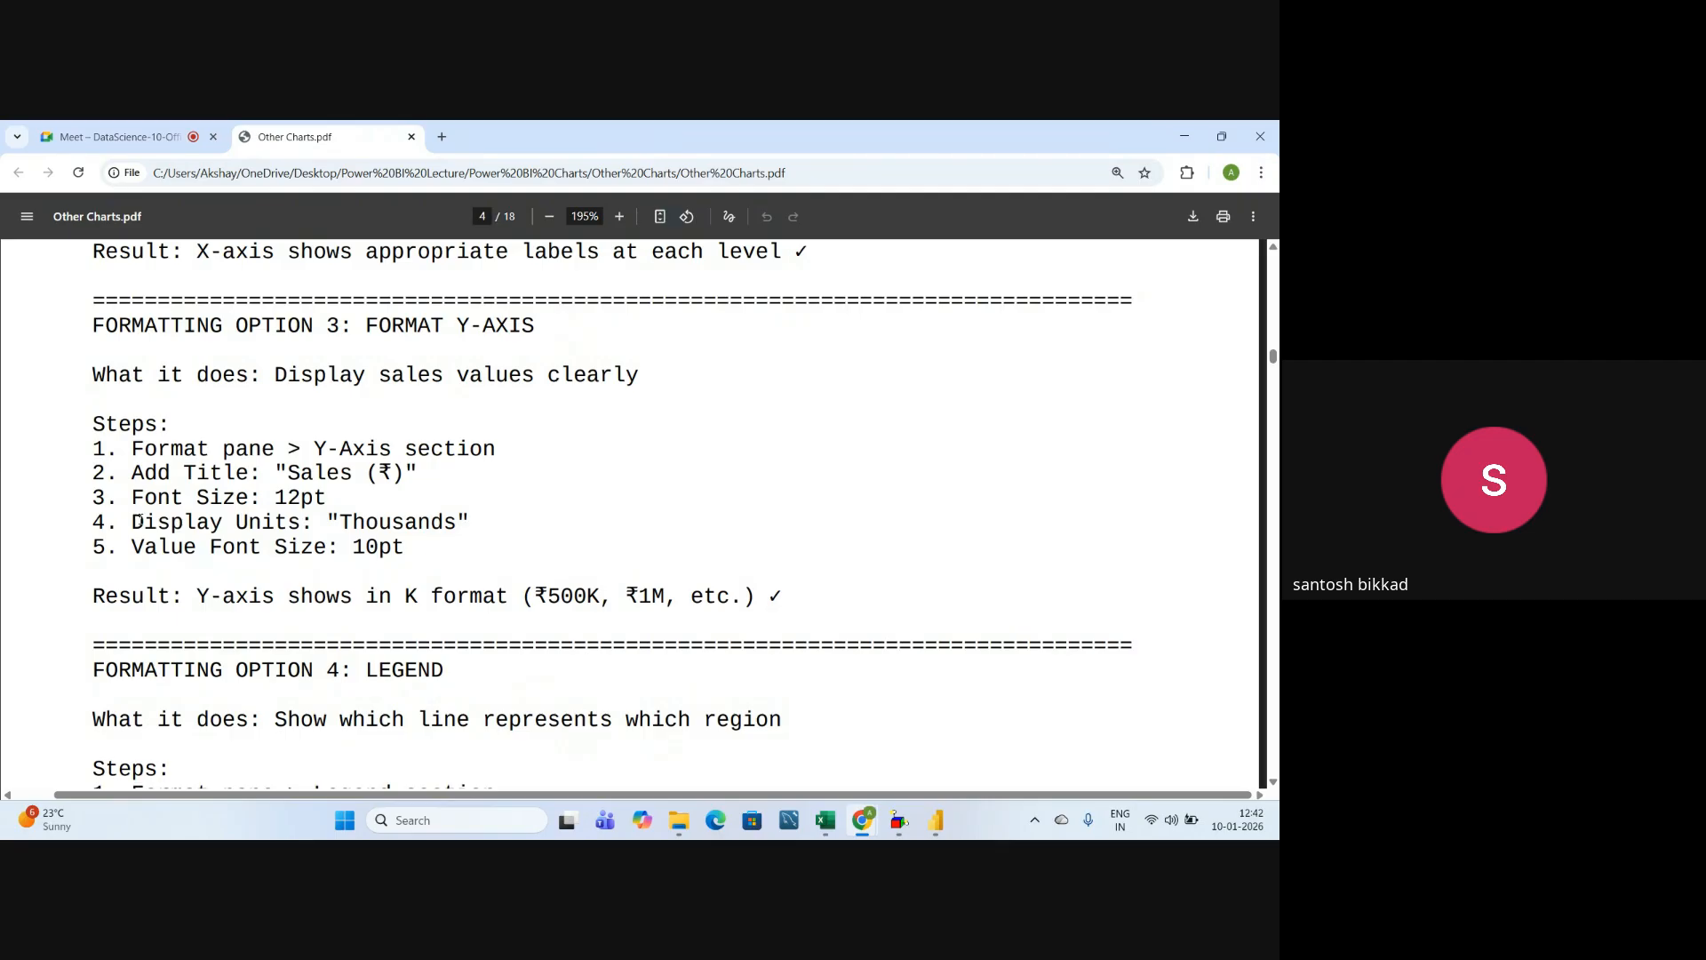
{"action": "left_click_drag", "start_coordinate": [139, 522], "coordinate": [499, 520]}
{"action": "scroll", "coordinate": [508, 524], "scroll_direction": "down", "scroll_amount": 1}
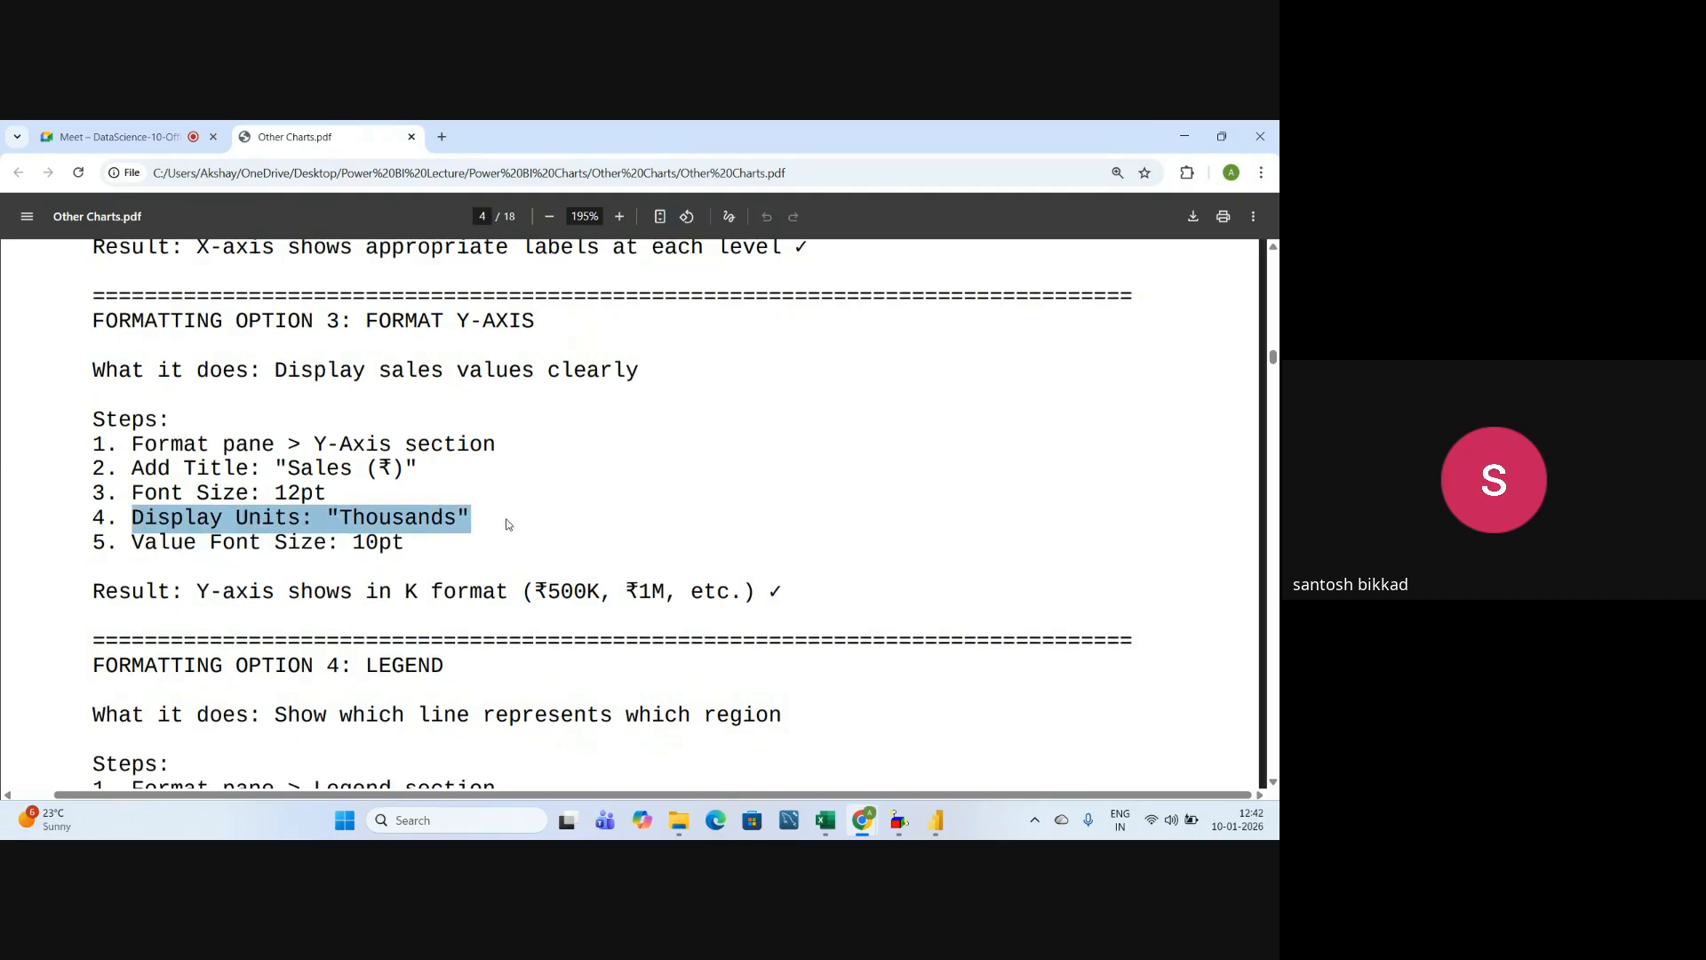
{"action": "scroll", "coordinate": [508, 524], "scroll_direction": "down", "scroll_amount": 1}
{"action": "left_click_drag", "start_coordinate": [134, 464], "coordinate": [411, 476]}
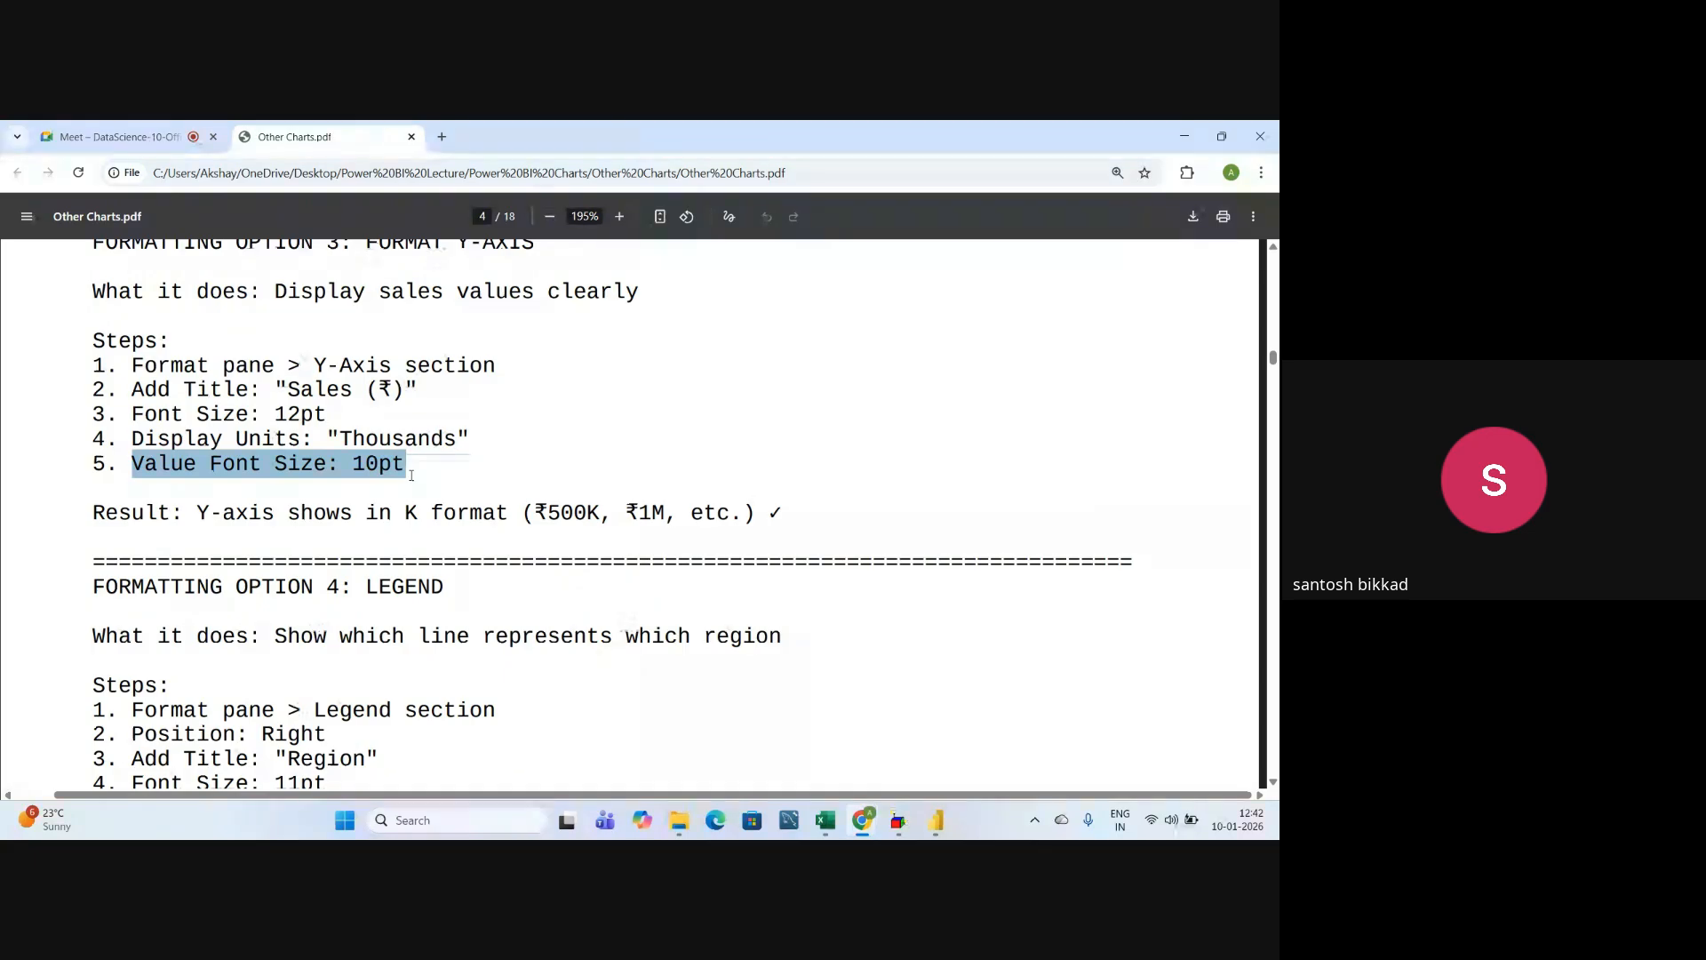
{"action": "left_click", "coordinate": [455, 479]}
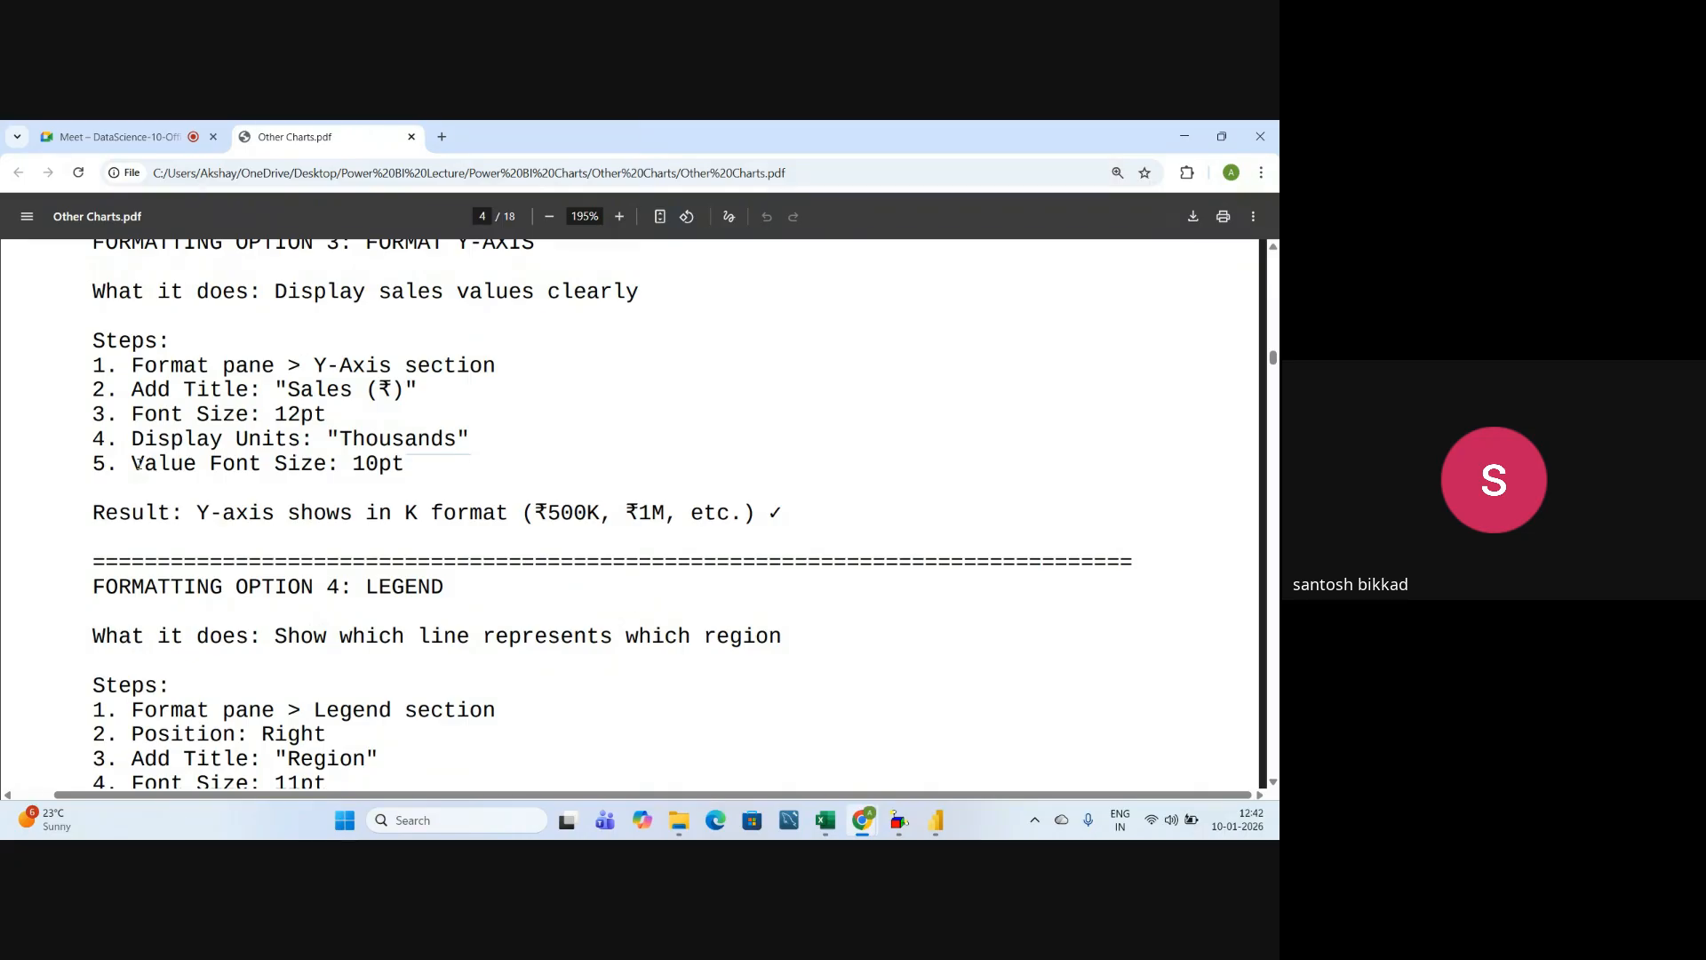
{"action": "left_click_drag", "start_coordinate": [138, 463], "coordinate": [427, 475]}
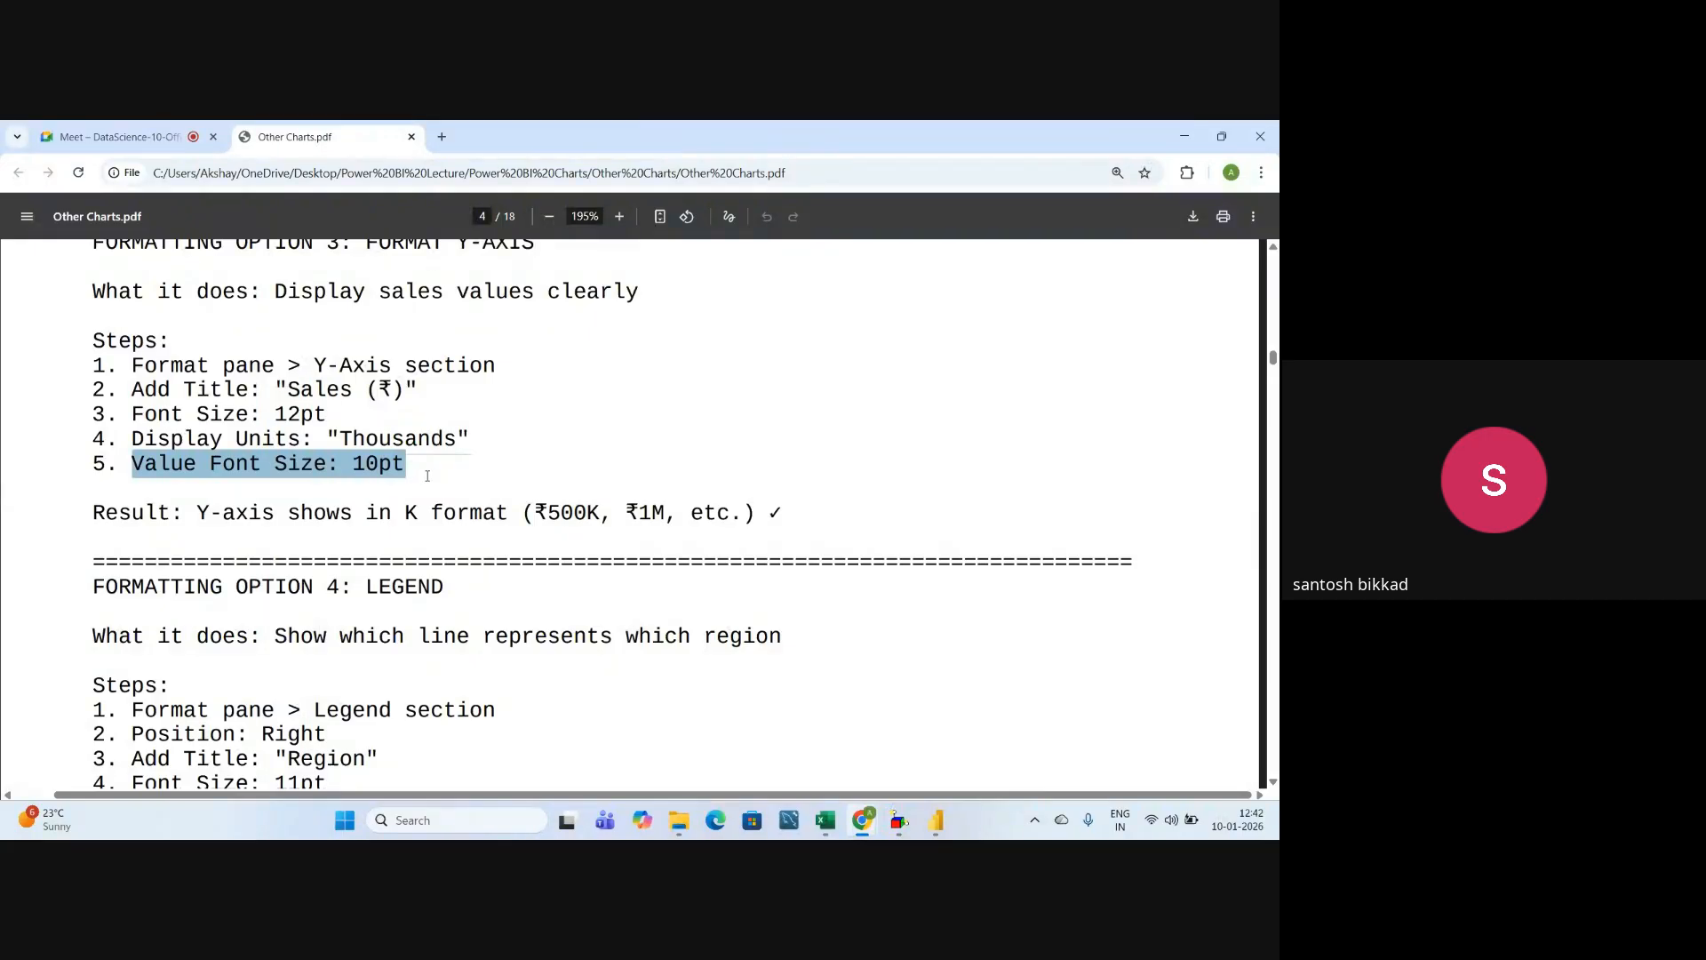
- Read the Legend formatting section in the PDF, highlighting its heading, the title "Region", and the font size and position lines
{"action": "scroll", "coordinate": [439, 484], "scroll_direction": "down", "scroll_amount": 1}
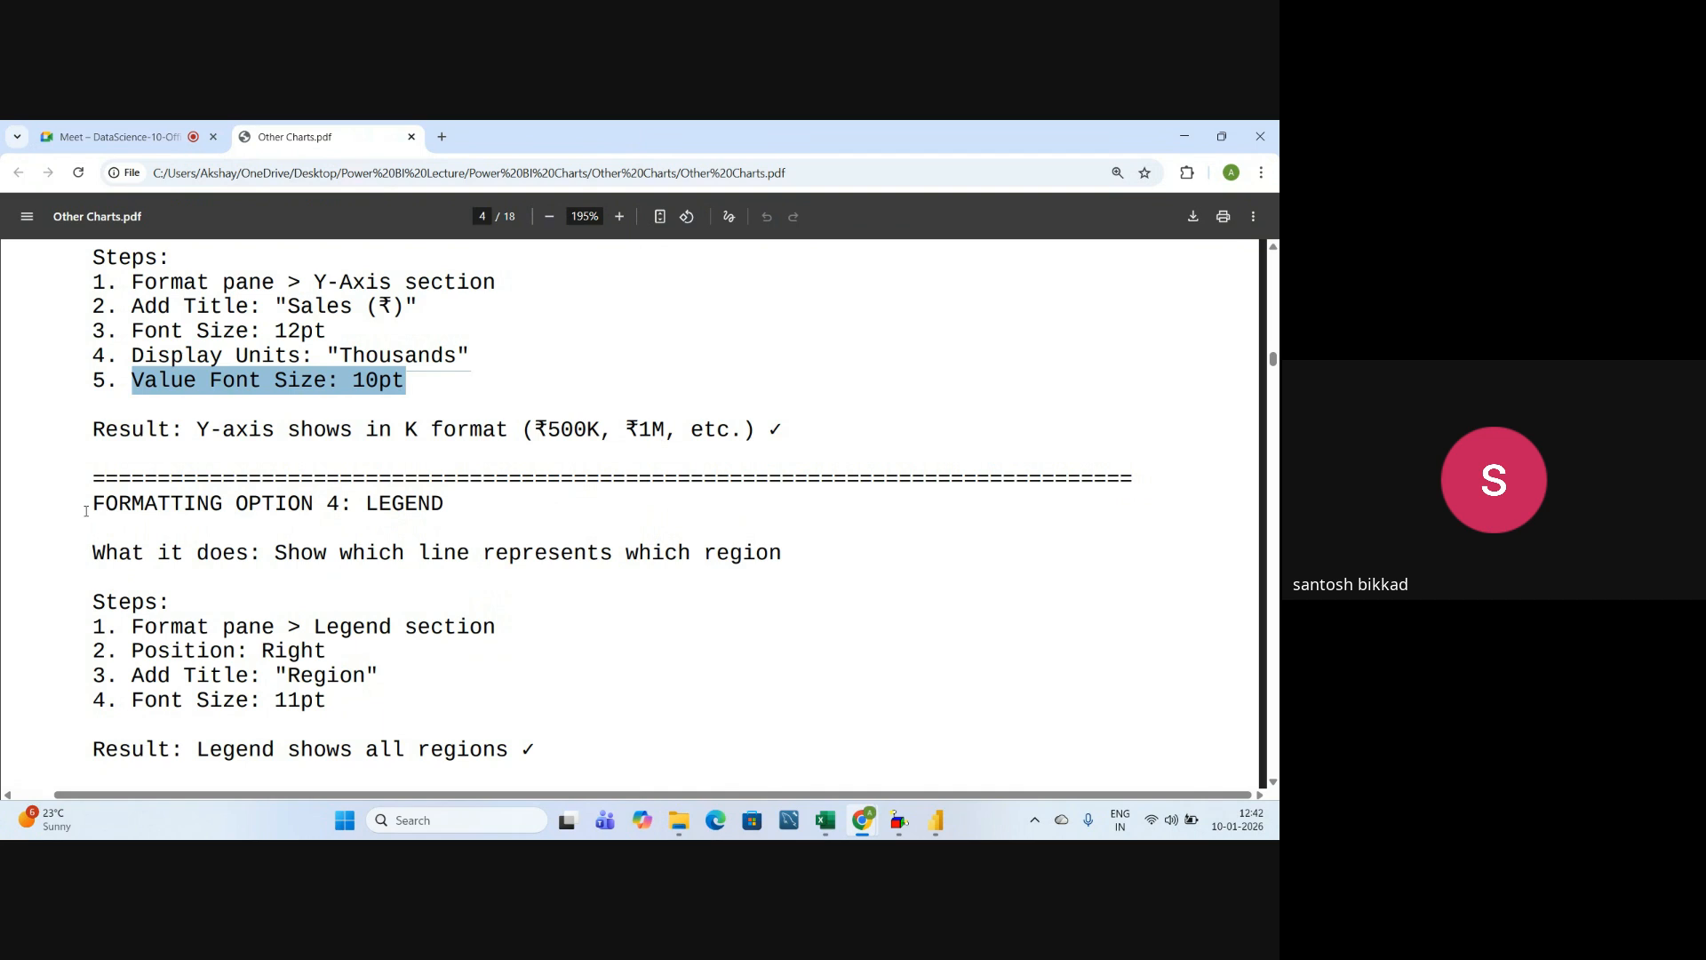
{"action": "left_click_drag", "start_coordinate": [94, 504], "coordinate": [470, 513]}
{"action": "scroll", "coordinate": [405, 622], "scroll_direction": "down", "scroll_amount": 2}
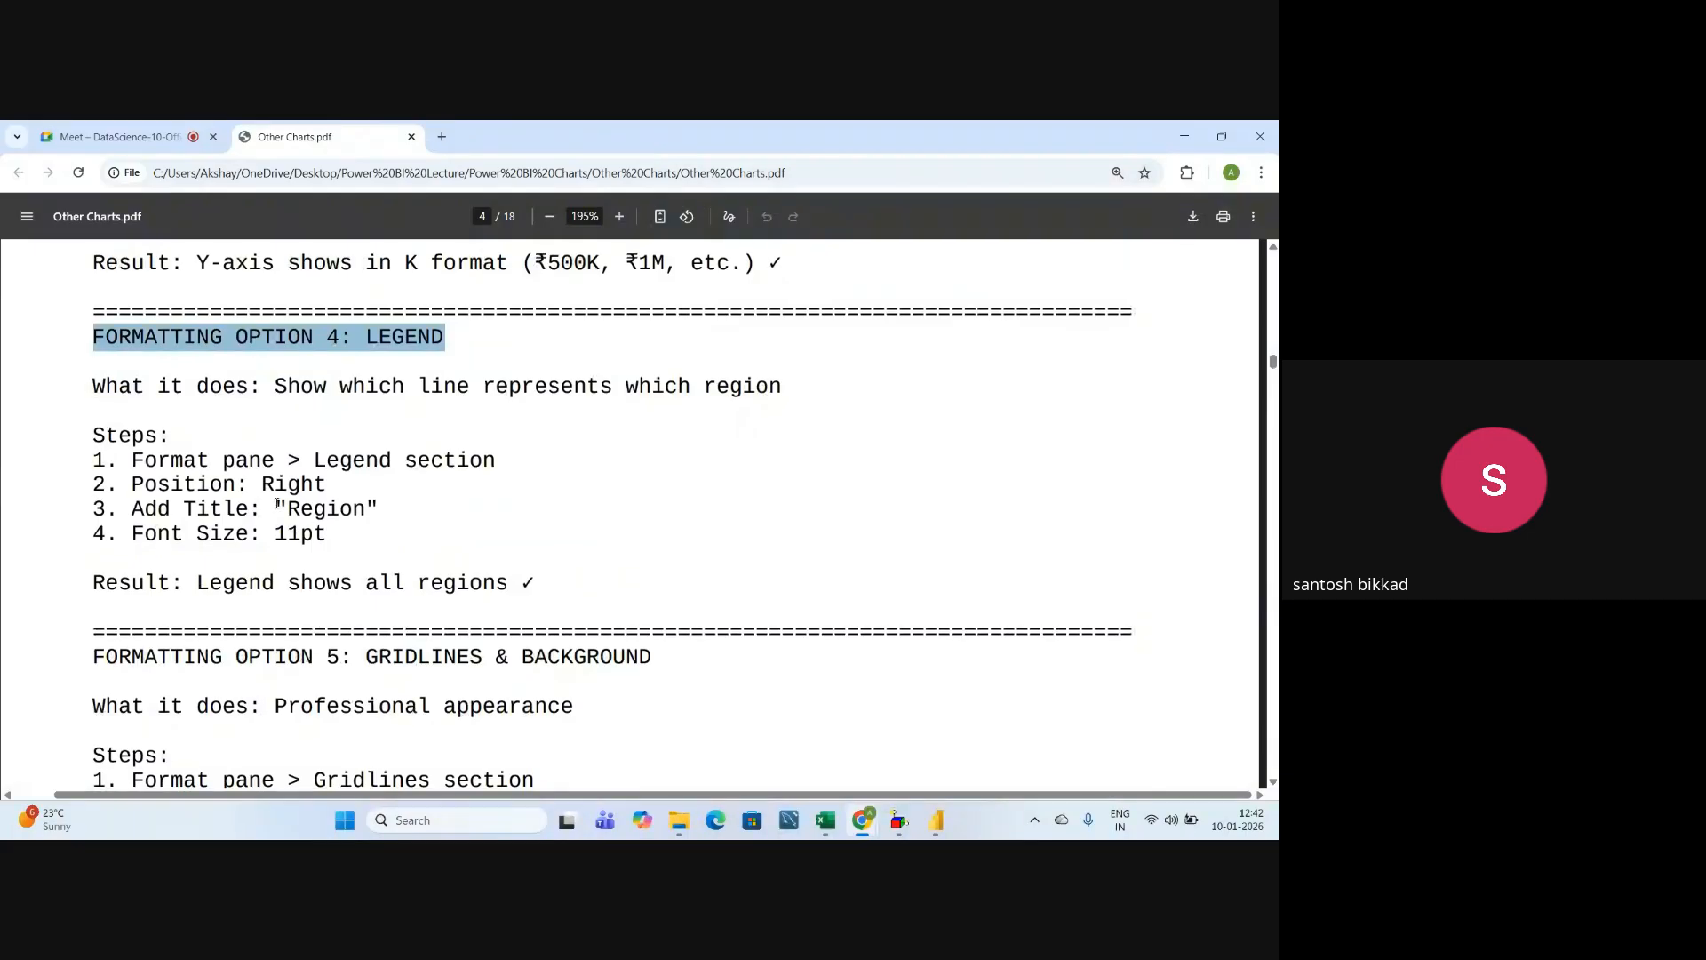
{"action": "left_click_drag", "start_coordinate": [254, 488], "coordinate": [387, 511]}
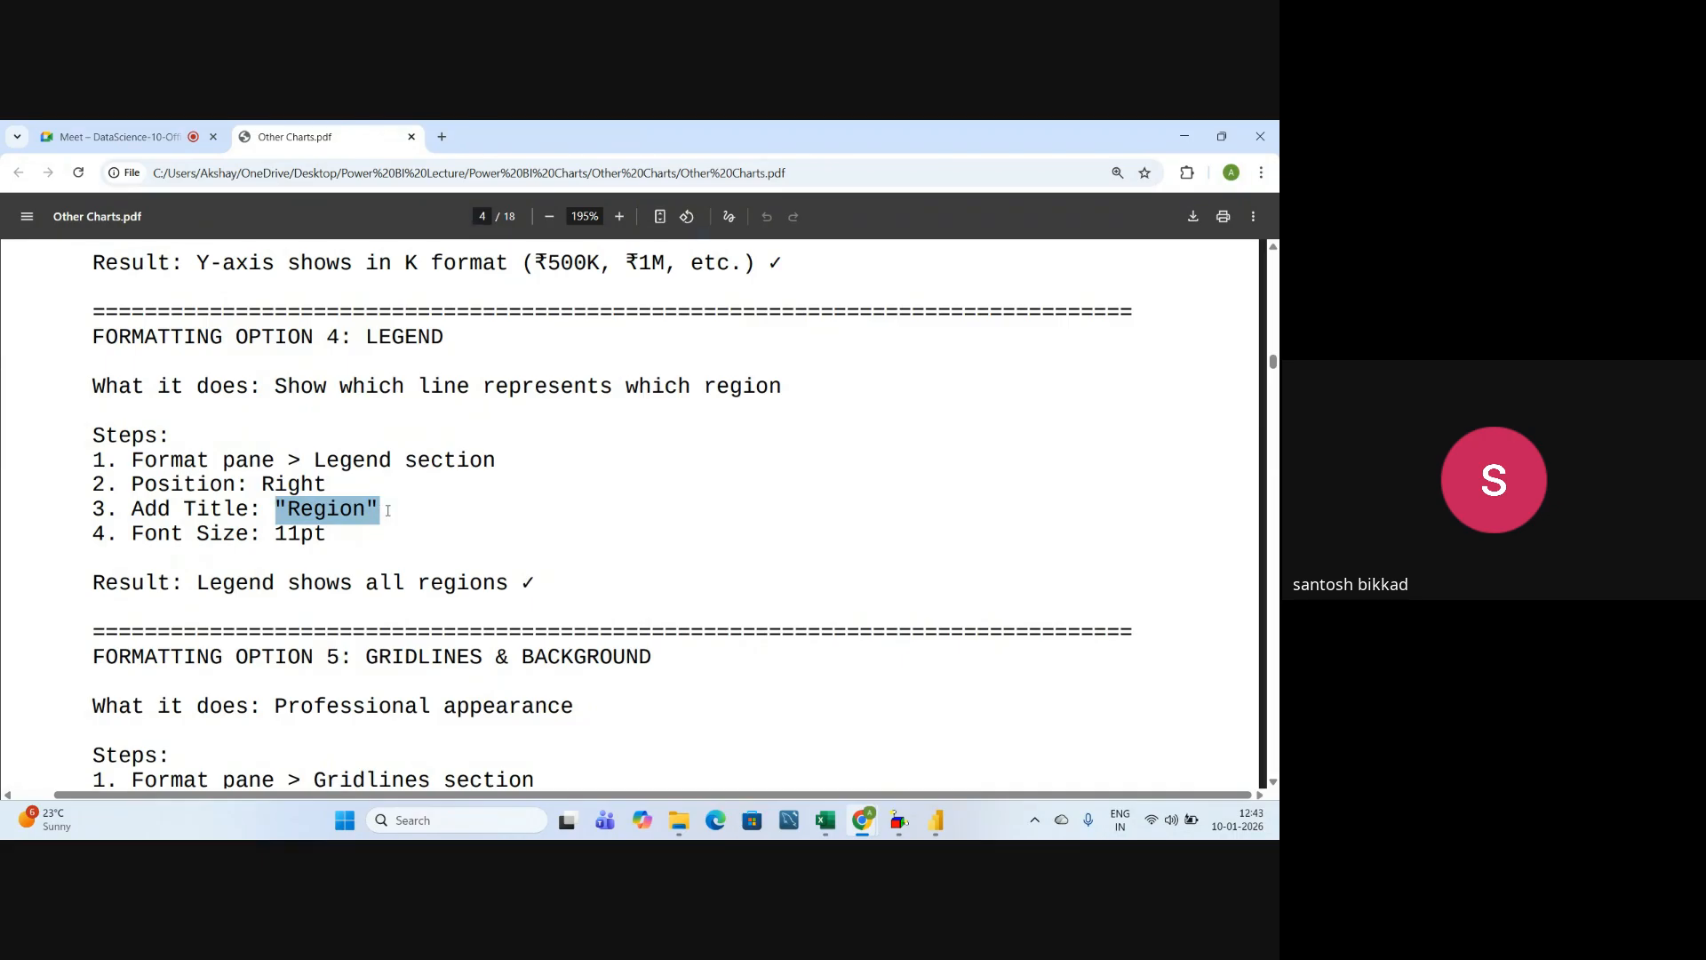
{"action": "left_click_drag", "start_coordinate": [274, 533], "coordinate": [384, 531]}
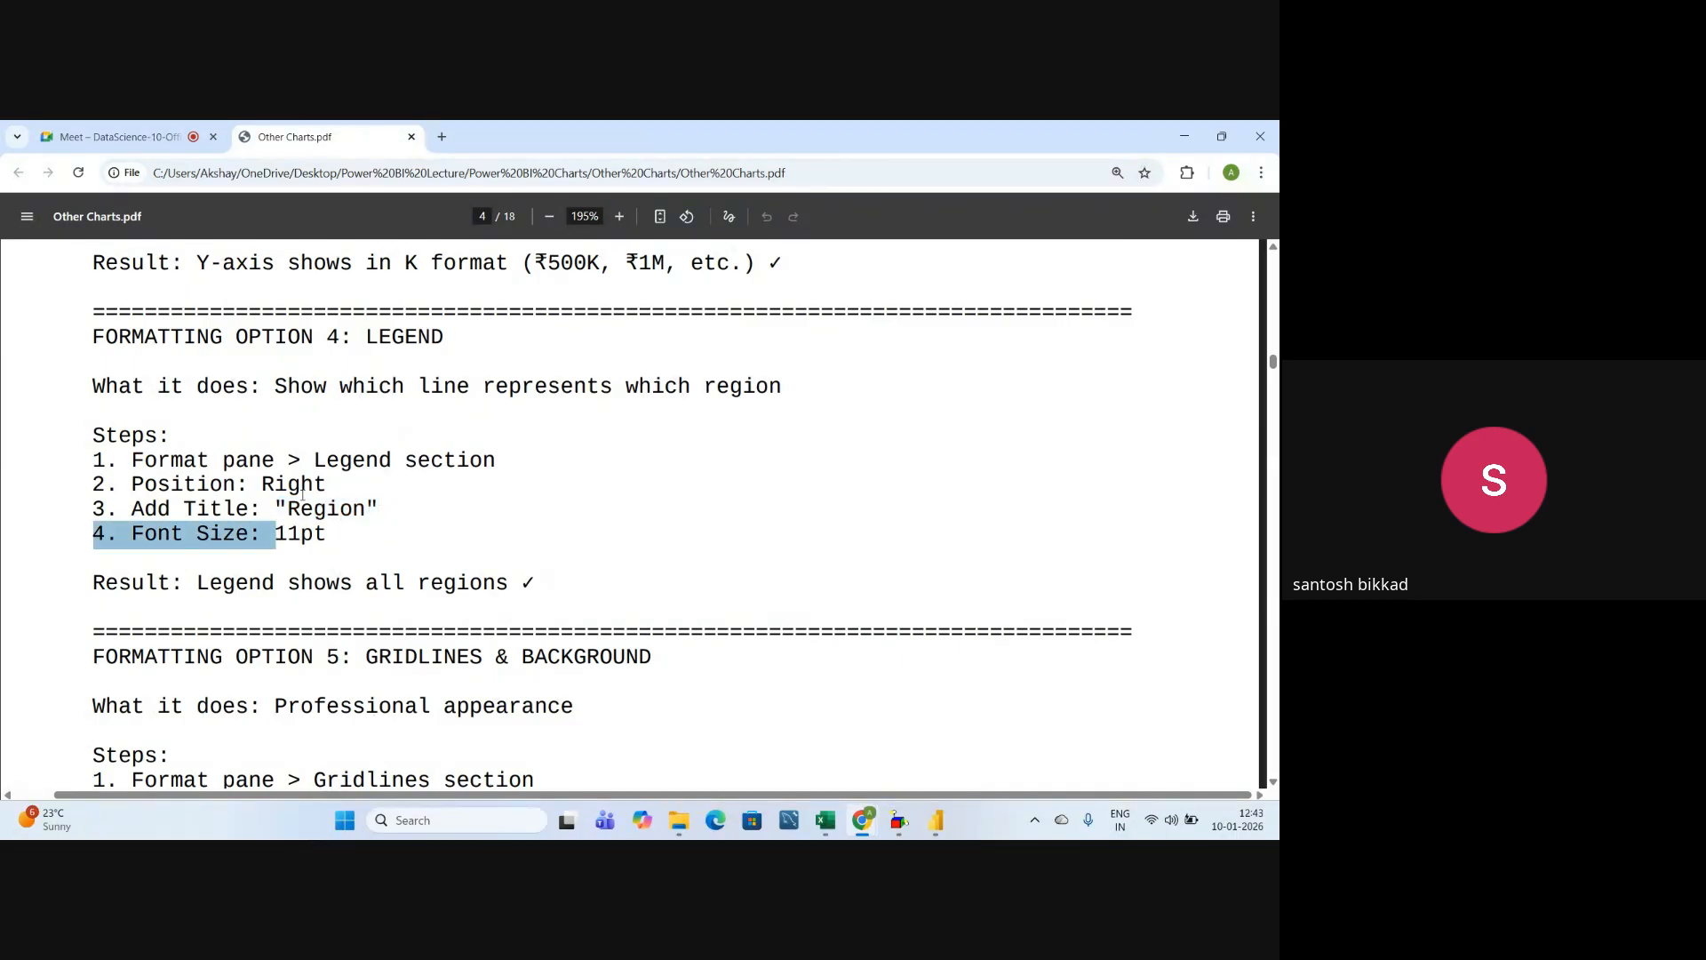
{"action": "left_click_drag", "start_coordinate": [260, 484], "coordinate": [353, 461]}
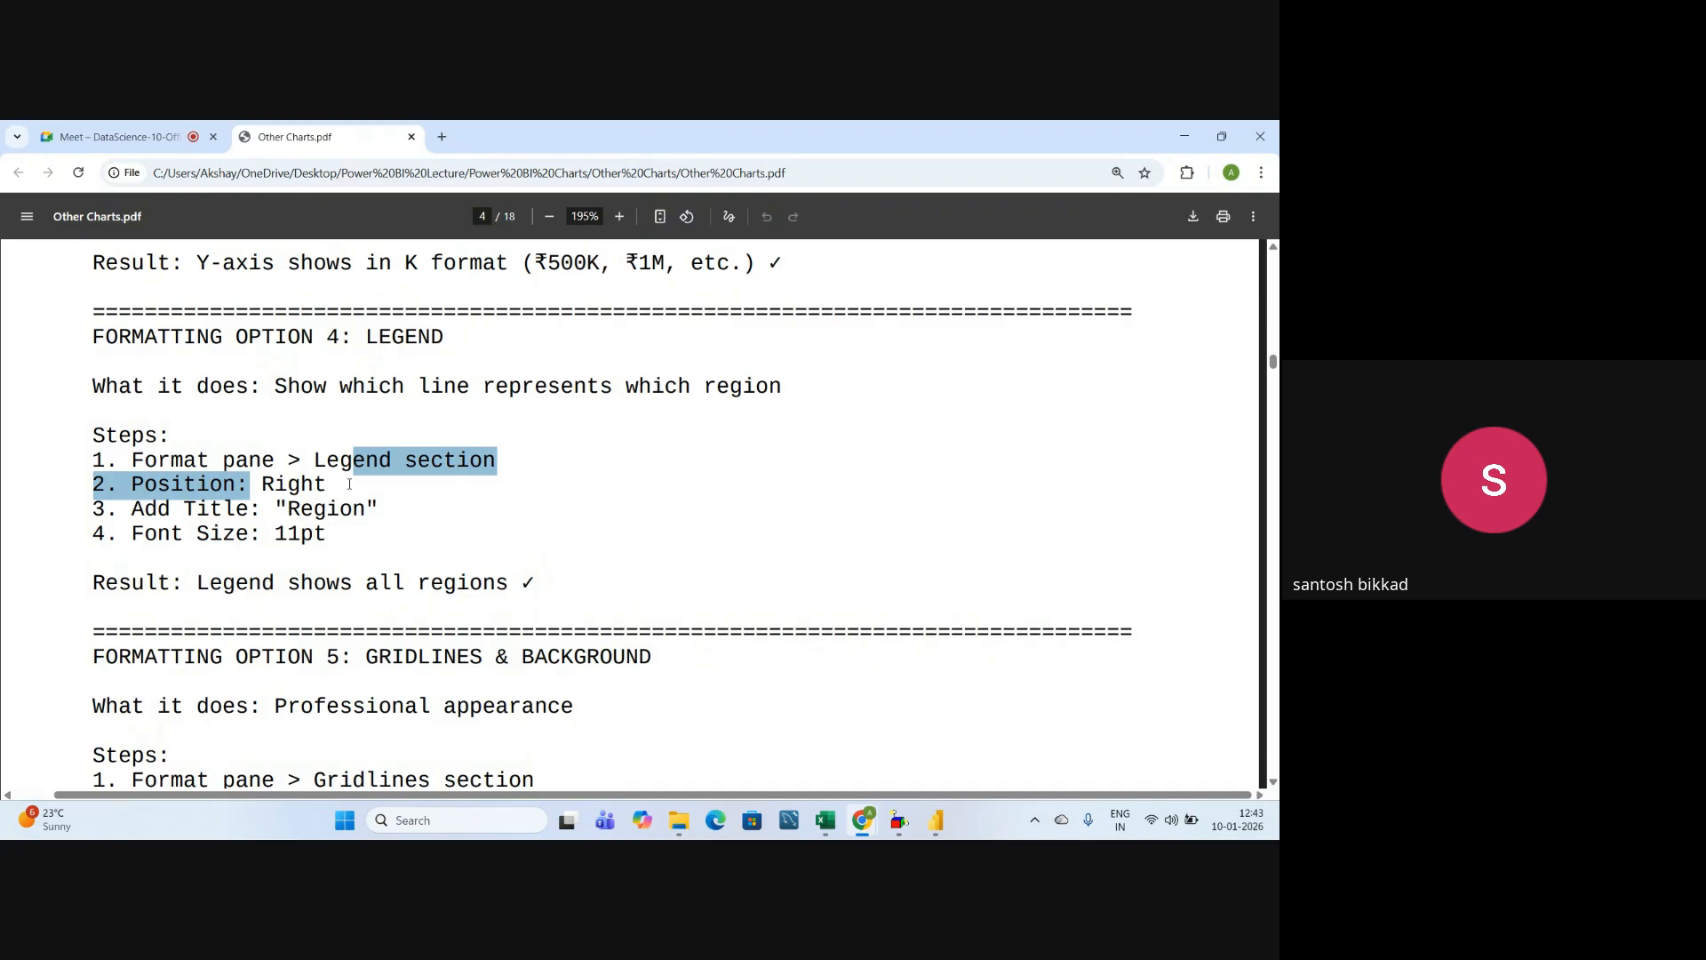
- Read the Gridlines & Background formatting section in the PDF, highlighting its heading and its list of steps
{"action": "scroll", "coordinate": [449, 525], "scroll_direction": "down", "scroll_amount": 2}
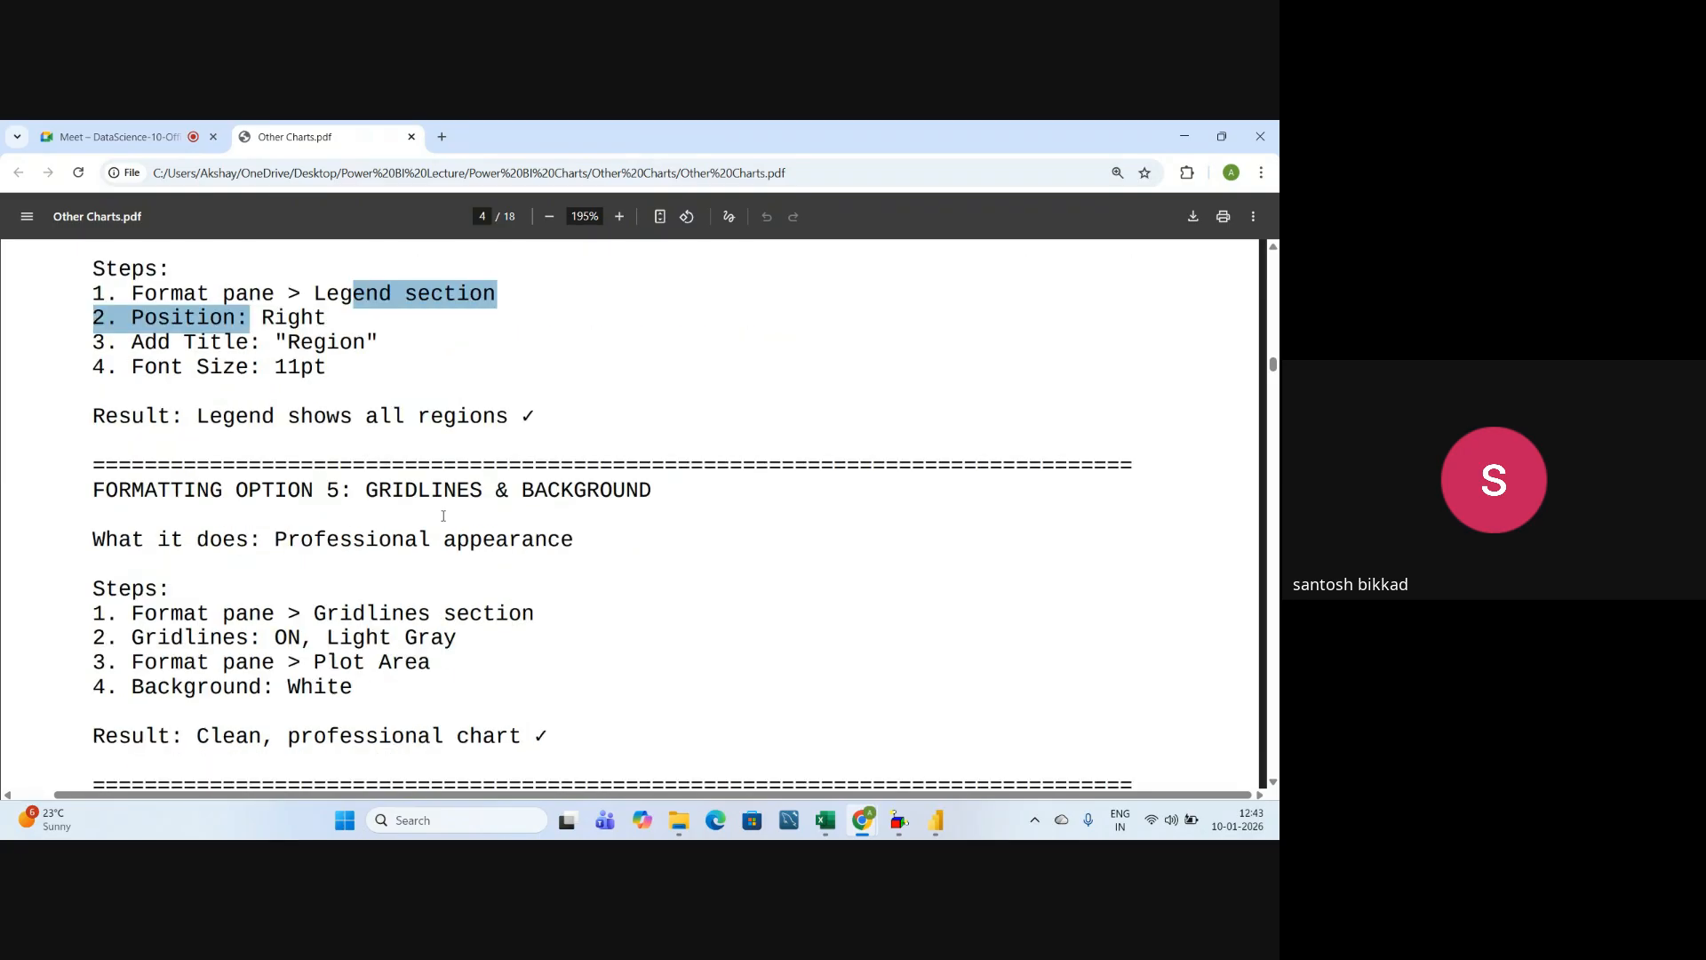
{"action": "left_click_drag", "start_coordinate": [99, 485], "coordinate": [649, 497]}
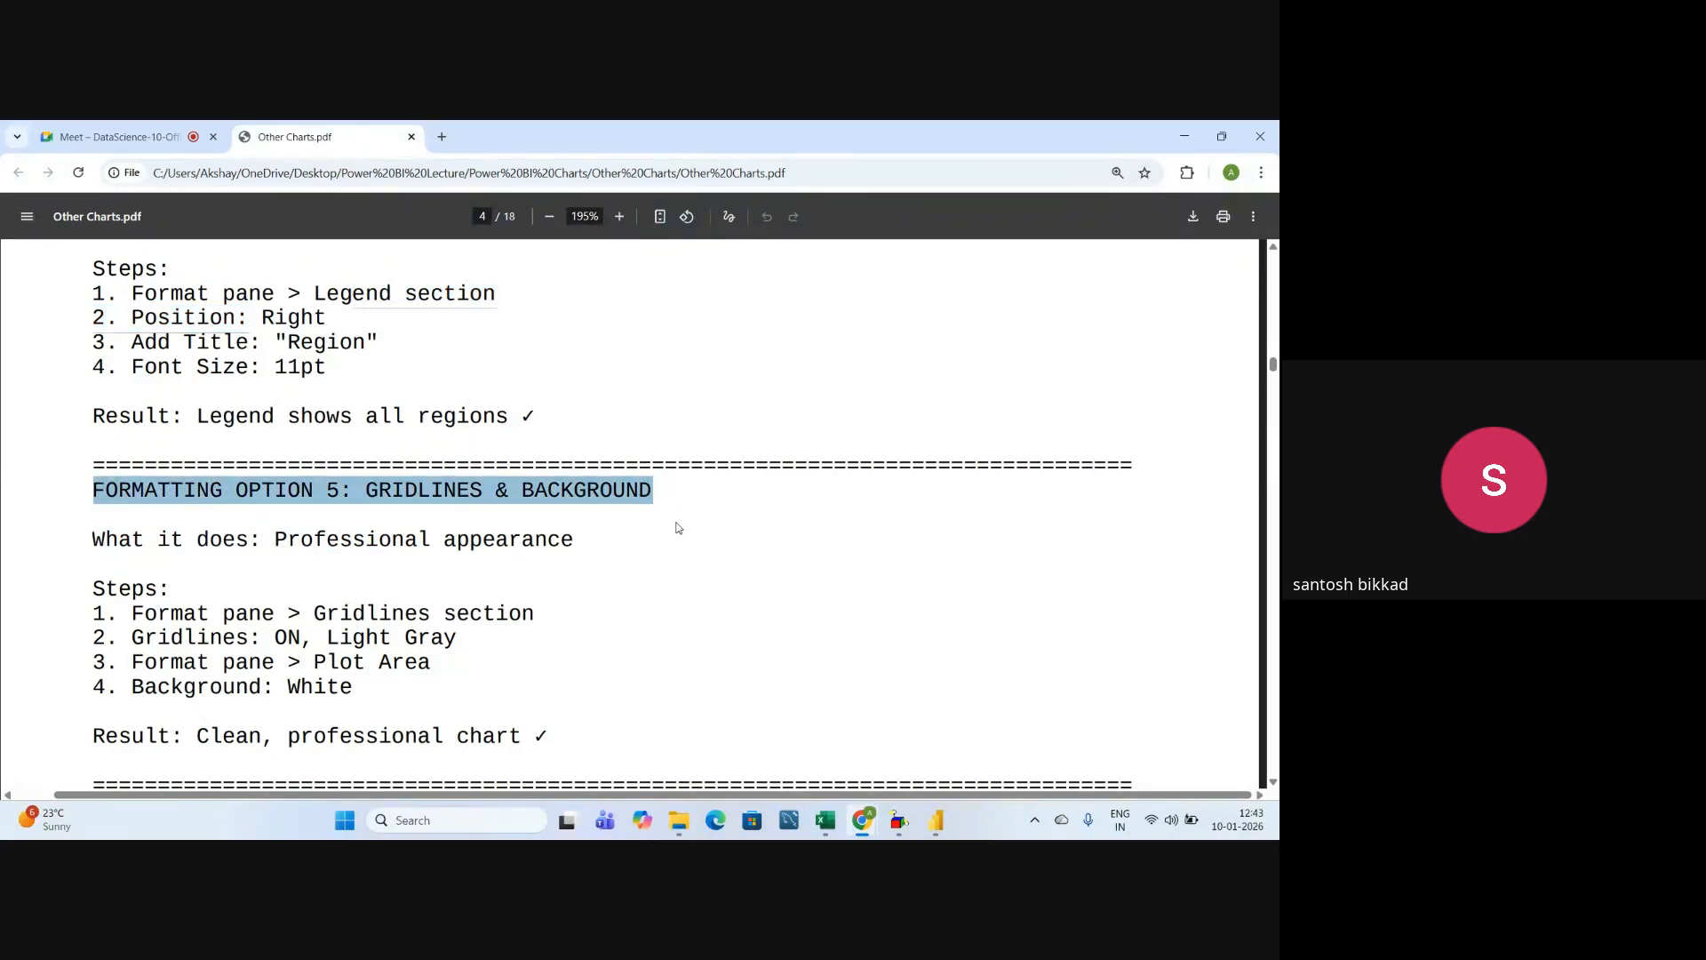
{"action": "scroll", "coordinate": [676, 528], "scroll_direction": "down", "scroll_amount": 1}
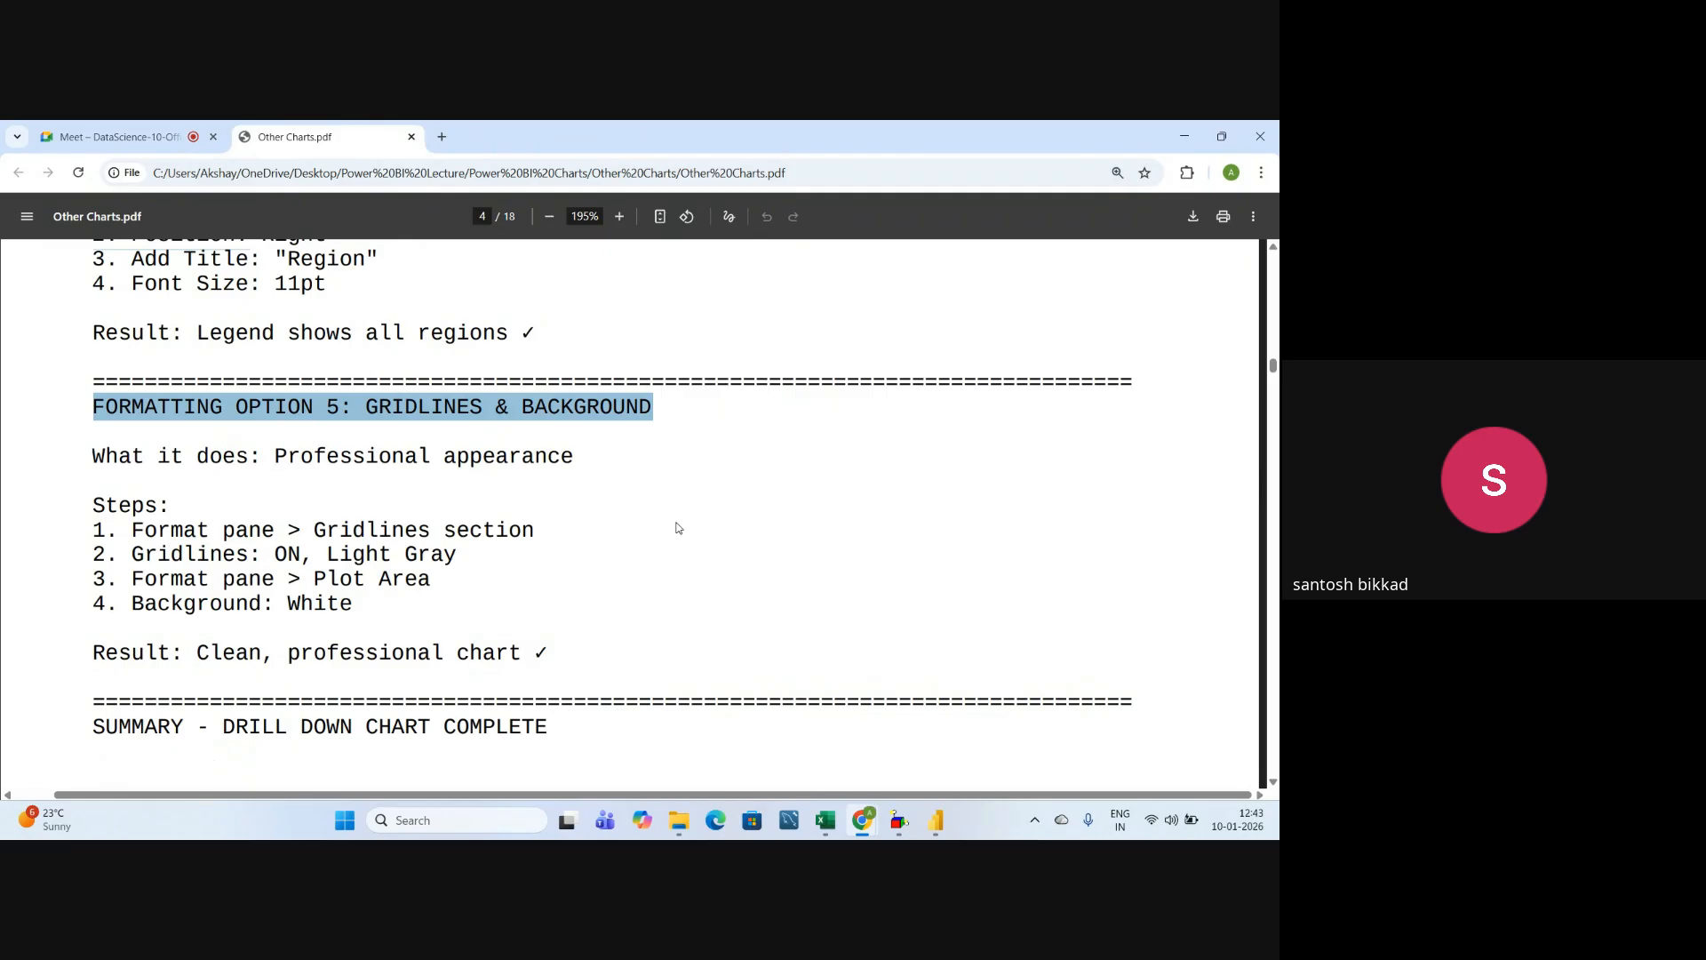
{"action": "left_click", "coordinate": [625, 591]}
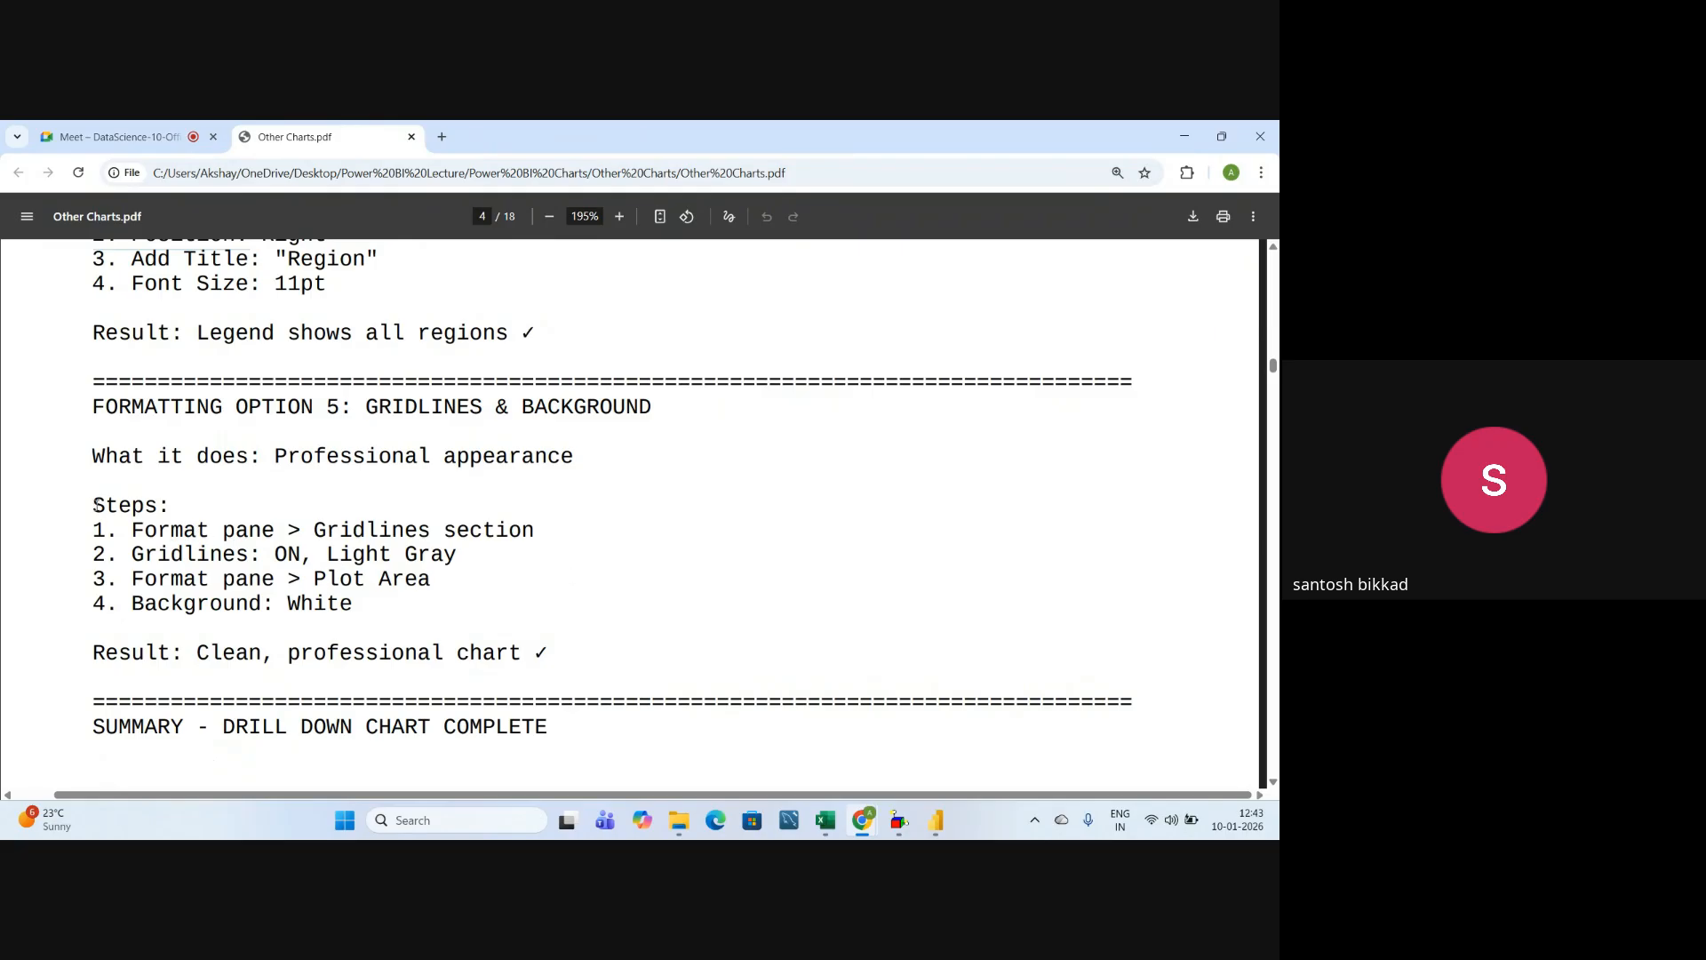
{"action": "left_click_drag", "start_coordinate": [95, 505], "coordinate": [381, 655]}
{"action": "left_click", "coordinate": [389, 625]}
- Read through the drill down chart summary and go on to Chart 3, highlighting "AREA CHART" in its heading
{"action": "scroll", "coordinate": [437, 584], "scroll_direction": "down", "scroll_amount": 2}
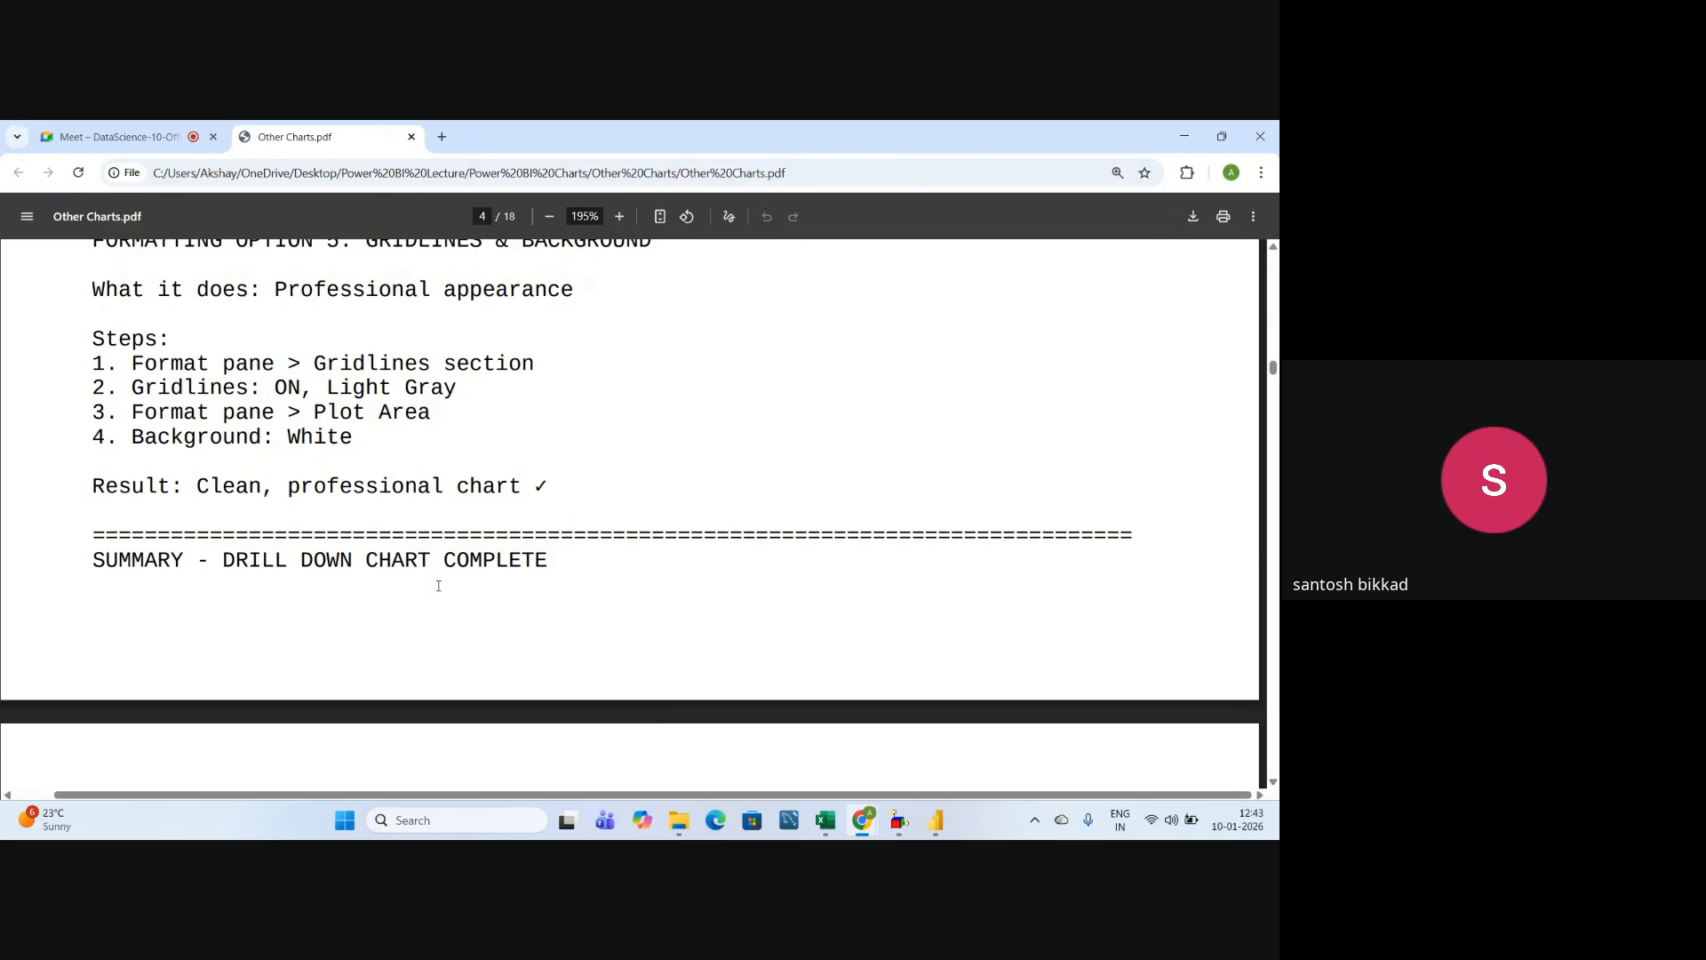
{"action": "scroll", "coordinate": [482, 561], "scroll_direction": "down", "scroll_amount": 1}
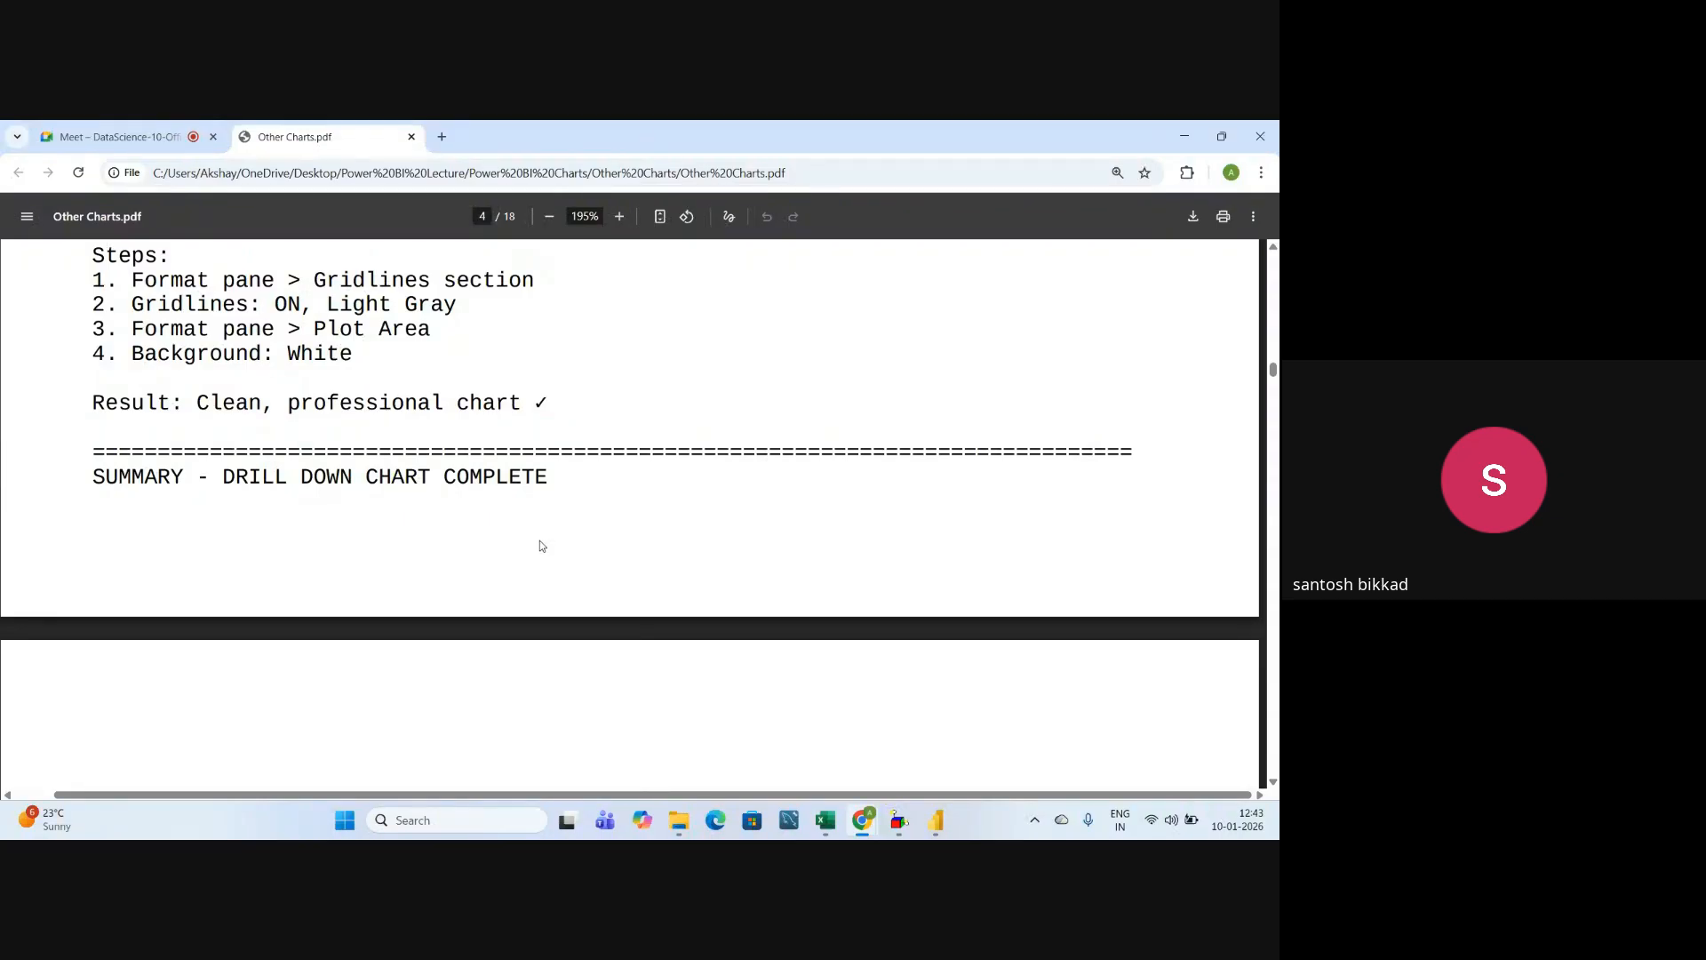
{"action": "scroll", "coordinate": [542, 546], "scroll_direction": "down", "scroll_amount": 5}
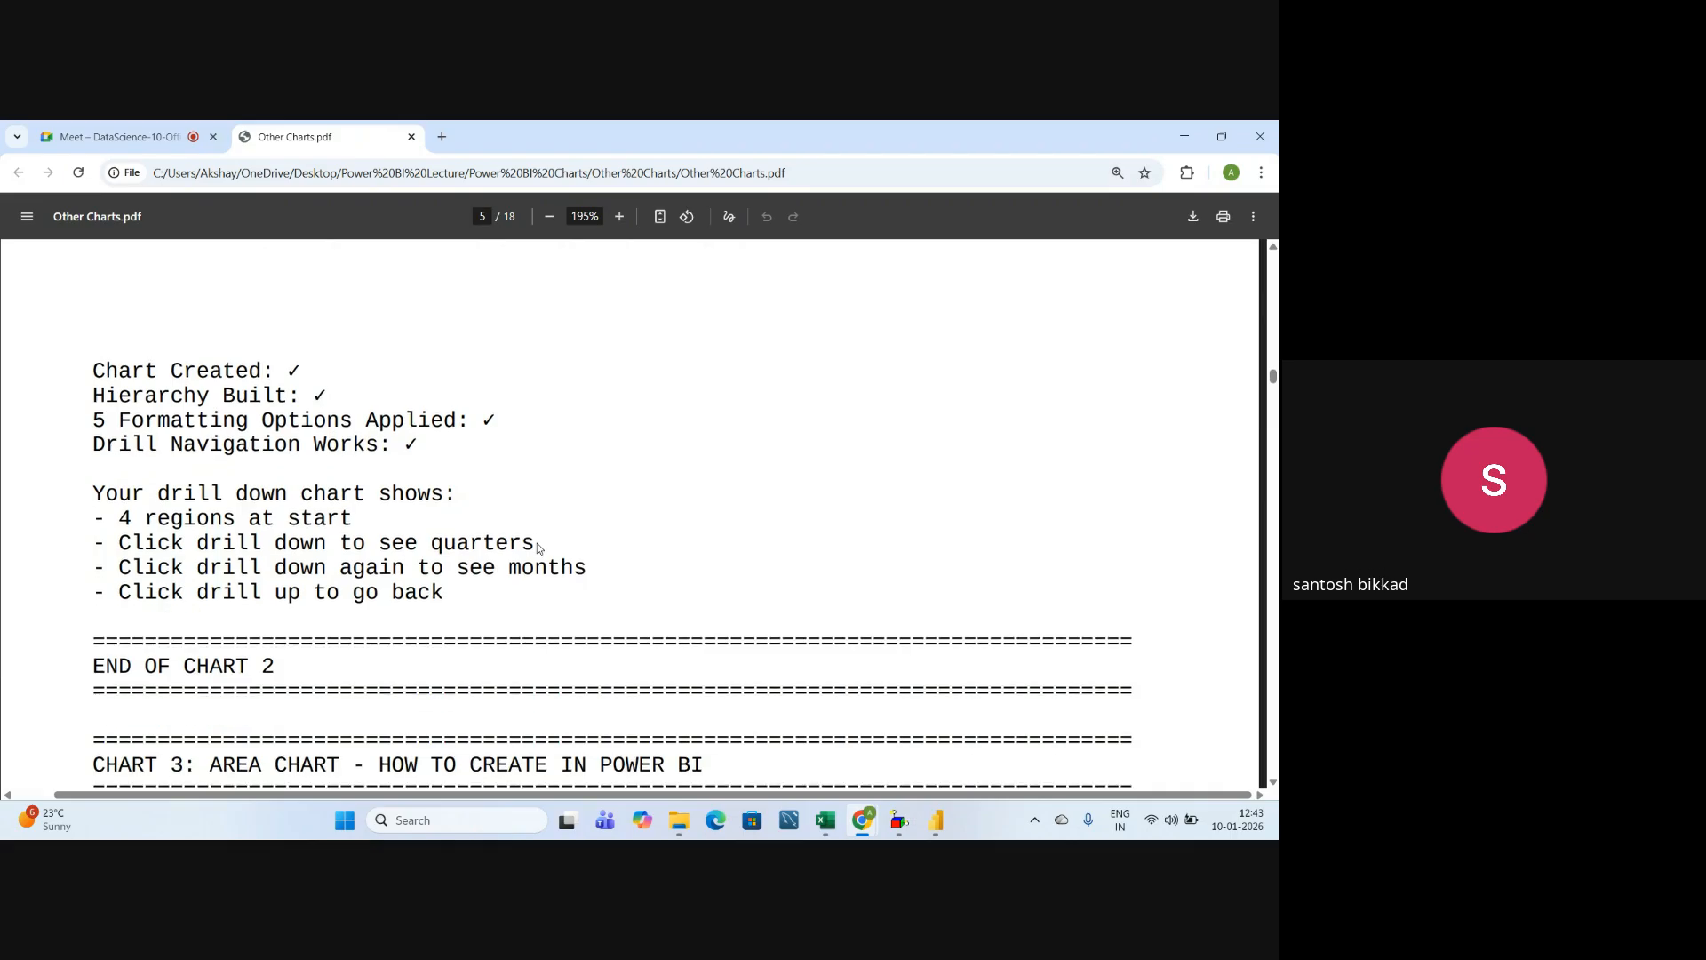
{"action": "scroll", "coordinate": [537, 549], "scroll_direction": "down", "scroll_amount": 3}
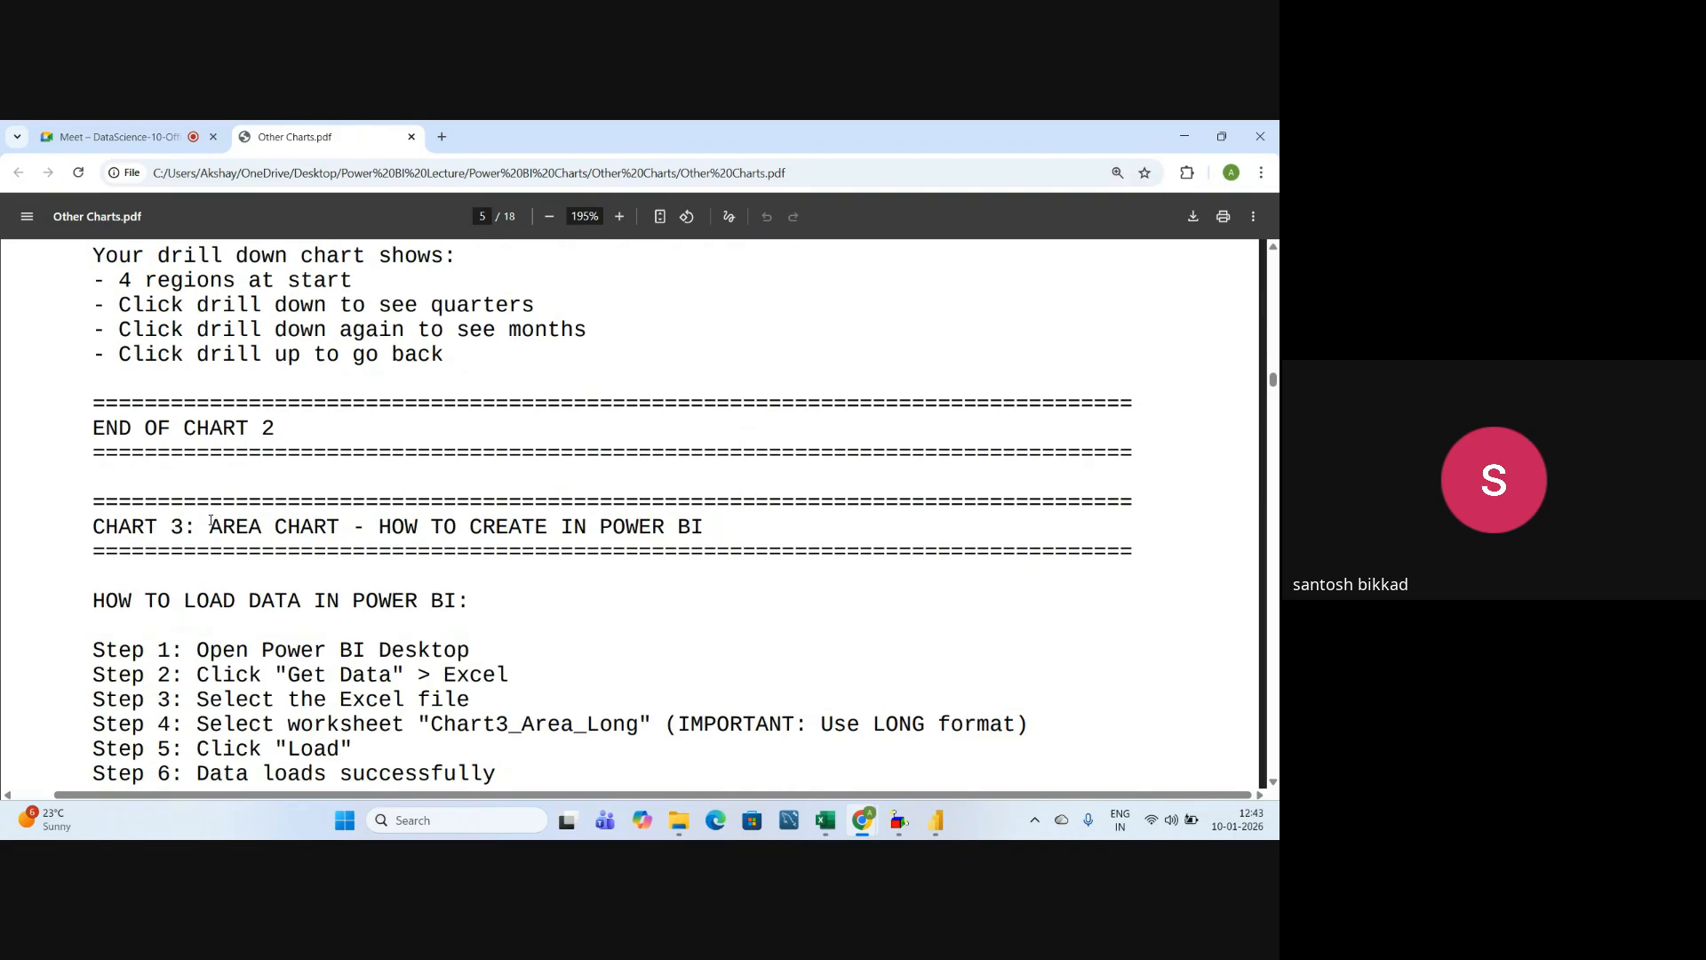
{"action": "left_click_drag", "start_coordinate": [92, 526], "coordinate": [341, 518]}
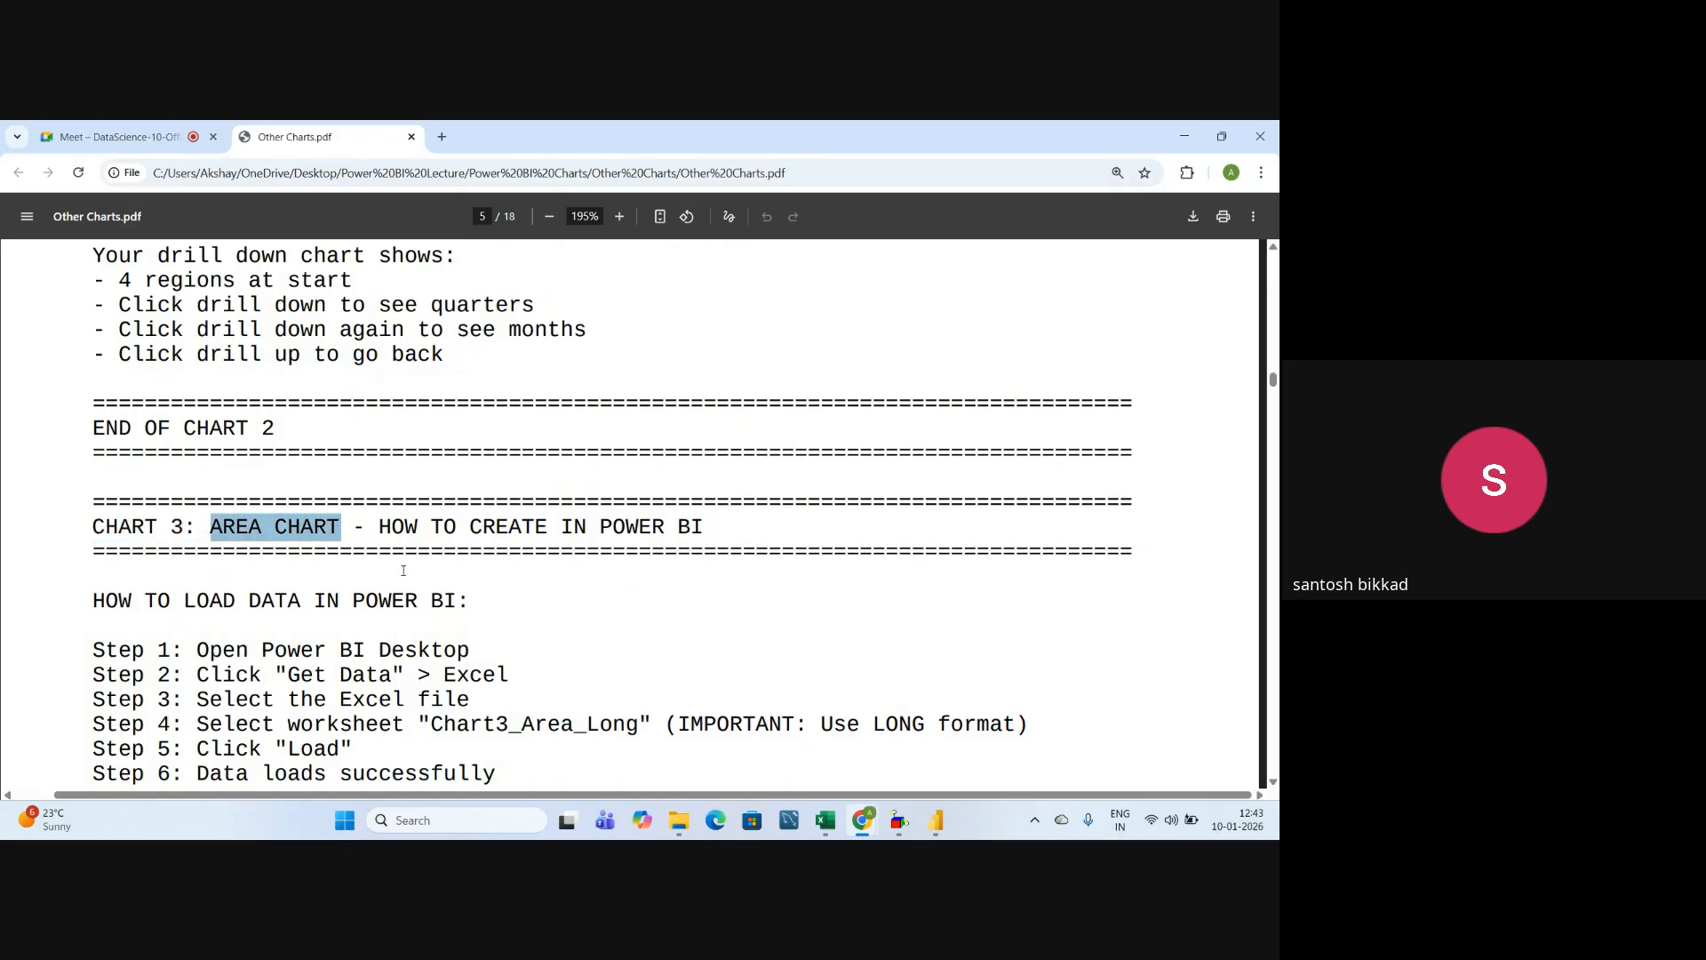
{"action": "left_click", "coordinate": [498, 583]}
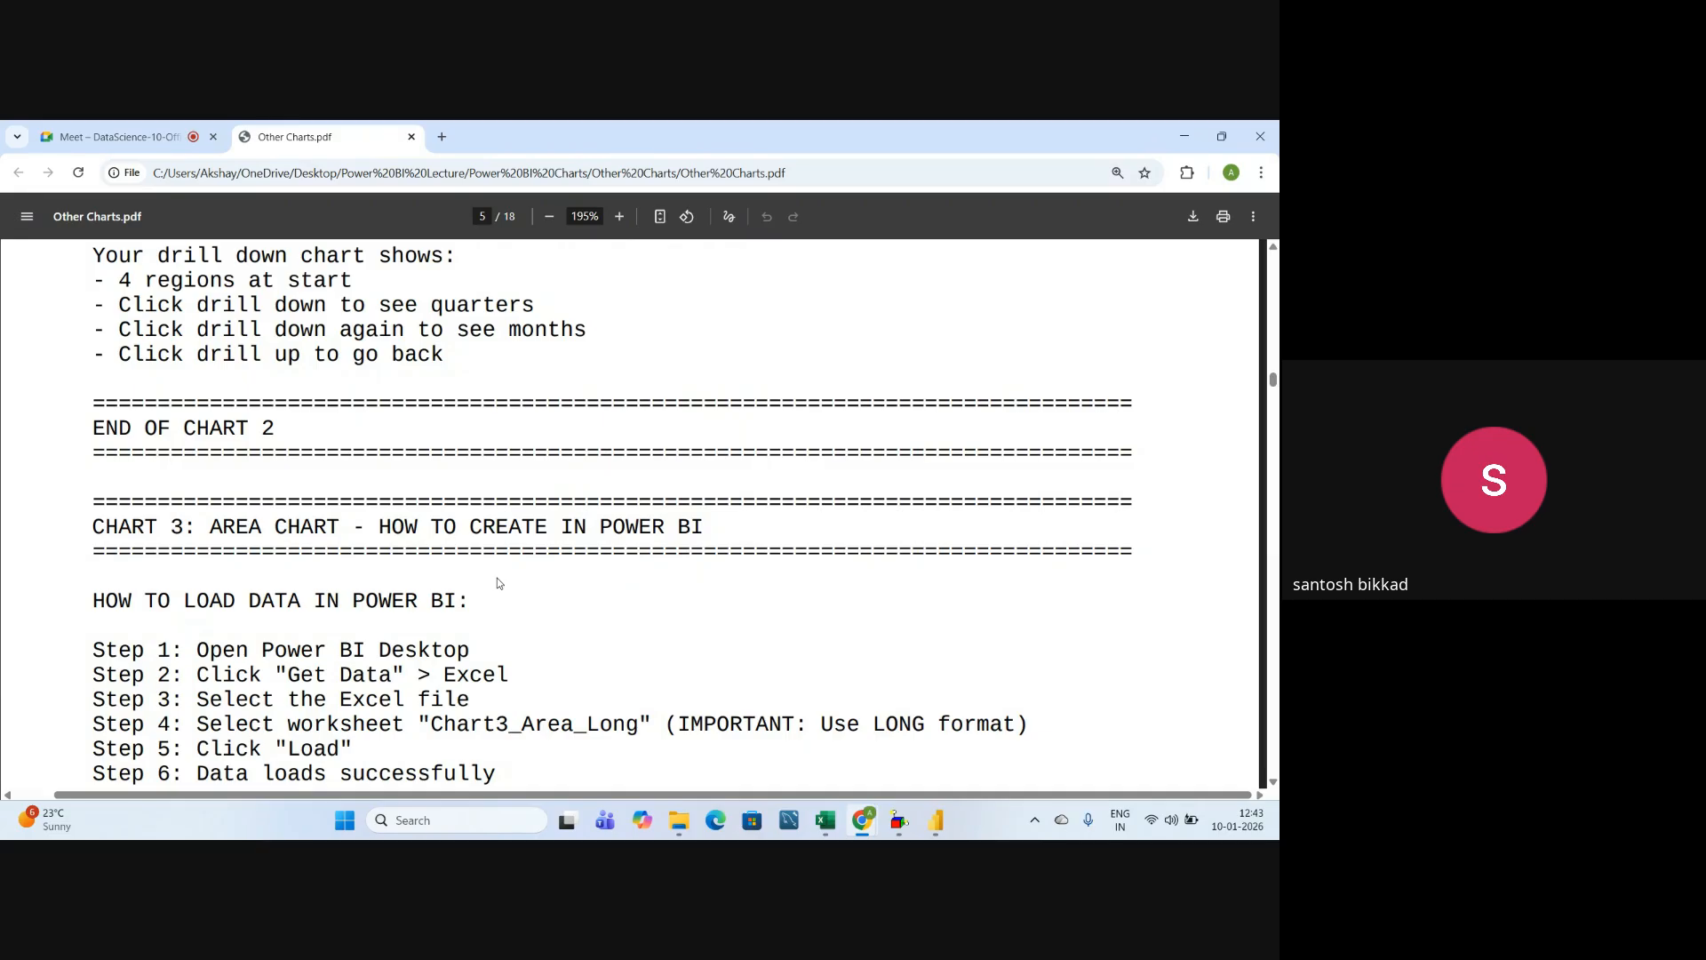
- Switch by way of the Google Meet tab to Power BI Desktop and drill the whole chart down two levels to Month
{"action": "left_click", "coordinate": [64, 134]}
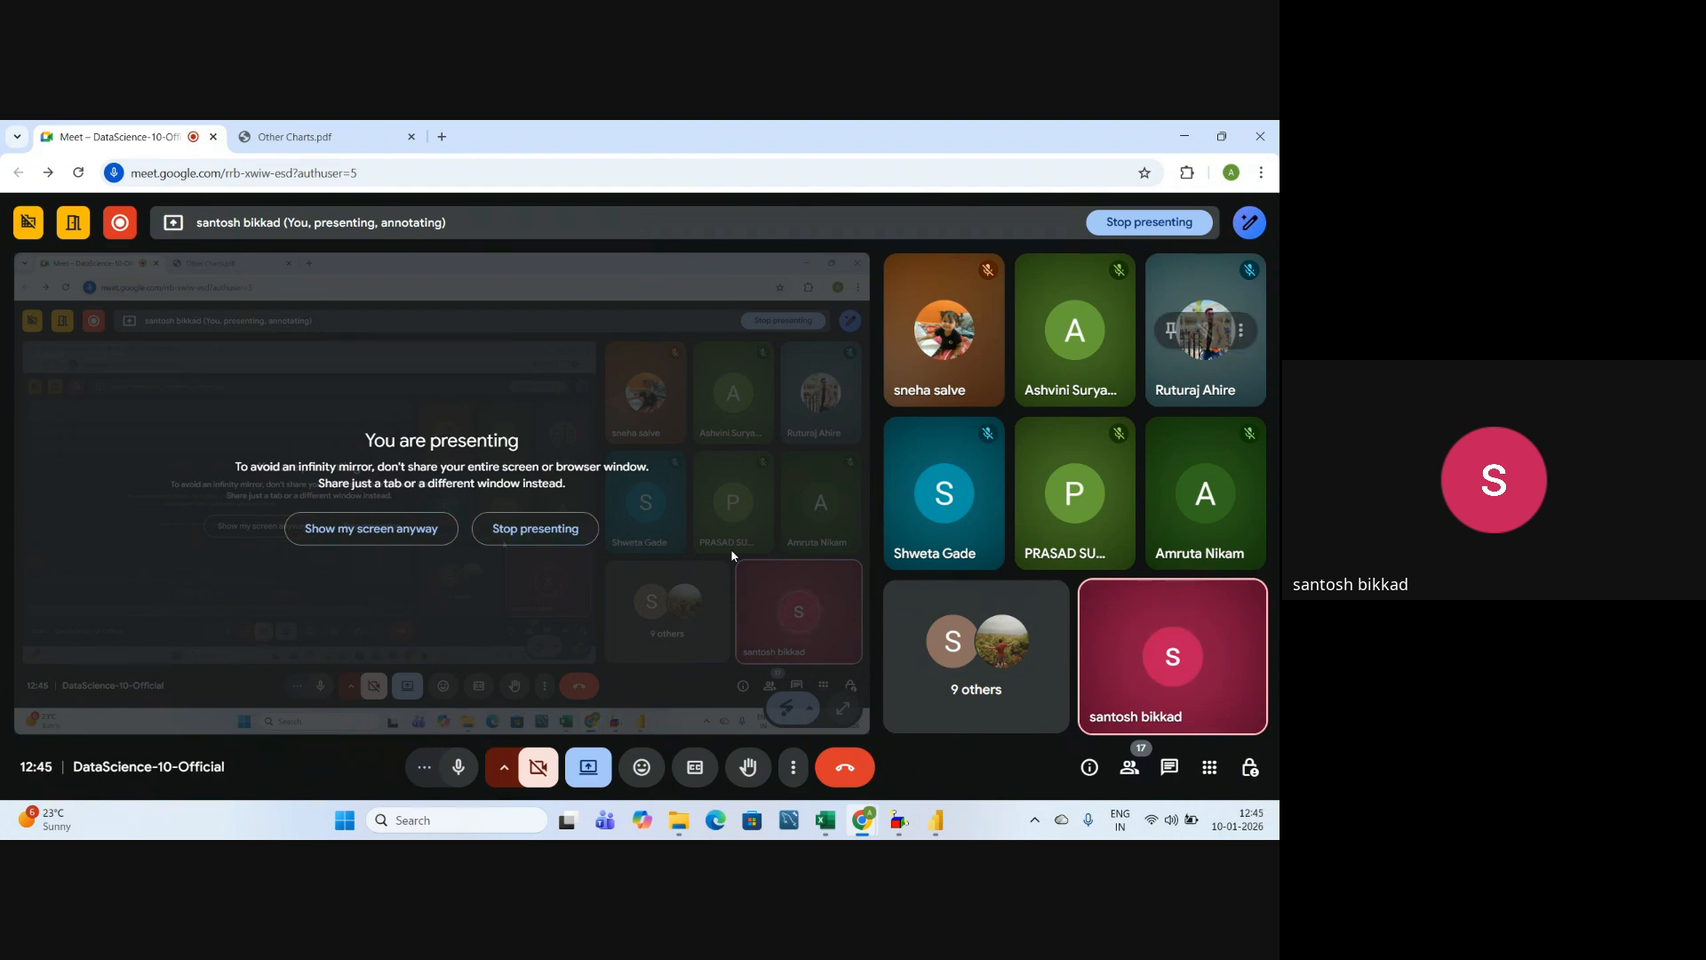
{"action": "key", "text": "alt+Tab"}
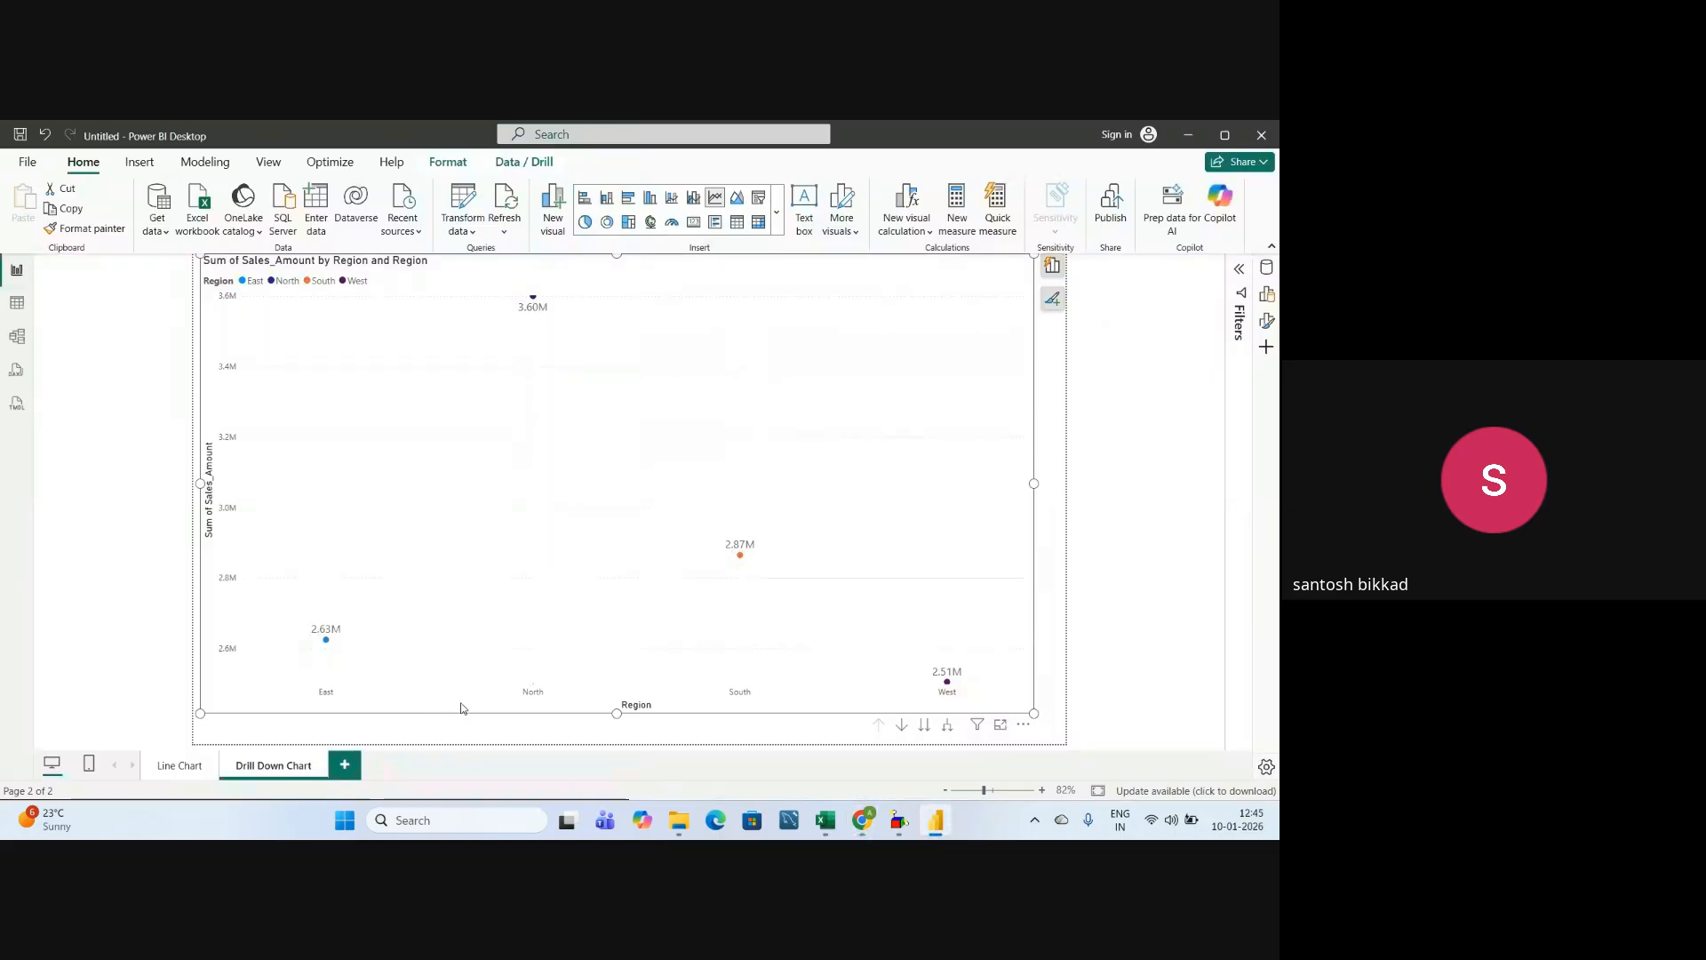
{"action": "left_click", "coordinate": [924, 725]}
{"action": "left_click", "coordinate": [924, 725]}
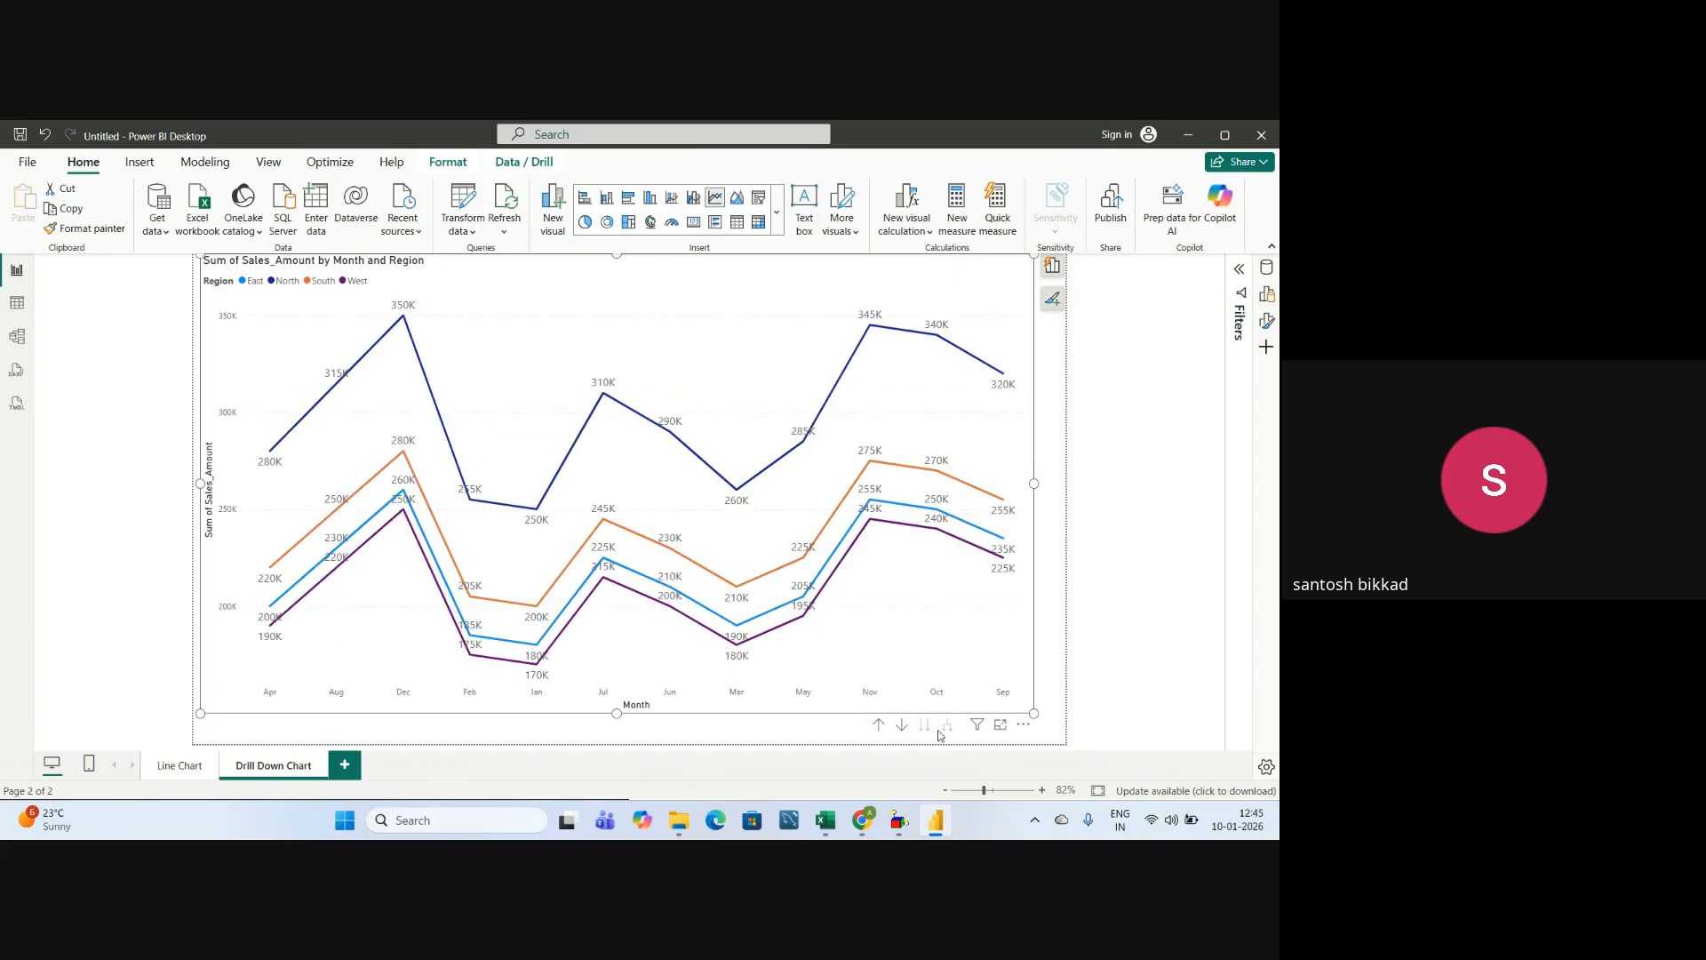
- Drill the chart back up to Region, and expand all down two levels to show Region, Quarter and Month together
{"action": "left_click", "coordinate": [878, 726]}
{"action": "left_click", "coordinate": [878, 726]}
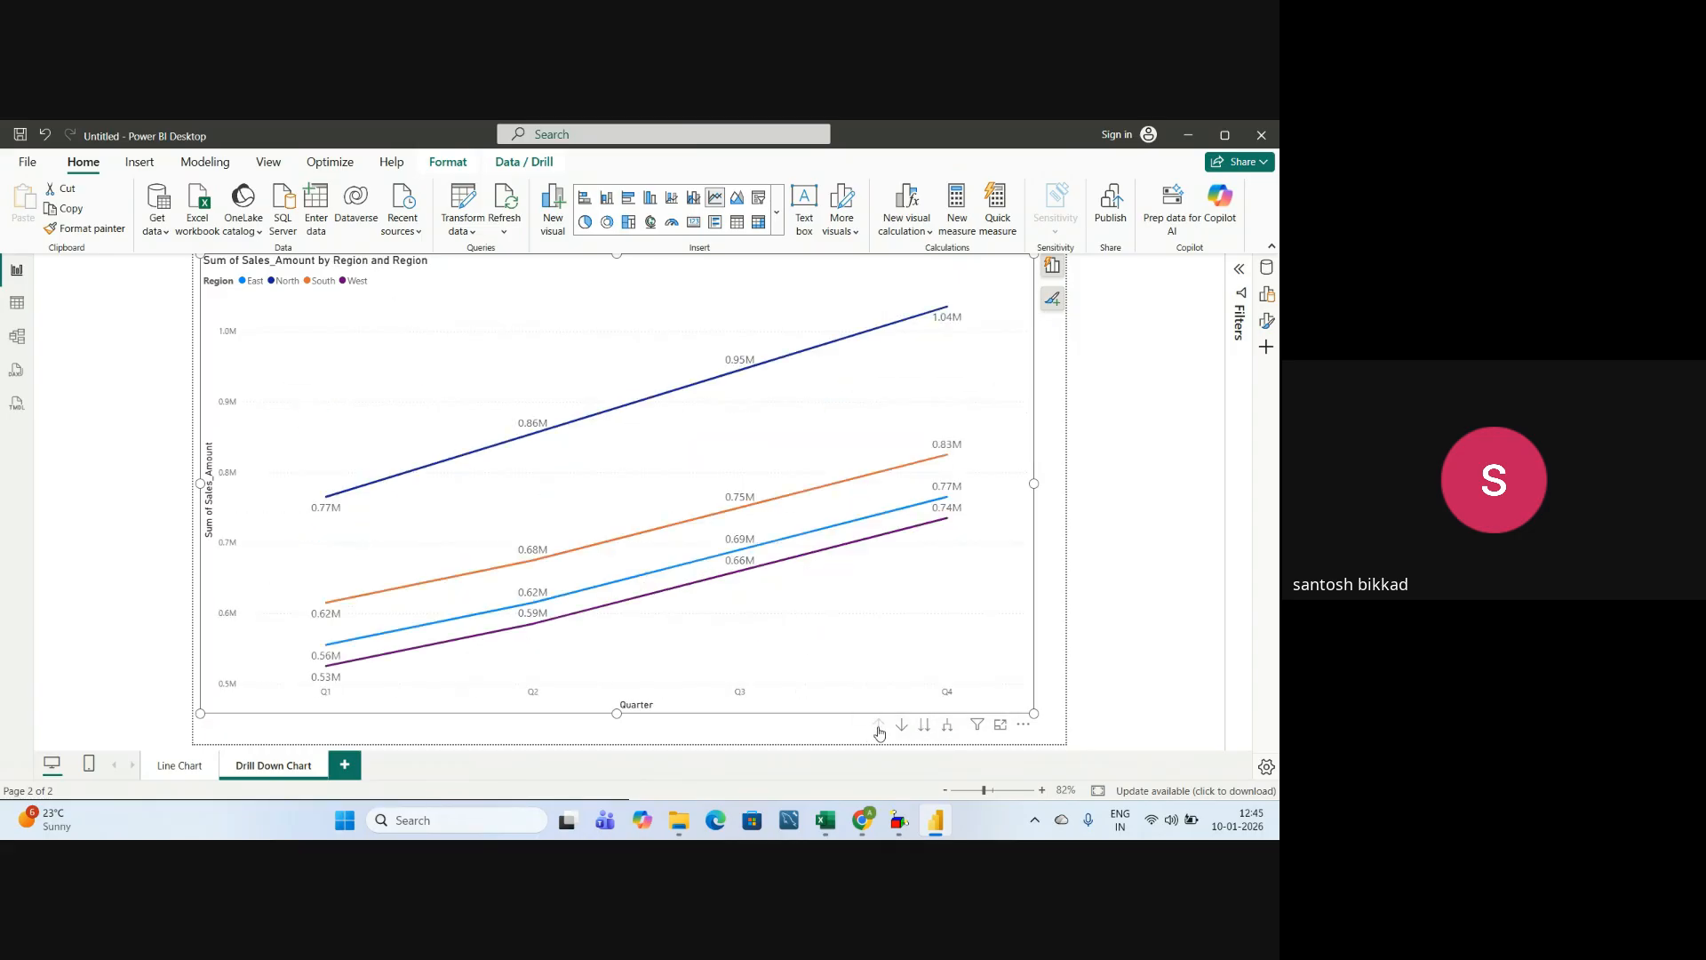
{"action": "left_click", "coordinate": [947, 726]}
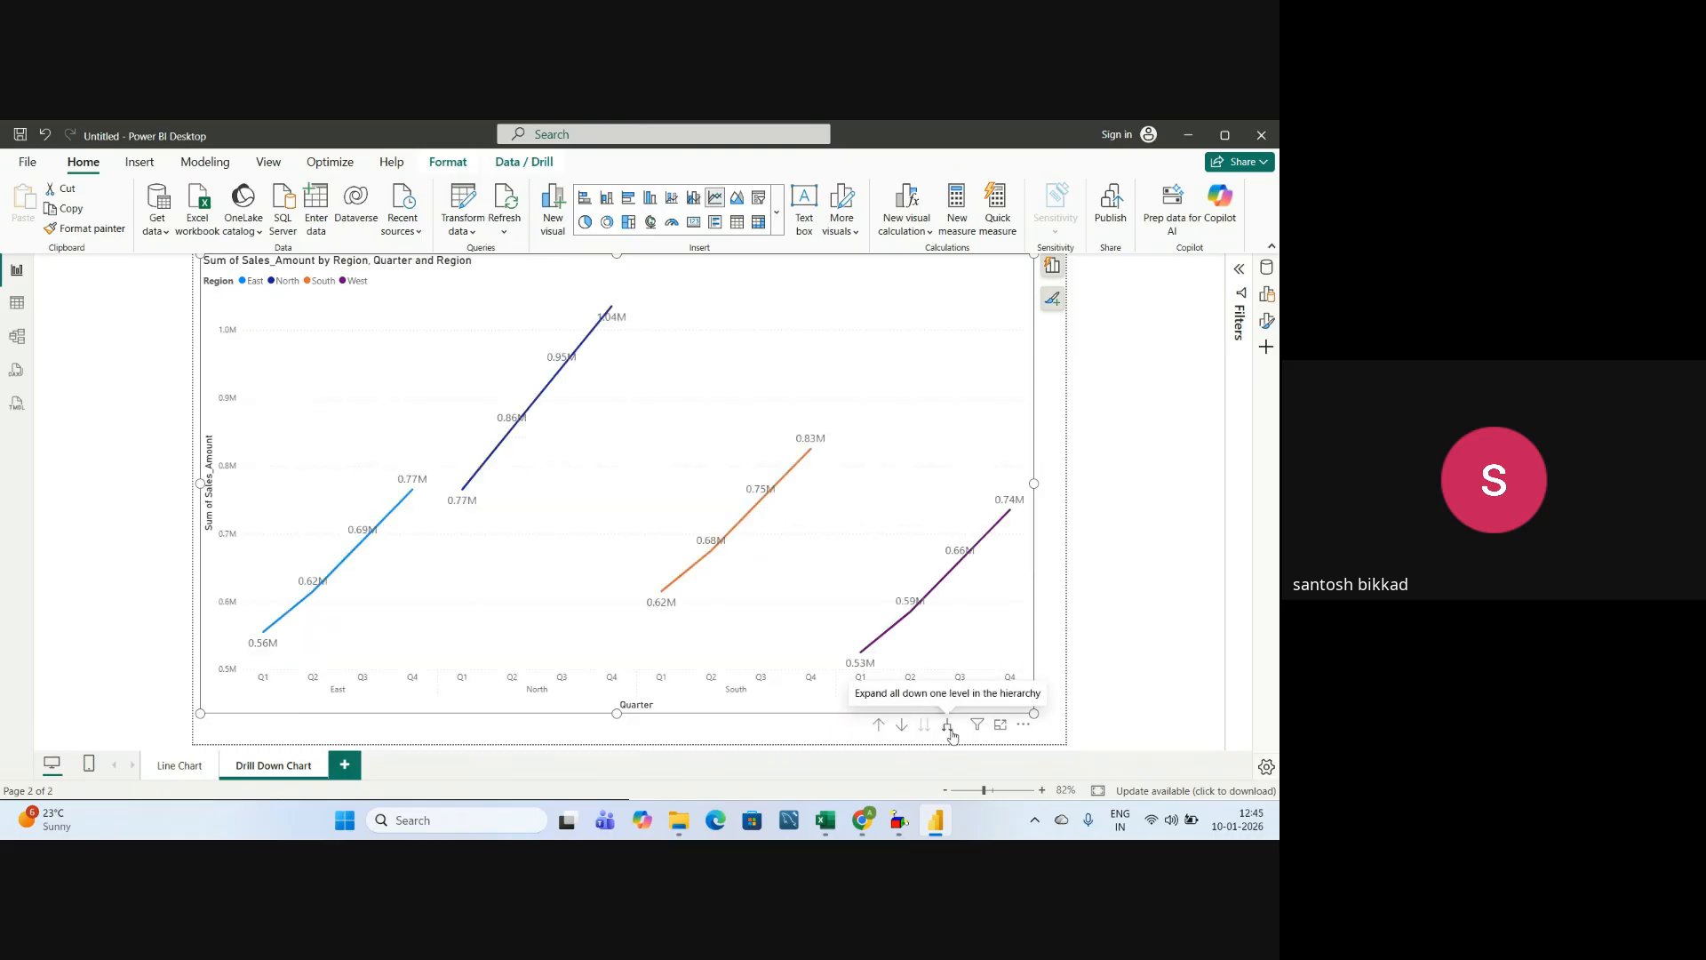
{"action": "left_click", "coordinate": [949, 727]}
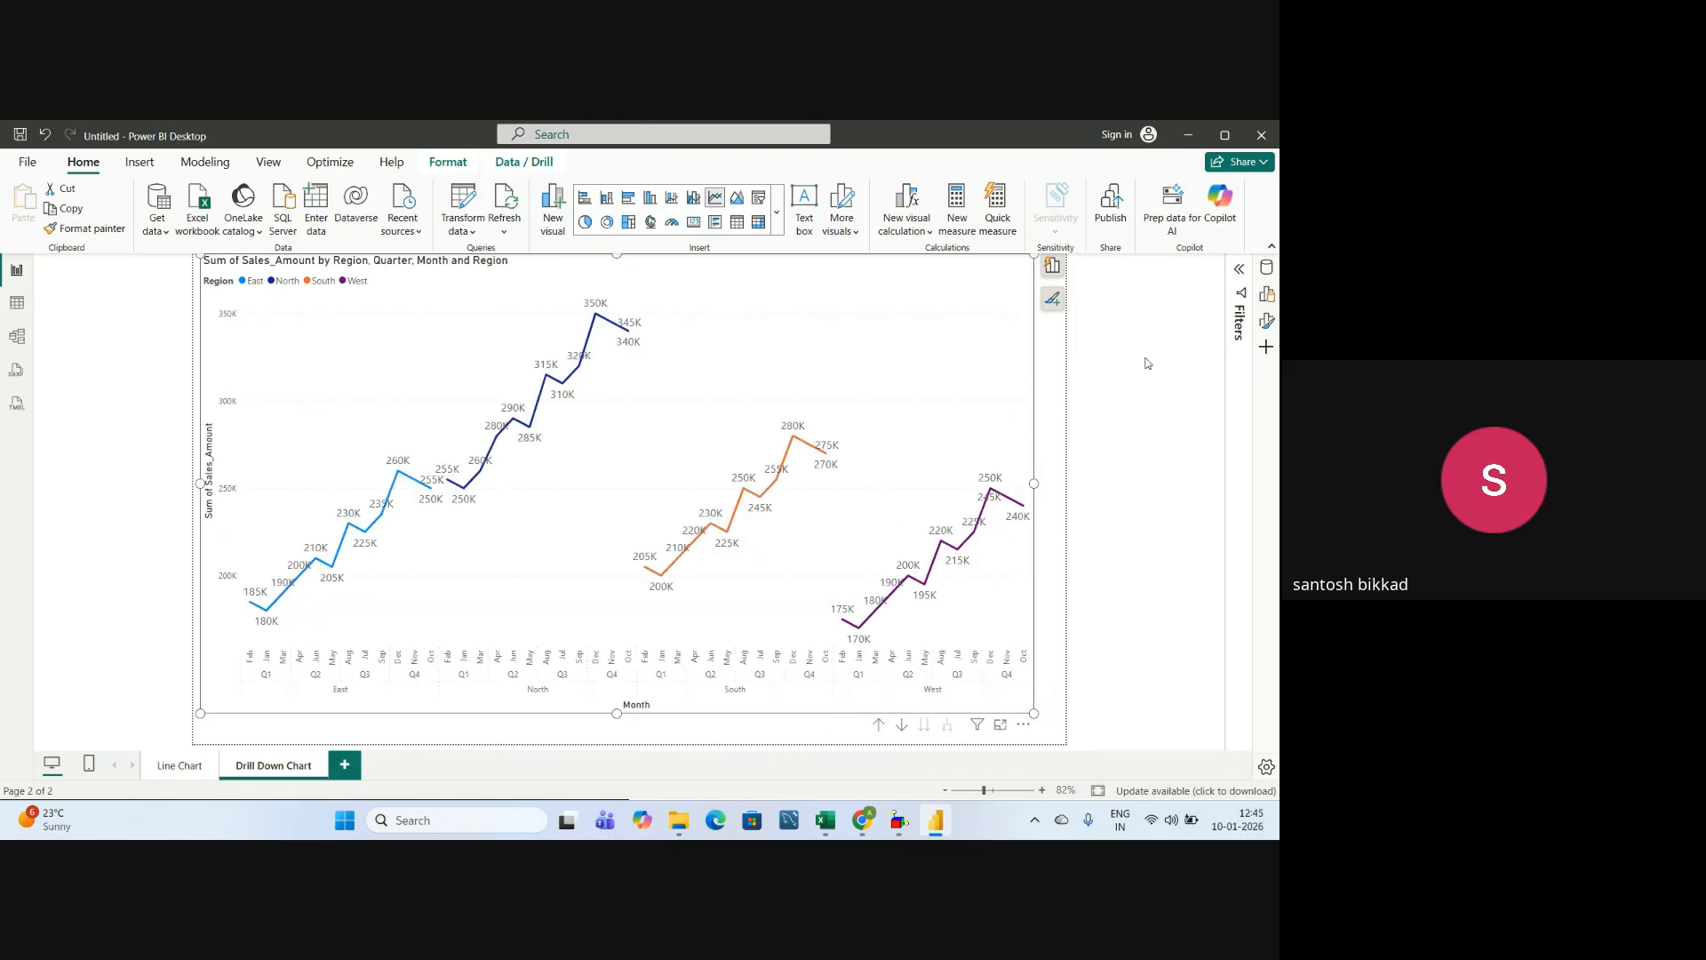
- Open the chart's Format and Build options and review its X-axis, Y-axis and legend fields alongside the plotted points
{"action": "left_click", "coordinate": [1266, 321]}
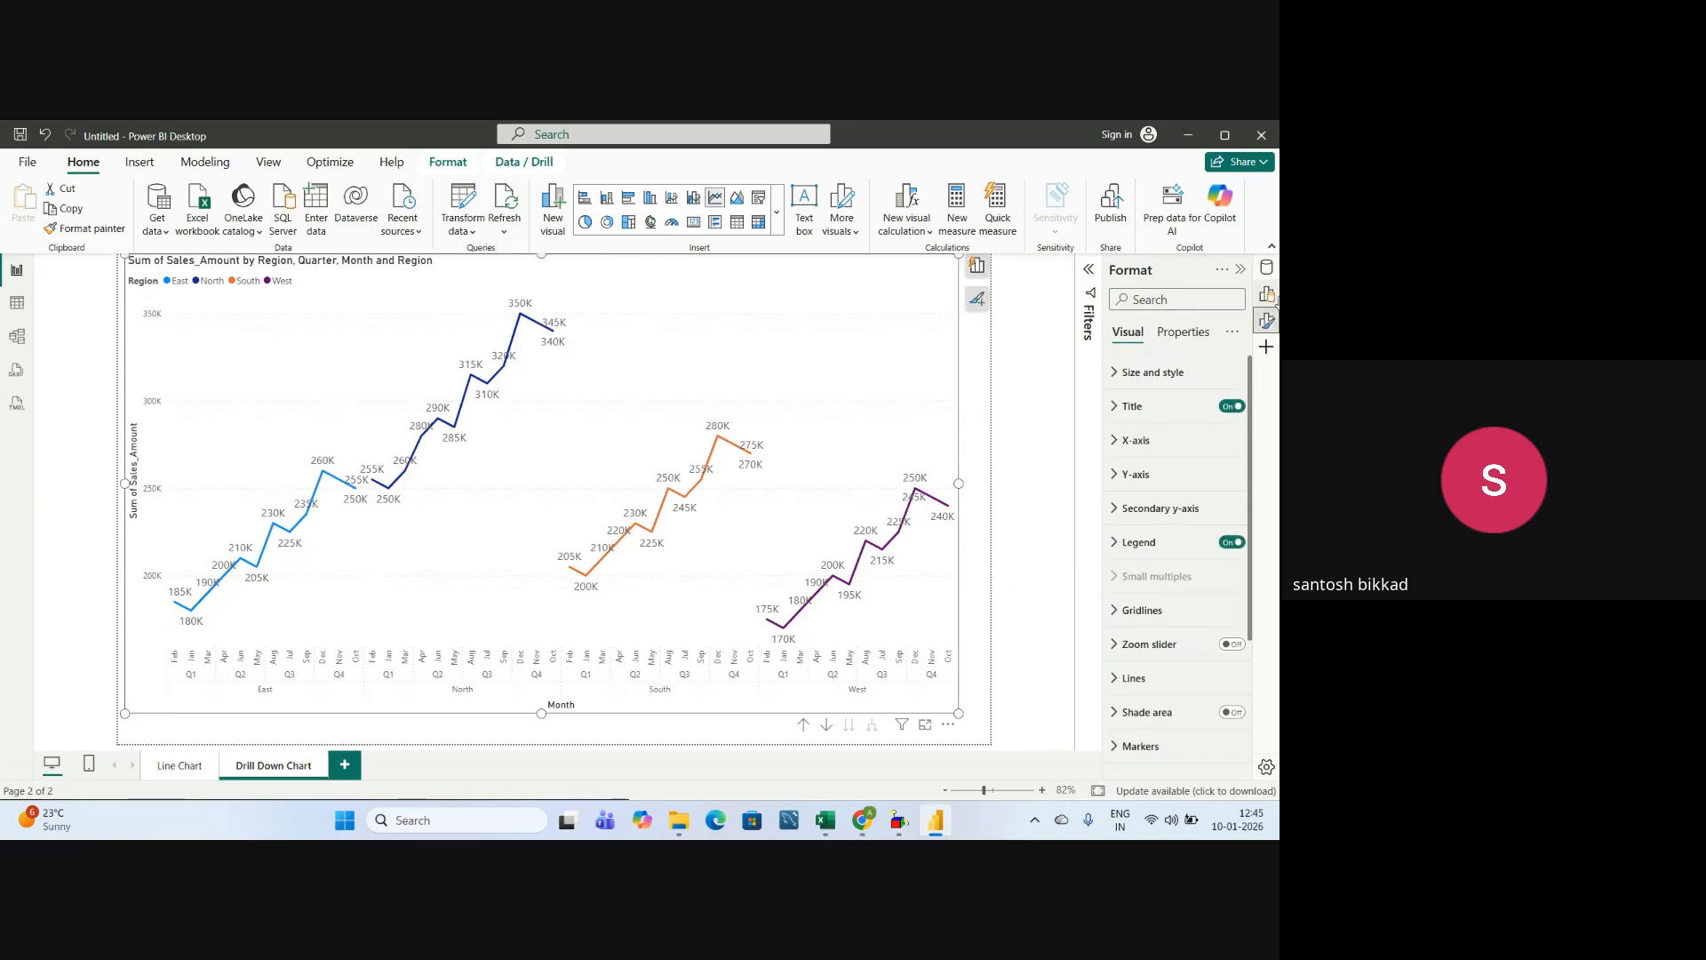
{"action": "left_click", "coordinate": [1268, 294]}
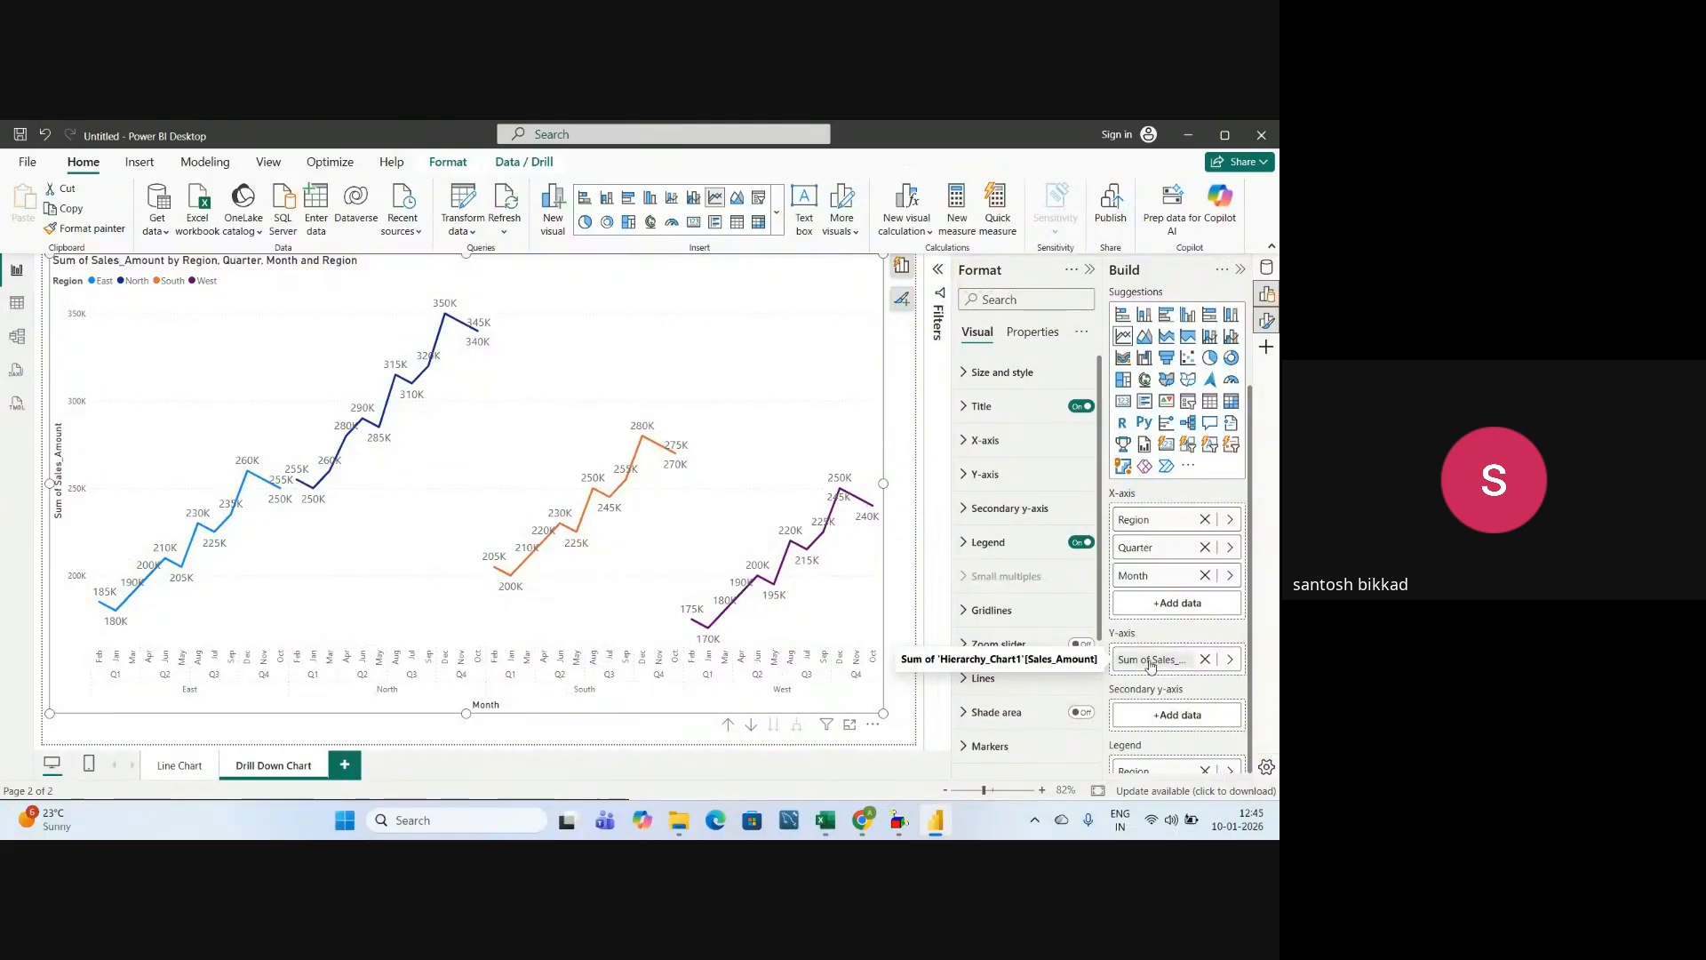
{"action": "scroll", "coordinate": [1155, 662], "scroll_direction": "down", "scroll_amount": 3}
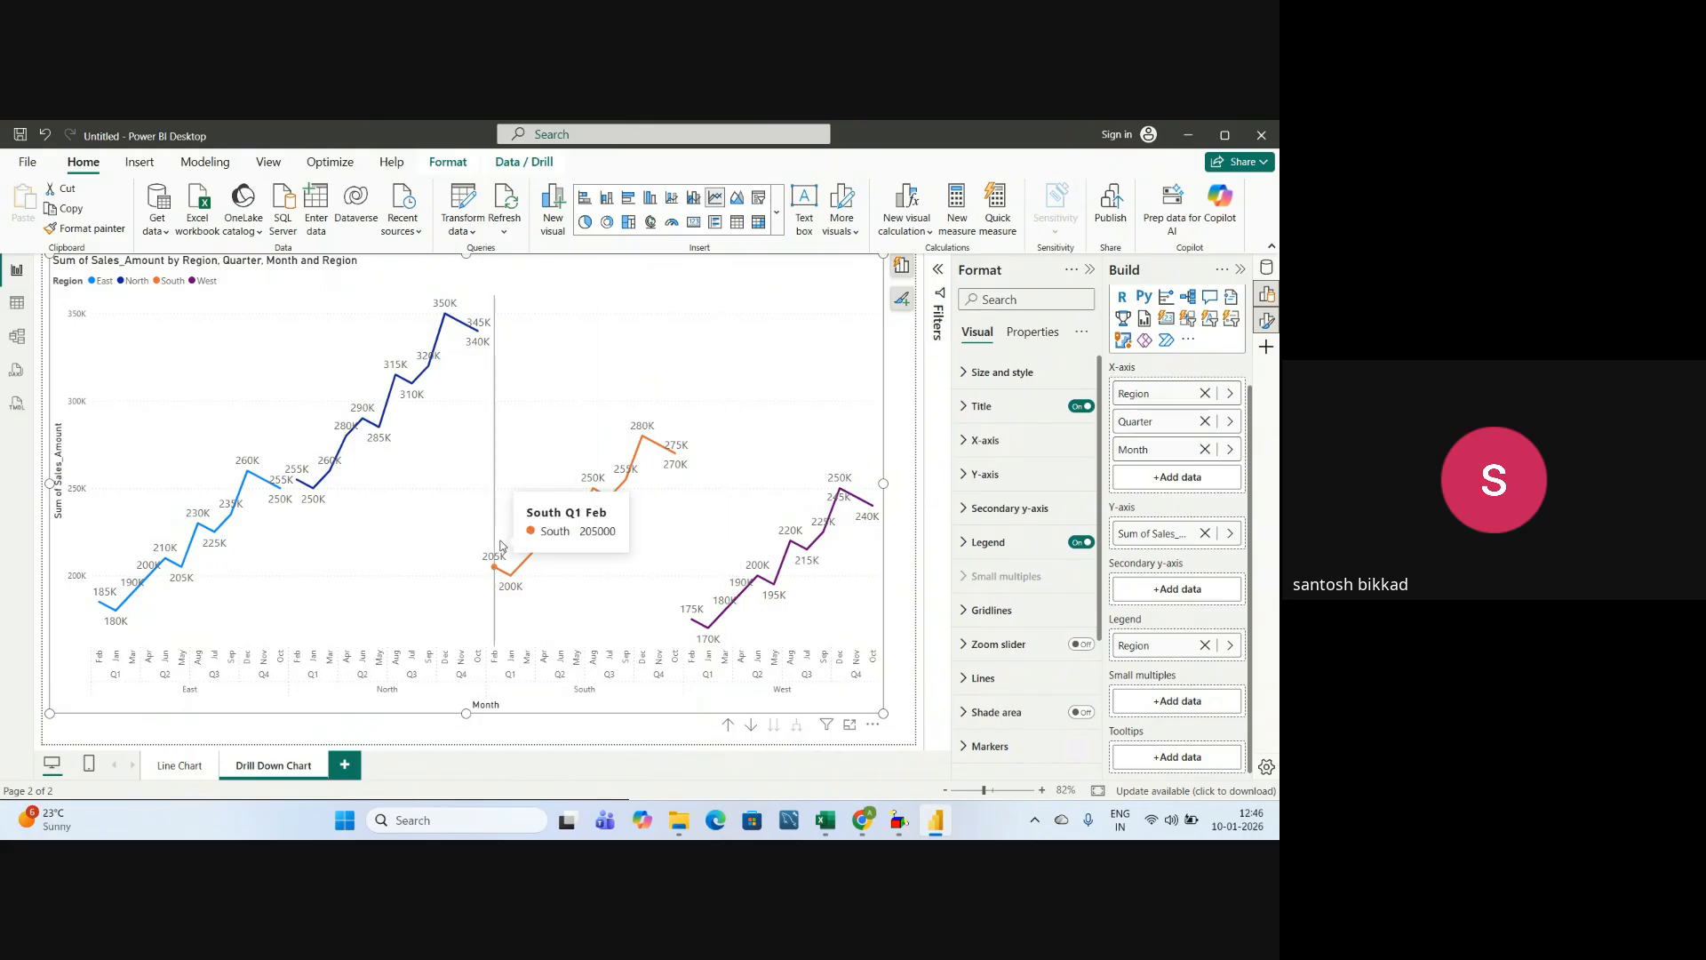
{"action": "mouse_move", "coordinate": [500, 546]}
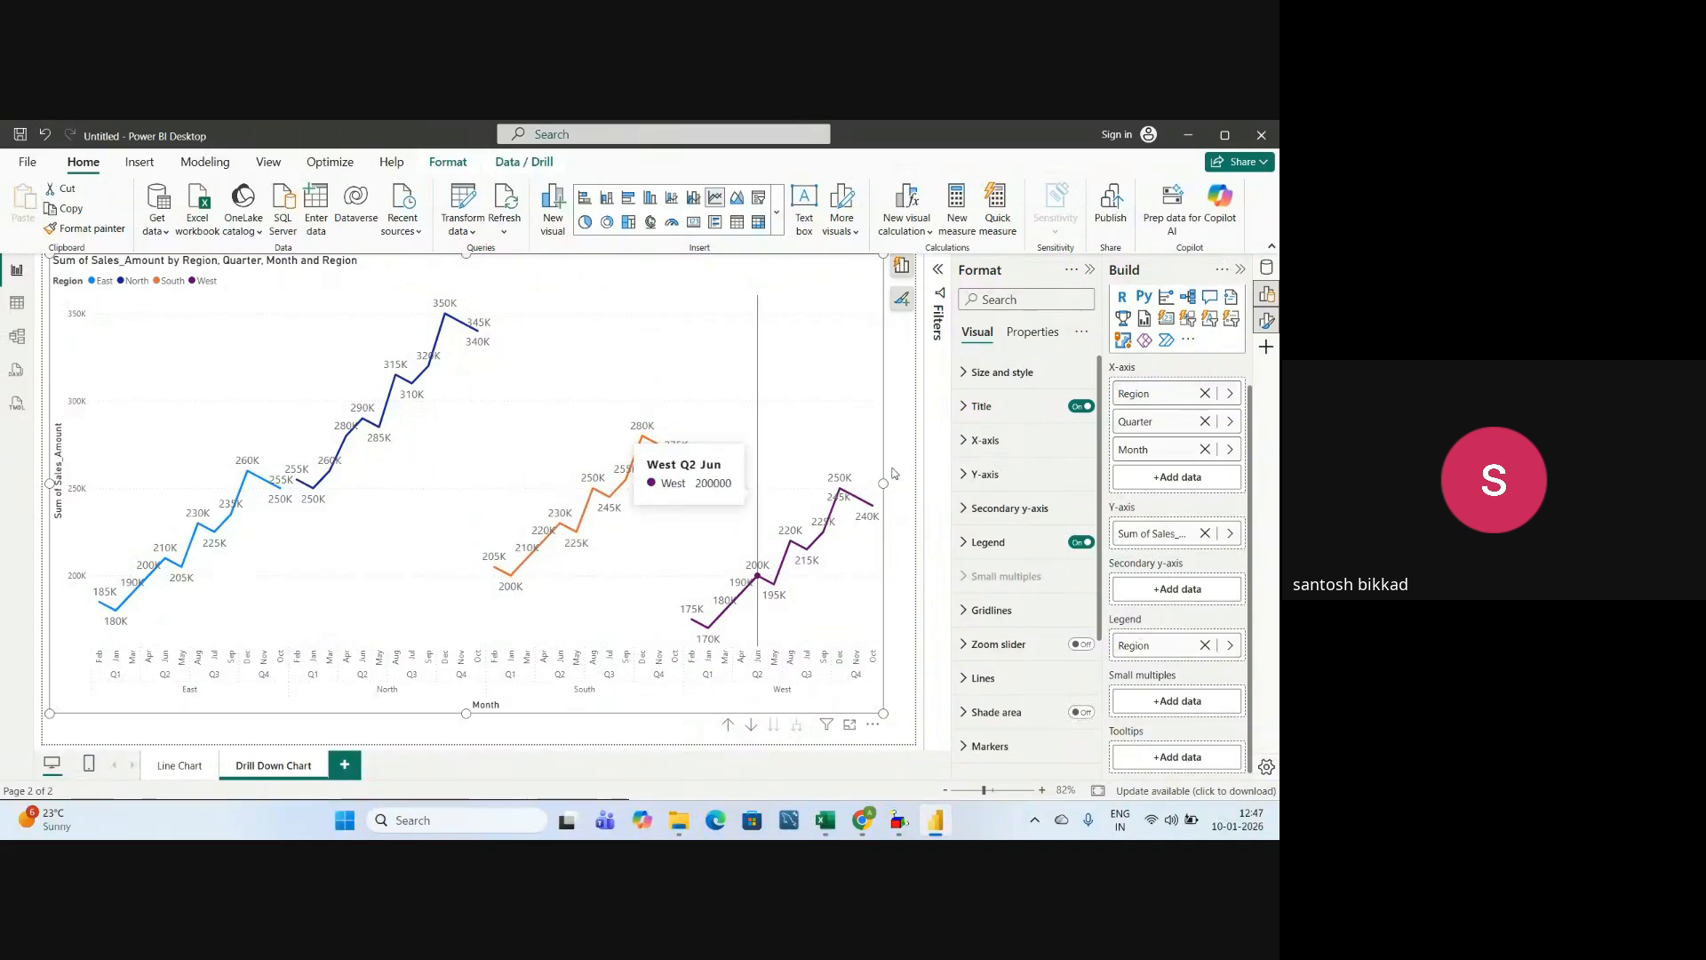
- Remove Quarter and Month from the line chart's X-axis so only Region is plotted, and inspect the West point
{"action": "left_click", "coordinate": [1205, 421]}
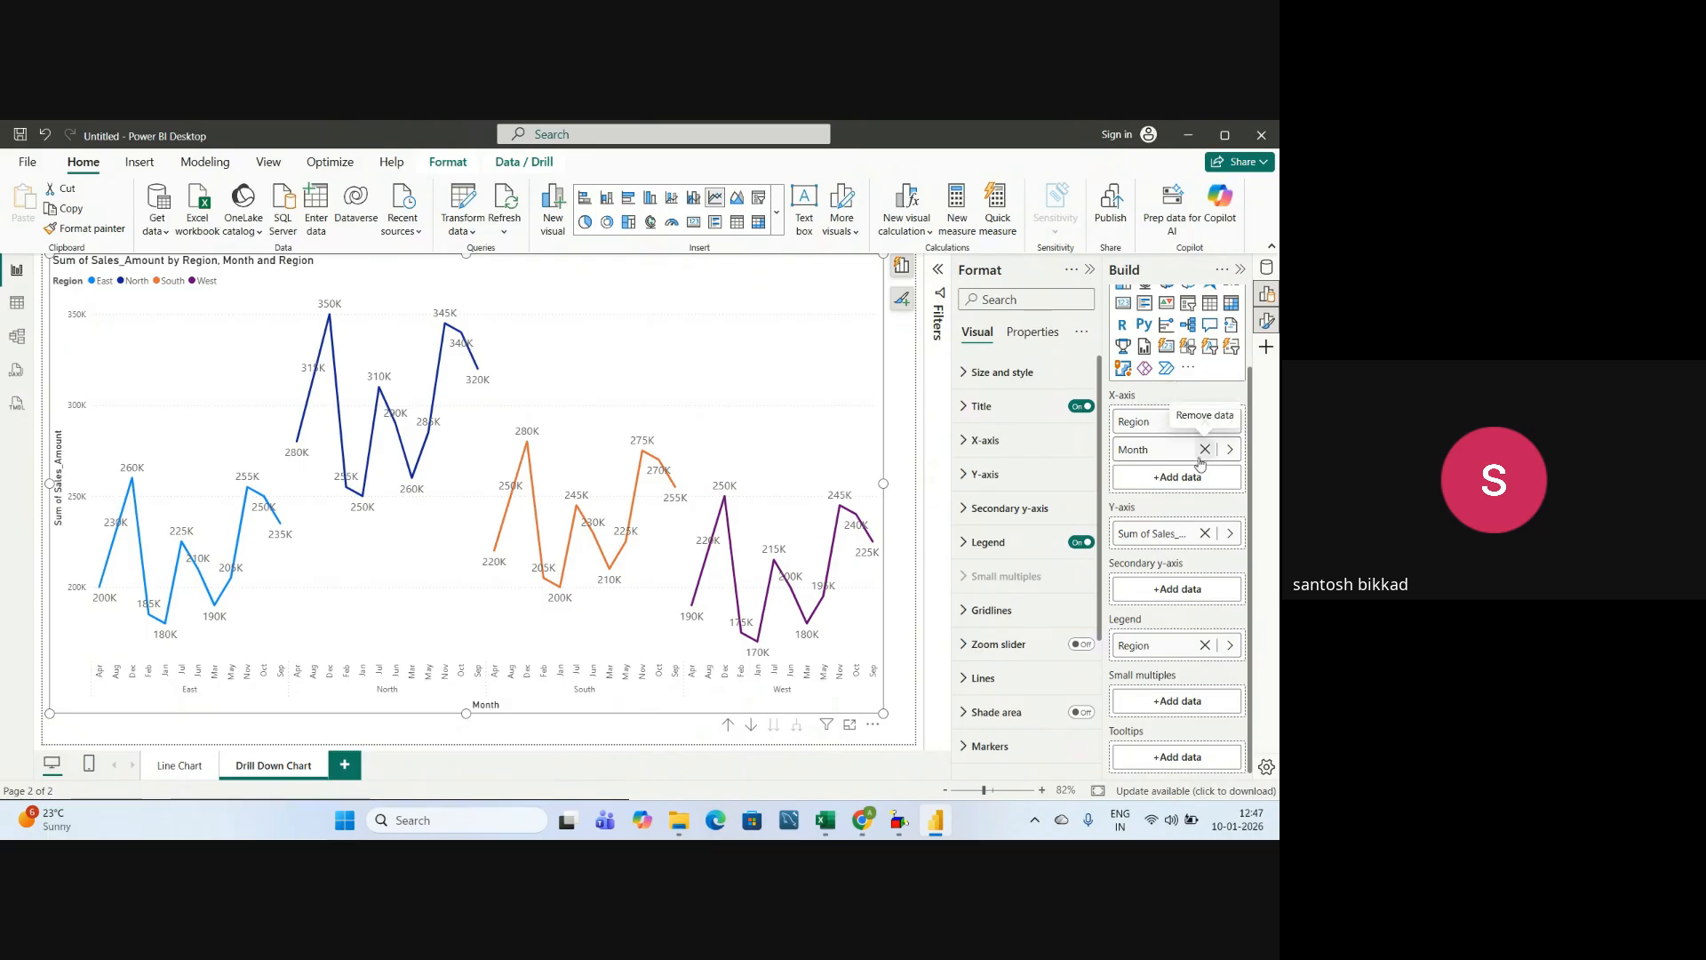
{"action": "left_click", "coordinate": [1205, 450]}
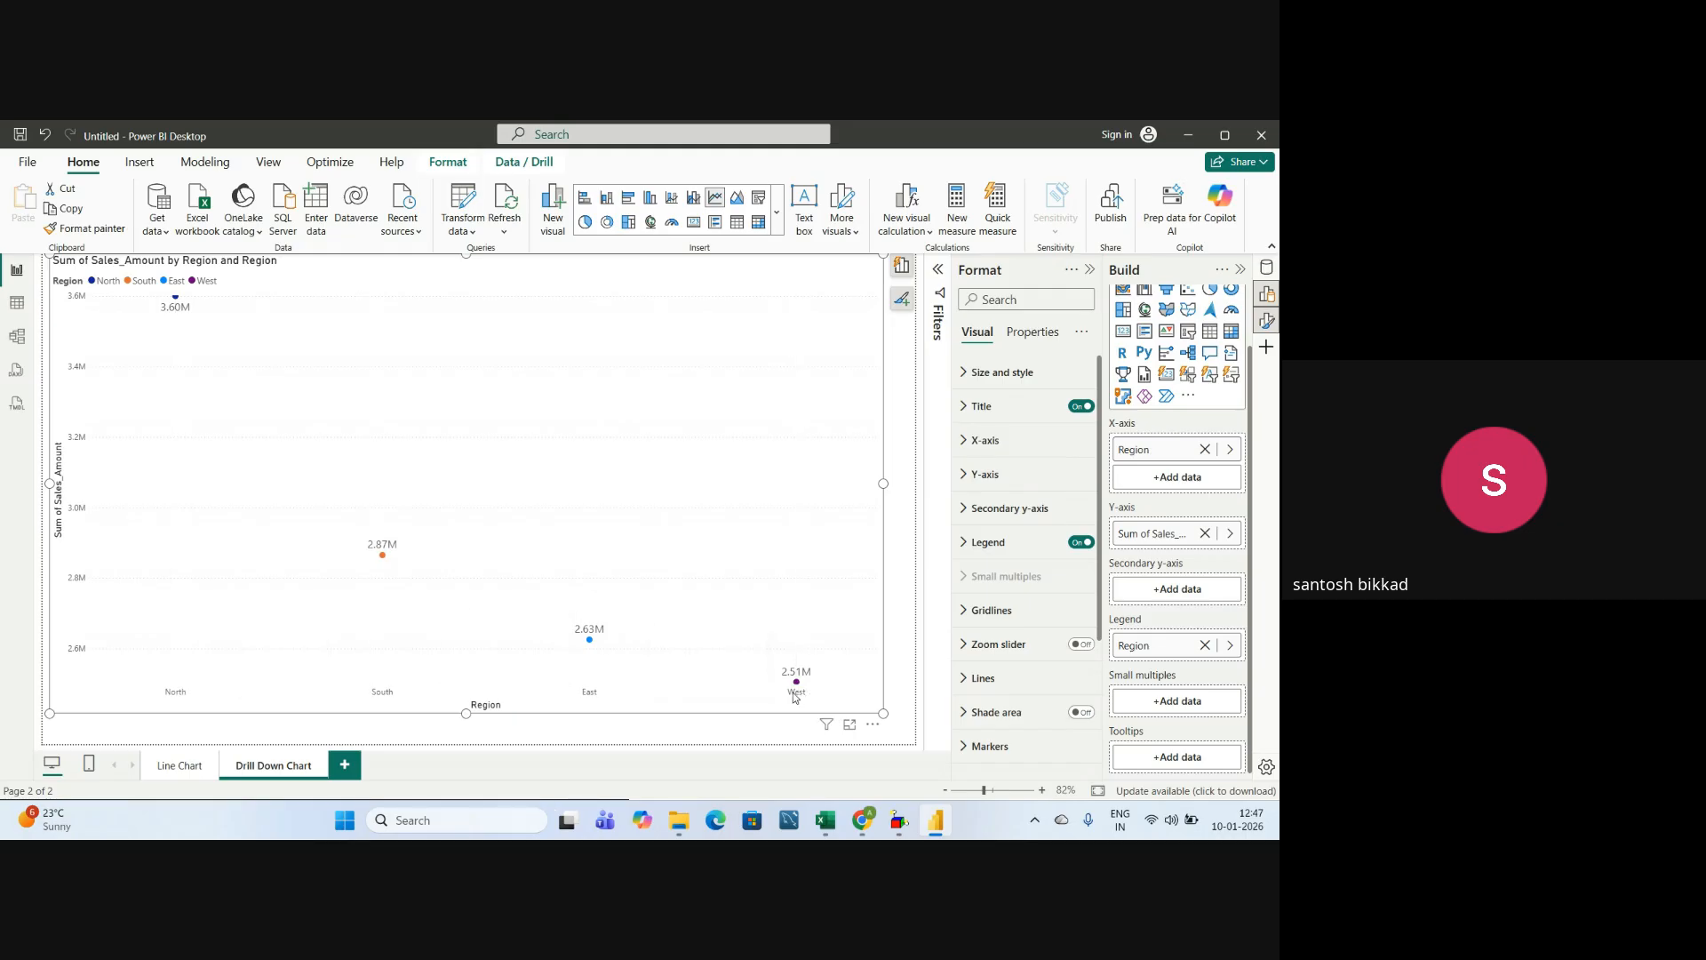
{"action": "mouse_move", "coordinate": [797, 685]}
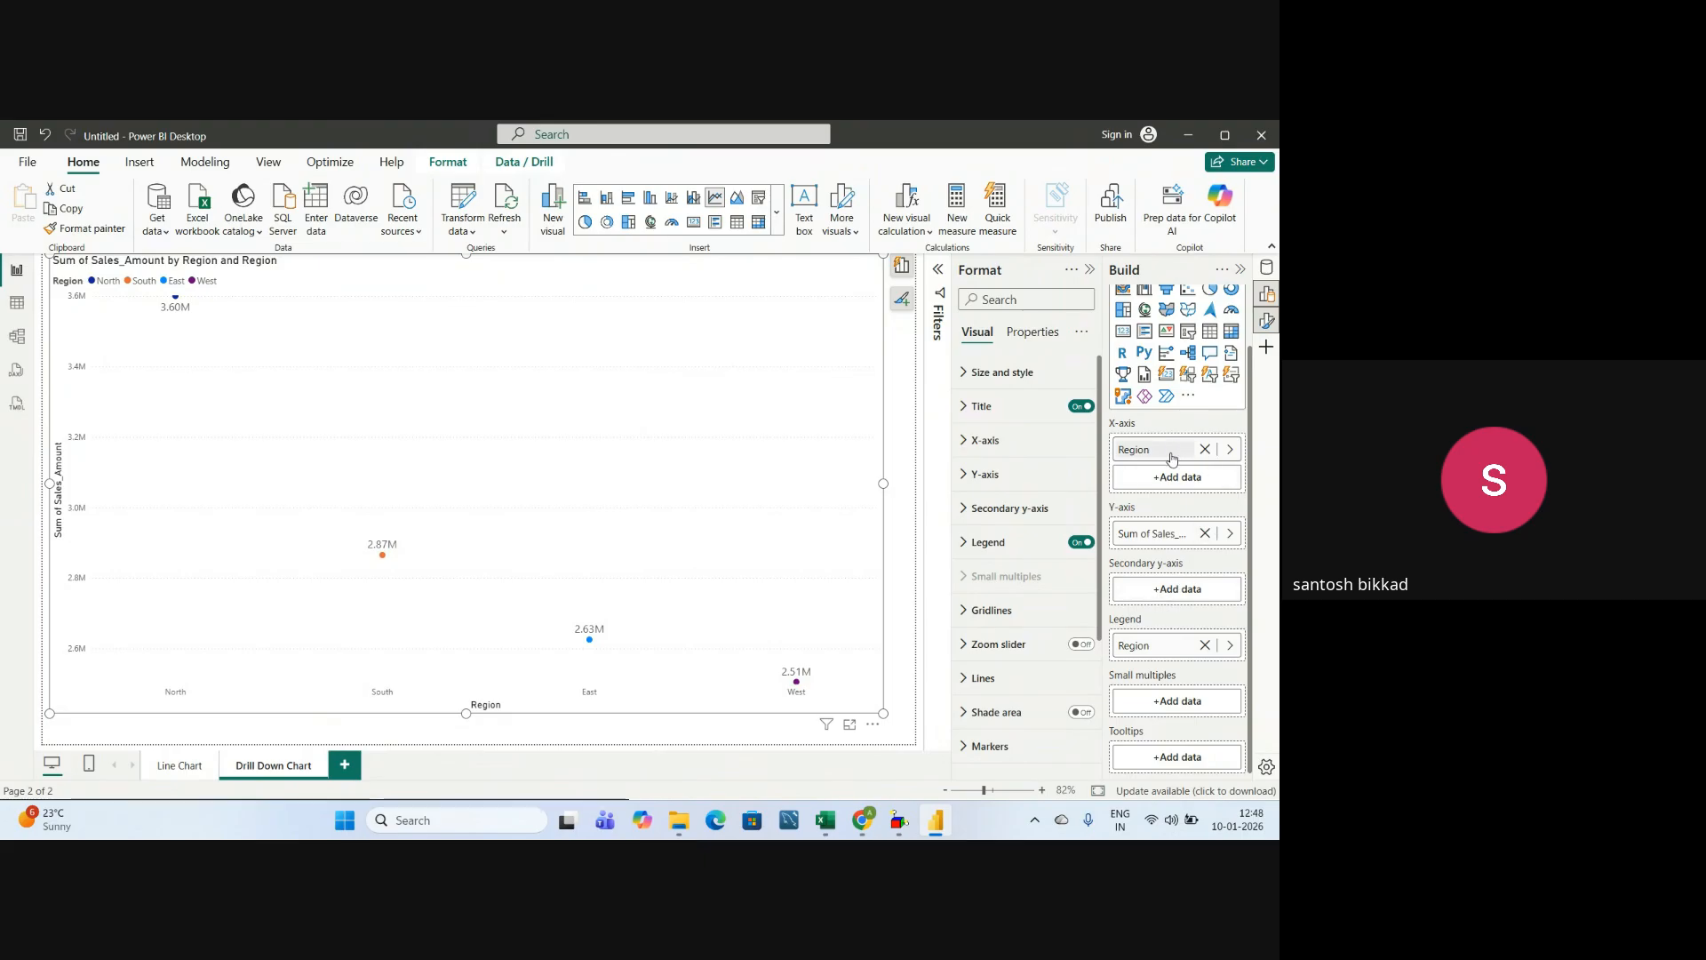
- Show the data fields and add Quarter and Month from Hierarchy_Chart1 back to the line chart's X-axis below Region
{"action": "left_click", "coordinate": [1267, 295]}
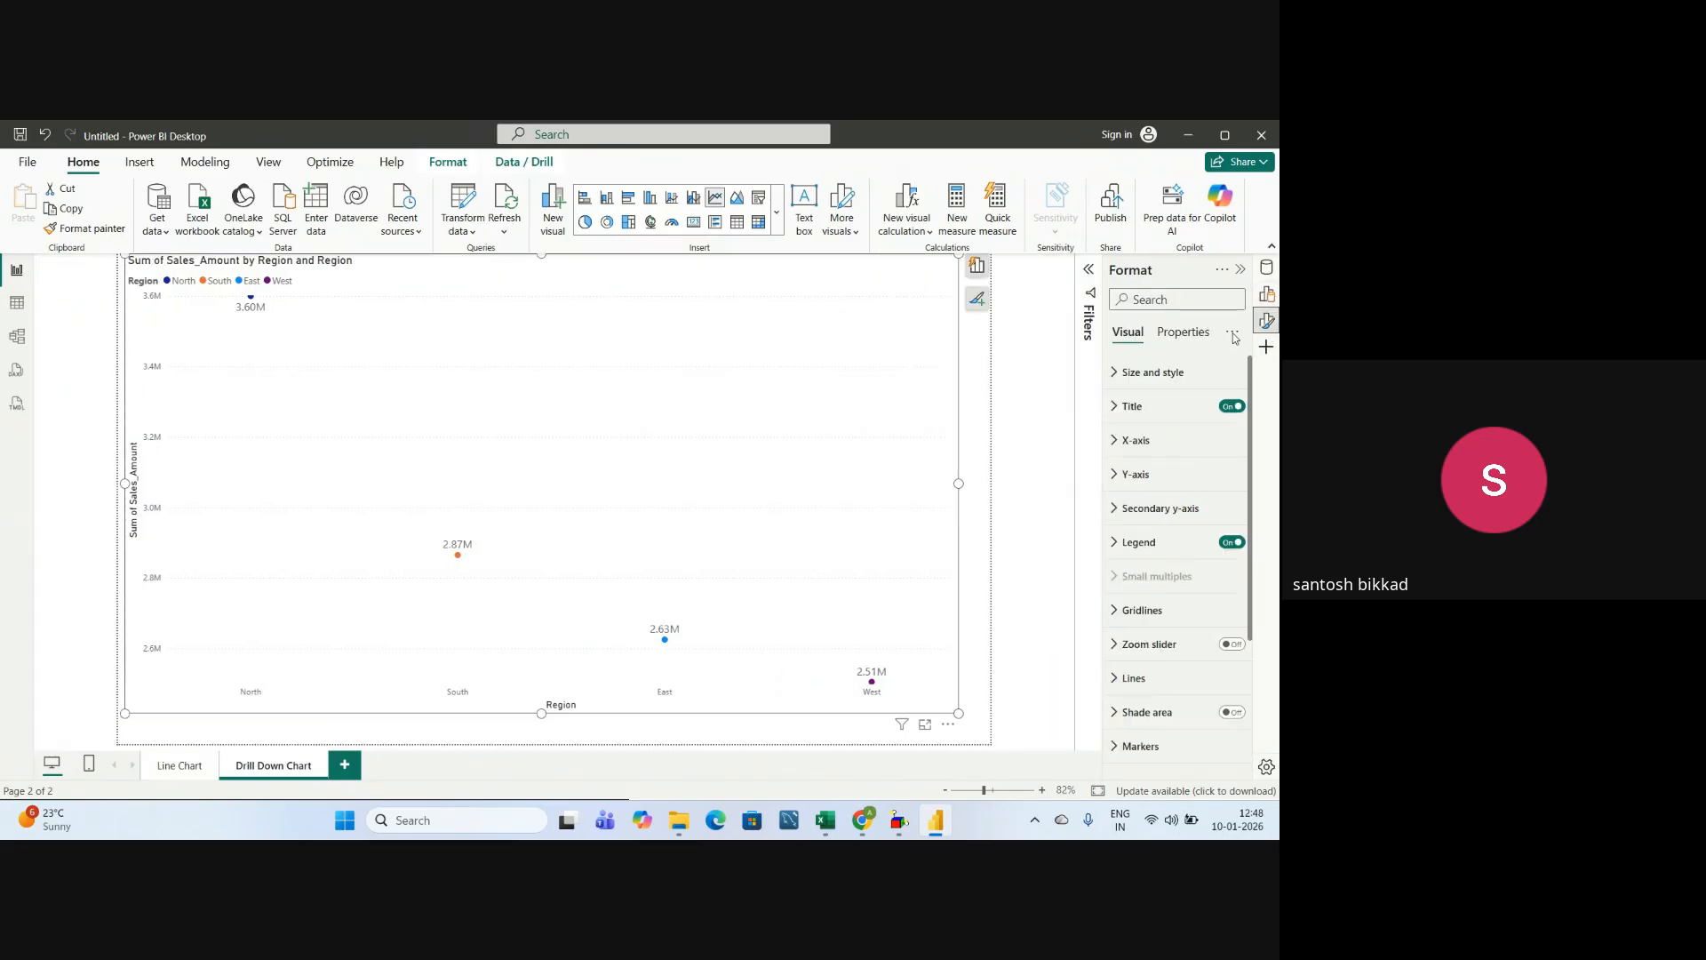
{"action": "left_click", "coordinate": [1267, 295]}
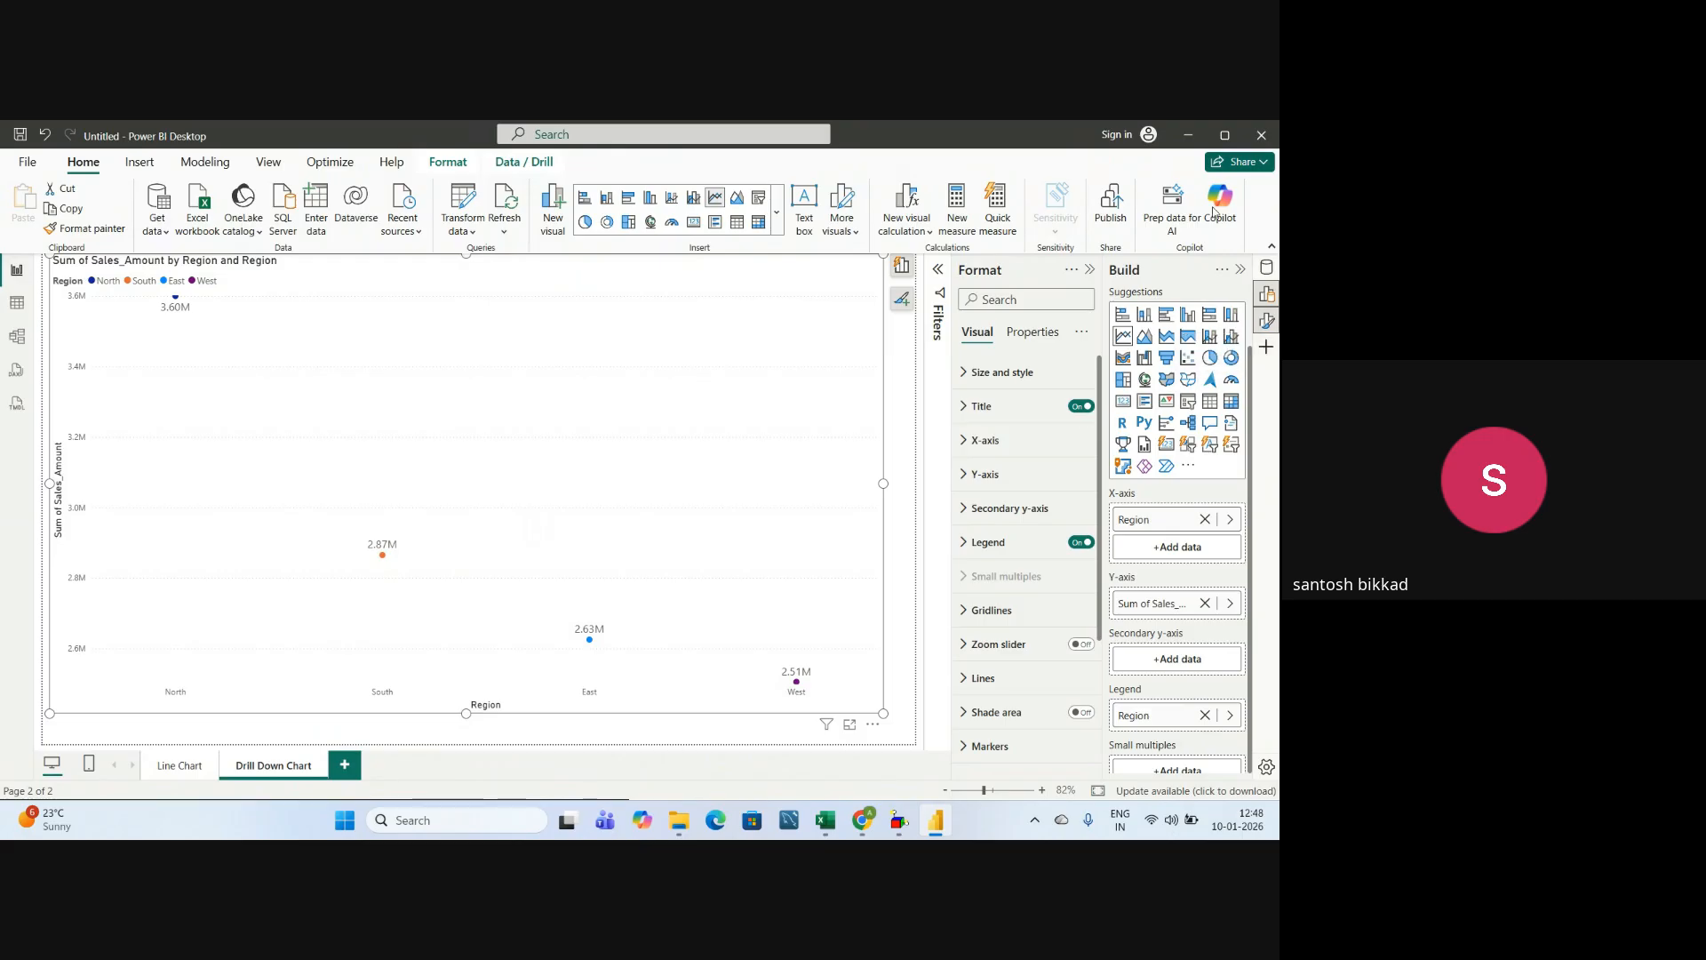
{"action": "left_click", "coordinate": [1268, 268]}
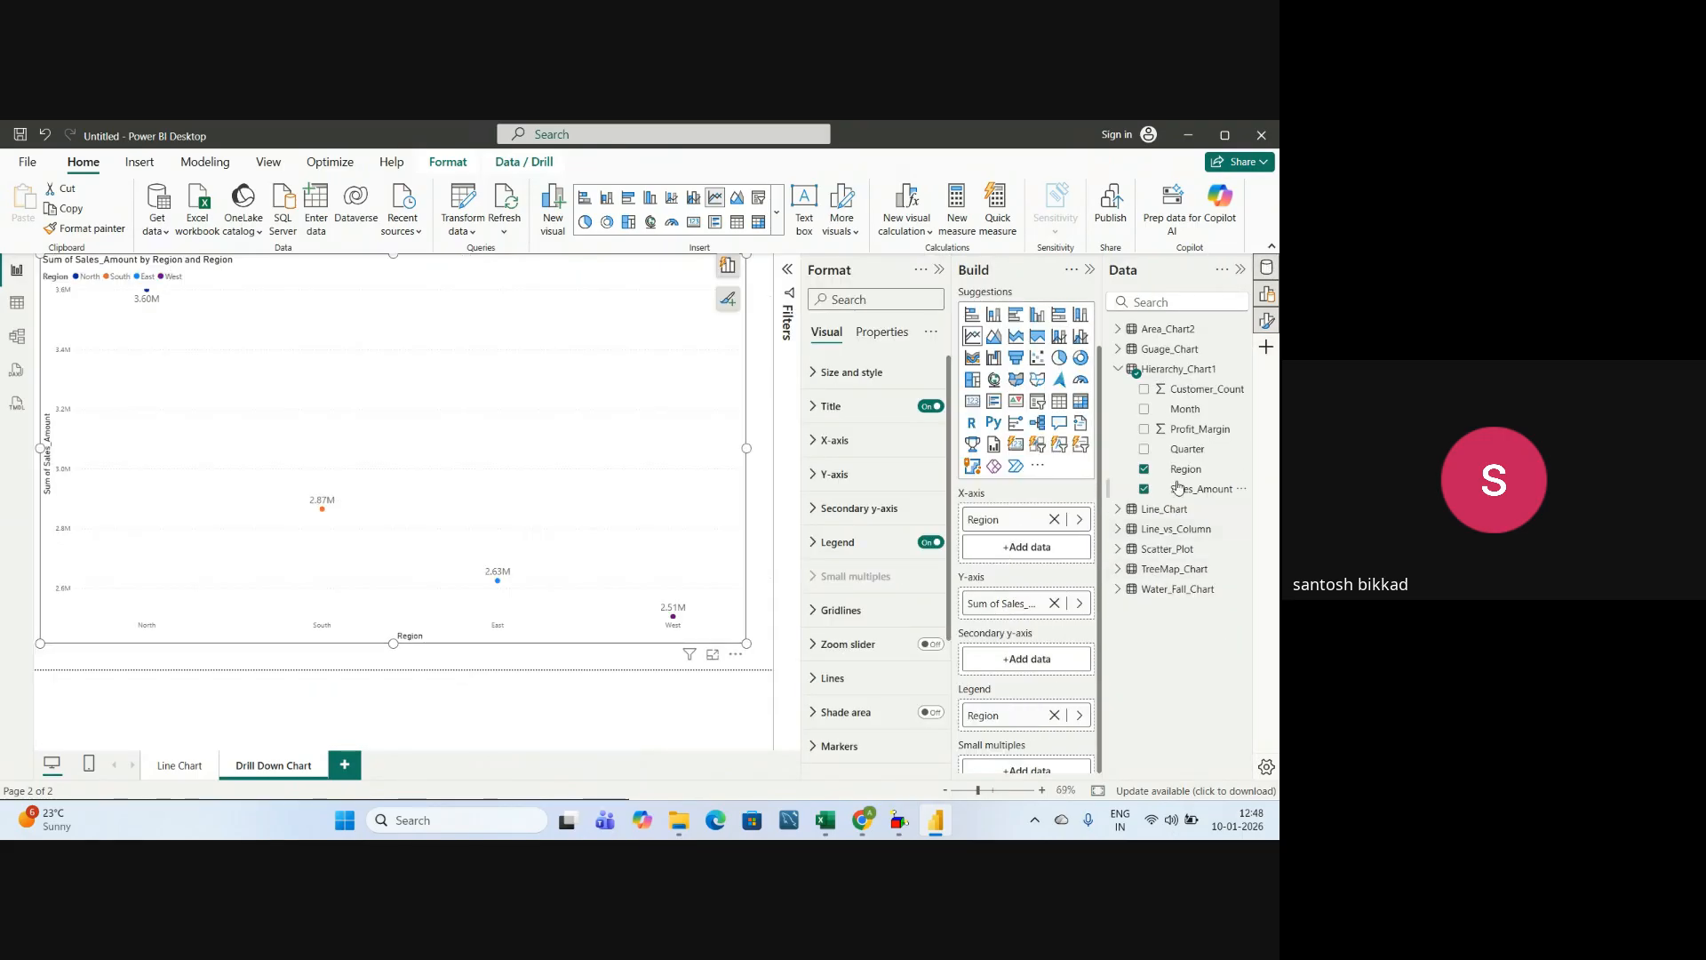
{"action": "left_click_drag", "start_coordinate": [1191, 451], "coordinate": [1031, 543]}
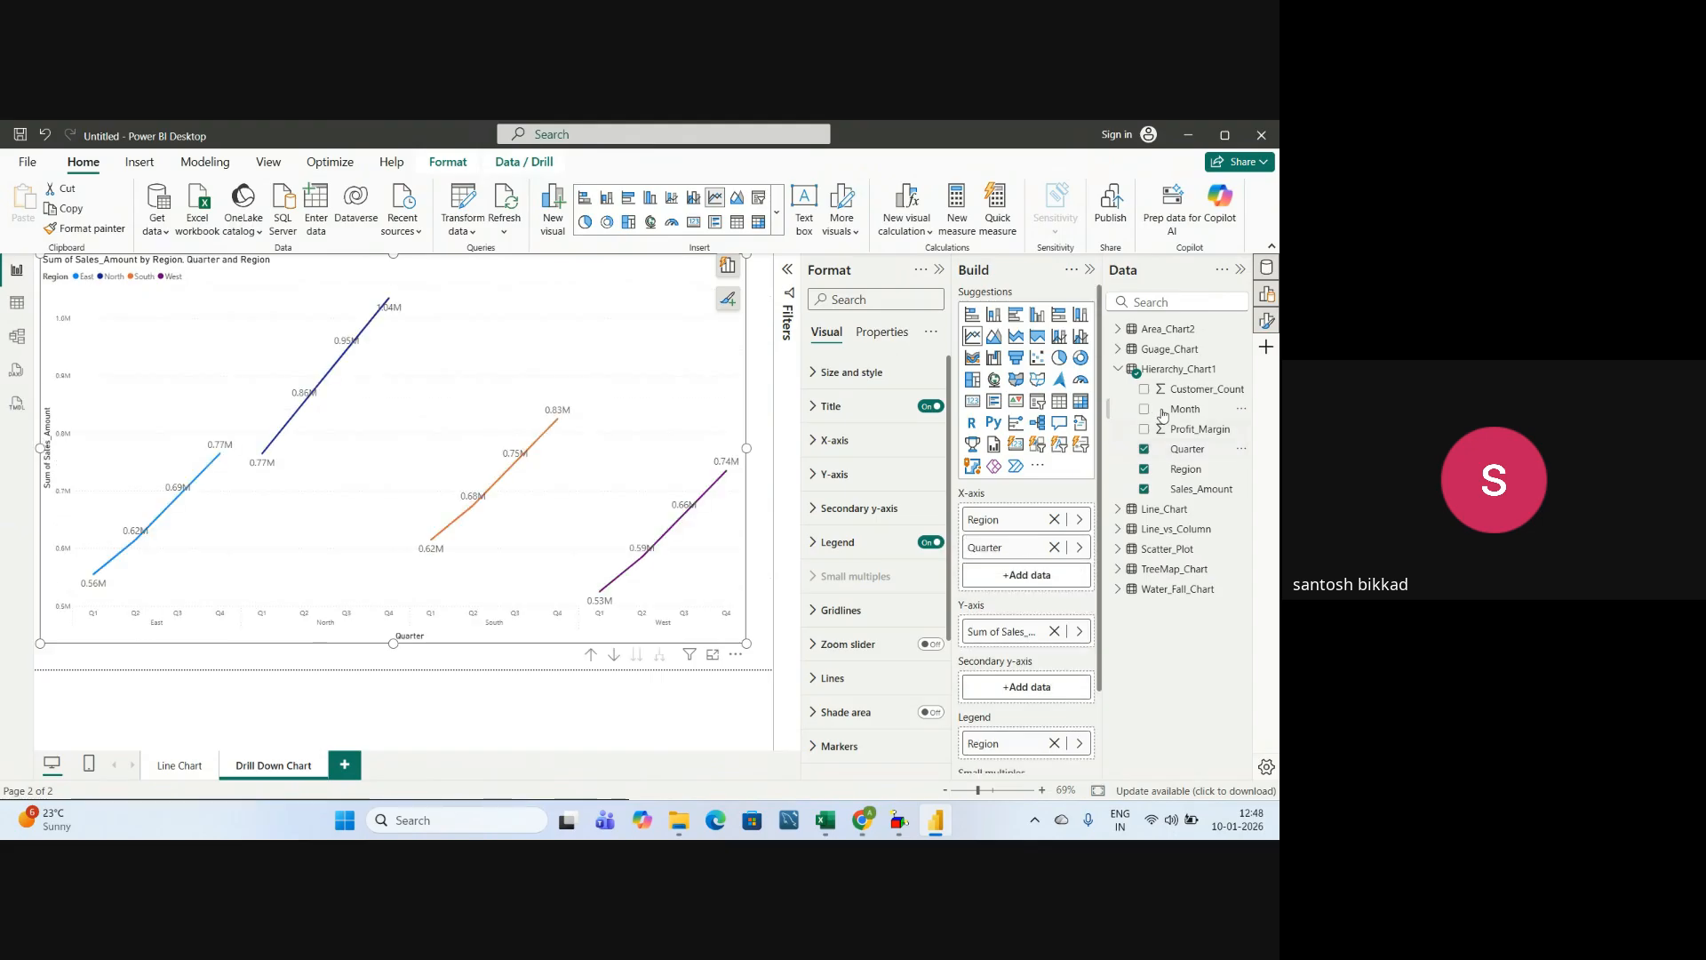
{"action": "left_click_drag", "start_coordinate": [1163, 415], "coordinate": [1024, 576]}
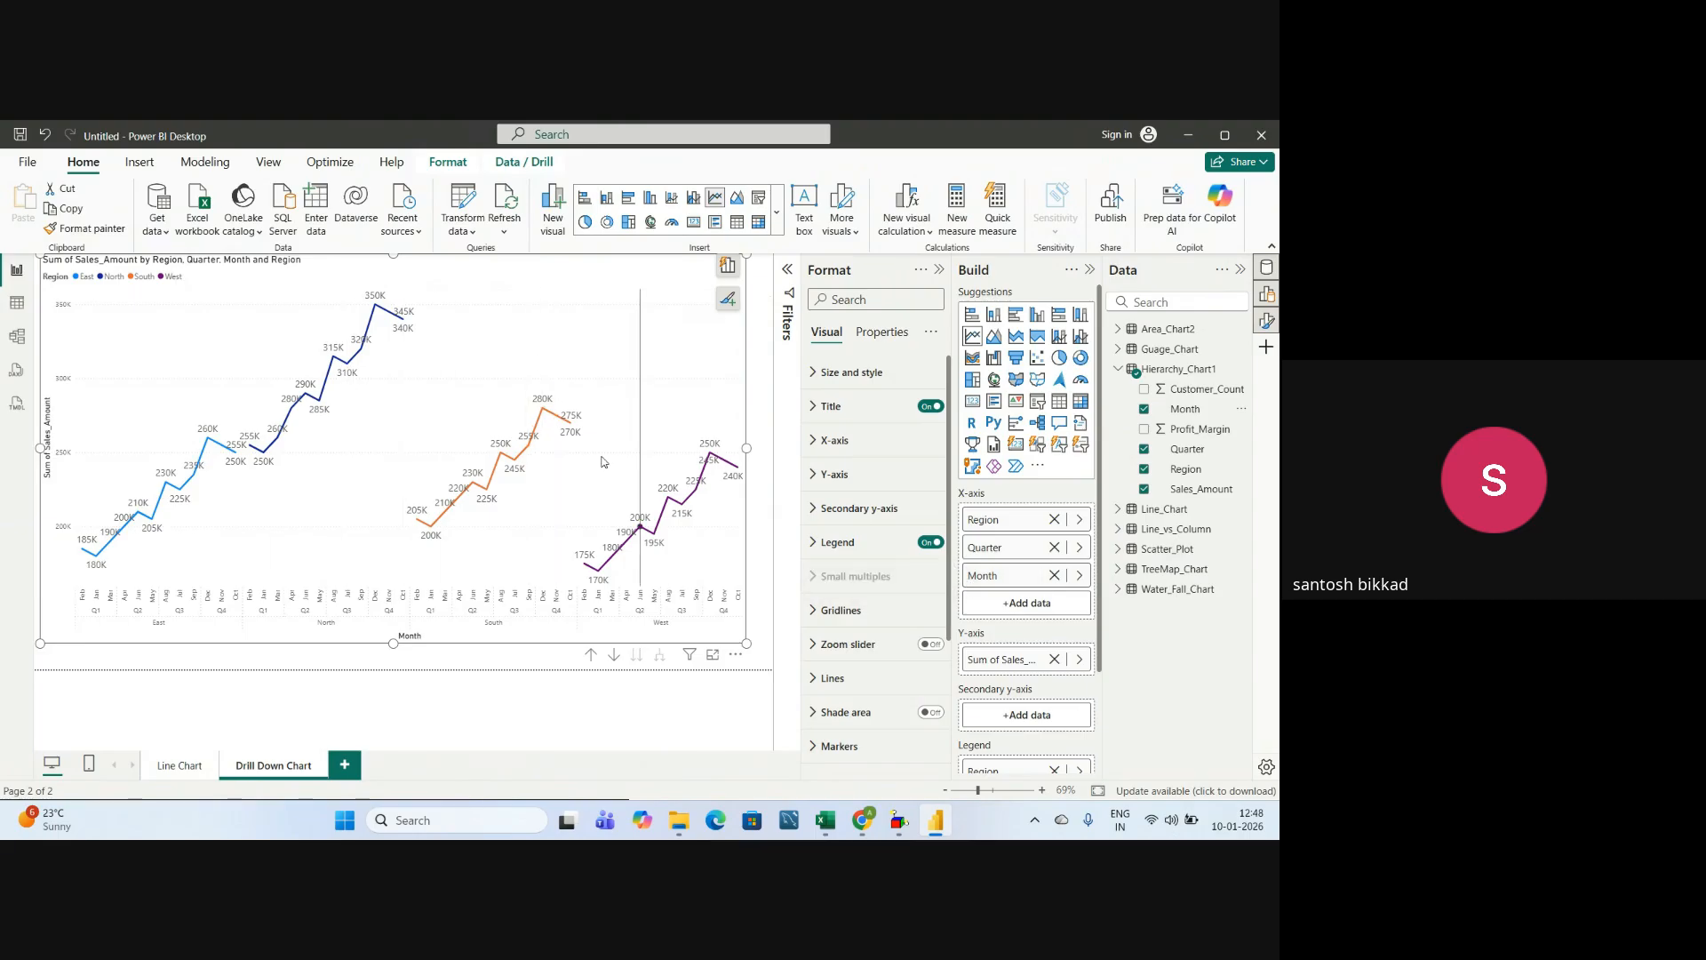
{"action": "mouse_move", "coordinate": [397, 488]}
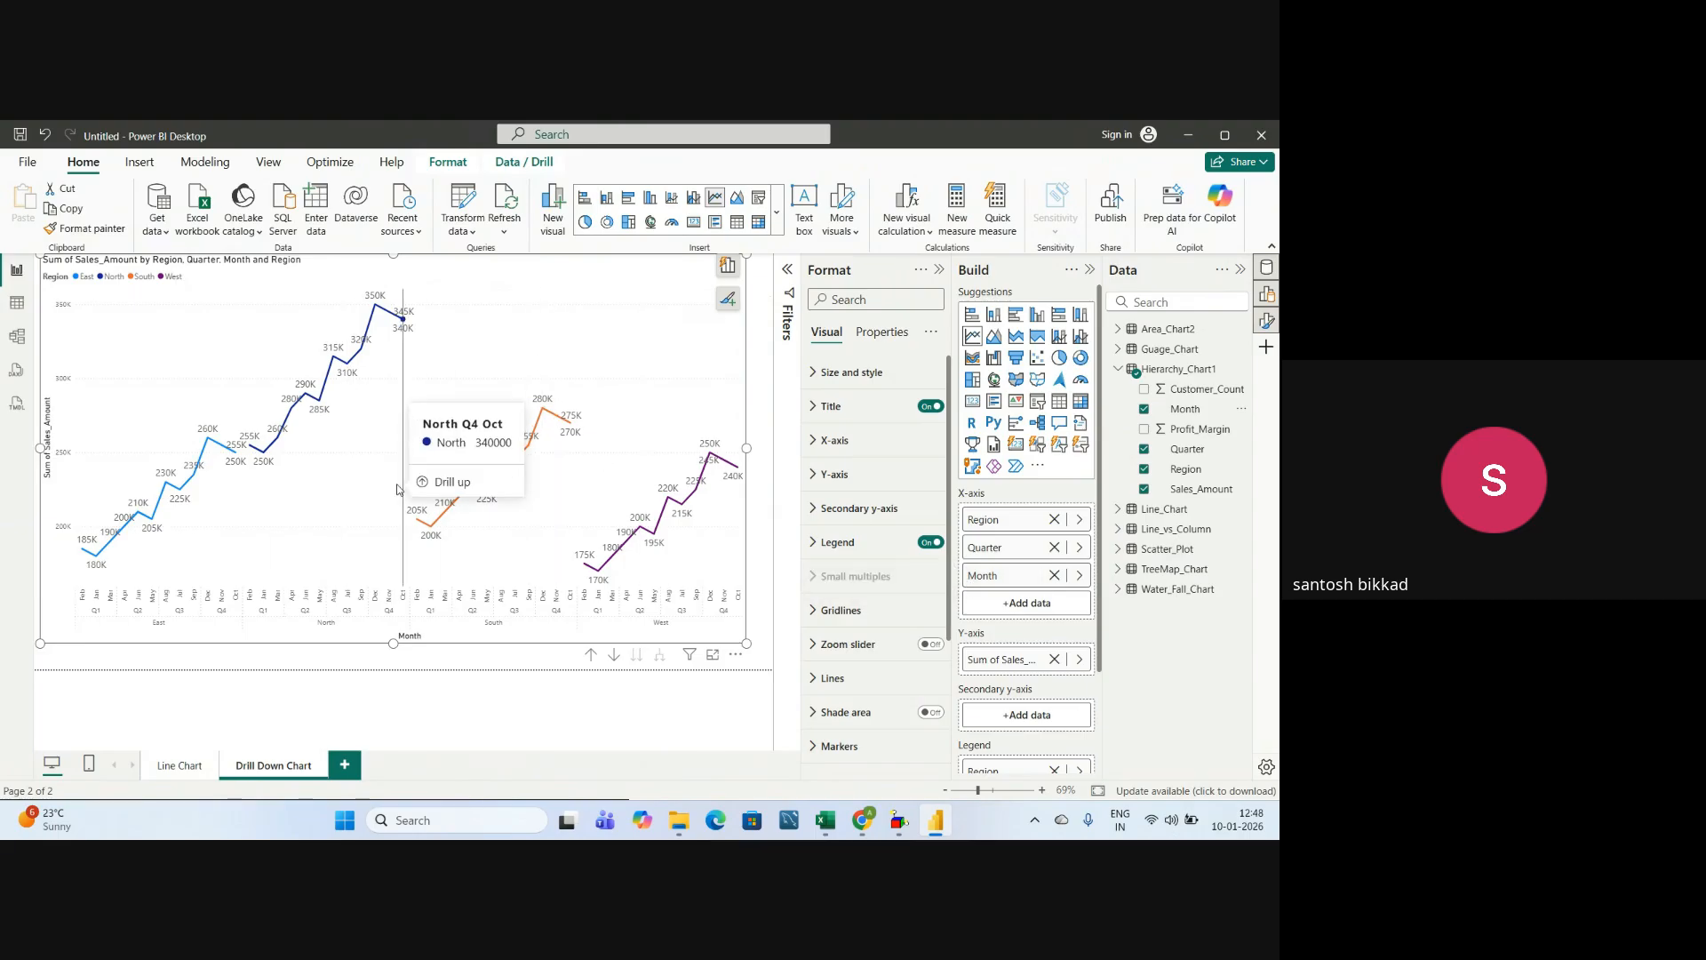
- Close the Build, Format and Data panes and examine the North Q4 Oct point on the chart
{"action": "left_click", "coordinate": [1089, 270]}
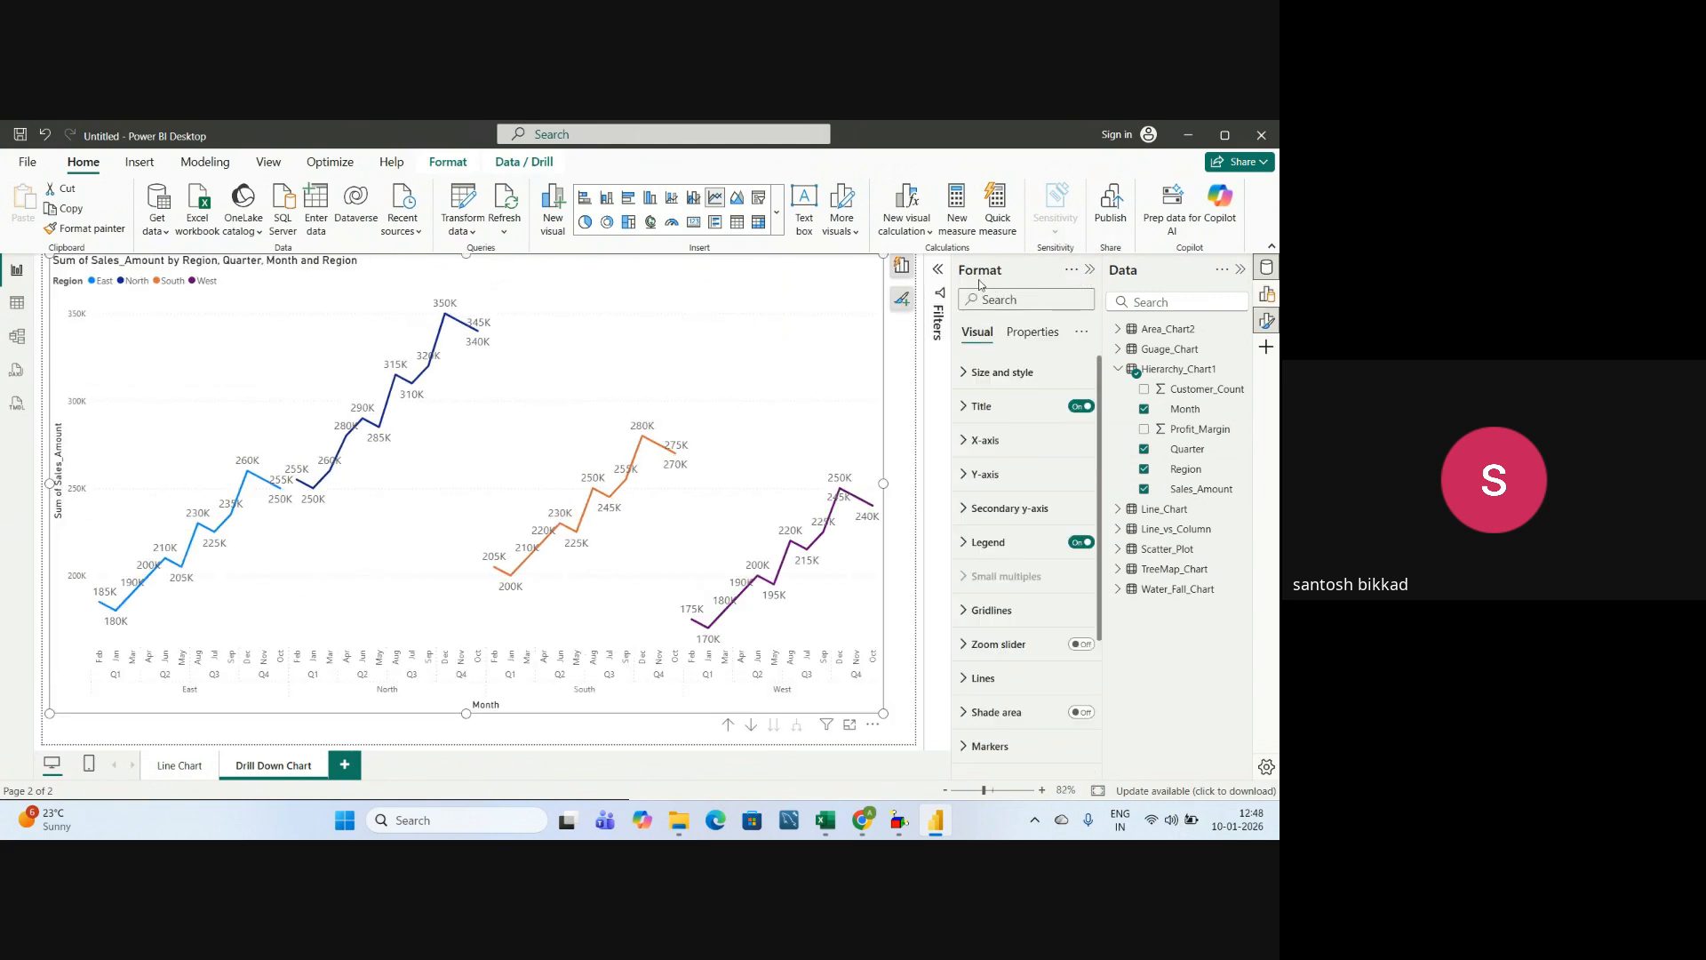
{"action": "left_click", "coordinate": [1089, 269]}
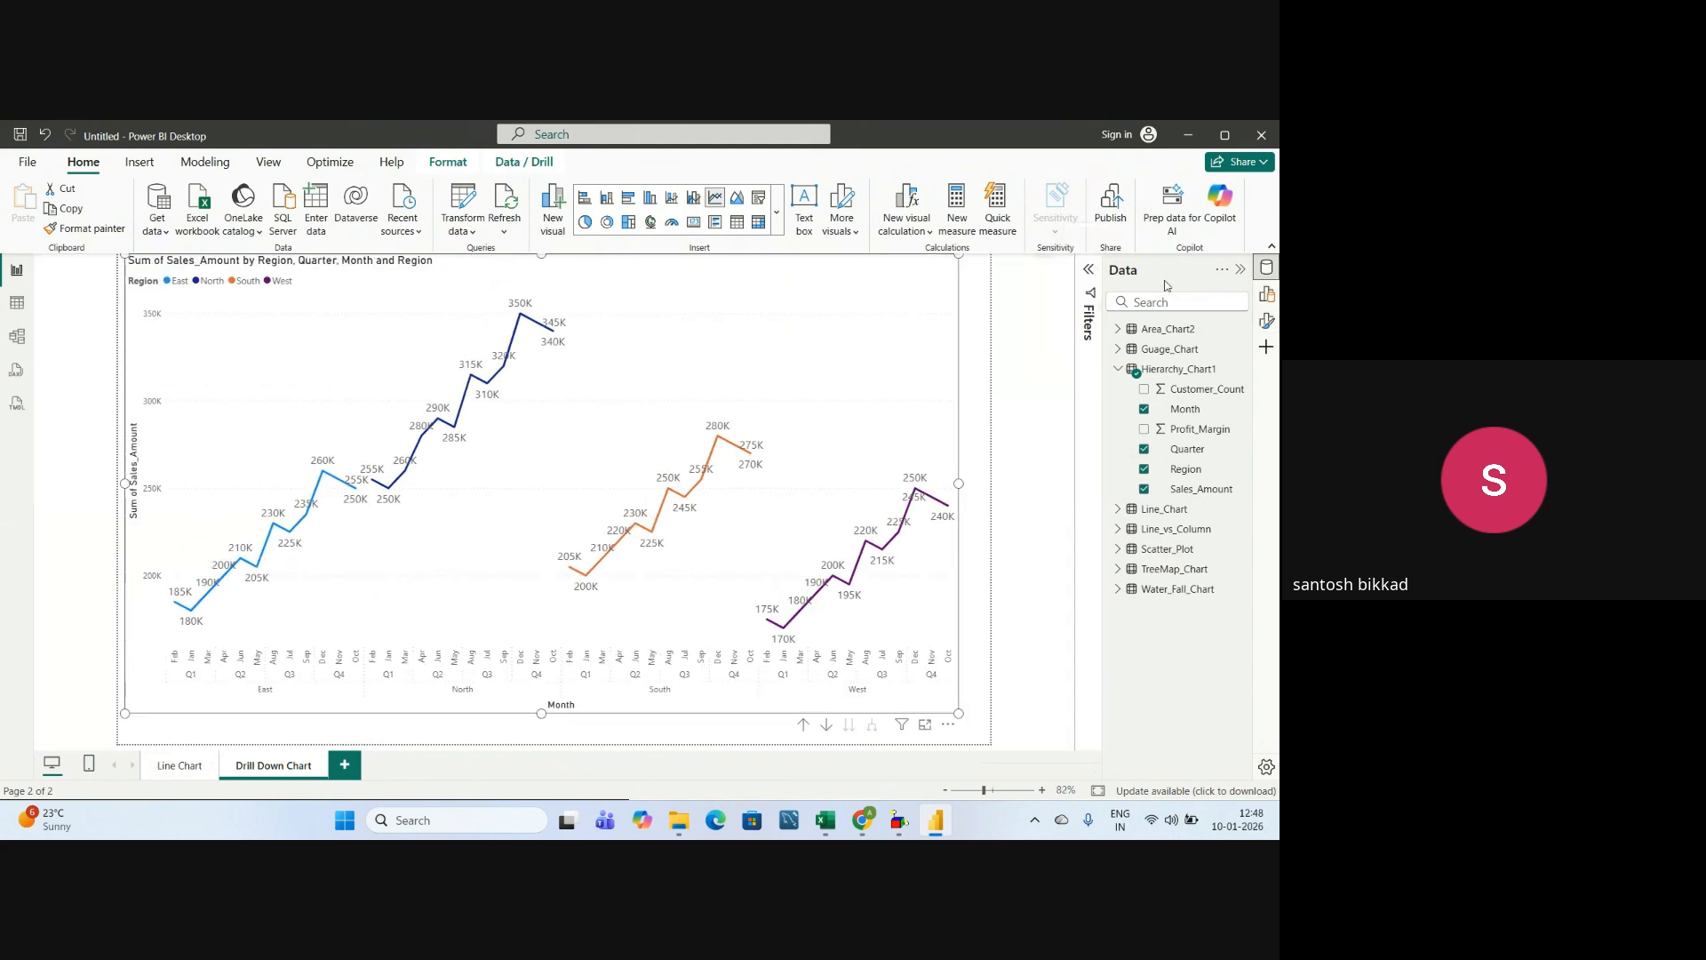
{"action": "left_click", "coordinate": [1241, 270]}
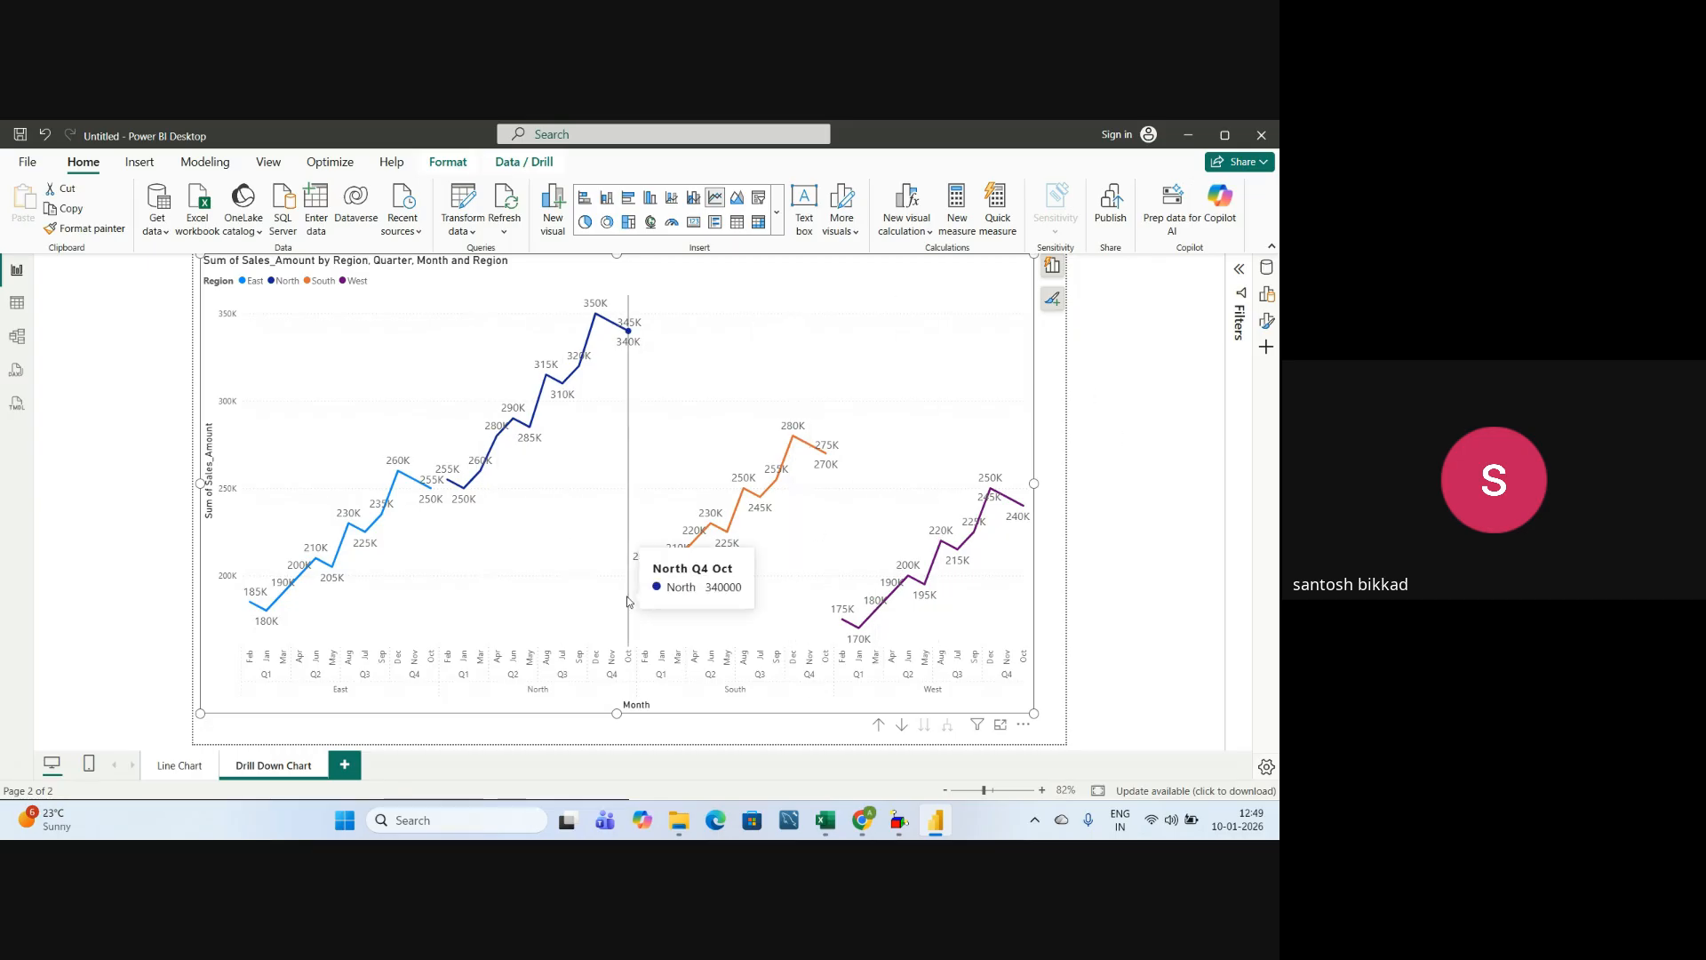
{"action": "mouse_move", "coordinate": [627, 602]}
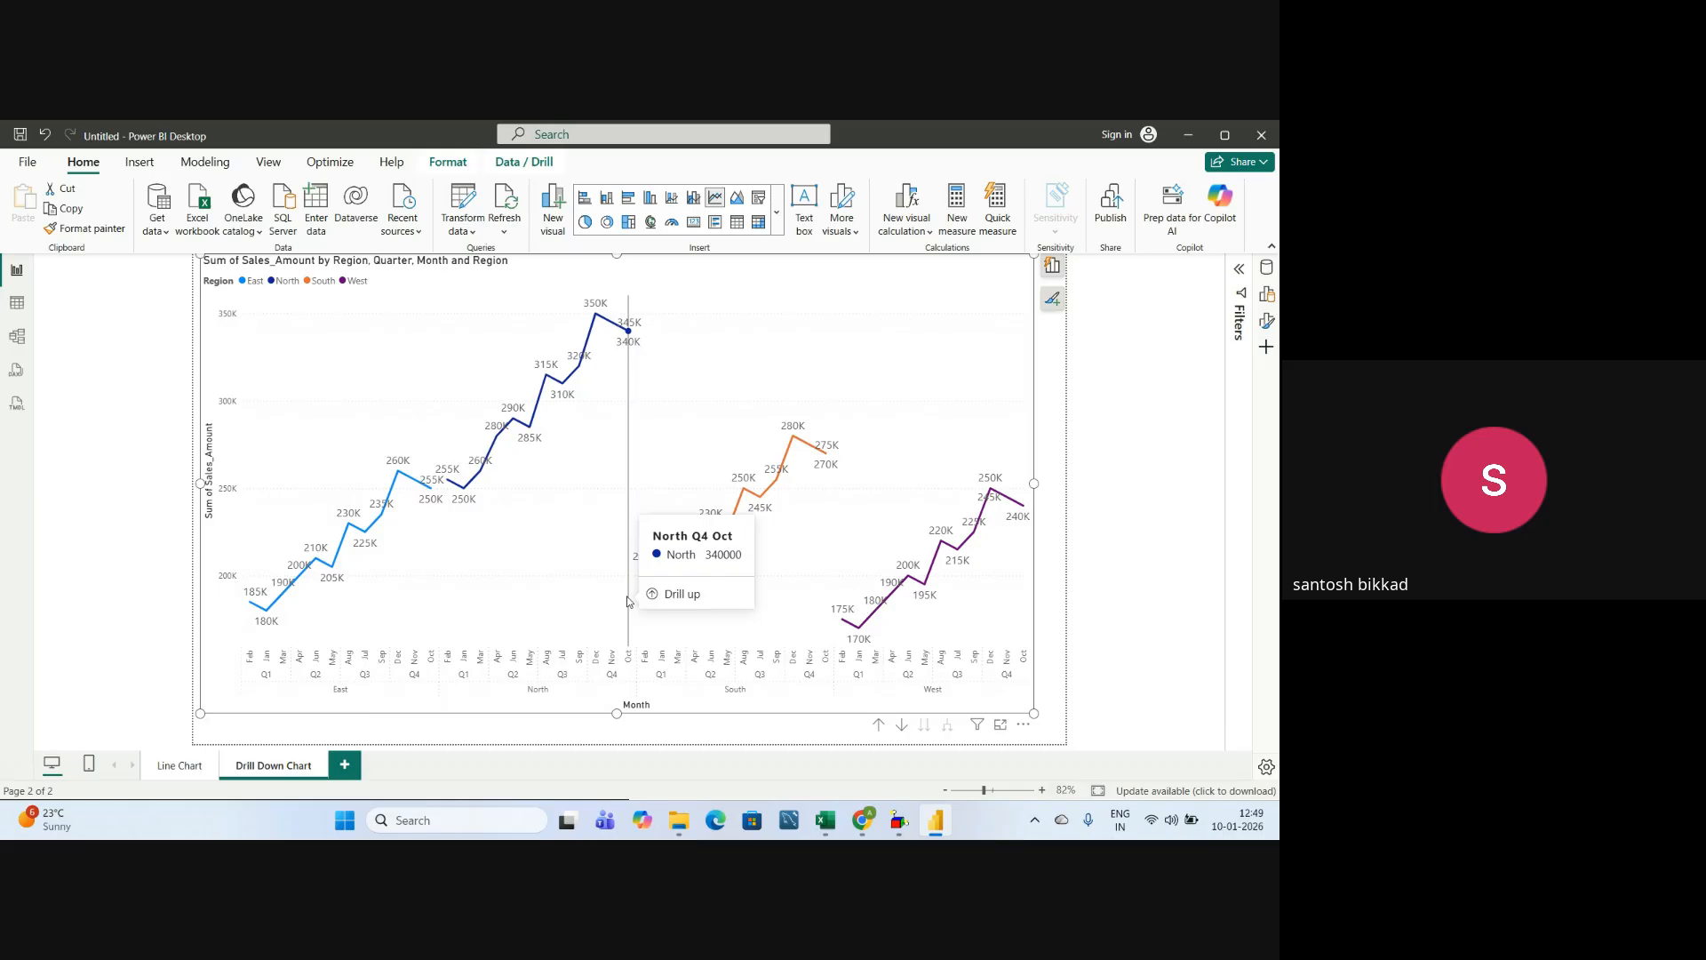
- Switch to Other Charts.pdf in Chrome and read the Chart 3 data loading steps, highlighting the worksheet name "Chart3_Area_Long"
{"action": "key", "text": "alt+Tab"}
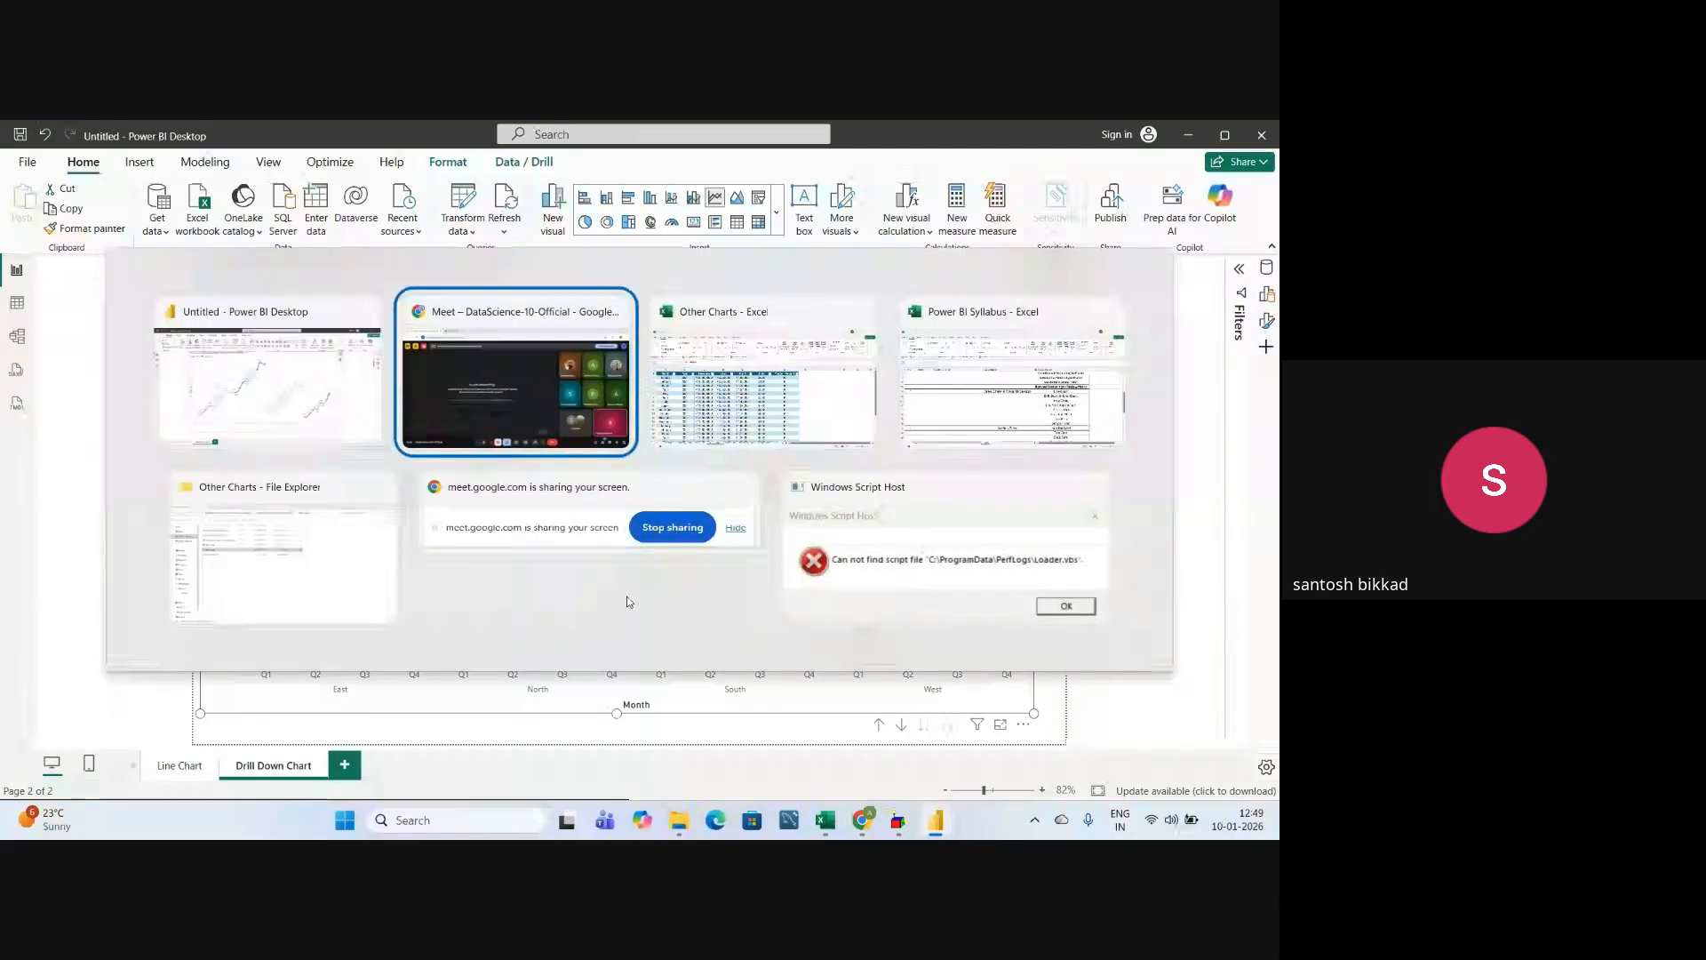
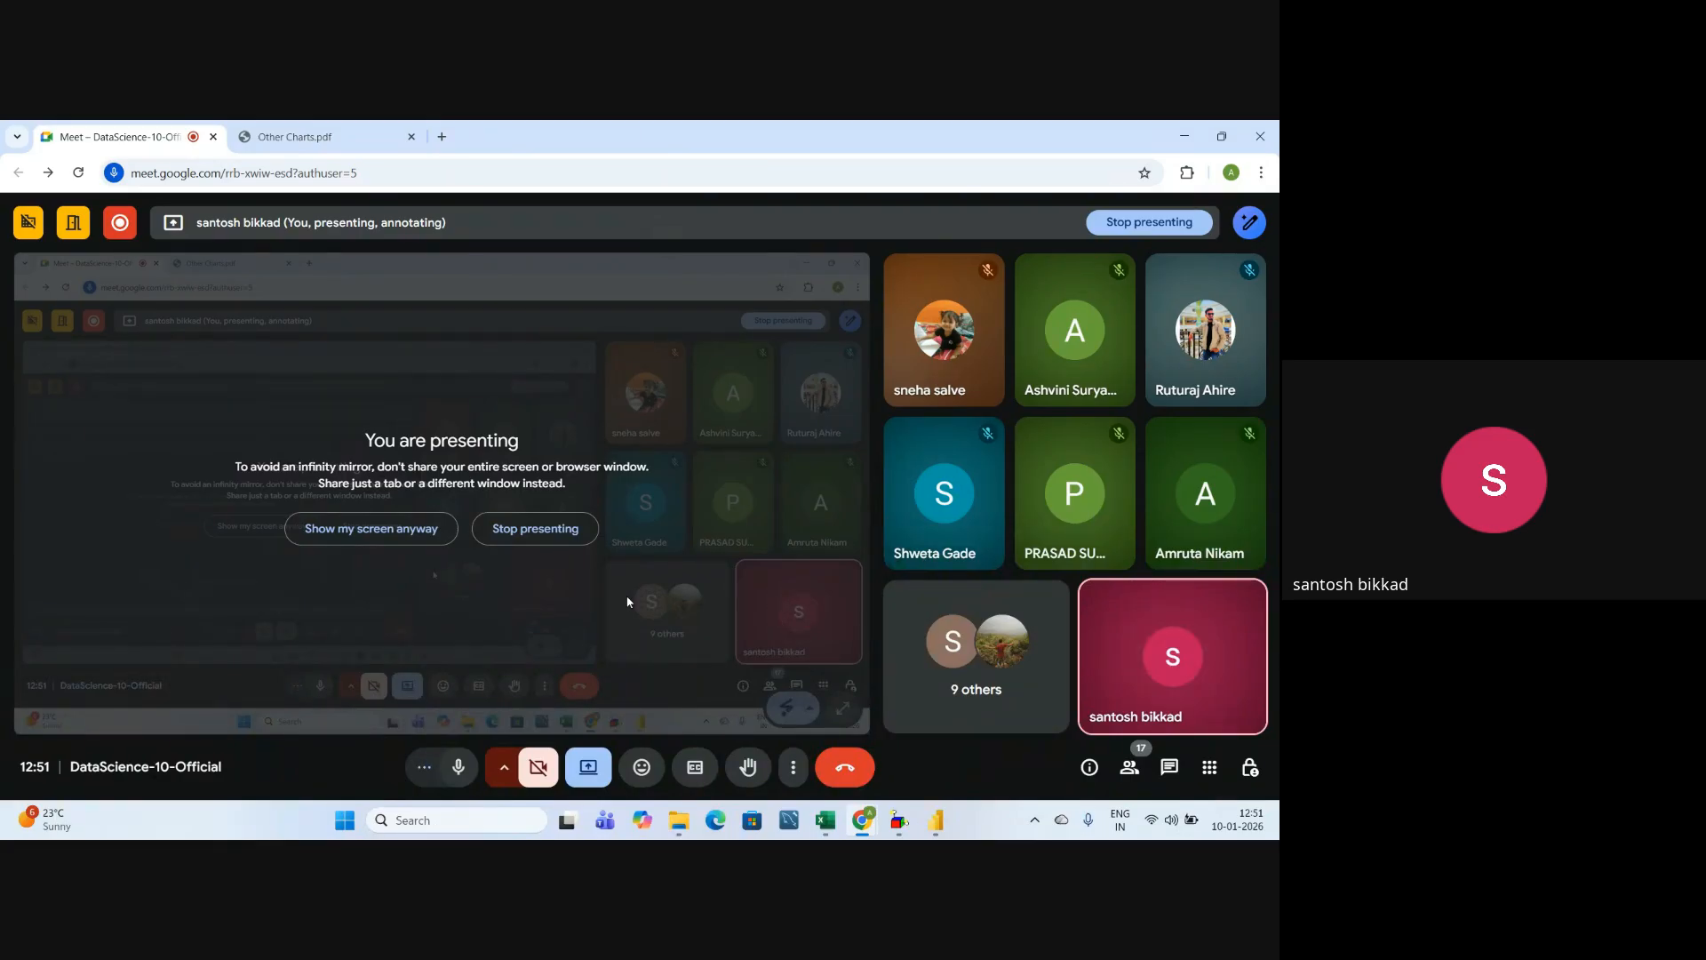
{"action": "key", "text": "alt+Tab"}
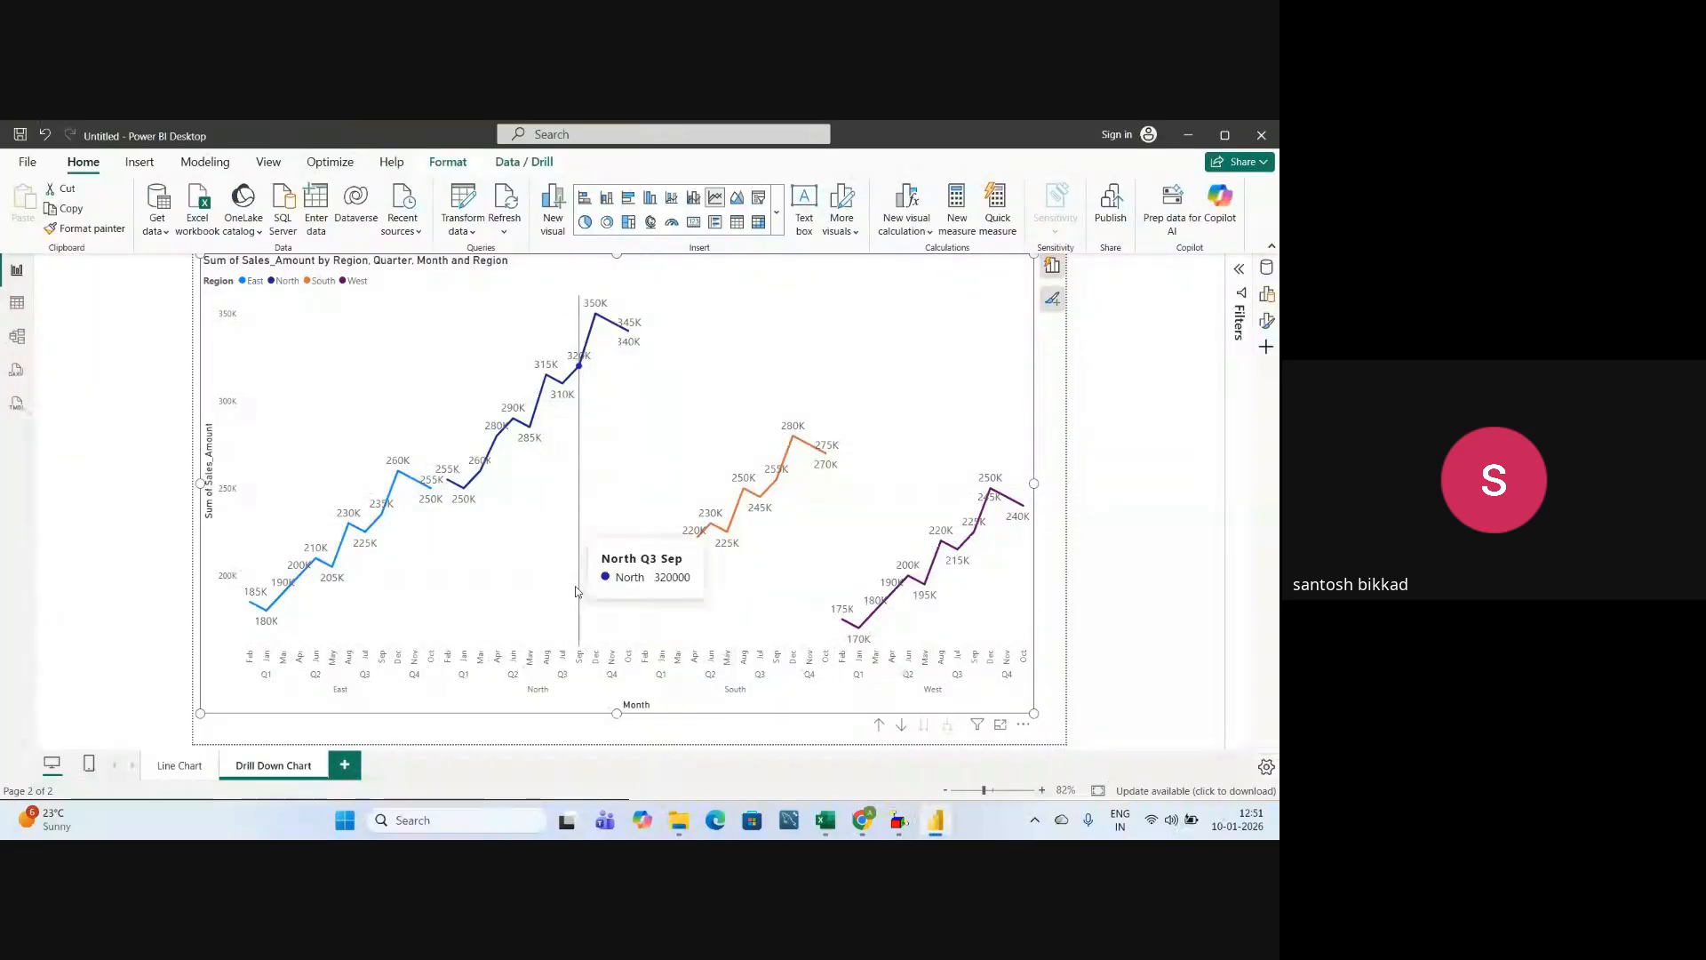
{"action": "key", "text": "alt+Tab"}
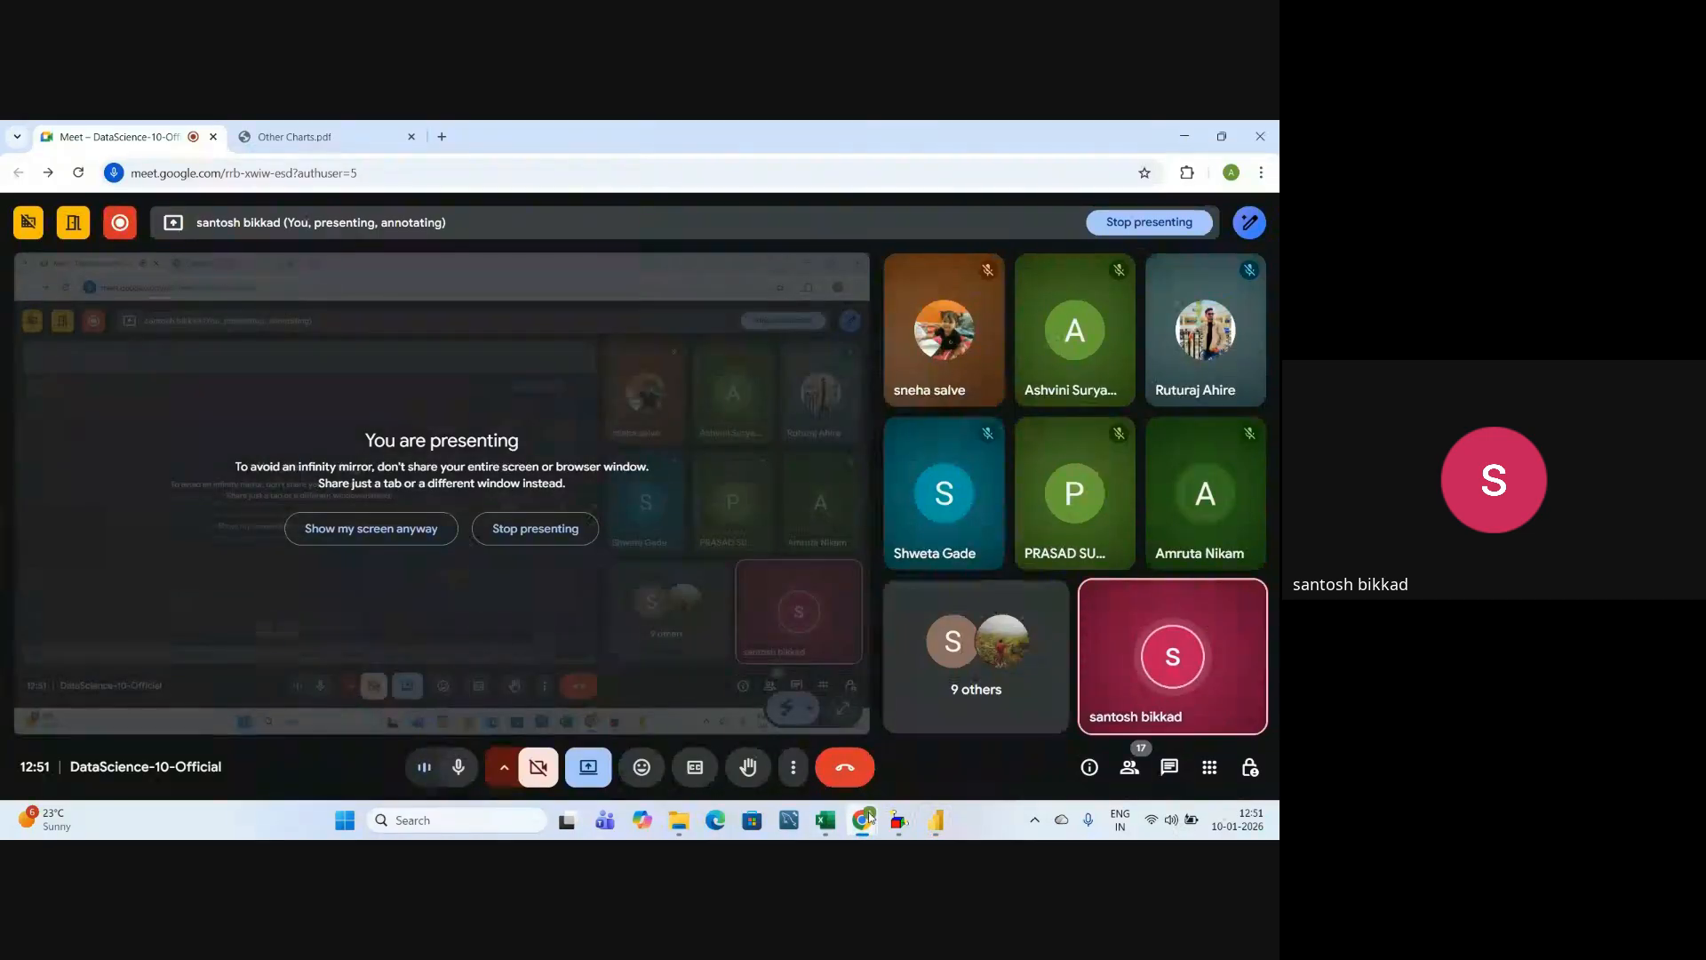
{"action": "mouse_move", "coordinate": [869, 804]}
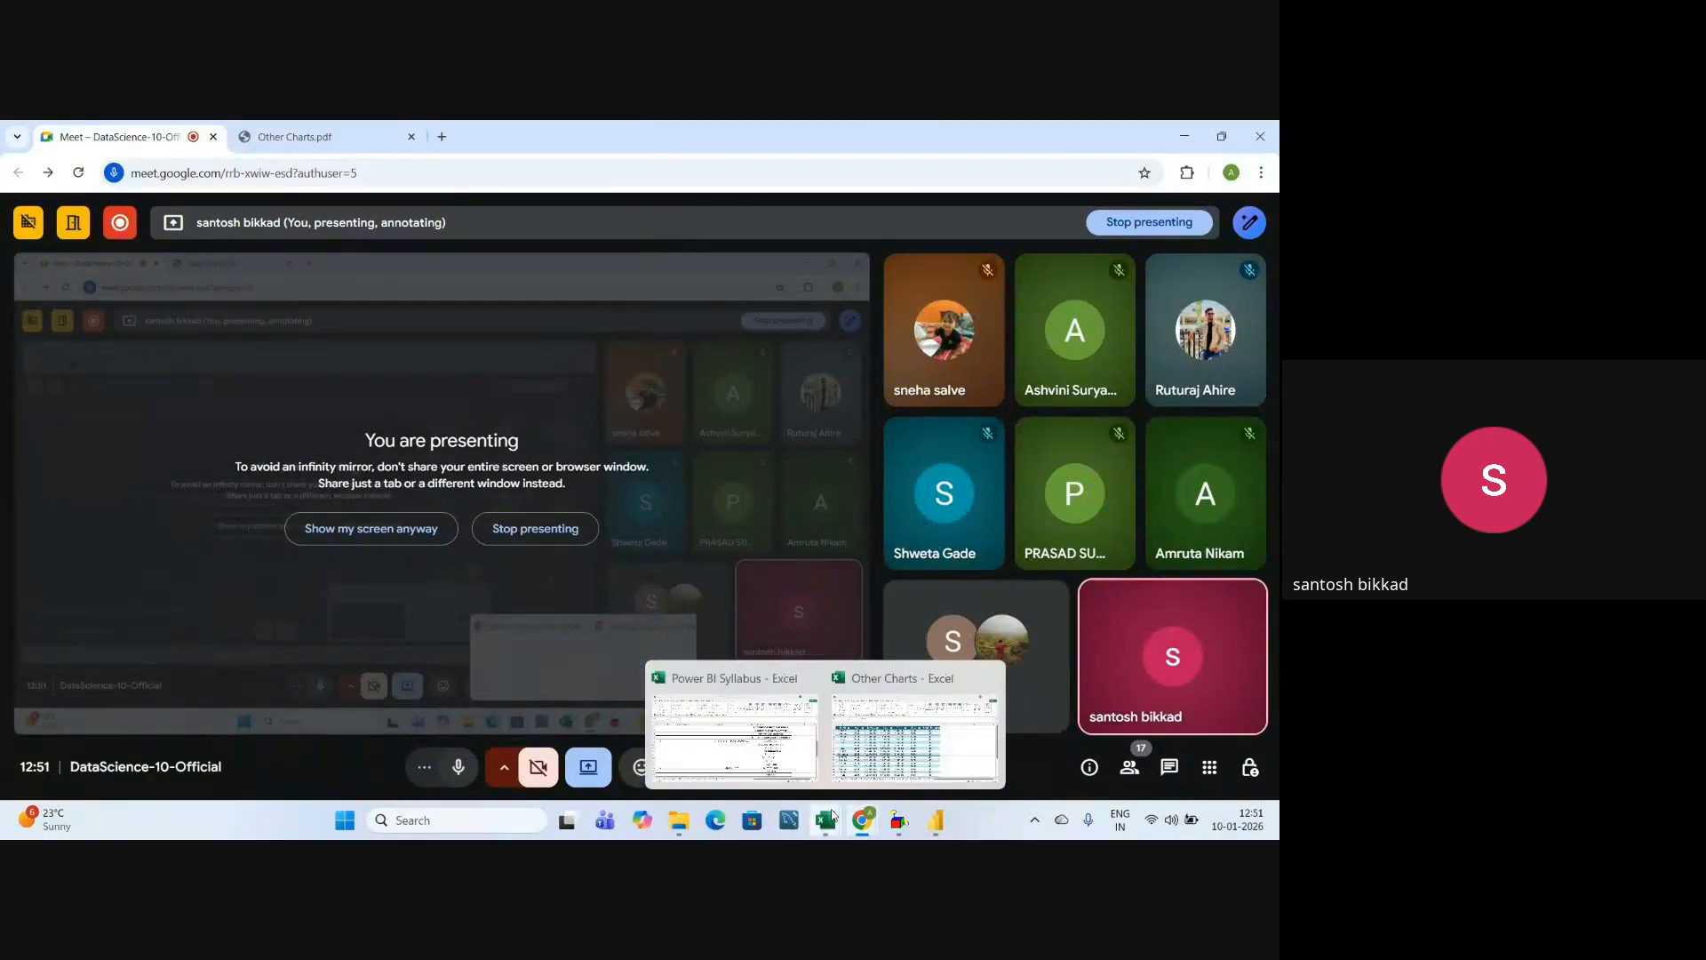
{"action": "left_click", "coordinate": [391, 138]}
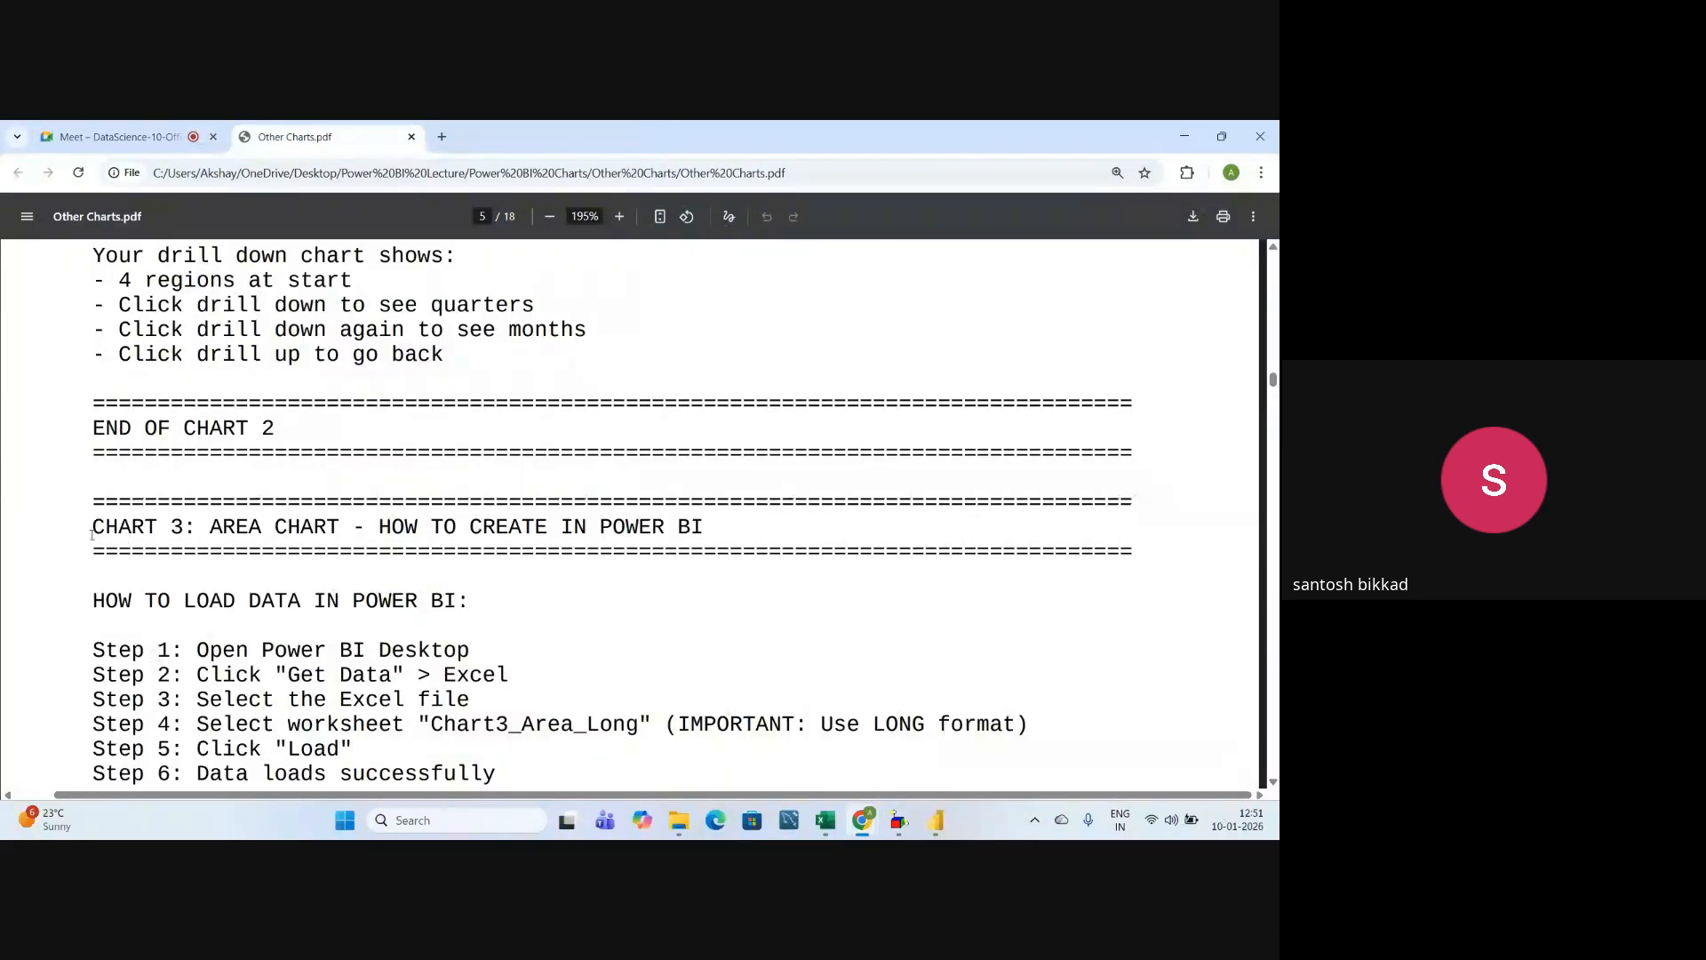
{"action": "left_click_drag", "start_coordinate": [97, 527], "coordinate": [737, 526]}
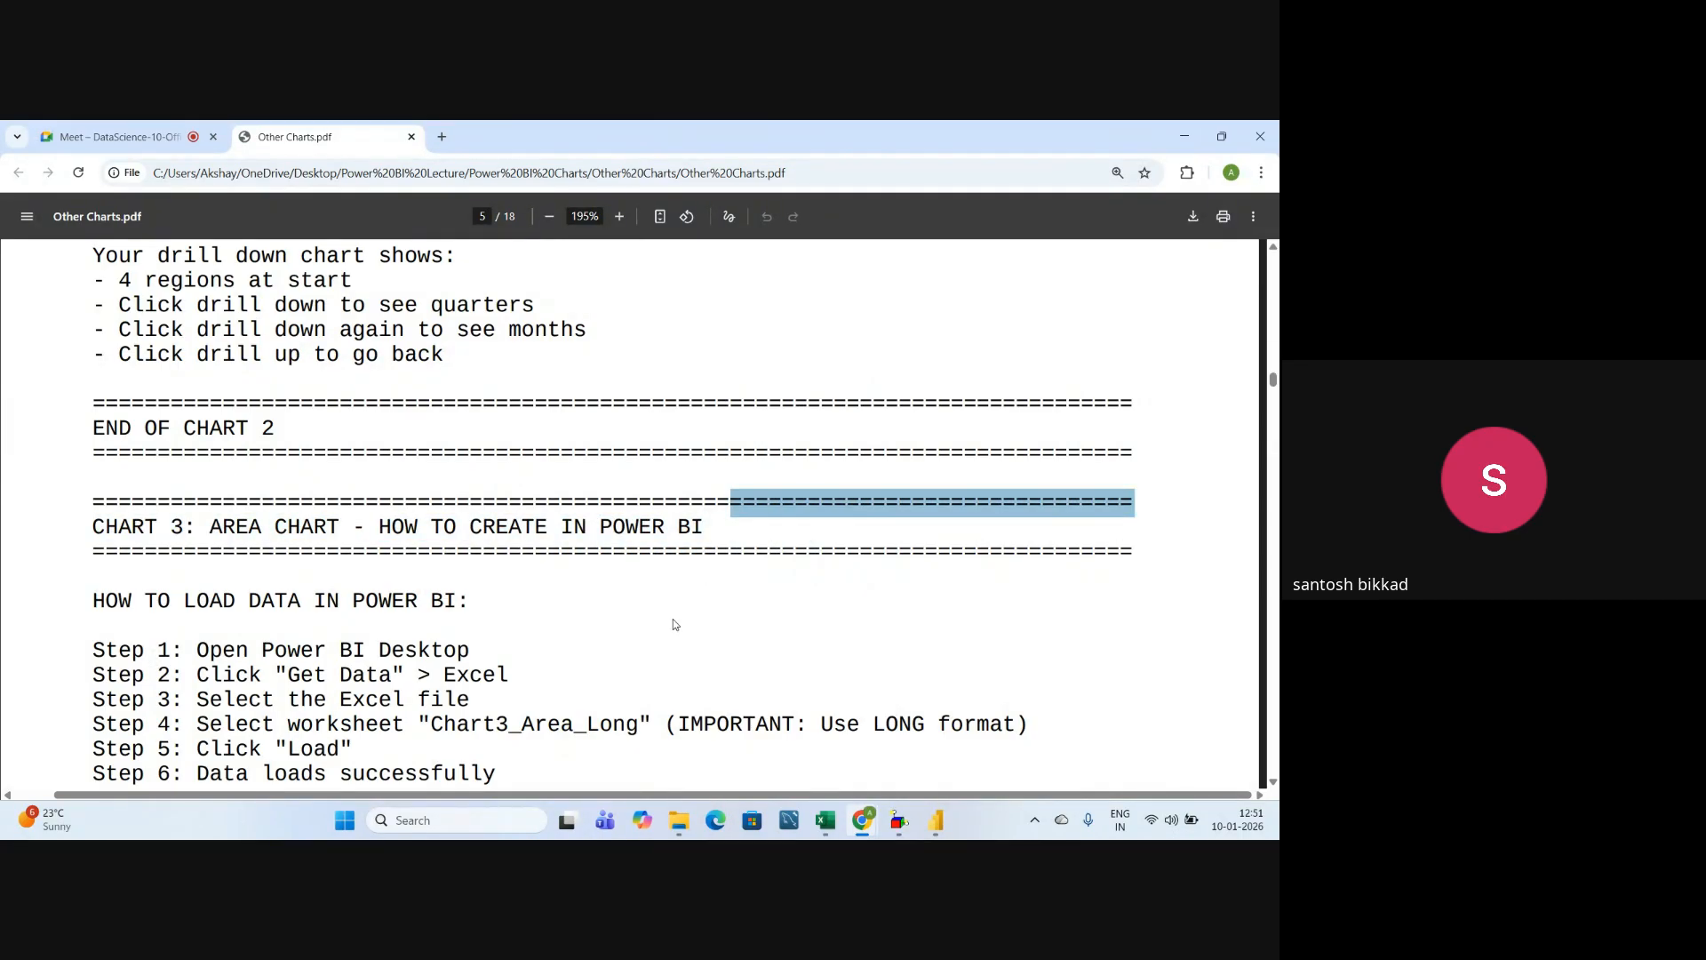
{"action": "scroll", "coordinate": [674, 622], "scroll_direction": "down", "scroll_amount": 3}
{"action": "left_click", "coordinate": [623, 577]}
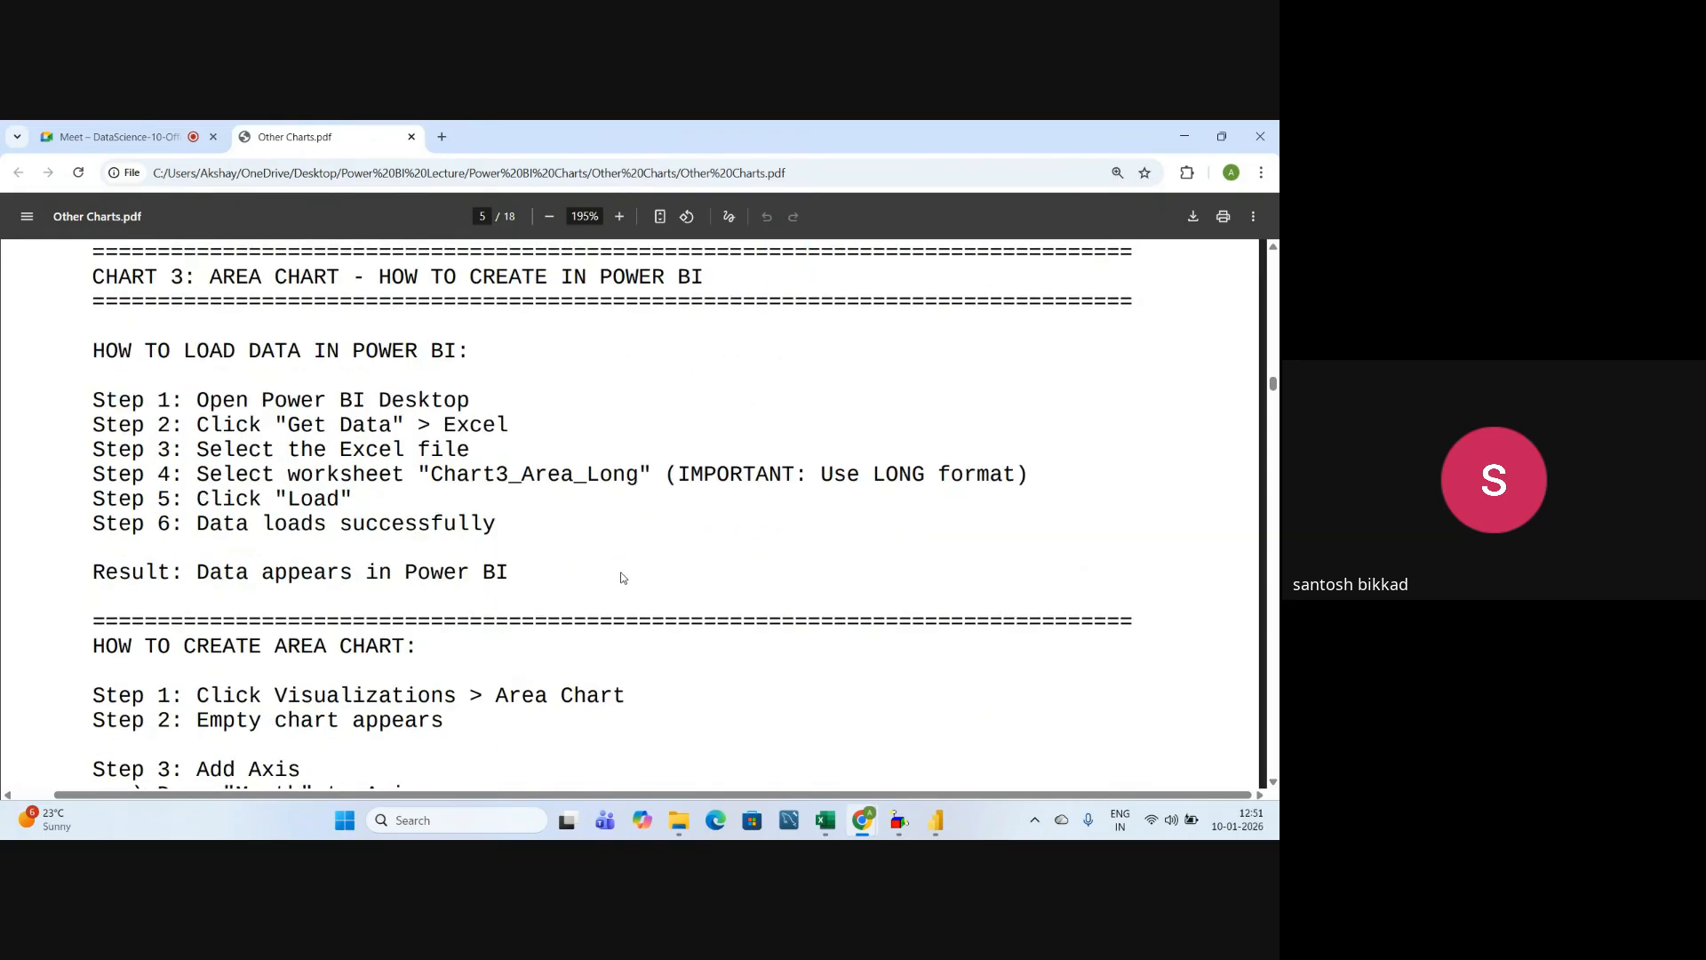
{"action": "left_click_drag", "start_coordinate": [430, 473], "coordinate": [640, 475]}
- Switch to Power BI Desktop, reopen the Build, Format and Data panes, and expand the Area_Chart2 table's fields
{"action": "key", "text": "alt+Tab"}
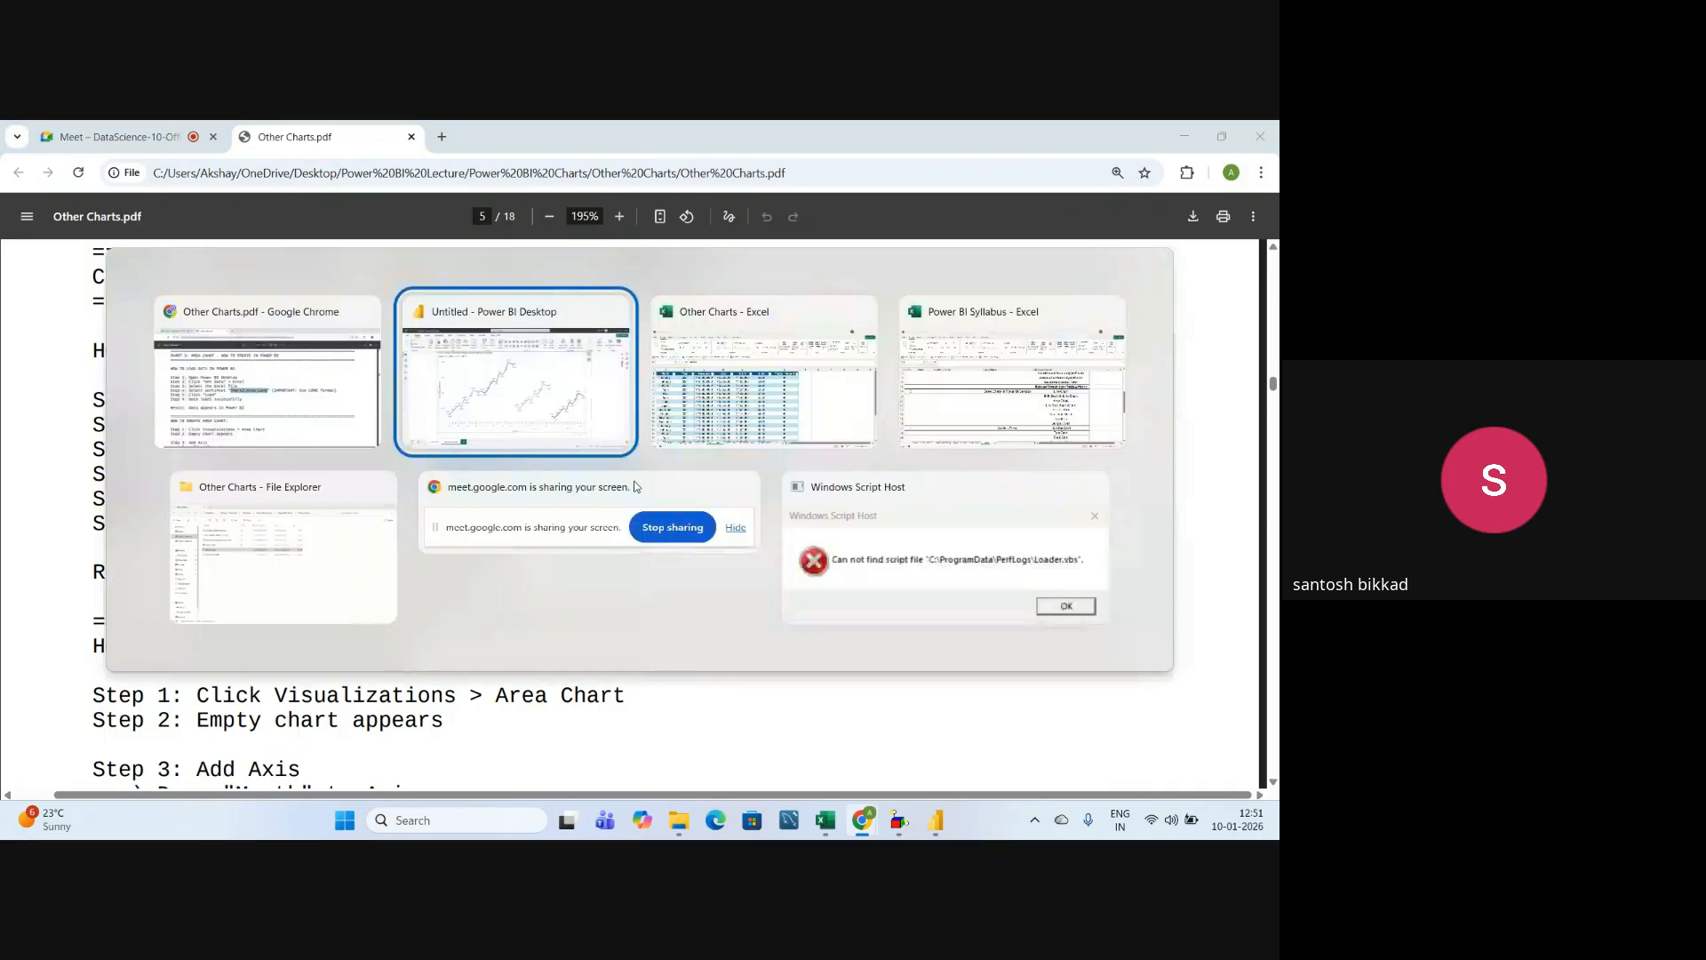
{"action": "left_click", "coordinate": [1268, 271]}
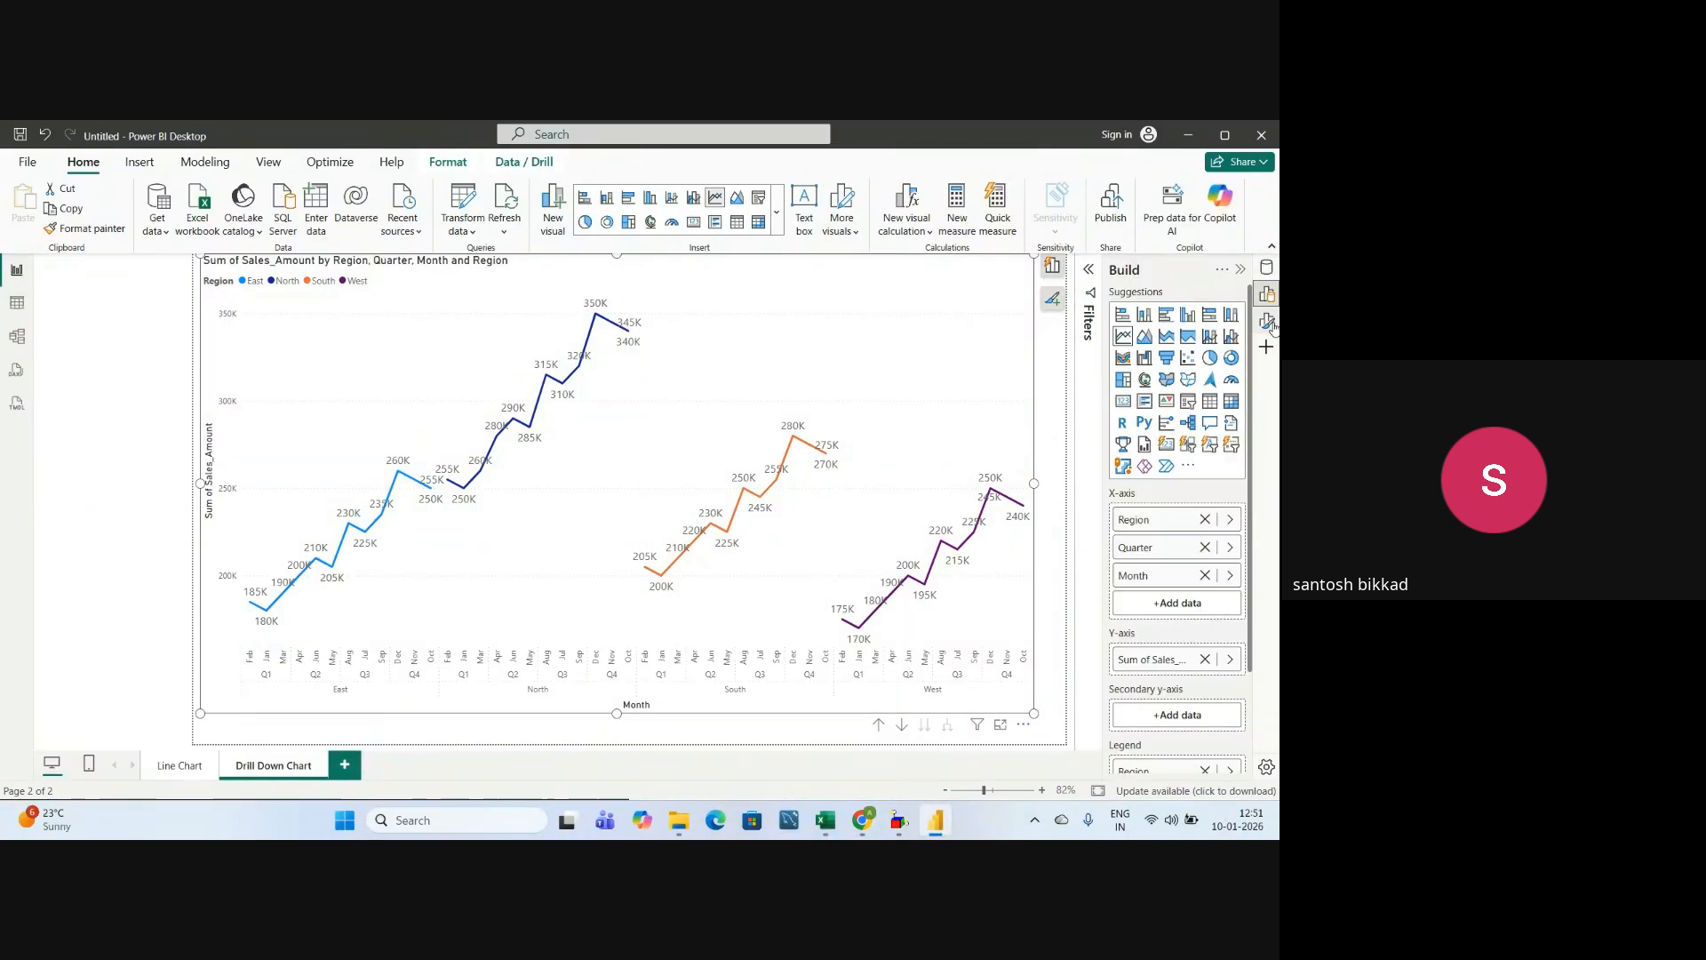
{"action": "left_click", "coordinate": [1268, 269]}
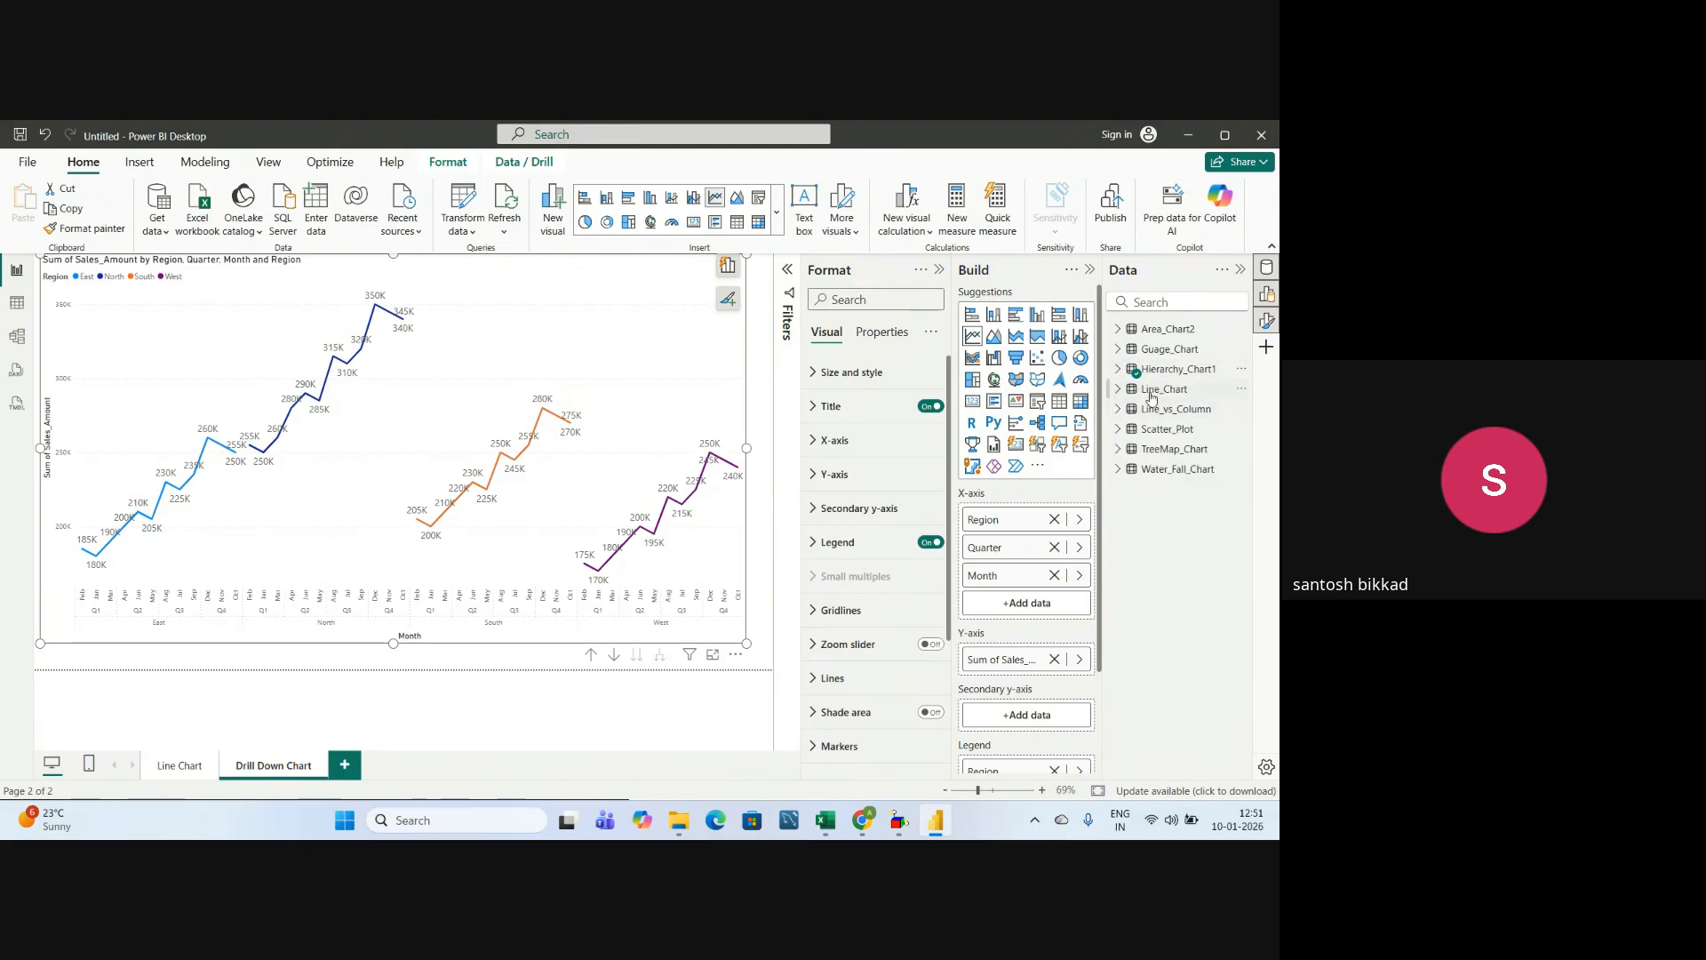
{"action": "left_click", "coordinate": [1120, 330]}
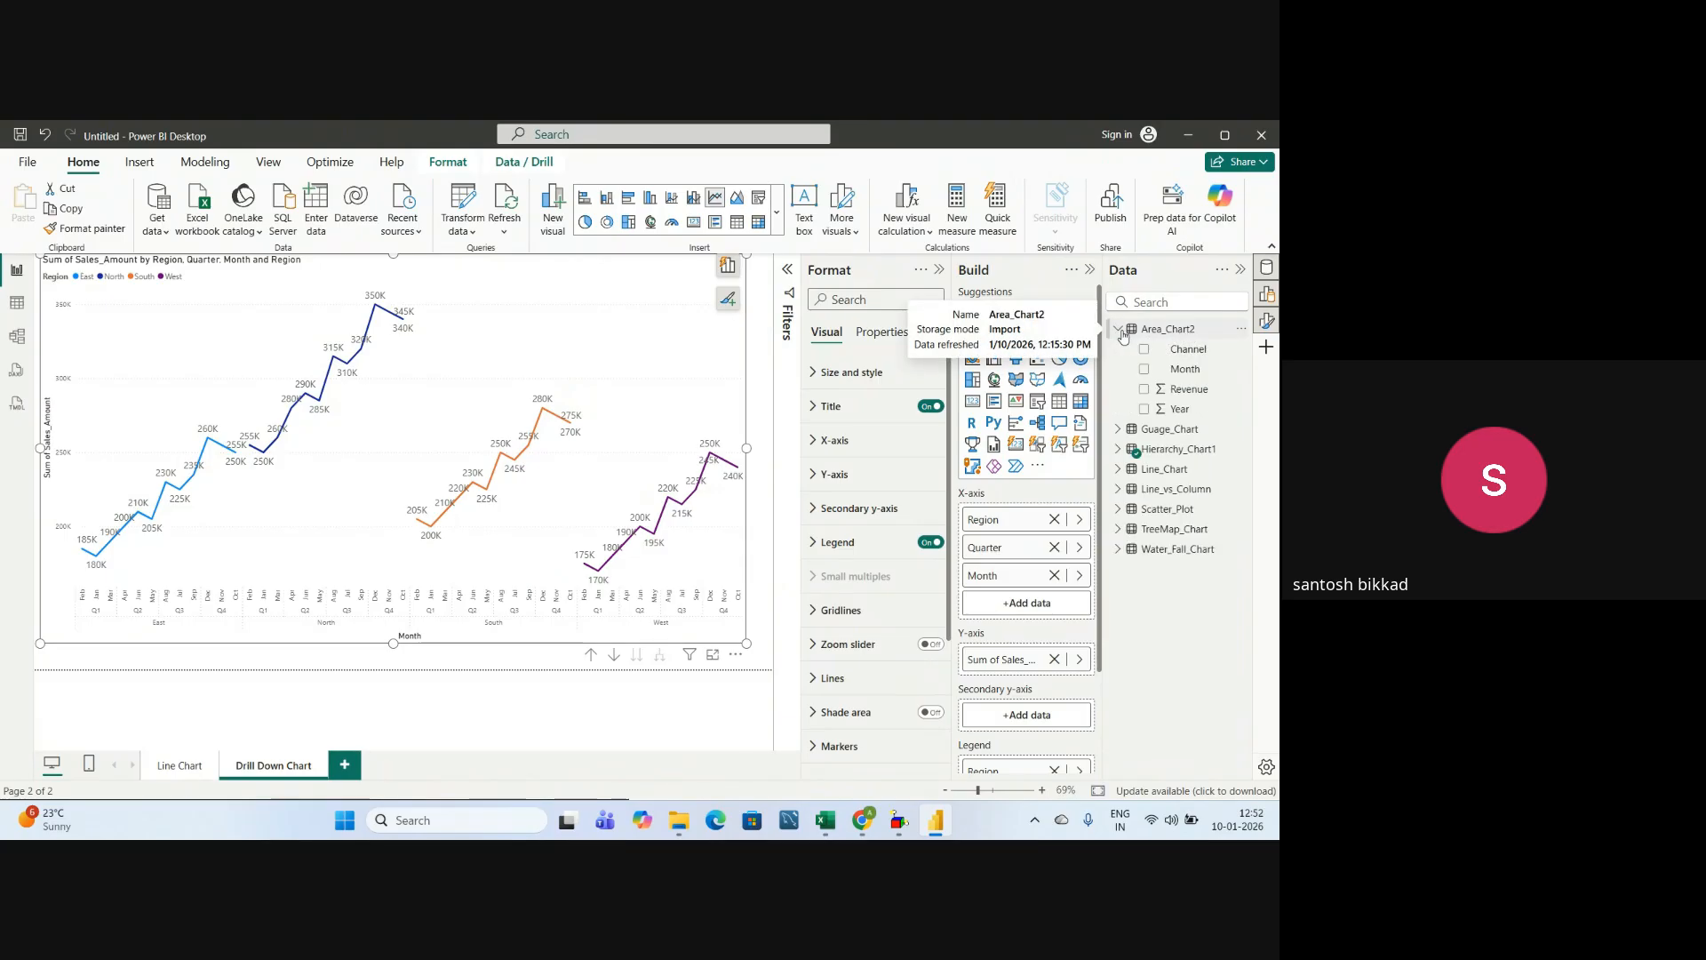
- Return to Other Charts.pdf and read the area chart creation steps, highlighting the instruction to put "Month" in the Axis area
{"action": "key", "text": "alt+Tab"}
{"action": "left_click", "coordinate": [684, 531]}
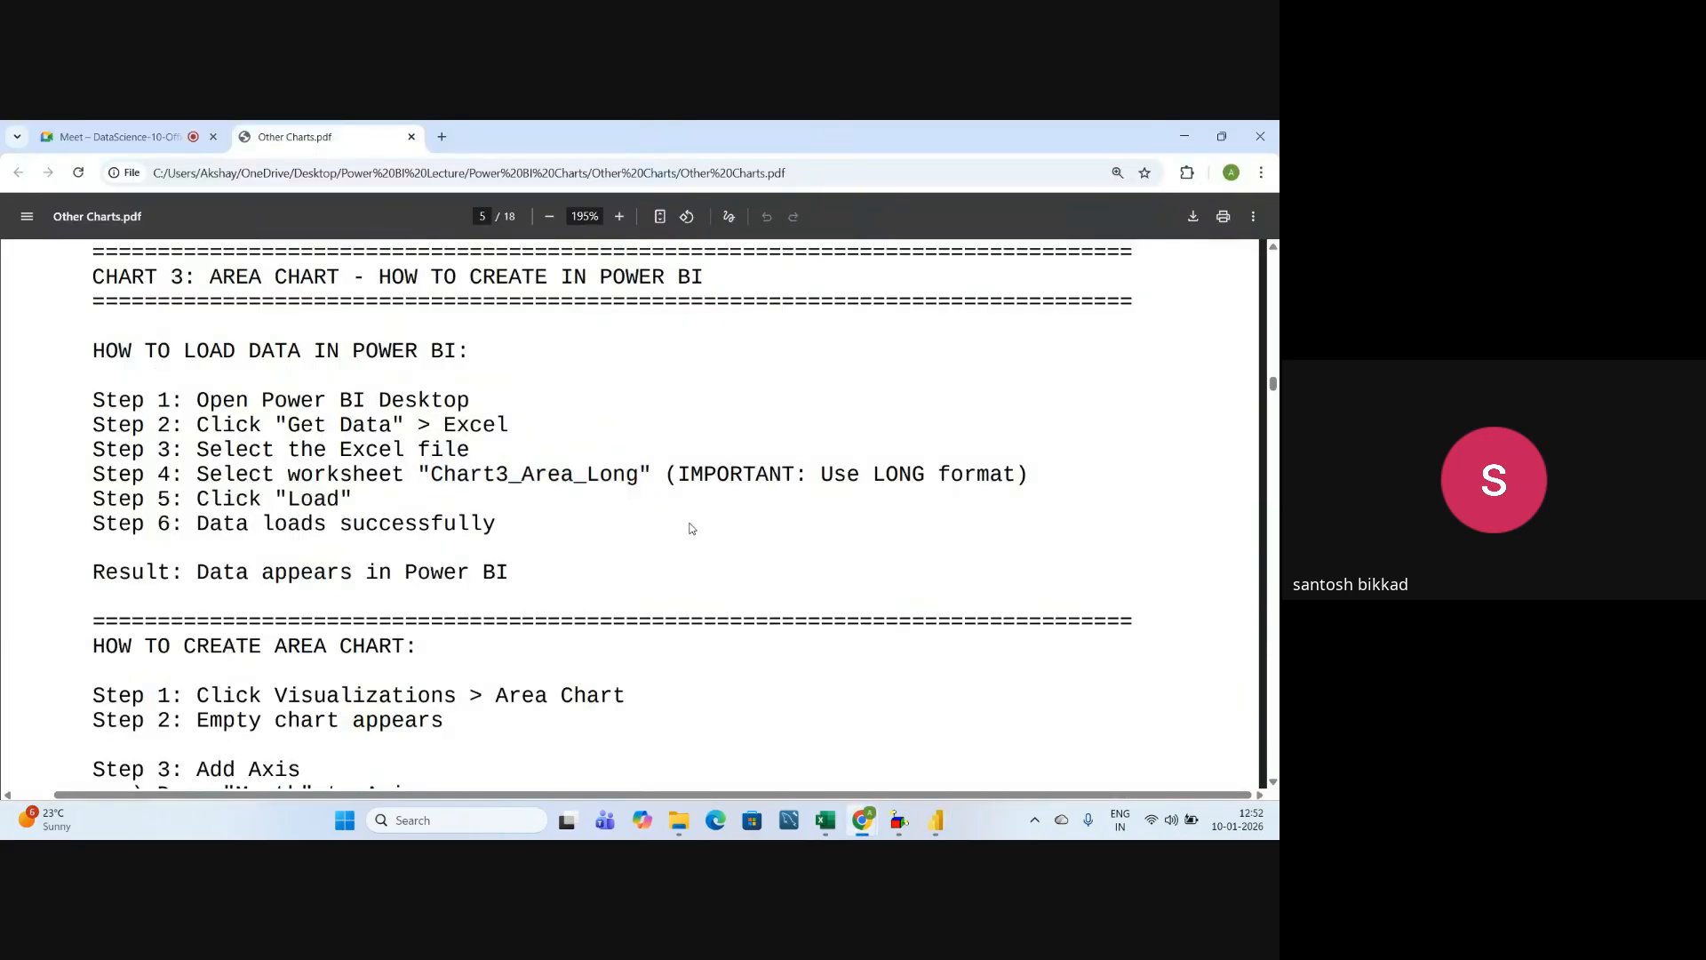
{"action": "scroll", "coordinate": [355, 514], "scroll_direction": "down", "scroll_amount": 2}
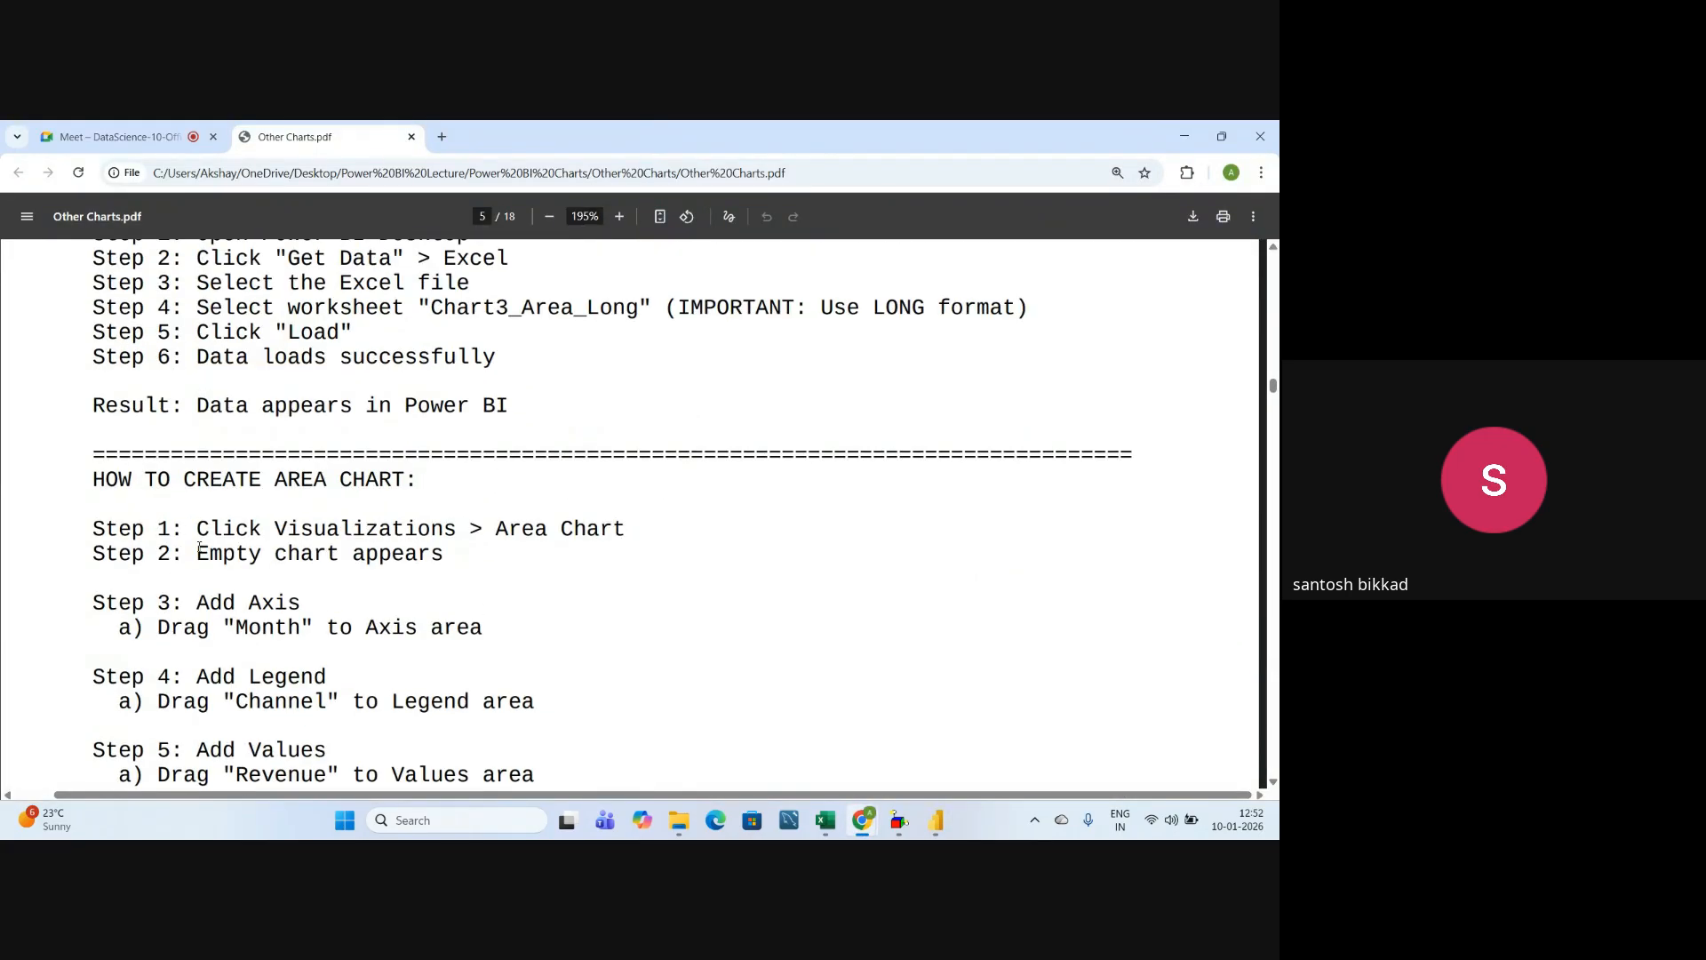
{"action": "scroll", "coordinate": [176, 576], "scroll_direction": "down", "scroll_amount": 1}
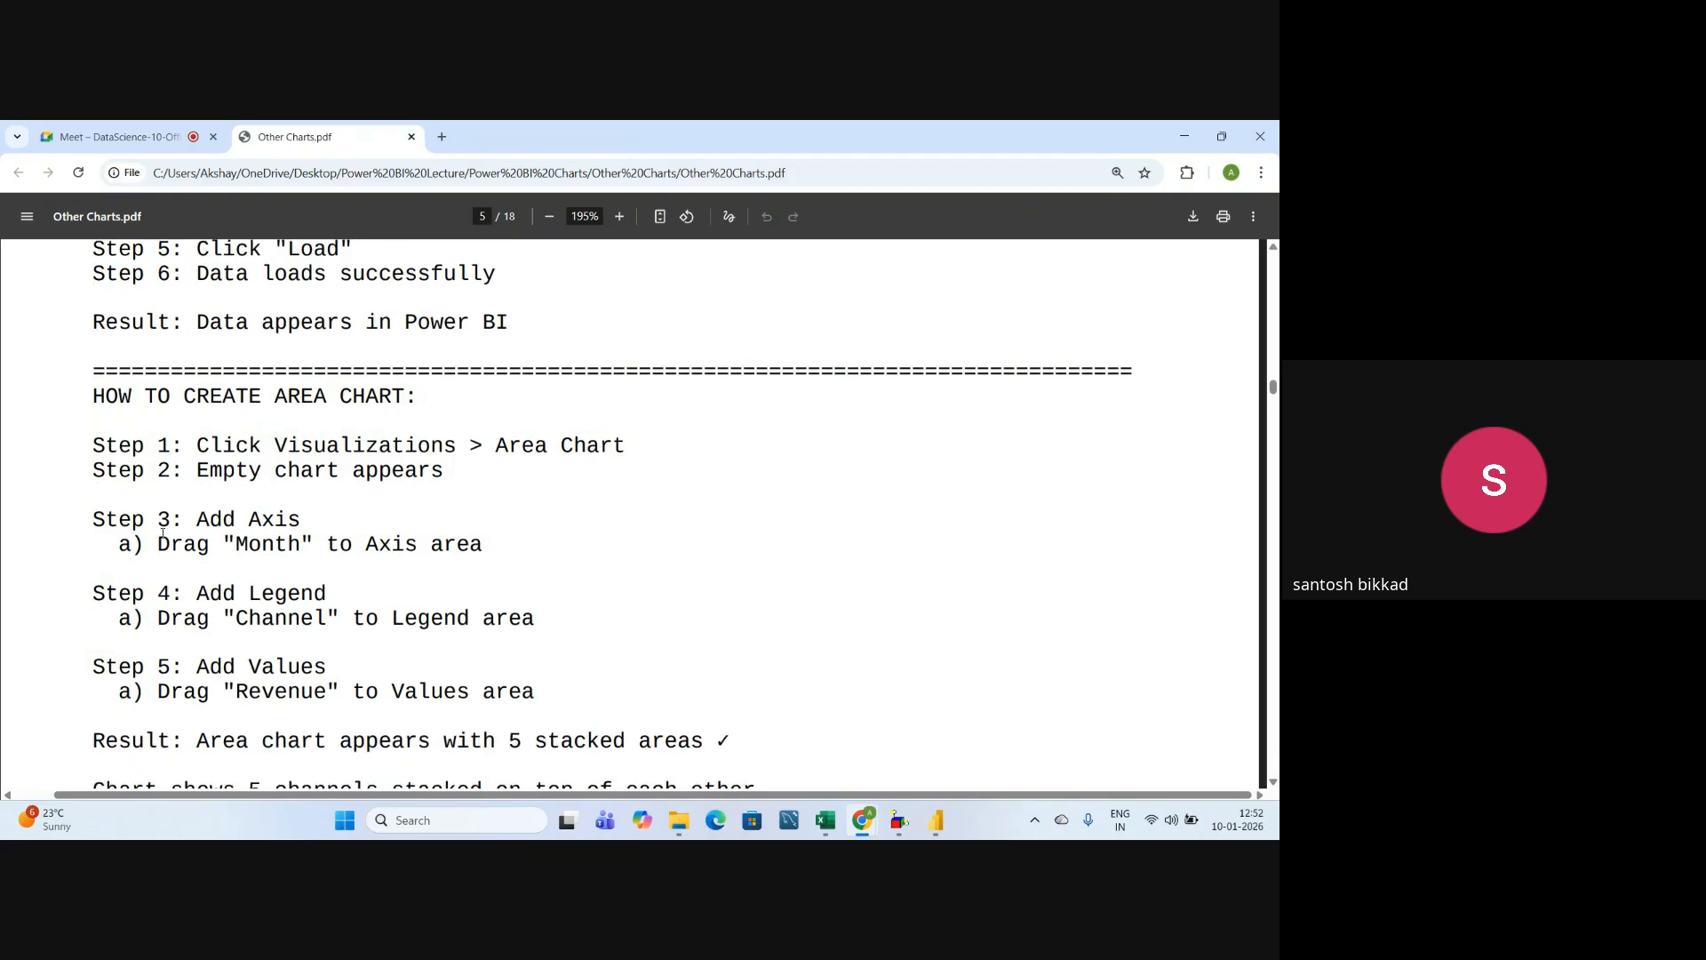
{"action": "left_click_drag", "start_coordinate": [159, 543], "coordinate": [502, 540]}
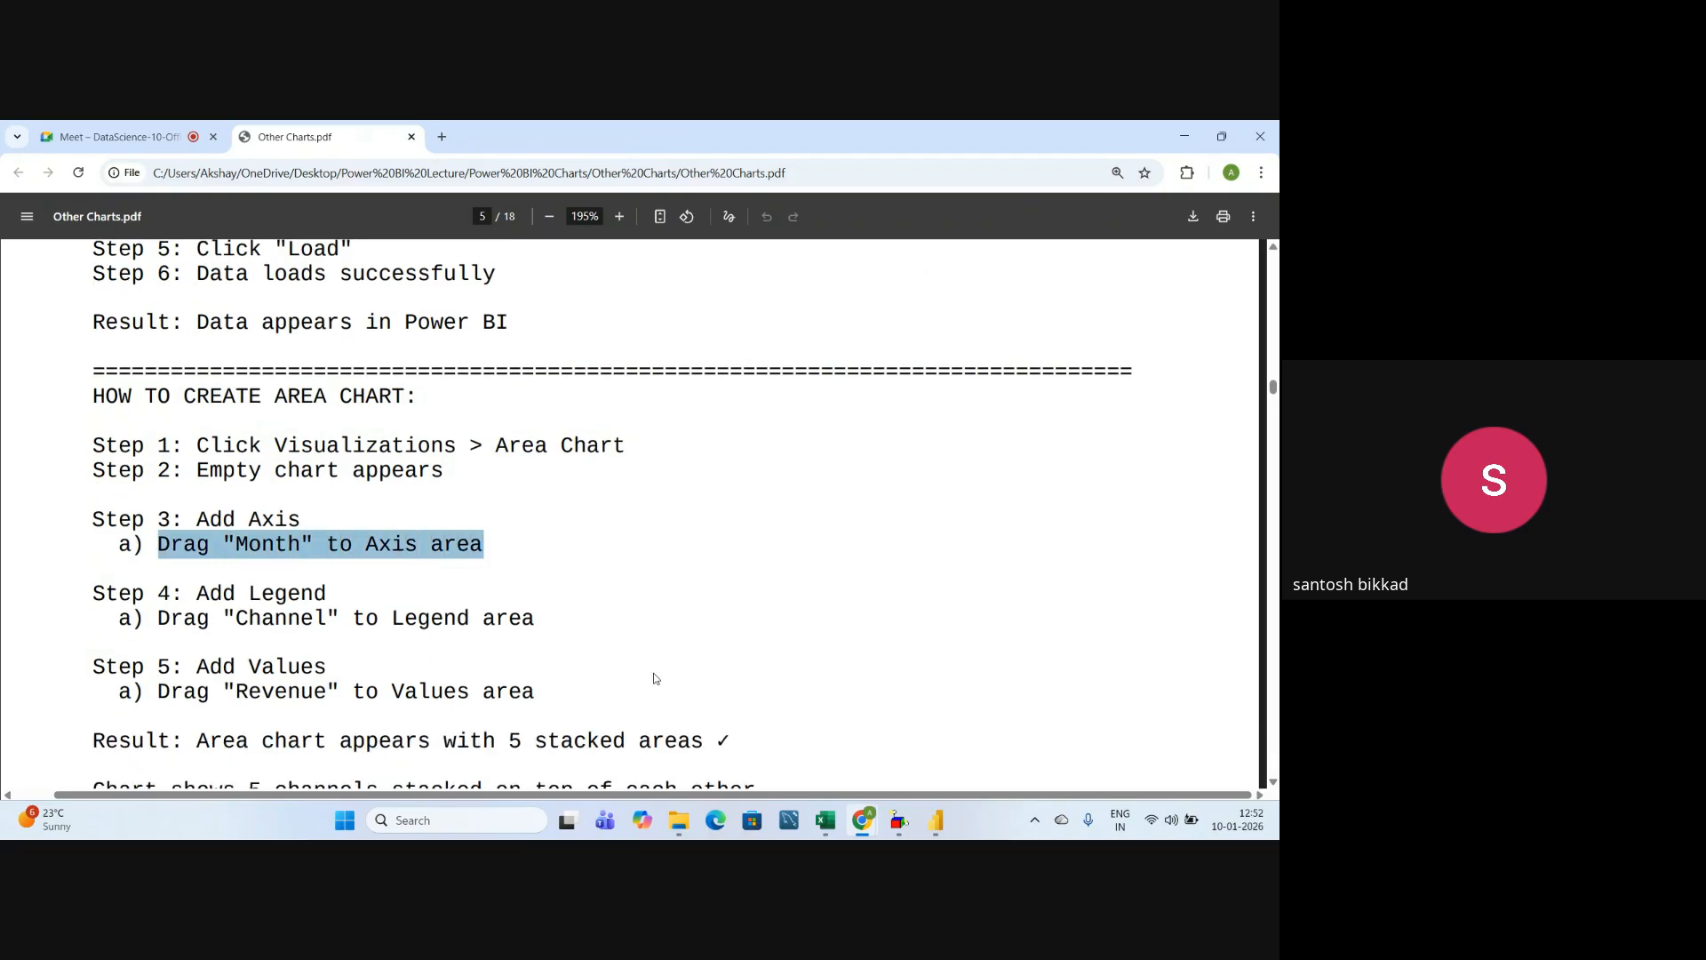
{"action": "left_click", "coordinate": [402, 584]}
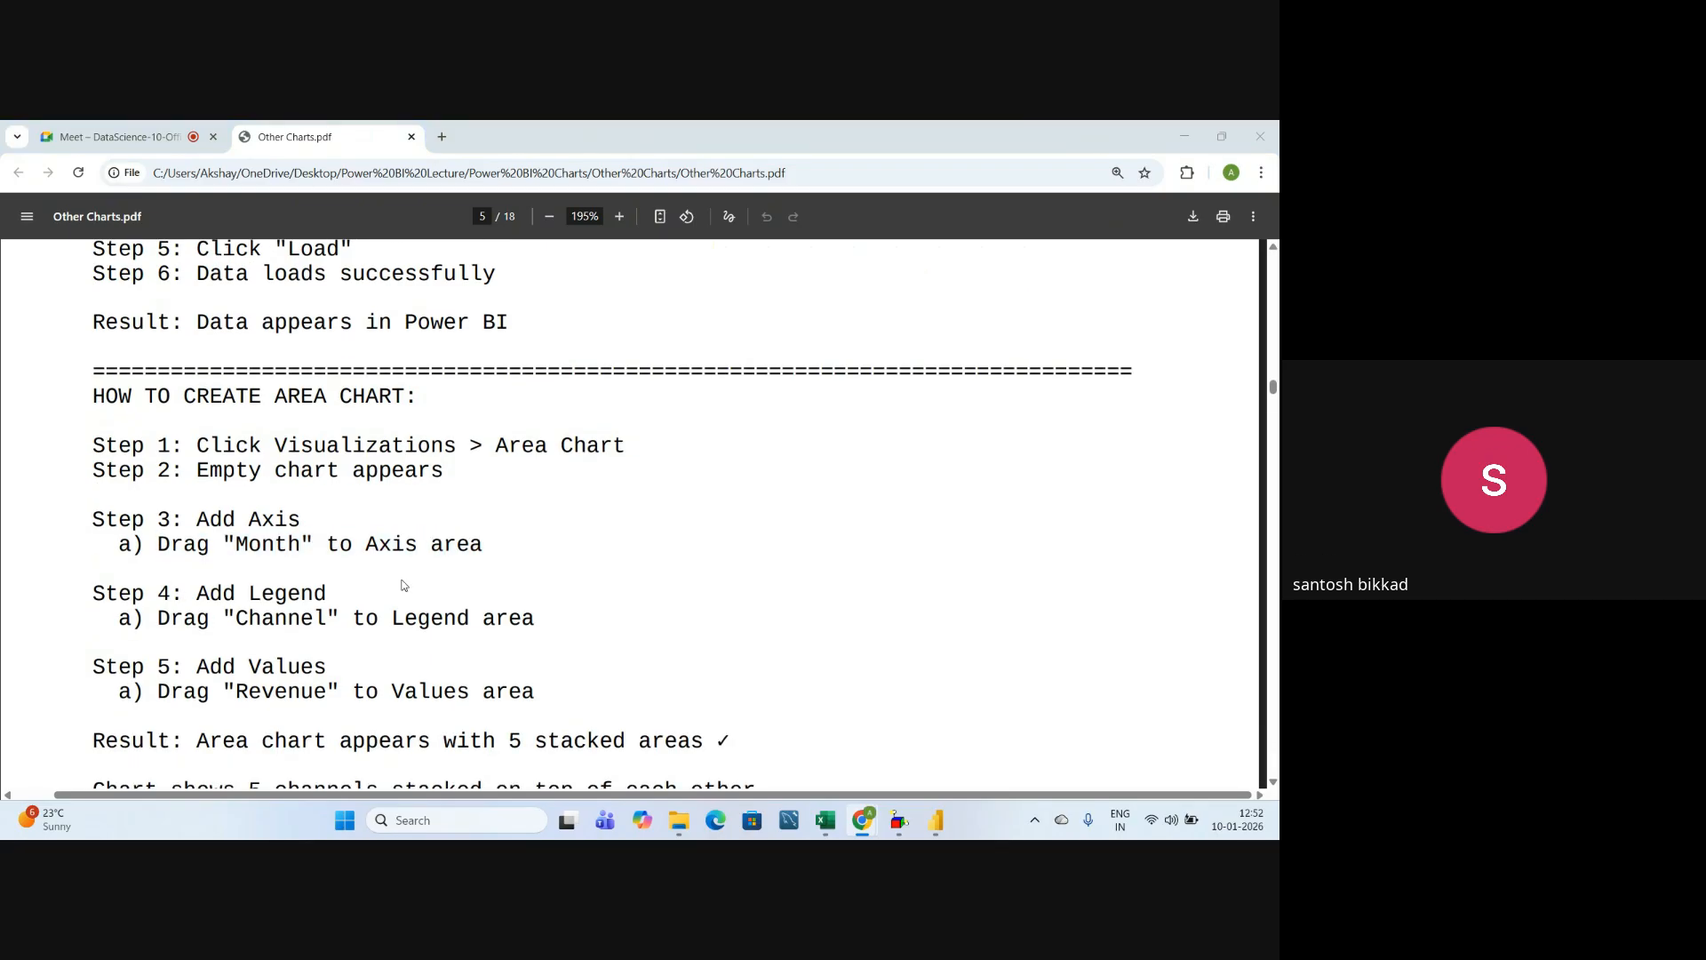
- Switch back to Power BI Desktop and add a new report page named "Area Chart"
{"action": "key", "text": "alt+Tab"}
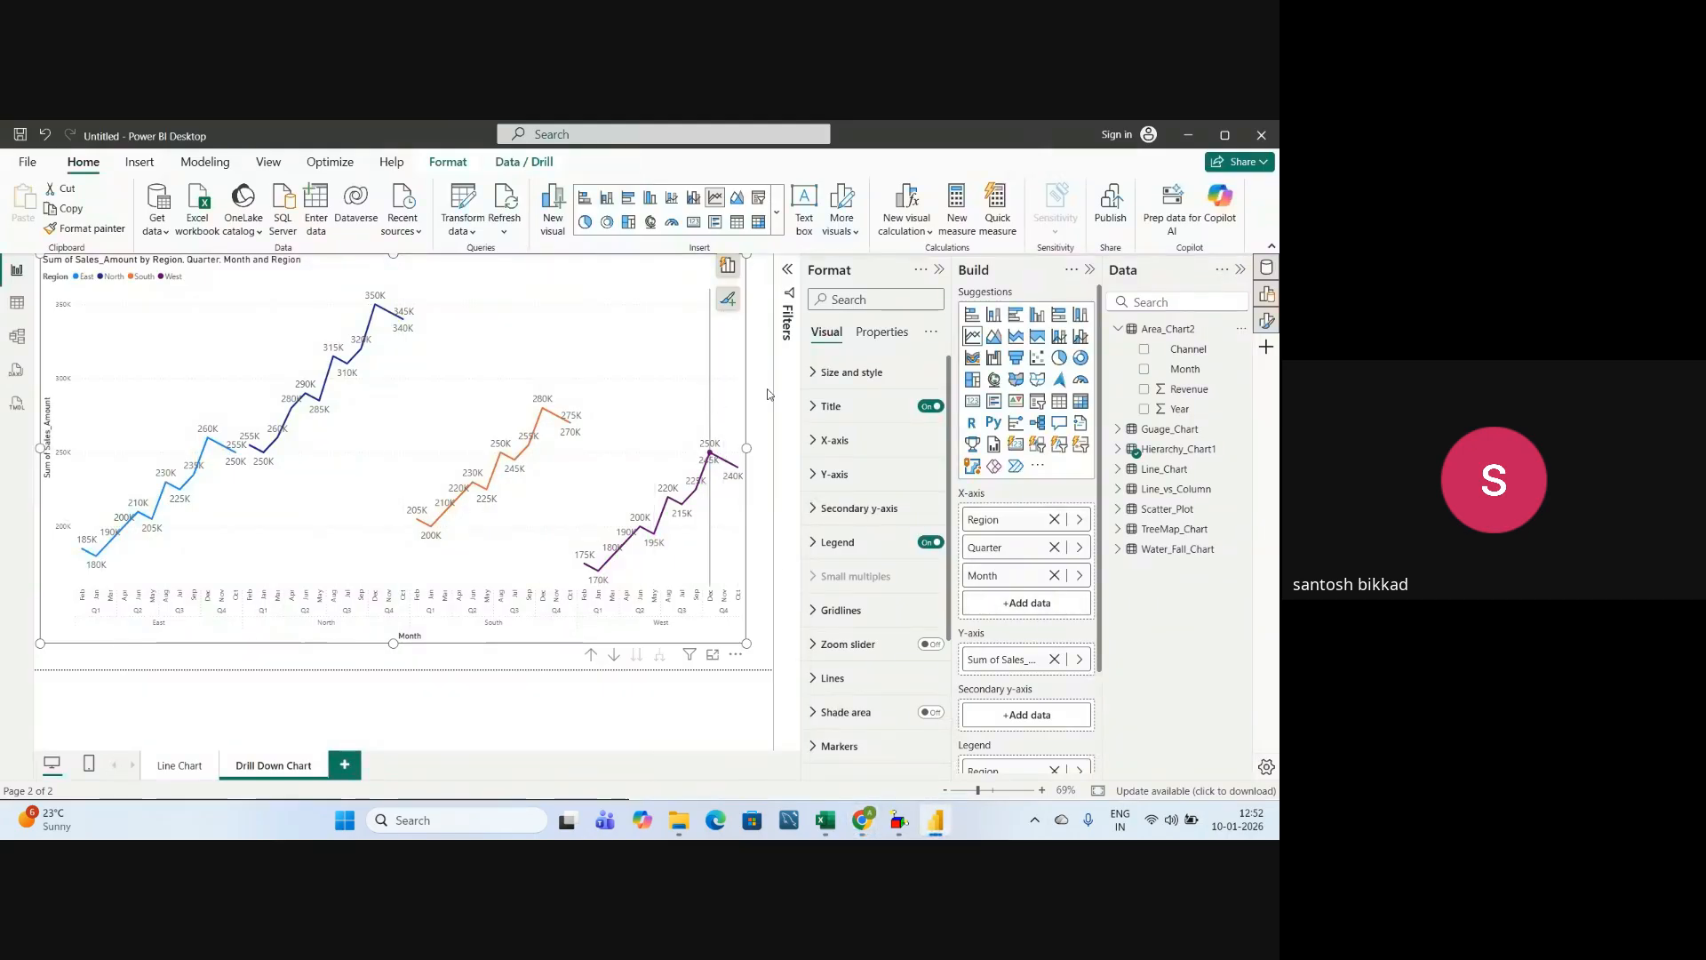
{"action": "left_click", "coordinate": [343, 767]}
{"action": "right_click", "coordinate": [343, 768]}
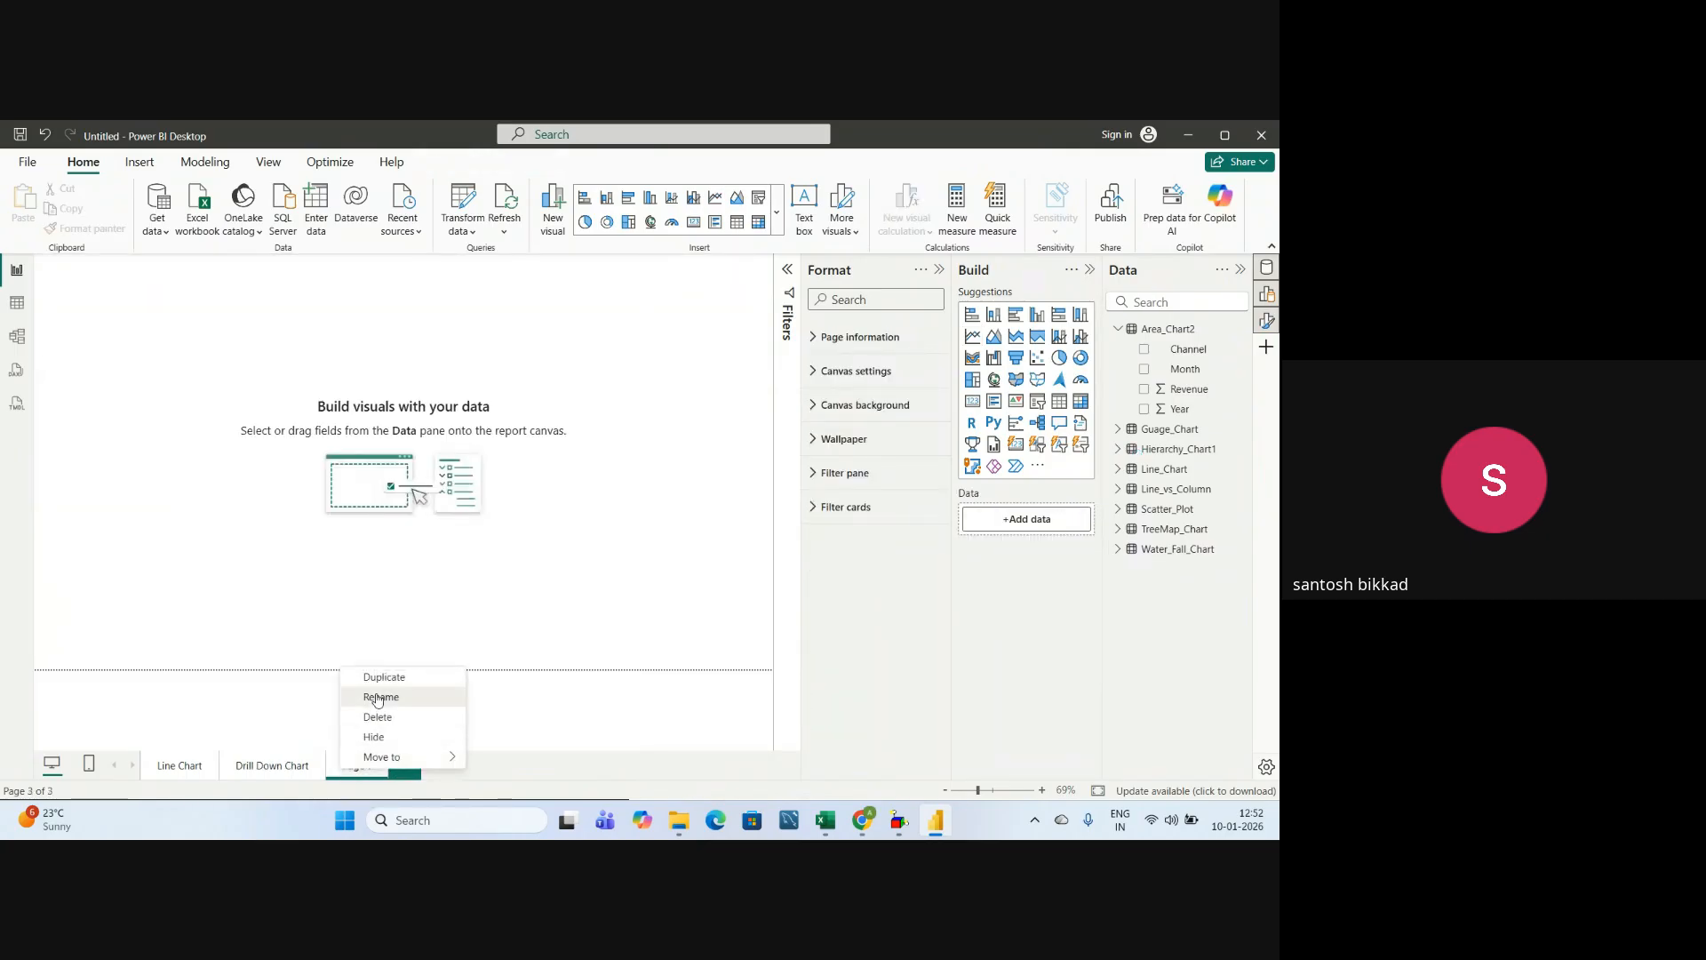
{"action": "left_click", "coordinate": [378, 698]}
{"action": "key", "text": "BackSpace"}
{"action": "key", "text": "BackSpace"}
{"action": "key", "text": "BackSpace"}
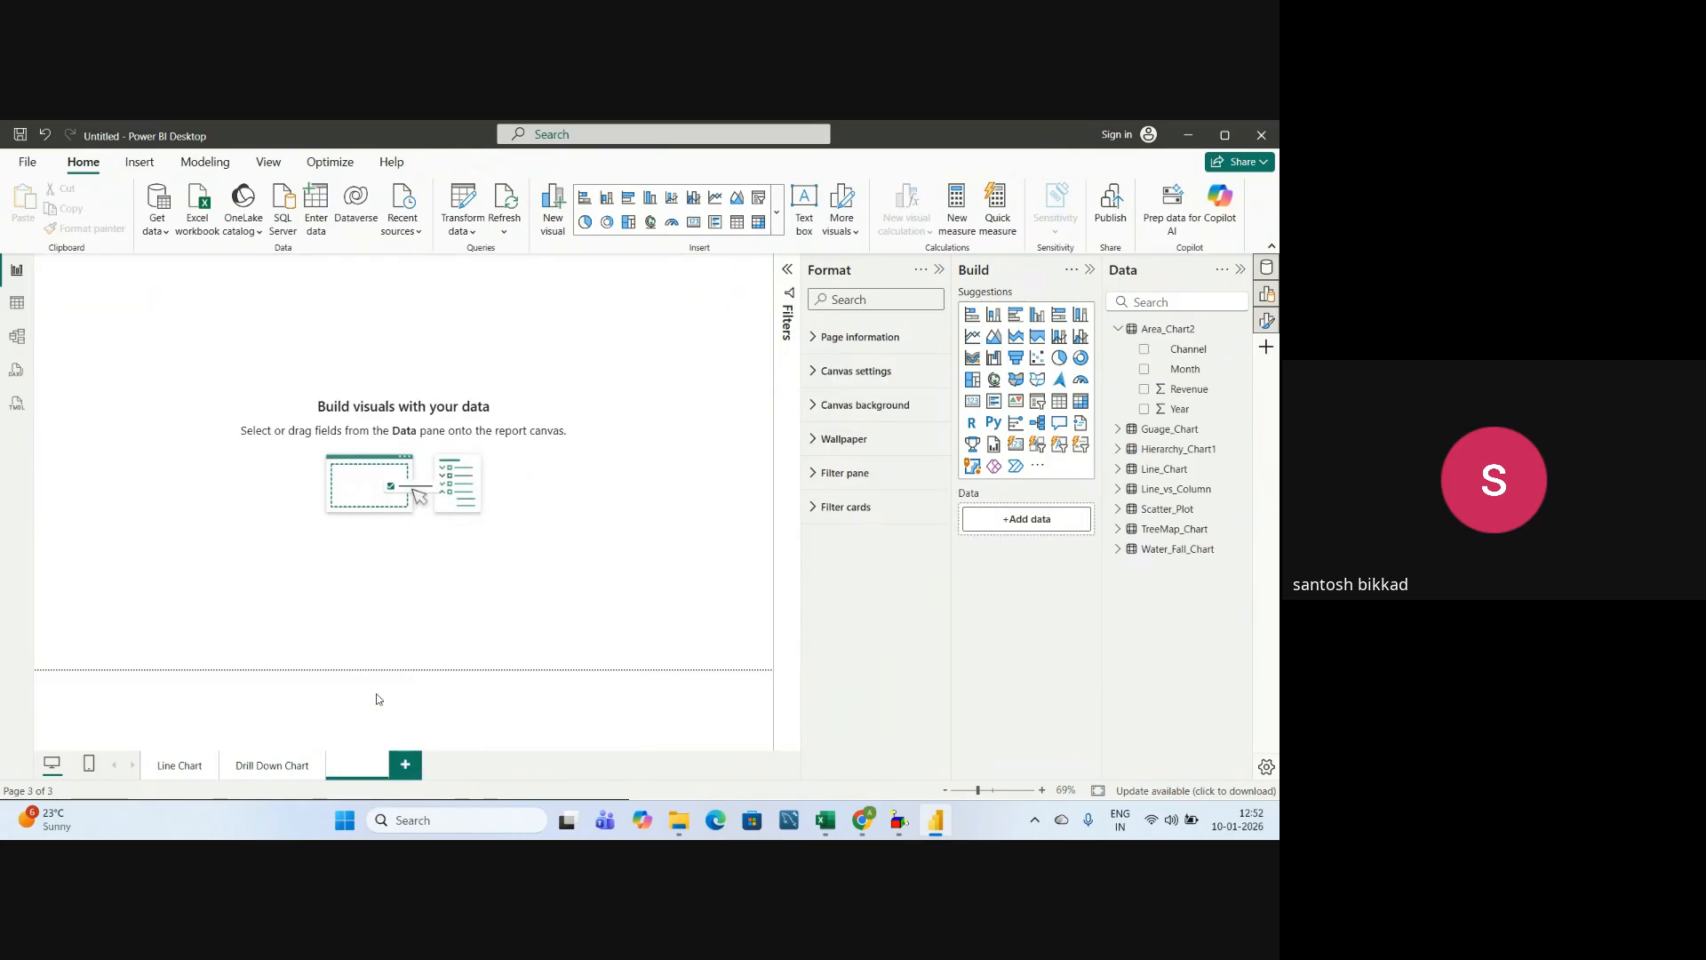
{"action": "type", "text": "Area Char"}
{"action": "type", "text": "t"}
{"action": "key", "text": "Return"}
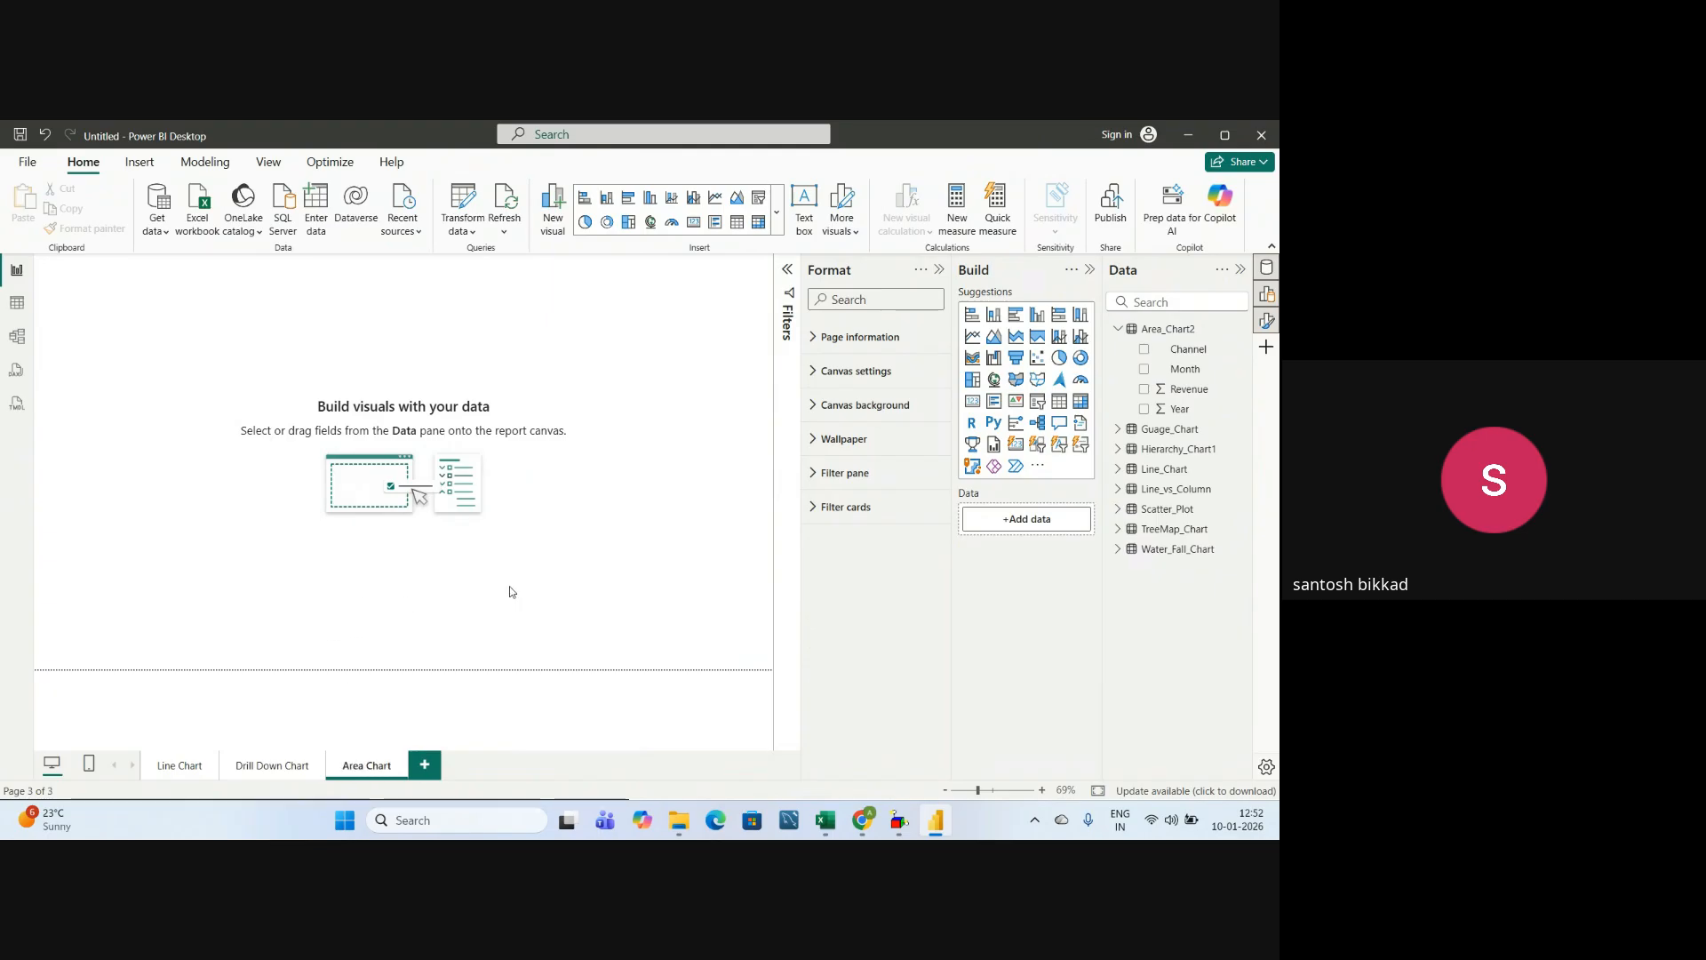
- Insert an area chart enlarged to fill most of the page and, following Other Charts.pdf, put Month on its X-axis
{"action": "left_click", "coordinate": [998, 339]}
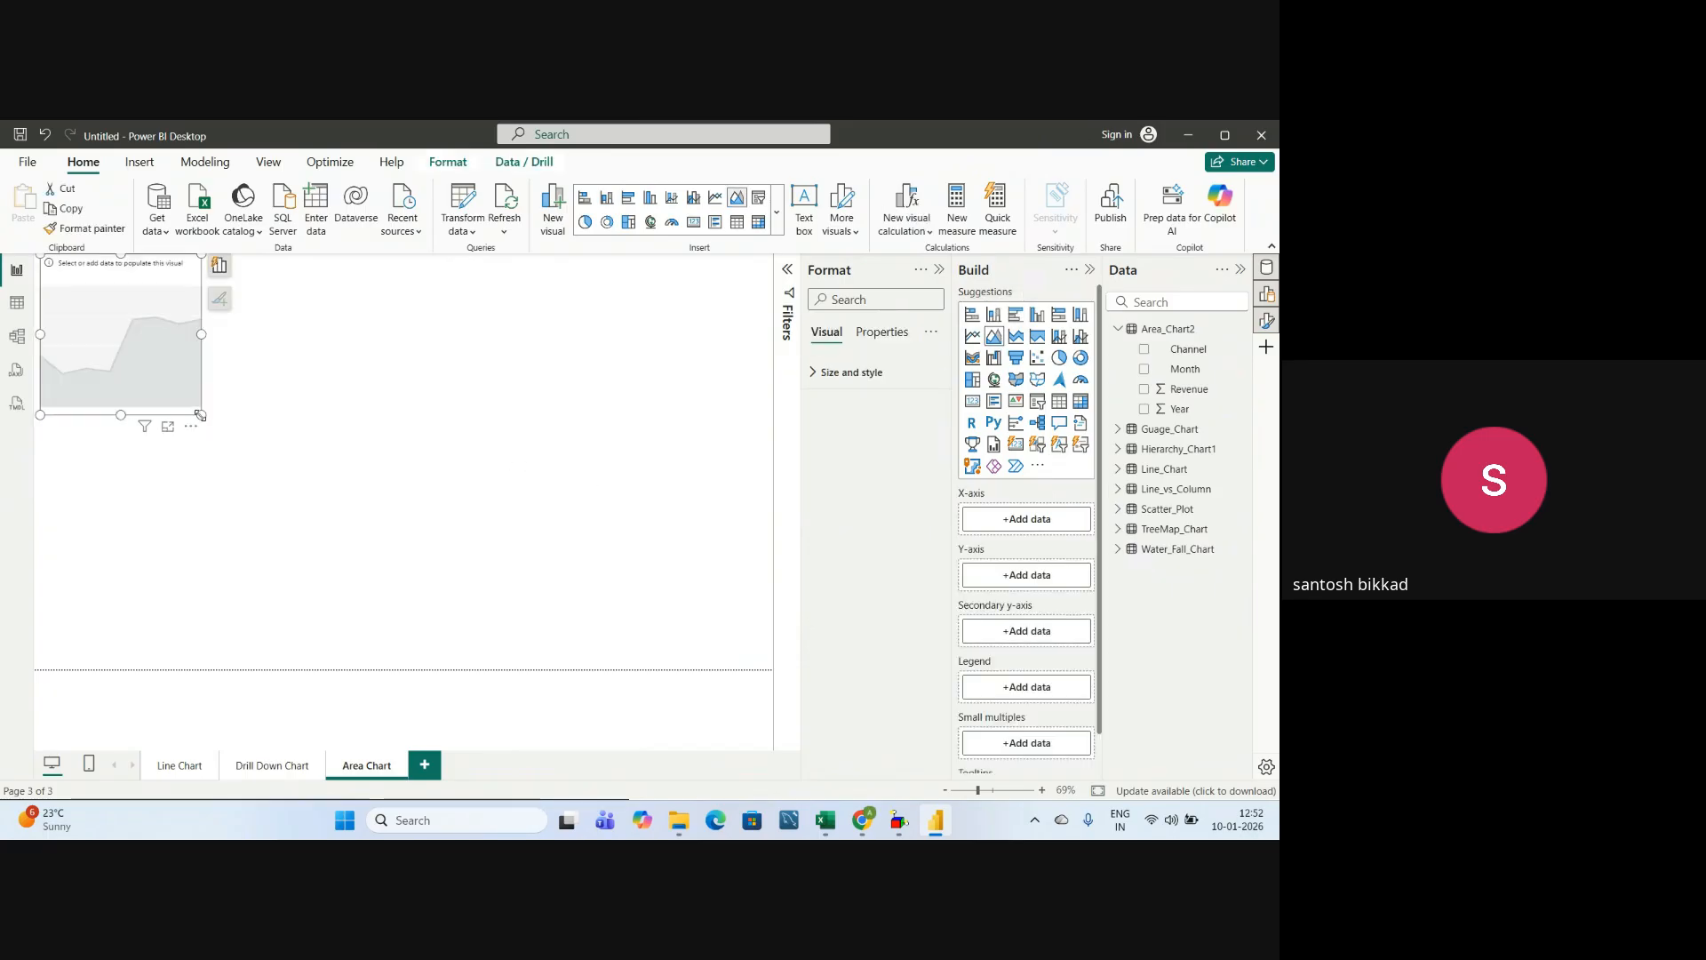
{"action": "left_click_drag", "start_coordinate": [199, 415], "coordinate": [731, 653]}
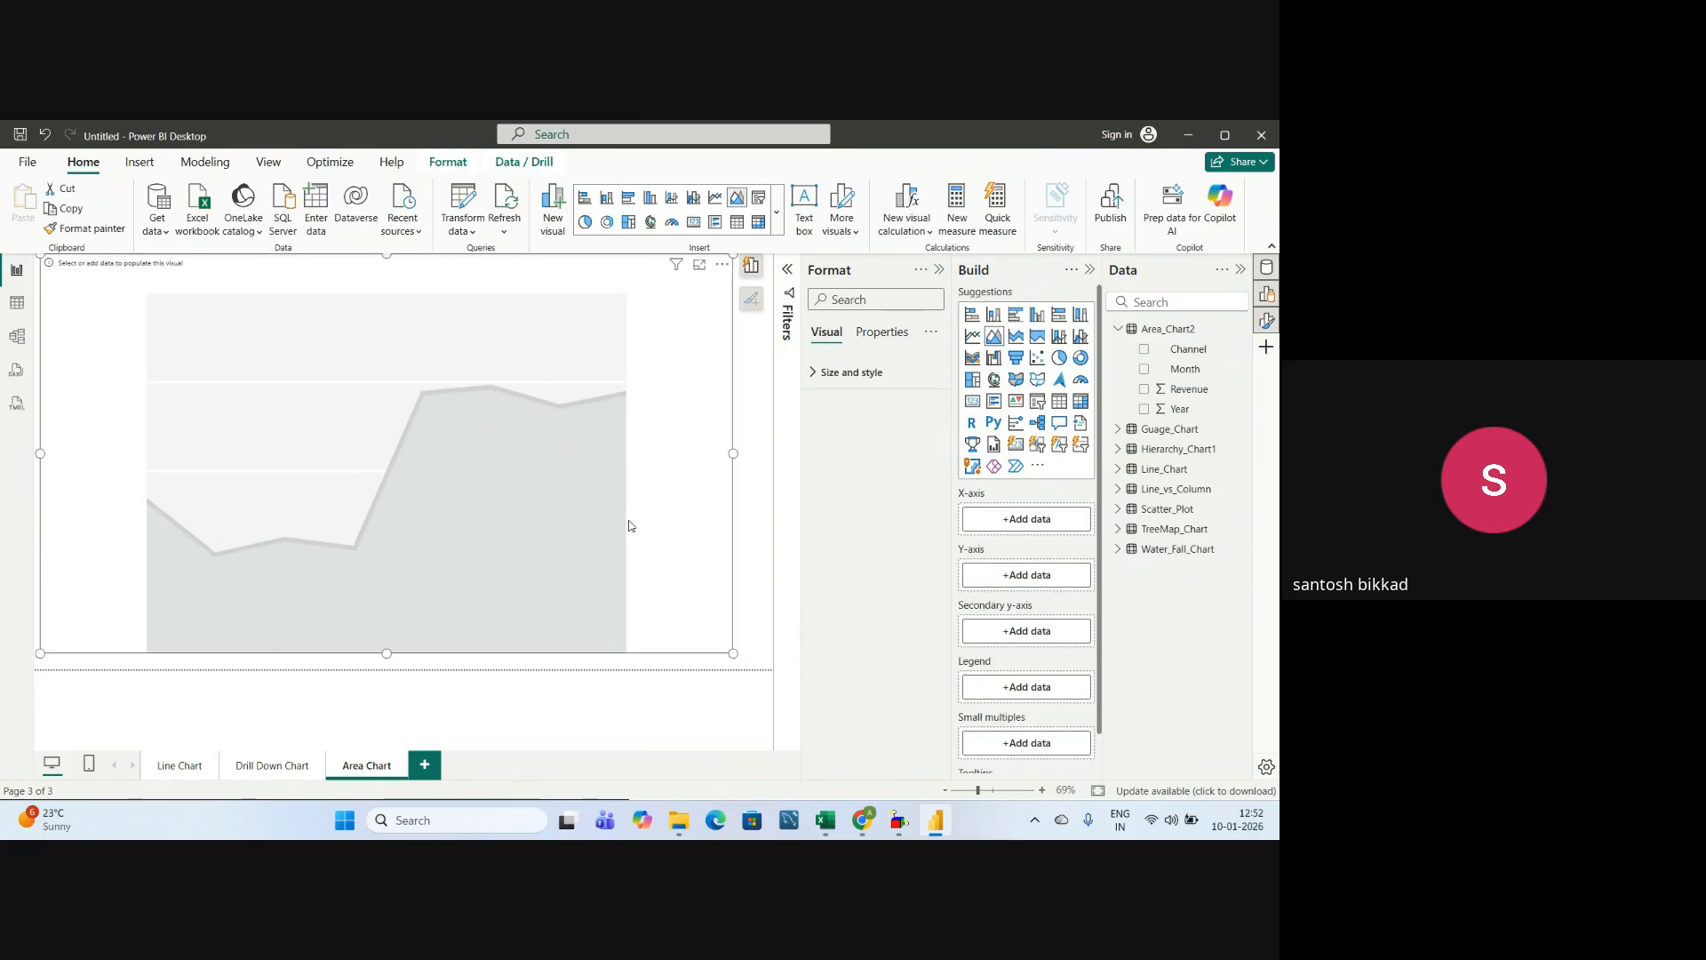
{"action": "key", "text": "alt+Tab"}
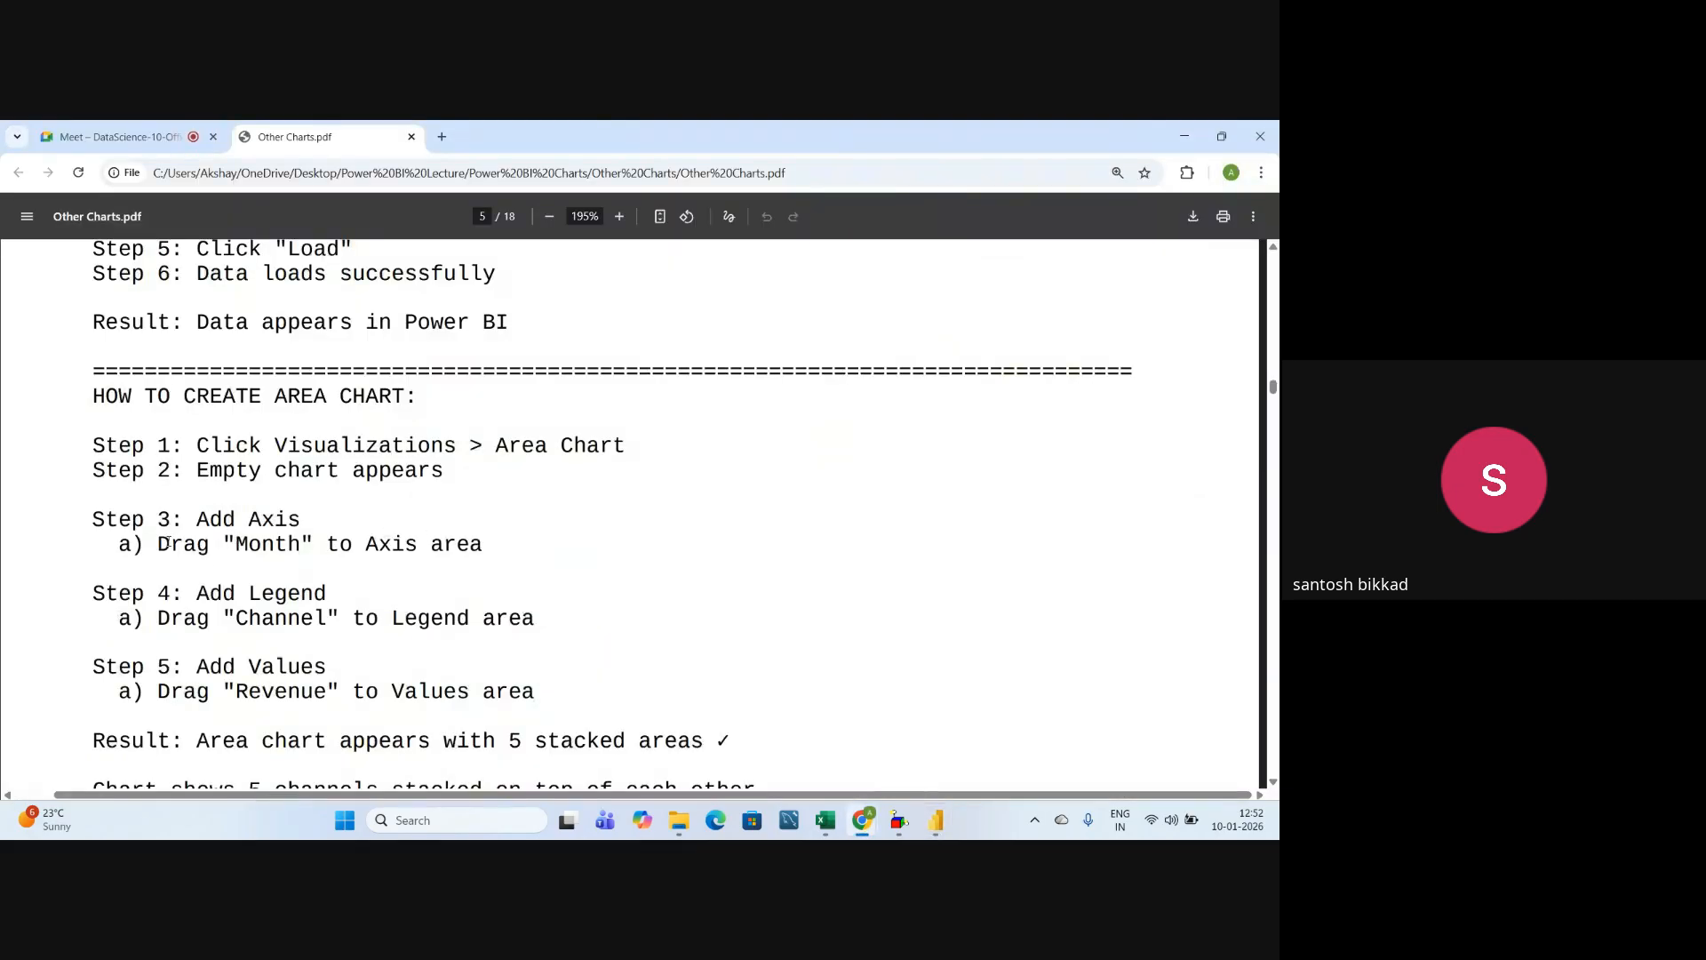
{"action": "left_click_drag", "start_coordinate": [168, 543], "coordinate": [485, 551]}
{"action": "key", "text": "alt+Tab"}
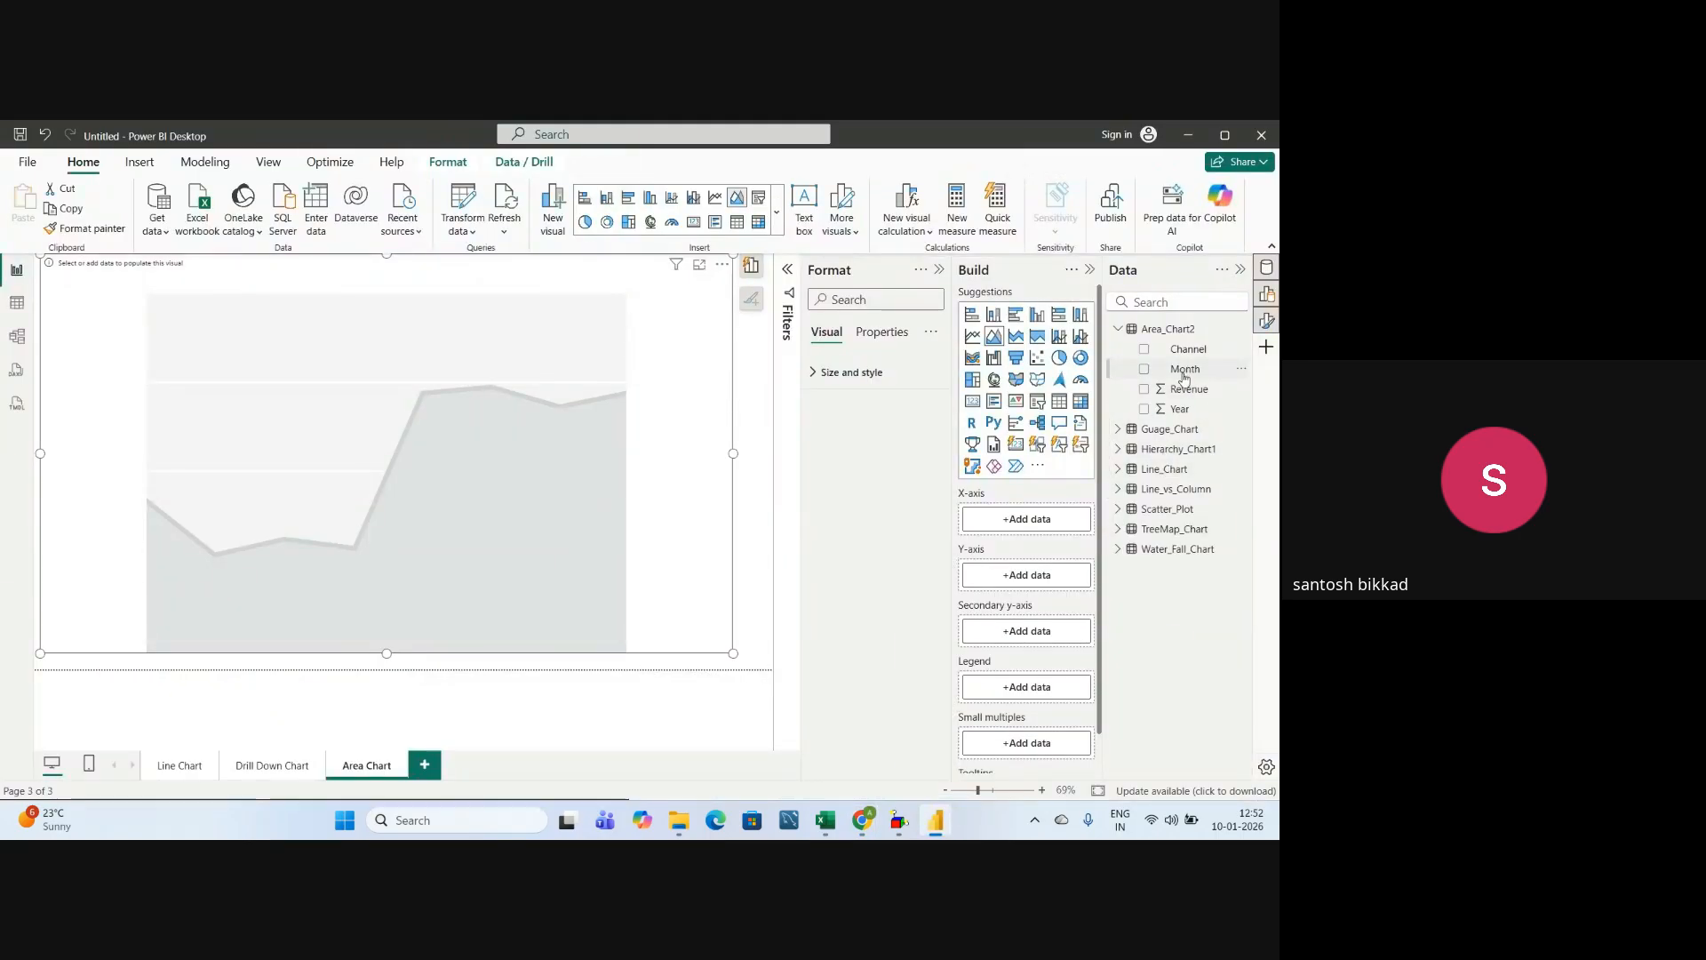
{"action": "left_click_drag", "start_coordinate": [1184, 378], "coordinate": [1029, 530]}
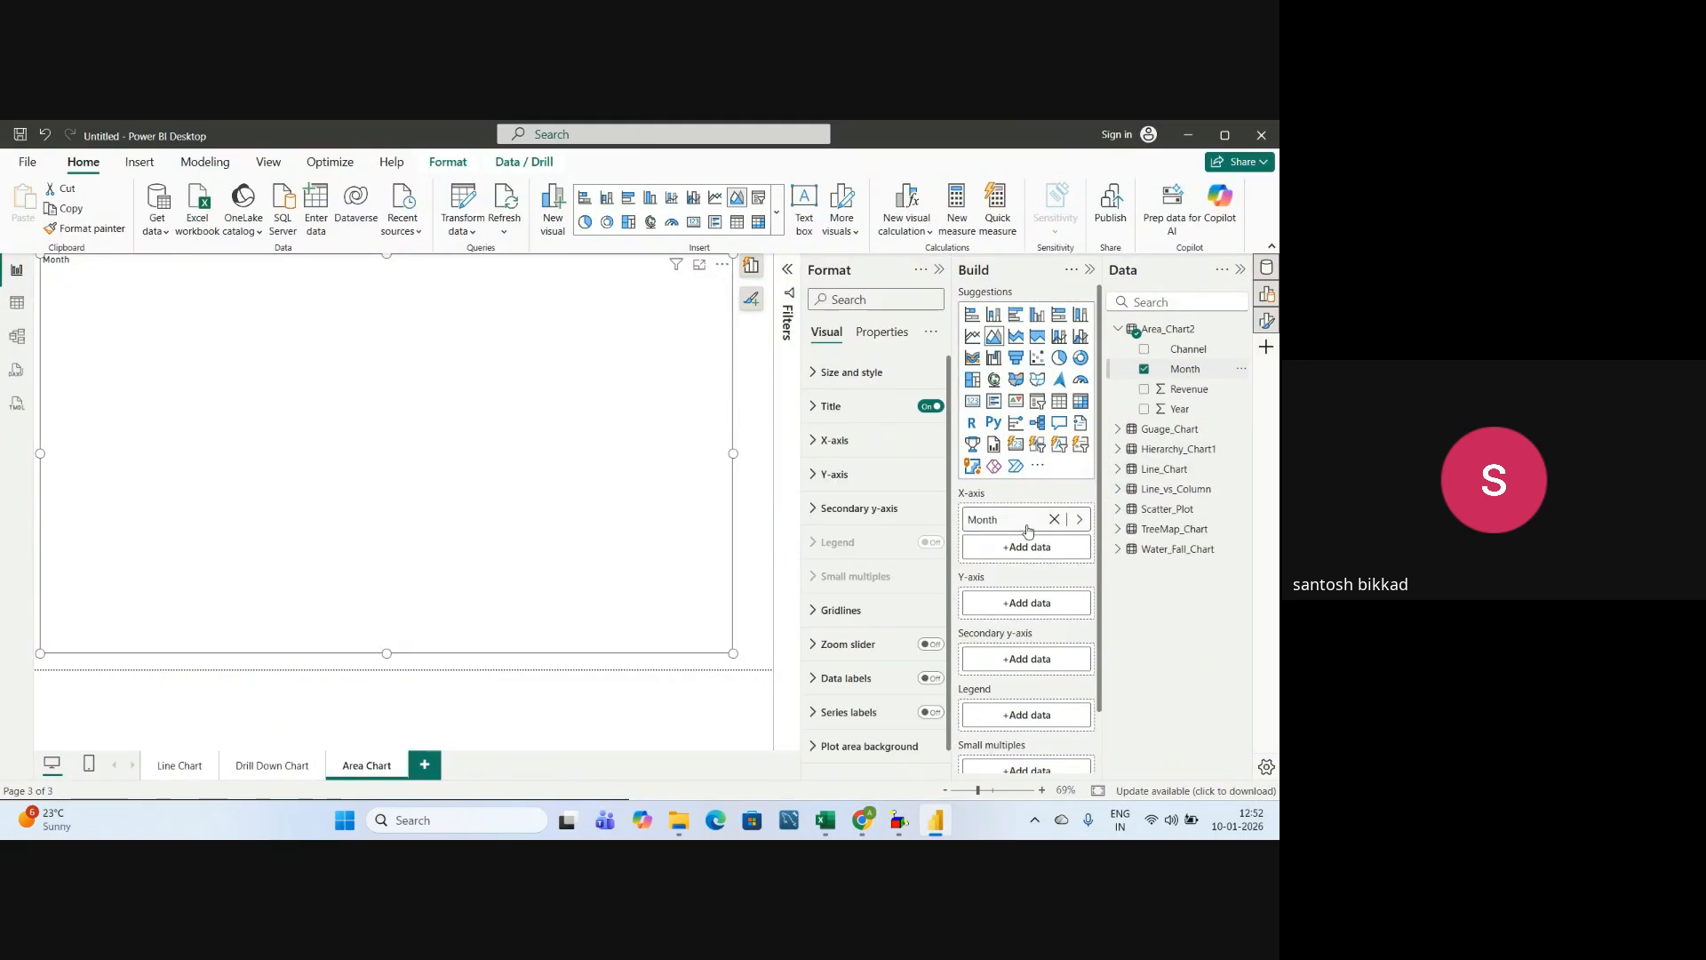
- Highlight the legend instruction in Other Charts.pdf, return to Power BI Desktop and assign Channel to the area chart's legend
{"action": "key", "text": "alt+Tab"}
{"action": "scroll", "coordinate": [196, 555], "scroll_direction": "down", "scroll_amount": 1}
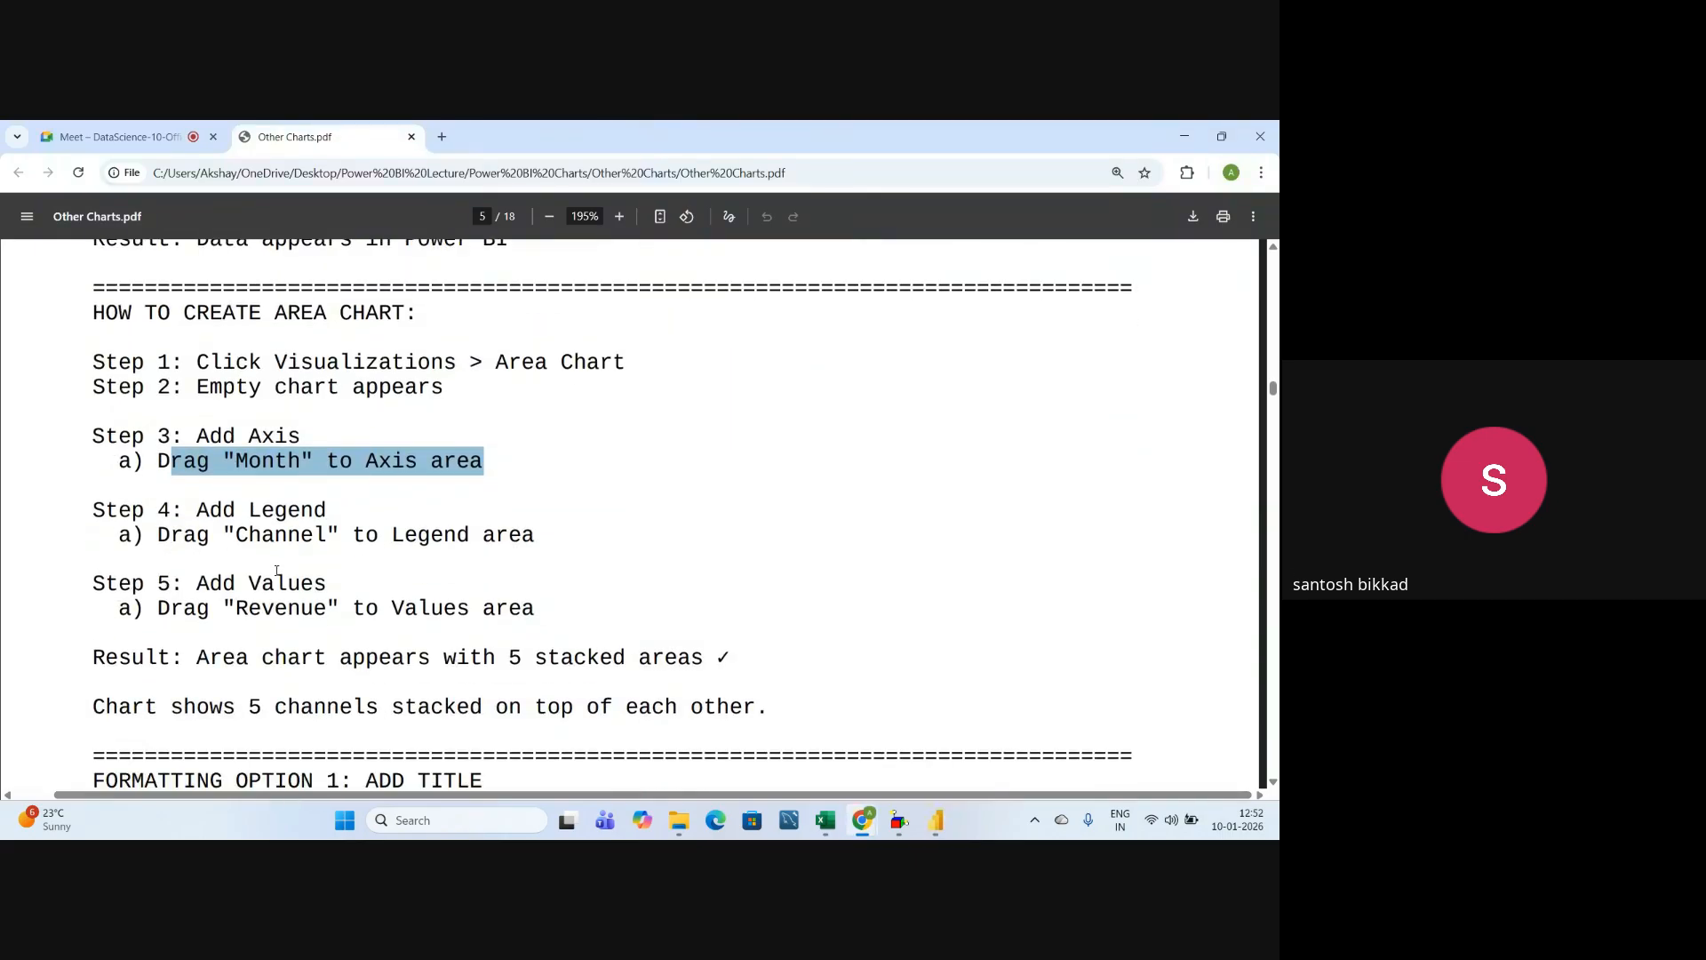
{"action": "key", "text": "alt+Tab"}
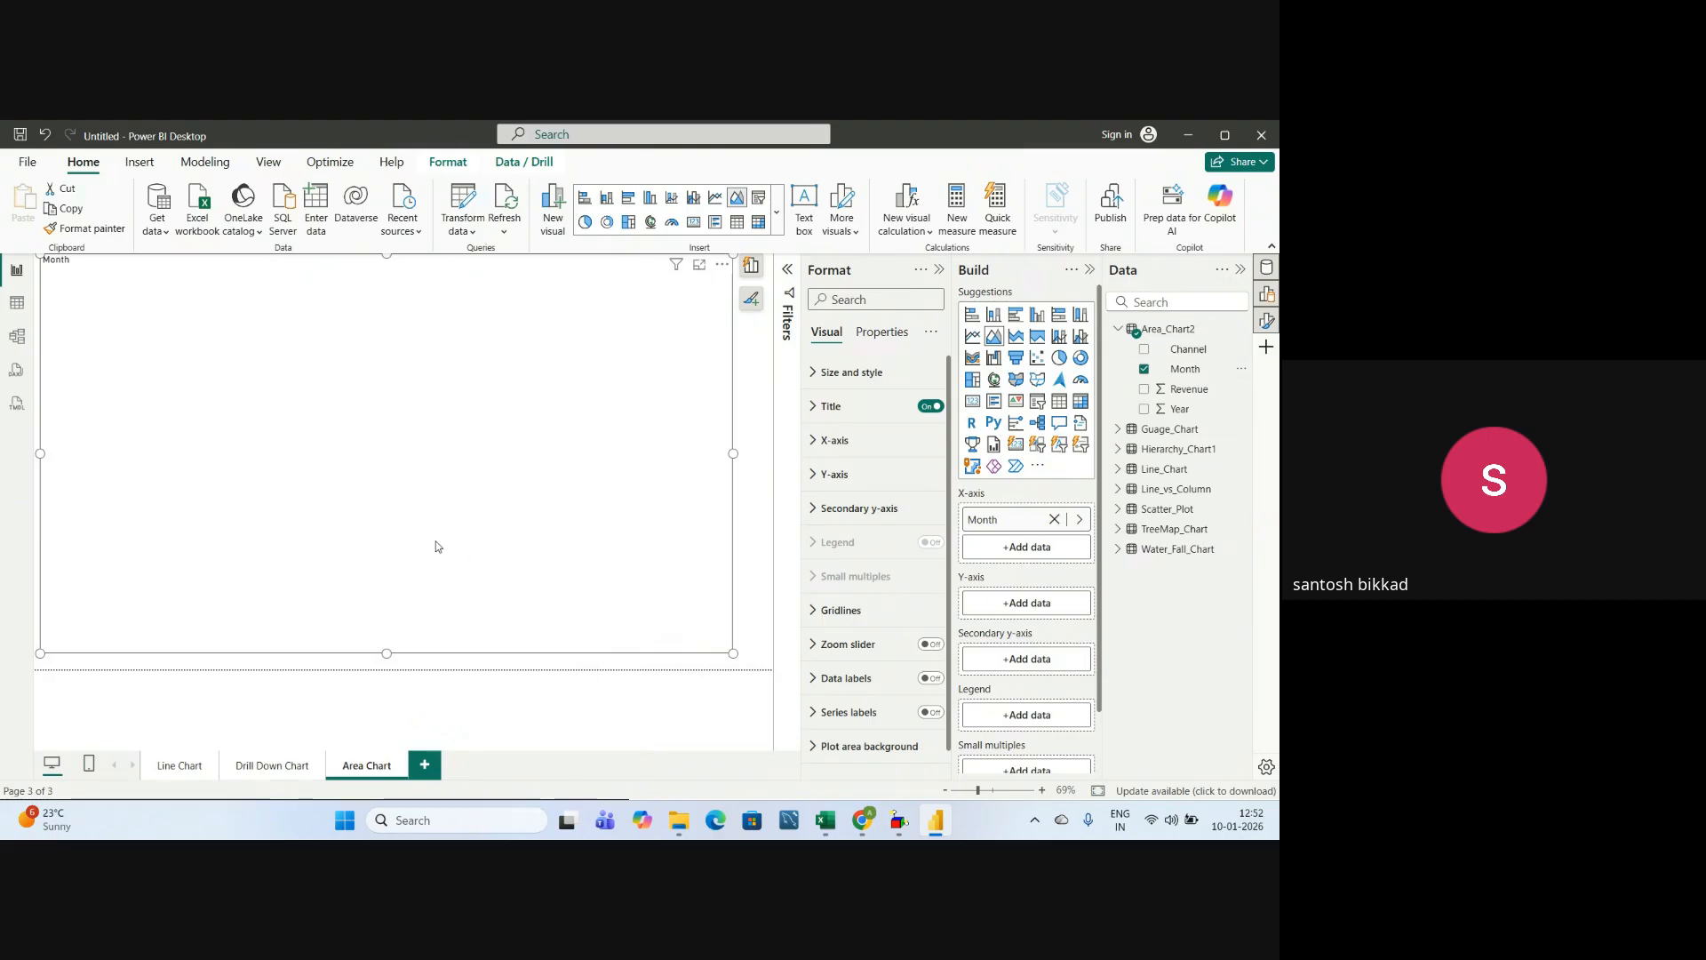
{"action": "key", "text": "alt+Tab"}
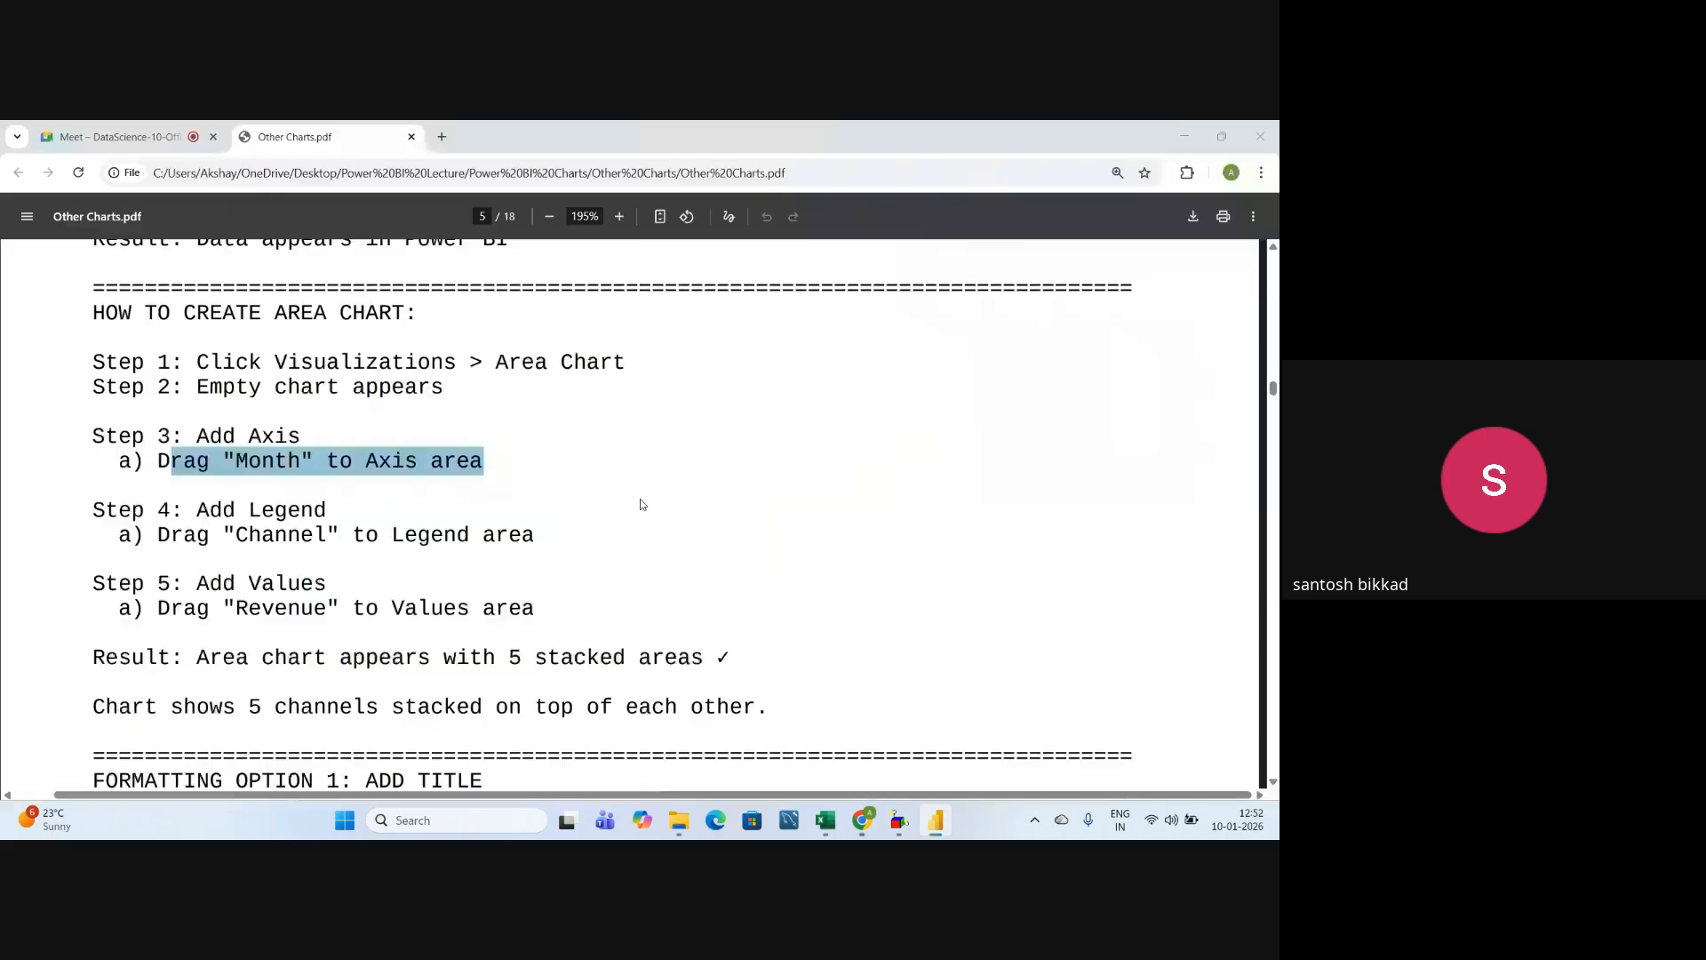
{"action": "left_click_drag", "start_coordinate": [158, 534], "coordinate": [539, 535]}
{"action": "key", "text": "alt+Tab"}
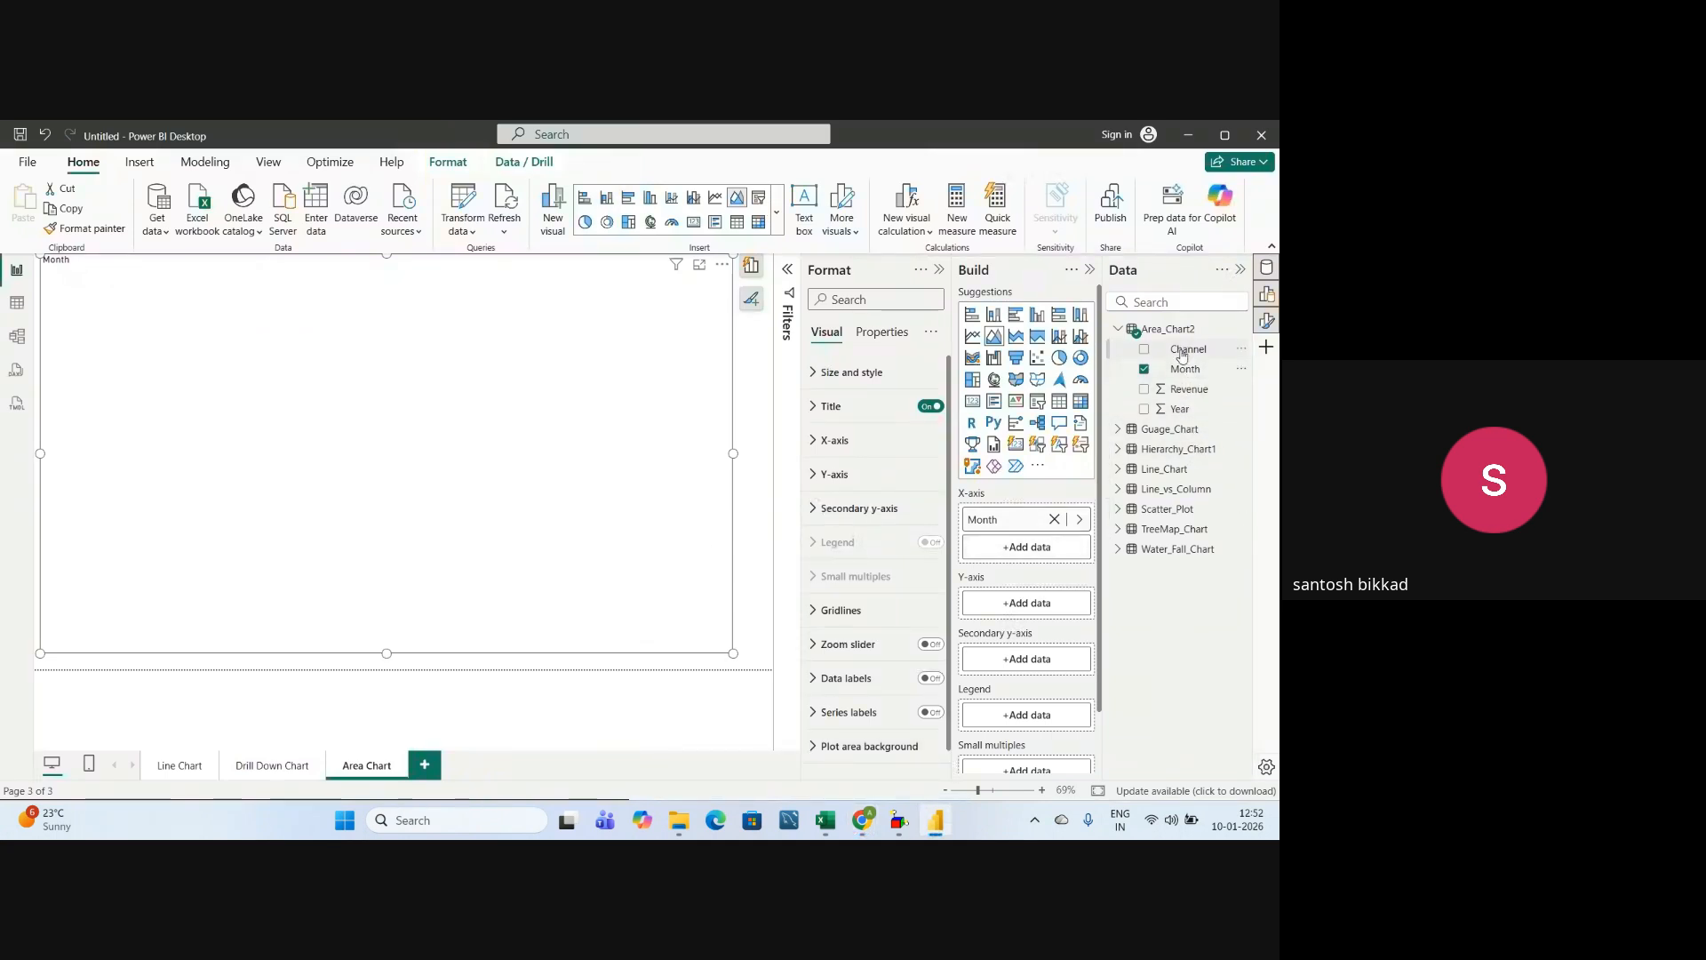
{"action": "left_click_drag", "start_coordinate": [1182, 350], "coordinate": [1029, 716]}
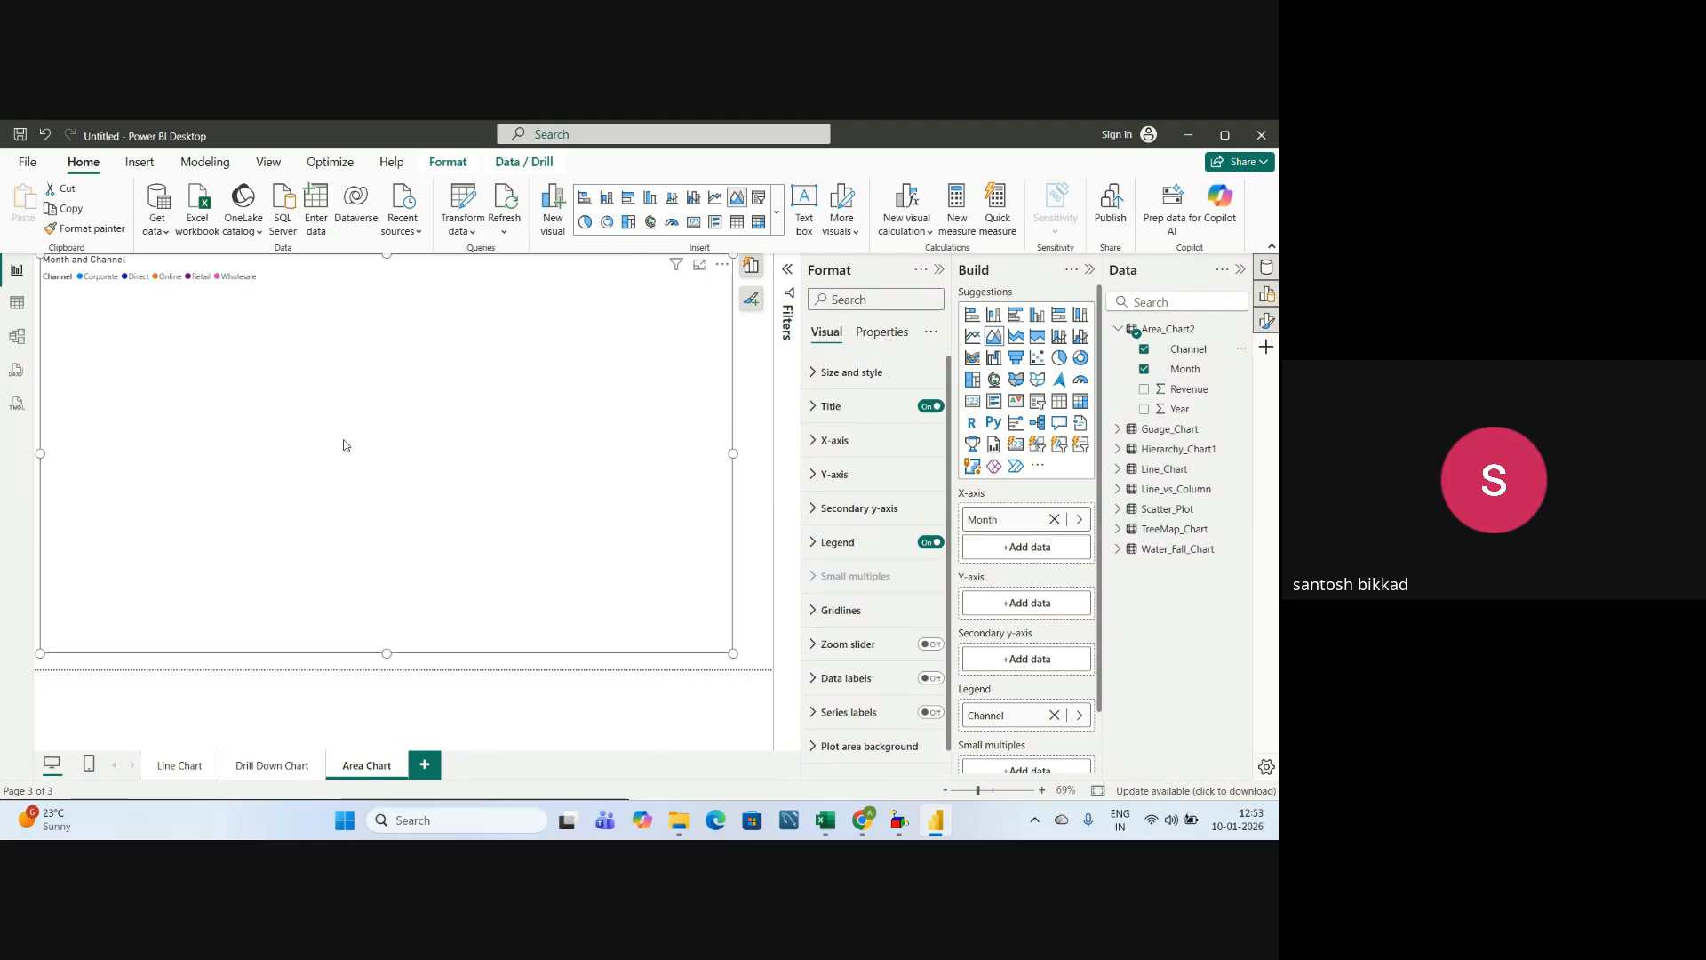
- Highlight the values instruction in Other Charts.pdf, return to Power BI Desktop and assign Revenue to the chart's Y-axis
{"action": "key", "text": "alt+Tab"}
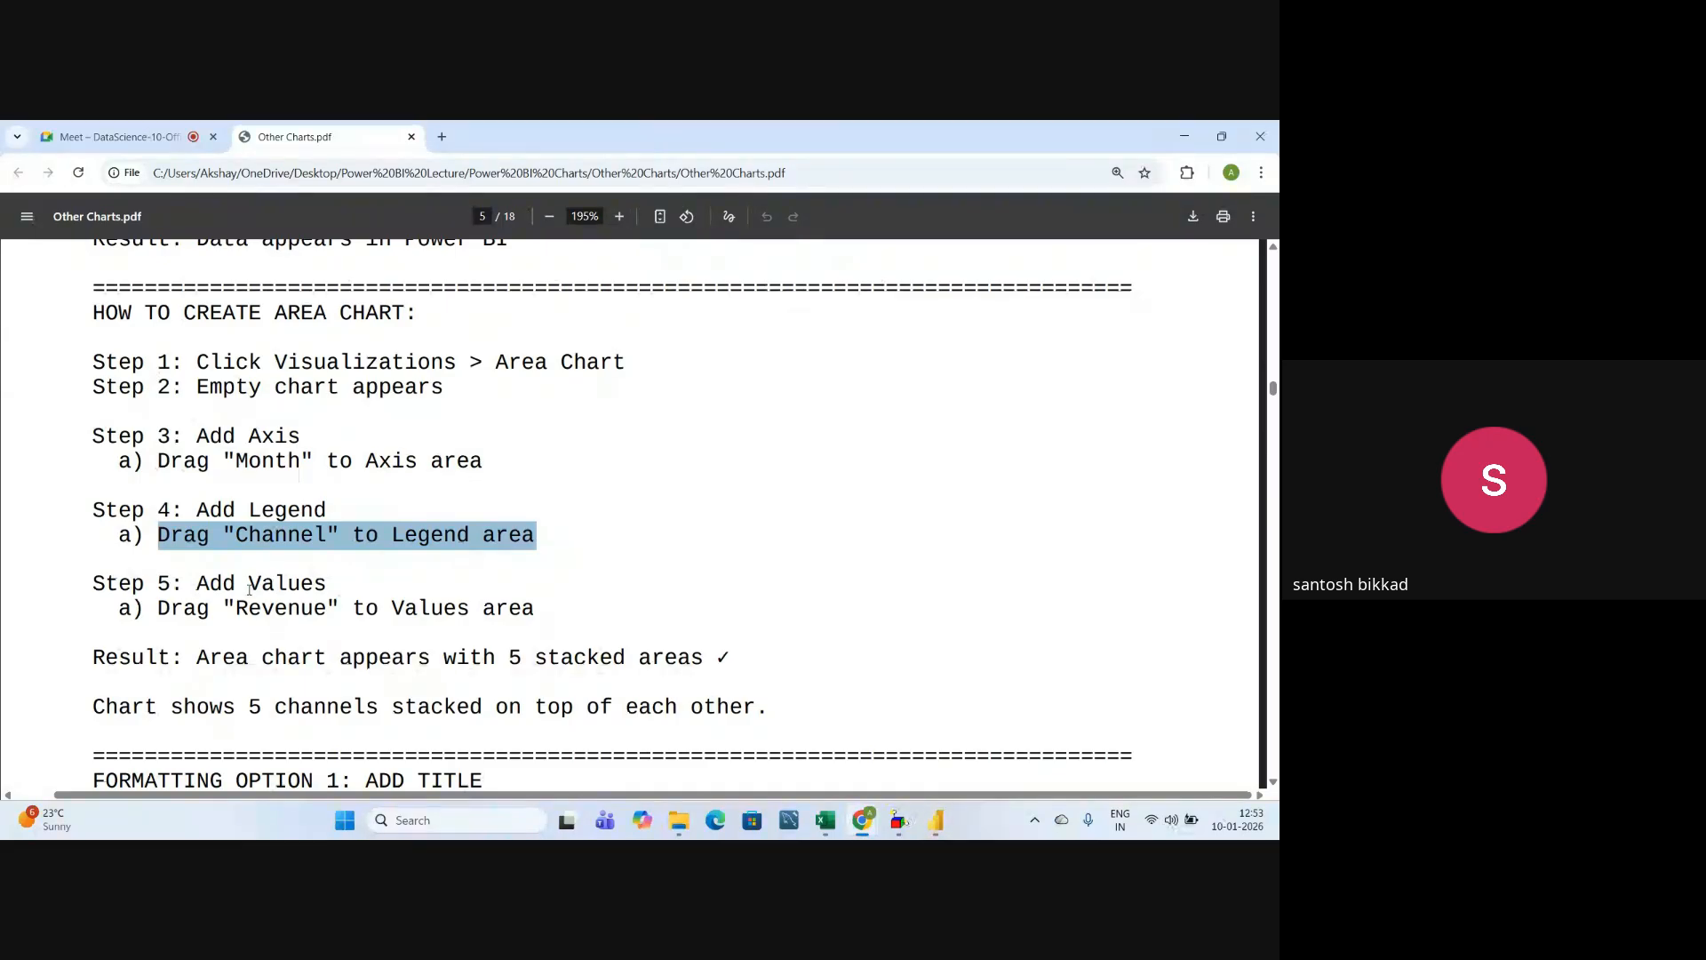
{"action": "scroll", "coordinate": [249, 589], "scroll_direction": "down", "scroll_amount": 1}
{"action": "left_click_drag", "start_coordinate": [157, 524], "coordinate": [546, 541]}
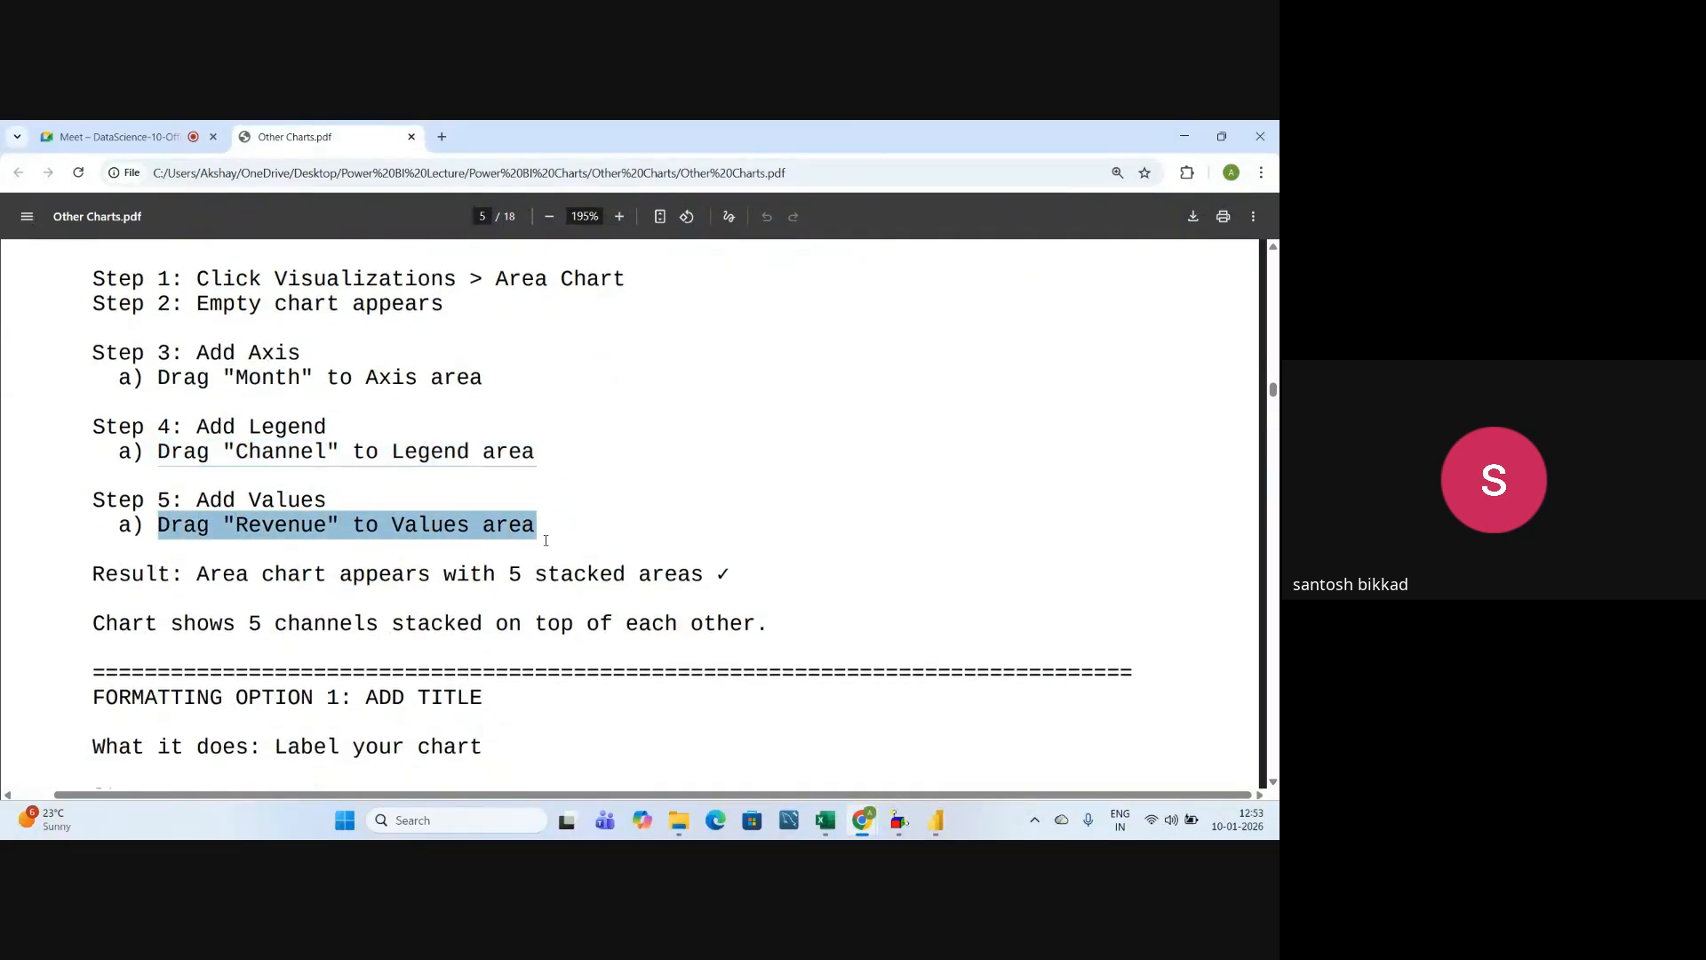
{"action": "key", "text": "alt+Tab"}
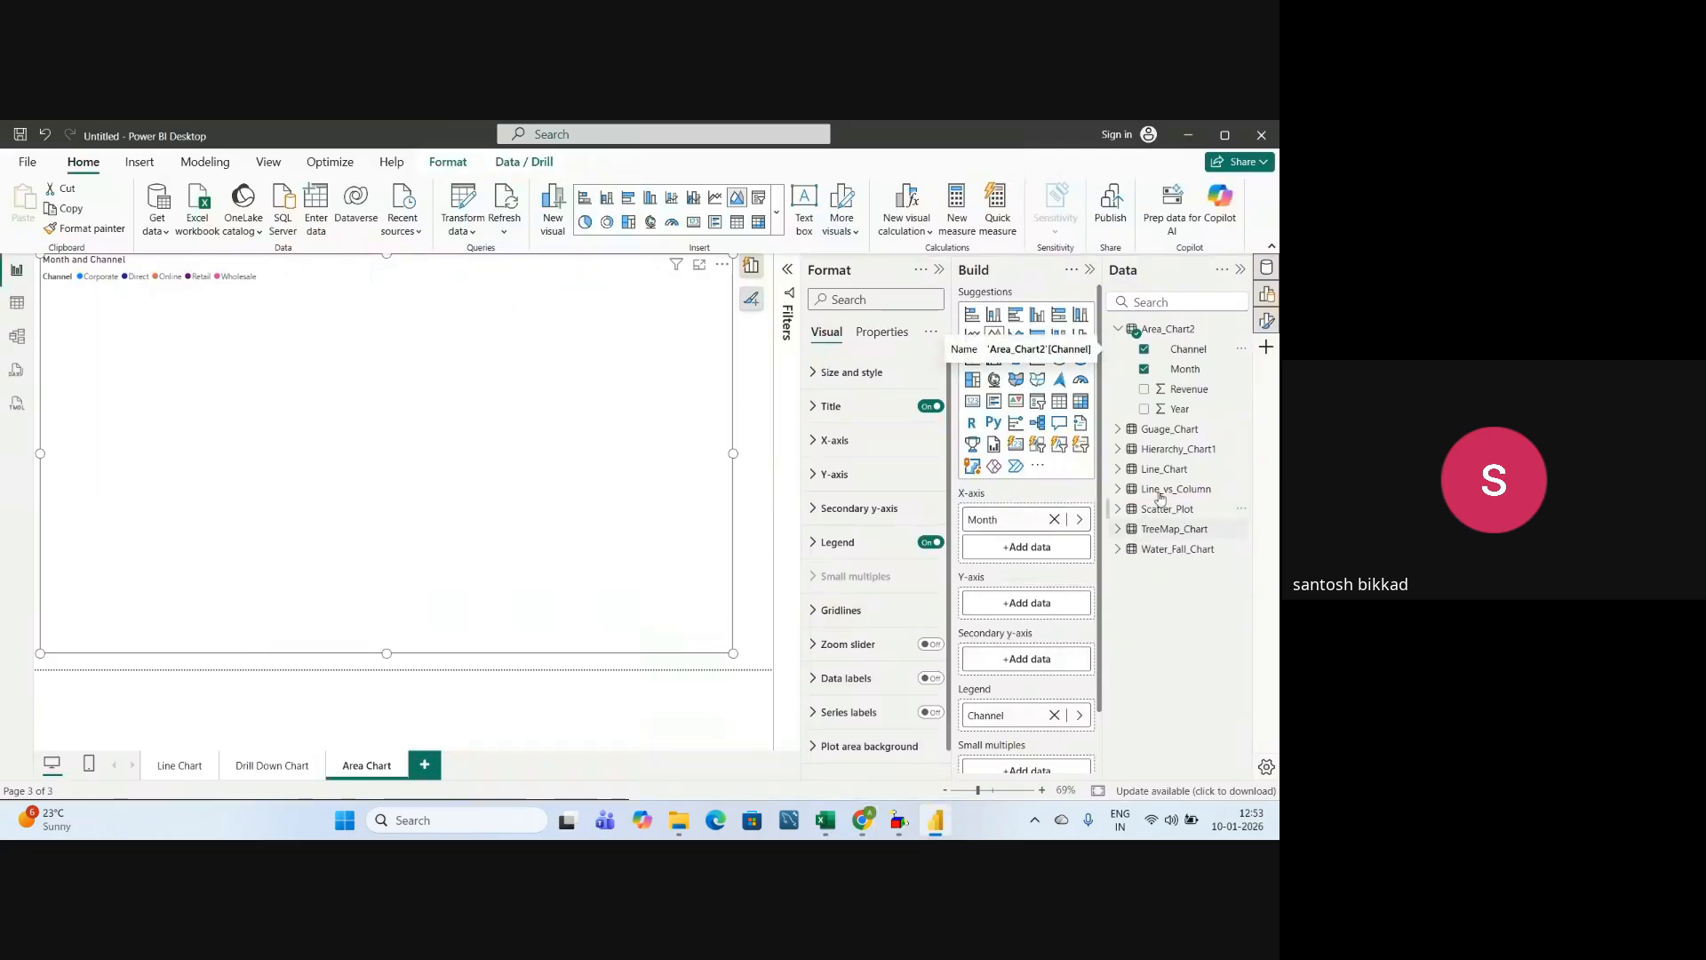
{"action": "left_click_drag", "start_coordinate": [1192, 397], "coordinate": [1042, 607]}
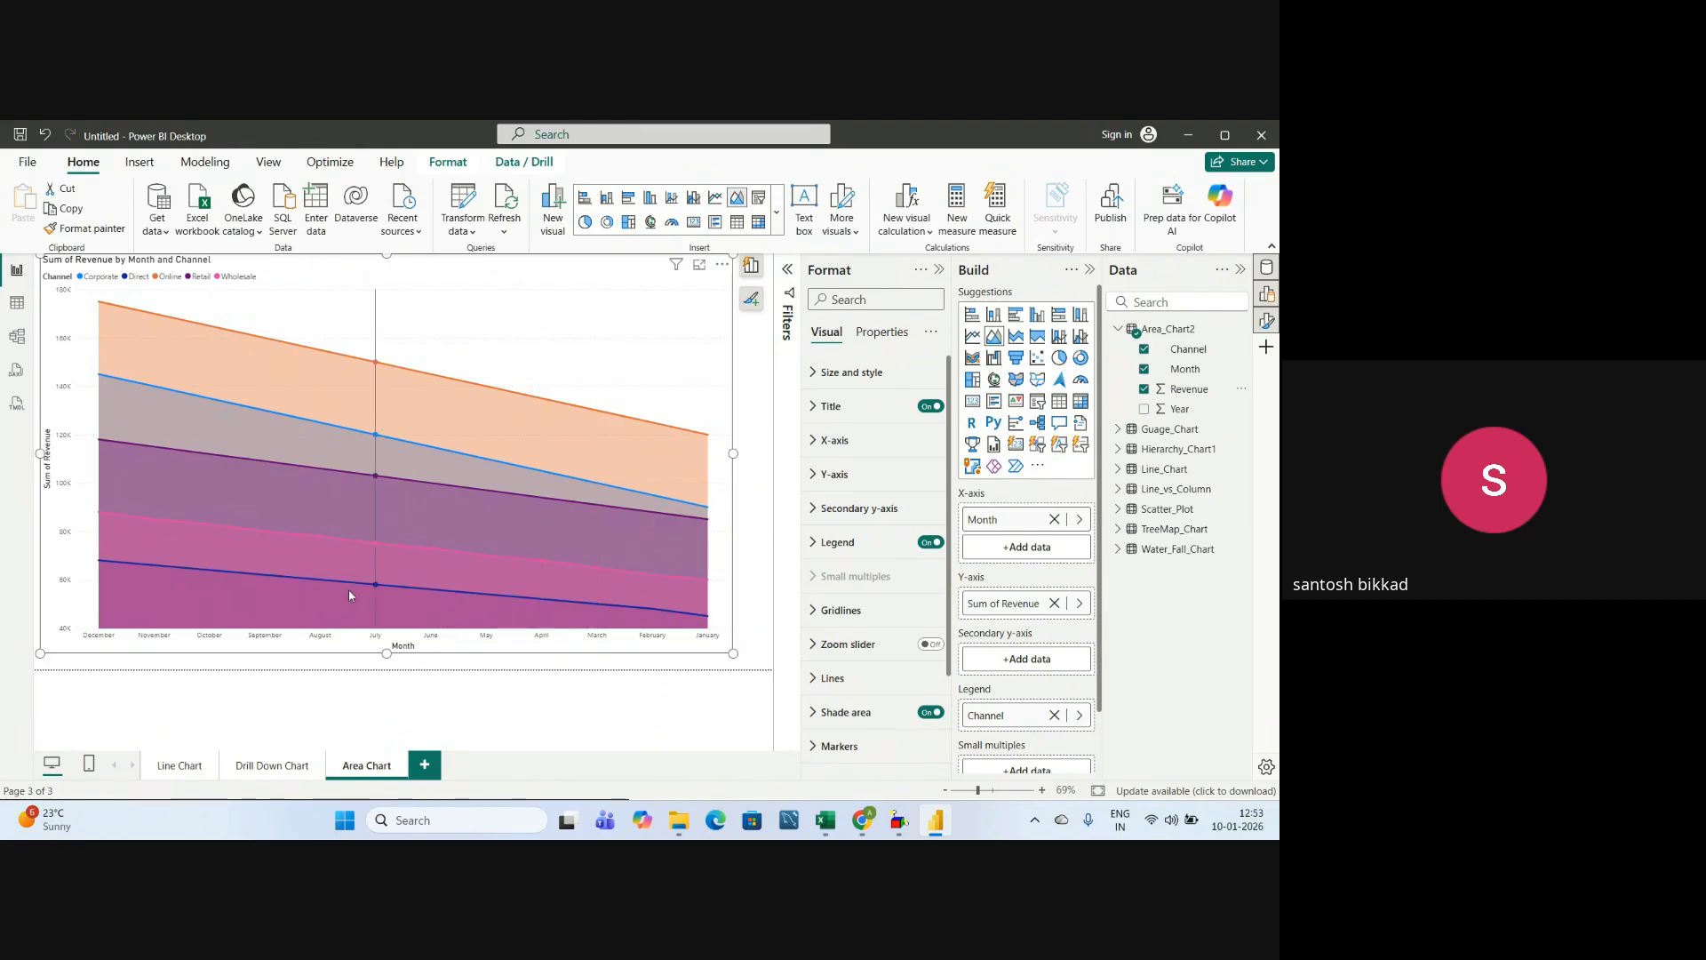
{"action": "mouse_move", "coordinate": [355, 586]}
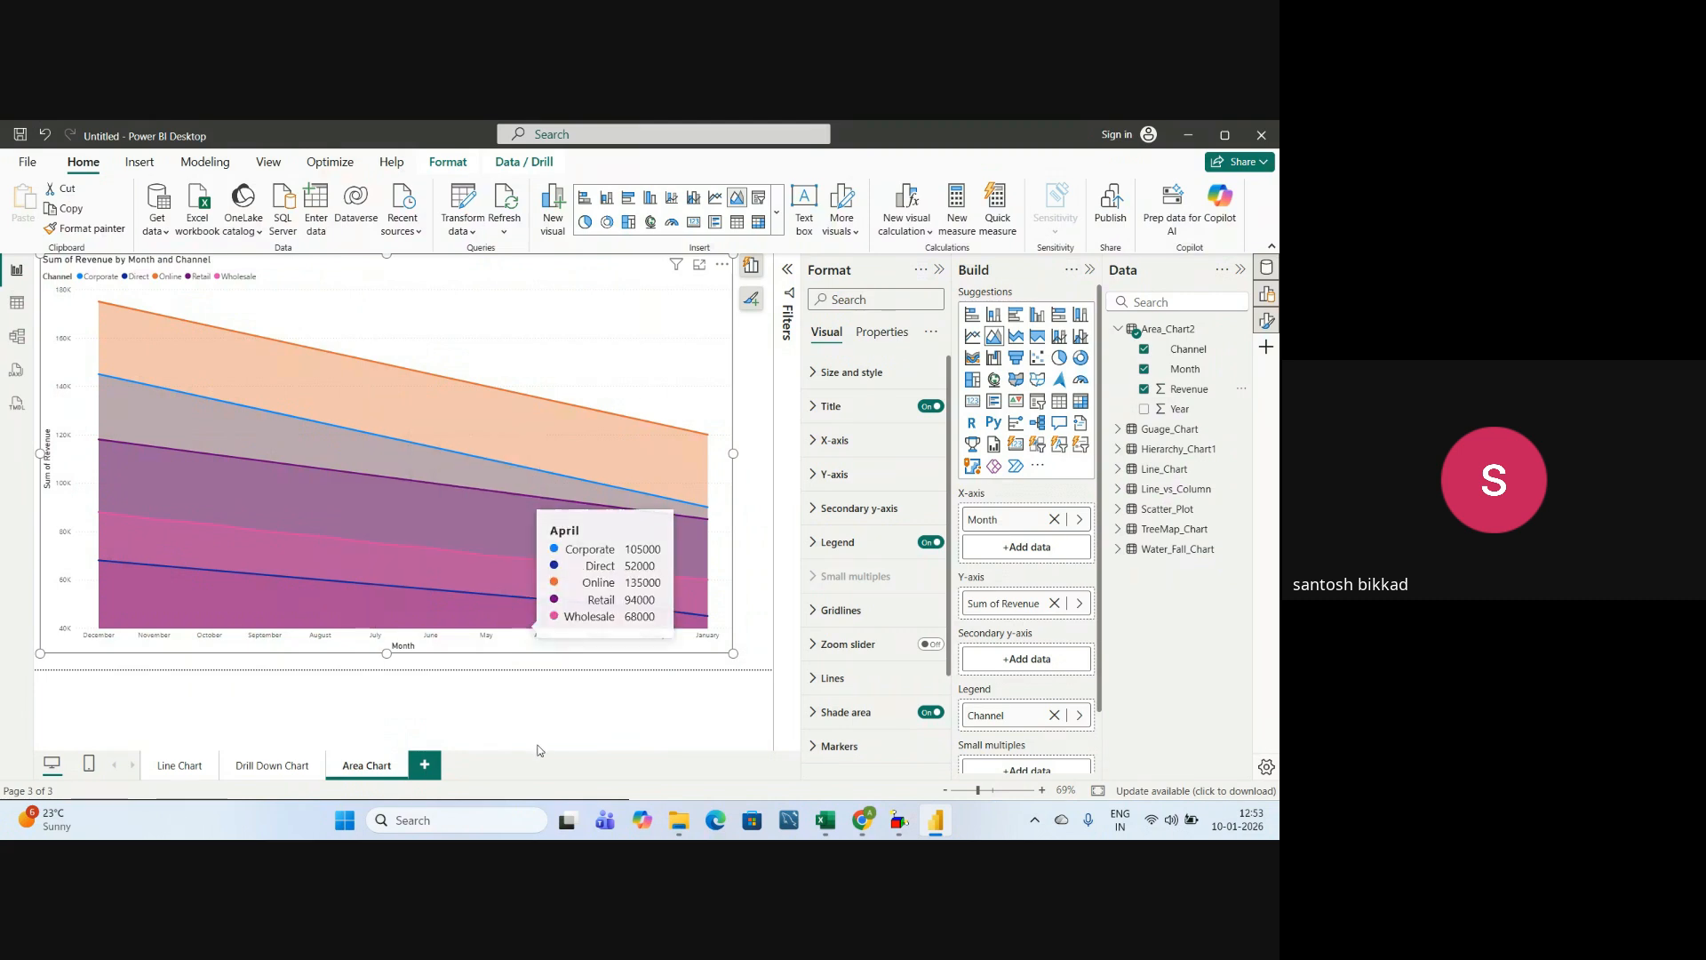
- Turn on data labels for the area chart, and temporarily collapse the Format and Build panes to inspect it larger
{"action": "scroll", "coordinate": [818, 694], "scroll_direction": "down", "scroll_amount": 3}
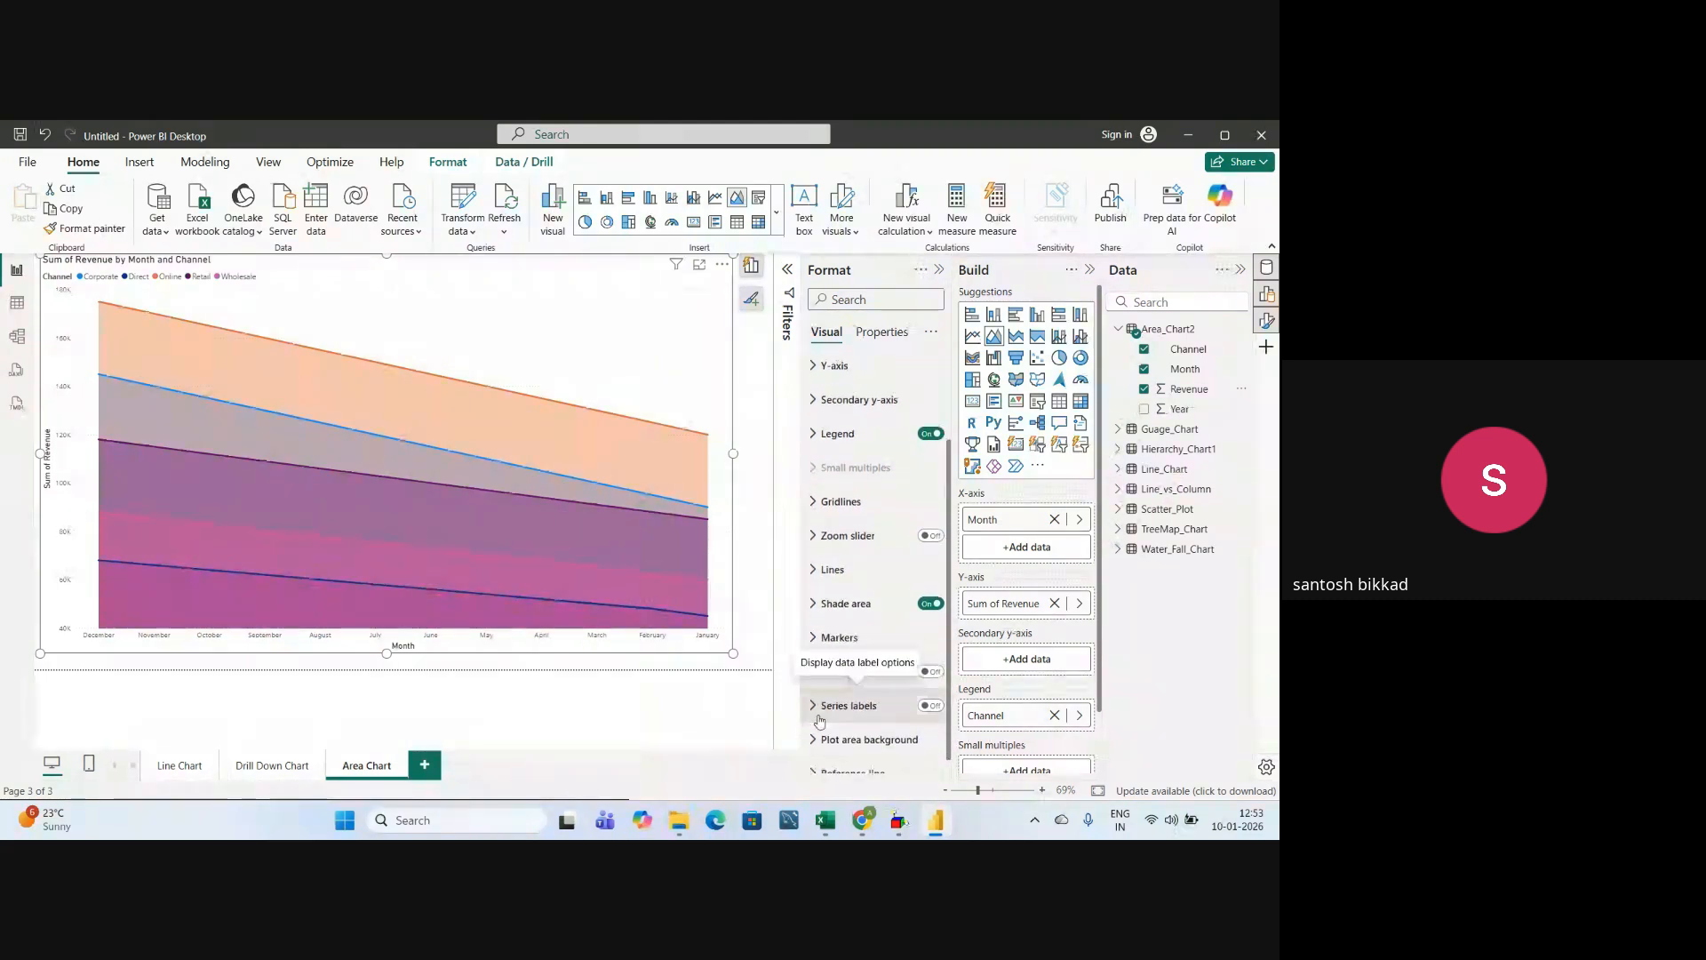
{"action": "left_click", "coordinate": [930, 655]}
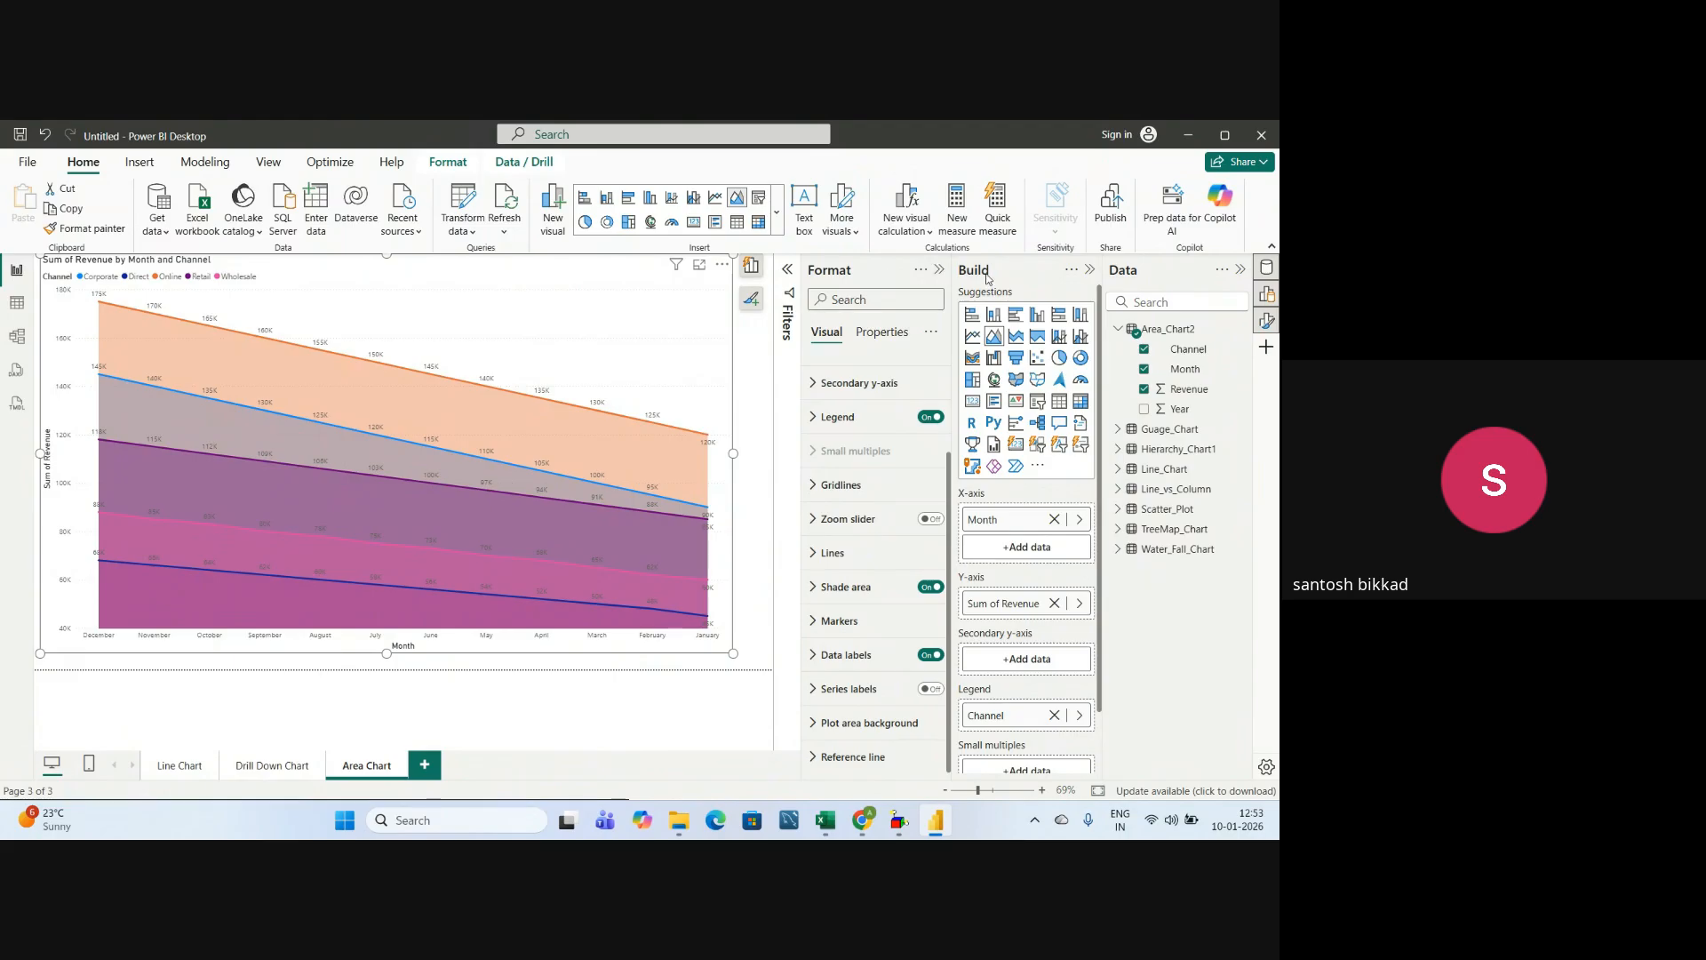
{"action": "left_click", "coordinate": [940, 269]}
{"action": "left_click", "coordinate": [1089, 270]}
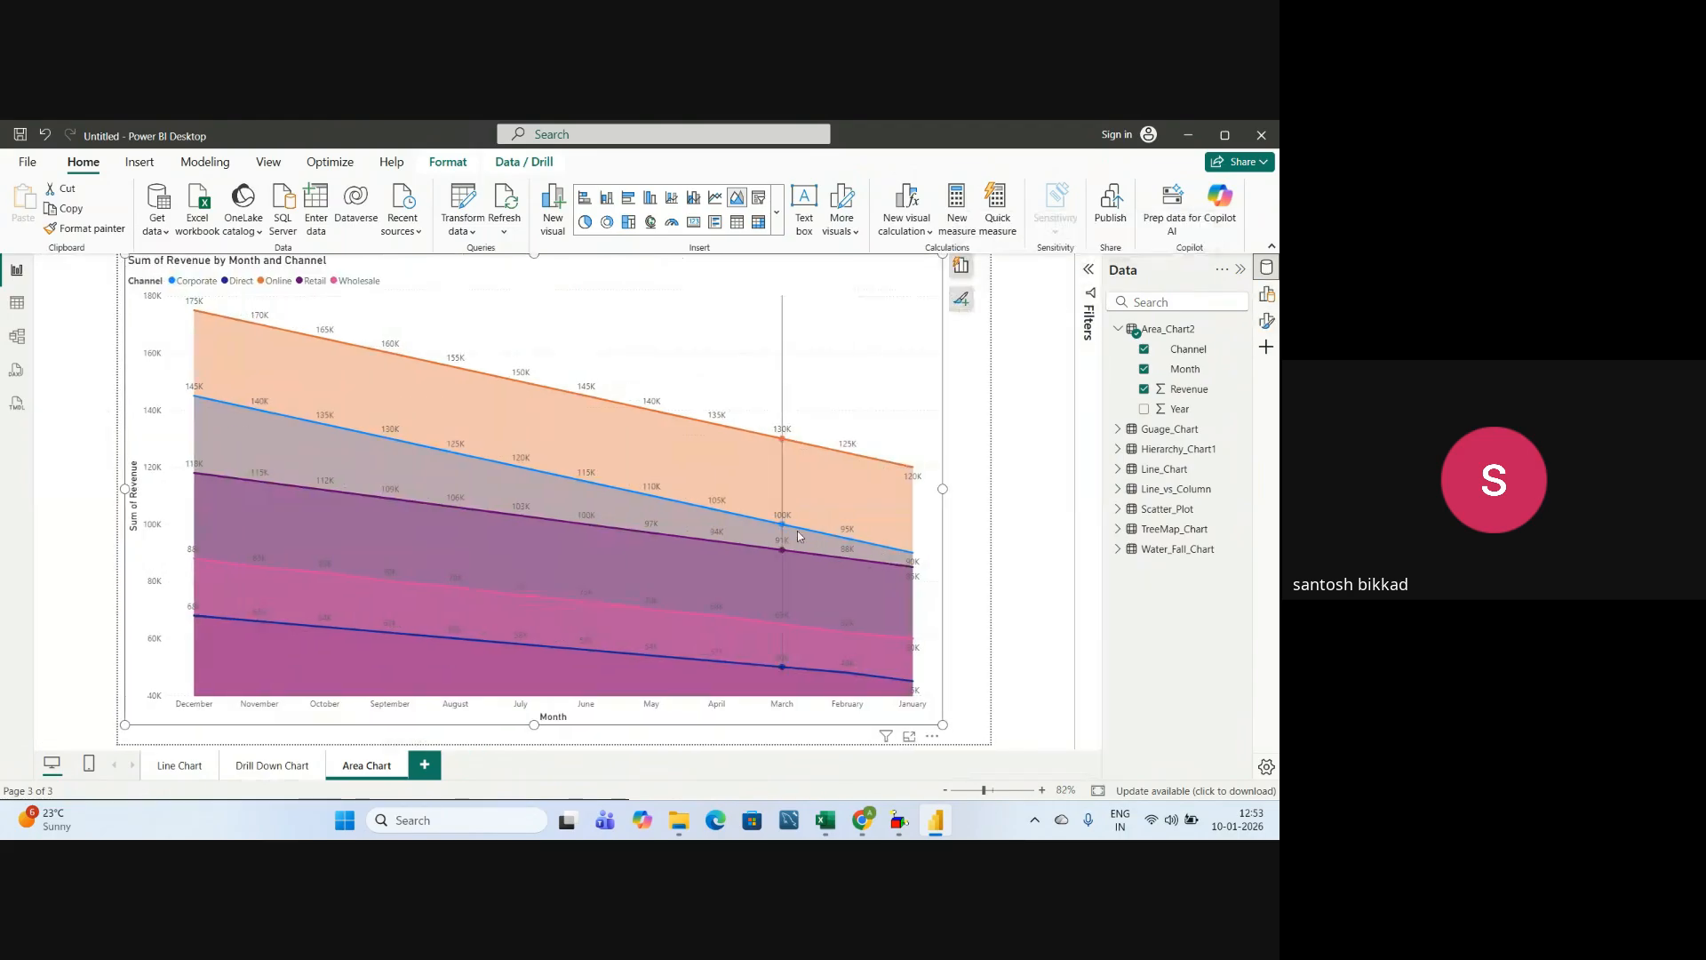
{"action": "left_click", "coordinate": [1268, 297]}
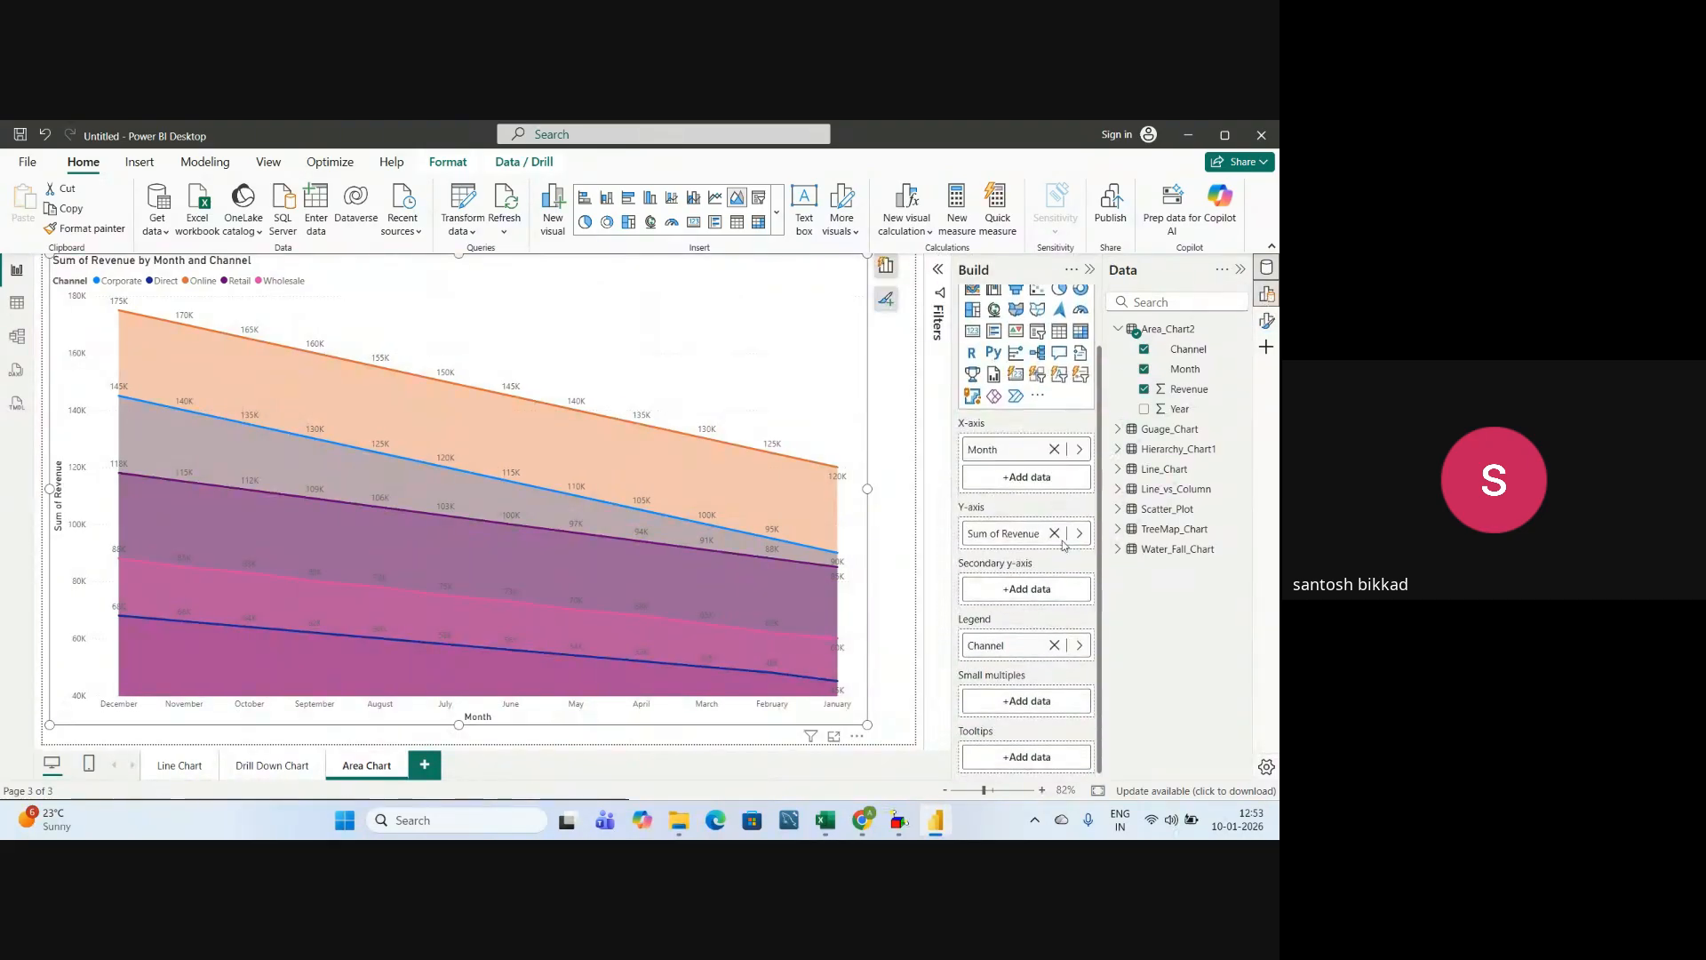
{"action": "left_click", "coordinate": [1267, 321]}
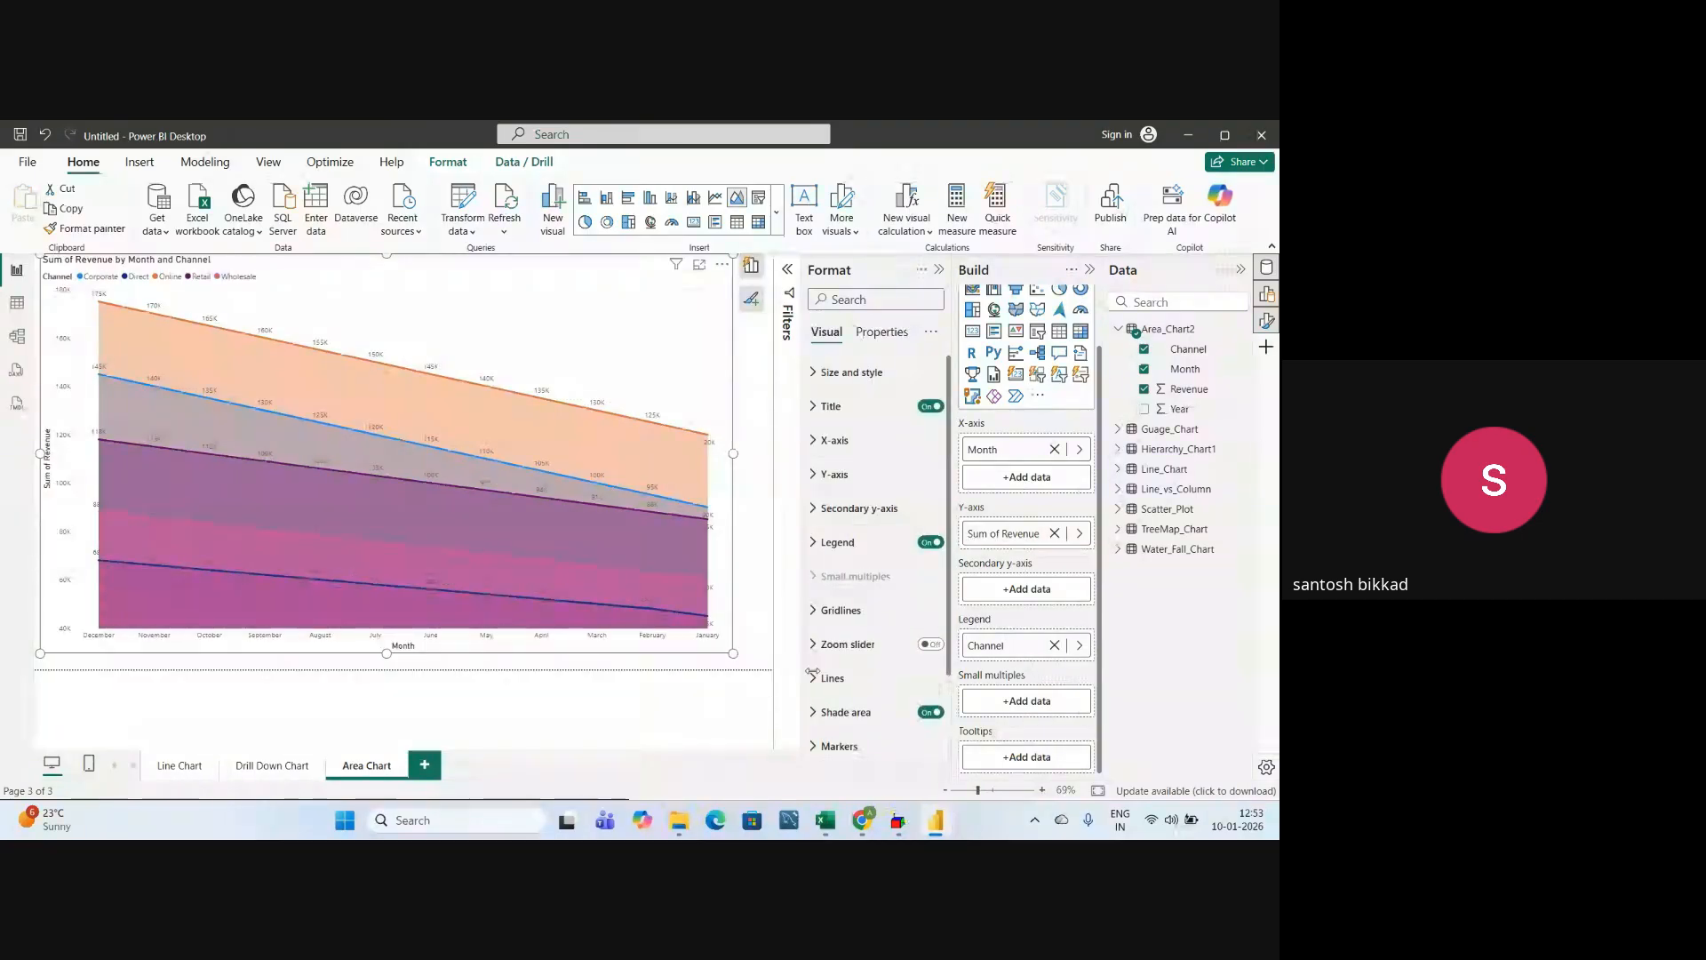
- Set the font size of the area chart's data label values to 15 for all series
{"action": "scroll", "coordinate": [831, 689], "scroll_direction": "down", "scroll_amount": 2}
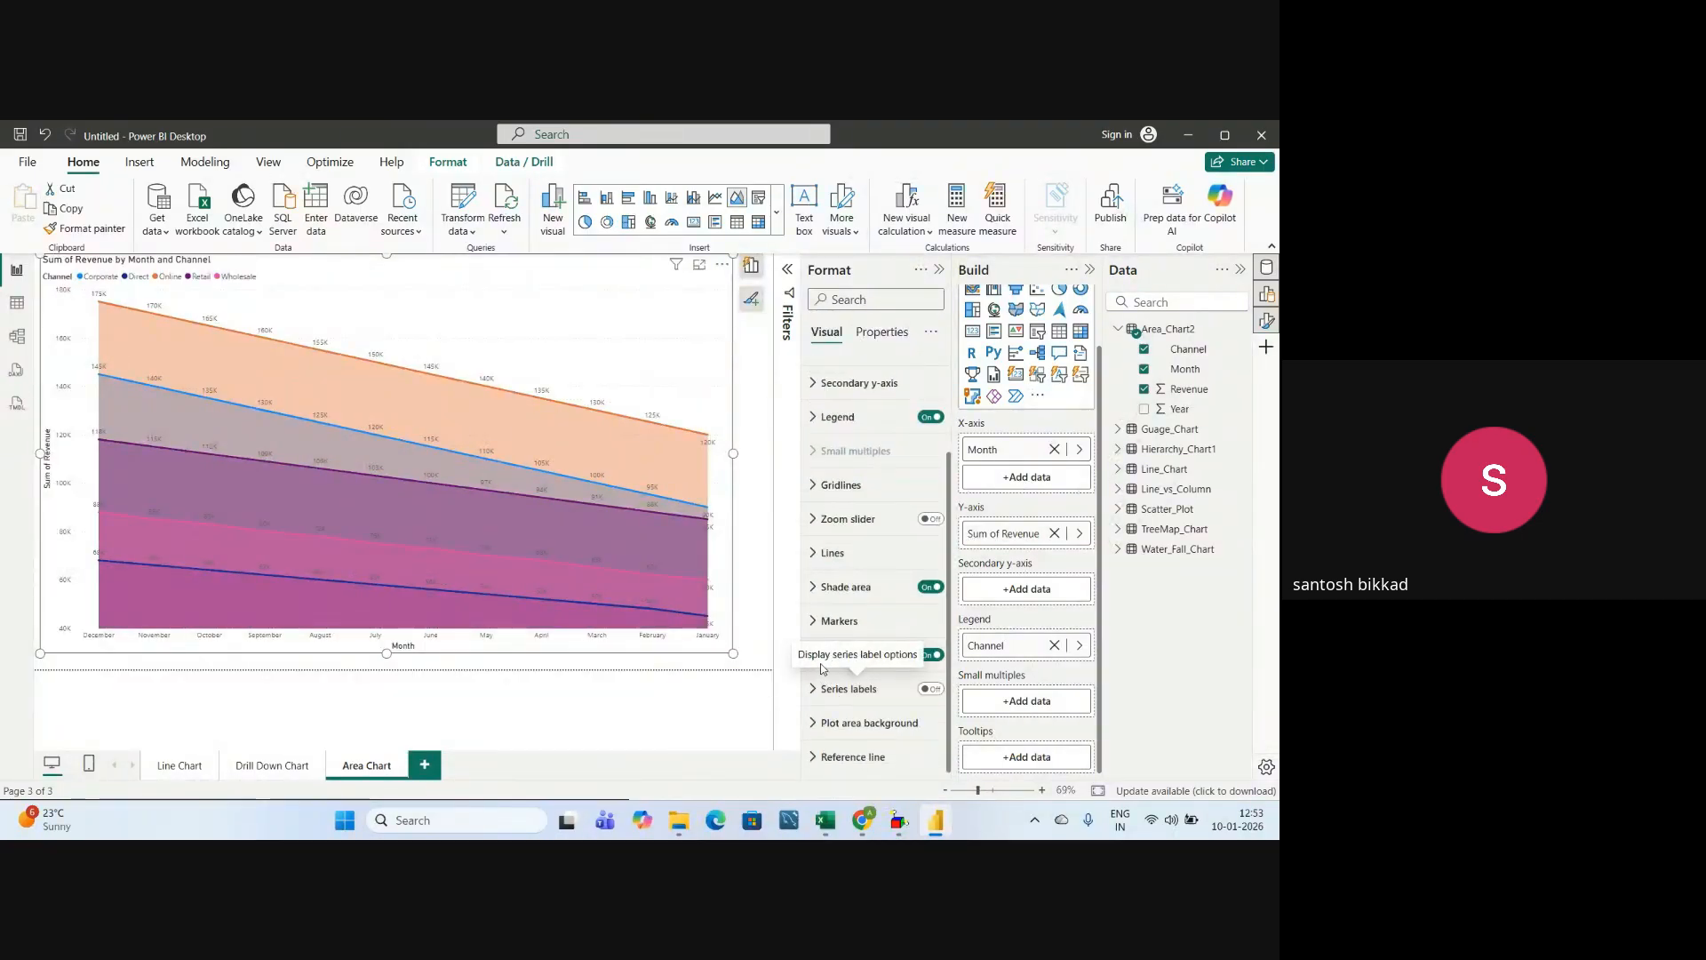
{"action": "left_click", "coordinate": [822, 658]}
{"action": "scroll", "coordinate": [849, 689], "scroll_direction": "down", "scroll_amount": 2}
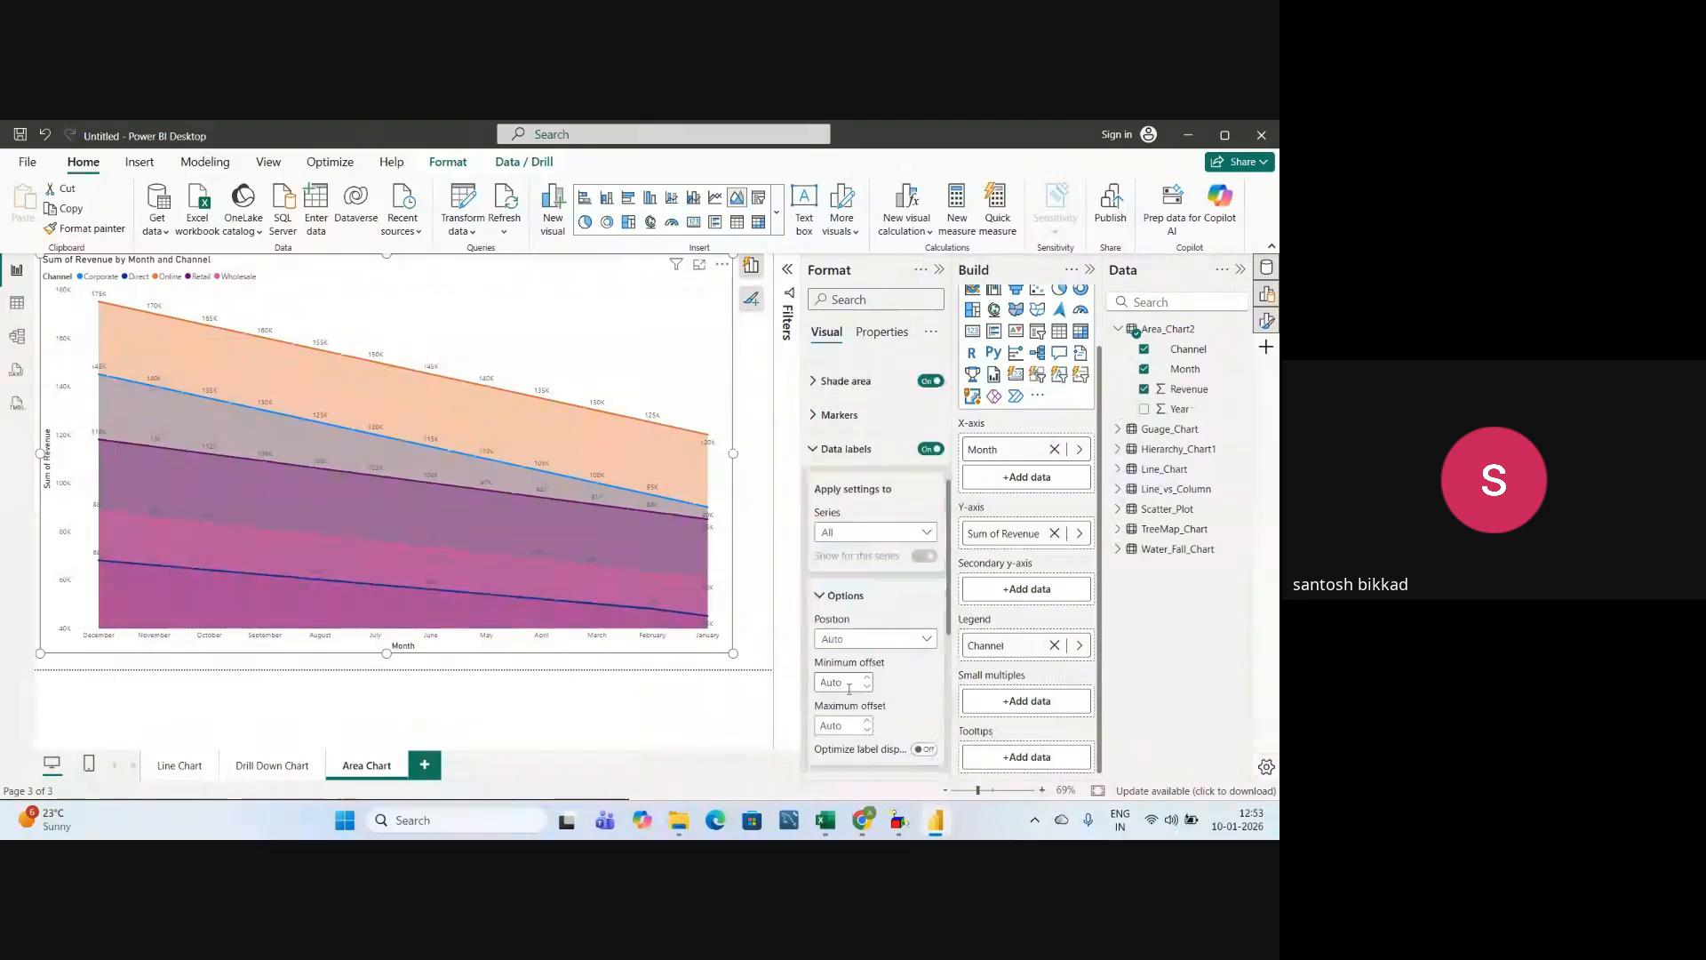
{"action": "scroll", "coordinate": [848, 689], "scroll_direction": "down", "scroll_amount": 2}
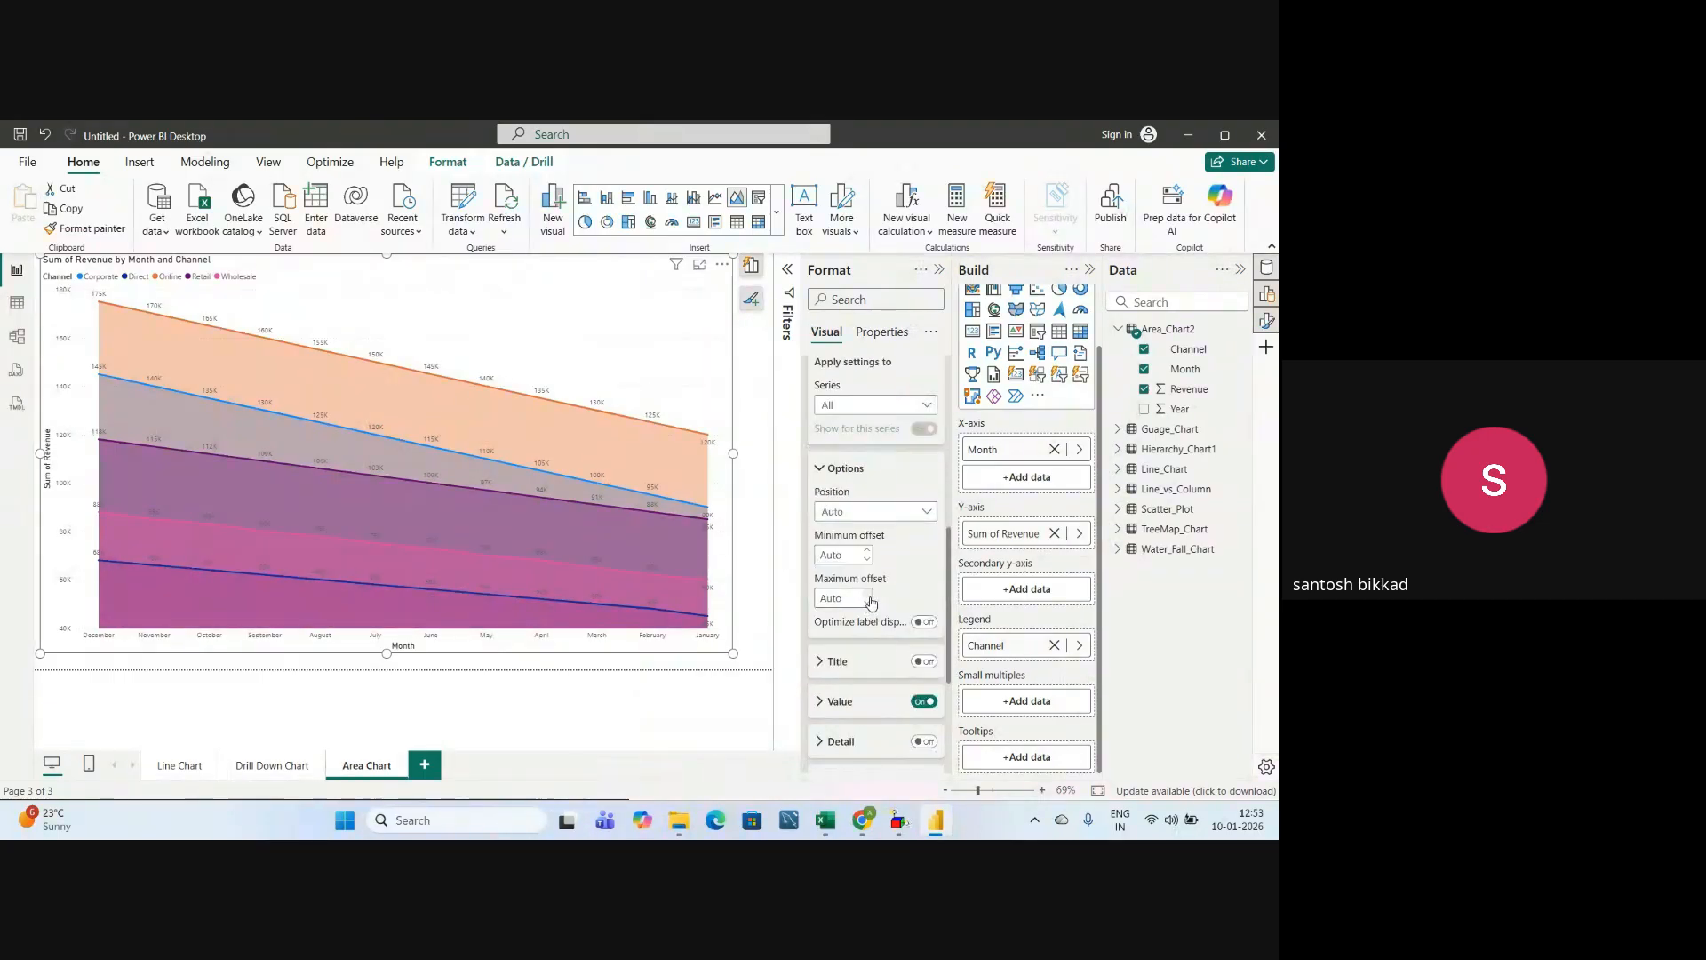
{"action": "left_click", "coordinate": [837, 711]}
{"action": "scroll", "coordinate": [867, 676], "scroll_direction": "down", "scroll_amount": 2}
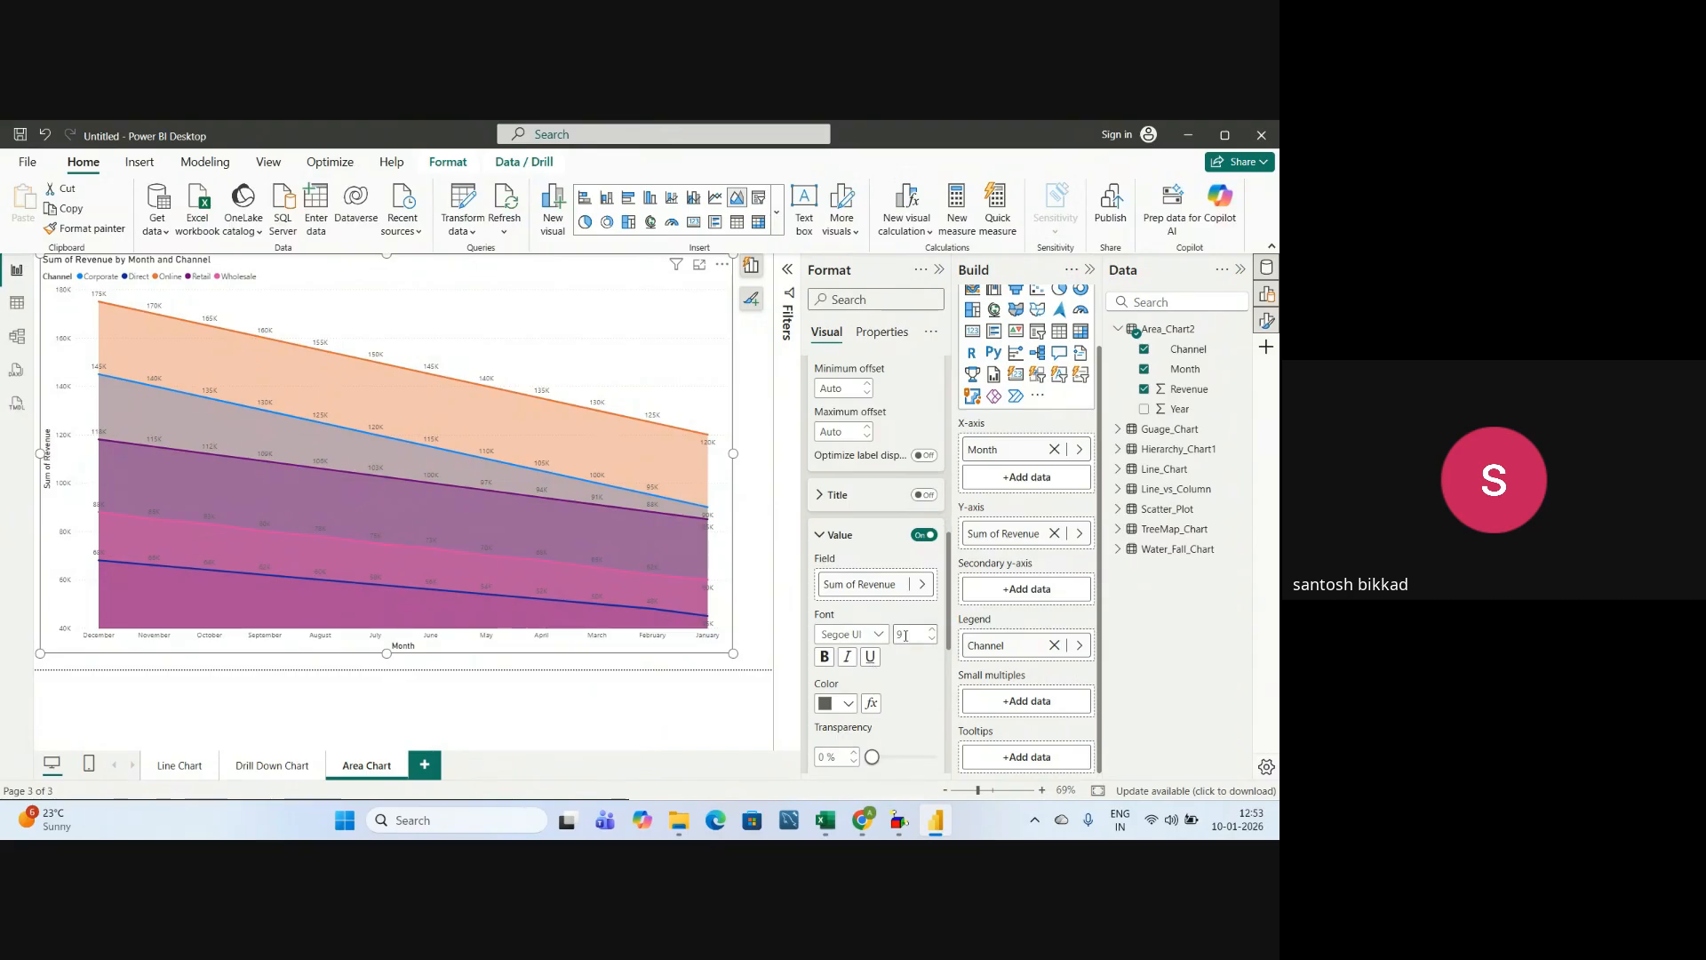
{"action": "double_click", "coordinate": [903, 635]}
{"action": "type", "text": "15"}
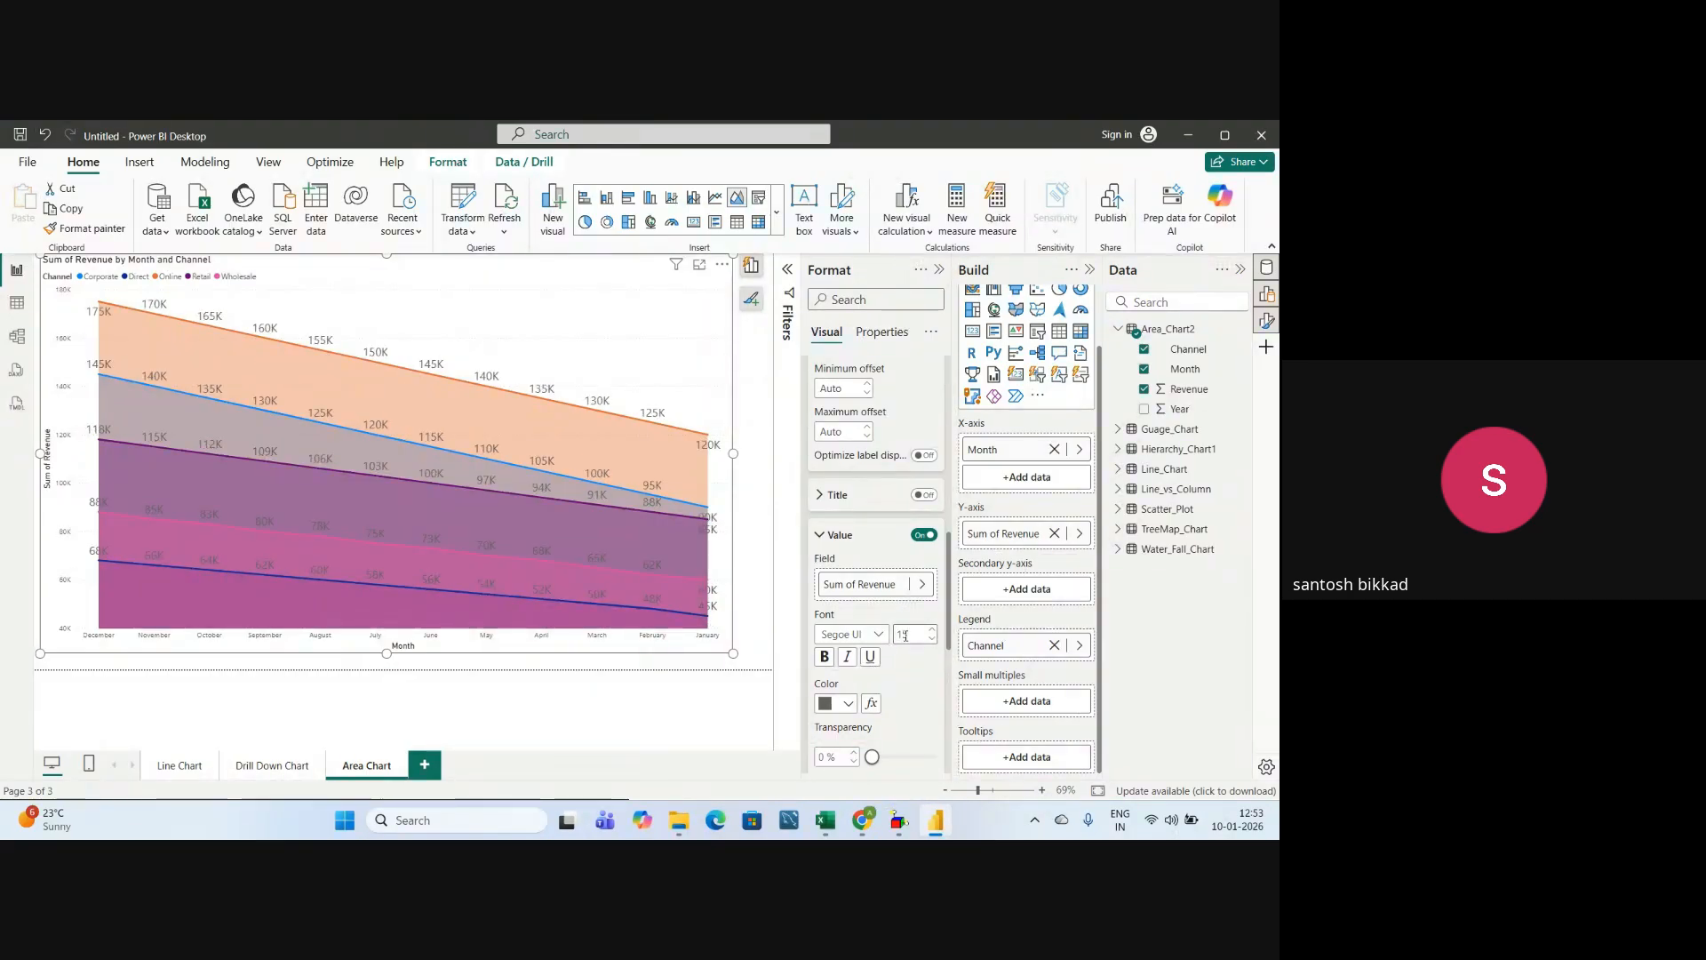
{"action": "left_click", "coordinate": [827, 539]}
{"action": "scroll", "coordinate": [826, 511], "scroll_direction": "up", "scroll_amount": 3}
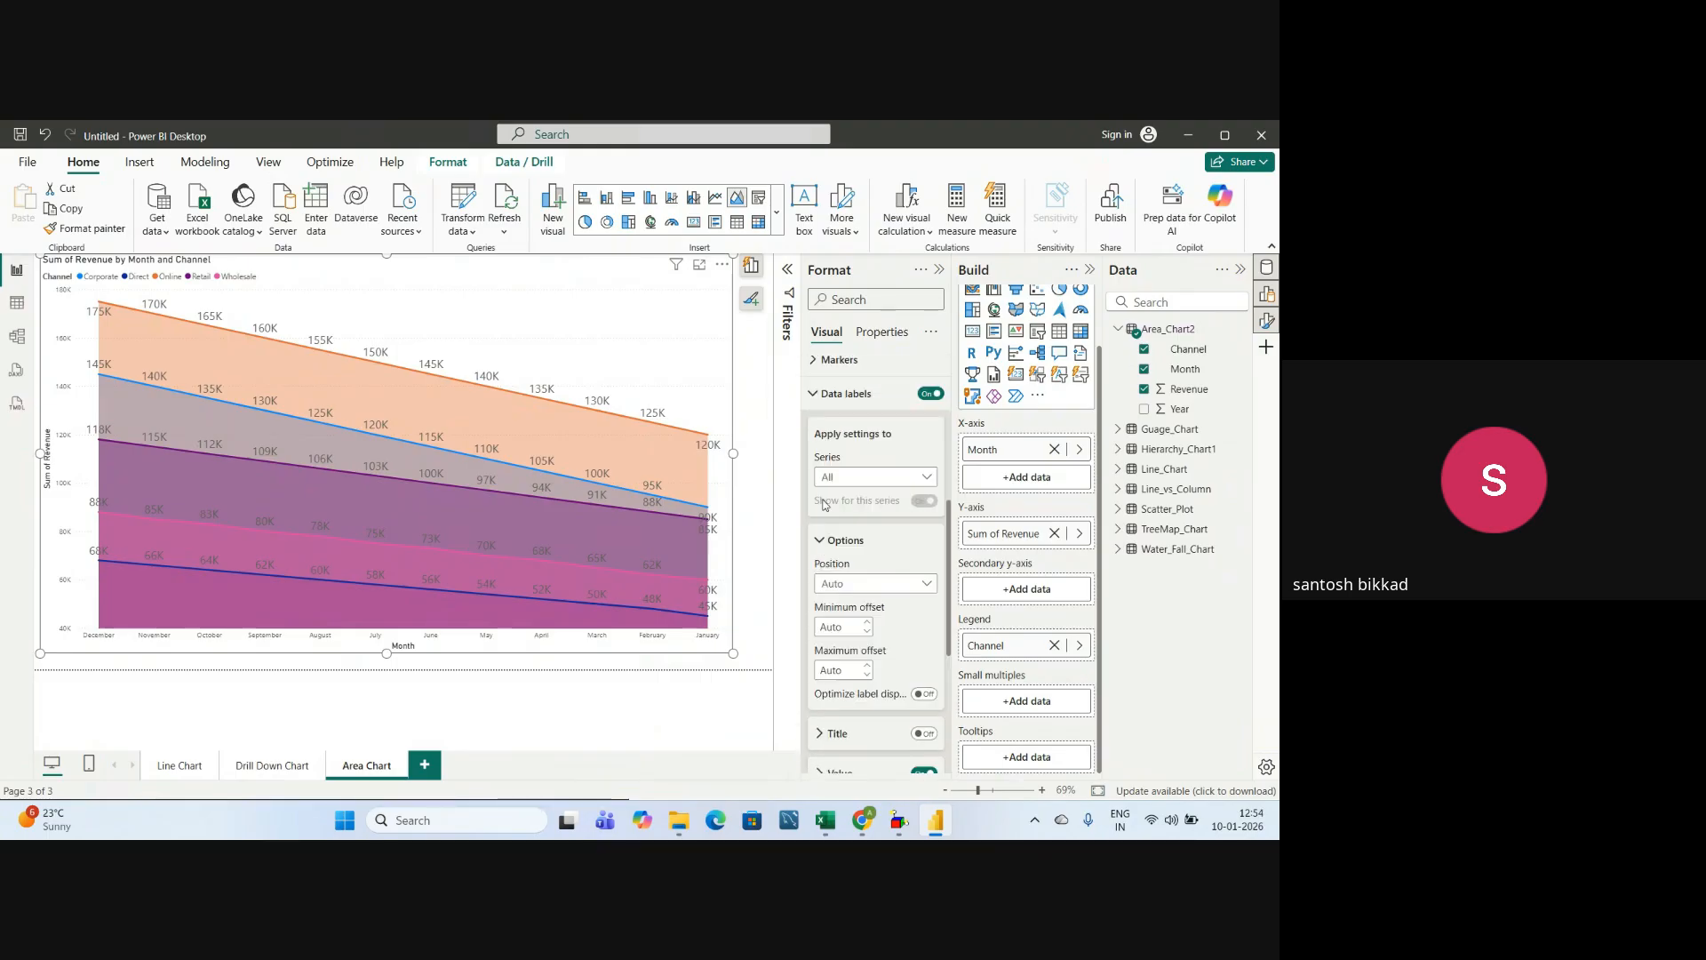
{"action": "left_click", "coordinate": [818, 553]}
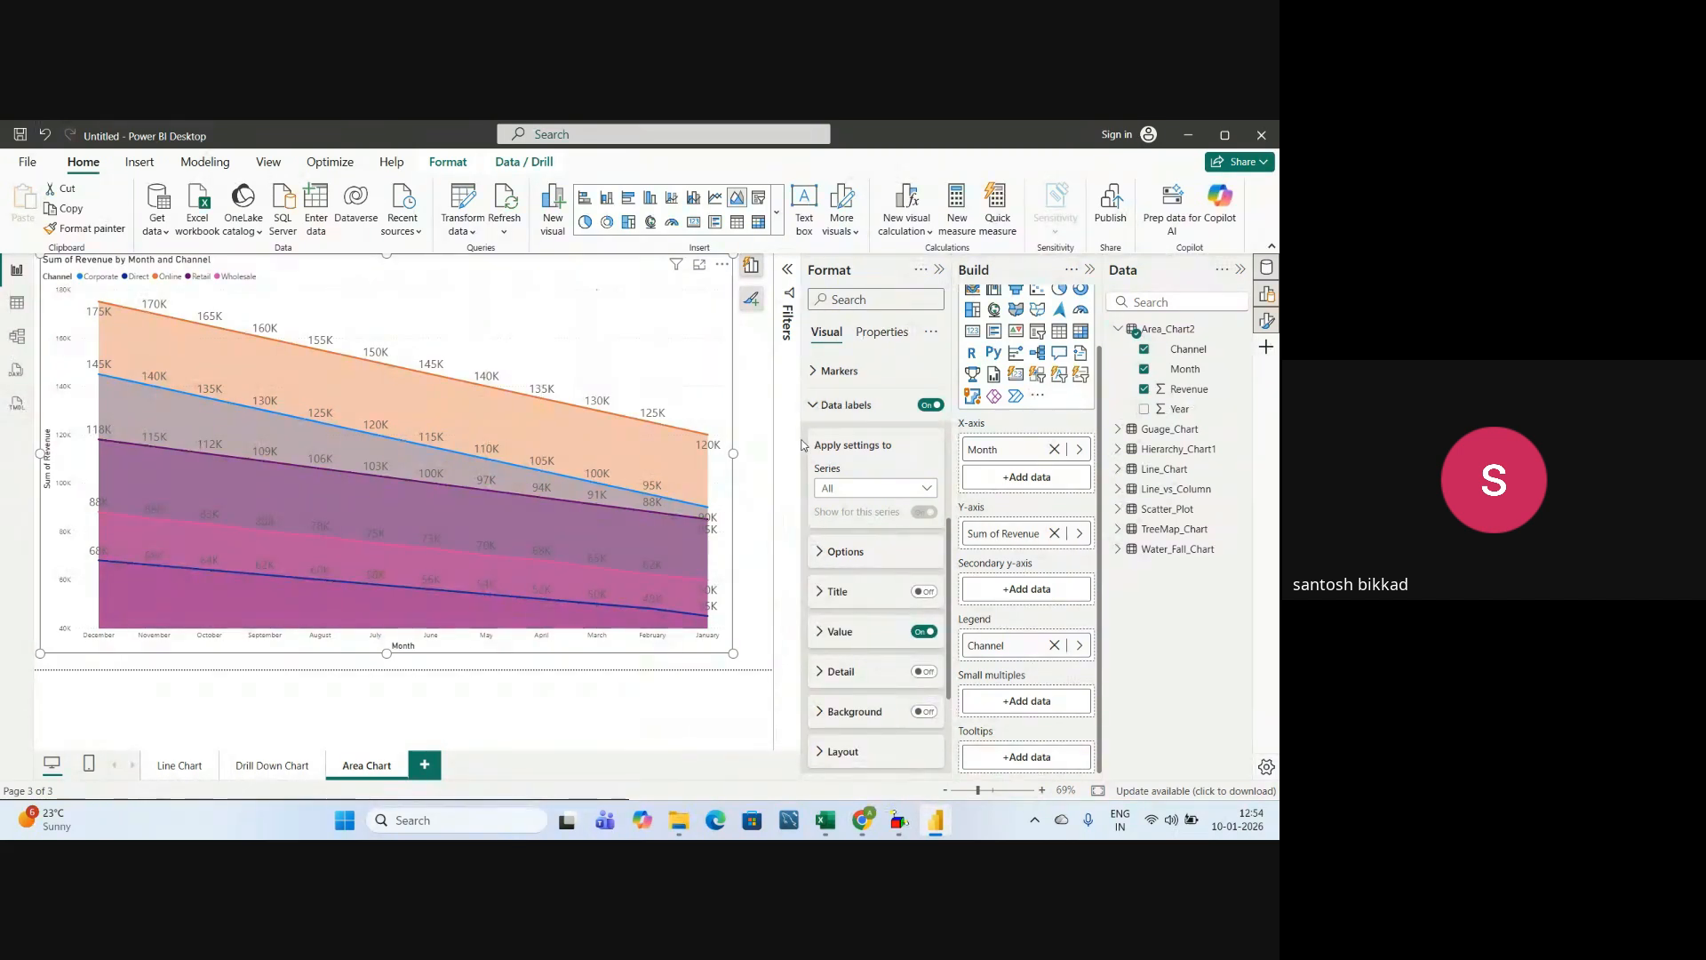
{"action": "left_click", "coordinate": [811, 407]}
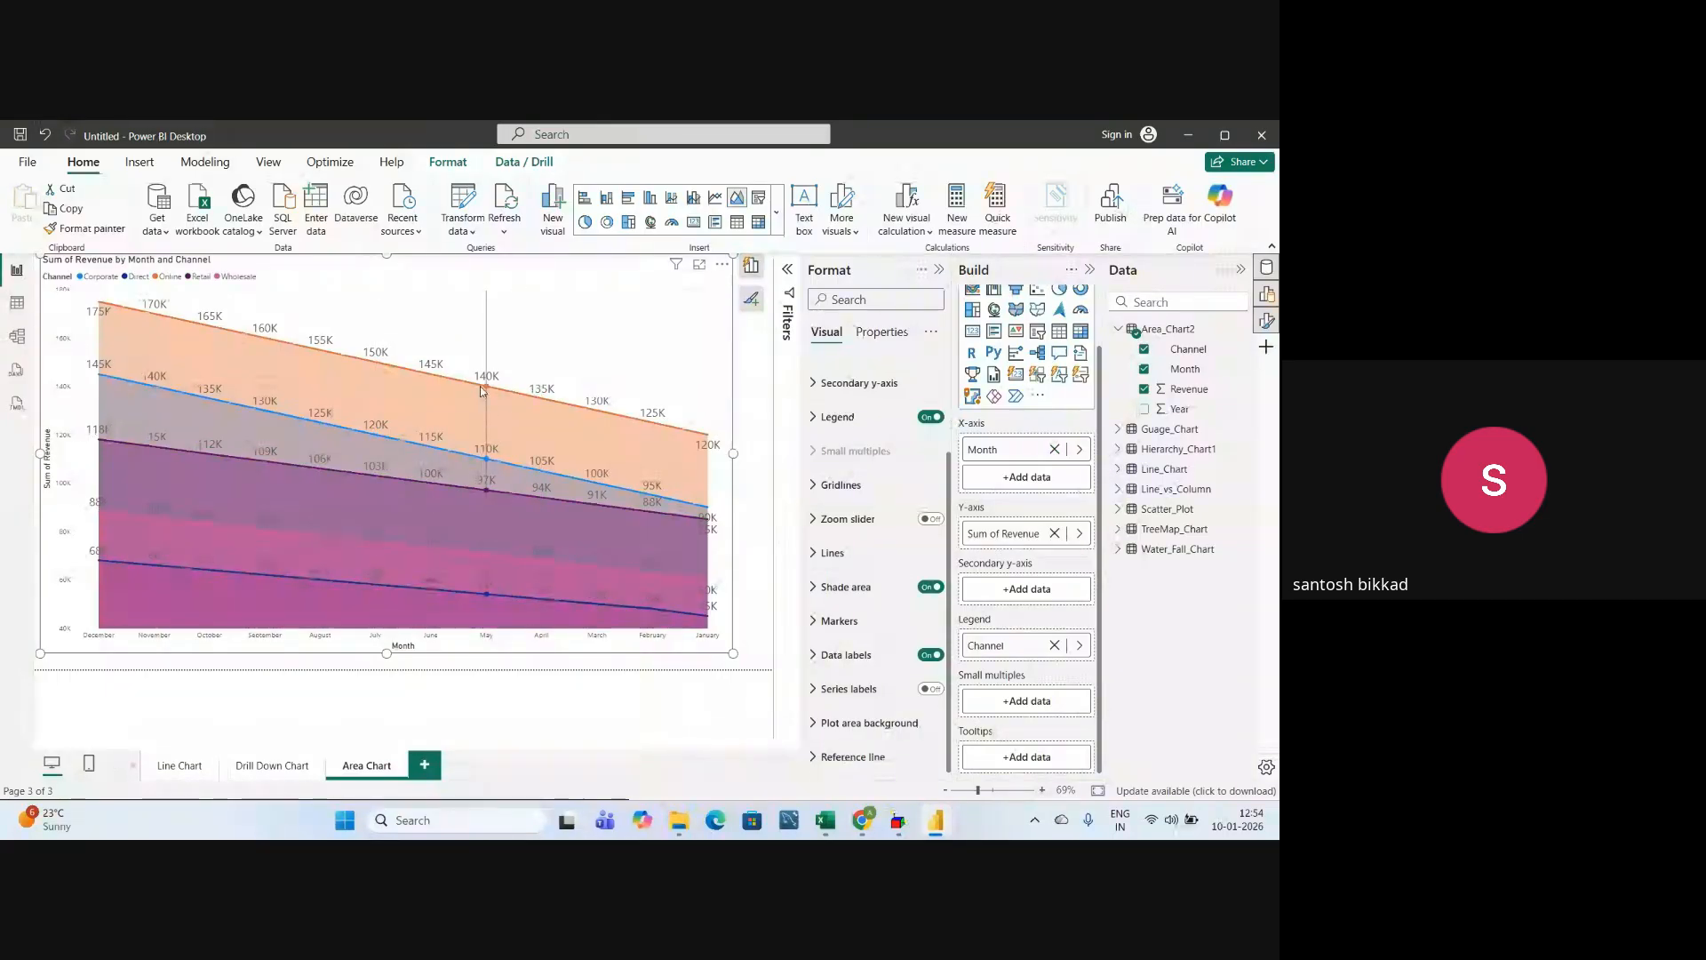
- Compare the area chart with and without its shade area, leaving the shading turned off
{"action": "mouse_move", "coordinate": [474, 388]}
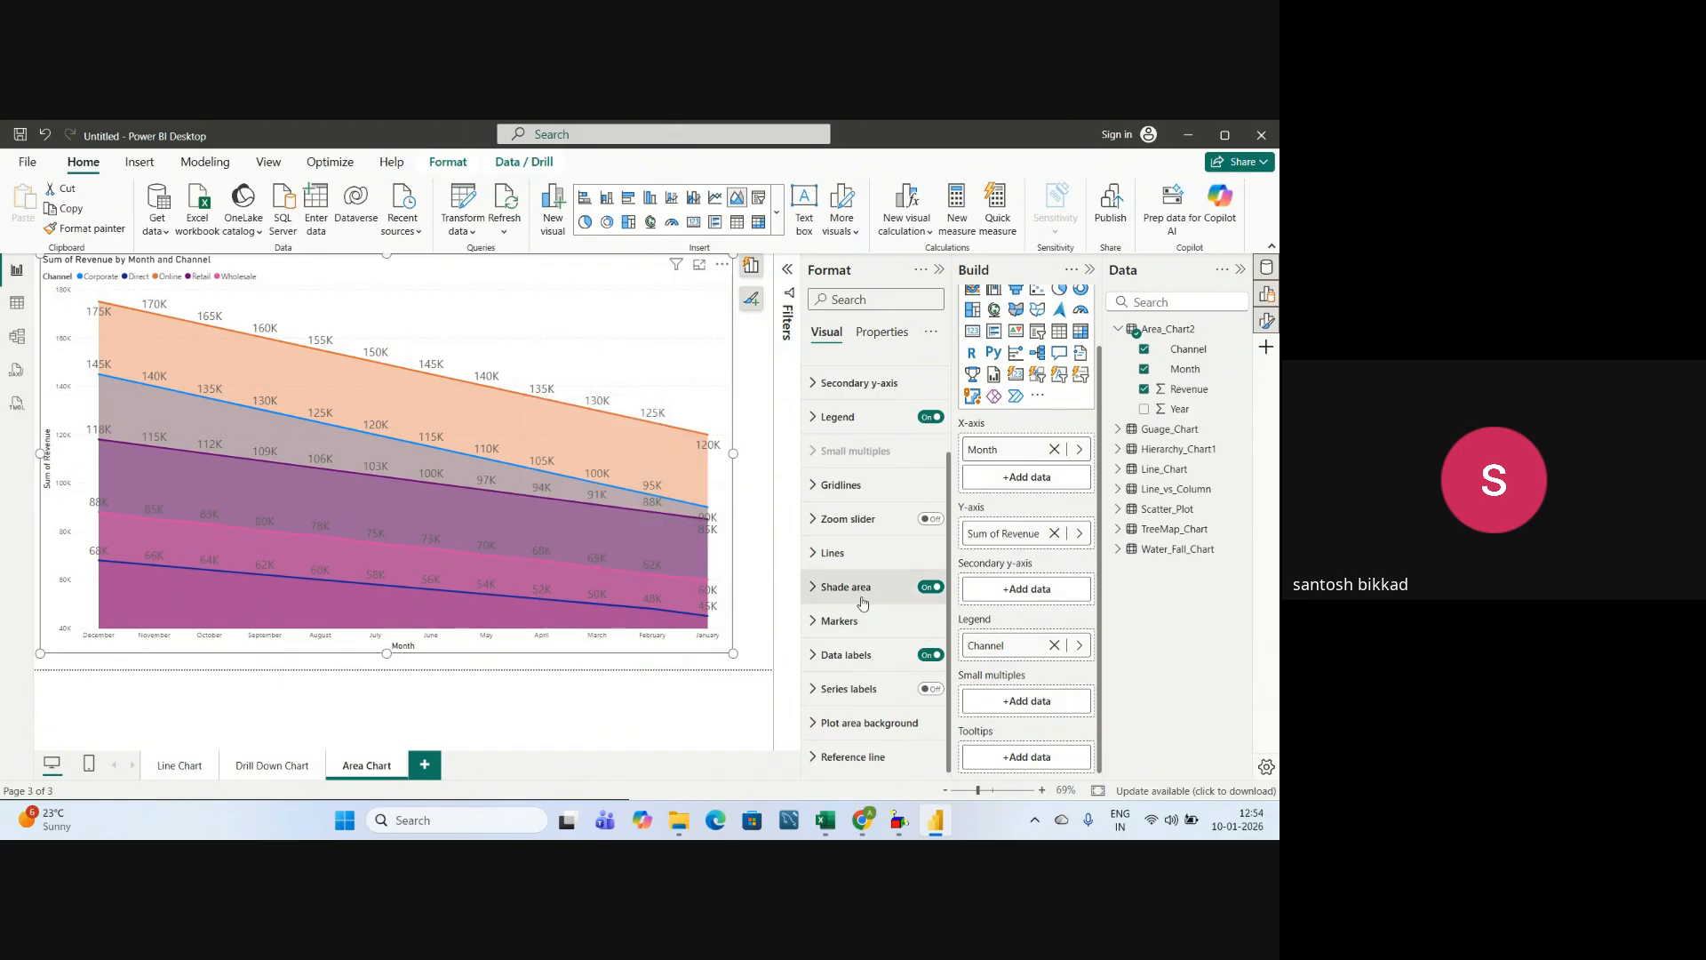
{"action": "left_click", "coordinate": [929, 588]}
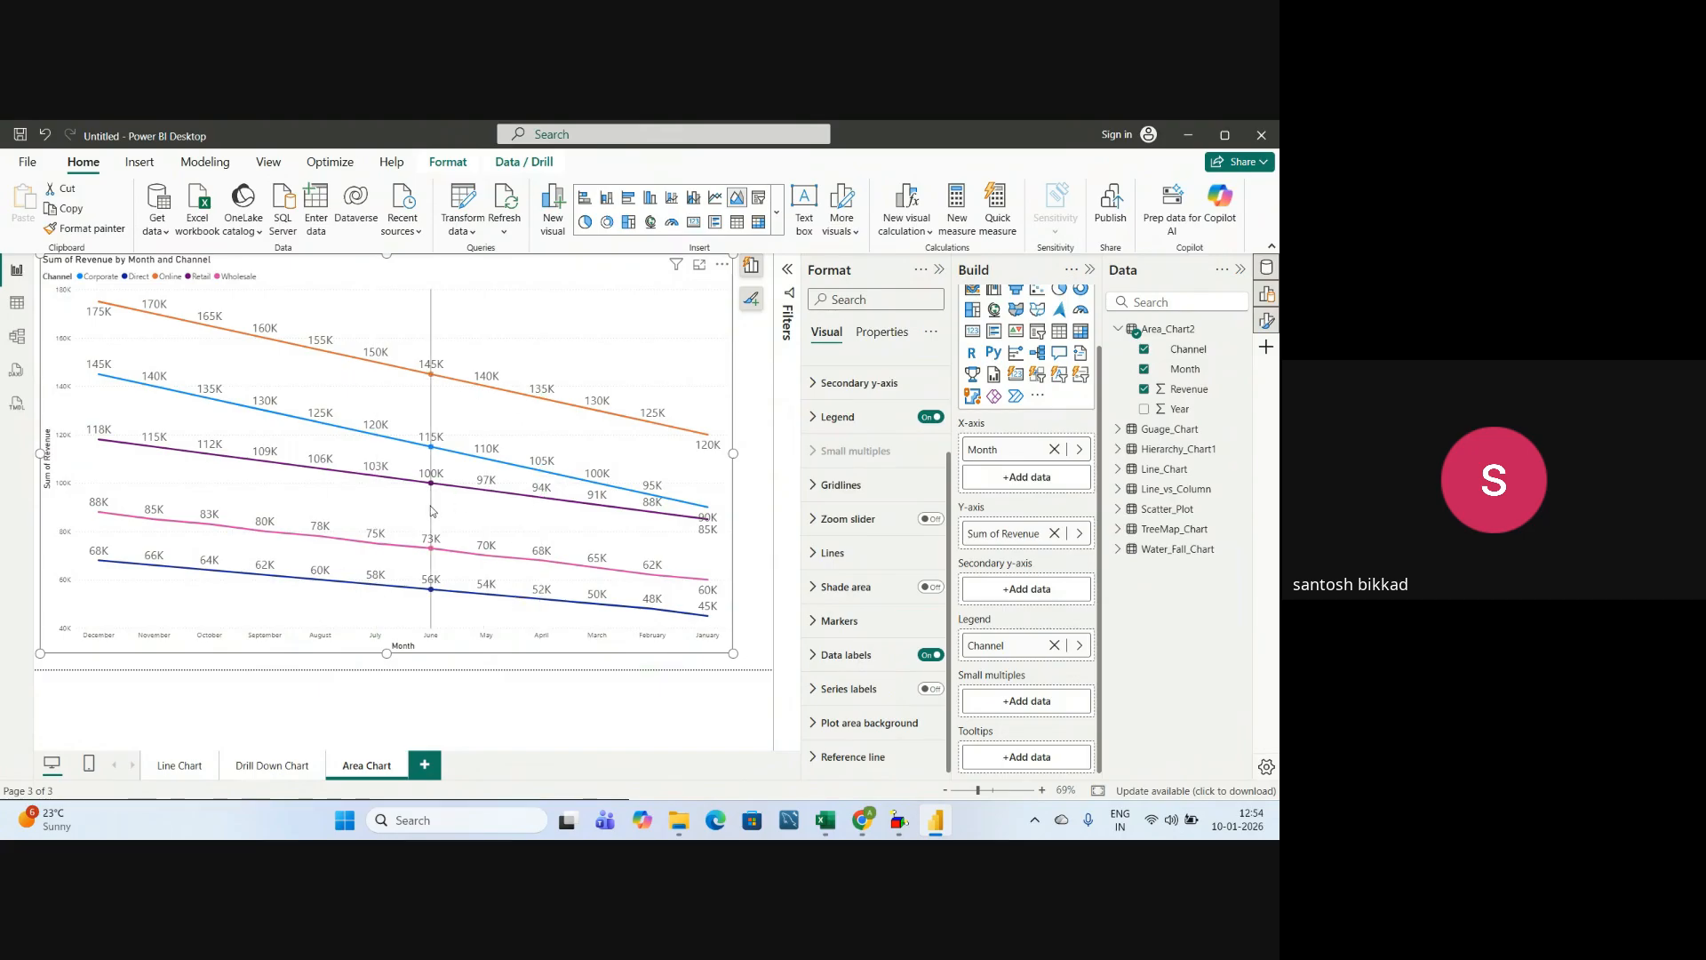
{"action": "mouse_move", "coordinate": [431, 511]}
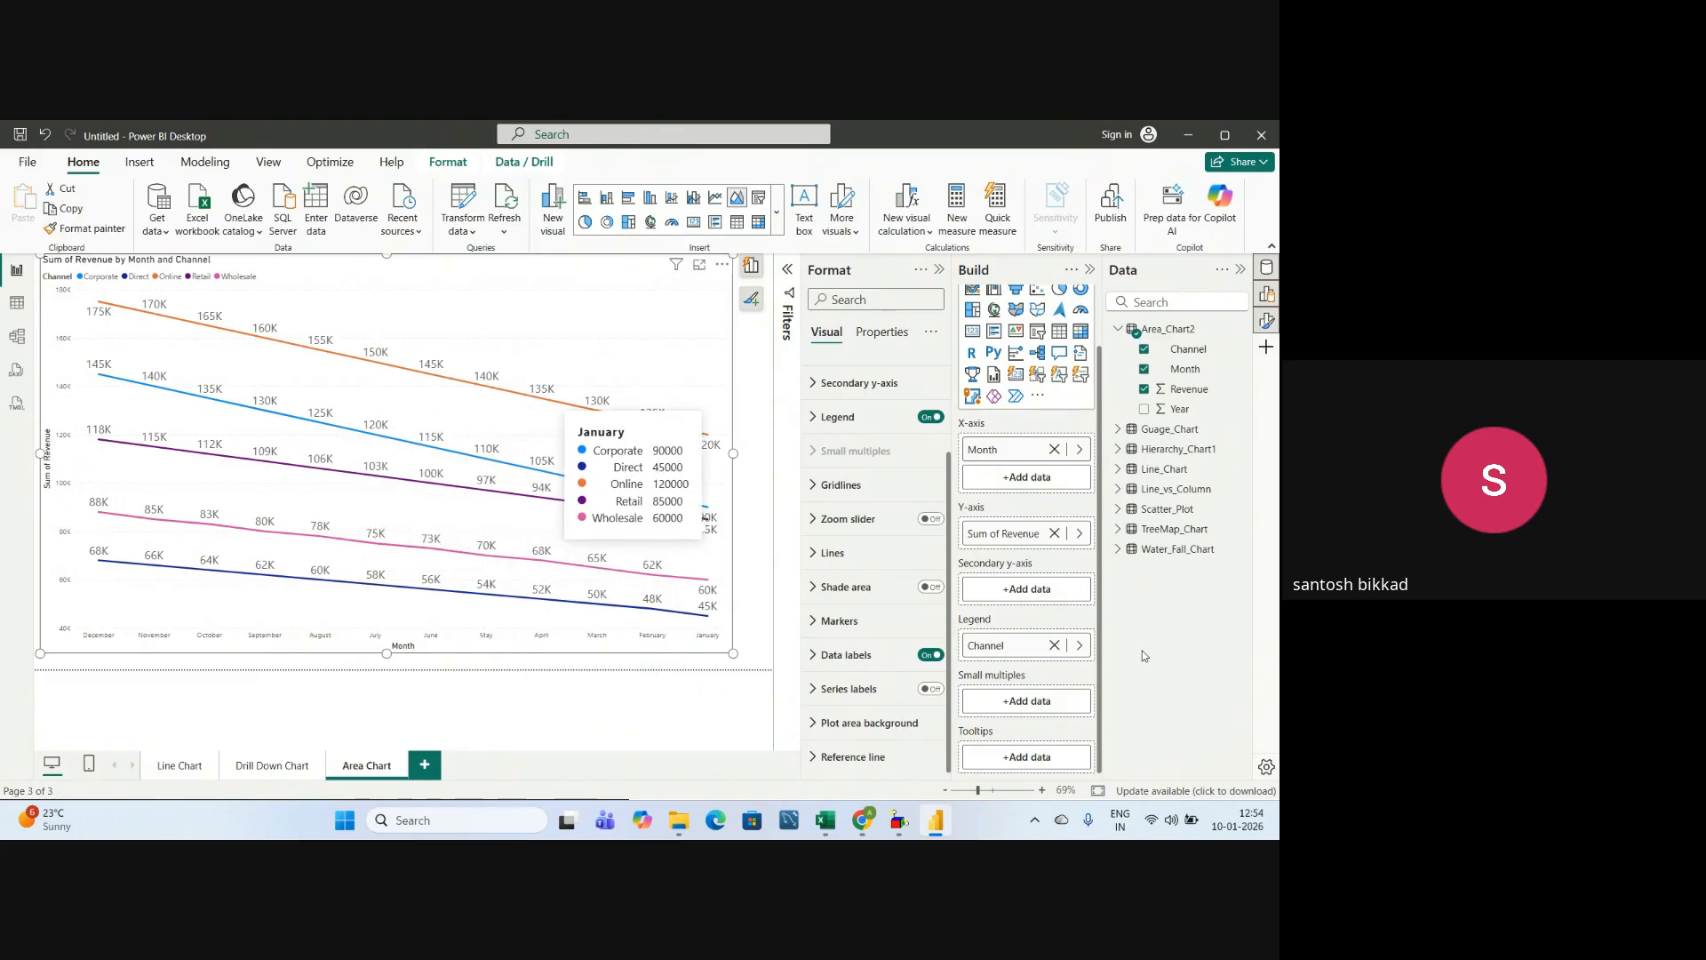
{"action": "left_click", "coordinate": [932, 588]}
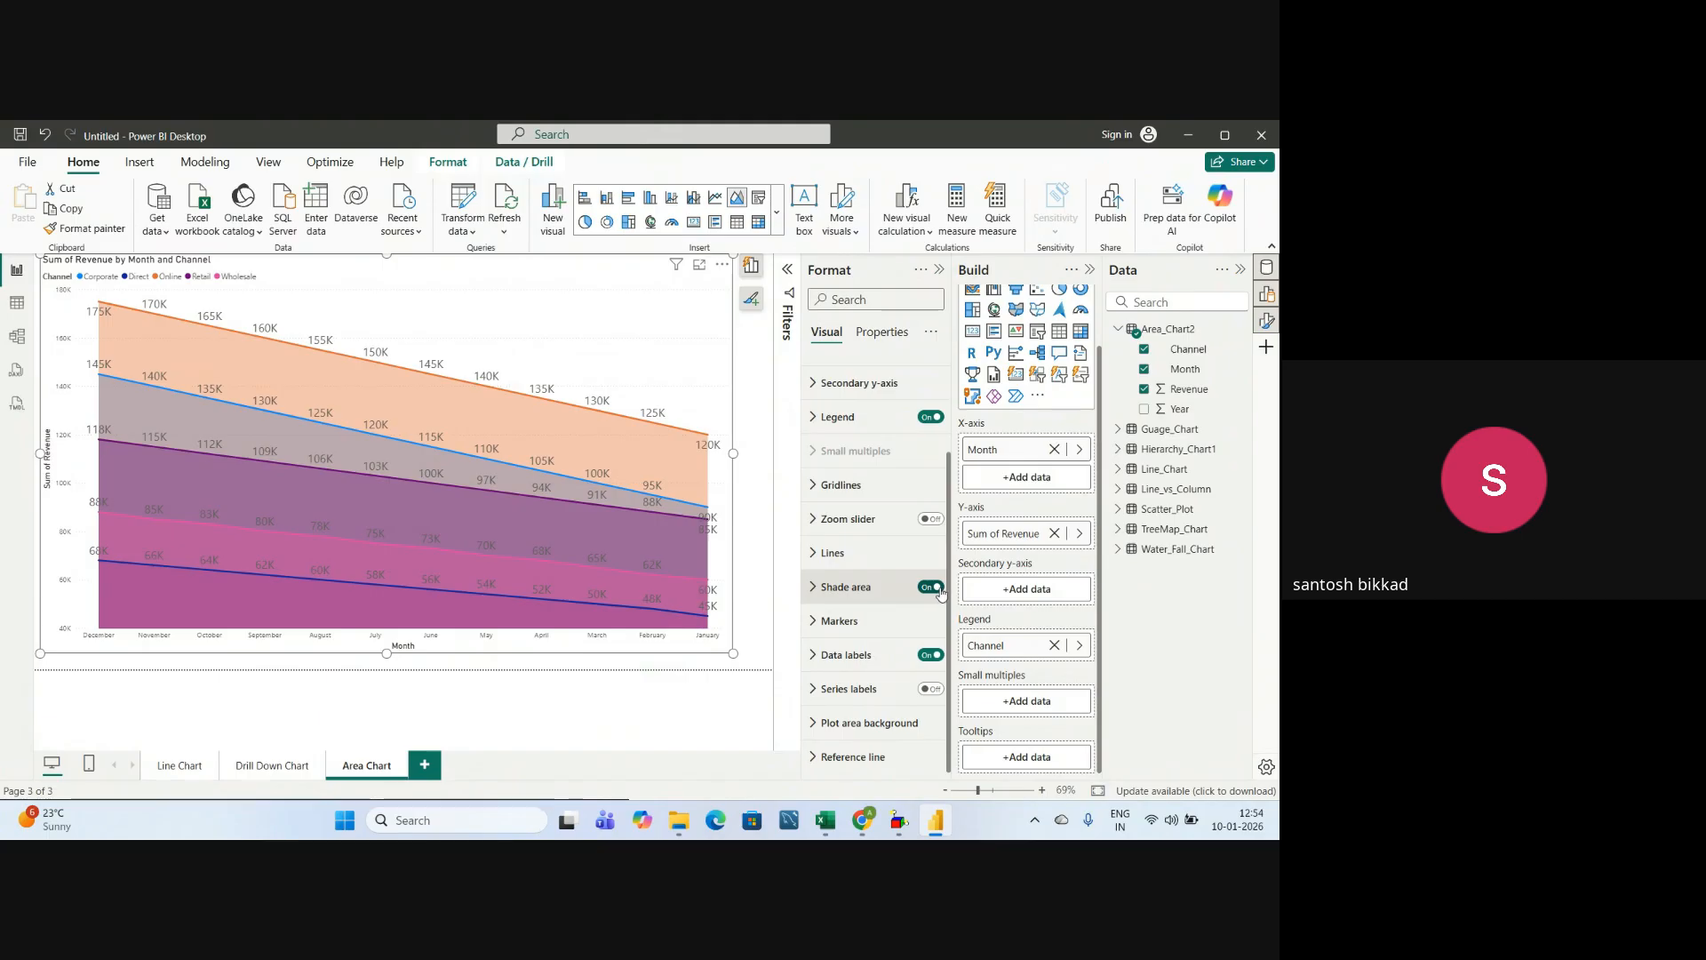
{"action": "left_click", "coordinate": [937, 589]}
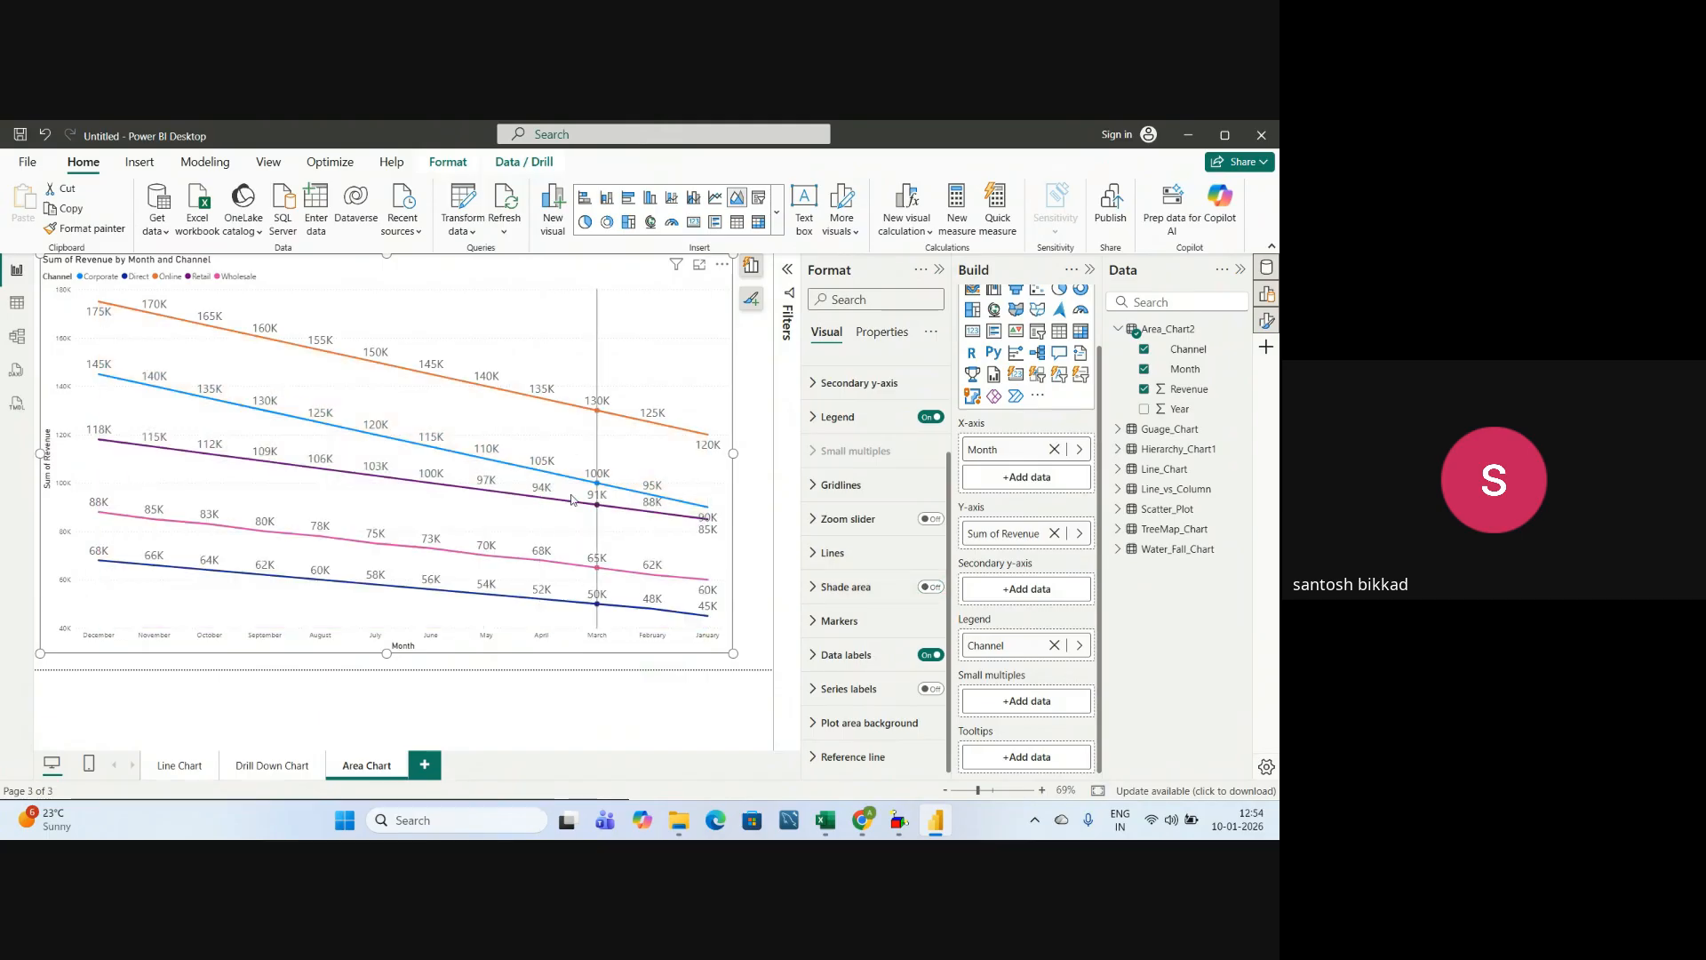
- Switch to Other Charts.pdf in Chrome and highlight the Add Title instructions, including the title toggle, title text and font size
{"action": "key", "text": "alt+Tab"}
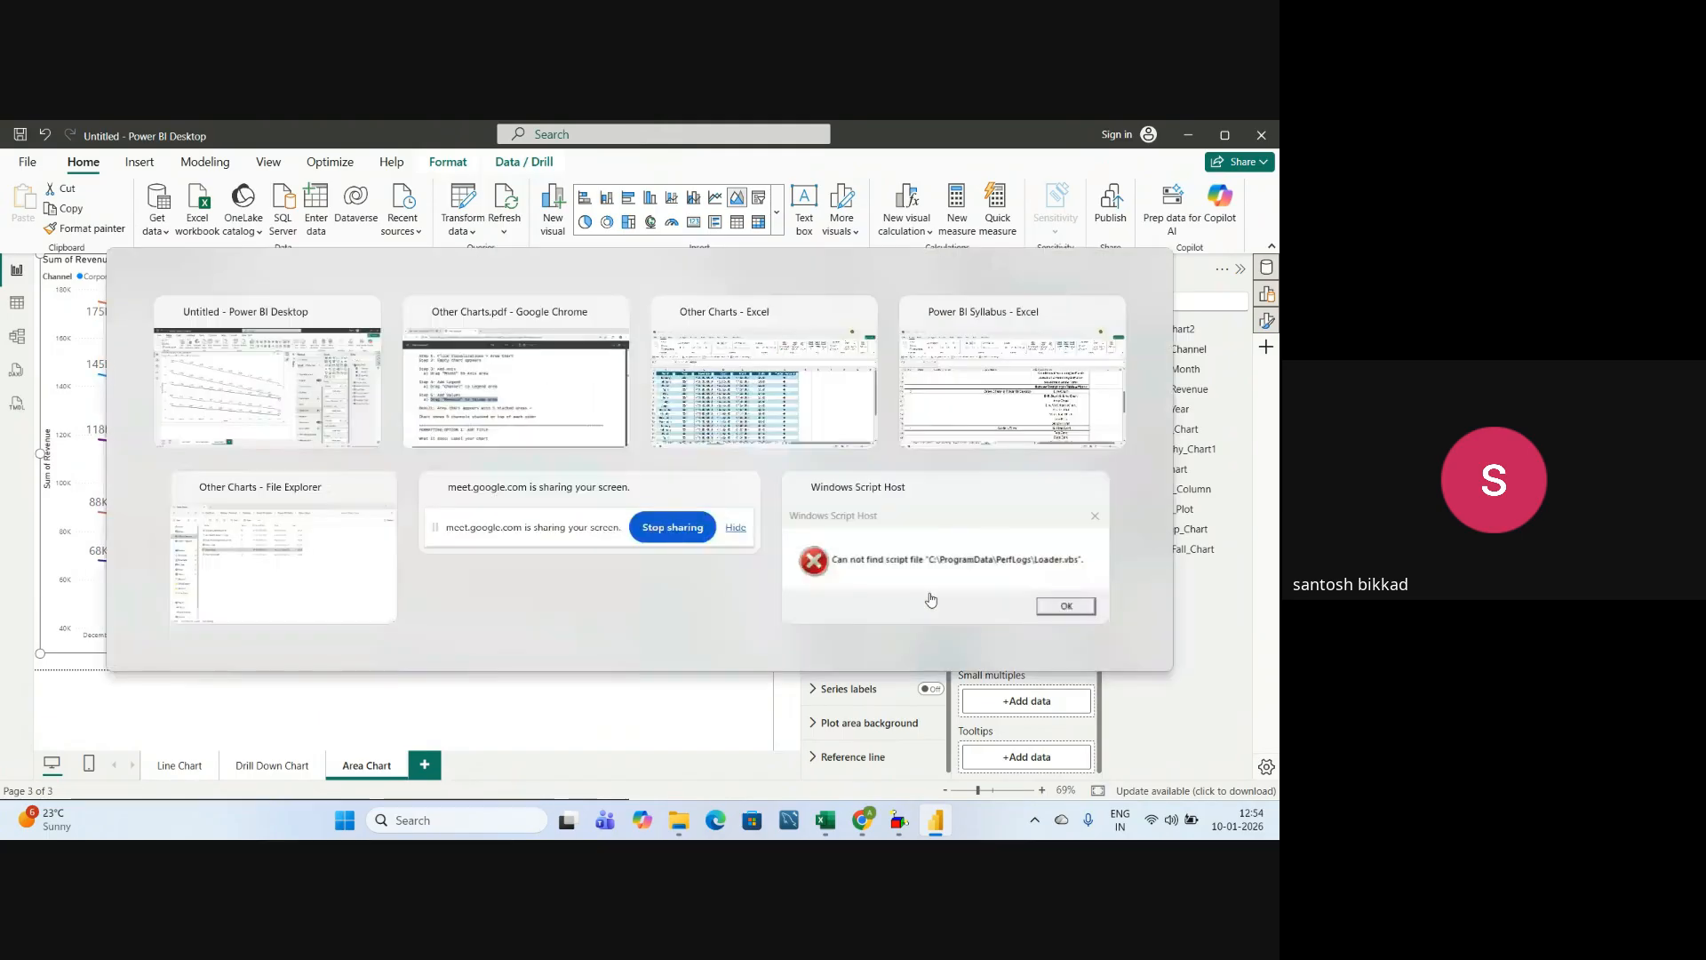
{"action": "scroll", "coordinate": [399, 565], "scroll_direction": "down", "scroll_amount": 3}
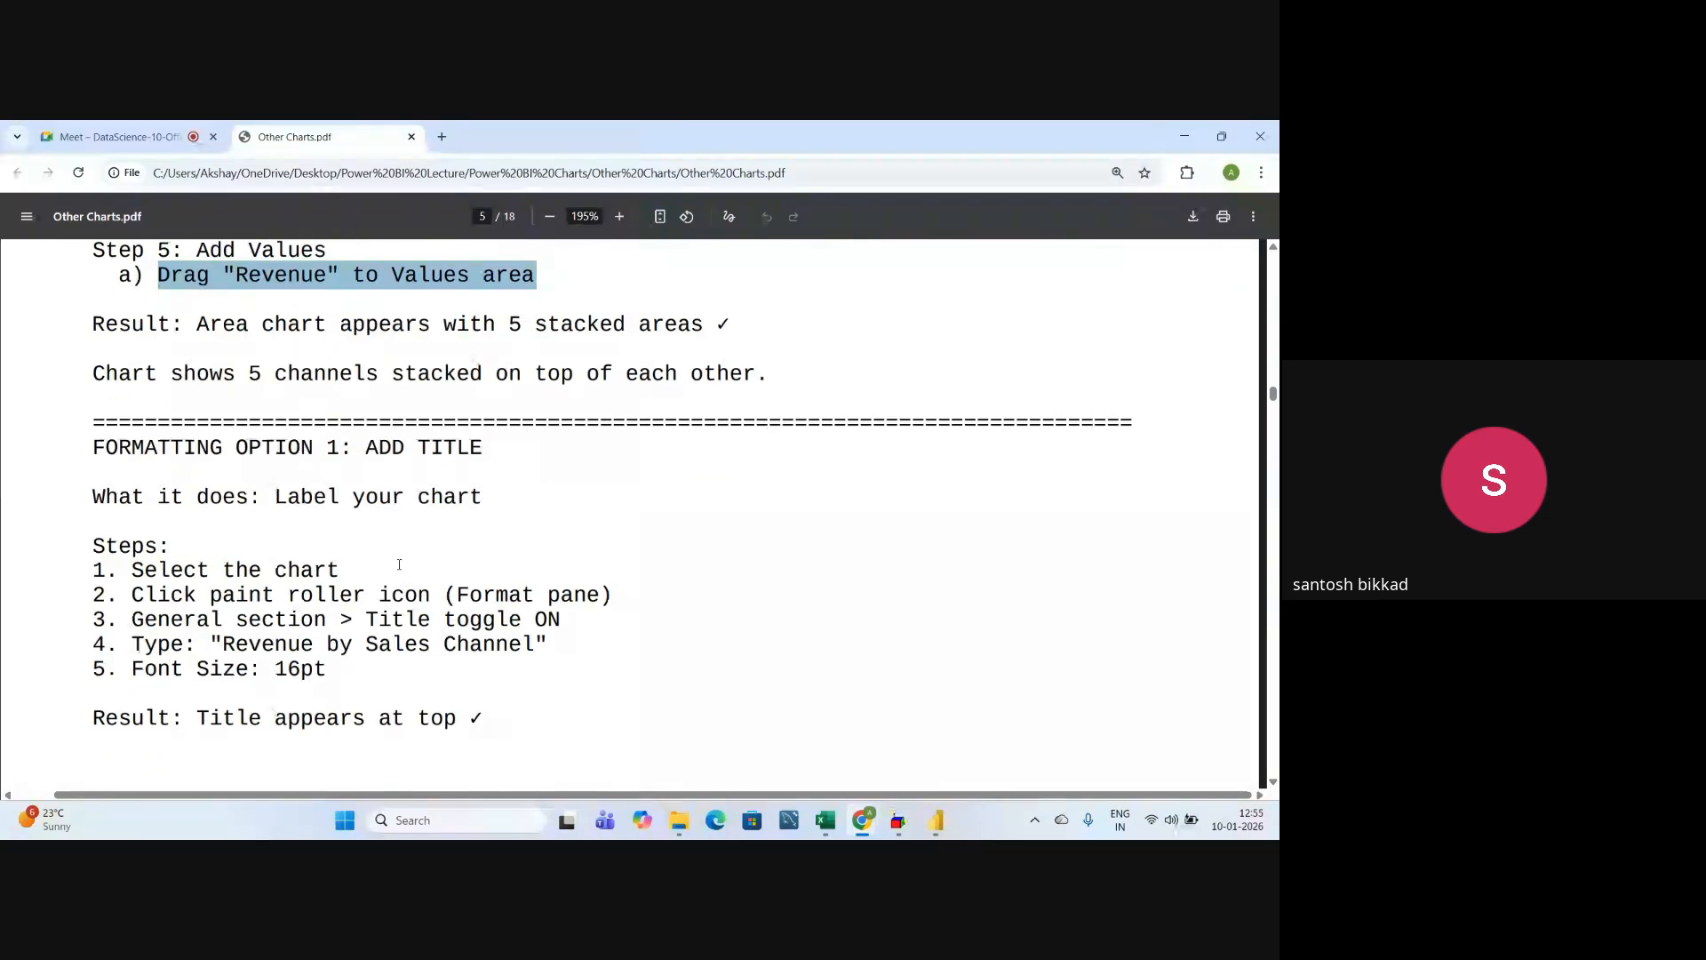
{"action": "left_click_drag", "start_coordinate": [362, 452], "coordinate": [504, 452]}
{"action": "scroll", "coordinate": [504, 451], "scroll_direction": "down", "scroll_amount": 1}
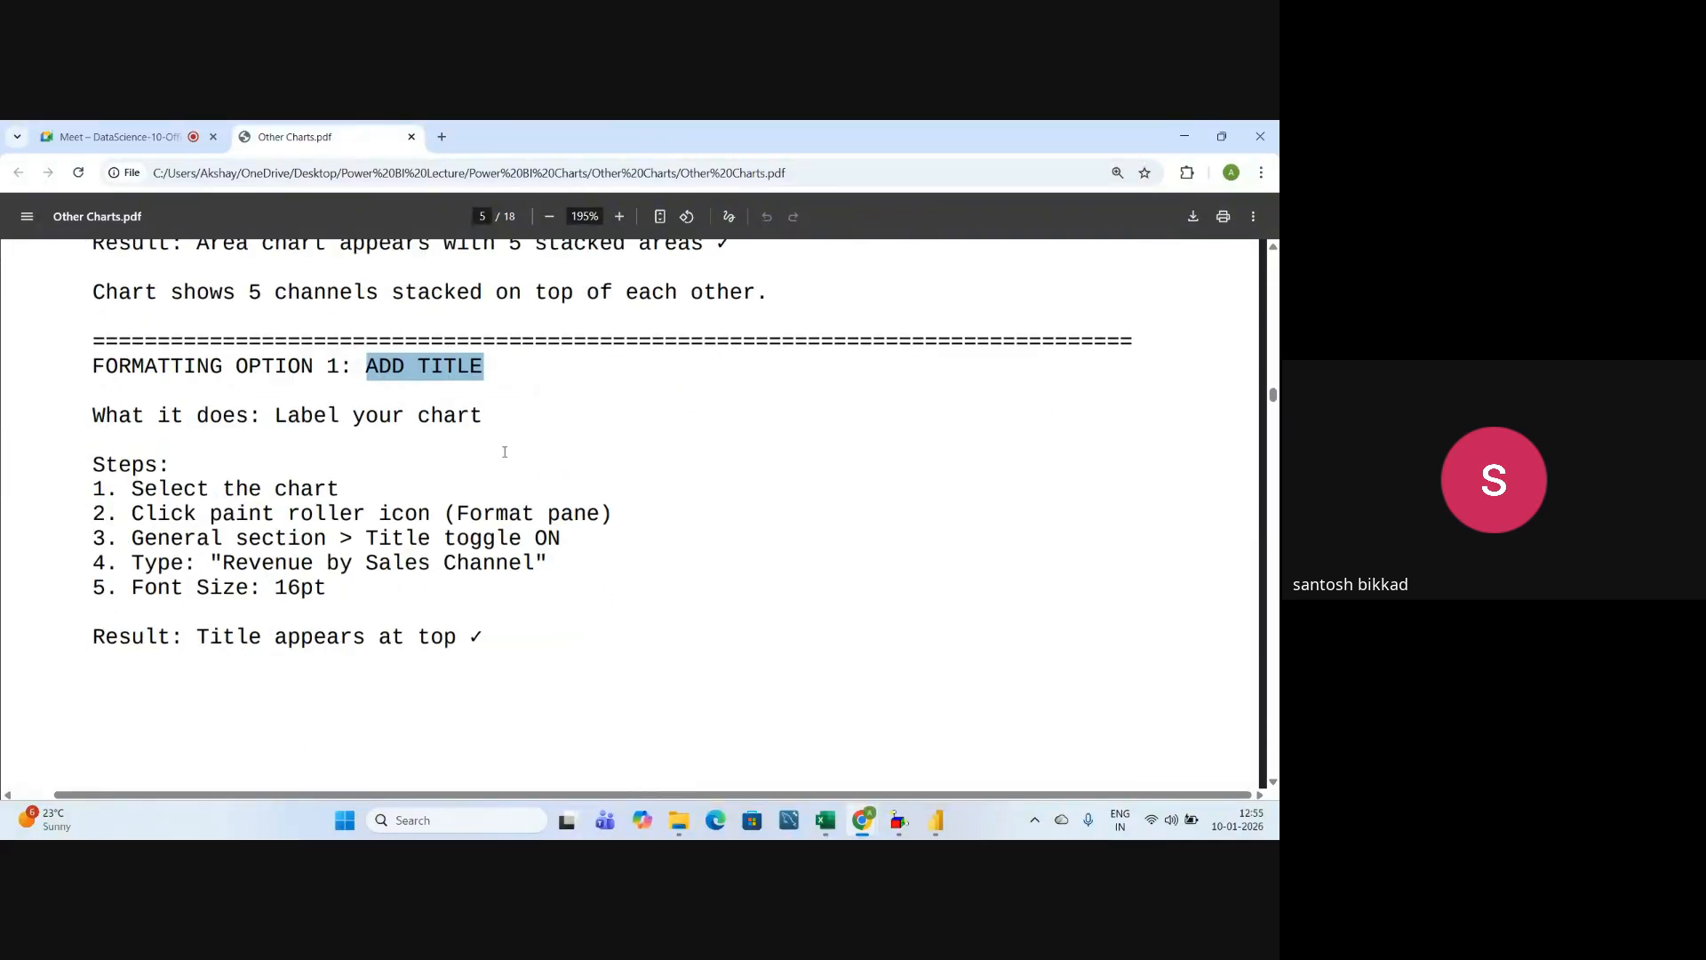
{"action": "left_click_drag", "start_coordinate": [366, 536], "coordinate": [569, 542]}
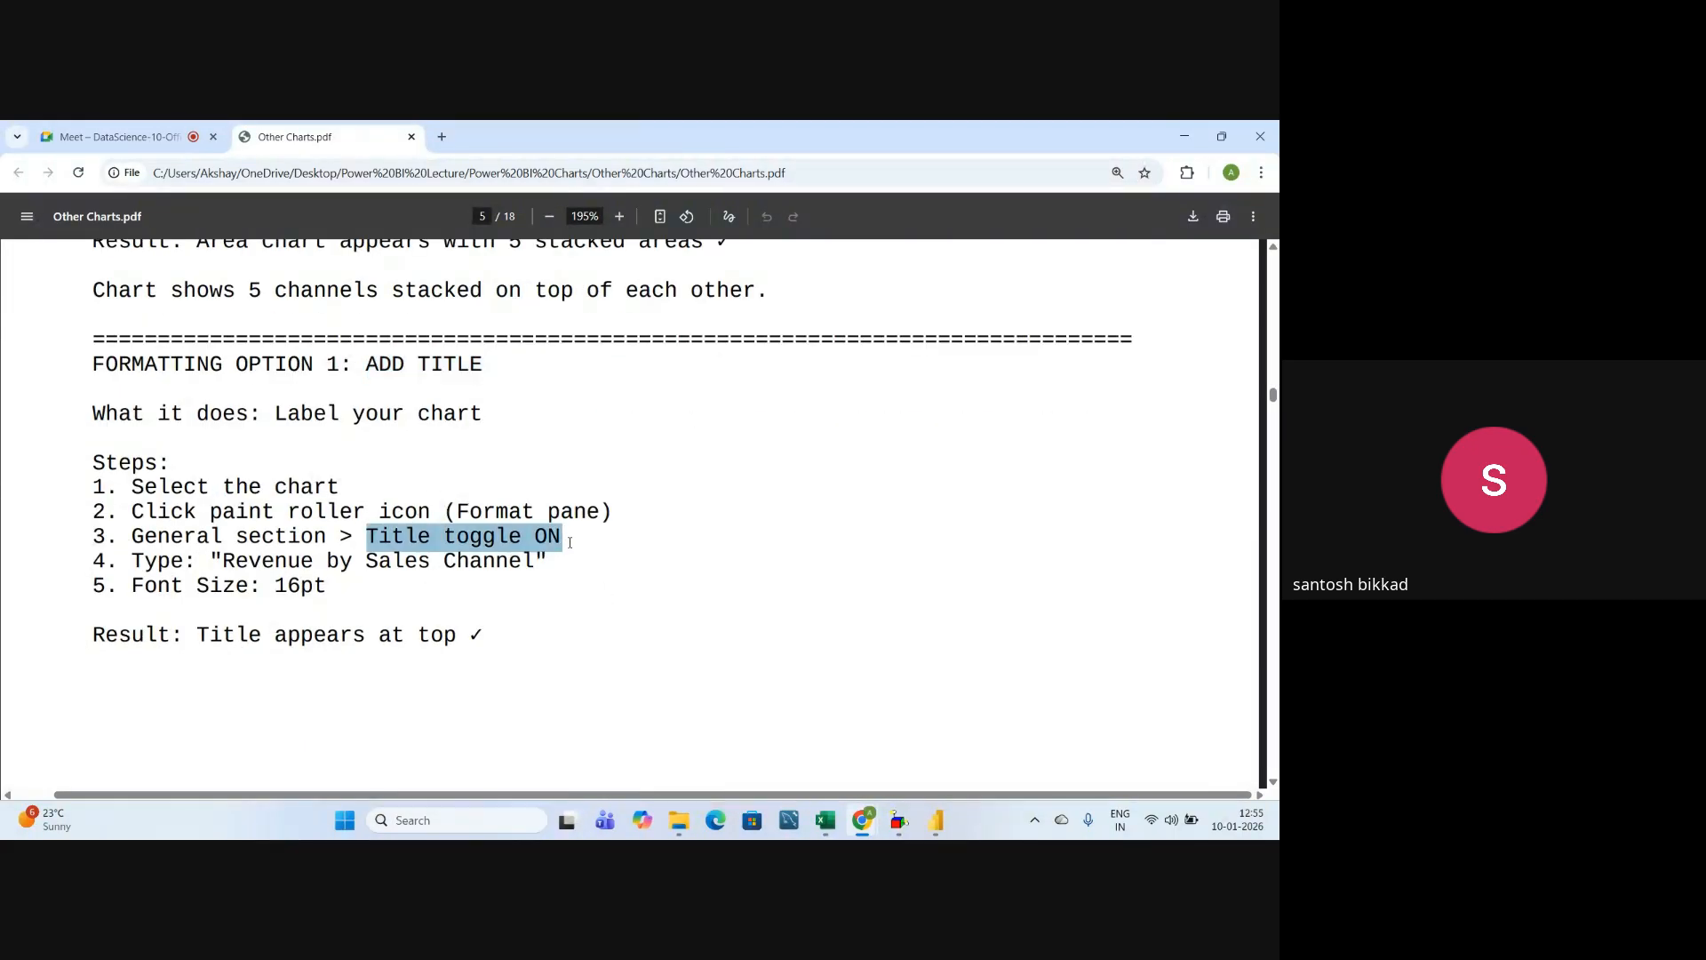
{"action": "left_click", "coordinate": [293, 588]}
{"action": "left_click_drag", "start_coordinate": [210, 558], "coordinate": [547, 560]}
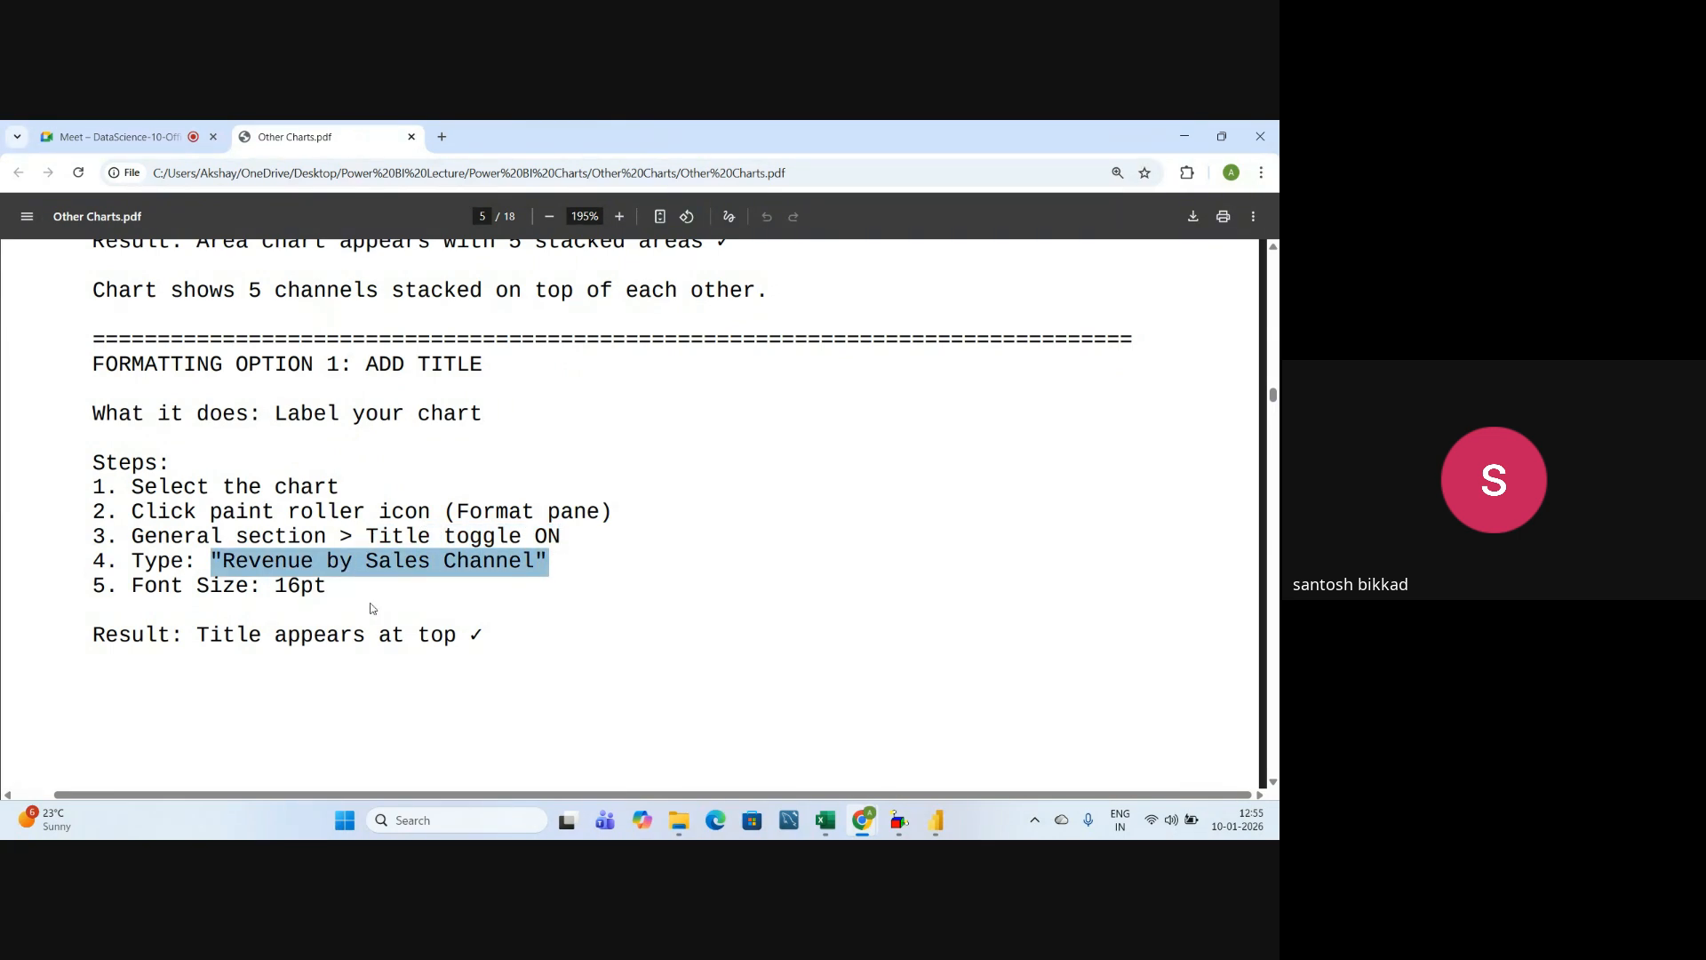
{"action": "left_click_drag", "start_coordinate": [222, 560], "coordinate": [568, 572]}
{"action": "left_click_drag", "start_coordinate": [157, 590], "coordinate": [331, 588]}
{"action": "left_click", "coordinate": [343, 593]}
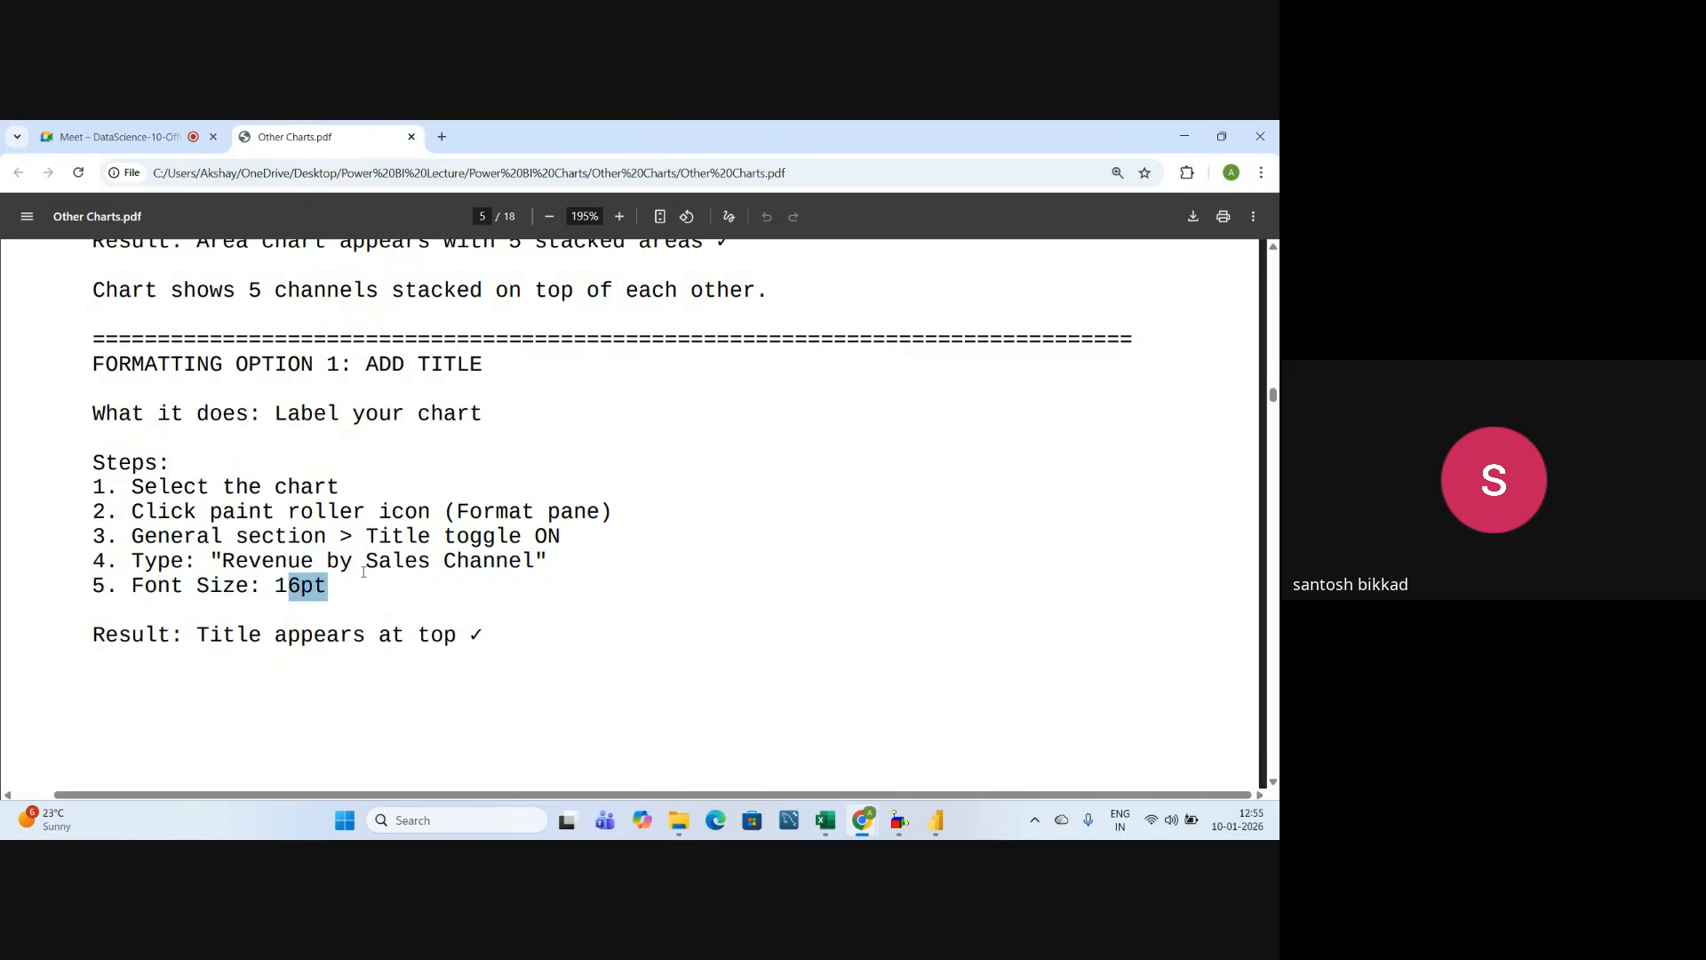
{"action": "left_click", "coordinate": [344, 579]}
{"action": "left_click_drag", "start_coordinate": [273, 583], "coordinate": [333, 581]}
- Review Formatting Option 2 in the PDF, highlighting its heading, the X-axis section and the label font size
{"action": "scroll", "coordinate": [334, 581], "scroll_direction": "down", "scroll_amount": 5}
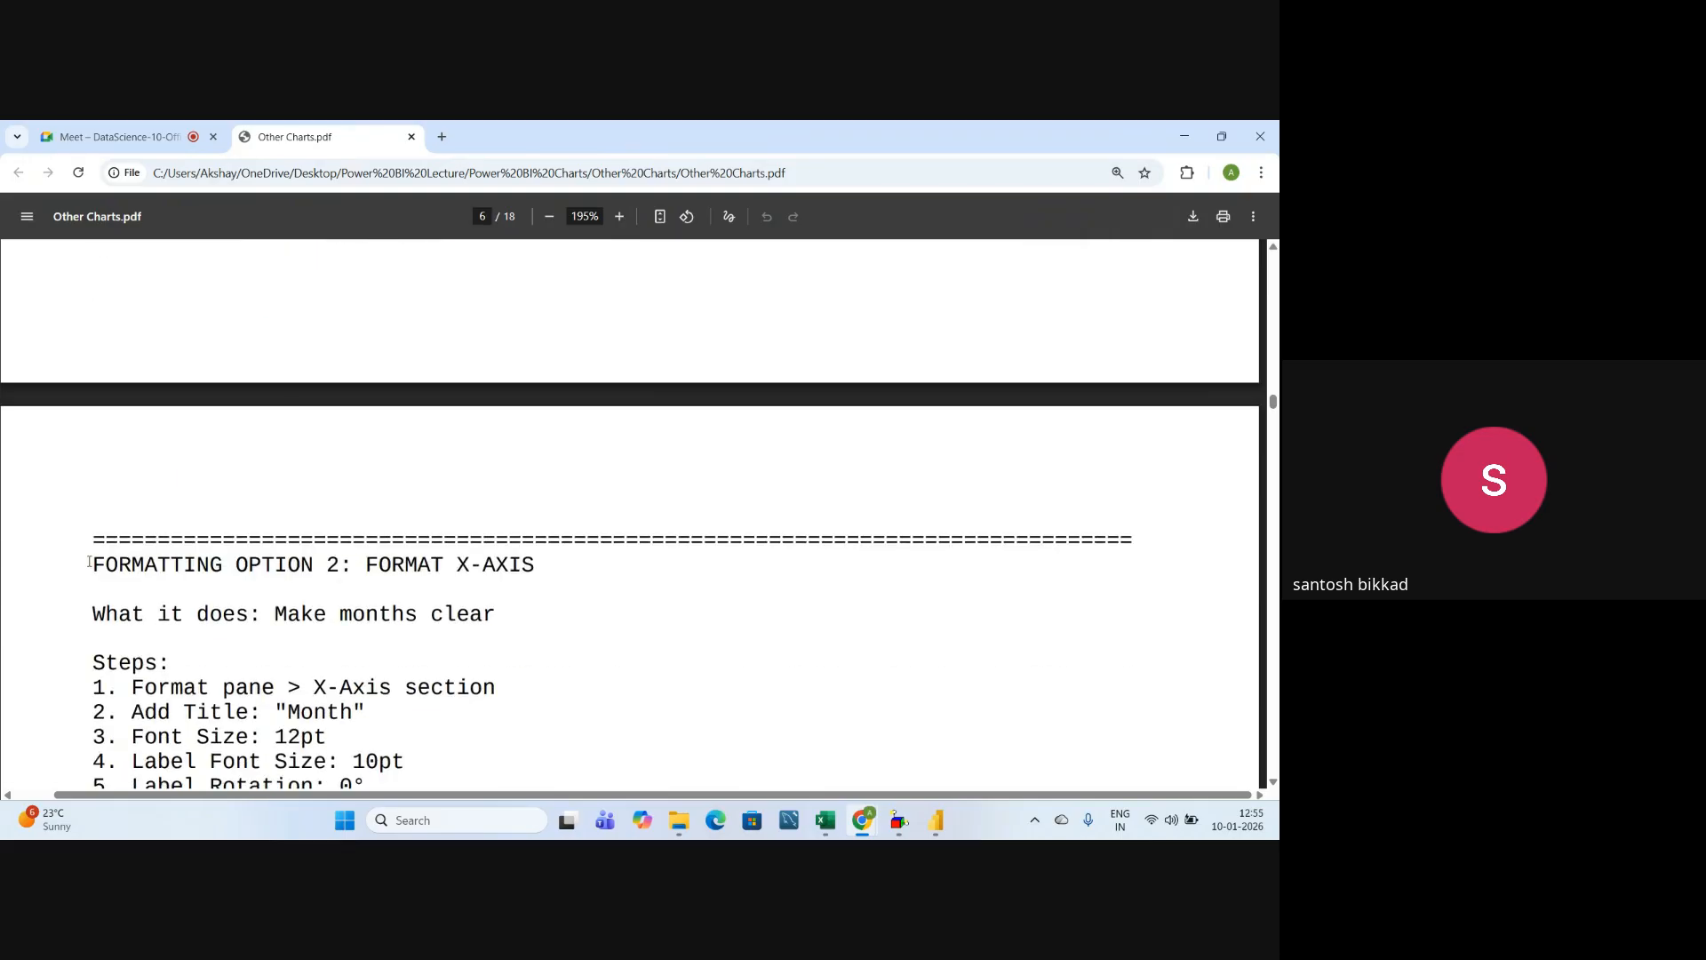
{"action": "left_click_drag", "start_coordinate": [89, 562], "coordinate": [551, 566]}
{"action": "scroll", "coordinate": [552, 567], "scroll_direction": "down", "scroll_amount": 1}
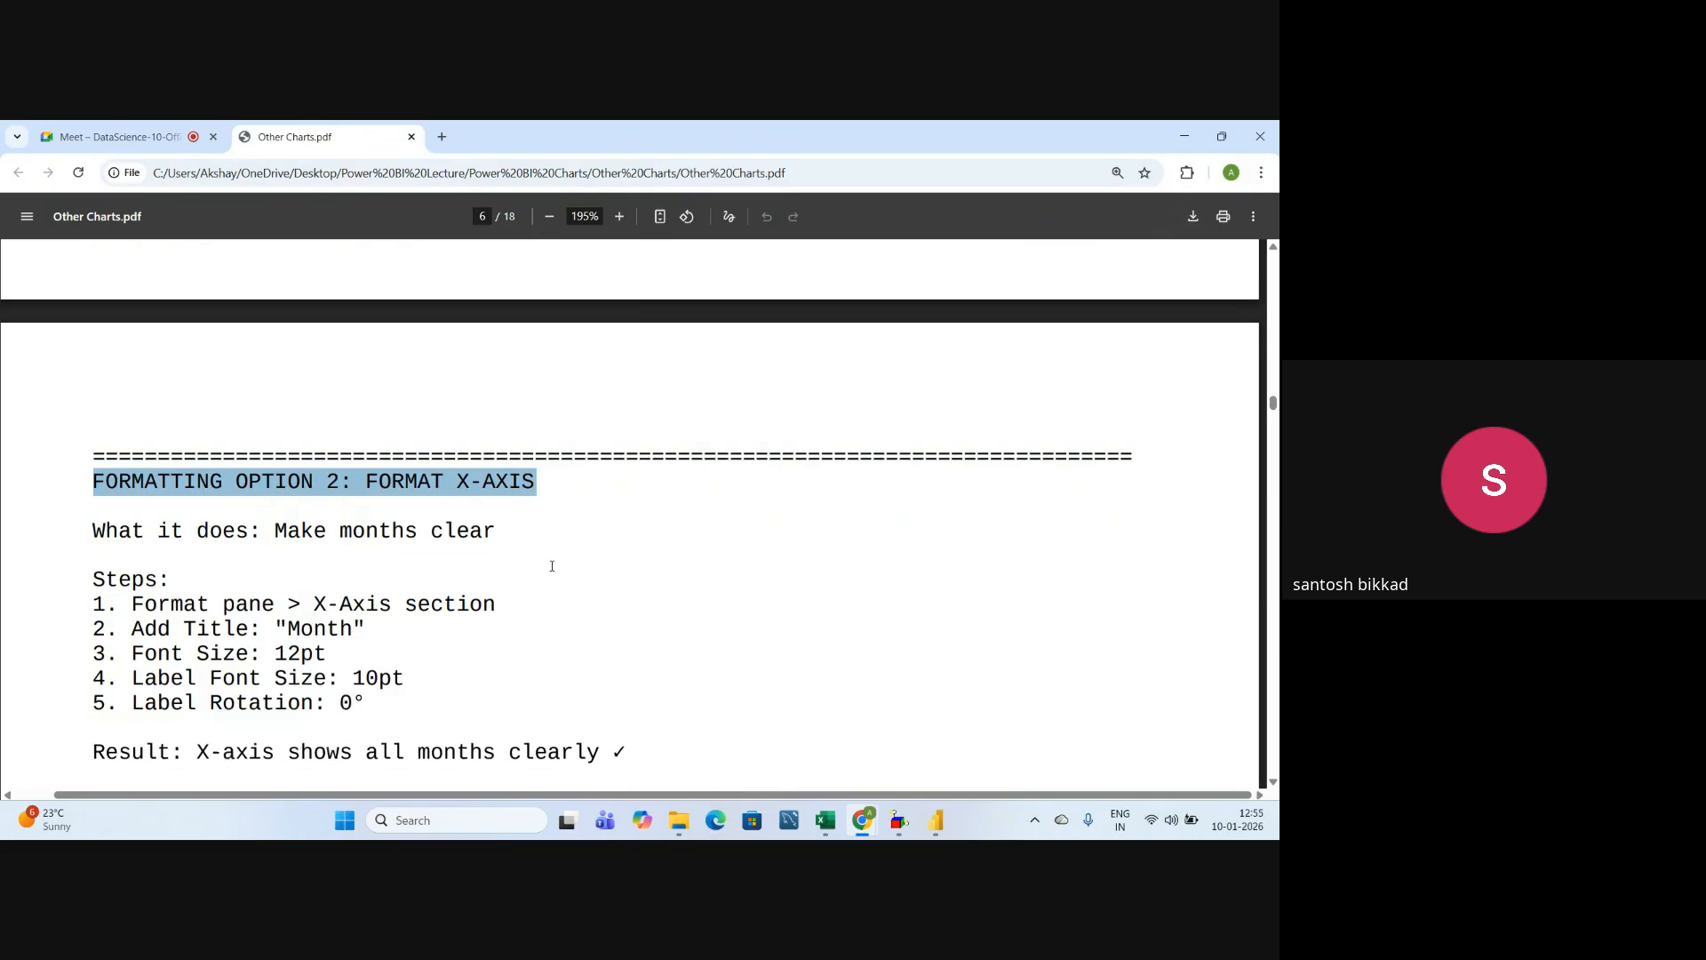
{"action": "left_click_drag", "start_coordinate": [312, 604], "coordinate": [513, 610]}
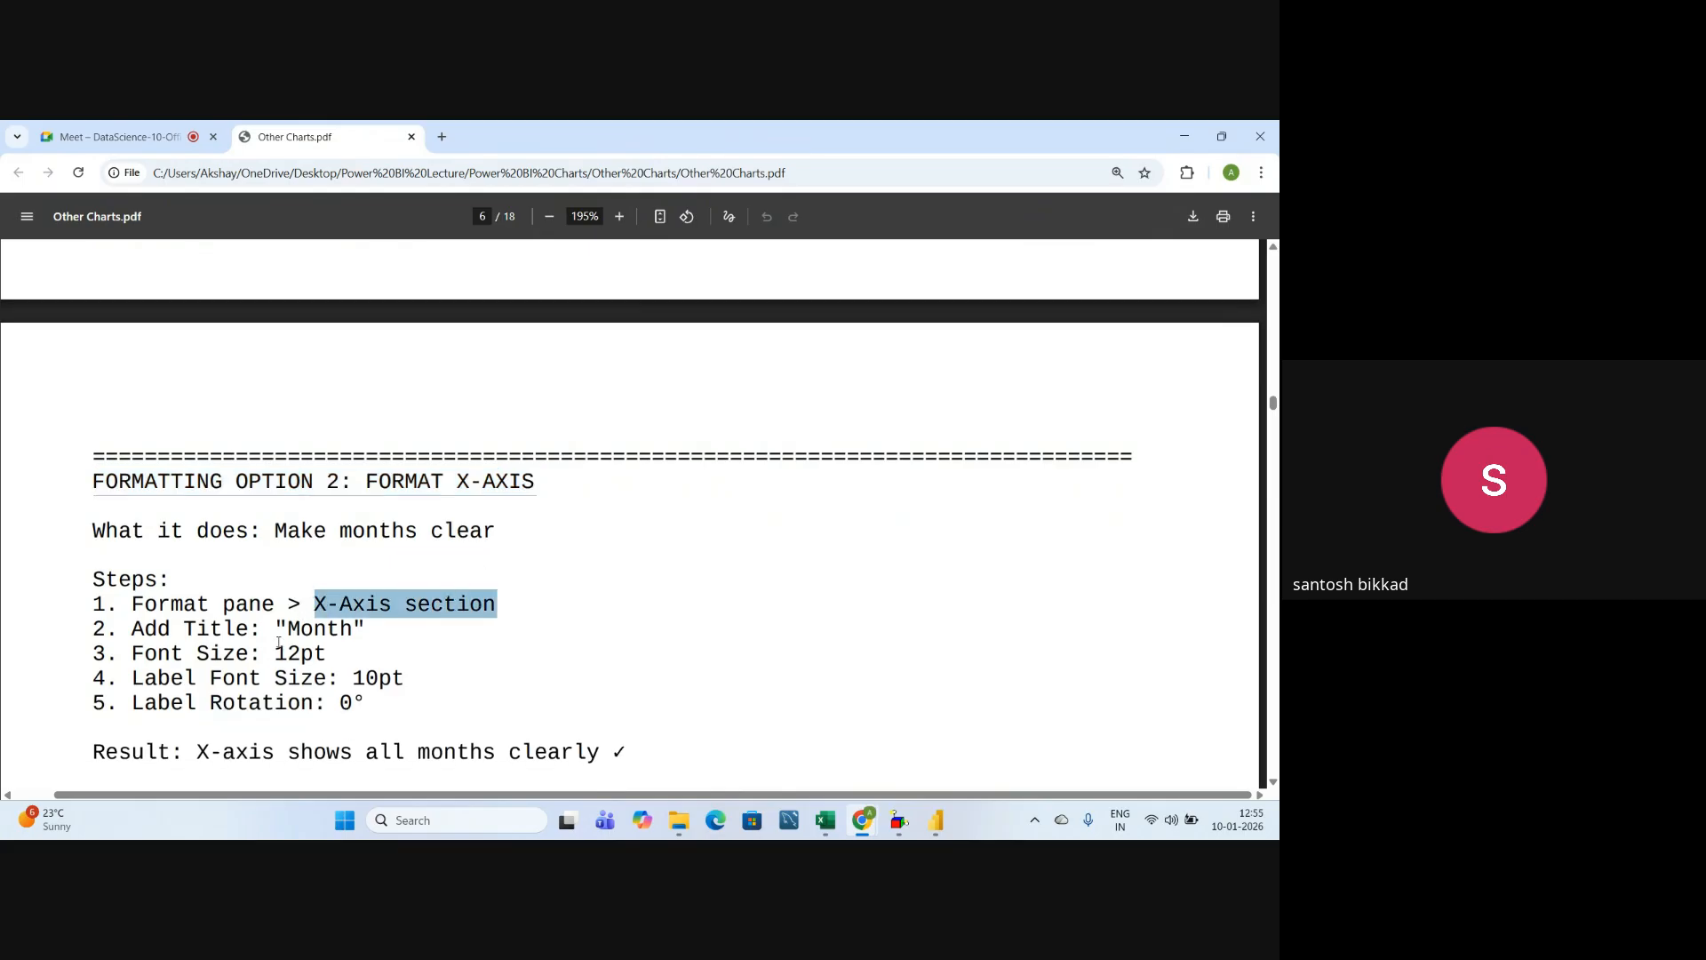
{"action": "left_click_drag", "start_coordinate": [274, 629], "coordinate": [410, 677]}
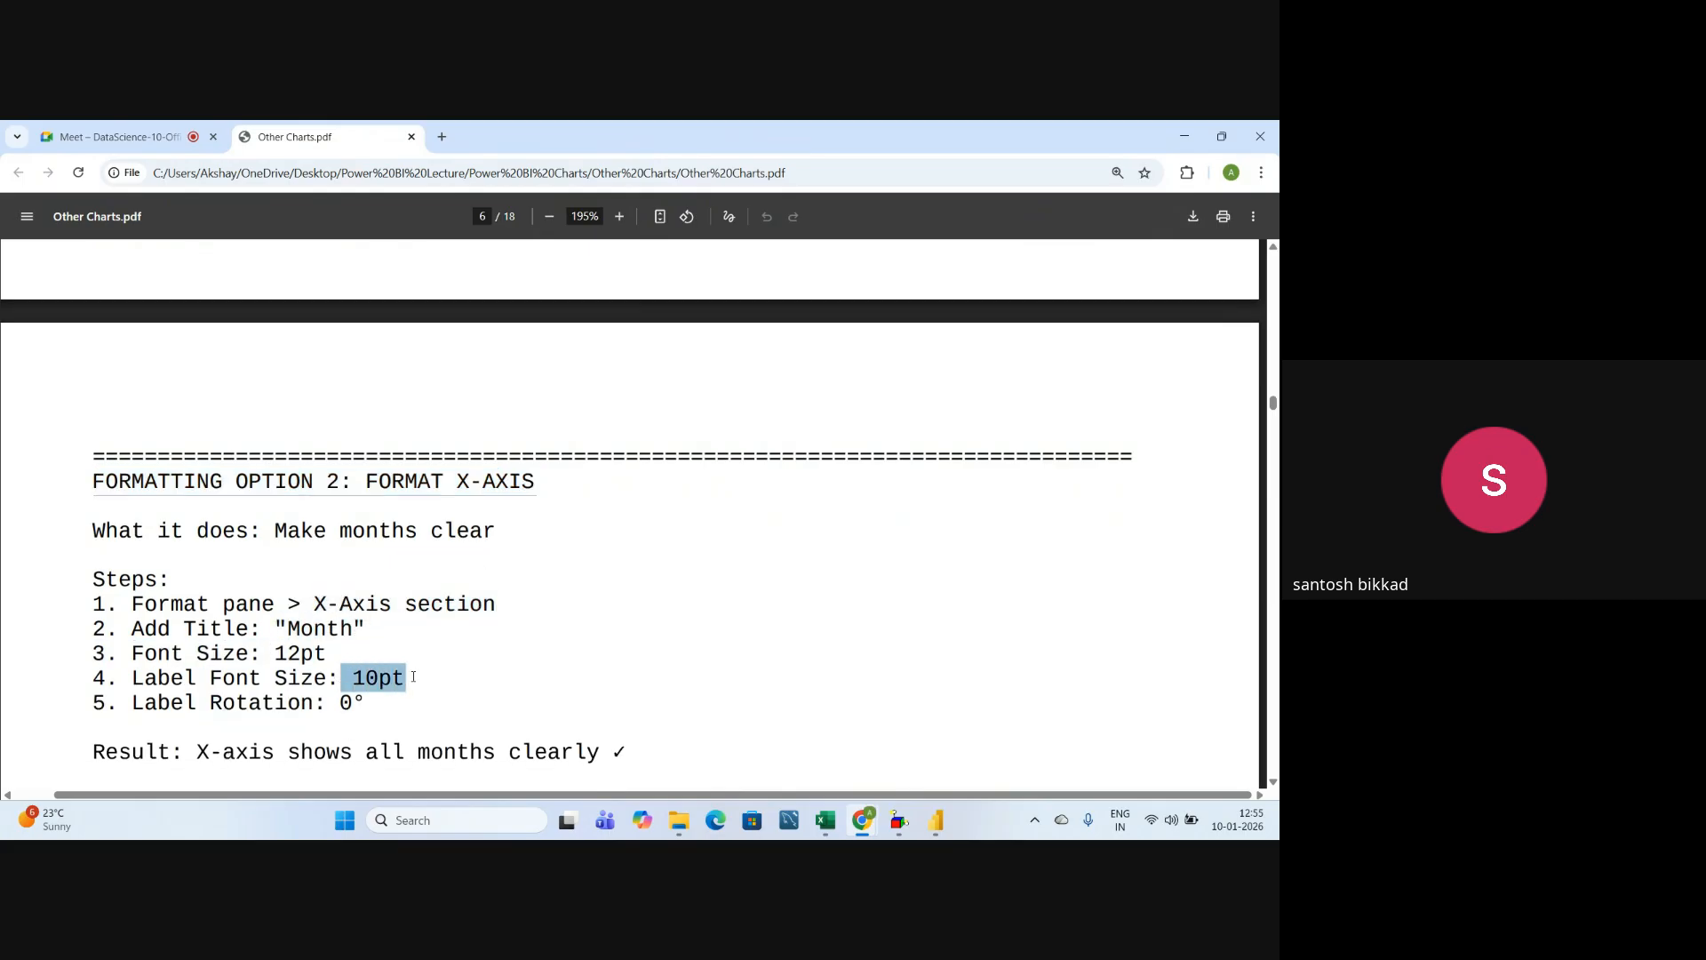
- Review Formatting Option 3 for the Y-axis, highlighting its title, display units and value font size instructions
{"action": "scroll", "coordinate": [453, 675], "scroll_direction": "down", "scroll_amount": 4}
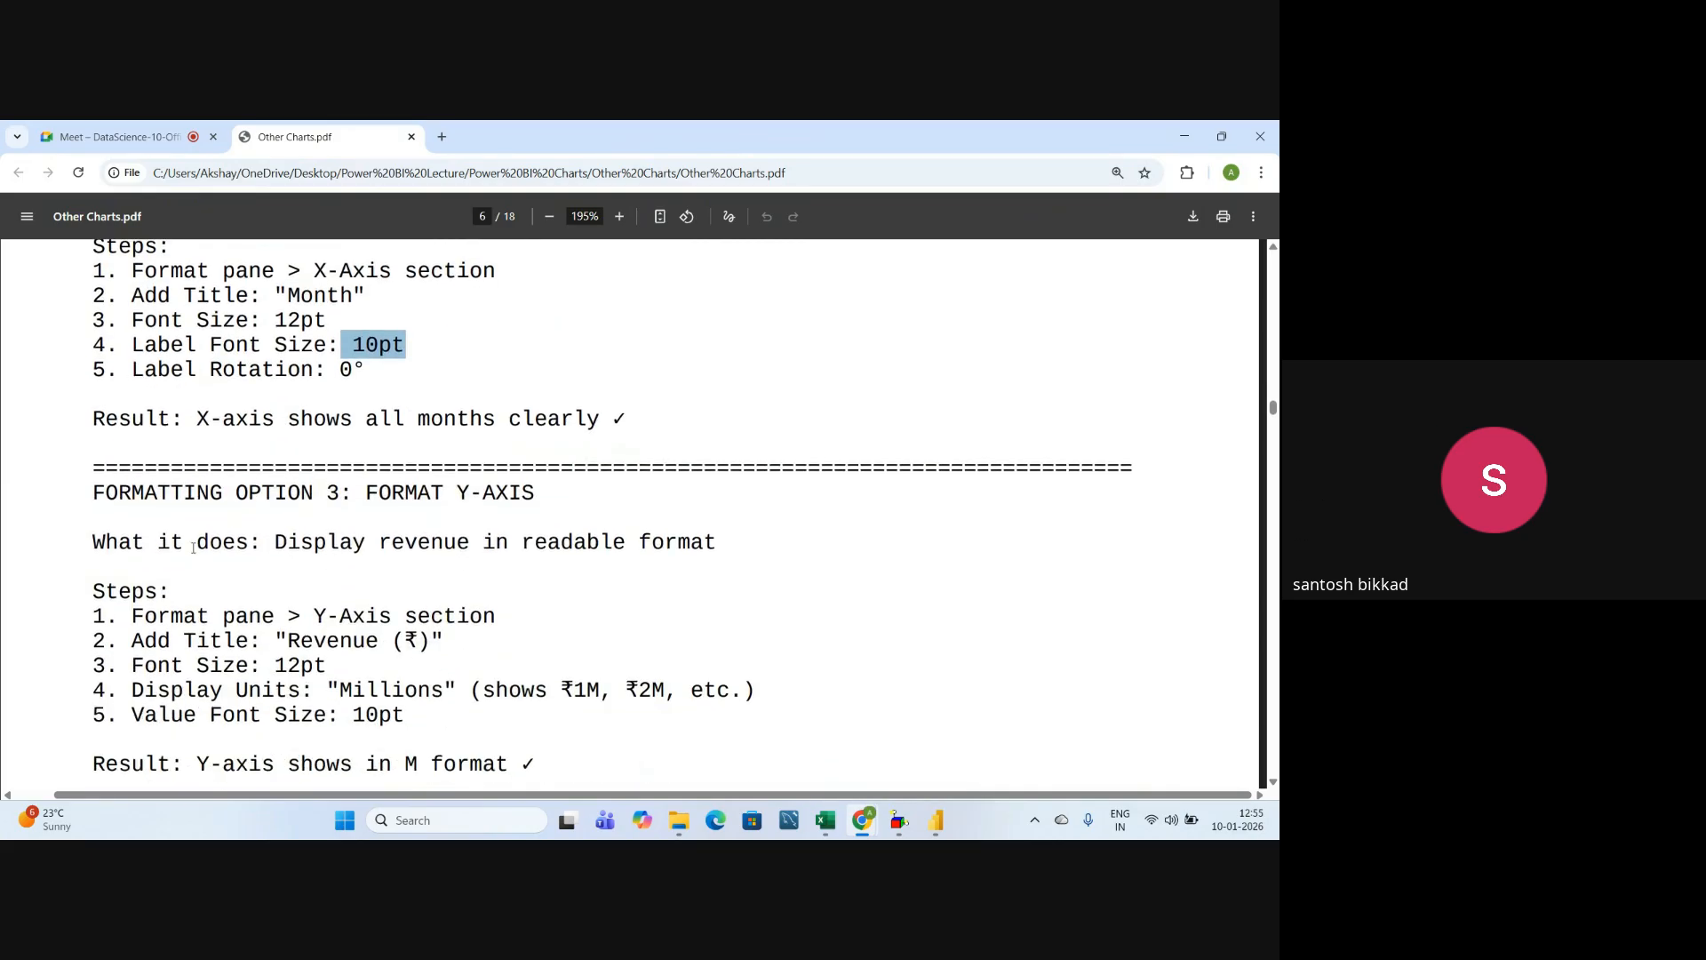
{"action": "left_click_drag", "start_coordinate": [106, 499], "coordinate": [541, 511]}
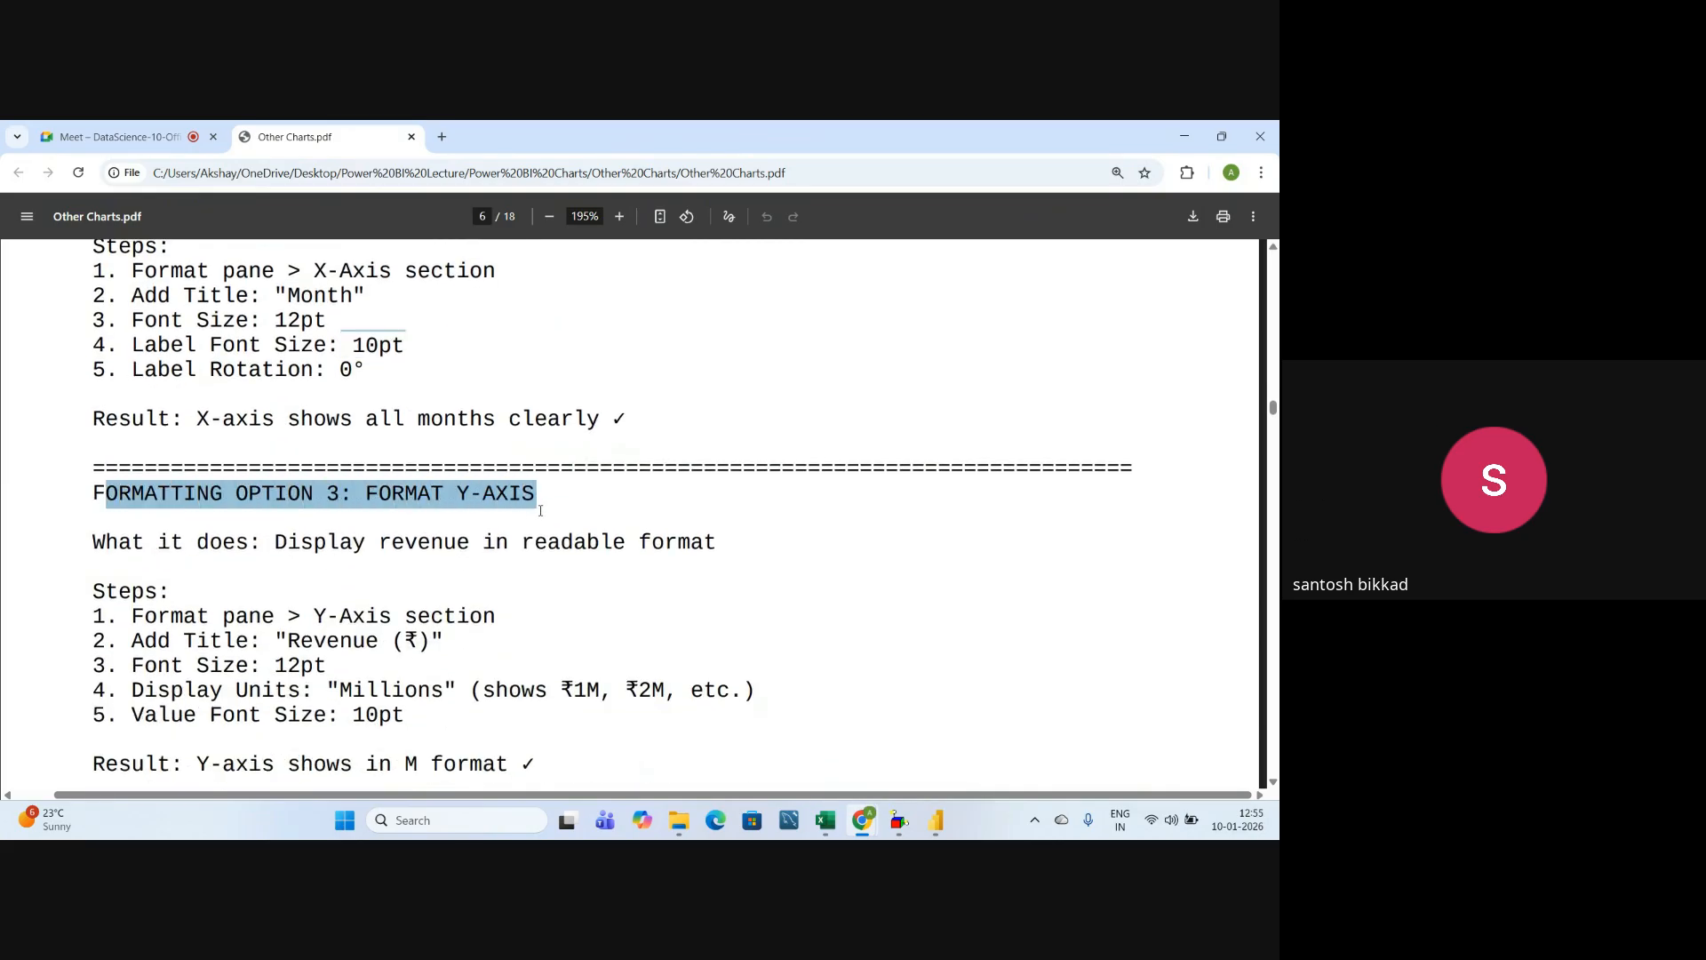
{"action": "scroll", "coordinate": [527, 526], "scroll_direction": "down", "scroll_amount": 1}
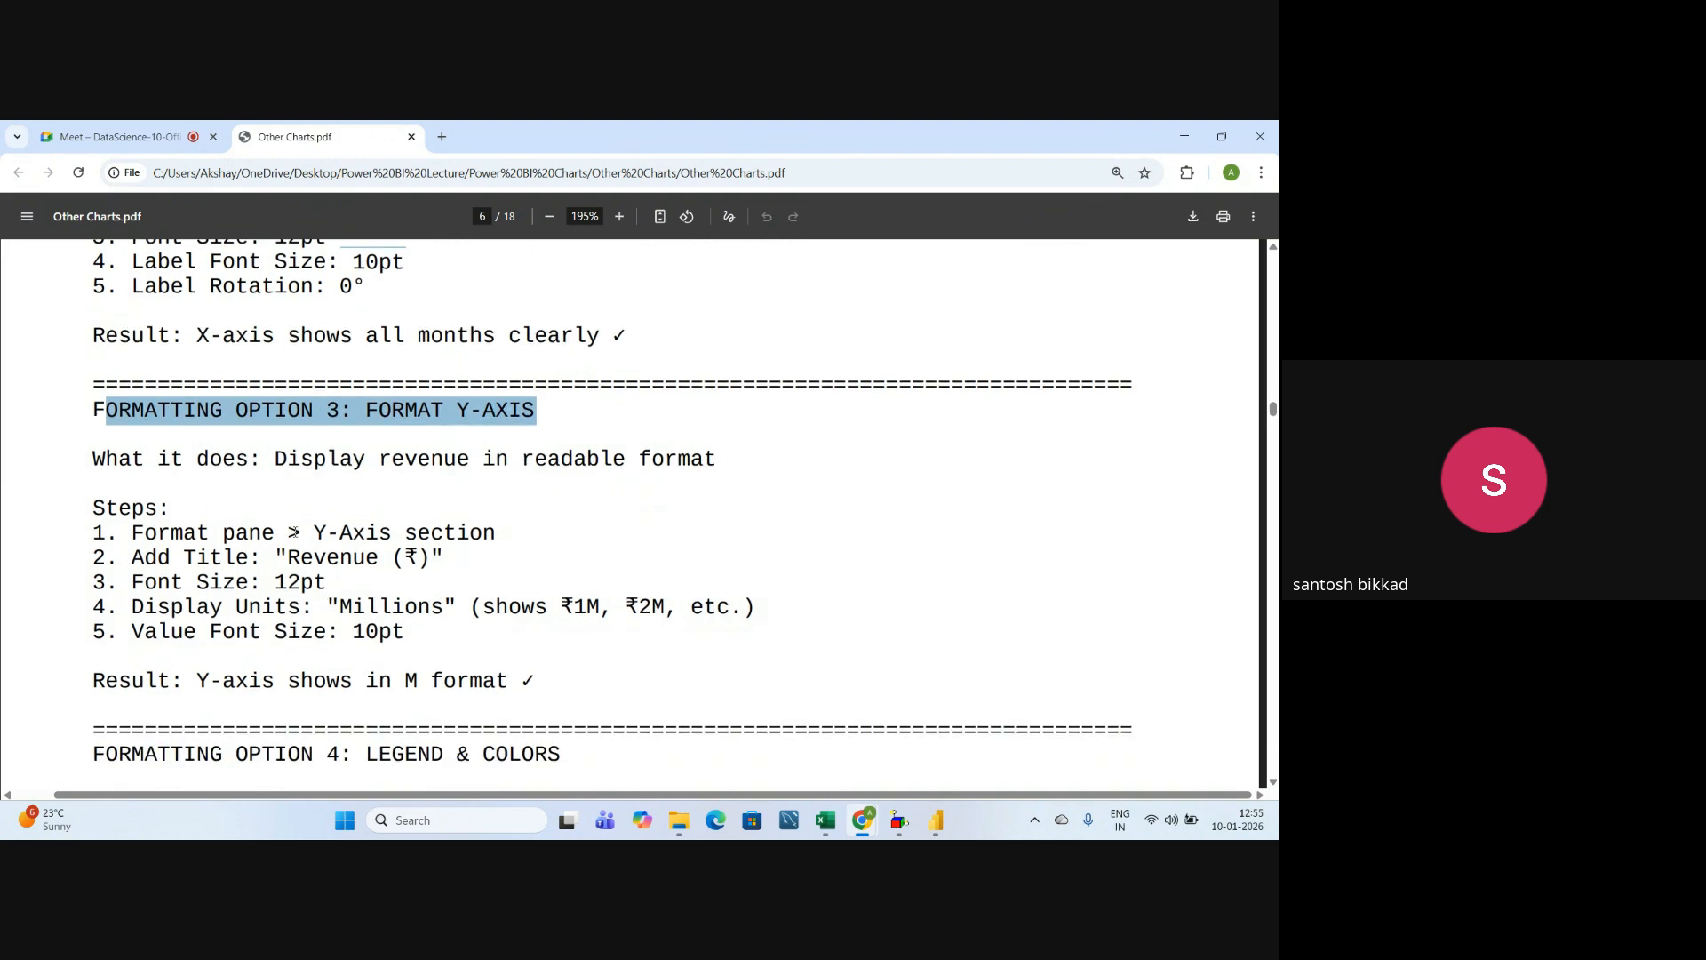
{"action": "left_click_drag", "start_coordinate": [314, 533], "coordinate": [497, 540]}
{"action": "left_click_drag", "start_coordinate": [276, 558], "coordinate": [444, 560]}
{"action": "left_click_drag", "start_coordinate": [279, 579], "coordinate": [337, 574]}
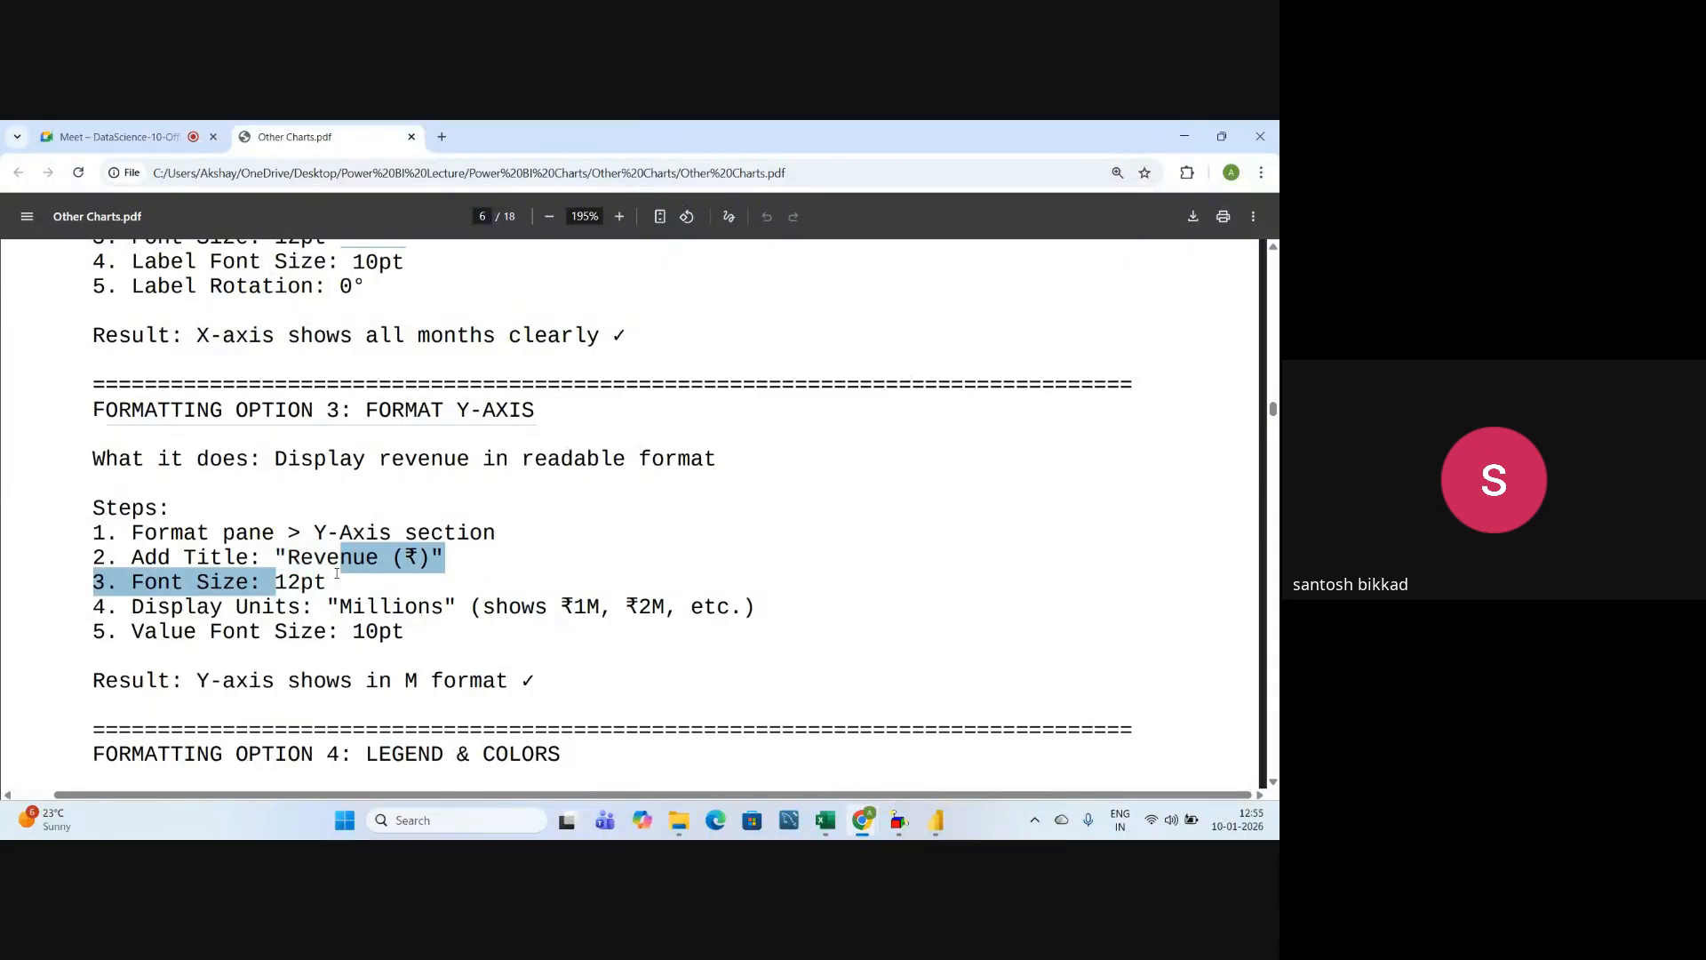
{"action": "left_click", "coordinate": [253, 611]}
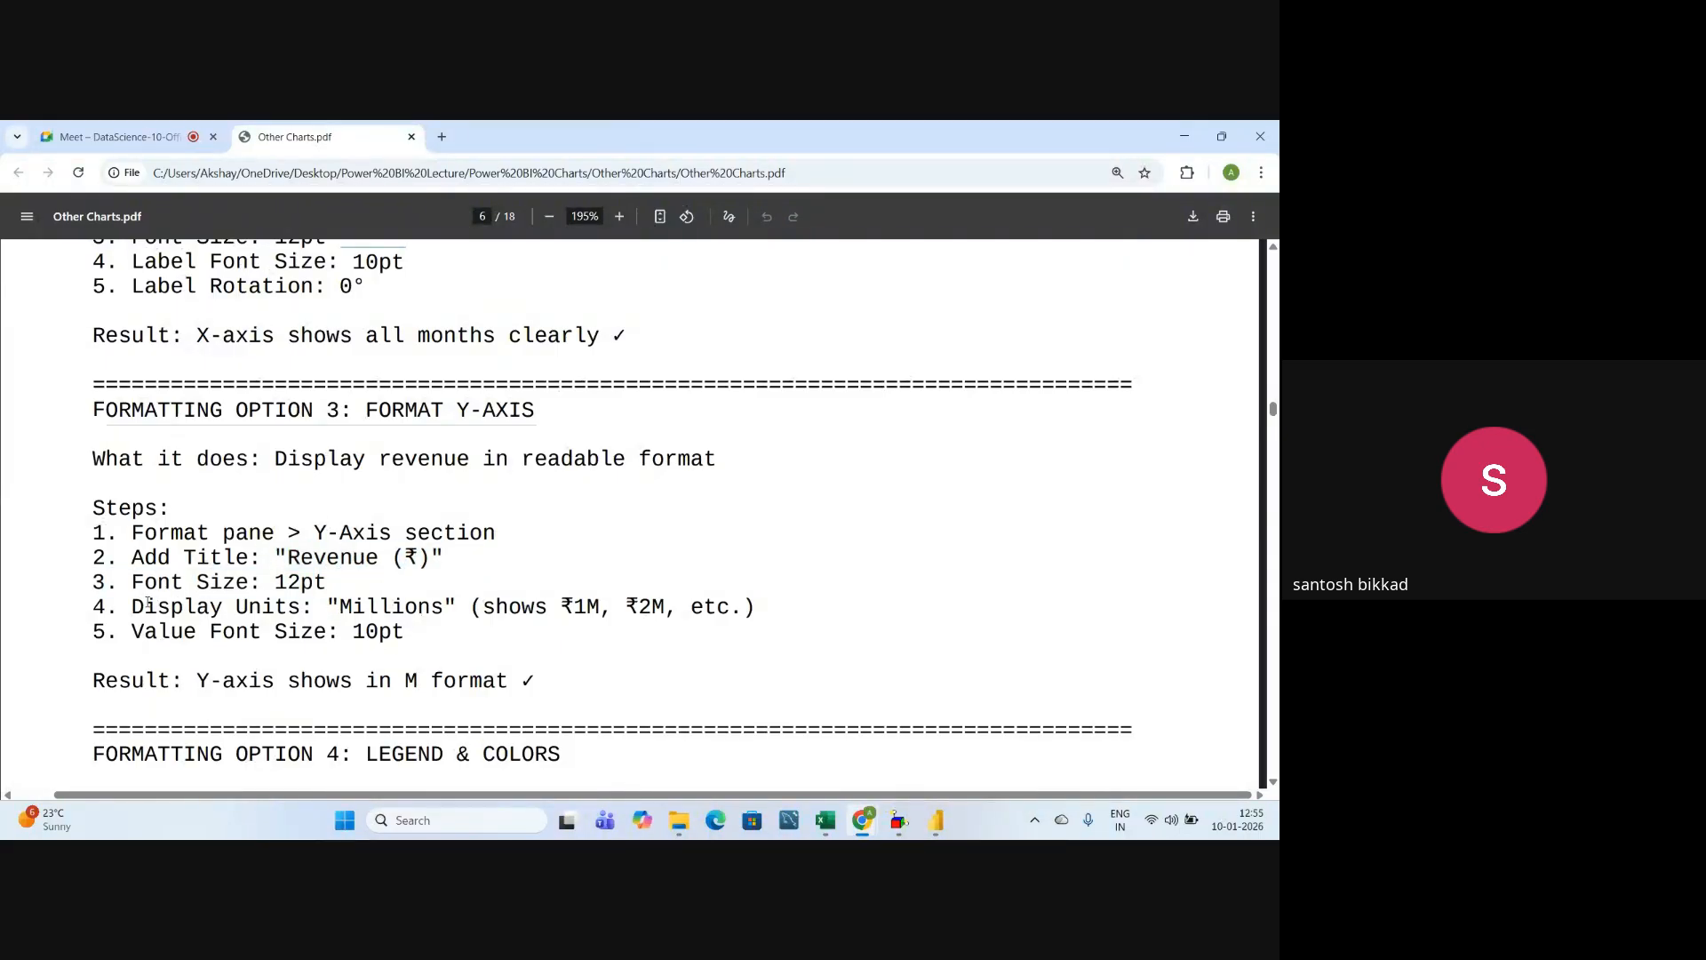
{"action": "left_click_drag", "start_coordinate": [133, 606], "coordinate": [445, 613]}
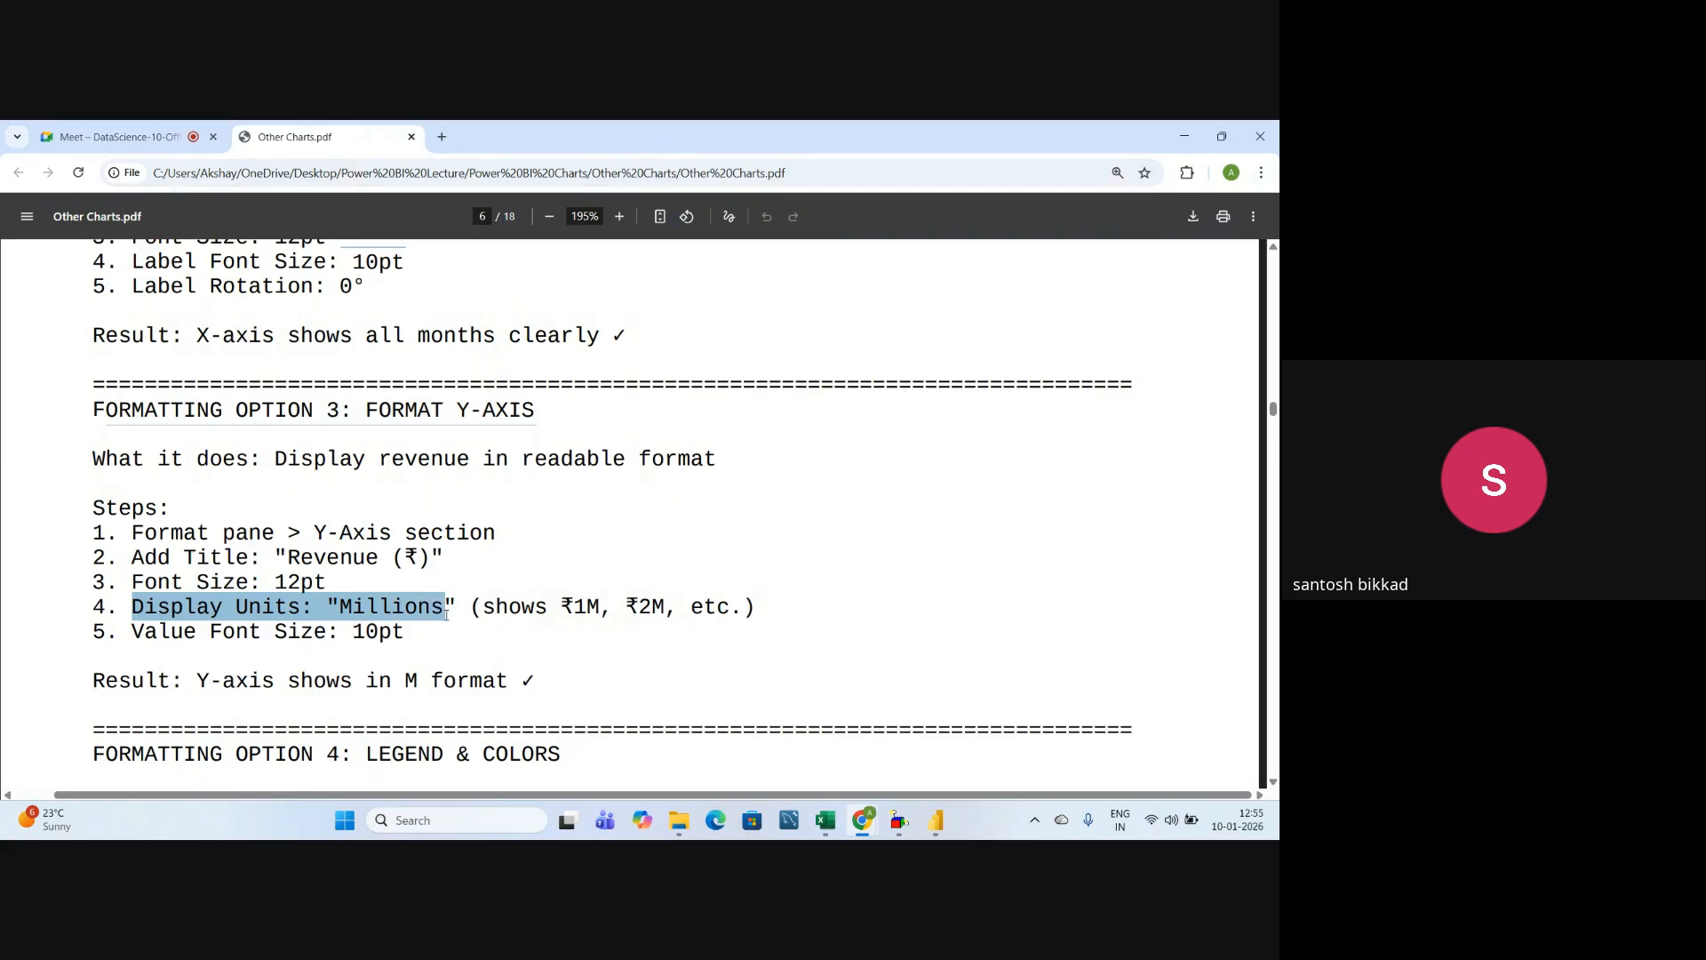
{"action": "left_click", "coordinate": [508, 643]}
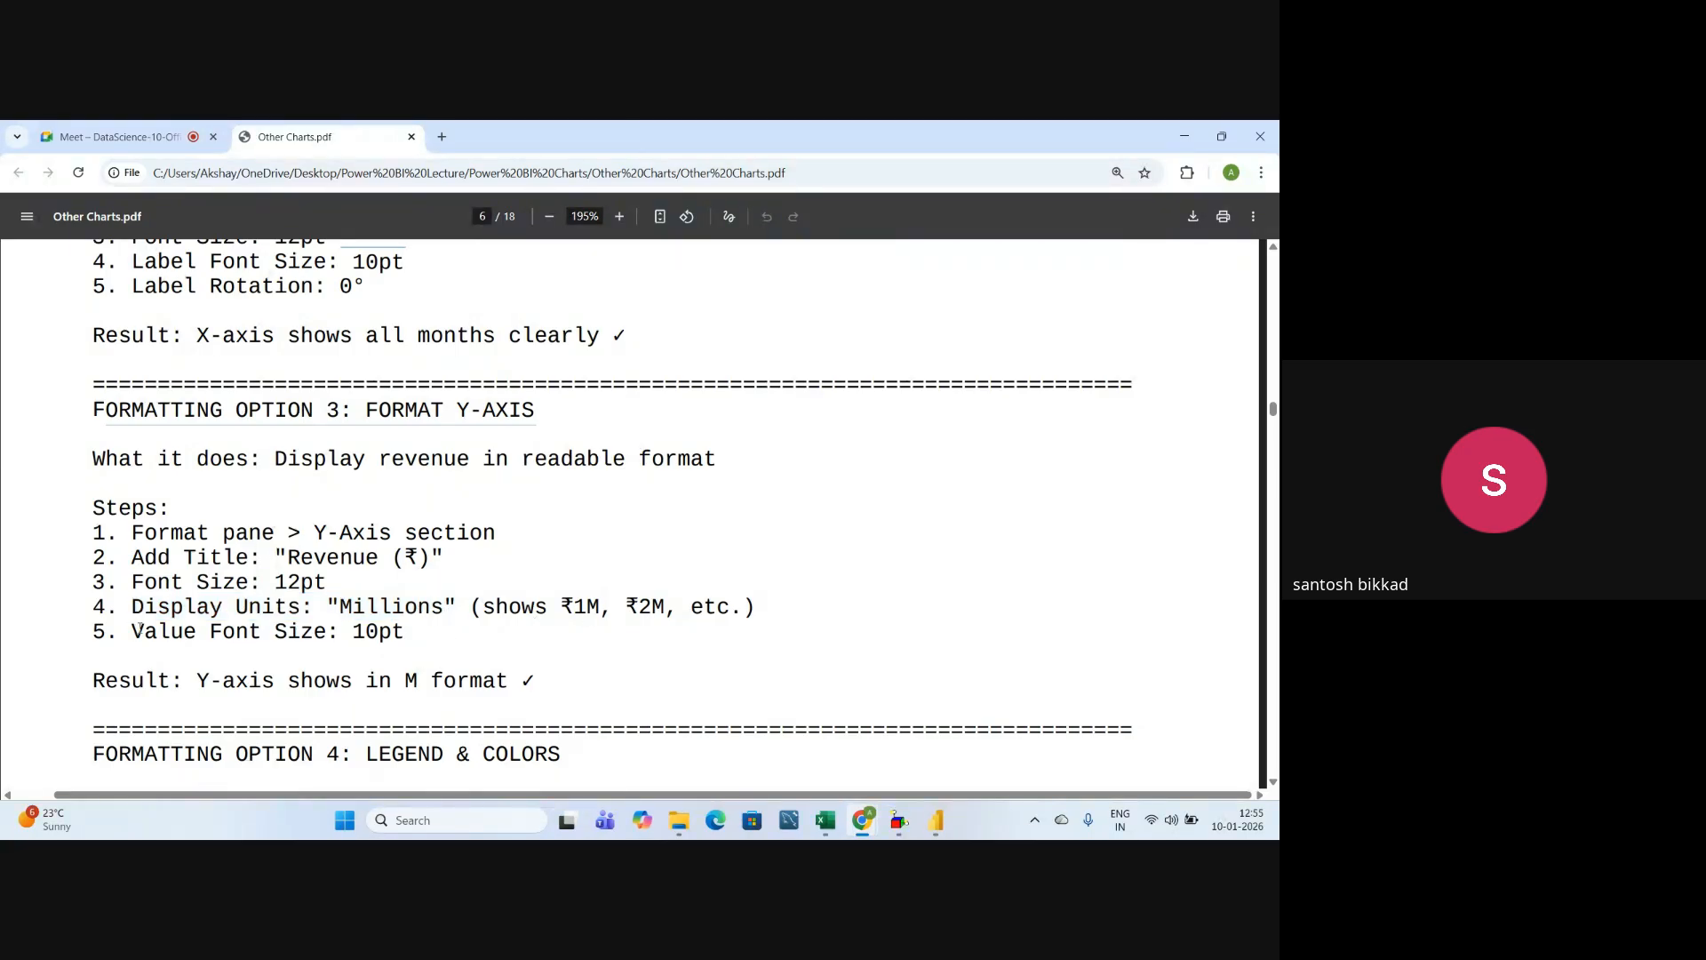
{"action": "left_click_drag", "start_coordinate": [150, 632], "coordinate": [411, 641]}
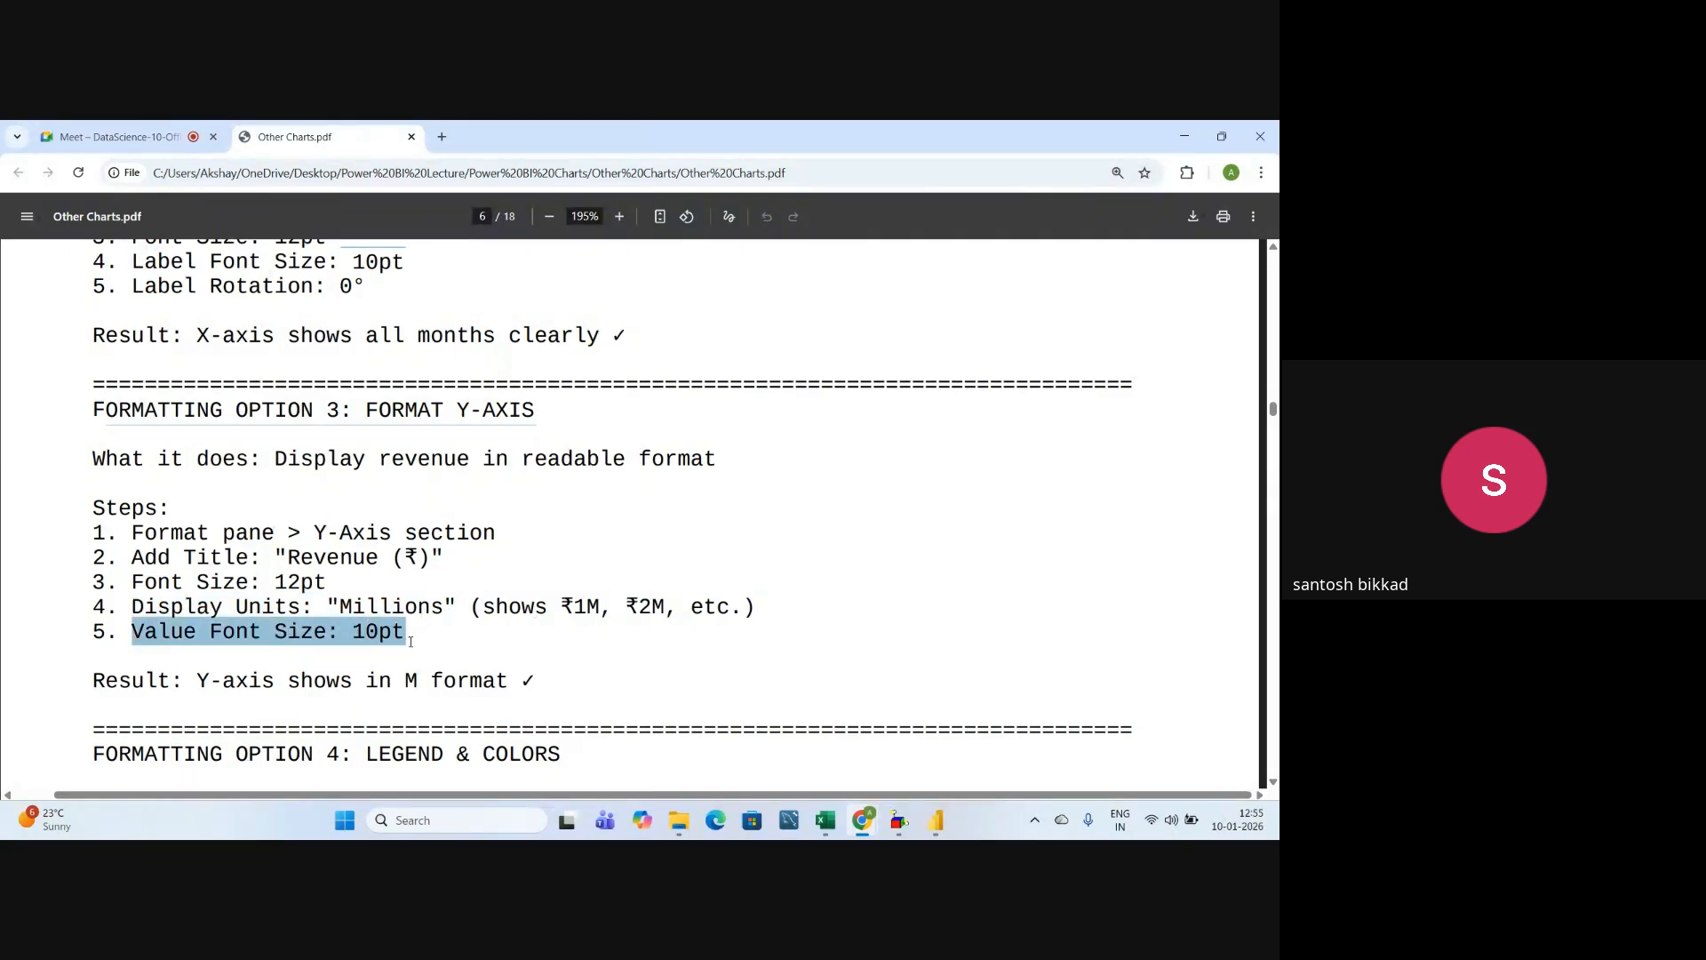
{"action": "left_click", "coordinate": [440, 628]}
- Review Formatting Option 4 on legend and colors, highlighting the legend section, position, title and font size instructions
{"action": "scroll", "coordinate": [433, 633], "scroll_direction": "down", "scroll_amount": 4}
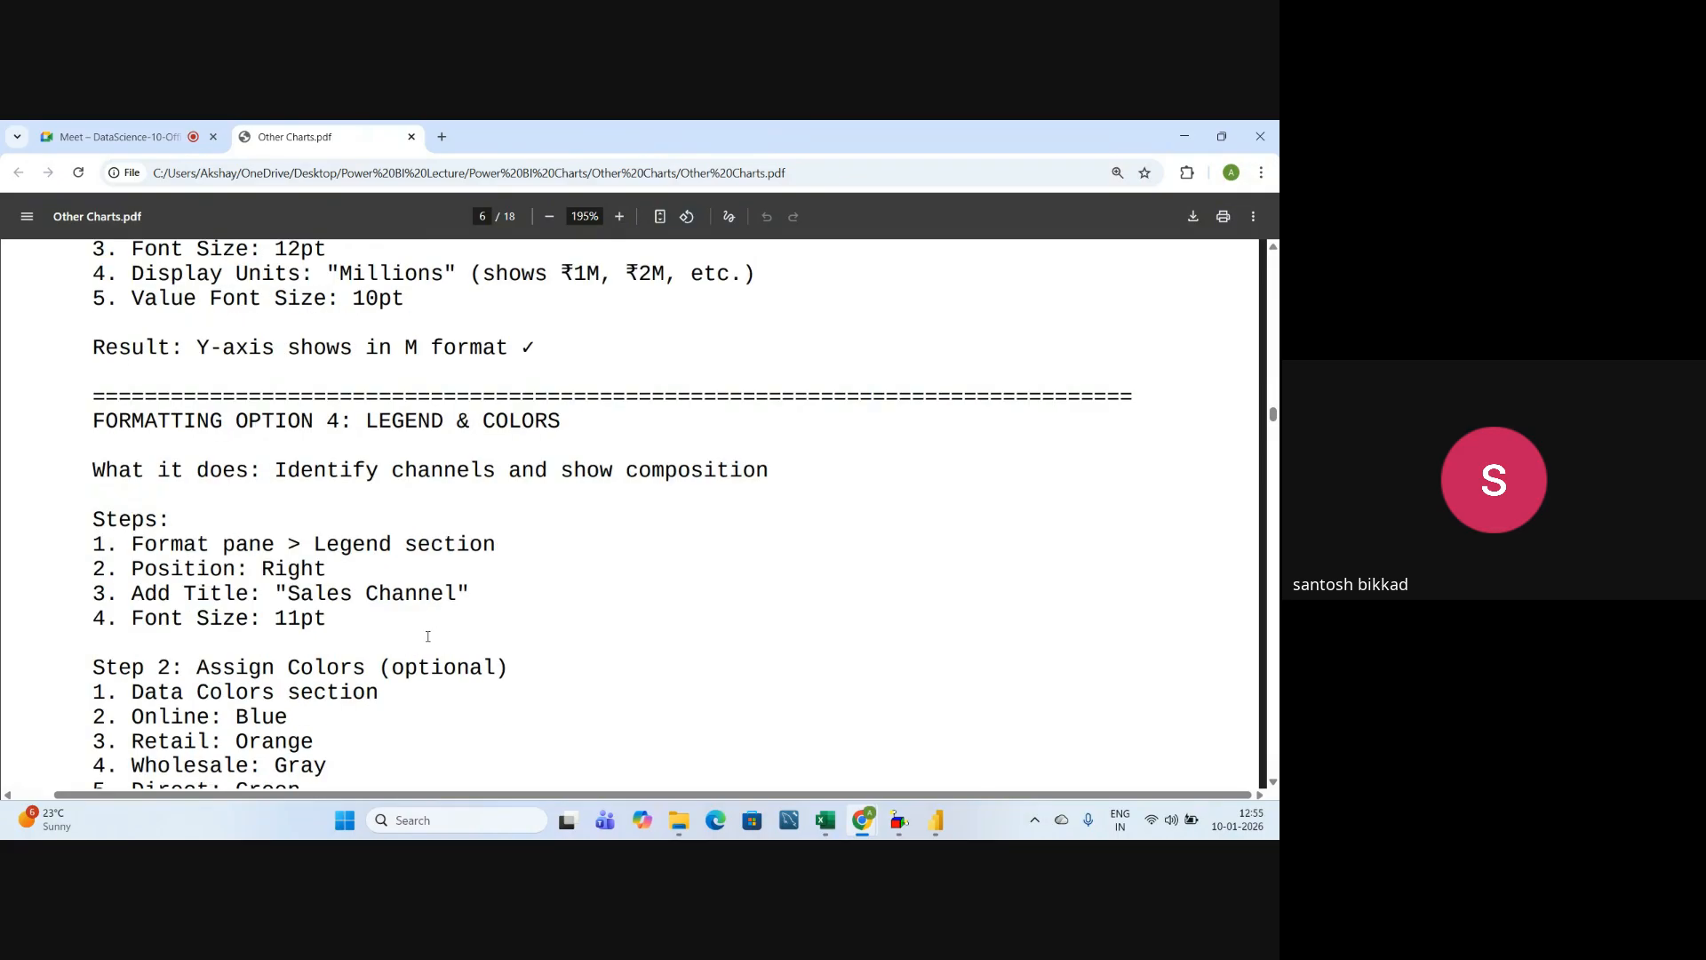
{"action": "scroll", "coordinate": [428, 636], "scroll_direction": "down", "scroll_amount": 1}
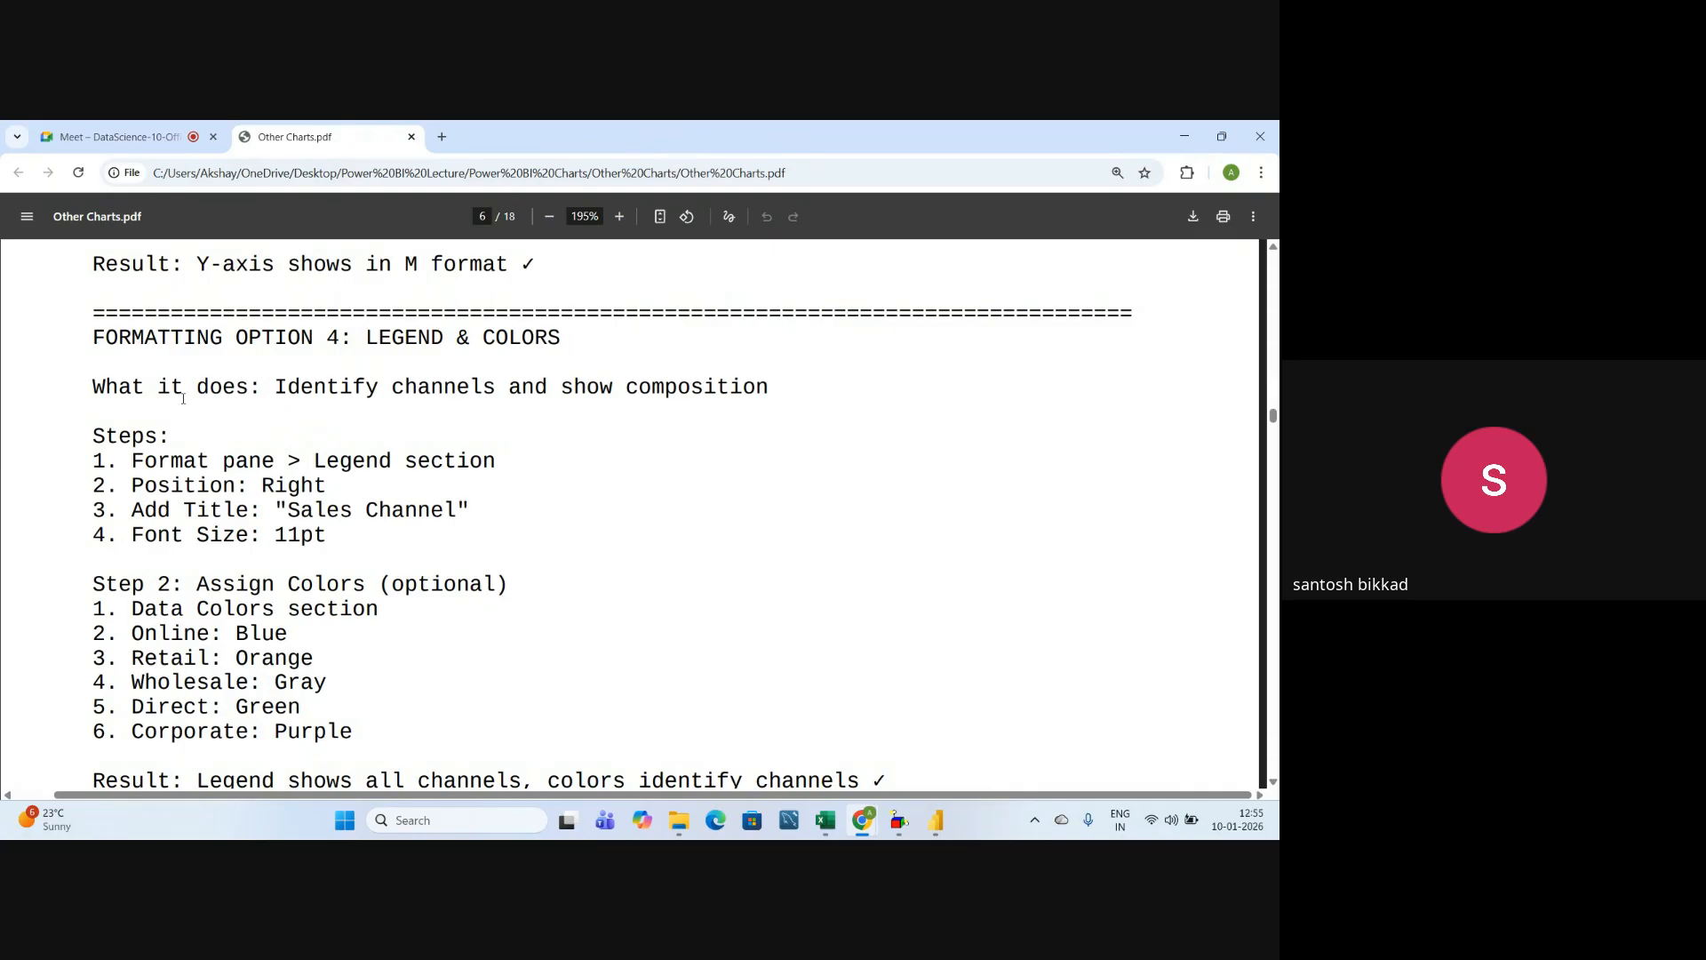
{"action": "left_click_drag", "start_coordinate": [94, 337], "coordinate": [569, 355]}
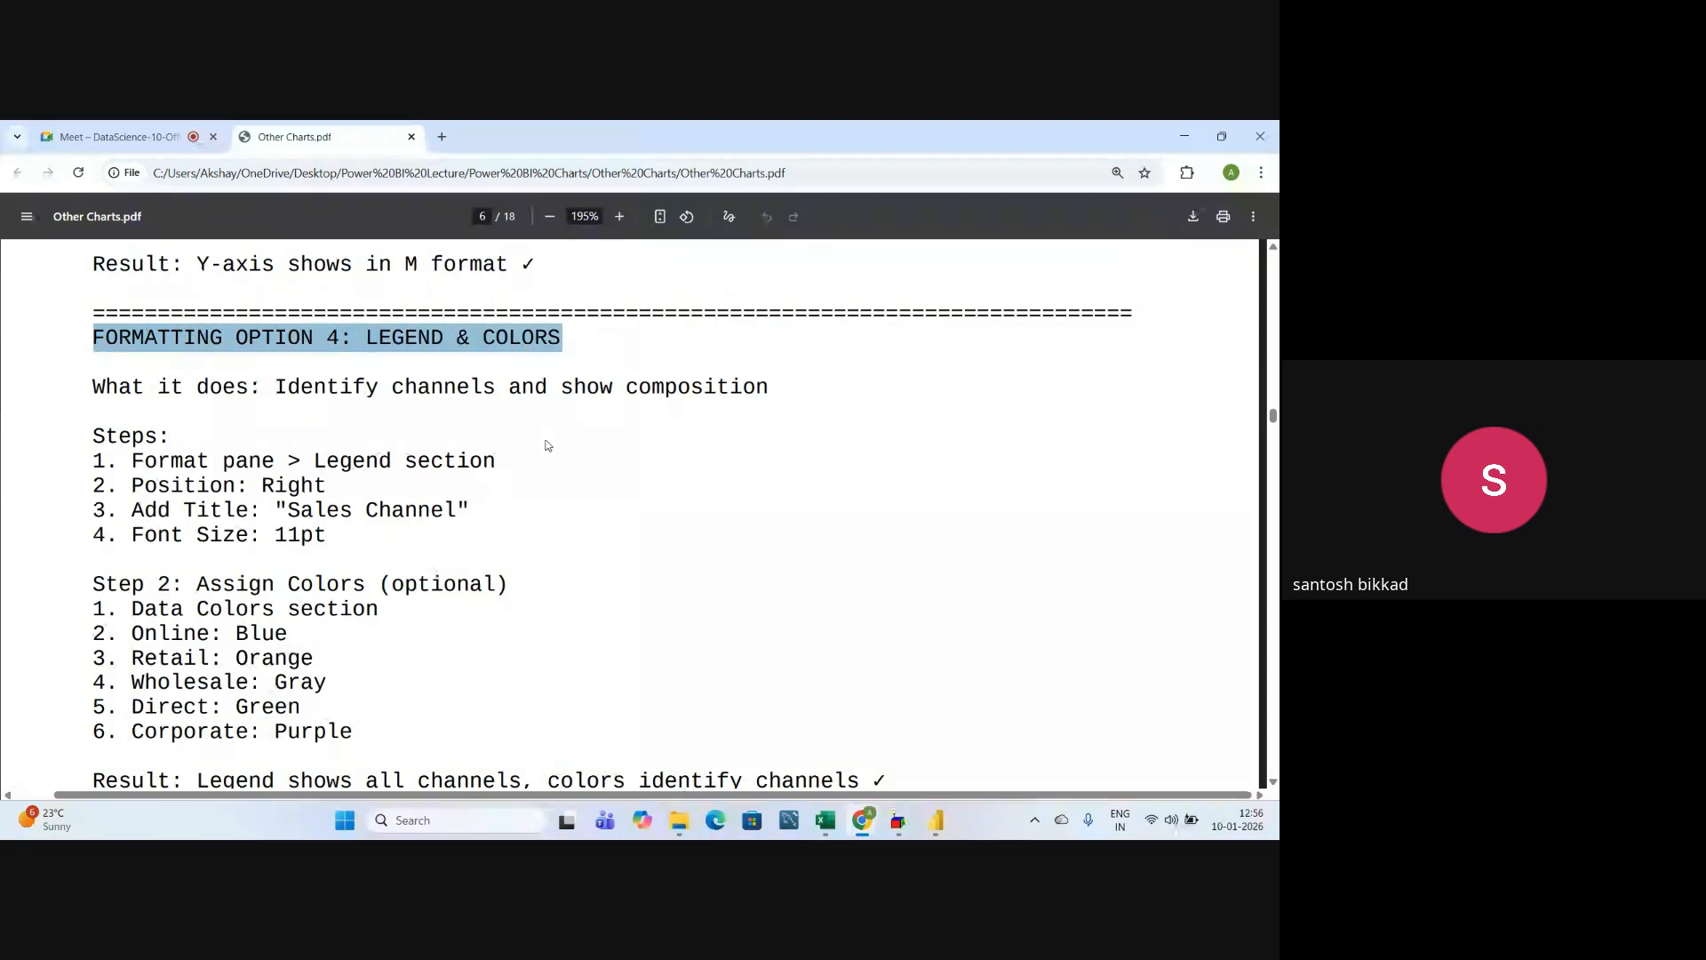
{"action": "left_click", "coordinate": [528, 503]}
{"action": "left_click_drag", "start_coordinate": [315, 462], "coordinate": [532, 458]}
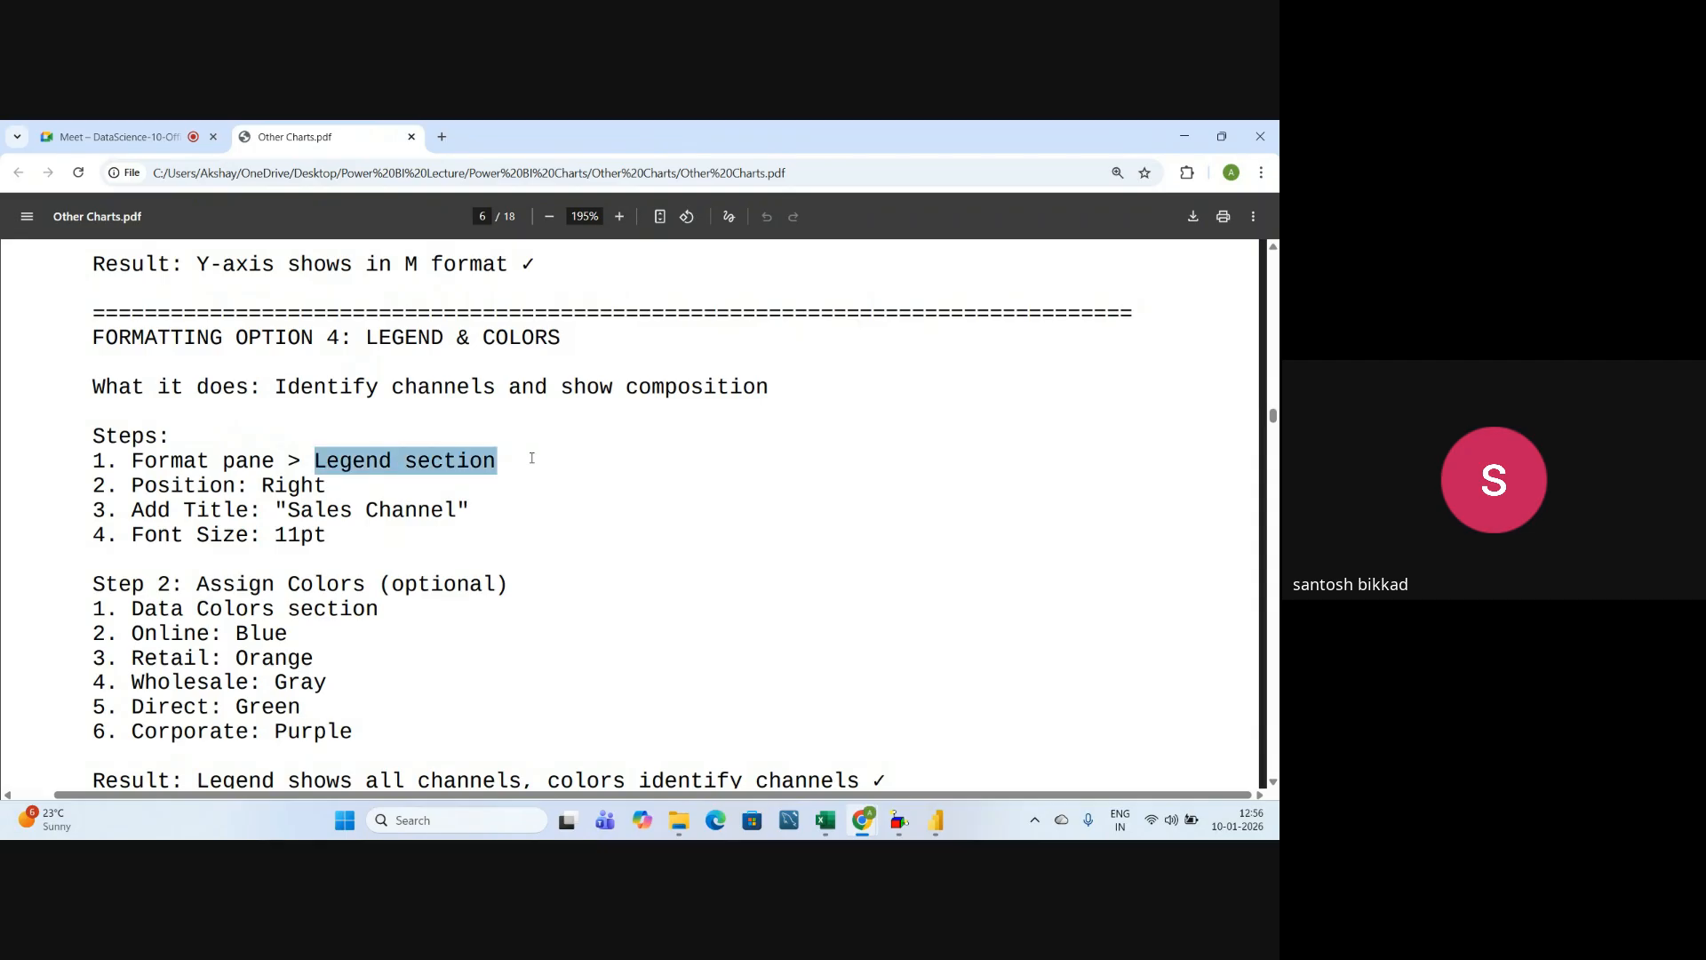
{"action": "left_click", "coordinate": [462, 509]}
{"action": "left_click_drag", "start_coordinate": [265, 485], "coordinate": [353, 463]}
{"action": "double_click", "coordinate": [293, 486]}
{"action": "left_click", "coordinate": [338, 529]}
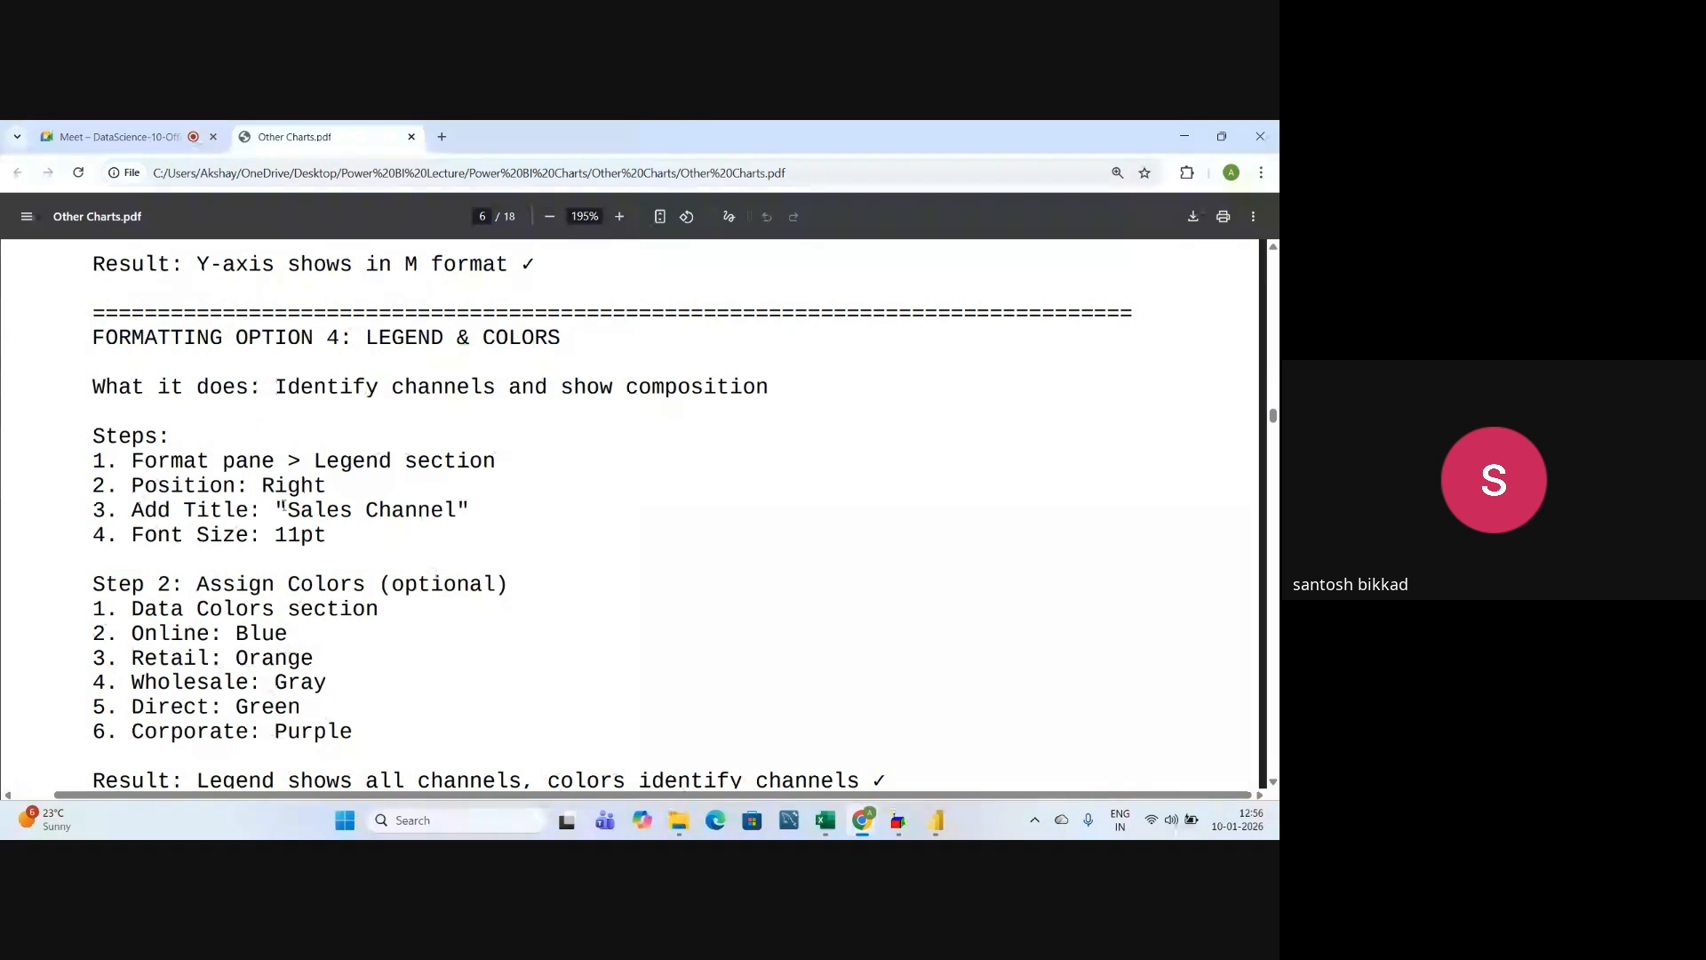
{"action": "left_click_drag", "start_coordinate": [283, 506], "coordinate": [490, 510]}
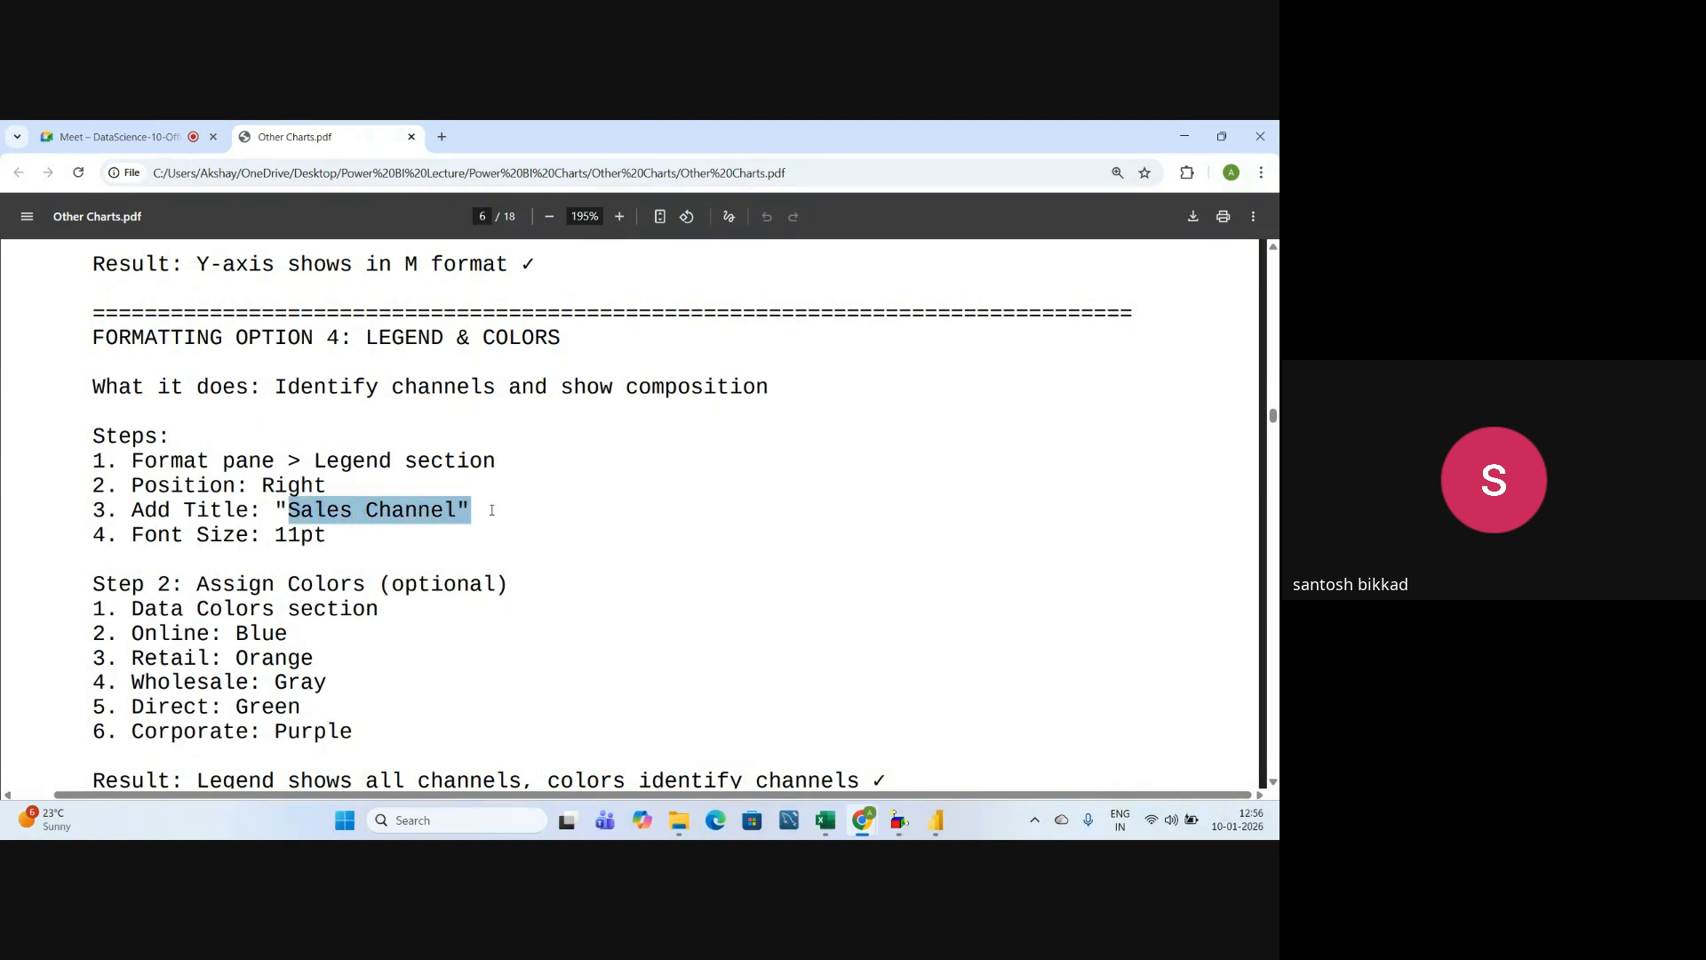
{"action": "left_click", "coordinate": [480, 536]}
{"action": "left_click_drag", "start_coordinate": [297, 511], "coordinate": [473, 510]}
{"action": "left_click_drag", "start_coordinate": [285, 537], "coordinate": [332, 534]}
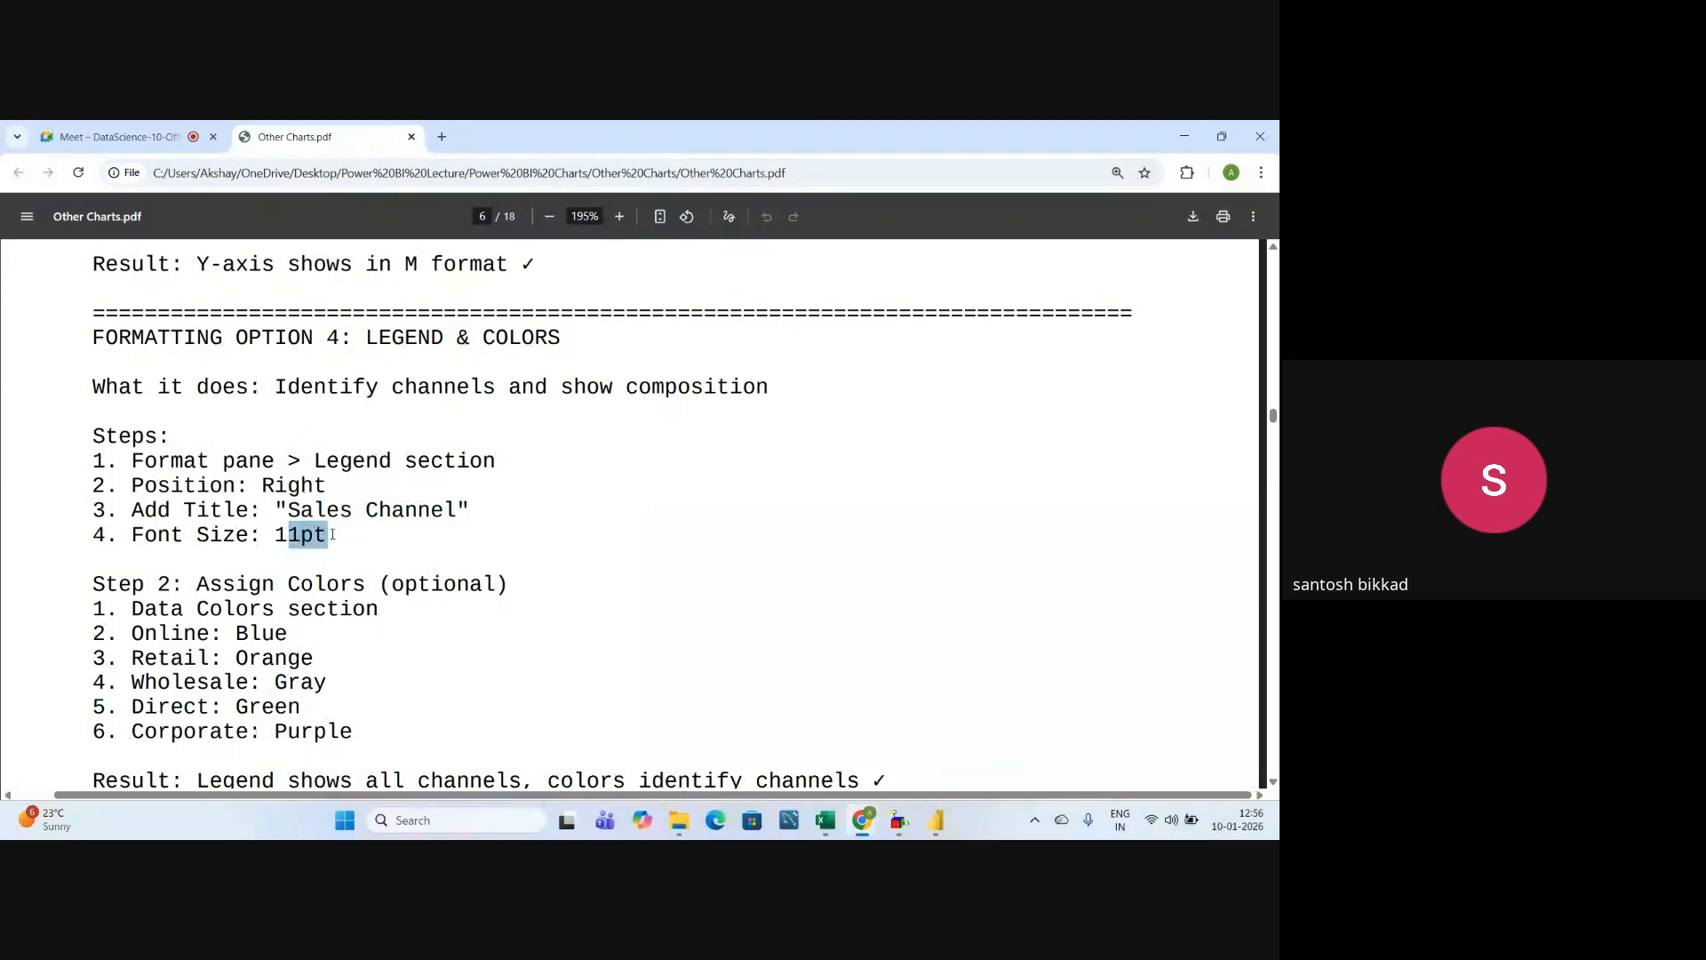
{"action": "left_click", "coordinate": [337, 538]}
{"action": "scroll", "coordinate": [382, 580], "scroll_direction": "down", "scroll_amount": 1}
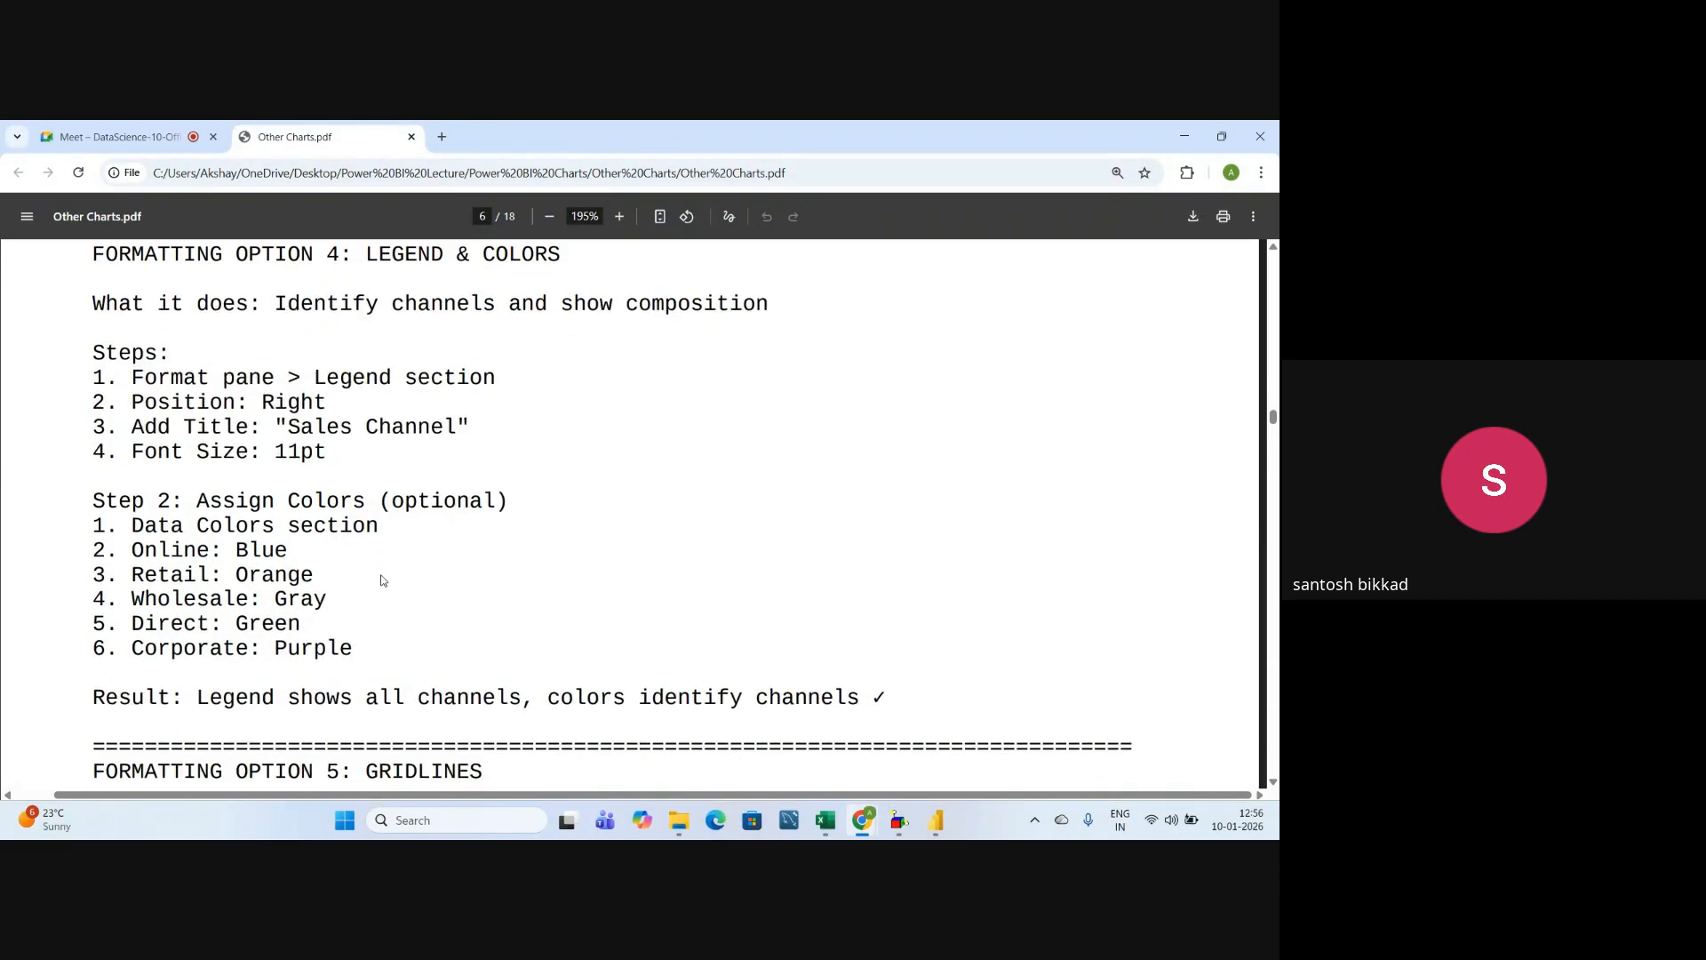
- Return to Power BI Desktop, collapse the Format and Build panes, and inspect the enlarged area chart's monthly values by channel
{"action": "key", "text": "alt+Tab"}
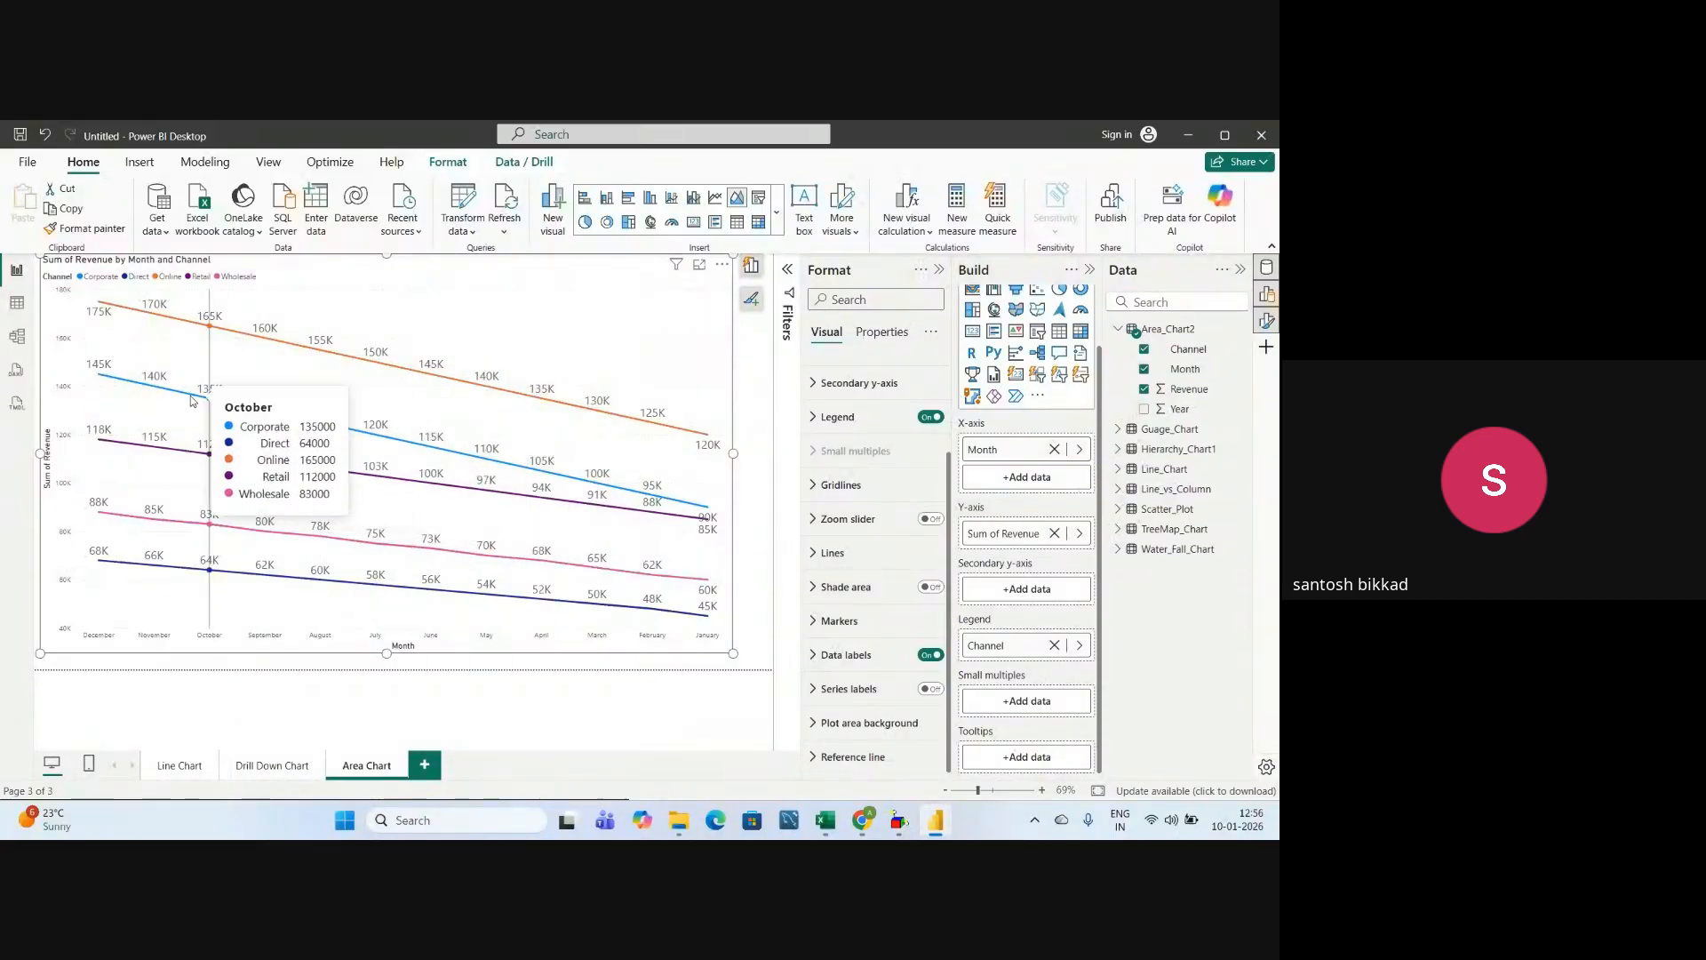
{"action": "left_click", "coordinate": [940, 270]}
{"action": "left_click", "coordinate": [1088, 270]}
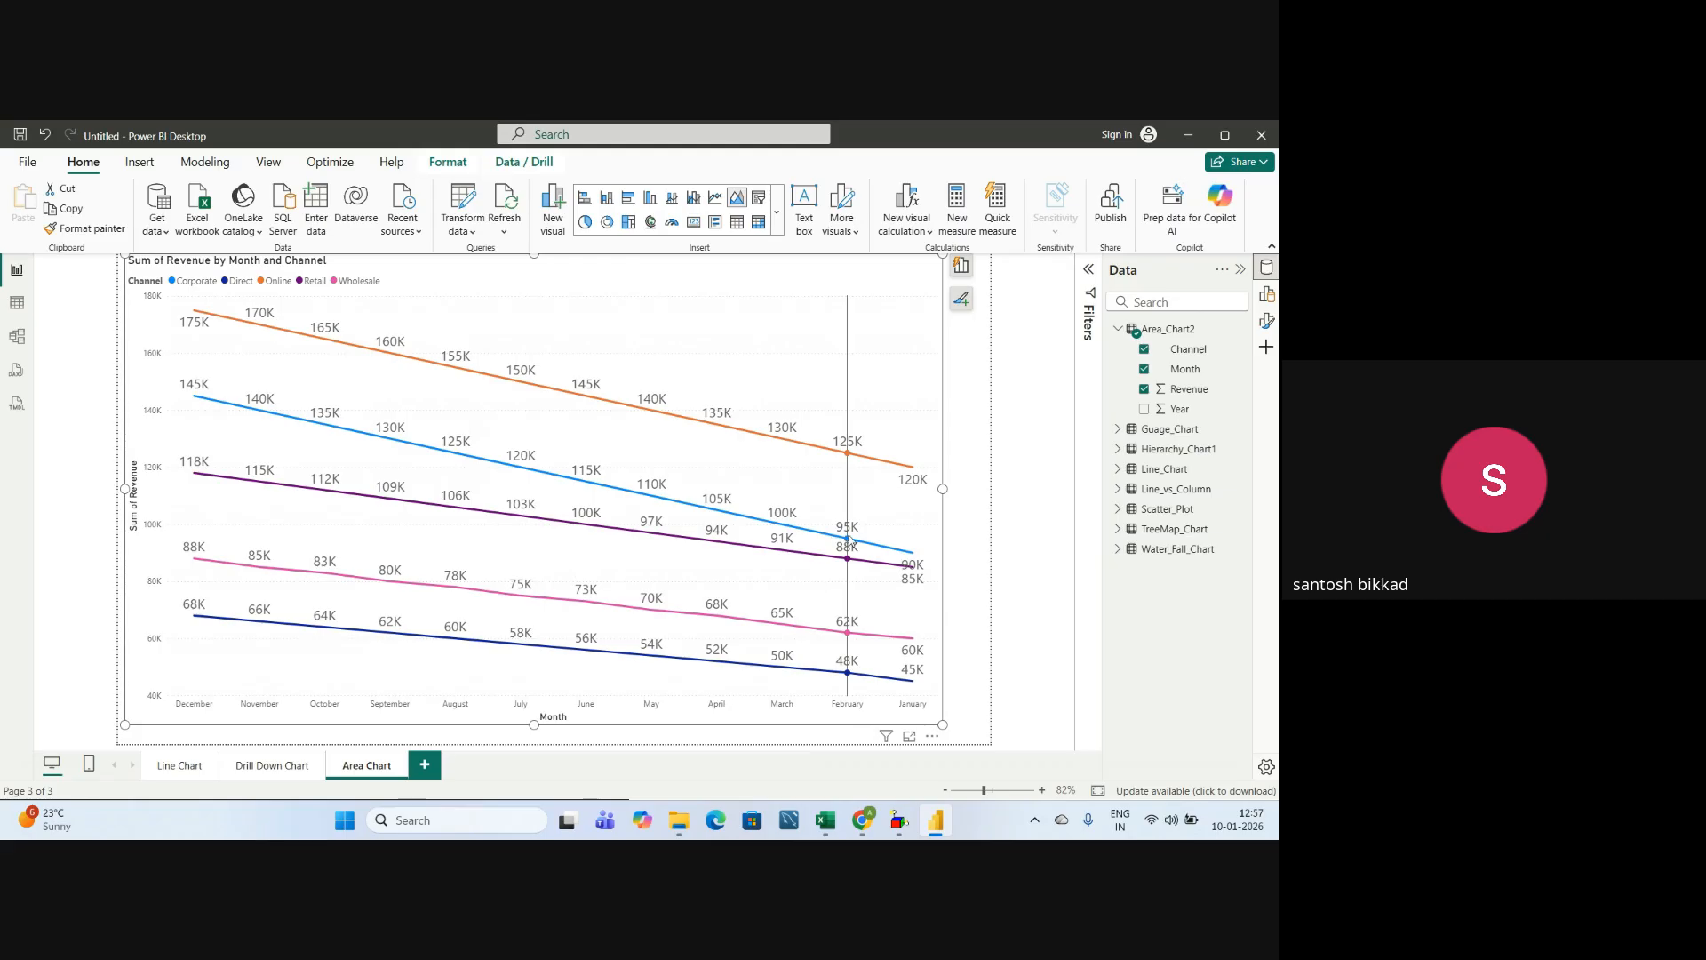
{"action": "mouse_move", "coordinate": [850, 540]}
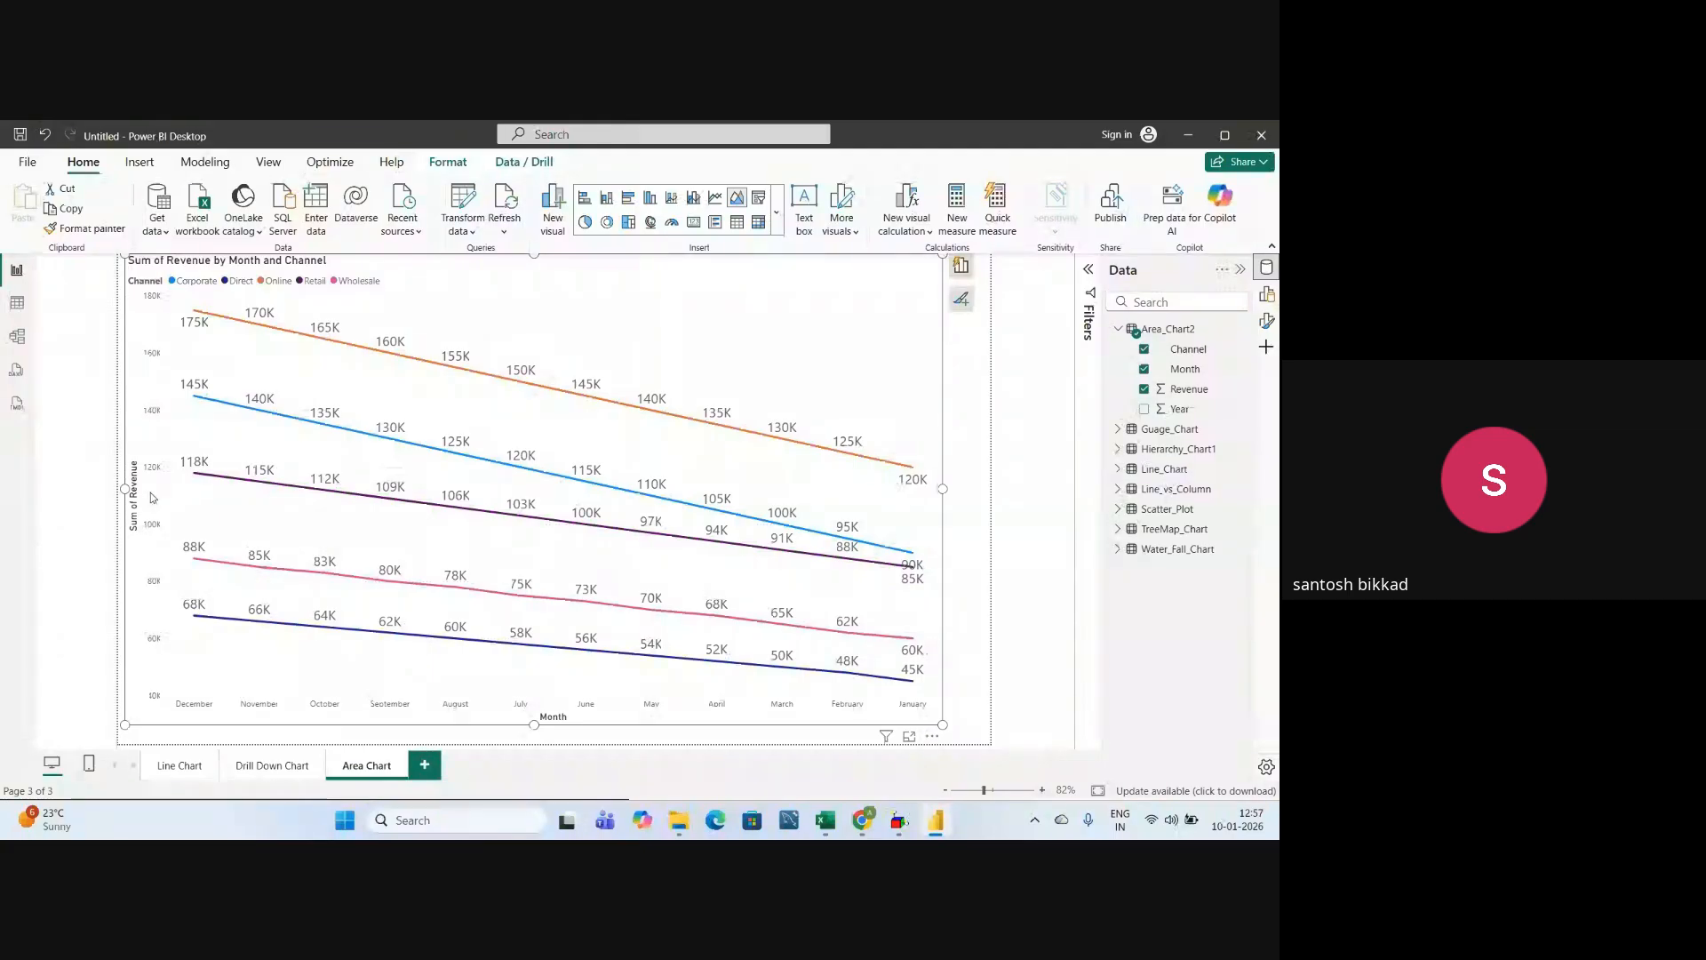
{"action": "mouse_move", "coordinate": [533, 493]}
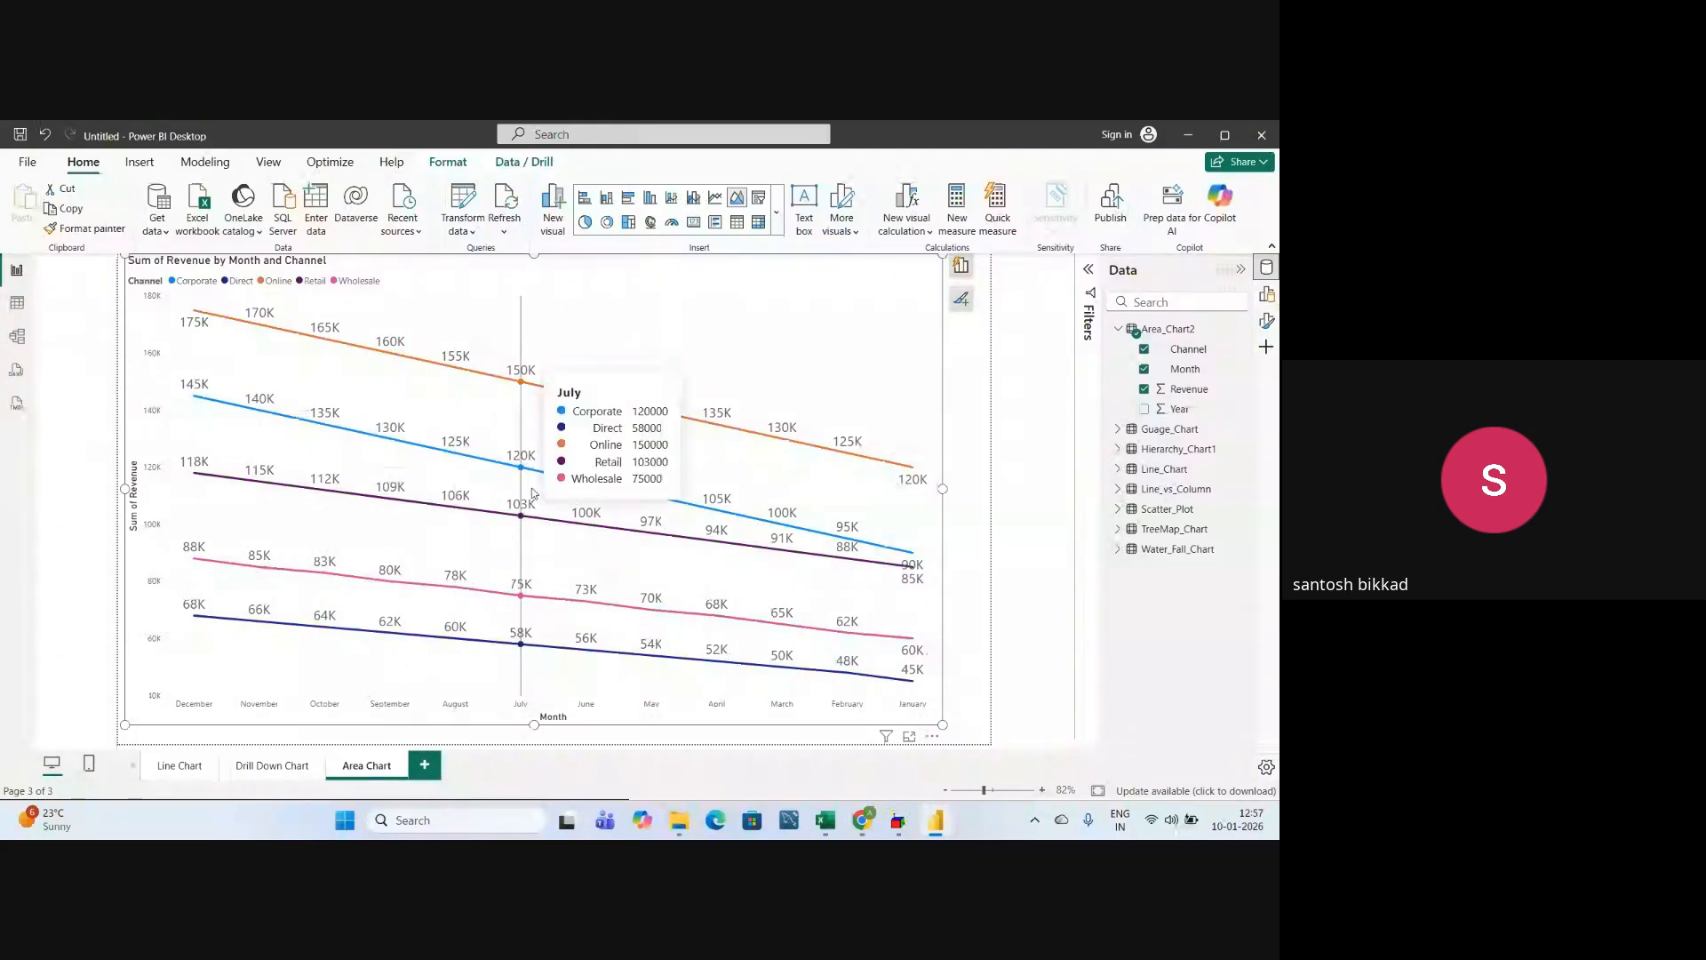
- Reopen the Format pane and turn on the shade area for the area chart
{"action": "left_click", "coordinate": [1265, 322]}
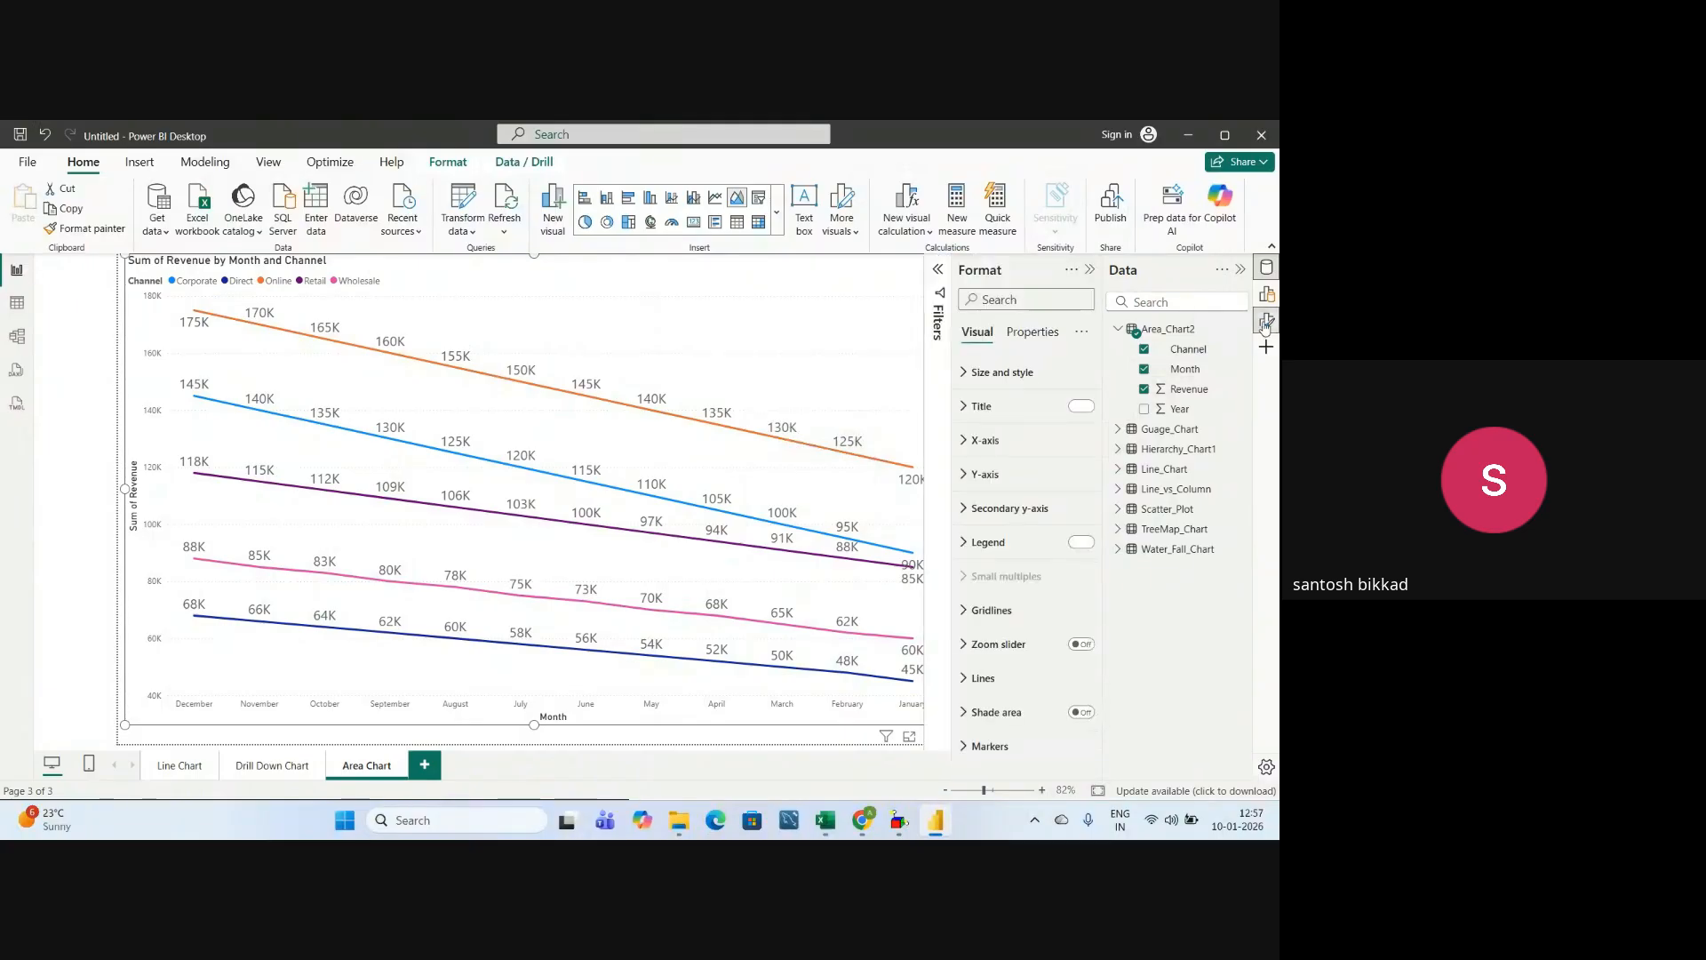
{"action": "scroll", "coordinate": [978, 605], "scroll_direction": "down", "scroll_amount": 3}
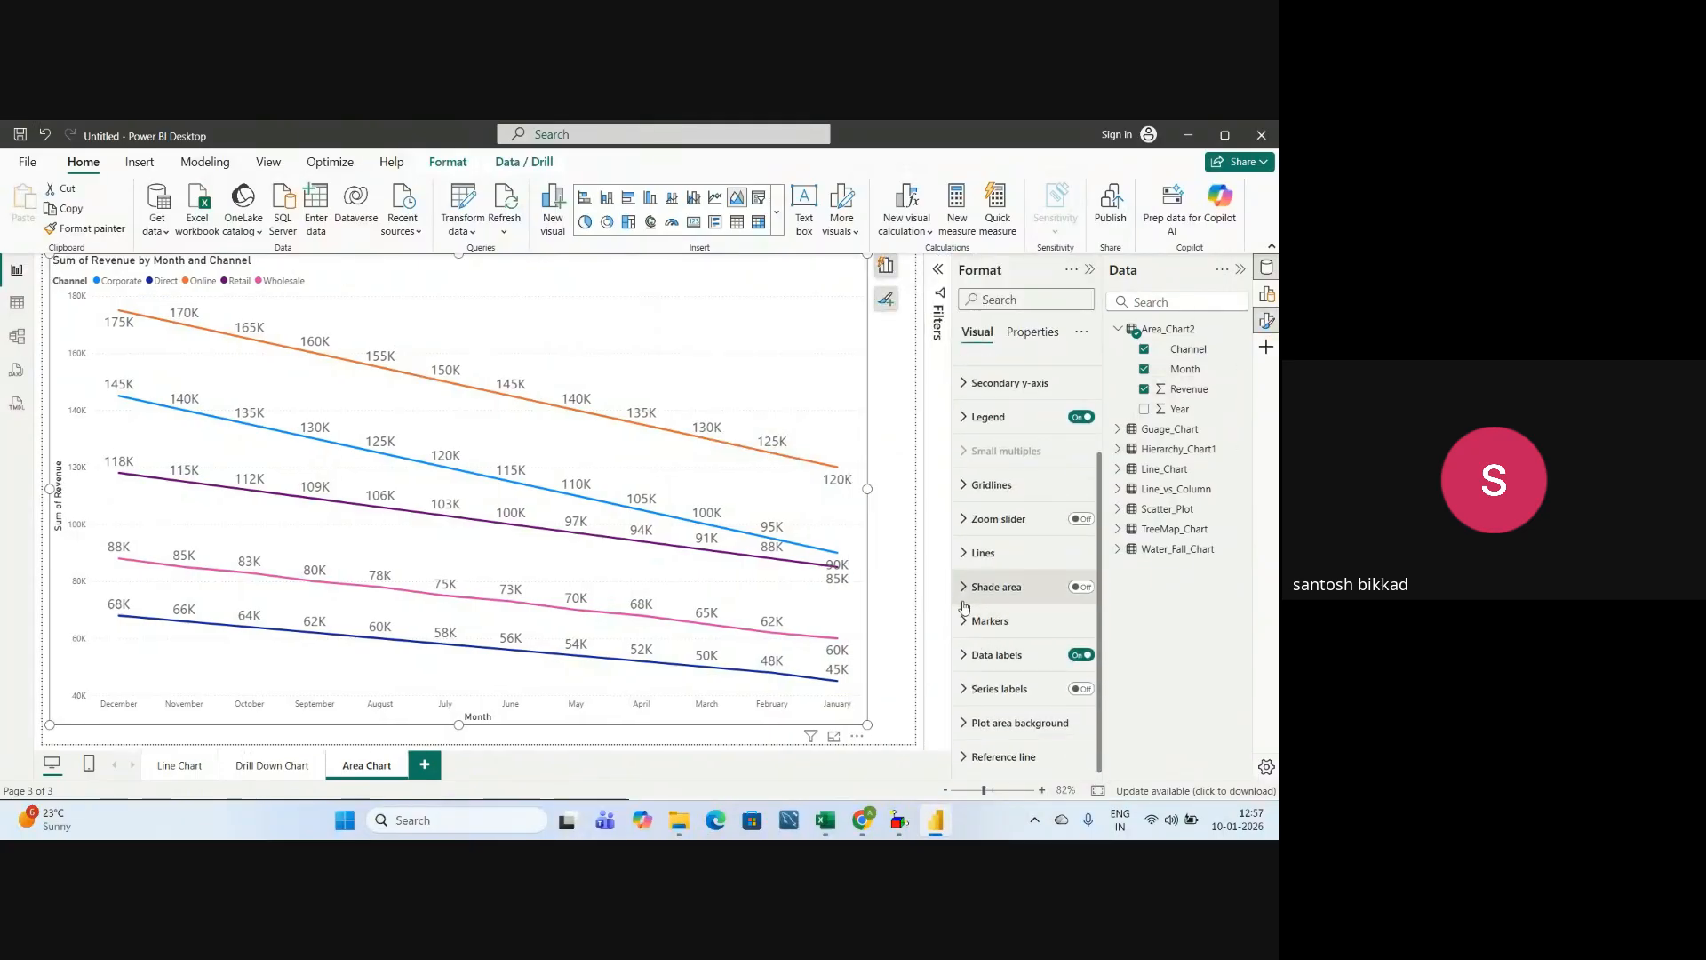
{"action": "left_click", "coordinate": [1082, 587]}
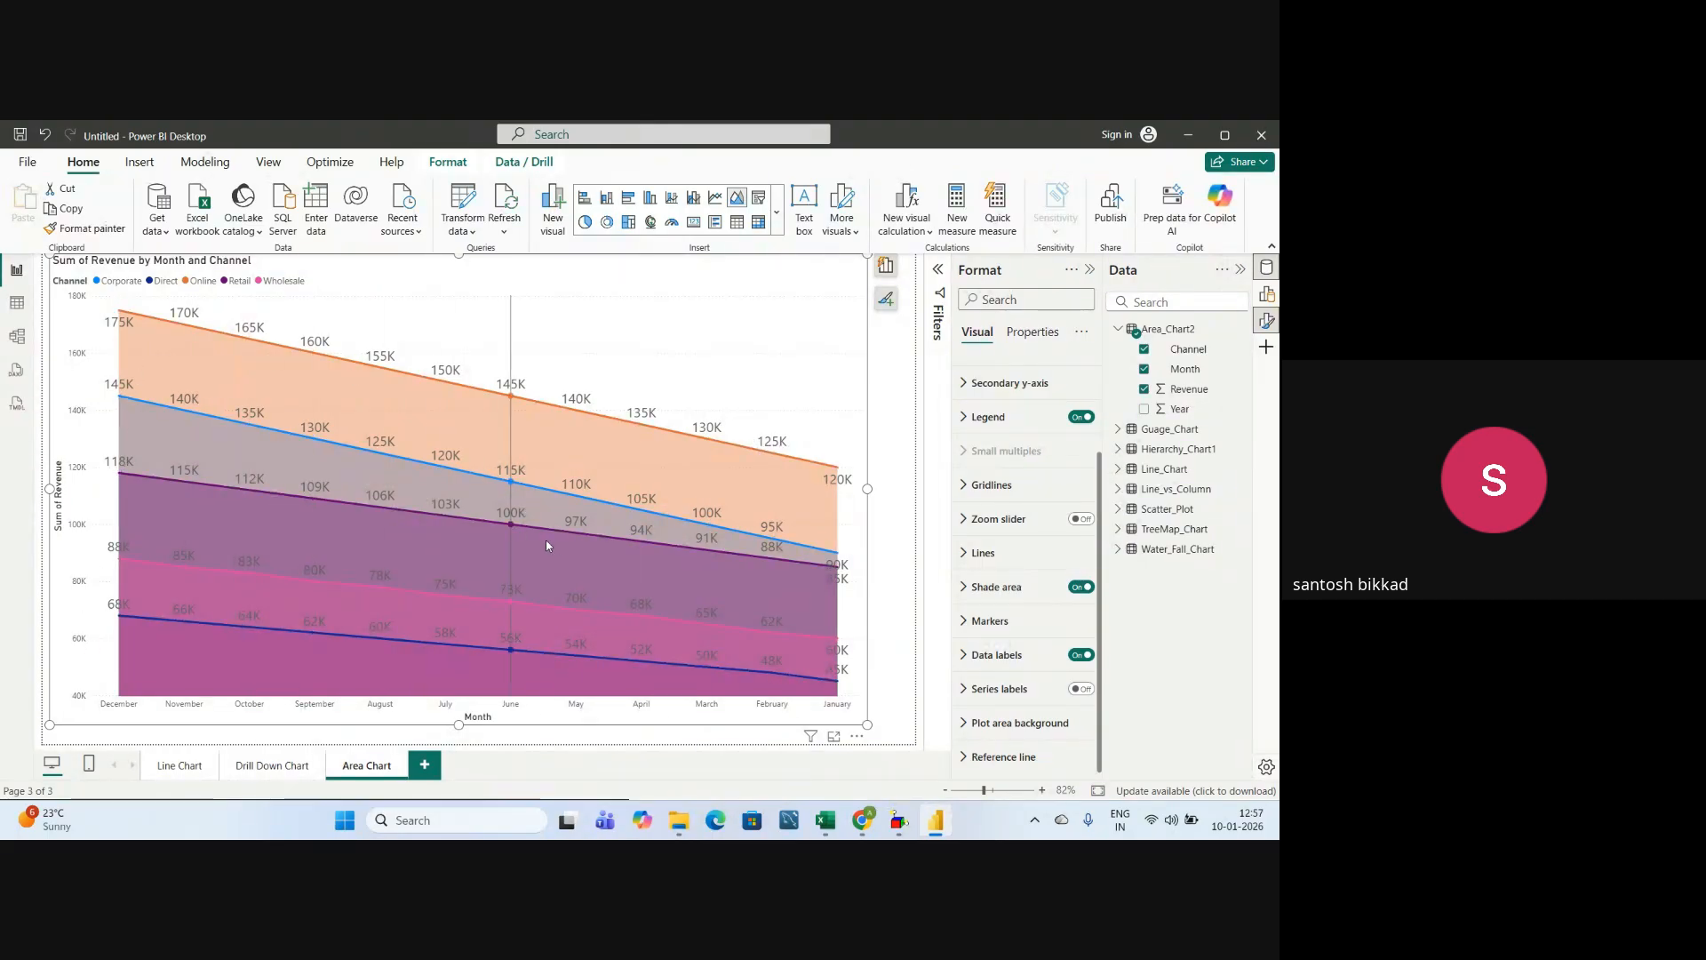
{"action": "scroll", "coordinate": [1003, 500], "scroll_direction": "up", "scroll_amount": 3}
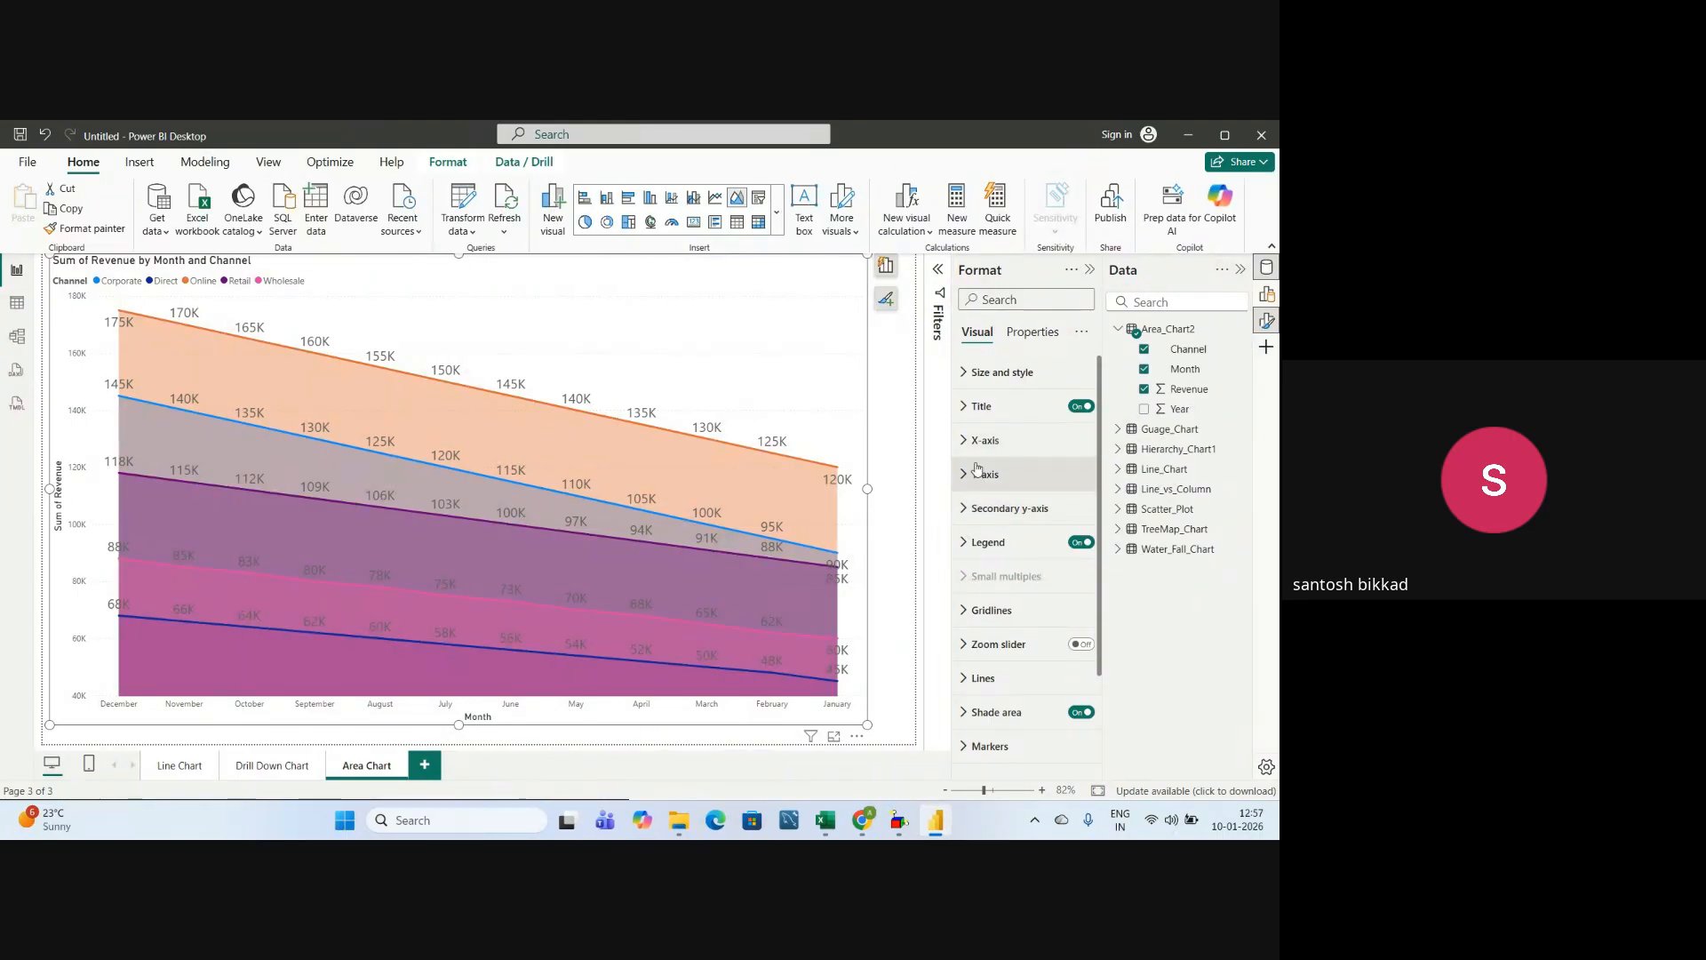
{"action": "scroll", "coordinate": [986, 480], "scroll_direction": "down", "scroll_amount": 2}
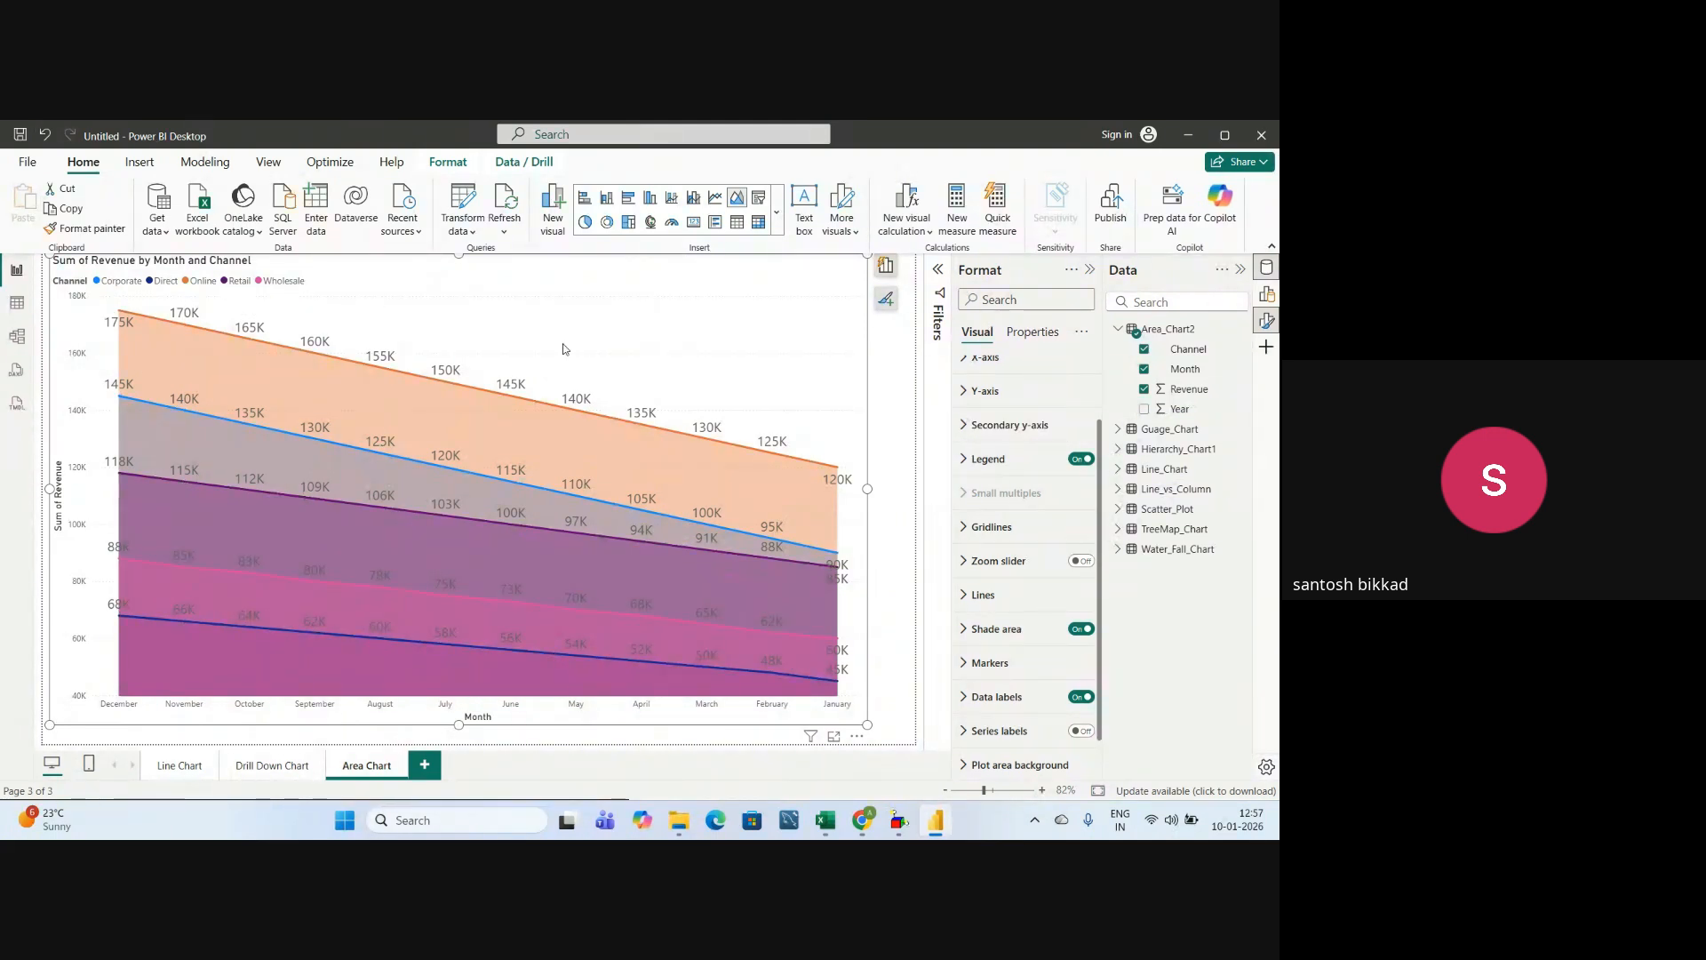
- Show markers for all series of the area chart, using the triangle shape at a size of 10 px
{"action": "scroll", "coordinate": [975, 475], "scroll_direction": "down", "scroll_amount": 1}
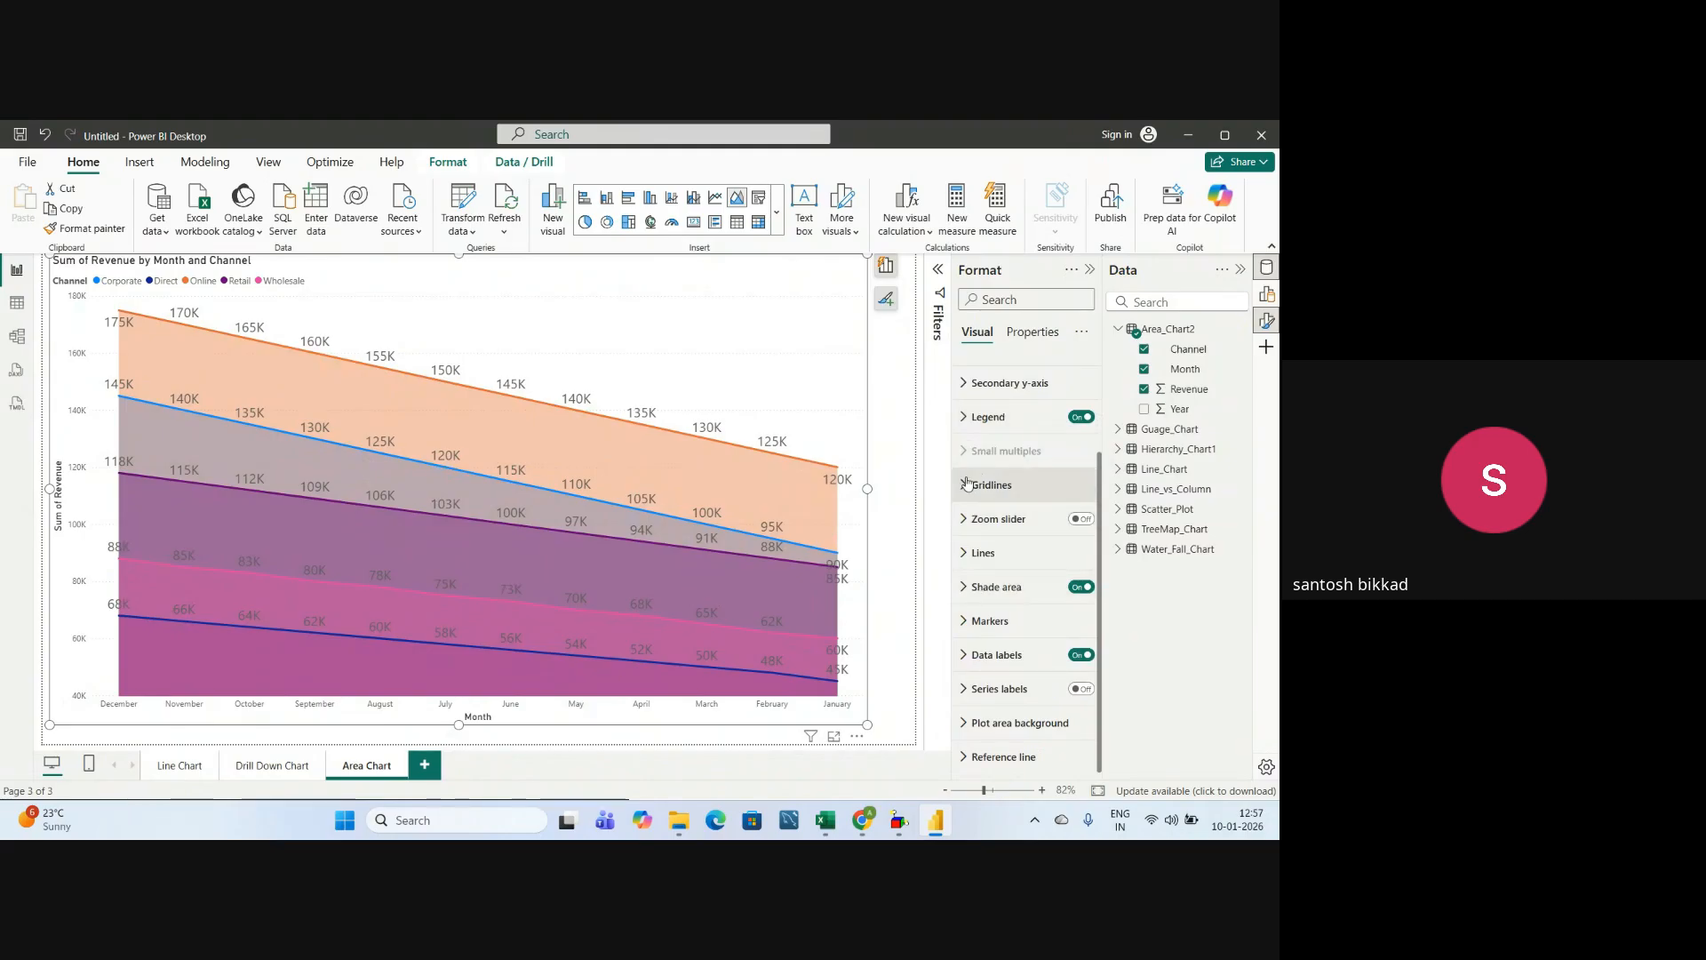
{"action": "left_click", "coordinate": [969, 622]}
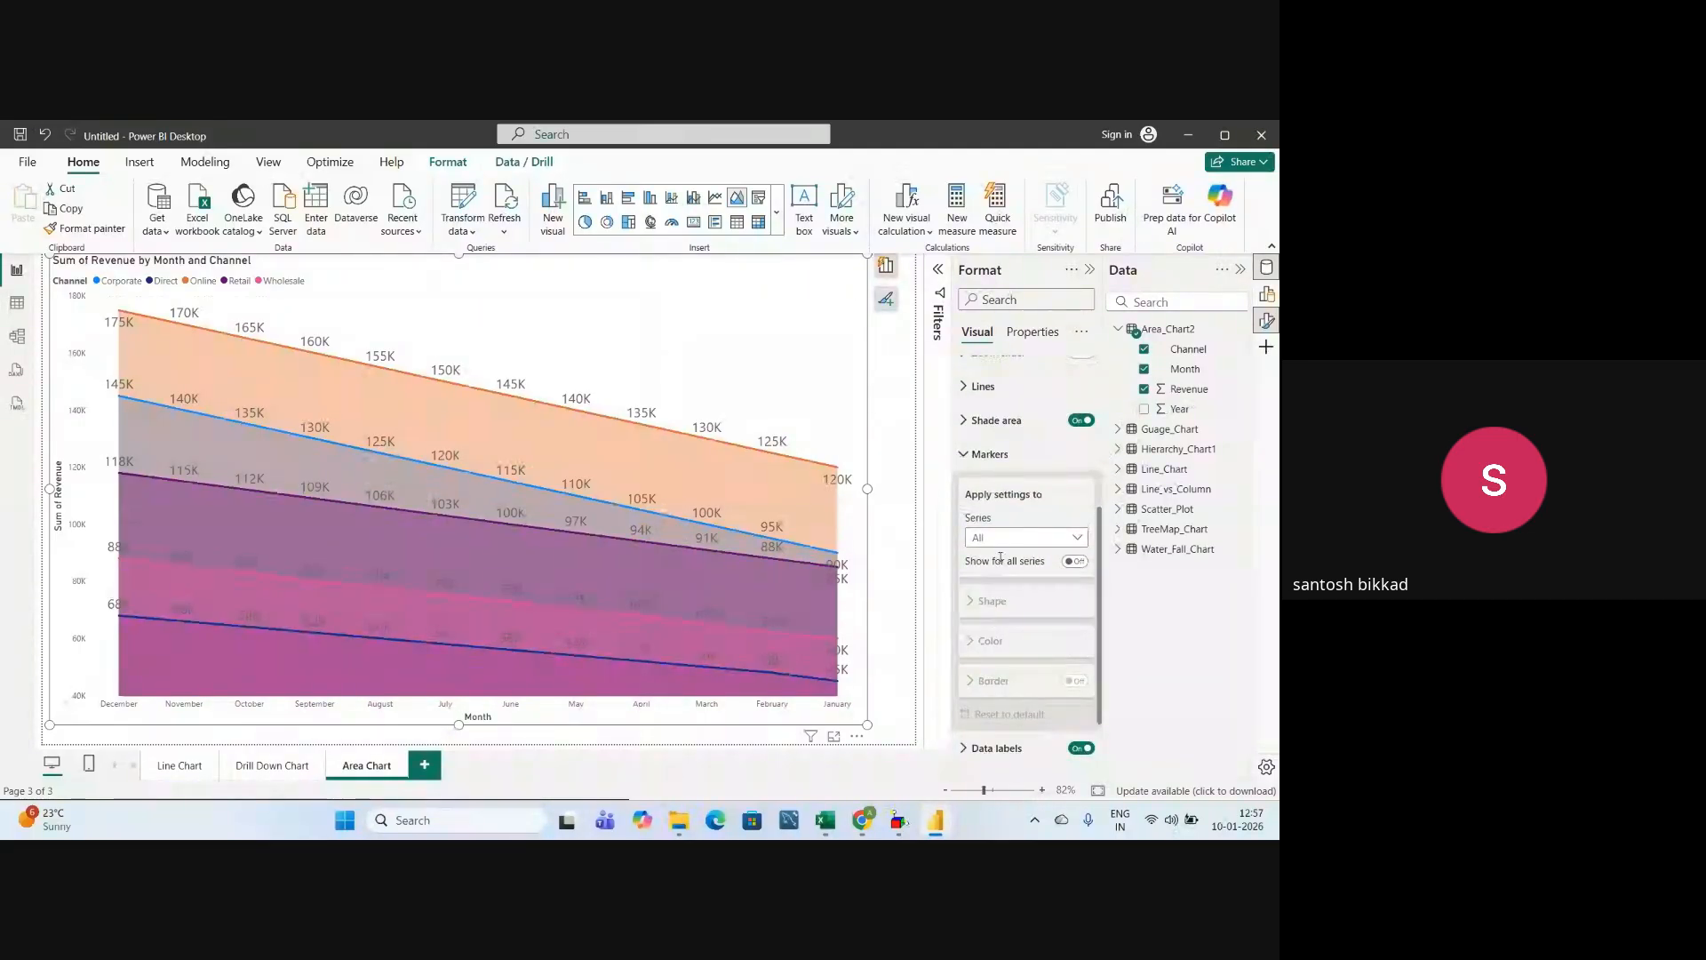
{"action": "left_click", "coordinate": [1075, 560]}
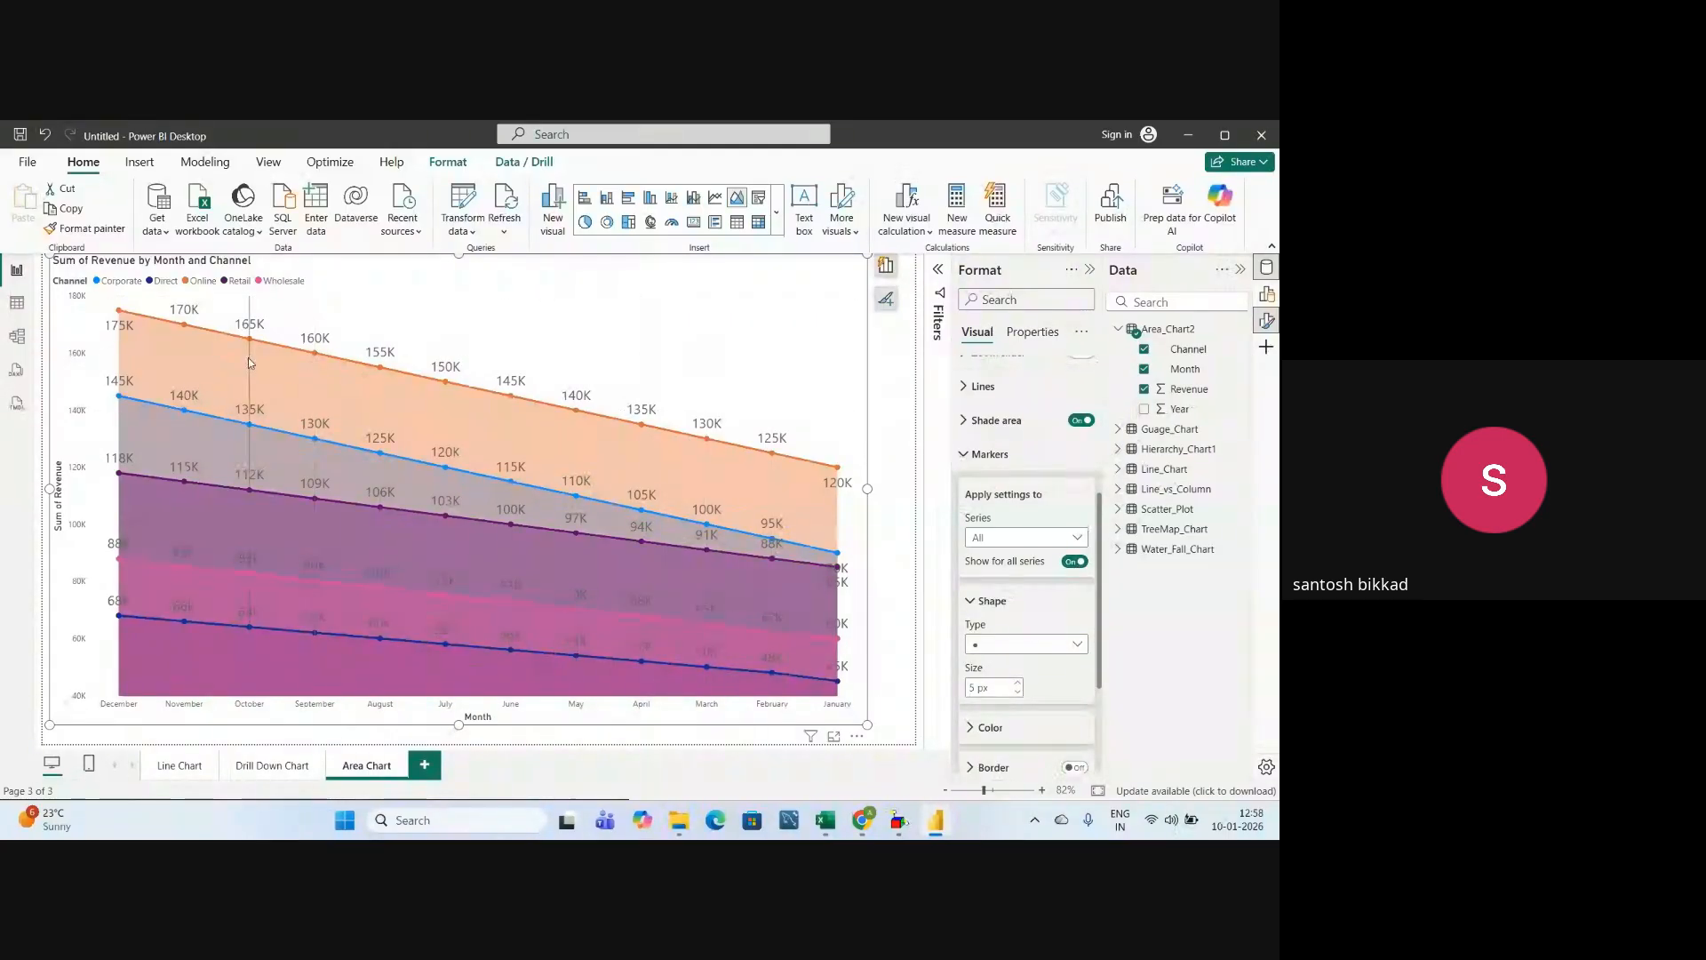
{"action": "left_click", "coordinate": [985, 648]}
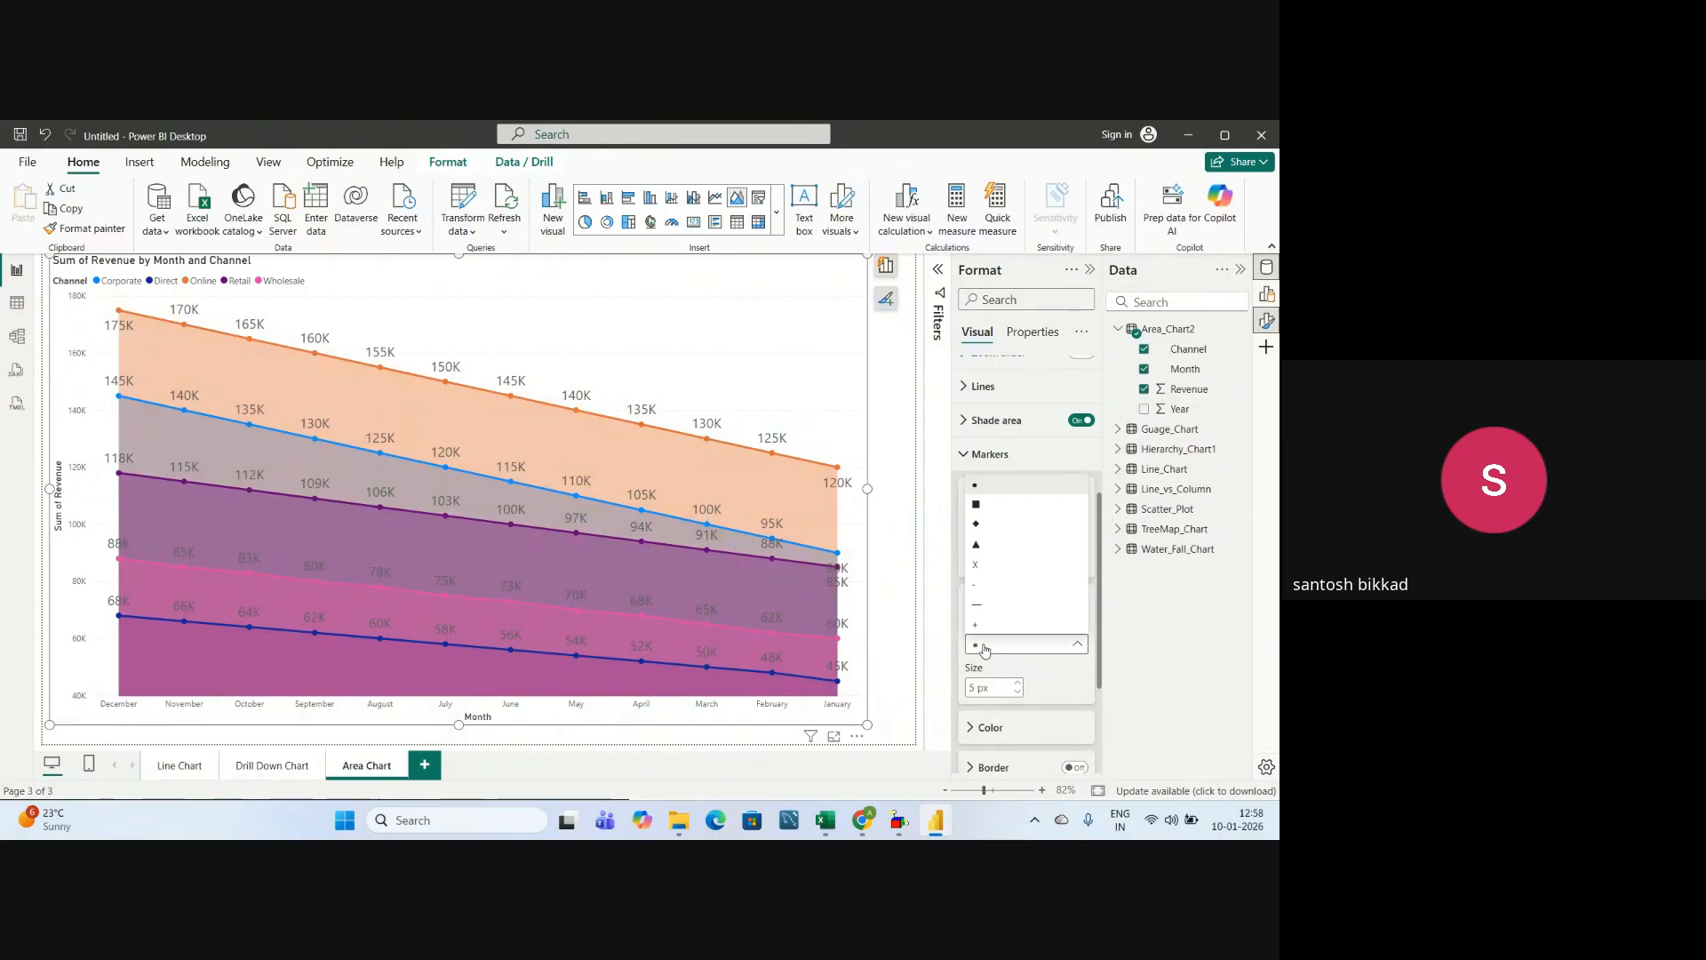
{"action": "left_click", "coordinate": [989, 505]}
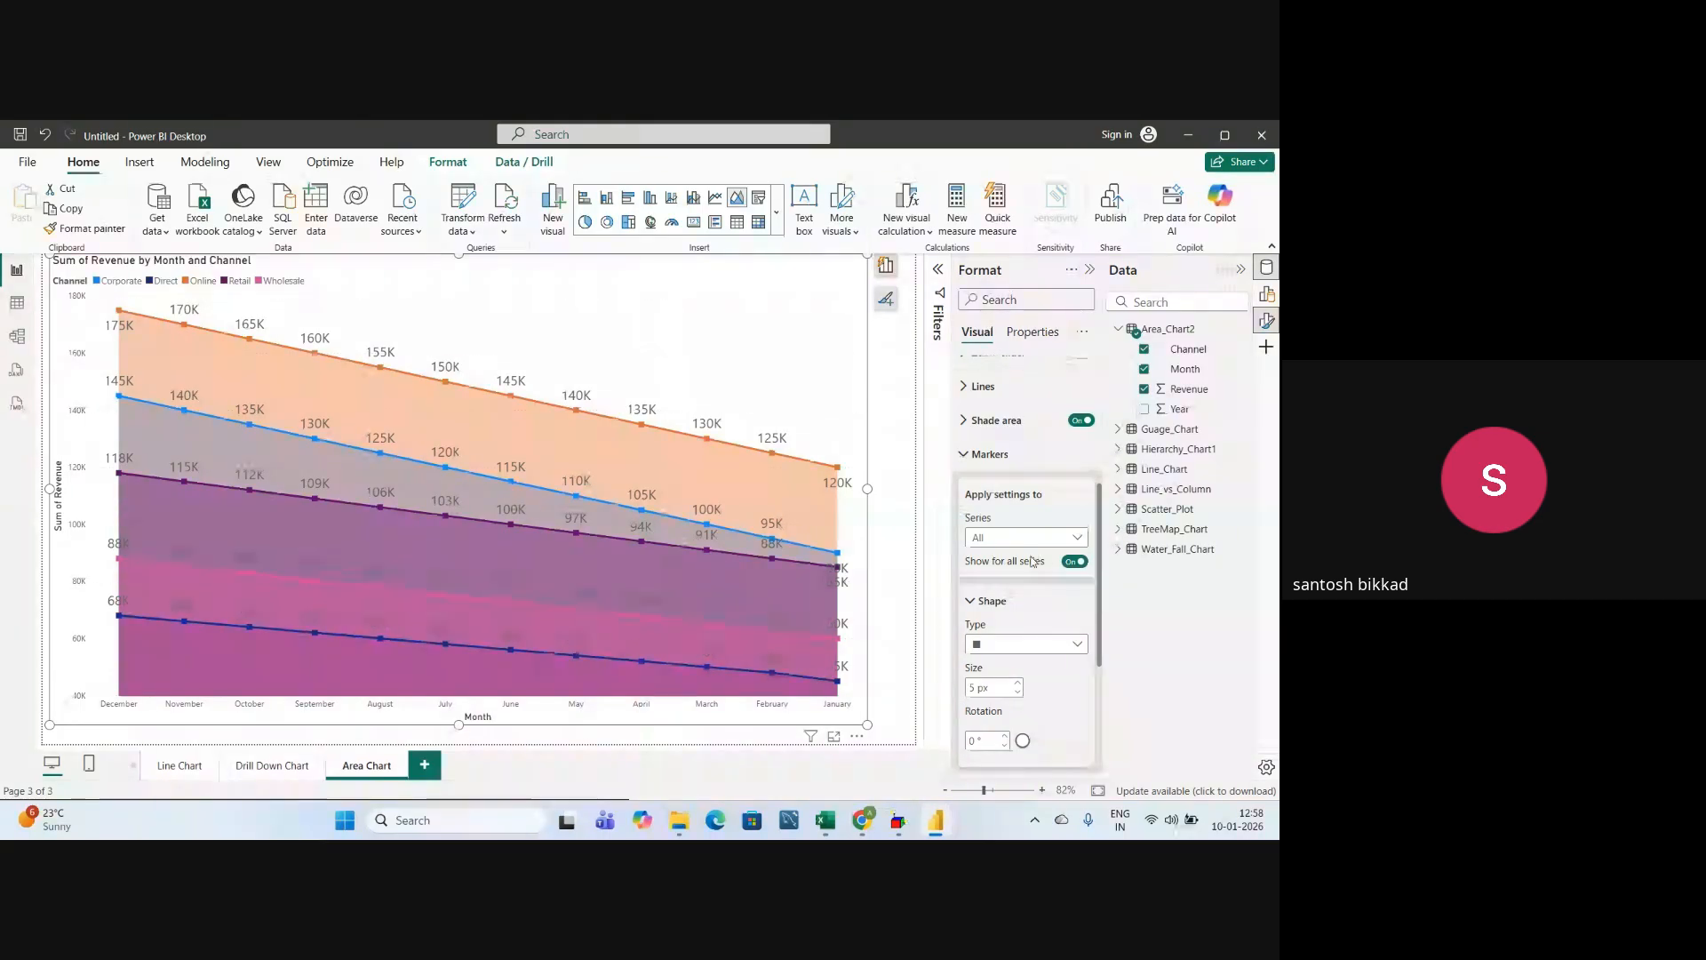
{"action": "left_click", "coordinate": [995, 644]}
{"action": "left_click", "coordinate": [980, 543]}
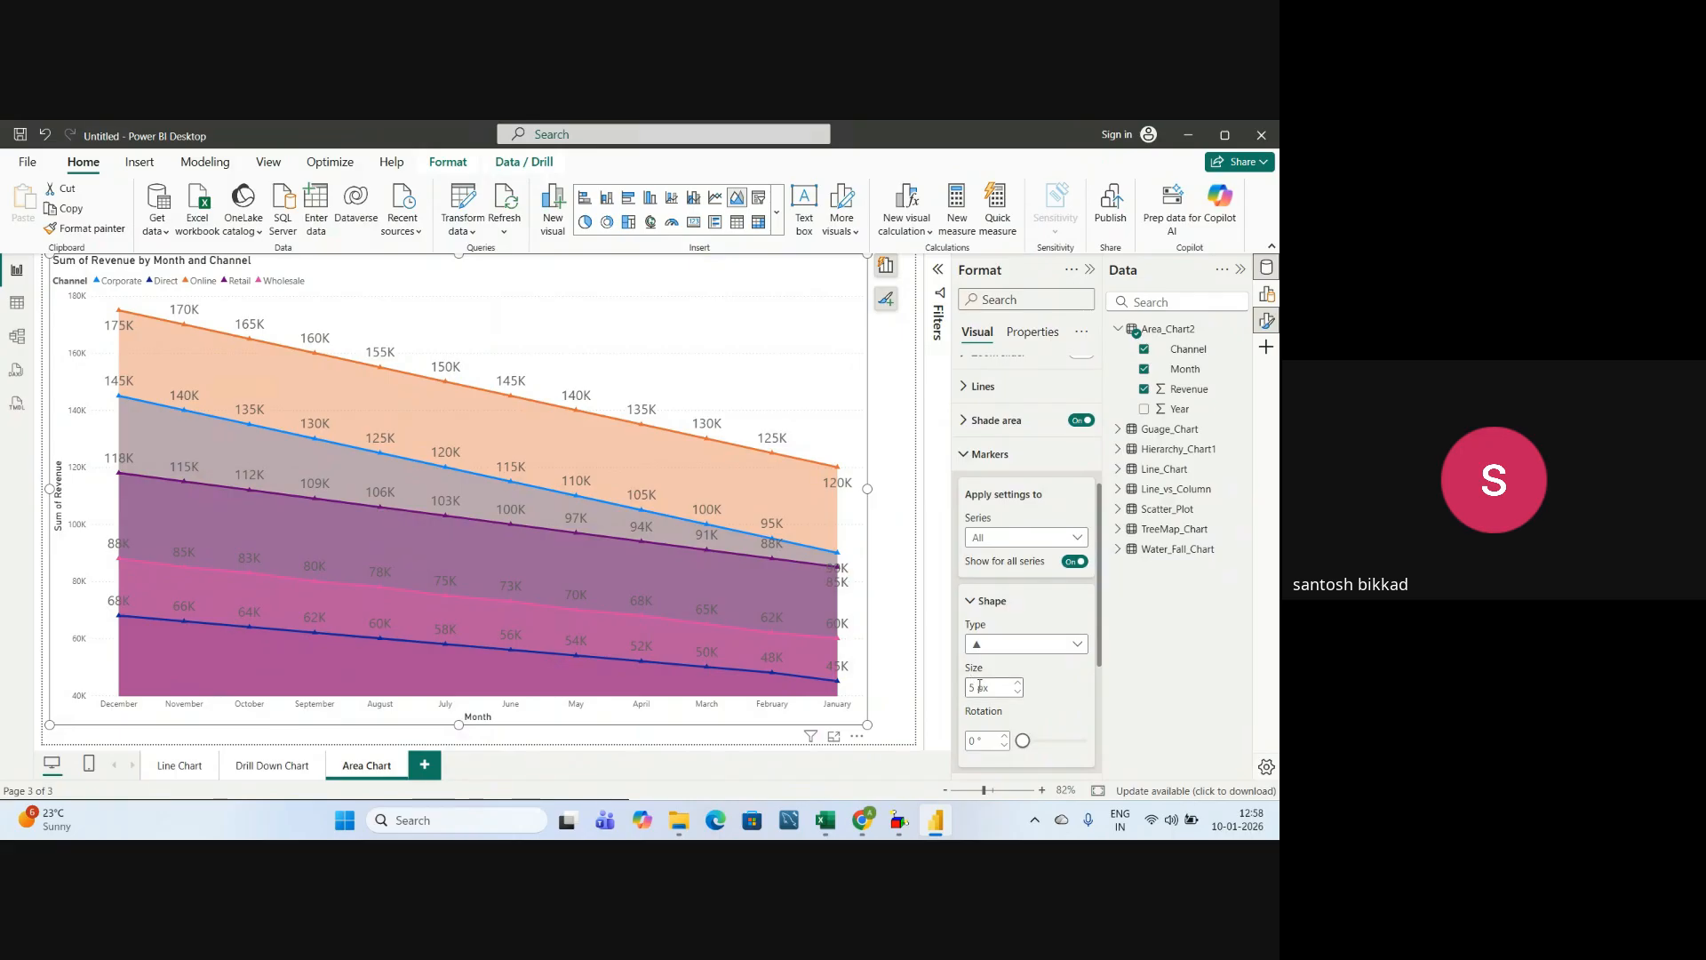
{"action": "type", "text": "0"}
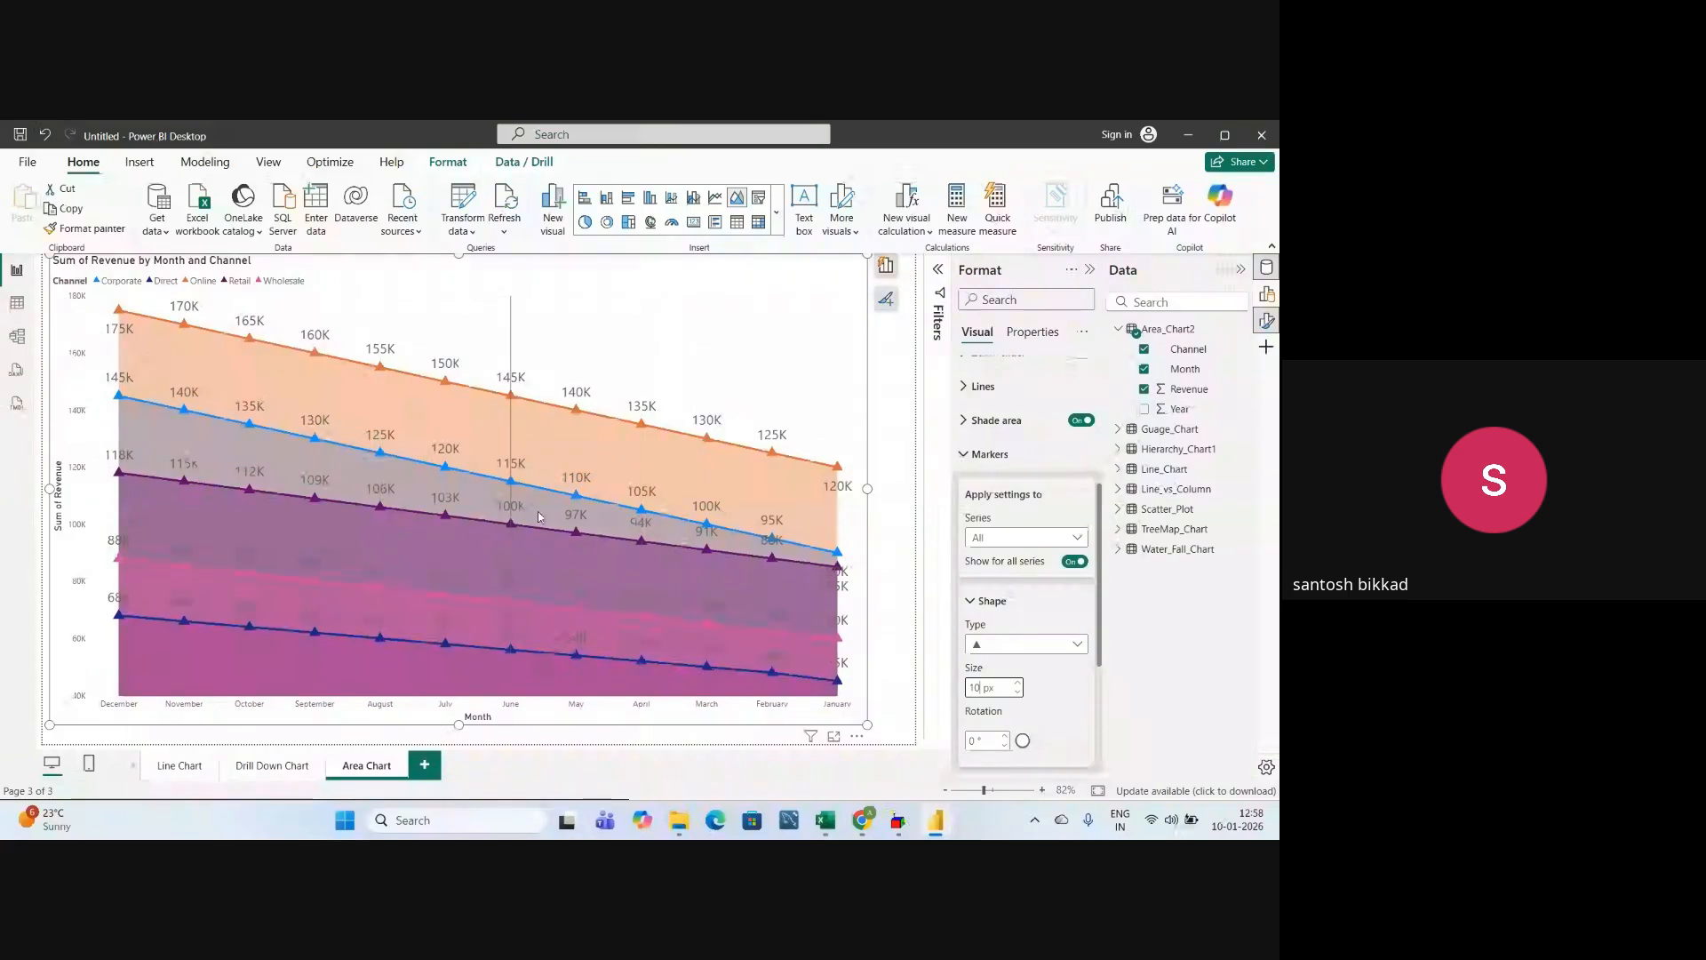
{"action": "left_click", "coordinate": [969, 454]}
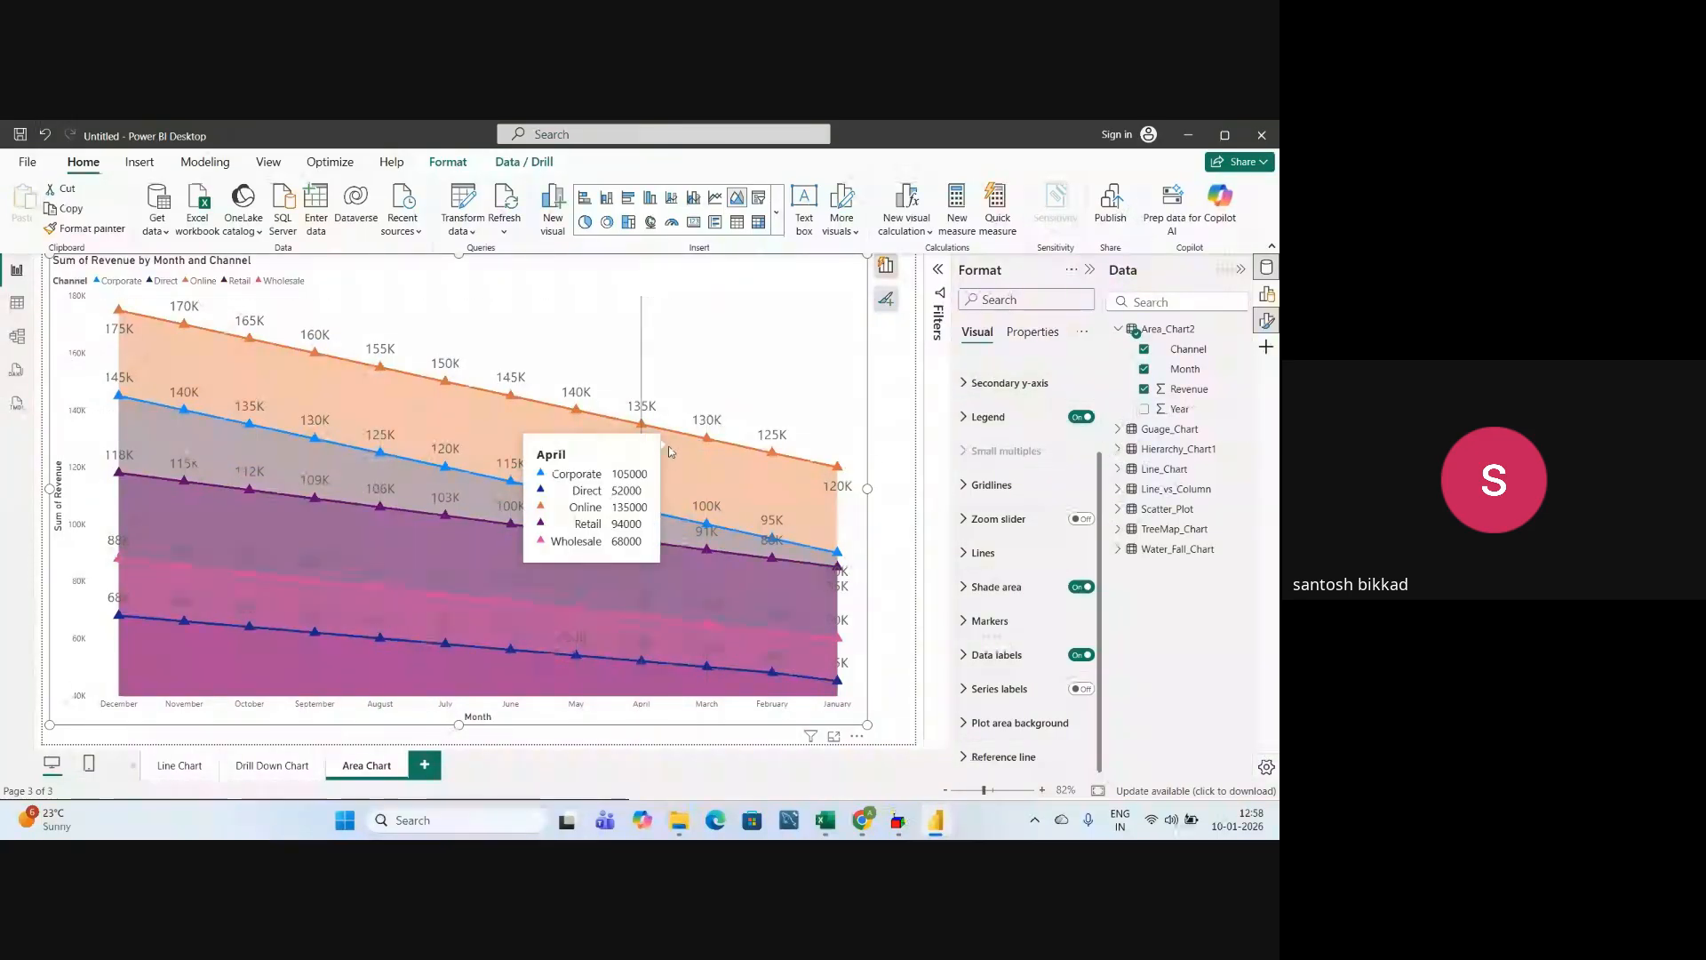
- Switch to Other Charts.pdf and review Formatting Options 5 and 6 on gridlines and background, continuing to the end of Chart 3
{"action": "key", "text": "alt+Tab"}
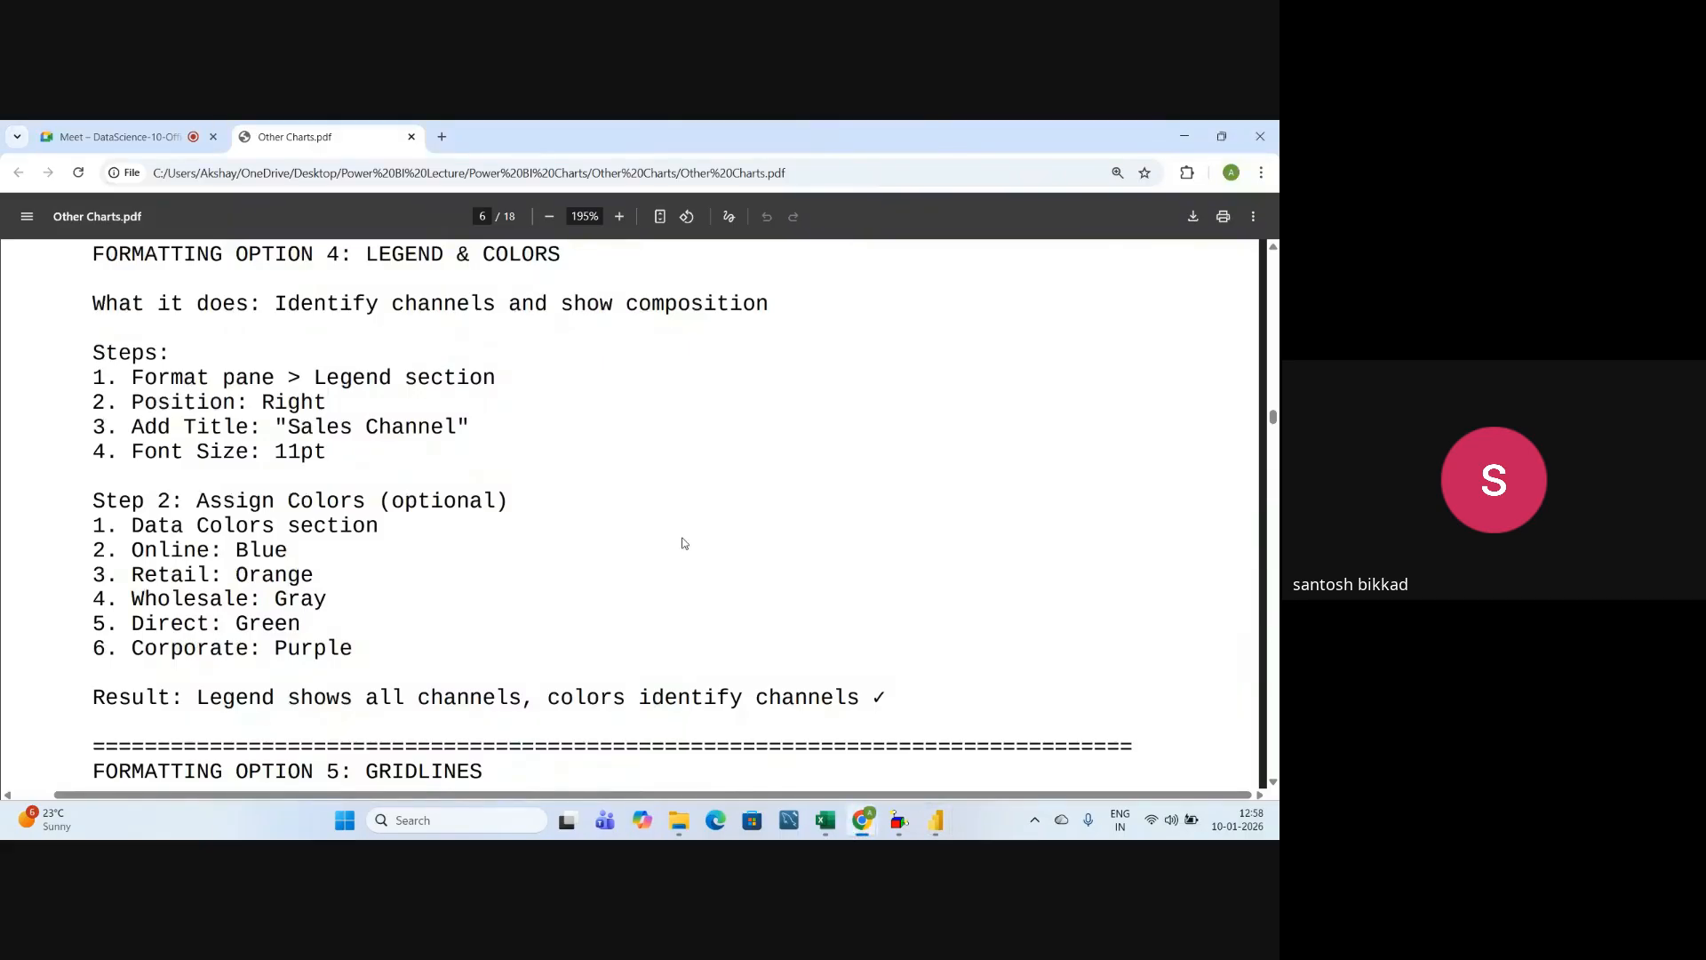
{"action": "scroll", "coordinate": [685, 541], "scroll_direction": "down", "scroll_amount": 2}
{"action": "scroll", "coordinate": [678, 557], "scroll_direction": "down", "scroll_amount": 1}
{"action": "scroll", "coordinate": [673, 565], "scroll_direction": "down", "scroll_amount": 6}
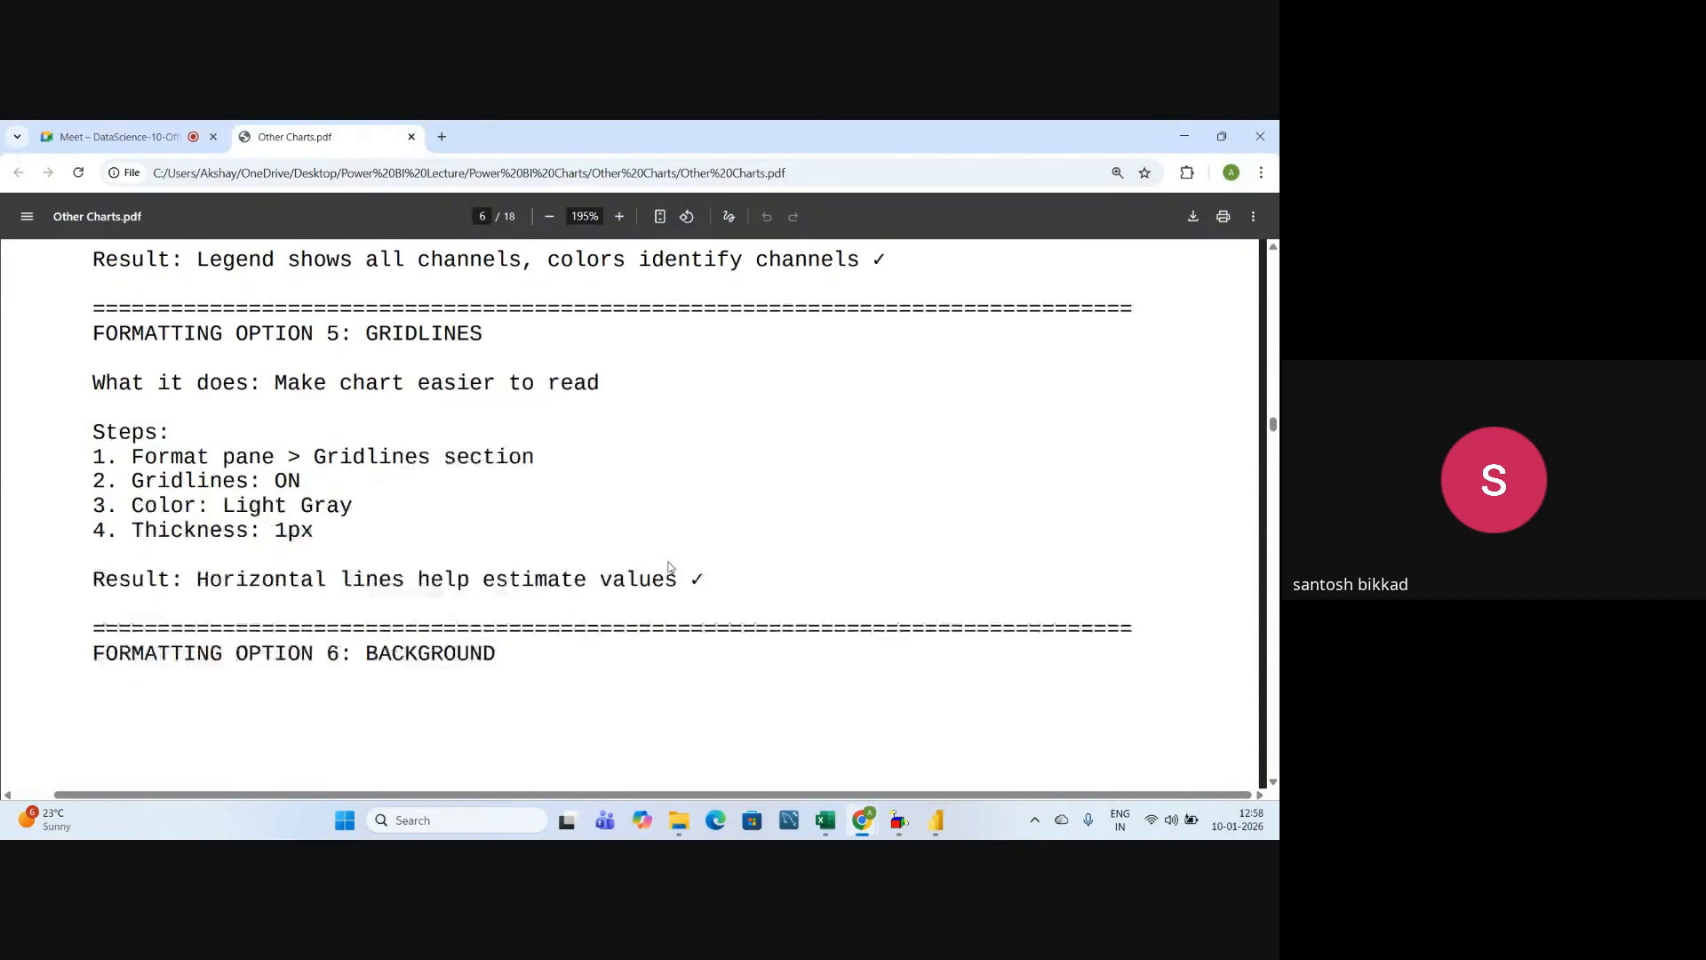
{"action": "scroll", "coordinate": [665, 566], "scroll_direction": "down", "scroll_amount": 7}
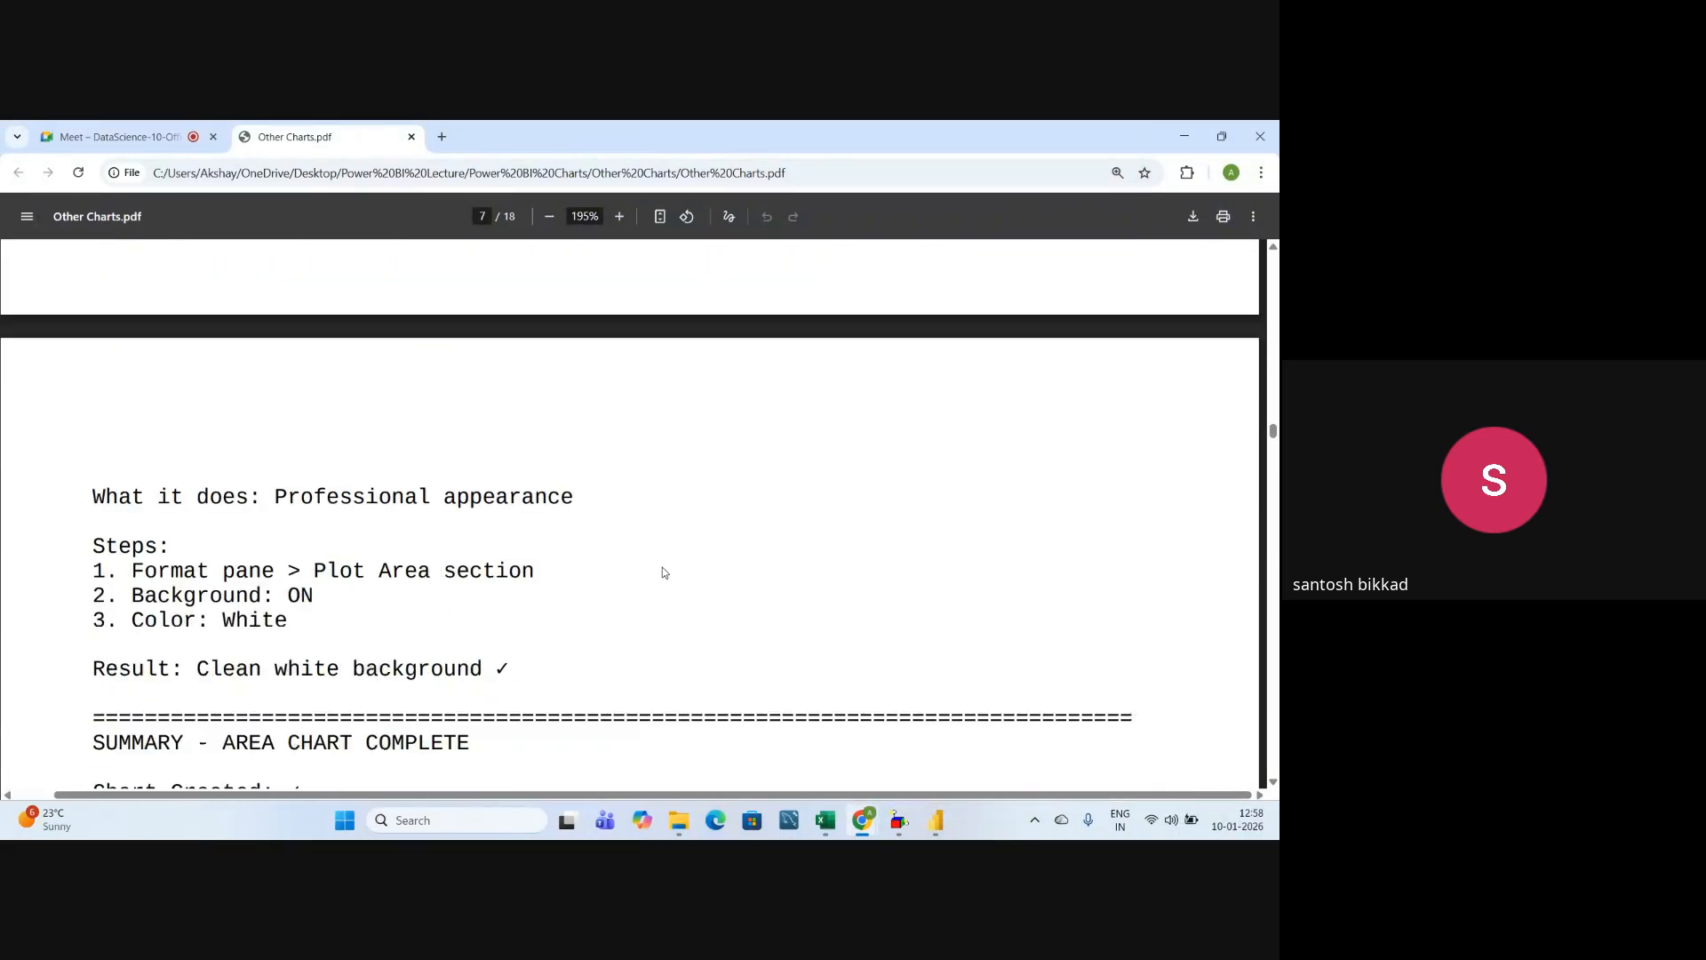
{"action": "scroll", "coordinate": [658, 576], "scroll_direction": "down", "scroll_amount": 2}
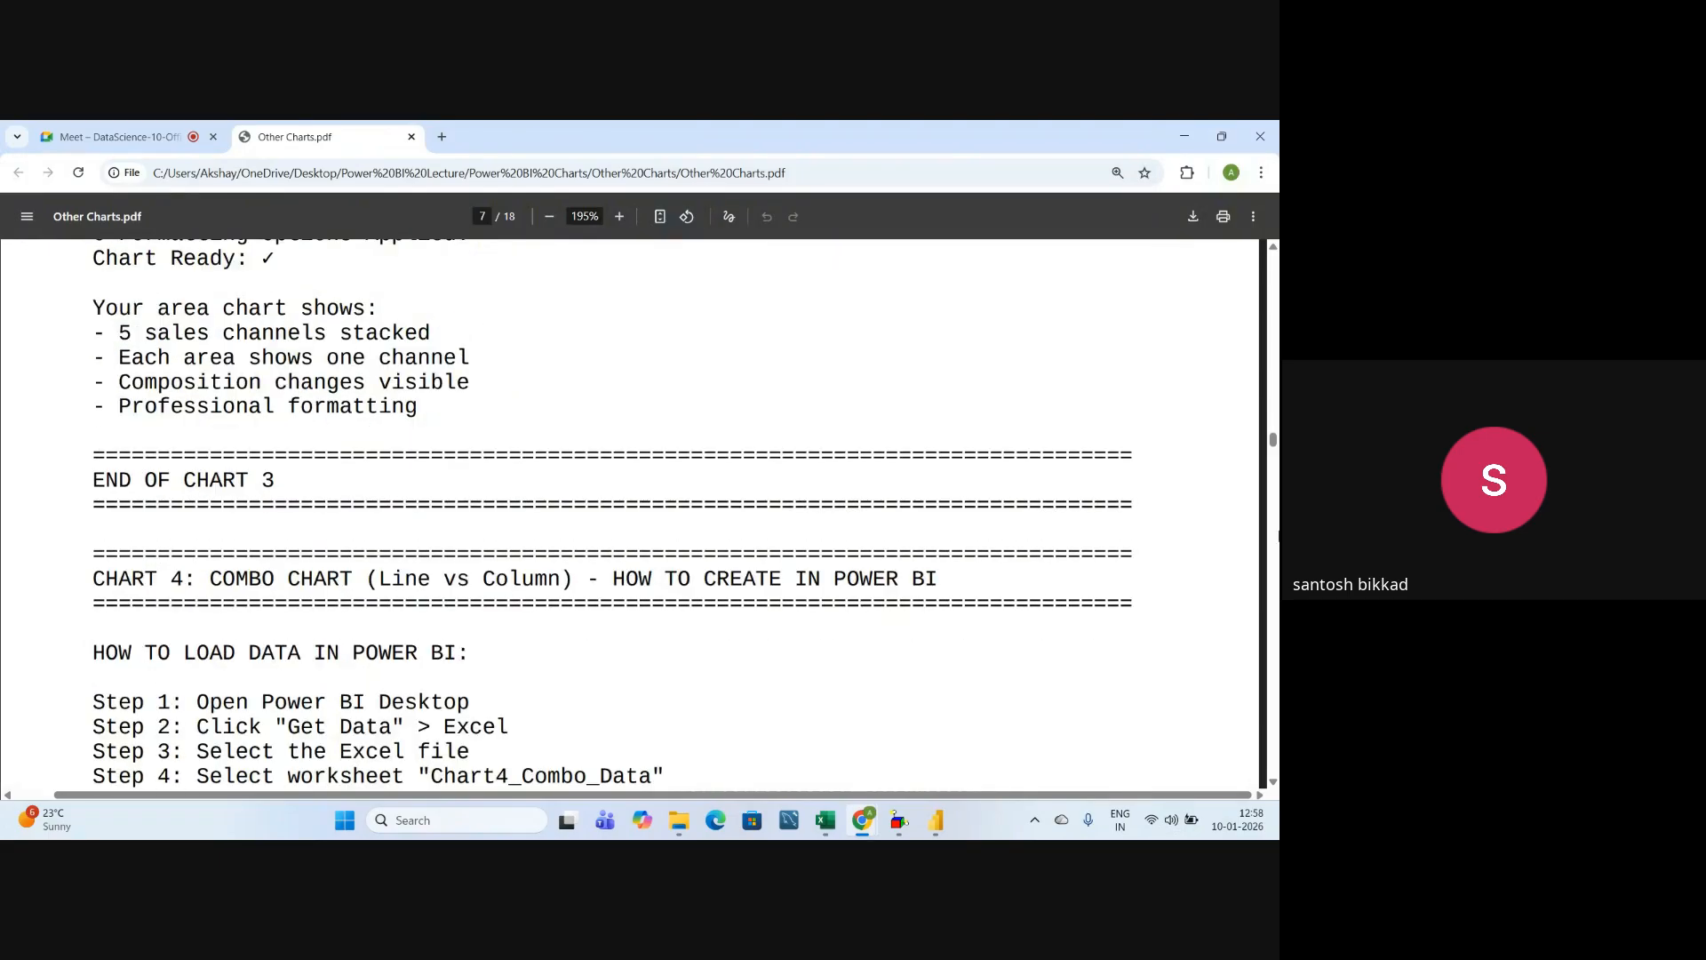
- Highlight the Chart 4 combo chart (Line vs Column) heading and read its data loading instructions
{"action": "left_click_drag", "start_coordinate": [93, 574], "coordinate": [565, 579]}
{"action": "left_click", "coordinate": [392, 617]}
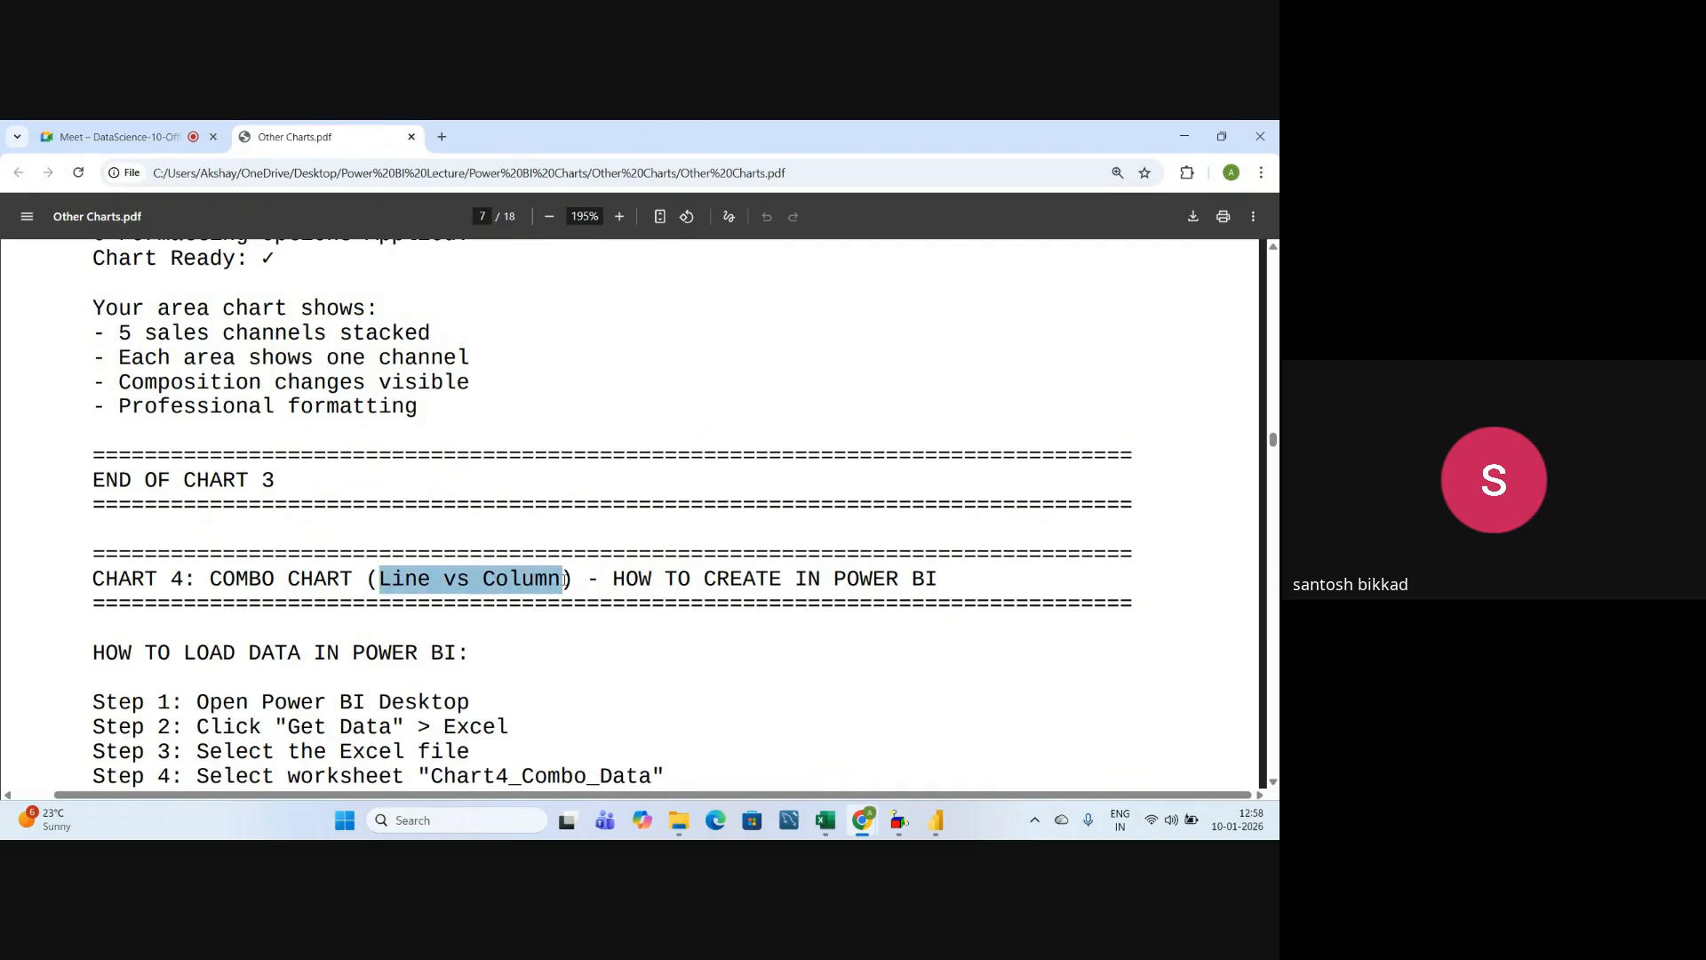
{"action": "left_click", "coordinate": [138, 566]}
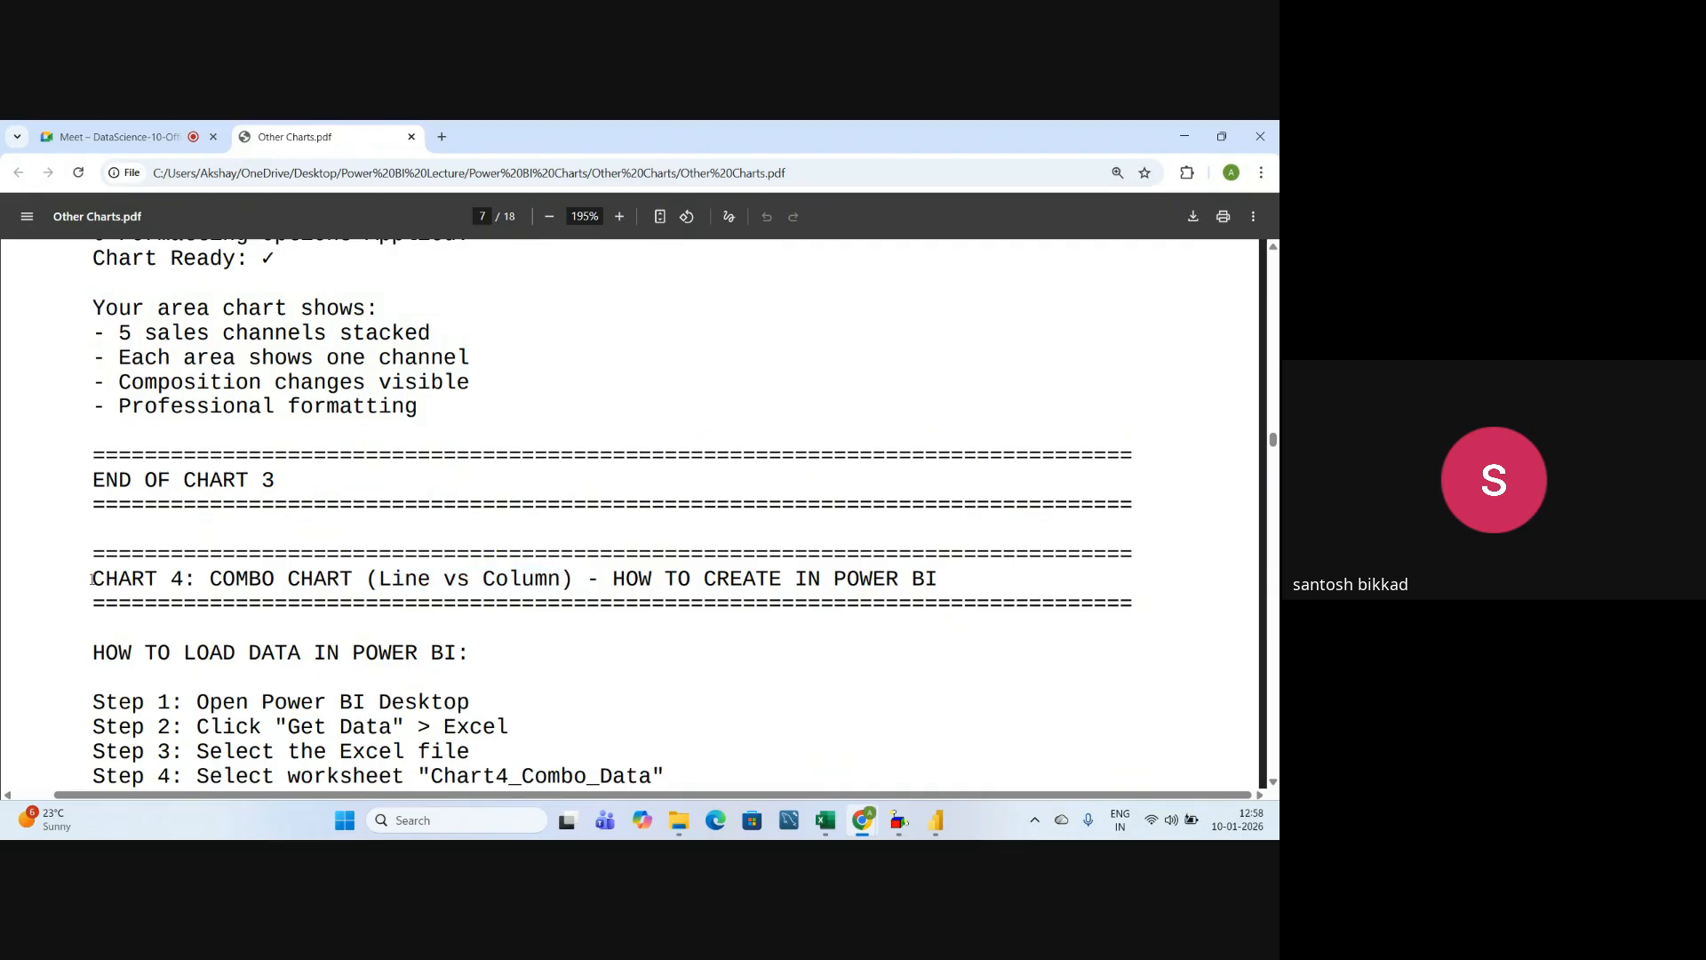
{"action": "left_click_drag", "start_coordinate": [92, 578], "coordinate": [602, 579]}
{"action": "left_click", "coordinate": [659, 645]}
{"action": "scroll", "coordinate": [655, 623], "scroll_direction": "down", "scroll_amount": 2}
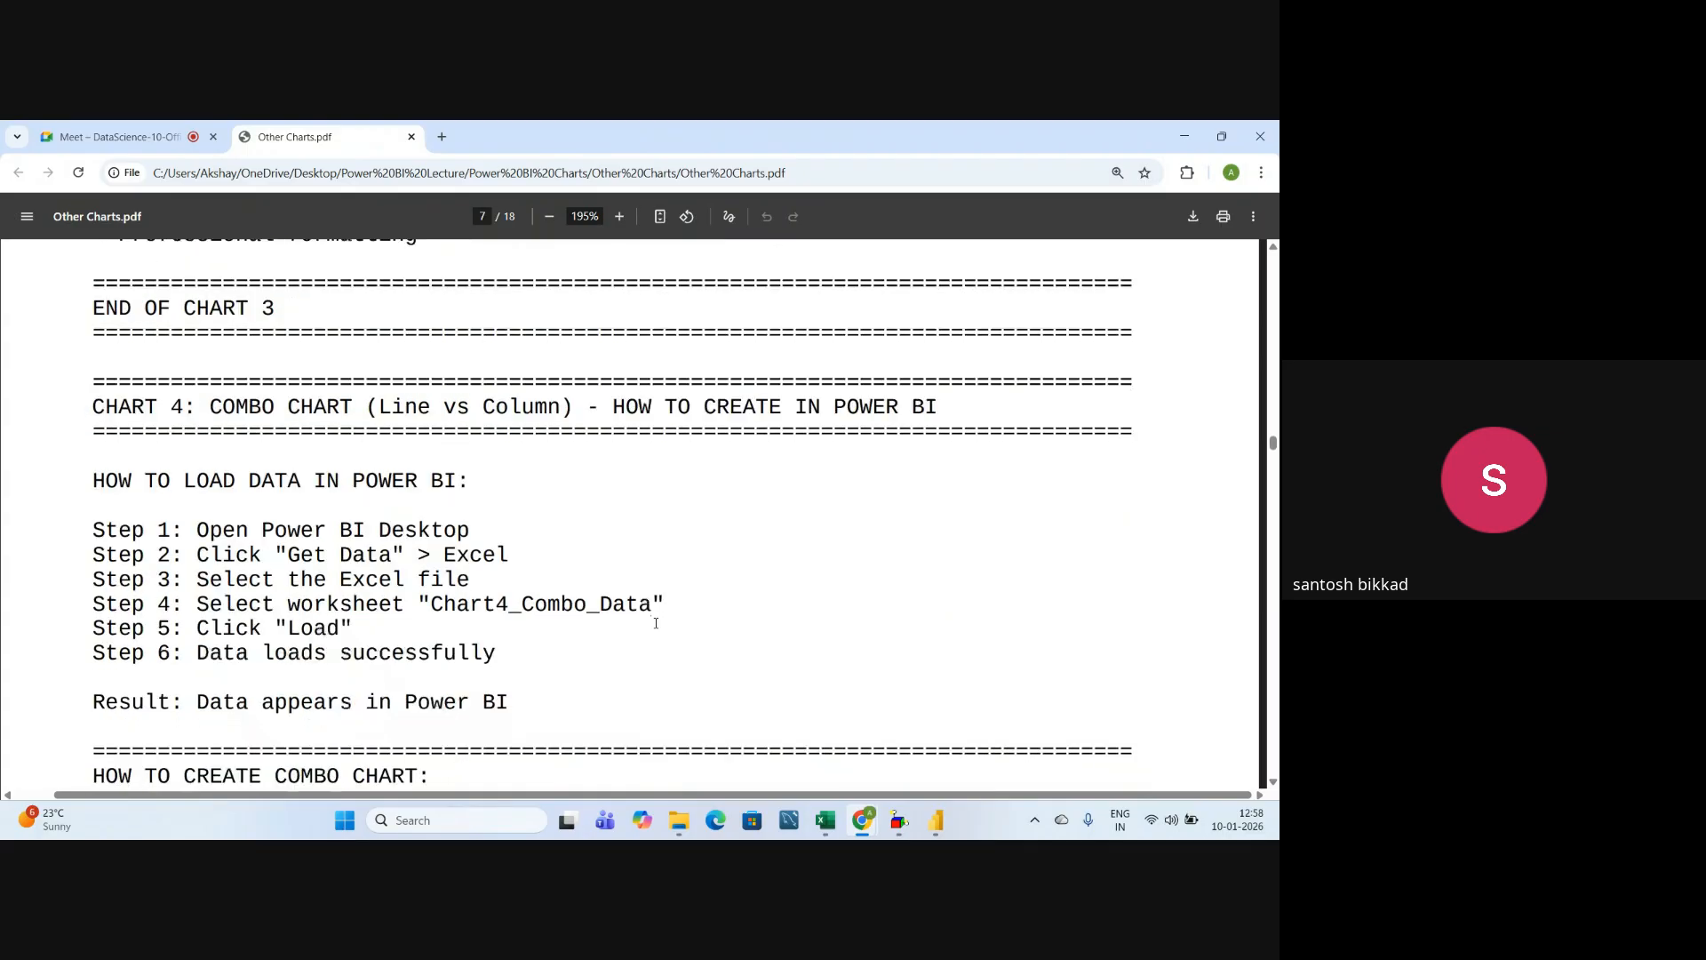
{"action": "scroll", "coordinate": [656, 623], "scroll_direction": "down", "scroll_amount": 2}
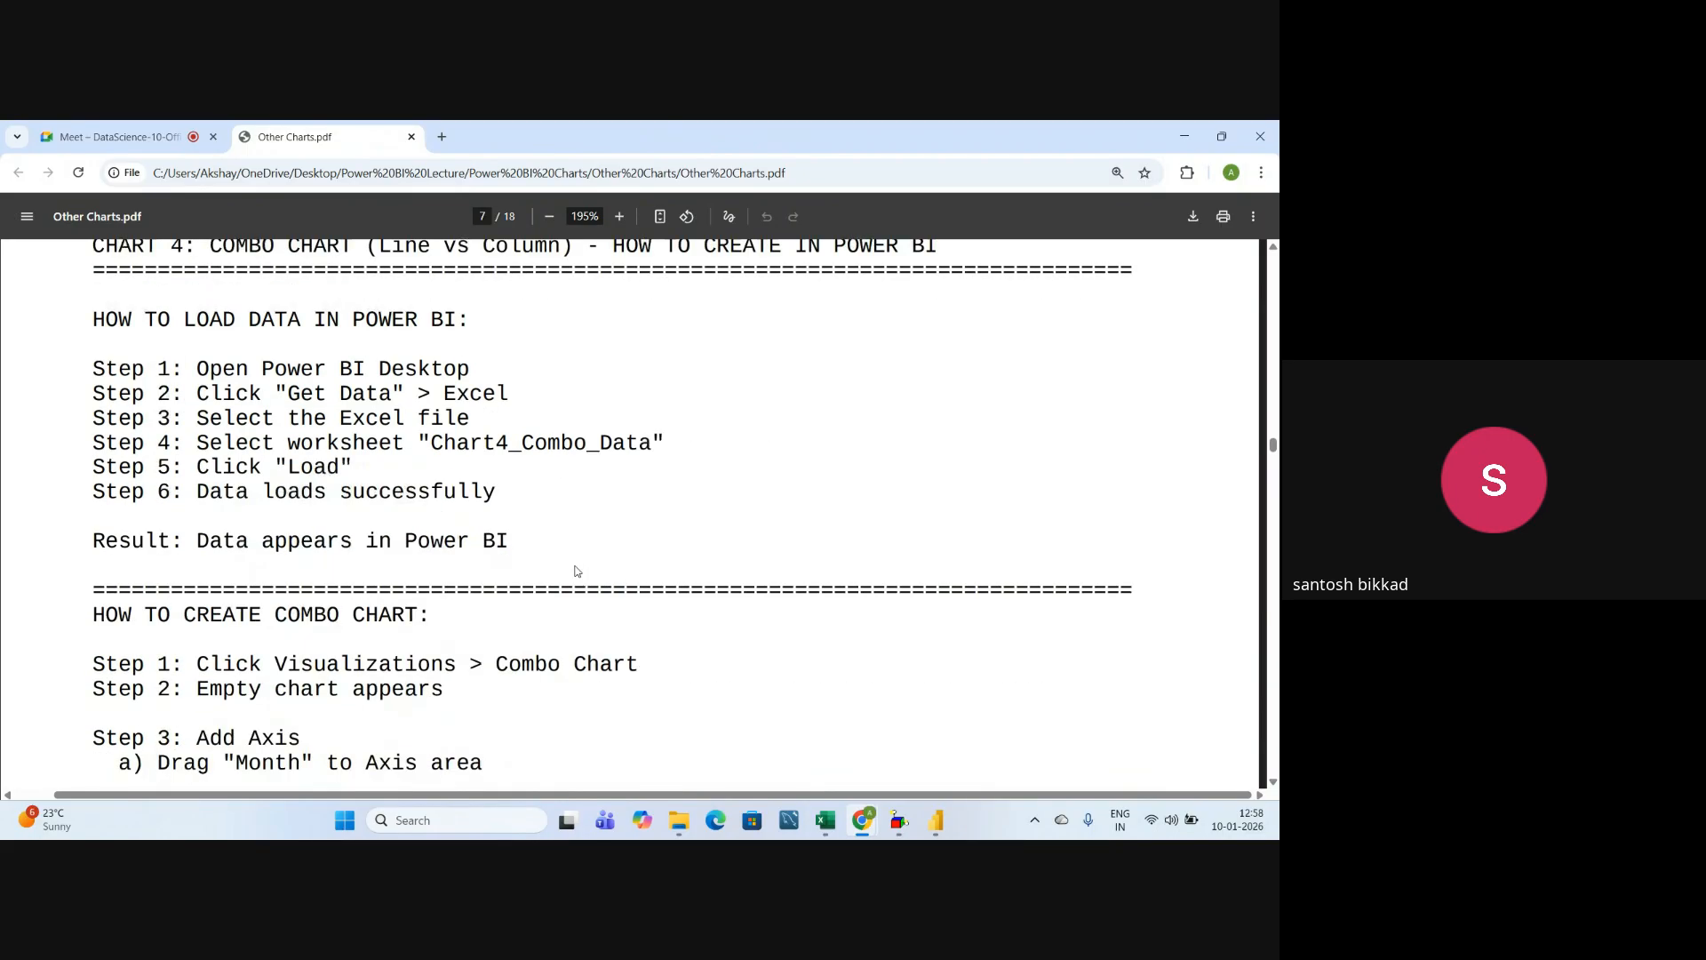
- Return to Power BI Desktop and add a report page named "line vs combo chart"
{"action": "key", "text": "alt+Tab"}
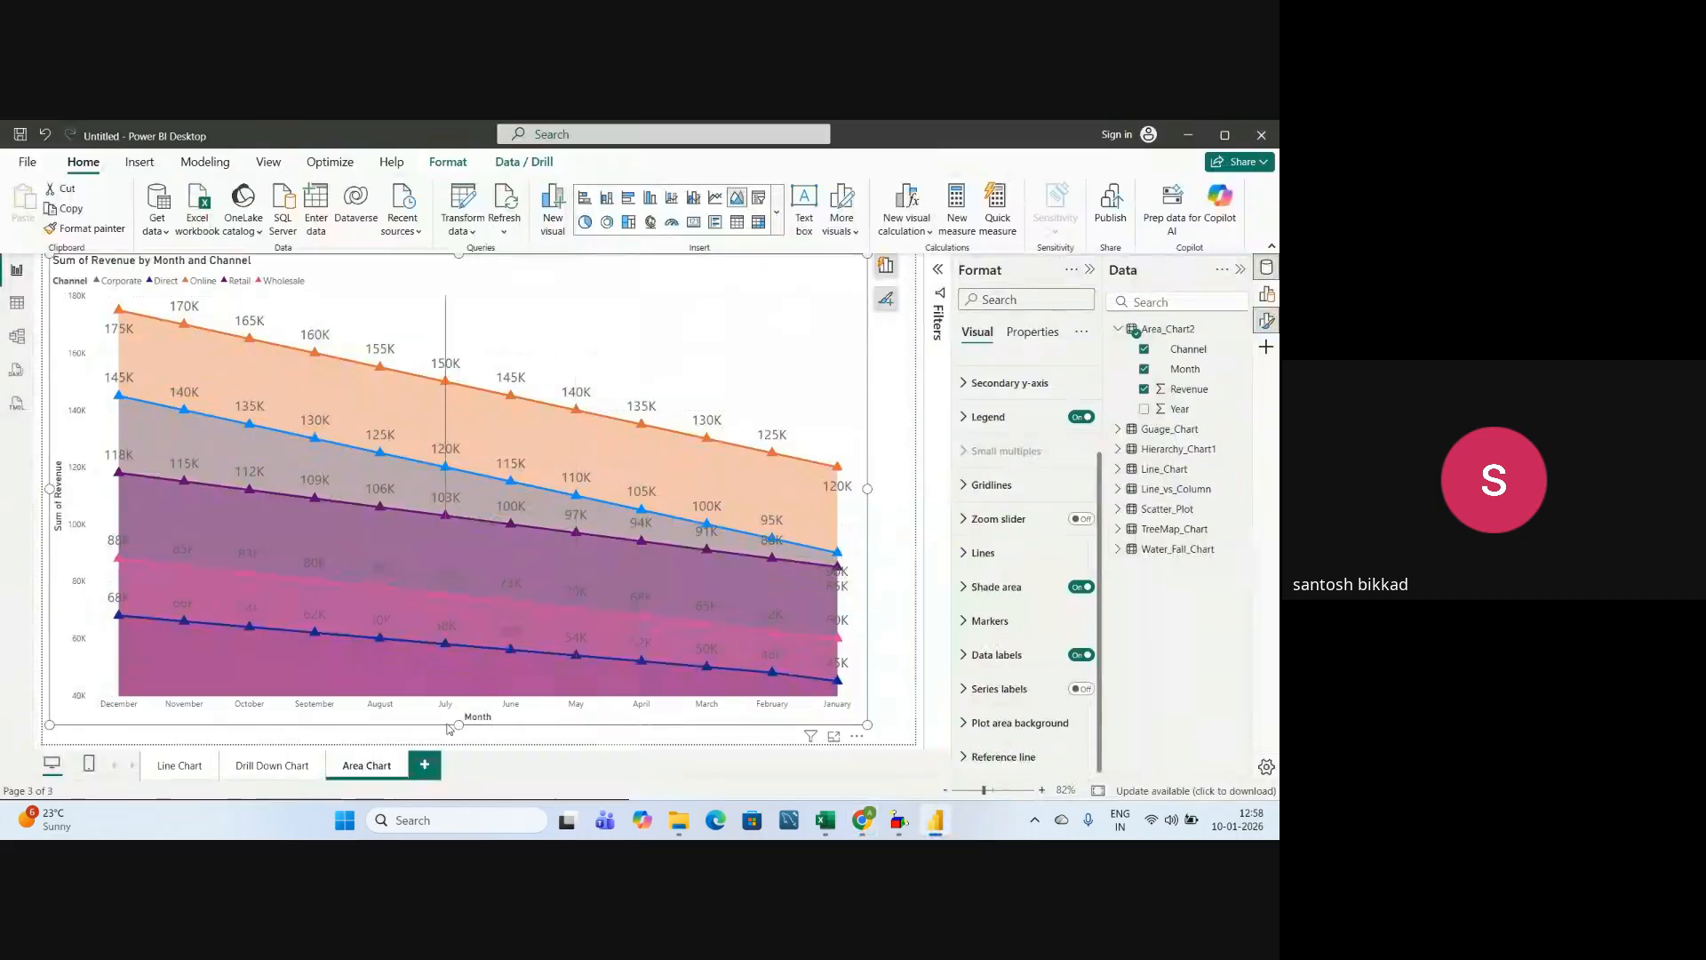
{"action": "left_click", "coordinate": [425, 765]}
{"action": "right_click", "coordinate": [438, 766]}
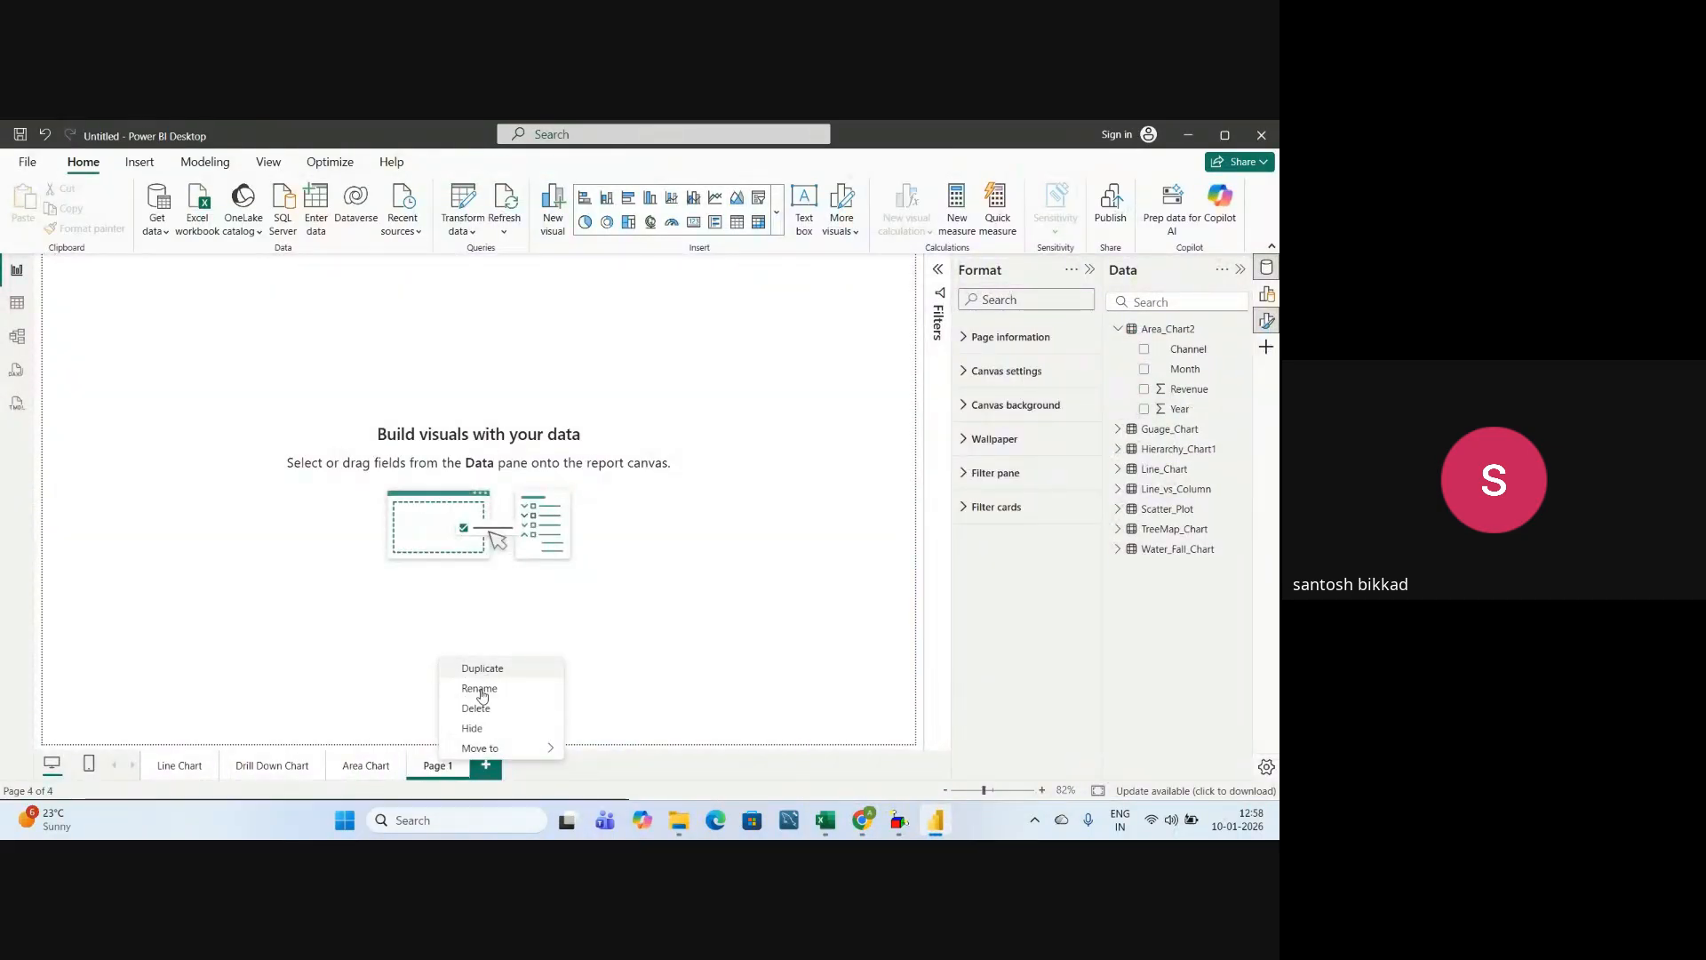
{"action": "left_click", "coordinate": [481, 690]}
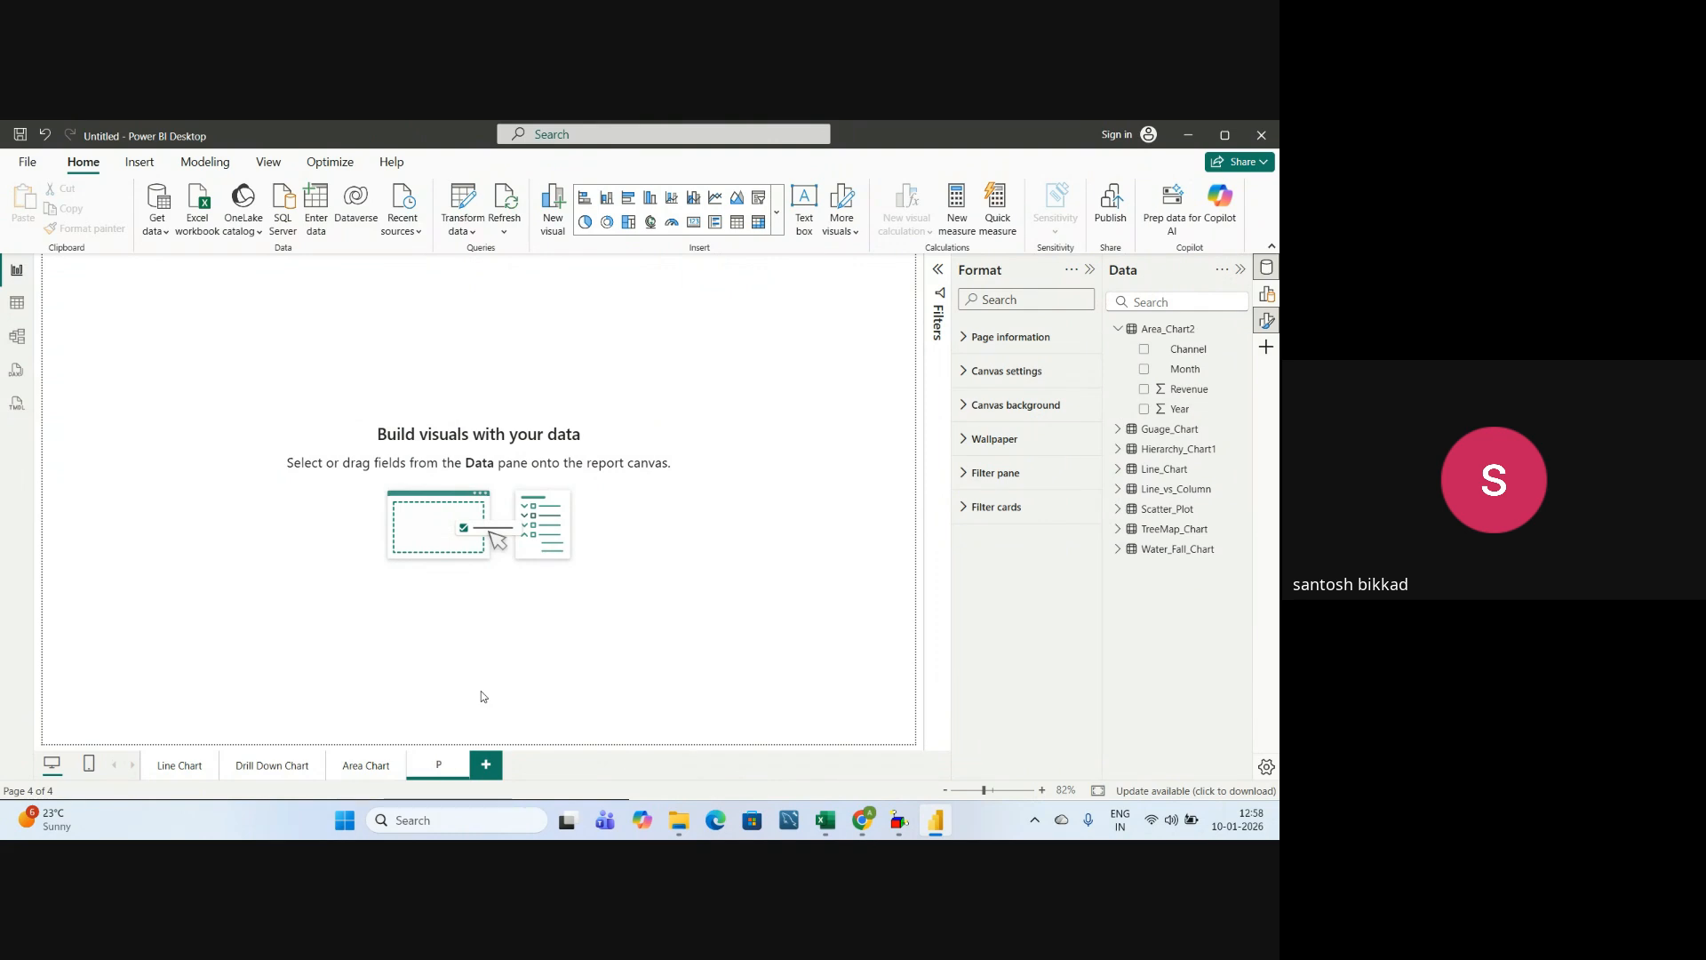
{"action": "type", "text": "Line vs com"}
{"action": "type", "text": "bo chart"}
{"action": "key", "text": "Return"}
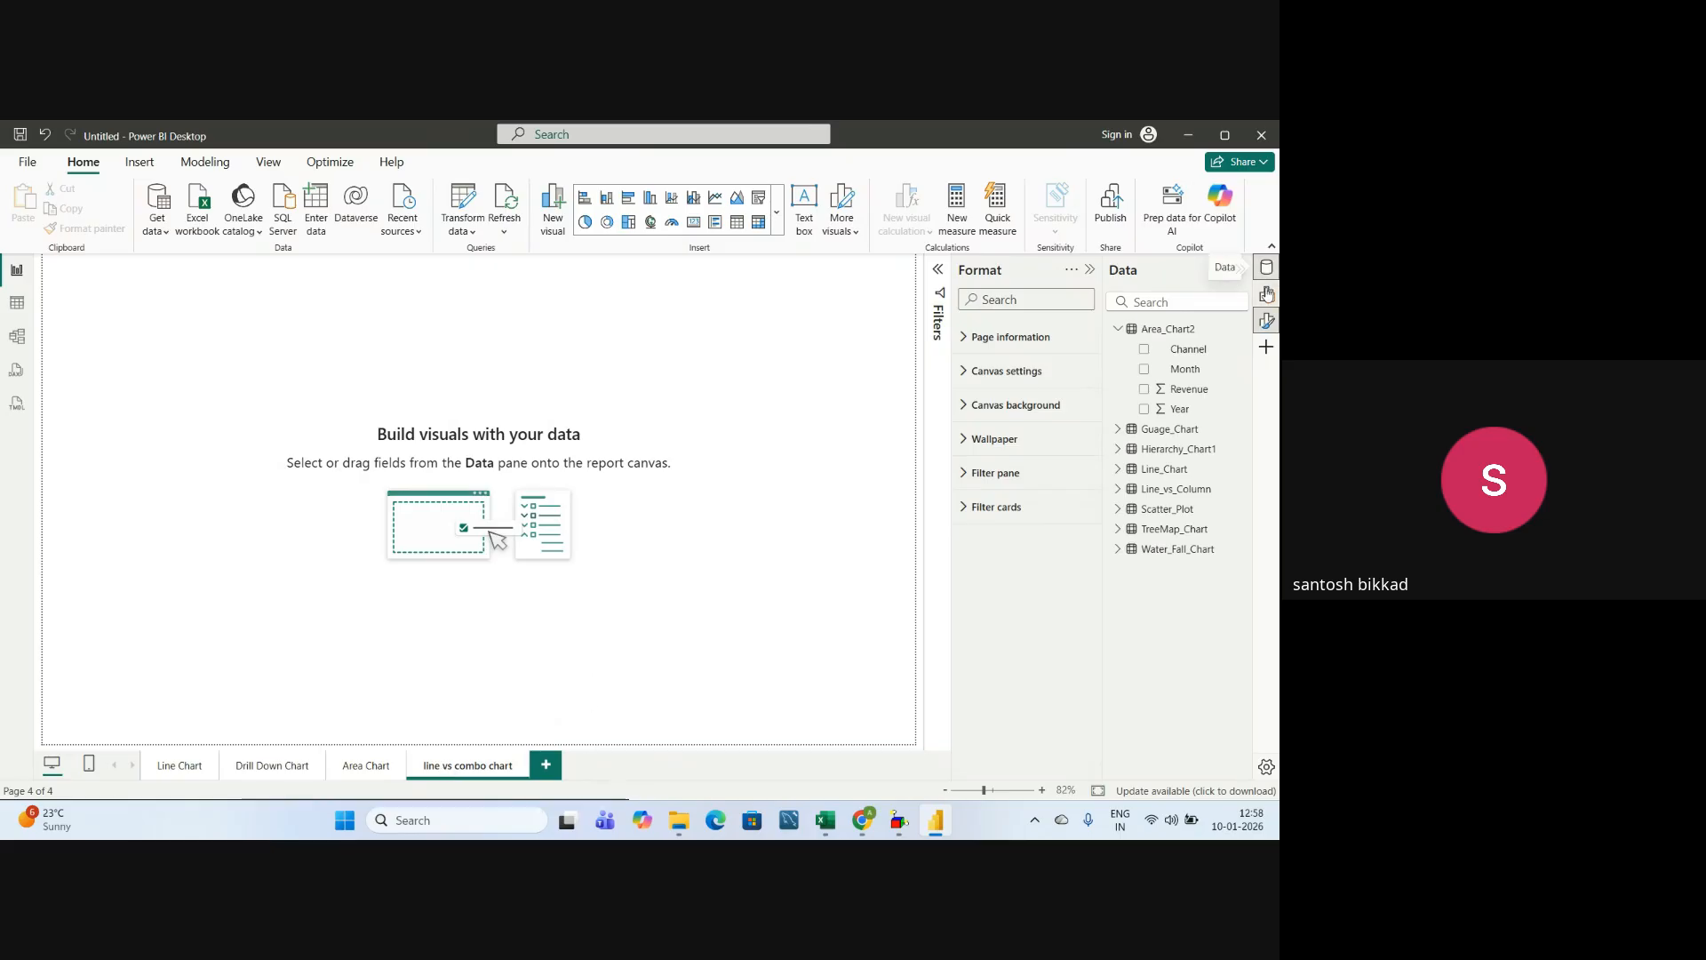
- Insert a line and stacked column chart on the new page and enlarge it to nearly fill the canvas
{"action": "left_click", "coordinate": [1267, 295]}
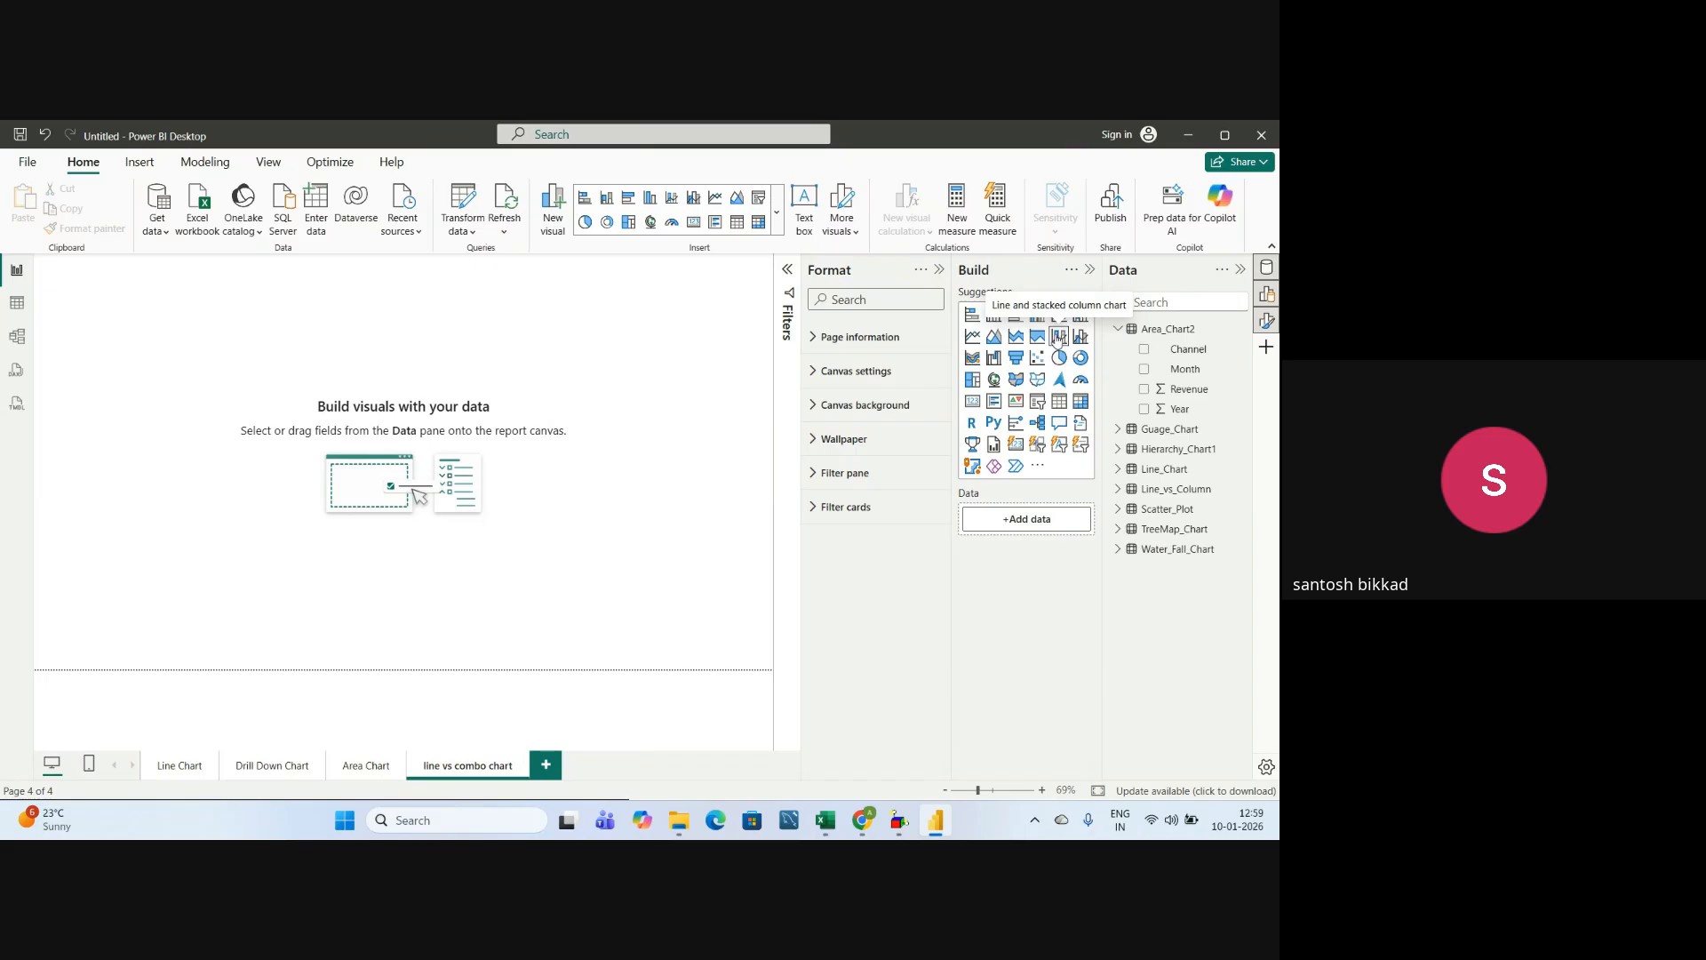
{"action": "left_click", "coordinate": [1061, 338]}
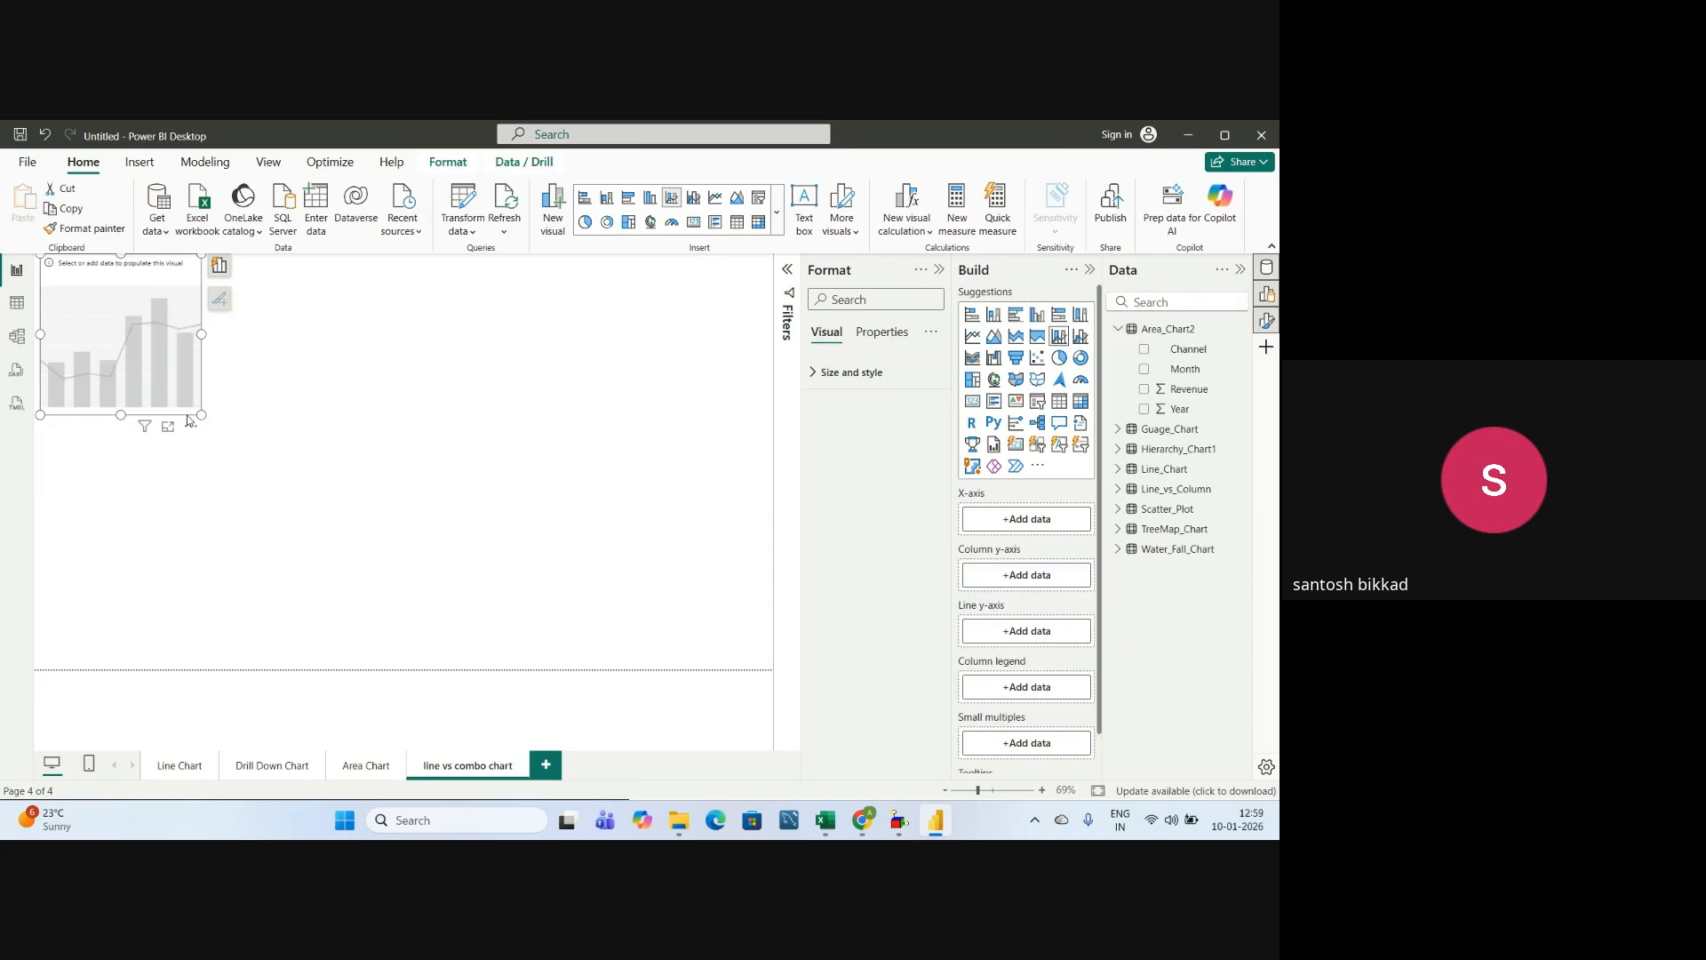
{"action": "left_click_drag", "start_coordinate": [202, 415], "coordinate": [724, 653]}
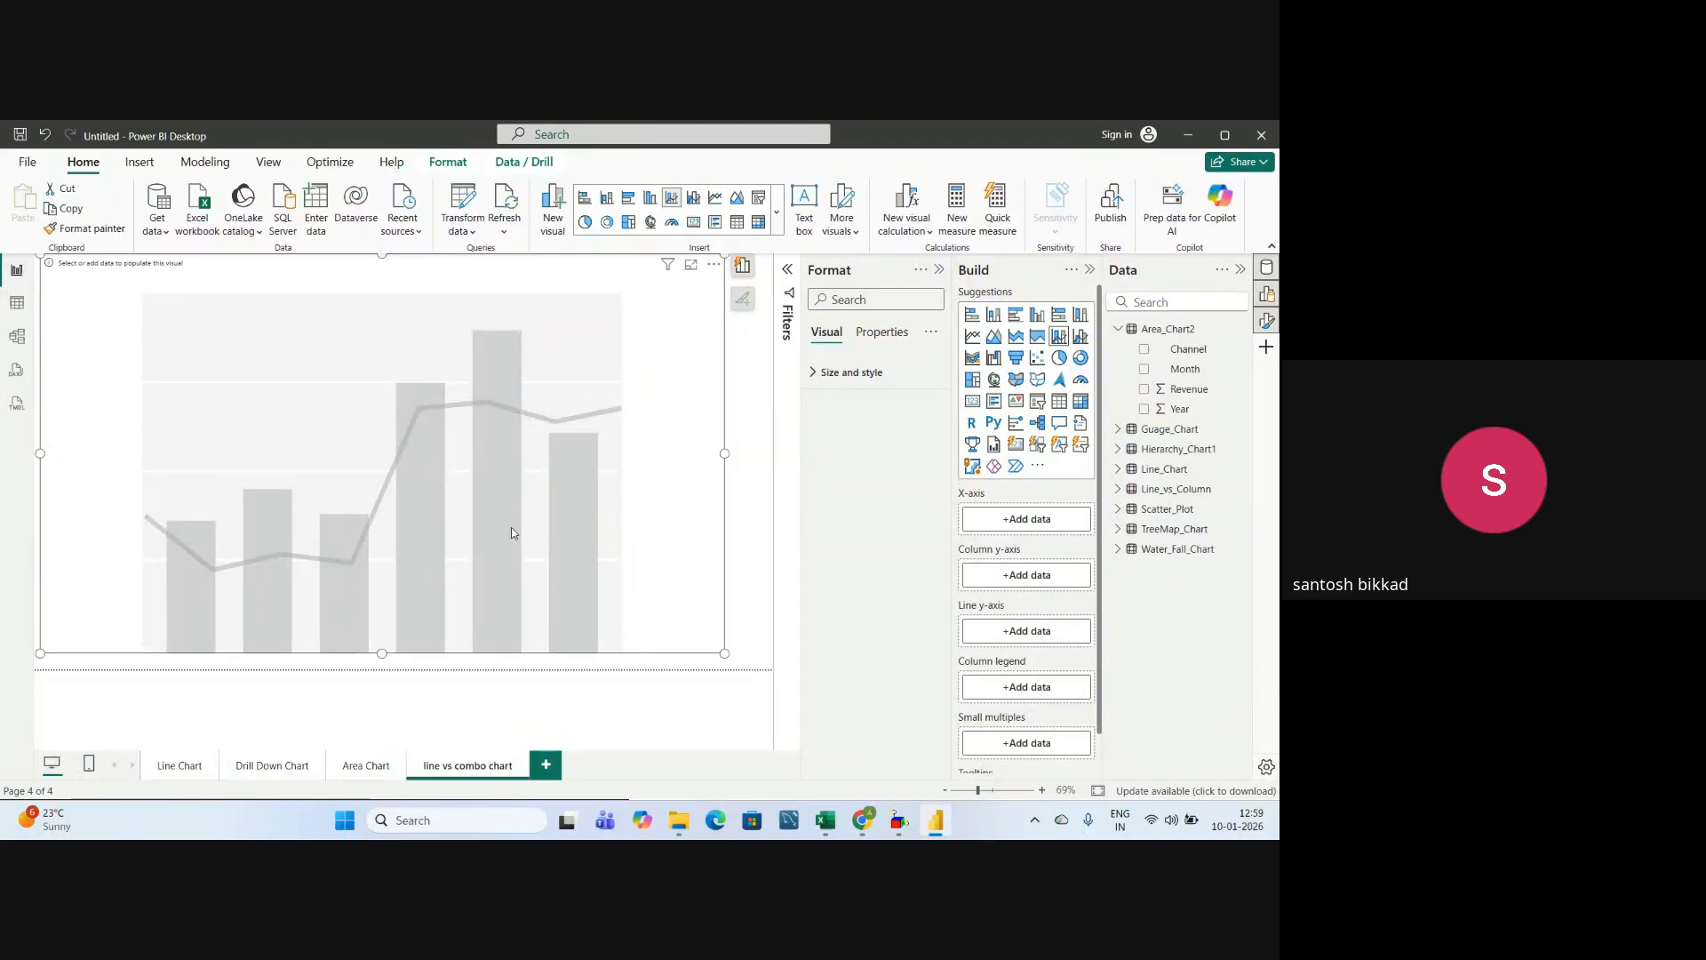
- Switch to Other Charts.pdf and read how to create the combo chart, highlighting "Combo Chart" in Step 1
{"action": "key", "text": "alt+Tab"}
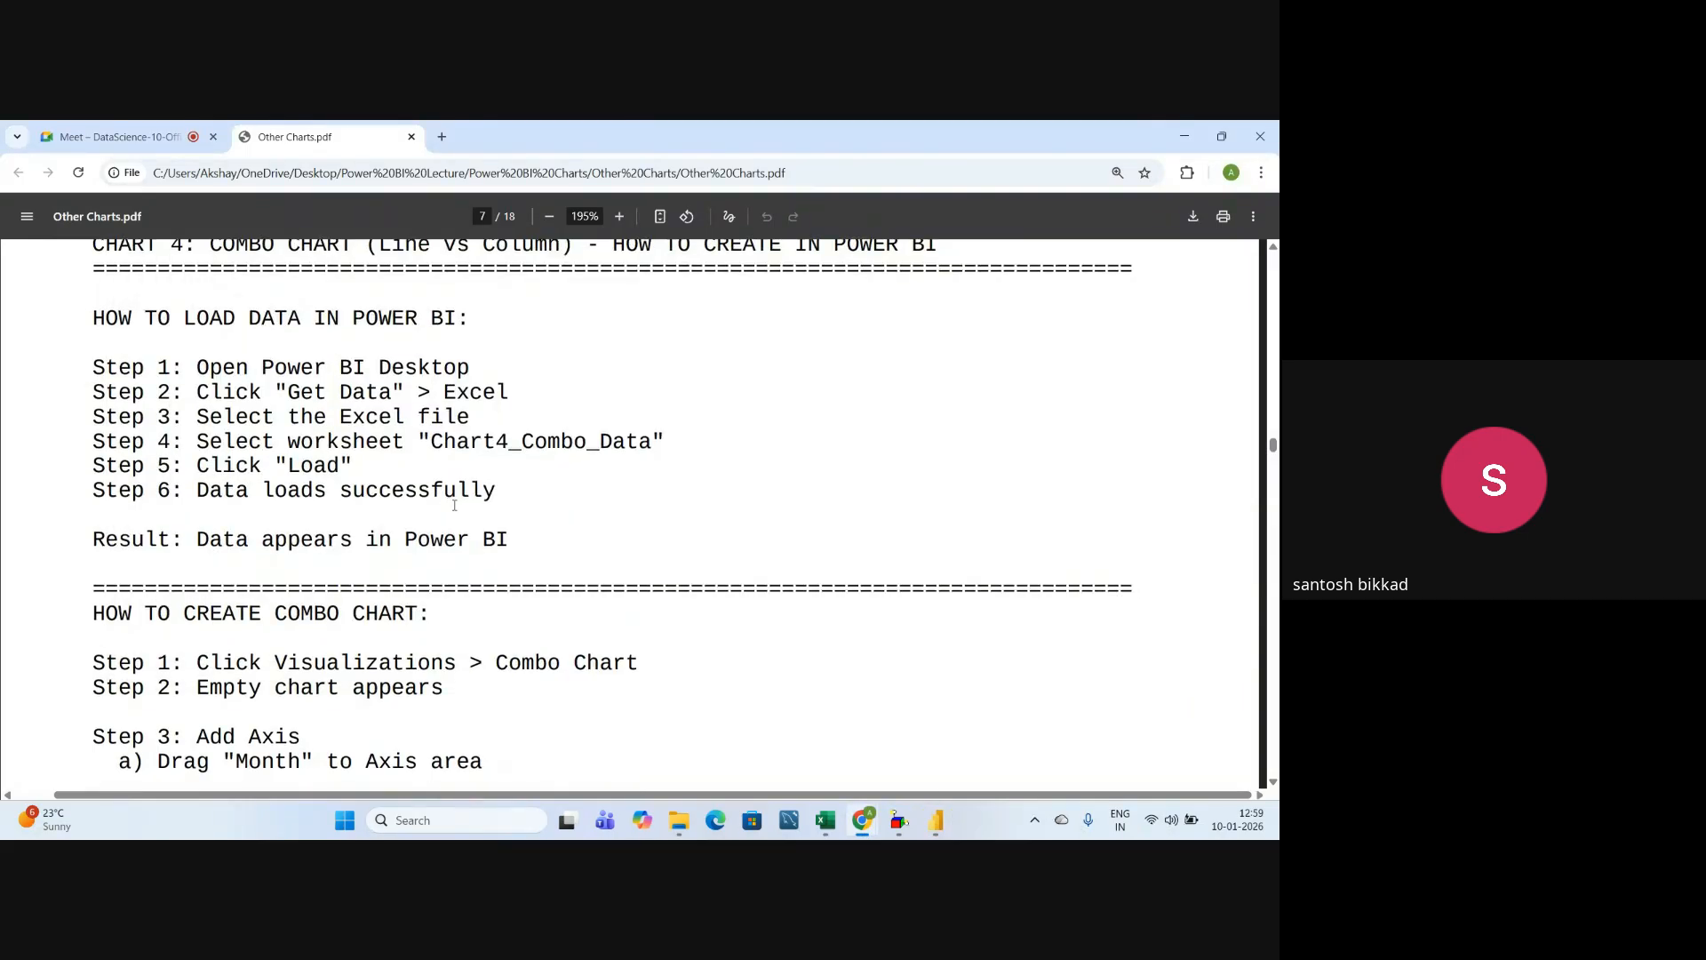
{"action": "scroll", "coordinate": [462, 498], "scroll_direction": "down", "scroll_amount": 3}
{"action": "scroll", "coordinate": [551, 553], "scroll_direction": "down", "scroll_amount": 3}
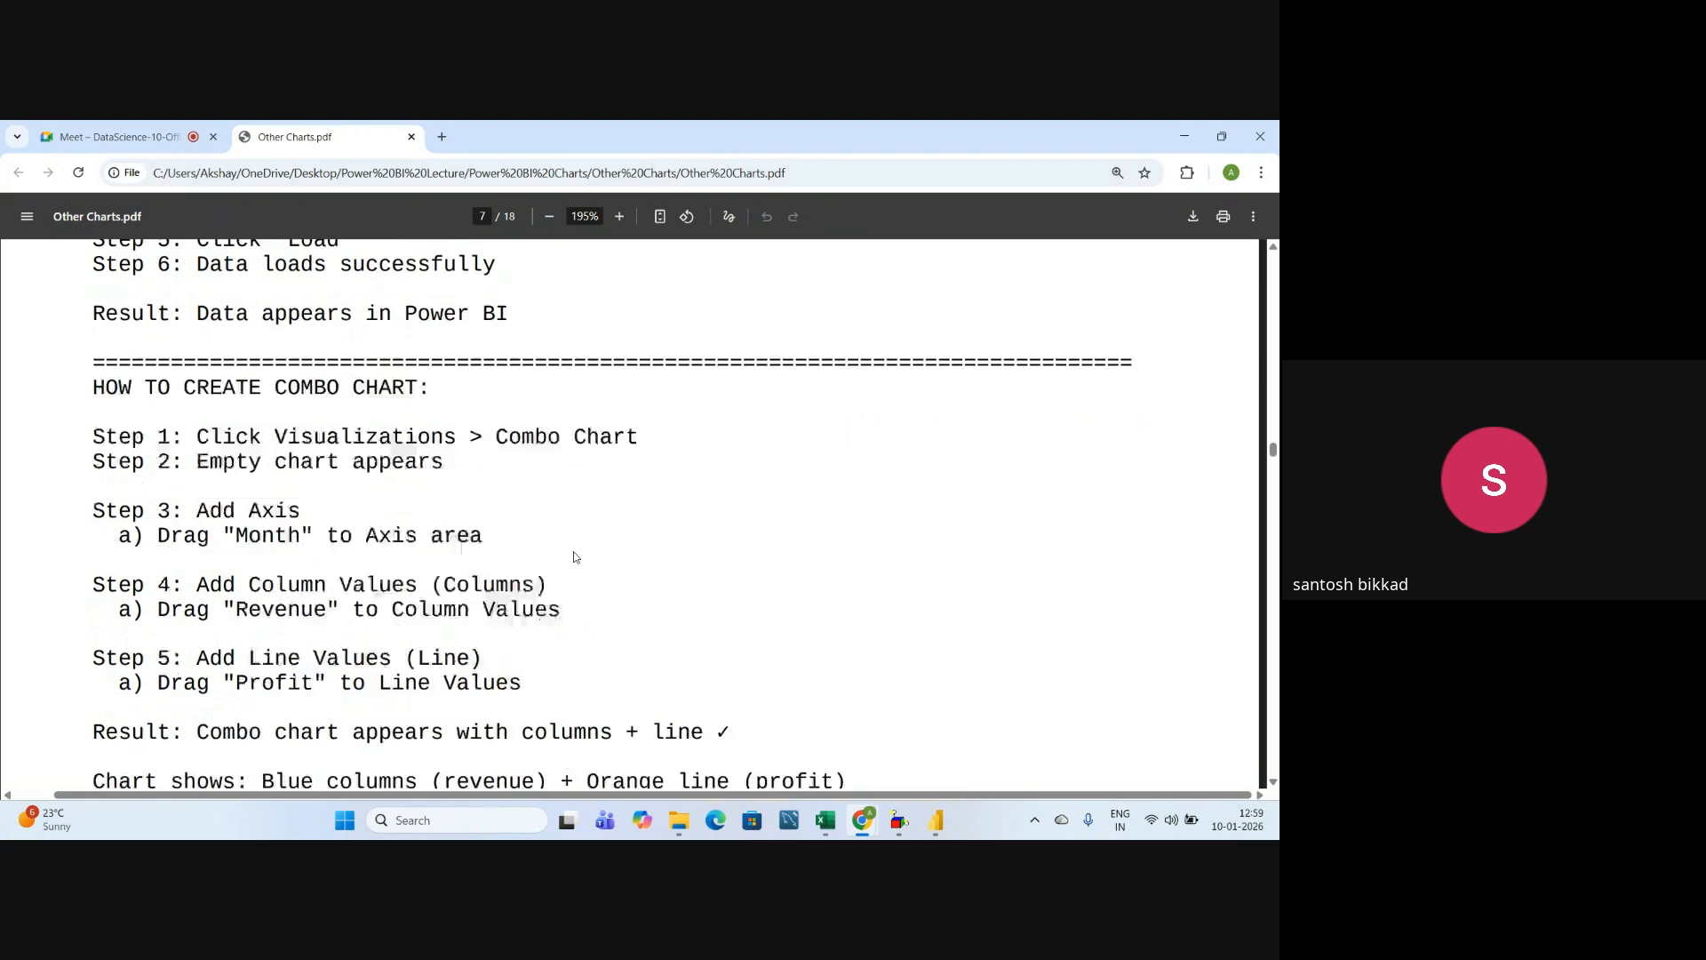
{"action": "left_click_drag", "start_coordinate": [494, 327], "coordinate": [664, 323]}
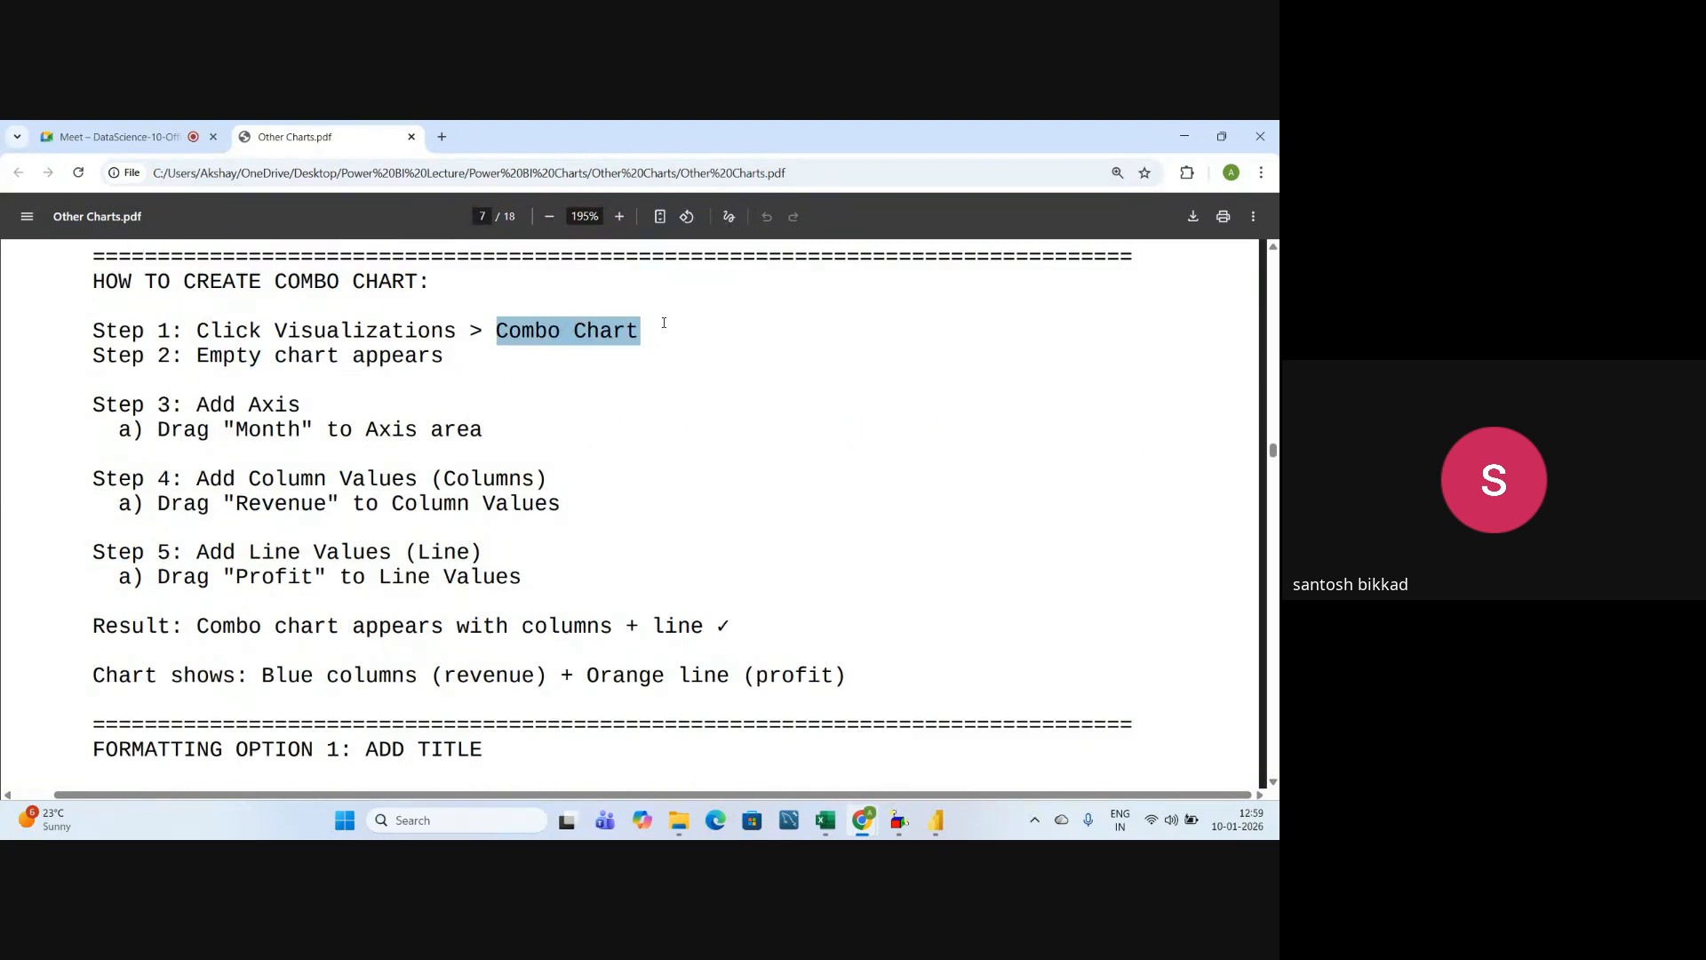
{"action": "left_click", "coordinate": [567, 442]}
- Highlight the Month axis instruction, return to Power BI Desktop and assign Area_Chart2's Month field to the chart's X-axis
{"action": "left_click_drag", "start_coordinate": [159, 429], "coordinate": [498, 435]}
{"action": "key", "text": "alt+Tab"}
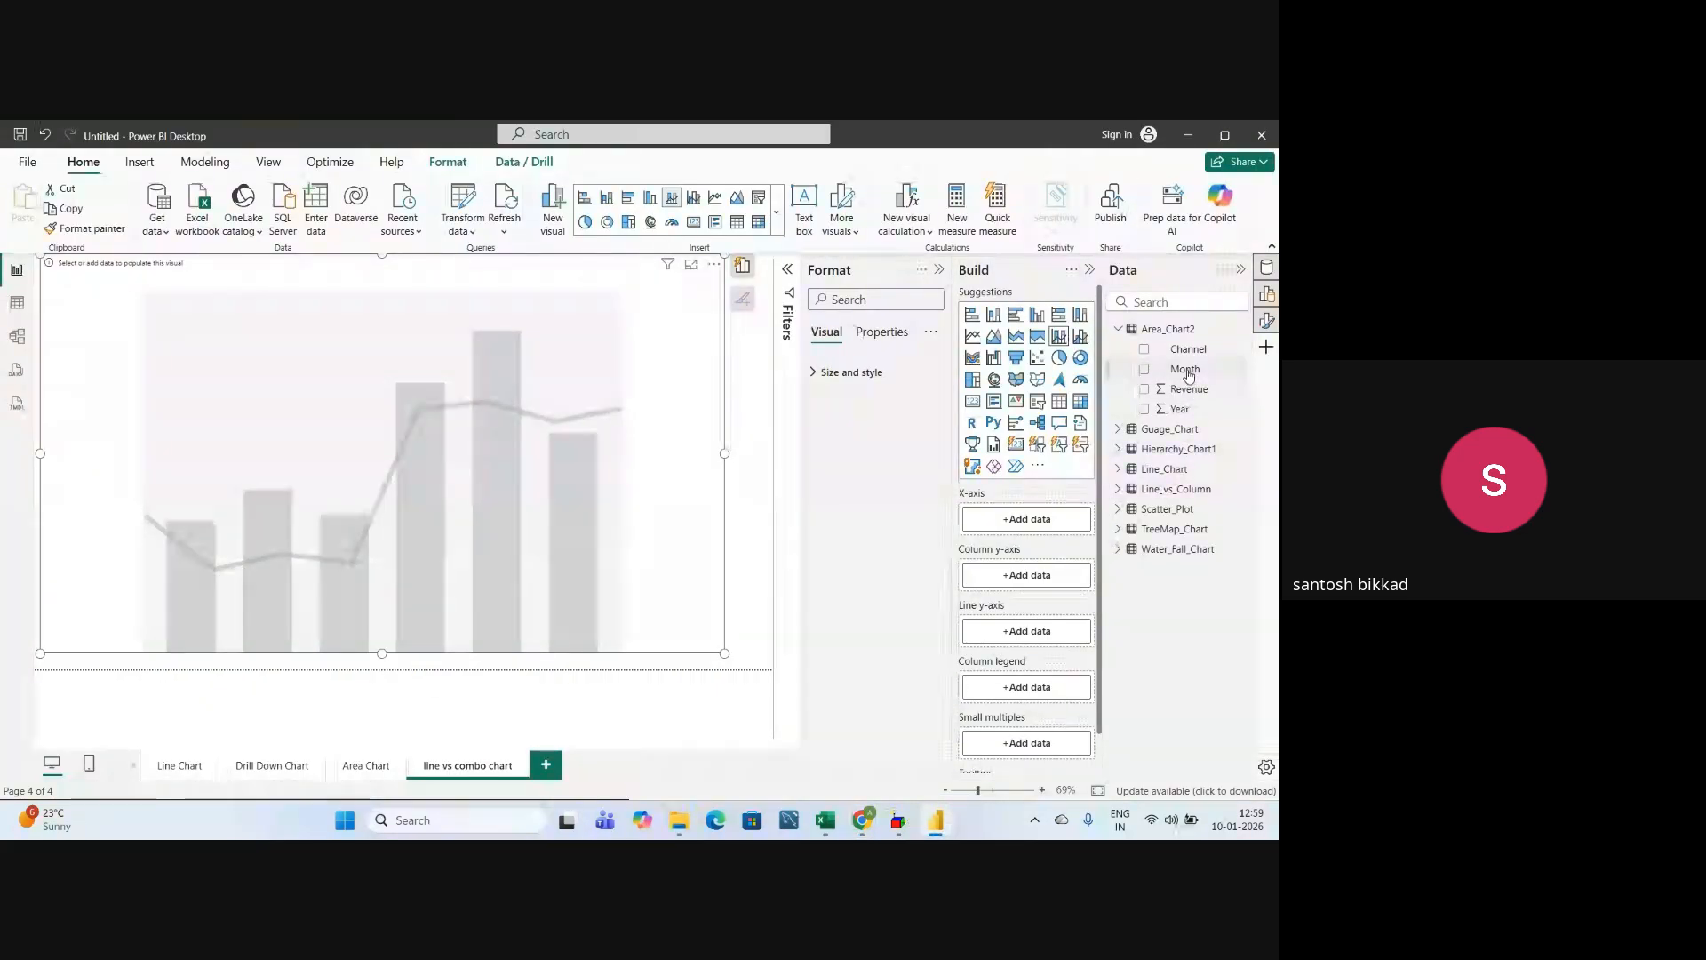
{"action": "left_click_drag", "start_coordinate": [1185, 368], "coordinate": [1039, 525]}
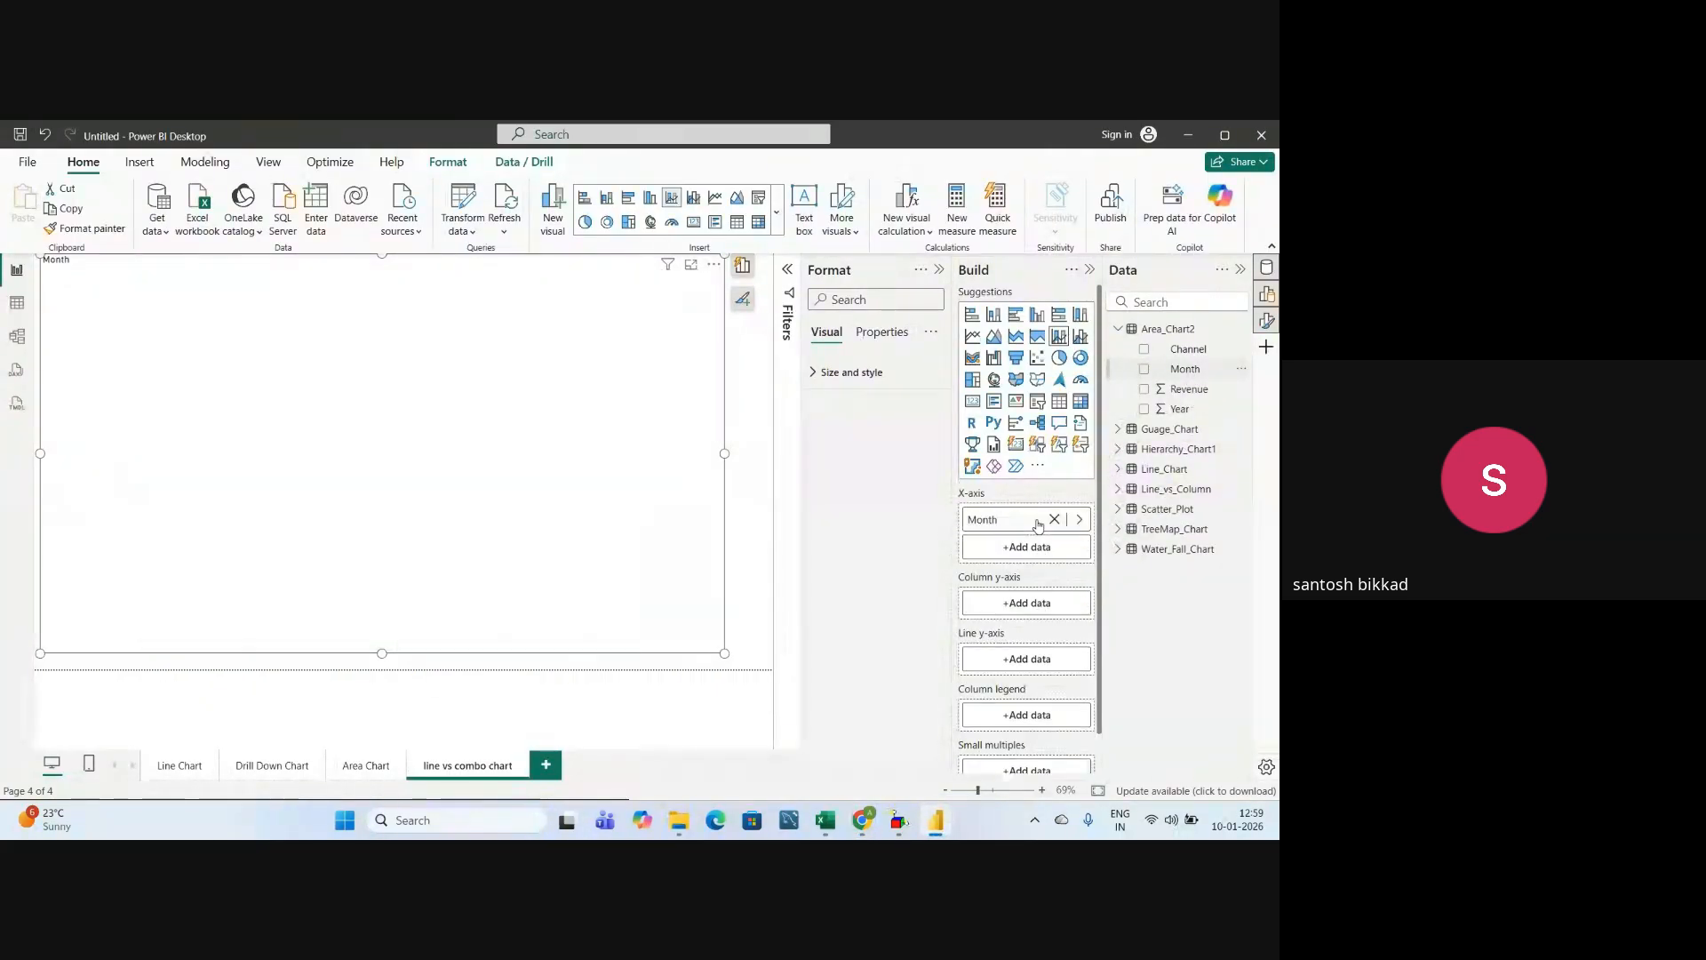
- Highlight the Revenue column values instruction in the PDF, and in Power BI Desktop assign Area_Chart2's Revenue field to the Column y-axis
{"action": "key", "text": "alt+Tab"}
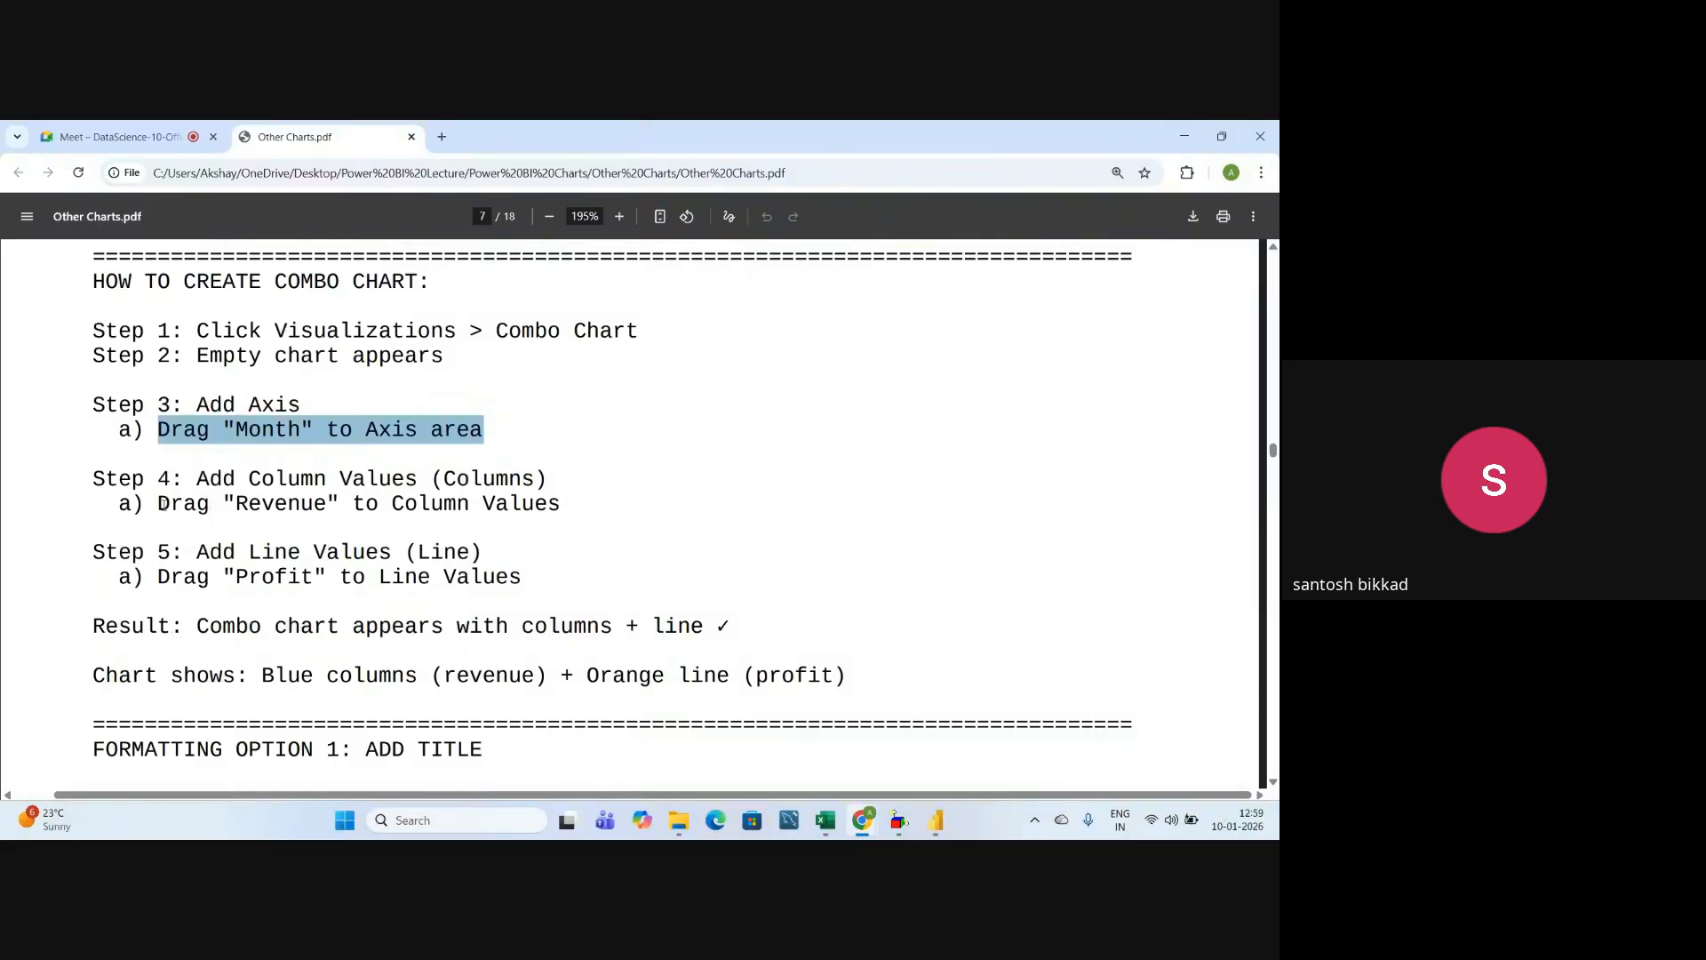
{"action": "left_click_drag", "start_coordinate": [157, 504], "coordinate": [562, 507]}
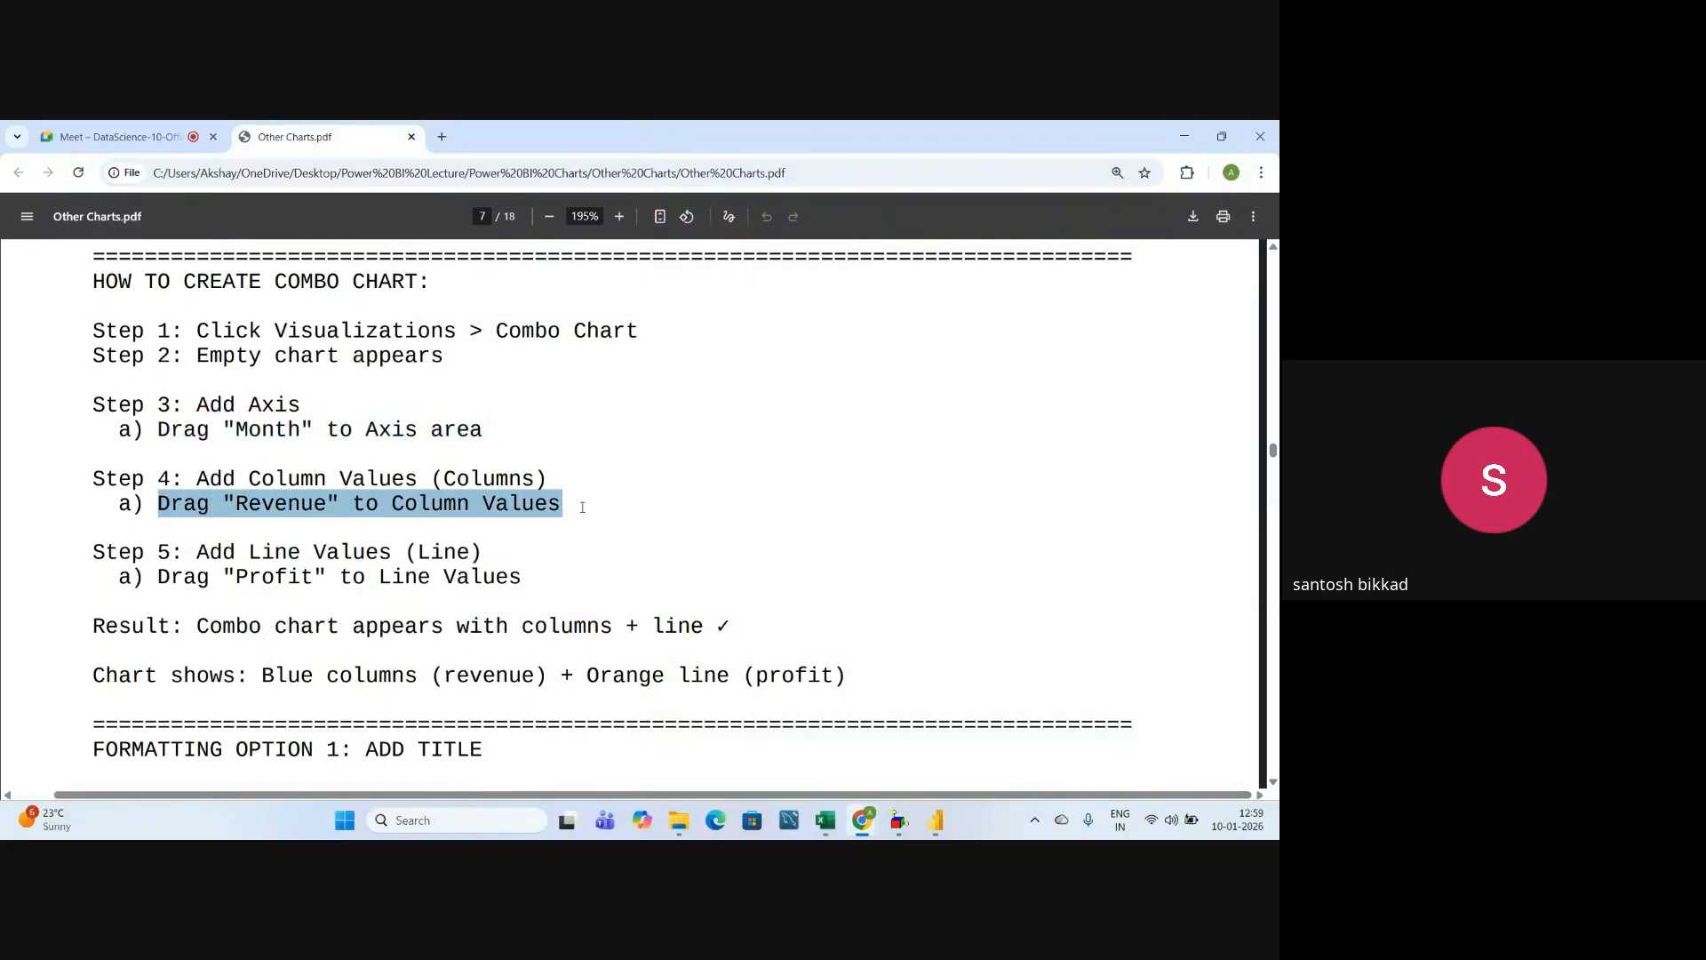
{"action": "left_click", "coordinate": [131, 503]}
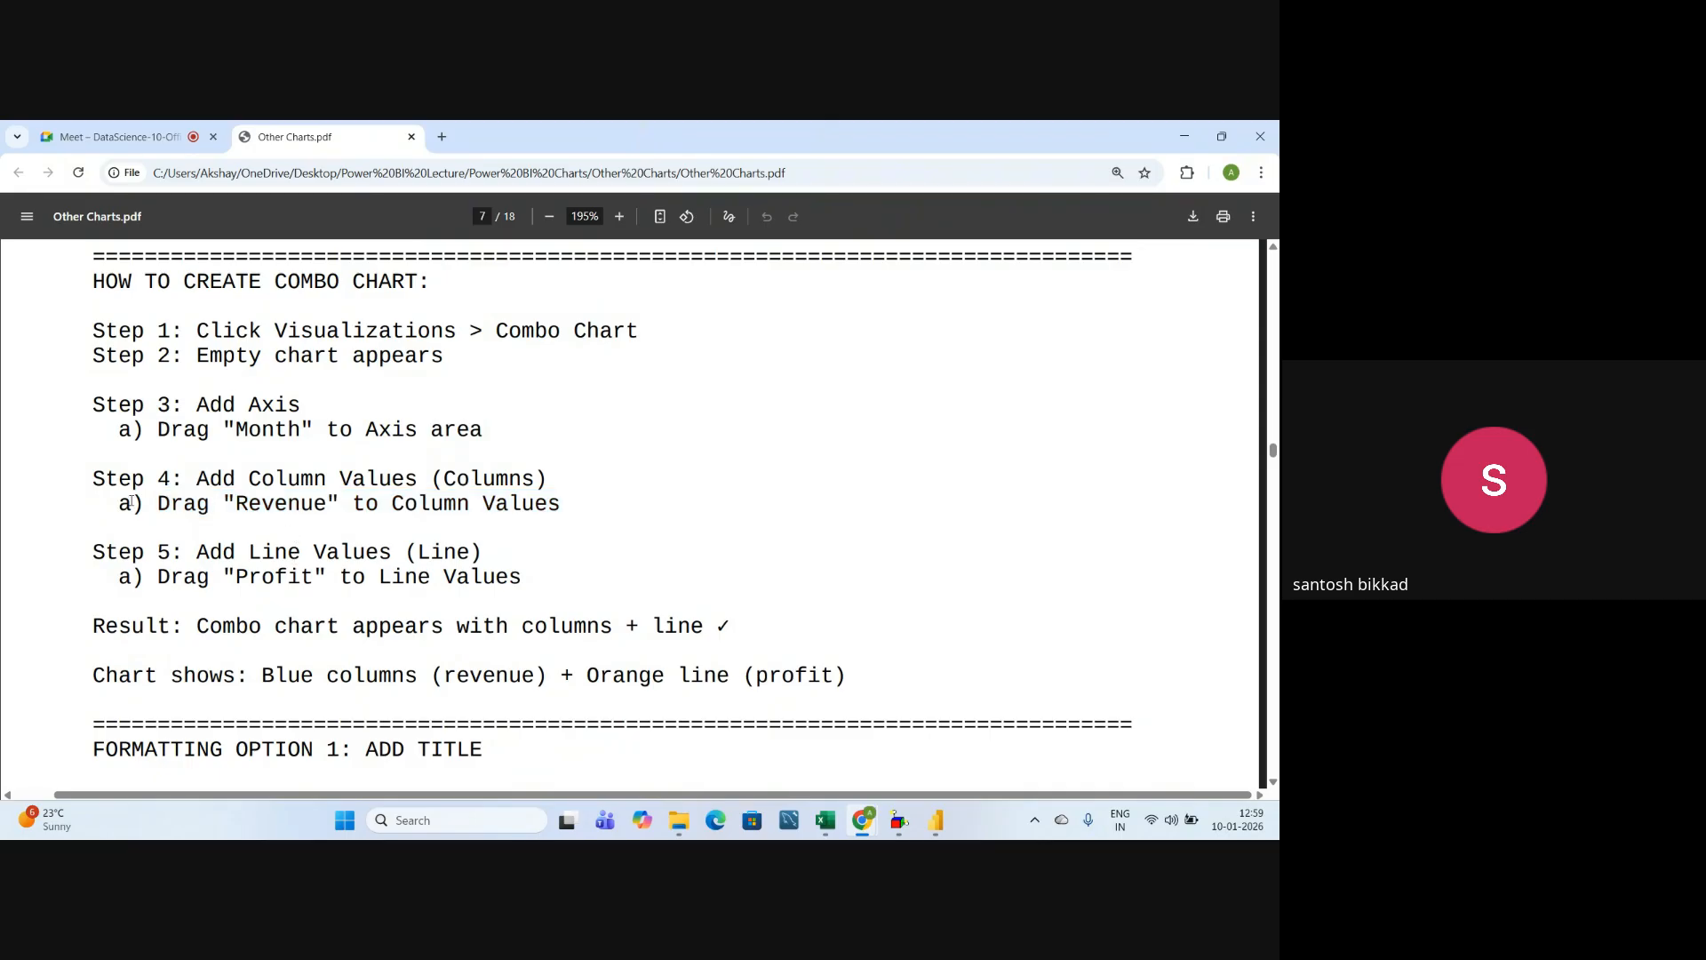
{"action": "left_click_drag", "start_coordinate": [152, 504], "coordinate": [563, 504]}
{"action": "key", "text": "alt+Tab"}
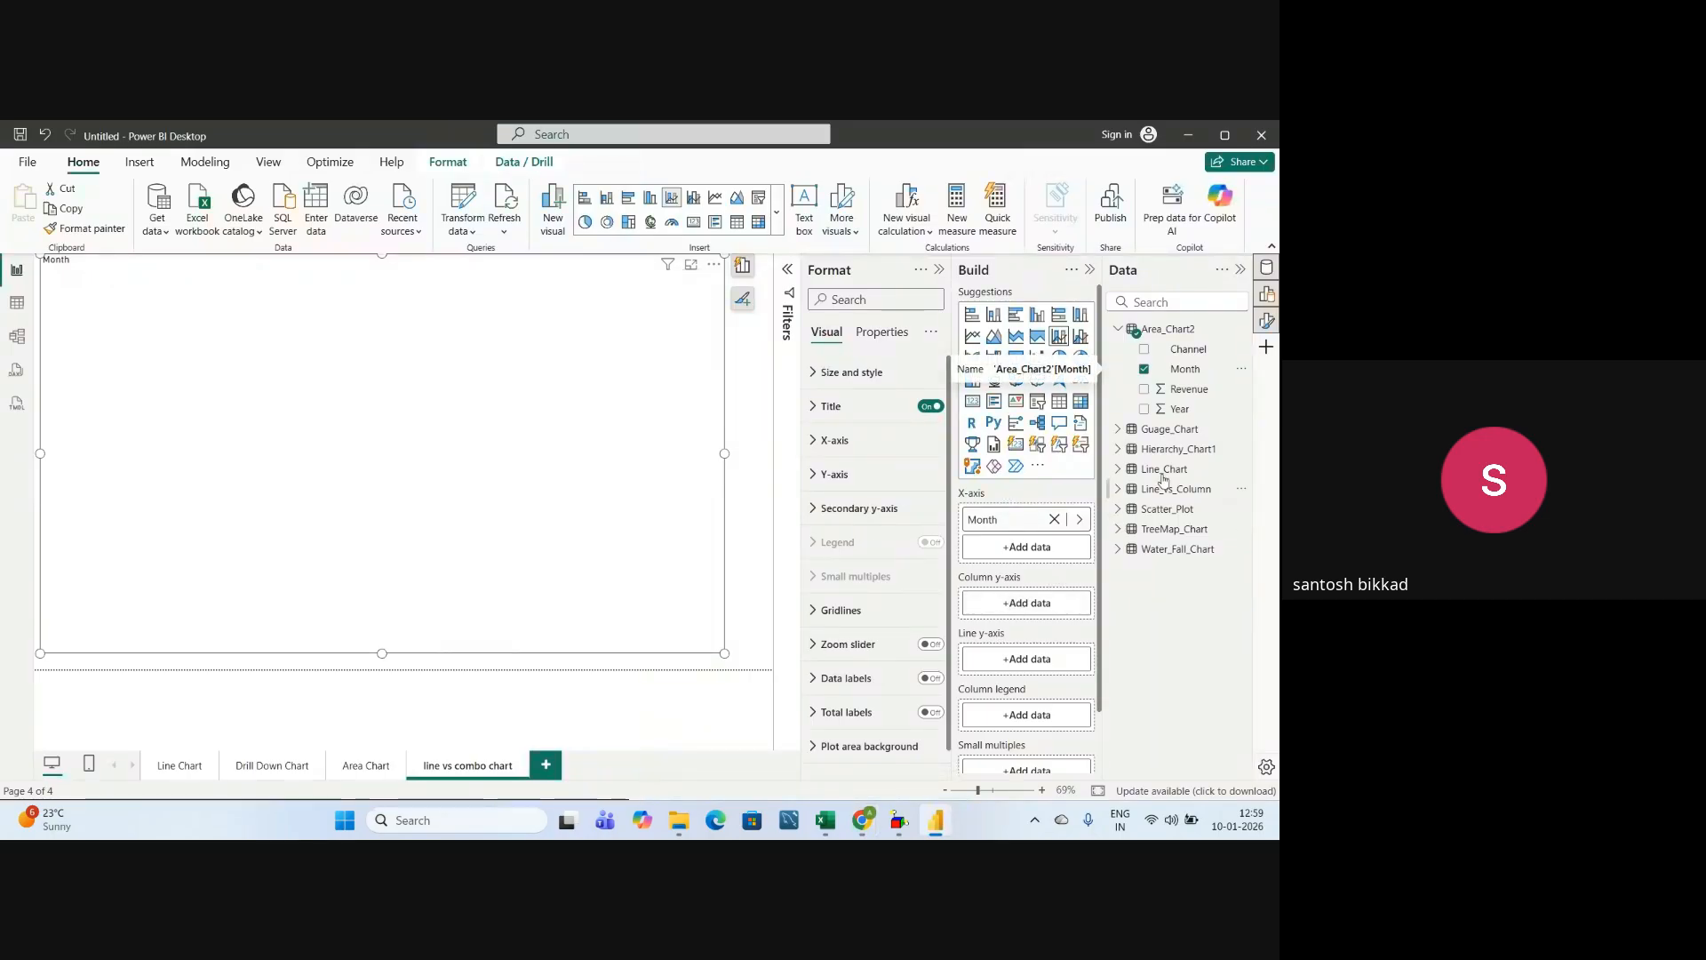
{"action": "left_click_drag", "start_coordinate": [1194, 394], "coordinate": [1046, 610]}
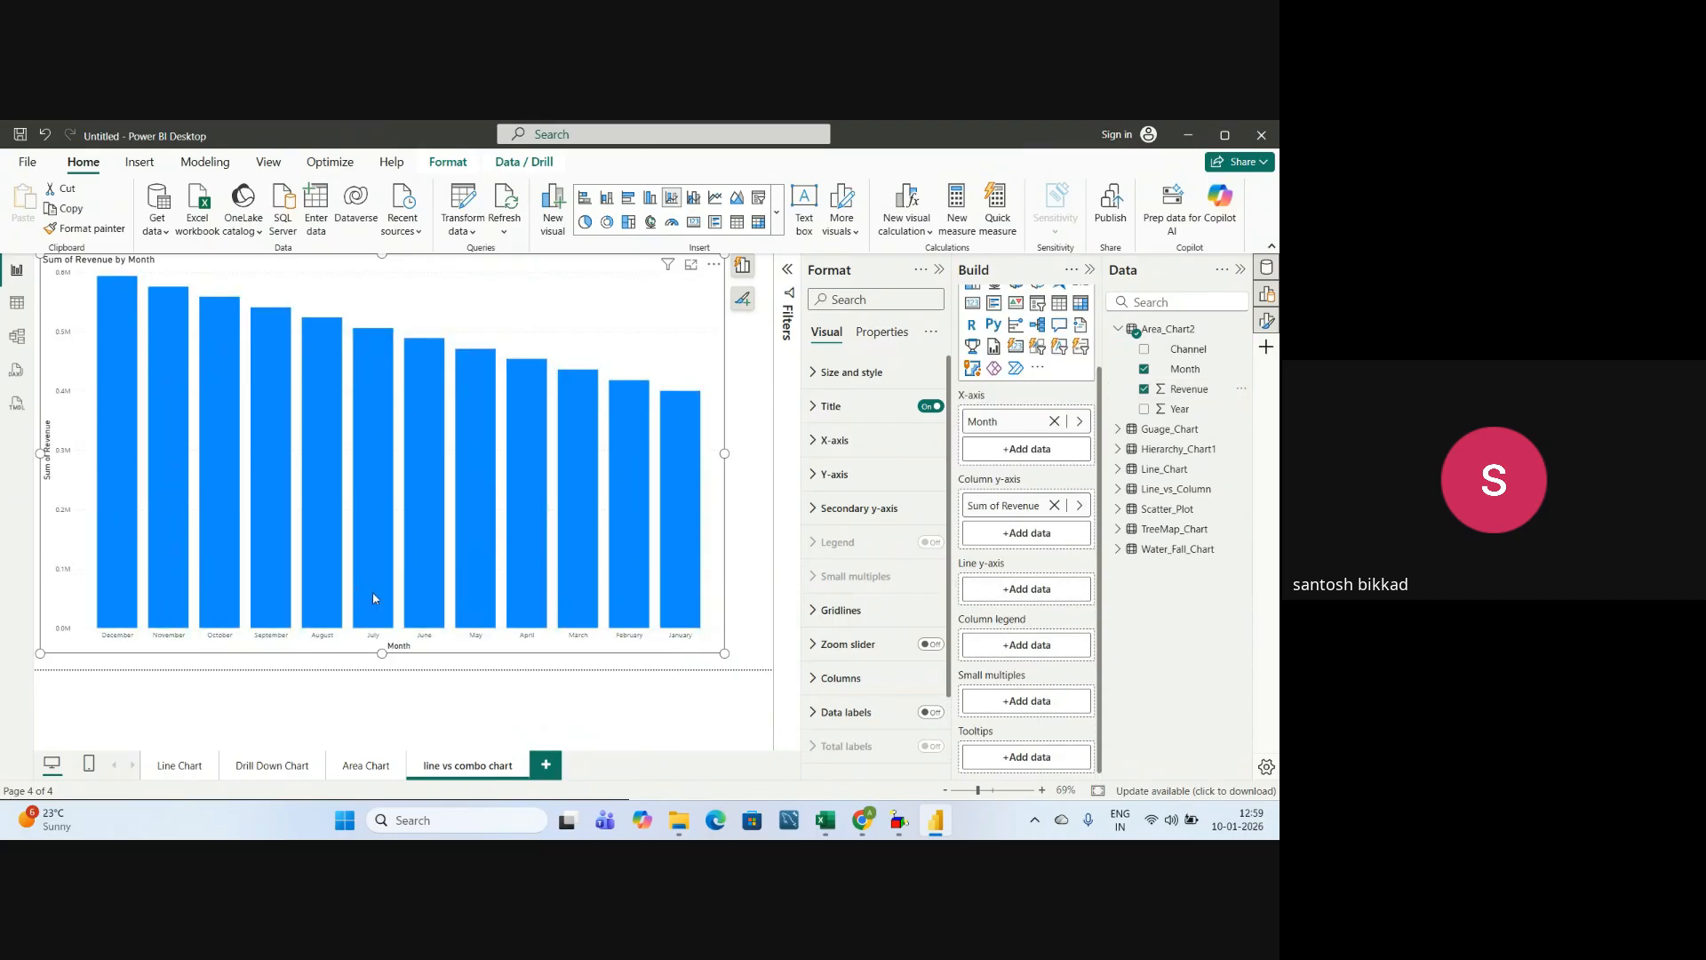
{"action": "mouse_move", "coordinate": [373, 480]}
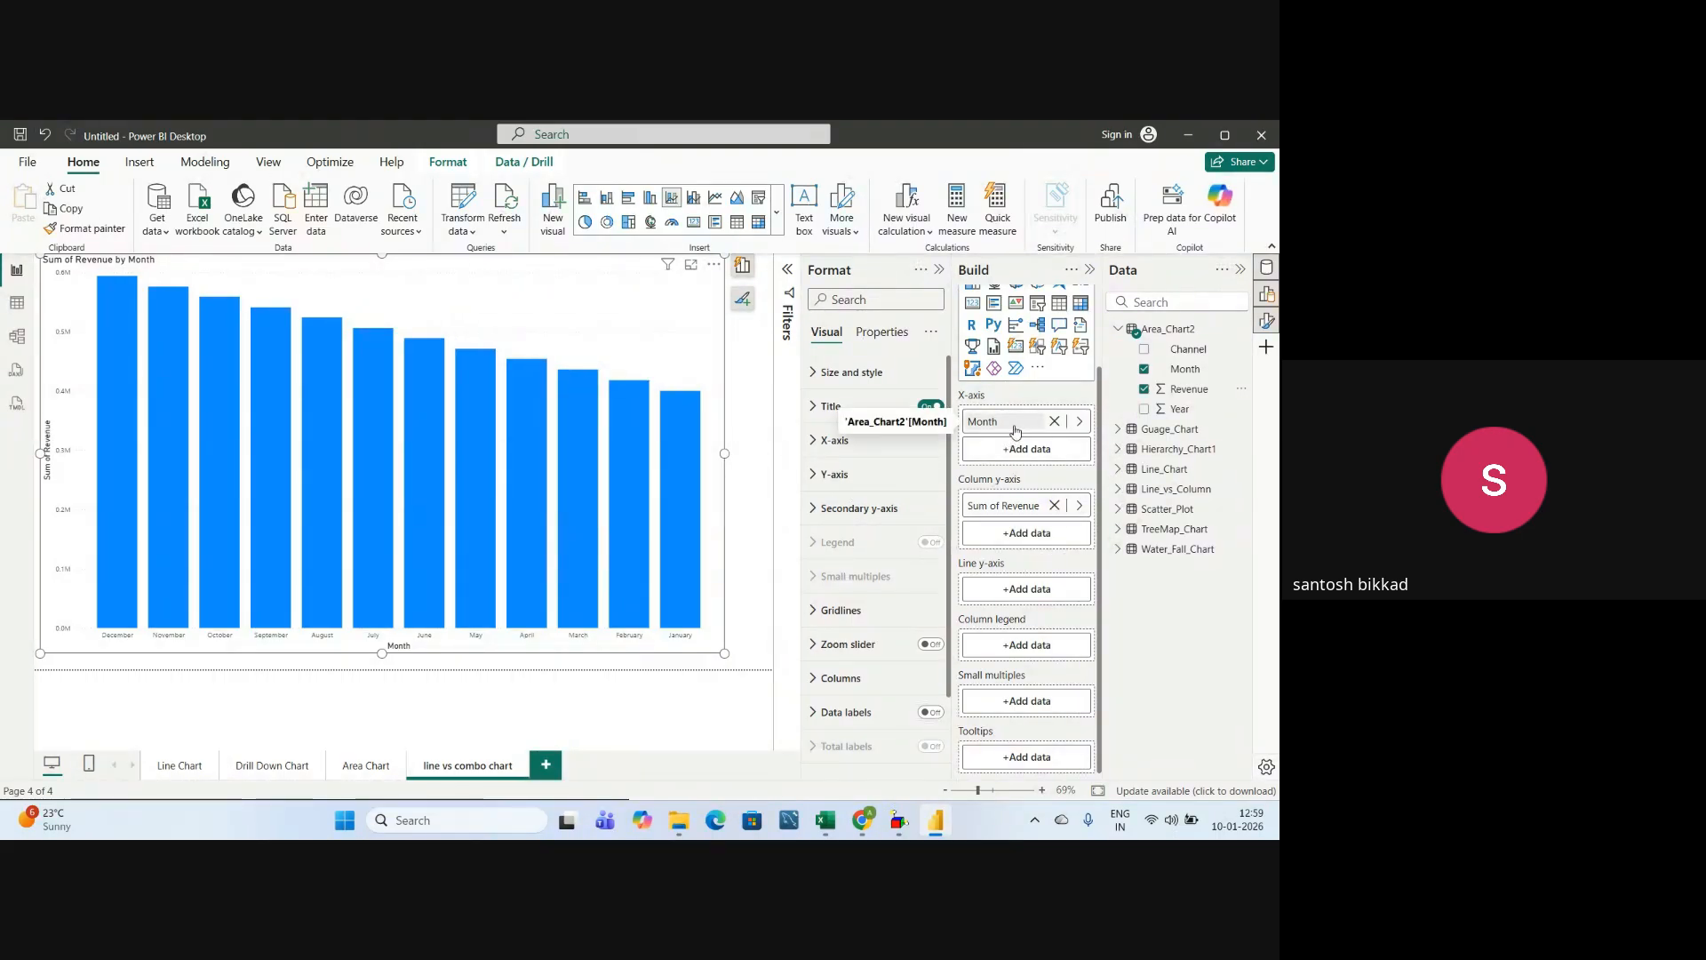
- Highlight the Profit line values instruction in Step 5 of Other Charts.pdf and return to Power BI Desktop
{"action": "key", "text": "alt+Tab"}
{"action": "left_click_drag", "start_coordinate": [157, 578], "coordinate": [524, 586]}
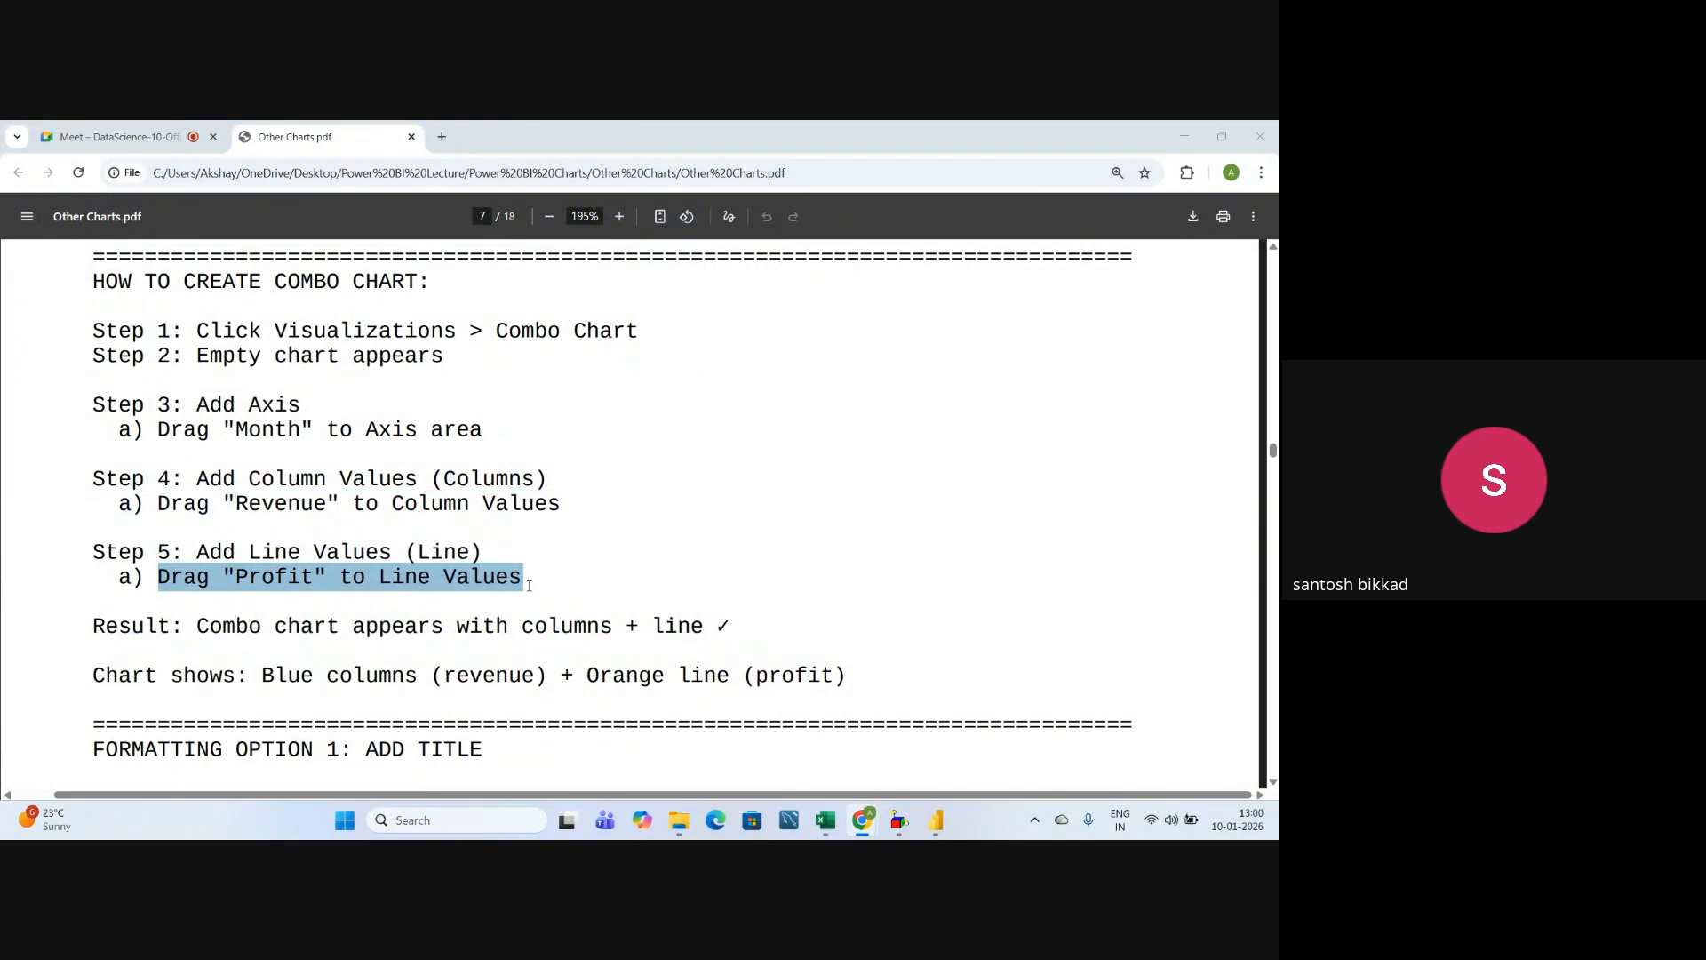
{"action": "key", "text": "alt+Tab"}
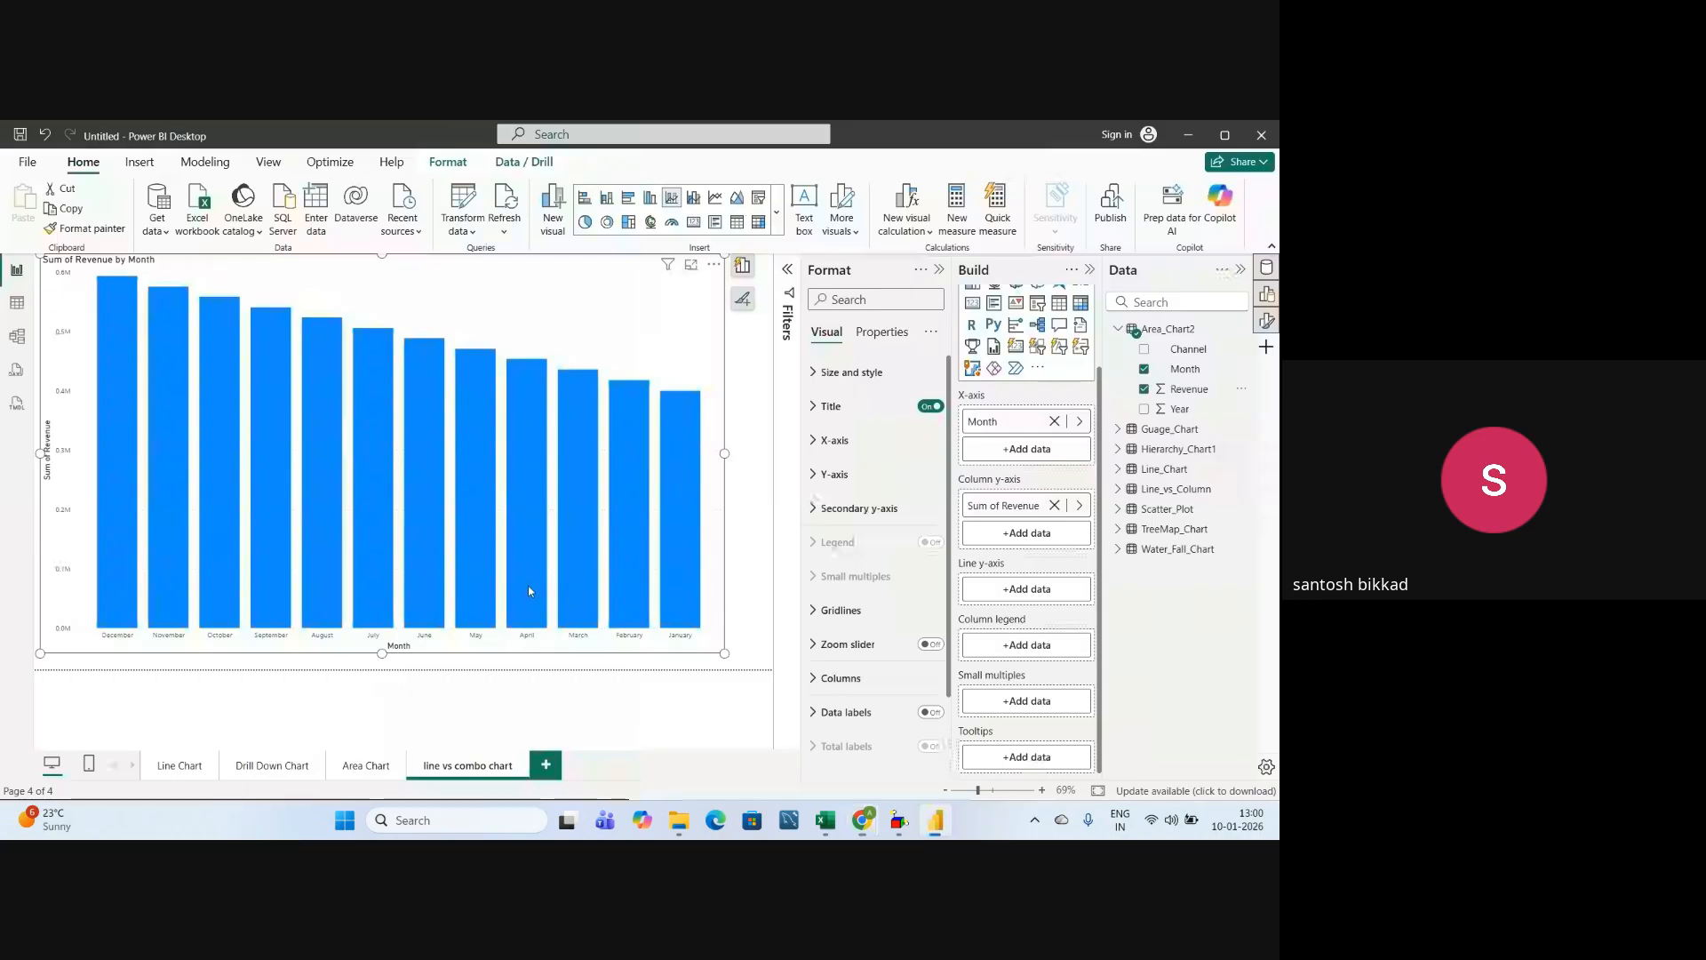
- Rename the current report page to "line vs column chart"
{"action": "right_click", "coordinate": [467, 773]}
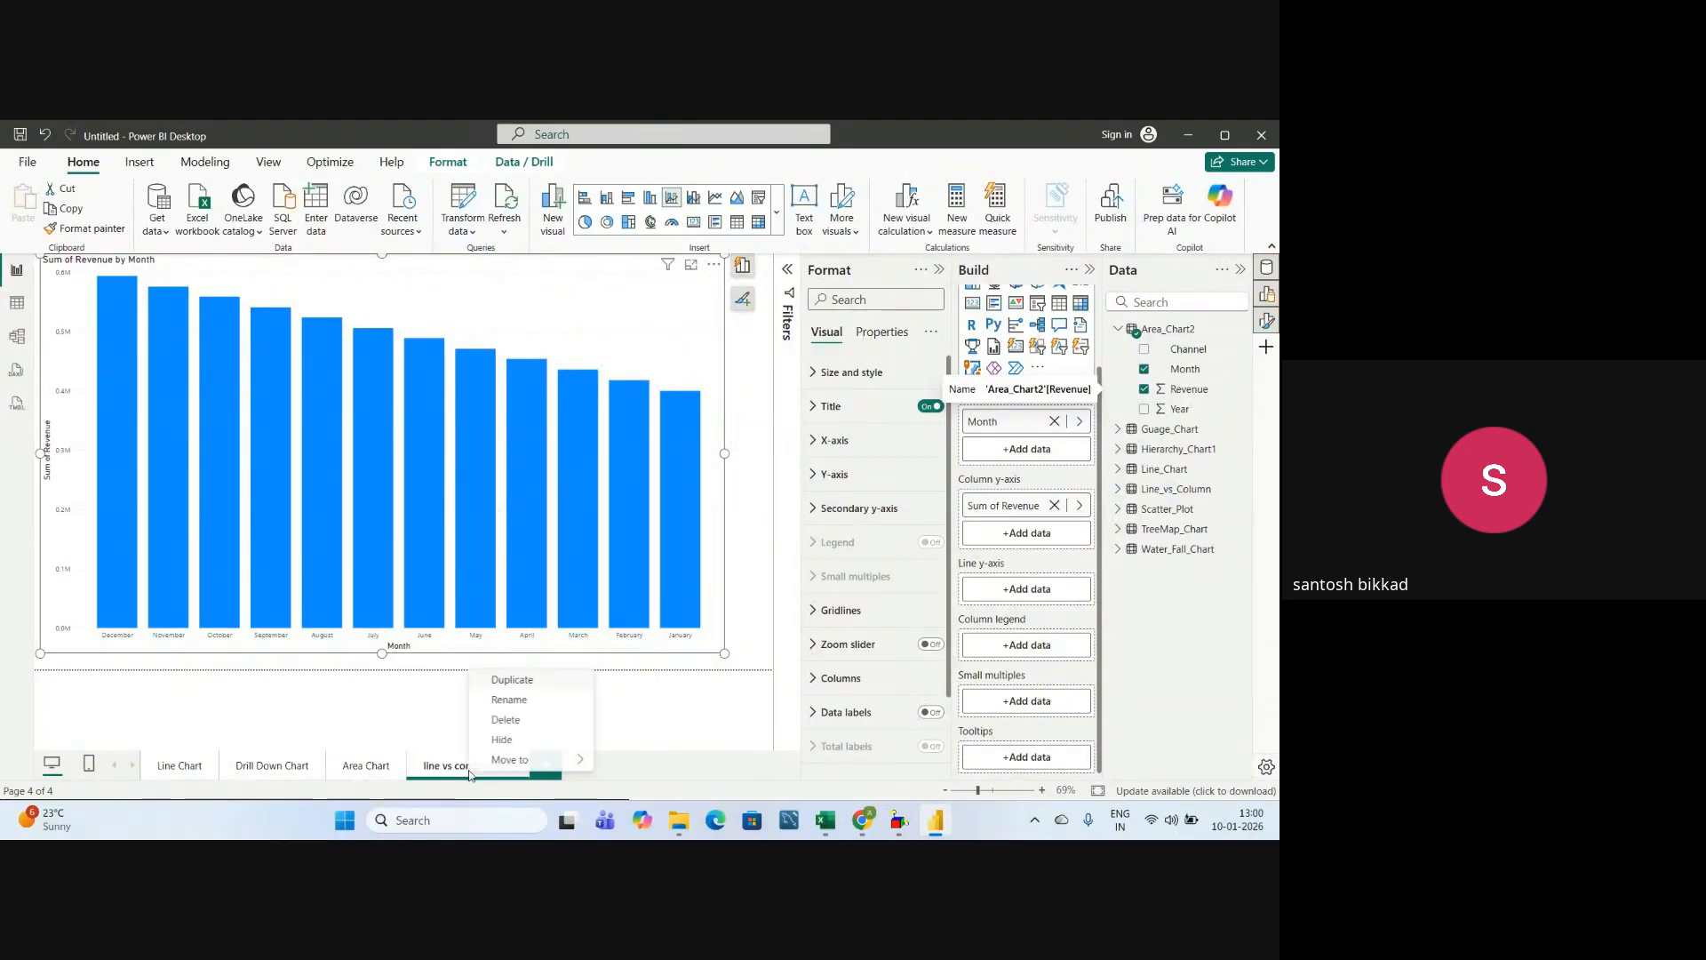
{"action": "left_click", "coordinate": [511, 697]}
{"action": "left_click", "coordinate": [487, 768]}
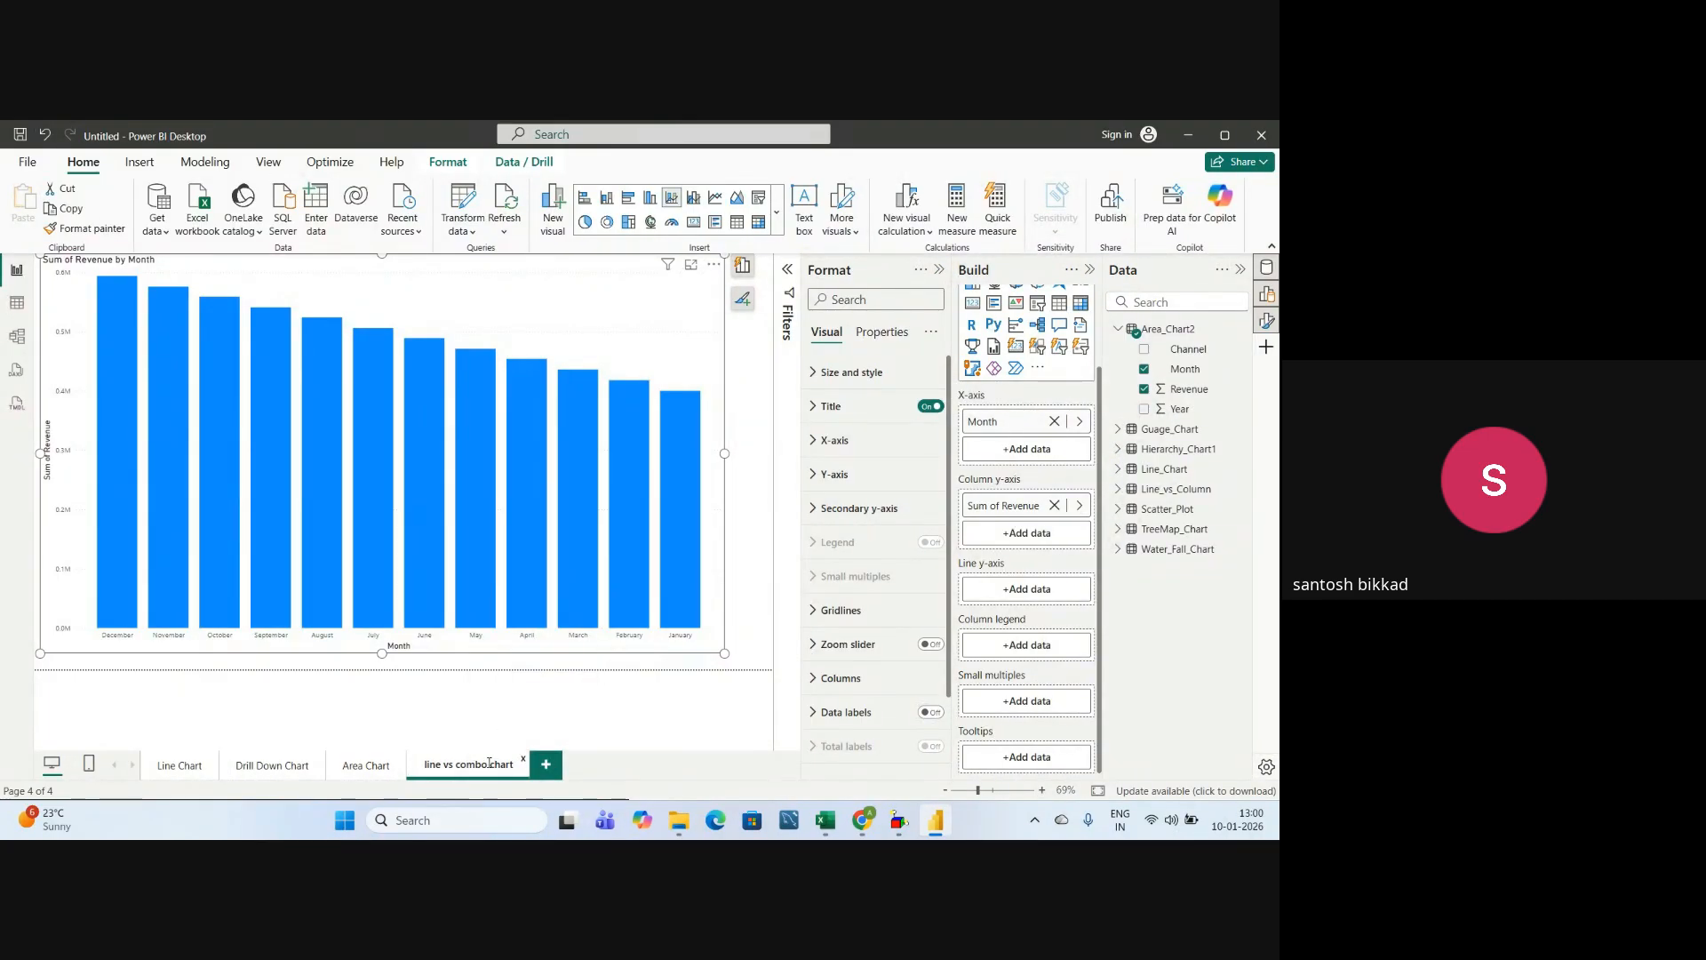
{"action": "key", "text": "BackSpace"}
{"action": "key", "text": "BackSpace"}
{"action": "key", "text": "BackSpace"}
{"action": "key", "text": "BackSpace"}
{"action": "type", "text": "olum"}
{"action": "key", "text": "Return"}
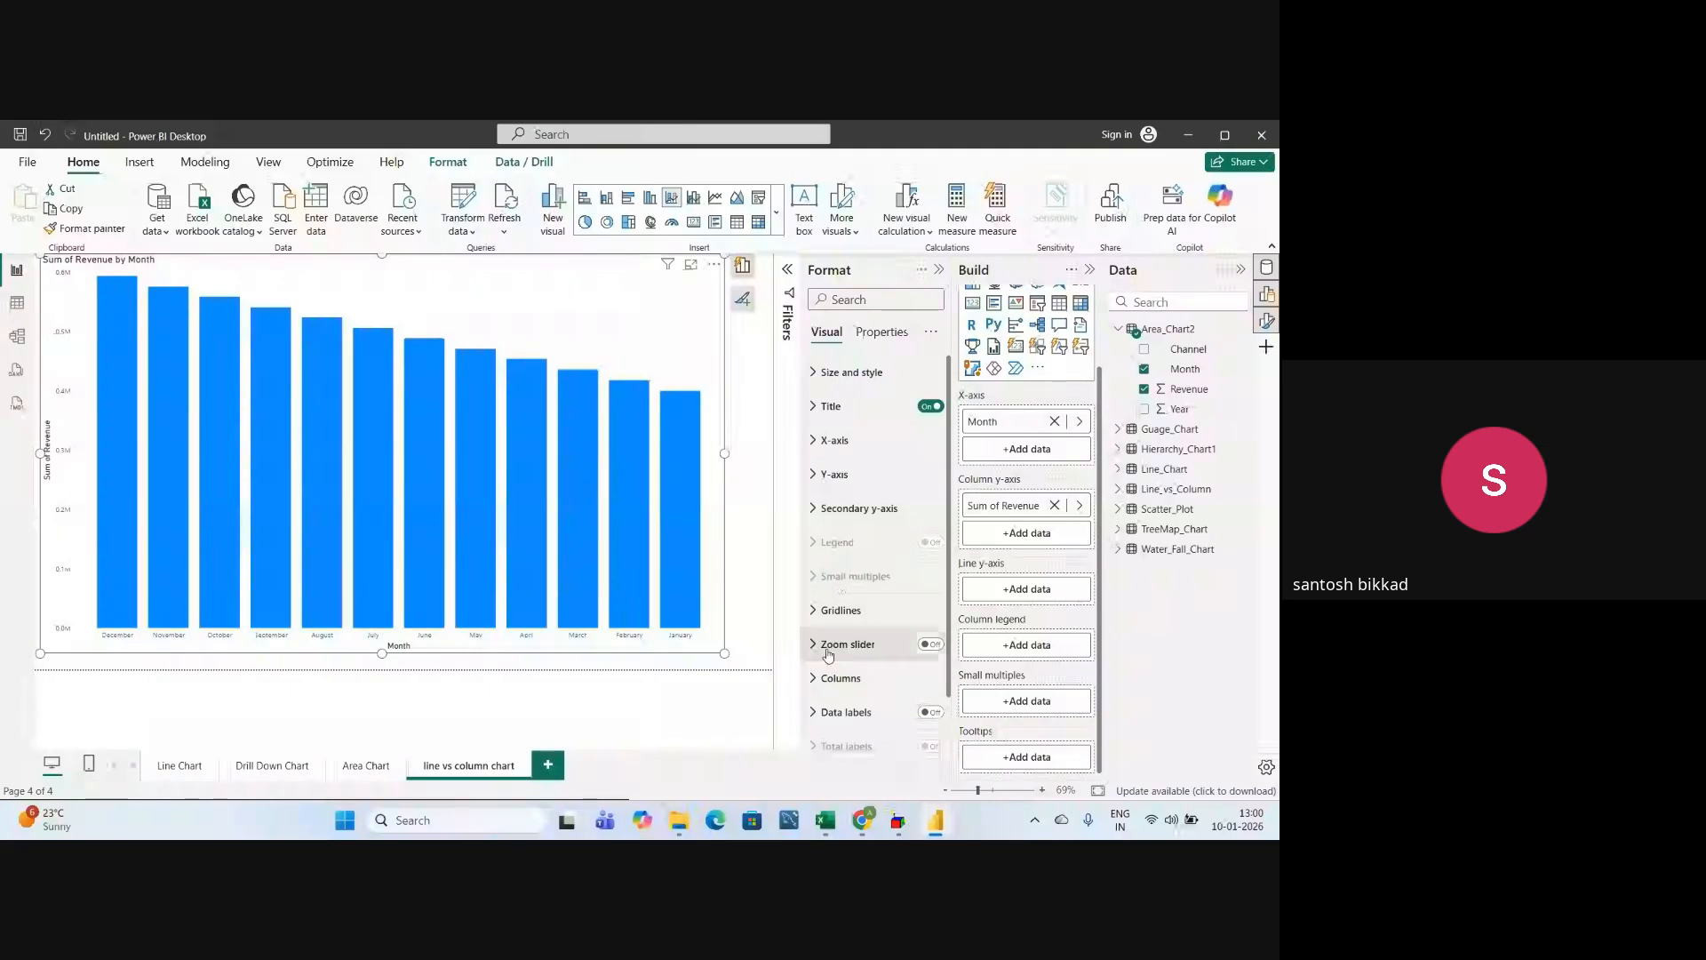
- Turn on data labels for the revenue column chart and set their value font size to 15
{"action": "scroll", "coordinate": [911, 633], "scroll_direction": "down", "scroll_amount": 2}
{"action": "left_click", "coordinate": [929, 621]}
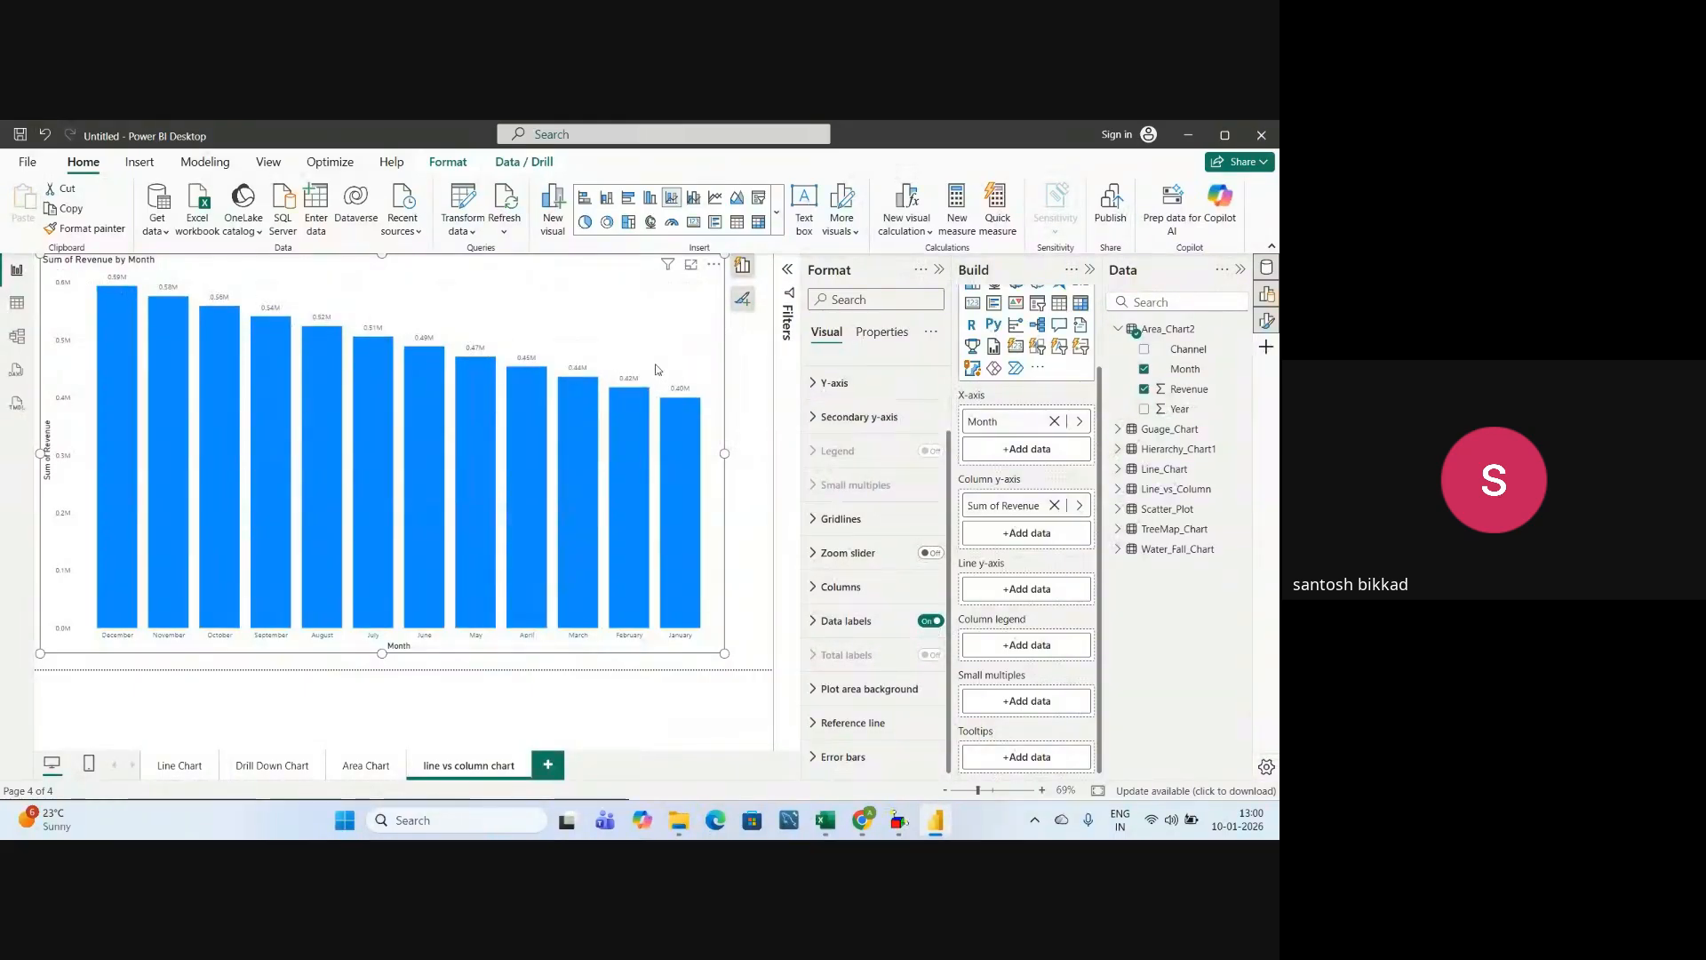
{"action": "left_click", "coordinate": [814, 622]}
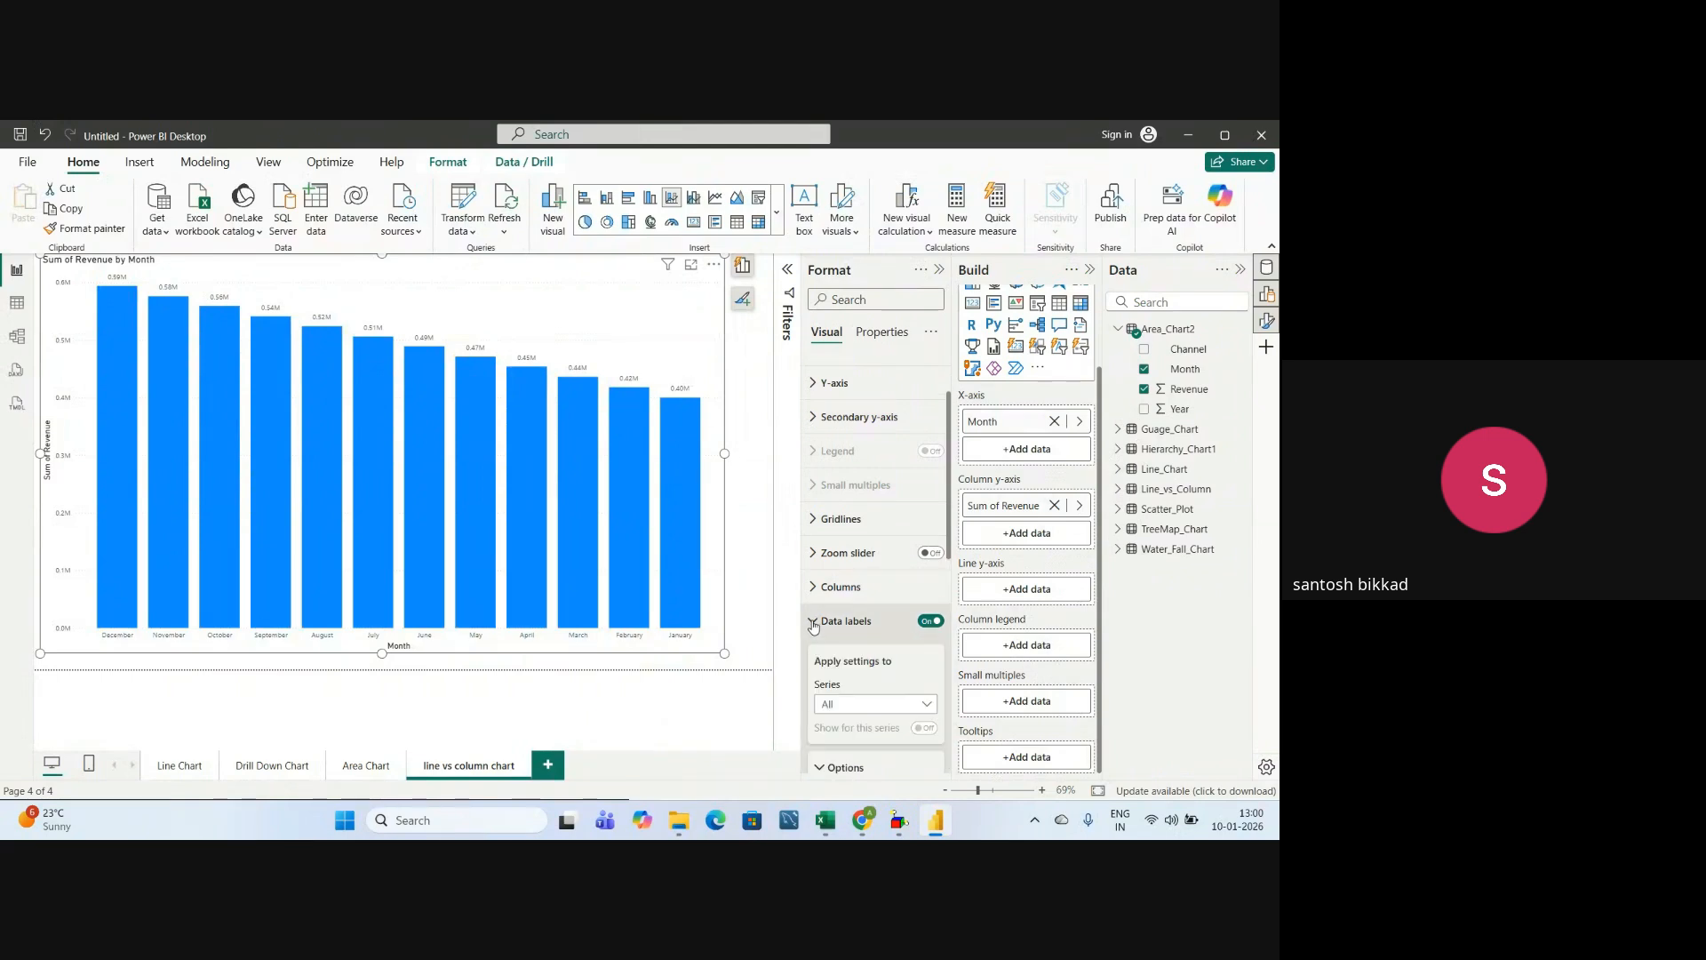
{"action": "scroll", "coordinate": [850, 679], "scroll_direction": "down", "scroll_amount": 5}
{"action": "scroll", "coordinate": [852, 686], "scroll_direction": "down", "scroll_amount": 2}
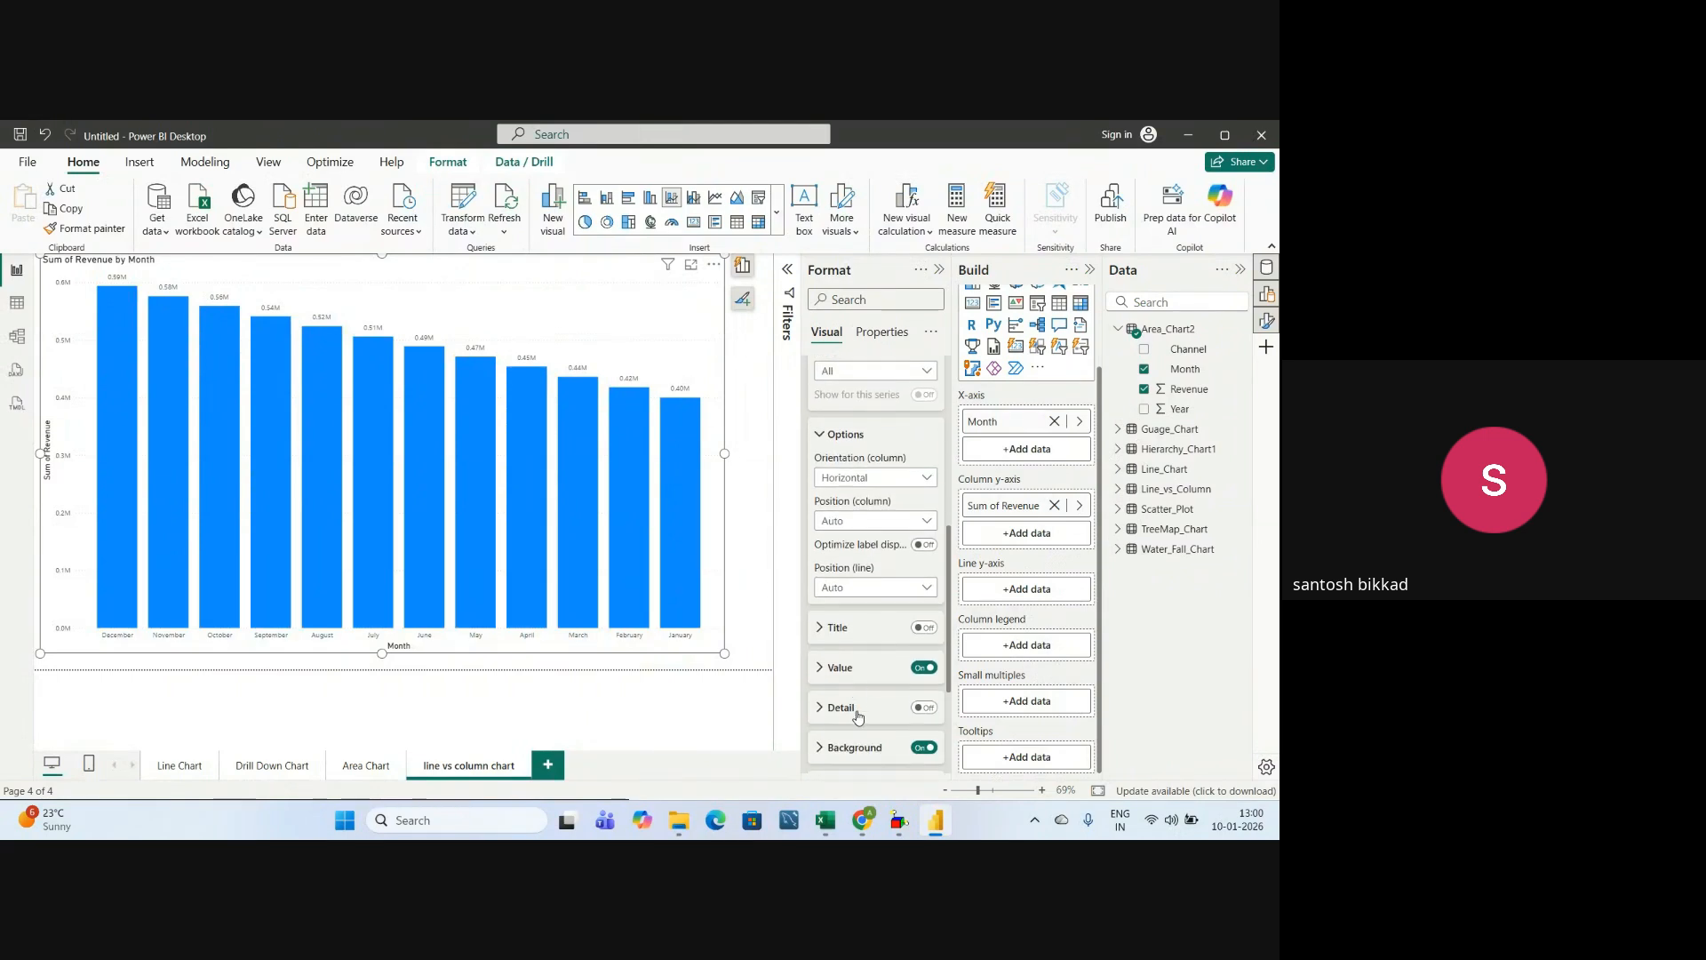
{"action": "left_click", "coordinate": [838, 669]}
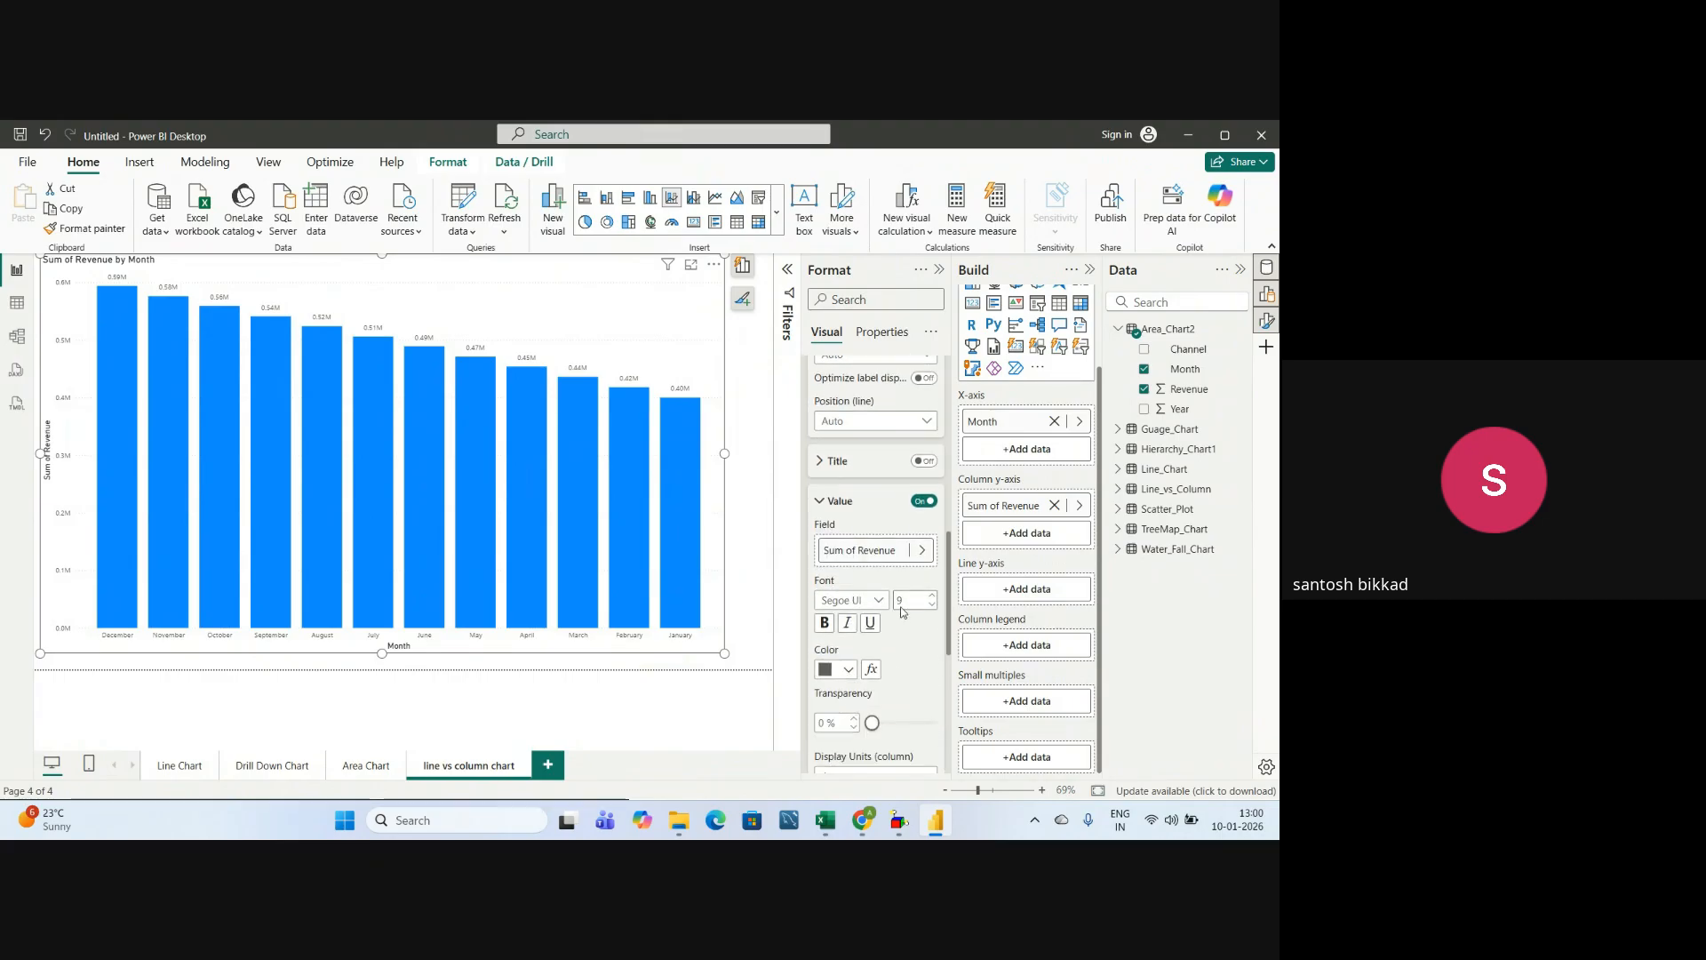
{"action": "type", "text": "15"}
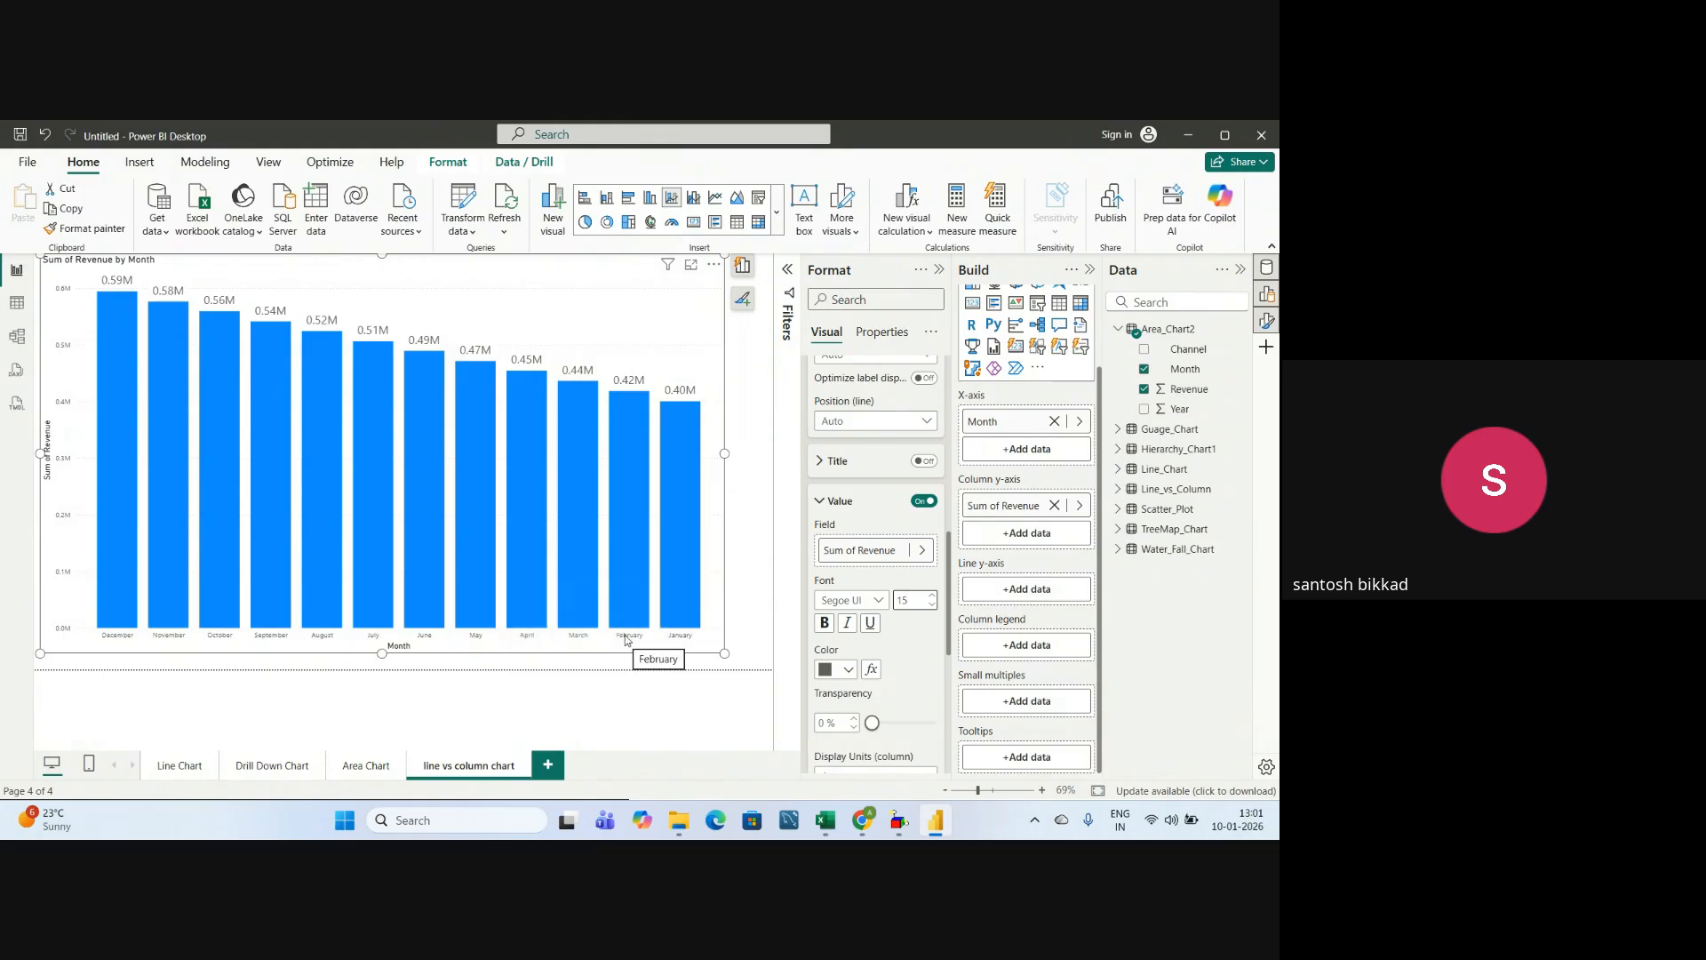
- Reread the combo chart steps in Other Charts.pdf, highlighting the Profit line values instruction, and compare them with the chart in Power BI Desktop
{"action": "mouse_move", "coordinate": [639, 605]}
{"action": "key", "text": "alt+Tab"}
{"action": "left_click", "coordinate": [216, 596]}
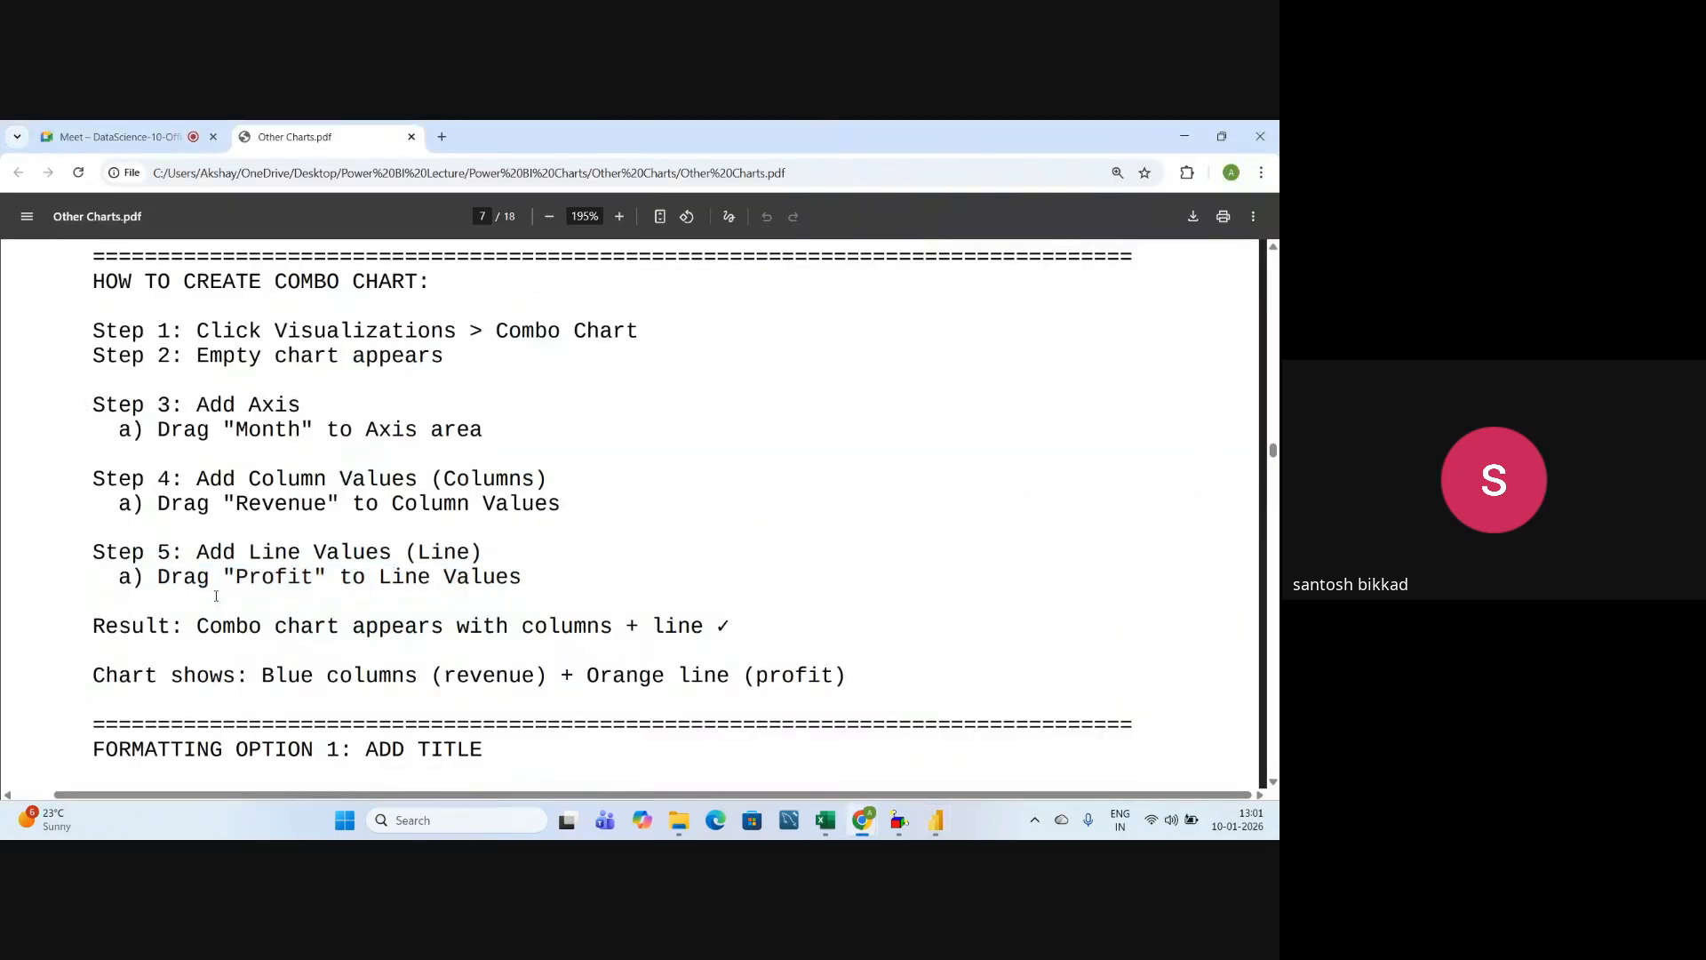
{"action": "left_click_drag", "start_coordinate": [162, 575], "coordinate": [535, 576]}
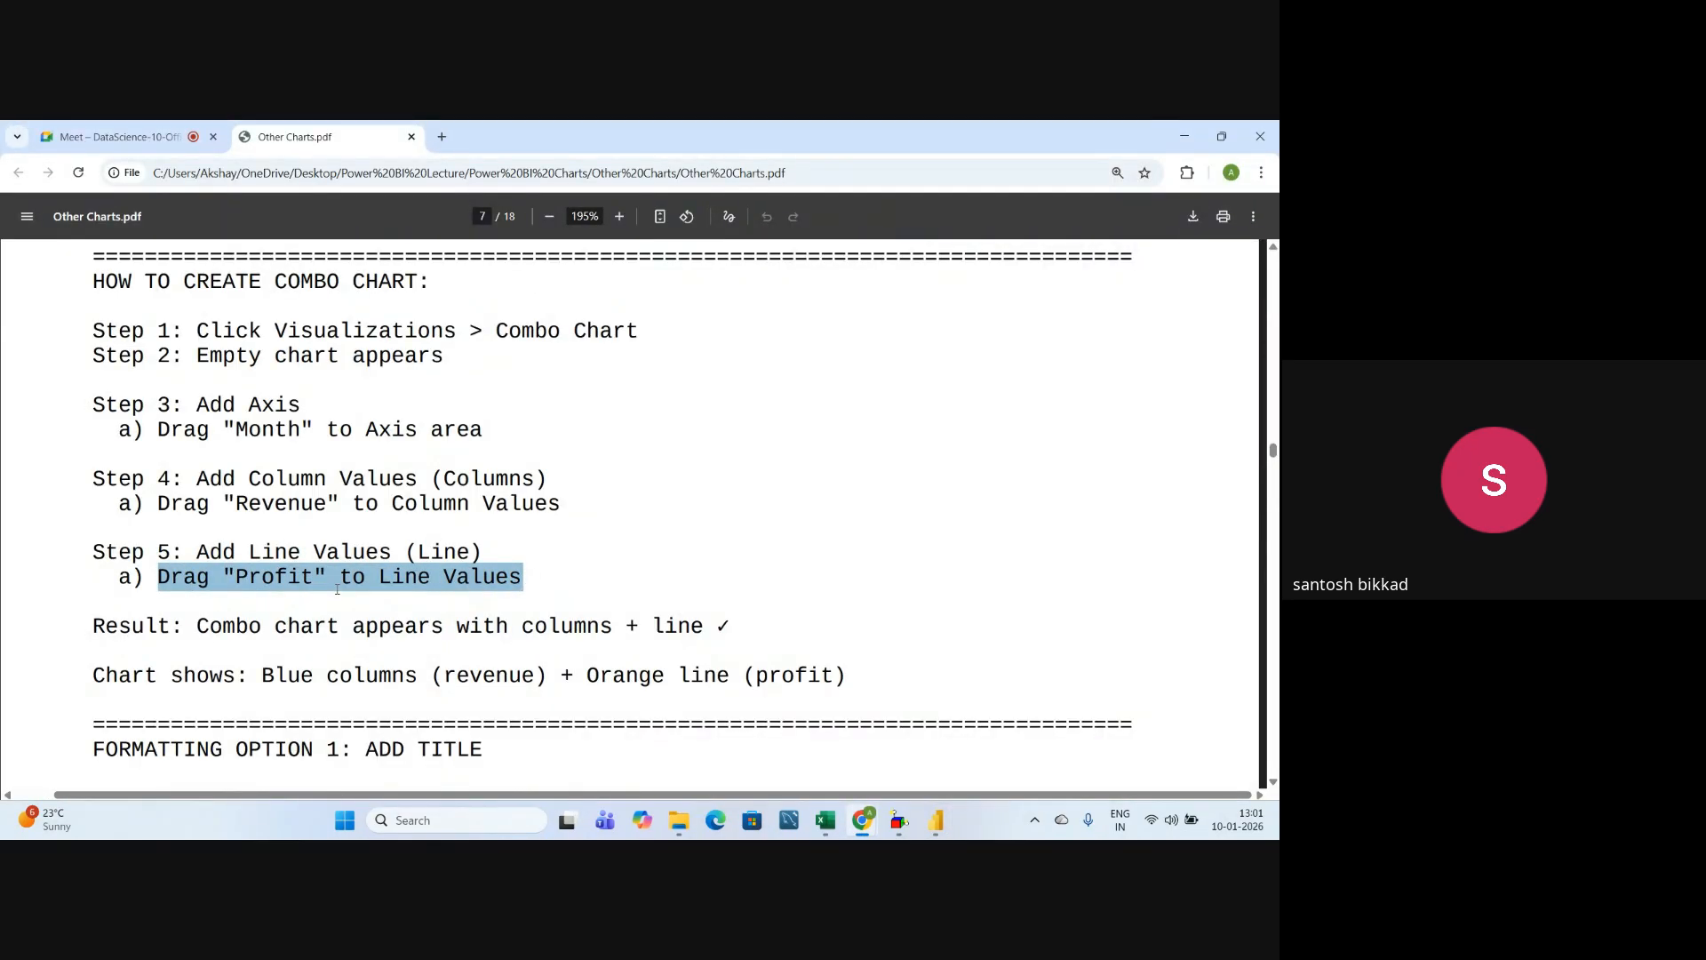
{"action": "key", "text": "alt+Tab"}
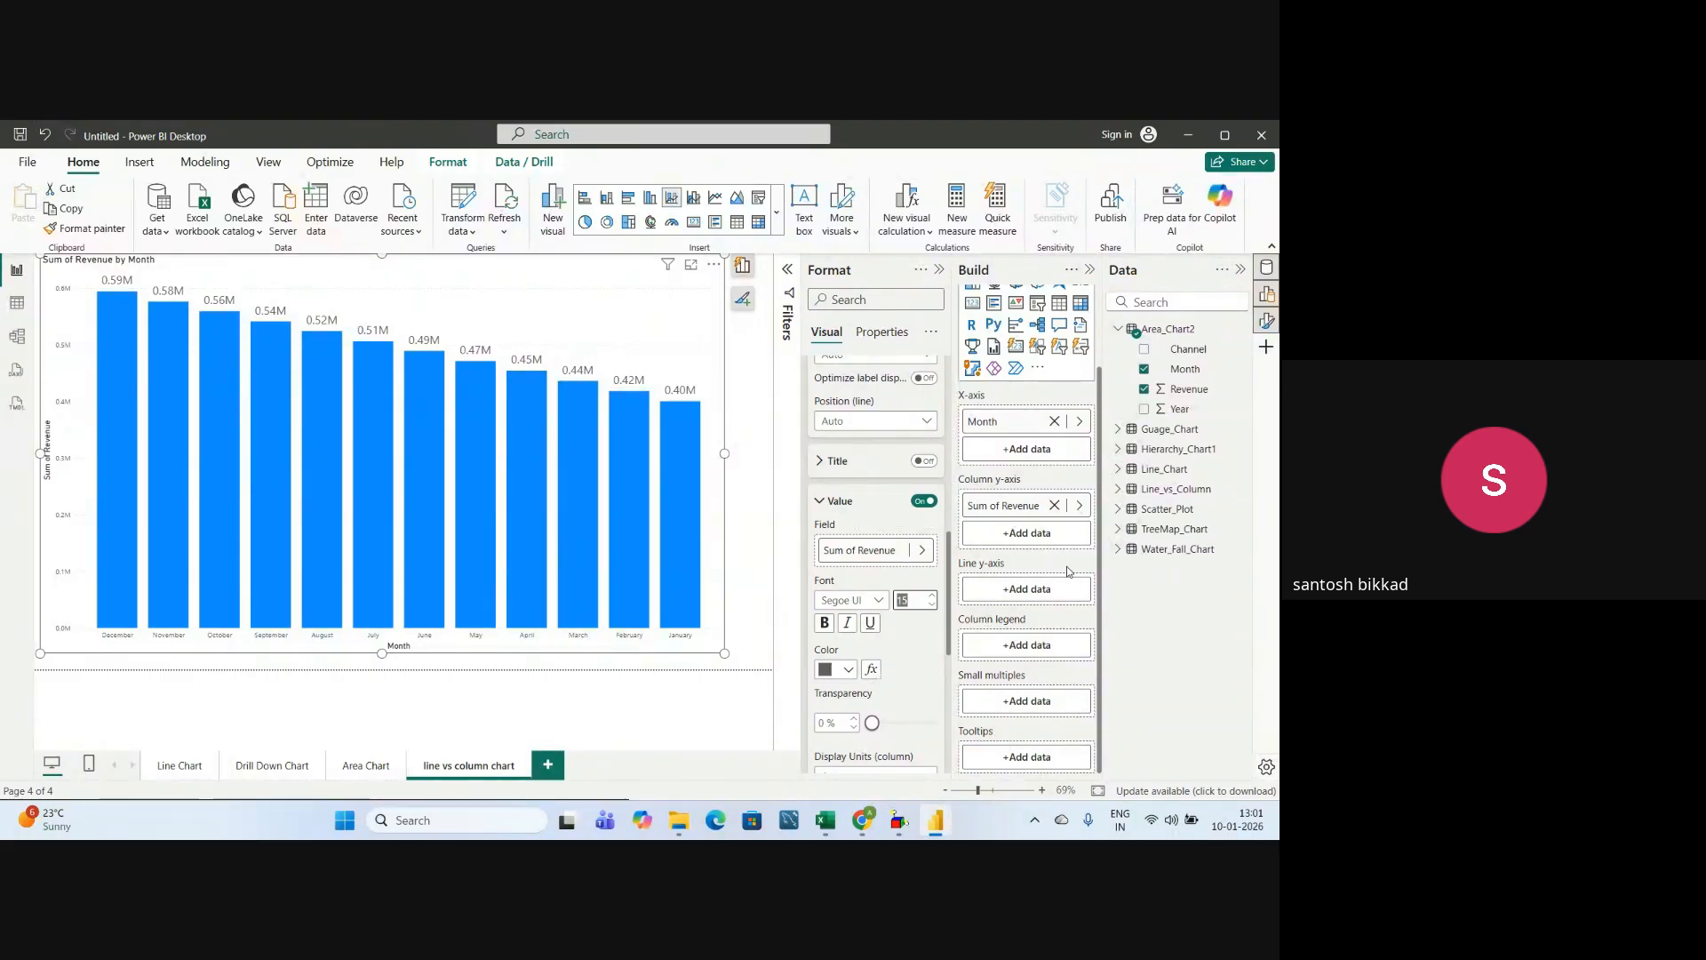
{"action": "key", "text": "alt+Tab"}
{"action": "key", "text": "alt+Tab"}
{"action": "key", "text": "alt+Tab"}
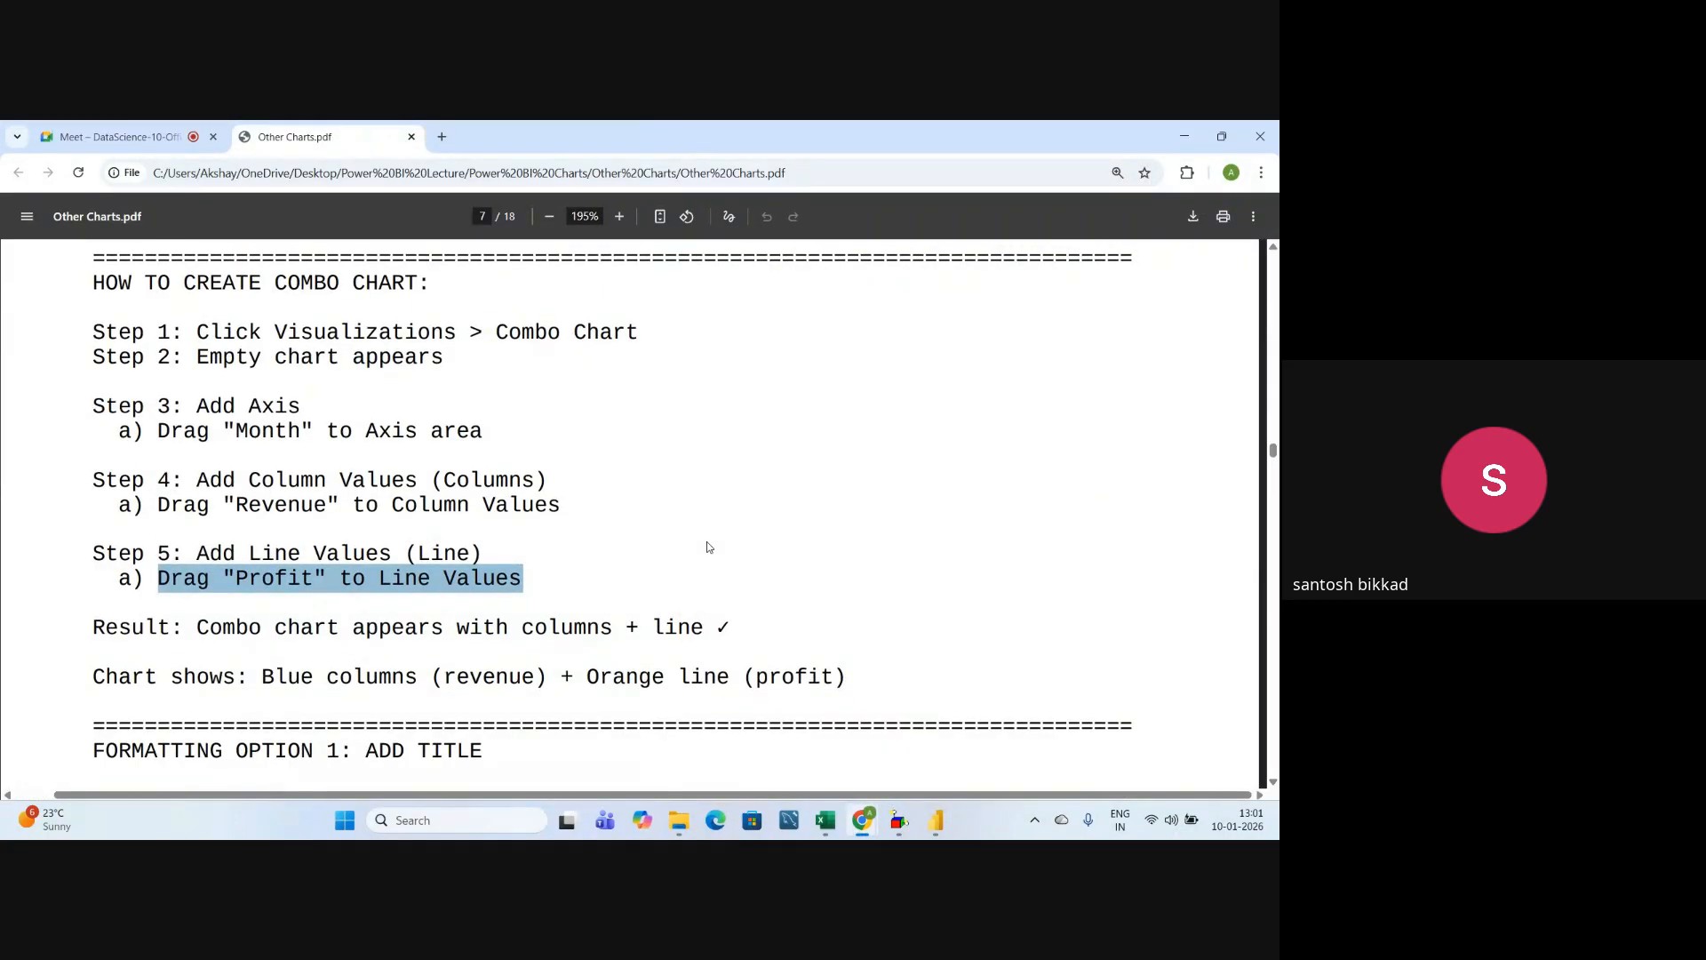
{"action": "scroll", "coordinate": [708, 547], "scroll_direction": "up", "scroll_amount": 1}
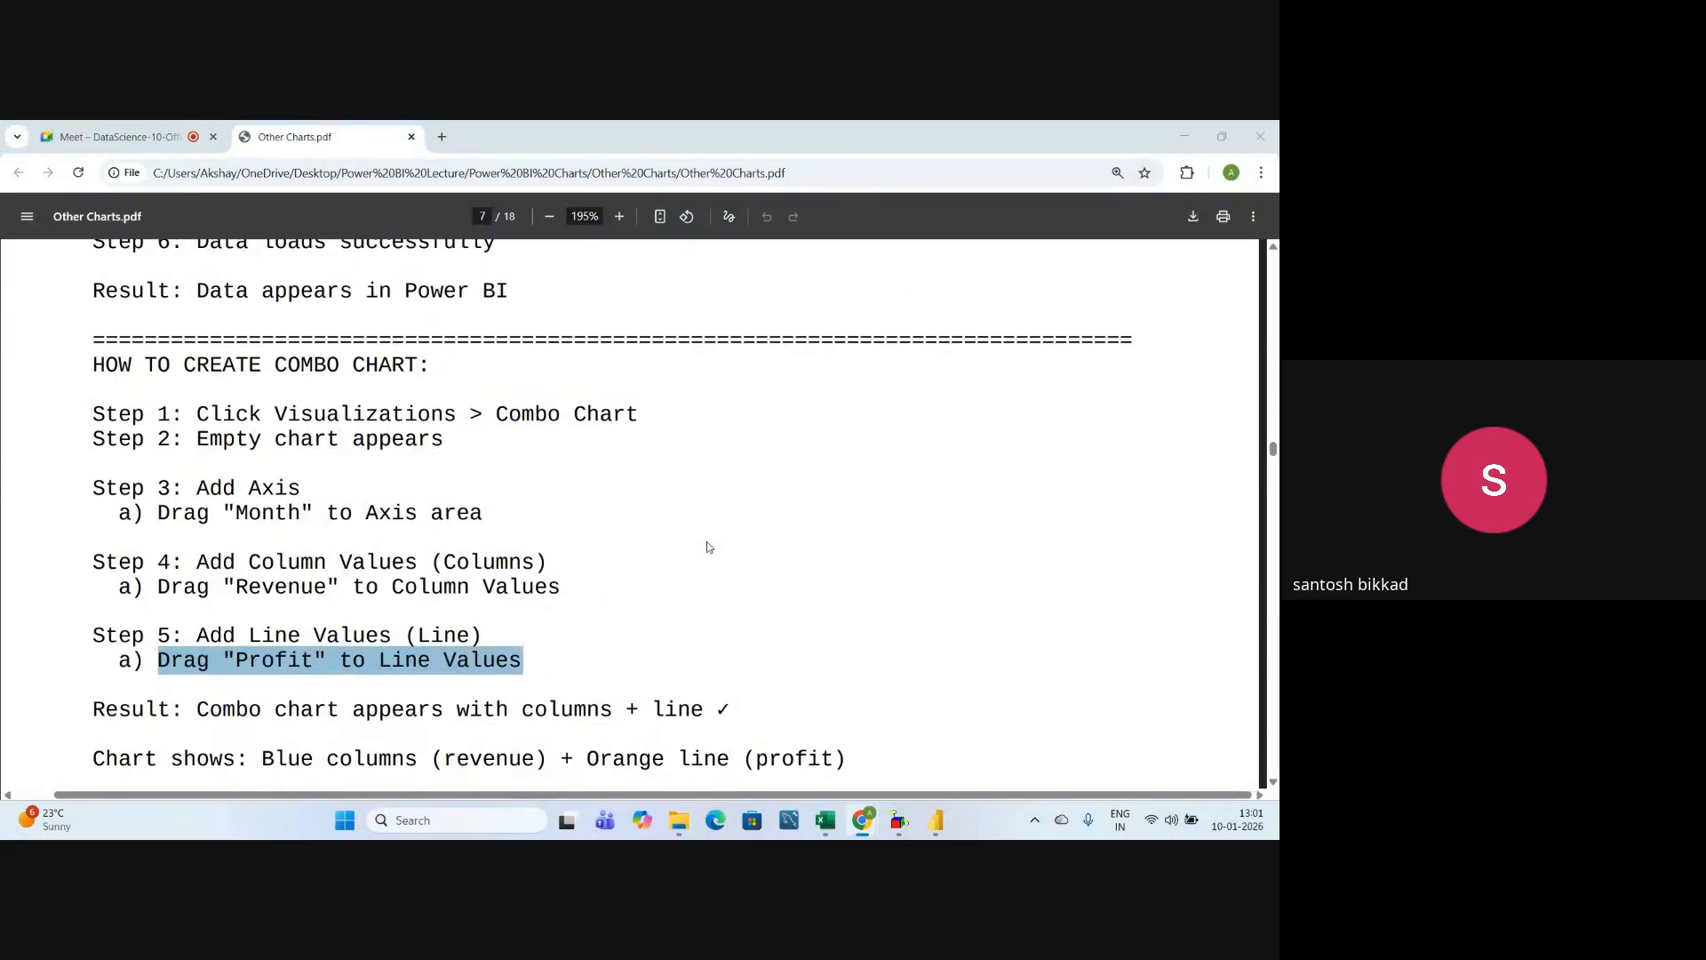
{"action": "key", "text": "alt+Tab"}
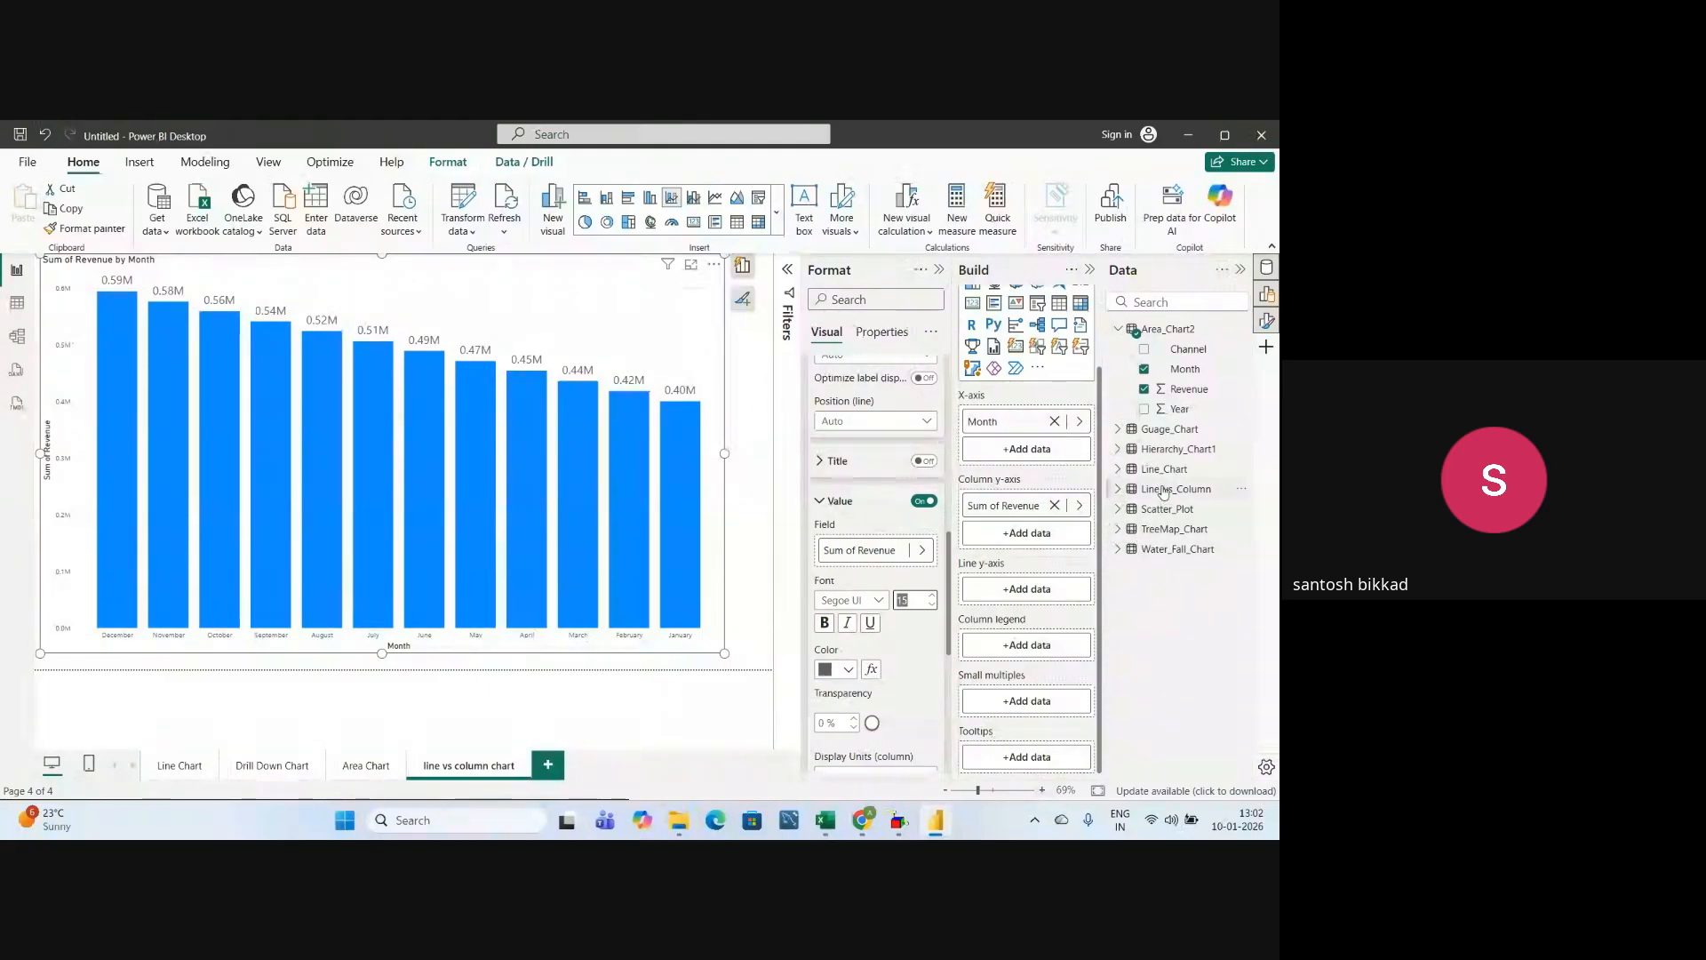
- Expand the Line_vs_Column table and replace the existing chart with a new line and stacked column chart nearly filling the canvas
{"action": "left_click", "coordinate": [1119, 489]}
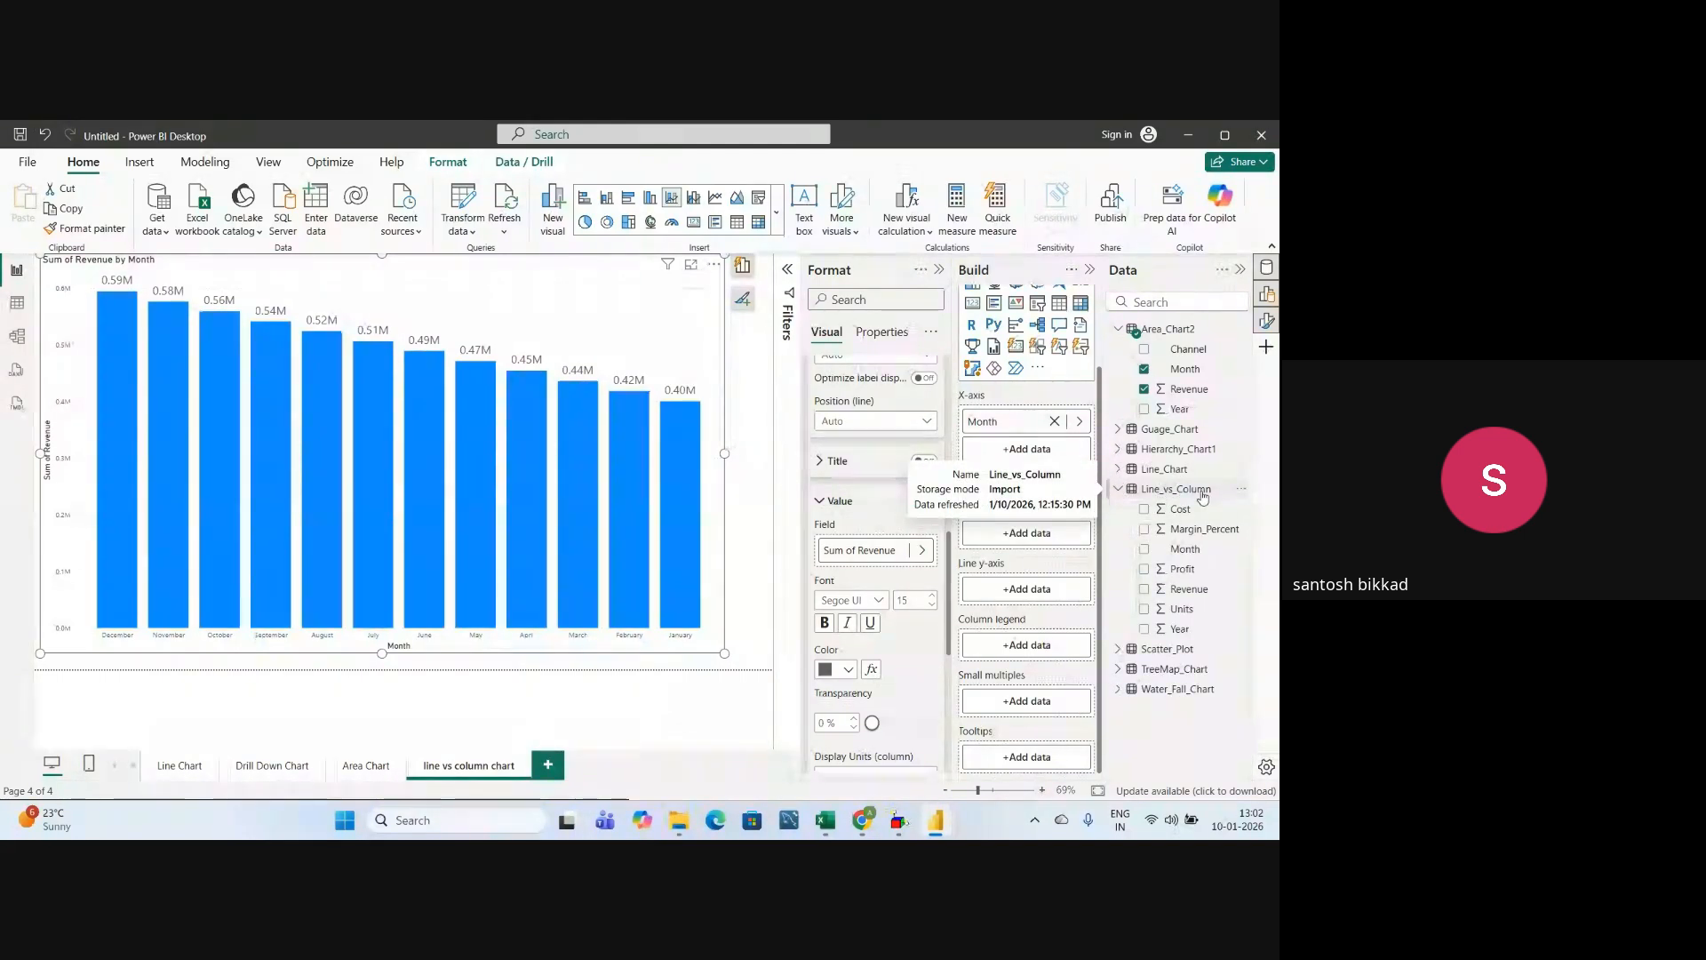
{"action": "left_click", "coordinate": [575, 558]}
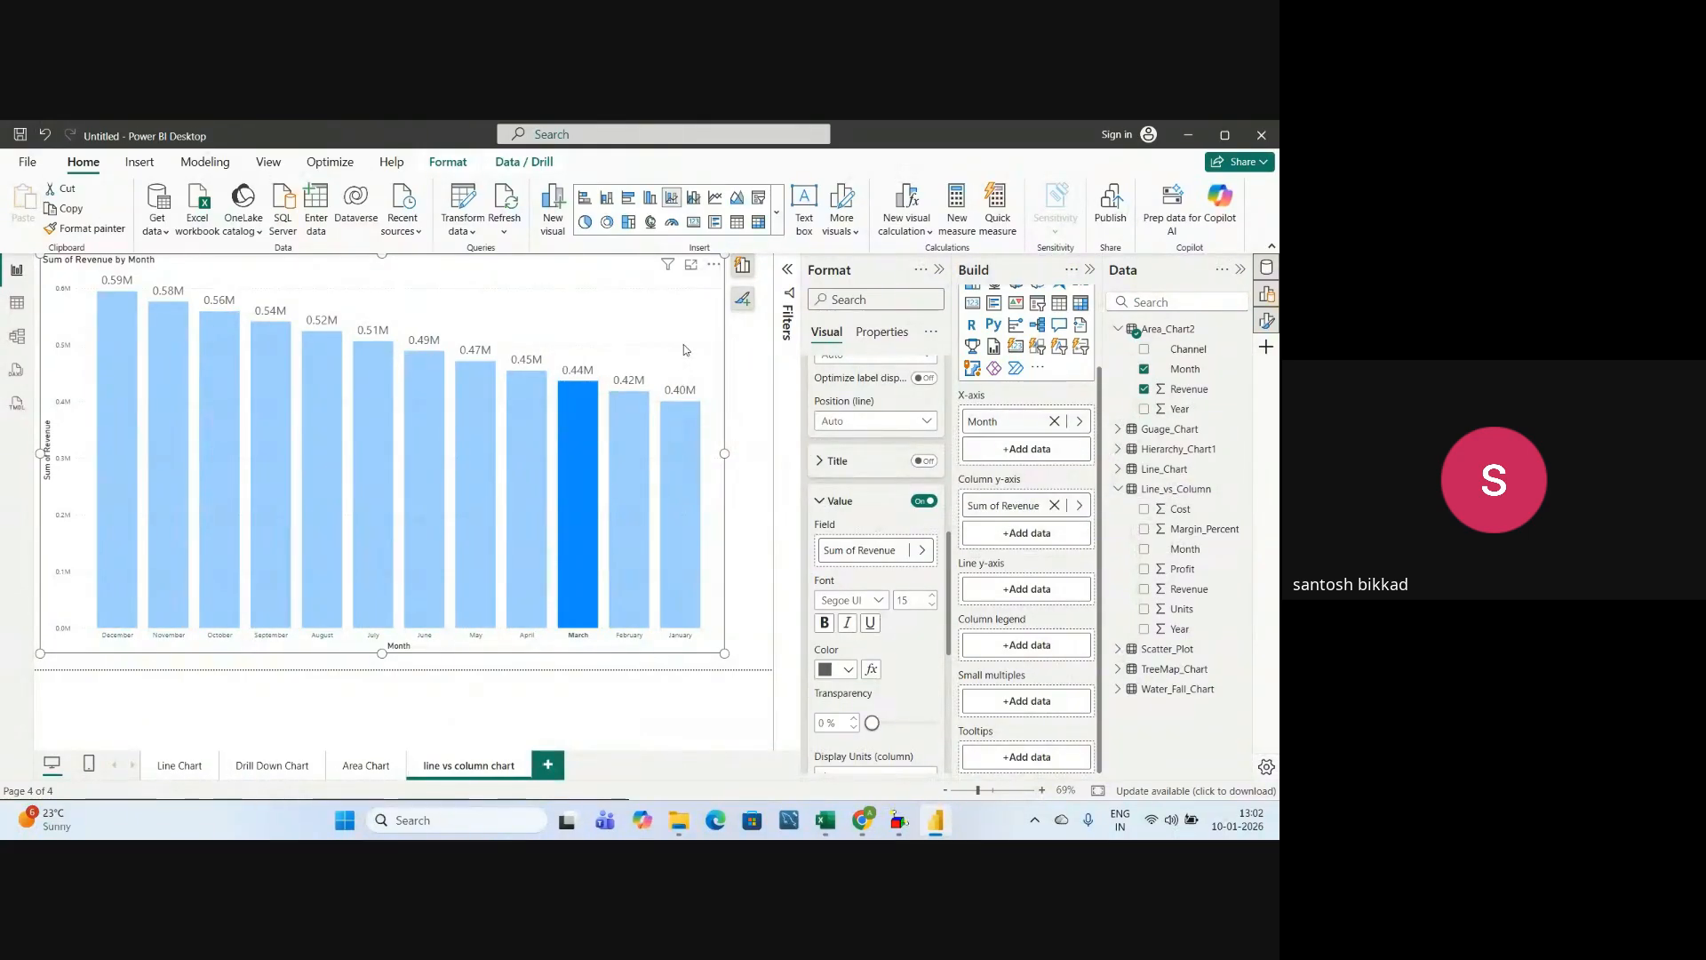
{"action": "key", "text": "Delete"}
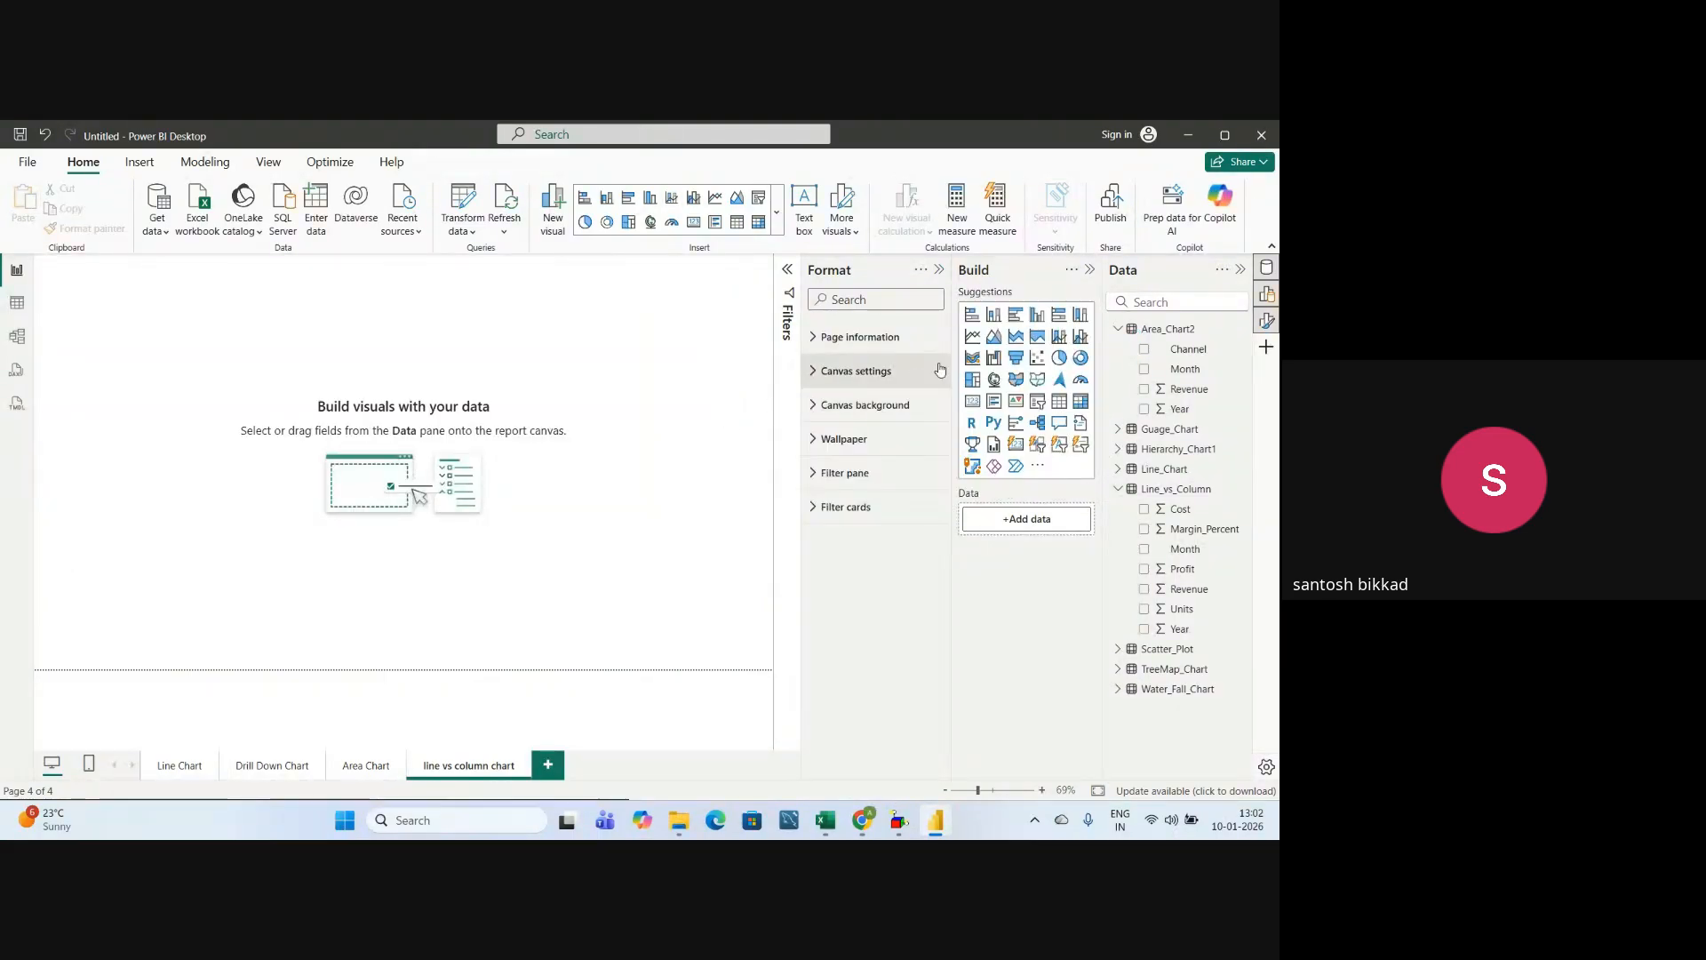
{"action": "left_click", "coordinate": [1059, 336]}
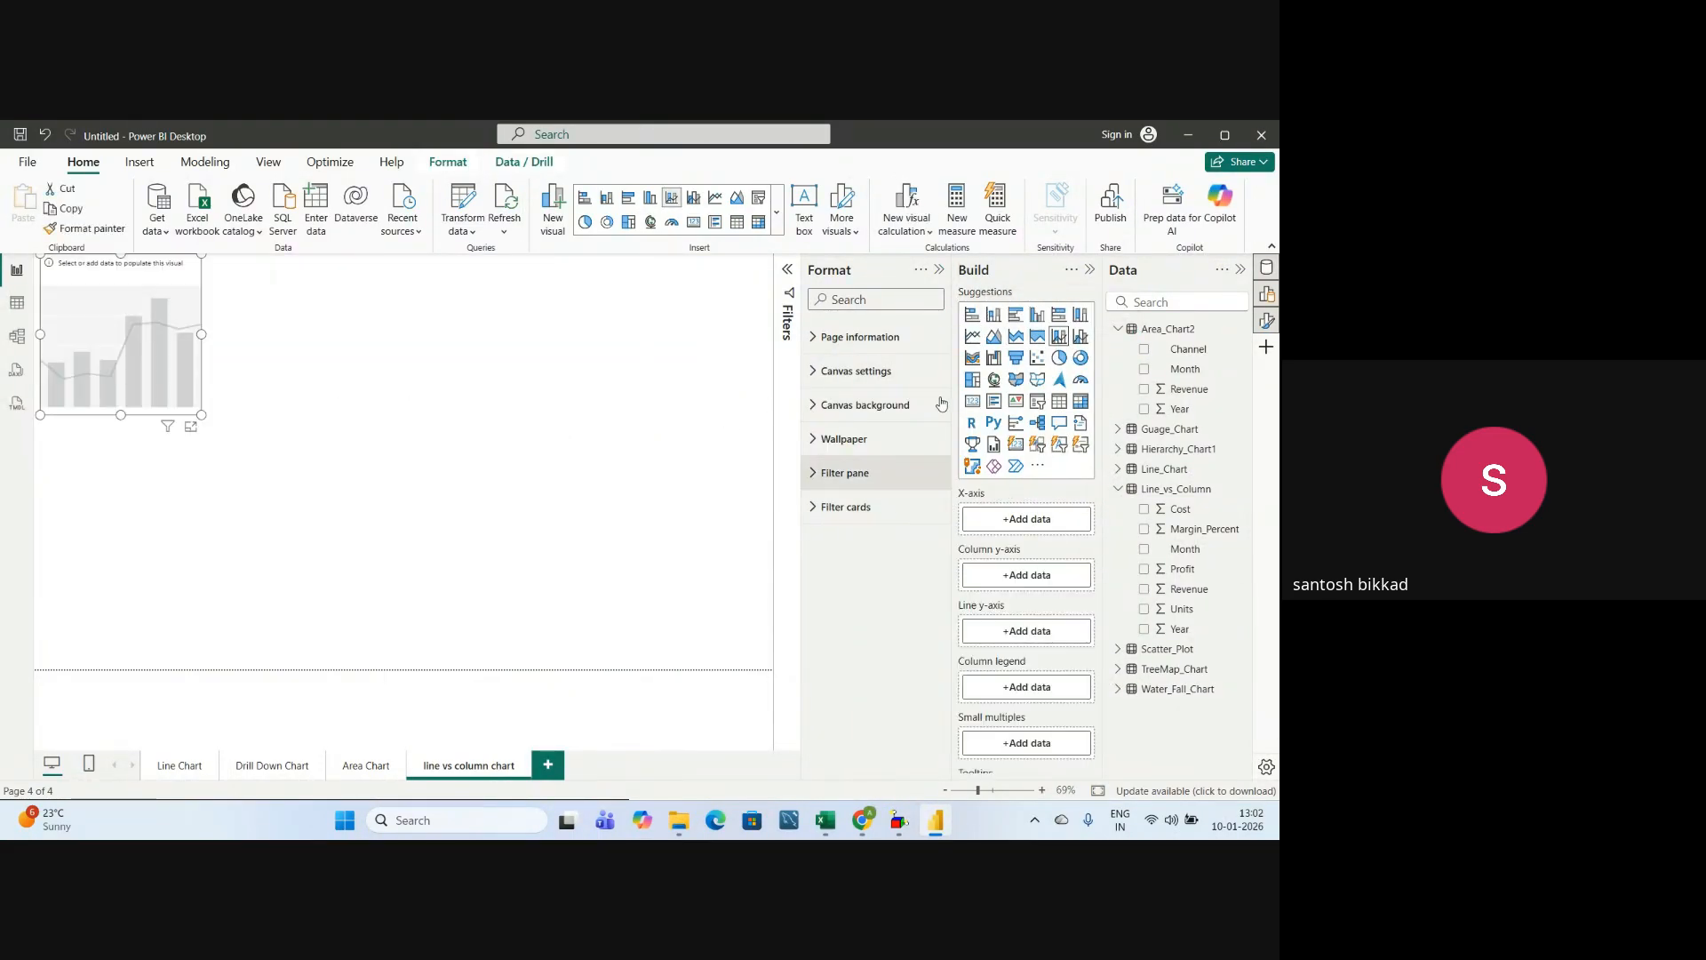
{"action": "left_click_drag", "start_coordinate": [202, 415], "coordinate": [734, 649]}
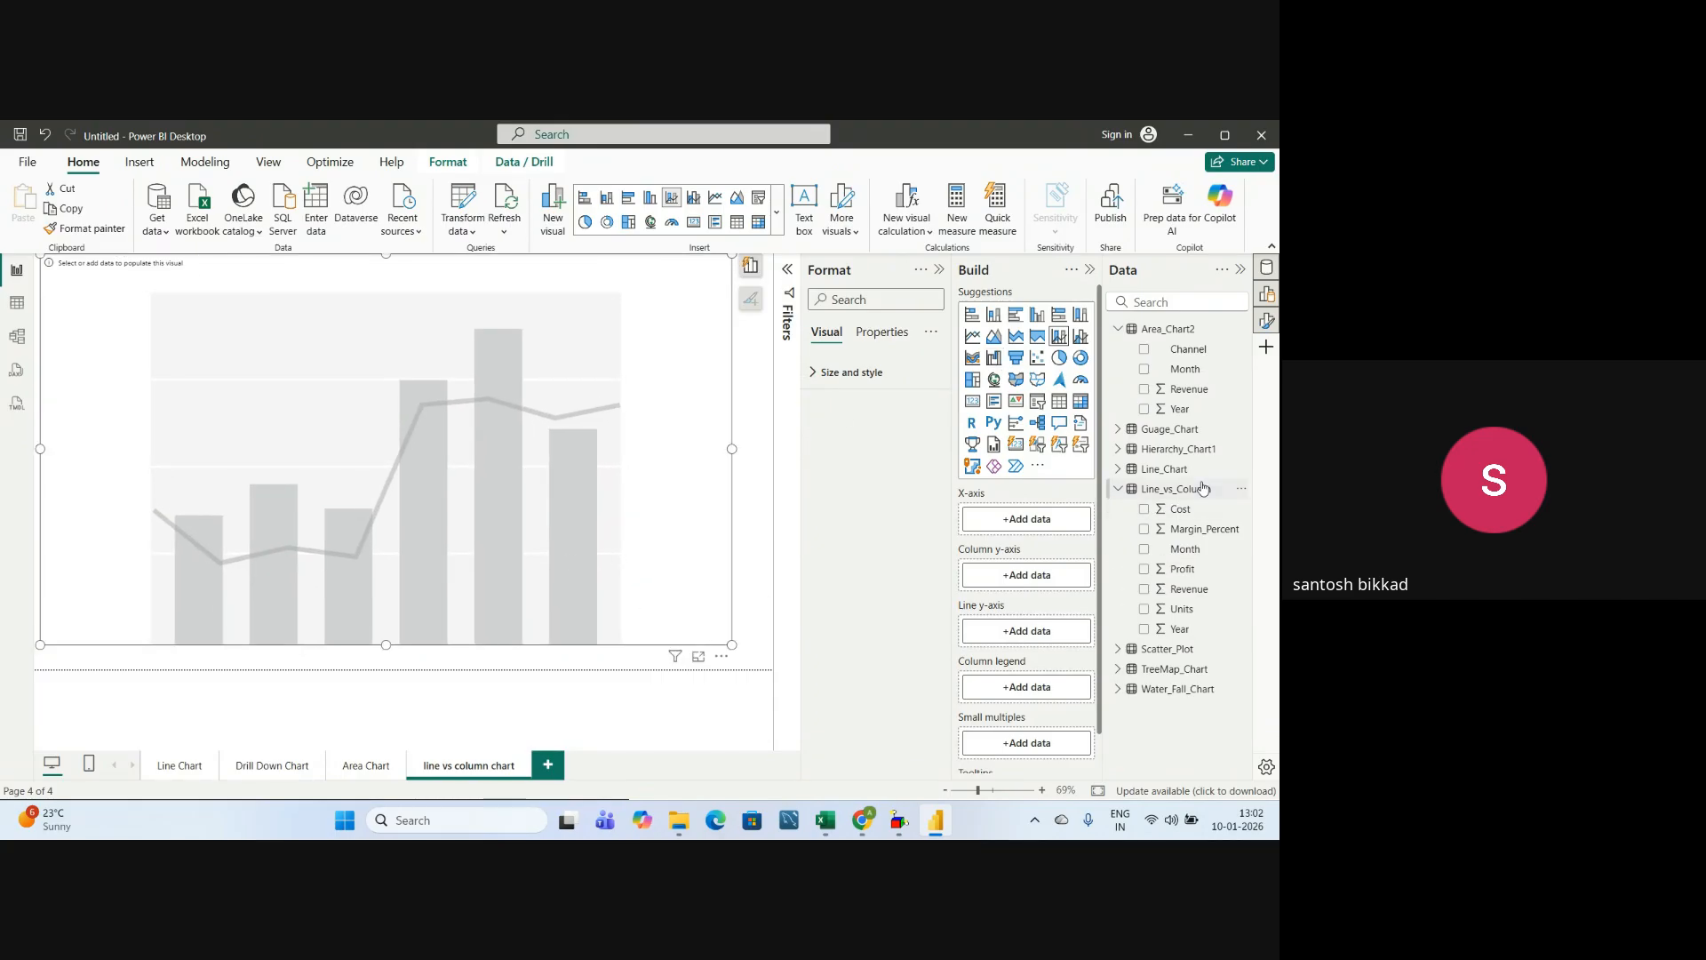
- Highlight the Month axis instruction in the PDF, and in Power BI Desktop assign Line_vs_Column's Month field to the X-axis
{"action": "key", "text": "alt+Tab"}
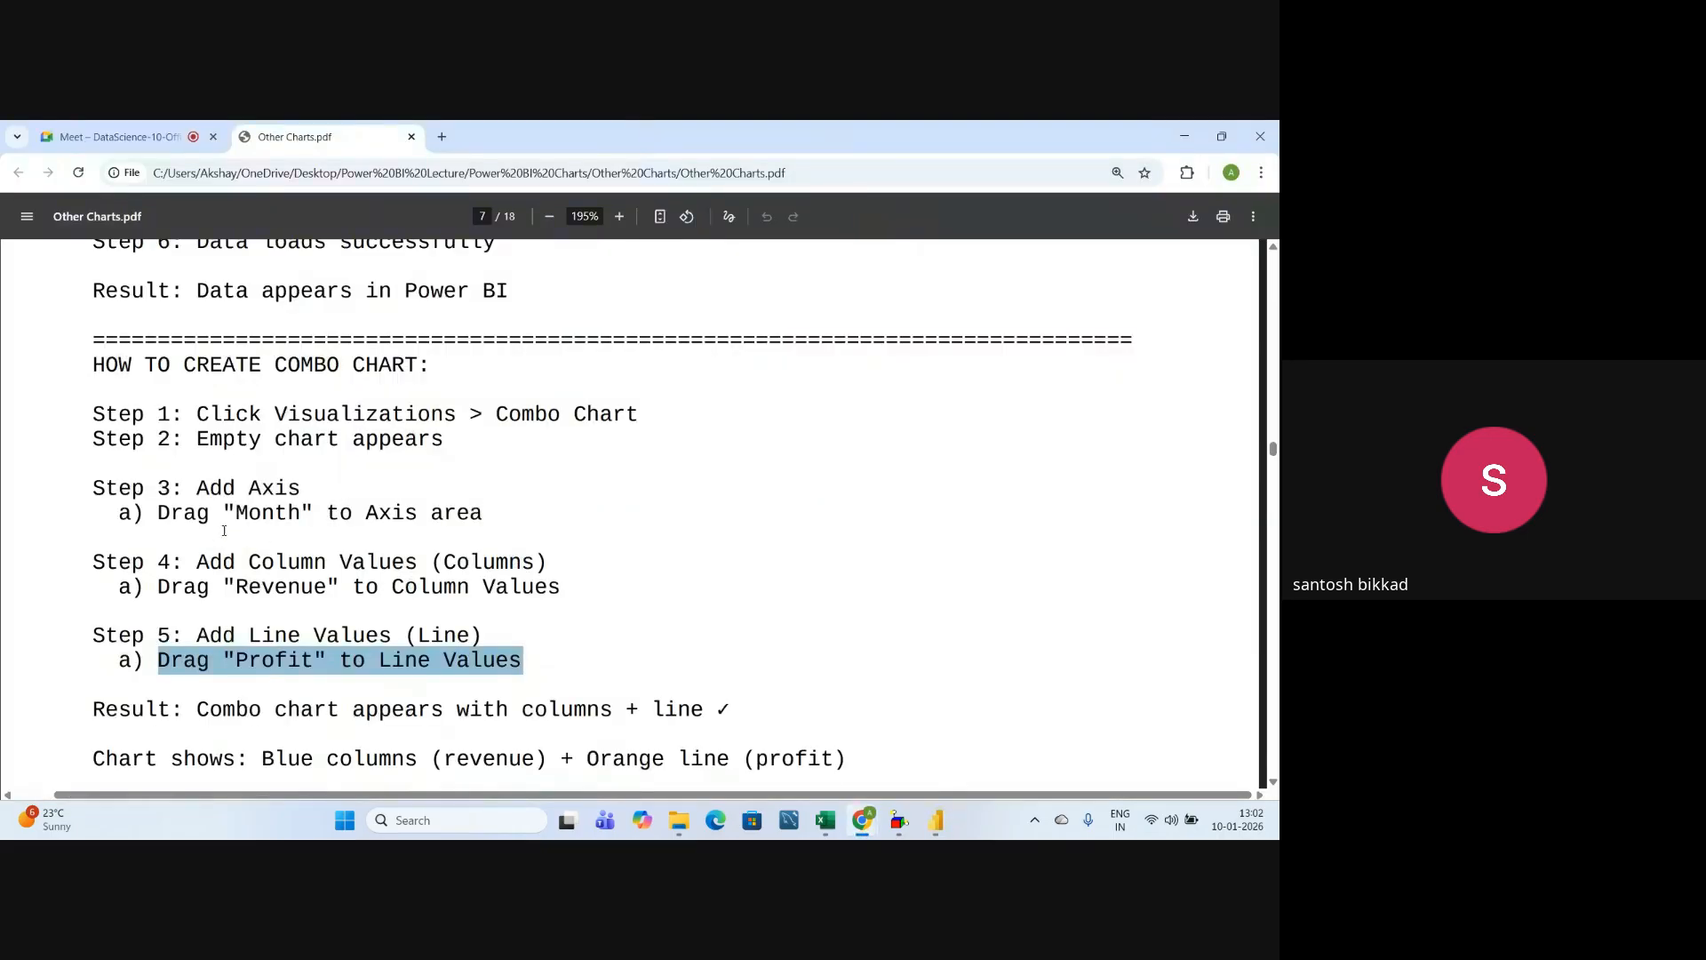
{"action": "left_click_drag", "start_coordinate": [152, 513], "coordinate": [498, 513]}
{"action": "key", "text": "alt+Tab"}
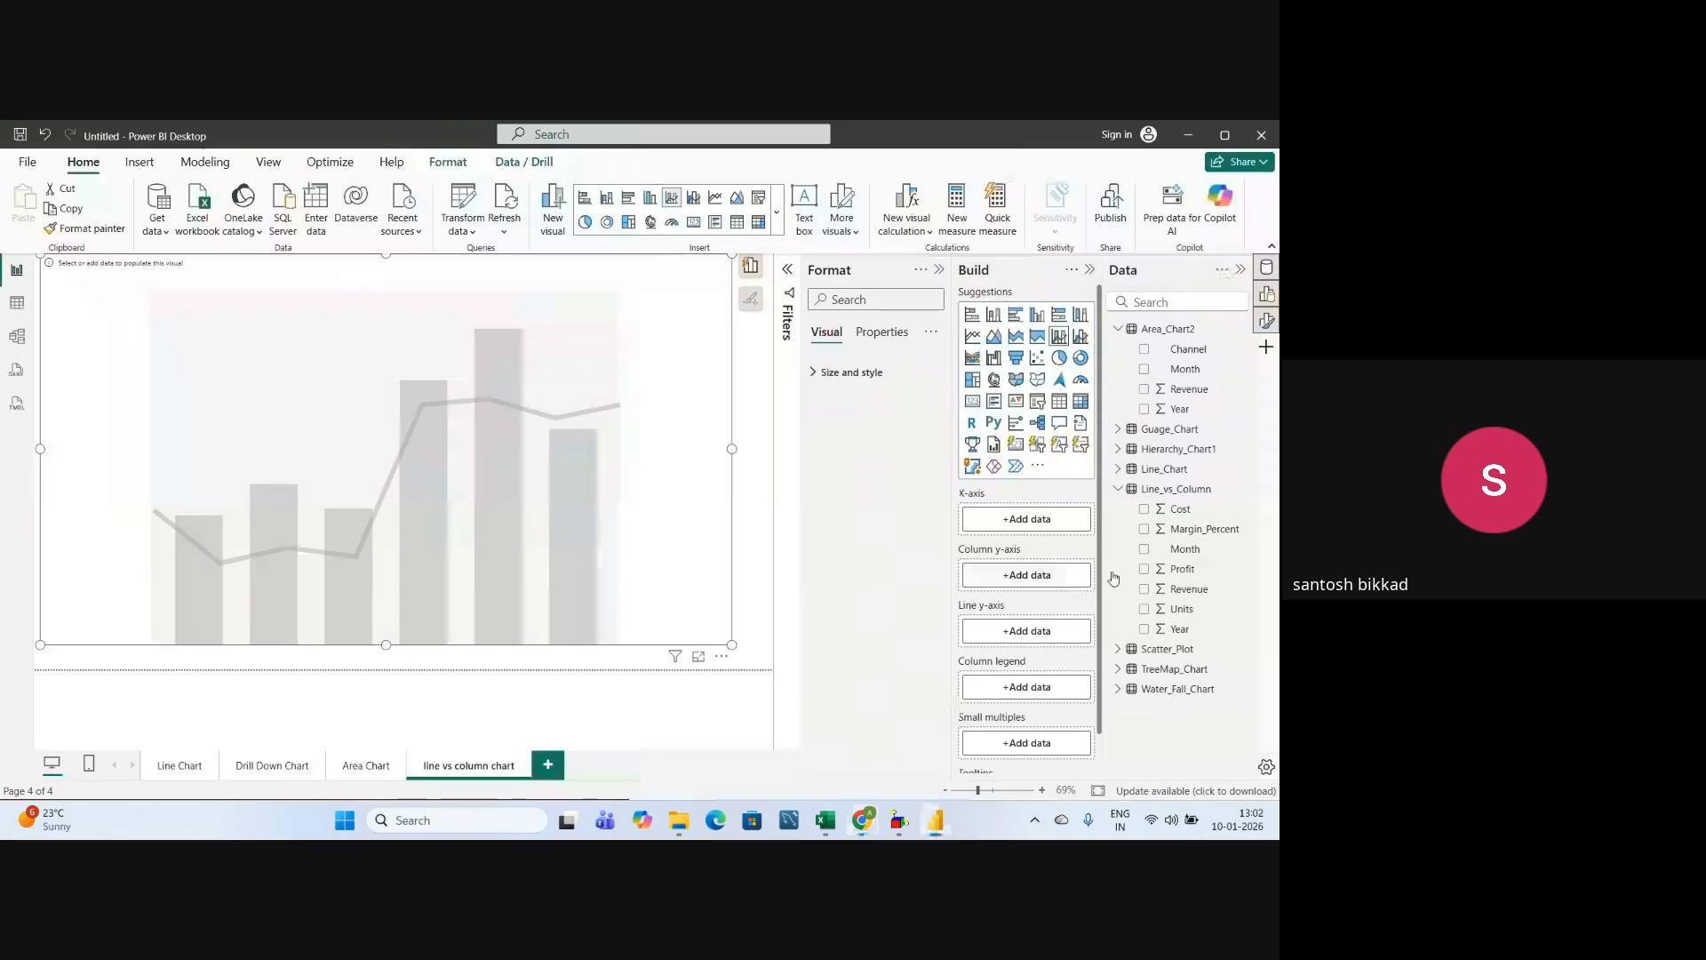
{"action": "left_click_drag", "start_coordinate": [1177, 553], "coordinate": [1053, 523]}
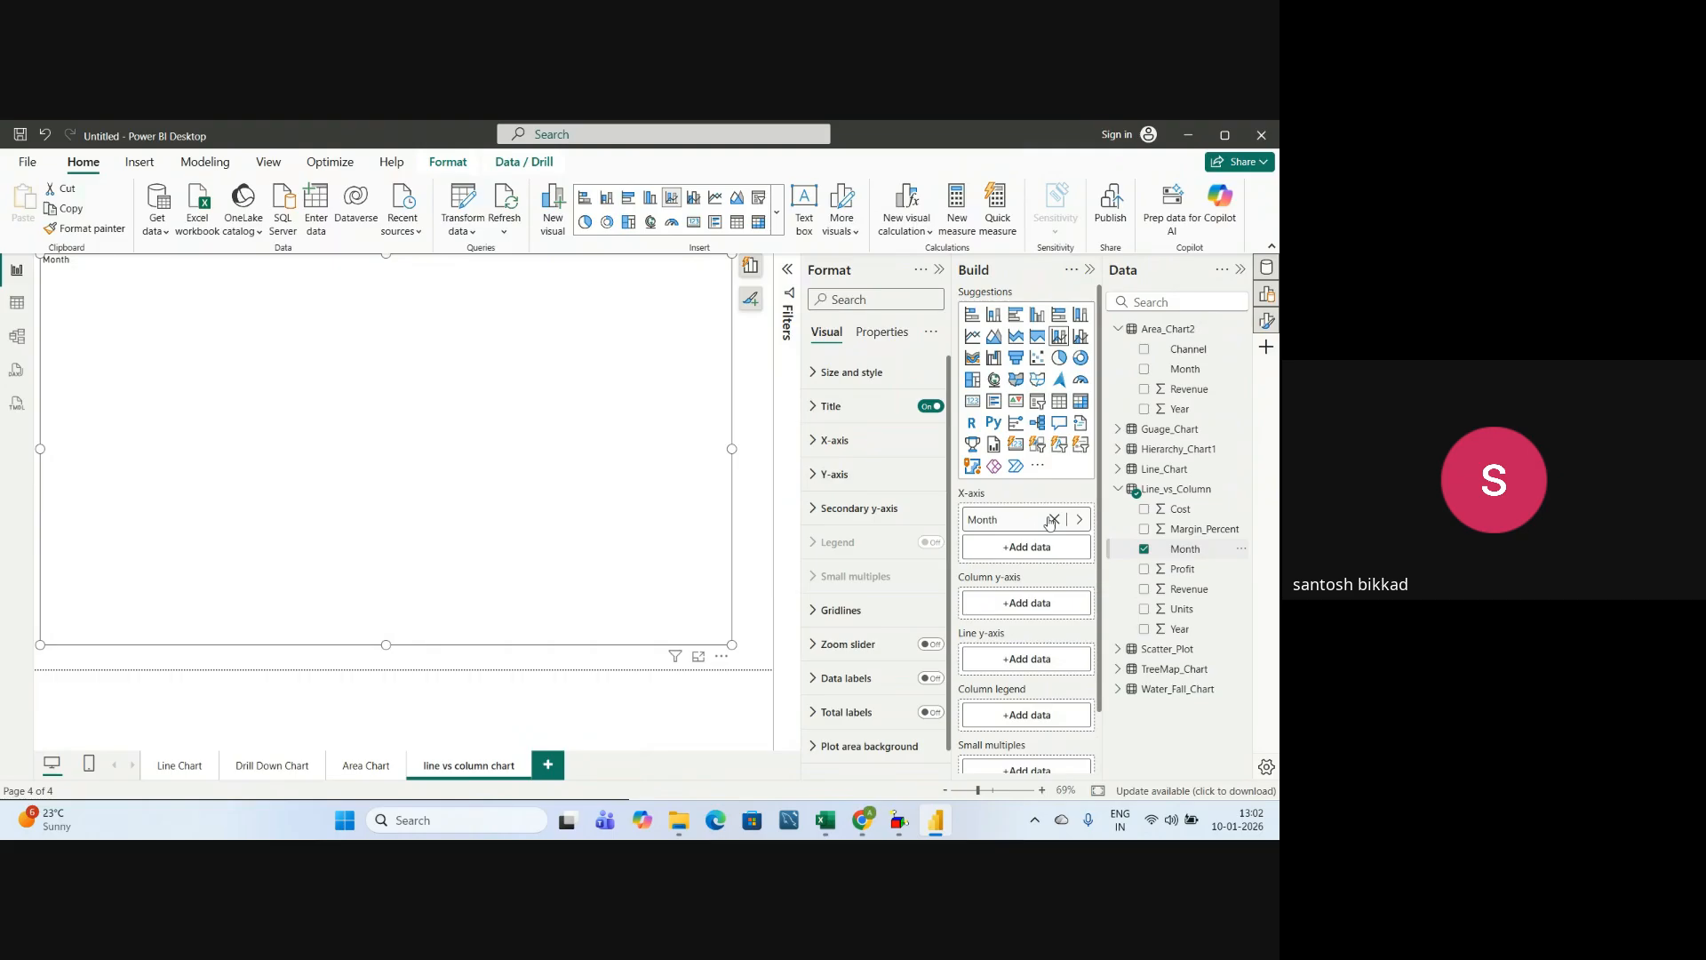
- Highlight the Revenue column values instruction in the PDF, and in Power BI Desktop assign Line_vs_Column's Revenue field to the Column y-axis
{"action": "key", "text": "alt+Tab"}
{"action": "left_click_drag", "start_coordinate": [153, 588], "coordinate": [583, 593]}
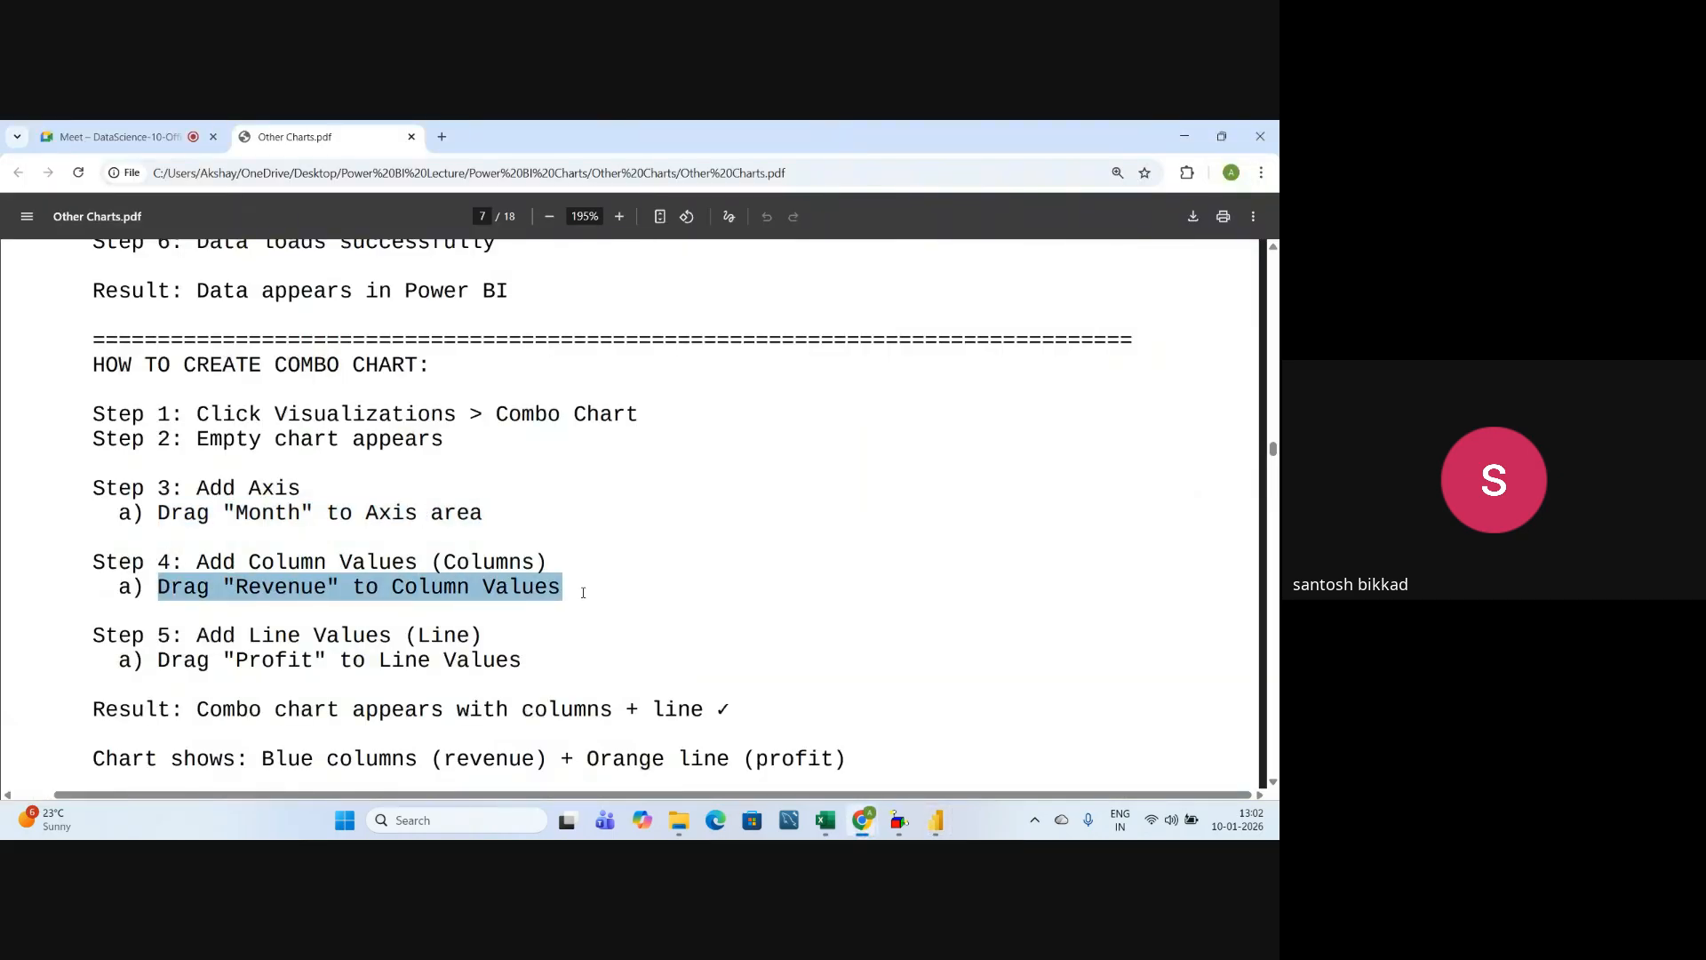
{"action": "key", "text": "alt+Tab"}
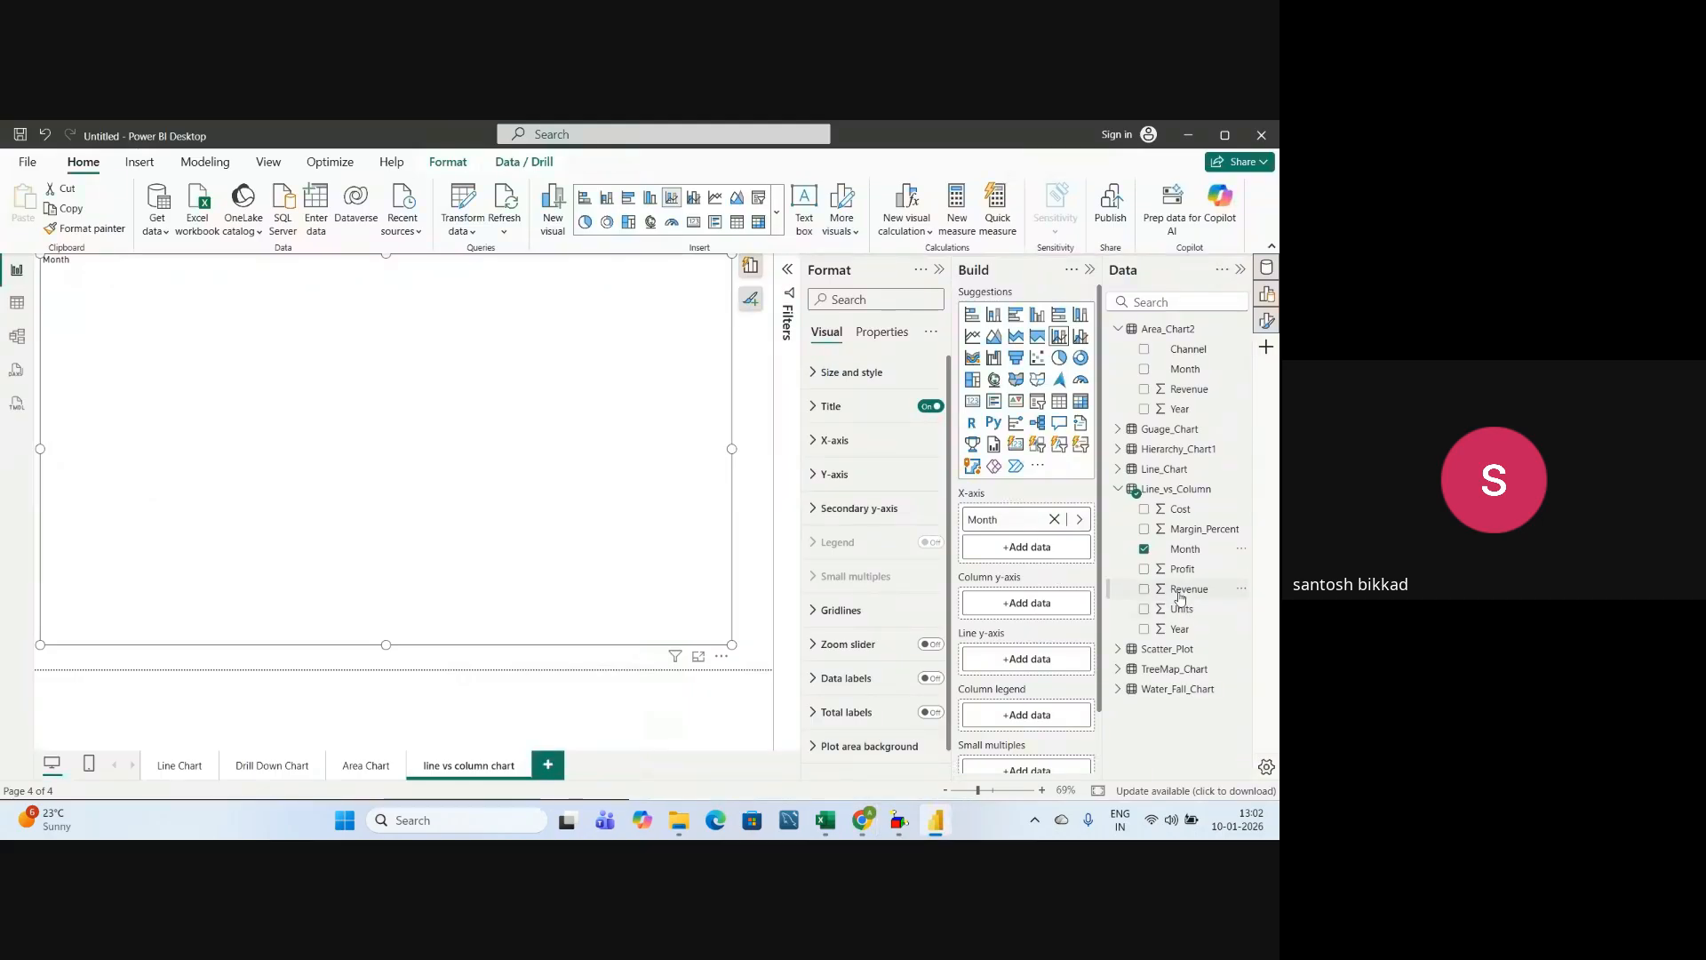
{"action": "left_click_drag", "start_coordinate": [1182, 594], "coordinate": [1025, 605]}
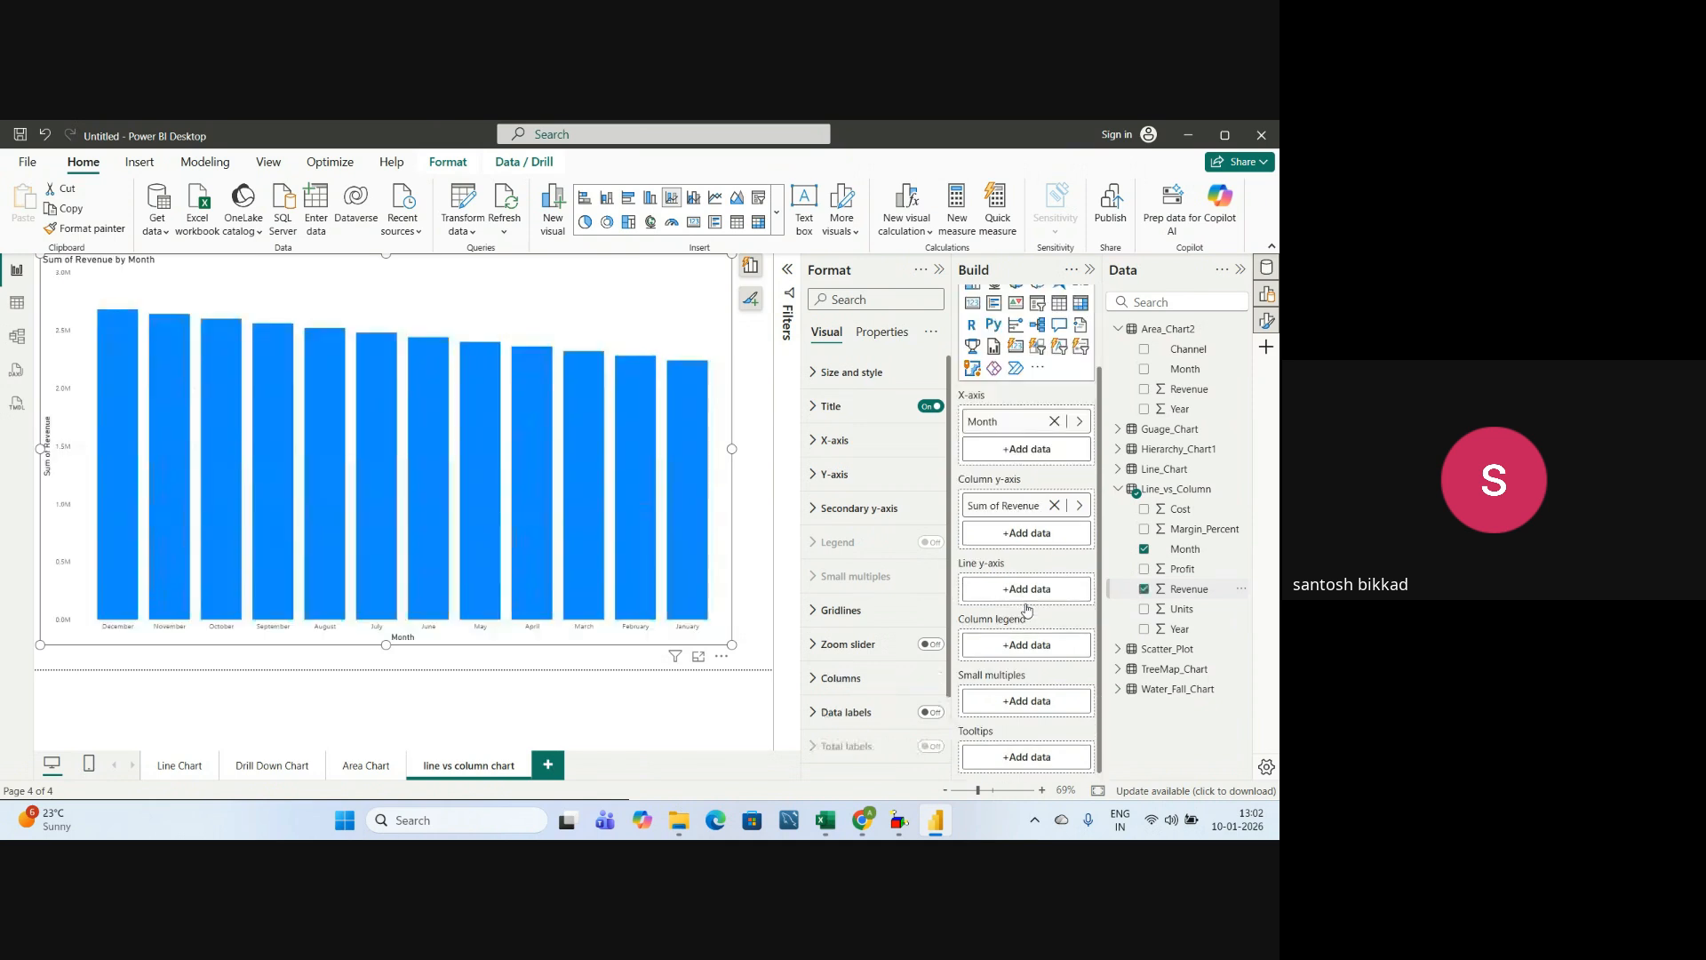
- Highlight the Profit line values instruction in the PDF, and in Power BI Desktop assign Line_vs_Column's Profit field to the Line y-axis
{"action": "mouse_move", "coordinate": [439, 495]}
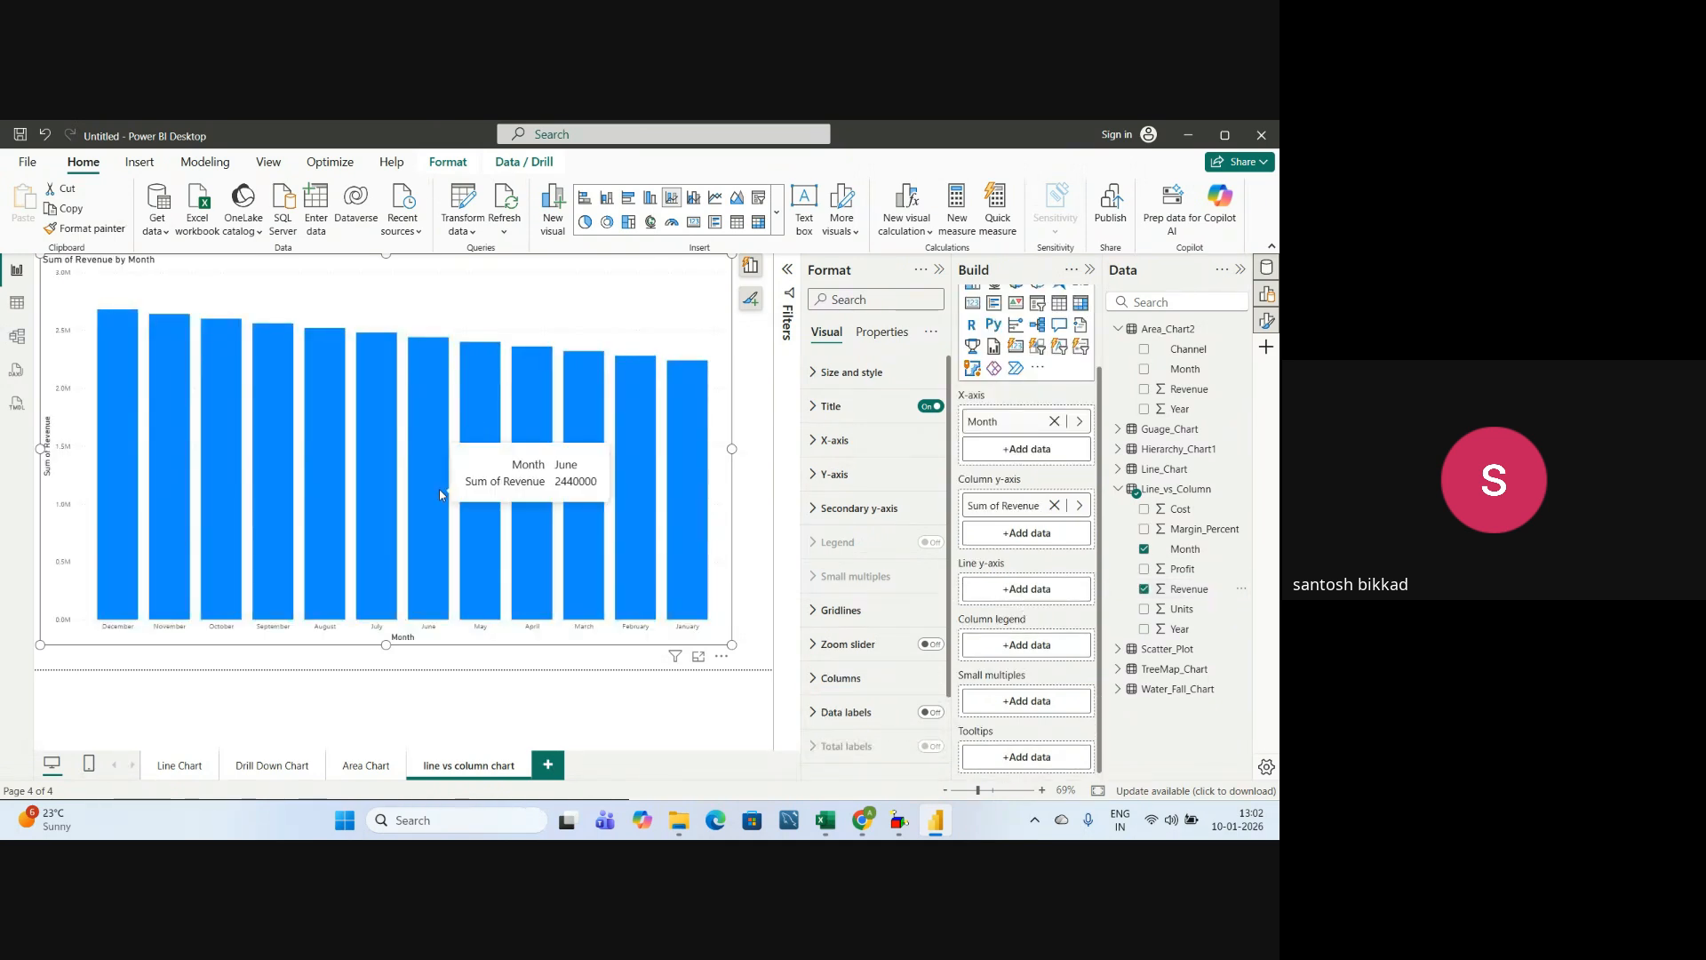
{"action": "key", "text": "alt+Tab"}
{"action": "left_click_drag", "start_coordinate": [158, 659], "coordinate": [523, 661]}
{"action": "key", "text": "alt+Tab"}
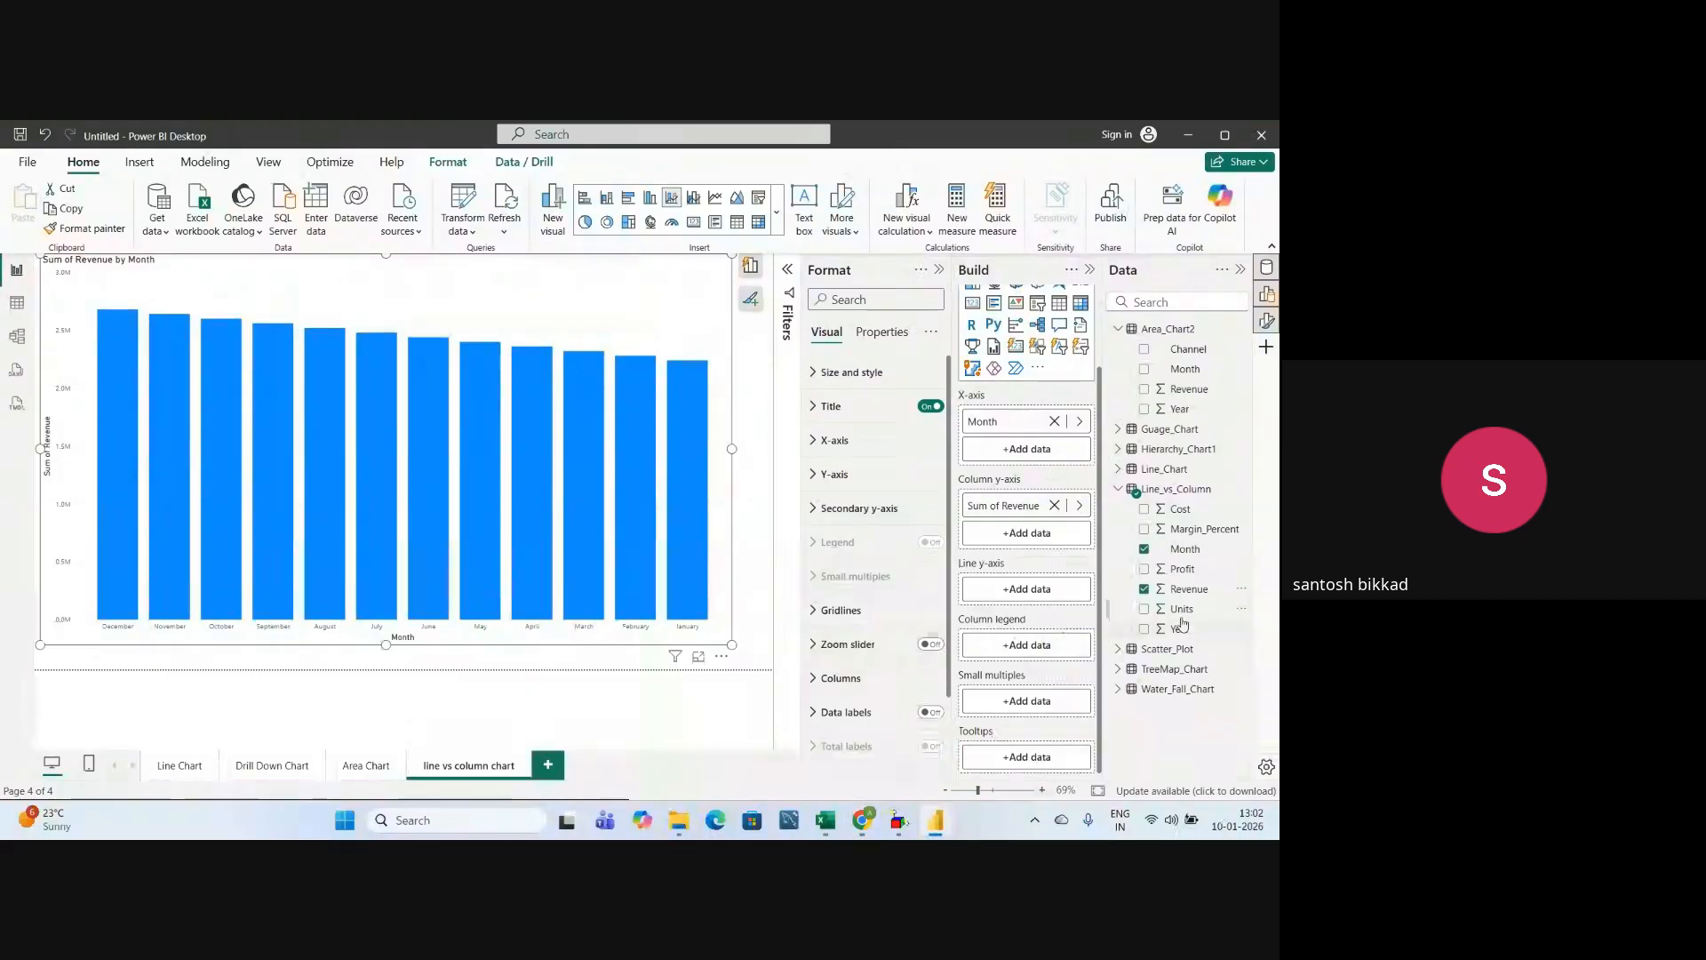
{"action": "left_click_drag", "start_coordinate": [1182, 576], "coordinate": [1029, 590]}
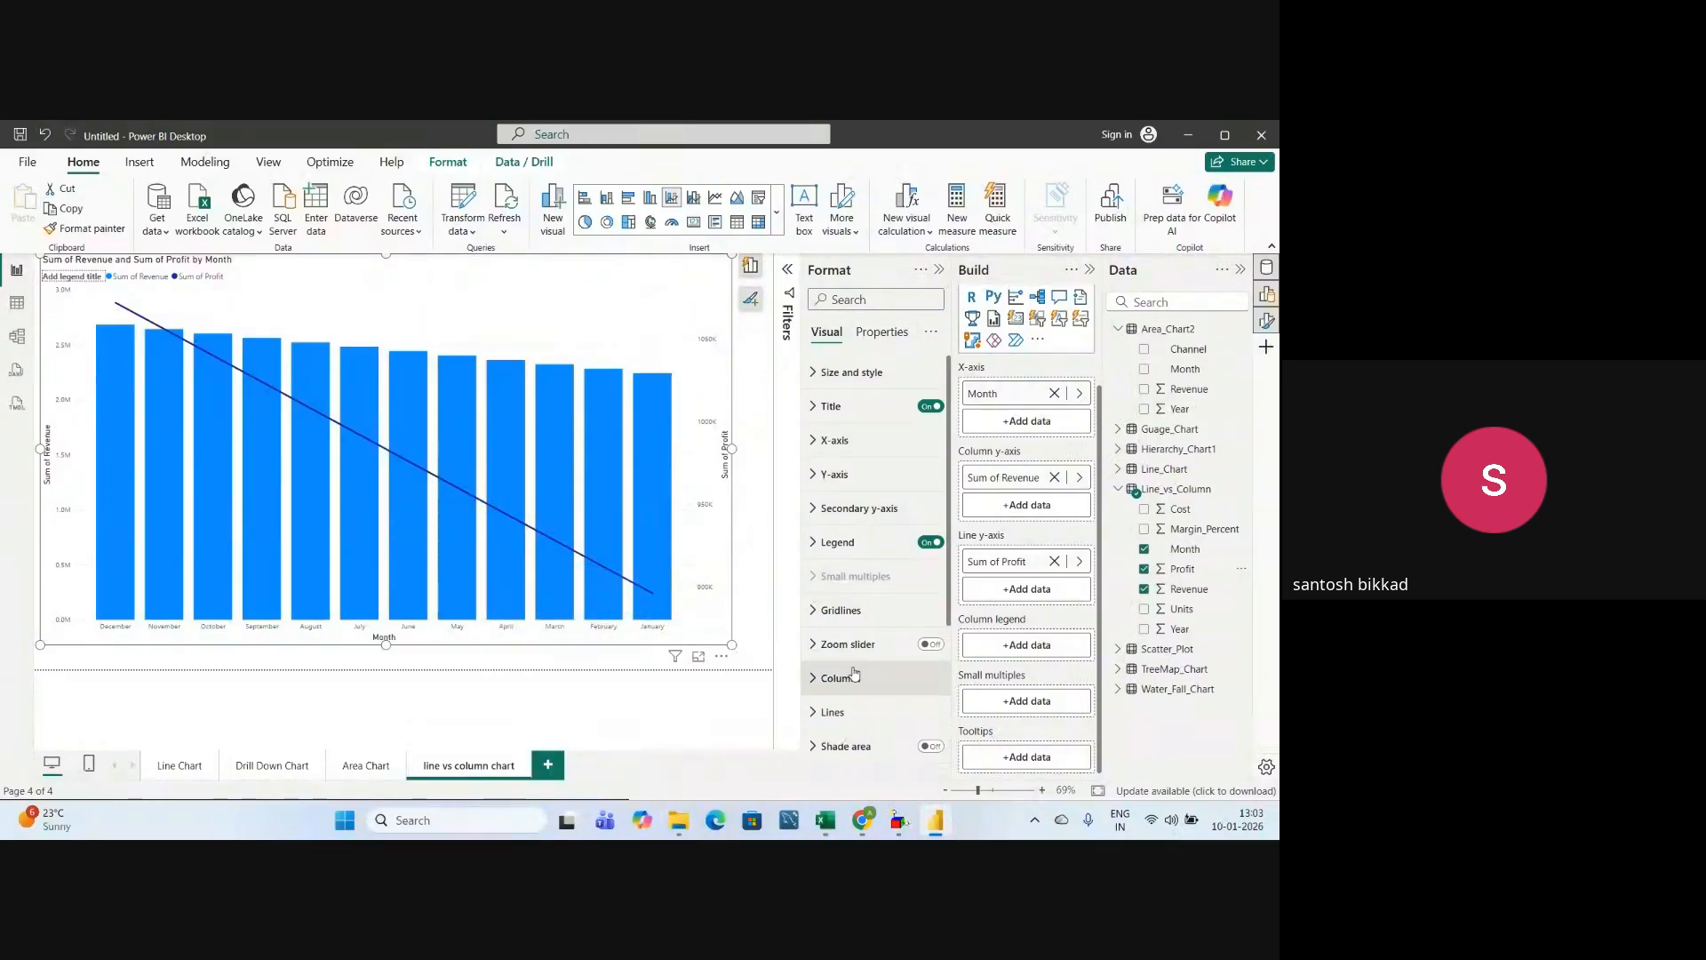
- Turn on data labels for the combo chart, set their value font size to 11, and collapse the Value and Options settings
{"action": "scroll", "coordinate": [853, 667], "scroll_direction": "down", "scroll_amount": 3}
{"action": "left_click", "coordinate": [933, 648]}
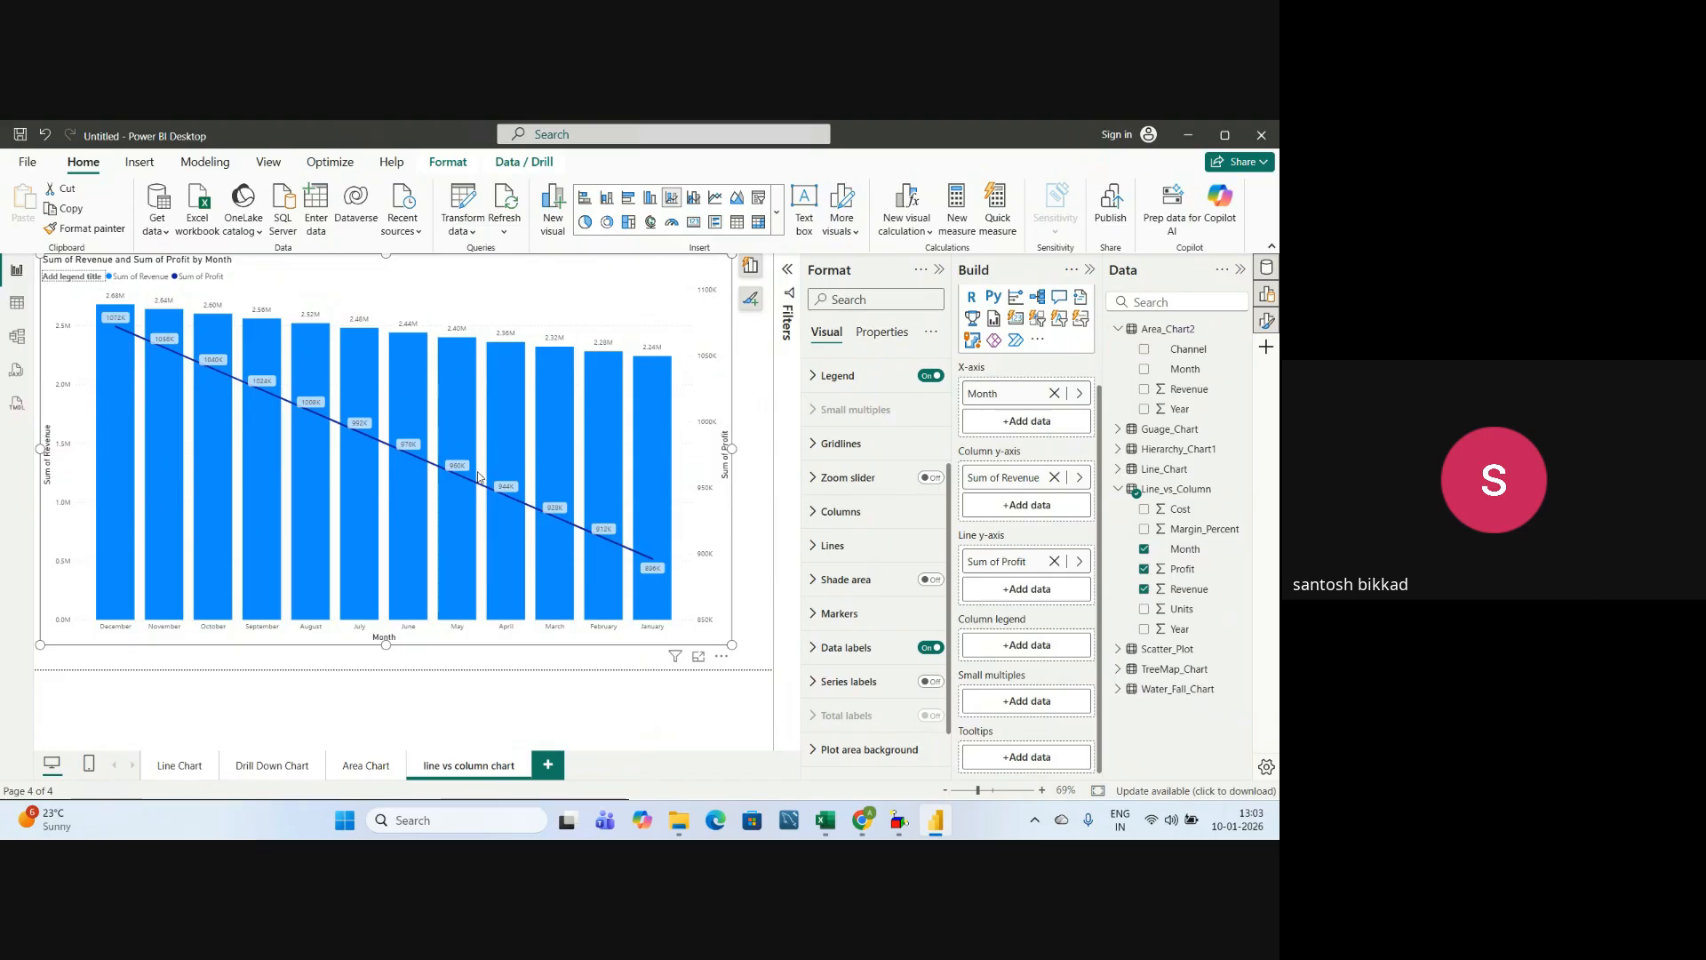
{"action": "left_click", "coordinate": [812, 648]}
{"action": "scroll", "coordinate": [862, 640], "scroll_direction": "down", "scroll_amount": 5}
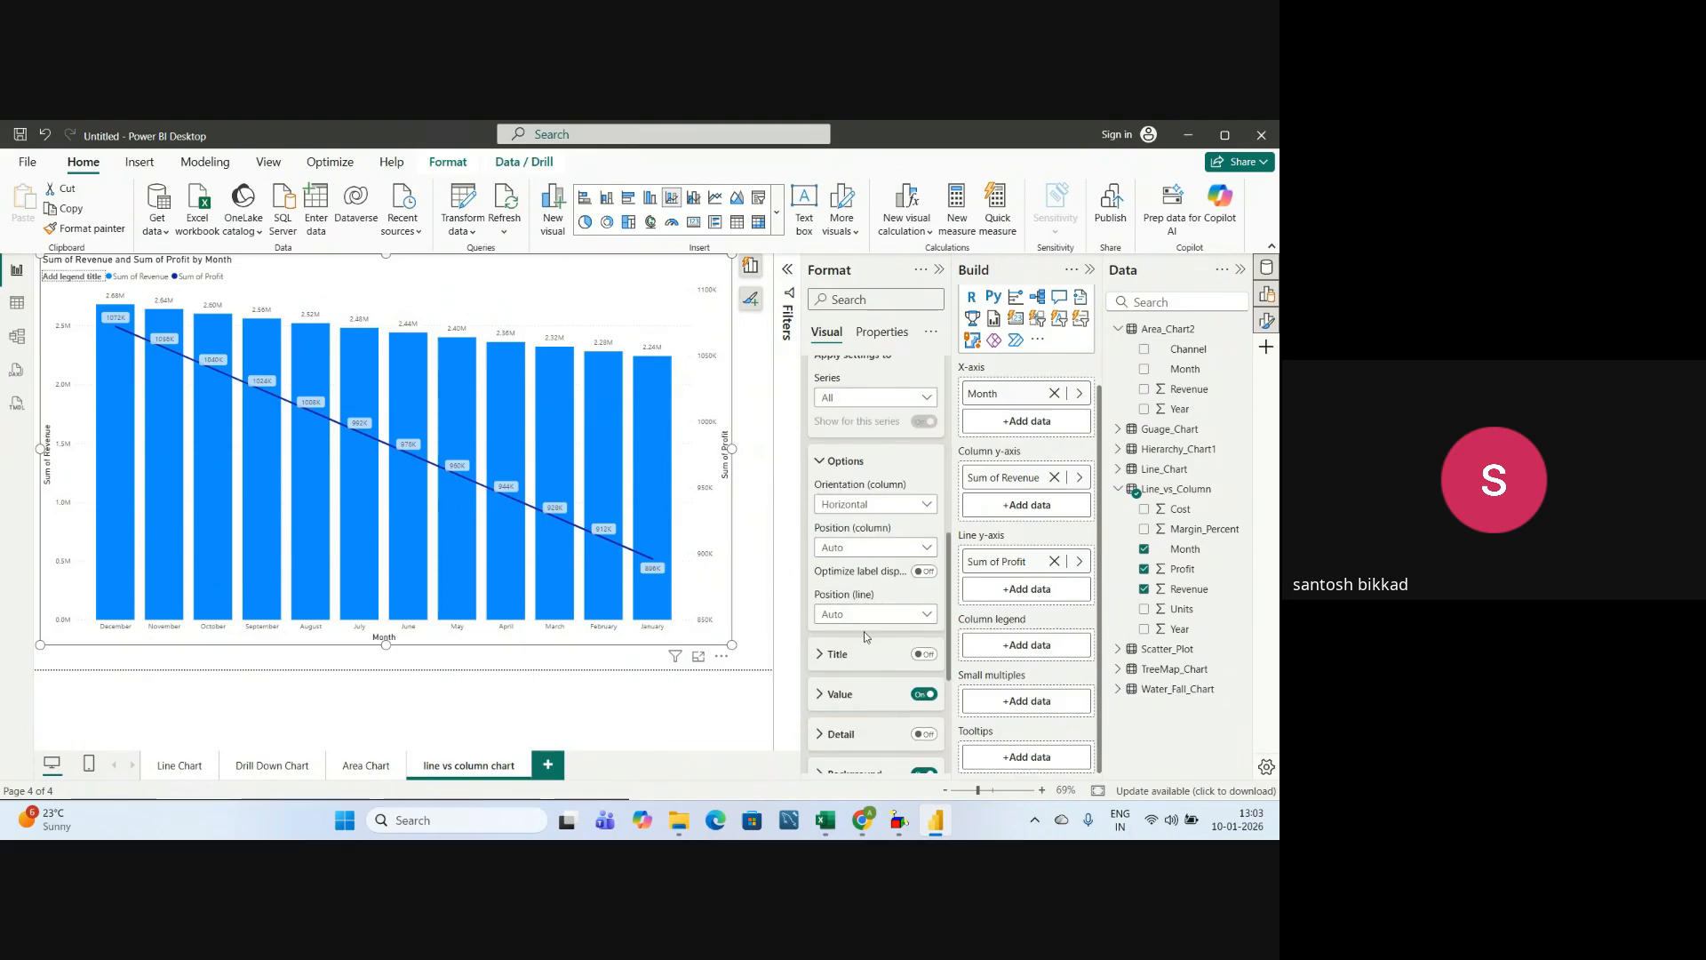
{"action": "left_click", "coordinate": [823, 694]}
{"action": "scroll", "coordinate": [853, 639], "scroll_direction": "down", "scroll_amount": 3}
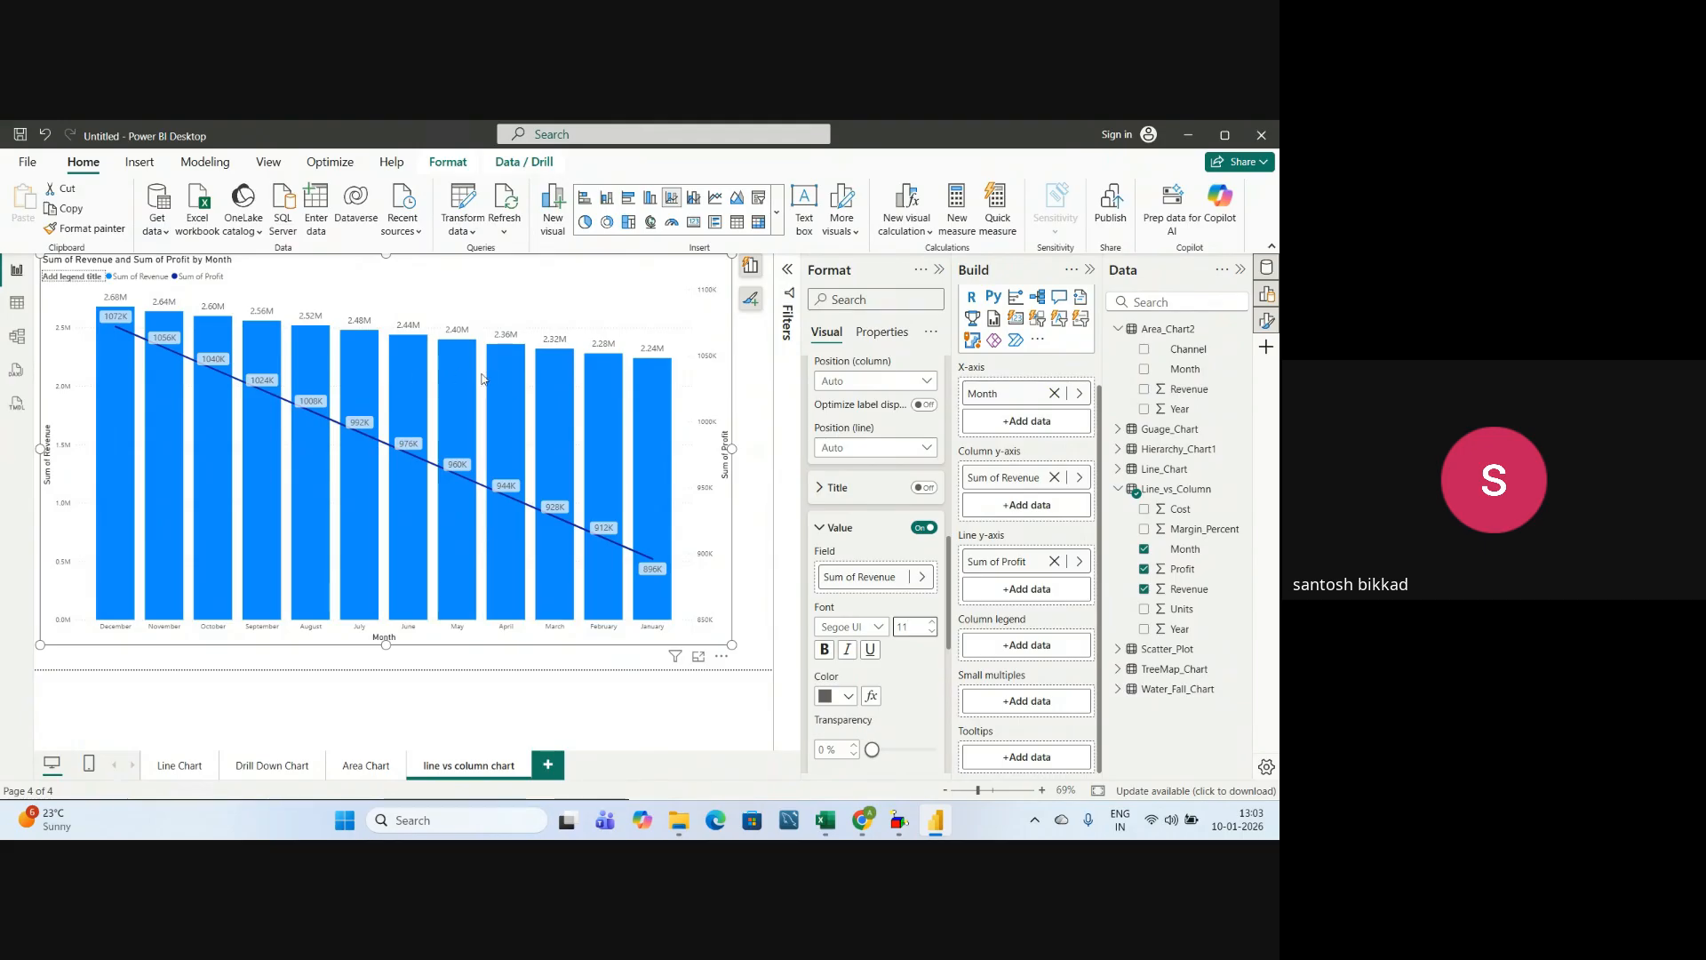
{"action": "left_click", "coordinate": [834, 526]}
{"action": "scroll", "coordinate": [821, 485], "scroll_direction": "up", "scroll_amount": 2}
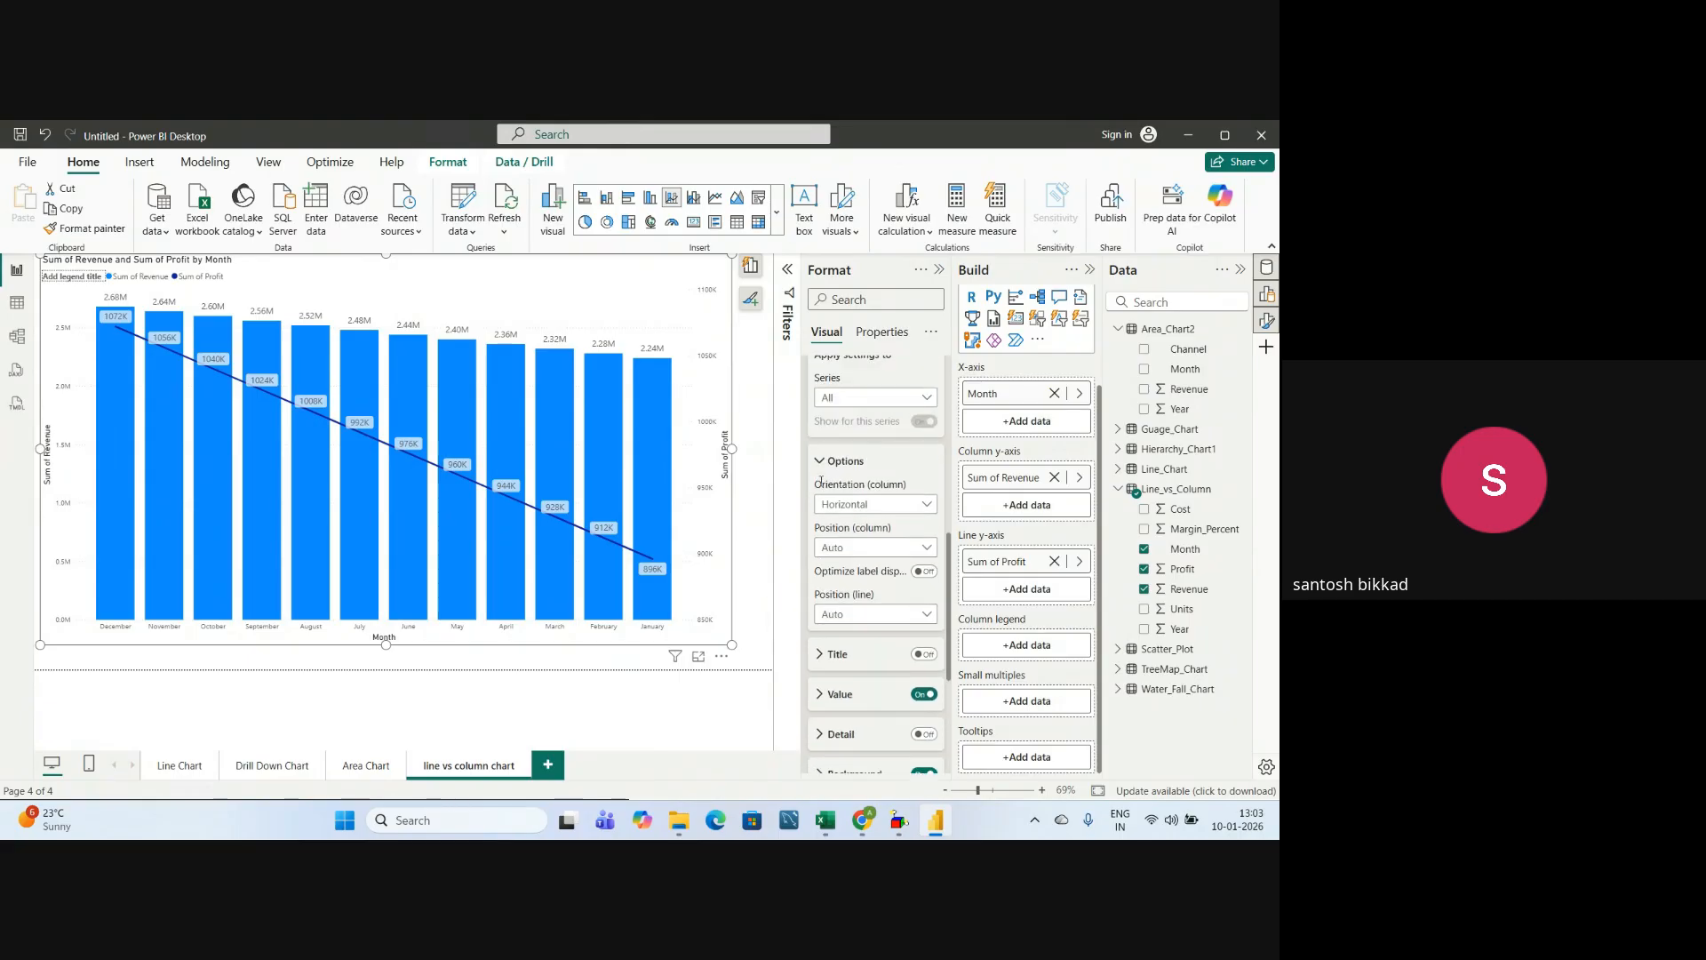
{"action": "left_click", "coordinate": [823, 462]}
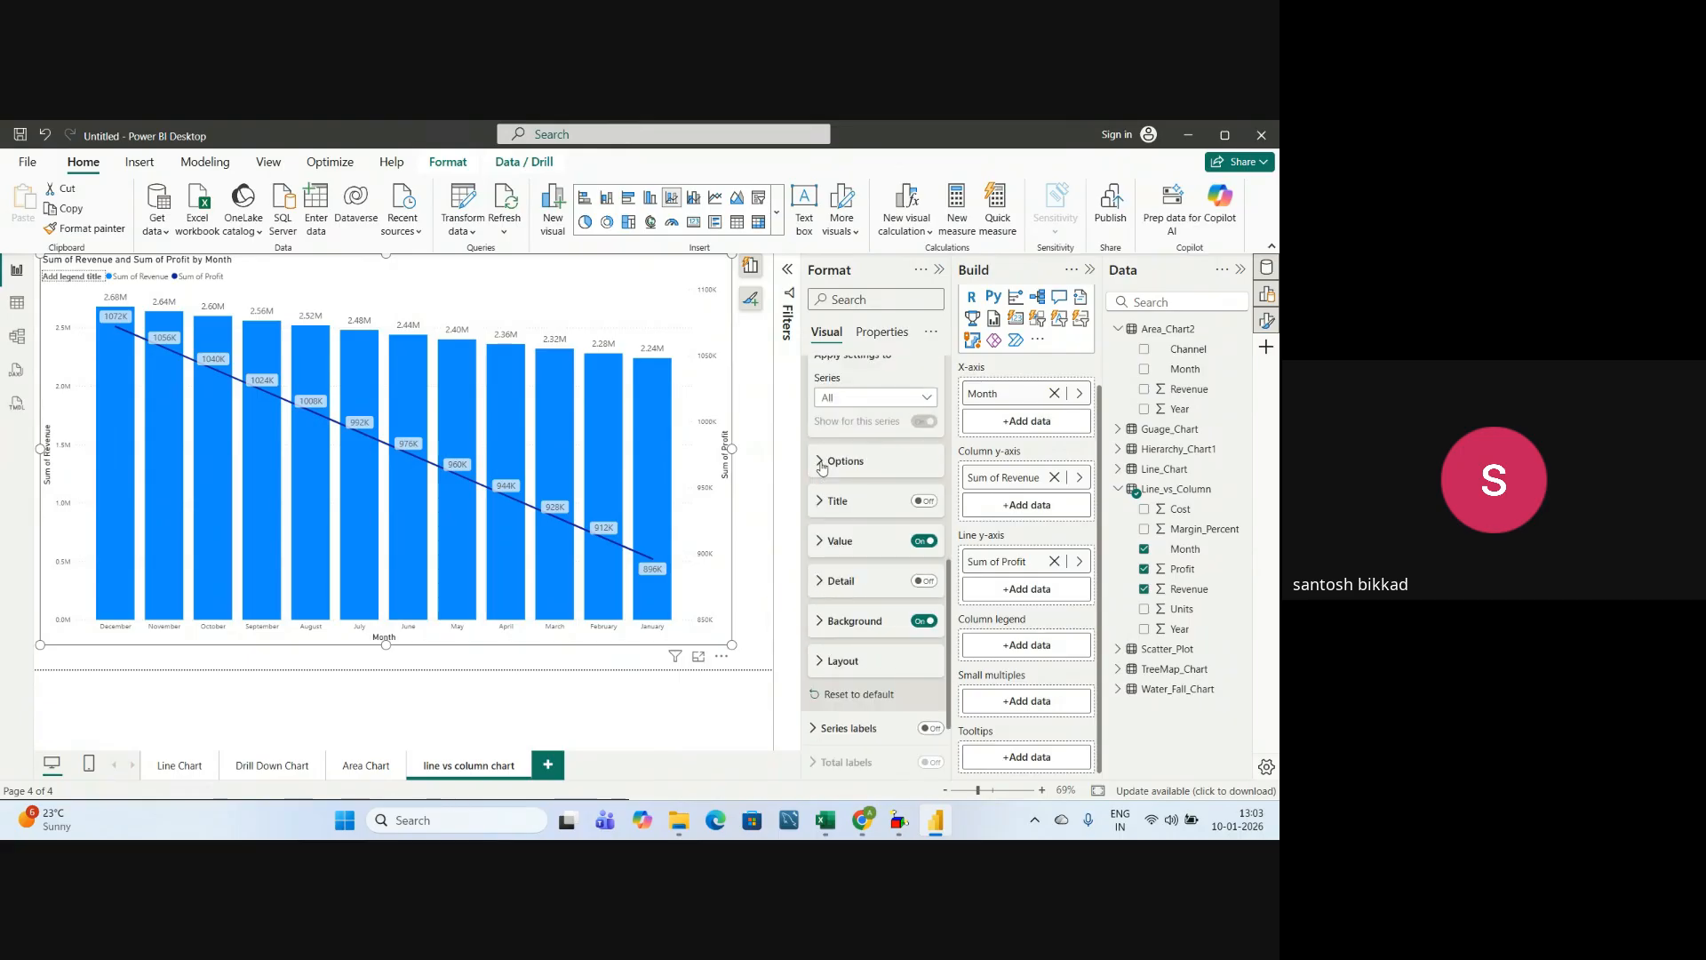
- Switch to Other Charts.pdf and highlight the Add Title heading and the title text "Revenue vs Profit Analysis"
{"action": "key", "text": "alt+Tab"}
{"action": "scroll", "coordinate": [524, 525], "scroll_direction": "down", "scroll_amount": 2}
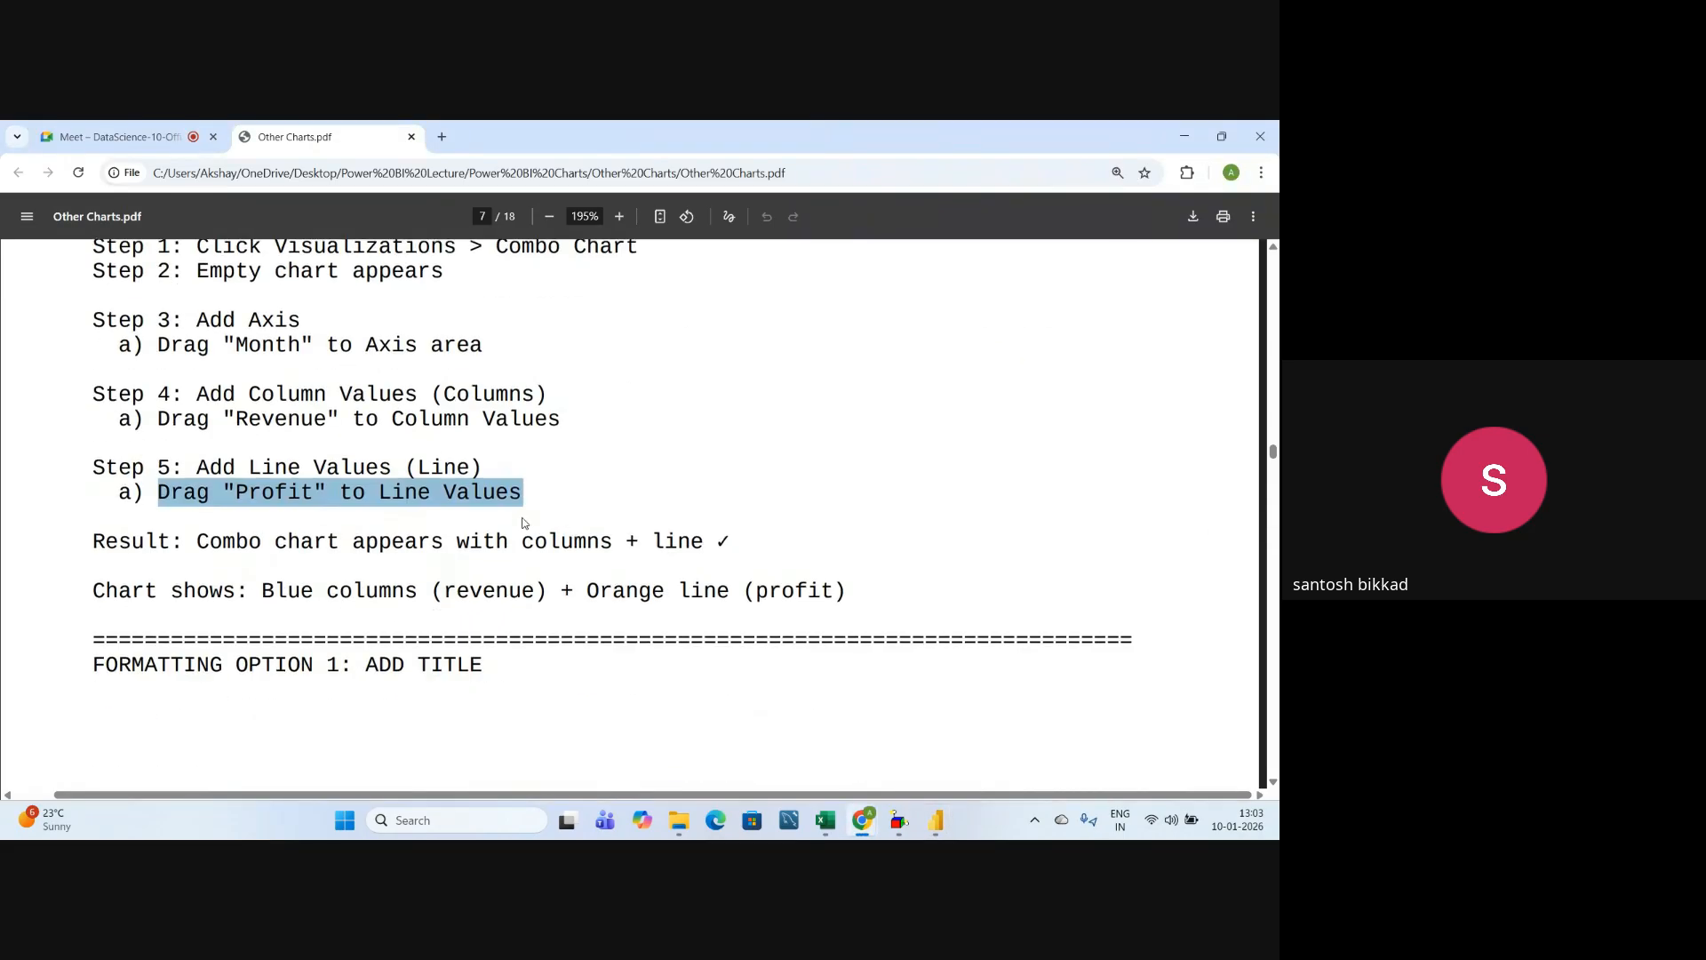
{"action": "scroll", "coordinate": [523, 524], "scroll_direction": "down", "scroll_amount": 3}
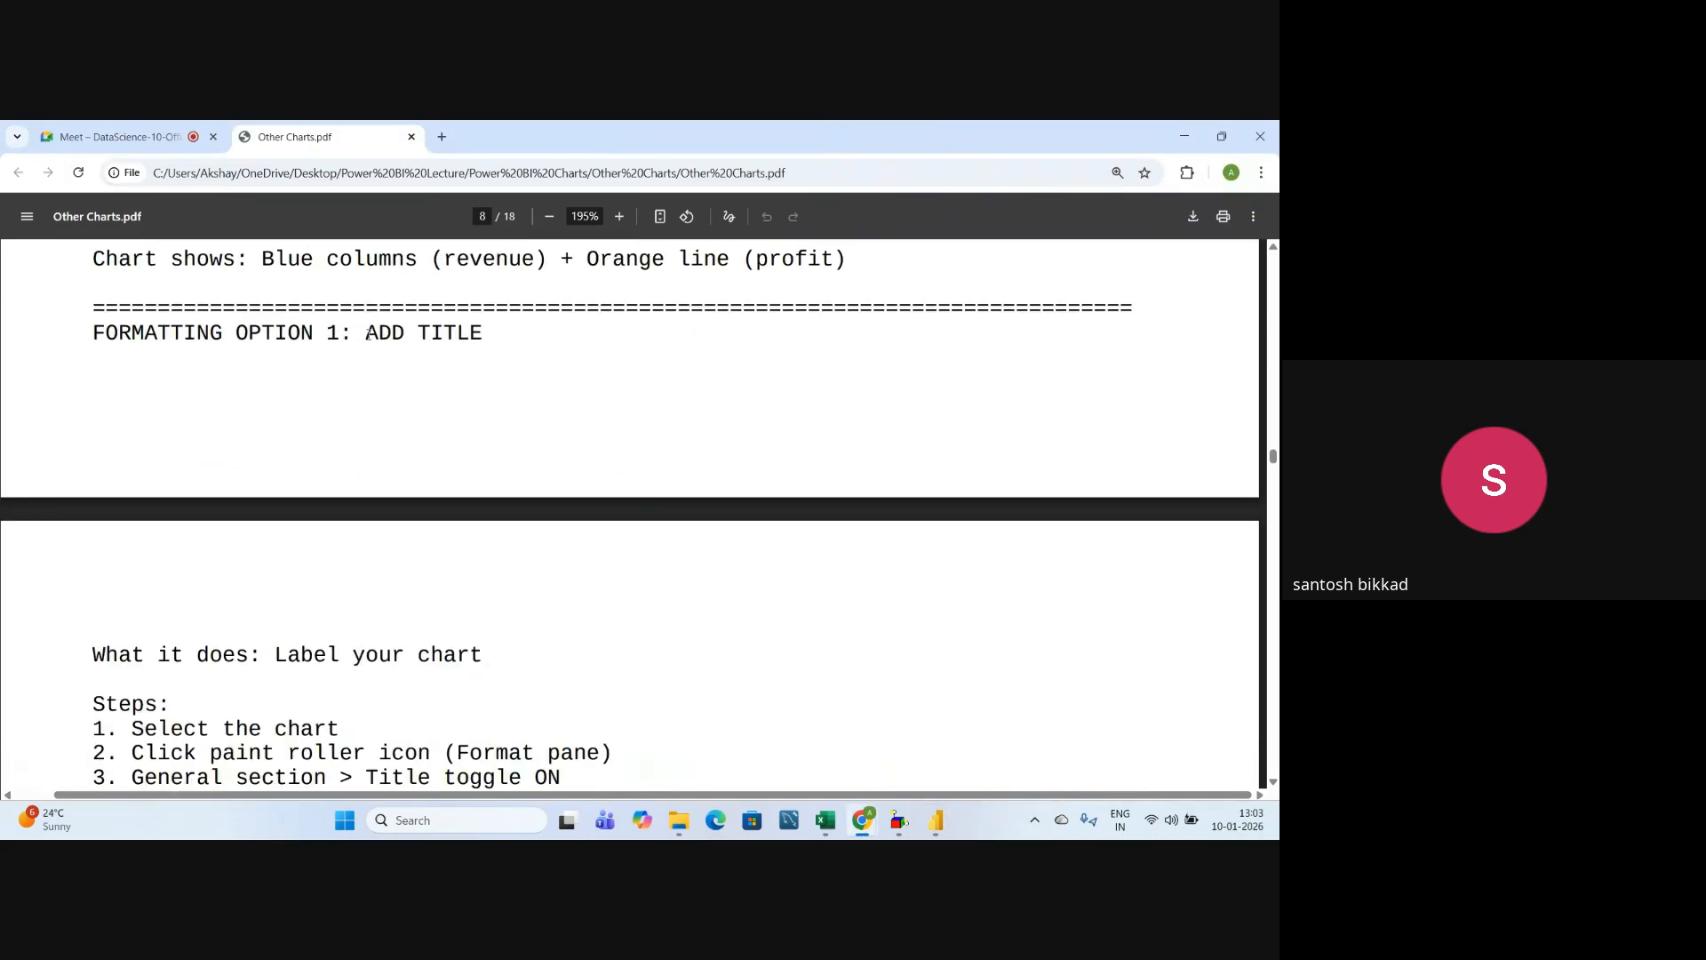
{"action": "left_click_drag", "start_coordinate": [368, 334], "coordinate": [525, 336]}
{"action": "scroll", "coordinate": [478, 718], "scroll_direction": "down", "scroll_amount": 2}
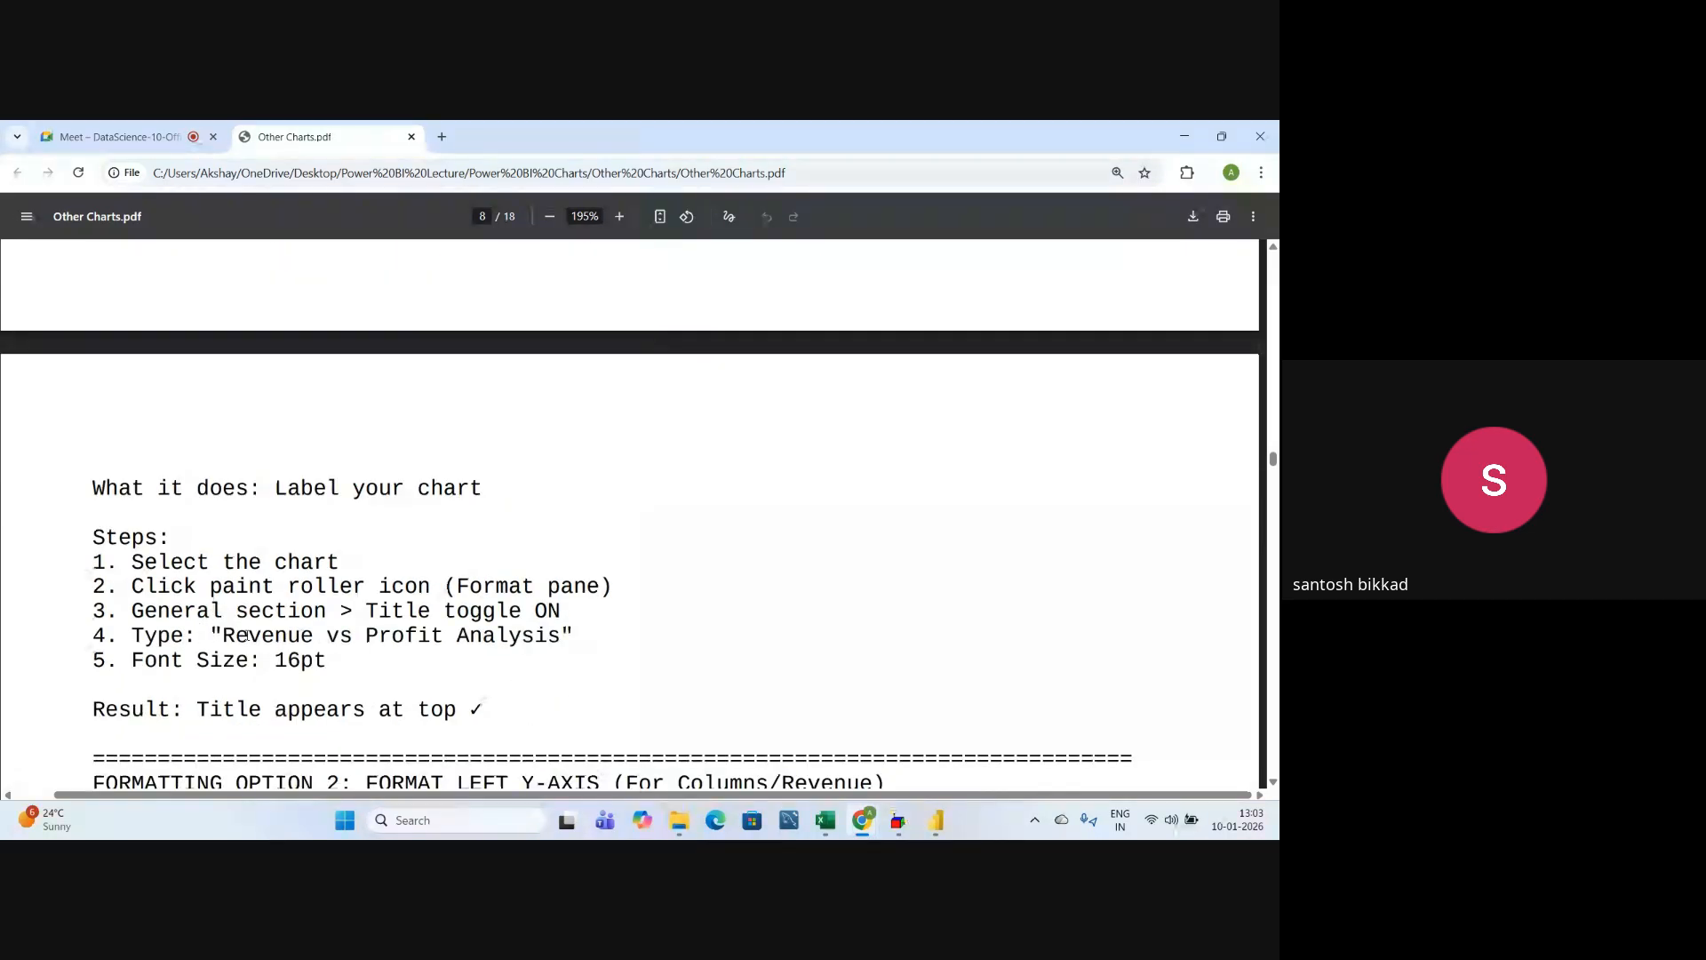
{"action": "left_click_drag", "start_coordinate": [212, 636], "coordinate": [593, 641]}
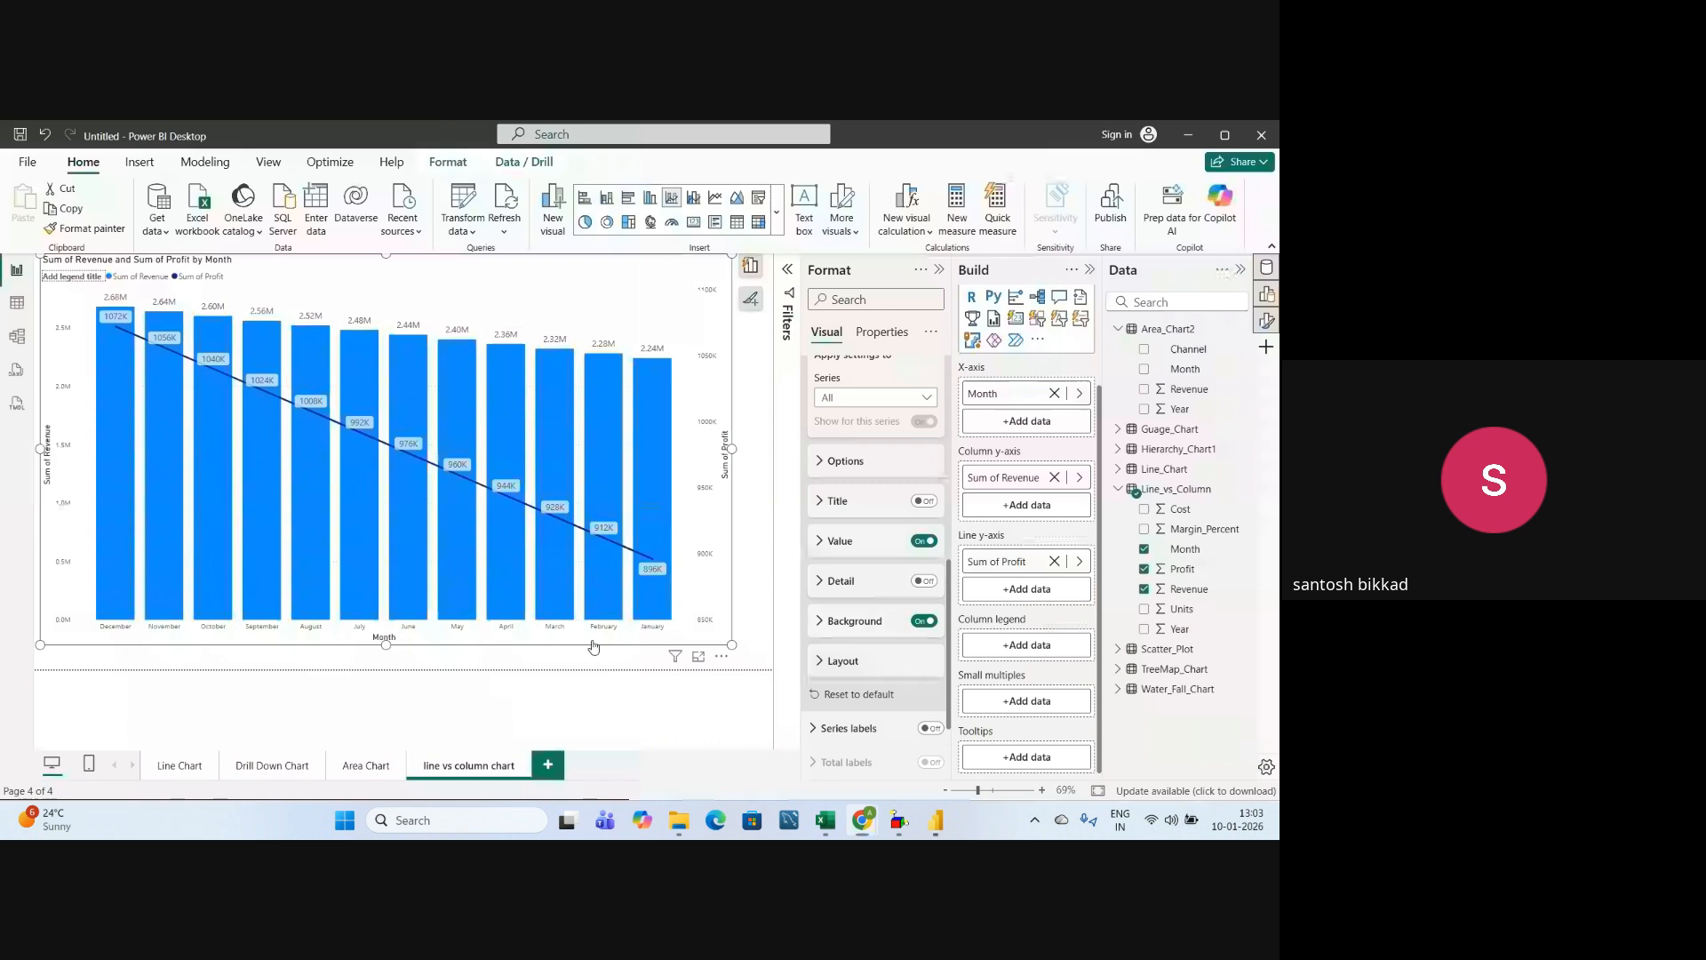
- Switch to Power BI Desktop and set the combo chart's title text to "Revenue vs Profit Analysis"
{"action": "key", "text": "alt+Tab"}
{"action": "scroll", "coordinate": [840, 515], "scroll_direction": "up", "scroll_amount": 10}
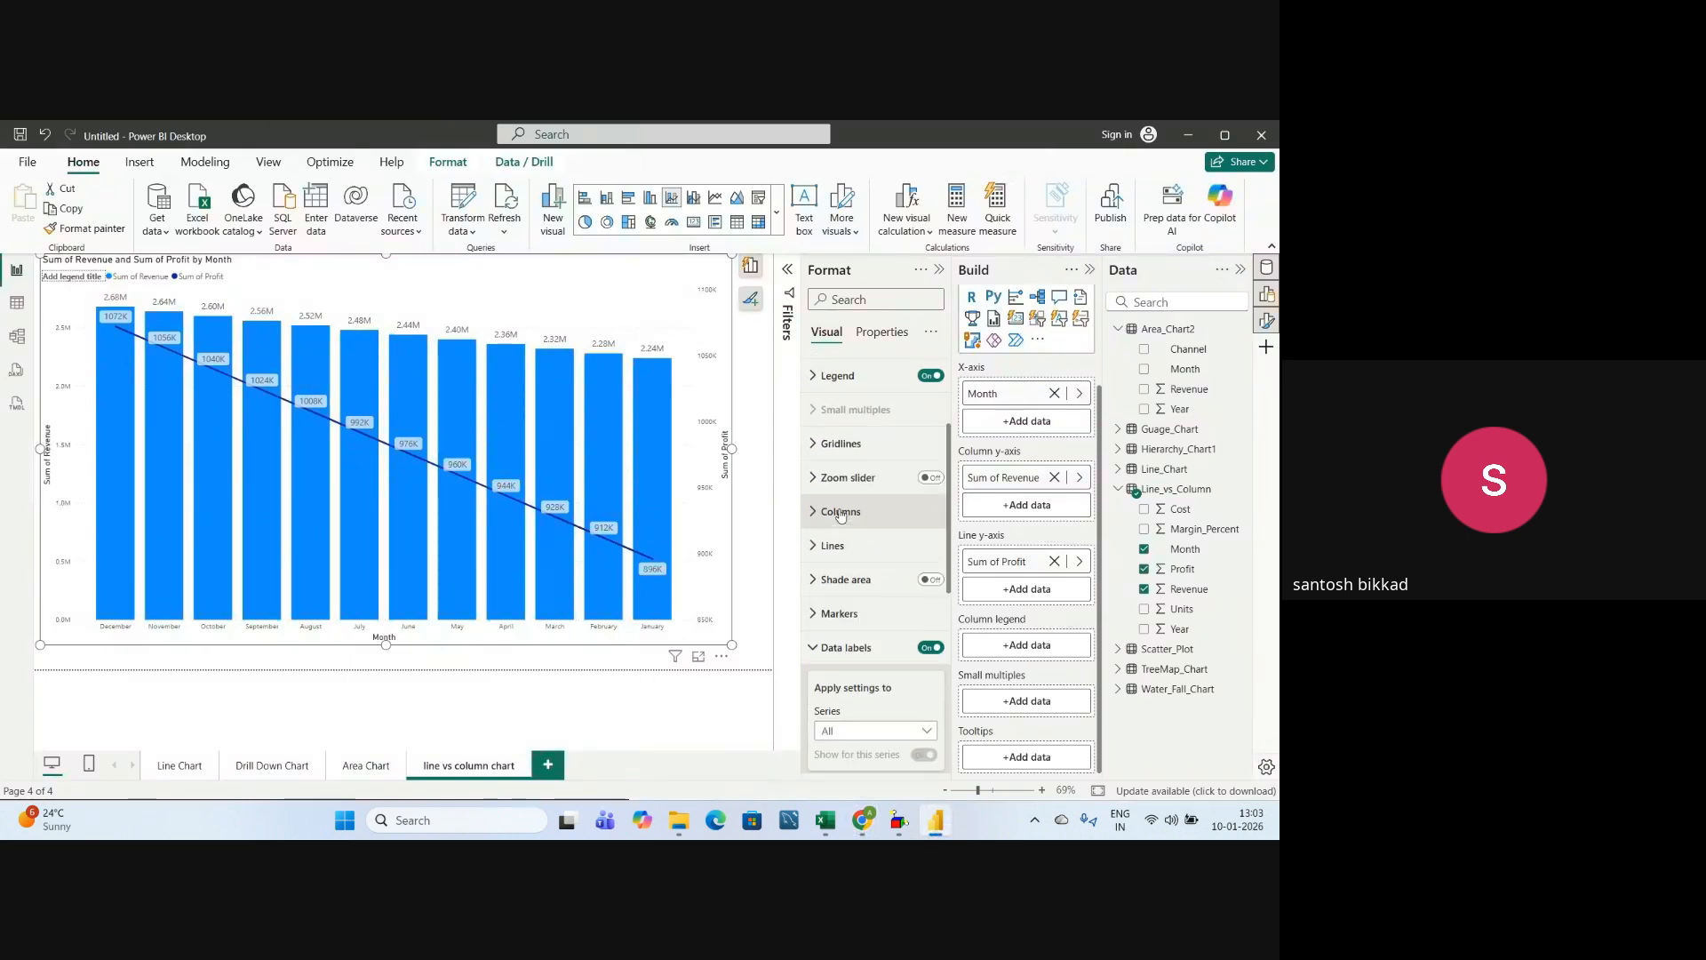
{"action": "left_click", "coordinate": [831, 406]}
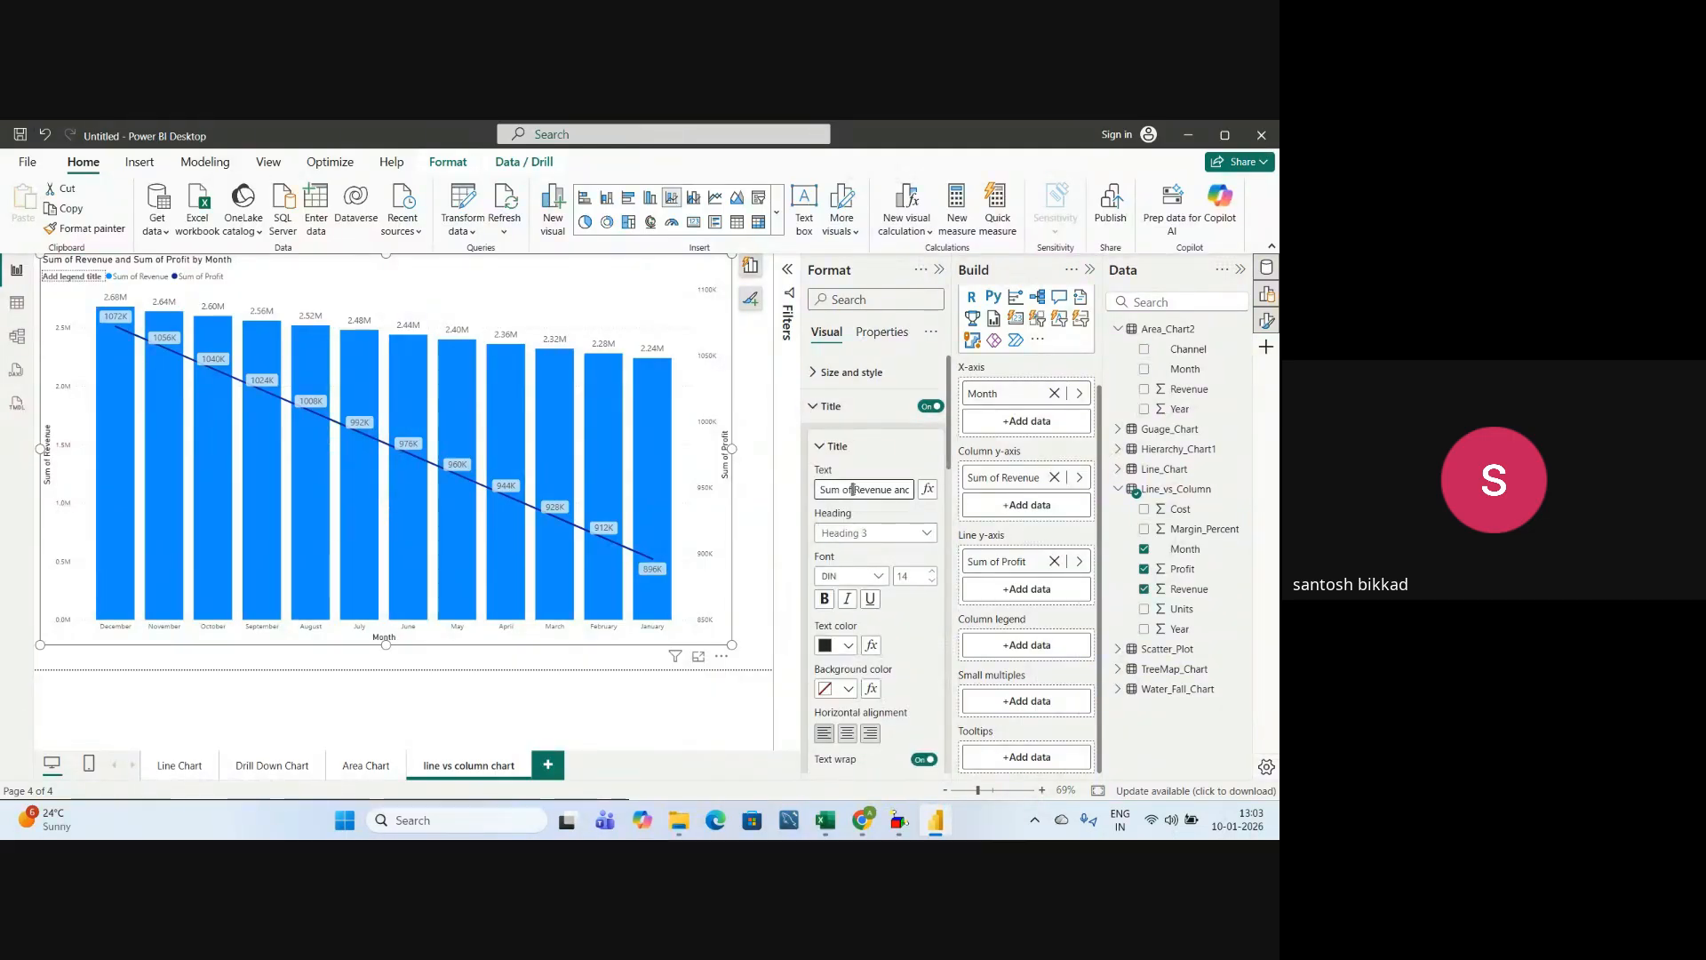
{"action": "left_click", "coordinate": [853, 490]}
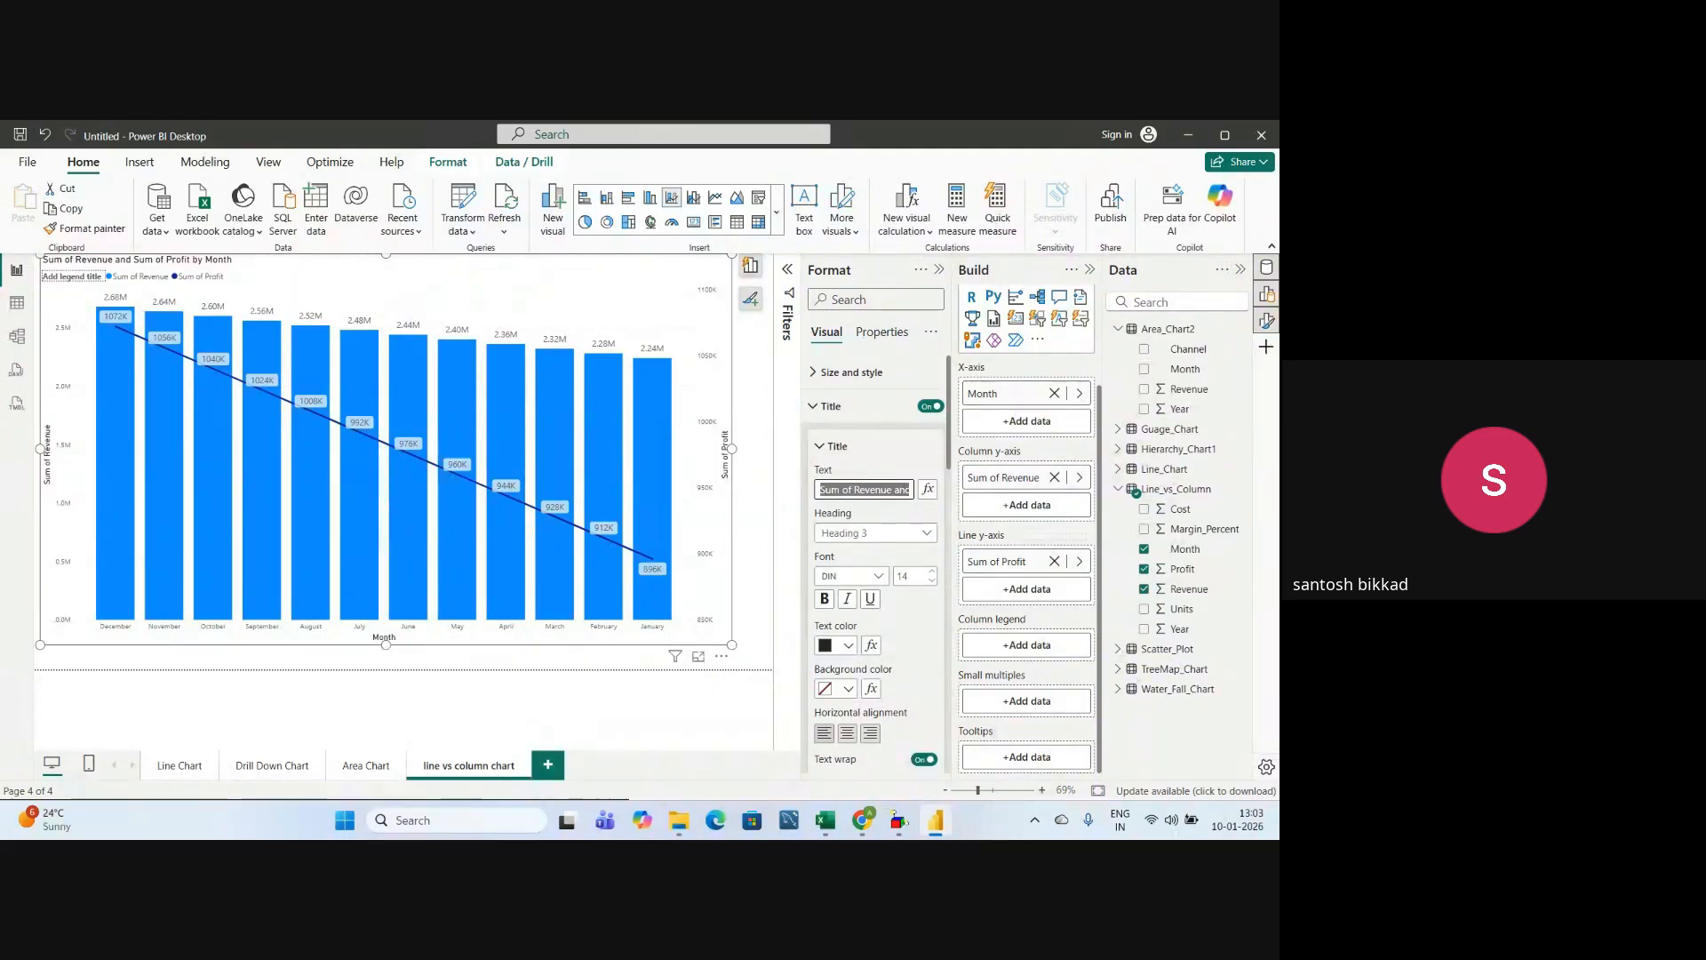
{"action": "key", "text": "alt+Tab"}
{"action": "key", "text": "alt+Tab"}
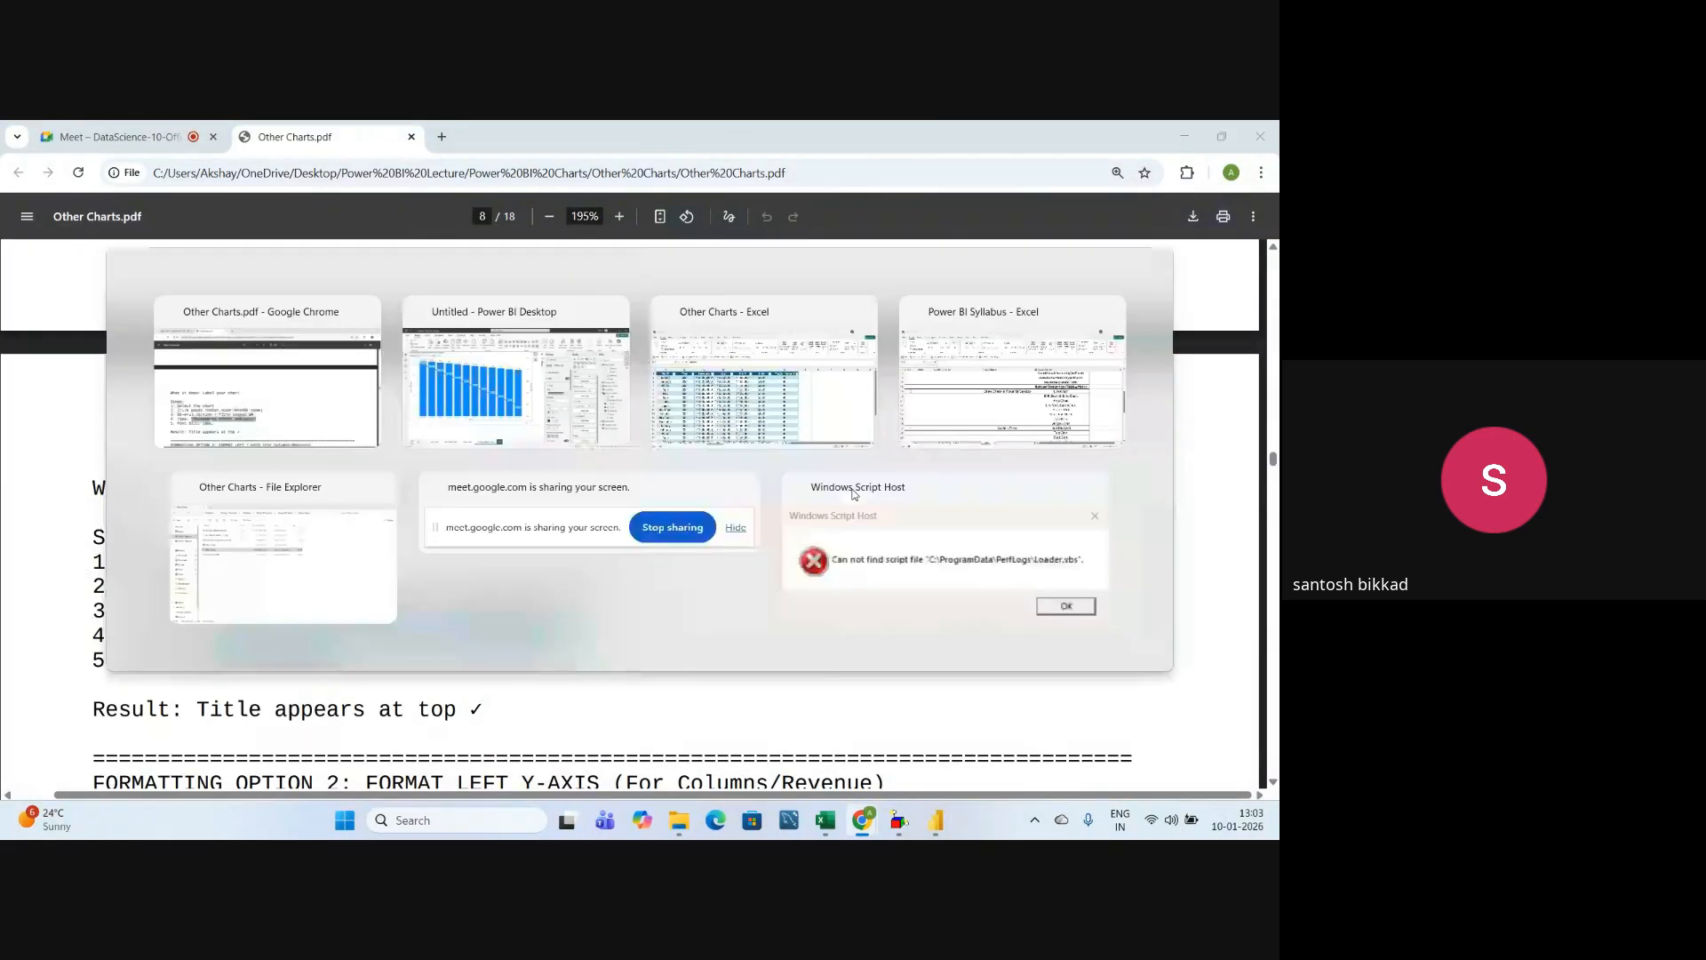
{"action": "type", "text": "Revenue"}
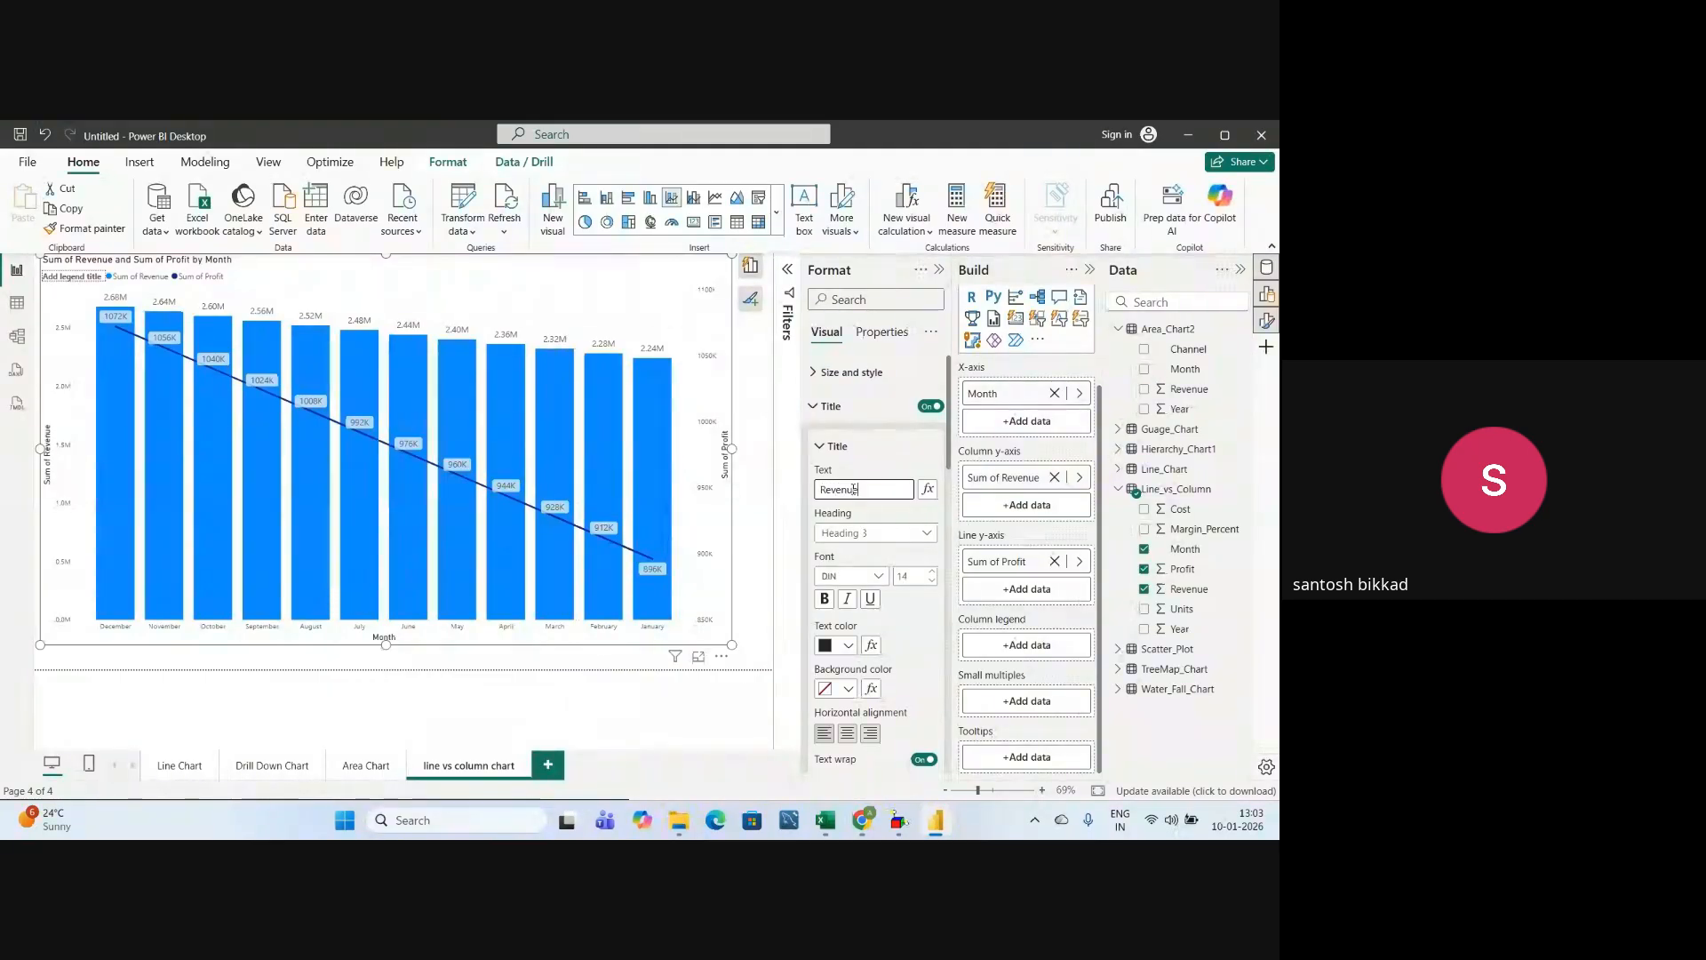
{"action": "type", "text": " vs Profit"}
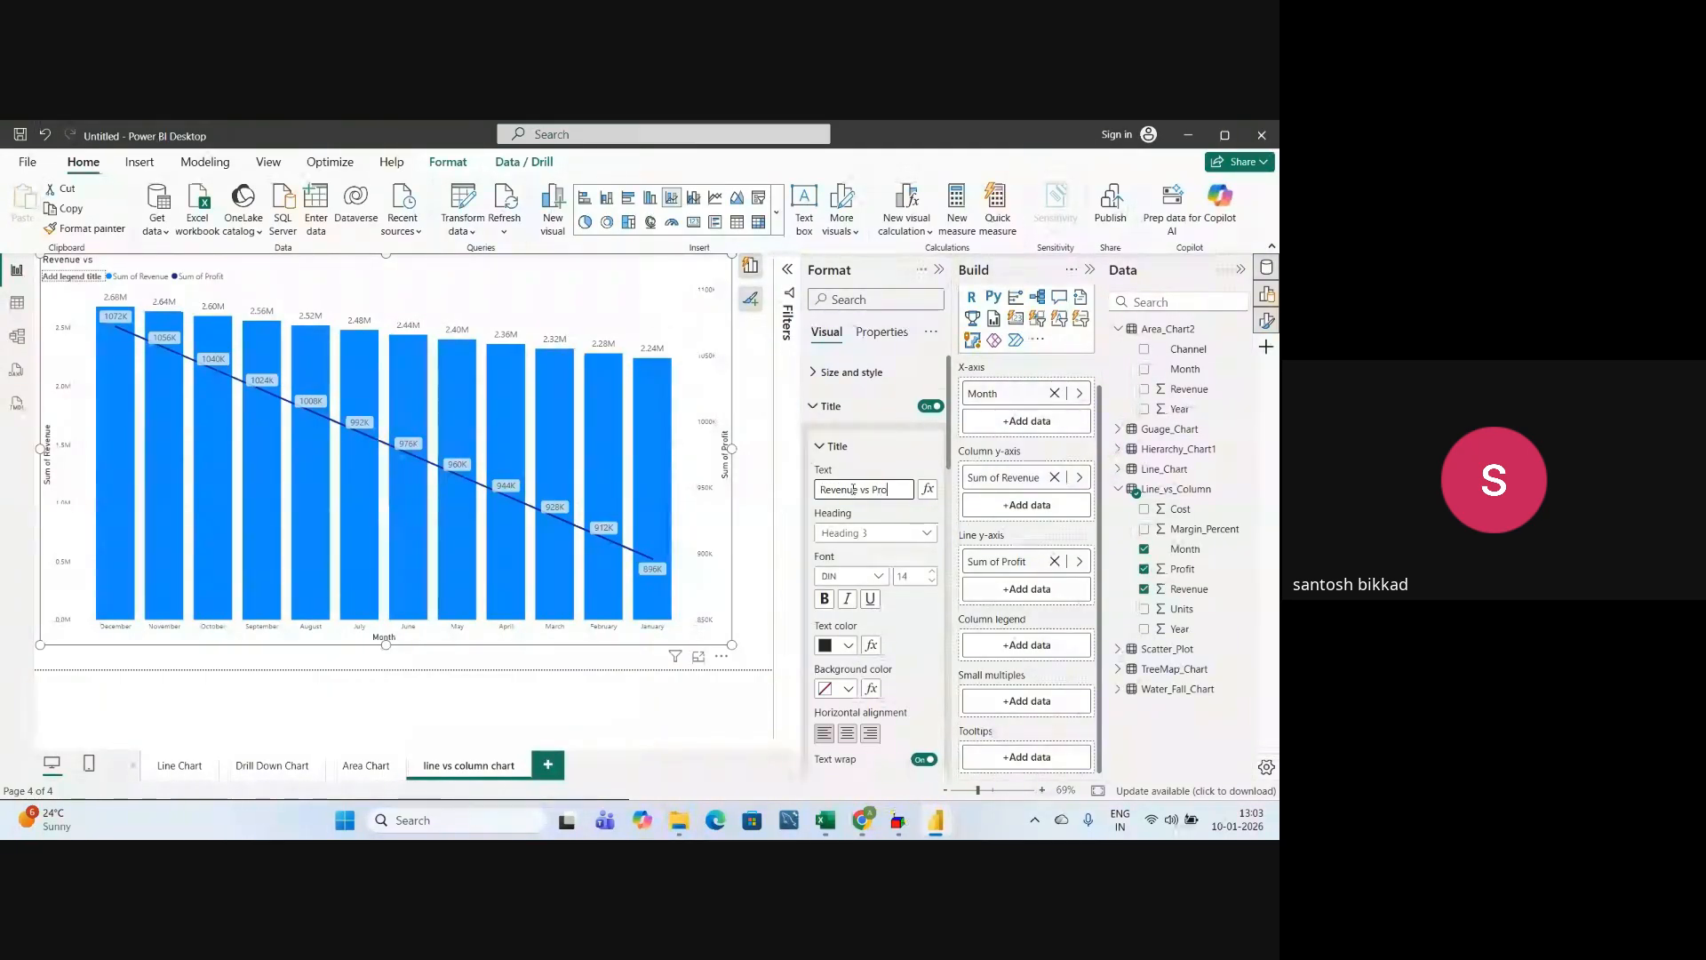
{"action": "type", "text": "lay"}
{"action": "key", "text": "BackSpace"}
{"action": "key", "text": "BackSpace"}
{"action": "key", "text": "BackSpace"}
{"action": "type", "text": "aly"}
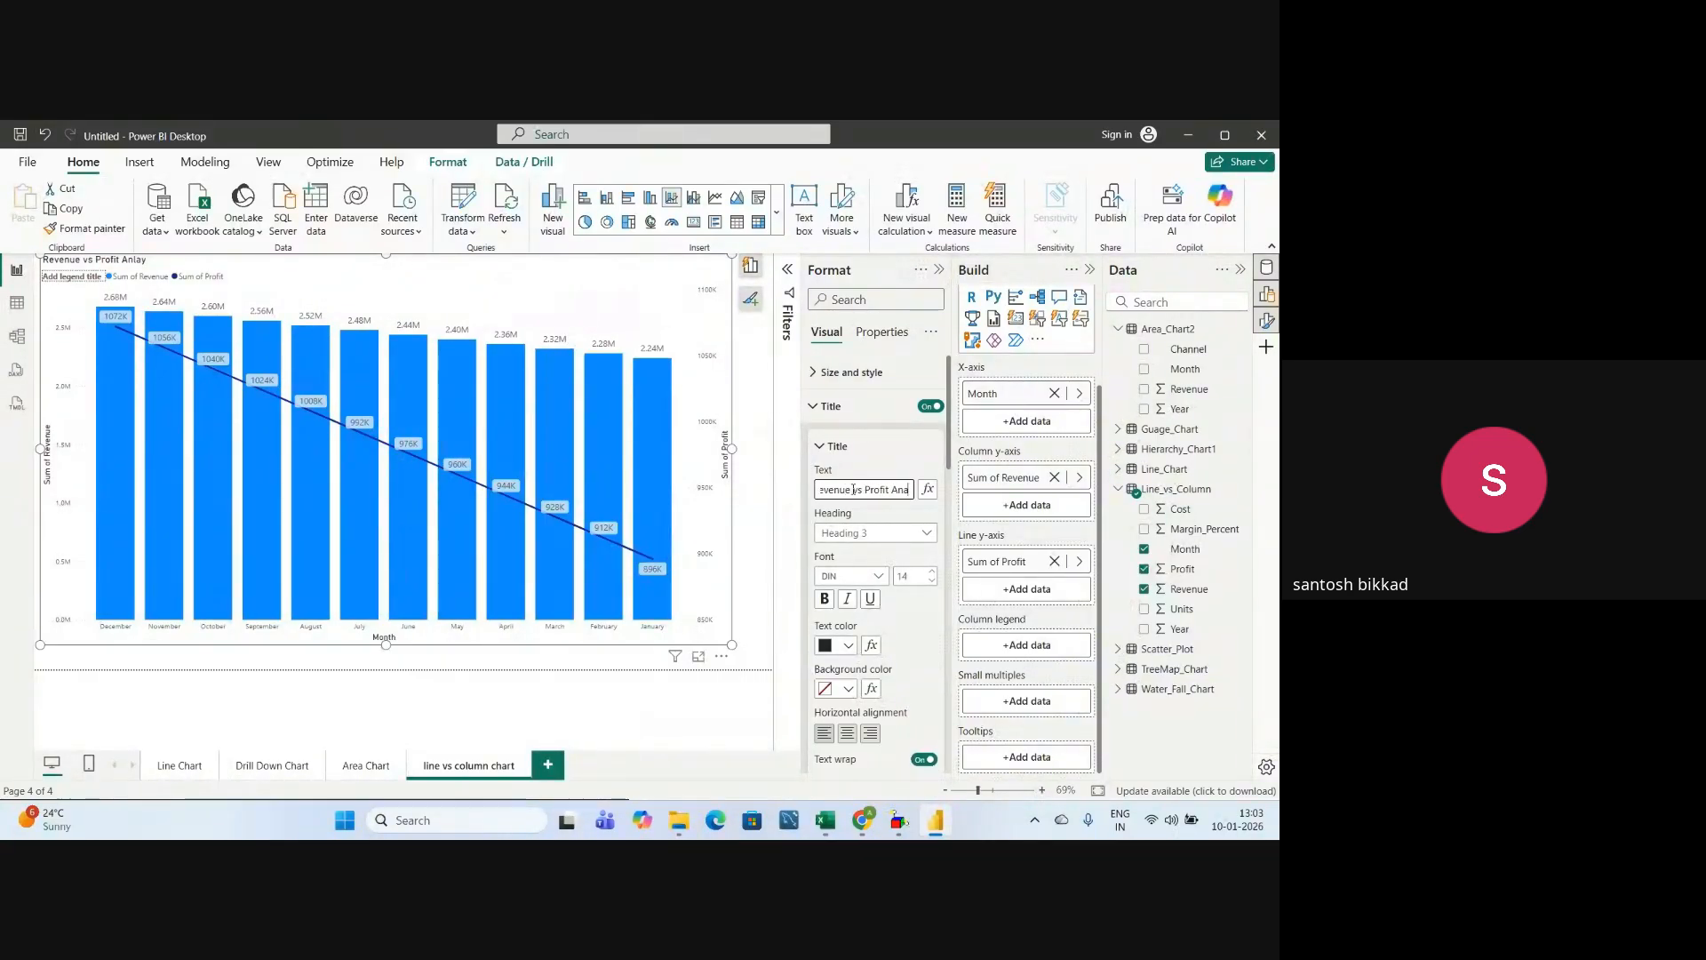
{"action": "type", "text": "sis"}
- Set the combo chart title's font size to 25 and center it horizontally
{"action": "left_click", "coordinate": [918, 574]}
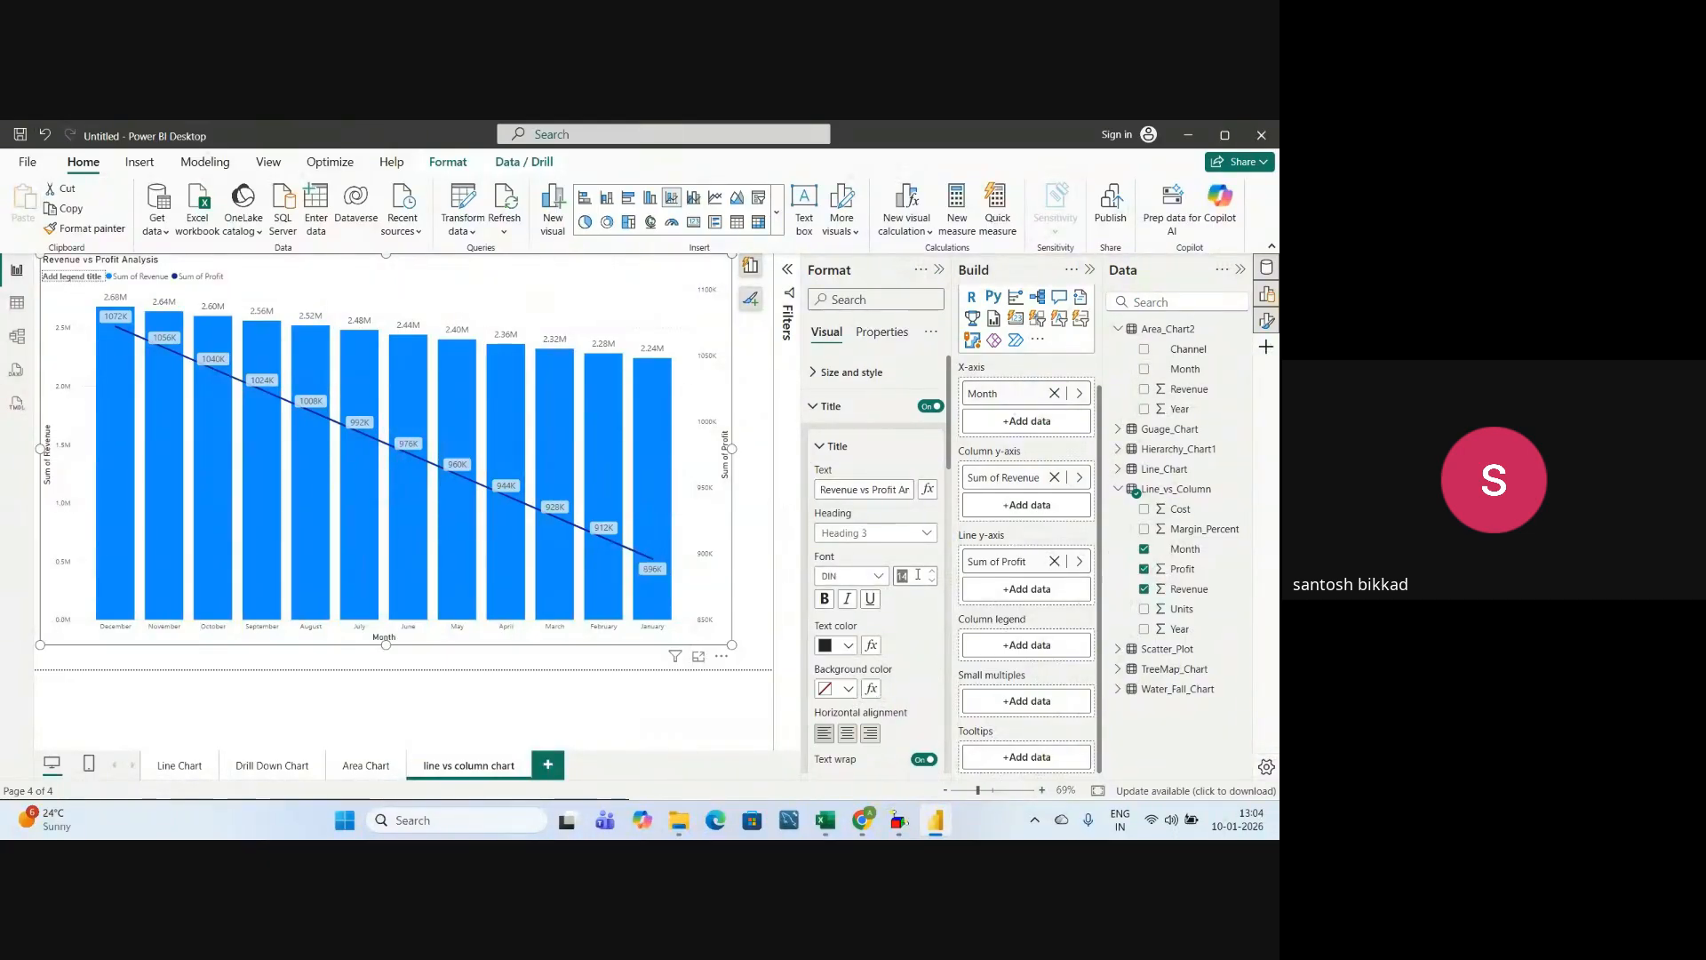
{"action": "type", "text": "25"}
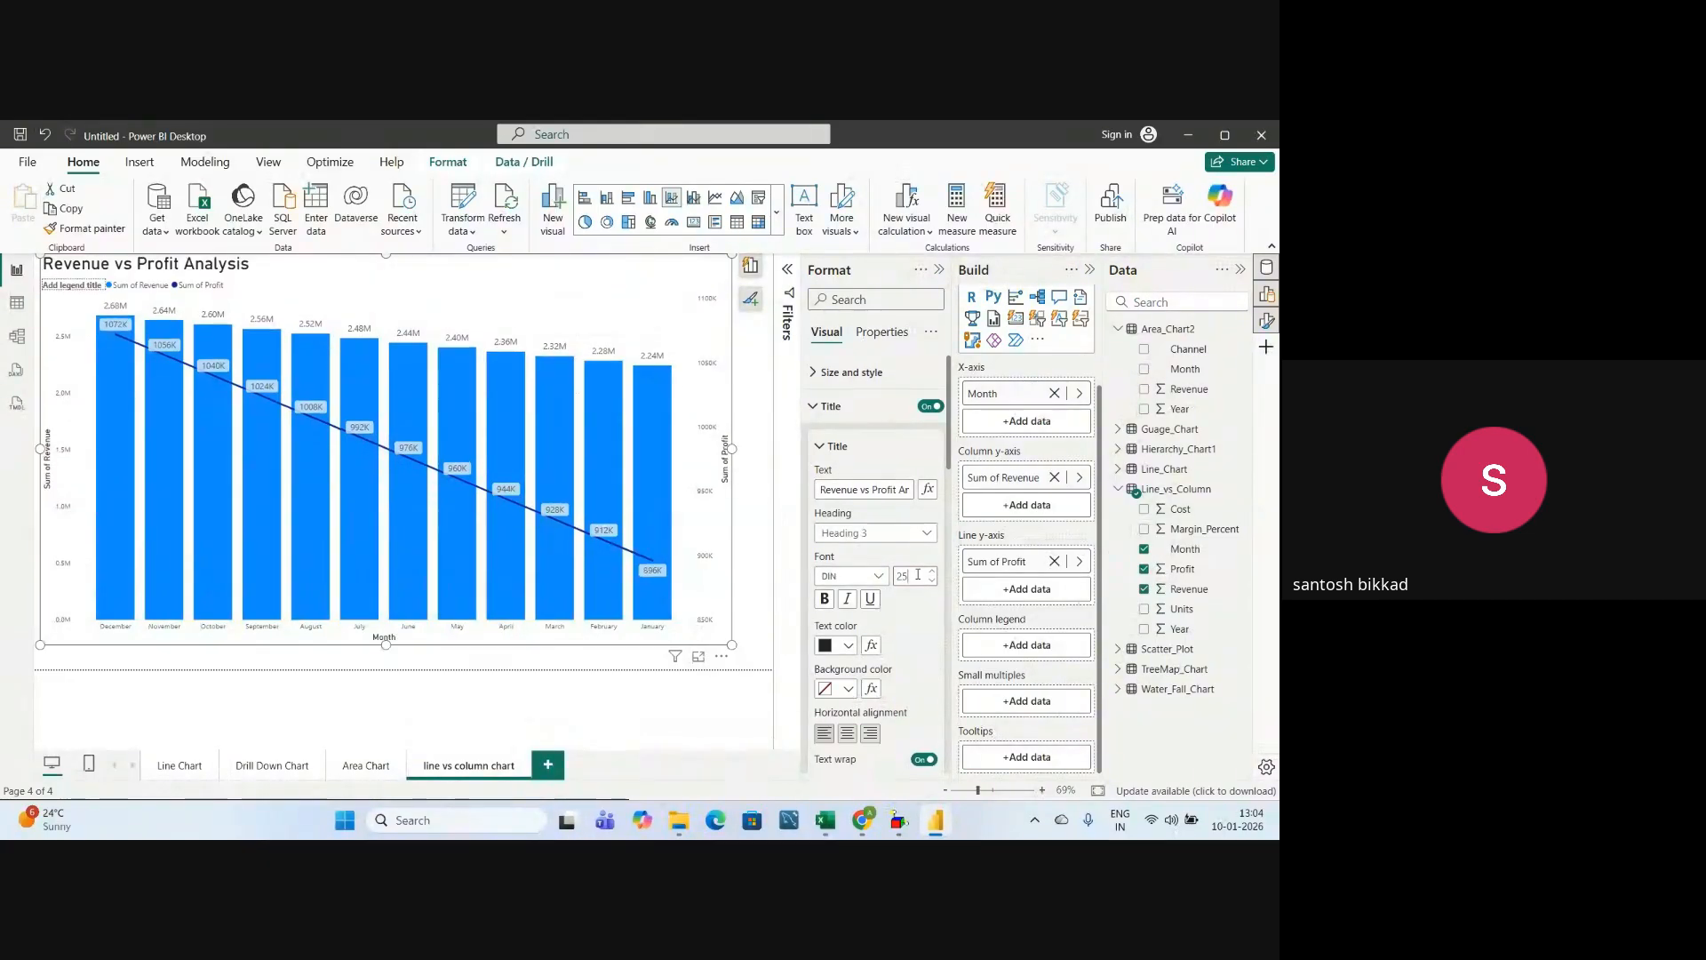
{"action": "left_click", "coordinate": [849, 733]}
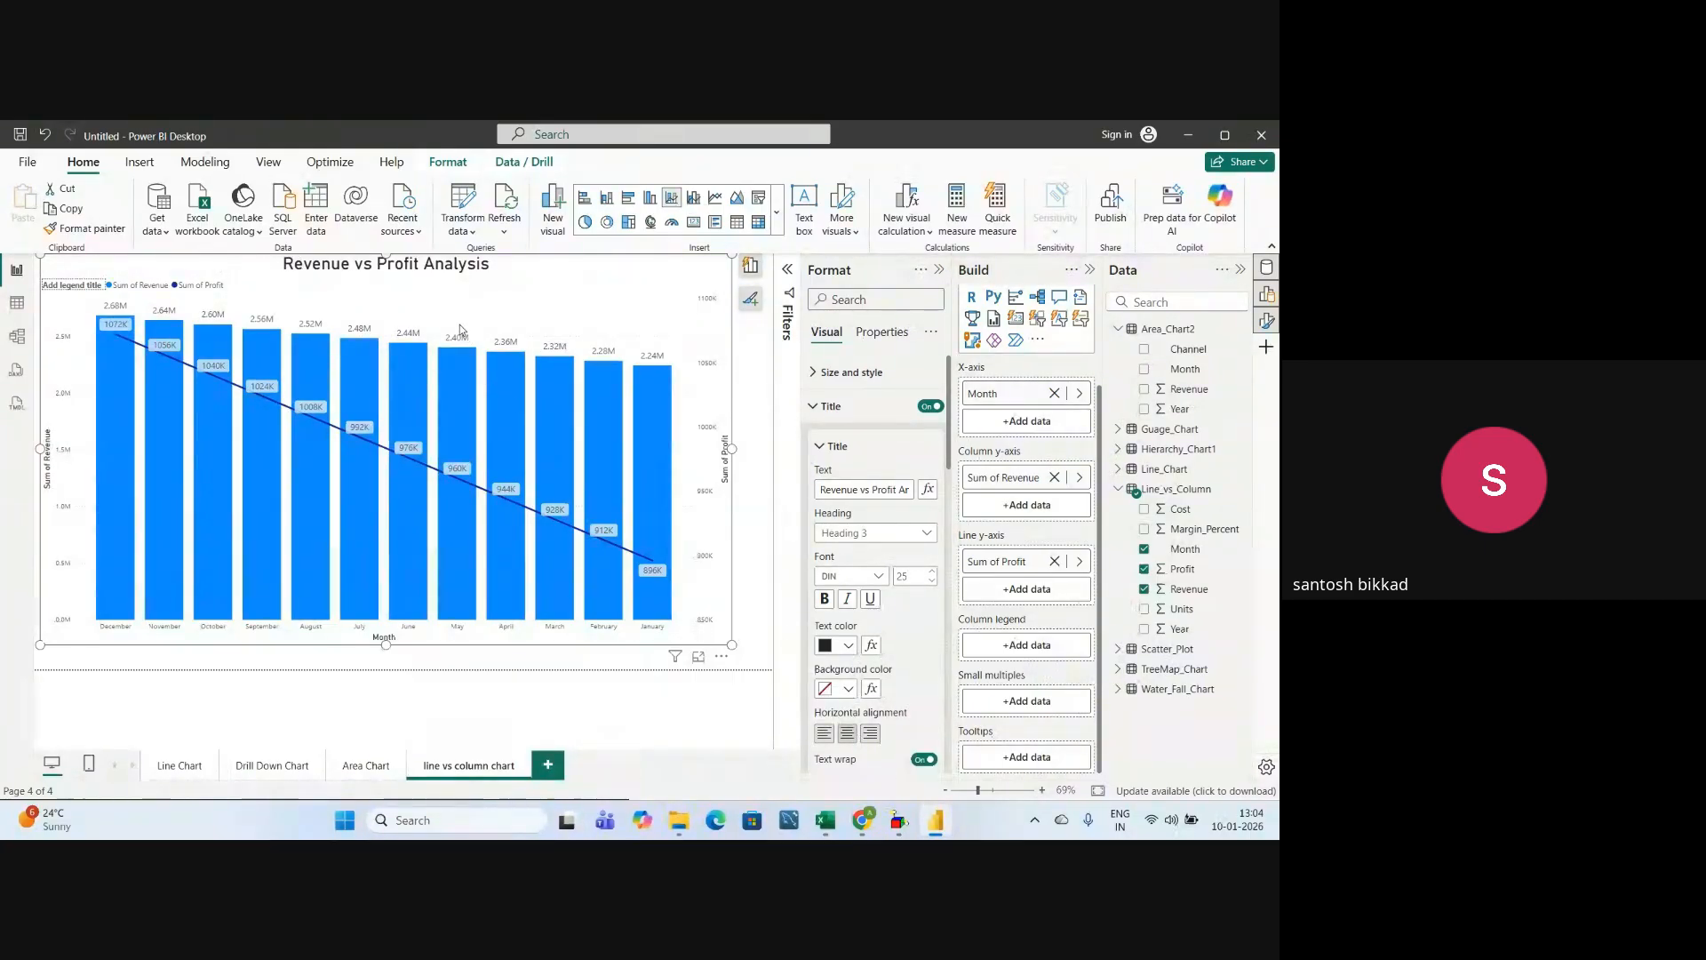
- Switch to Other Charts.pdf, highlight the Format Left Y-Axis heading, and read the formatting steps for the revenue axis
{"action": "key", "text": "alt+Tab"}
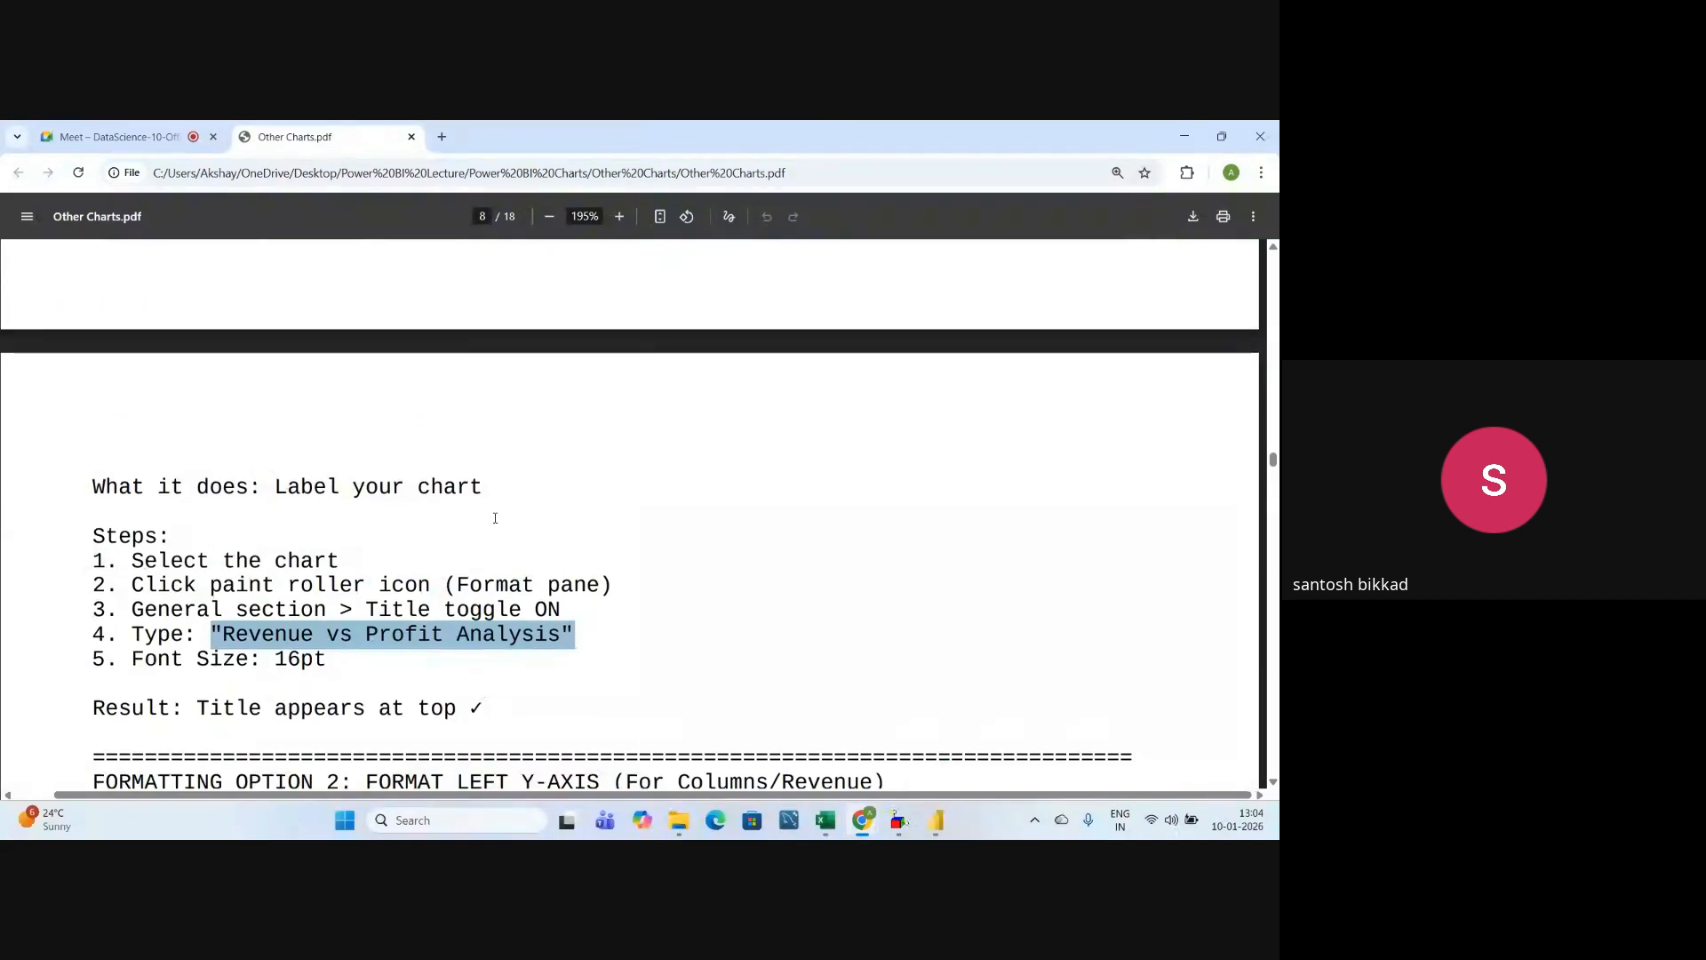
{"action": "scroll", "coordinate": [495, 518], "scroll_direction": "down", "scroll_amount": 4}
{"action": "scroll", "coordinate": [427, 550], "scroll_direction": "up", "scroll_amount": 4}
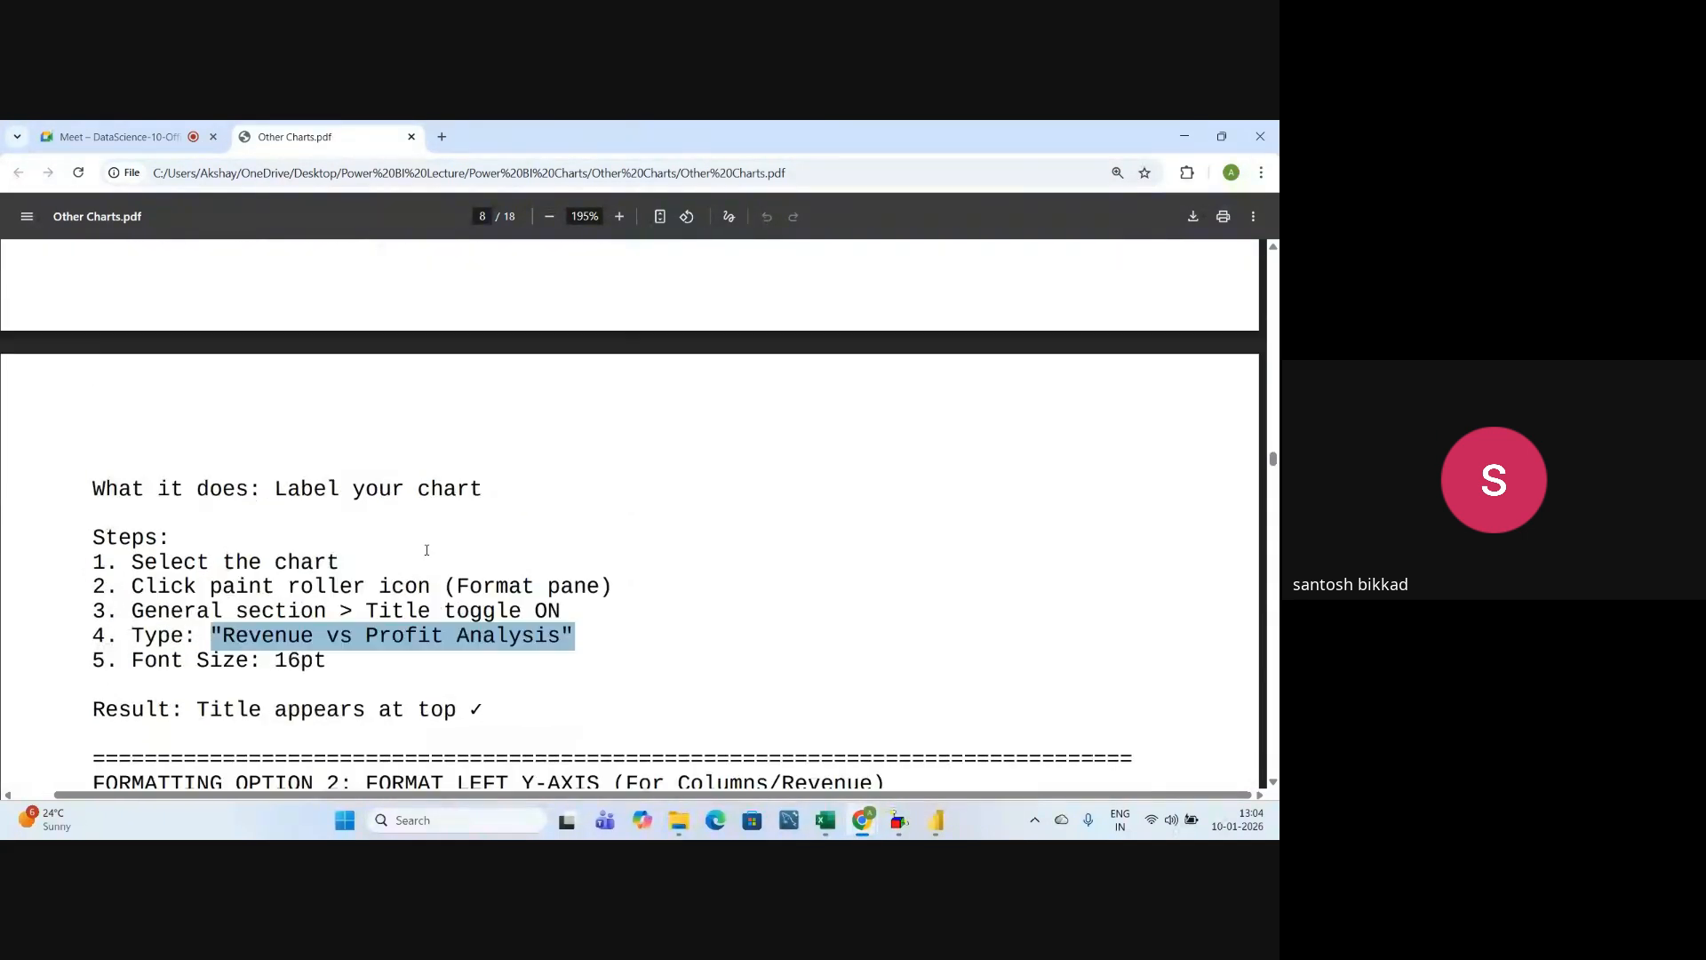
{"action": "scroll", "coordinate": [427, 550], "scroll_direction": "down", "scroll_amount": 3}
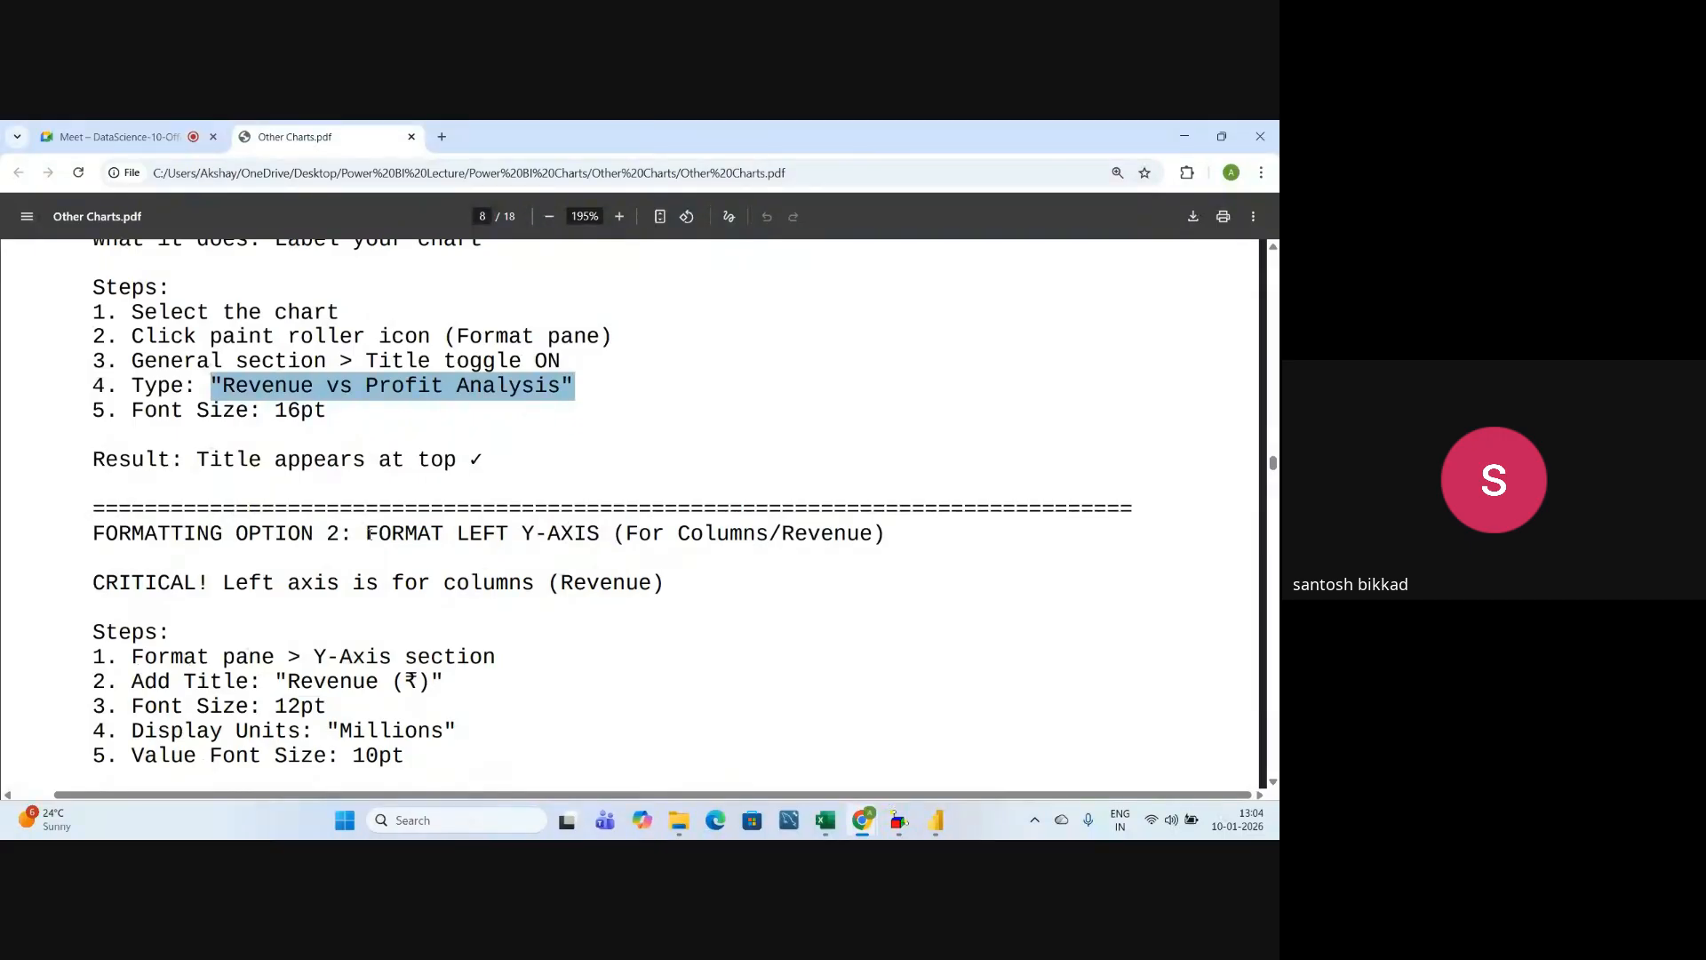
{"action": "left_click_drag", "start_coordinate": [368, 533], "coordinate": [598, 539]}
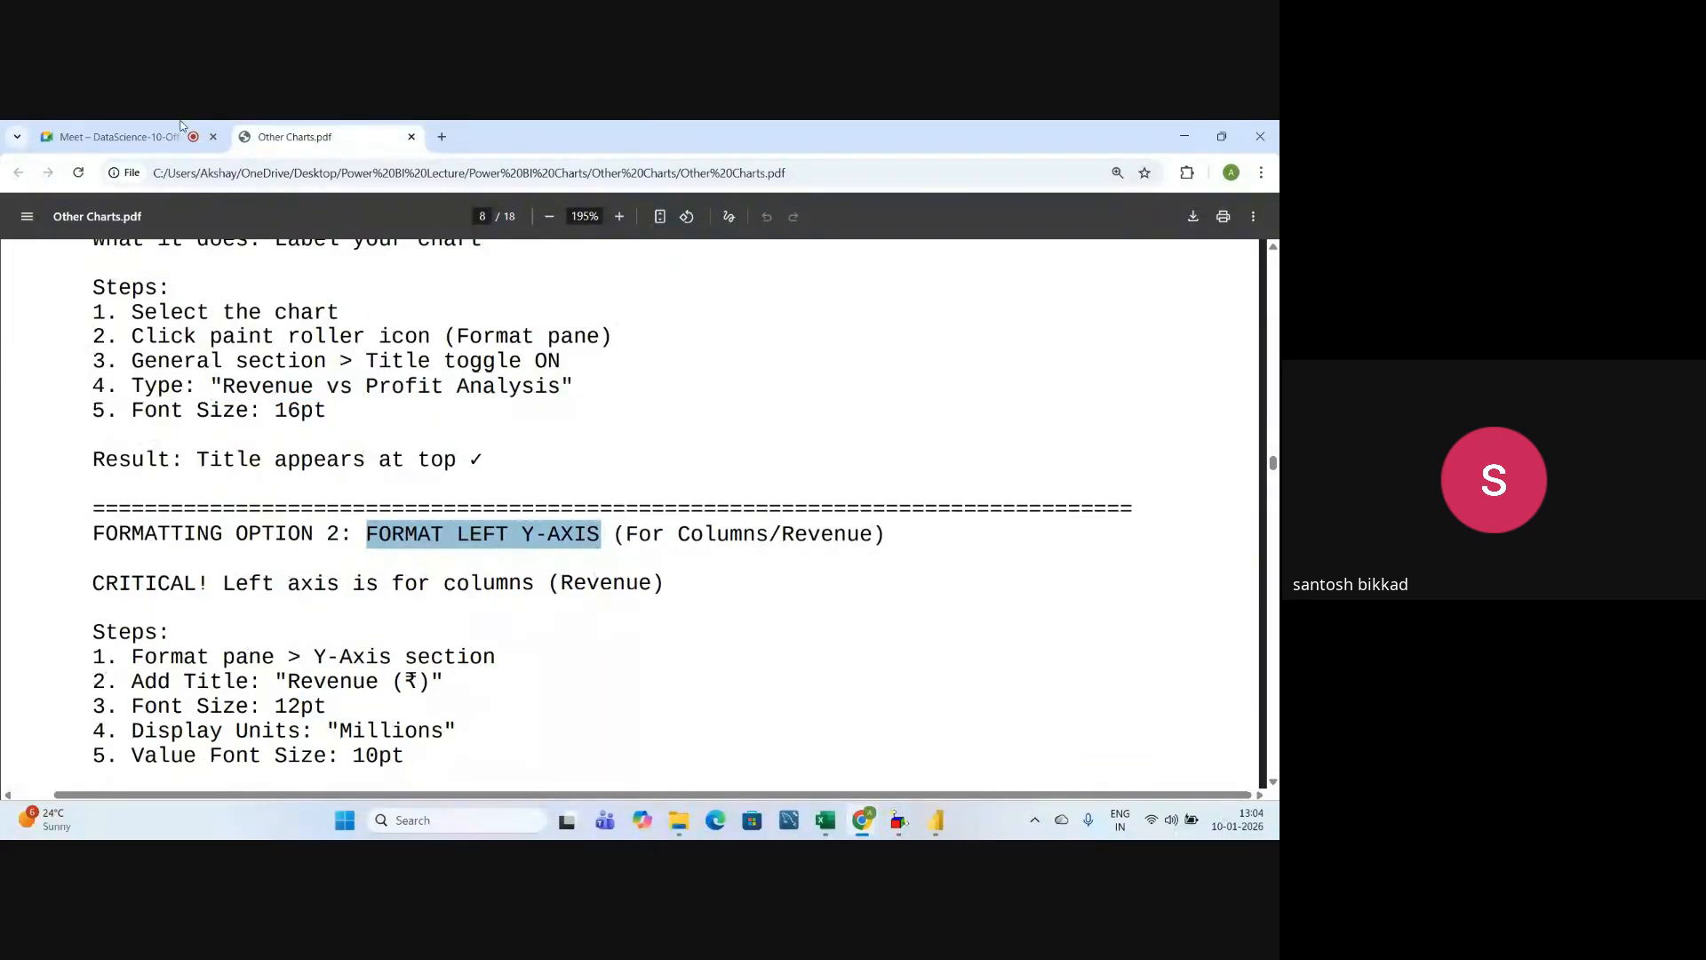
{"action": "left_click", "coordinate": [612, 644]}
{"action": "scroll", "coordinate": [610, 643], "scroll_direction": "down", "scroll_amount": 2}
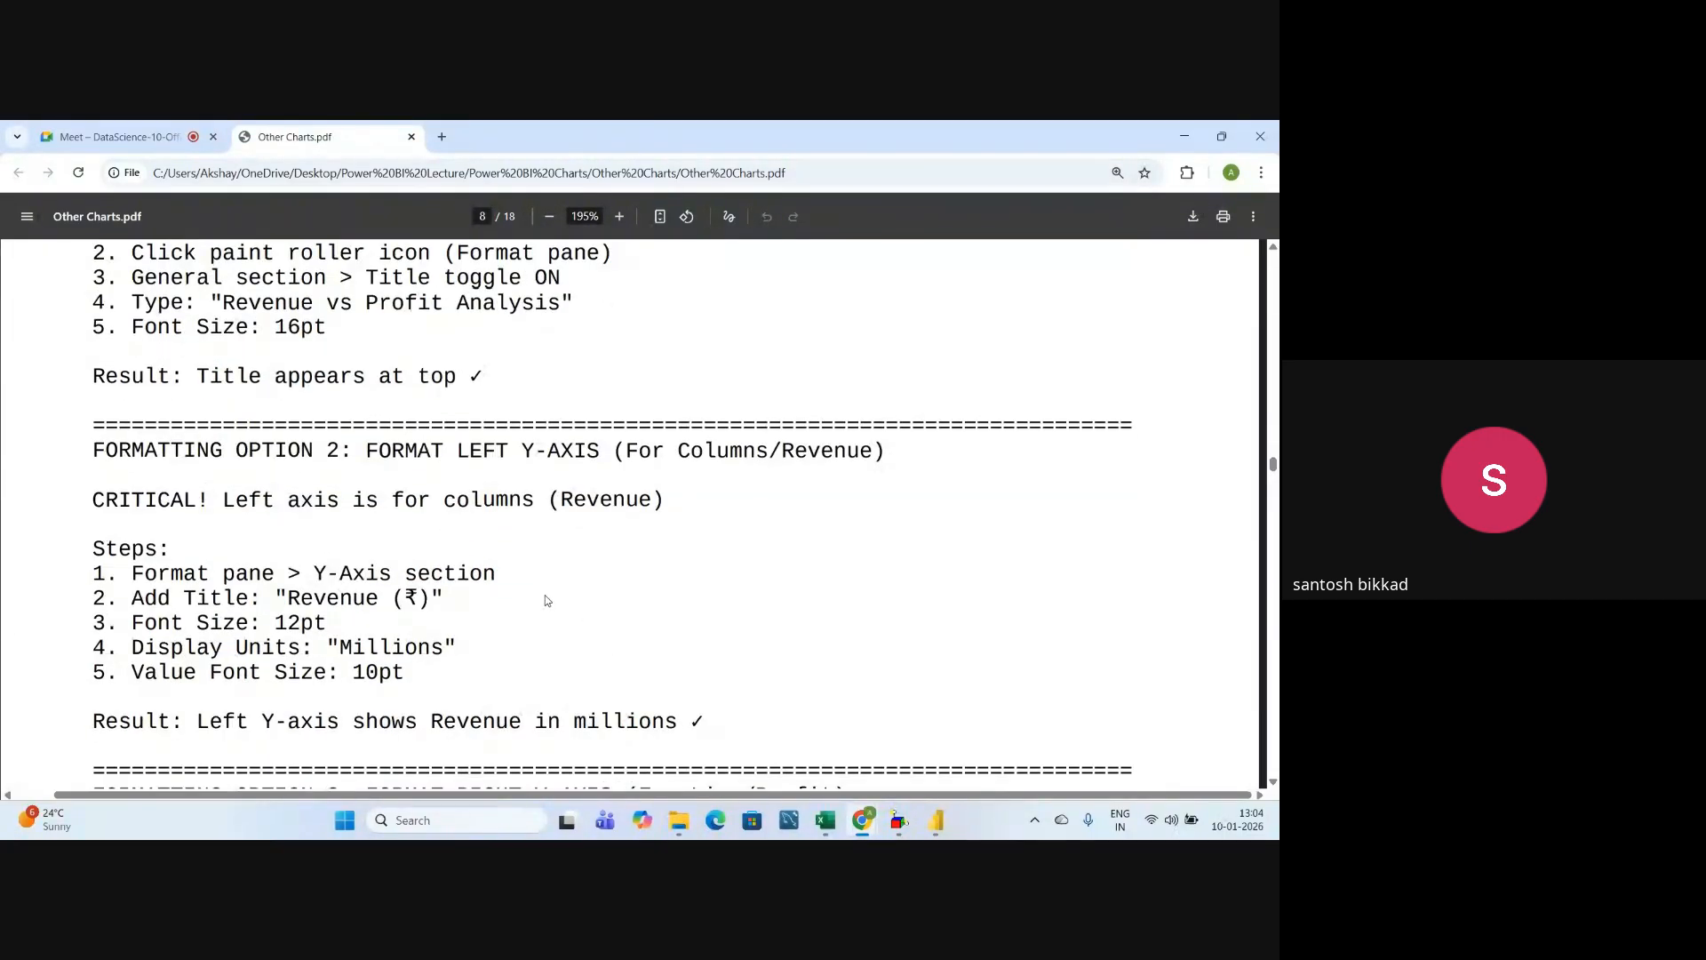
- Switch to Power BI Desktop, hide the Format and Build panes, and examine the enlarged combo chart's revenue columns and profit line
{"action": "key", "text": "alt+Tab"}
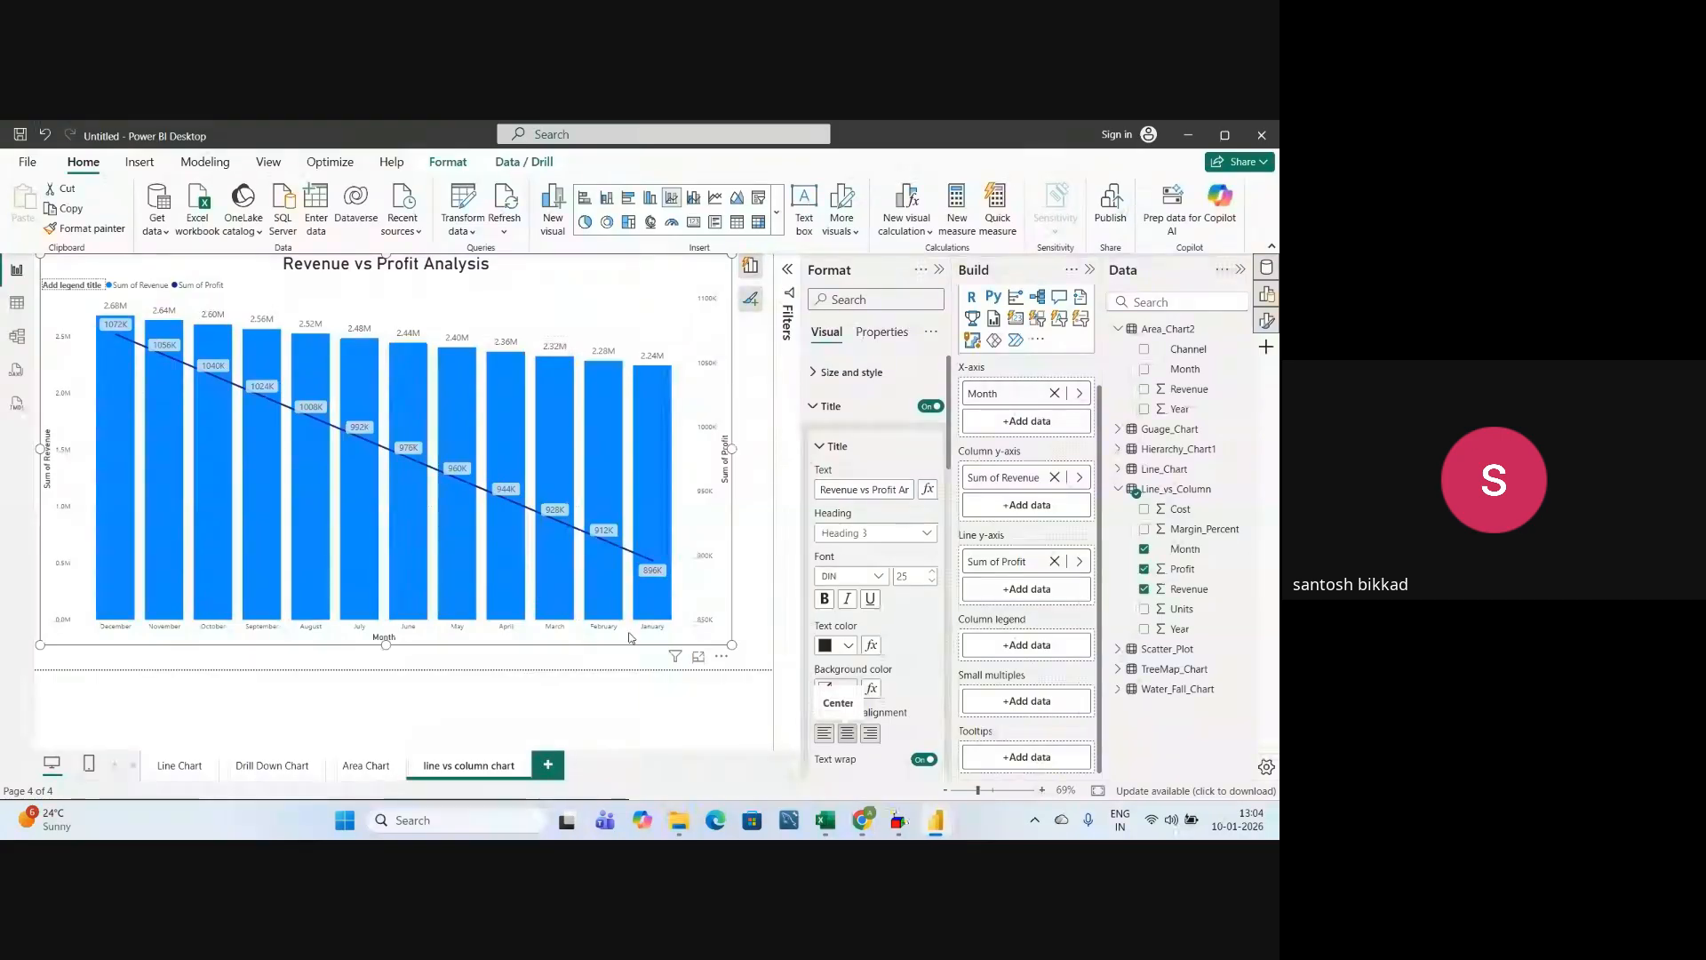
{"action": "left_click", "coordinate": [939, 270]}
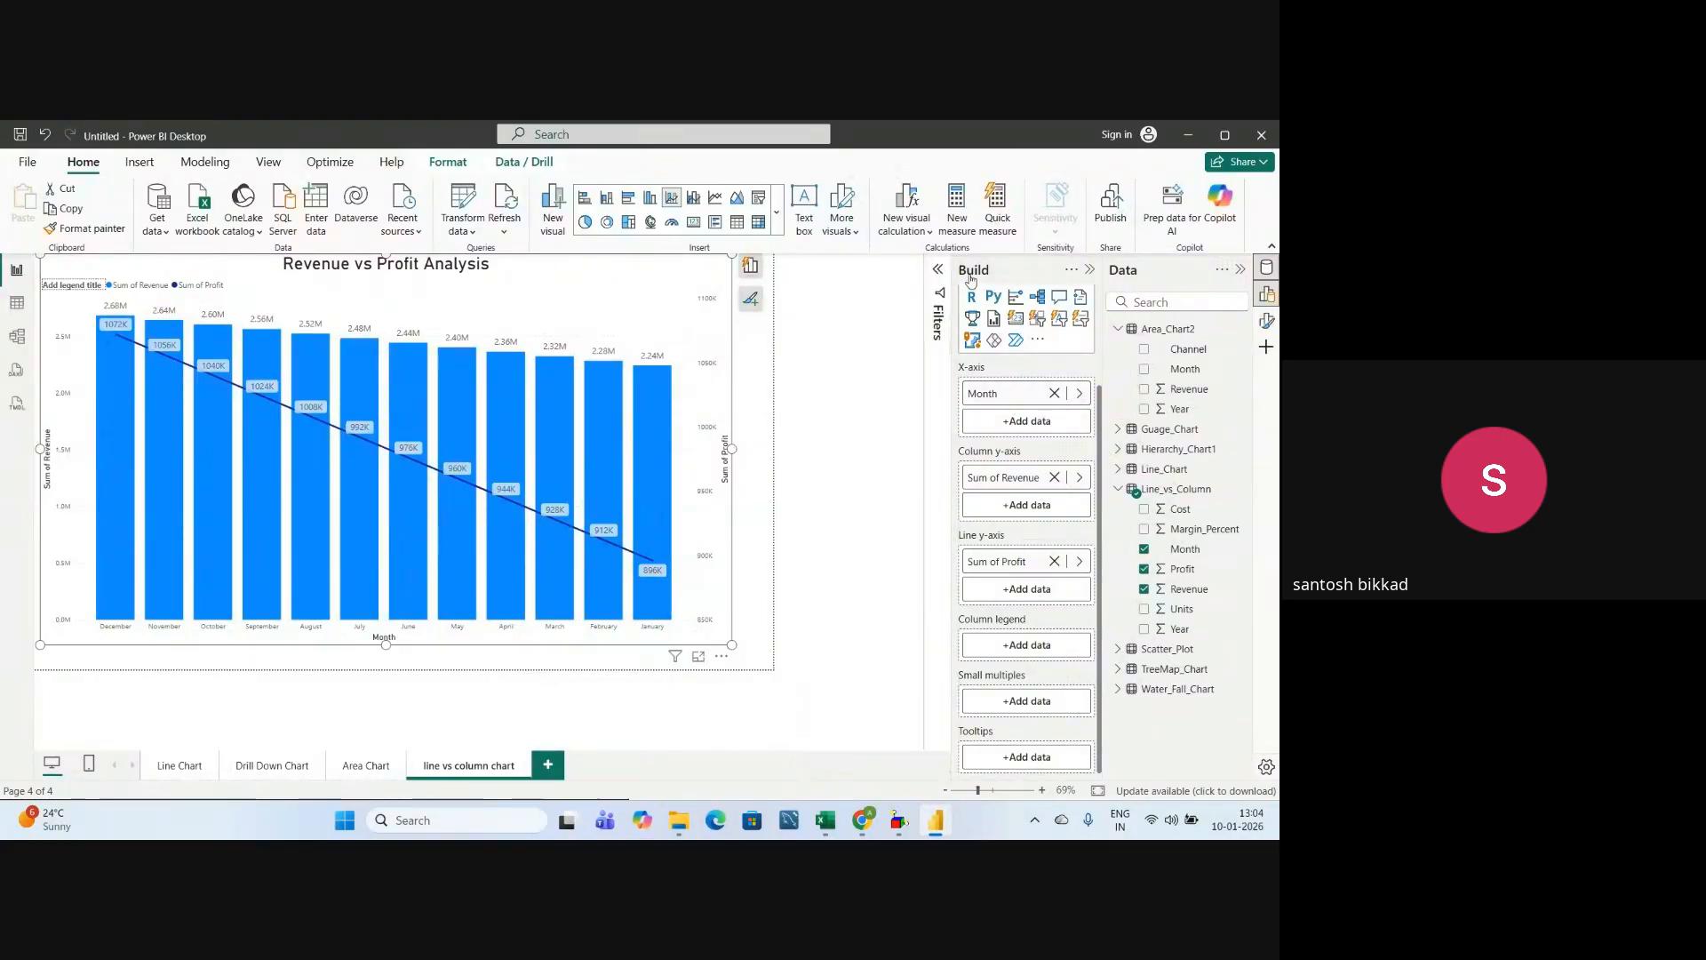
{"action": "left_click", "coordinate": [1090, 269]}
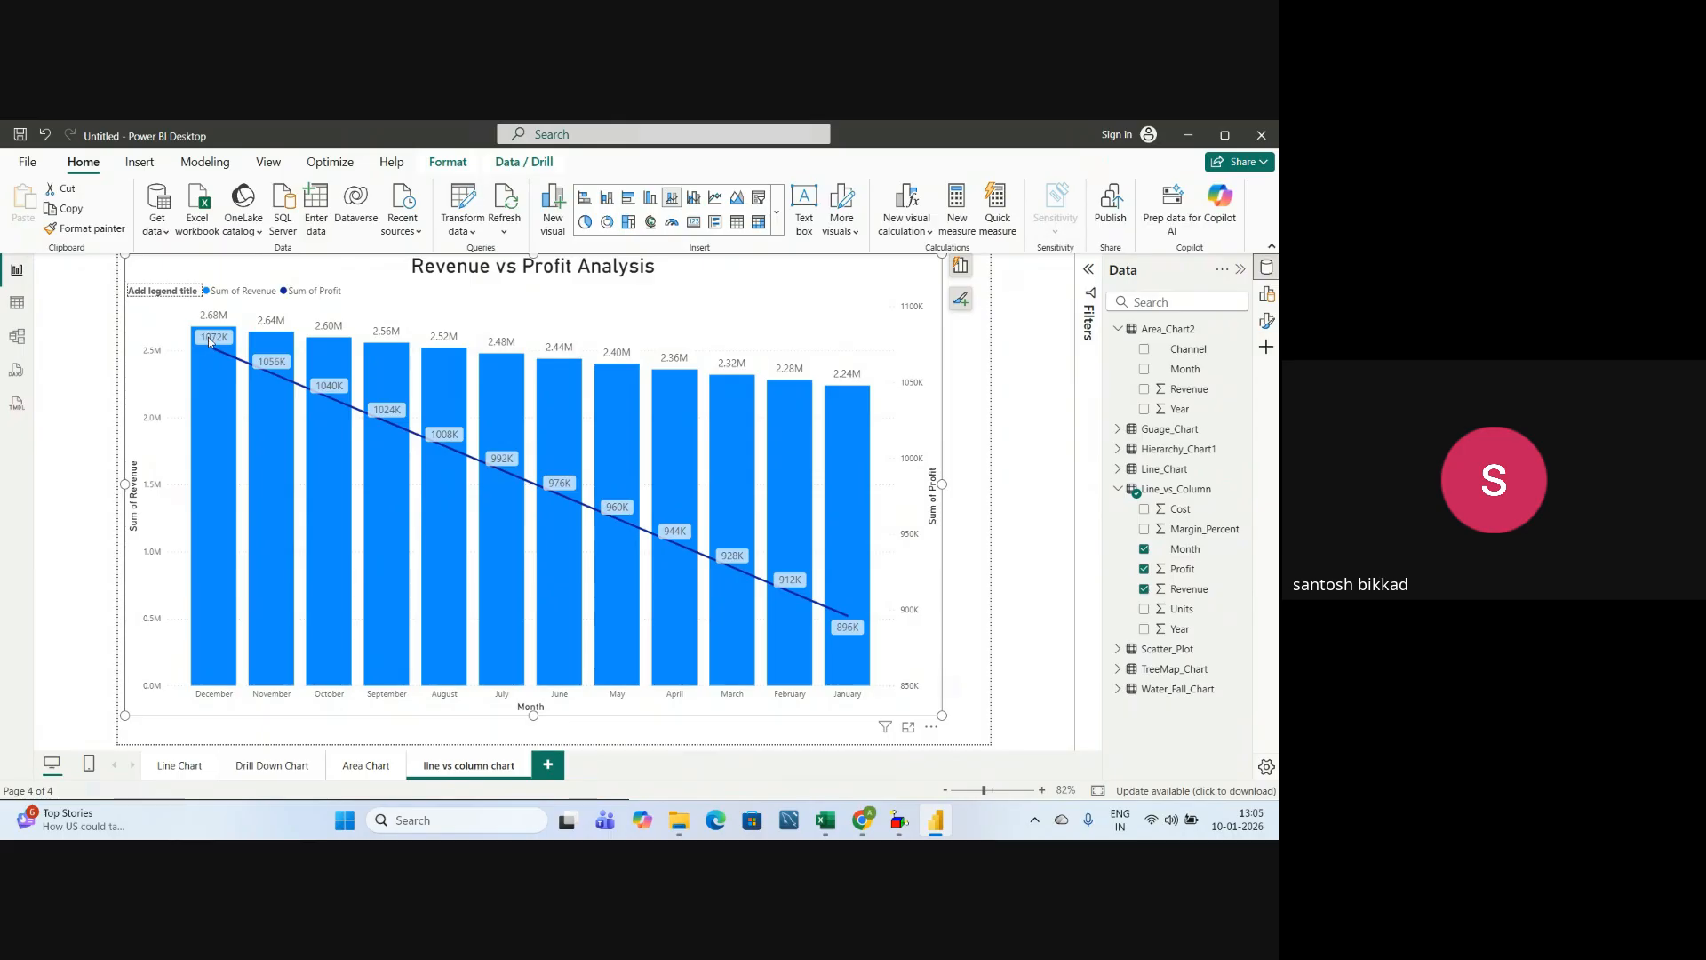
{"action": "mouse_move", "coordinate": [210, 341]}
{"action": "mouse_move", "coordinate": [793, 586]}
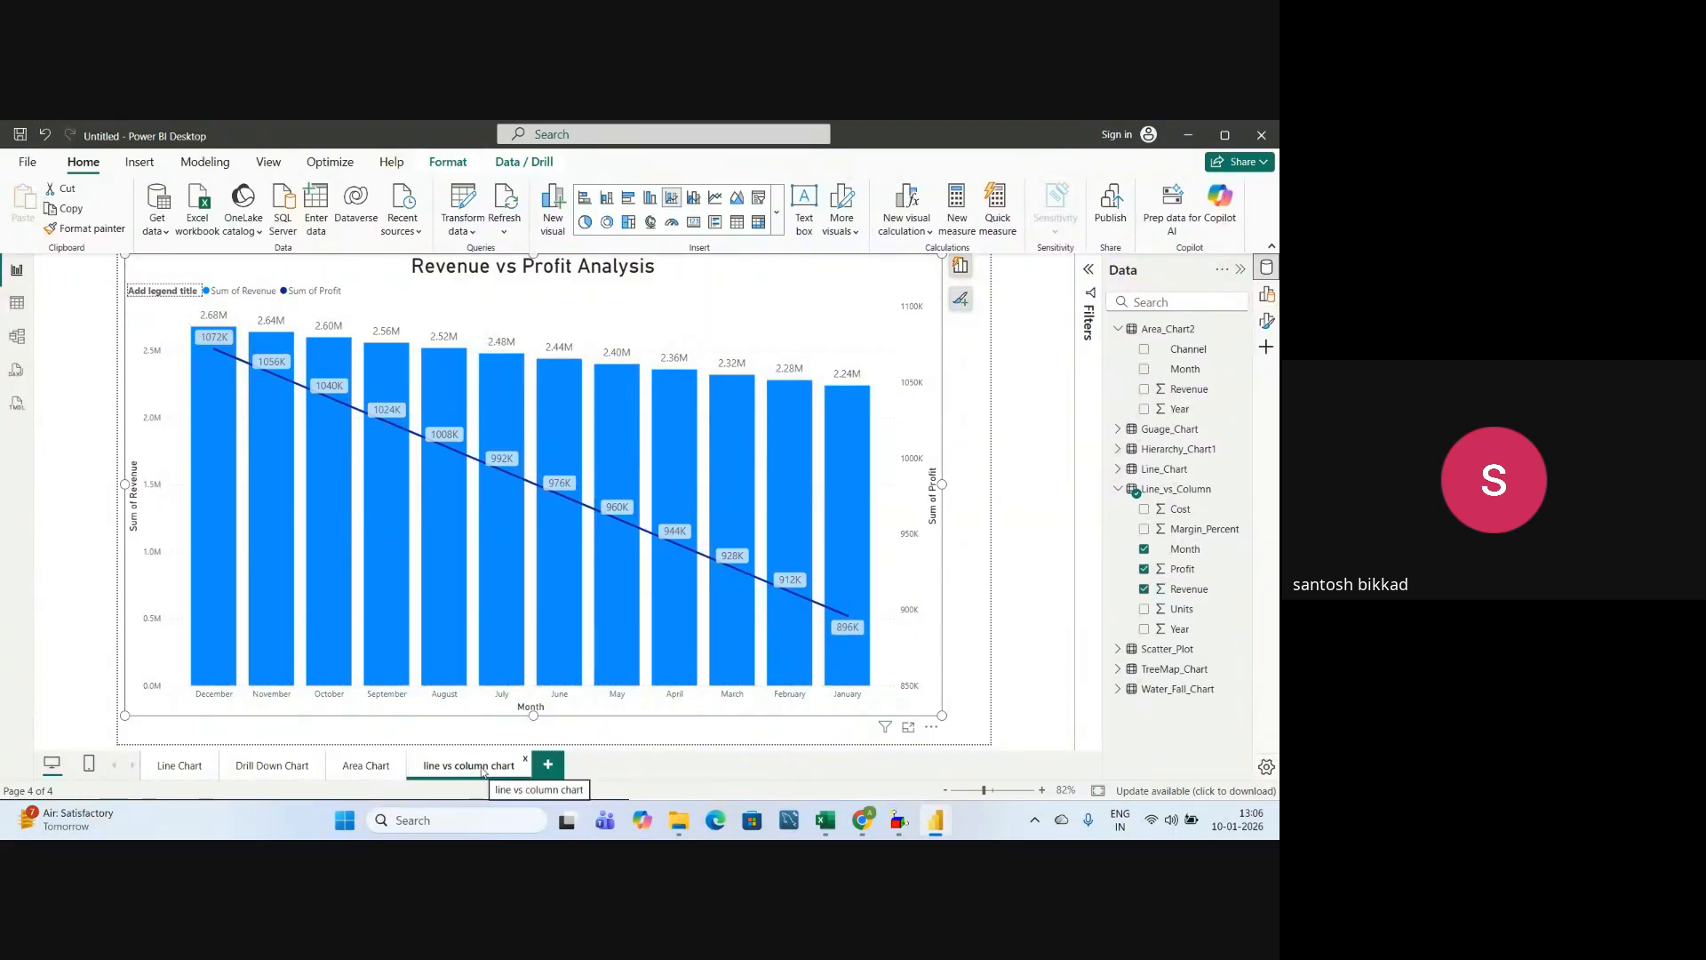
- Return to Other Charts.pdf and highlight the left Y-axis heading, the Y-Axis section instruction and the axis title "Revenue (₹)"
{"action": "key", "text": "alt+Tab"}
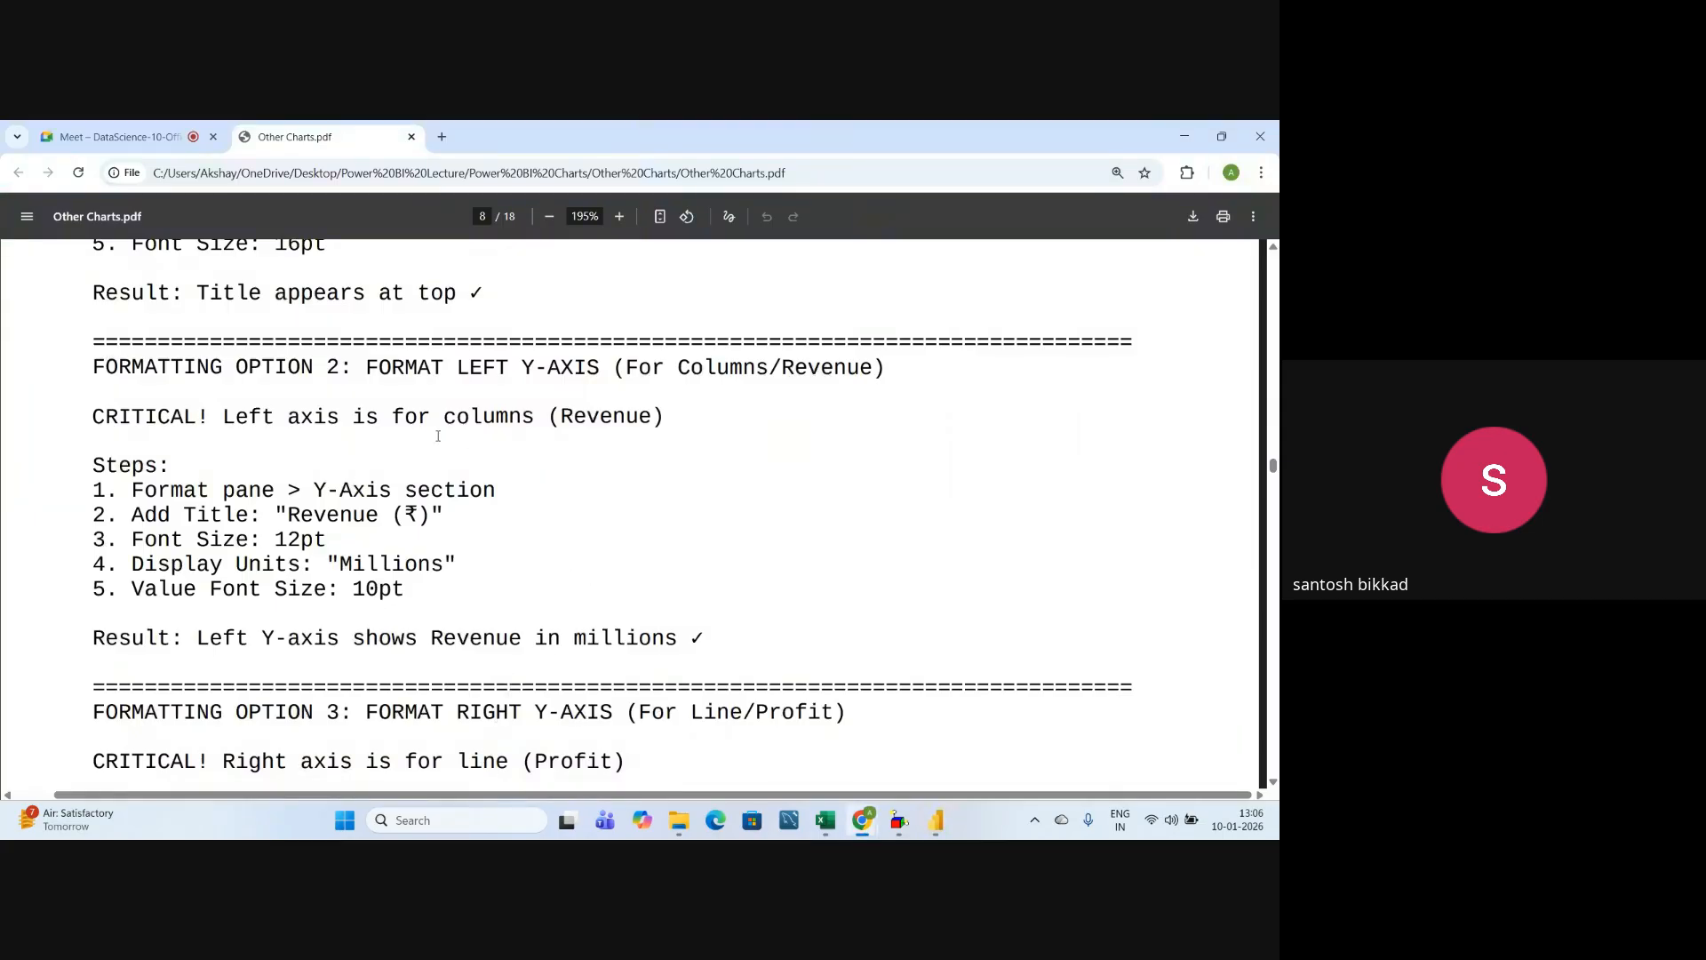
{"action": "left_click_drag", "start_coordinate": [365, 365], "coordinate": [601, 367]}
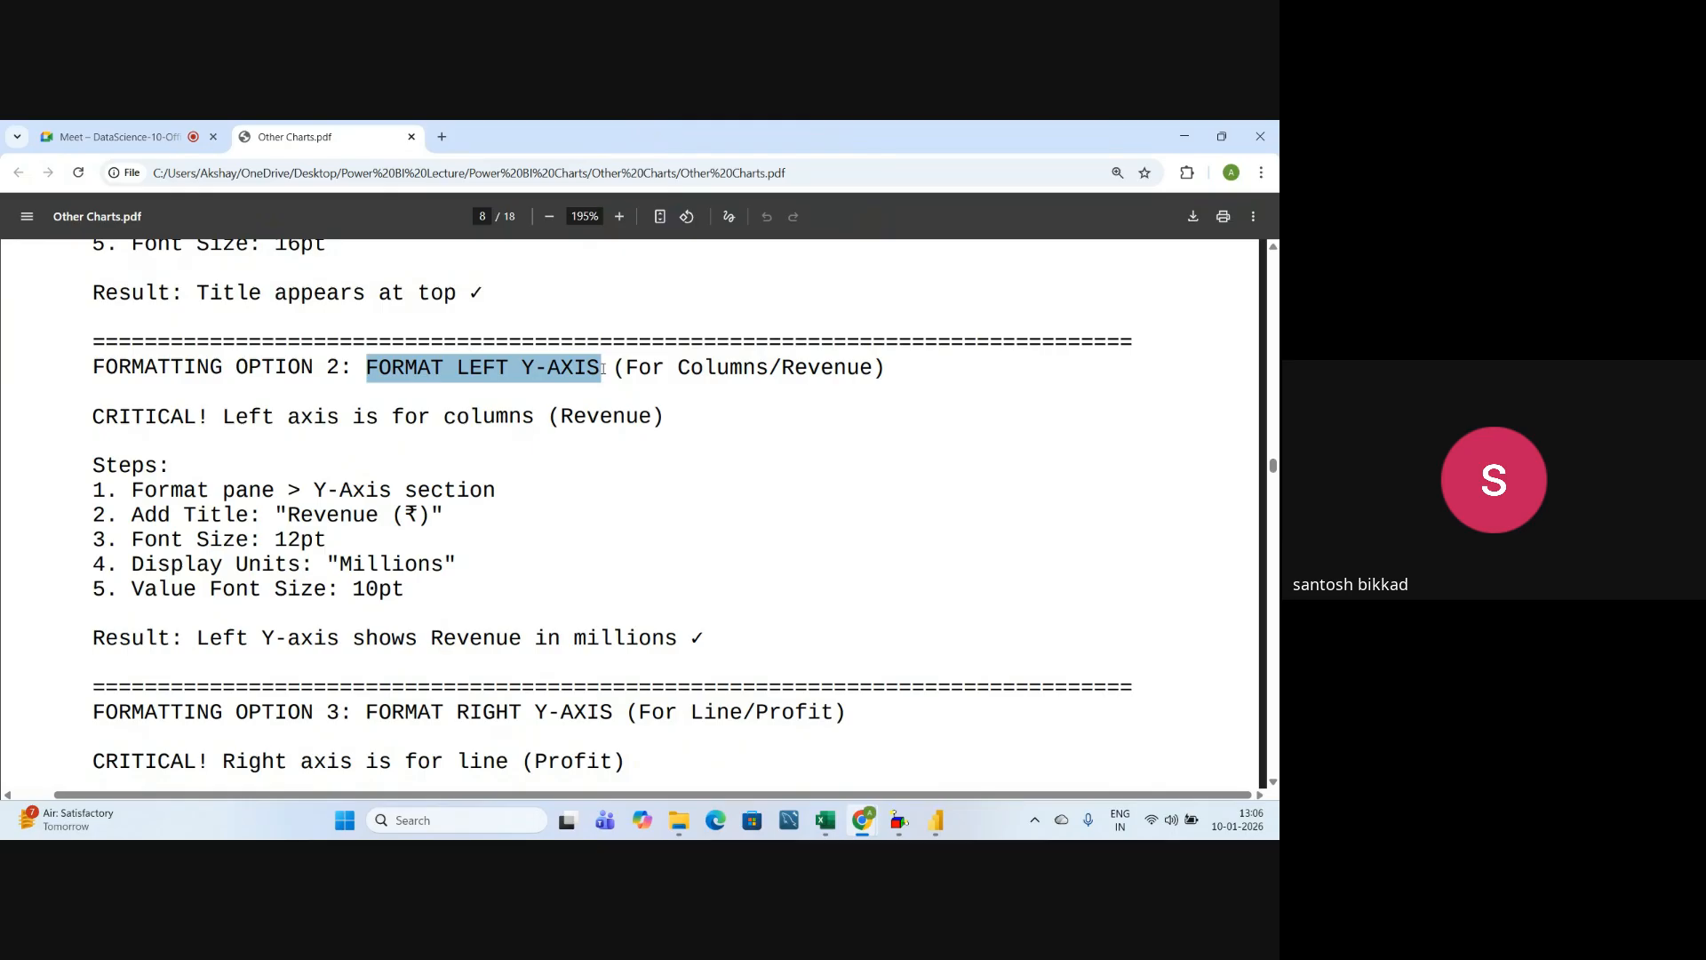
{"action": "key", "text": "alt"}
{"action": "left_click", "coordinate": [555, 385]}
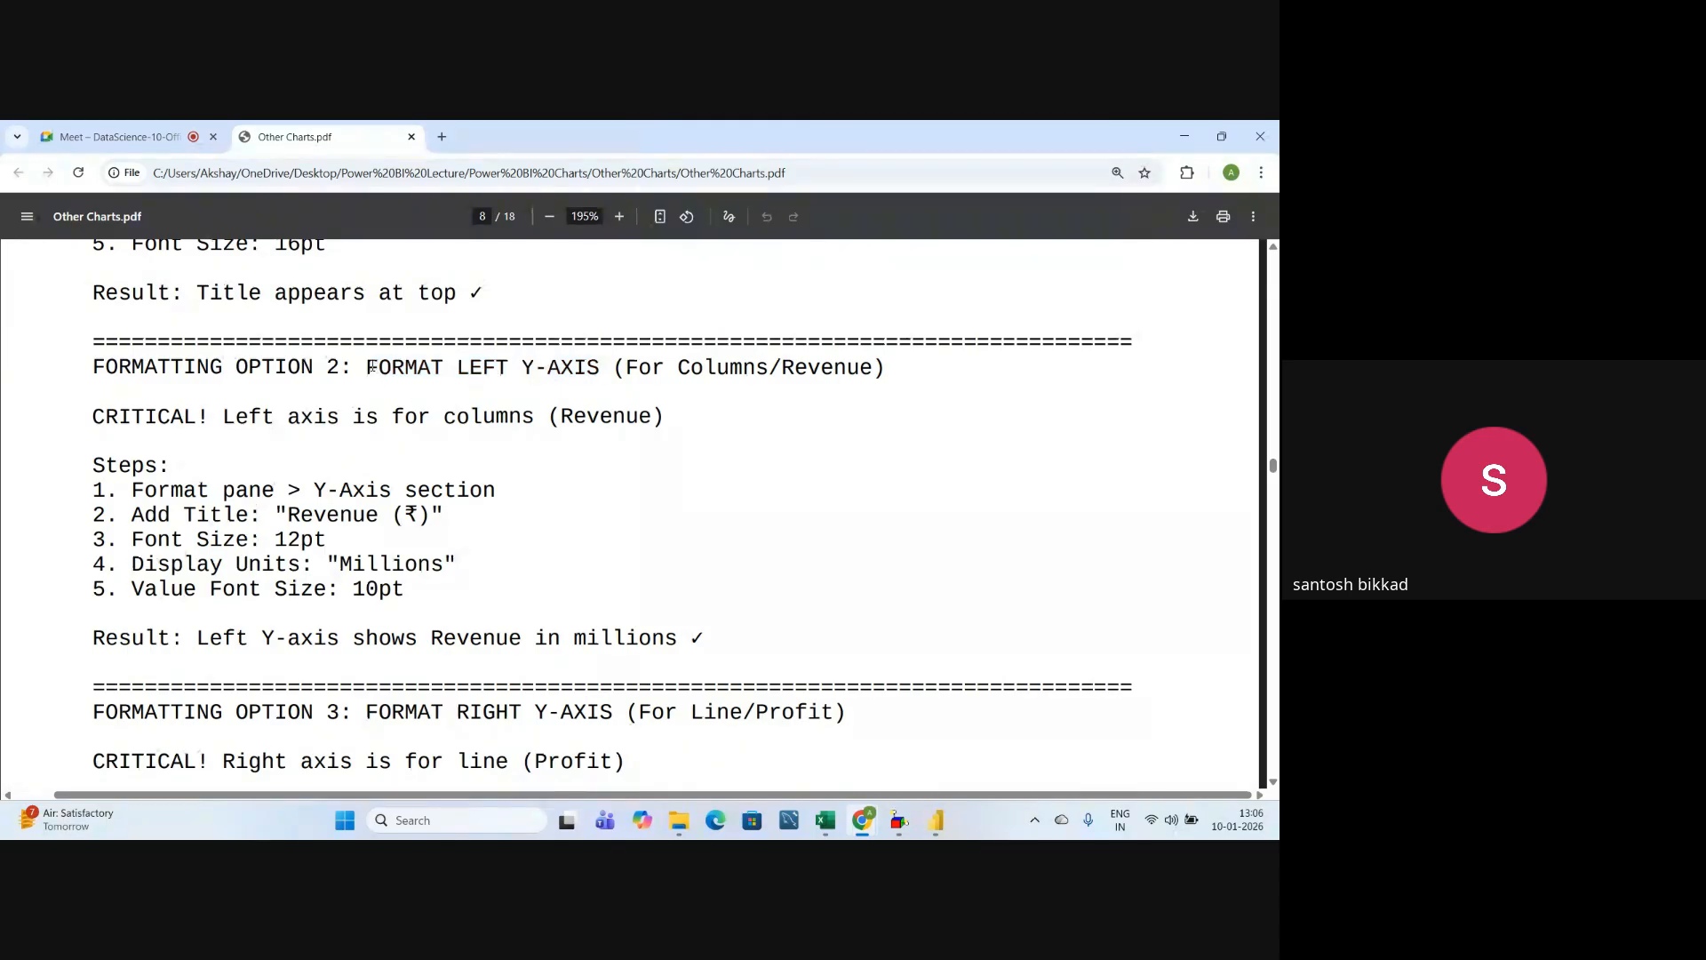
{"action": "left_click_drag", "start_coordinate": [366, 367], "coordinate": [590, 368]}
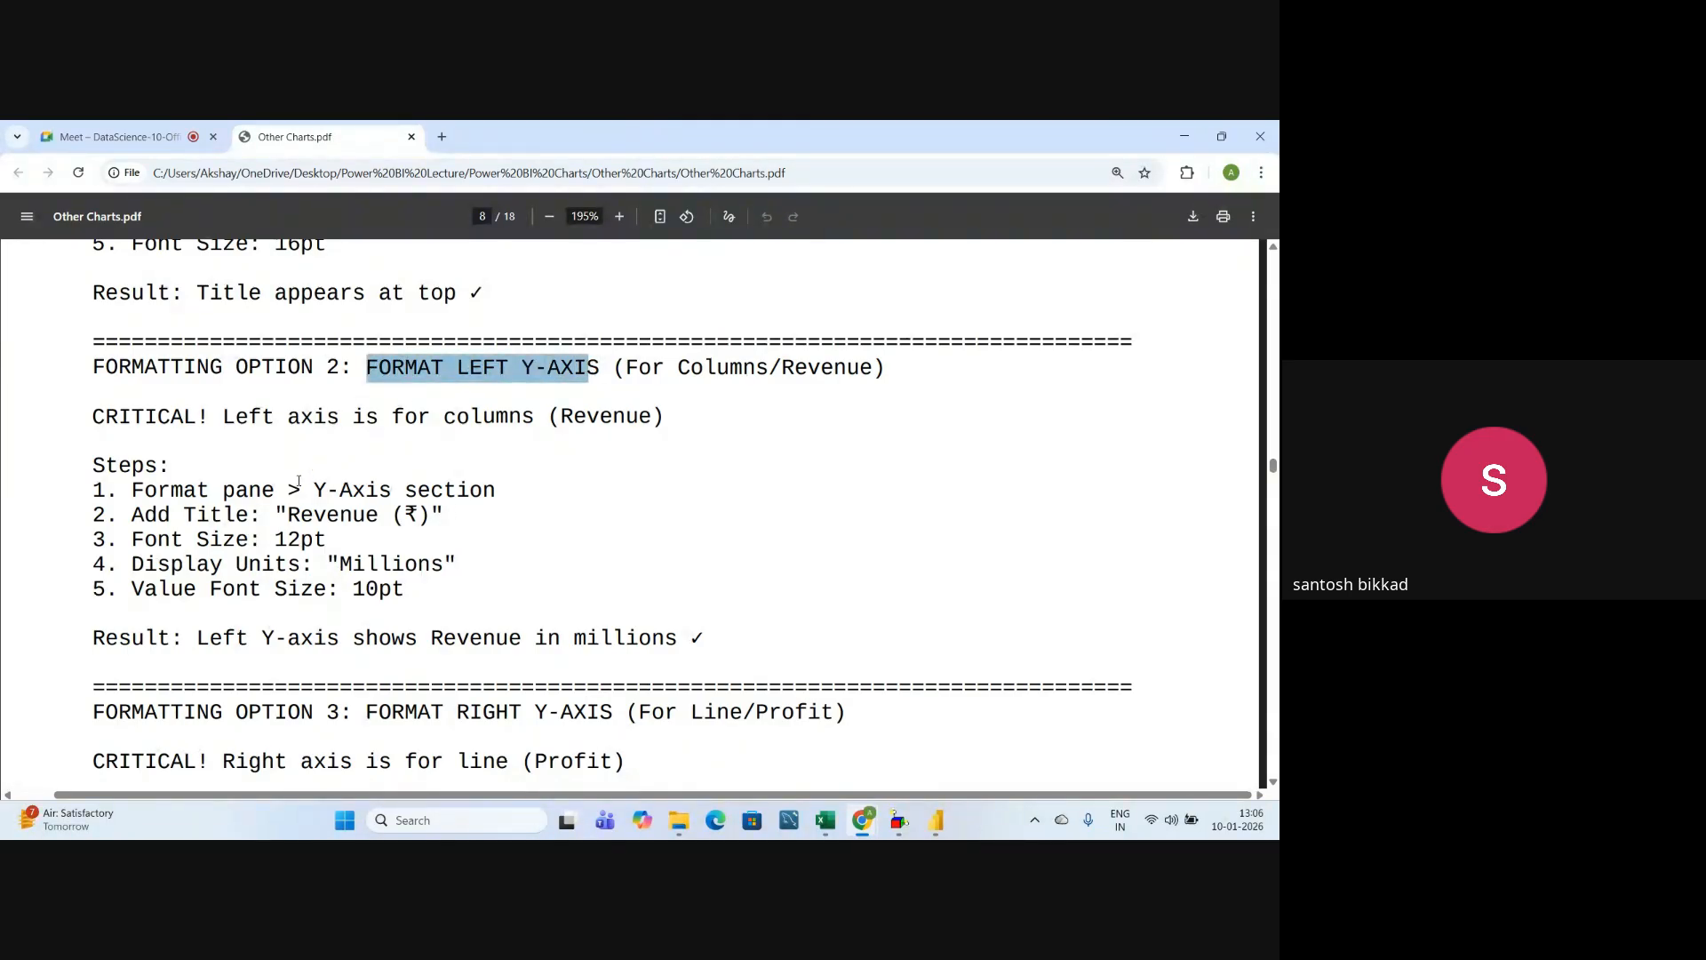
{"action": "left_click_drag", "start_coordinate": [315, 490], "coordinate": [552, 492]}
{"action": "left_click", "coordinate": [496, 535]}
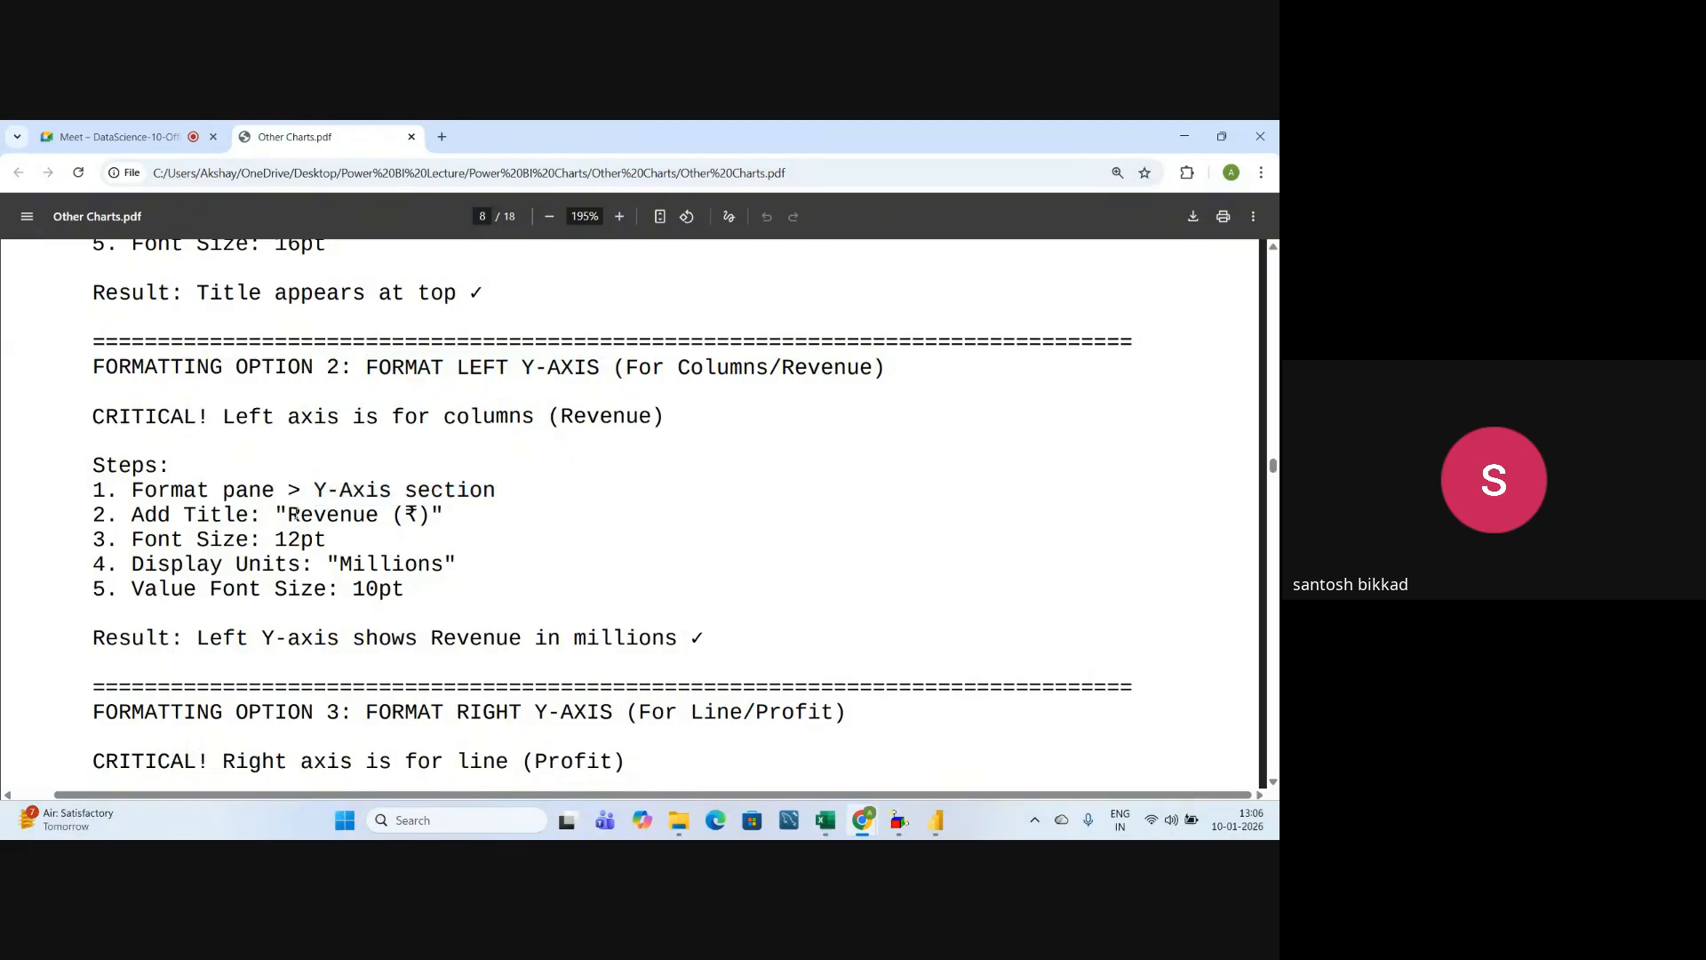
{"action": "left_click_drag", "start_coordinate": [282, 512], "coordinate": [448, 515]}
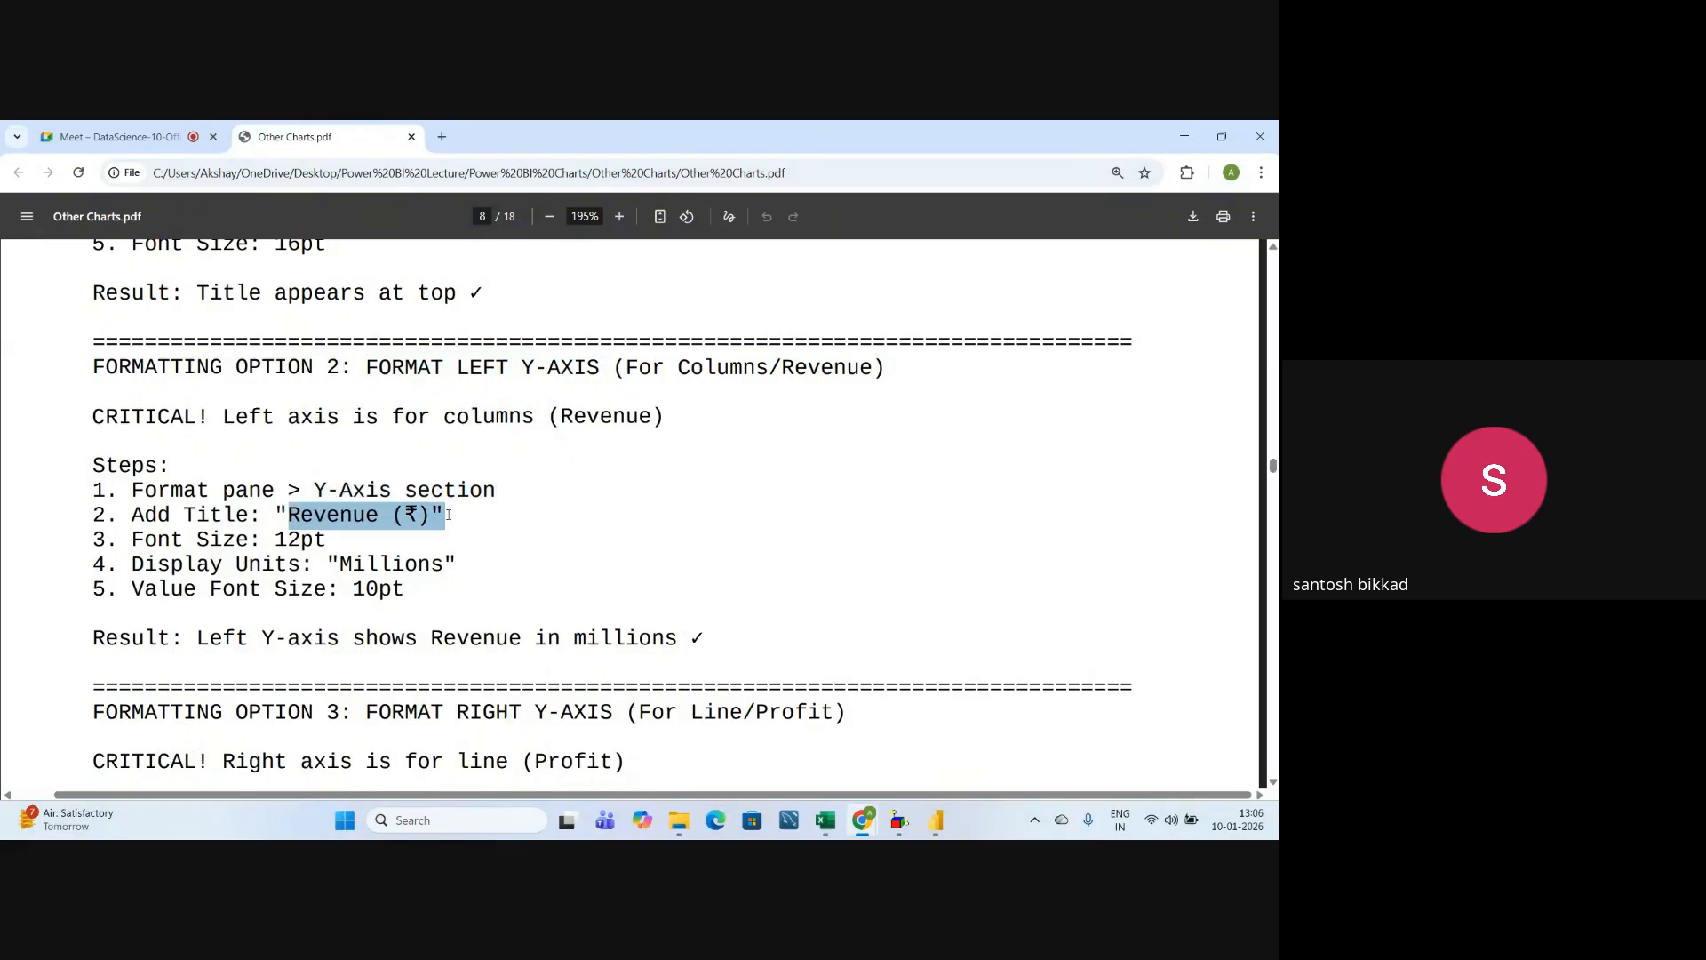
- Switch to Power BI Desktop, restore the Build and Format panes, and set the combo chart's Y-axis title text to "Revenue"
{"action": "key", "text": "alt+Tab"}
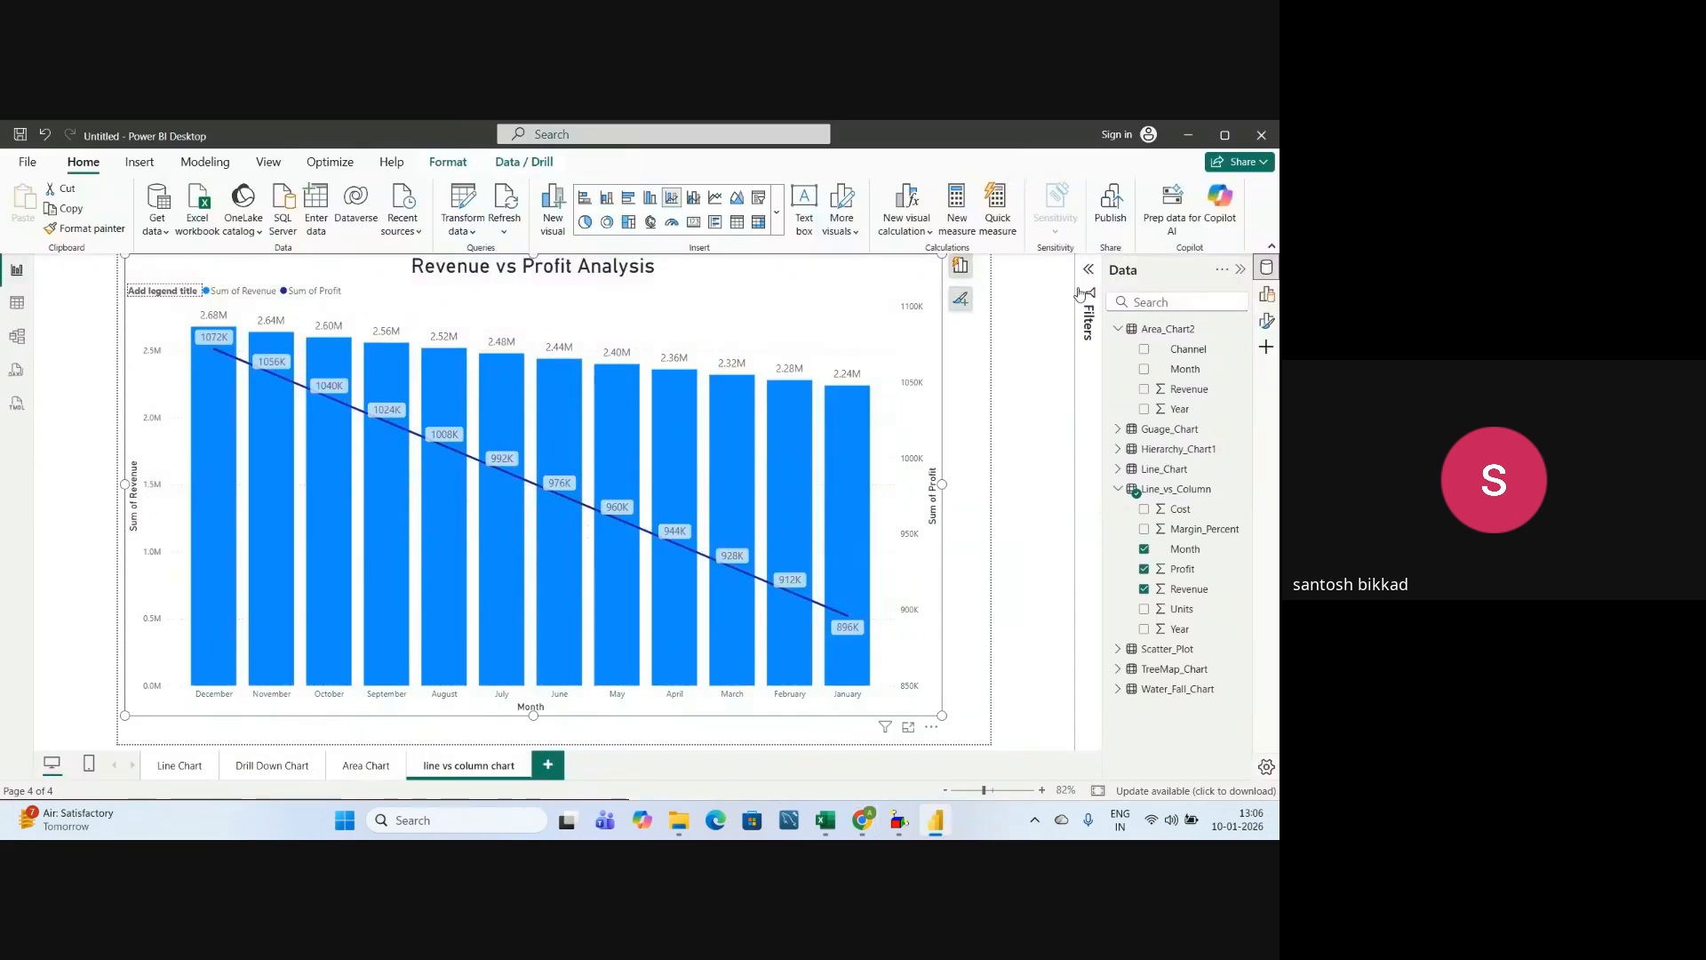
{"action": "left_click", "coordinate": [1269, 302]}
{"action": "left_click", "coordinate": [1267, 321]}
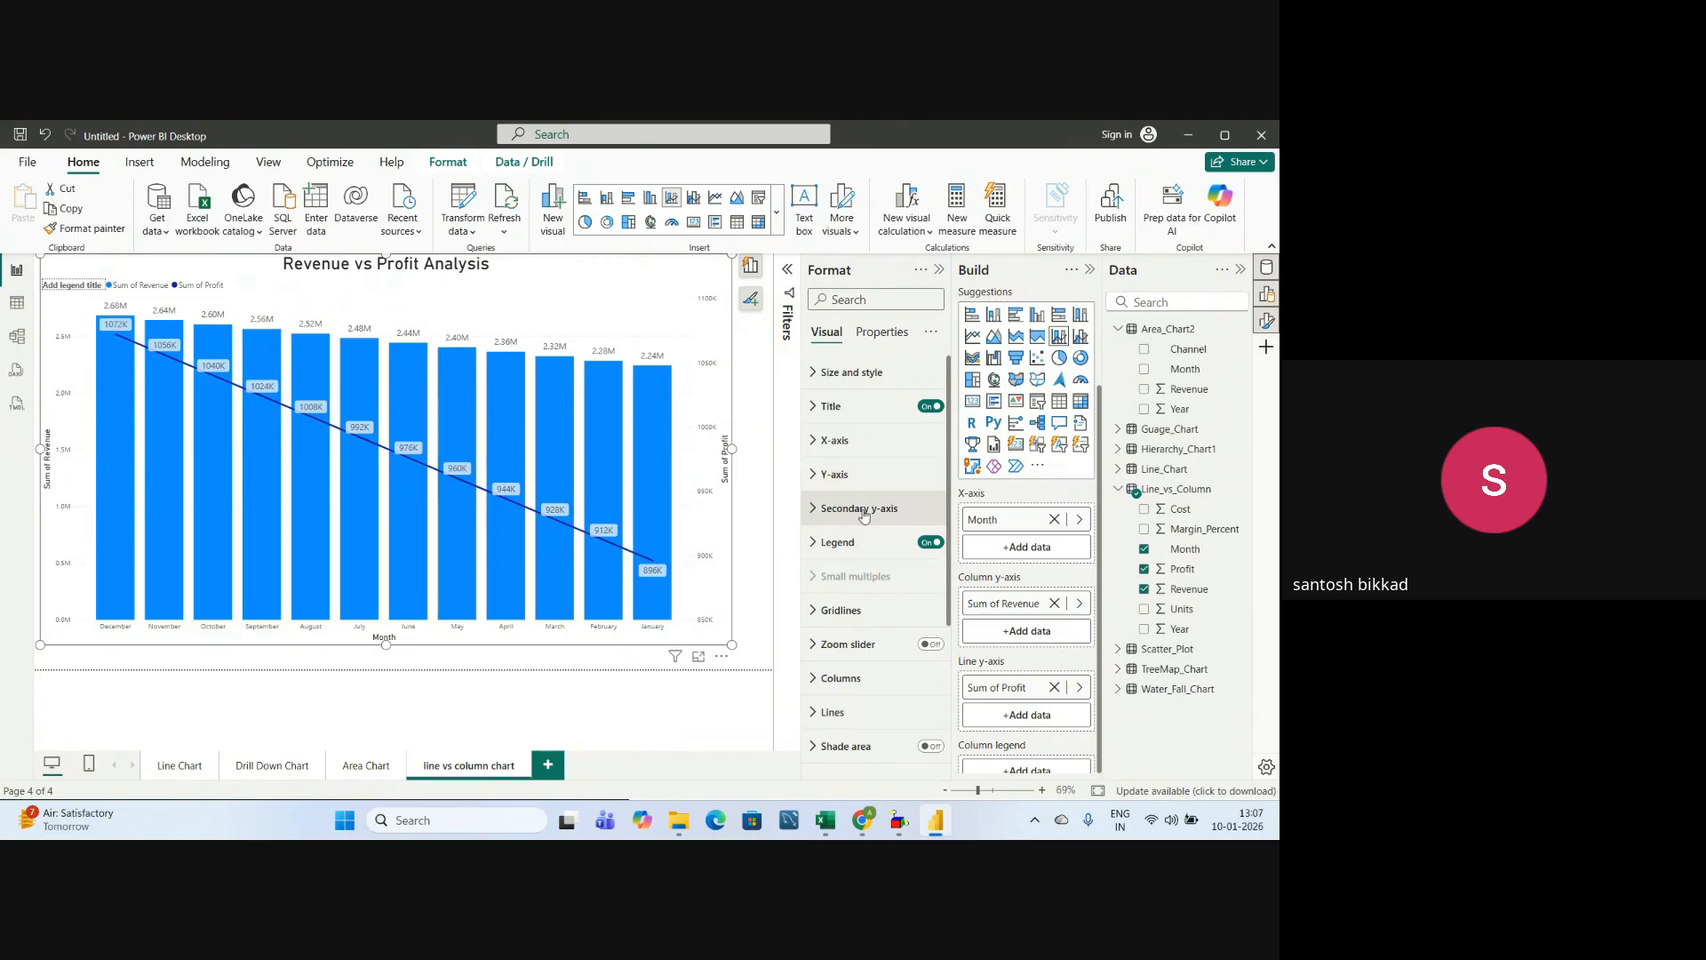
{"action": "left_click", "coordinate": [815, 478]}
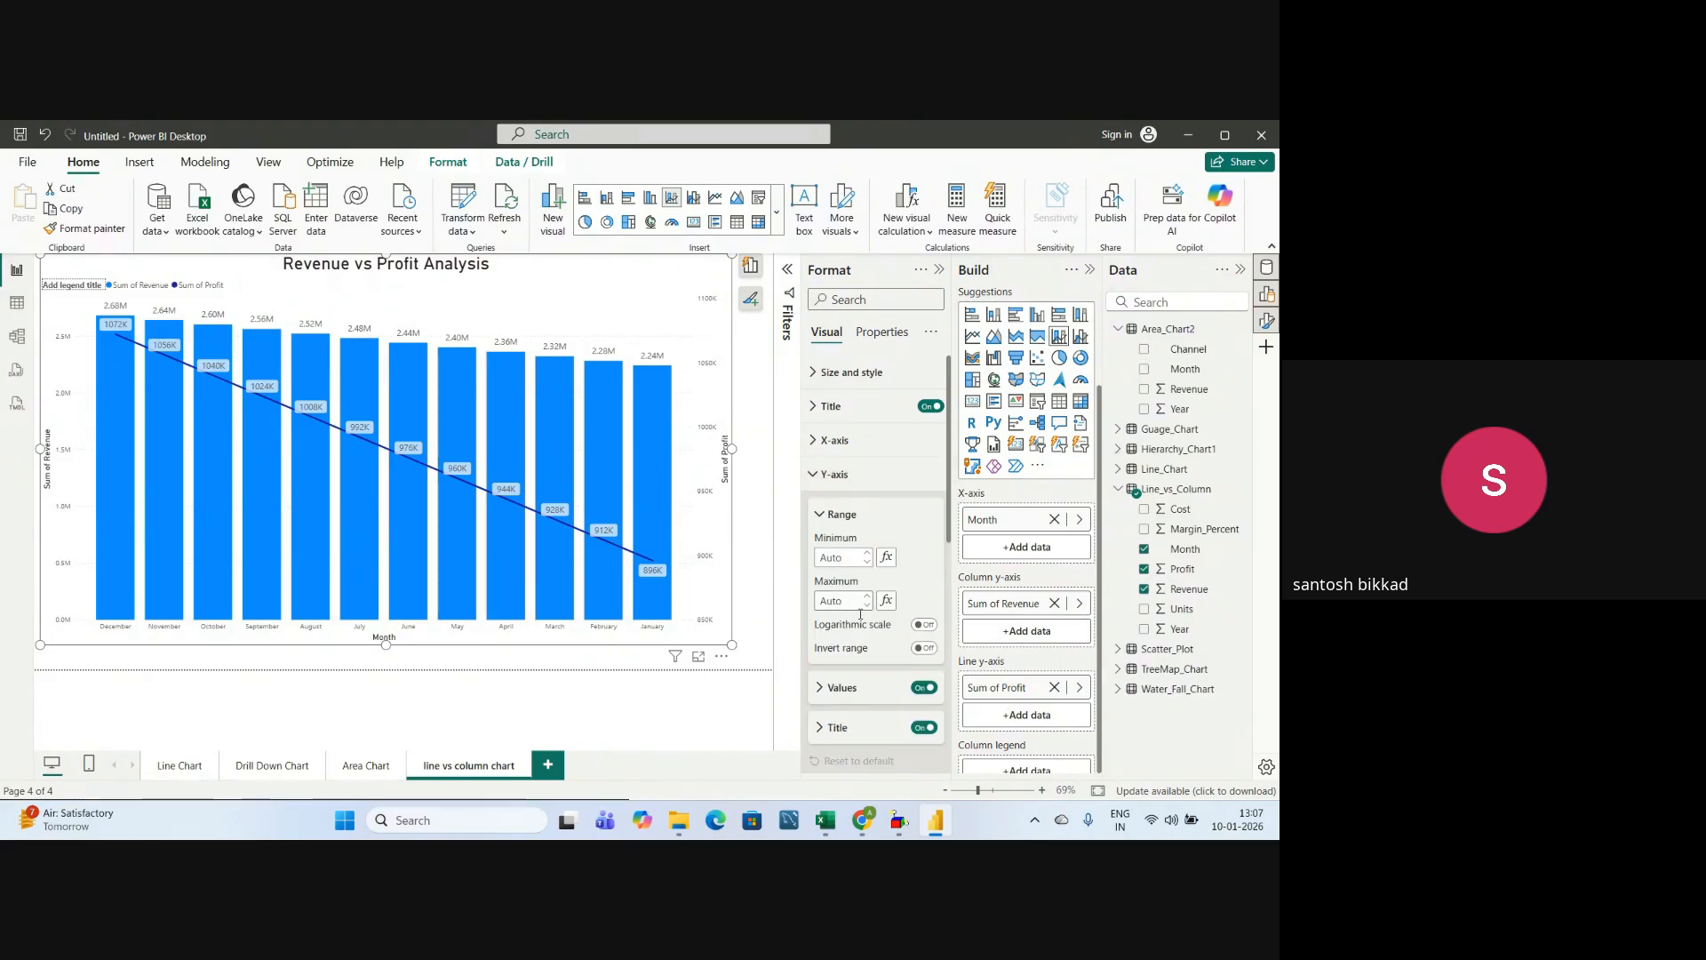
{"action": "scroll", "coordinate": [853, 578], "scroll_direction": "down", "scroll_amount": 2}
{"action": "left_click", "coordinate": [826, 646]}
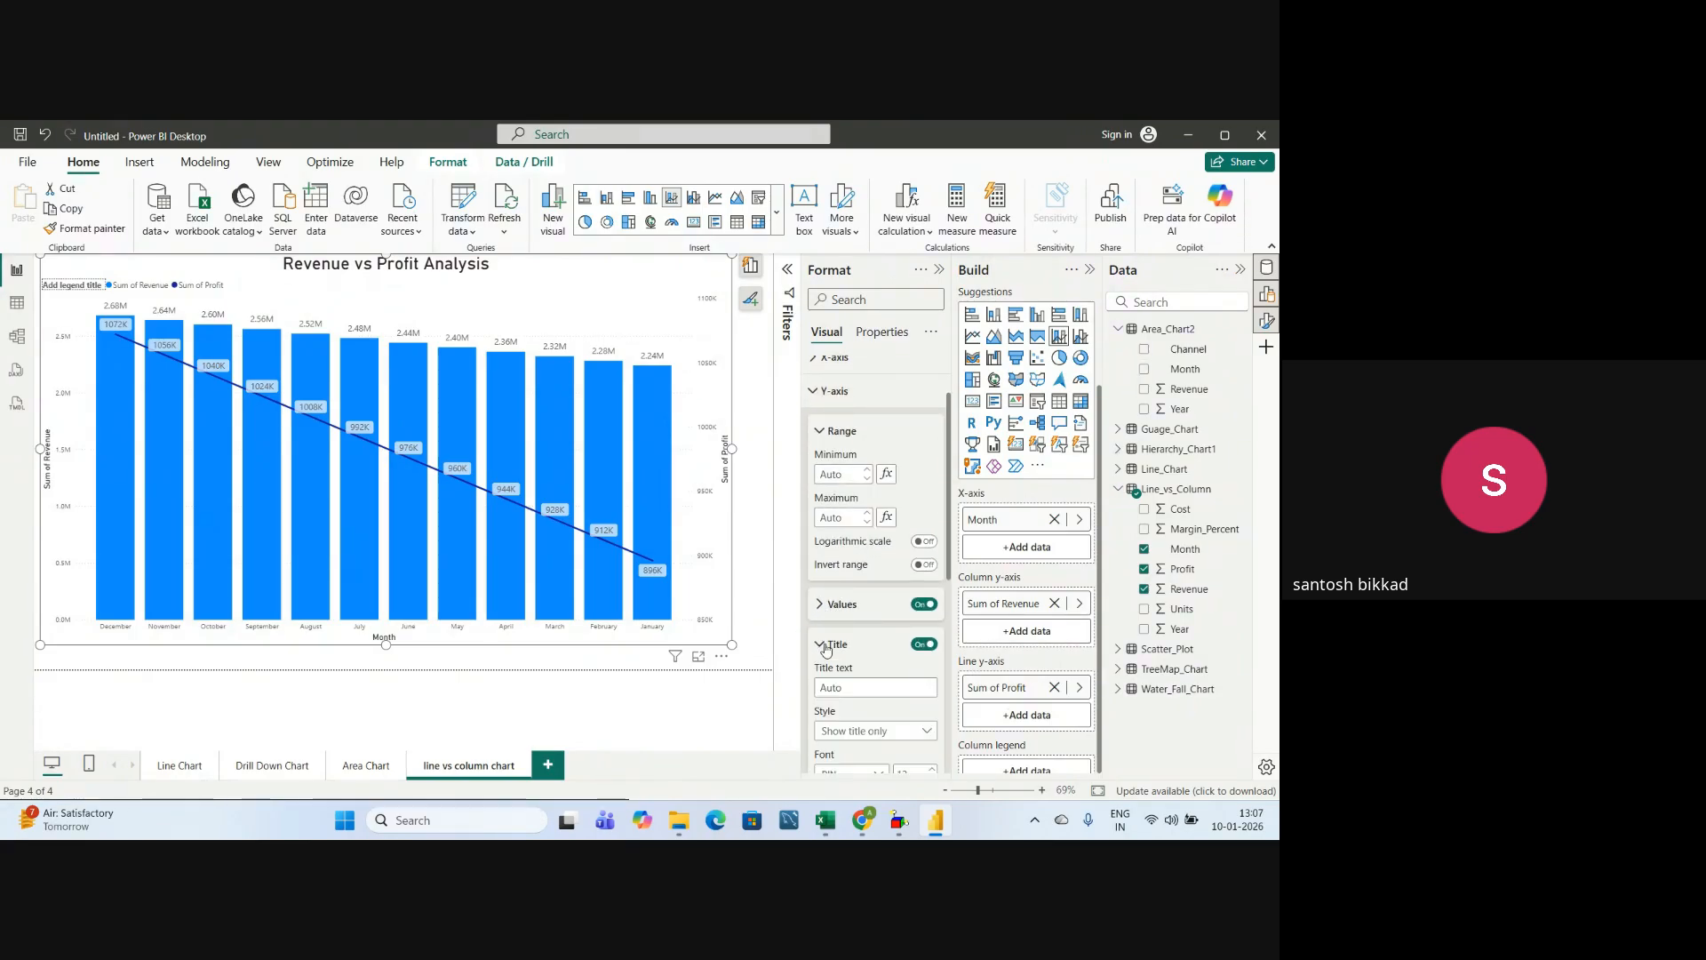
{"action": "left_click", "coordinate": [854, 686]}
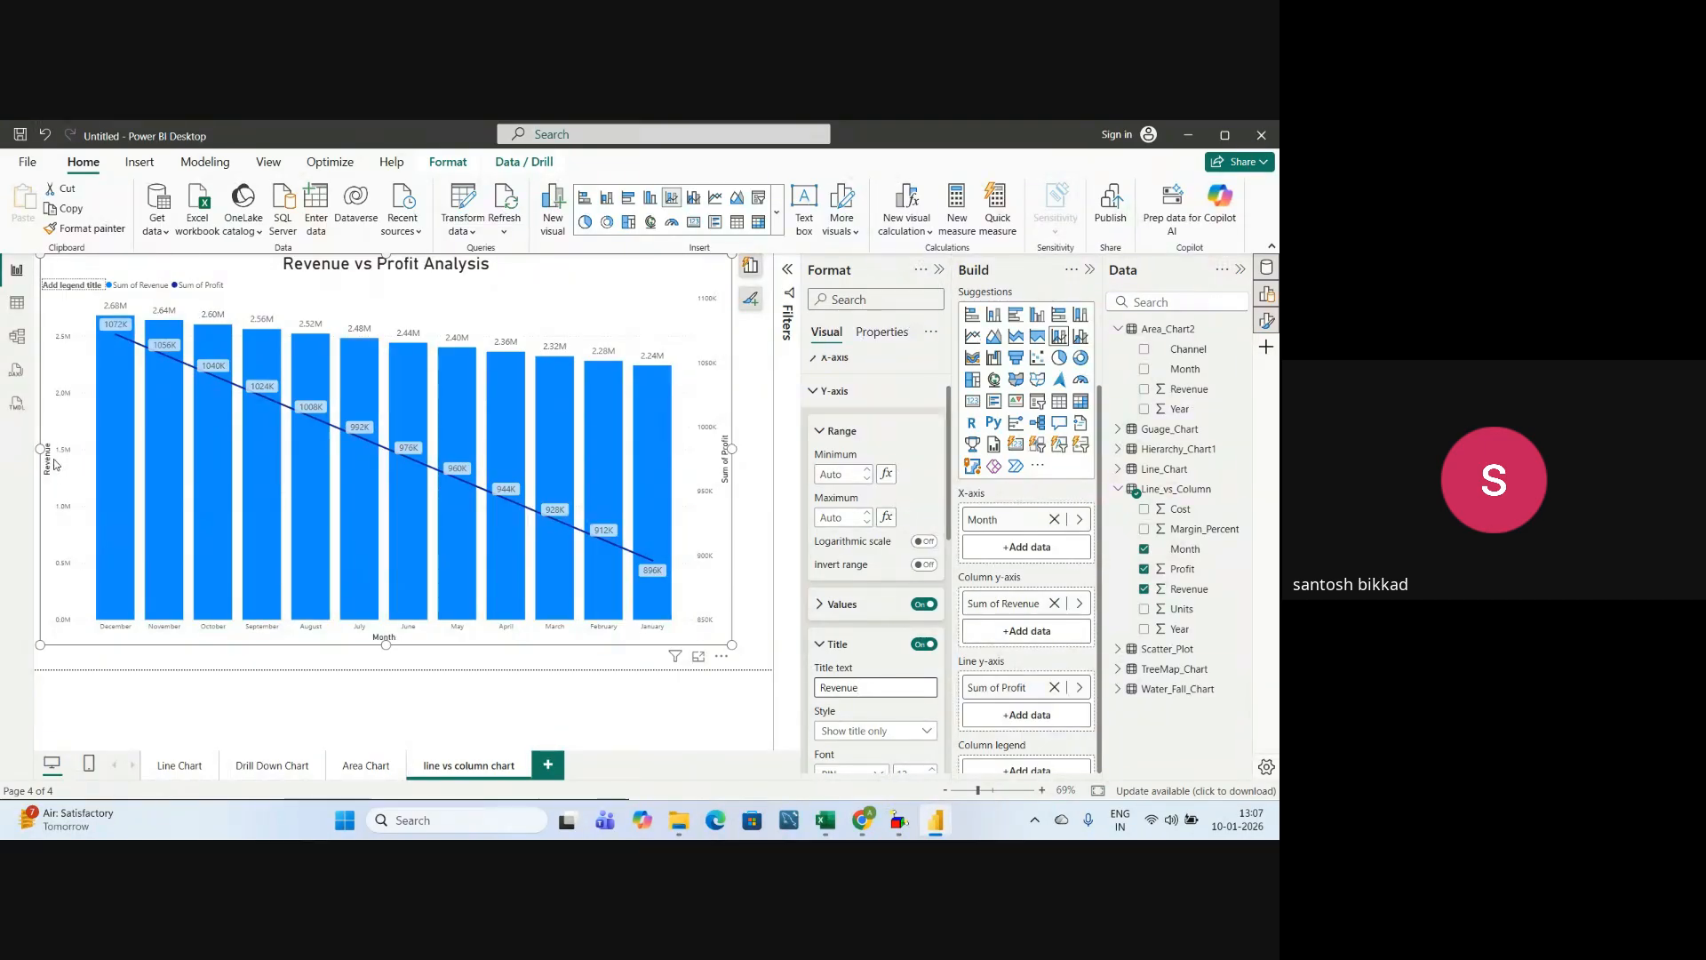
{"action": "scroll", "coordinate": [875, 622], "scroll_direction": "down", "scroll_amount": 3}
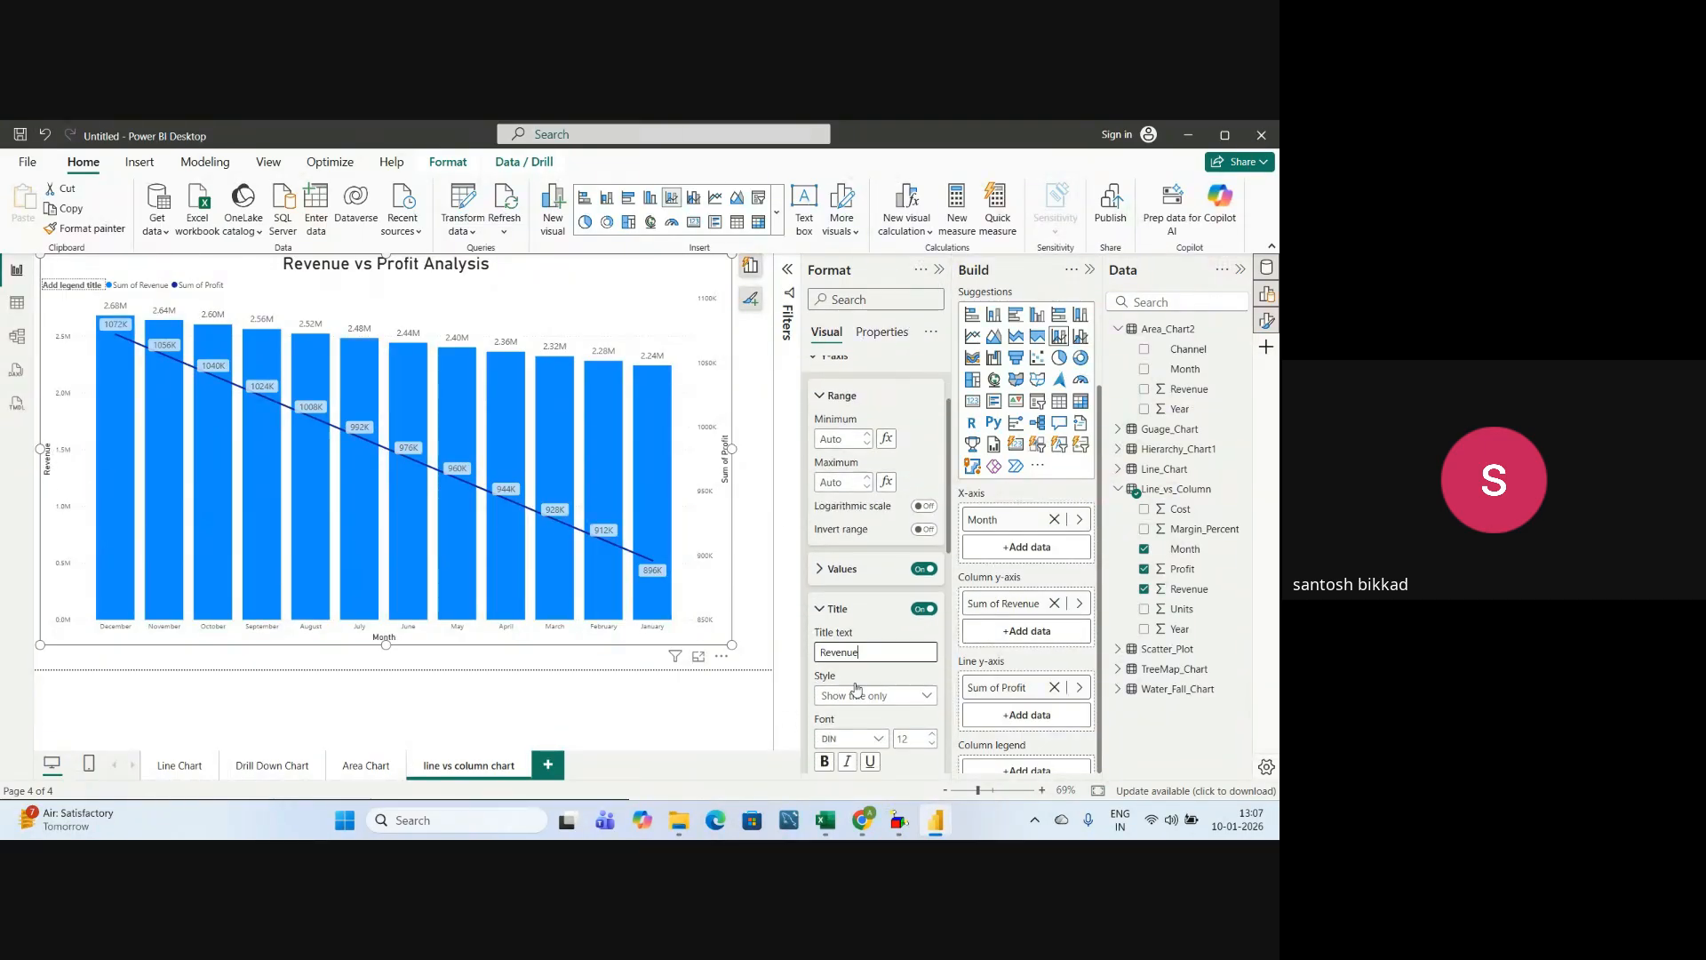
- Set the combo chart's Y-axis title font size to 18
{"action": "left_click", "coordinate": [908, 609]}
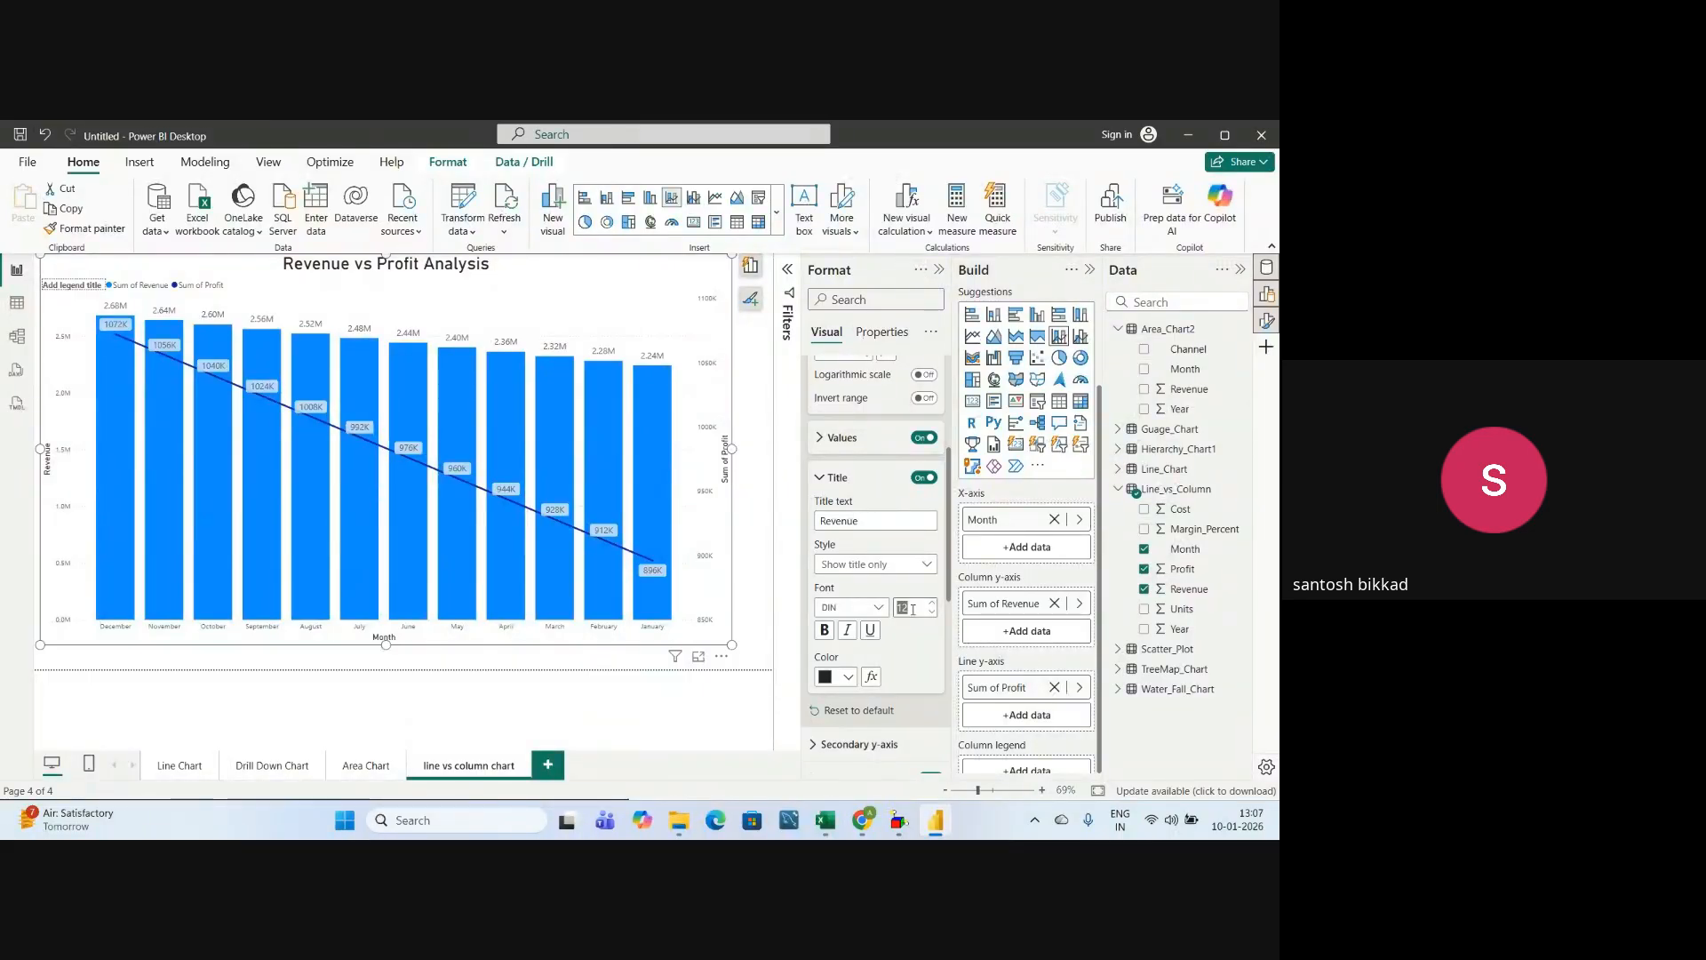
{"action": "type", "text": "15"}
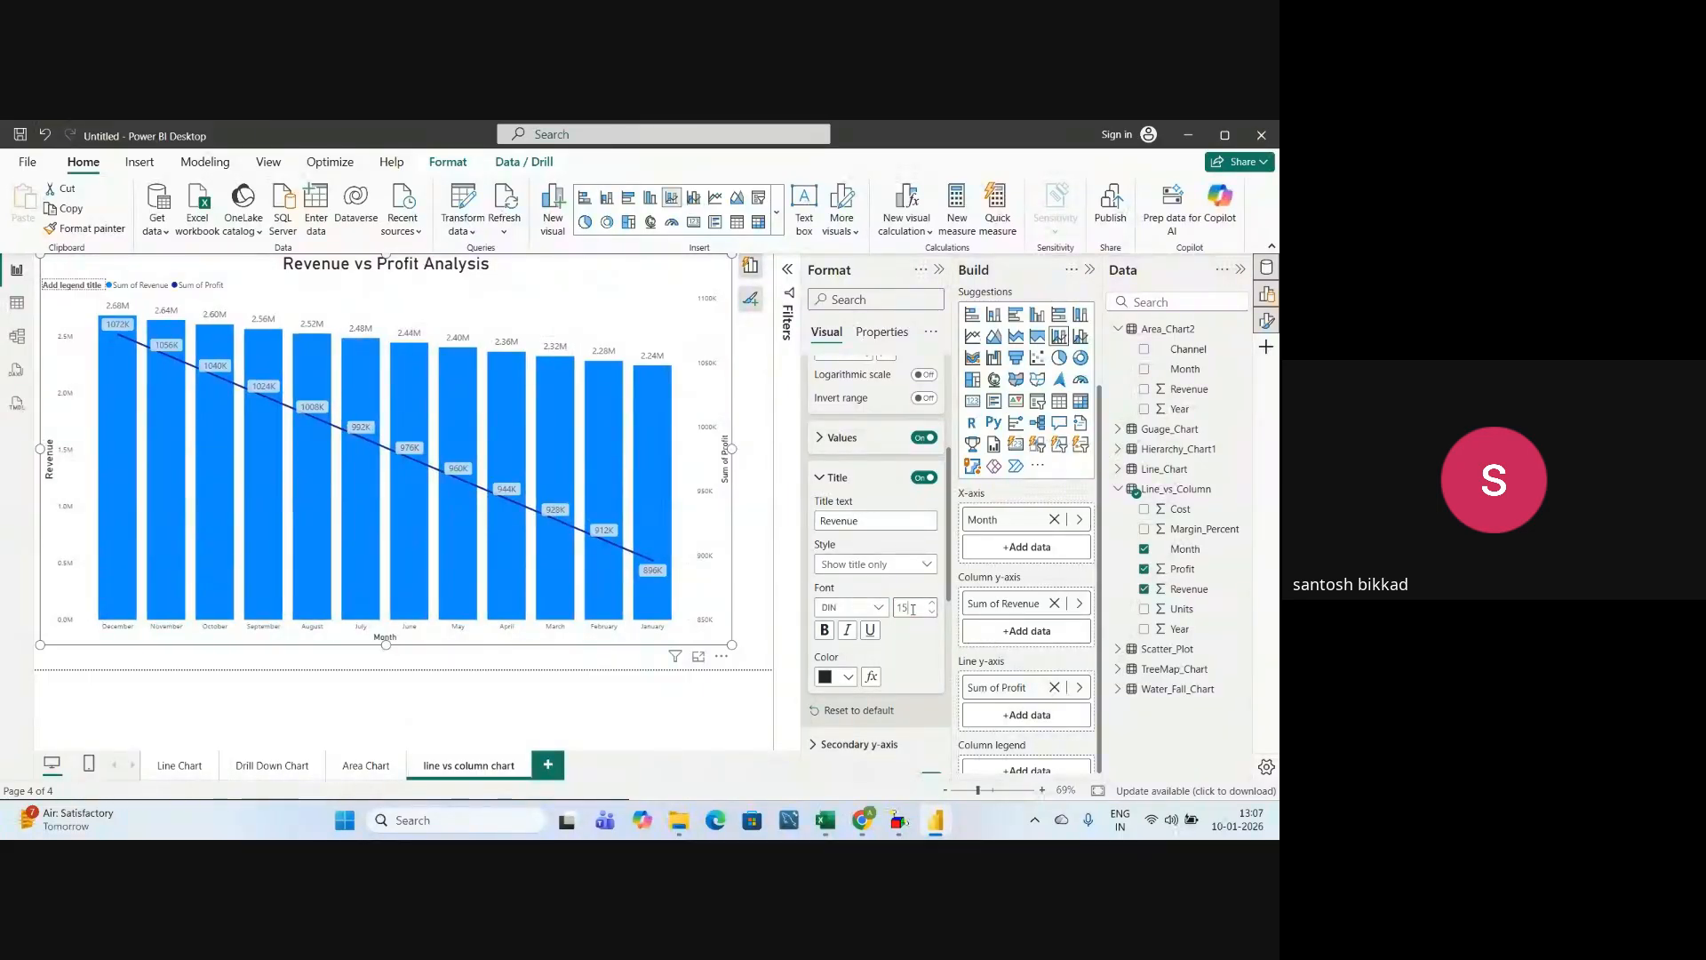
{"action": "key", "text": "BackSpace"}
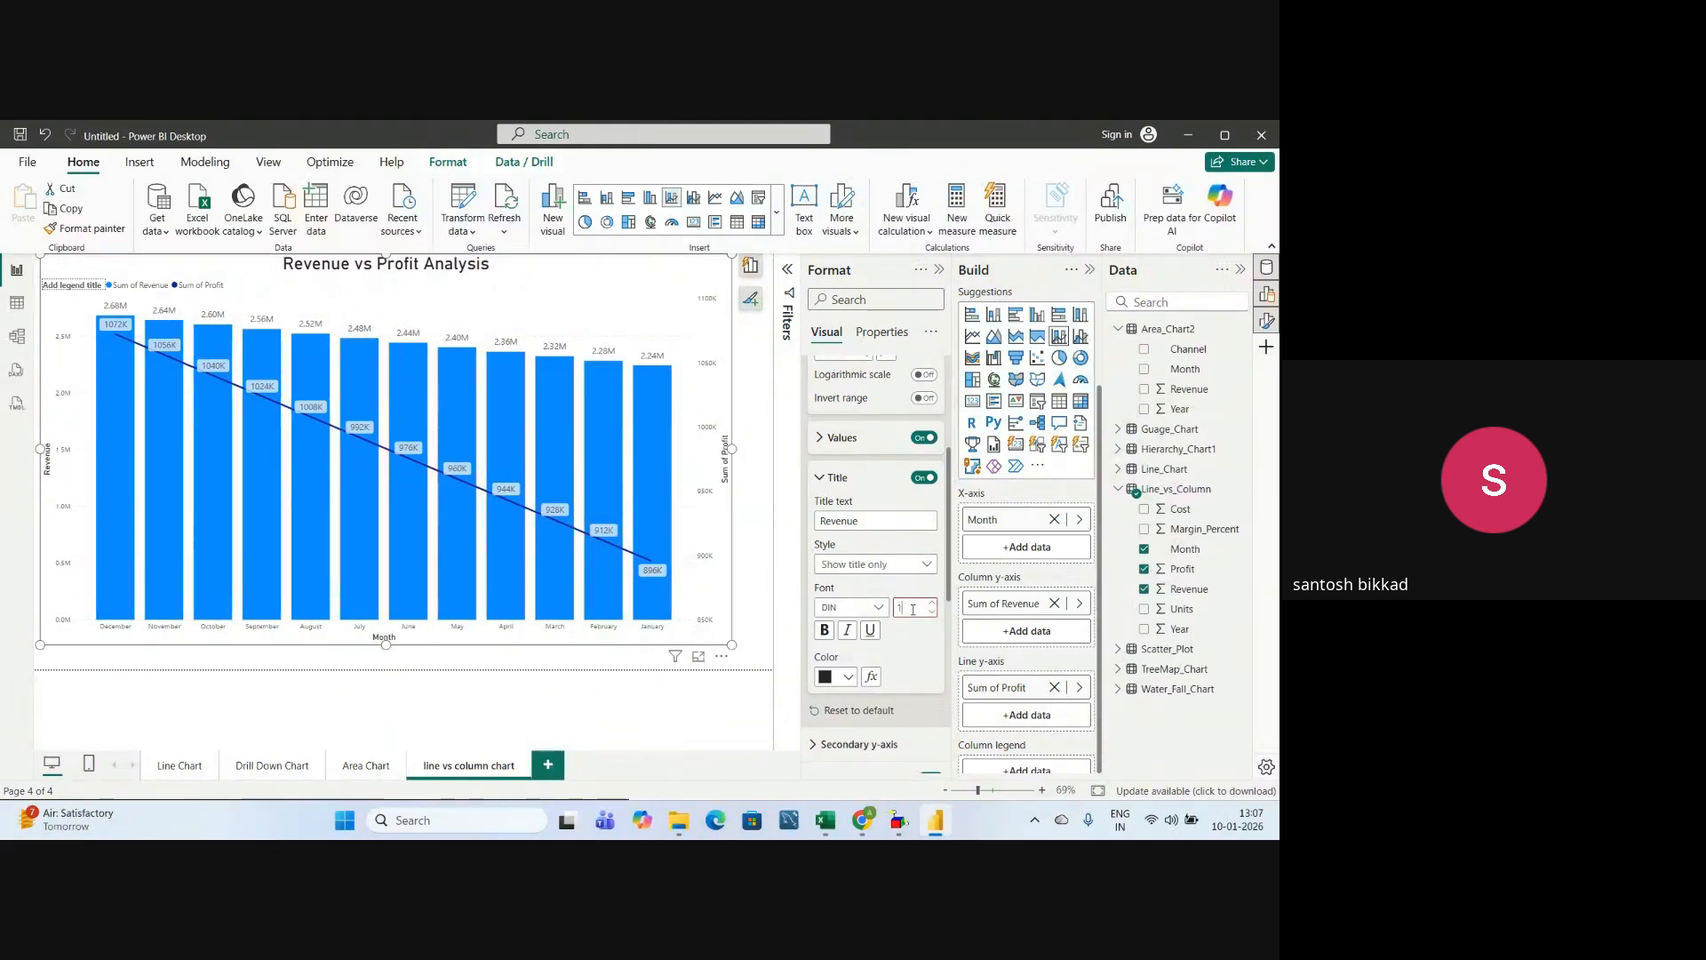
{"action": "type", "text": "18"}
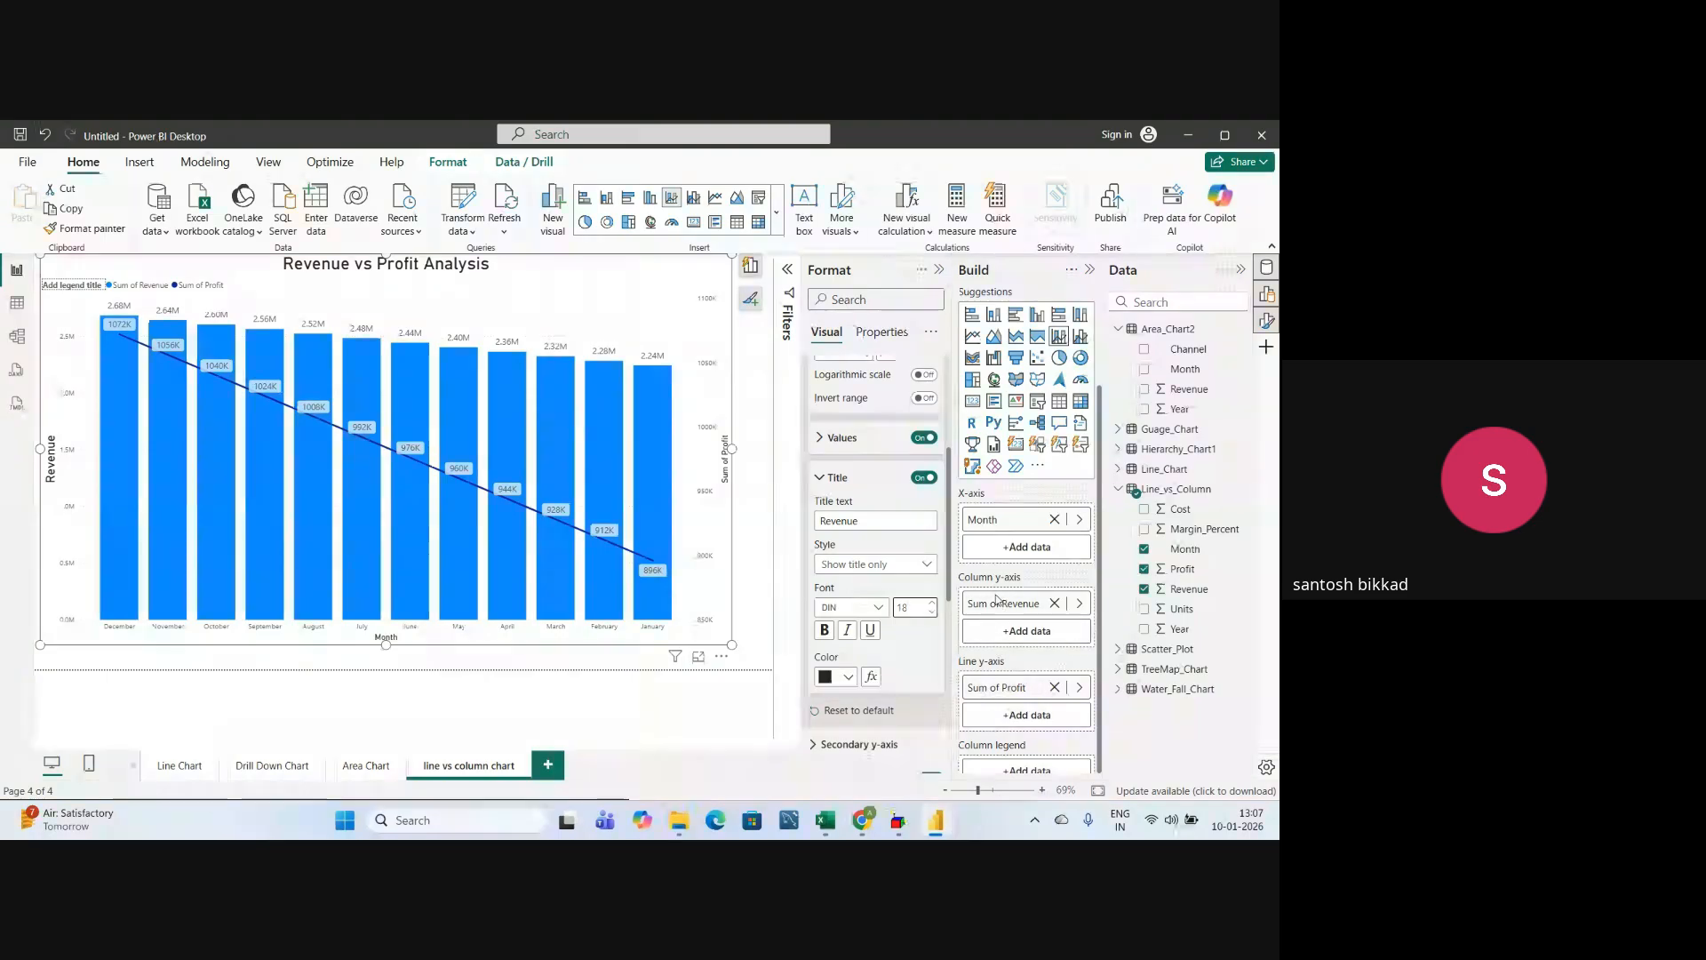
{"action": "scroll", "coordinate": [874, 626], "scroll_direction": "down", "scroll_amount": 1}
{"action": "scroll", "coordinate": [874, 626], "scroll_direction": "down", "scroll_amount": 1}
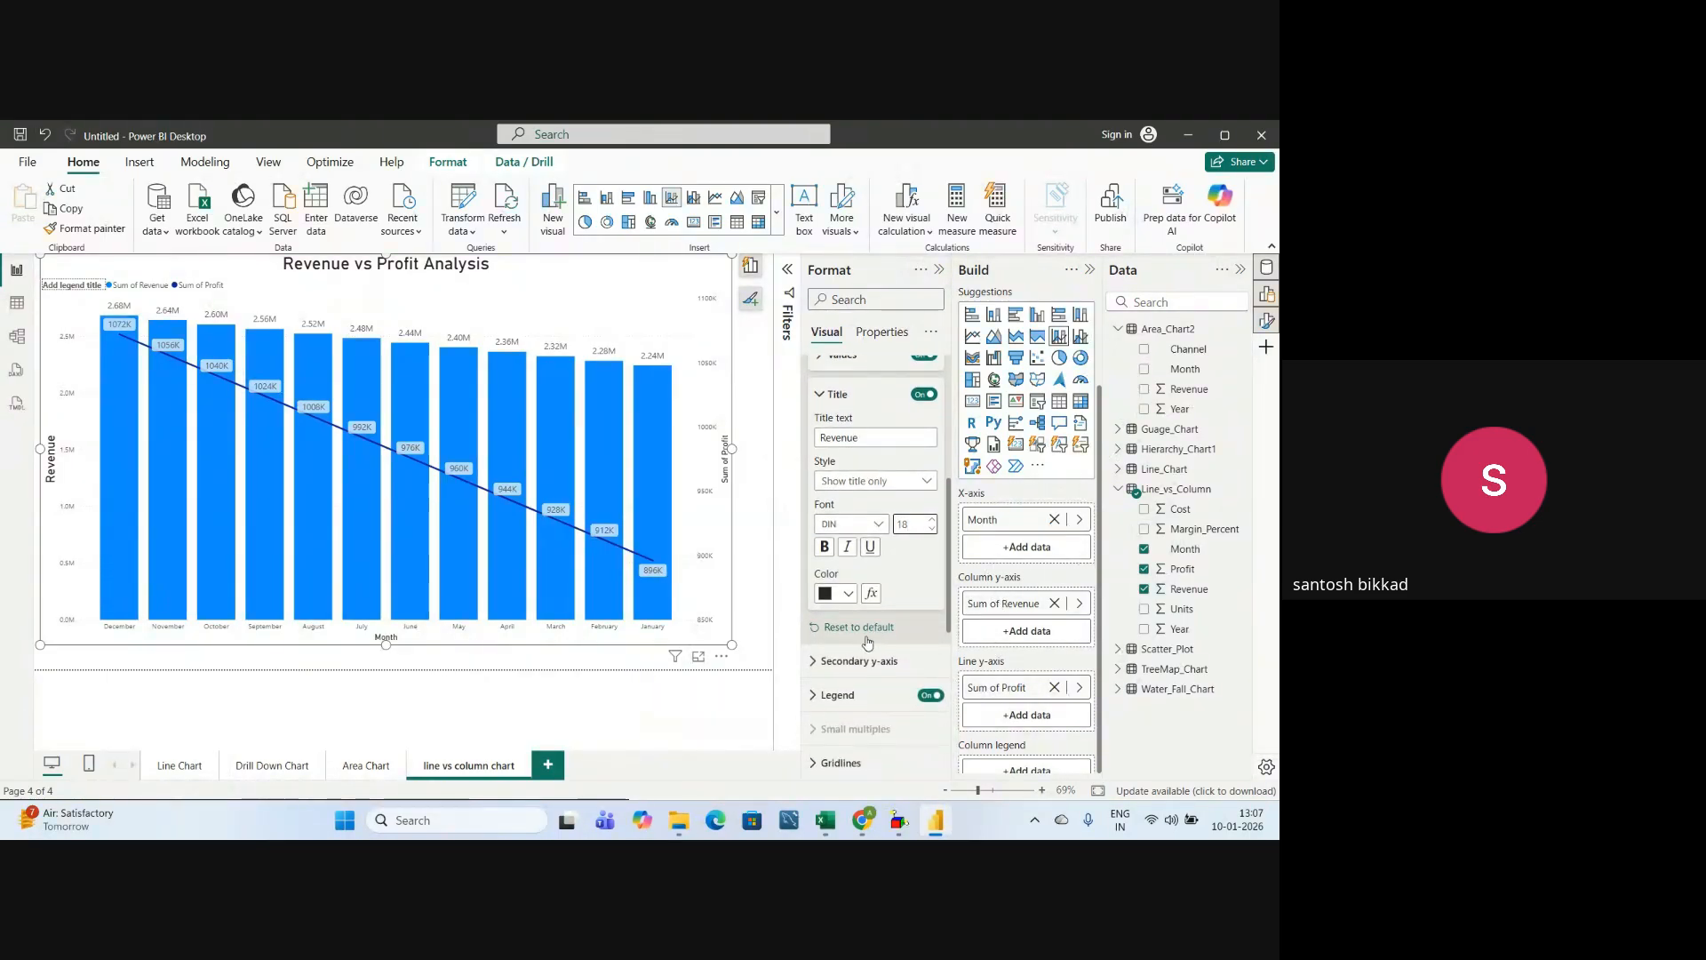
- Set the Y-axis values' font size to 15 and their display units to None
{"action": "scroll", "coordinate": [851, 576], "scroll_direction": "up", "scroll_amount": 2}
{"action": "scroll", "coordinate": [850, 576], "scroll_direction": "up", "scroll_amount": 4}
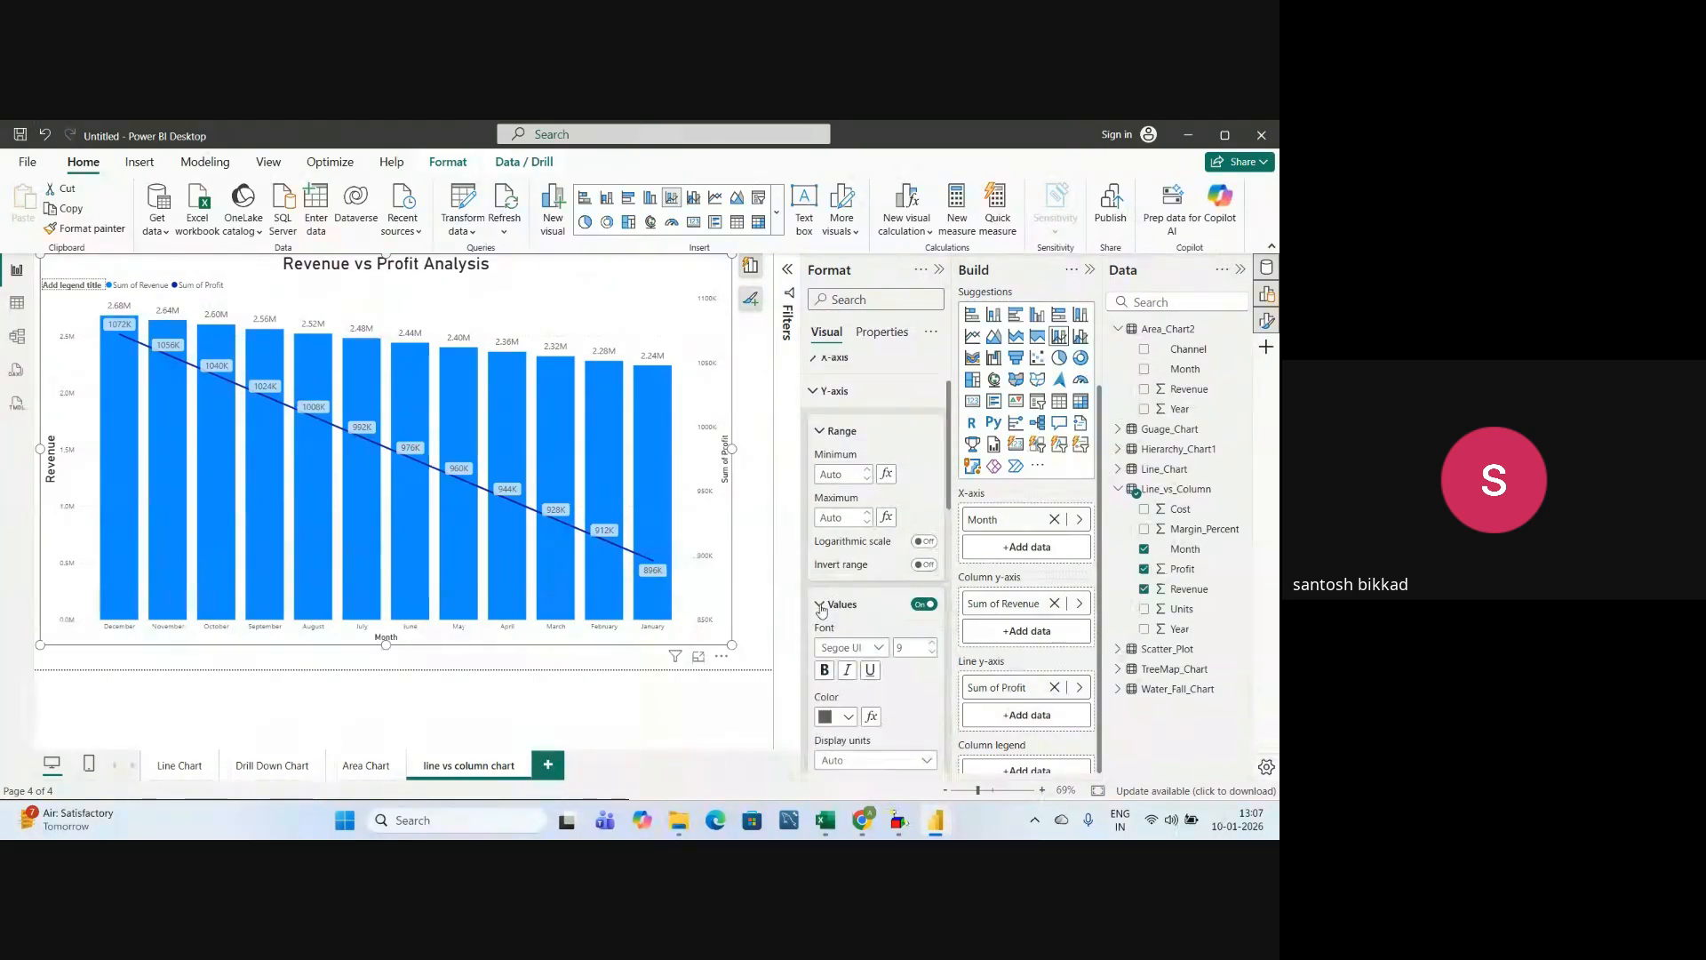
{"action": "left_click", "coordinate": [910, 647]}
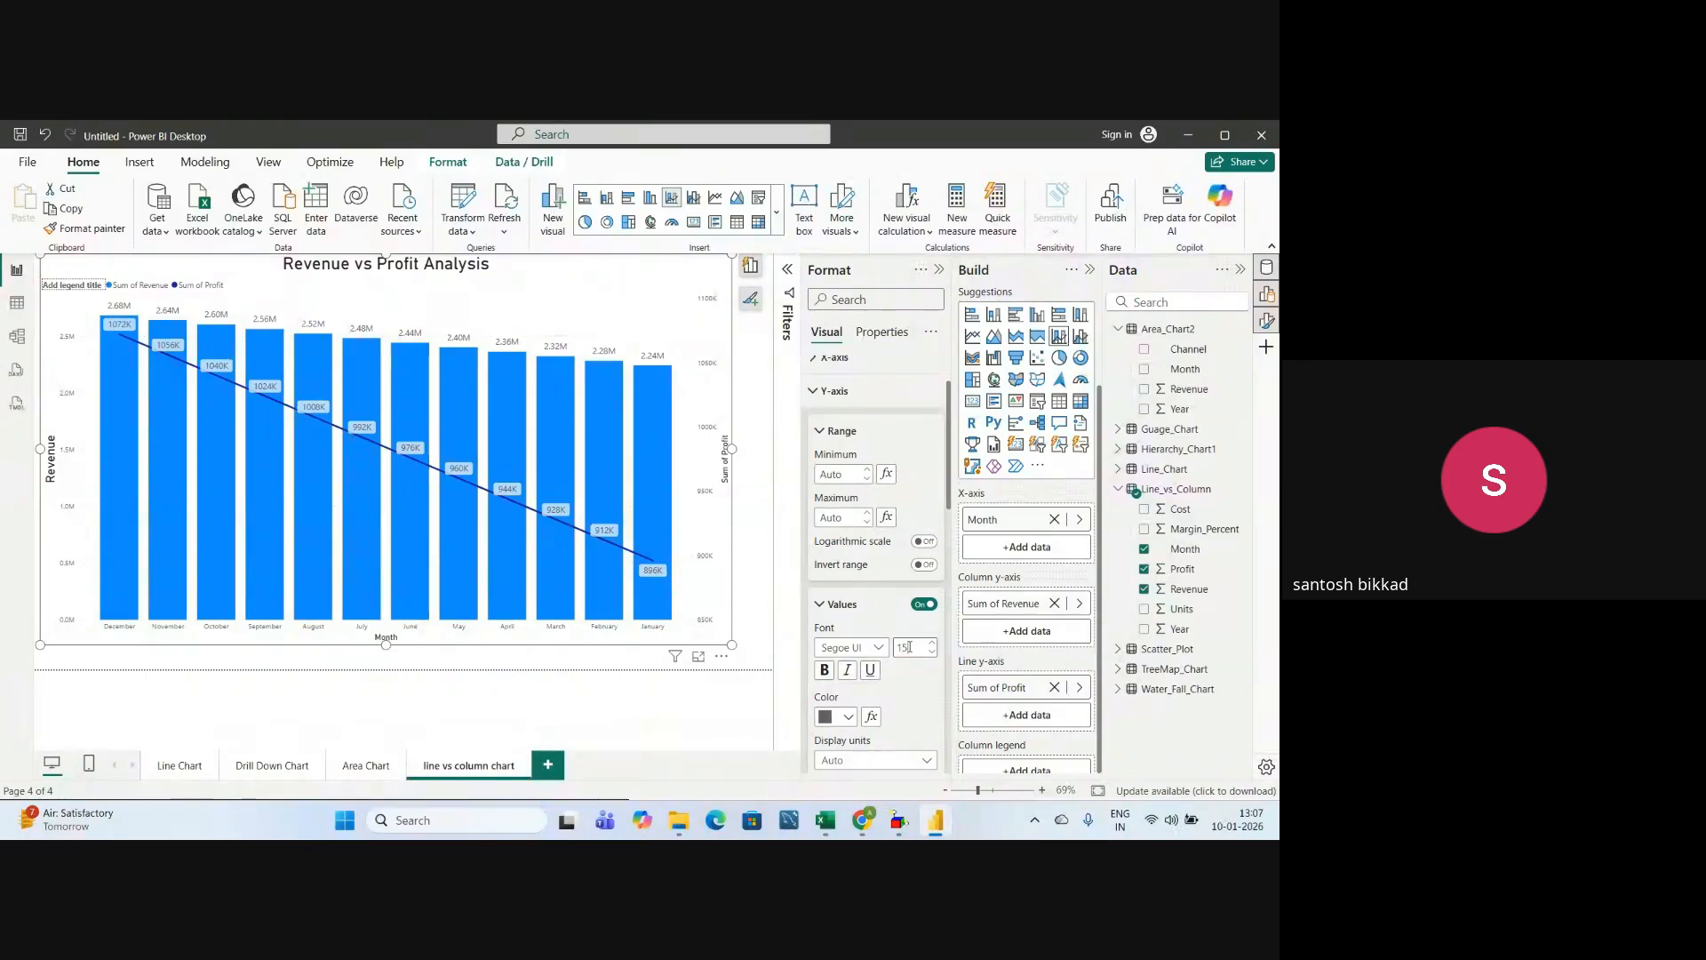
{"action": "type", "text": "15"}
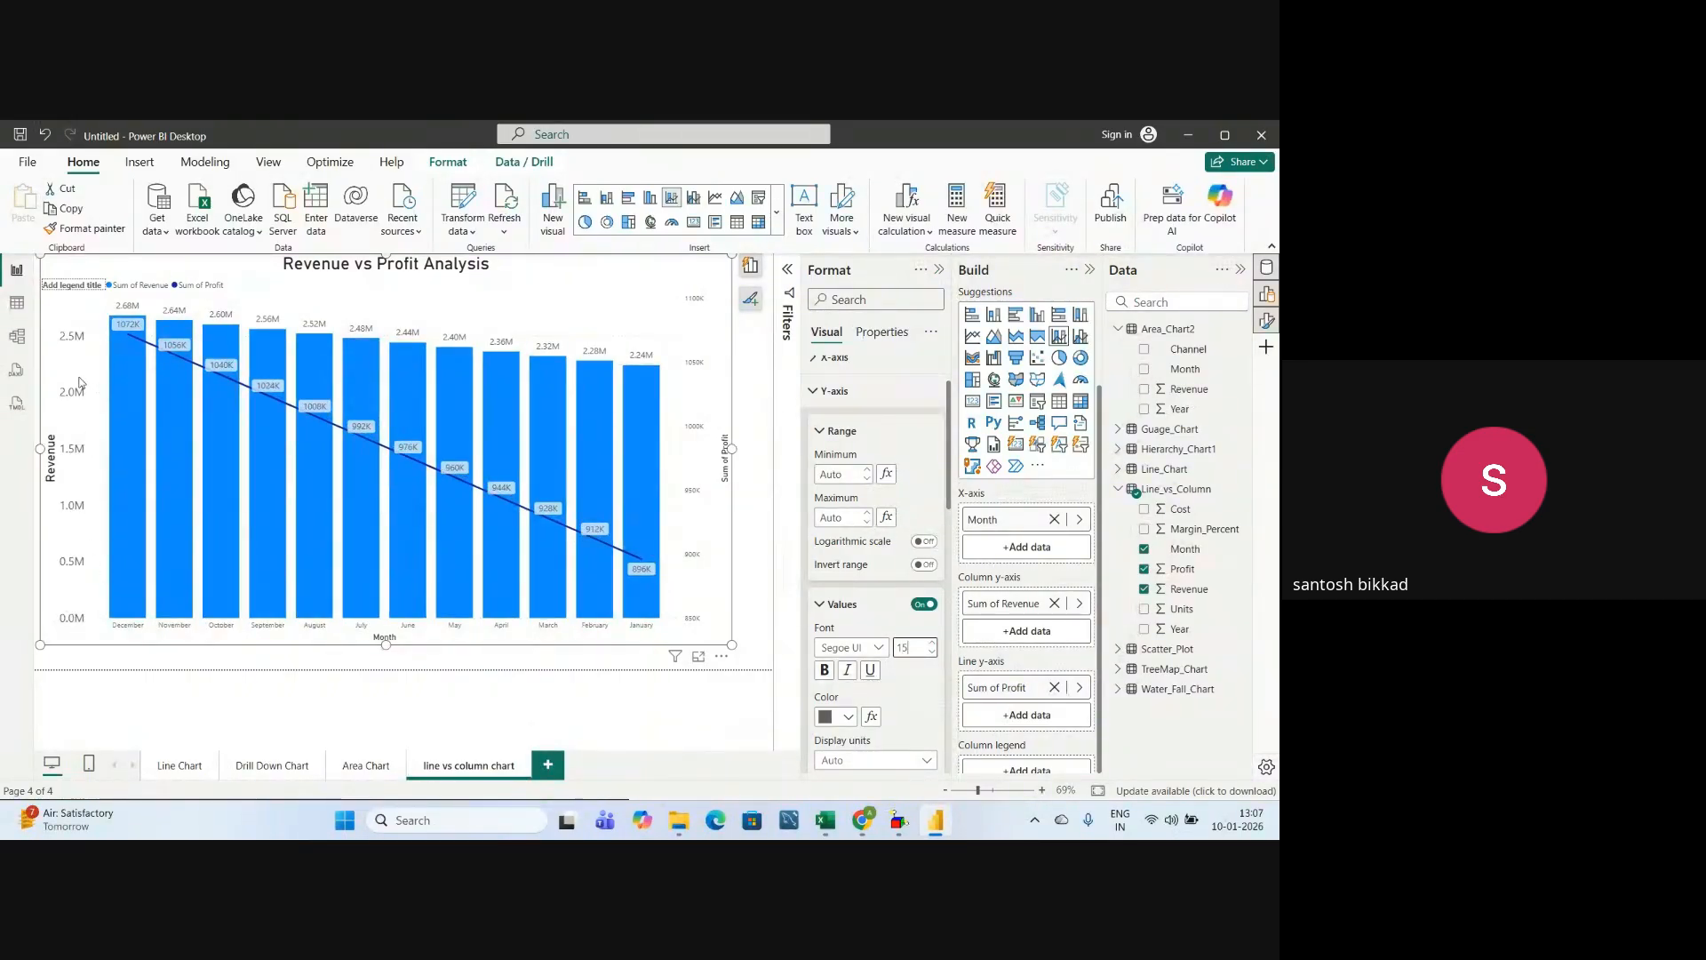
{"action": "scroll", "coordinate": [833, 672], "scroll_direction": "down", "scroll_amount": 2}
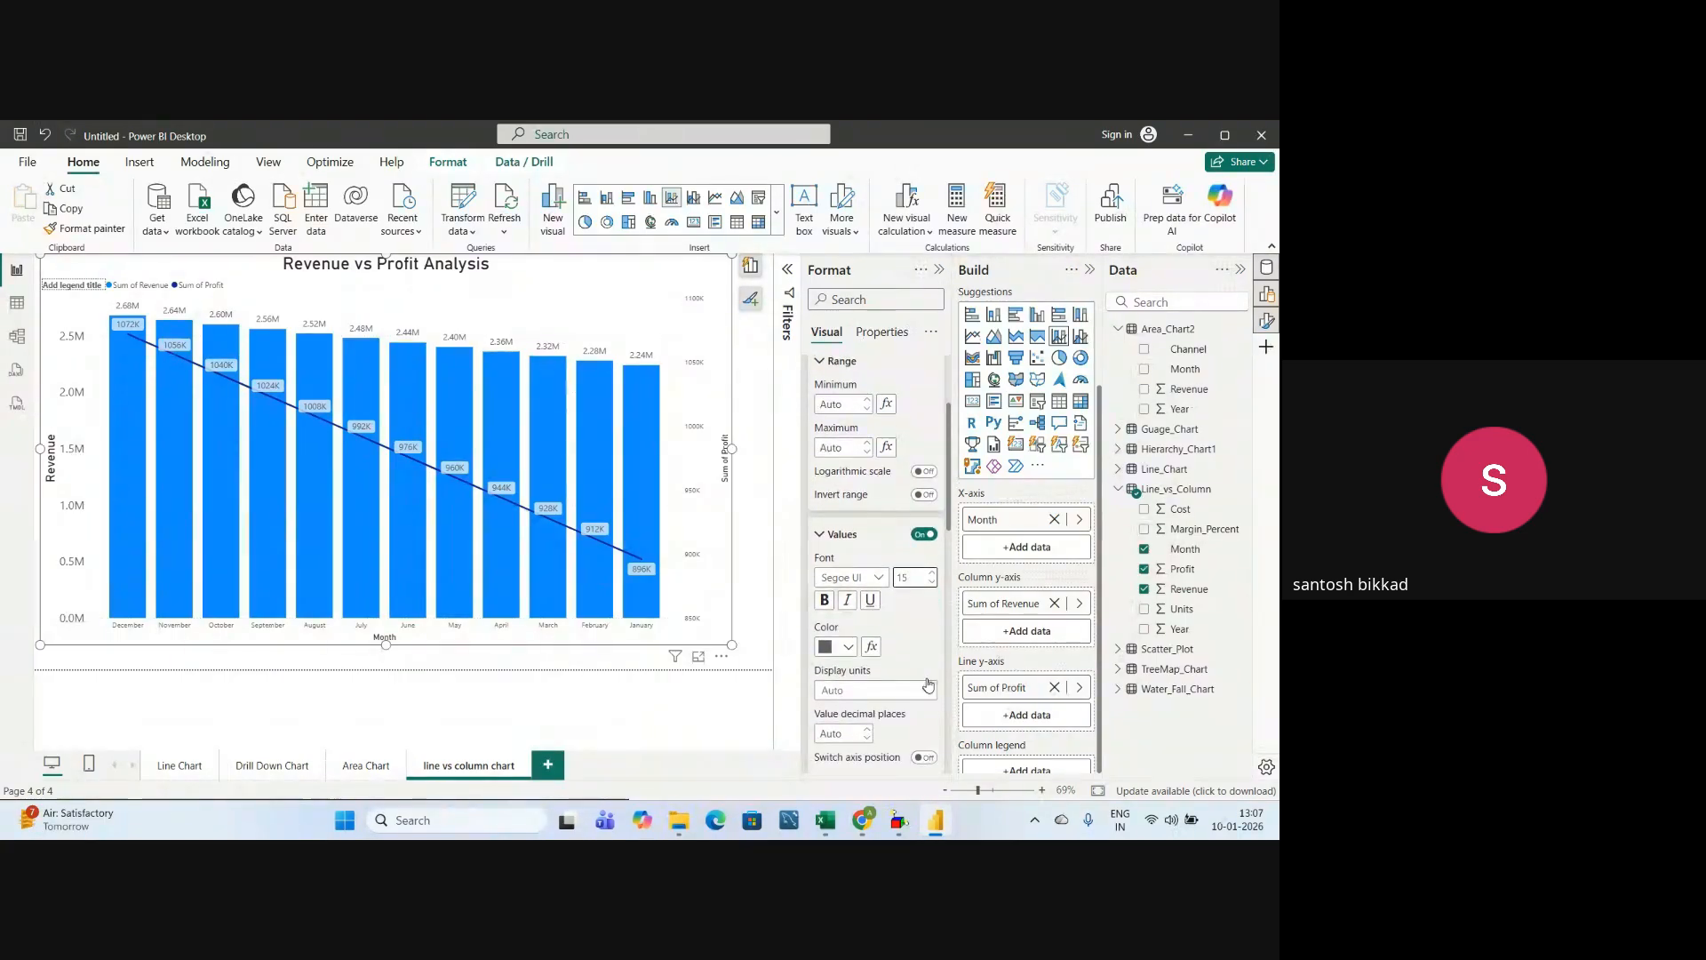
{"action": "left_click", "coordinate": [832, 676]}
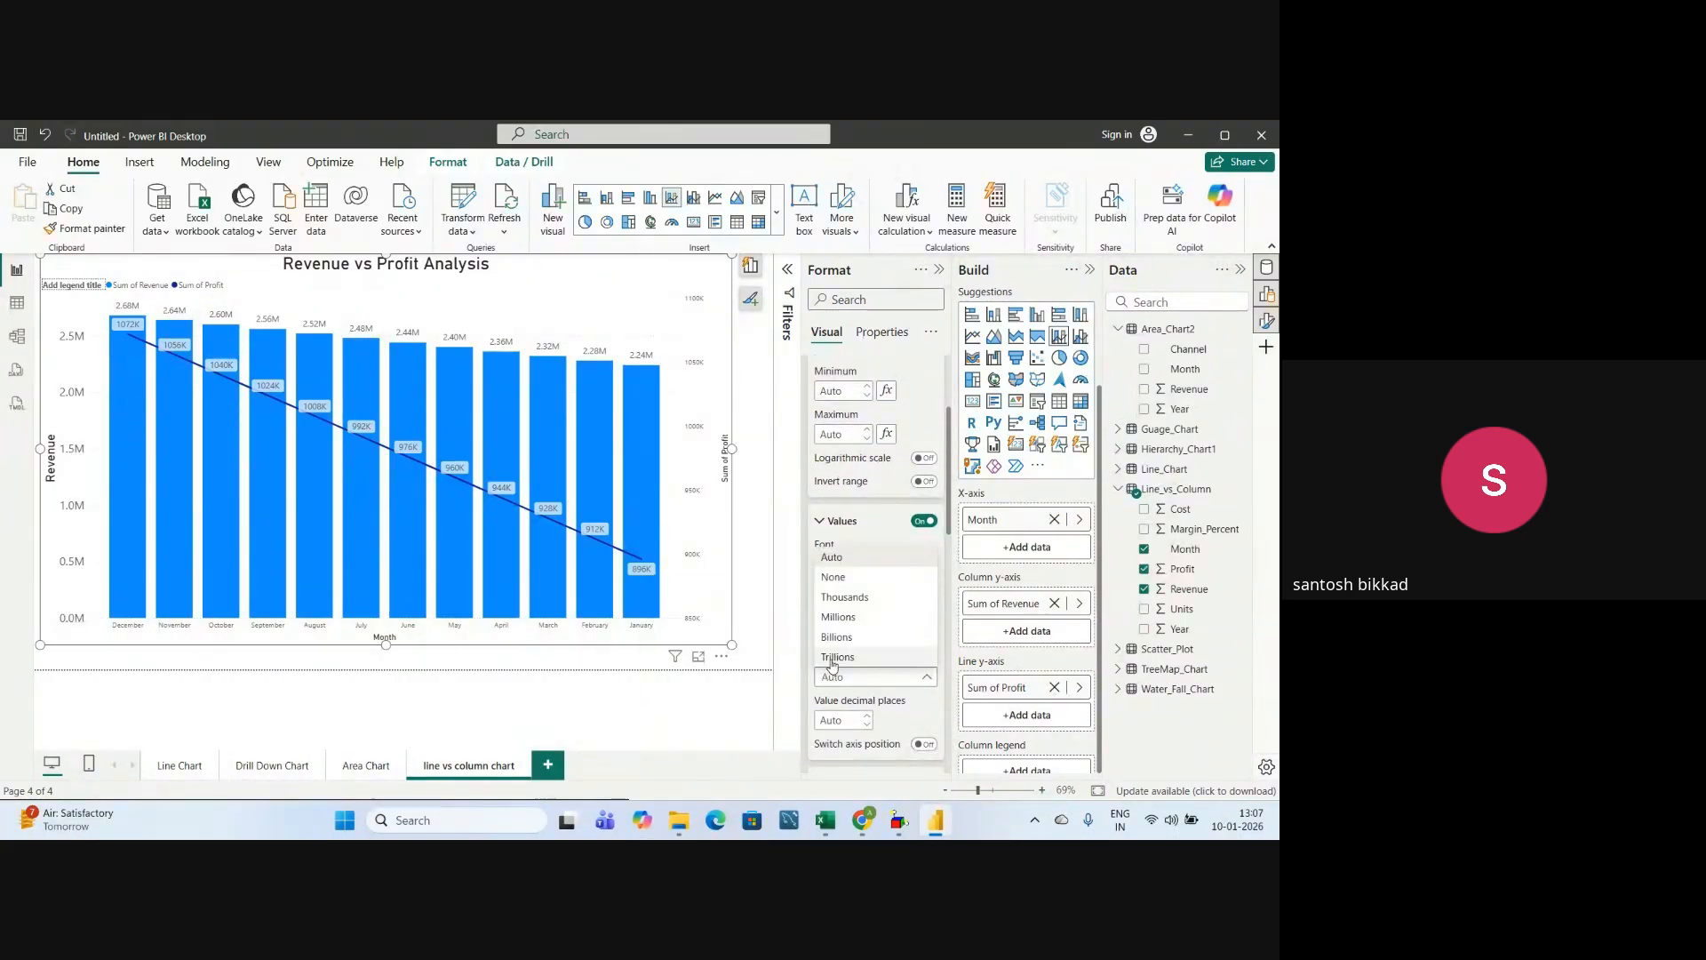
{"action": "left_click", "coordinate": [834, 581]}
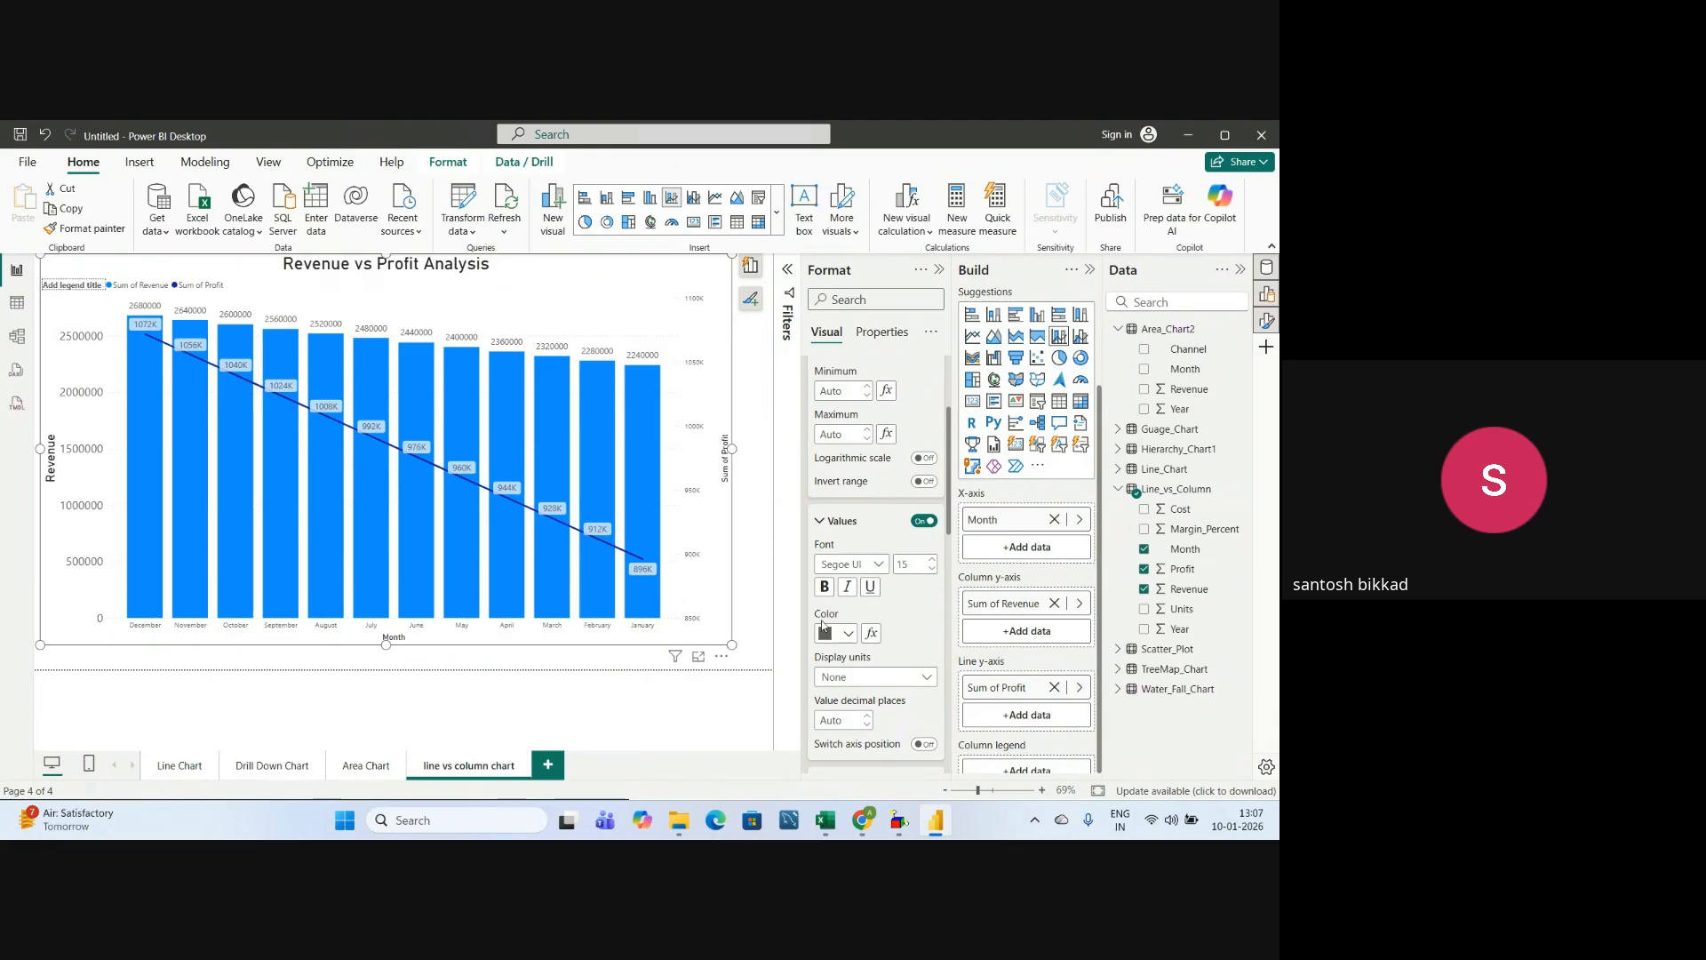
{"action": "left_click", "coordinate": [820, 521]}
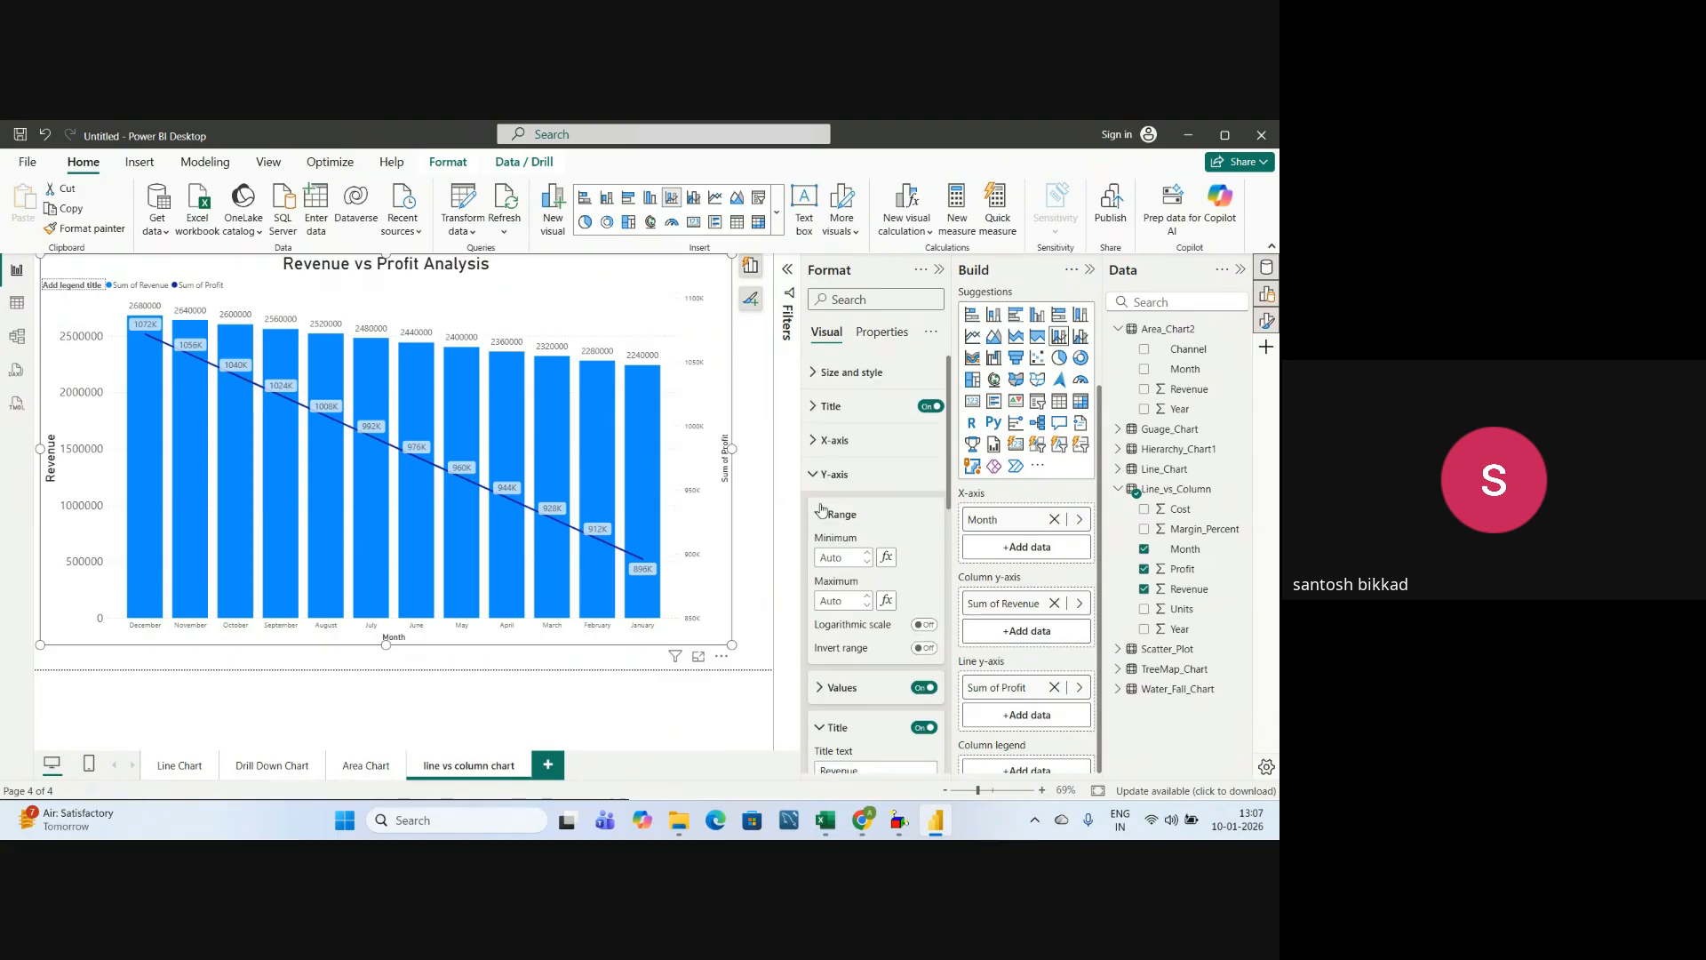
{"action": "left_click", "coordinate": [828, 474]}
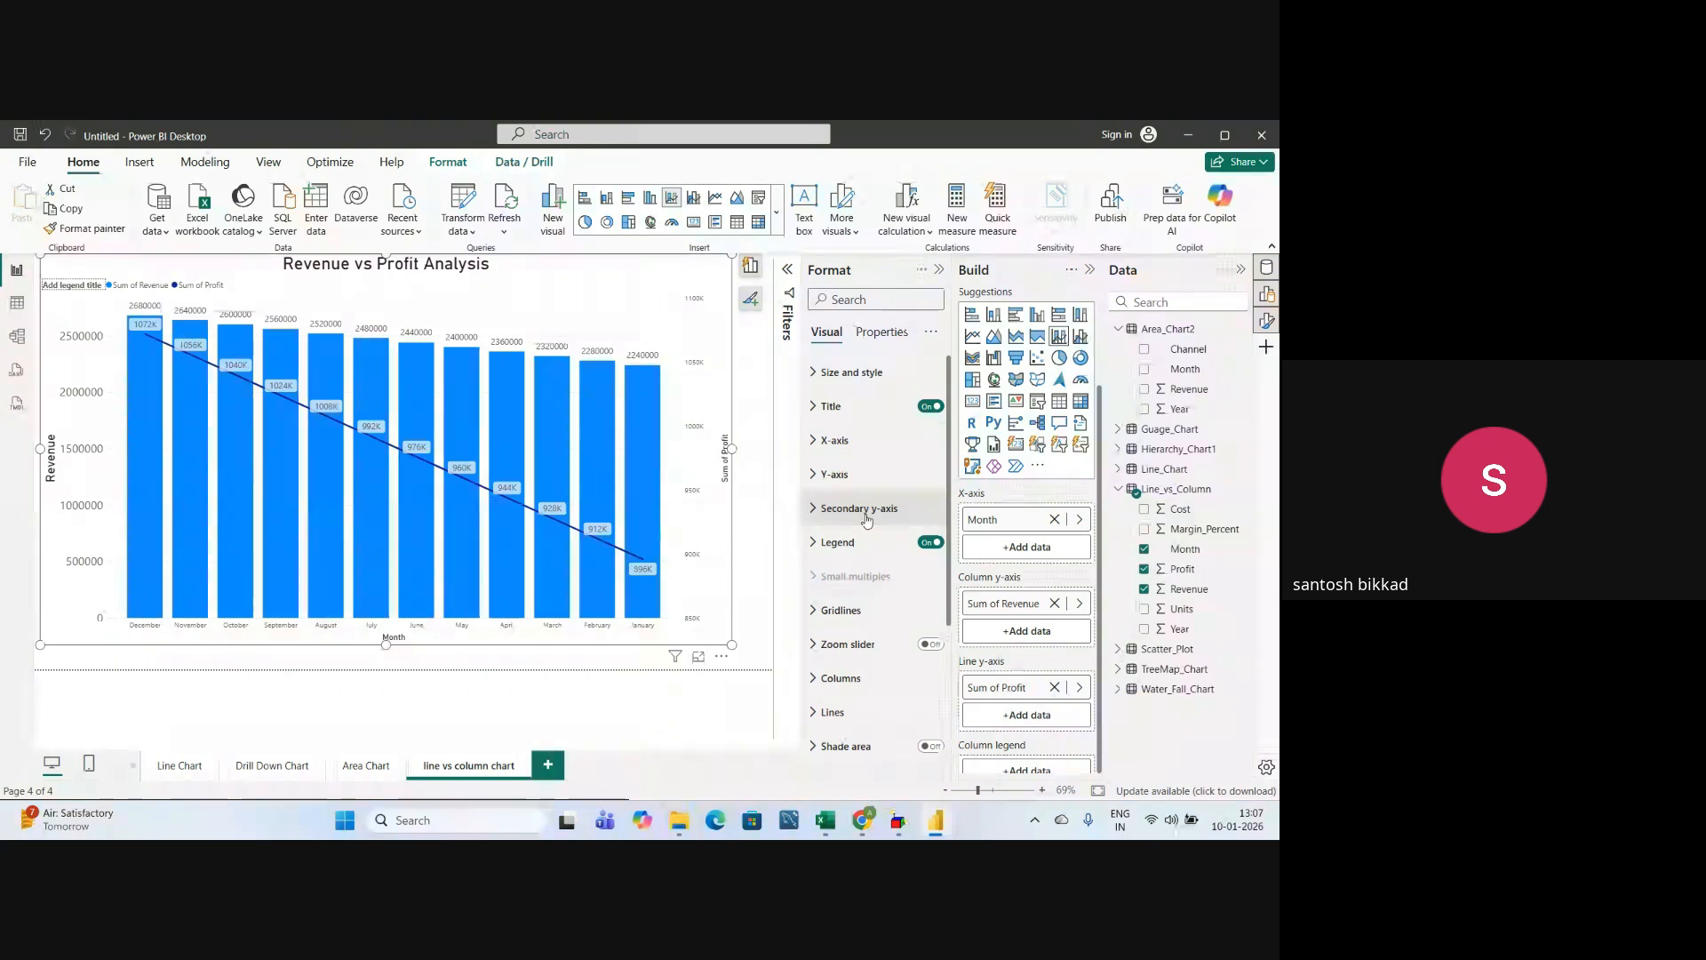
- Set the combo chart's secondary Y-axis title text to "Profit"
{"action": "left_click", "coordinate": [819, 513]}
{"action": "scroll", "coordinate": [858, 636], "scroll_direction": "down", "scroll_amount": 5}
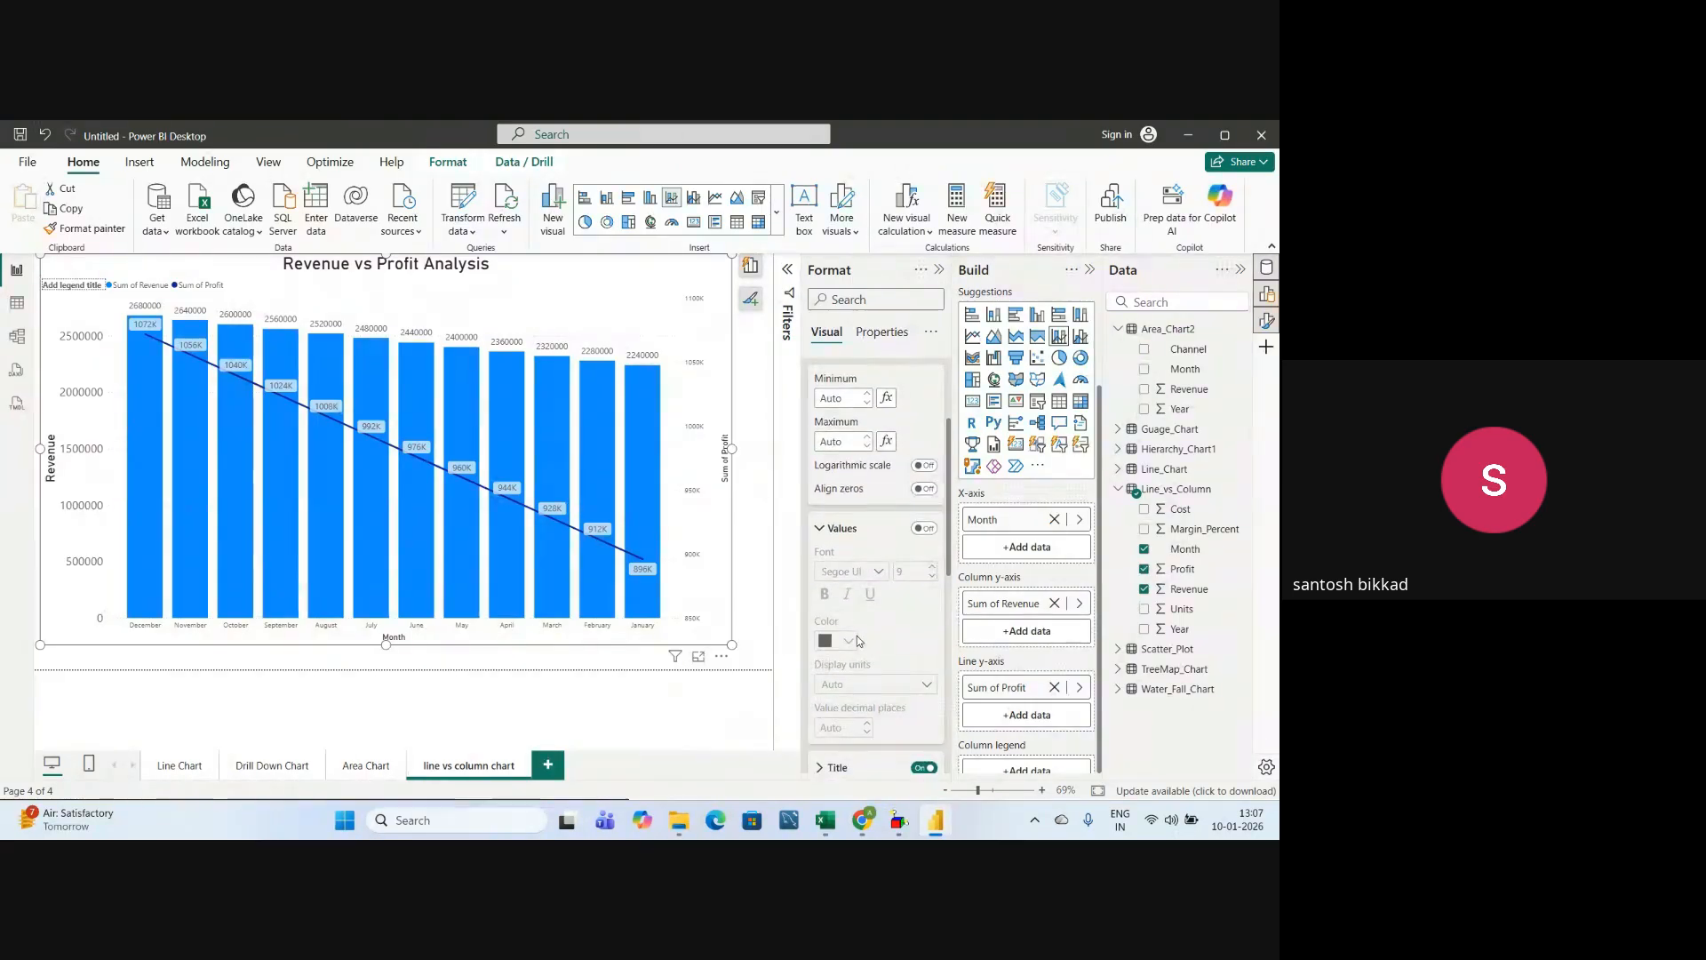
{"action": "scroll", "coordinate": [858, 640], "scroll_direction": "down", "scroll_amount": 2}
{"action": "left_click", "coordinate": [819, 685]}
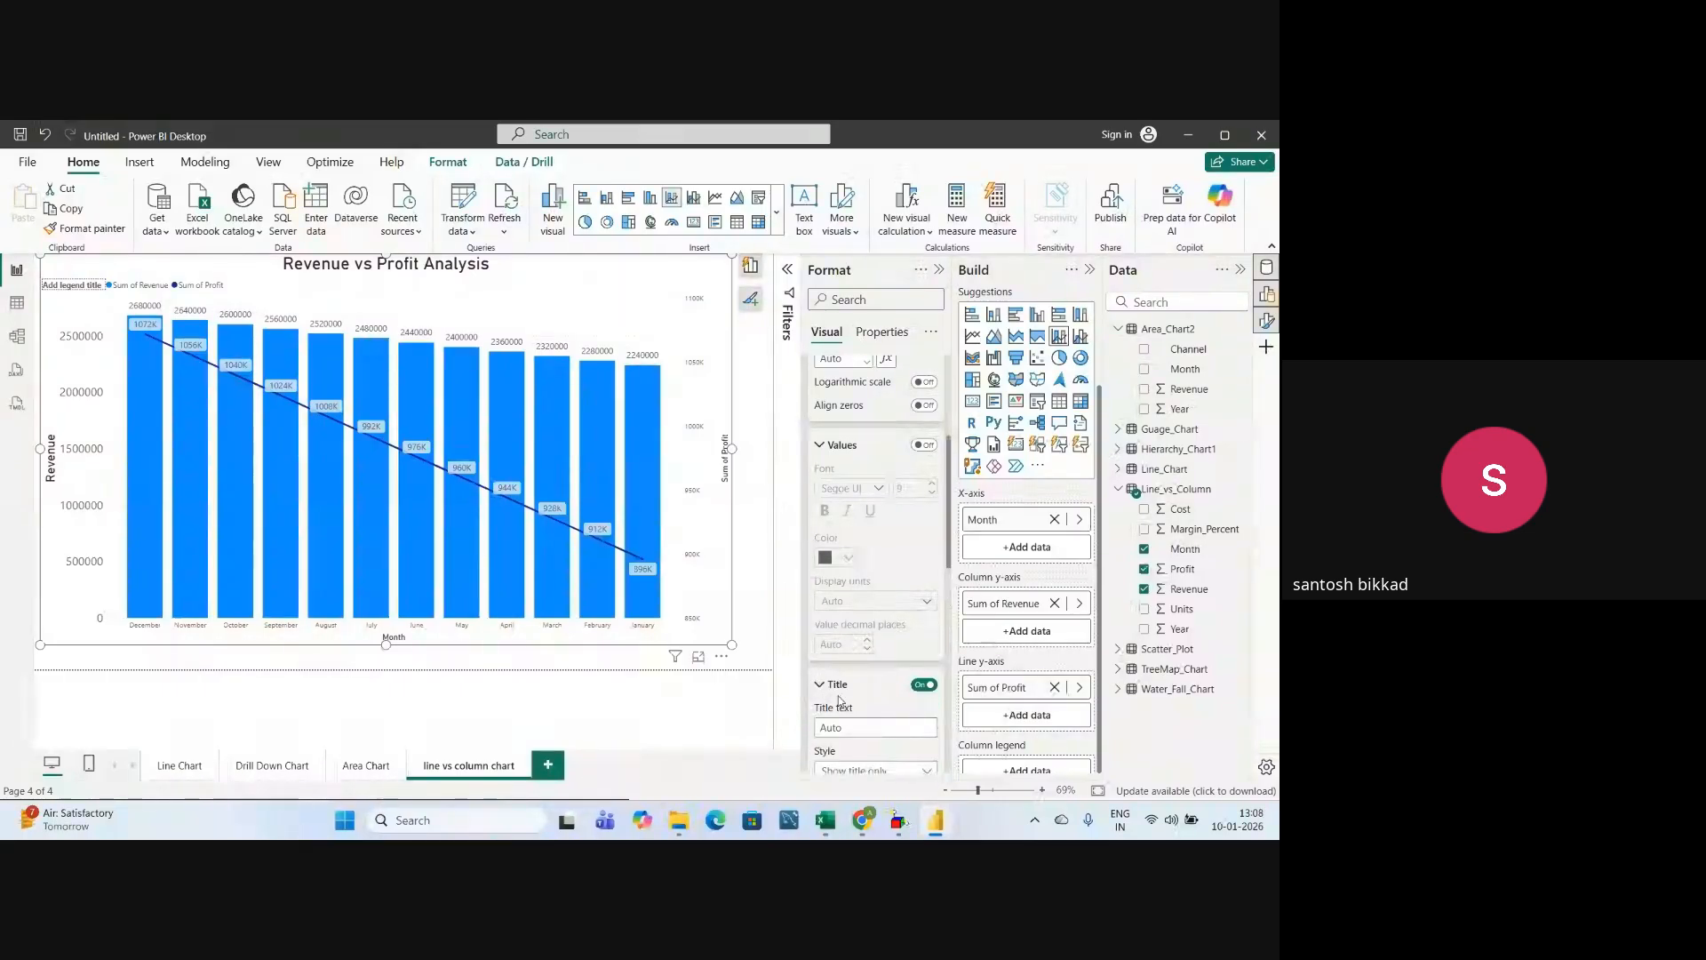
{"action": "left_click", "coordinate": [845, 726]}
{"action": "type", "text": "Profit"}
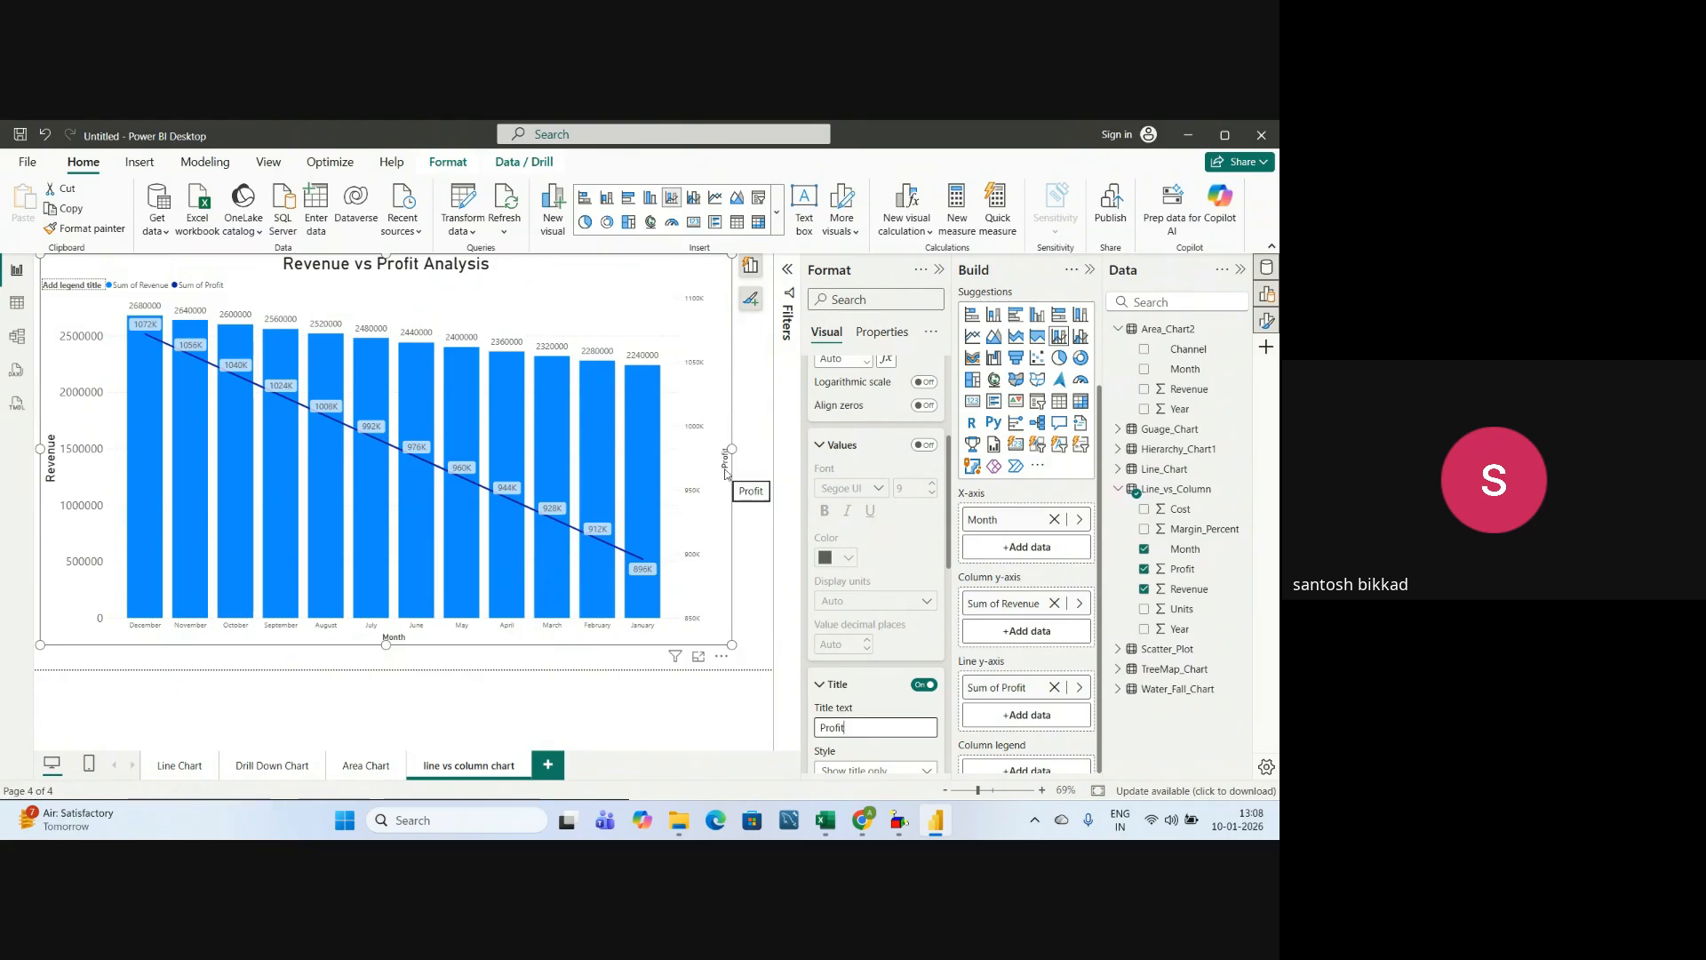
- Set the secondary Y-axis title font size to 18, check its style options, and collapse the secondary Y-axis settings
{"action": "scroll", "coordinate": [894, 663], "scroll_direction": "down", "scroll_amount": 3}
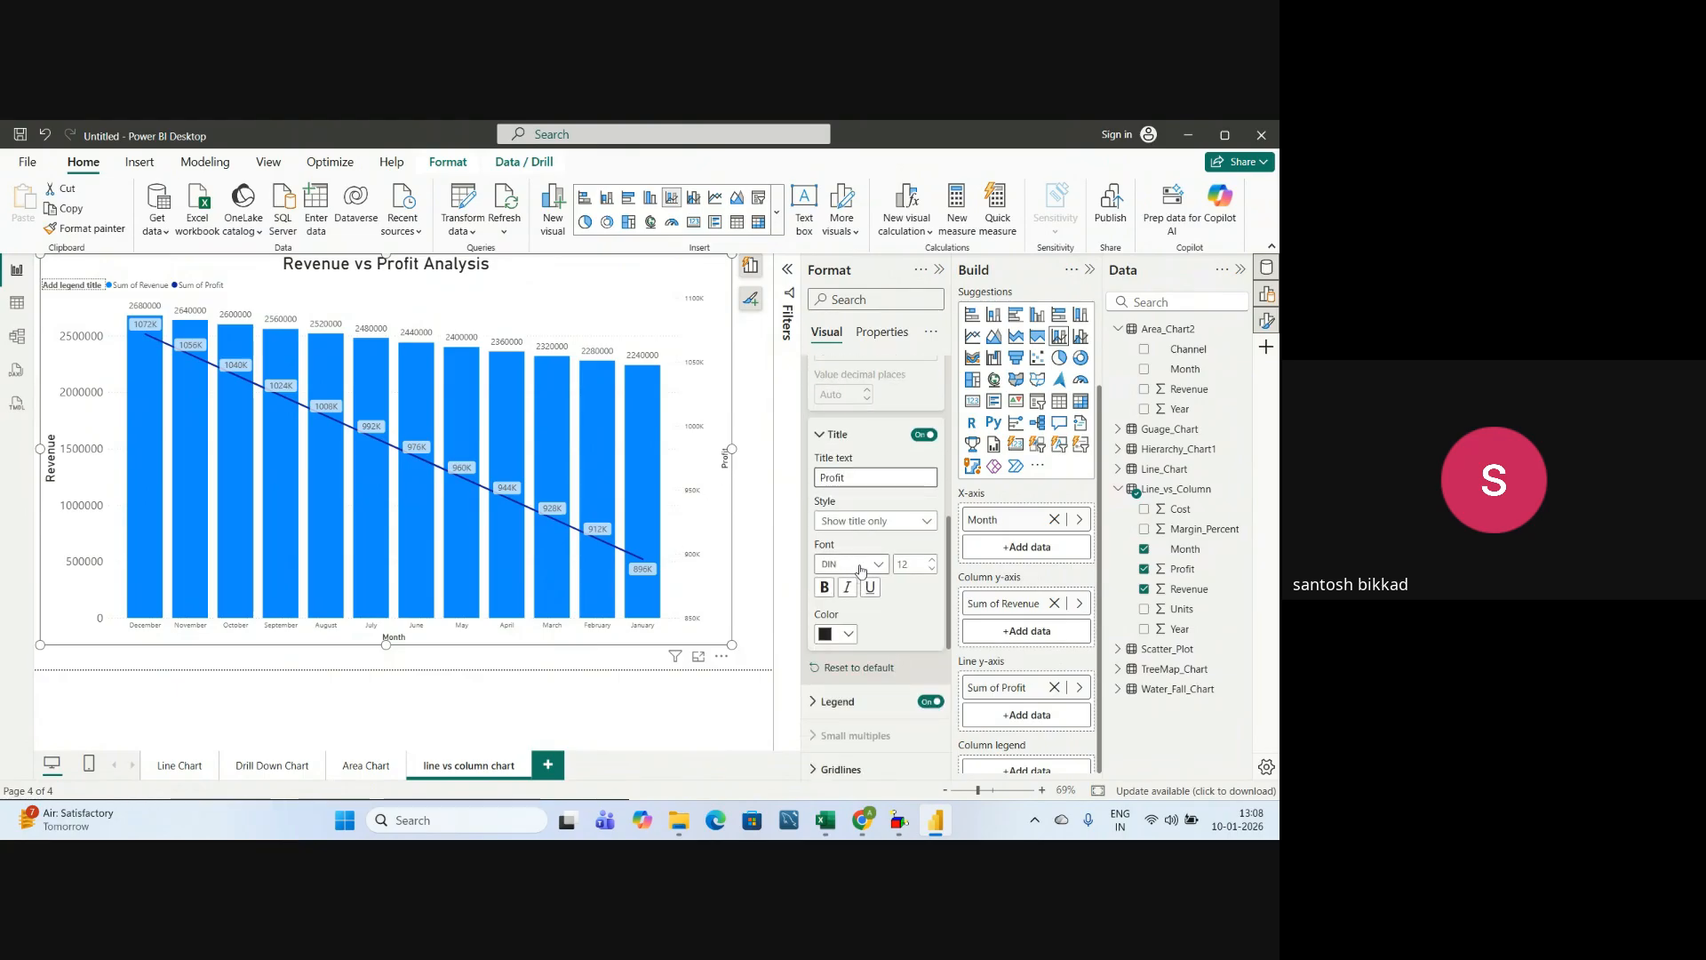
{"action": "left_click", "coordinate": [911, 563]}
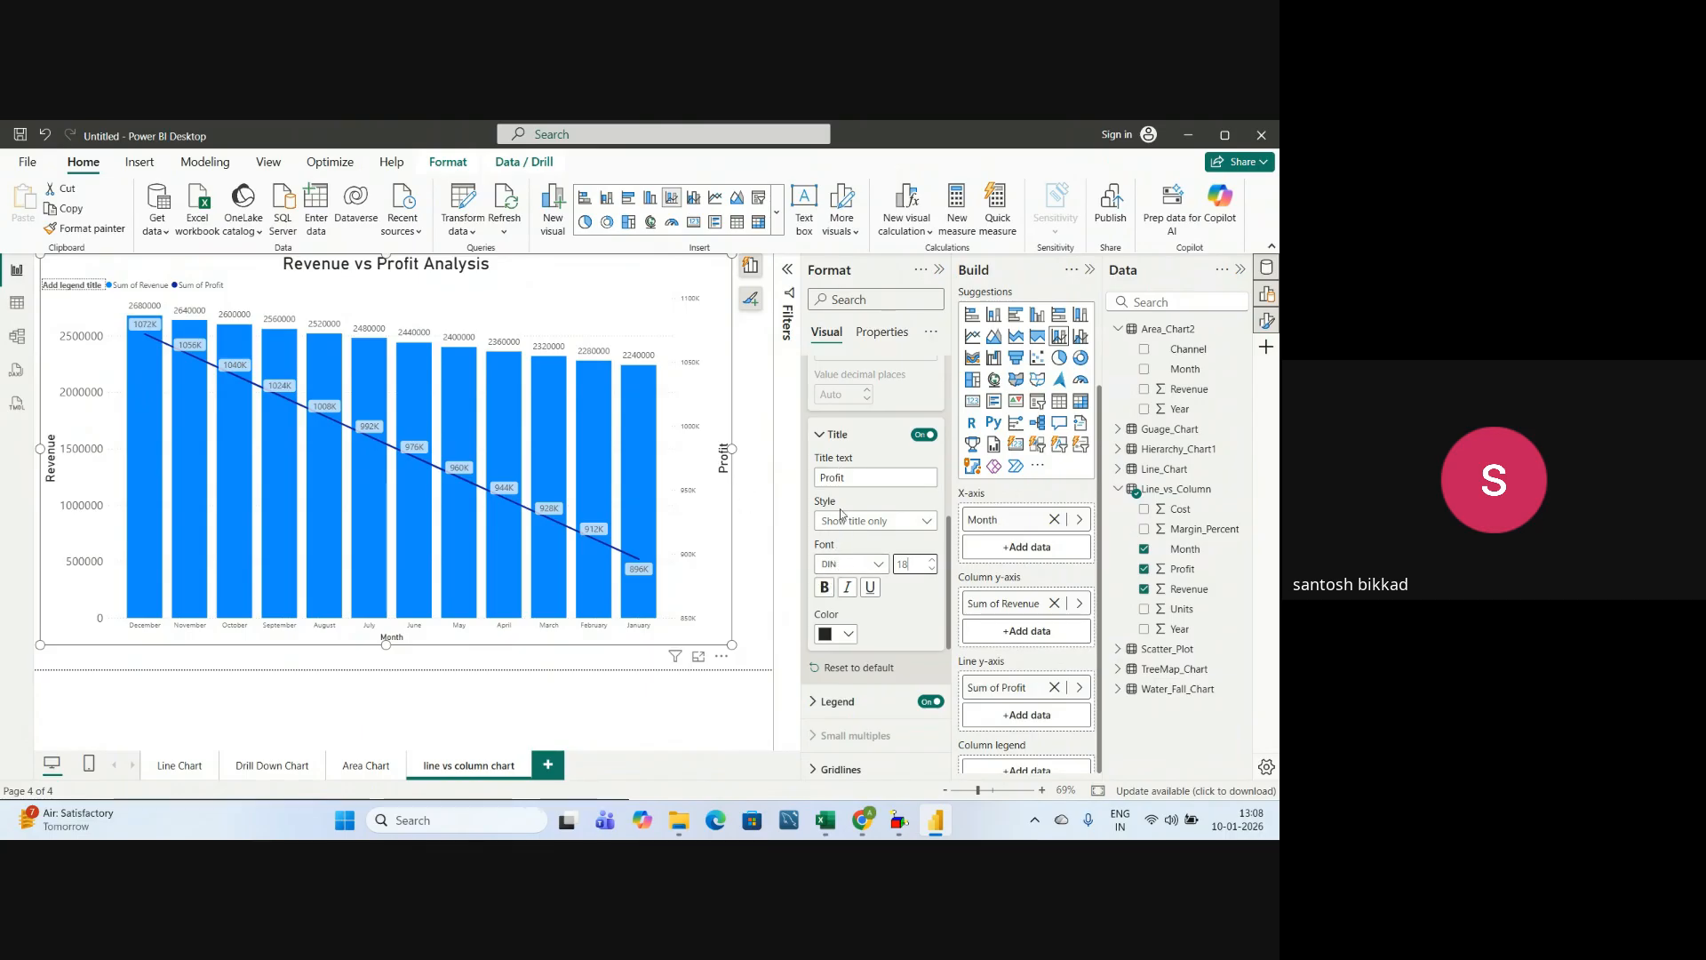
{"action": "left_click", "coordinate": [863, 522]}
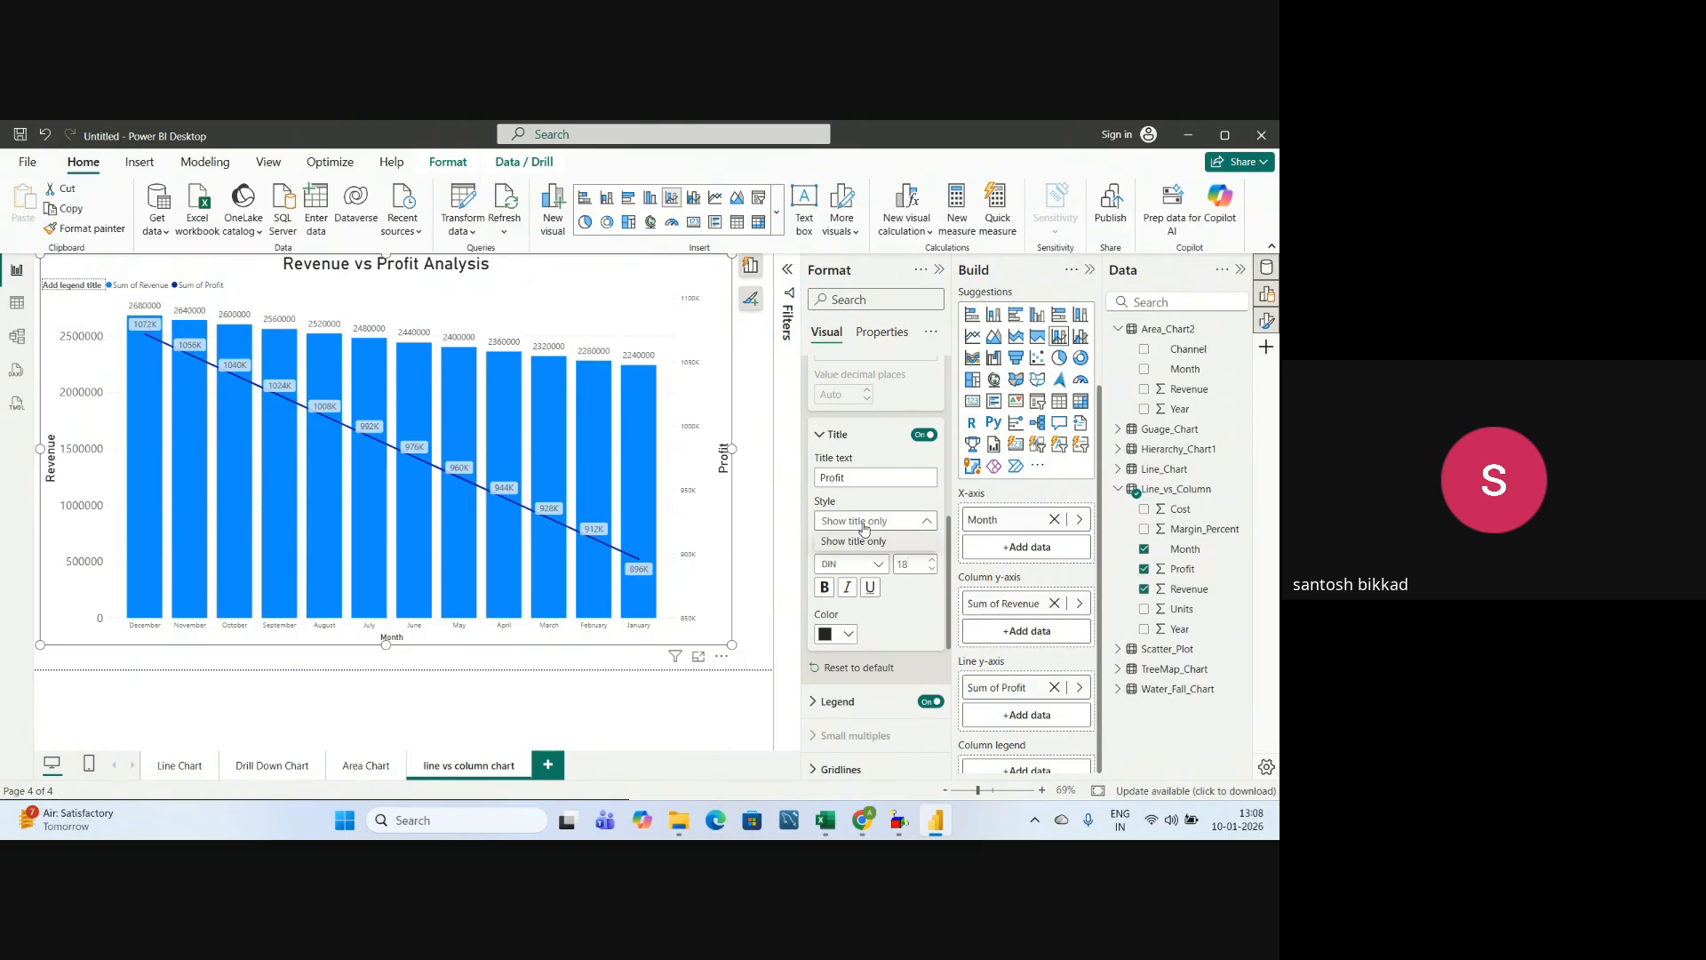
{"action": "left_click", "coordinate": [862, 523]}
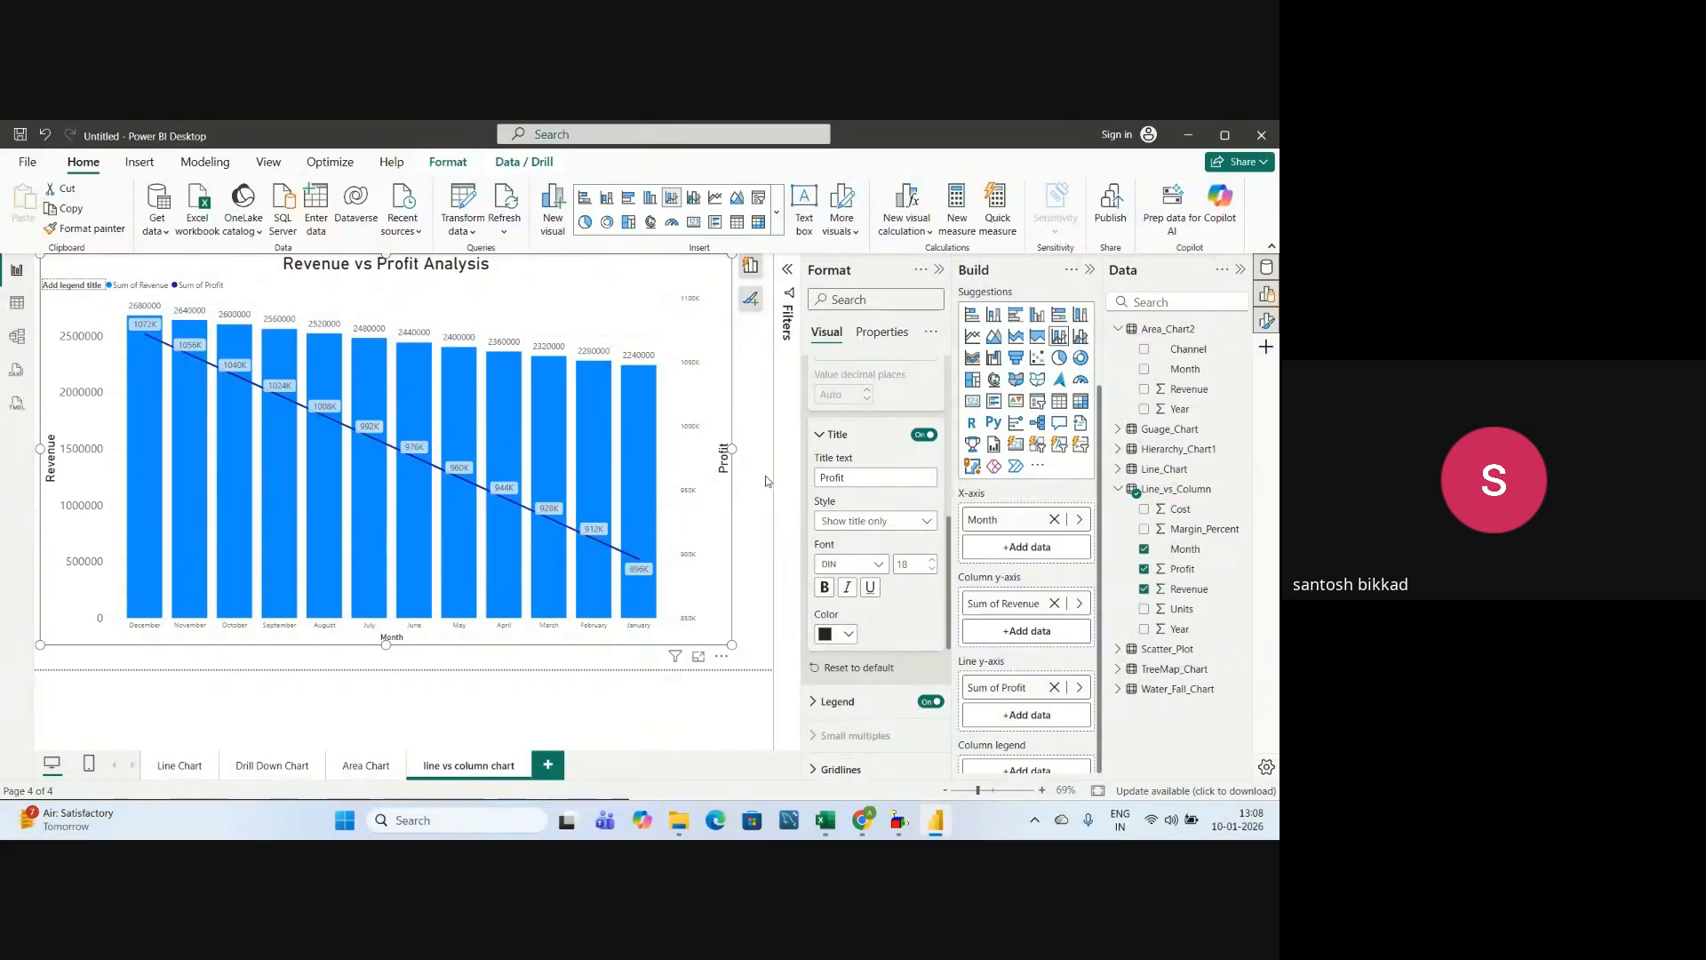
{"action": "left_click", "coordinate": [817, 436]}
{"action": "scroll", "coordinate": [822, 534], "scroll_direction": "up", "scroll_amount": 4}
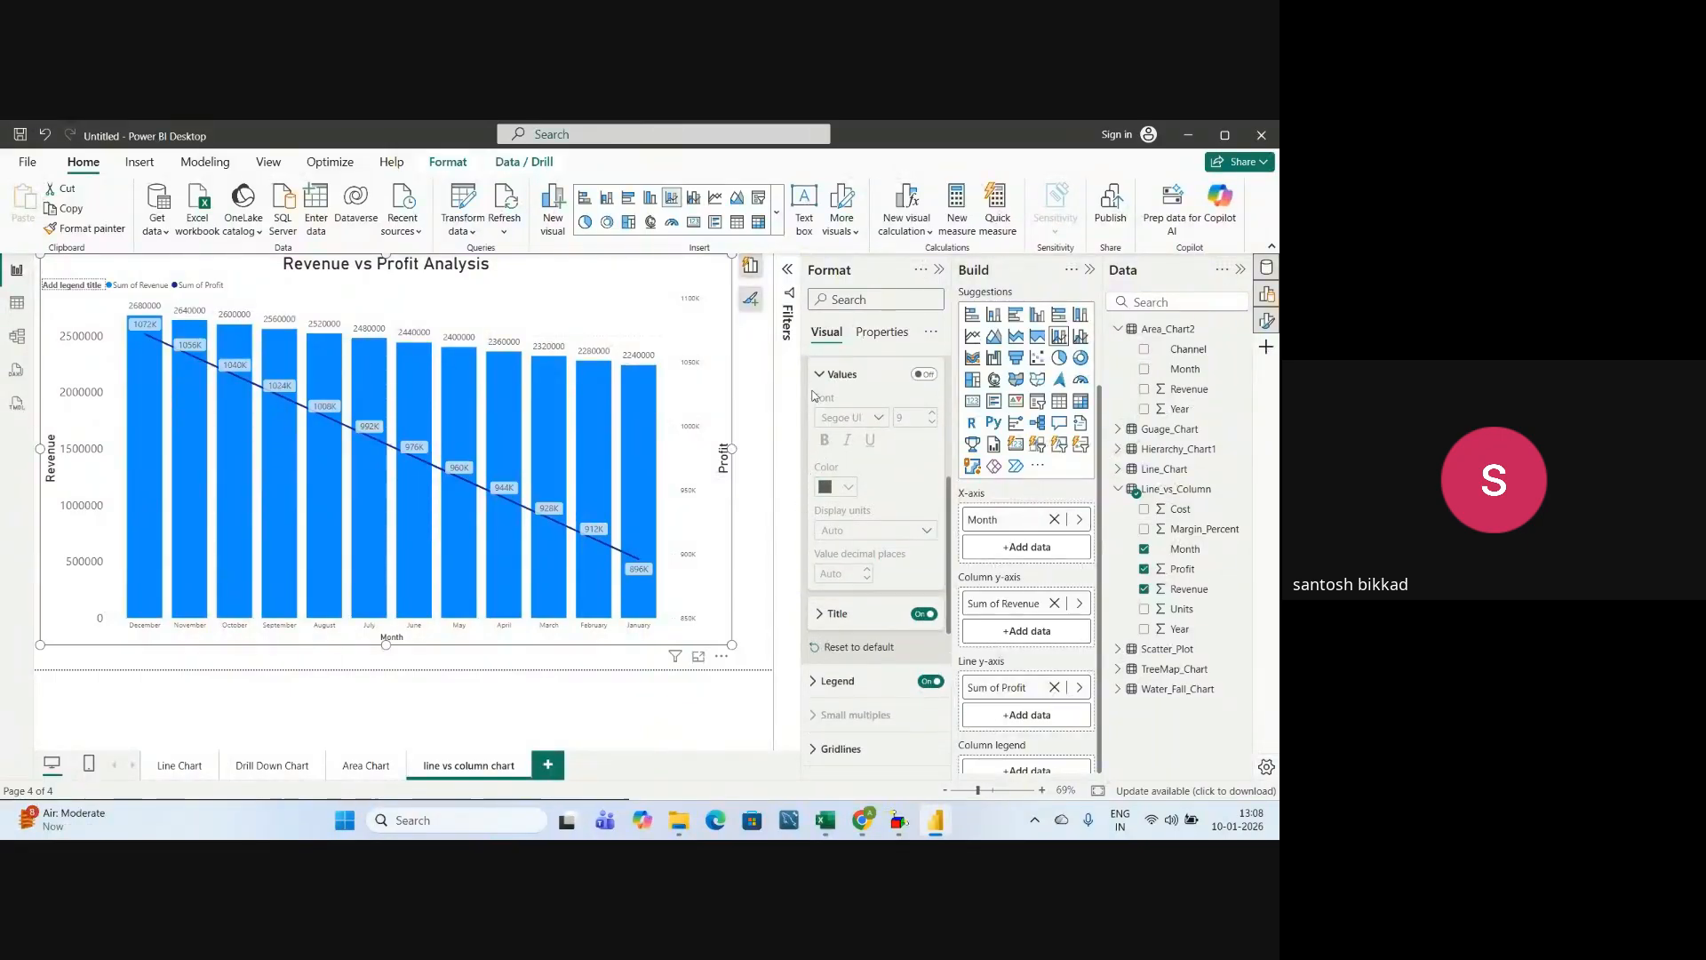
{"action": "left_click", "coordinate": [818, 528]}
{"action": "scroll", "coordinate": [819, 525], "scroll_direction": "up", "scroll_amount": 3}
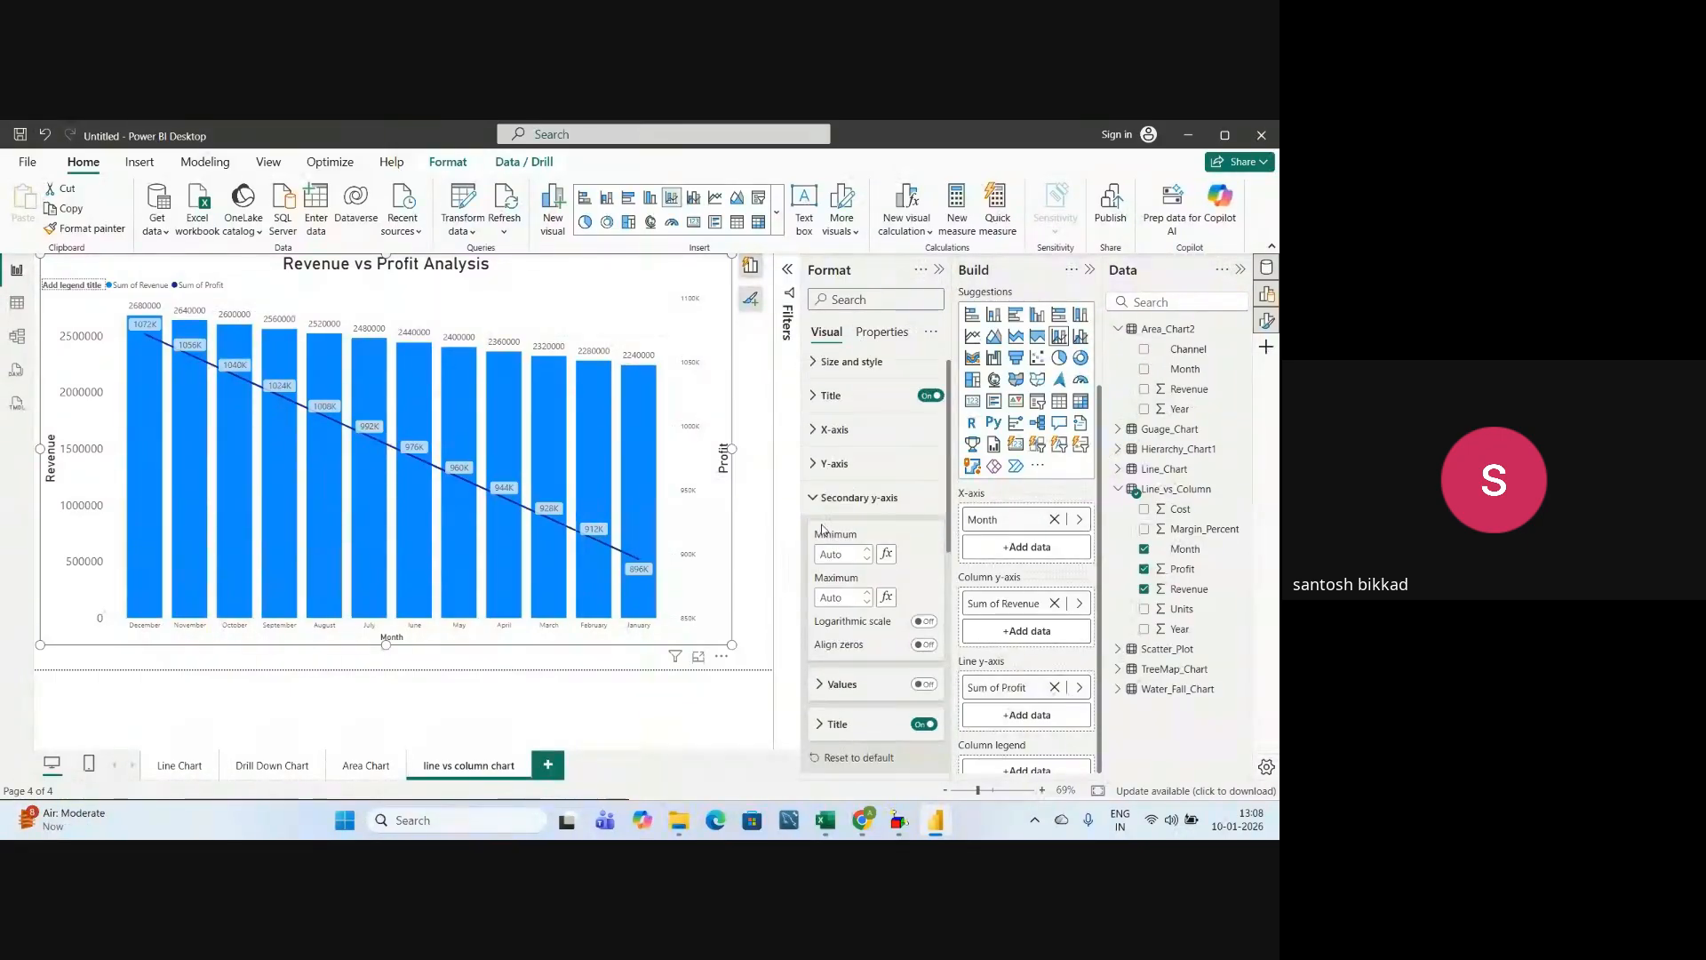
{"action": "left_click", "coordinate": [819, 510]}
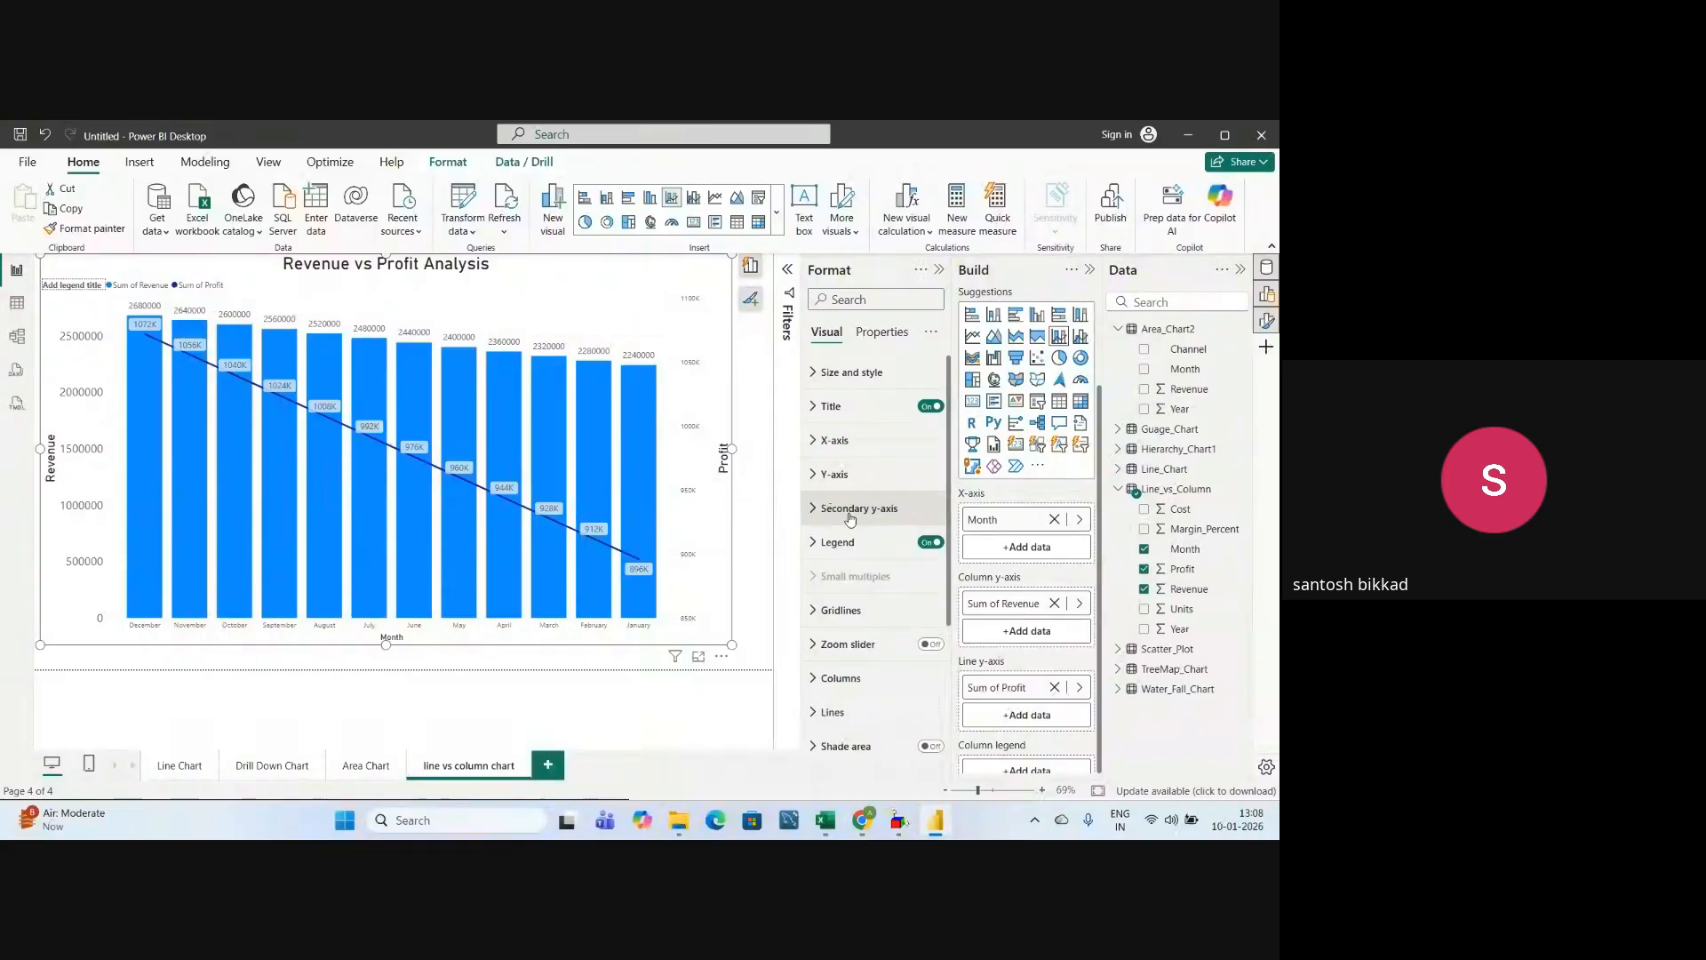
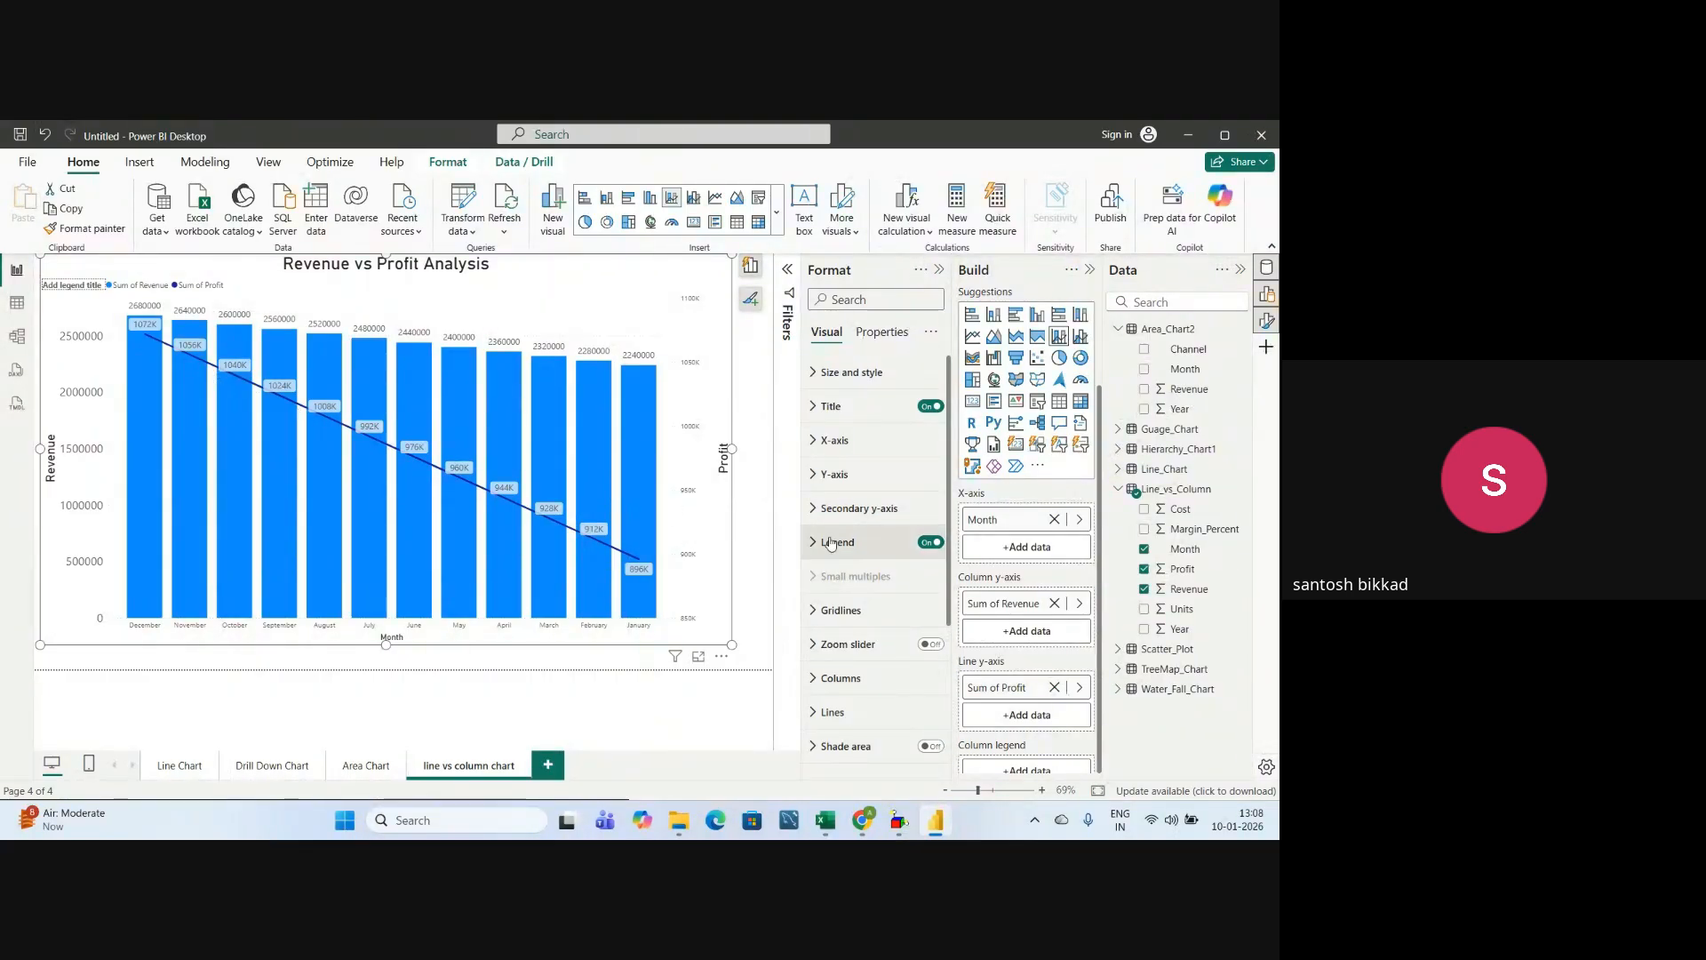
- Switch to Other Charts.pdf, highlight the Format Left Y-Axis and Format Right Y-Axis headings, and read the profit axis steps
{"action": "key", "text": "alt+Tab"}
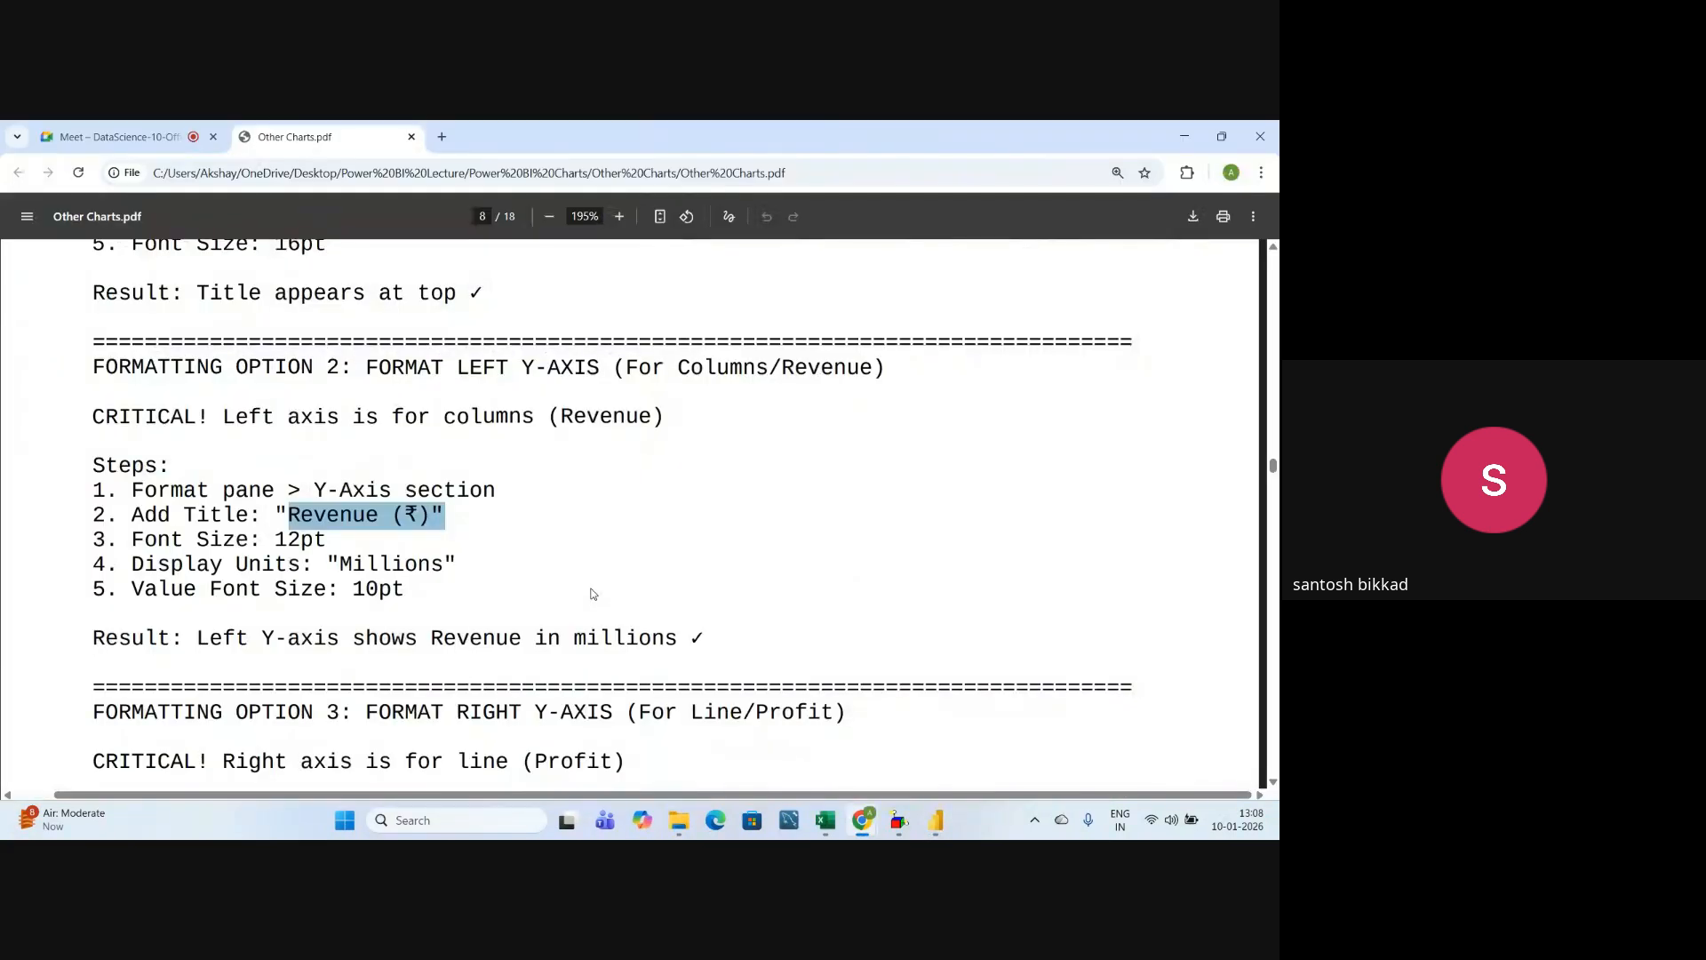
{"action": "scroll", "coordinate": [593, 594], "scroll_direction": "down", "scroll_amount": 1}
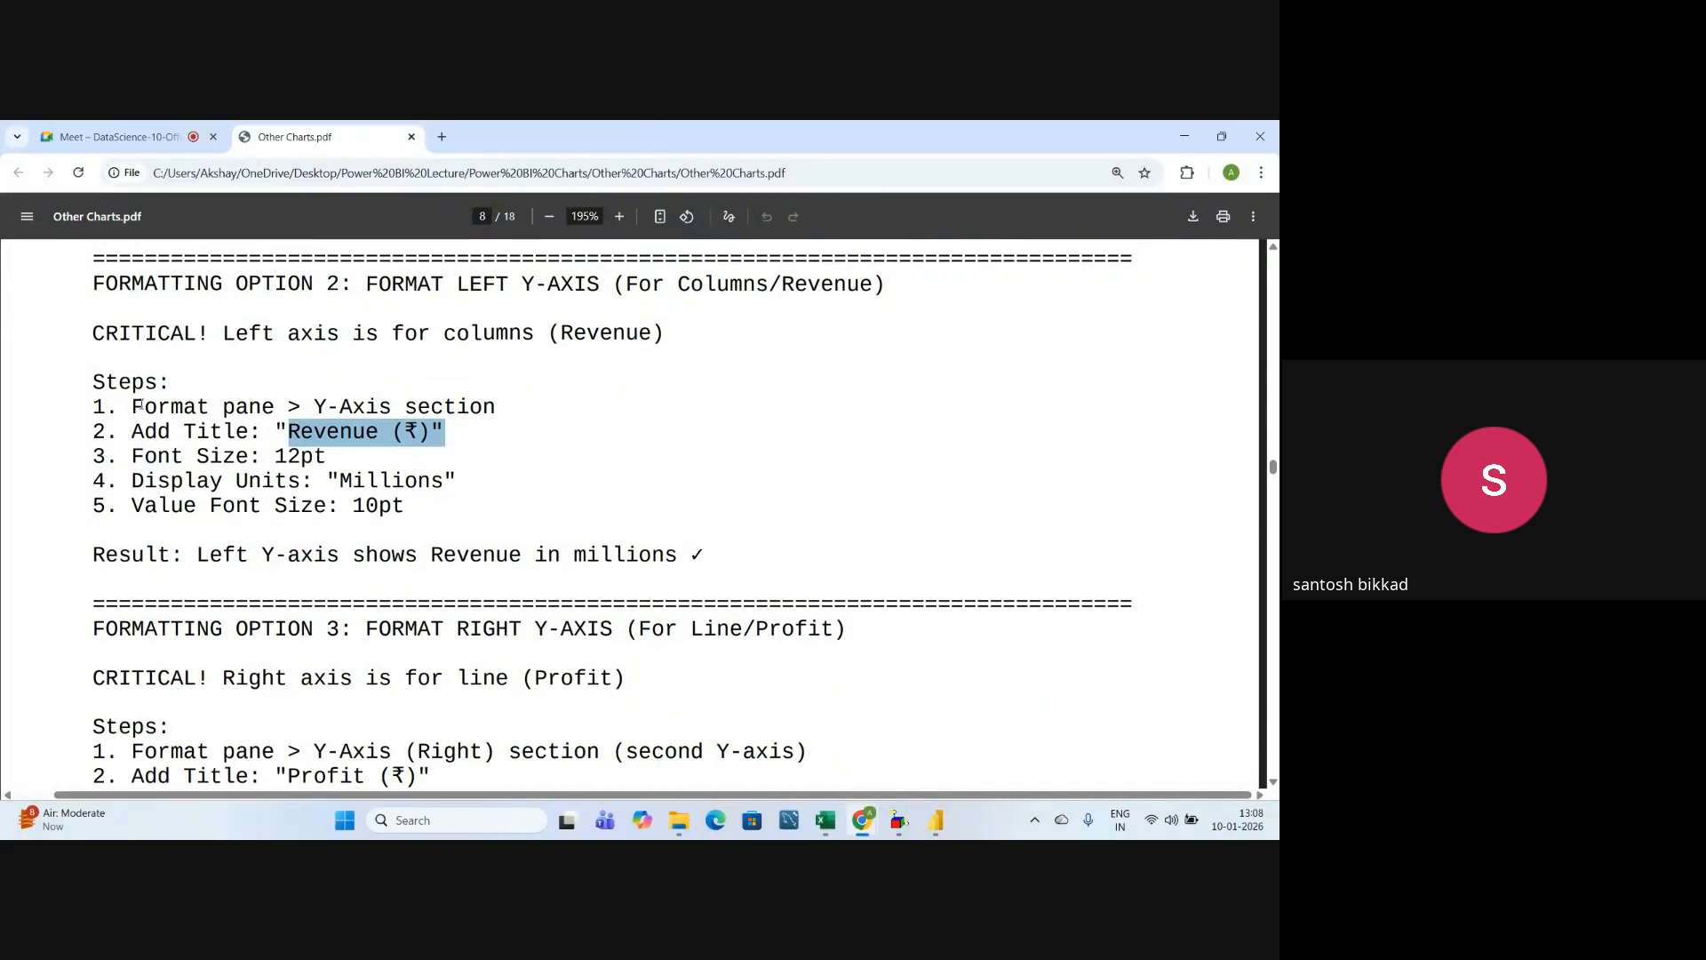
{"action": "scroll", "coordinate": [425, 633], "scroll_direction": "up", "scroll_amount": 3}
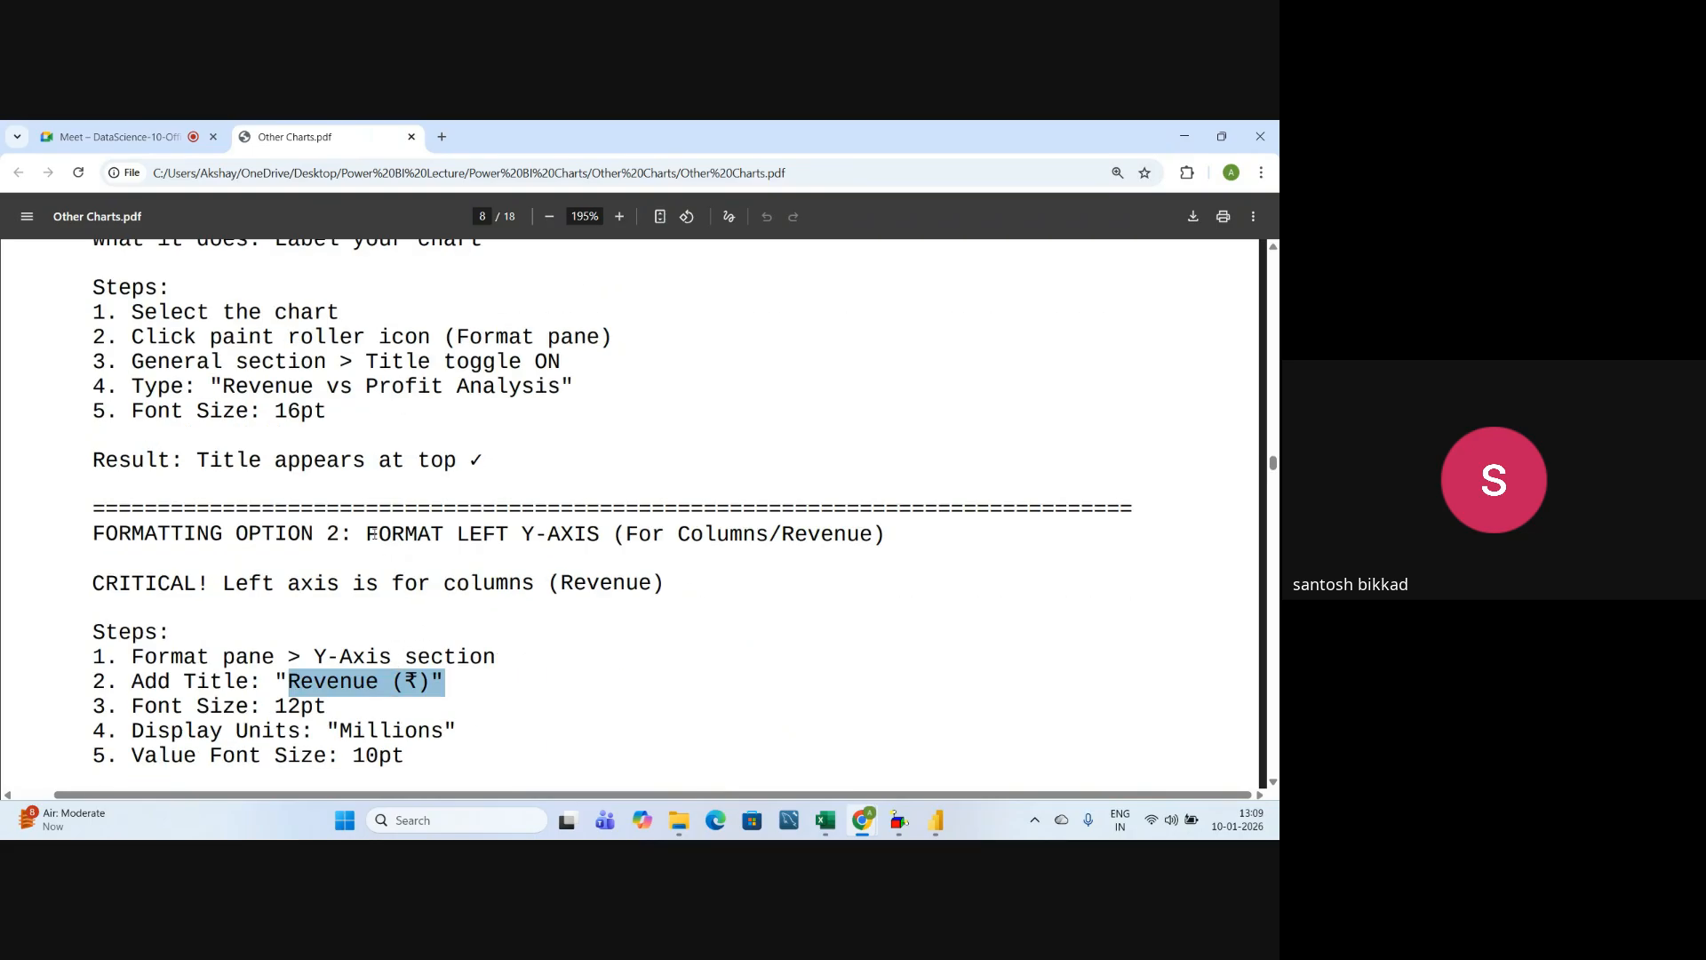
{"action": "left_click_drag", "start_coordinate": [373, 533], "coordinate": [600, 533]}
{"action": "scroll", "coordinate": [536, 668], "scroll_direction": "down", "scroll_amount": 2}
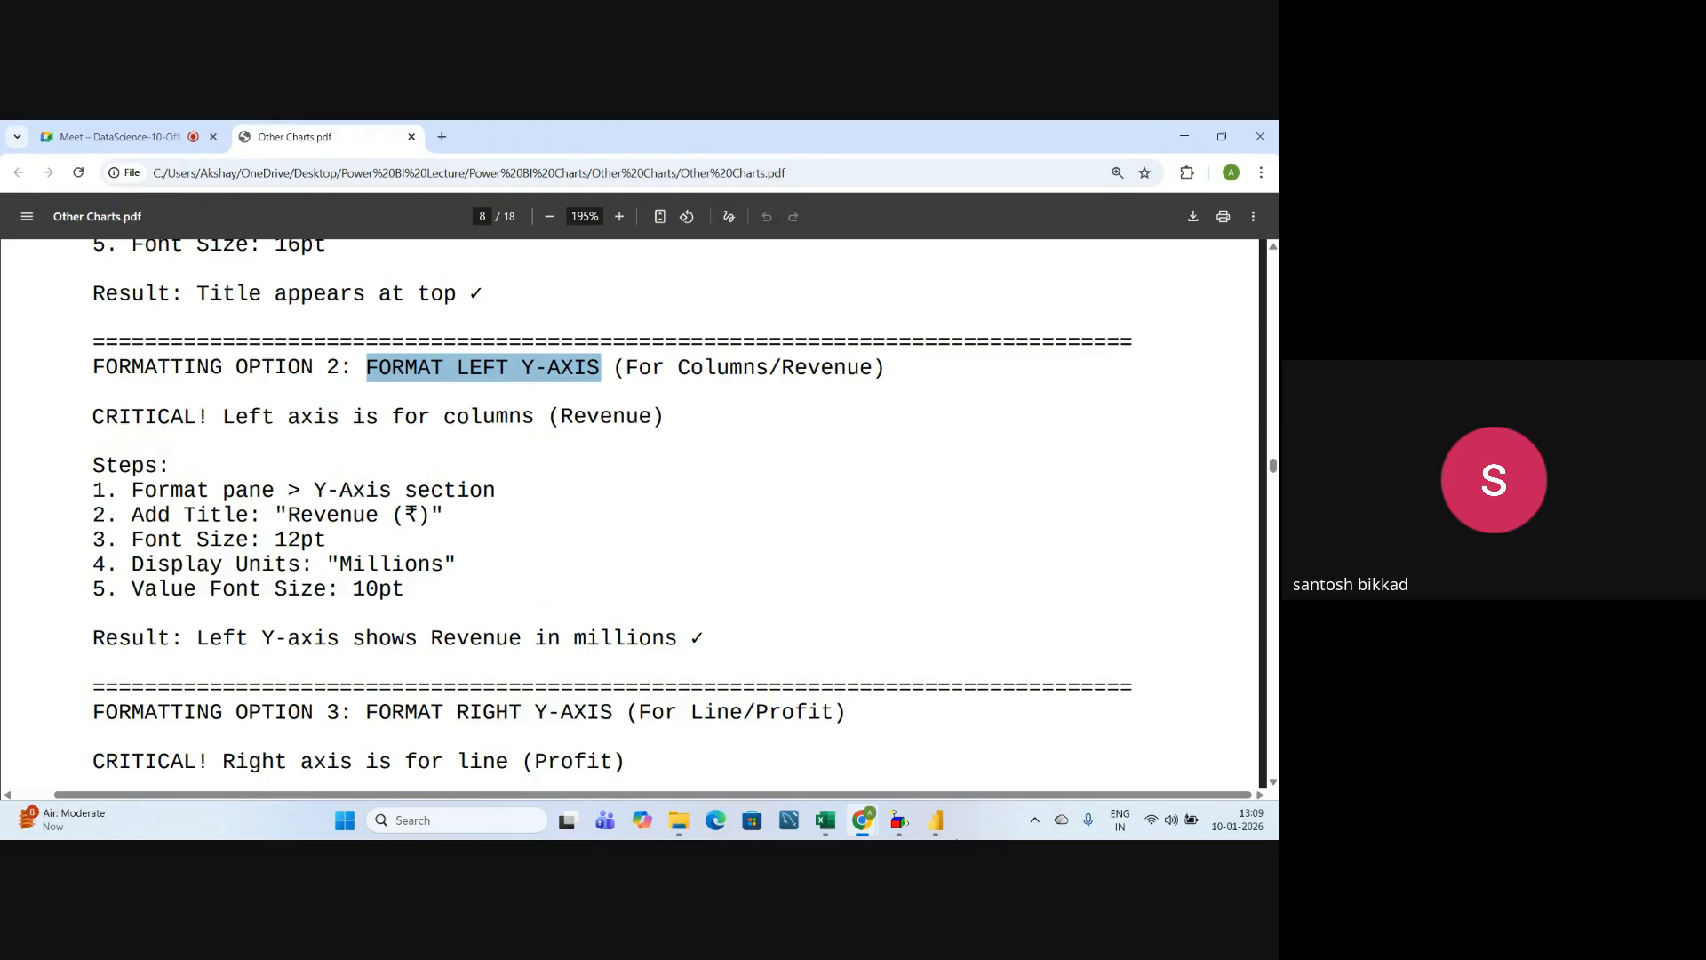
{"action": "scroll", "coordinate": [492, 509], "scroll_direction": "down", "scroll_amount": 2}
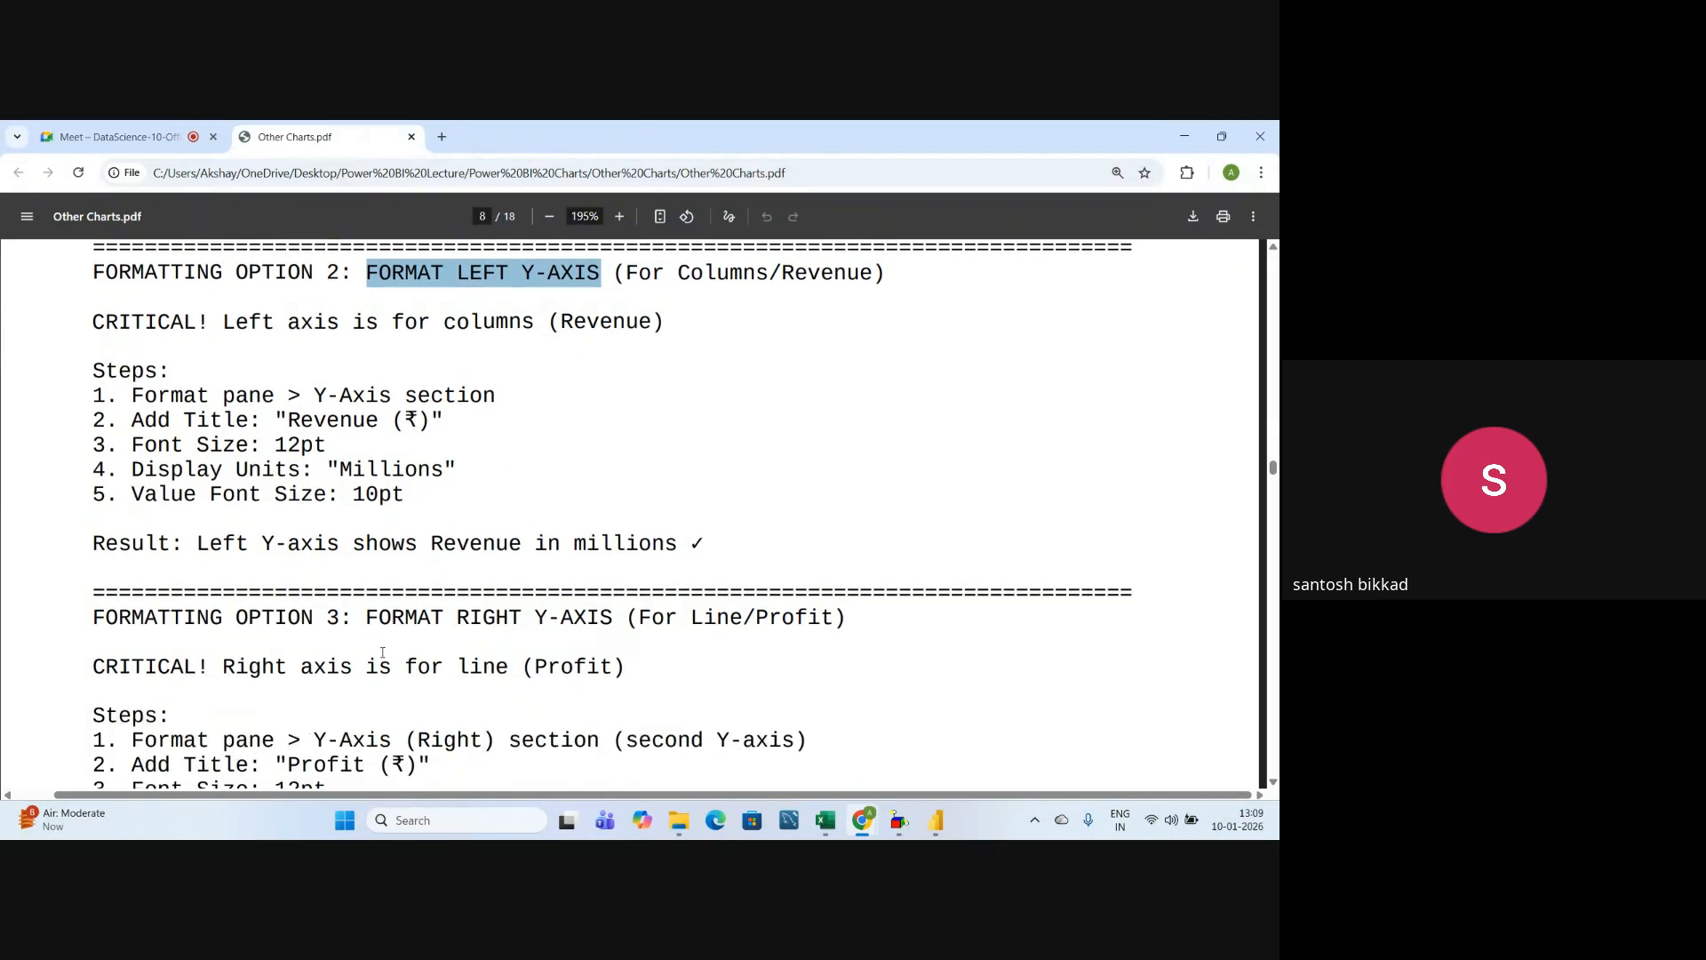
{"action": "left_click_drag", "start_coordinate": [374, 546], "coordinate": [837, 551]}
{"action": "left_click_drag", "start_coordinate": [369, 536], "coordinate": [620, 550]}
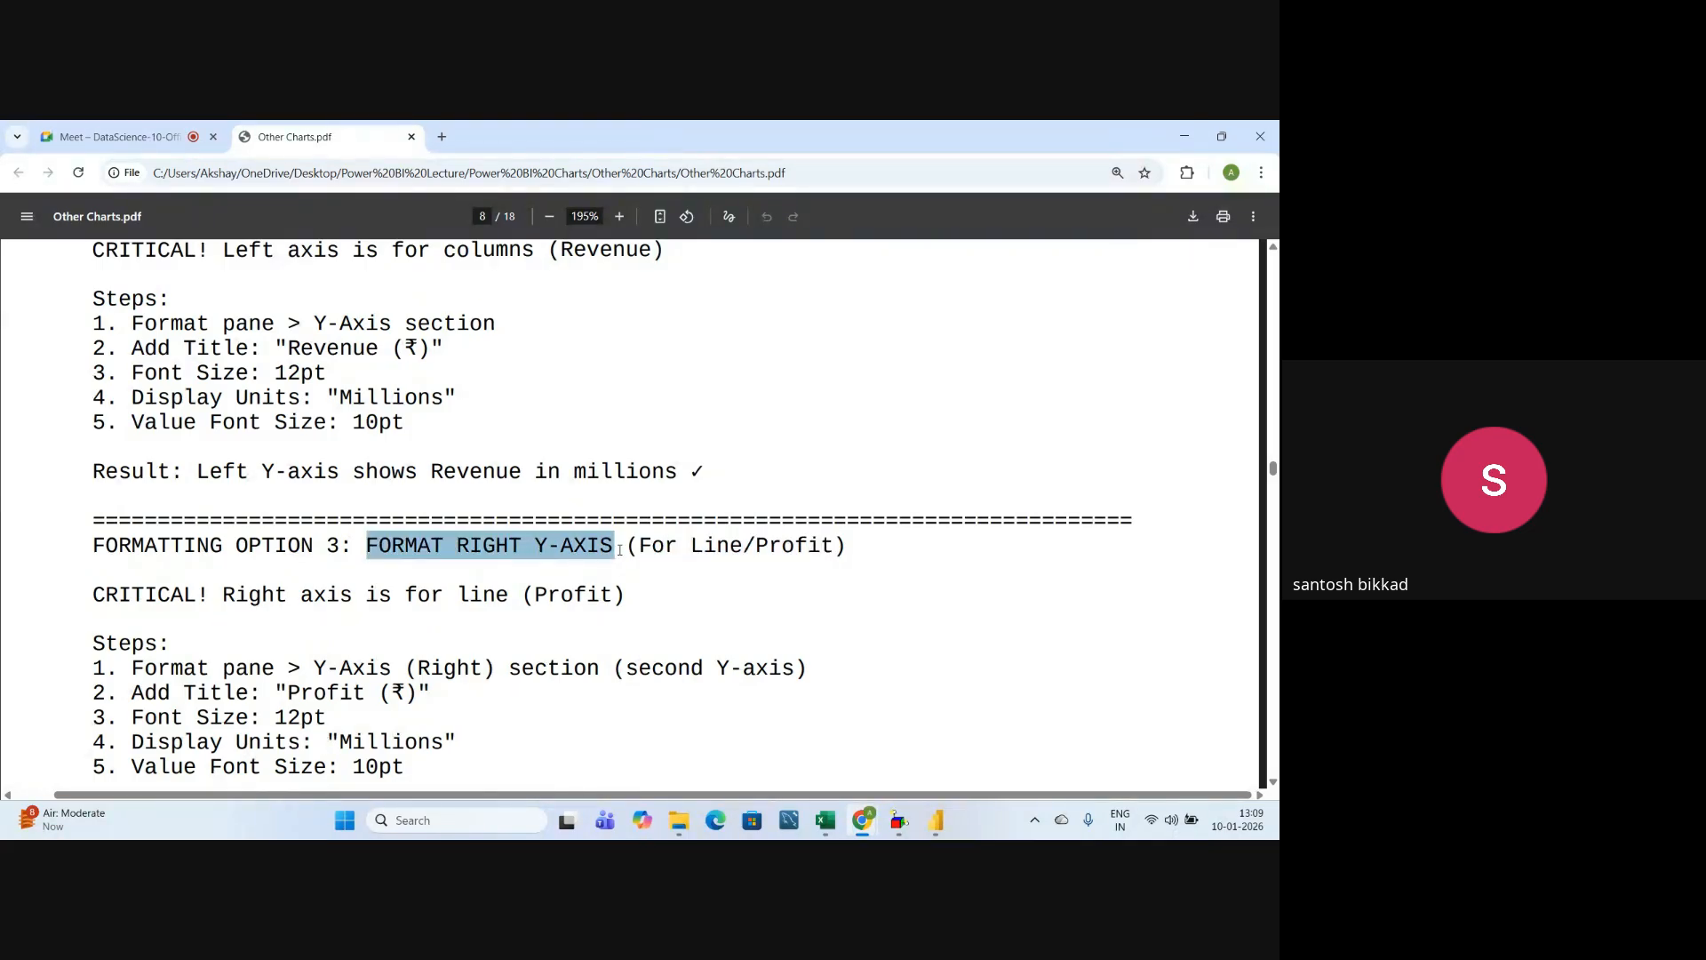
- Switch to Power BI Desktop and turn on the values of the combo chart's secondary Y-axis
{"action": "key", "text": "alt+Tab"}
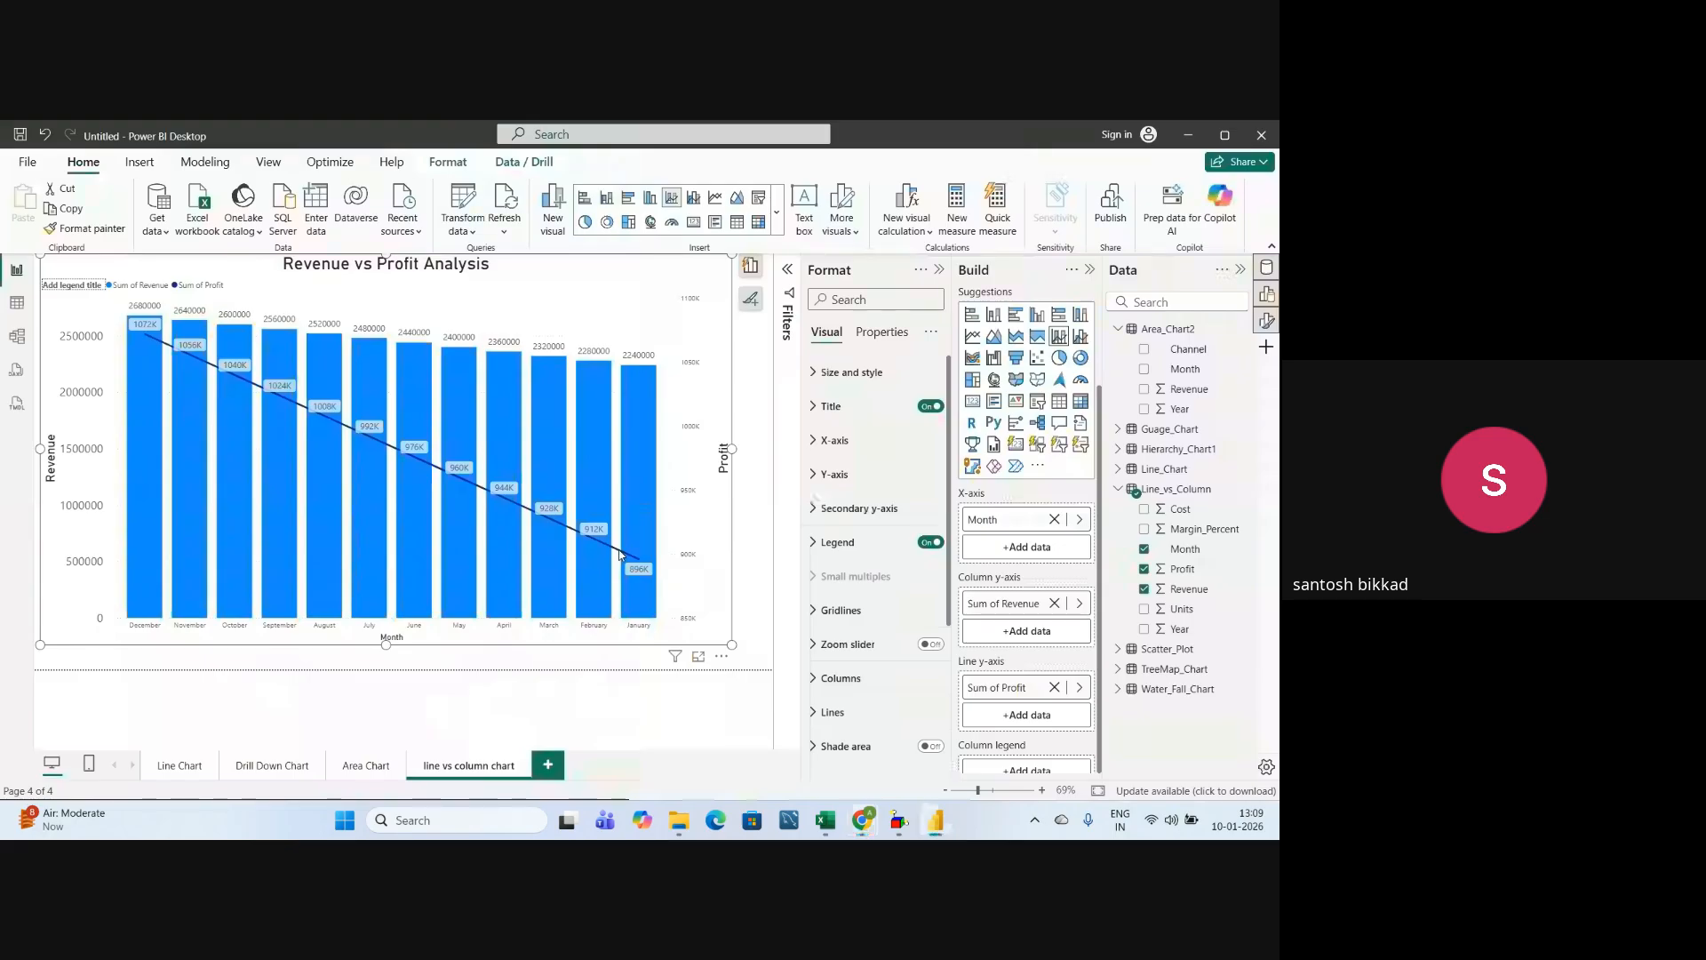
{"action": "left_click", "coordinate": [812, 509]}
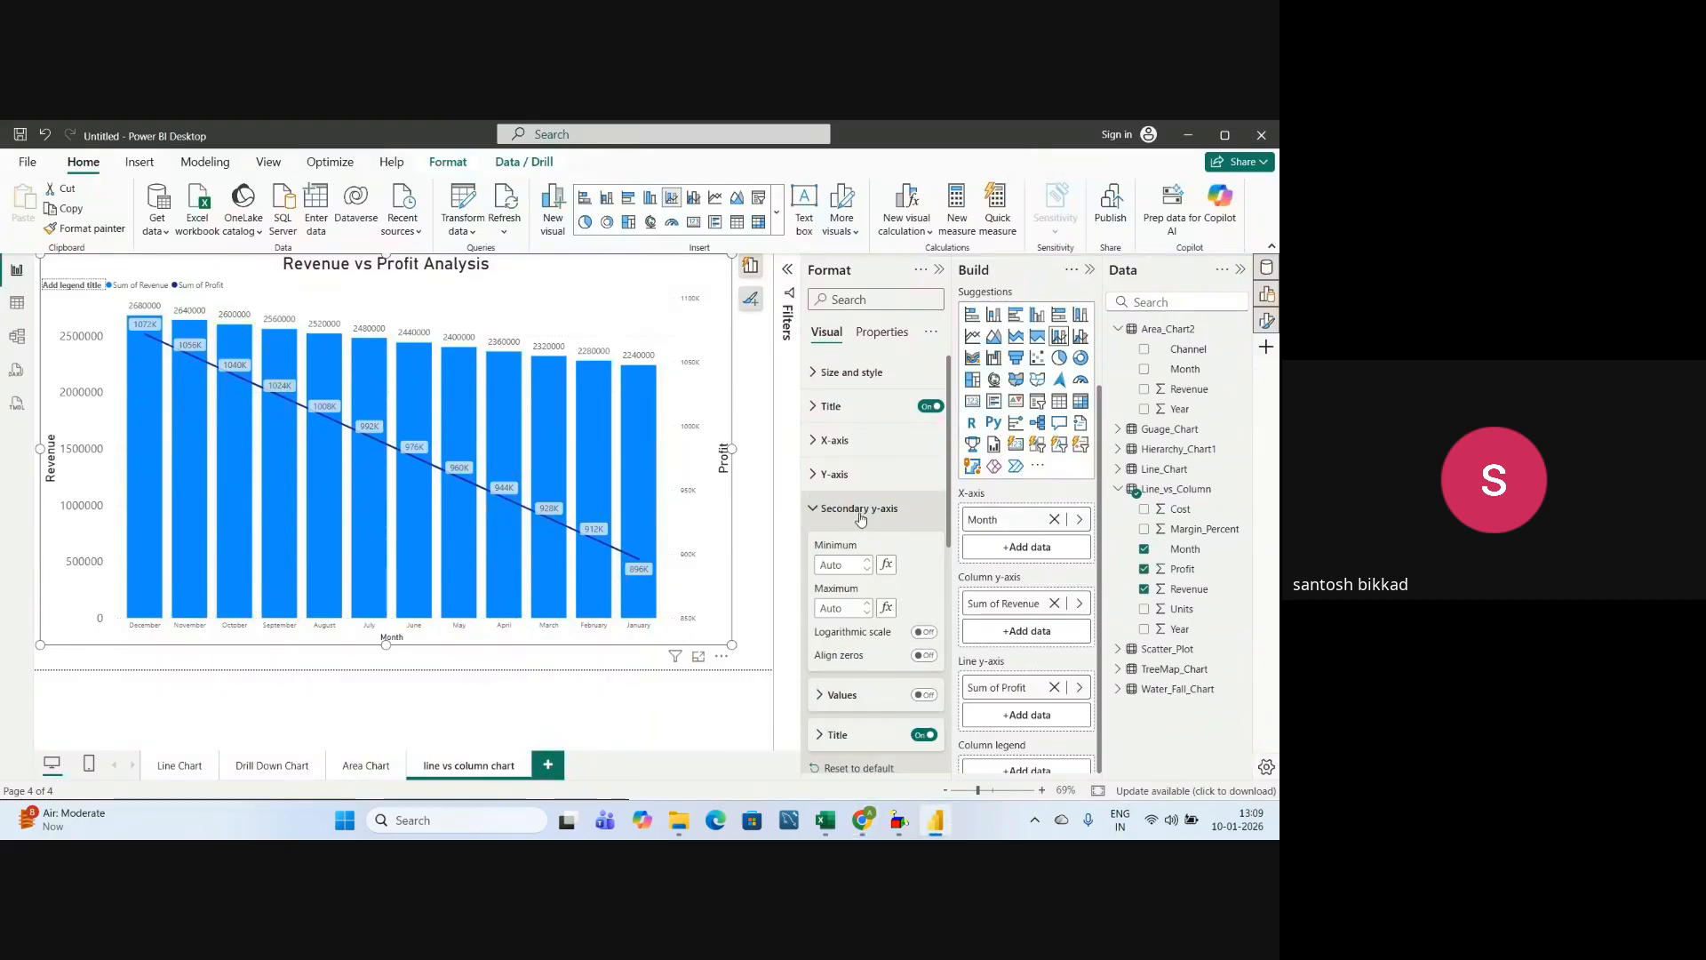
{"action": "scroll", "coordinate": [837, 615], "scroll_direction": "down", "scroll_amount": 1}
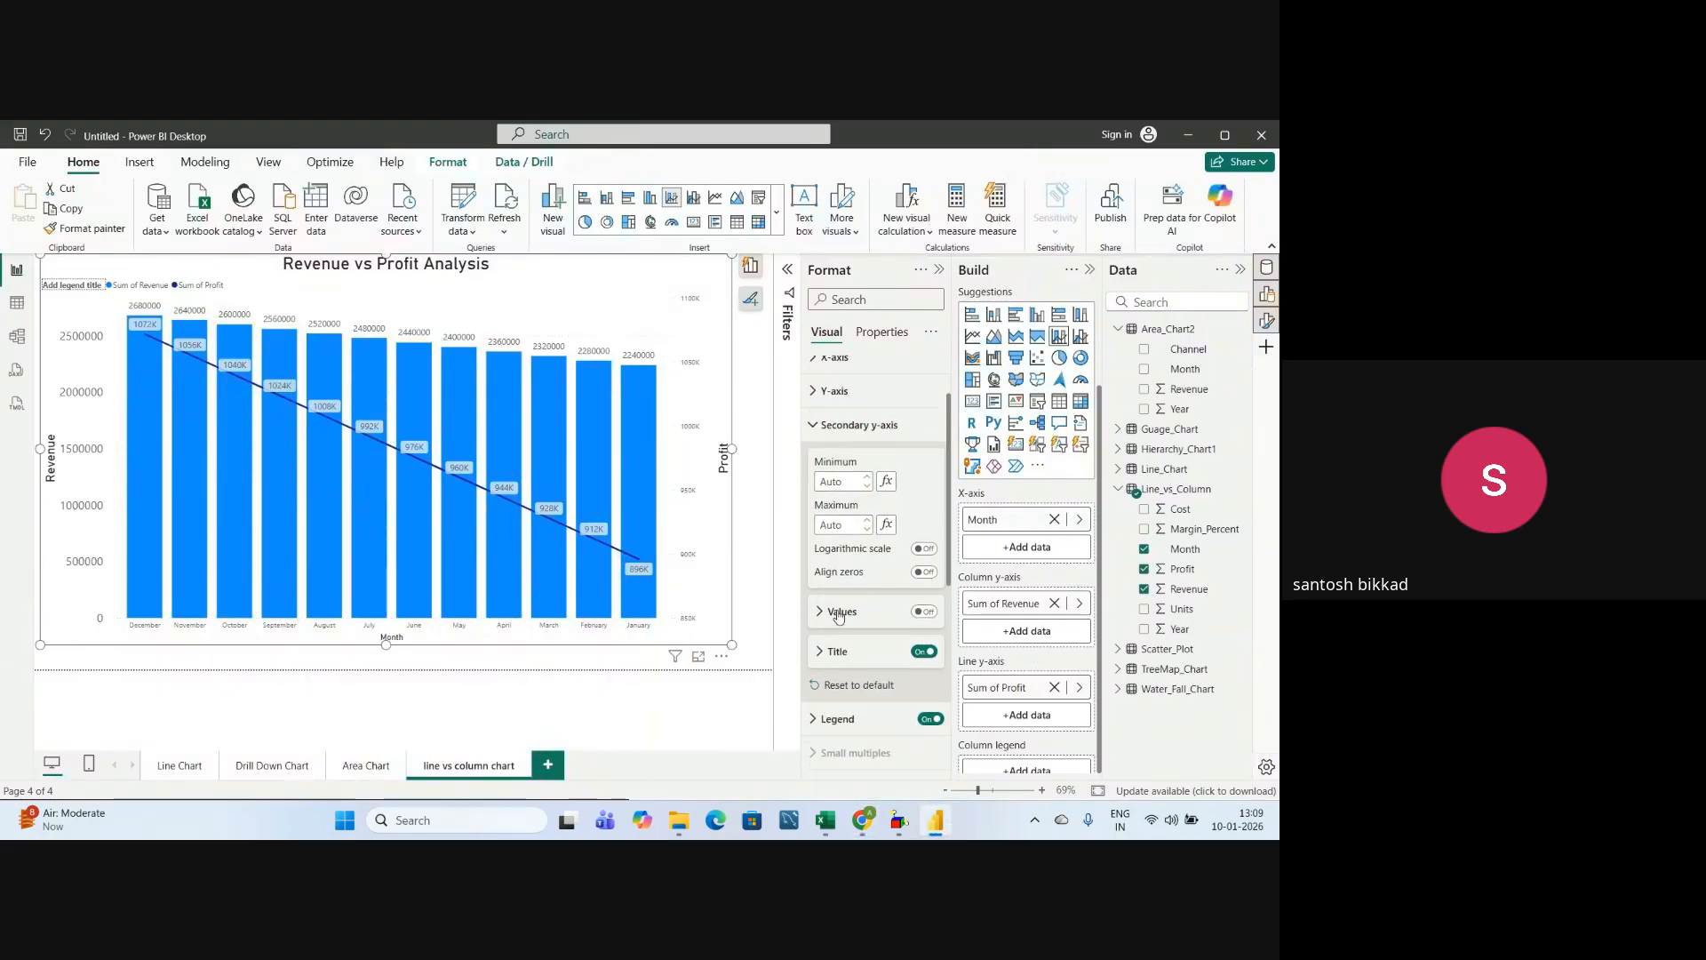
{"action": "left_click", "coordinate": [833, 658]}
{"action": "scroll", "coordinate": [904, 693], "scroll_direction": "down", "scroll_amount": 2}
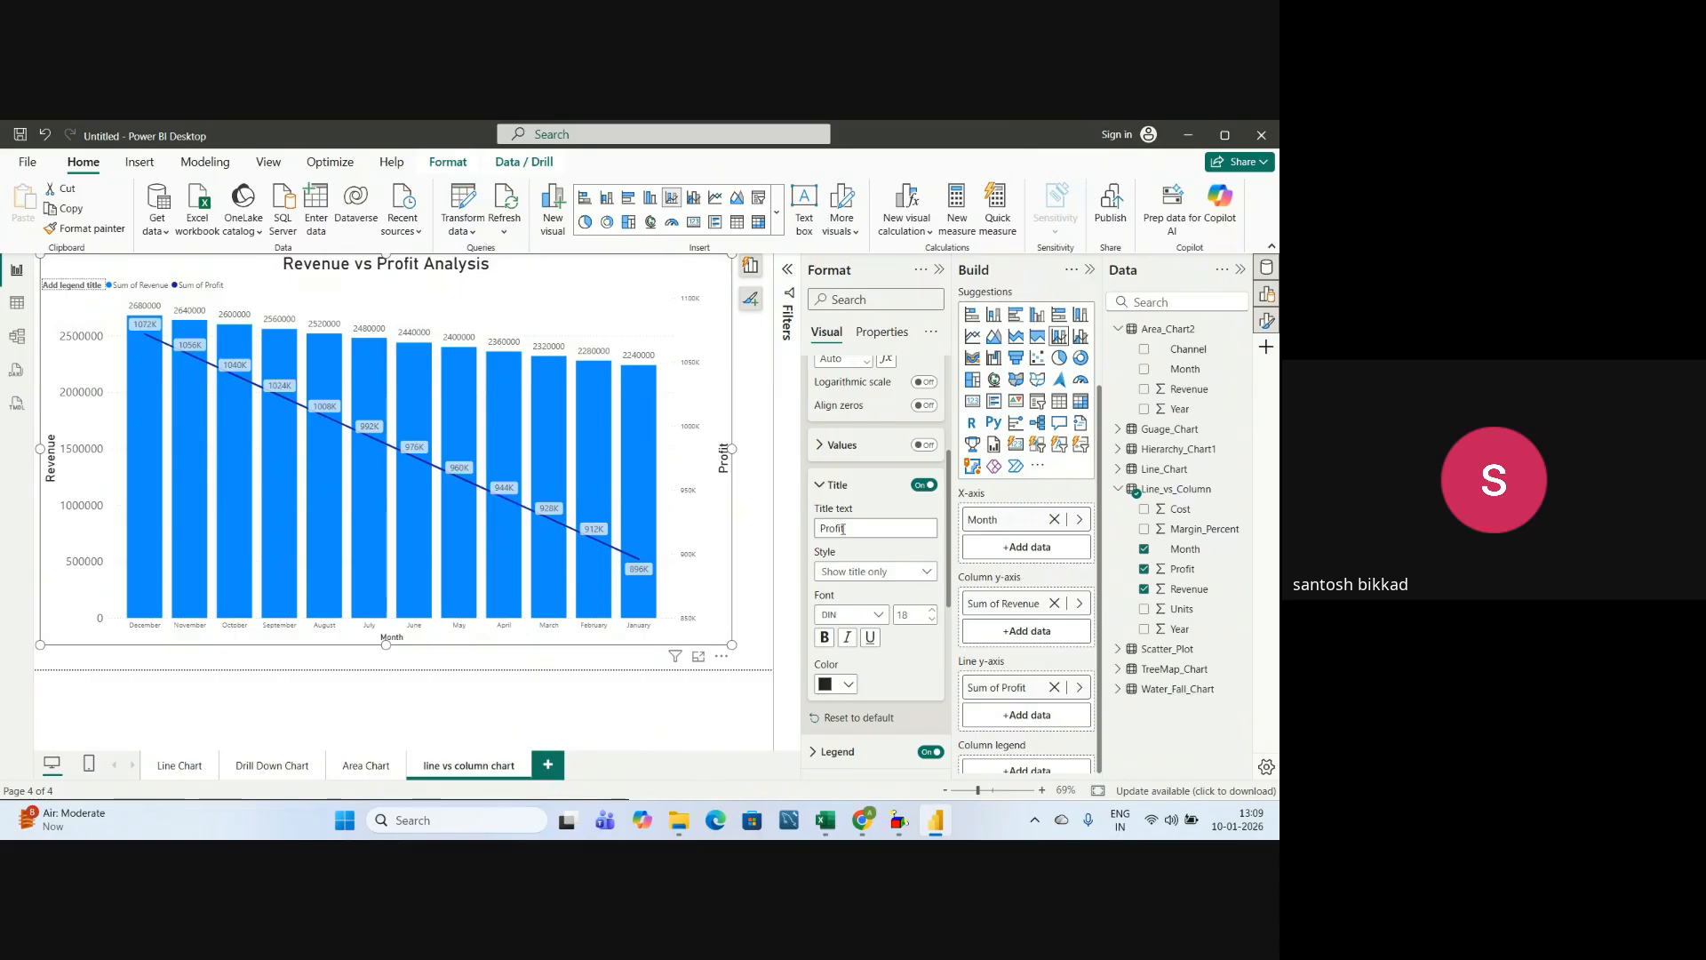
{"action": "left_click", "coordinate": [821, 445]}
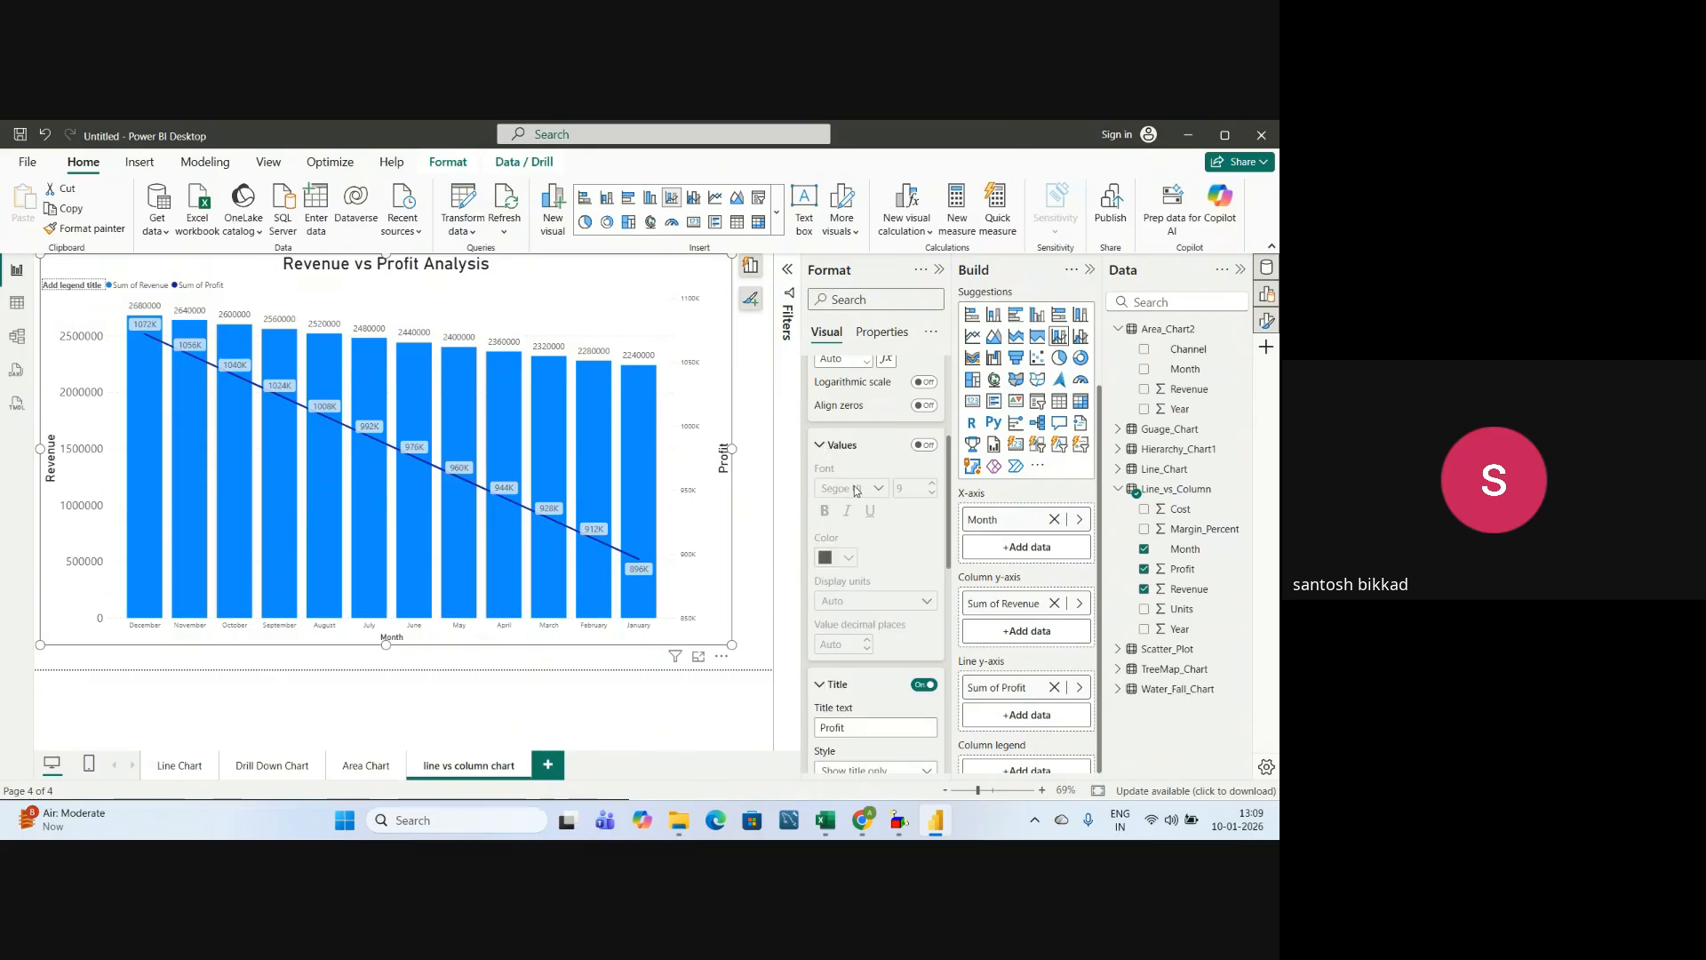
{"action": "left_click", "coordinate": [929, 445]}
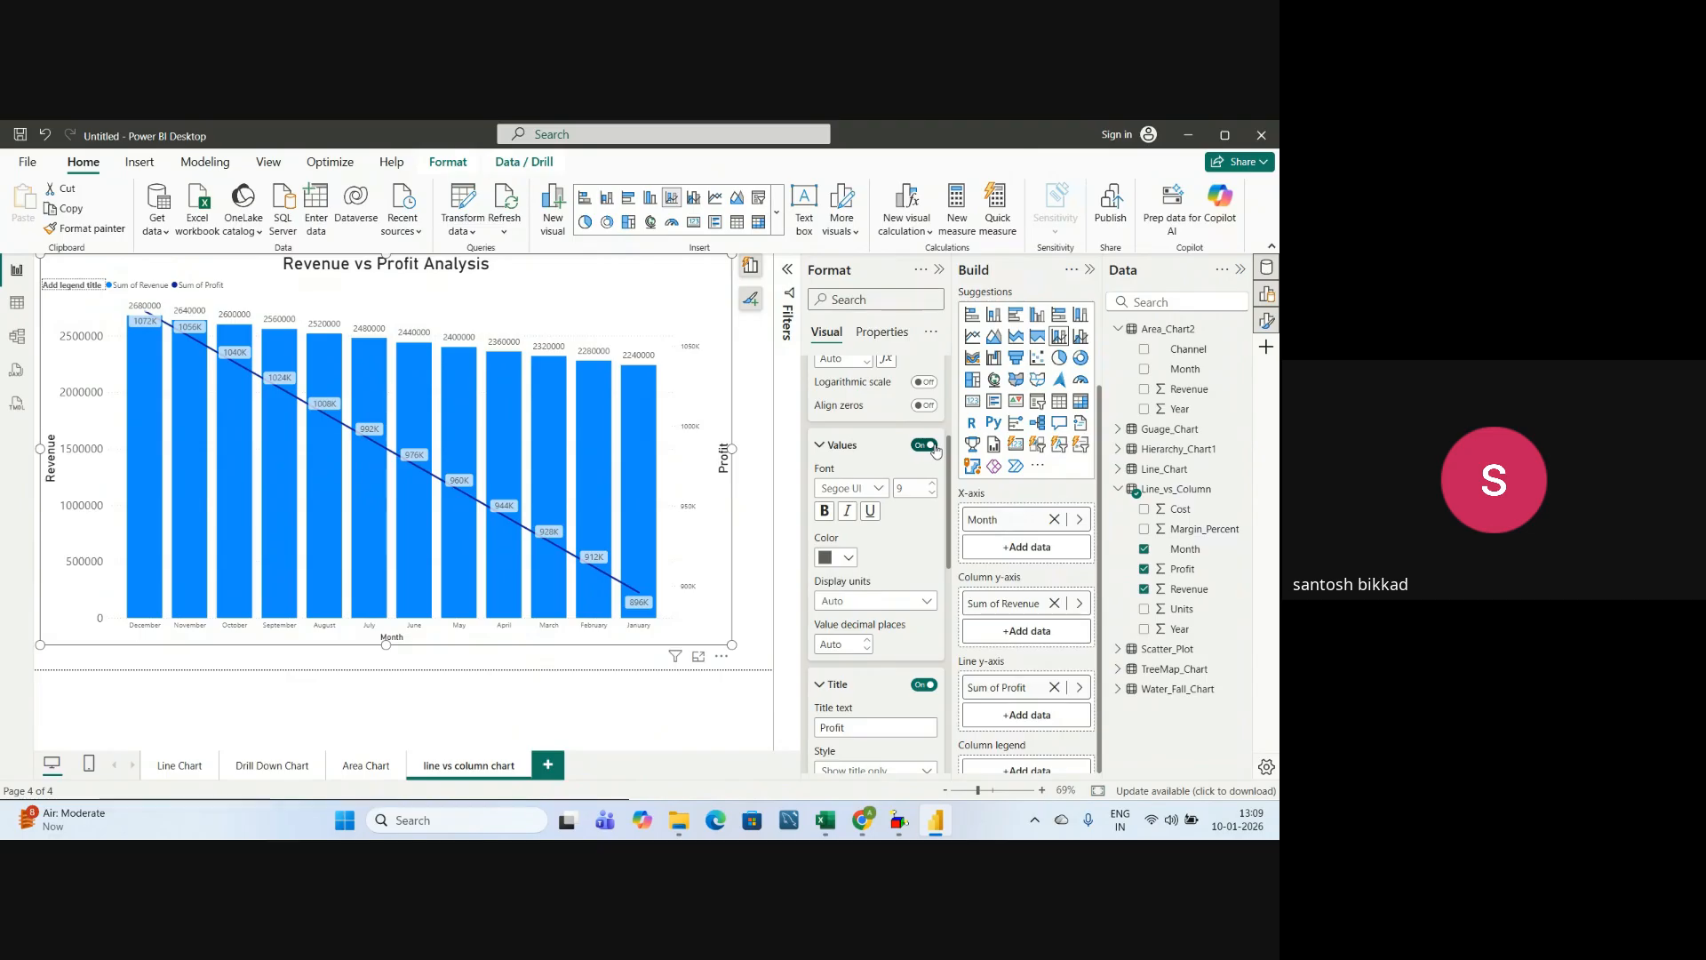
- Set the secondary Y-axis values' font size to 15 and their display units to None
{"action": "left_click", "coordinate": [906, 488]}
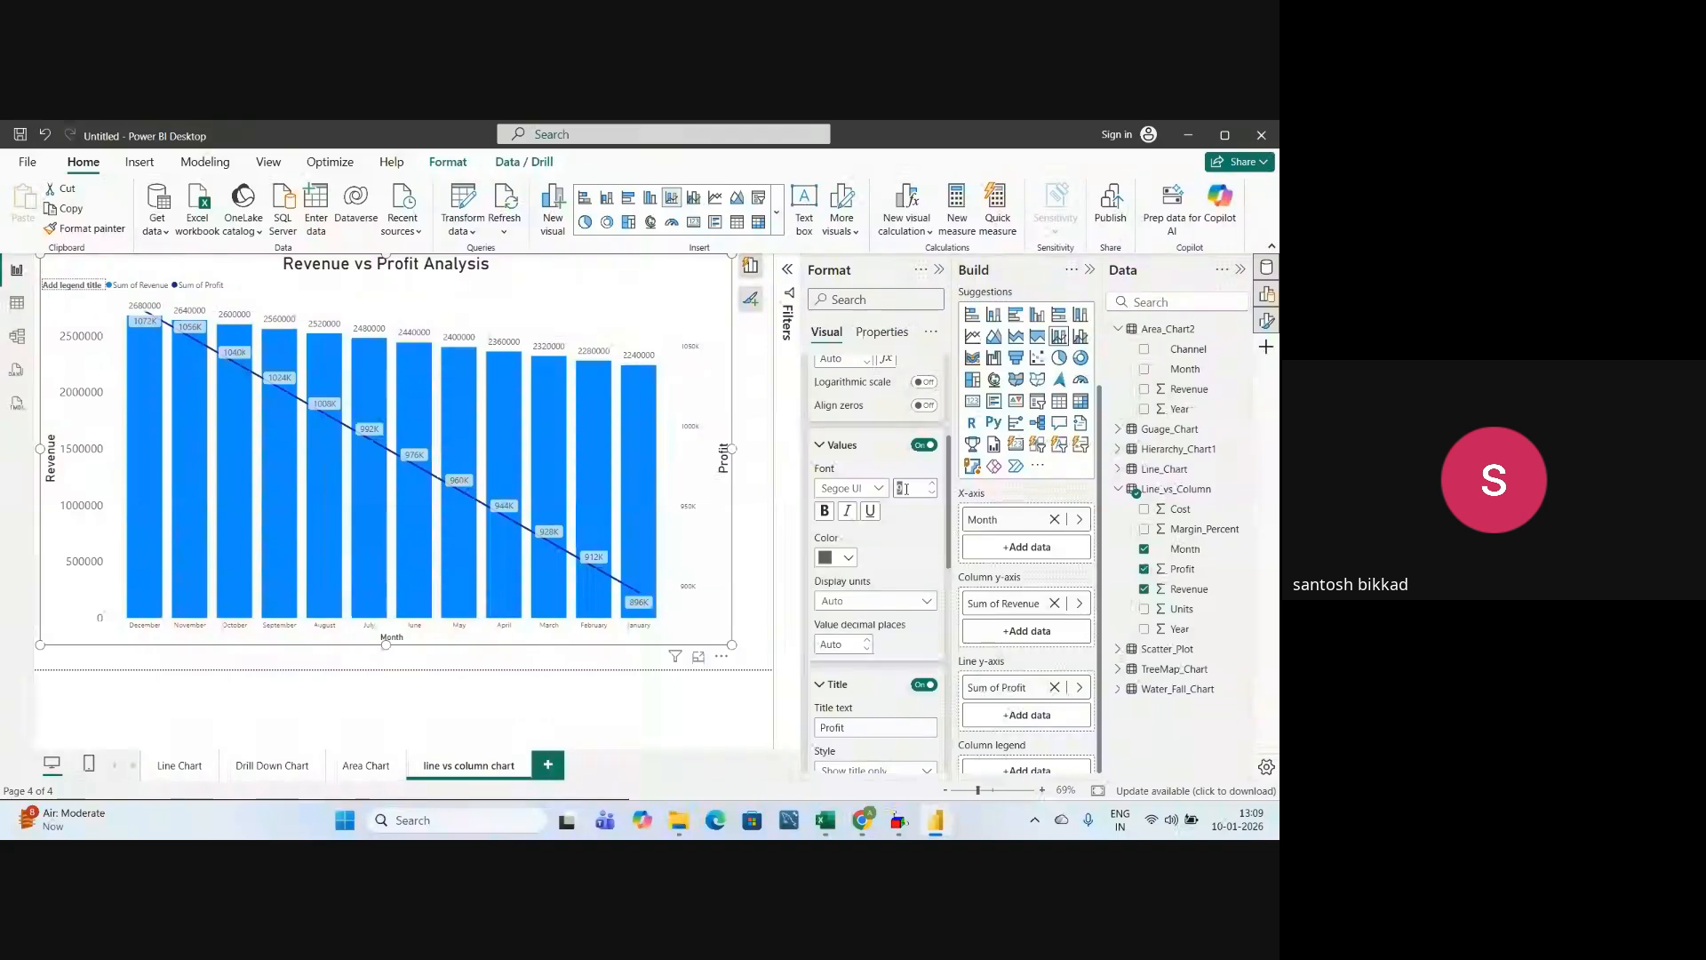
{"action": "type", "text": "15"}
{"action": "left_click", "coordinate": [868, 603]}
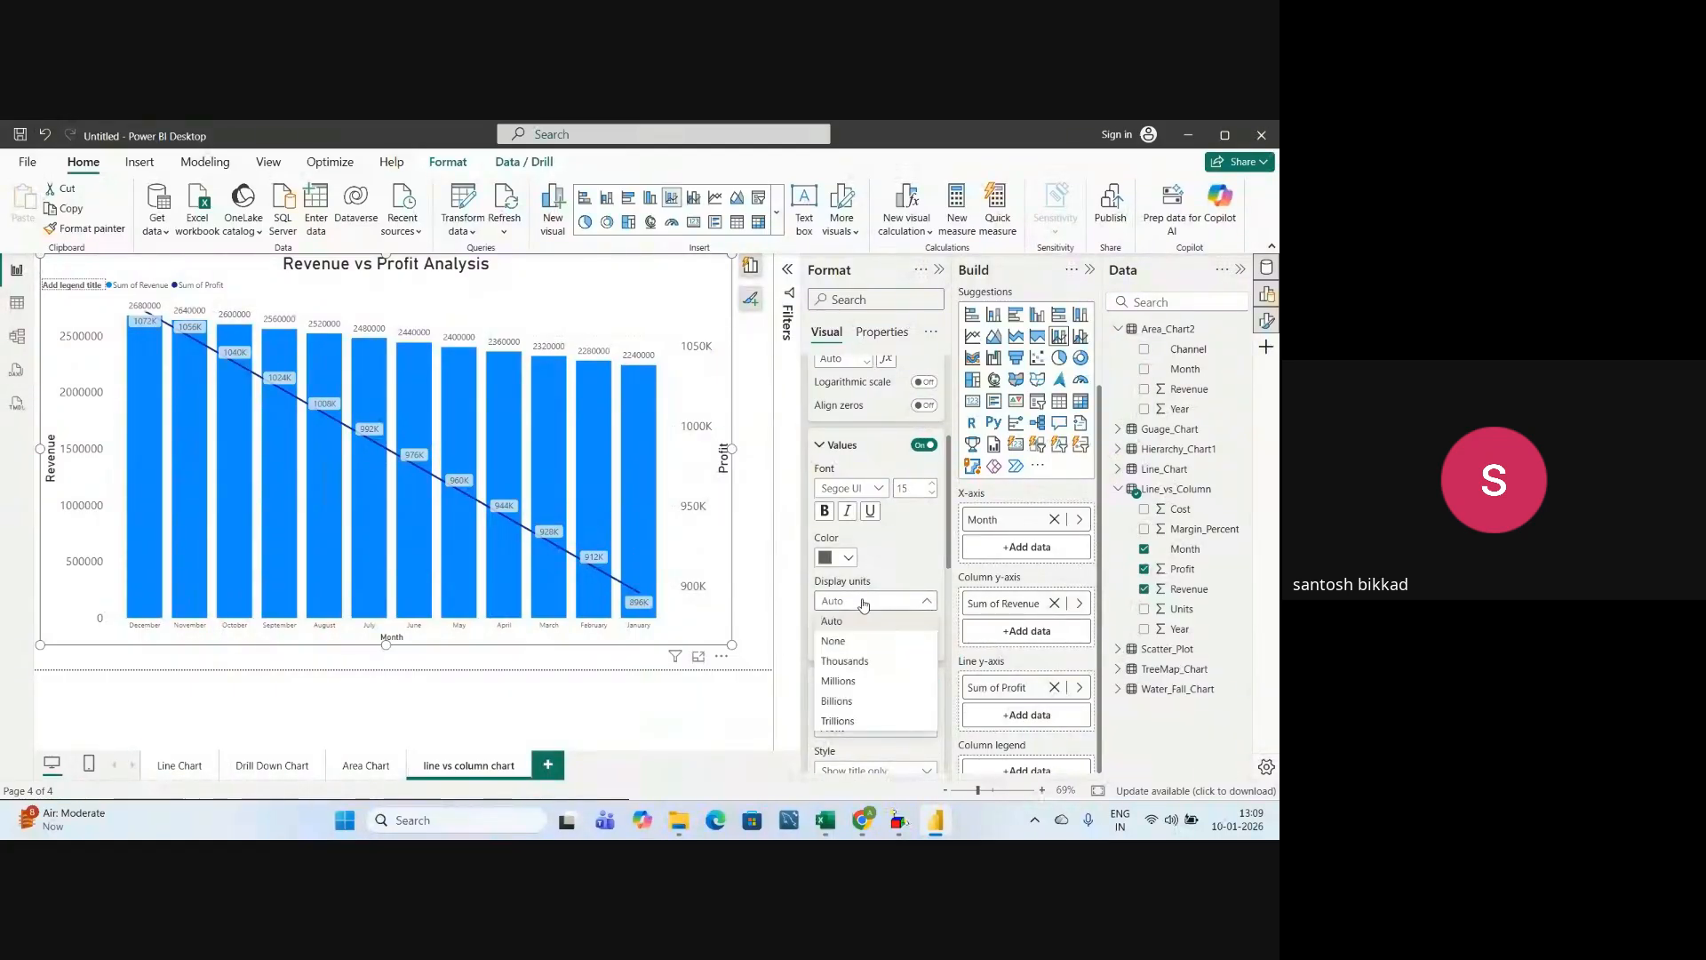
{"action": "left_click", "coordinate": [845, 643]}
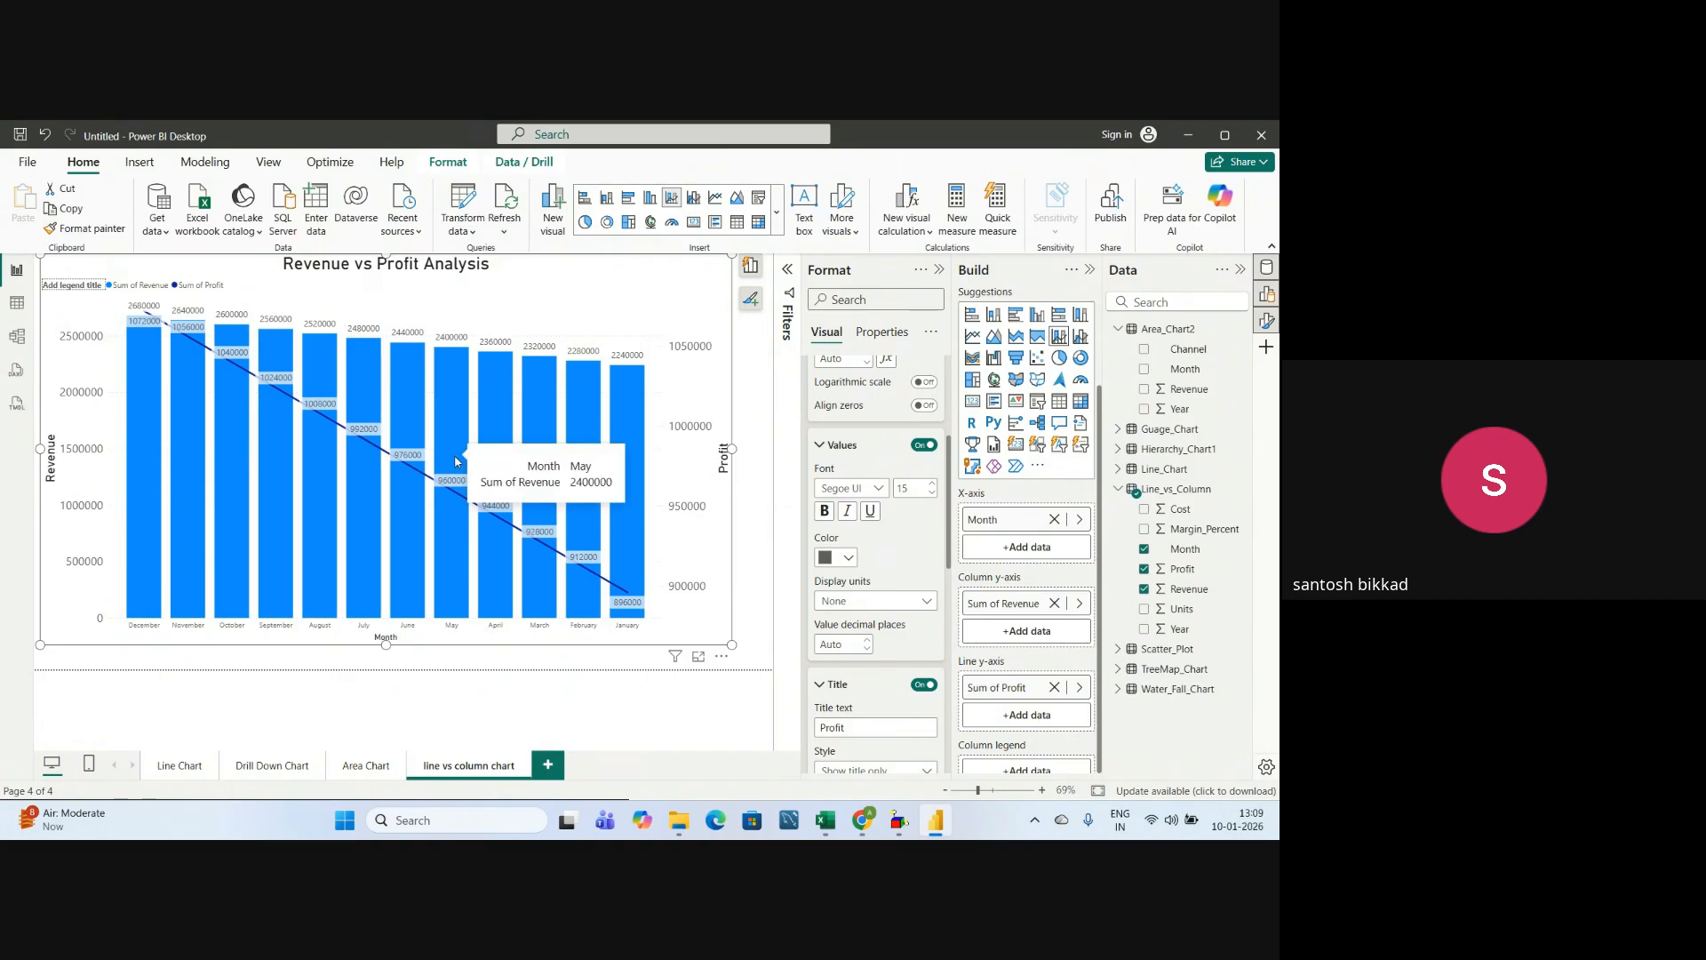
- Switch to Other Charts.pdf, highlight the Format Right Y-Axis and Column Formatting headings, and compare the instructions with the chart
{"action": "key", "text": "alt+Tab"}
{"action": "left_click_drag", "start_coordinate": [367, 545], "coordinate": [627, 556]}
{"action": "scroll", "coordinate": [626, 555], "scroll_direction": "down", "scroll_amount": 4}
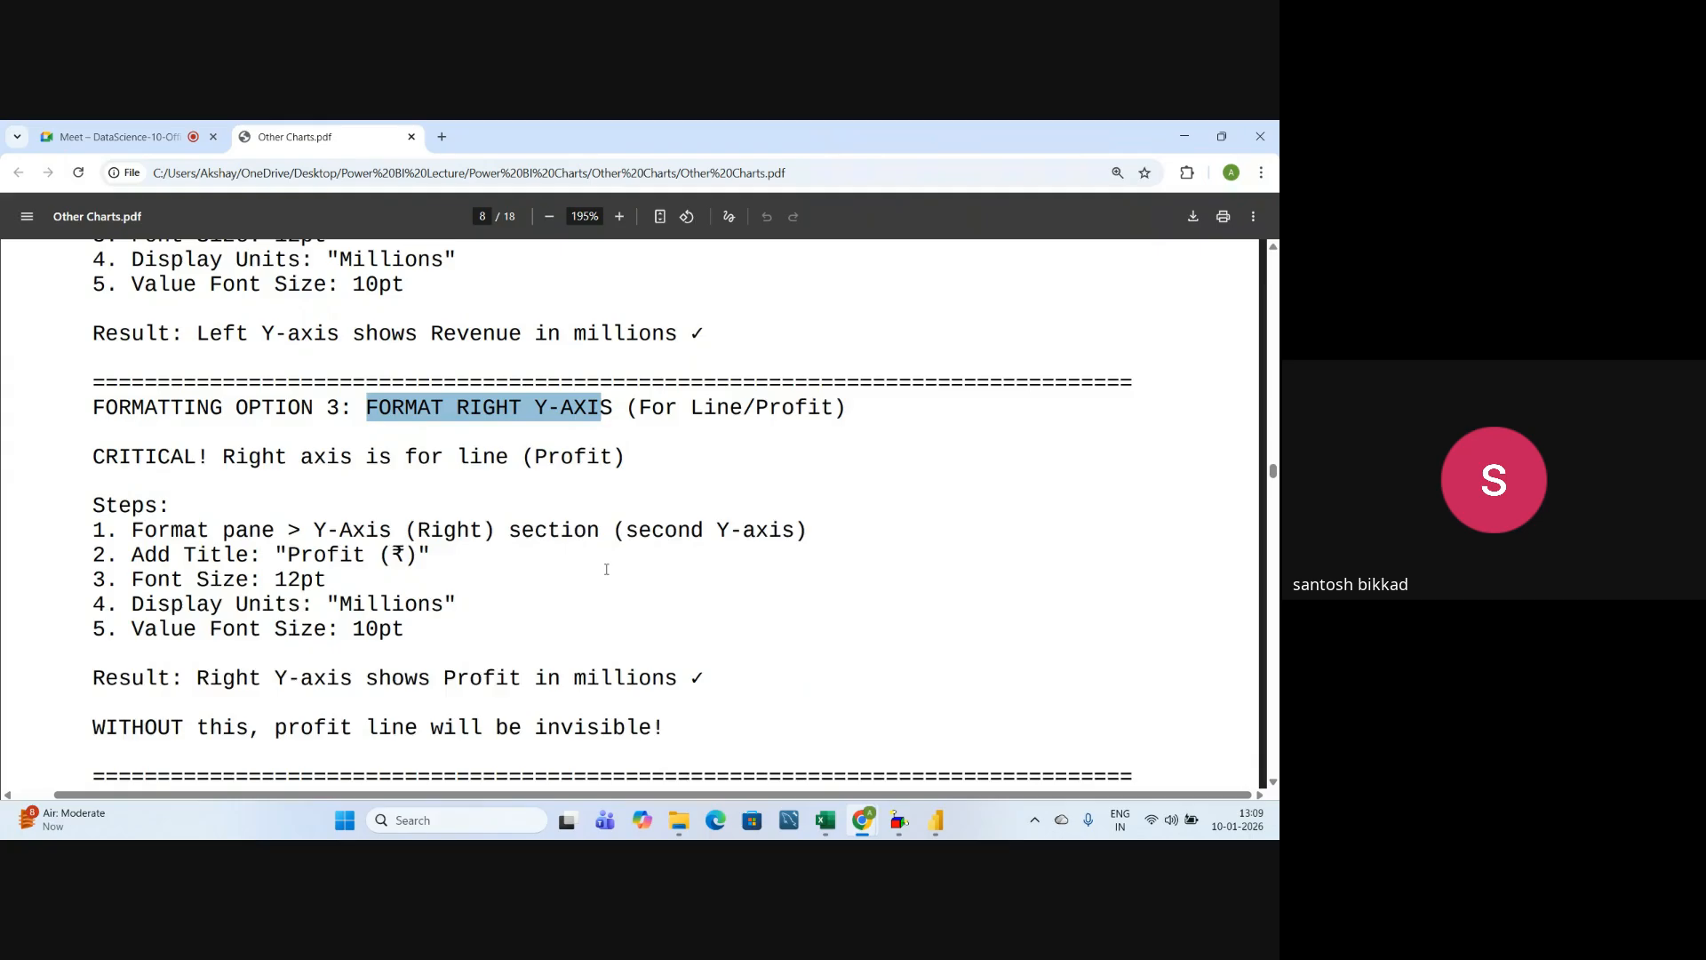
{"action": "scroll", "coordinate": [387, 576], "scroll_direction": "down", "scroll_amount": 1}
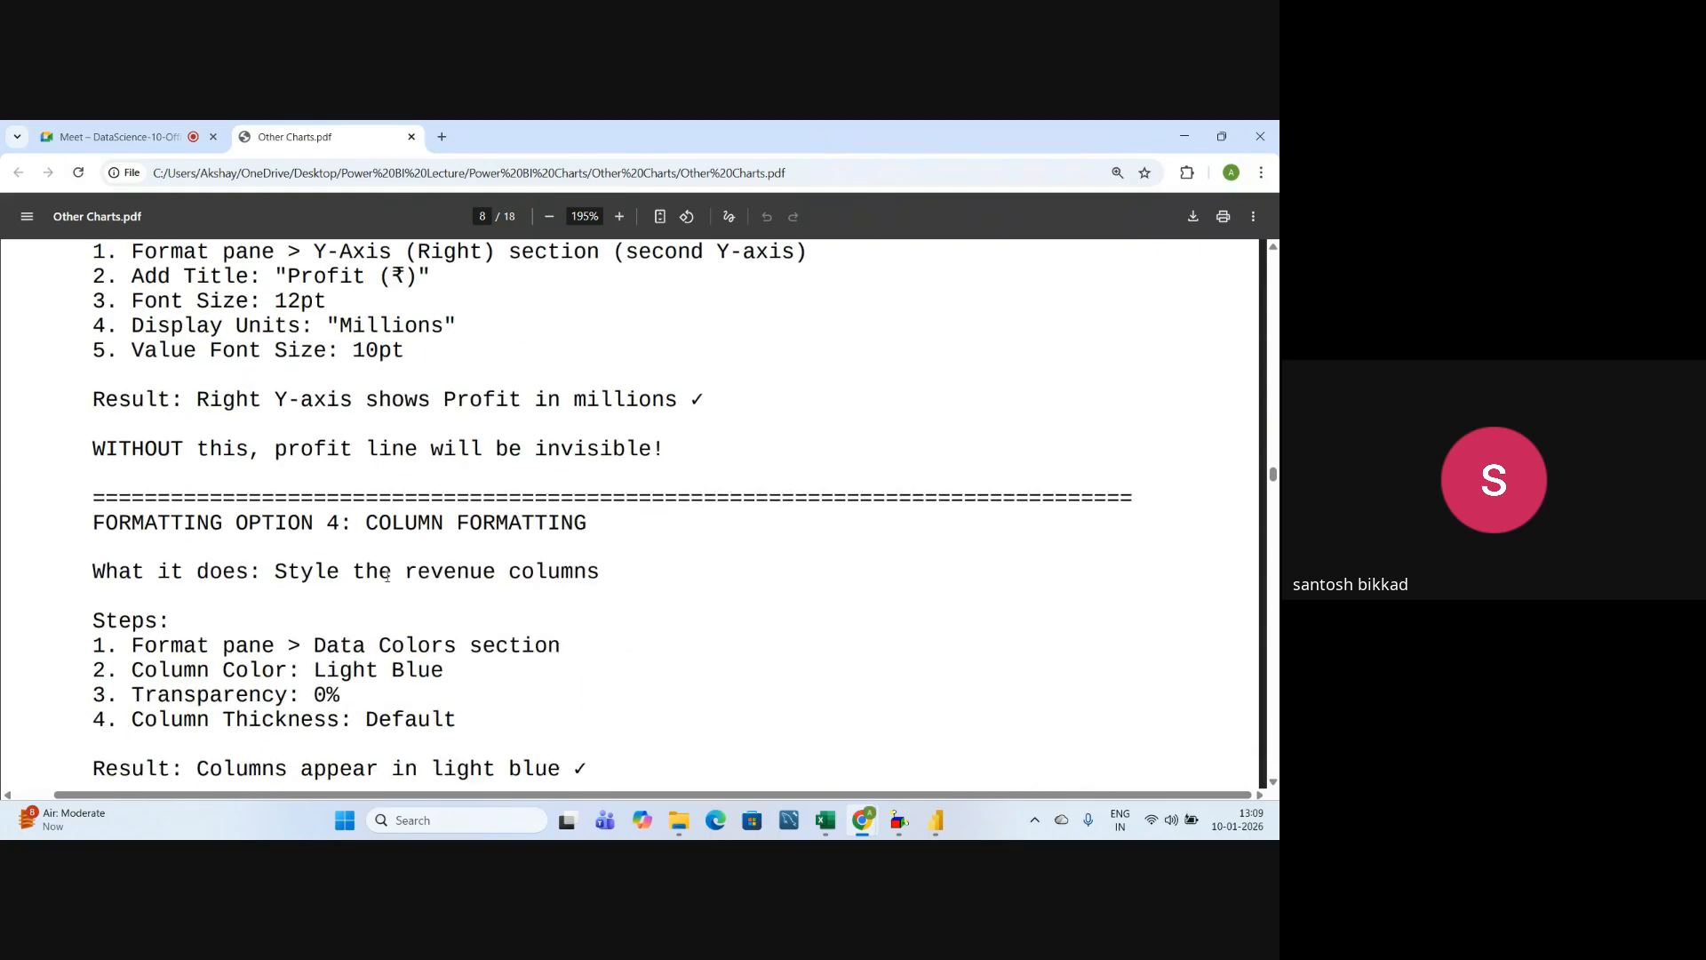
{"action": "left_click_drag", "start_coordinate": [369, 522], "coordinate": [588, 525]}
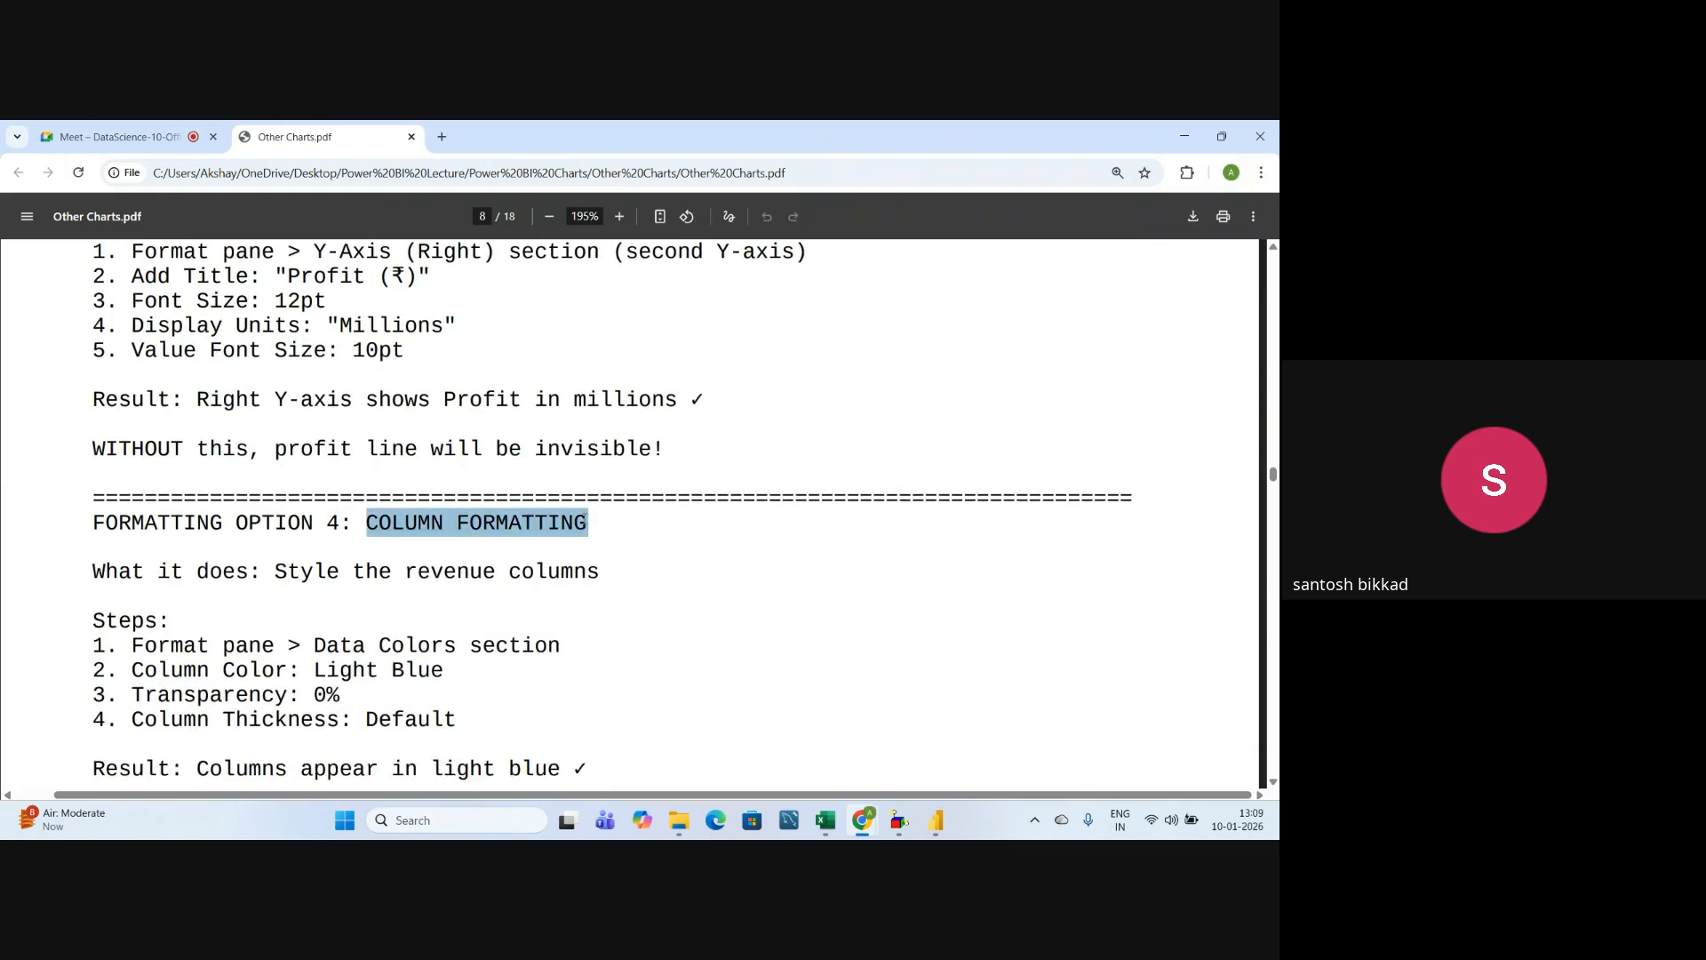
{"action": "scroll", "coordinate": [594, 541], "scroll_direction": "down", "scroll_amount": 1}
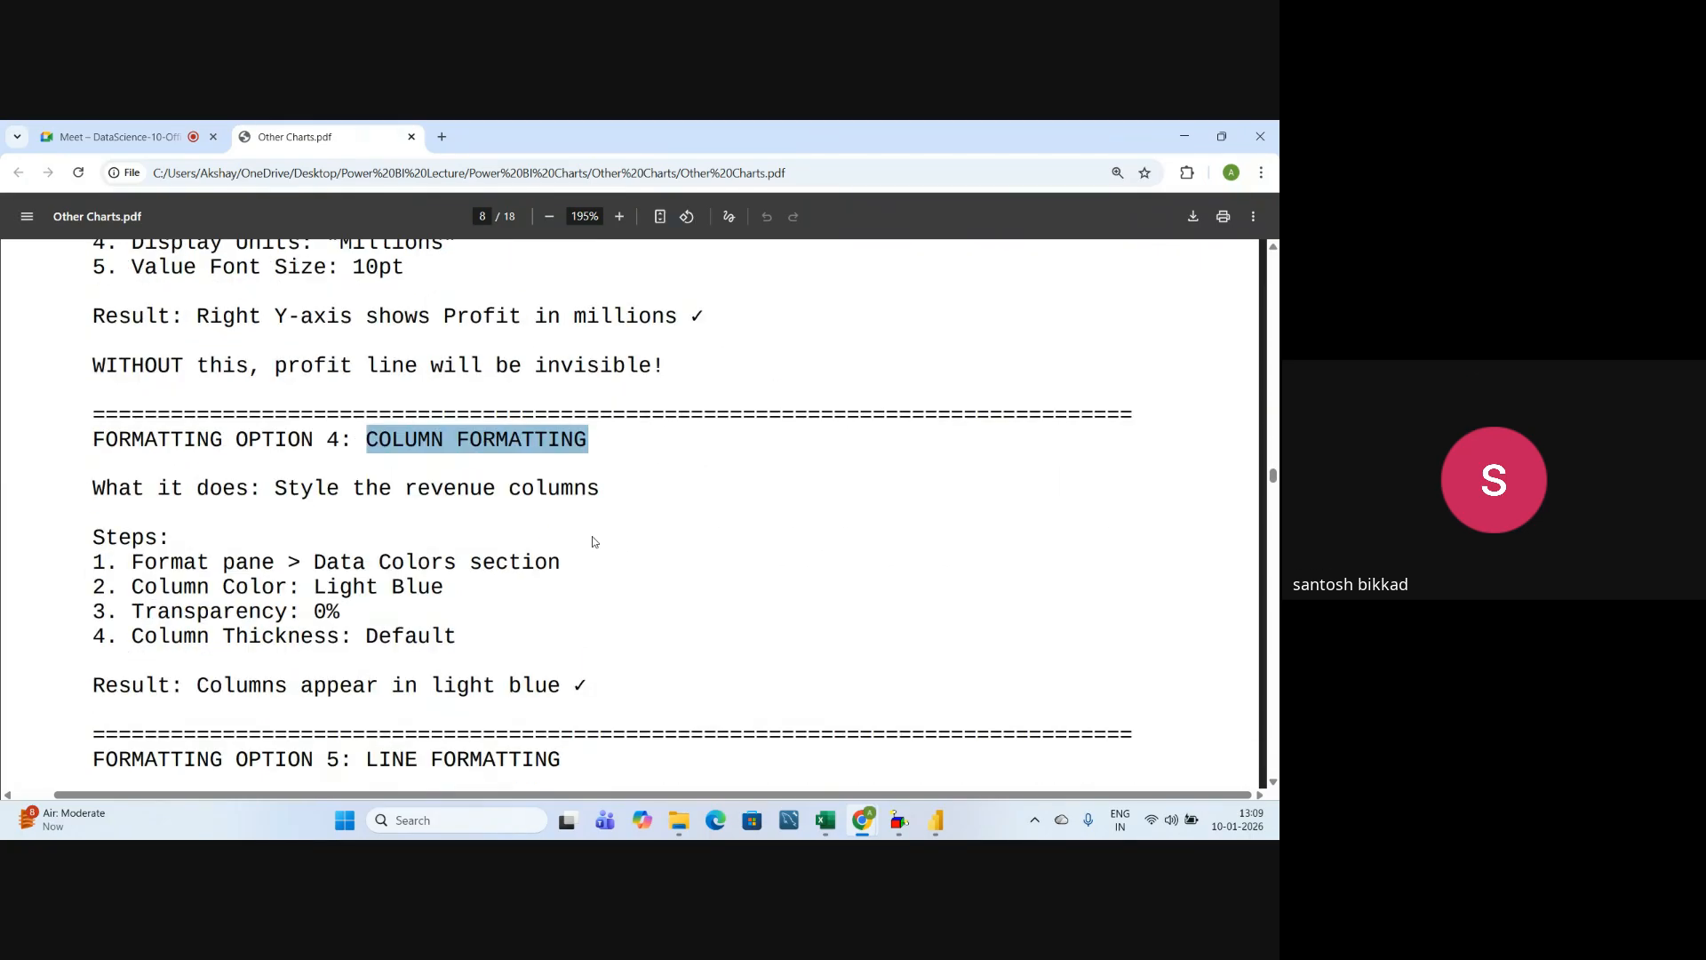
{"action": "key", "text": "alt+Tab"}
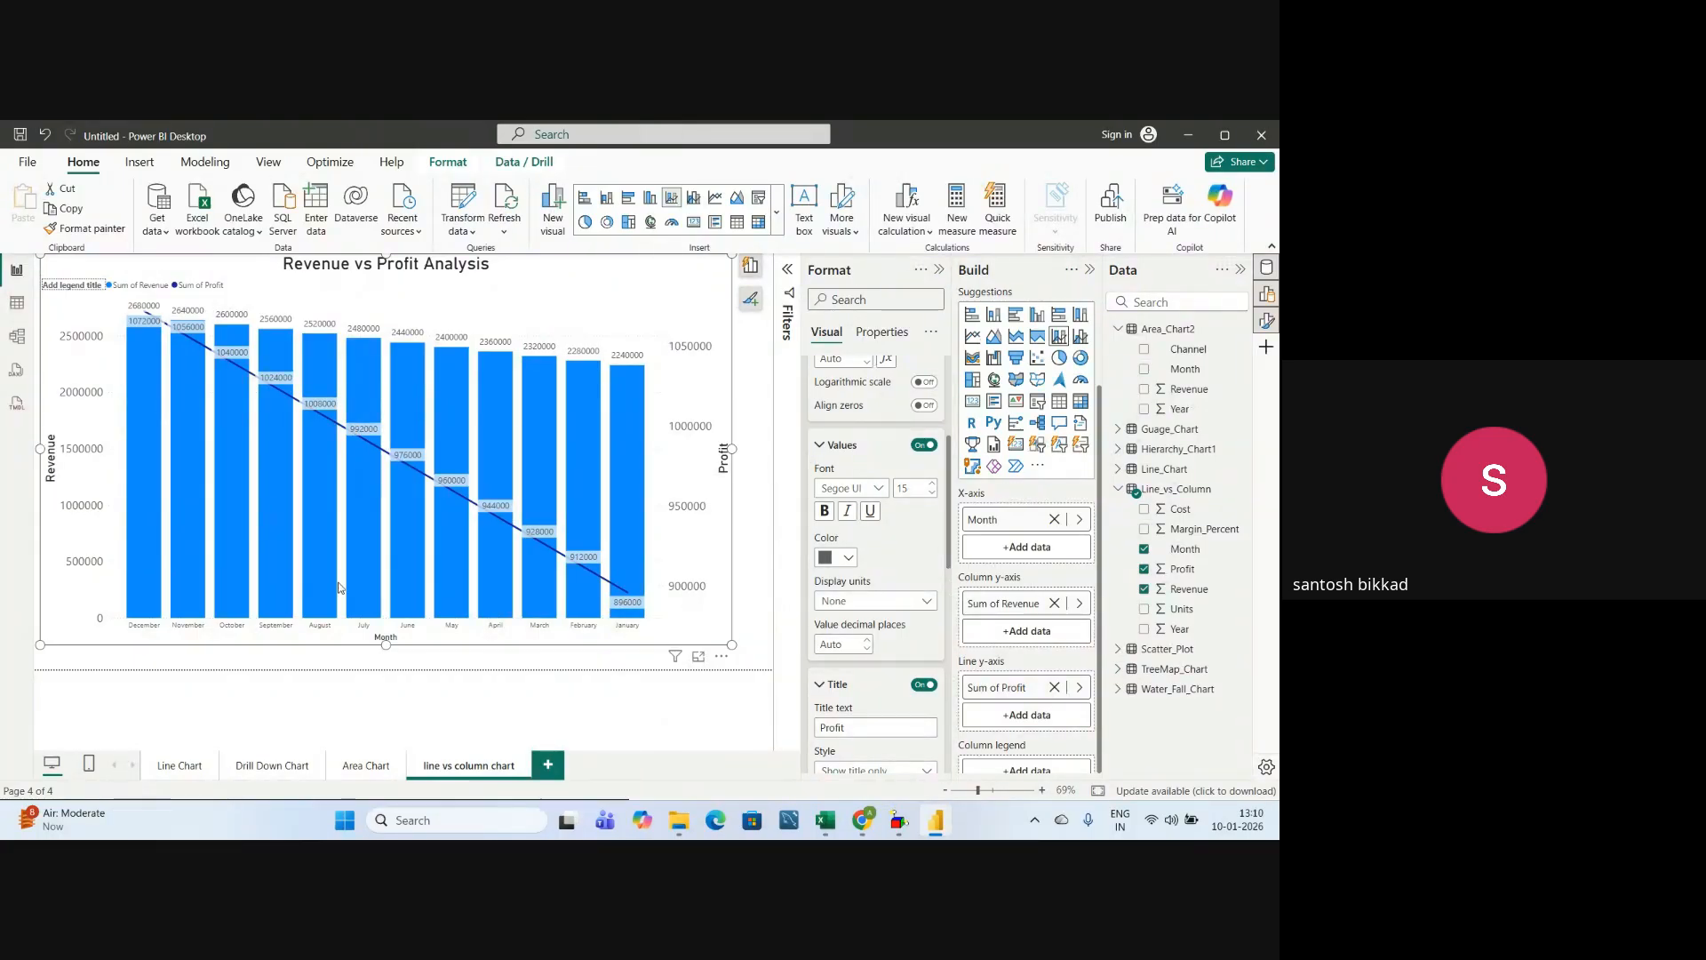
{"action": "key", "text": "alt+Tab"}
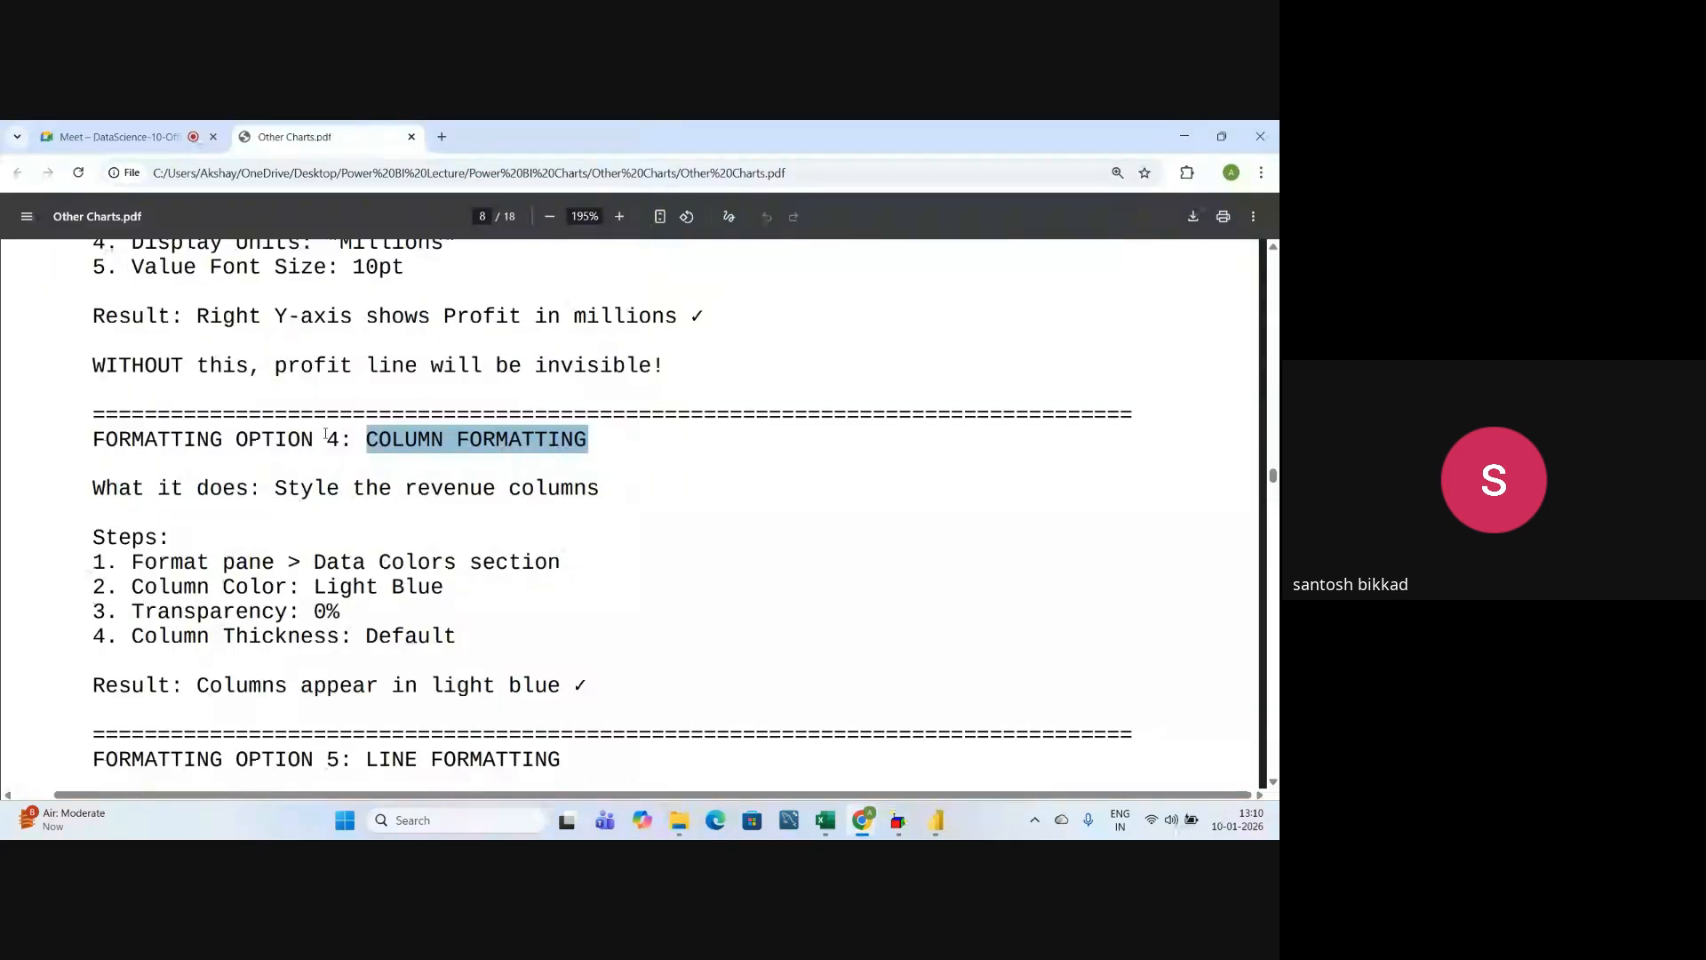
- Read the column formatting steps in the PDF, highlighting the Data Colors section and Column Color lines
{"action": "left_click", "coordinate": [390, 537]}
{"action": "scroll", "coordinate": [269, 501], "scroll_direction": "down", "scroll_amount": 1}
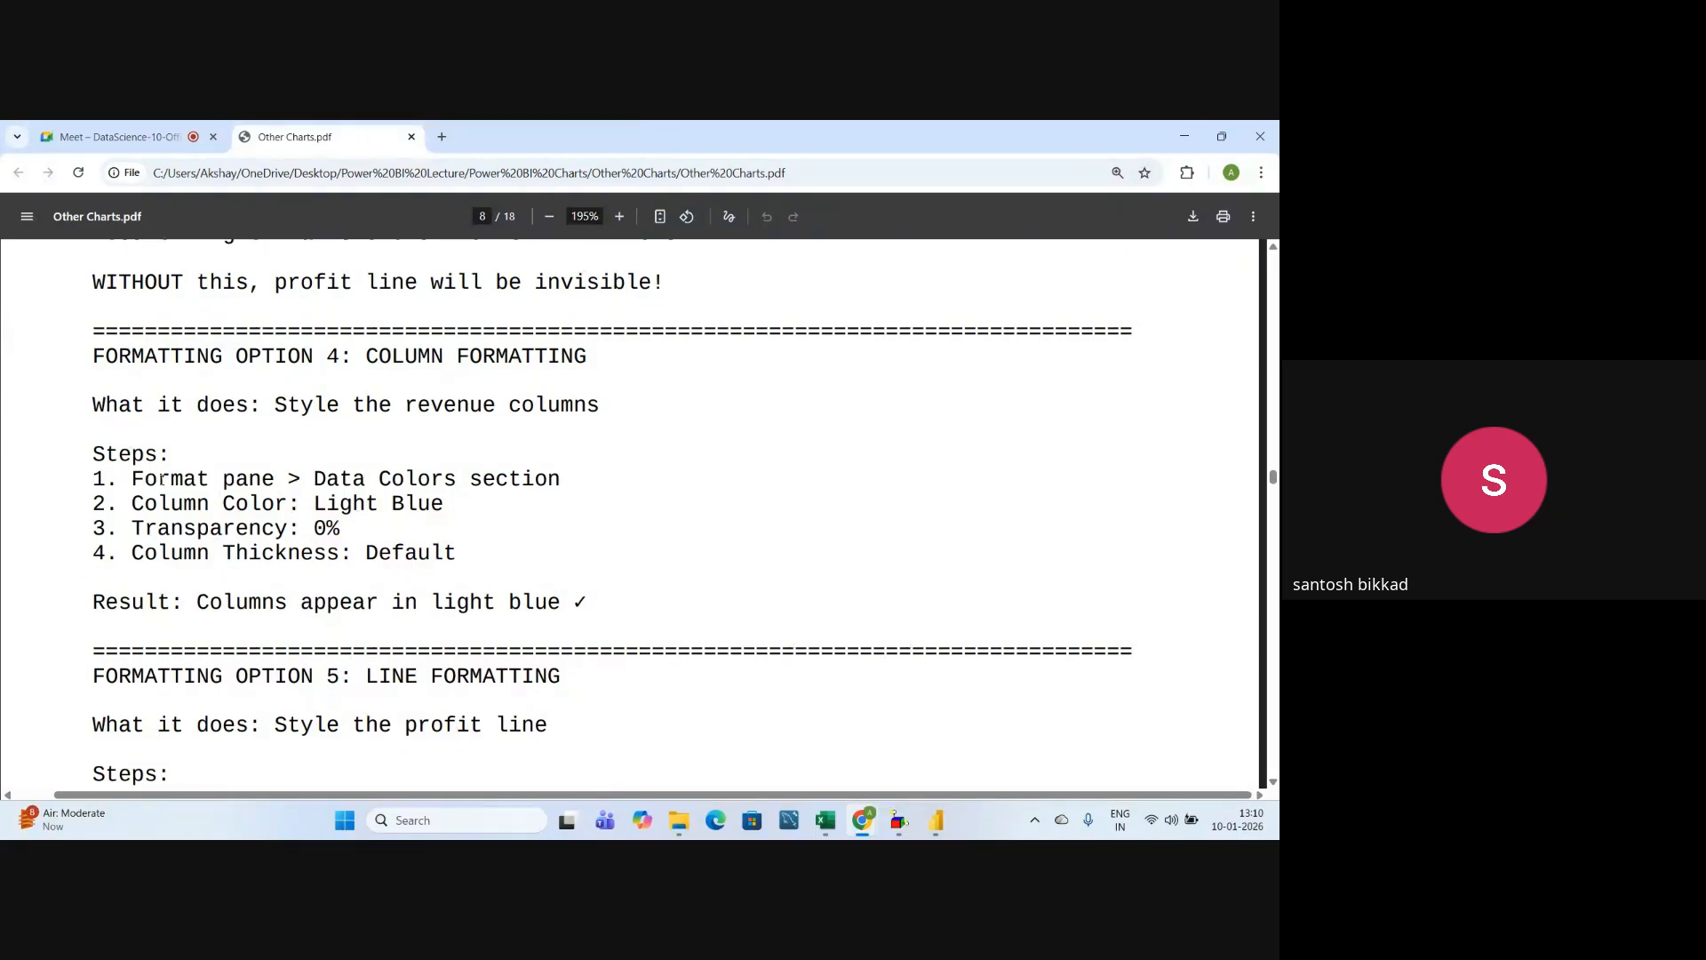
{"action": "left_click_drag", "start_coordinate": [118, 479], "coordinate": [562, 480]}
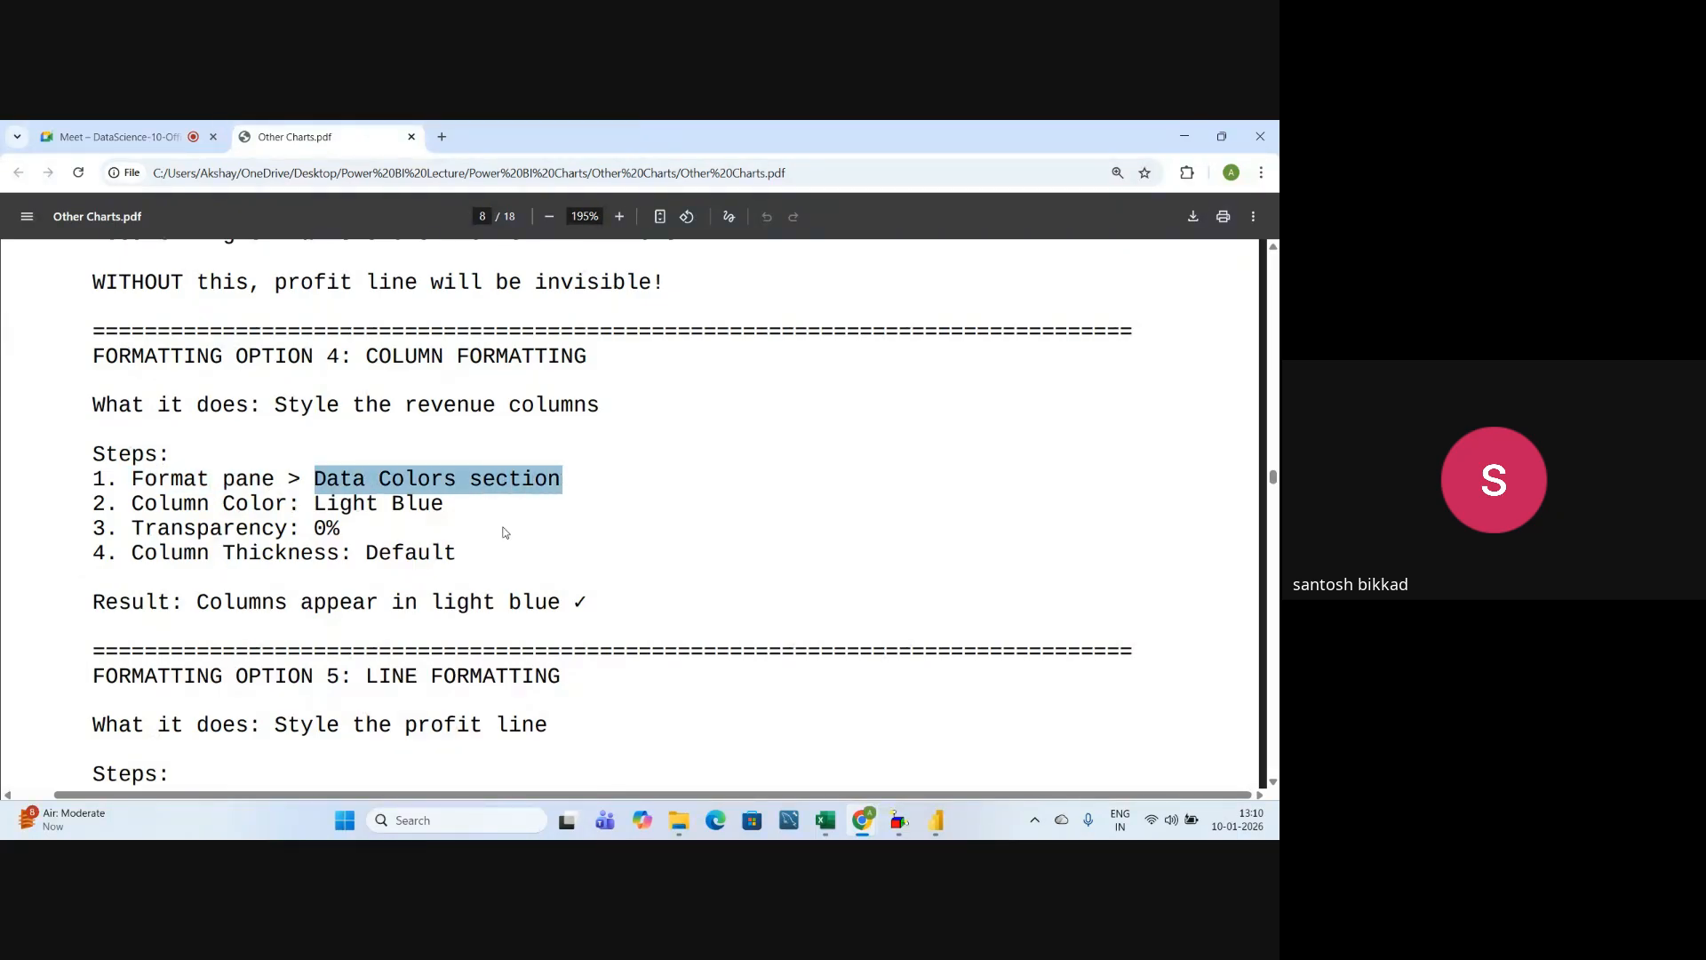
{"action": "left_click", "coordinate": [325, 504]}
{"action": "left_click_drag", "start_coordinate": [320, 503], "coordinate": [461, 503]}
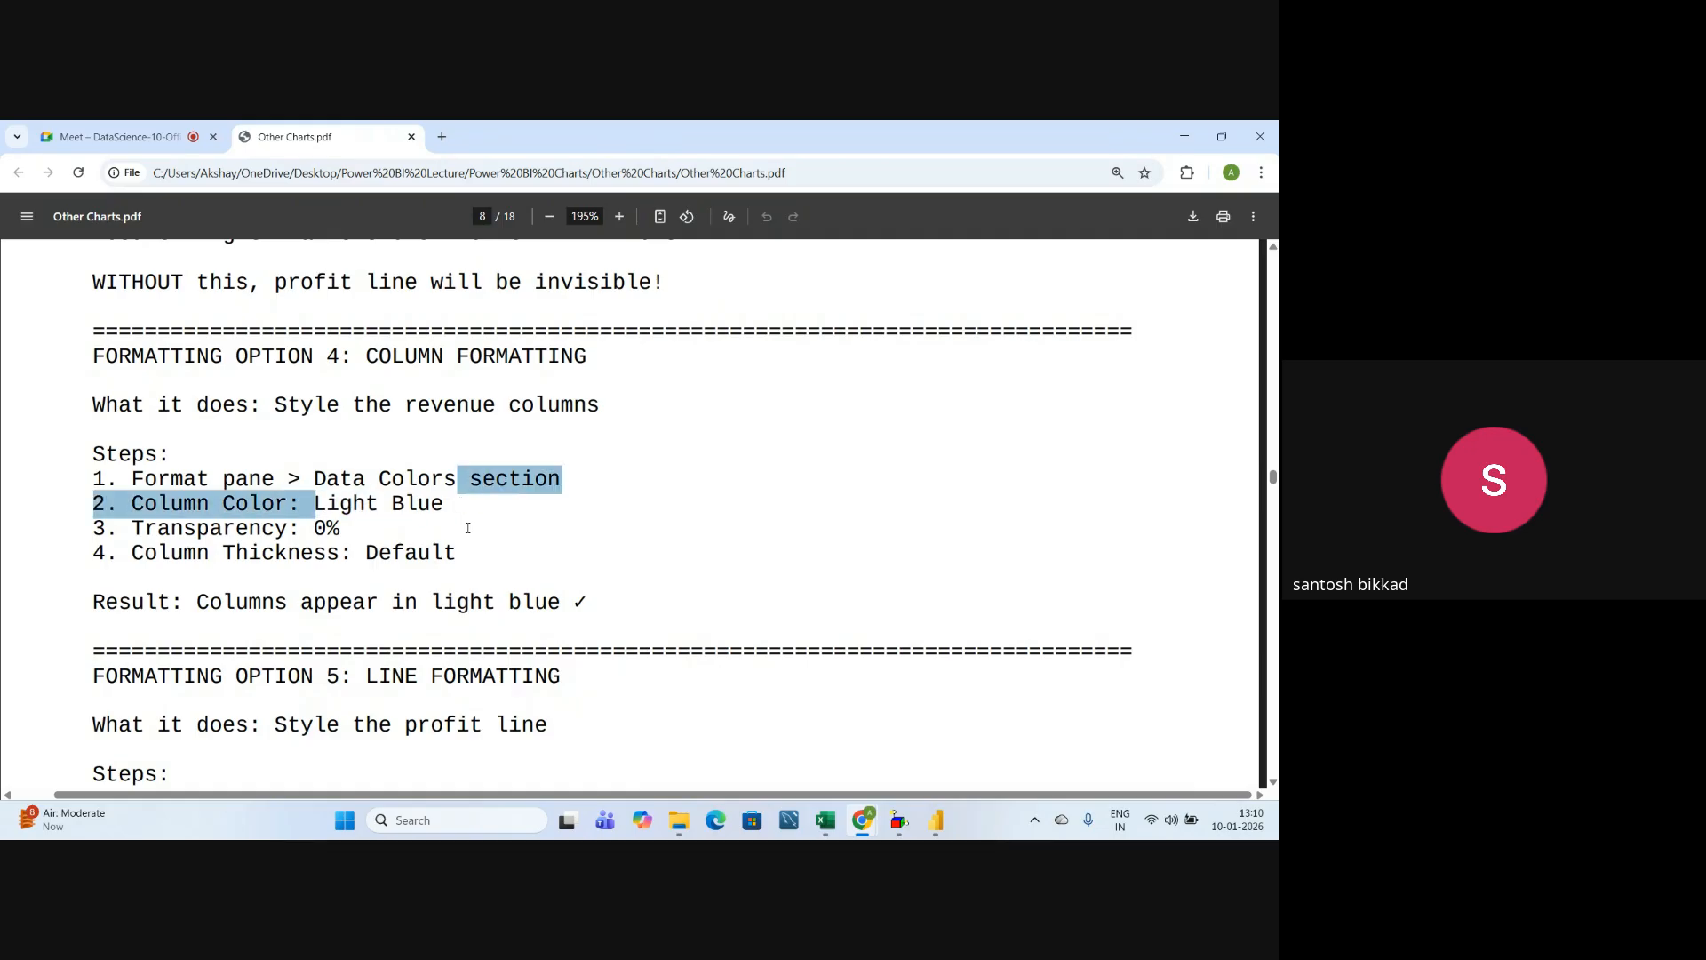
{"action": "left_click", "coordinate": [478, 532]}
- Switch to Power BI Desktop and collapse the secondary Y-axis values and the whole secondary Y-axis settings
{"action": "key", "text": "alt+Tab"}
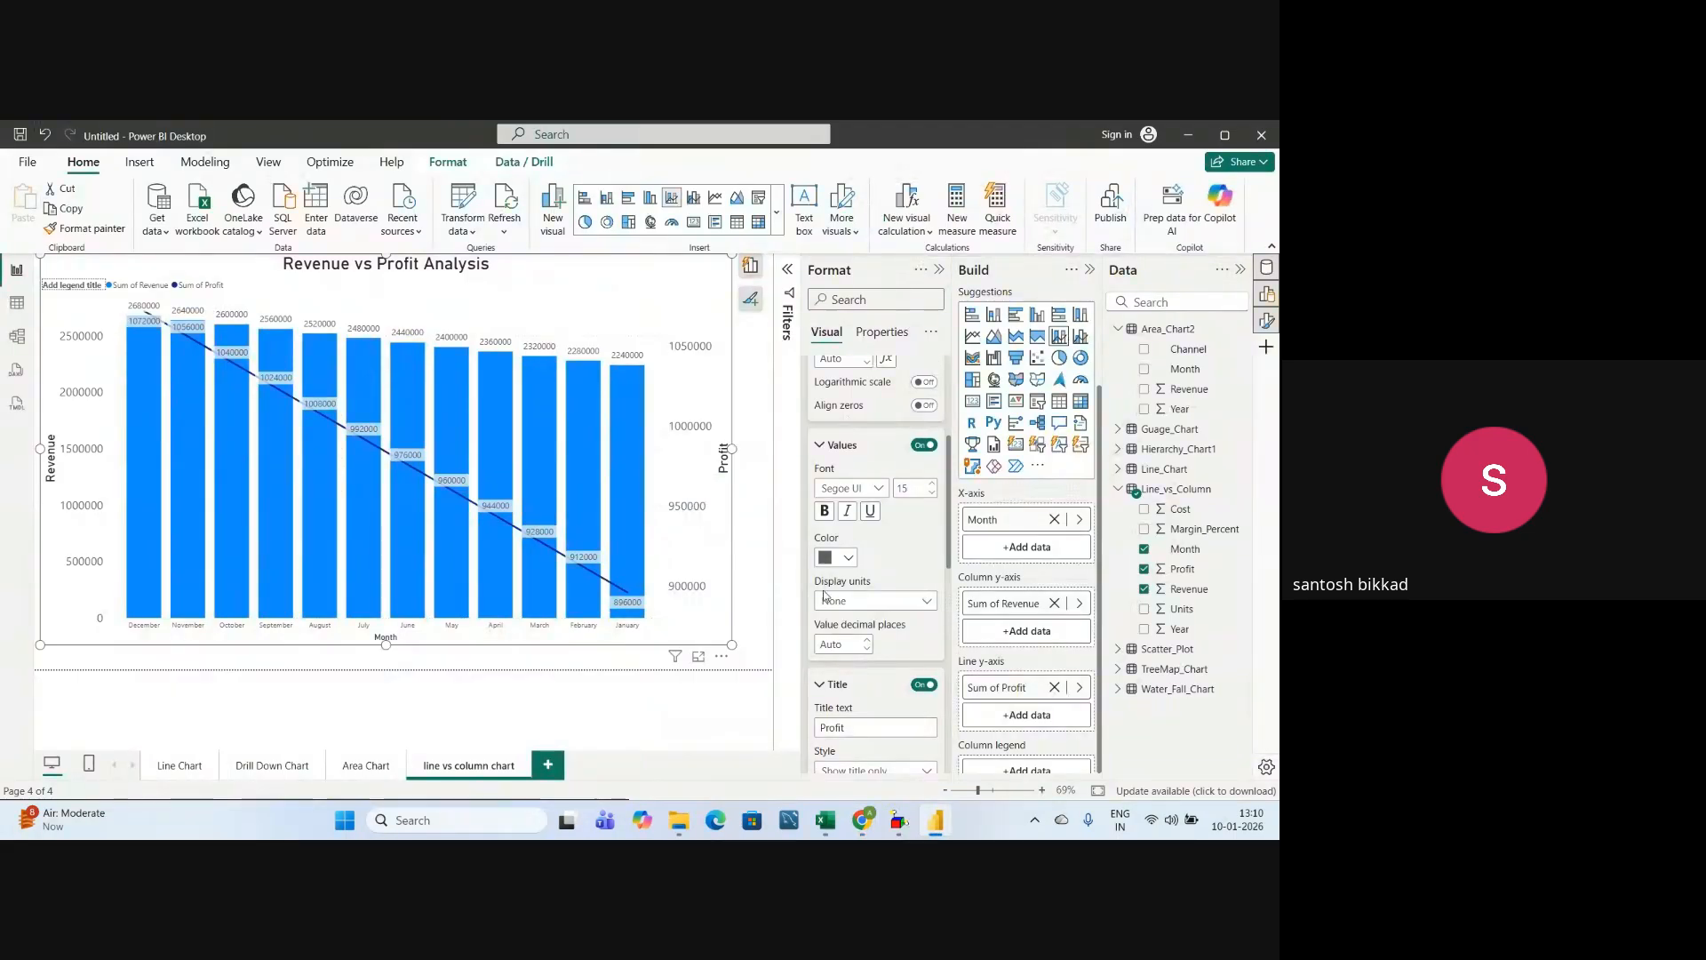
{"action": "scroll", "coordinate": [849, 420], "scroll_direction": "down", "scroll_amount": 2}
{"action": "left_click", "coordinate": [819, 362]}
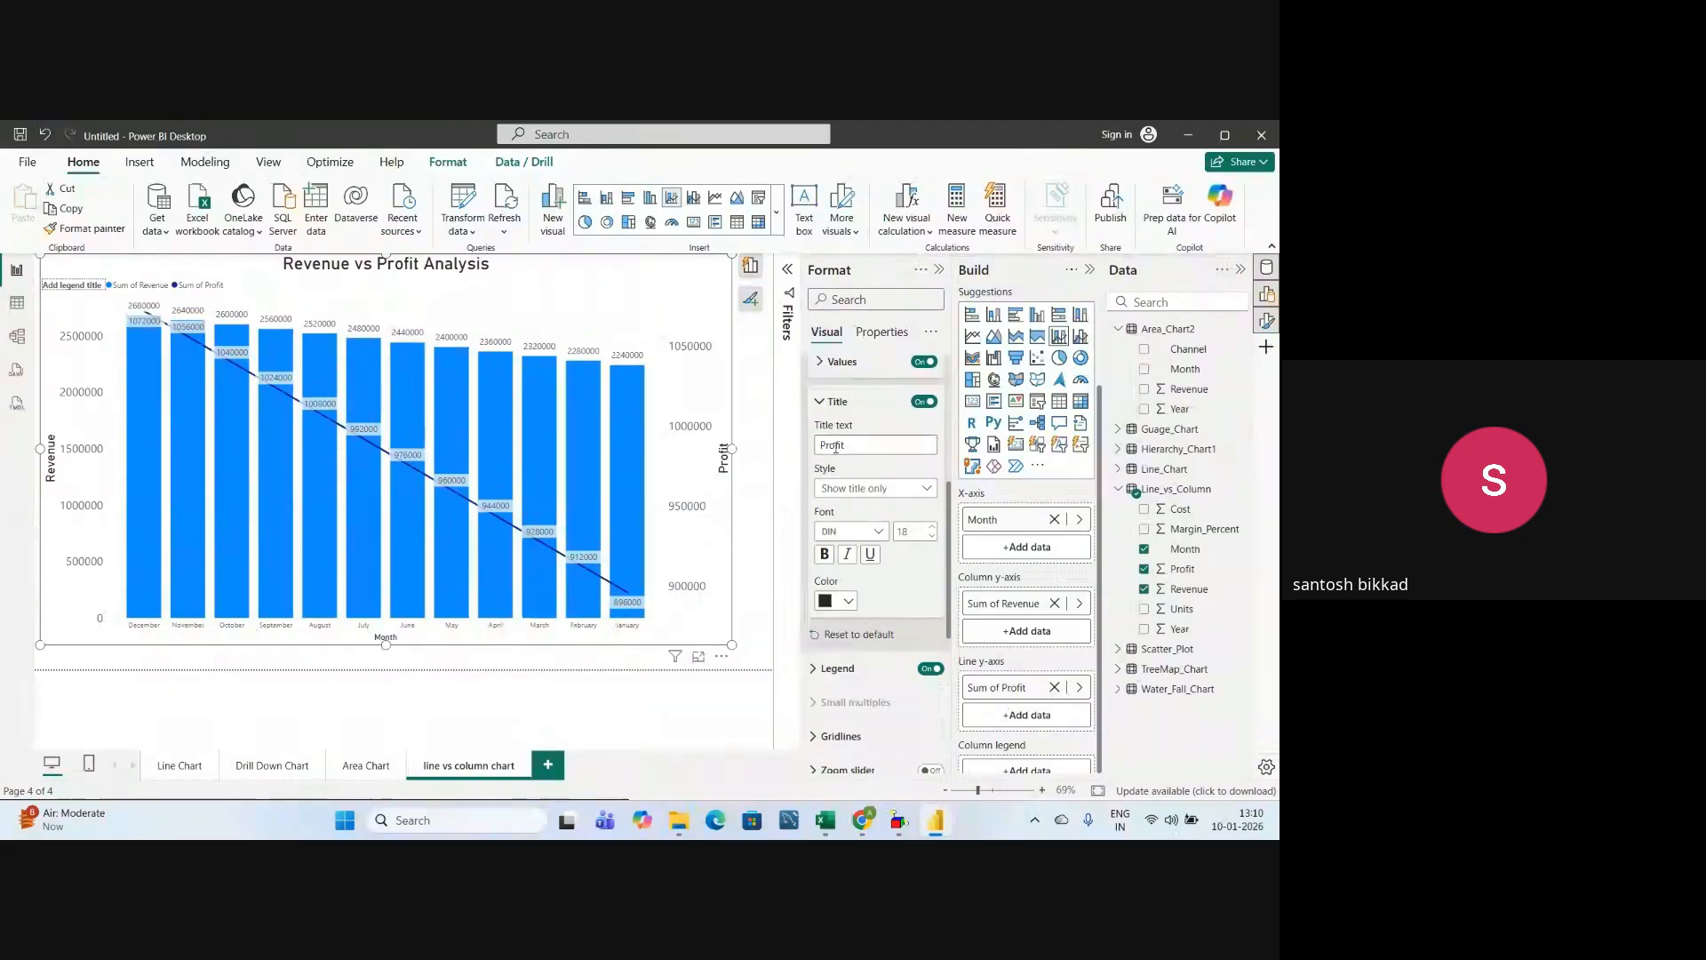
{"action": "scroll", "coordinate": [816, 426], "scroll_direction": "up", "scroll_amount": 3}
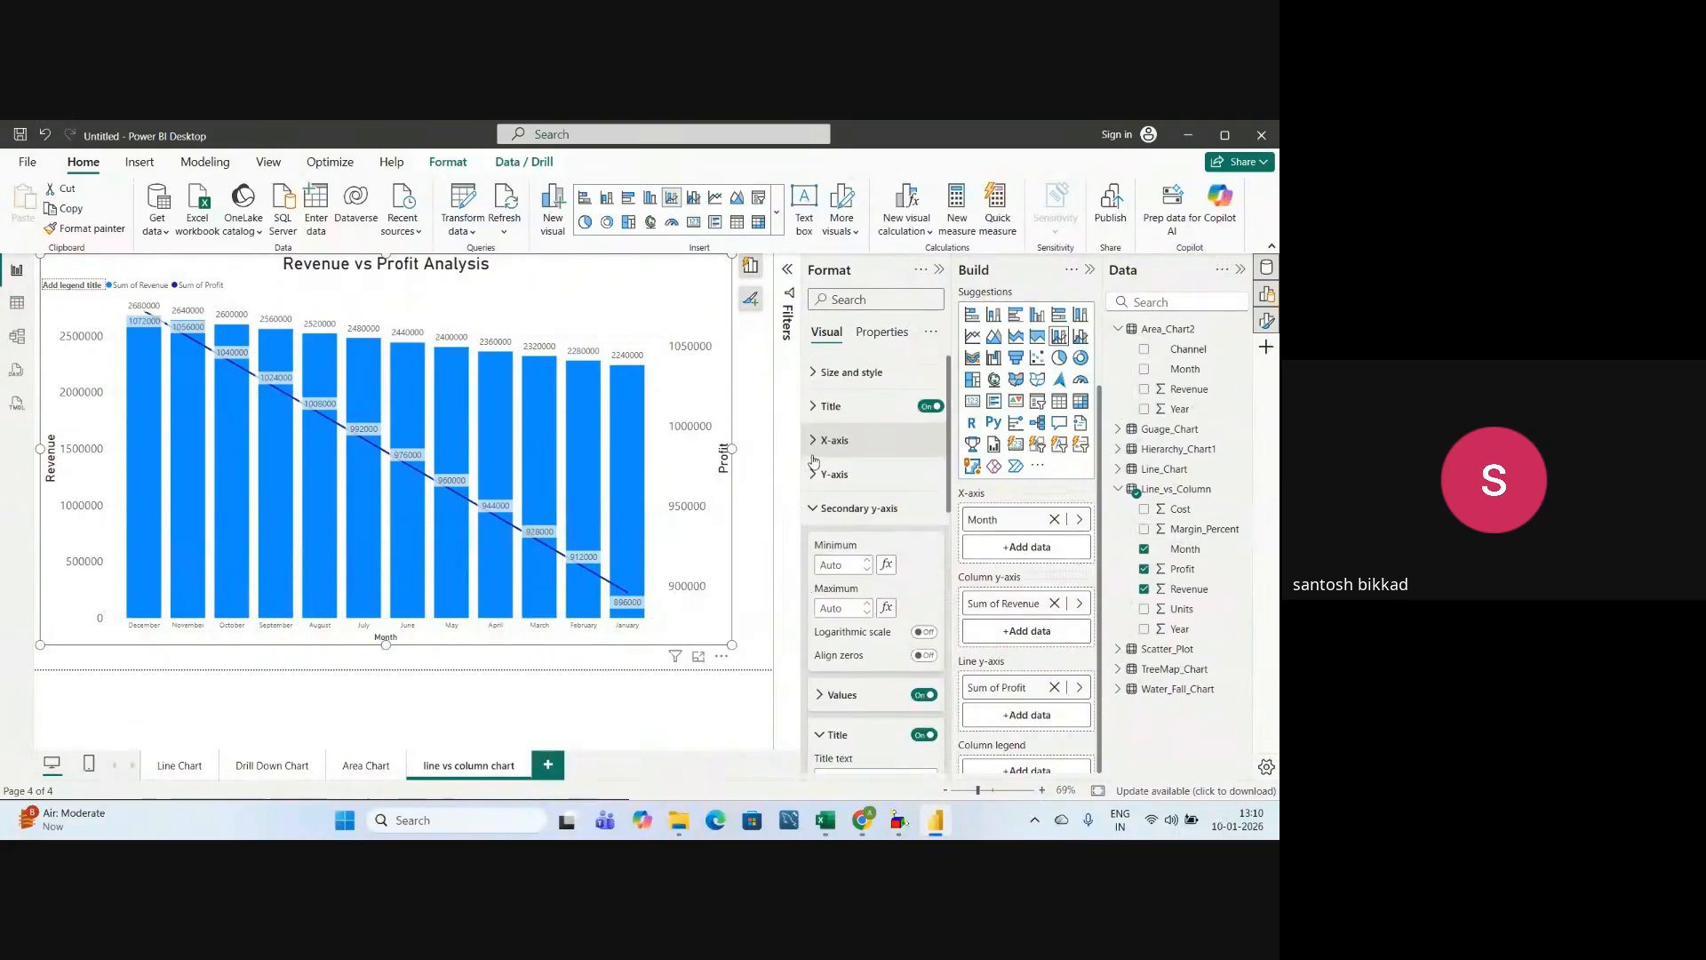
{"action": "left_click", "coordinate": [818, 508]}
- Set the color of all the chart's revenue columns to orange #E66C37
{"action": "scroll", "coordinate": [827, 586], "scroll_direction": "down", "scroll_amount": 2}
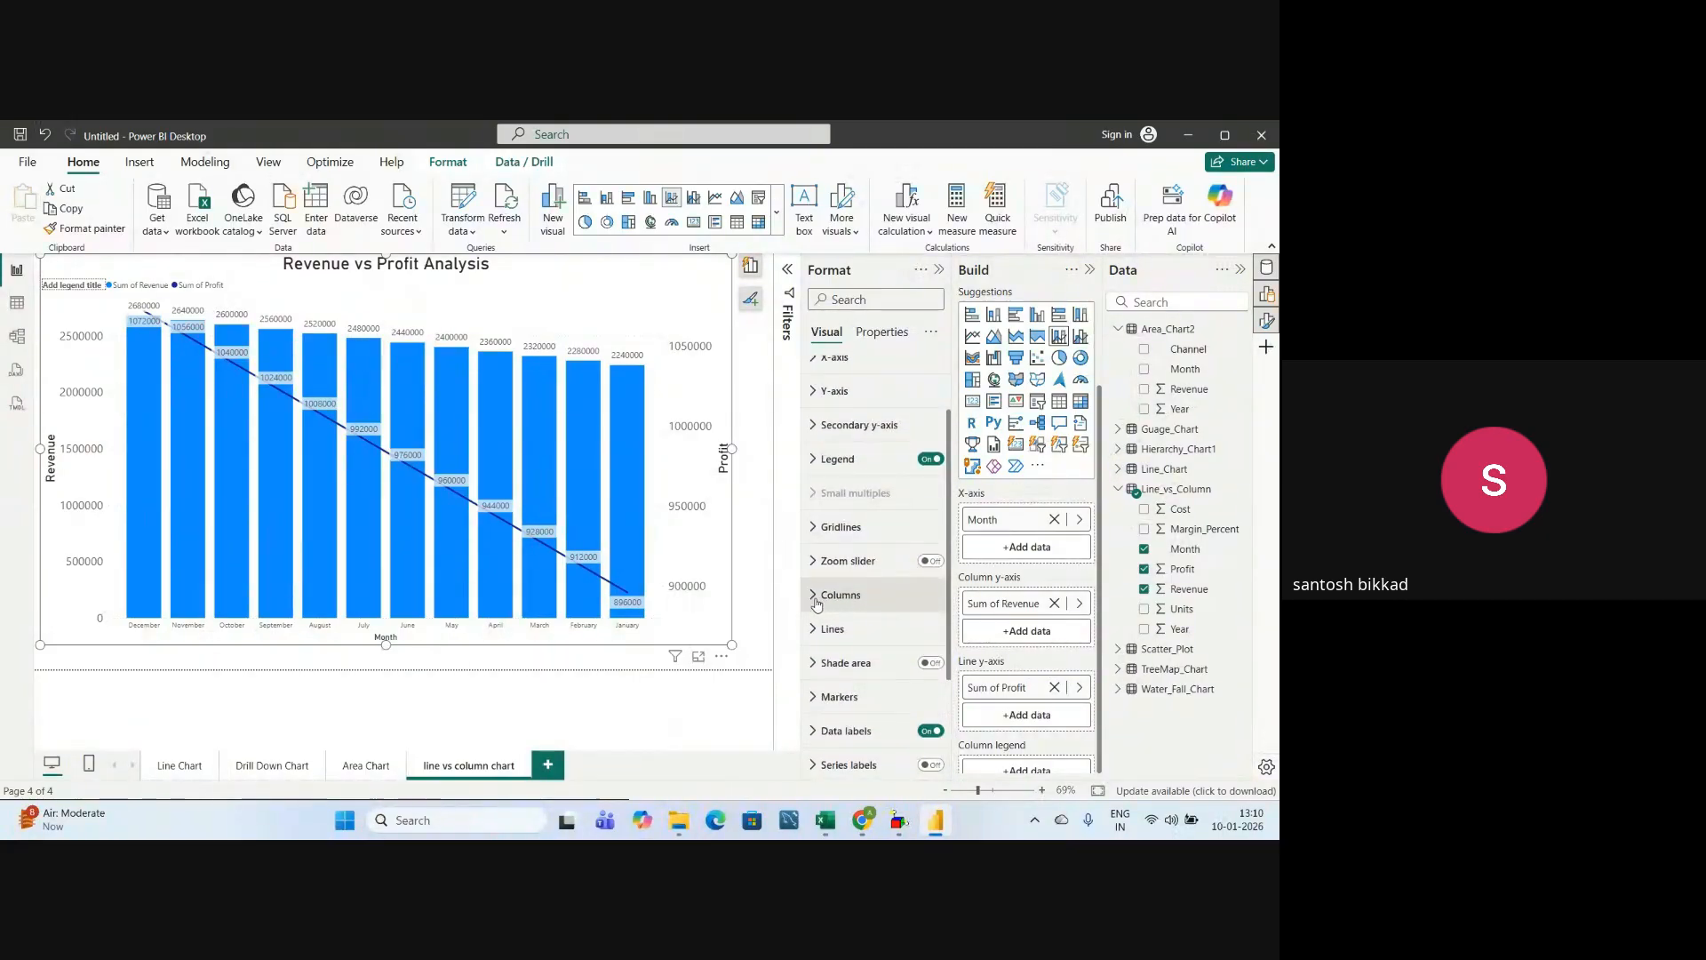
{"action": "left_click", "coordinate": [830, 598]}
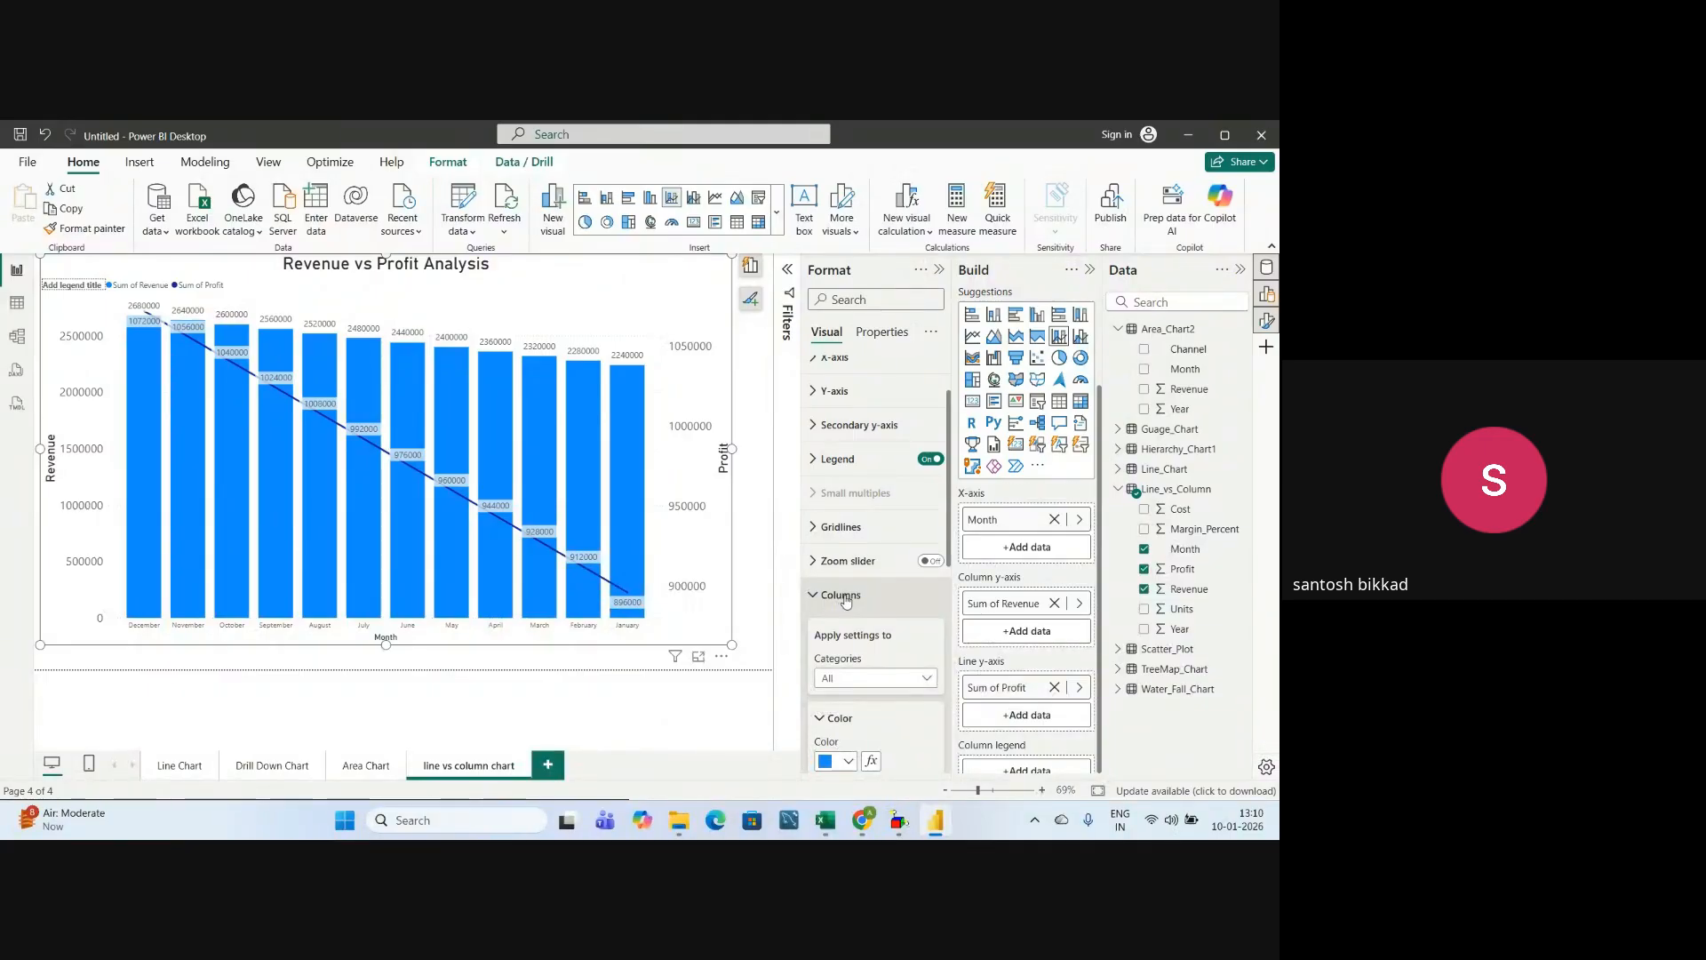
{"action": "scroll", "coordinate": [844, 601], "scroll_direction": "down", "scroll_amount": 1}
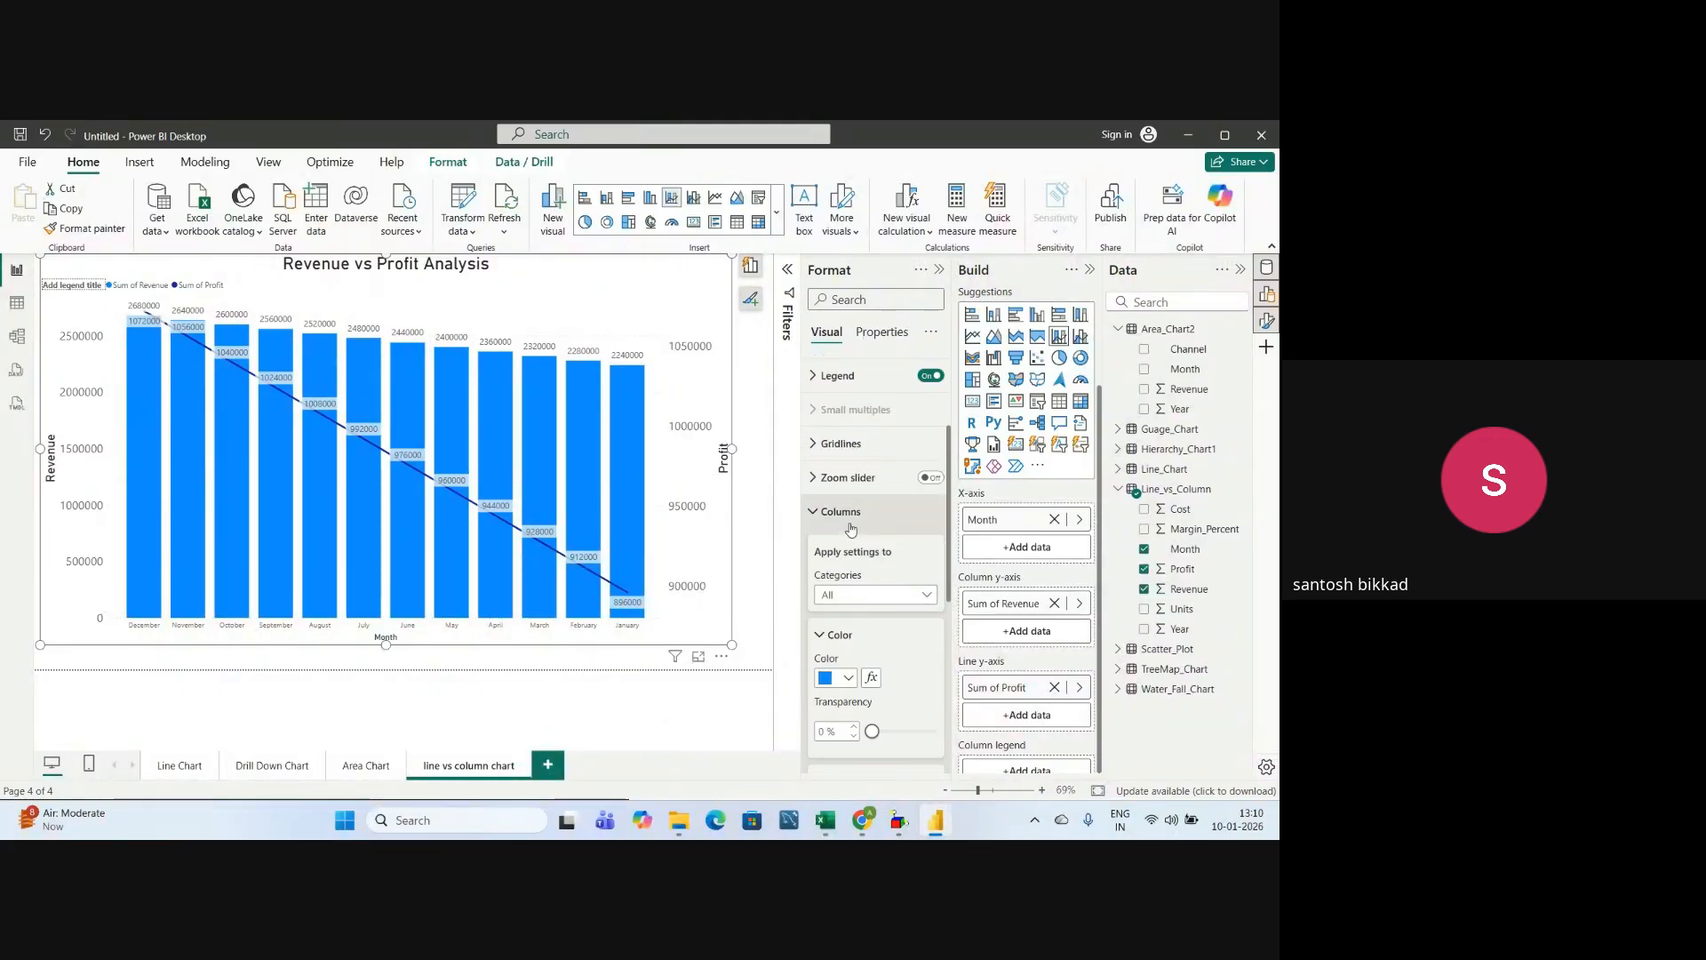
{"action": "scroll", "coordinate": [854, 531], "scroll_direction": "down", "scroll_amount": 1}
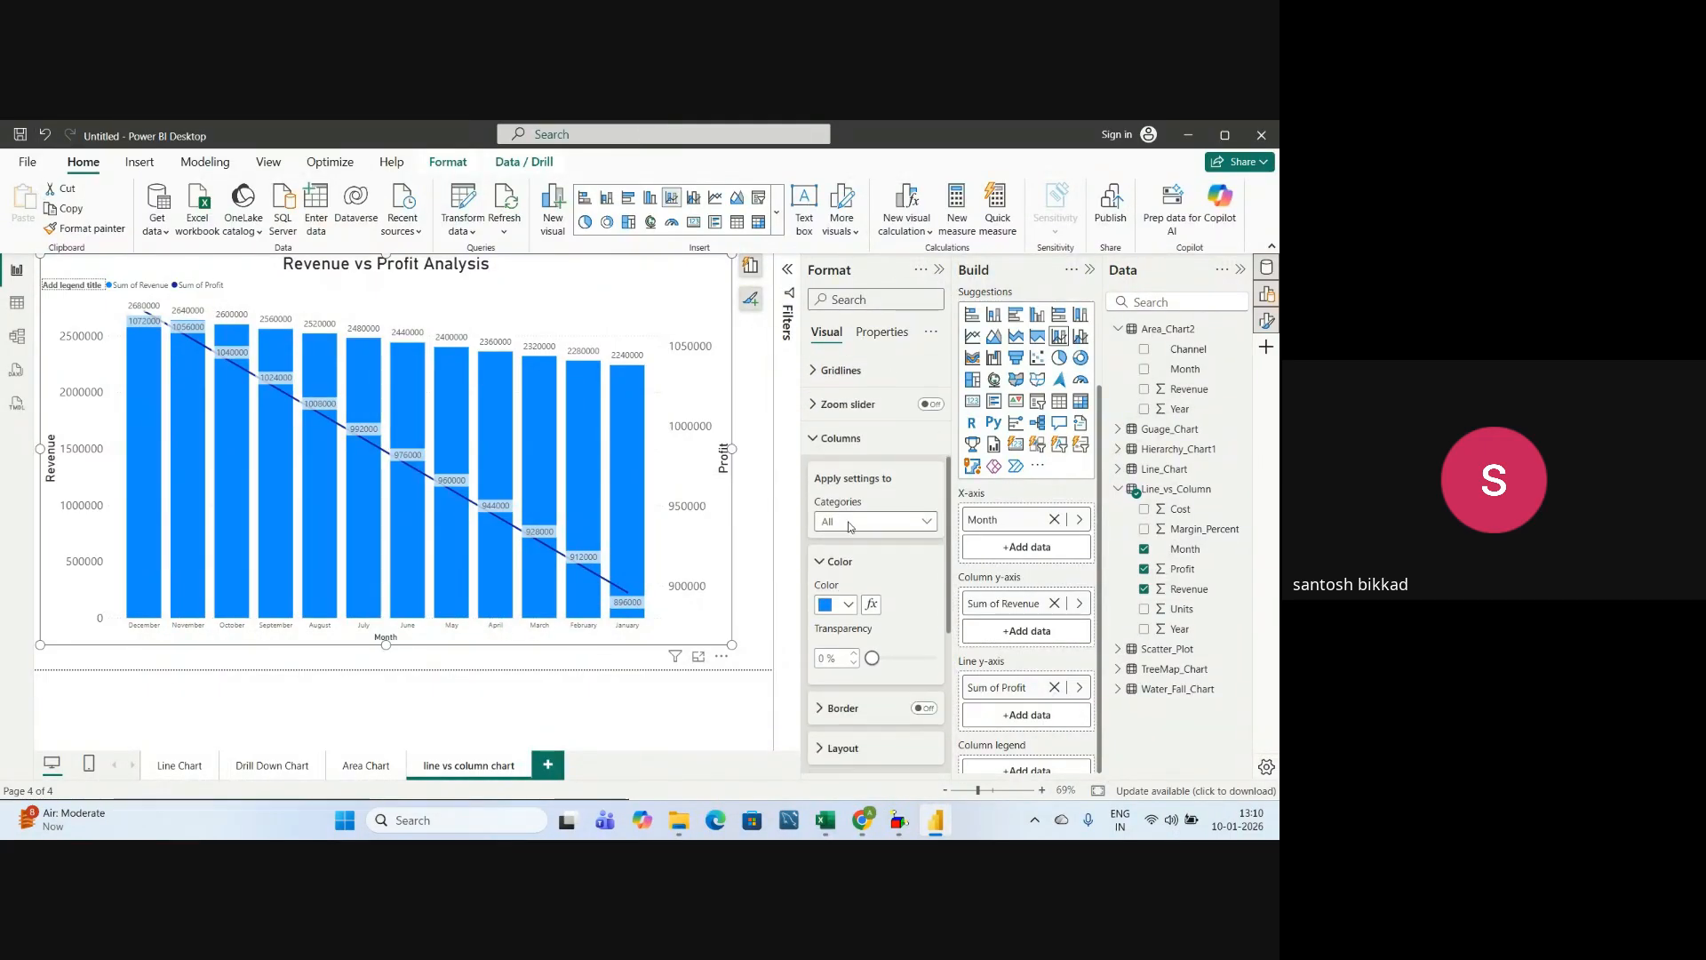
{"action": "left_click", "coordinate": [849, 595]}
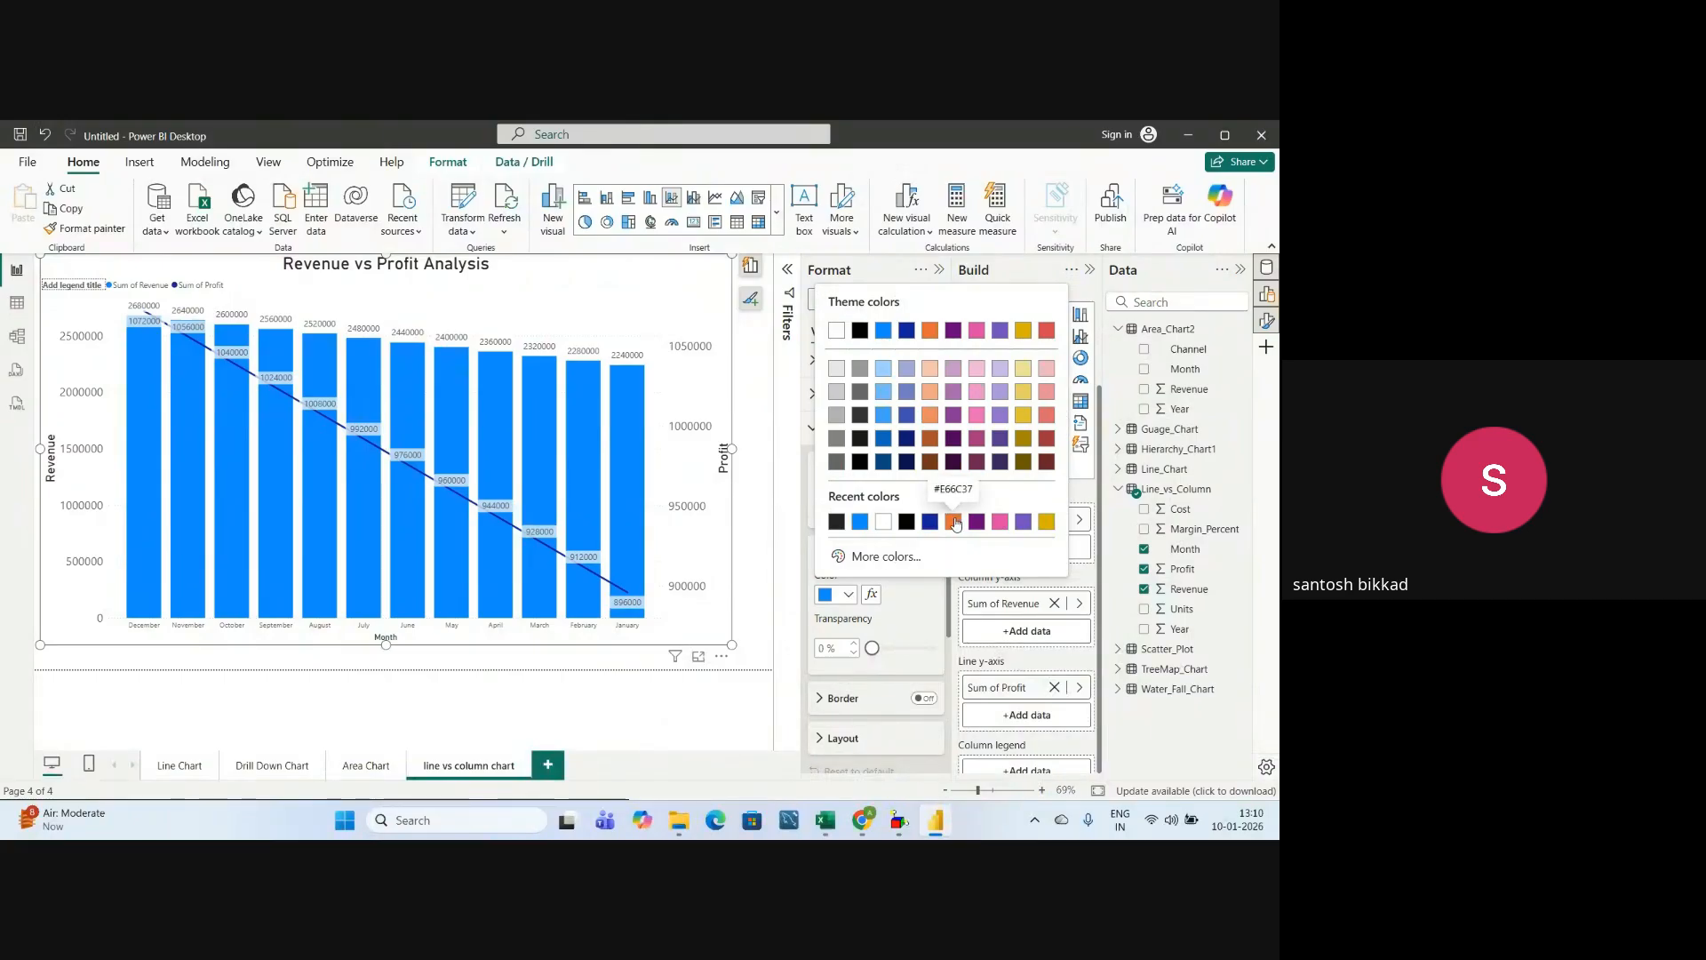
{"action": "left_click", "coordinate": [954, 523]}
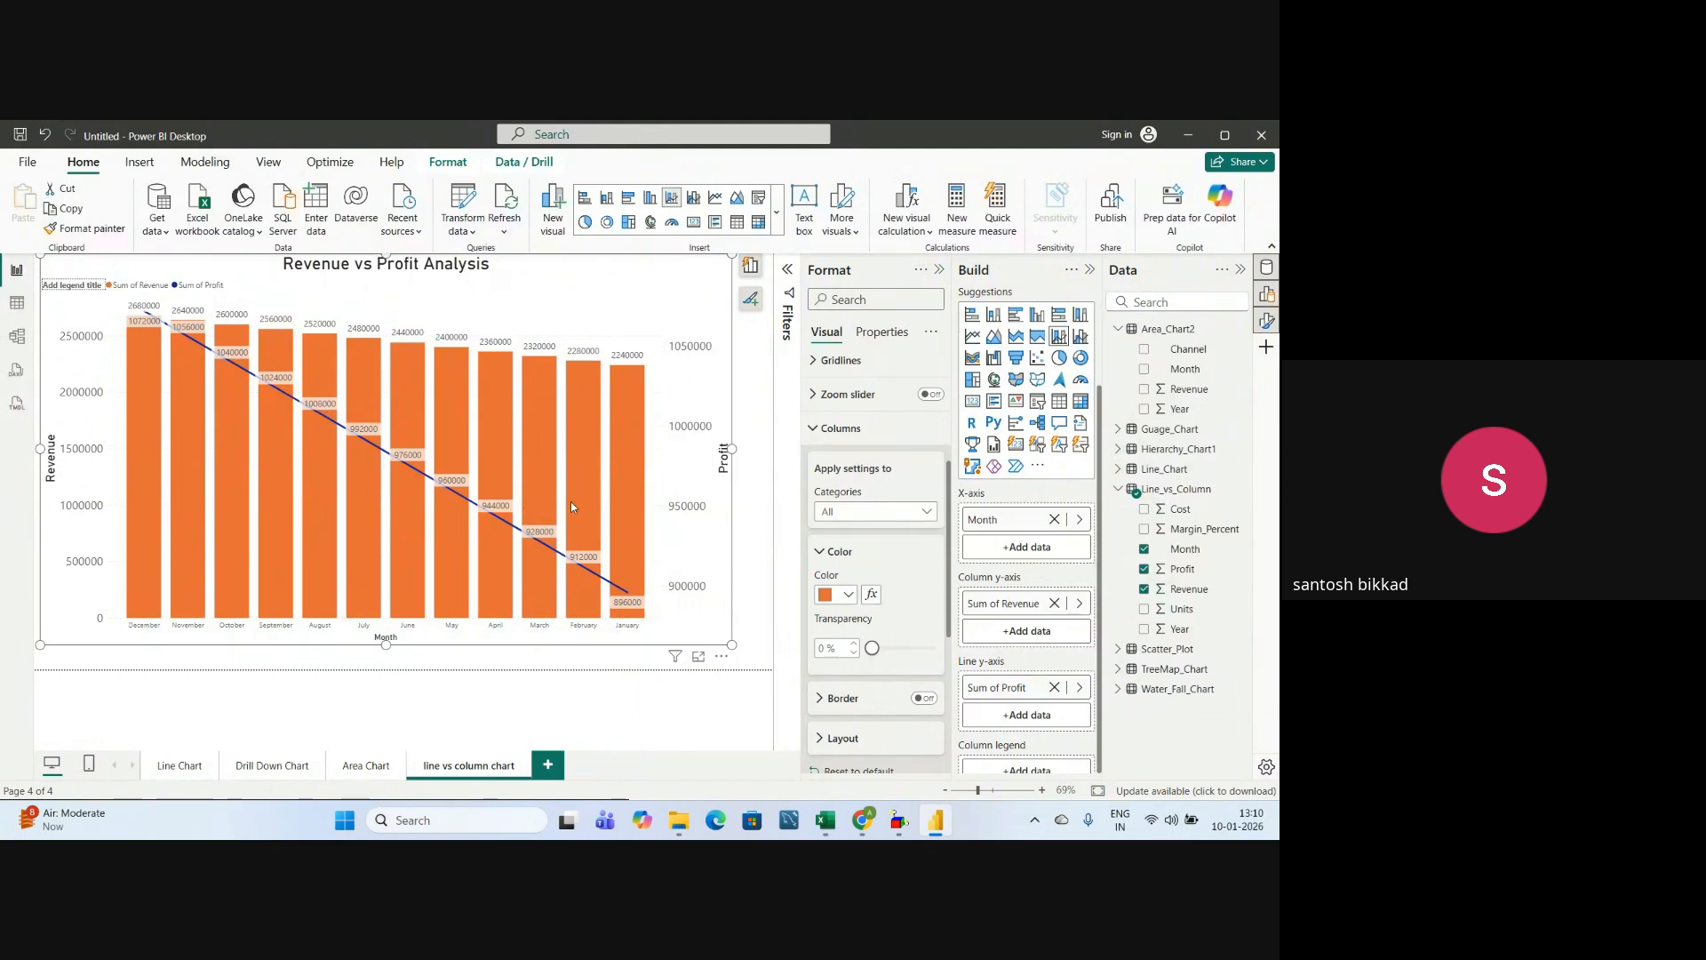
- Apply the column settings to the December category only and set its color to blue
{"action": "left_click", "coordinate": [854, 514]}
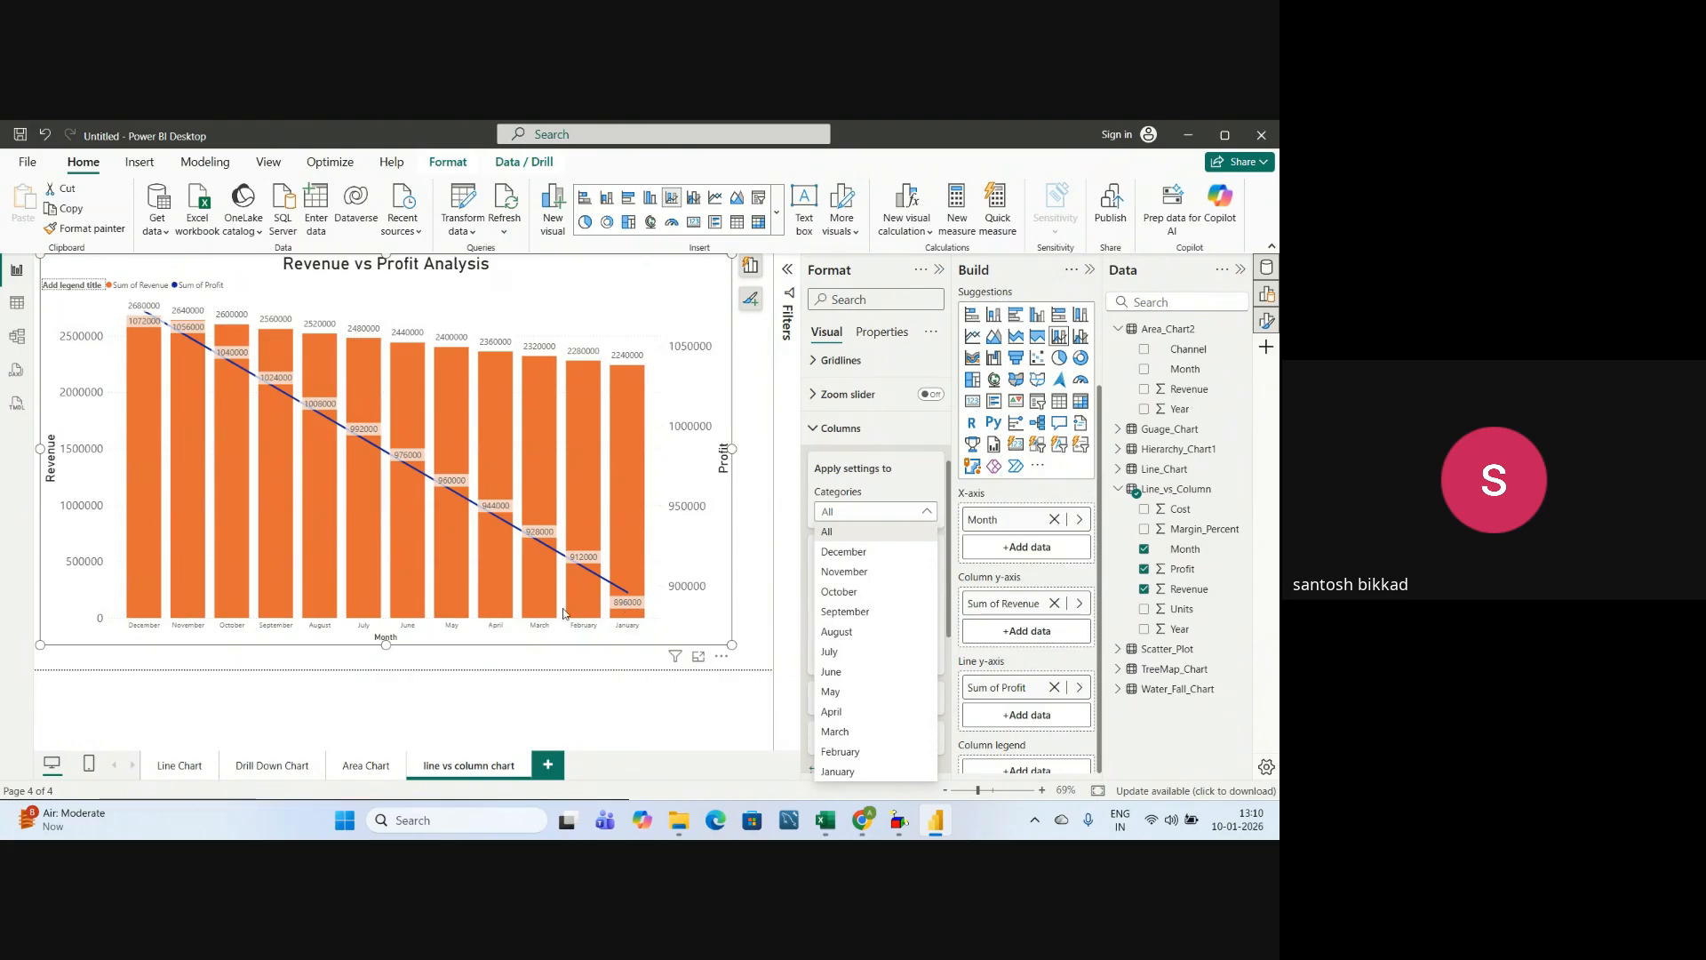
{"action": "left_click", "coordinate": [845, 552]}
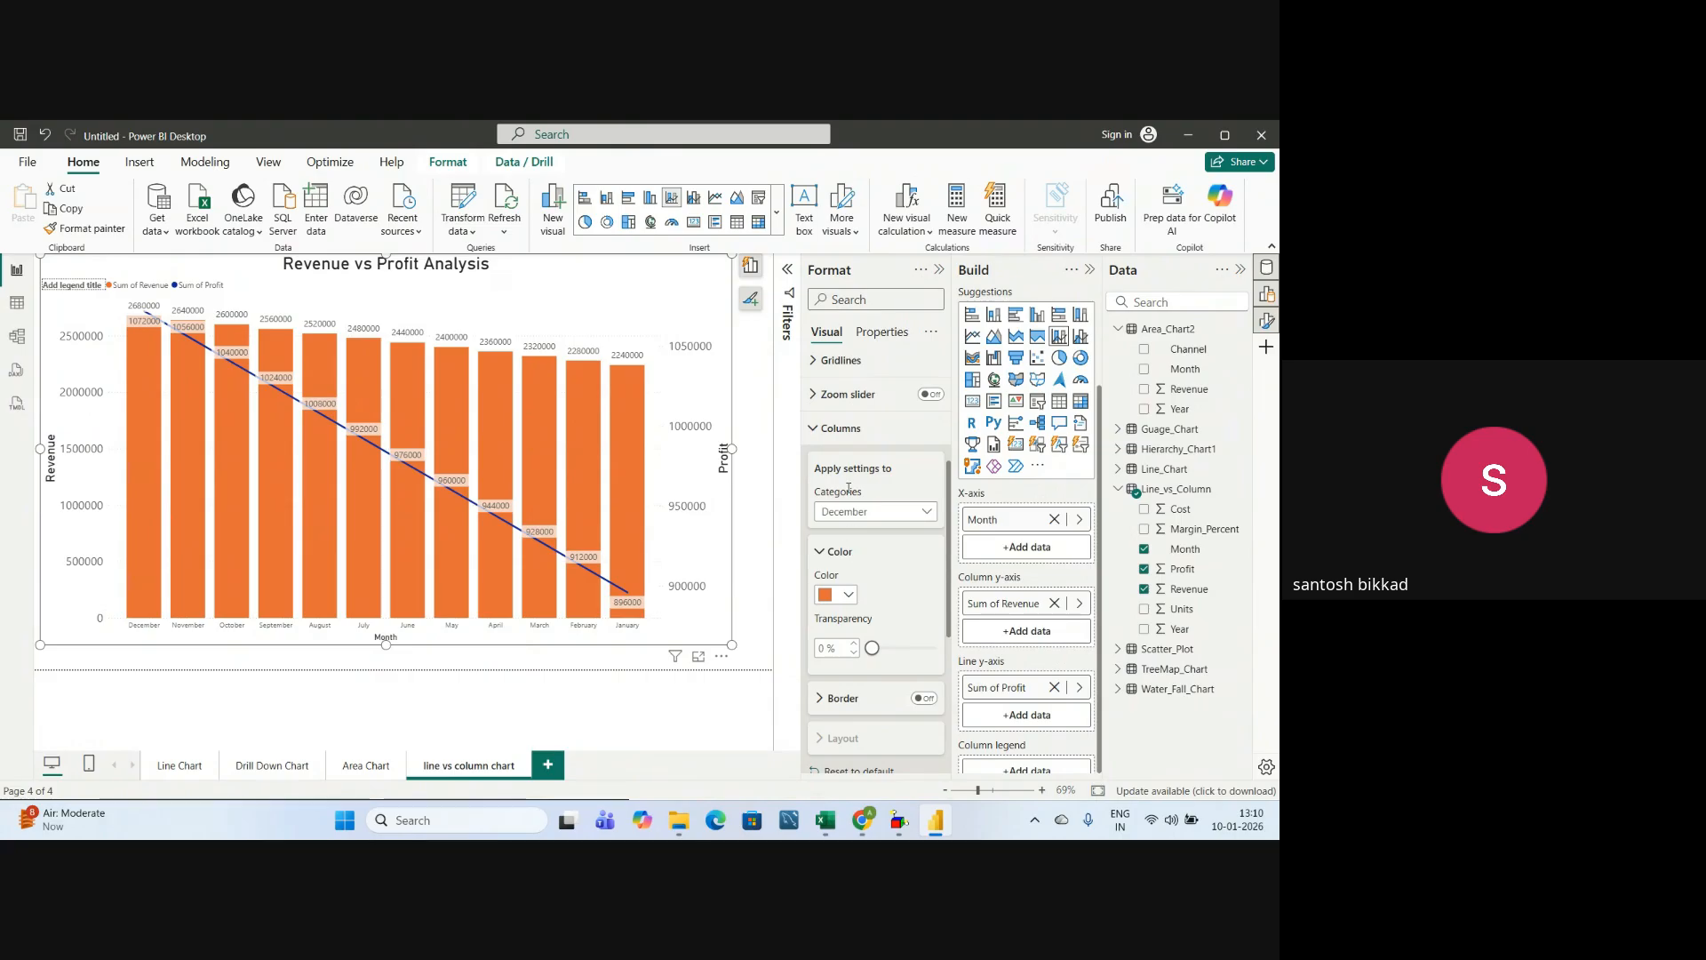
{"action": "left_click", "coordinate": [849, 596]}
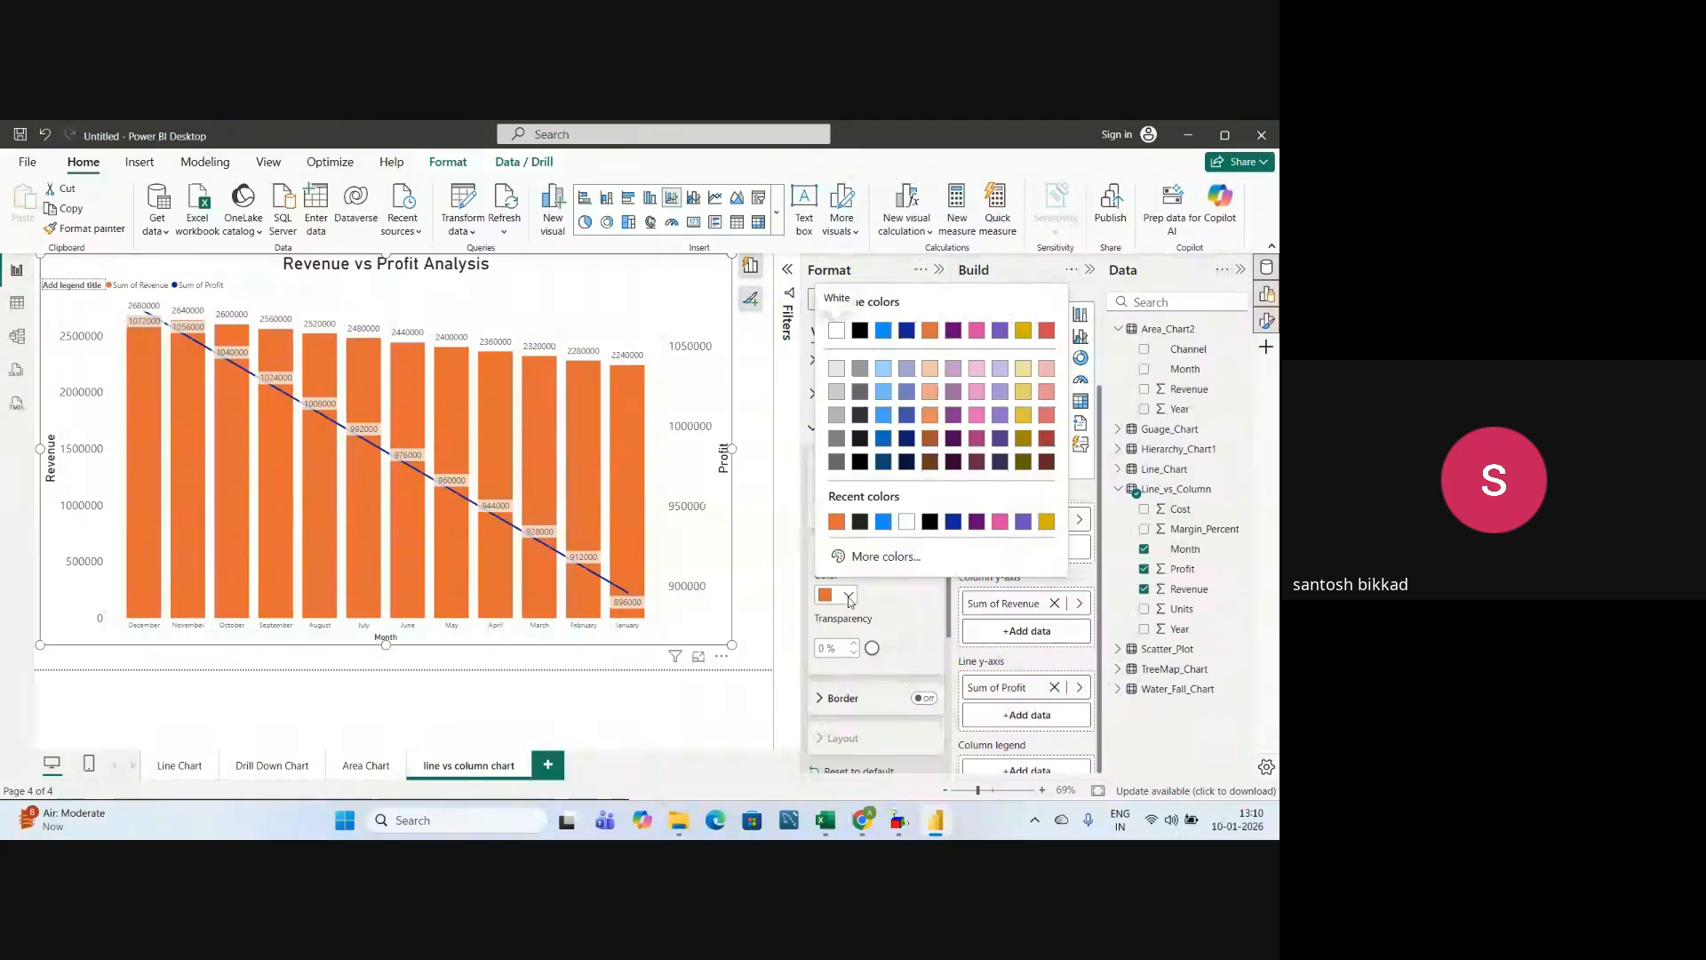
{"action": "left_click", "coordinate": [883, 525]}
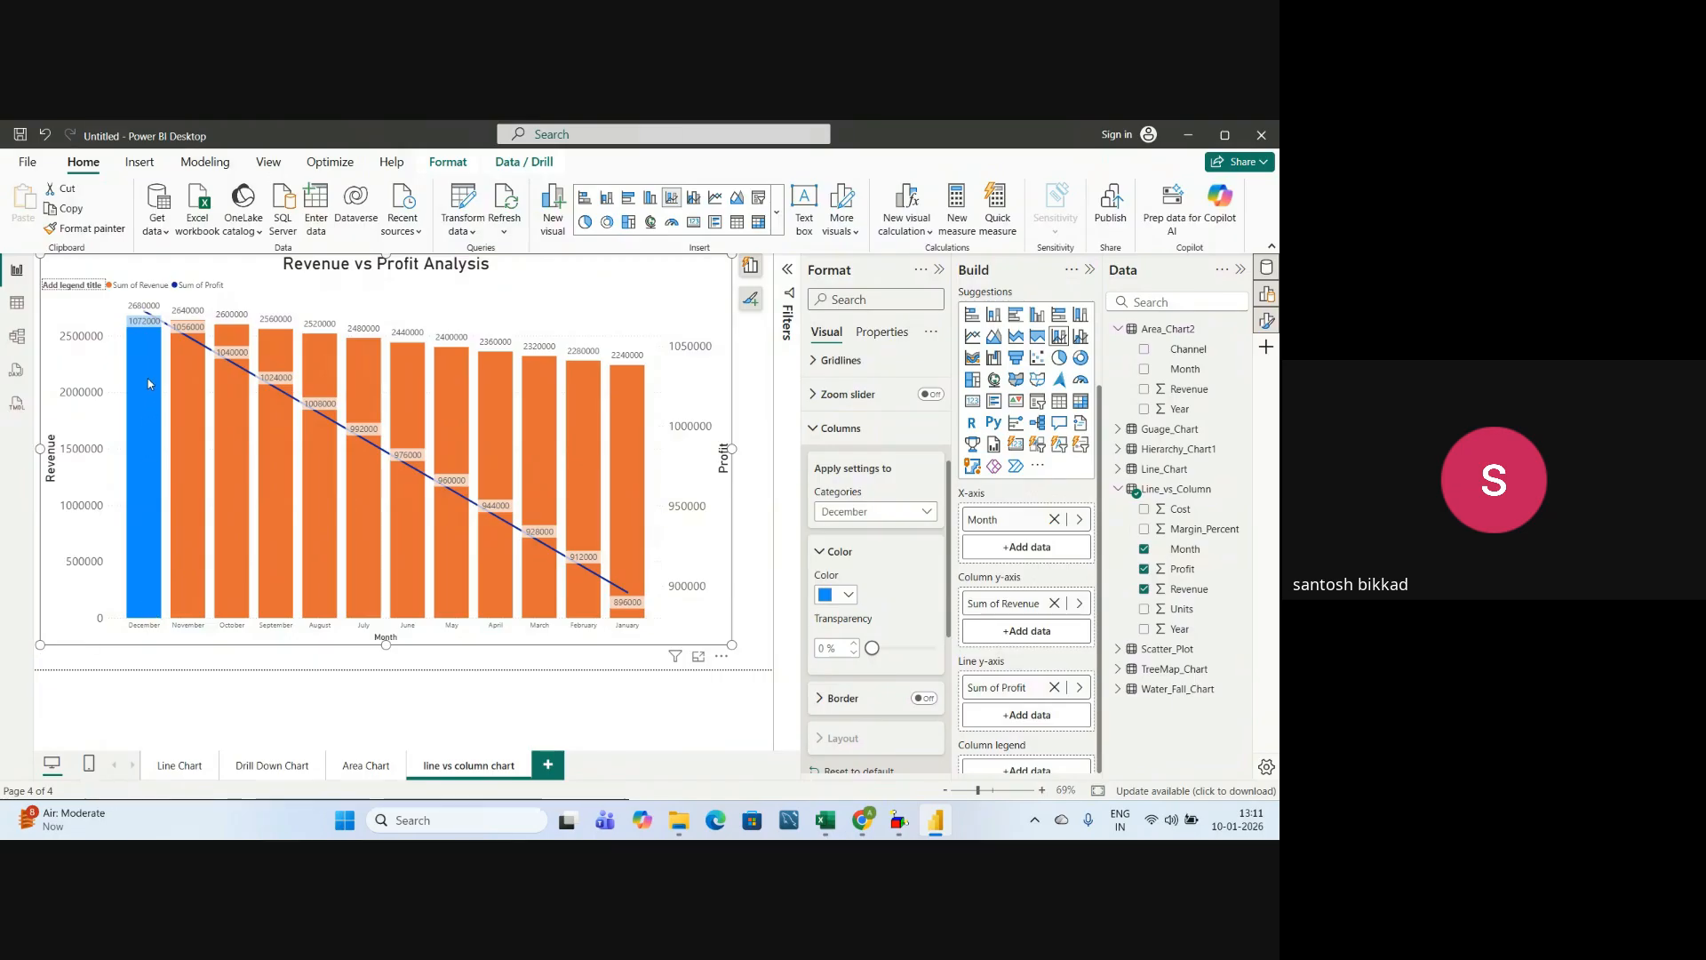
- Apply the column settings to the November category and set its color to light gray
{"action": "left_click", "coordinate": [880, 517]}
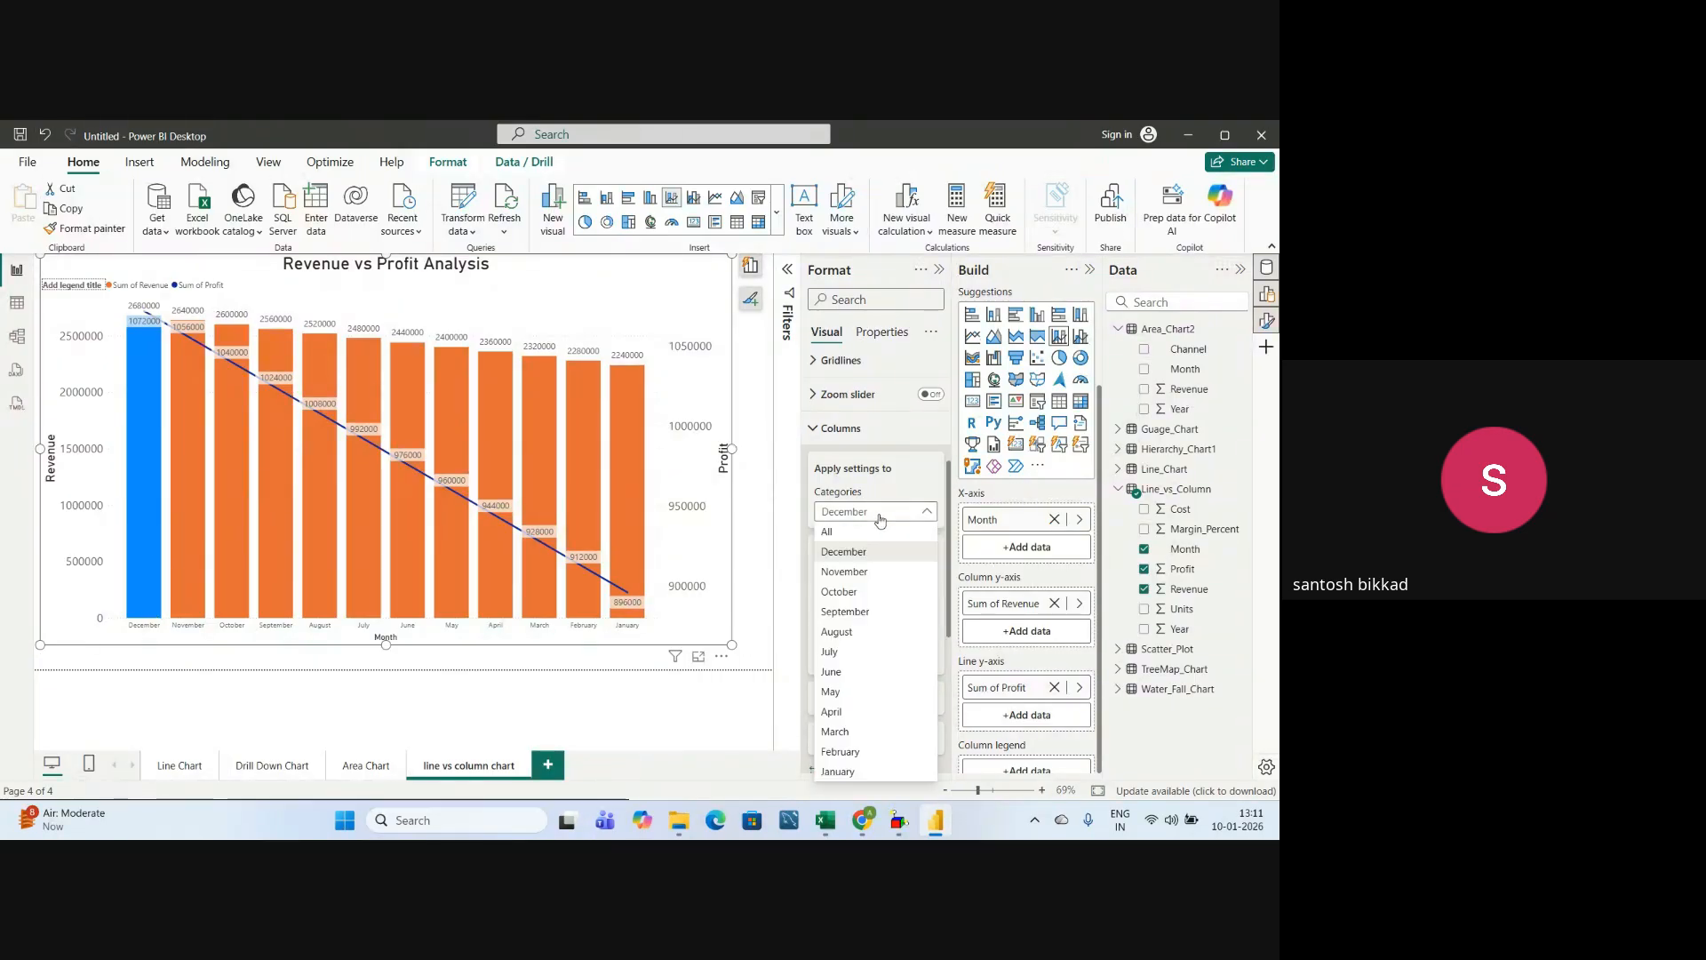
{"action": "left_click", "coordinate": [851, 571]}
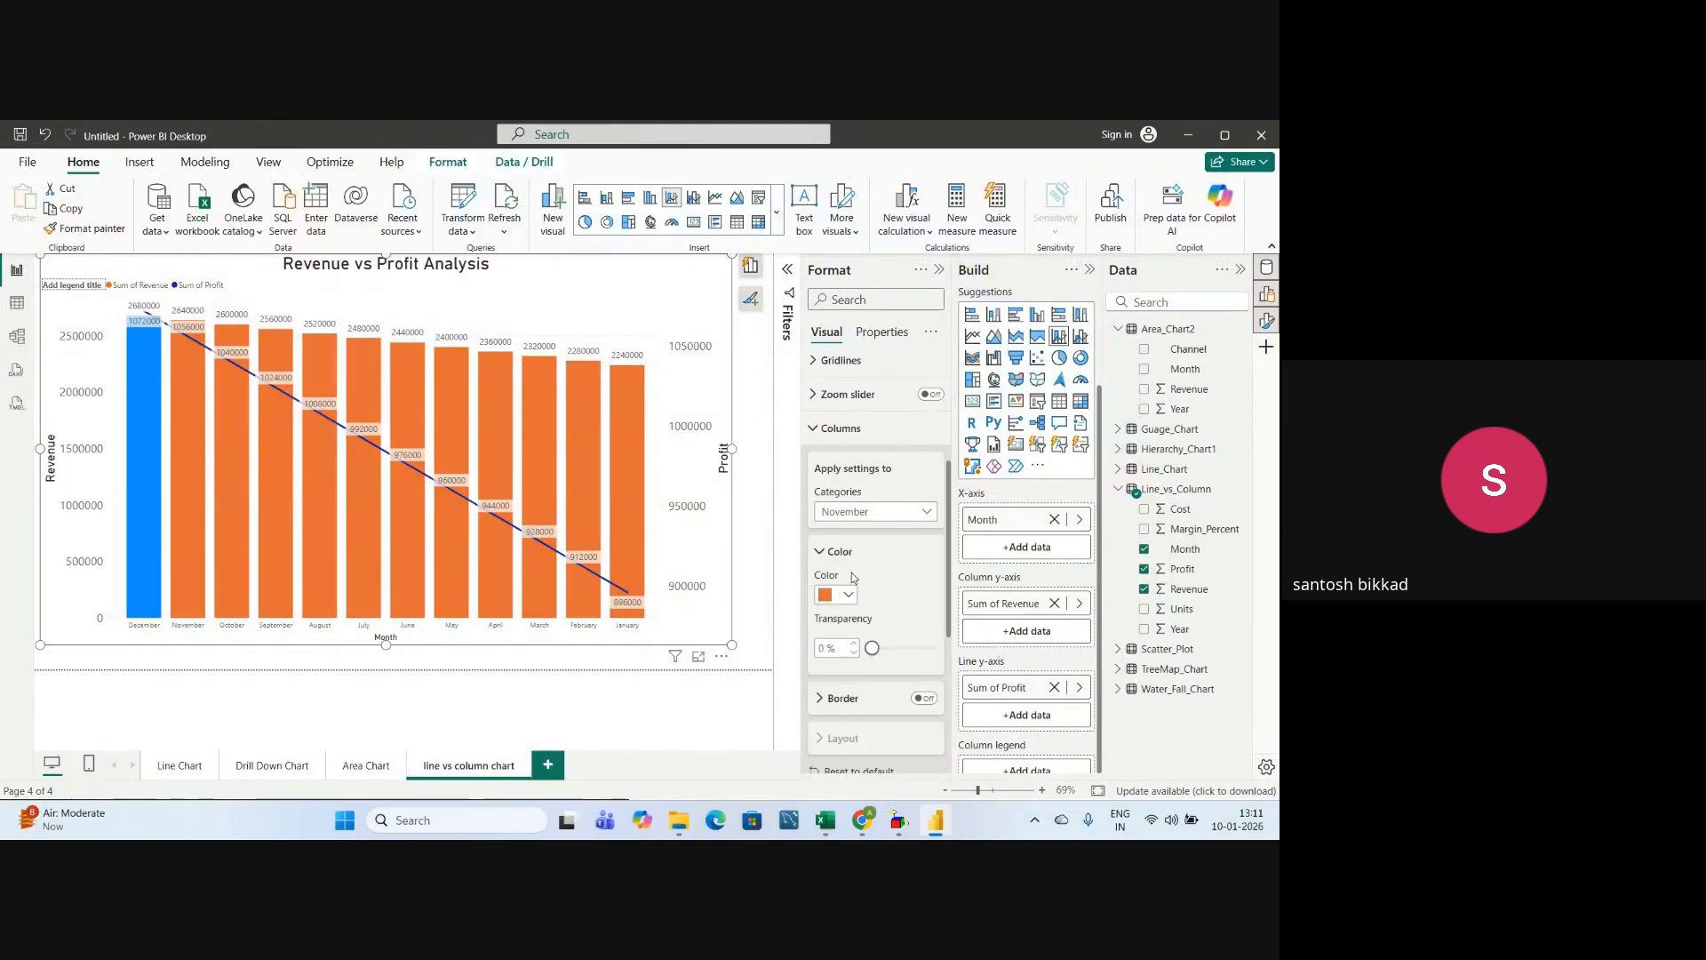
{"action": "left_click", "coordinate": [849, 597]}
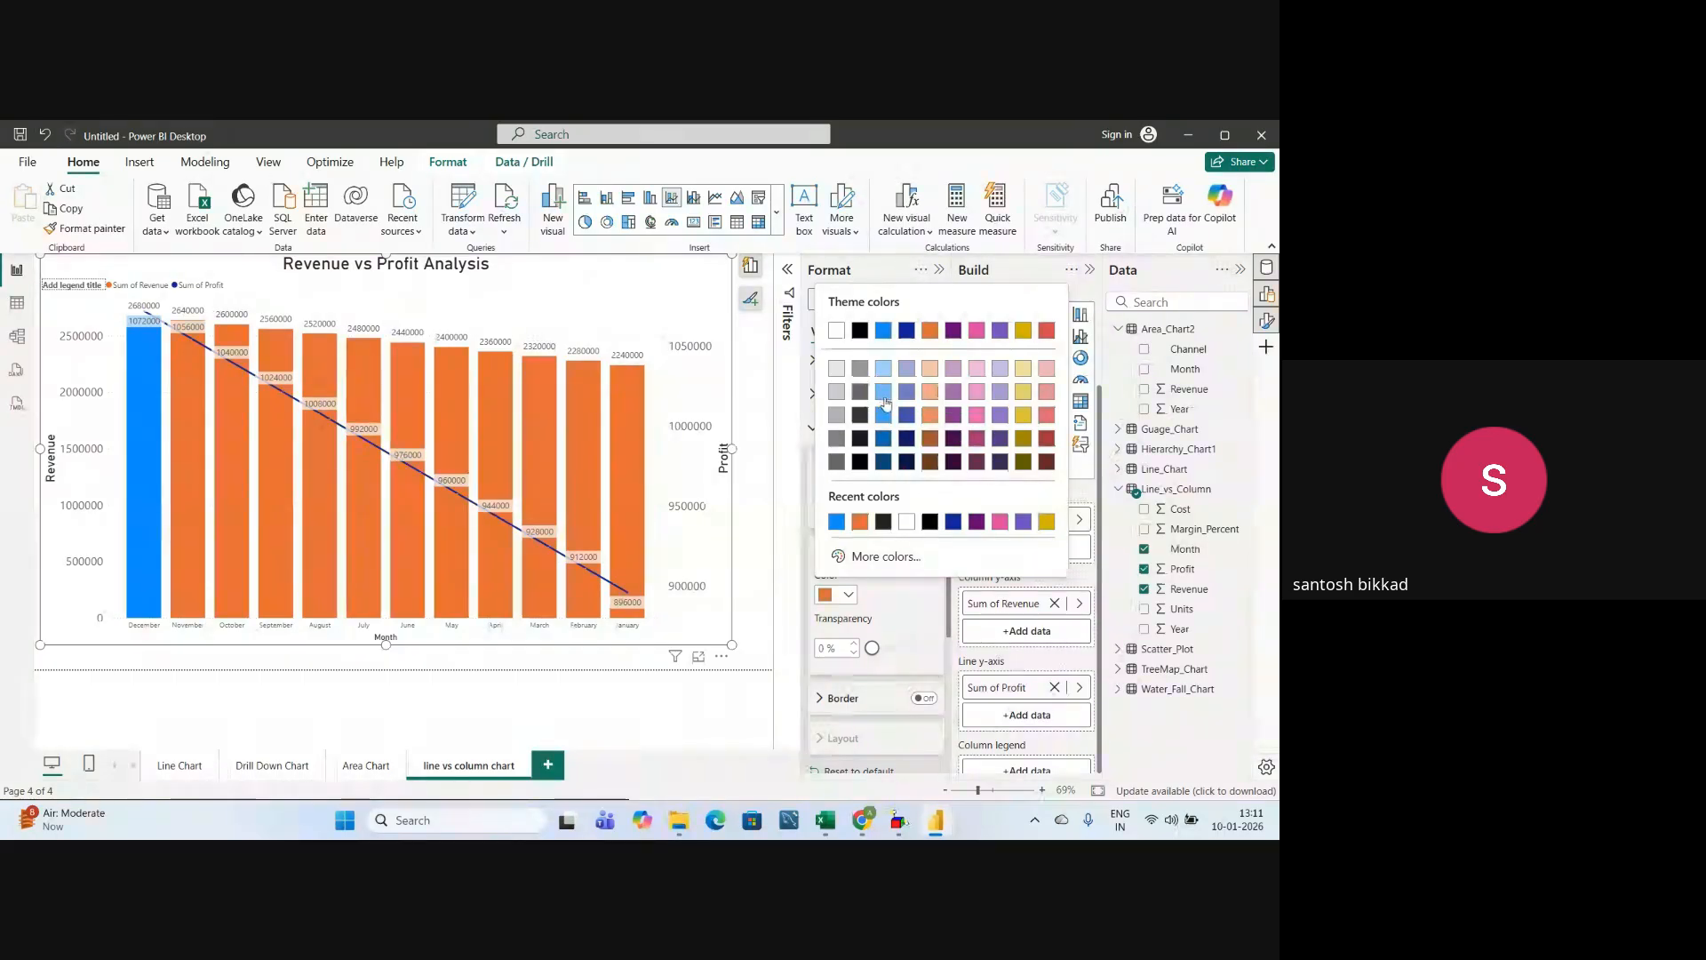
{"action": "left_click", "coordinate": [837, 374]}
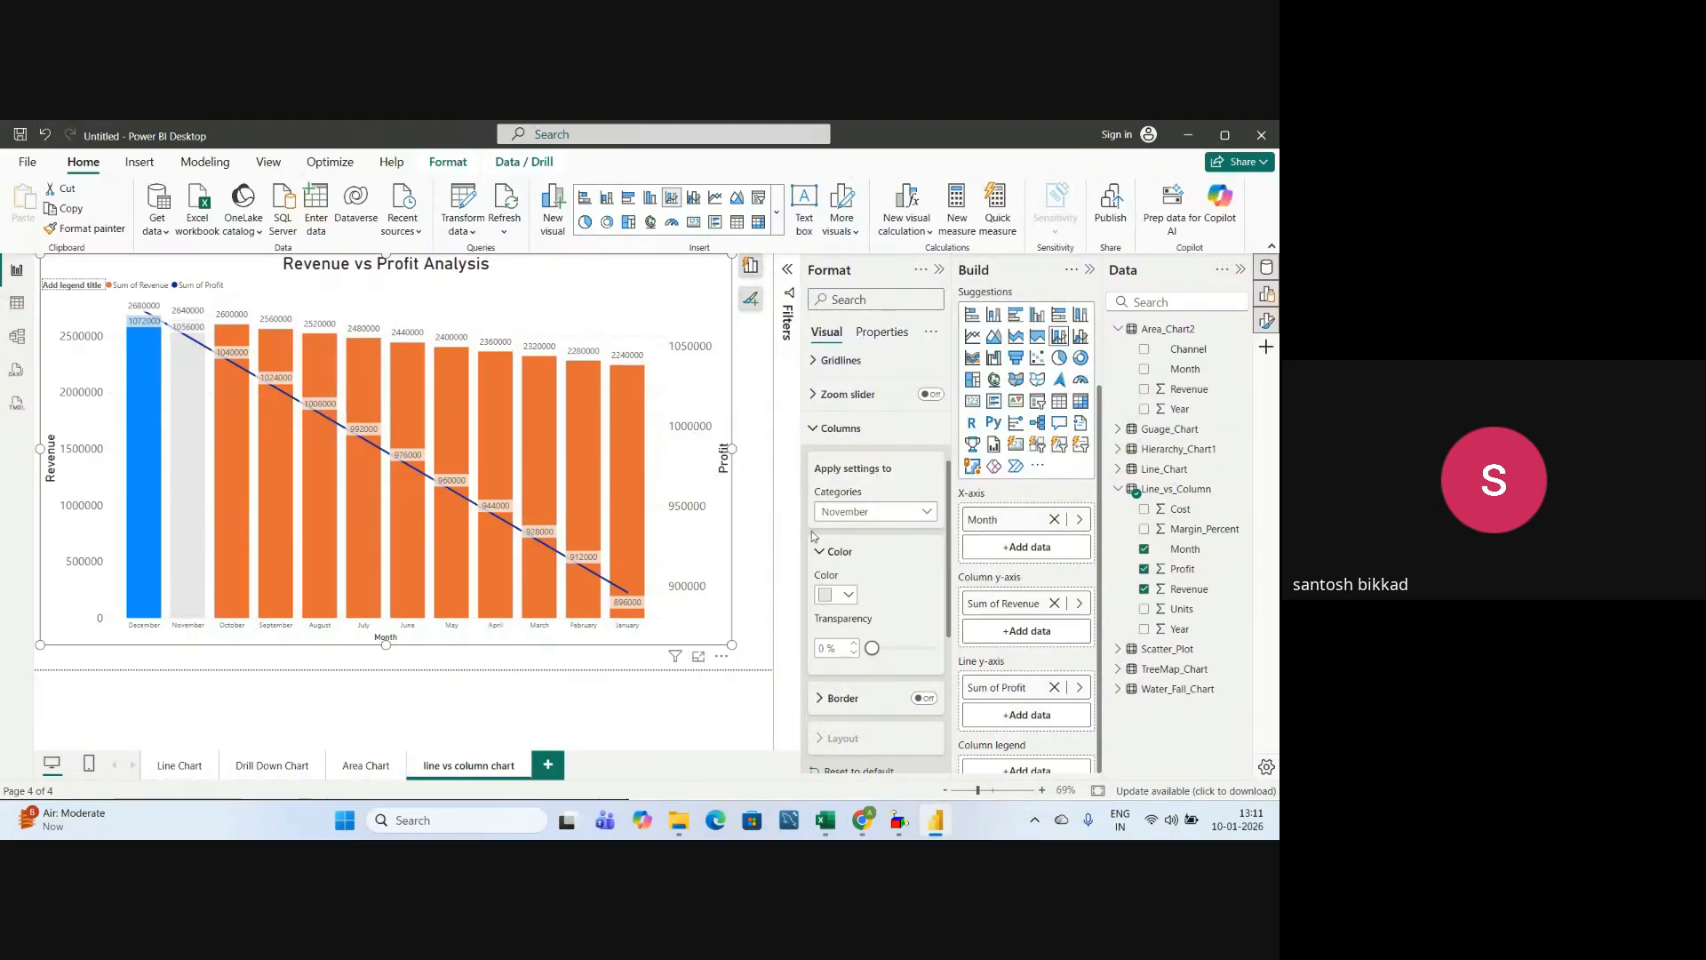
- Change the November column's color to a light yellow theme shade
{"action": "left_click", "coordinate": [849, 596]}
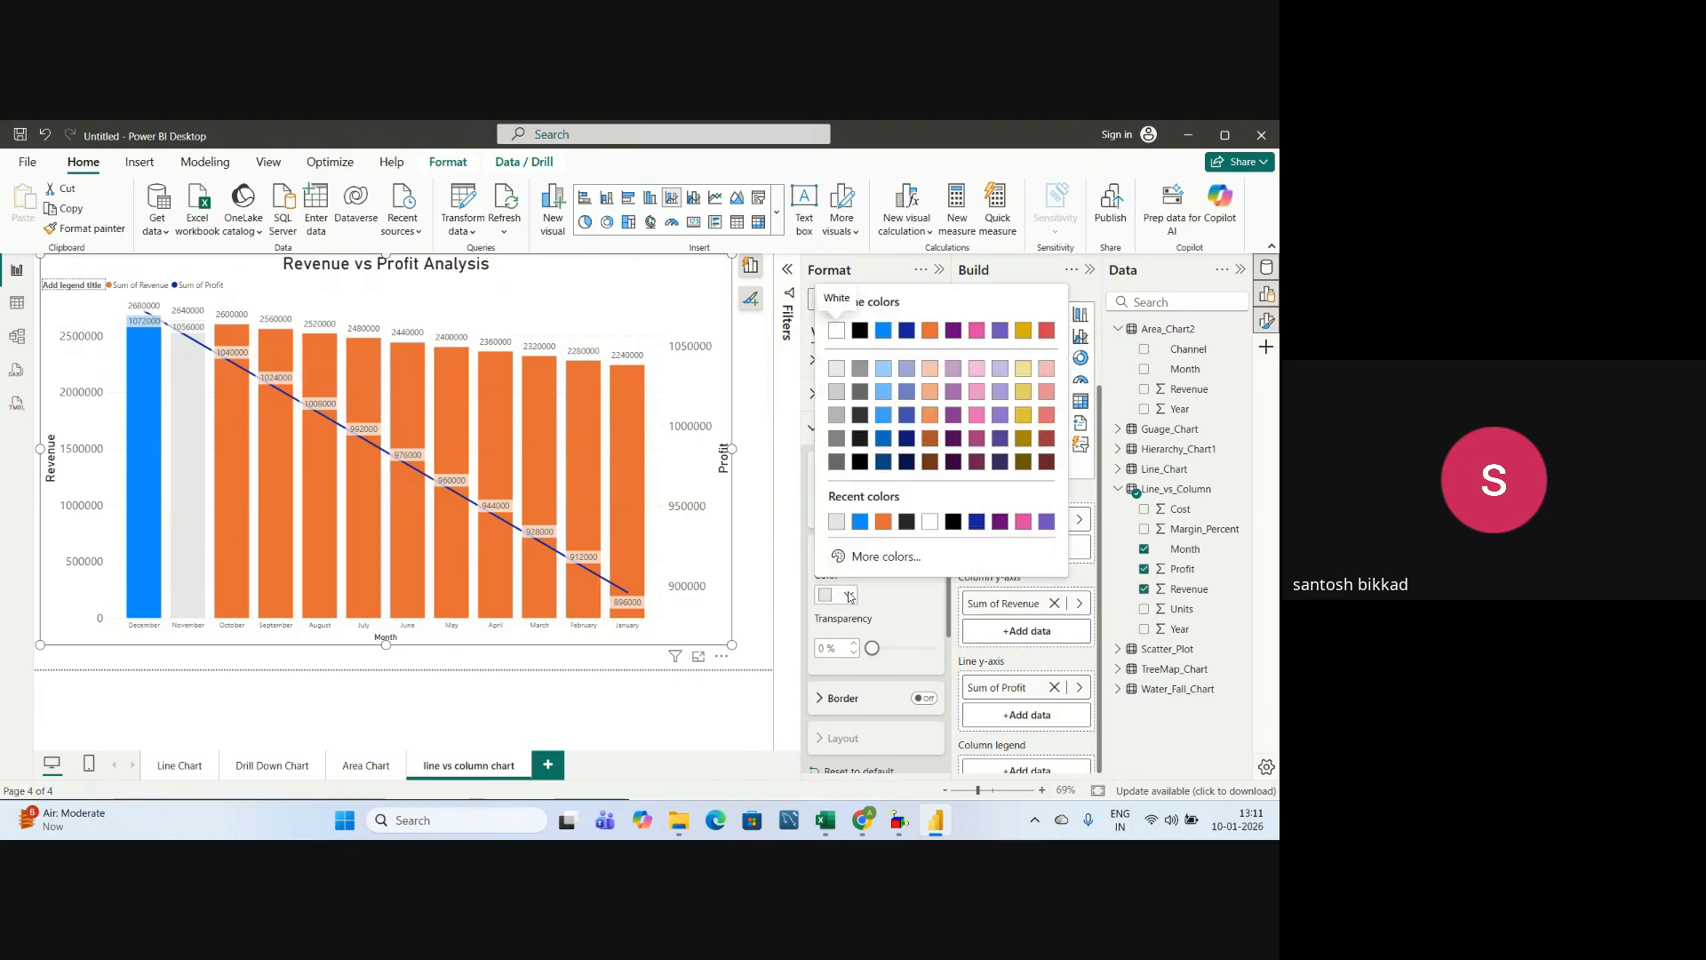
{"action": "left_click", "coordinate": [1024, 393]}
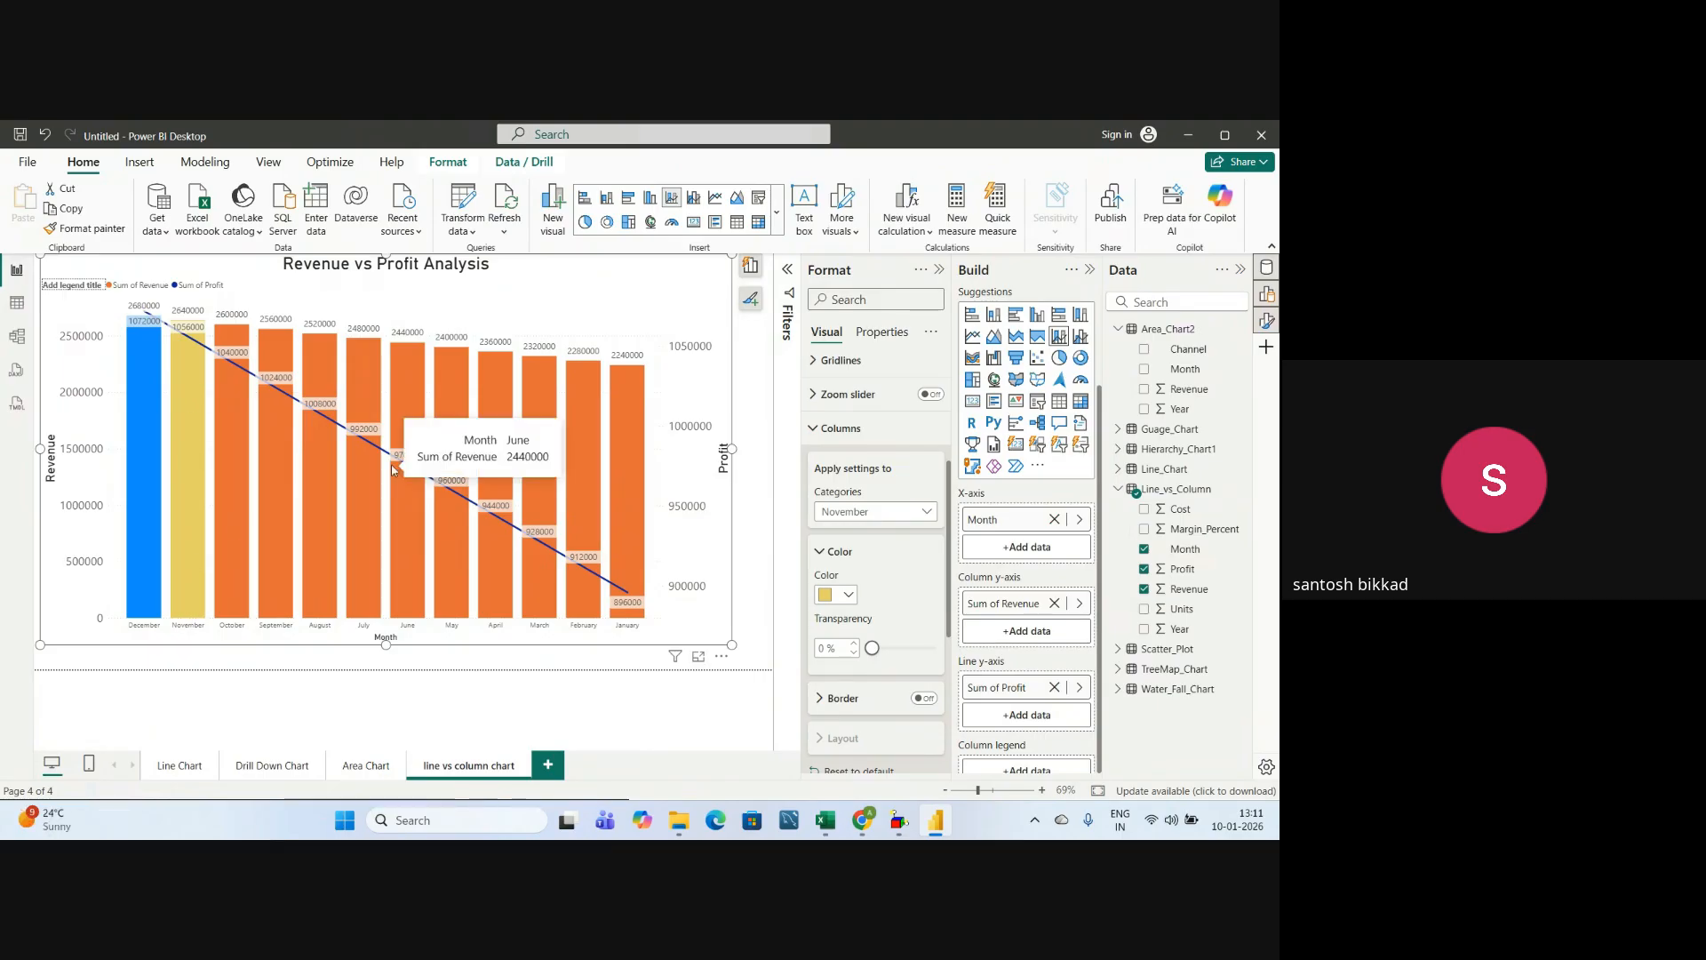
- Switch to Other Charts.pdf and review the Column Formatting instructions for the revenue columns
{"action": "key", "text": "alt+Tab"}
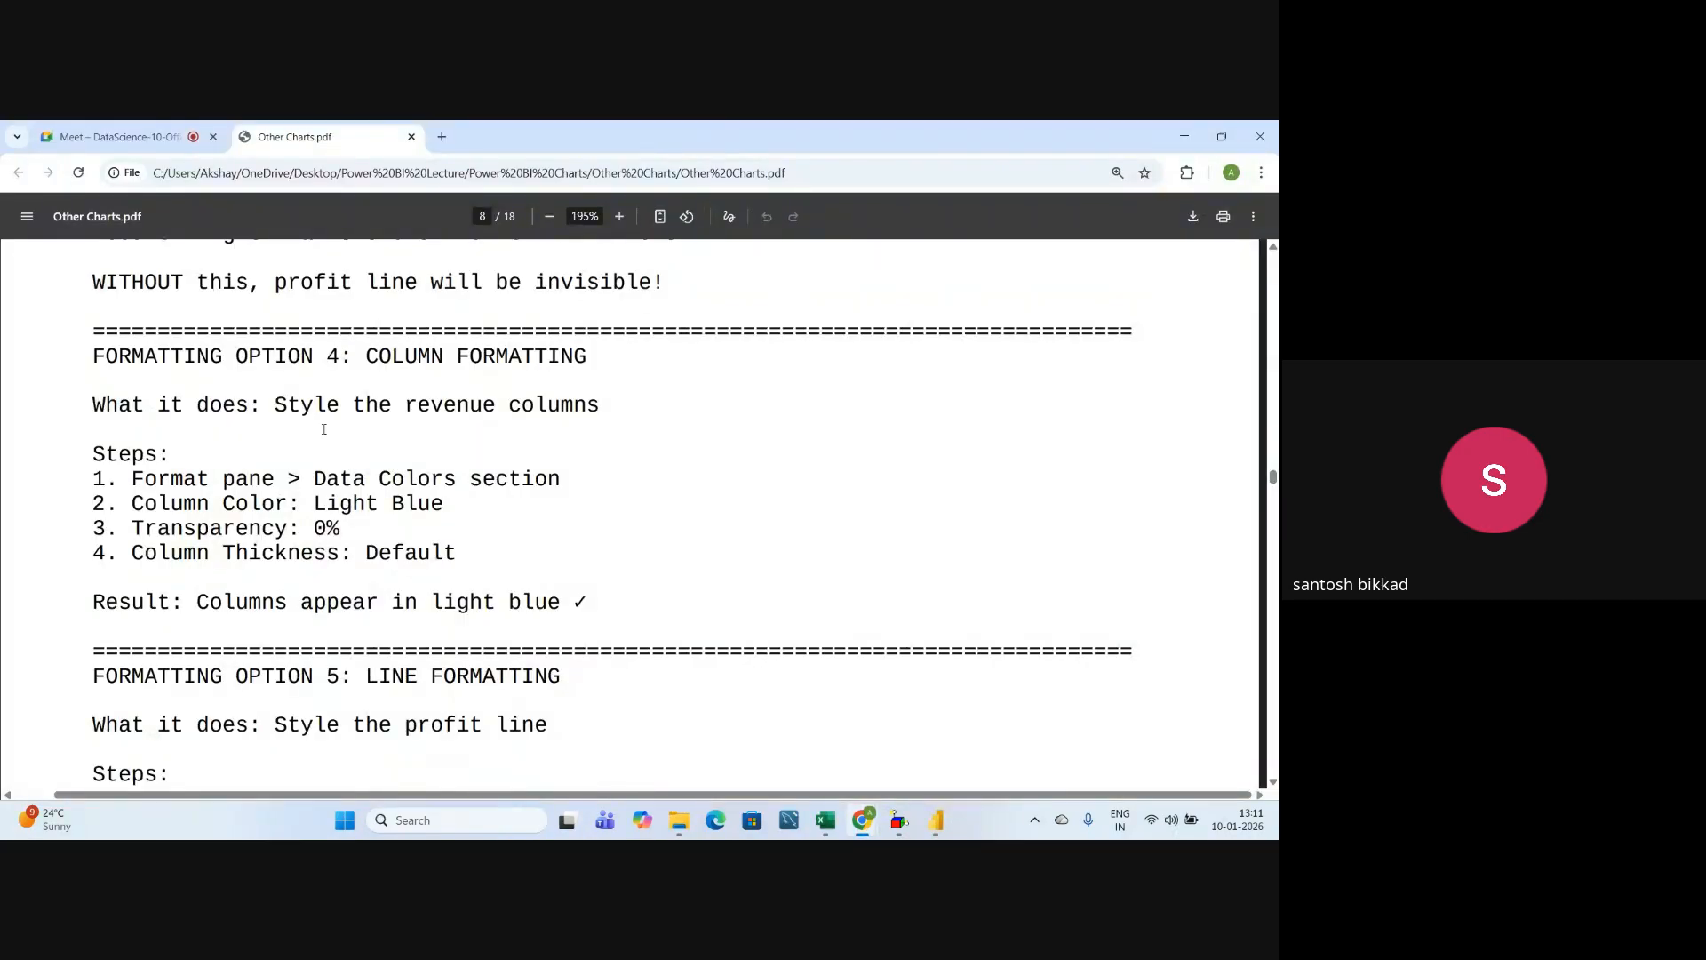
{"action": "left_click_drag", "start_coordinate": [361, 357], "coordinate": [596, 354]}
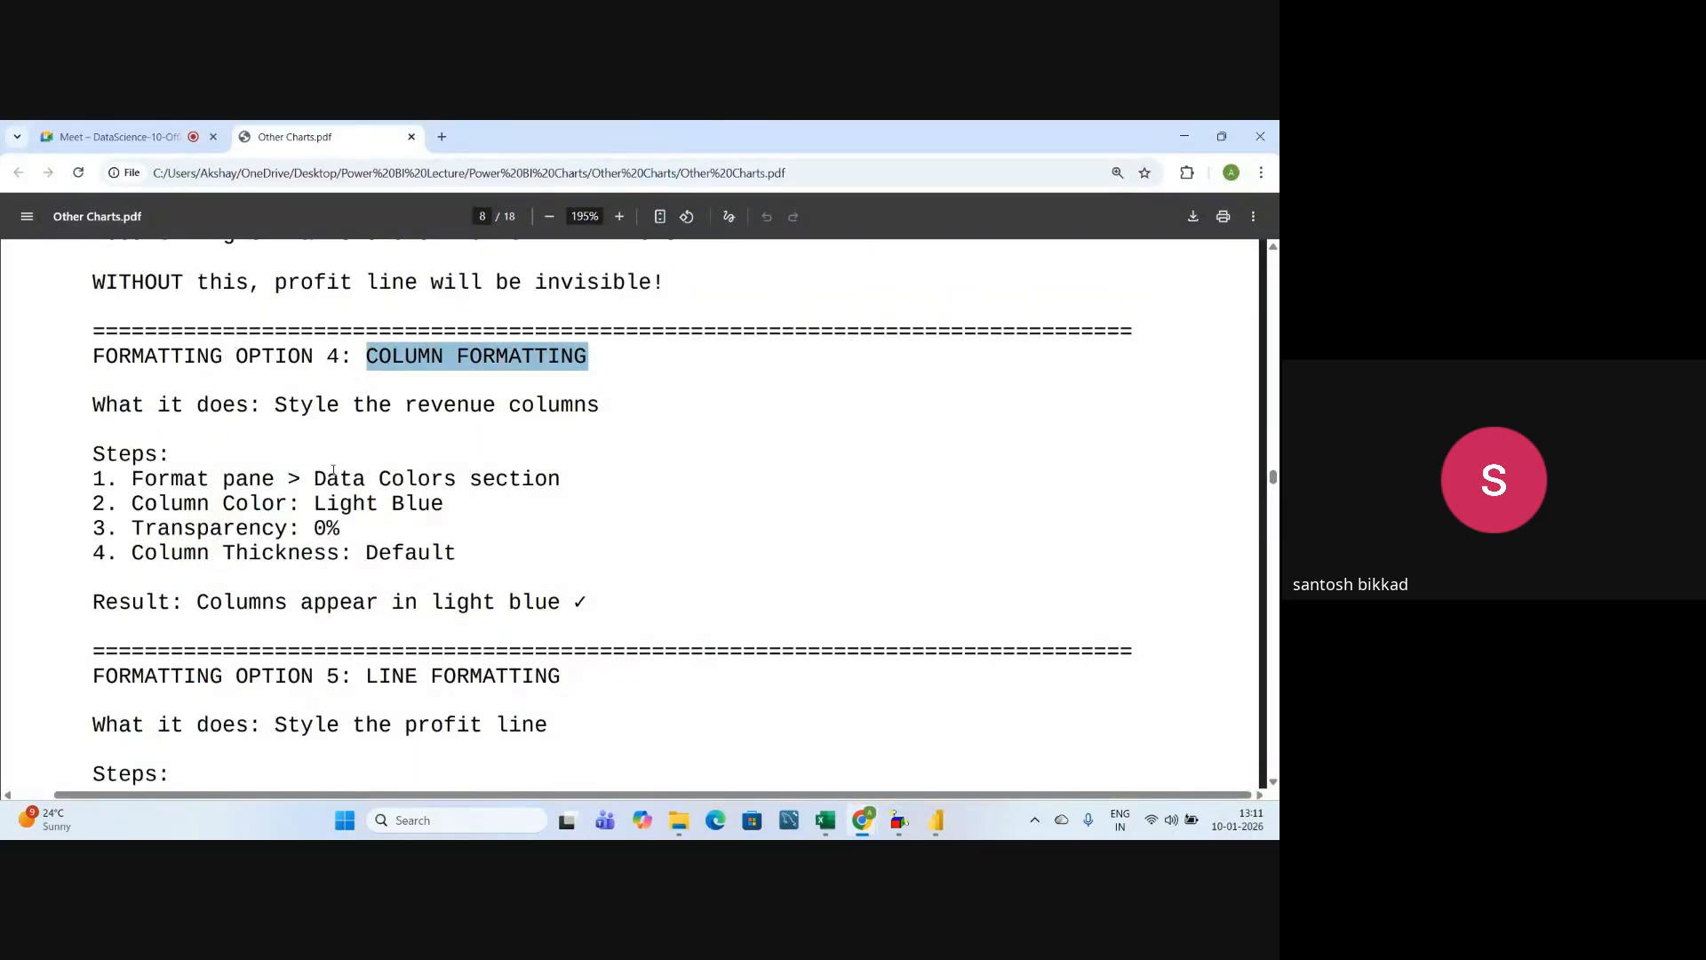
{"action": "left_click_drag", "start_coordinate": [327, 478], "coordinate": [562, 480]}
{"action": "left_click", "coordinate": [390, 539]}
{"action": "scroll", "coordinate": [389, 539], "scroll_direction": "down", "scroll_amount": 1}
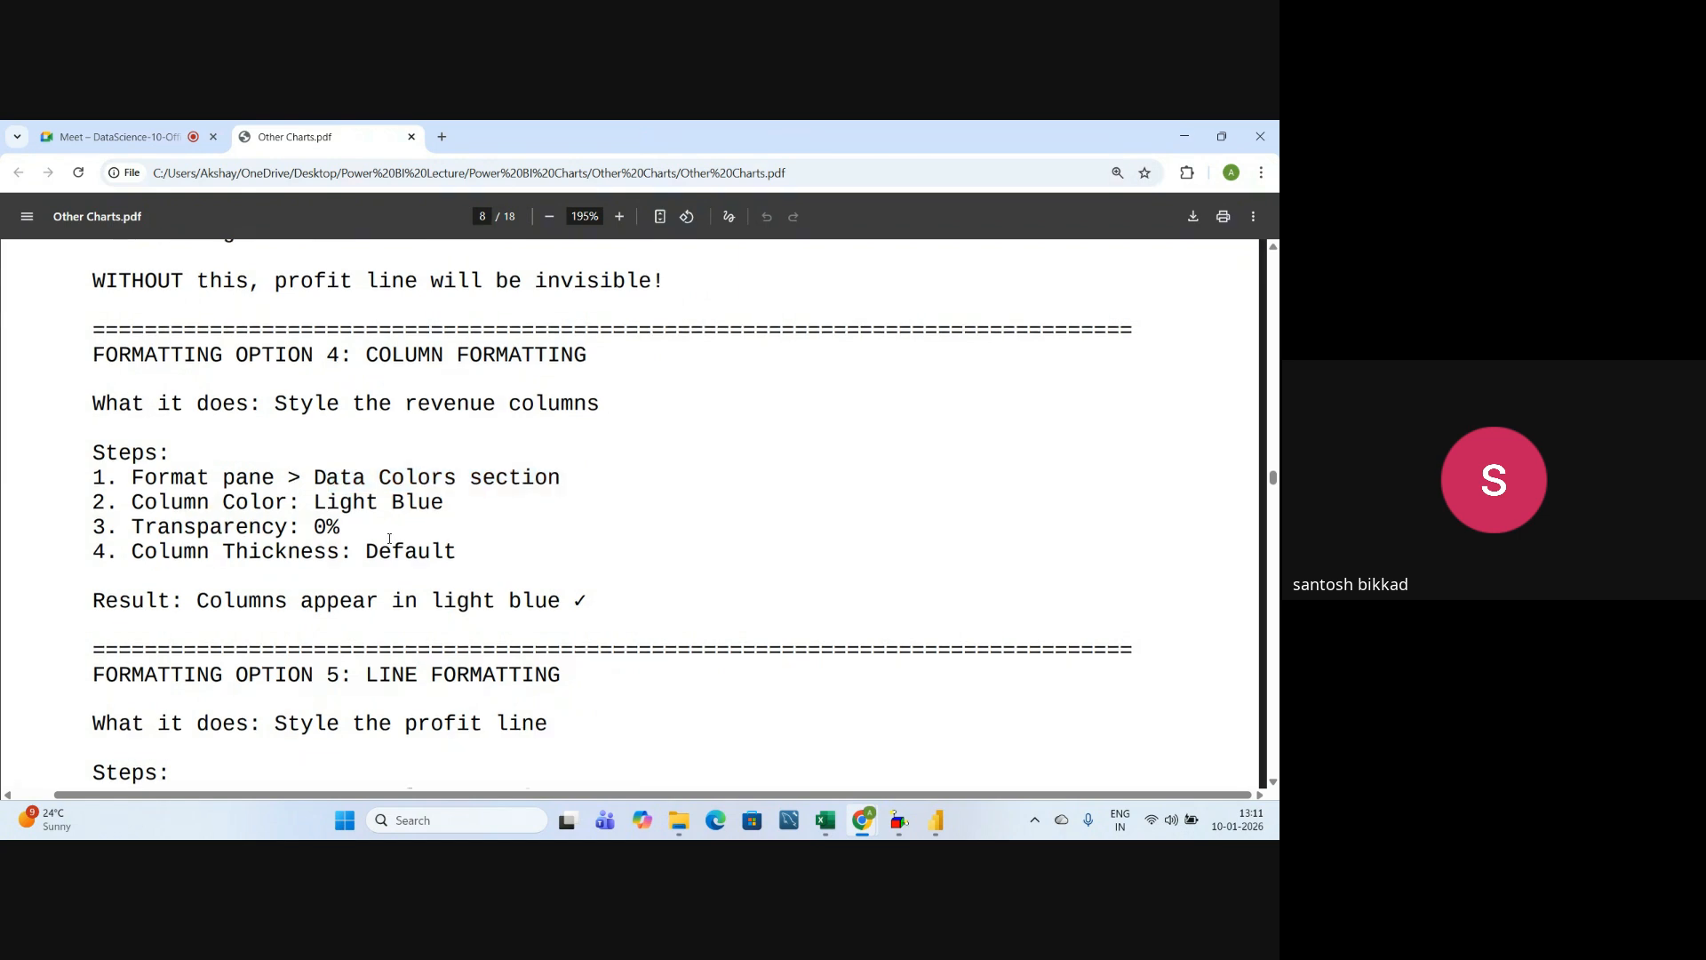
- Read the Line Formatting instructions for the profit line's color, thickness and style
{"action": "scroll", "coordinate": [390, 539], "scroll_direction": "down", "scroll_amount": 3}
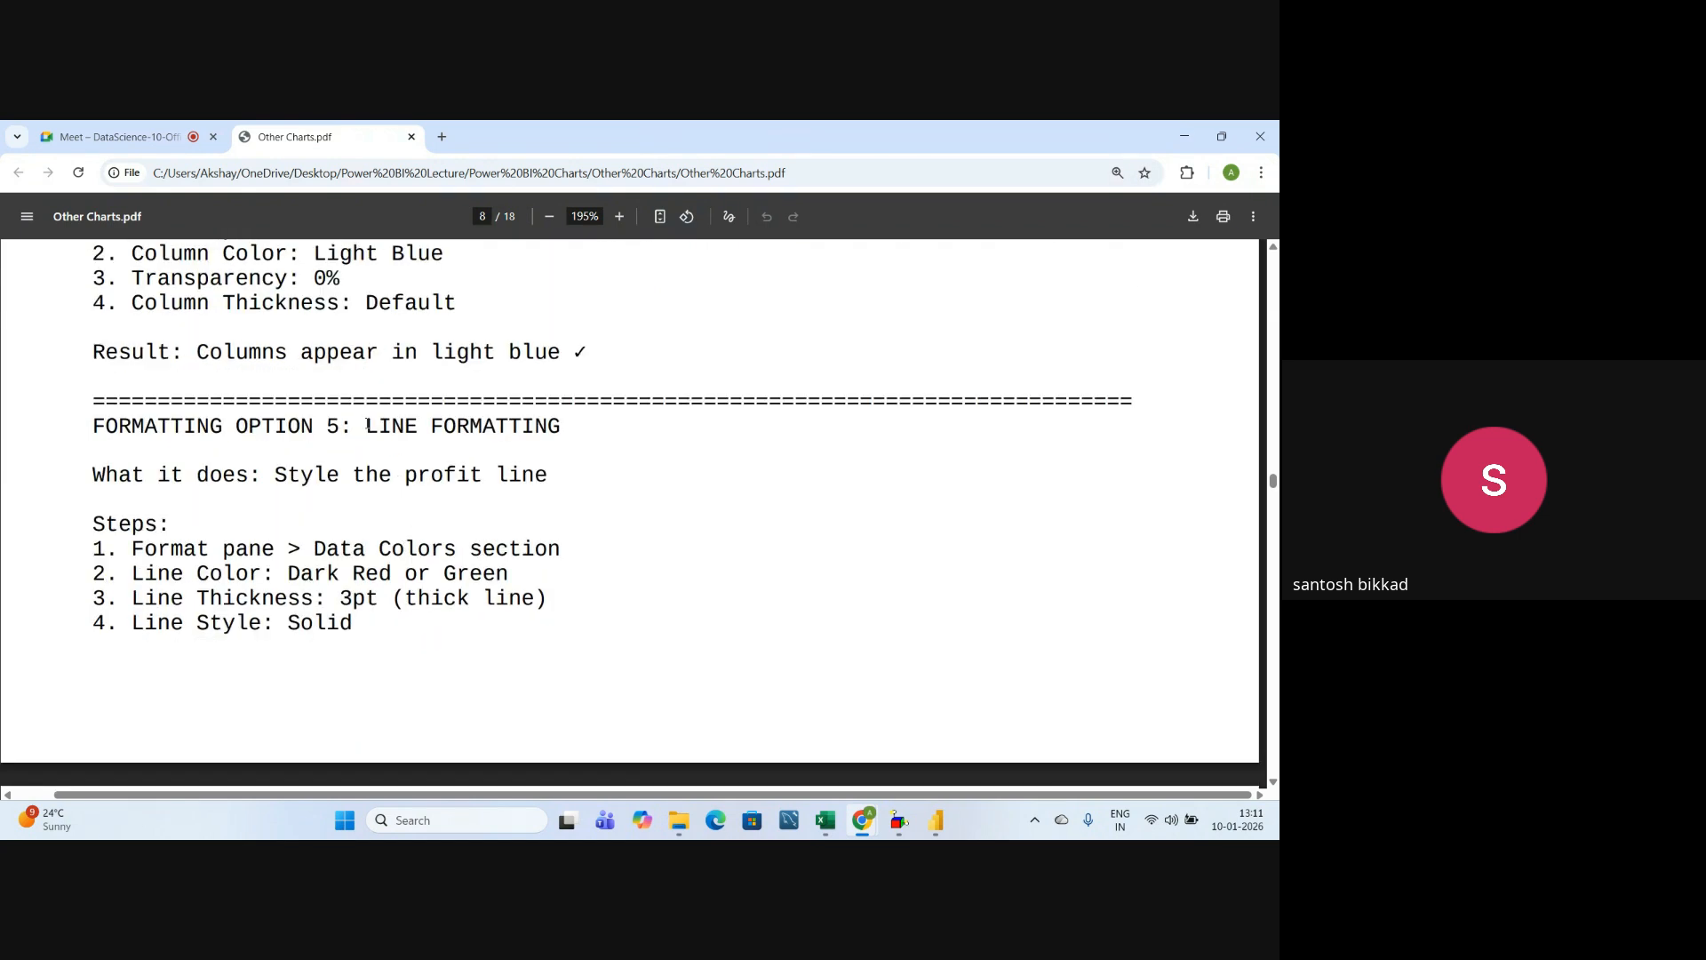
{"action": "left_click_drag", "start_coordinate": [367, 426], "coordinate": [585, 437]}
{"action": "scroll", "coordinate": [603, 487], "scroll_direction": "down", "scroll_amount": 1}
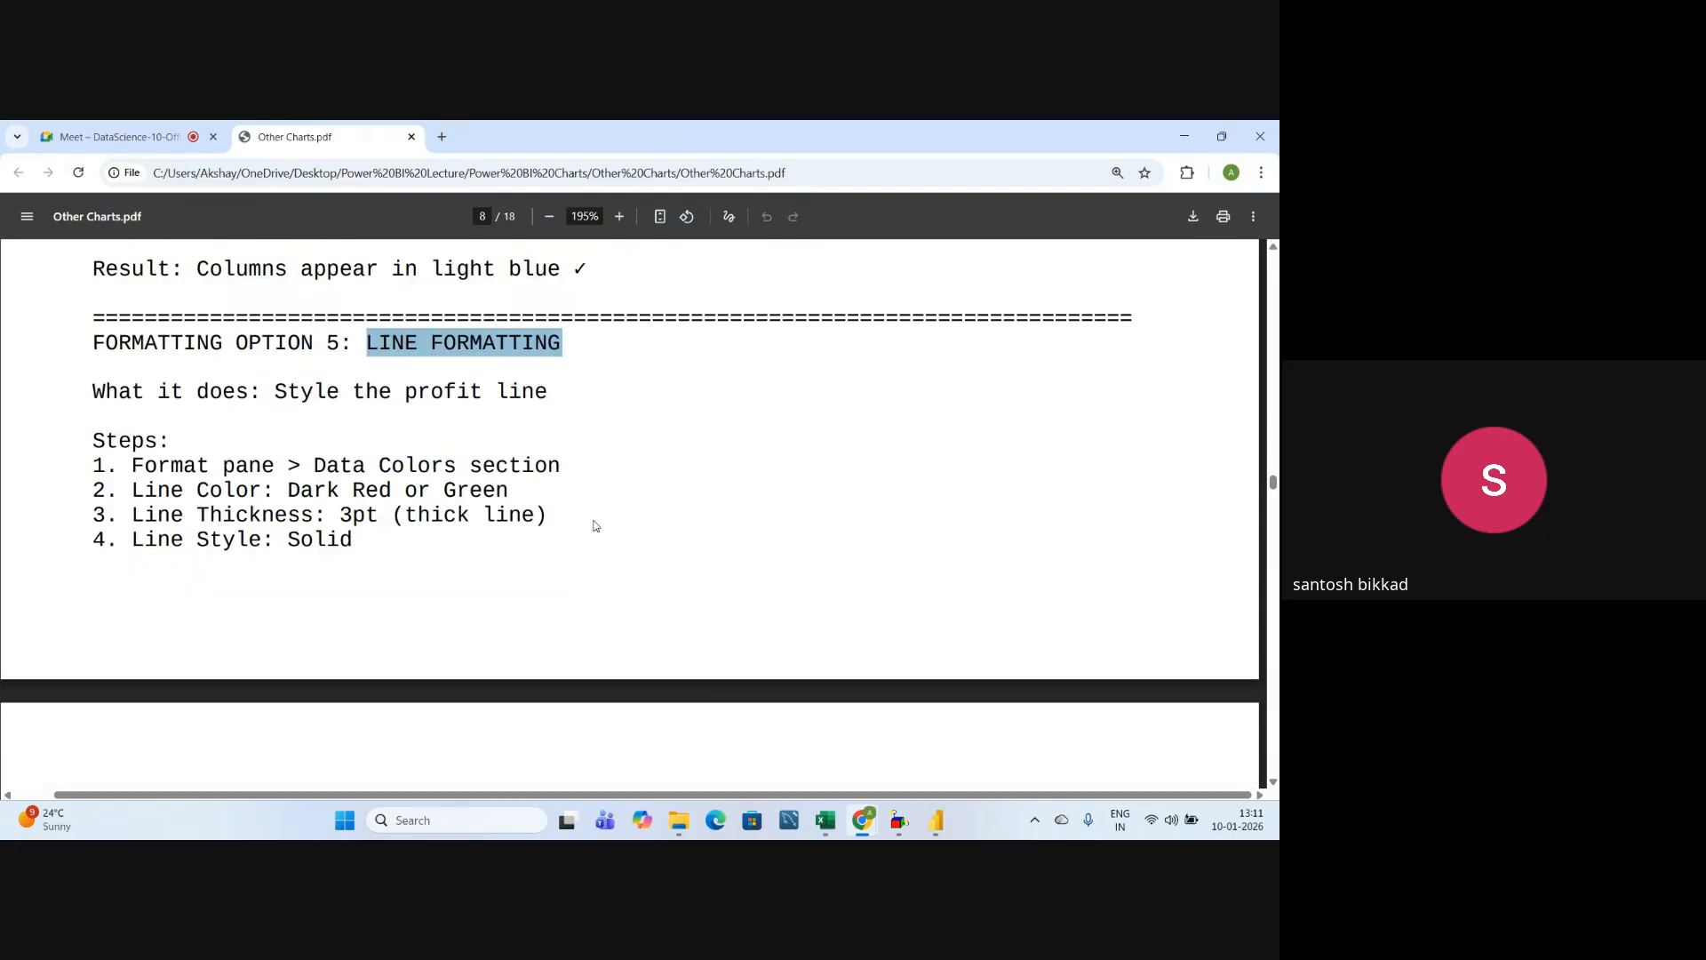
{"action": "left_click_drag", "start_coordinate": [310, 463], "coordinate": [563, 463]}
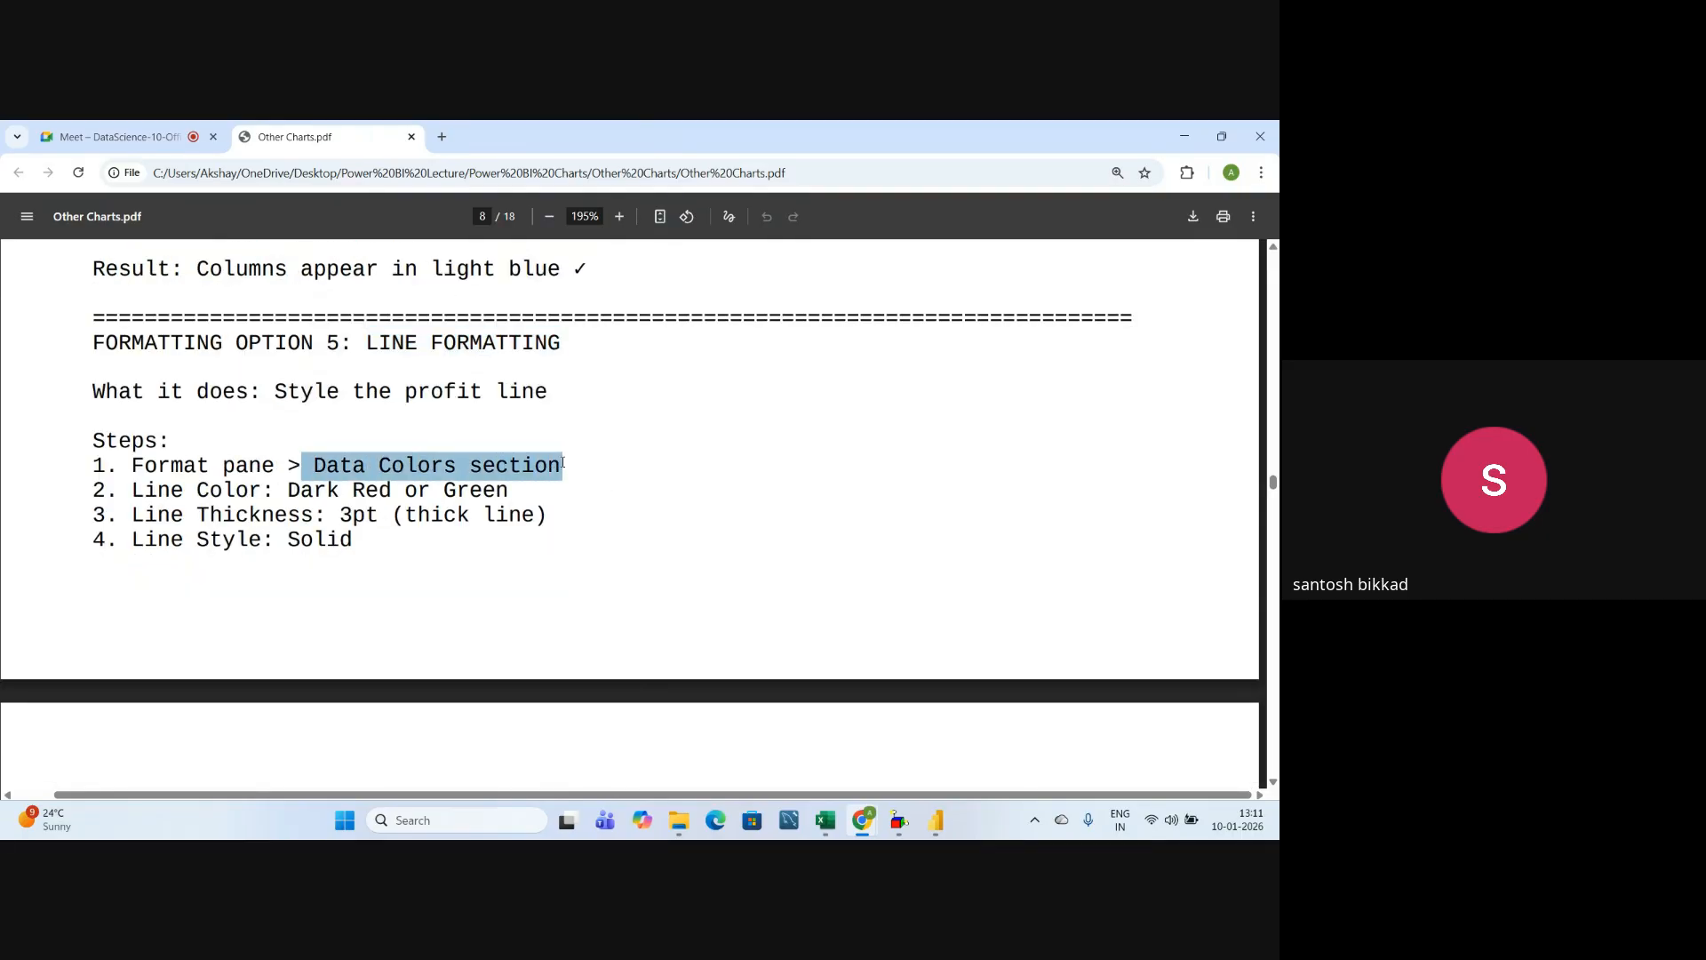
{"action": "left_click_drag", "start_coordinate": [293, 489], "coordinate": [521, 486]}
{"action": "left_click", "coordinate": [495, 571]}
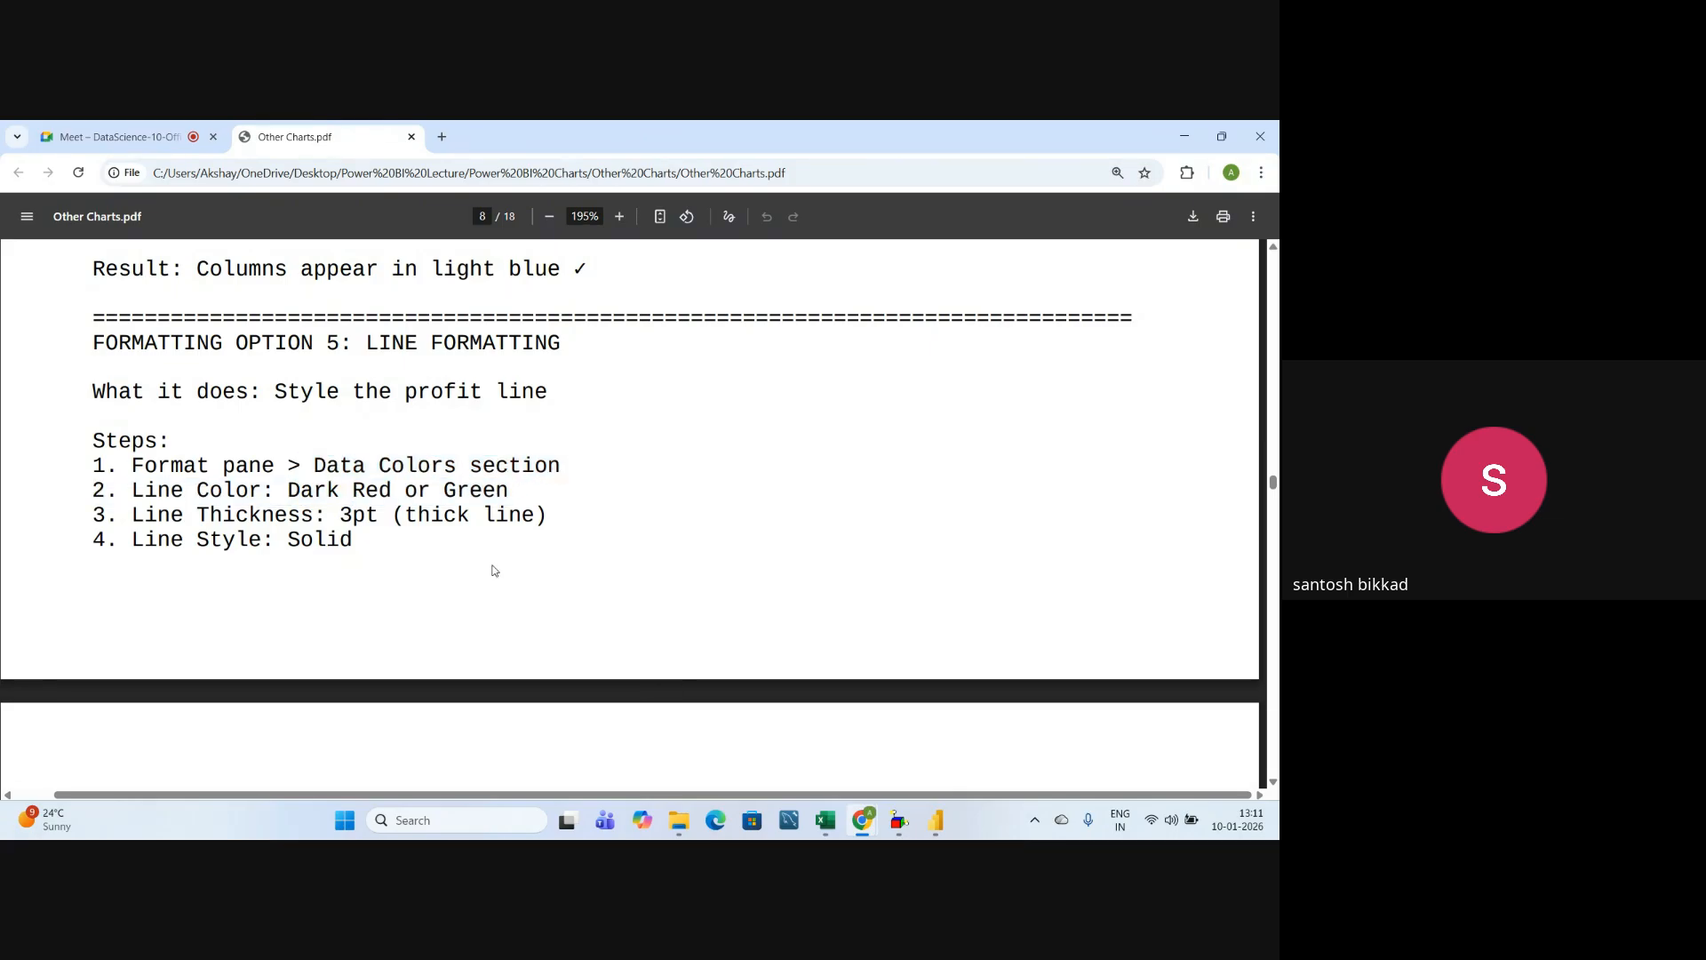
- Switch to Power BI Desktop, collapse the column settings and set the profit line's style to Dashed
{"action": "key", "text": "alt+Tab"}
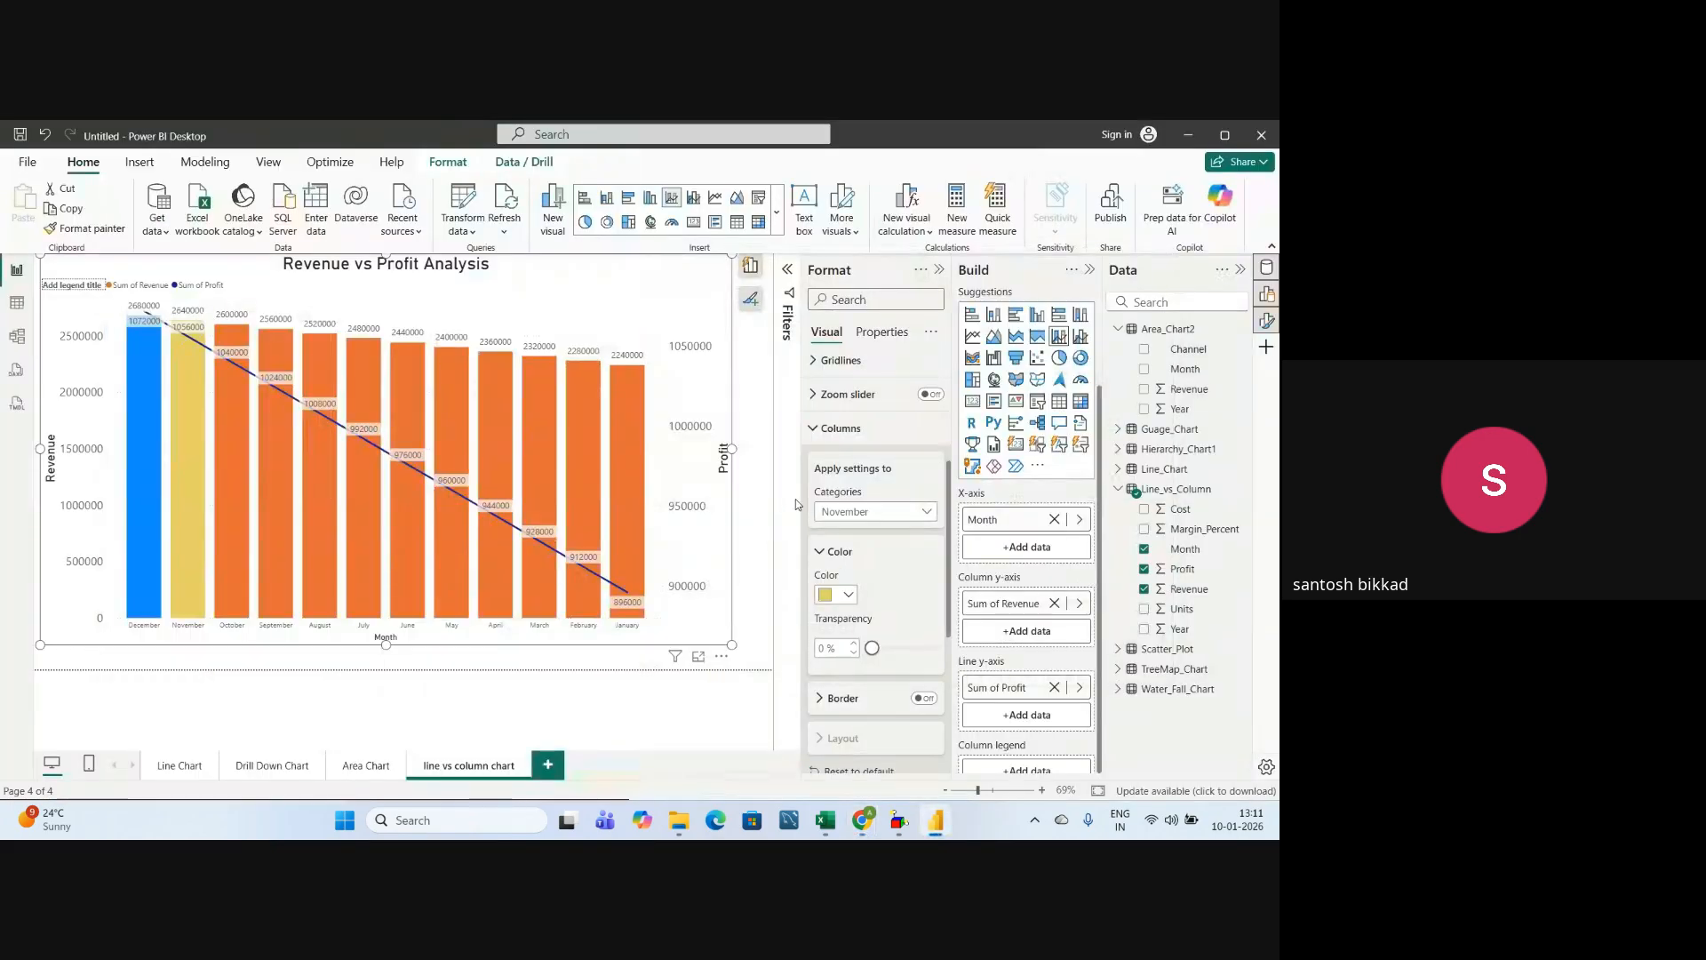
{"action": "left_click", "coordinate": [829, 429]}
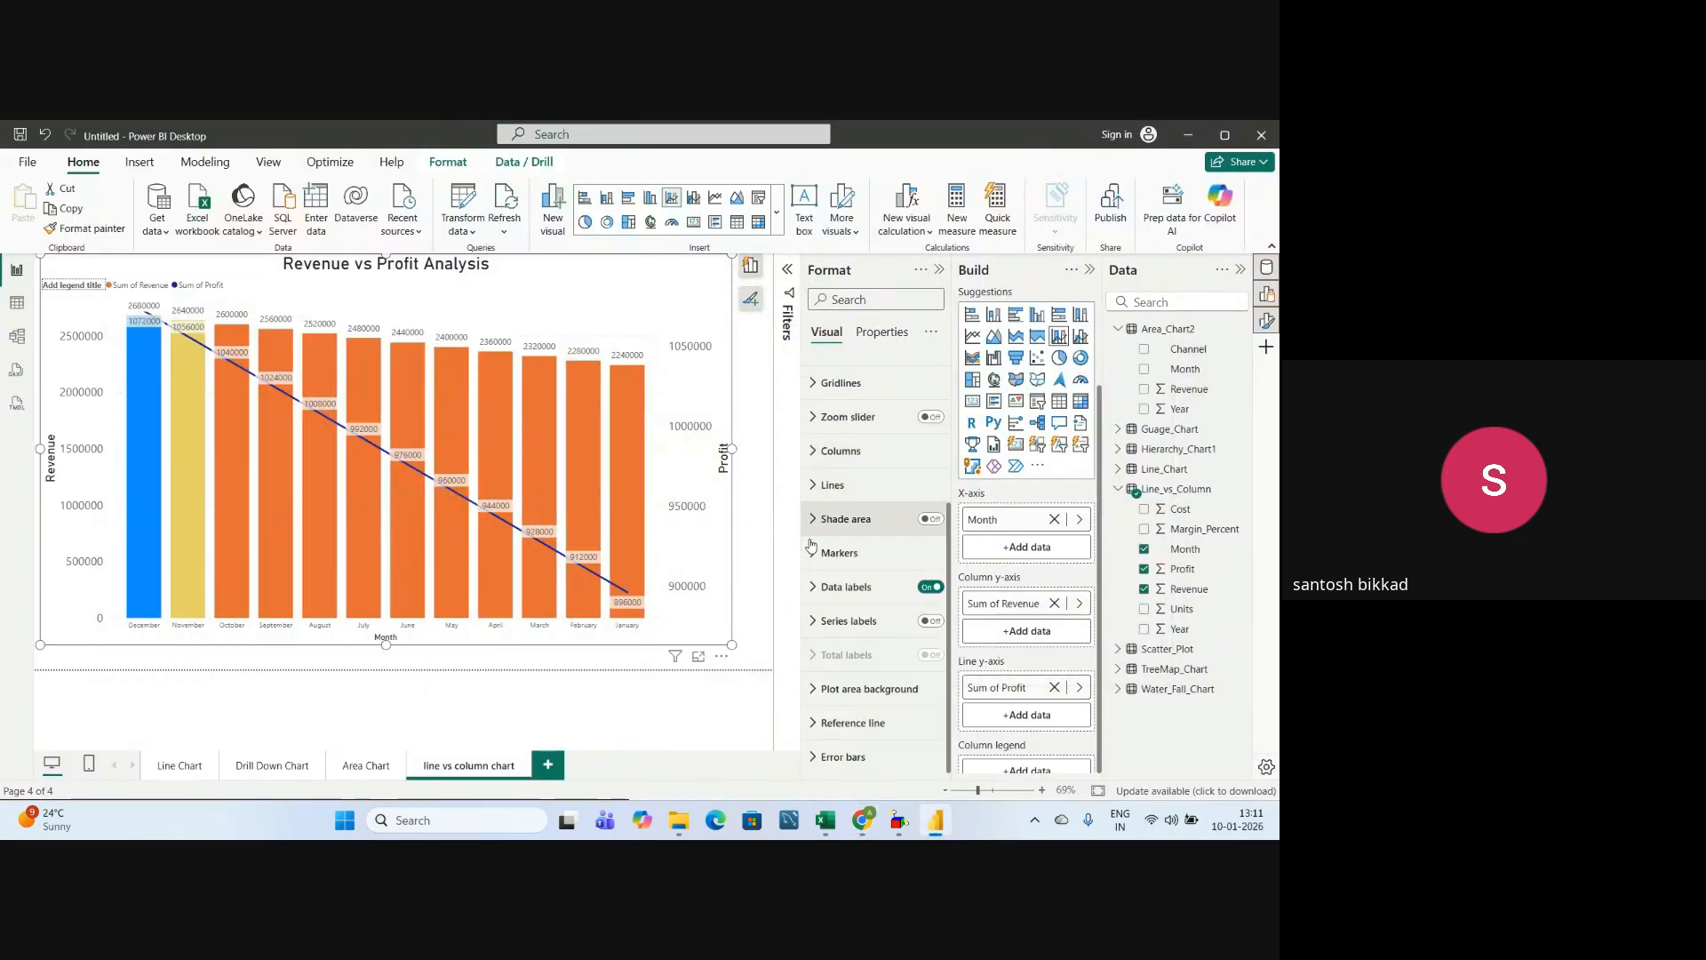
{"action": "left_click", "coordinate": [829, 487]}
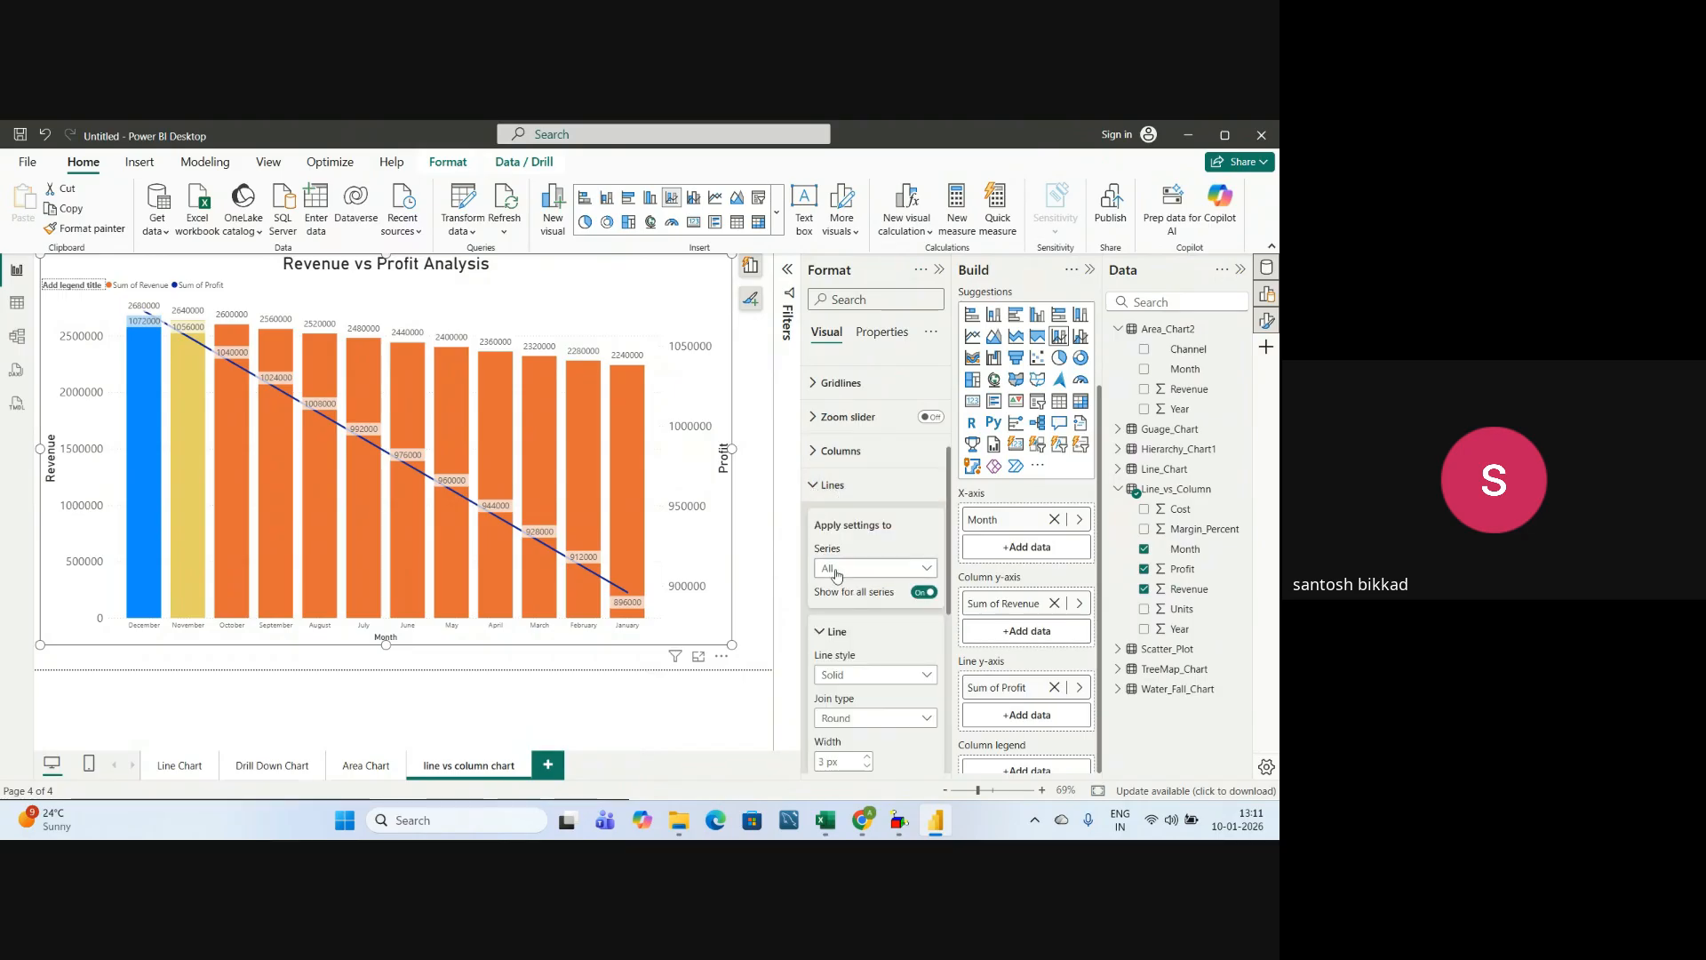
{"action": "scroll", "coordinate": [836, 575], "scroll_direction": "down", "scroll_amount": 1}
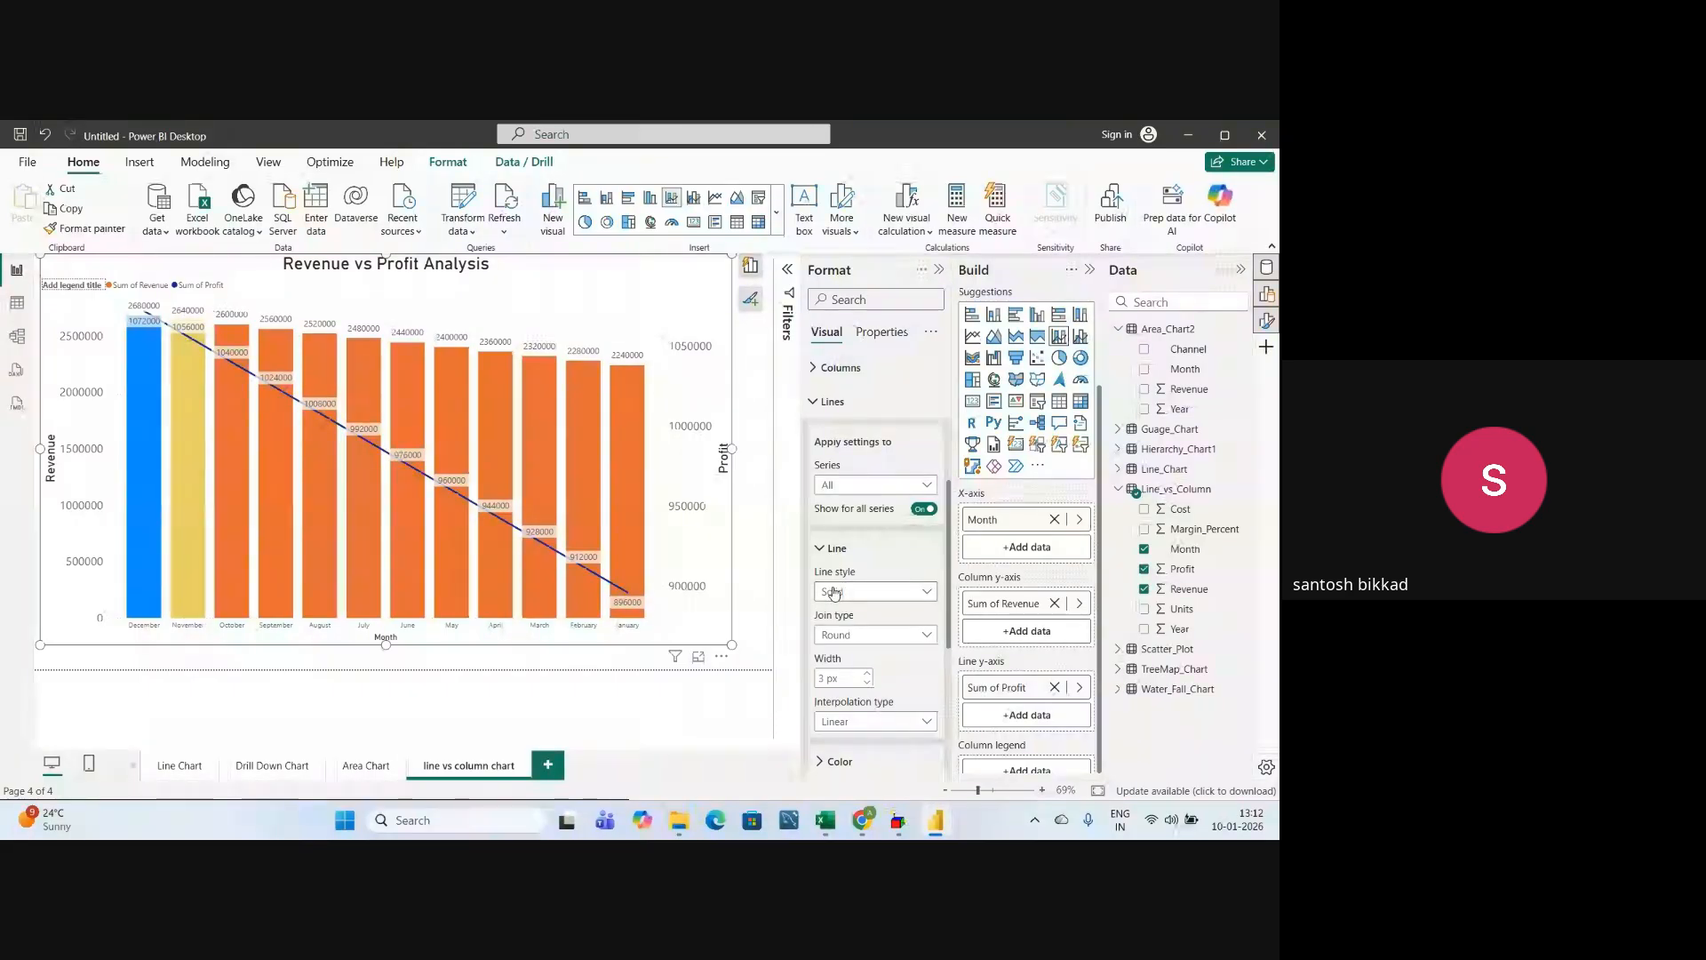
{"action": "left_click", "coordinate": [840, 597]}
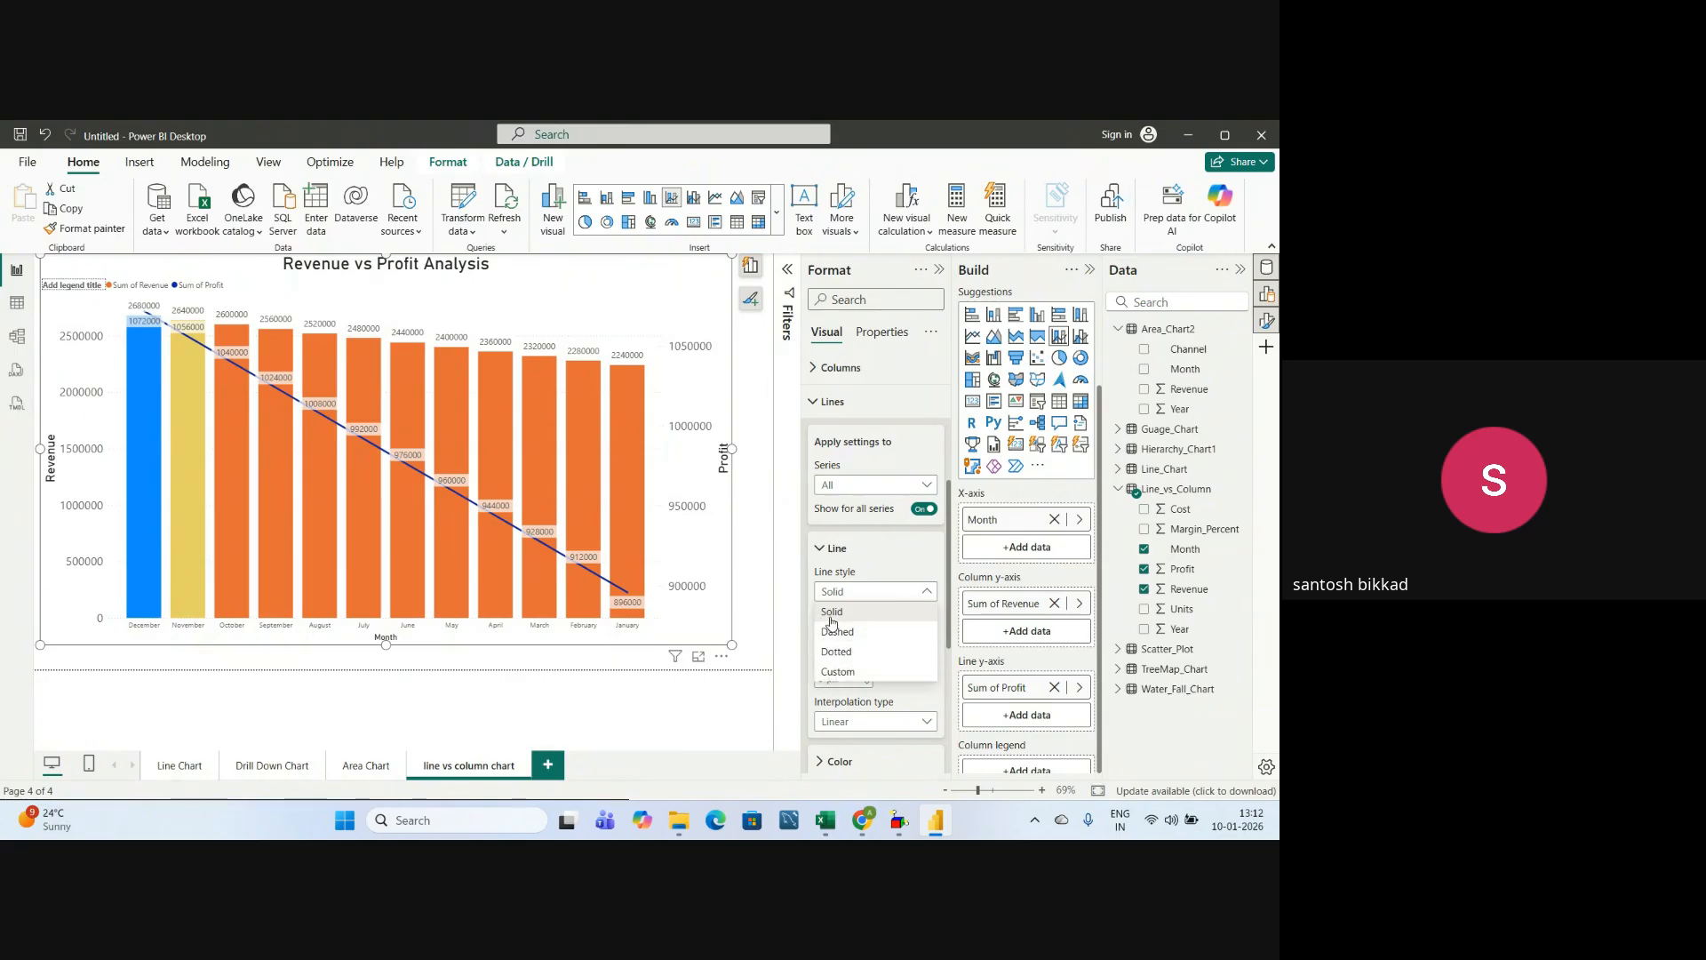
{"action": "left_click", "coordinate": [836, 631]}
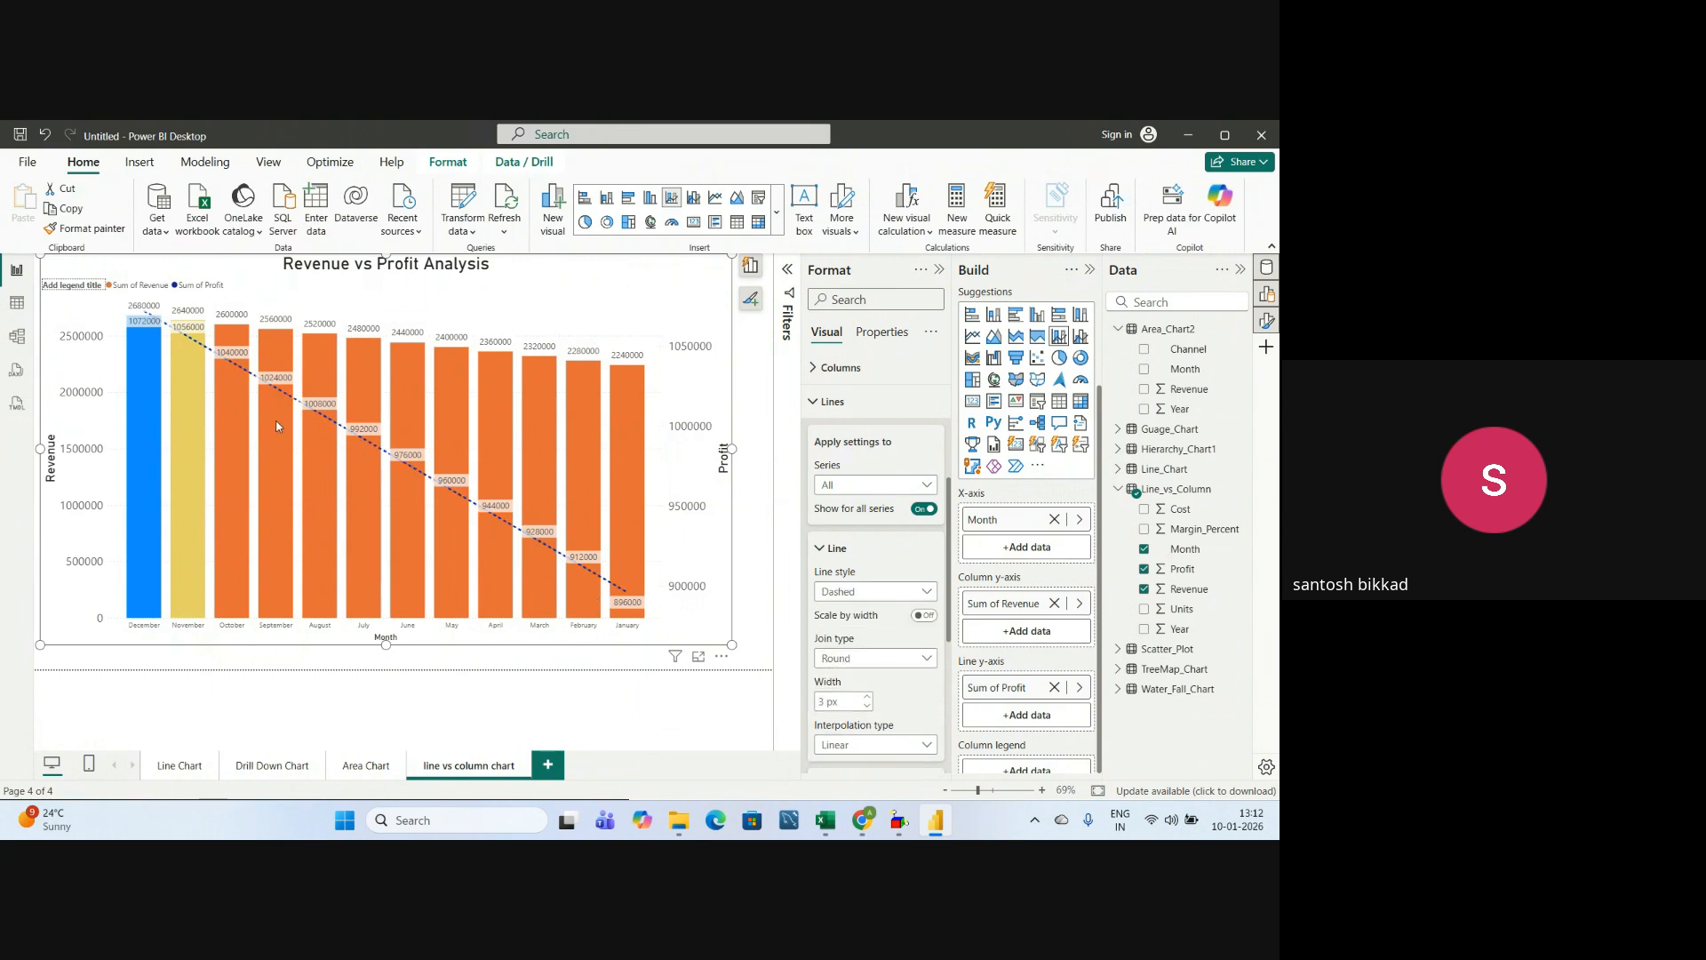
- Try the Dotted and Custom line styles on the profit line
{"action": "left_click", "coordinate": [866, 593]}
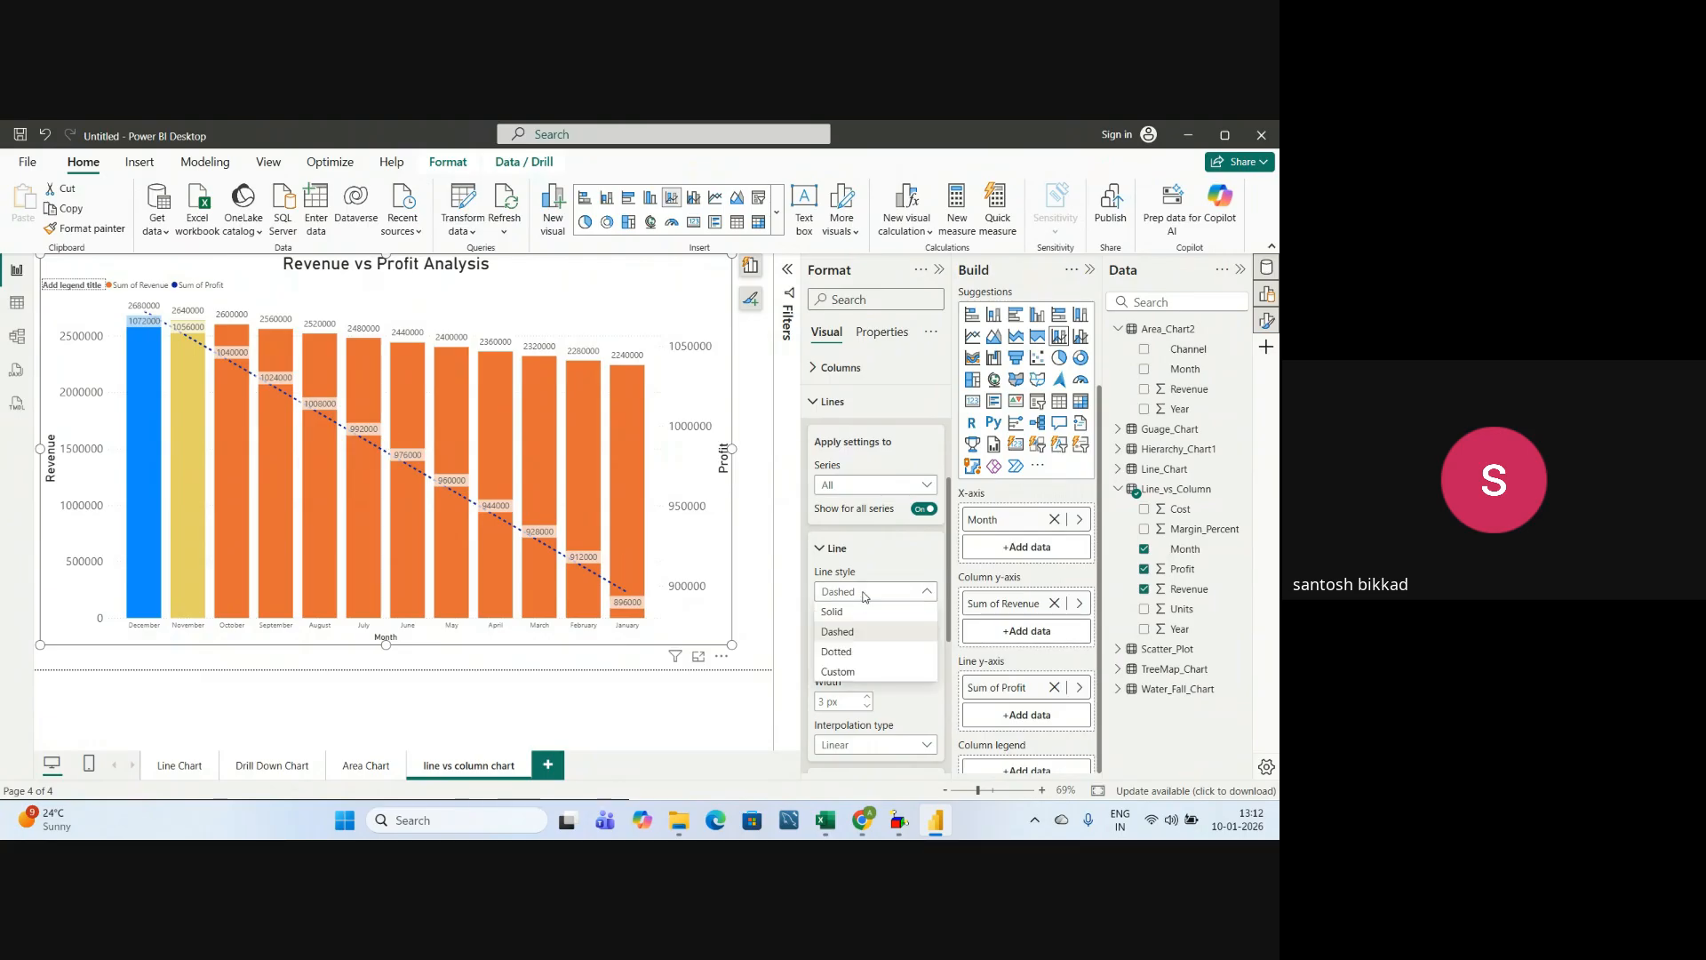
{"action": "left_click", "coordinate": [836, 652]}
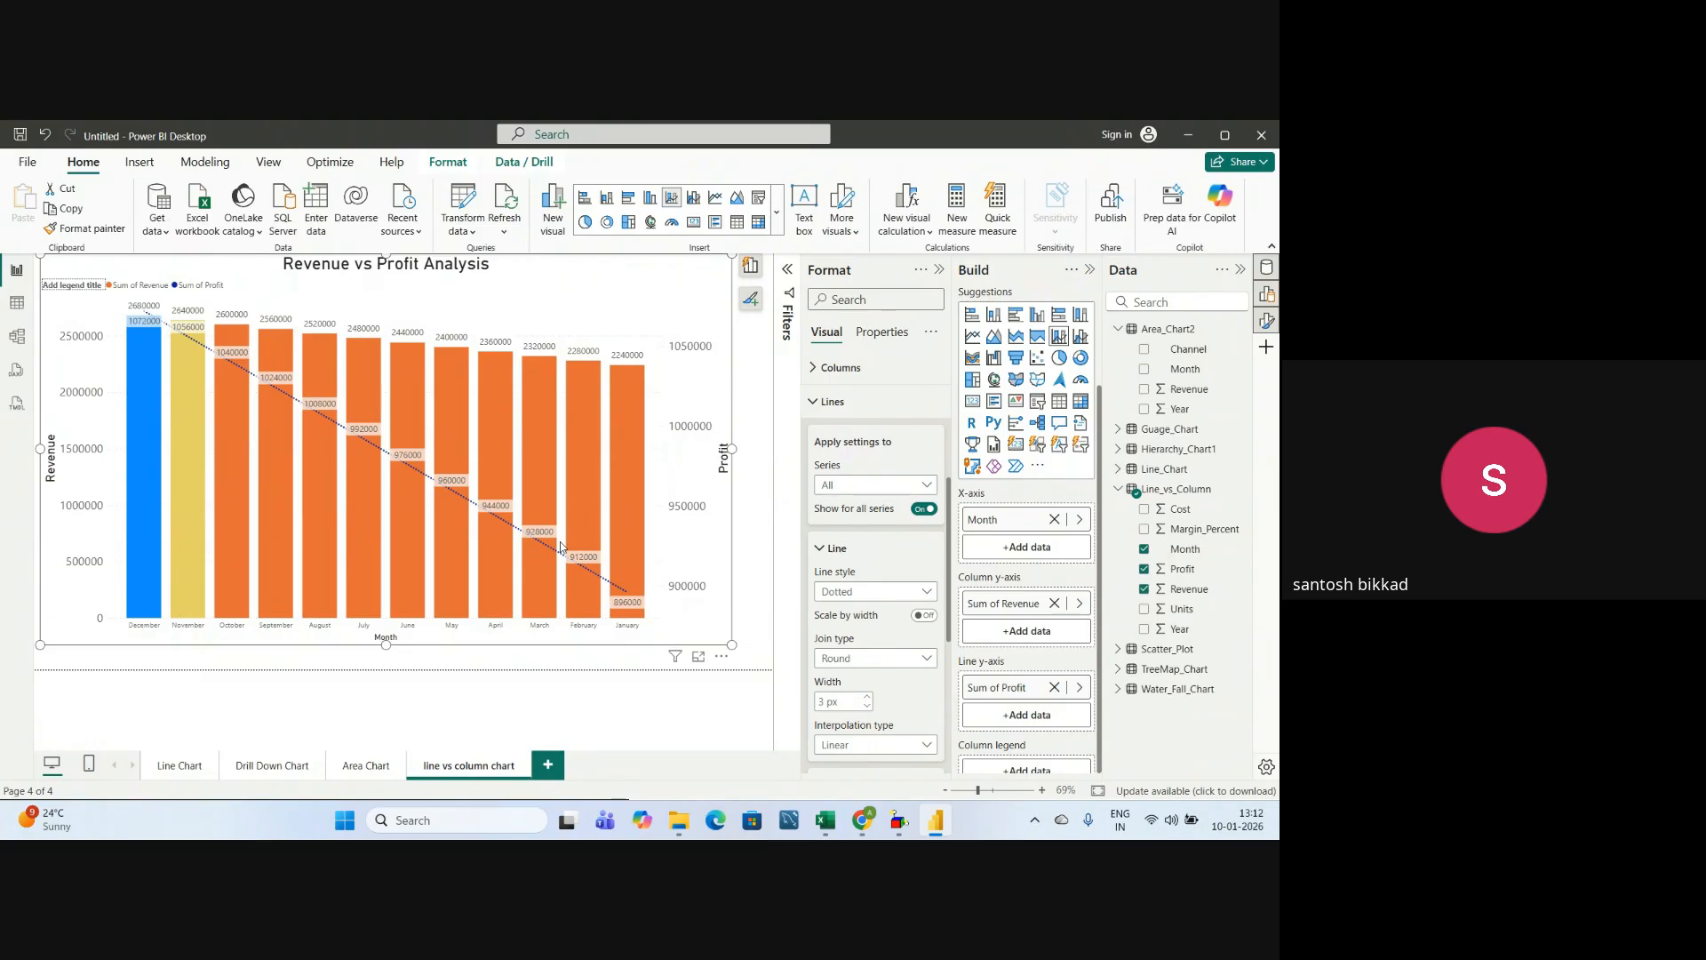
{"action": "left_click", "coordinate": [840, 591]}
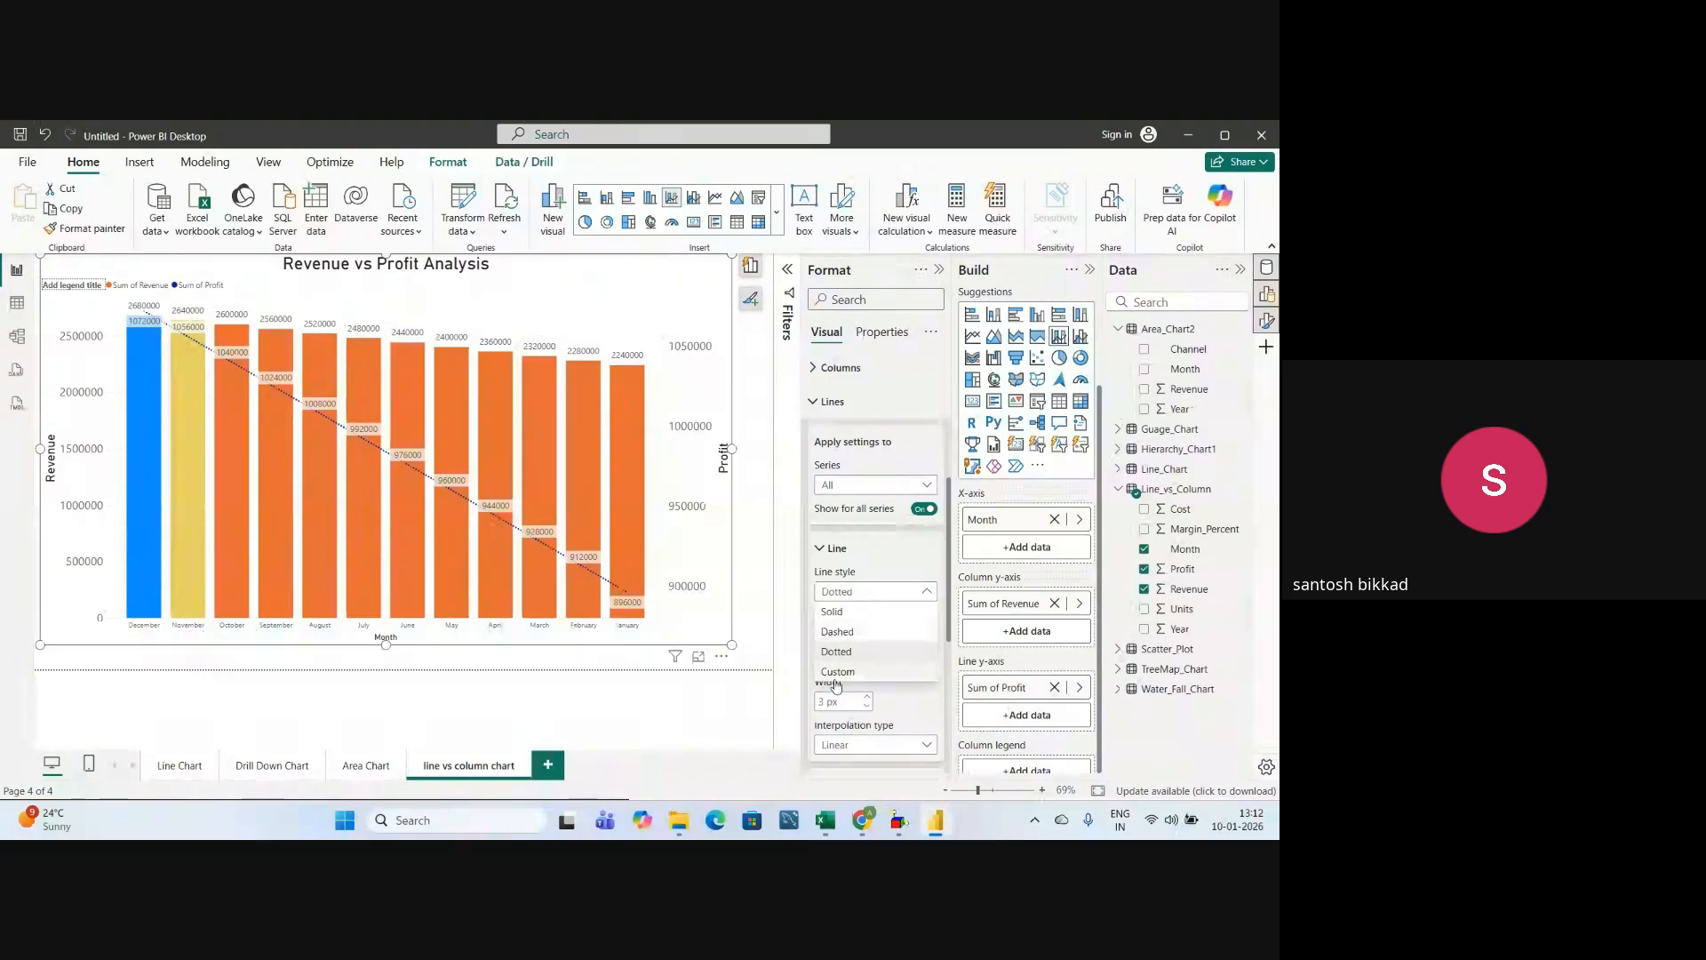
{"action": "left_click", "coordinate": [836, 679]}
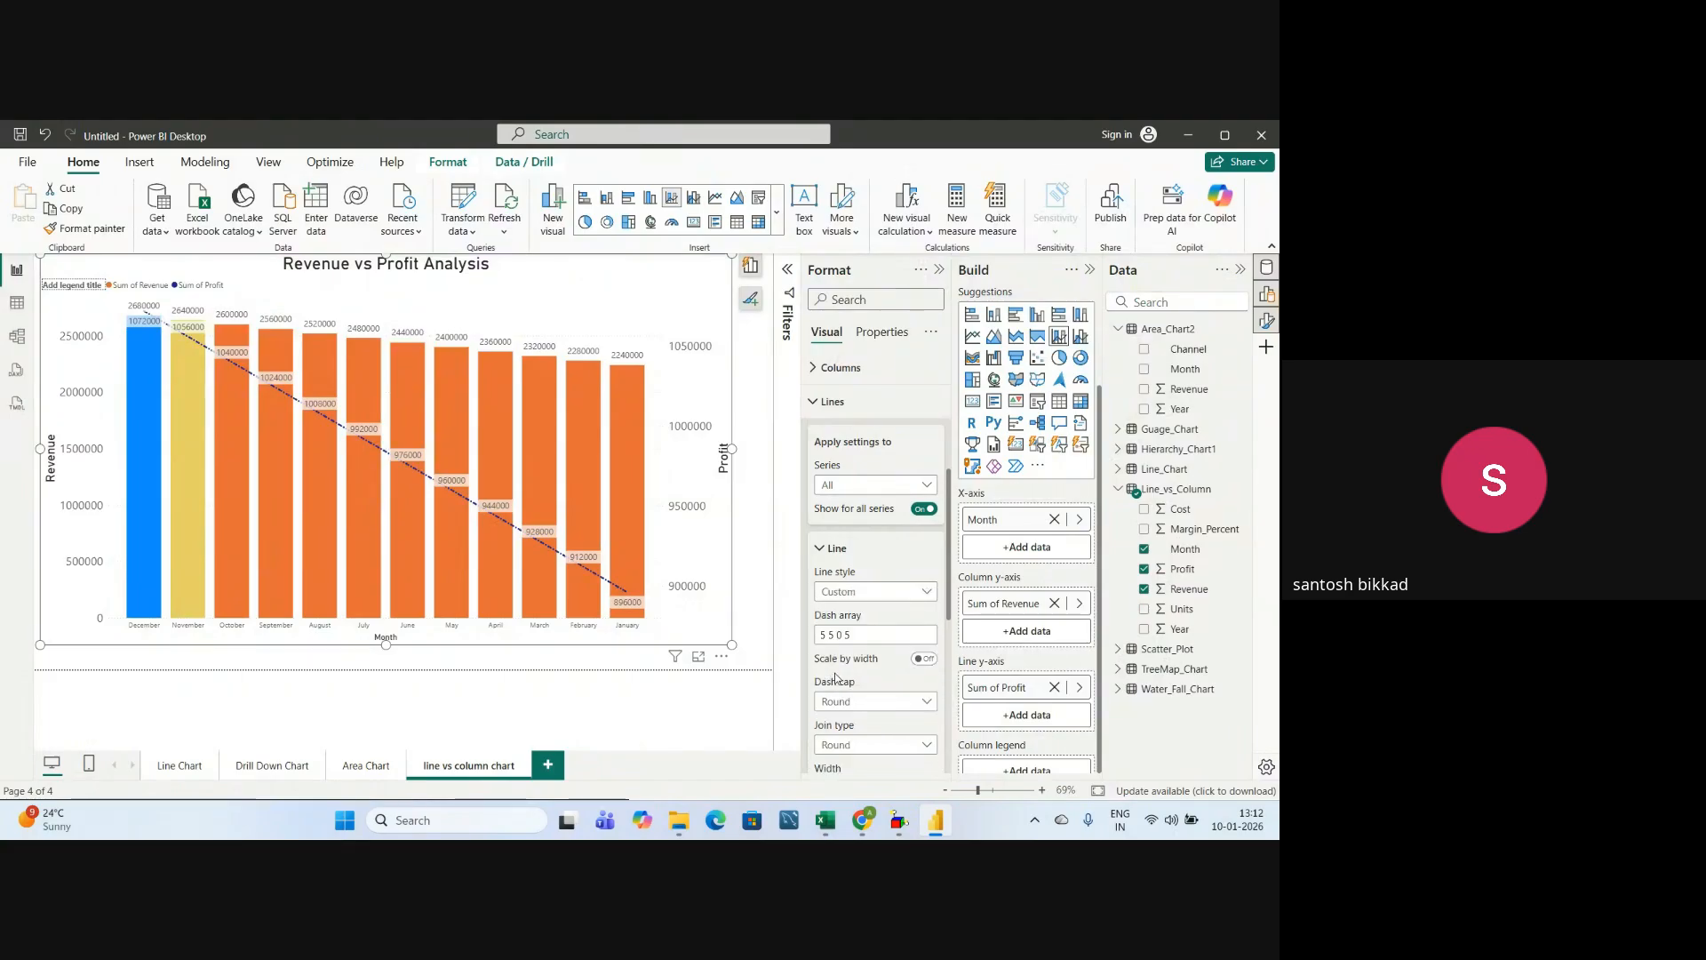
{"action": "scroll", "coordinate": [871, 656], "scroll_direction": "down", "scroll_amount": 2}
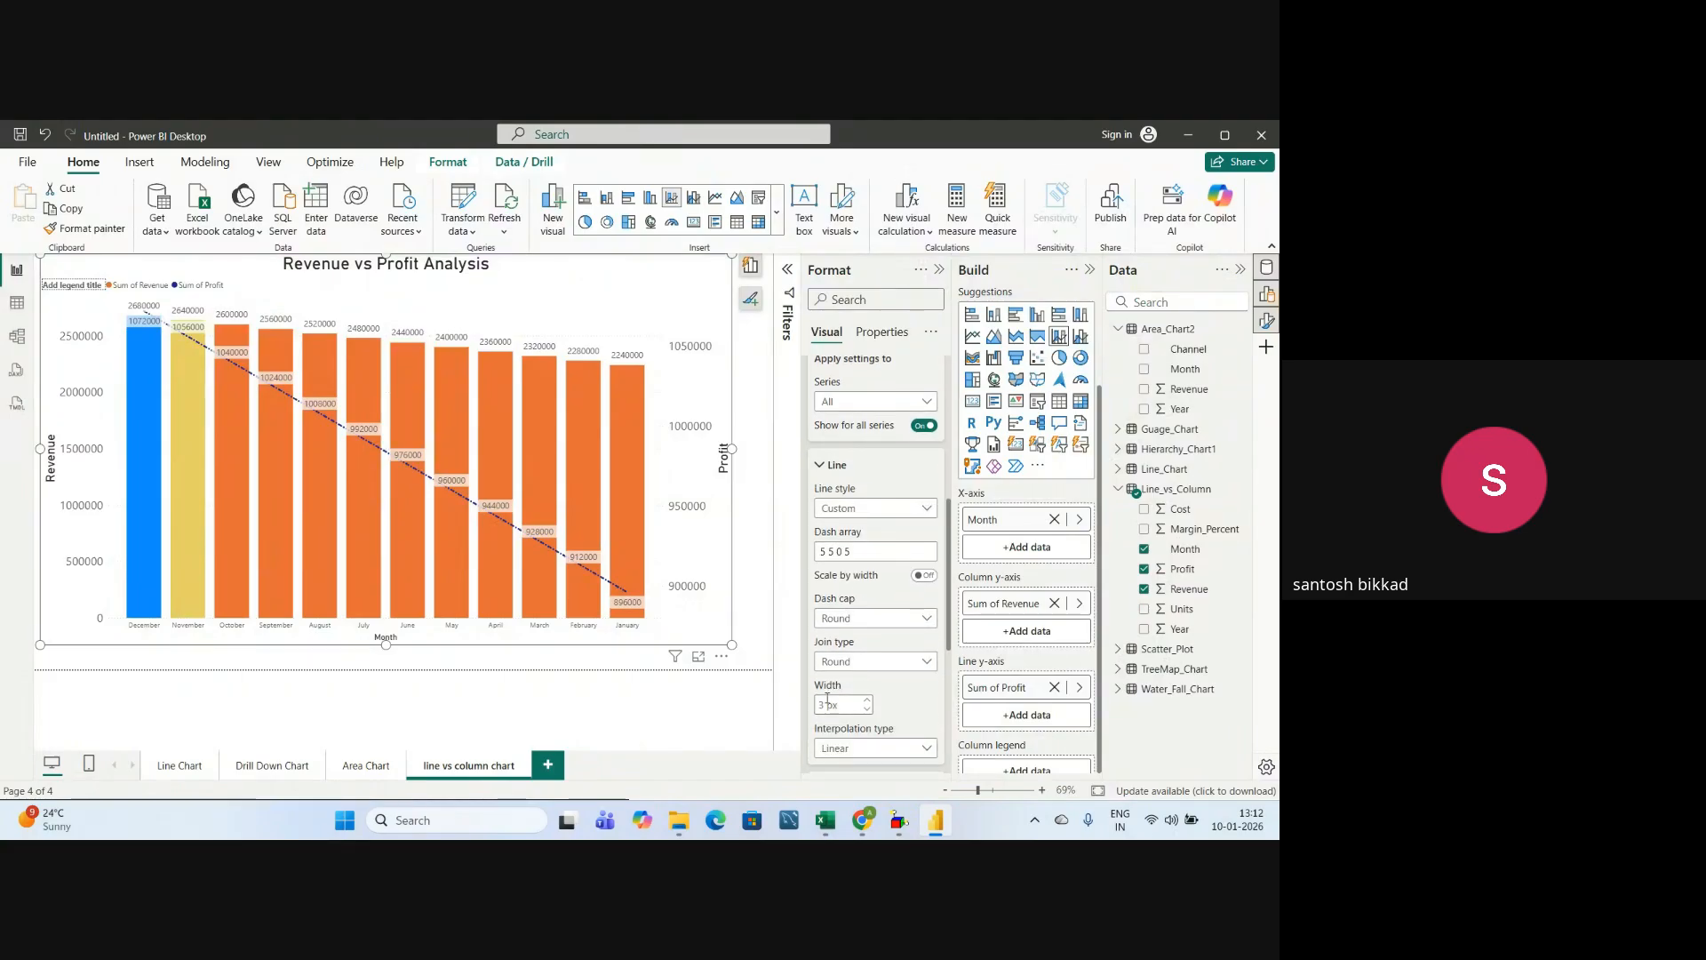
{"action": "scroll", "coordinate": [841, 630], "scroll_direction": "up", "scroll_amount": 2}
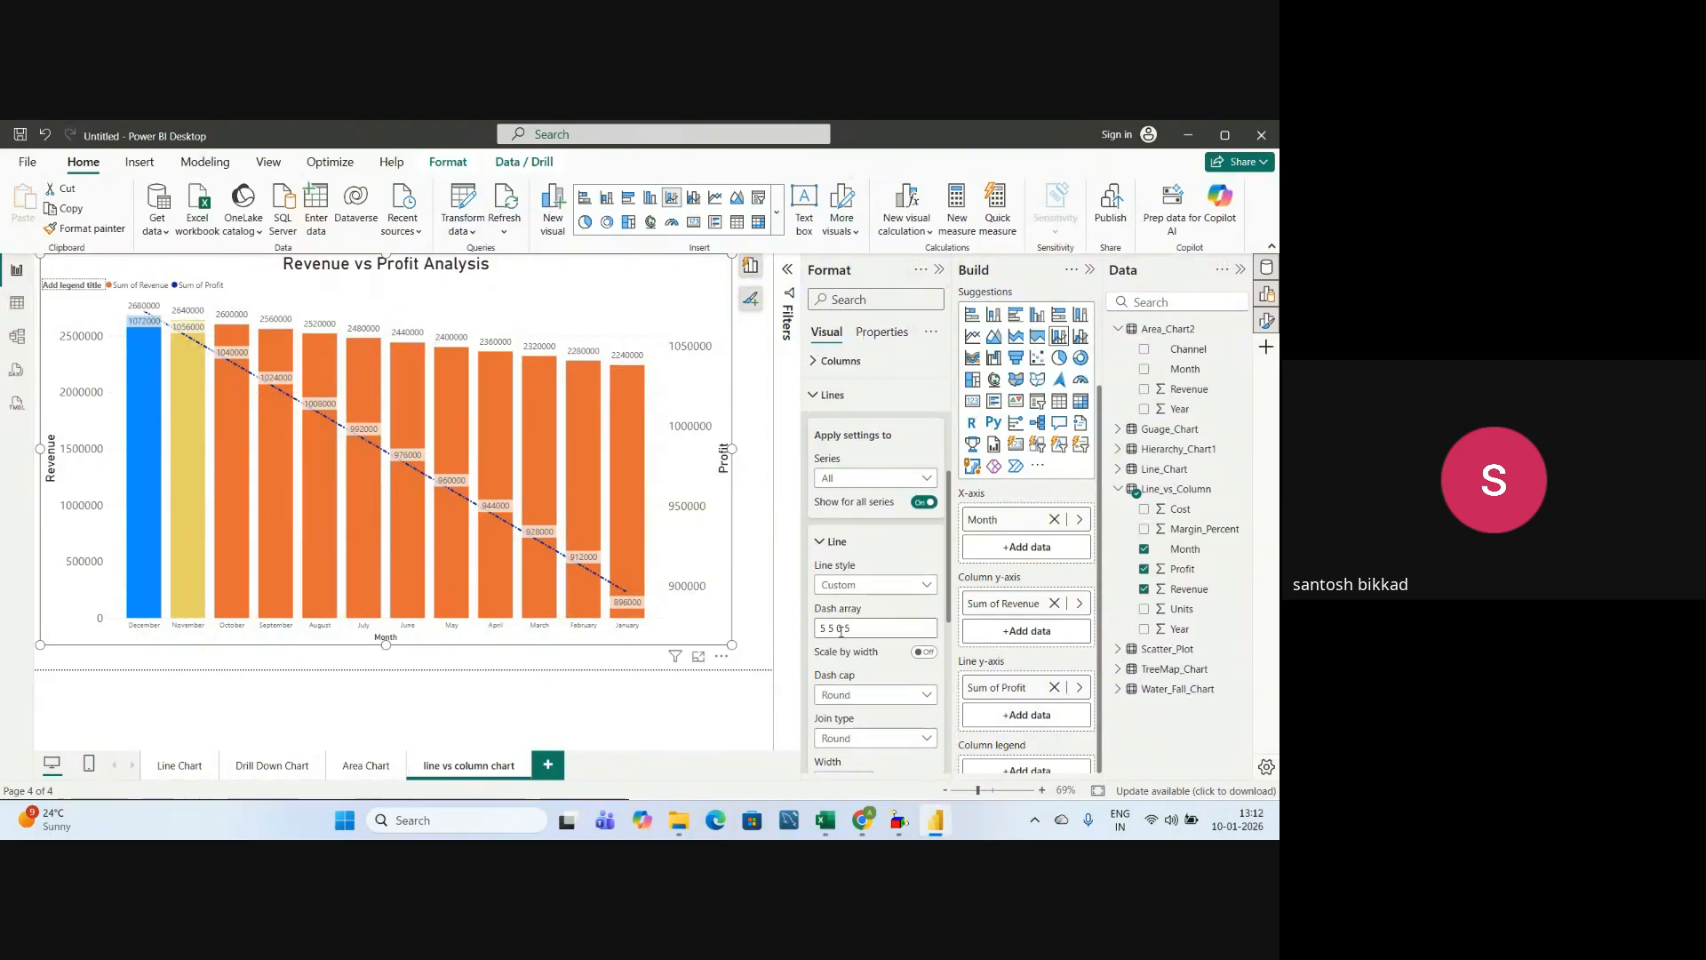
- Set the profit line's style back to Solid and collapse the line settings
{"action": "left_click", "coordinate": [855, 592]}
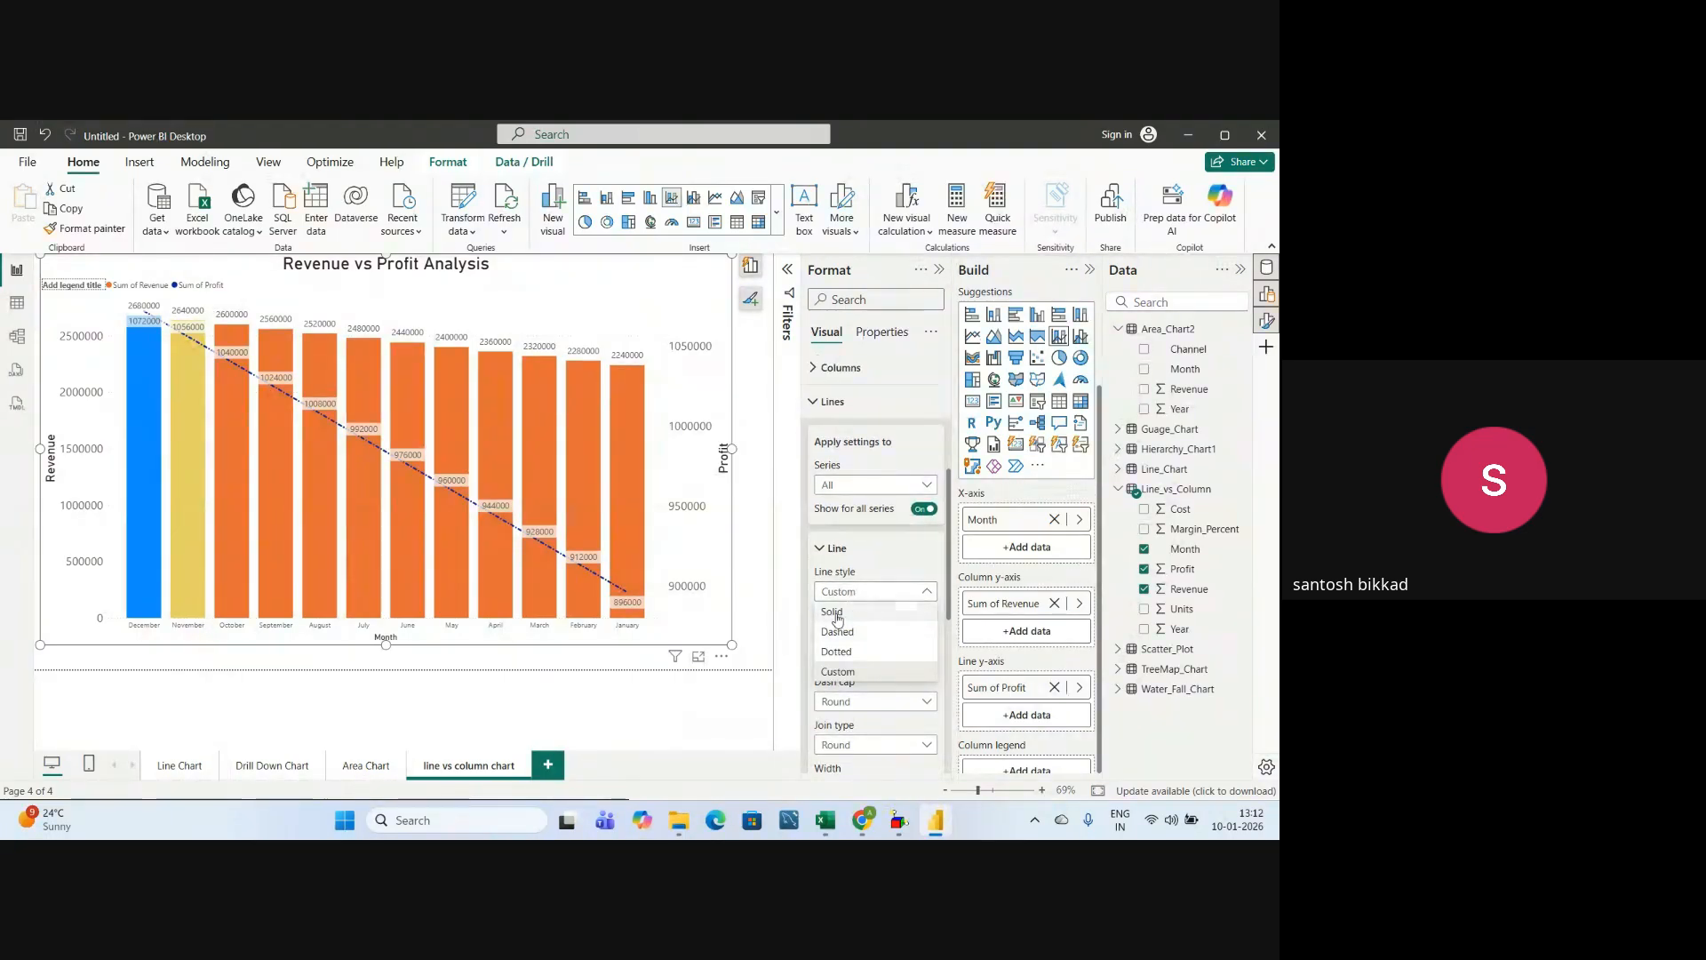
{"action": "left_click", "coordinate": [833, 613]}
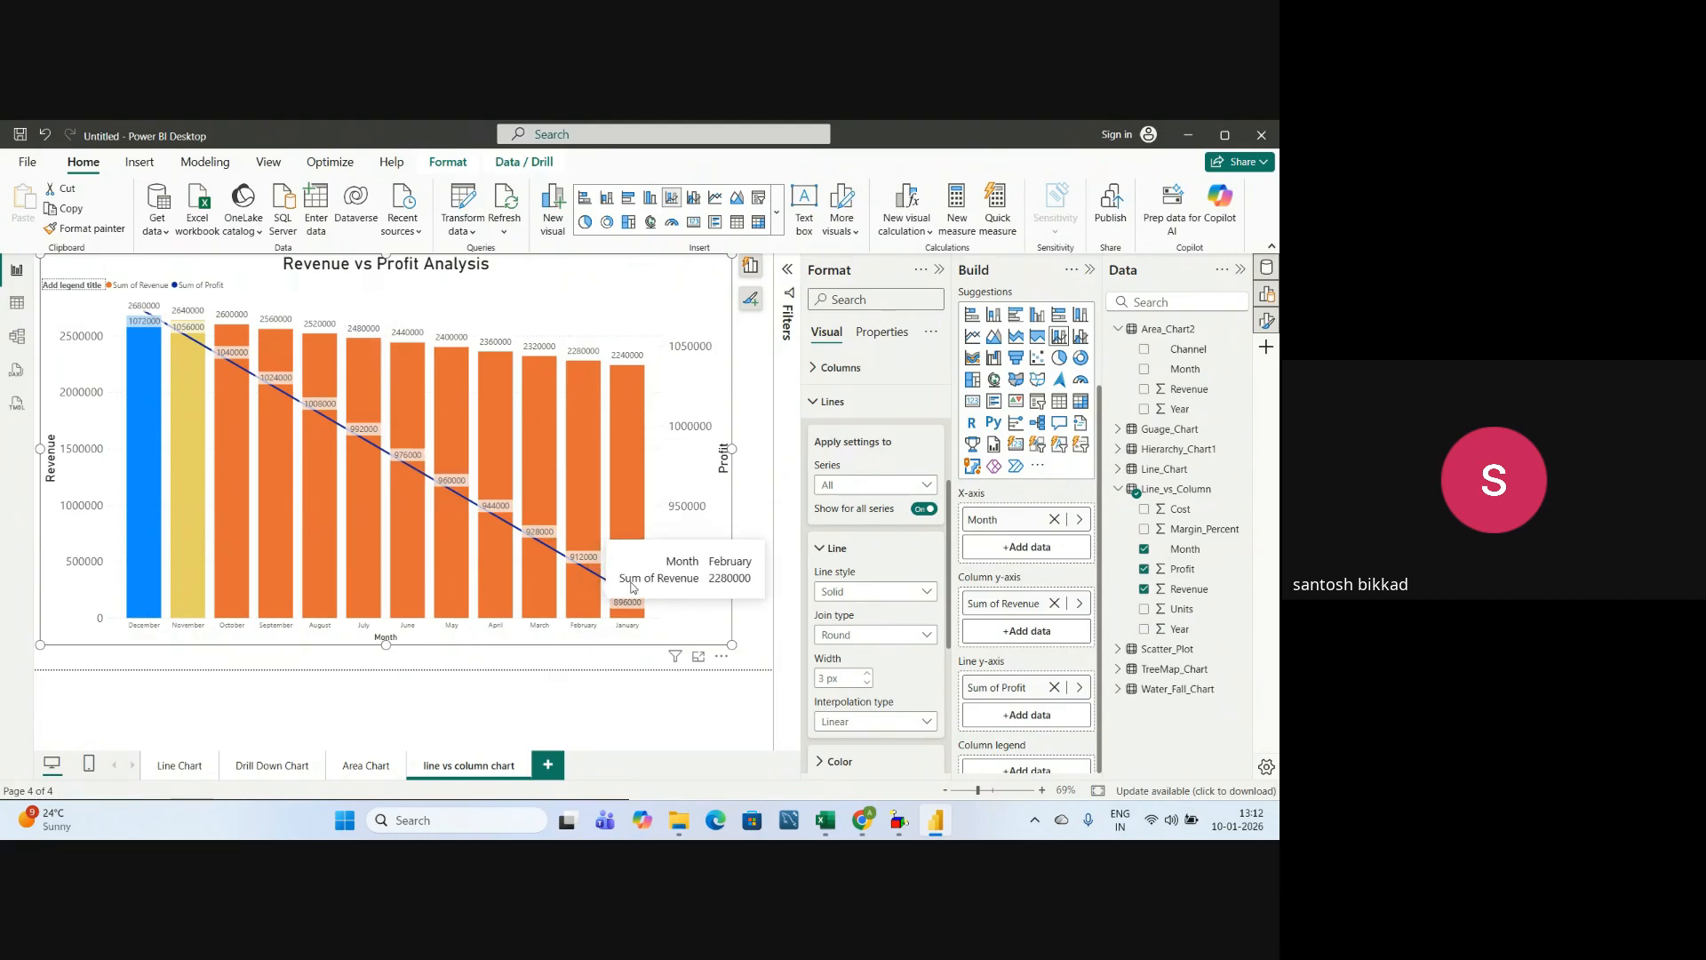
{"action": "left_click", "coordinate": [815, 405]}
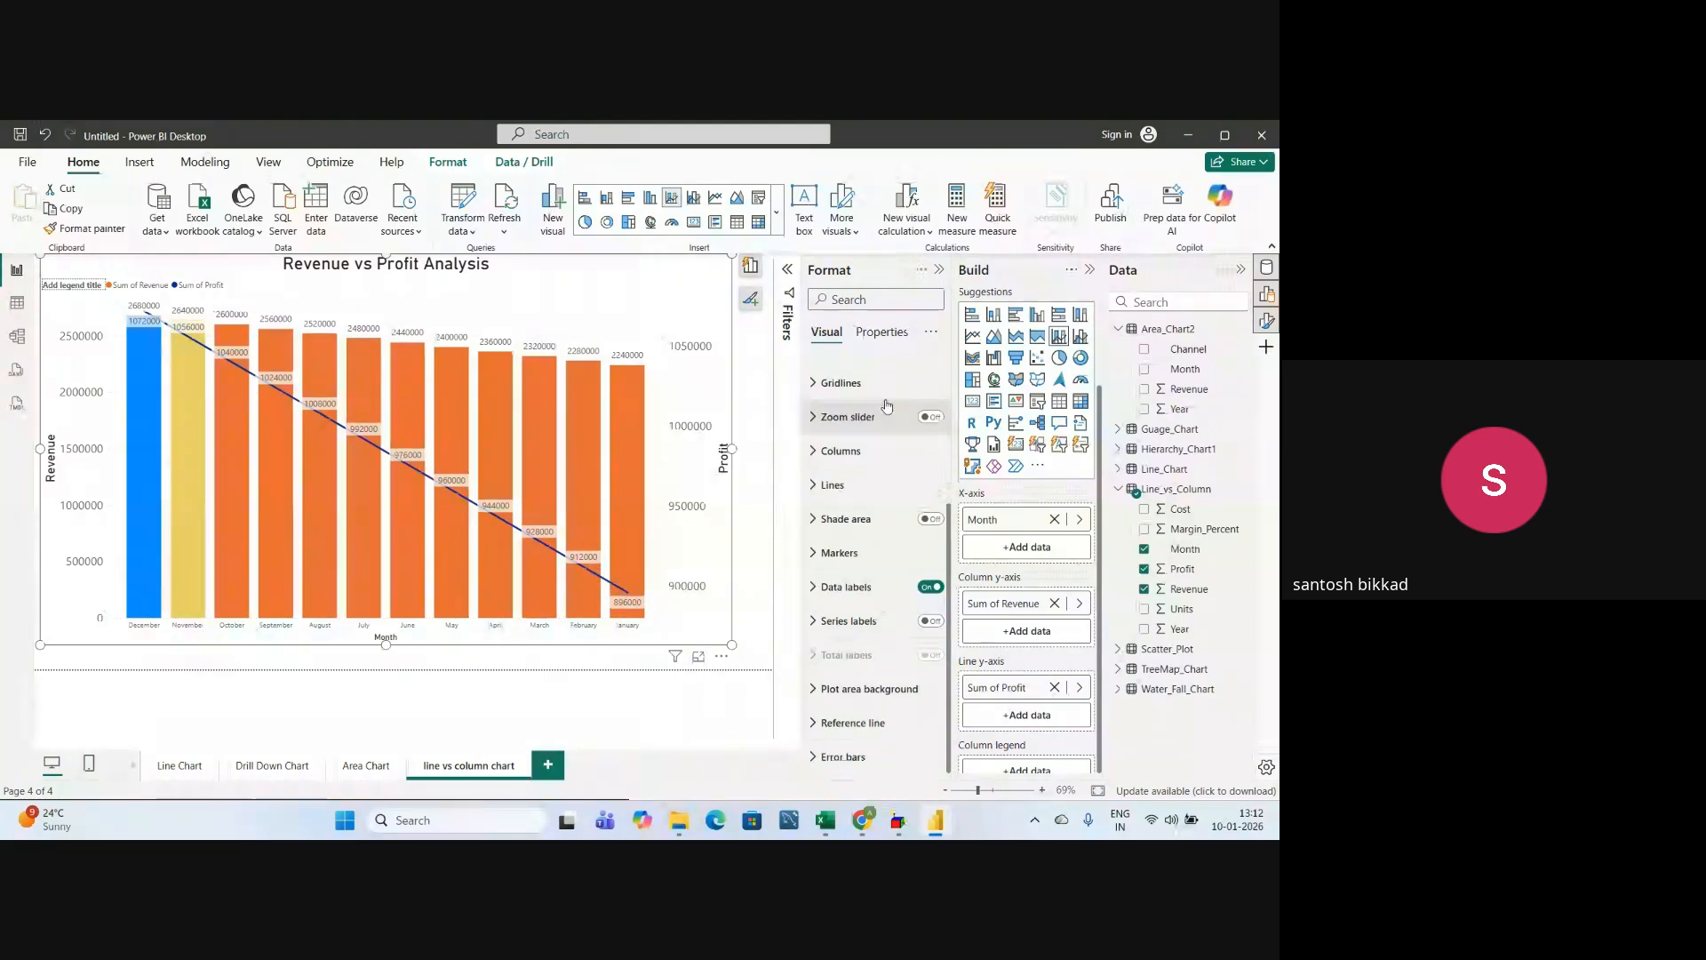
{"action": "scroll", "coordinate": [826, 400], "scroll_direction": "up", "scroll_amount": 3}
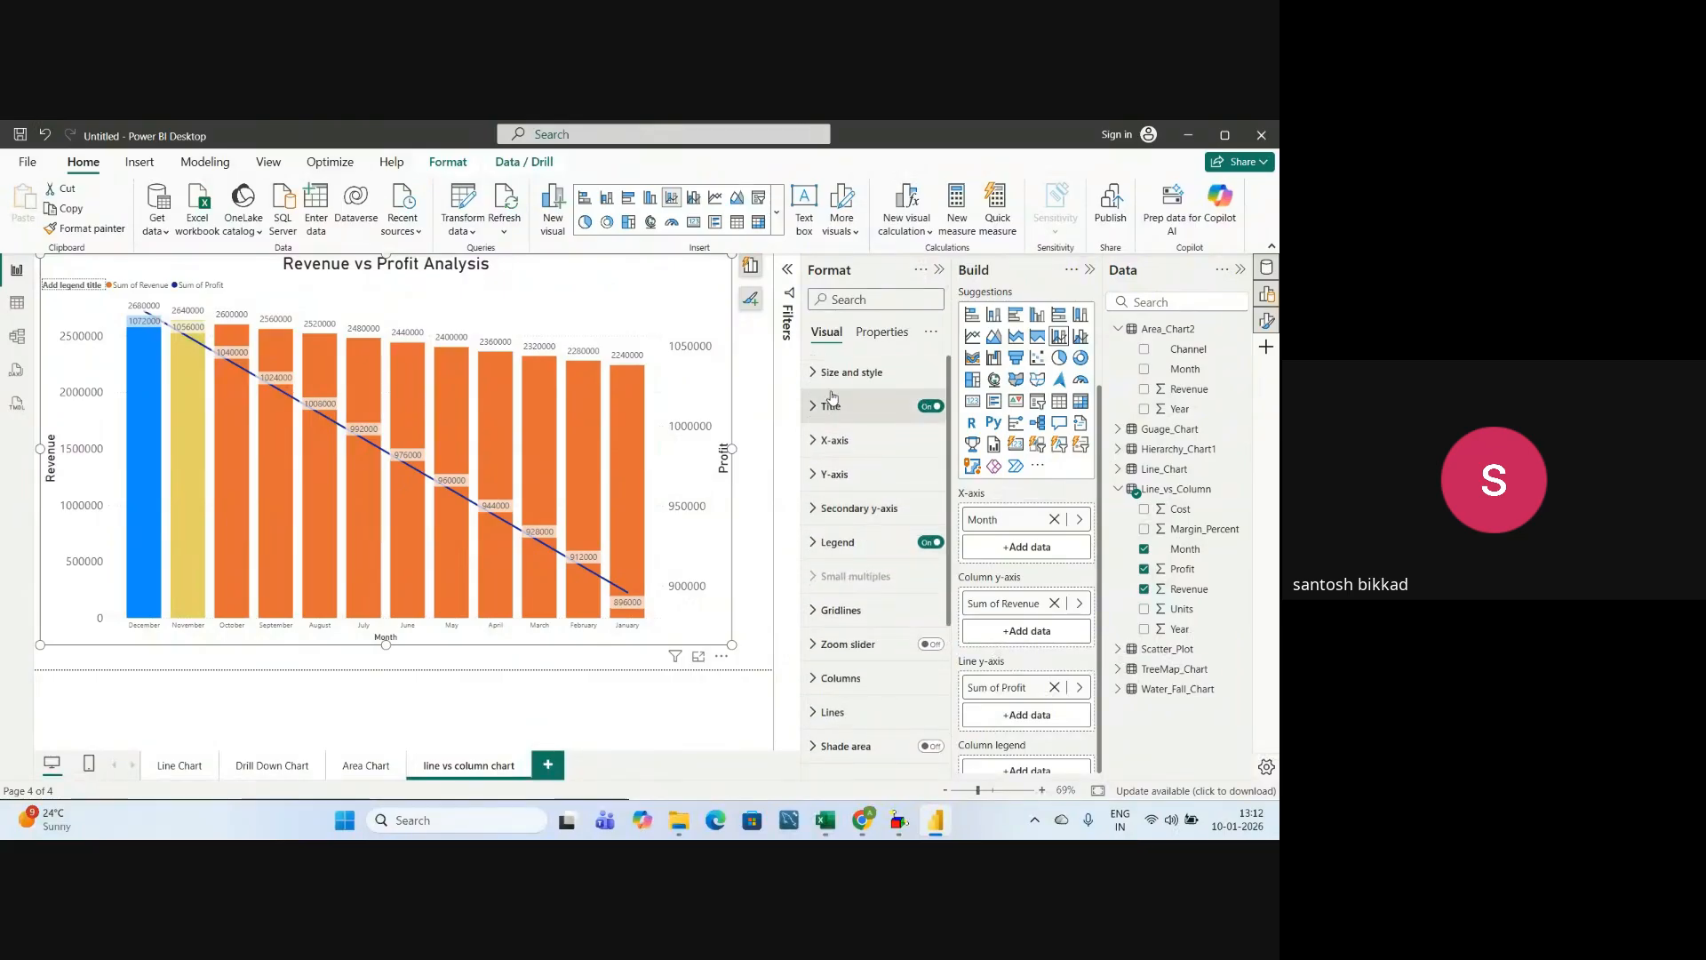
{"action": "scroll", "coordinate": [835, 602], "scroll_direction": "down", "scroll_amount": 2}
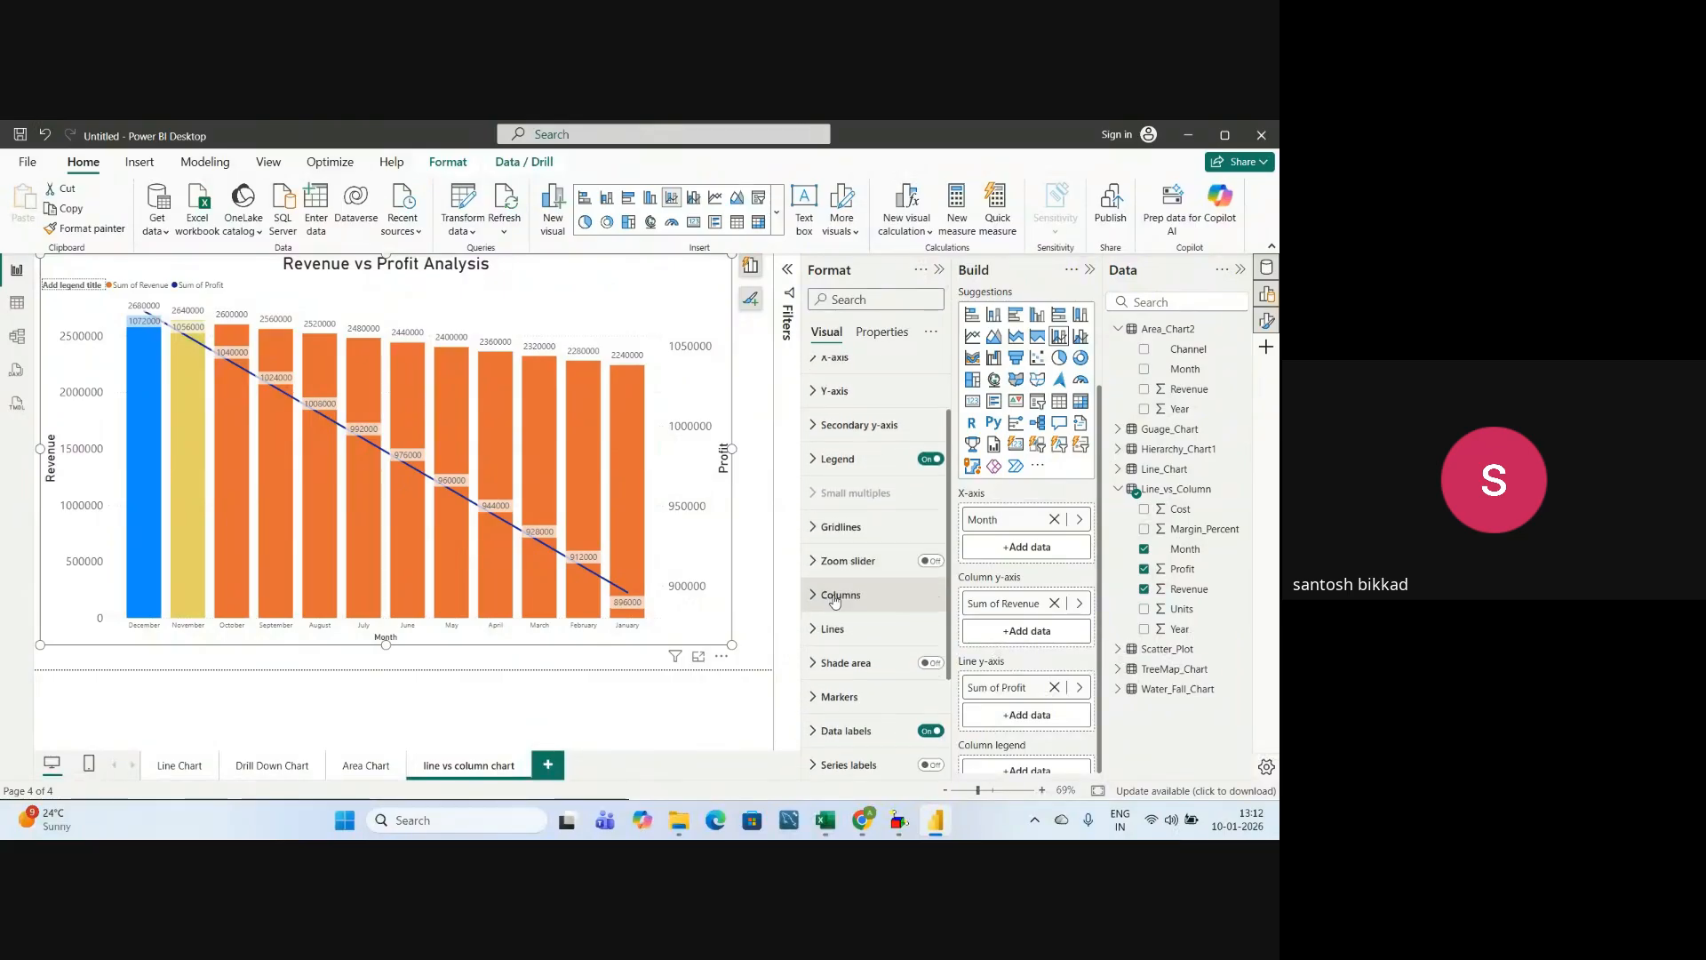
{"action": "scroll", "coordinate": [835, 601], "scroll_direction": "down", "scroll_amount": 3}
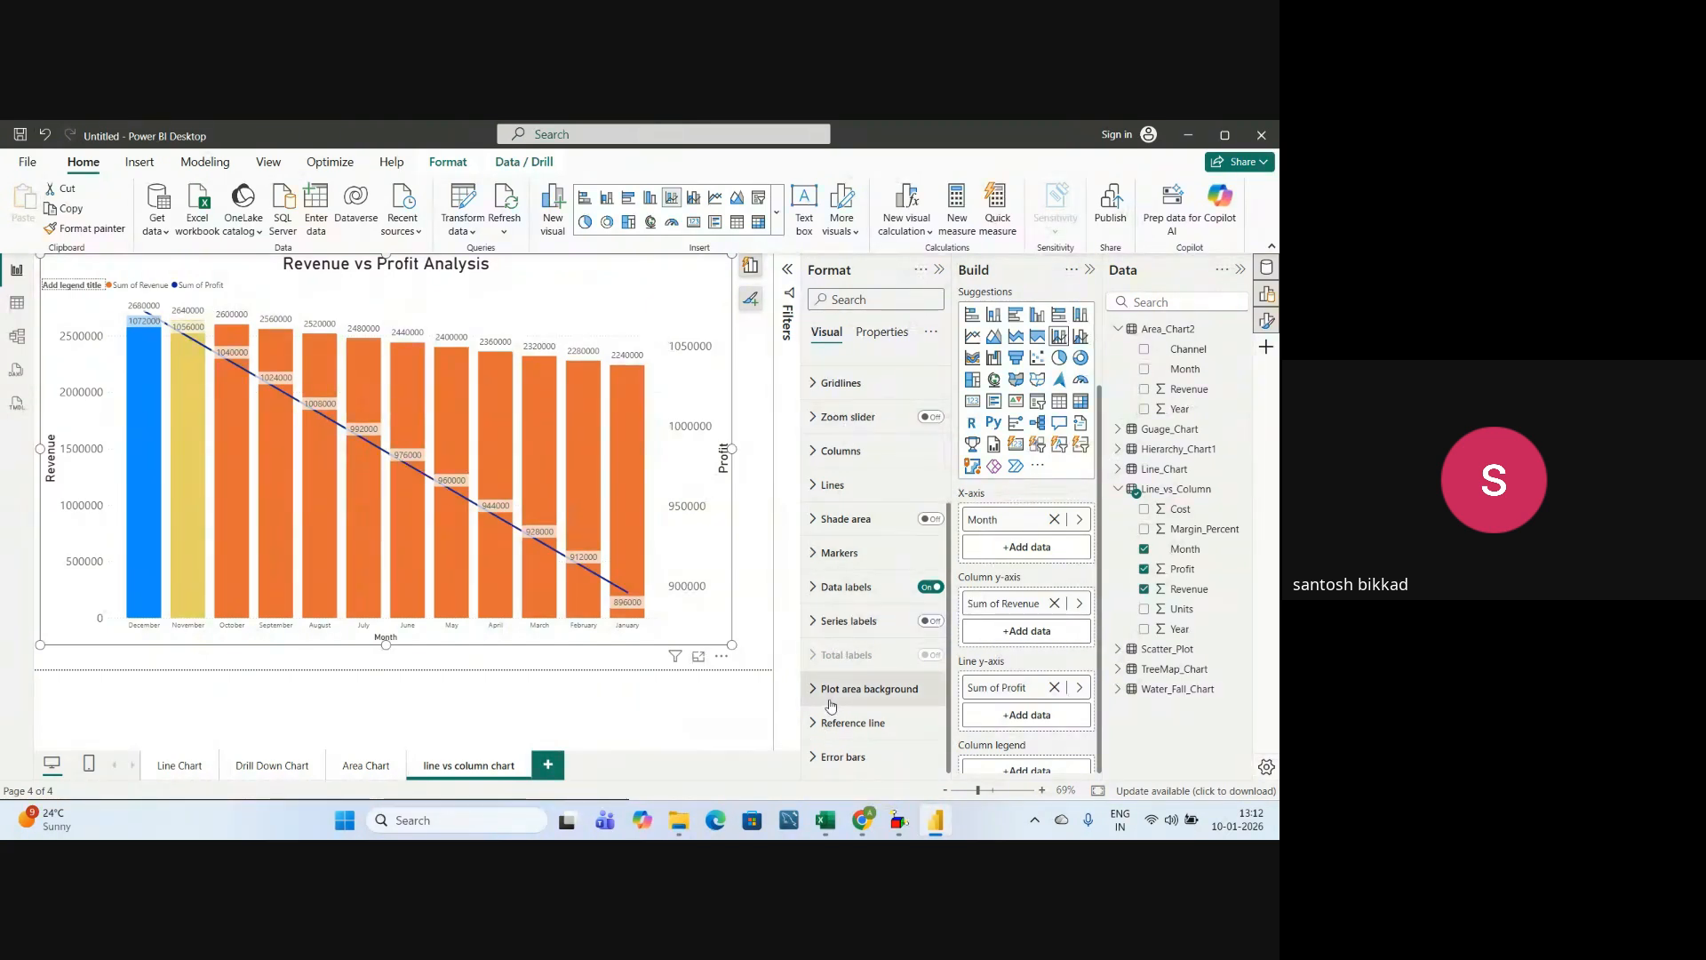
- Switch to Other Charts.pdf and check the line color, thickness and style listed under Line Formatting
{"action": "key", "text": "alt+Tab"}
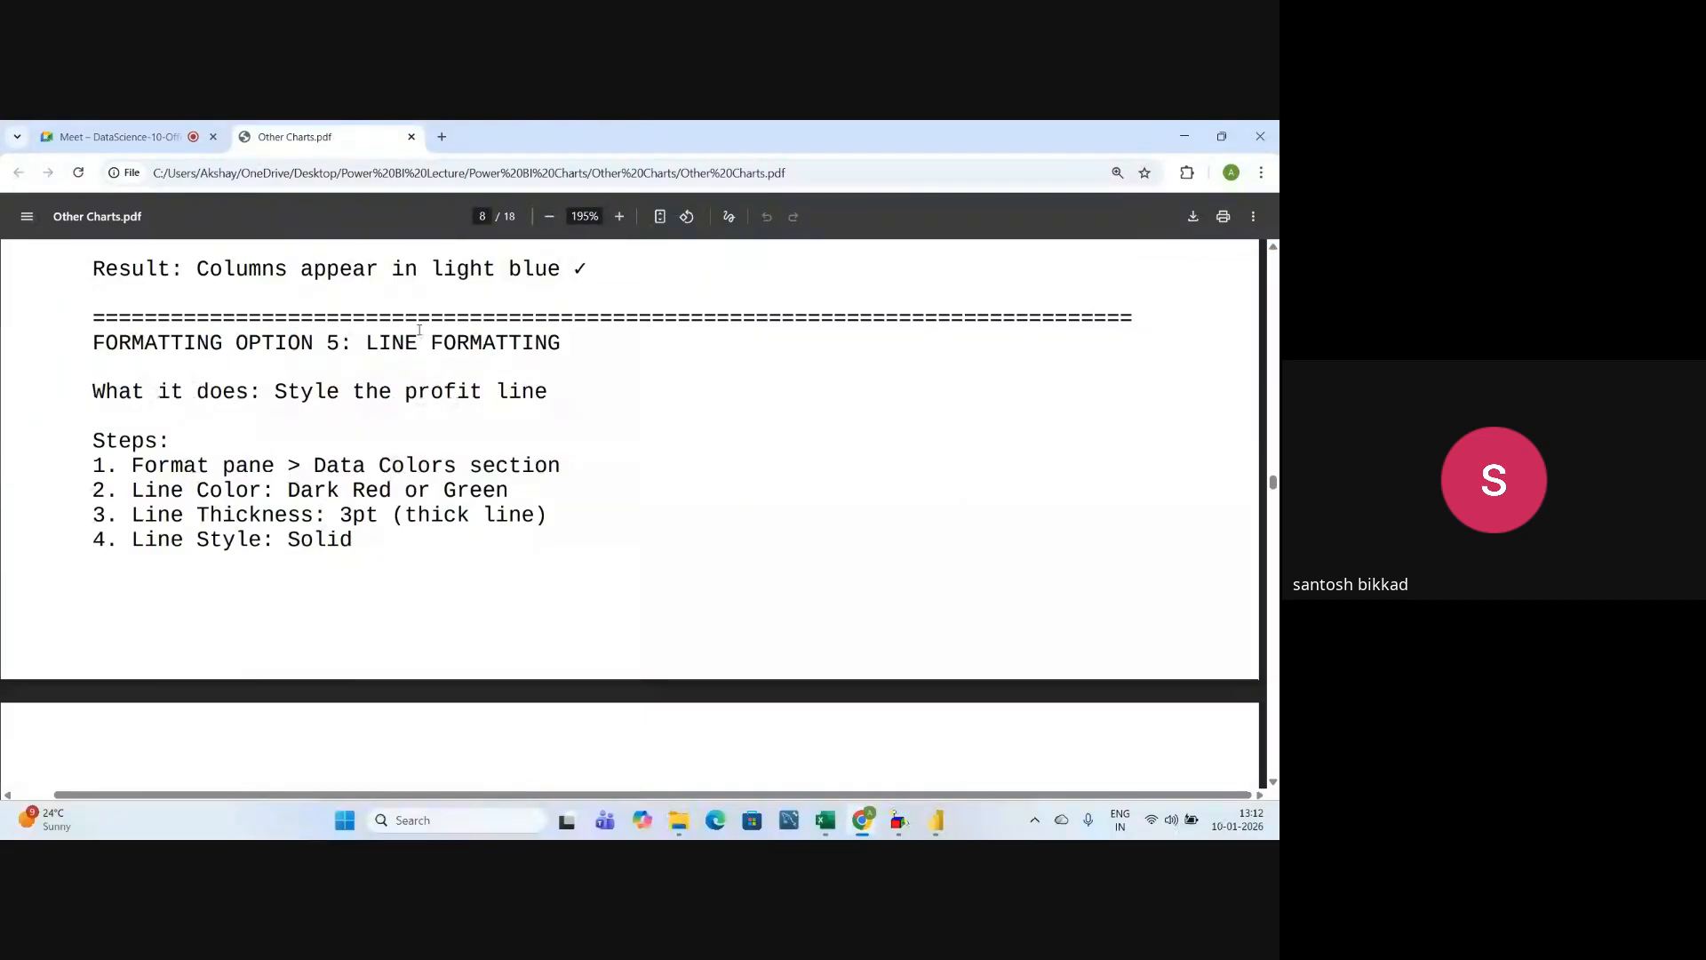
{"action": "left_click_drag", "start_coordinate": [366, 340], "coordinate": [550, 343]}
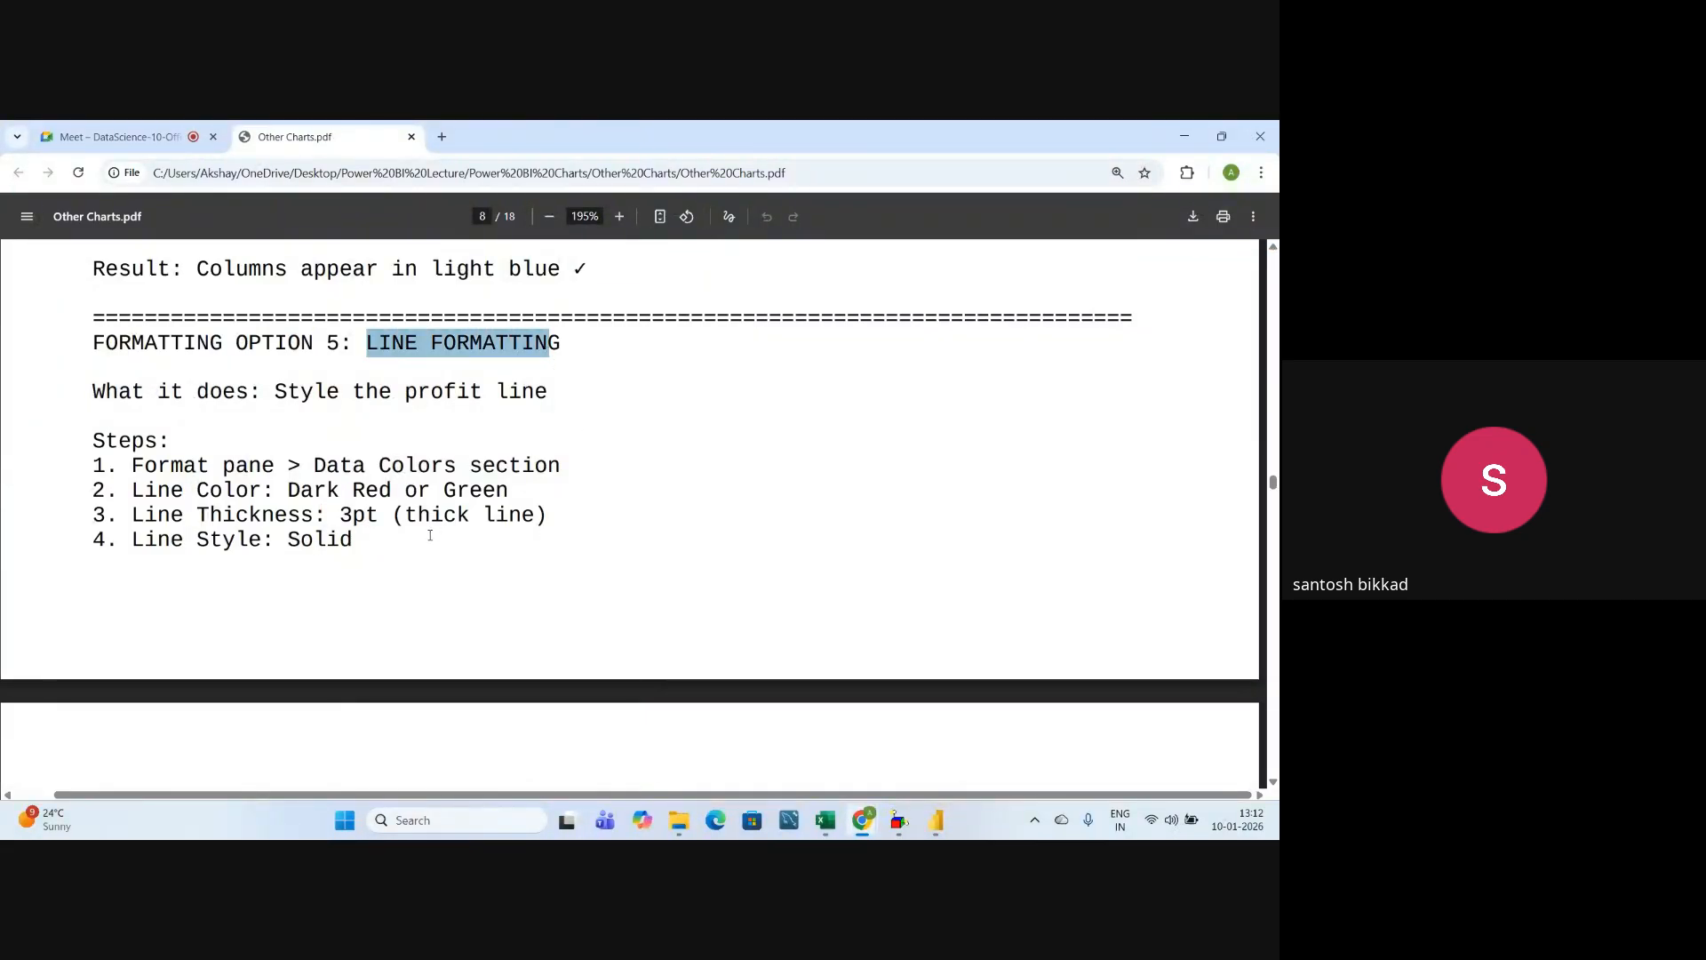
{"action": "left_click", "coordinate": [387, 519]}
{"action": "left_click_drag", "start_coordinate": [294, 488], "coordinate": [488, 537]}
{"action": "left_click", "coordinate": [365, 520]}
{"action": "double_click", "coordinate": [357, 515]}
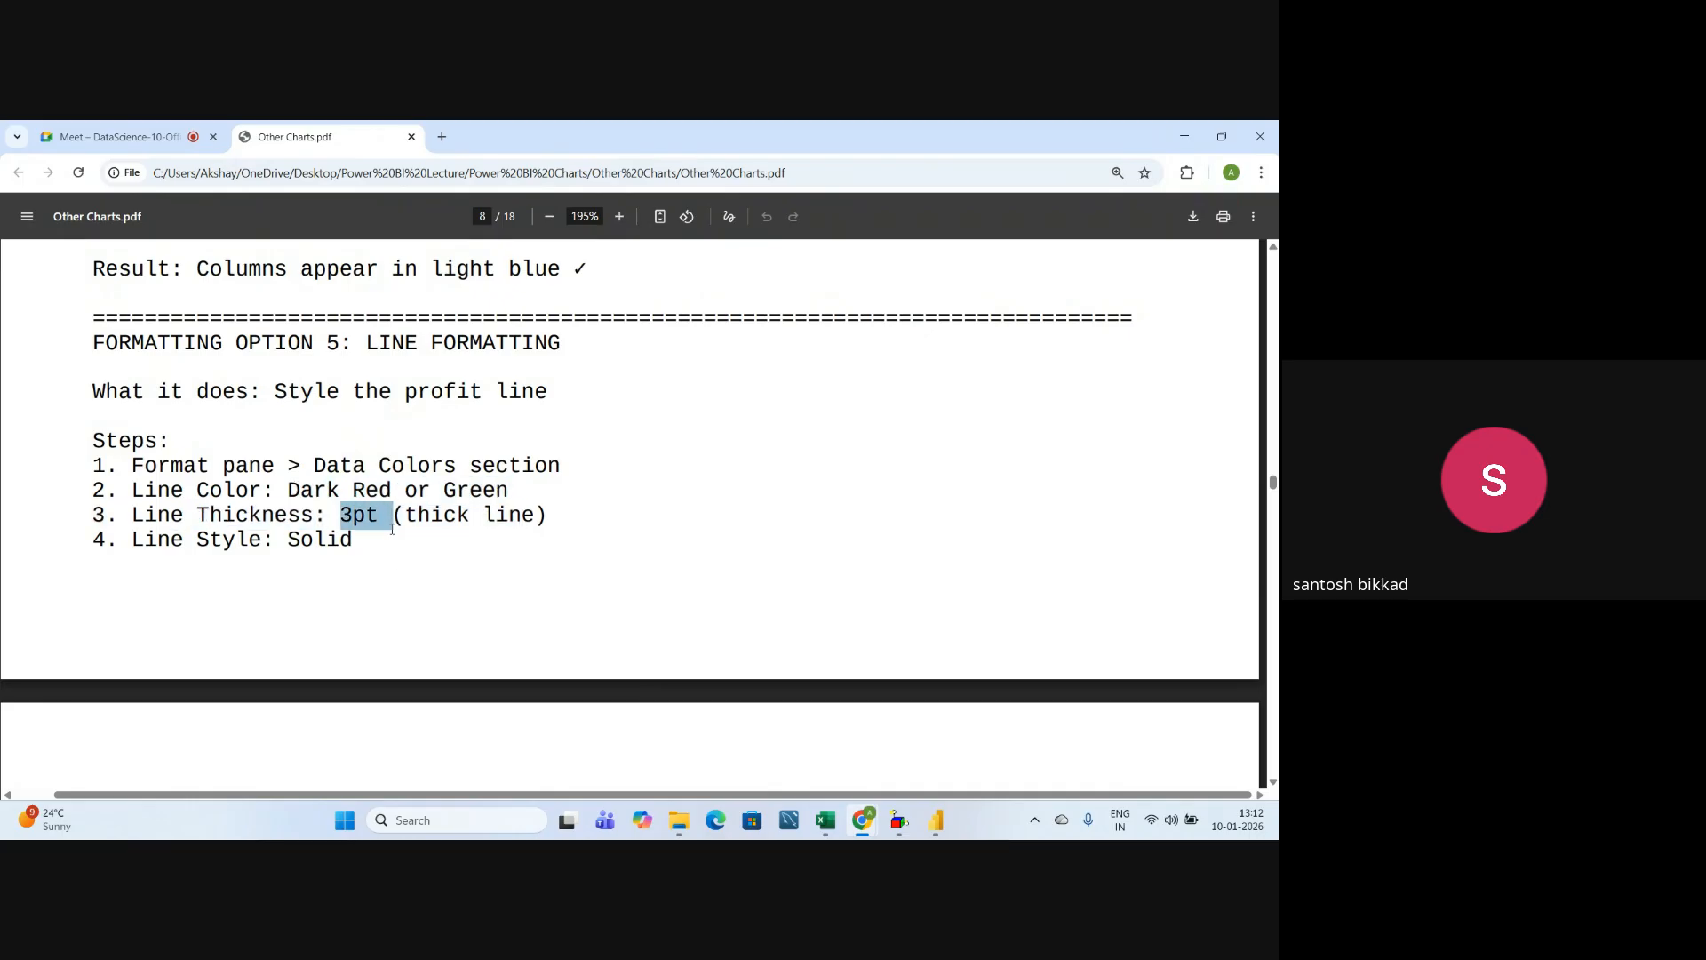
{"action": "left_click", "coordinate": [398, 576]}
{"action": "left_click_drag", "start_coordinate": [286, 547], "coordinate": [356, 540]}
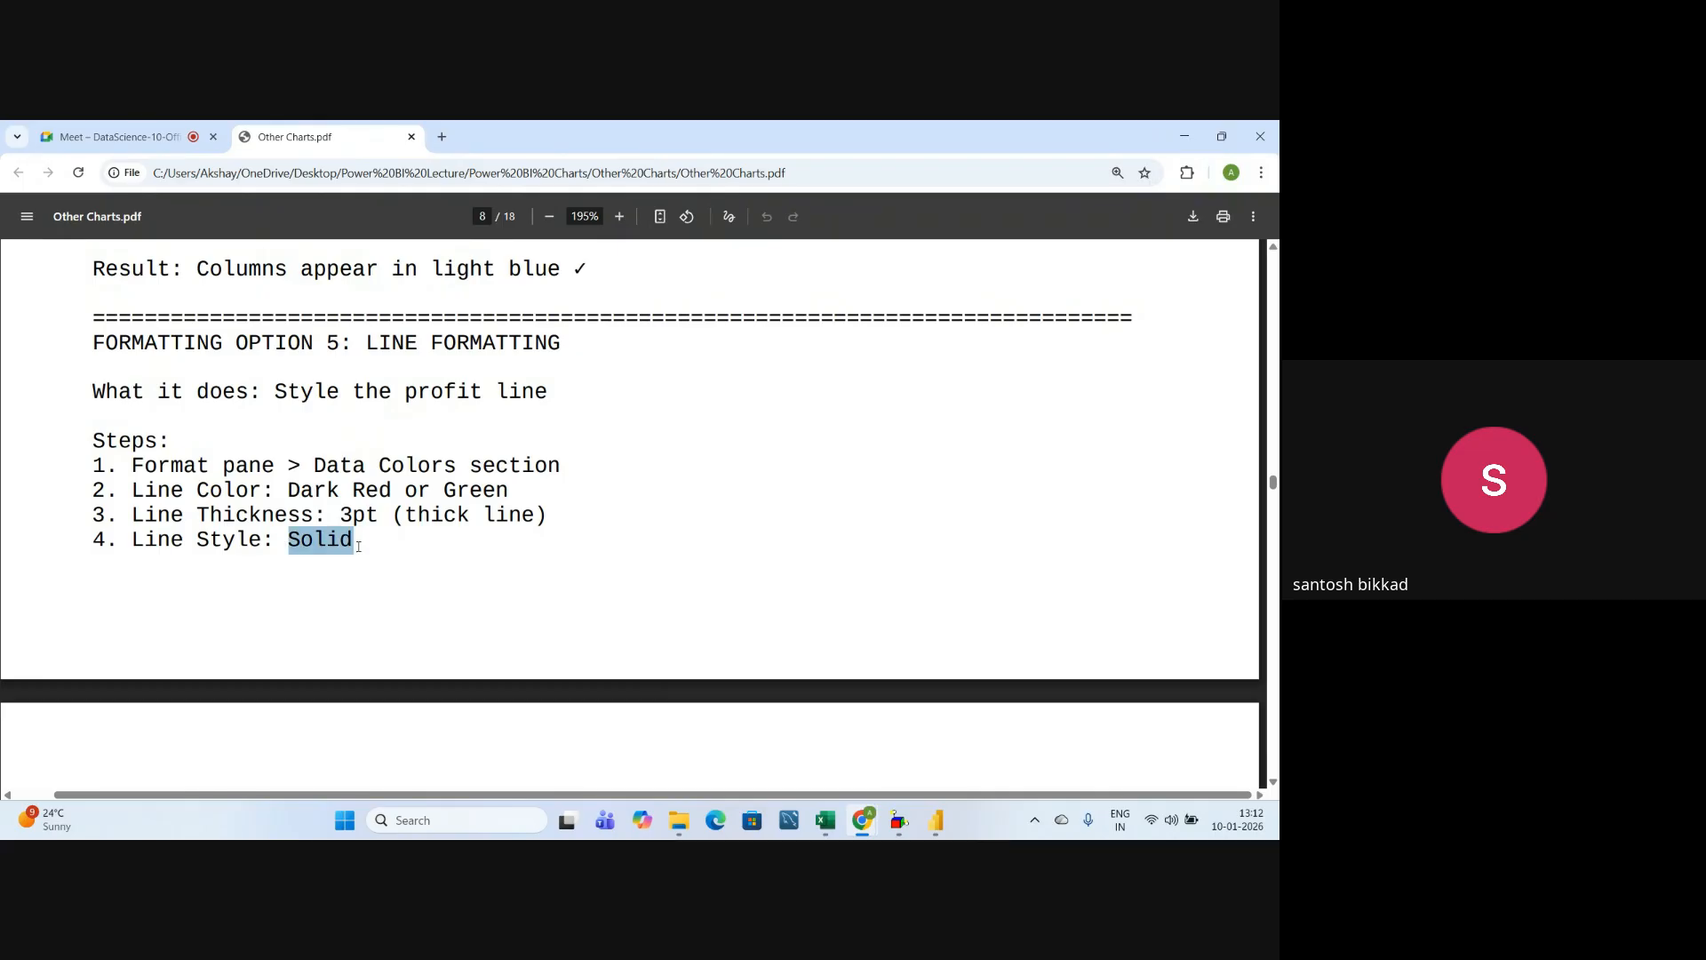
- Read the Legend formatting instructions, covering the legend's position, title and font size
{"action": "scroll", "coordinate": [358, 547], "scroll_direction": "down", "scroll_amount": 2}
{"action": "scroll", "coordinate": [358, 546], "scroll_direction": "down", "scroll_amount": 2}
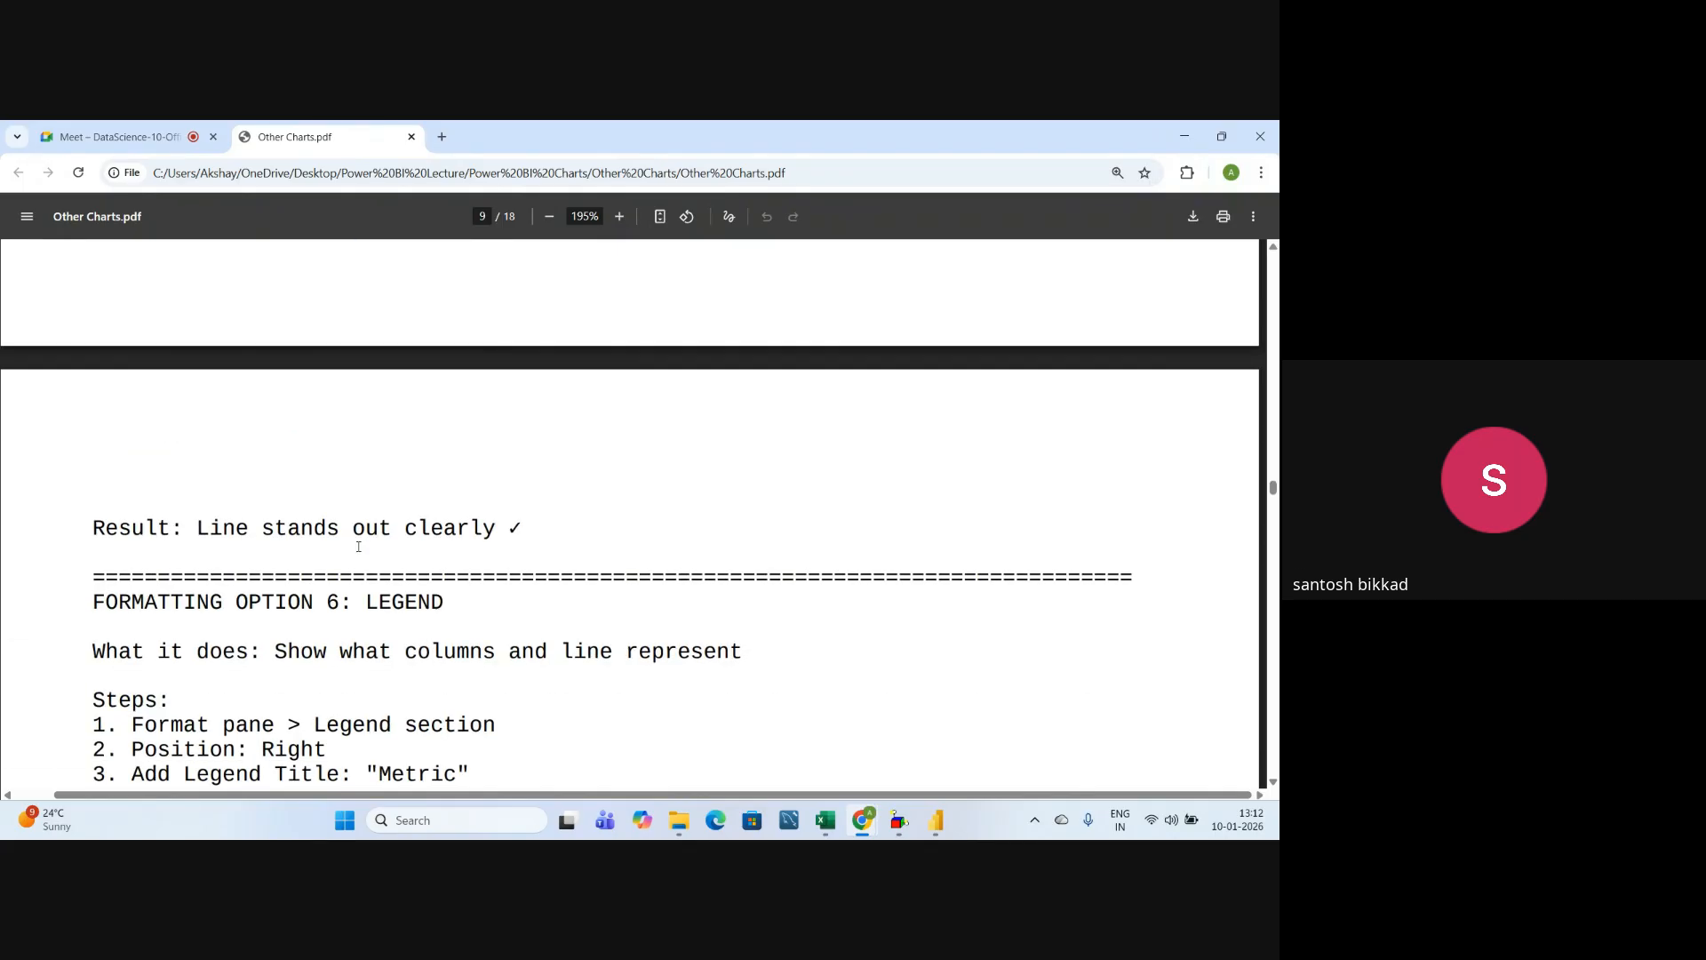
{"action": "scroll", "coordinate": [359, 547], "scroll_direction": "down", "scroll_amount": 2}
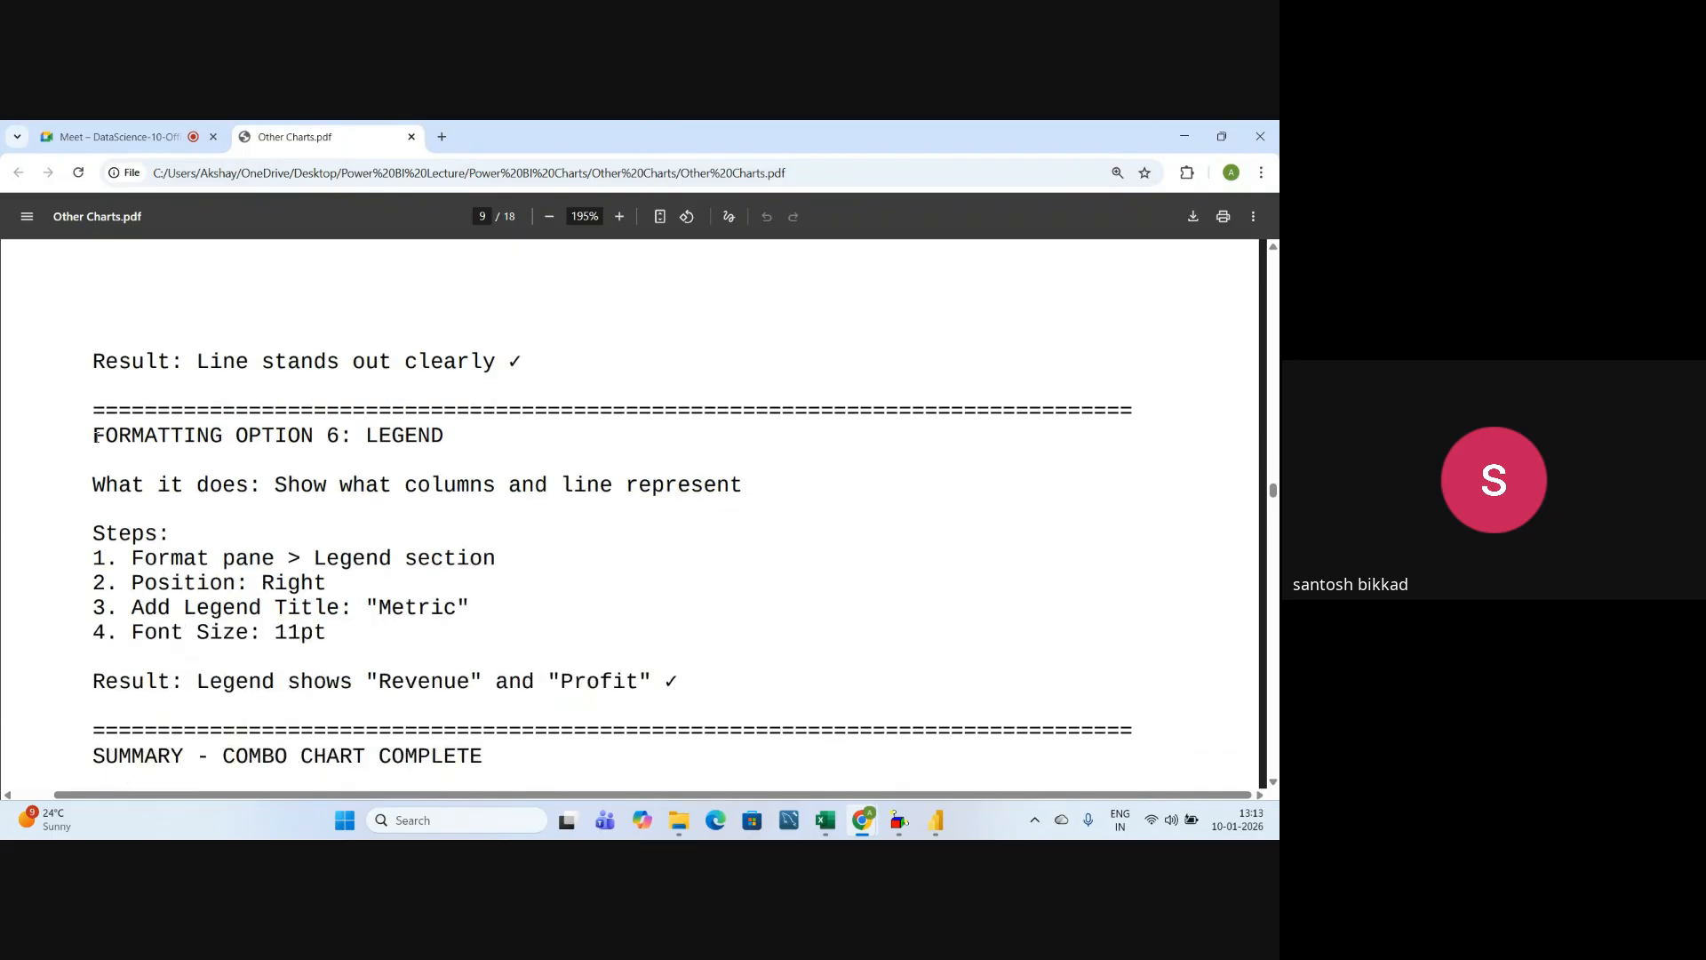
{"action": "left_click_drag", "start_coordinate": [95, 435], "coordinate": [456, 443]}
{"action": "left_click", "coordinate": [413, 573]}
{"action": "left_click_drag", "start_coordinate": [267, 578], "coordinate": [341, 587]}
{"action": "left_click", "coordinate": [362, 635]}
{"action": "left_click_drag", "start_coordinate": [357, 604], "coordinate": [491, 609]}
{"action": "left_click", "coordinate": [307, 631]}
{"action": "left_click_drag", "start_coordinate": [270, 622], "coordinate": [353, 628]}
- Switch back to Power BI and set the combo chart's legend position to Top center
{"action": "key", "text": "alt+Tab"}
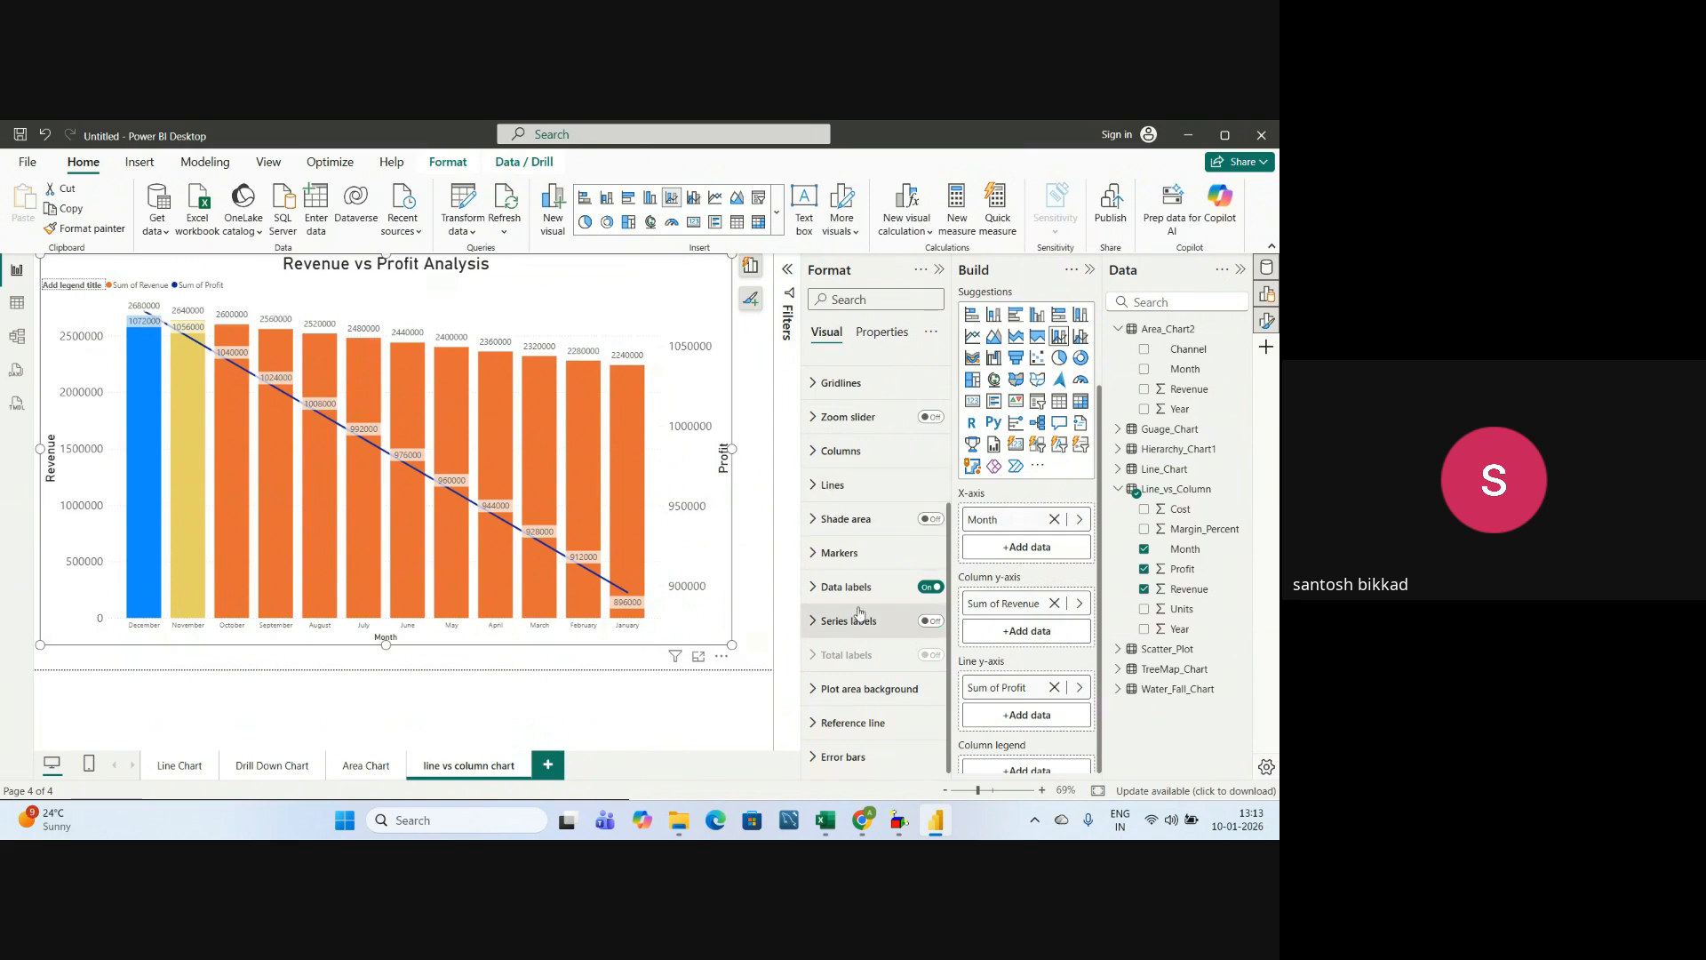
{"action": "scroll", "coordinate": [859, 614], "scroll_direction": "up", "scroll_amount": 5}
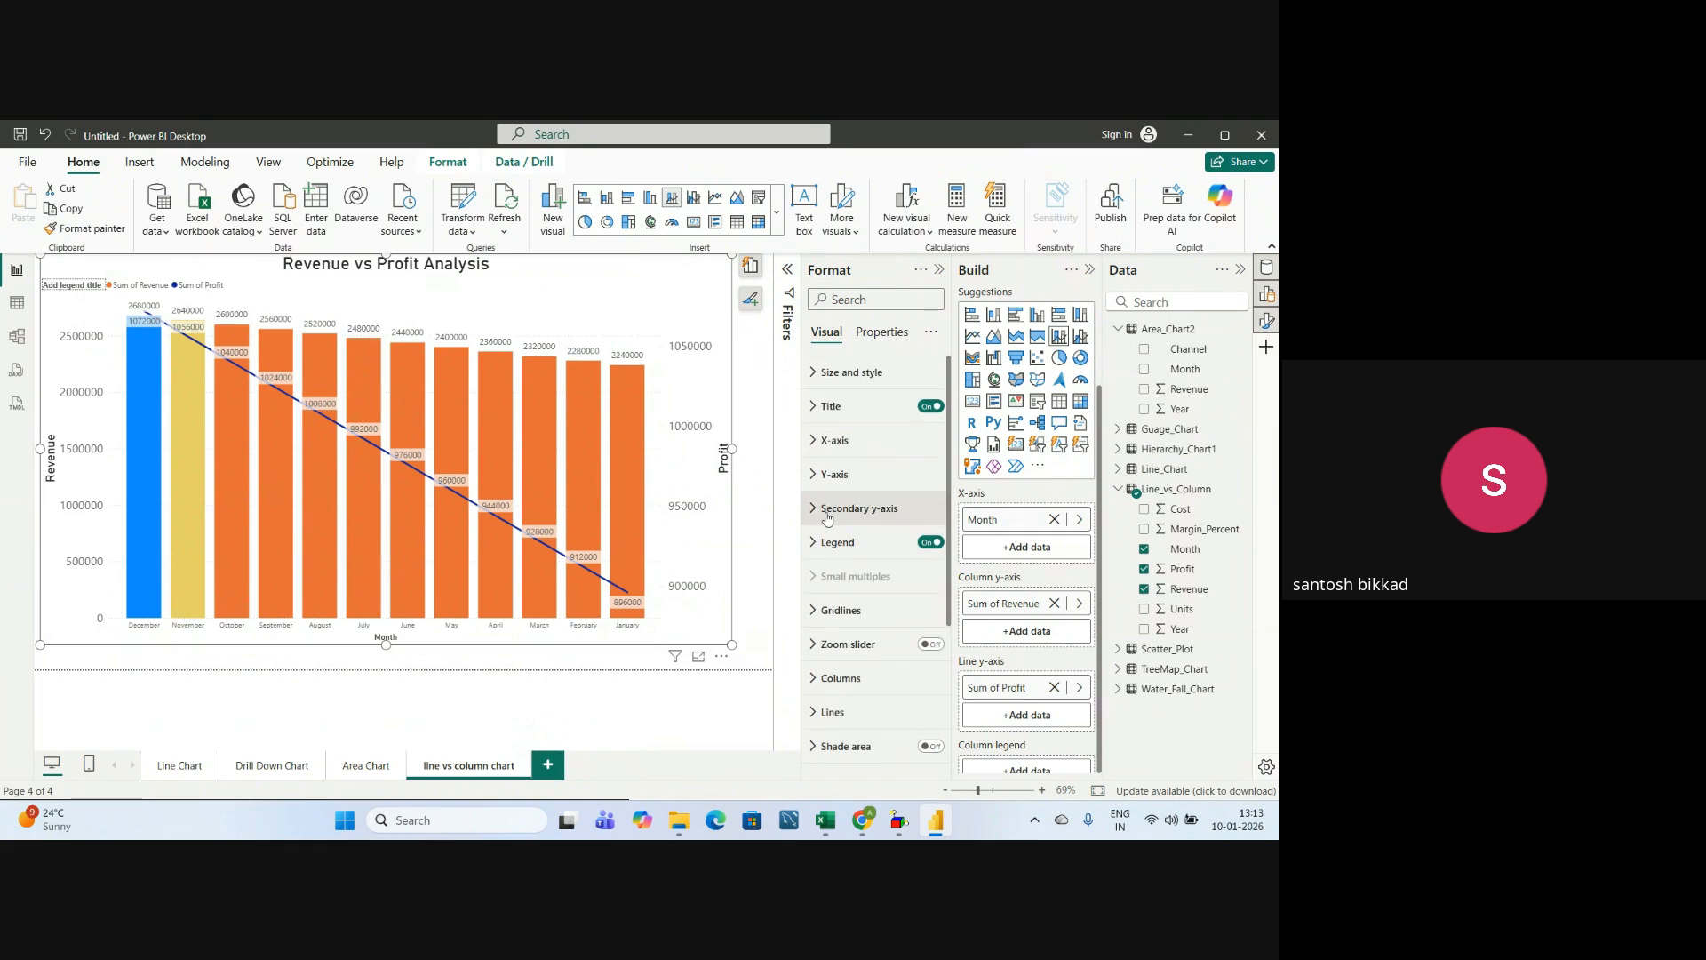
{"action": "left_click", "coordinate": [833, 542]}
{"action": "scroll", "coordinate": [831, 516], "scroll_direction": "down", "scroll_amount": 2}
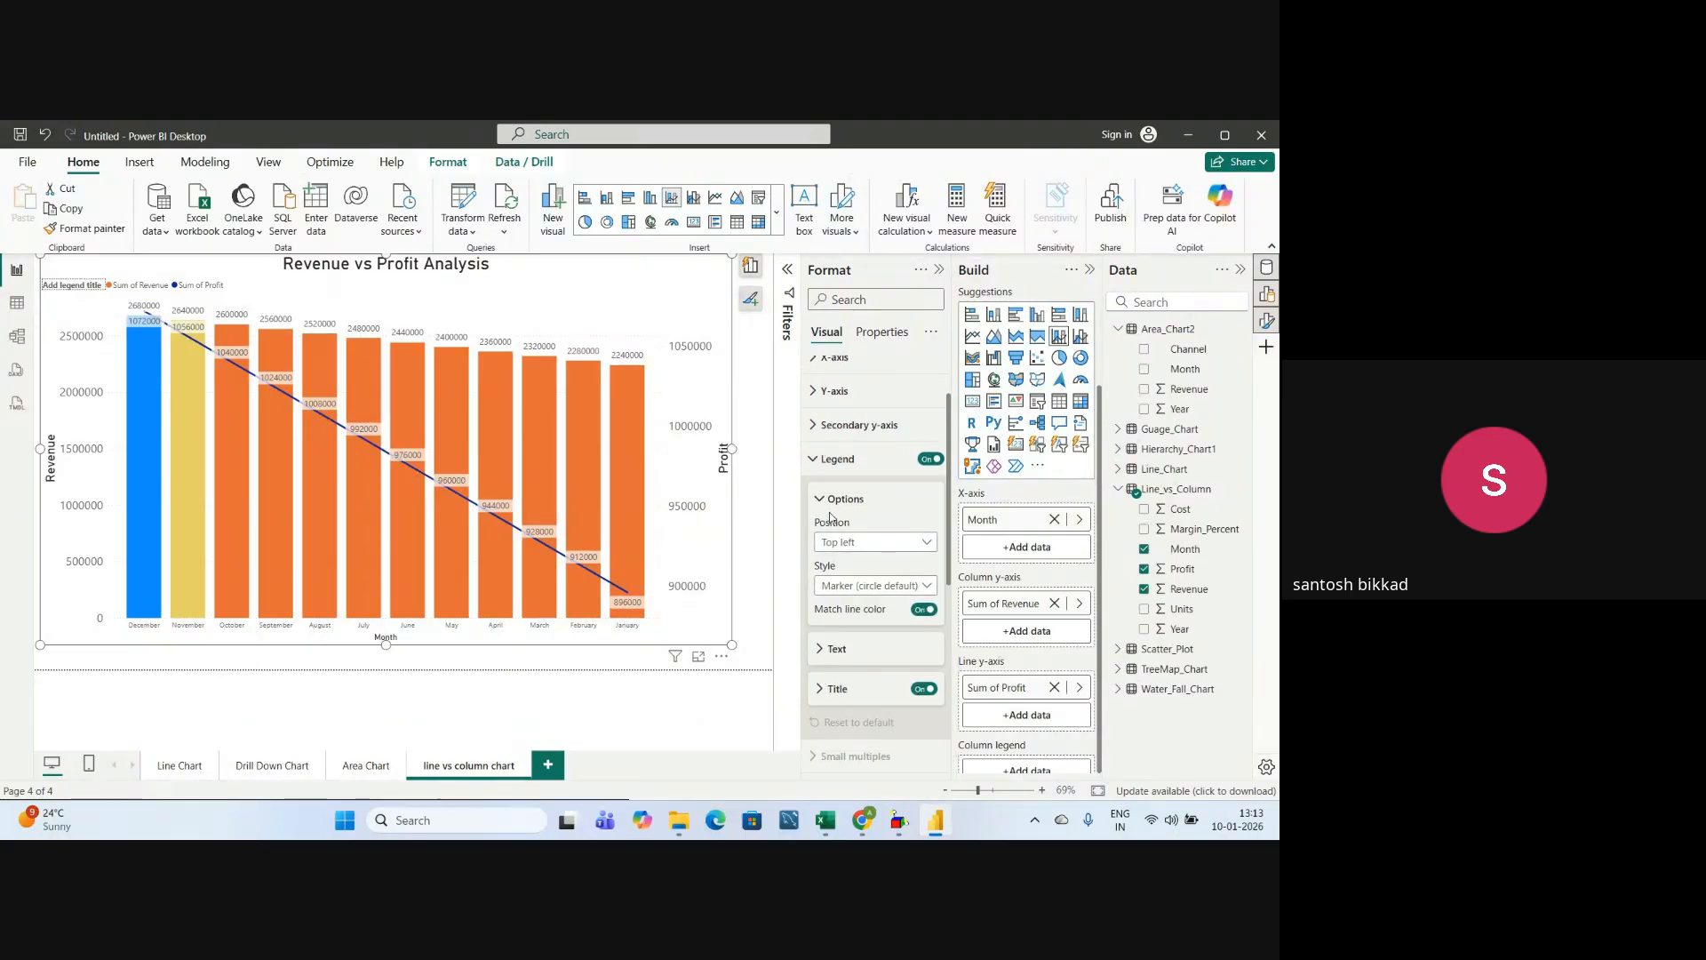
{"action": "left_click", "coordinate": [849, 544]}
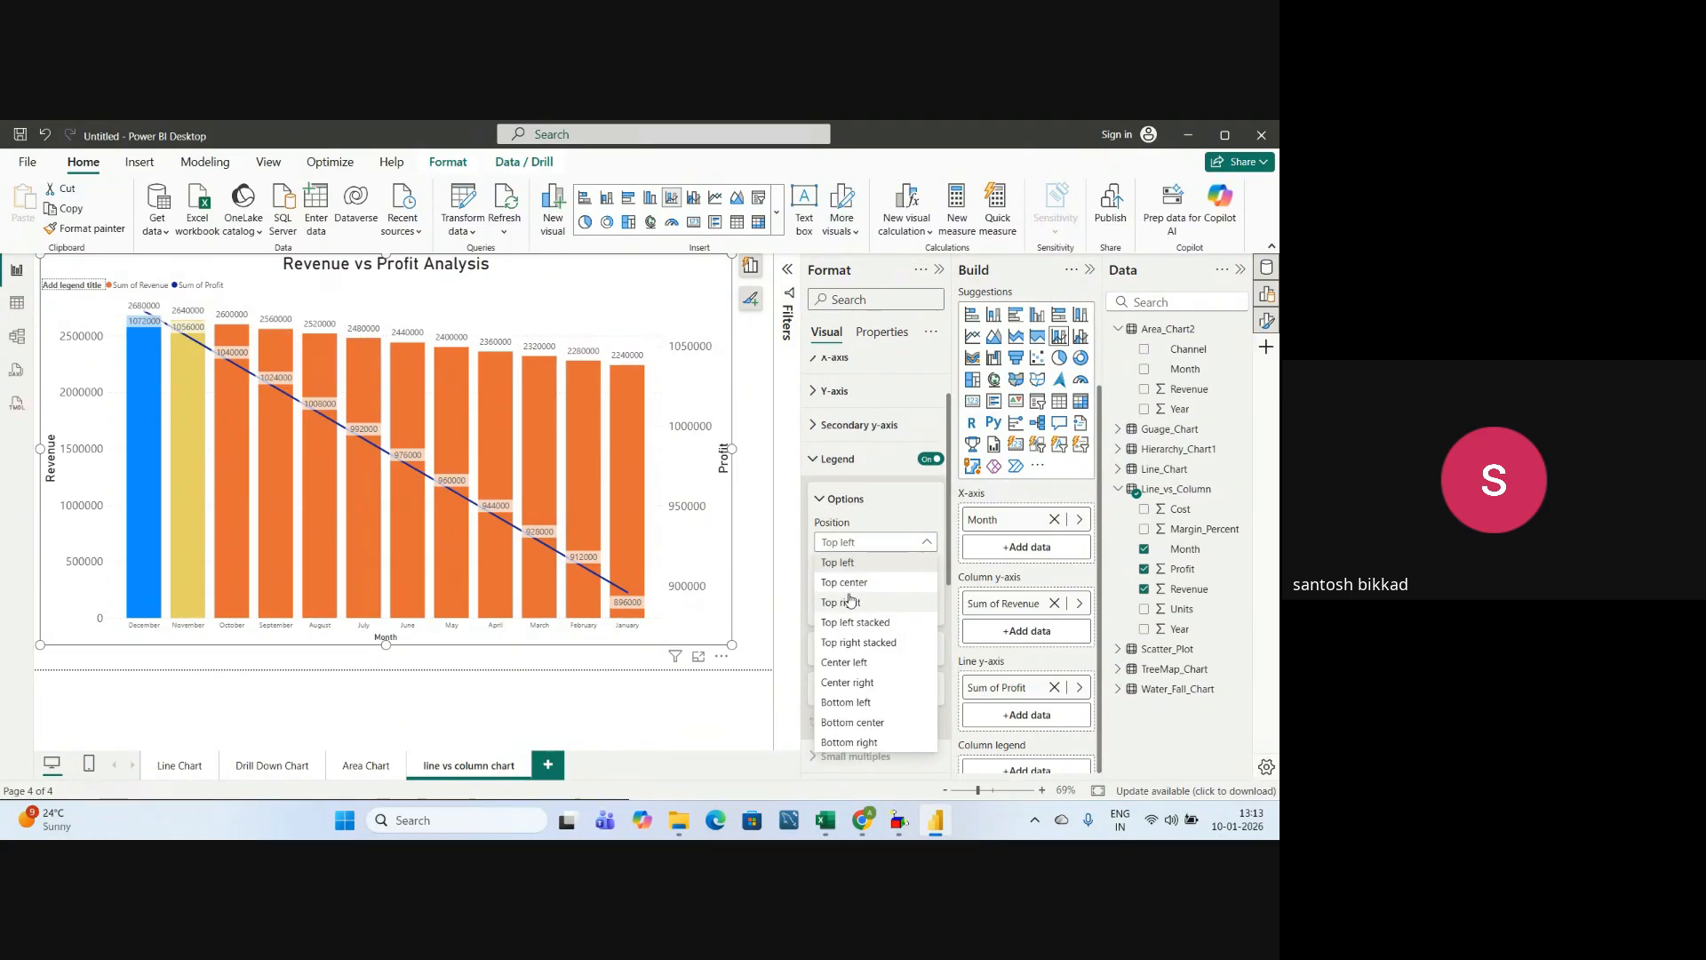
{"action": "left_click", "coordinate": [844, 583]}
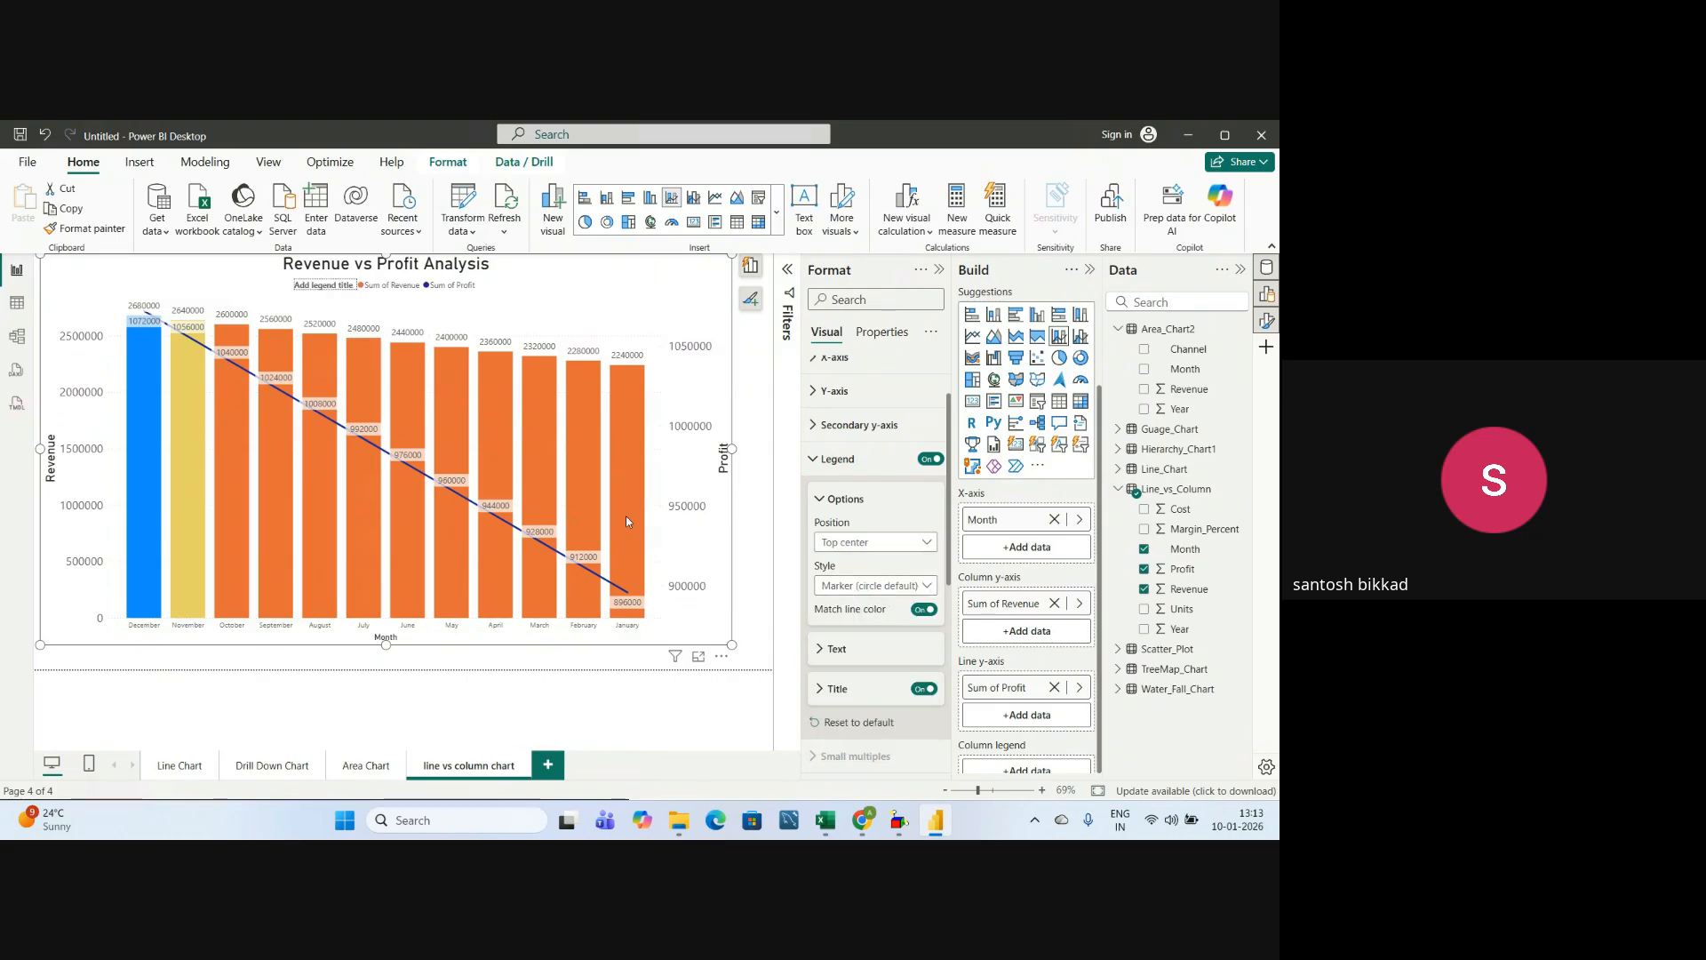
- Set the legend text's font size to 18
{"action": "left_click", "coordinate": [818, 649]}
{"action": "scroll", "coordinate": [851, 657], "scroll_direction": "down", "scroll_amount": 1}
{"action": "scroll", "coordinate": [851, 656], "scroll_direction": "down", "scroll_amount": 4}
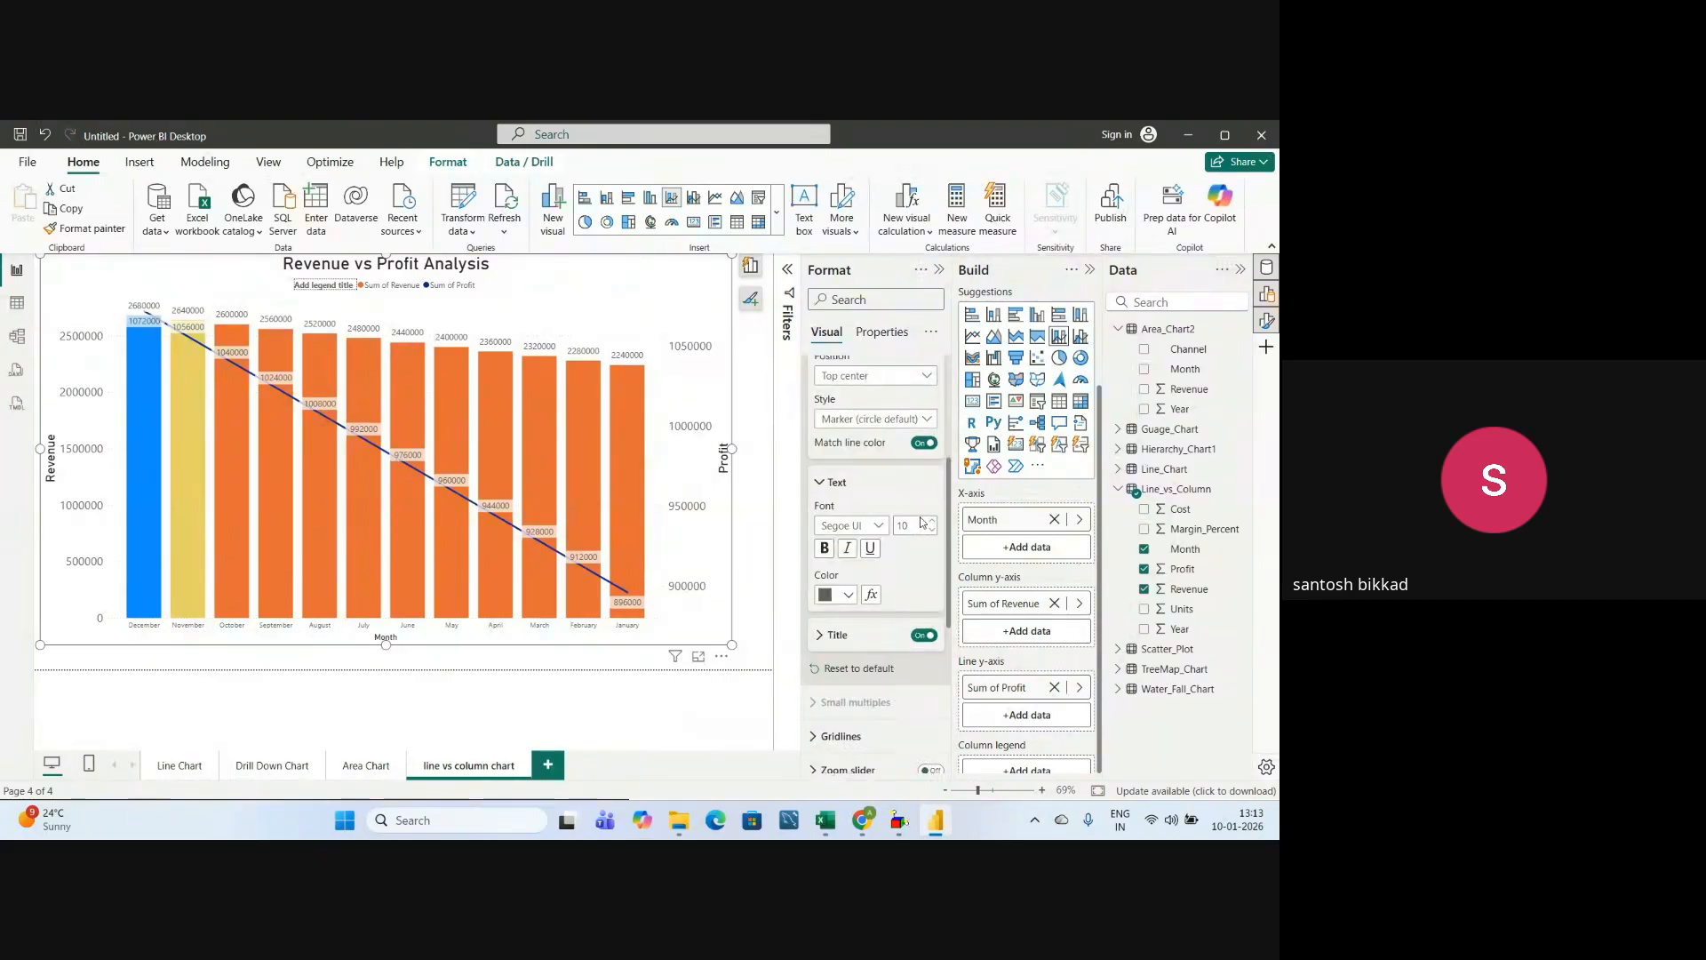
{"action": "left_click", "coordinate": [918, 524]}
{"action": "type", "text": "18"}
{"action": "key", "text": "Return"}
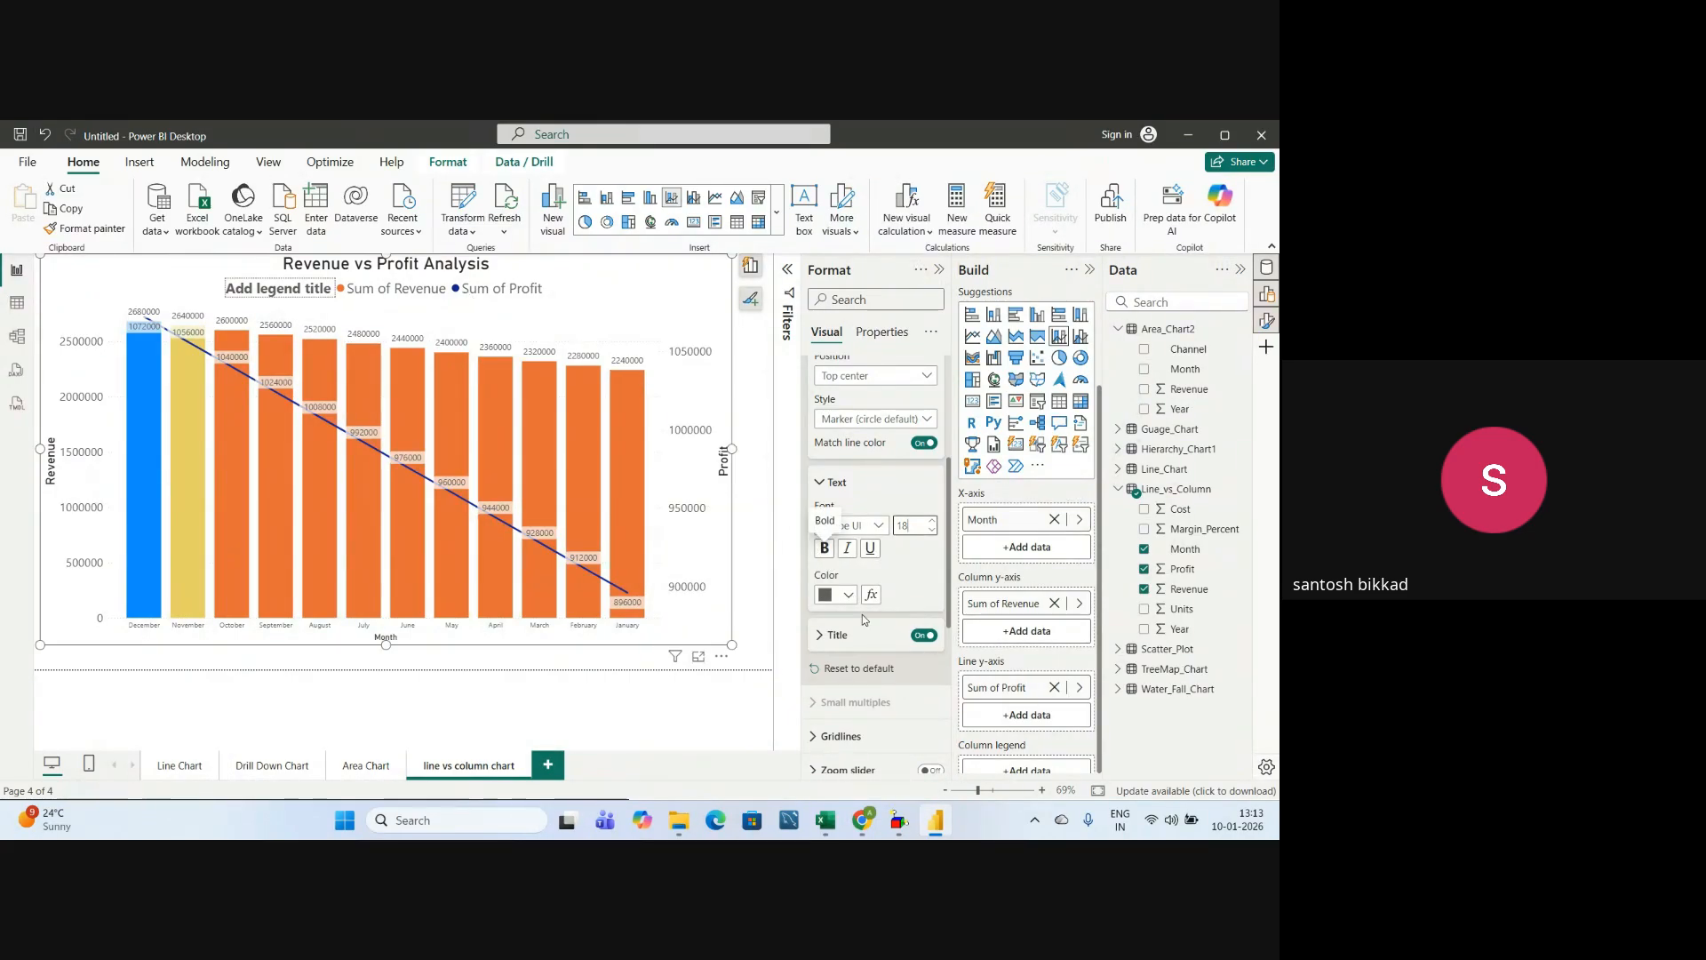
- Check the legend title wording in Other Charts.pdf and set the chart's legend title to "Metric"
{"action": "left_click", "coordinate": [825, 636]}
{"action": "left_click", "coordinate": [850, 677]}
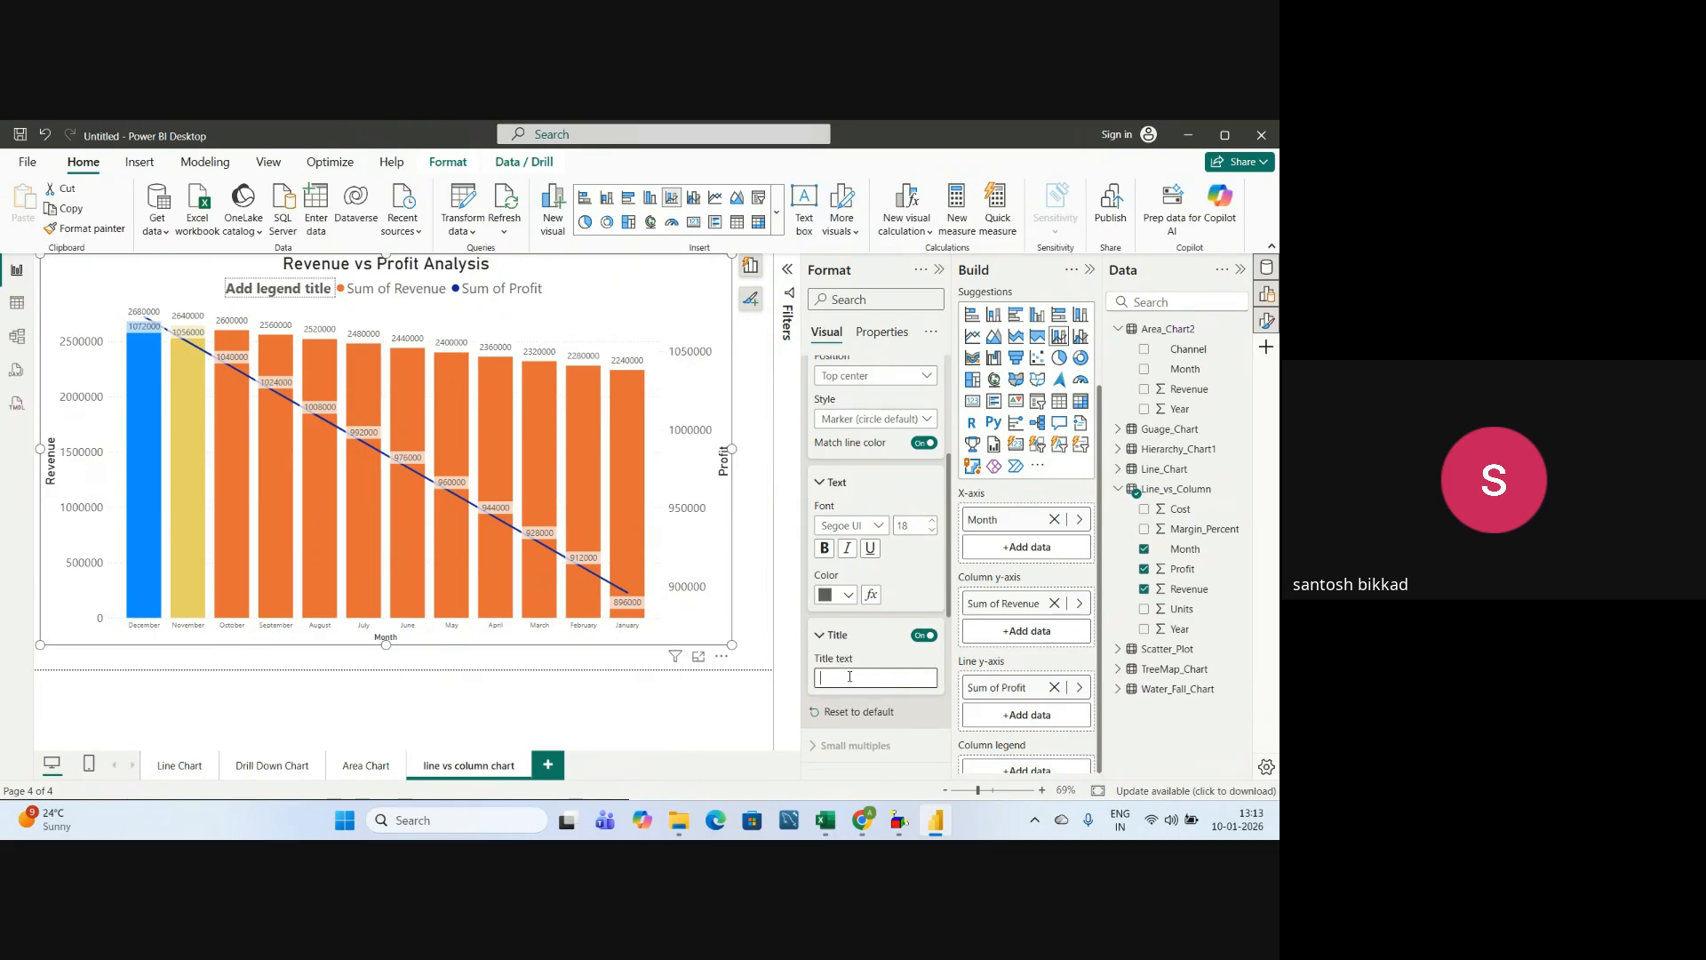
{"action": "key", "text": "alt+Tab"}
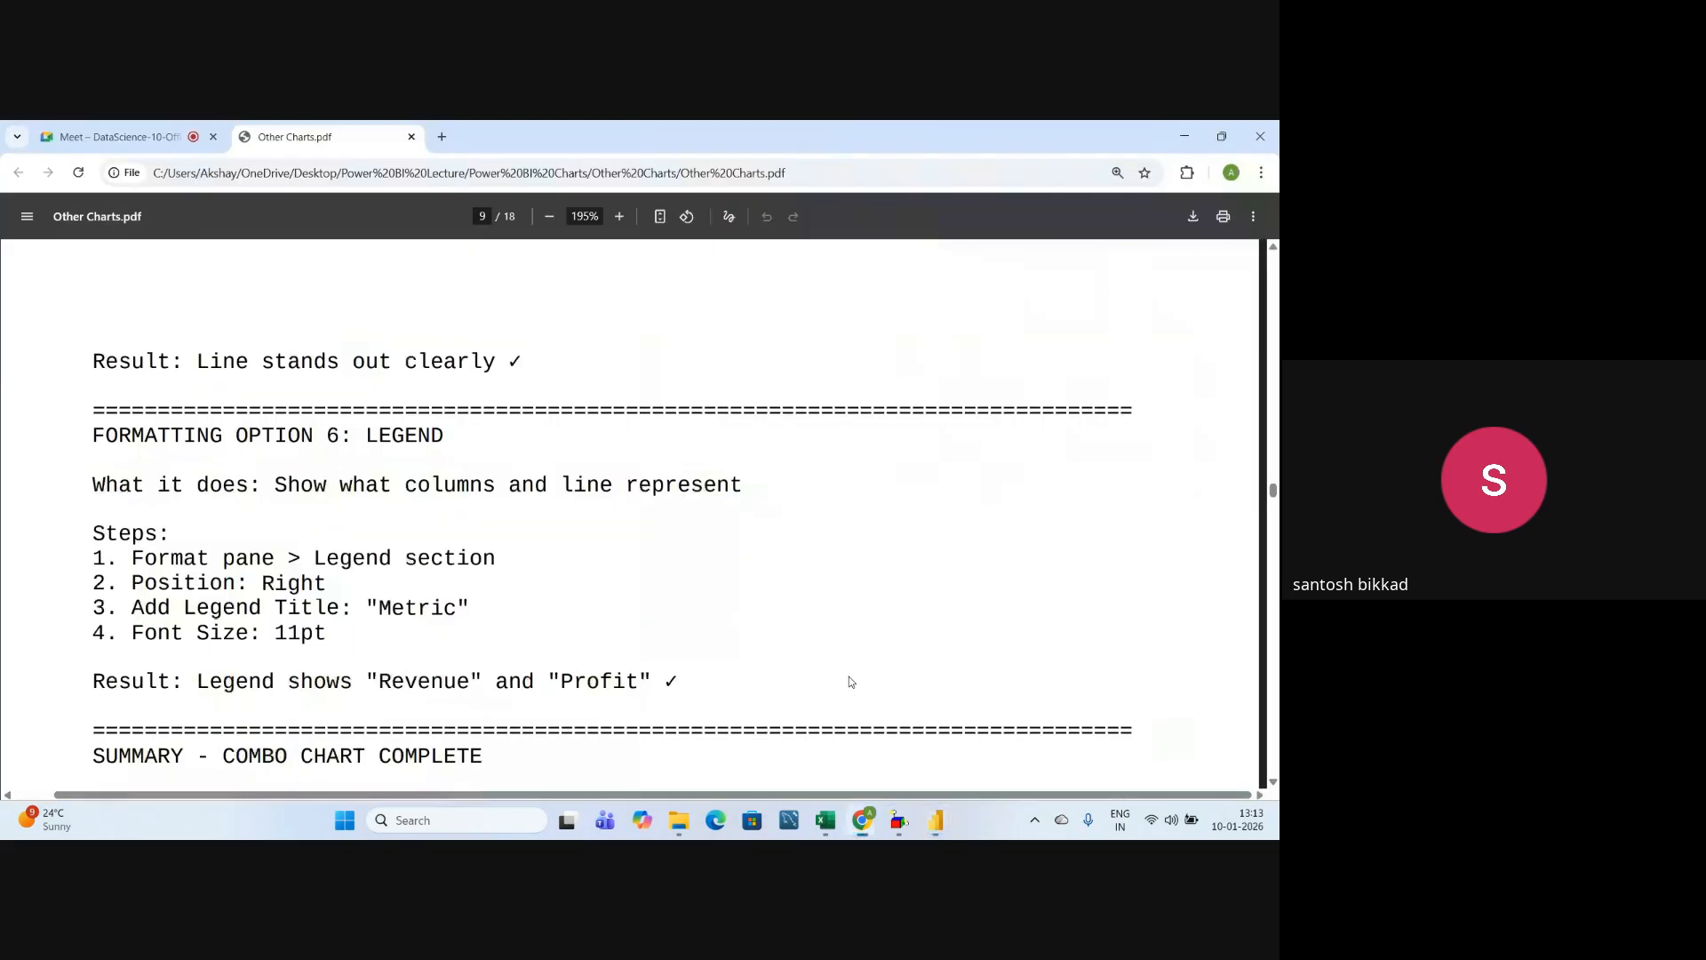
{"action": "key", "text": "alt+Tab"}
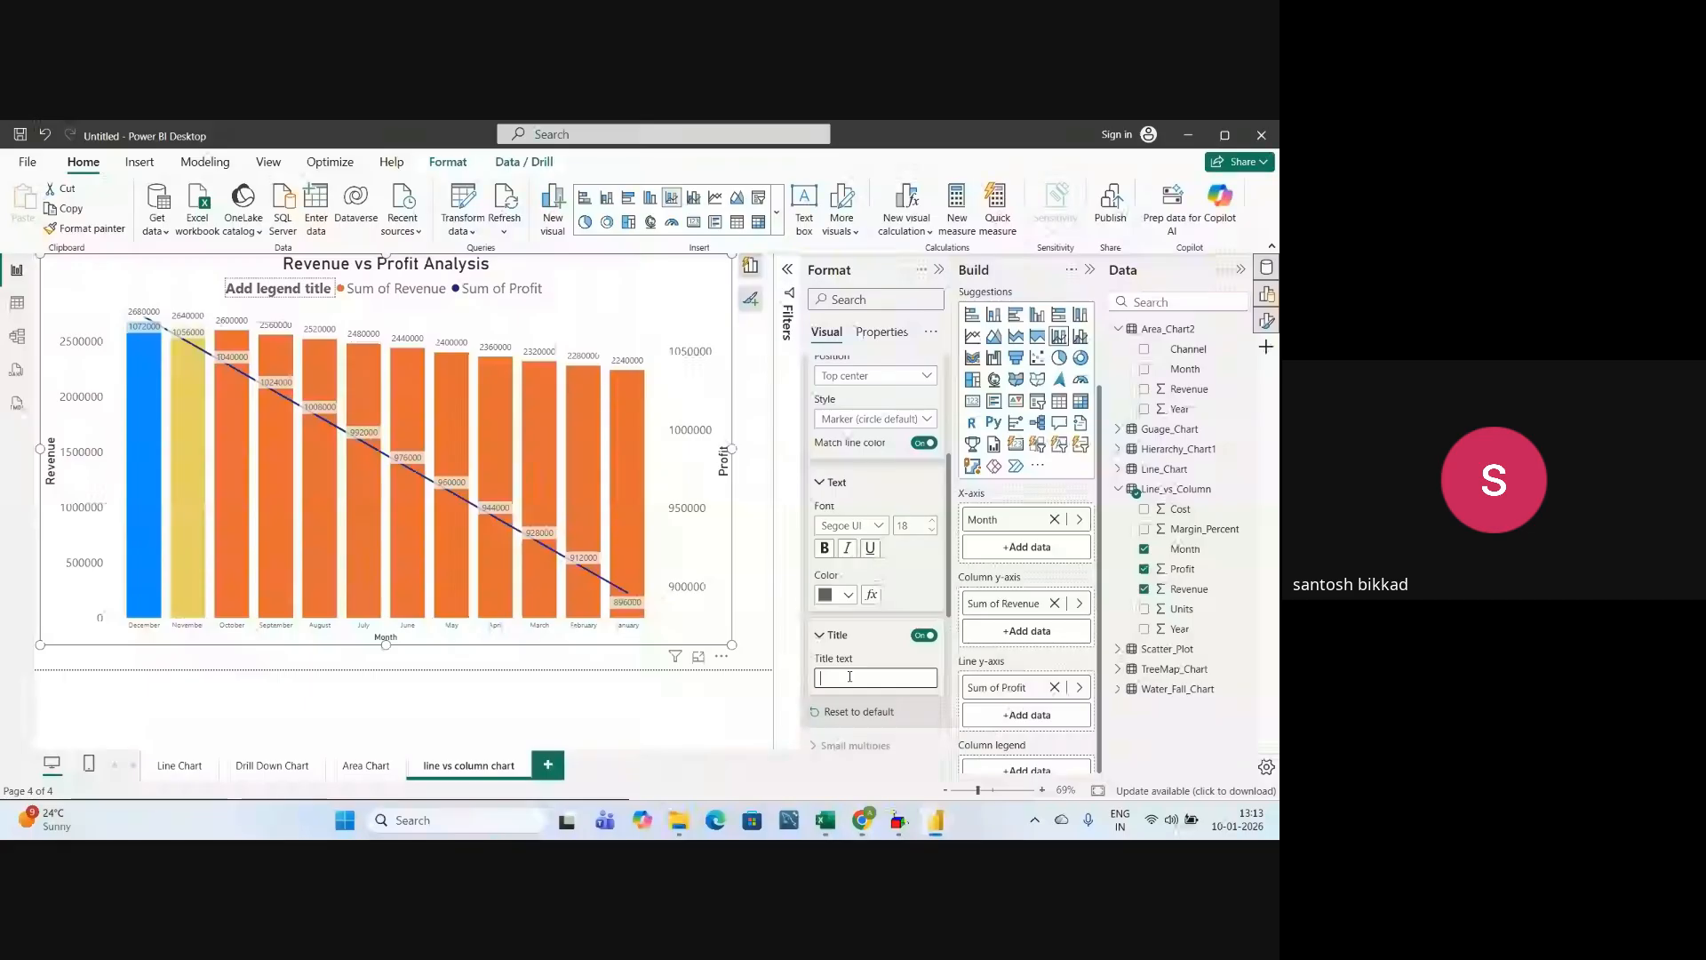
{"action": "type", "text": "Mter"}
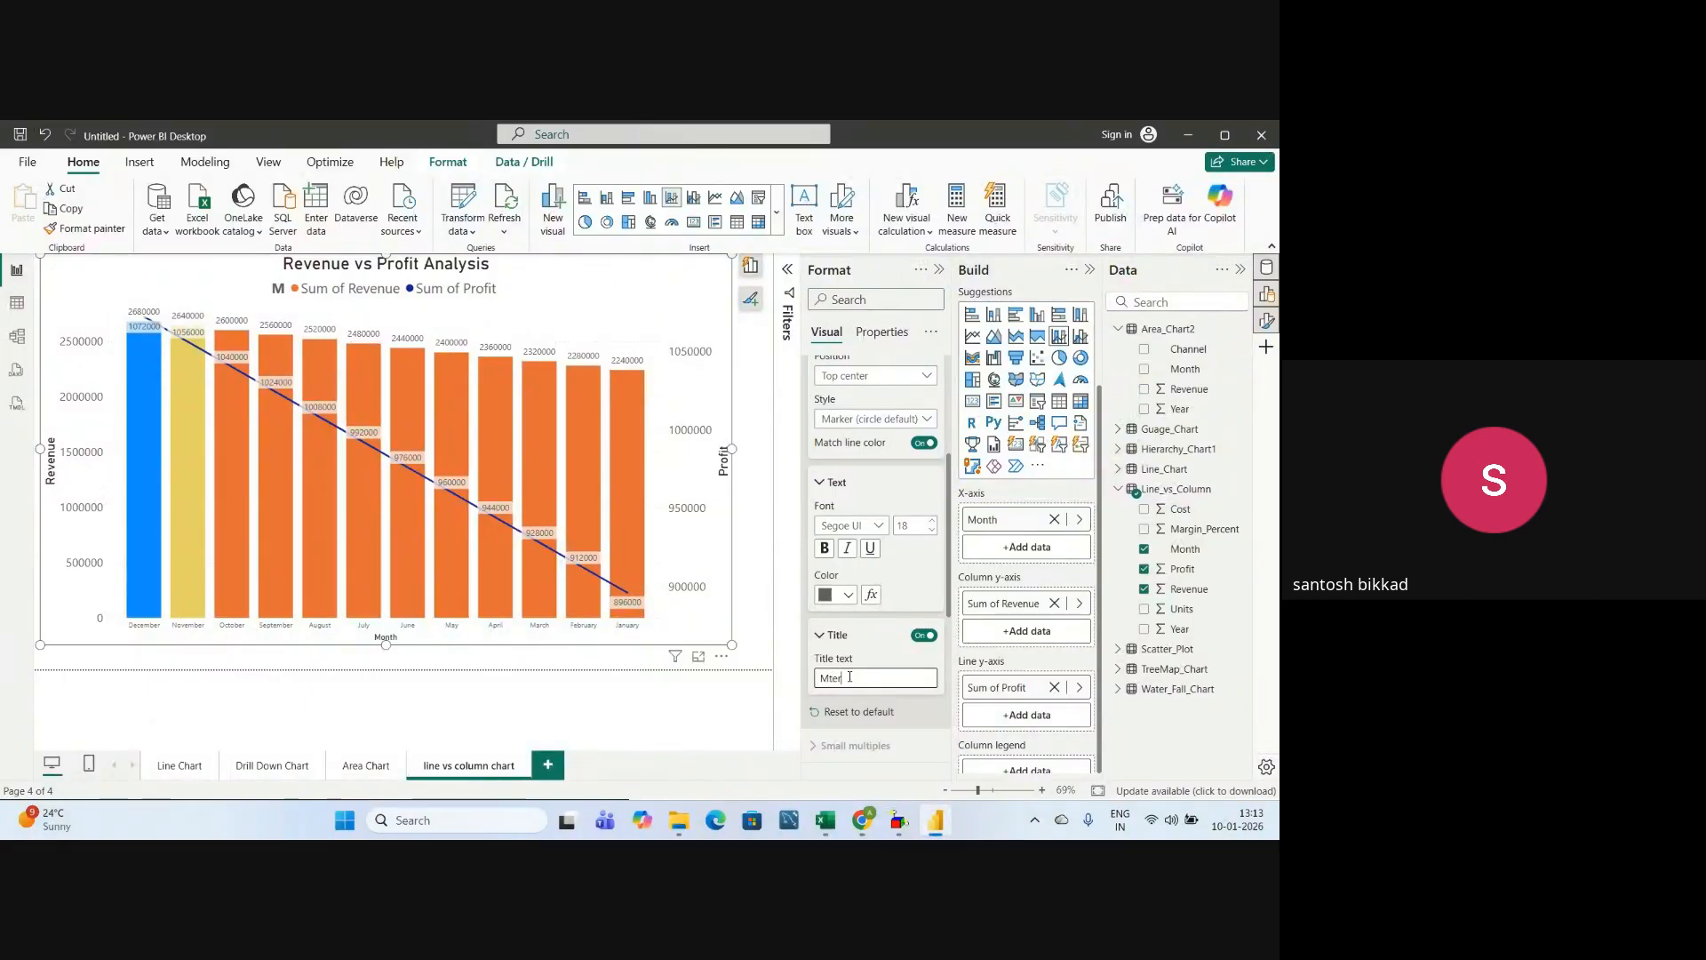
{"action": "type", "text": "ic"}
{"action": "key", "text": "BackSpace"}
{"action": "type", "text": "etric"}
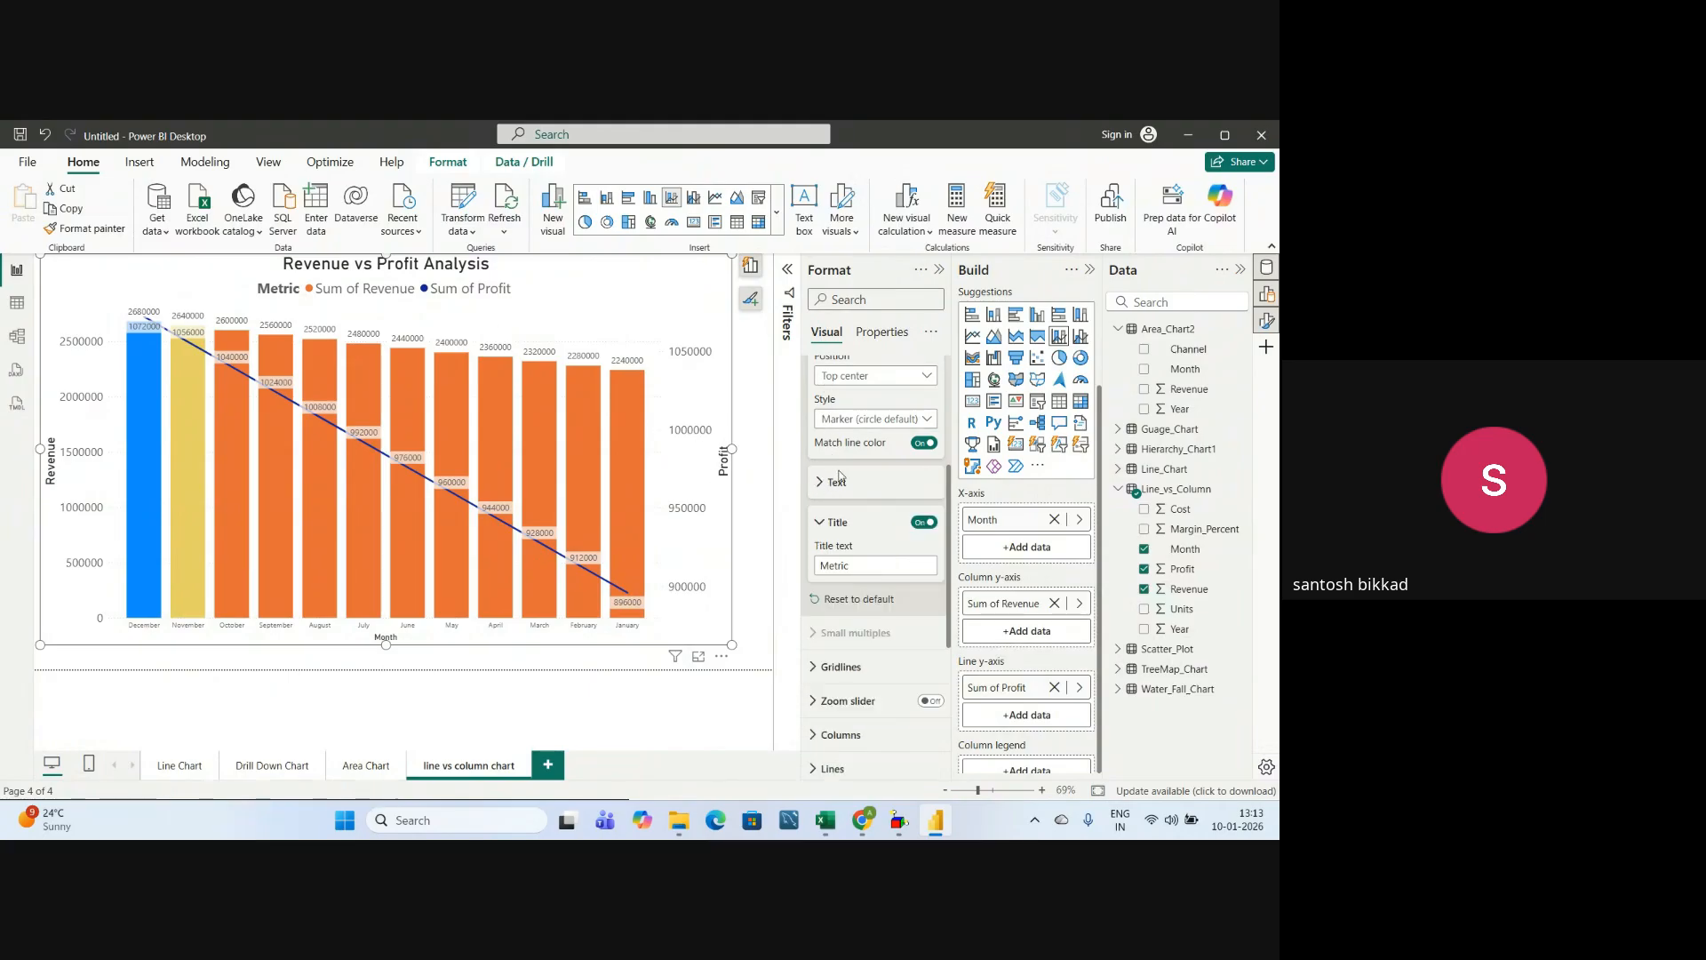
- Collapse the legend settings, hide the Format and Build panes, and inspect the revenue and profit values on the enlarged chart
{"action": "scroll", "coordinate": [832, 467], "scroll_direction": "up", "scroll_amount": 3}
{"action": "left_click", "coordinate": [816, 549]}
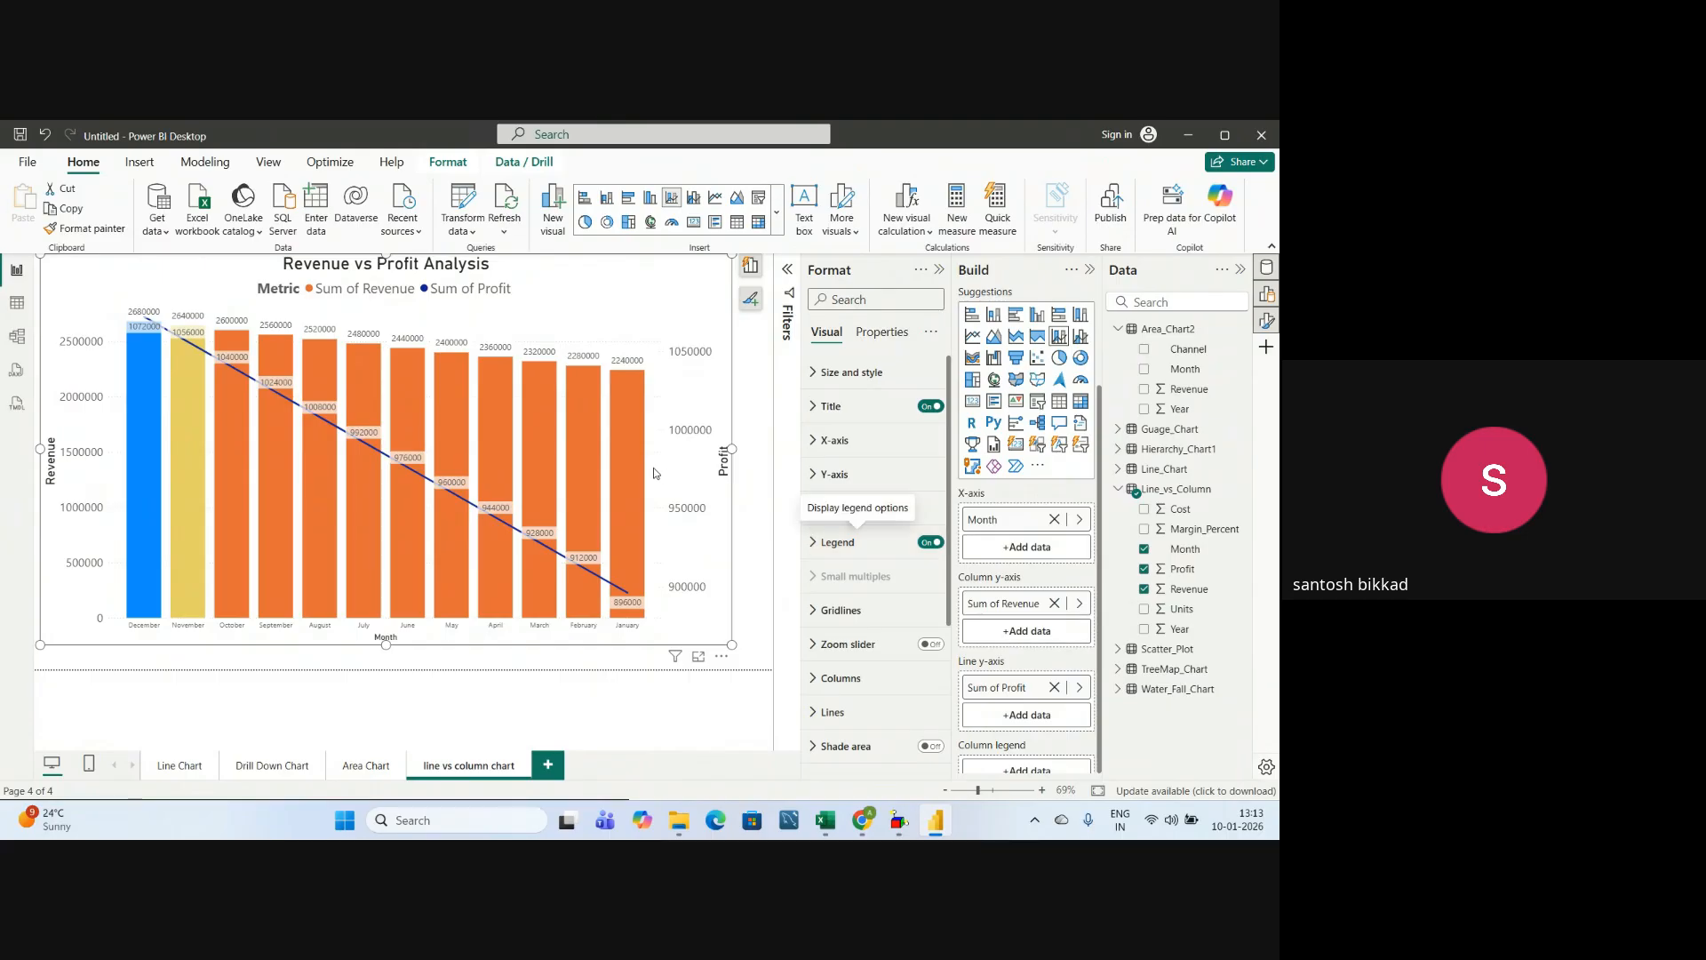
{"action": "left_click", "coordinate": [942, 271]}
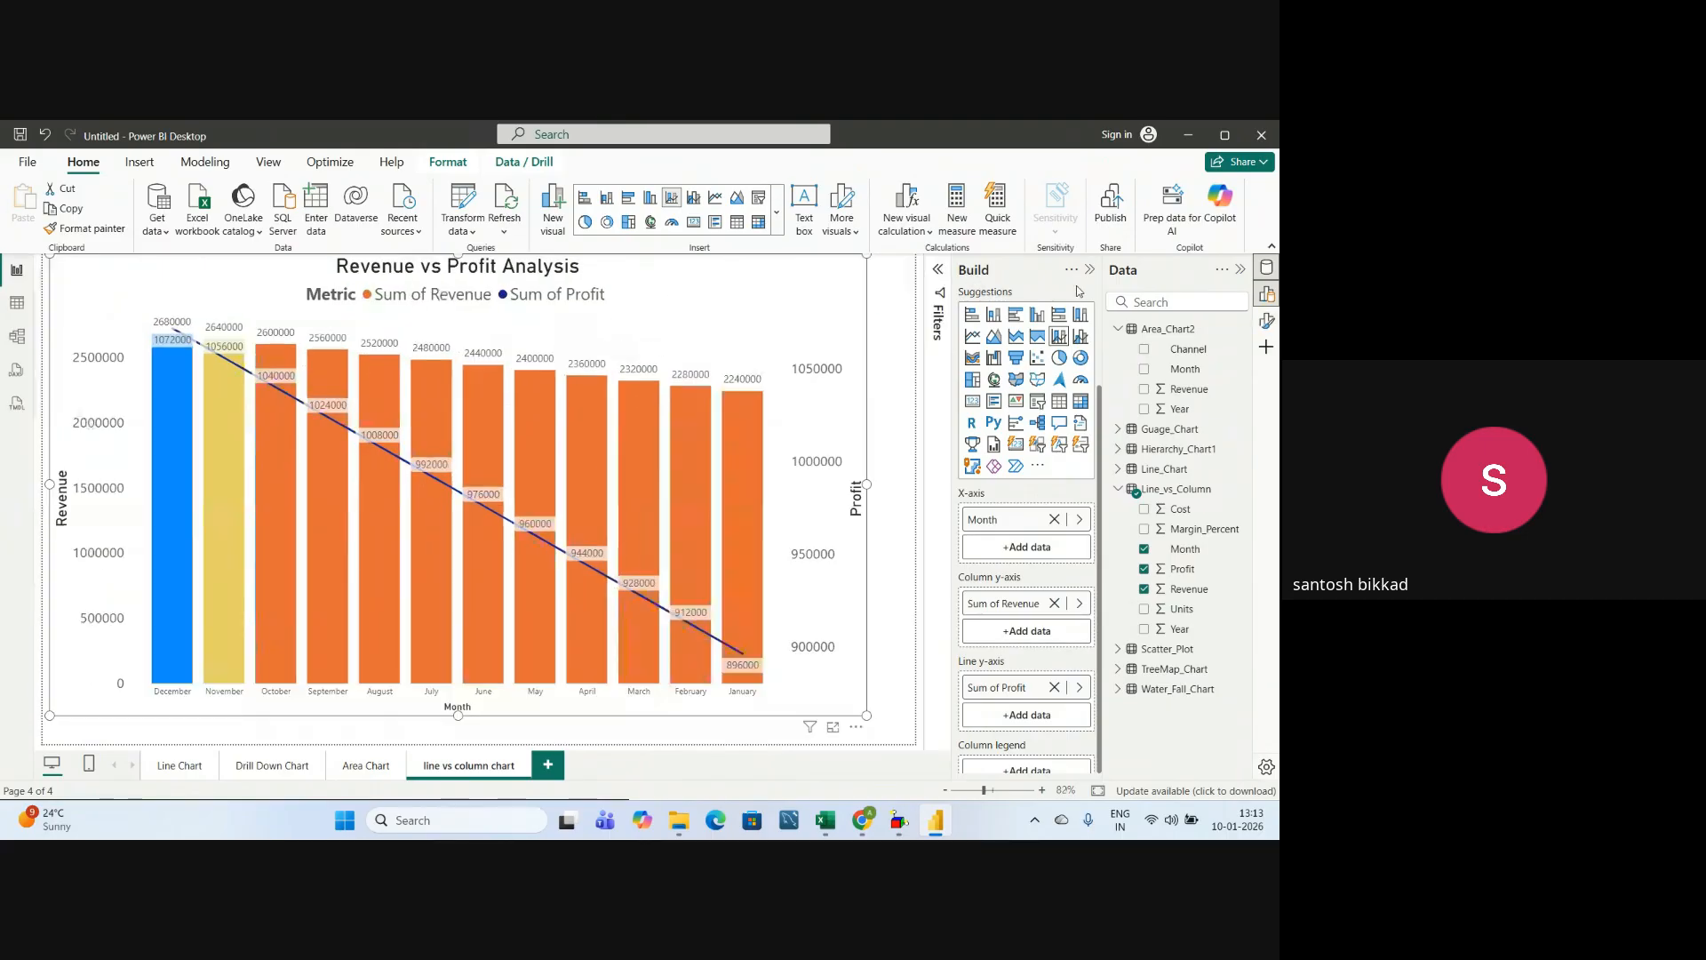
{"action": "left_click", "coordinate": [1089, 269]}
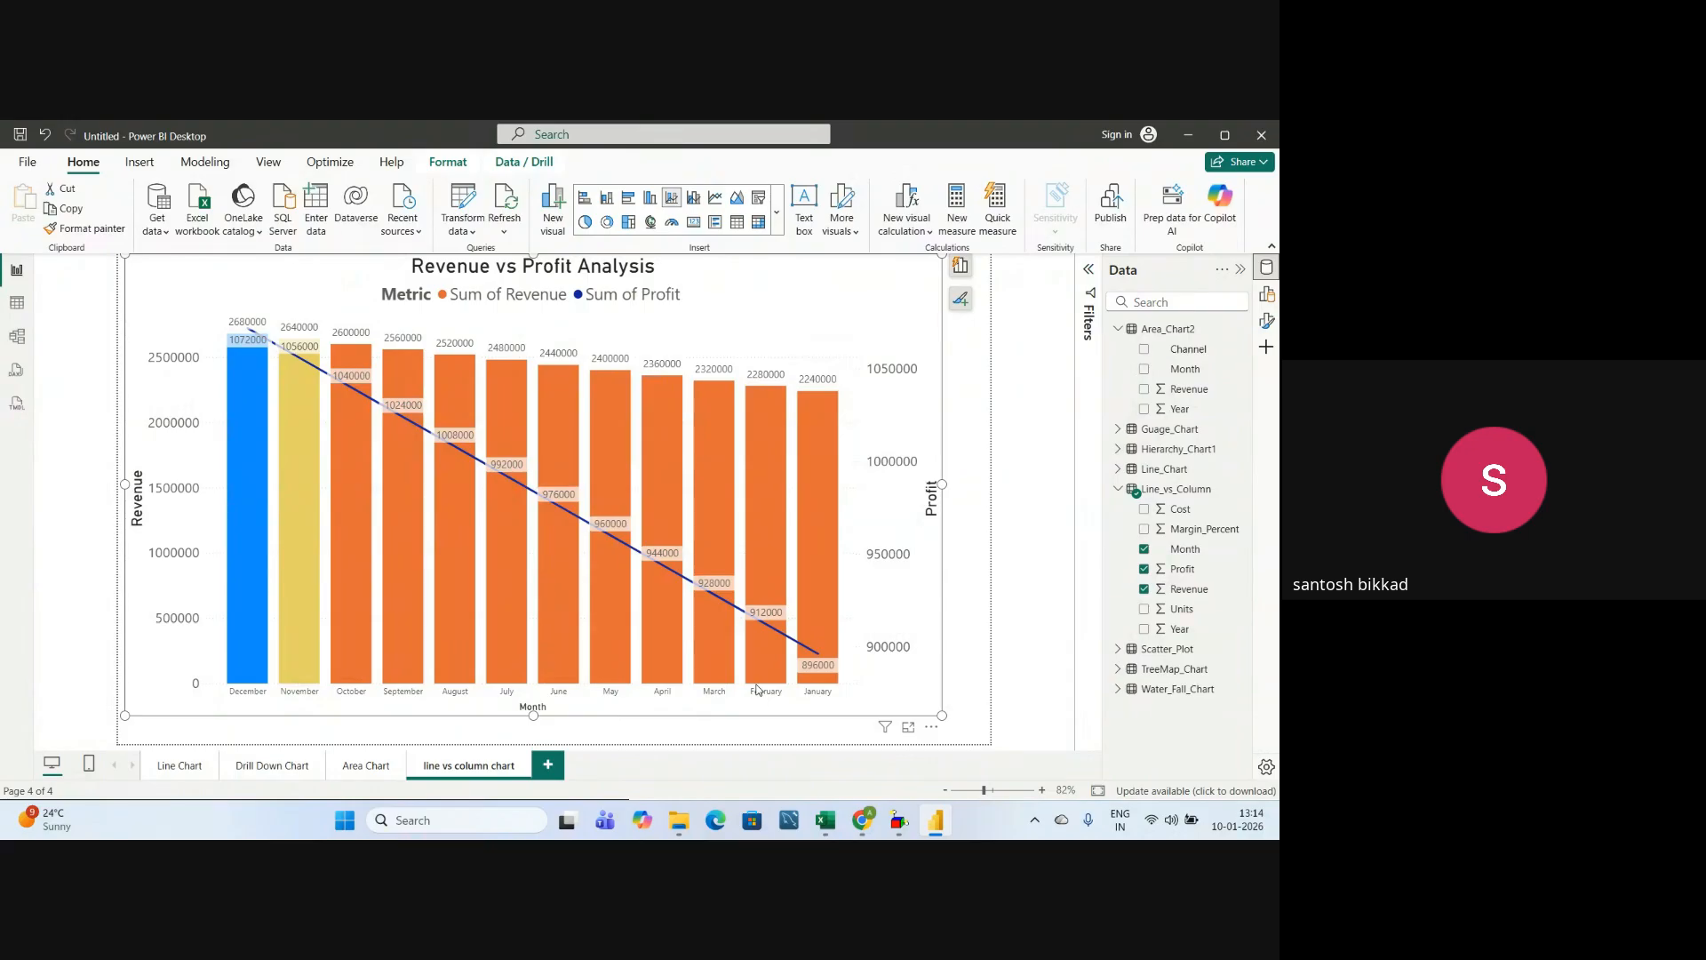
{"action": "mouse_move", "coordinate": [758, 616]}
{"action": "mouse_move", "coordinate": [447, 451]}
{"action": "mouse_move", "coordinate": [621, 479]}
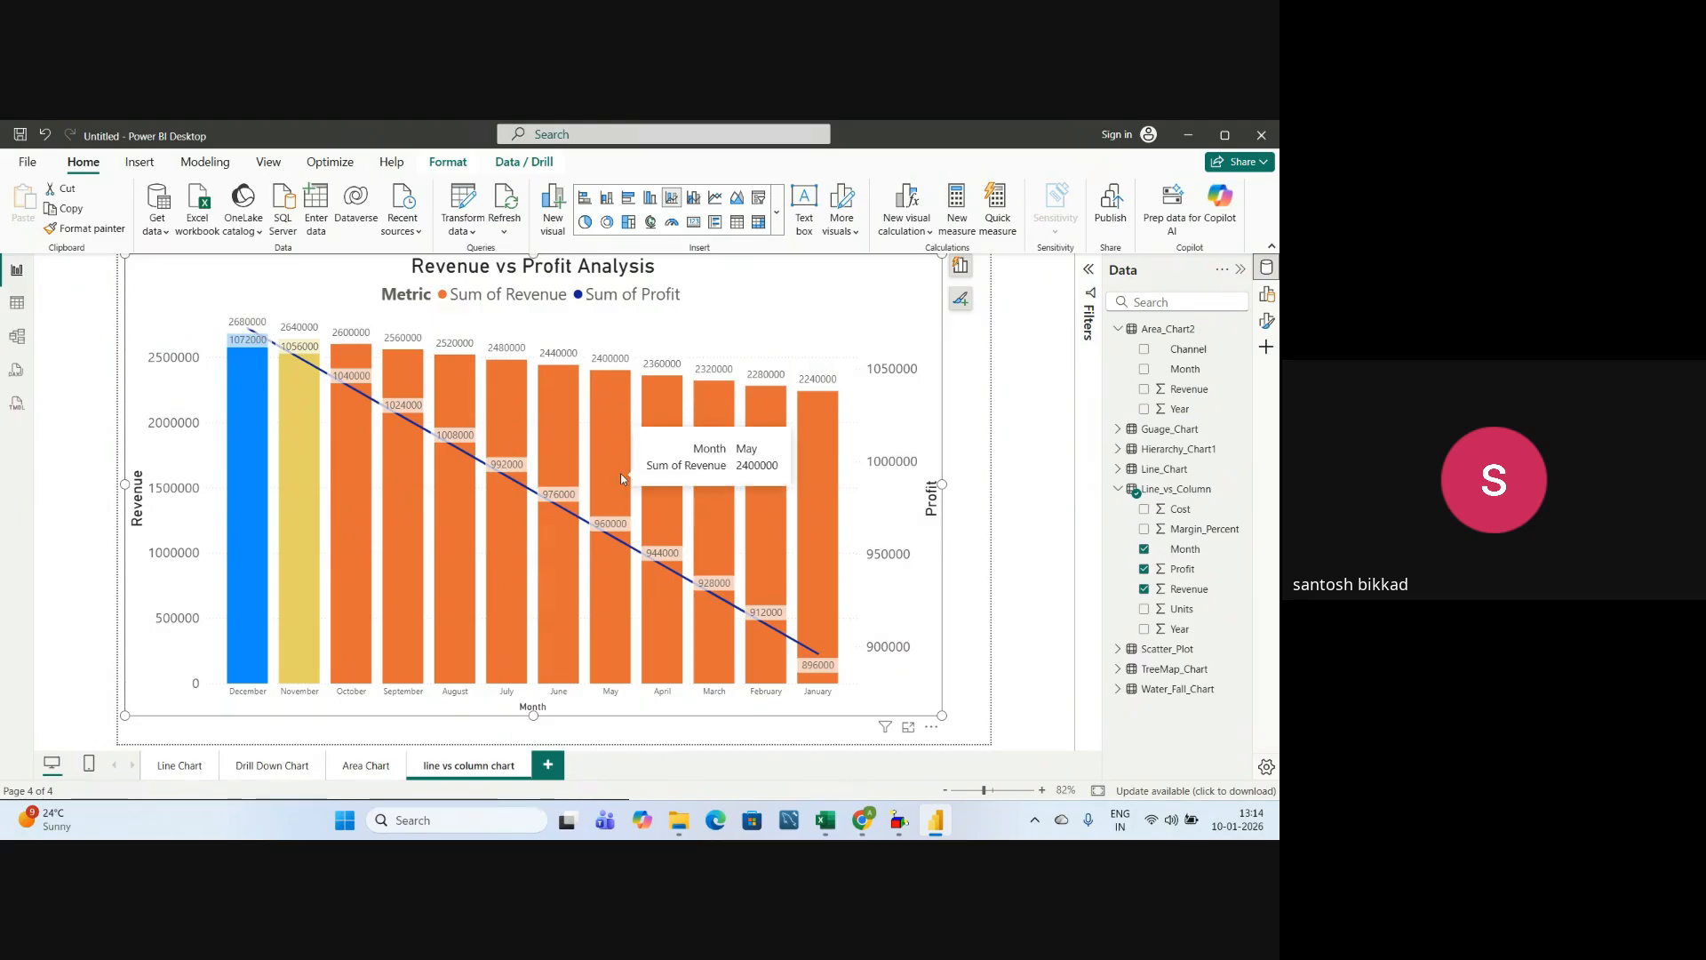
- Switch to the Google Meet call in Chrome and open its recording management
{"action": "key", "text": "alt+Tab"}
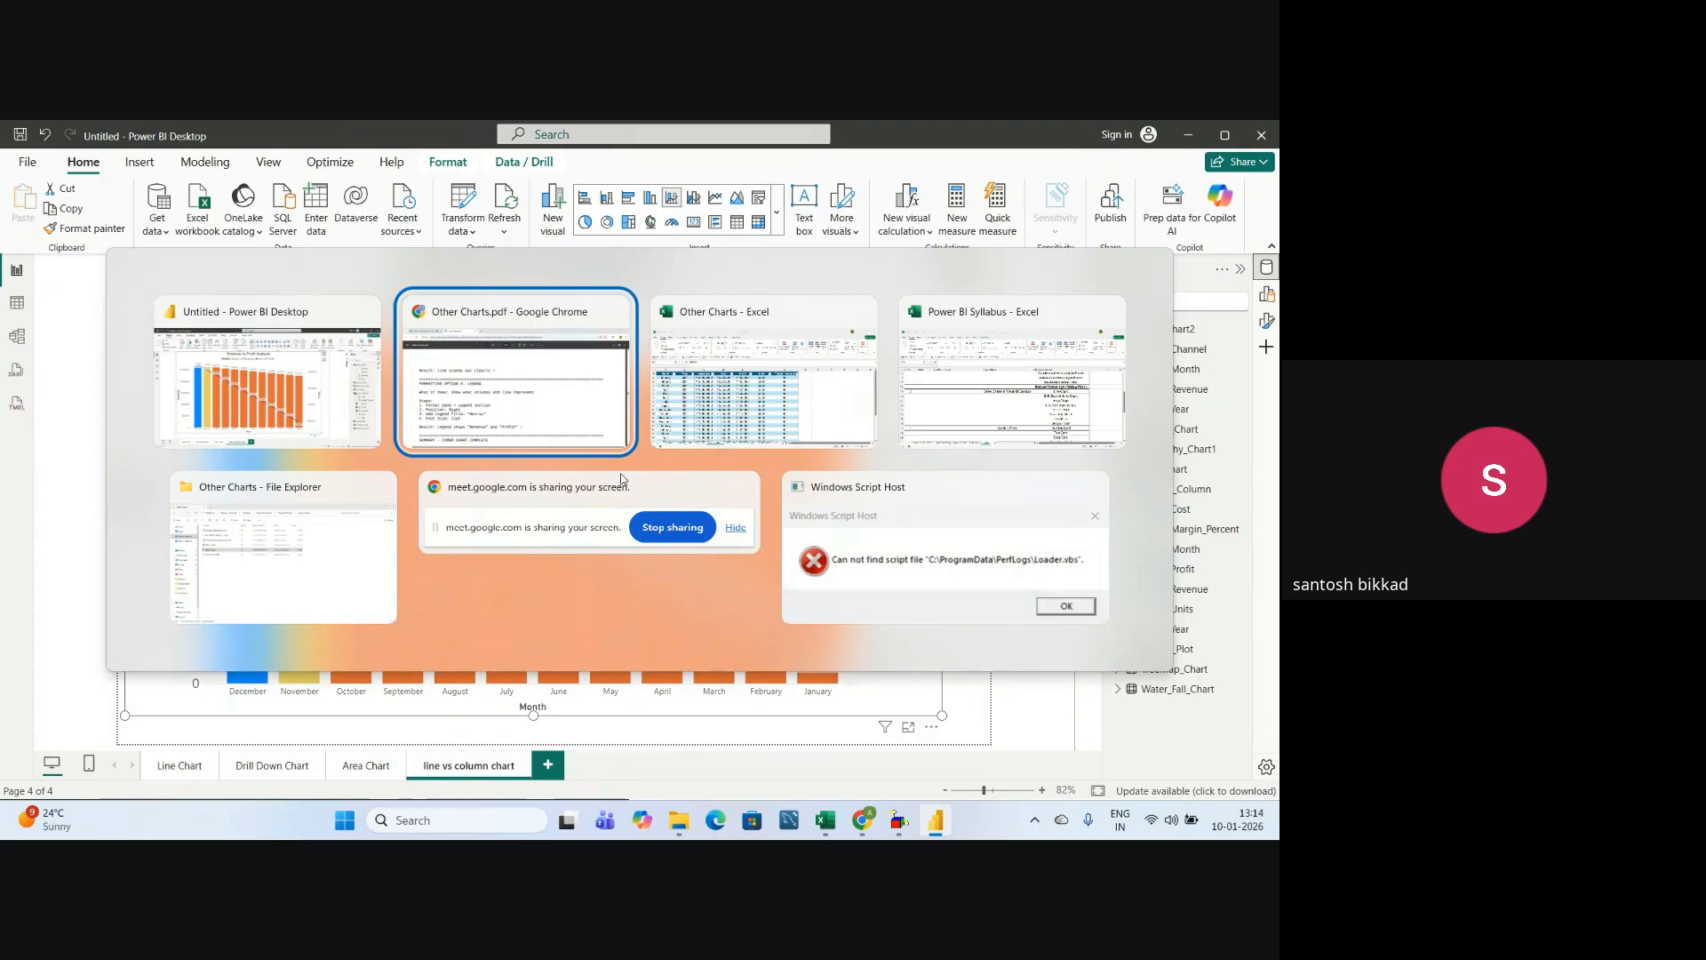
{"action": "key", "text": "Escape"}
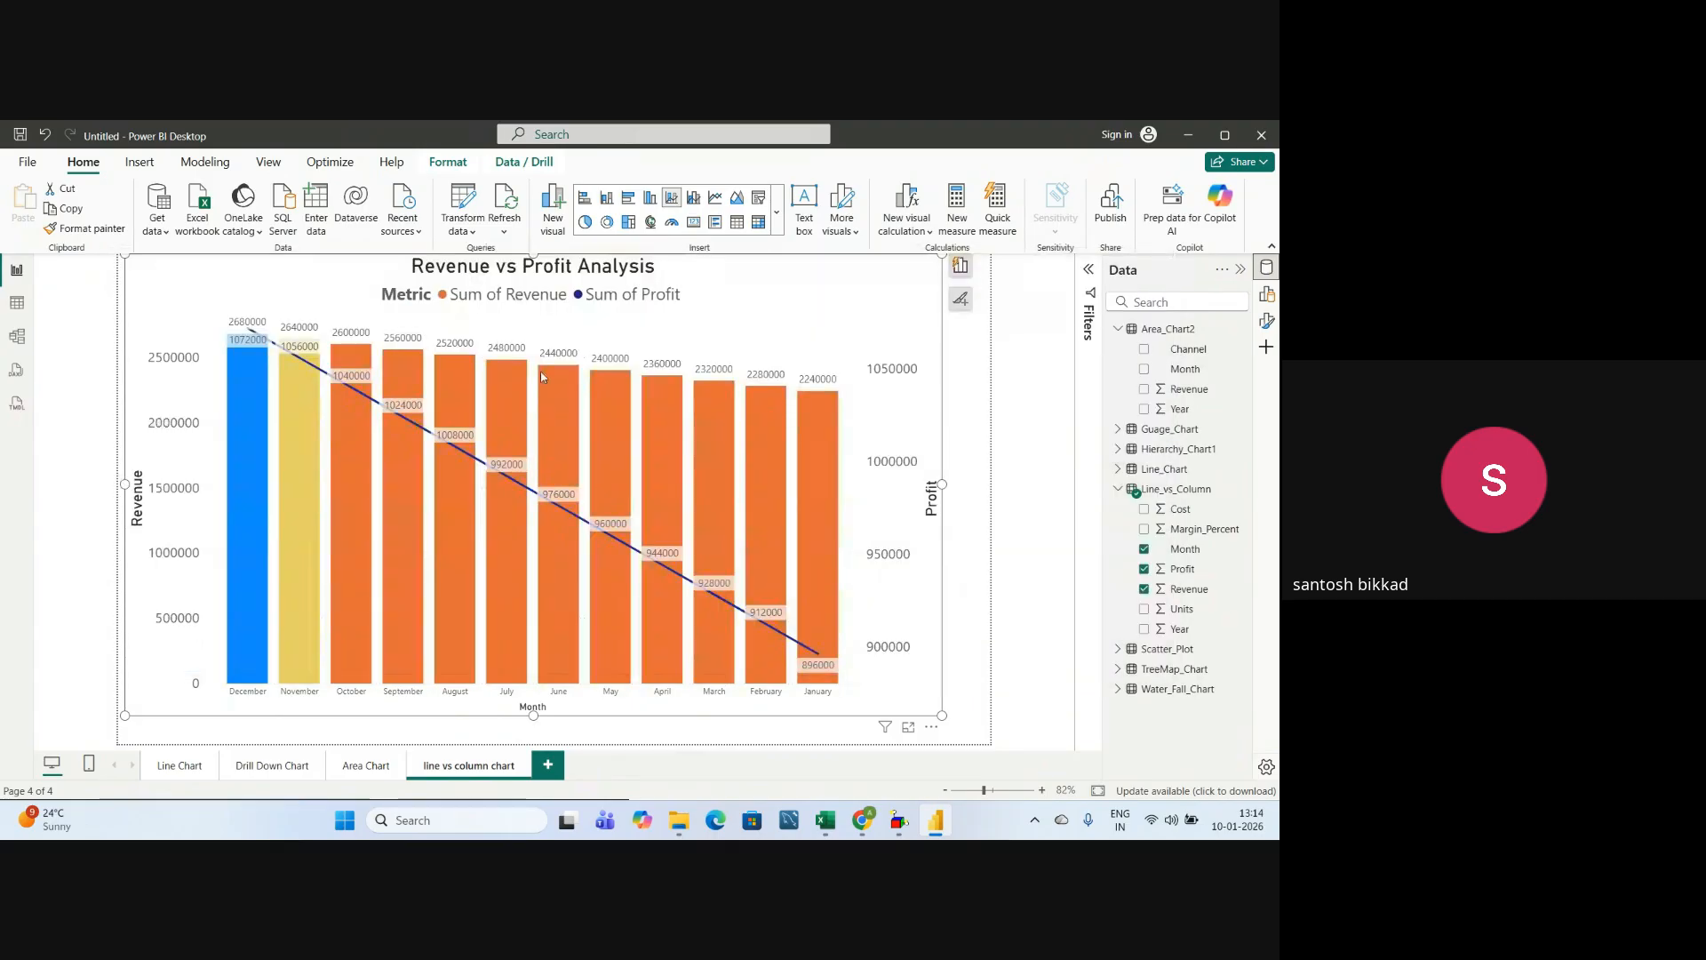
{"action": "key", "text": "alt+Tab"}
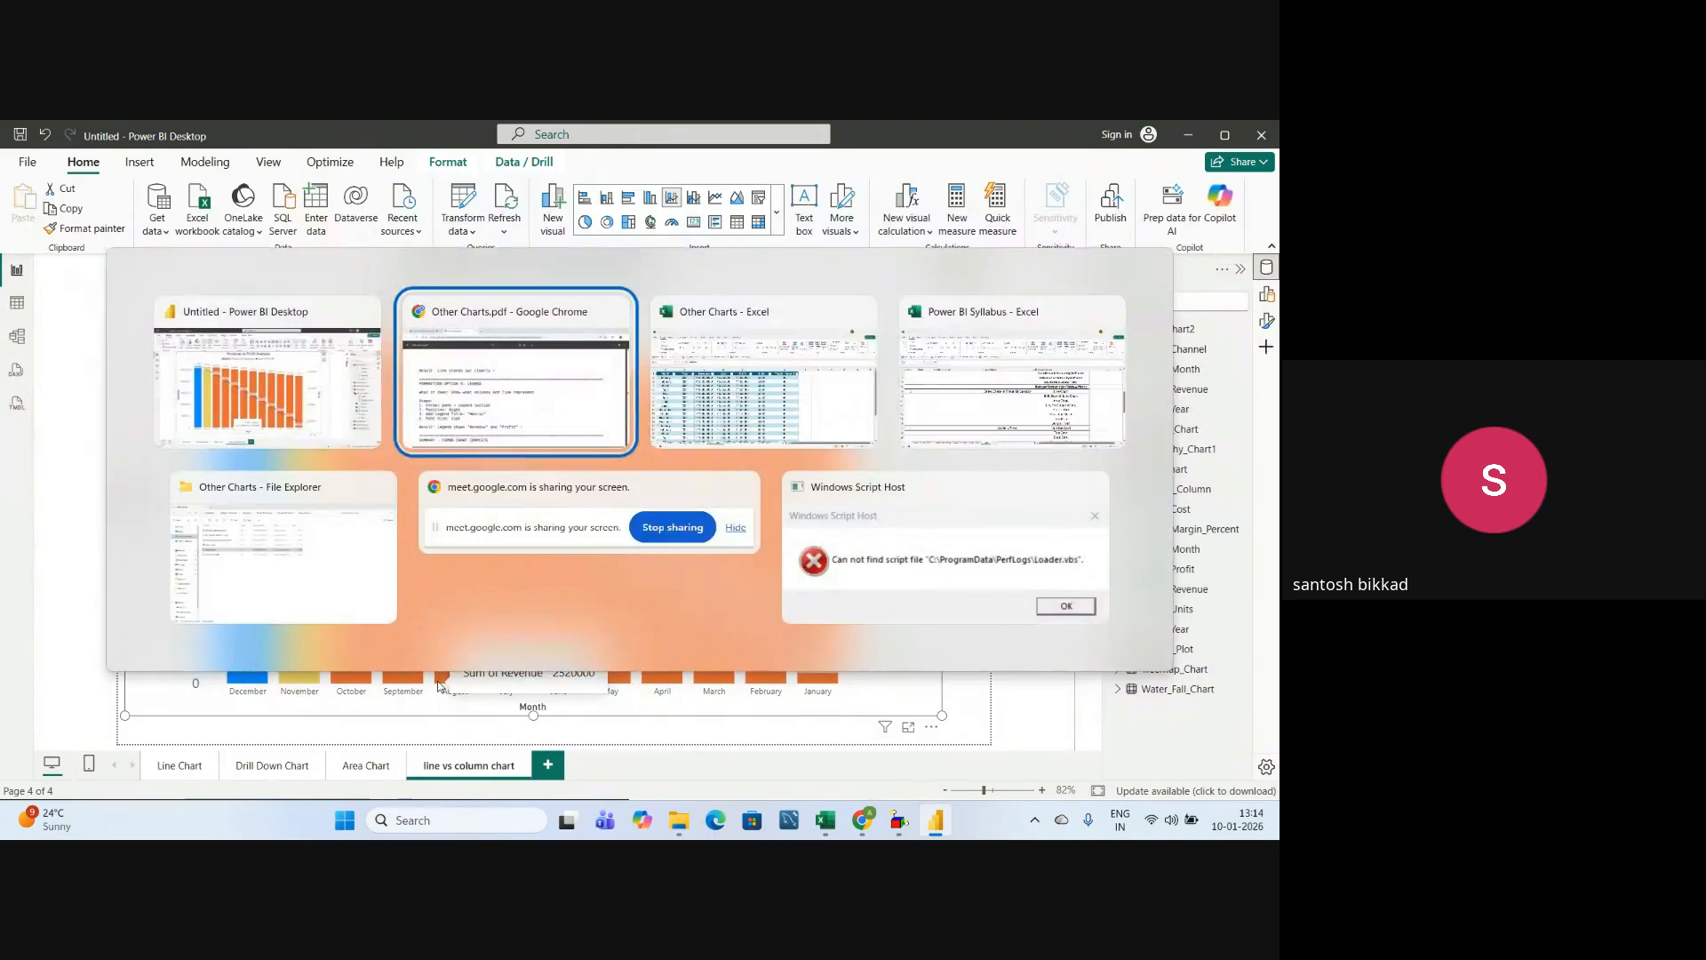
{"action": "left_click", "coordinate": [148, 138]}
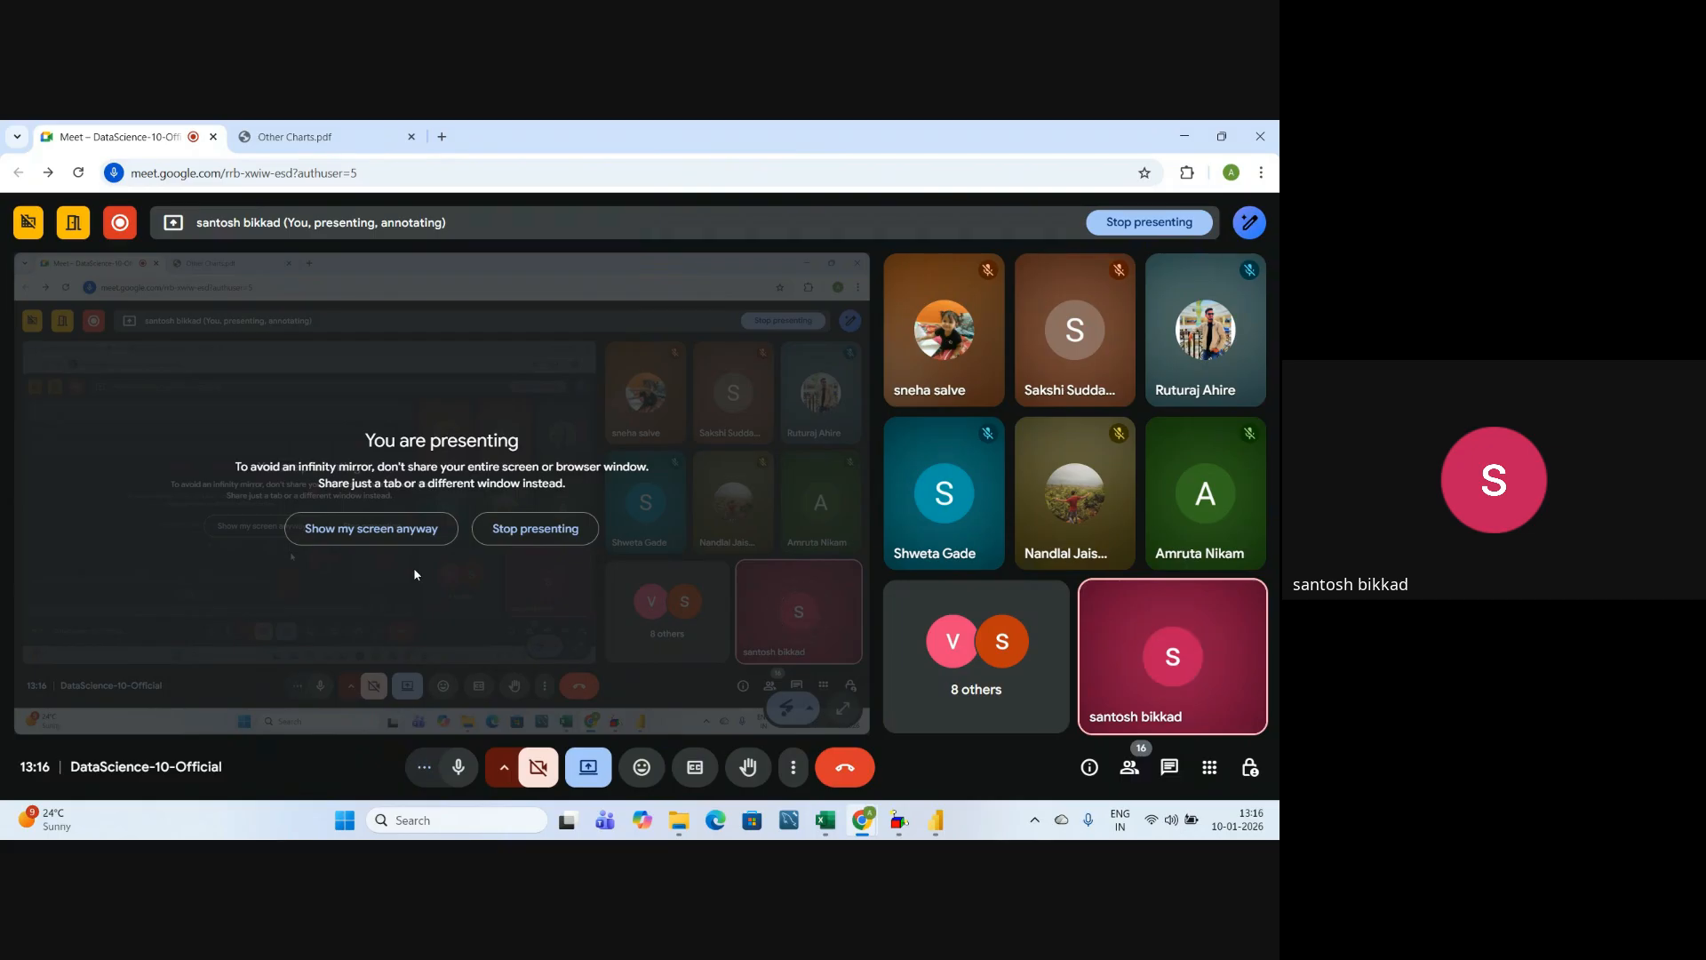
{"action": "left_click", "coordinate": [794, 767]}
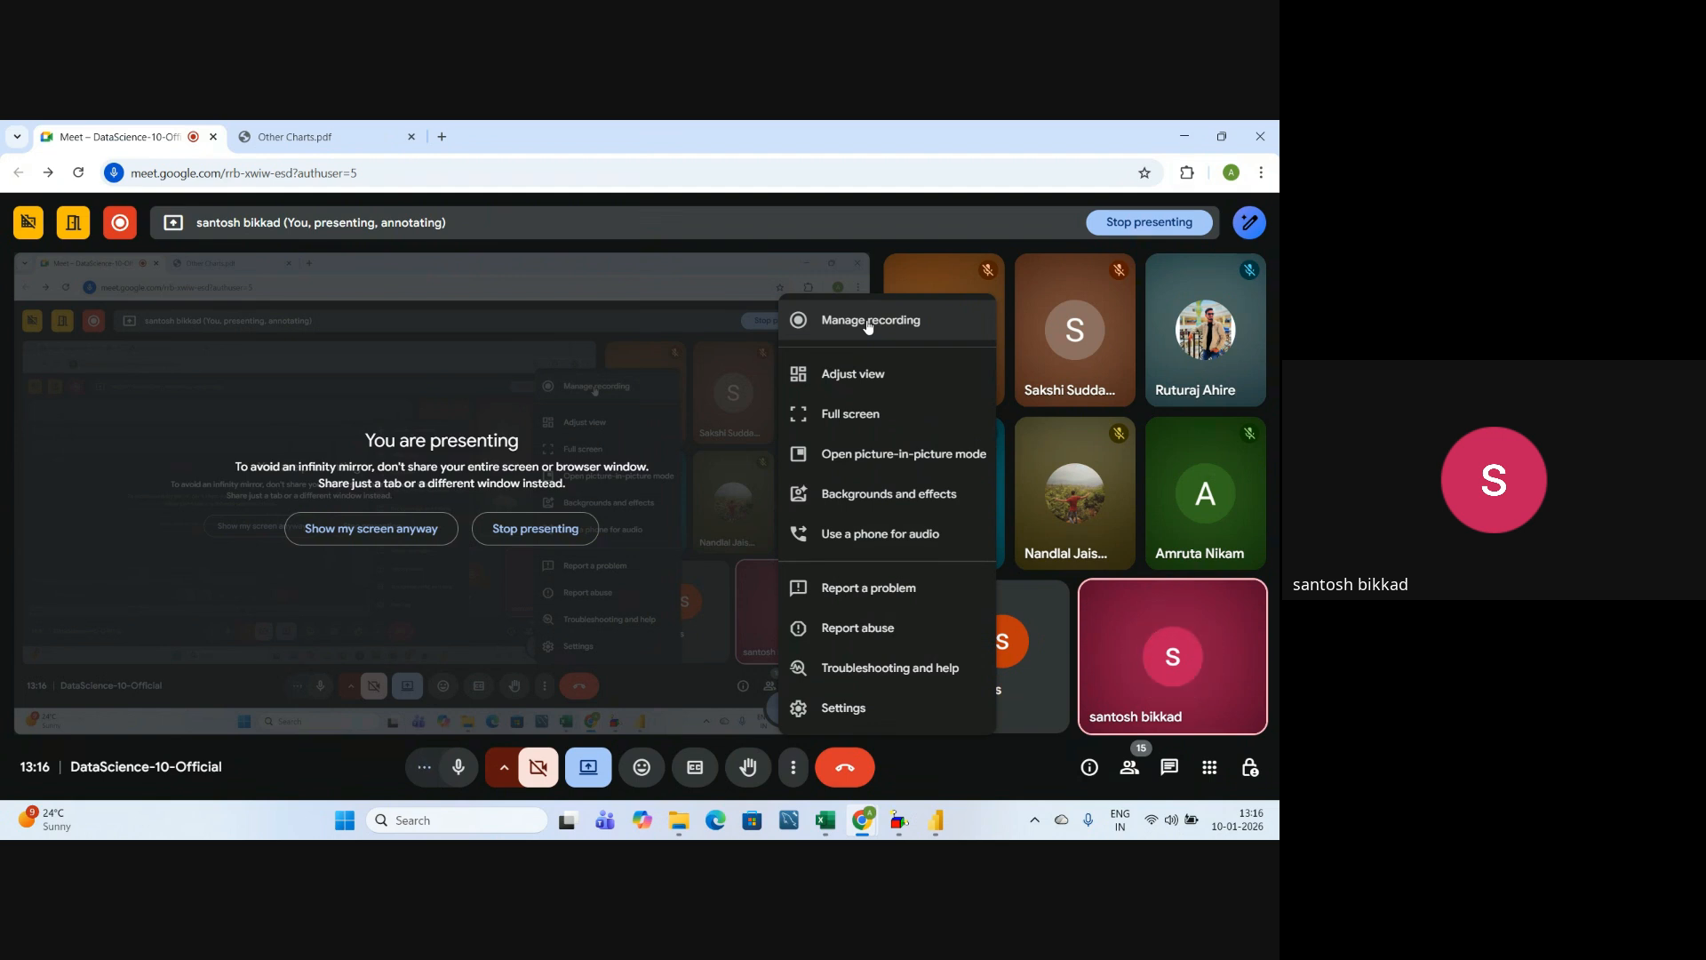
{"action": "left_click", "coordinate": [868, 324]}
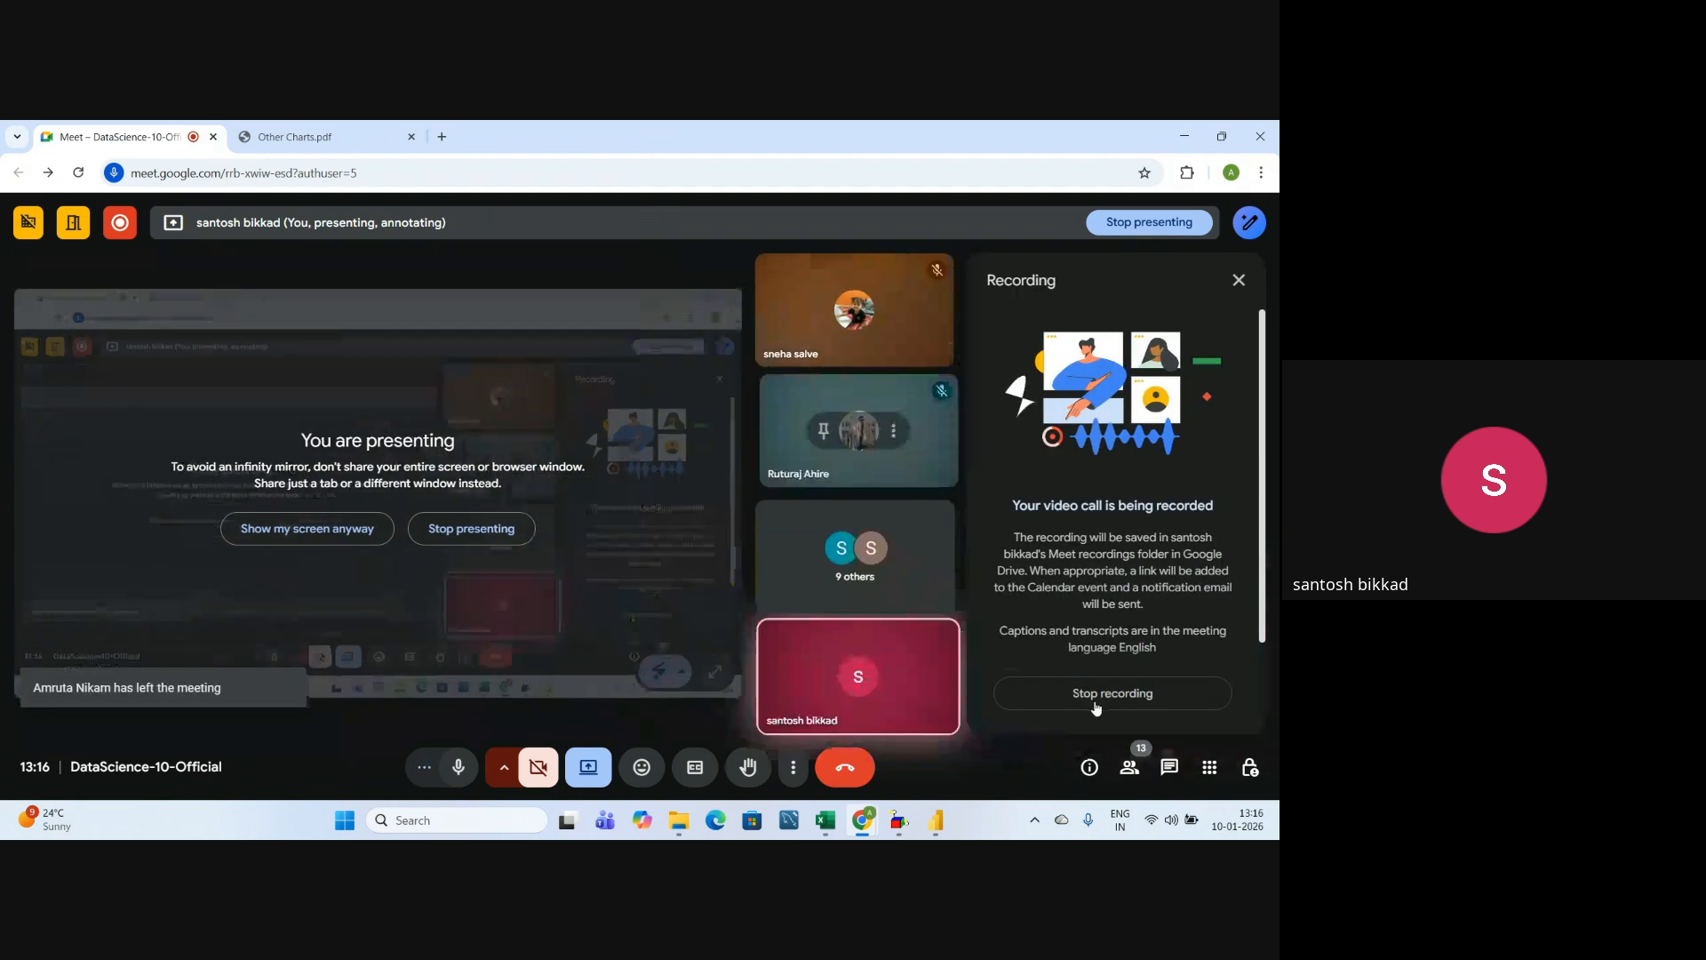